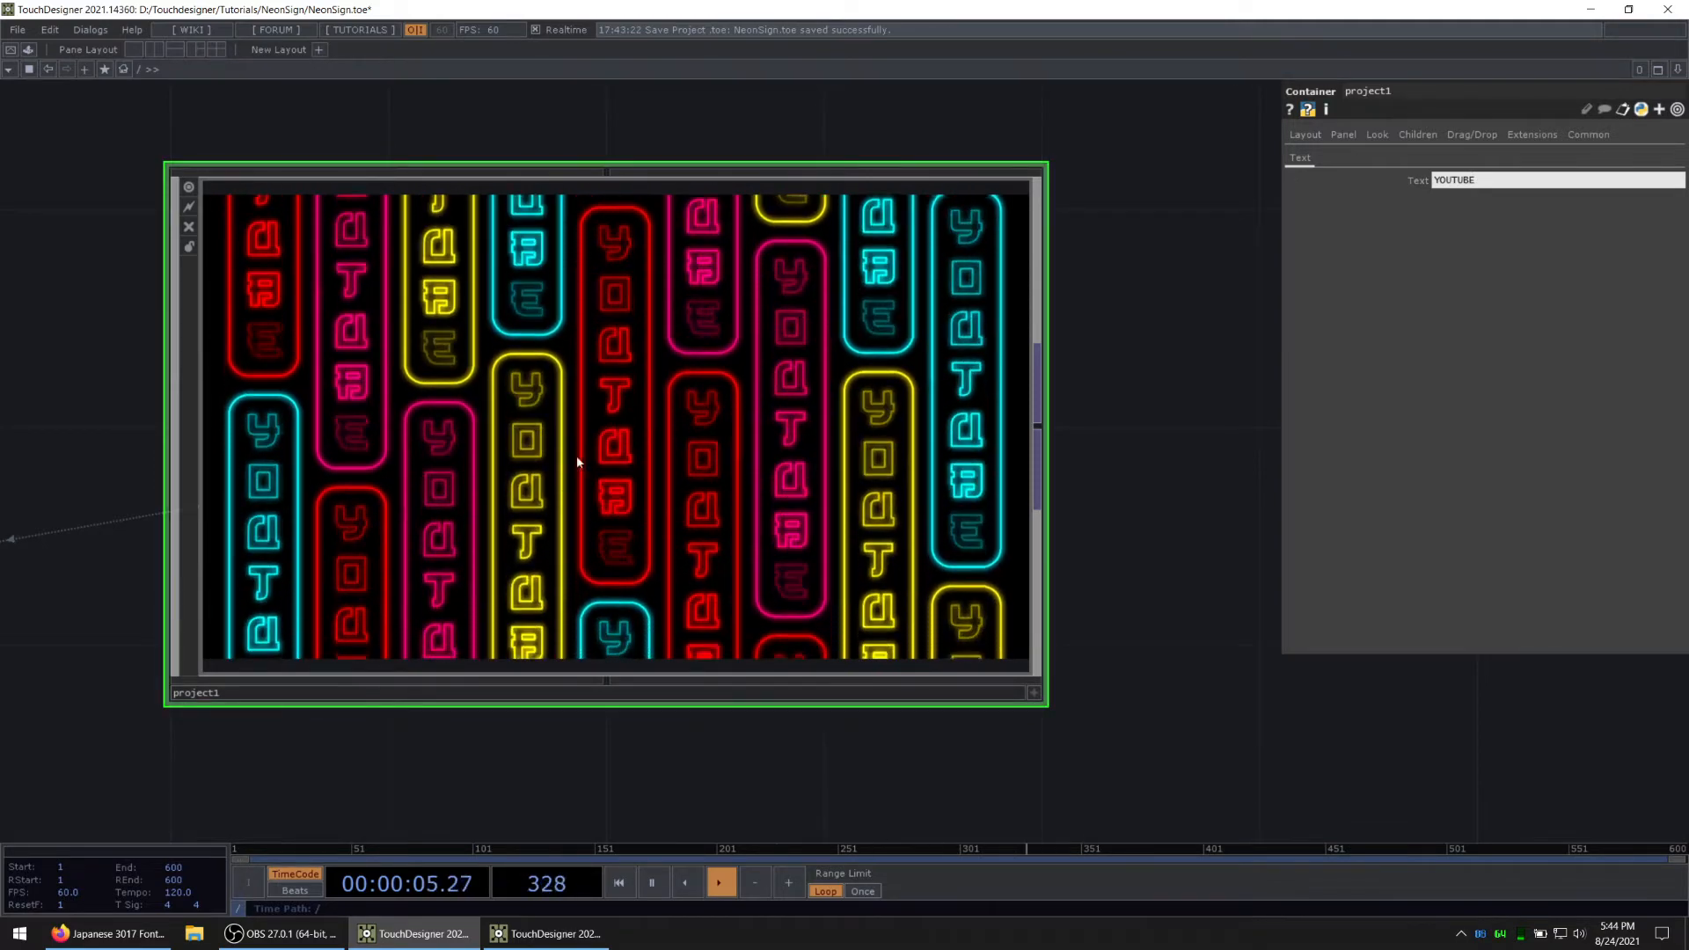
# Step: Enter the finished project1 container and examine the YOUTUBE outline geometry in text_sop from several angles
pyautogui.scroll(-2, 749, 475)
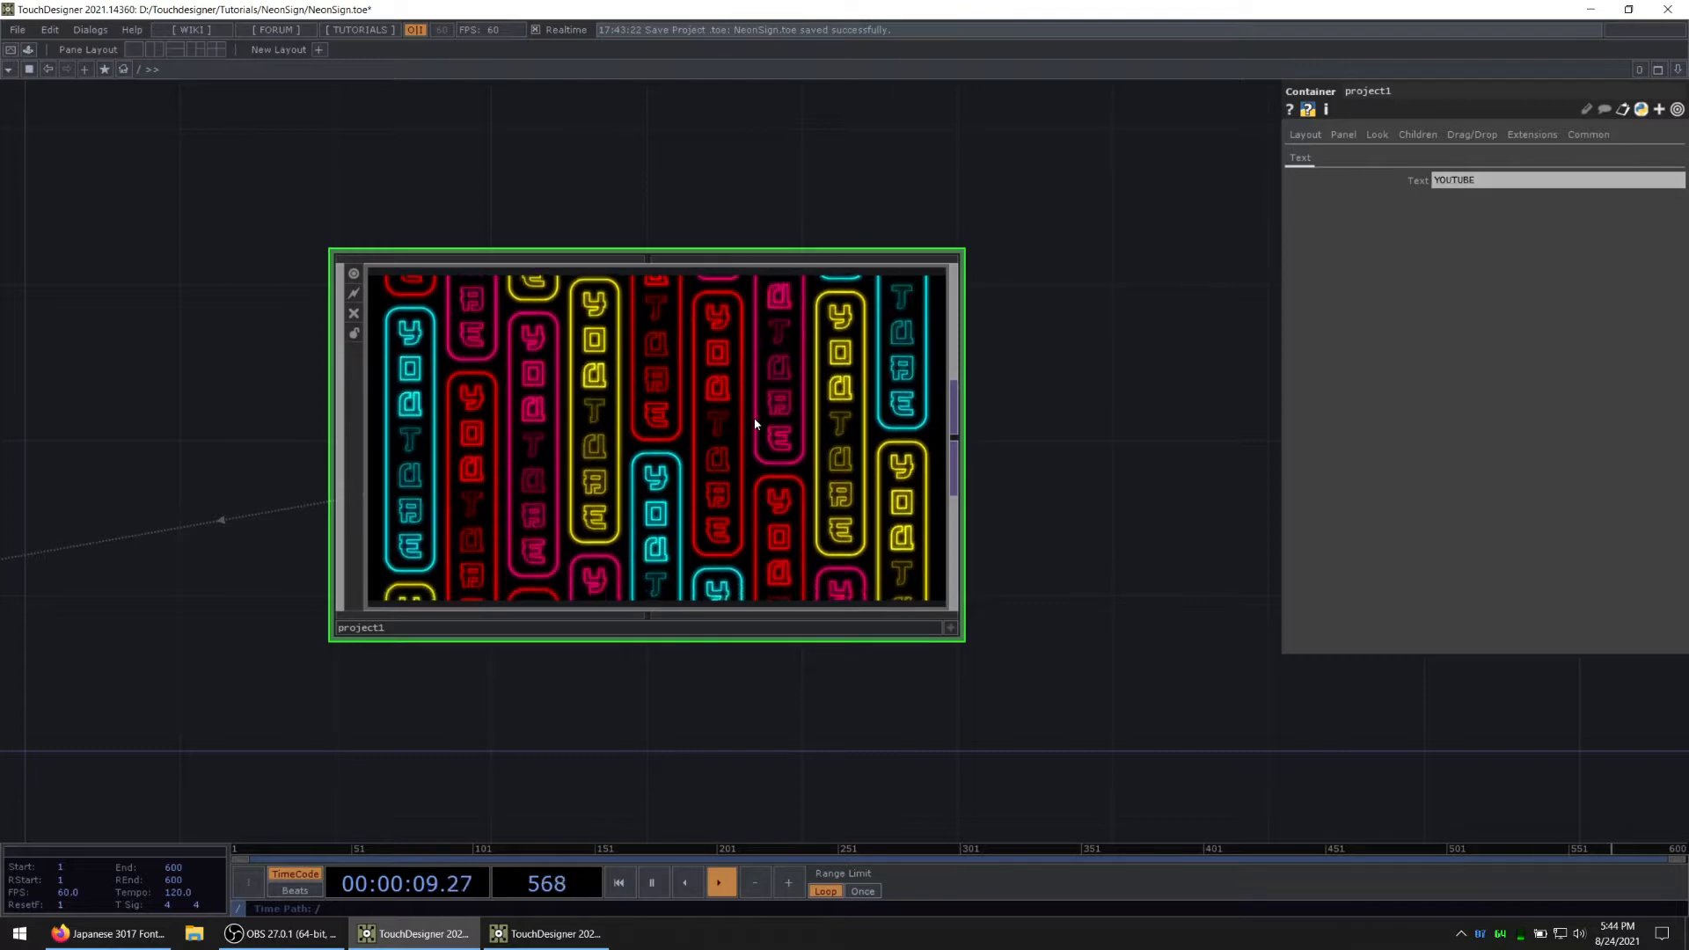
pyautogui.press('i')
pyautogui.moveTo(498, 539); pyautogui.dragTo(568, 671)
pyautogui.scroll(2, 450, 545)
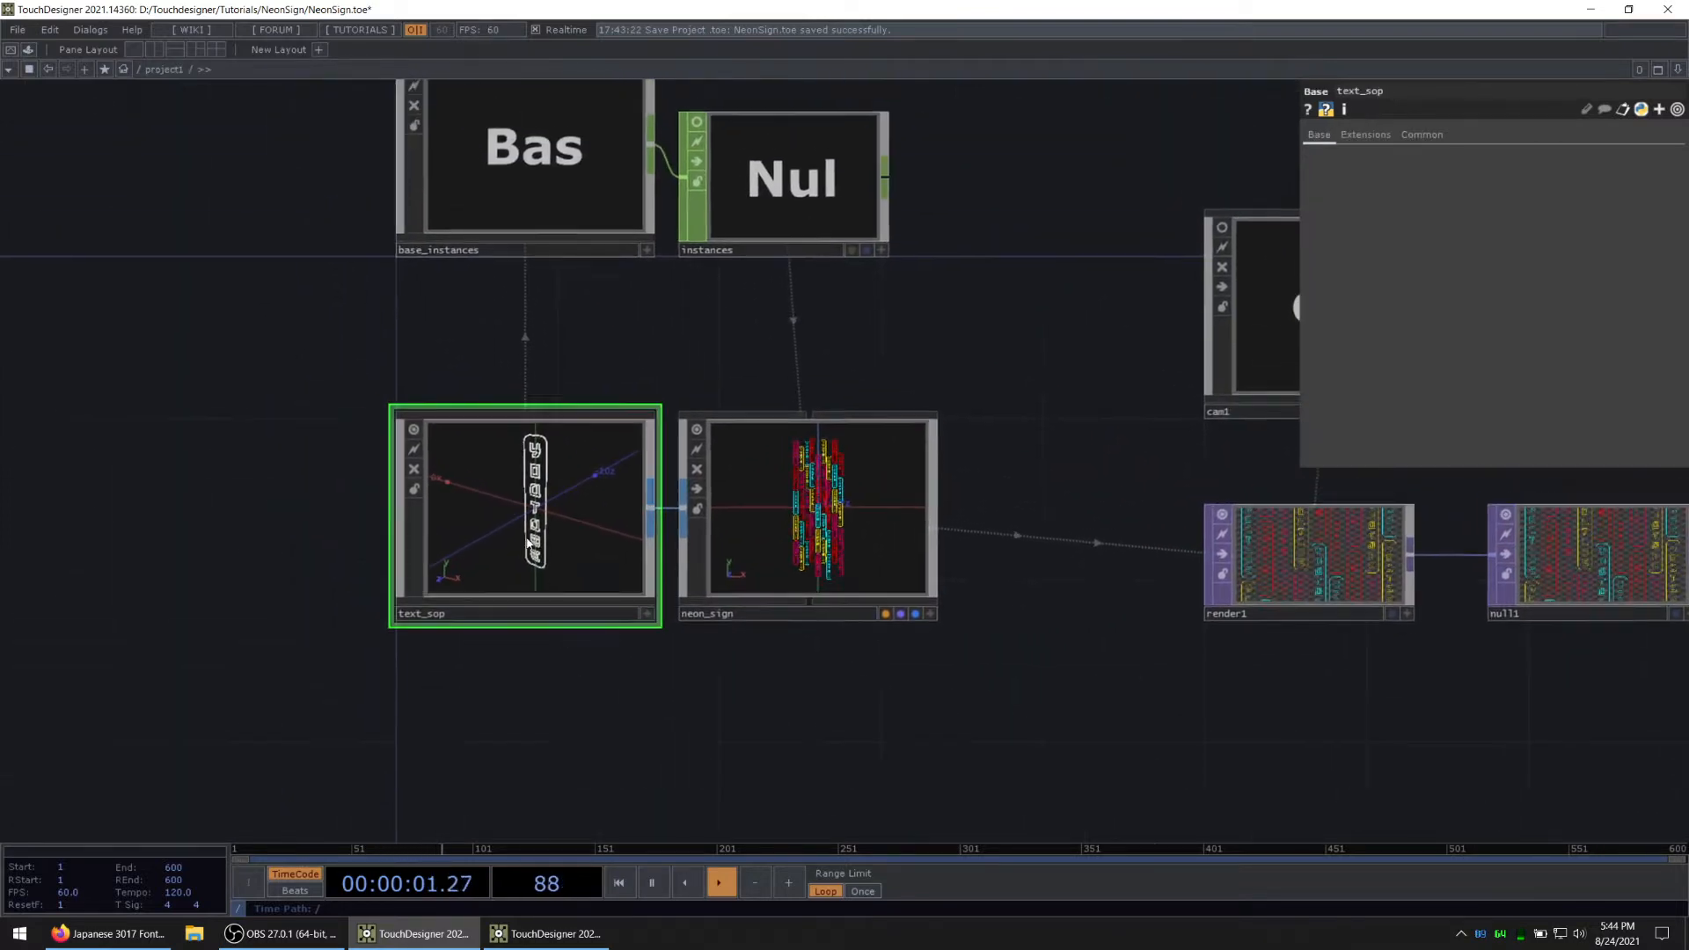
pyautogui.scroll(3, 525, 539)
pyautogui.click(772, 694)
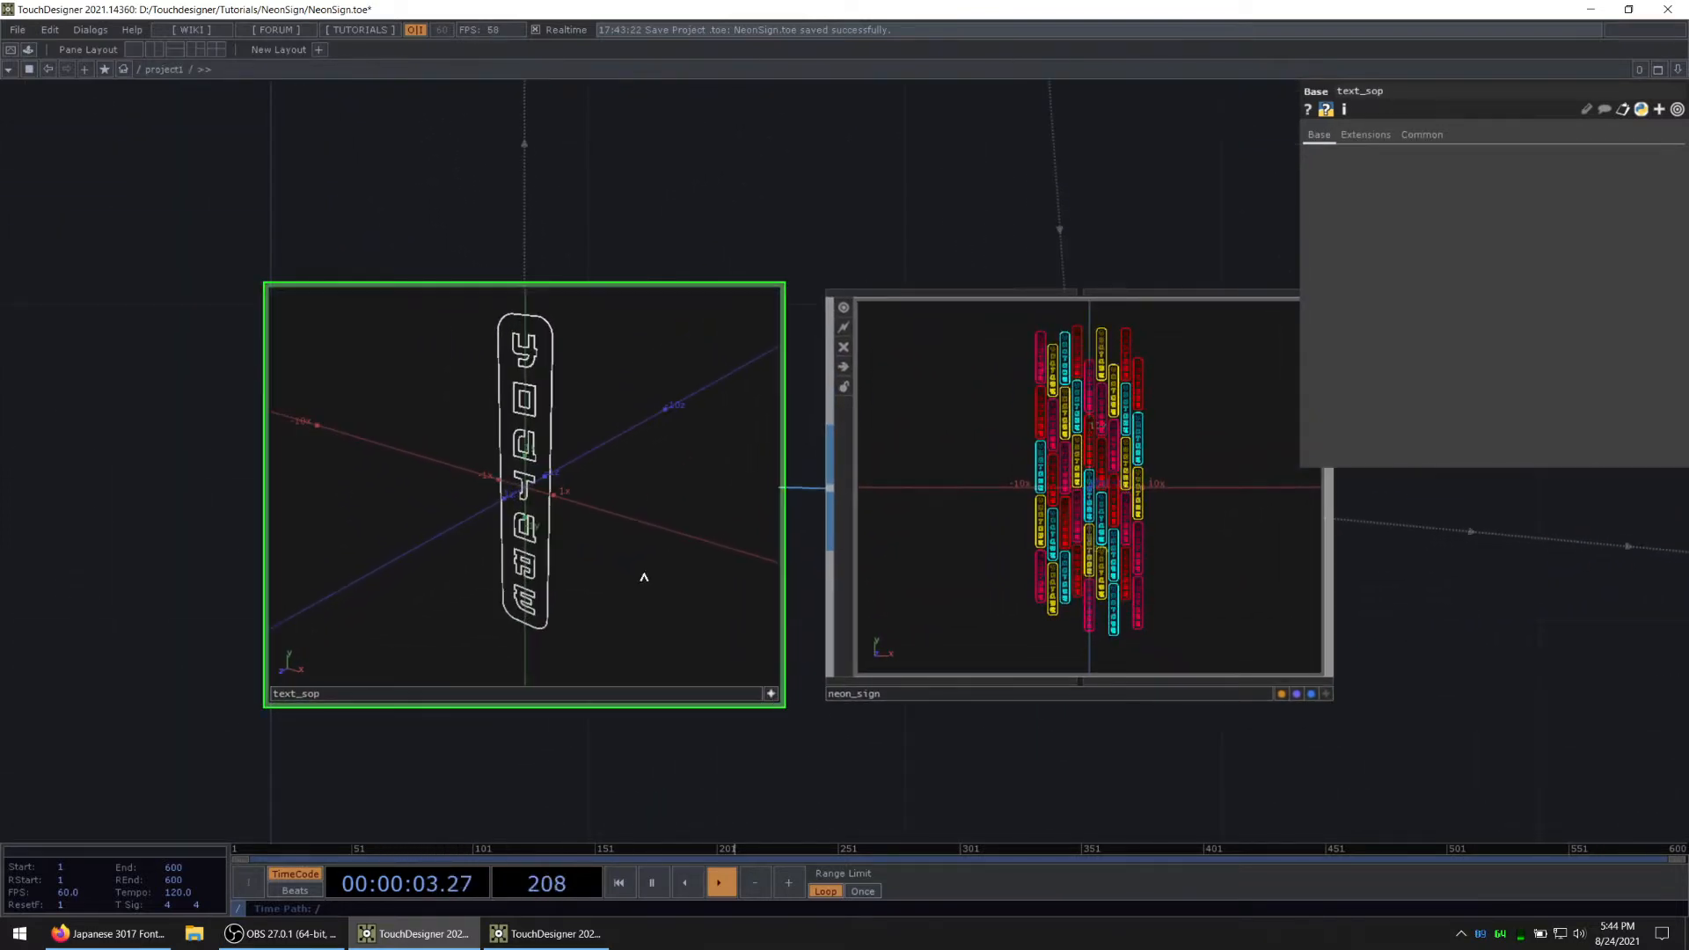
pyautogui.moveTo(645, 577); pyautogui.dragTo(730, 534)
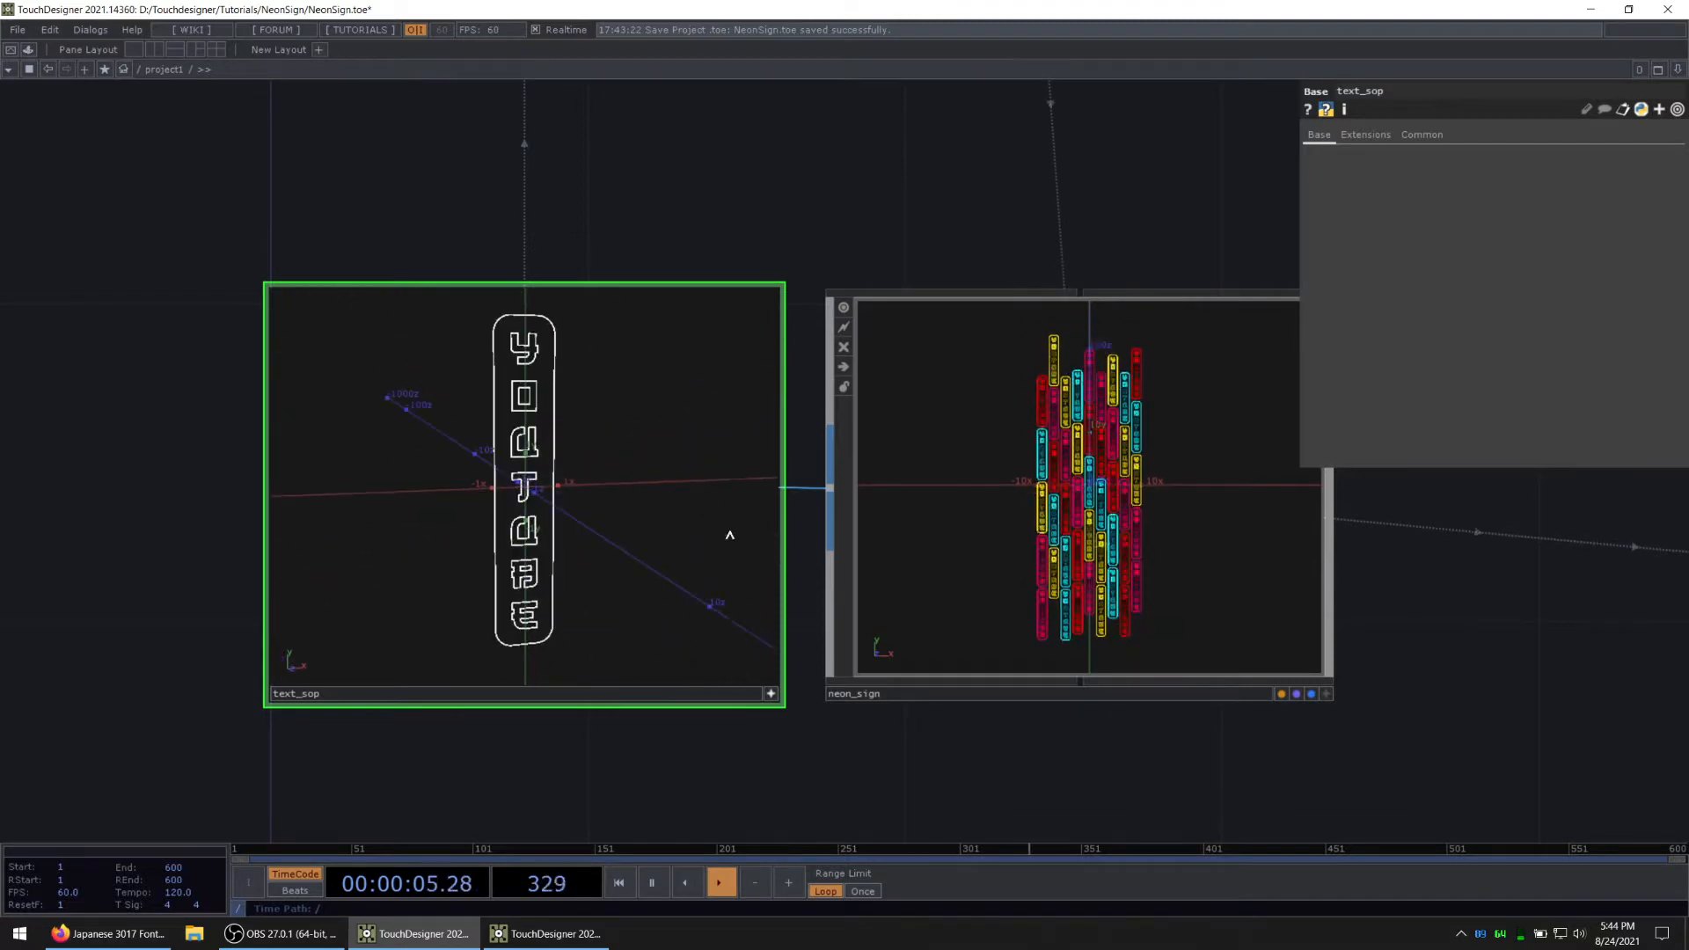
pyautogui.click(773, 694)
# Step: Examine the neon_sign instances and the render, blur, level and composite chain of the finished project
pyautogui.scroll(-3, 781, 696)
pyautogui.scroll(-2, 792, 679)
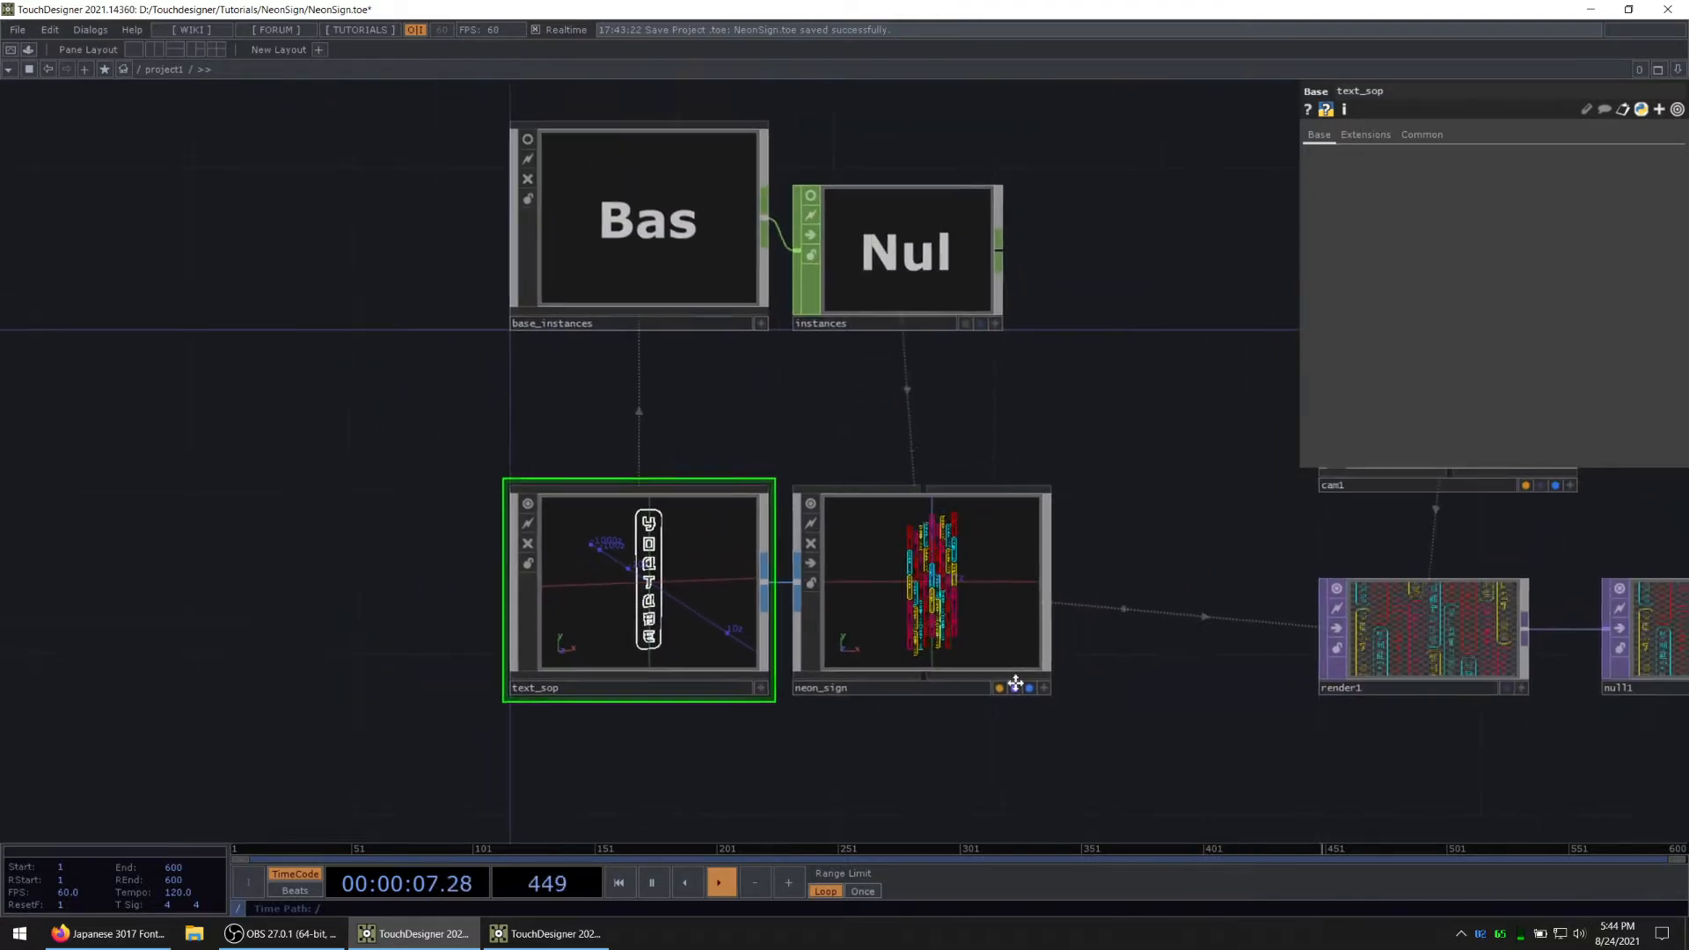
pyautogui.moveTo(1076, 682); pyautogui.dragTo(717, 619)
pyautogui.scroll(8, 566, 516)
pyautogui.scroll(-10, 563, 511)
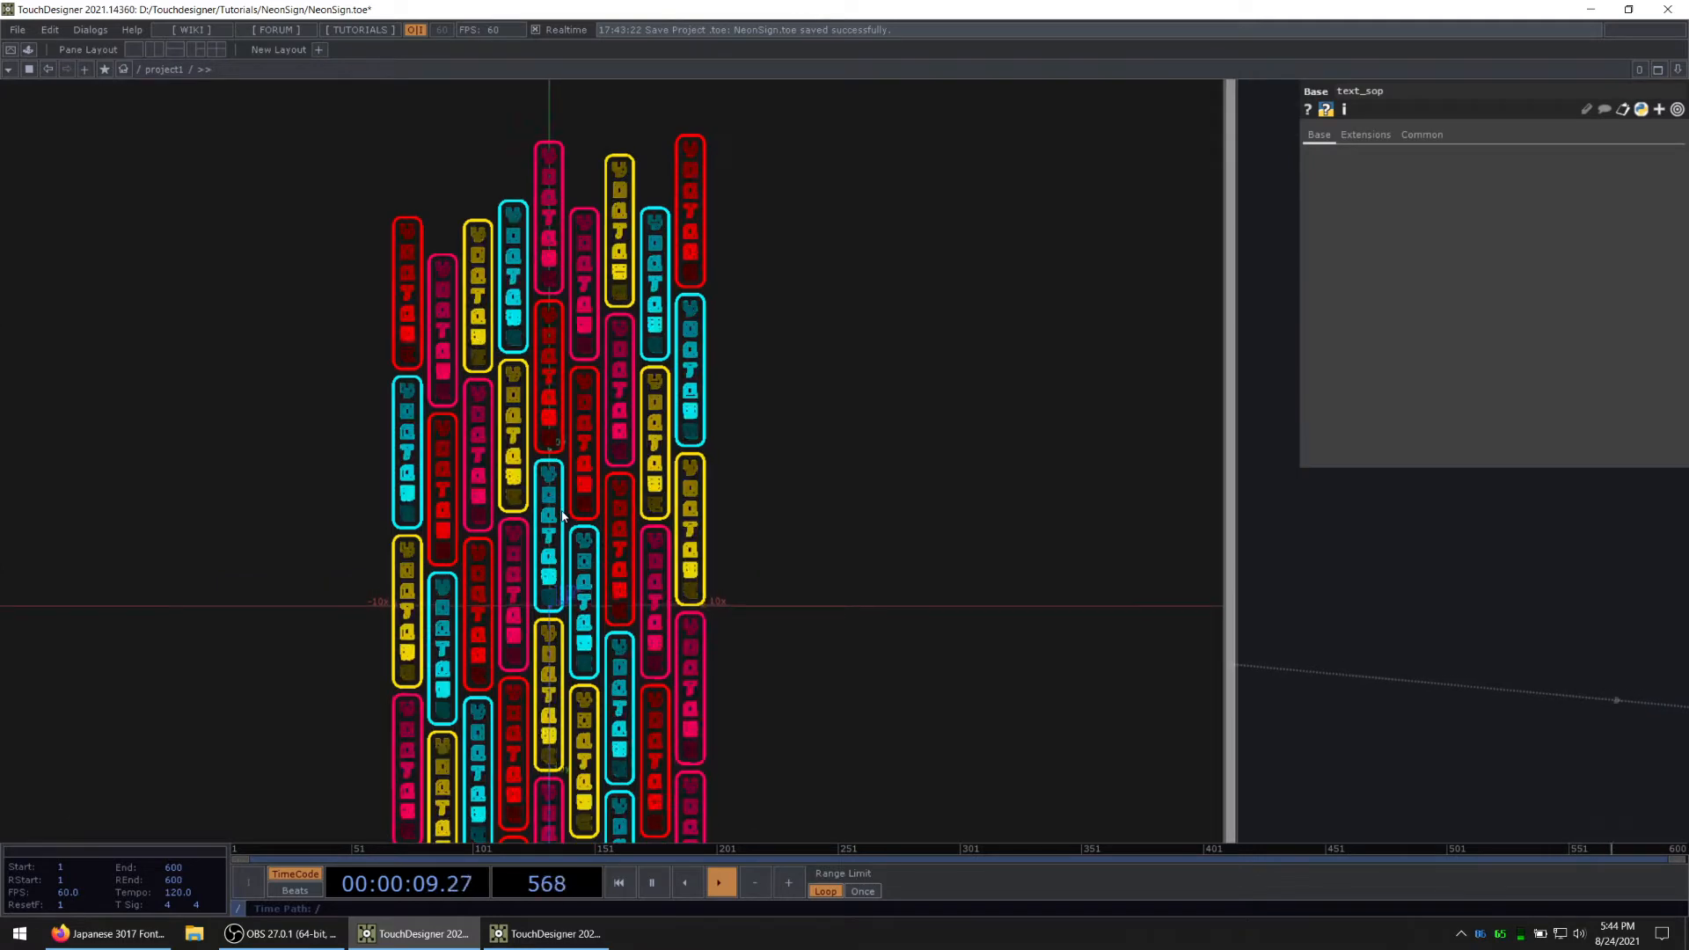
pyautogui.moveTo(958, 604); pyautogui.dragTo(604, 554)
pyautogui.scroll(-5, 604, 554)
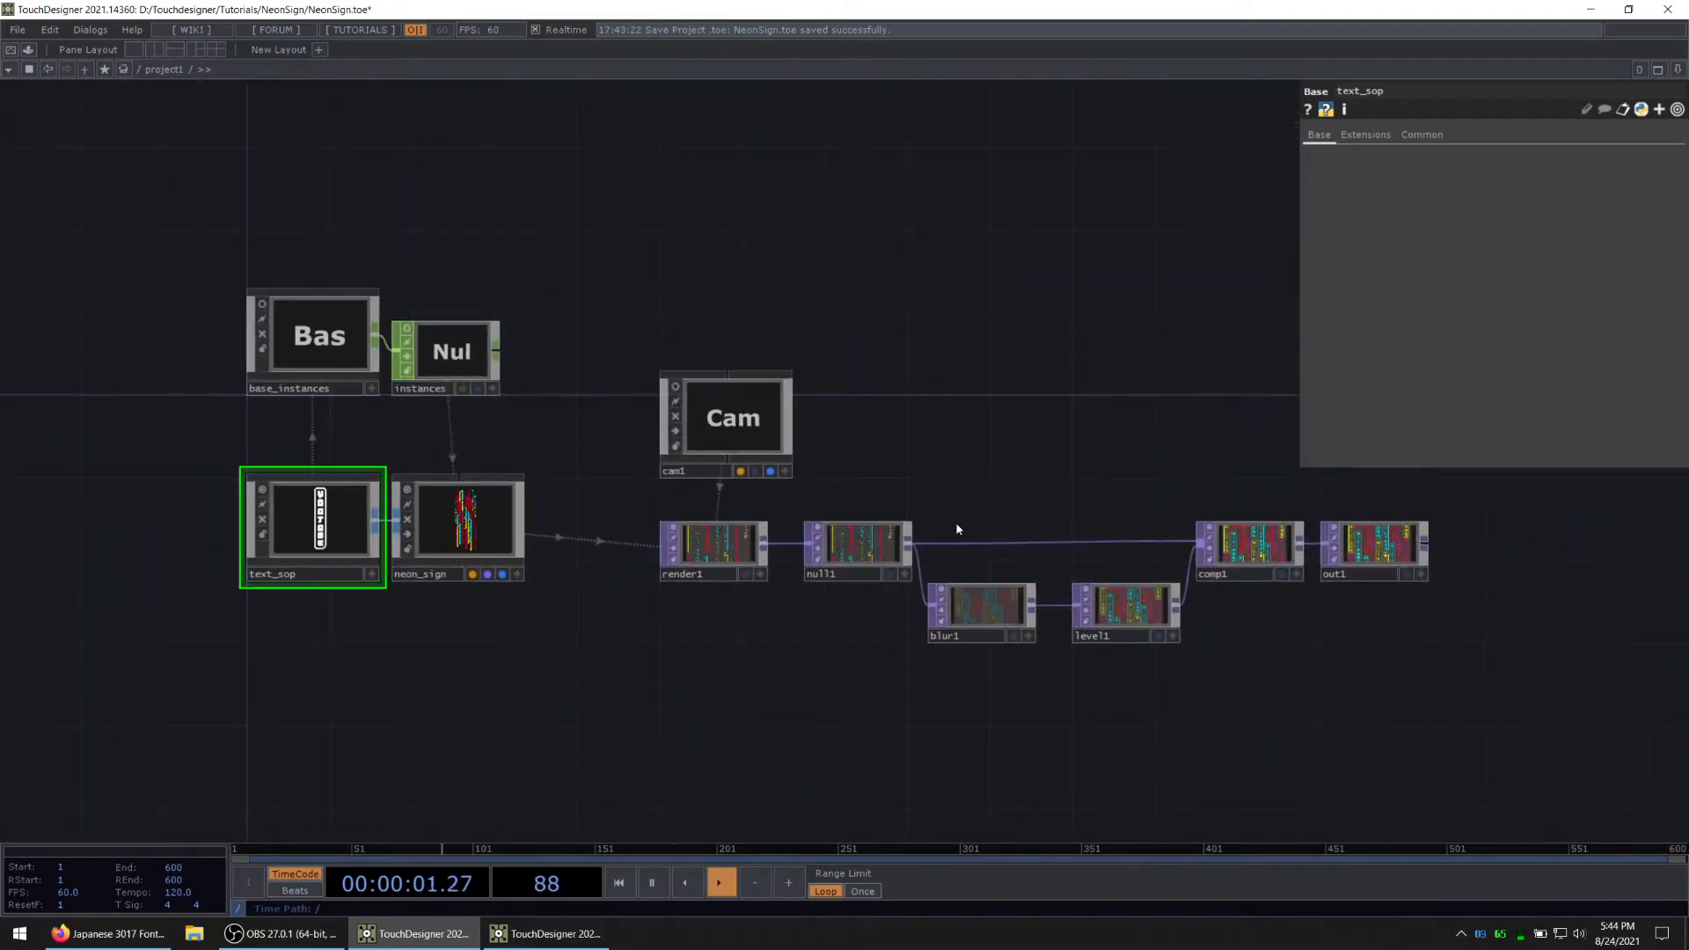
pyautogui.moveTo(957, 426); pyautogui.dragTo(823, 408)
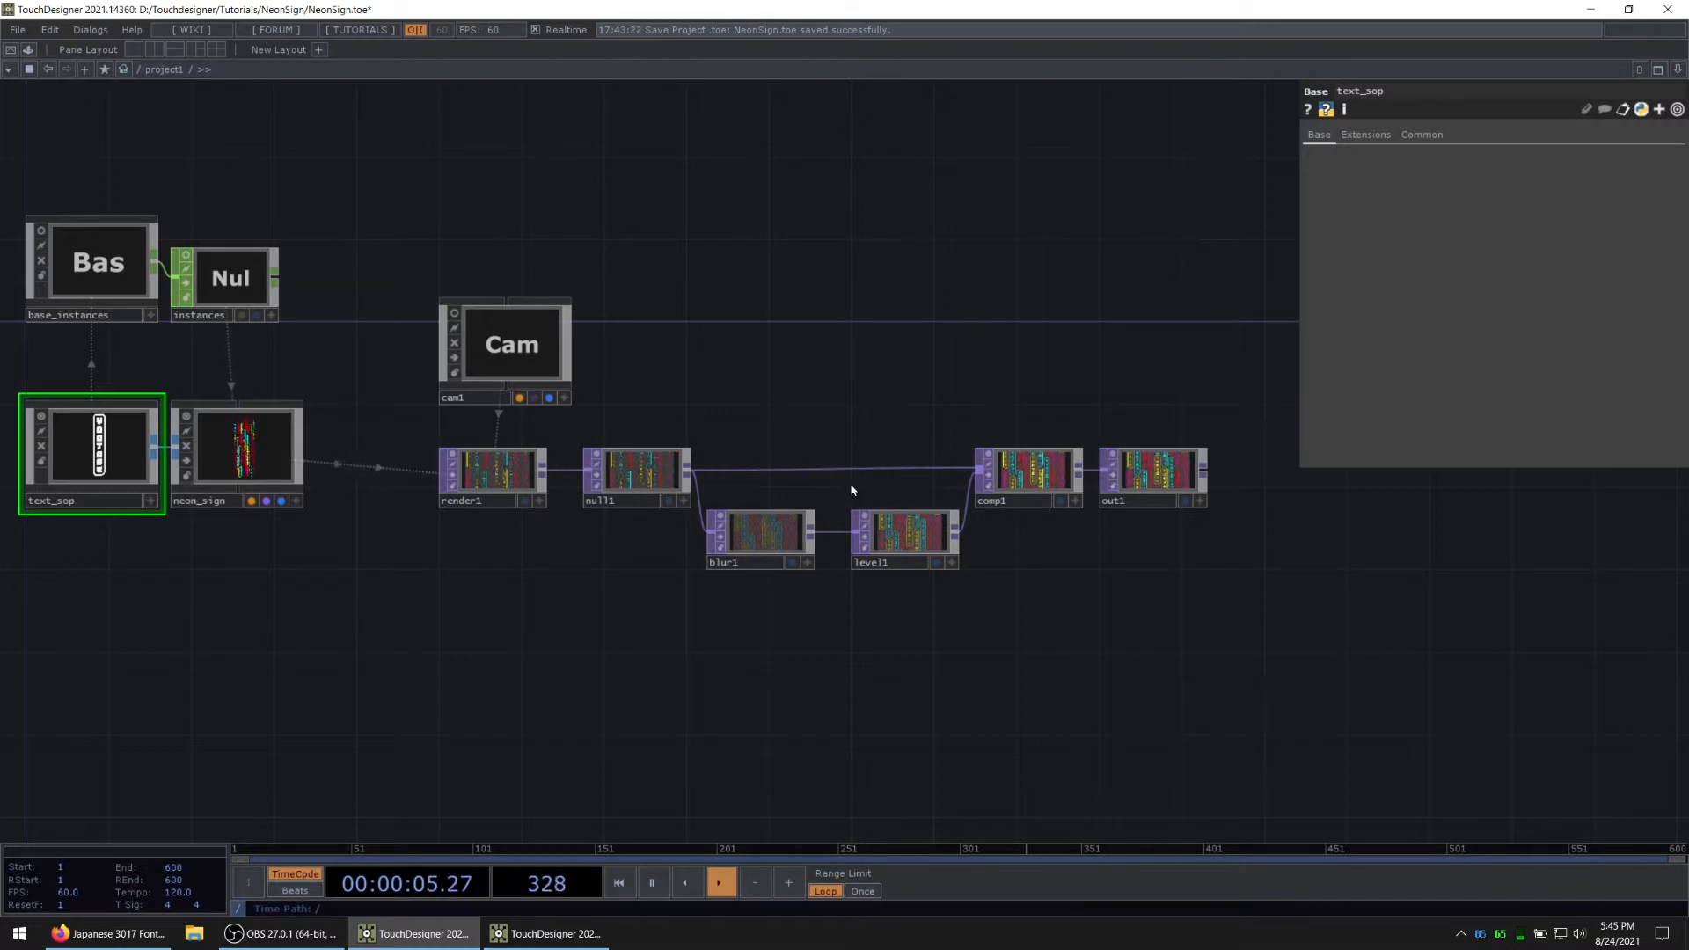
# Step: Switch to the TouchDesigner window with the new, empty project and enter its project1 container
pyautogui.press('super+Left')
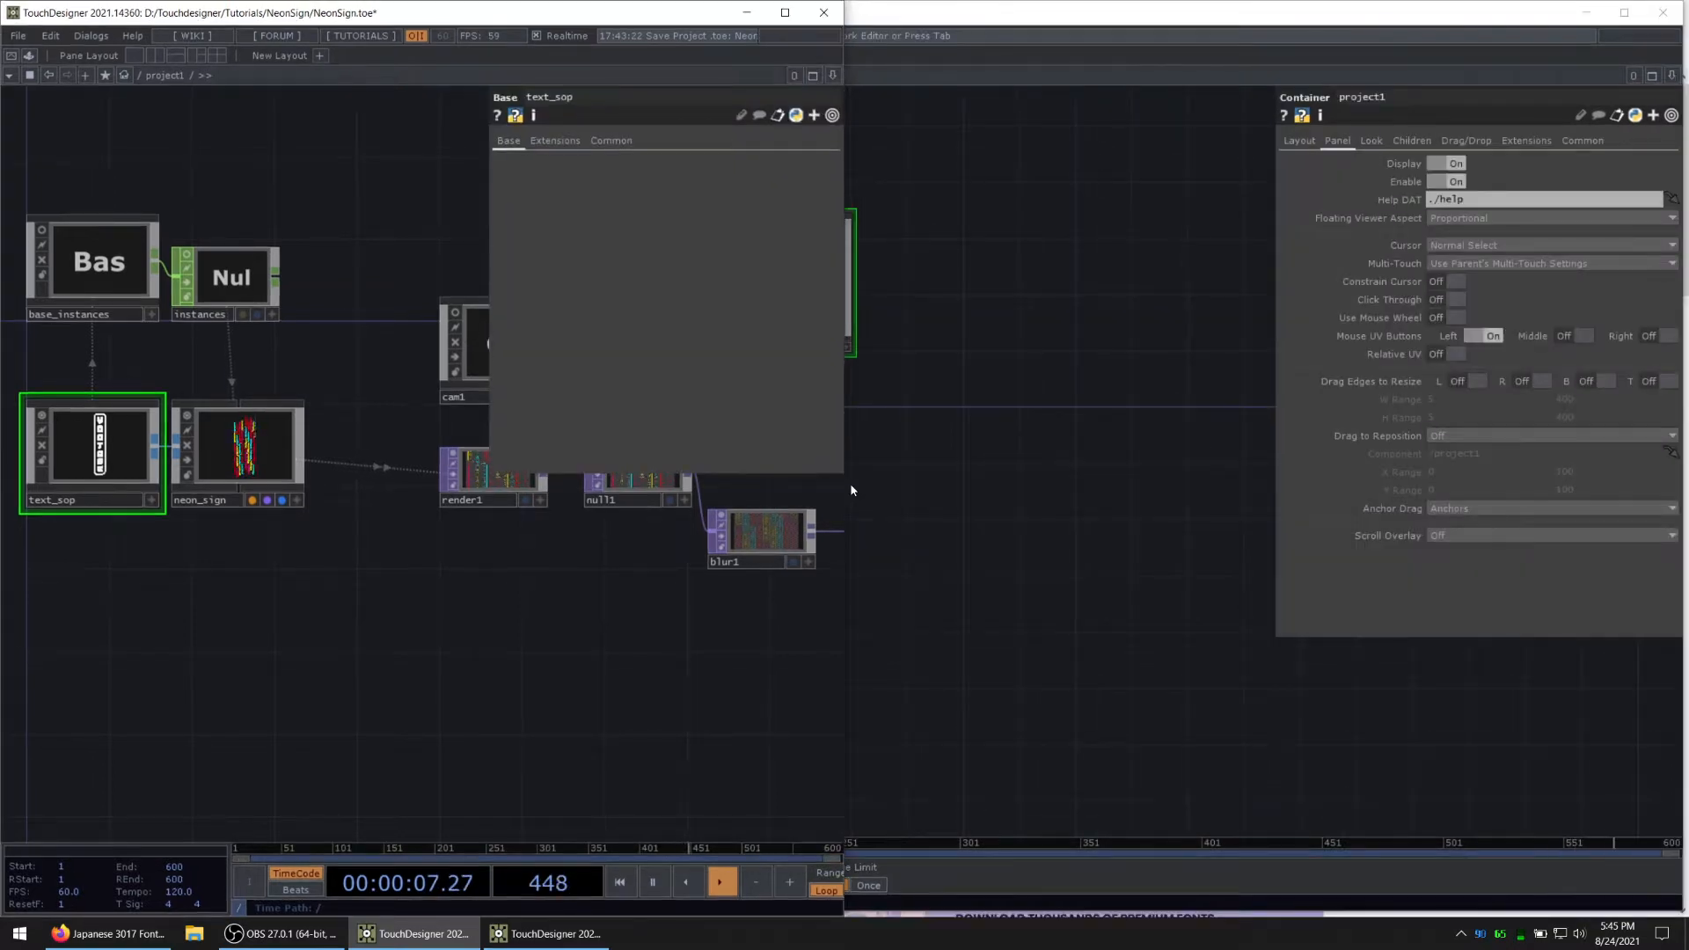
pyautogui.click(851, 490)
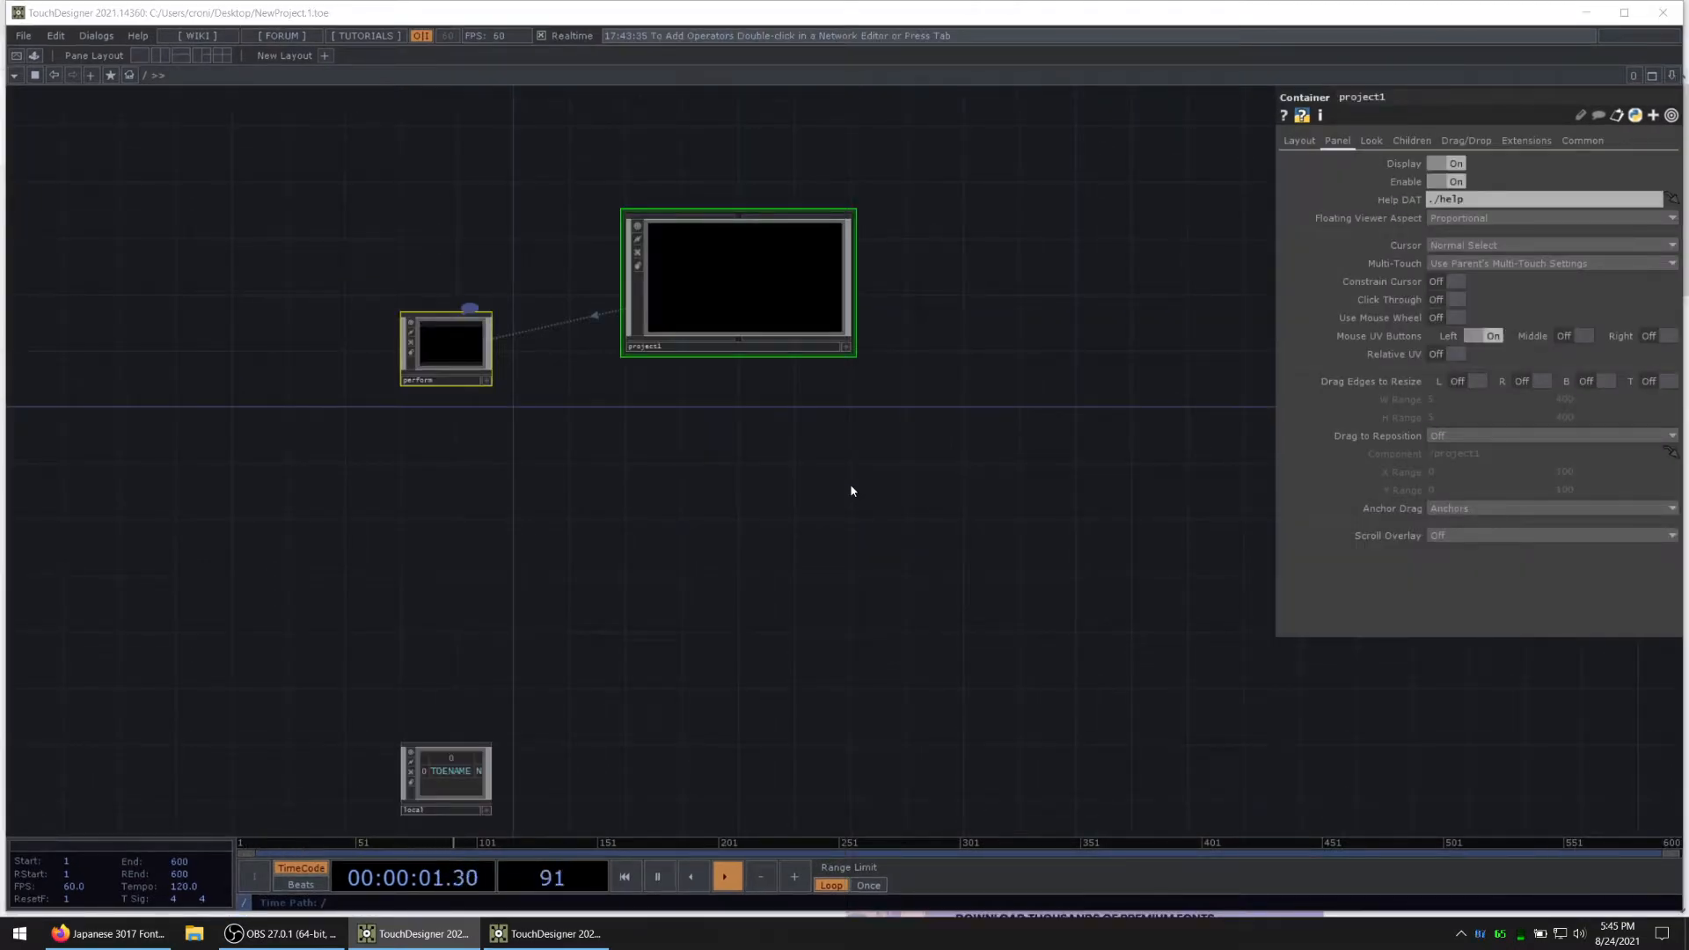
pyautogui.scroll(2, 774, 325)
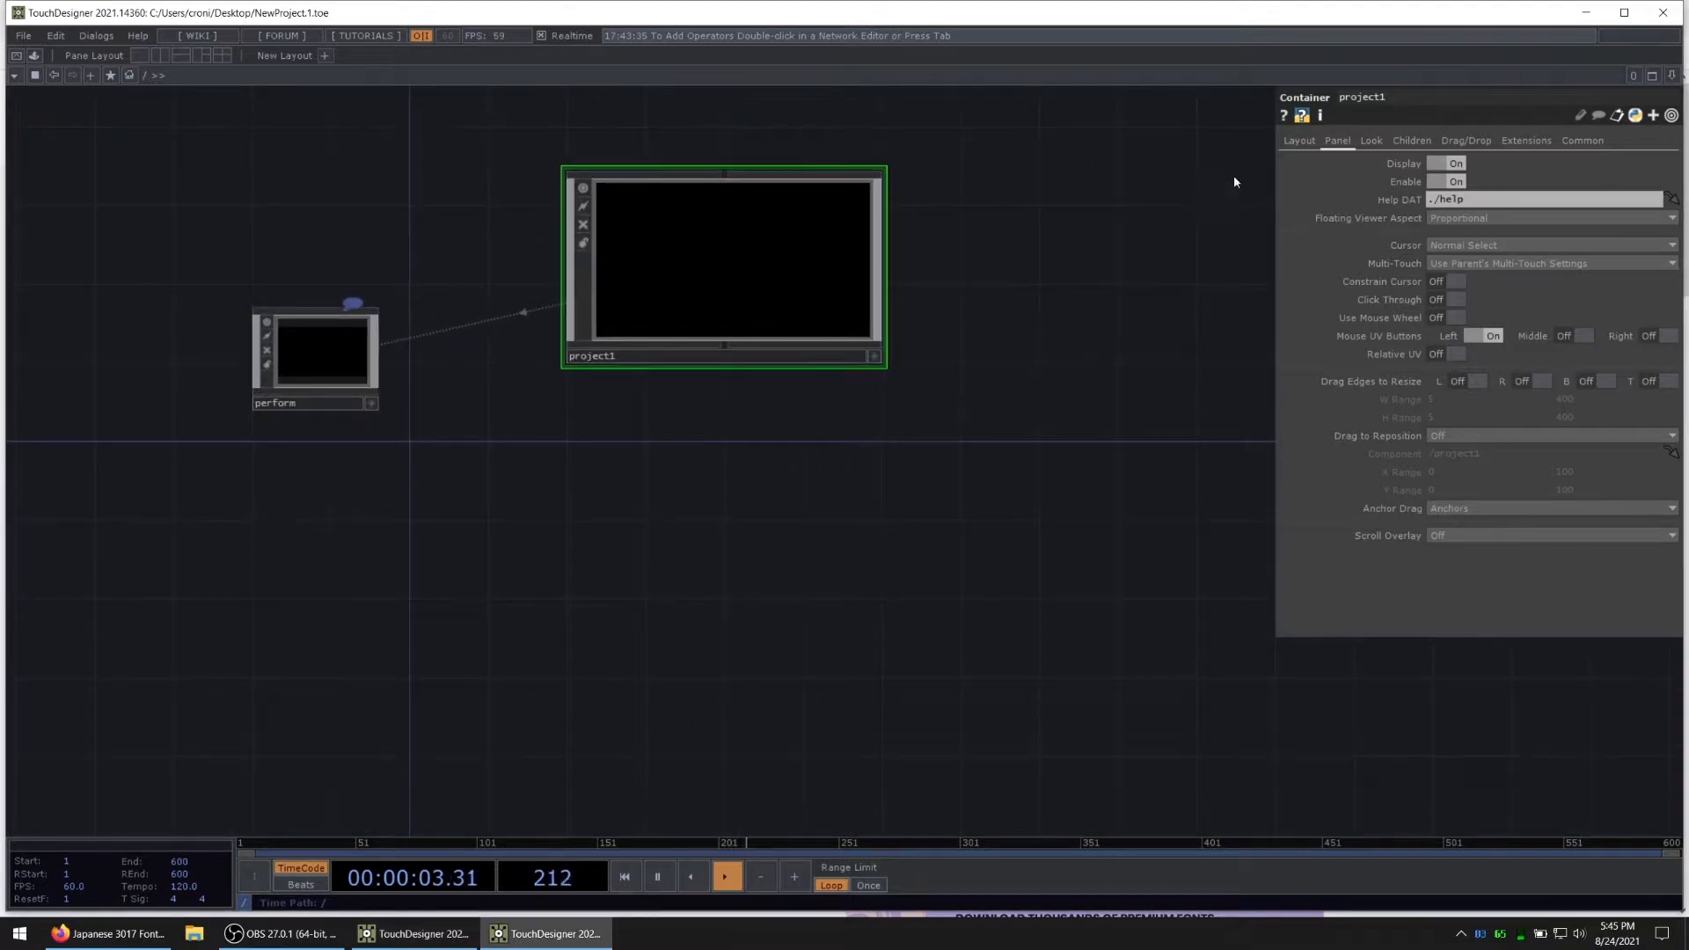
pyautogui.click(1300, 143)
pyautogui.scroll(3, 830, 256)
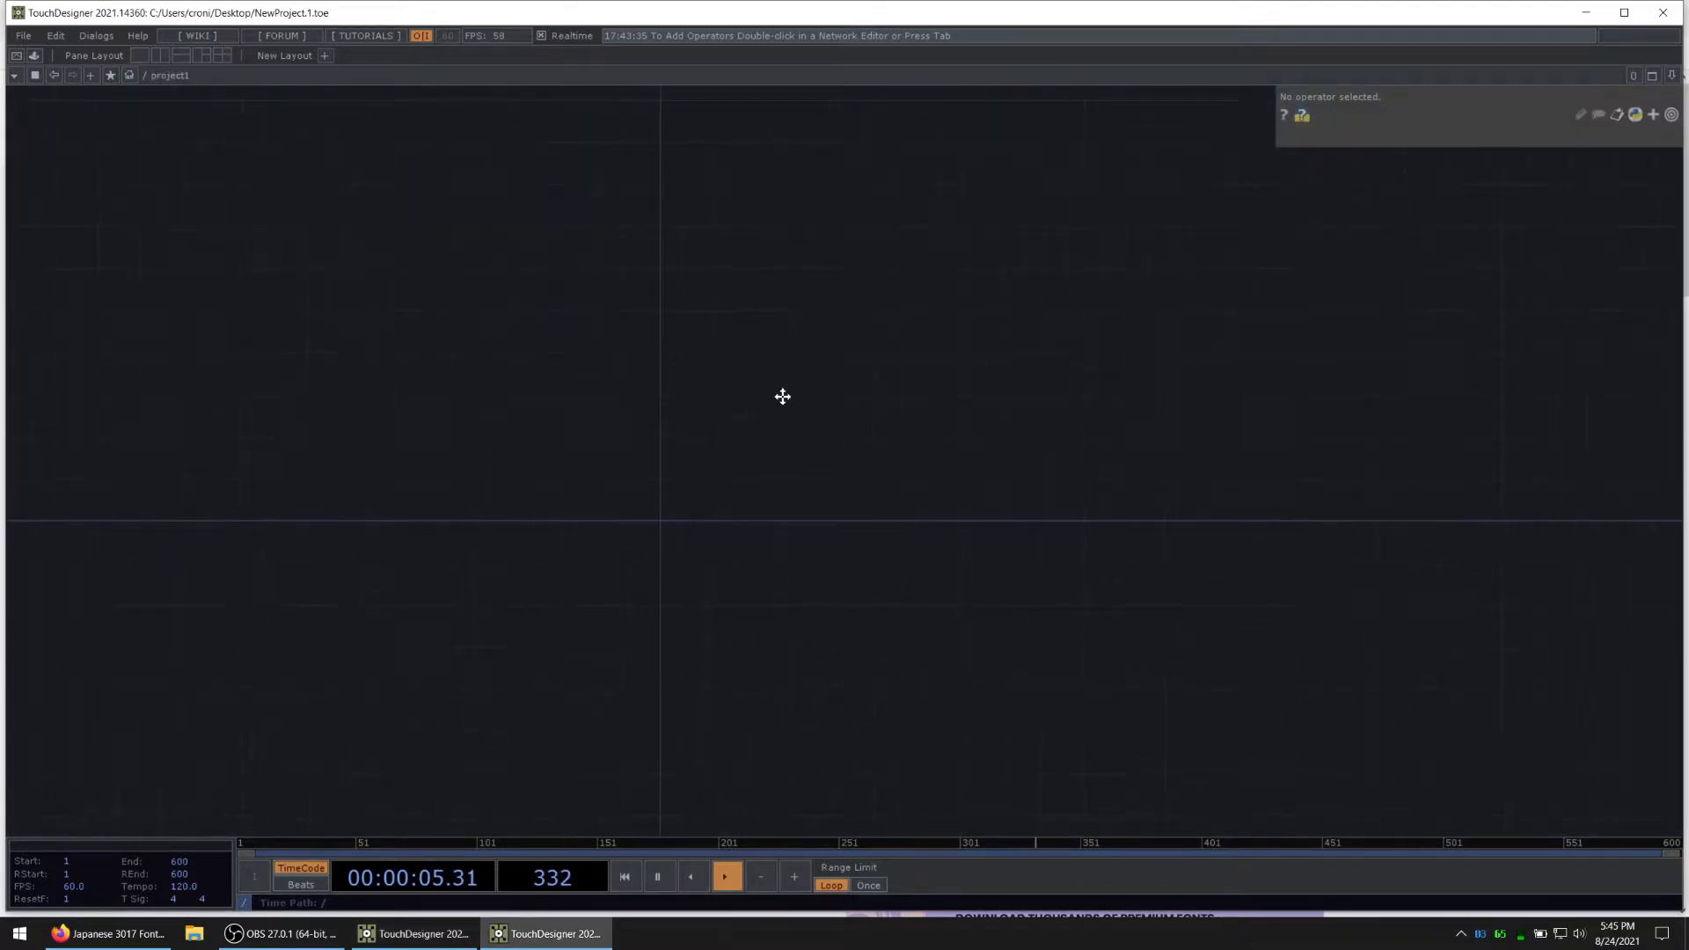
# Step: Open the Component Editor for project1 and add a custom parameter page named Settings
pyautogui.rightClick(661, 333)
pyautogui.click(690, 275)
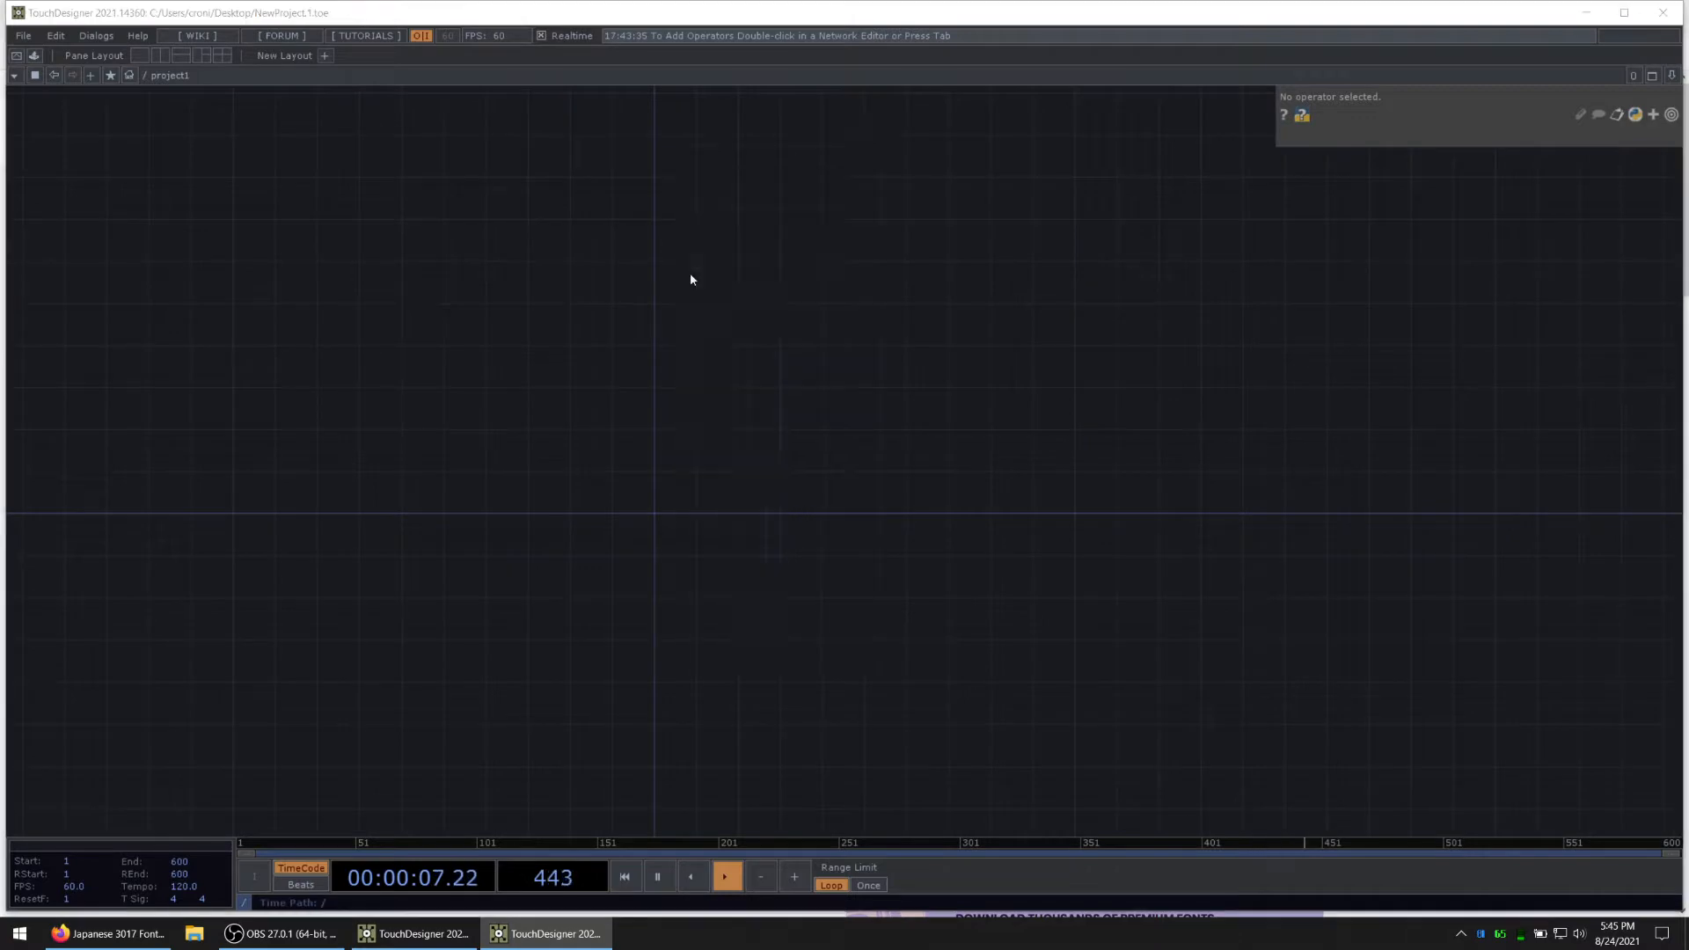
pyautogui.click(722, 241)
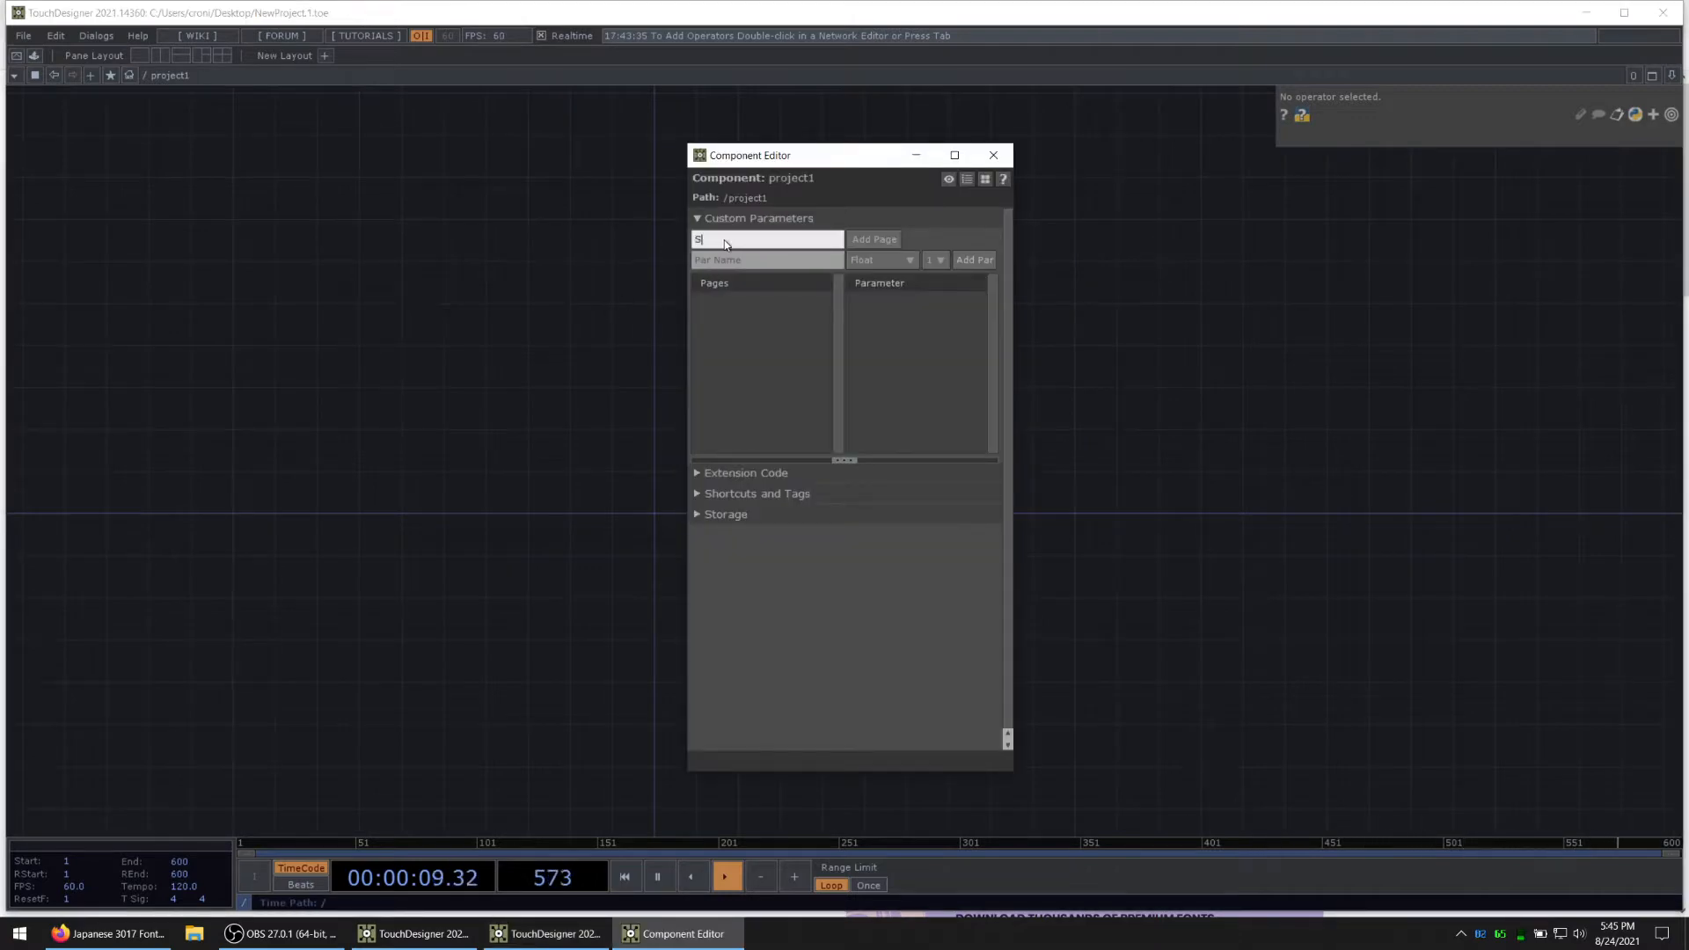
pyautogui.write('Settings')
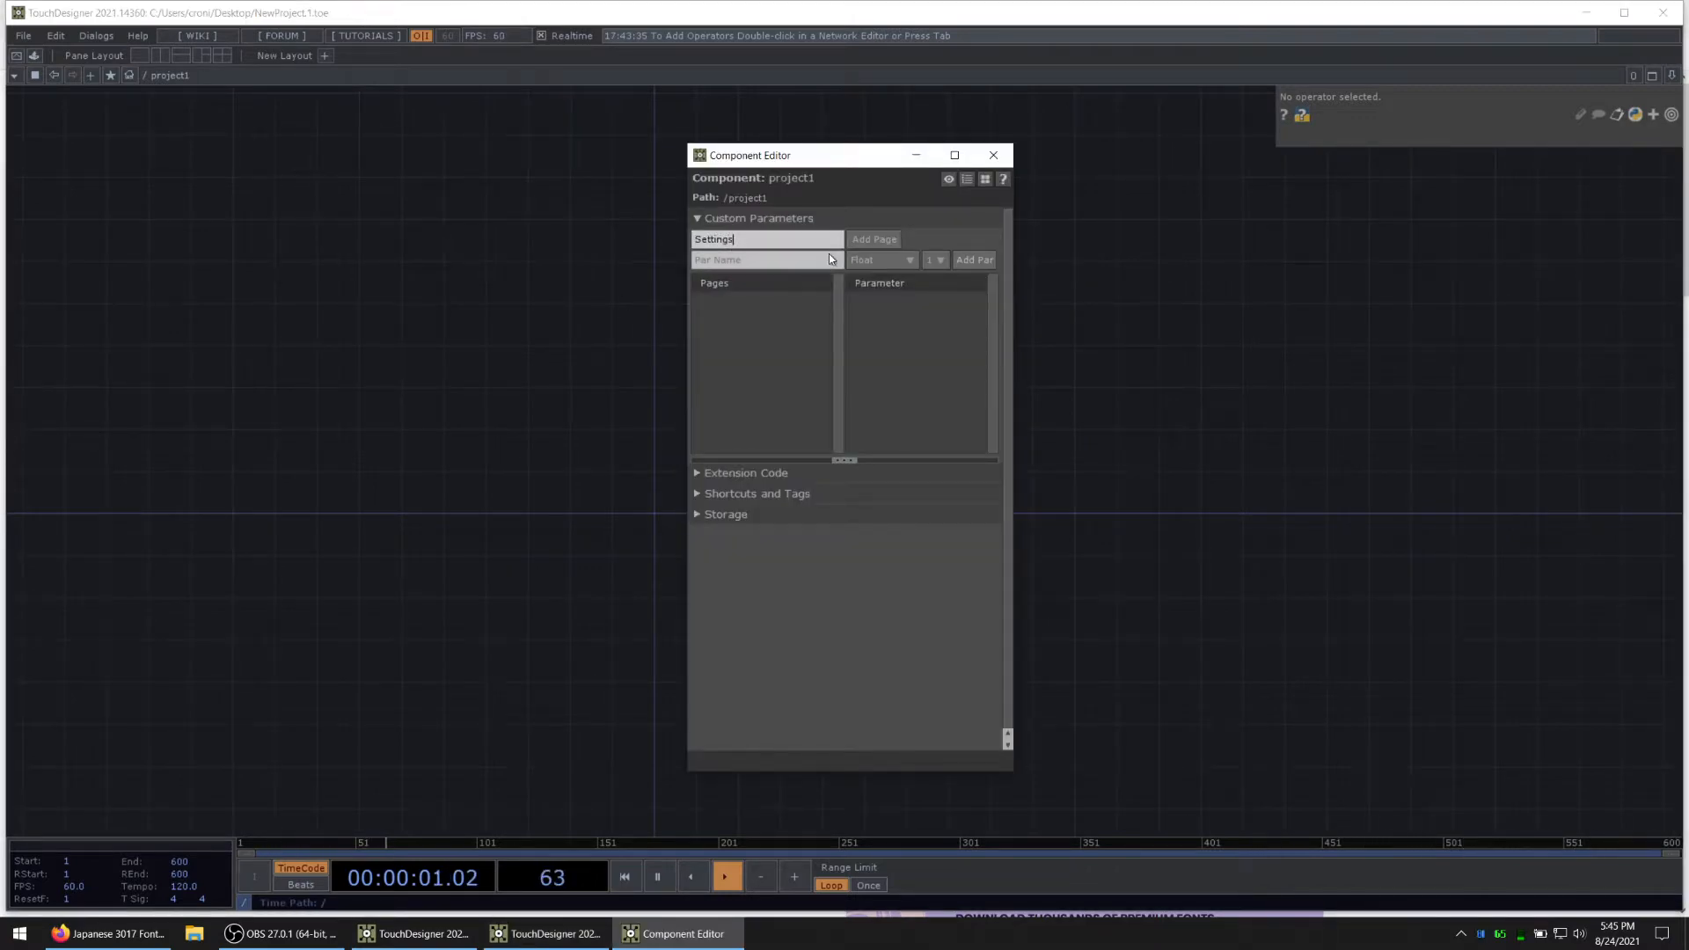
pyautogui.click(875, 239)
# Step: Add a Str parameter named Text to the Settings page and close the Component Editor
pyautogui.click(771, 264)
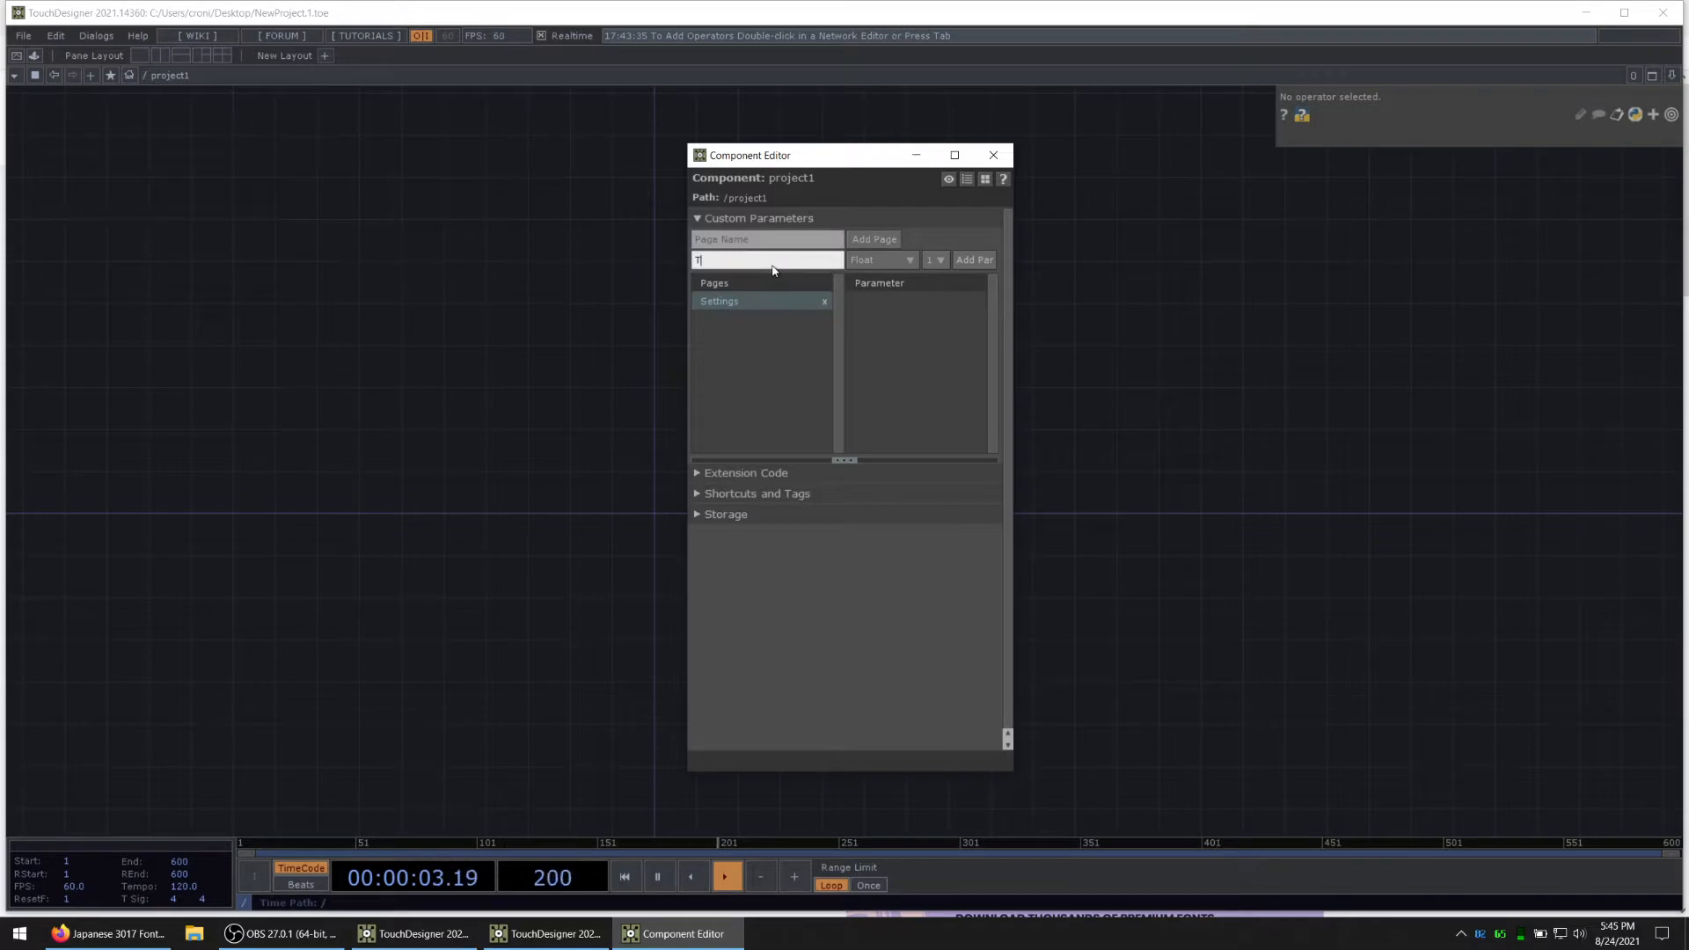
pyautogui.click(882, 261)
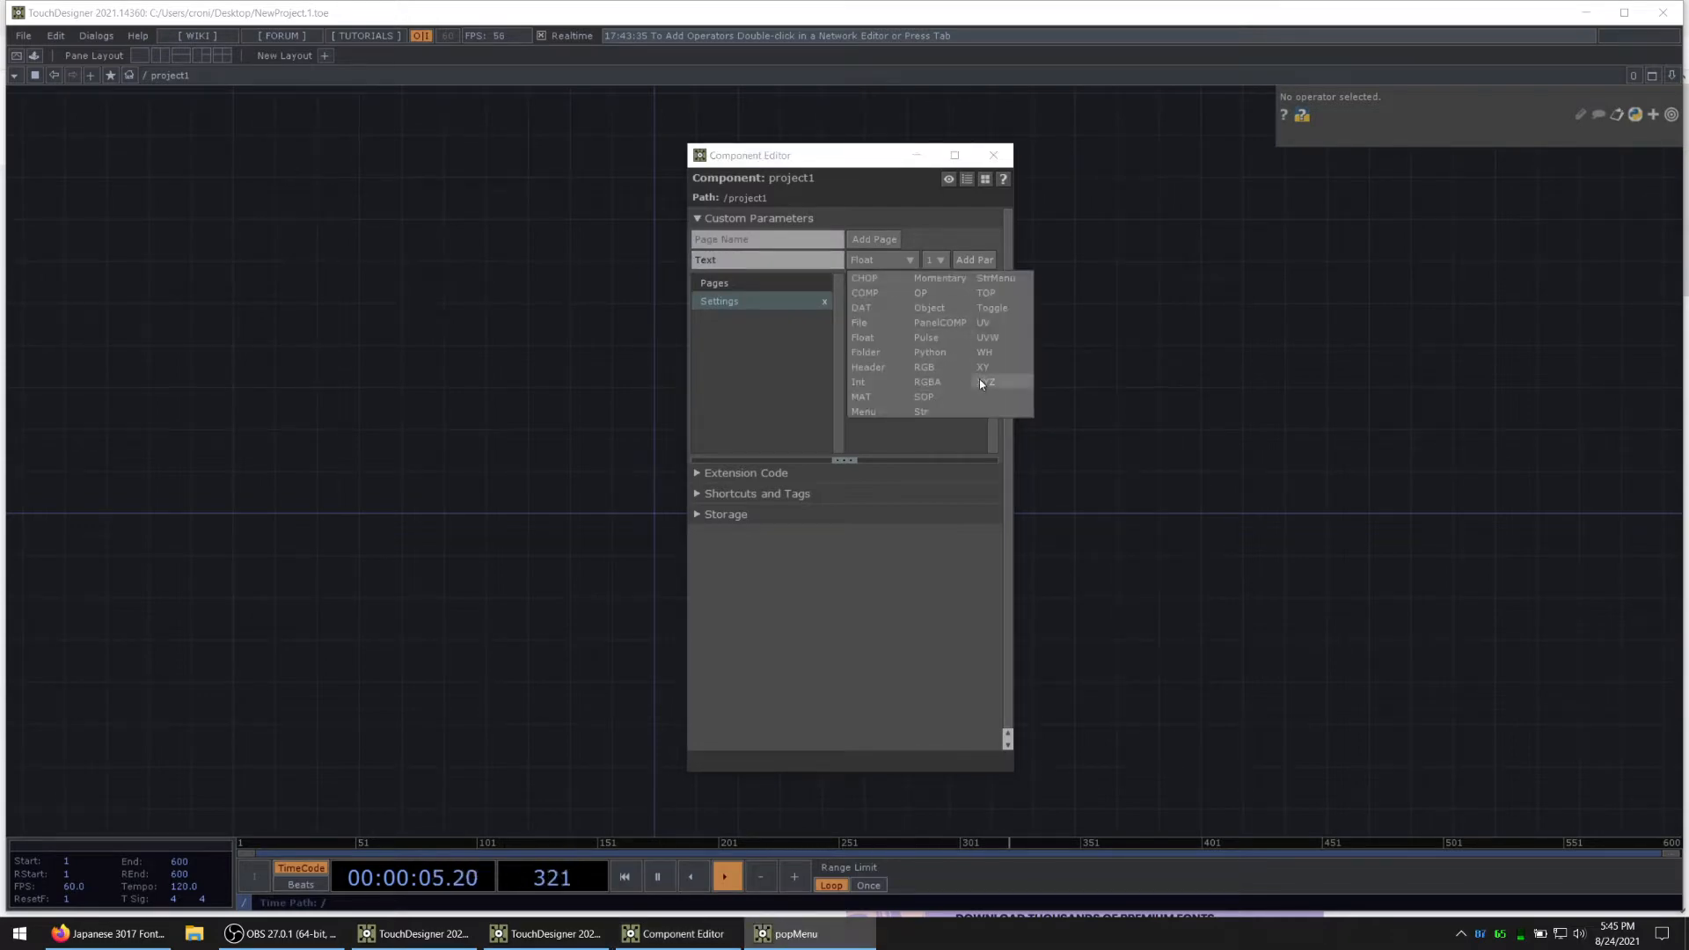
pyautogui.click(934, 411)
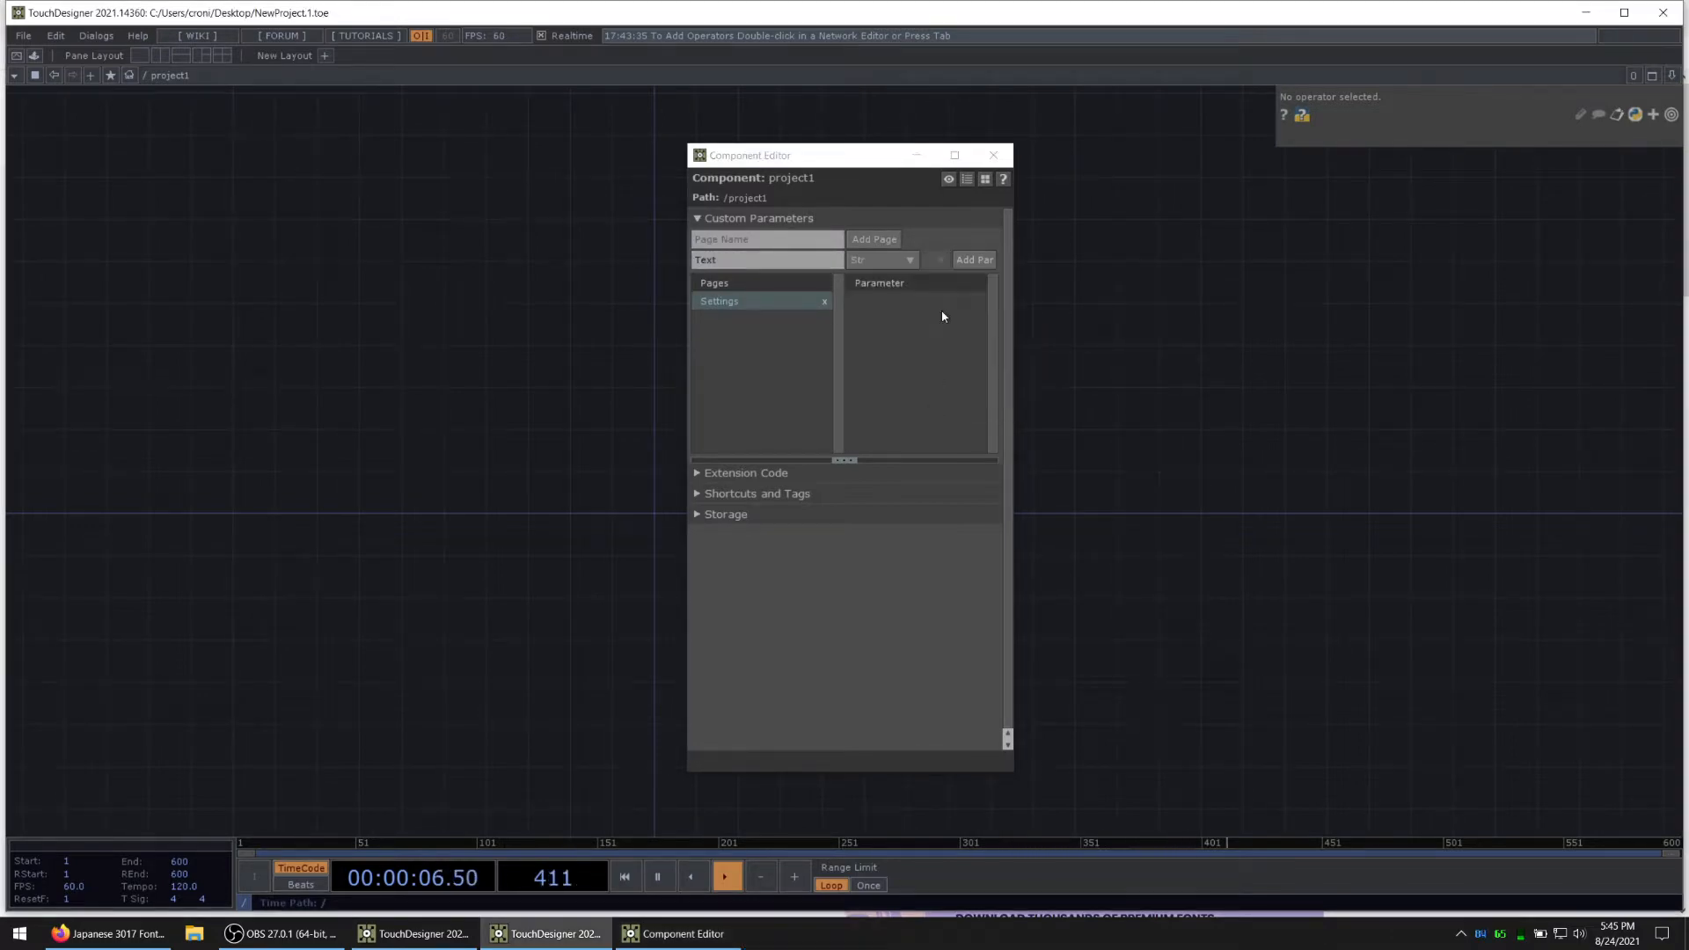
pyautogui.click(971, 262)
pyautogui.click(990, 157)
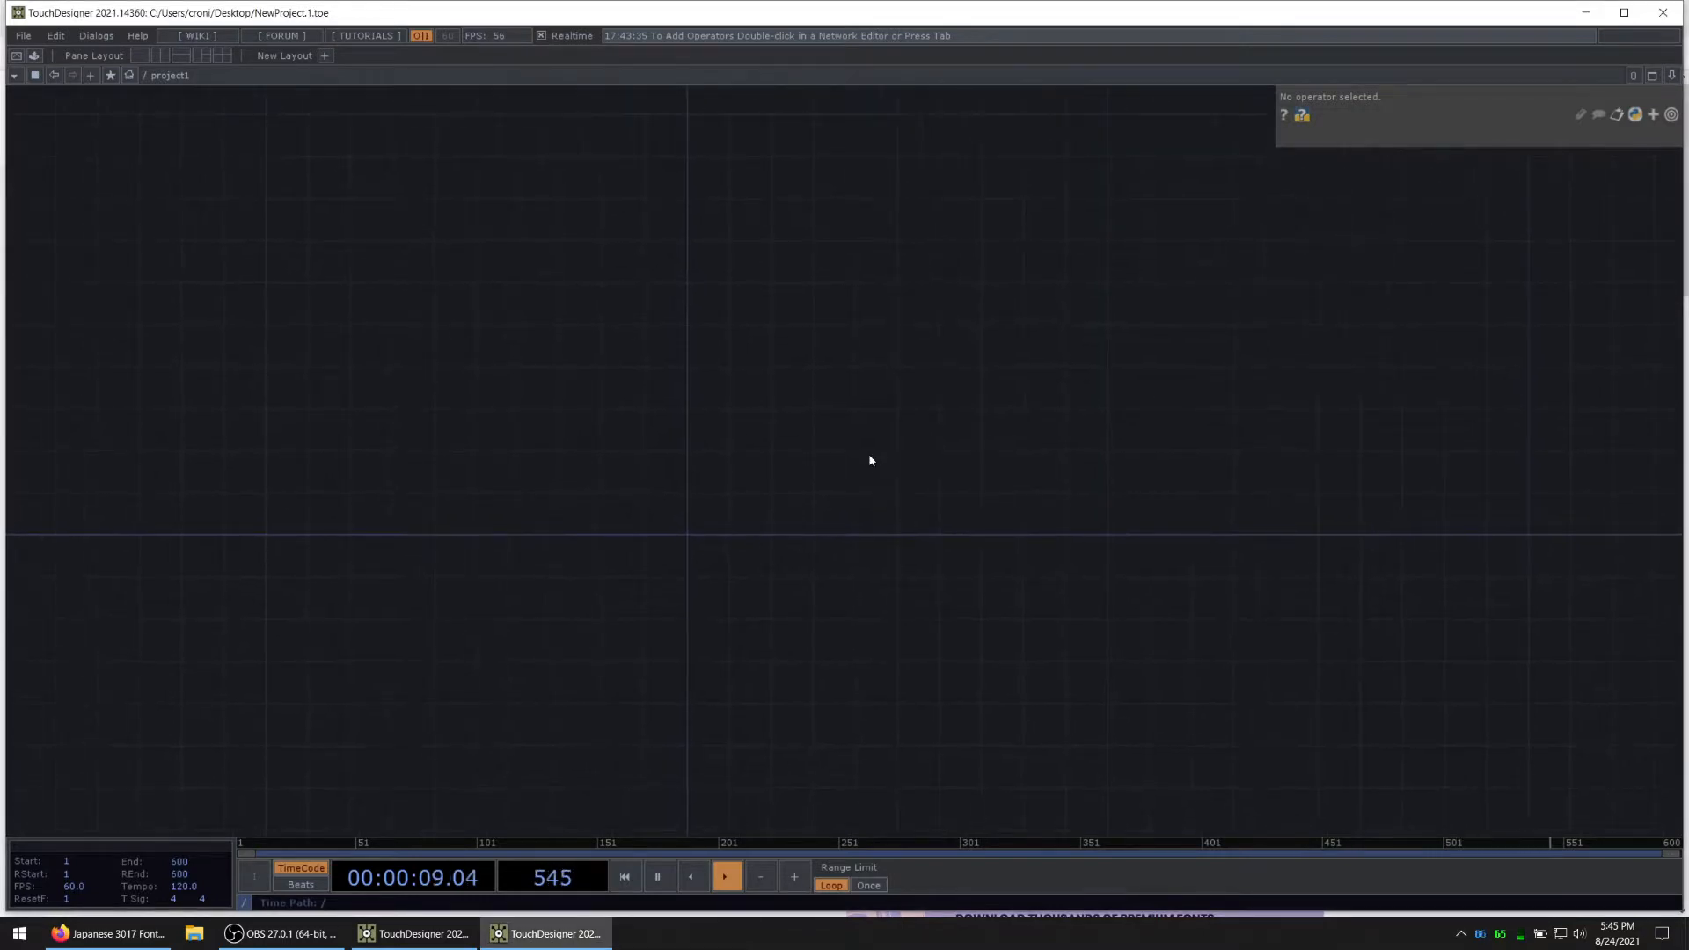
# Step: Return to the root network and set project1's custom Text parameter to YOUTUBE
pyautogui.press('u')
pyautogui.click(1299, 166)
pyautogui.click(1444, 189)
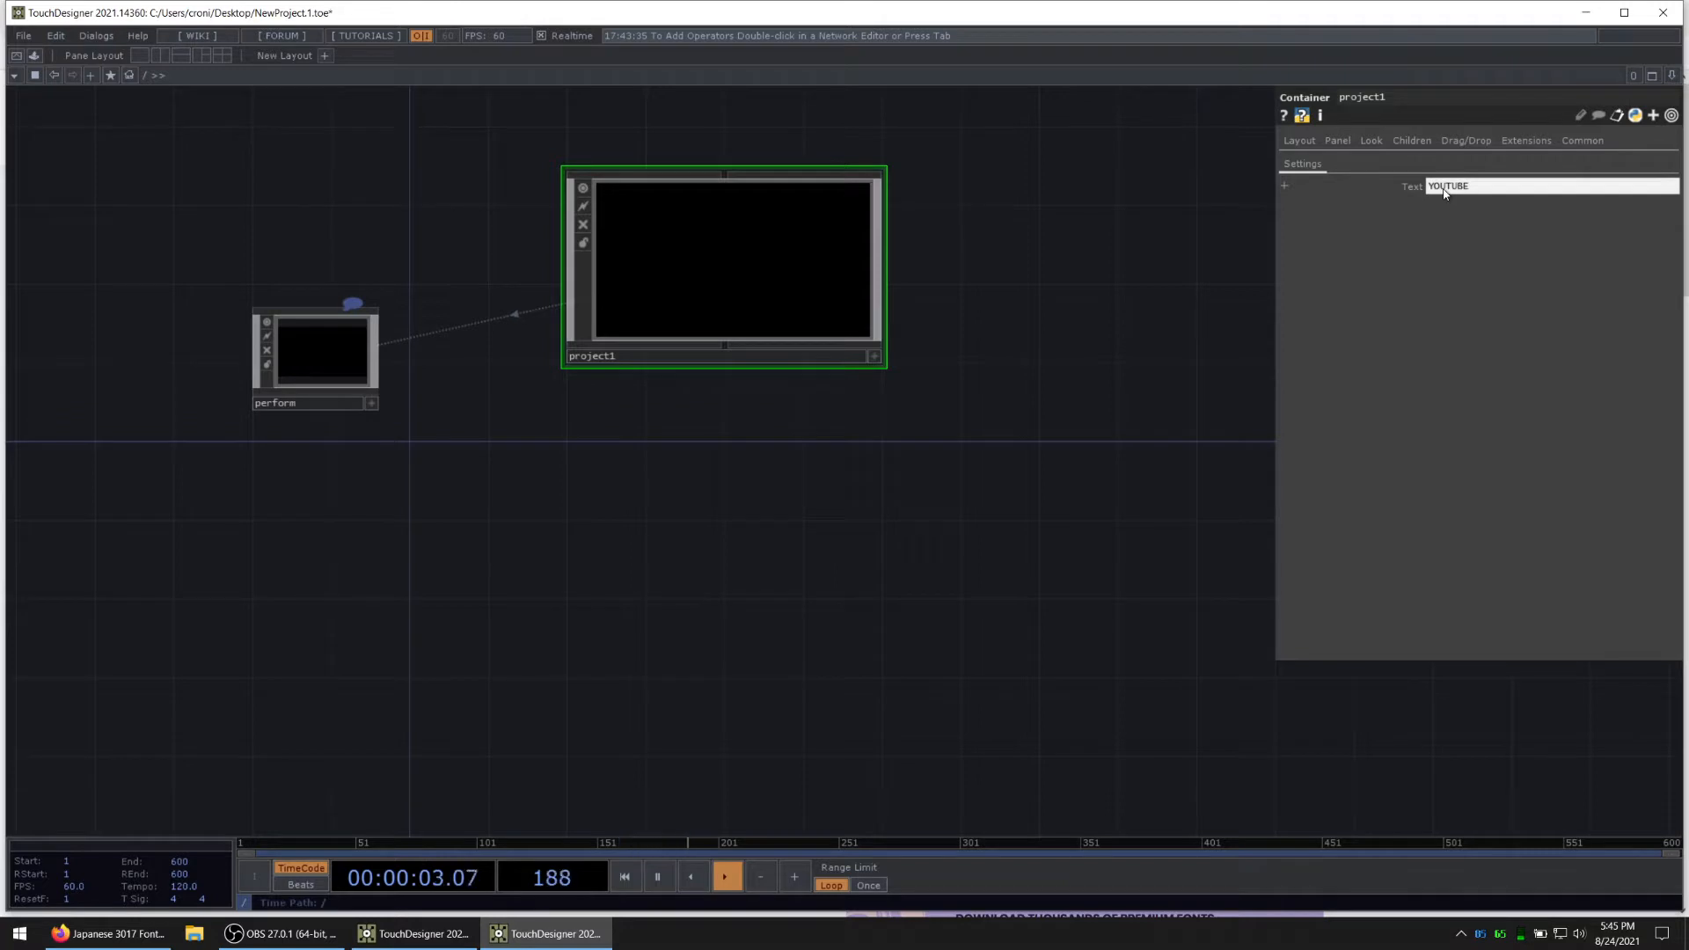
# Step: Enter the project1 container and place a Base COMP in its empty network
pyautogui.click(789, 287)
pyautogui.press('i')
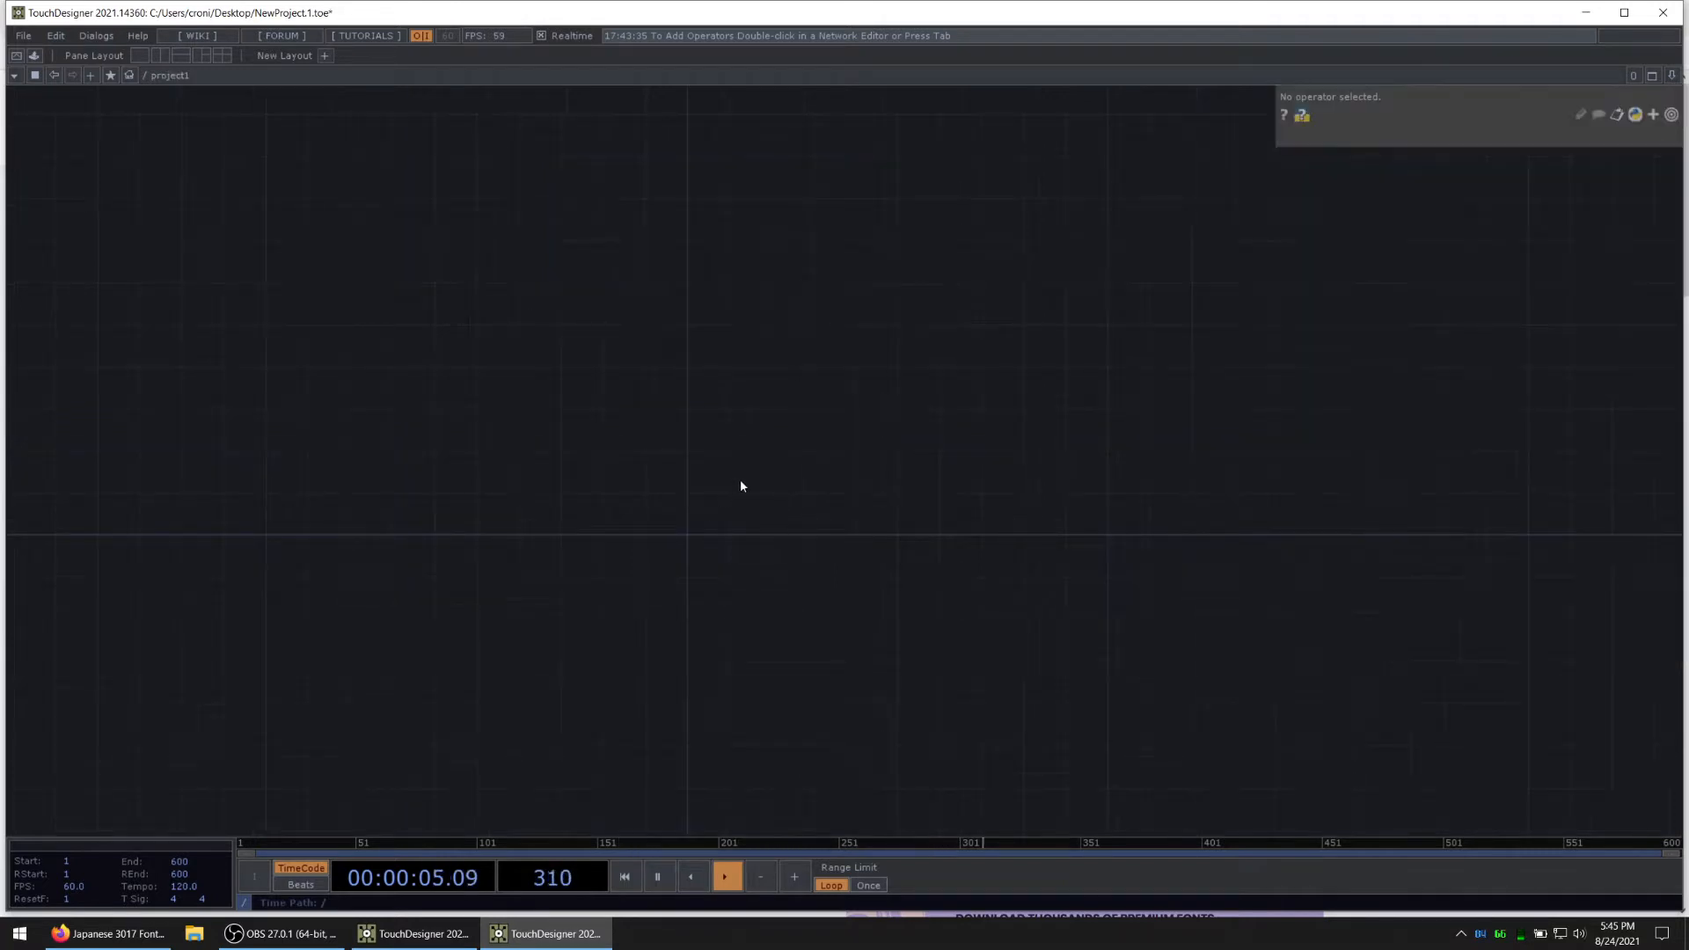
pyautogui.hotkey('alt', 'Tab')
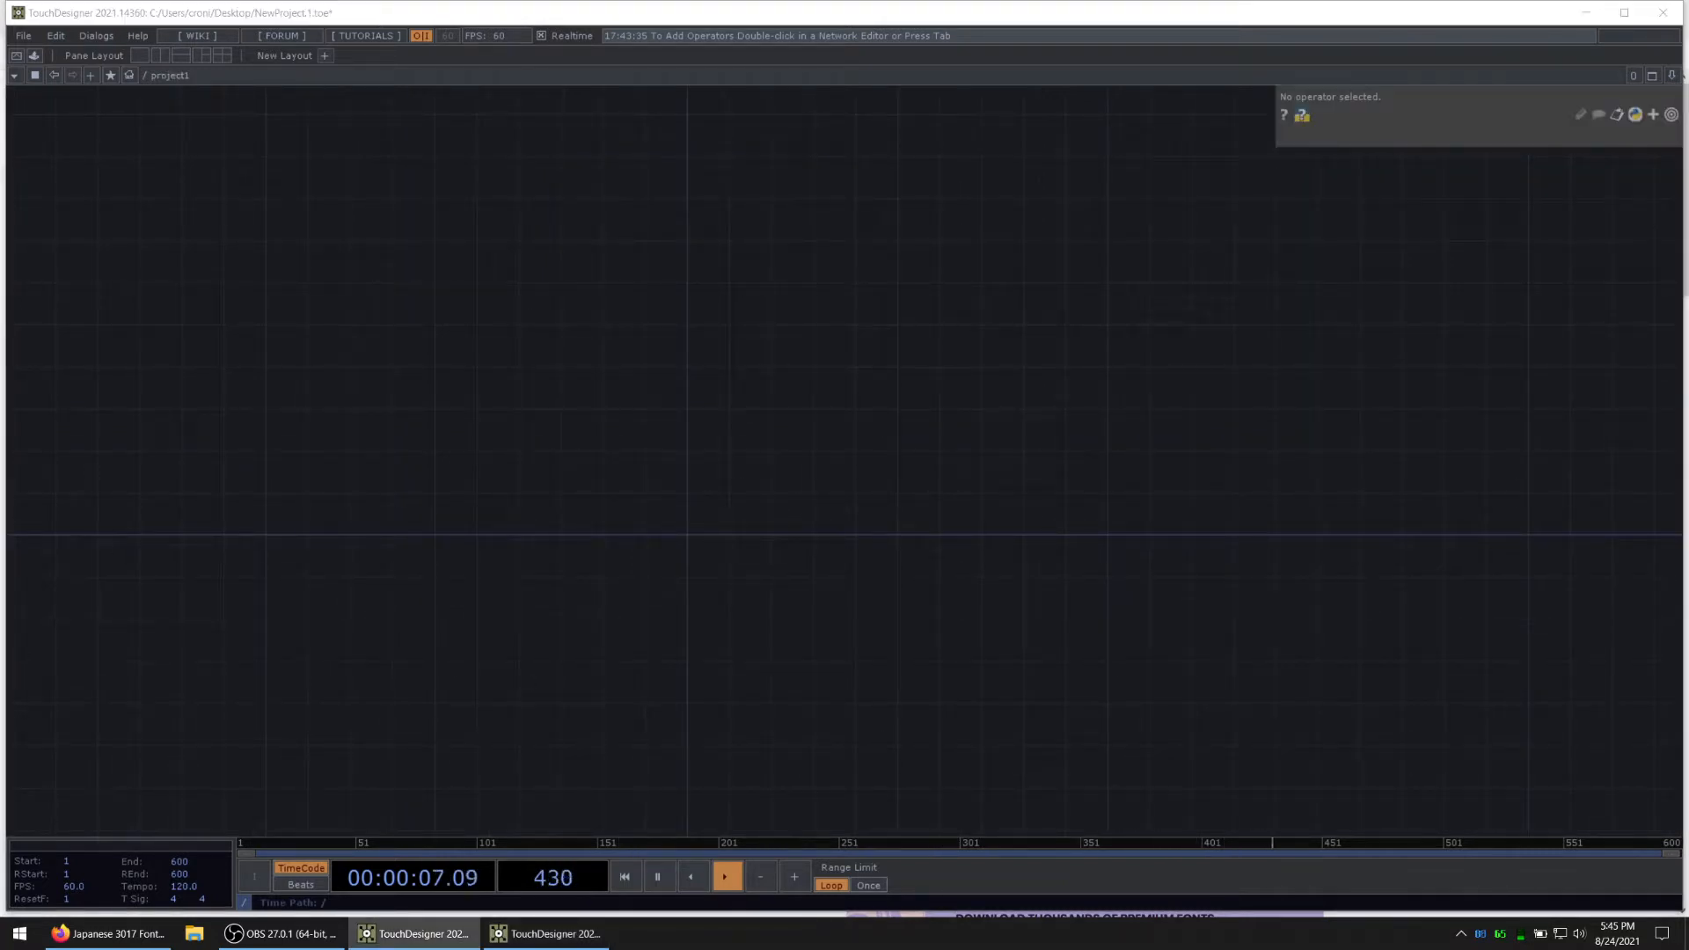
pyautogui.press('Tab')
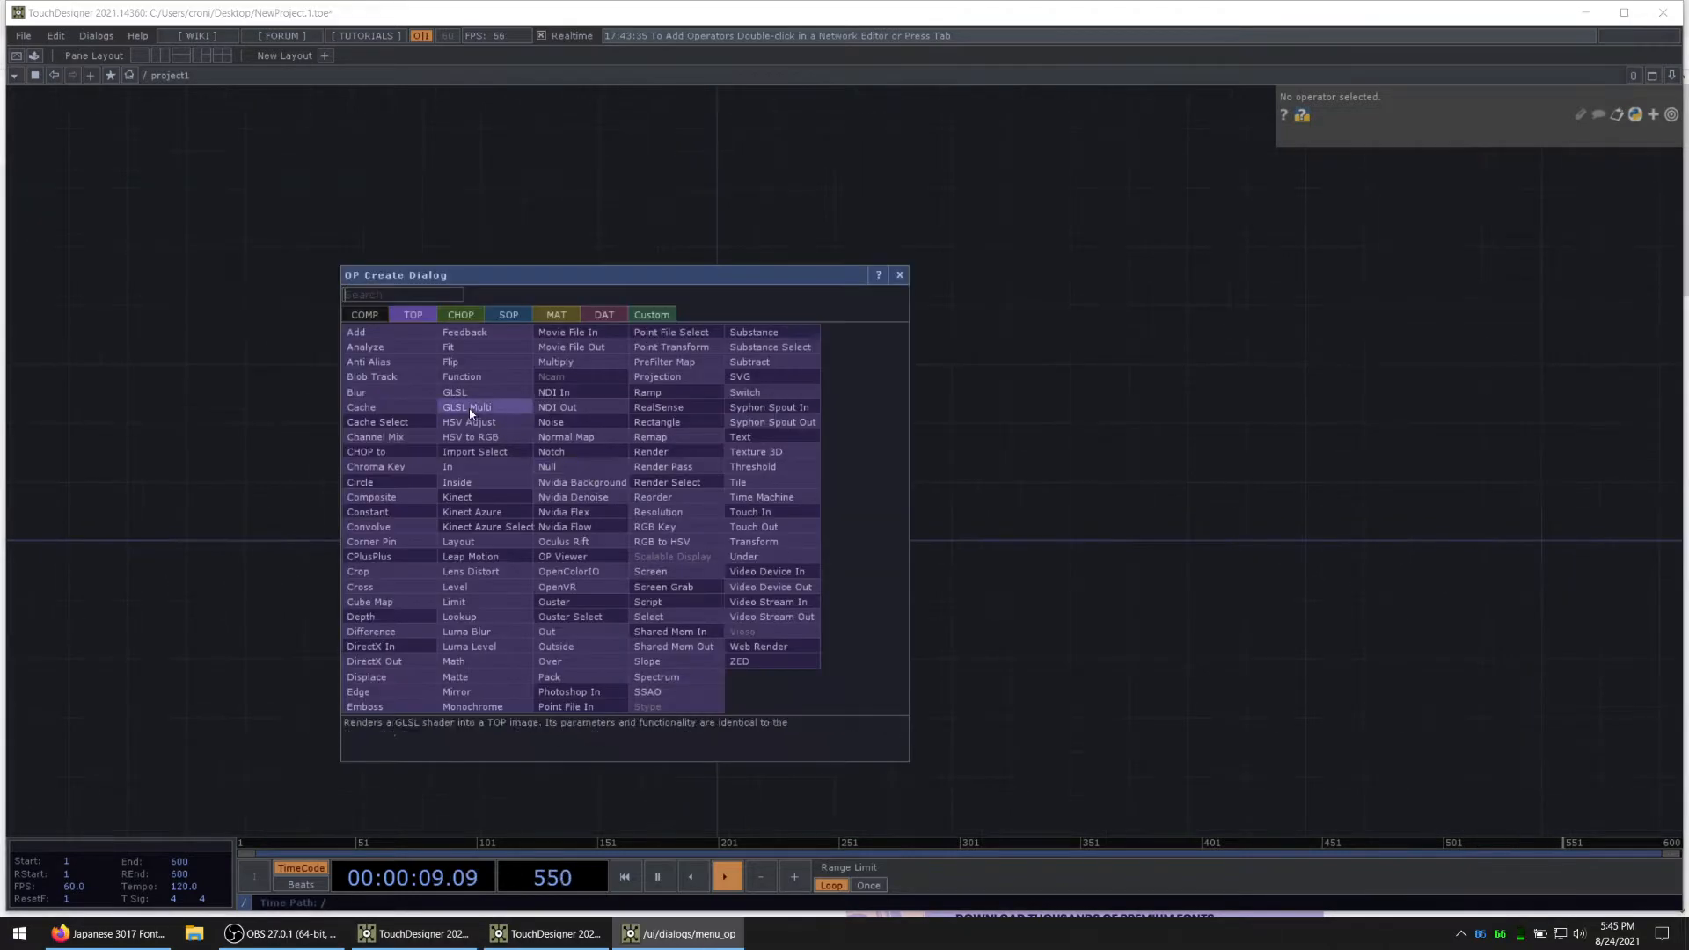
pyautogui.write('bas')
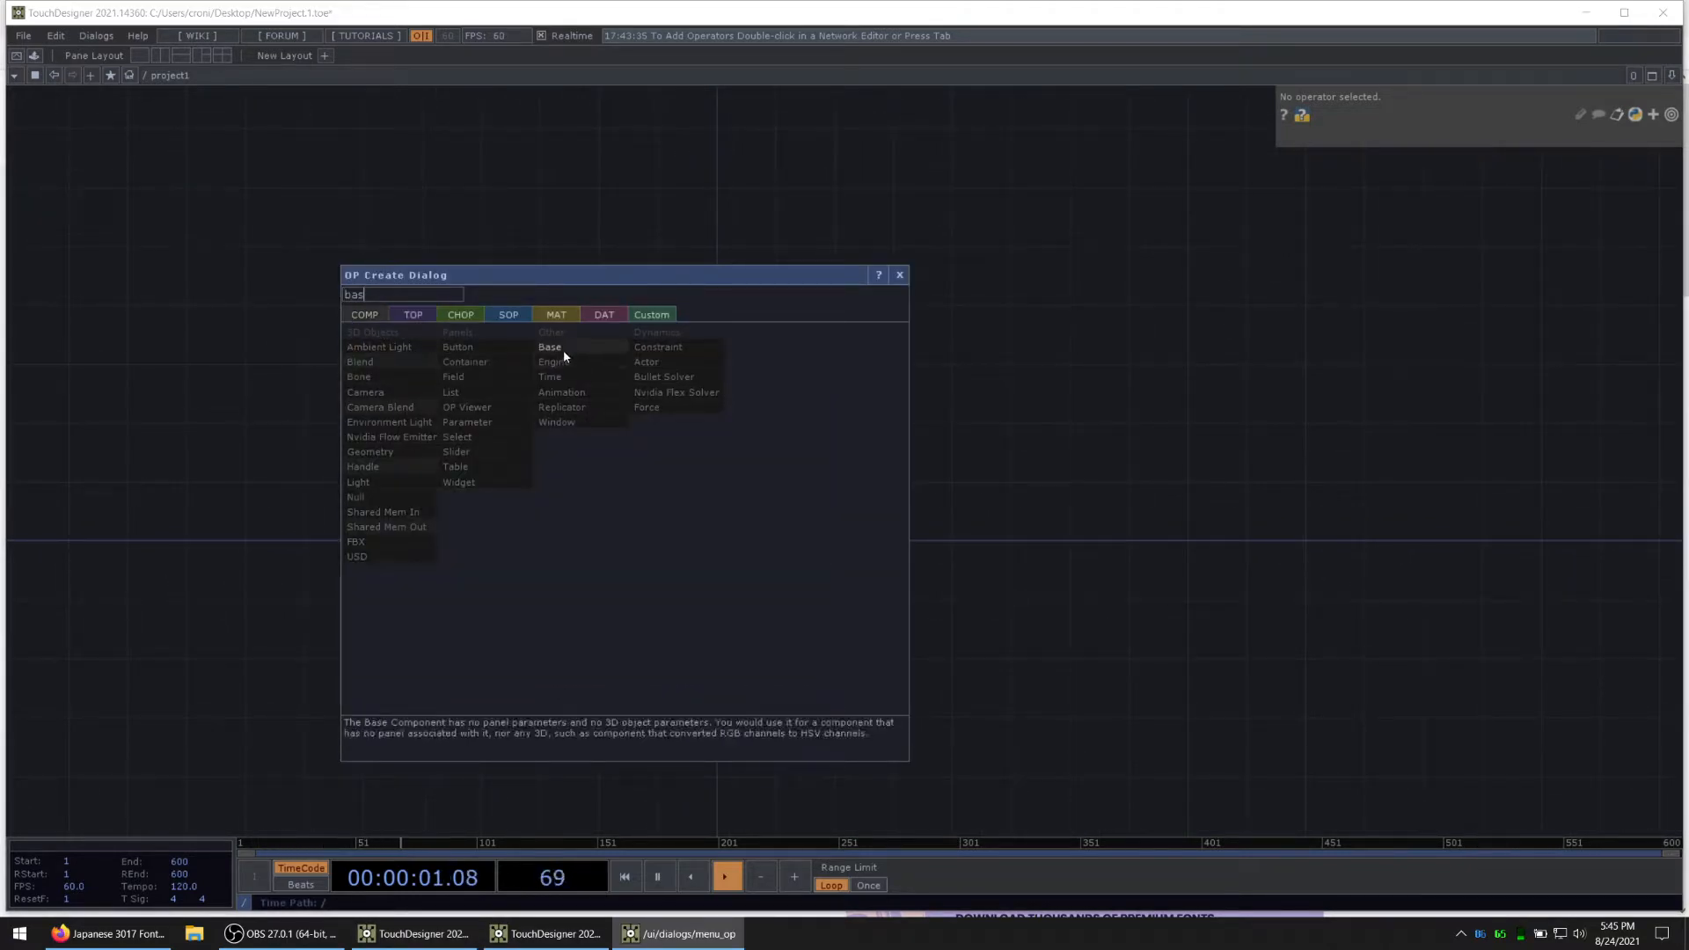
pyautogui.click(554, 347)
pyautogui.click(660, 506)
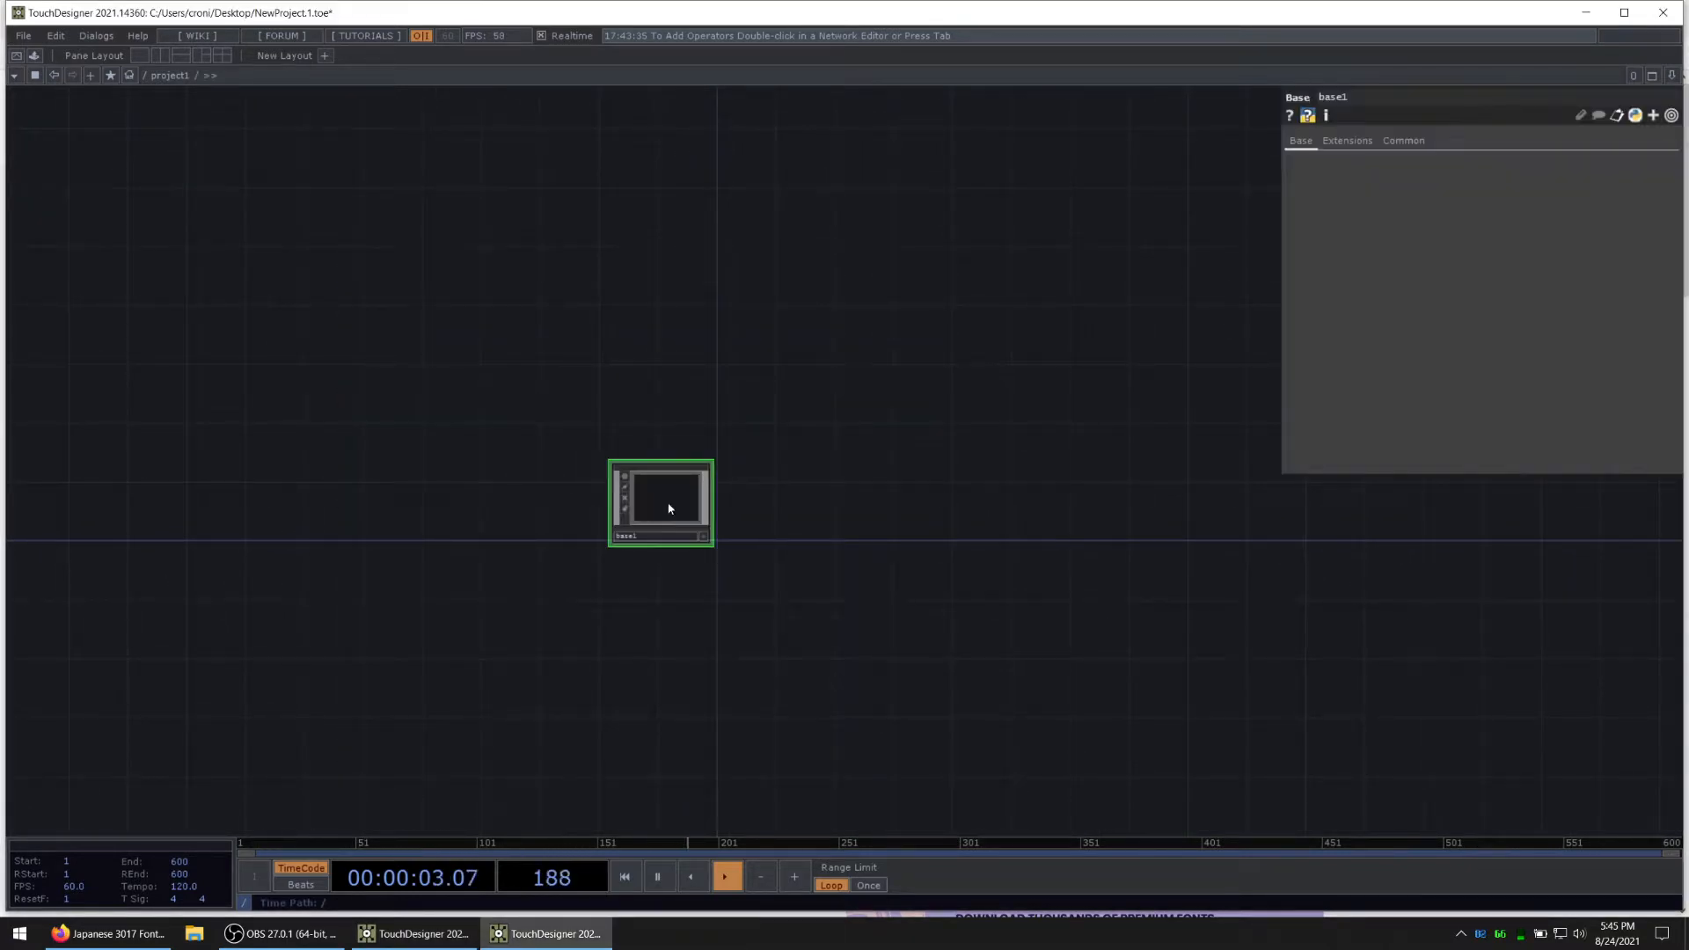
# Step: Enter the new base and place a second Base COMP inside it
pyautogui.press('i')
pyautogui.hotkey('alt', 'Tab')
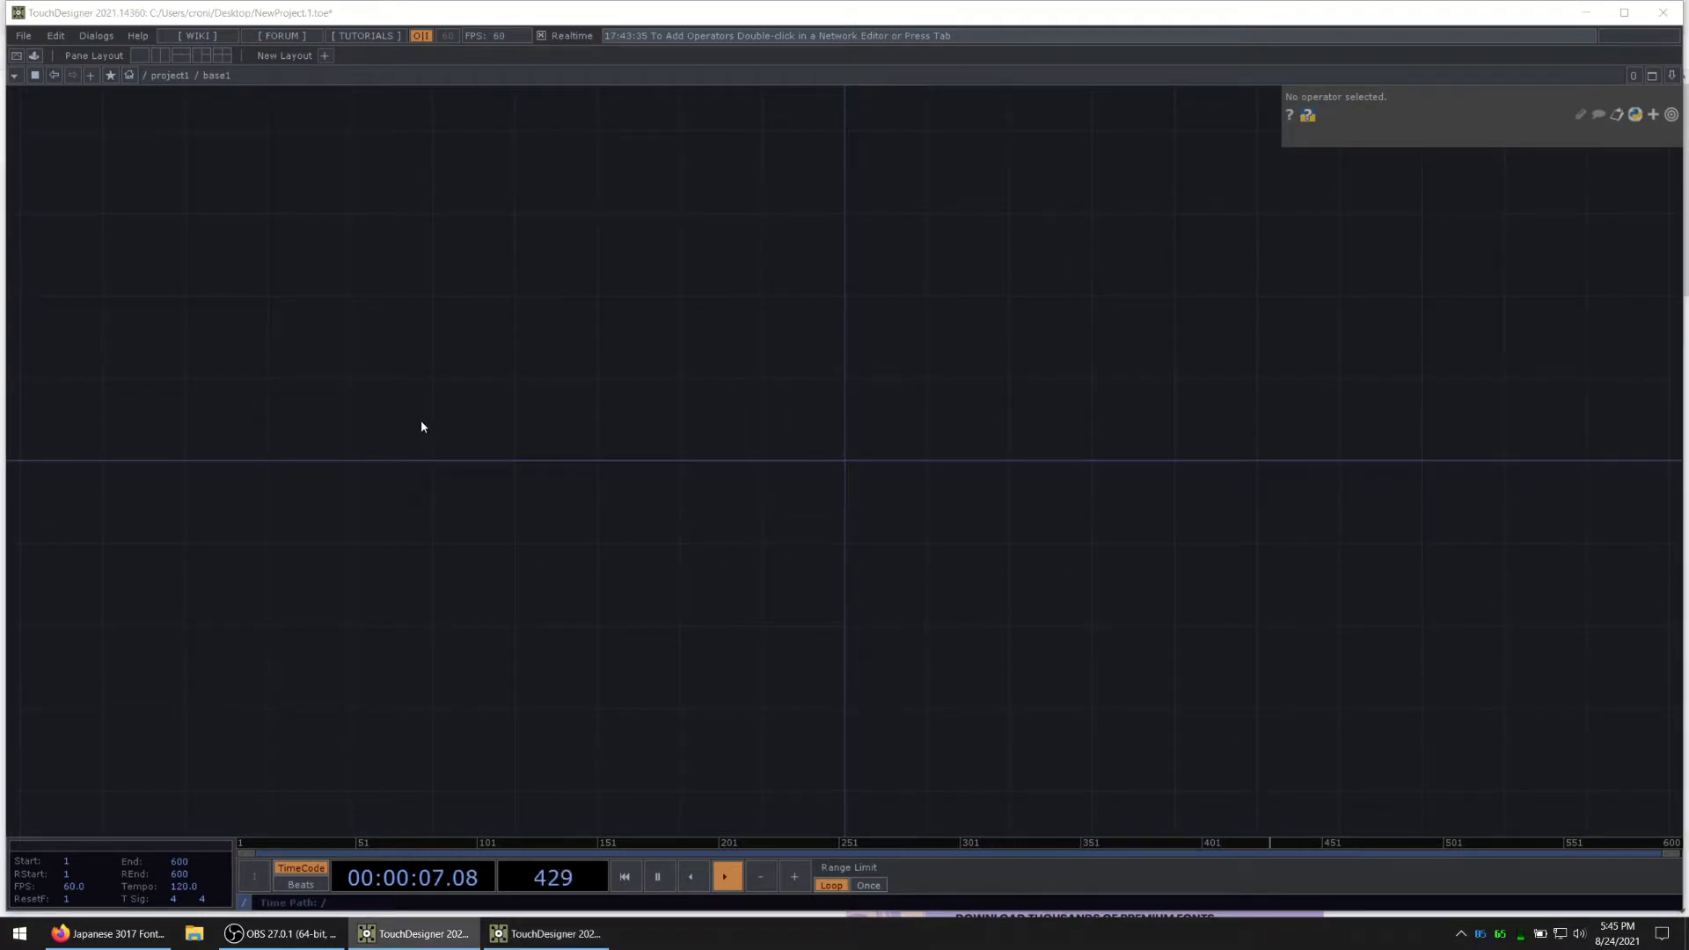
pyautogui.press('Tab')
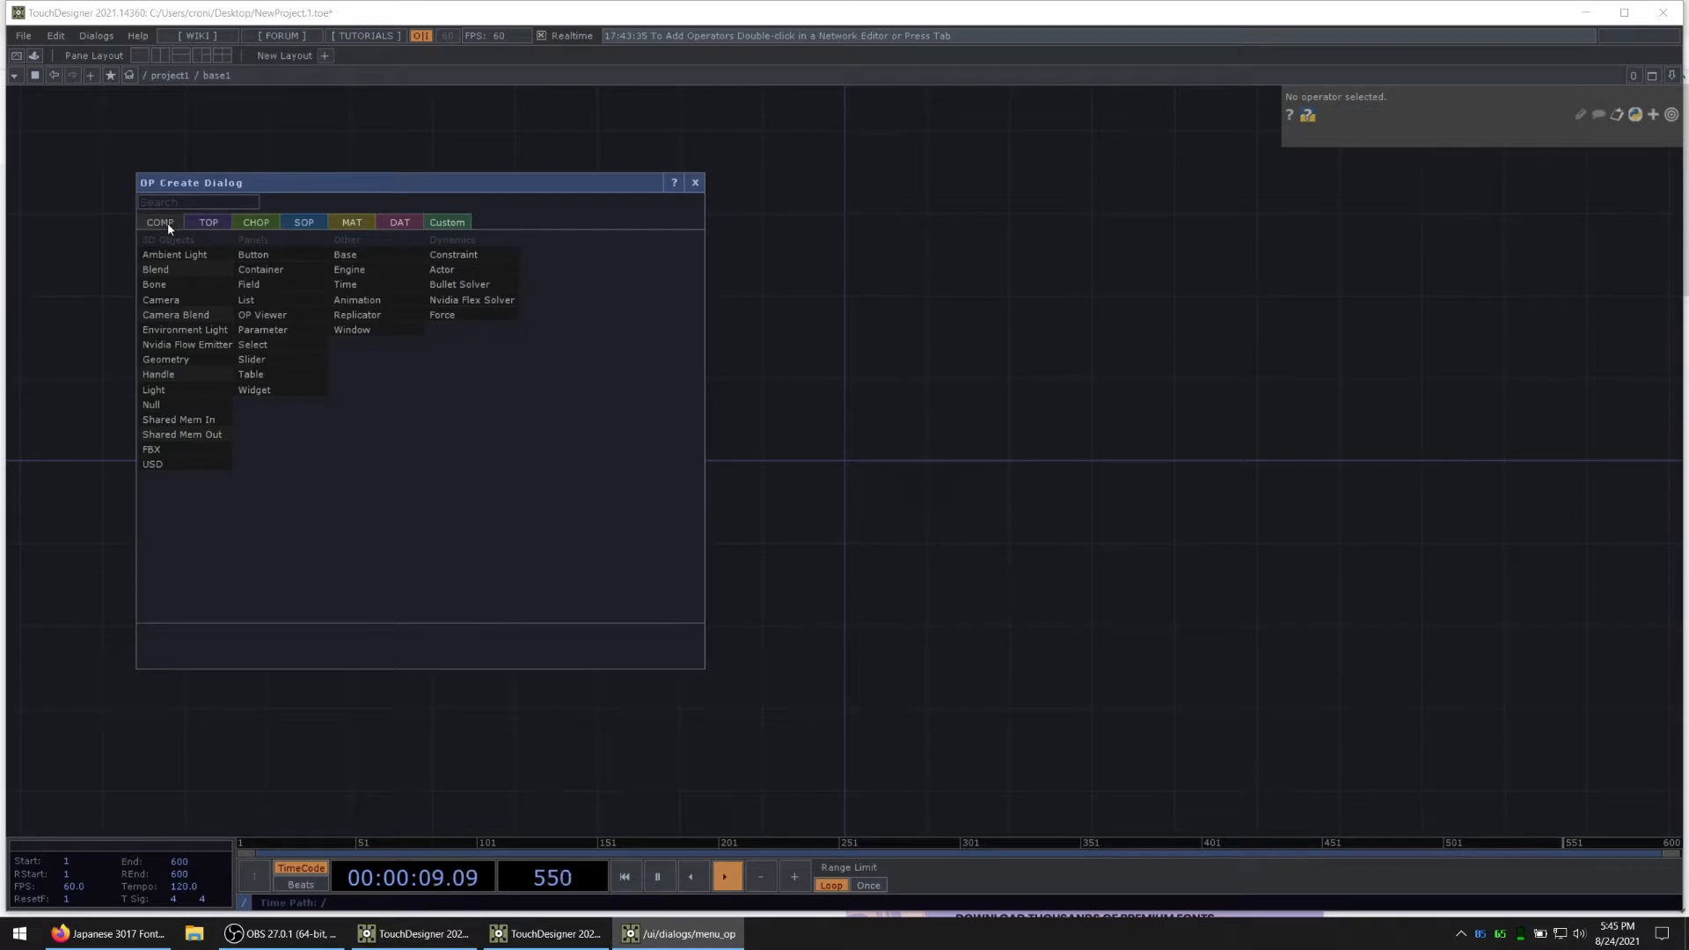
pyautogui.click(343, 256)
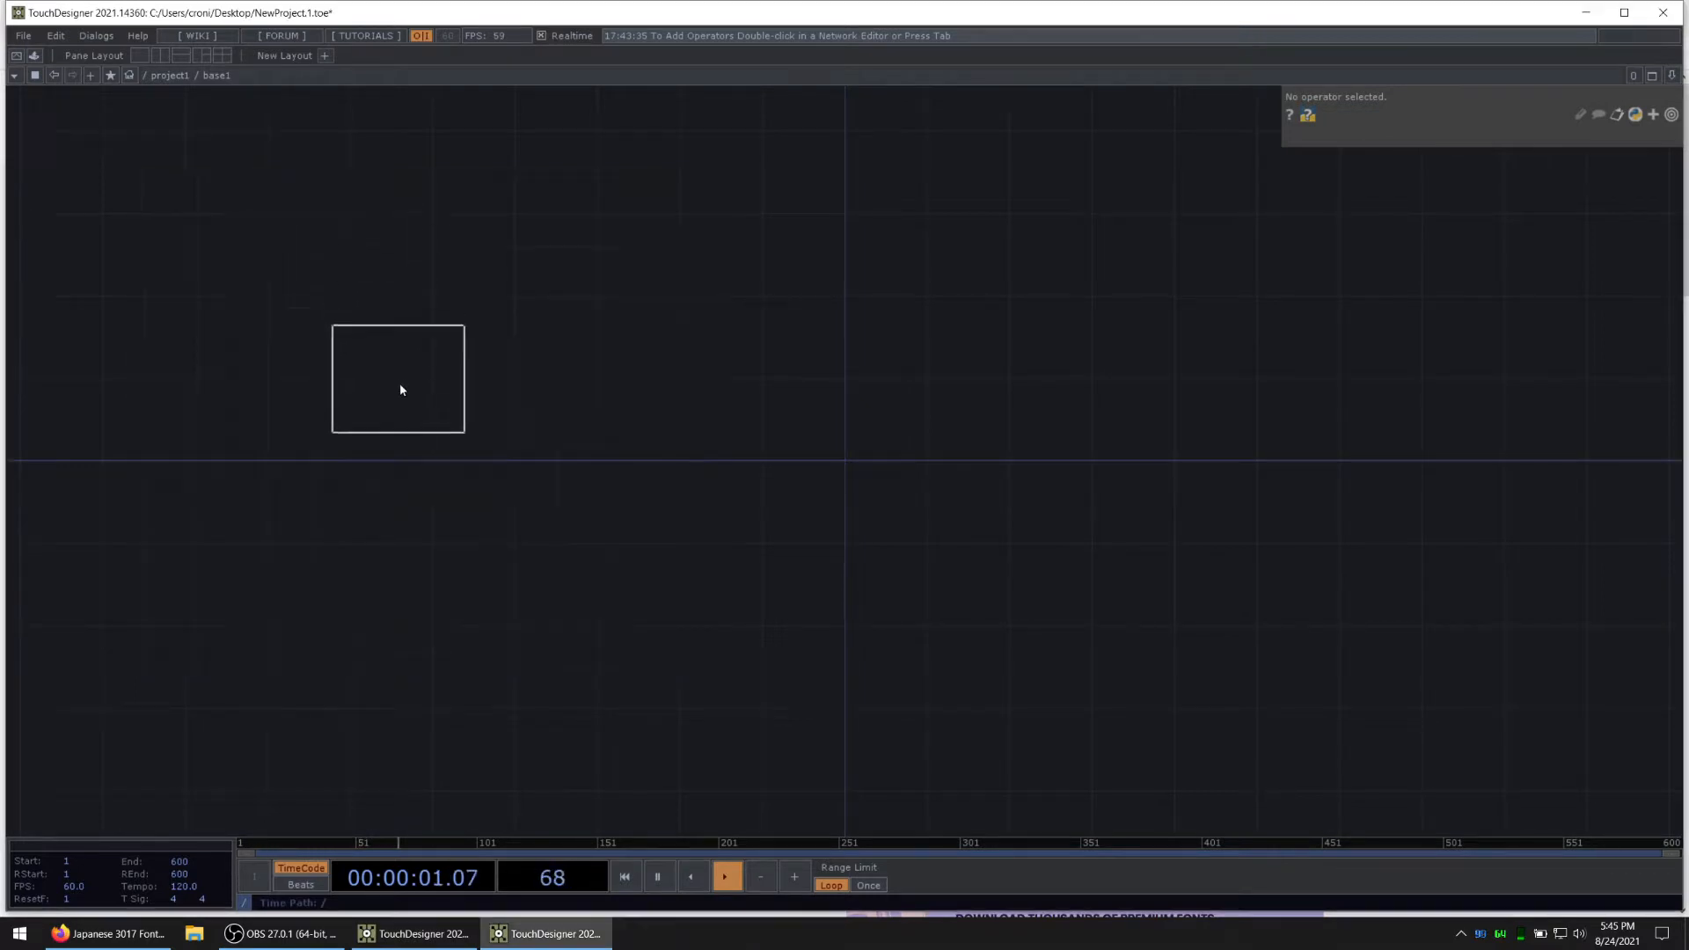
pyautogui.click(400, 389)
# Step: Inside the nested base, add a Parameter DAT and set its Operators expression to parent.Project
pyautogui.press('i')
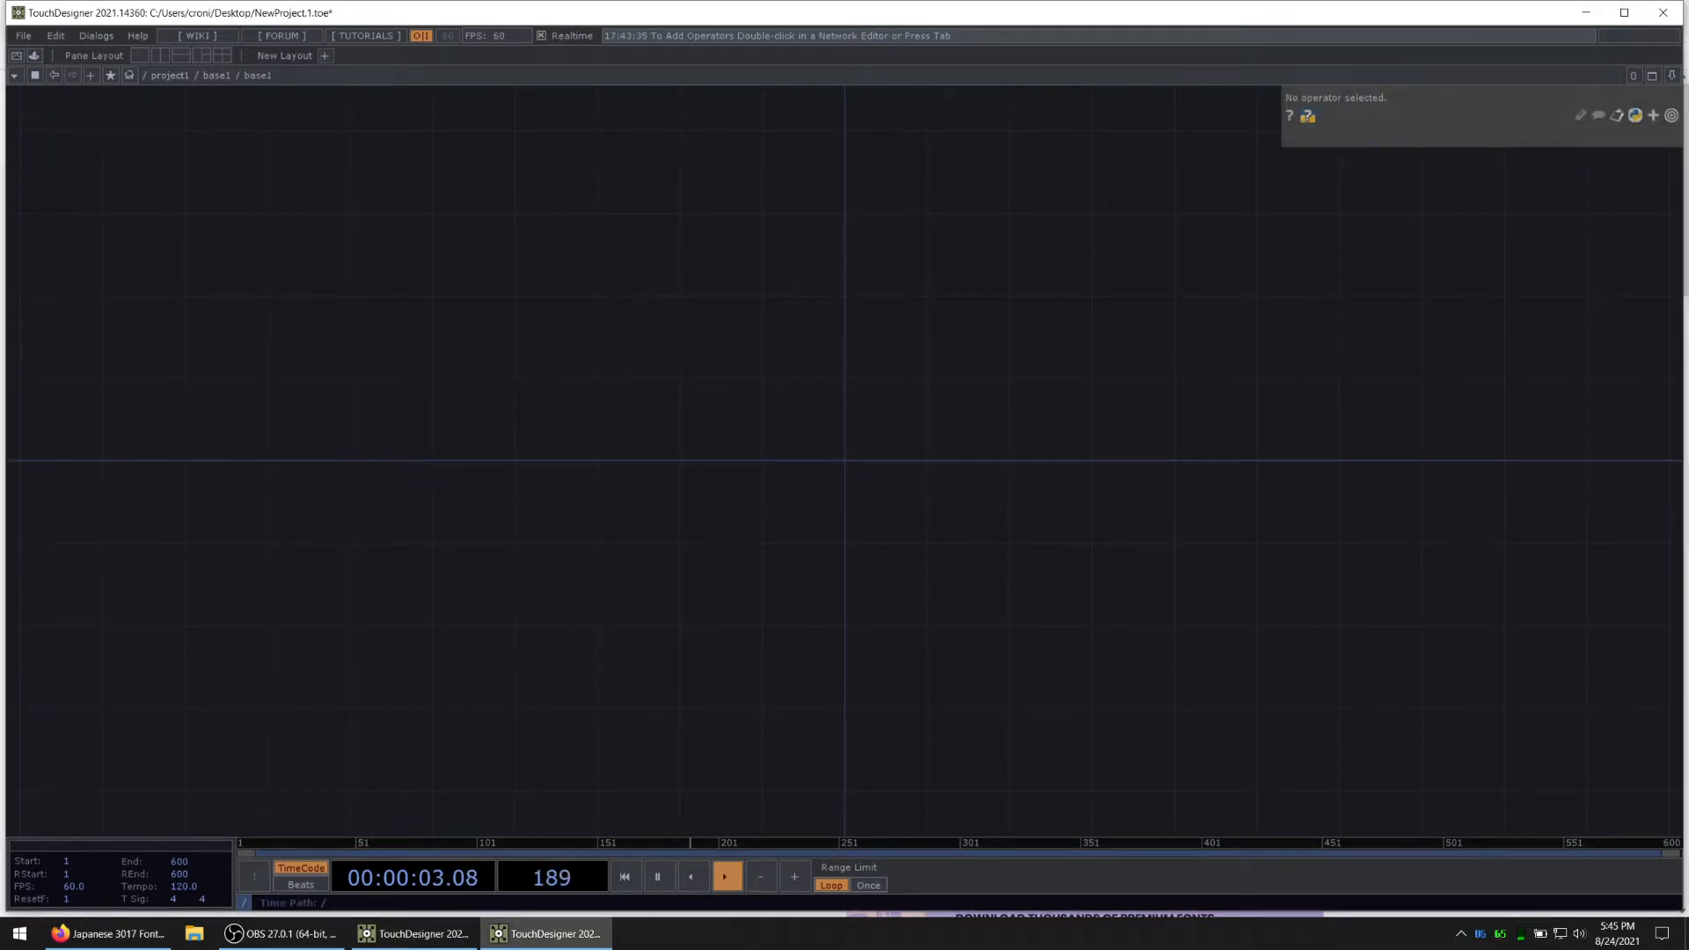
pyautogui.hotkey('alt', 'Tab')
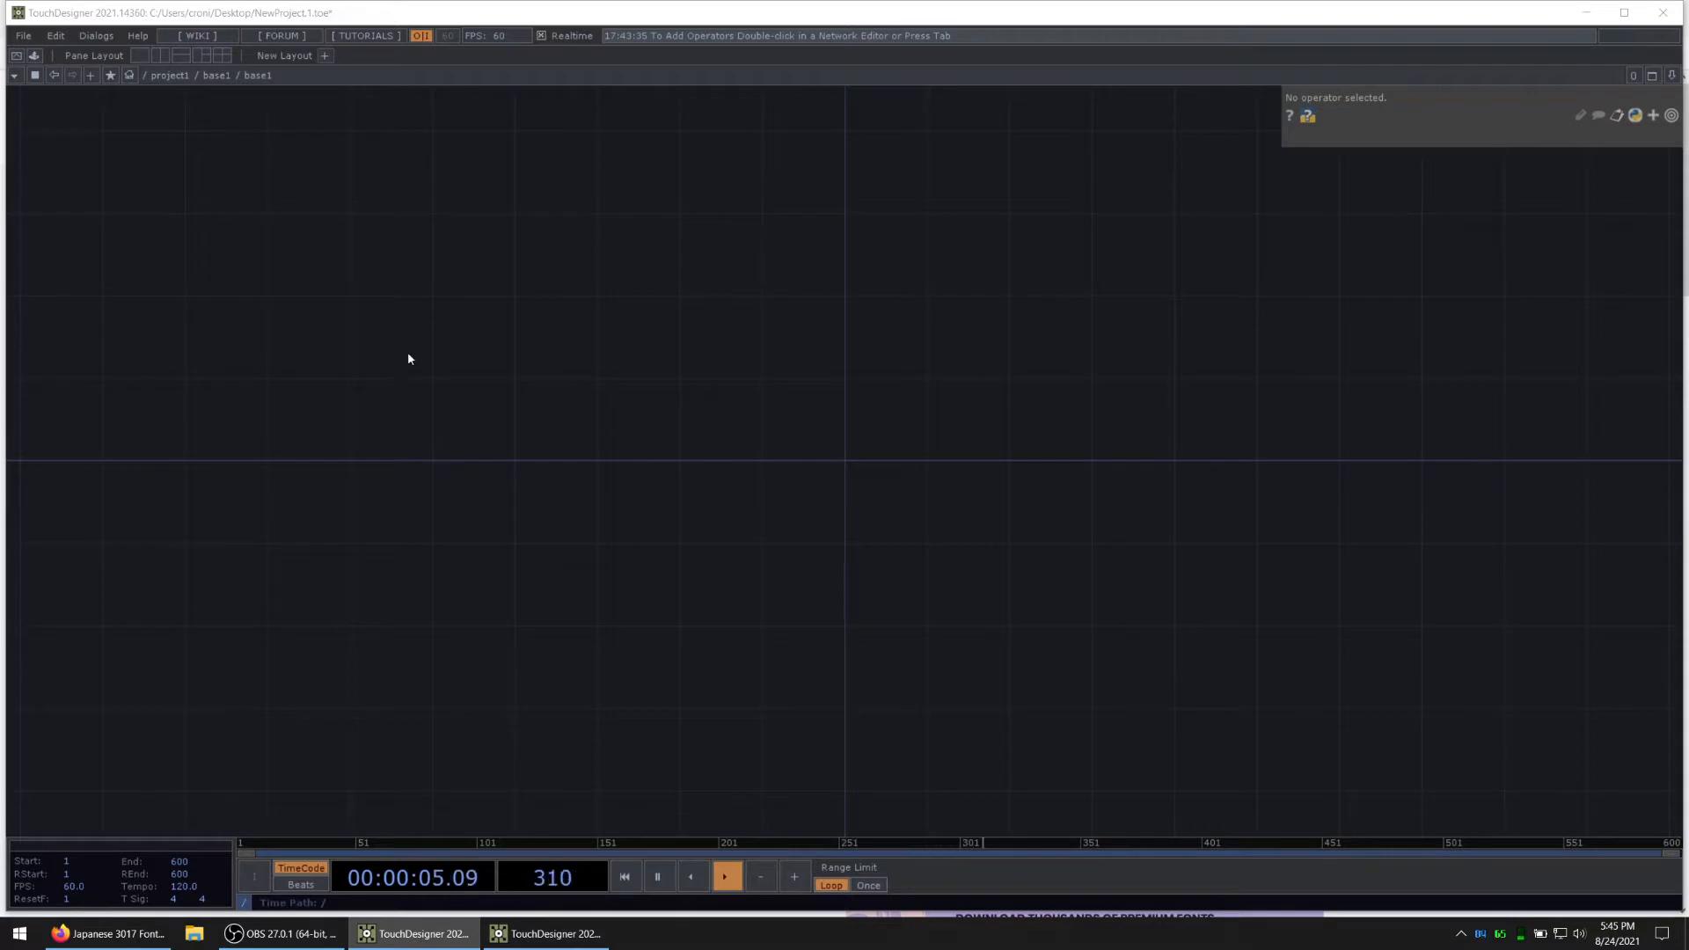
pyautogui.doubleClick(373, 440)
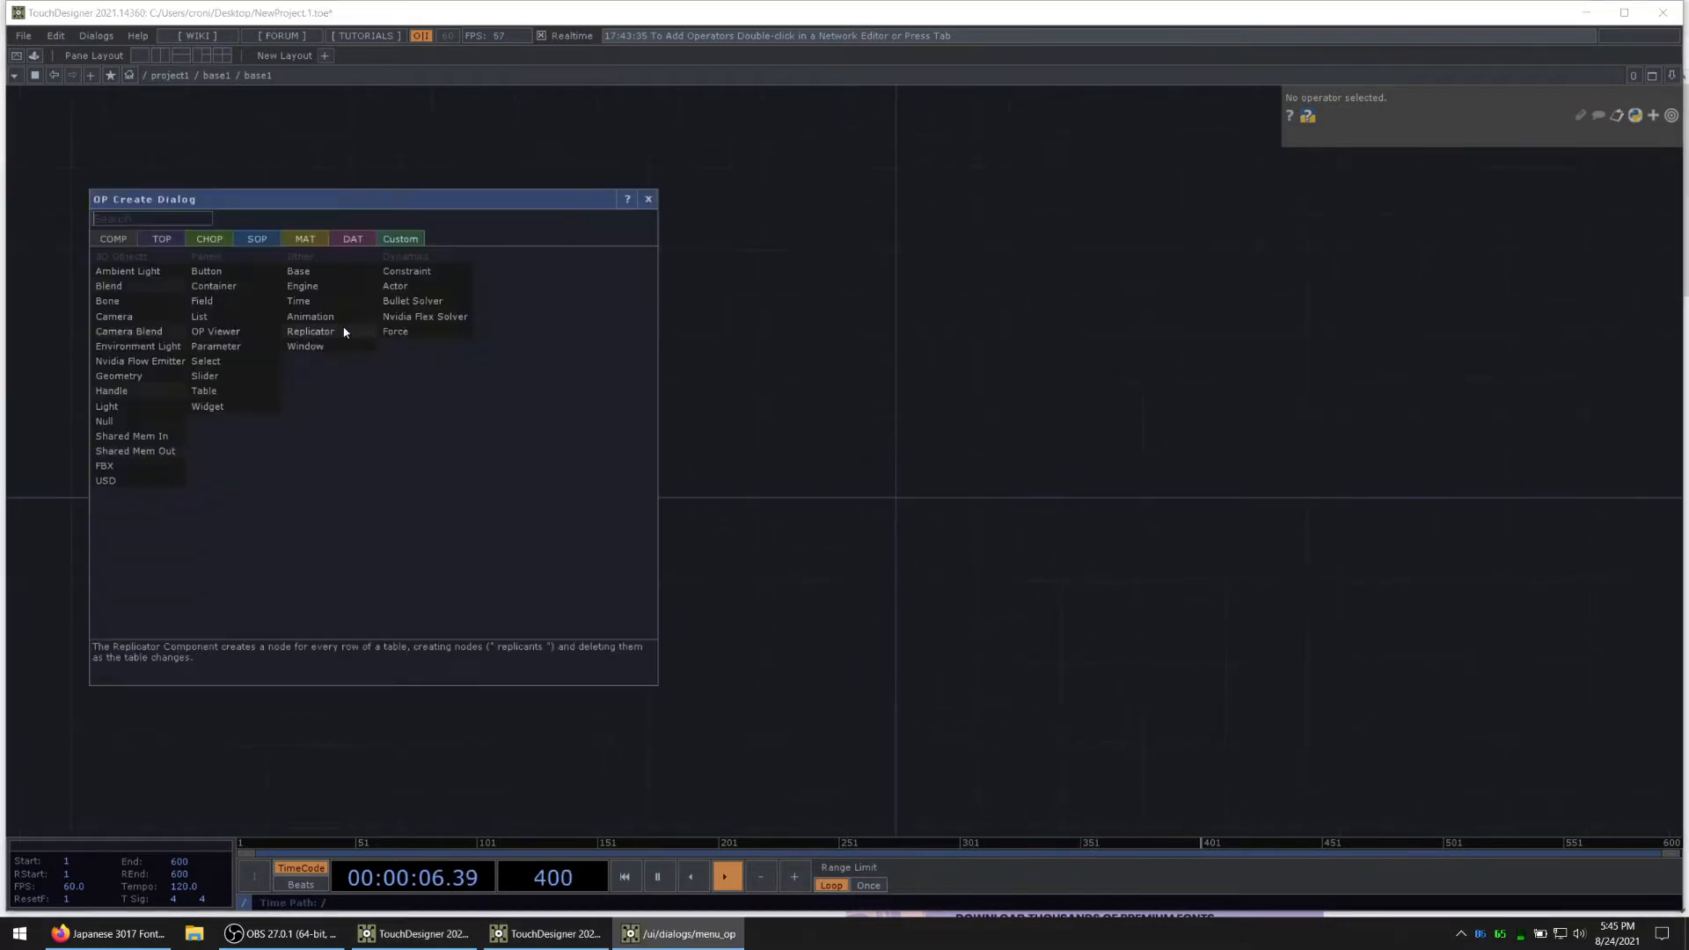
pyautogui.click(341, 241)
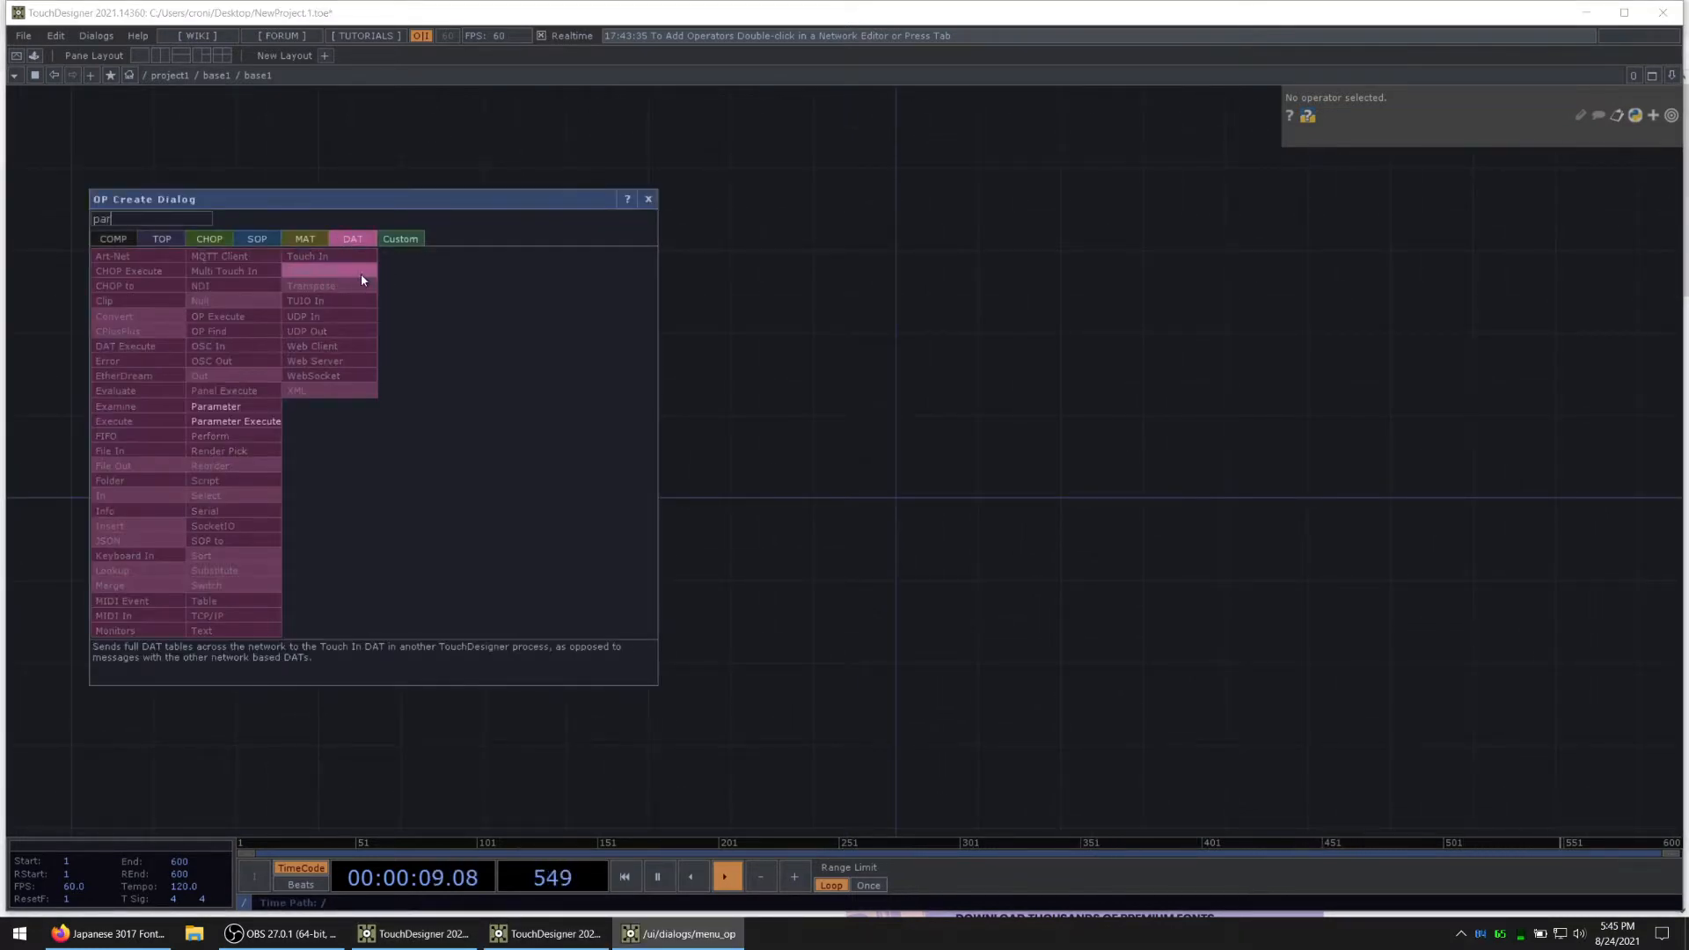
pyautogui.click(242, 407)
pyautogui.click(397, 466)
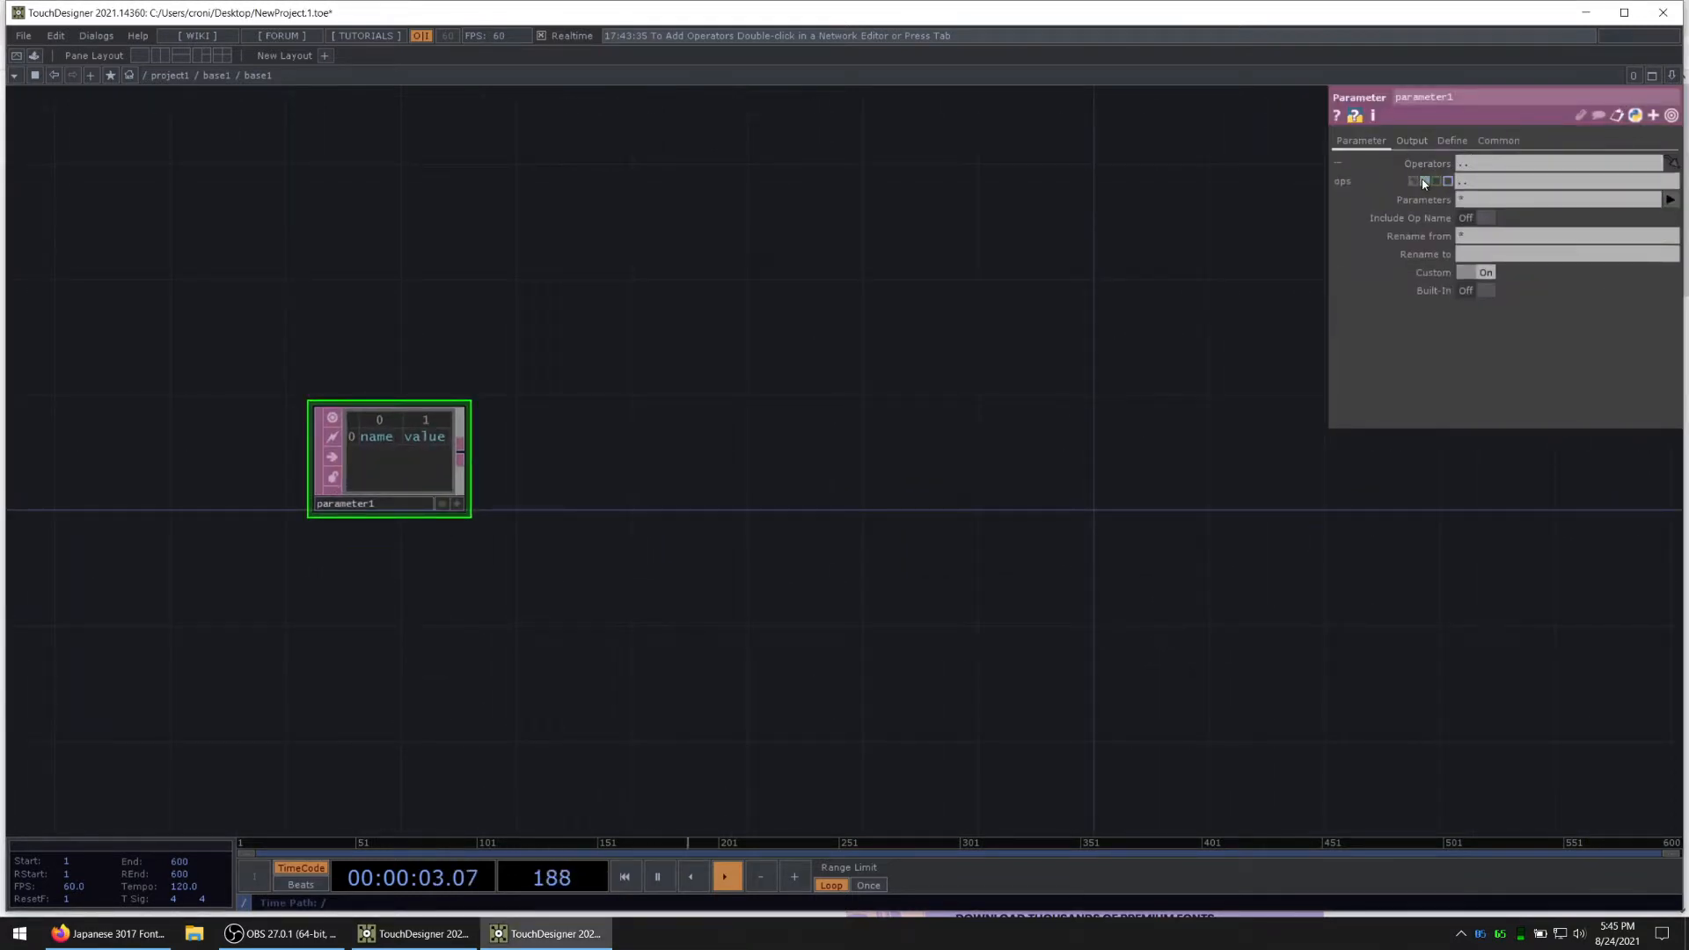
pyautogui.click(1425, 182)
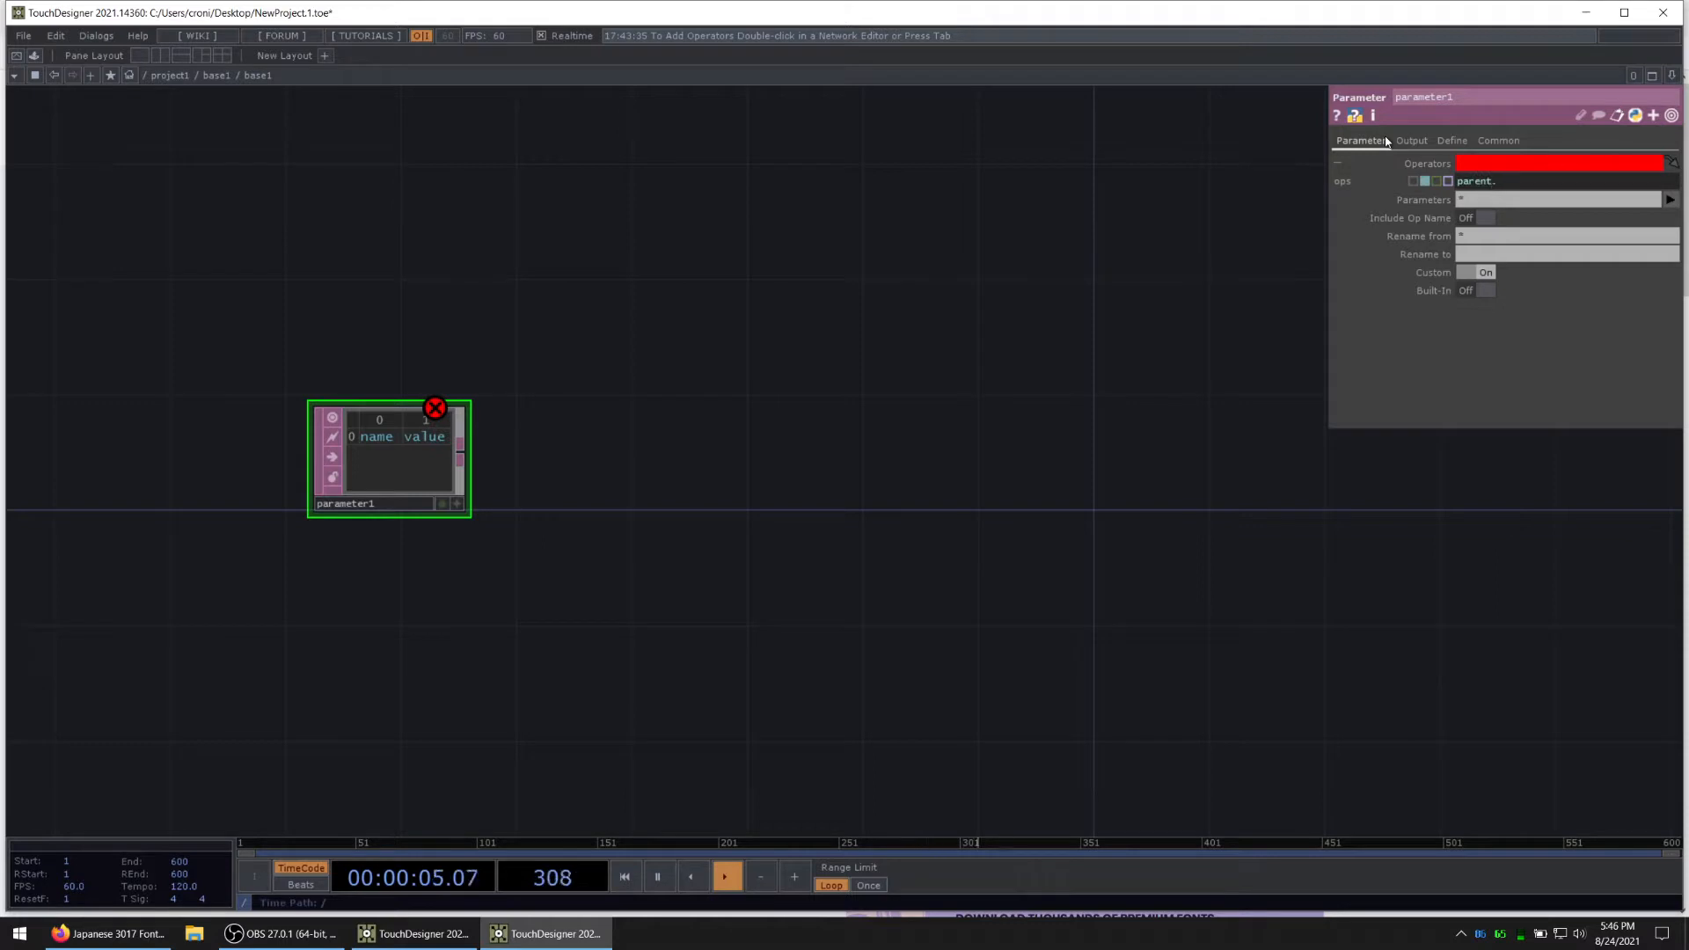
pyautogui.write('parent.Project')
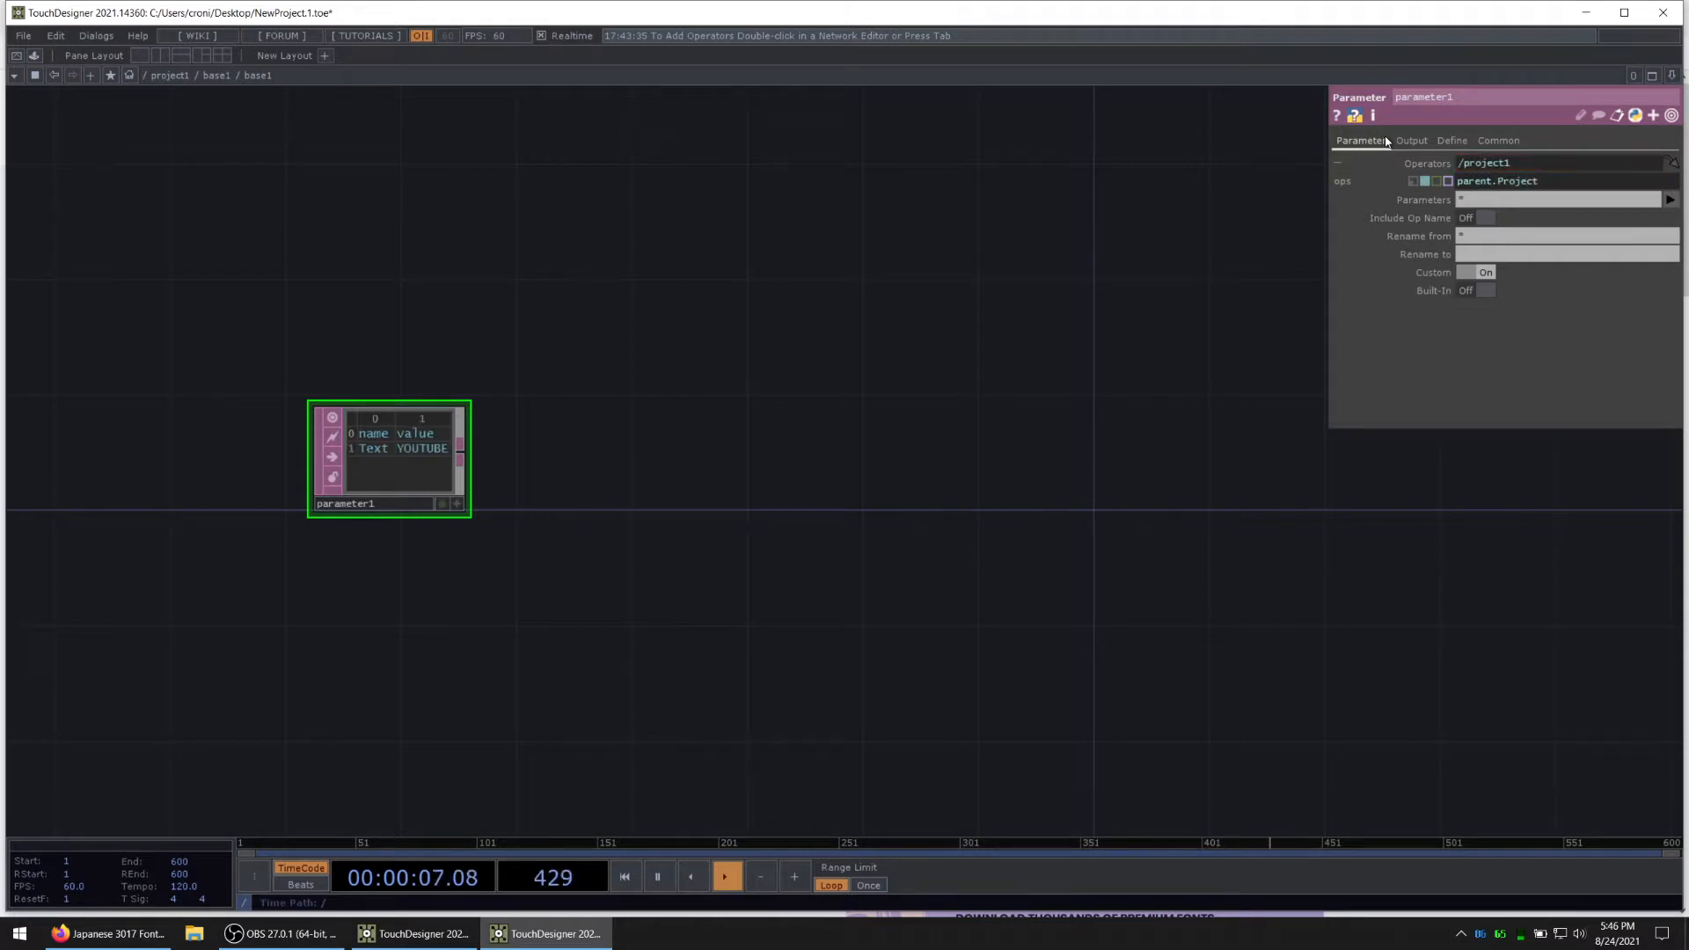
# Step: Turn off the Header and Name outputs of the Parameter DAT, leaving only the Value output enabled
pyautogui.moveTo(1542, 182); pyautogui.dragTo(1494, 186)
pyautogui.moveTo(746, 454); pyautogui.dragTo(920, 438)
pyautogui.scroll(3, 673, 462)
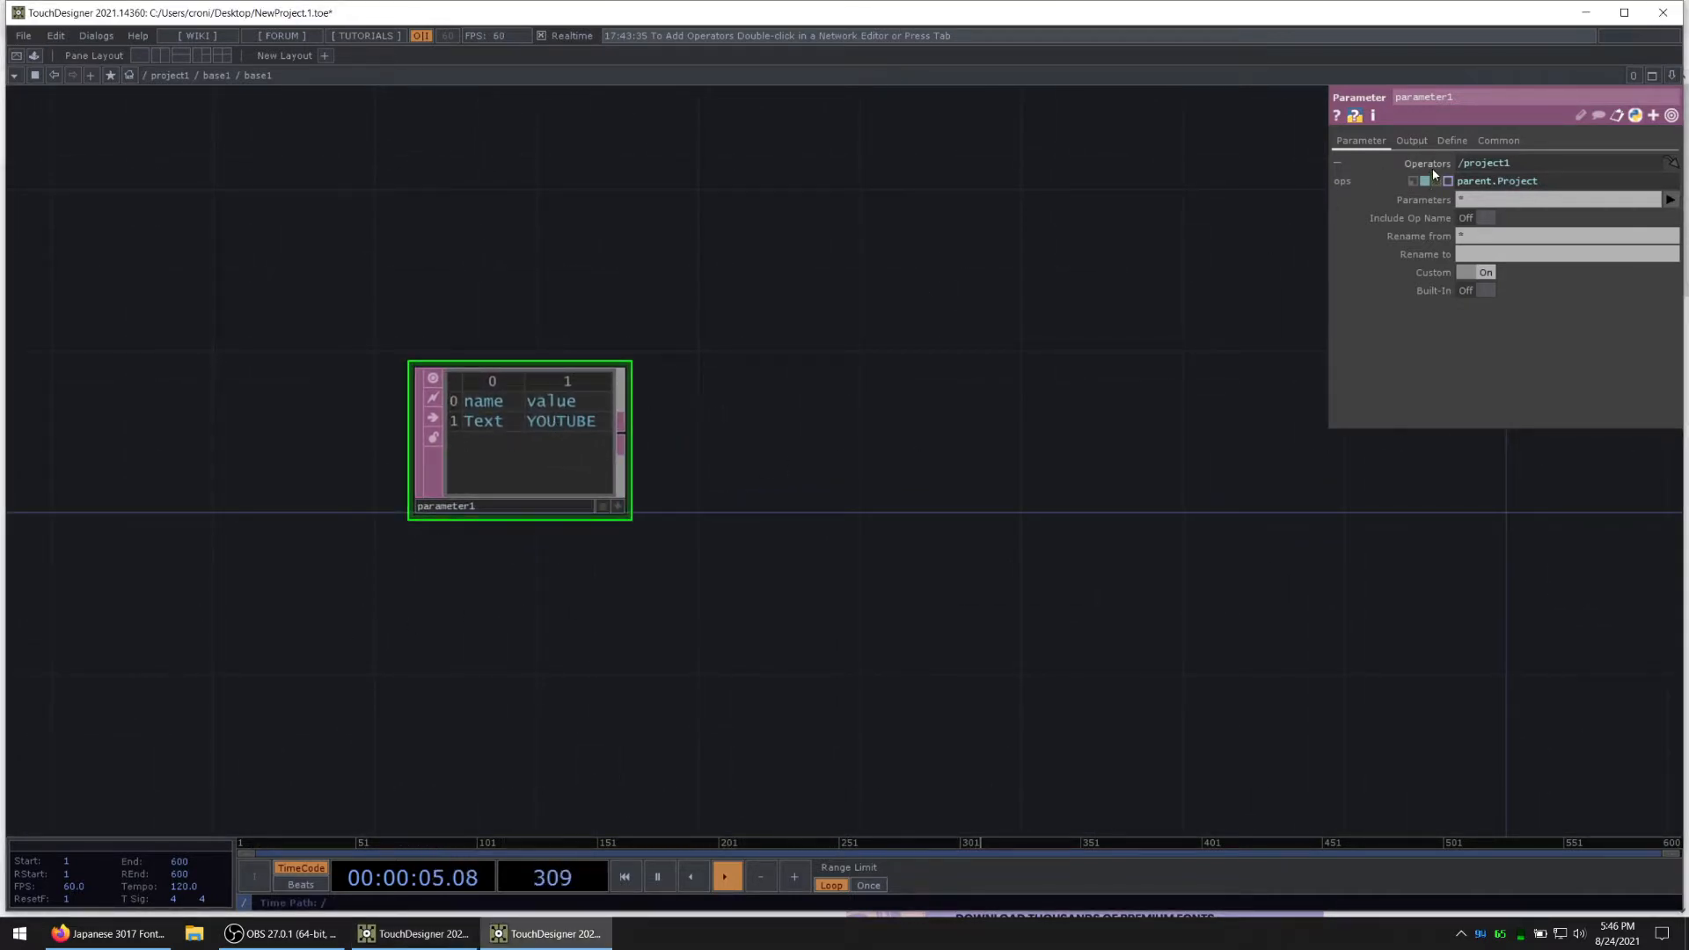
pyautogui.click(1412, 140)
pyautogui.click(1475, 164)
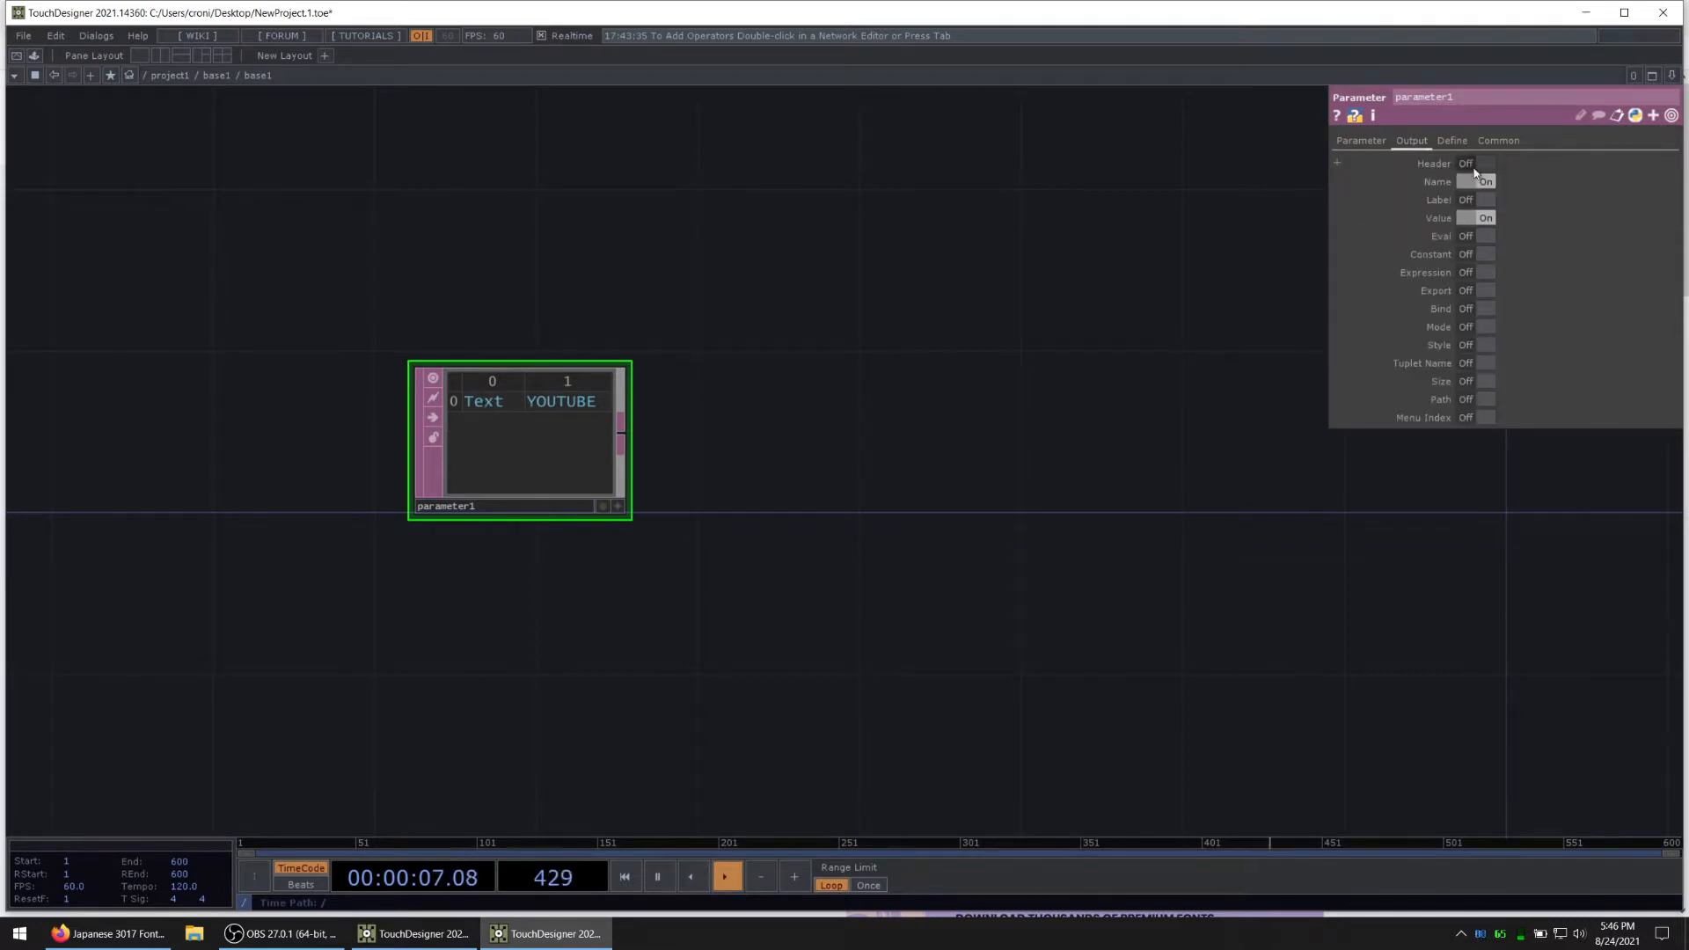
pyautogui.click(1478, 181)
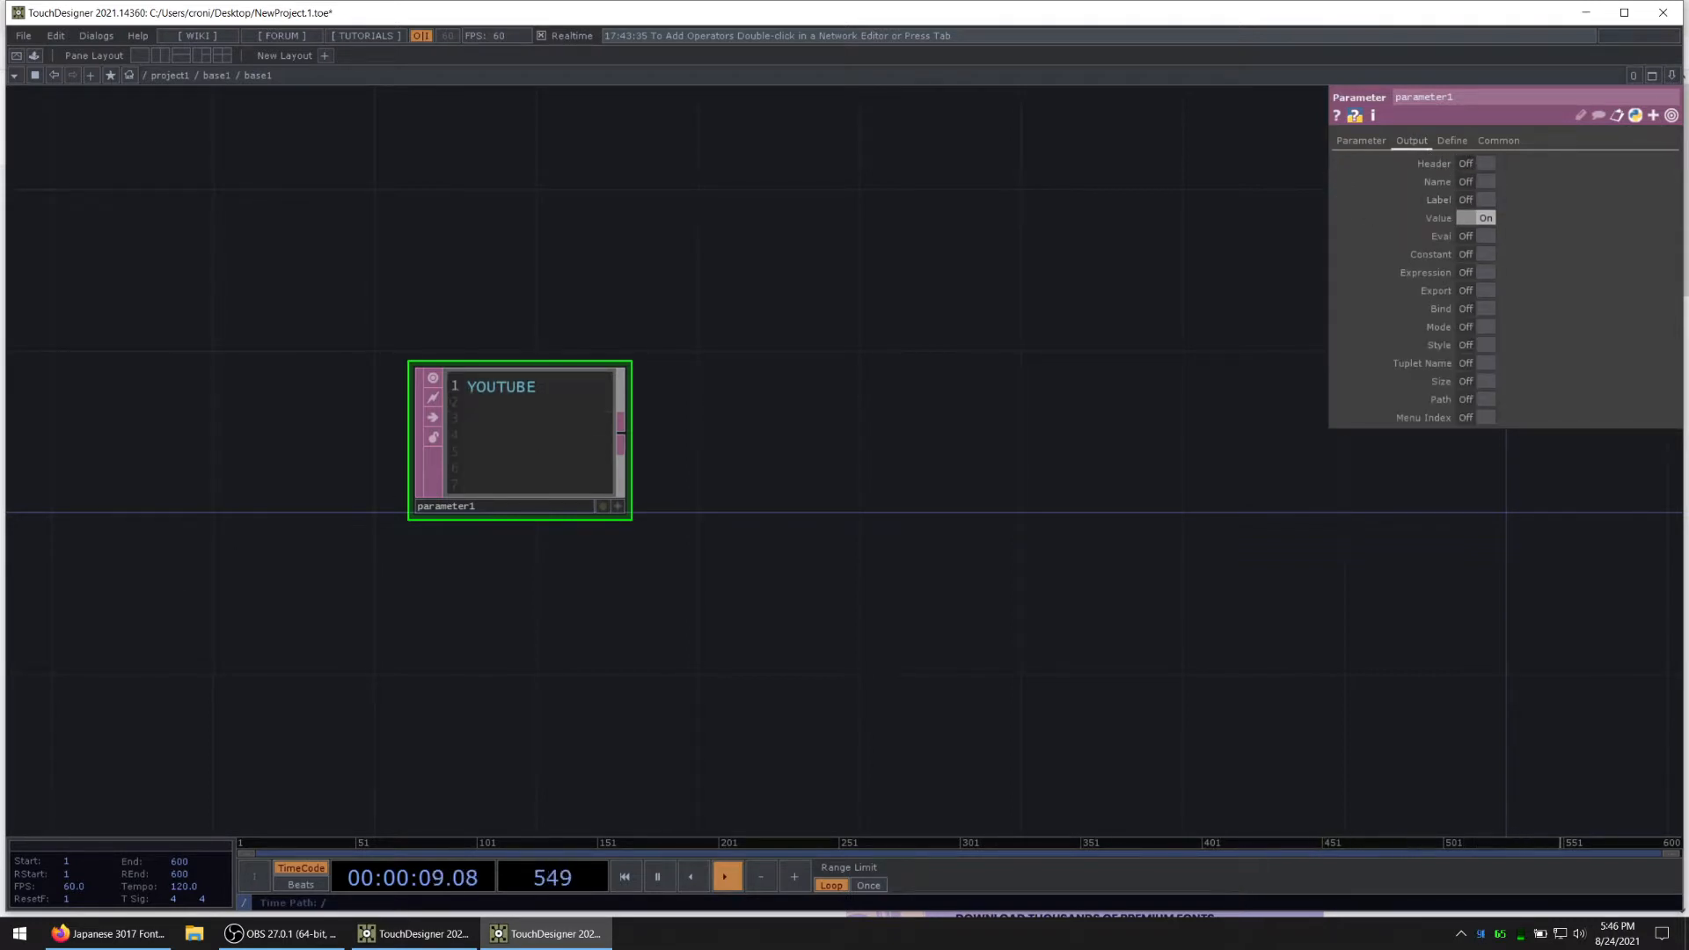
# Step: Add the TextToTableRows component from My Components to the network and wire parameter1 into its input
pyautogui.scroll(-3, 722, 365)
pyautogui.moveTo(753, 352); pyautogui.dragTo(670, 428)
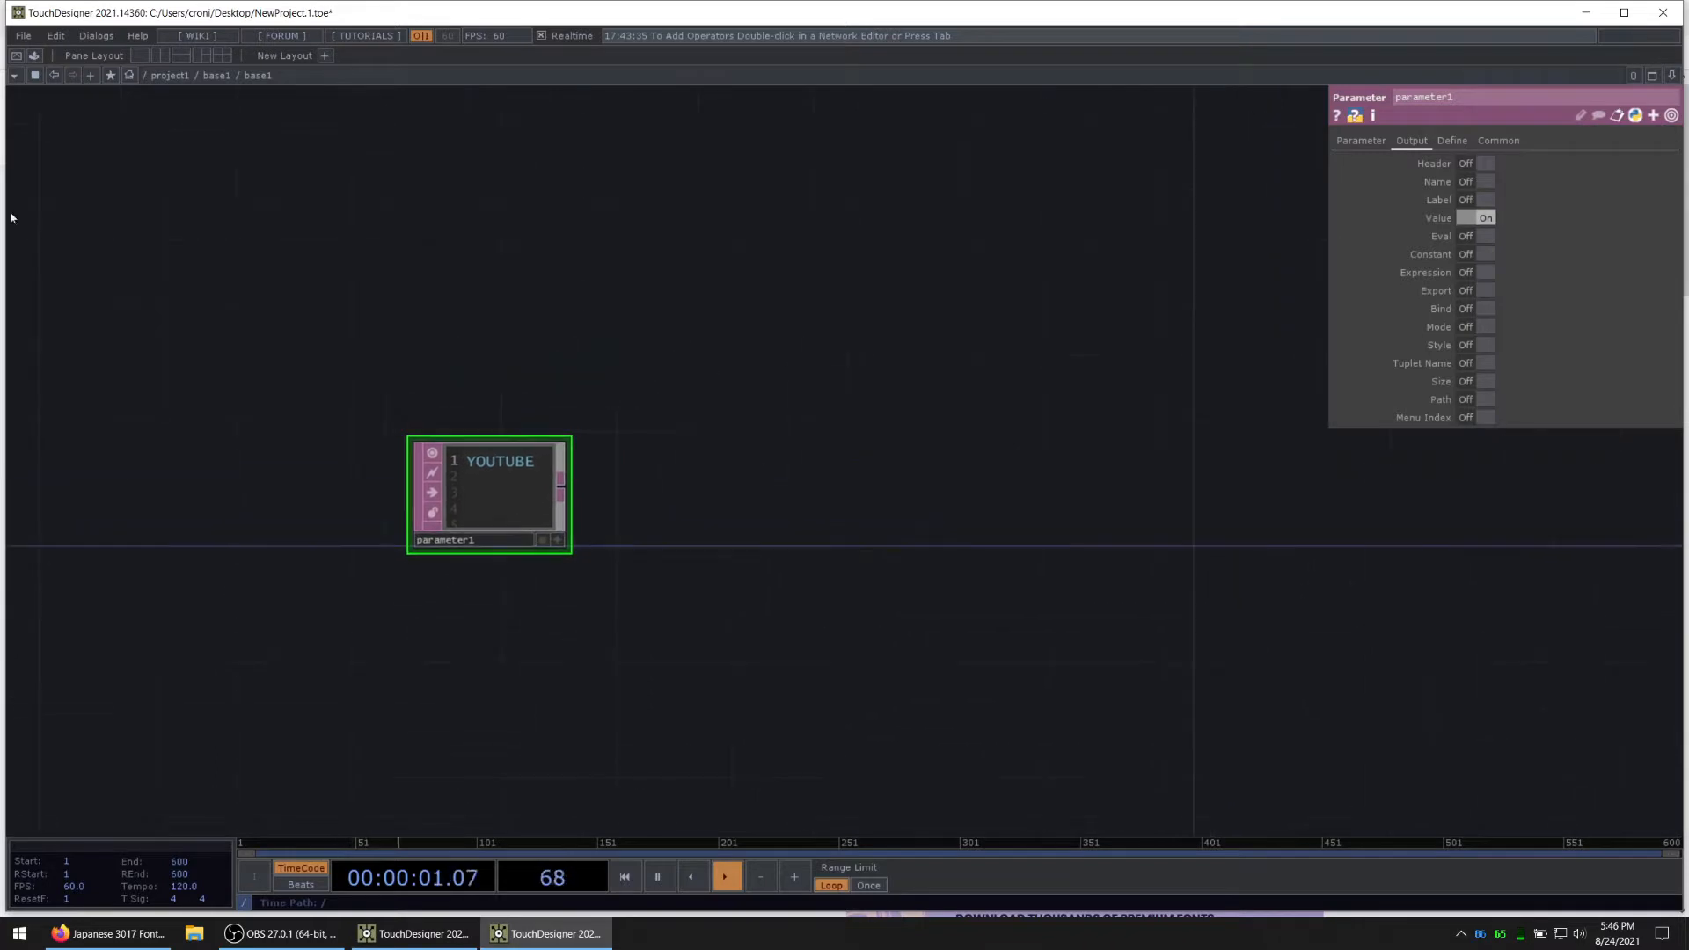
pyautogui.click(34, 56)
pyautogui.press('super+Up')
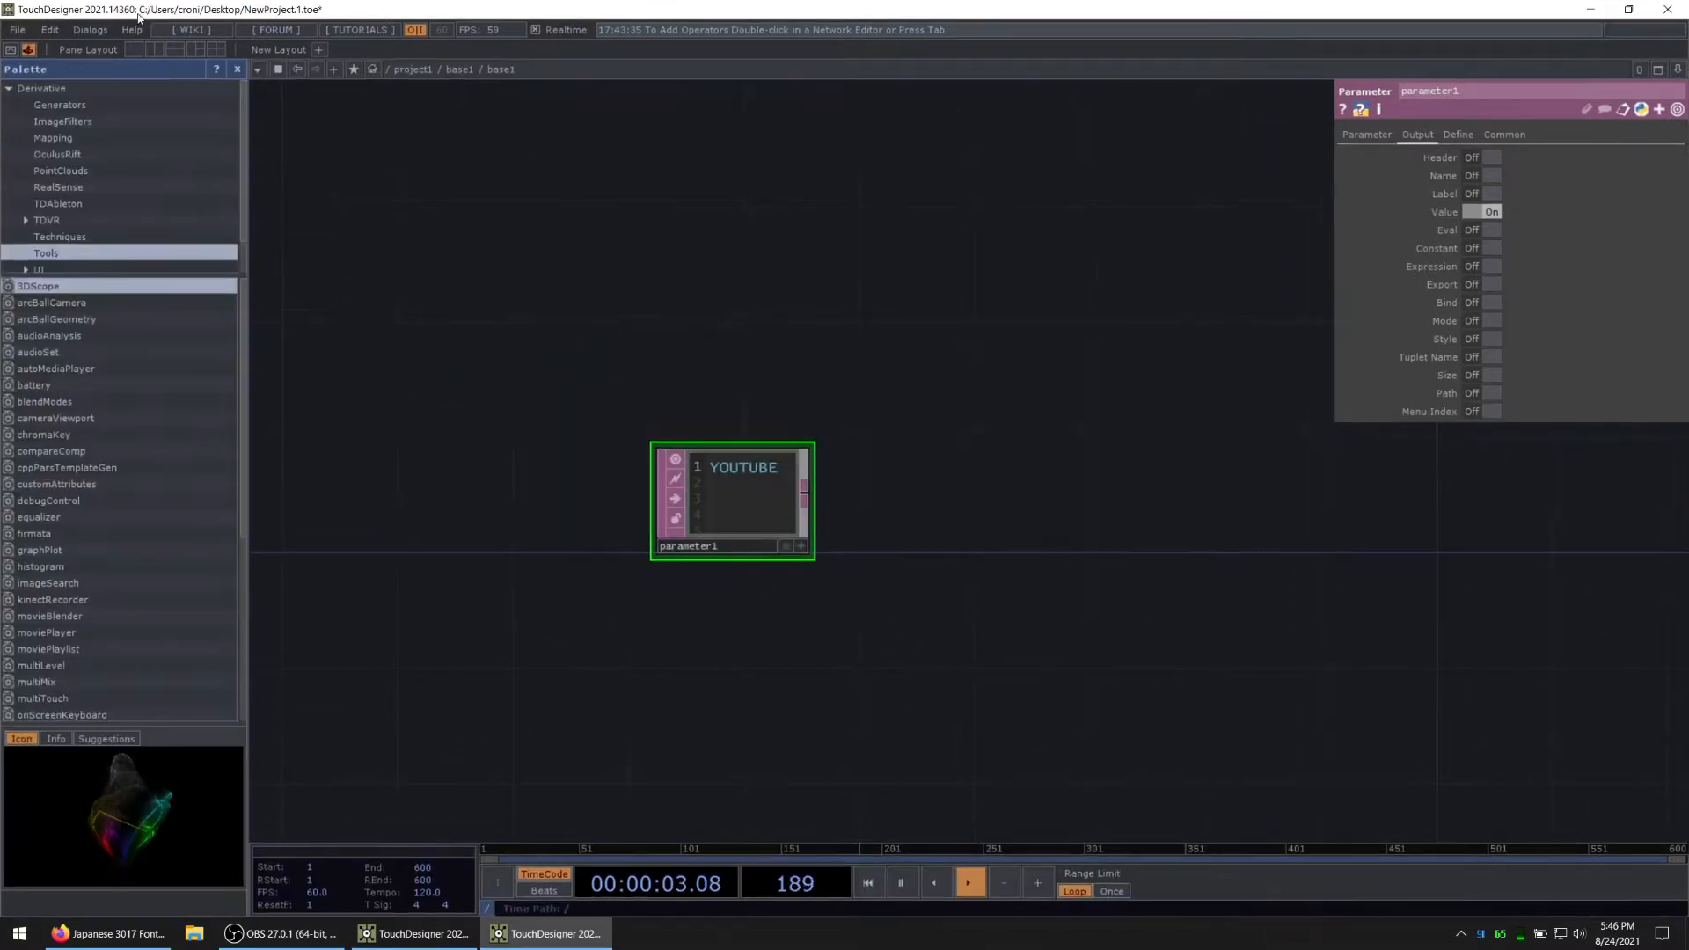
pyautogui.scroll(-2, 64, 259)
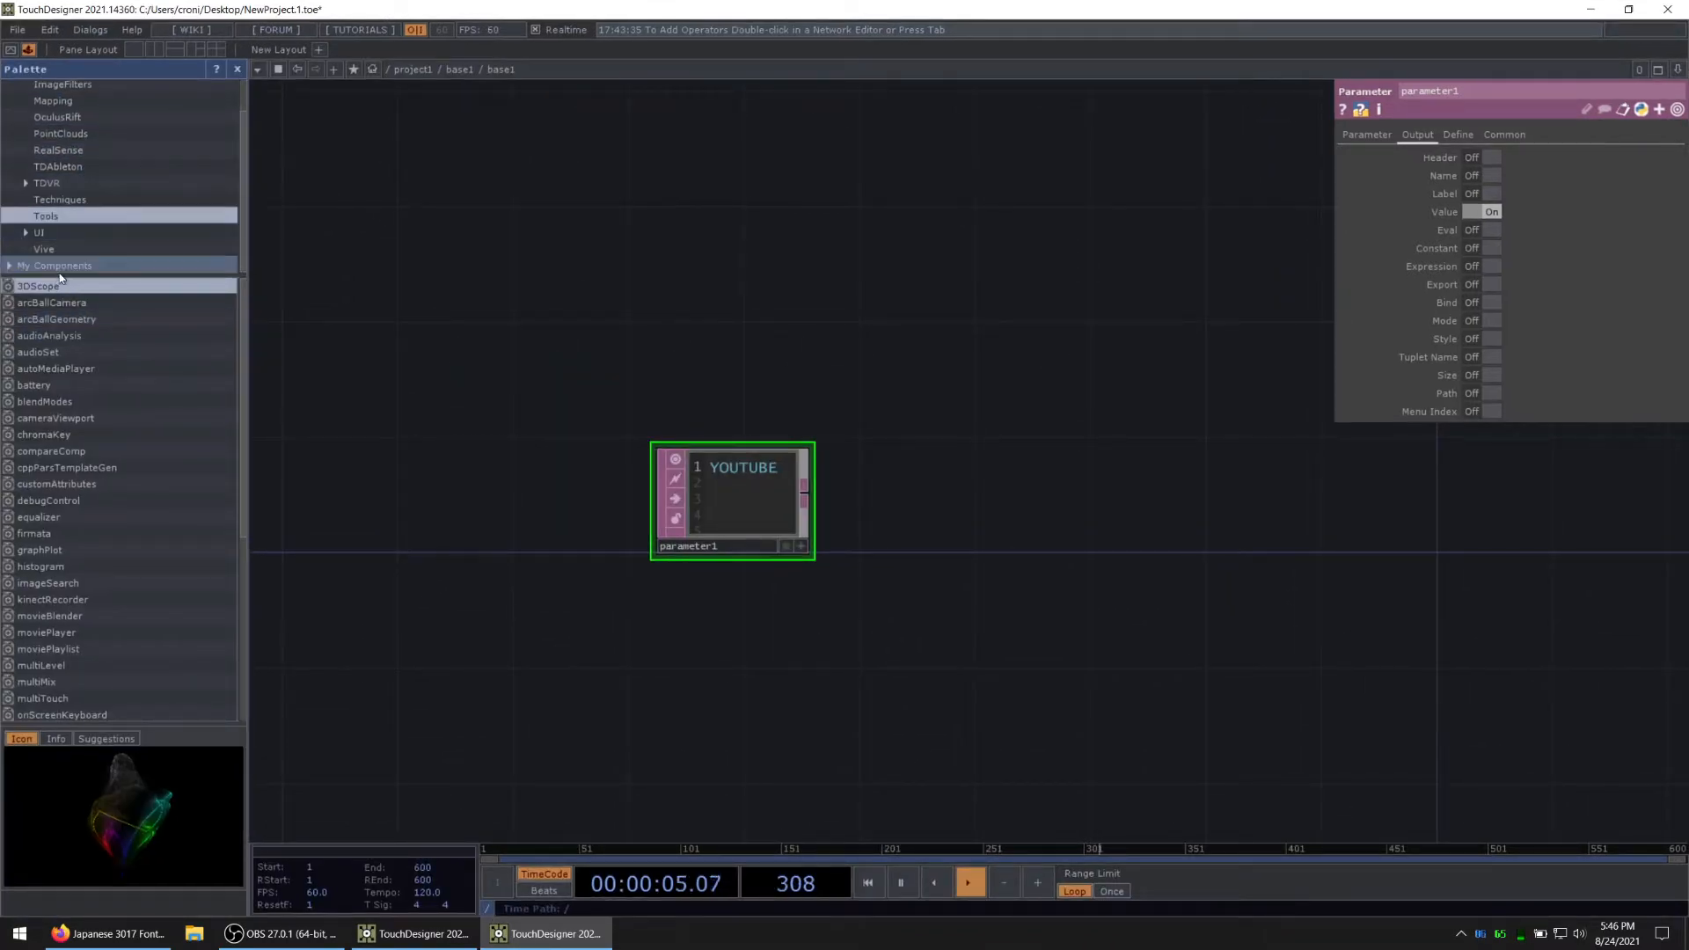
pyautogui.click(64, 265)
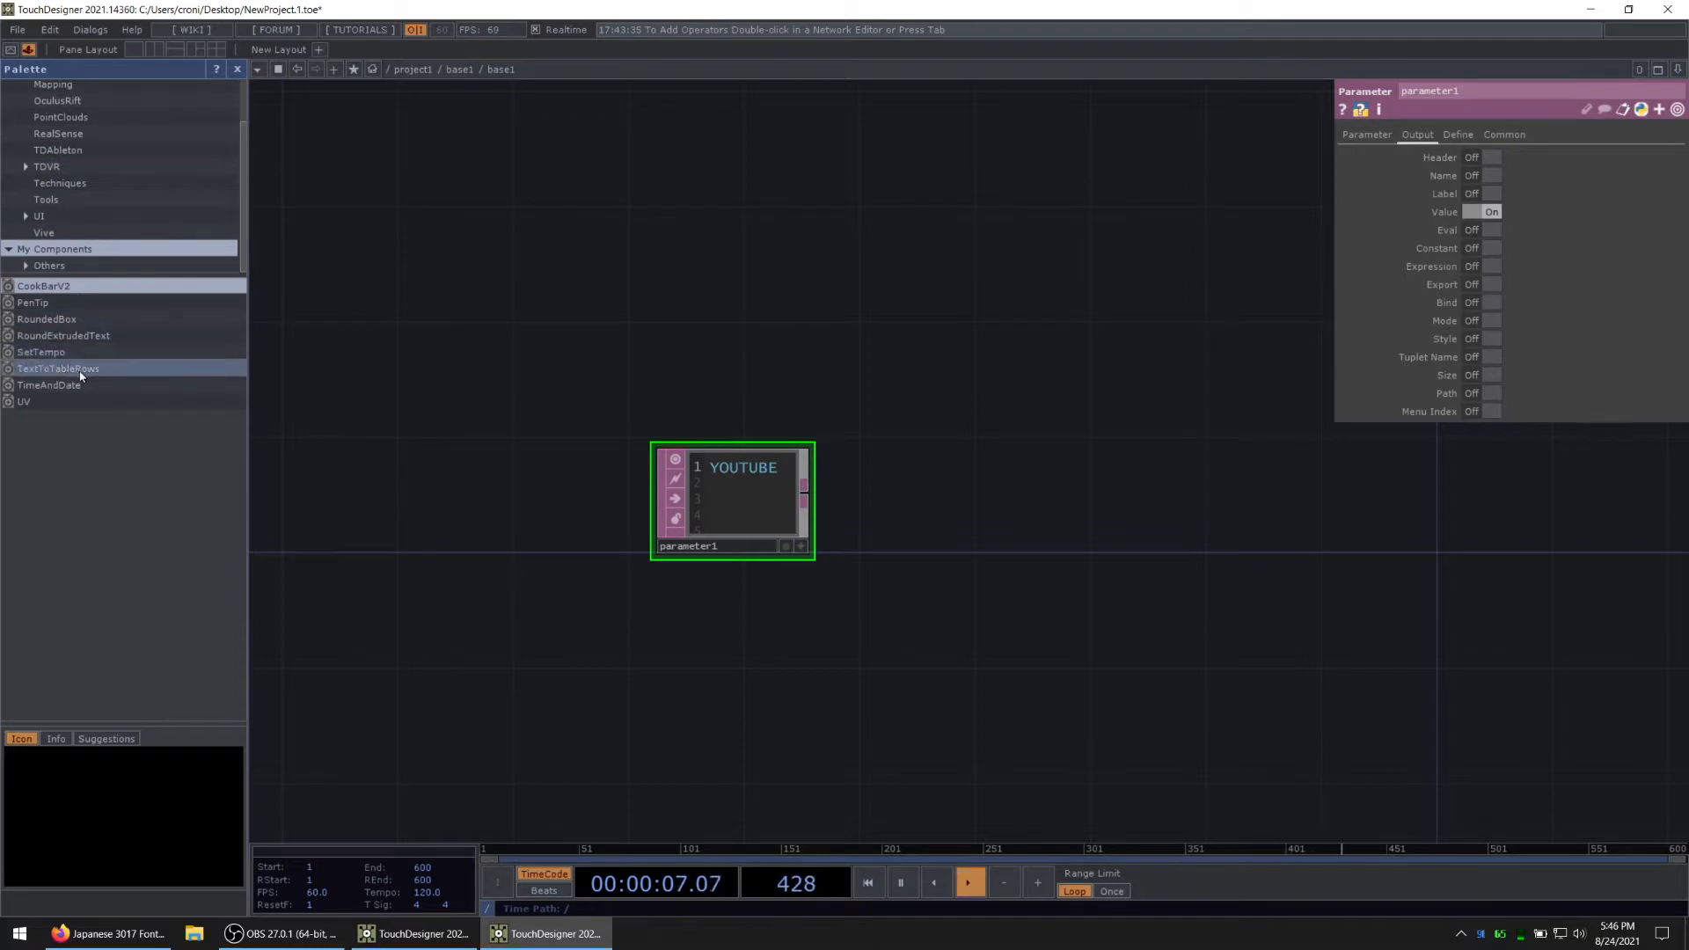
pyautogui.moveTo(88, 376); pyautogui.dragTo(1051, 462)
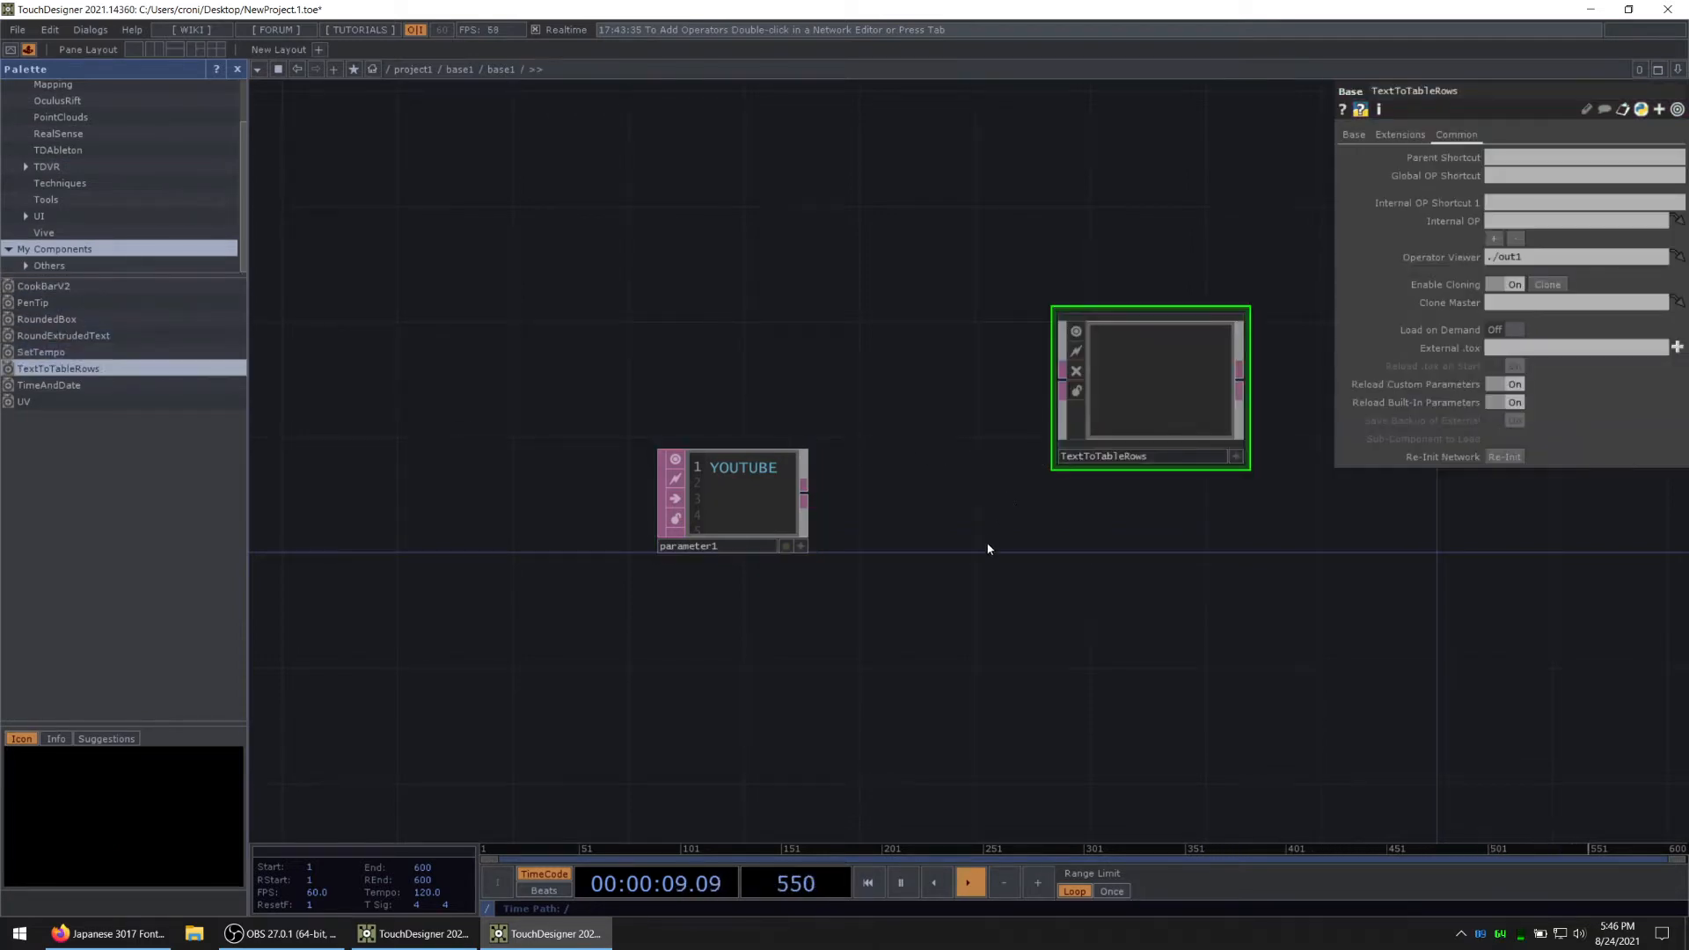
pyautogui.moveTo(674, 531); pyautogui.dragTo(824, 470)
pyautogui.scroll(3, 813, 486)
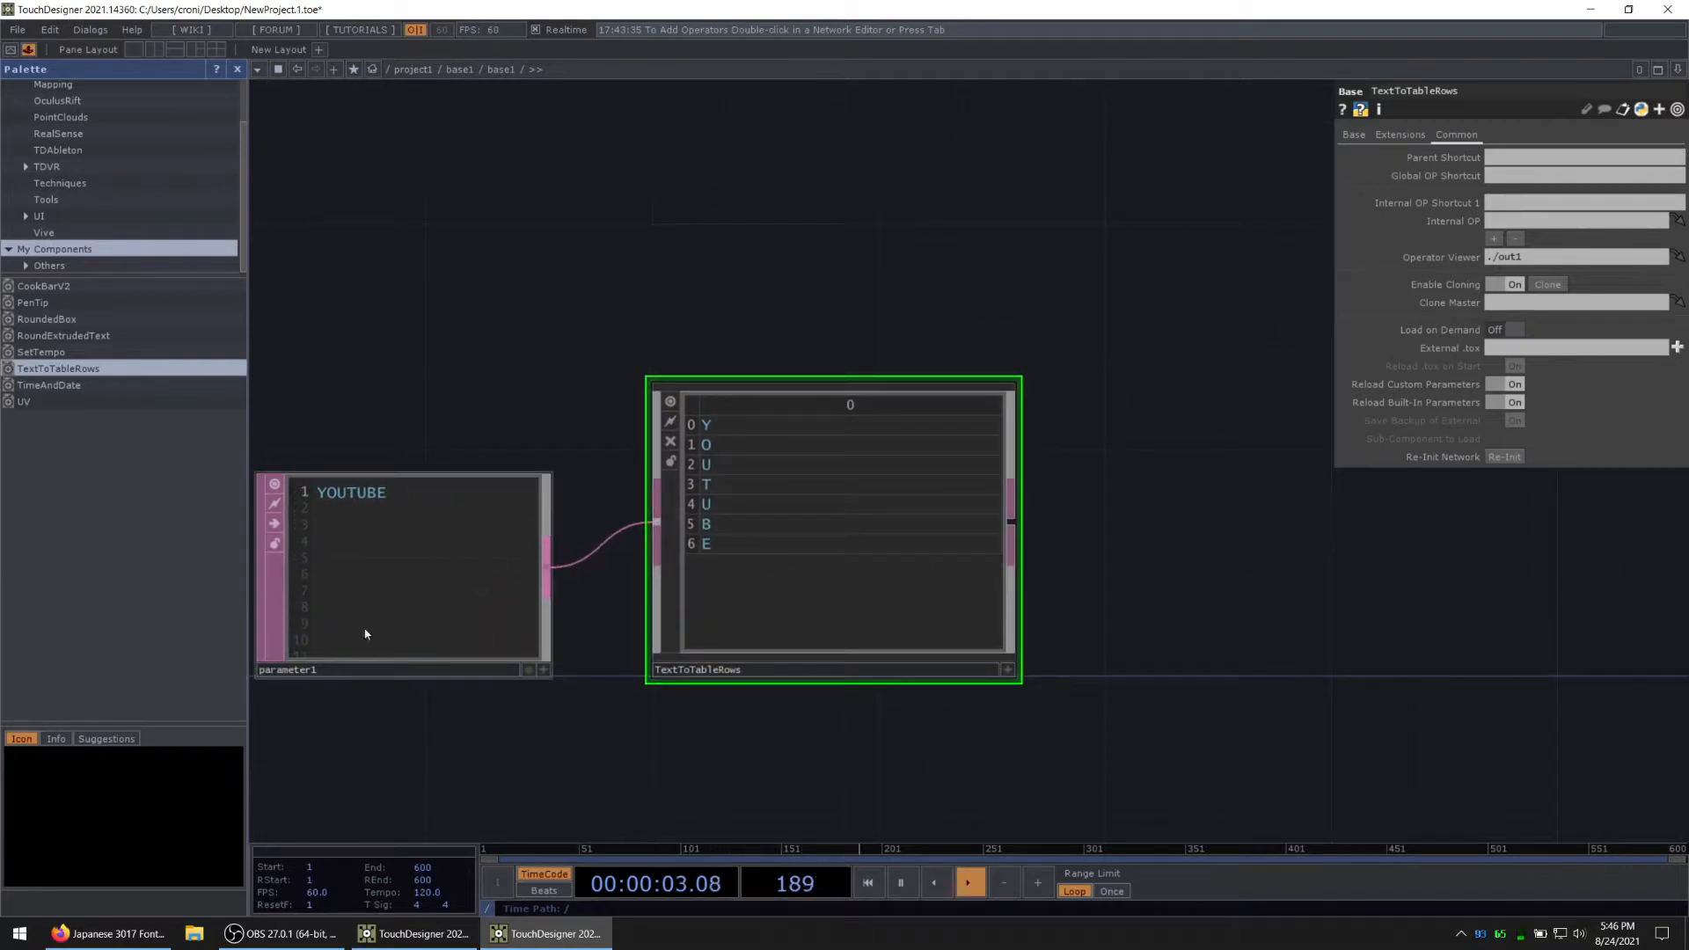
pyautogui.click(234, 70)
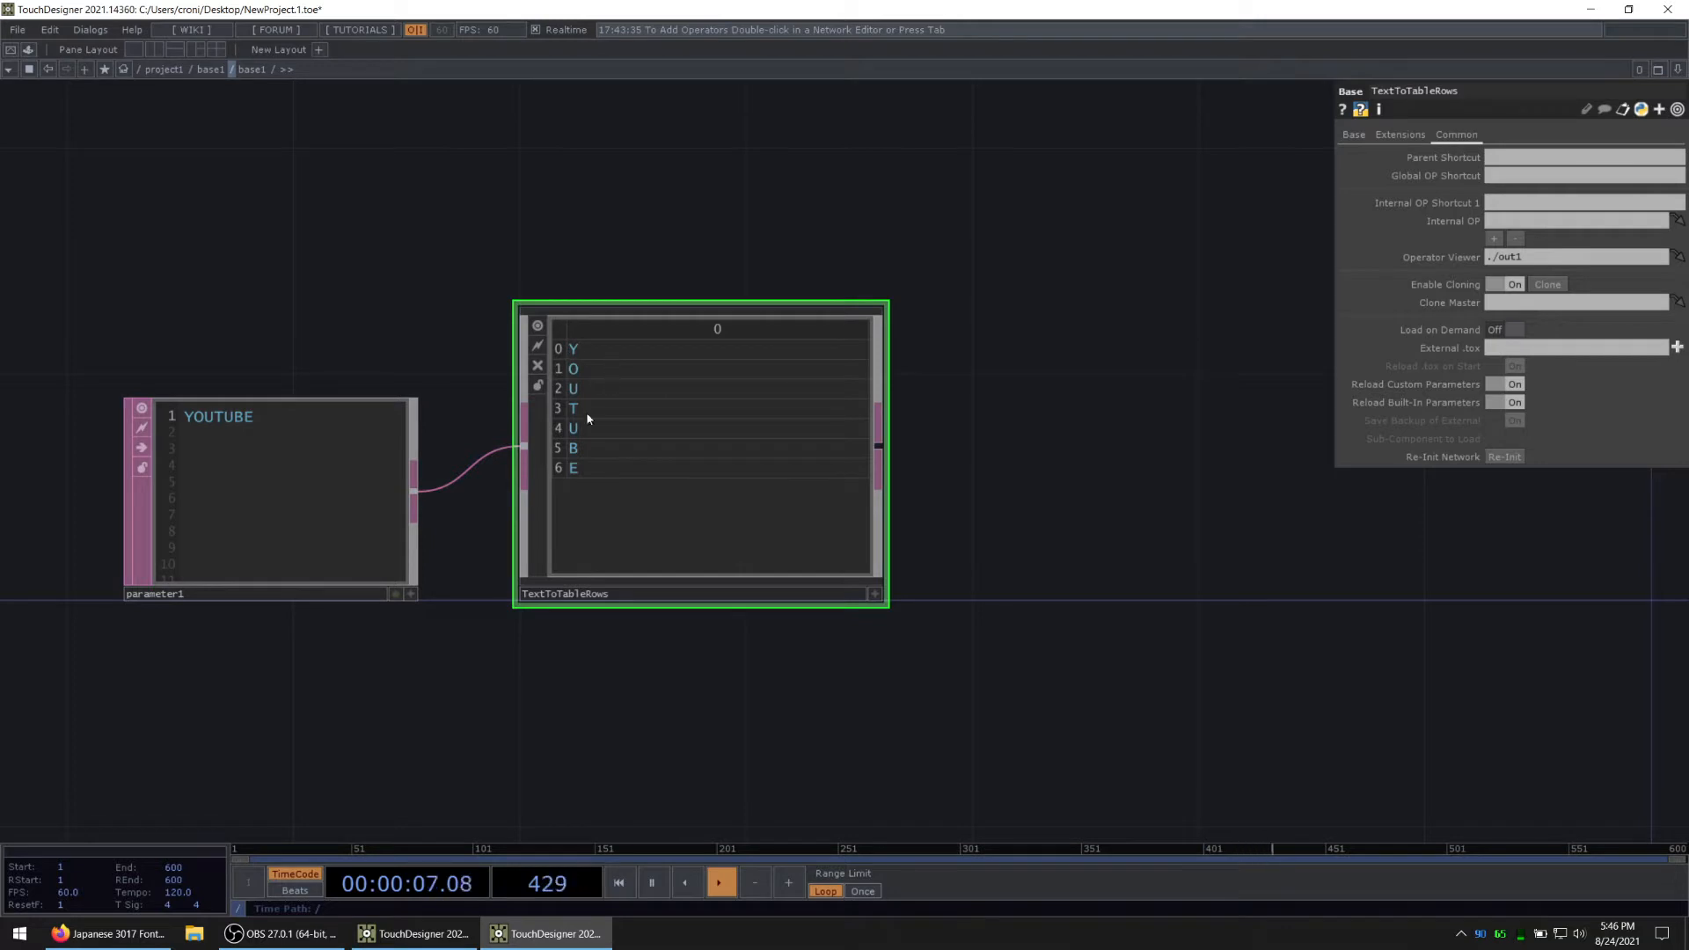
# Step: Examine the Script DAT and its callbacks code inside TextToTableRows, and return to the parent network
pyautogui.press('i')
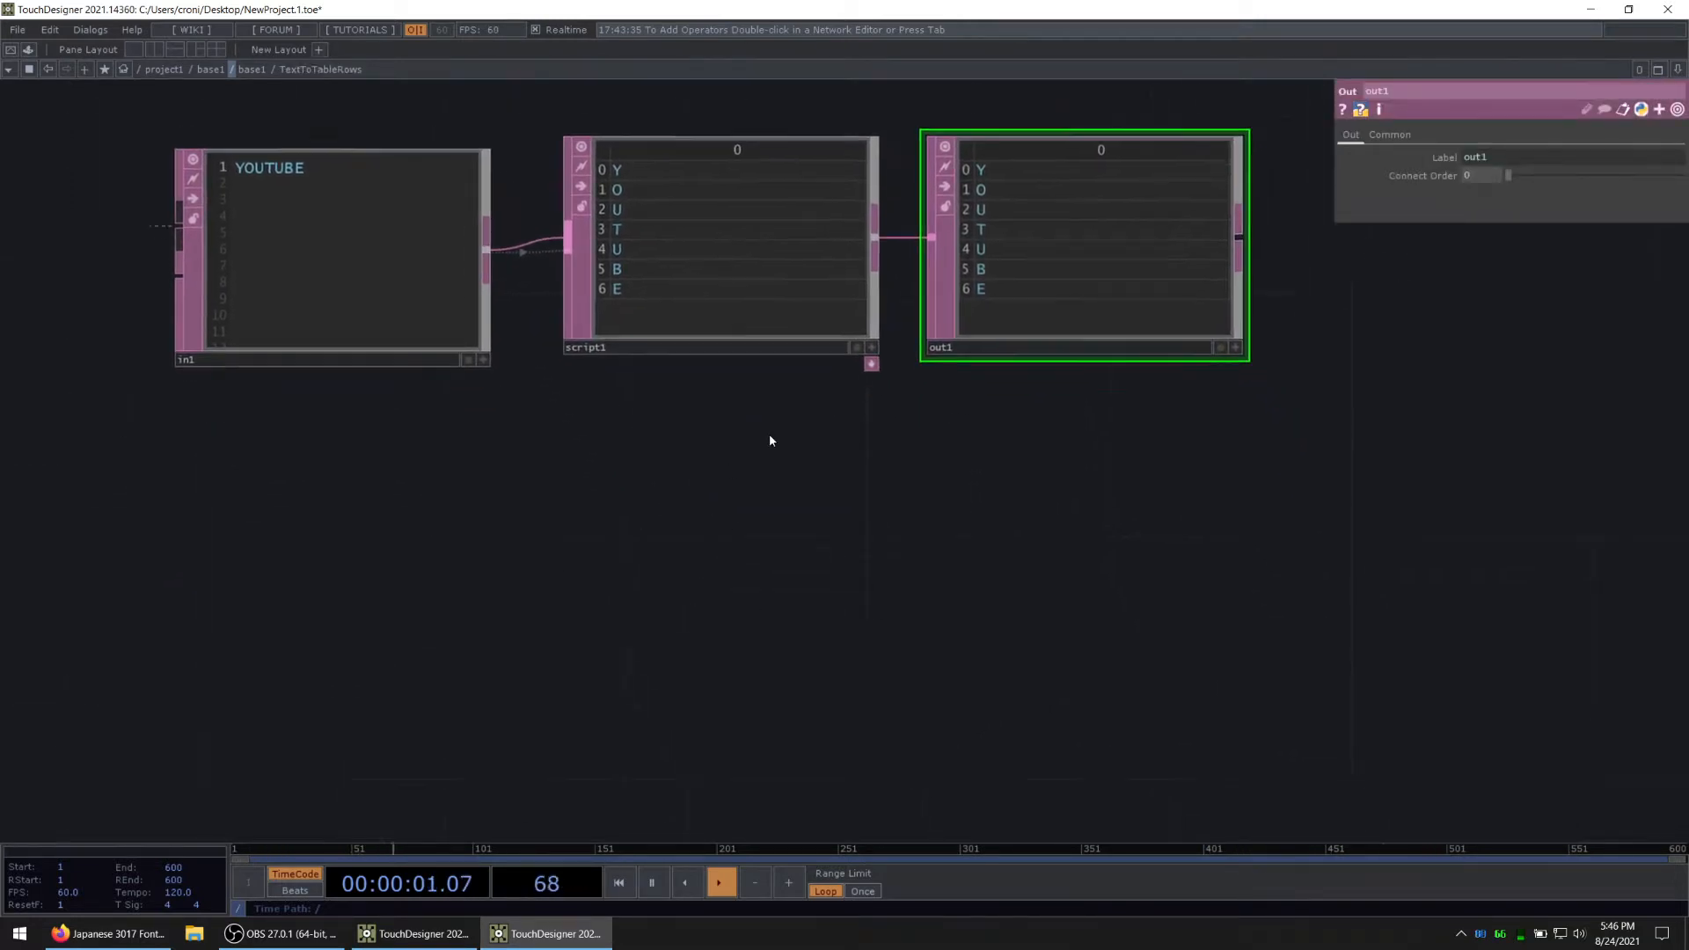
pyautogui.click(867, 348)
pyautogui.scroll(2, 770, 484)
pyautogui.scroll(1, 767, 494)
pyautogui.moveTo(902, 539); pyautogui.dragTo(928, 487)
pyautogui.scroll(4, 659, 513)
pyautogui.moveTo(1135, 493); pyautogui.dragTo(1188, 489)
pyautogui.scroll(2, 659, 431)
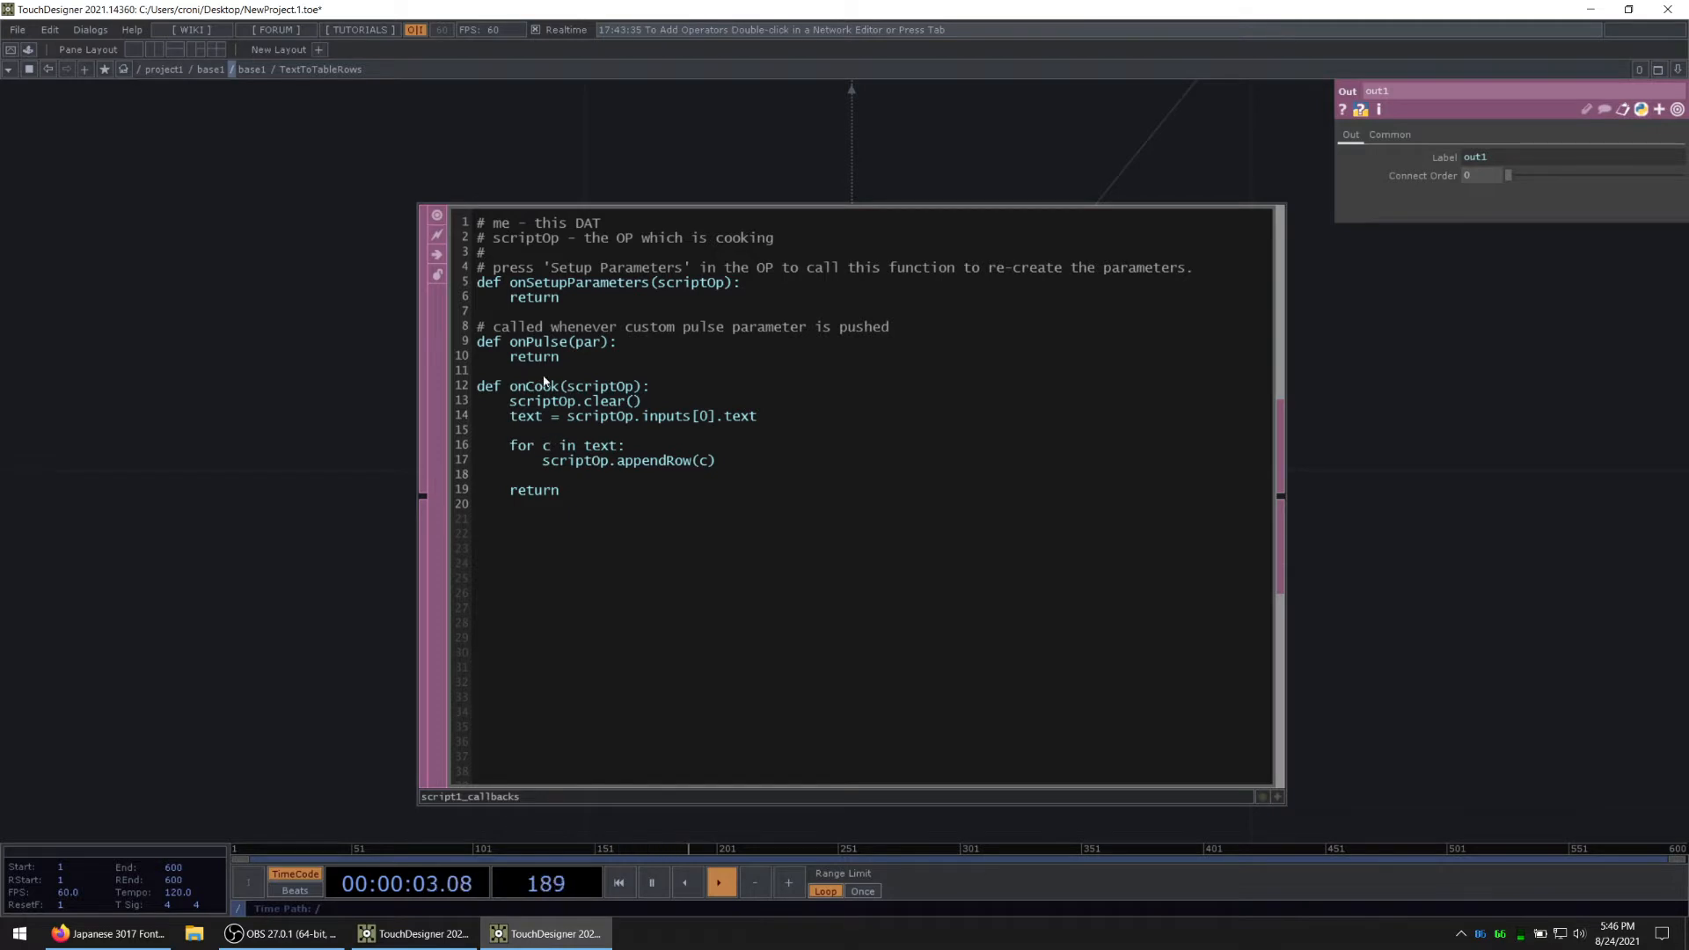
pyautogui.scroll(-9, 499, 304)
pyautogui.moveTo(492, 246); pyautogui.dragTo(429, 400)
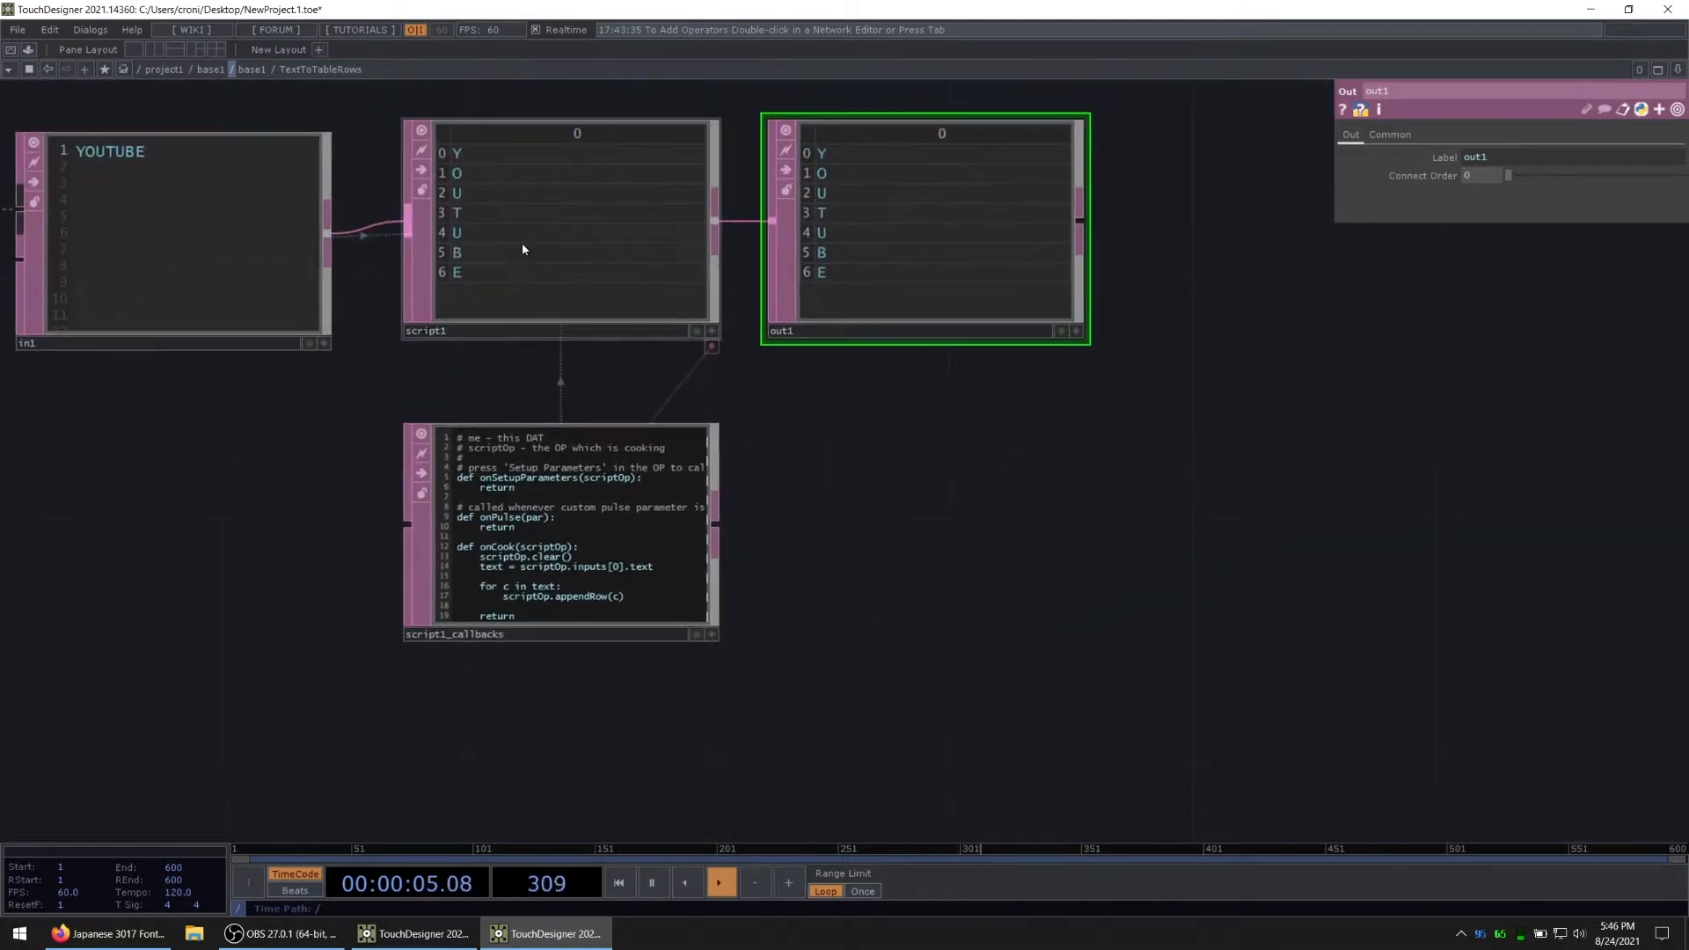
pyautogui.click(521, 242)
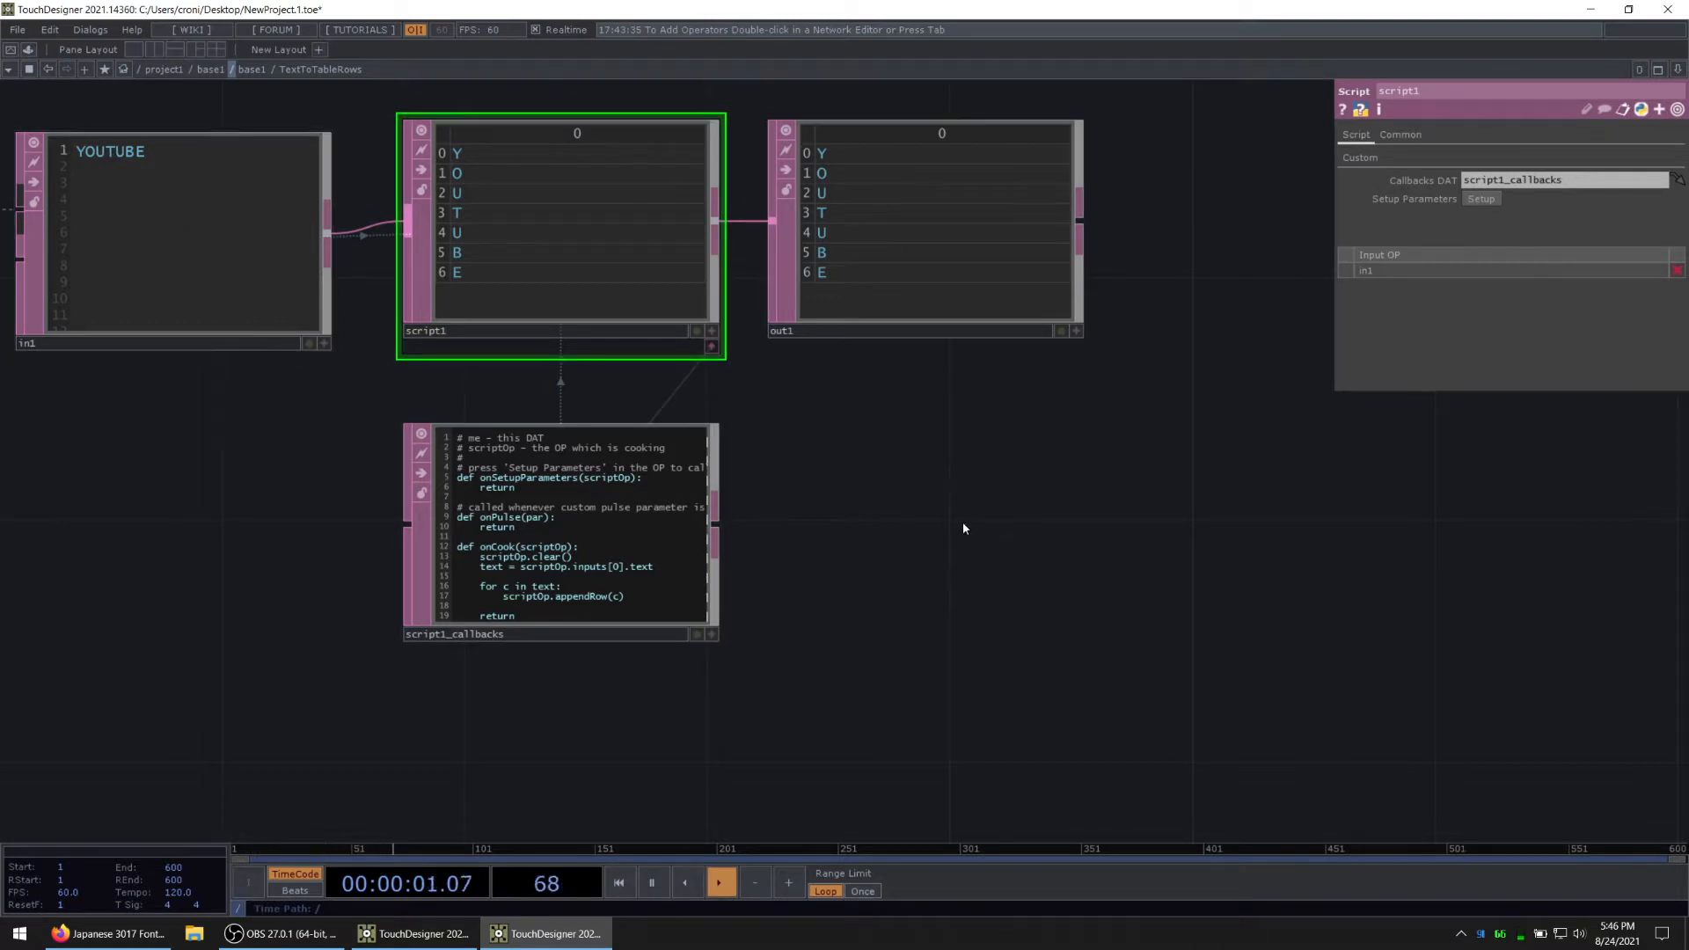
pyautogui.moveTo(969, 543); pyautogui.dragTo(943, 524)
pyautogui.press('u')
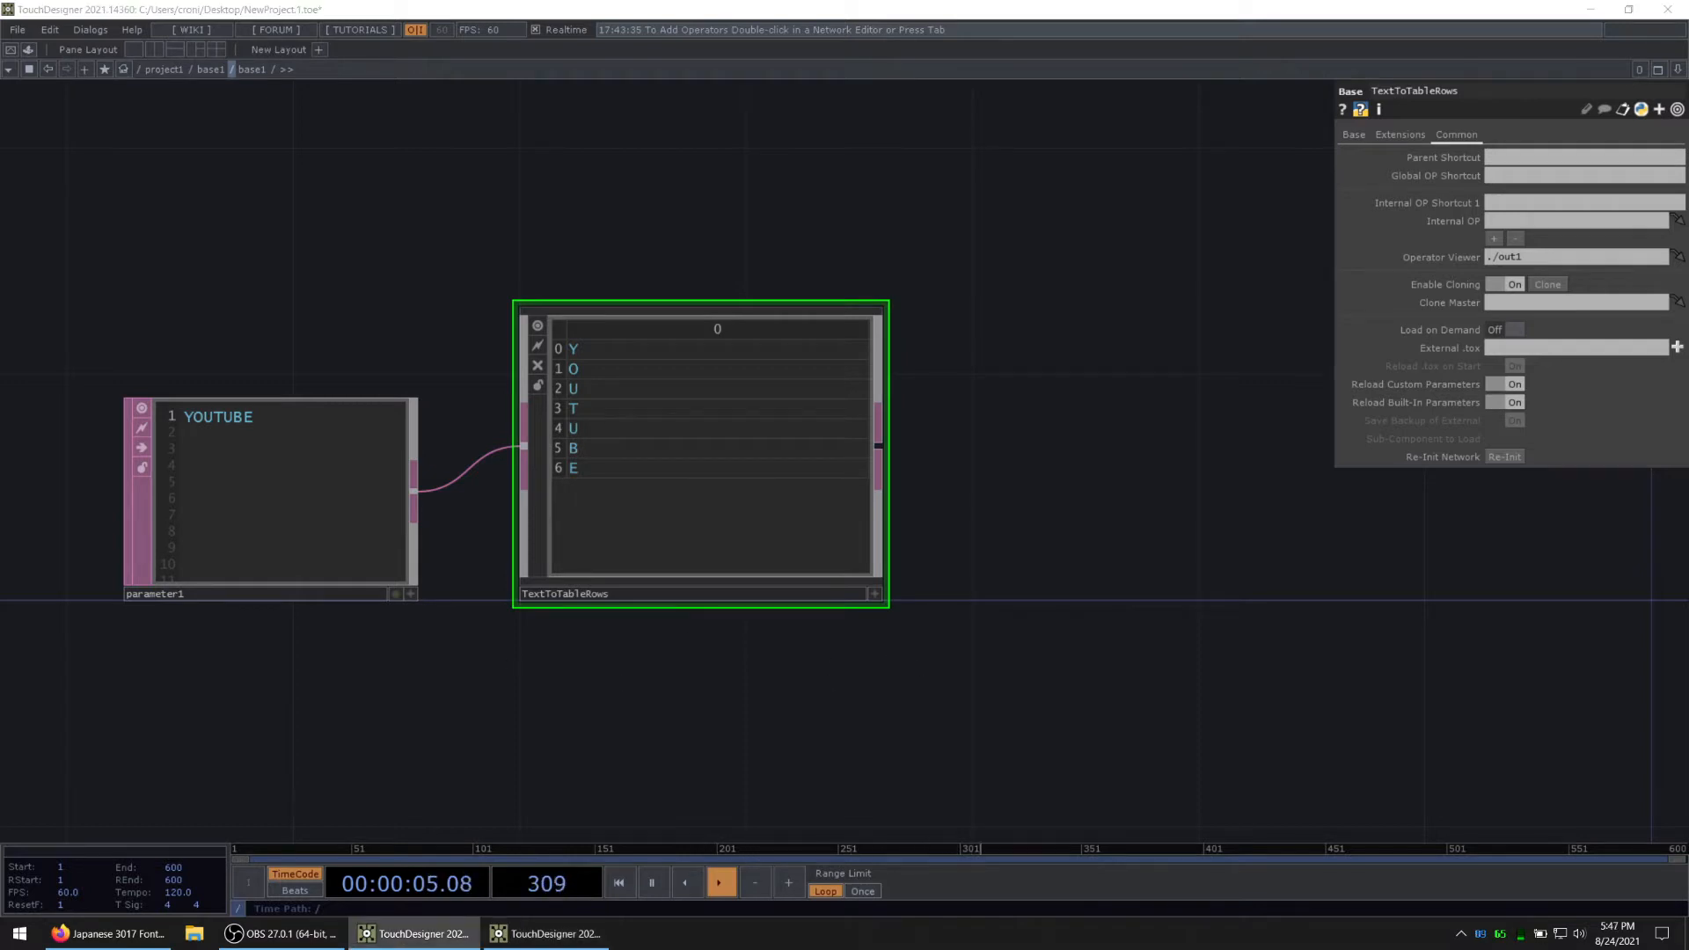
# Step: Append an Insert DAT to the output of the TextToTableRows component
pyautogui.moveTo(950, 475); pyautogui.dragTo(789, 486)
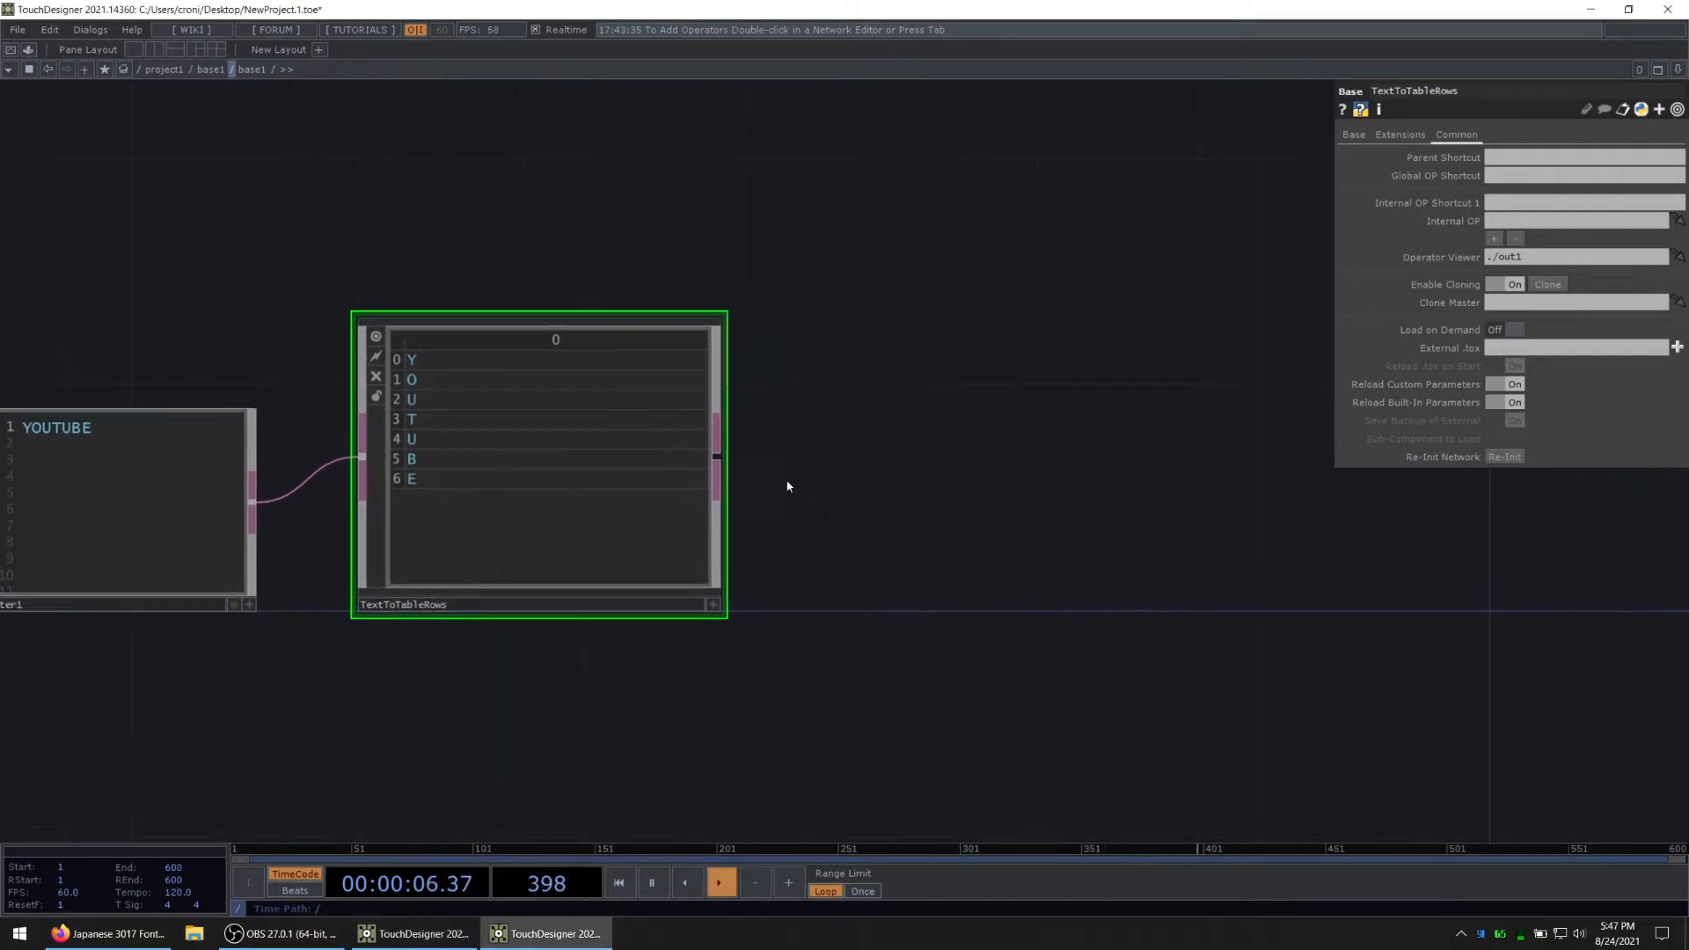
pyautogui.doubleClick(715, 458)
pyautogui.write('inser')
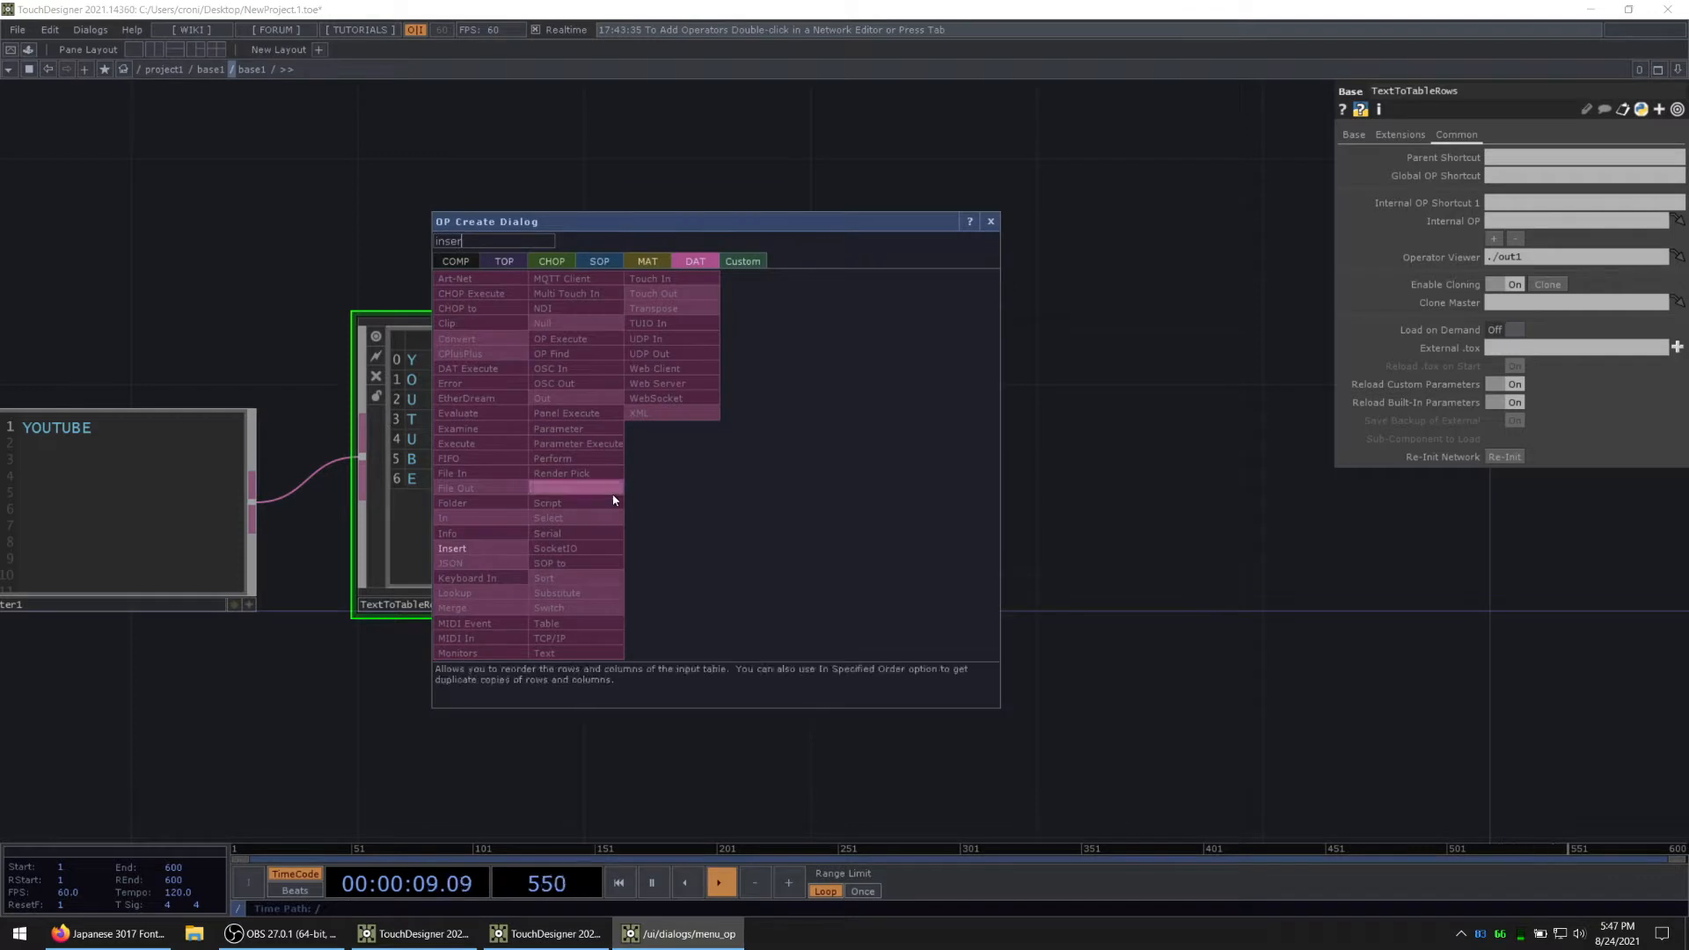
pyautogui.click(467, 548)
pyautogui.click(885, 515)
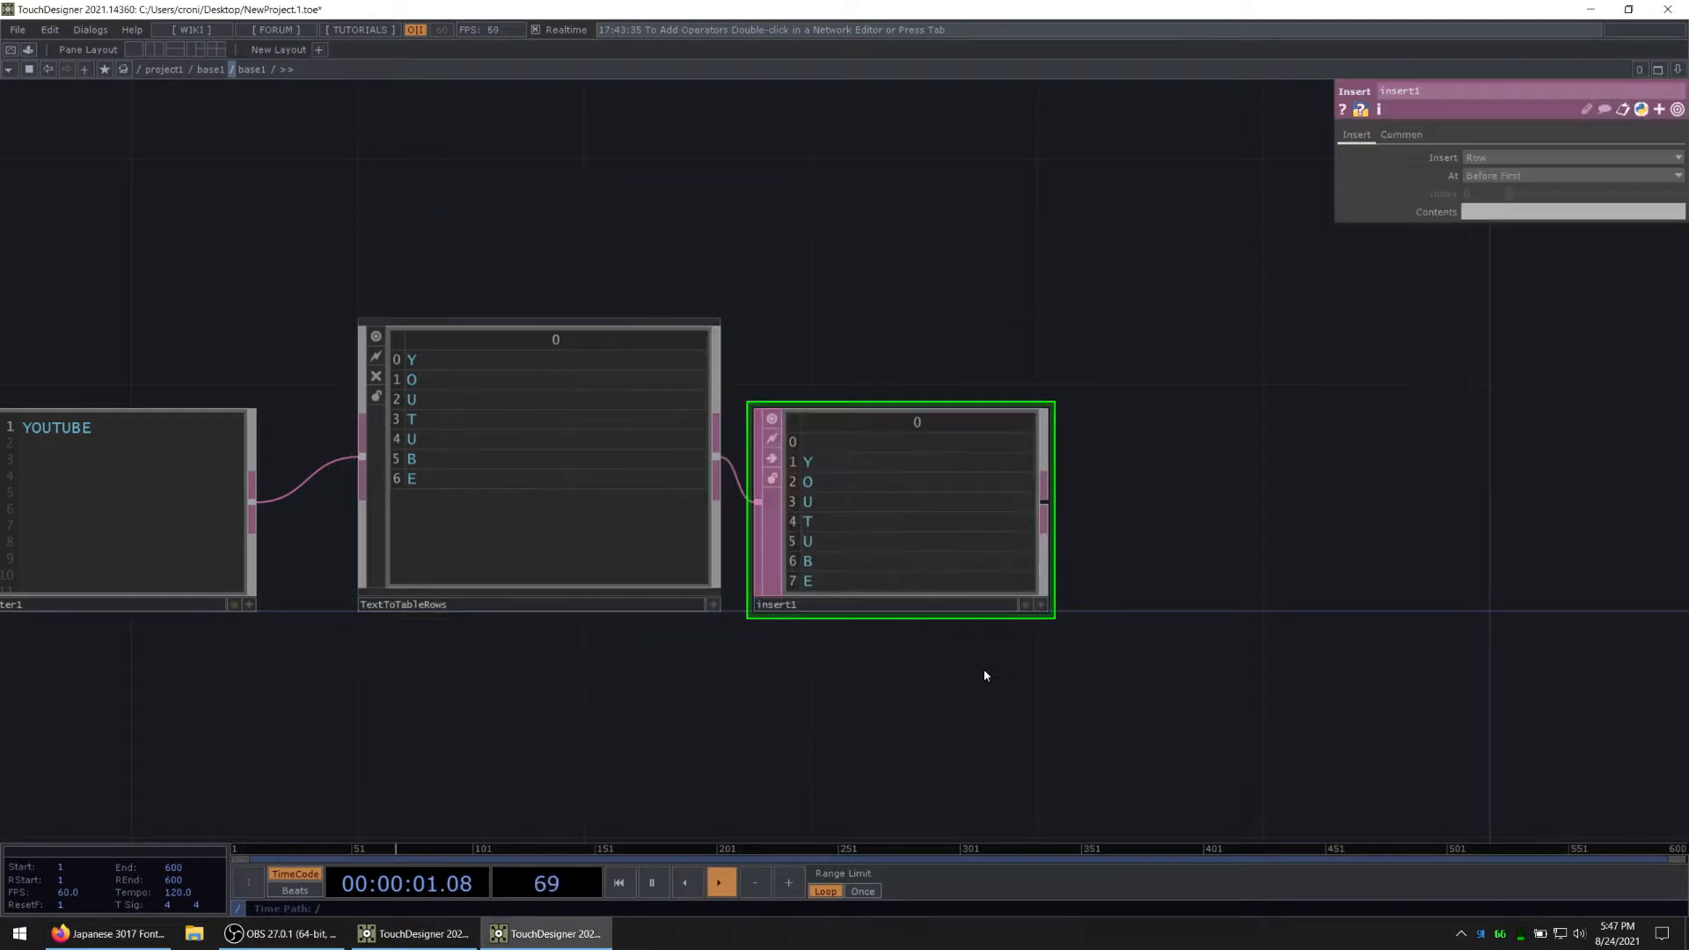
# Step: Set the Contents of the Insert DAT's row to letter as the table header
pyautogui.click(1499, 211)
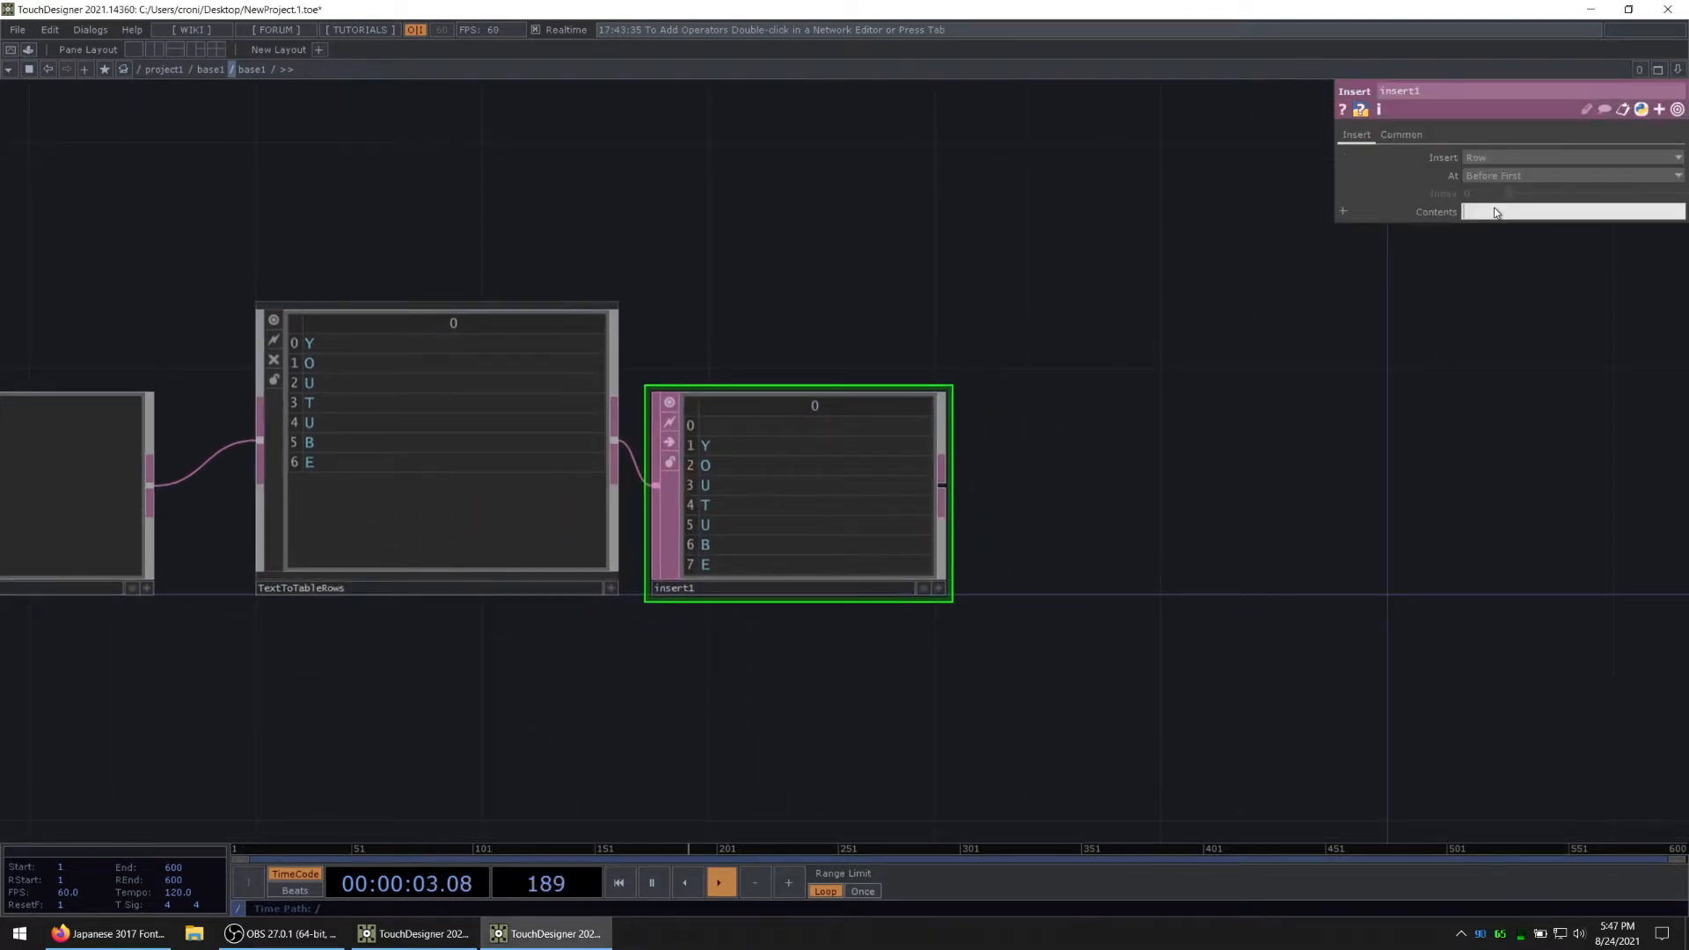
pyautogui.write('letter')
pyautogui.press('Return')
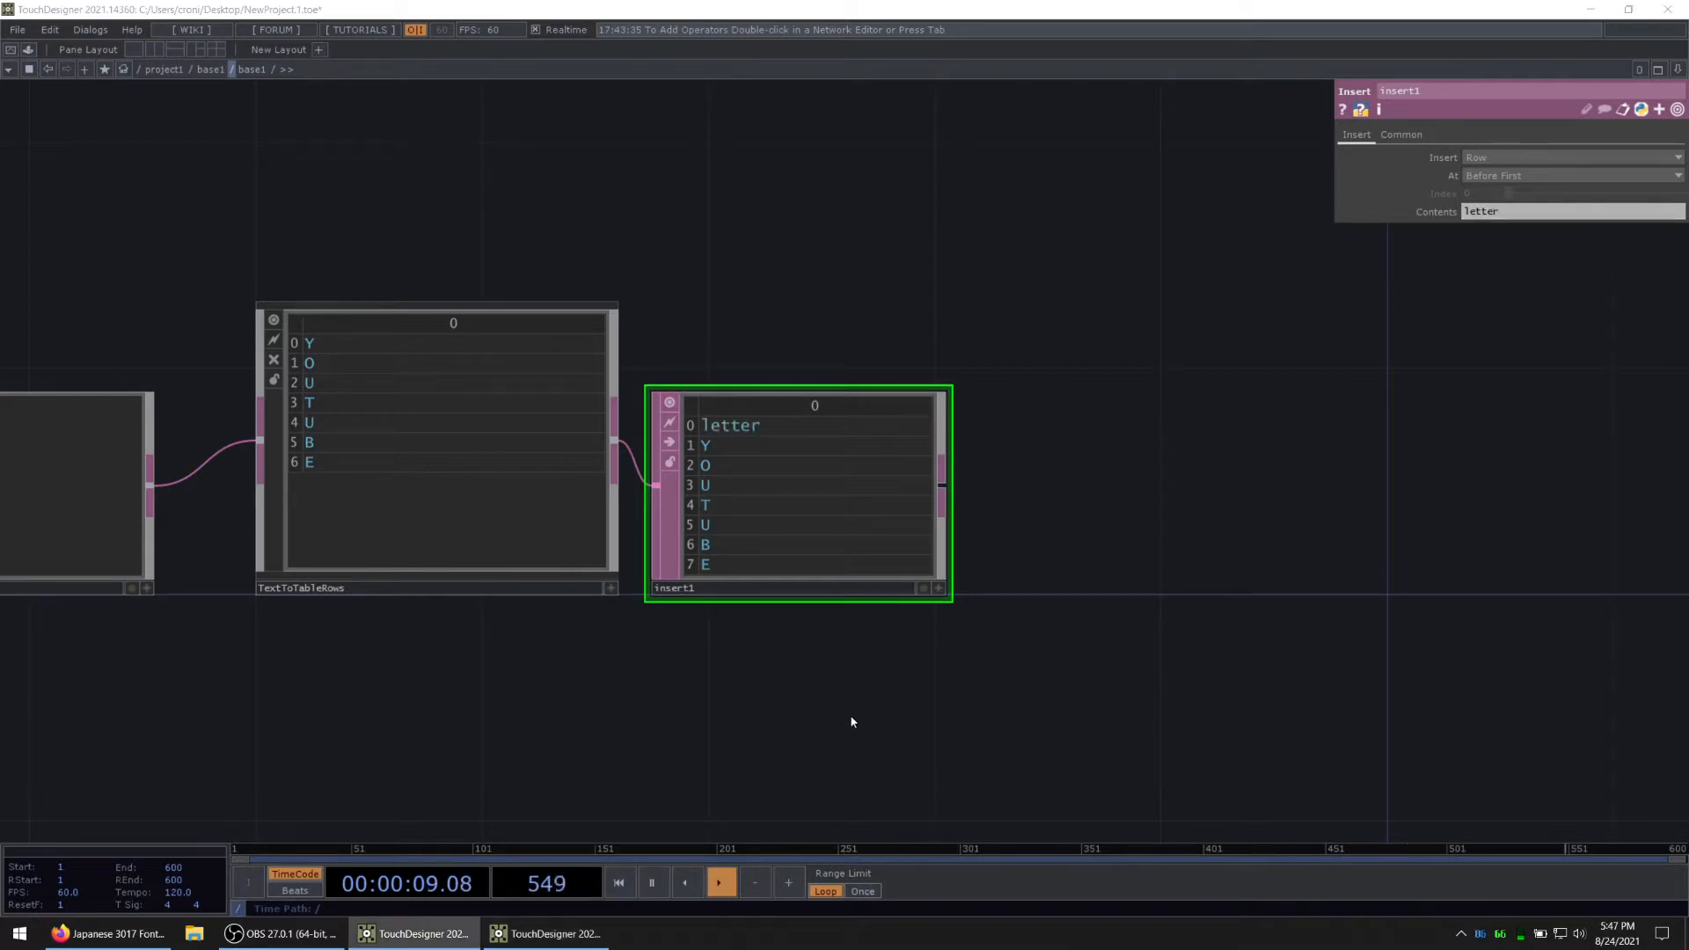
pyautogui.moveTo(910, 627); pyautogui.dragTo(878, 505)
pyautogui.moveTo(728, 479); pyautogui.dragTo(715, 517, button='middle')
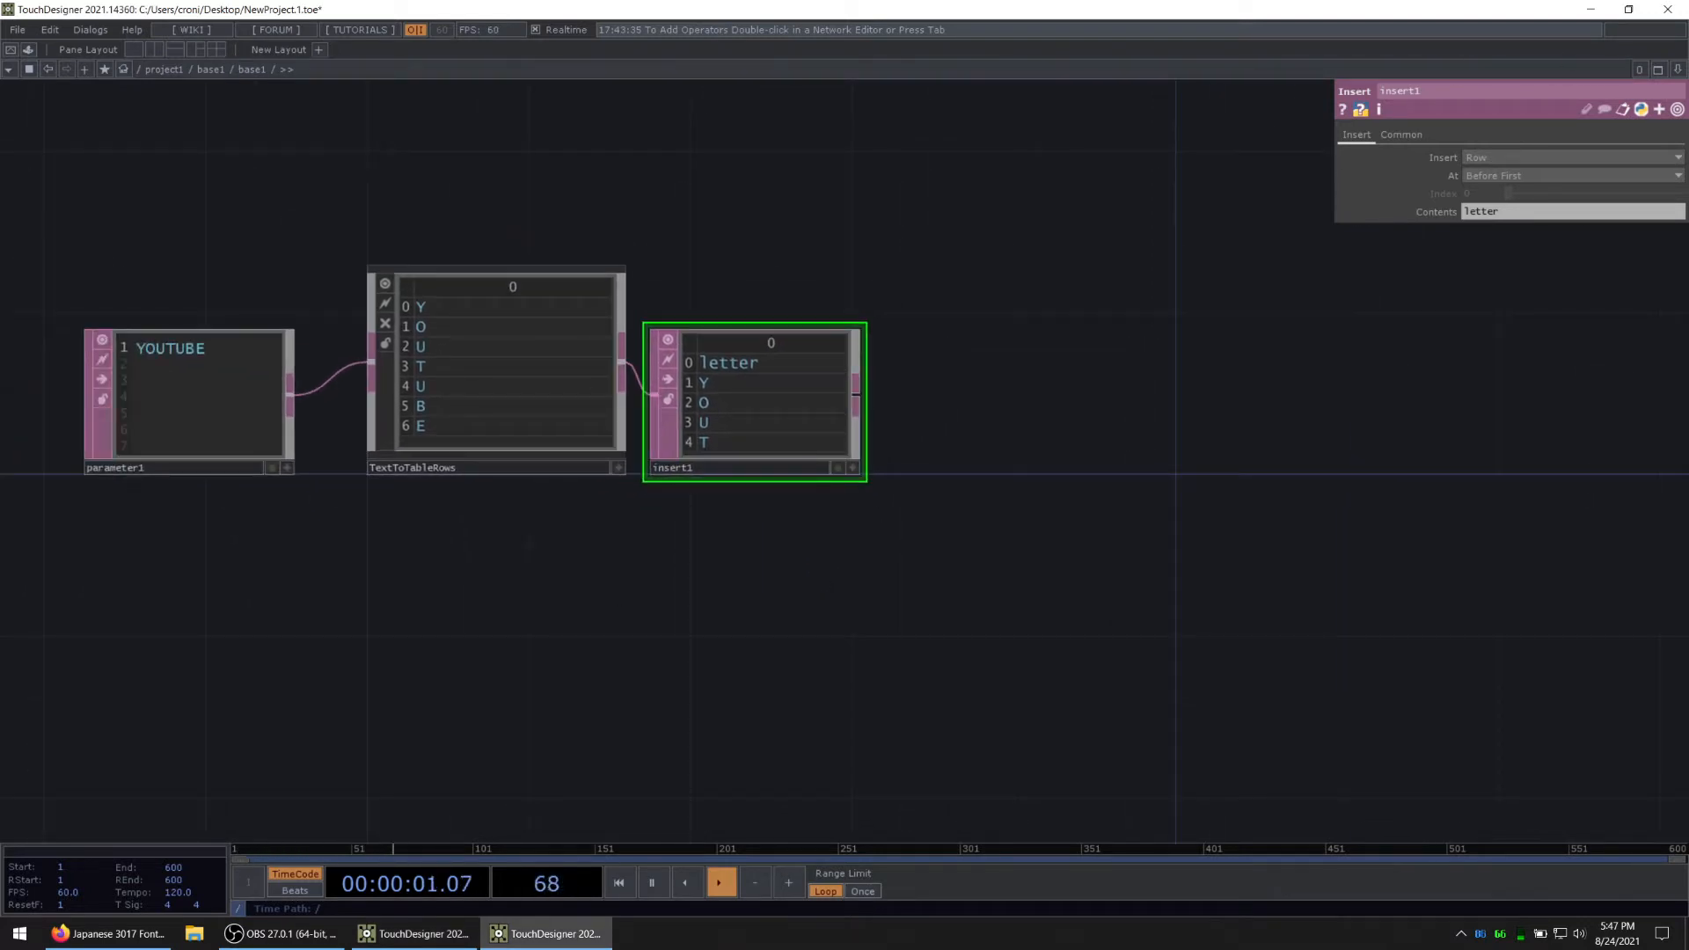
pyautogui.hotkey('alt', 'Tab')
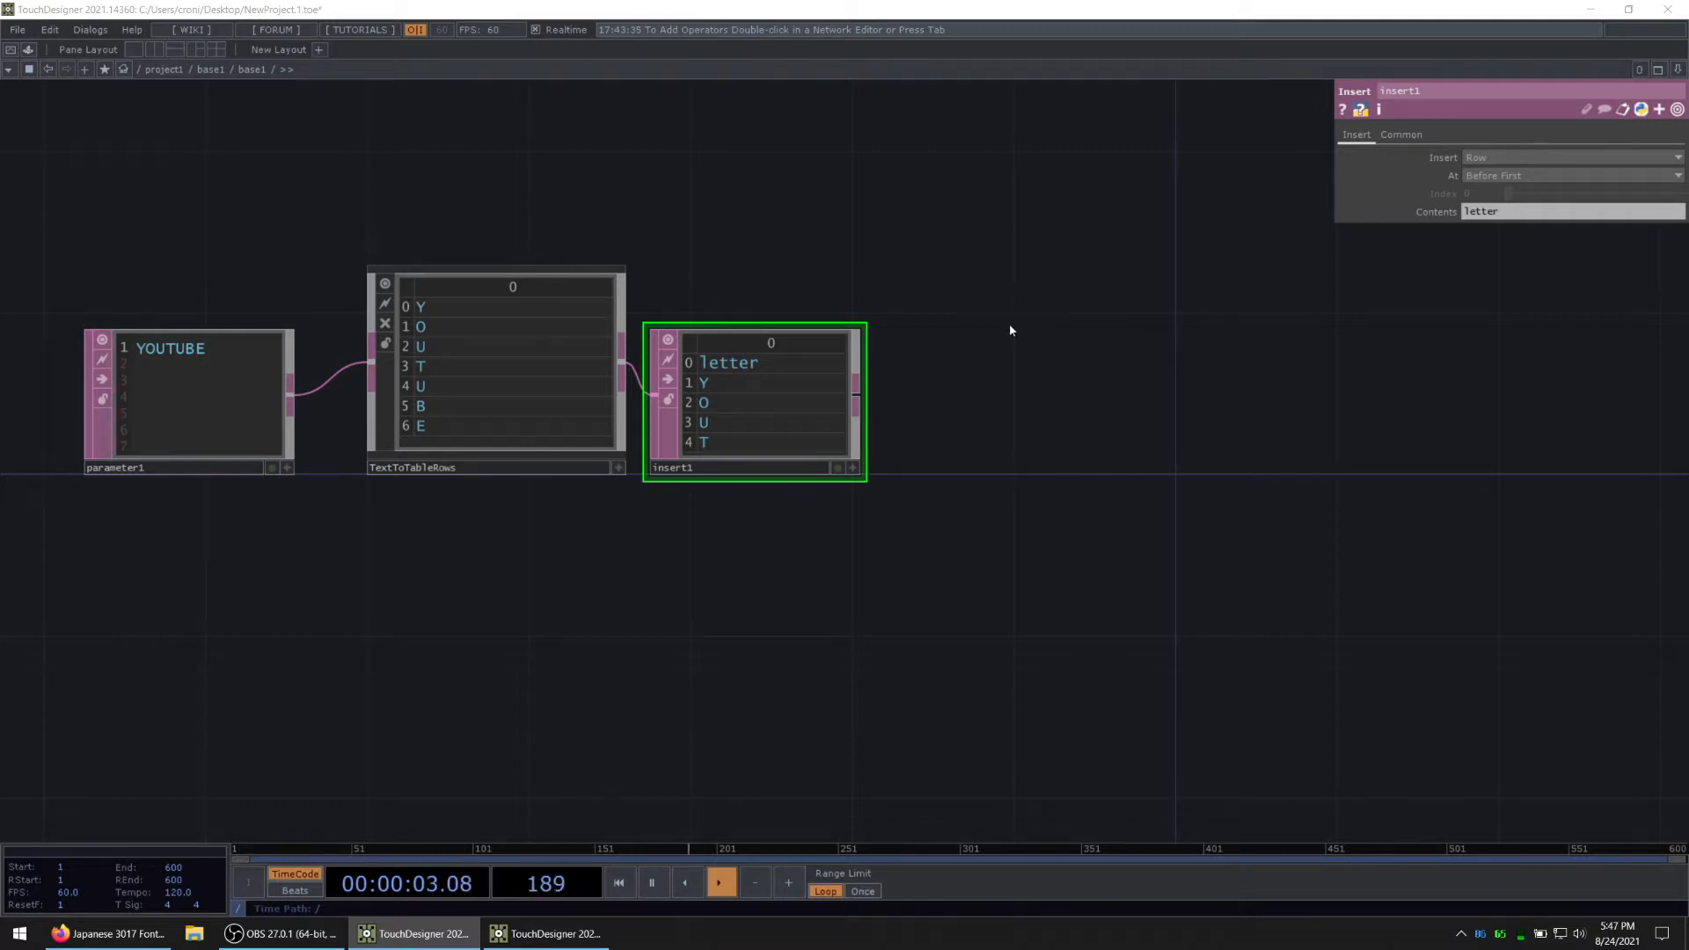
pyautogui.moveTo(600, 614); pyautogui.dragTo(581, 579)
pyautogui.hotkey('alt', 'Tab')
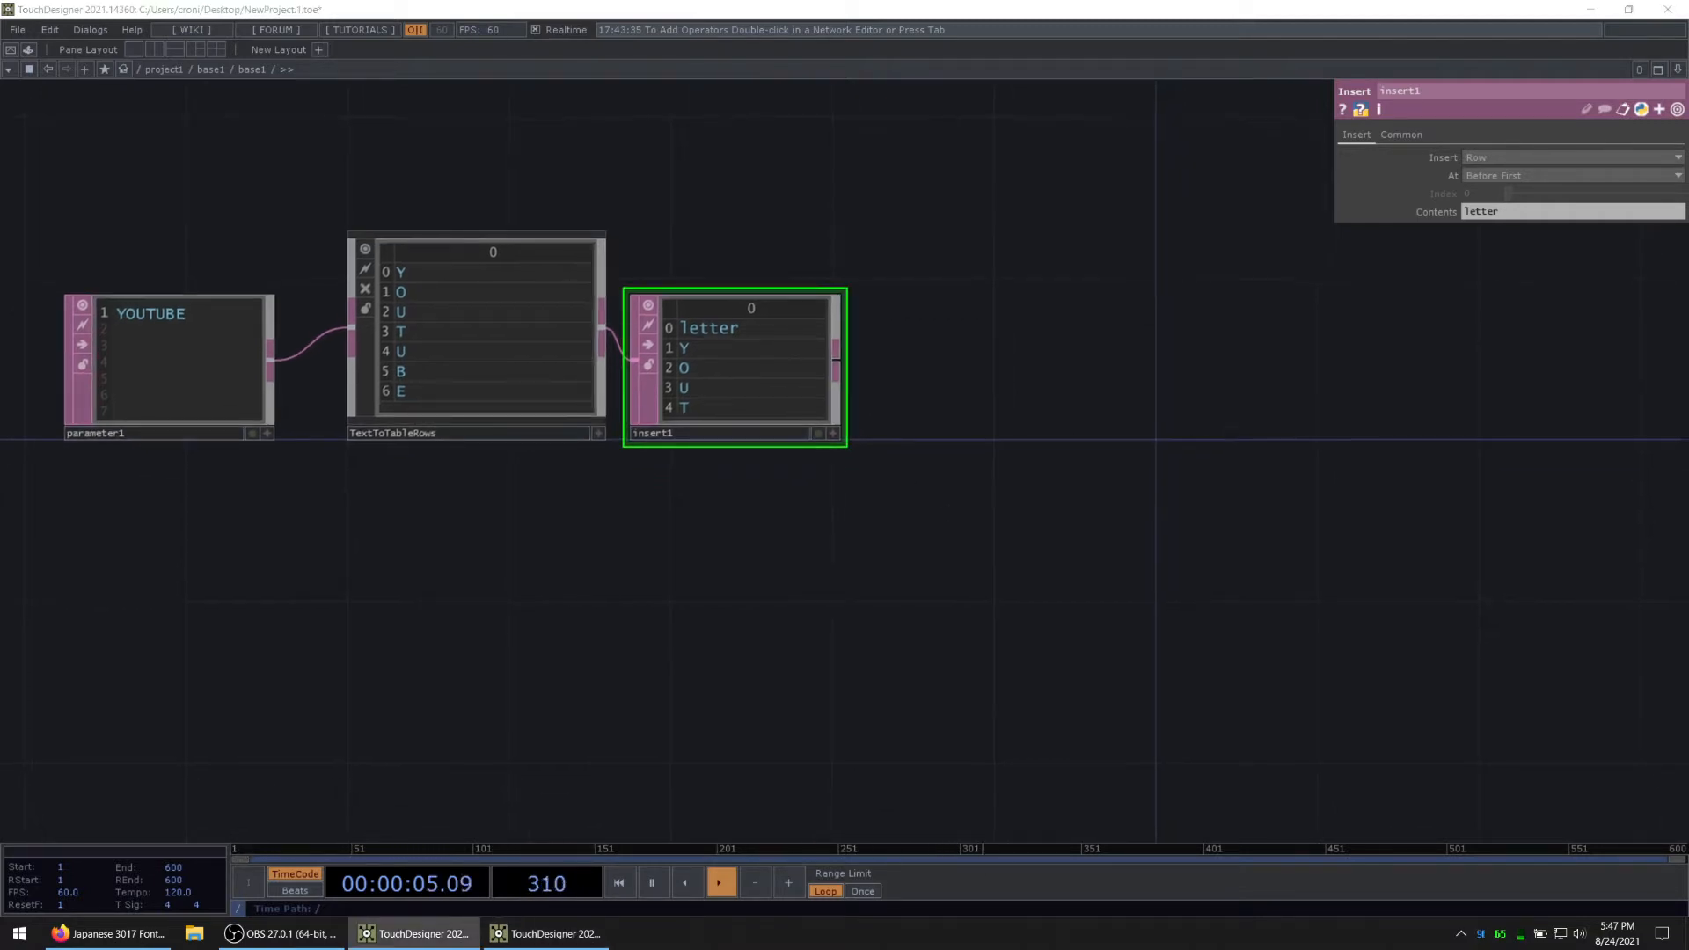
# Step: Add a Pattern CHOP below the Insert DAT
pyautogui.press('Tab')
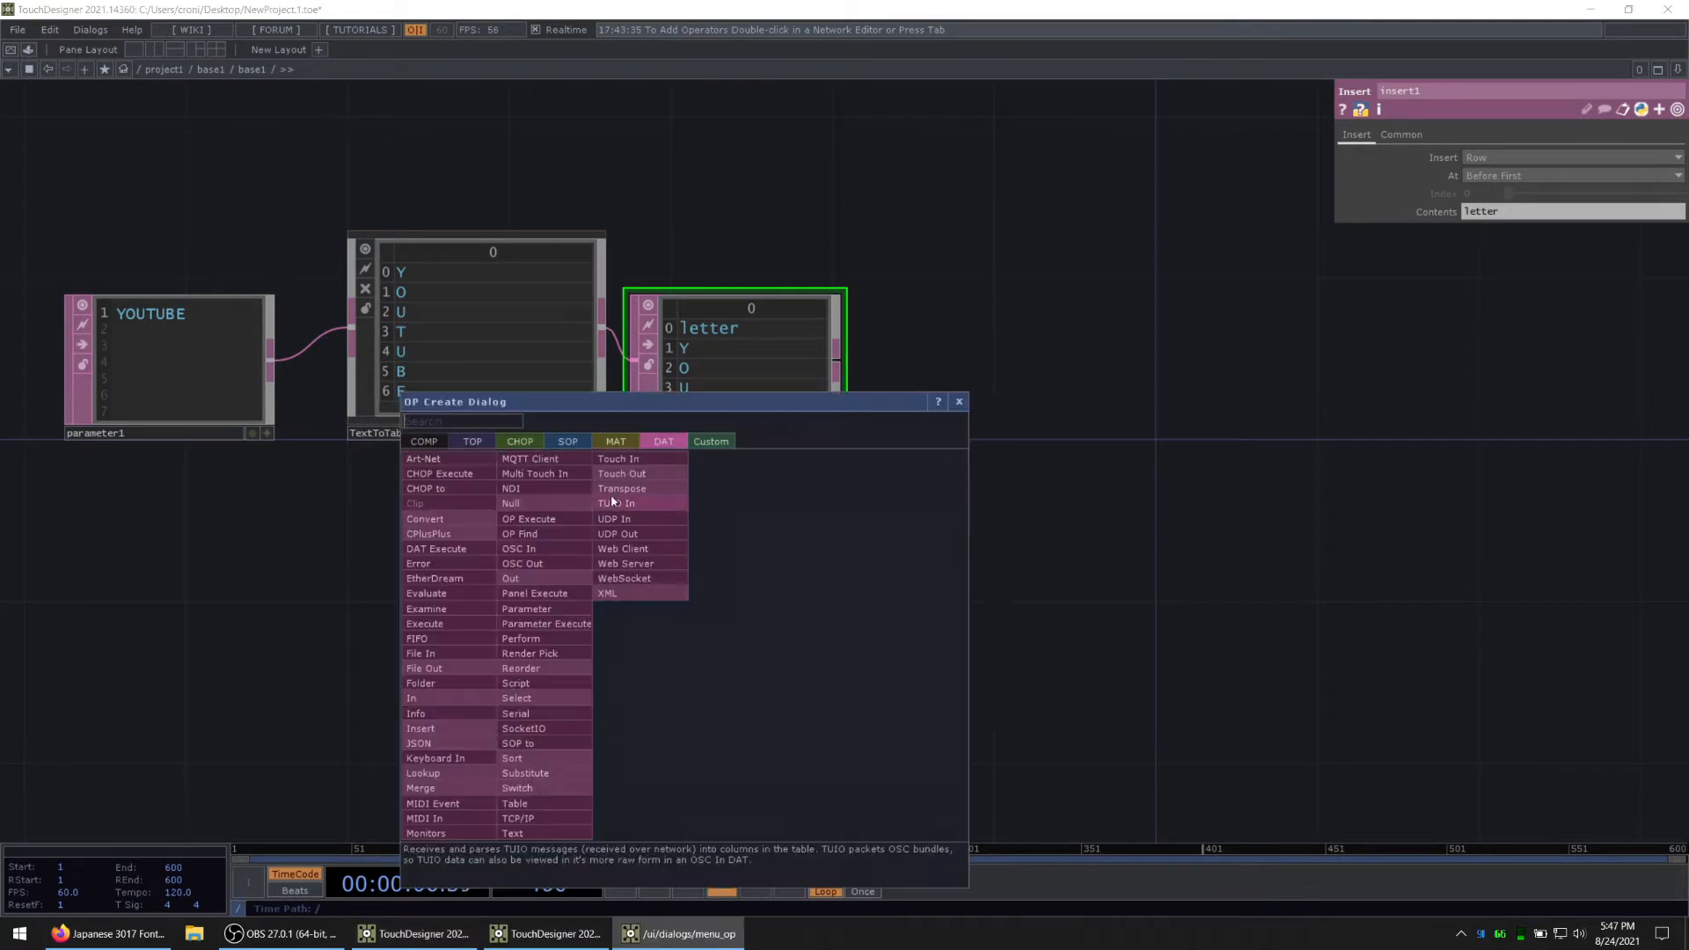
pyautogui.click(522, 441)
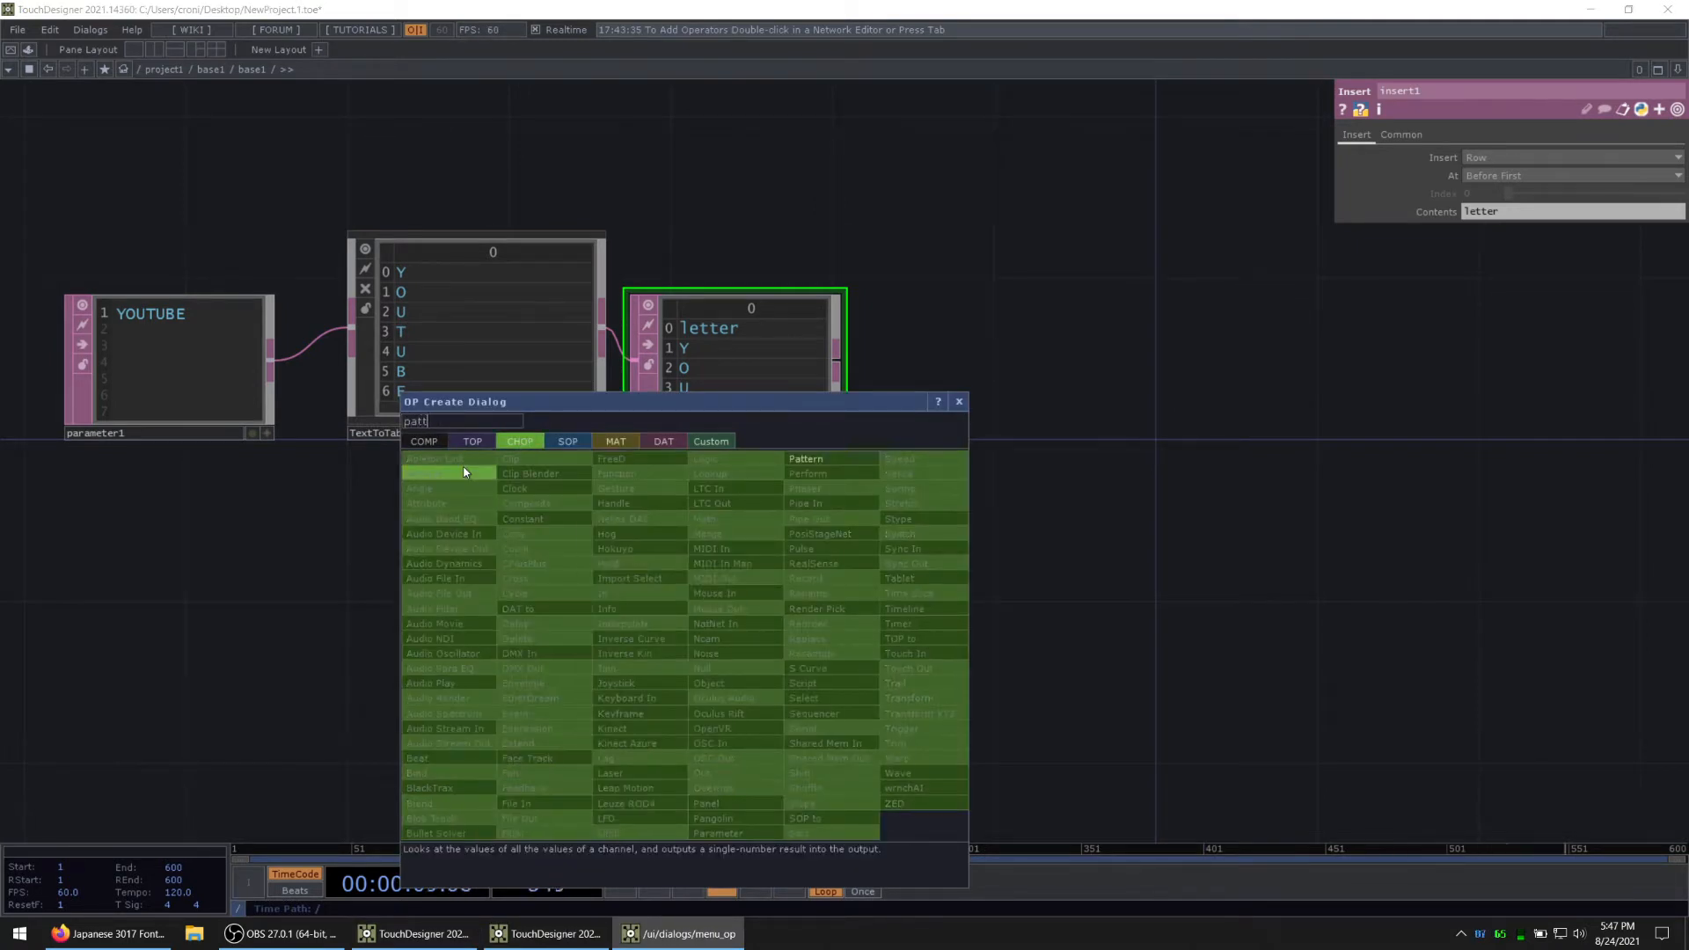
pyautogui.click(735, 459)
pyautogui.click(732, 630)
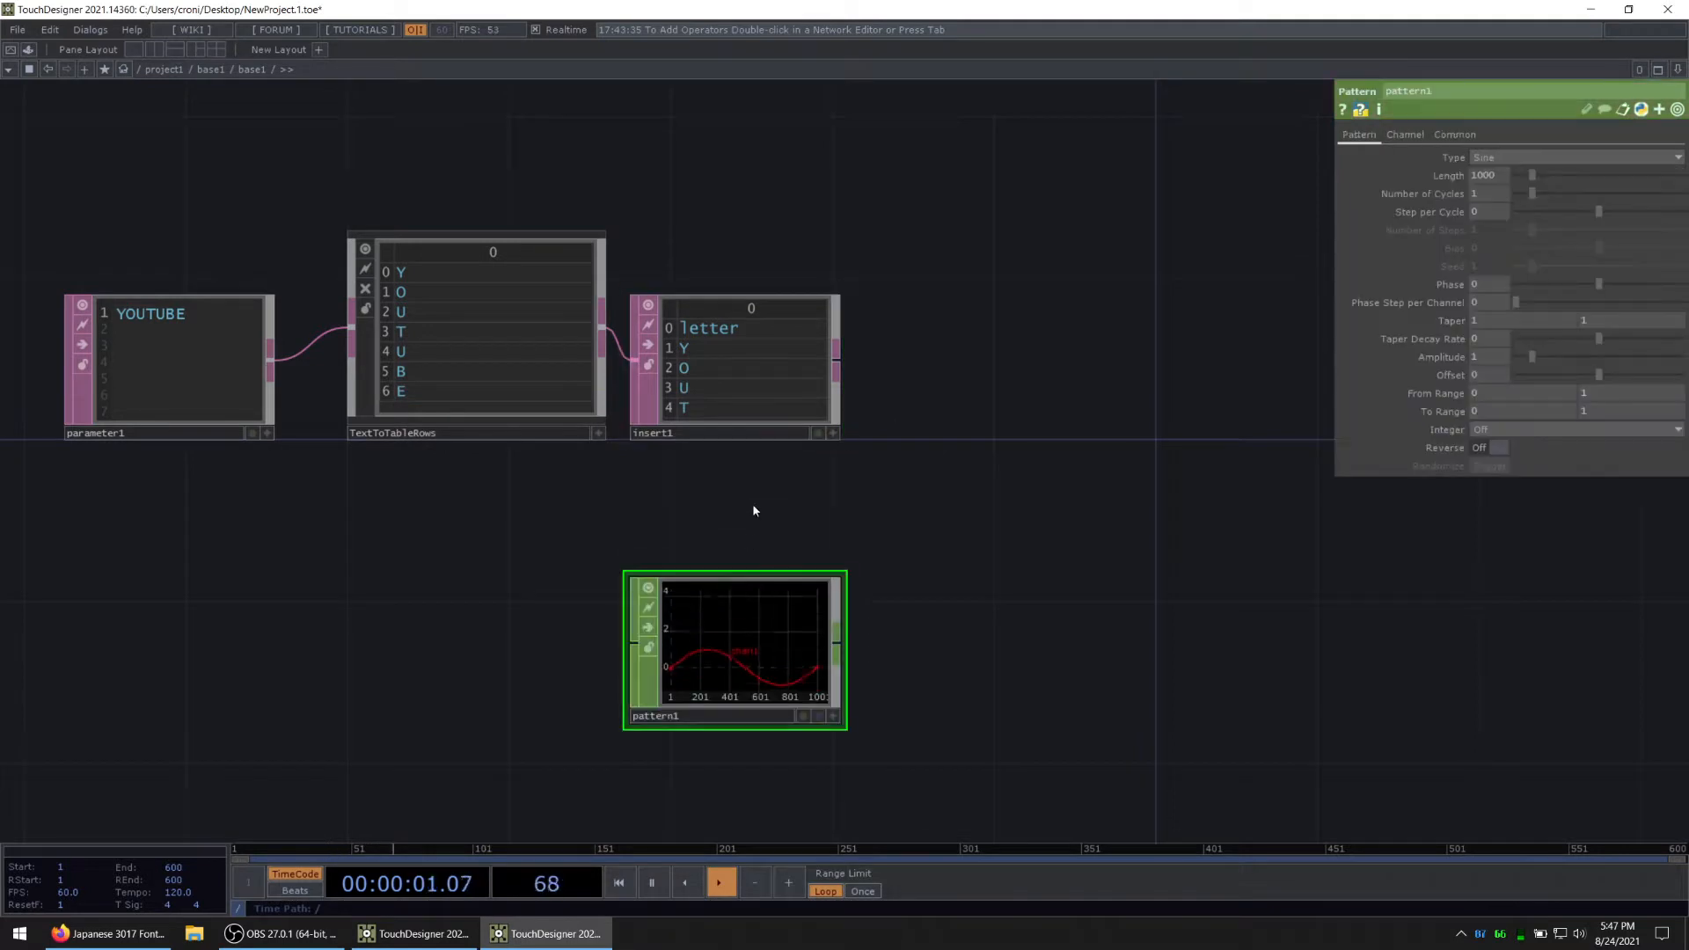
# Step: Append a Null DAT to the Insert DAT's output and rename it text
pyautogui.rightClick(838, 359)
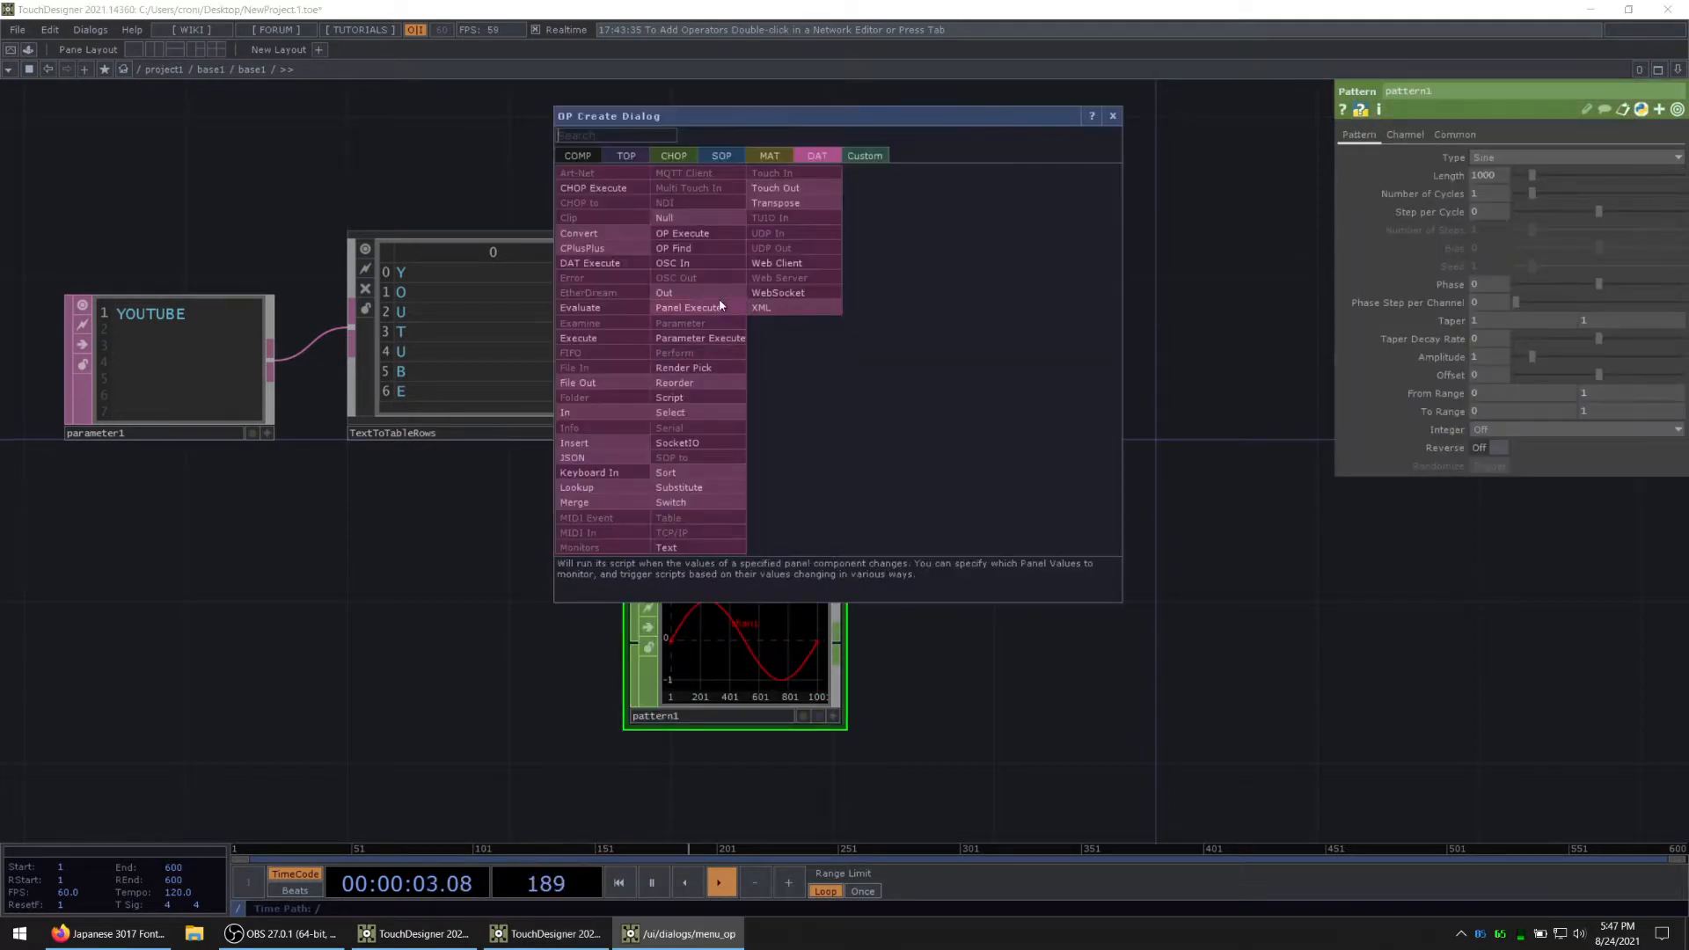
pyautogui.click(704, 236)
pyautogui.click(976, 369)
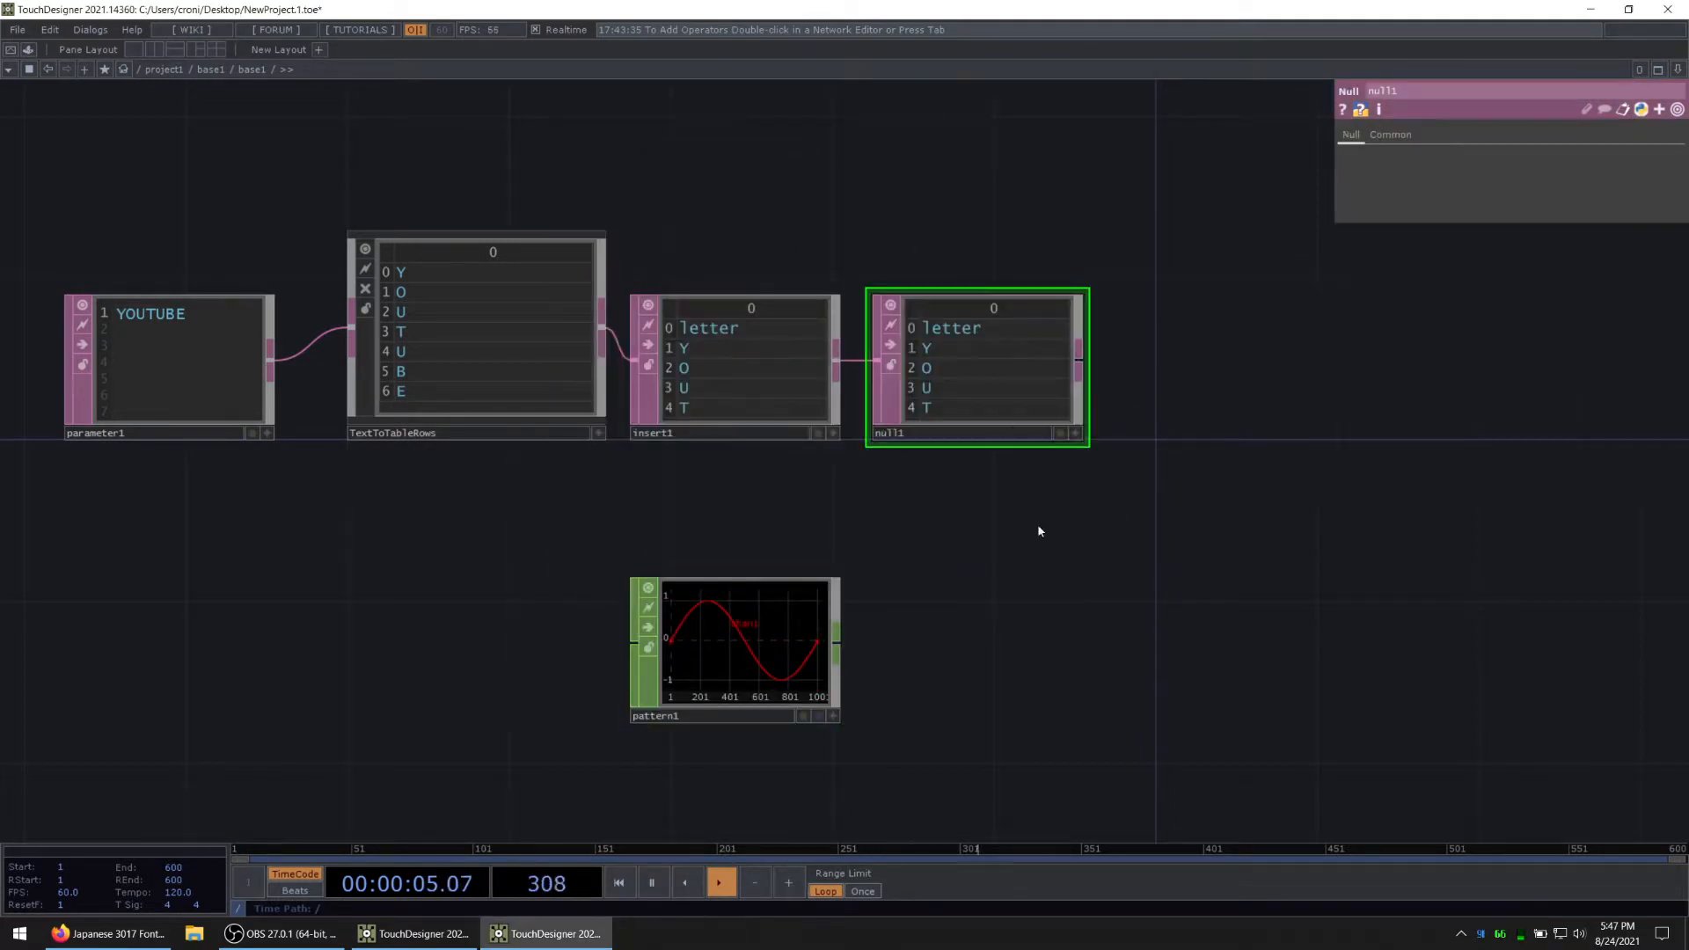
pyautogui.click(840, 433)
pyautogui.write('text')
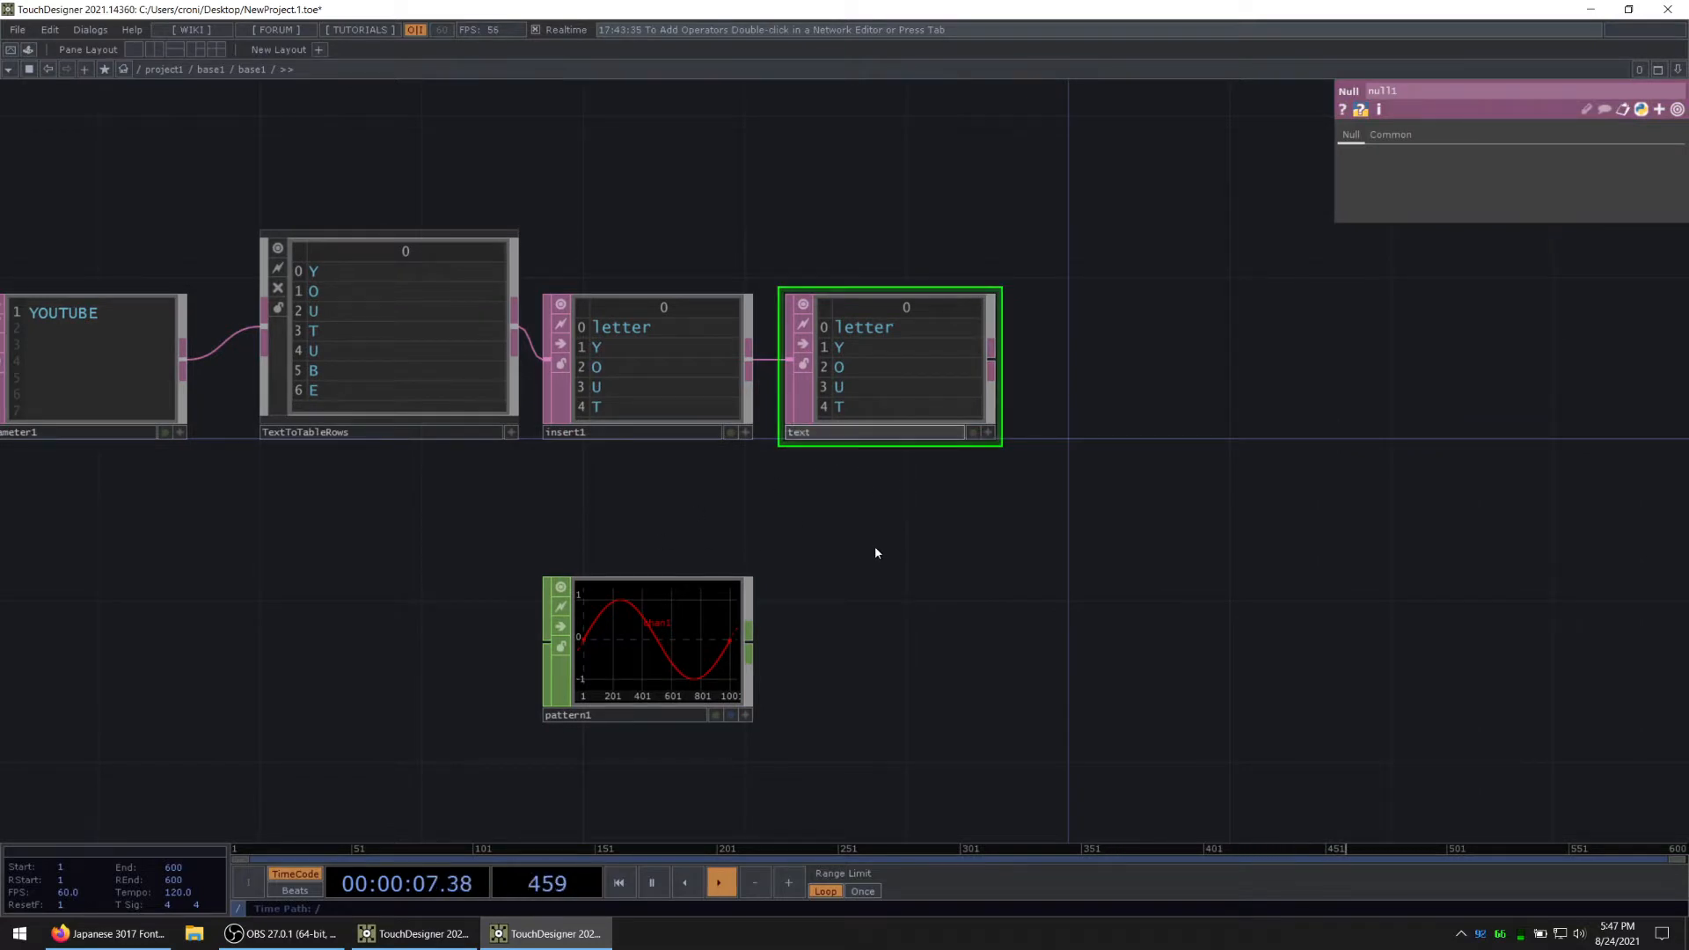
pyautogui.press('Return')
# Step: Try to drive the Pattern CHOP's Length with the expression op('text').cols
pyautogui.moveTo(861, 573); pyautogui.dragTo(725, 513)
pyautogui.click(556, 594)
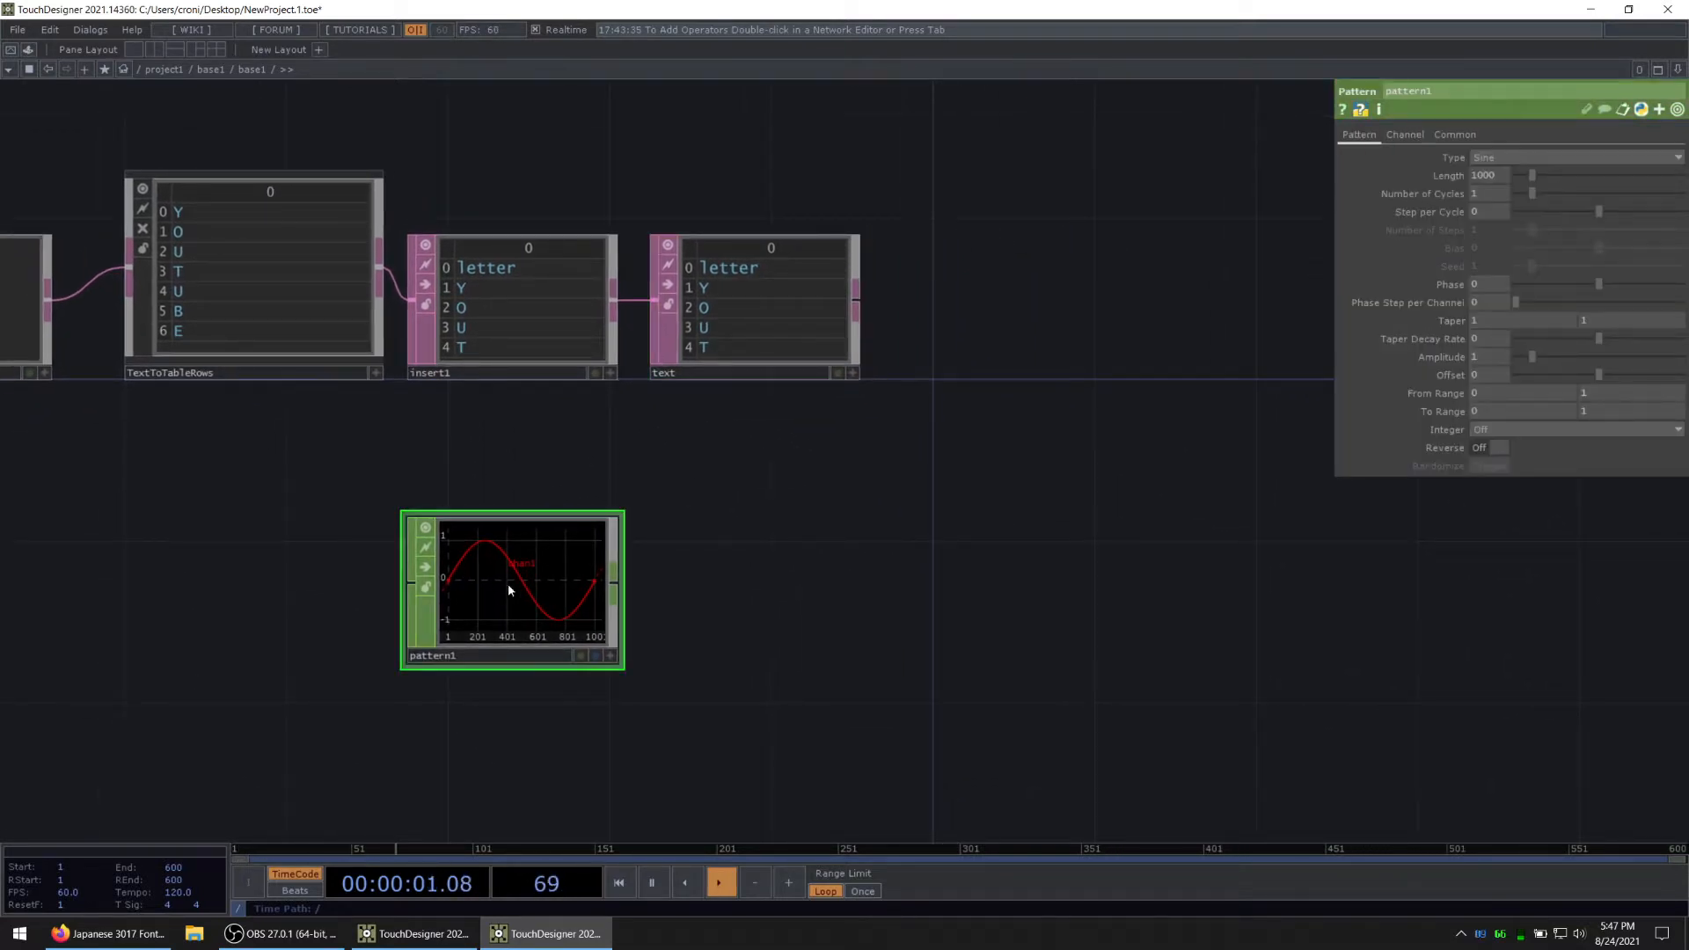
pyautogui.click(1453, 177)
pyautogui.click(1430, 194)
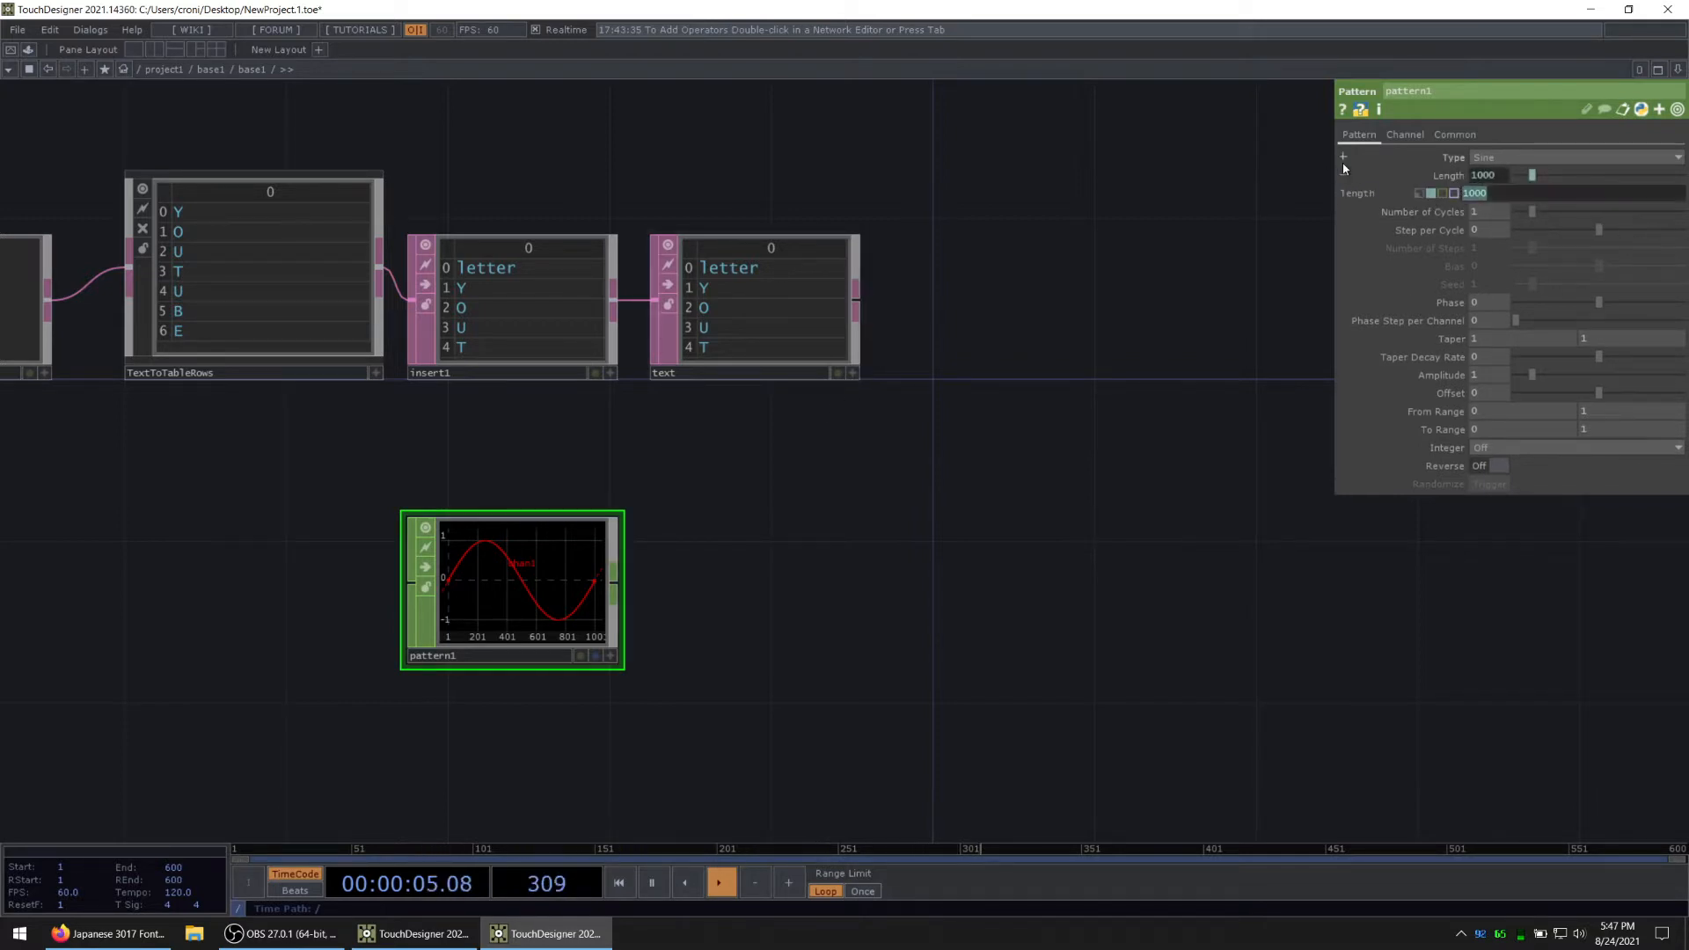
pyautogui.write("op('text').cols")
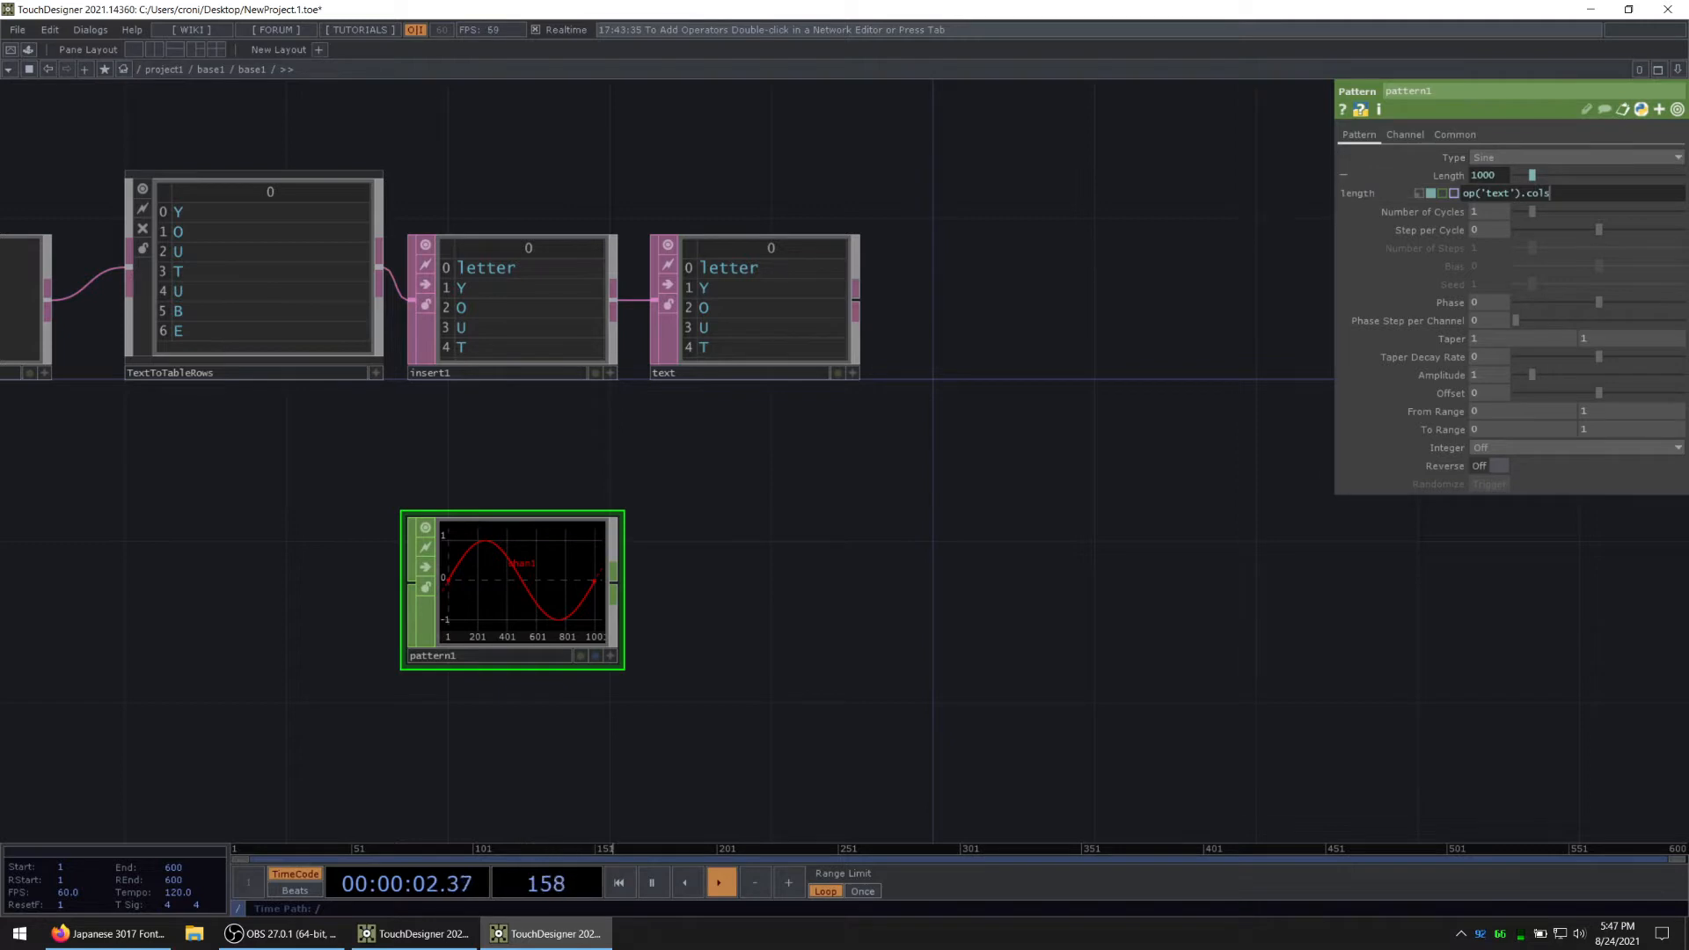
pyautogui.press('Return')
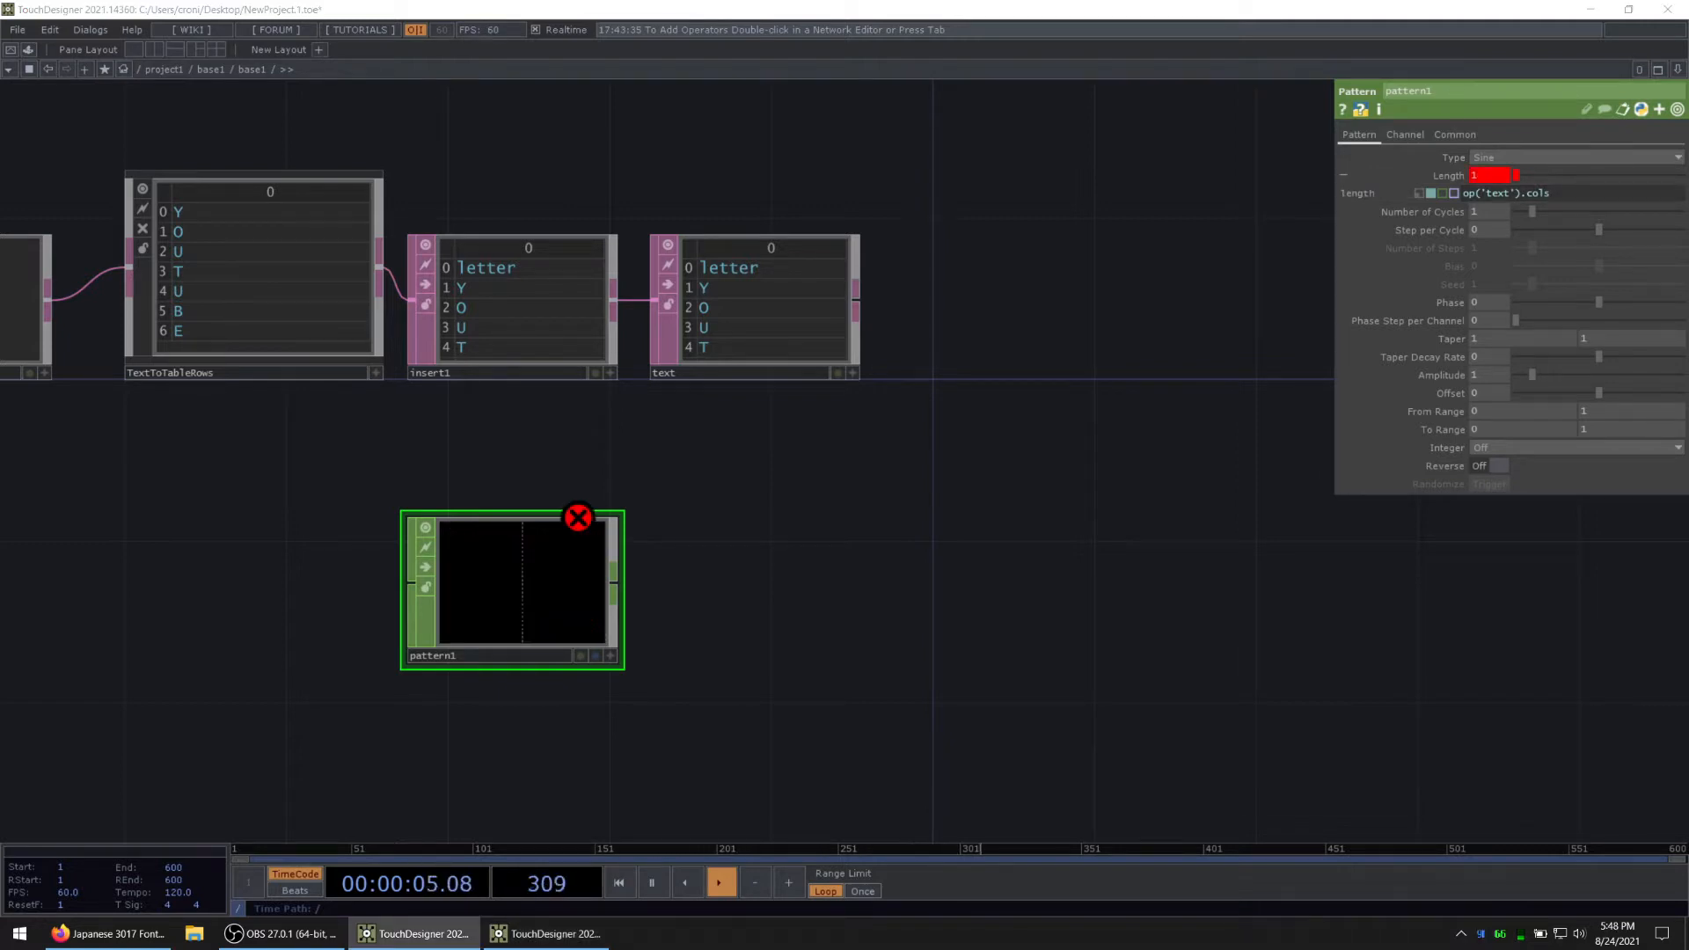
# Step: Set the Pattern CHOP's Length expression to op('text').numRows - 1
pyautogui.click(1571, 193)
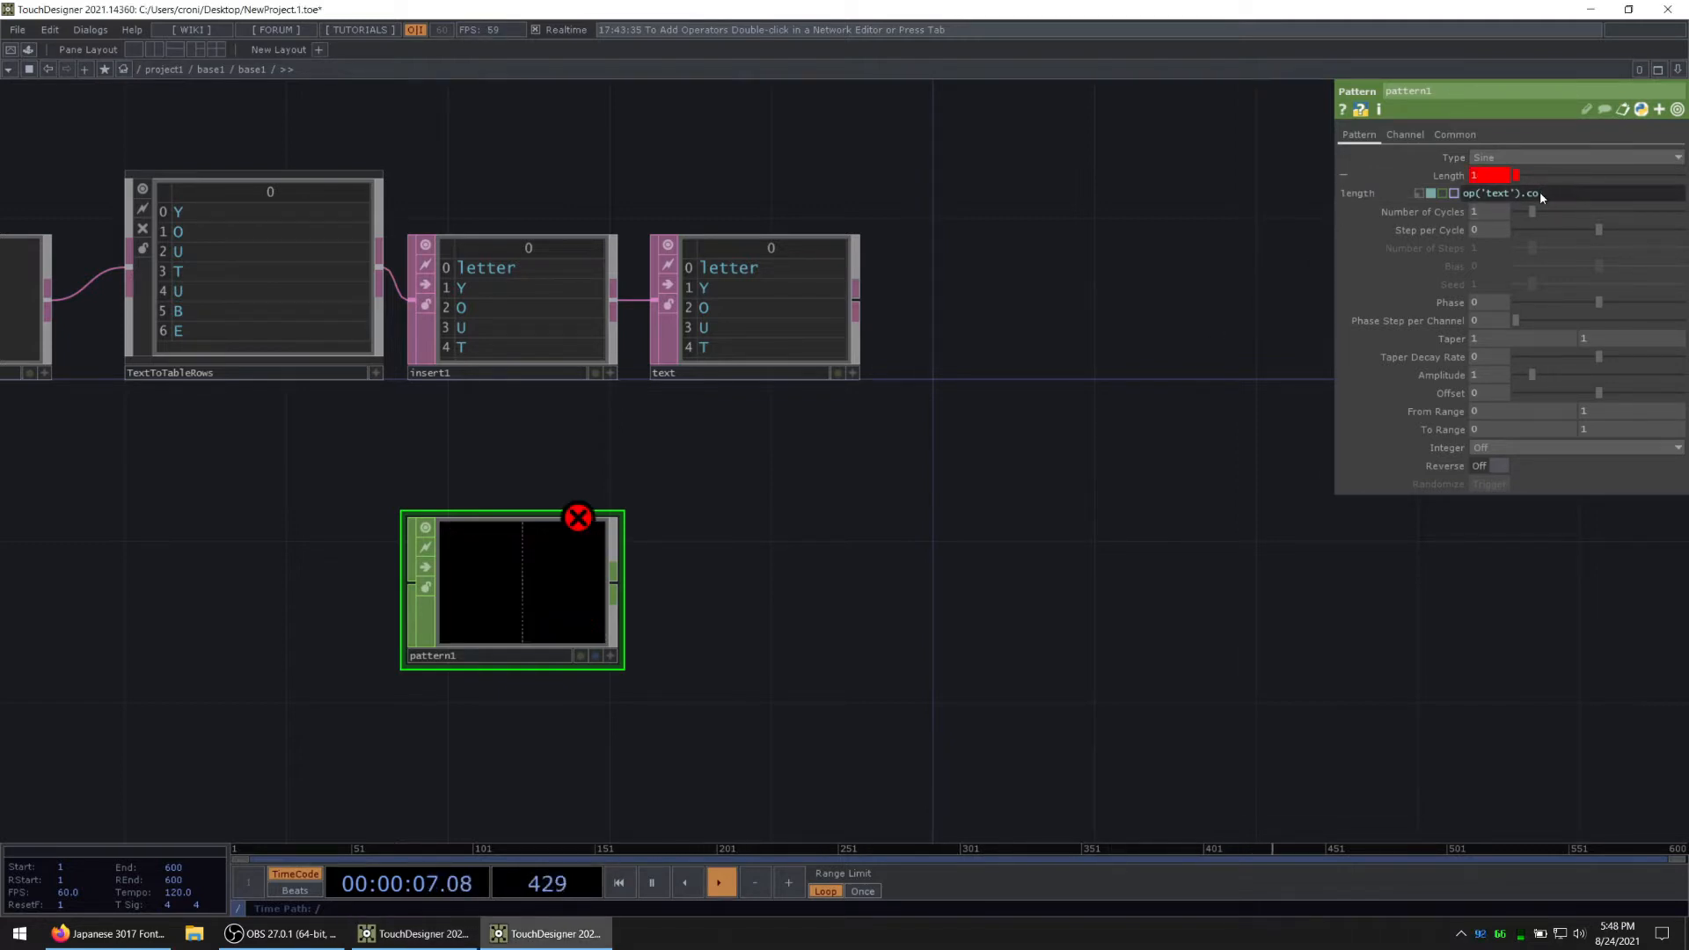
pyautogui.write('numRows - 1')
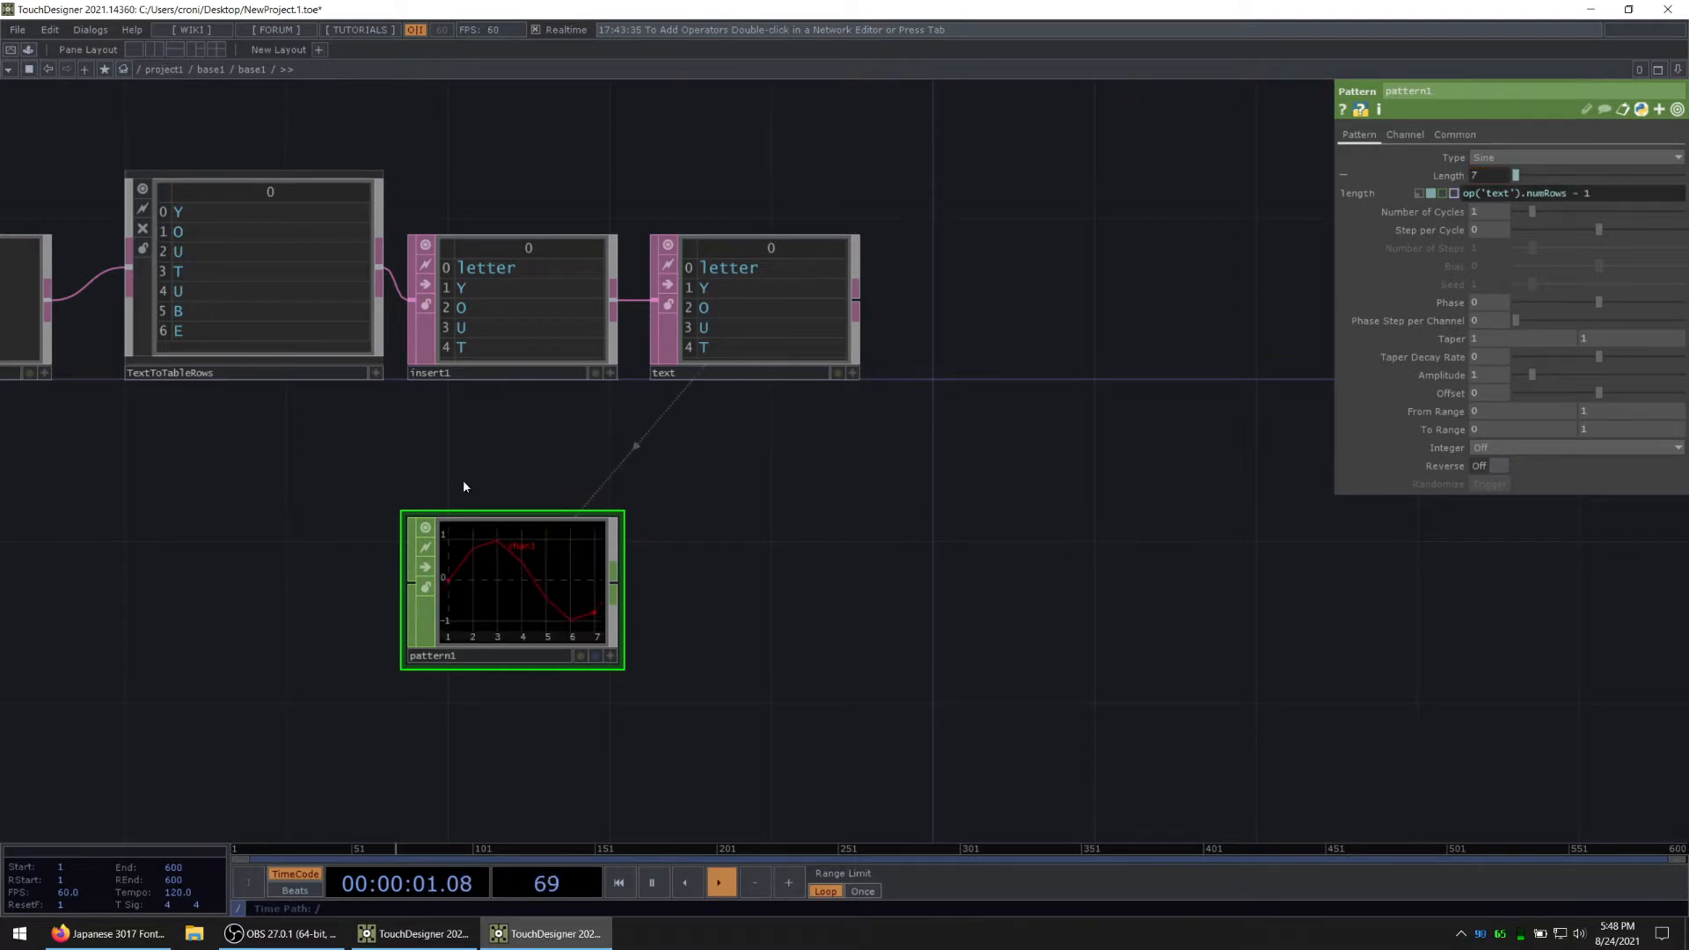
# Step: Move the Pattern CHOP directly below the text Null DAT
pyautogui.scroll(3, 780, 332)
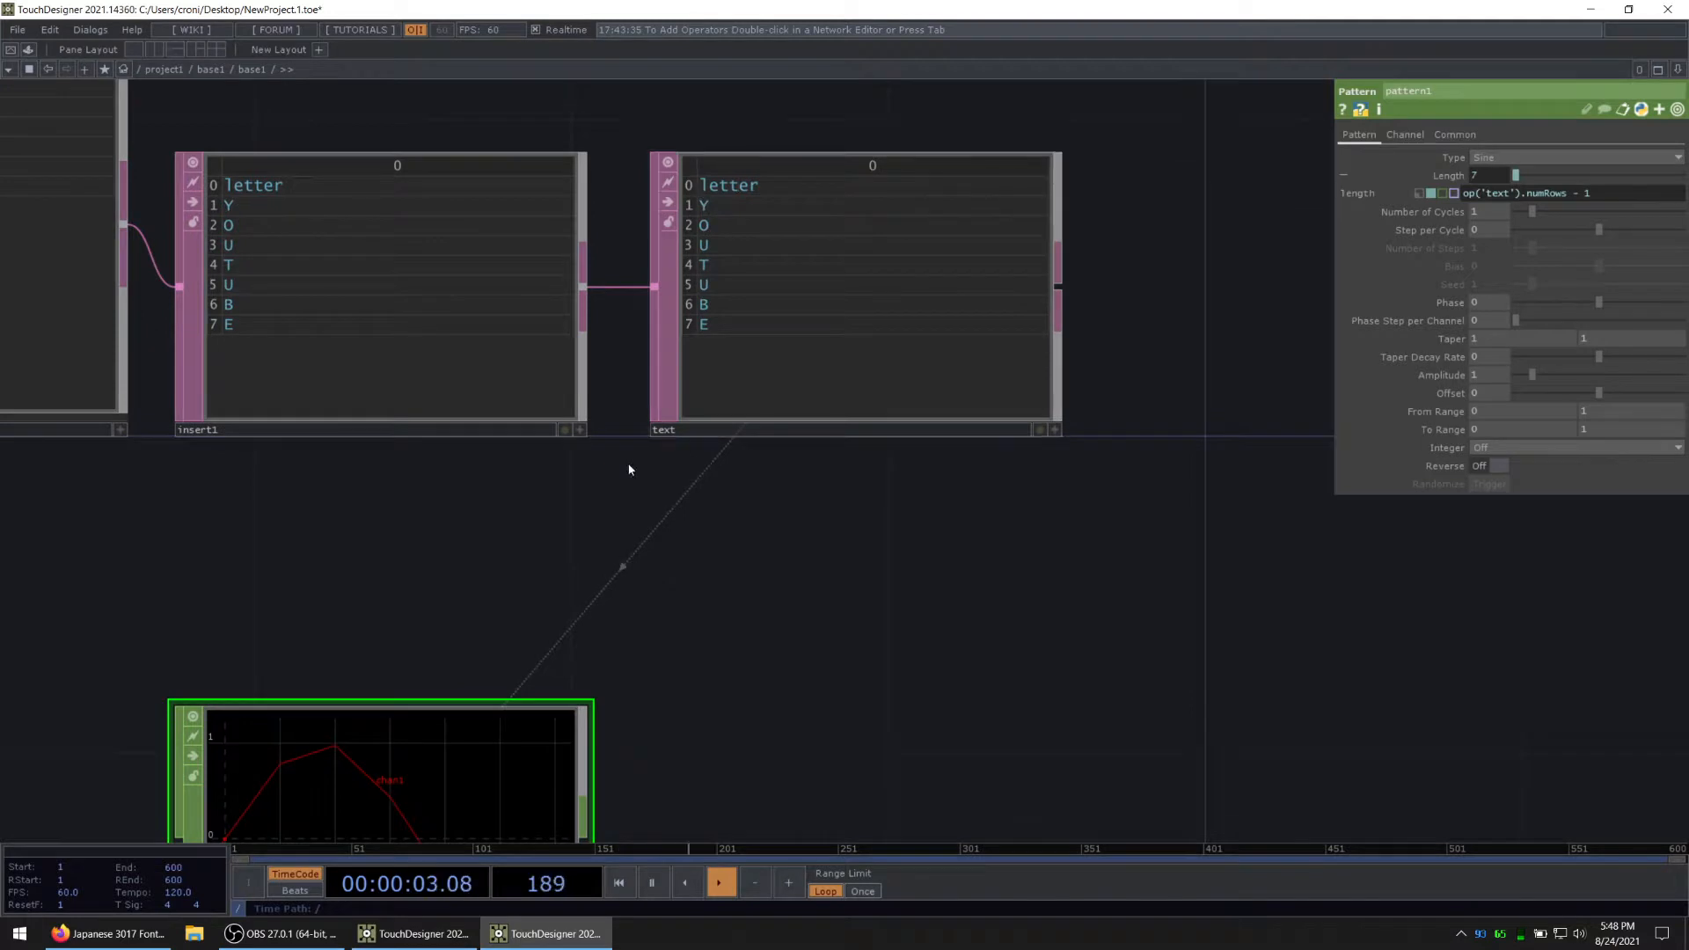
pyautogui.scroll(-5, 630, 467)
pyautogui.scroll(2, 606, 663)
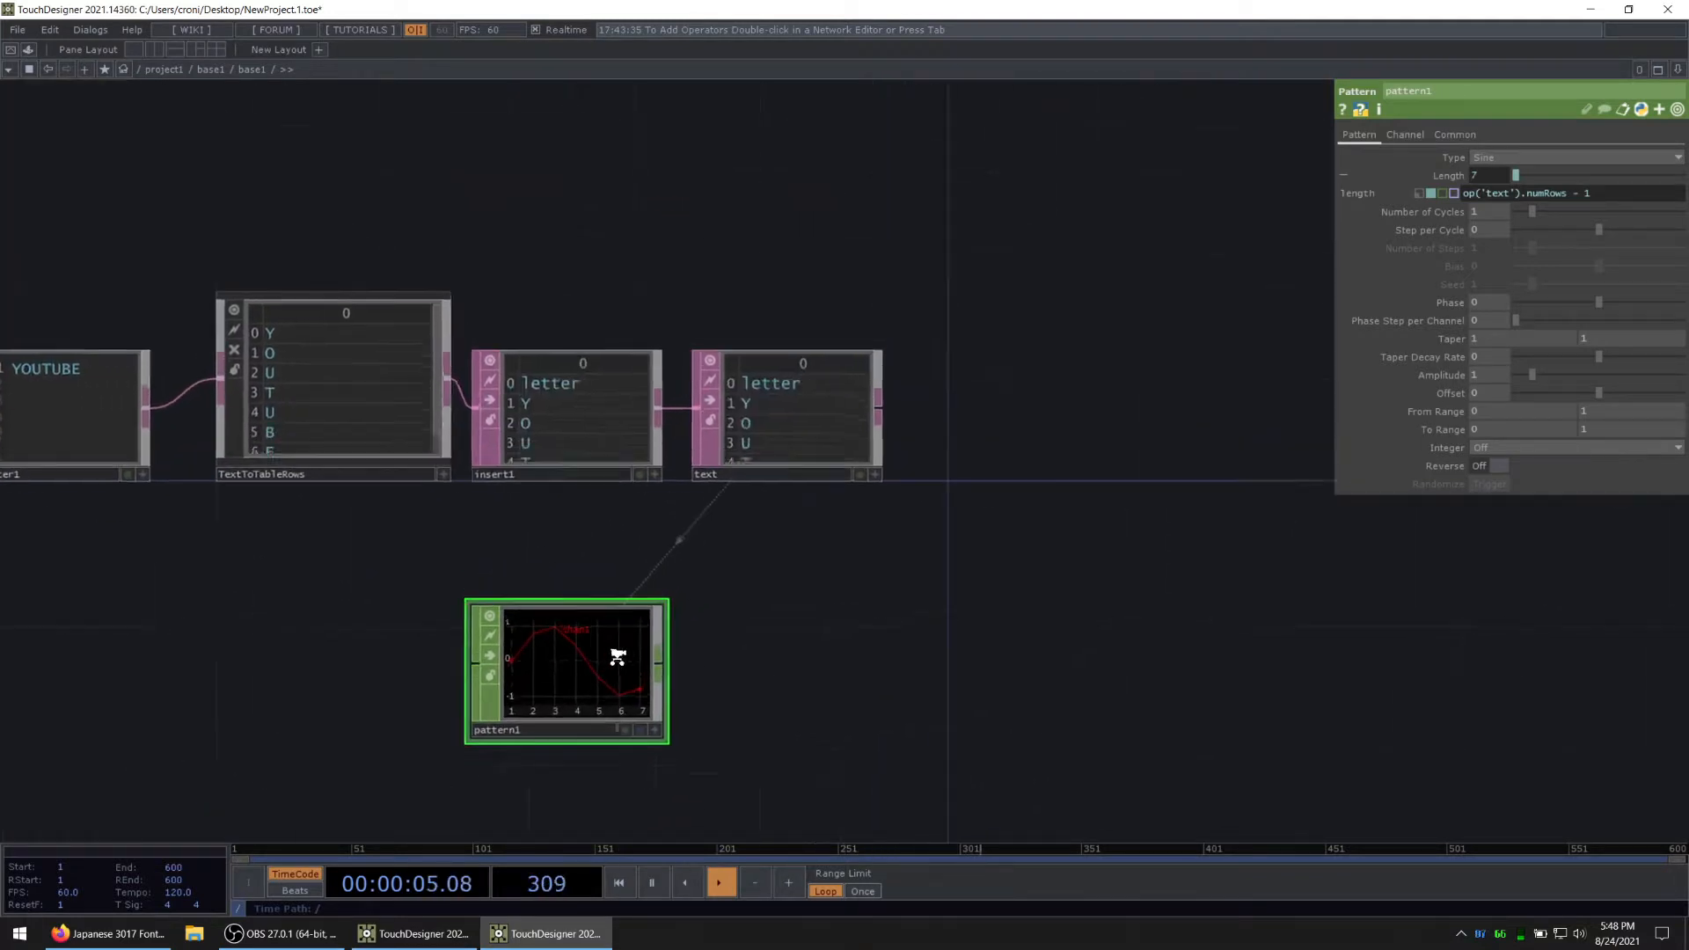
pyautogui.moveTo(600, 666); pyautogui.dragTo(837, 631)
pyautogui.moveTo(1020, 543); pyautogui.dragTo(923, 411)
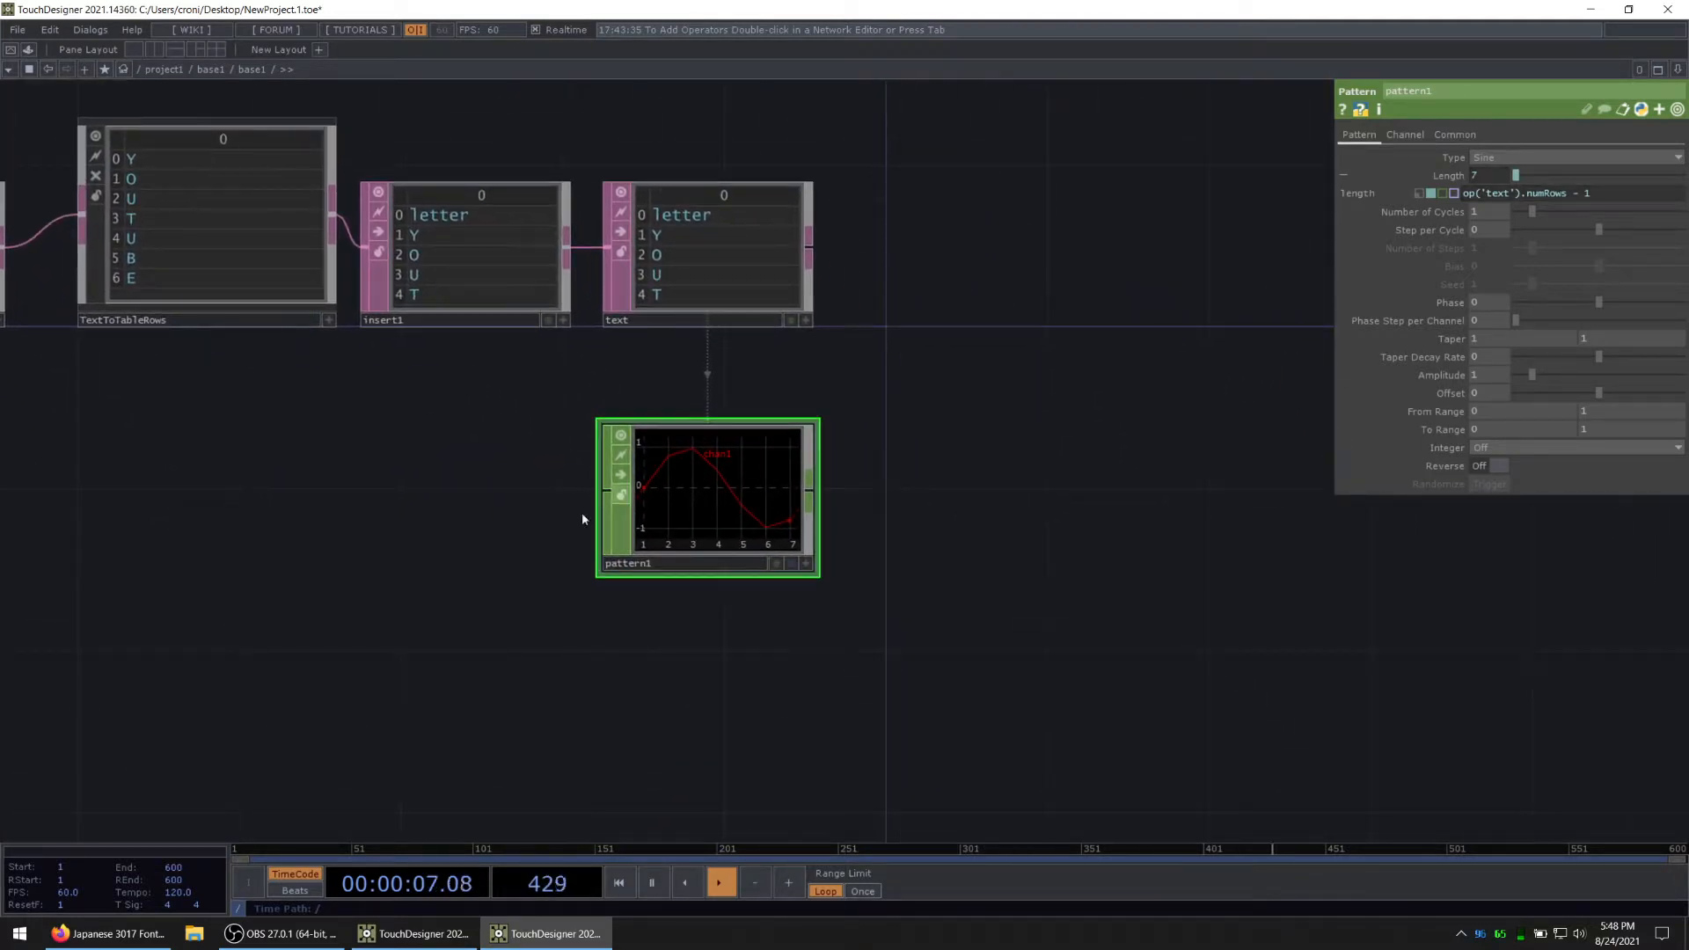
# Step: Try the Ramp type on the Pattern CHOP and settle on Step as its Type
pyautogui.click(1454, 177)
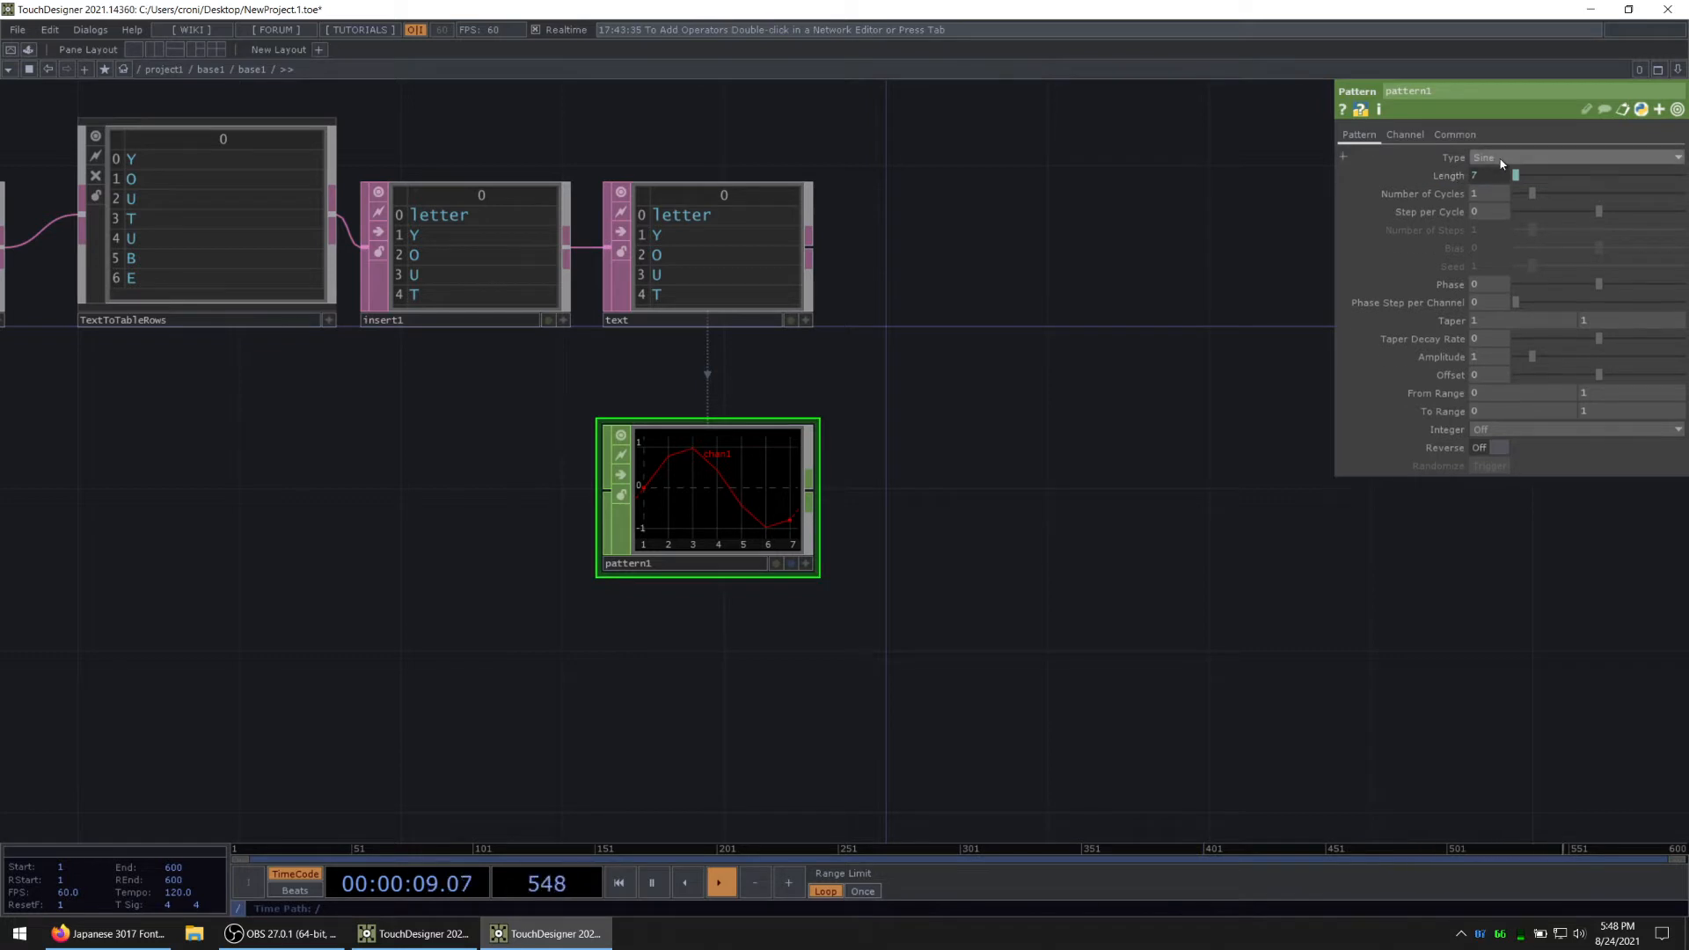
pyautogui.click(1507, 157)
pyautogui.click(1507, 230)
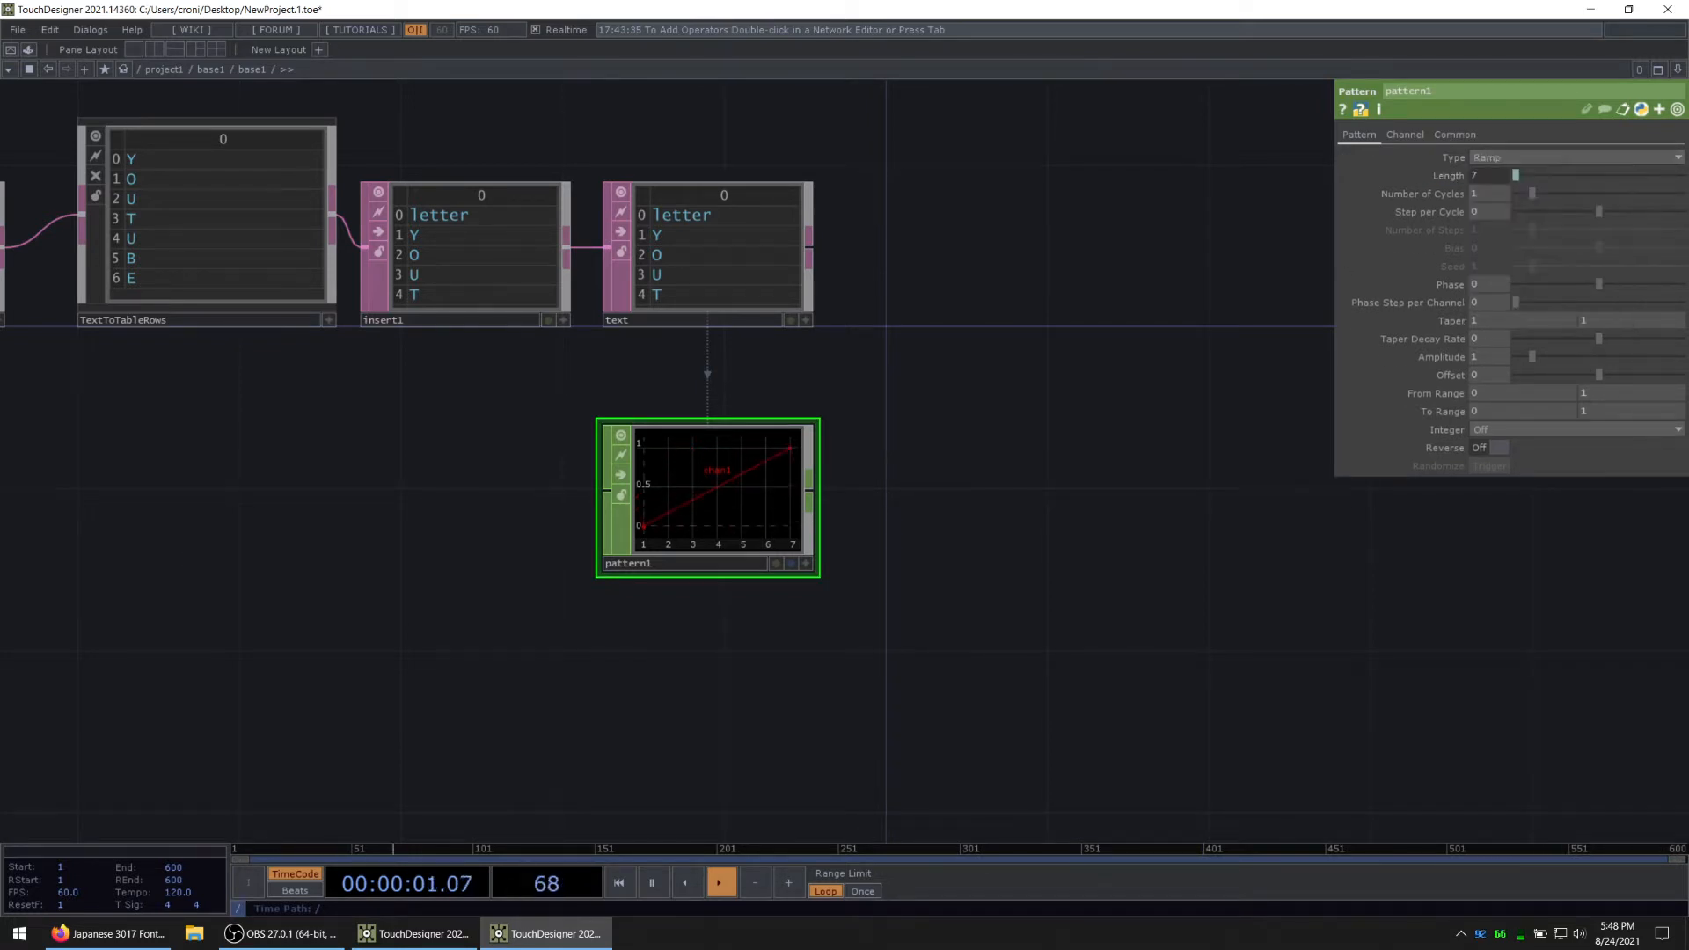
pyautogui.click(1523, 153)
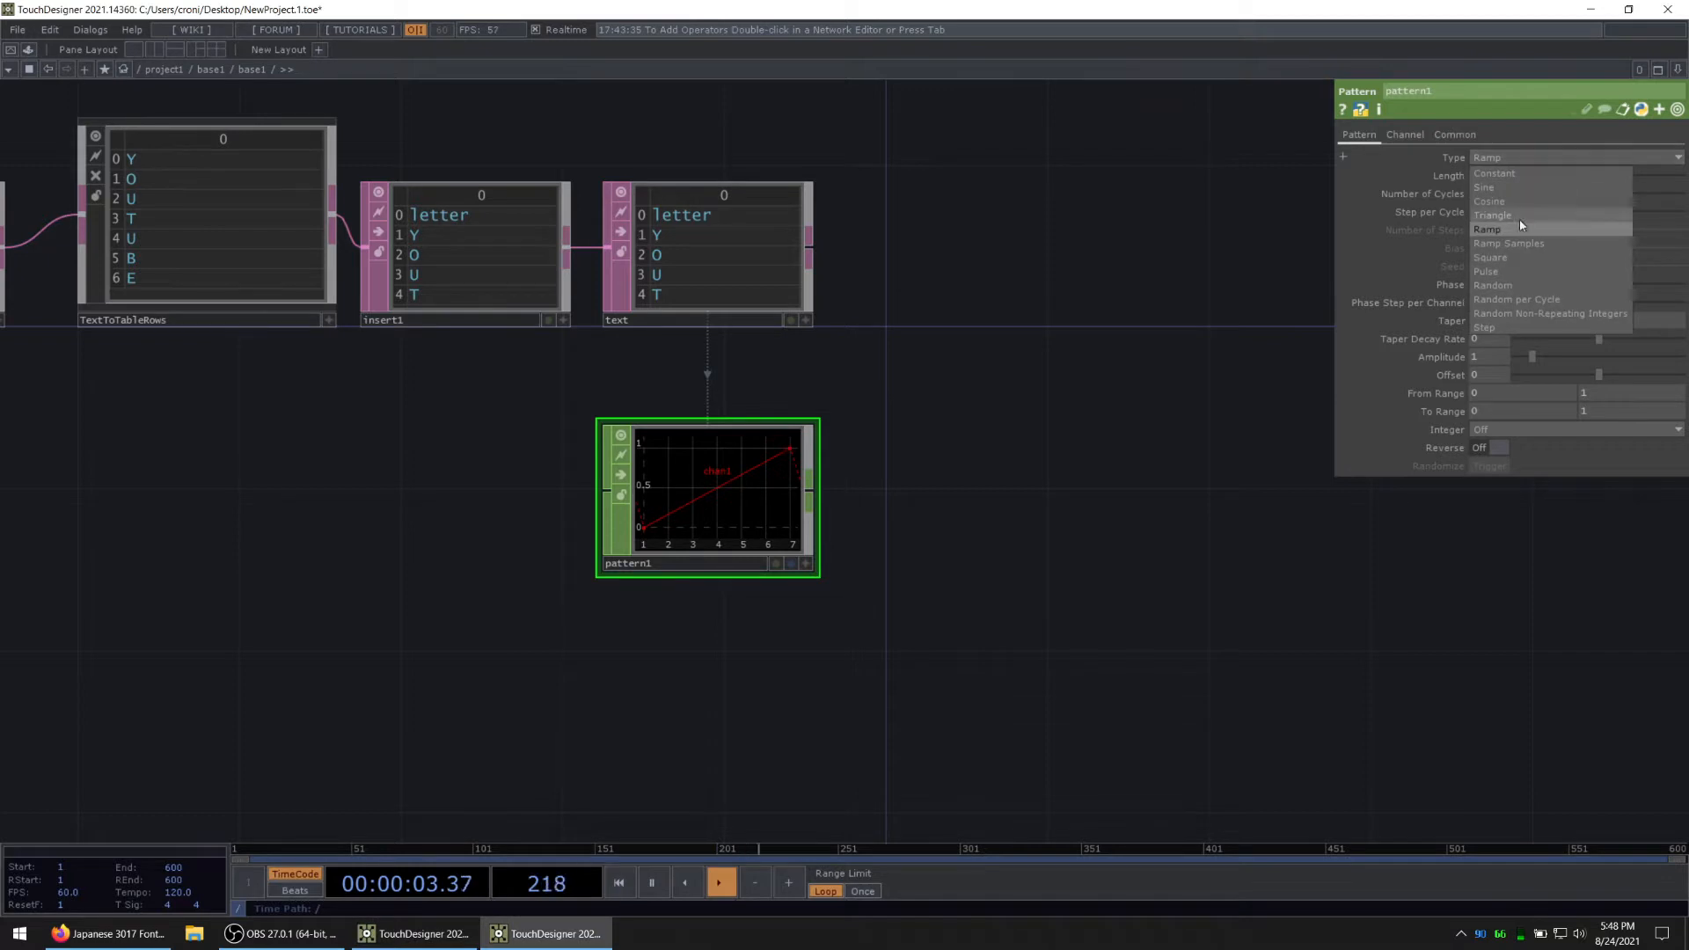
pyautogui.click(1488, 326)
pyautogui.scroll(3, 678, 572)
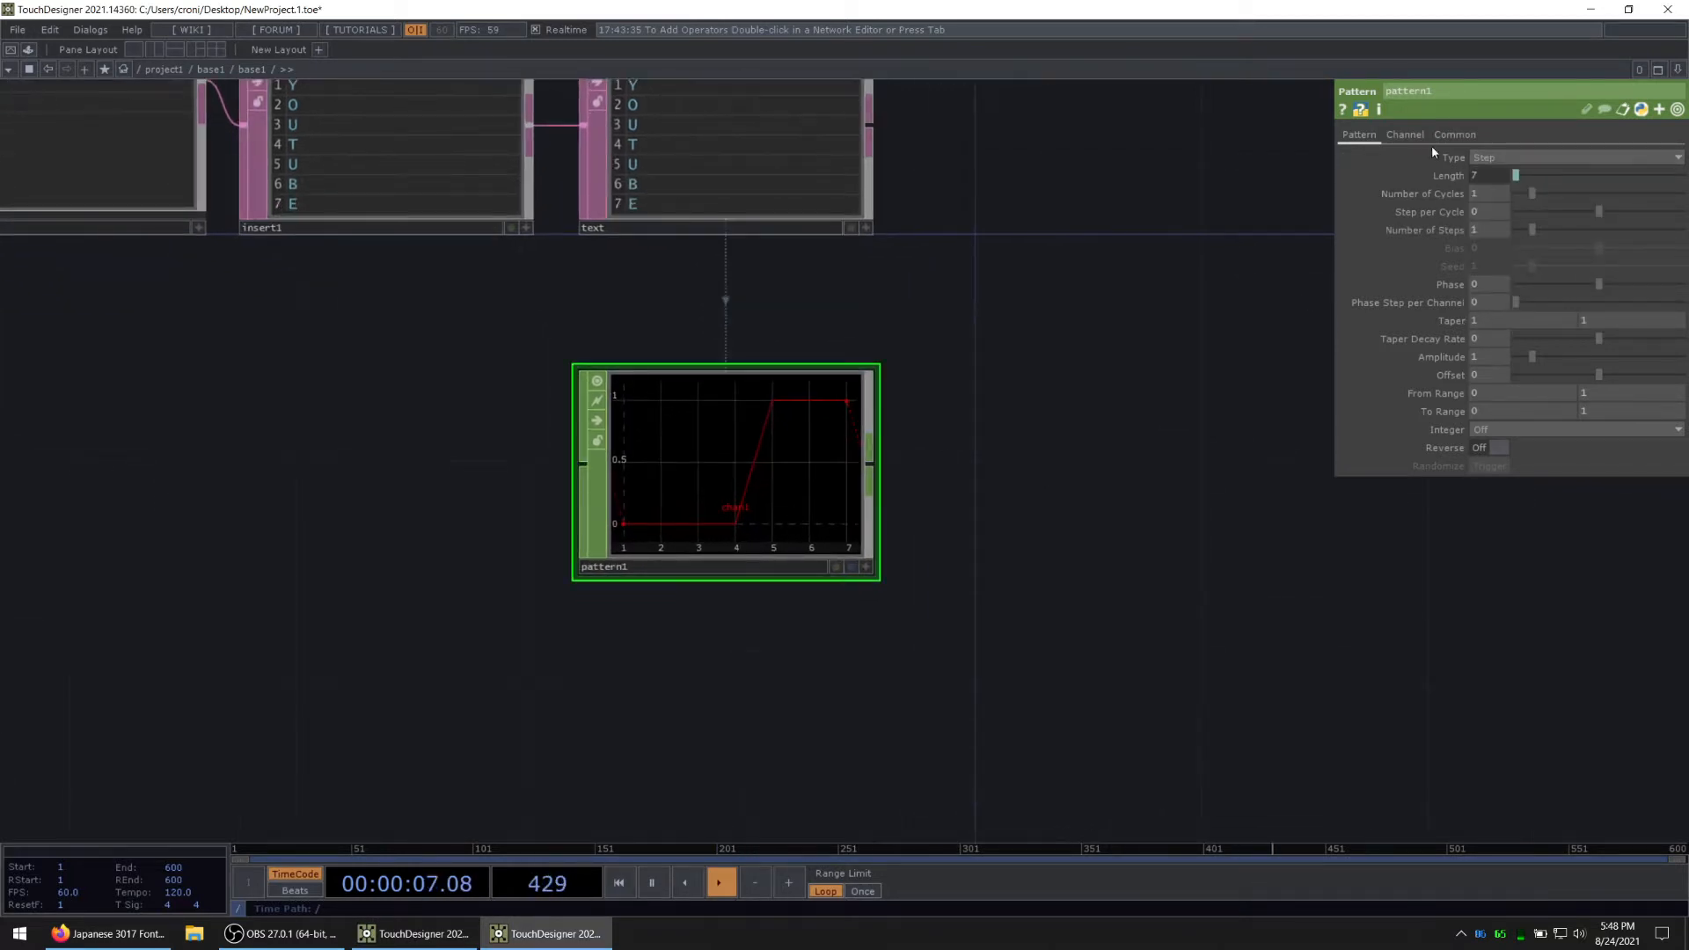
# Step: Name the Pattern CHOP's channel ty
pyautogui.click(1405, 138)
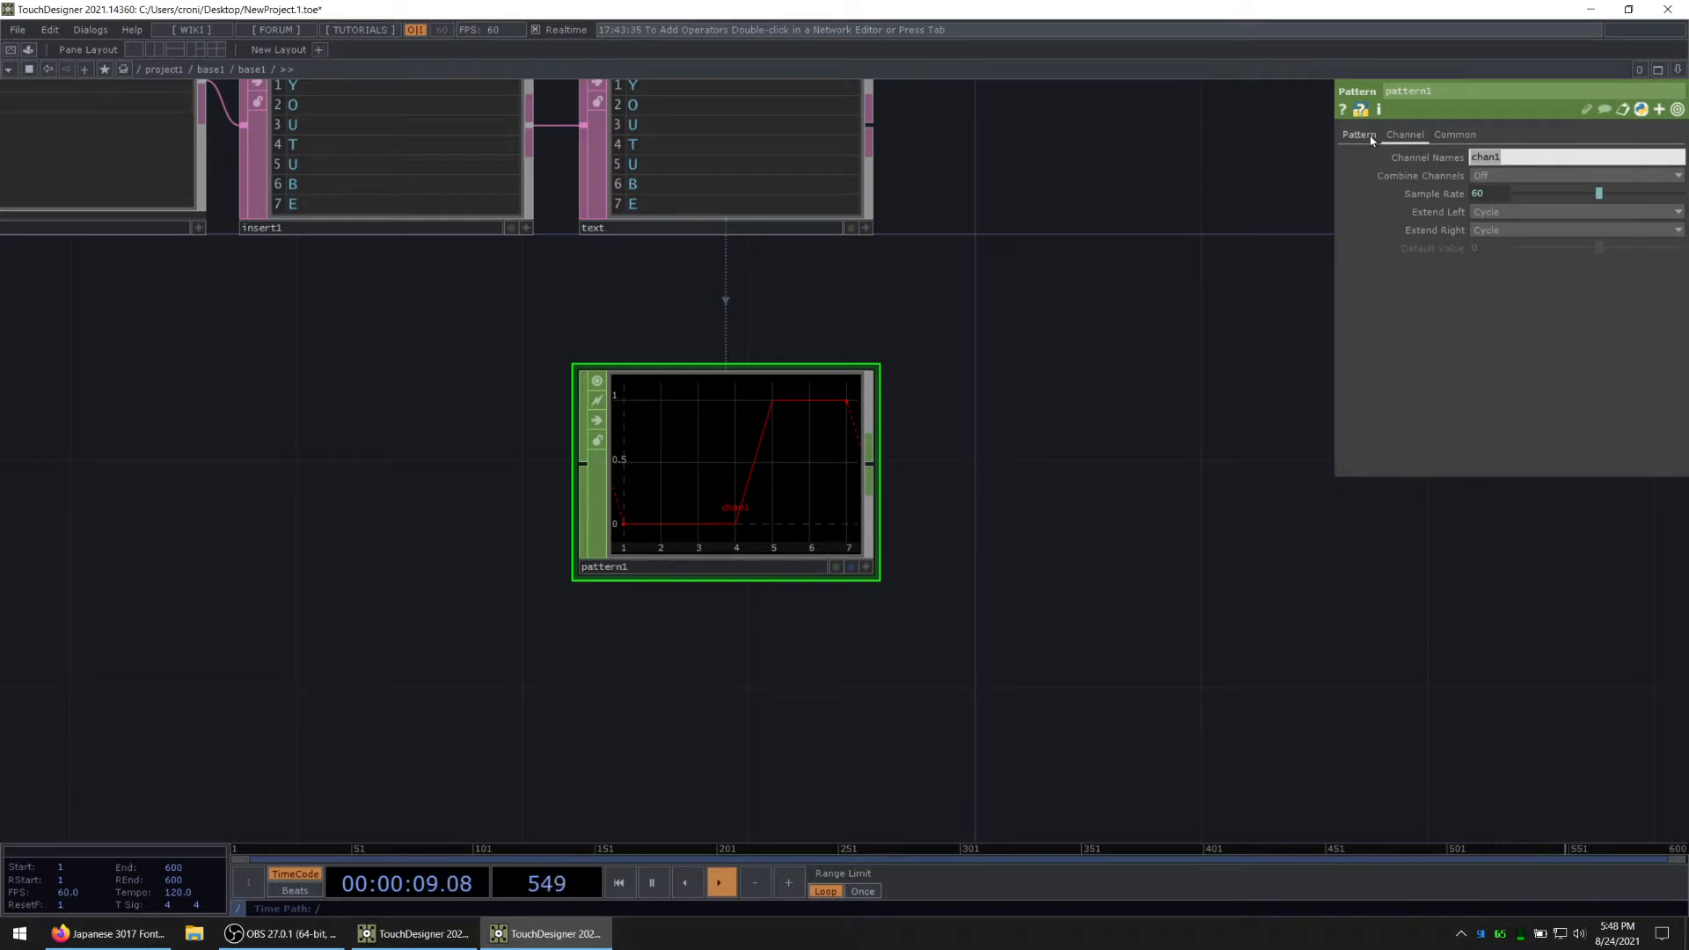
pyautogui.write('ty')
pyautogui.click(1371, 142)
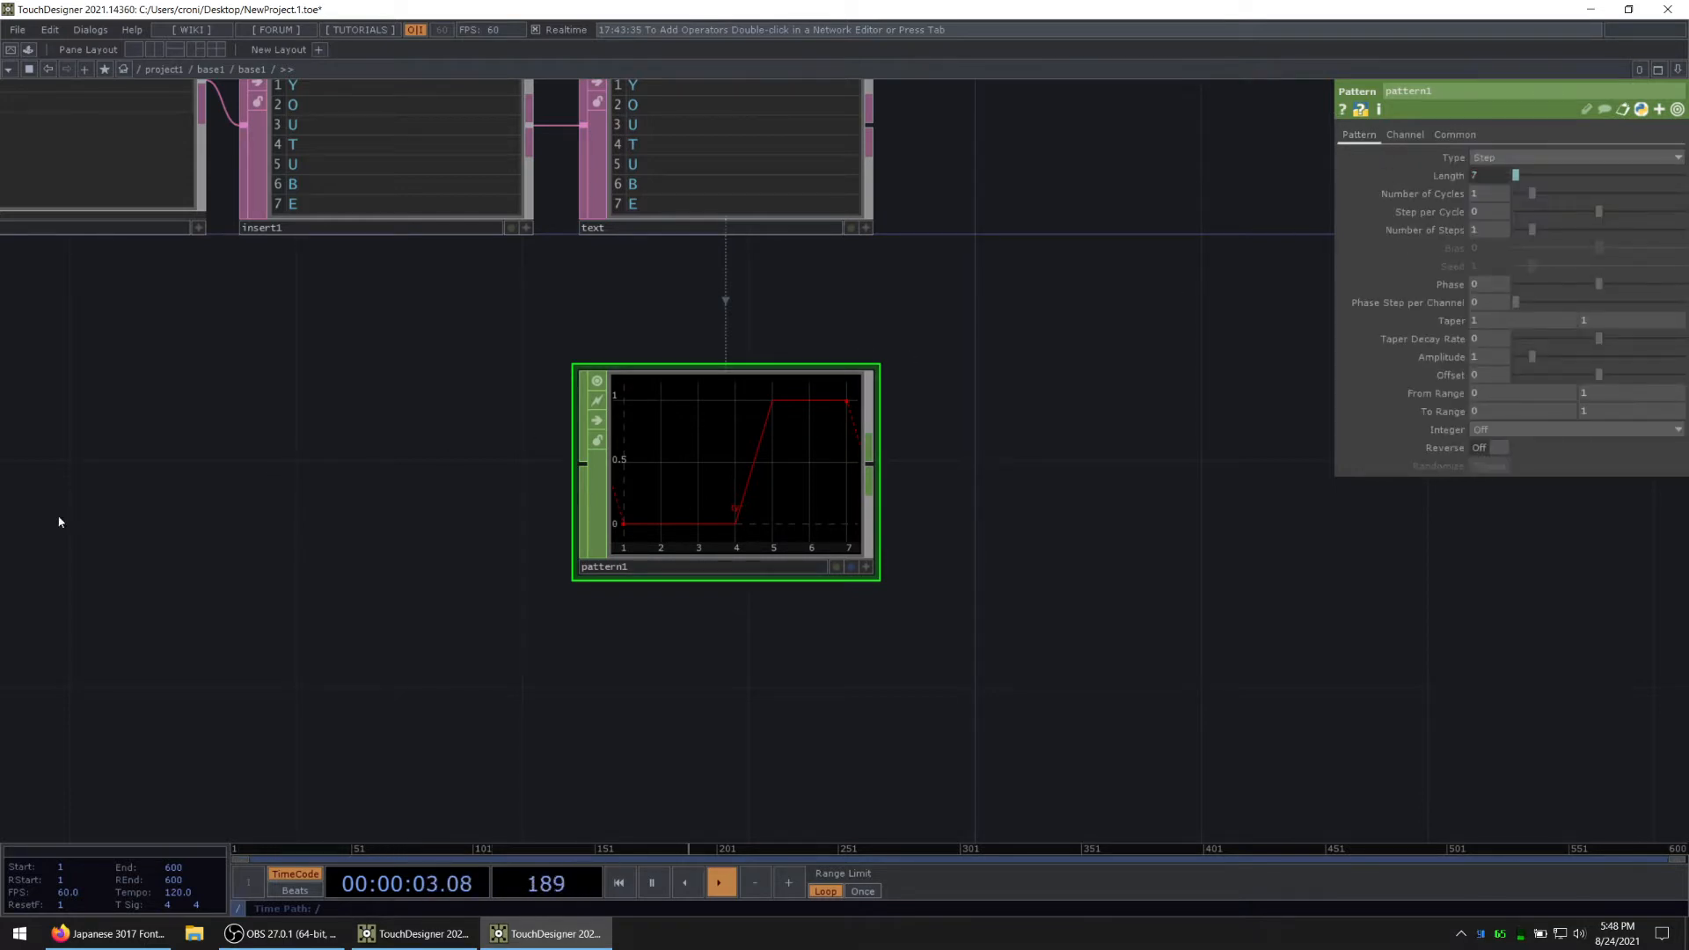
# Step: Reuse the Length expression op('text').numRows - 1 for the Pattern CHOP's Number of Steps
pyautogui.click(1447, 230)
pyautogui.click(1448, 175)
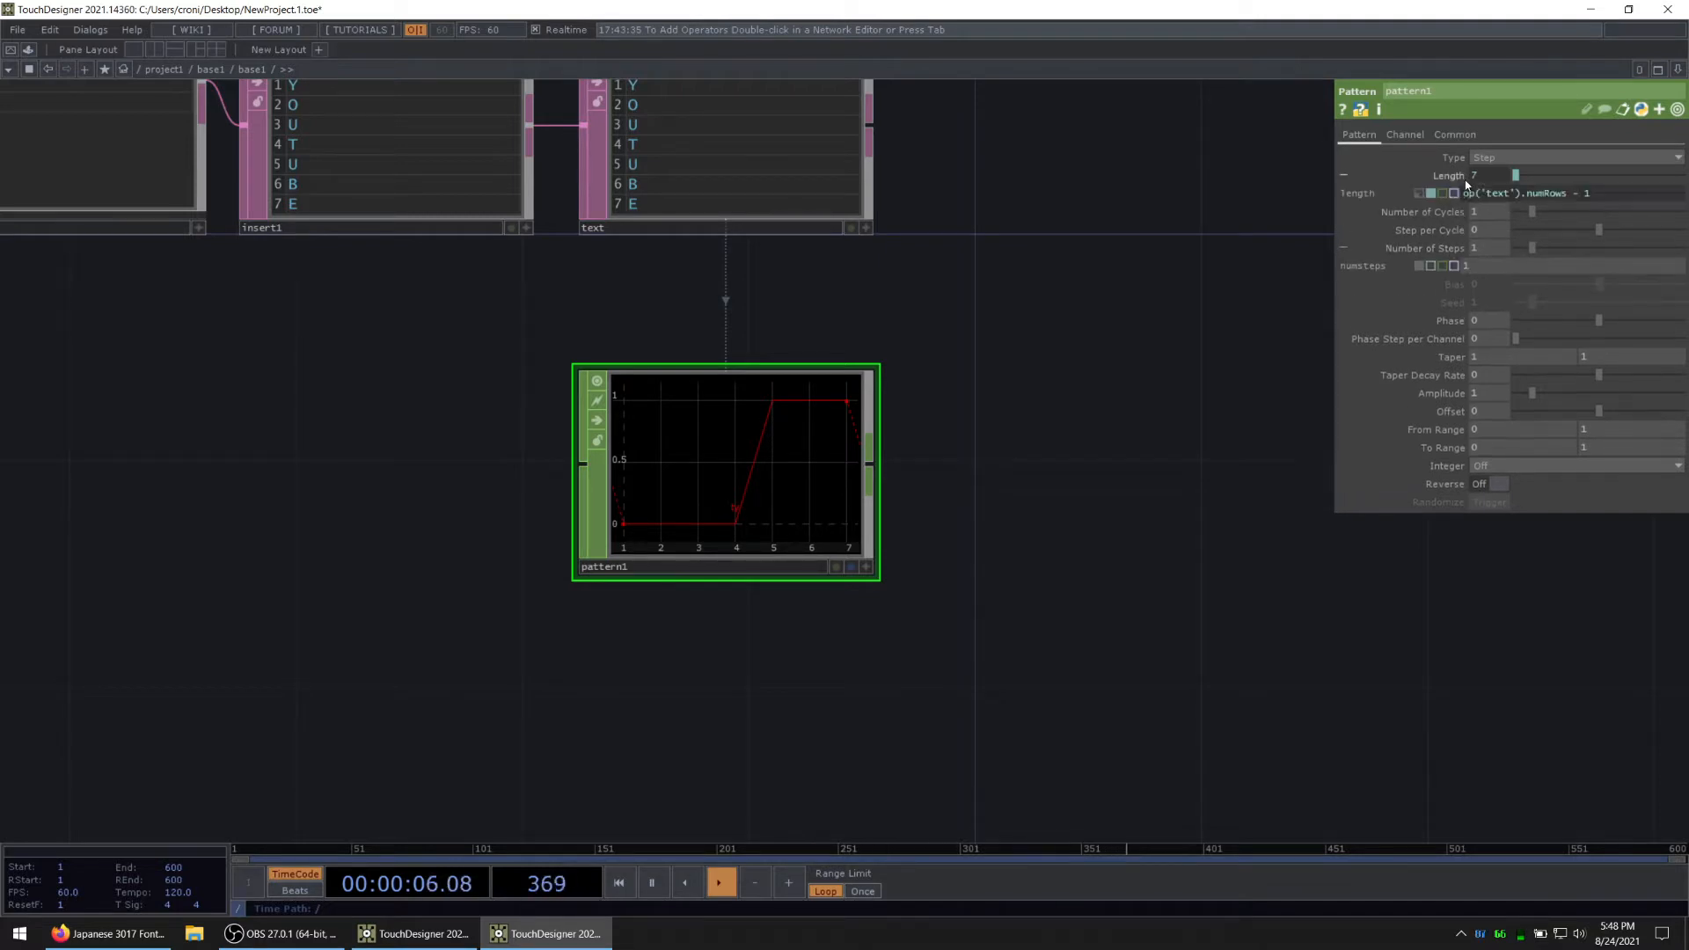
pyautogui.click(1563, 195)
pyautogui.hotkey('ctrl', 'c')
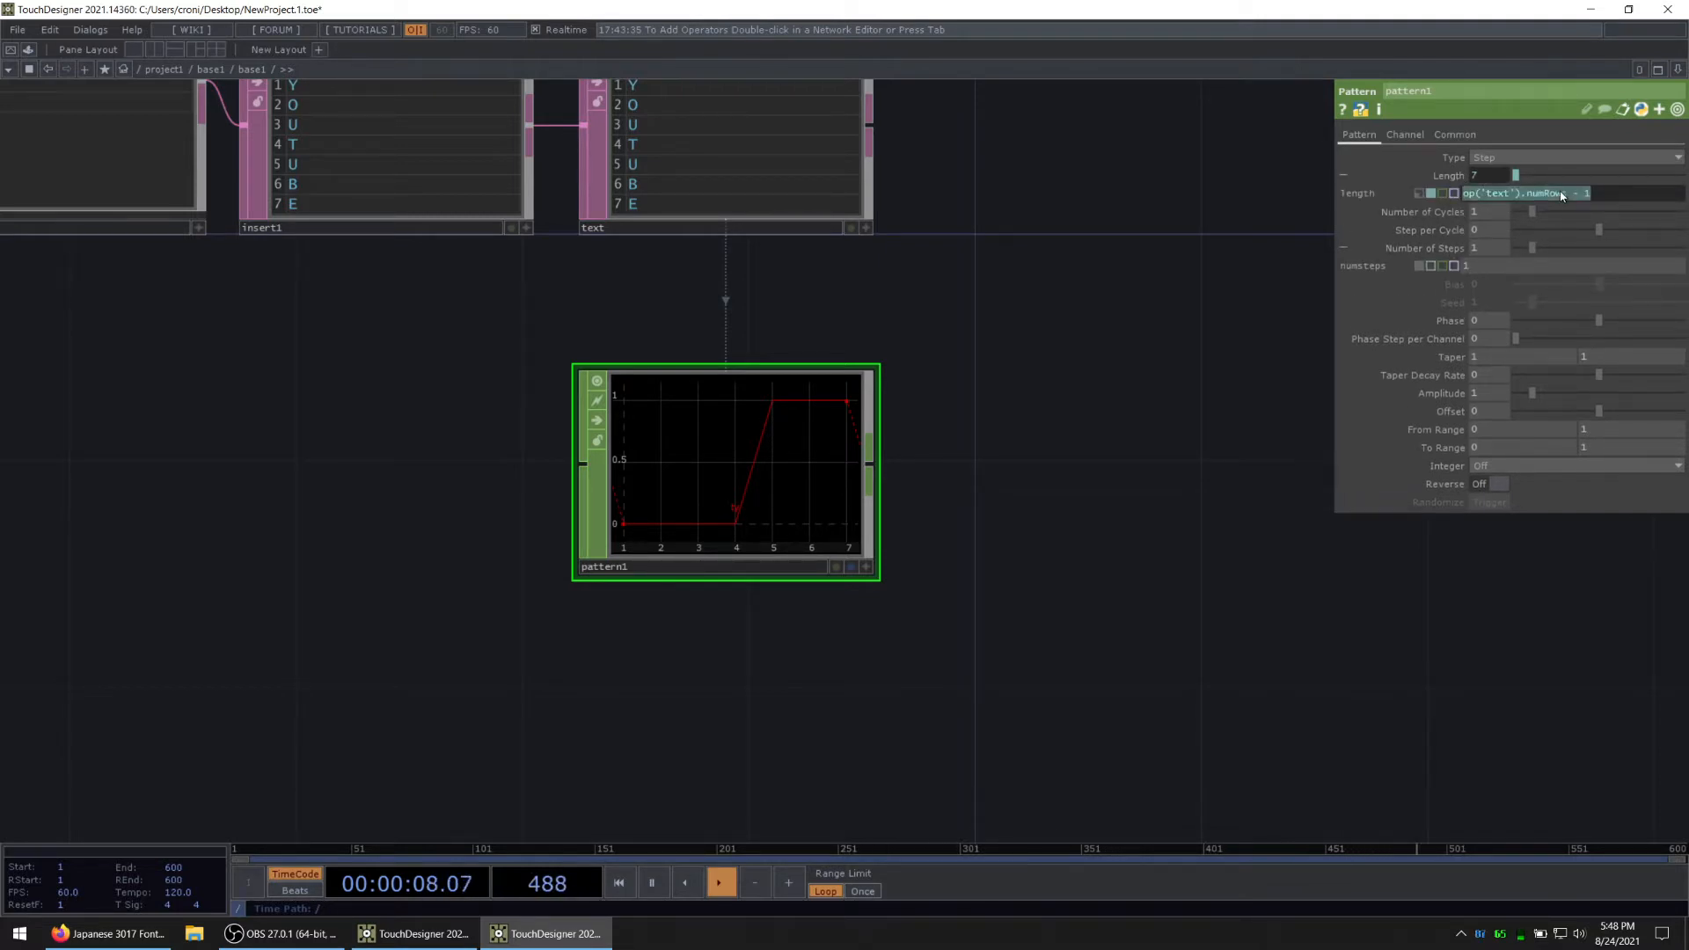
pyautogui.click(1494, 267)
pyautogui.click(1423, 248)
pyautogui.hotkey('ctrl', 'v')
pyautogui.press('Return')
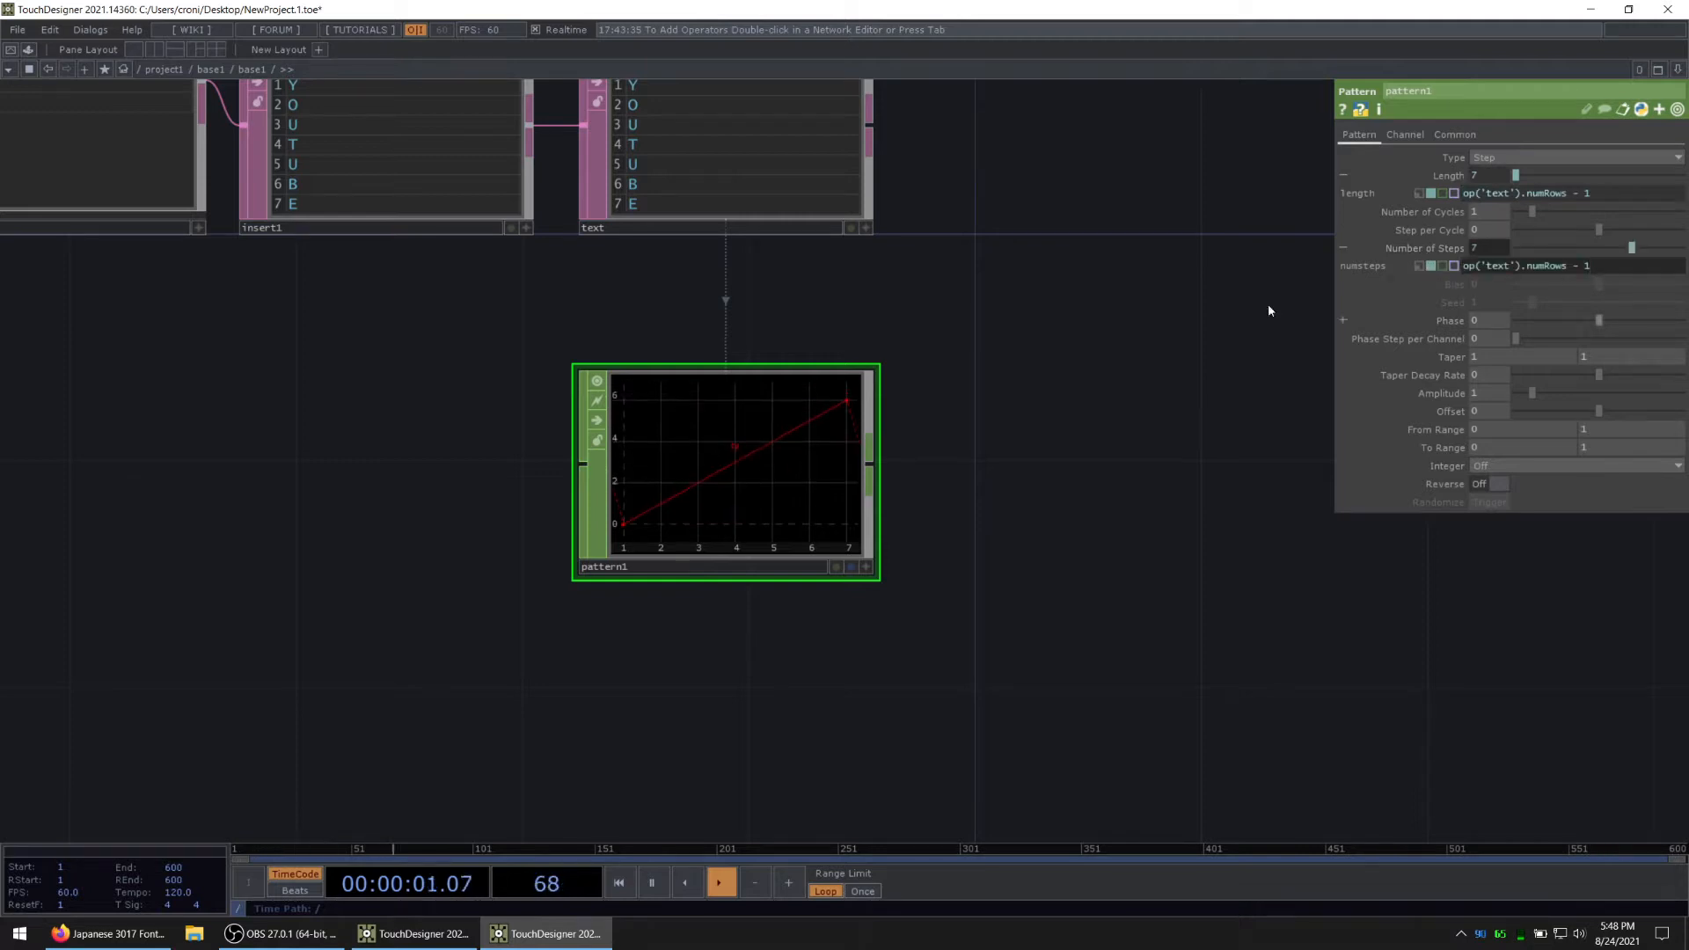
pyautogui.click(1452, 247)
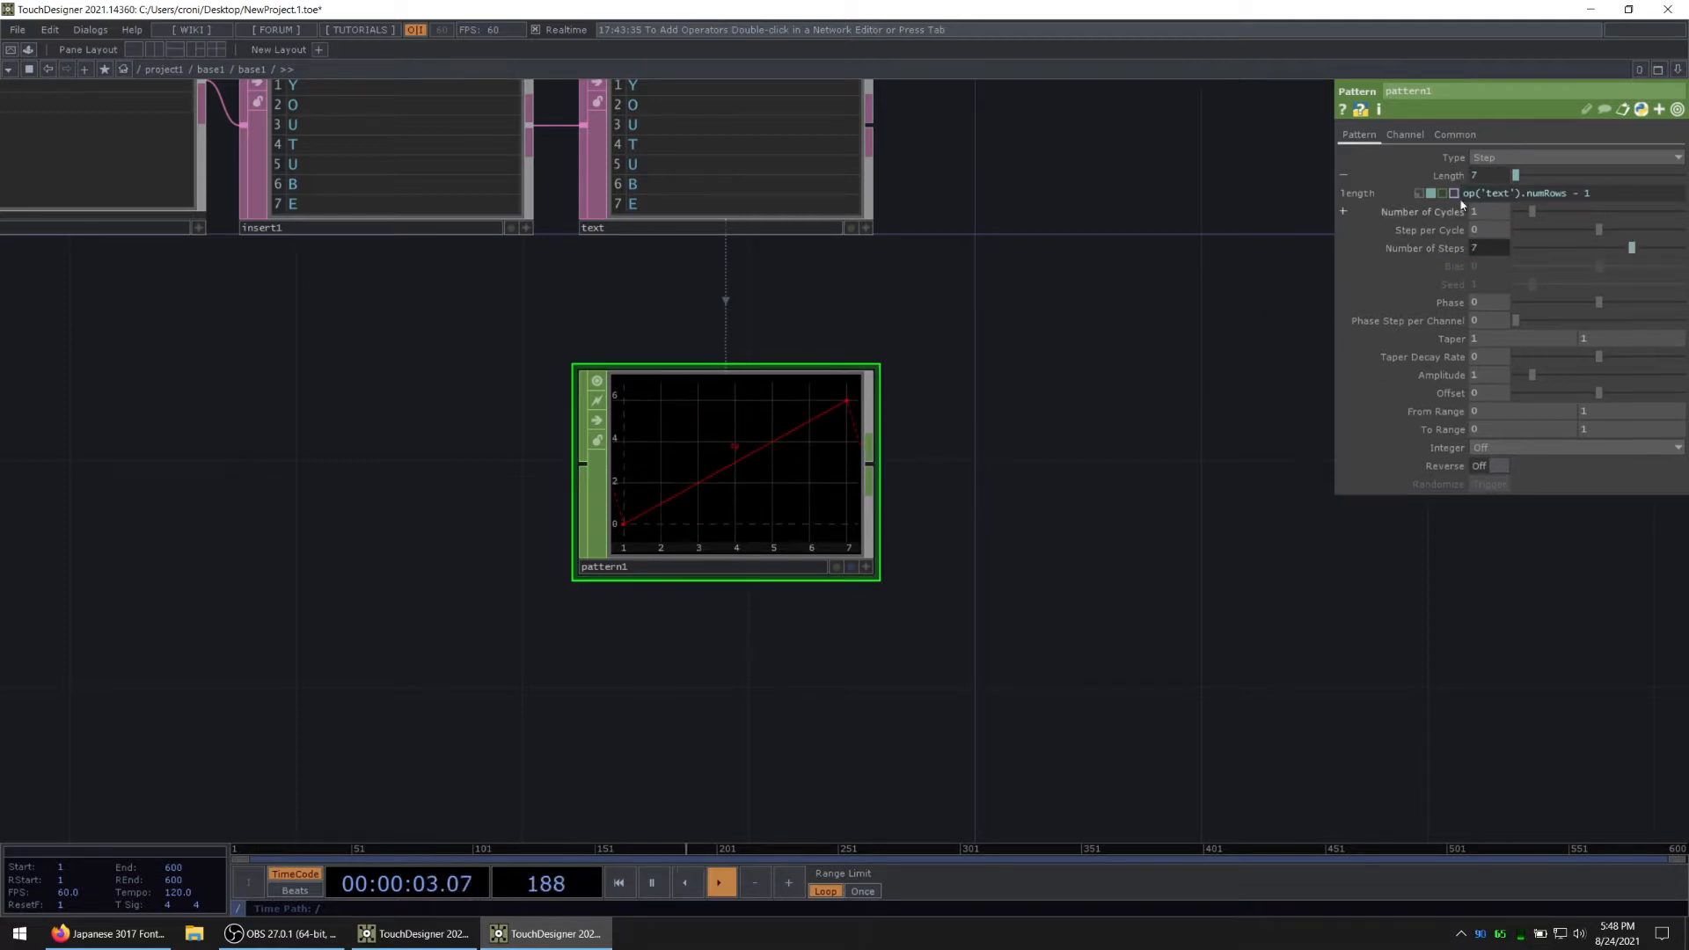
pyautogui.click(1458, 177)
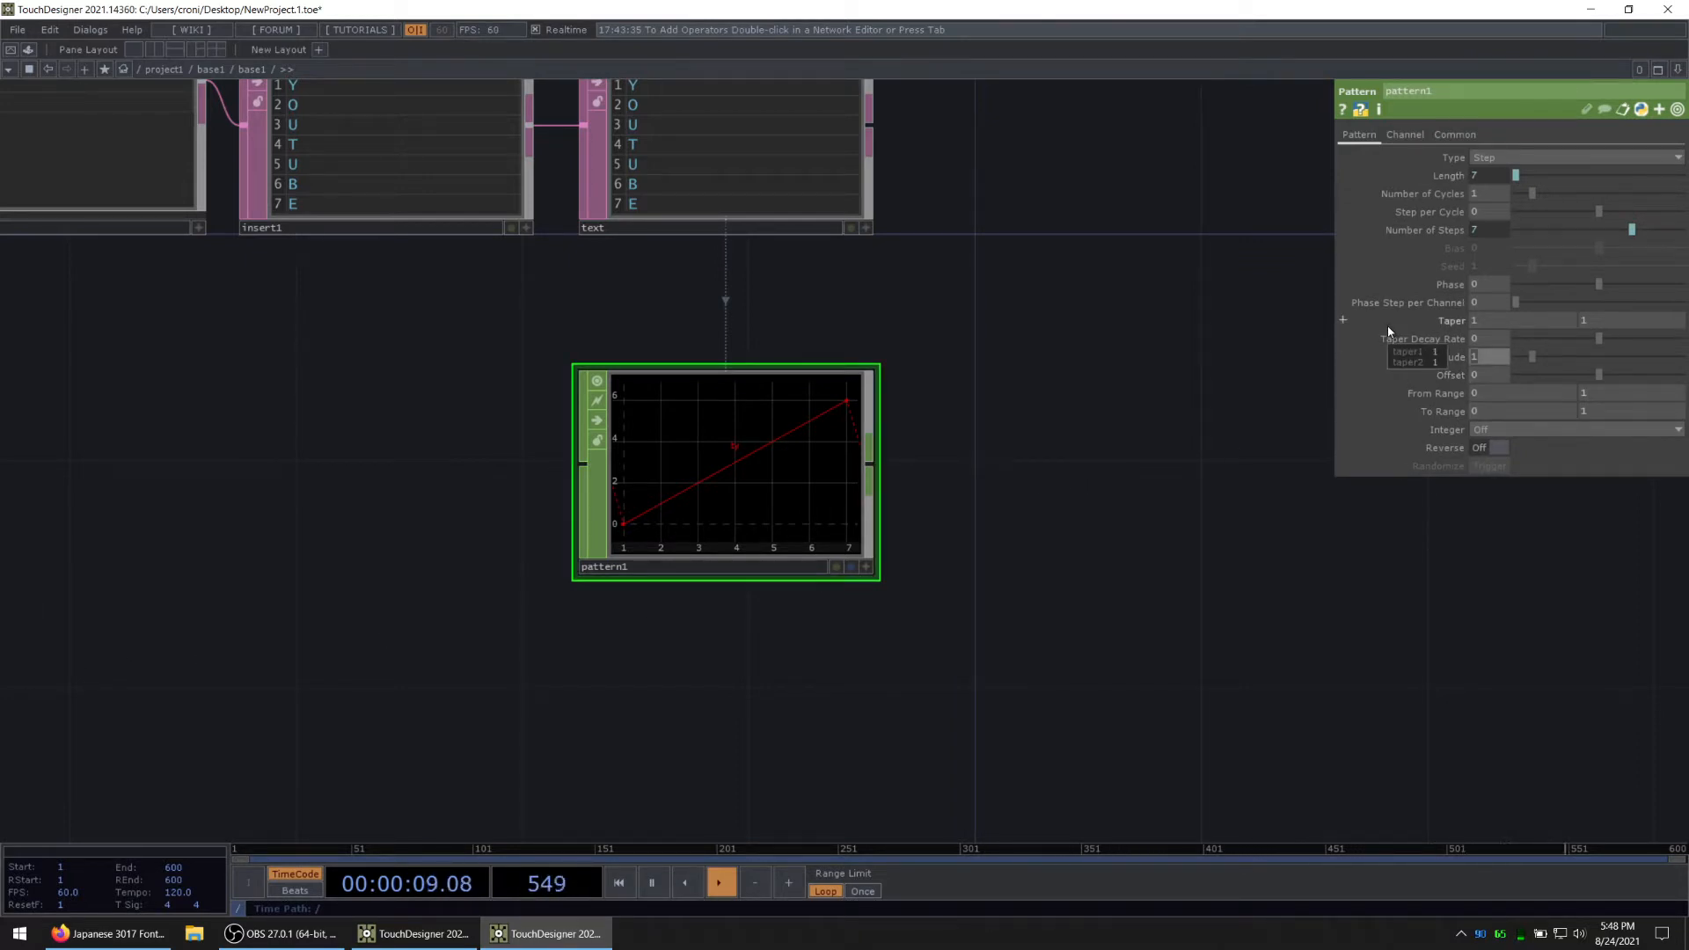
# Step: Set the Pattern CHOP's Amplitude to 0.66 and turn on Reverse
pyautogui.write('0.66')
pyautogui.press('Return')
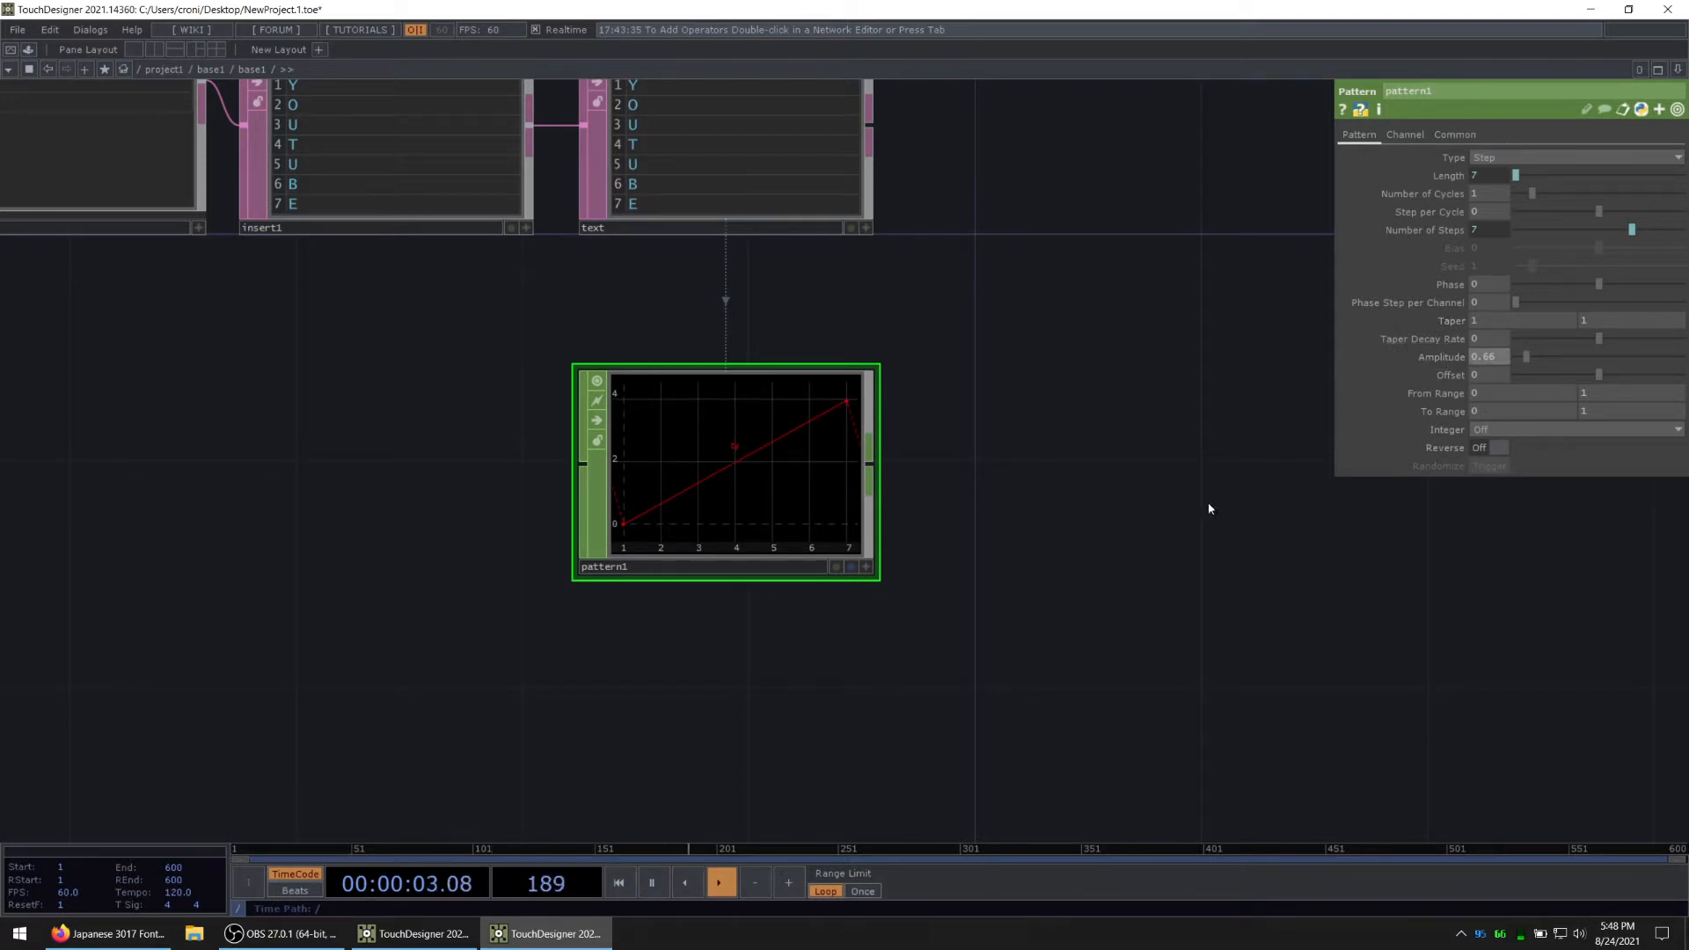
pyautogui.moveTo(776, 625); pyautogui.dragTo(638, 644)
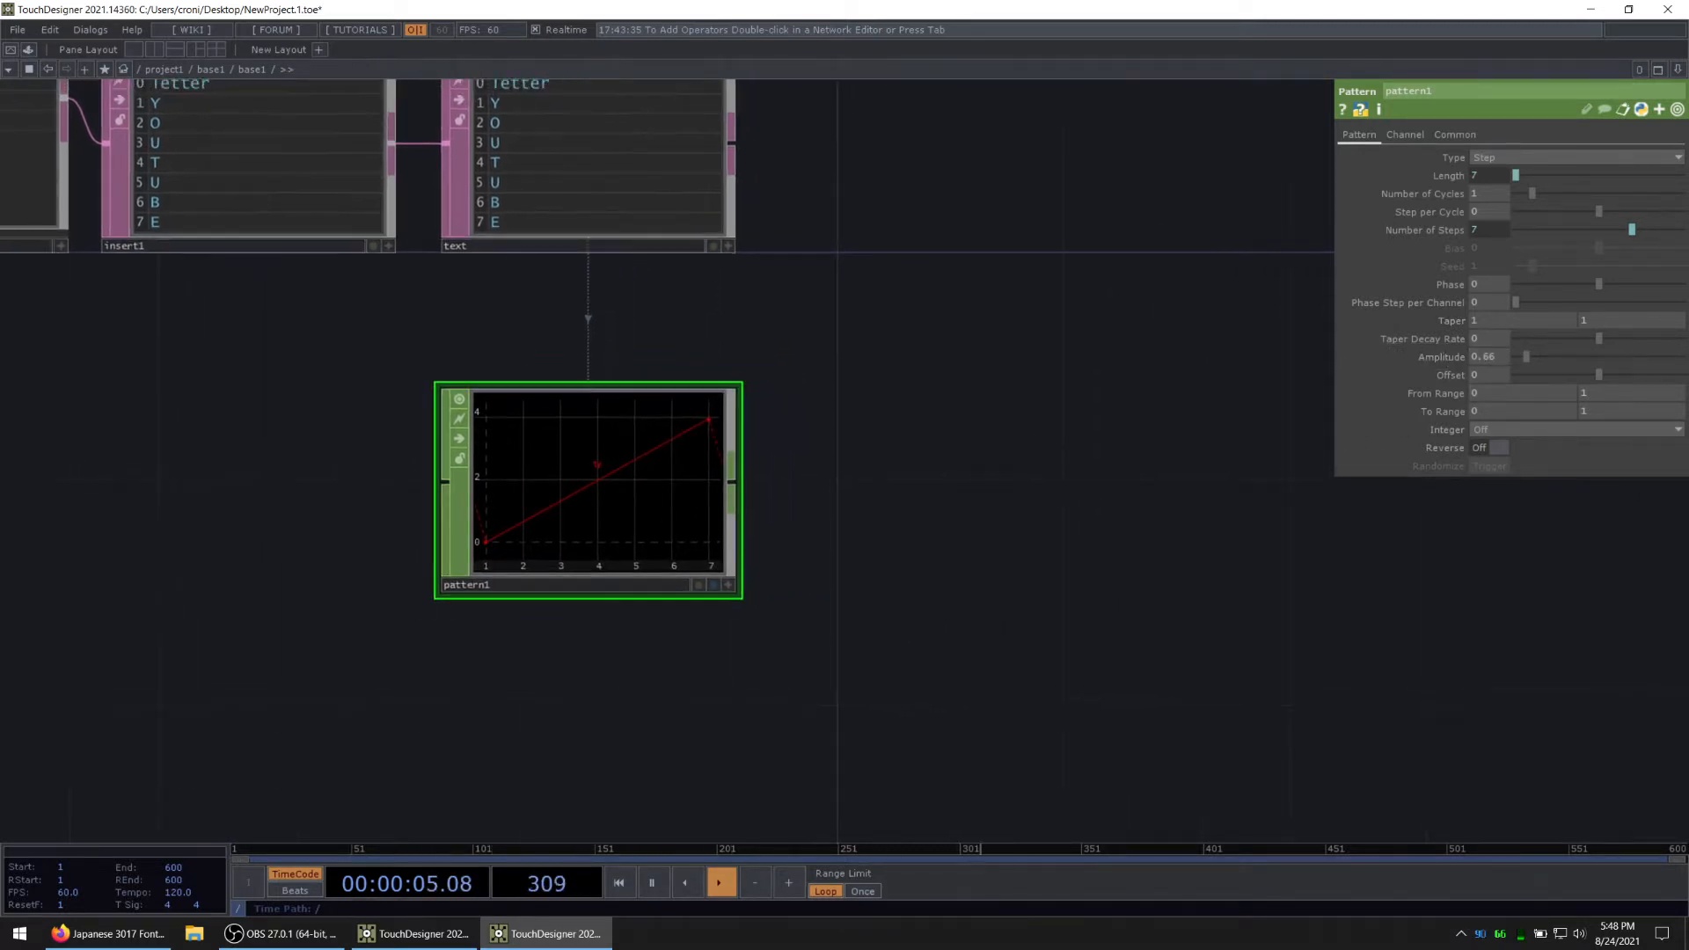
pyautogui.hotkey('alt', 'Tab')
pyautogui.moveTo(834, 638); pyautogui.dragTo(834, 583)
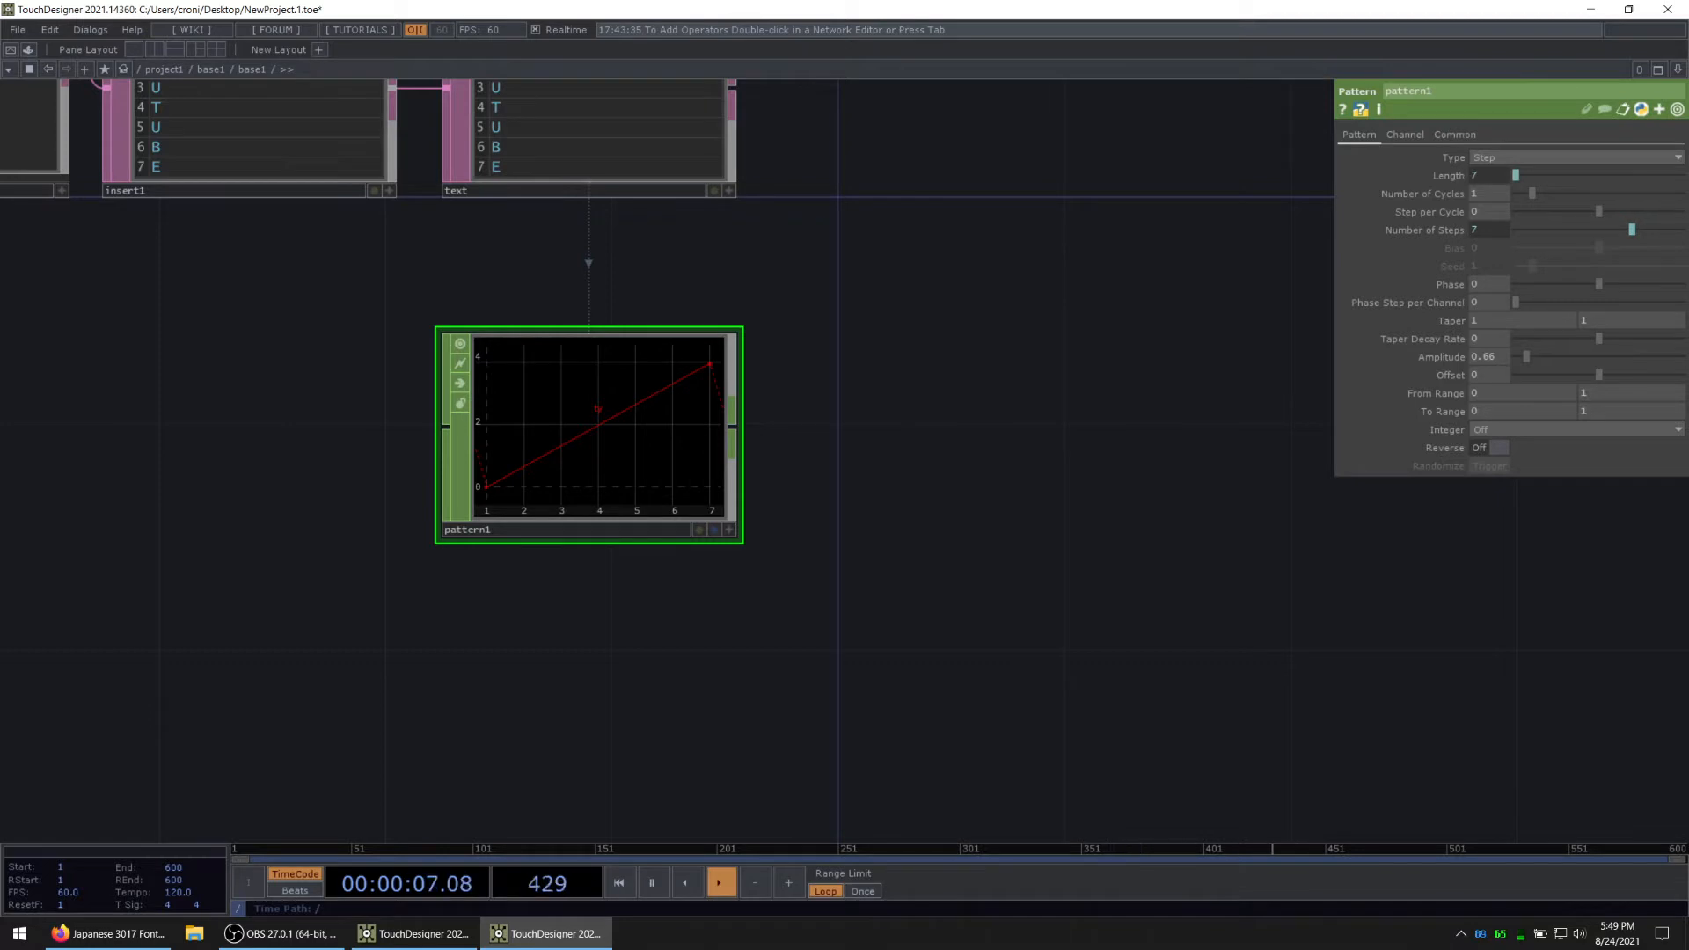
pyautogui.hotkey('alt', 'Tab')
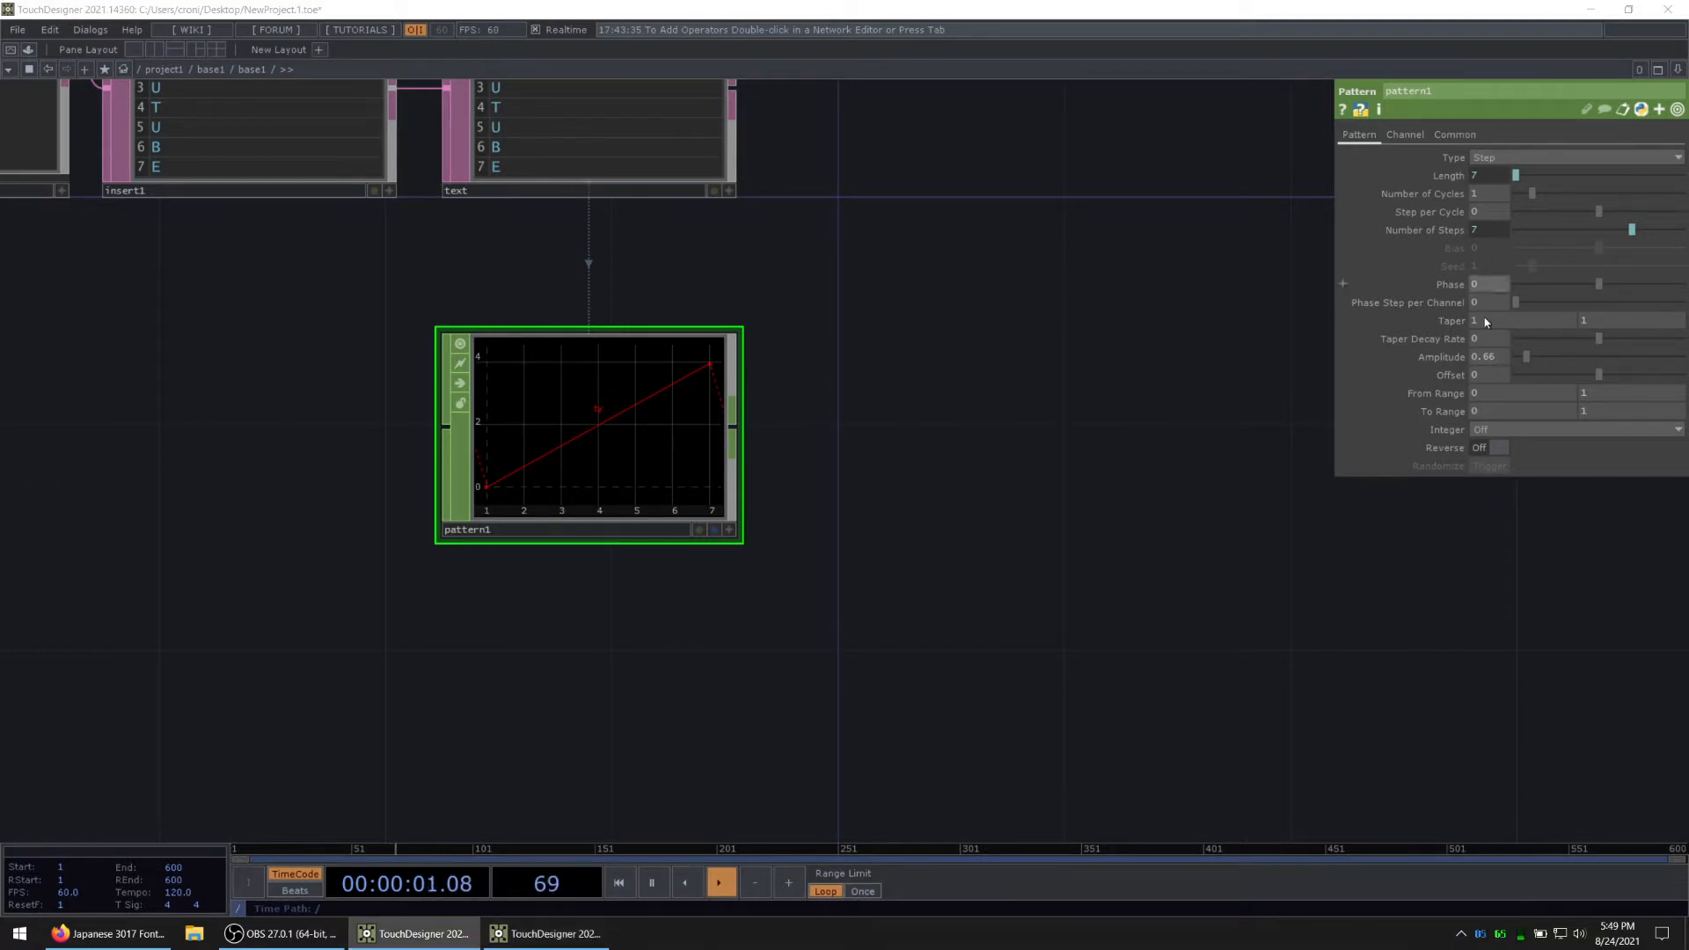
pyautogui.click(1487, 448)
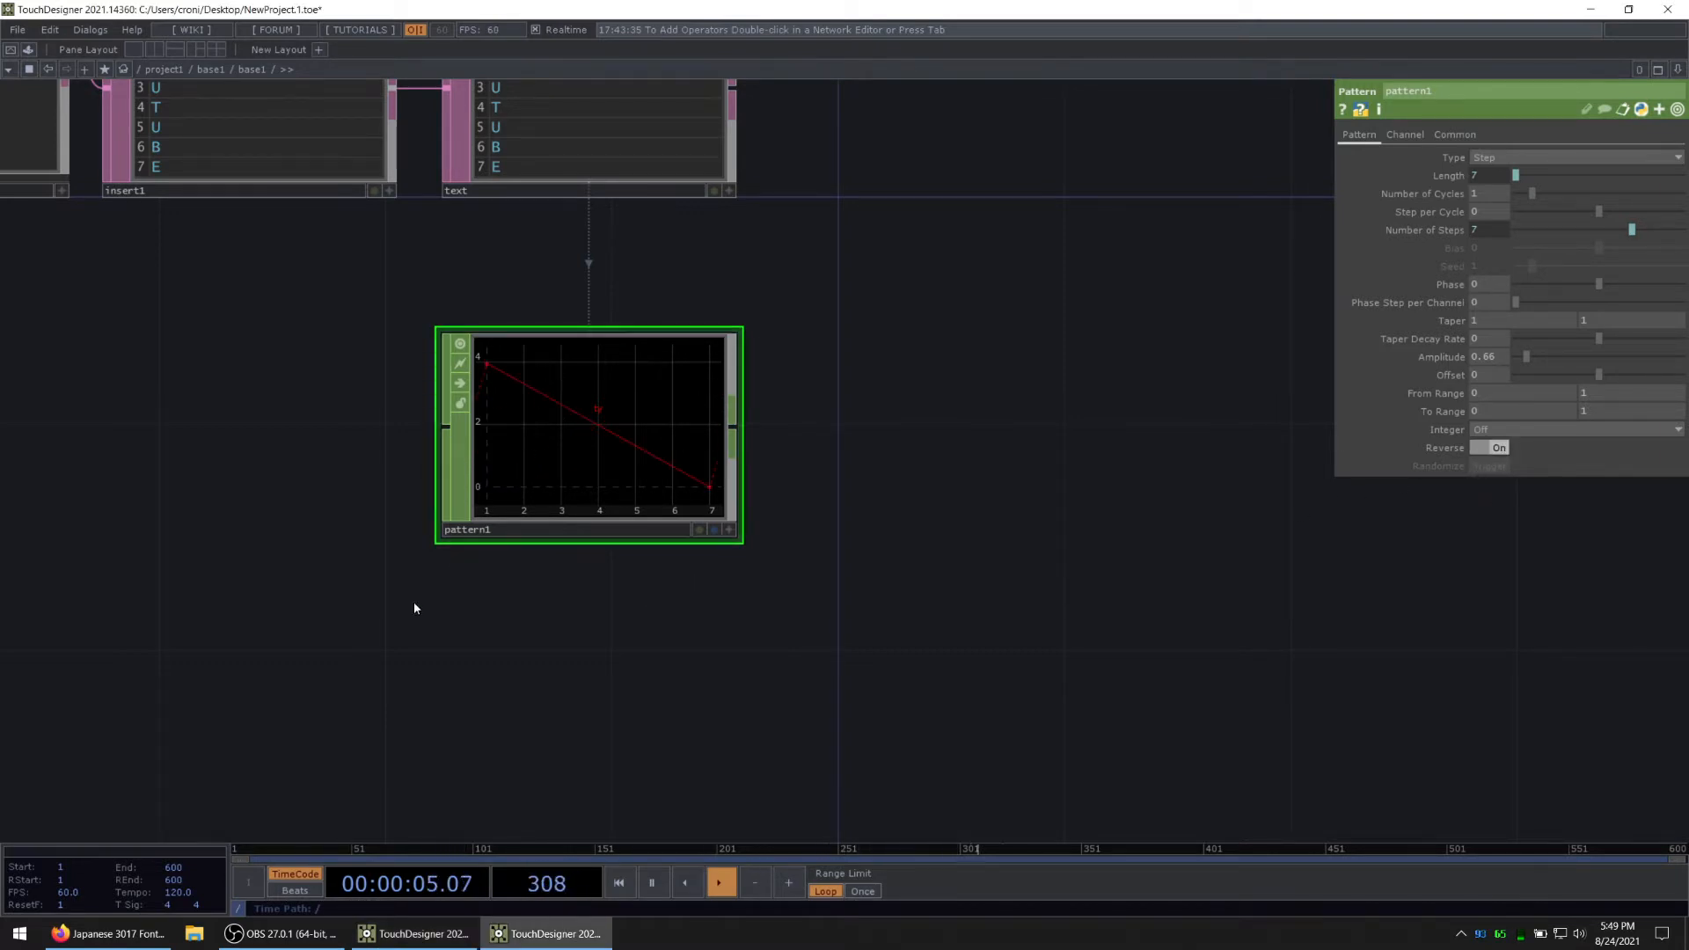
pyautogui.moveTo(714, 612); pyautogui.dragTo(728, 488)
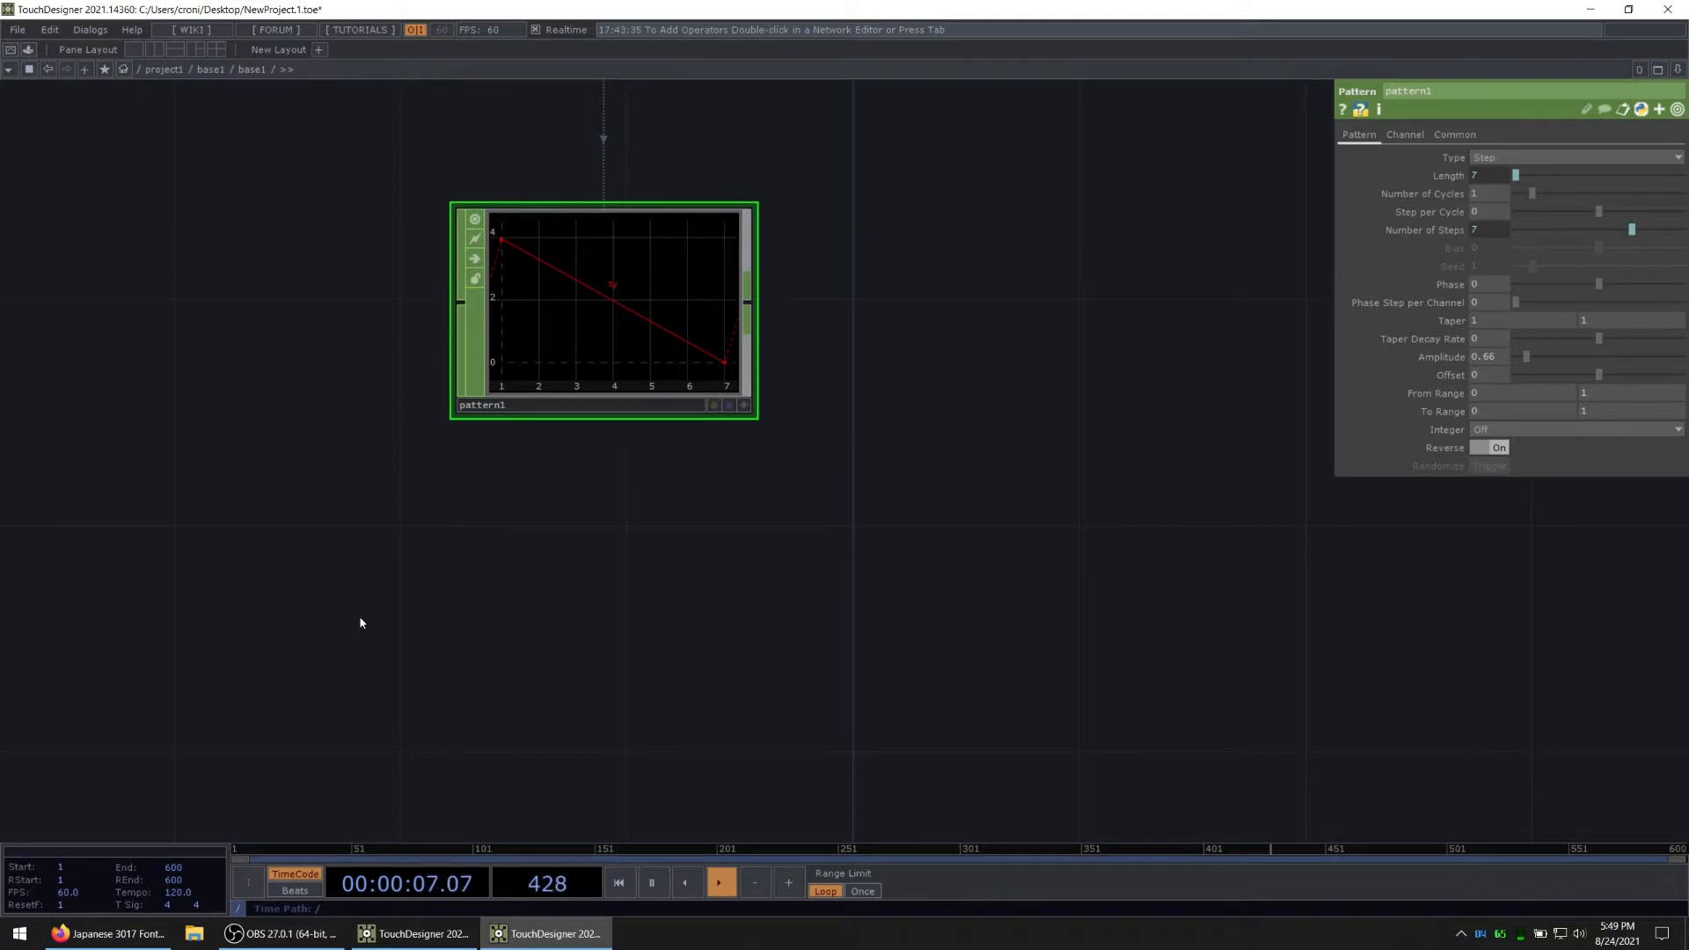
# Step: Duplicate the Pattern CHOP below the original and make the copy an unreversed pattern of Type Constant
pyautogui.hotkey('ctrl', 'c')
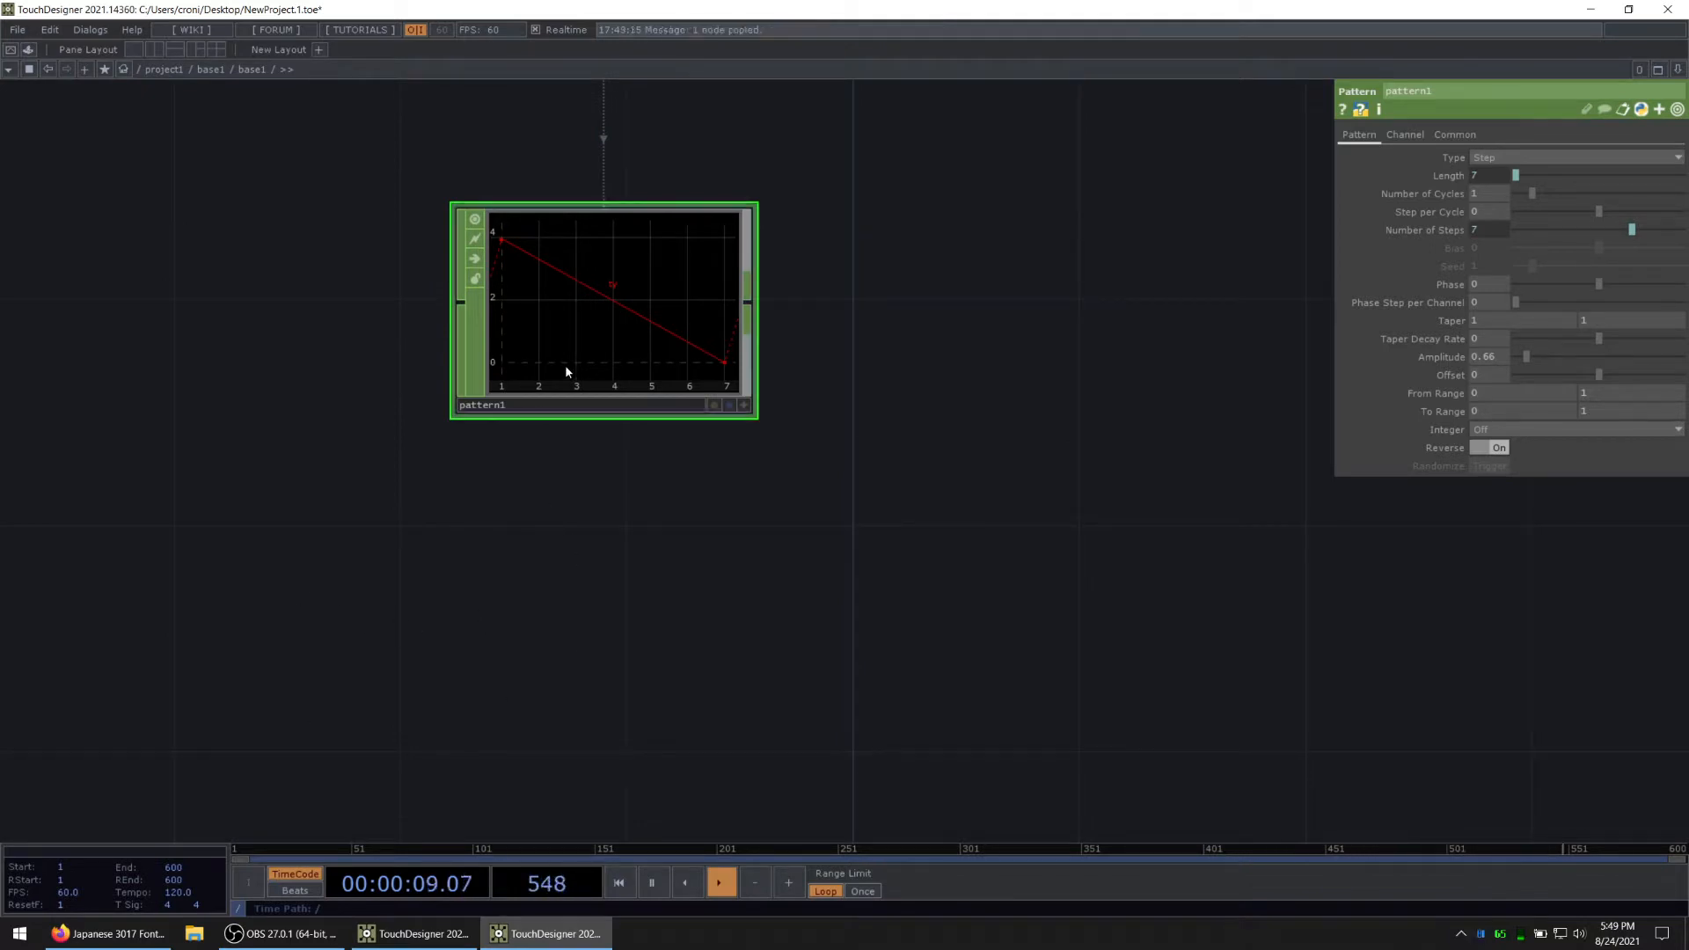
pyautogui.hotkey('ctrl', 'v')
pyautogui.click(1493, 448)
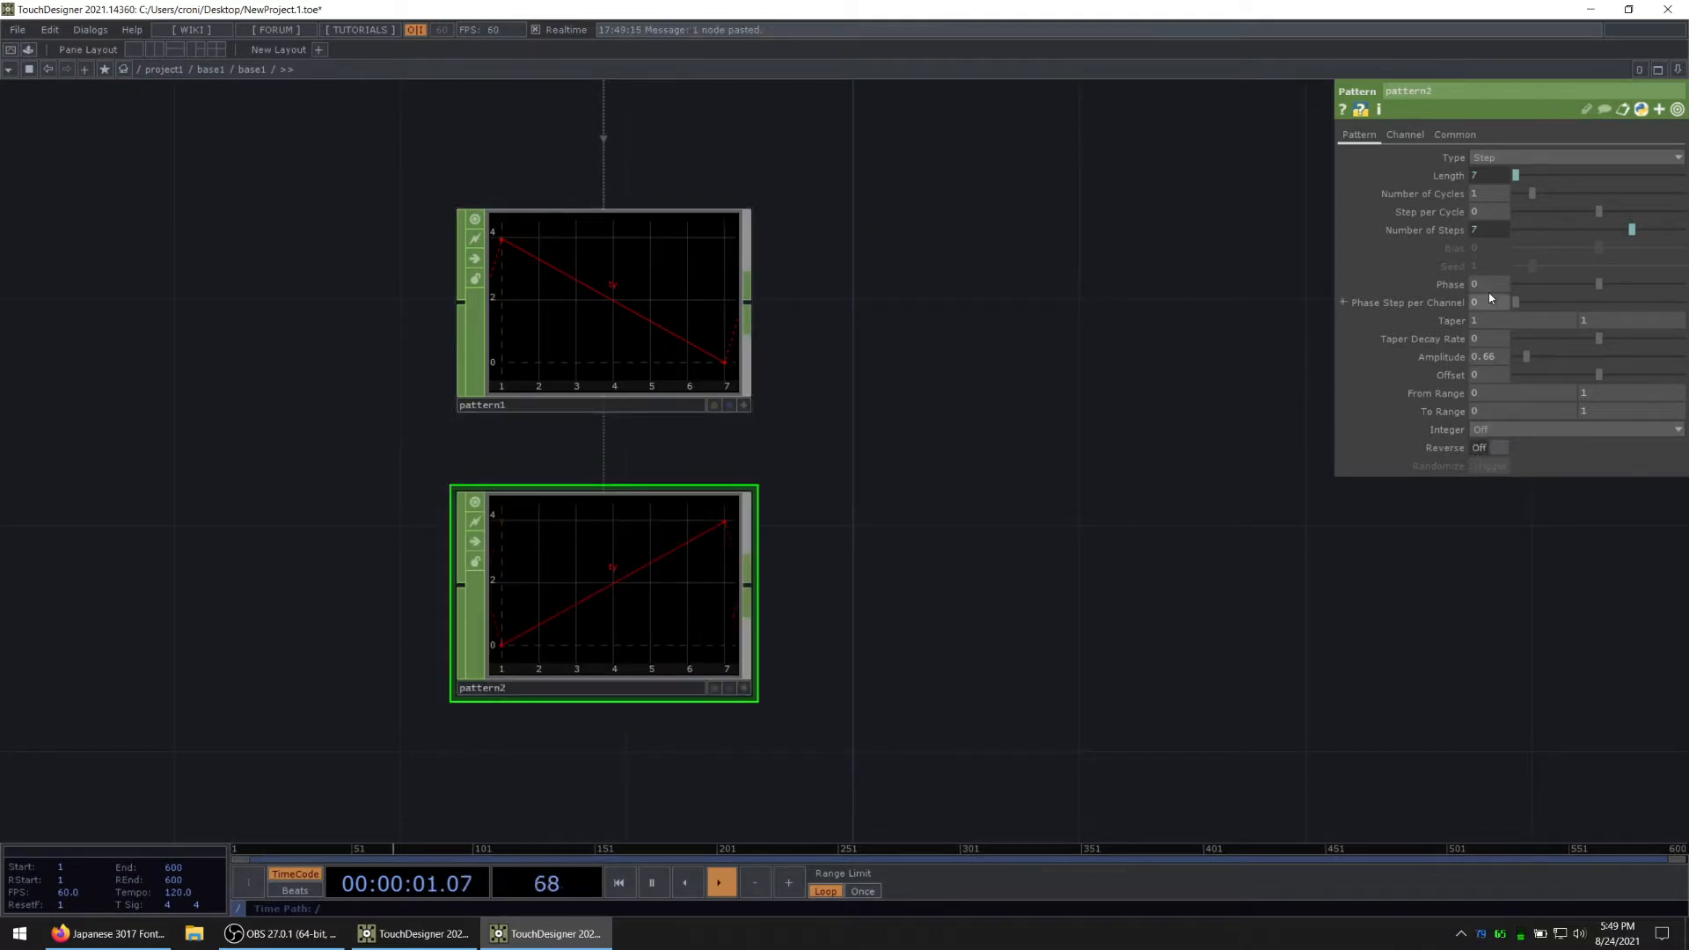
pyautogui.click(1497, 157)
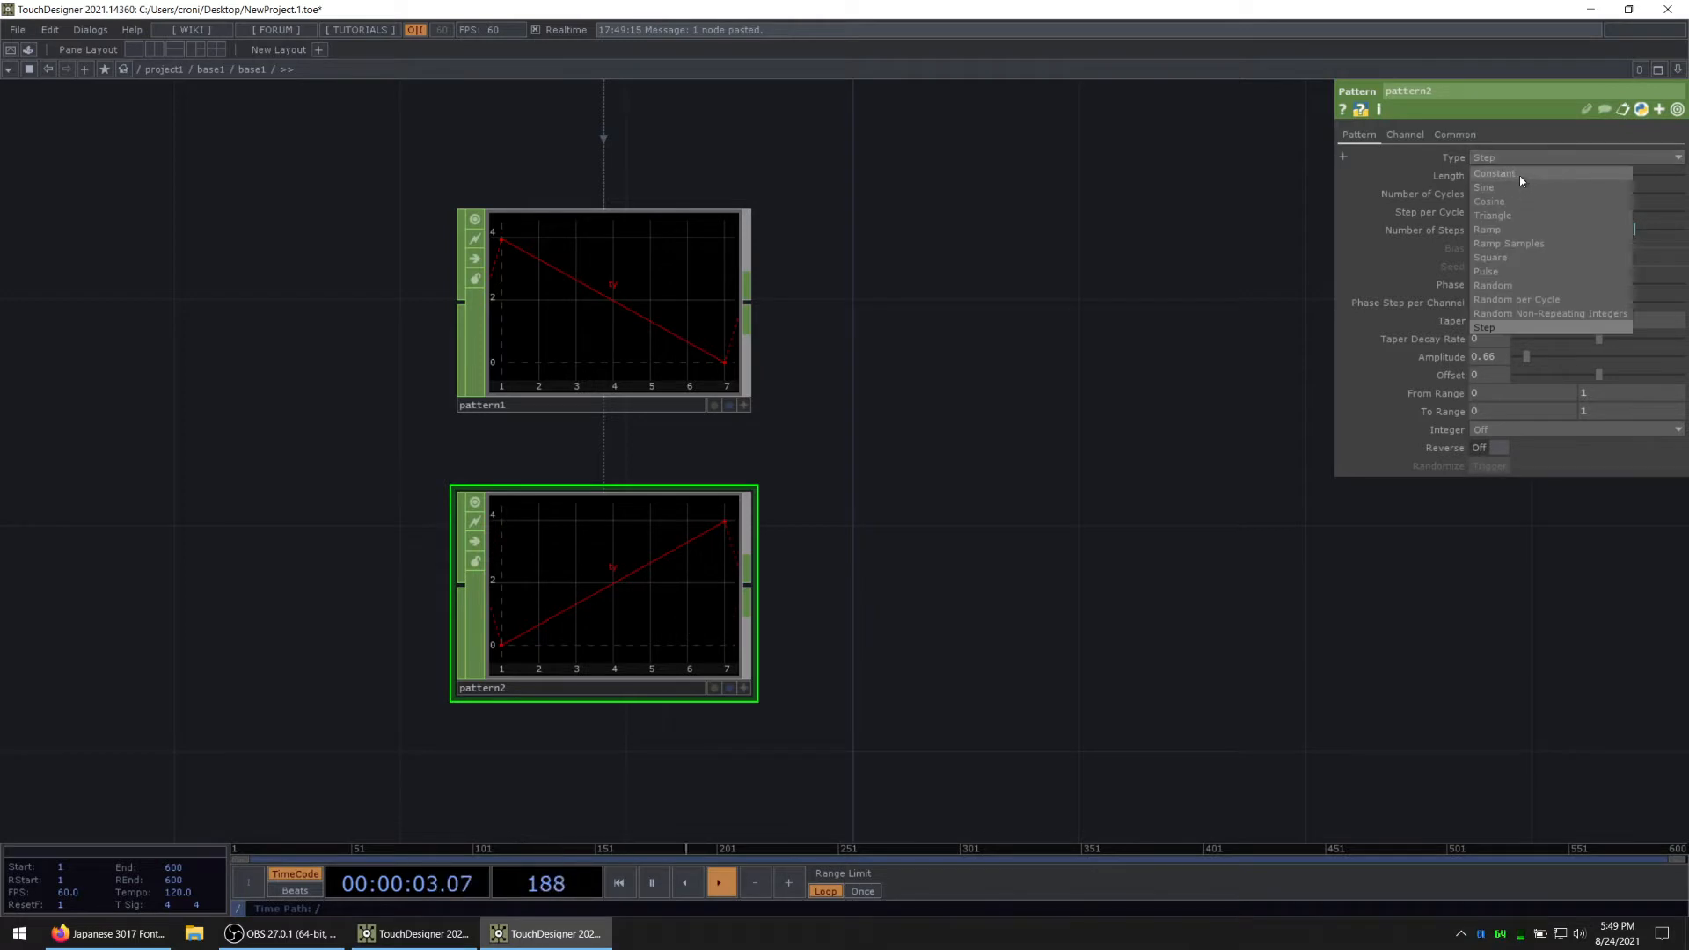
pyautogui.click(1519, 175)
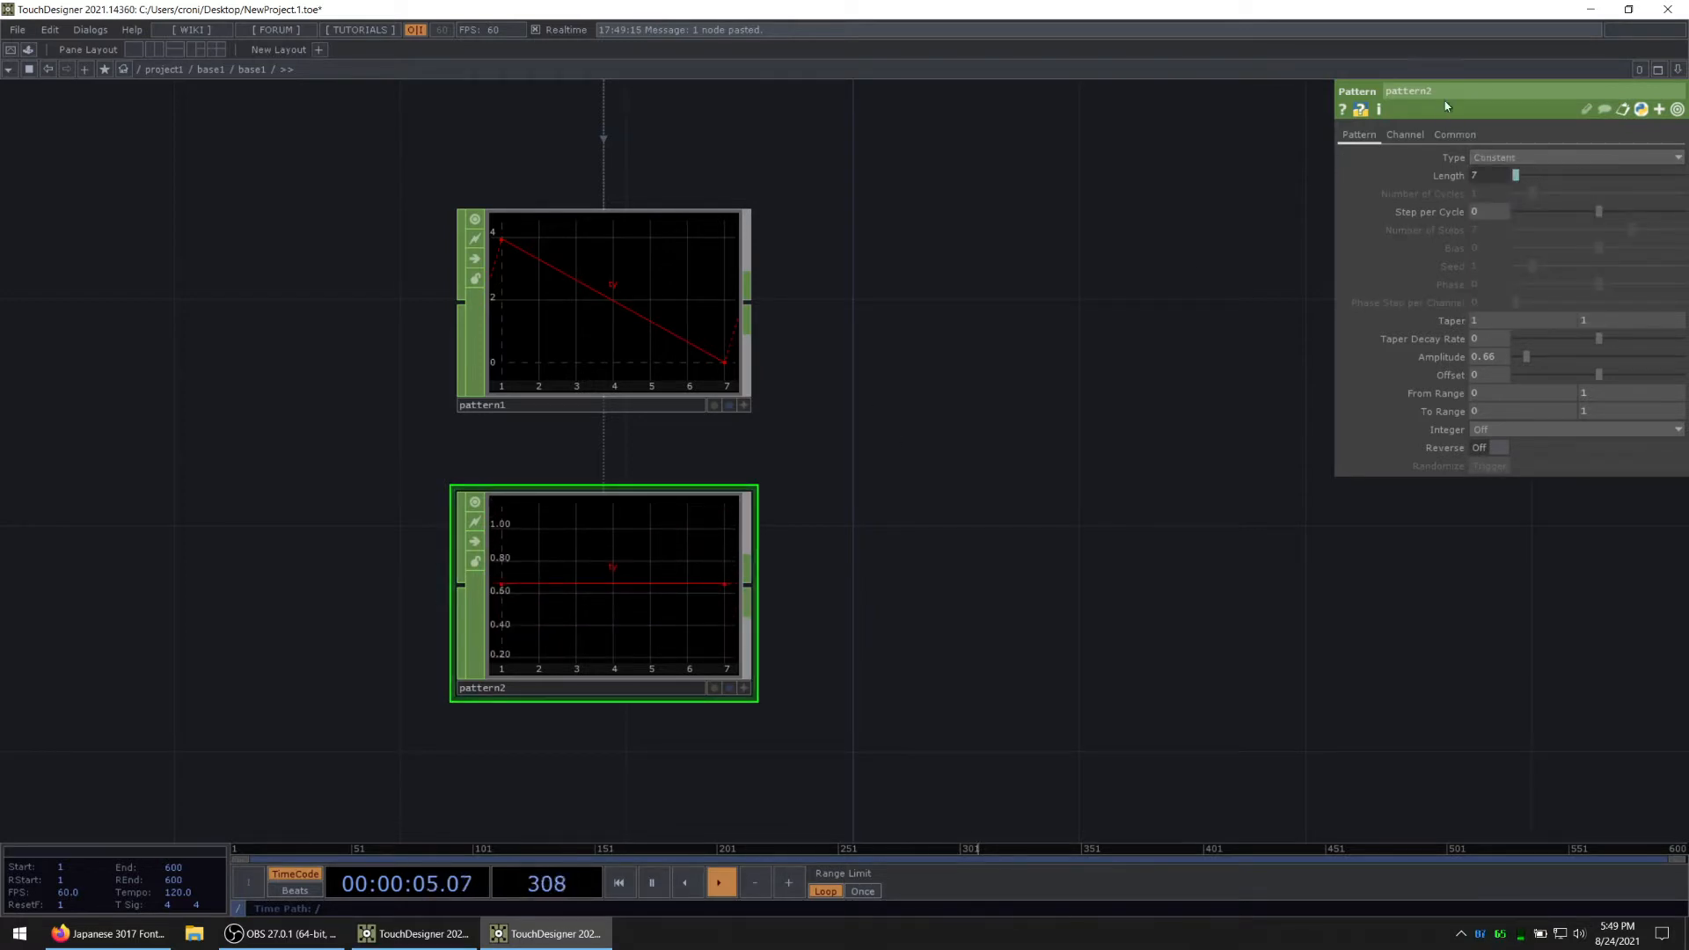
# Step: Name the duplicate Pattern CHOP's channel tx and set its Amplitude to 0
pyautogui.click(1405, 133)
pyautogui.click(1543, 164)
pyautogui.write('tx')
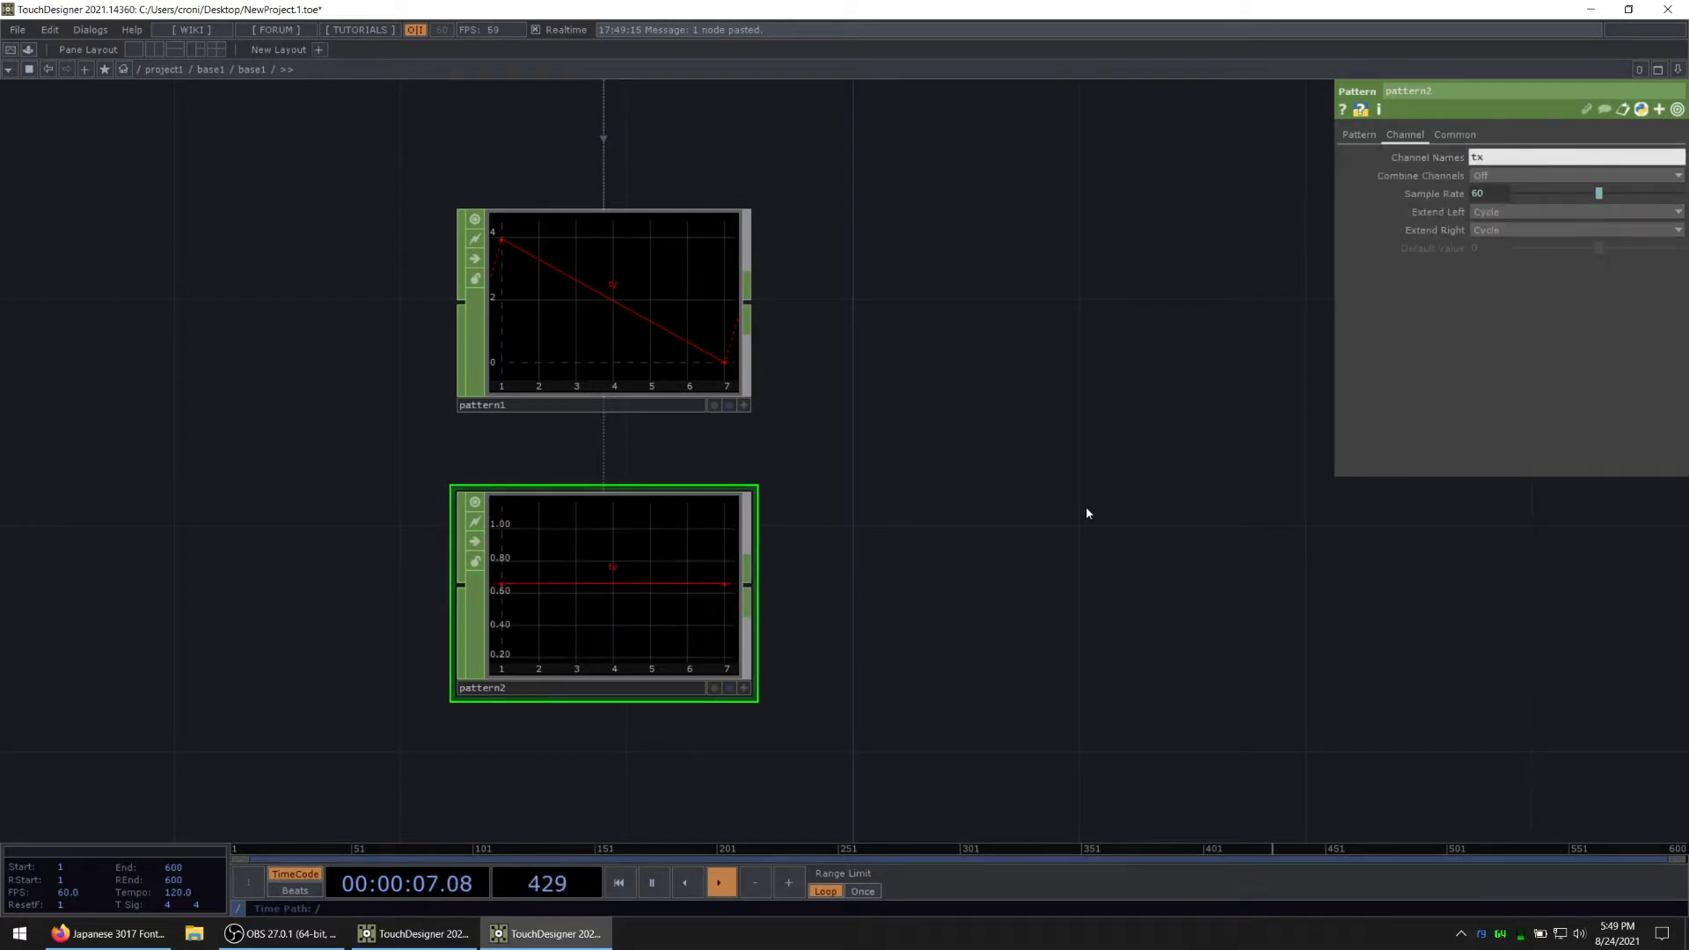
pyautogui.press('Return')
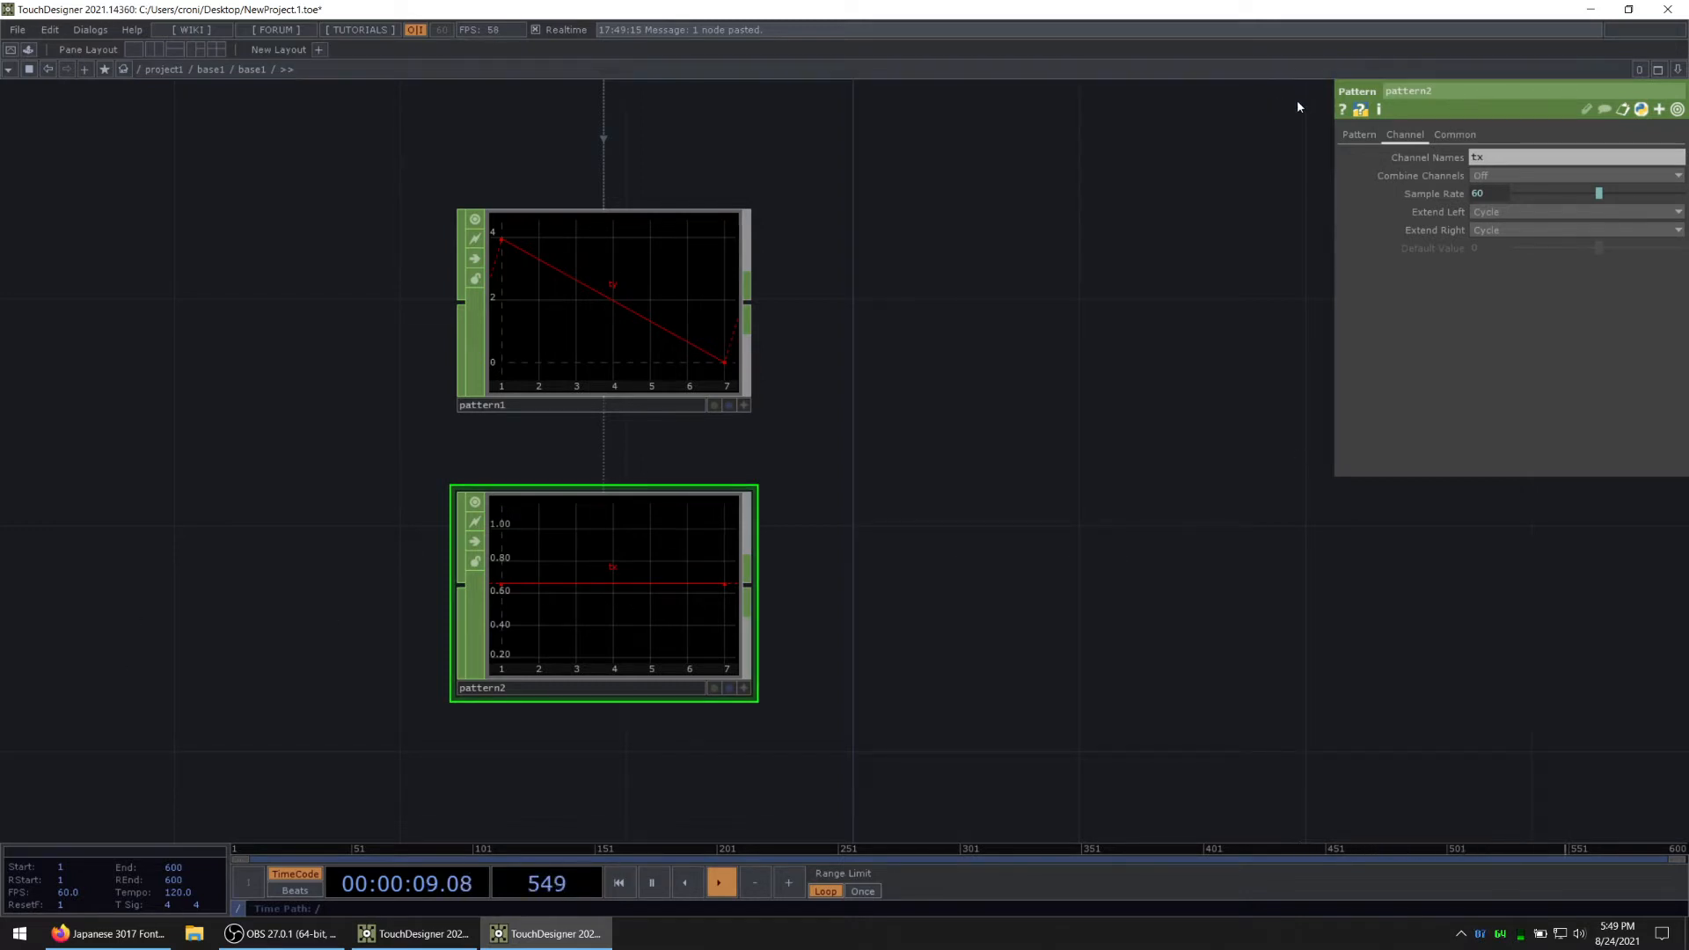
pyautogui.click(1359, 134)
pyautogui.moveTo(1528, 358); pyautogui.dragTo(931, 552)
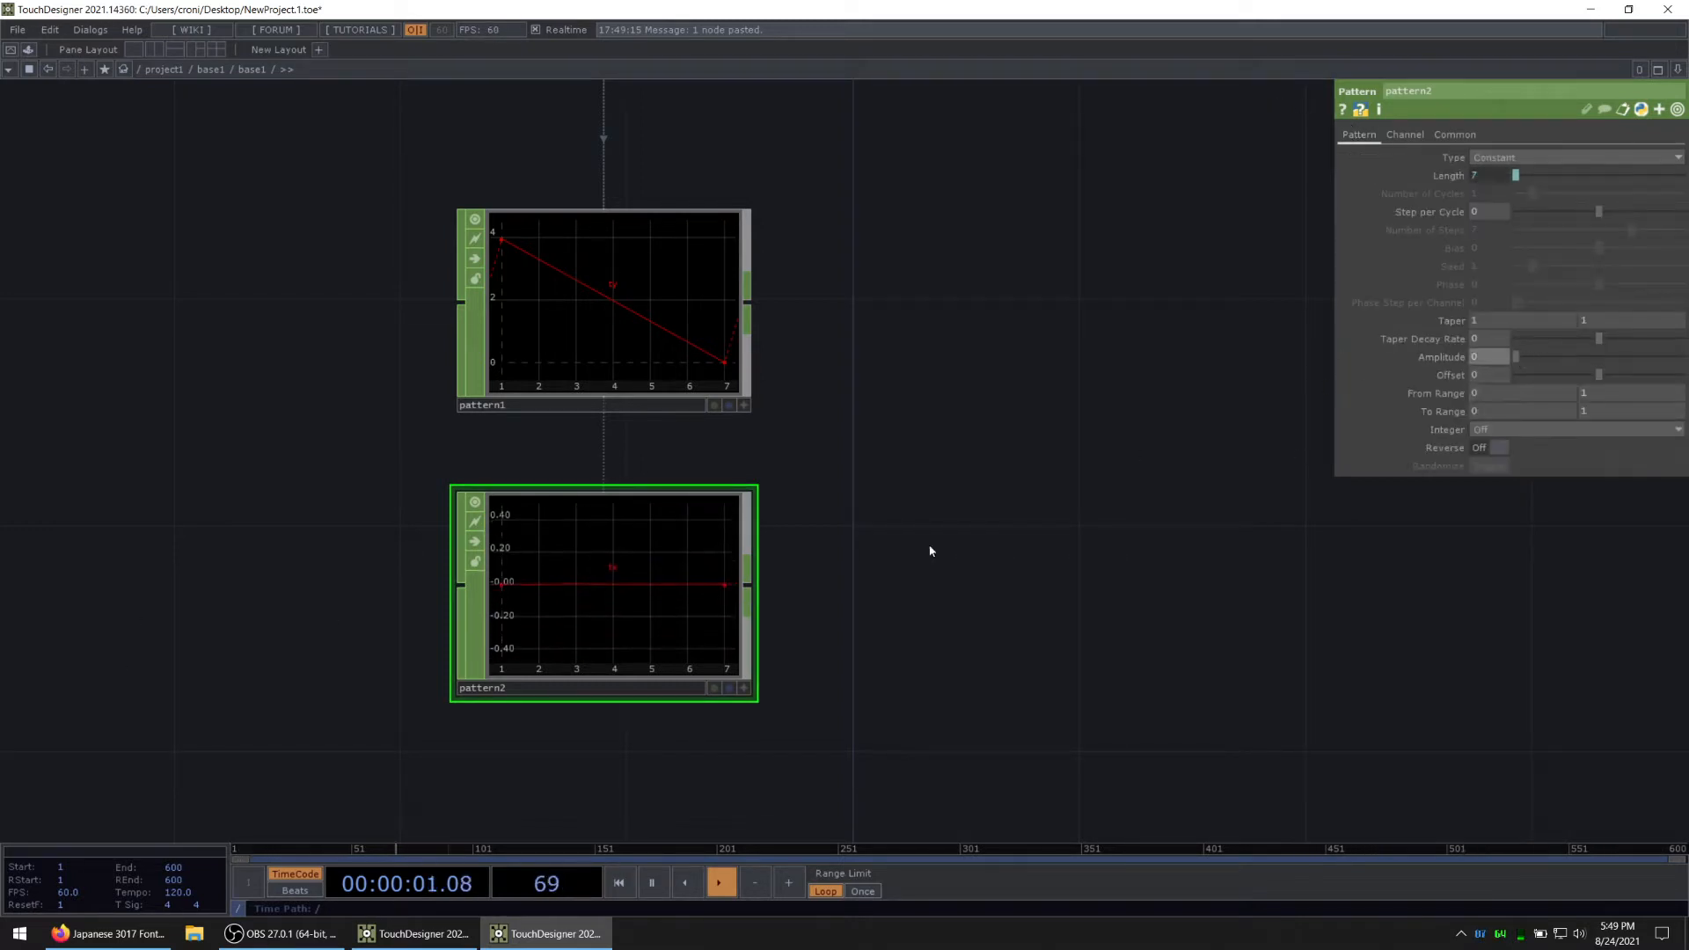
# Step: Append a Merge CHOP to the ty Pattern CHOP and connect the tx Pattern CHOP to it as well
pyautogui.scroll(-3, 543, 556)
pyautogui.rightClick(687, 384)
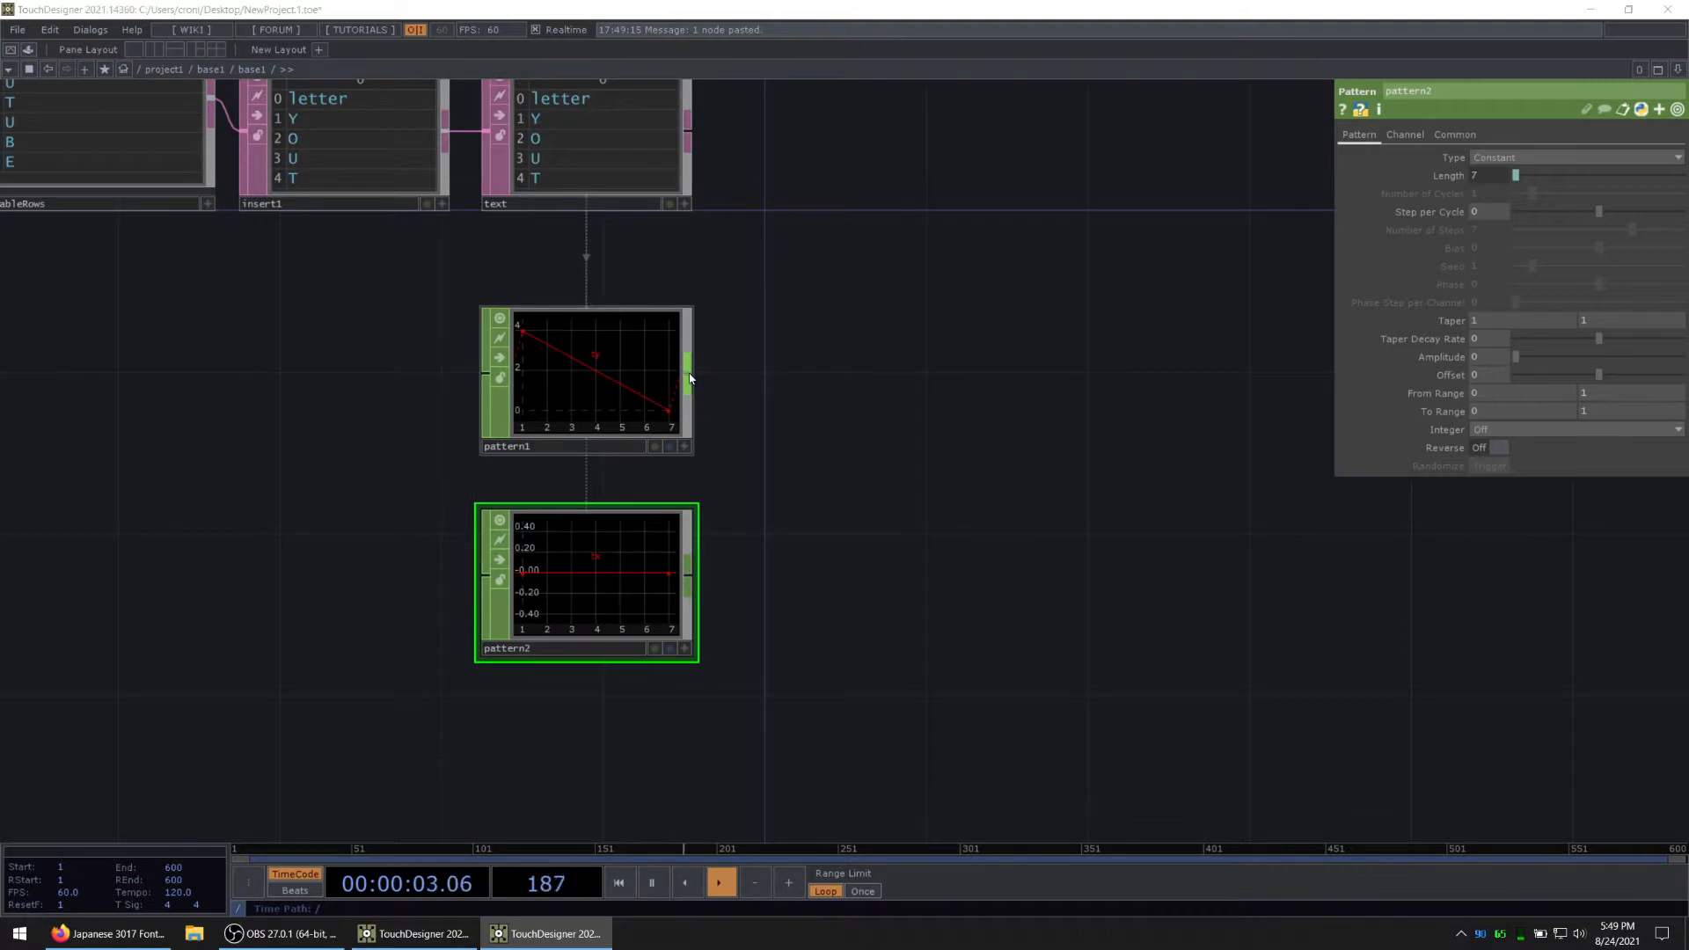
pyautogui.click(723, 267)
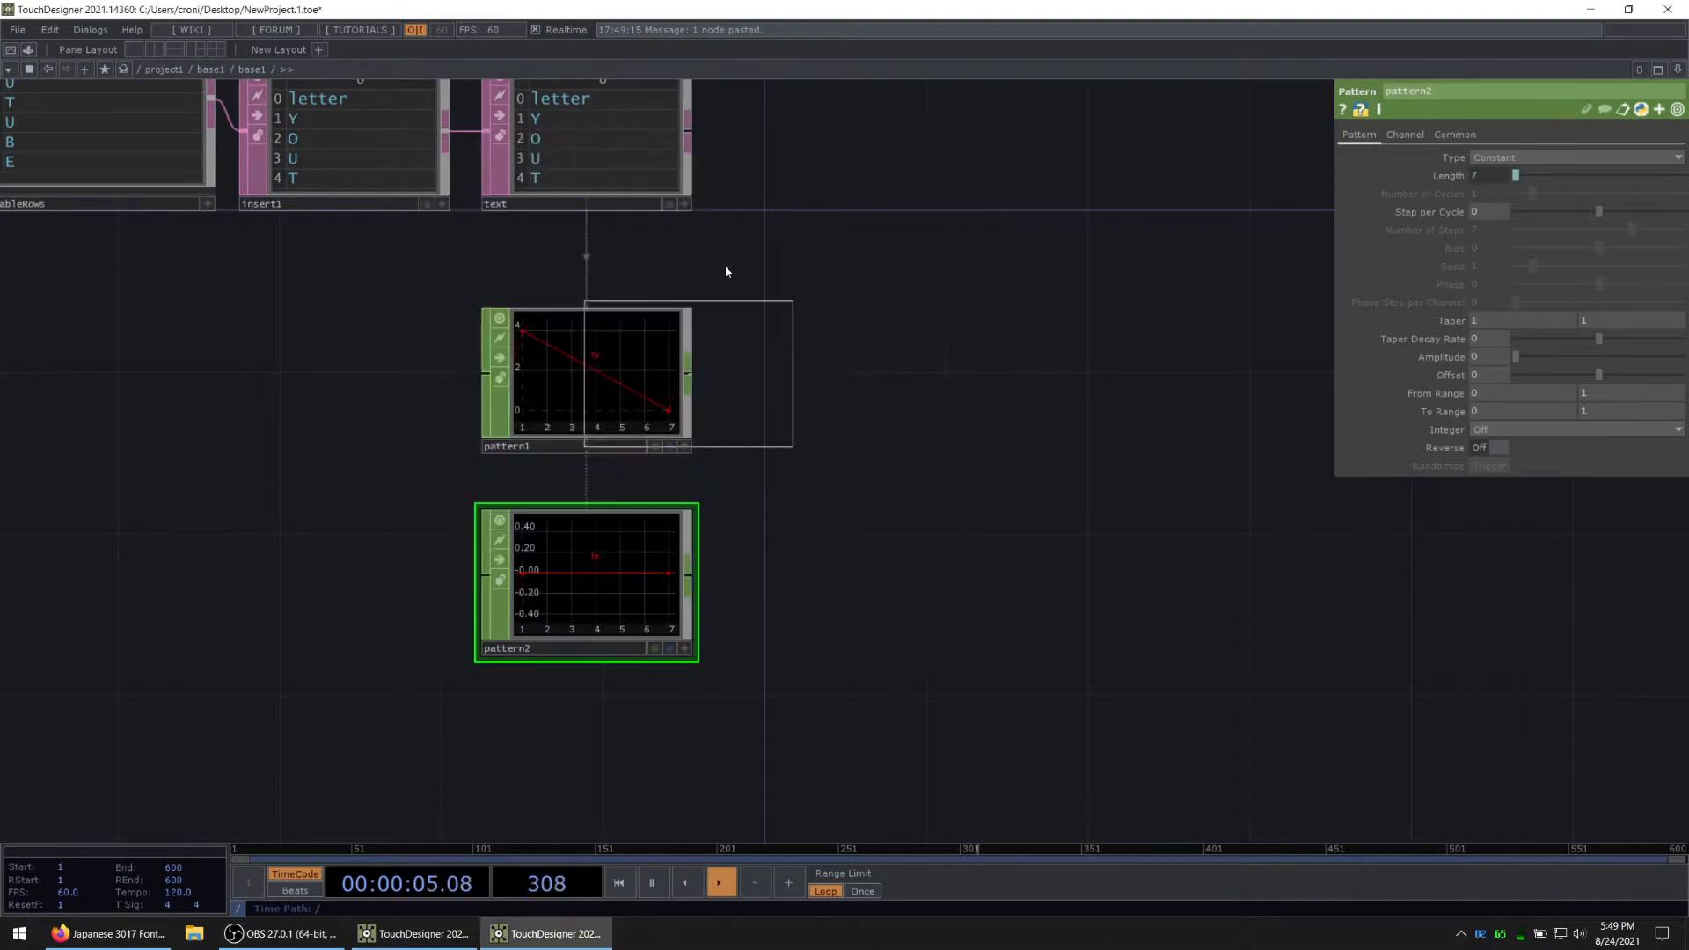
pyautogui.click(933, 377)
pyautogui.scroll(2, 668, 421)
pyautogui.moveTo(600, 415); pyautogui.dragTo(733, 437, button='middle')
pyautogui.middleClick(592, 632)
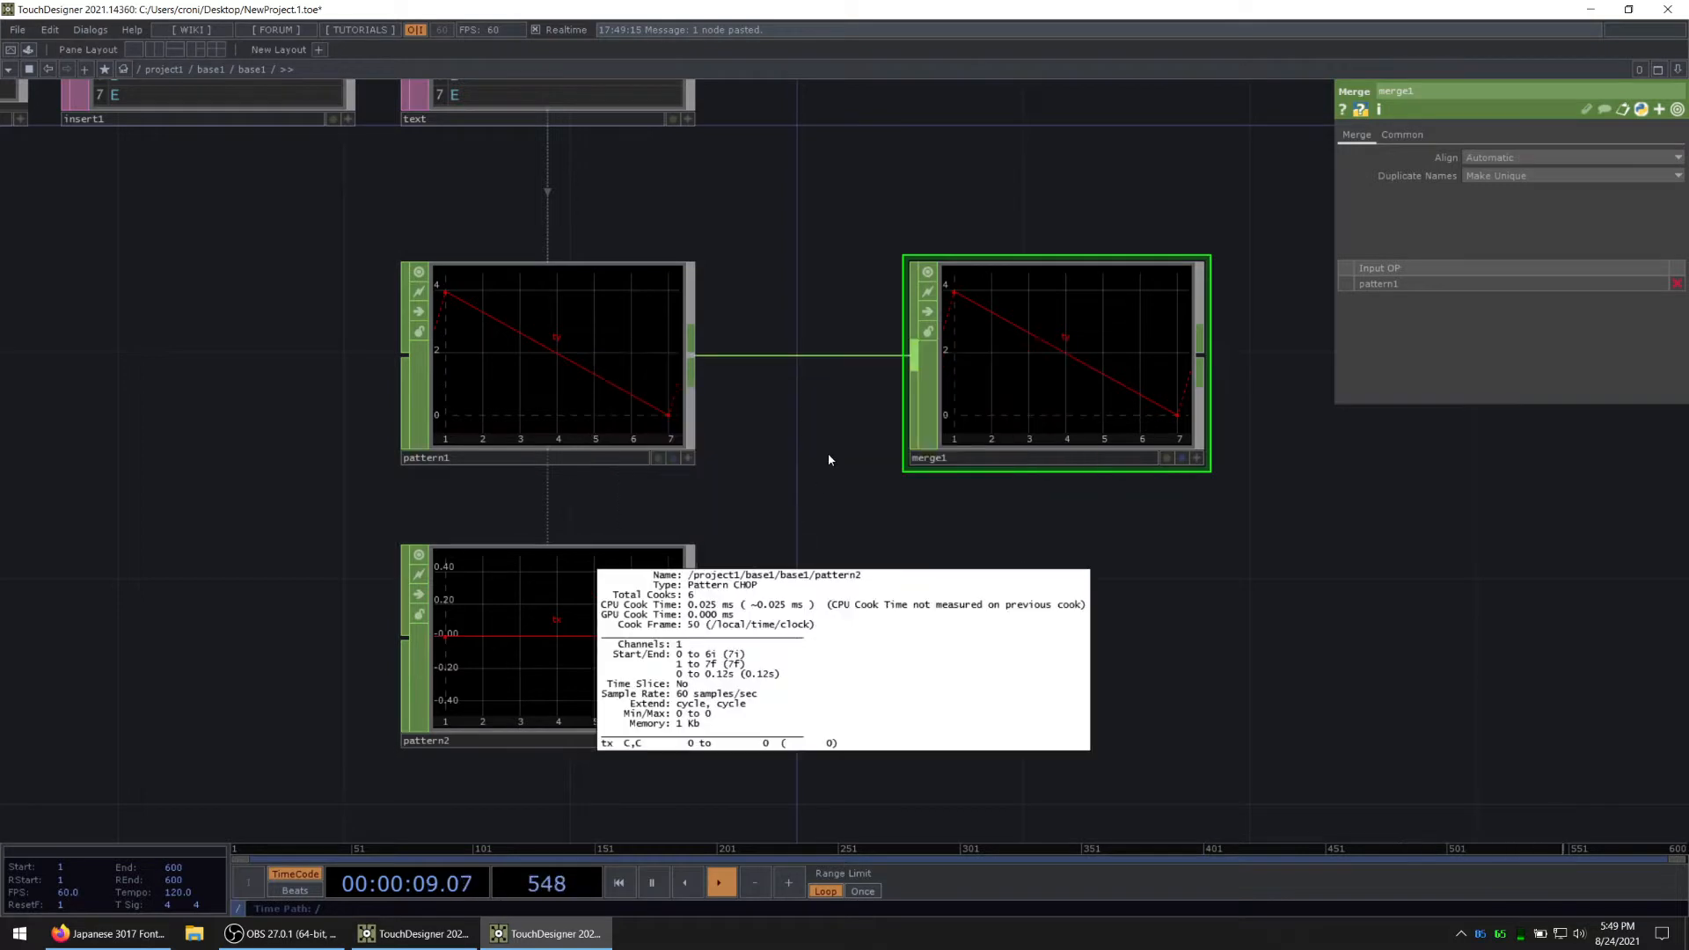
pyautogui.moveTo(692, 638); pyautogui.dragTo(915, 358)
pyautogui.moveTo(1083, 590); pyautogui.dragTo(911, 624)
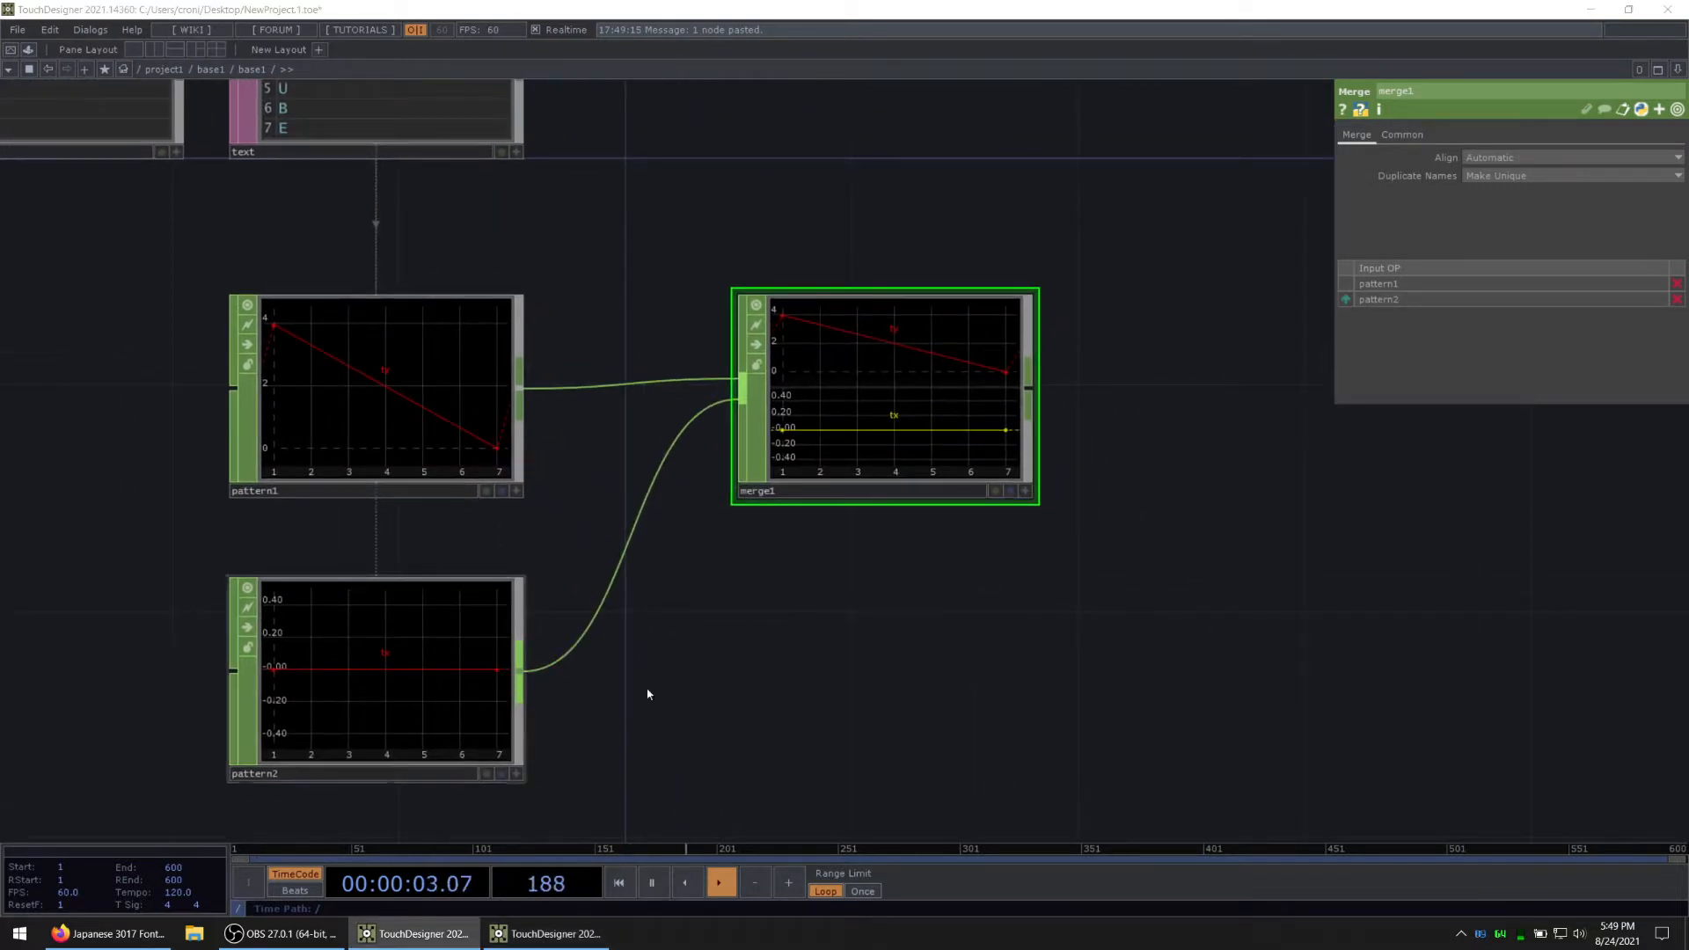
# Step: Append a Null CHOP to the Merge CHOP's output
pyautogui.moveTo(845, 478); pyautogui.dragTo(518, 548)
pyautogui.rightClick(700, 462)
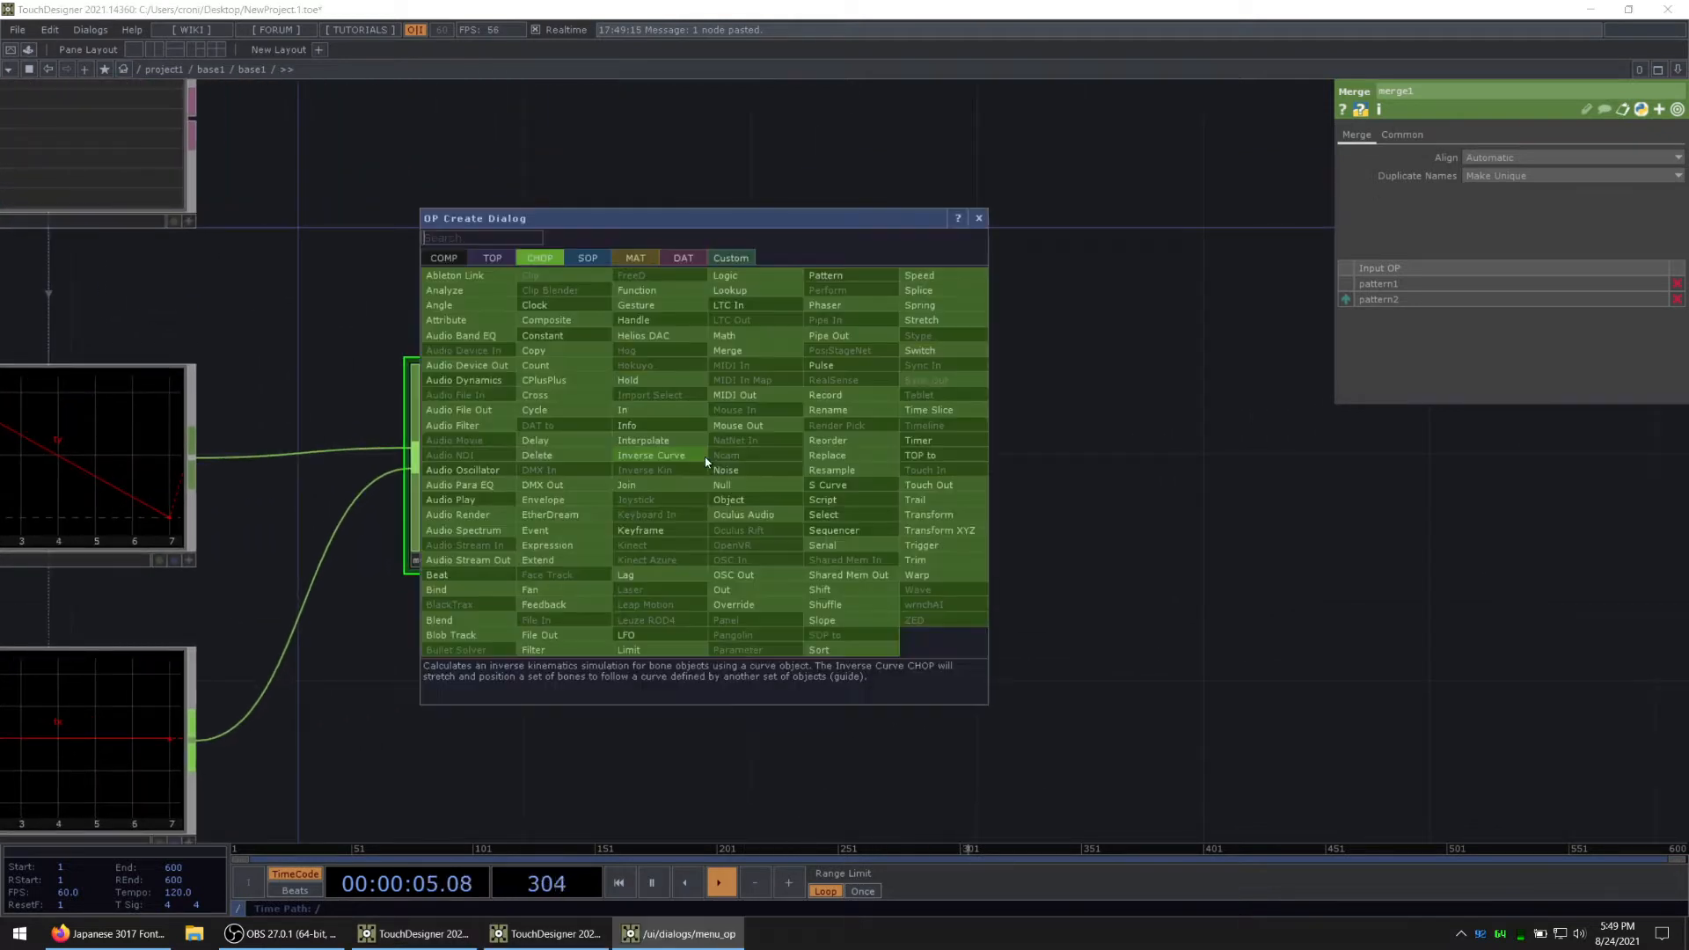
pyautogui.click(739, 484)
pyautogui.click(899, 487)
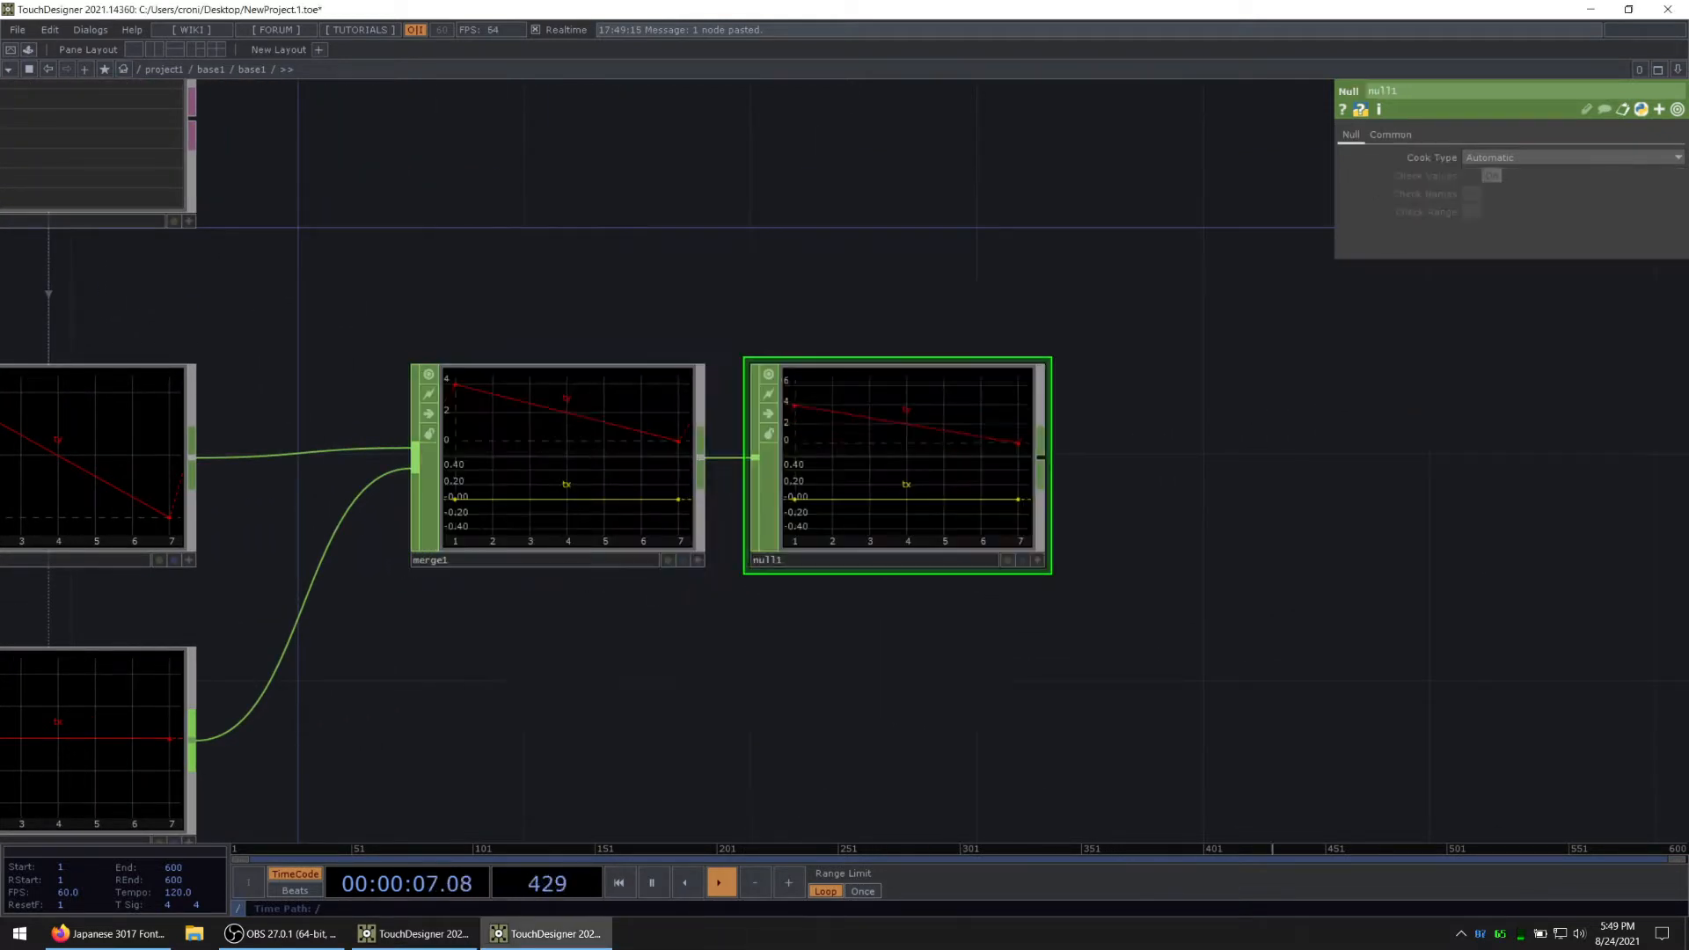
# Step: Append a CHOP to DAT to the Null CHOP holding ty and tx, and turn on Include Names
pyautogui.moveTo(977, 652); pyautogui.dragTo(911, 666)
pyautogui.scroll(-3, 911, 666)
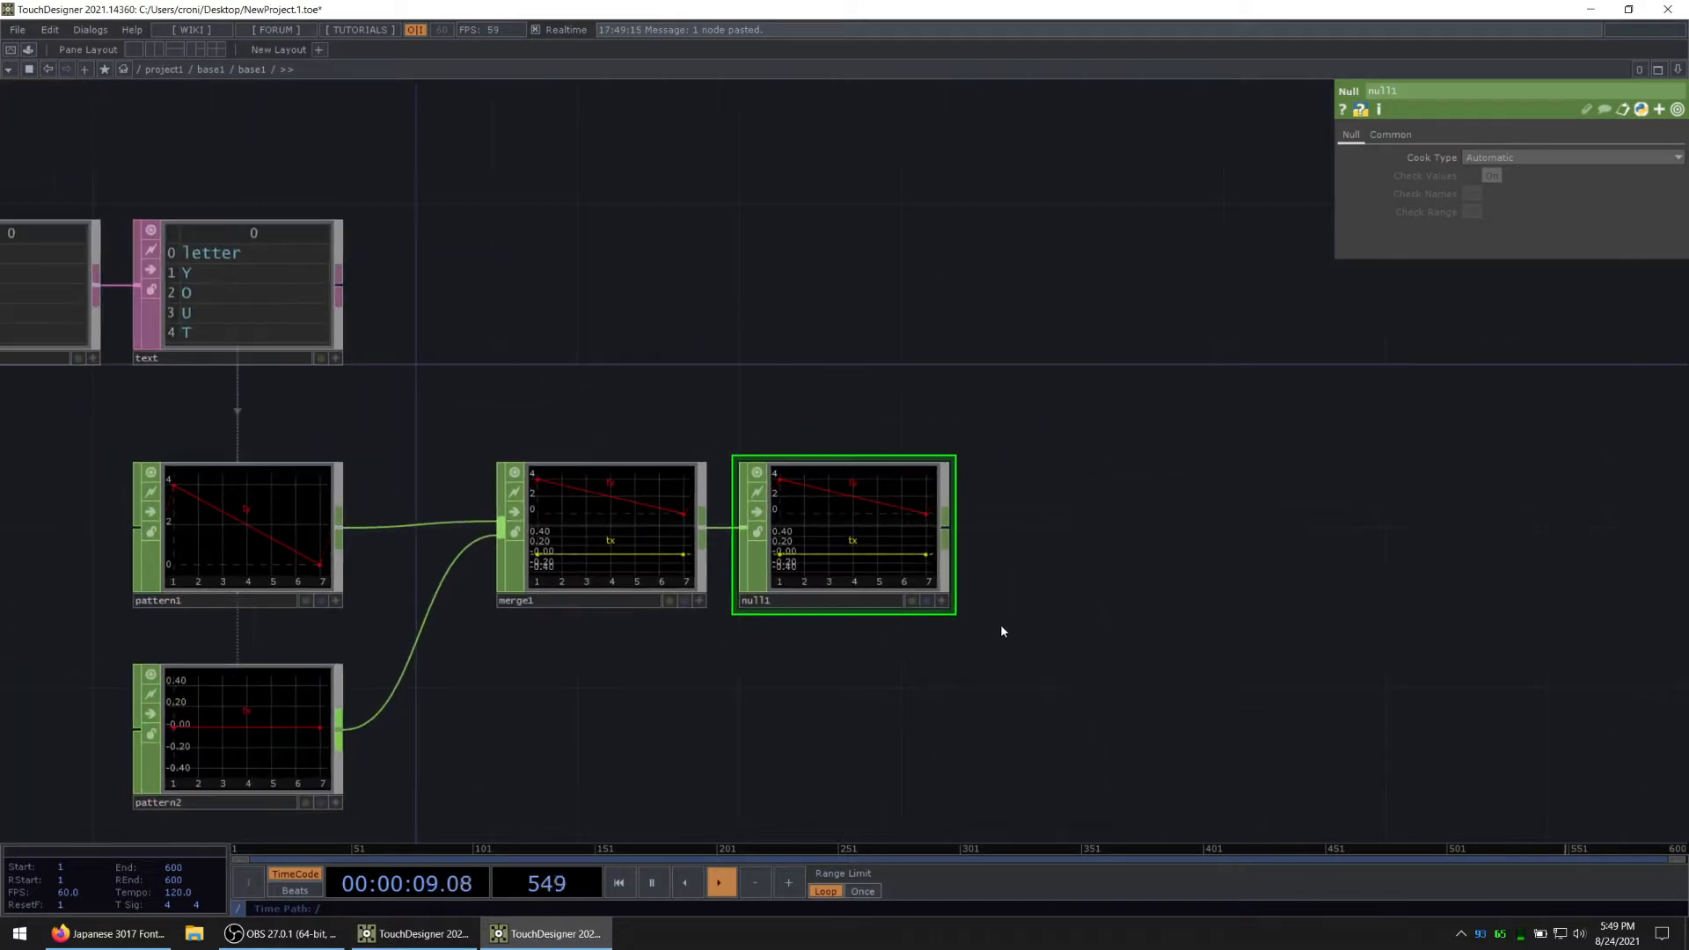
pyautogui.scroll(1, 1001, 625)
pyautogui.scroll(-1, 965, 551)
pyautogui.rightClick(944, 522)
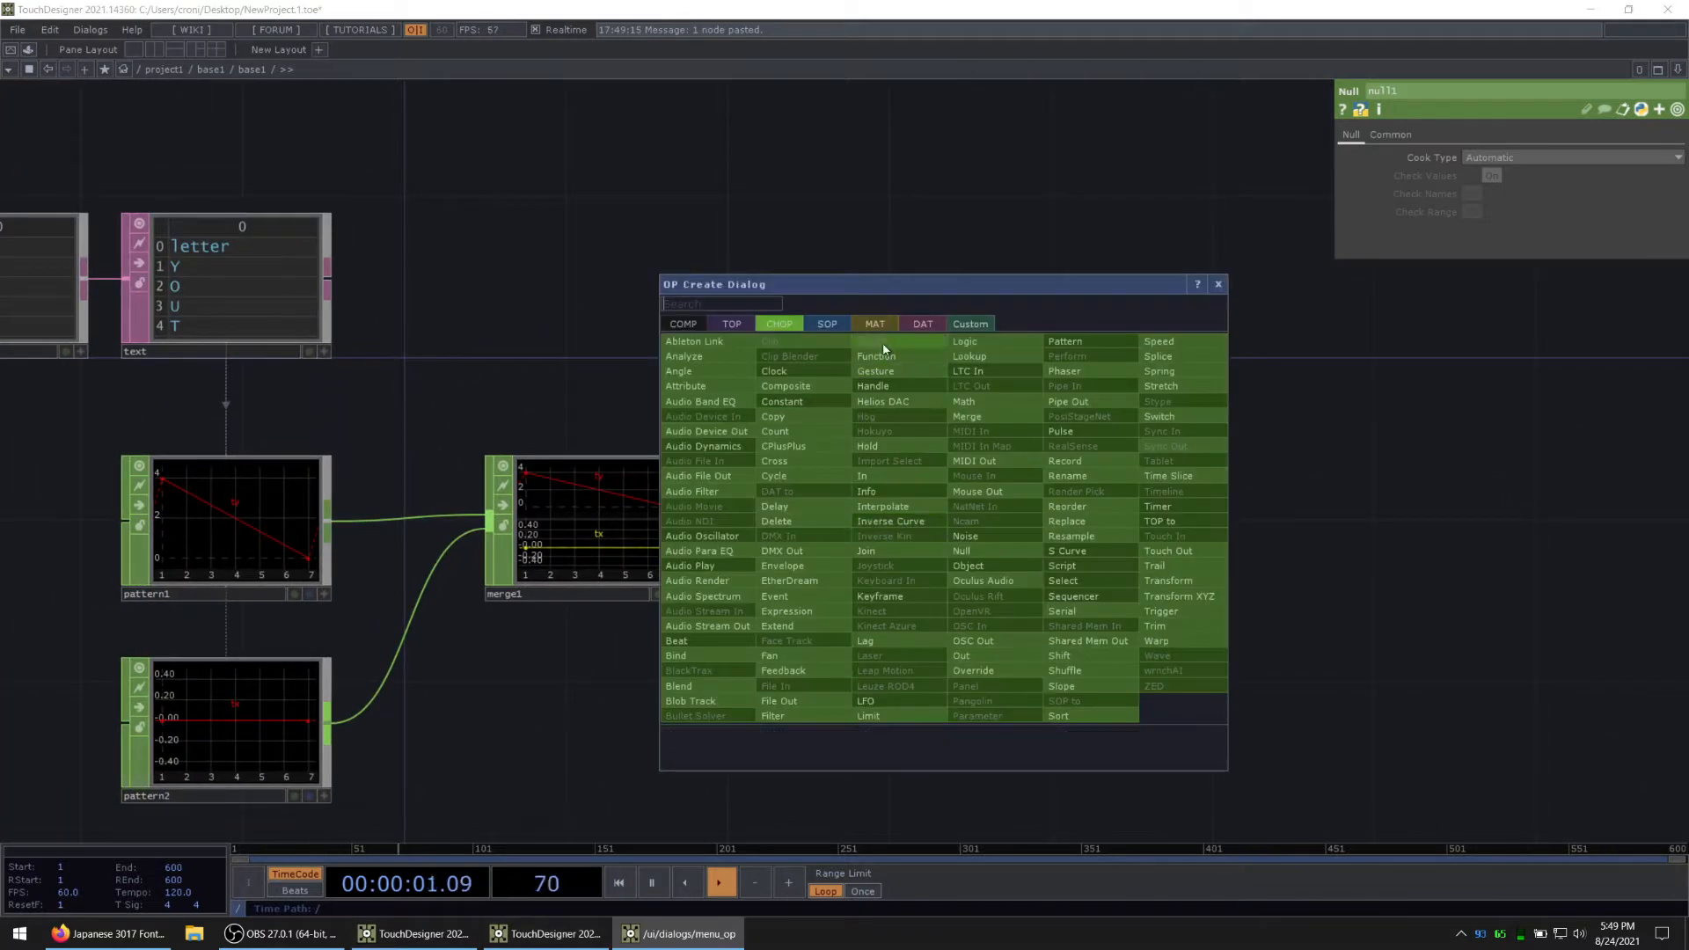
pyautogui.click(918, 326)
pyautogui.click(701, 357)
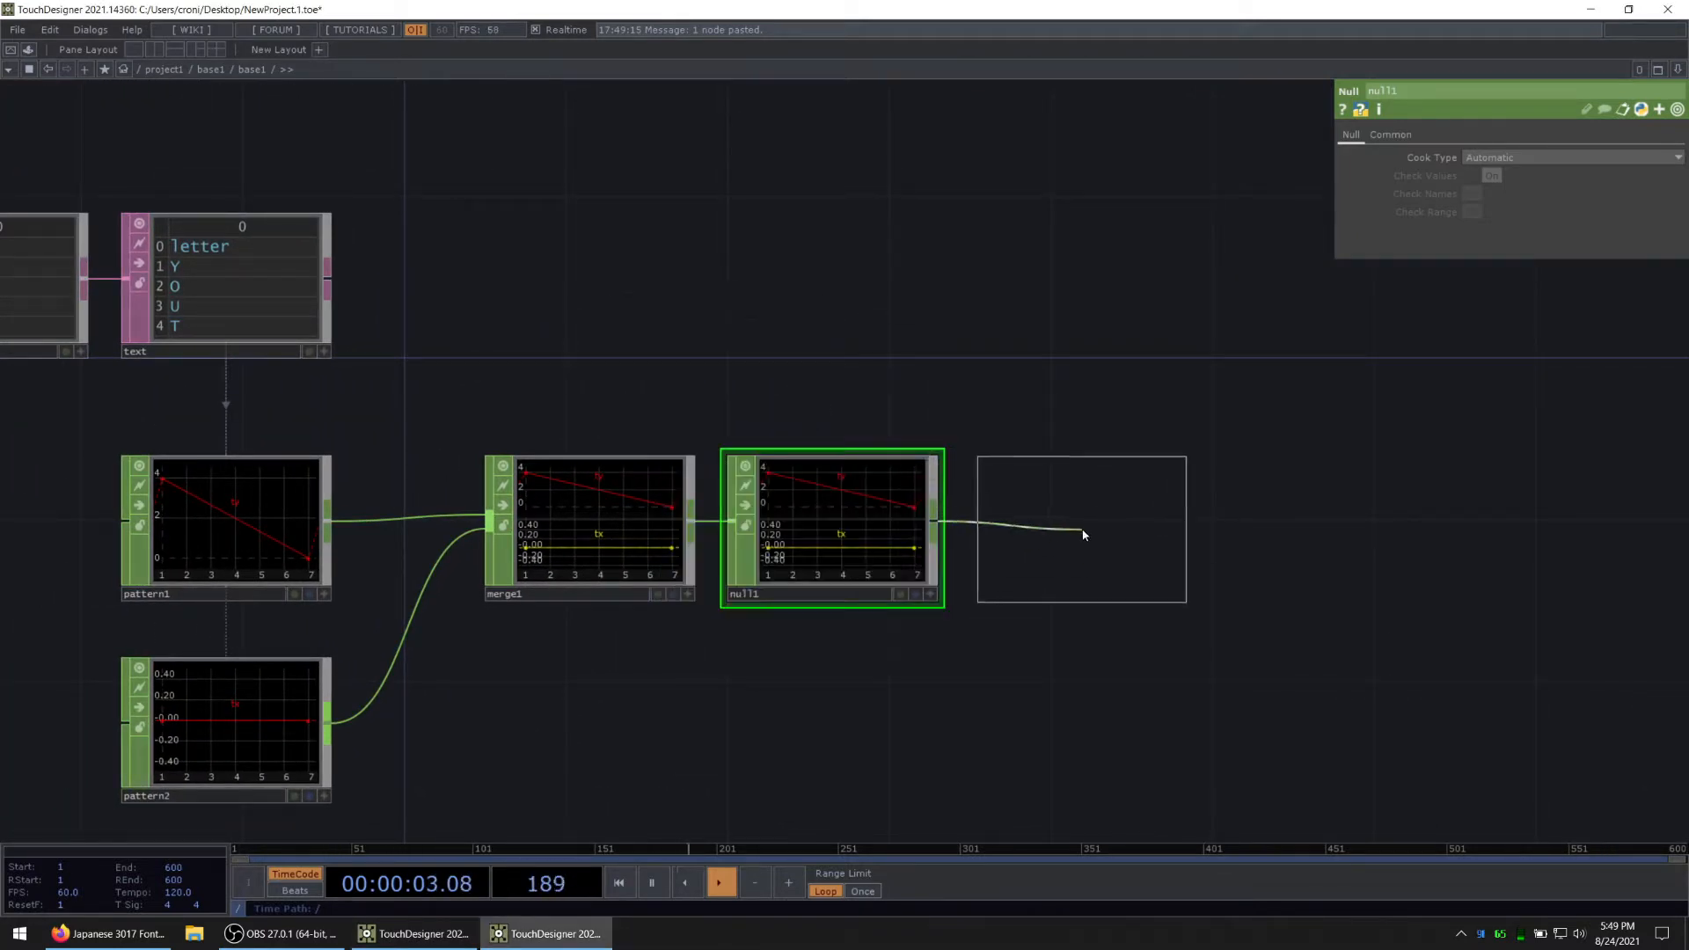
pyautogui.click(1086, 528)
pyautogui.scroll(3, 1100, 616)
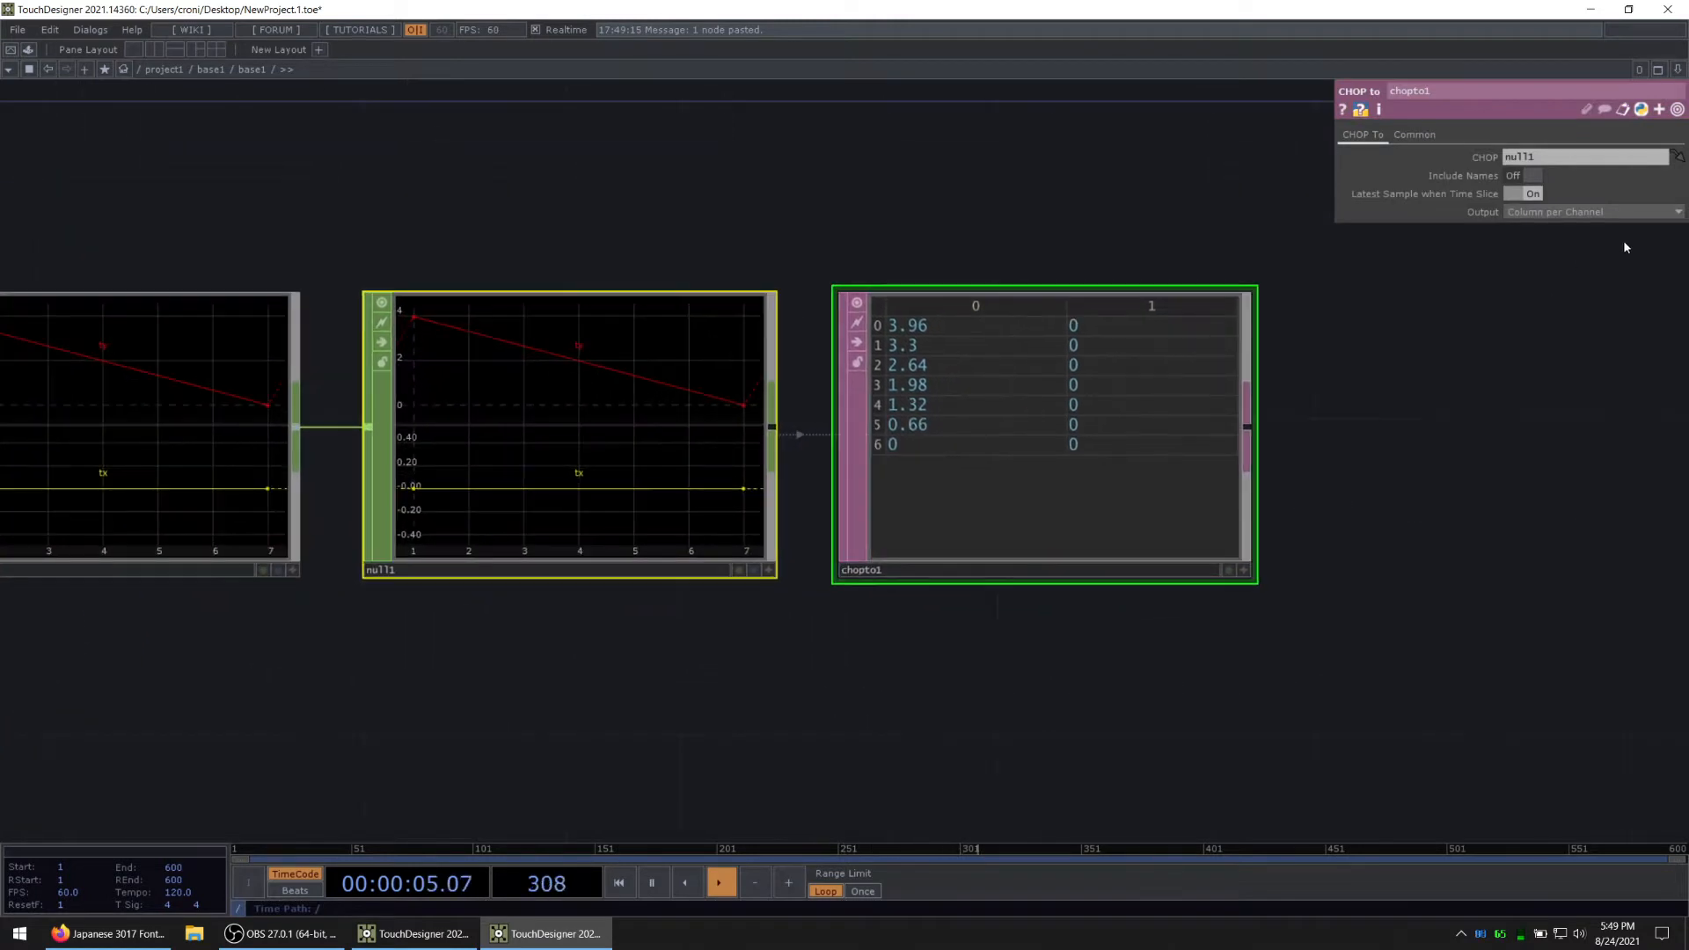
pyautogui.click(1531, 176)
pyautogui.scroll(-8, 1204, 422)
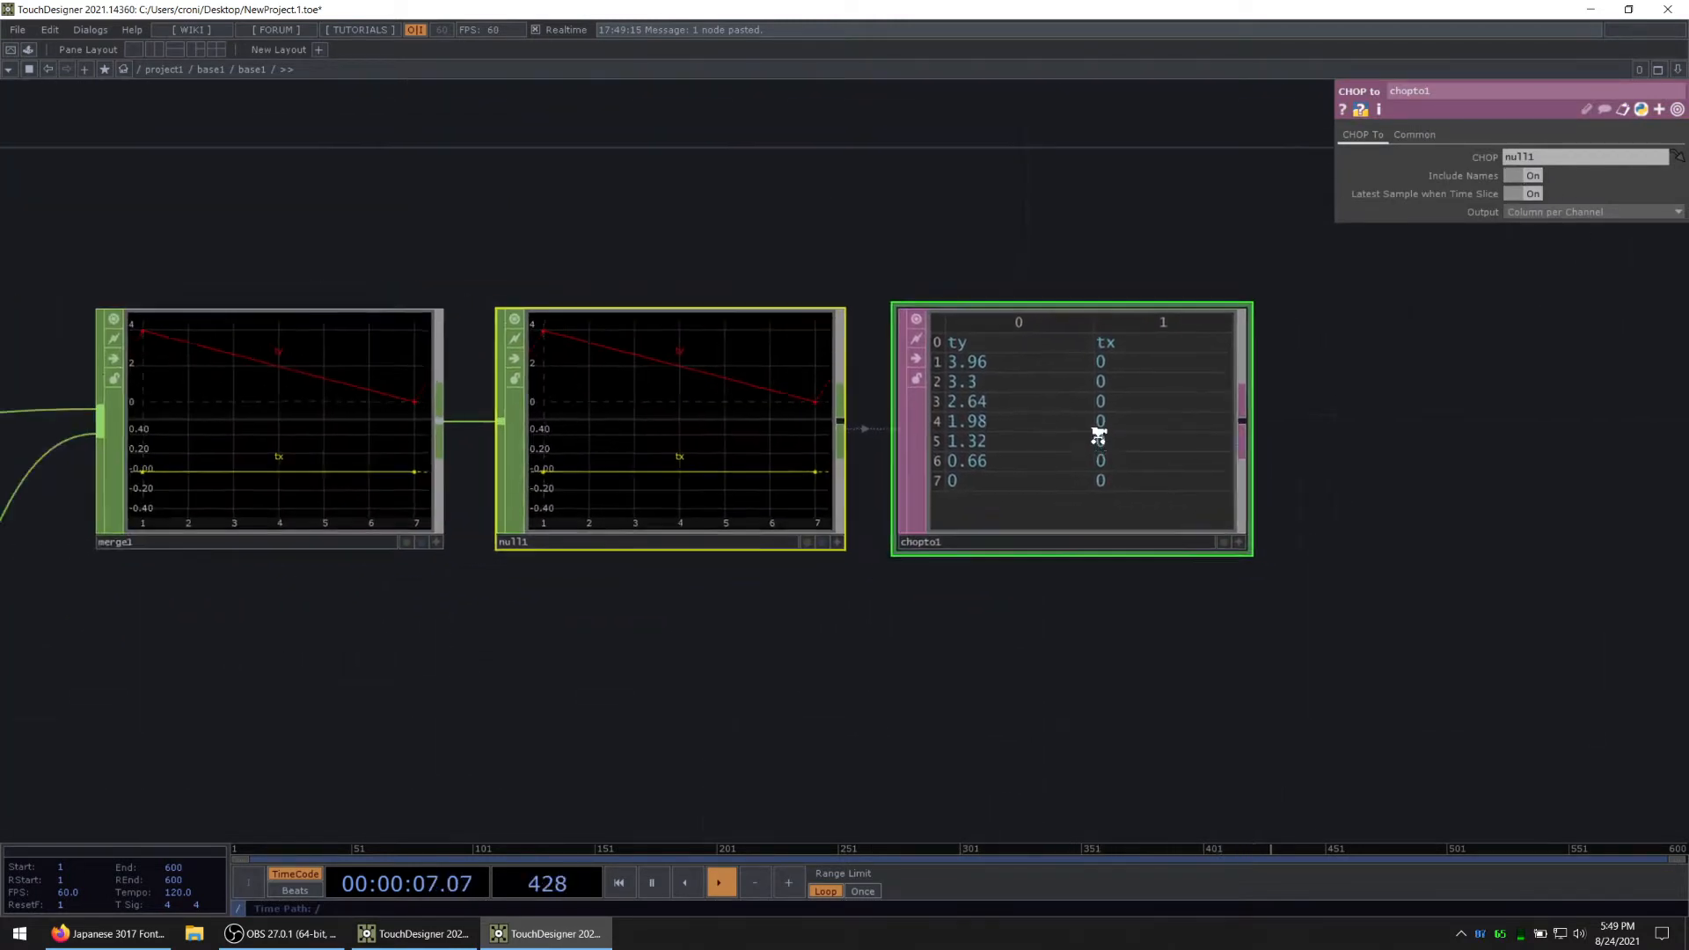
# Step: Append a Merge DAT to the text DAT and connect the CHOP to DAT as its second input
pyautogui.scroll(-1, 871, 315)
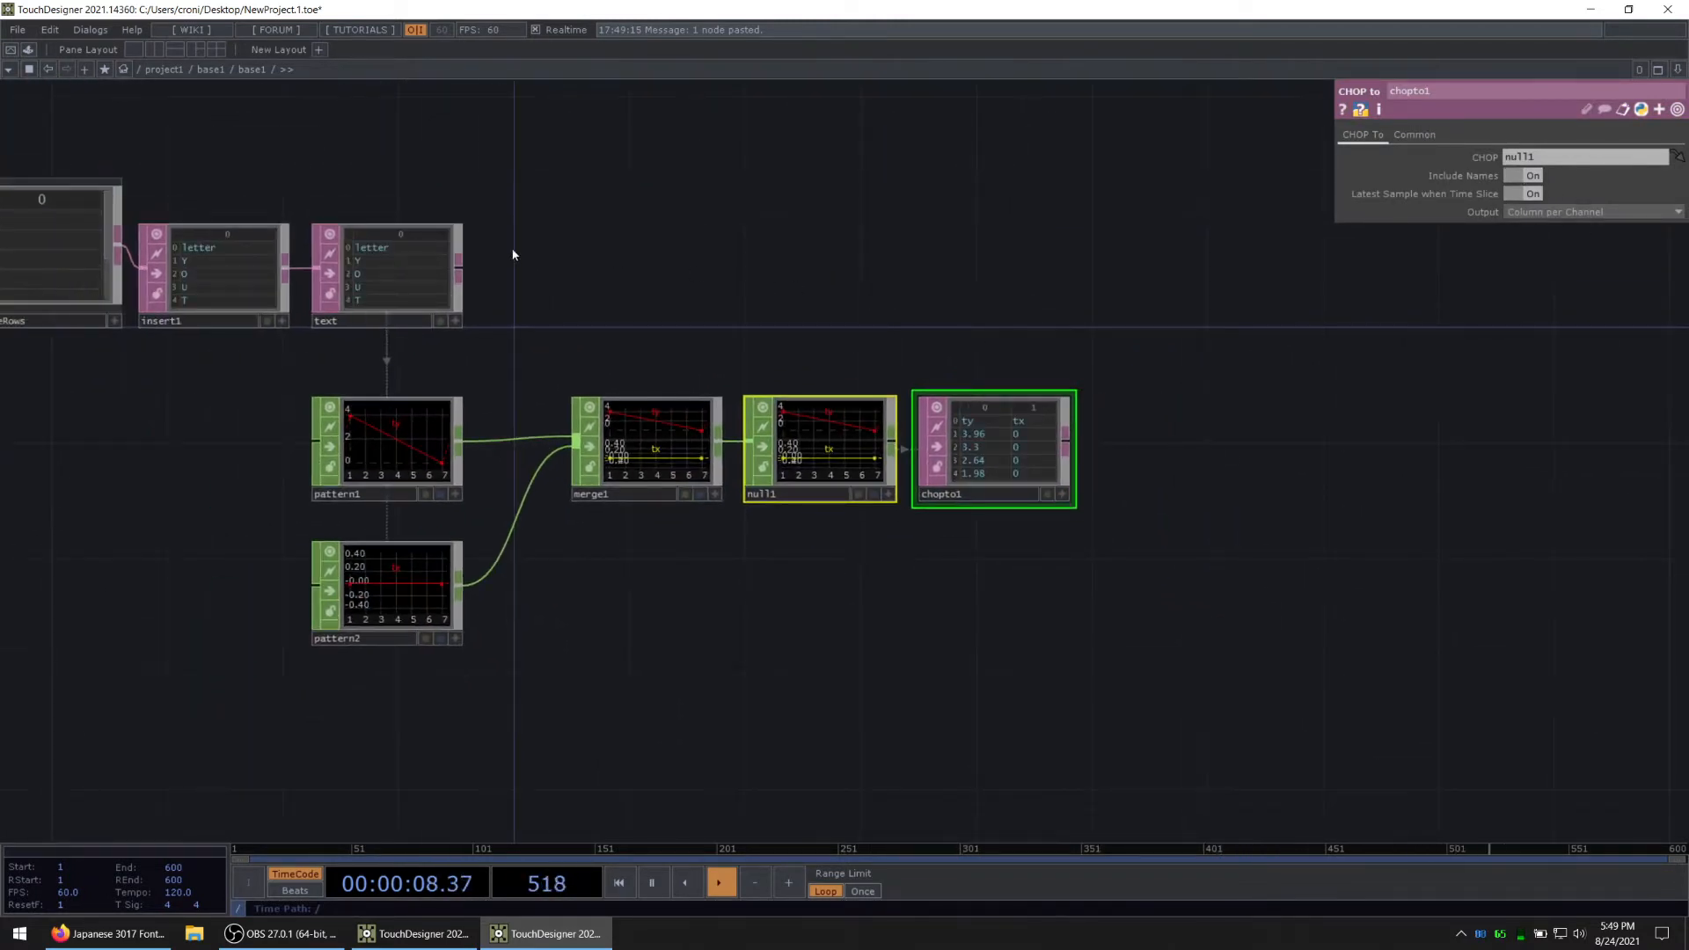
pyautogui.rightClick(466, 266)
pyautogui.write('merge')
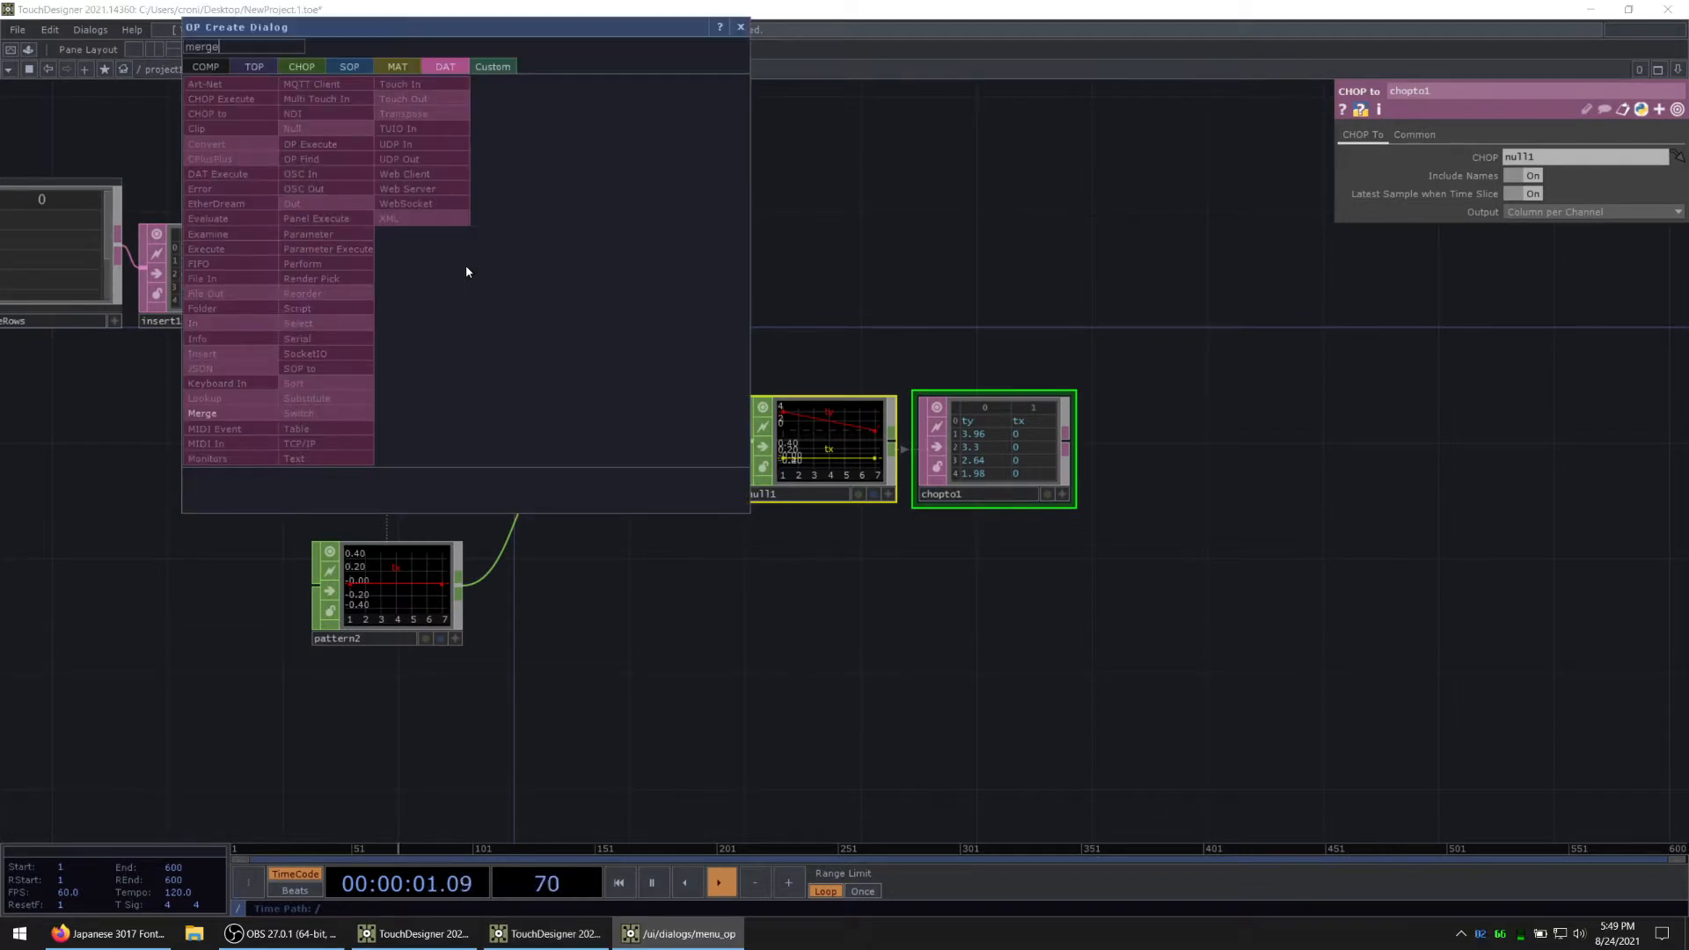
pyautogui.click(234, 413)
pyautogui.click(1260, 278)
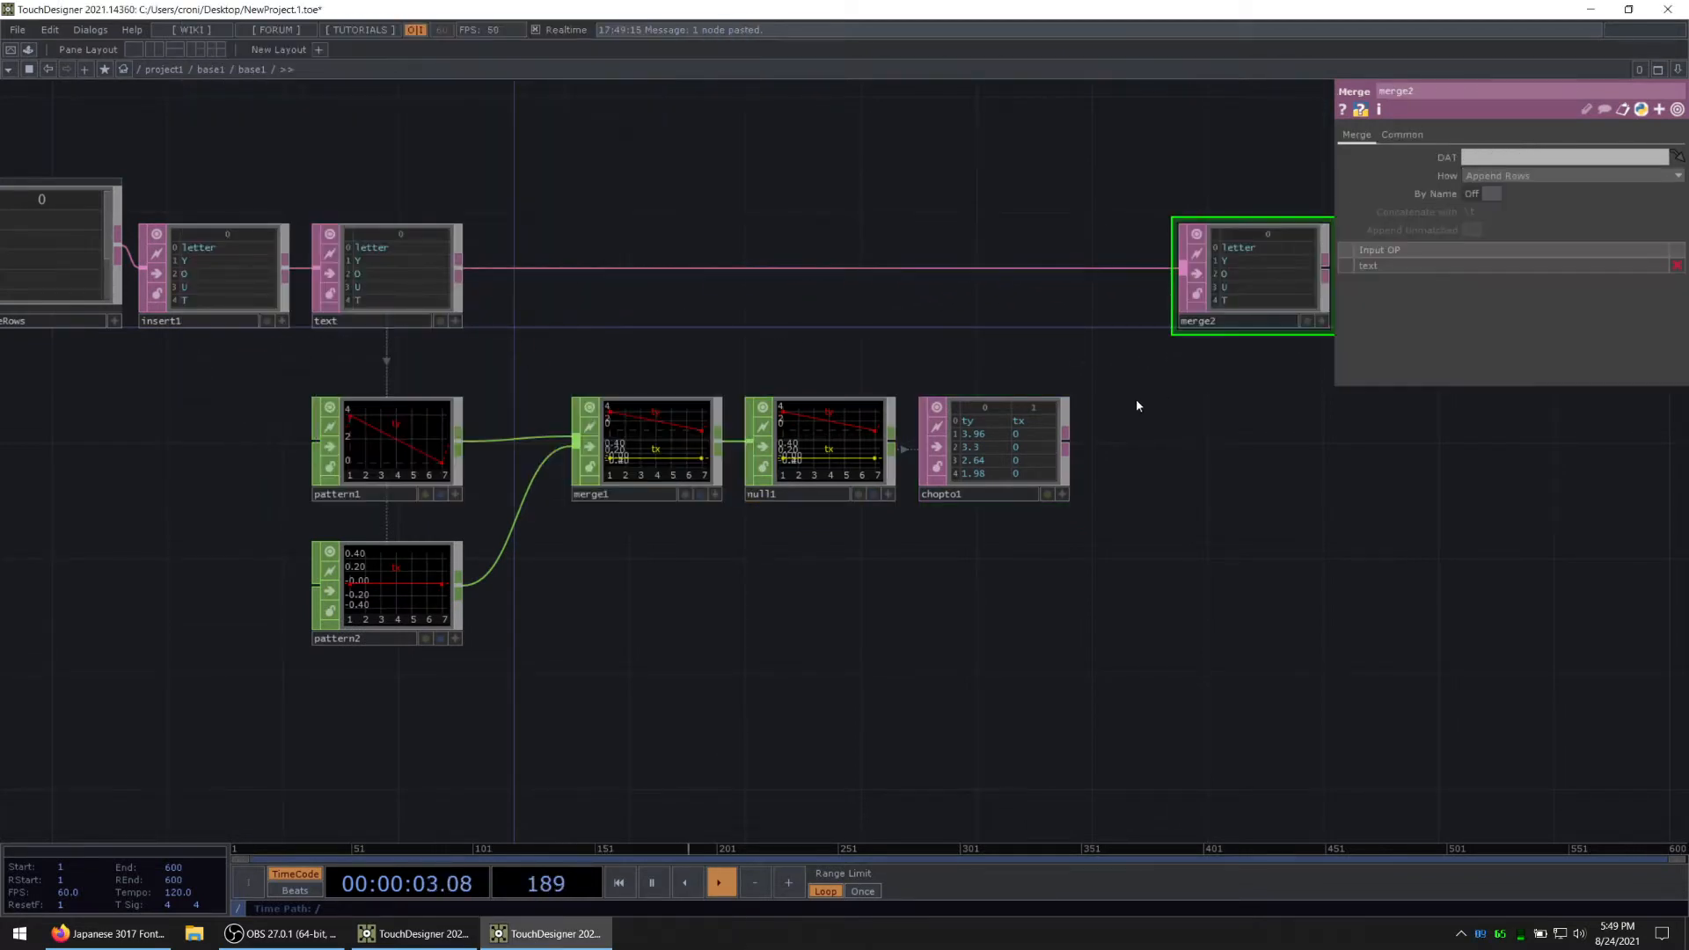
pyautogui.click(1065, 449)
pyautogui.click(1249, 282)
# Step: Set the Merge DAT's How option to Append Columns
pyautogui.scroll(3, 1101, 483)
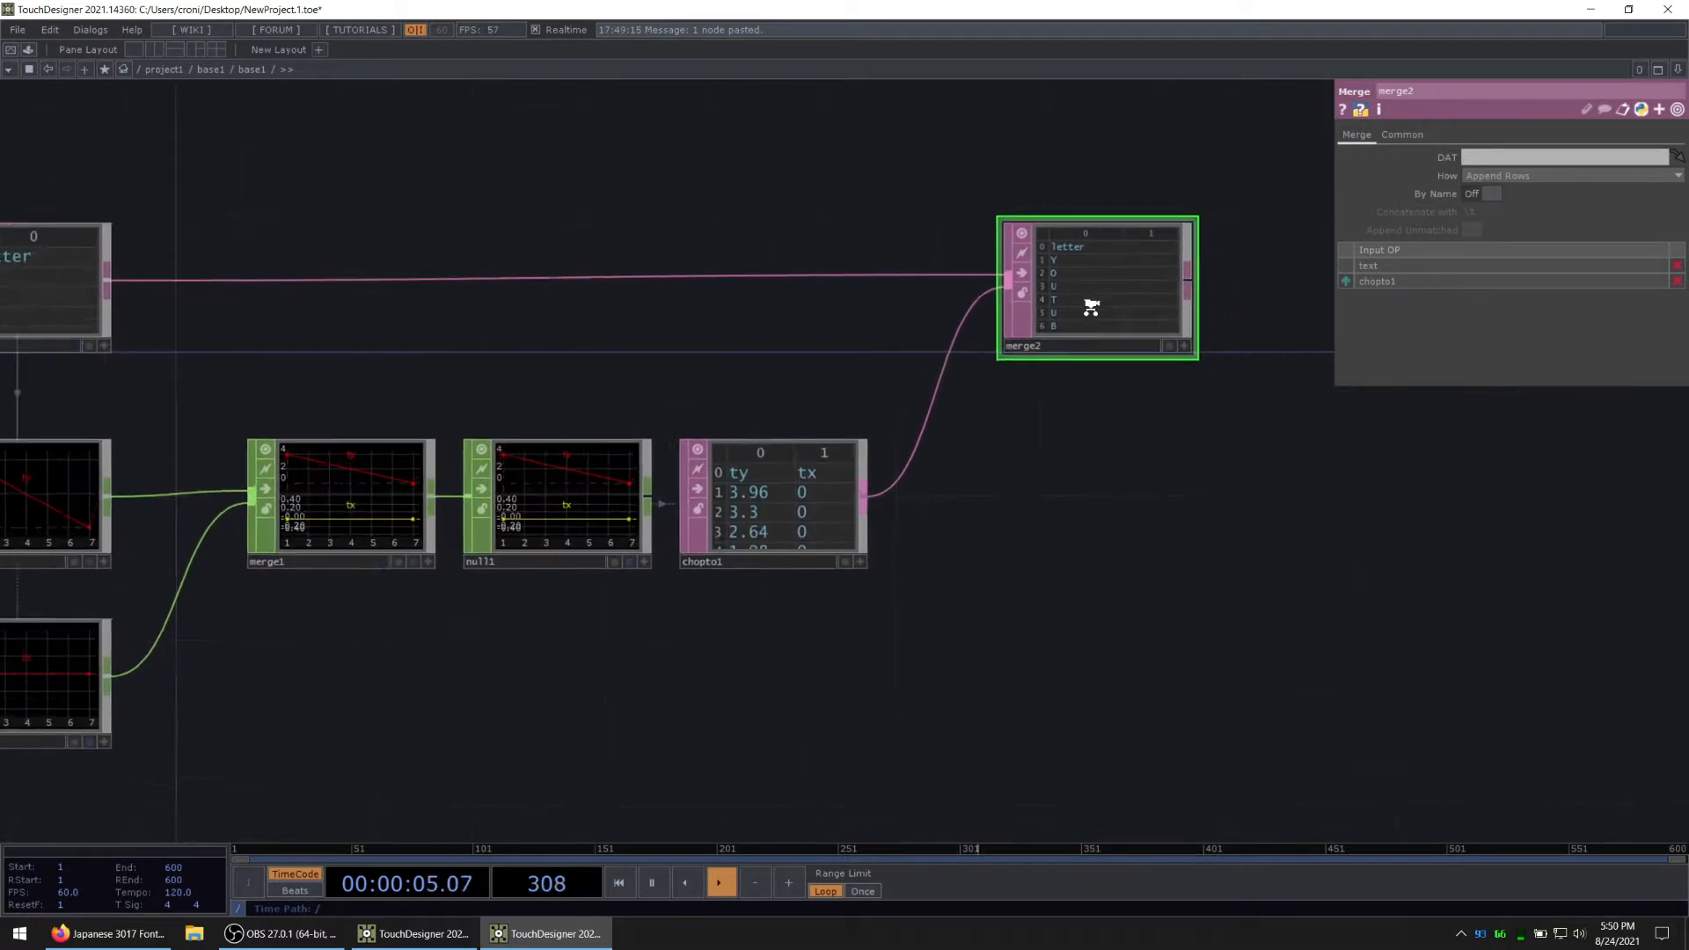
pyautogui.click(1549, 176)
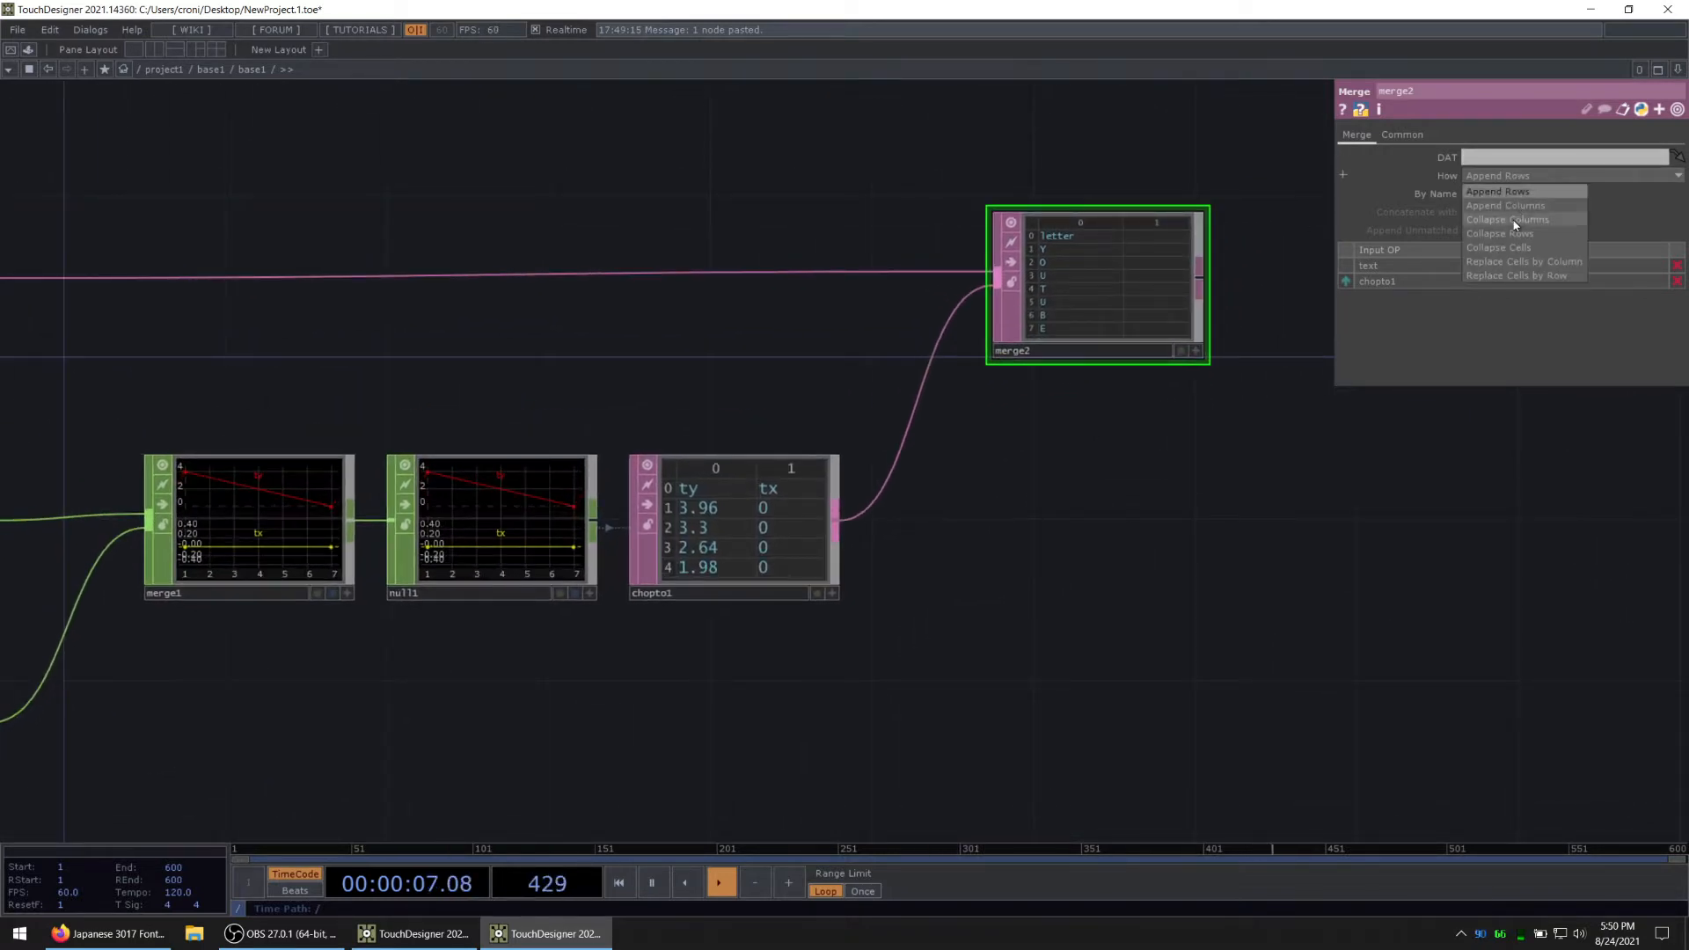
pyautogui.click(1506, 205)
pyautogui.scroll(3, 1188, 379)
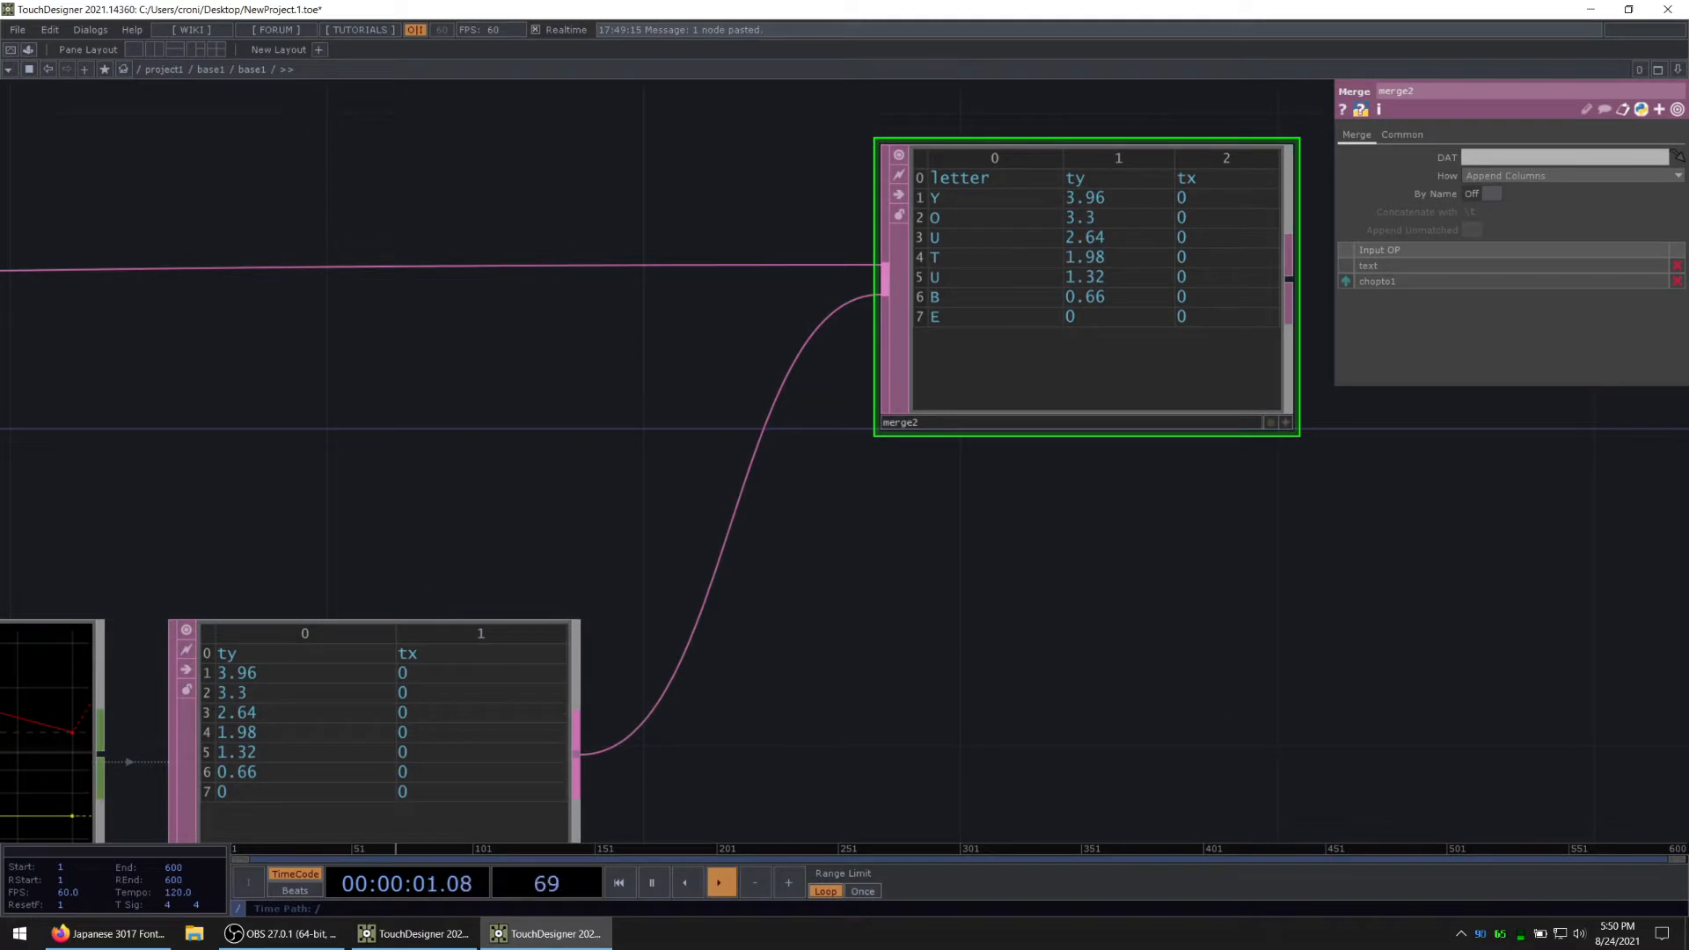
pyautogui.scroll(-5, 1003, 577)
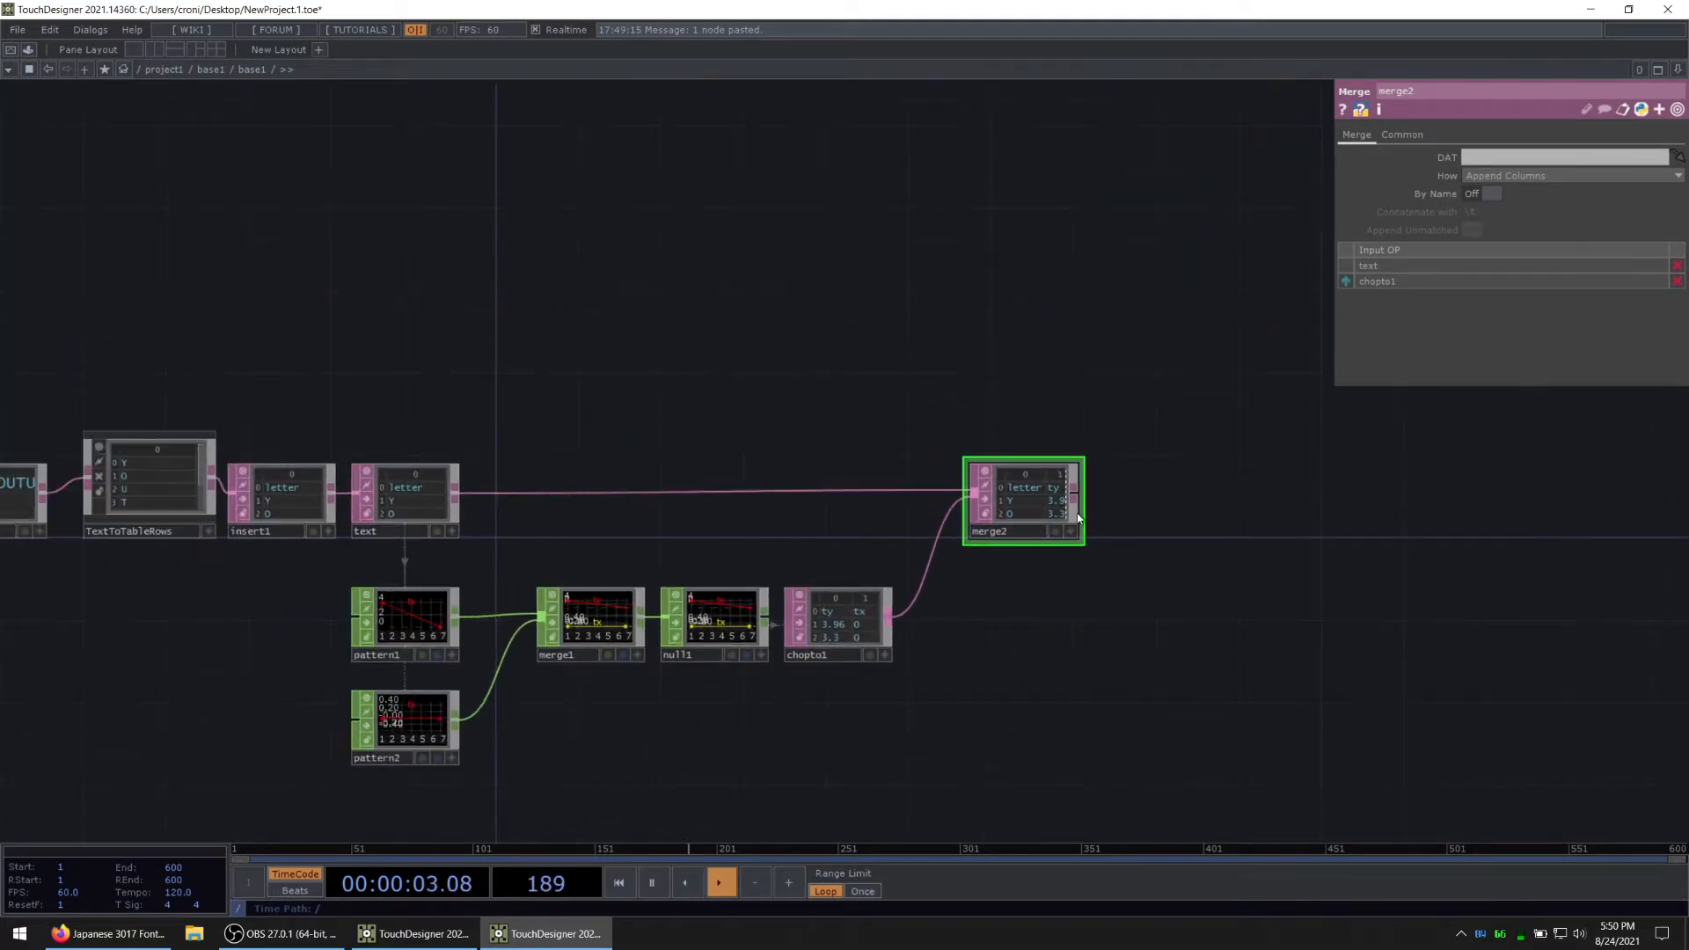
pyautogui.press('Tab')
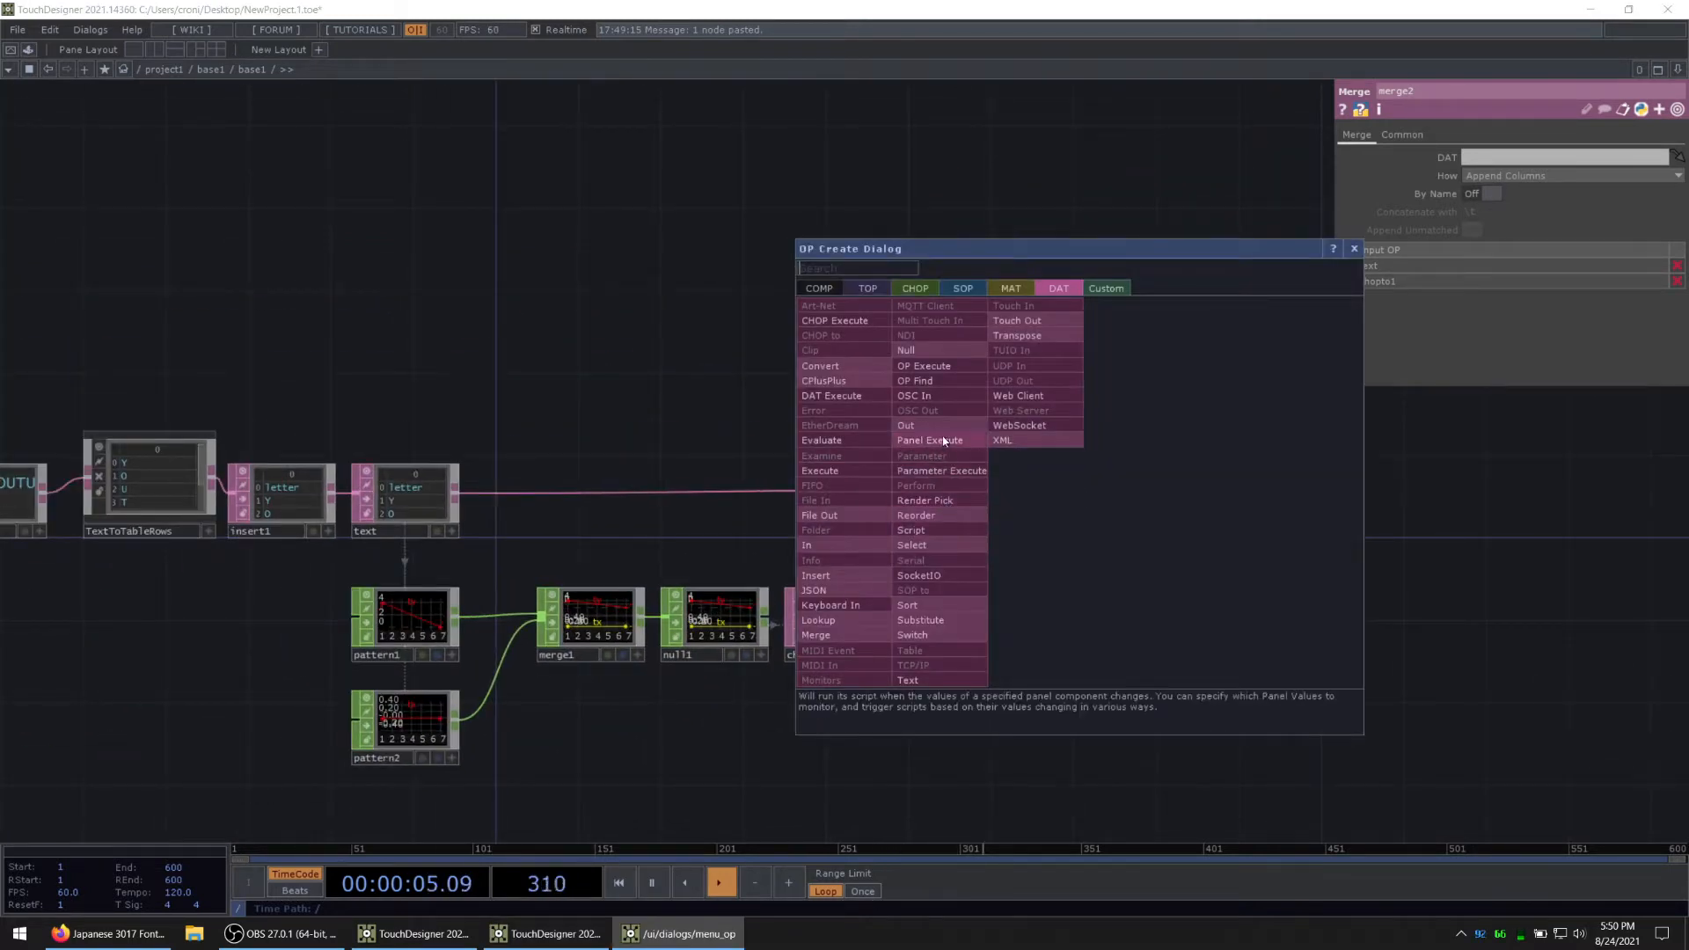
pyautogui.click(914, 350)
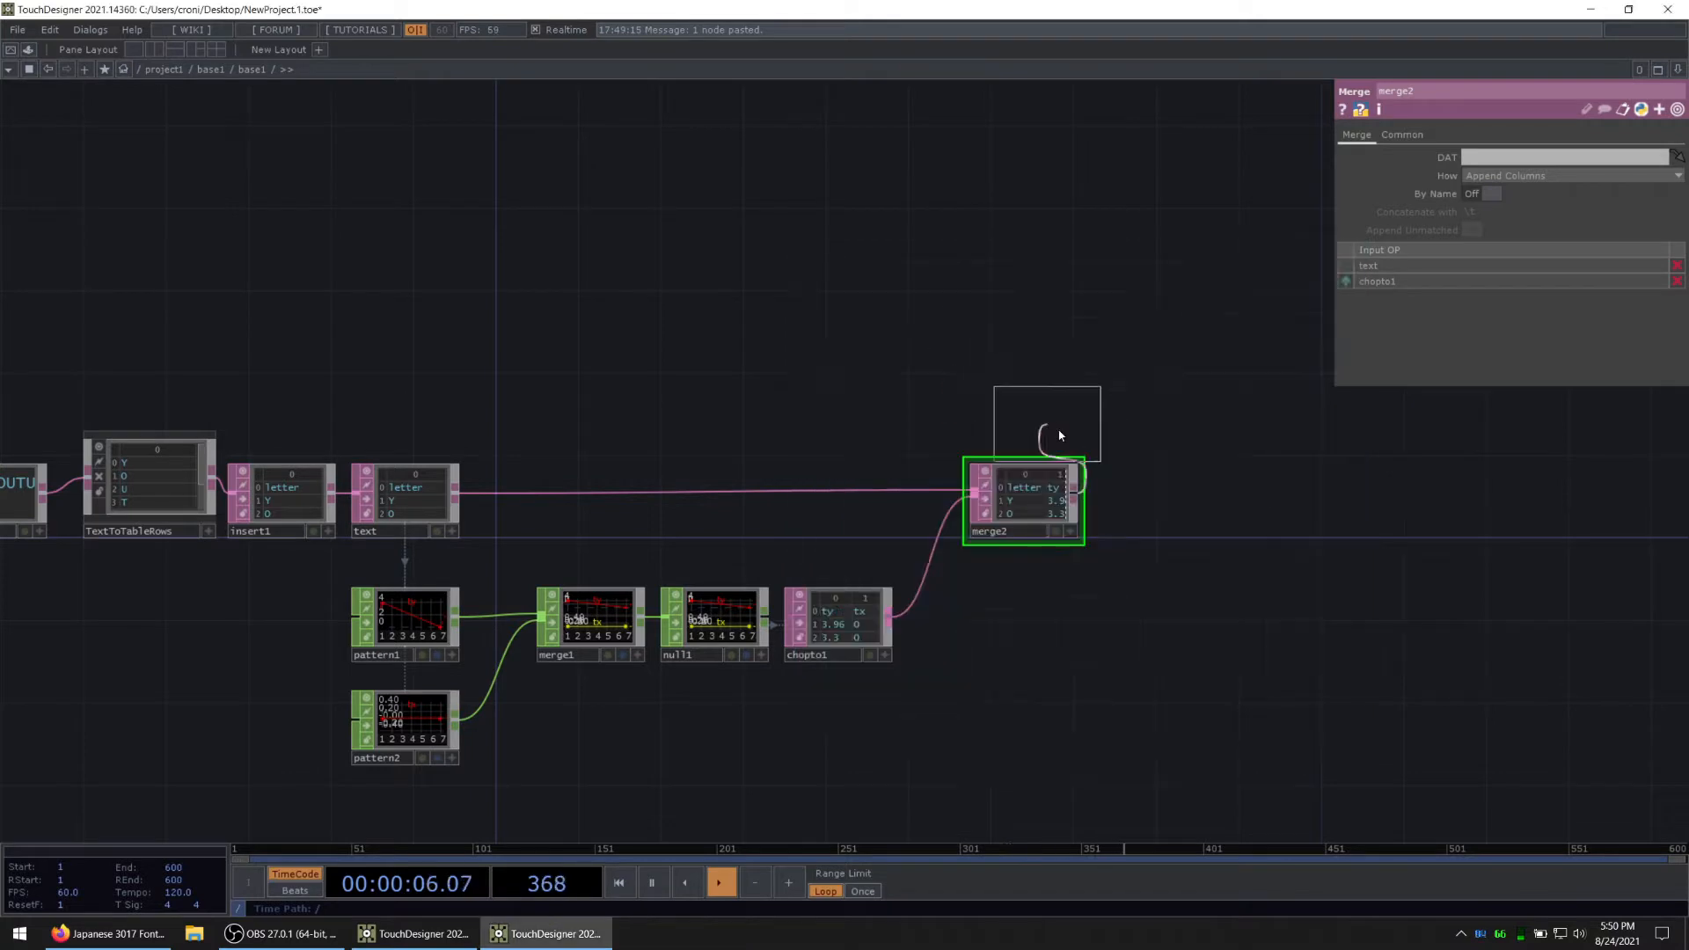
pyautogui.click(1155, 500)
pyautogui.press('Delete')
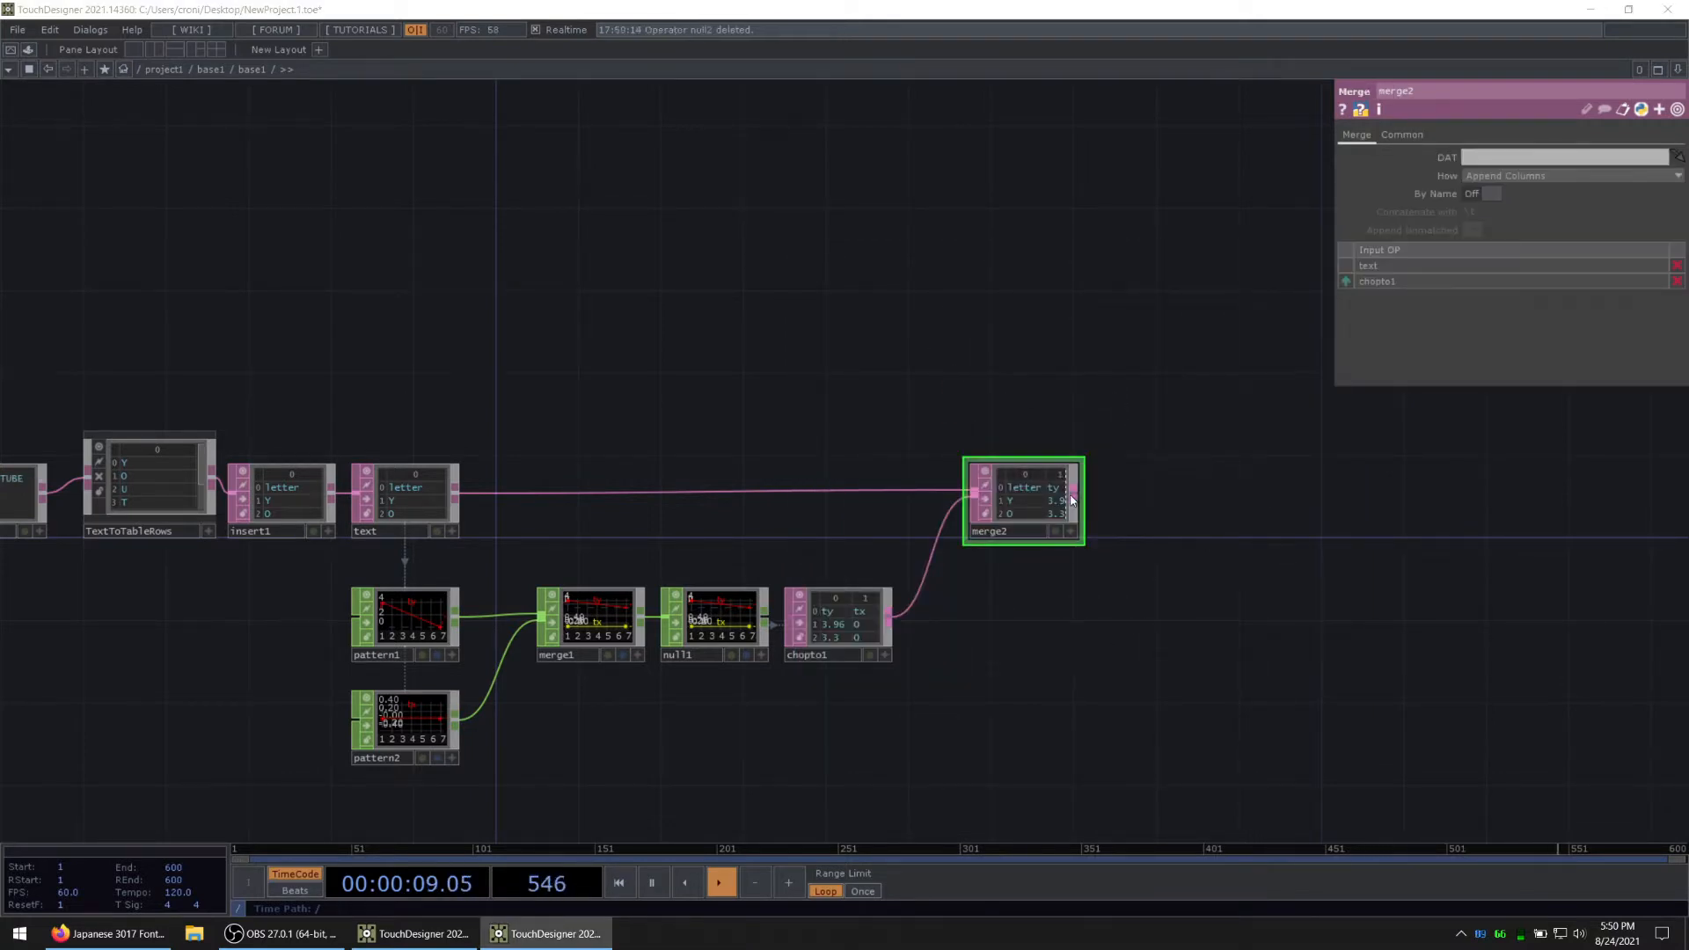
# Step: Append an Out DAT to the Merge DAT and go up to the parent network
pyautogui.press('Tab')
pyautogui.write('out')
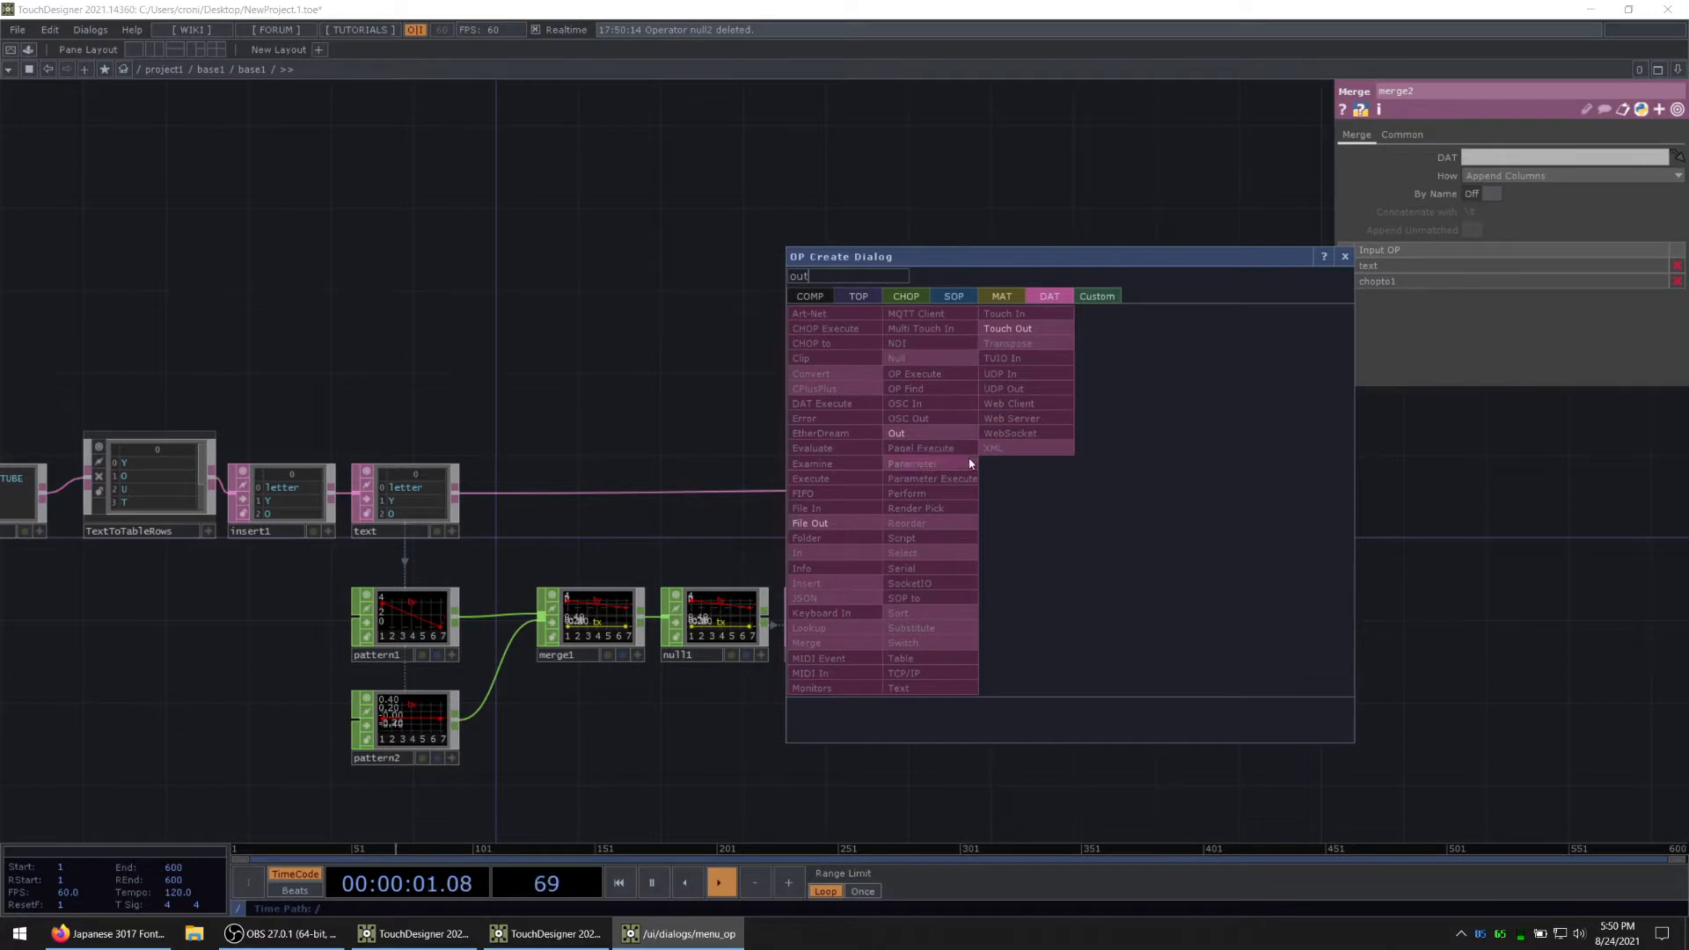
pyautogui.click(958, 434)
pyautogui.click(1154, 502)
pyautogui.press('u')
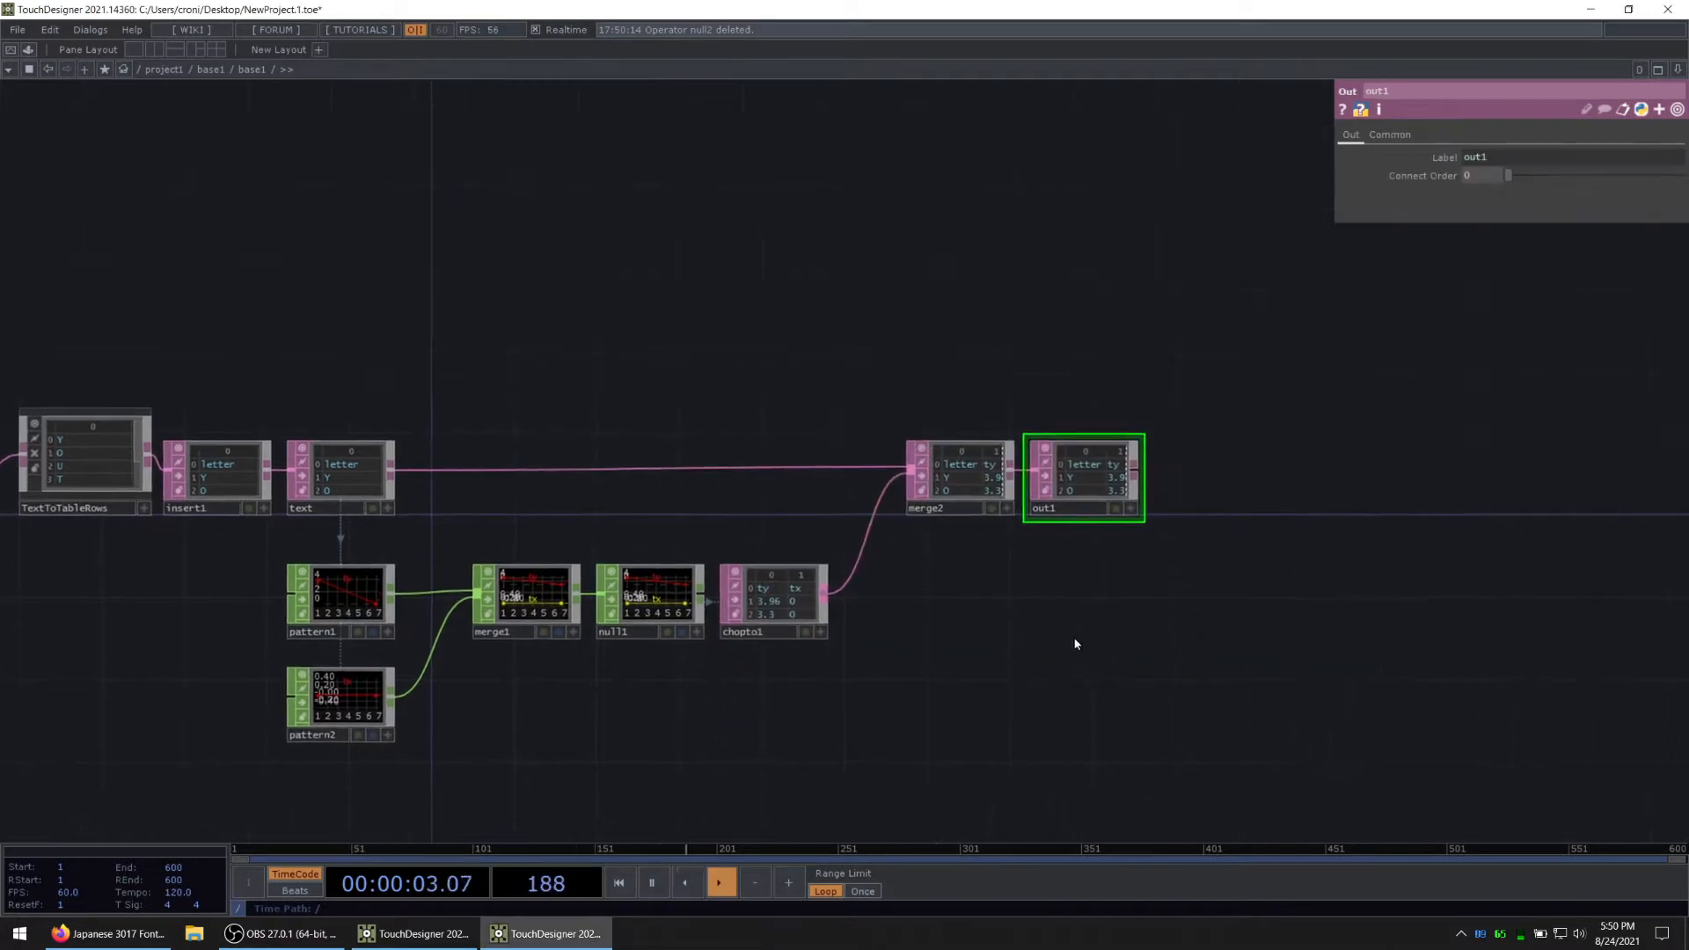
pyautogui.scroll(3, 310, 526)
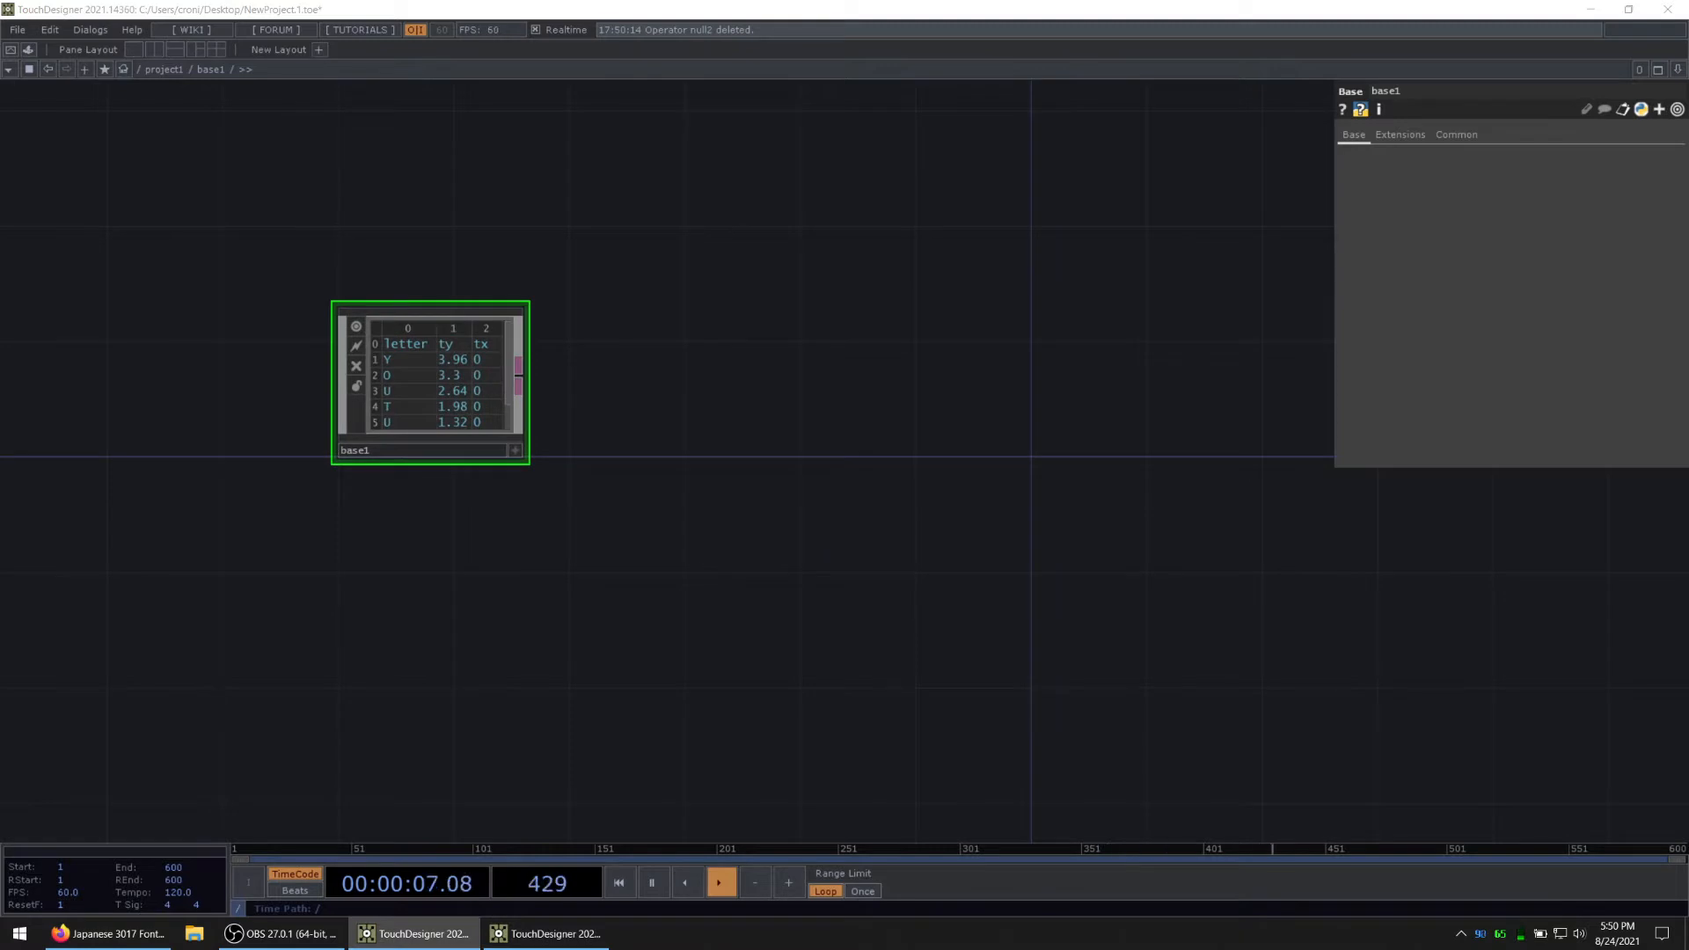
# Step: Append a Null DAT to the output of the base1 component
pyautogui.rightClick(521, 370)
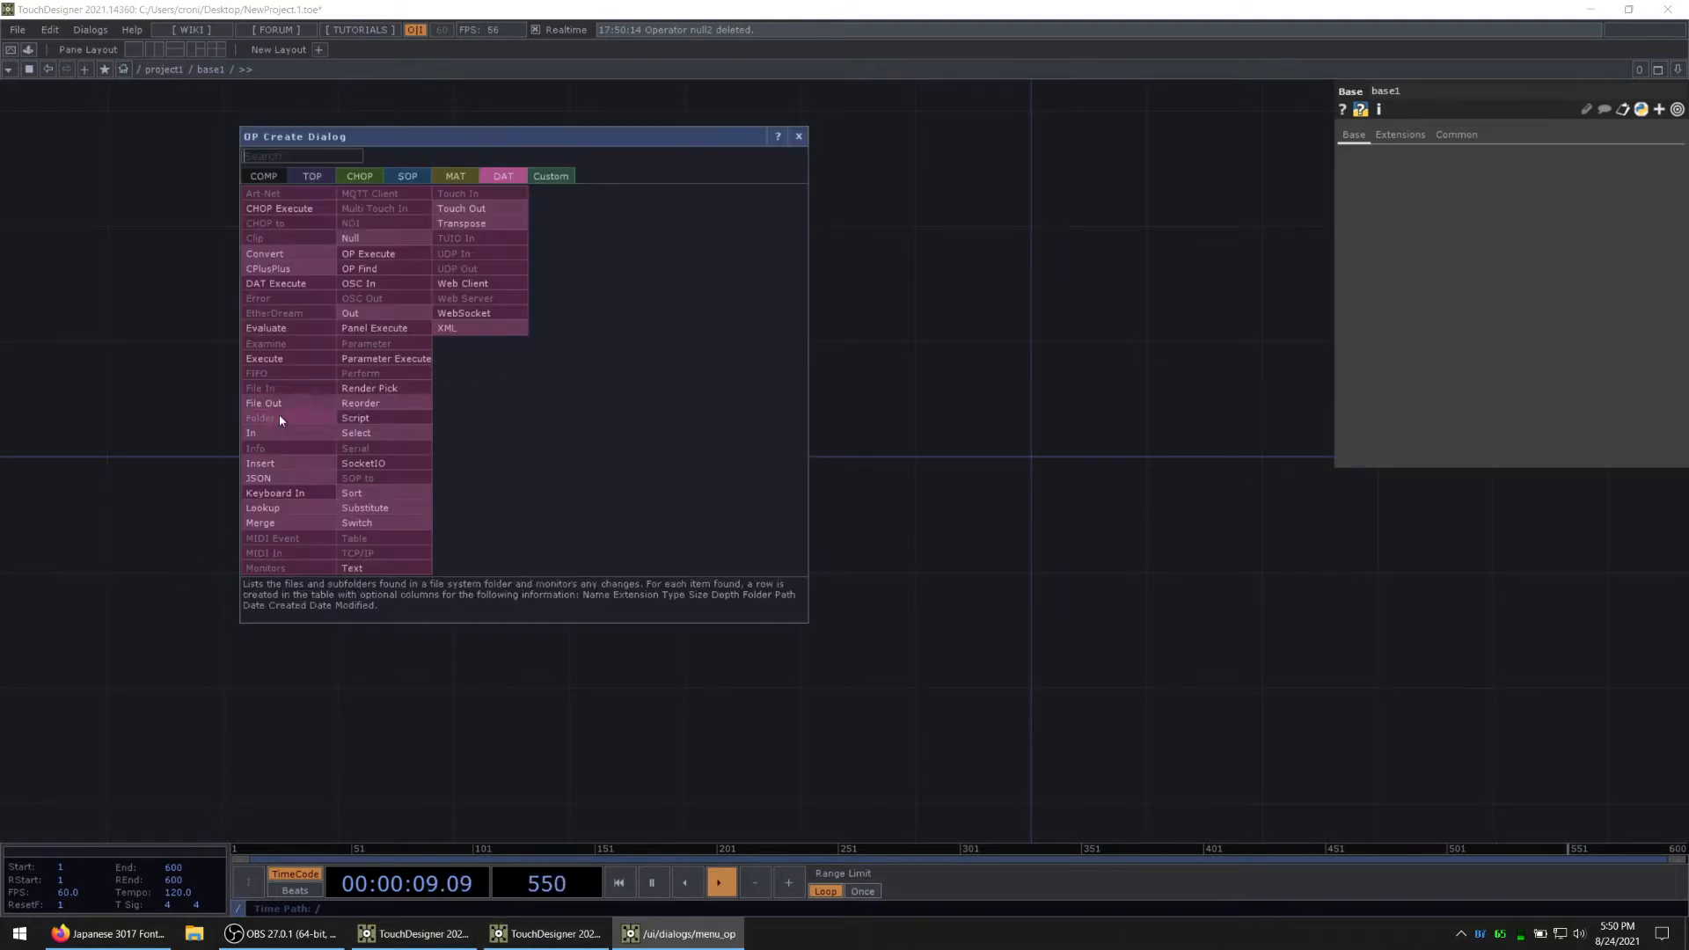
pyautogui.click(352, 238)
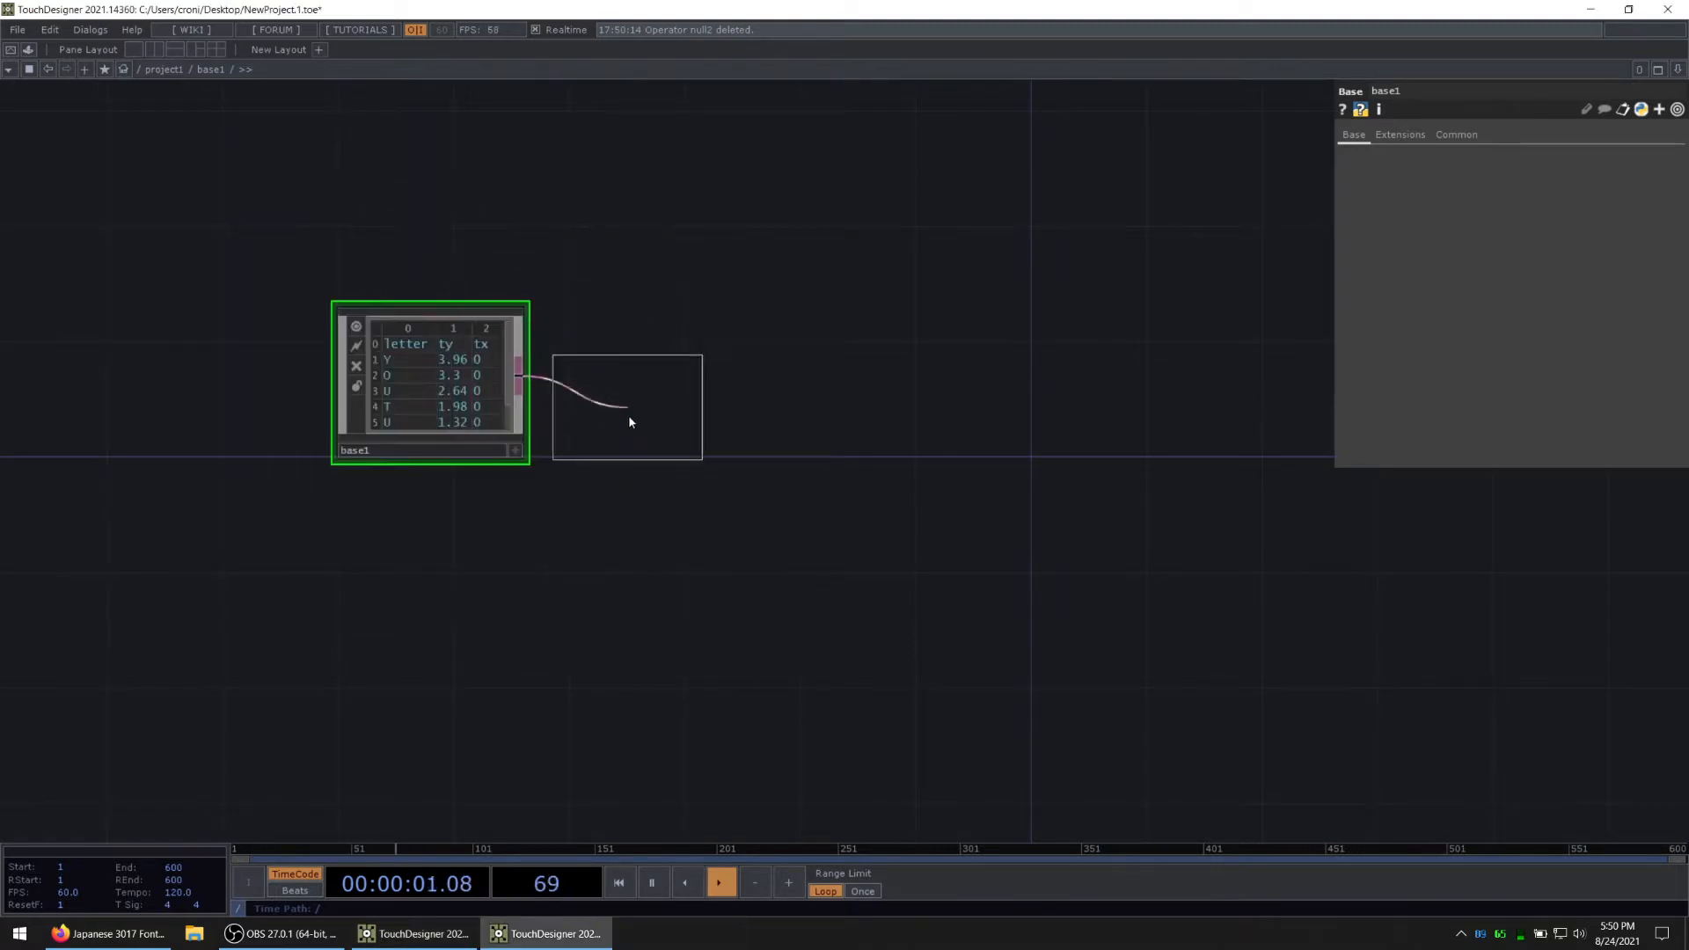
pyautogui.click(616, 422)
pyautogui.scroll(4, 596, 430)
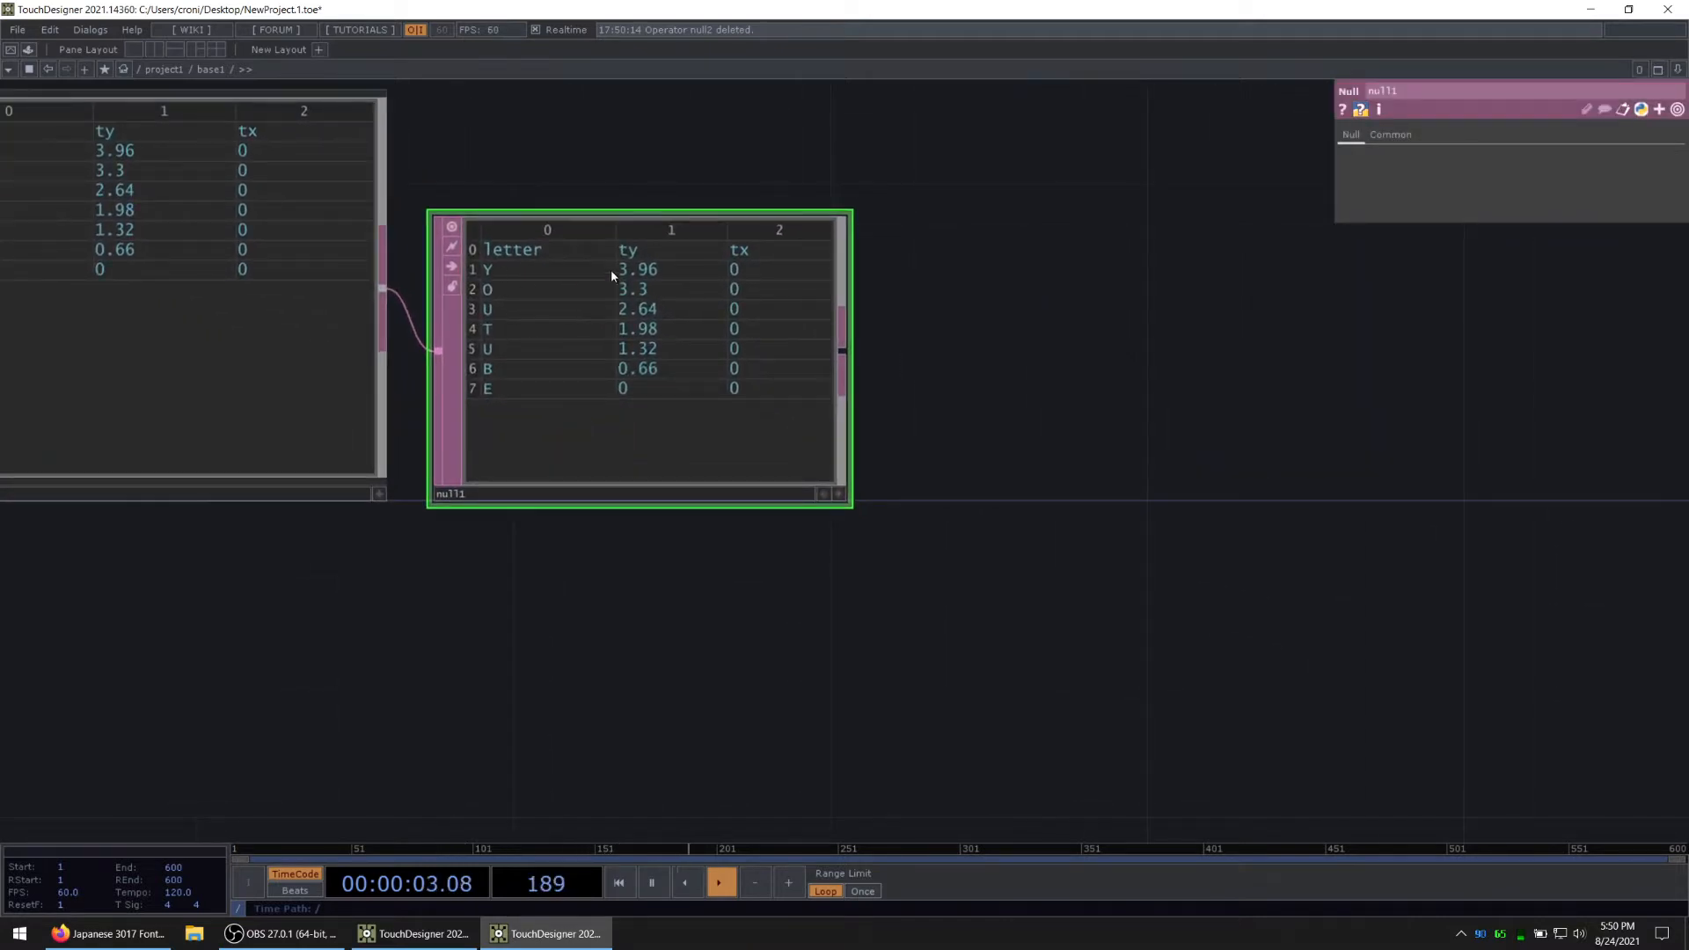
pyautogui.scroll(-8, 871, 494)
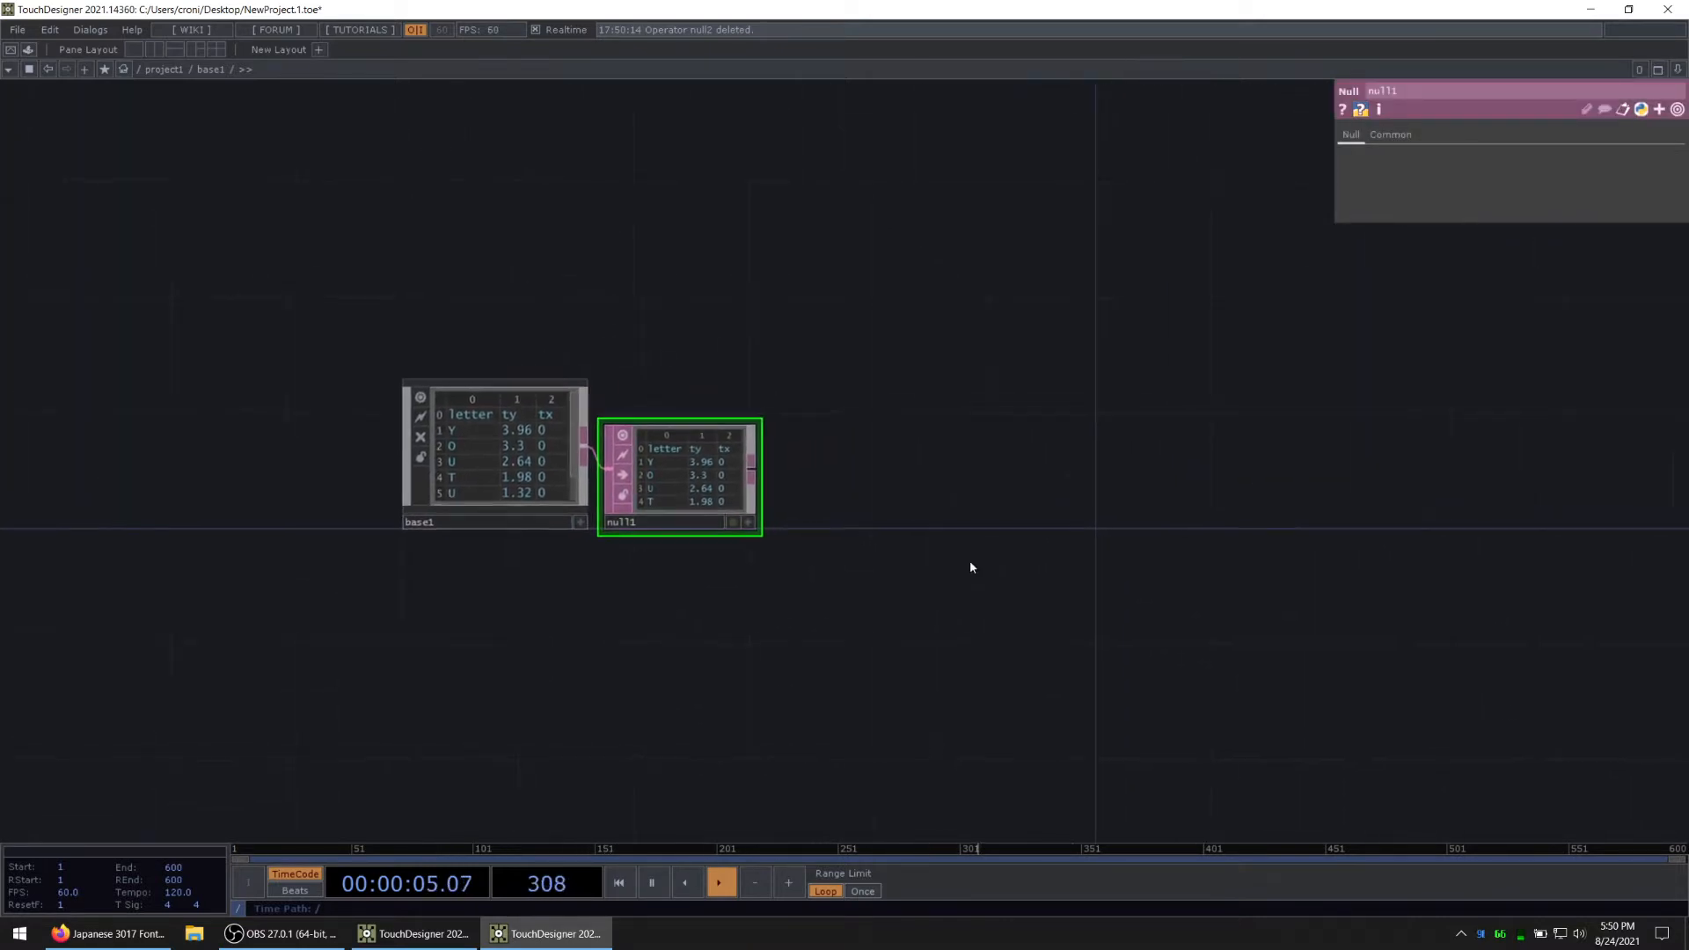
# Step: Add a Replicator COMP in the empty area above and to the right of the Null DAT
pyautogui.scroll(-3, 888, 493)
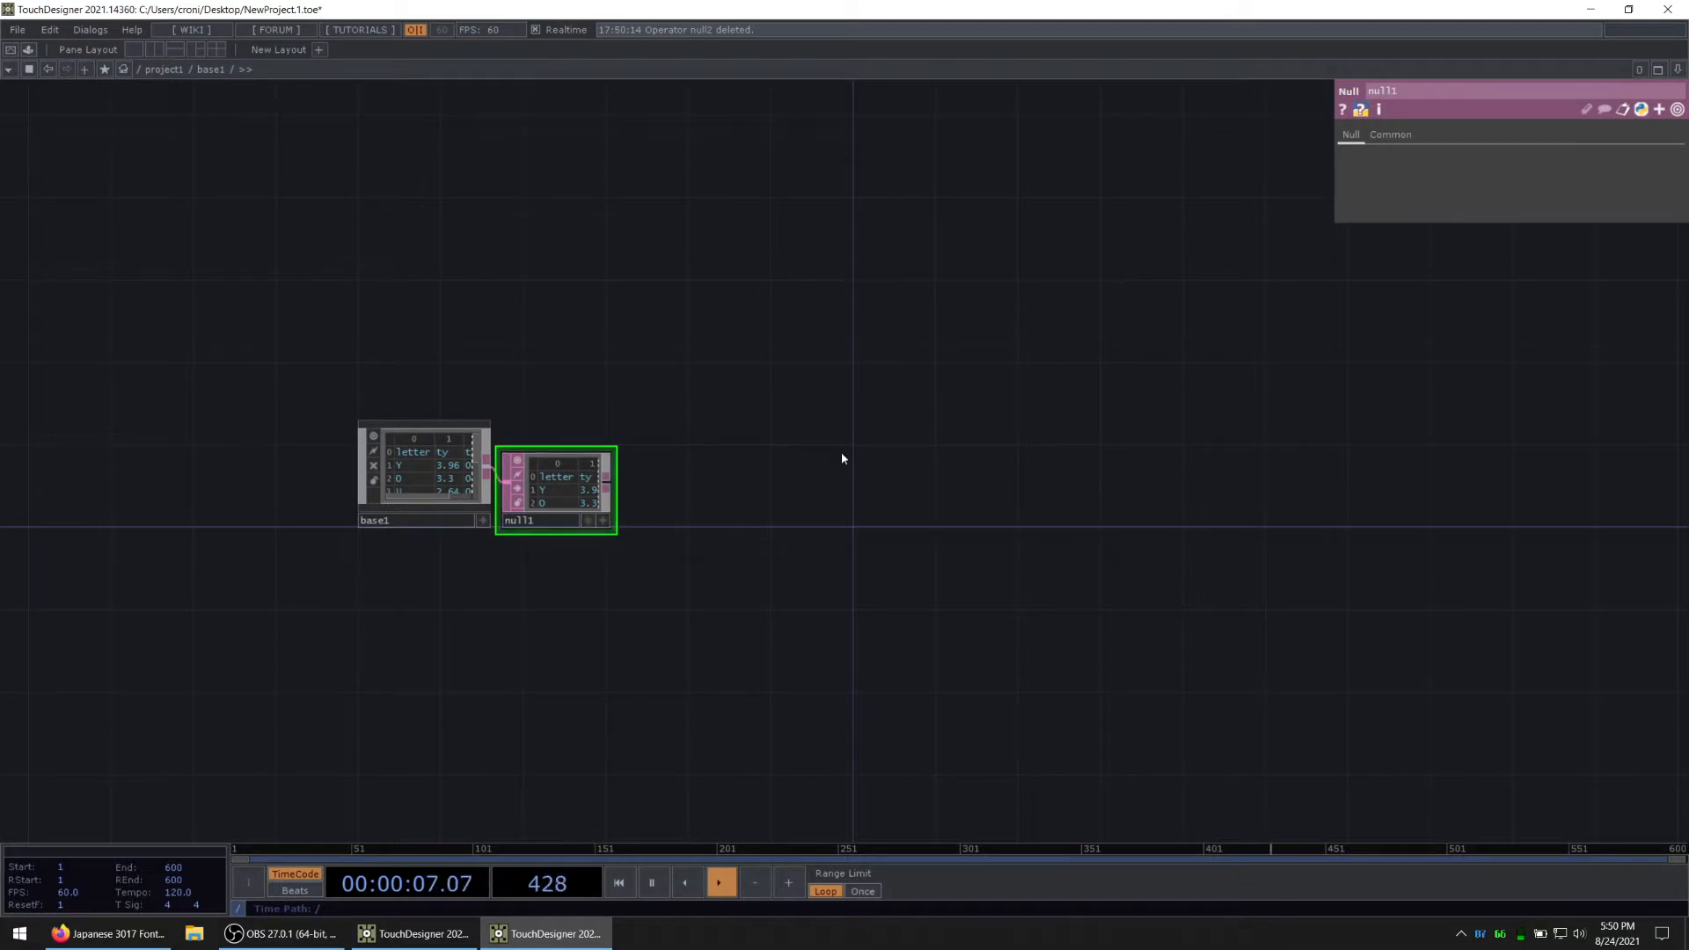
pyautogui.moveTo(1067, 364); pyautogui.dragTo(891, 369)
pyautogui.press('Tab')
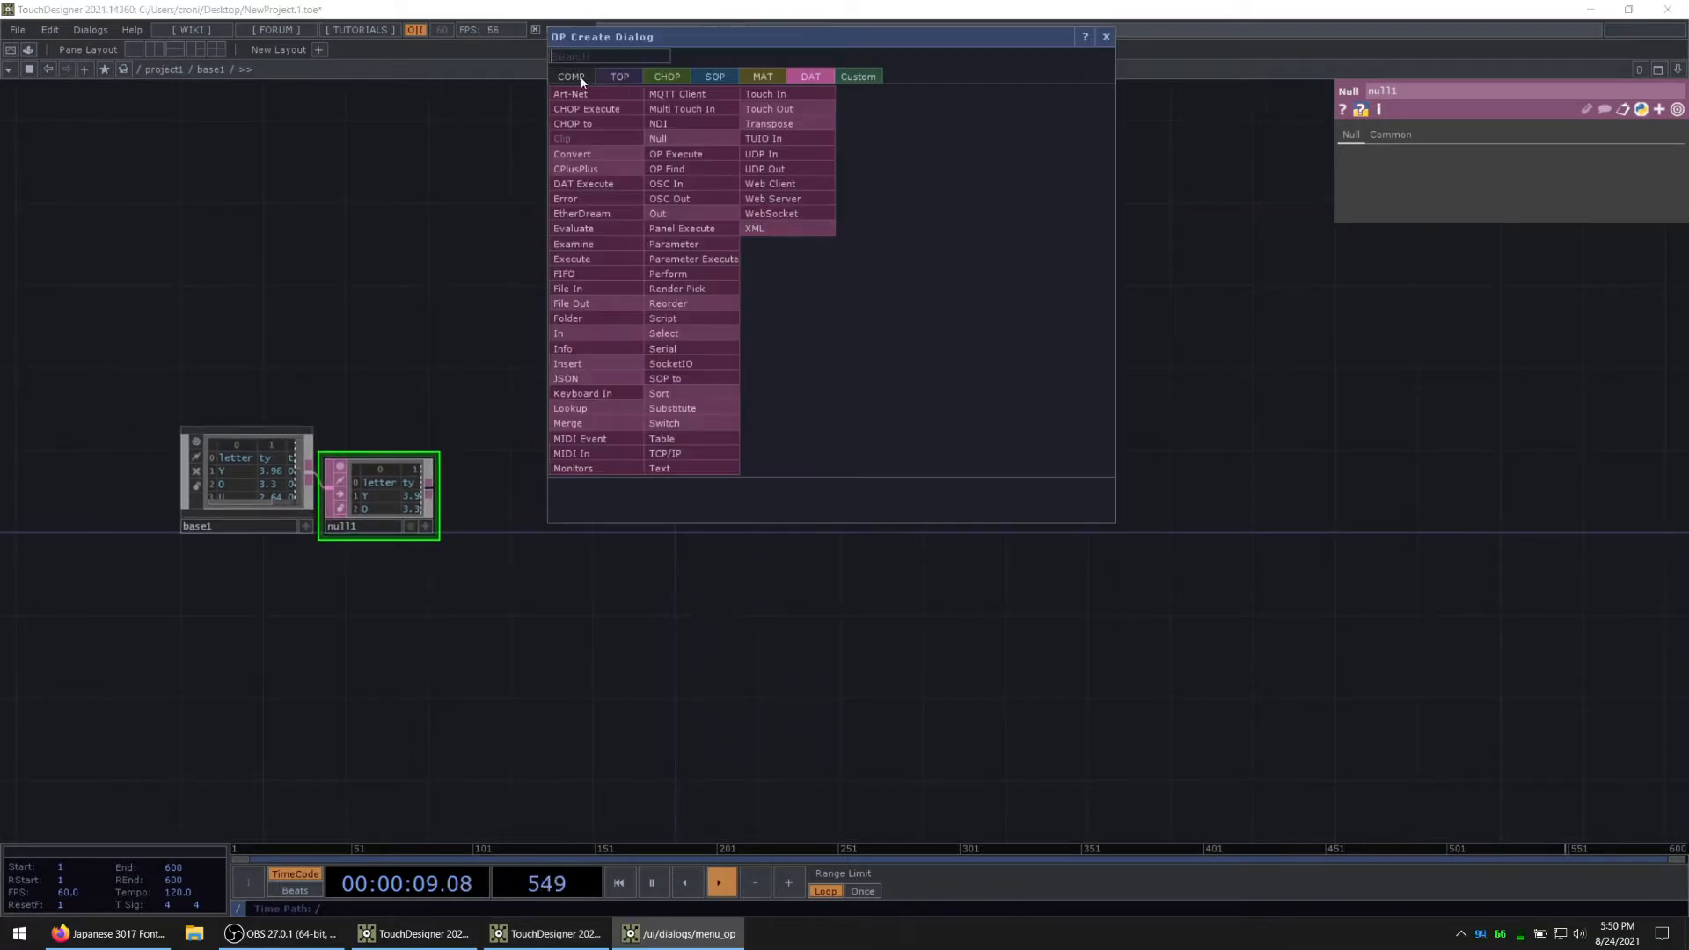
pyautogui.click(579, 78)
pyautogui.write('re')
pyautogui.press('Return')
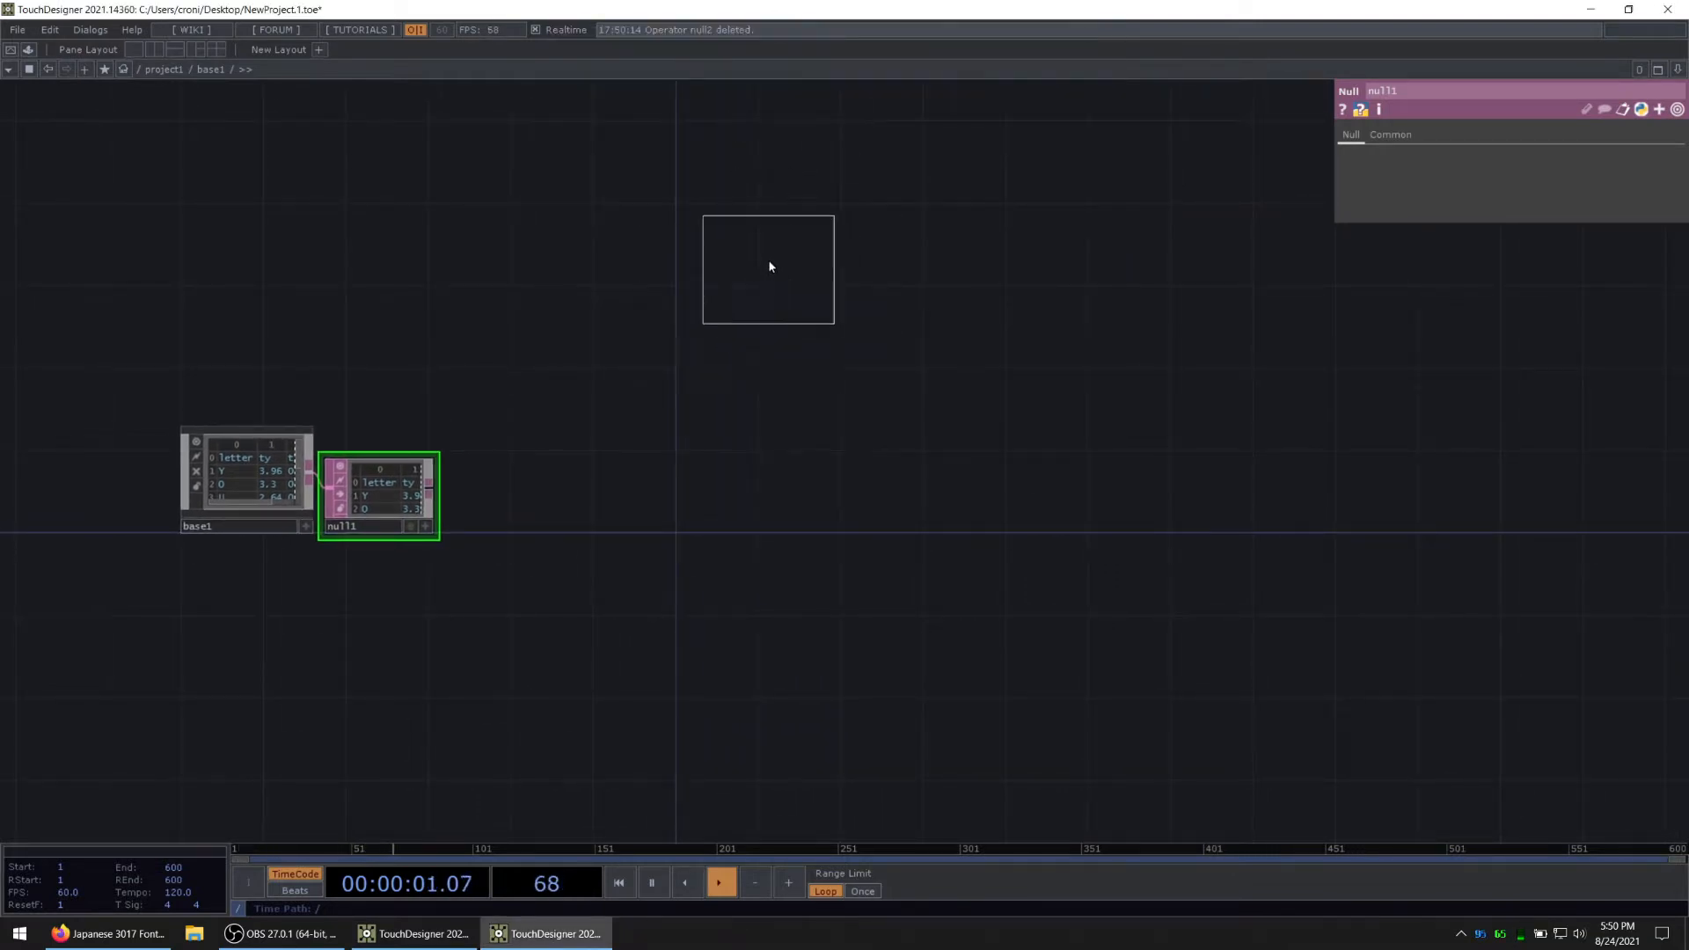
pyautogui.click(772, 264)
pyautogui.moveTo(783, 257); pyautogui.dragTo(762, 216)
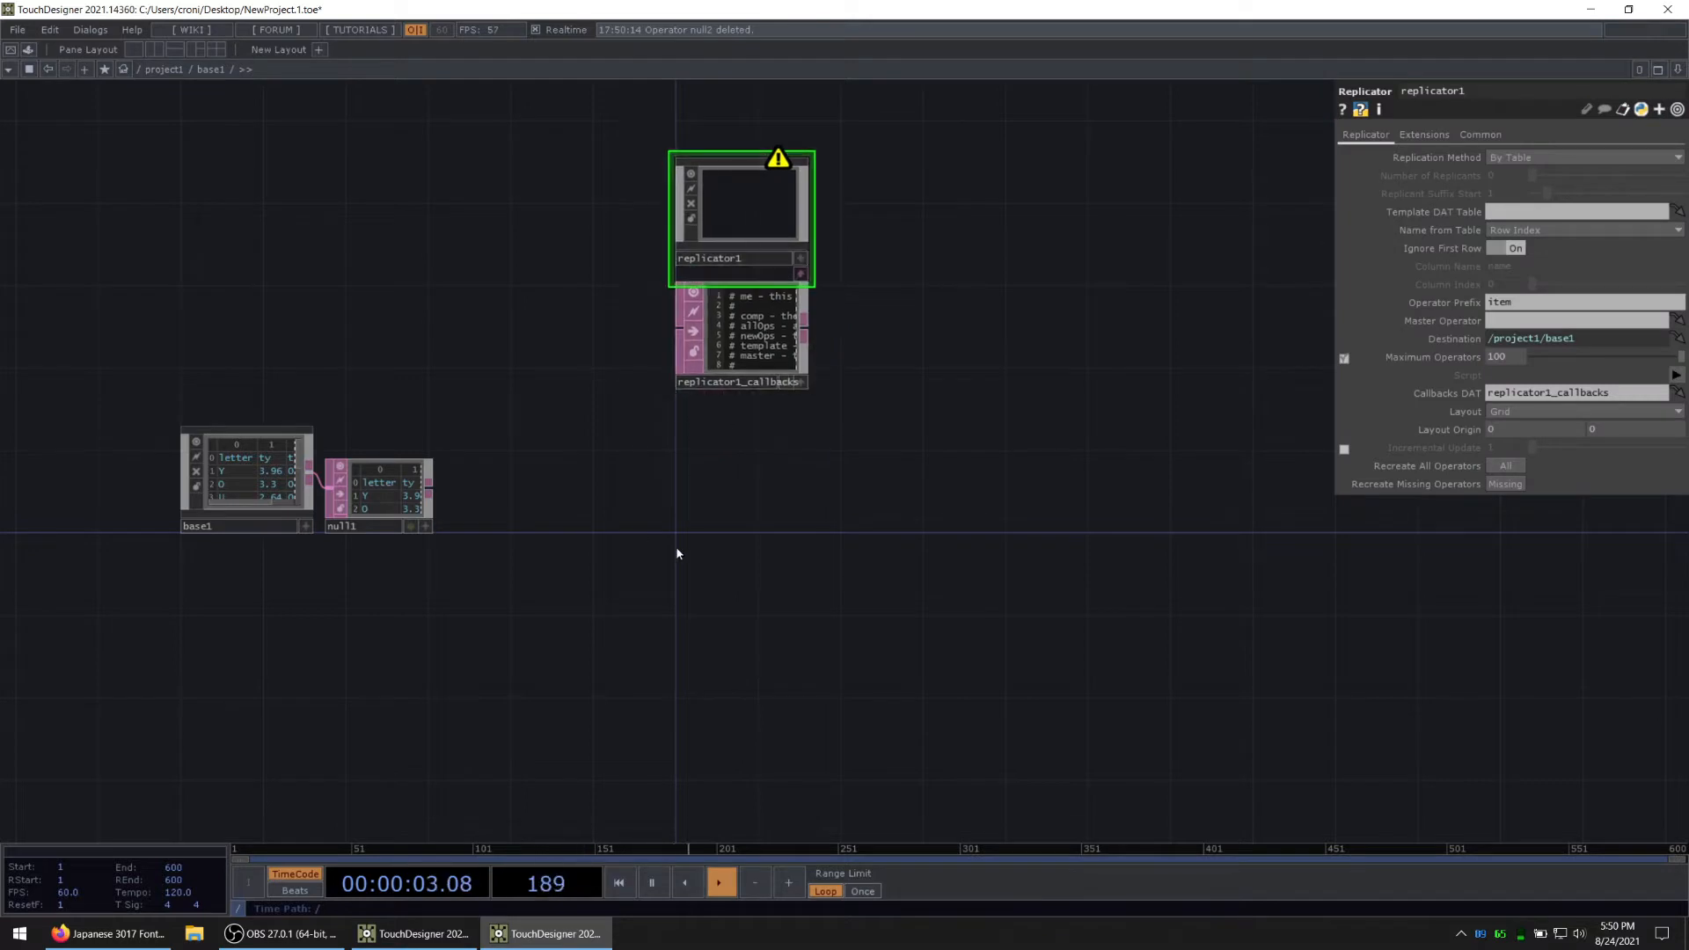
# Step: Add a Base COMP directly below the replicator's callbacks DAT
pyautogui.press('Tab')
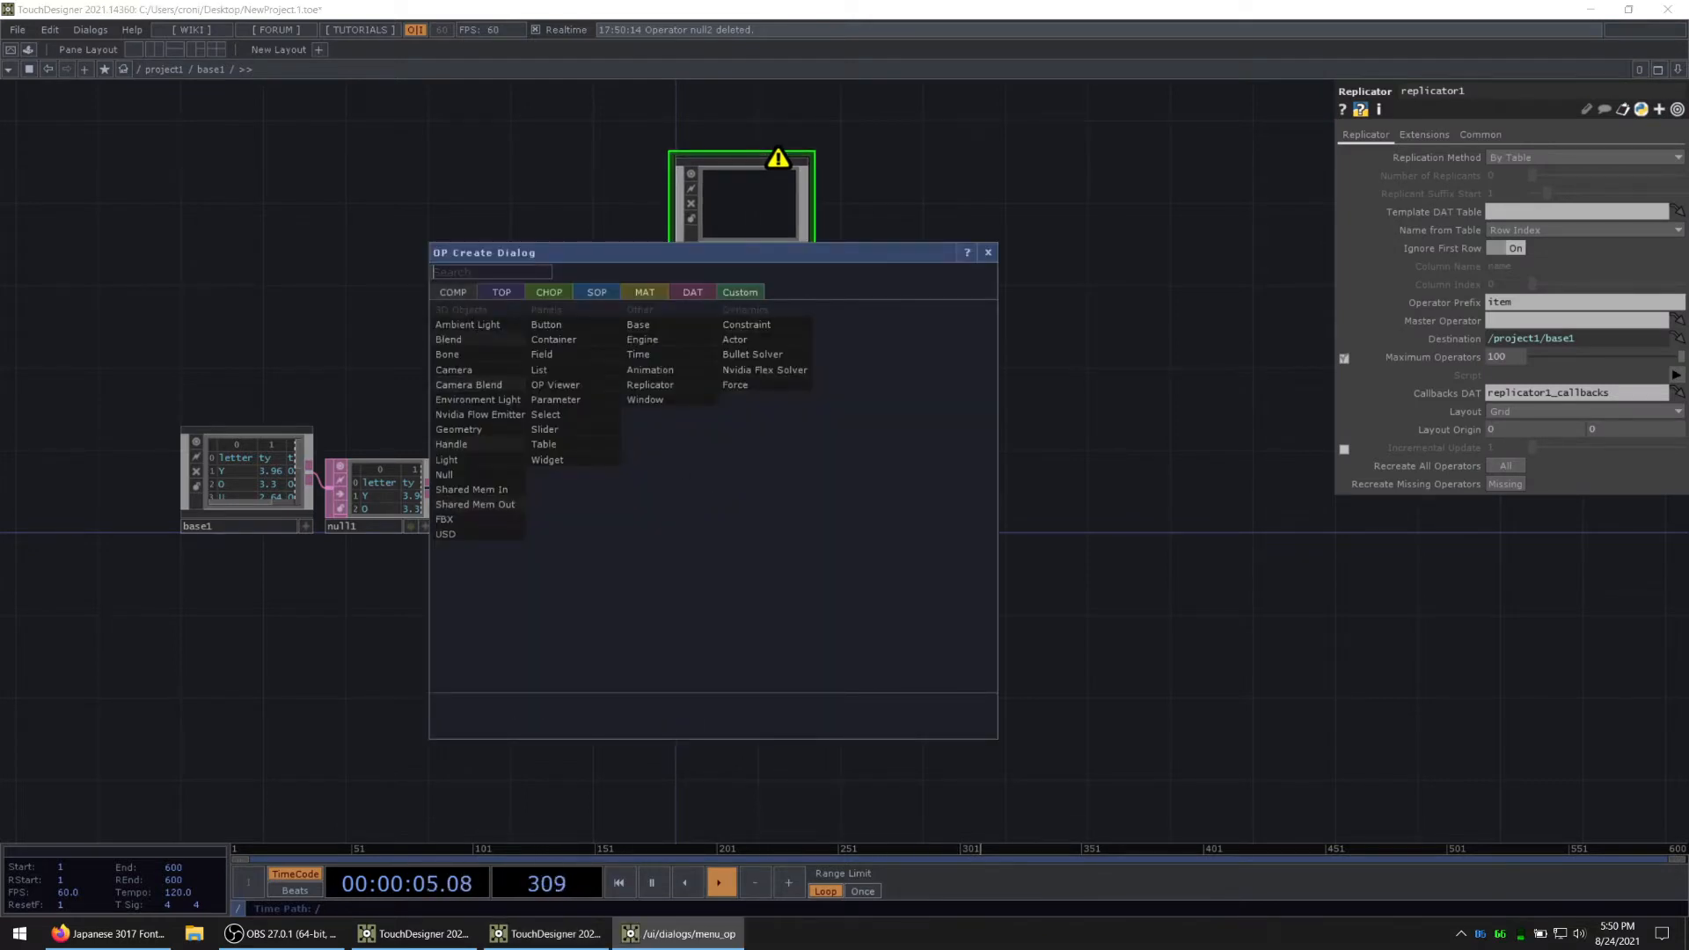
pyautogui.press('Escape')
pyautogui.press('Tab')
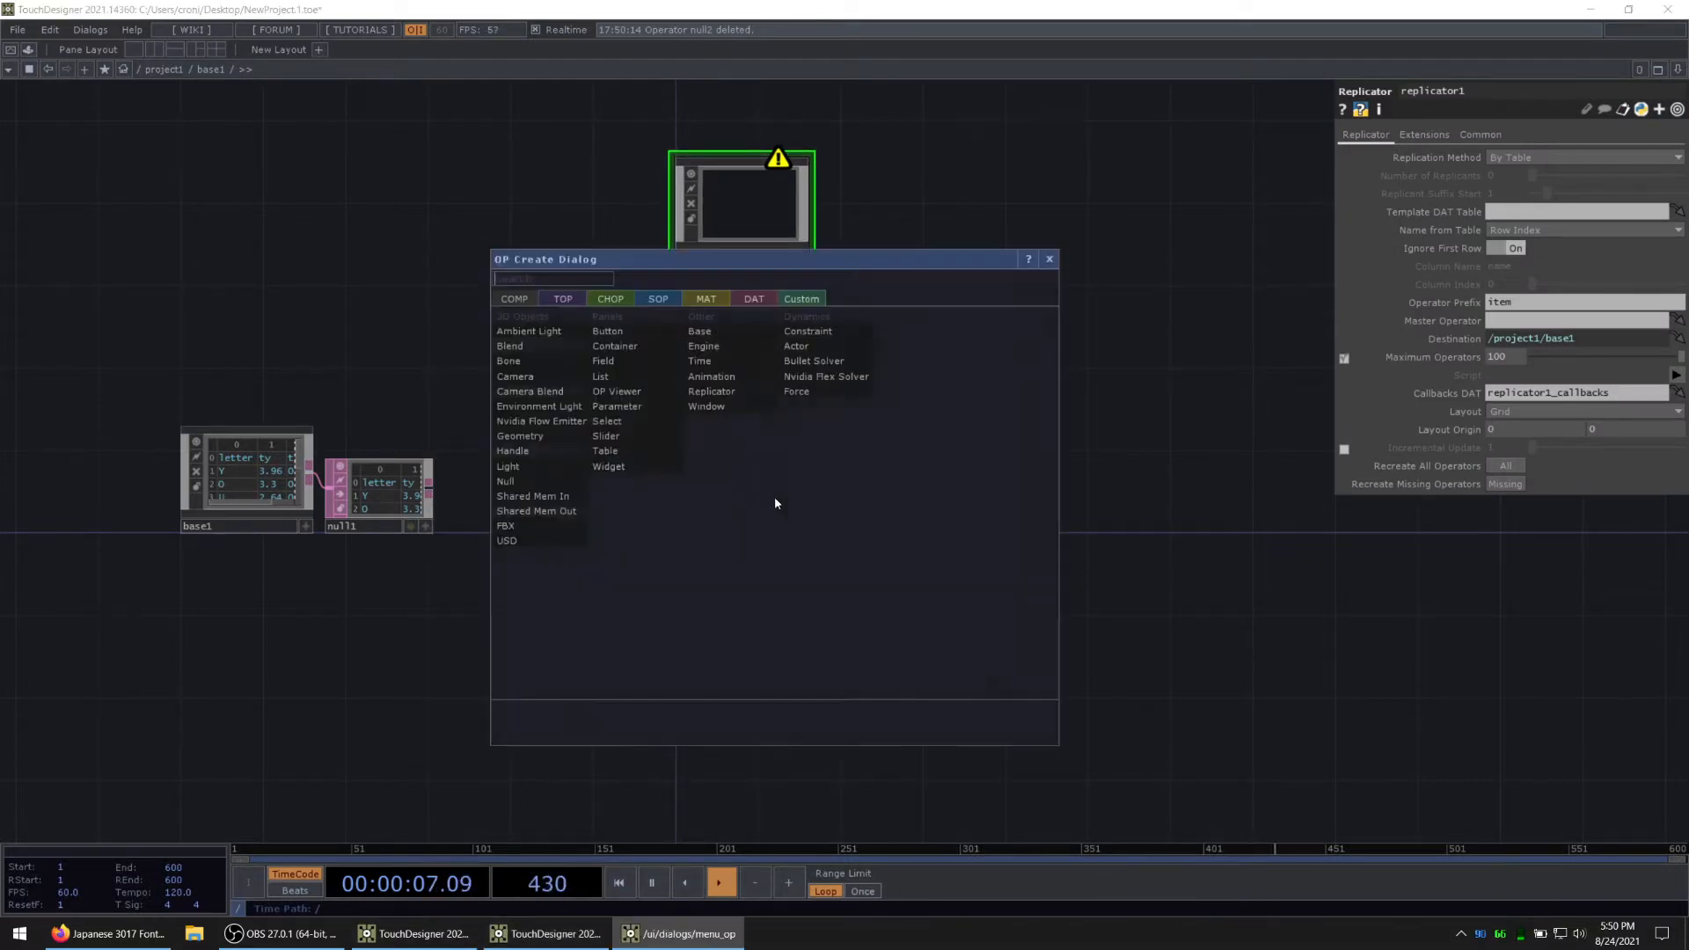
pyautogui.write('ba')
pyautogui.click(695, 331)
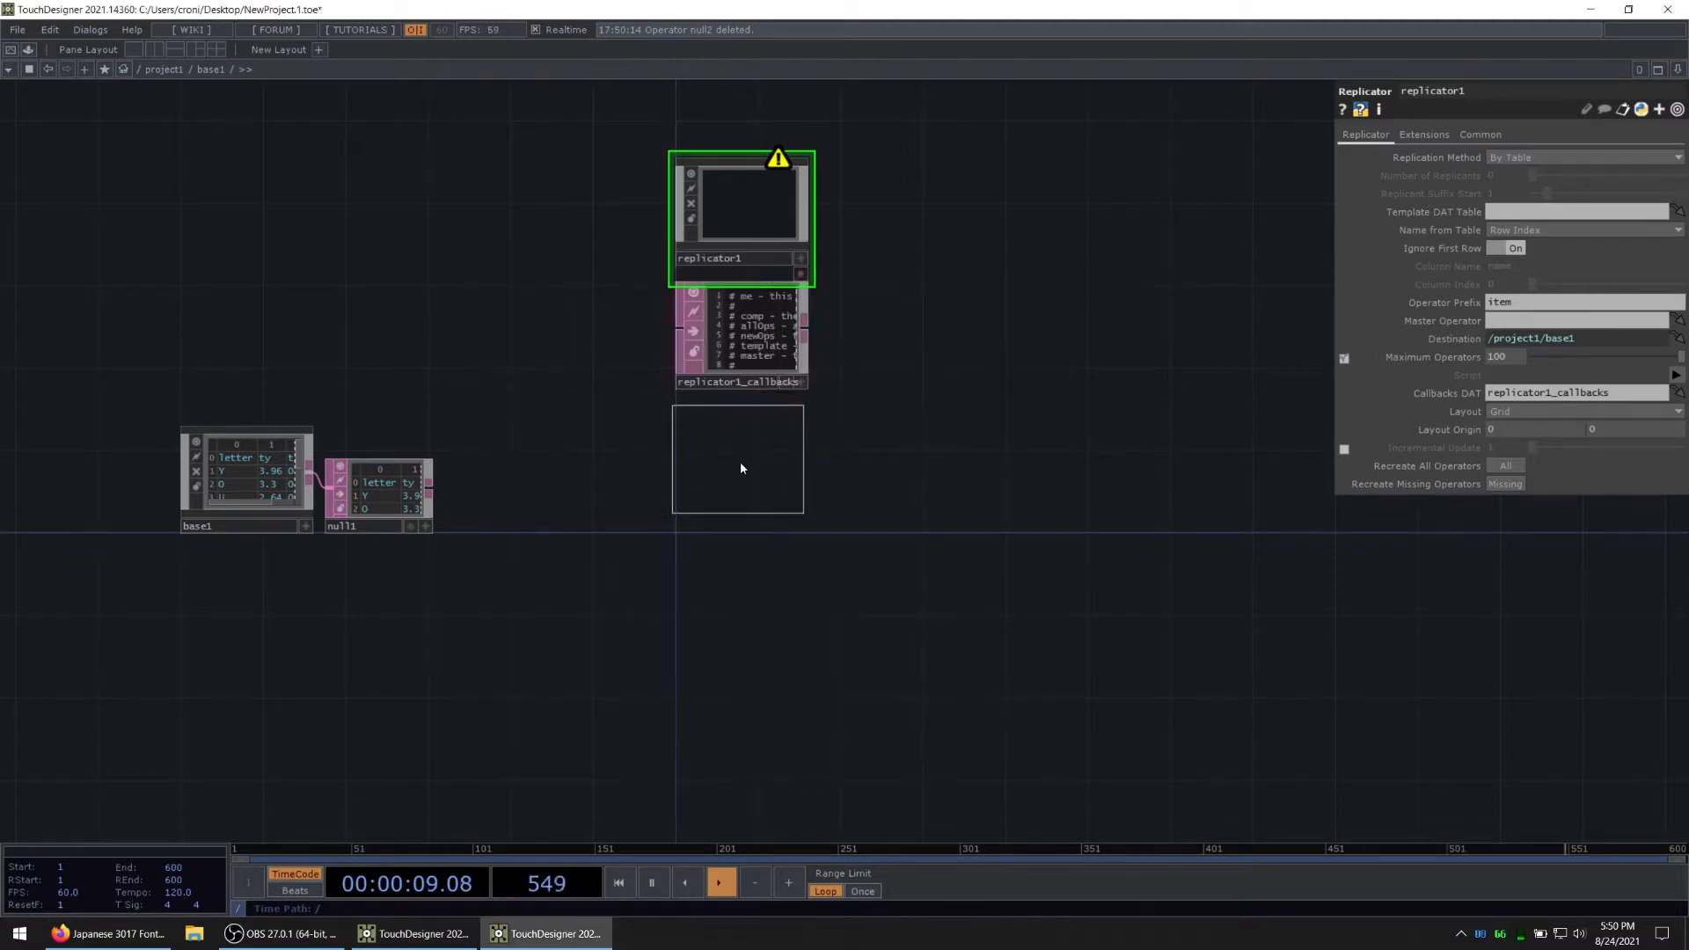
pyautogui.click(747, 474)
# Step: Assign the new Base COMP as the replicator's Master Operator and the Null DAT as its Template DAT Table
pyautogui.moveTo(747, 473); pyautogui.dragTo(764, 200)
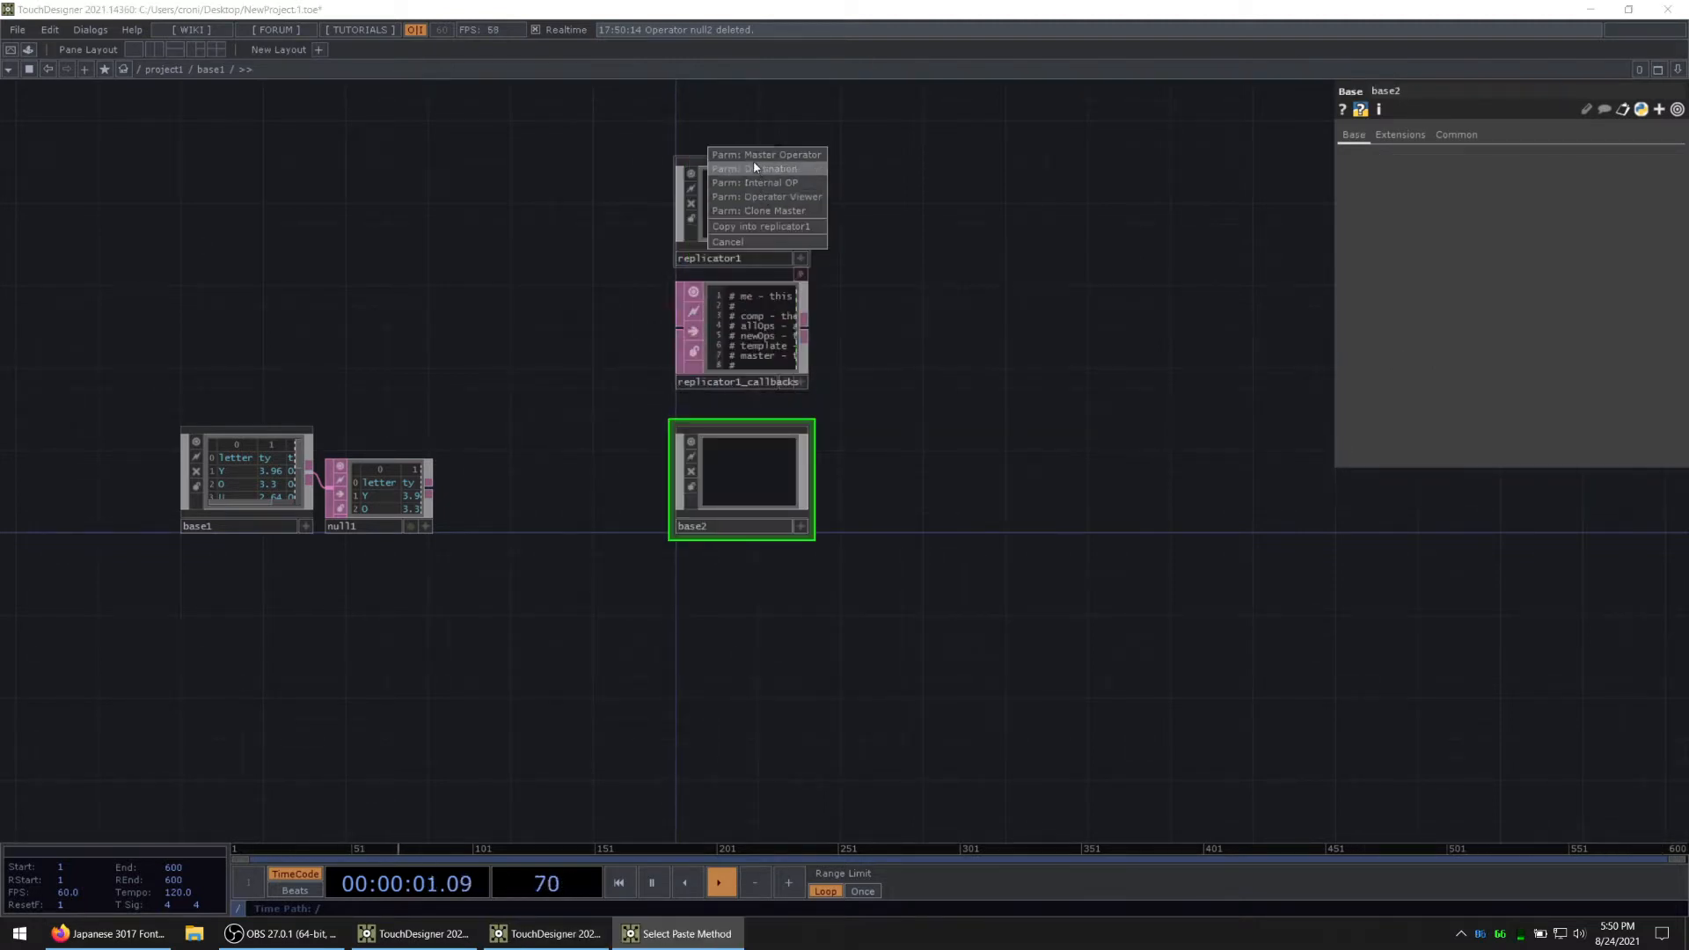
pyautogui.click(768, 164)
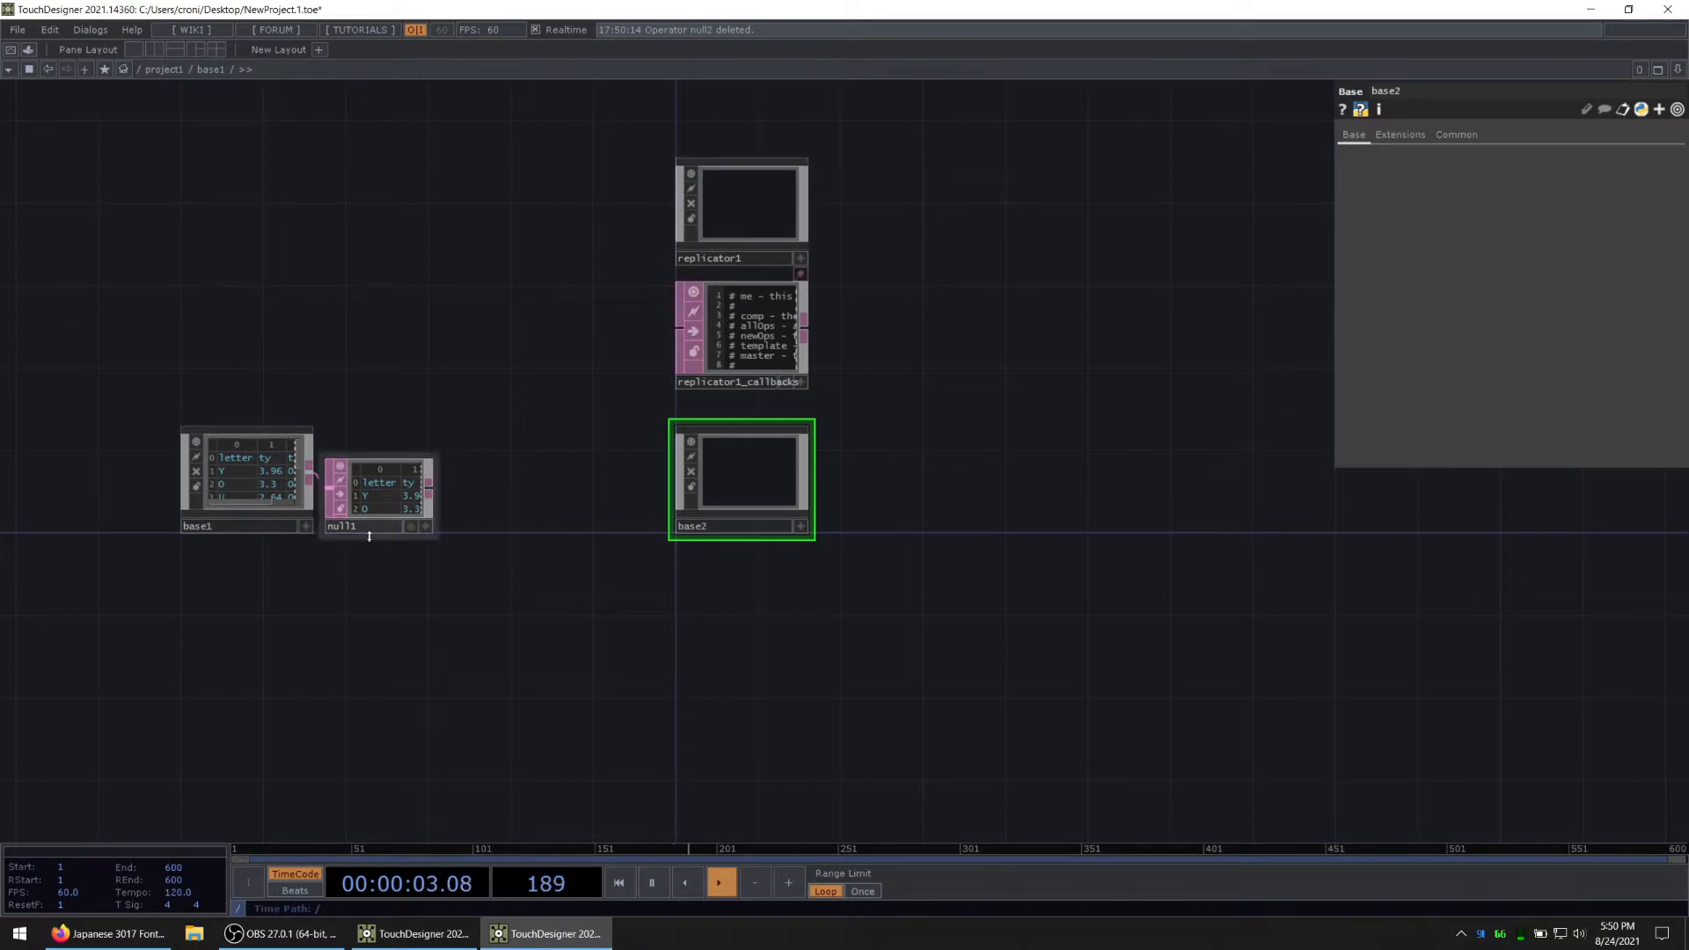
pyautogui.moveTo(382, 498); pyautogui.dragTo(723, 207)
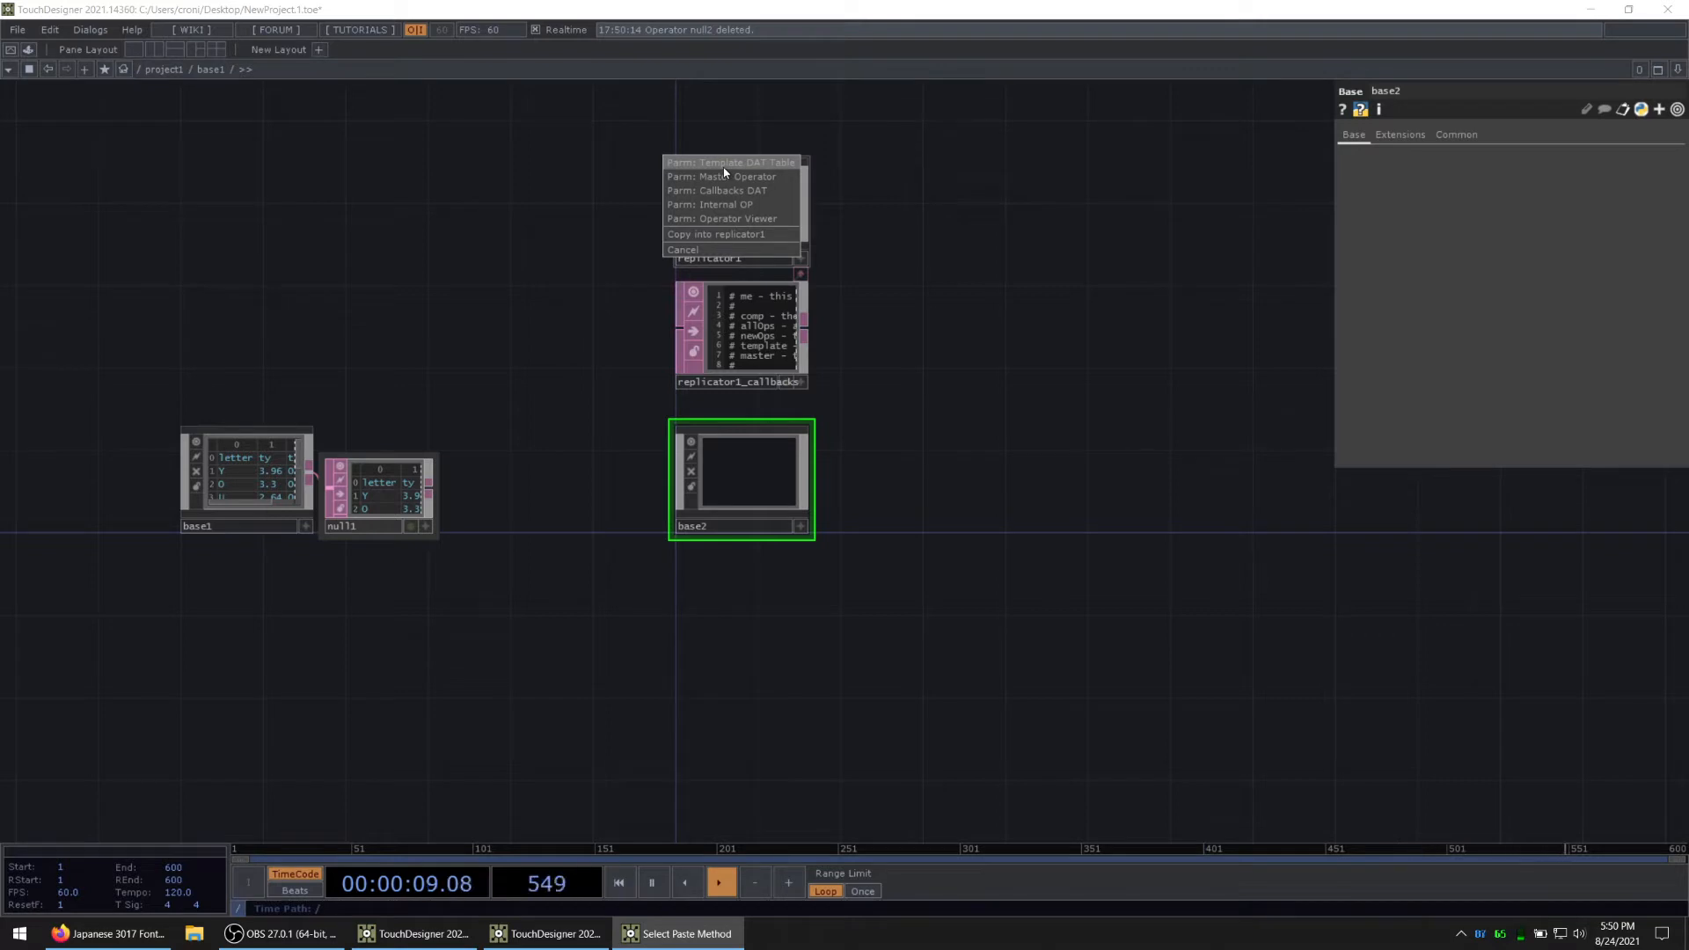
pyautogui.click(724, 167)
# Step: Move the replicator, its callbacks DAT and the new Base COMP together slightly upward, away from the replicated items
pyautogui.moveTo(610, 203); pyautogui.dragTo(756, 487, button='right')
pyautogui.moveTo(750, 476); pyautogui.dragTo(746, 413)
pyautogui.click(1003, 385)
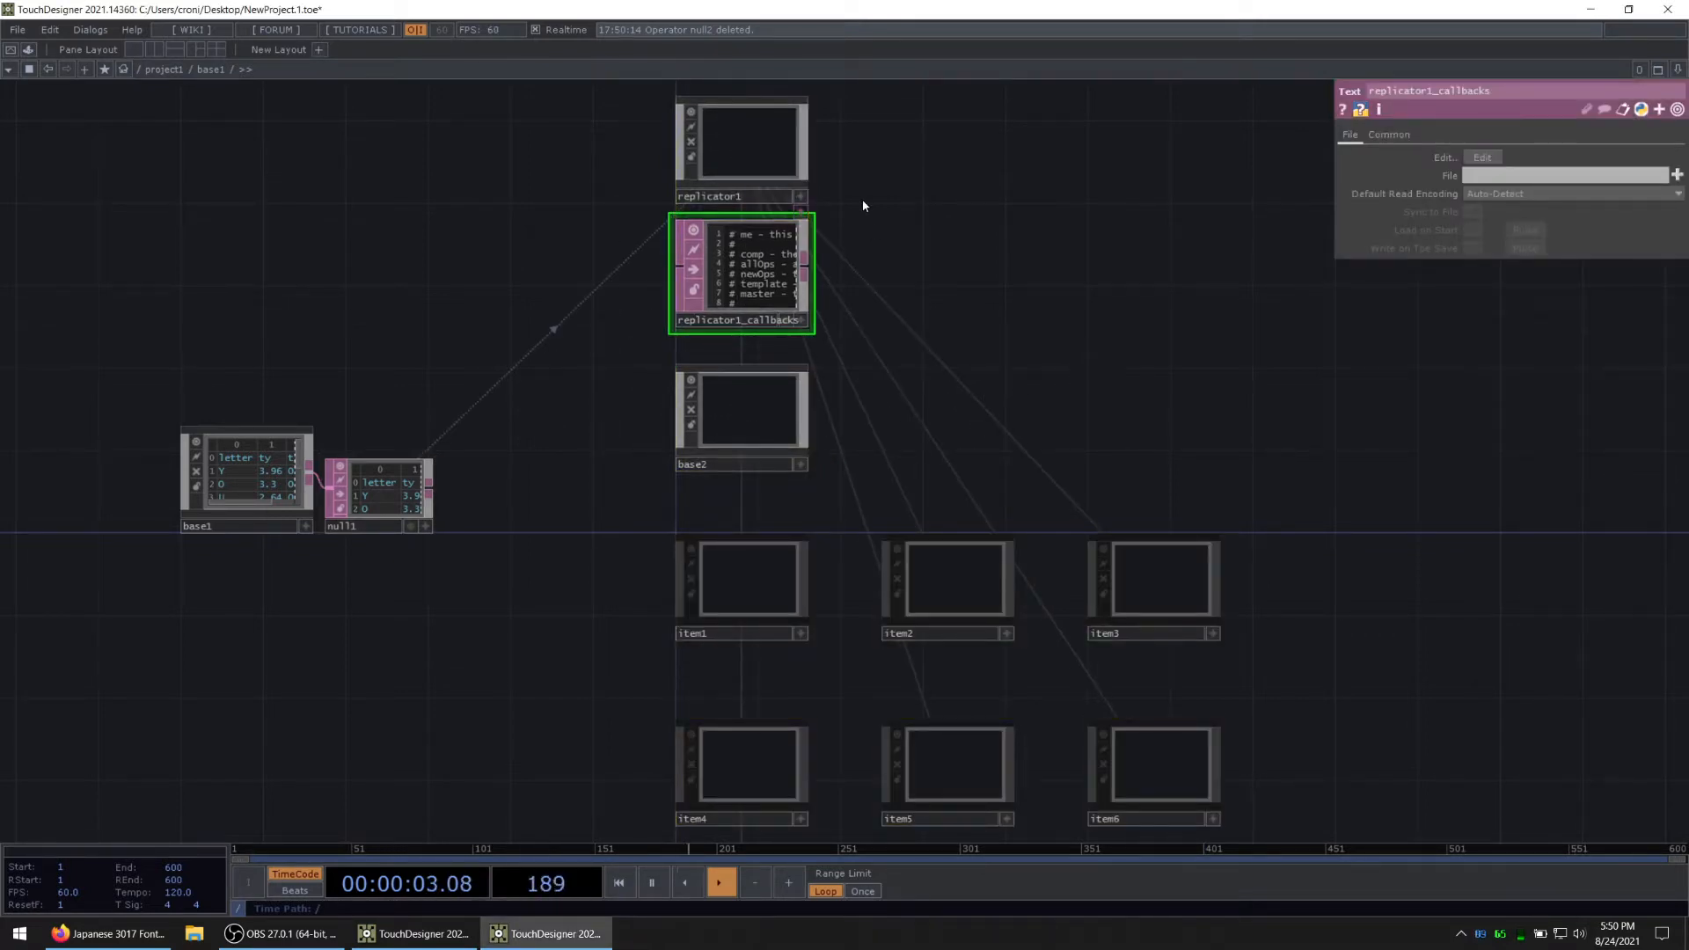
# Step: Rename the Base COMP below the callbacks DAT as master
pyautogui.moveTo(863, 201); pyautogui.dragTo(833, 248)
pyautogui.moveTo(787, 585); pyautogui.dragTo(791, 549, button='middle')
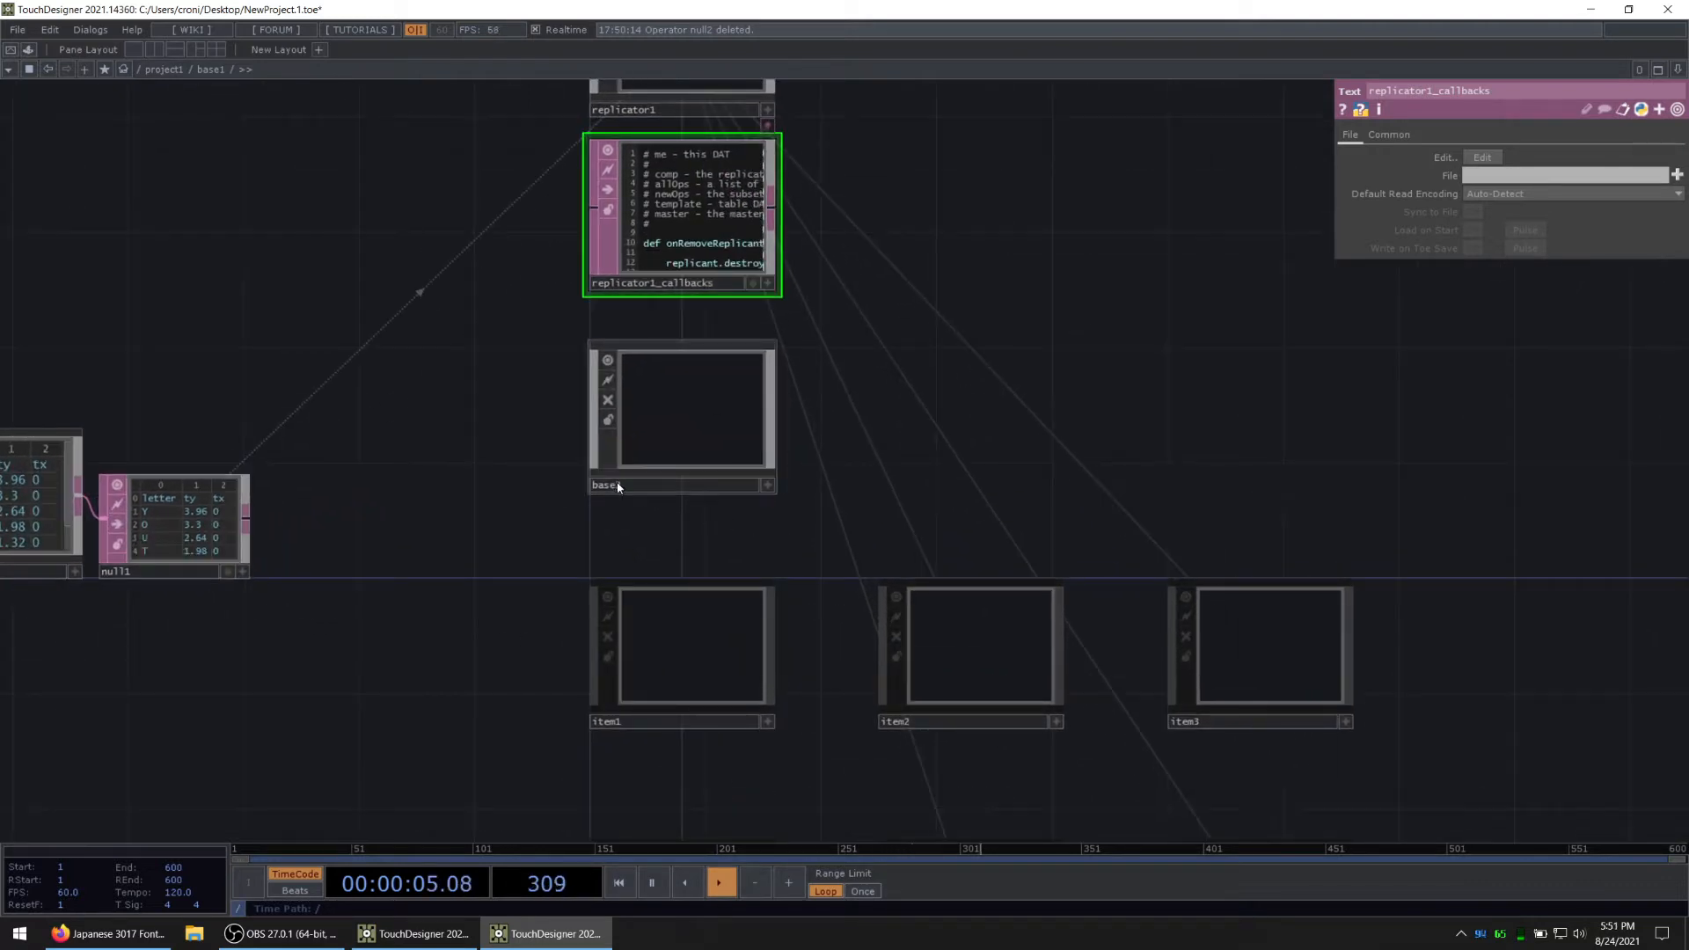
pyautogui.click(626, 487)
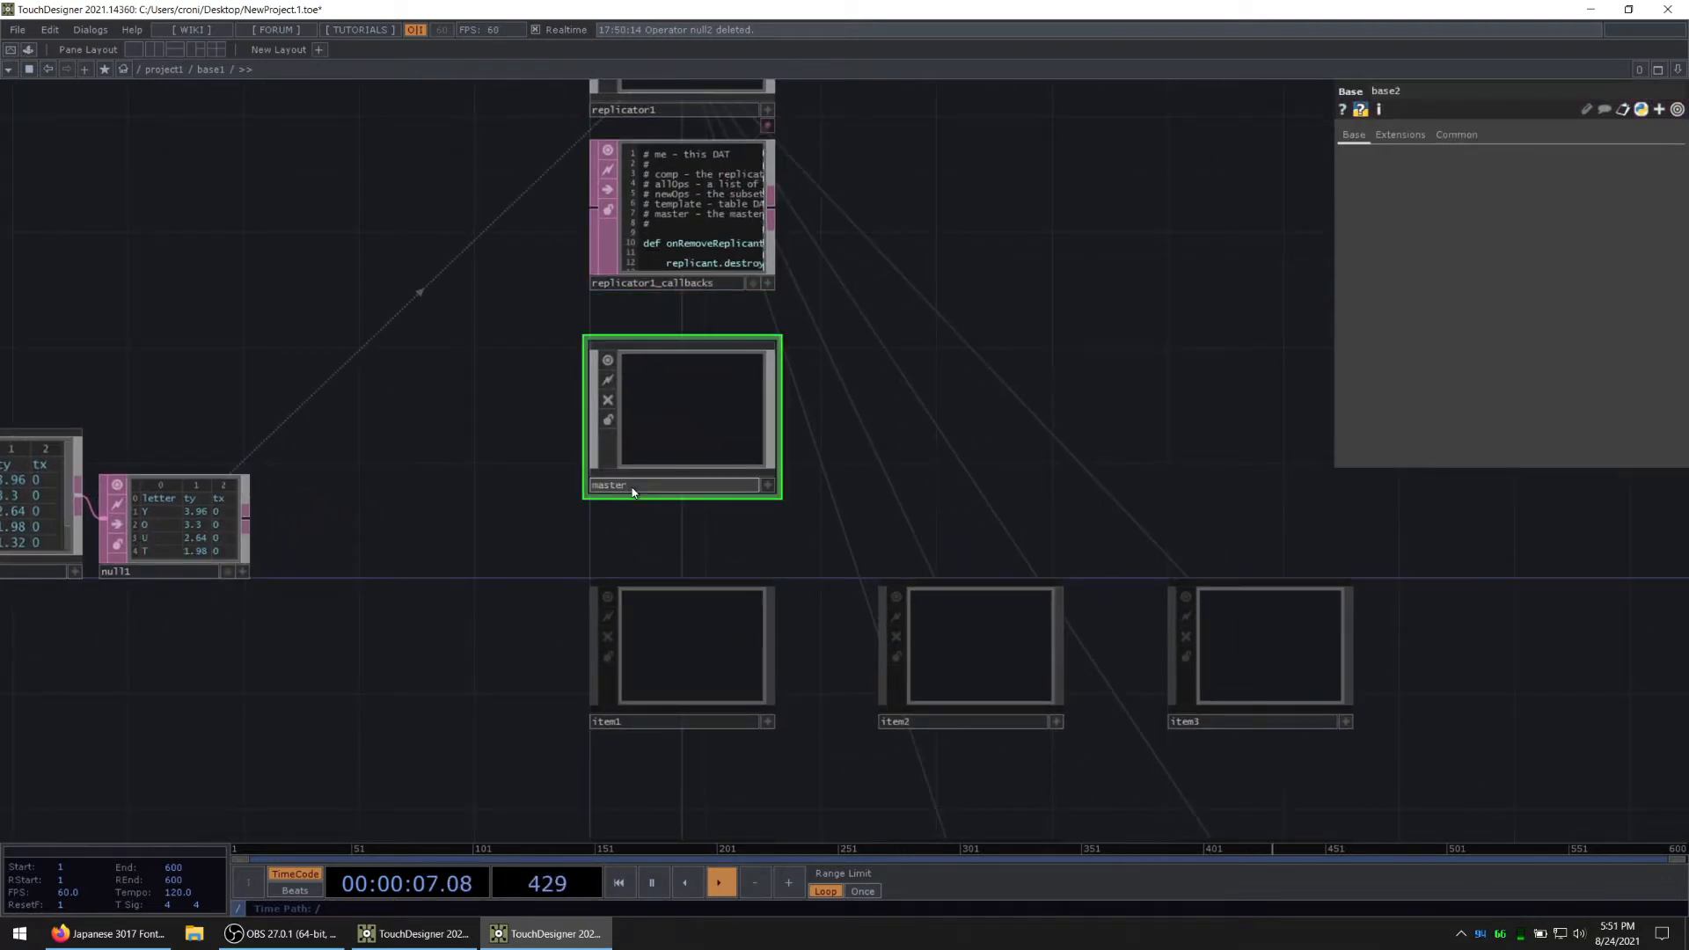
# Step: Complete the name of the Base COMP below the callbacks DAT as master1
pyautogui.press('Return')
pyautogui.click(601, 521)
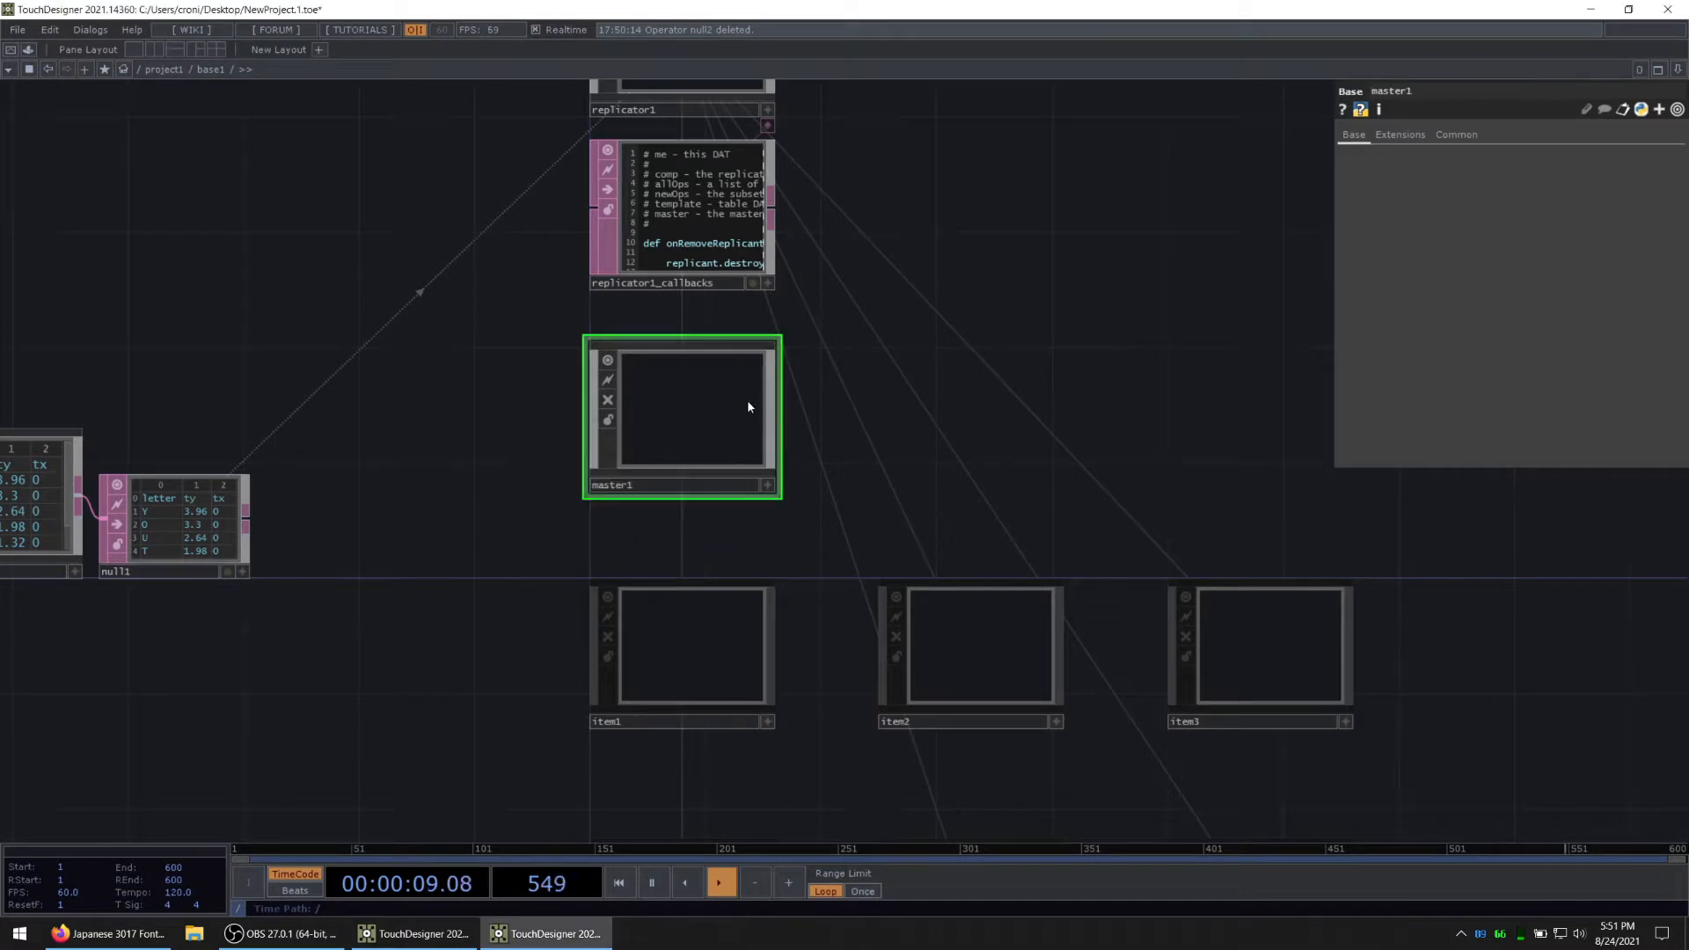
# Step: Set the replicator's Operator Prefix to letter
pyautogui.click(684, 167)
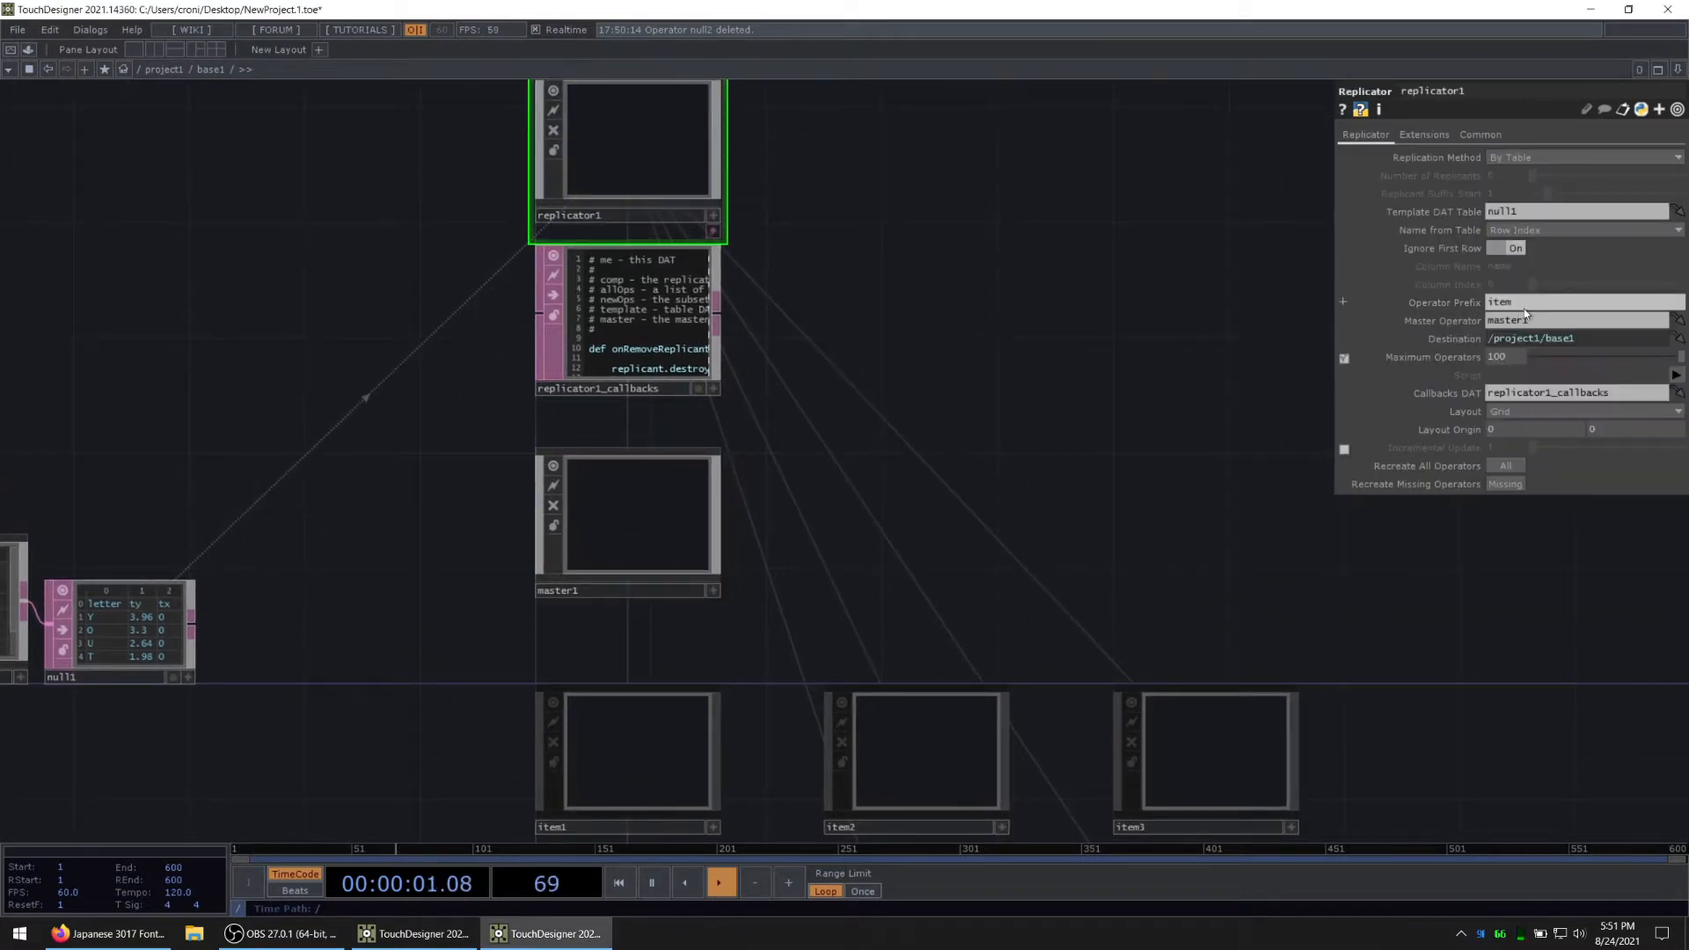
pyautogui.moveTo(1526, 306); pyautogui.dragTo(1377, 305)
pyautogui.write('lett')
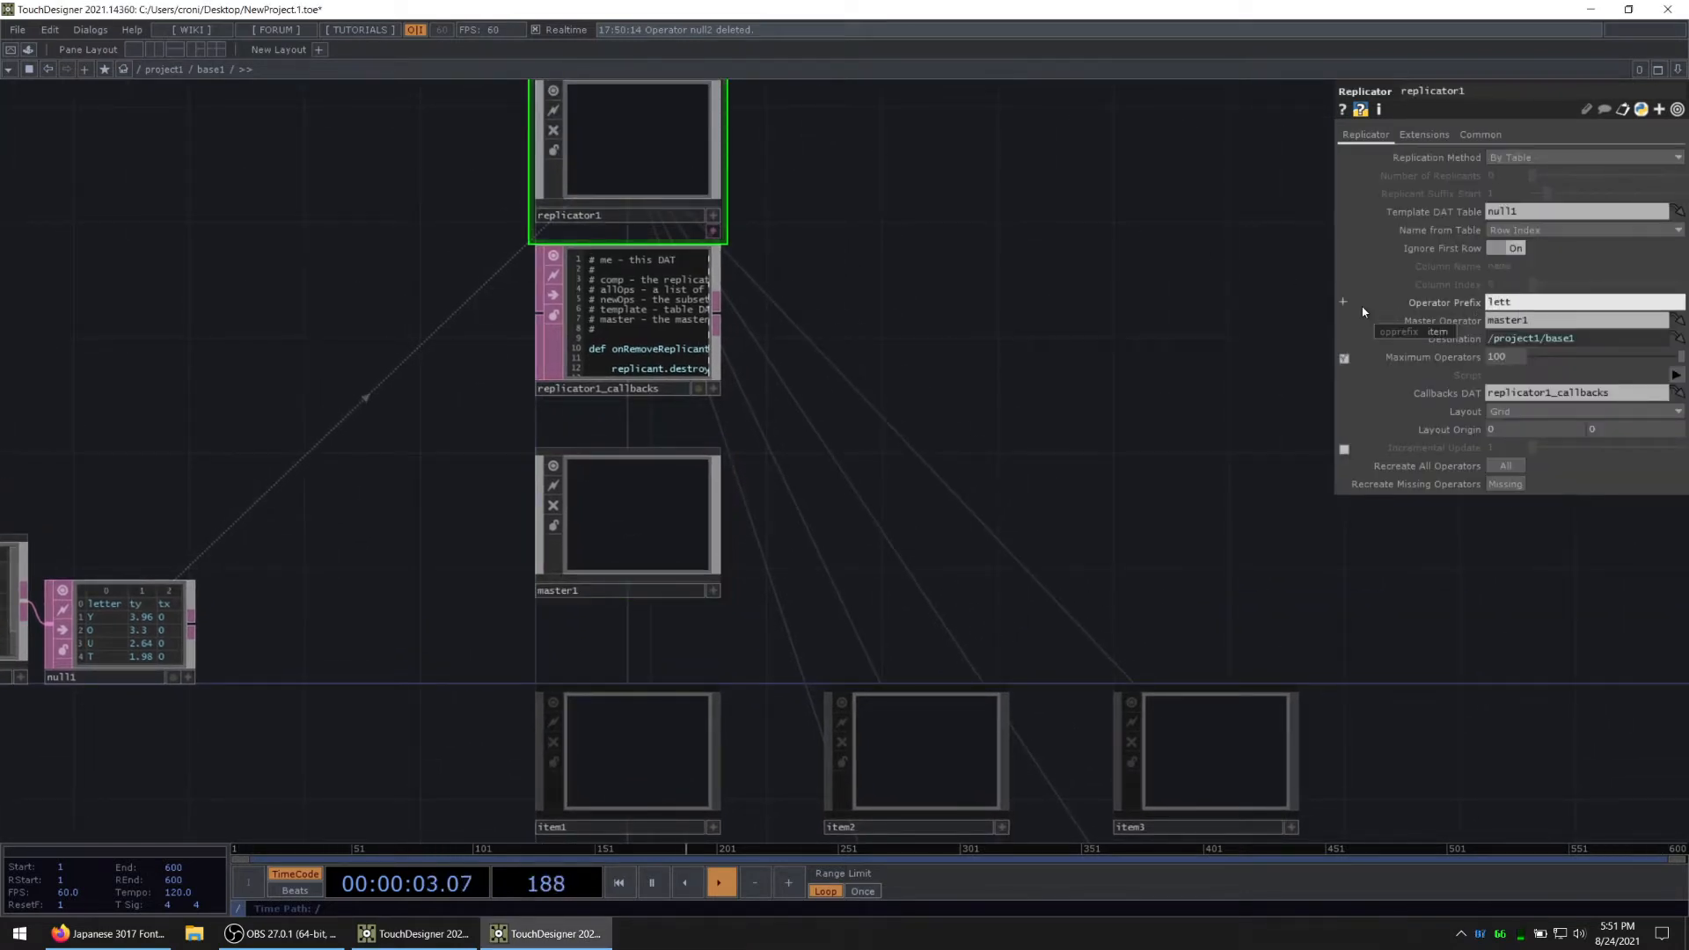
pyautogui.write('er')
pyautogui.press('Return')
pyautogui.scroll(-5, 784, 384)
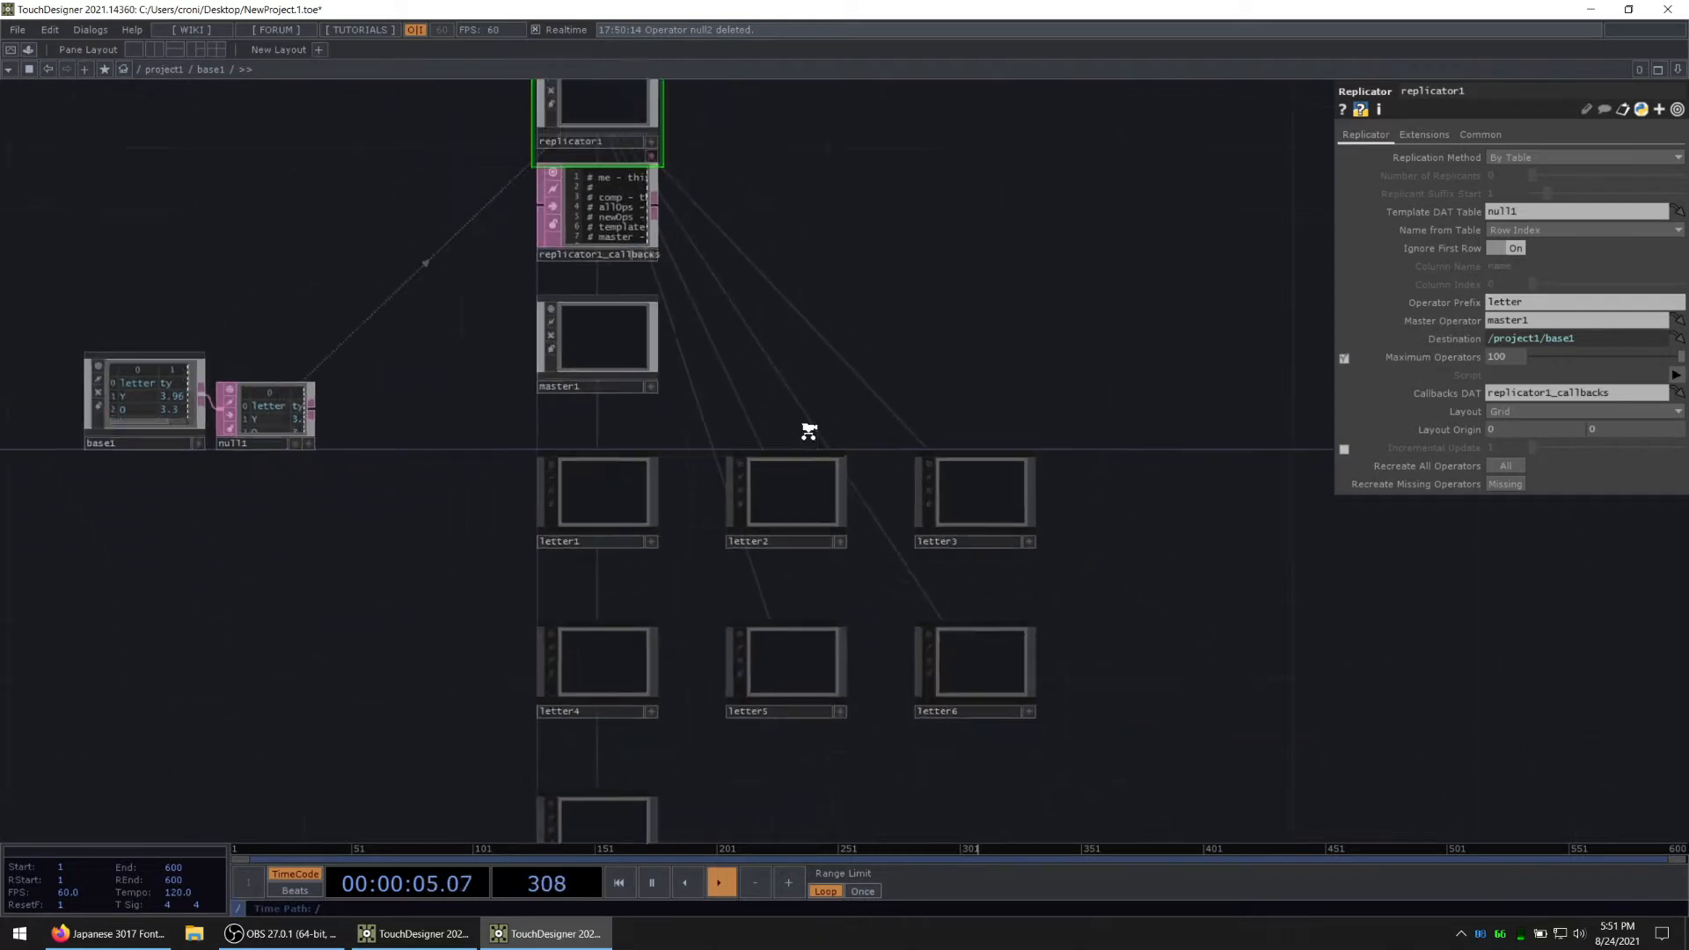
pyautogui.hotkey('ctrl', 's')
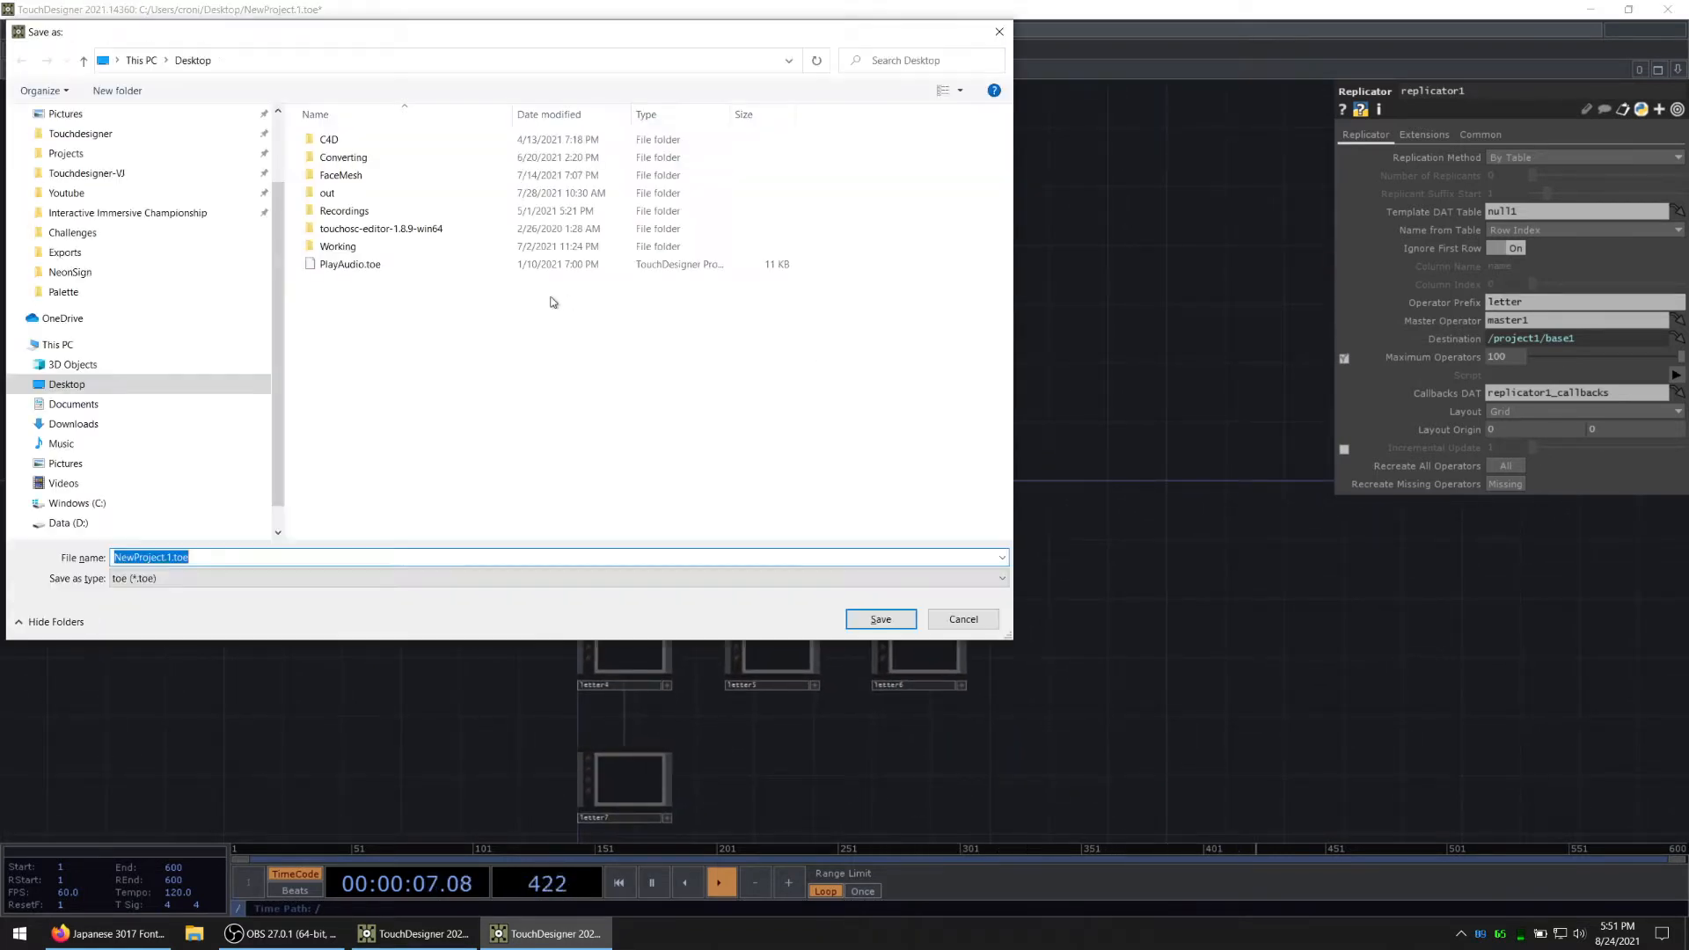
pyautogui.click(977, 616)
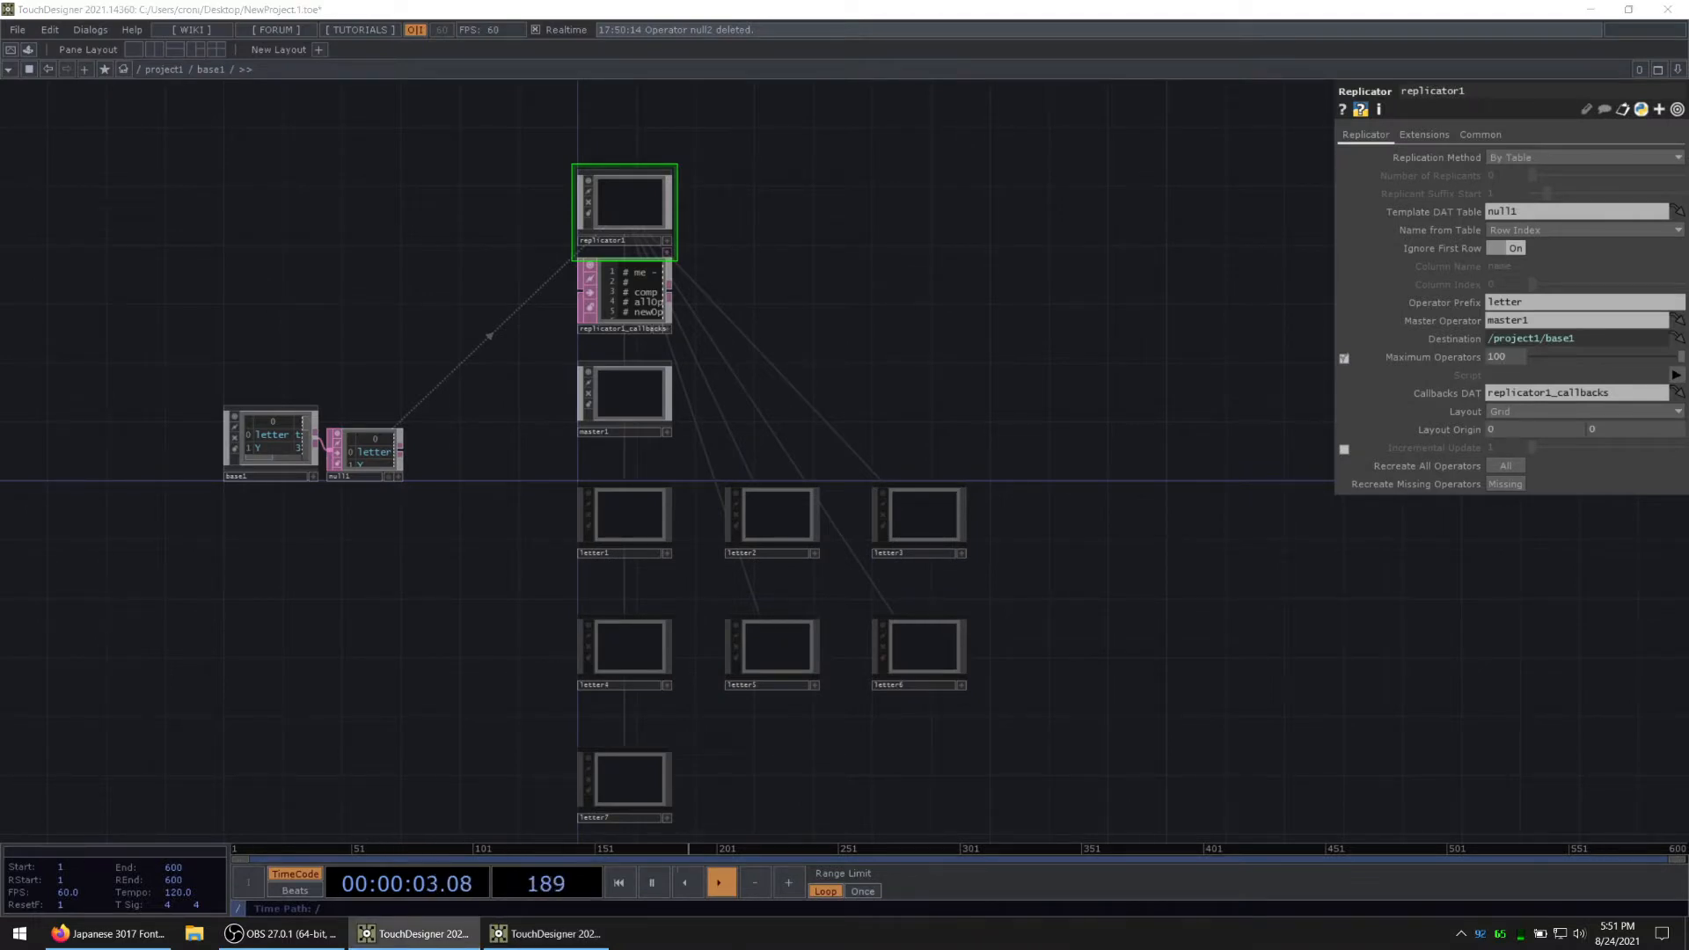
# Step: Enter the master1 component and add a custom parameter page named Settings to it
pyautogui.click(671, 411)
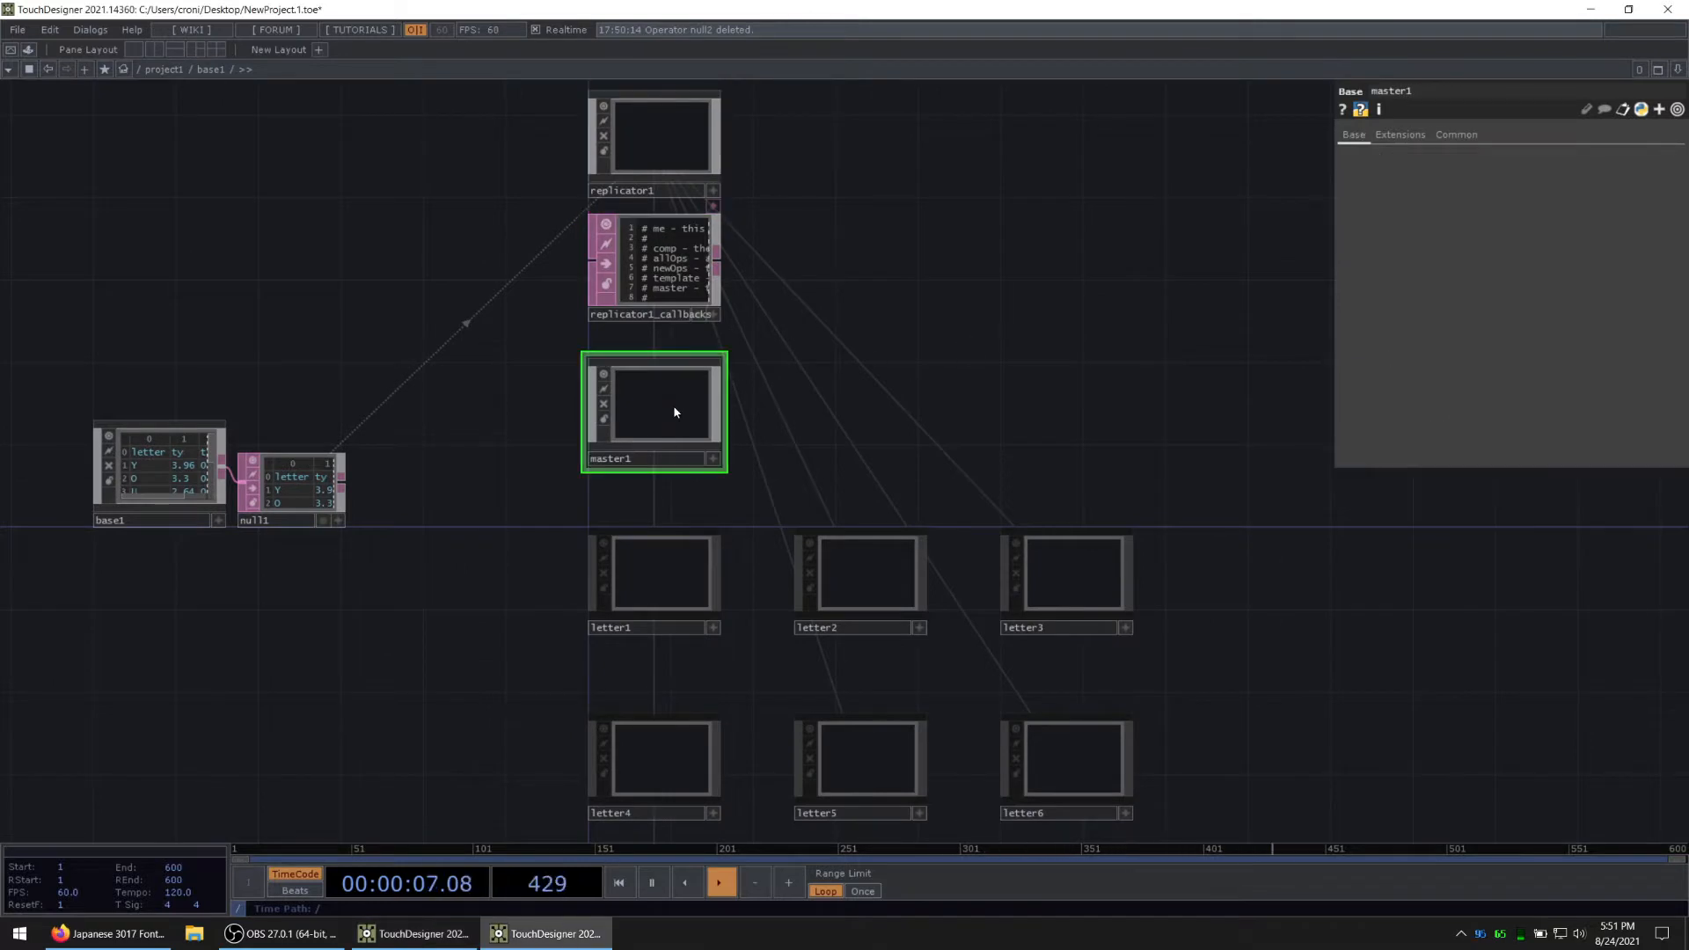
pyautogui.moveTo(528, 443); pyautogui.dragTo(602, 423)
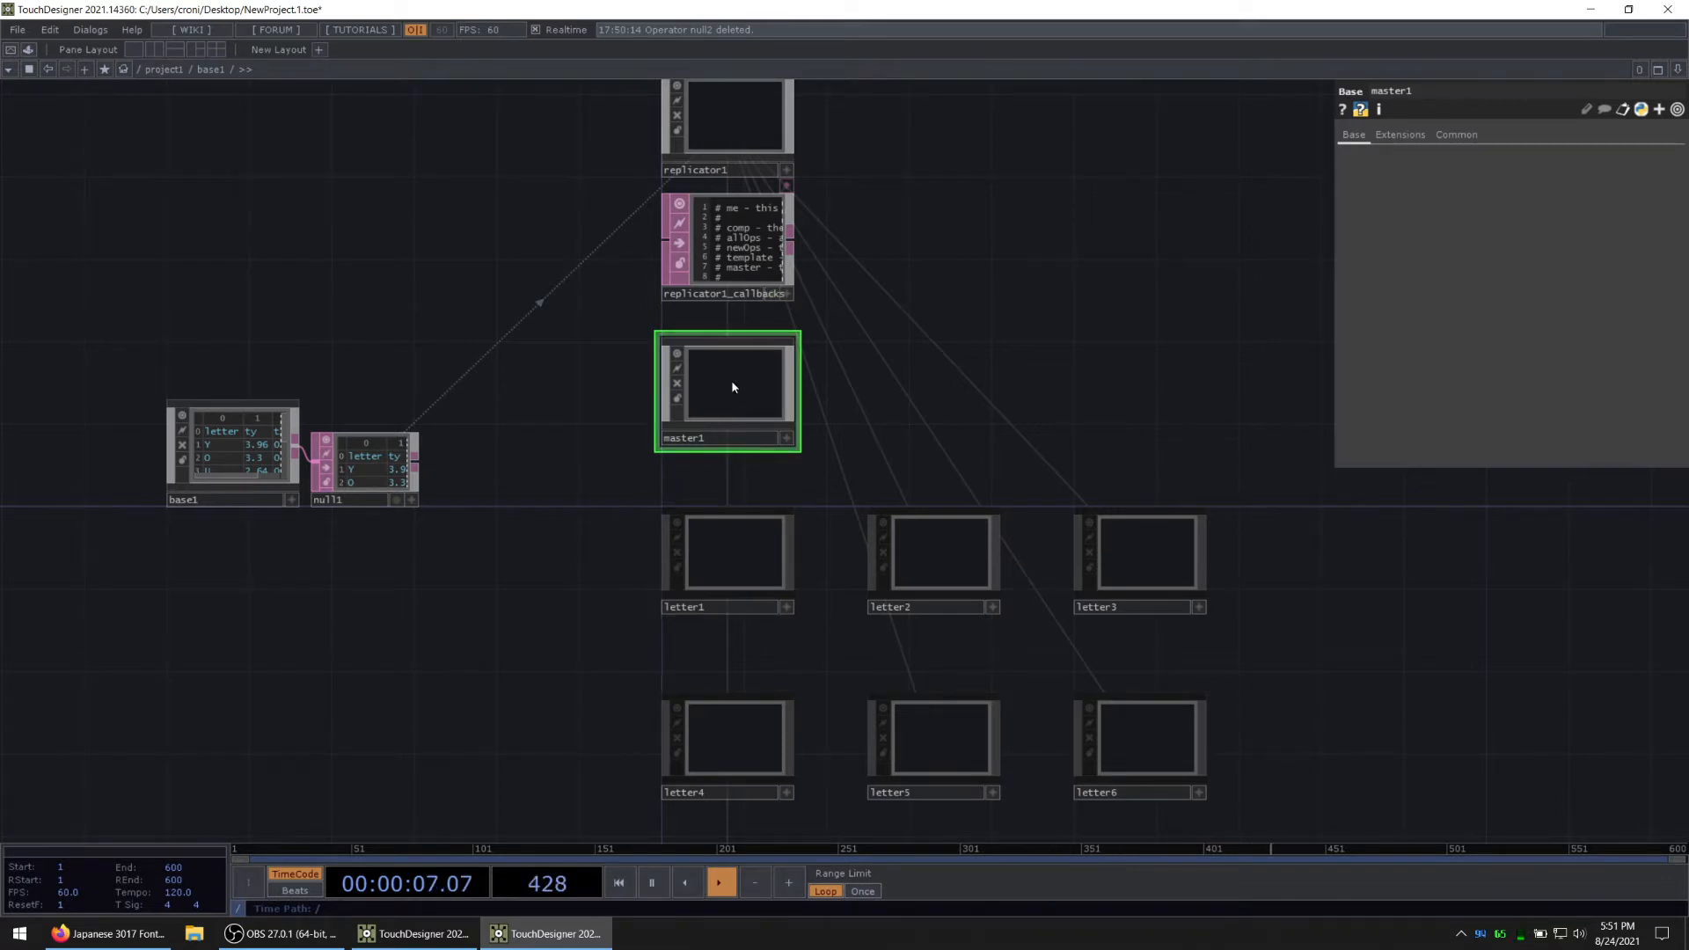
pyautogui.press('i')
pyautogui.rightClick(843, 328)
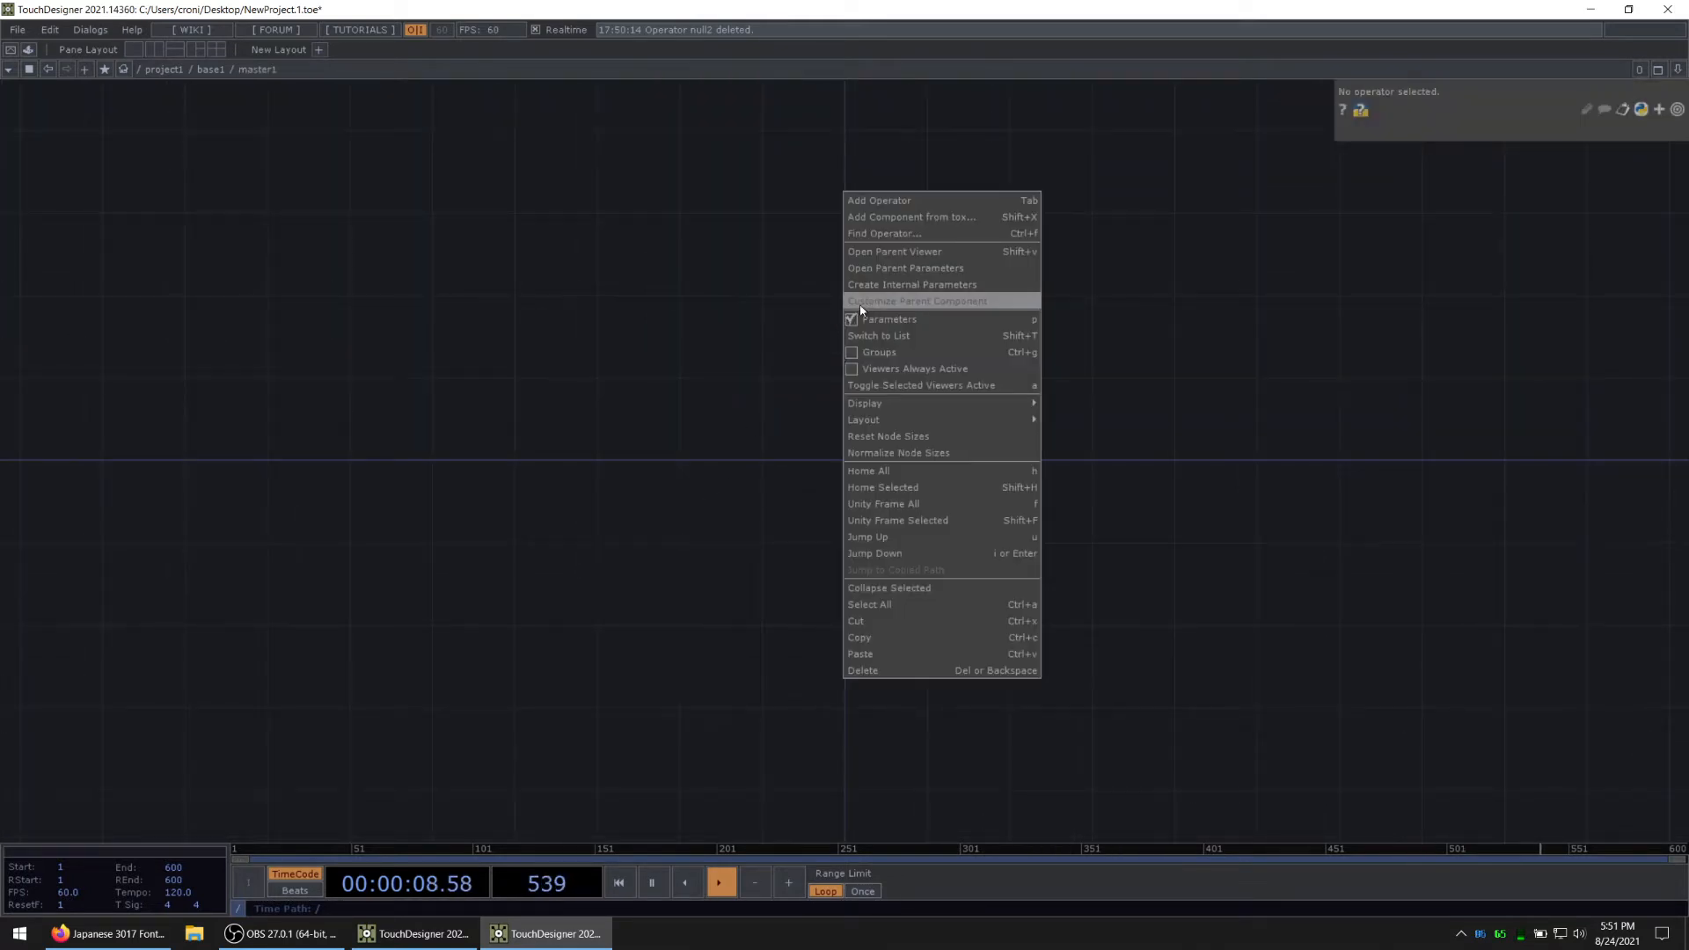
pyautogui.click(858, 304)
pyautogui.click(735, 235)
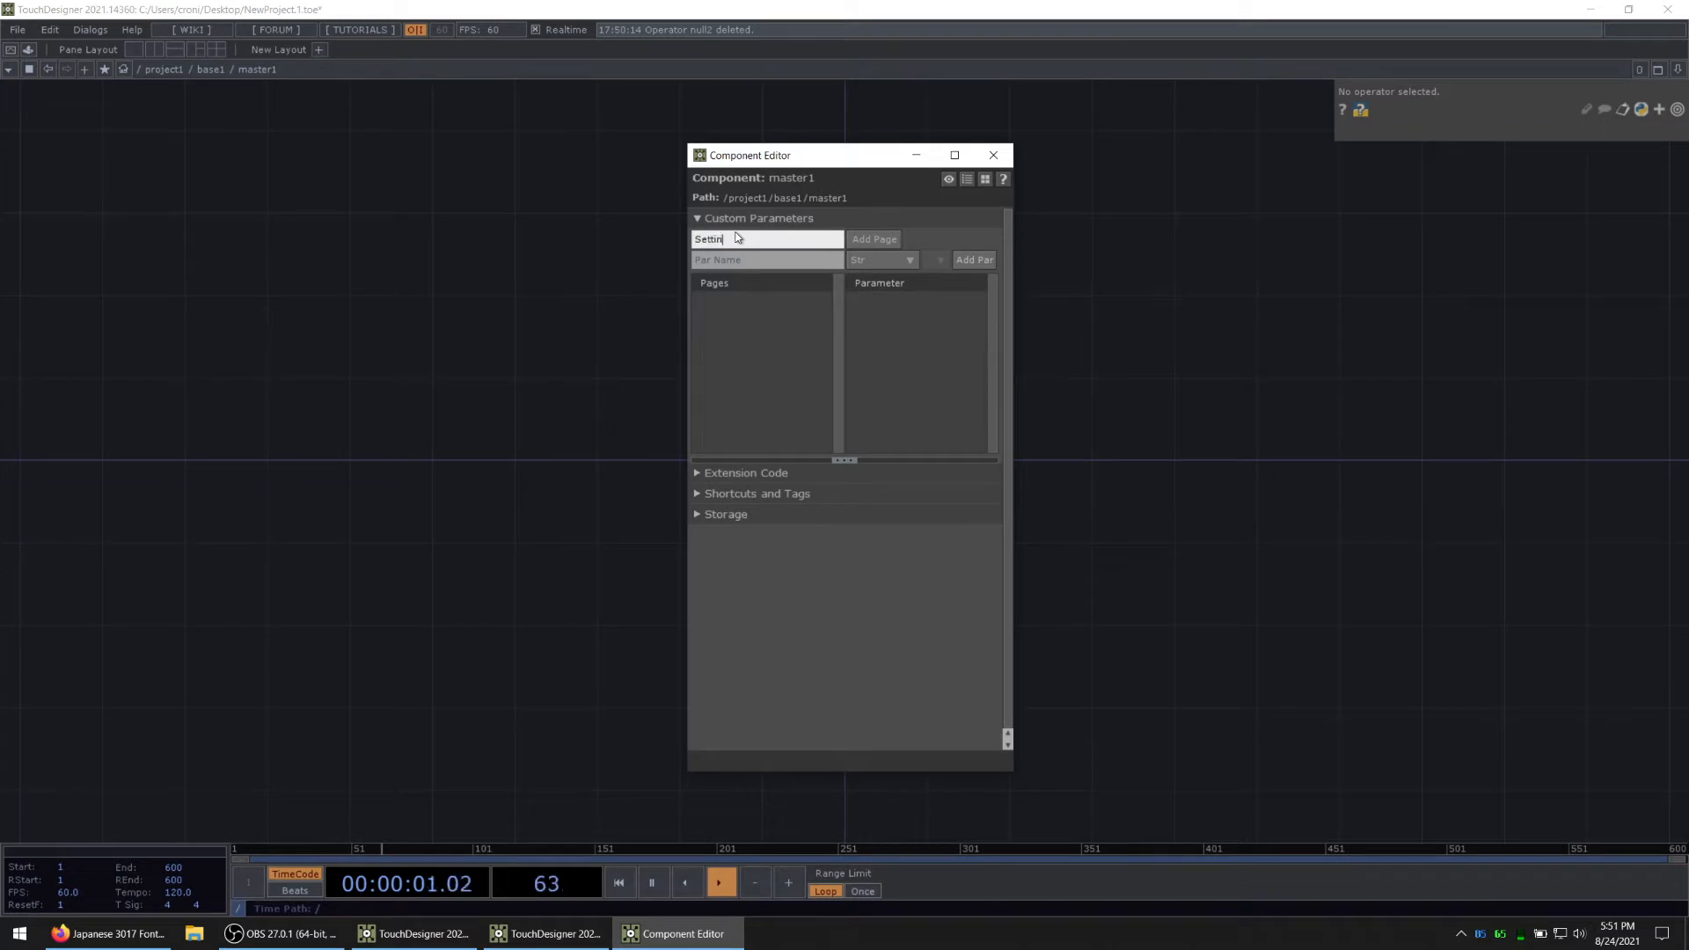
pyautogui.write('Settings')
pyautogui.click(875, 239)
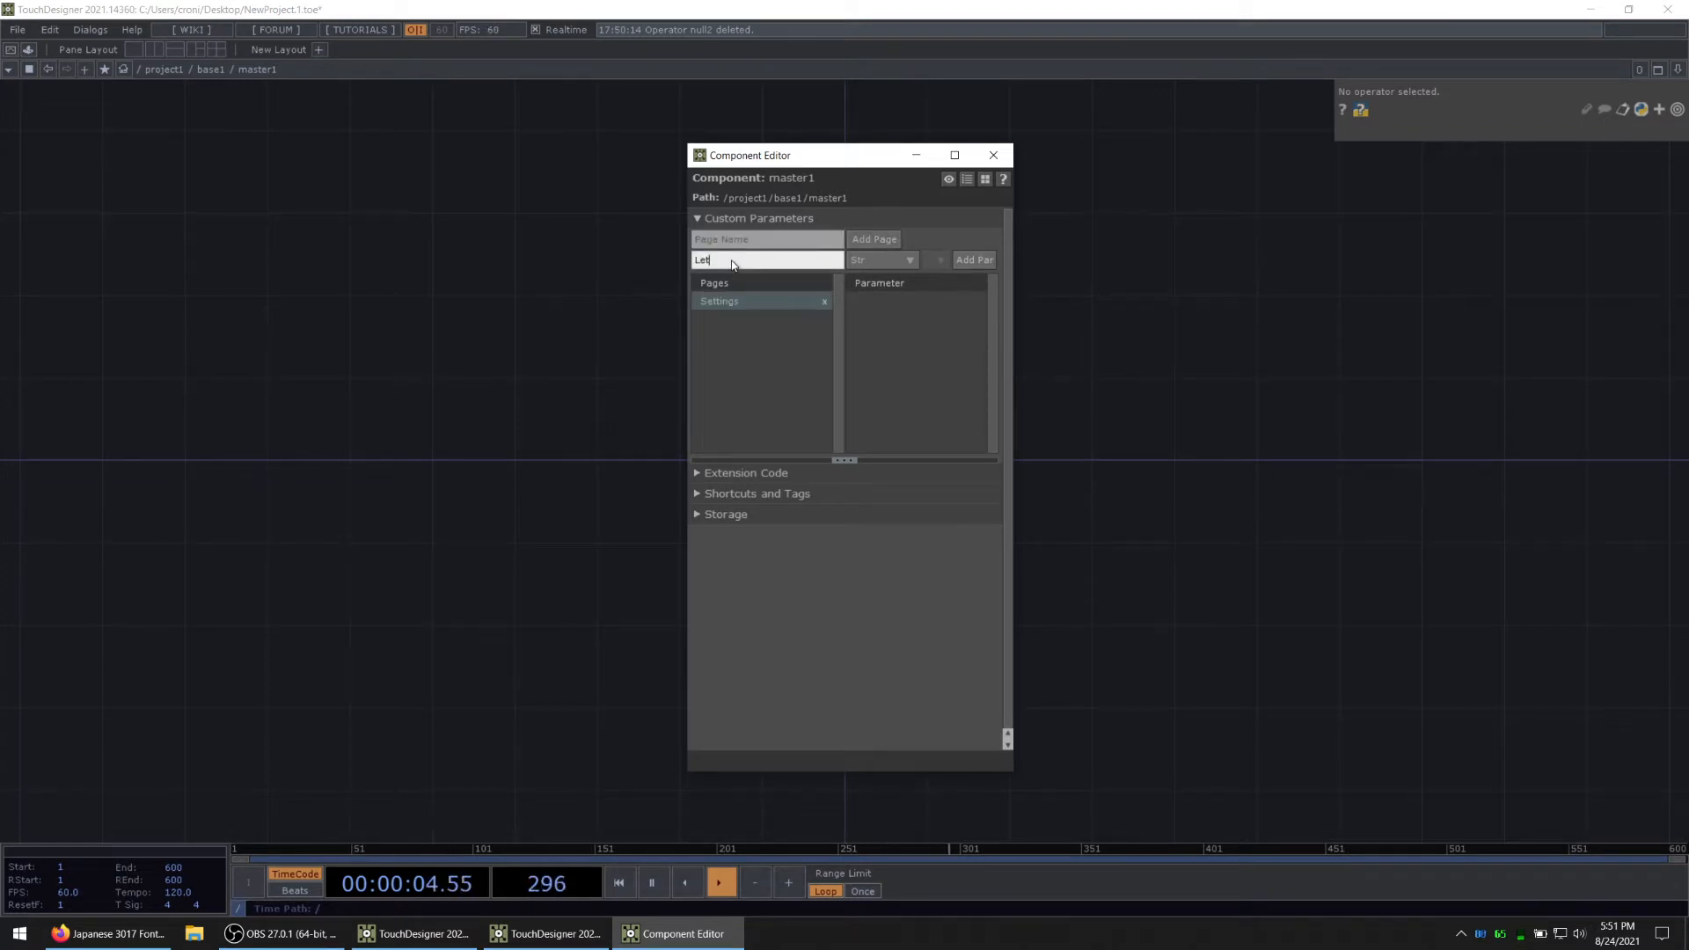
# Step: Add a Str parameter named Letter and an XY parameter named Position to the Settings page, then close the Component Editor
pyautogui.press('Return')
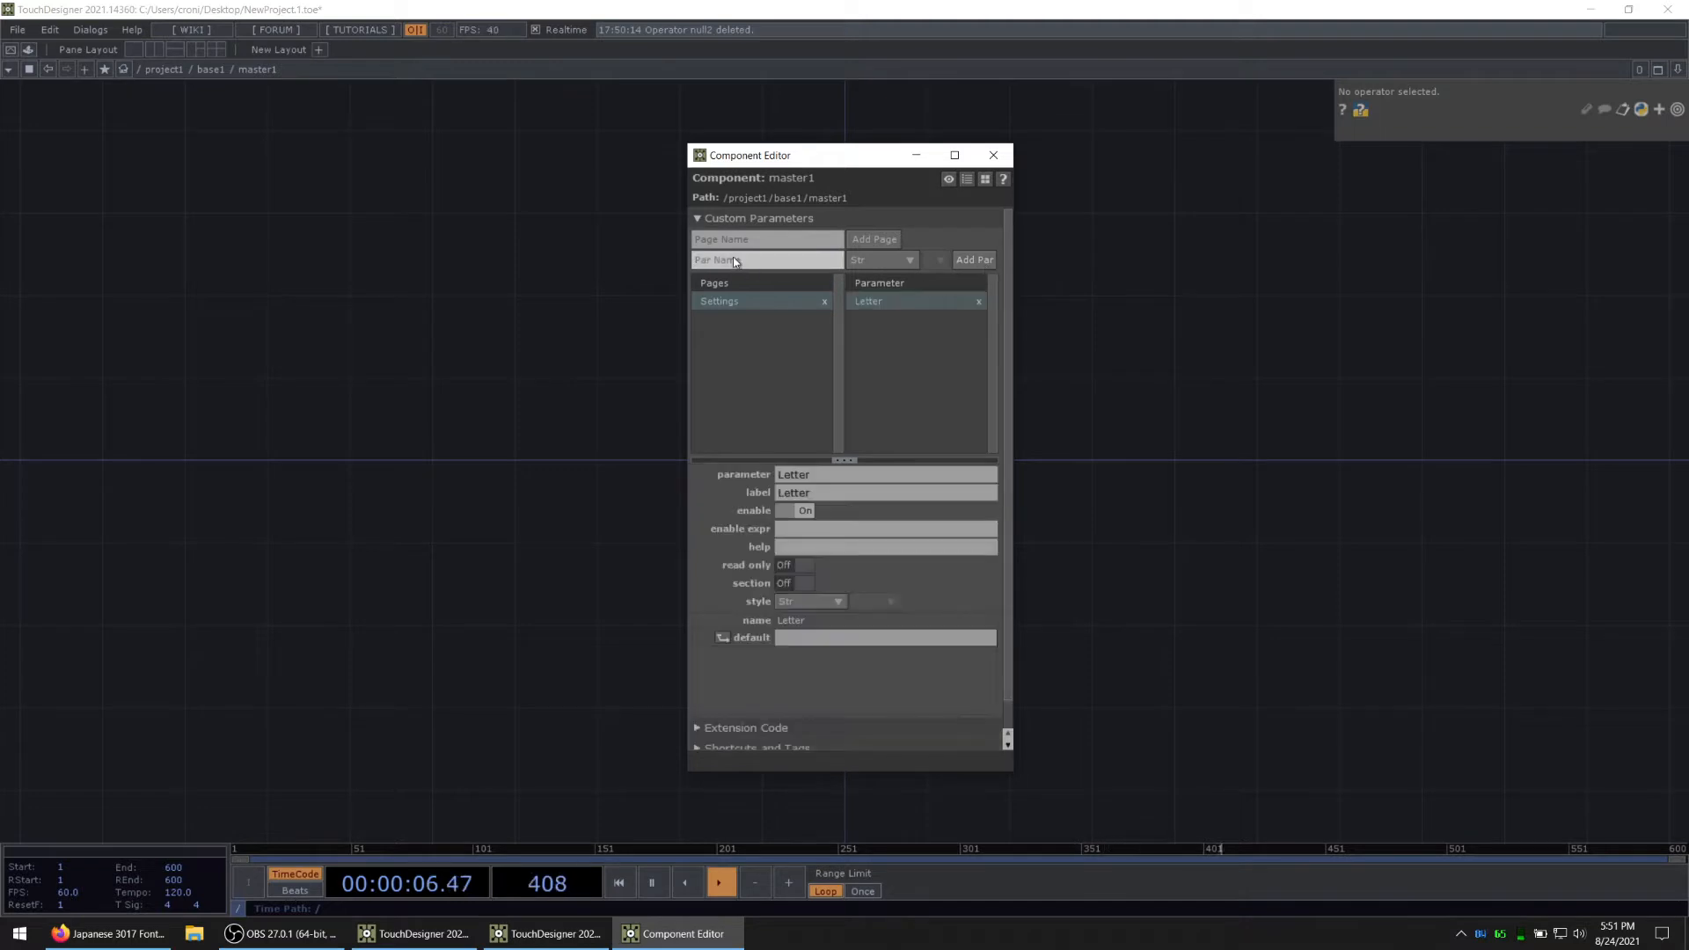
pyautogui.click(880, 261)
pyautogui.click(996, 366)
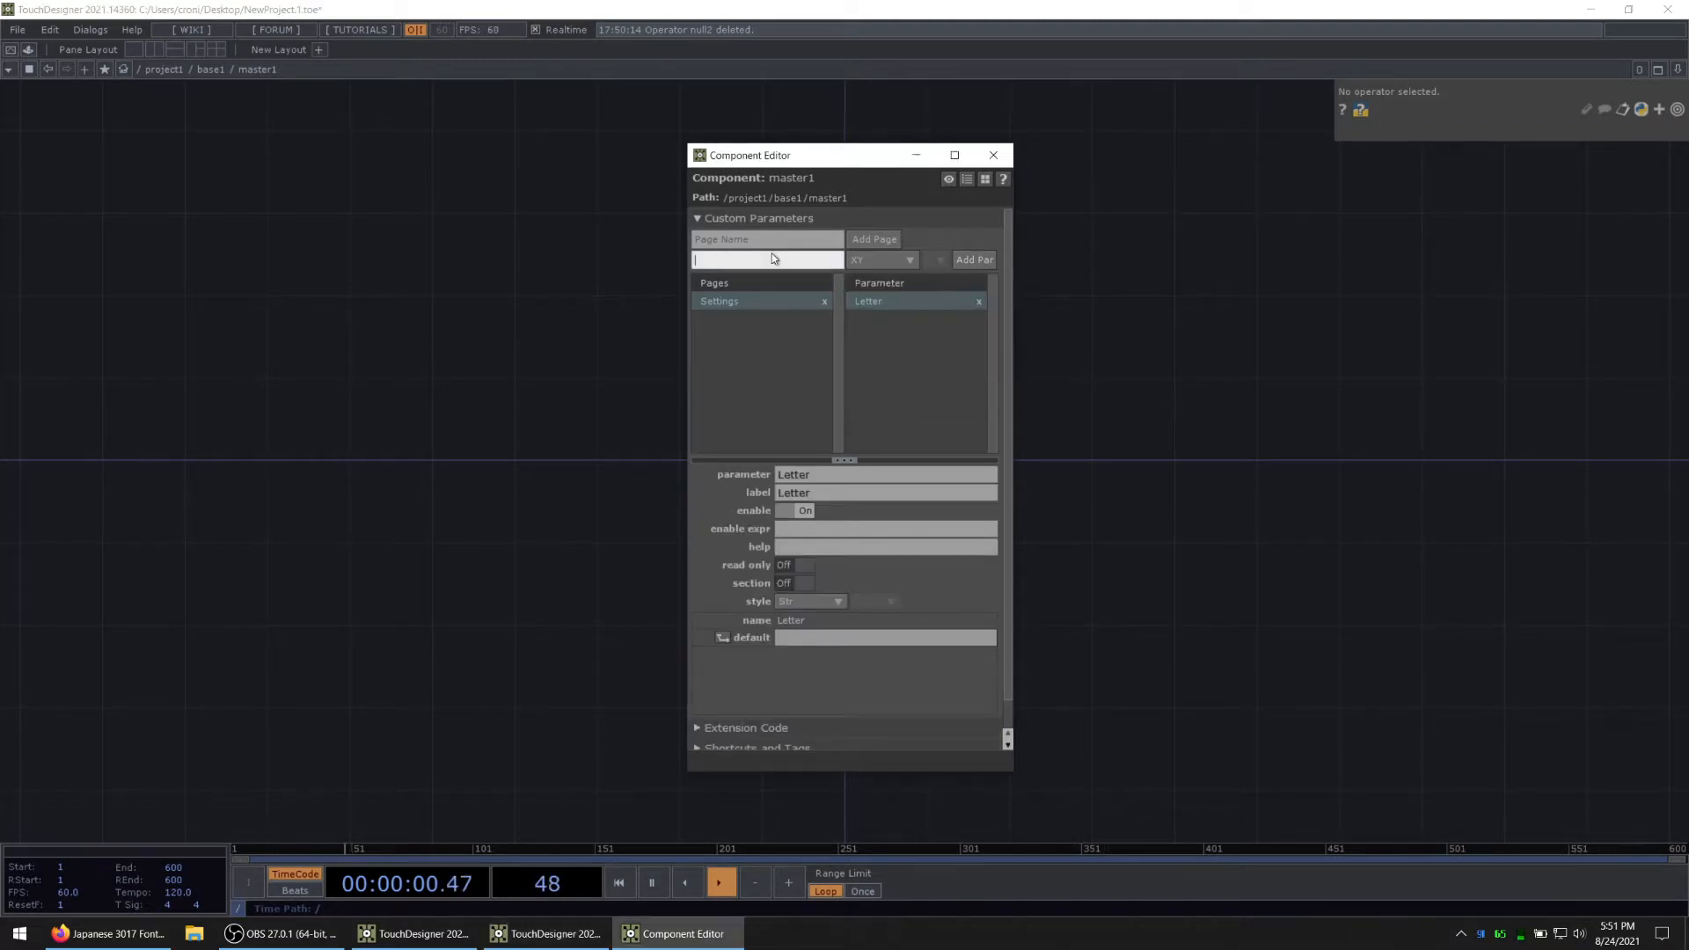
pyautogui.write('Position')
pyautogui.press('Return')
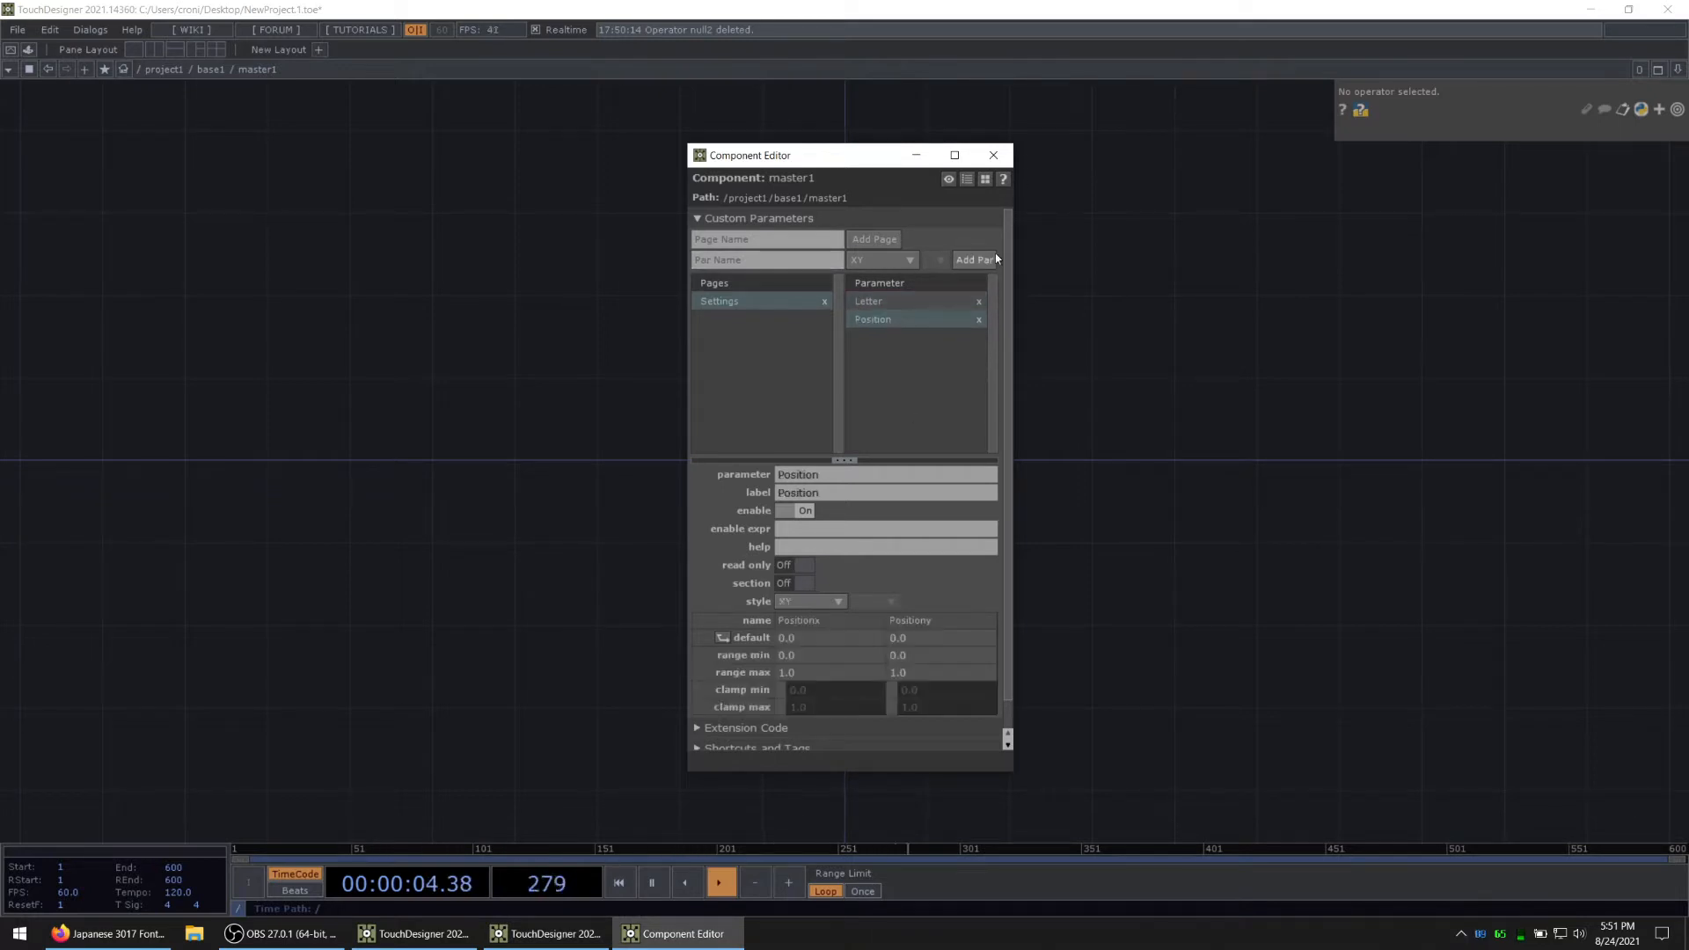
pyautogui.click(993, 155)
pyautogui.hotkey('alt', 'Tab')
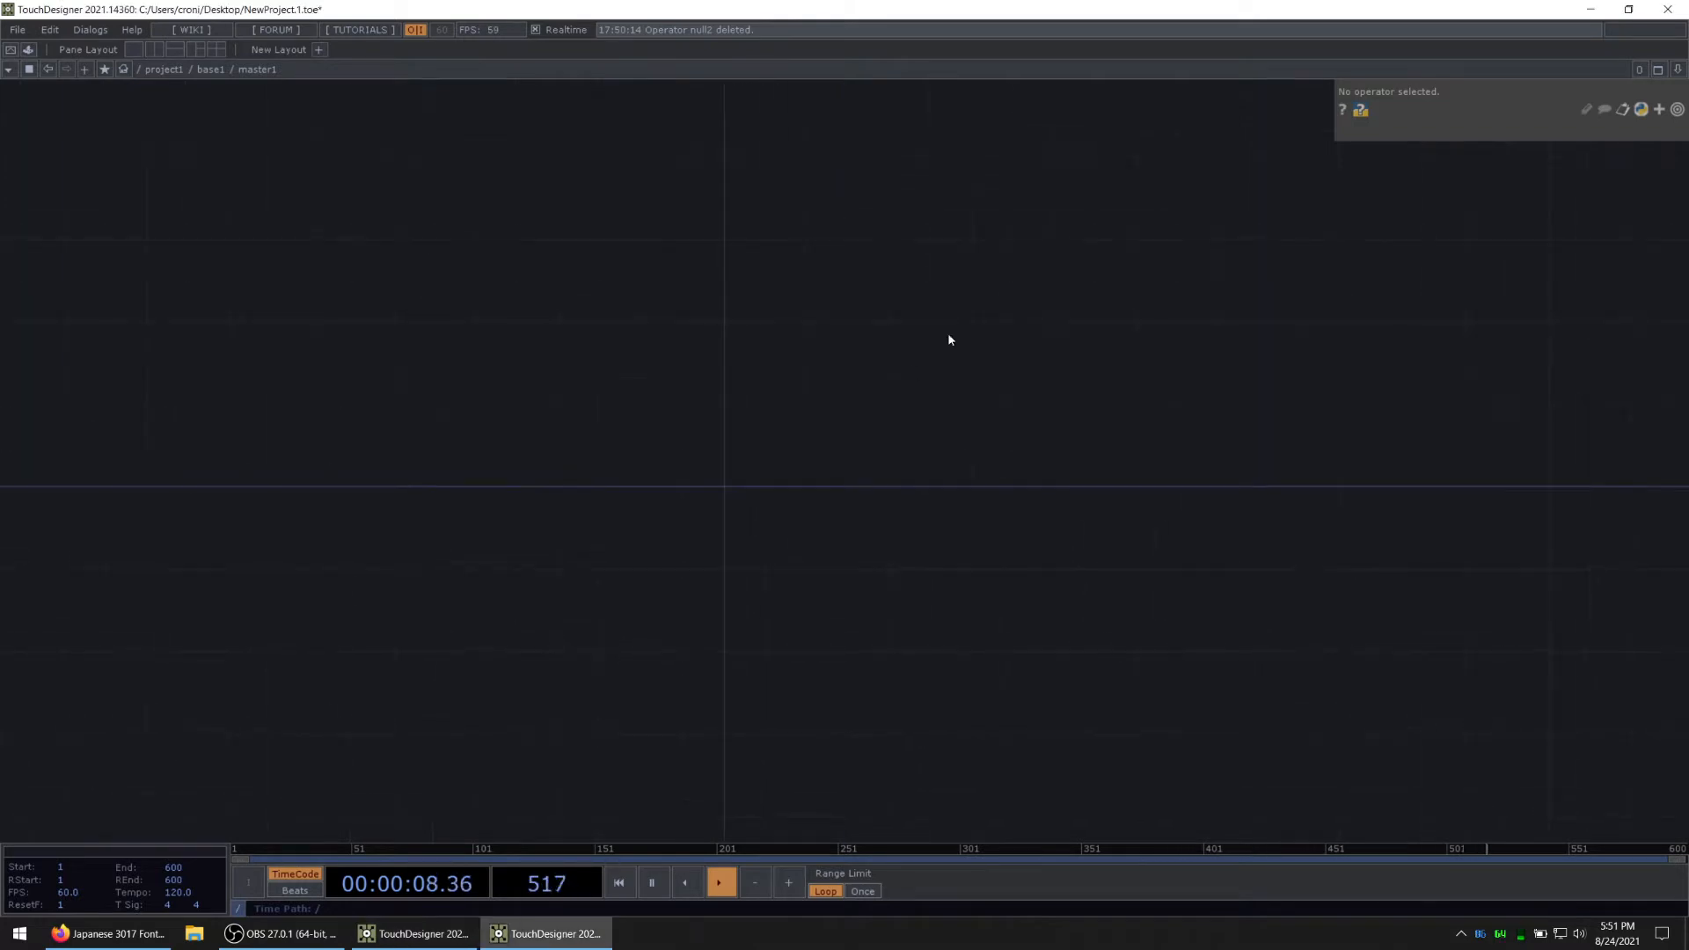
# Step: Add a Text SOP inside the master1 component, near the network's origin
pyautogui.press('u')
pyautogui.doubleClick(728, 419)
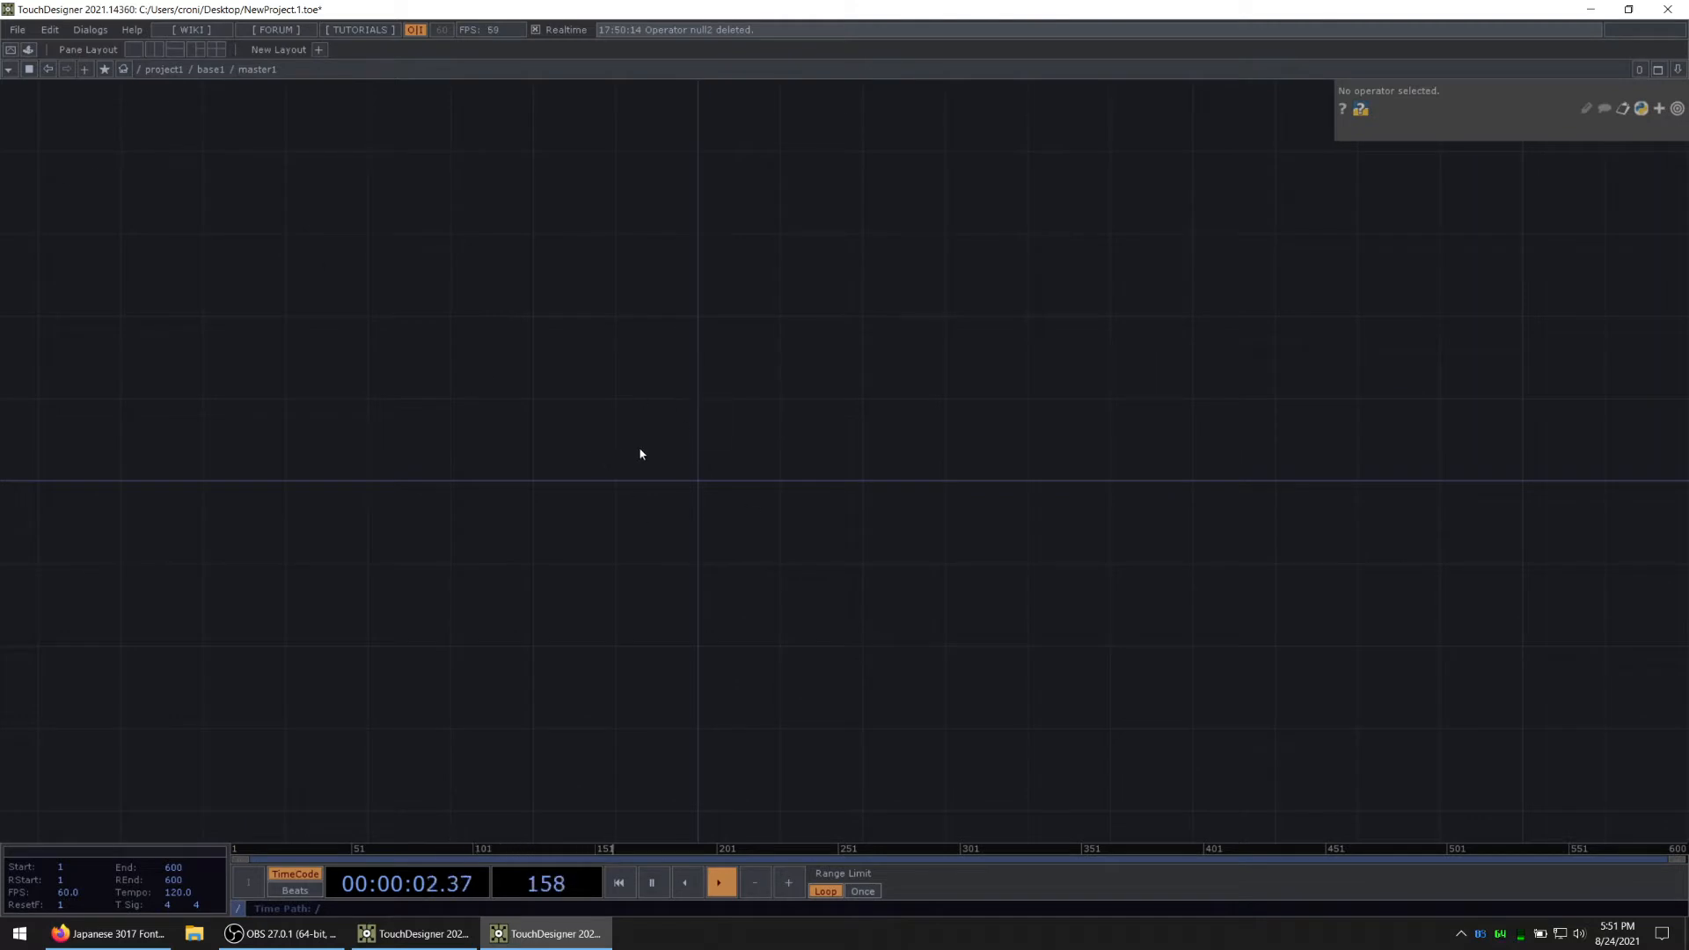
pyautogui.press('Tab')
pyautogui.click(381, 226)
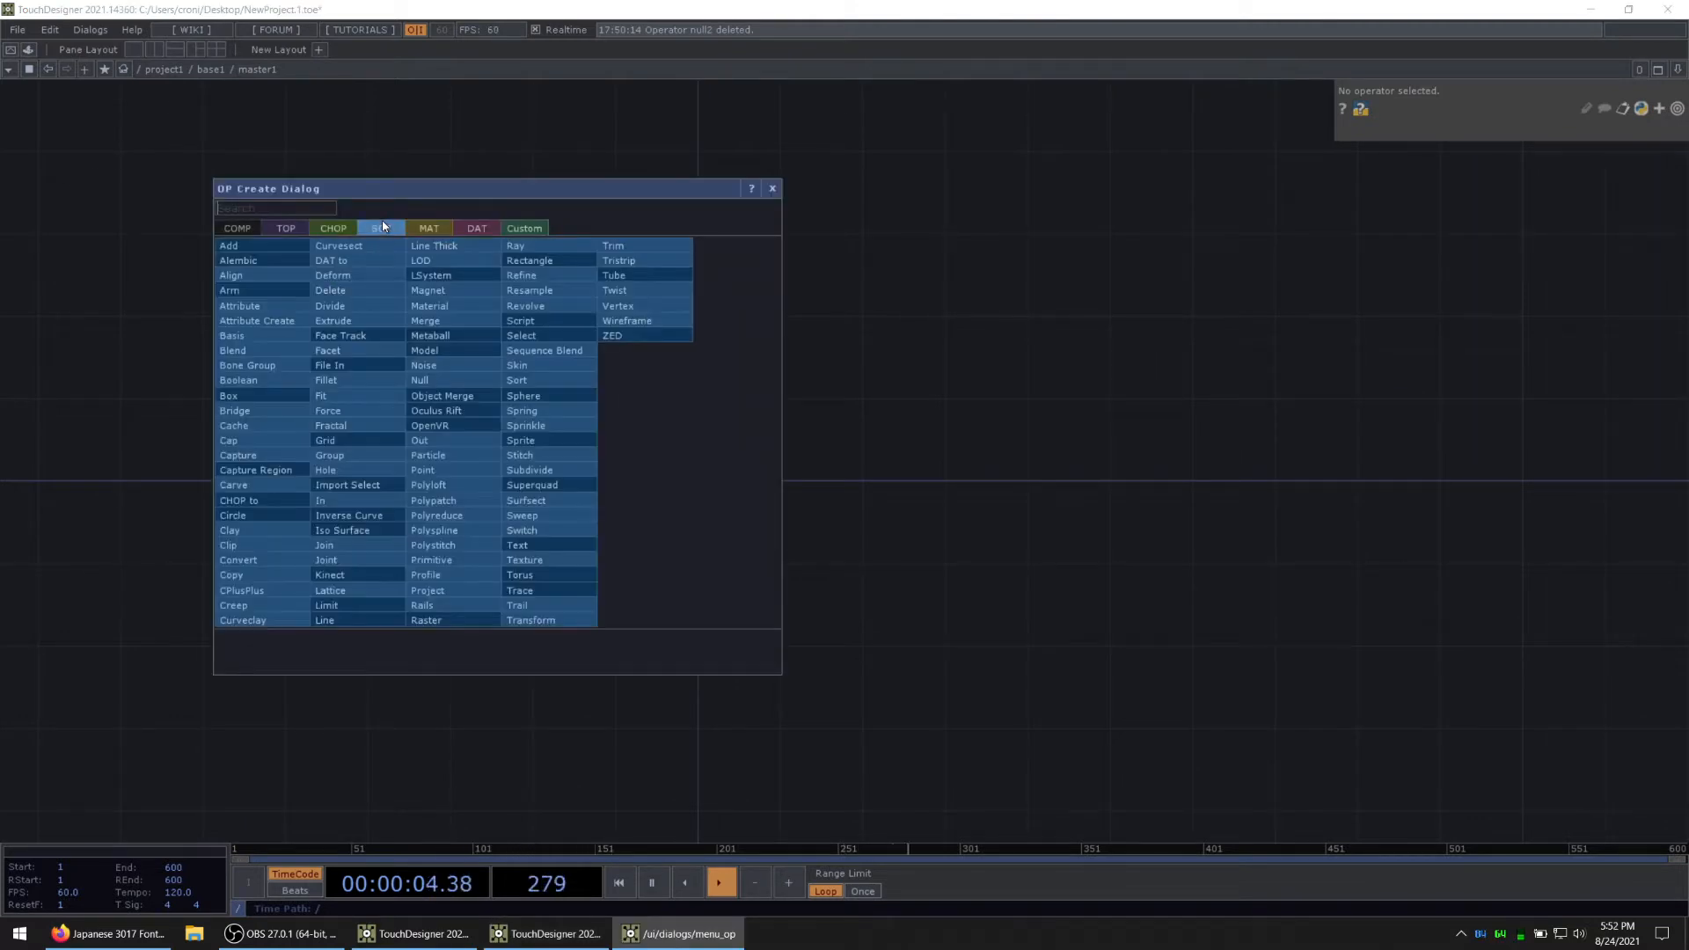
pyautogui.write('text')
pyautogui.click(539, 546)
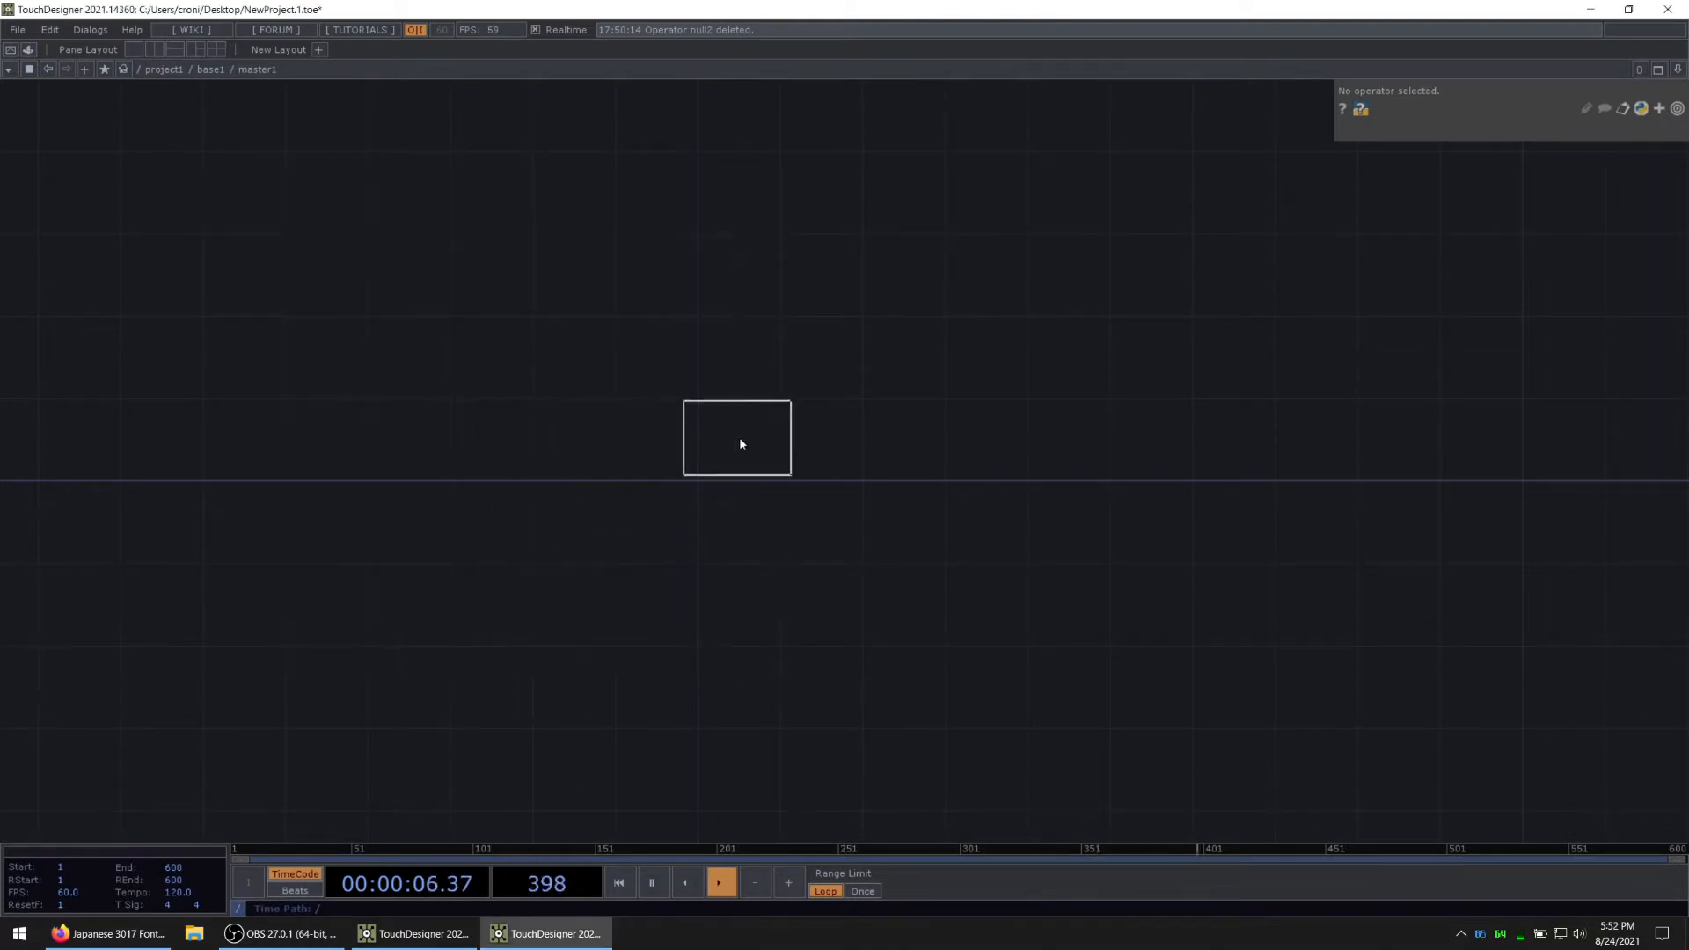
pyautogui.click(756, 445)
pyautogui.scroll(3, 756, 445)
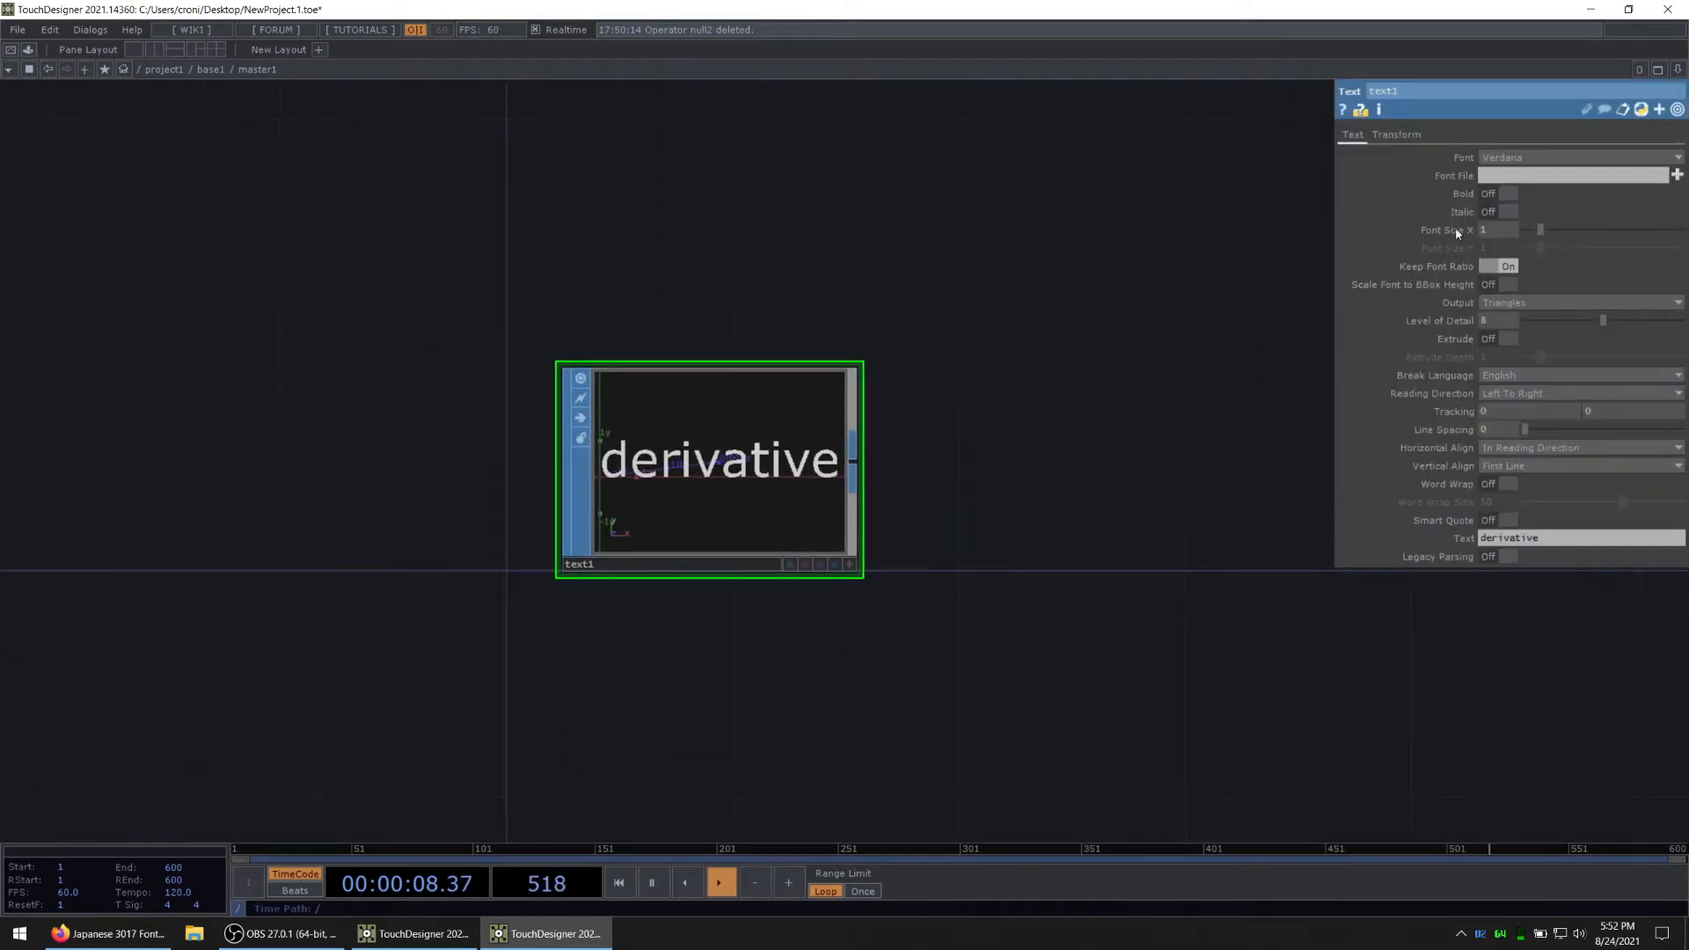
# Step: Load Japanese 3017.ttf from Touchdesigner-VJ/Assets/Fonts/japanese_3017 as the Text SOP's font file
pyautogui.click(1511, 159)
pyautogui.click(1511, 160)
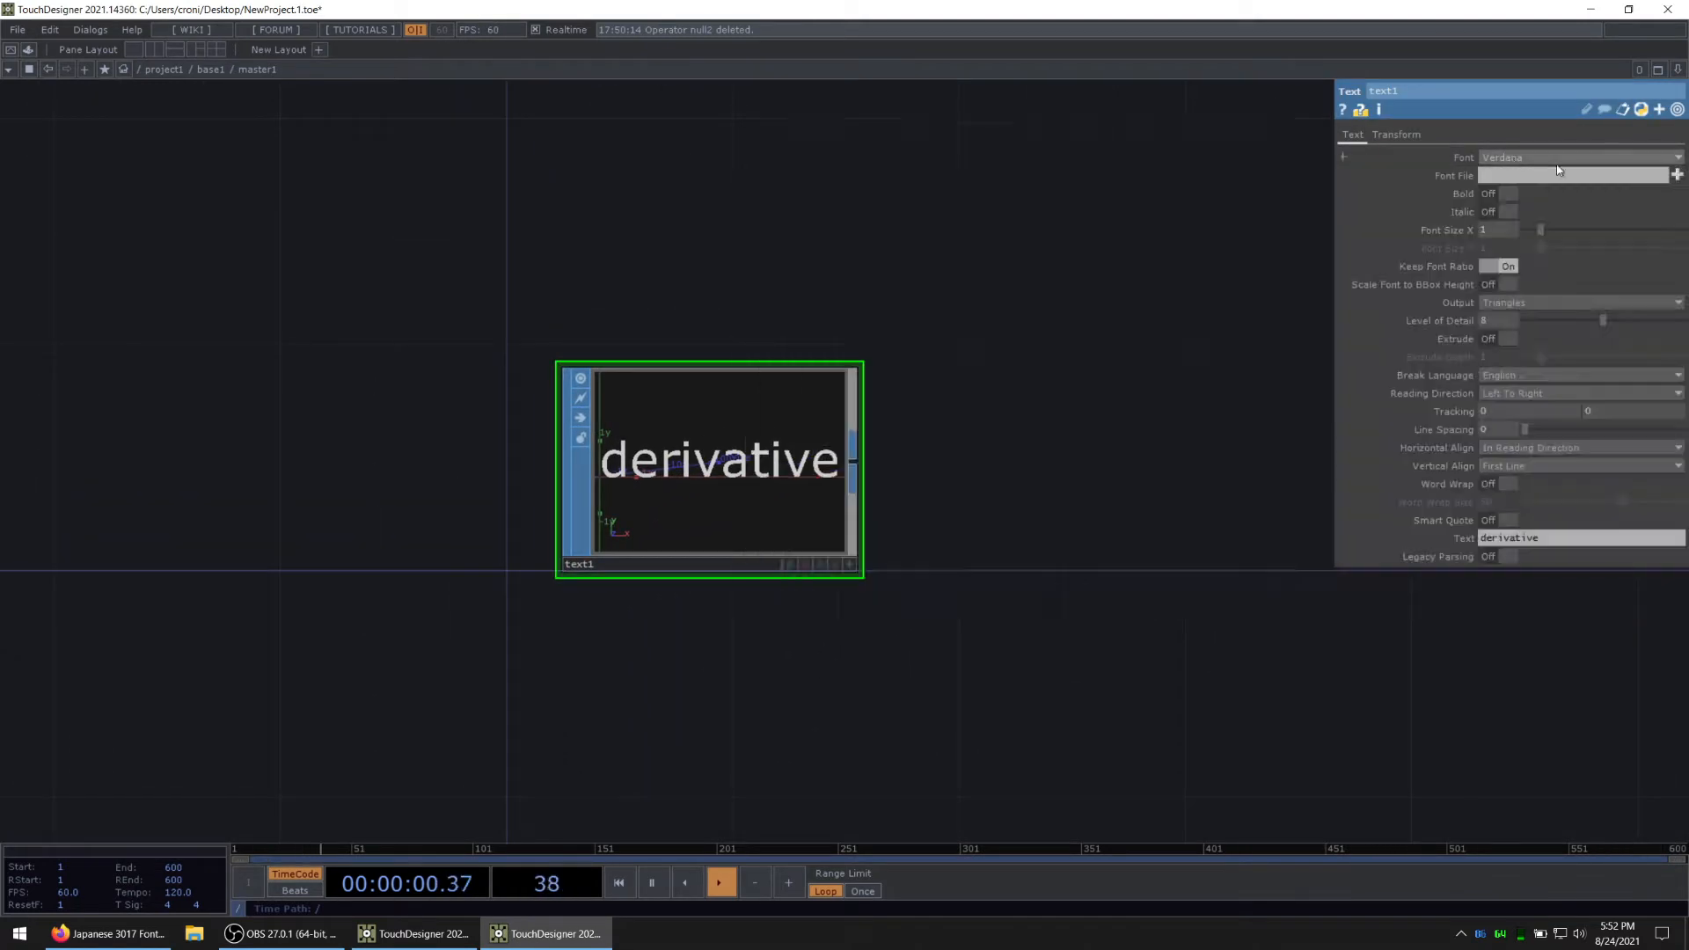
pyautogui.click(1678, 176)
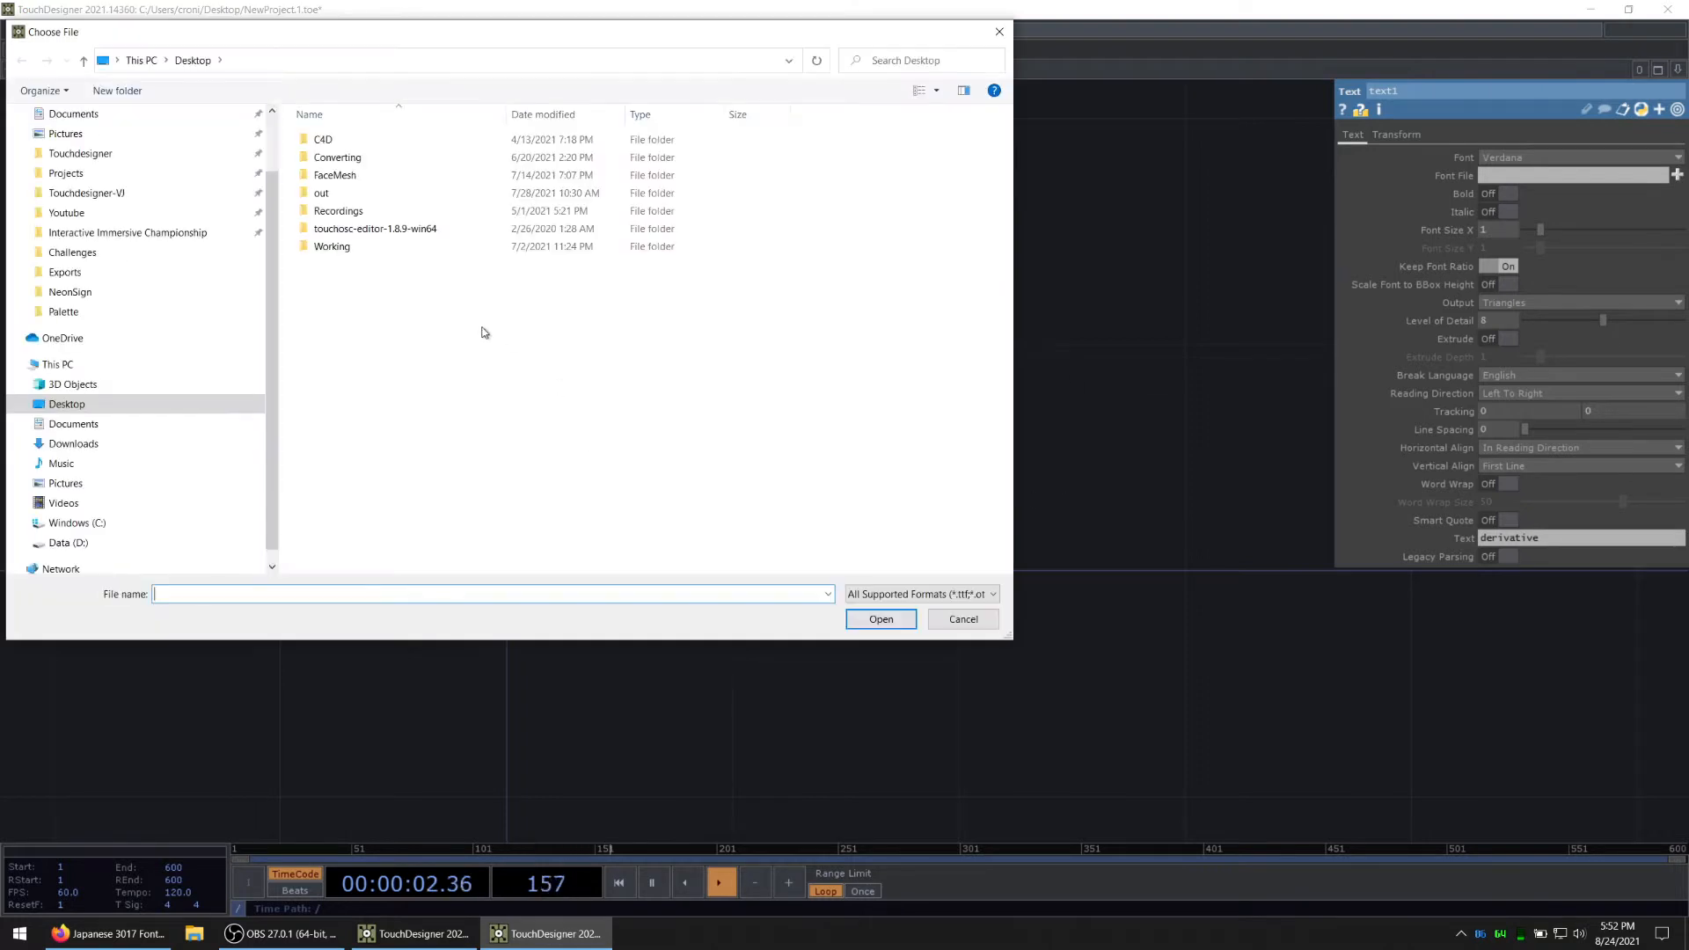
pyautogui.click(119, 196)
pyautogui.doubleClick(336, 138)
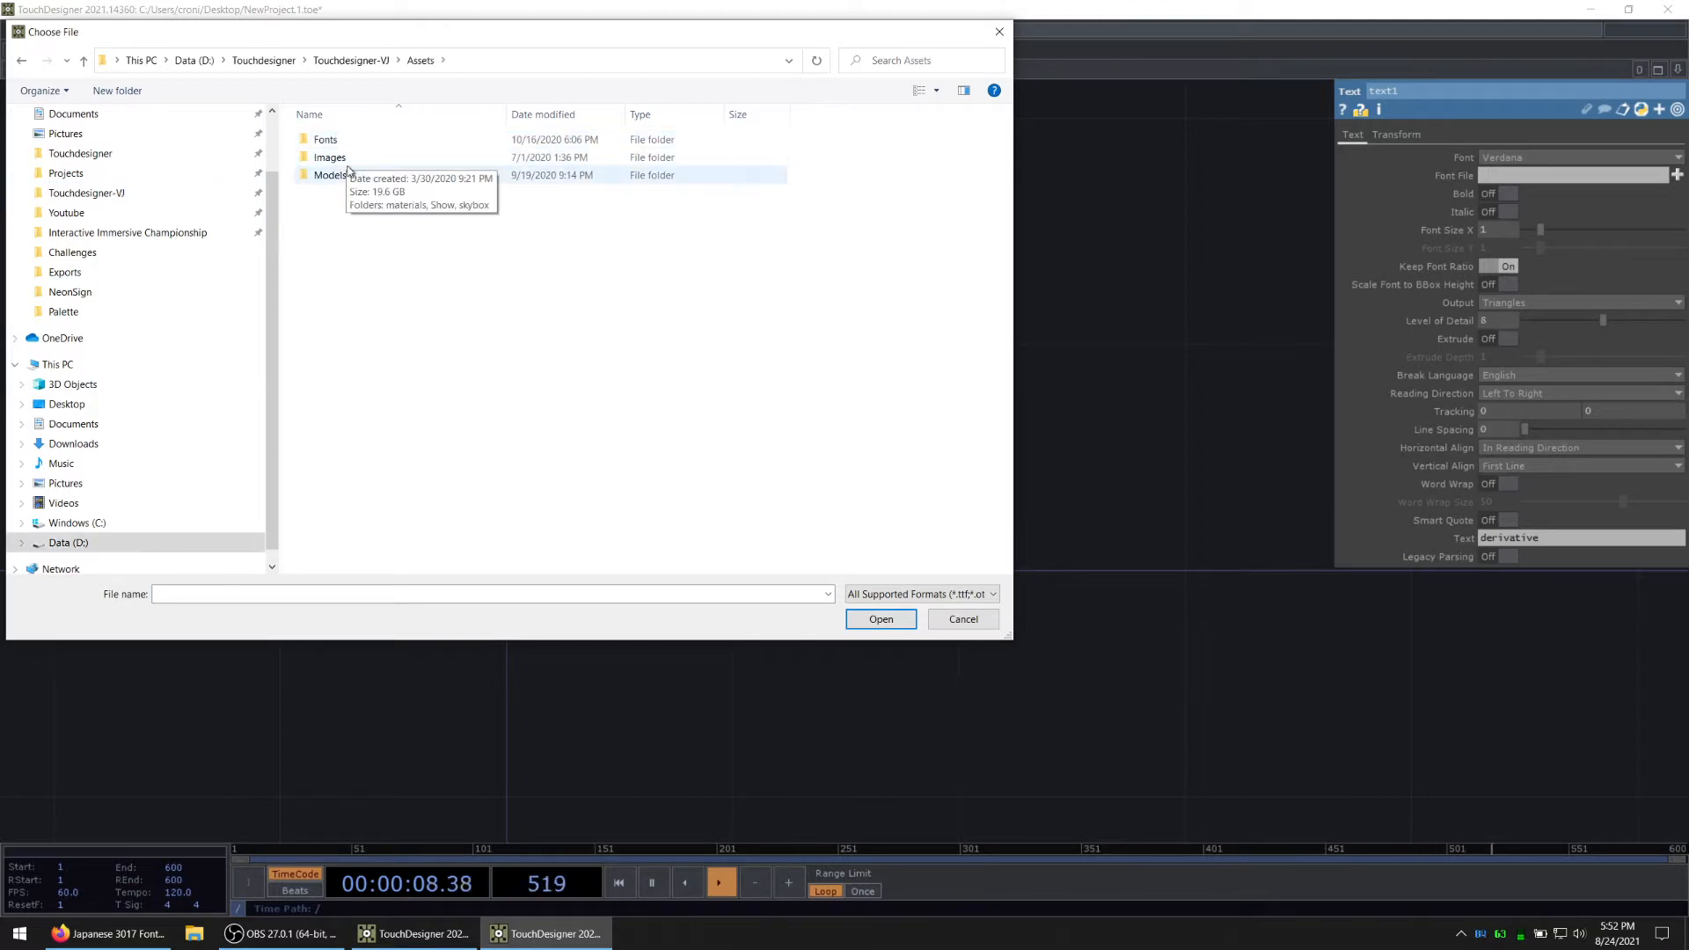
pyautogui.doubleClick(350, 138)
pyautogui.doubleClick(357, 265)
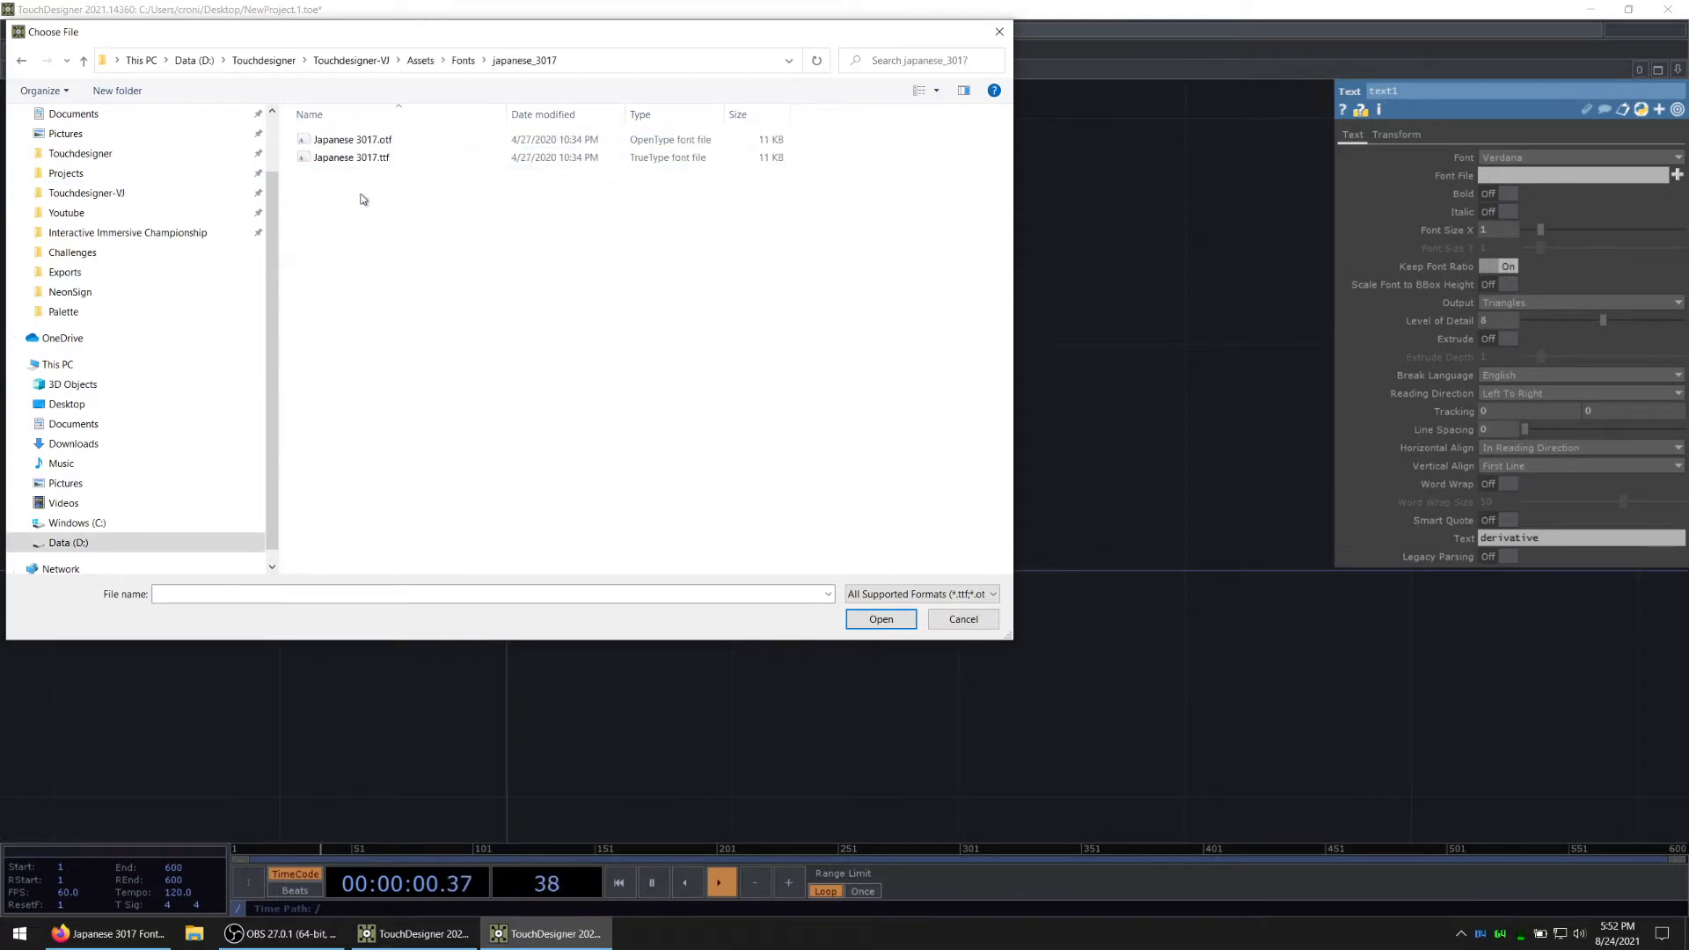
pyautogui.doubleClick(353, 161)
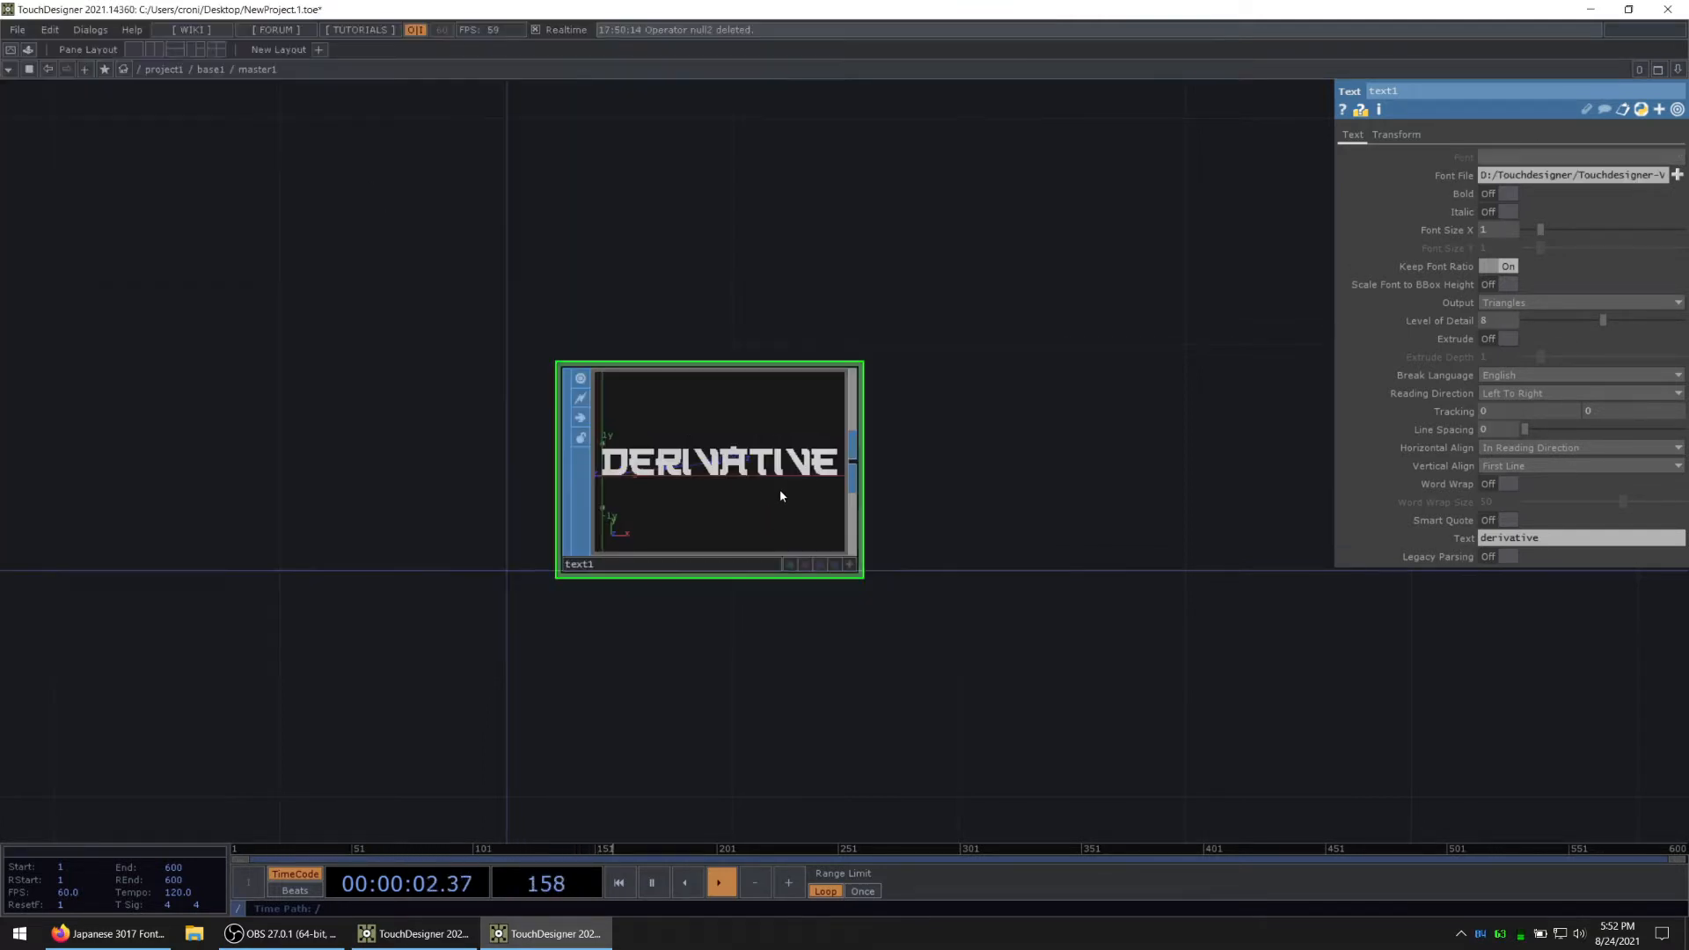
# Step: Drive the Text SOP's Text parameter with the expression me.parent().par.Letter
pyautogui.scroll(3, 774, 486)
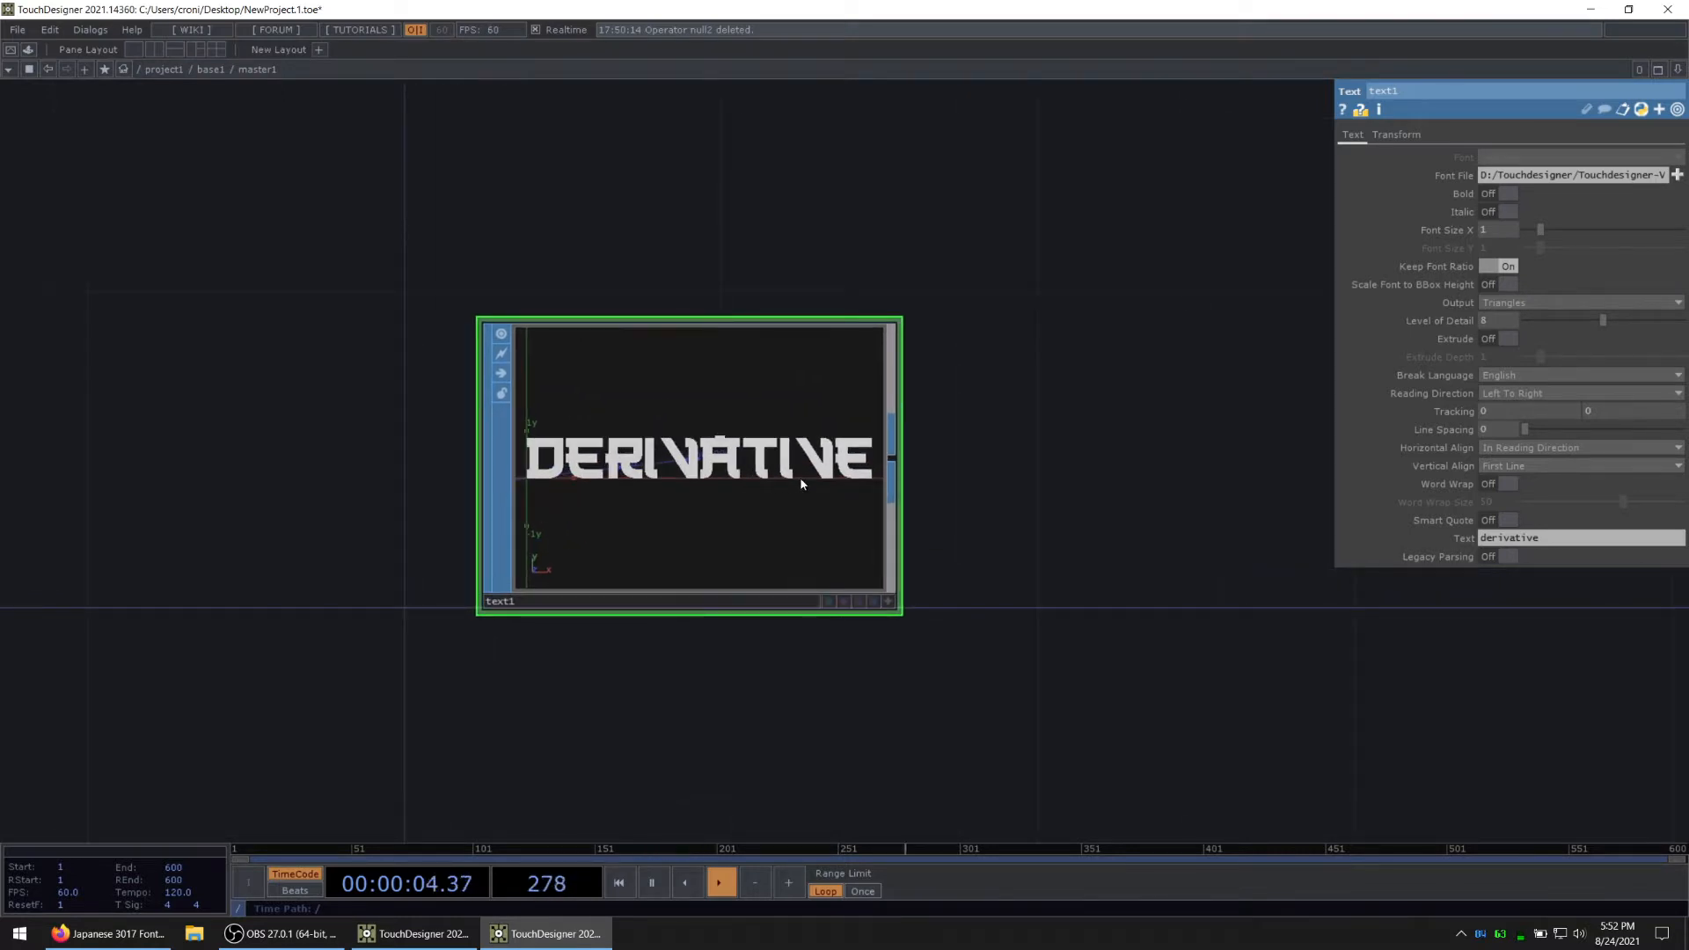
pyautogui.scroll(2, 834, 479)
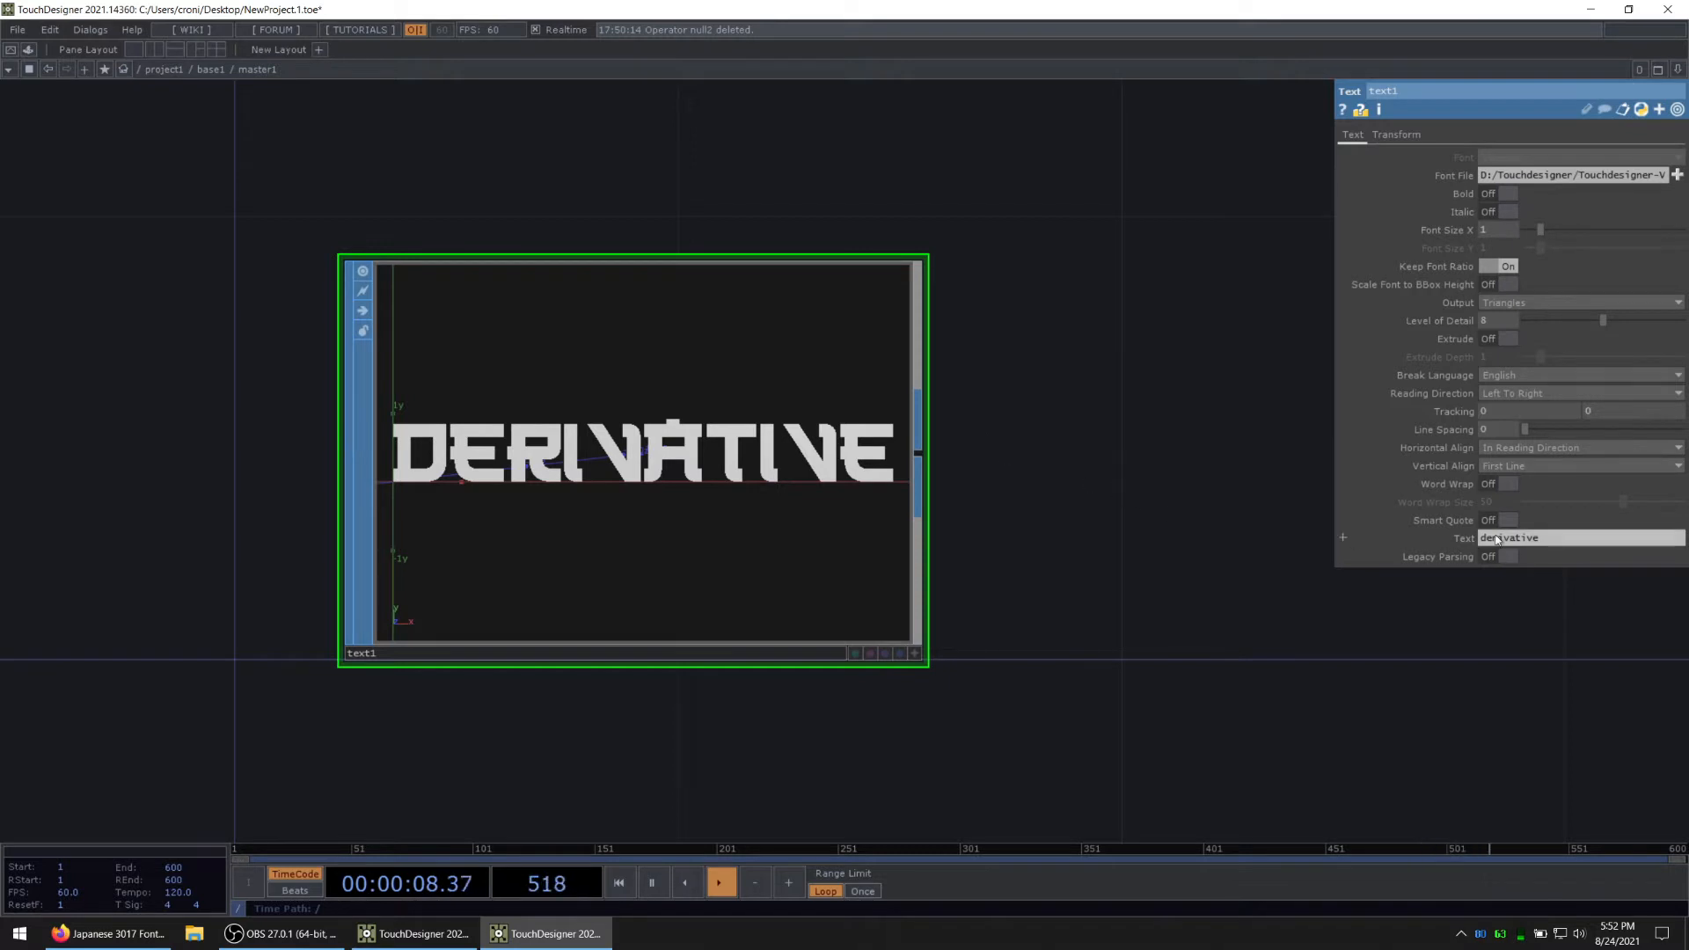
pyautogui.click(1458, 538)
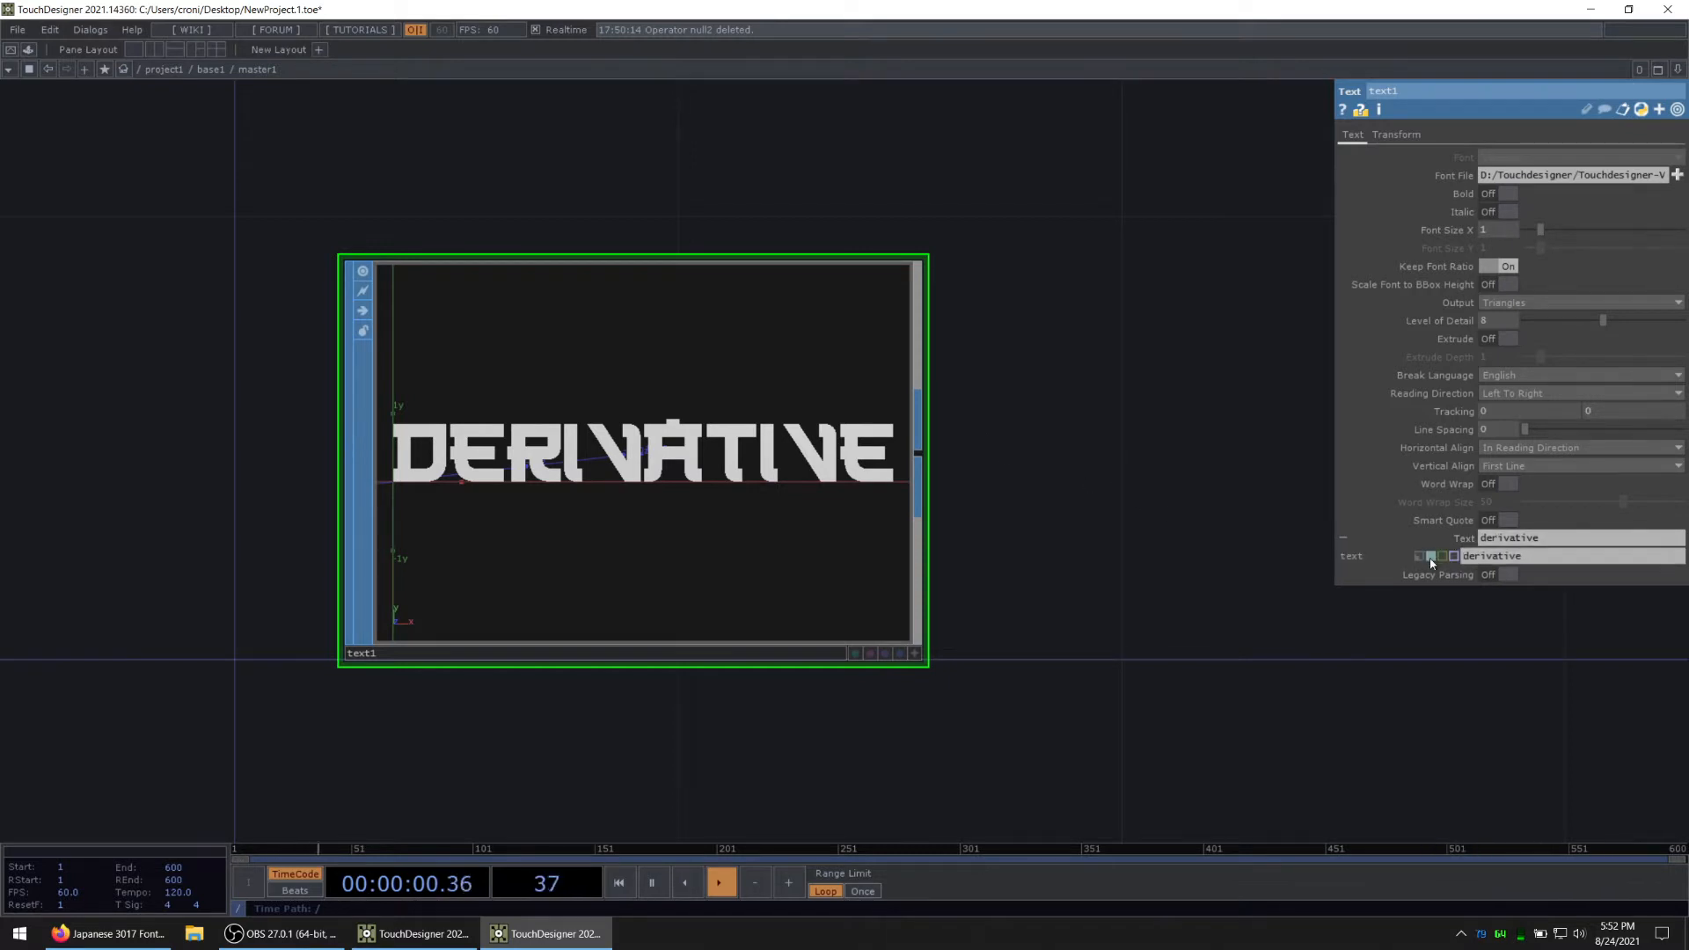
pyautogui.click(1429, 555)
pyautogui.write('me.parent().par.')
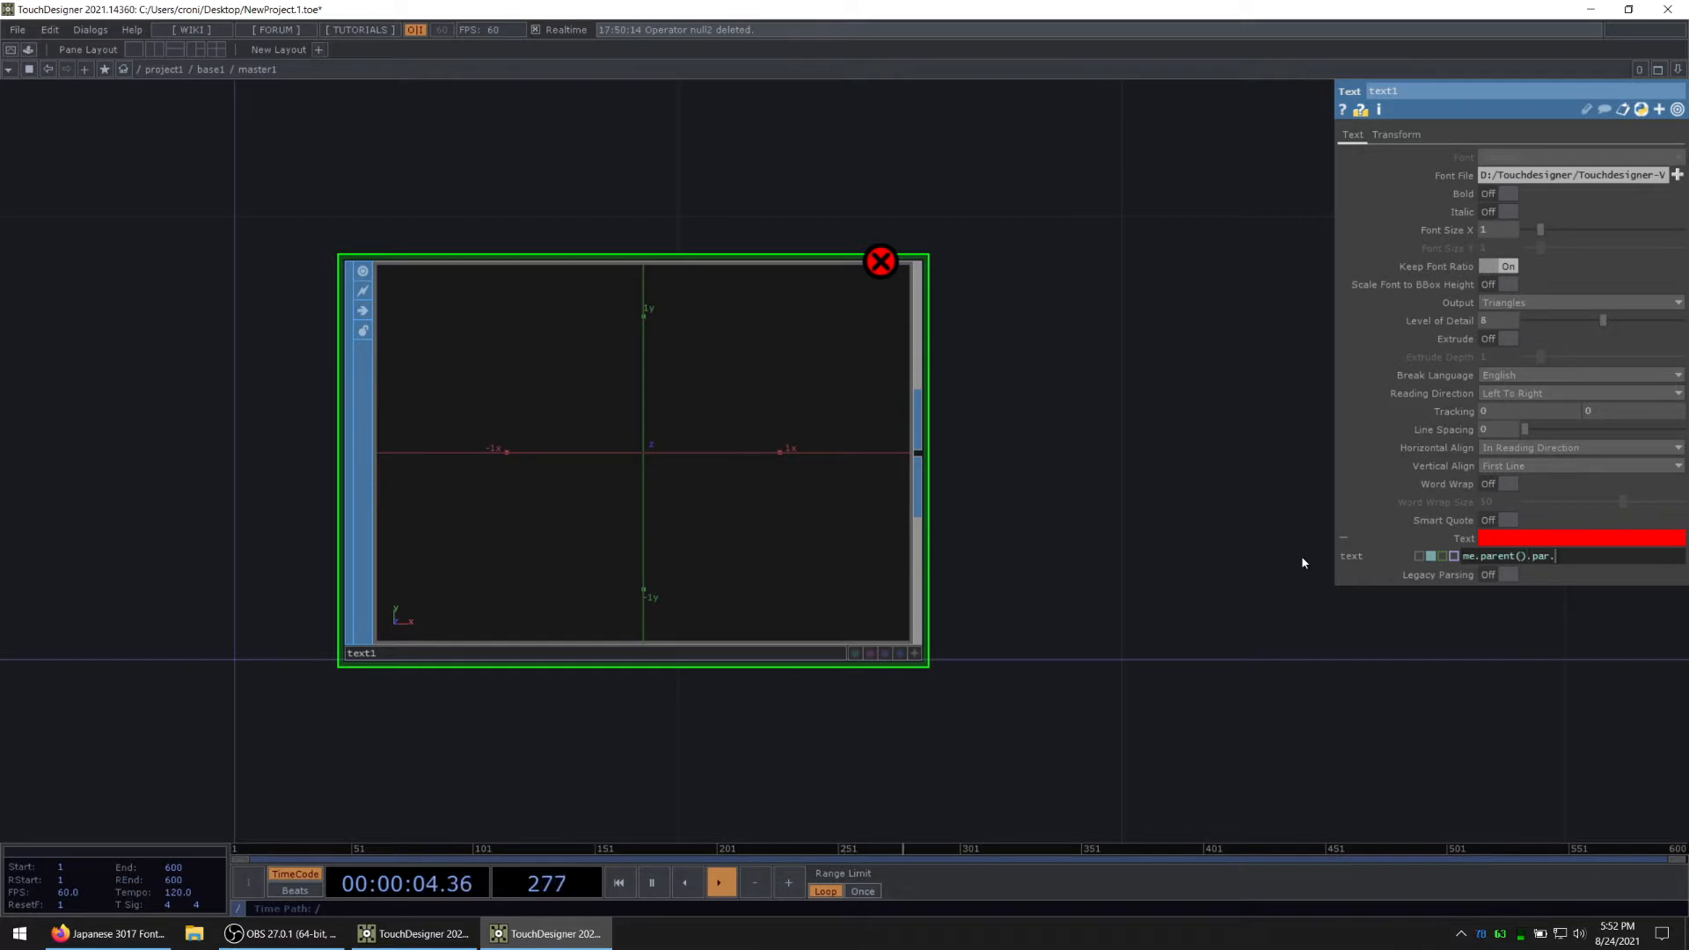
pyautogui.write('Letter')
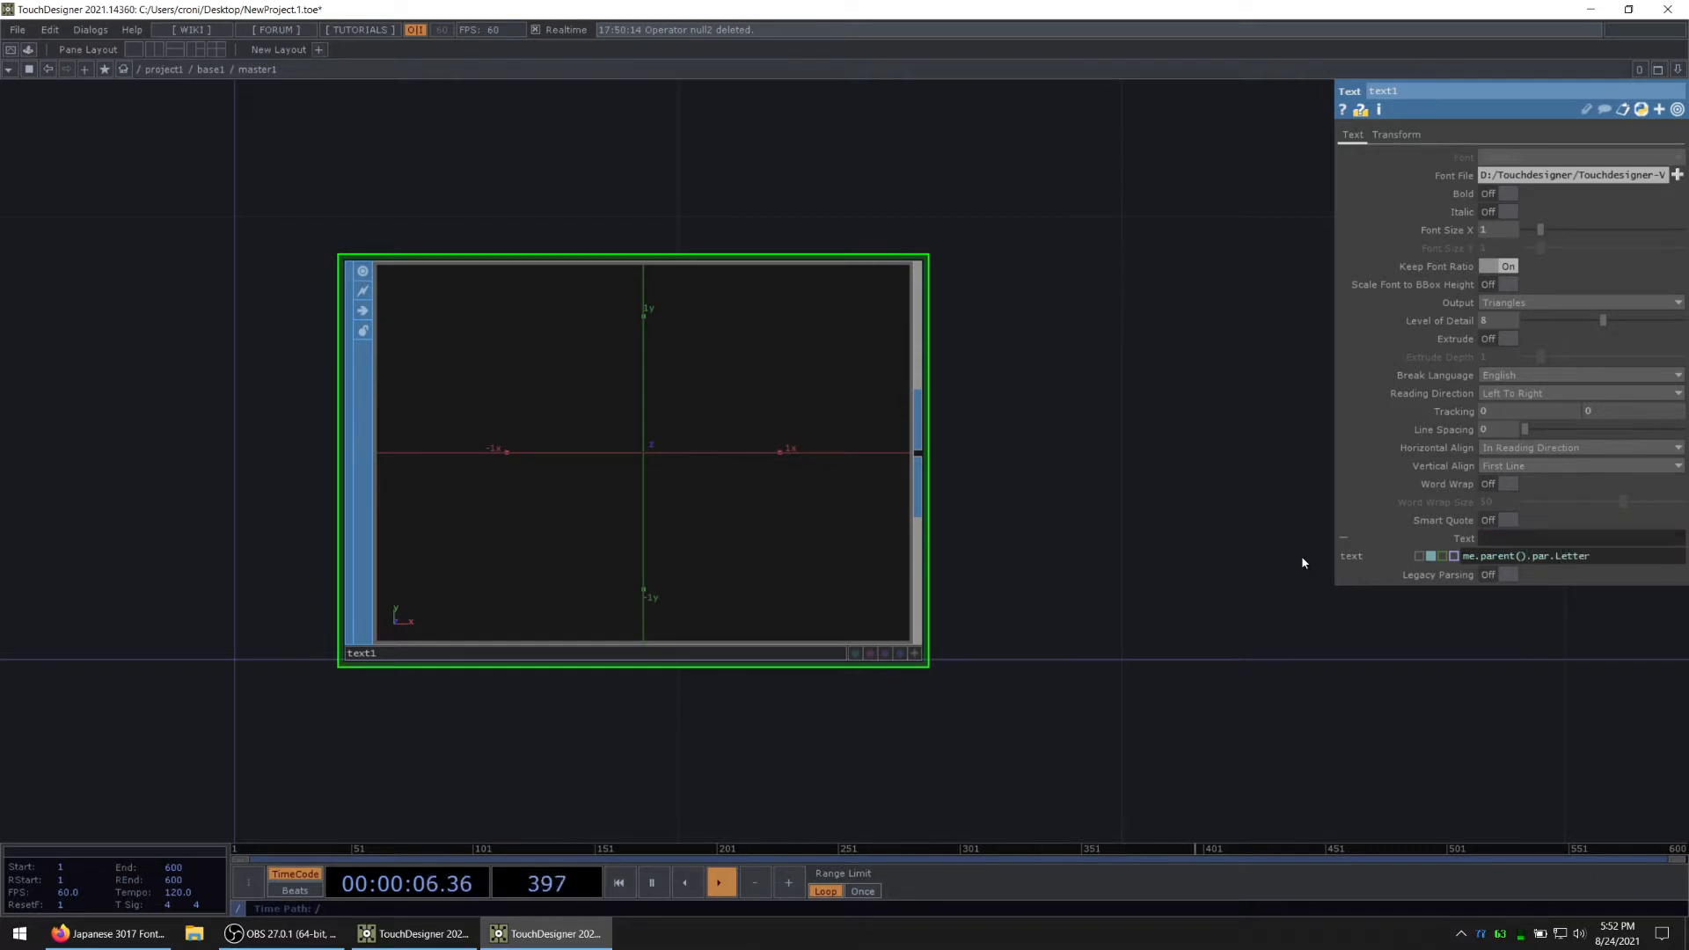
# Step: Set the master1 component's Letter parameter to A and return to its Text SOP
pyautogui.click(915, 654)
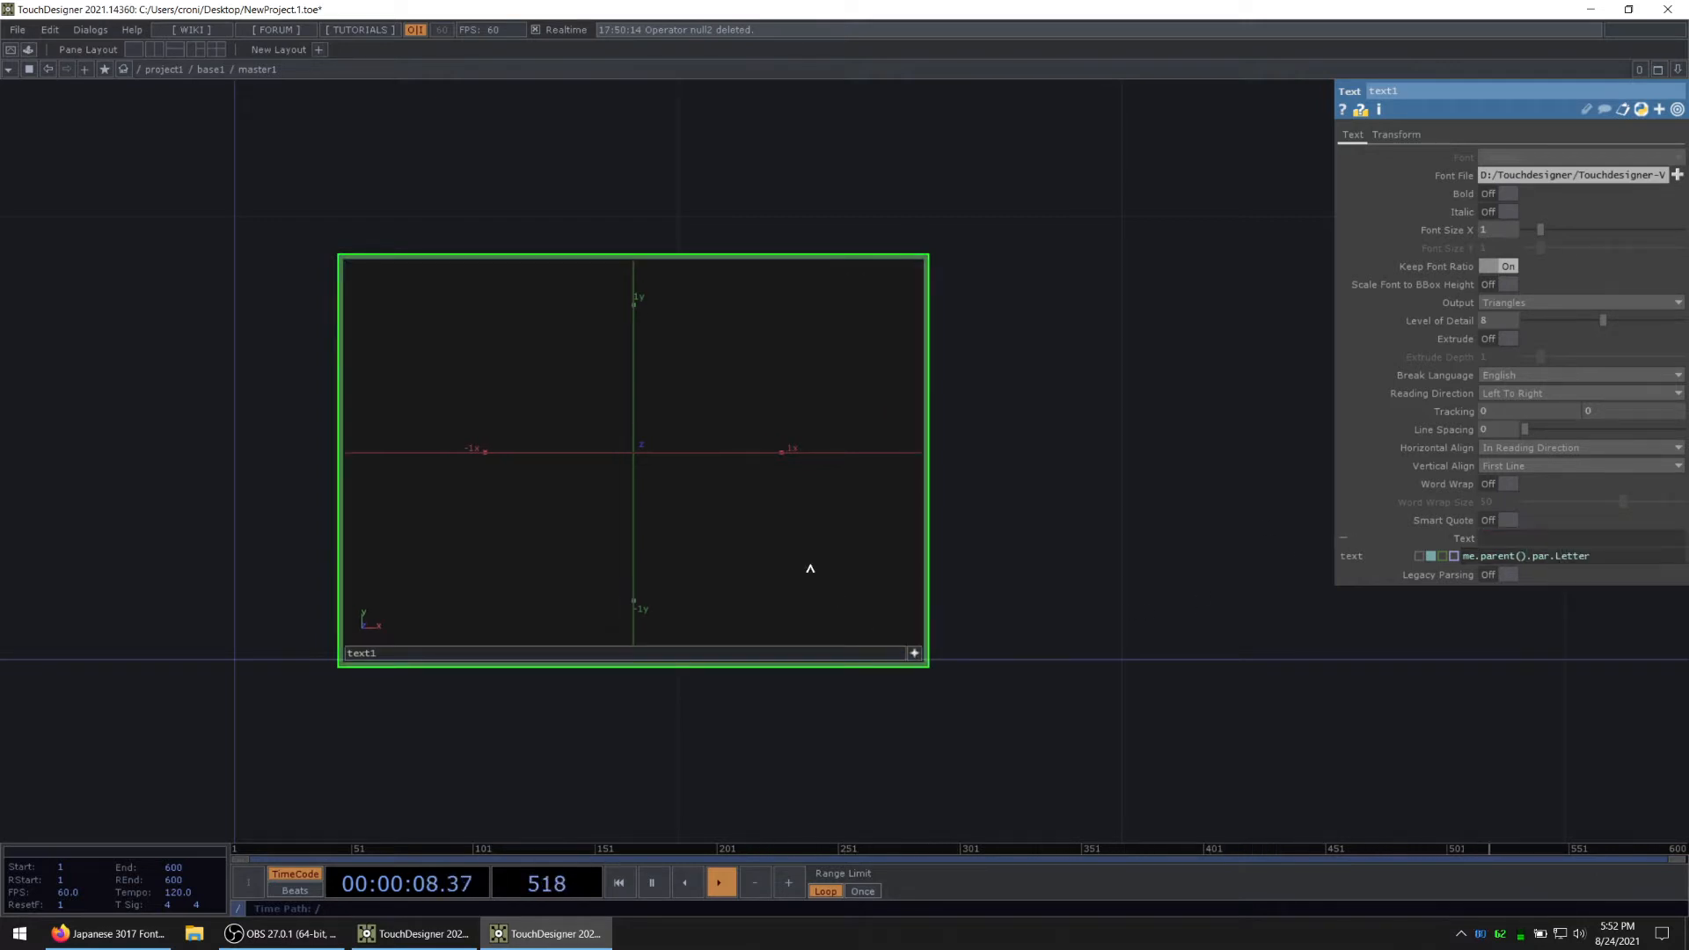
pyautogui.moveTo(810, 568); pyautogui.dragTo(710, 546)
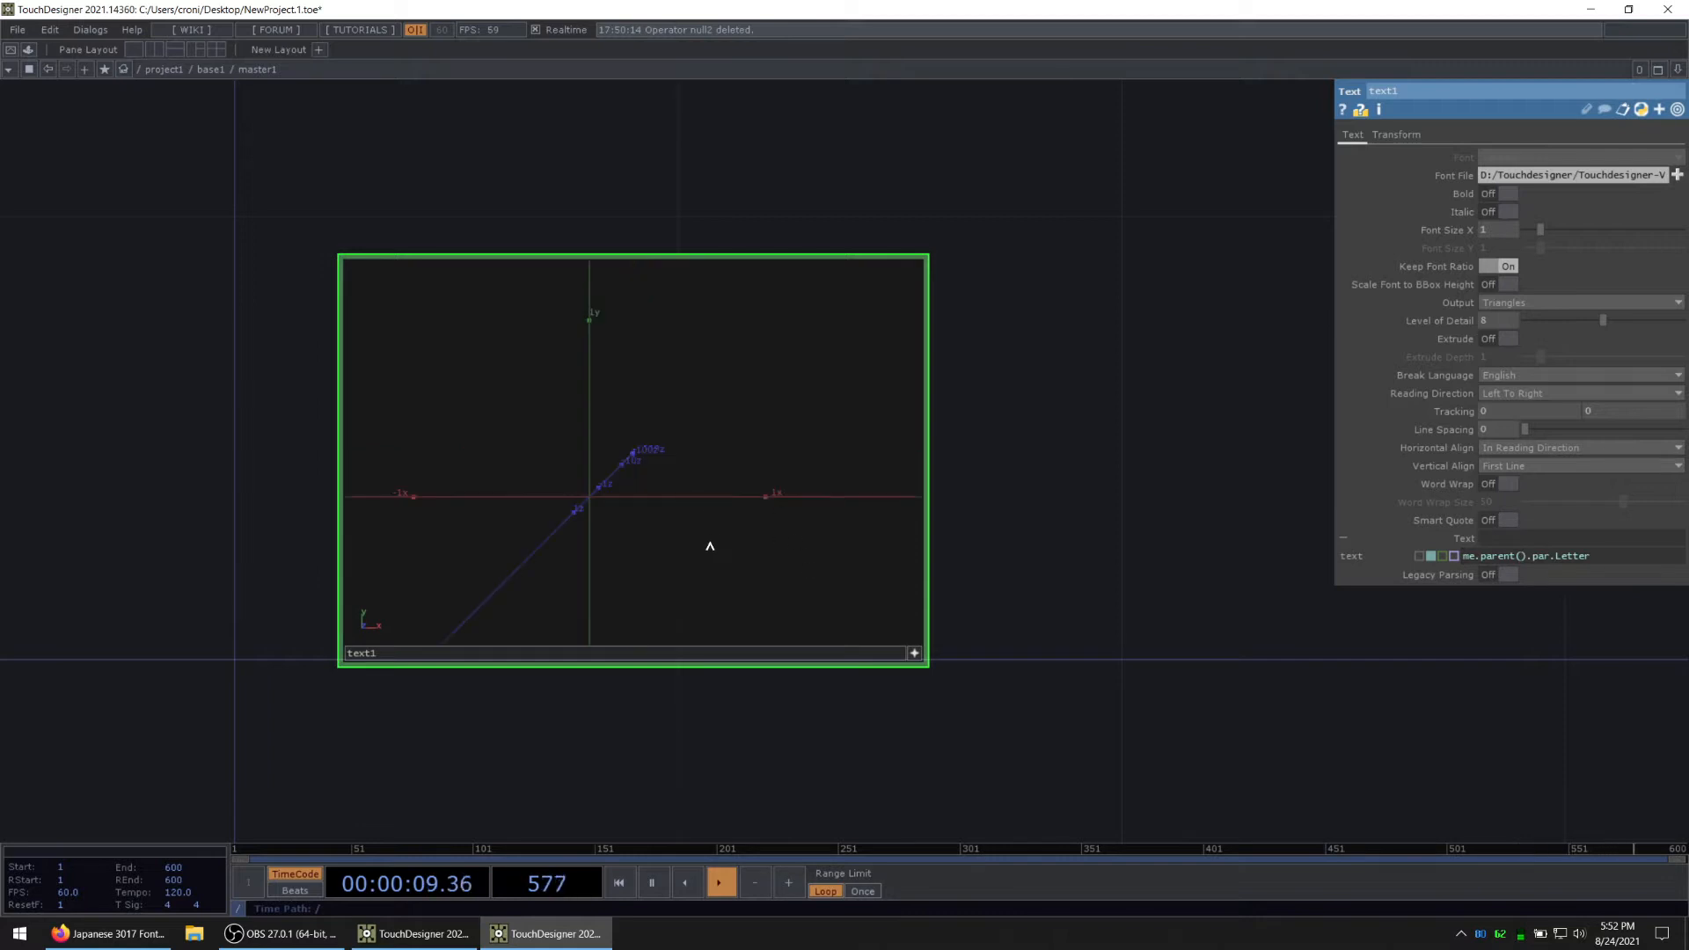
pyautogui.click(916, 654)
pyautogui.moveTo(1068, 663); pyautogui.dragTo(1104, 666)
pyautogui.press('u')
pyautogui.scroll(3, 1199, 211)
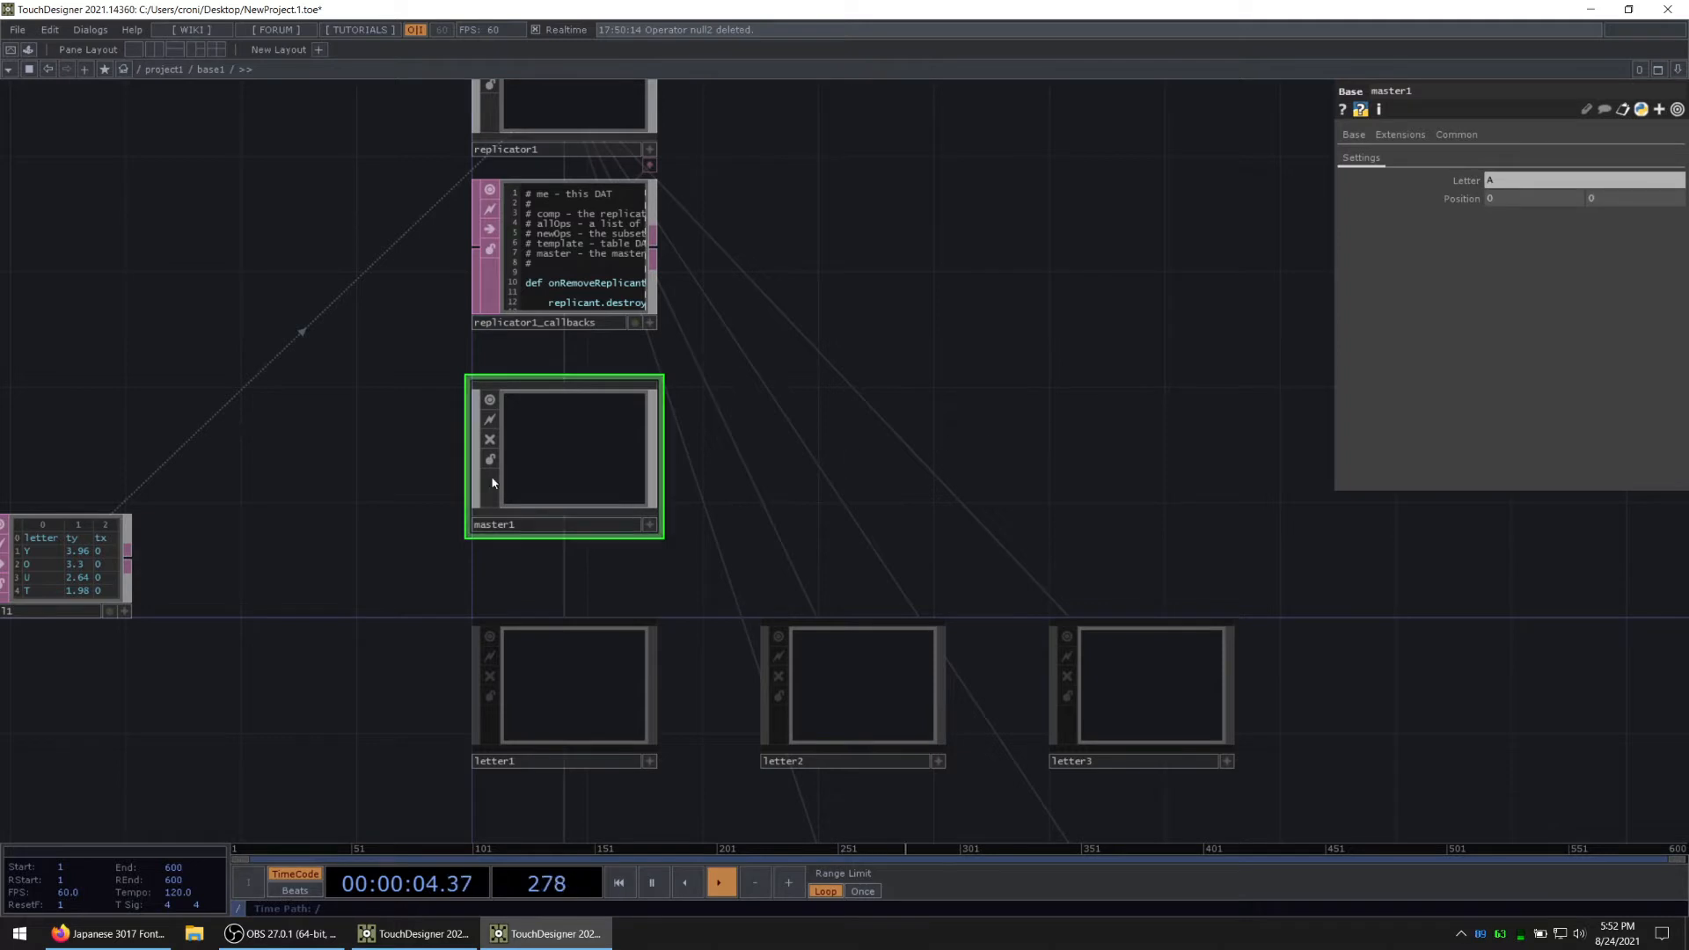
pyautogui.press('i')
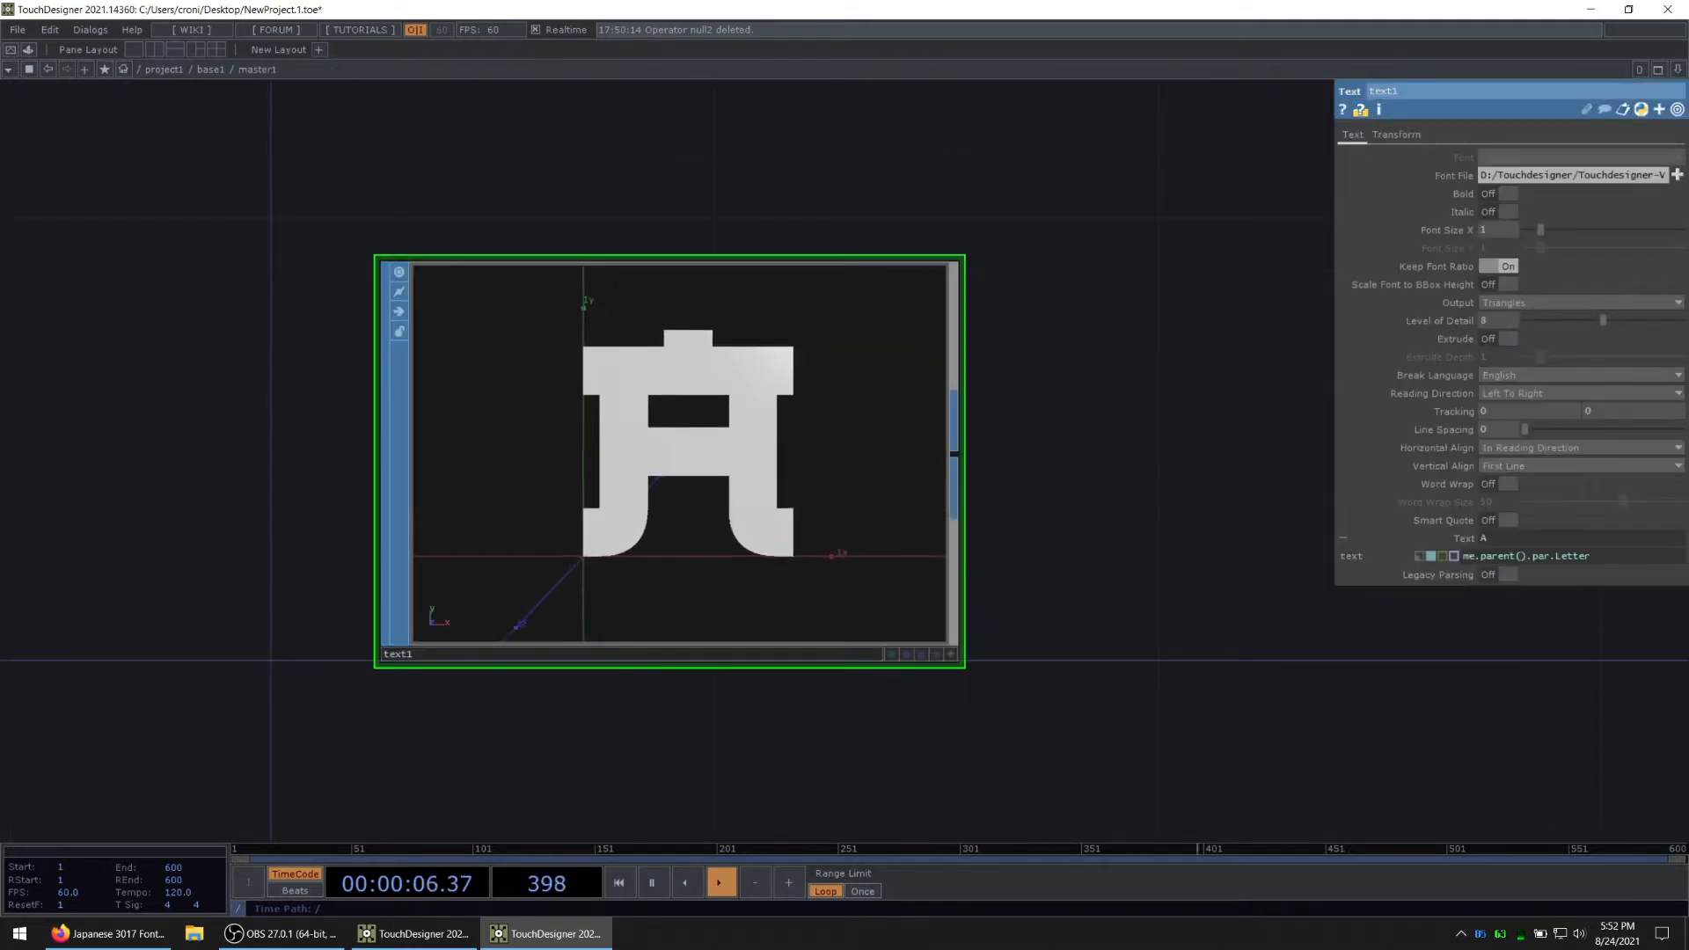
# Step: Set the Text SOP's Output to Open Polygons
pyautogui.click(1529, 299)
pyautogui.click(1533, 351)
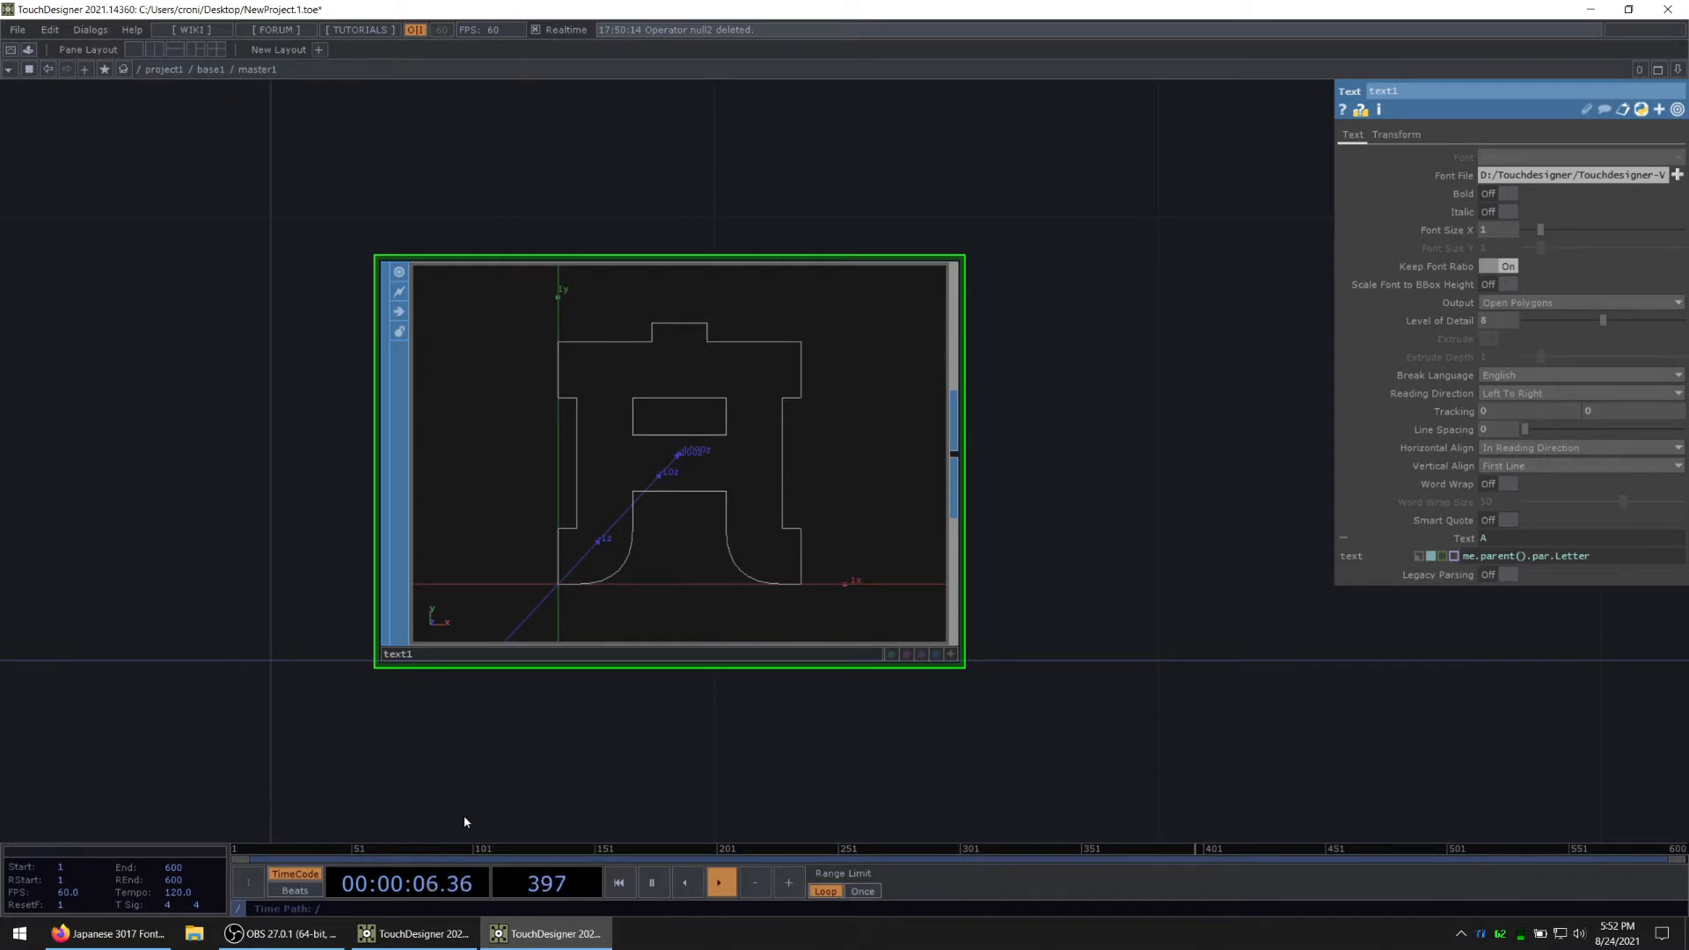
# Step: Set the Text SOP's Horizontal Align and Vertical Align to Center
pyautogui.click(1512, 448)
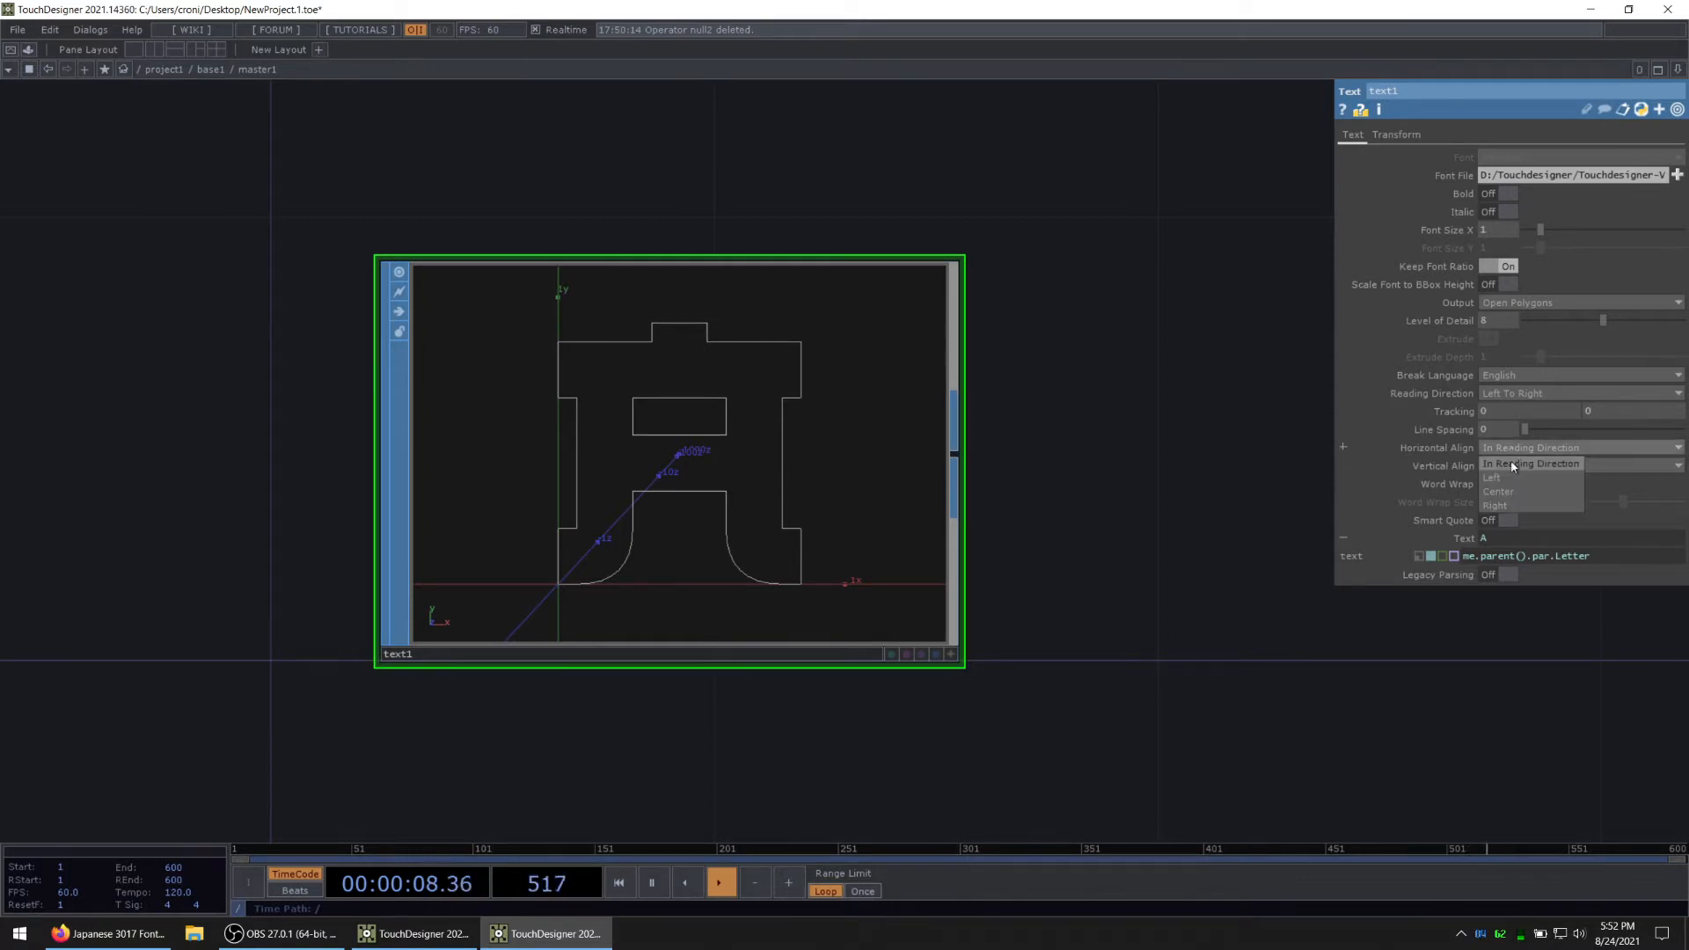
pyautogui.click(1504, 492)
pyautogui.click(1513, 465)
pyautogui.click(1500, 510)
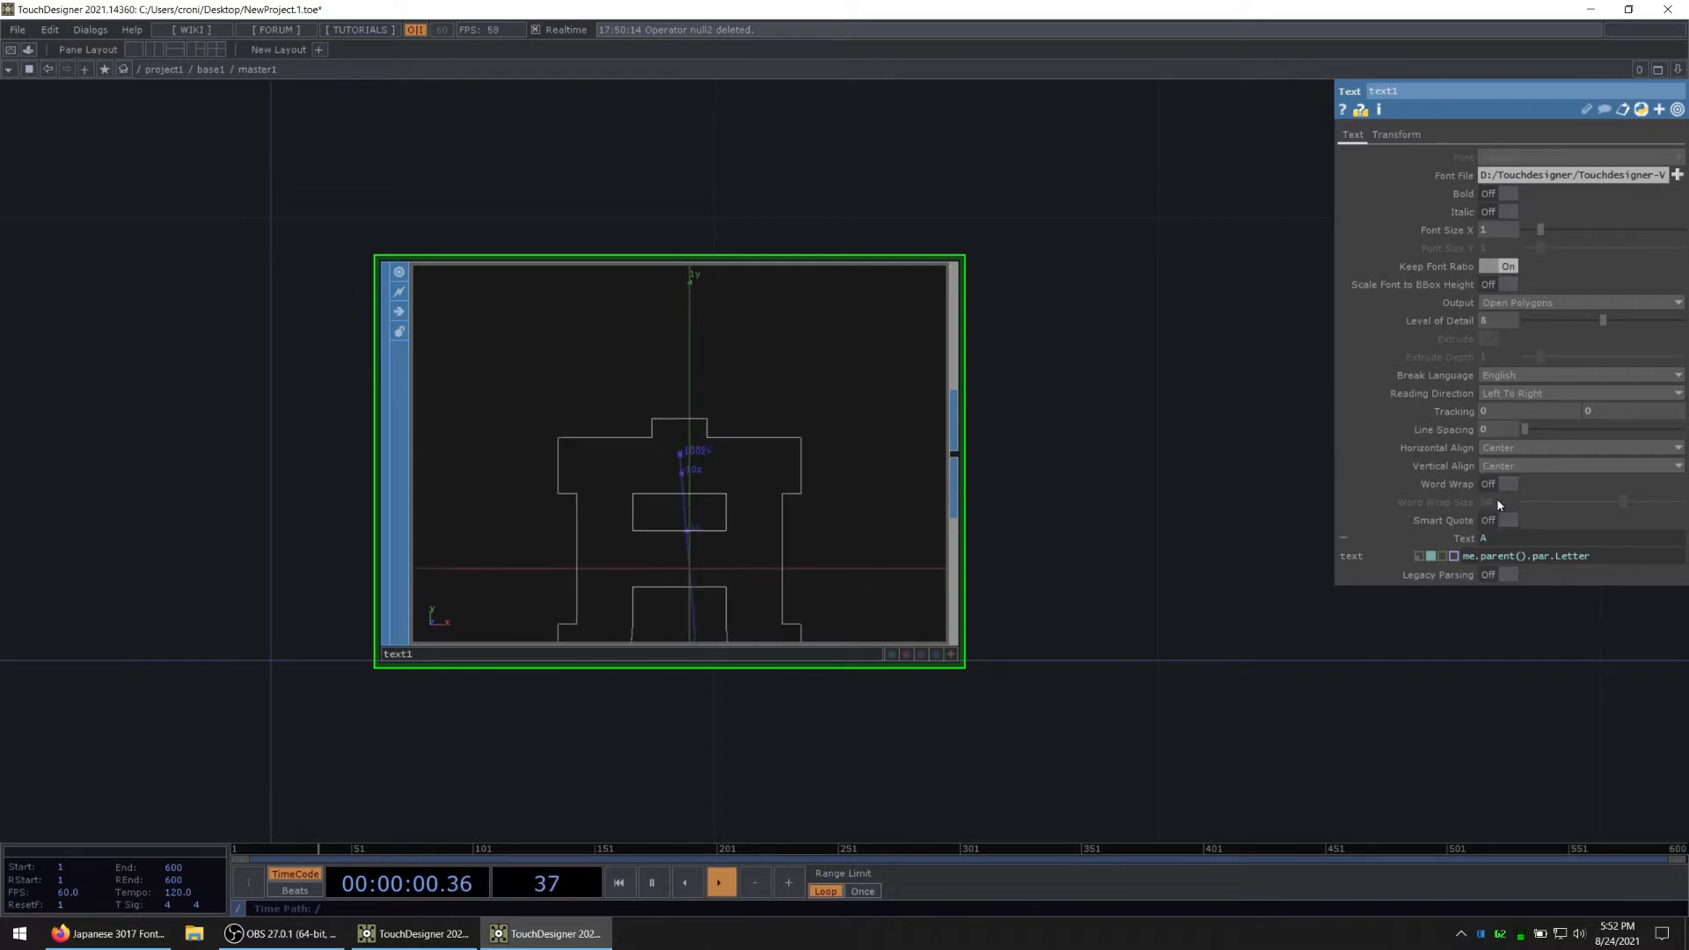
pyautogui.click(1469, 545)
pyautogui.scroll(-3, 1056, 662)
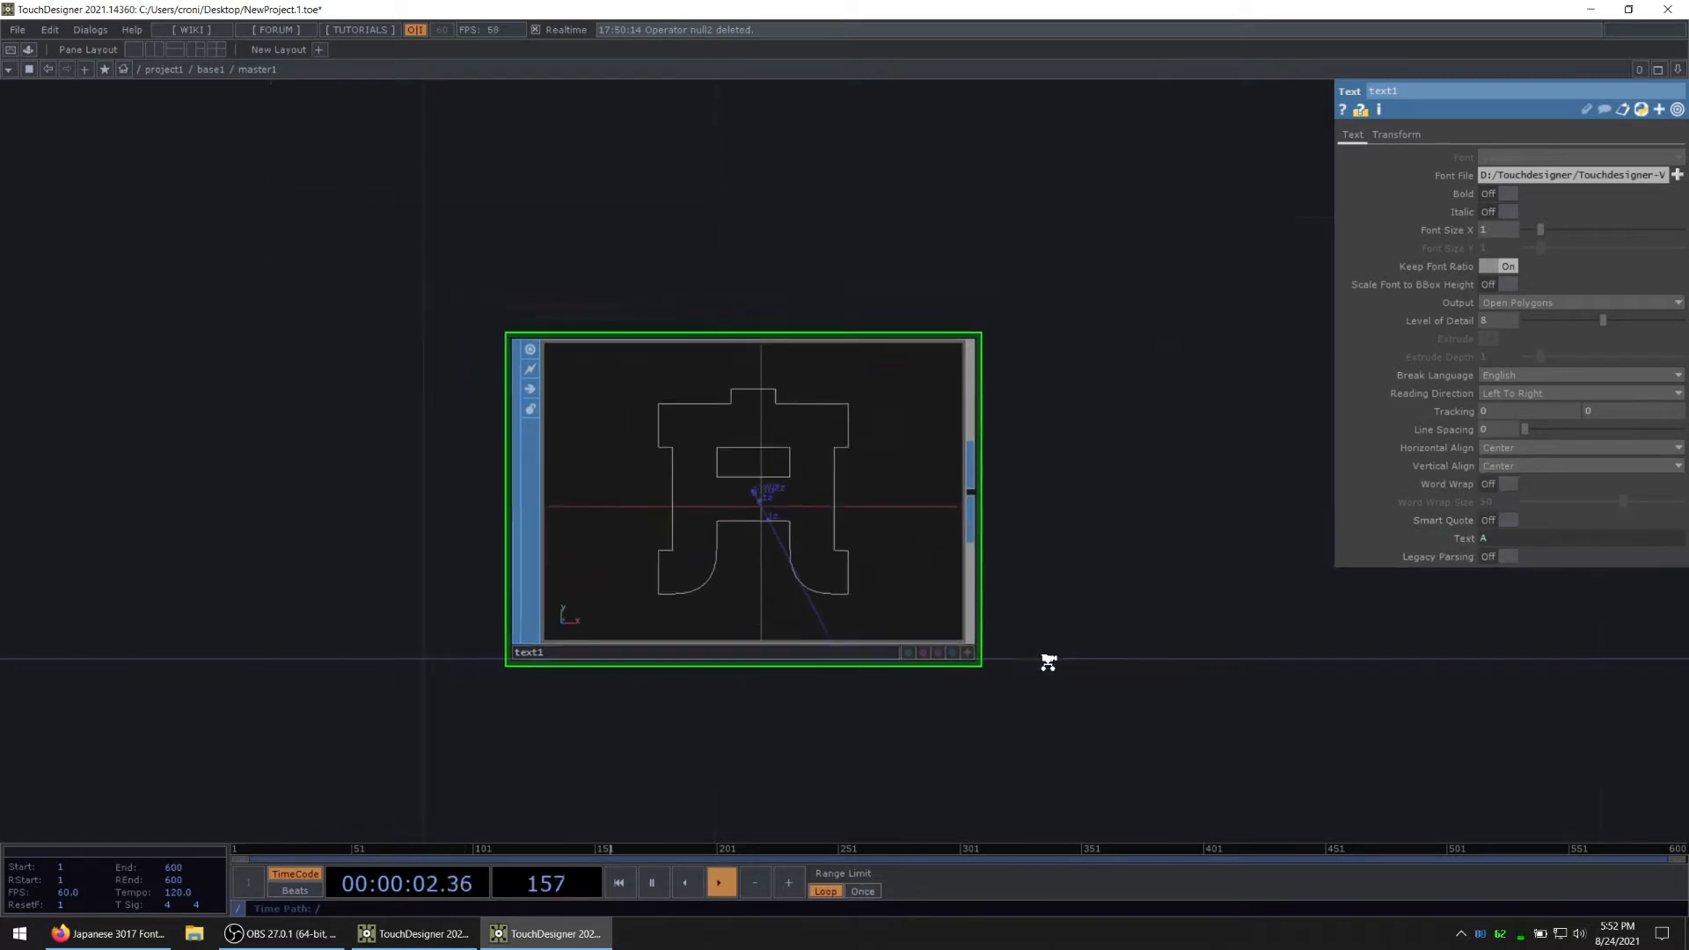
# Step: Append a Transform SOP to the output of the Text SOP
pyautogui.moveTo(1108, 691); pyautogui.dragTo(842, 656)
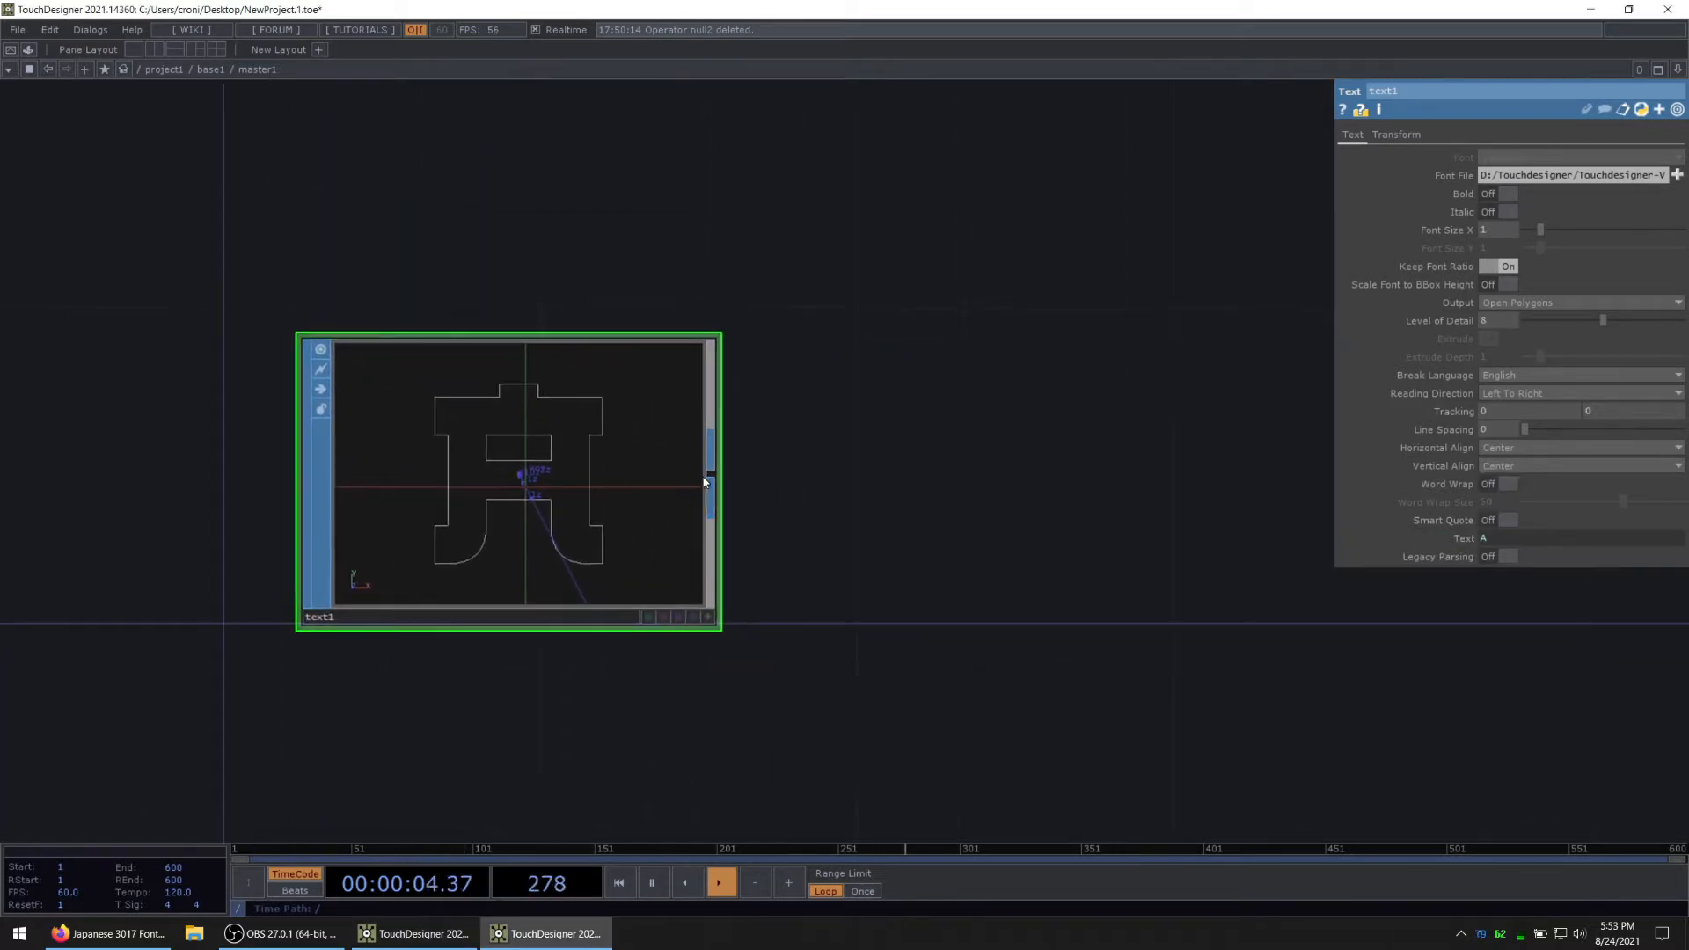
pyautogui.press('Tab')
pyautogui.write('tr')
pyautogui.click(747, 666)
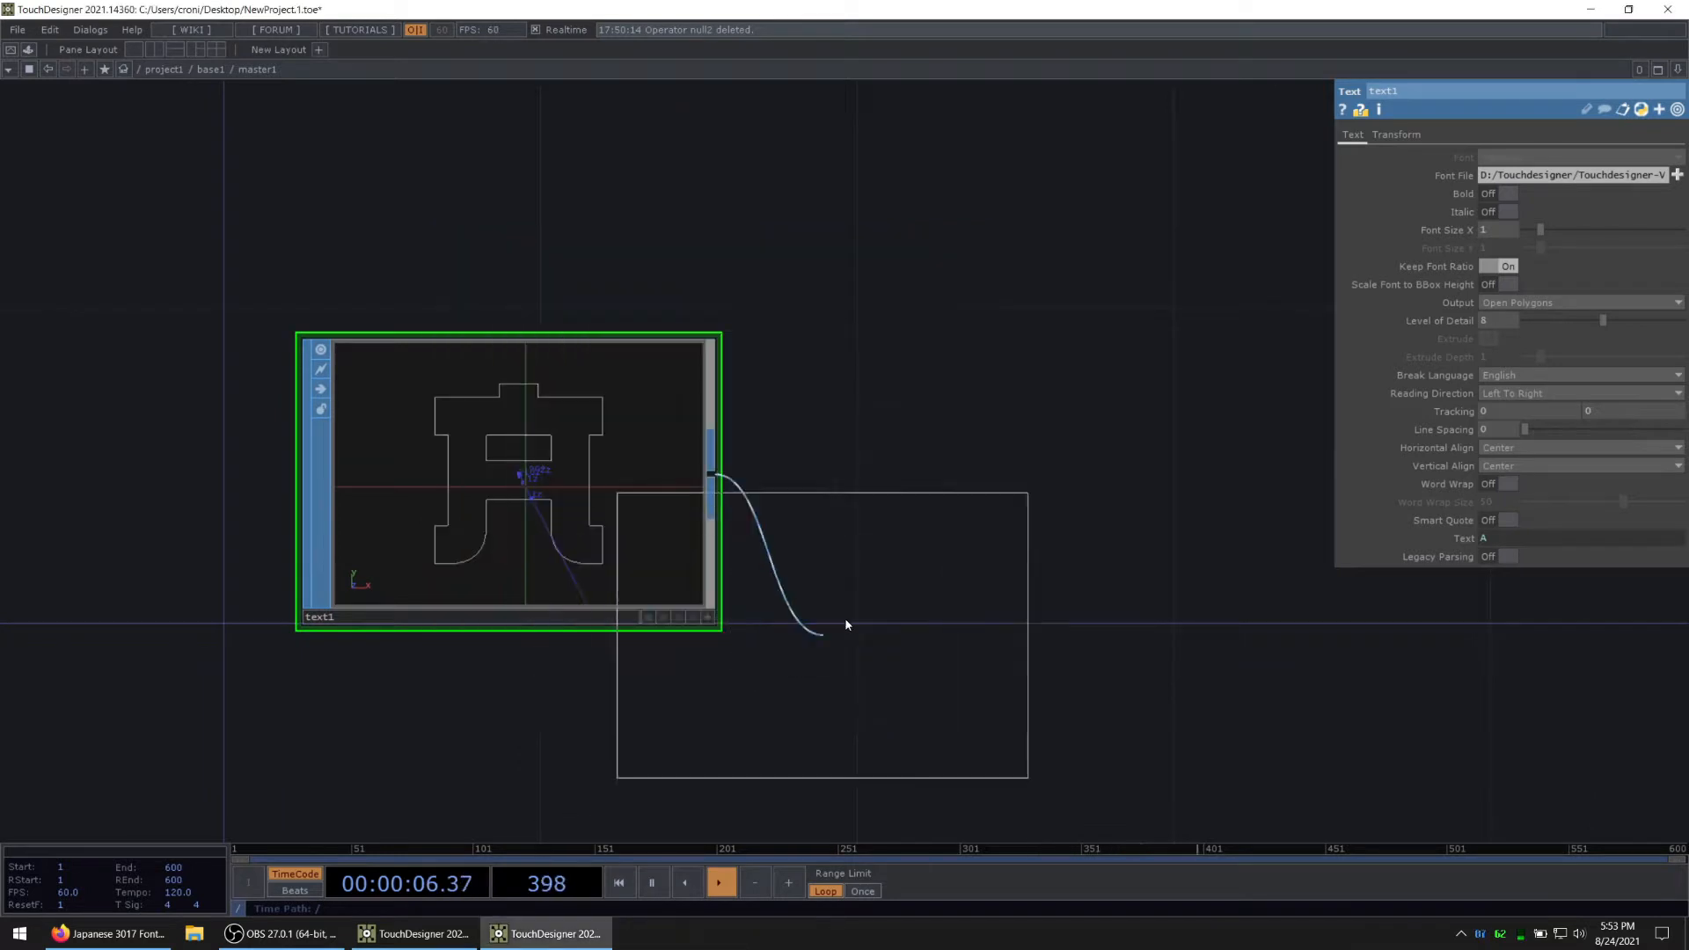
pyautogui.click(985, 490)
# Step: Reference the parent master1 component's Position X and Y parameters in the Transform SOP's Translate X and Y
pyautogui.rightClick(865, 81)
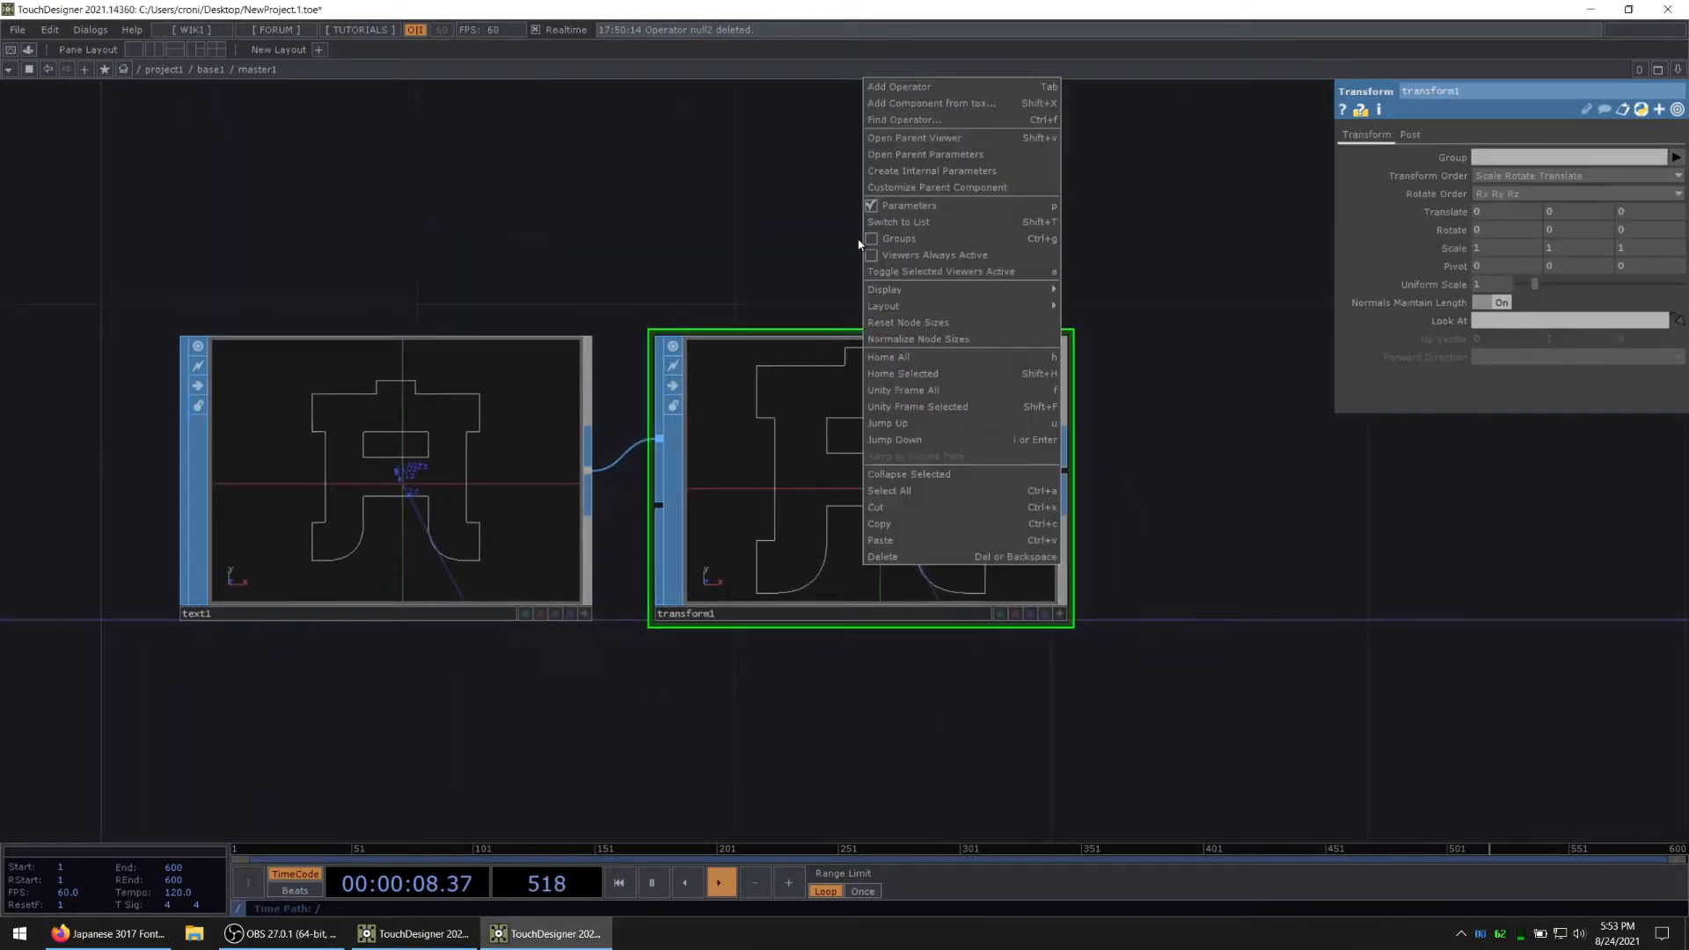
pyautogui.click(906, 156)
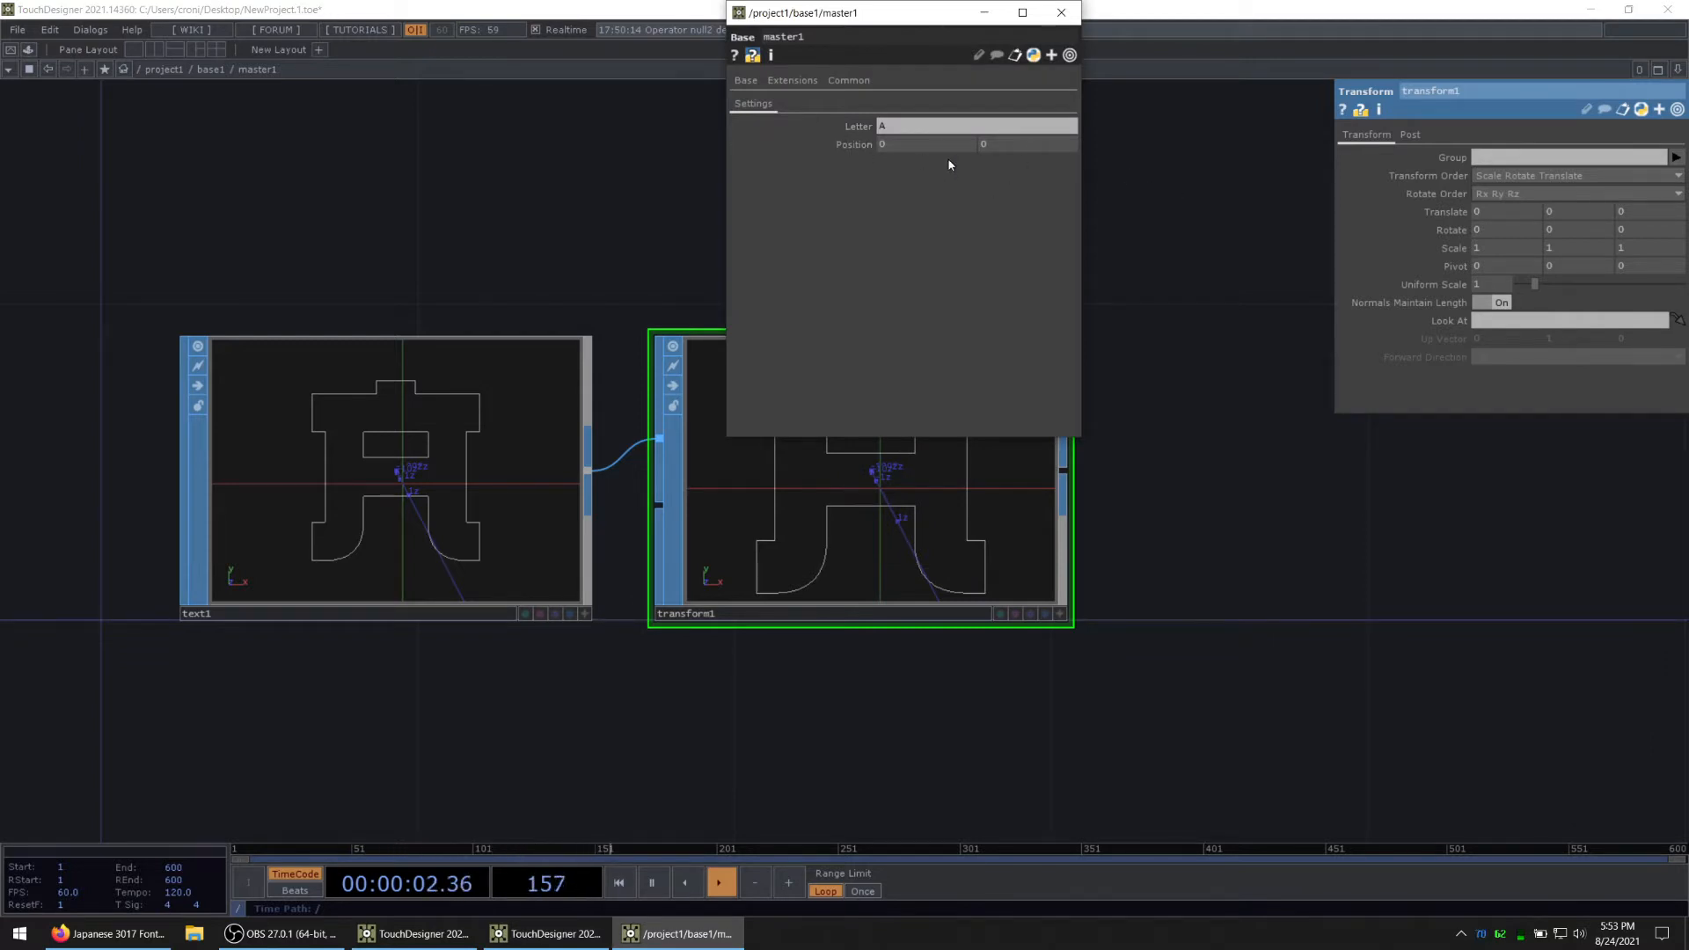
pyautogui.click(840, 144)
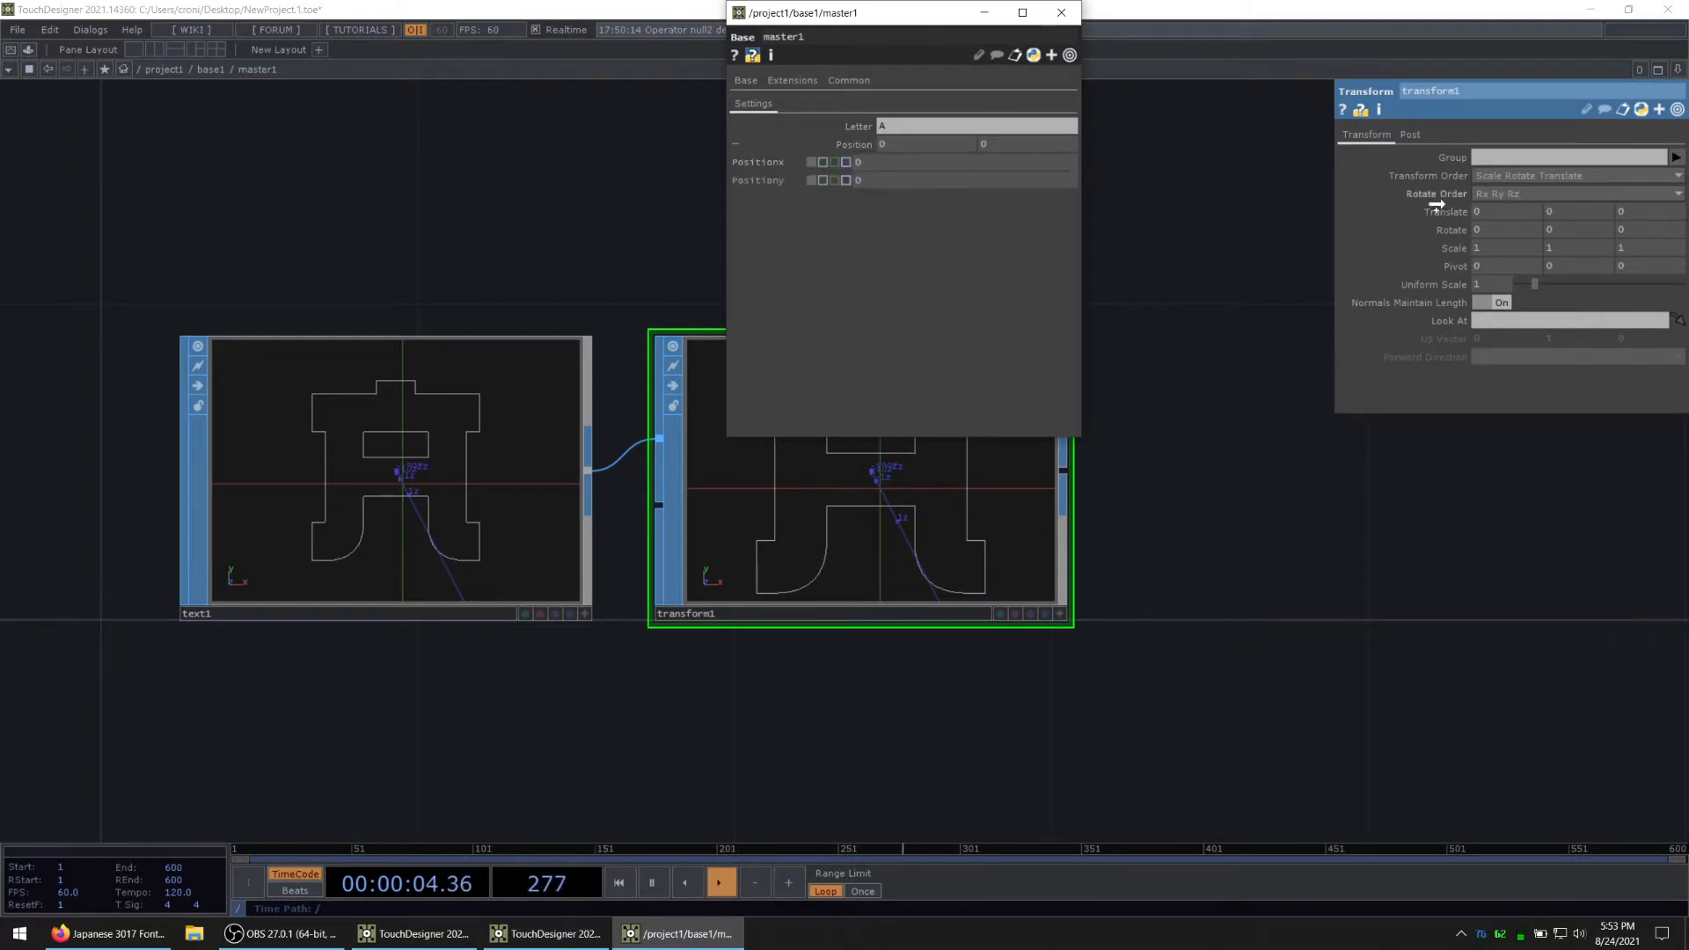
pyautogui.moveTo(1491, 212); pyautogui.dragTo(1492, 212)
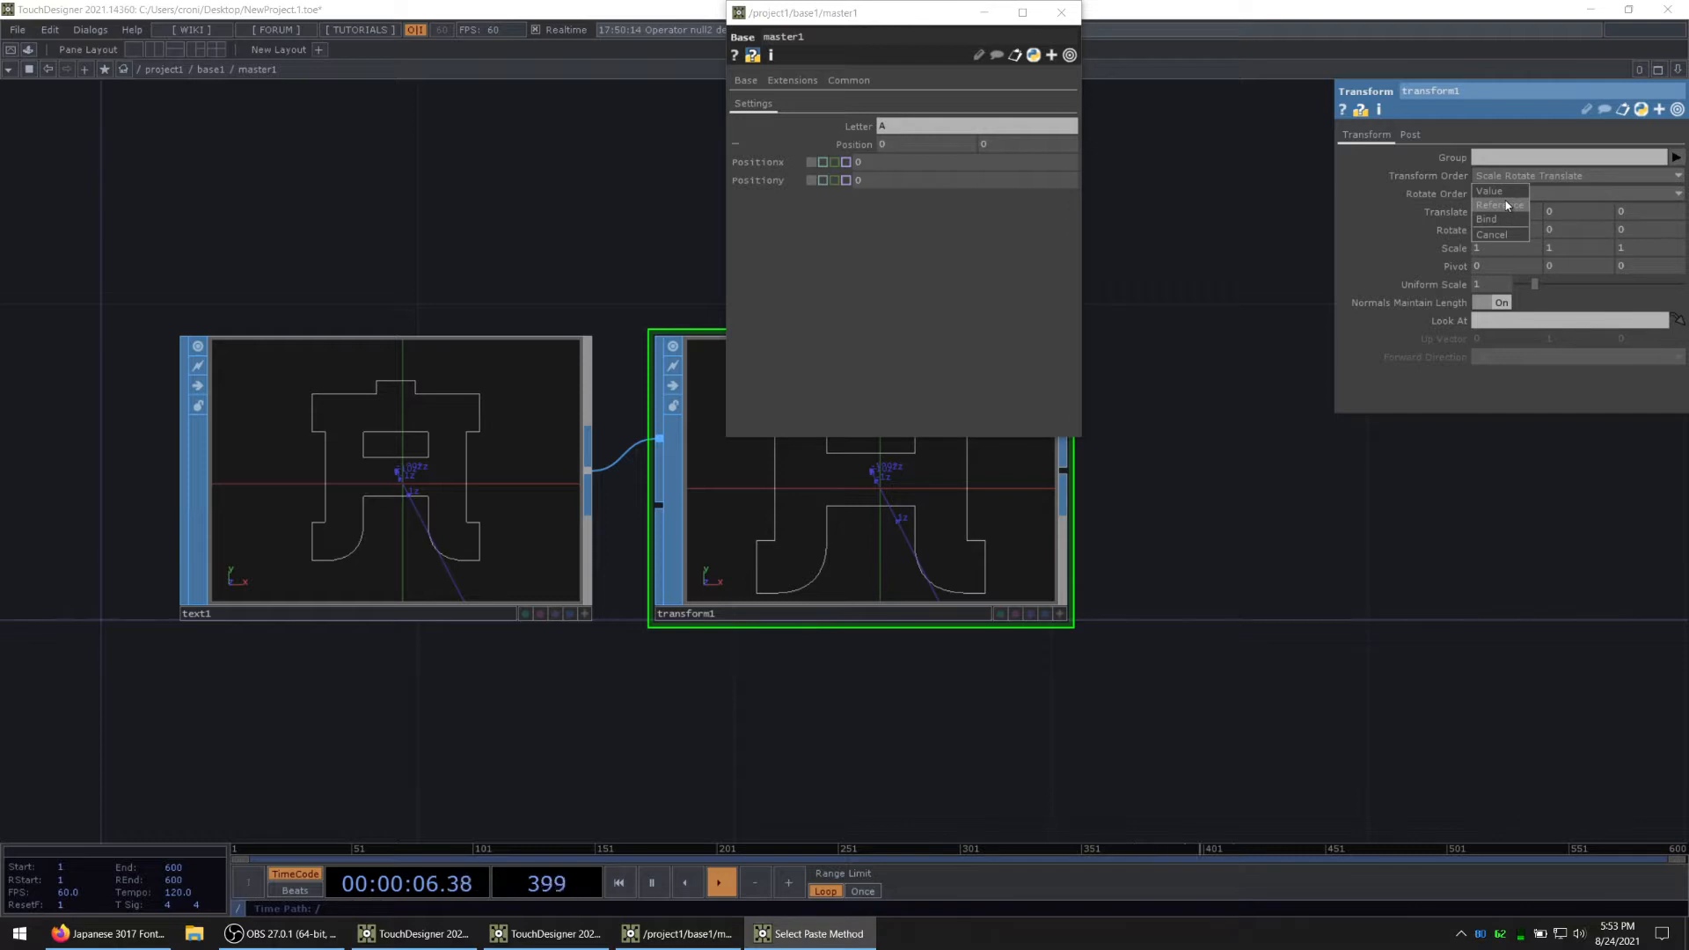
pyautogui.click(1507, 205)
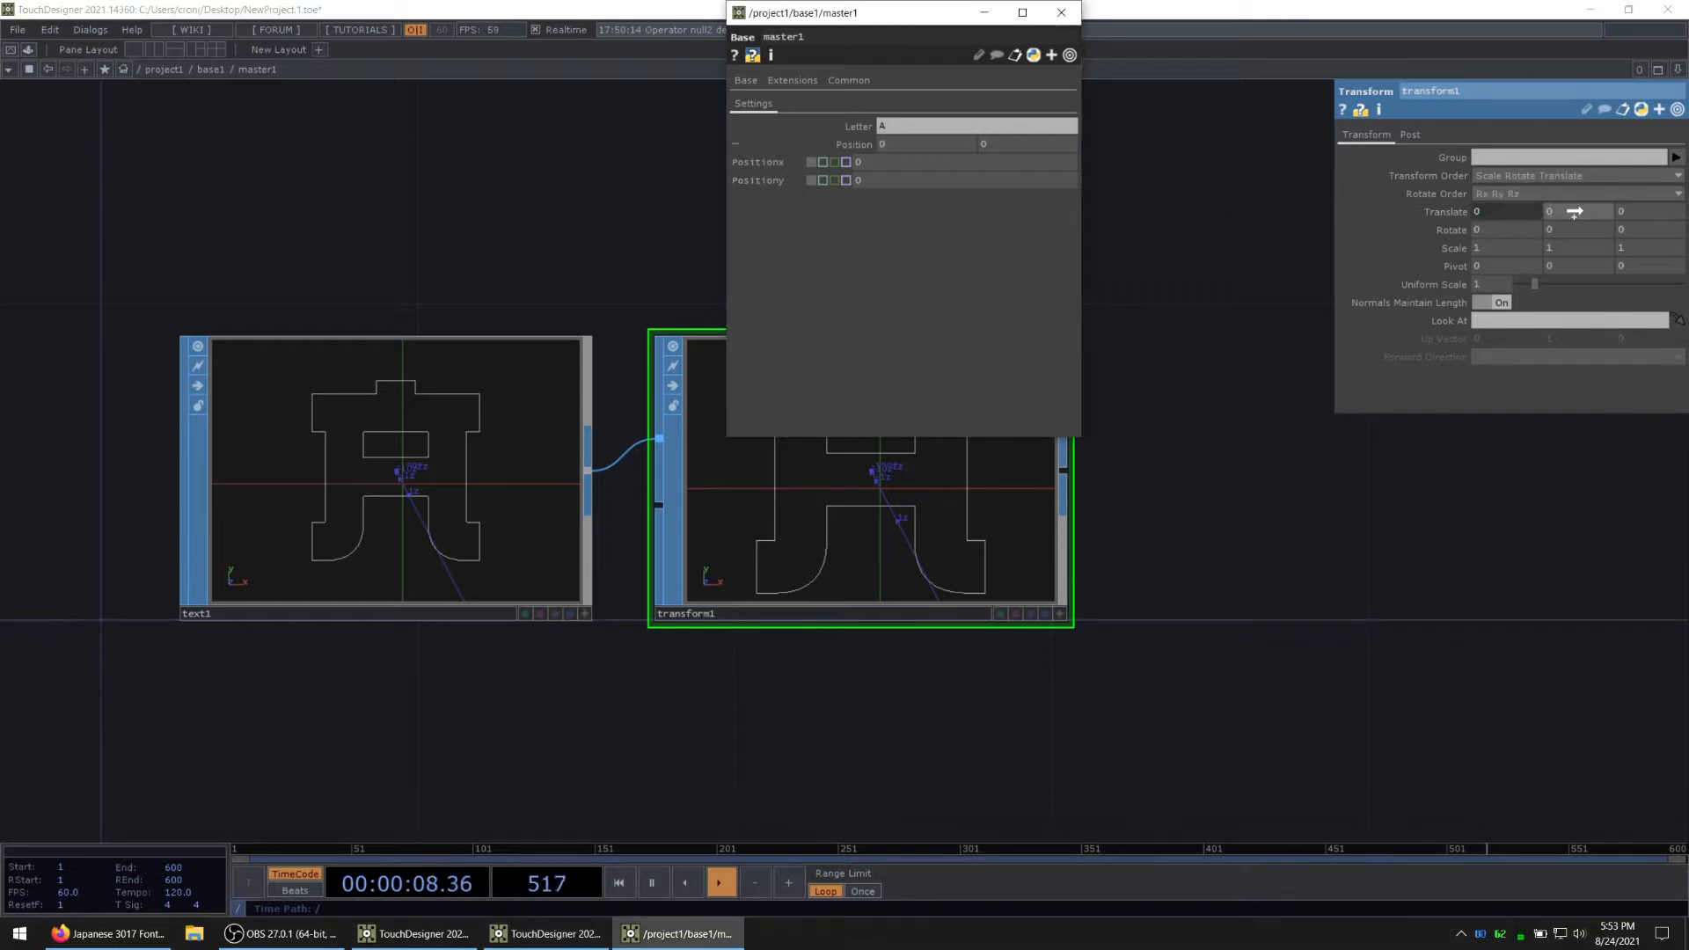
pyautogui.click(1062, 12)
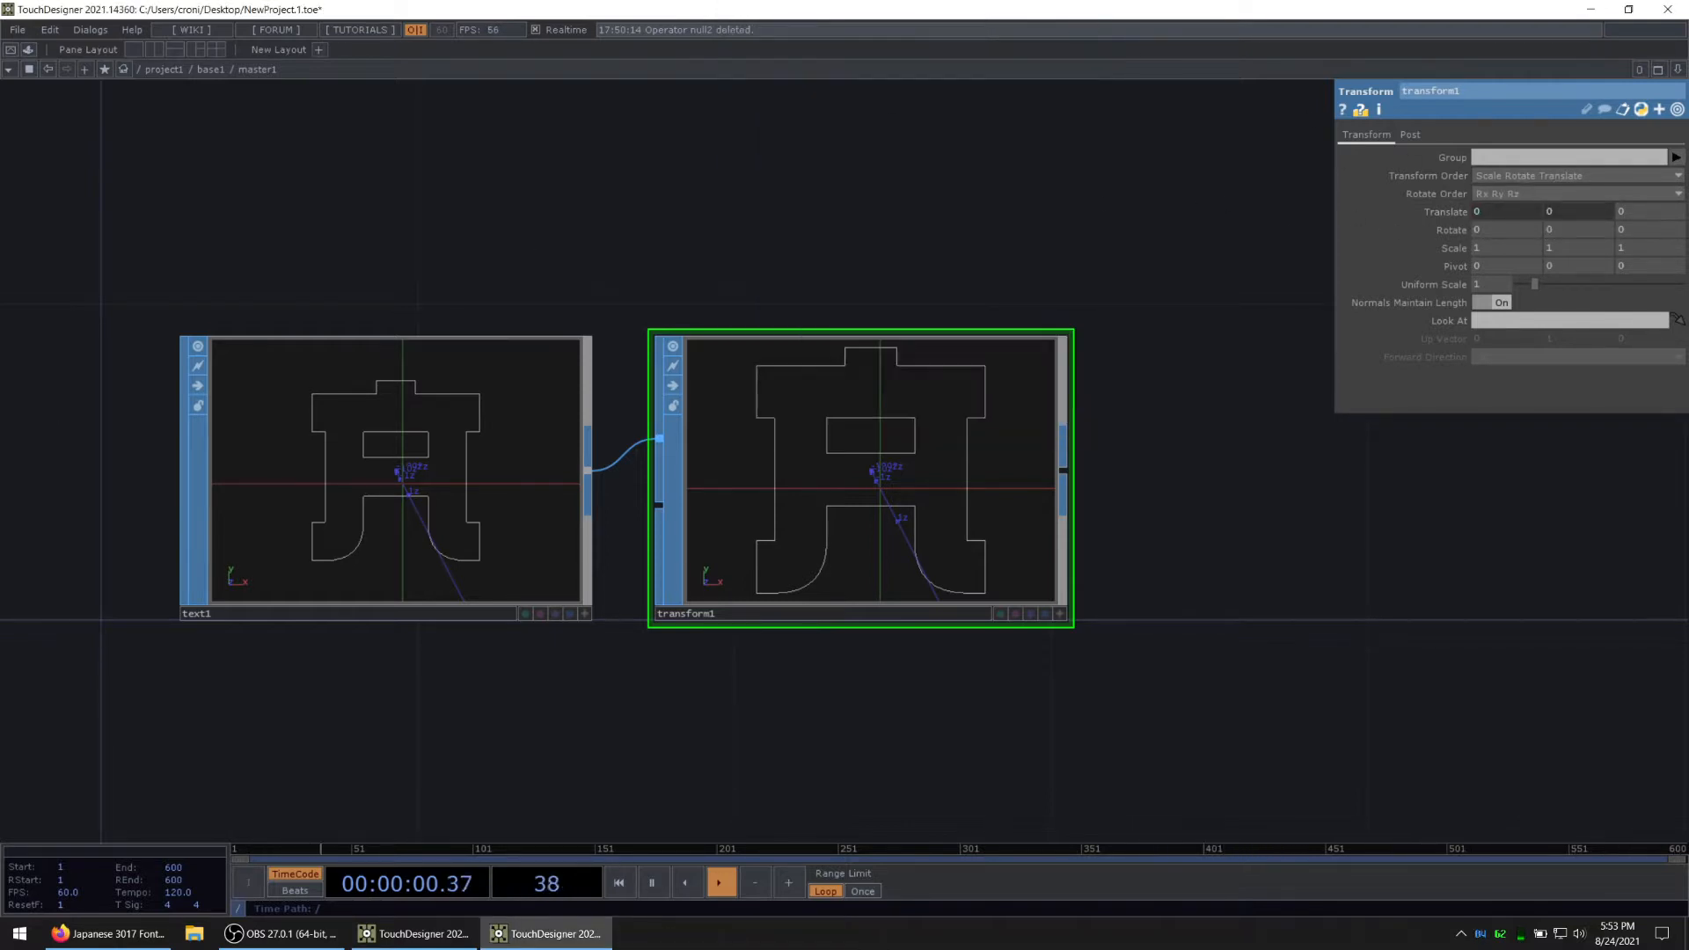
# Step: Append an Out SOP after the Transform SOP to output the letter geometry from the component
pyautogui.hotkey('alt', 'Tab')
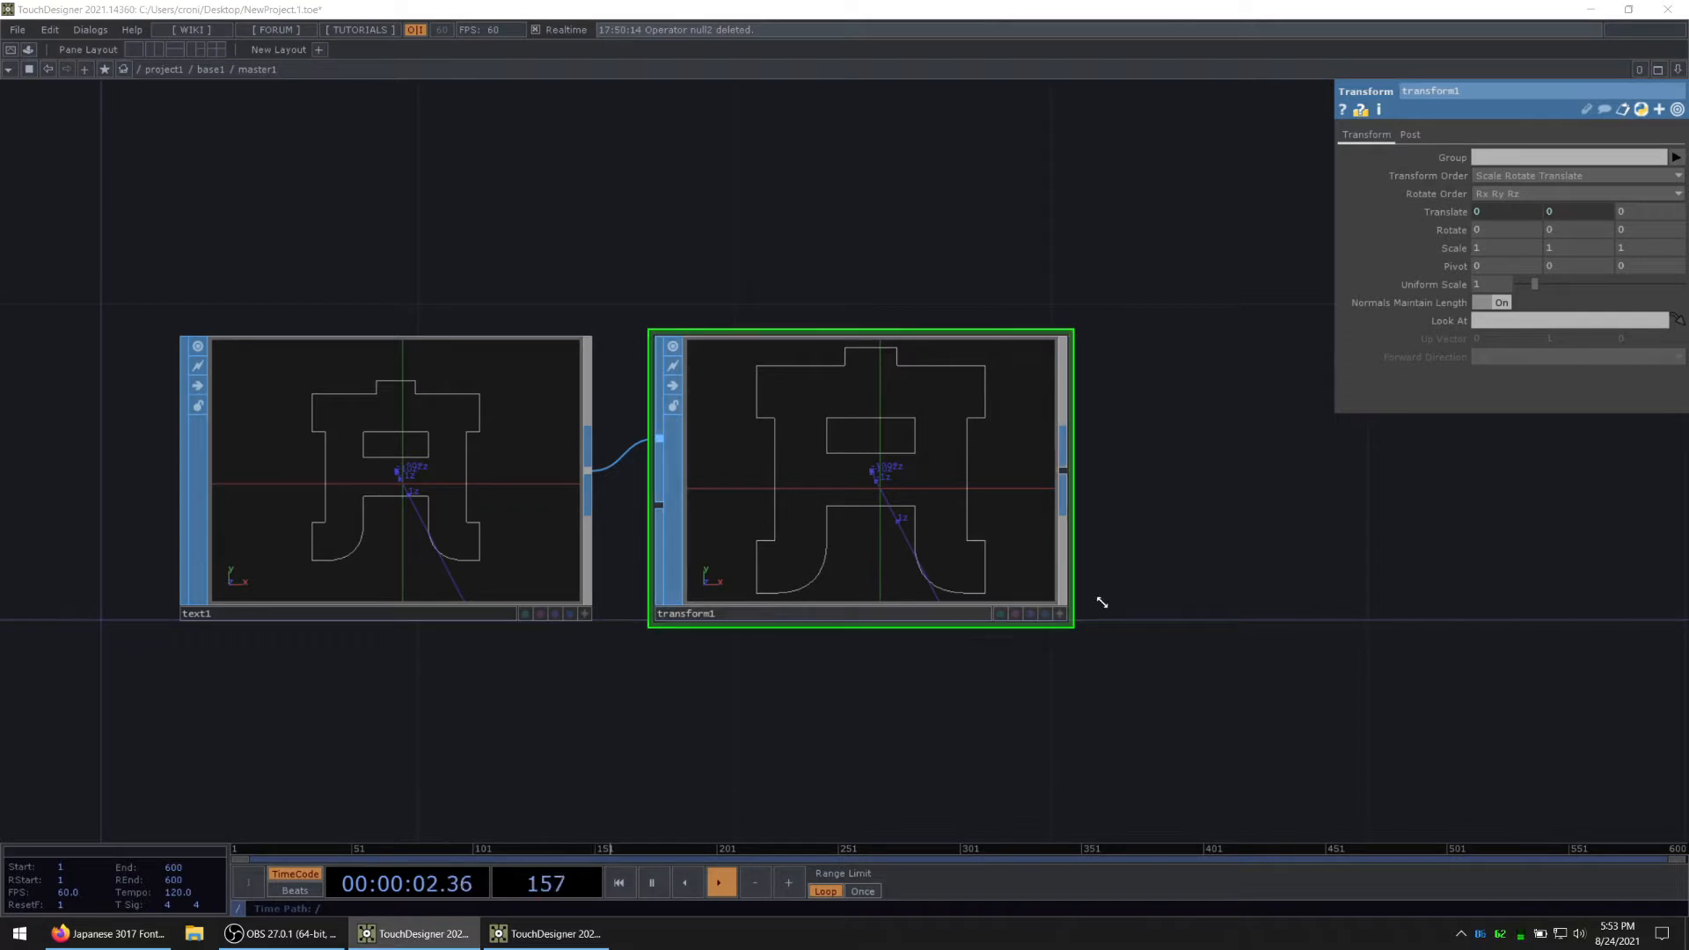
pyautogui.moveTo(1101, 600); pyautogui.dragTo(1075, 595)
pyautogui.rightClick(1039, 463)
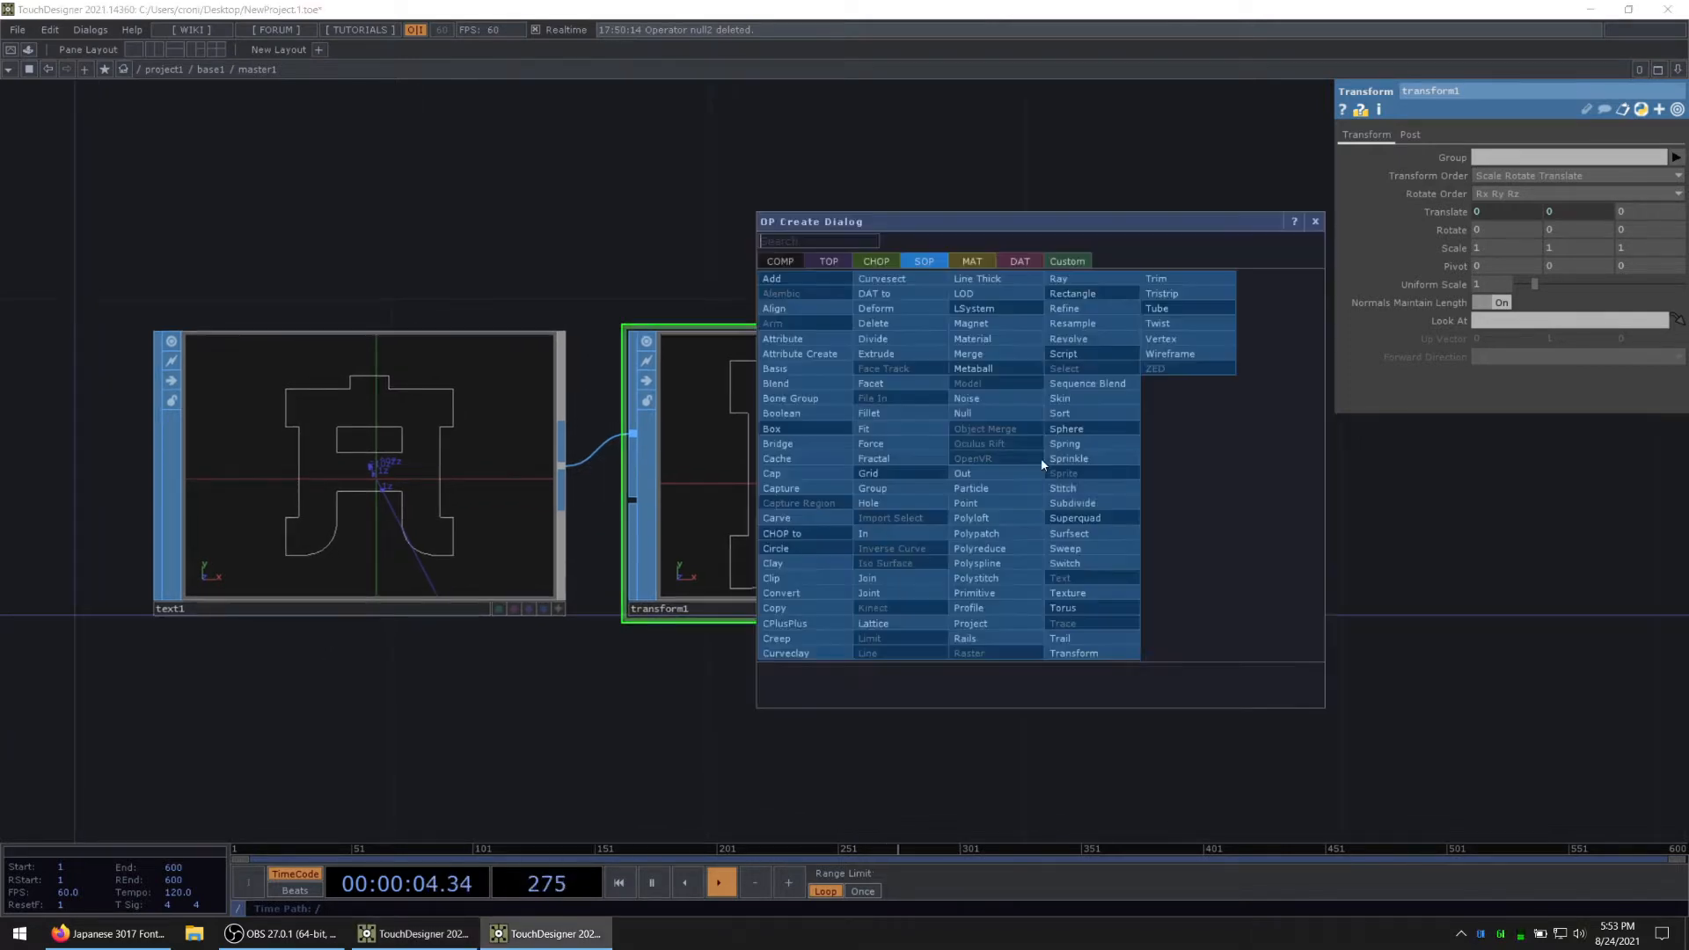
pyautogui.write('out')
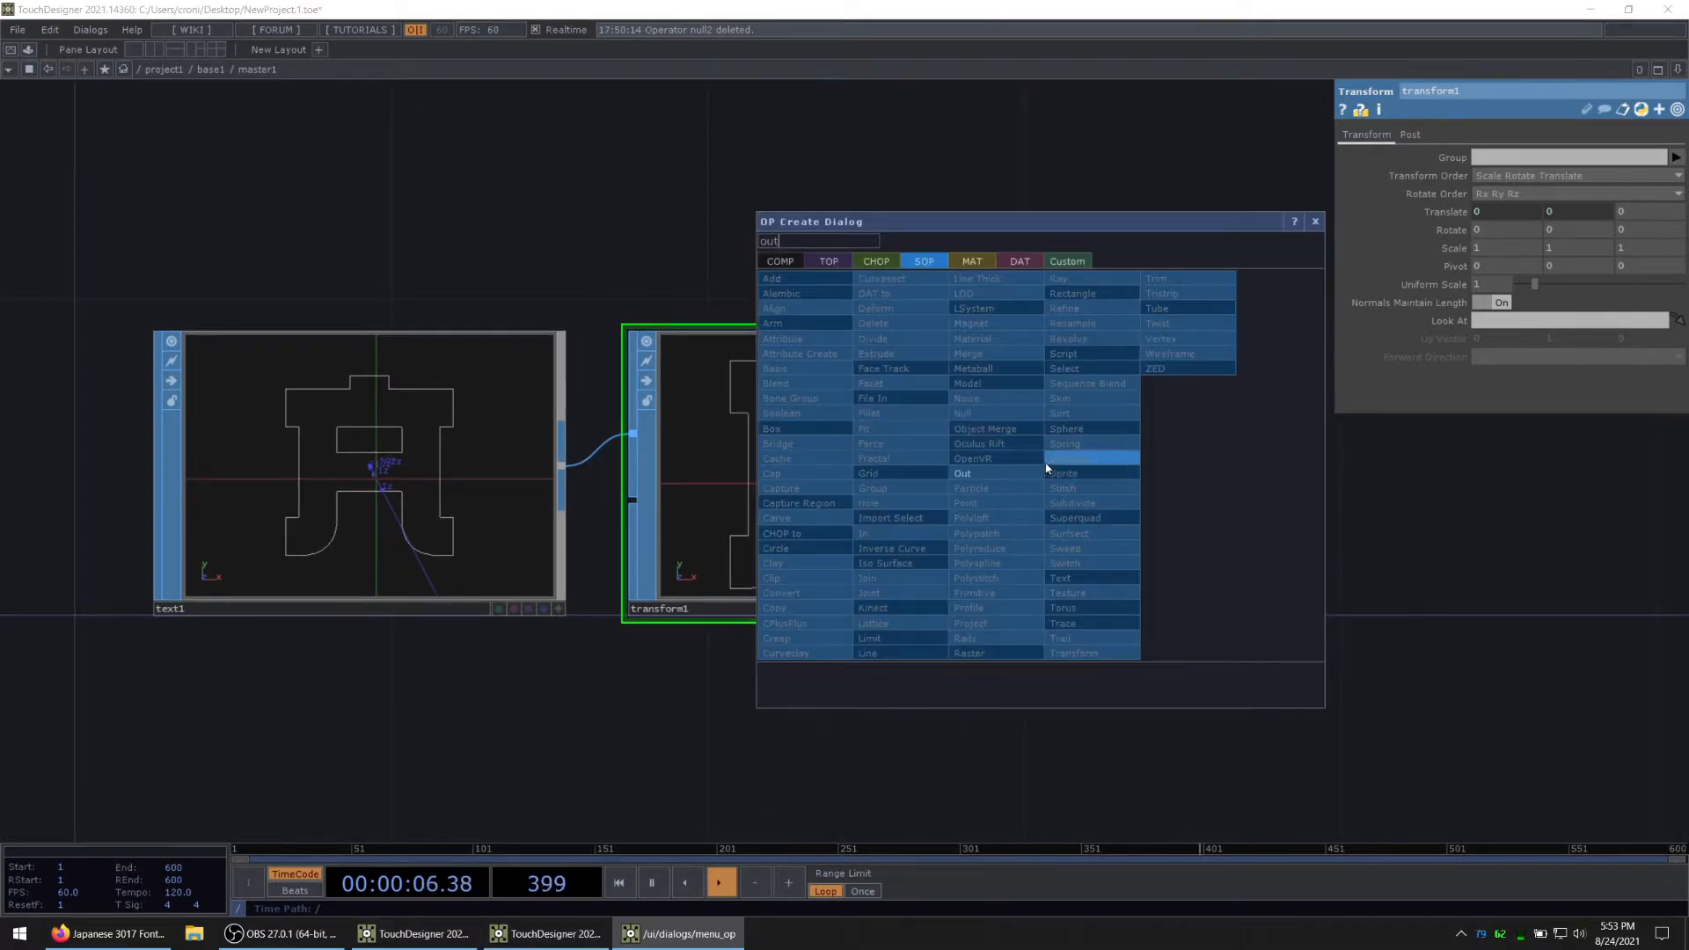
pyautogui.press('Return')
pyautogui.click(1302, 464)
# Step: Return to the base1 network and recreate all operators of replicator1
pyautogui.moveTo(1187, 673); pyautogui.dragTo(1082, 629)
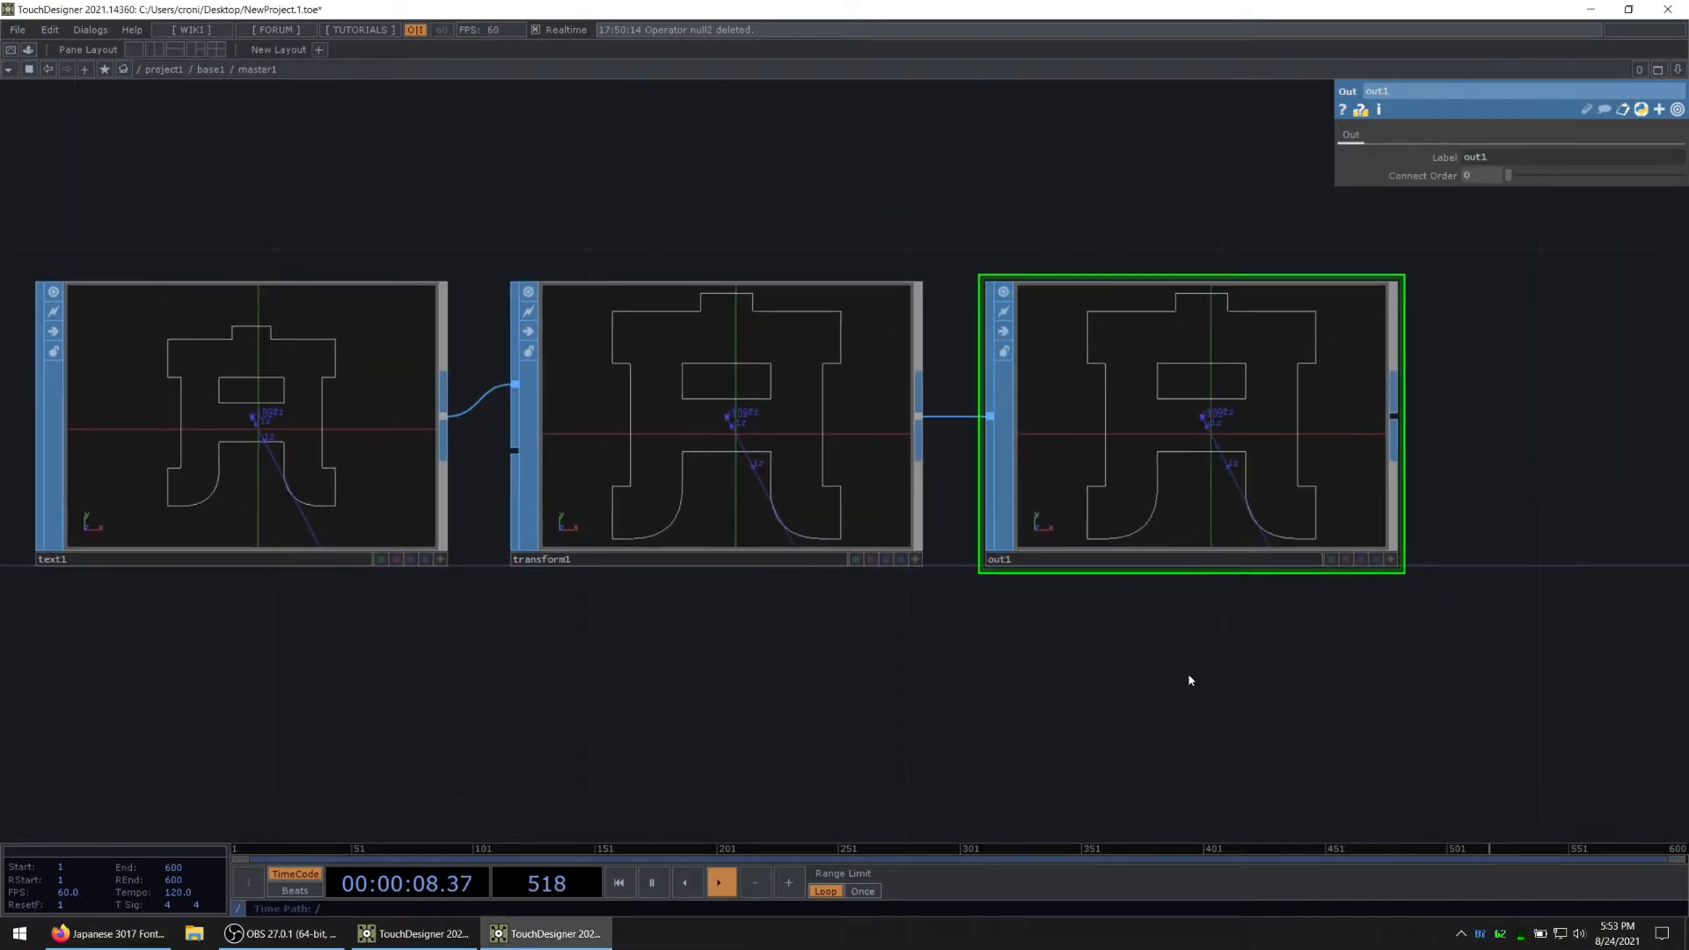
pyautogui.press('u')
pyautogui.scroll(-3, 803, 668)
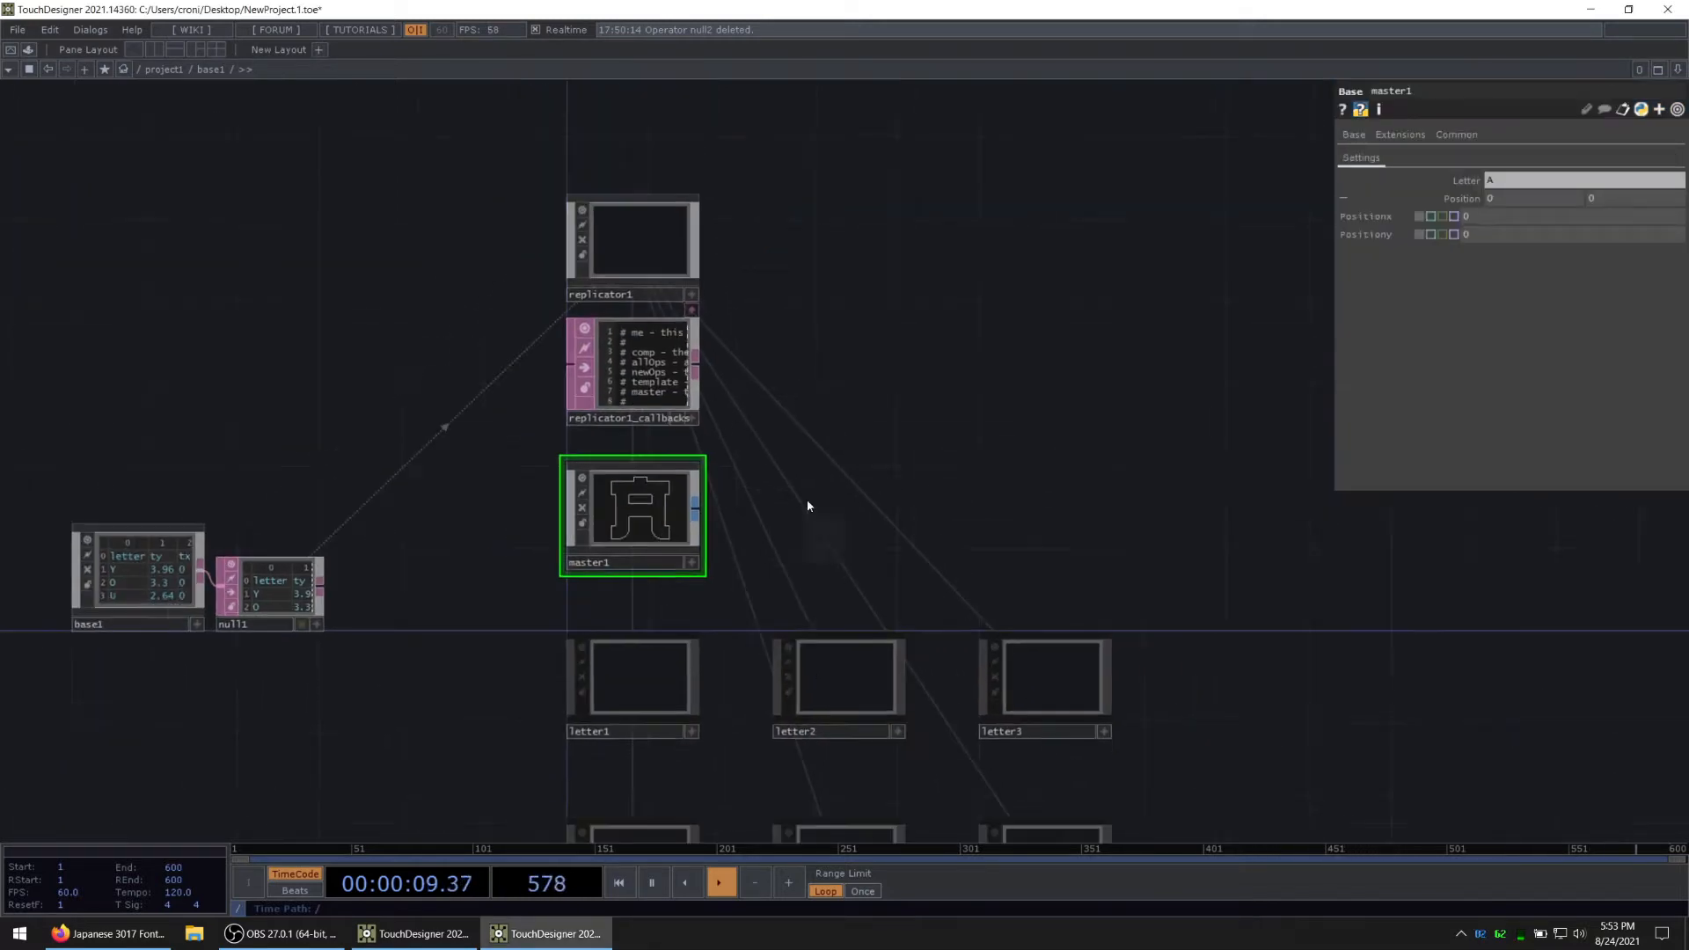
pyautogui.click(638, 251)
pyautogui.click(1506, 465)
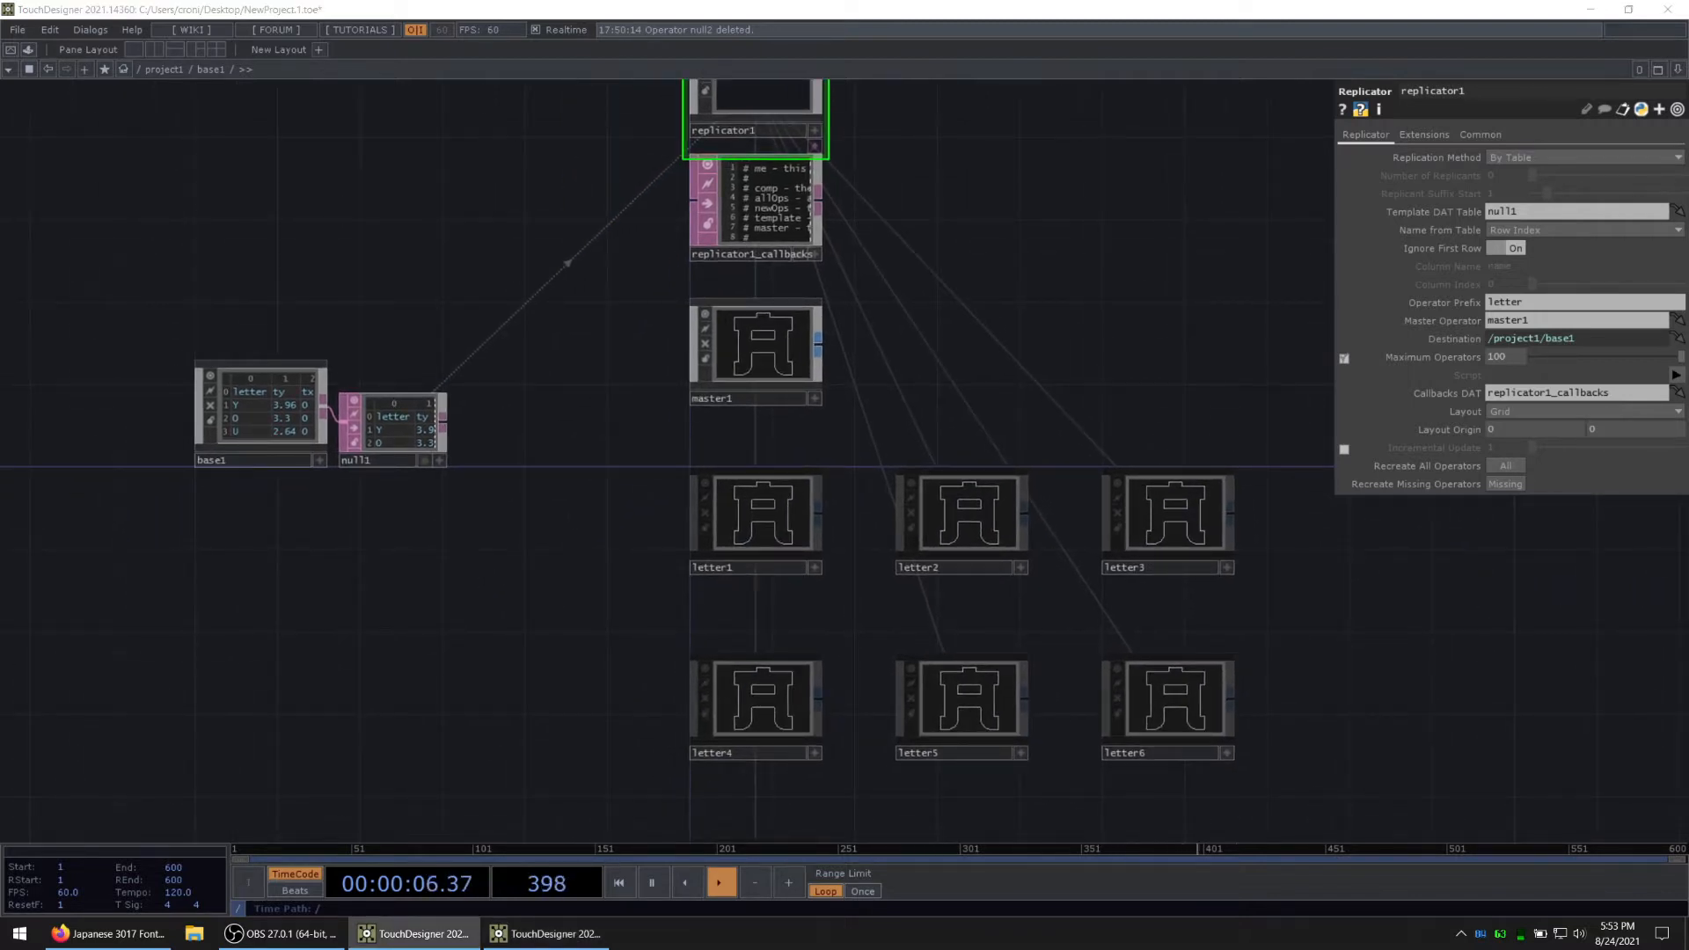
pyautogui.moveTo(893, 279); pyautogui.dragTo(881, 375)
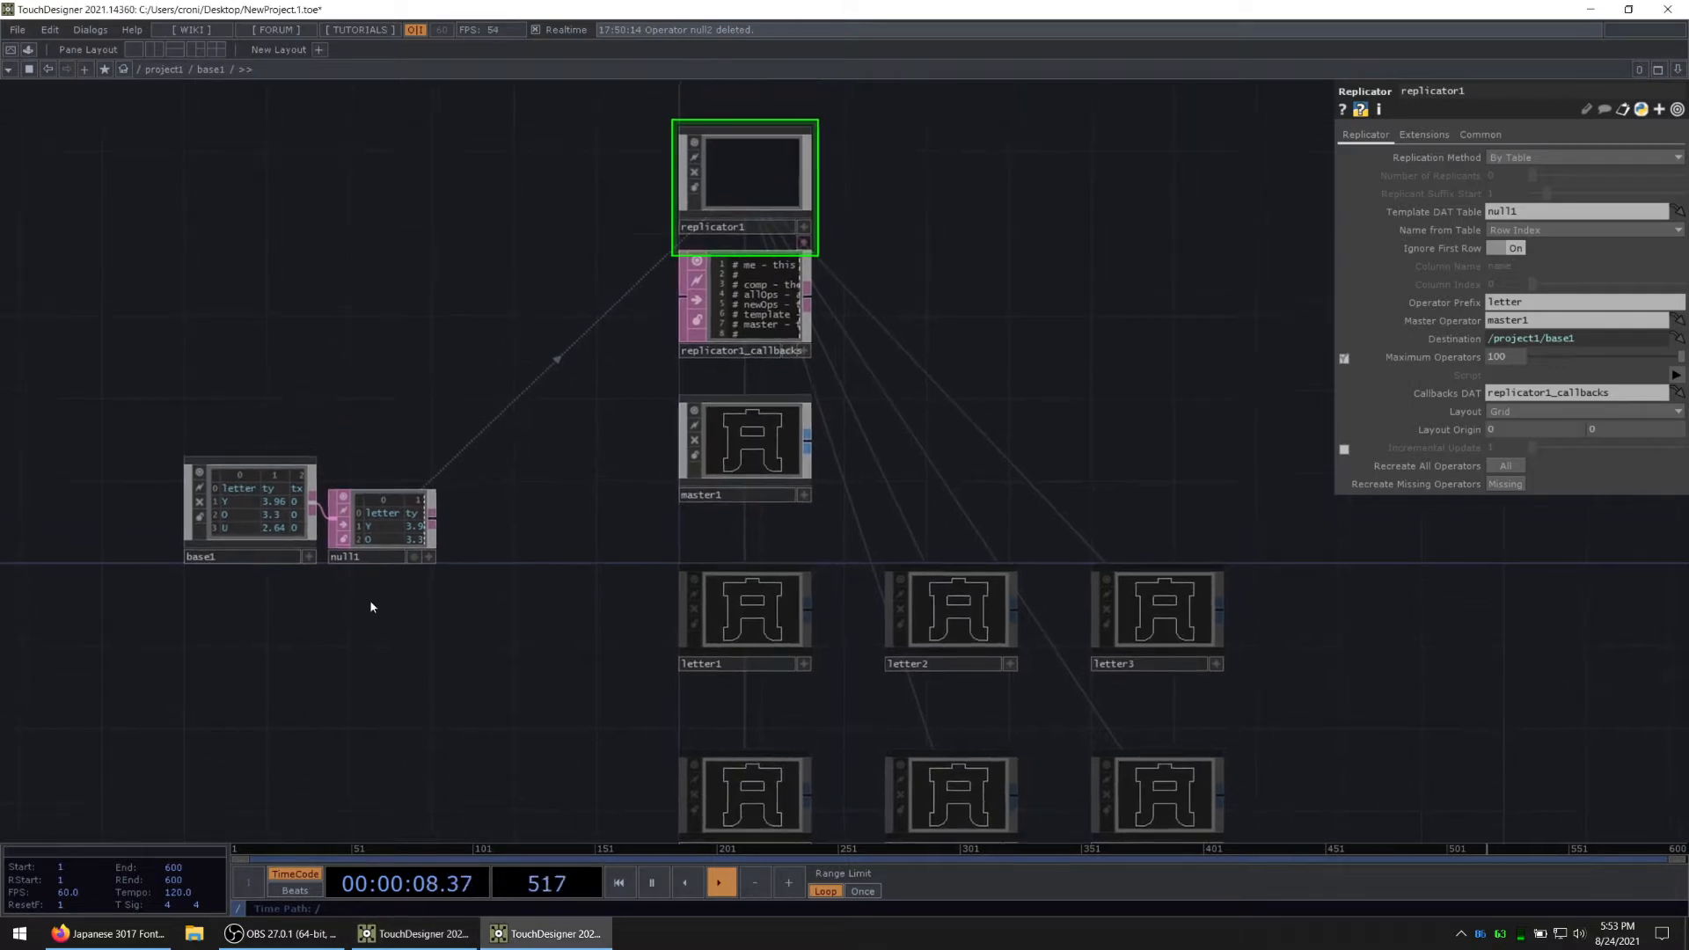
pyautogui.hotkey('ctrl', 's')
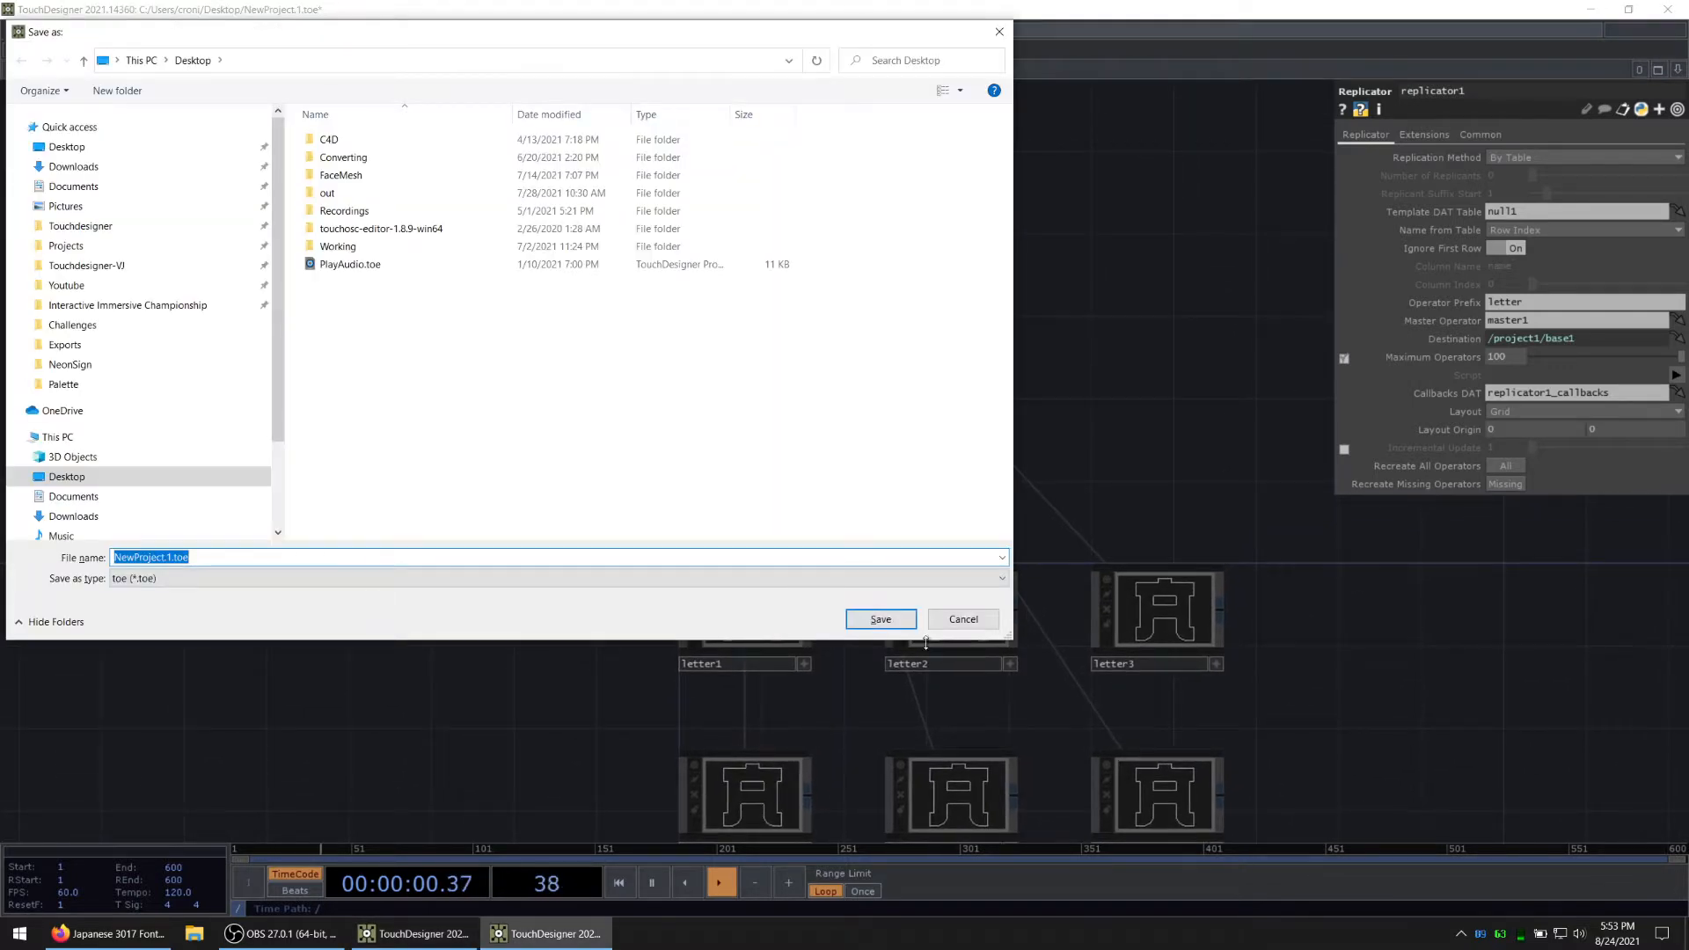
pyautogui.click(963, 619)
# Step: Open the replicator1_callbacks script in Visual Studio Code and close the untitled notes file
pyautogui.moveTo(963, 329); pyautogui.dragTo(867, 366)
pyautogui.scroll(2, 682, 371)
pyautogui.click(642, 346)
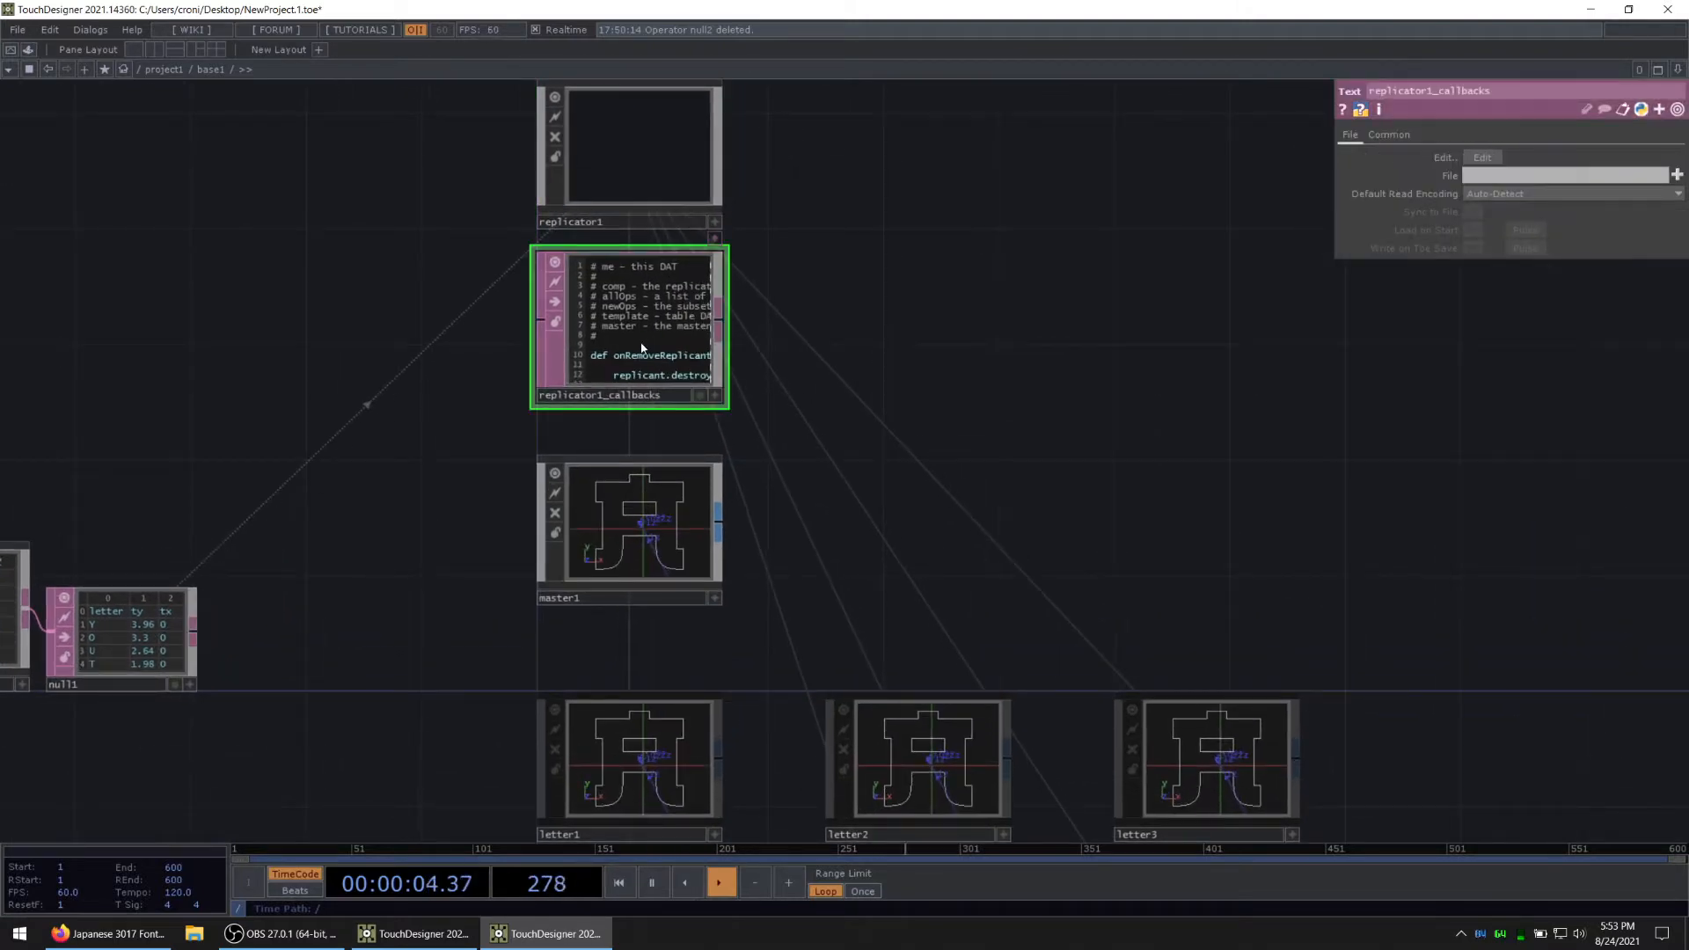
pyautogui.hotkey('ctrl', 'e')
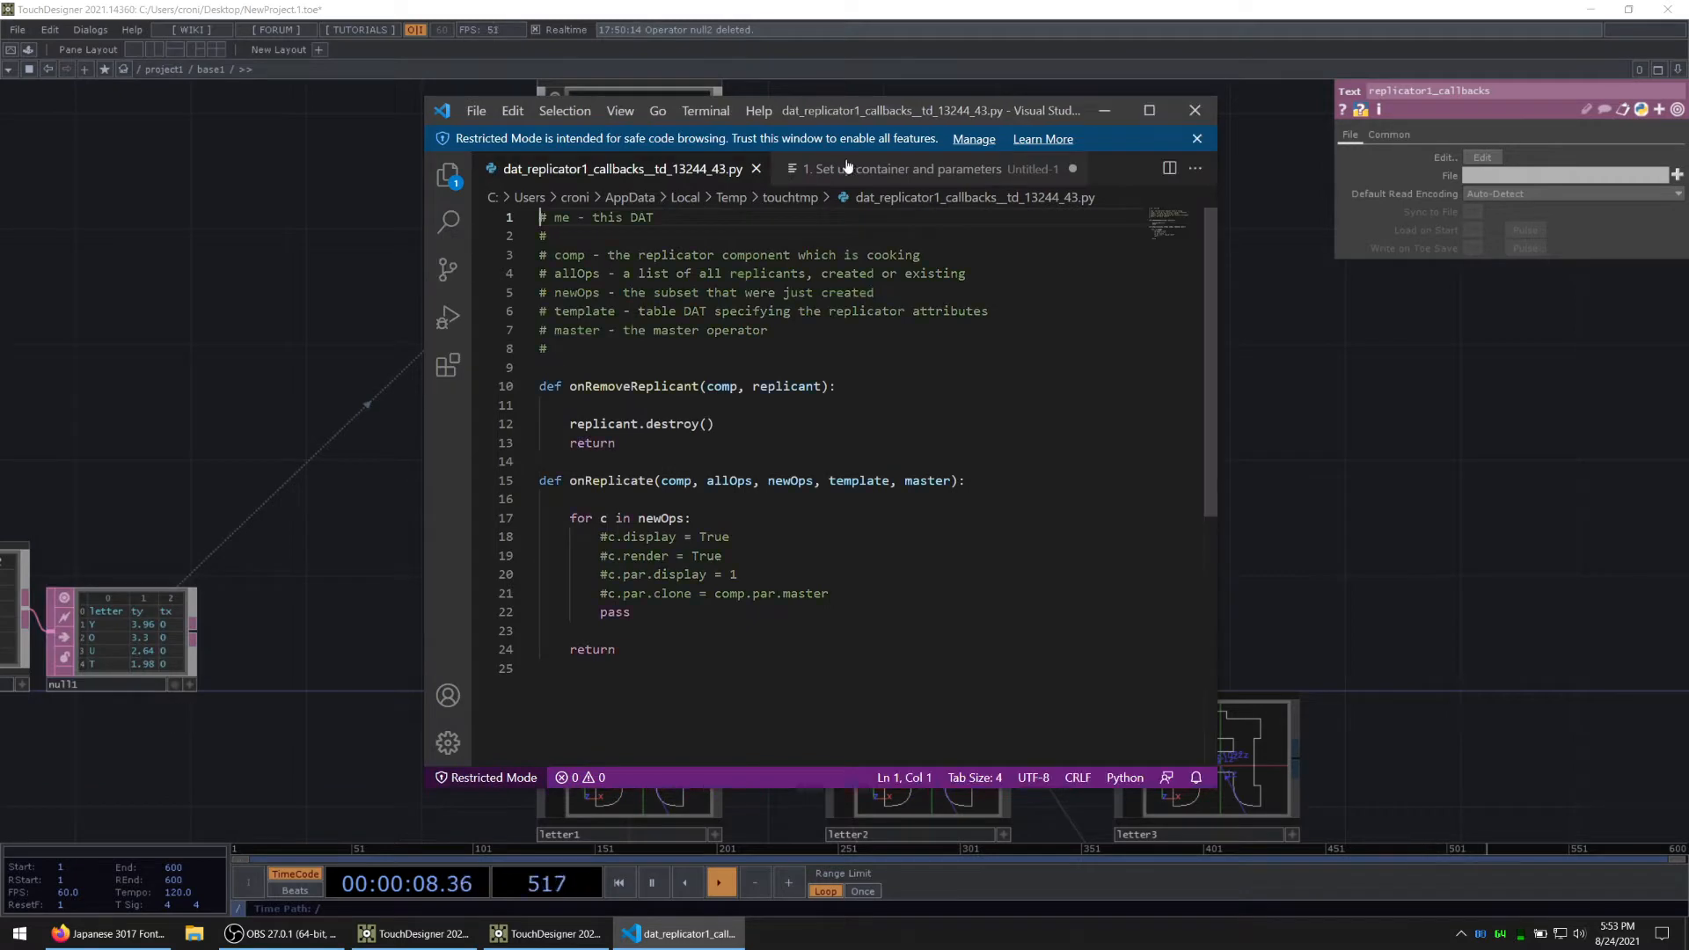
pyautogui.middleClick(847, 168)
pyautogui.click(873, 493)
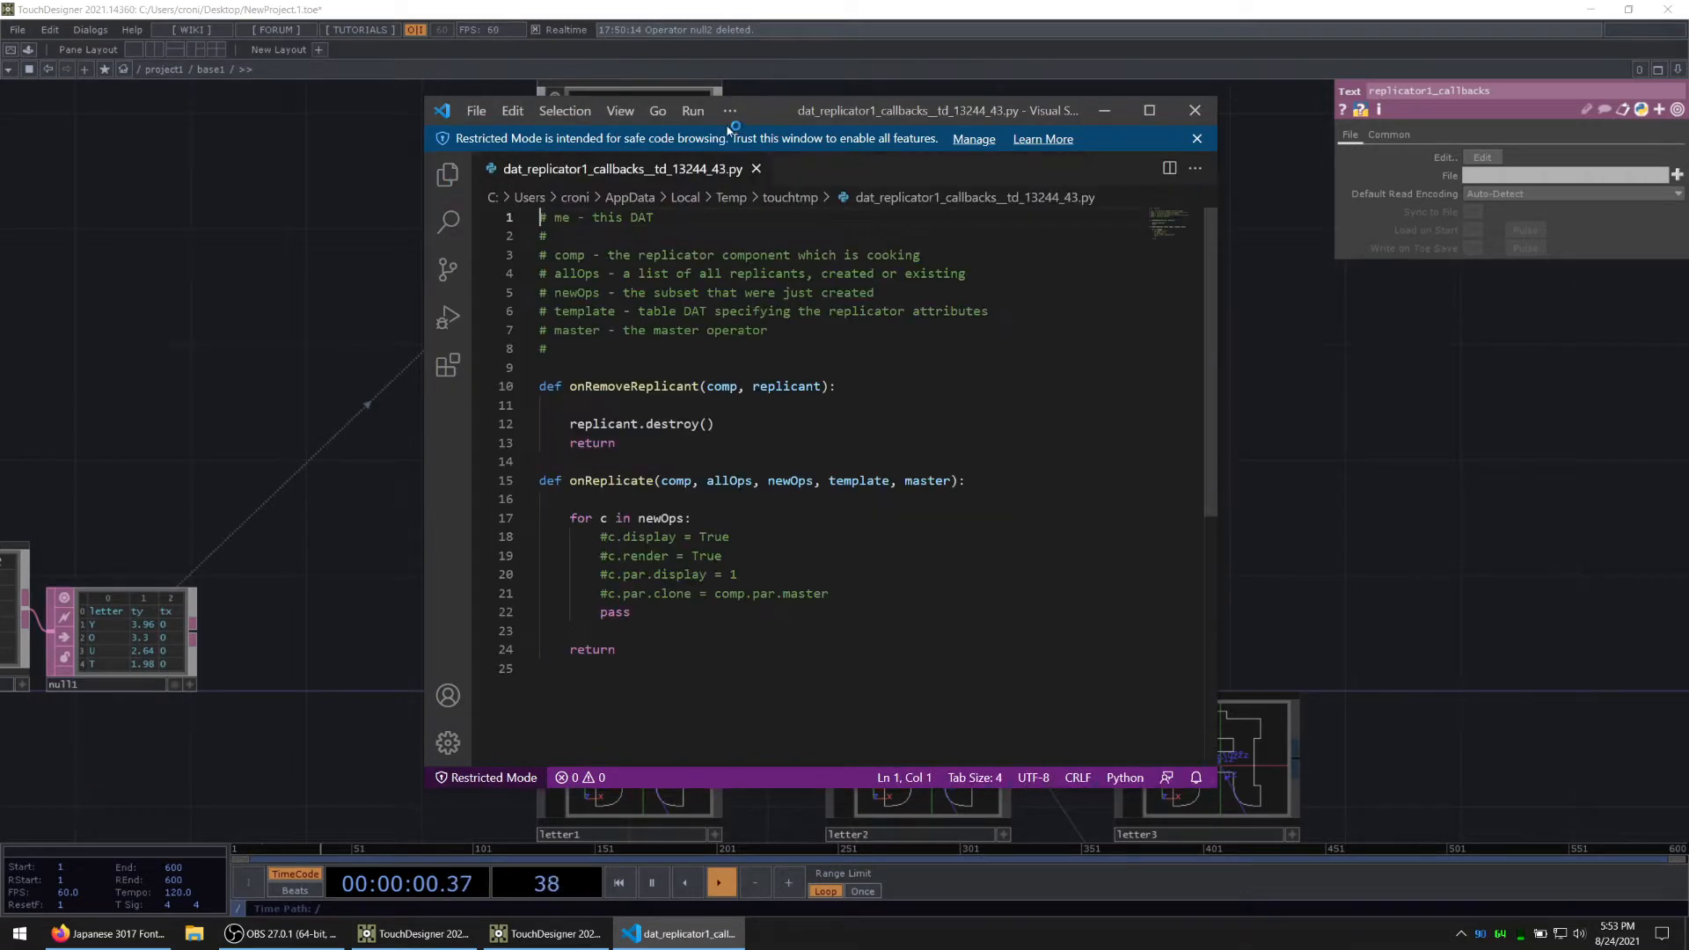
pyautogui.moveTo(729, 128); pyautogui.dragTo(1061, 98)
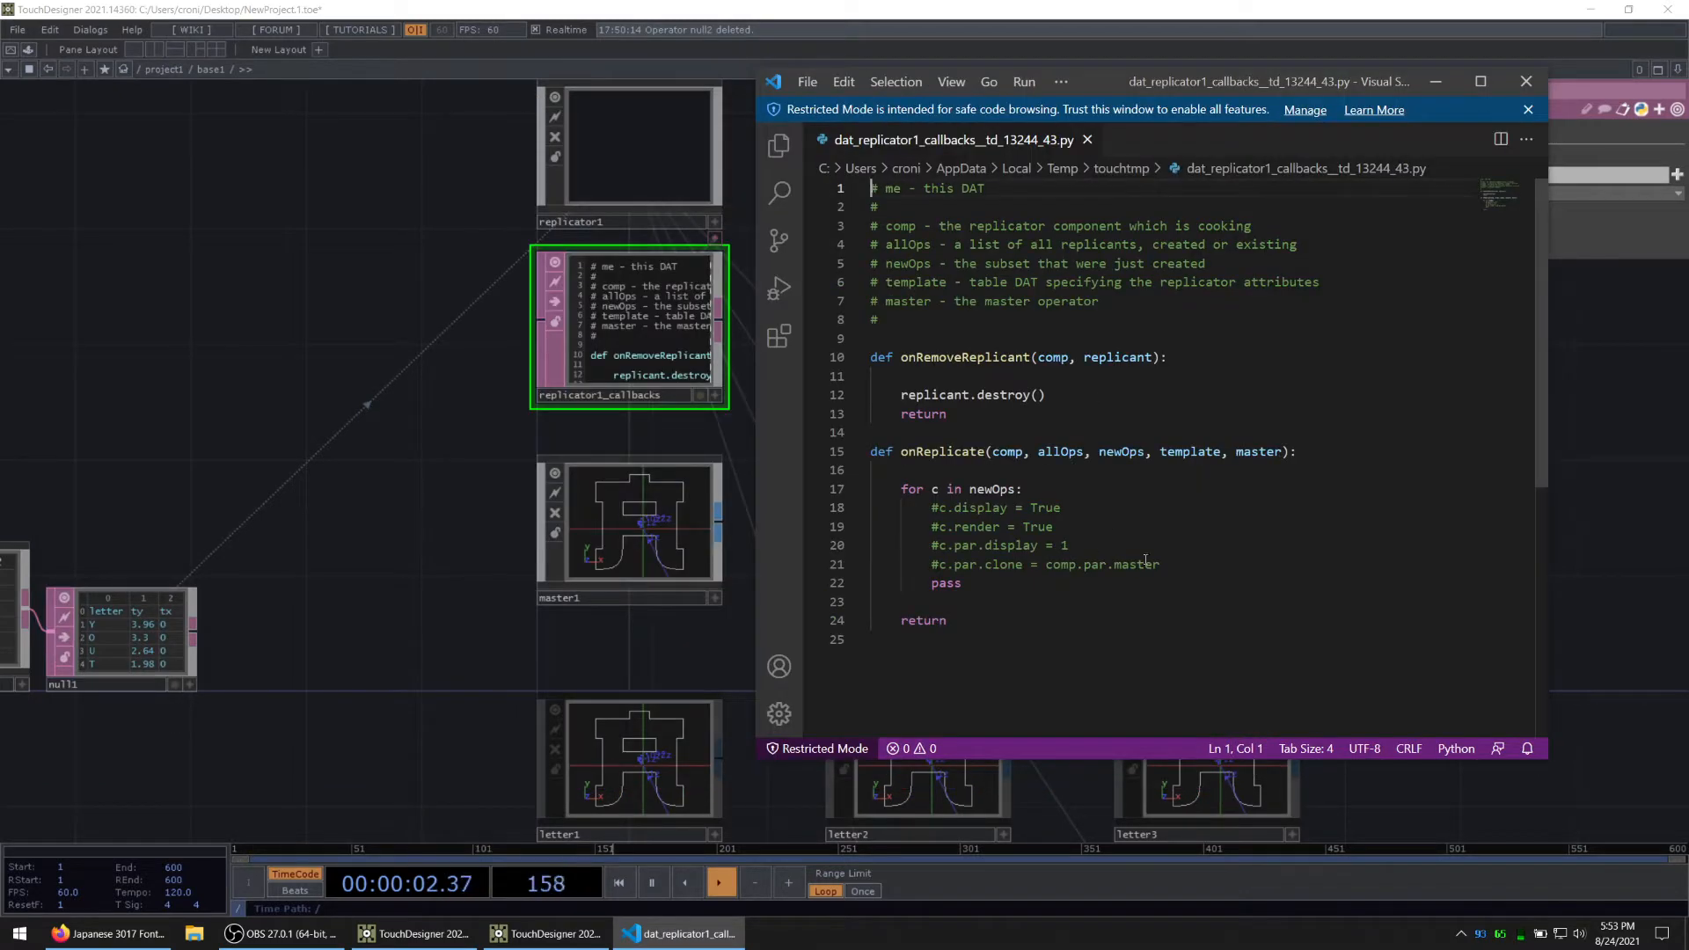
# Step: Replace the commented lines in the onReplicate loop with c.par.Letter.expr = "op('null1')[me.digits, 'letter']" and save the script
pyautogui.moveTo(1177, 569)
pyautogui.mouseDown()
pyautogui.moveTo(932, 546)
pyautogui.moveTo(932, 508)
pyautogui.mouseUp()
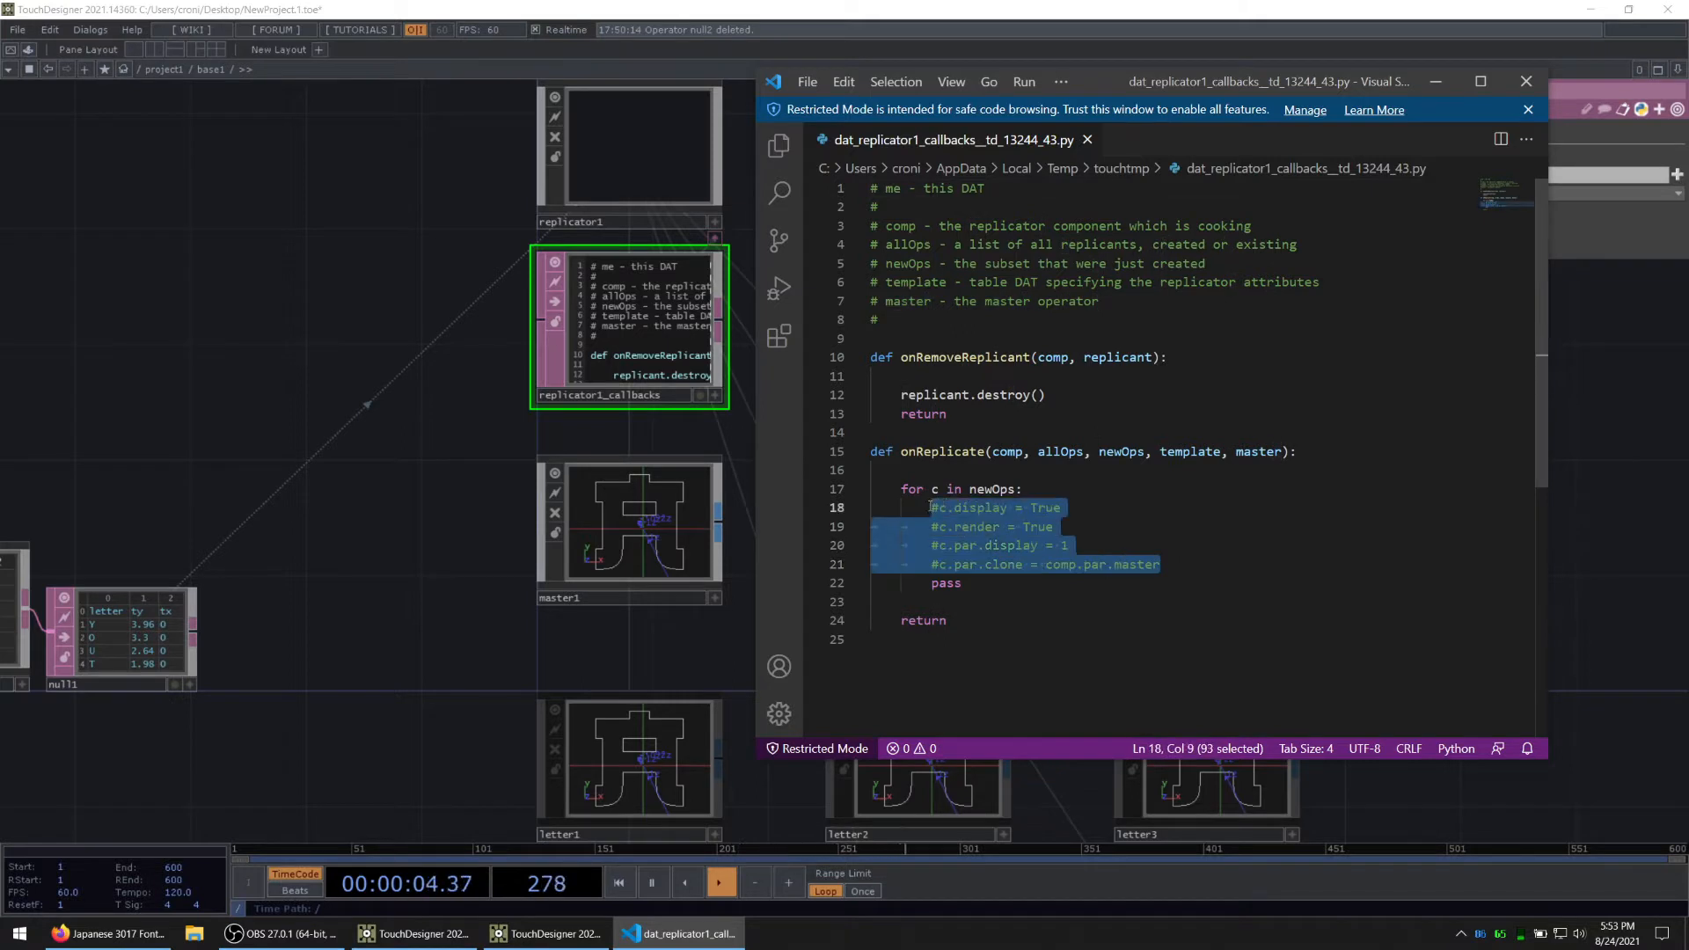
pyautogui.press('BackSpace')
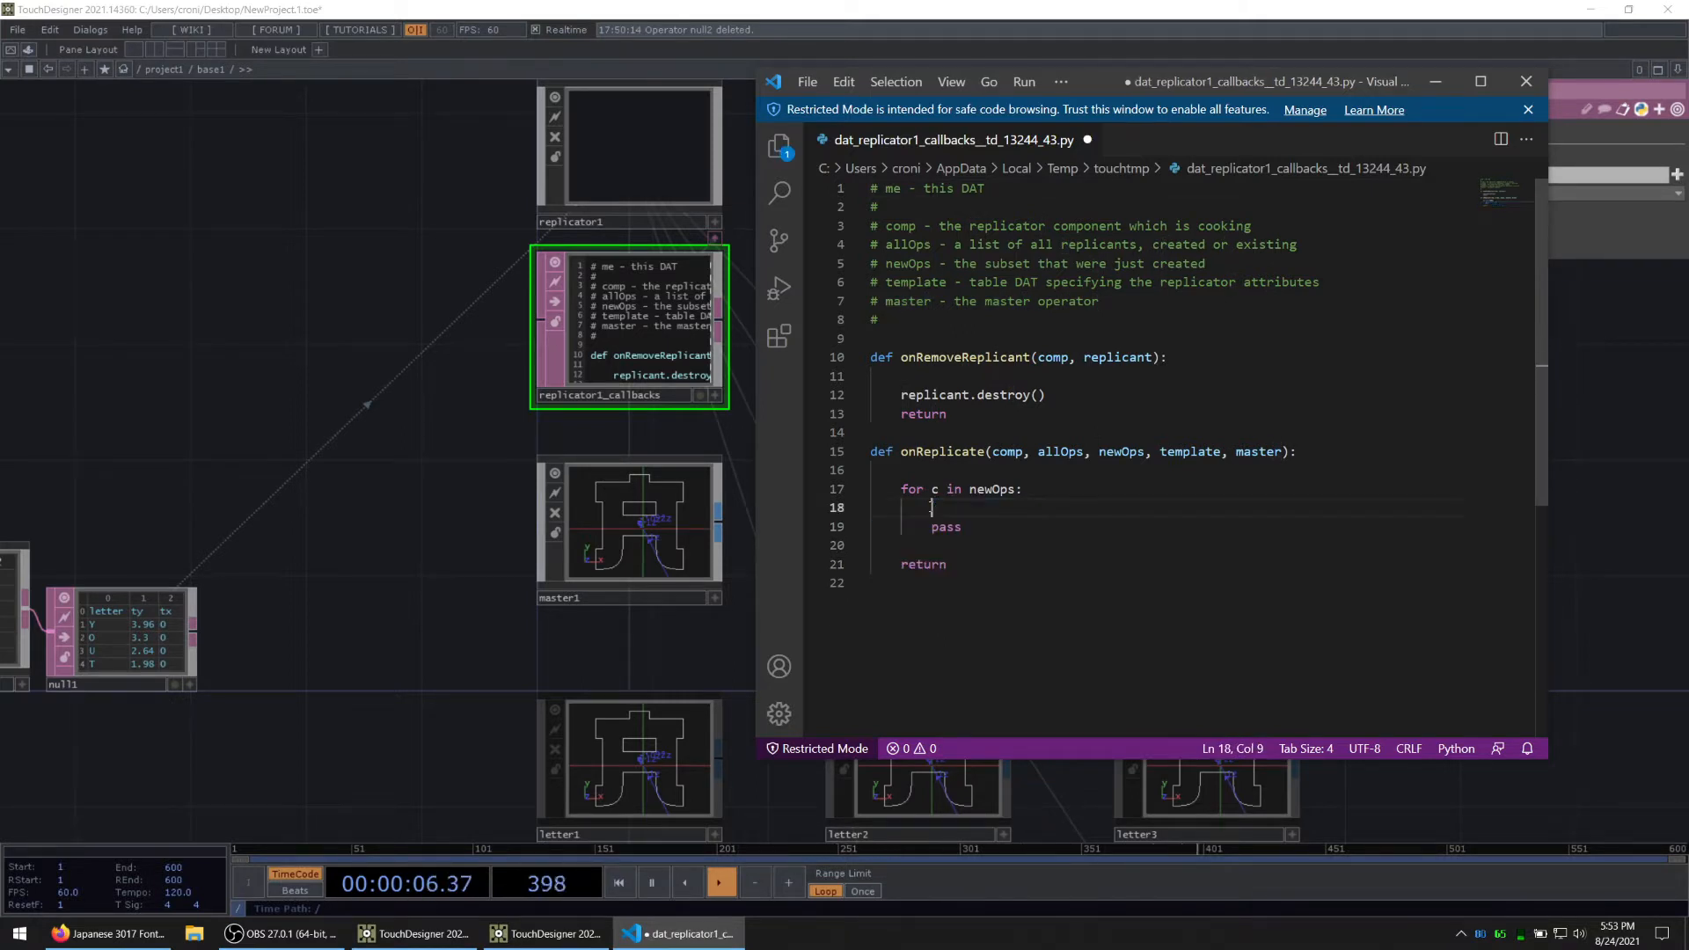
pyautogui.write('c.par.L')
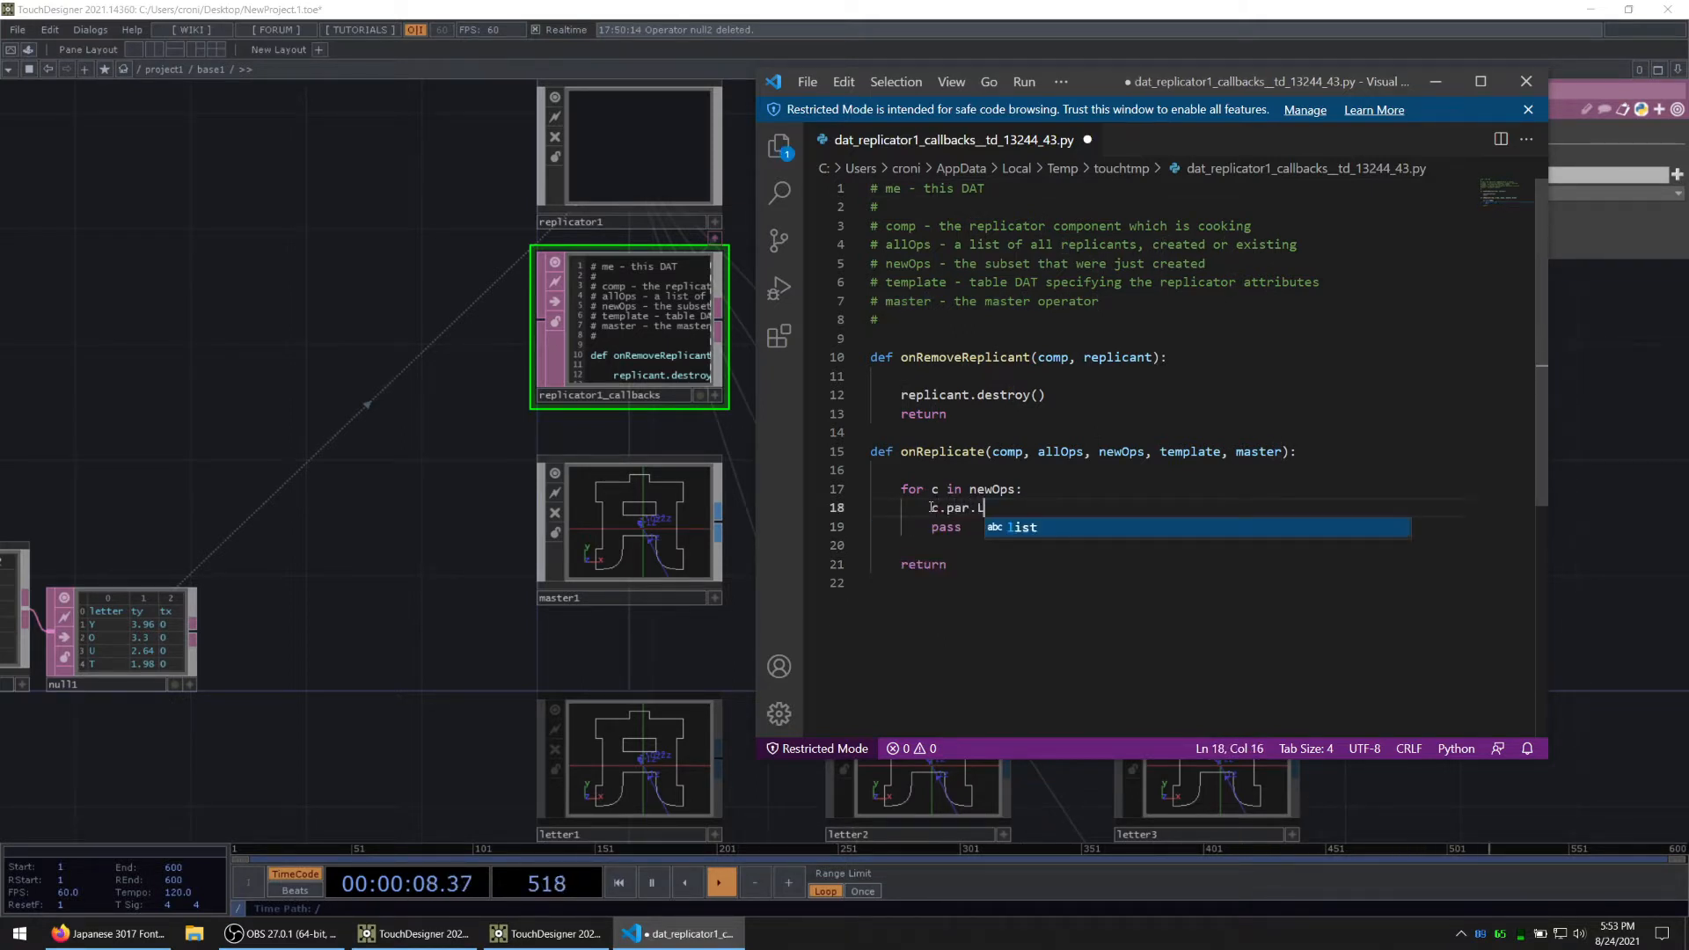
pyautogui.write('etter.expr = "op(\'null1\')[')
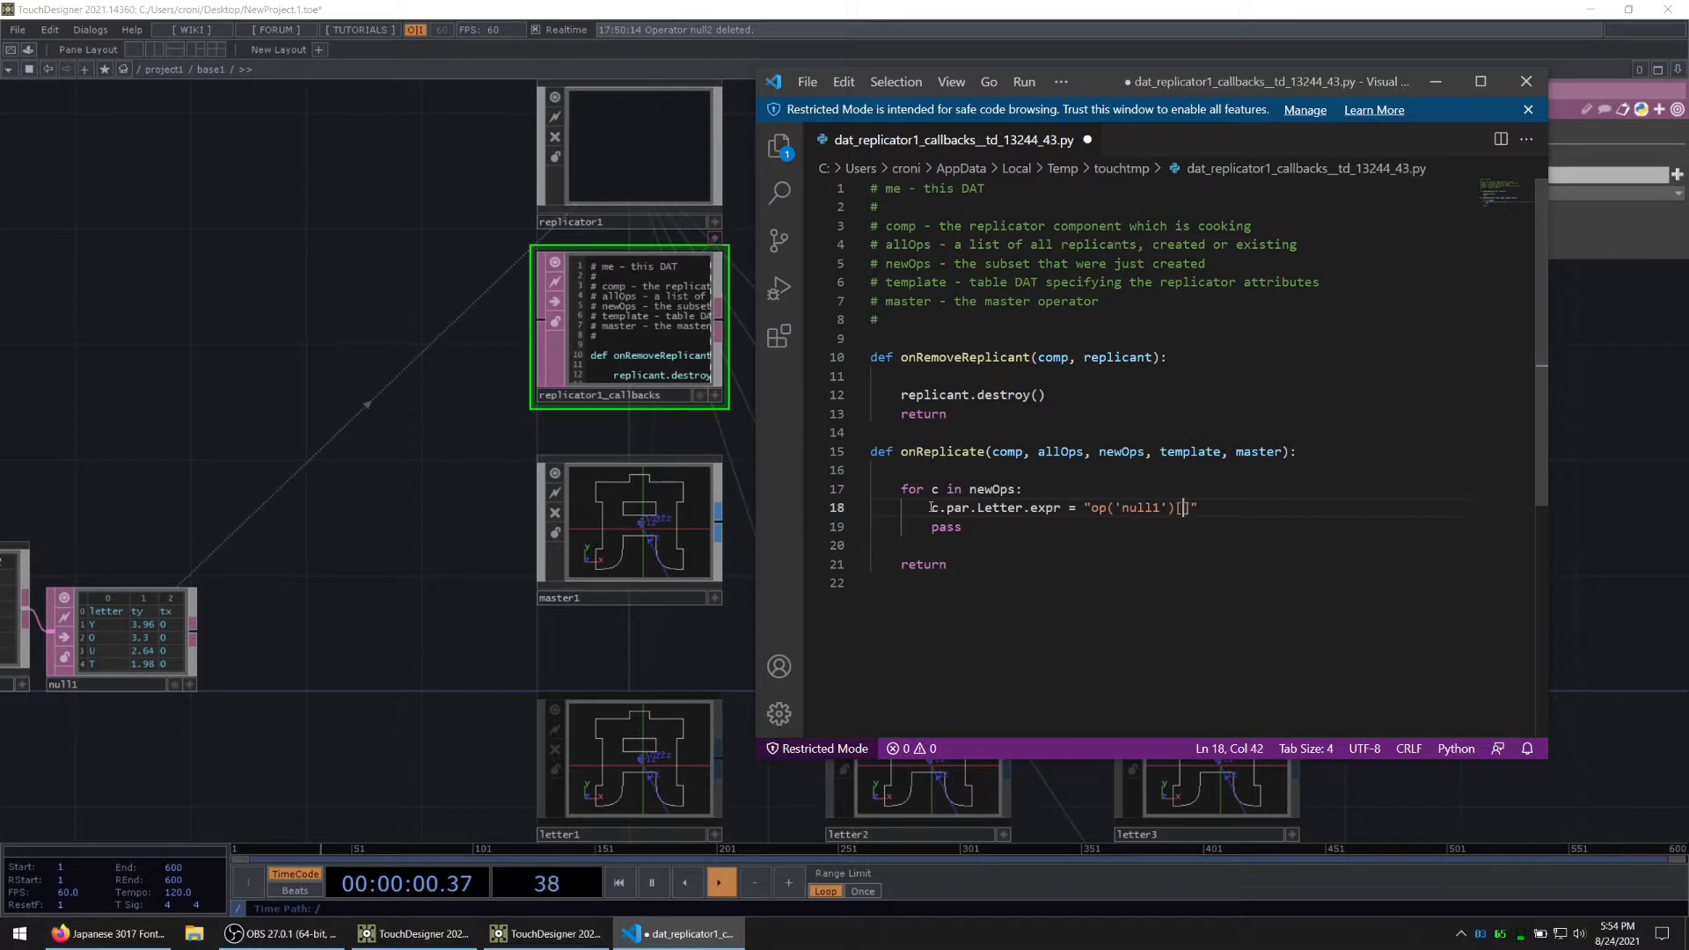
pyautogui.write('igits')
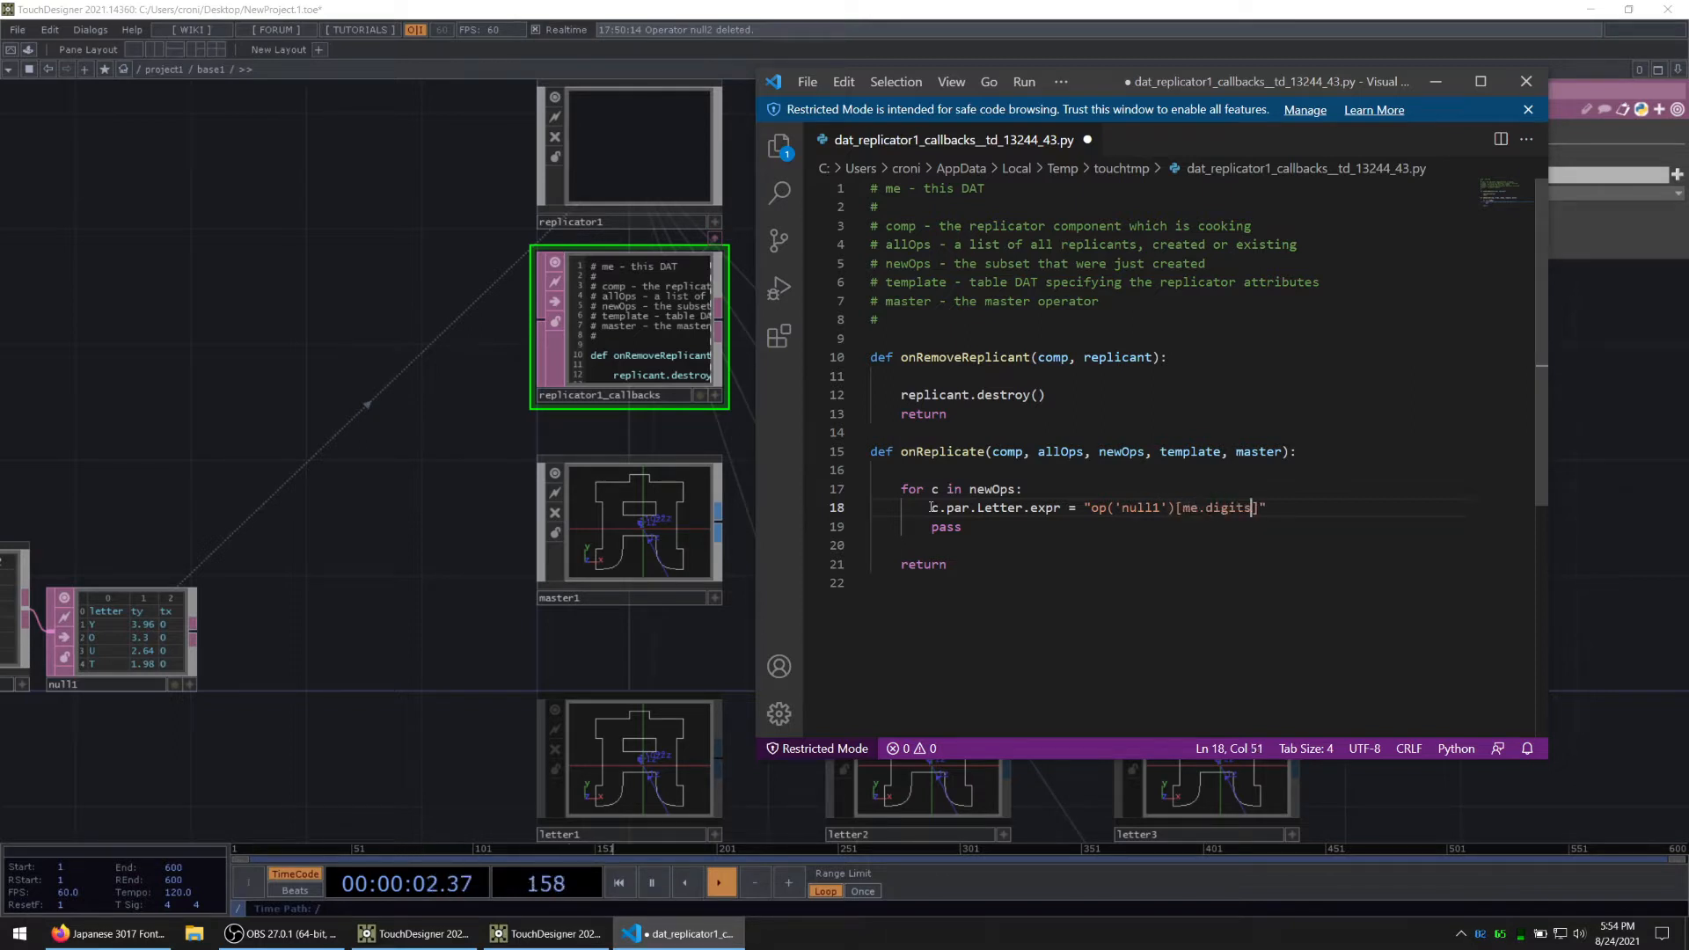
pyautogui.write(", 'letter")
pyautogui.hotkey('ctrl', 's')
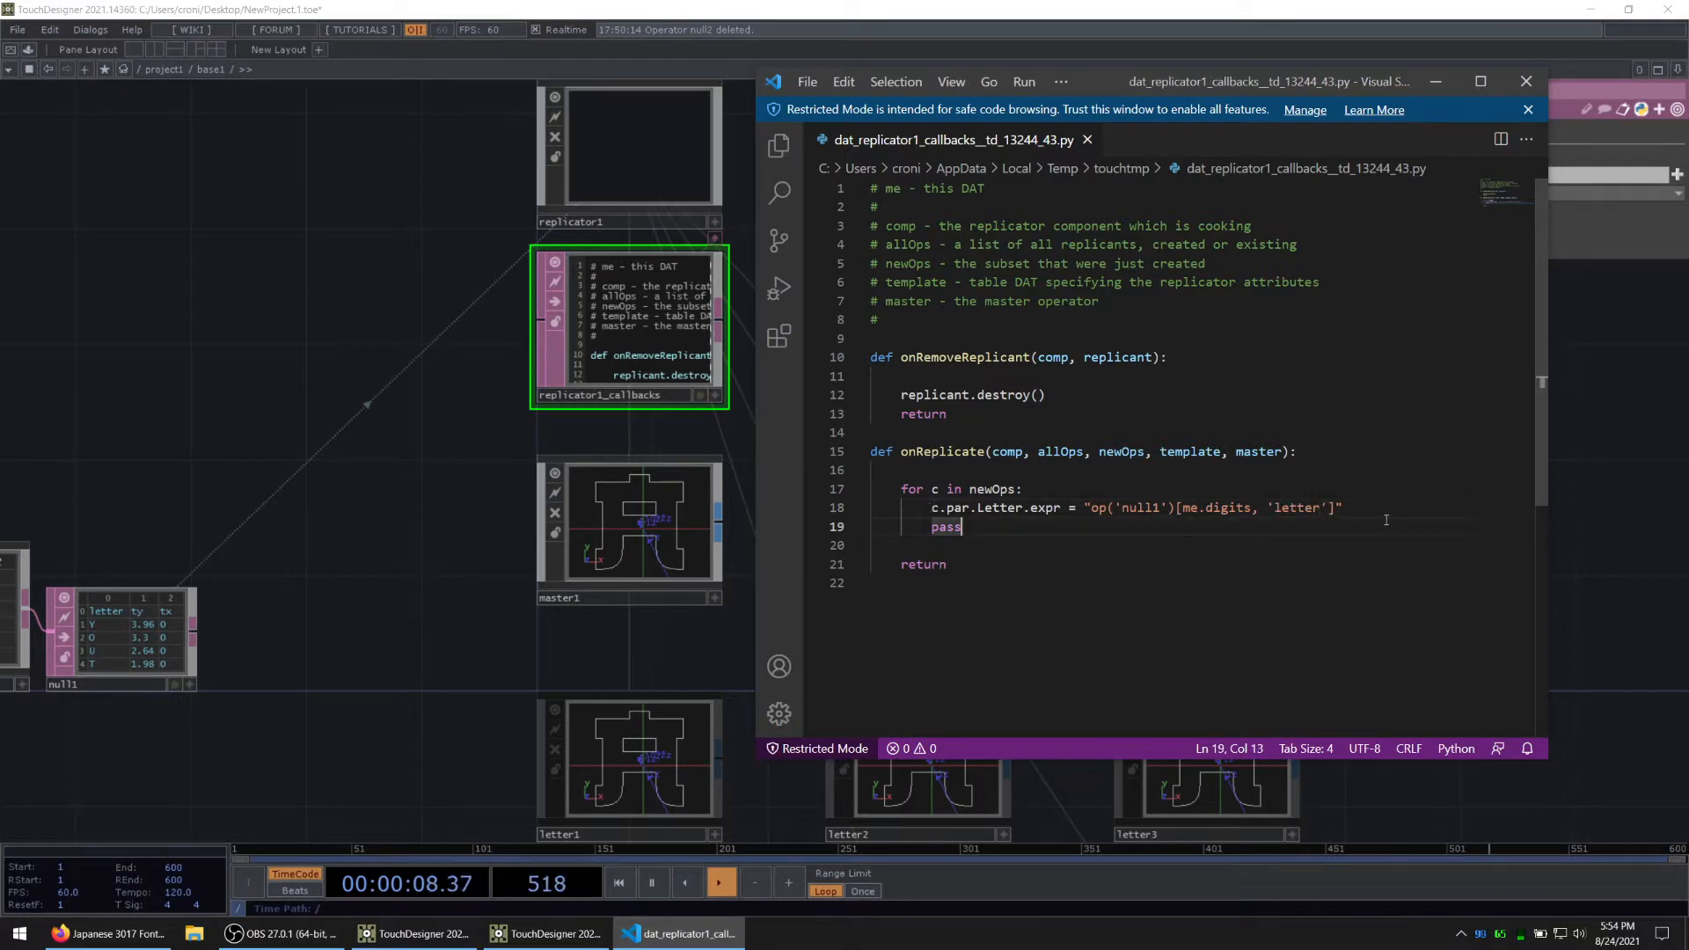
# Step: Switch back to TouchDesigner and recreate all replicants so the letters use the updated callback script
pyautogui.click(267, 616)
pyautogui.click(668, 146)
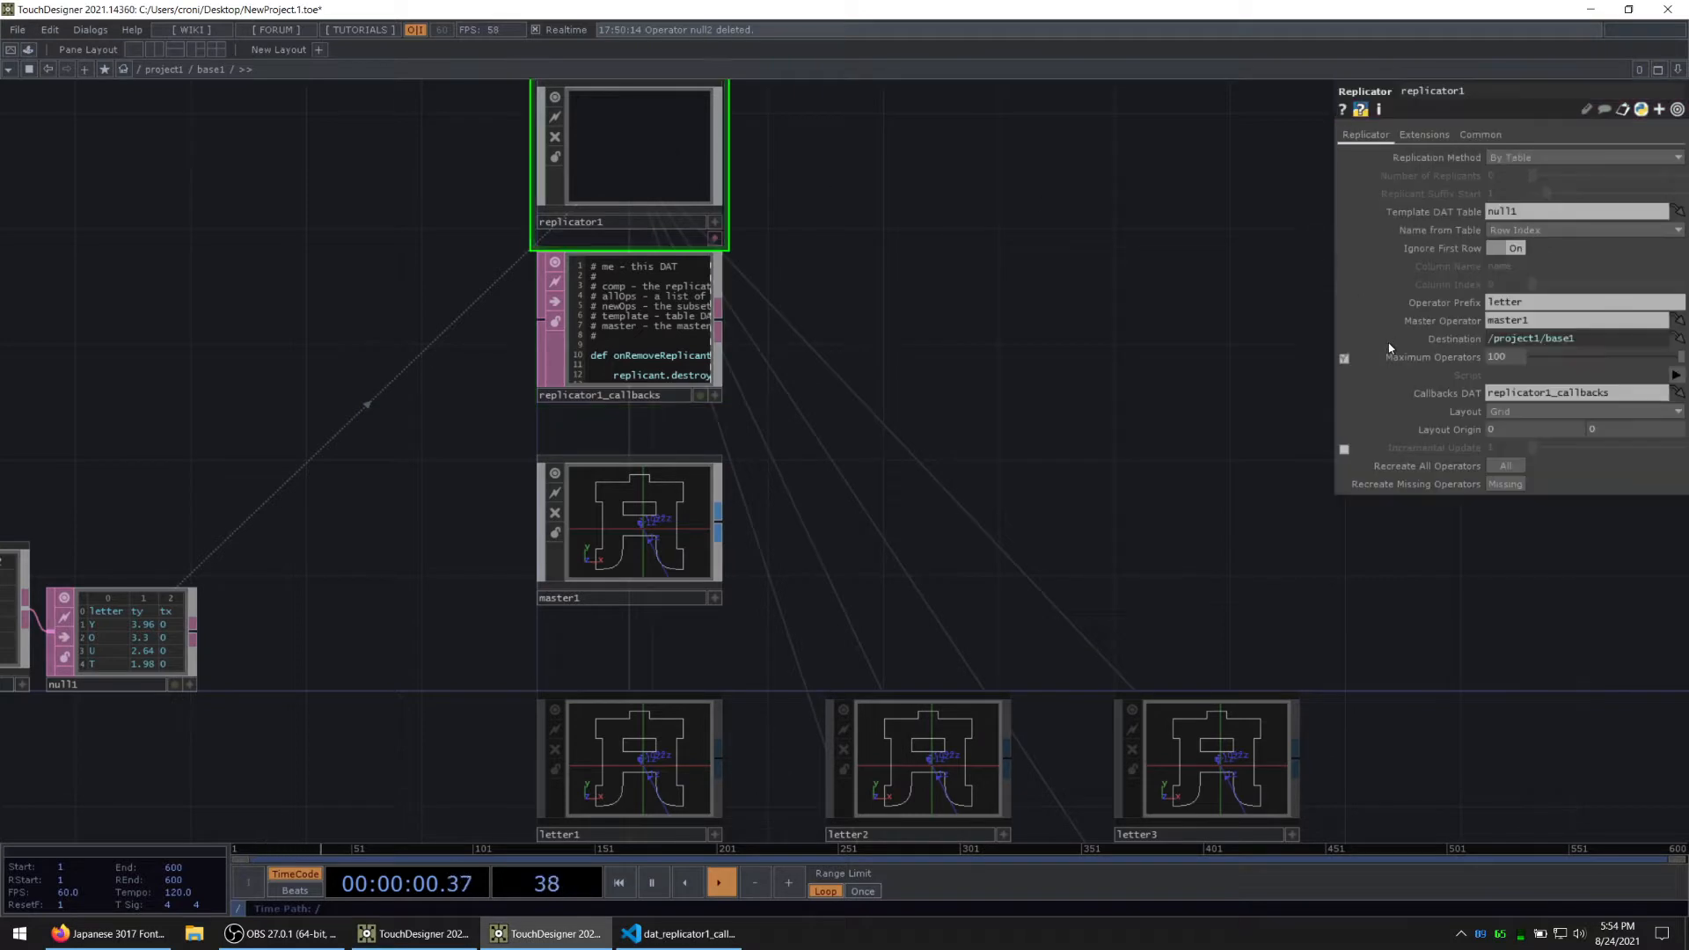
pyautogui.click(1509, 467)
pyautogui.moveTo(1178, 637); pyautogui.dragTo(954, 325)
pyautogui.scroll(-3, 955, 325)
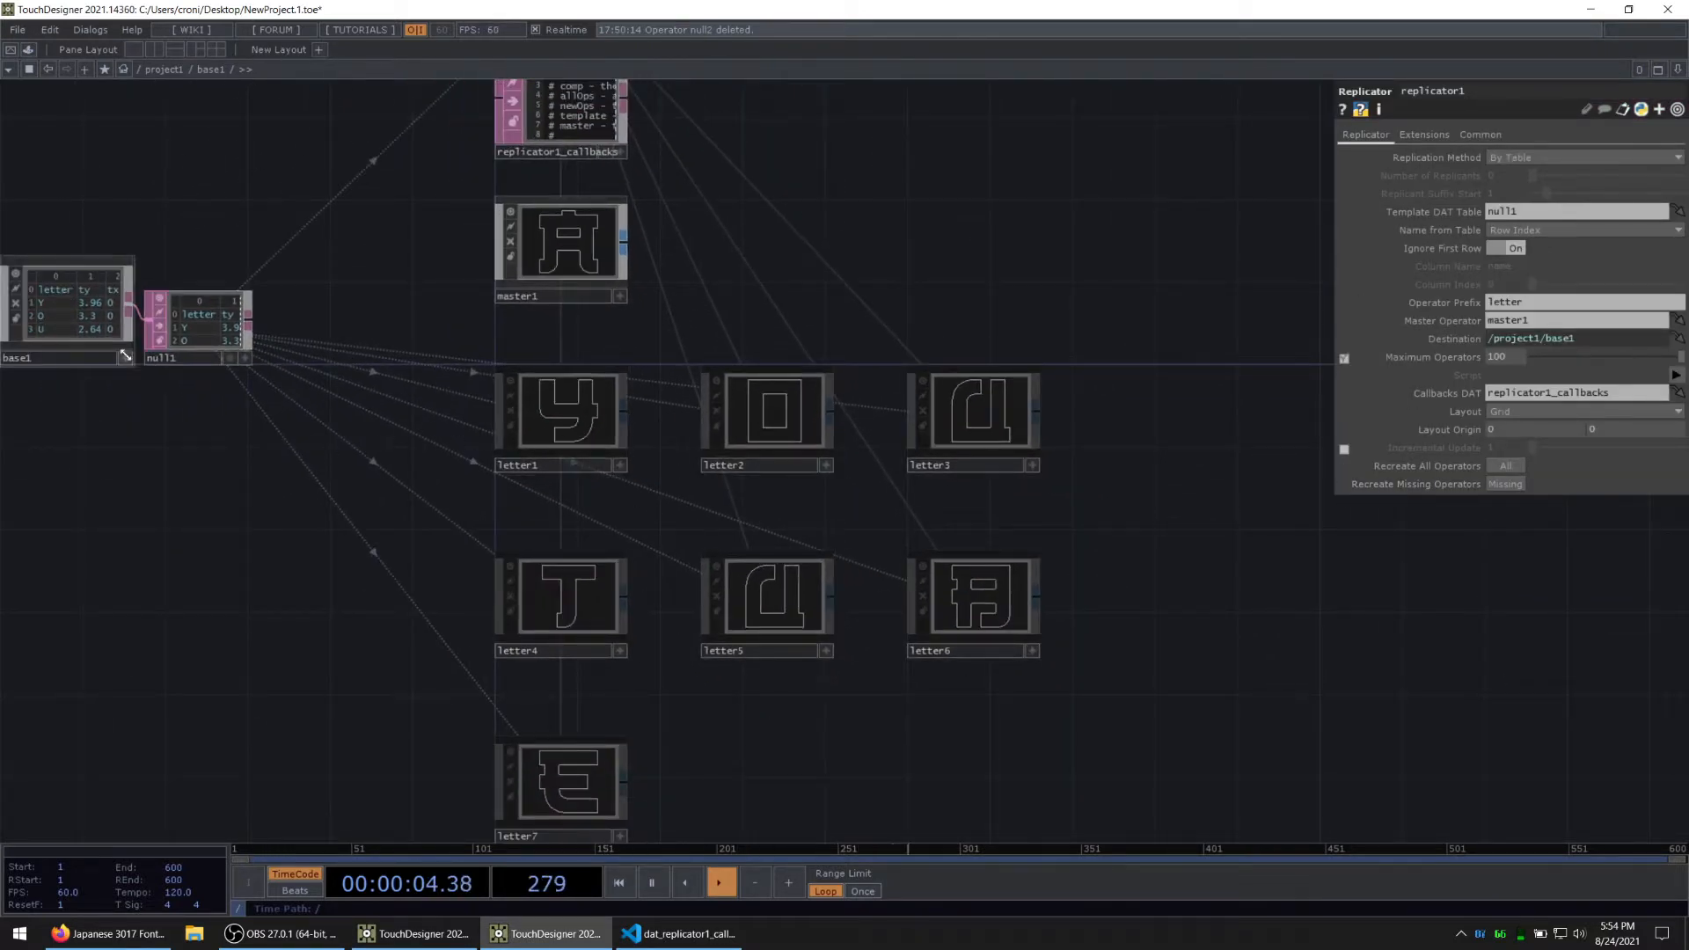
pyautogui.scroll(1, 668, 272)
pyautogui.moveTo(667, 272); pyautogui.dragTo(739, 384)
pyautogui.scroll(-1, 740, 384)
pyautogui.scroll(6, 440, 391)
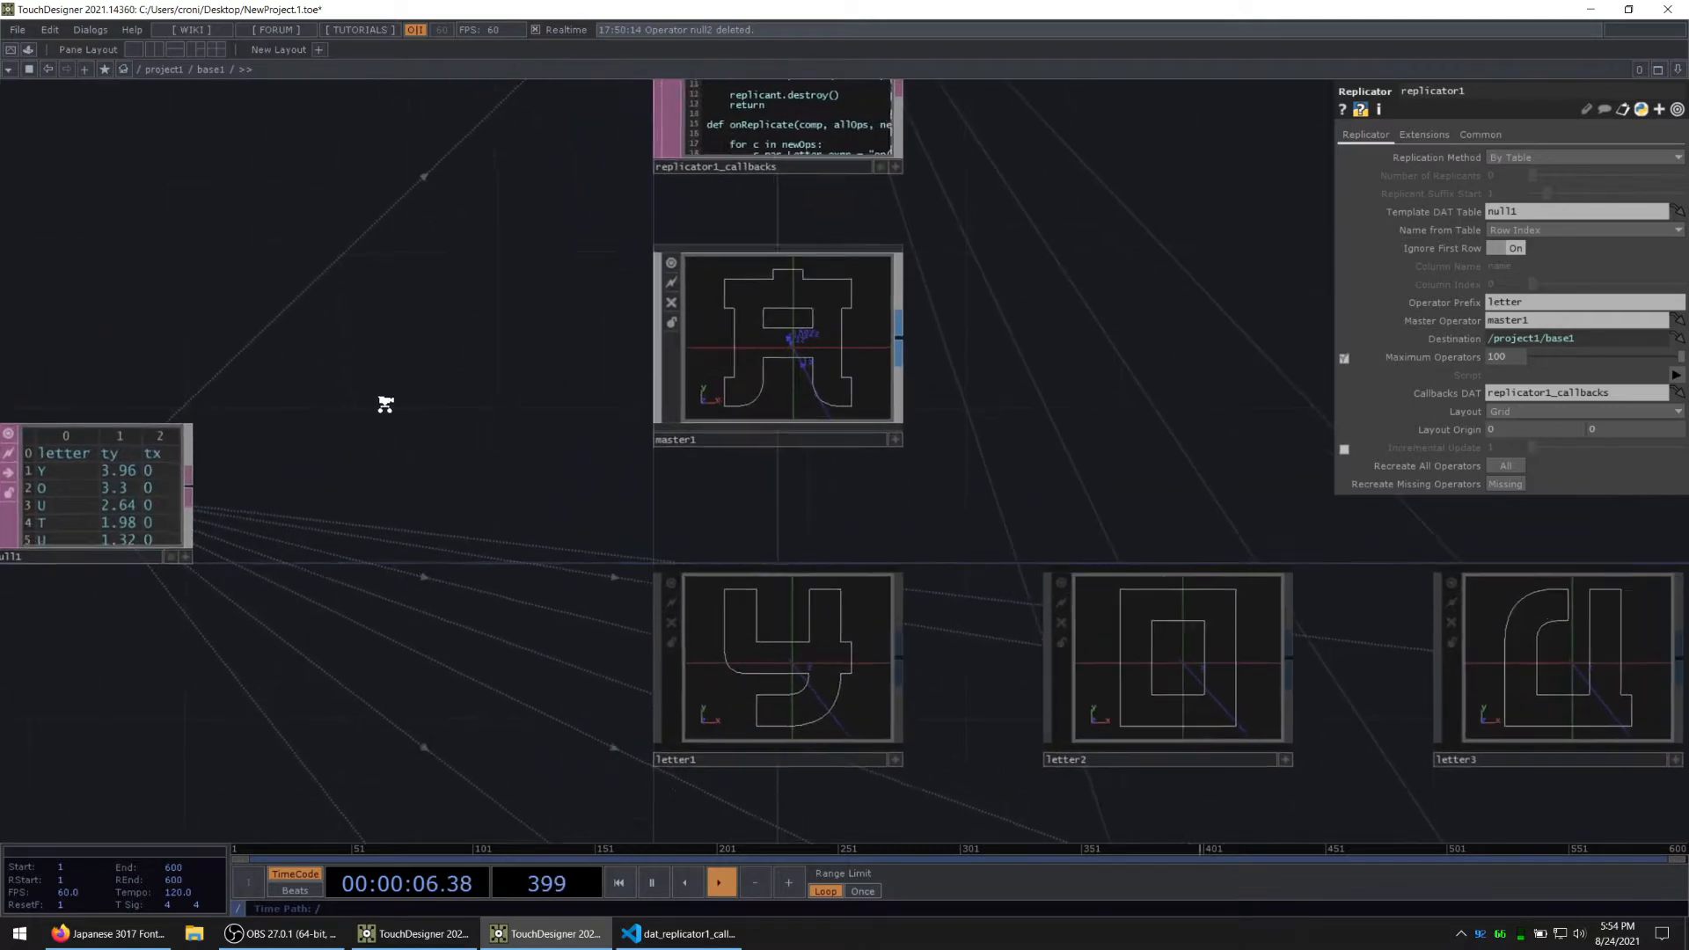
# Step: Duplicate the c.par.Letter.expr line twice below itself in the onReplicate loop of the callbacks script
pyautogui.moveTo(404, 424); pyautogui.dragTo(593, 531)
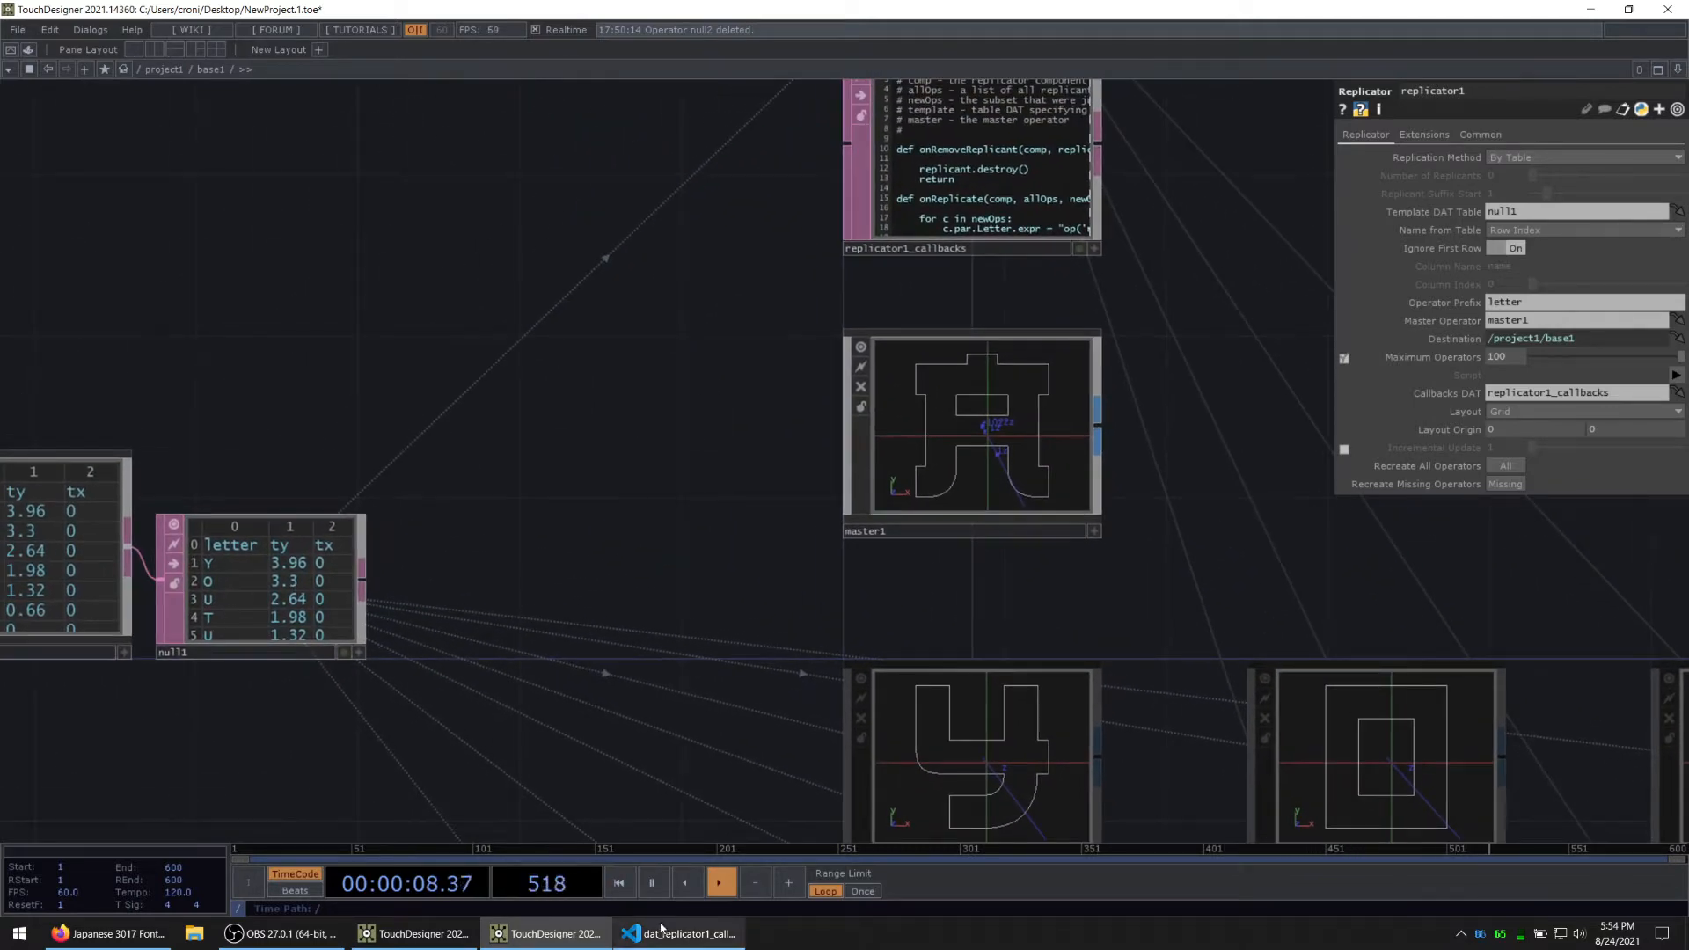
pyautogui.click(679, 934)
pyautogui.click(1102, 509)
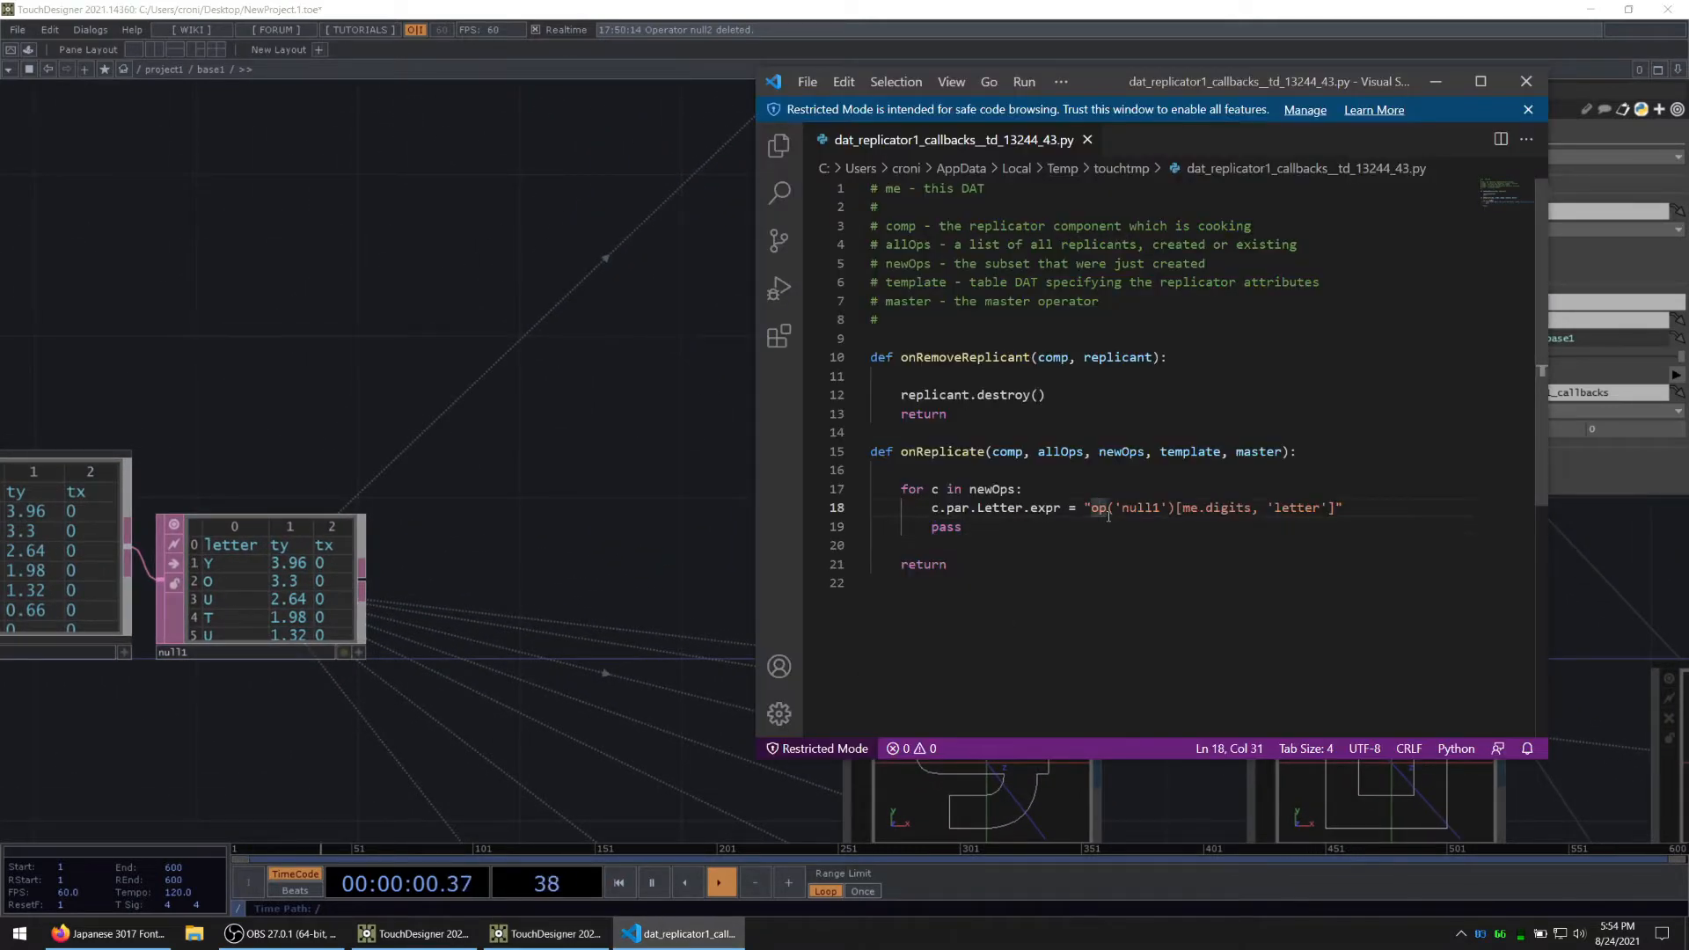
pyautogui.moveTo(1371, 507); pyautogui.dragTo(933, 508)
pyautogui.hotkey('ctrl', 'c')
pyautogui.press('End')
pyautogui.press('Return')
pyautogui.hotkey('ctrl', 'v')
pyautogui.press('Return')
pyautogui.hotkey('ctrl', 'v')
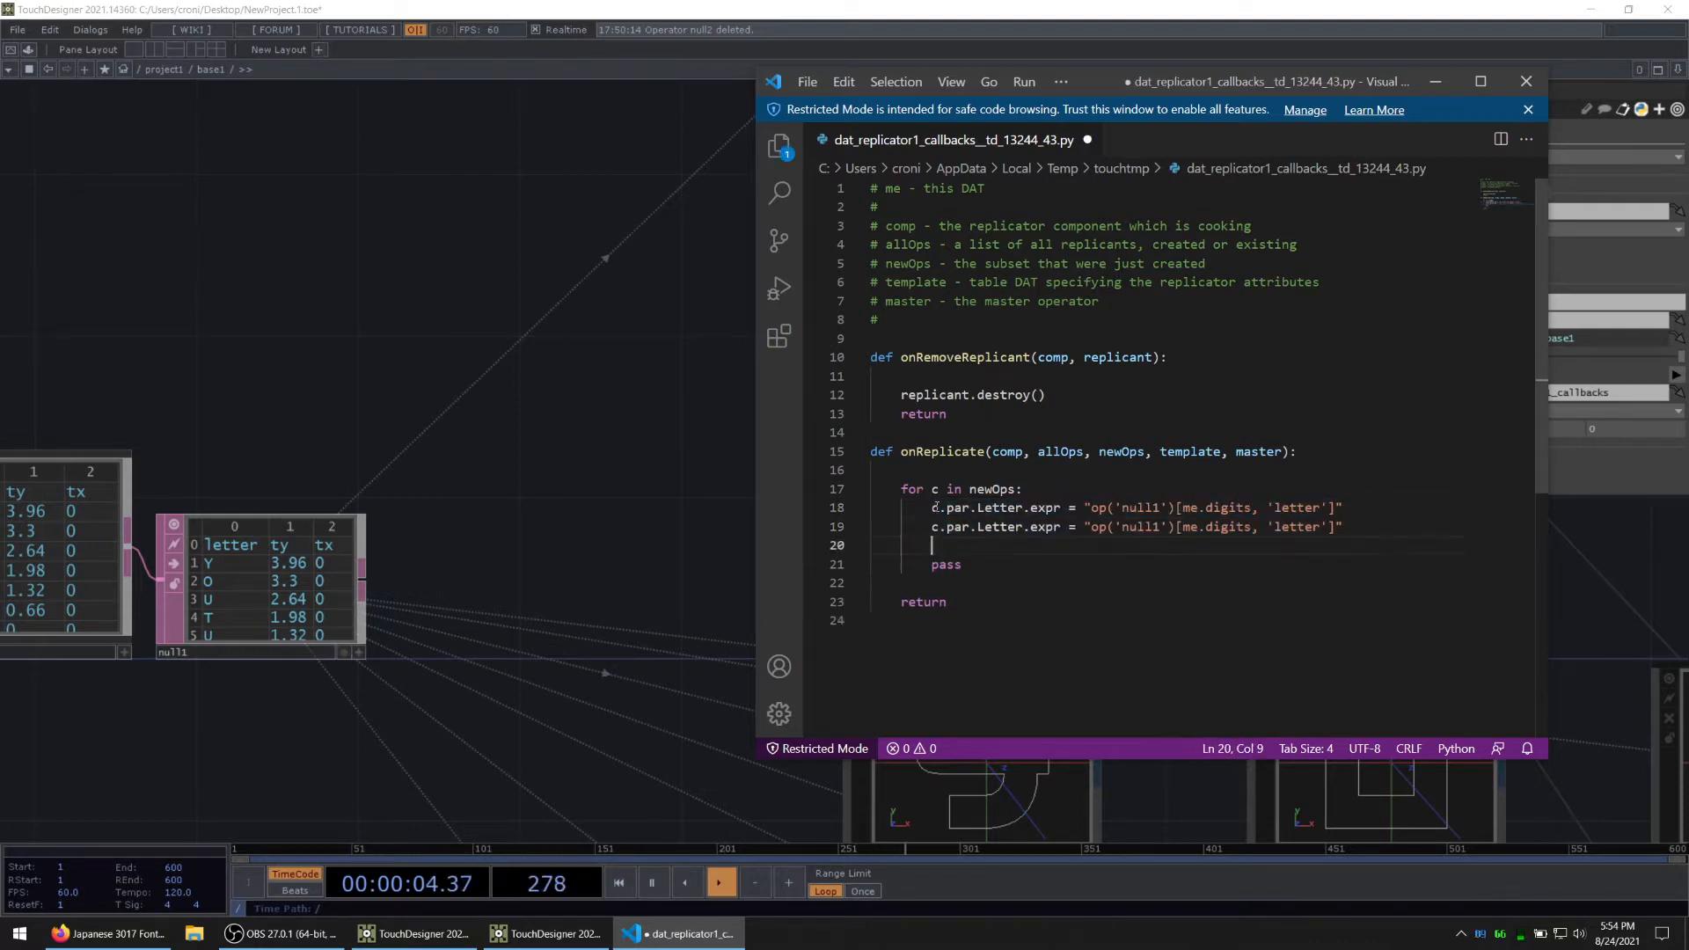
# Step: Change the column name in the second c.par.Letter.expr line from 'letter' to 'tx'
pyautogui.click(1306, 526)
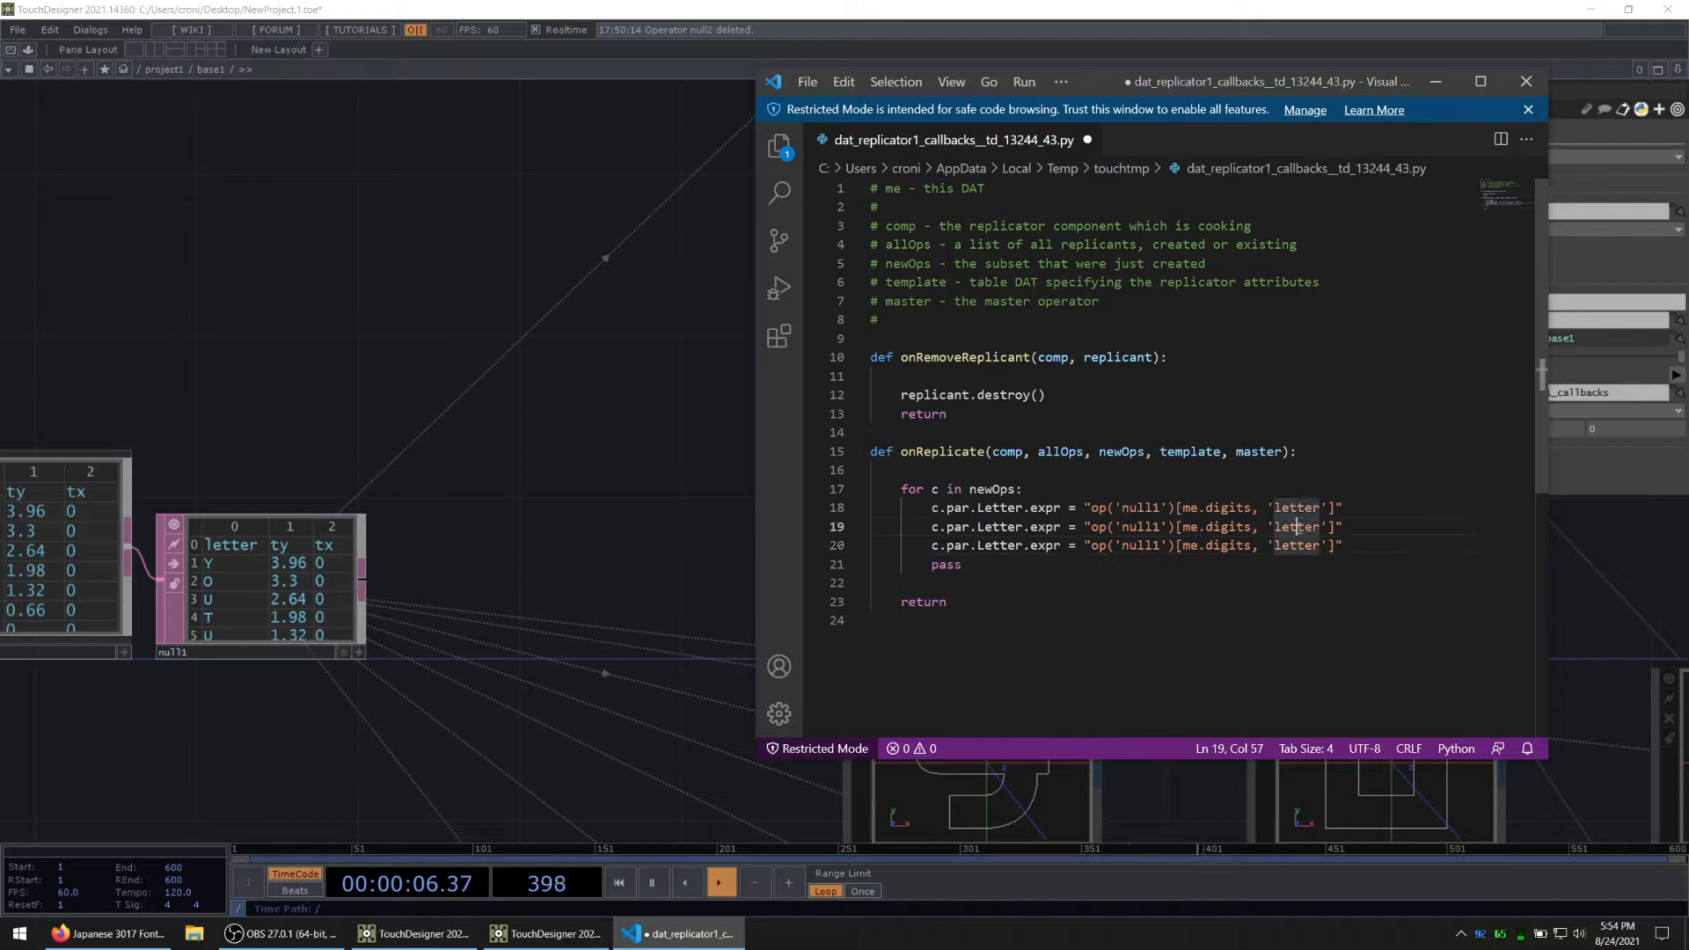
pyautogui.press('Delete')
pyautogui.press('Delete')
pyautogui.press('BackSpace')
pyautogui.press('BackSpace')
pyautogui.press('BackSpace')
pyautogui.press('BackSpace')
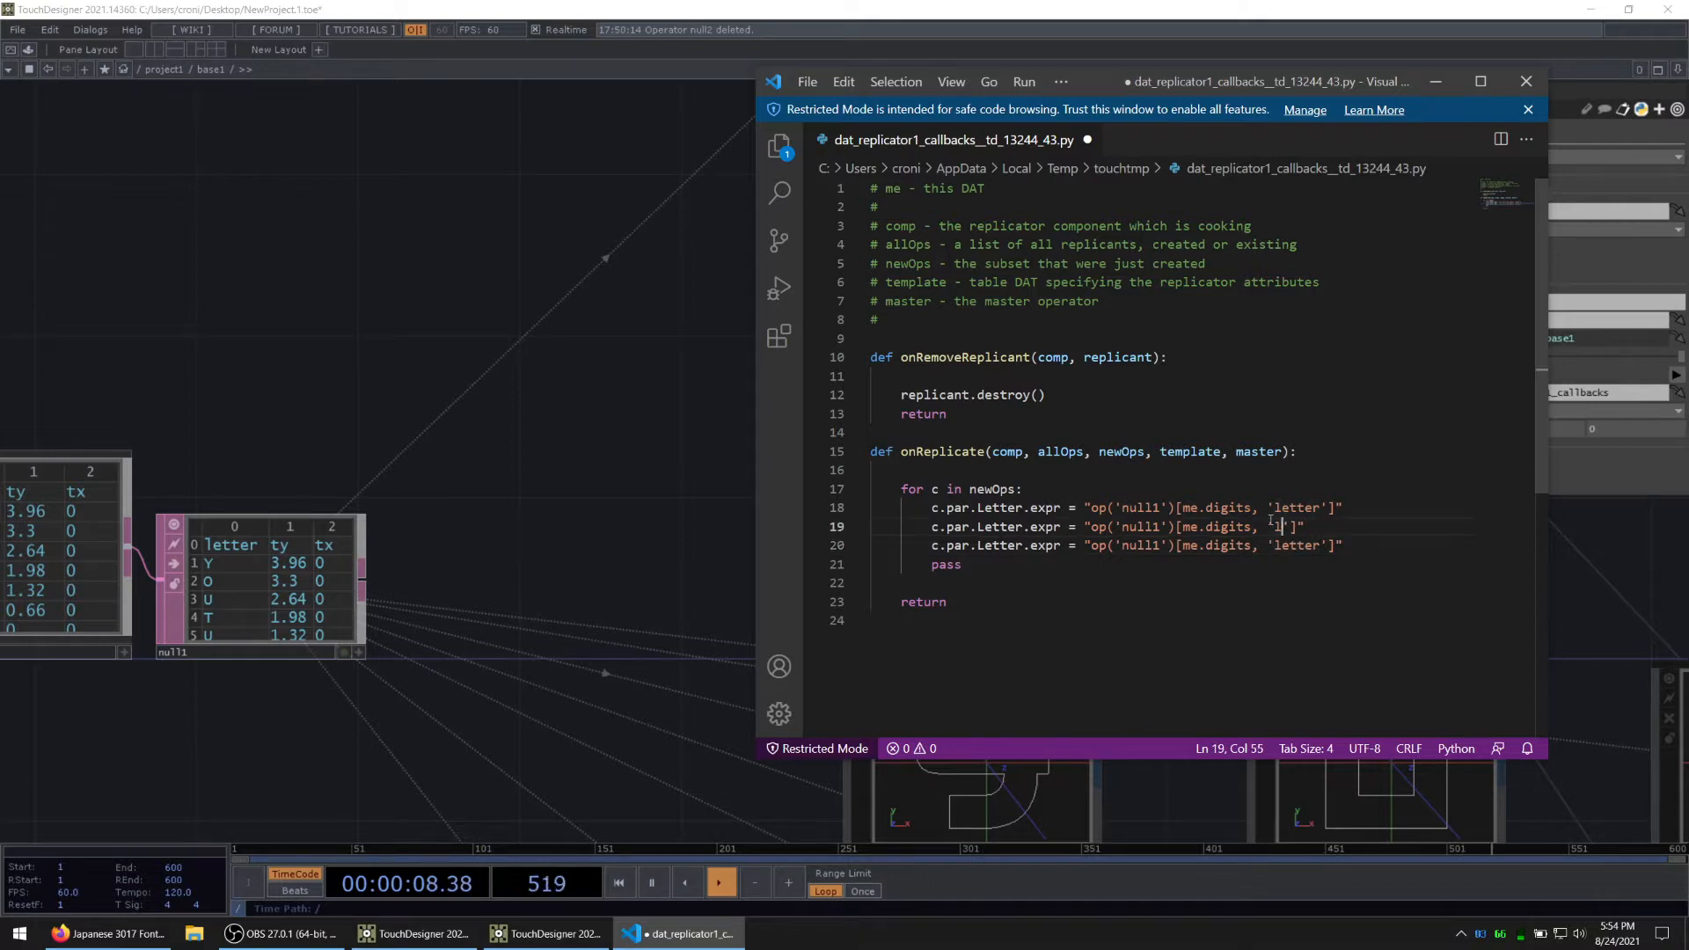
pyautogui.write('tx')
# Step: Check master1's custom parameter names in TouchDesigner and replace Letter with Positionx in the script's second expression line
pyautogui.doubleClick(1023, 528)
pyautogui.click(565, 464)
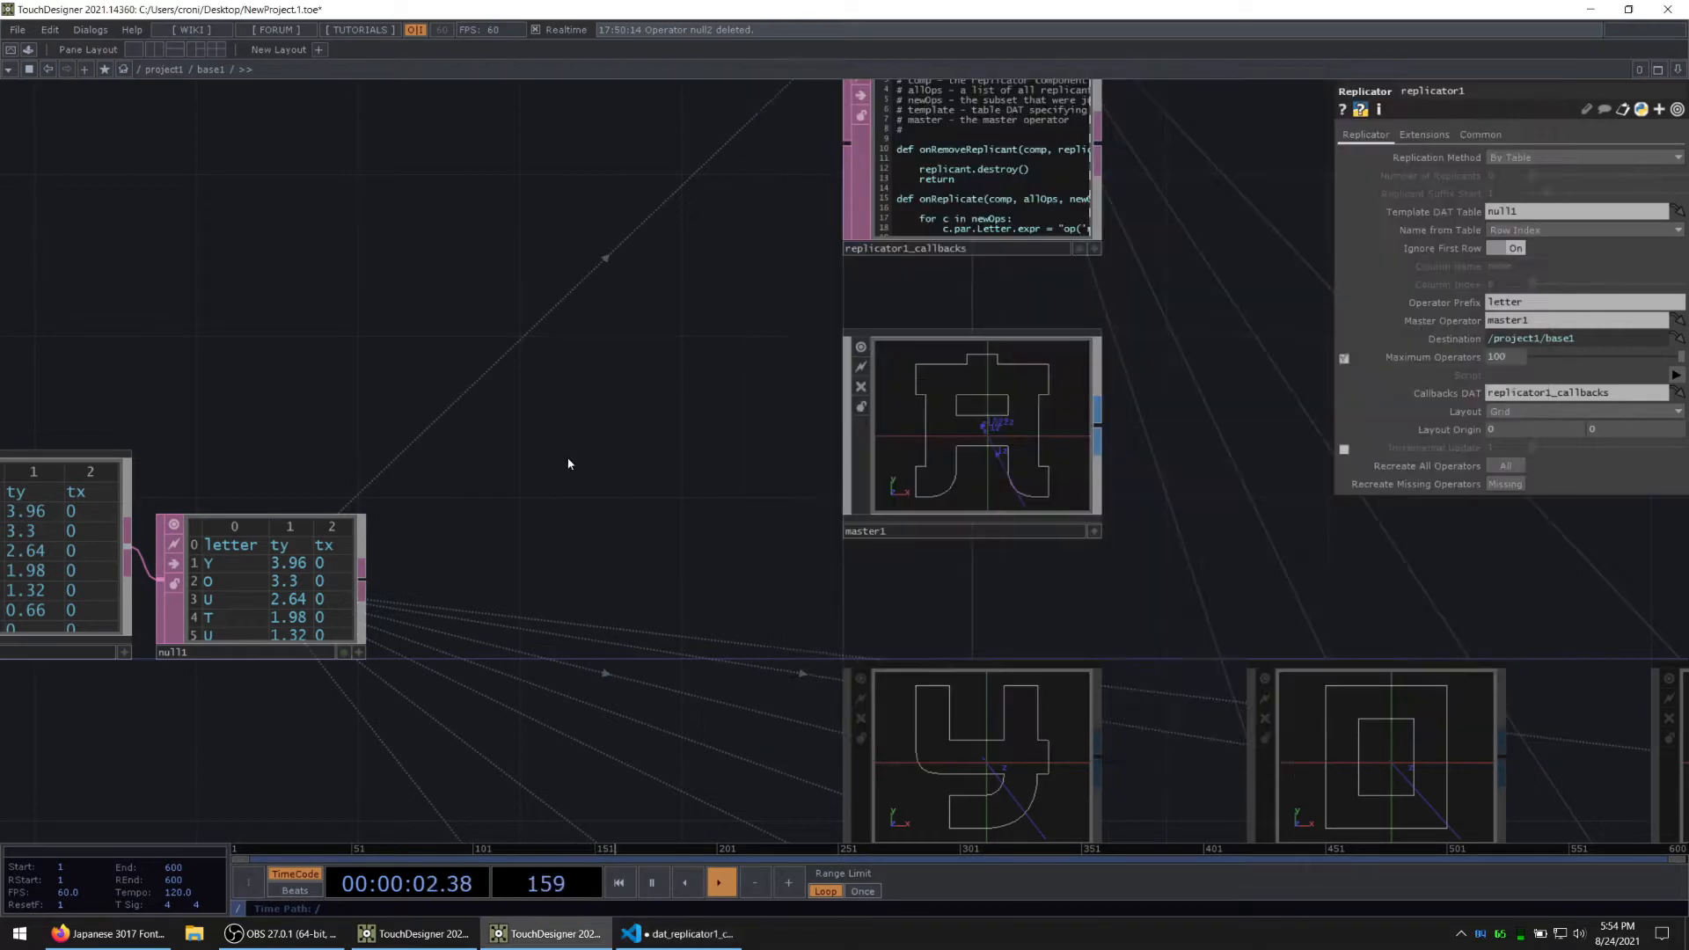
pyautogui.click(1038, 426)
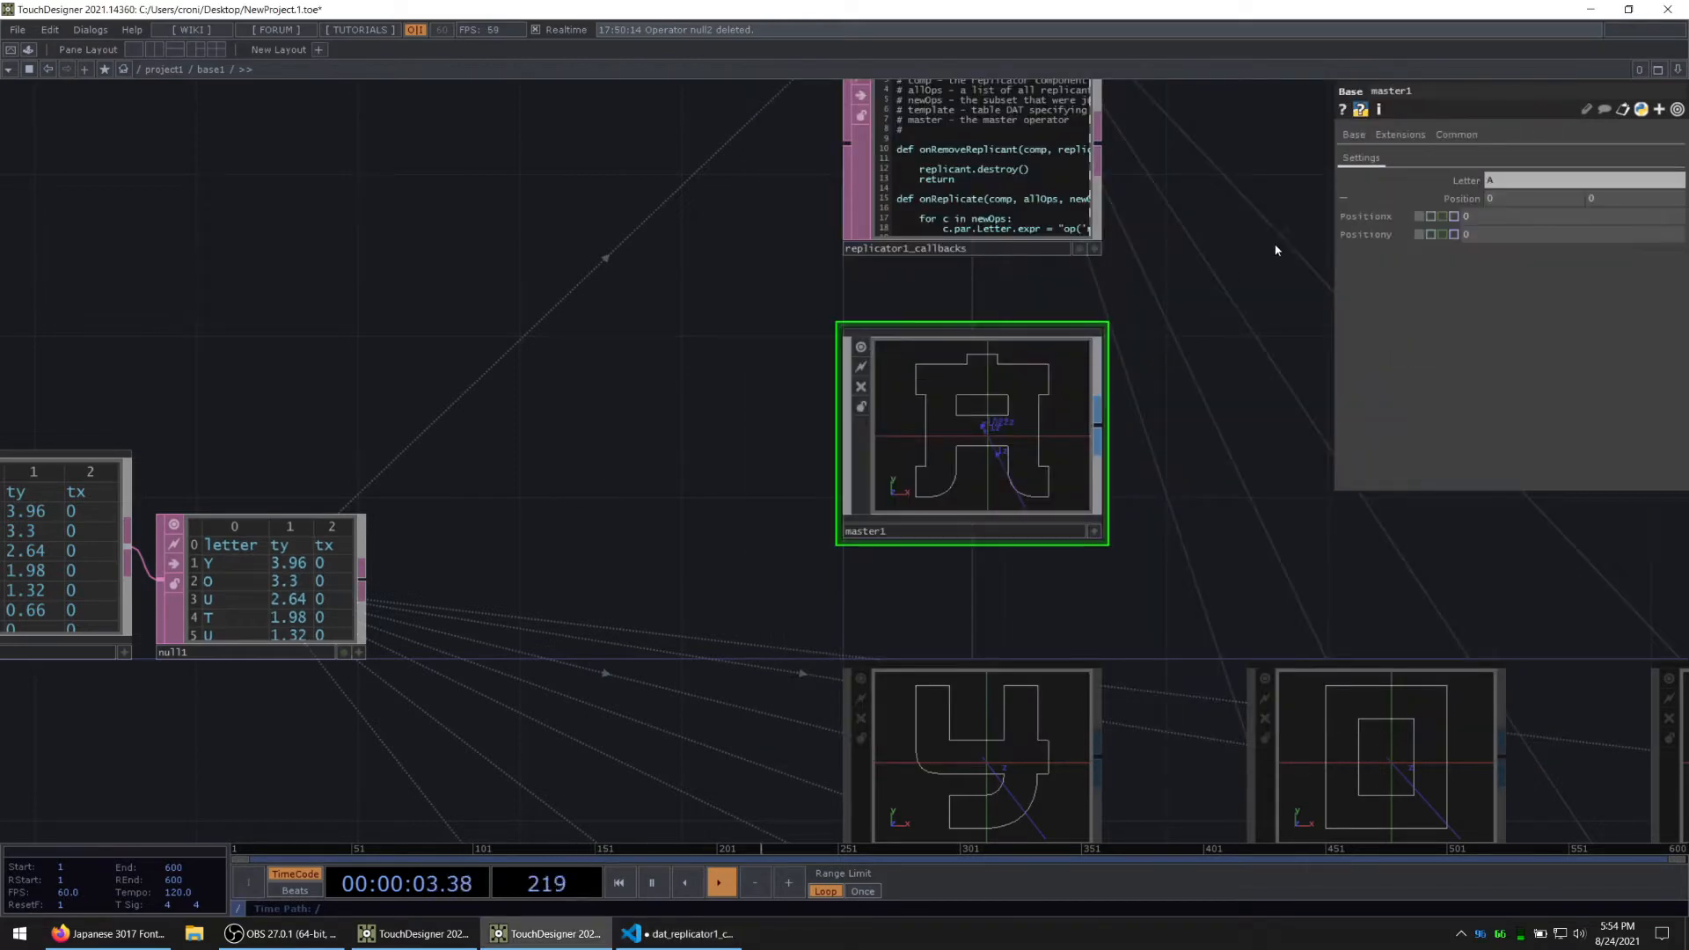
pyautogui.click(637, 931)
pyautogui.write('Positionx.expr = "op(\'null1\')[me.digits, \'tx')
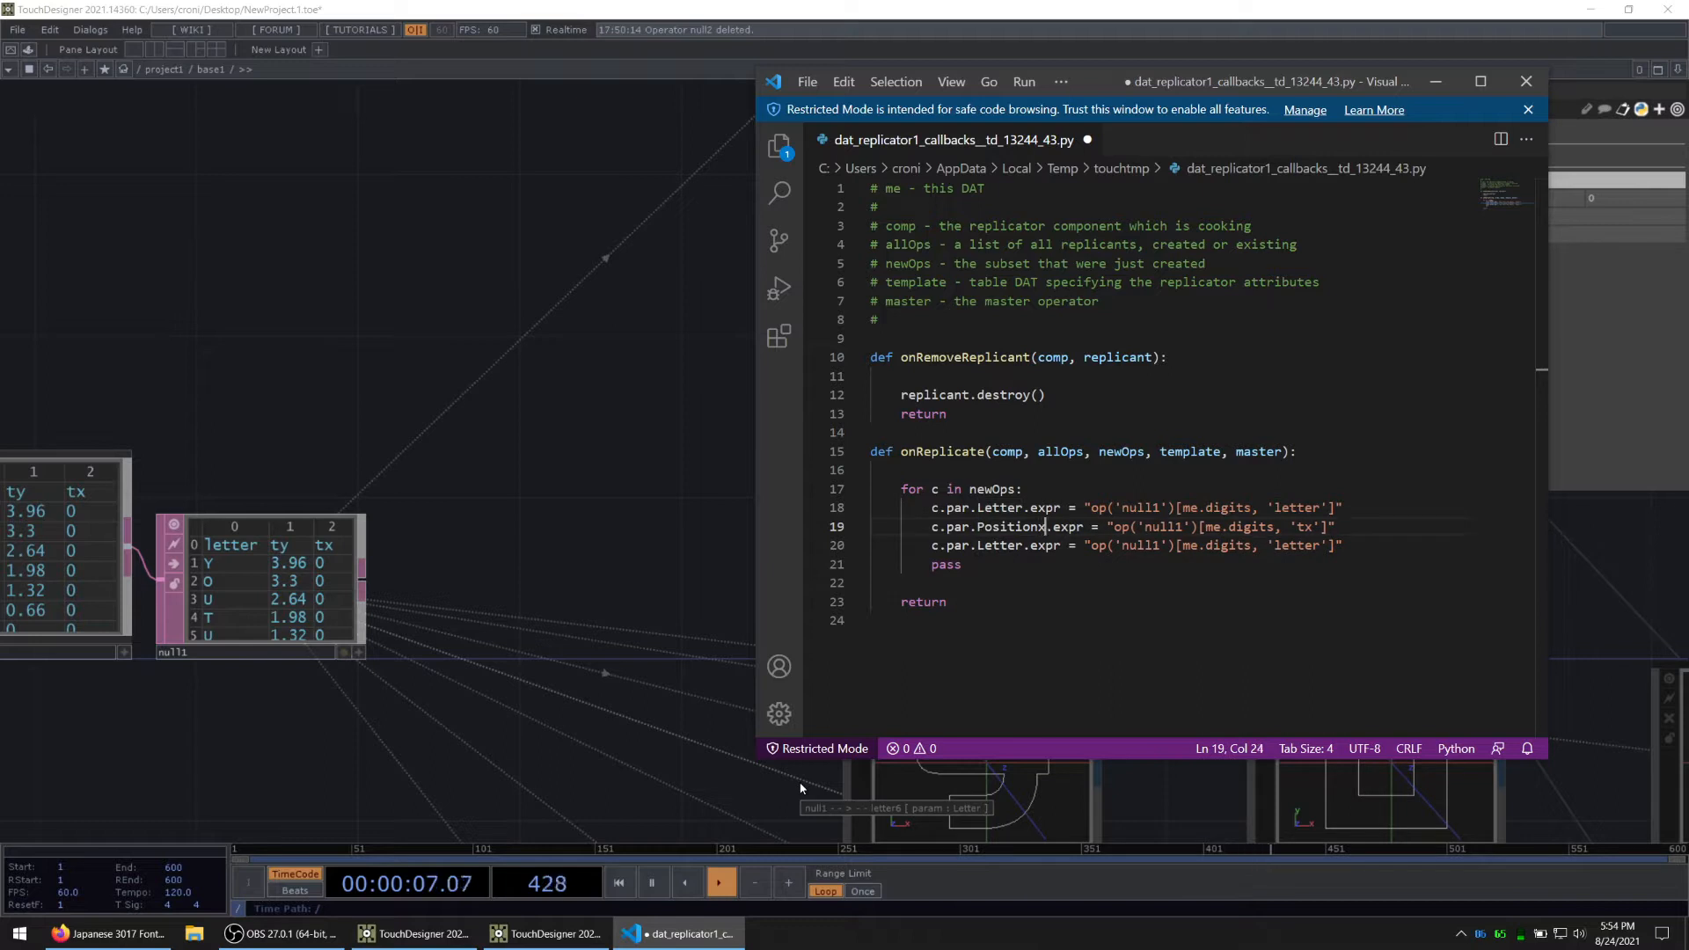
# Step: Replace the parameter name Letter with Positiony in the third expression line of the onReplicate loop
pyautogui.press('Down')
pyautogui.hotkey('ctrl', 'BackSpace')
pyautogui.write('Positio')
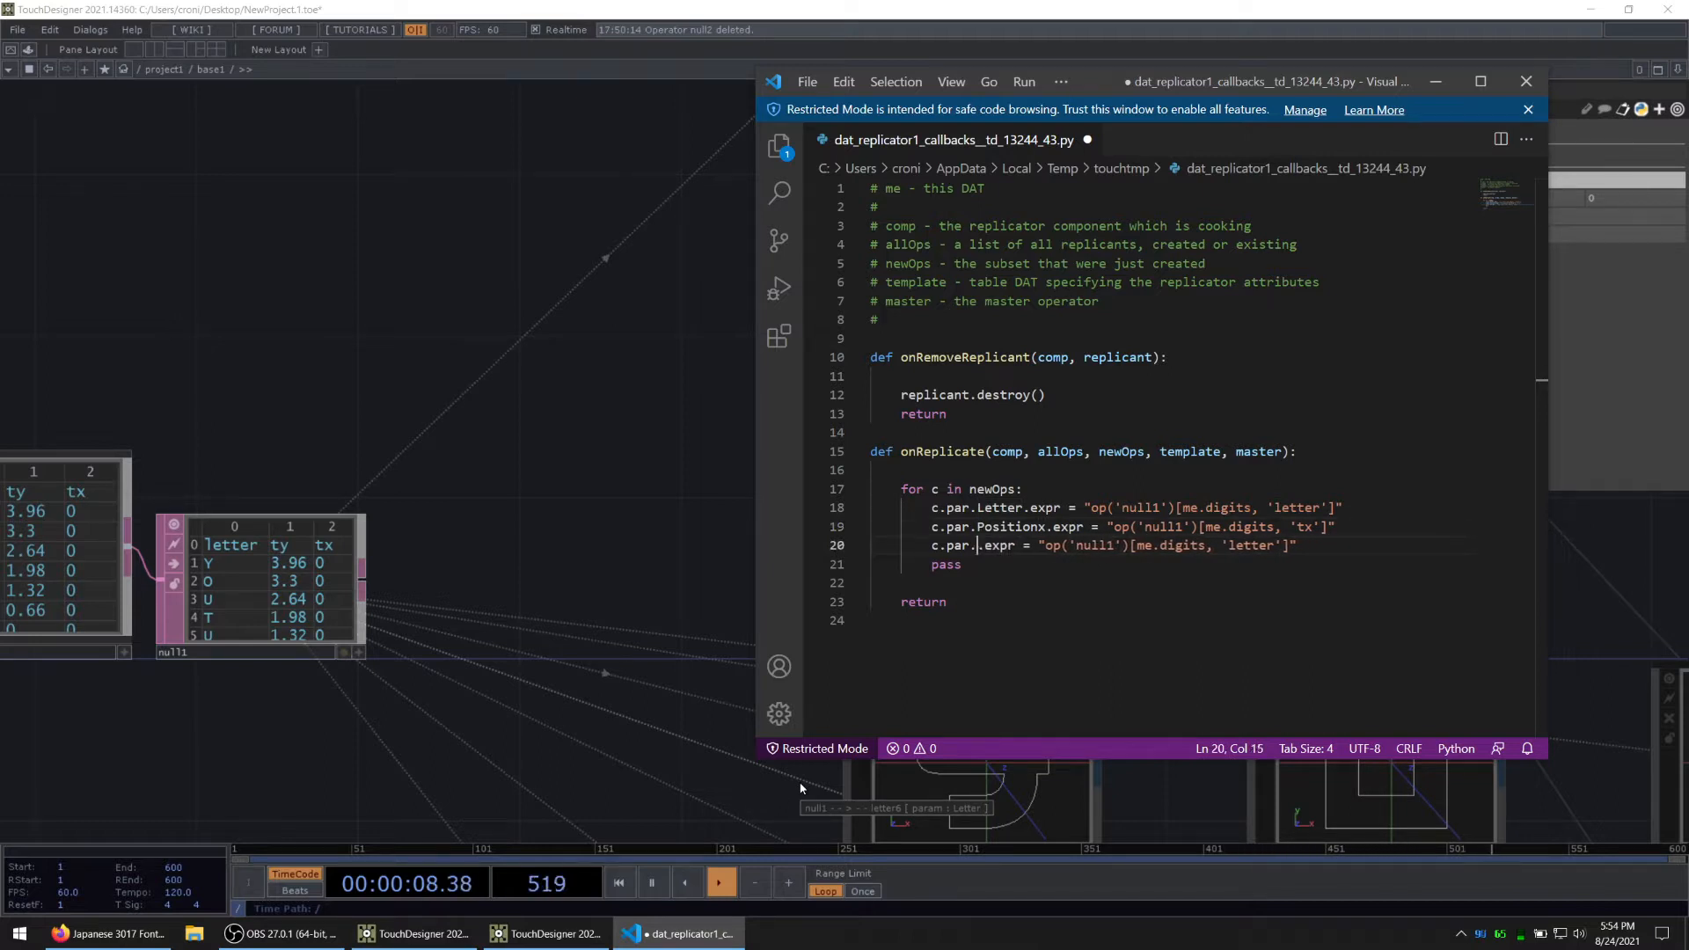
pyautogui.write('ny')
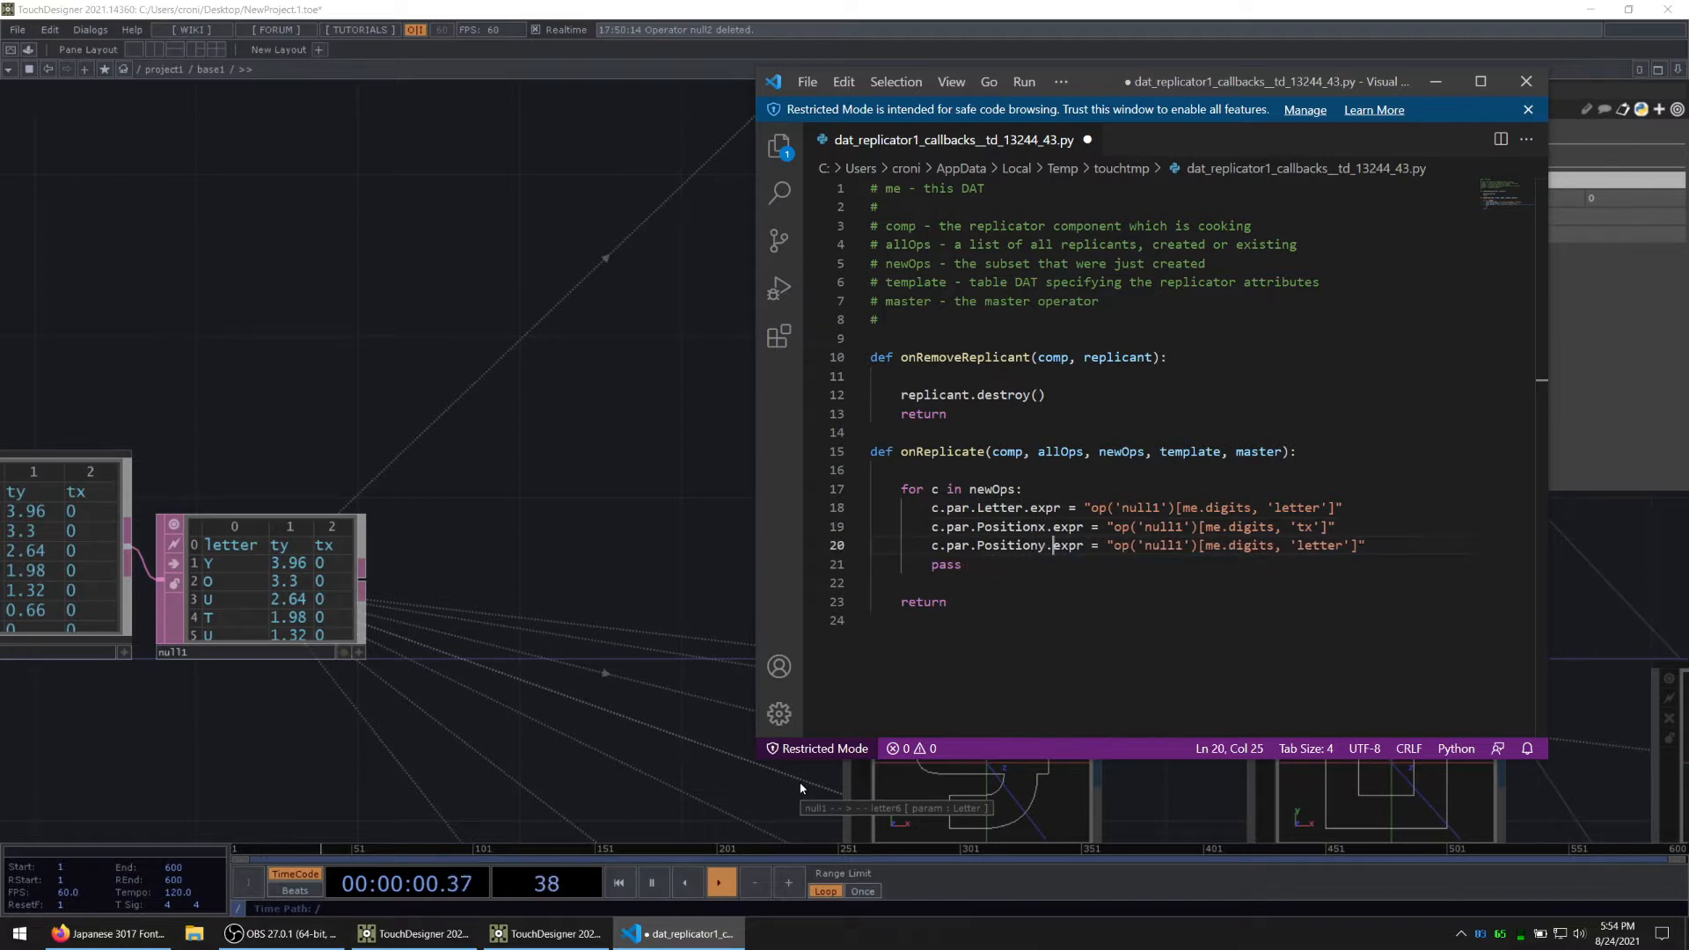
# Step: Change the column name in the Positiony expression line to 'ty' and save the script
pyautogui.hotkey('ctrl', 'Right')
pyautogui.hotkey('ctrl', 'Right')
pyautogui.hotkey('ctrl', 'Right')
pyautogui.hotkey('ctrl', 'Right')
pyautogui.hotkey('ctrl', 'Right')
pyautogui.press('Right')
pyautogui.press('Right')
pyautogui.press('Right')
pyautogui.press('Right')
pyautogui.press('Right')
pyautogui.press('Right')
pyautogui.press('Right')
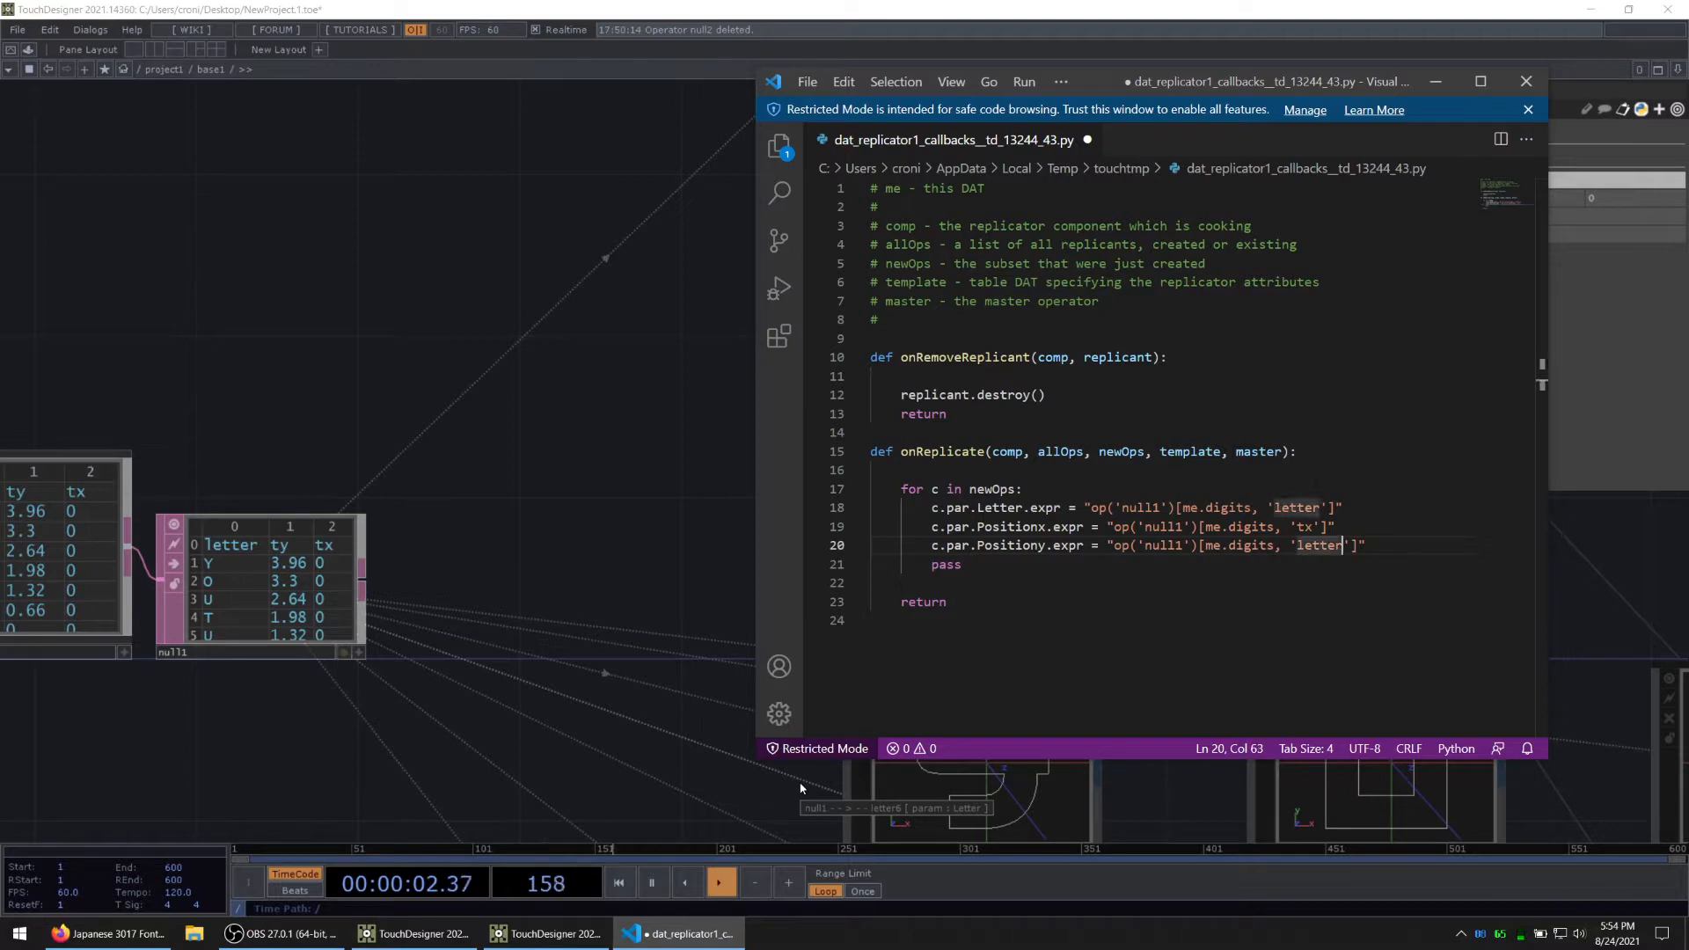
pyautogui.press('BackSpace')
pyautogui.press('BackSpace')
pyautogui.press('BackSpace')
pyautogui.press('BackSpace')
pyautogui.press('BackSpace')
pyautogui.press('BackSpace')
pyautogui.hotkey('ctrl', 's')
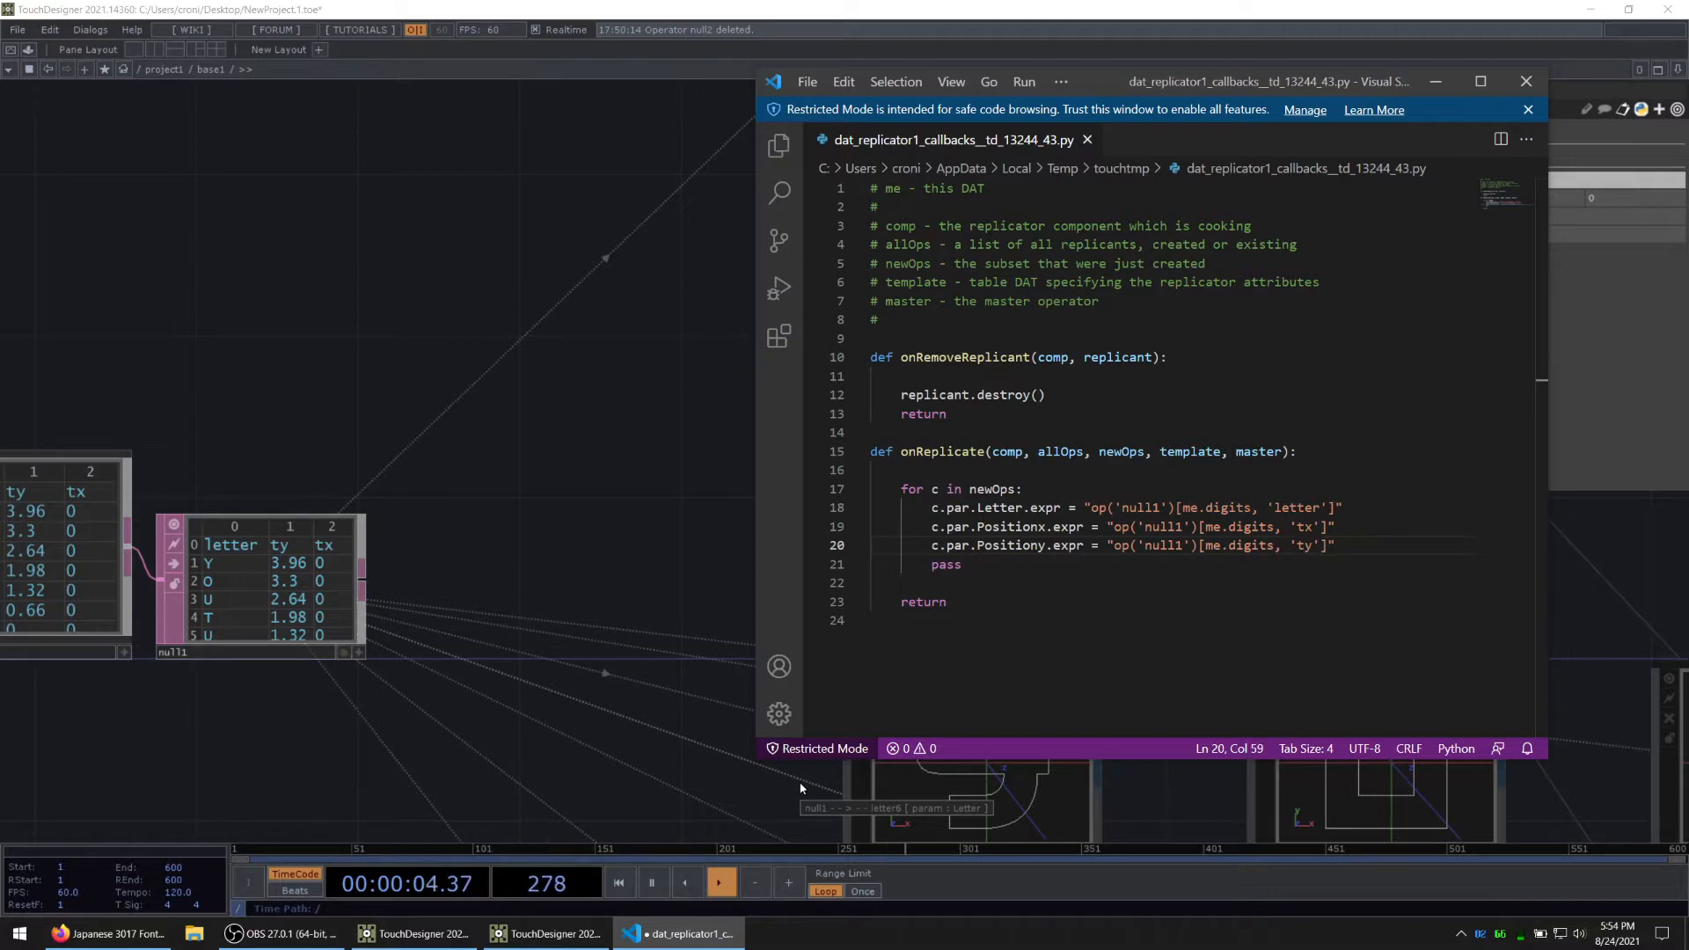
# Step: Switch back to TouchDesigner and recreate all operators of replicator1 so the letters take the position expressions
pyautogui.click(532, 544)
pyautogui.scroll(-5, 557, 540)
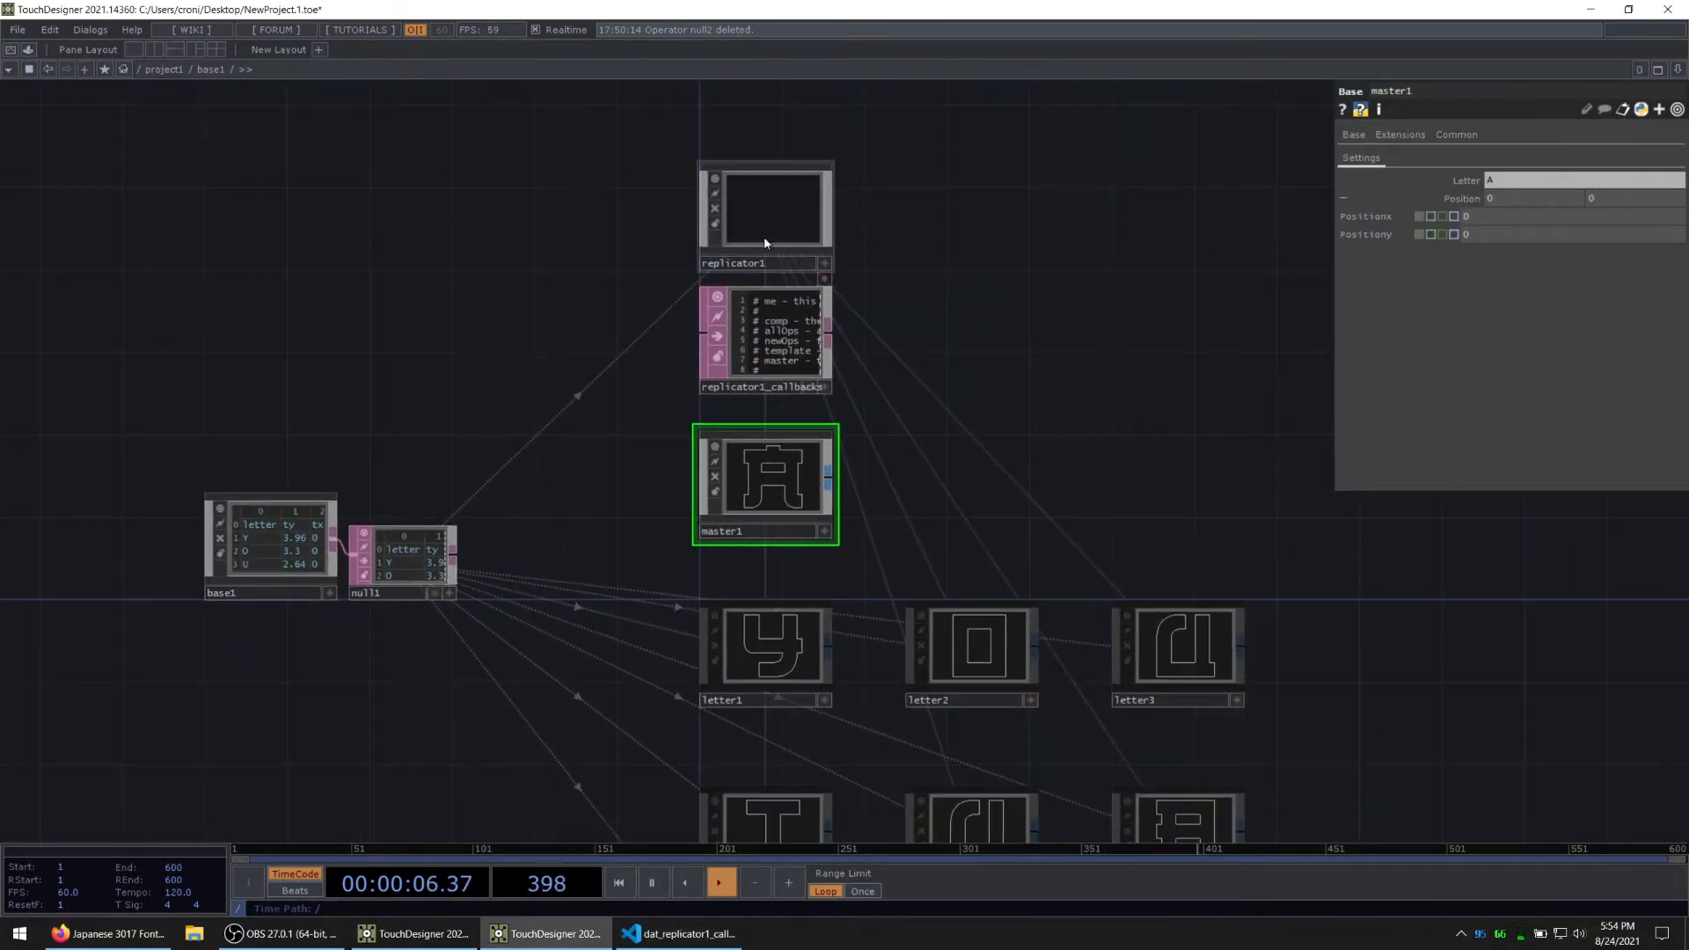
pyautogui.click(764, 211)
pyautogui.click(1508, 471)
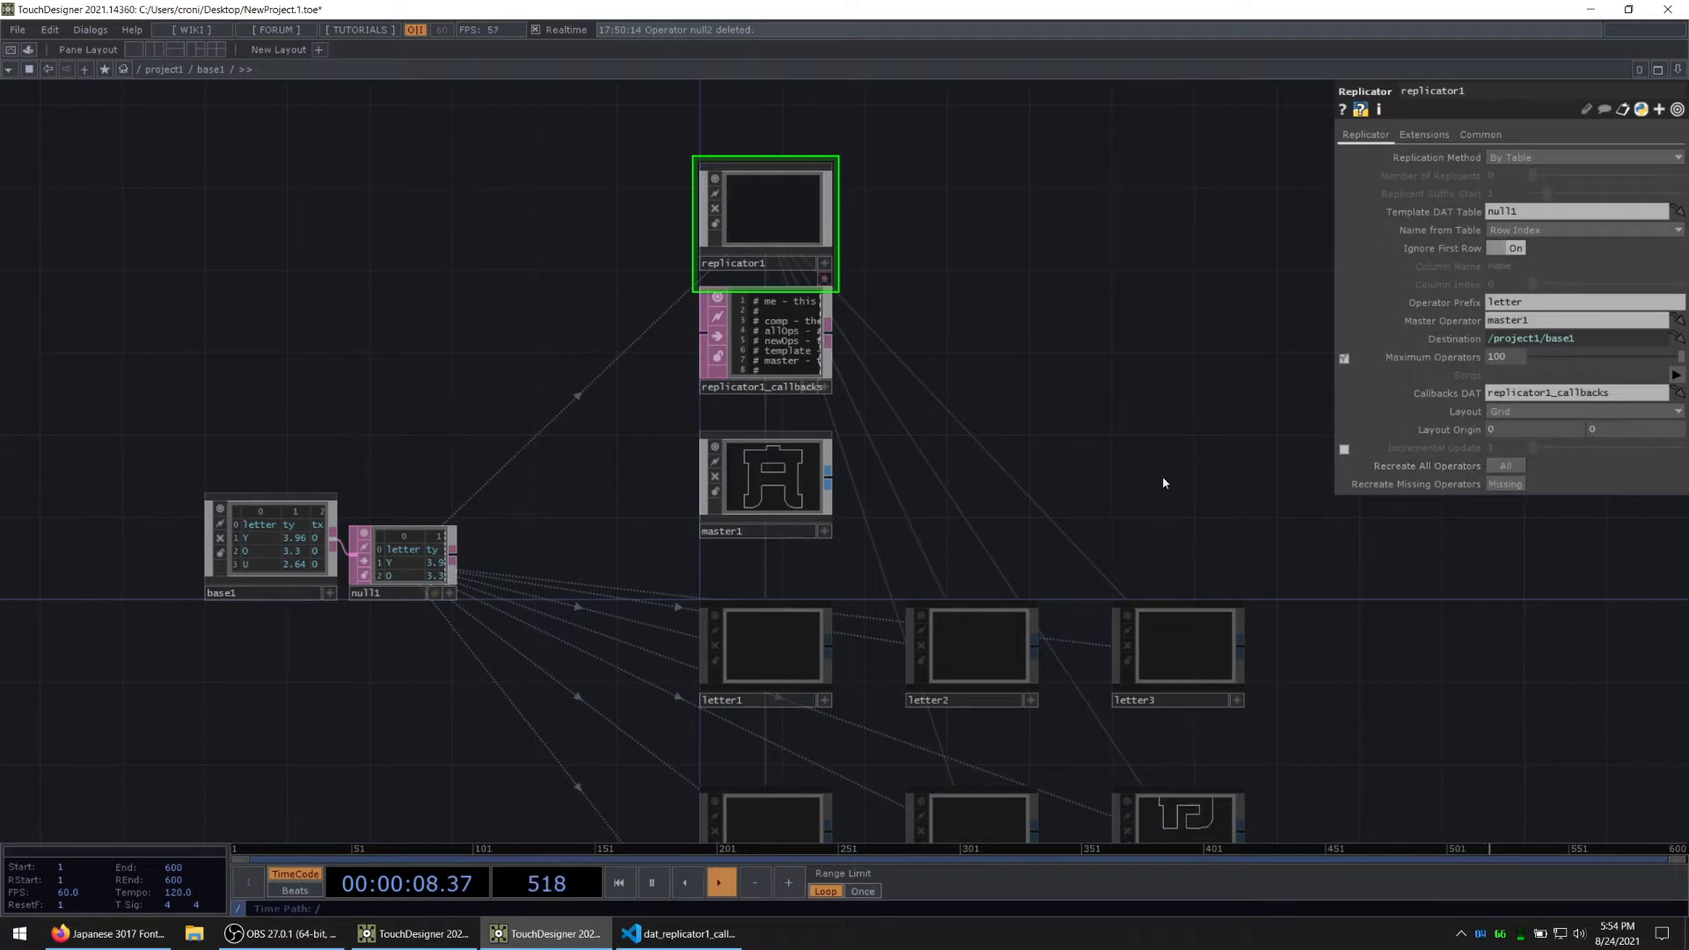
pyautogui.moveTo(1172, 554); pyautogui.dragTo(1032, 343)
pyautogui.moveTo(845, 758); pyautogui.dragTo(869, 666)
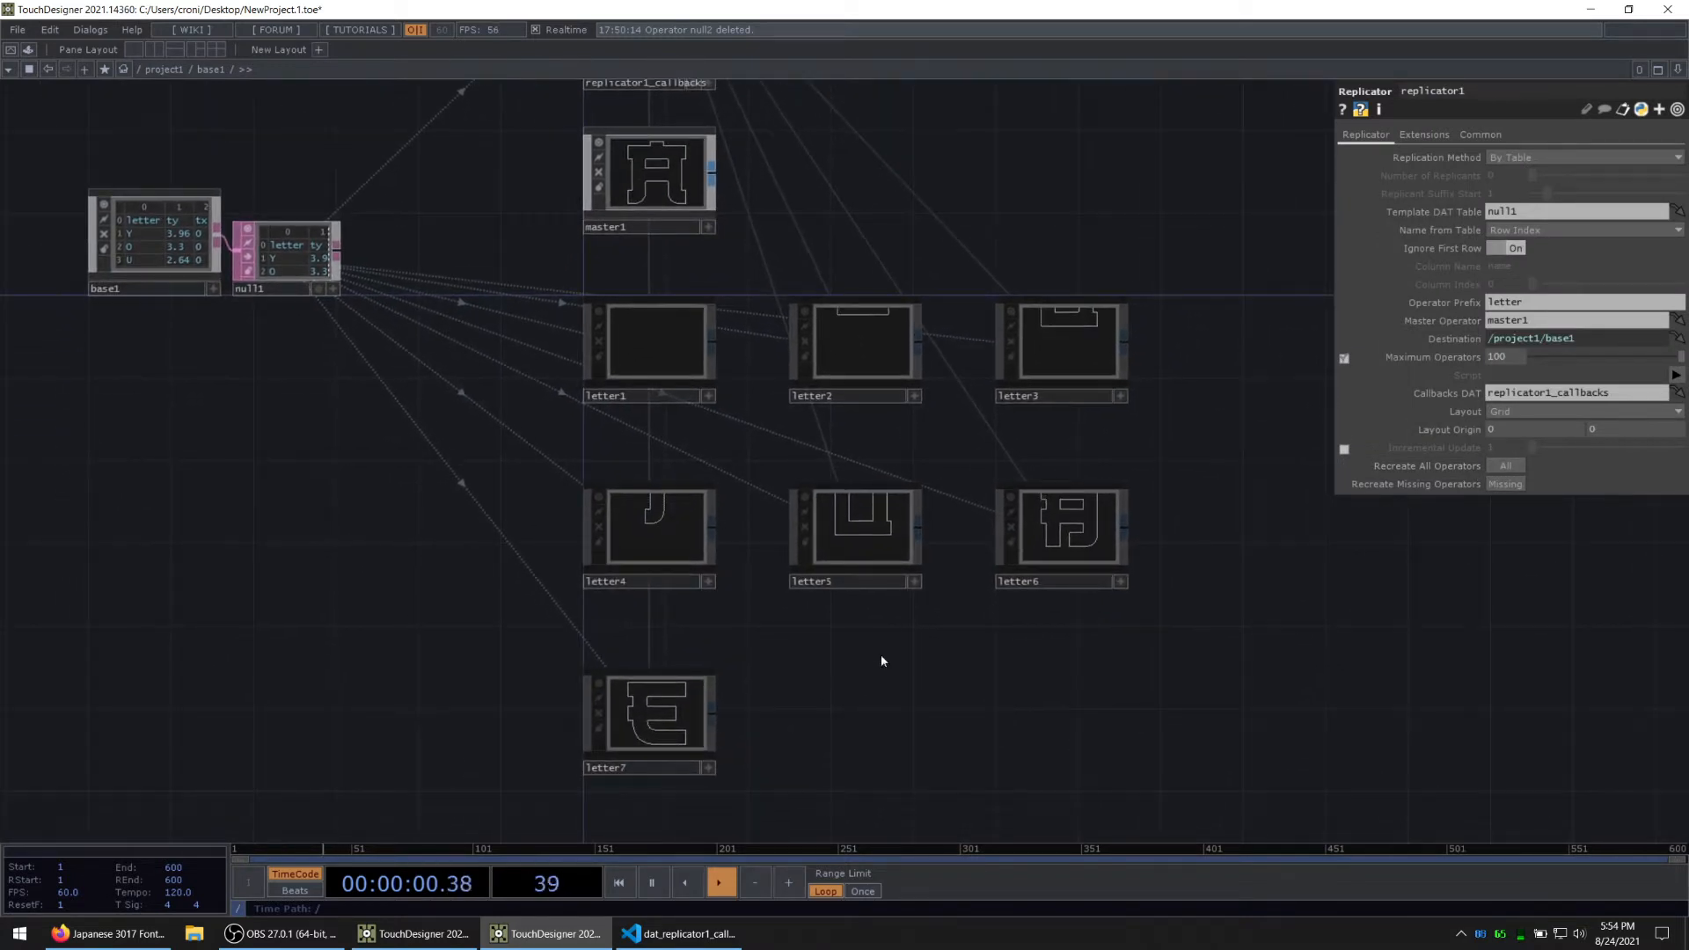
# Step: Look inside the letter5 replicant to examine the Translate values of transform1, and return to the base1 network
pyautogui.click(860, 531)
pyautogui.press('i')
pyautogui.click(708, 471)
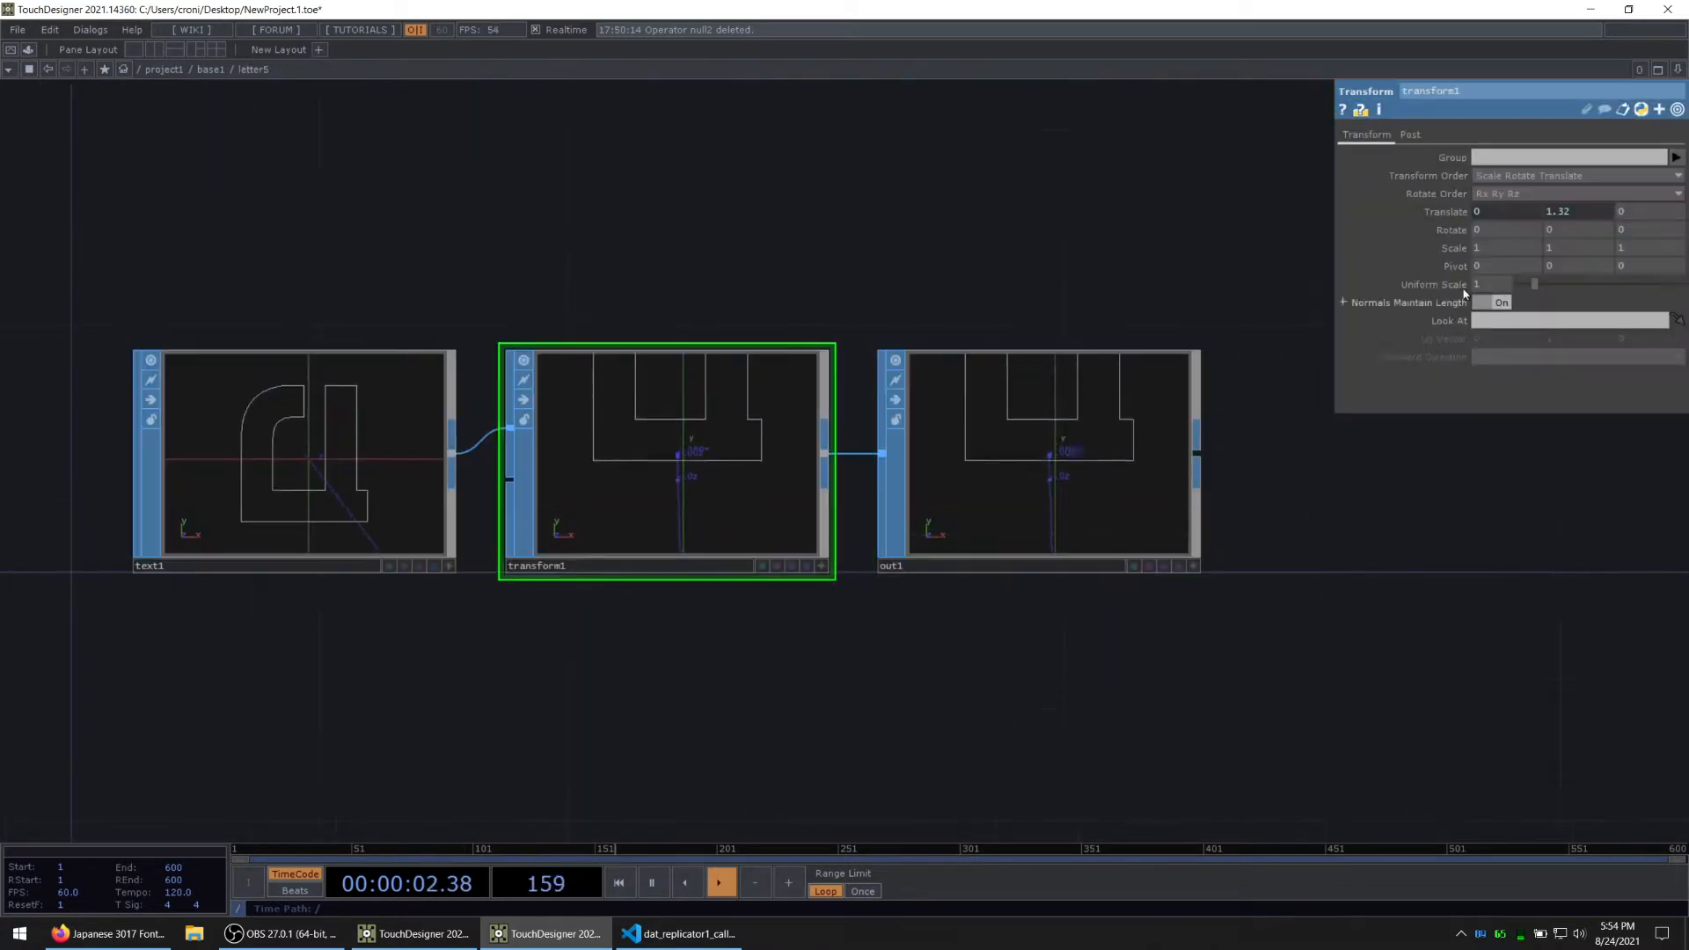
pyautogui.moveTo(698, 226); pyautogui.dragTo(706, 256)
pyautogui.press('u')
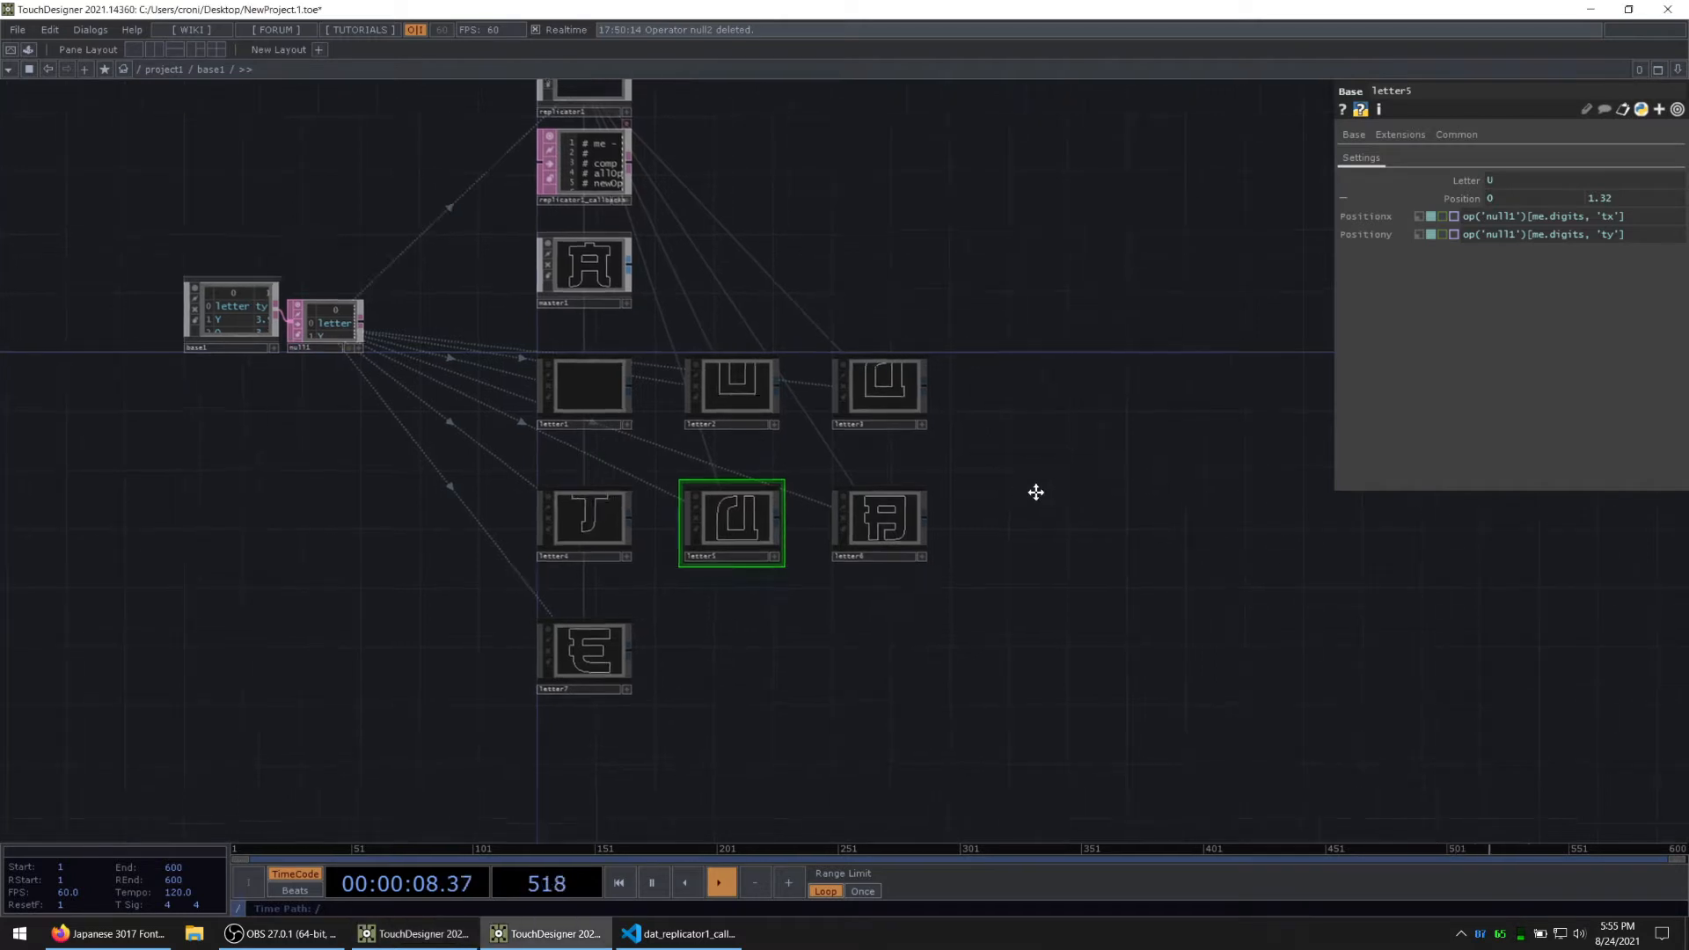
# Step: Add a Merge SOP beside the top row of letter replicants
pyautogui.press('Tab')
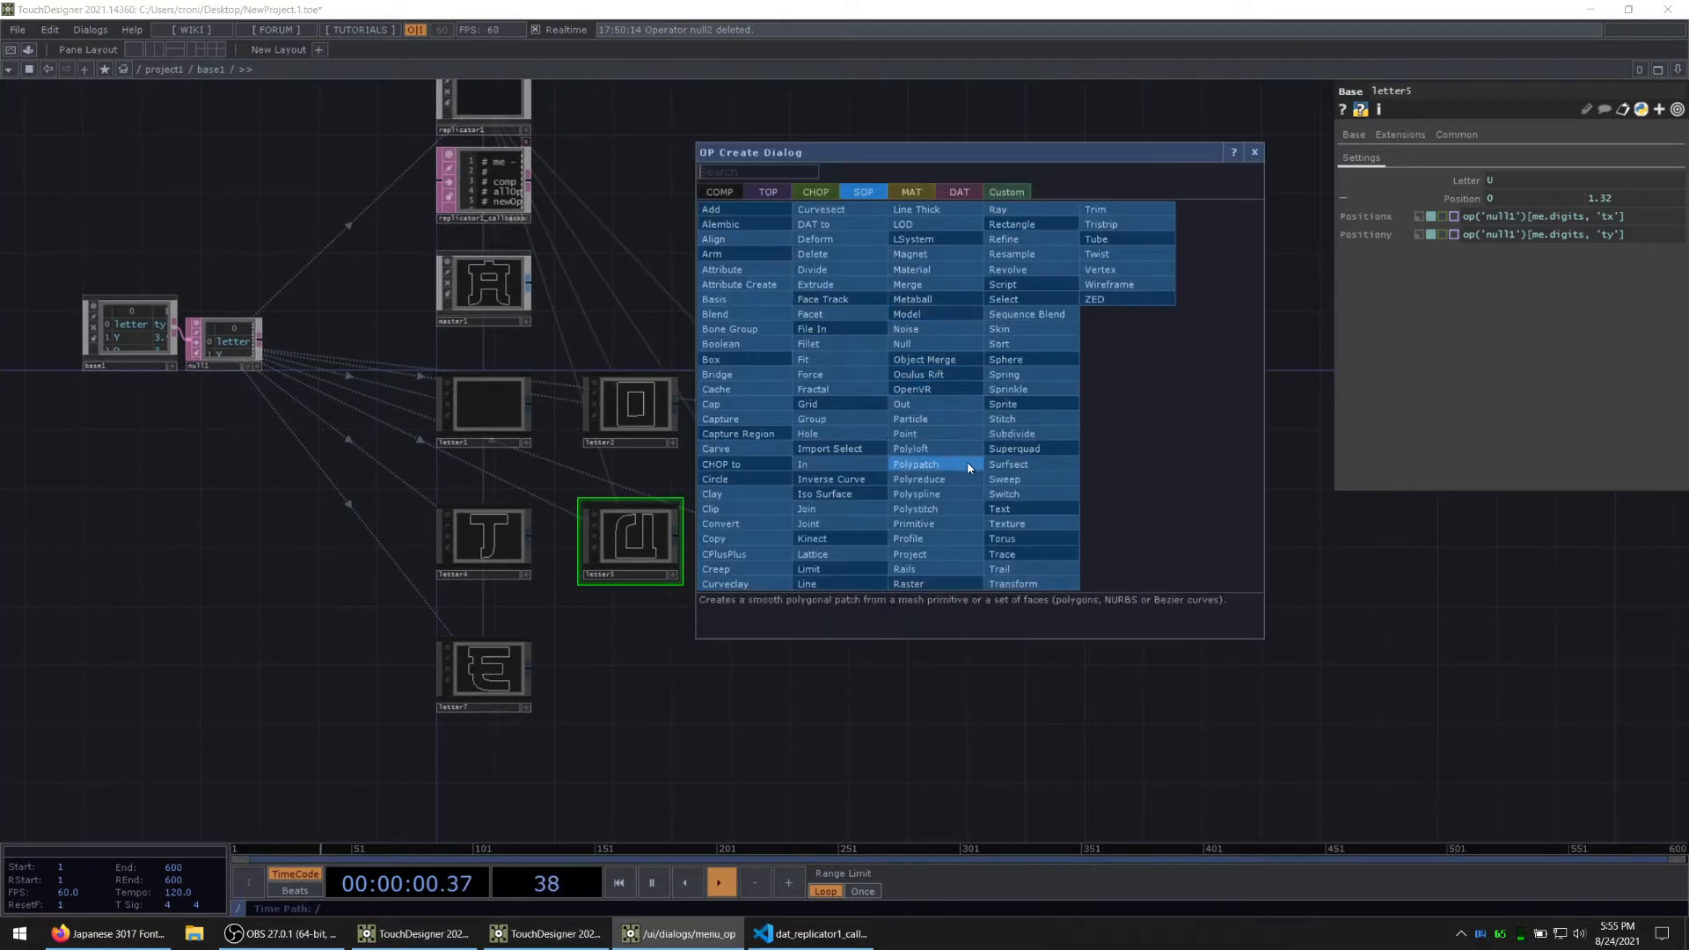
pyautogui.write('merge')
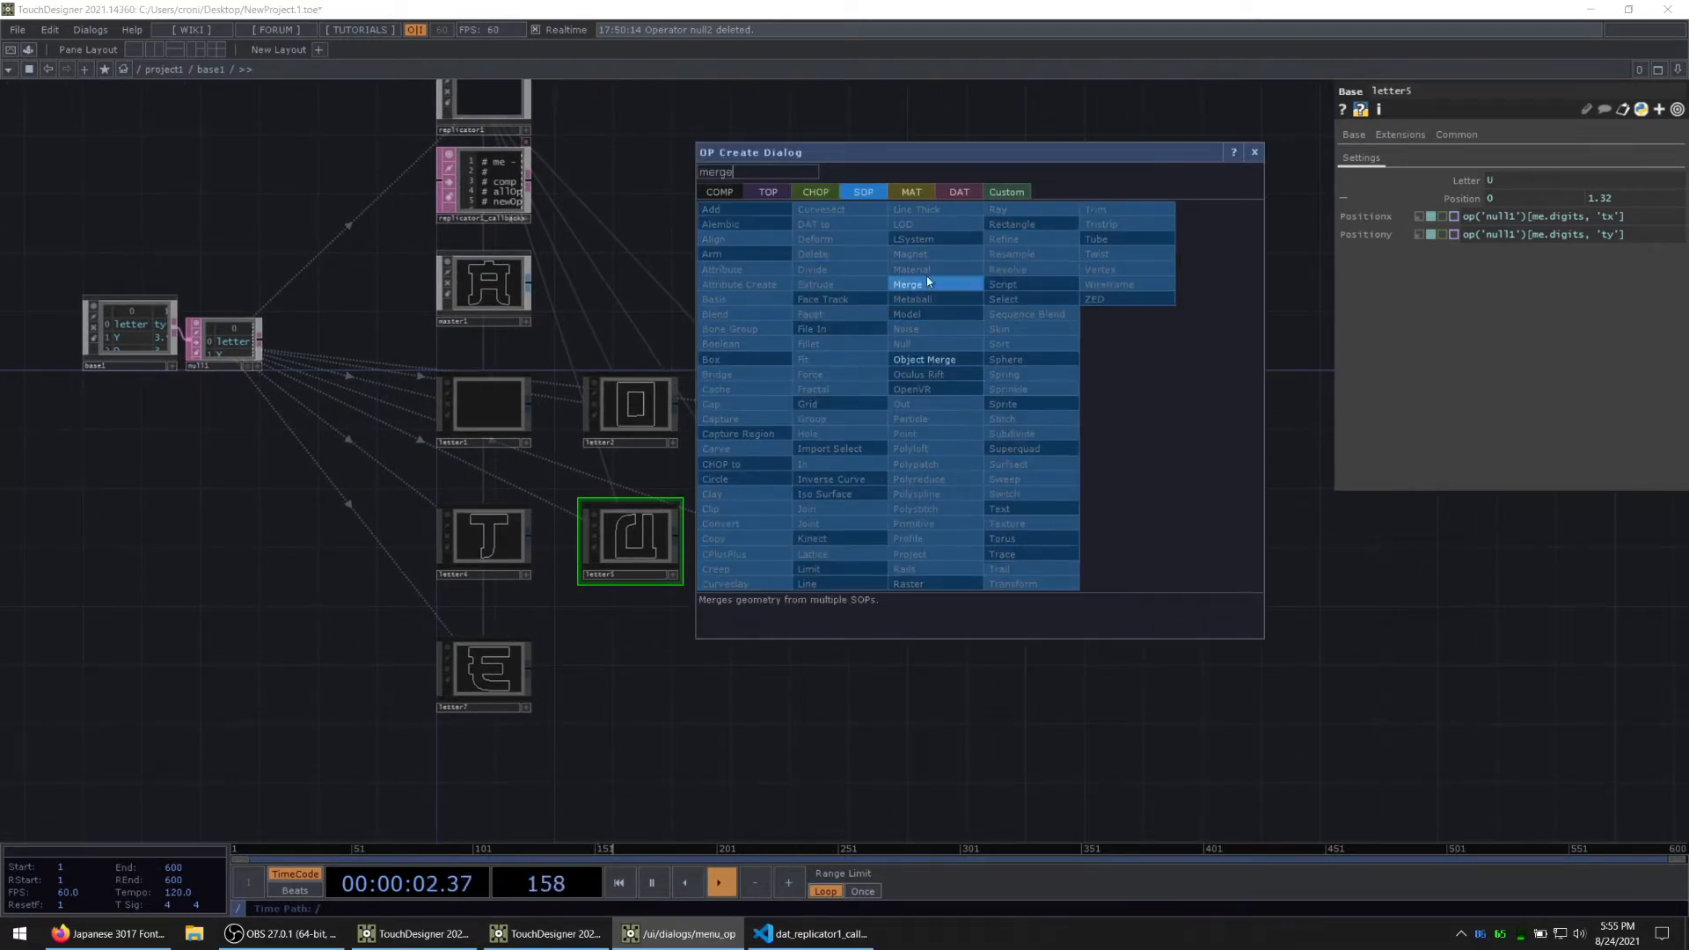
pyautogui.click(933, 284)
pyautogui.click(965, 407)
# Step: Switch to Visual Studio Code and add c.op('out1') after a blank line below the Positiony line in the onReplicate loop
pyautogui.hotkey('alt', 'Tab')
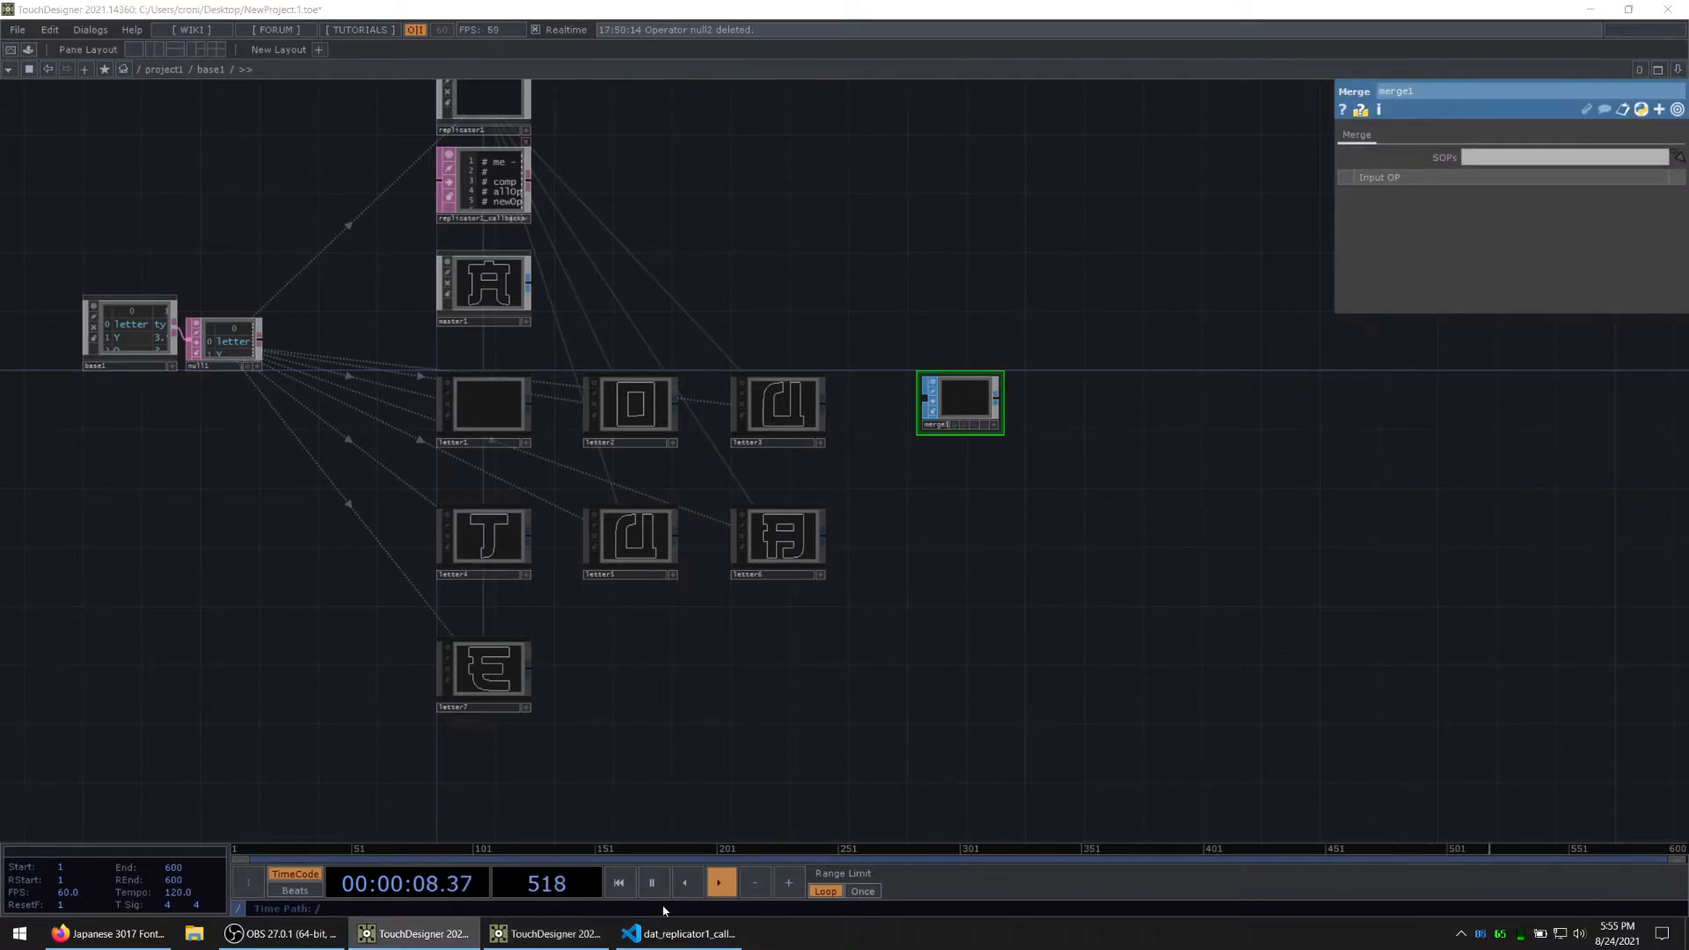
pyautogui.click(669, 932)
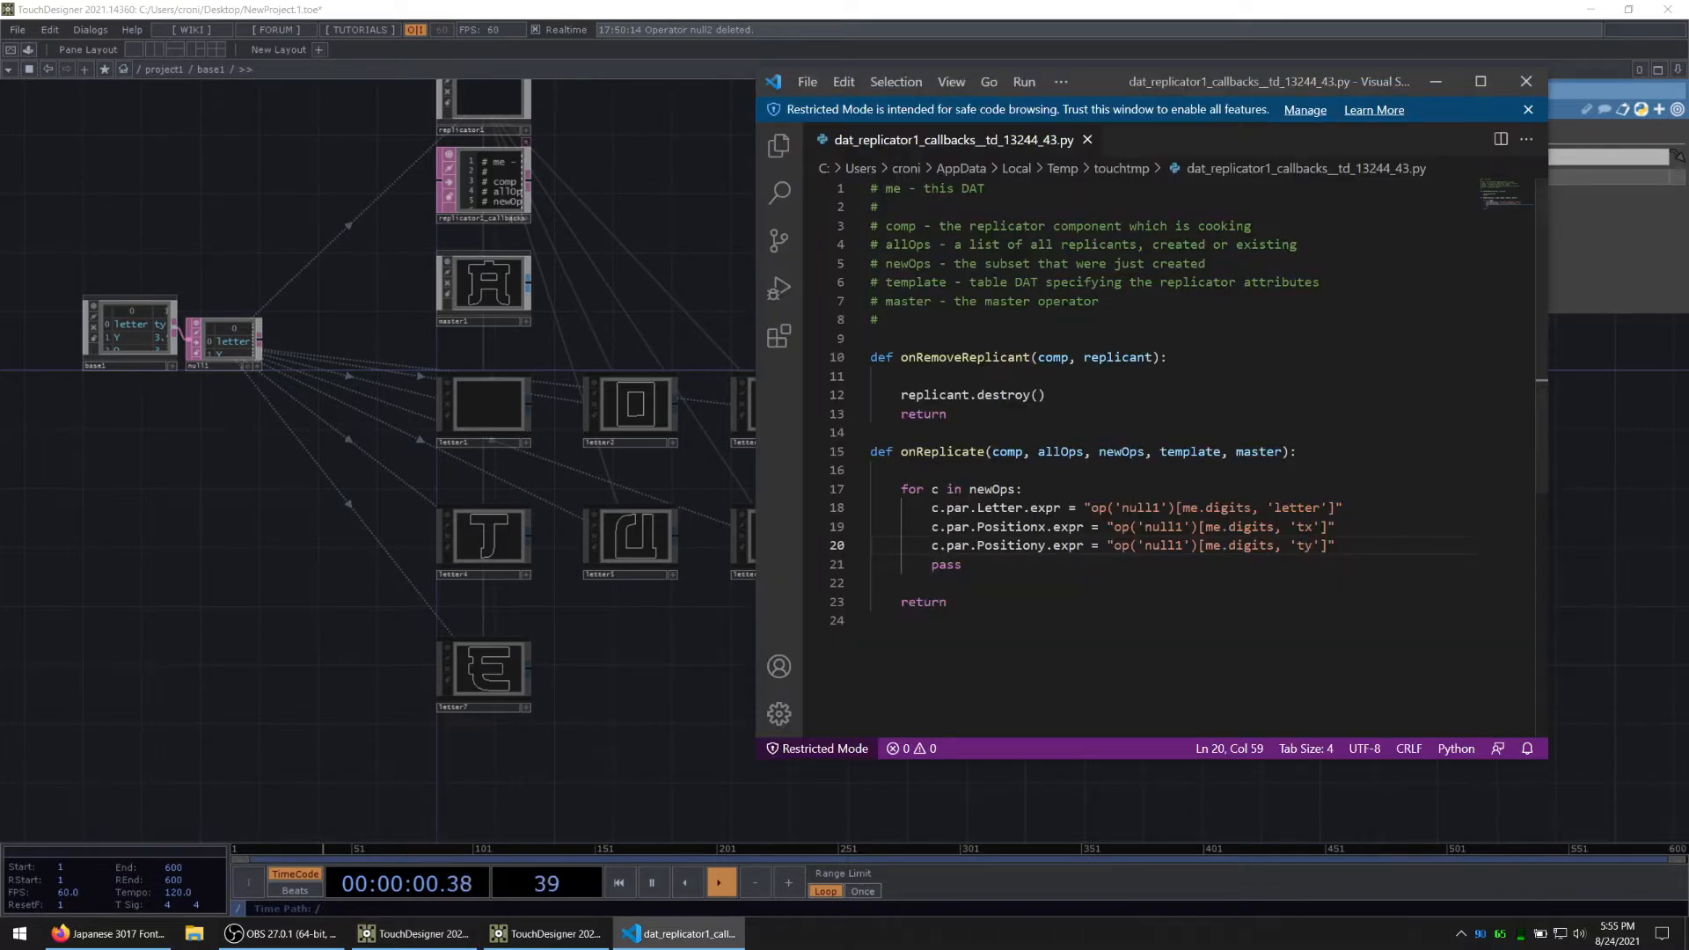
pyautogui.press('Return')
pyautogui.press('Return')
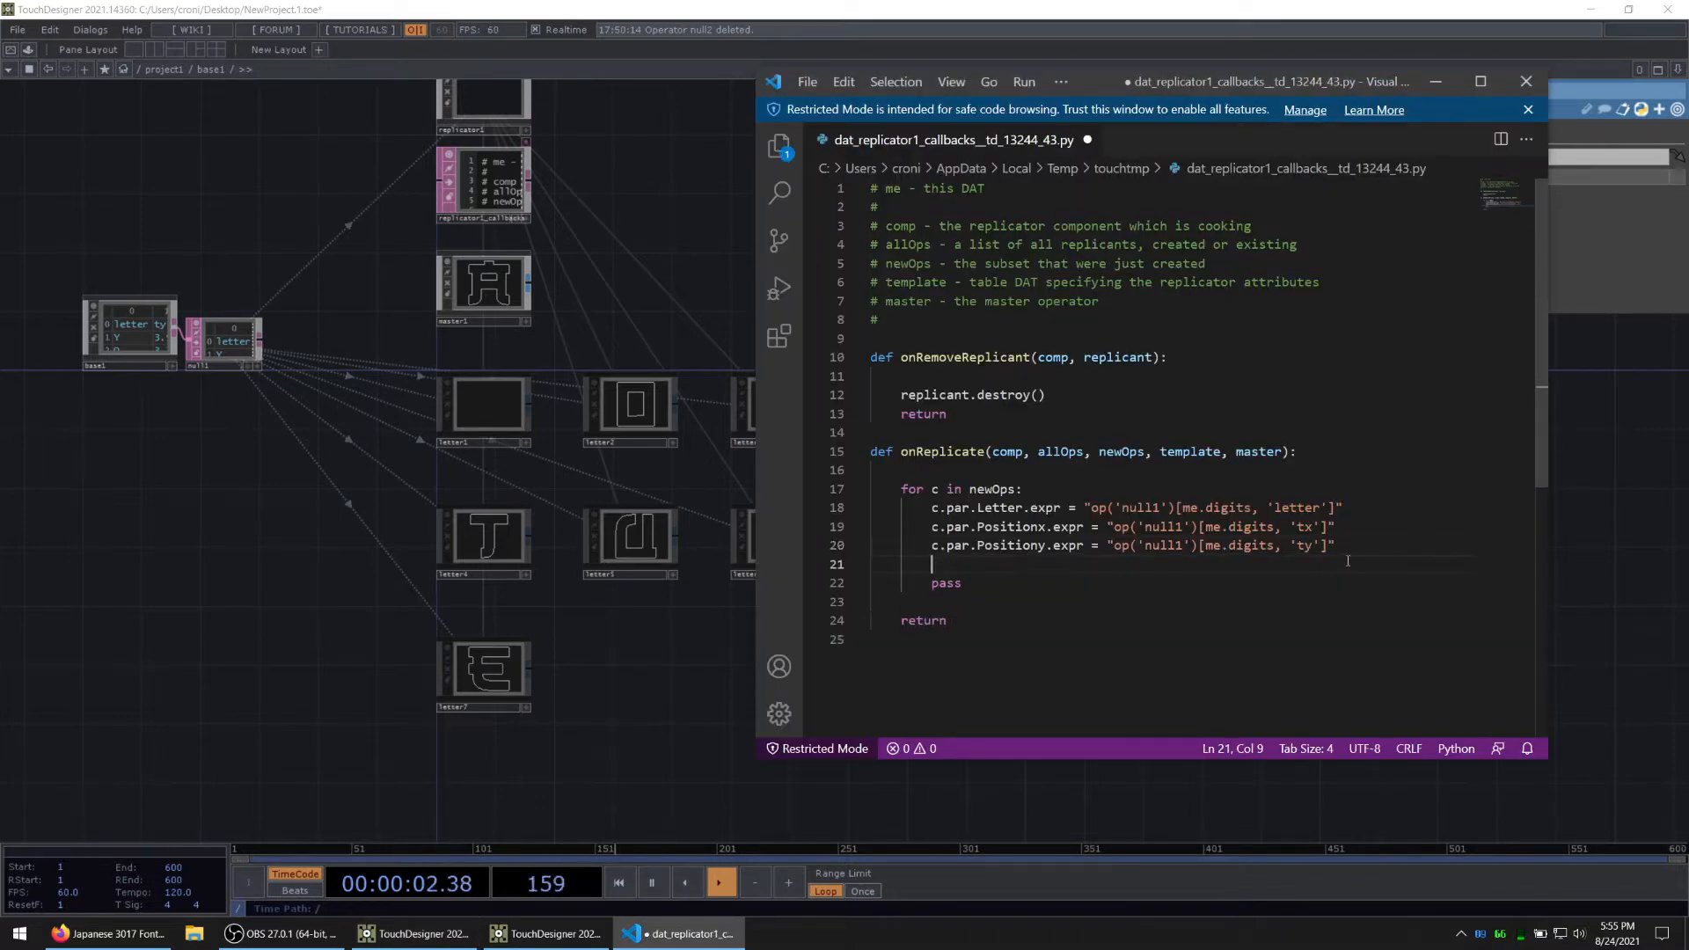
pyautogui.write("c.op('out1")
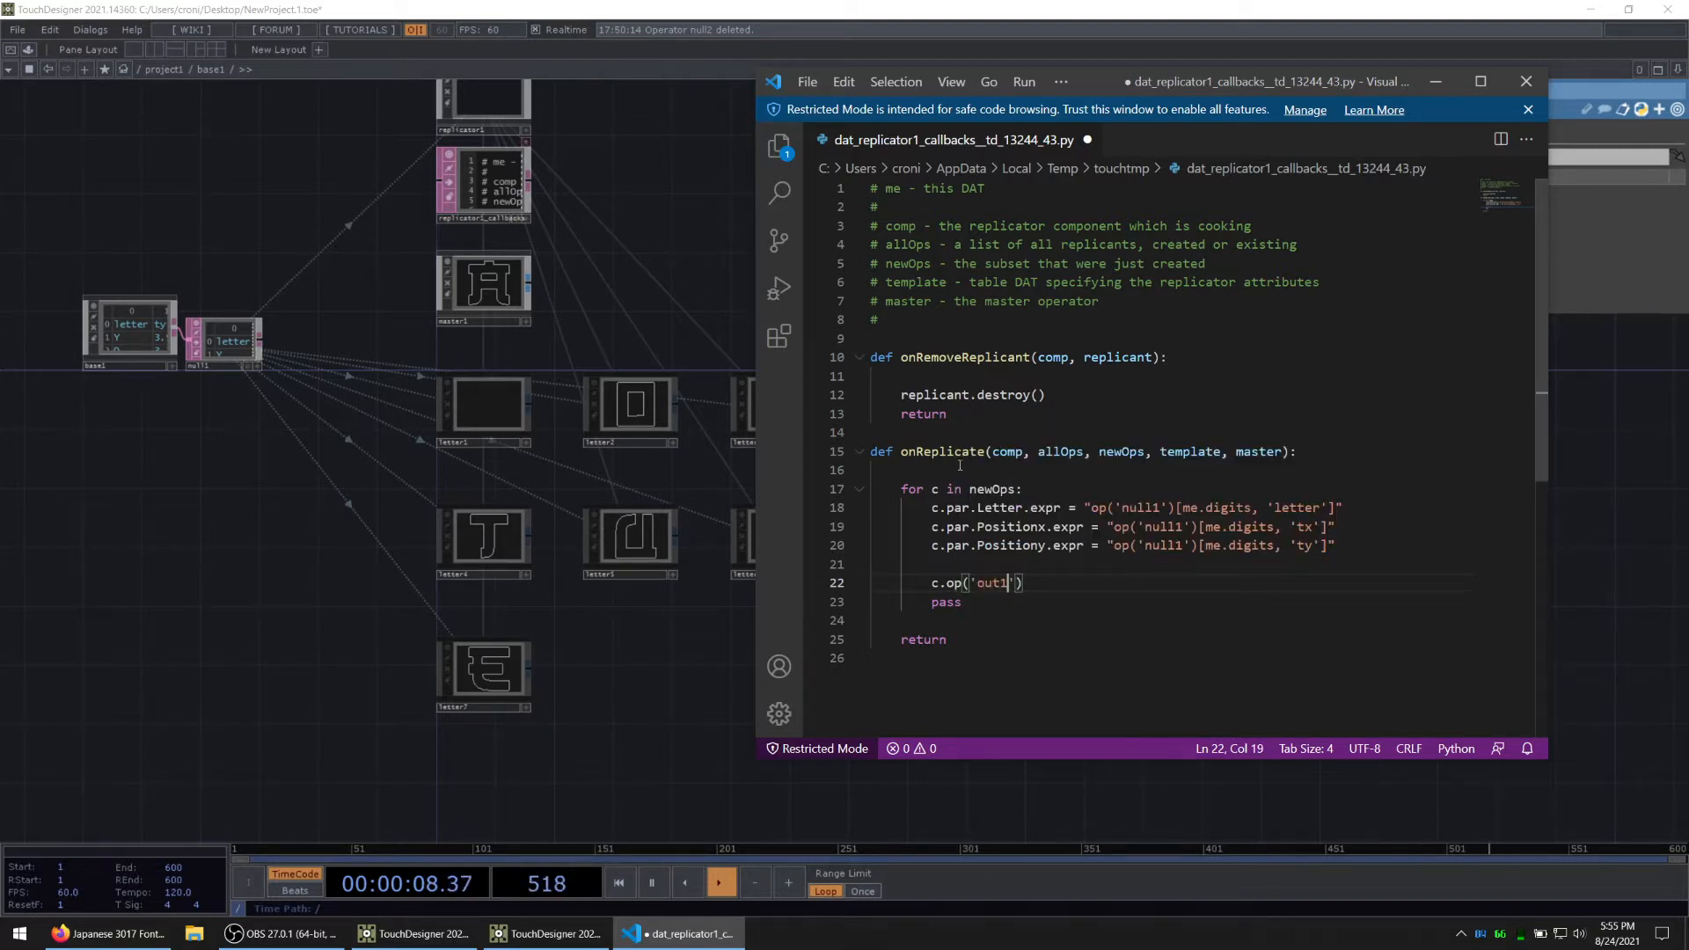
# Step: Review the loop variable c and 'out1' in the script, checking them against master1's internal network and the merge1 operator
pyautogui.doubleClick(935, 489)
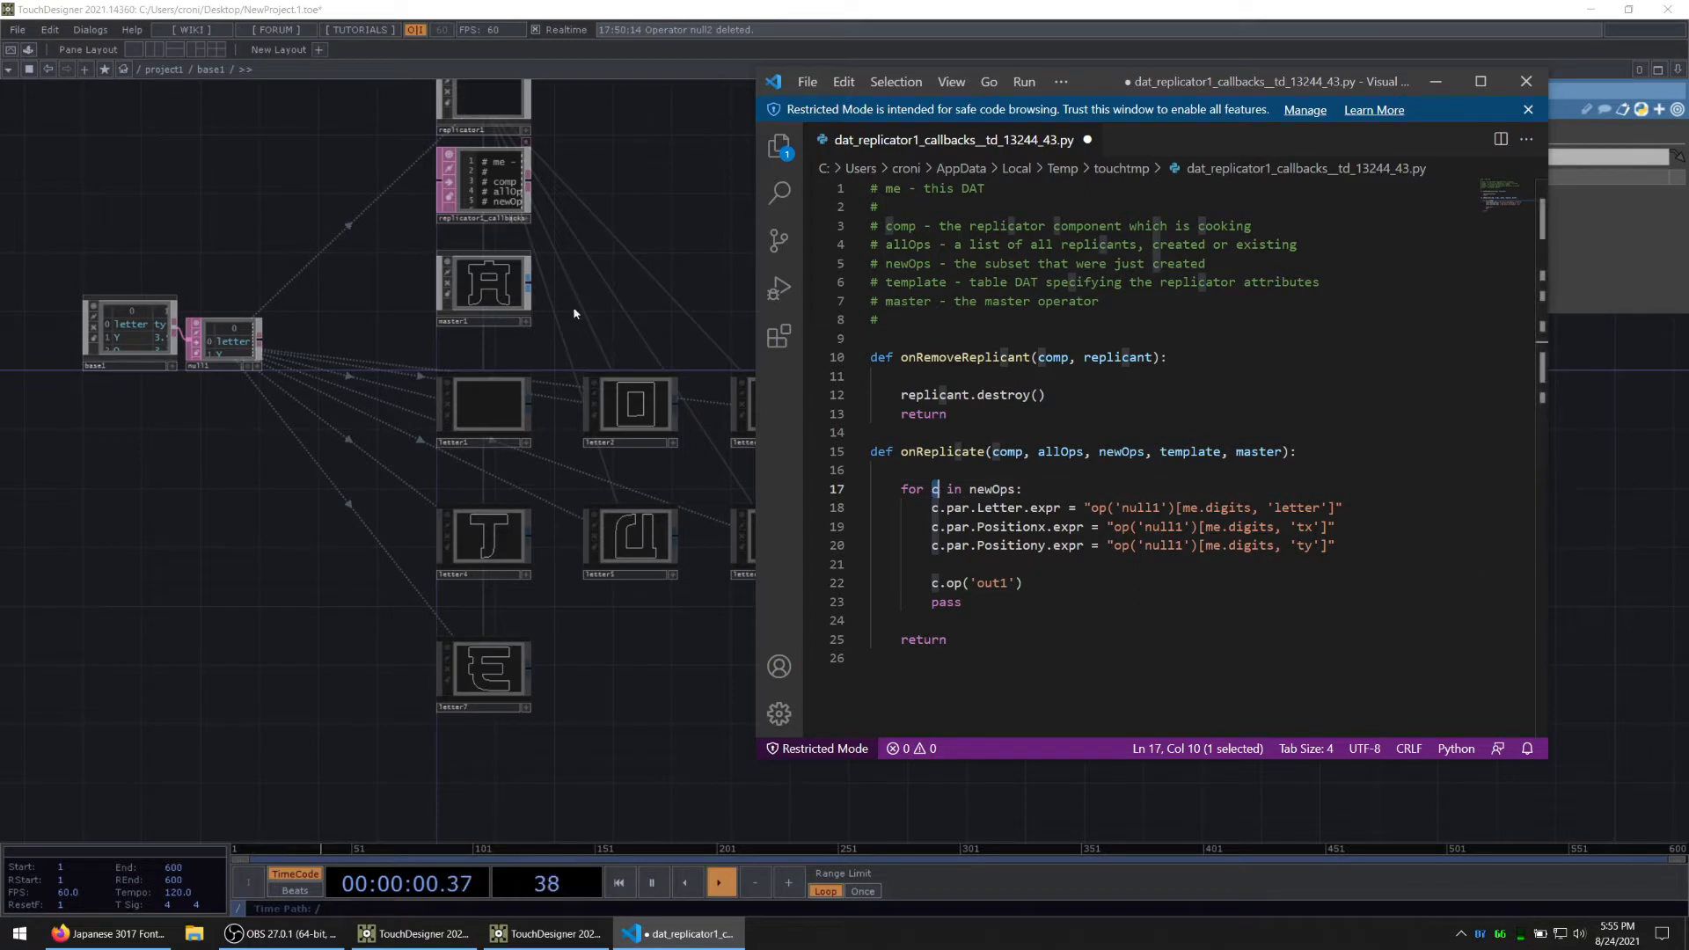
pyautogui.click(1027, 585)
pyautogui.doubleClick(992, 583)
pyautogui.click(497, 285)
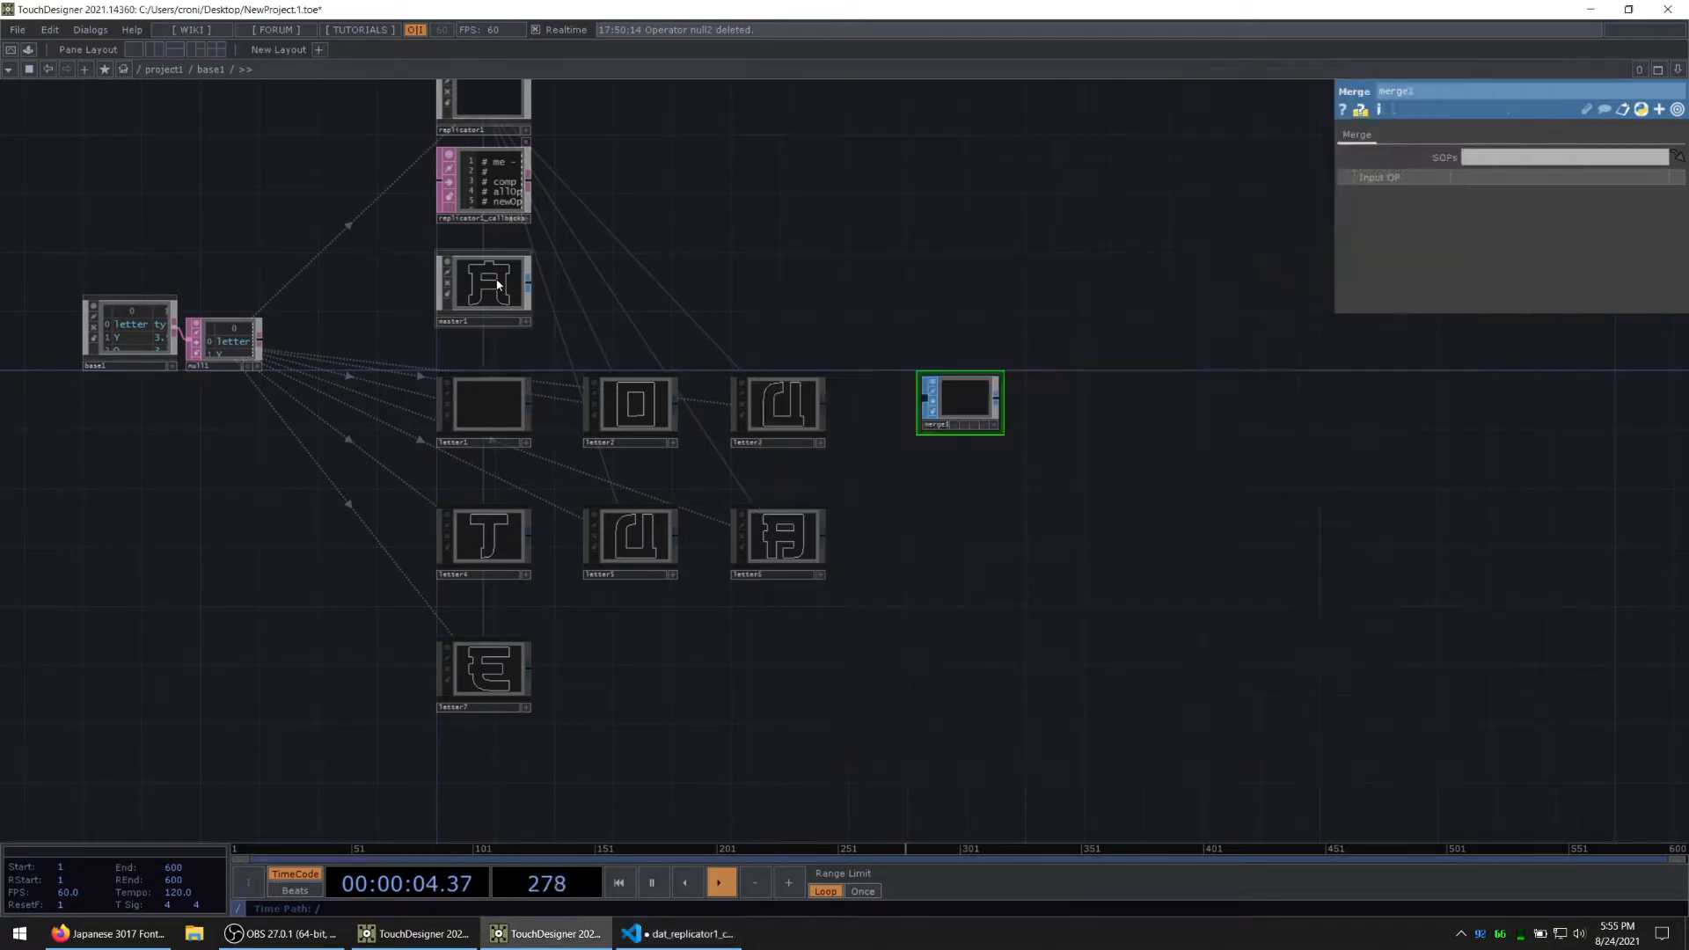
pyautogui.press('i')
pyautogui.press('u')
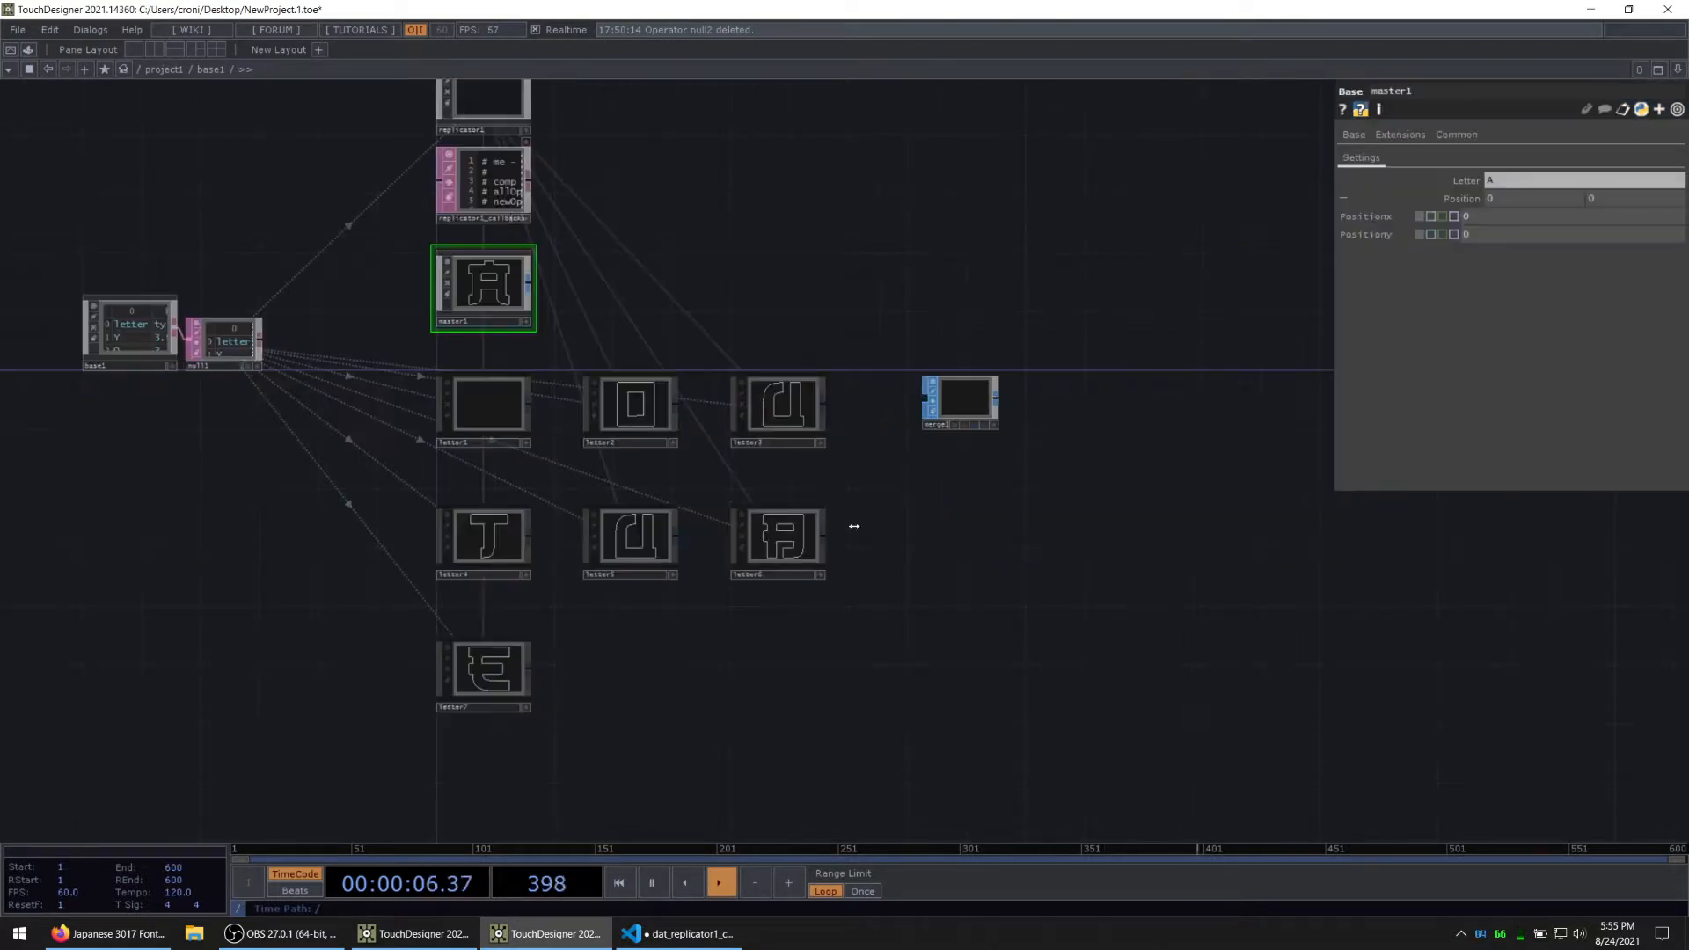
pyautogui.click(701, 938)
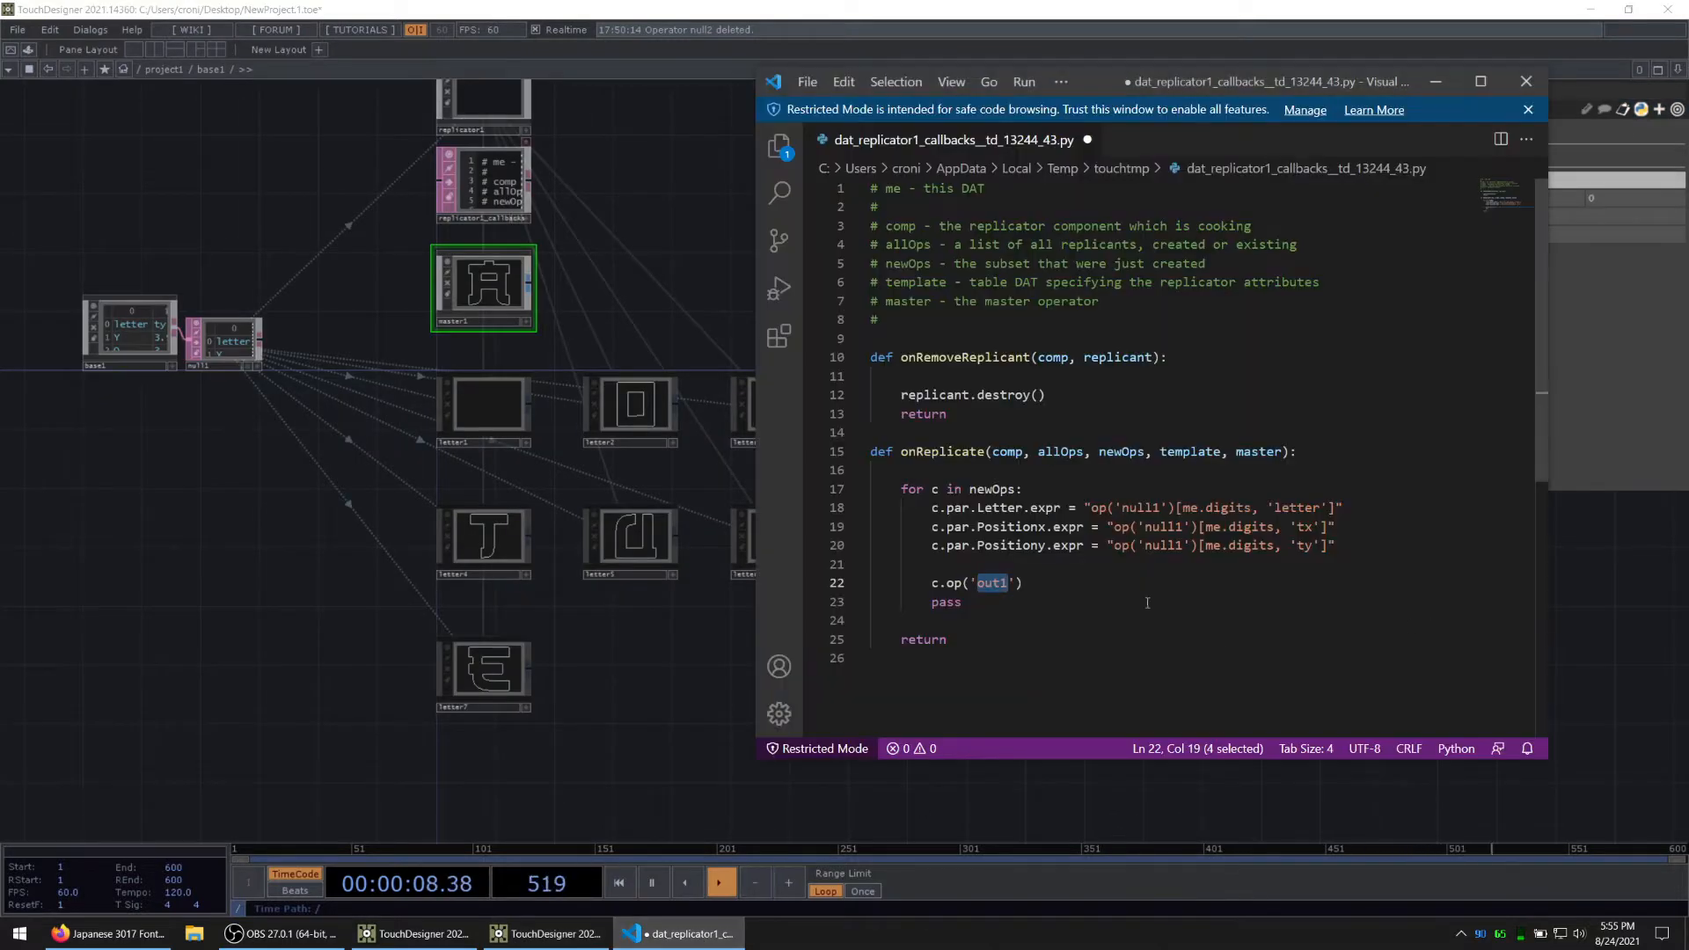
pyautogui.moveTo(518, 699); pyautogui.dragTo(284, 719)
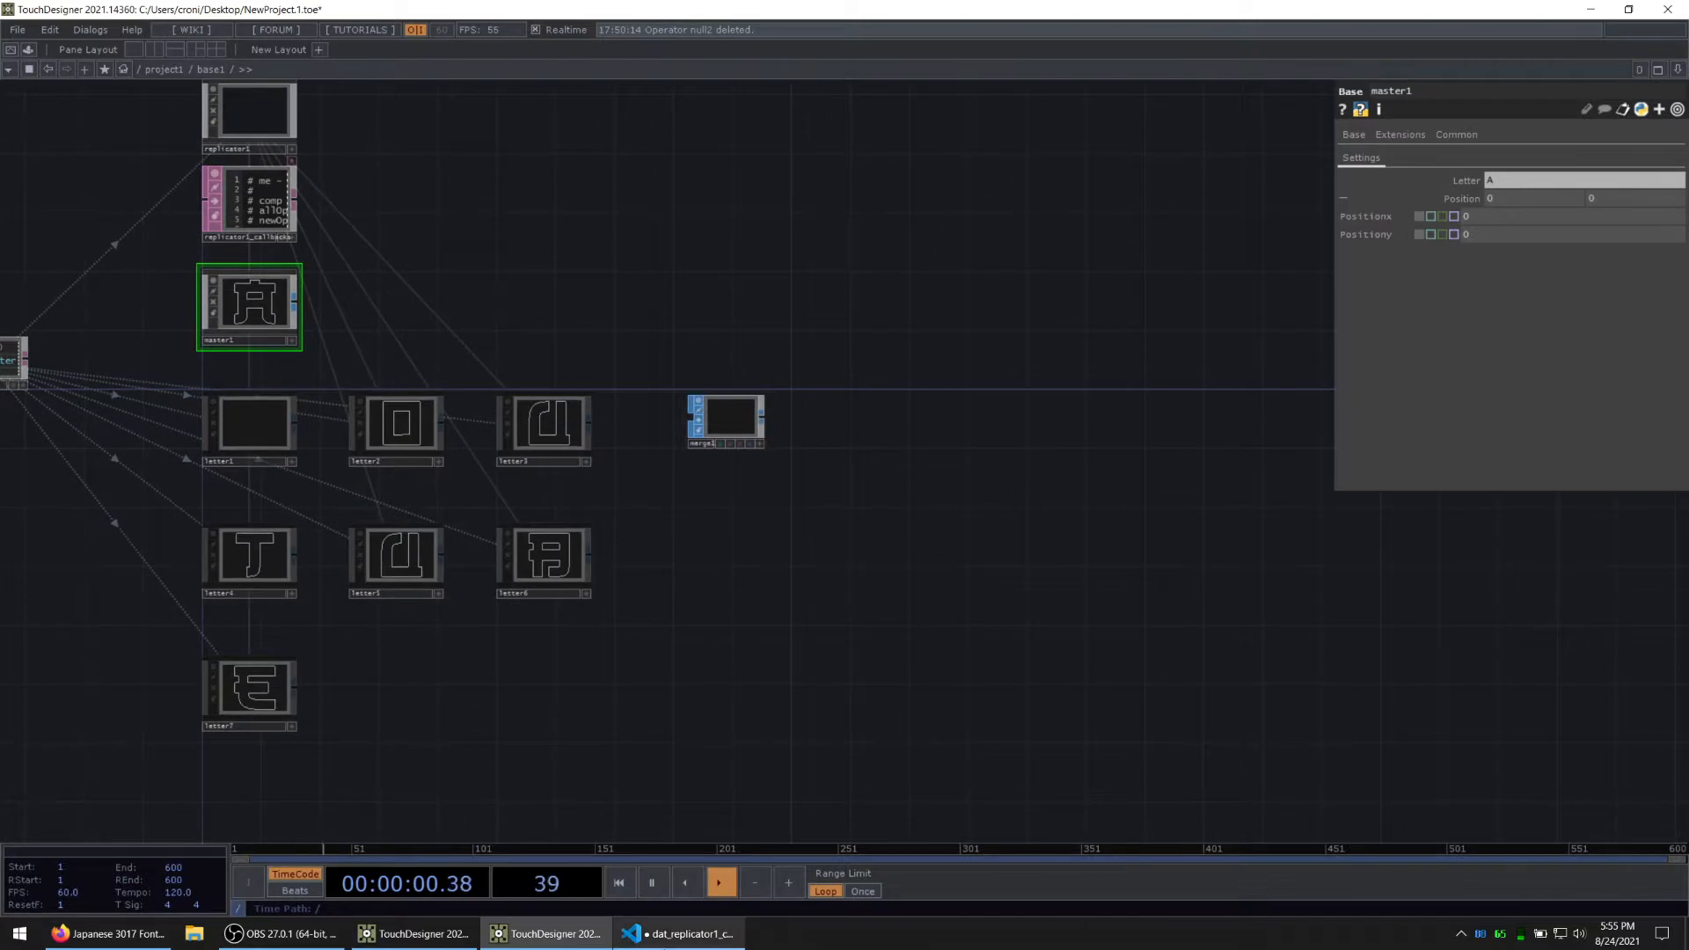
# Step: Extend the c.op('out1') line in the callbacks script with .outputConnectors[0].connect(op('merge1')) and save the script
pyautogui.click(684, 933)
pyautogui.write('.ou')
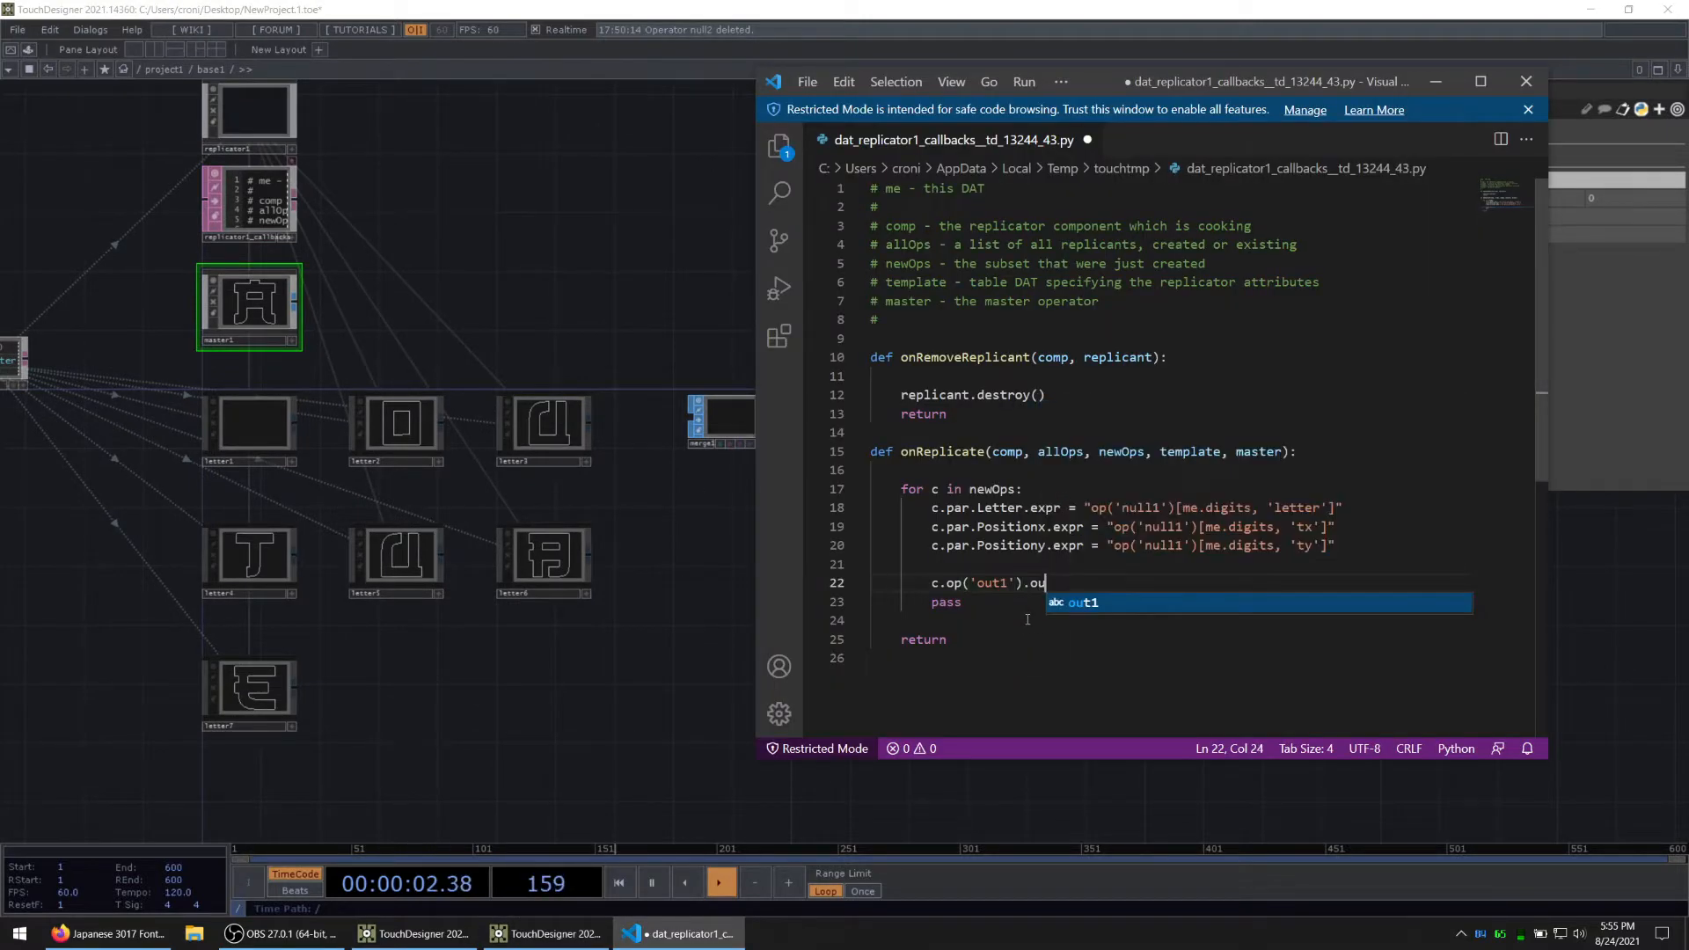
pyautogui.write('tputConnectors')
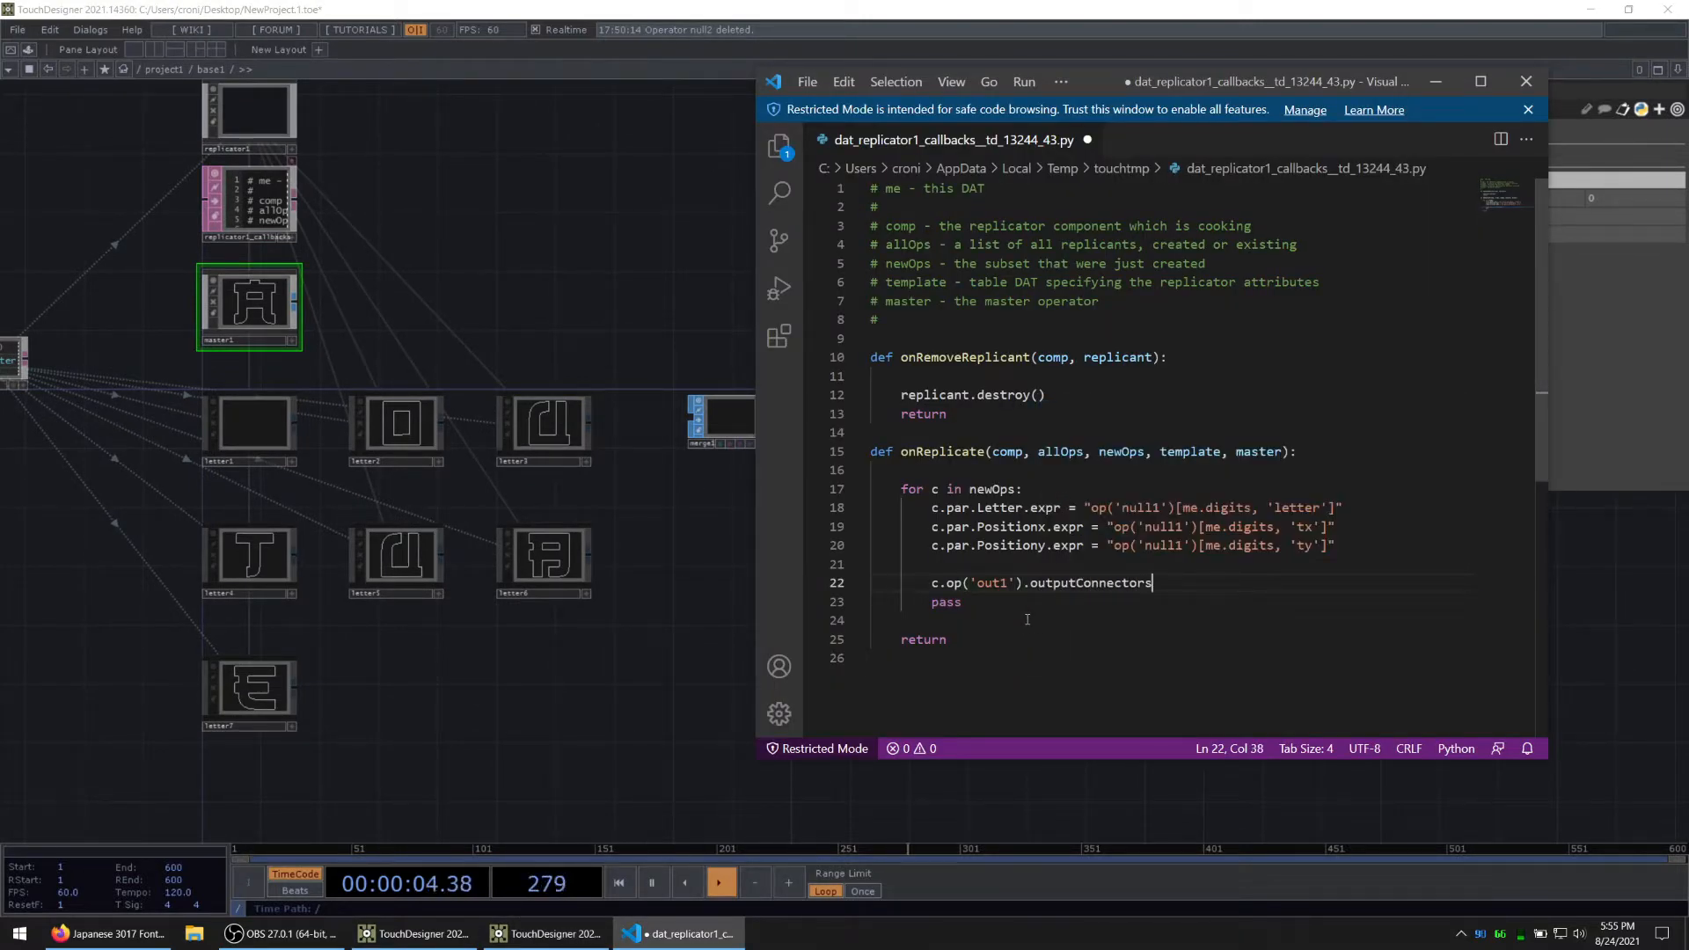
pyautogui.write("[]0].connect('")
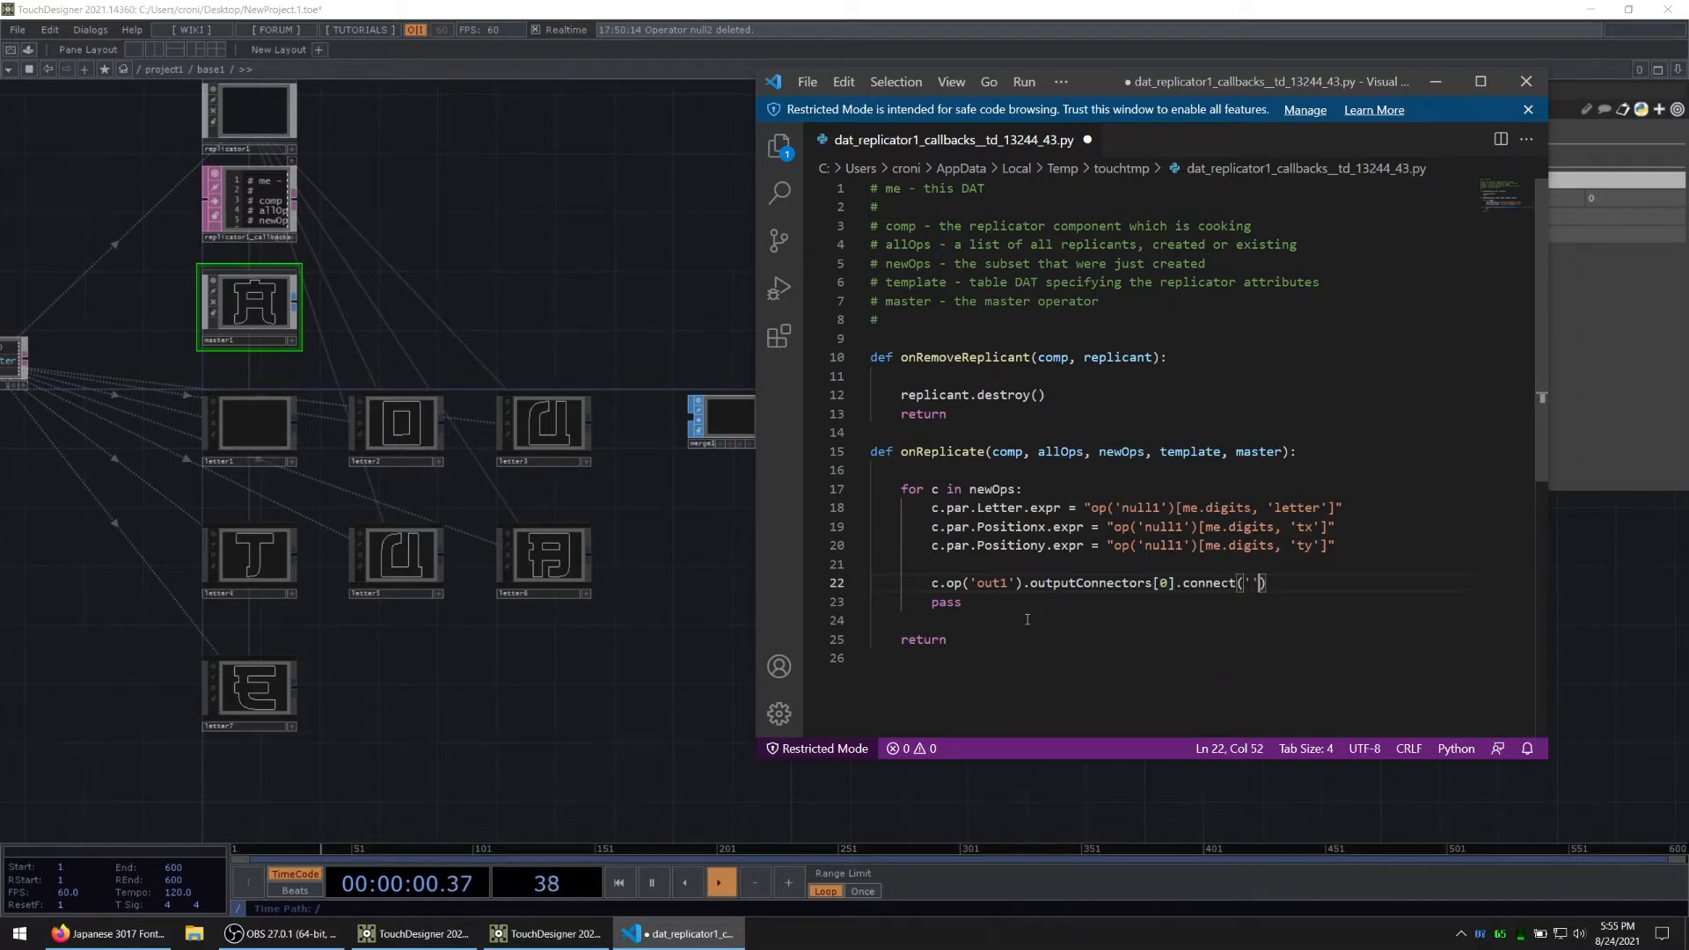
pyautogui.press('BackSpace')
pyautogui.write('op()')
pyautogui.press('Left')
pyautogui.write("'merge1")
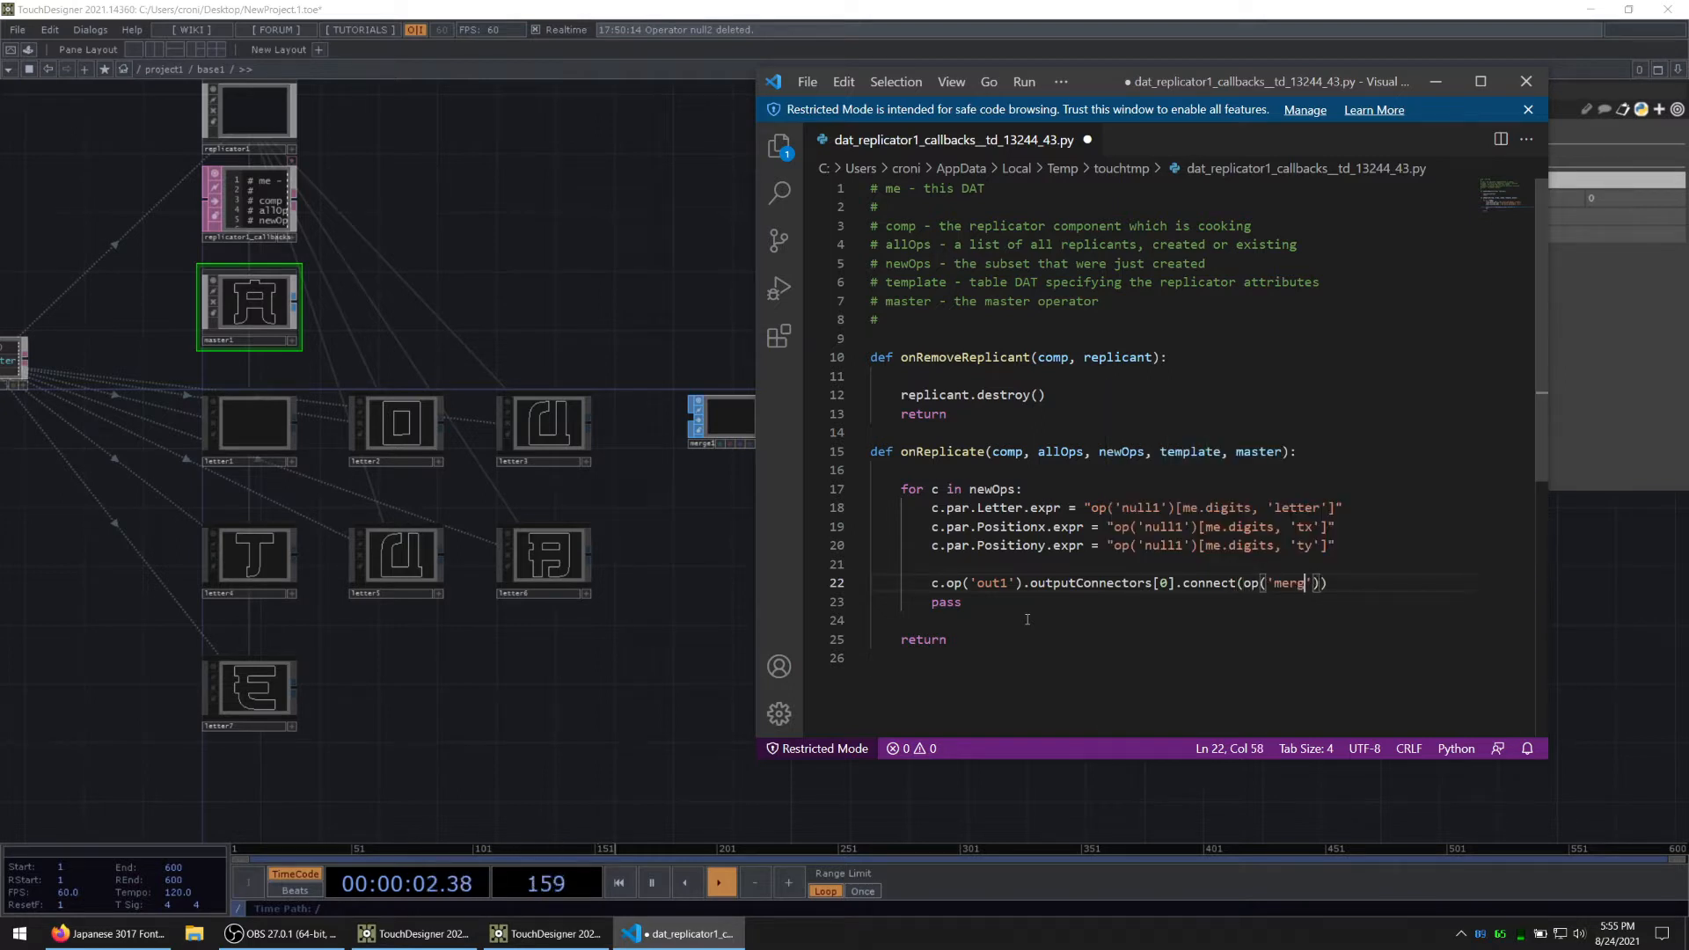
pyautogui.hotkey('ctrl', 's')
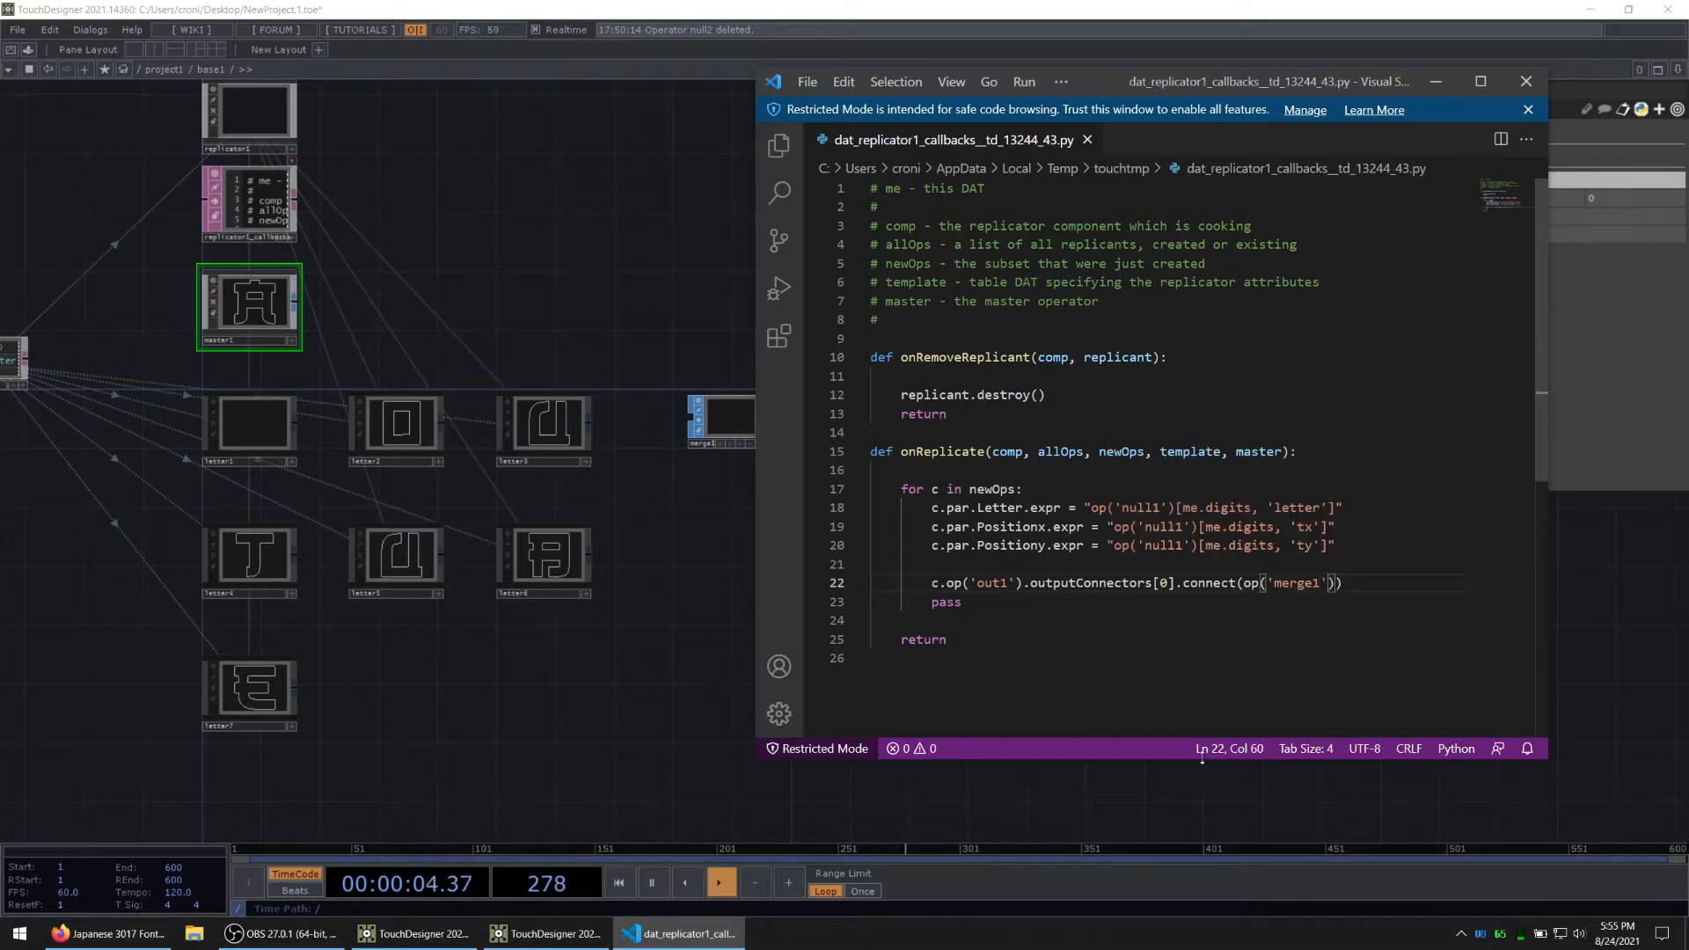
# Step: Switch back to TouchDesigner, recreate all operators of replicator1 to connect them to merge1, and inspect the merged geometry
pyautogui.click(568, 656)
pyautogui.click(273, 130)
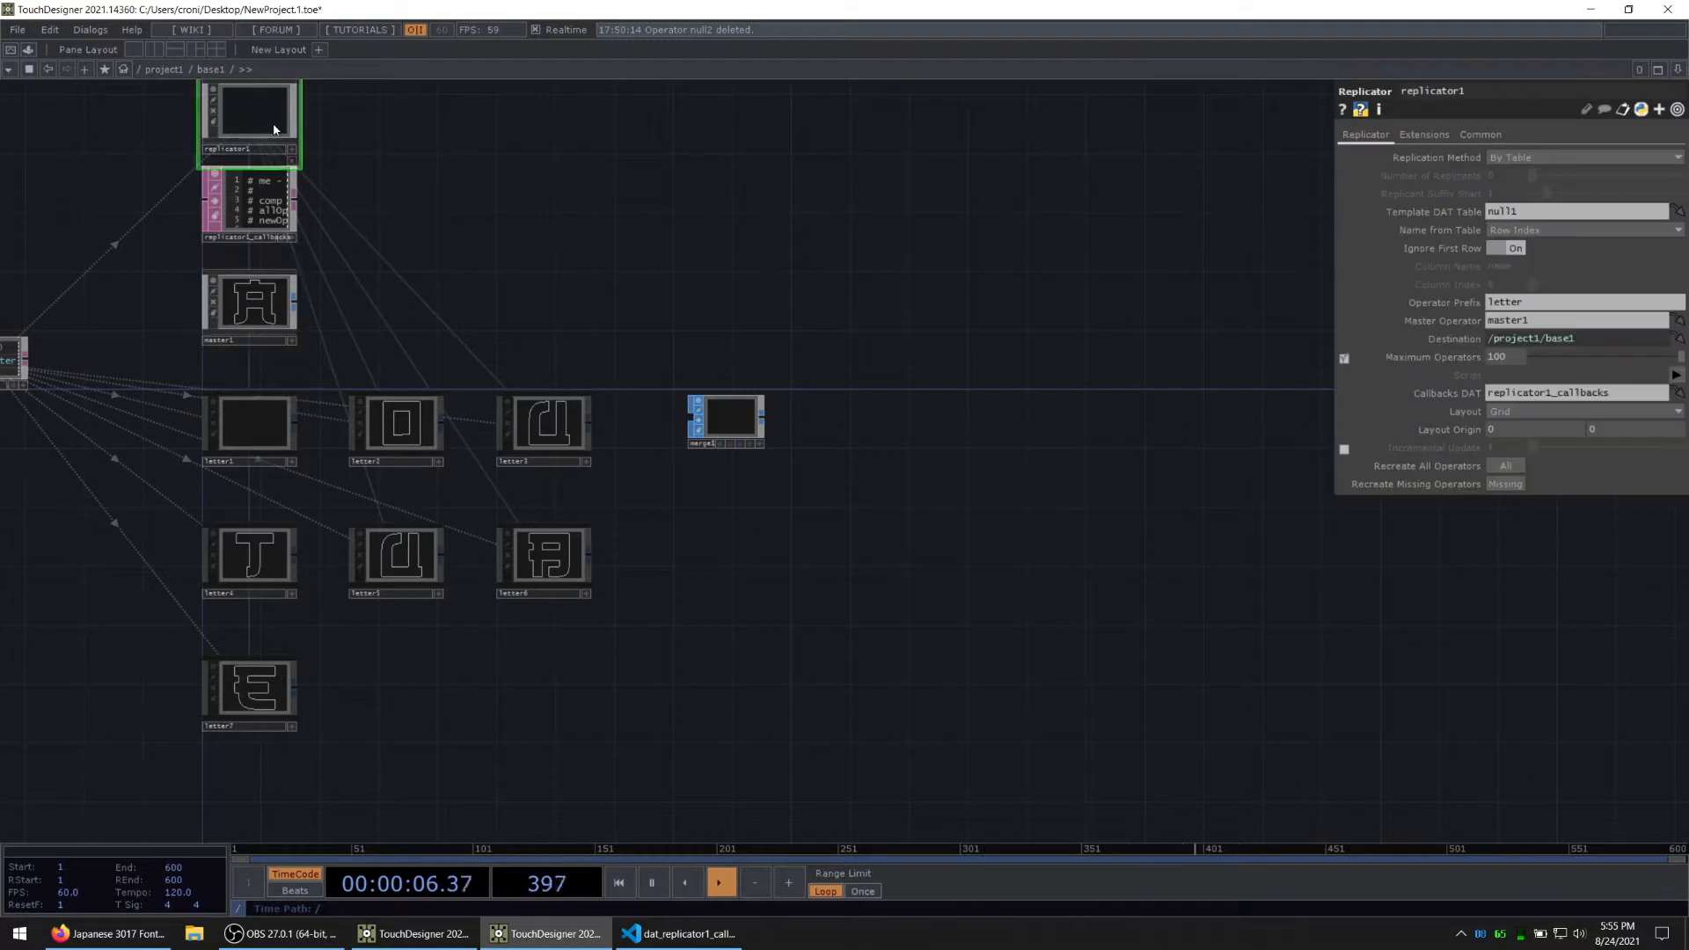
pyautogui.click(1505, 467)
pyautogui.scroll(10, 748, 427)
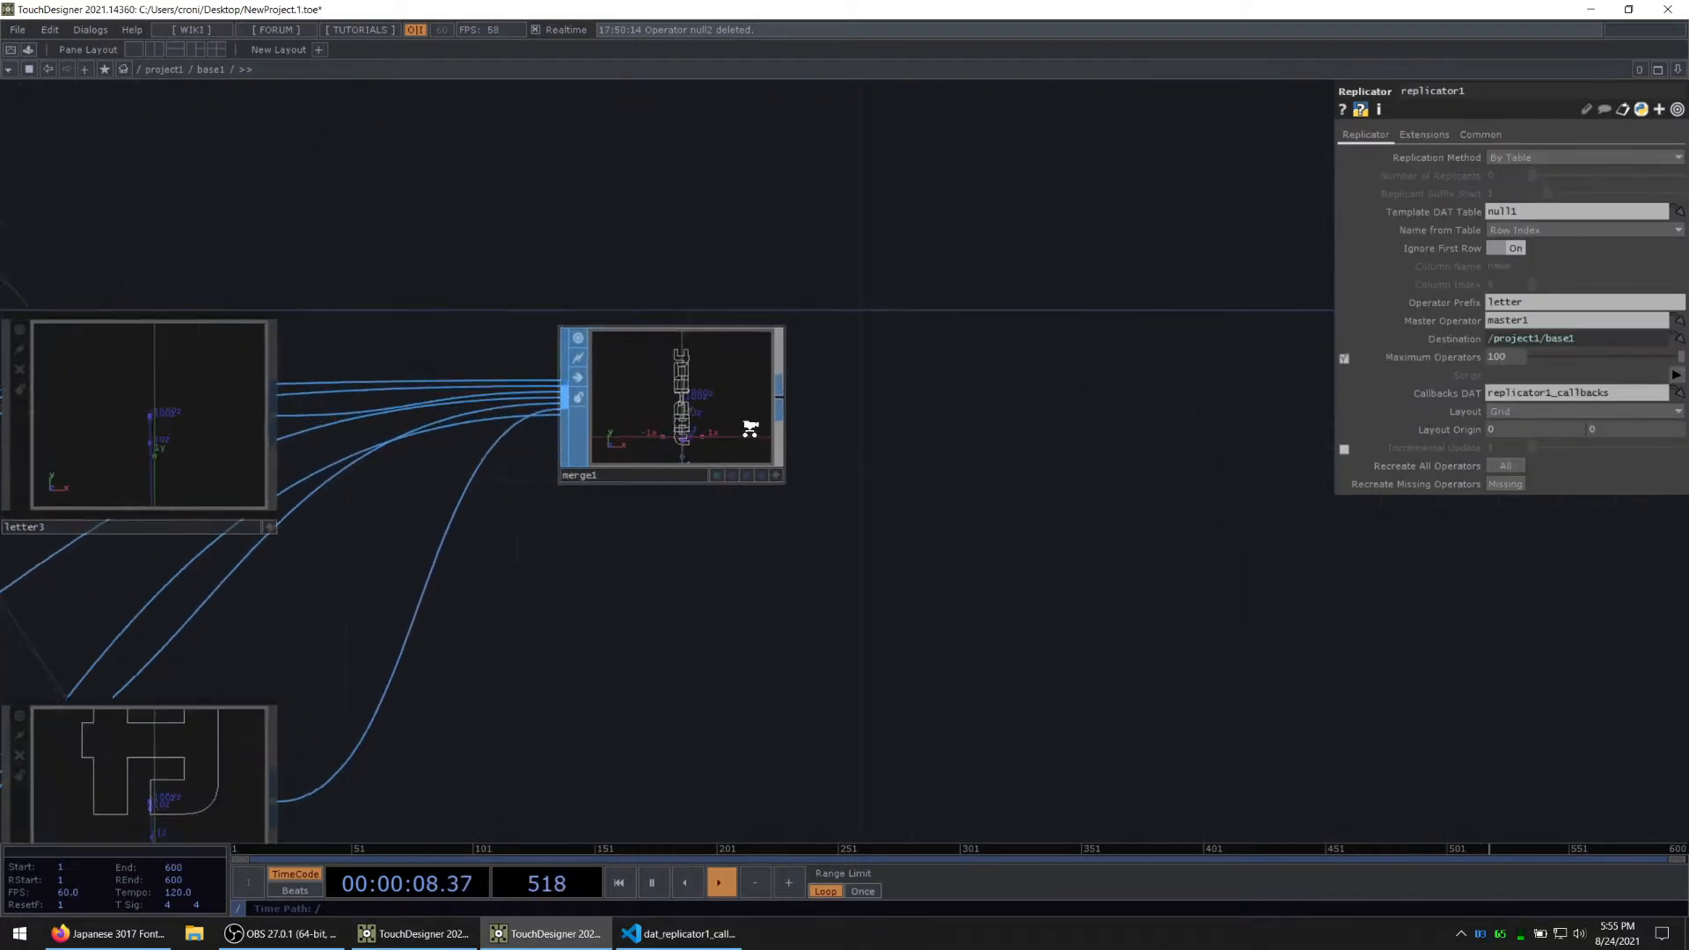
pyautogui.scroll(-5, 628, 478)
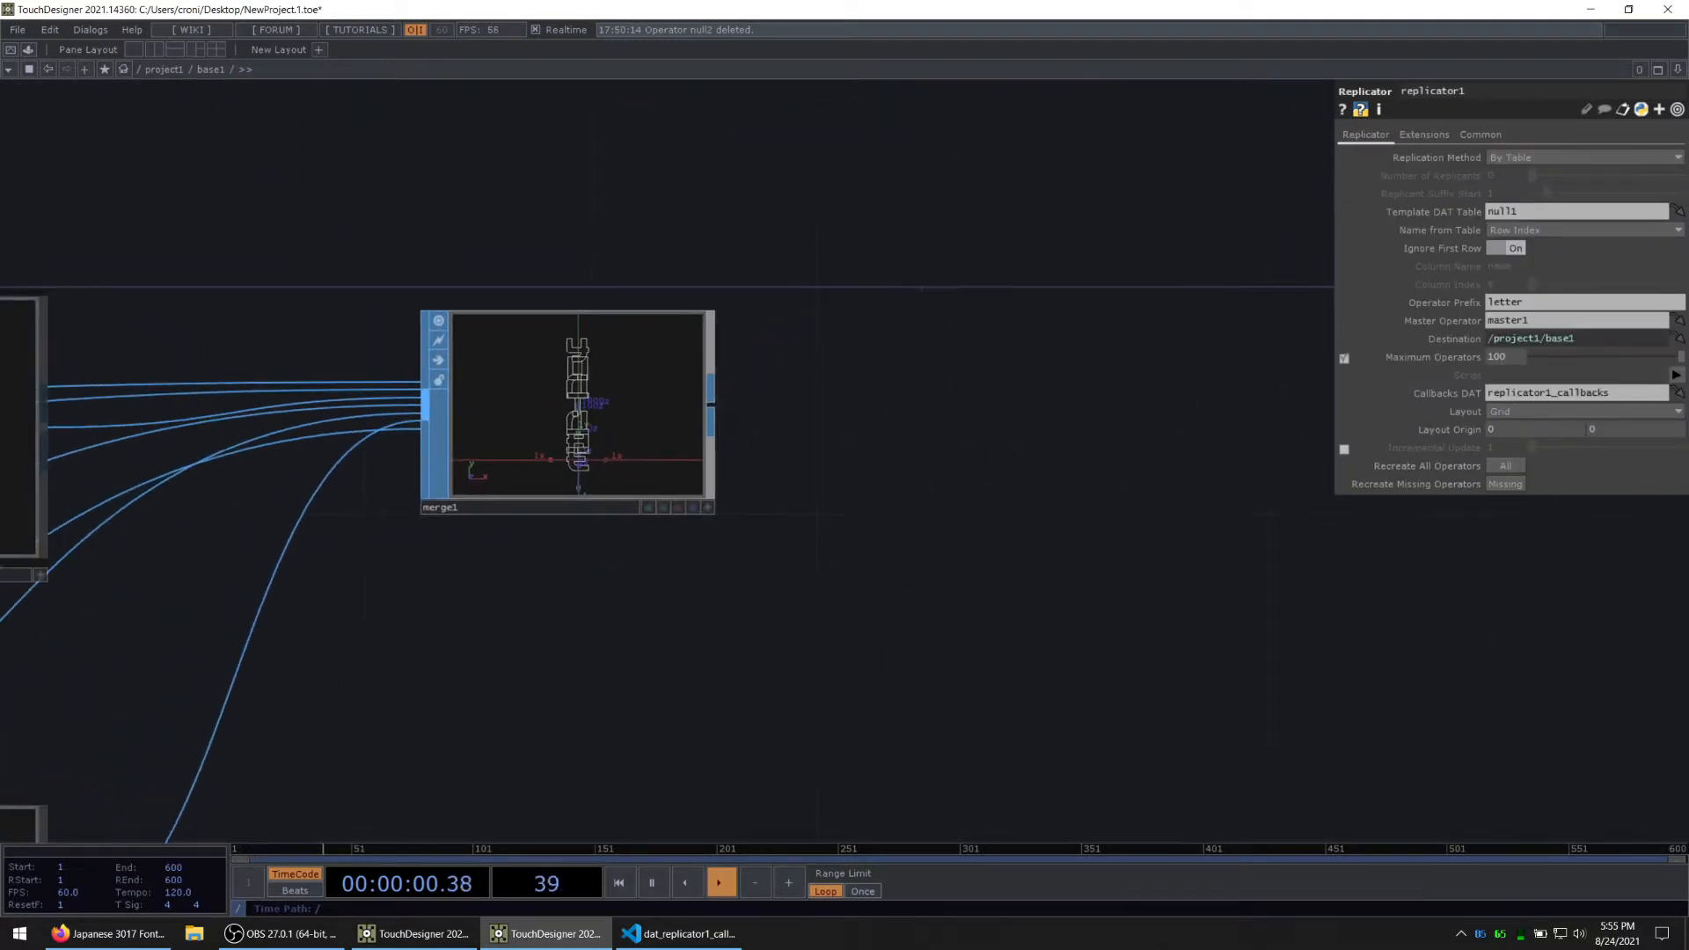
pyautogui.hotkey('alt', 'Tab')
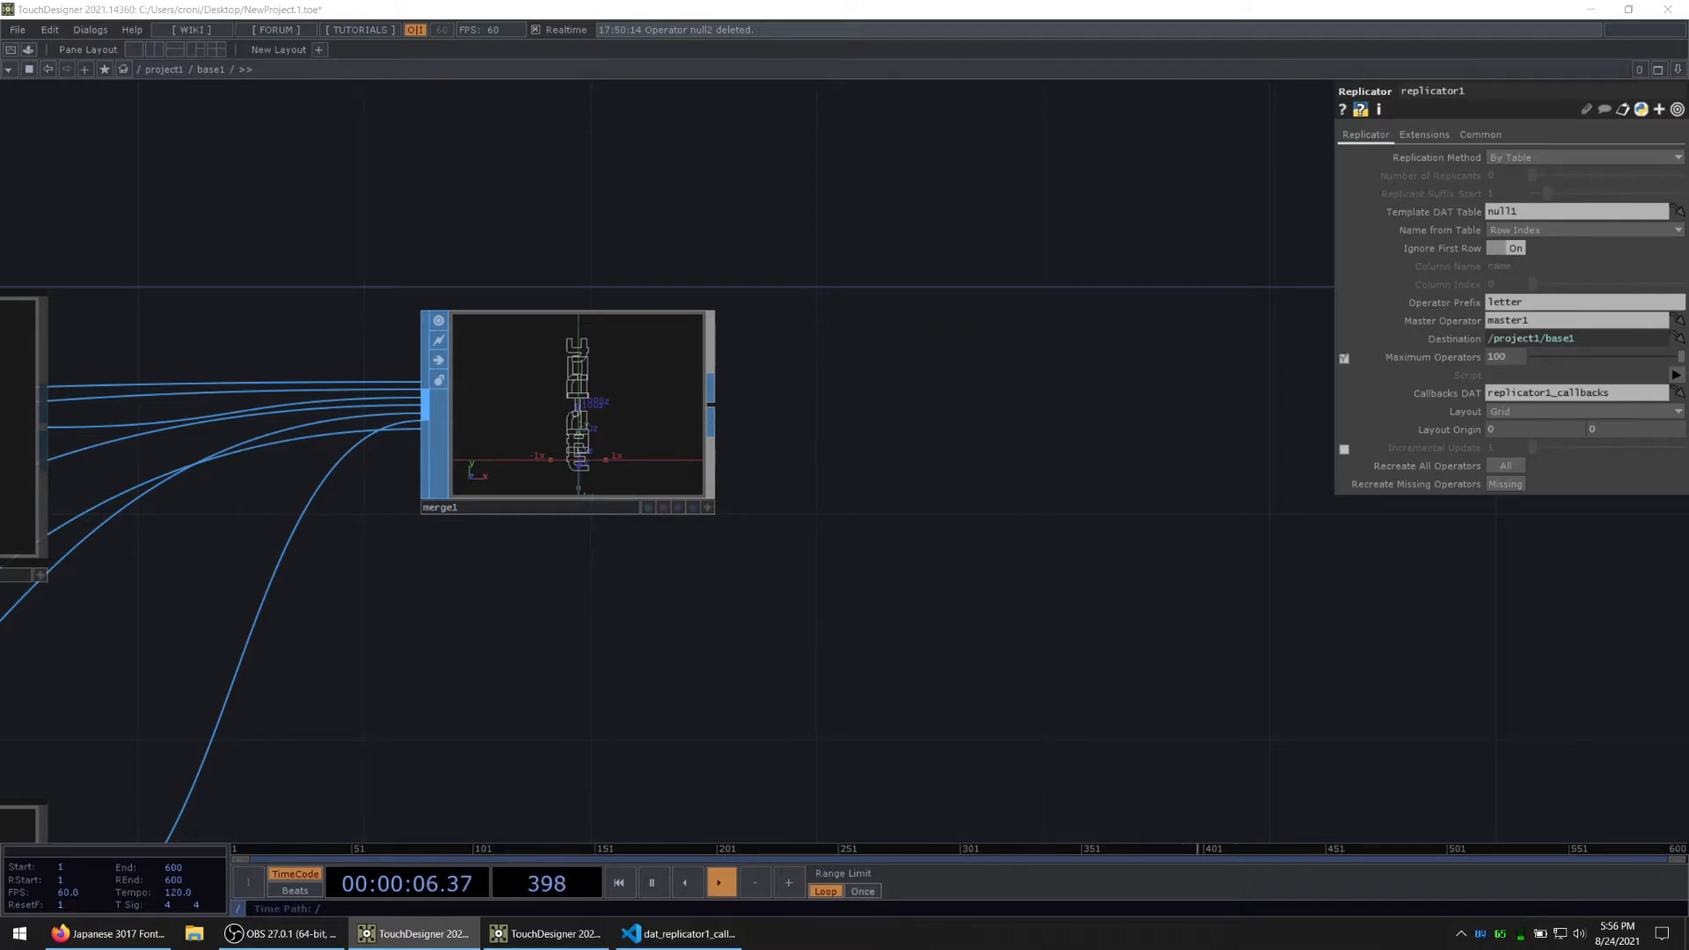
# Step: Open the viewer of merge1 in a separate floating window and place it over the network
pyautogui.scroll(-10, 635, 730)
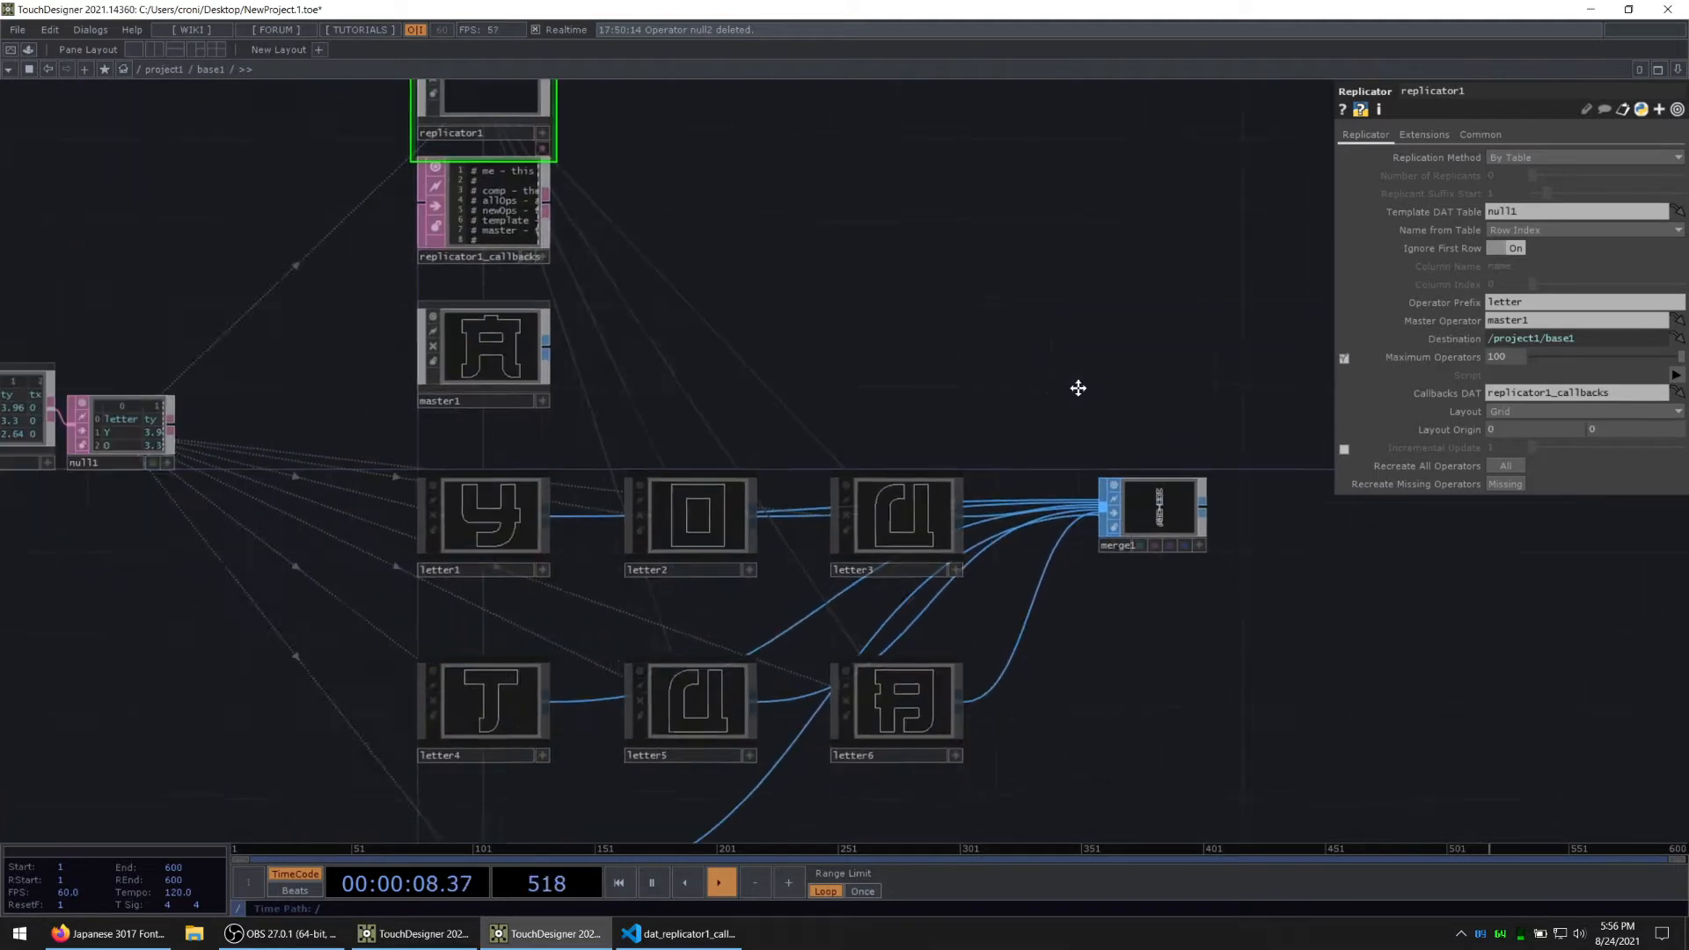
pyautogui.moveTo(1290, 526); pyautogui.dragTo(848, 533)
pyautogui.rightClick(1006, 528)
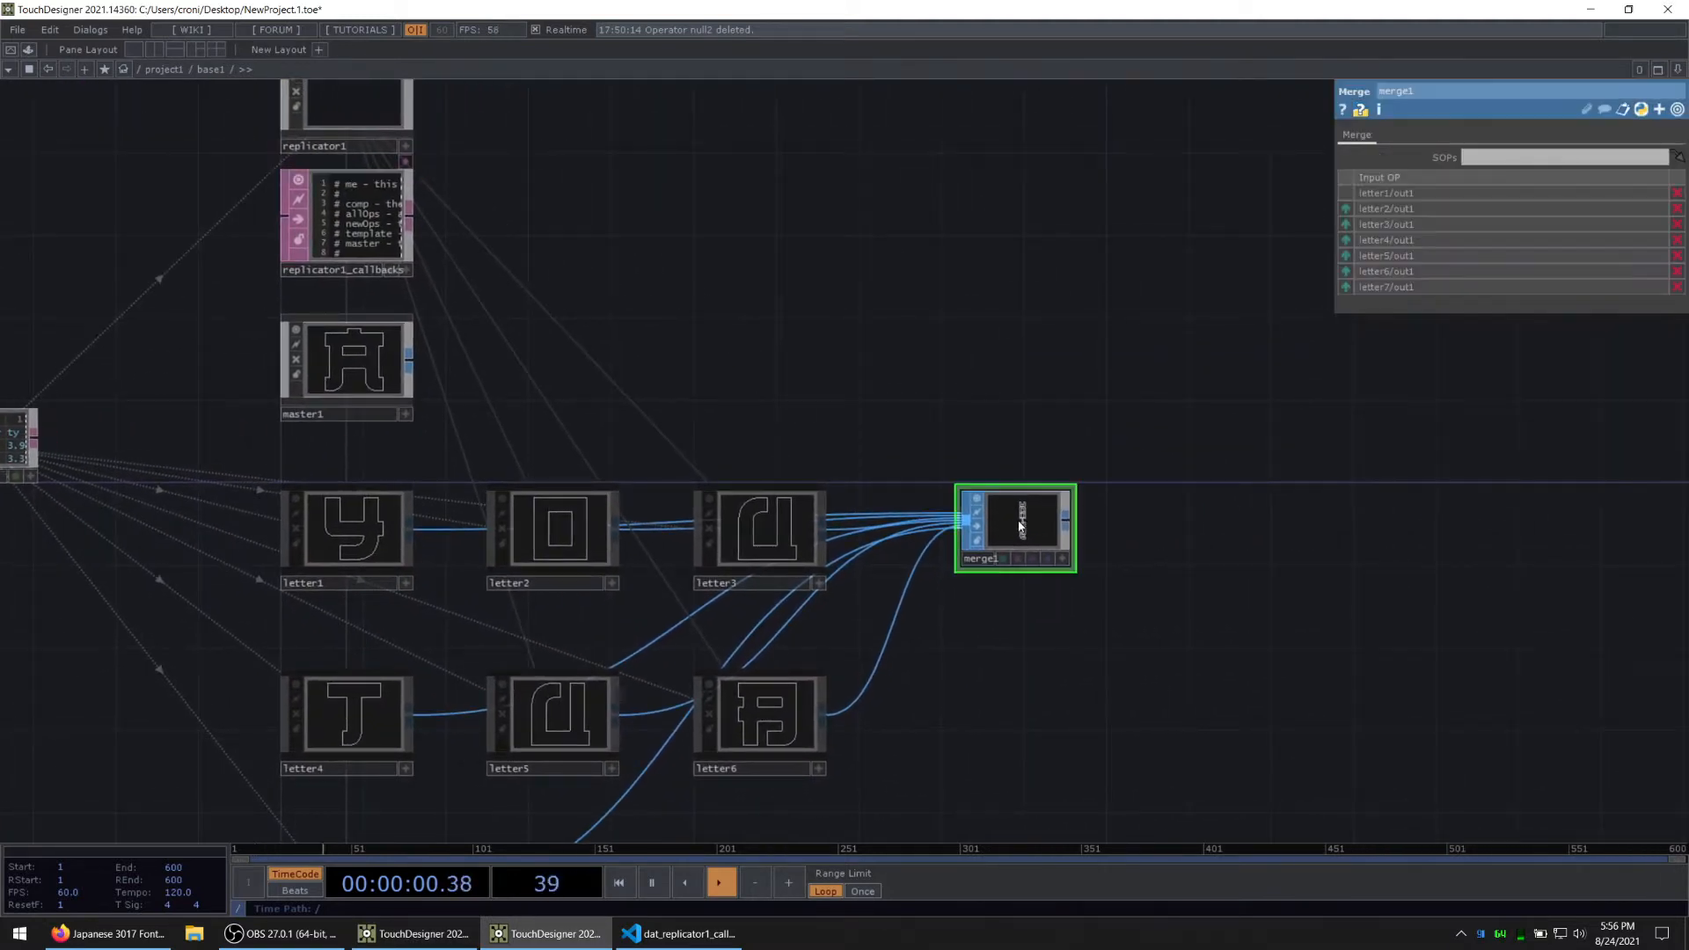
pyautogui.click(1043, 512)
pyautogui.moveTo(1029, 368); pyautogui.dragTo(1029, 62)
# Step: Inside base1, set the Amplitude of pattern1 to 1 to space the letters vertically, and close the merge1 viewer window
pyautogui.moveTo(115, 532); pyautogui.dragTo(579, 581)
pyautogui.scroll(6, 366, 469)
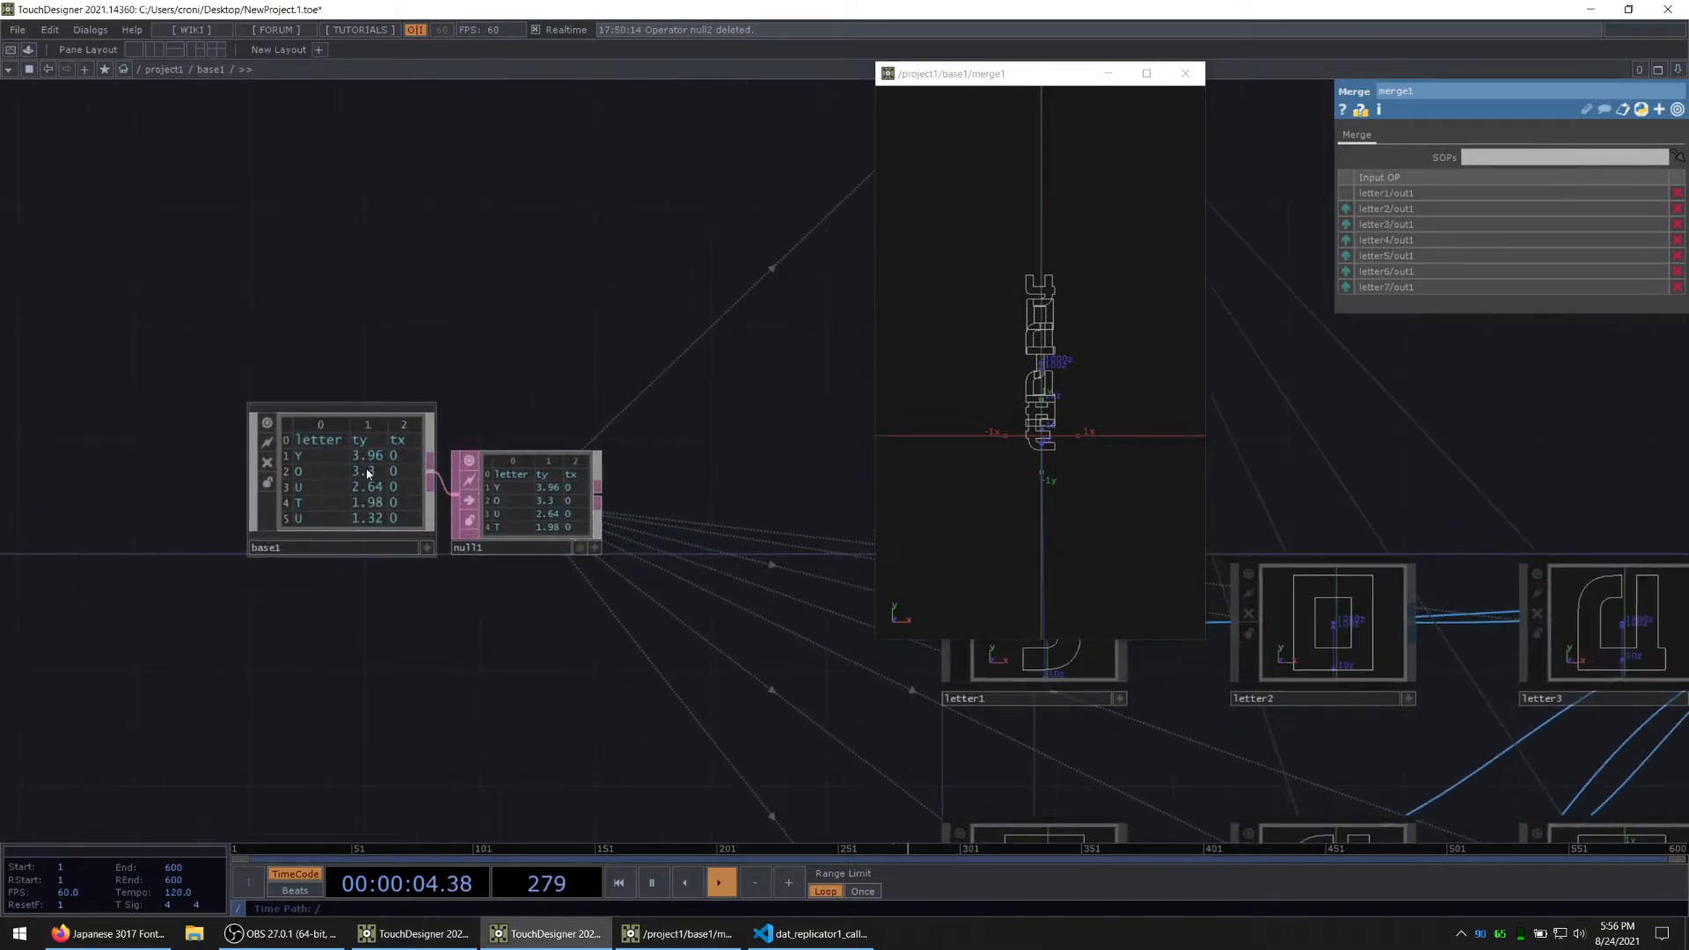
pyautogui.scroll(3, 395, 671)
pyautogui.click(350, 564)
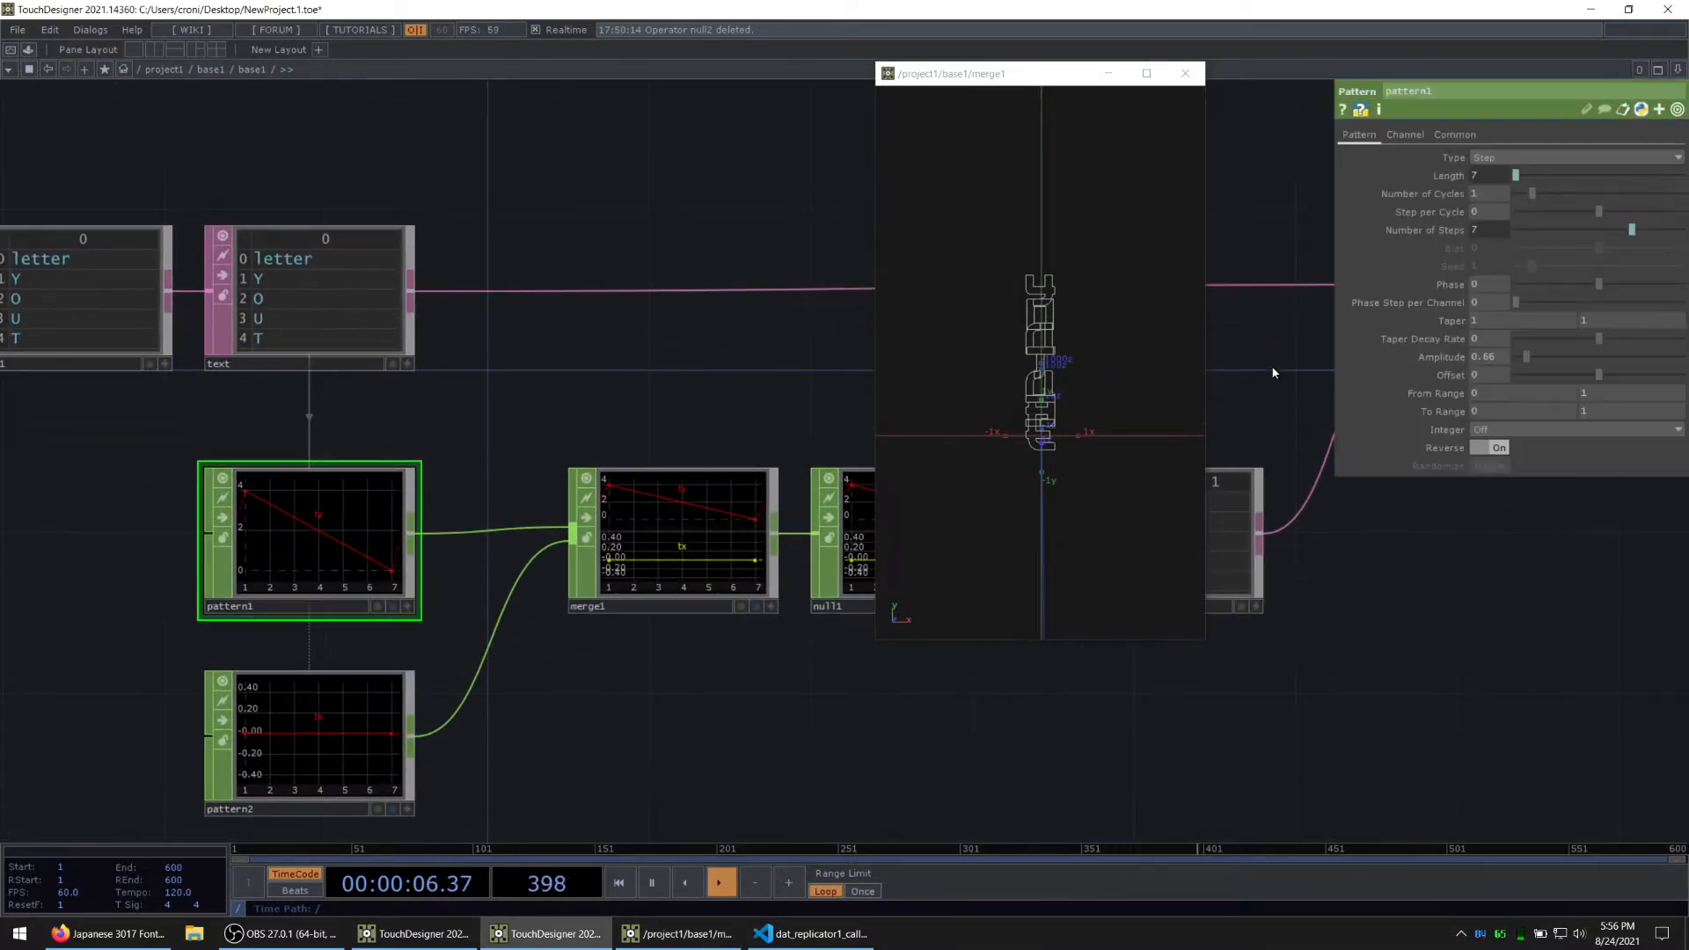
pyautogui.click(1492, 356)
pyautogui.write('1')
pyautogui.press('Return')
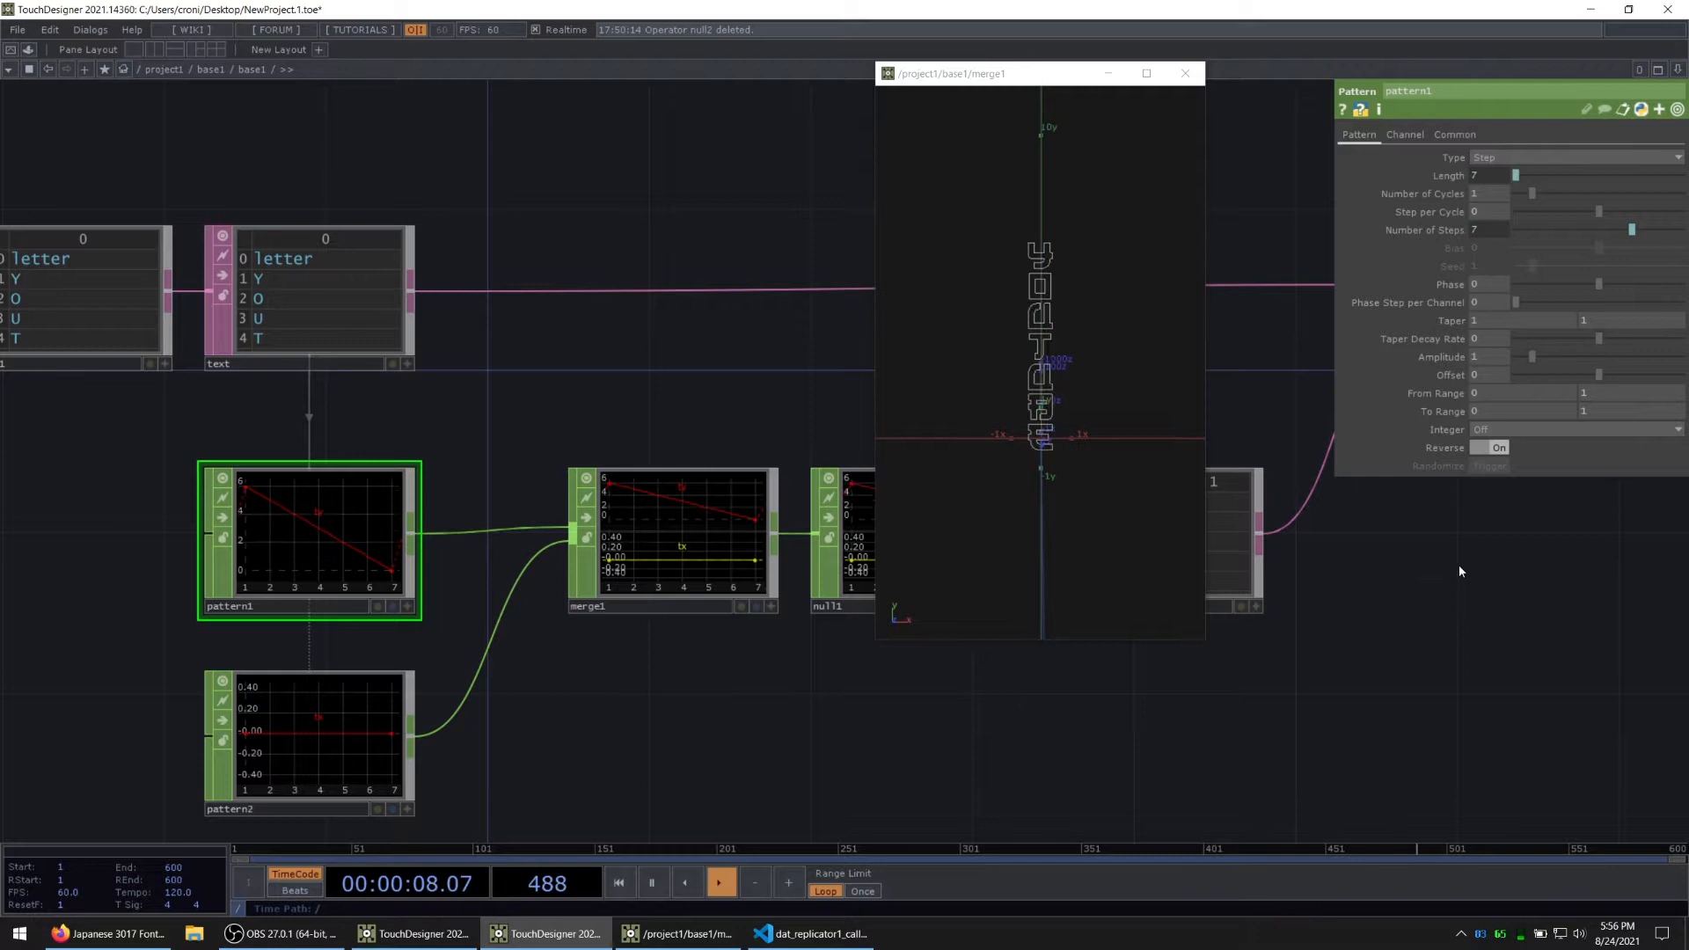
pyautogui.click(1185, 73)
# Step: Inspect the position chain from pattern1 to chopto1 inside base1, and check the letter spacing in merge1
pyautogui.moveTo(1409, 699); pyautogui.dragTo(1204, 658)
pyautogui.press('u')
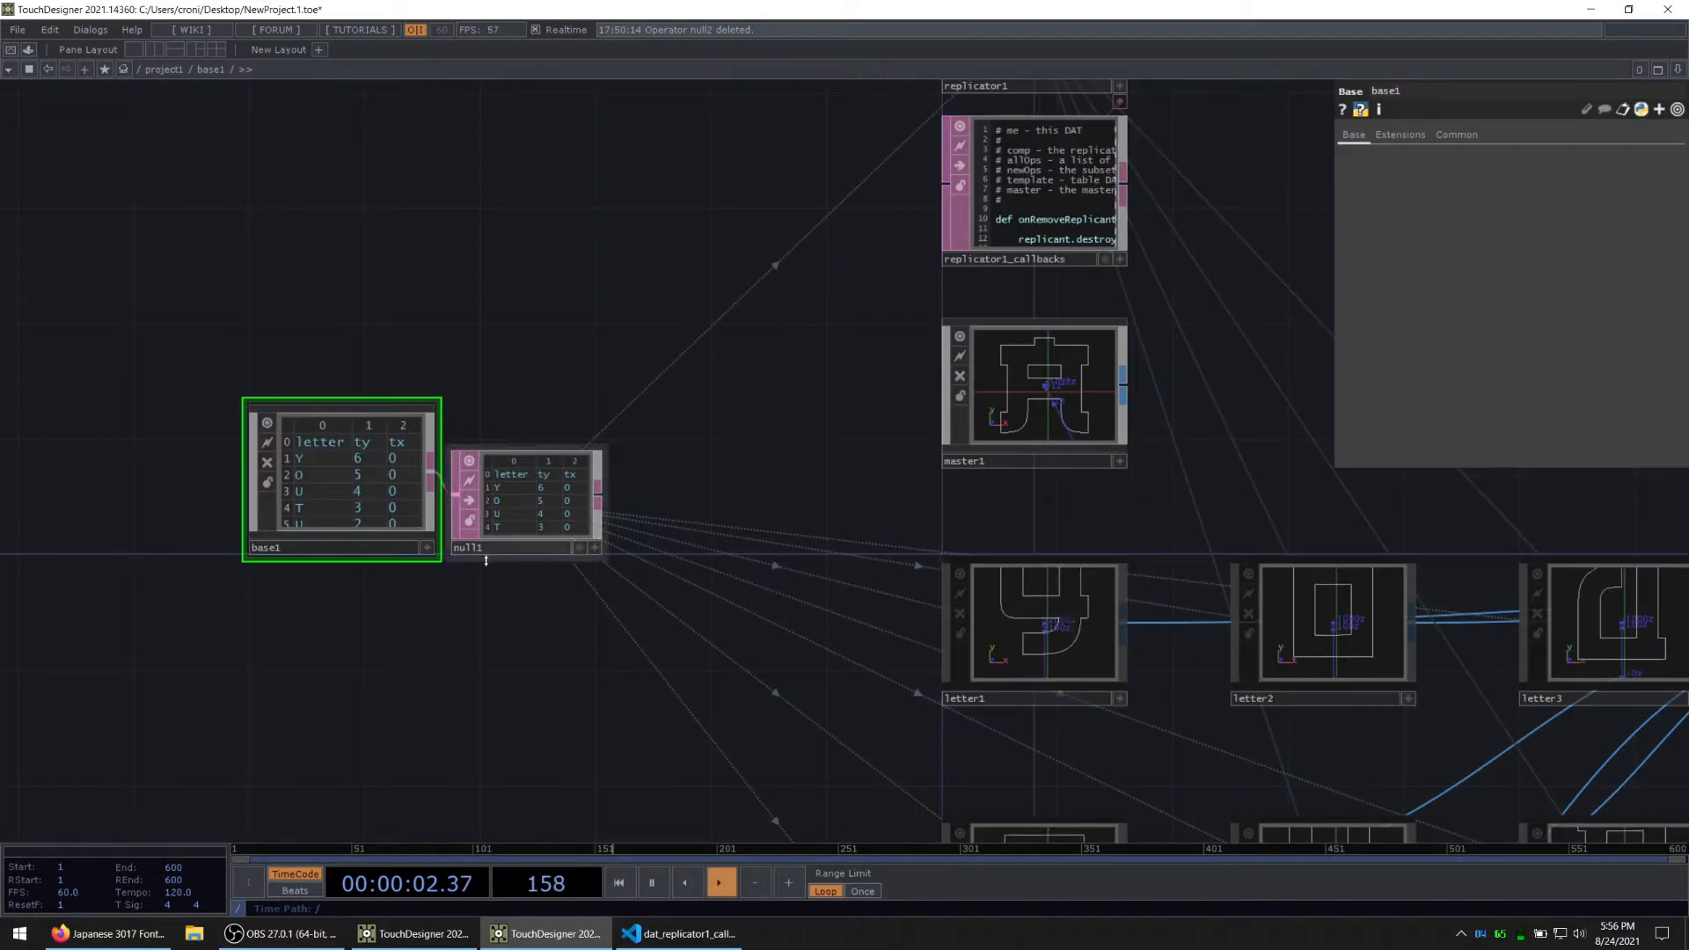
pyautogui.press('i')
pyautogui.moveTo(321, 417); pyautogui.dragTo(551, 390)
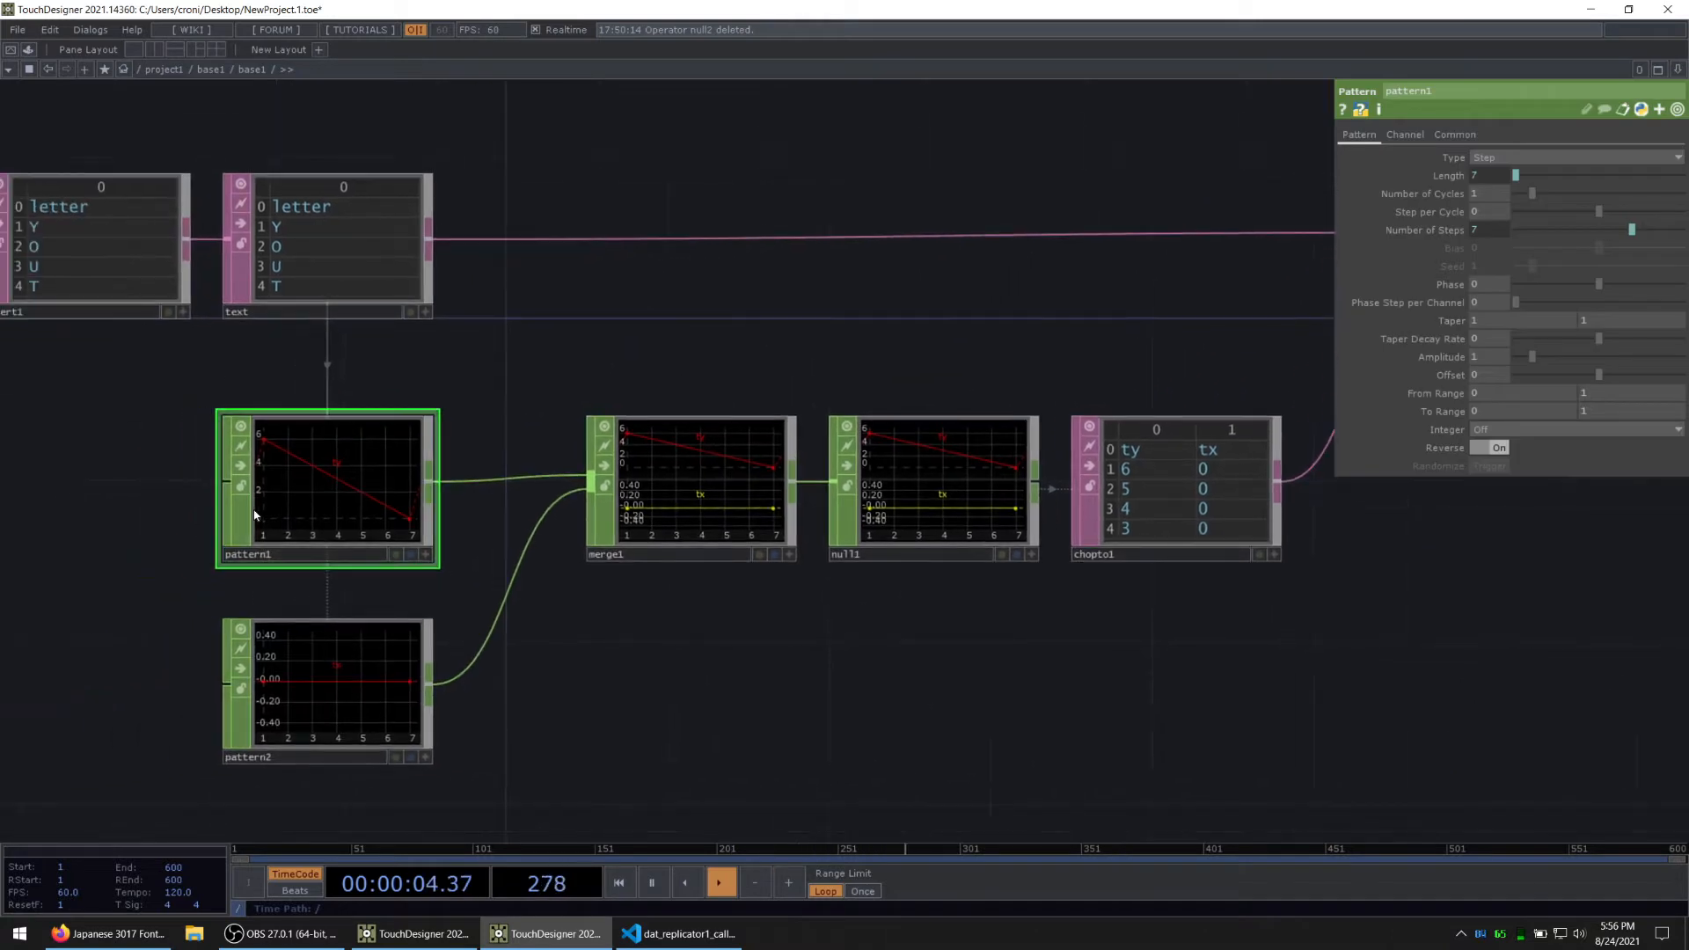
pyautogui.moveTo(404, 590); pyautogui.dragTo(215, 603)
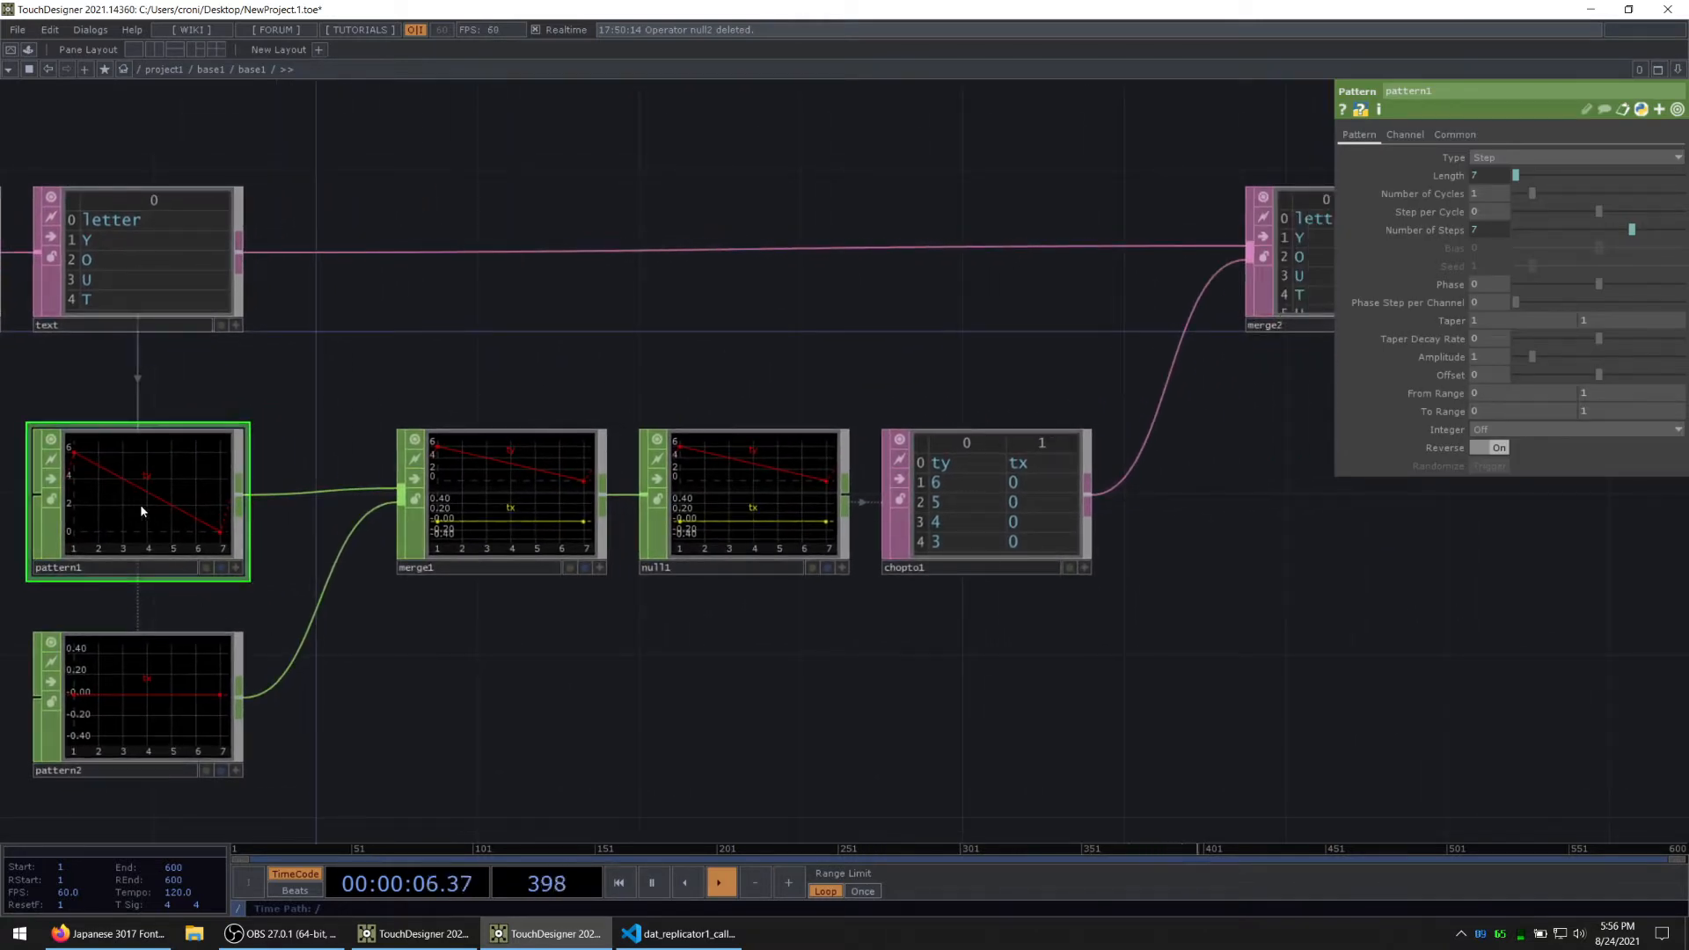
pyautogui.press('u')
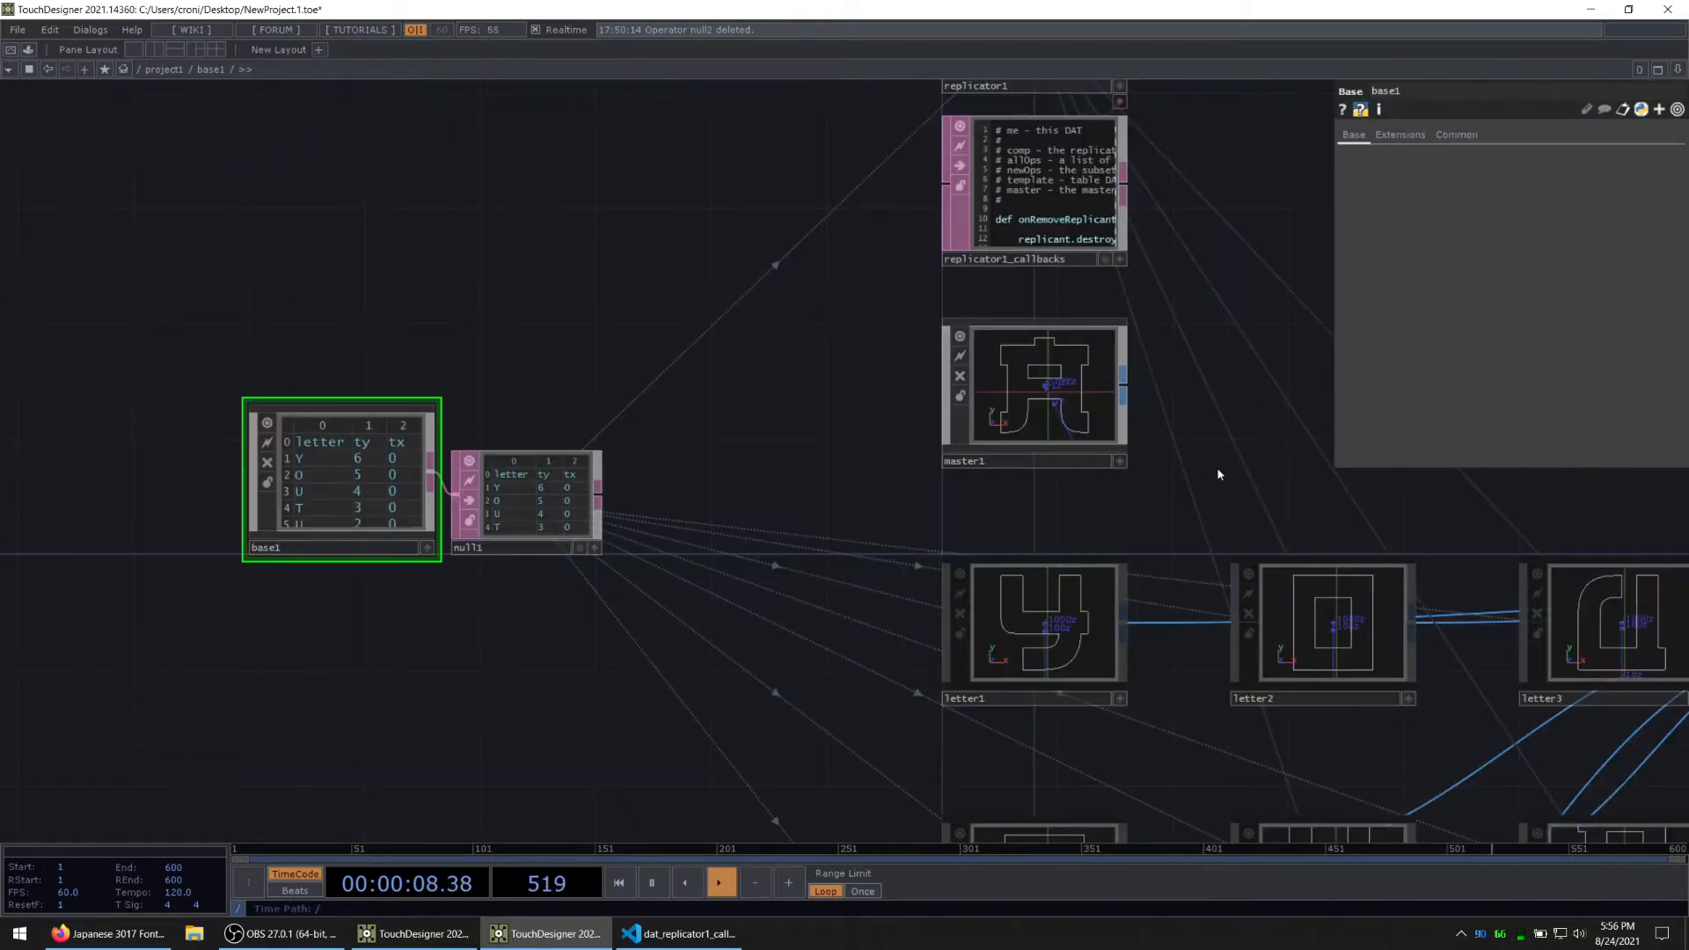
pyautogui.moveTo(1646, 497); pyautogui.dragTo(468, 438)
pyautogui.scroll(6, 823, 553)
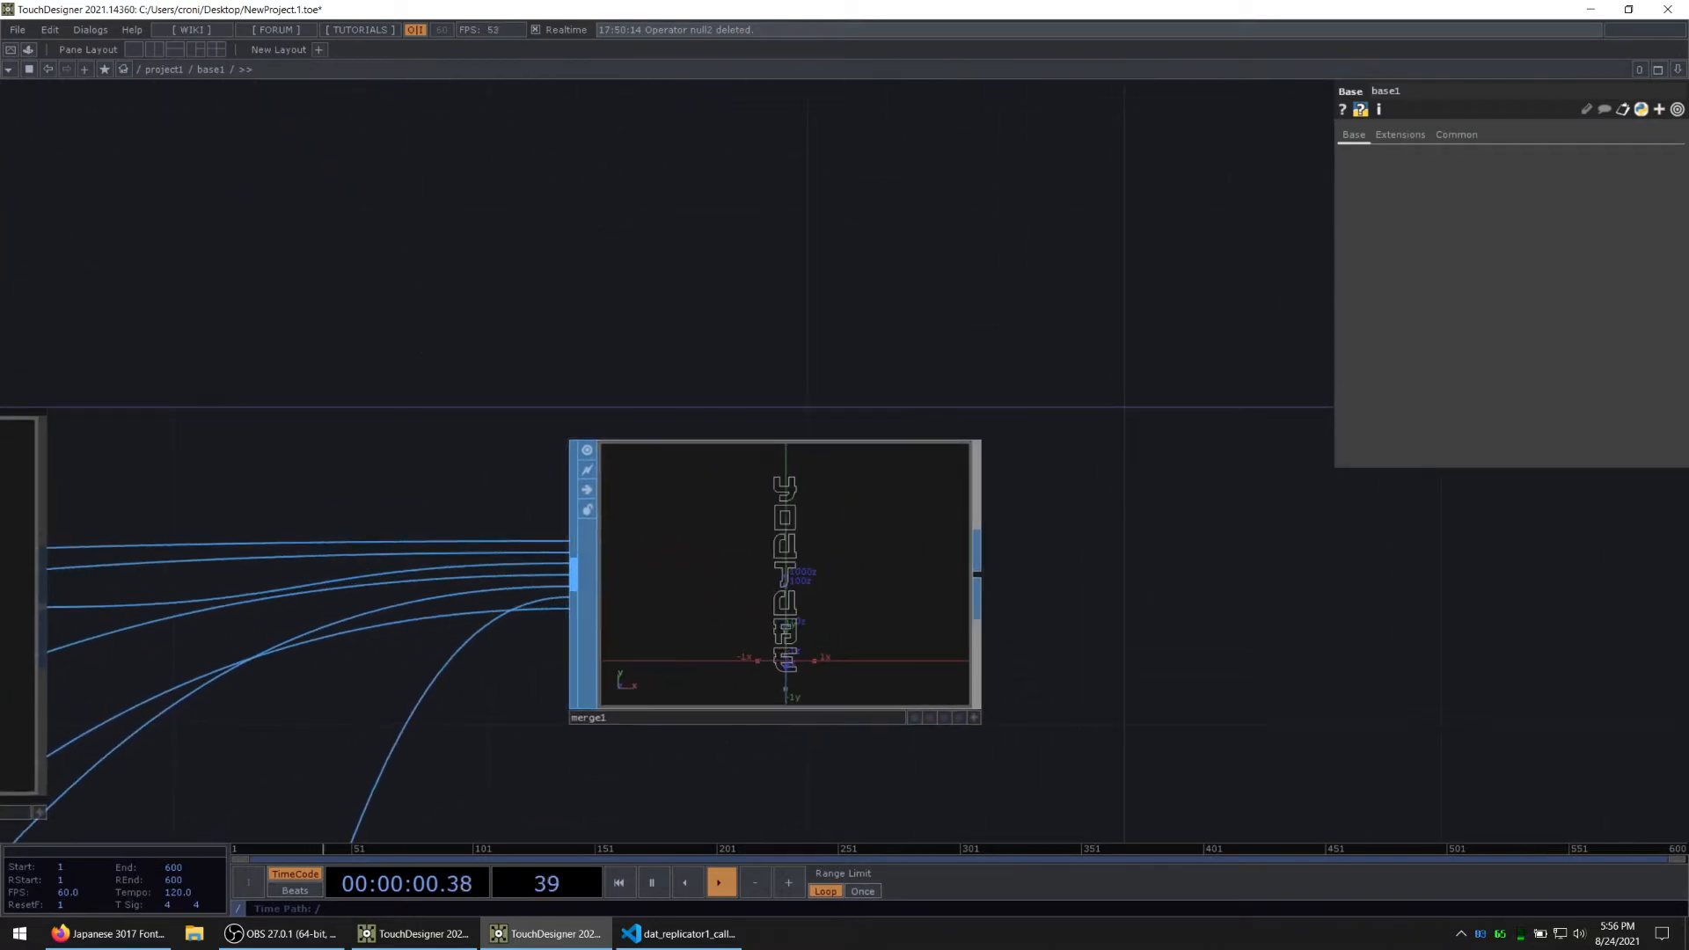
# Step: Add a Transform SOP after merge1, connected to its output
pyautogui.hotkey('alt', 'Tab')
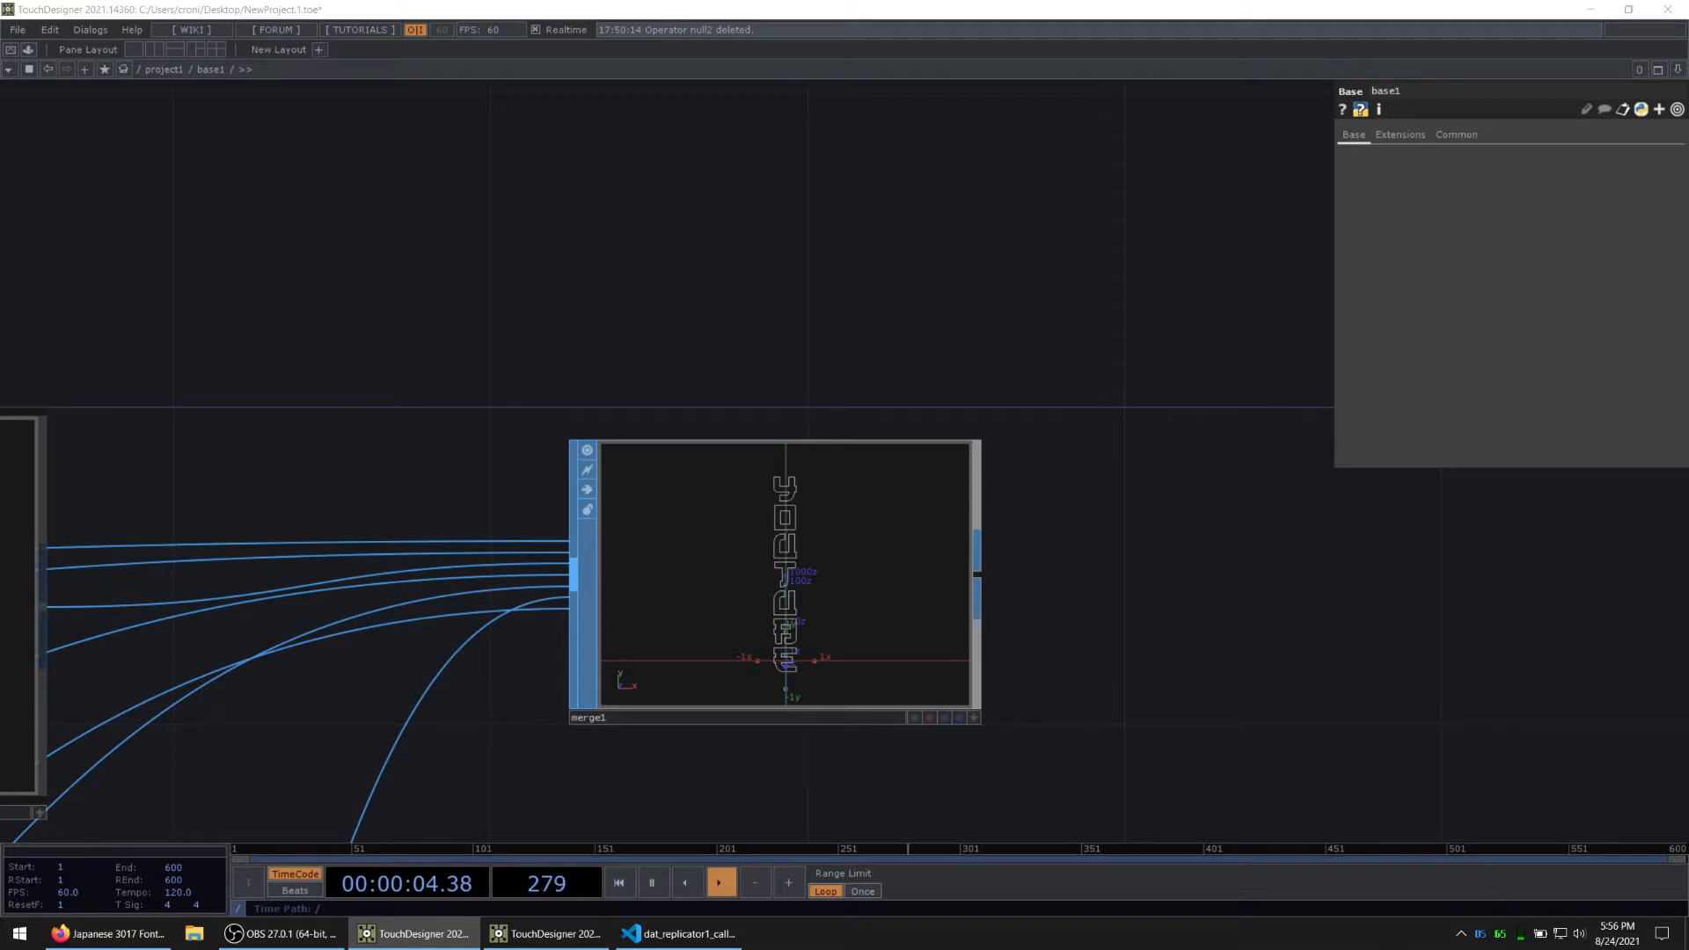
pyautogui.press('Tab')
pyautogui.write('tra')
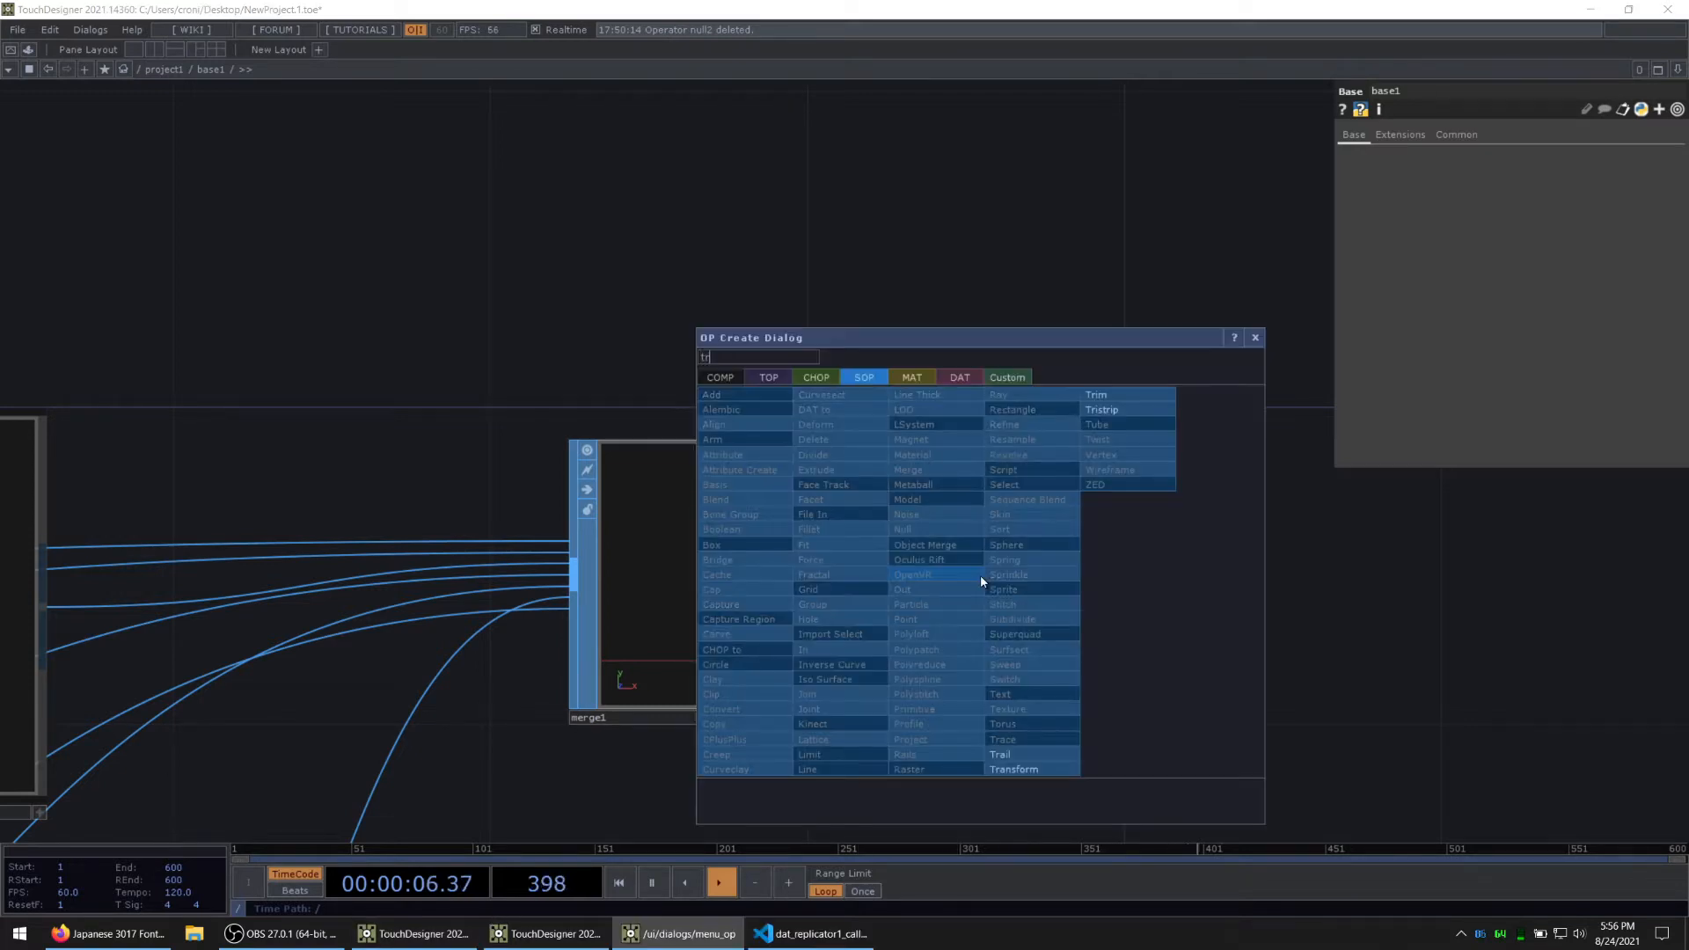
pyautogui.click(1033, 769)
pyautogui.click(1253, 586)
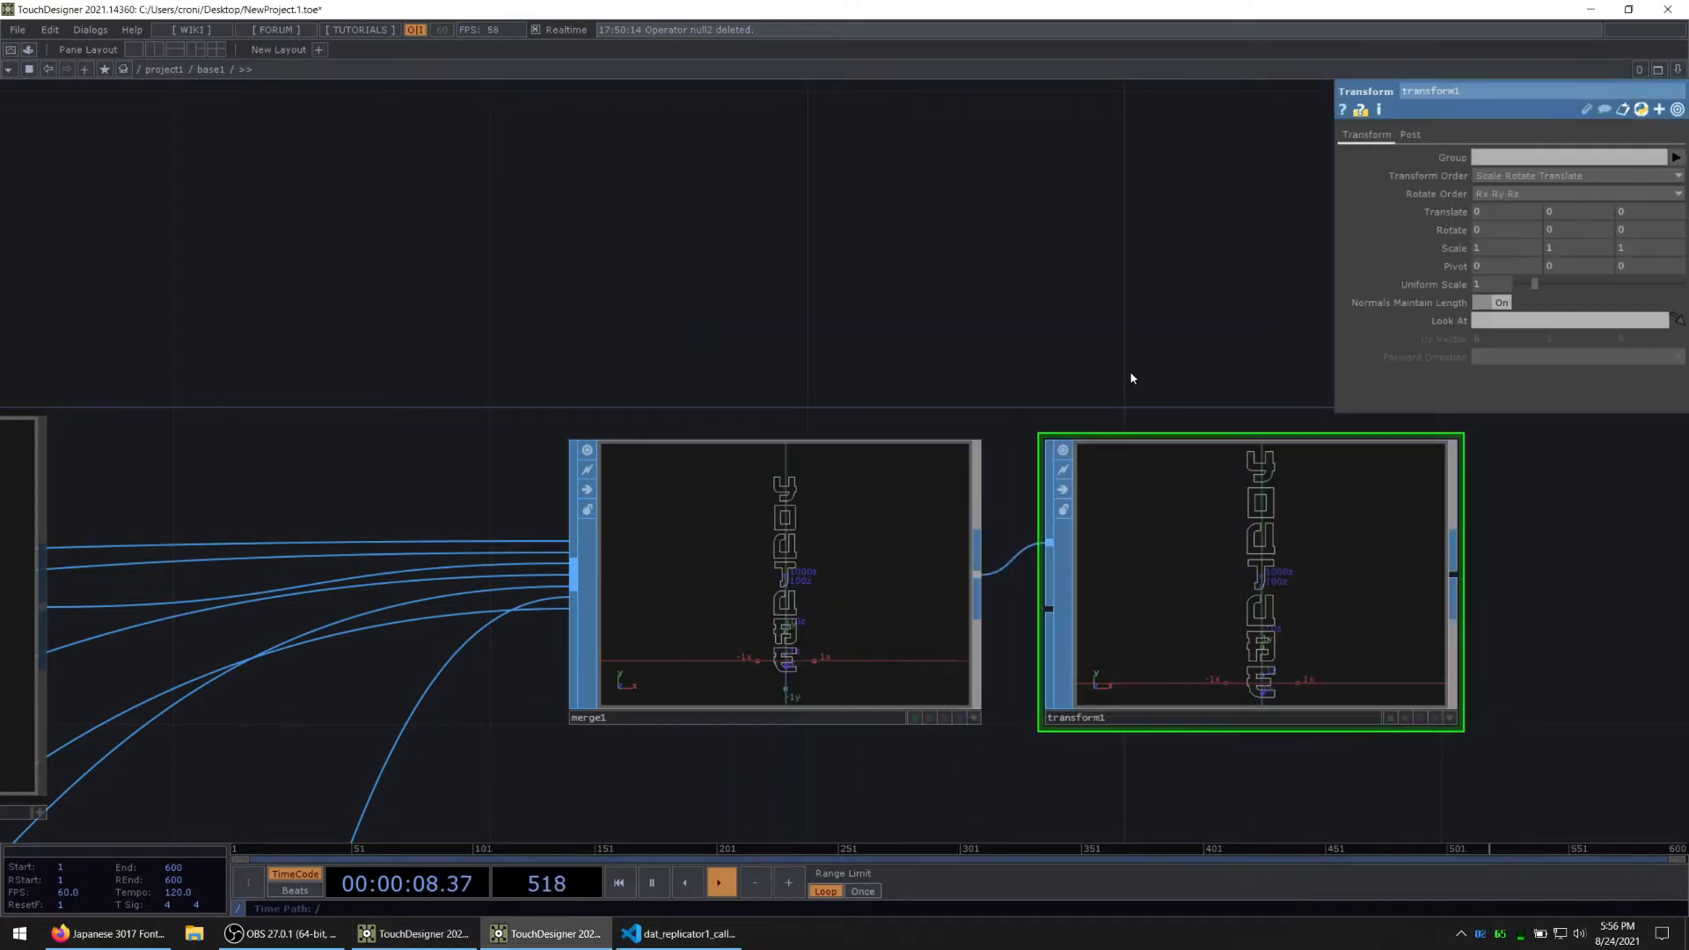
# Step: Centre the merged letters by setting Post Translate X, Y and Z of transform1 to Origin
pyautogui.moveTo(1130, 373); pyautogui.dragTo(860, 308)
pyautogui.scroll(-8, 974, 582)
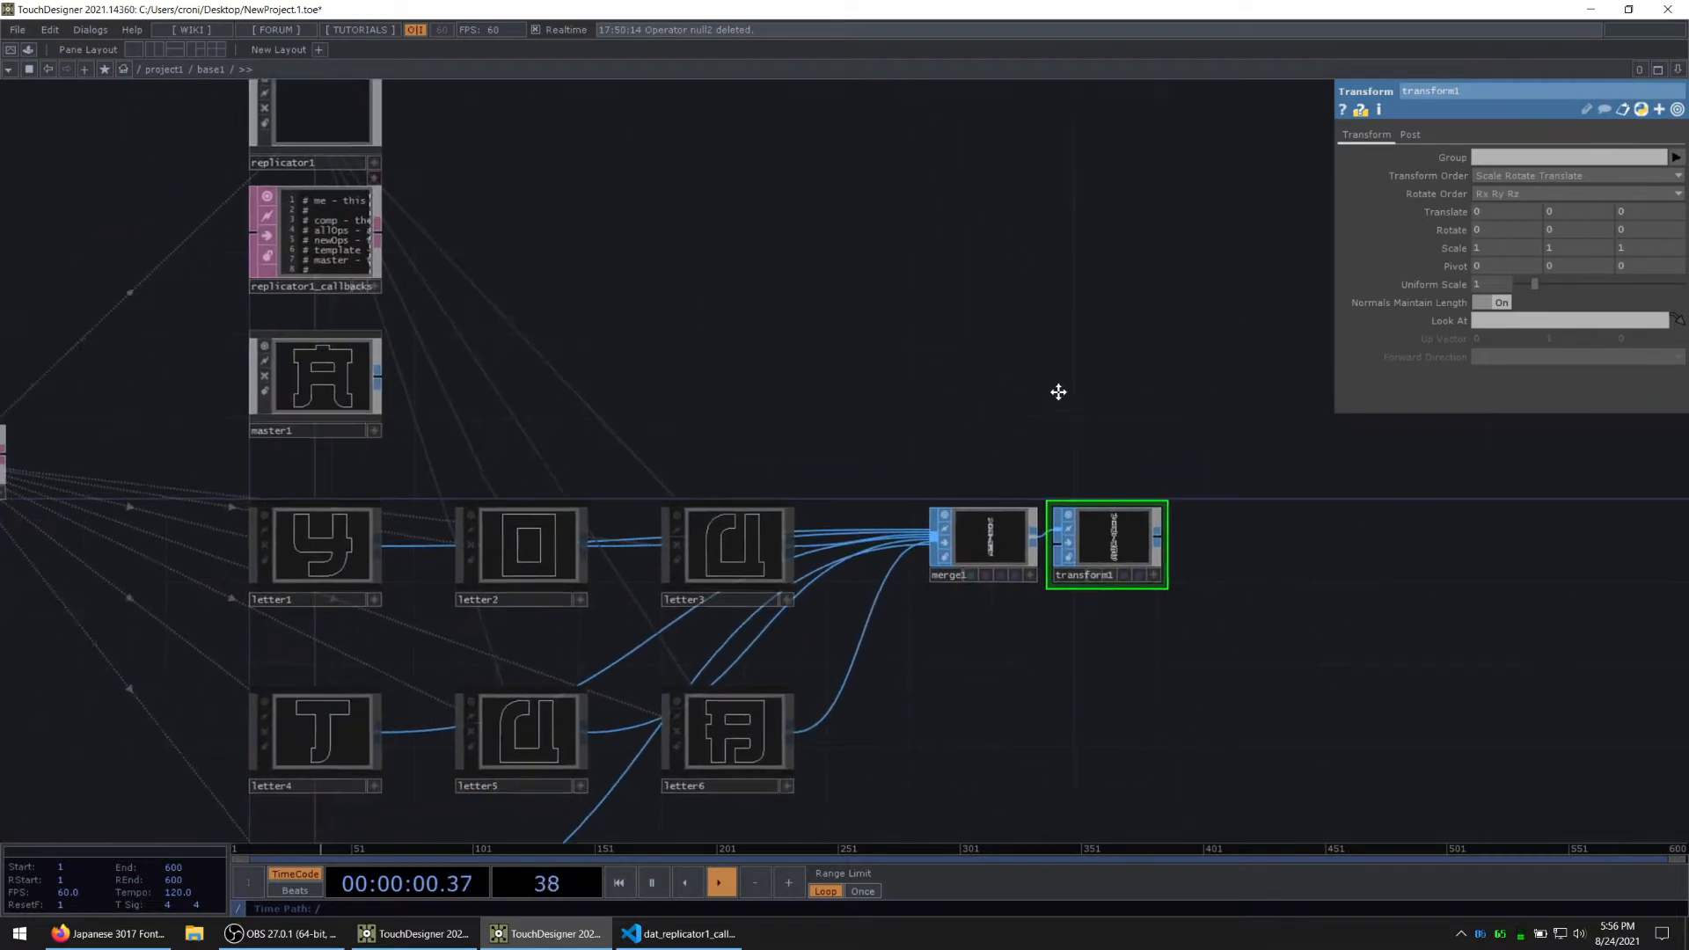
pyautogui.scroll(5, 983, 514)
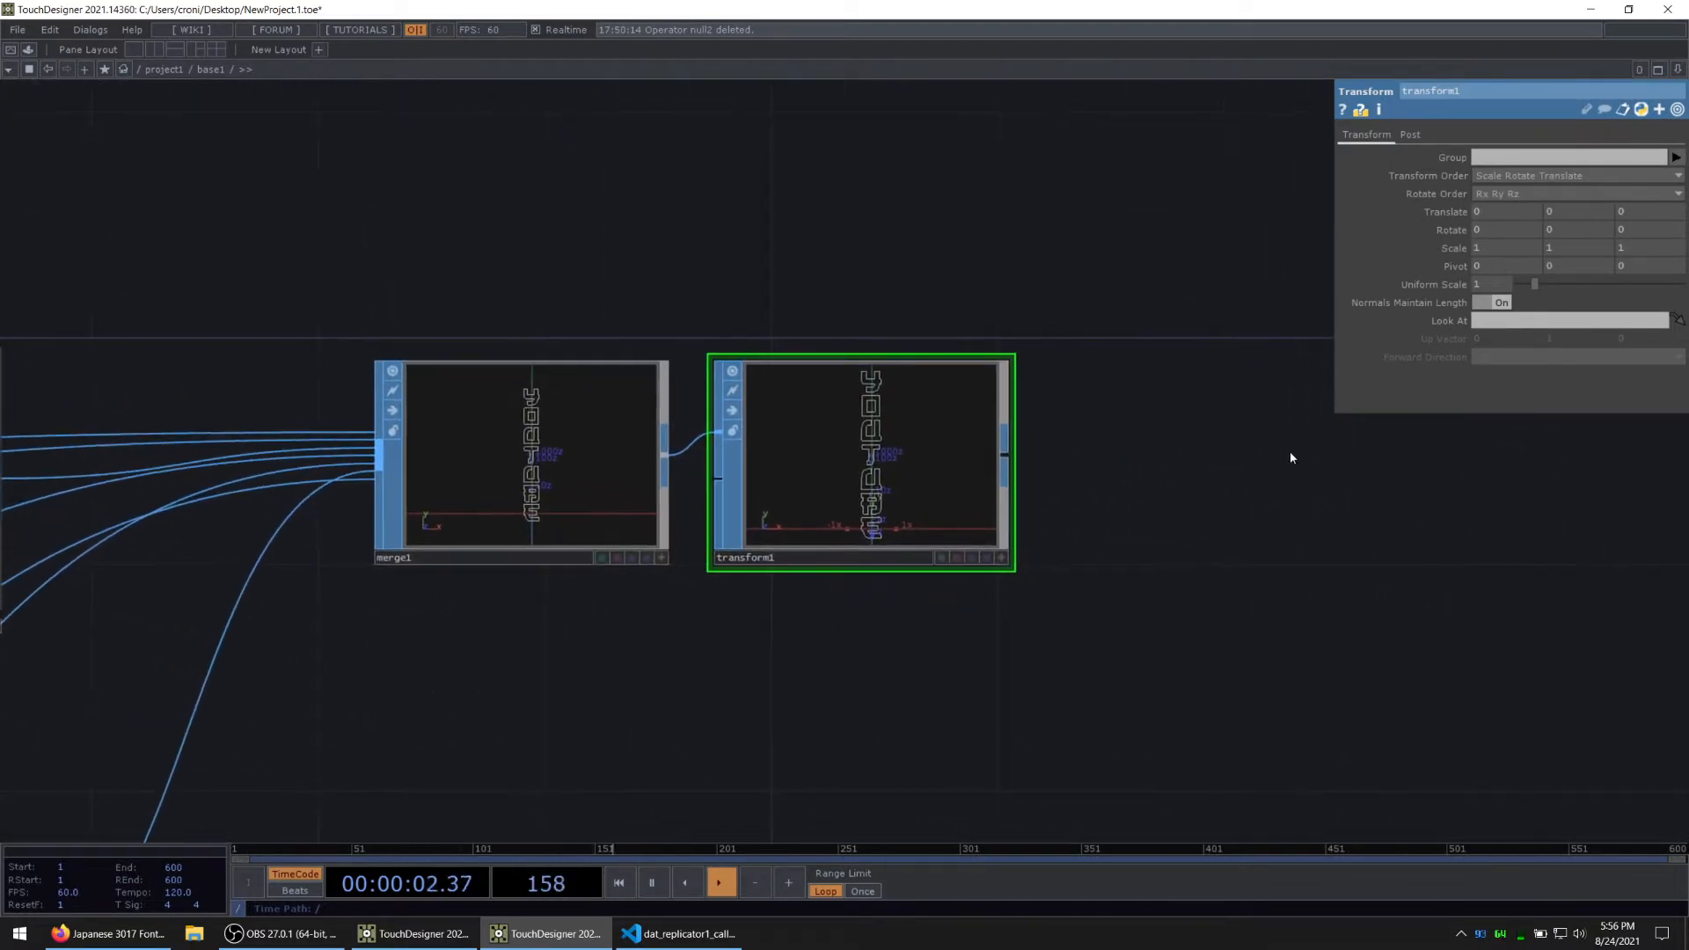
pyautogui.click(1410, 136)
pyautogui.click(1512, 174)
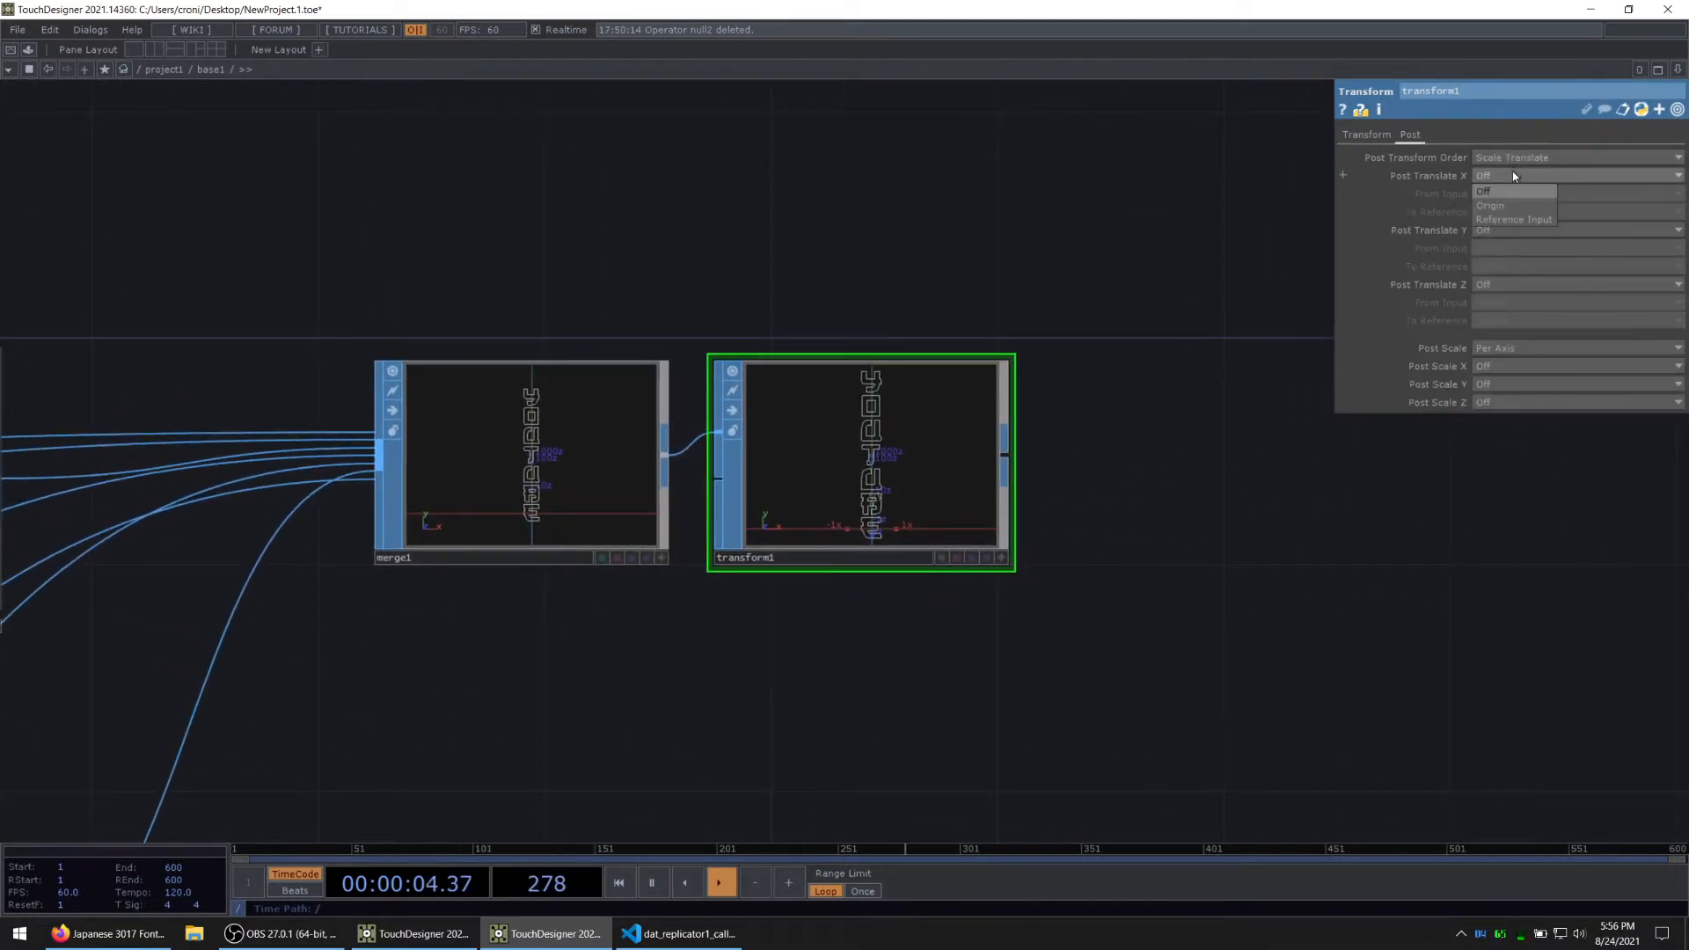
pyautogui.click(1493, 206)
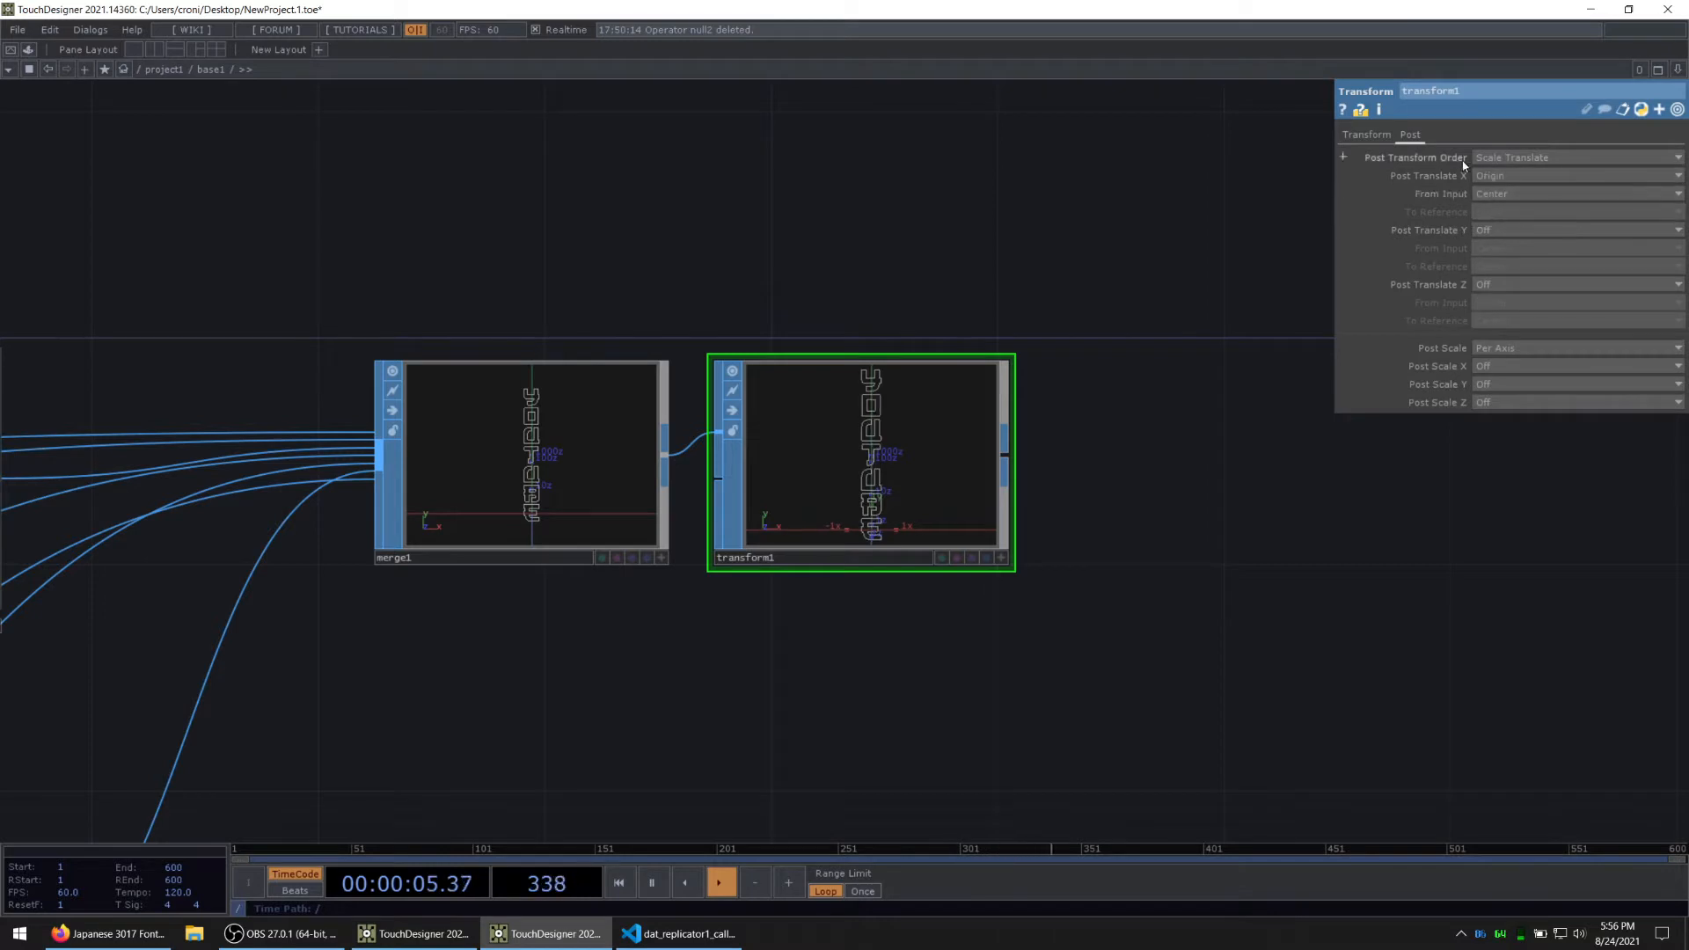
pyautogui.click(1370, 131)
pyautogui.click(1418, 132)
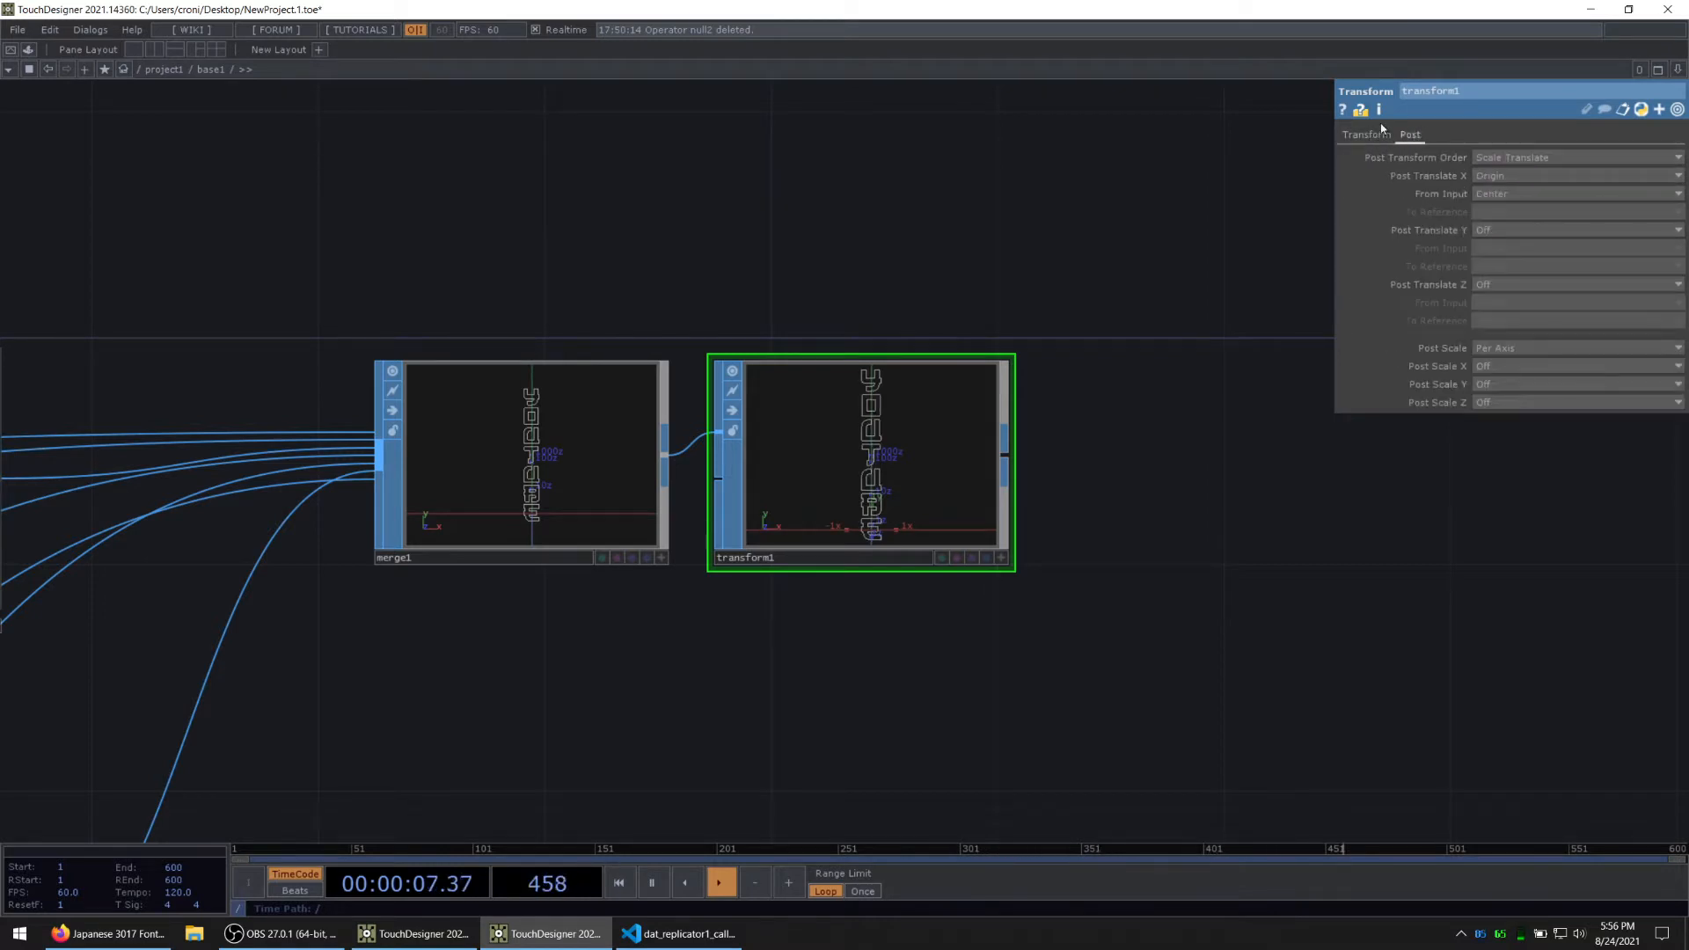
pyautogui.click(1492, 232)
pyautogui.click(1489, 259)
pyautogui.click(1487, 287)
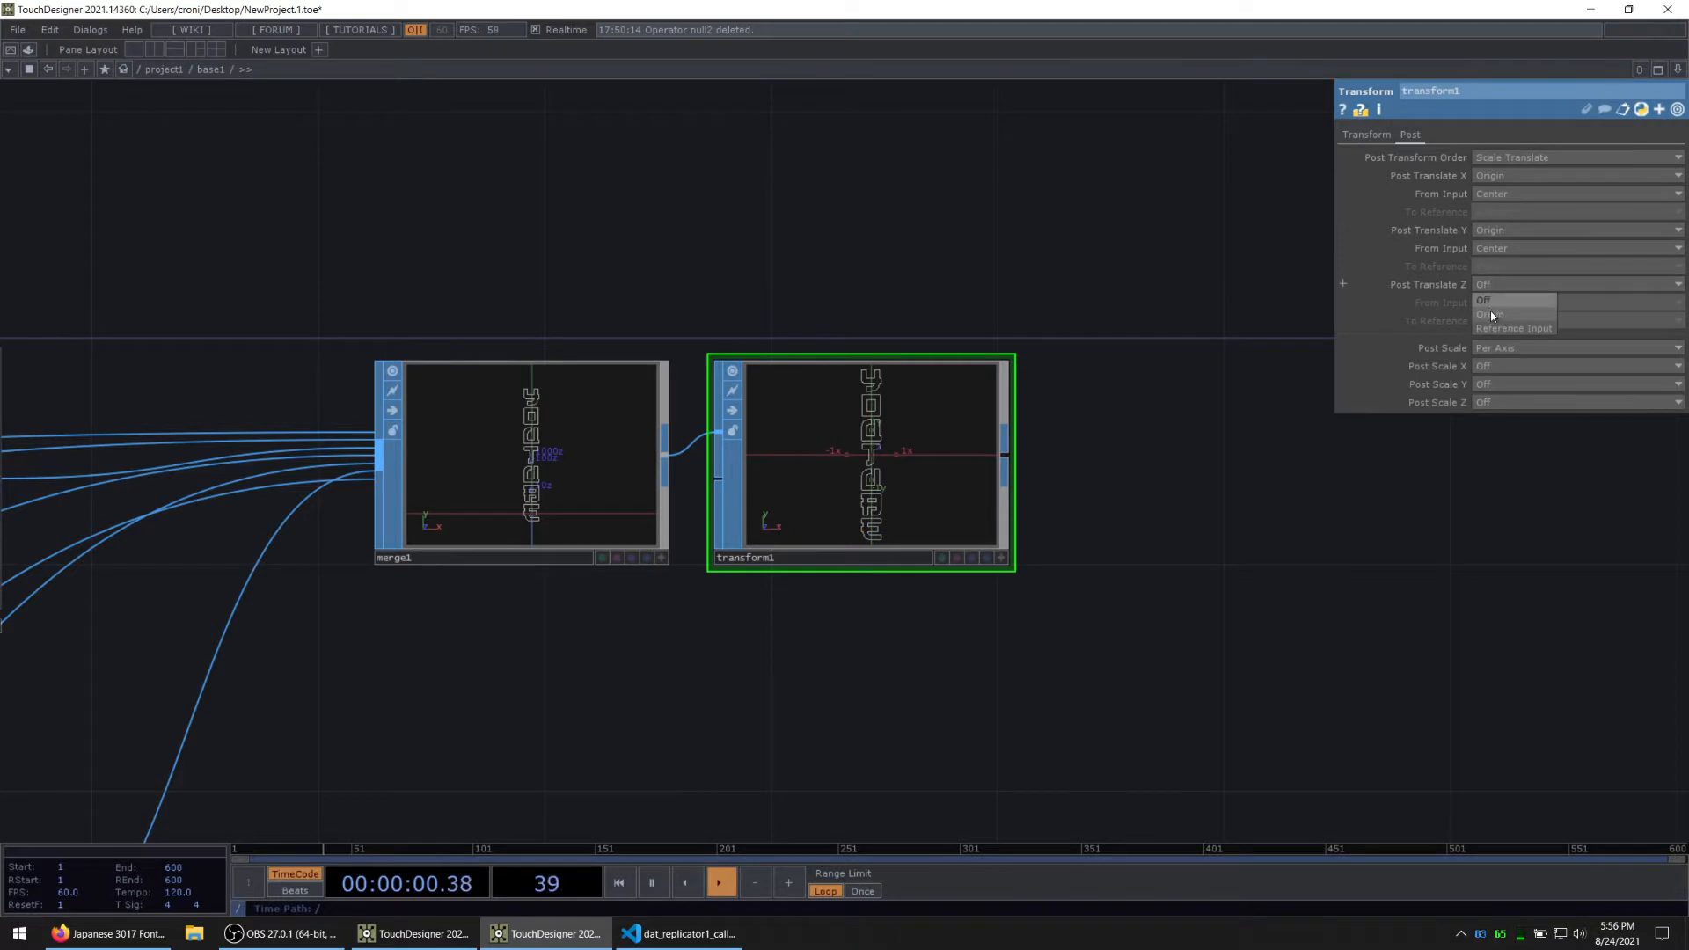
pyautogui.click(1492, 315)
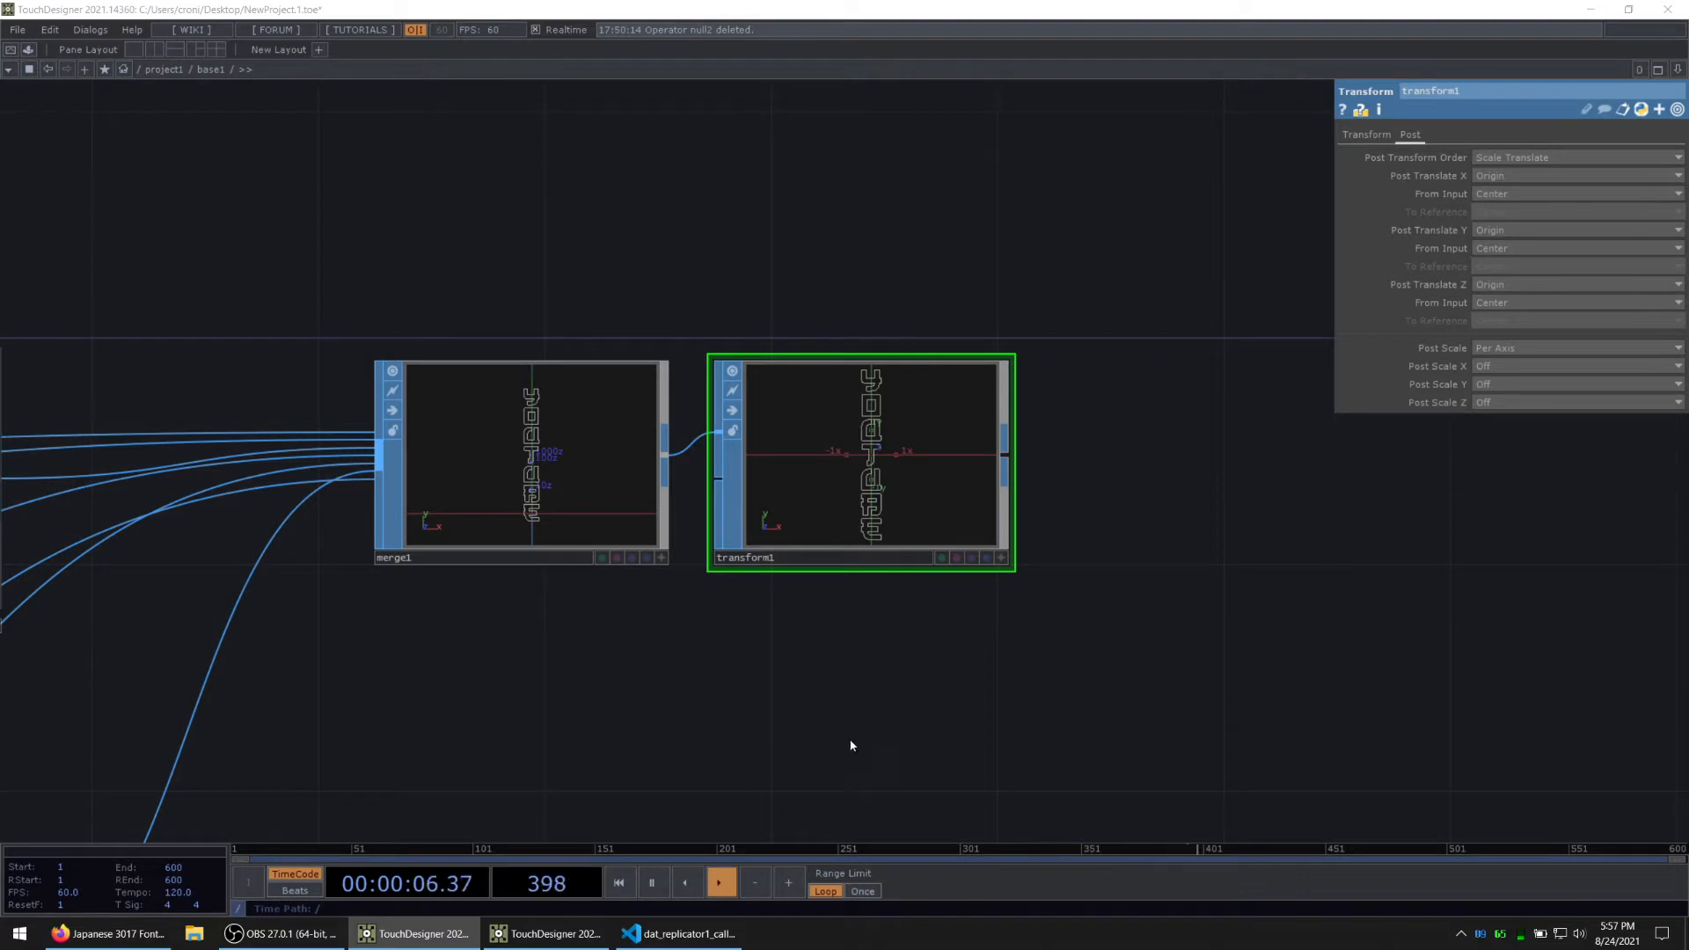
pyautogui.hotkey('ctrl', 'shift', 's')
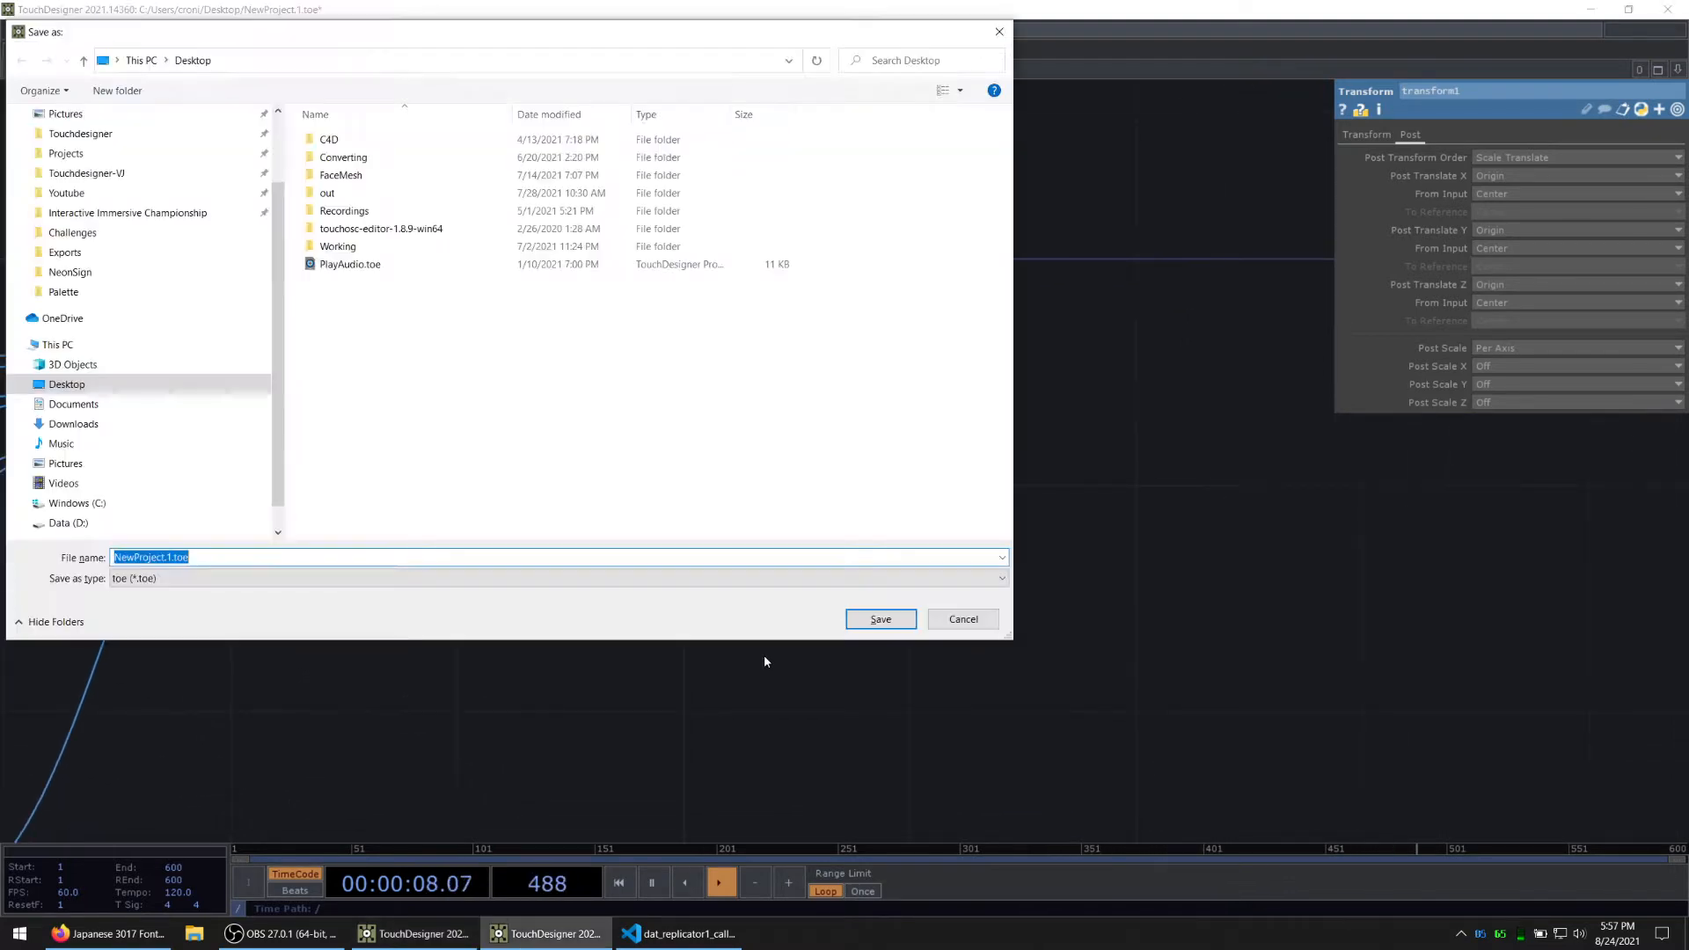
pyautogui.click(979, 618)
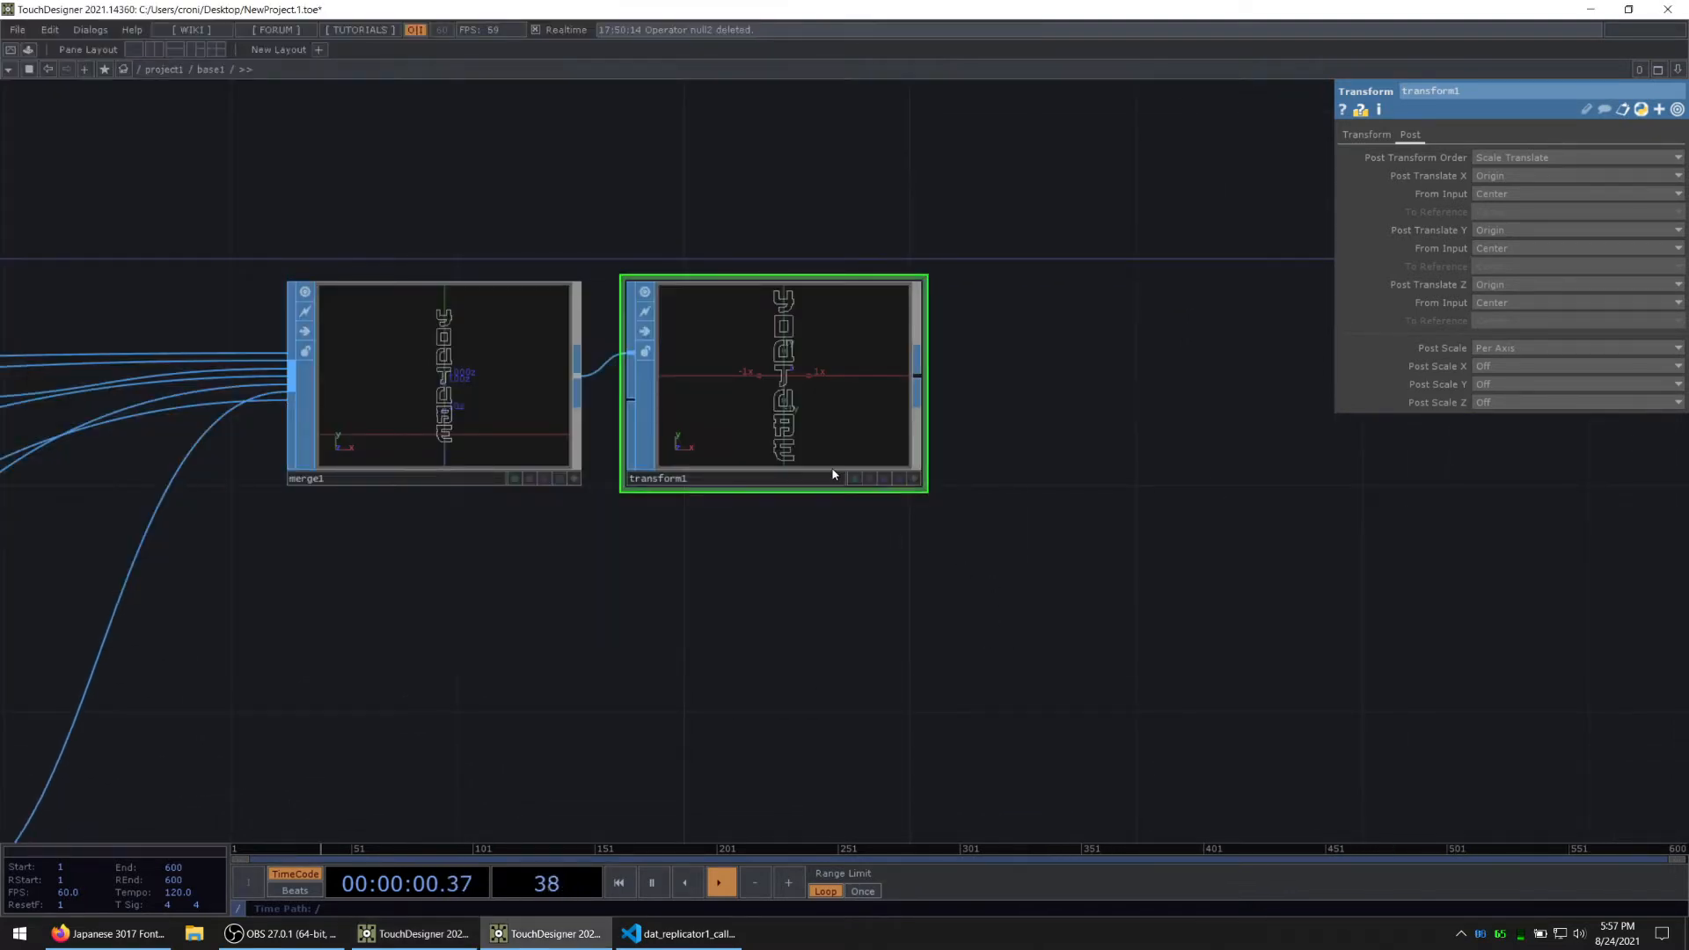
pyautogui.scroll(2, 832, 366)
pyautogui.scroll(-4, 833, 366)
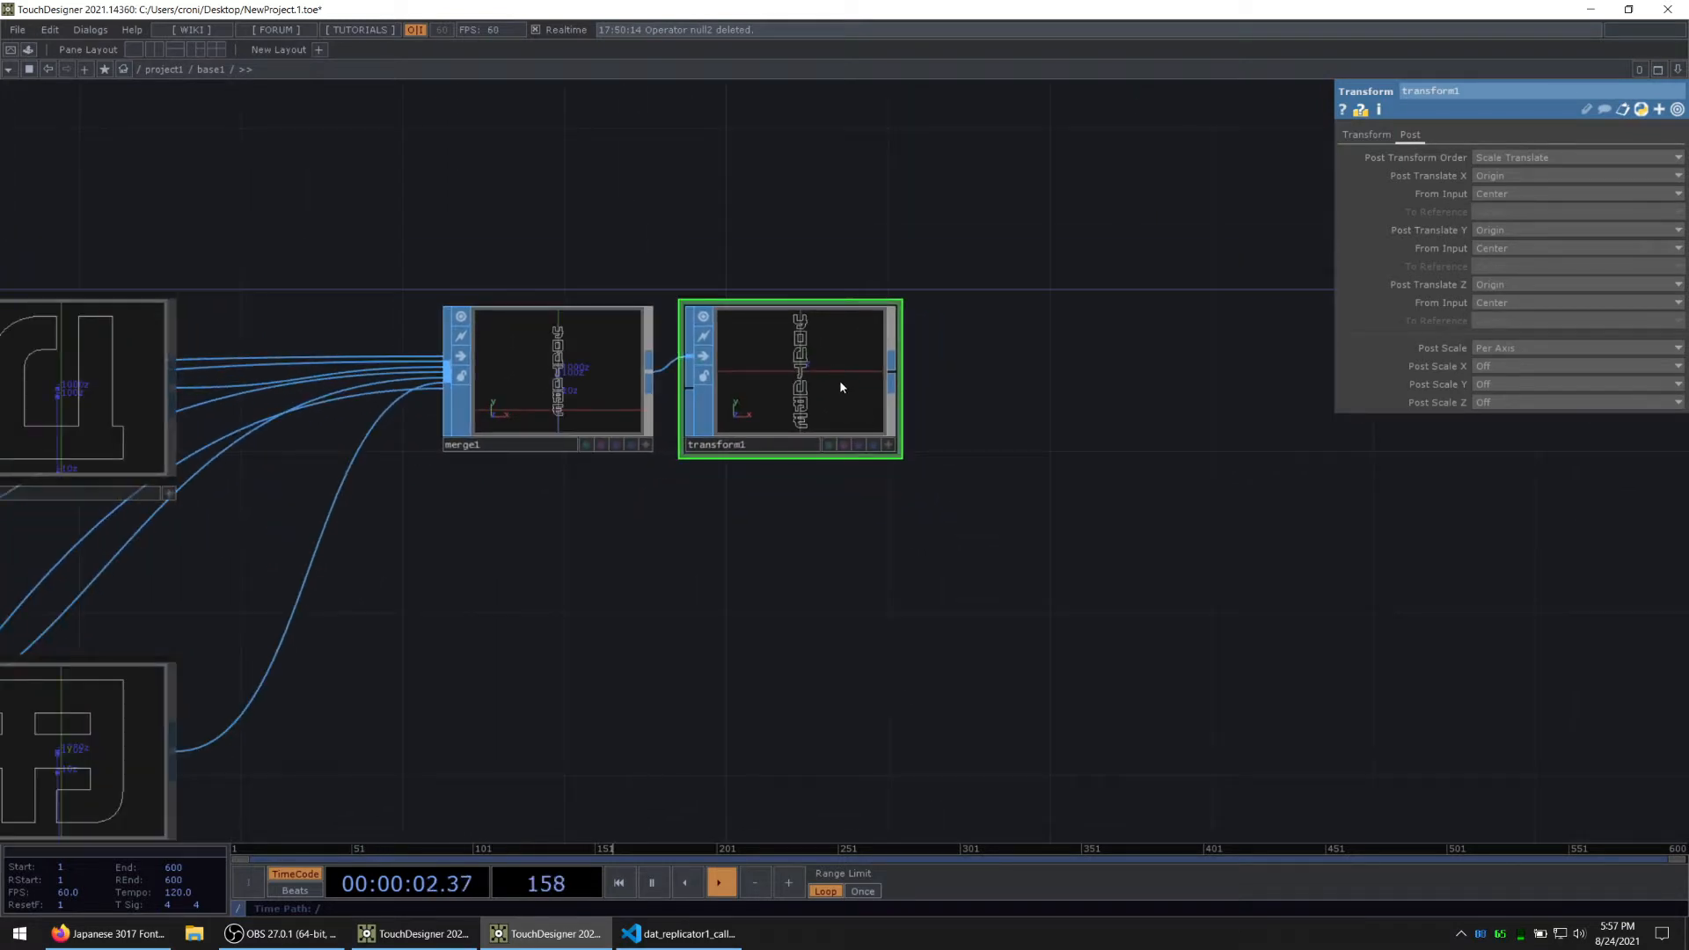
pyautogui.scroll(3, 841, 387)
pyautogui.scroll(-5, 670, 381)
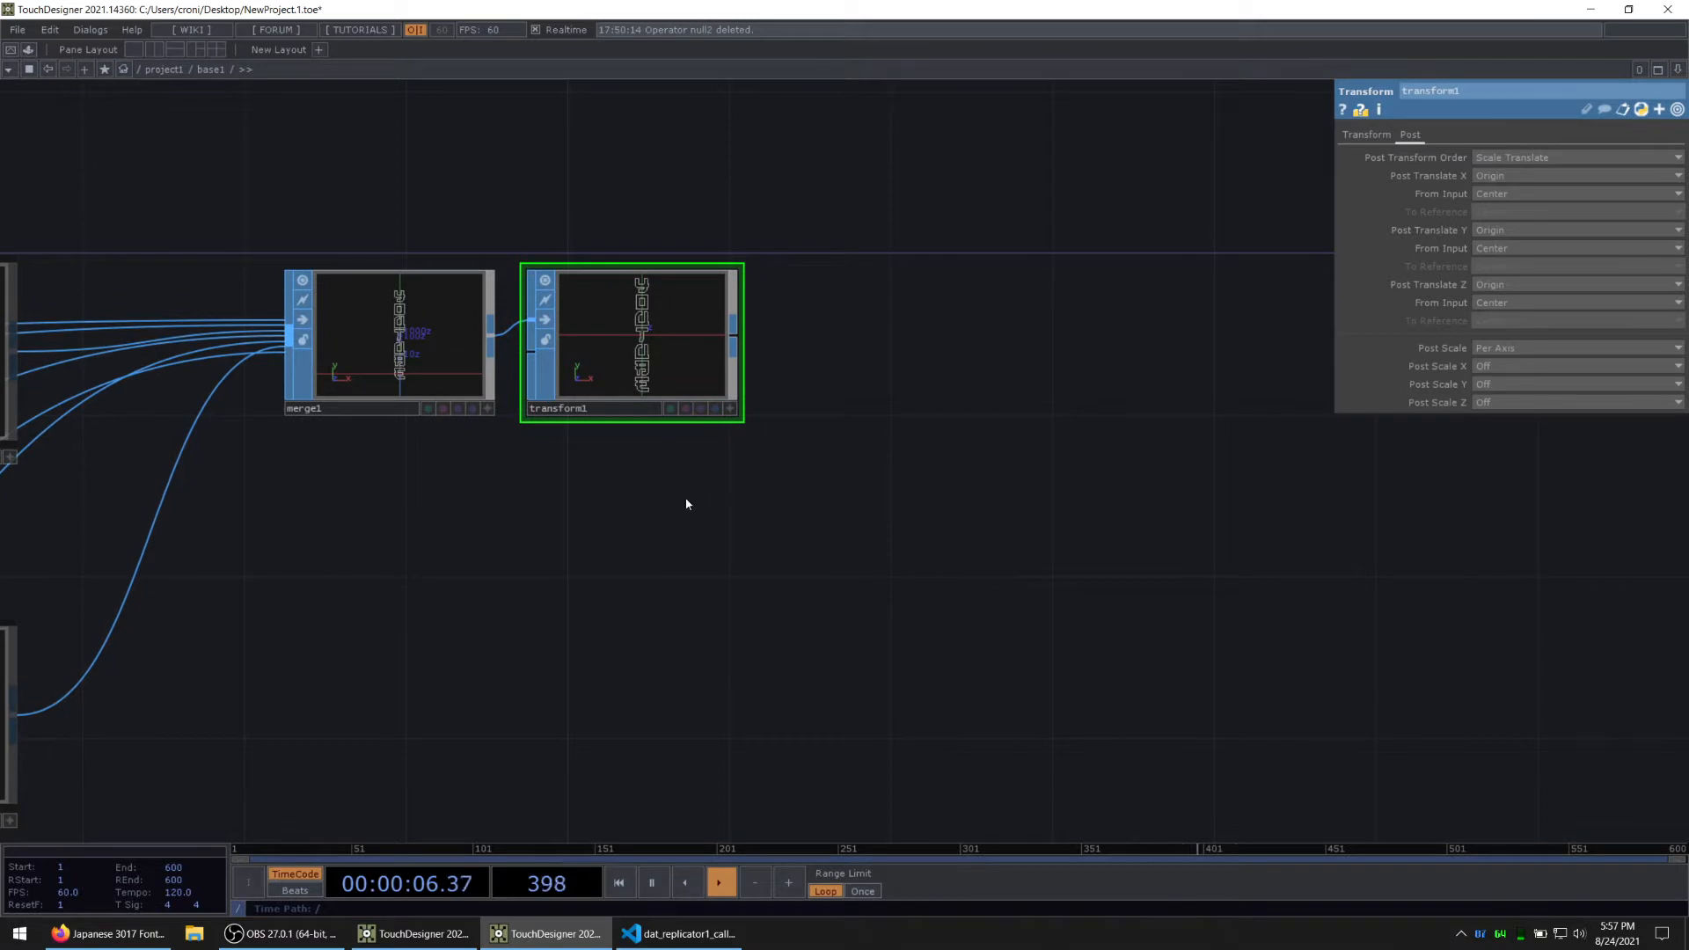
pyautogui.scroll(3, 648, 313)
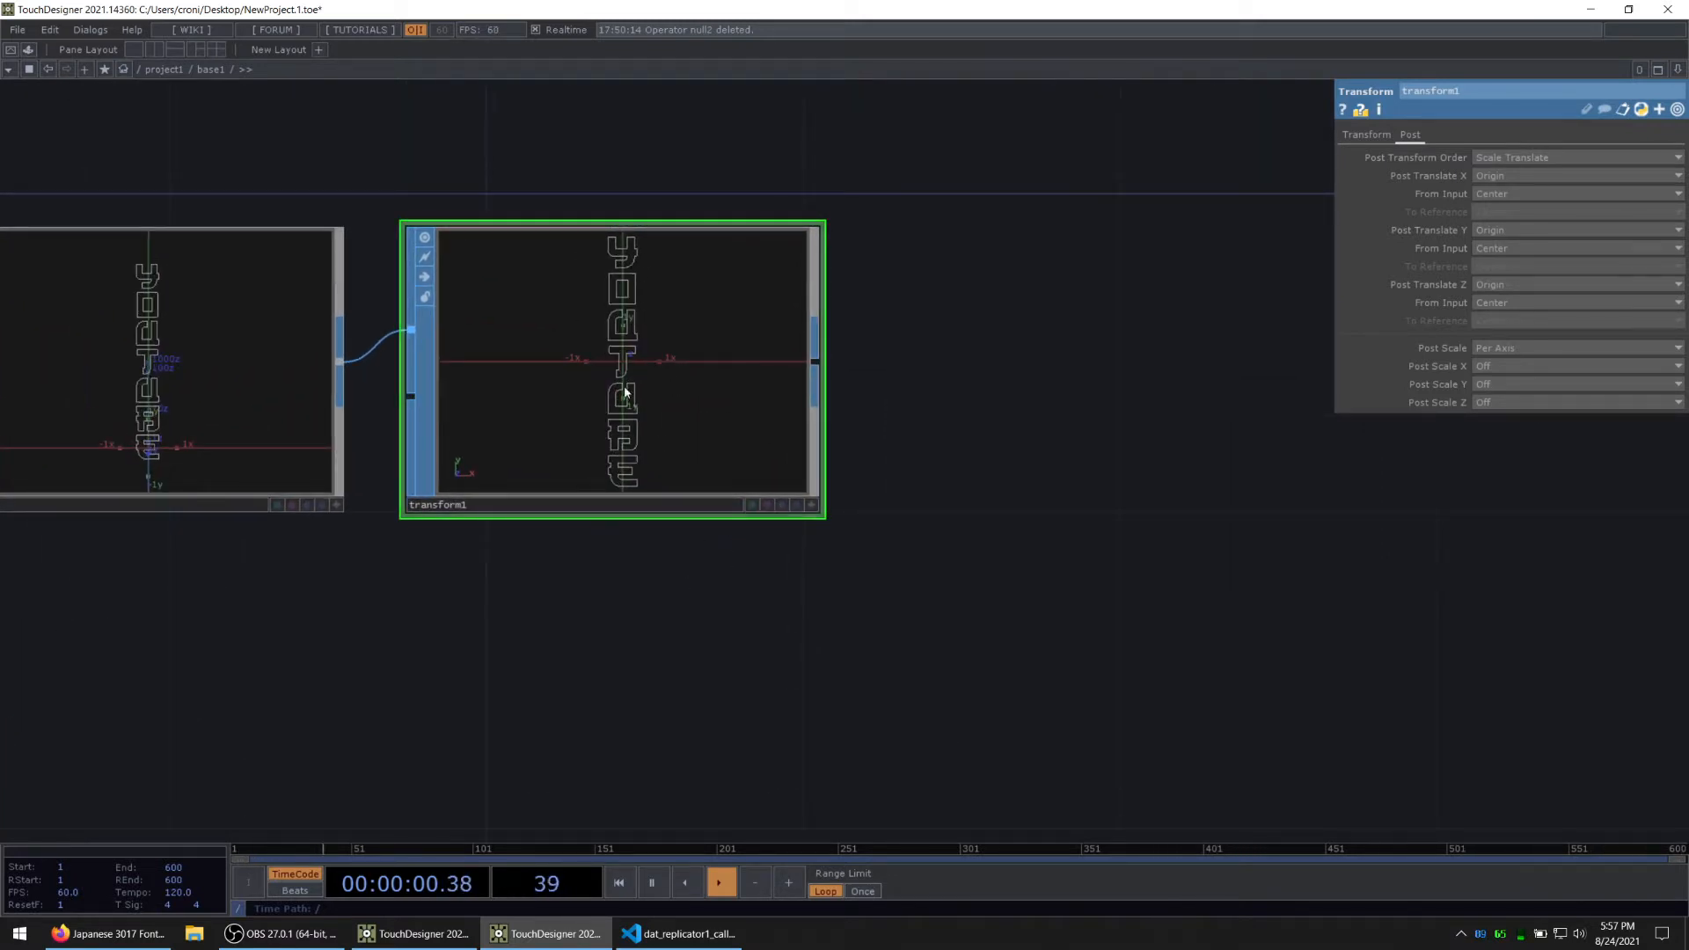
# Step: Add a Null SOP connected to the output of transform1
pyautogui.moveTo(686, 630); pyautogui.dragTo(525, 570)
pyautogui.scroll(-3, 597, 621)
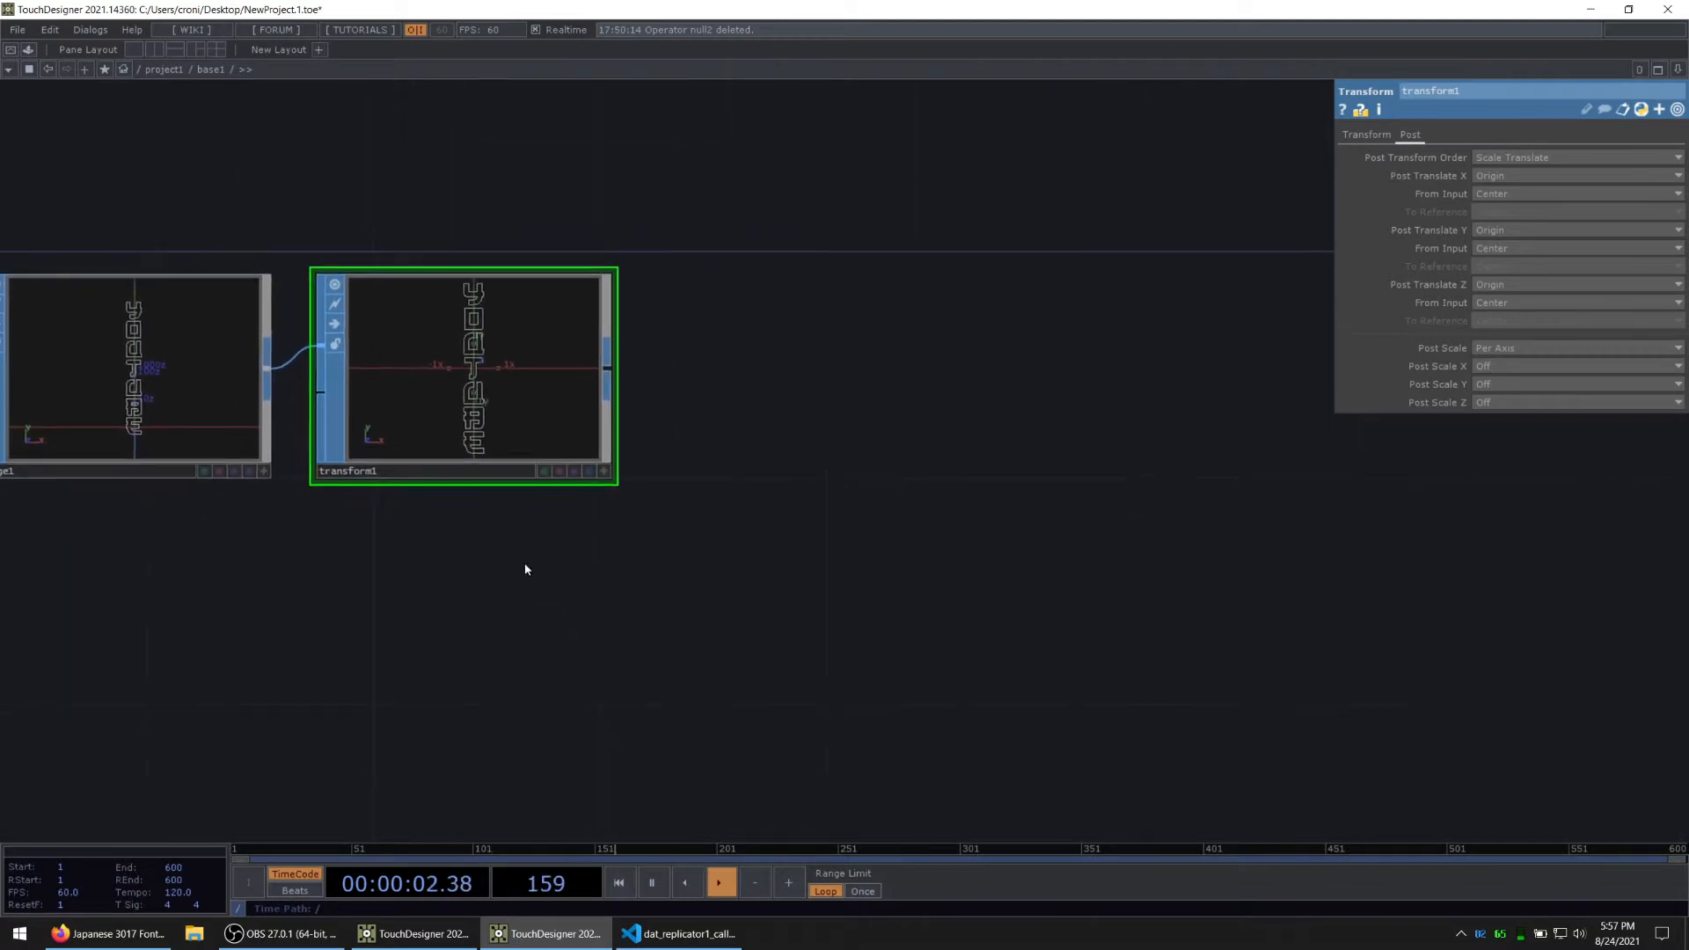
pyautogui.scroll(-3, 611, 422)
pyautogui.press('Tab')
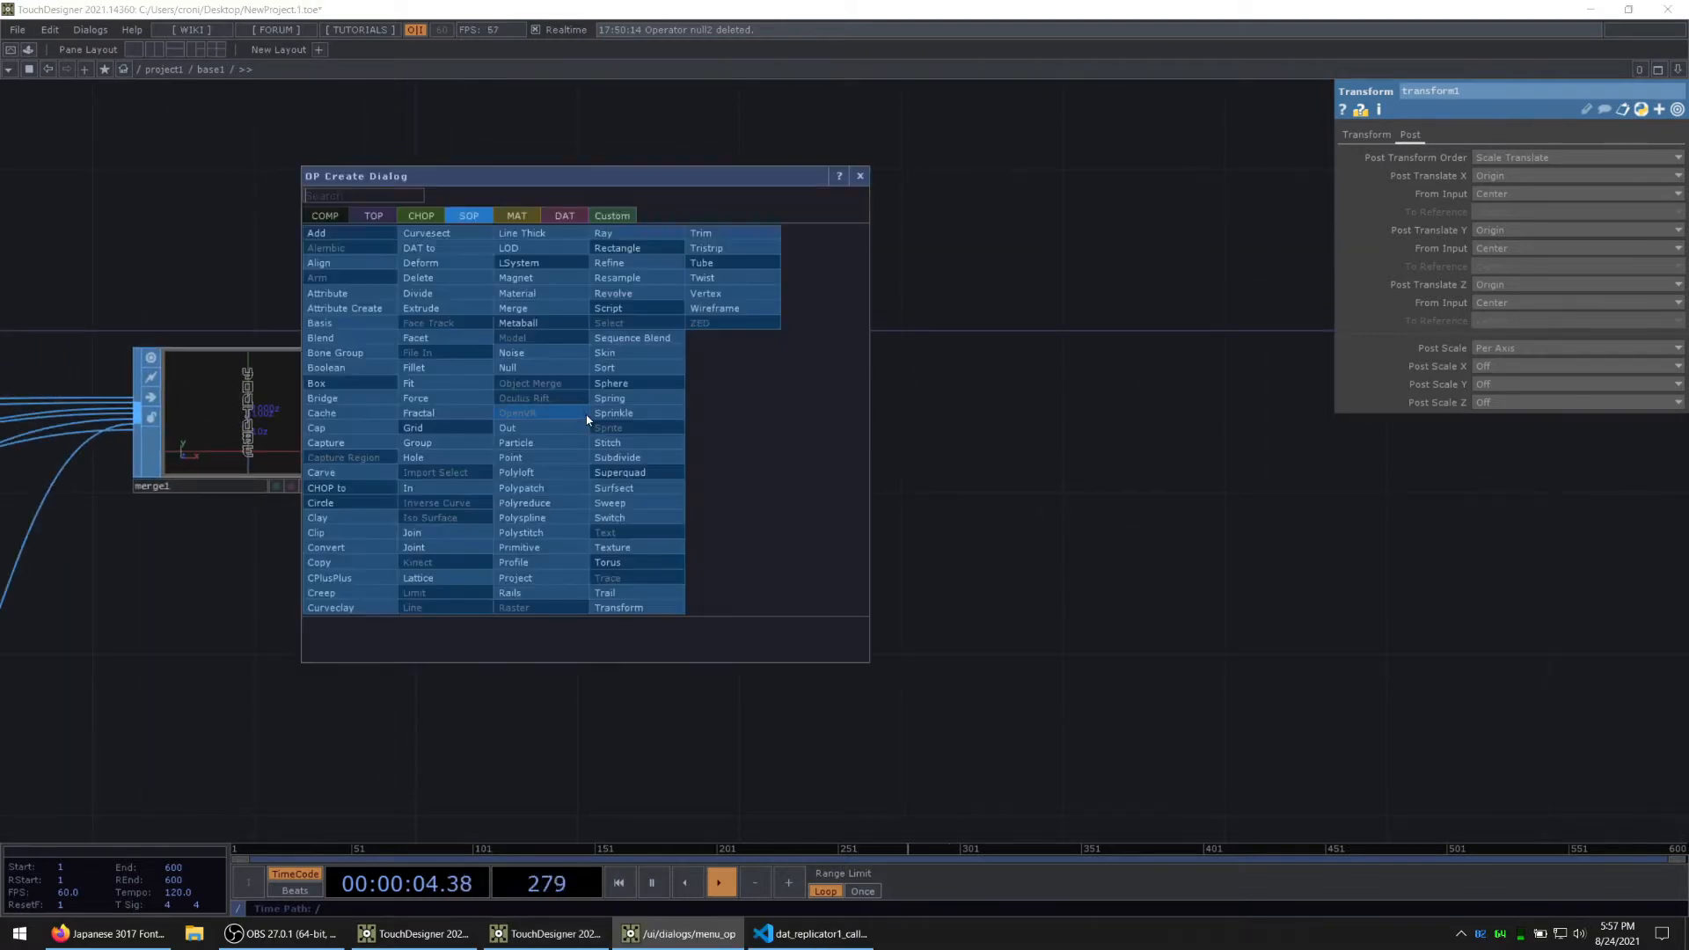
pyautogui.click(558, 370)
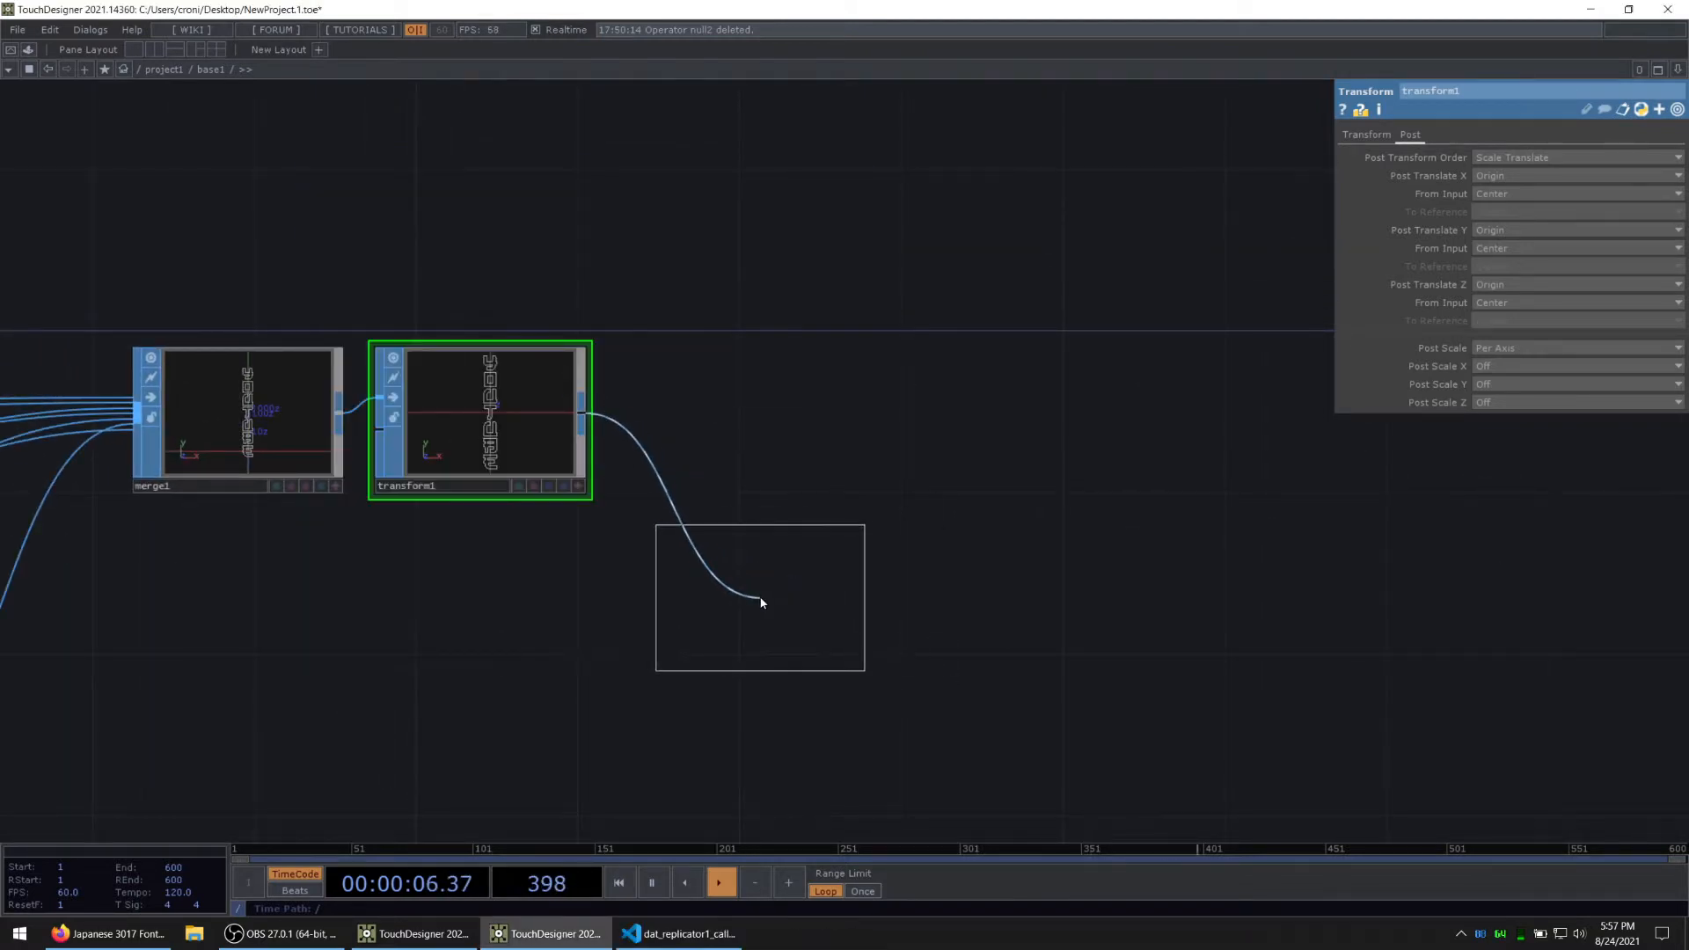
pyautogui.click(751, 591)
# Step: Collapse the Null after transform1 into a Base component, enter it and delete the Null, keeping the in1 operator
pyautogui.moveTo(982, 586); pyautogui.dragTo(910, 458)
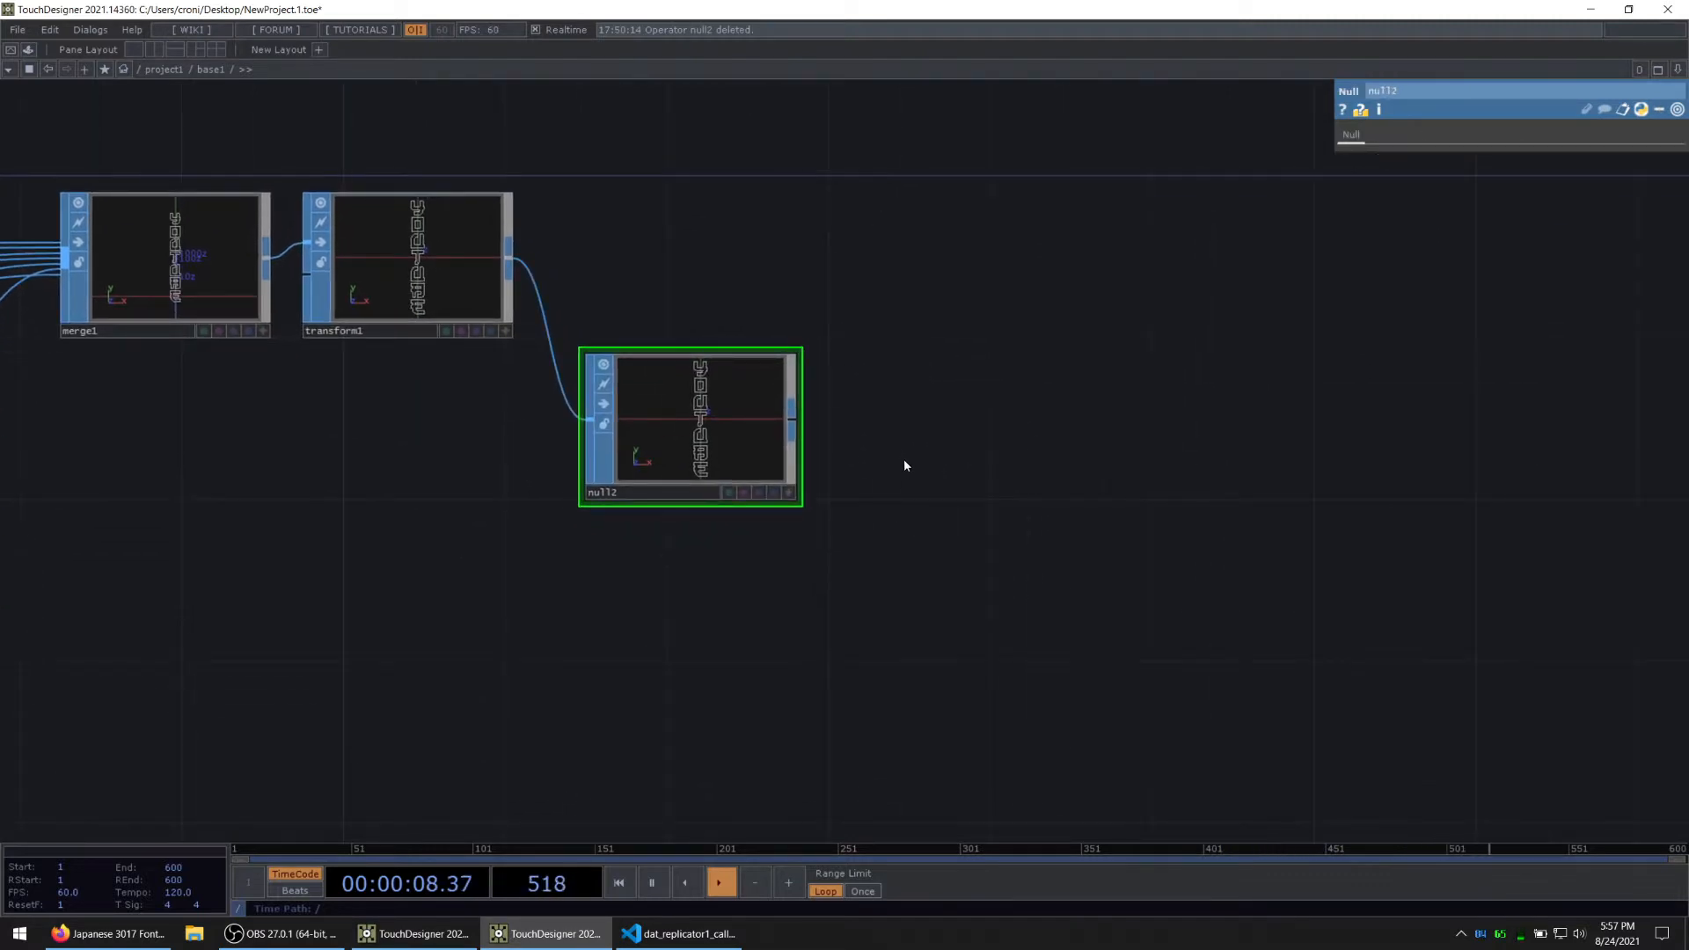
pyautogui.rightClick(907, 458)
pyautogui.click(996, 694)
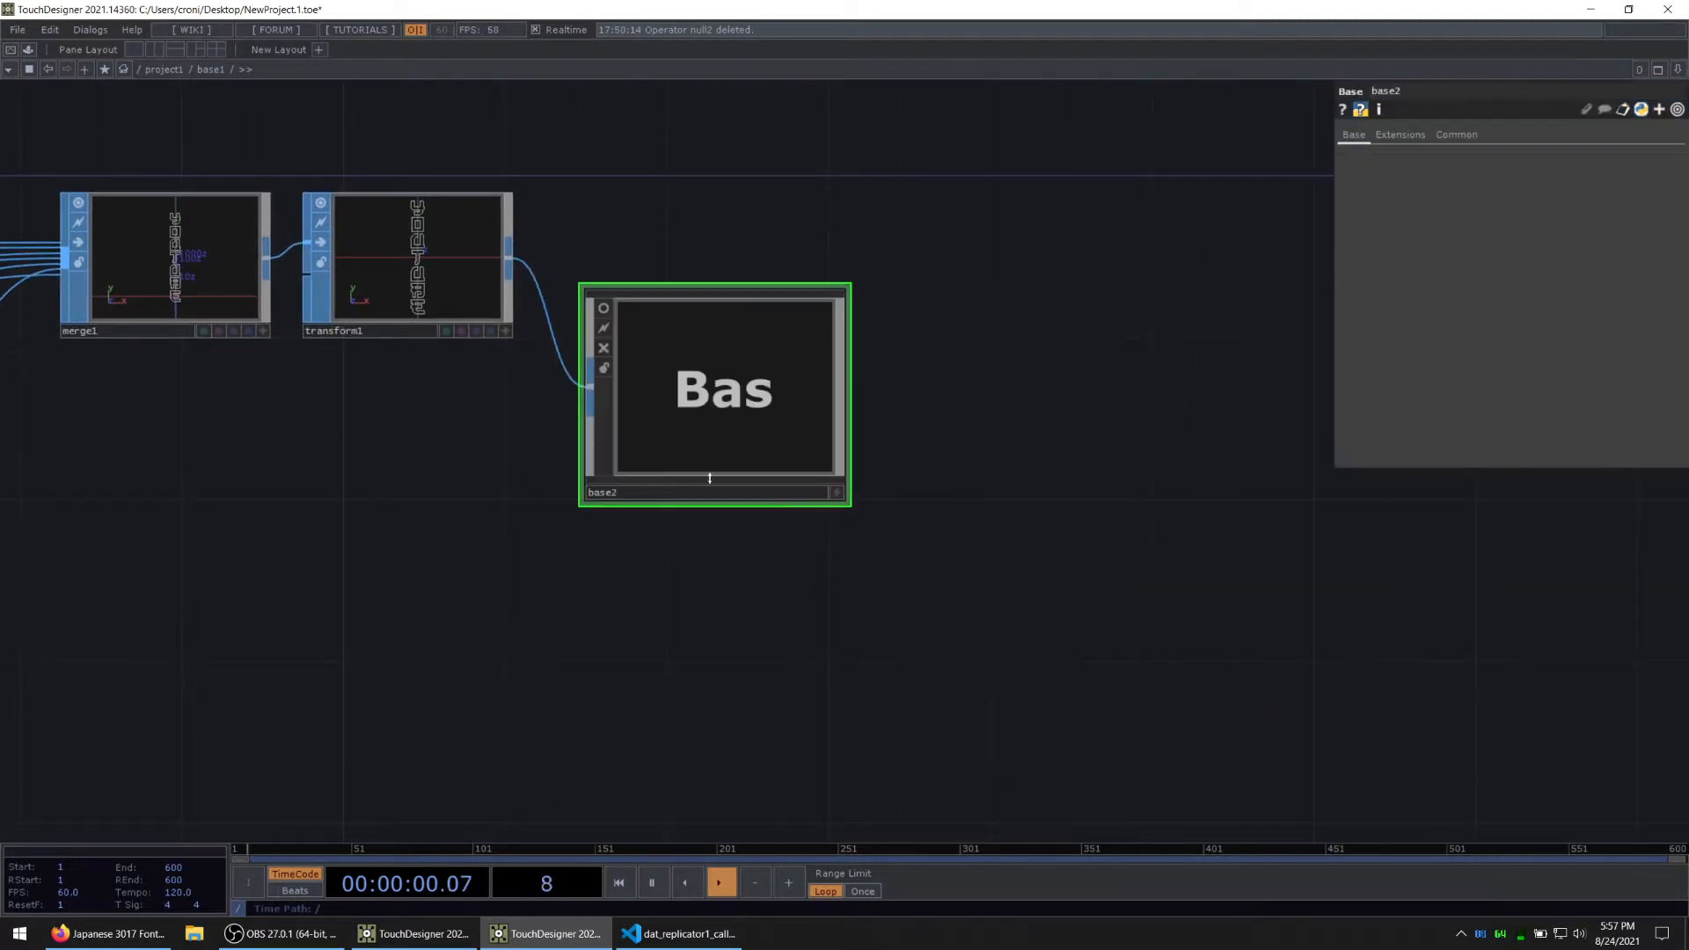
pyautogui.doubleClick(707, 427)
pyautogui.moveTo(1012, 563); pyautogui.dragTo(743, 479)
pyautogui.press('Delete')
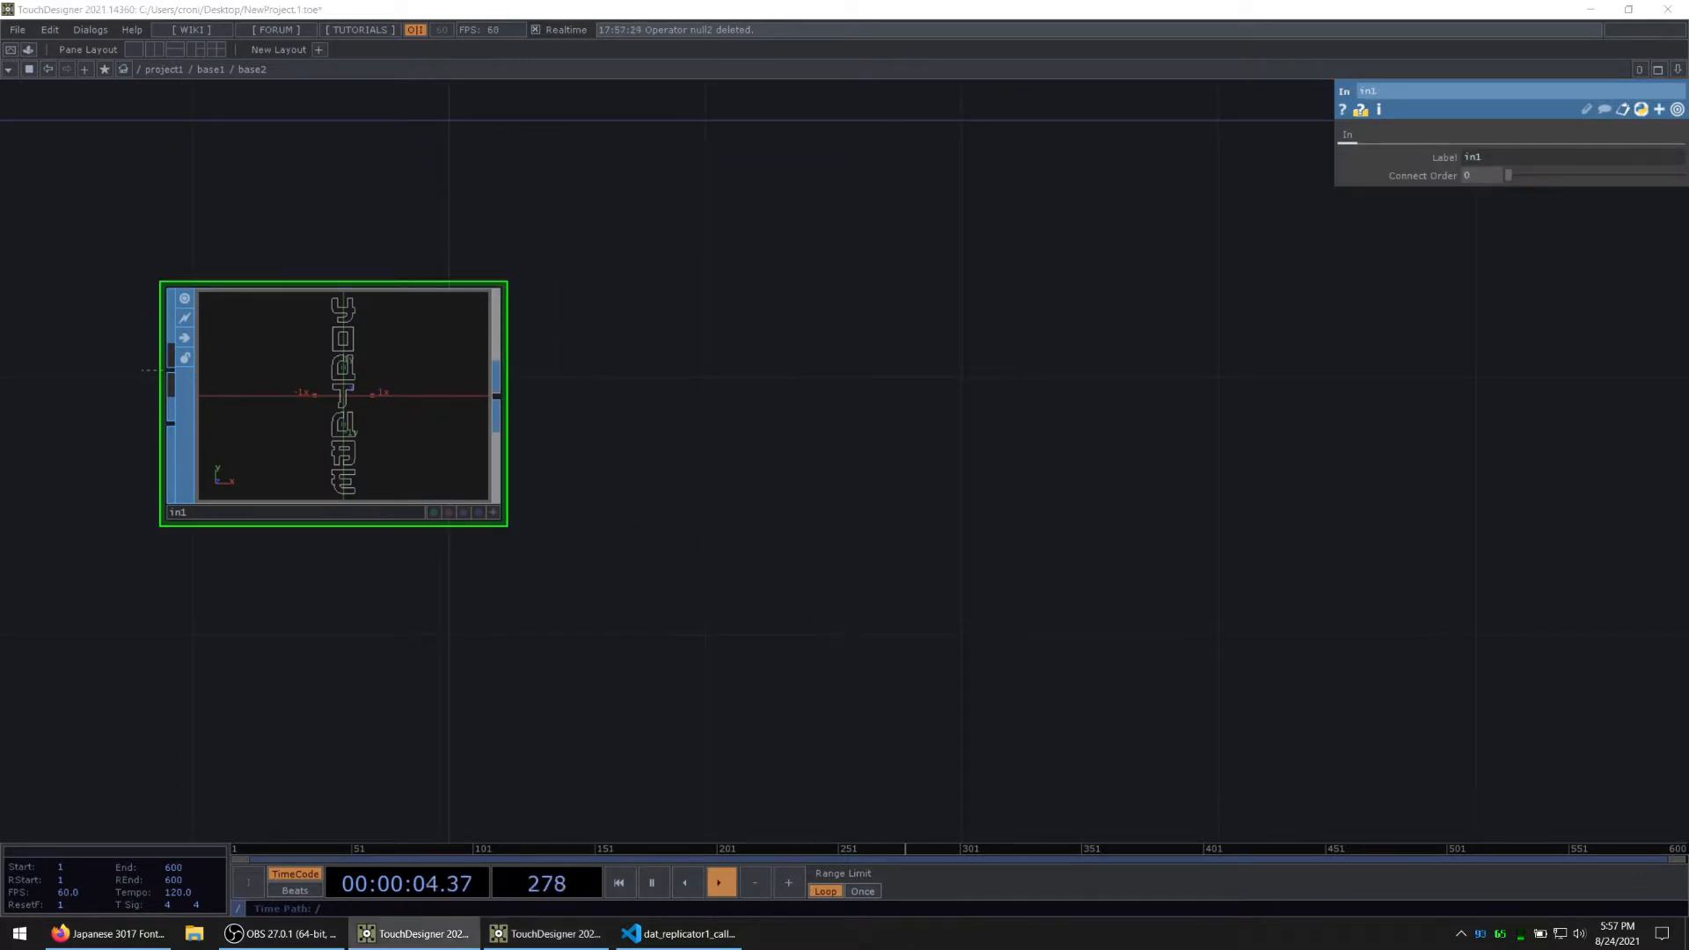
# Step: Inside base2, add a Null SOP after in1 and arrange it beside that input
pyautogui.rightClick(497, 399)
pyautogui.click(434, 340)
pyautogui.click(666, 457)
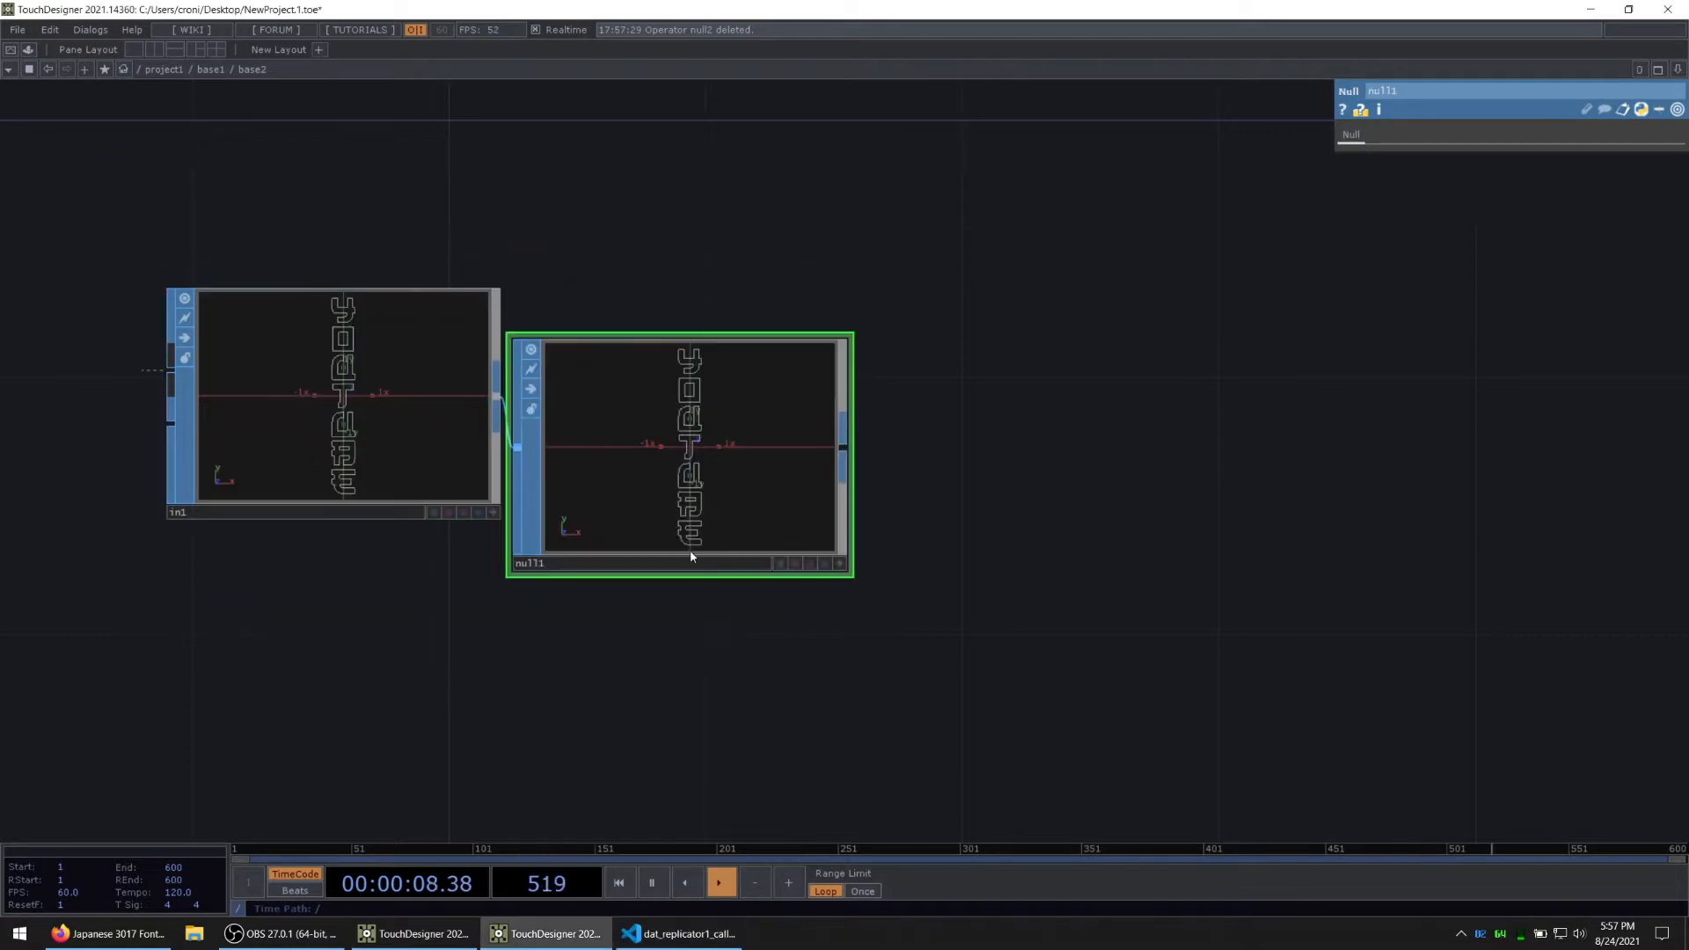
pyautogui.moveTo(692, 556); pyautogui.dragTo(557, 407)
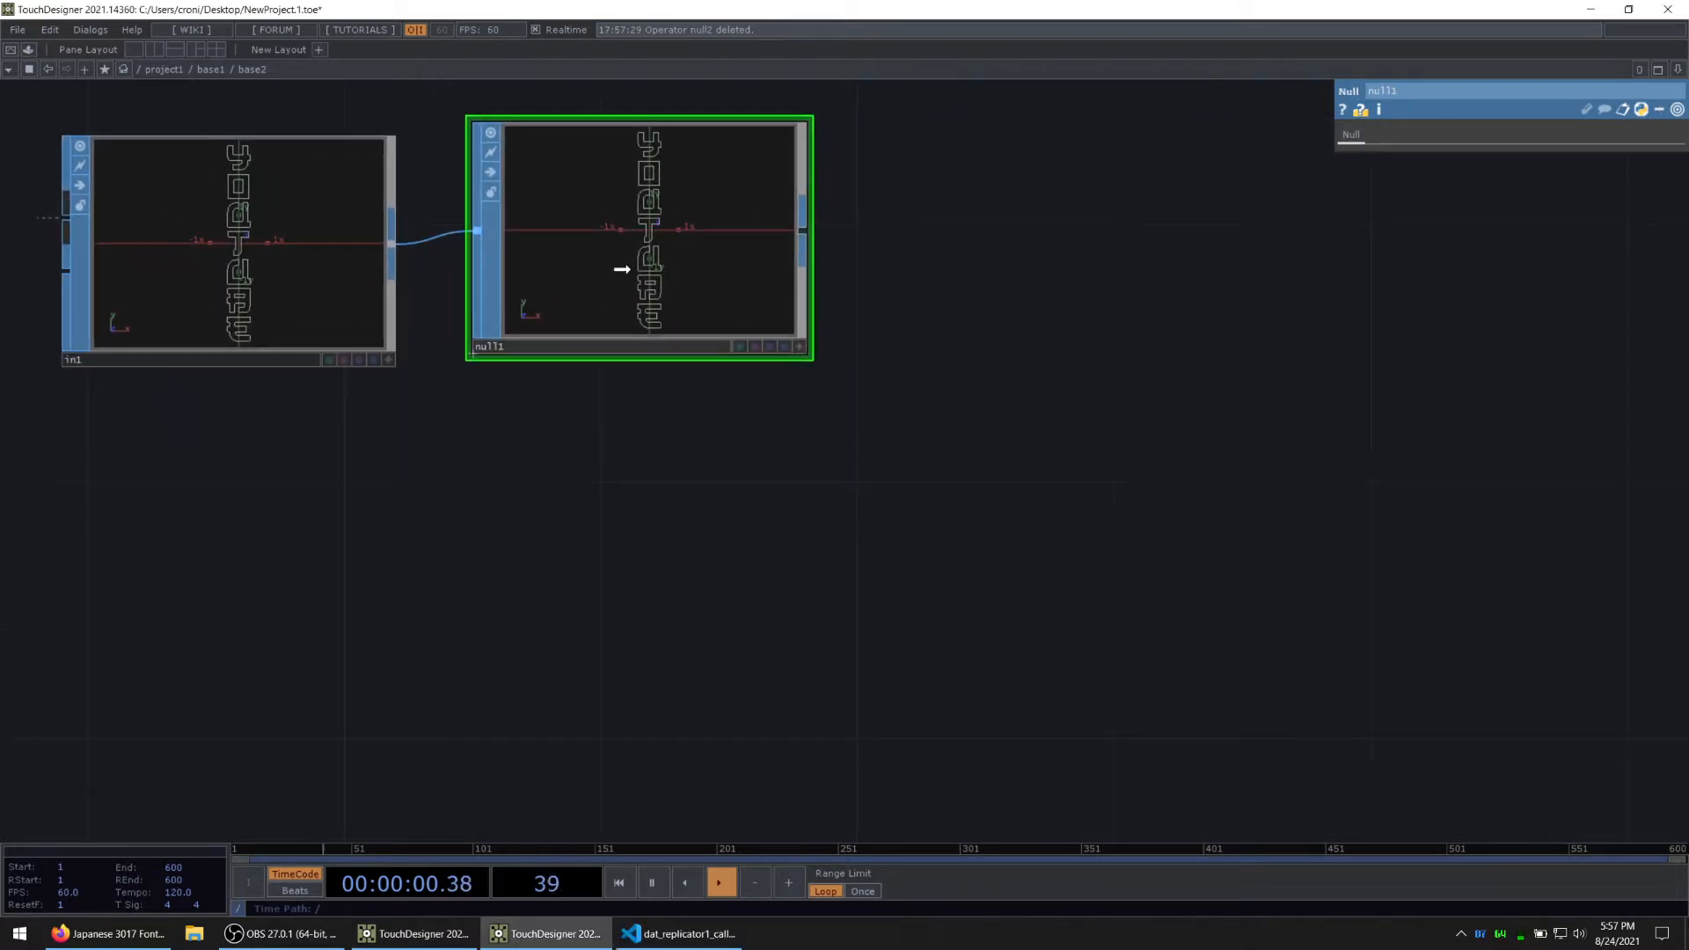
# Step: Add a Constant CHOP below null1 in the base2 network
pyautogui.press('Tab')
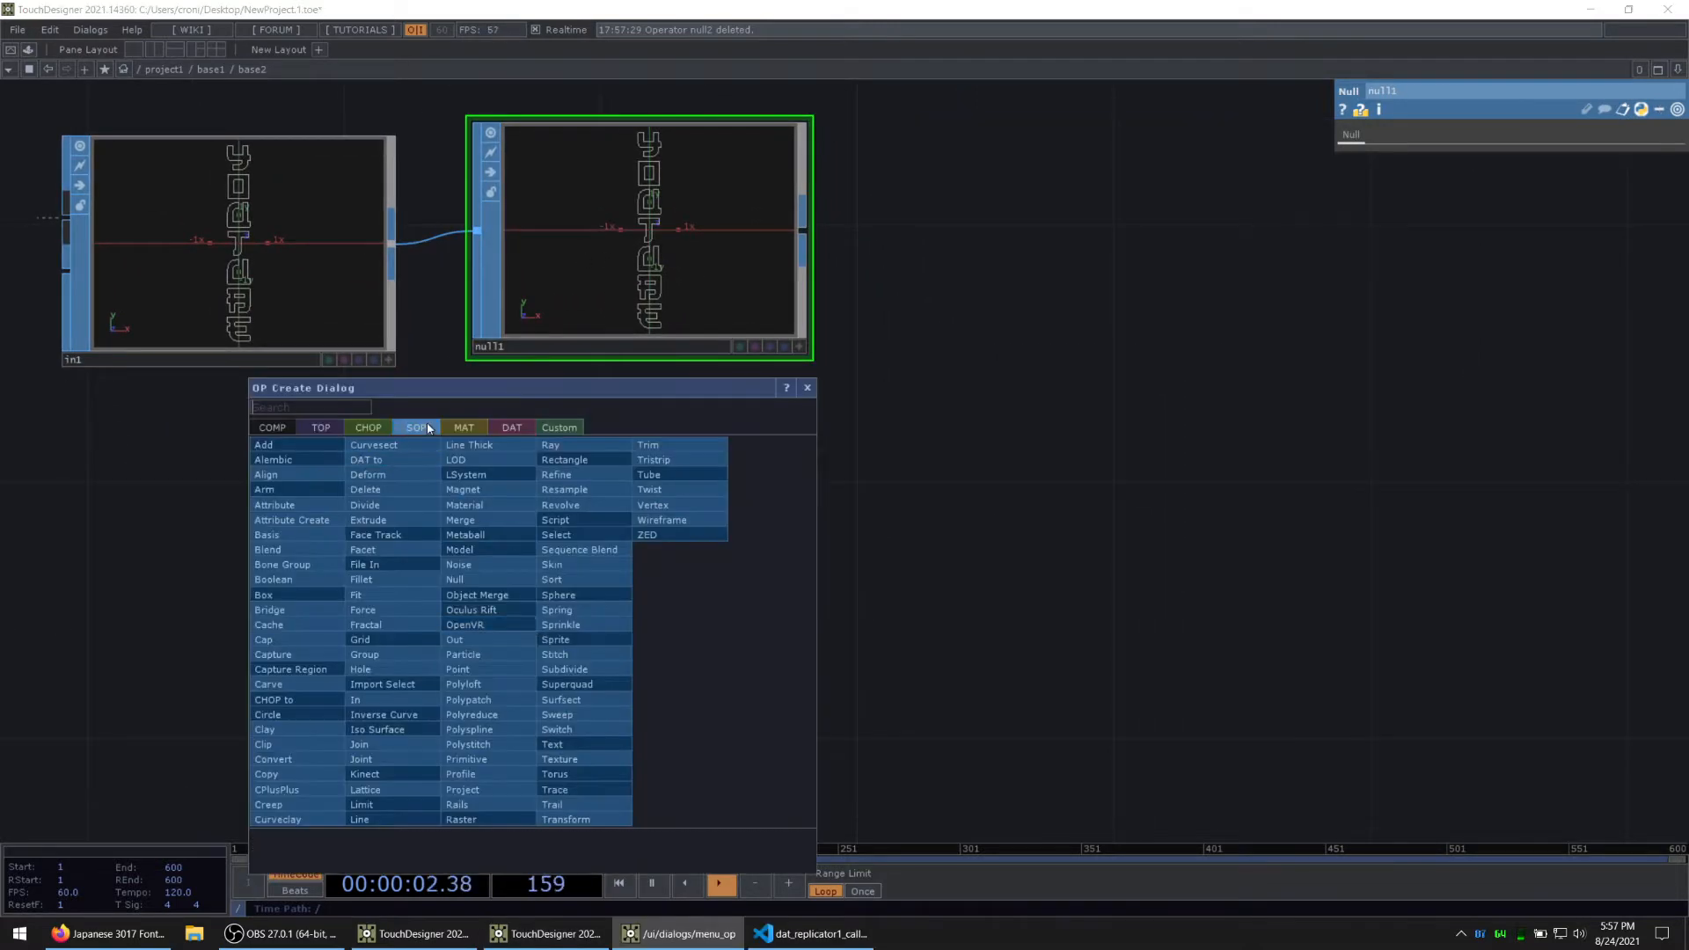
pyautogui.click(369, 427)
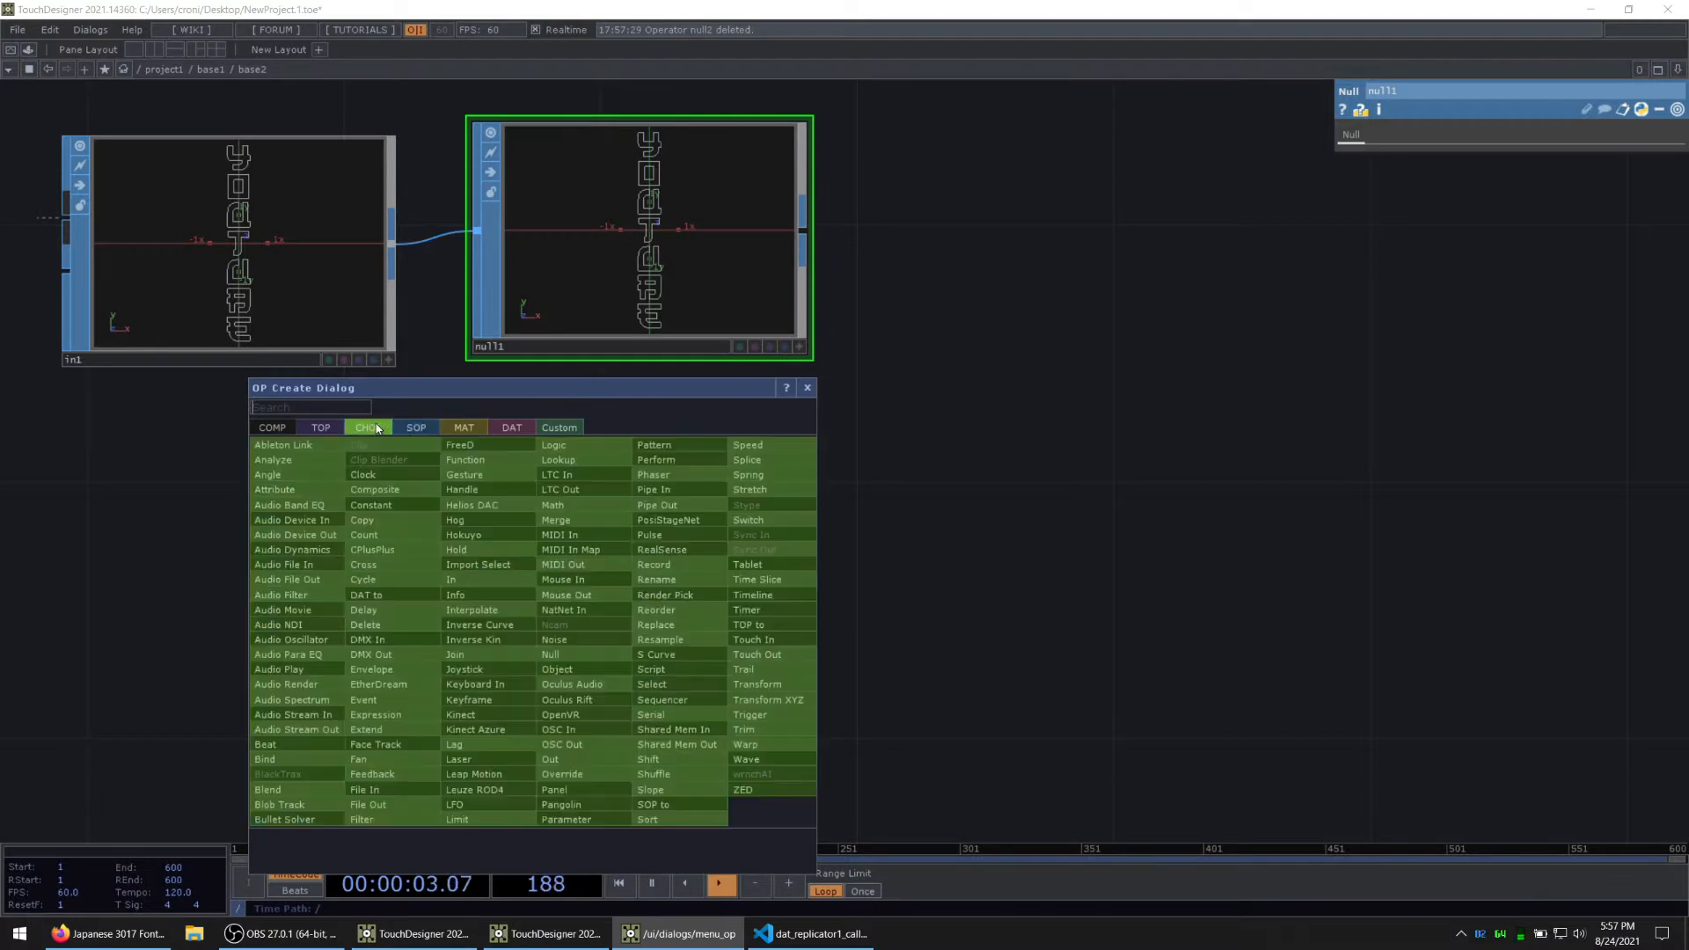
pyautogui.click(388, 505)
pyautogui.click(638, 622)
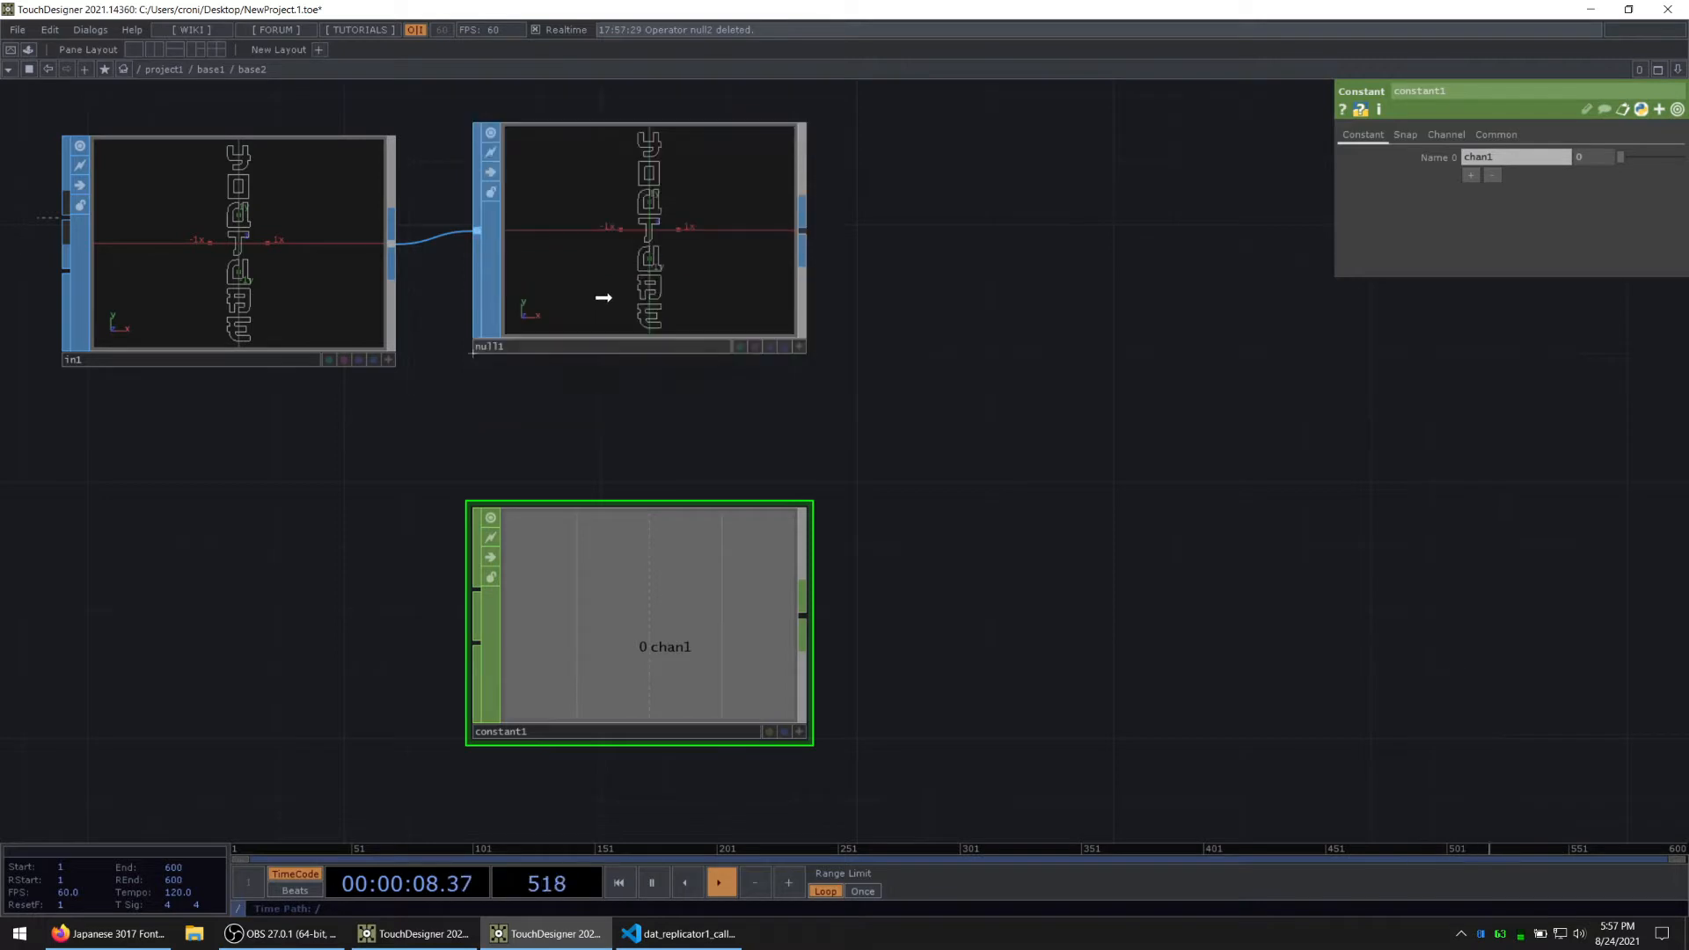
pyautogui.click(647, 270)
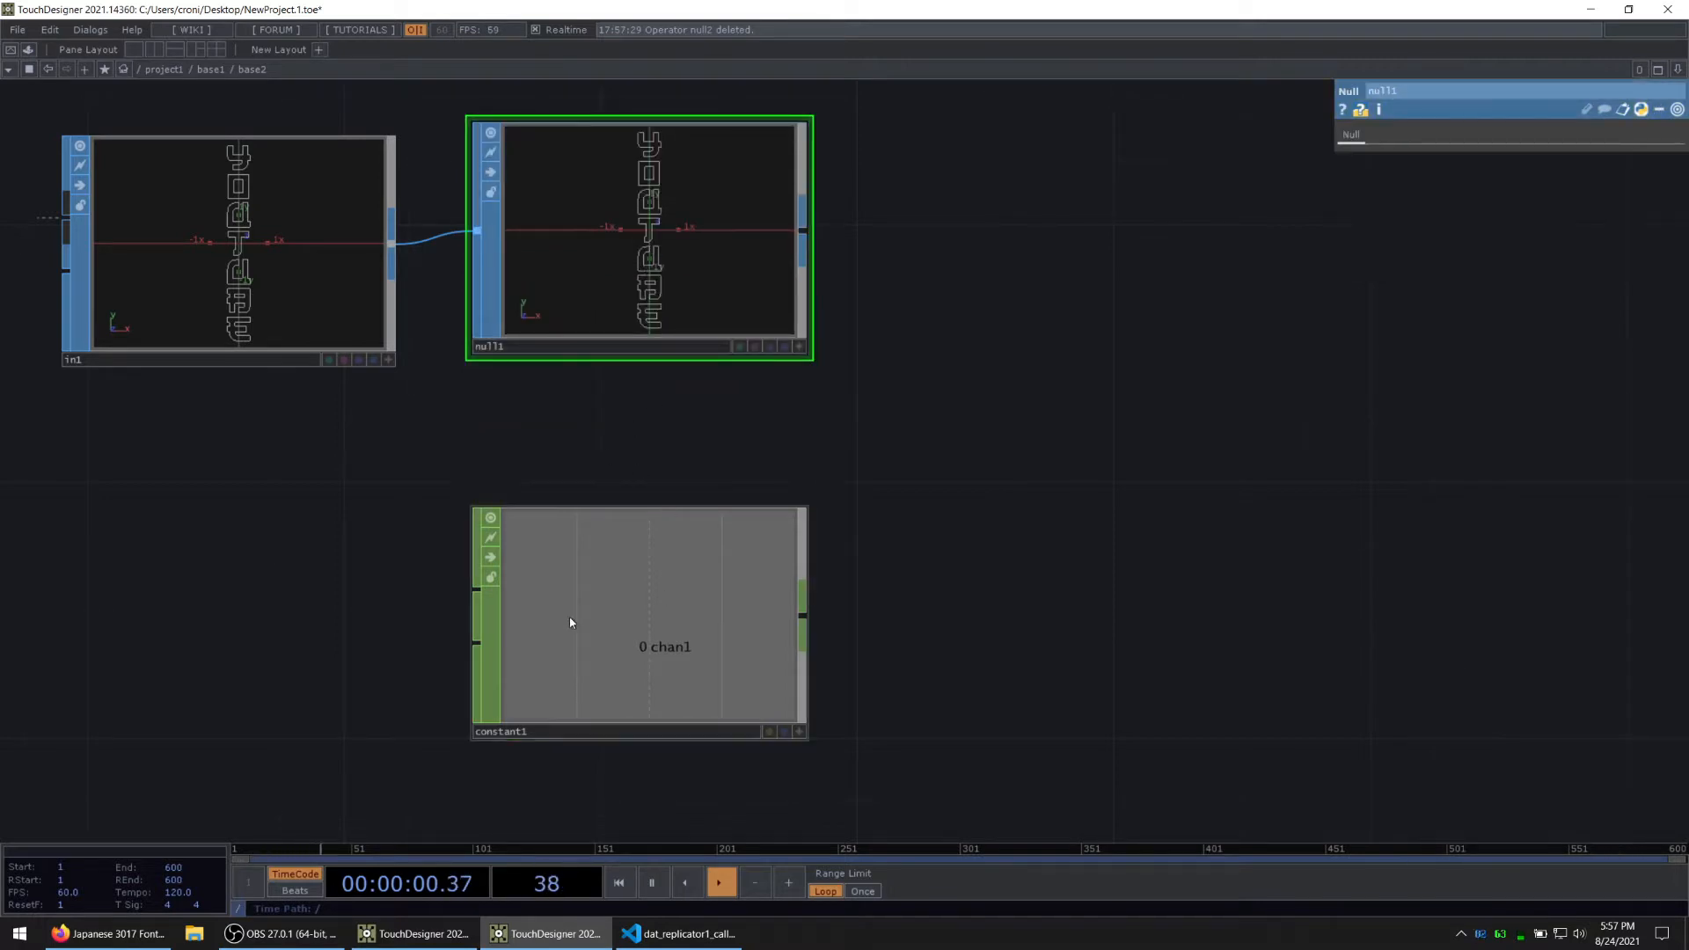
pyautogui.hotkey('alt', 'Tab')
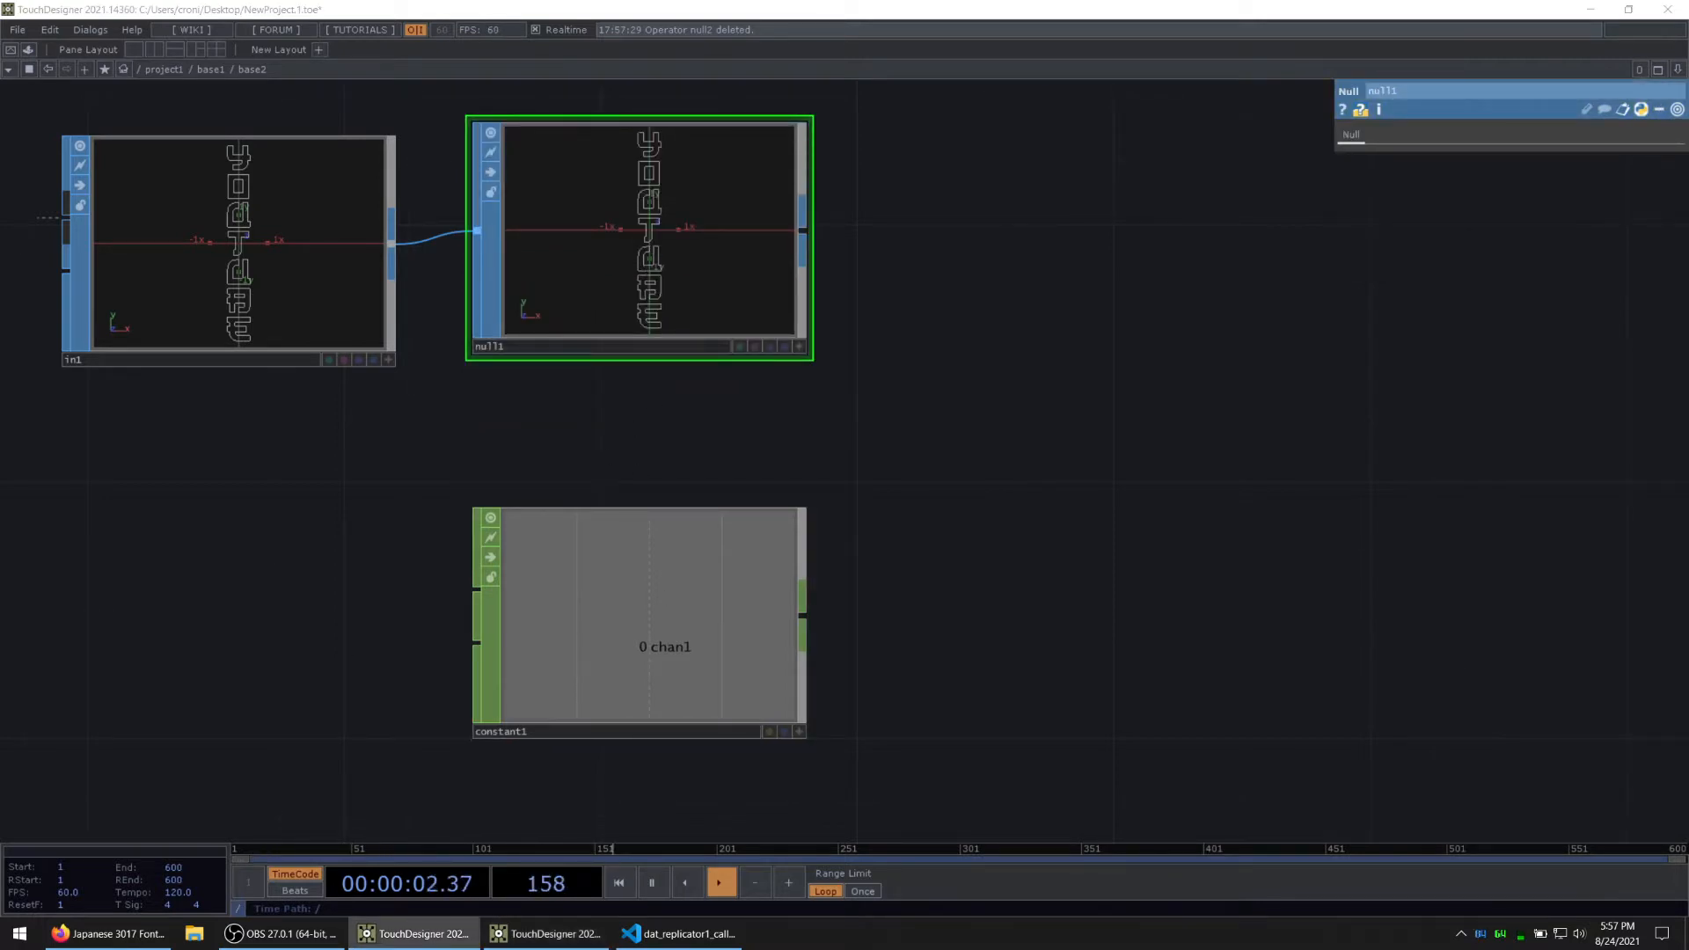
# Step: Name the first channel of constant1 height and set its value to the expression op('null1').size.y
pyautogui.click(642, 638)
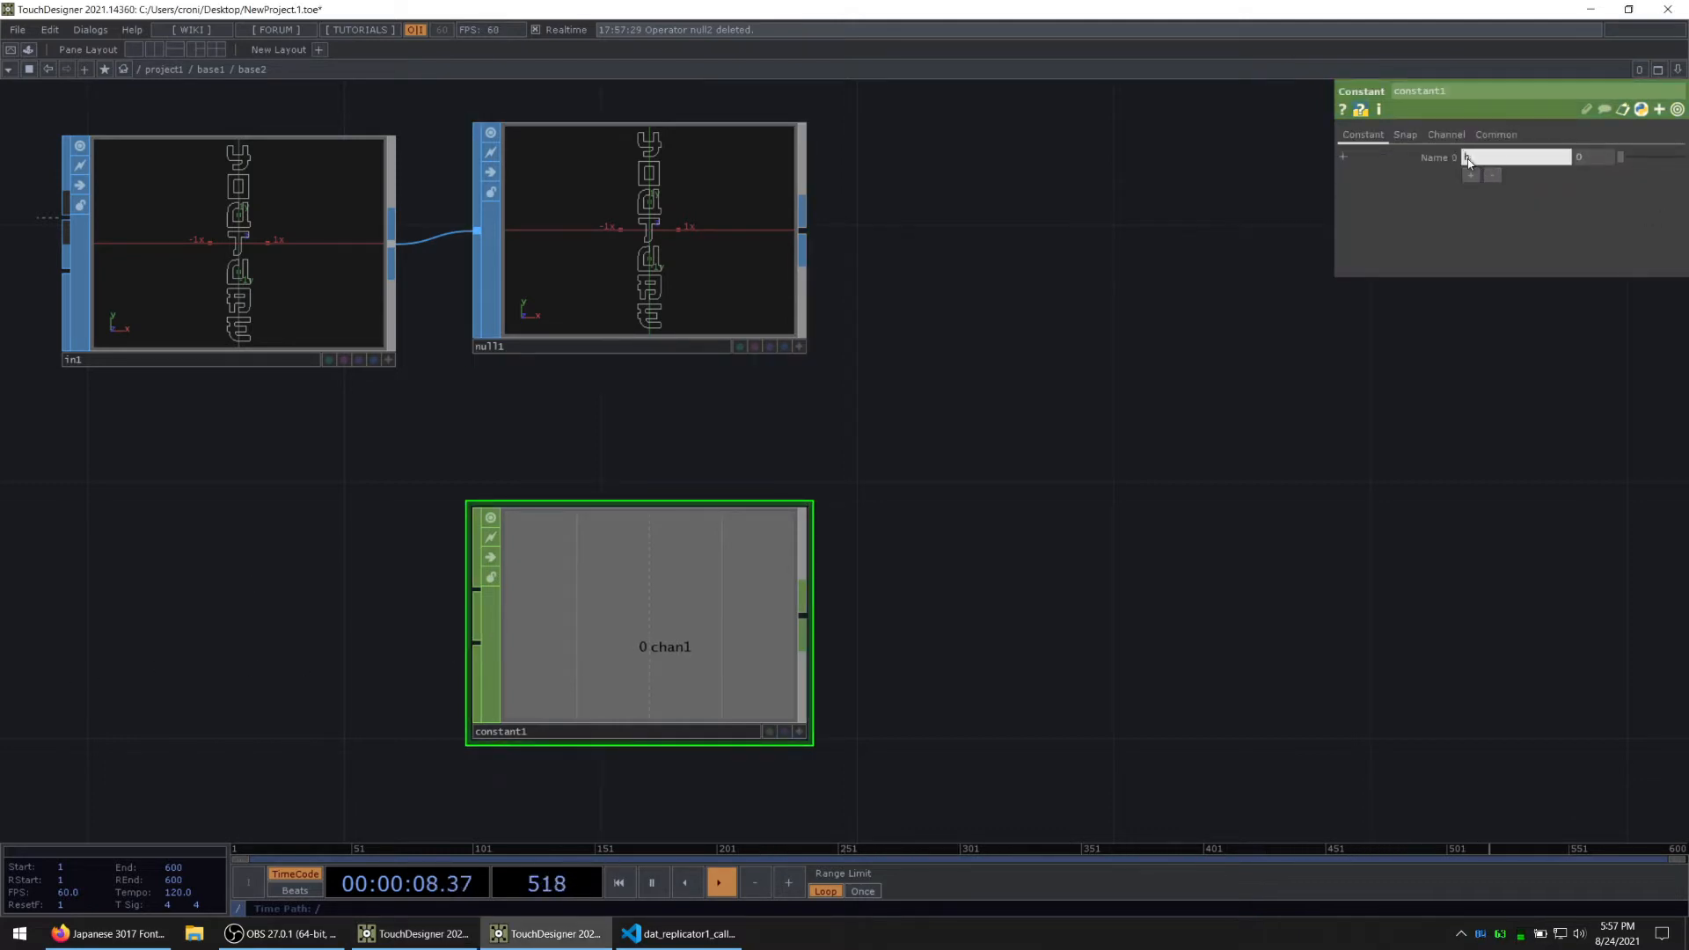
pyautogui.press('Tab')
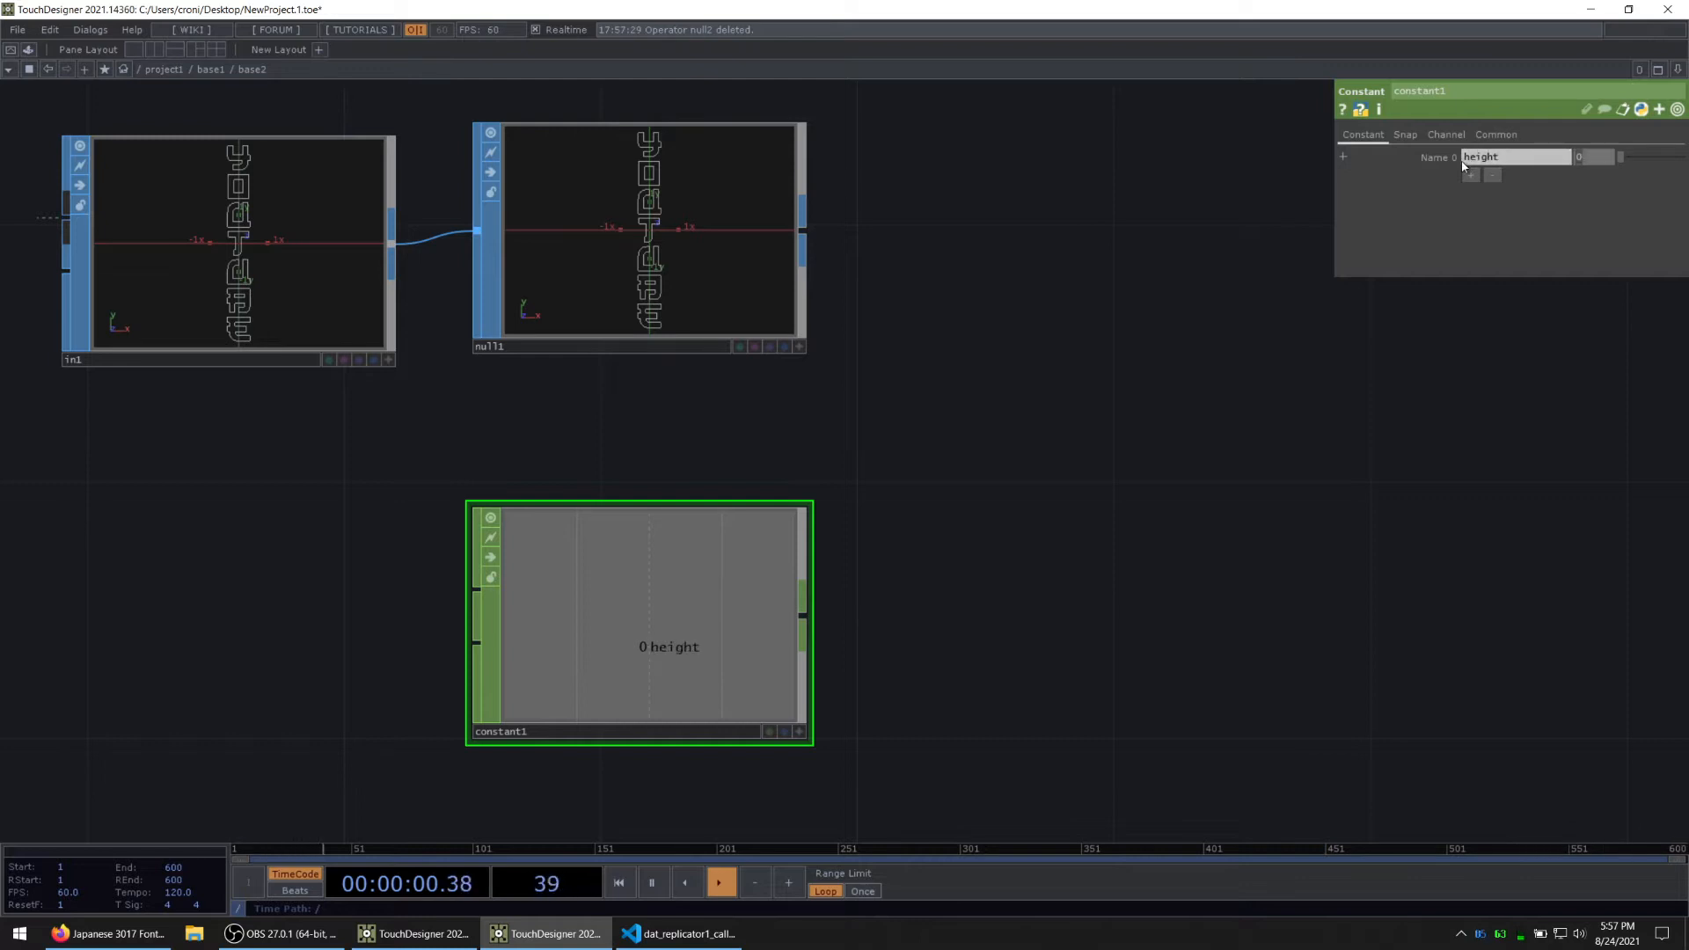
pyautogui.click(1342, 157)
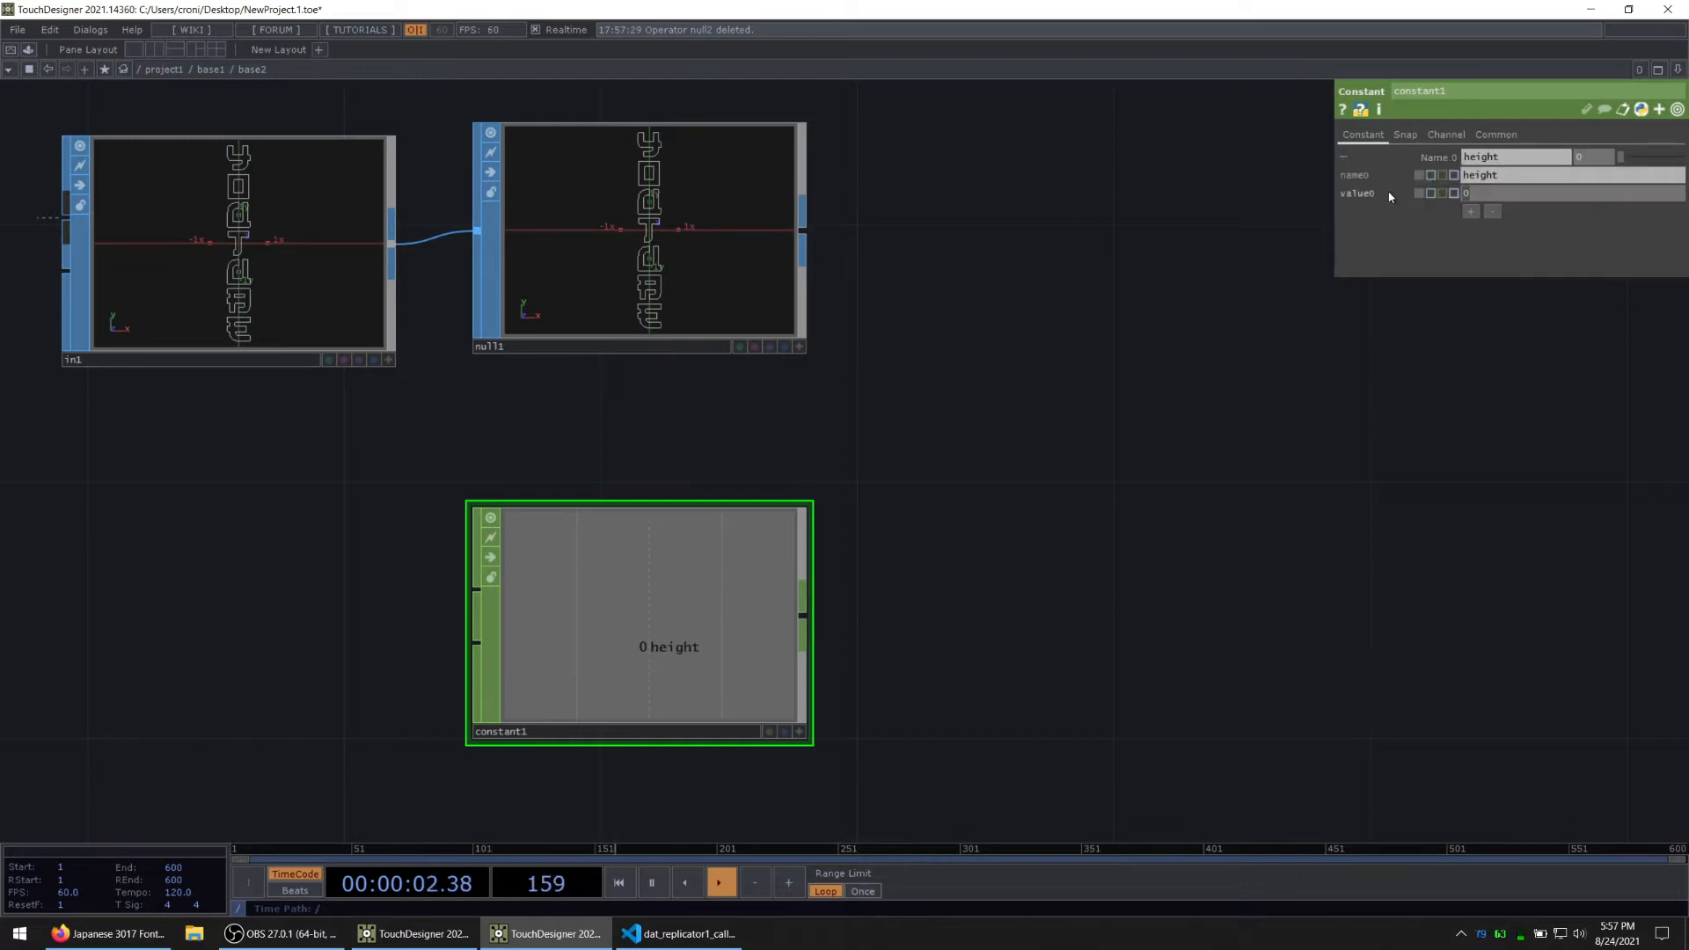
pyautogui.write("op('npll")
pyautogui.press('BackSpace')
pyautogui.press('BackSpace')
pyautogui.press('BackSpace')
pyautogui.write("ull1').size.y")
pyautogui.press('Return')
pyautogui.click(1438, 156)
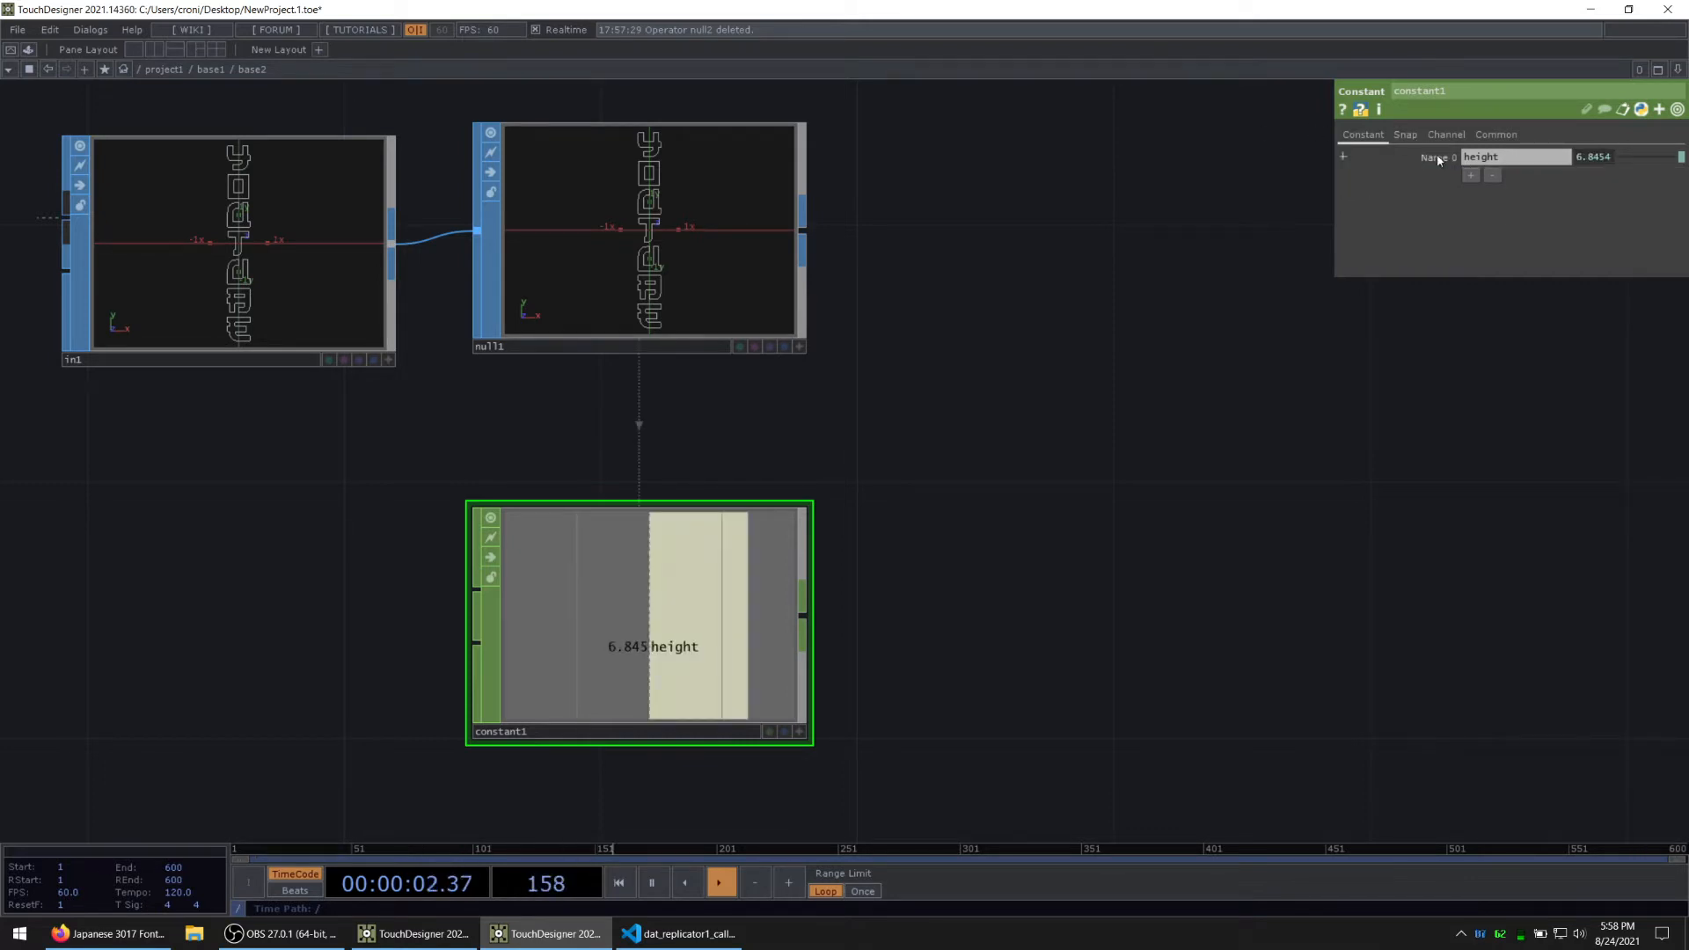
# Step: Add a second channel to constant1 named width, with the value expression op('null1').size.x
pyautogui.click(1471, 175)
pyautogui.doubleClick(1501, 180)
pyautogui.write('width')
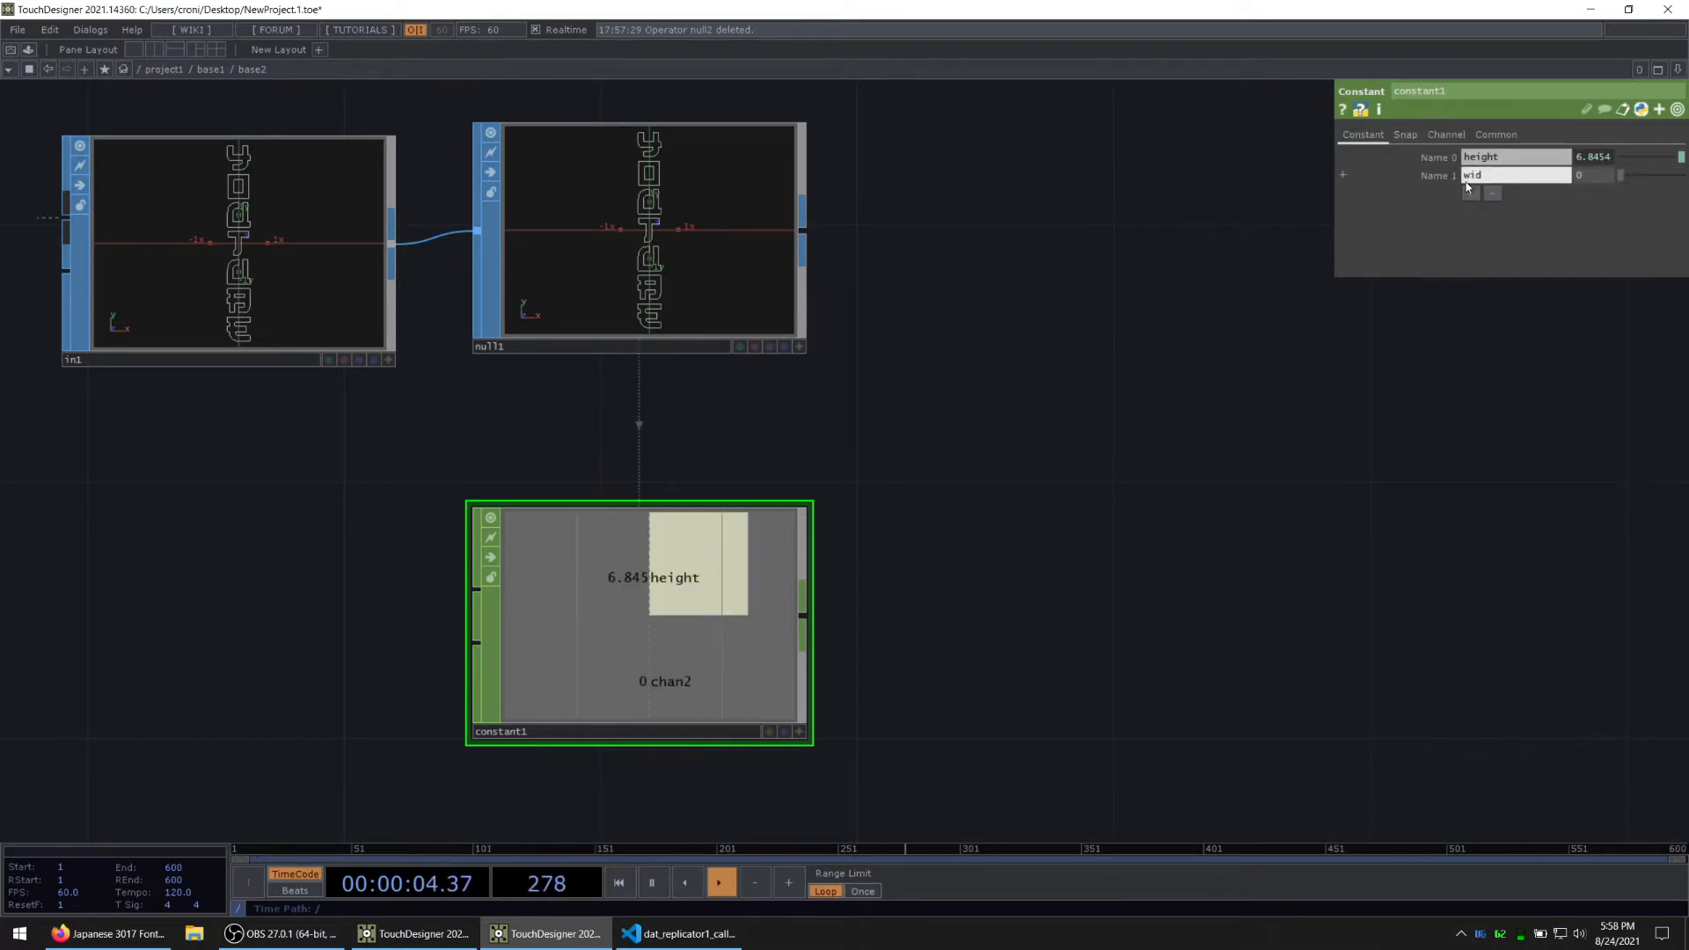
pyautogui.click(1438, 156)
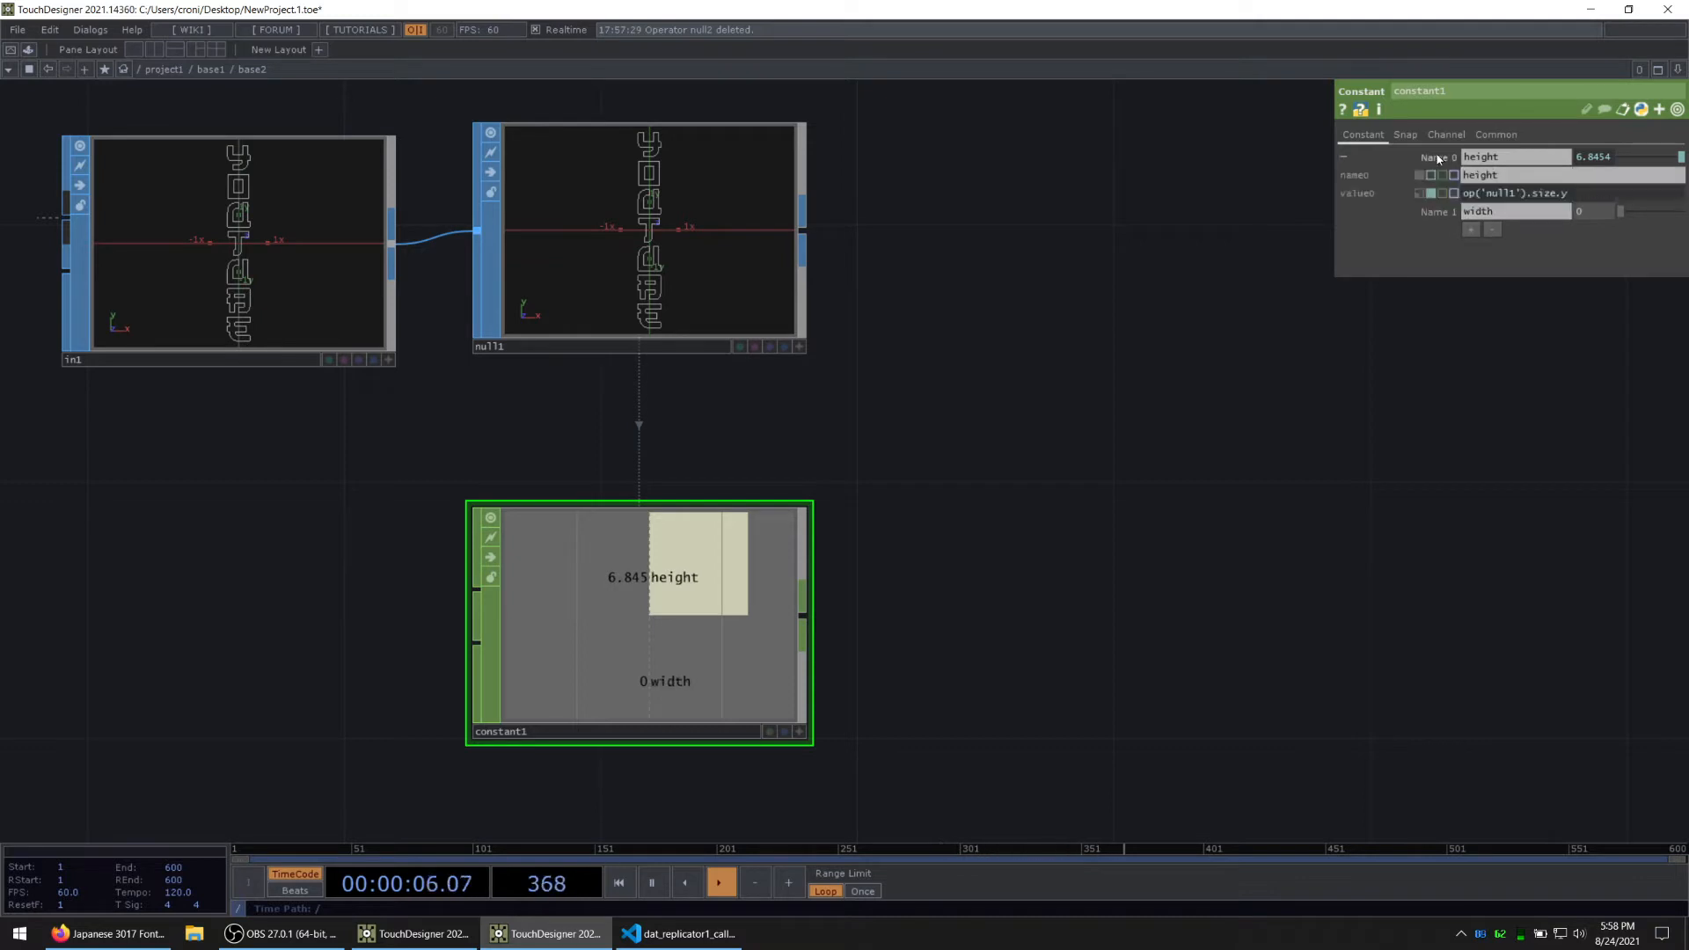
pyautogui.click(1436, 212)
pyautogui.click(1524, 193)
pyautogui.hotkey('ctrl', 'c')
pyautogui.press('Tab')
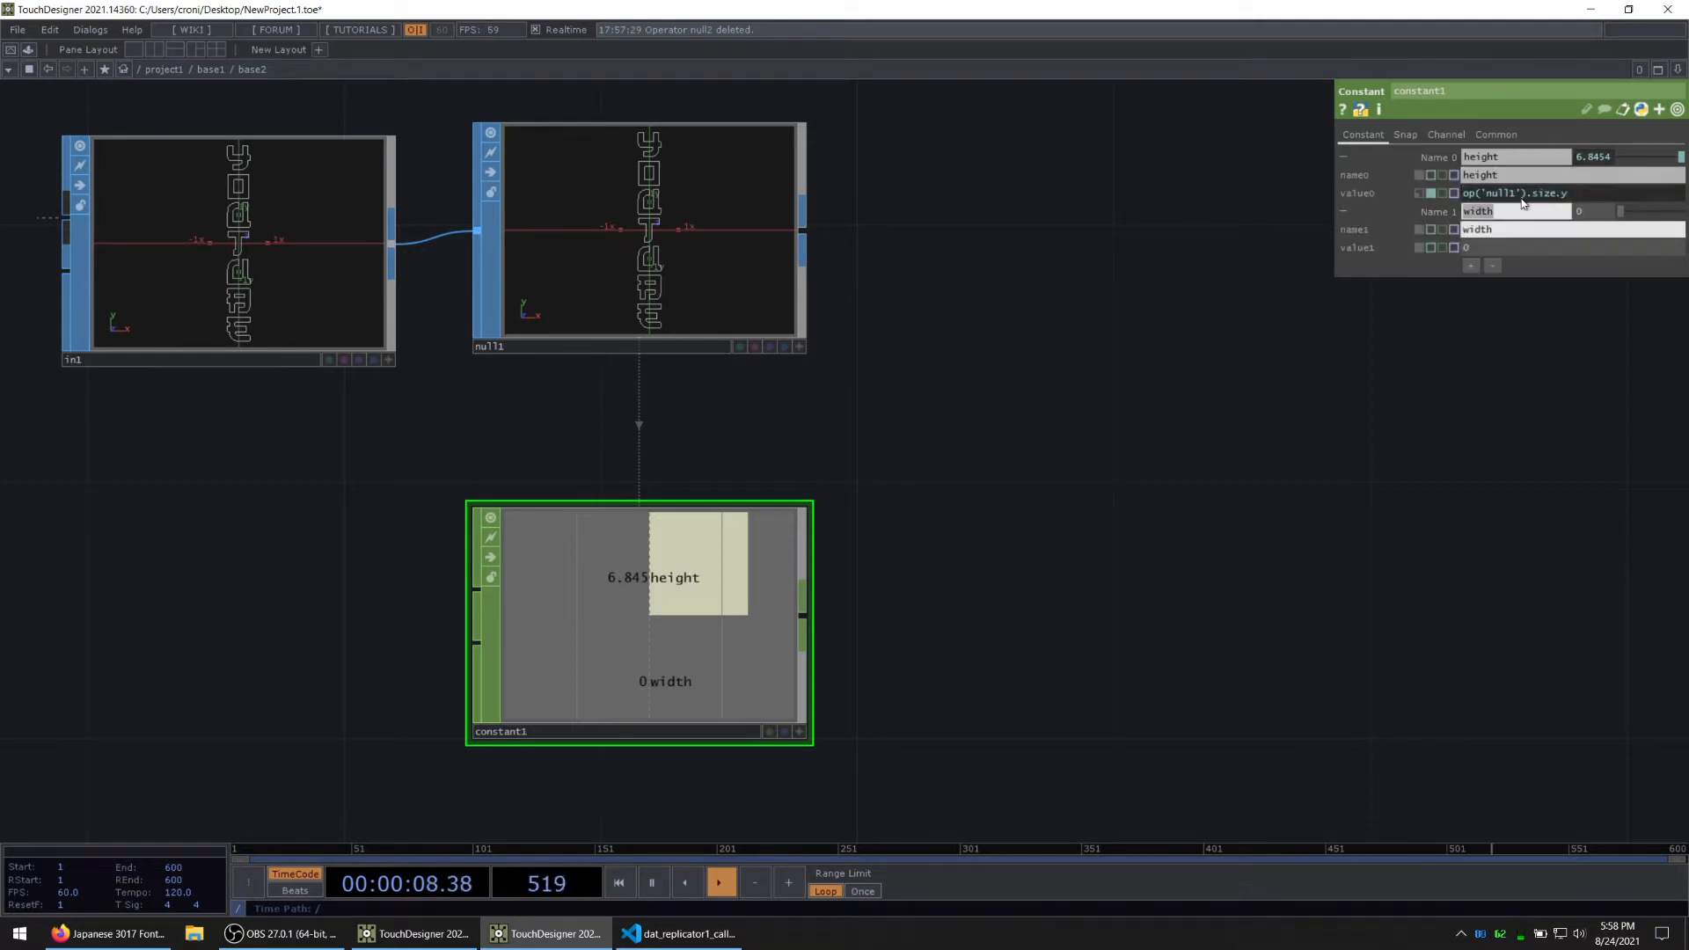
pyautogui.press('Tab')
pyautogui.hotkey('ctrl', 'v')
pyautogui.press('Return')
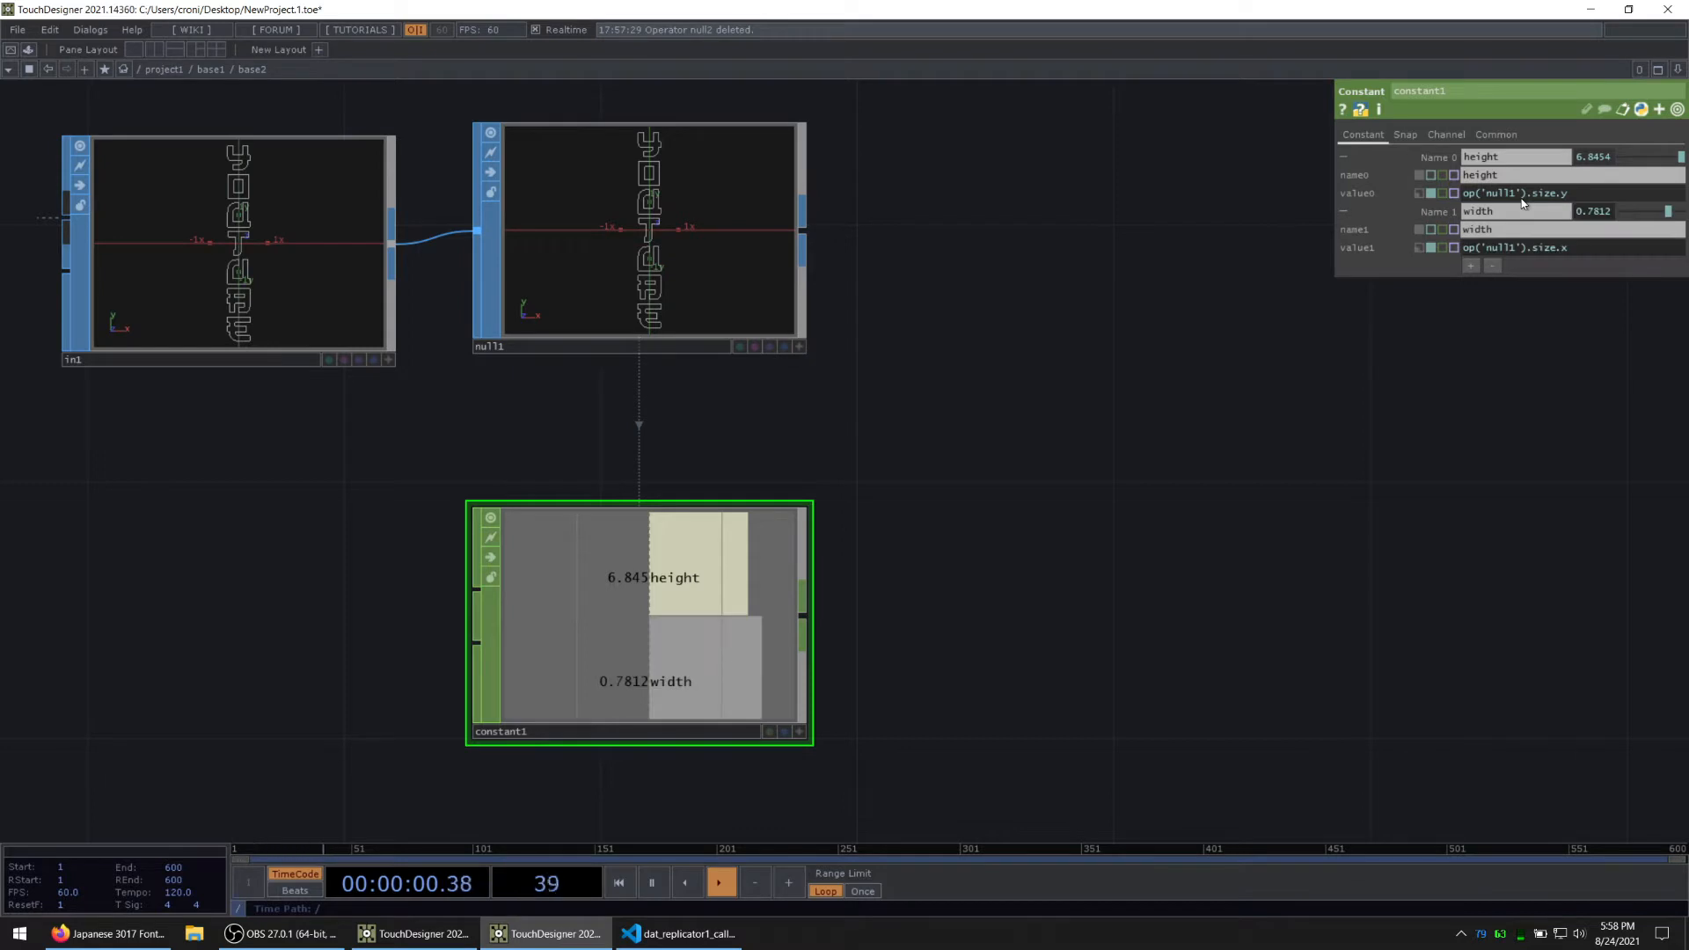
# Step: Add a third channel to constant1, name it min_x and expand its parameters
pyautogui.click(1471, 266)
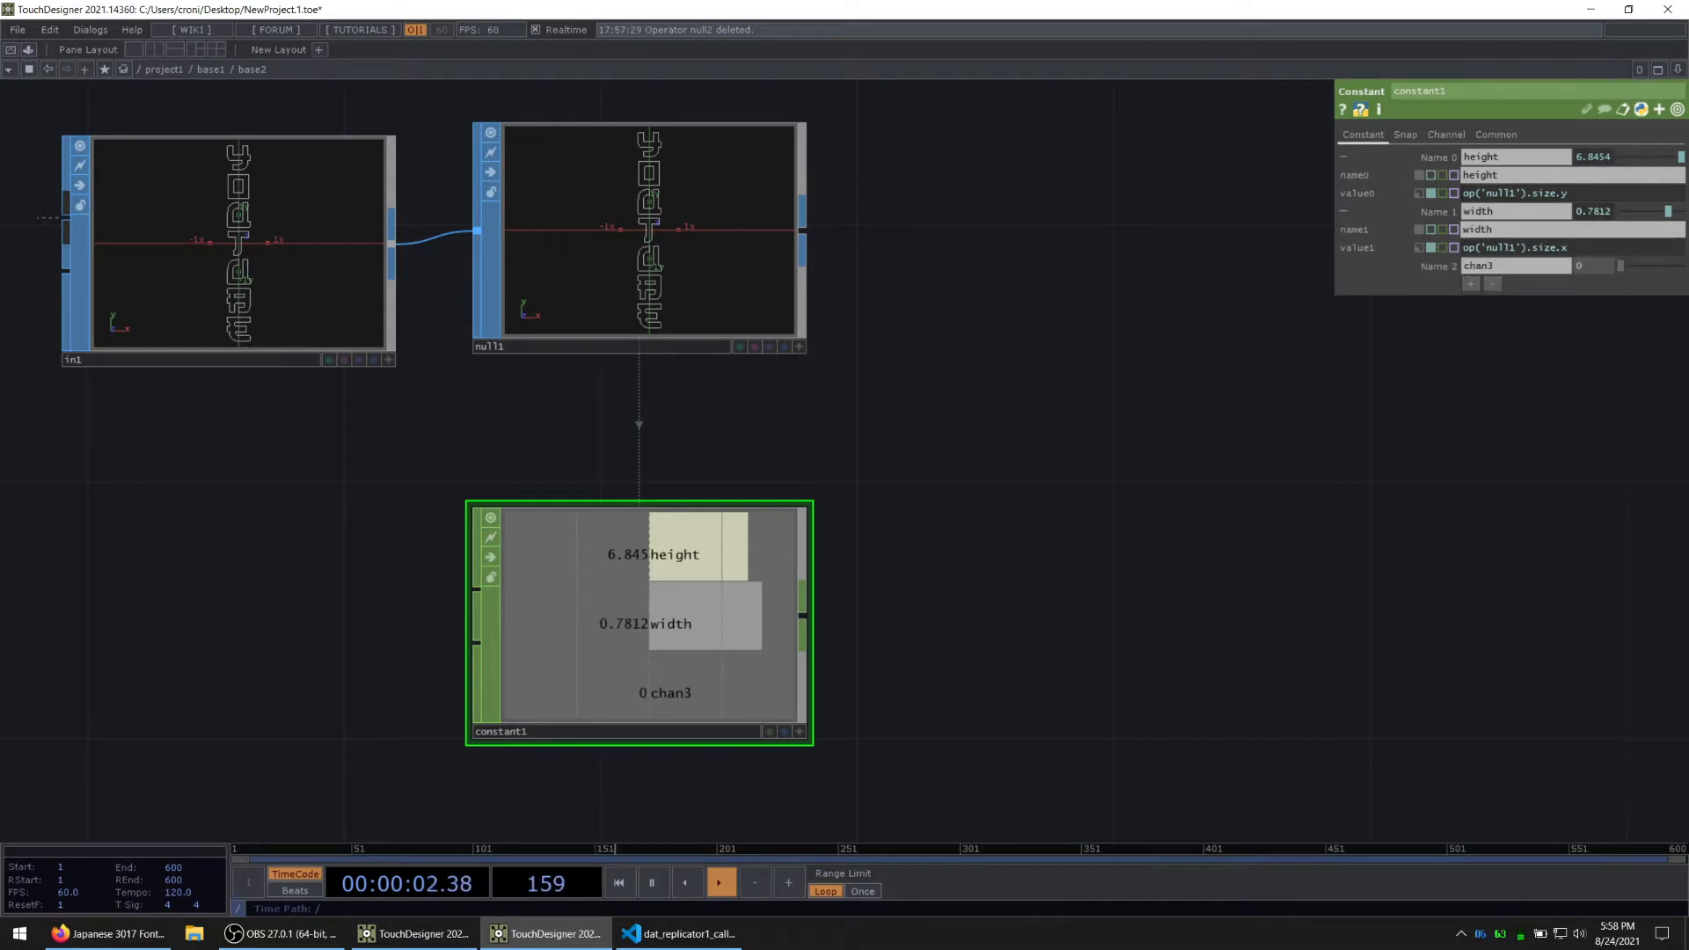
pyautogui.click(1495, 268)
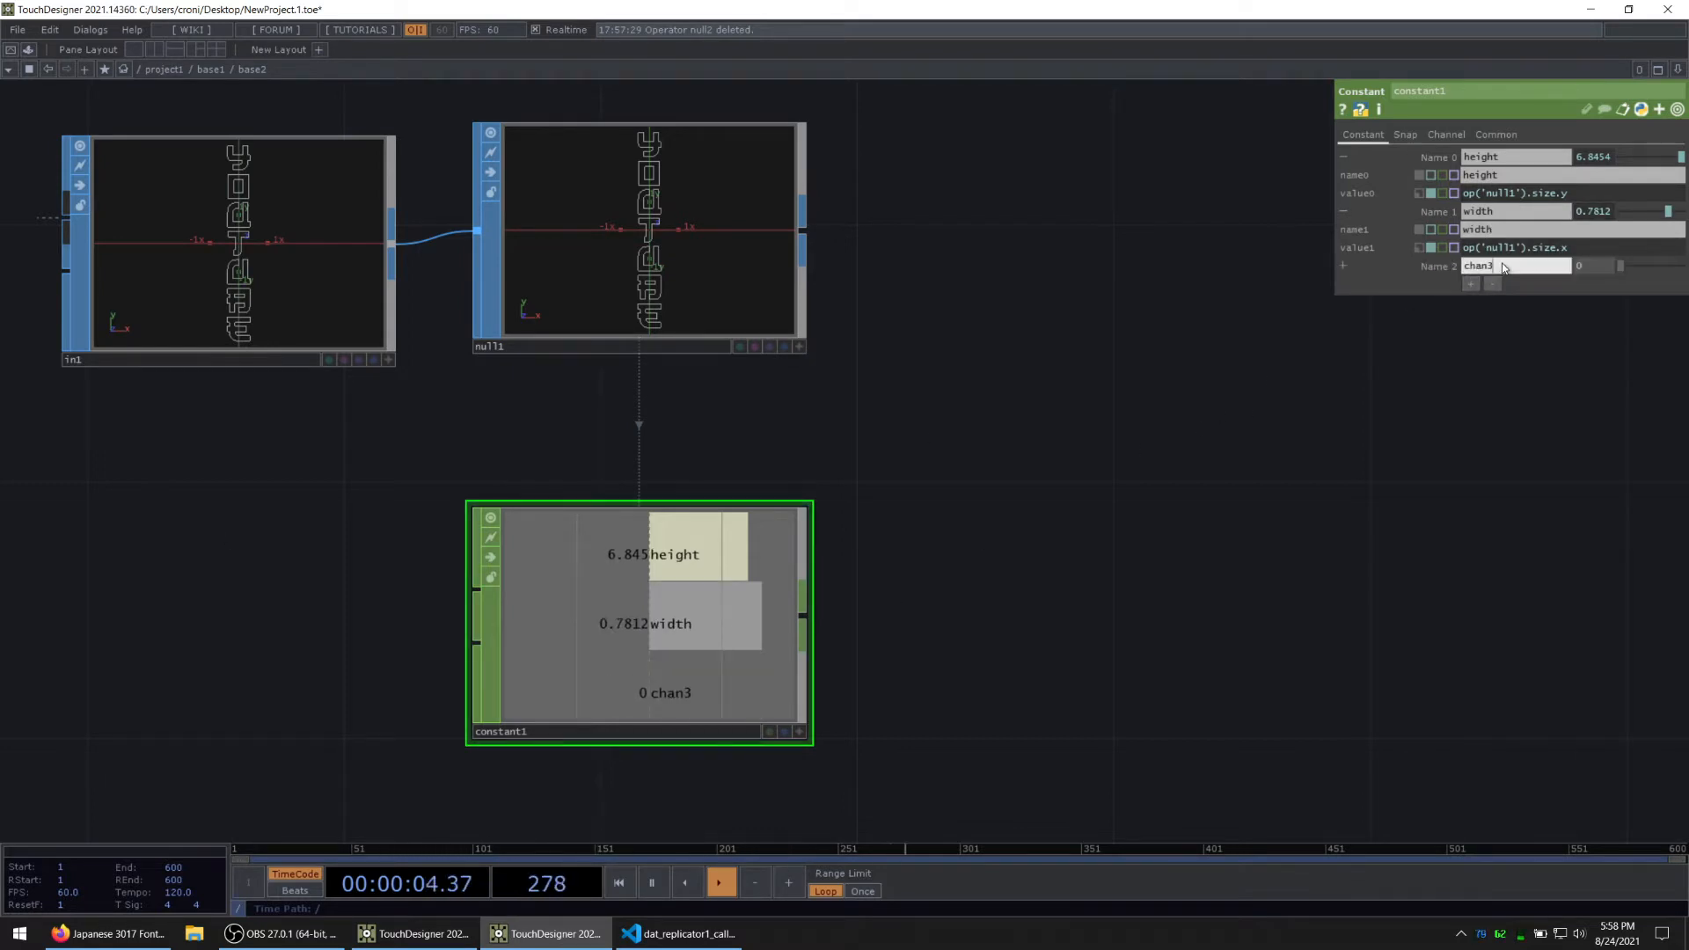
pyautogui.write('min_x')
pyautogui.press('Return')
pyautogui.click(1436, 267)
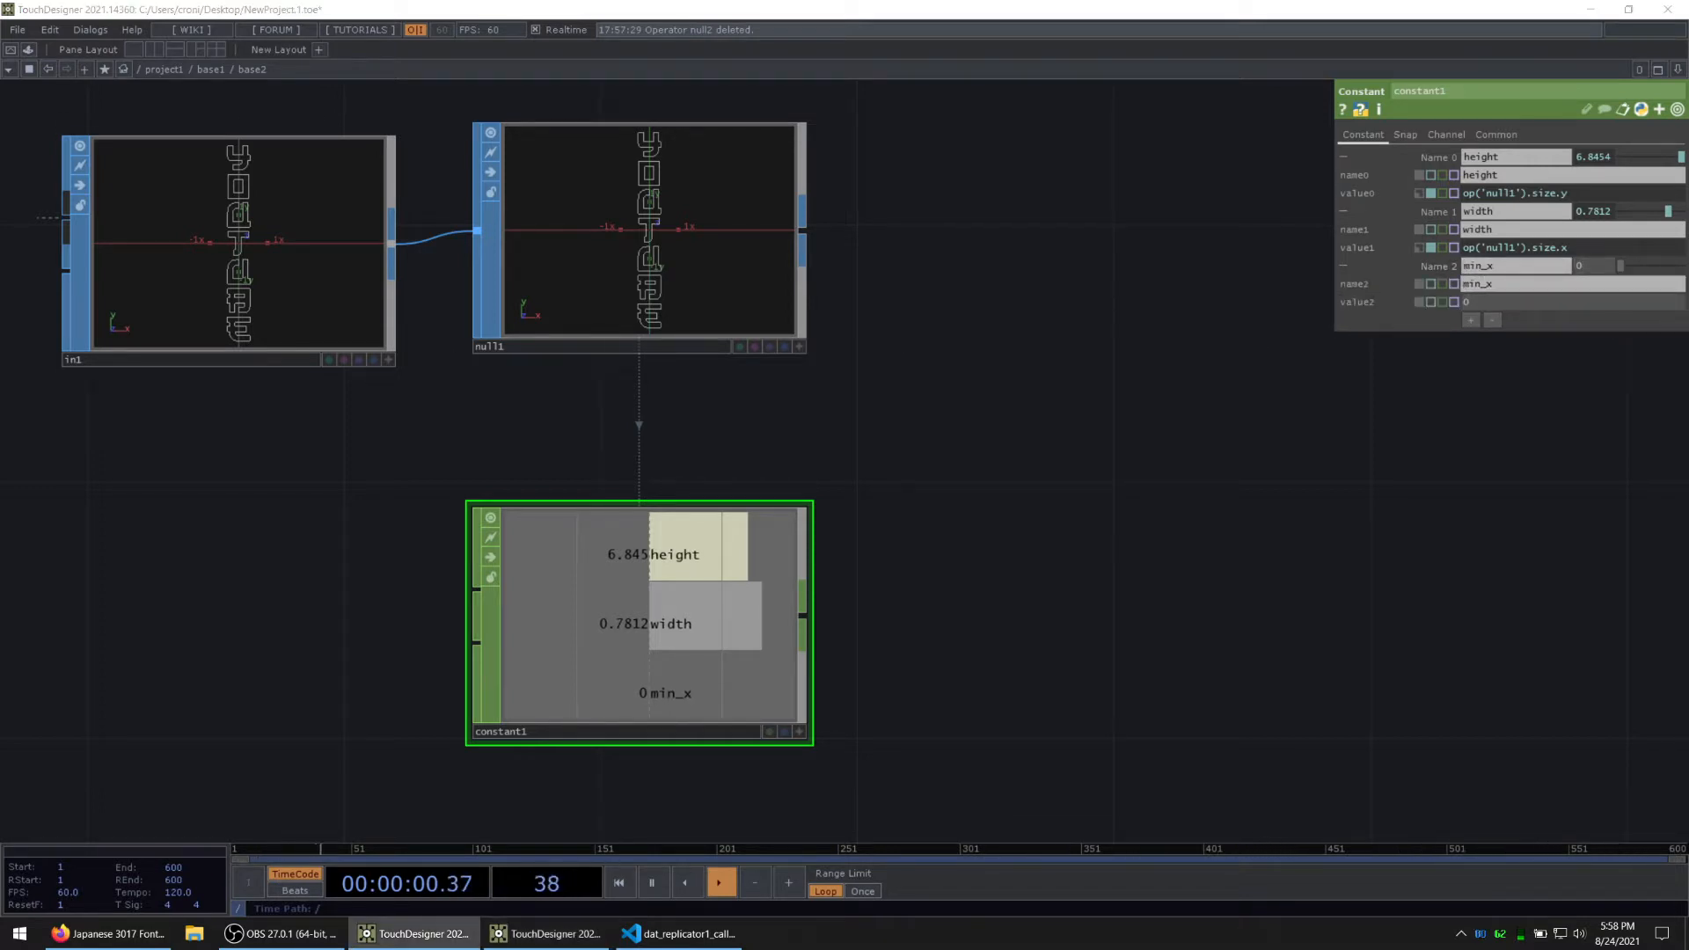
# Step: Set the value of the min_x channel to the expression op('null1').min.x
pyautogui.click(1487, 302)
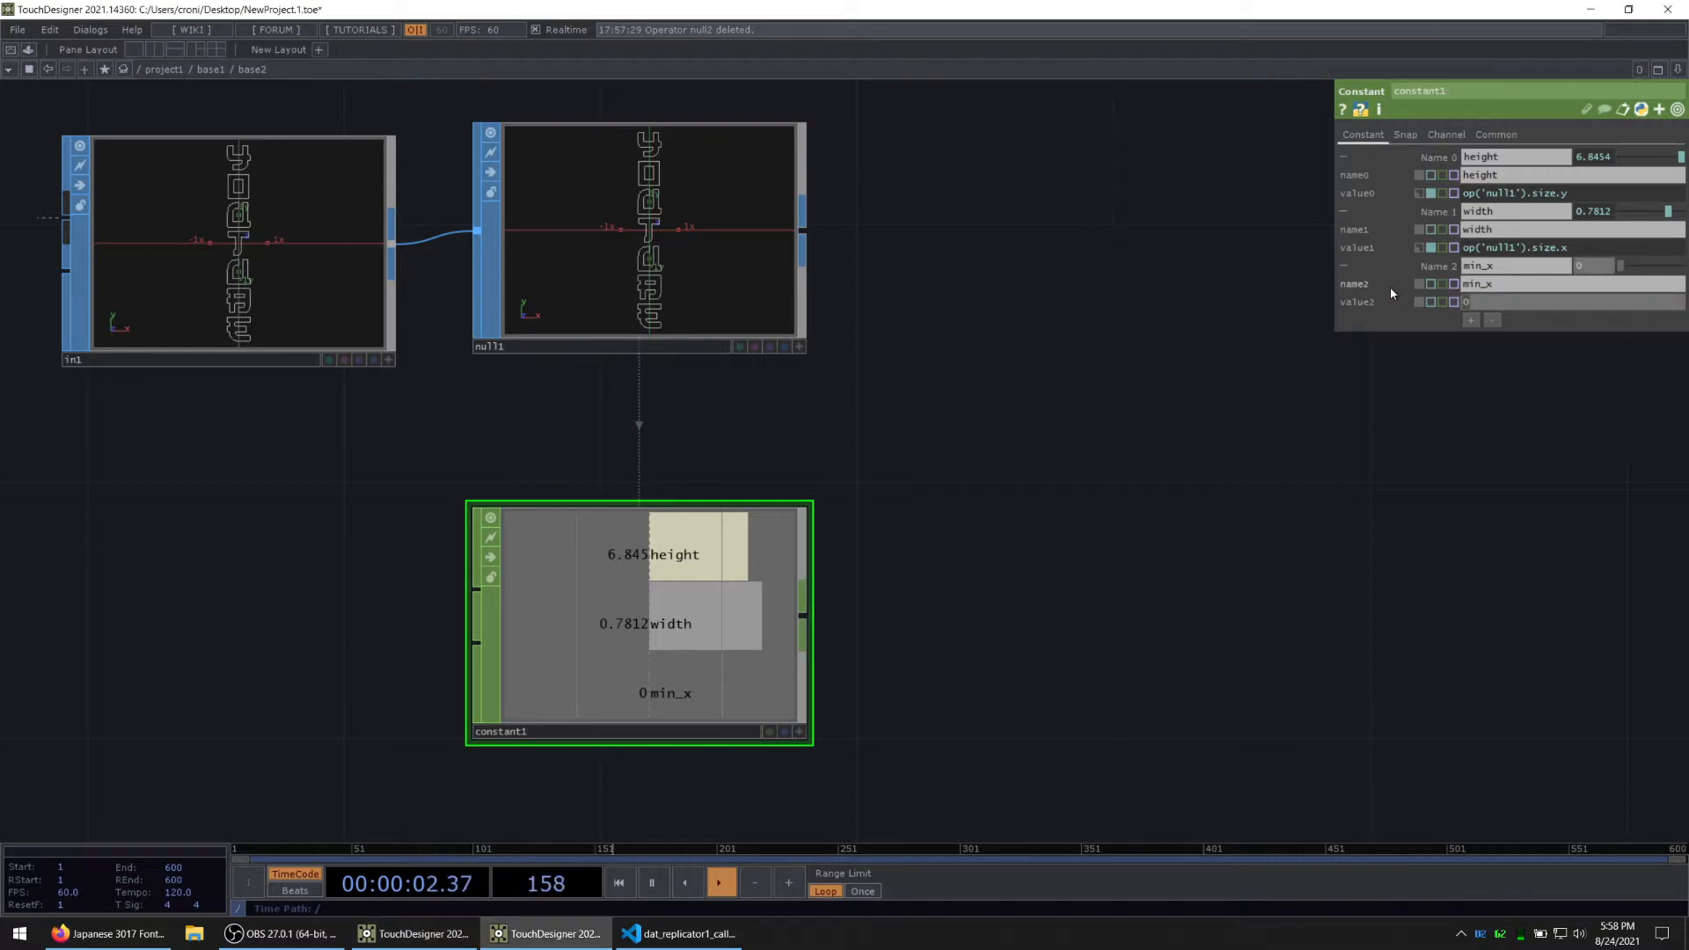
pyautogui.hotkey('ctrl', 'v')
pyautogui.press('BackSpace')
pyautogui.press('BackSpace')
pyautogui.press('BackSpace')
pyautogui.press('BackSpace')
pyautogui.press('BackSpace')
pyautogui.press('BackSpace')
pyautogui.write('mix.x')
pyautogui.press('Return')
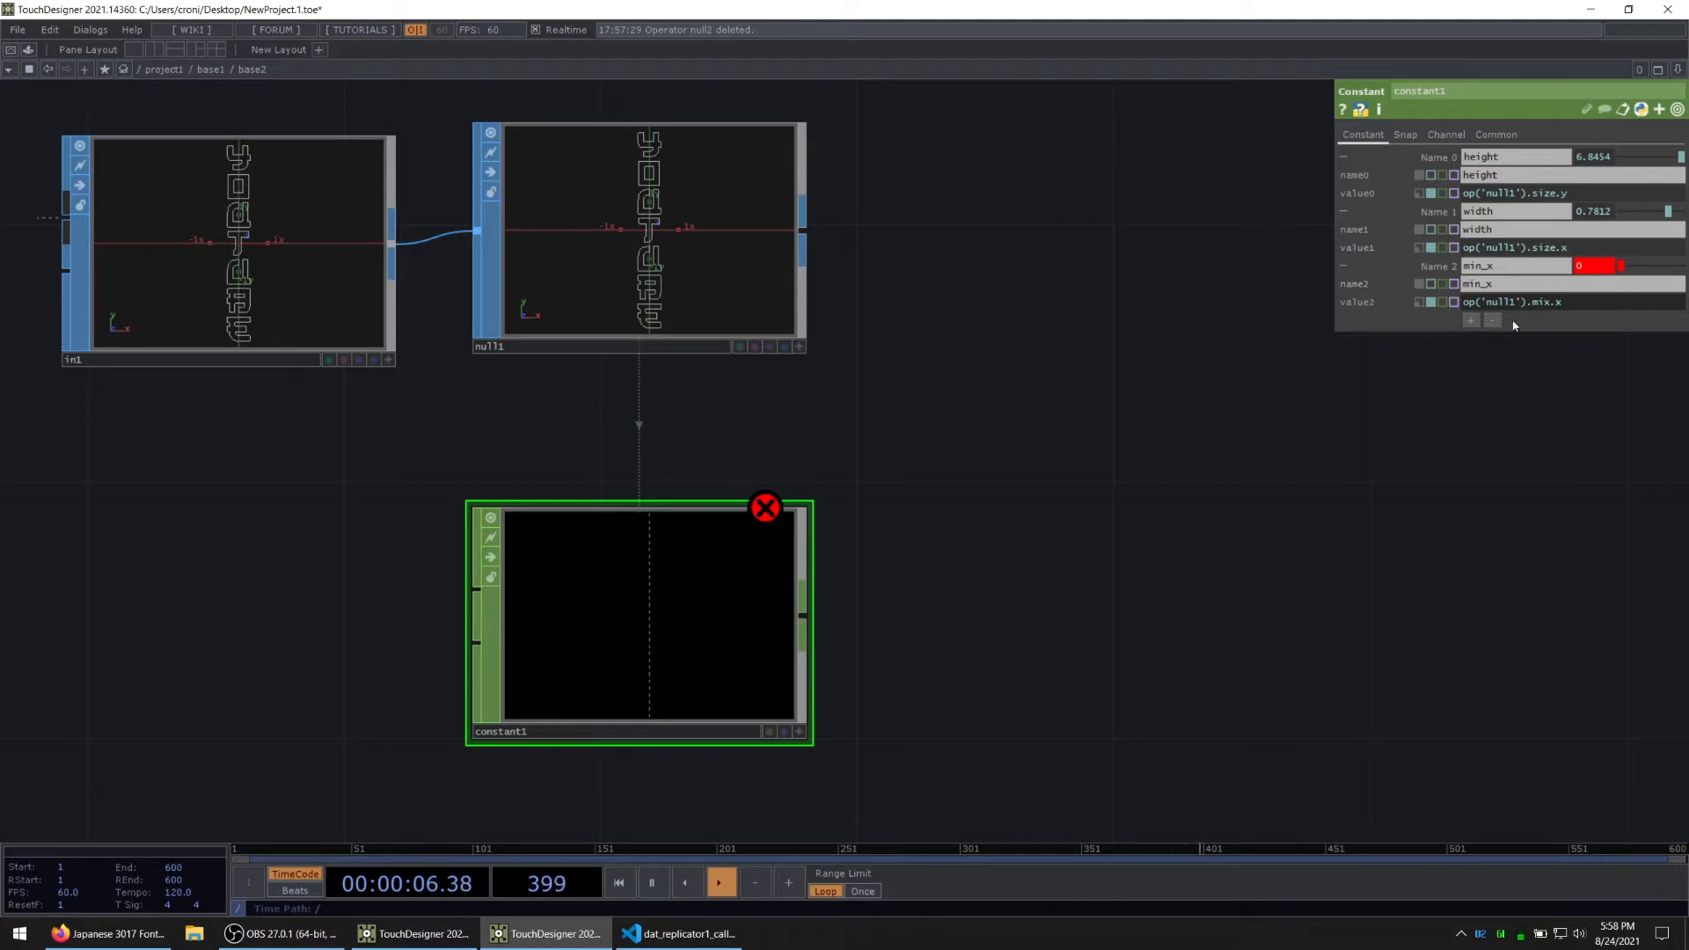
pyautogui.click(1553, 304)
pyautogui.press('BackSpace')
pyautogui.write('n')
pyautogui.press('Return')
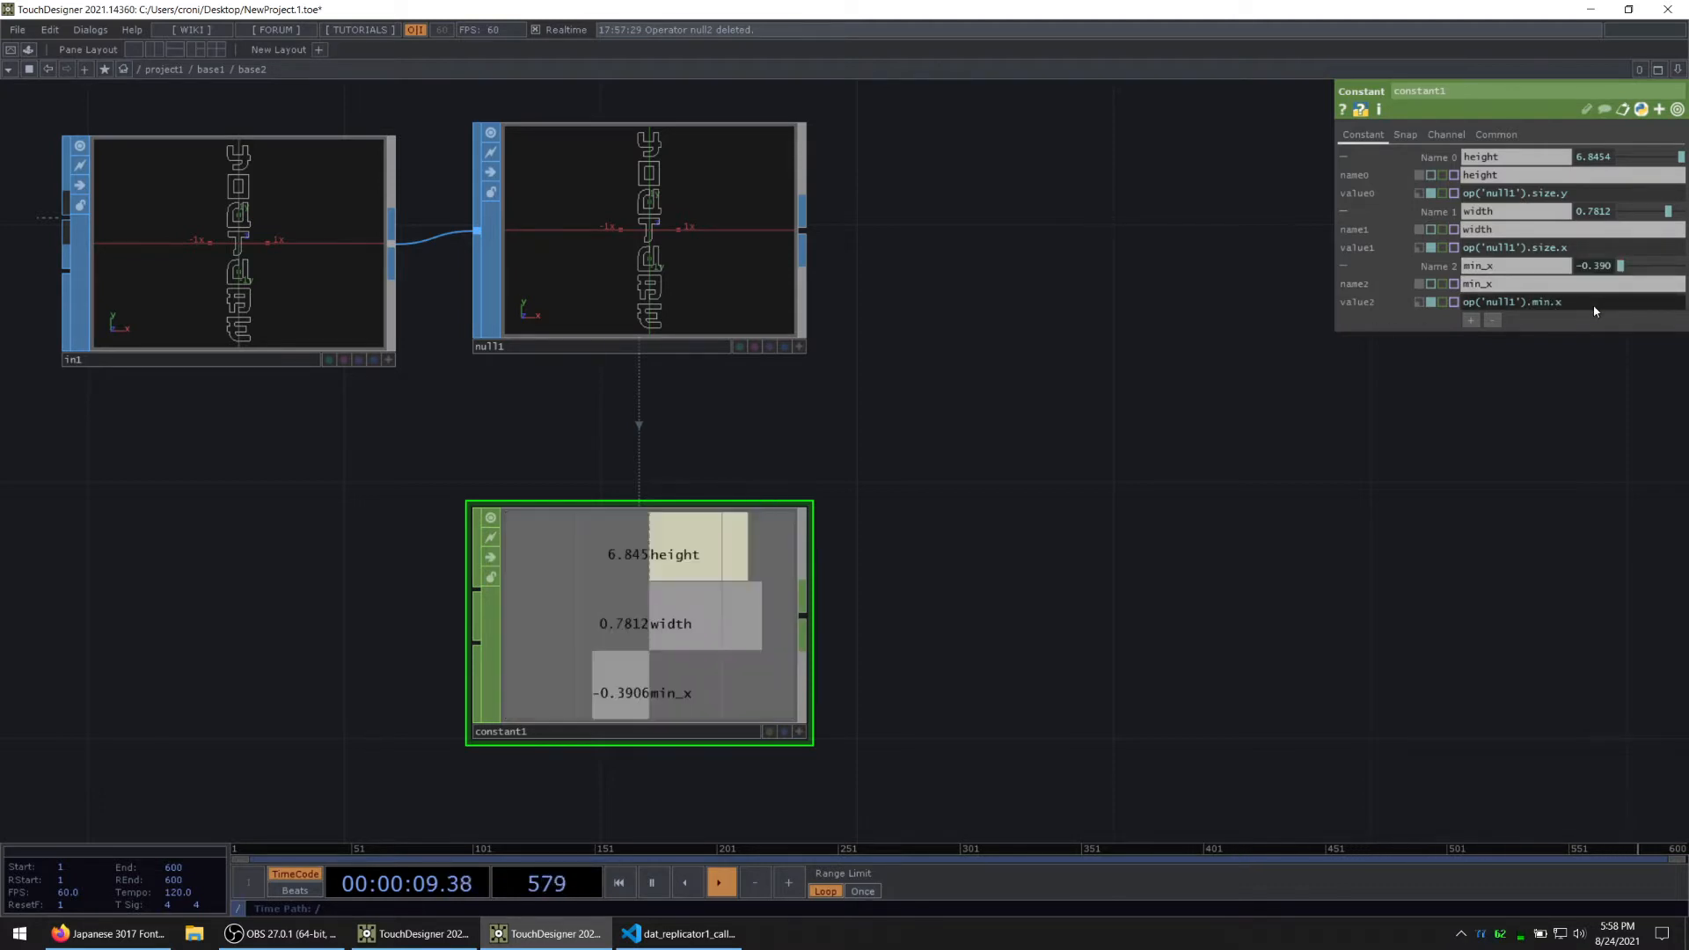
# Step: Add a fourth channel named min_y with the value expression op('null1').min.y, and collapse the other channels' expanded parameters
pyautogui.click(1437, 212)
pyautogui.click(1438, 158)
pyautogui.click(1471, 248)
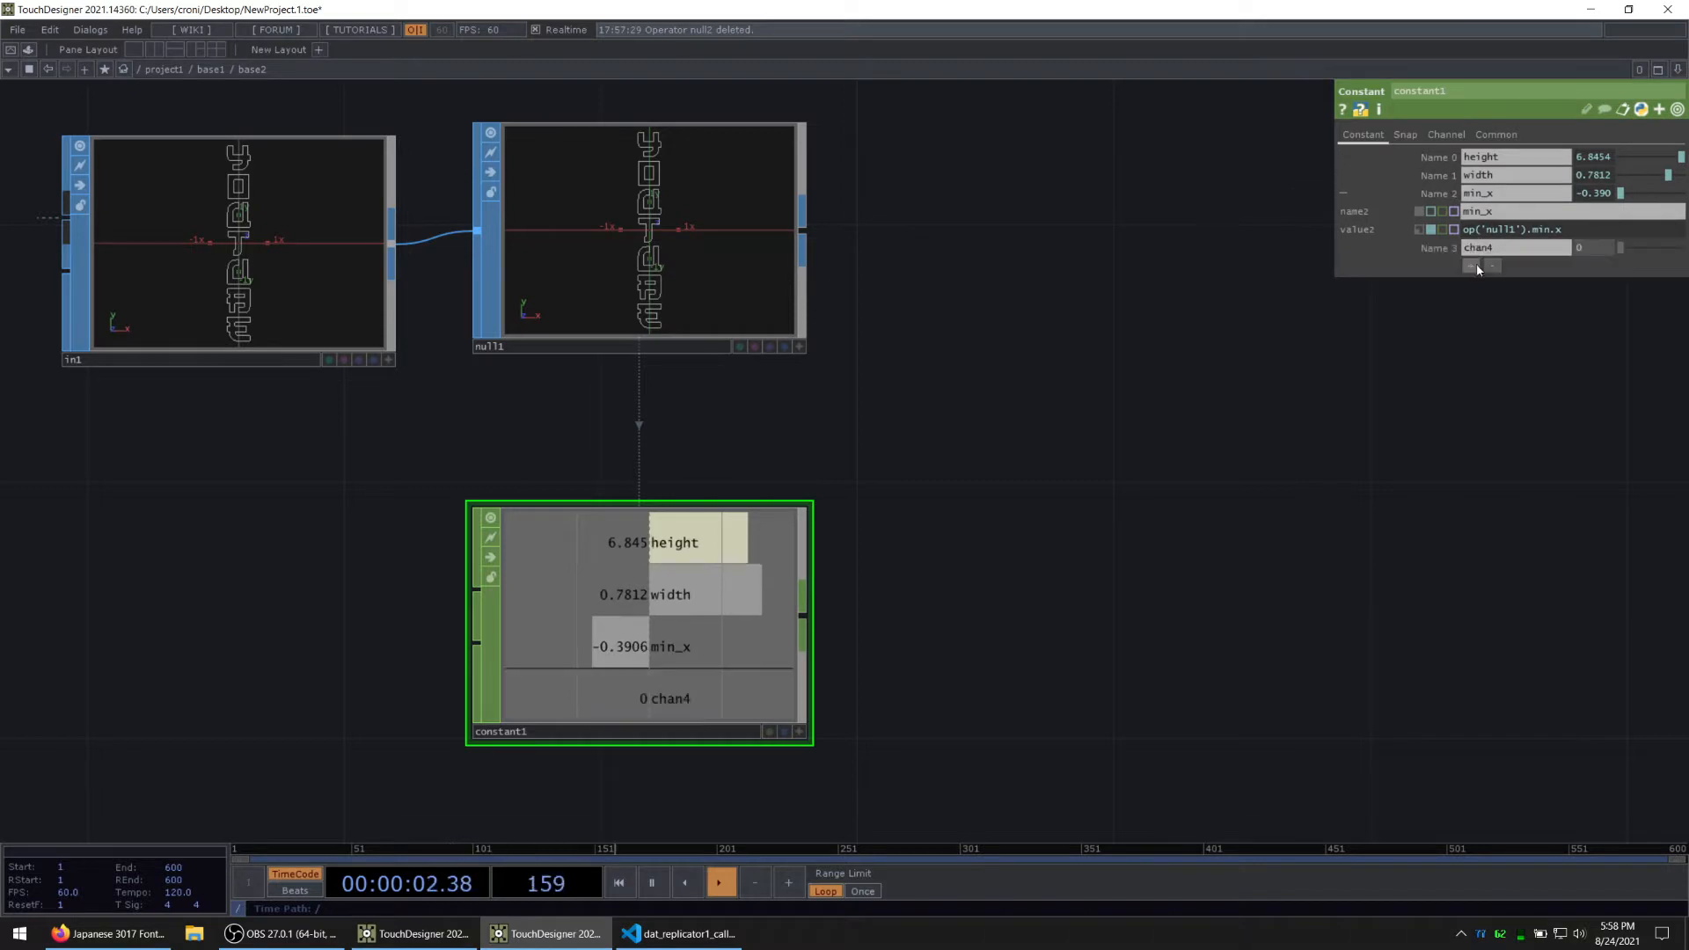
pyautogui.click(1513, 247)
pyautogui.write('min_y')
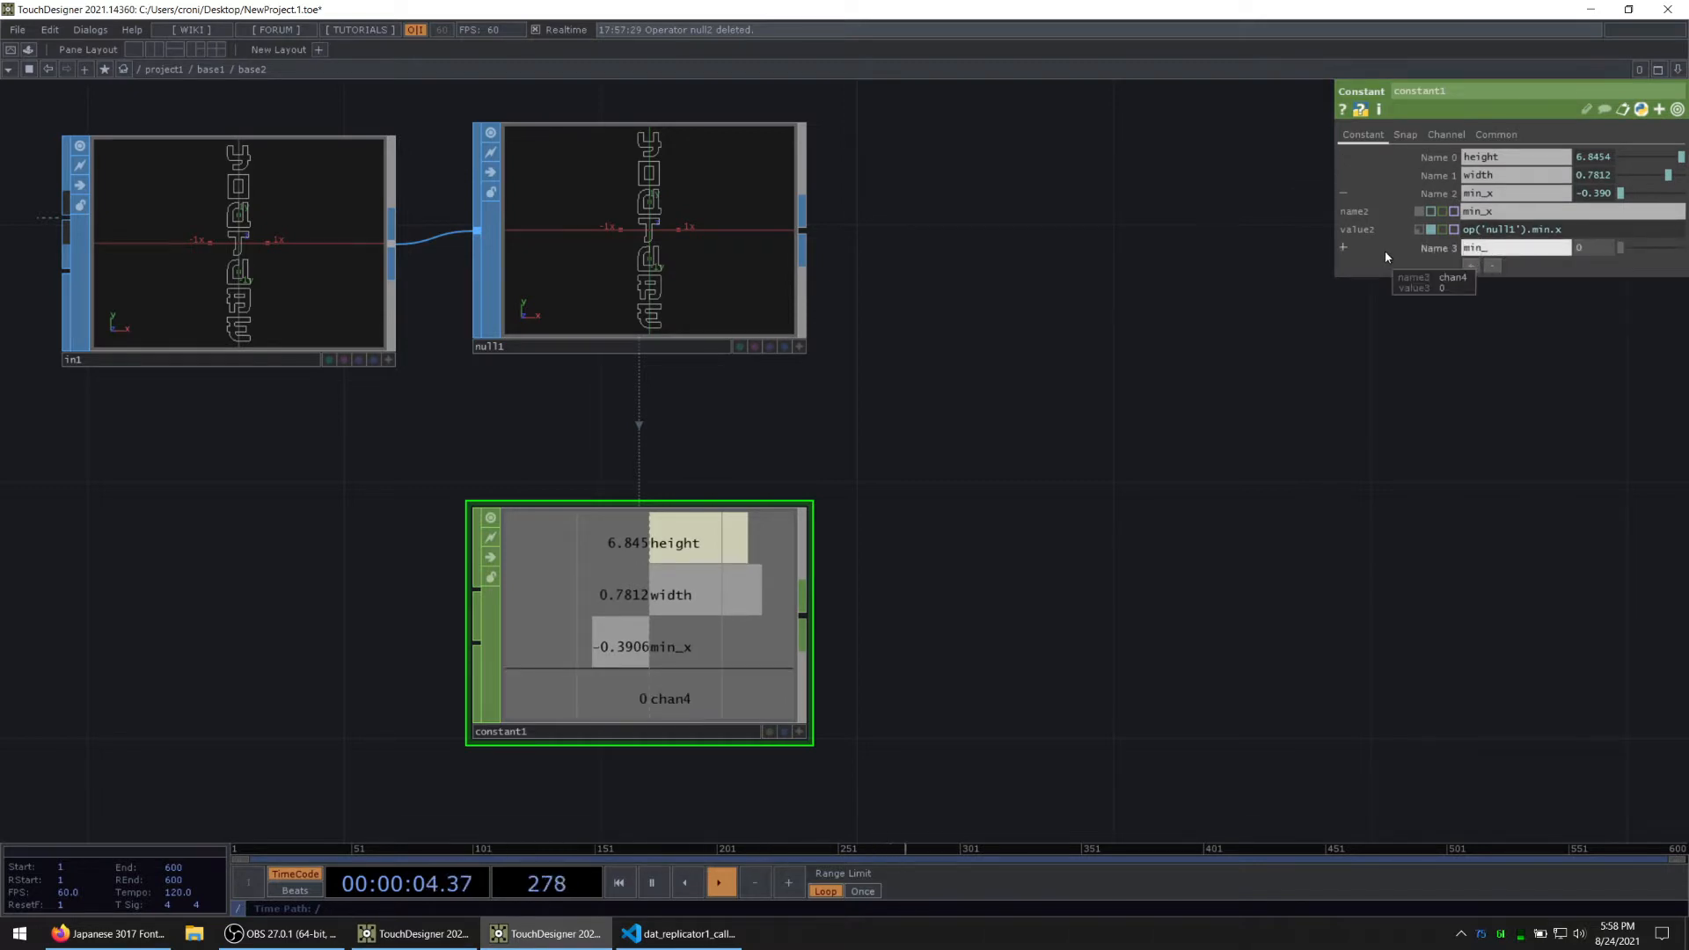
pyautogui.press('Tab')
pyautogui.hotkey('ctrl', 'v')
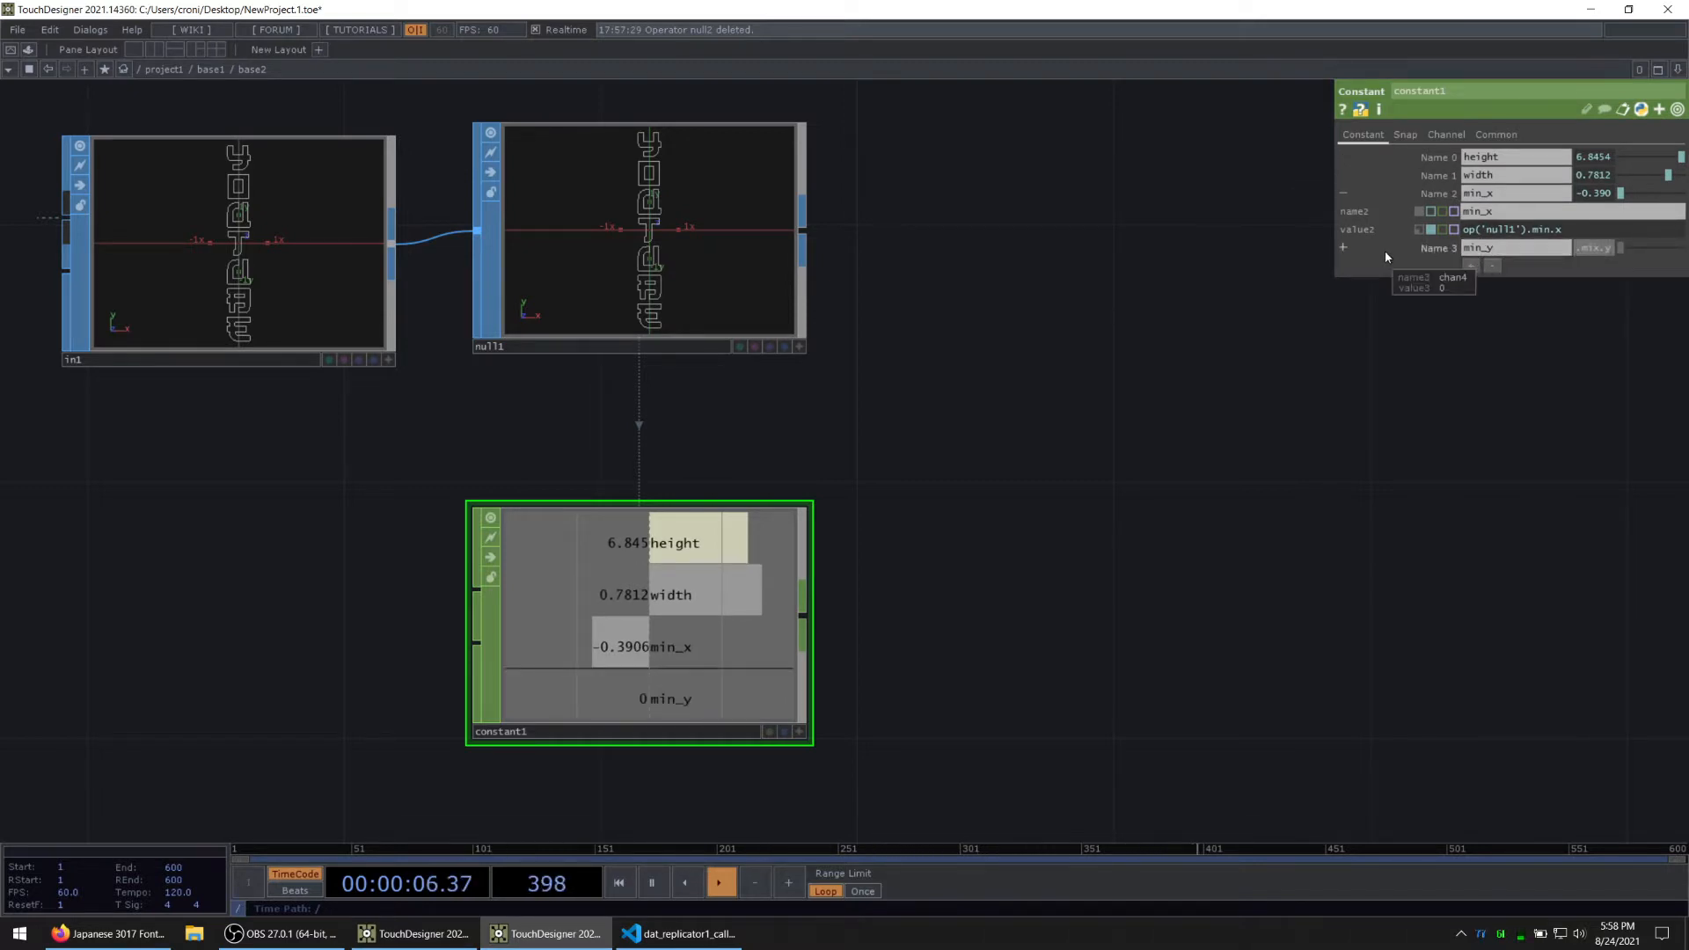
pyautogui.press('BackSpace')
pyautogui.press('Return')
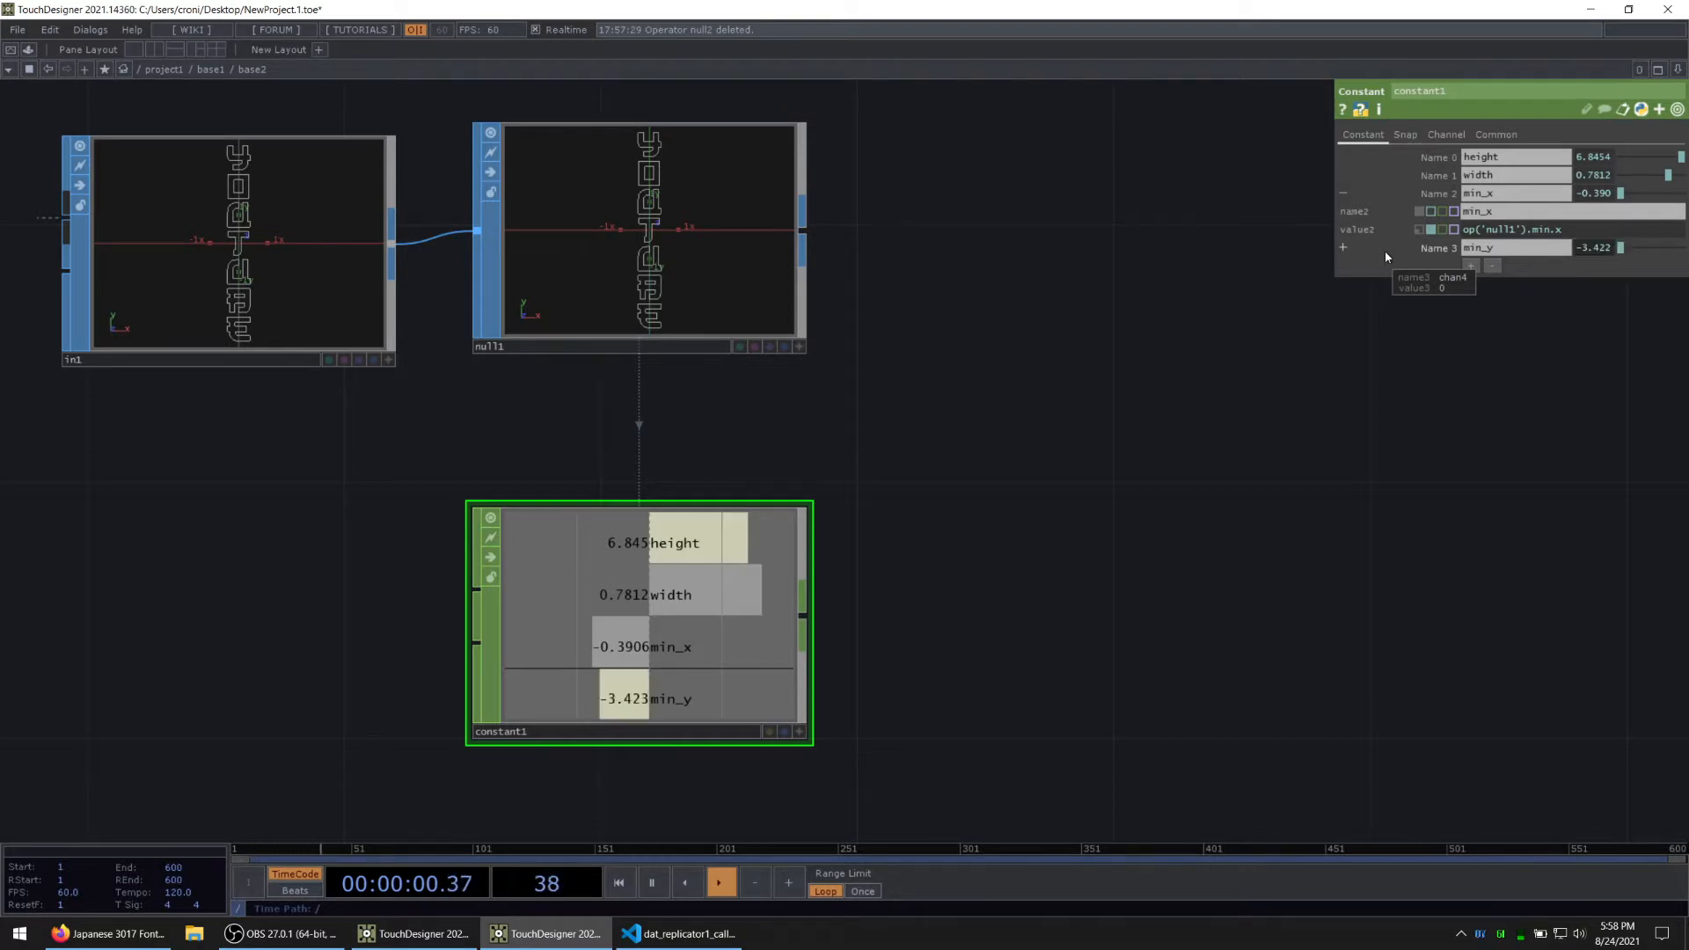
pyautogui.click(1449, 198)
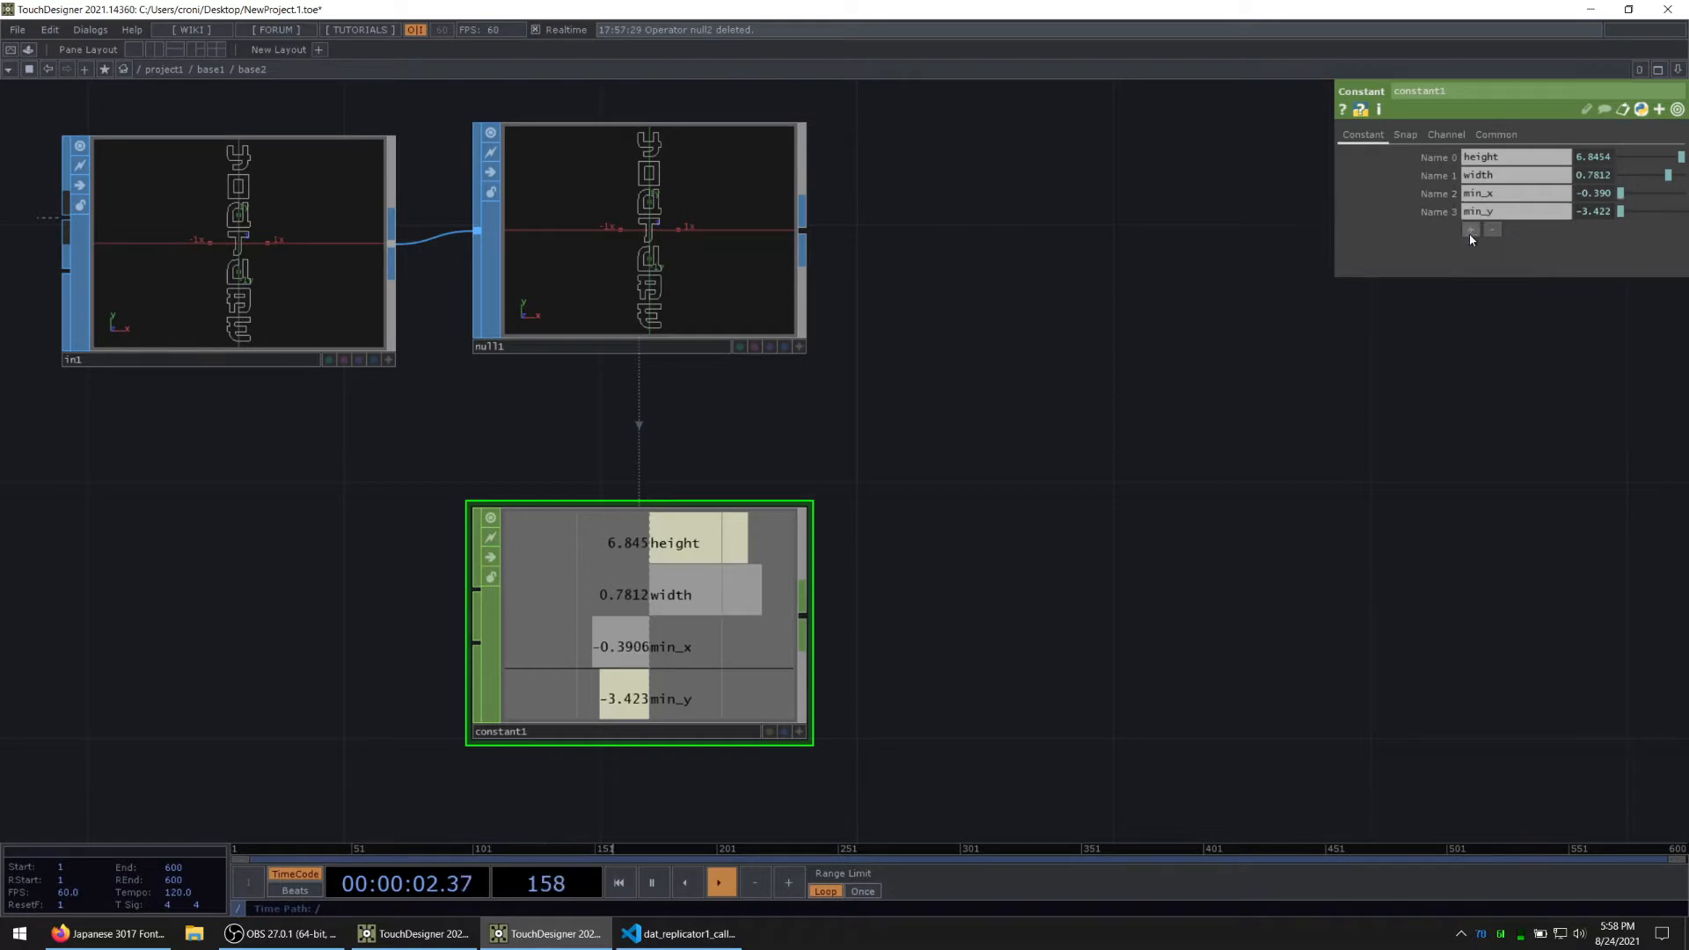
# Step: Add a fifth channel to constant1 named max_x, with the value expression op('null1').max.y
pyautogui.click(1470, 231)
pyautogui.write('max_x')
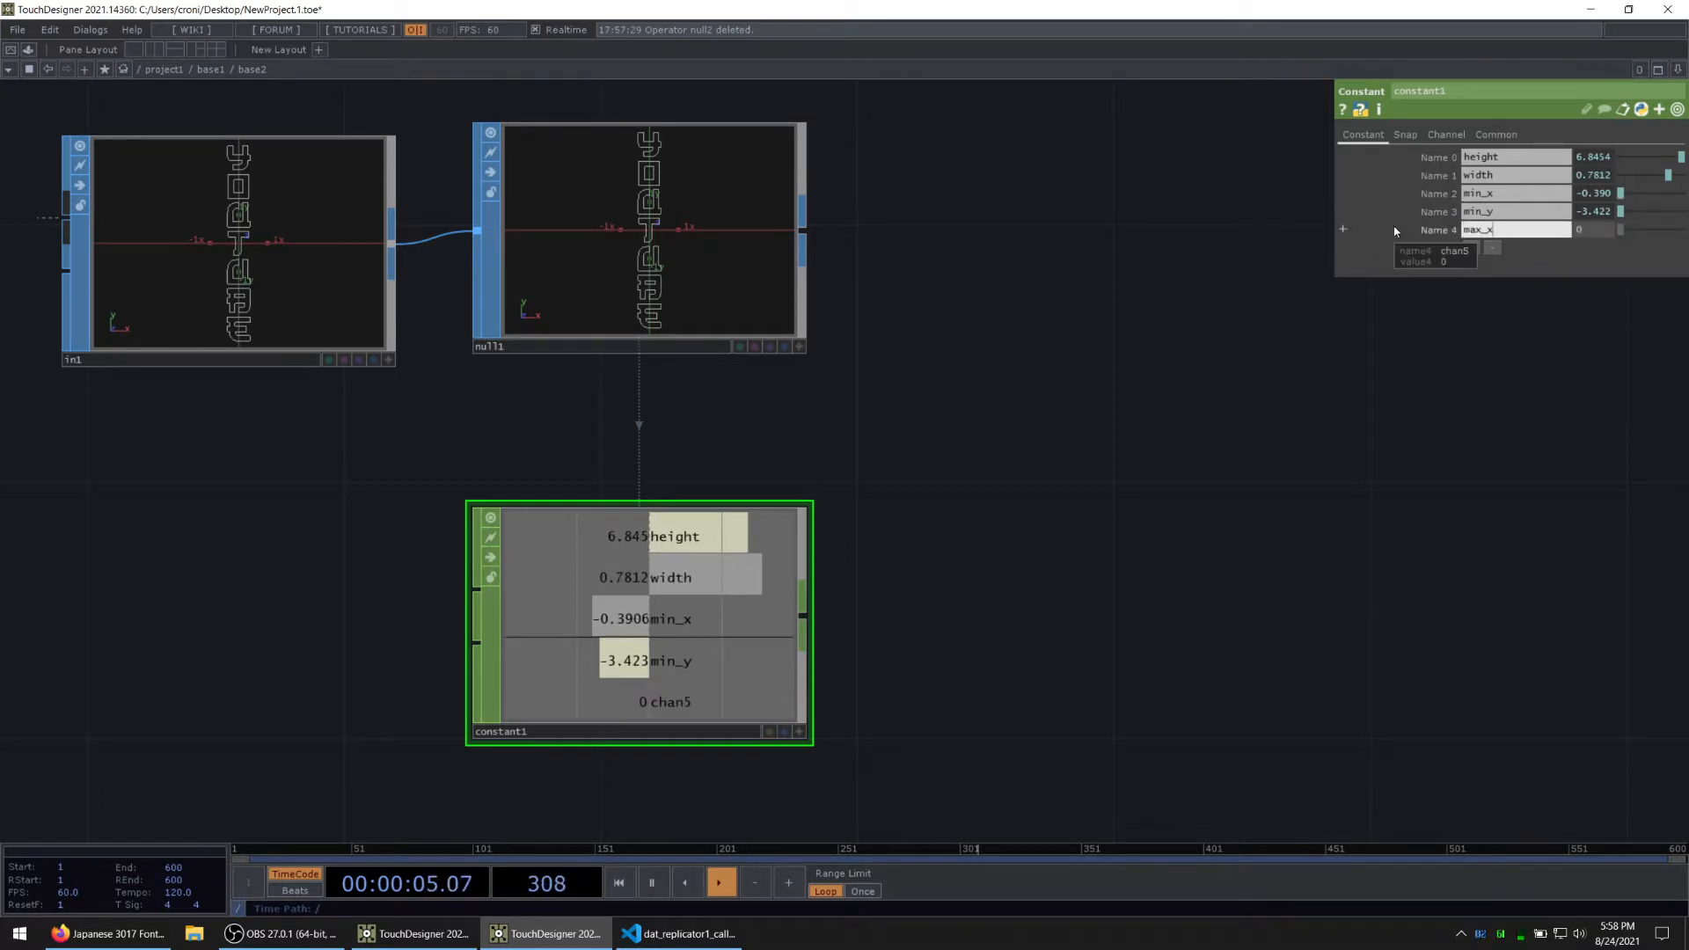
pyautogui.press('Tab')
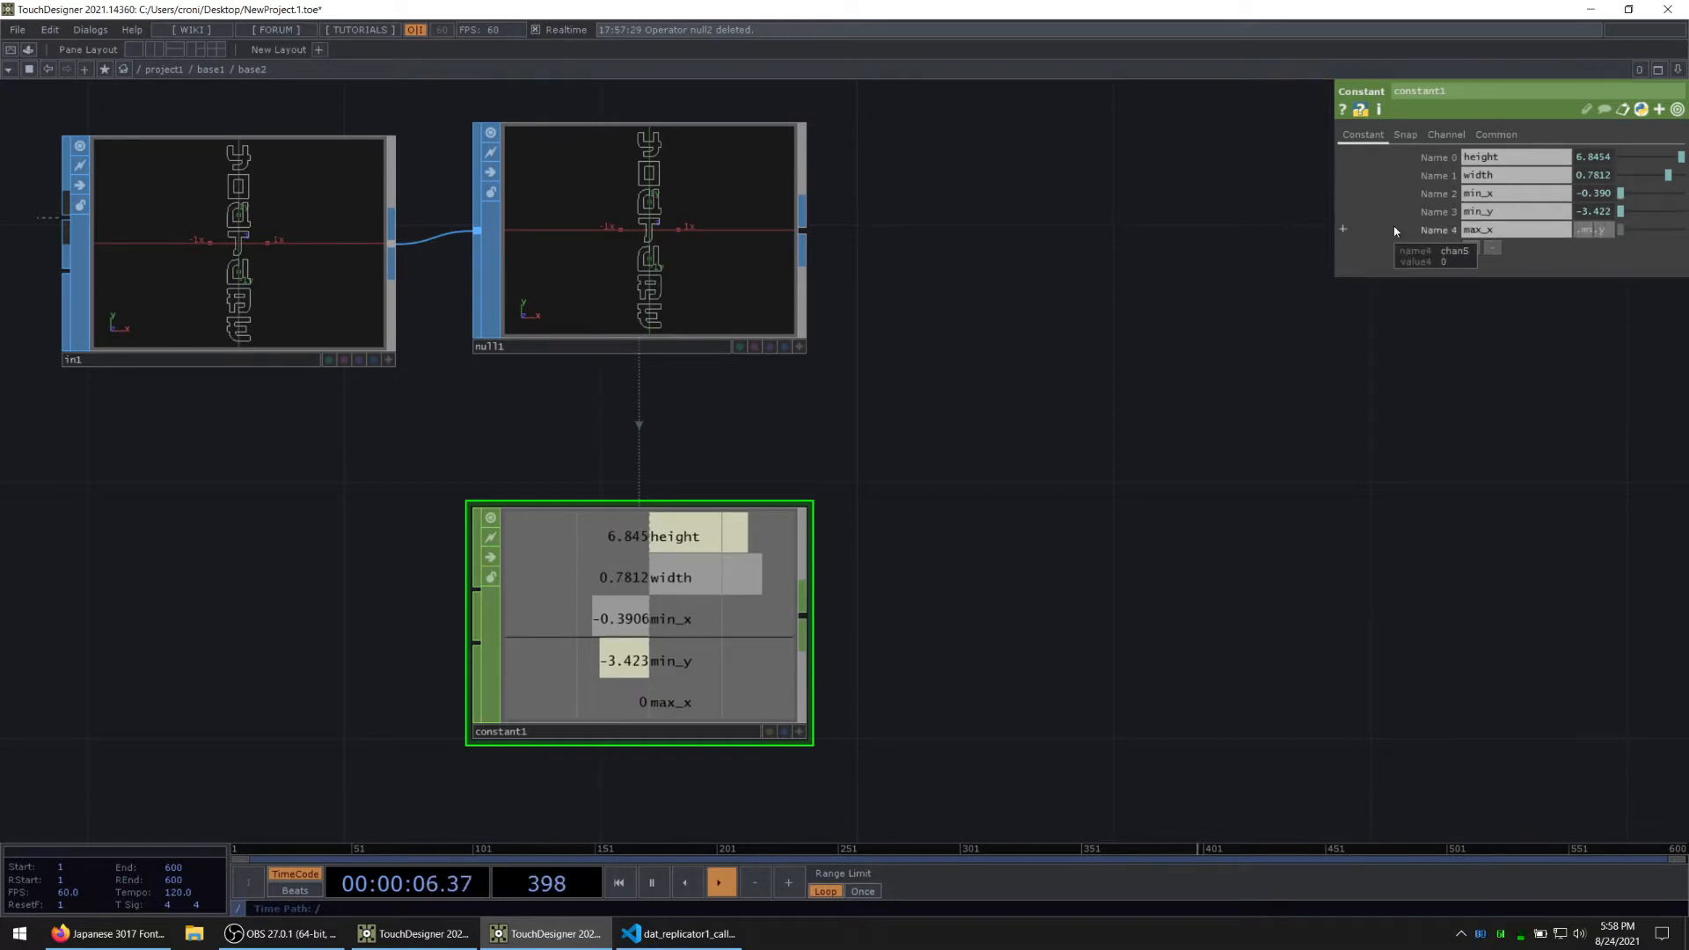
pyautogui.press('Return')
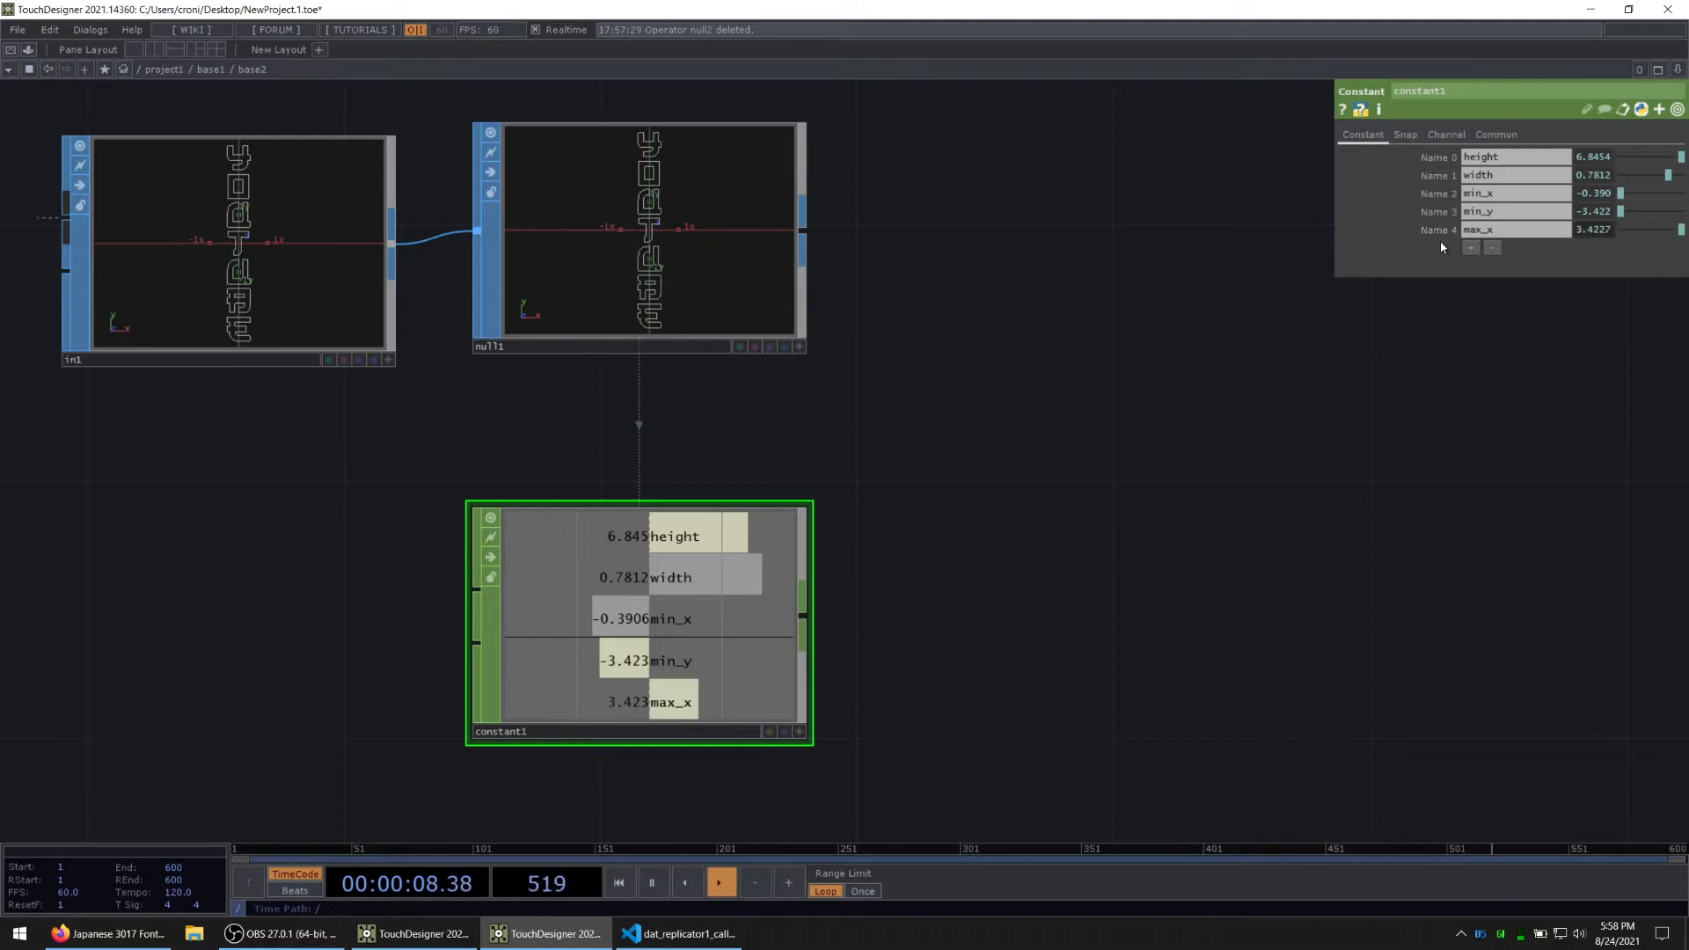
# Step: Add a sixth channel to constant1 named max_y, with the value expression op('null1').max.y
pyautogui.click(1471, 247)
pyautogui.write('m')
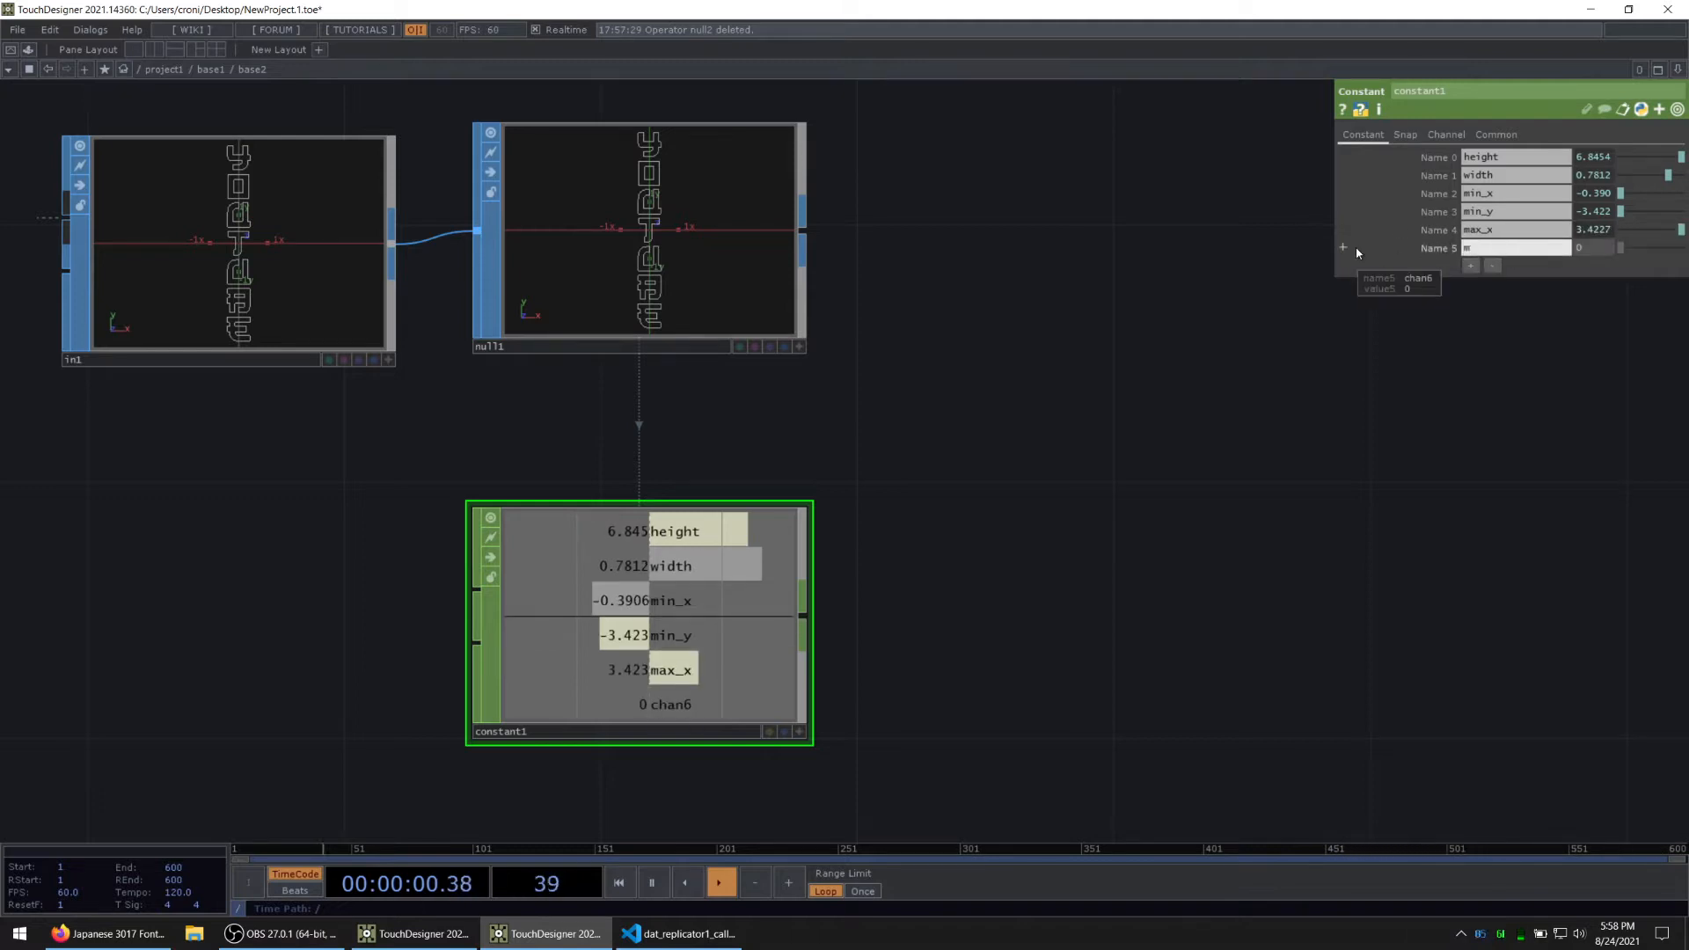
pyautogui.write('ax_y')
pyautogui.press('Return')
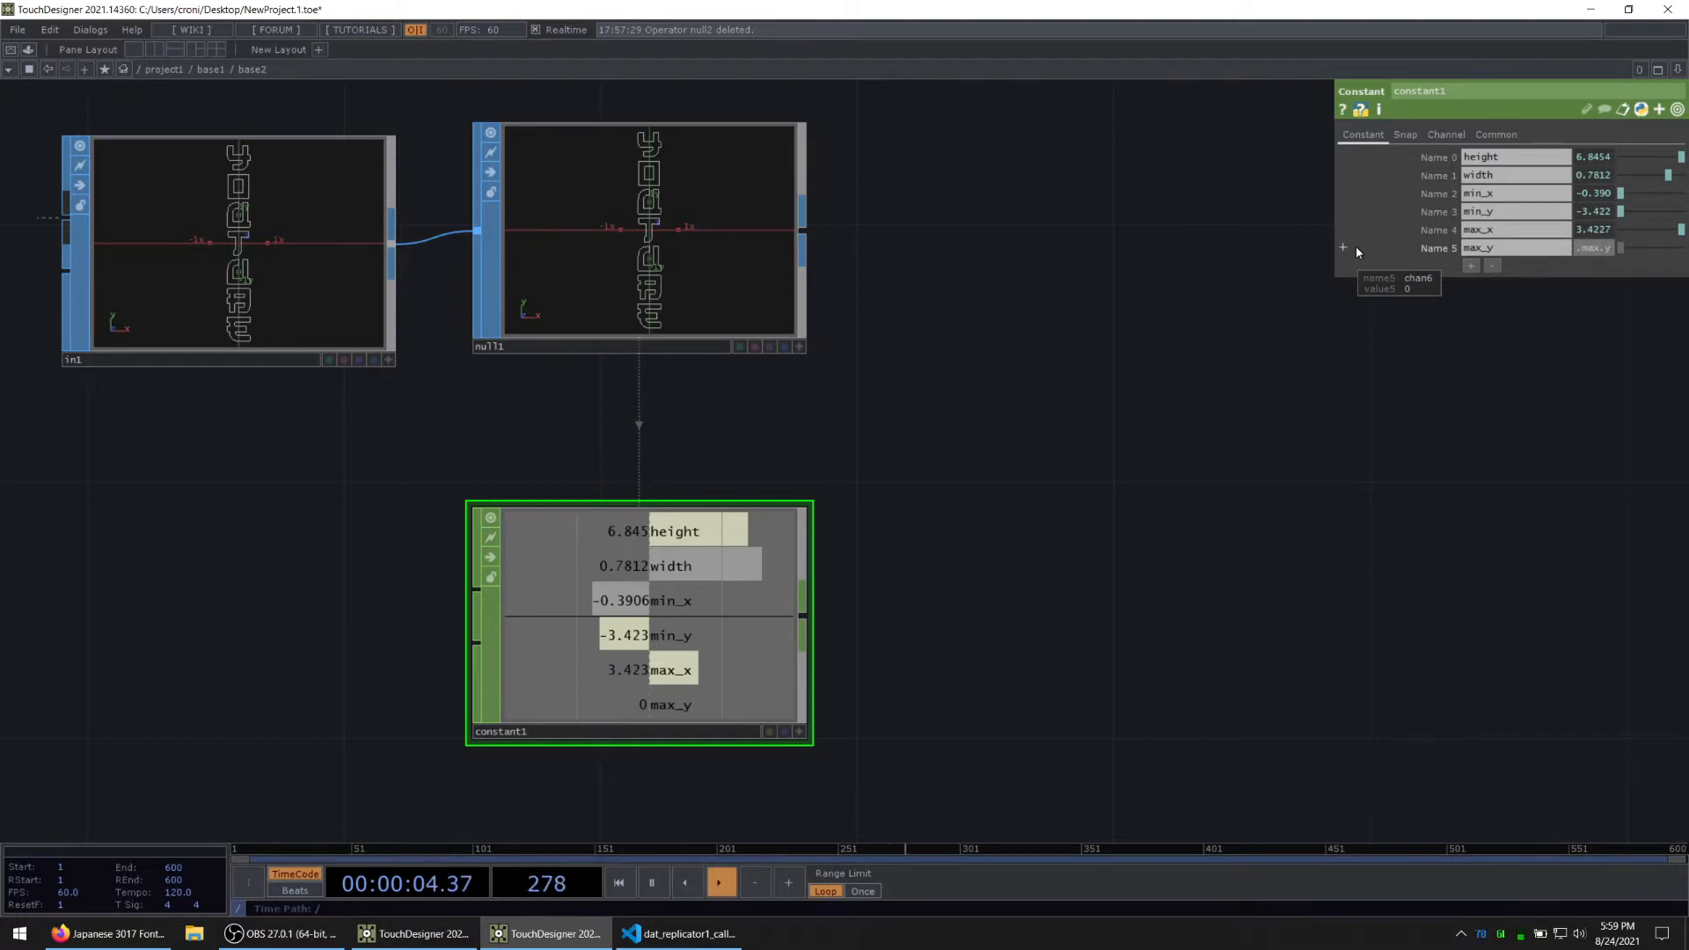
pyautogui.press('Return')
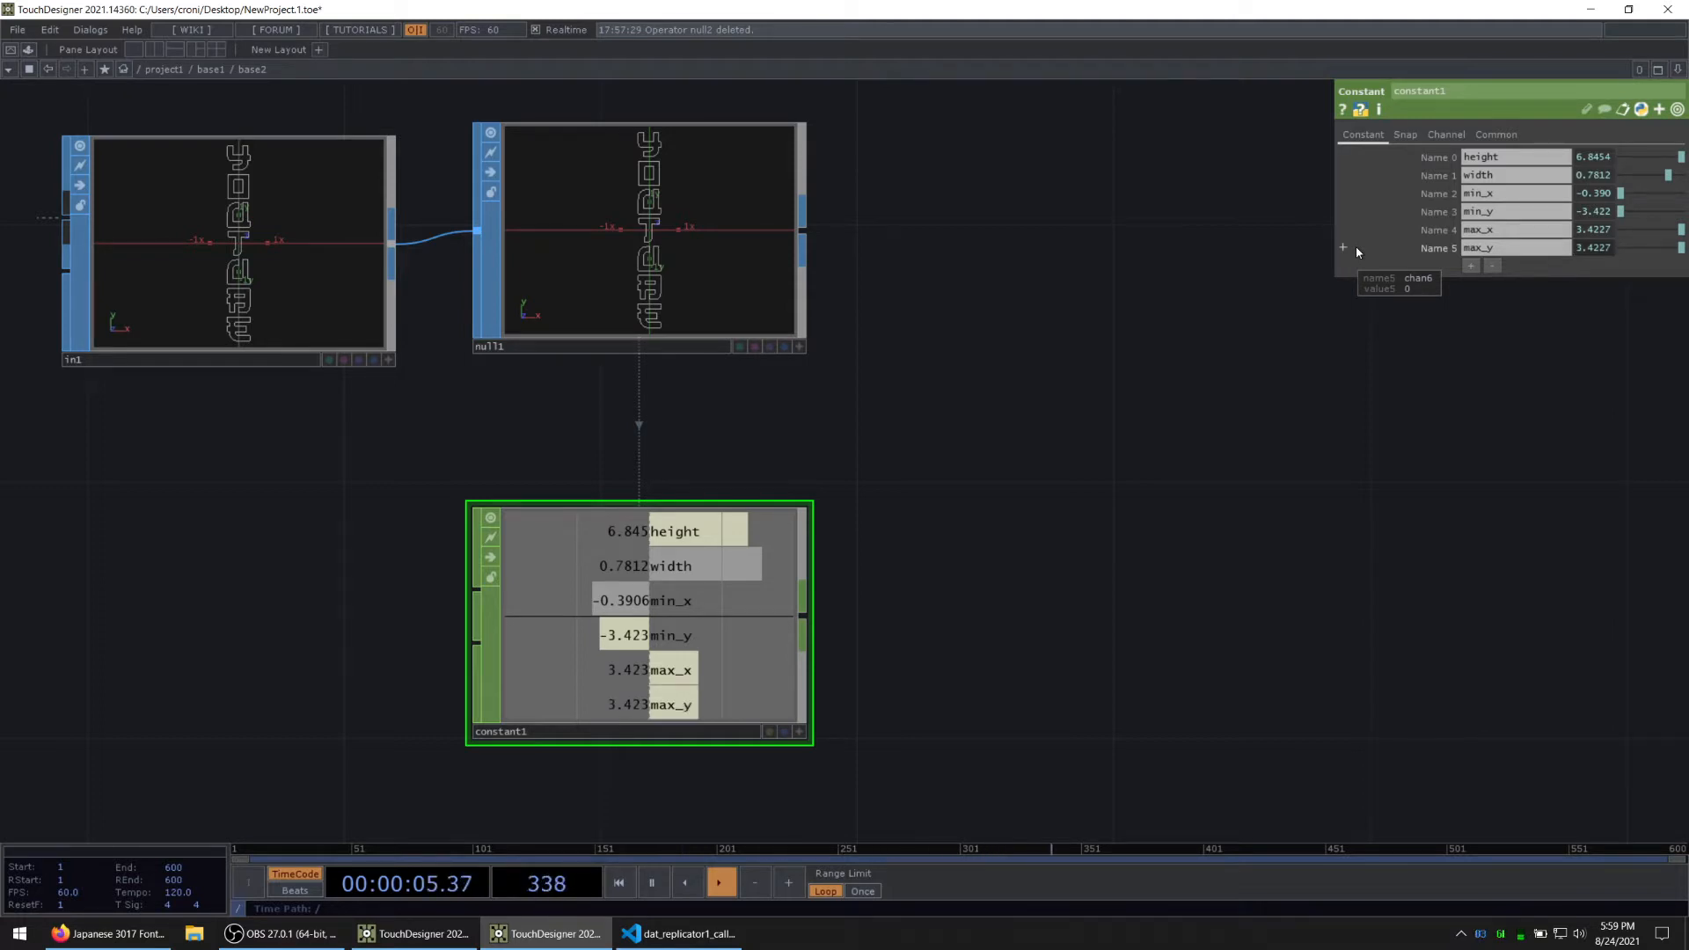
# Step: Correct the max_x channel's value expression to op('null1').max.x and collapse its parameters
pyautogui.click(1453, 231)
pyautogui.moveTo(1598, 263); pyautogui.dragTo(1557, 266)
pyautogui.write('x.x')
pyautogui.click(1508, 464)
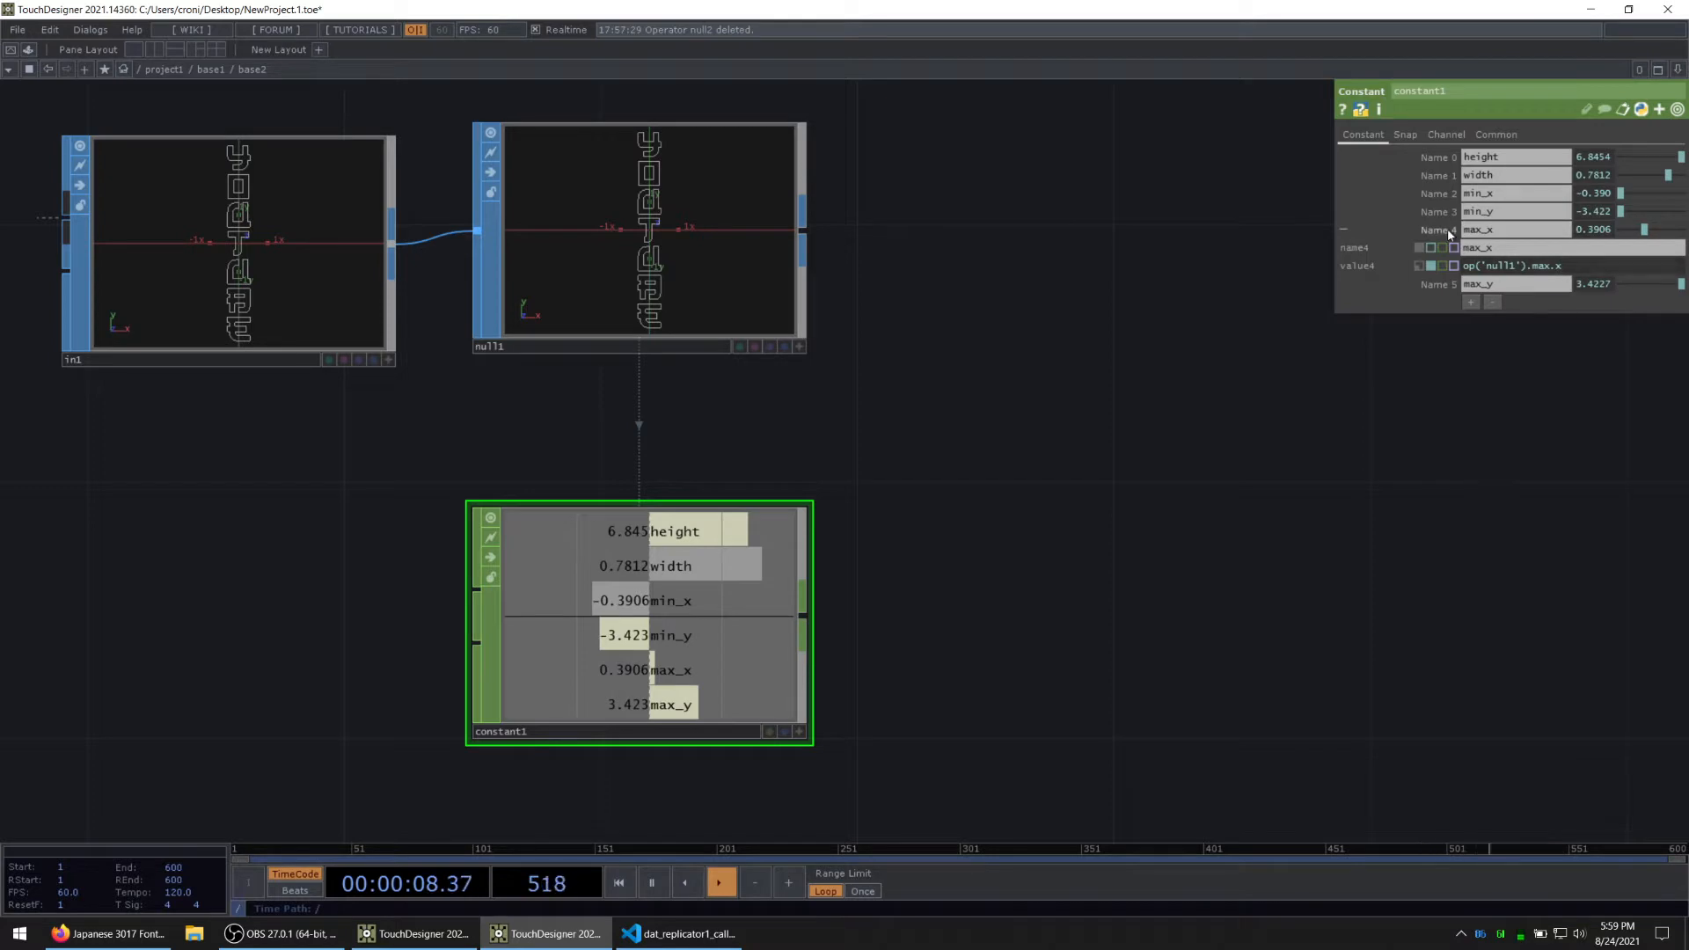
pyautogui.click(1448, 231)
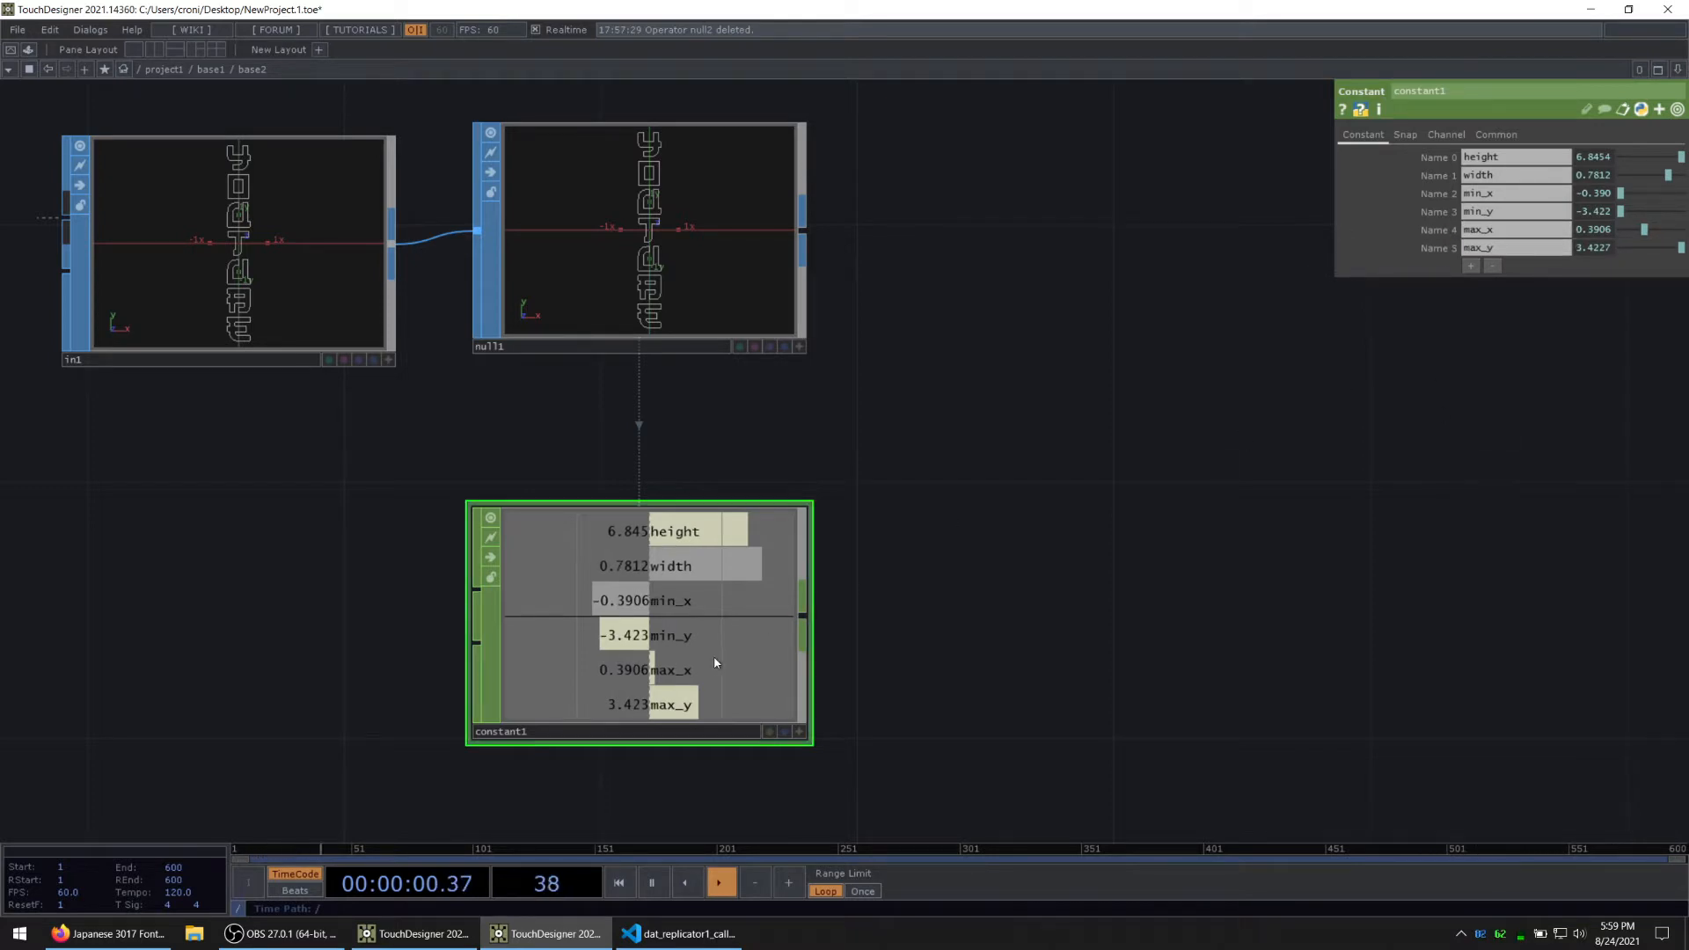
# Step: Add an Out CHOP connected to the output of constant1
pyautogui.moveTo(895, 639); pyautogui.dragTo(876, 581)
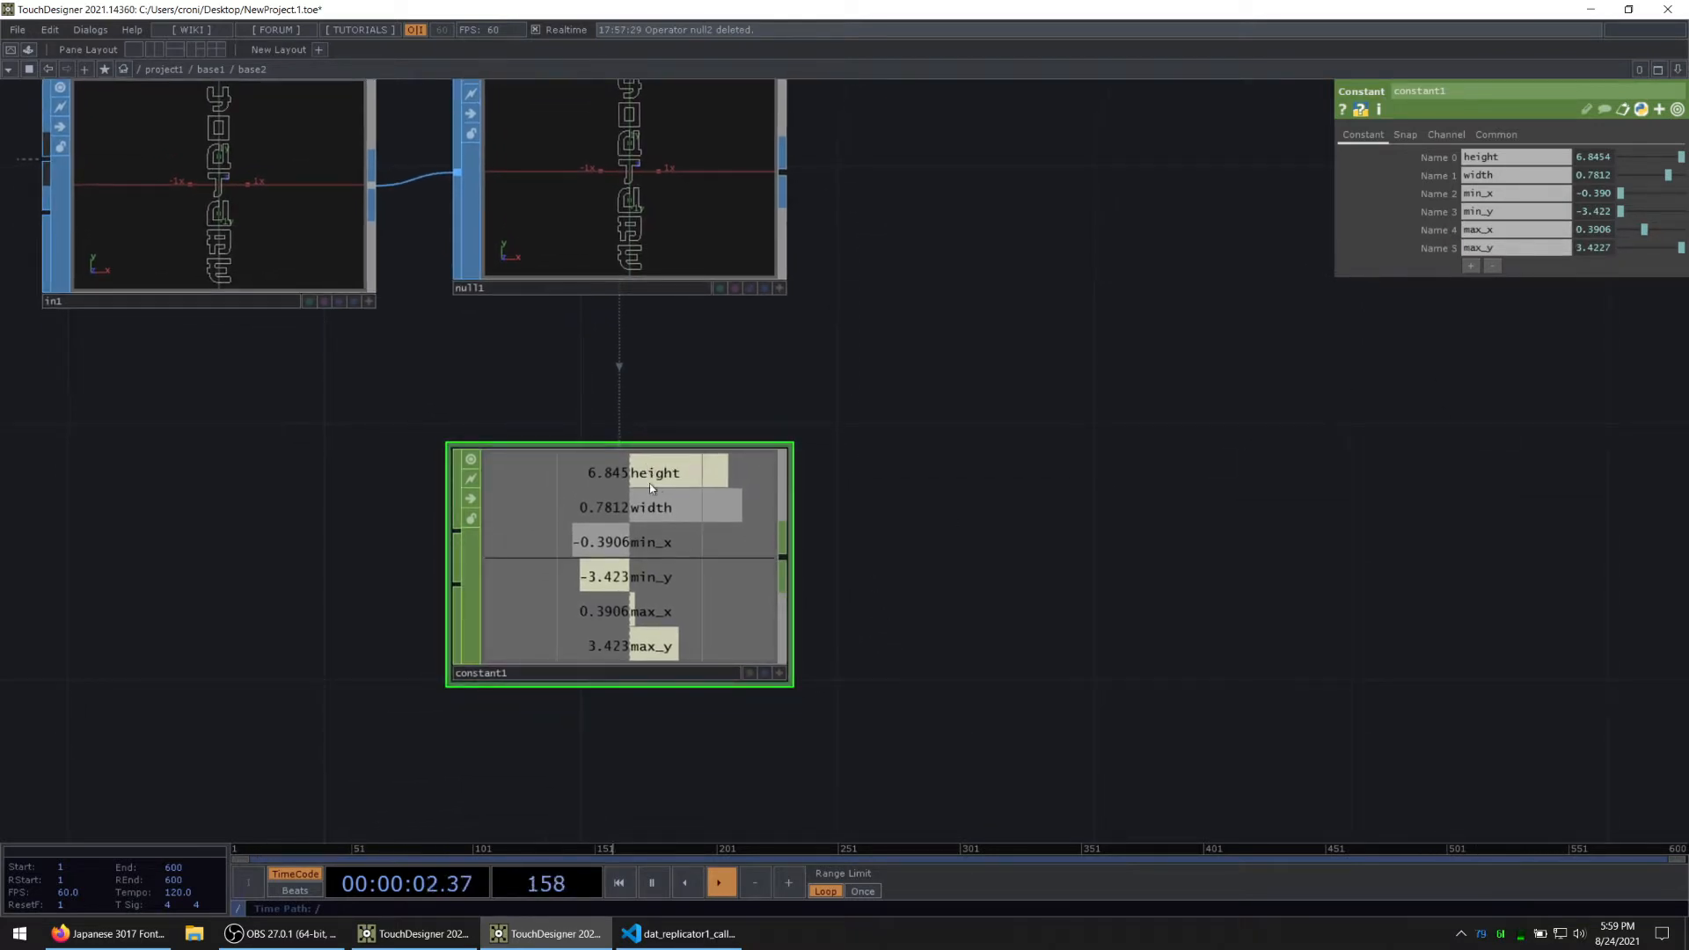
pyautogui.moveTo(798, 233); pyautogui.dragTo(884, 349)
pyautogui.moveTo(1003, 464); pyautogui.dragTo(982, 381)
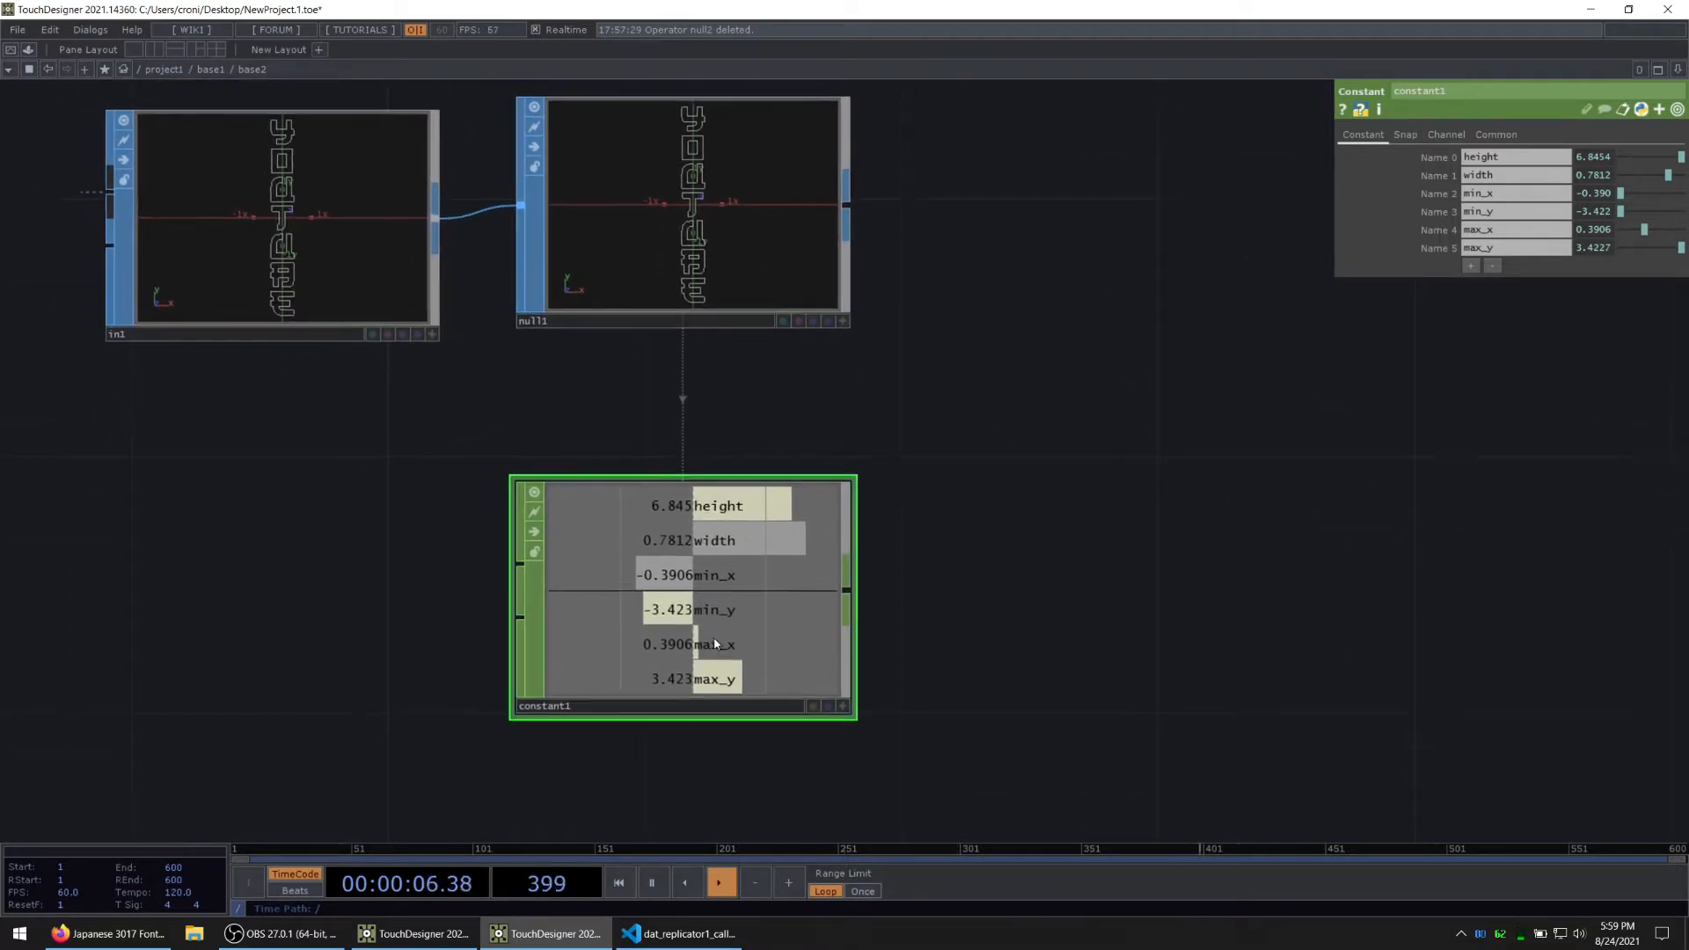
pyautogui.rightClick(846, 591)
pyautogui.write('out')
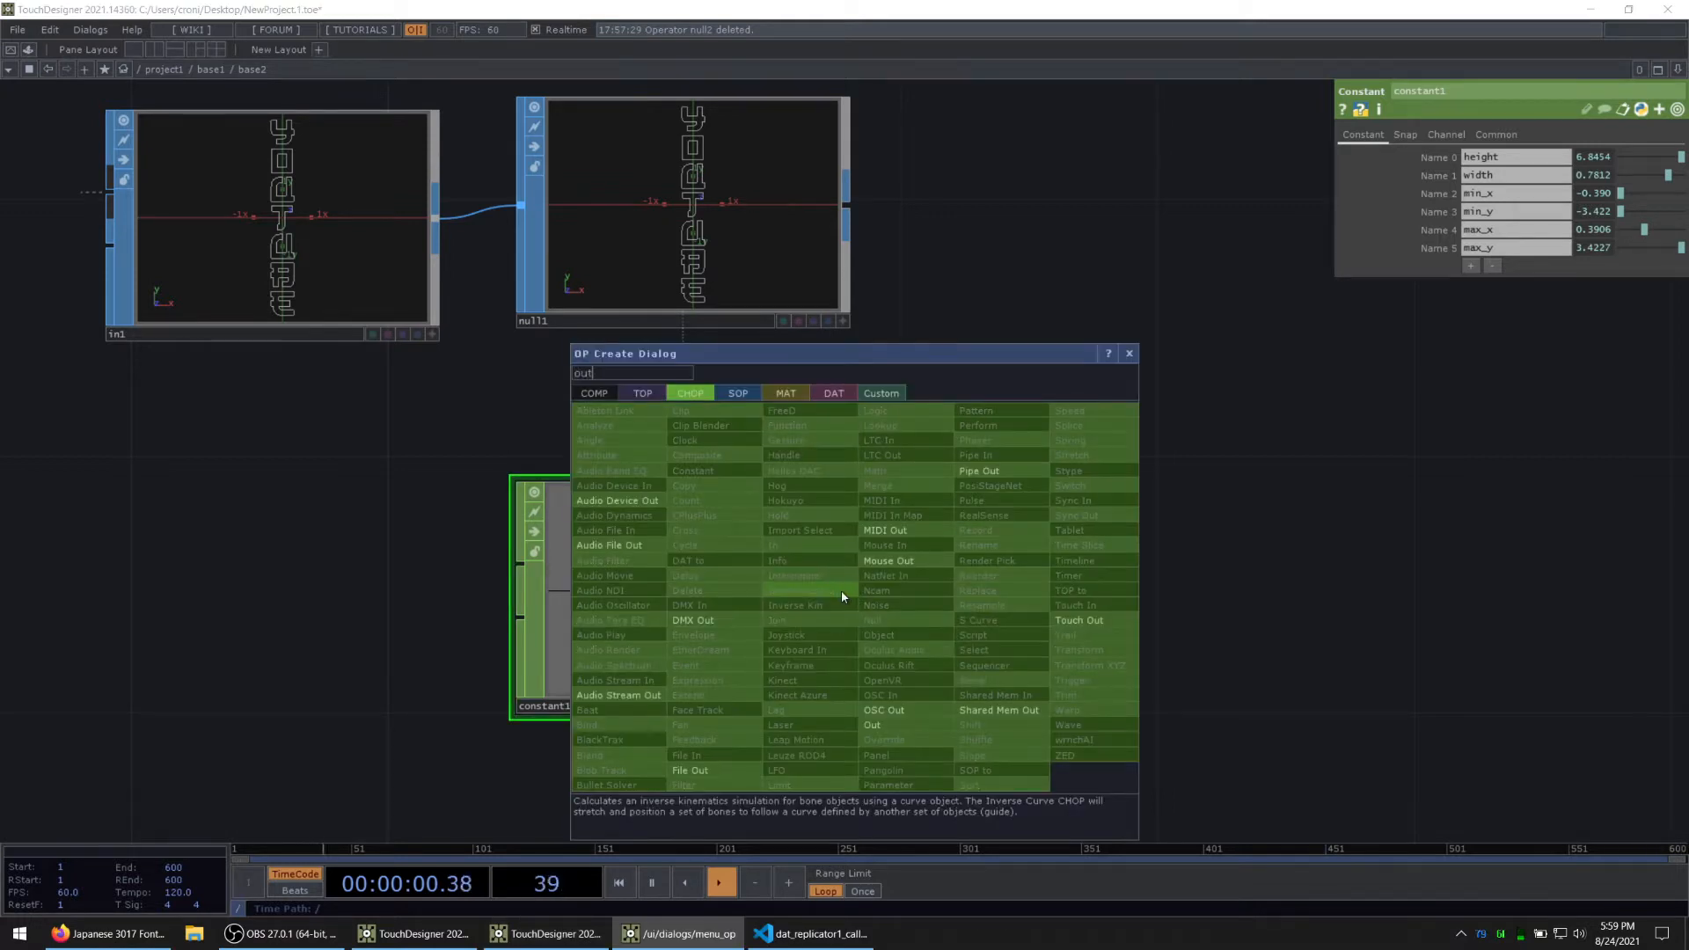
pyautogui.click(872, 725)
pyautogui.click(1071, 627)
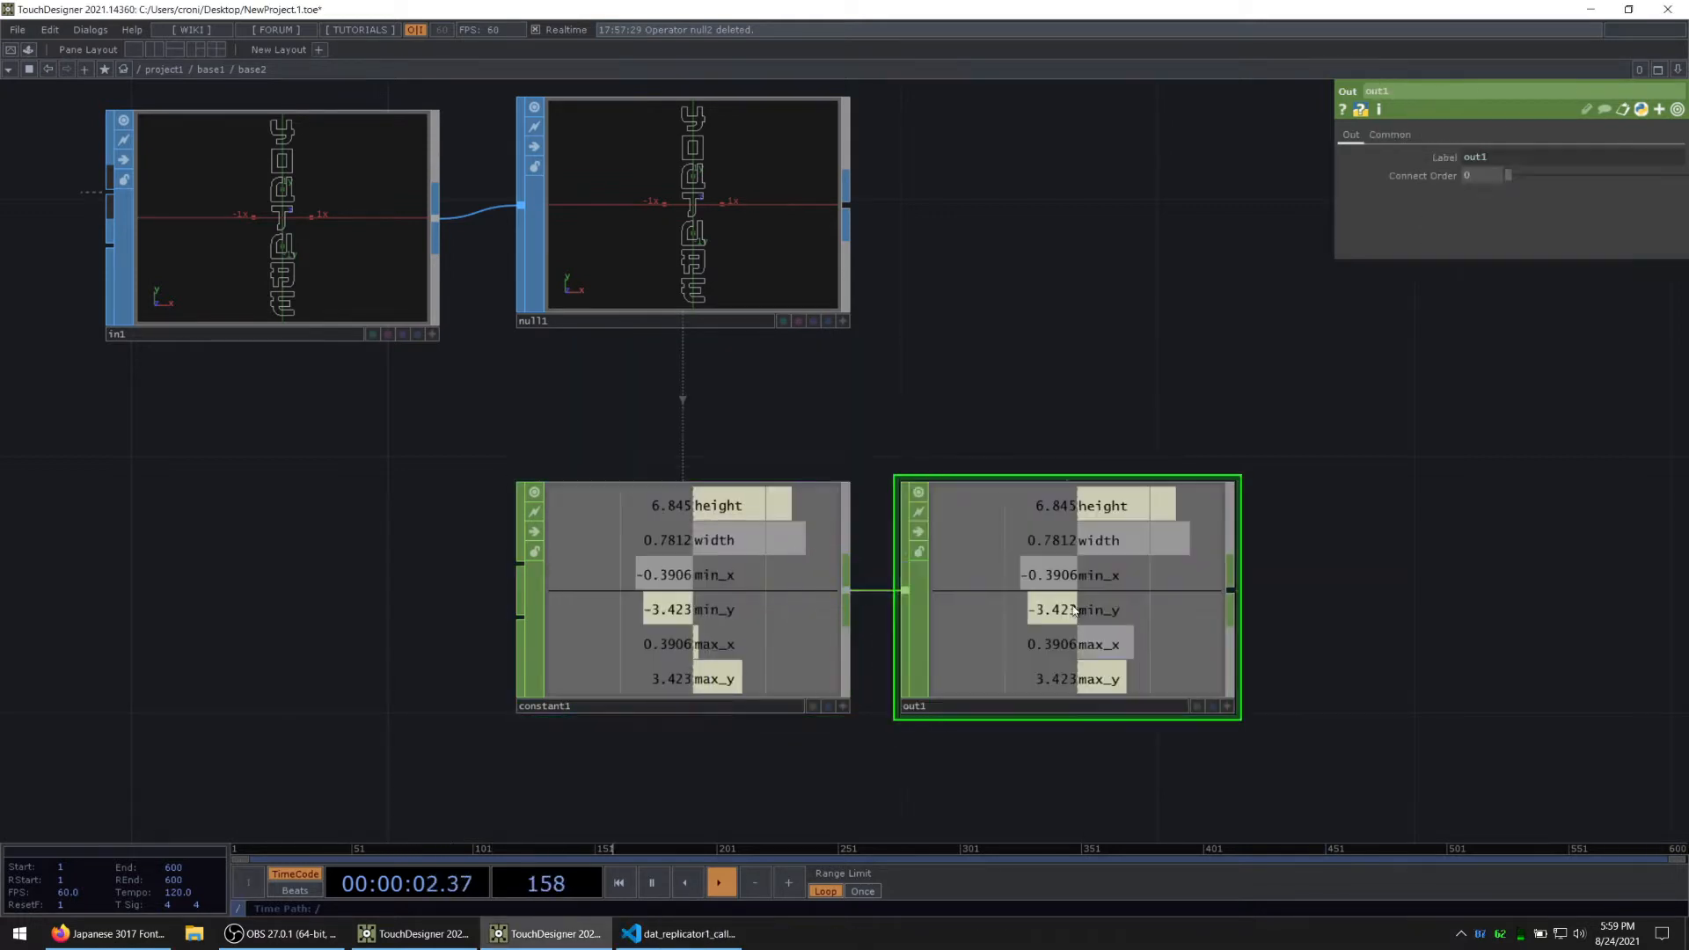
# Step: Go up to the parent network and rename the base2 component as GetCoords
pyautogui.moveTo(1066, 379); pyautogui.dragTo(905, 369)
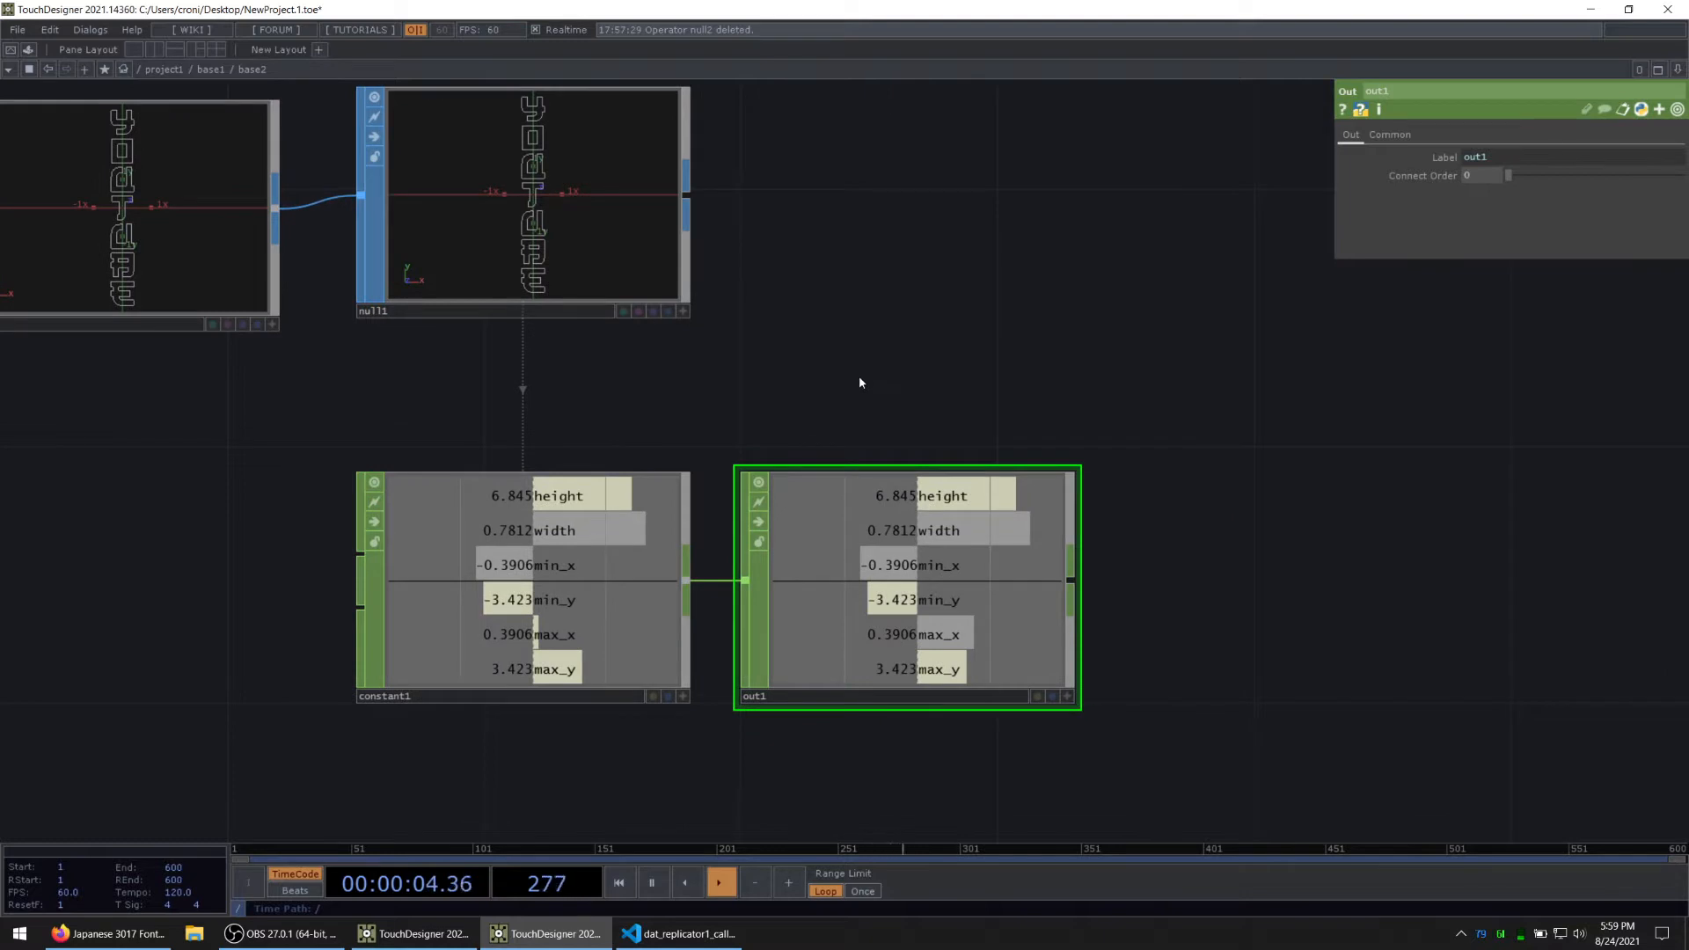
pyautogui.press('u')
pyautogui.click(653, 493)
pyautogui.write('Get')
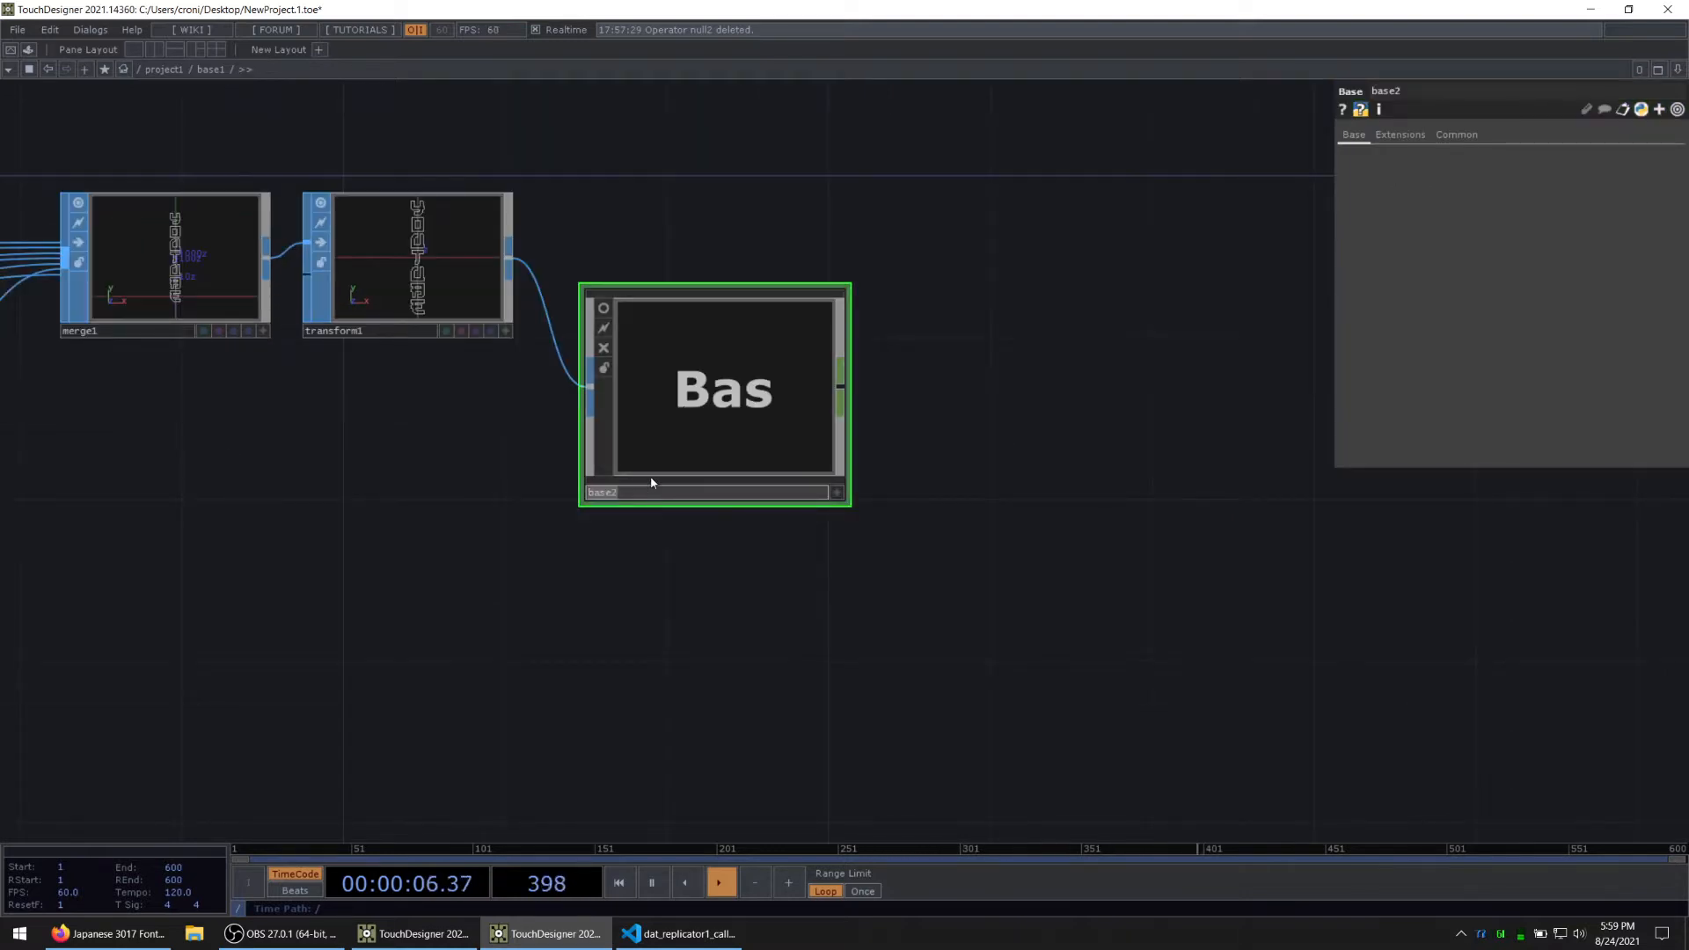
pyautogui.write('Coords')
pyautogui.press('Return')
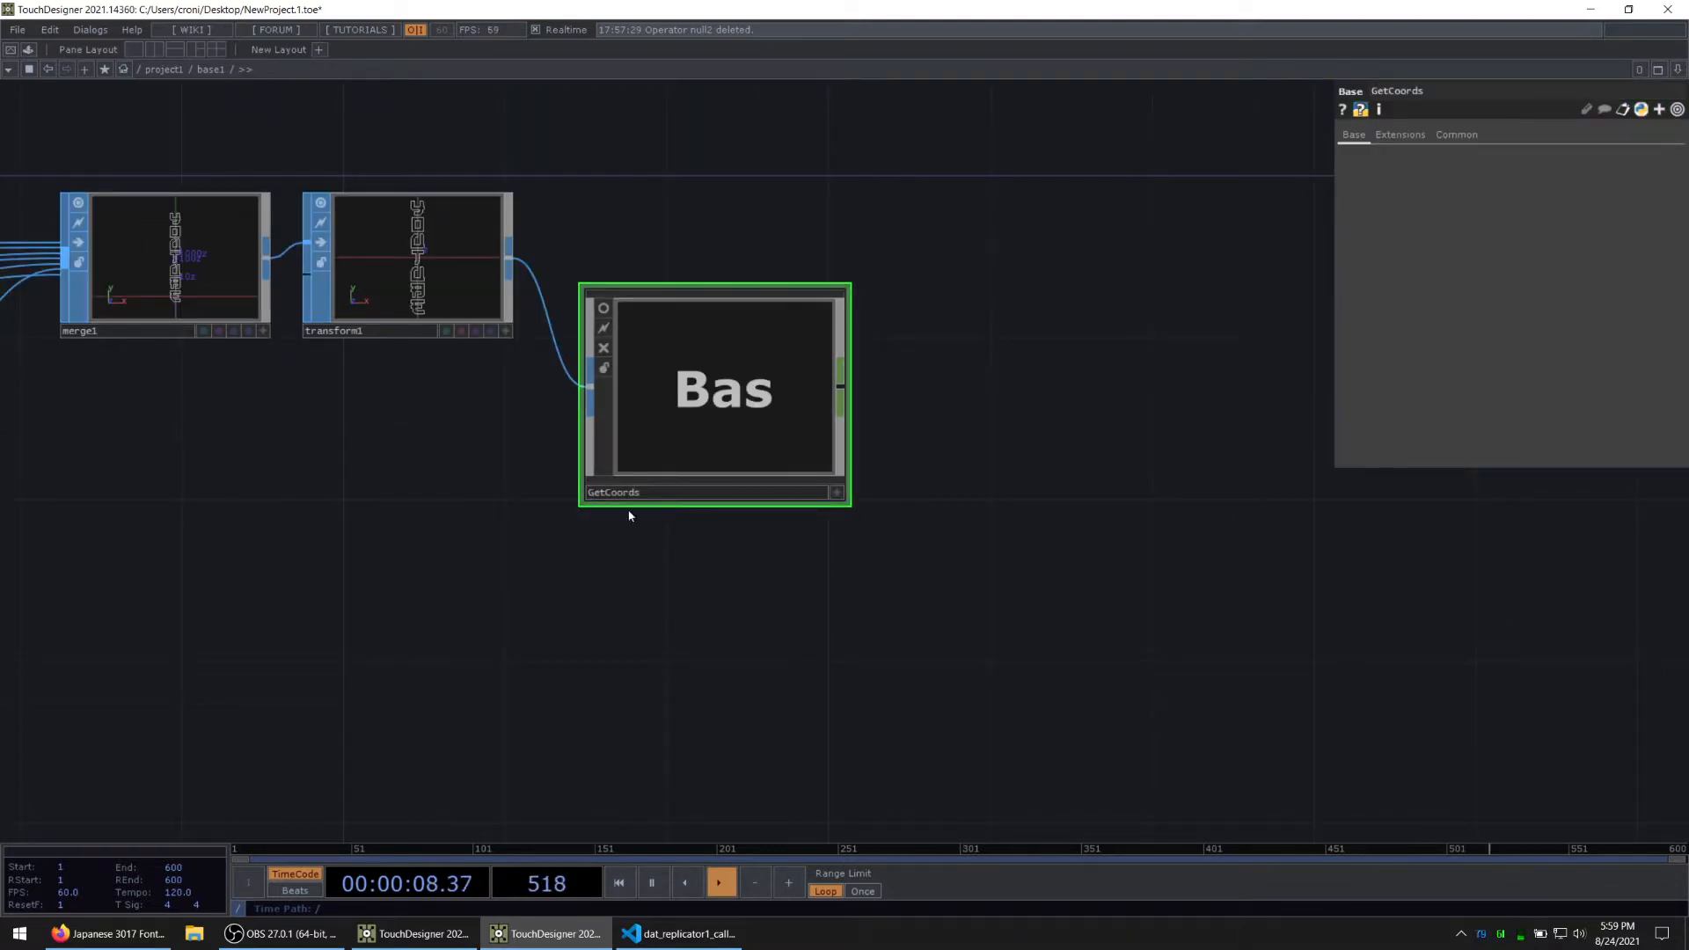
# Step: Add a Null CHOP connected to the output of GetCoords
pyautogui.rightClick(853, 393)
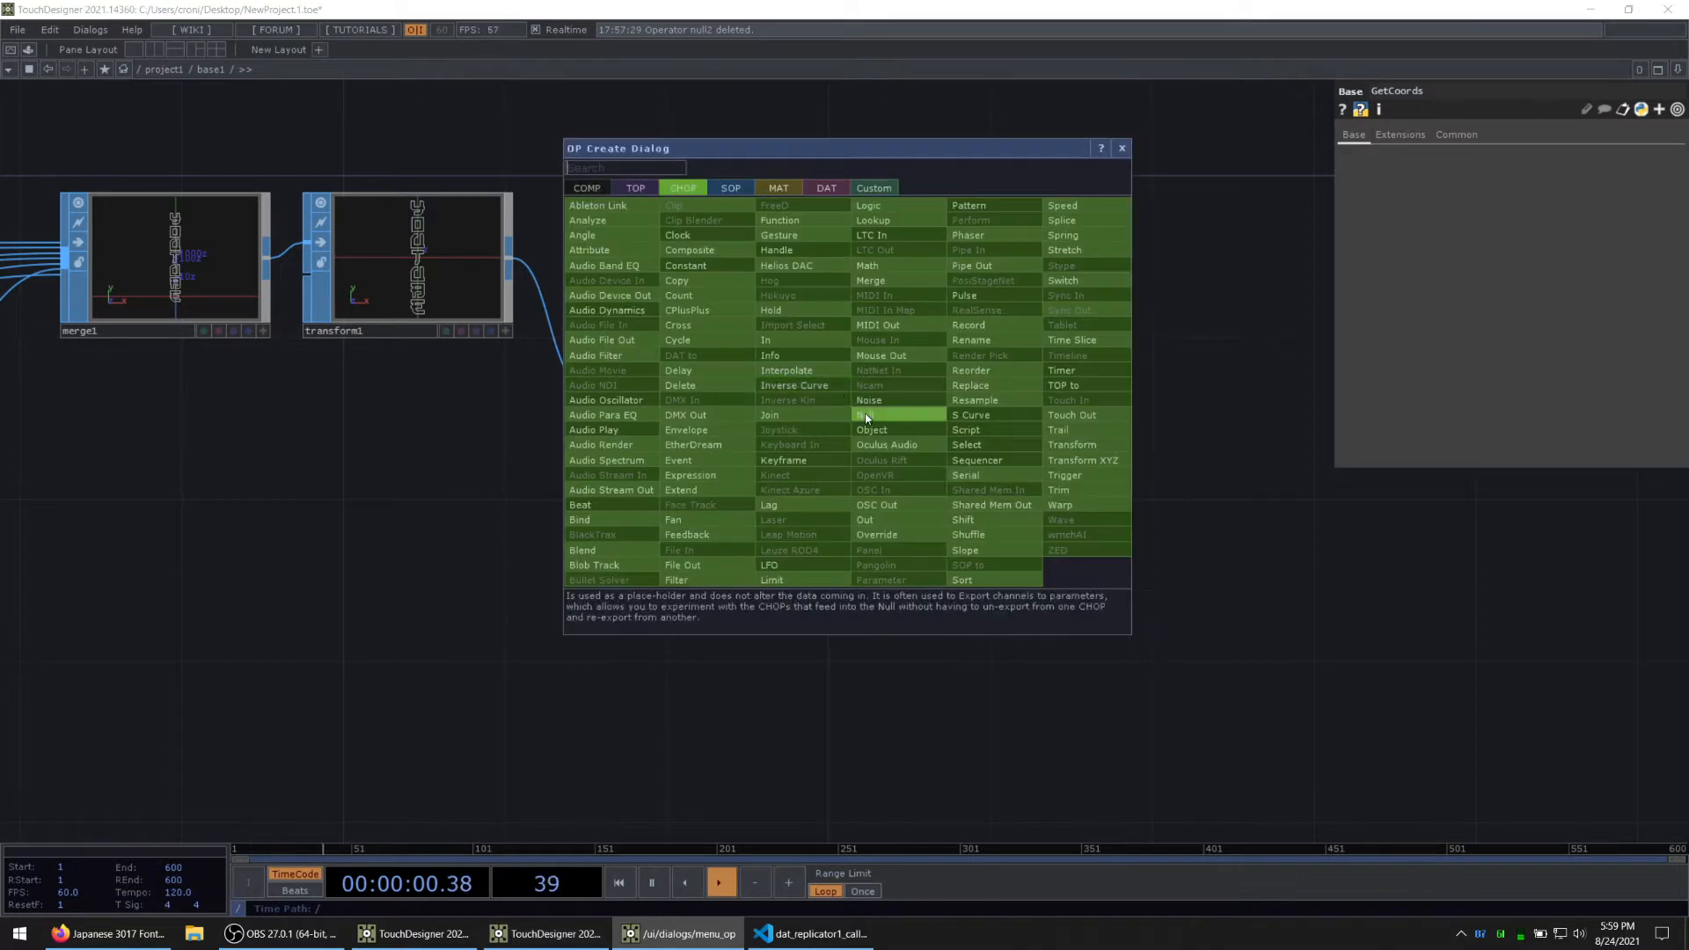
pyautogui.click(875, 414)
pyautogui.click(980, 414)
pyautogui.hotkey('alt', 'Tab')
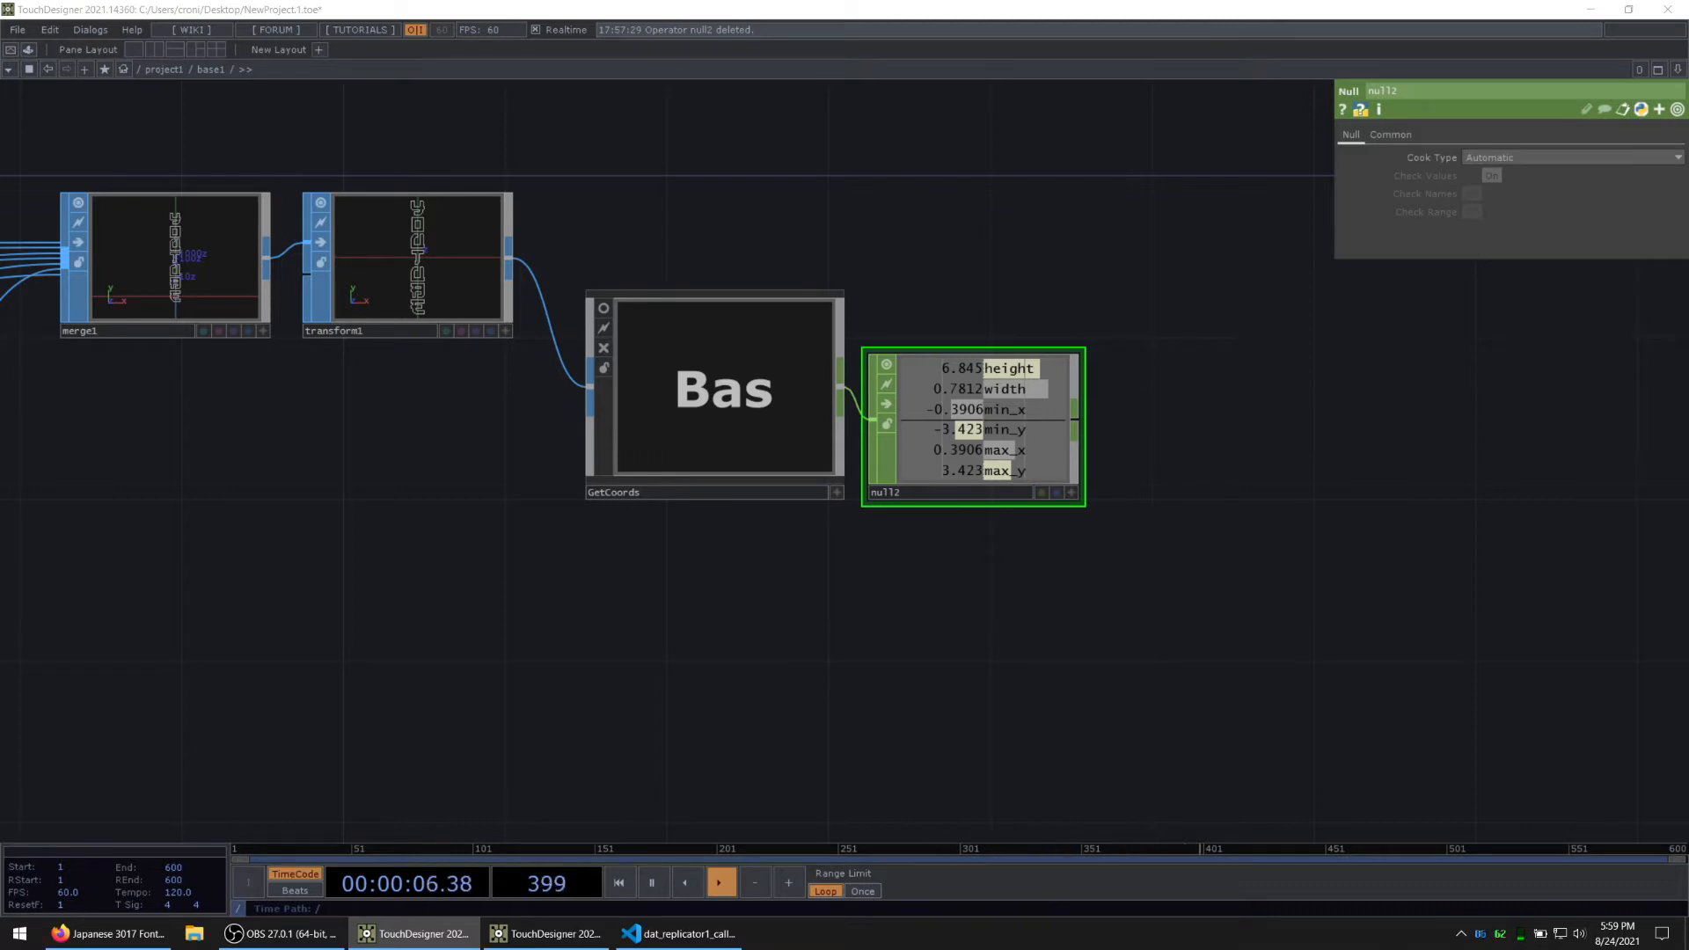
pyautogui.moveTo(992, 676); pyautogui.dragTo(934, 619)
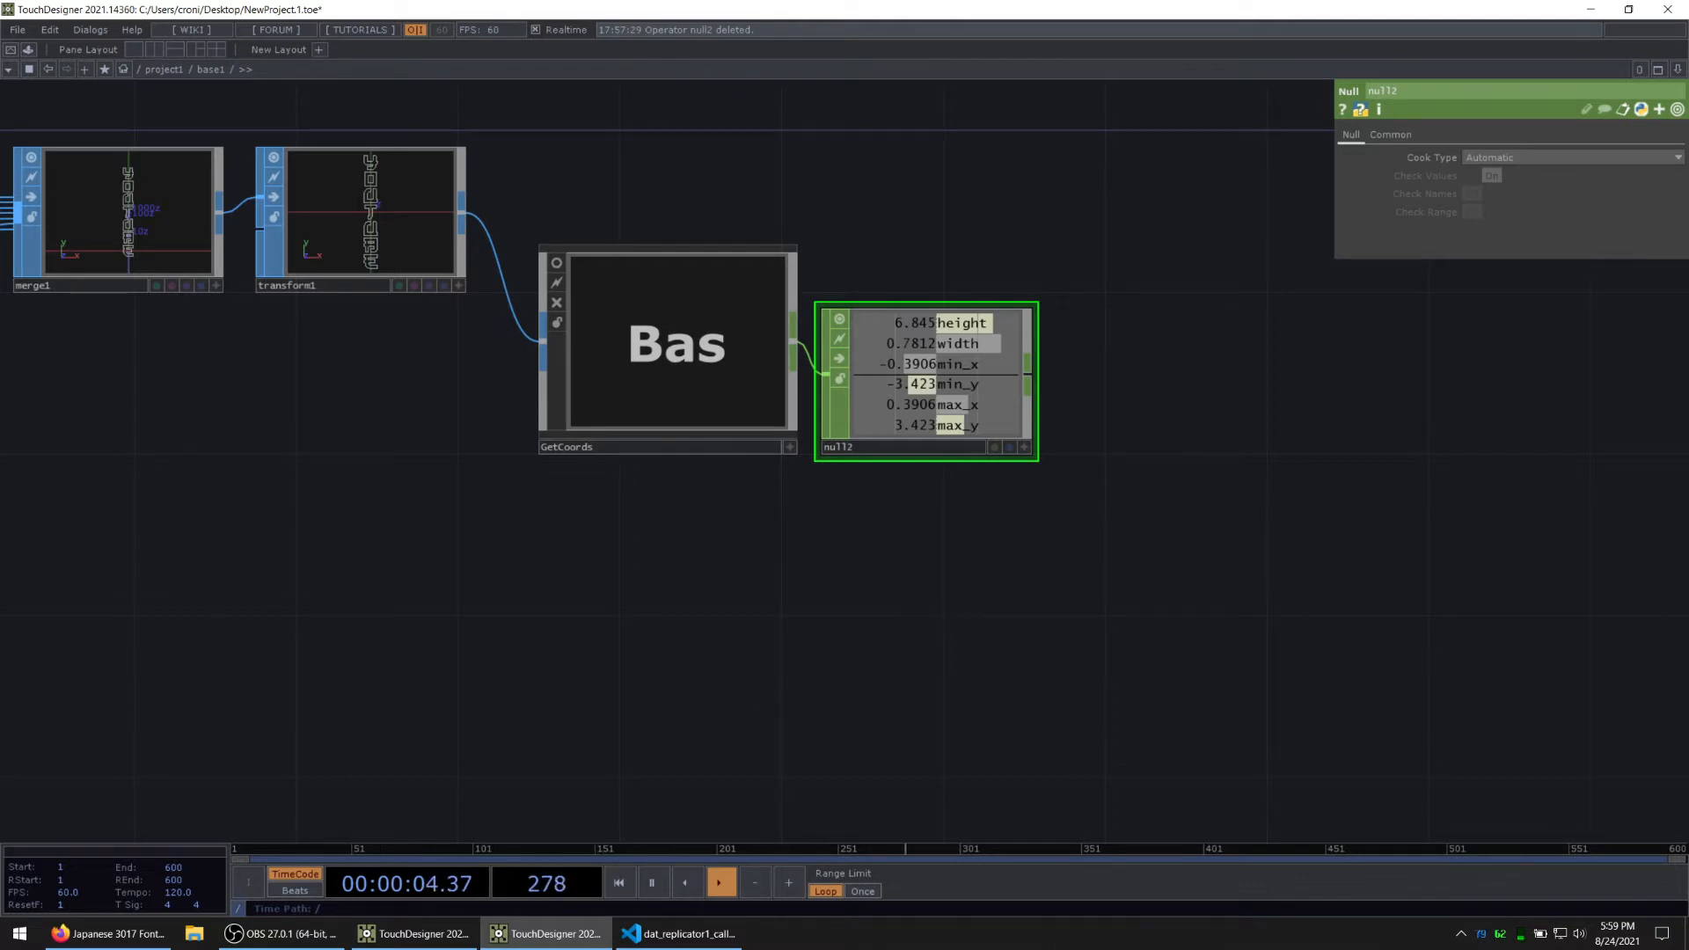
pyautogui.hotkey('alt', 'Tab')
# Step: Create a Circle SOP below the null2 operator
pyautogui.moveTo(854, 666); pyautogui.dragTo(627, 590)
pyautogui.press('Tab')
pyautogui.click(572, 323)
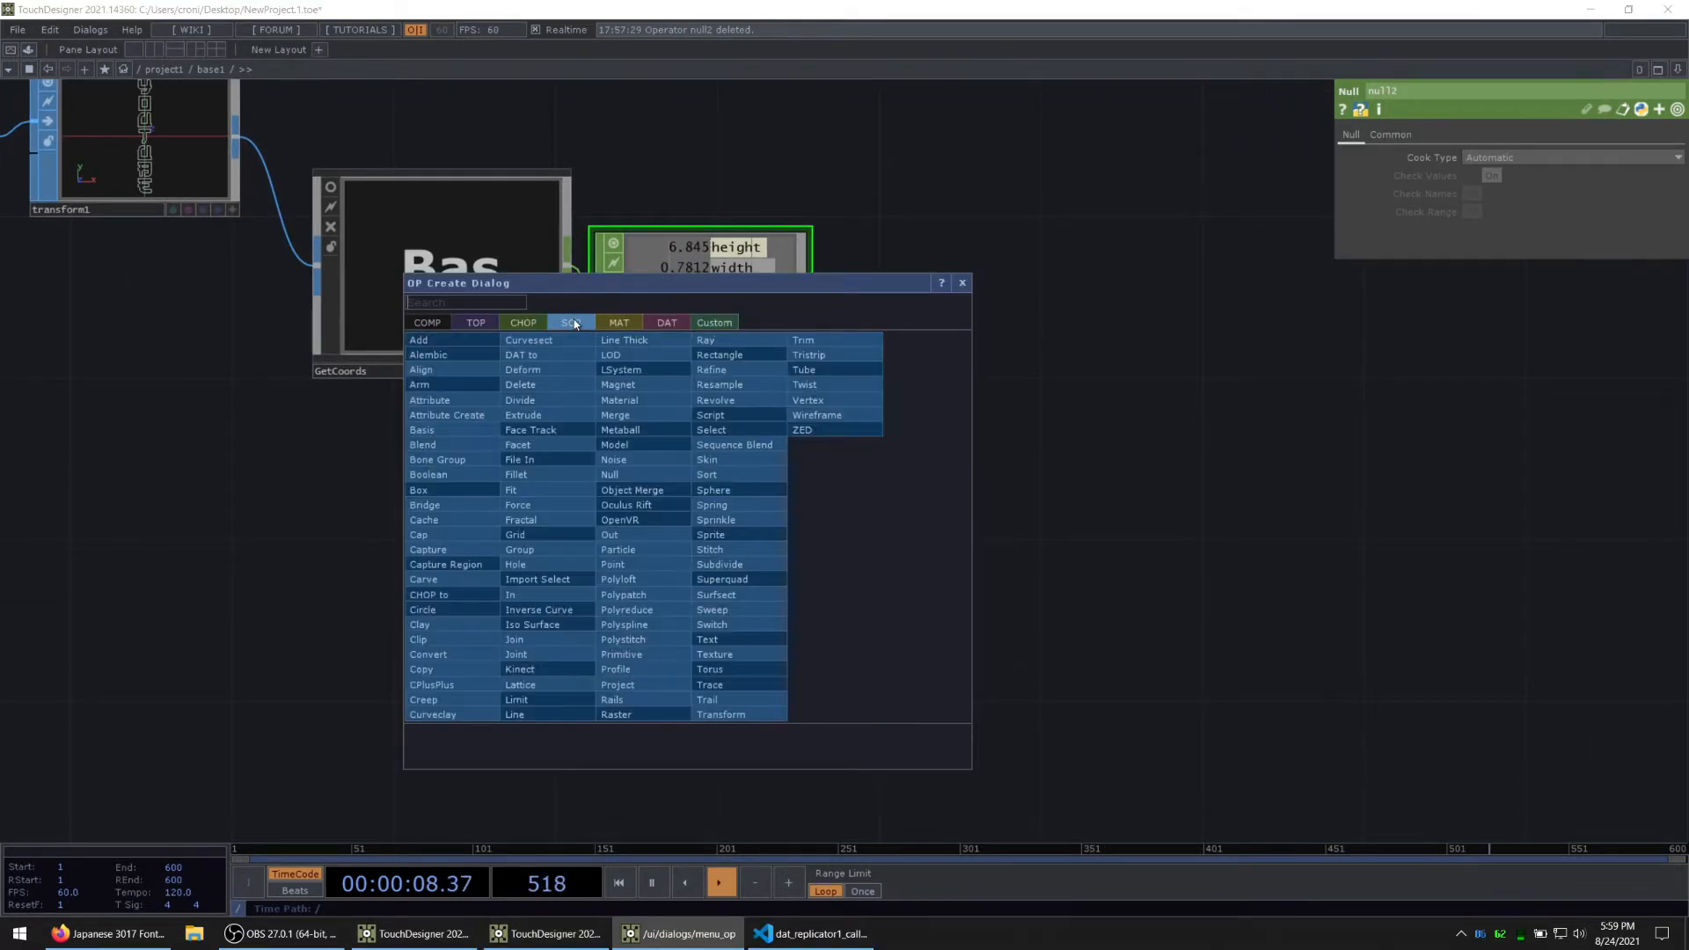
pyautogui.write('circl')
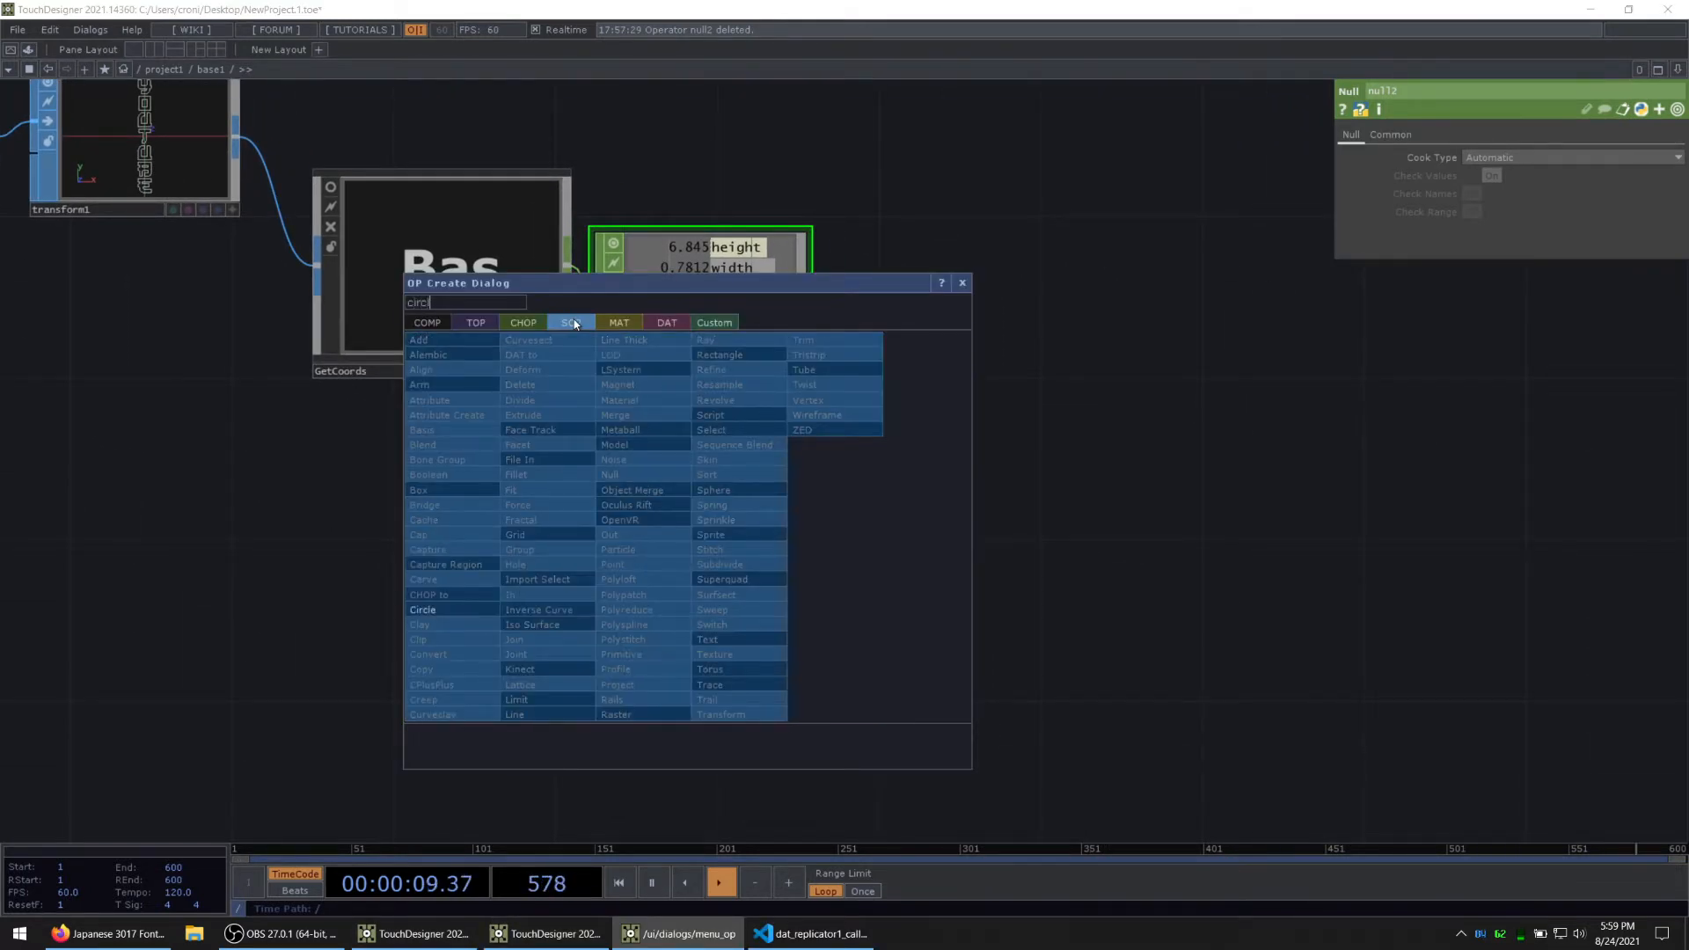
pyautogui.click(482, 609)
pyautogui.click(694, 509)
pyautogui.scroll(4, 687, 538)
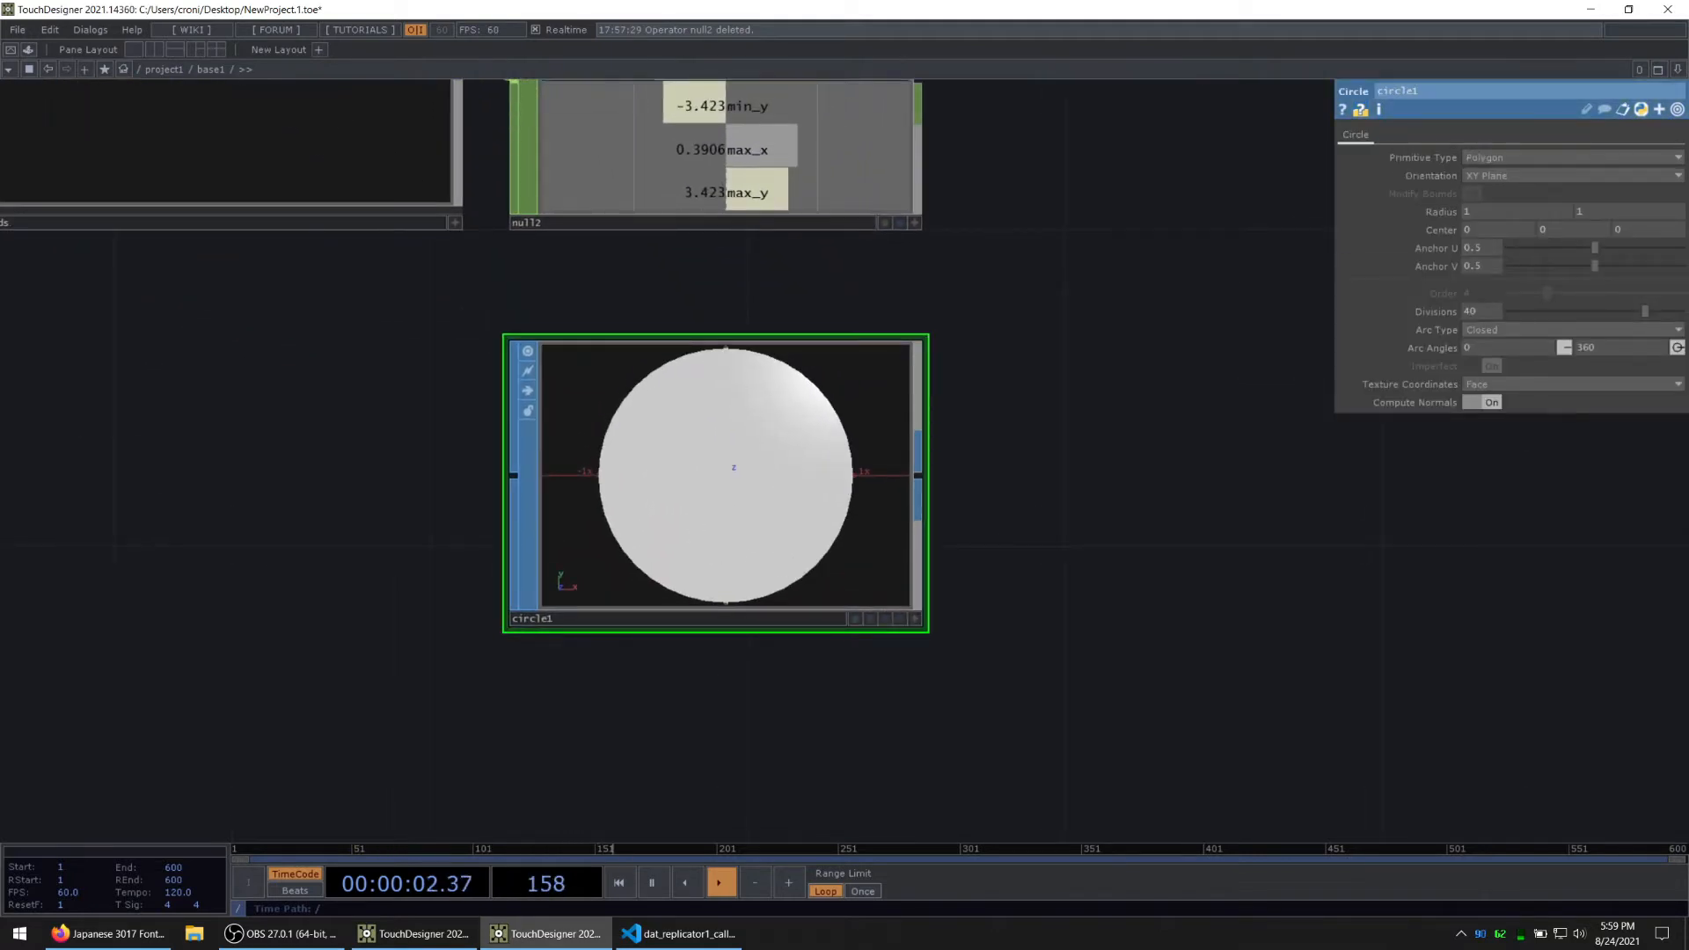
# Step: Set the circle's arc type to Open Arc and its arc angles to 90 and 180
pyautogui.click(1489, 330)
pyautogui.click(1492, 358)
pyautogui.click(1484, 351)
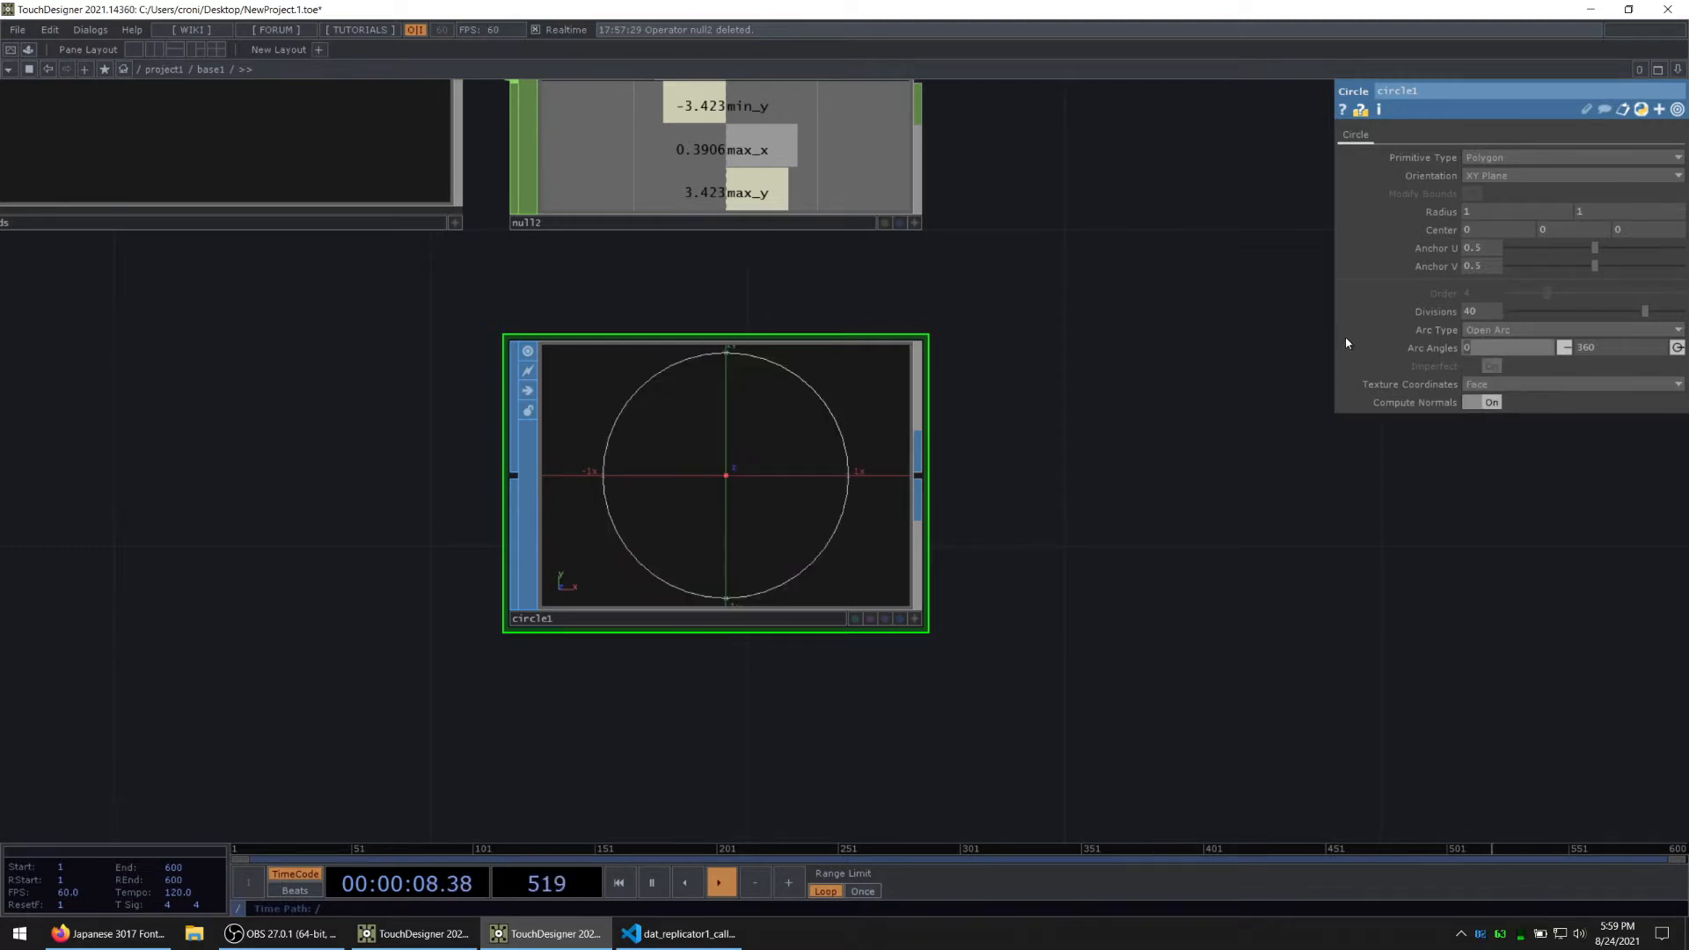
pyautogui.write('90')
pyautogui.press('Tab')
pyautogui.write('180')
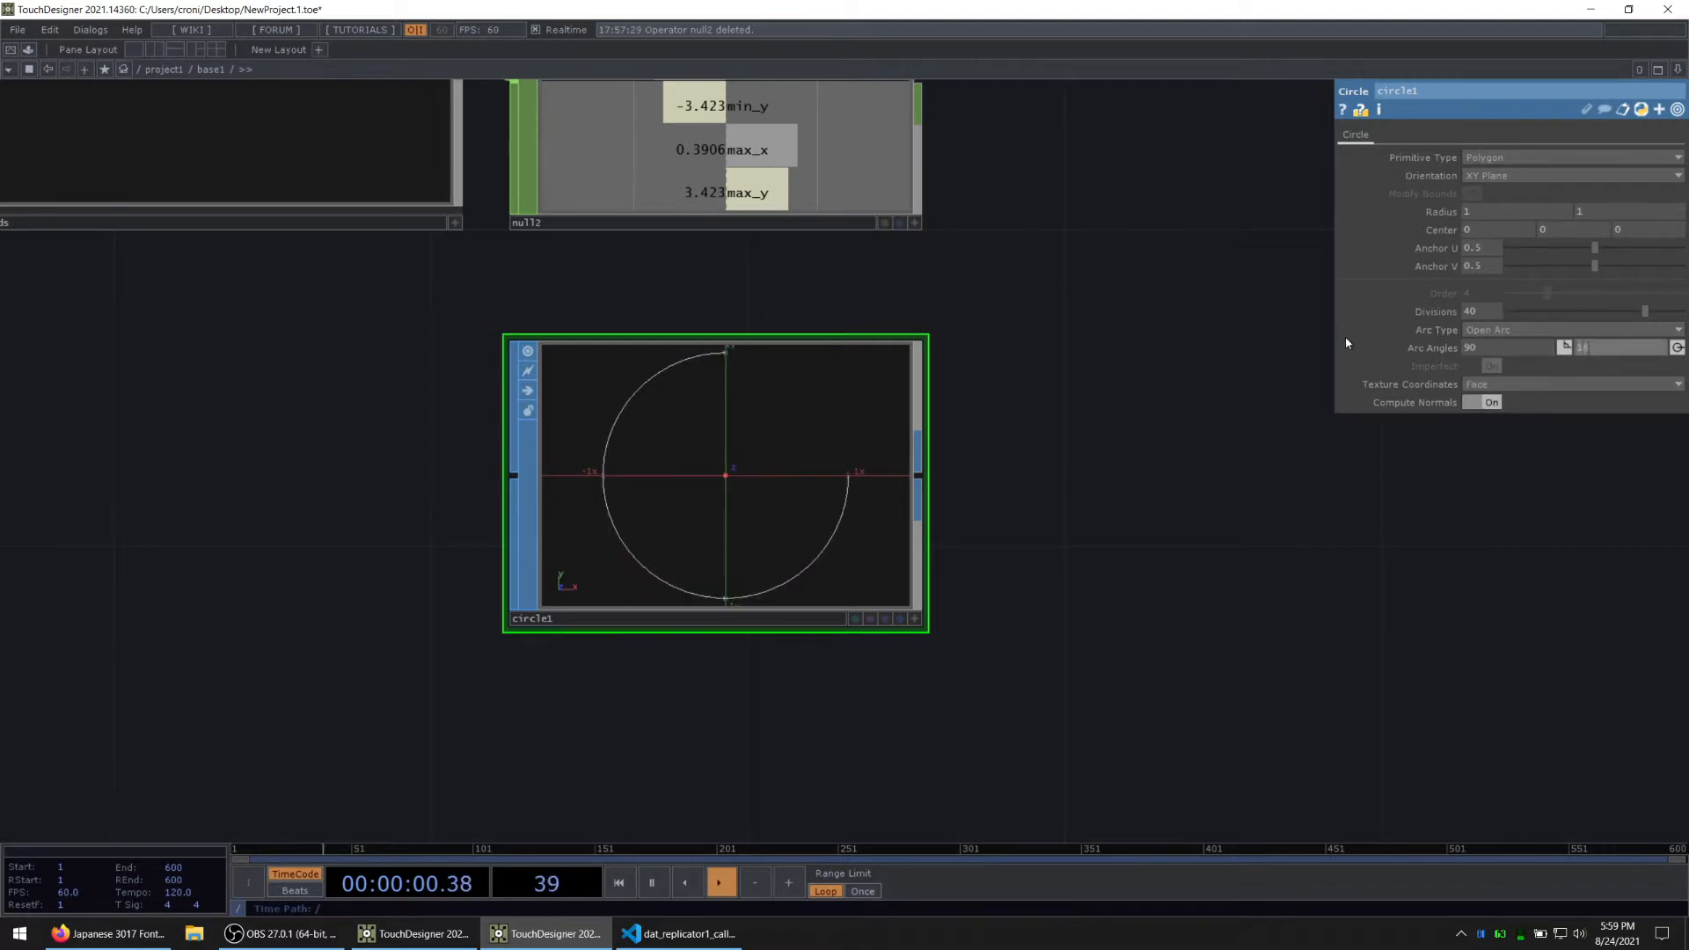
pyautogui.press('Return')
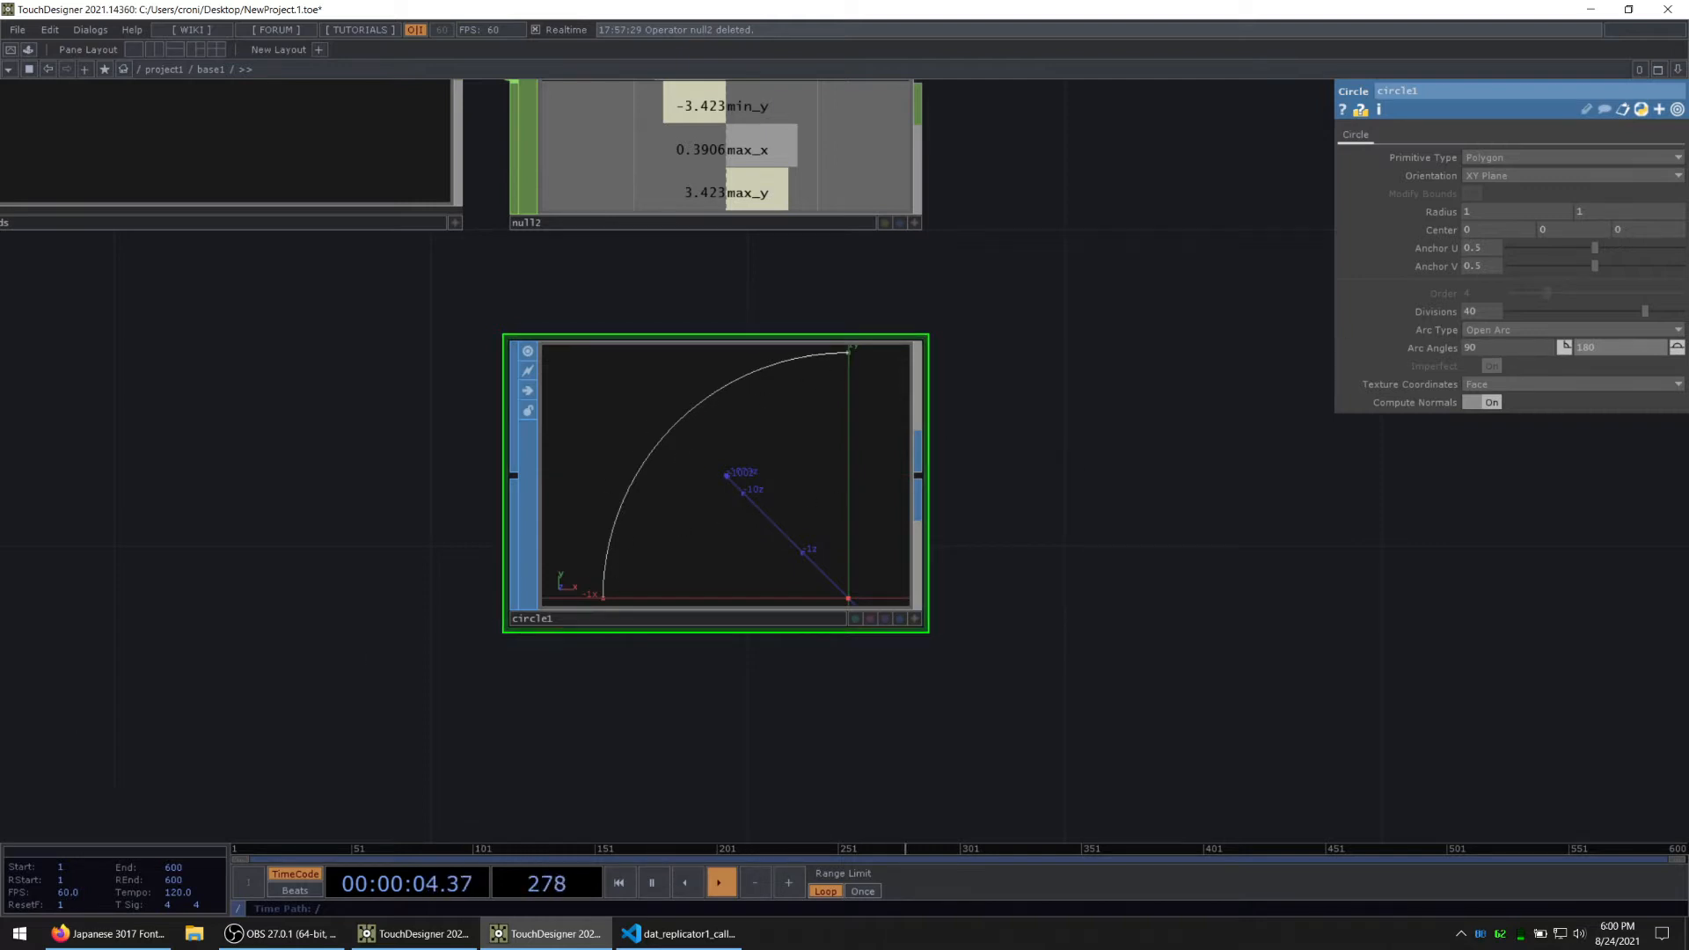
# Step: Reference null2's min_x and min_y channels in the circle's centre X and Y parameters
pyautogui.moveTo(1053, 350); pyautogui.dragTo(1011, 518)
pyautogui.click(872, 391)
pyautogui.moveTo(721, 230)
pyautogui.mouseDown()
pyautogui.moveTo(1427, 271)
pyautogui.moveTo(1496, 232)
pyautogui.mouseUp()
pyautogui.click(1510, 234)
pyautogui.moveTo(684, 255); pyautogui.dragTo(1562, 229)
pyautogui.click(1566, 225)
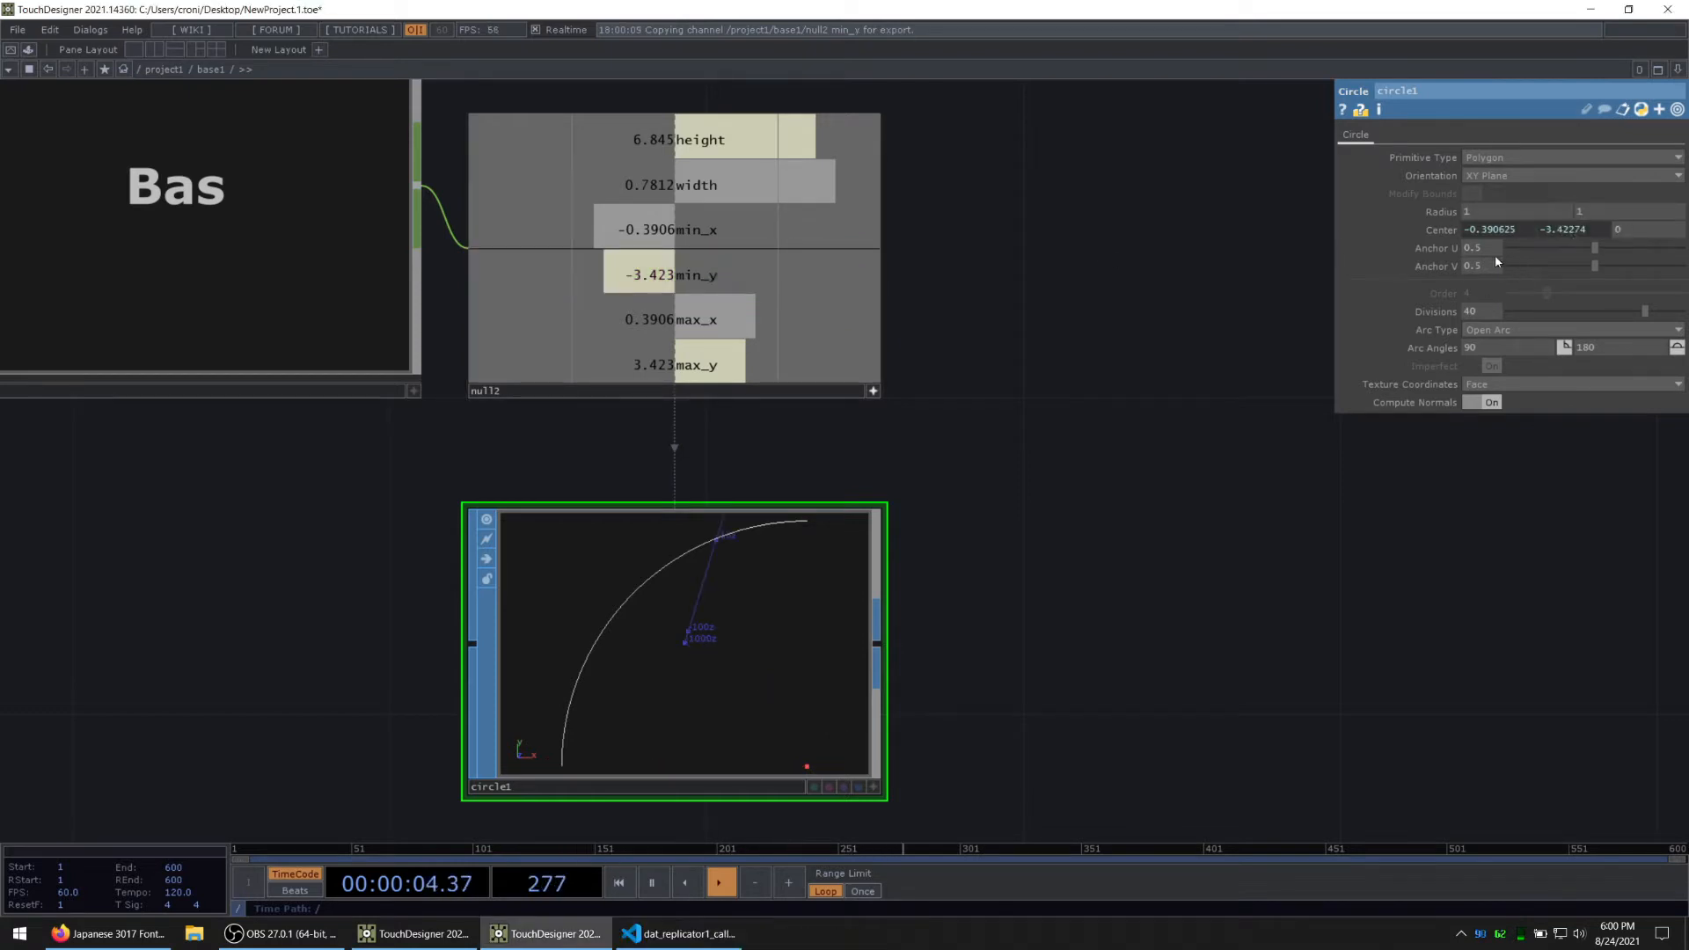
# Step: Rename the circle operator as top_left
pyautogui.scroll(-3, 1053, 648)
pyautogui.moveTo(953, 527); pyautogui.dragTo(786, 249)
pyautogui.scroll(-3, 554, 577)
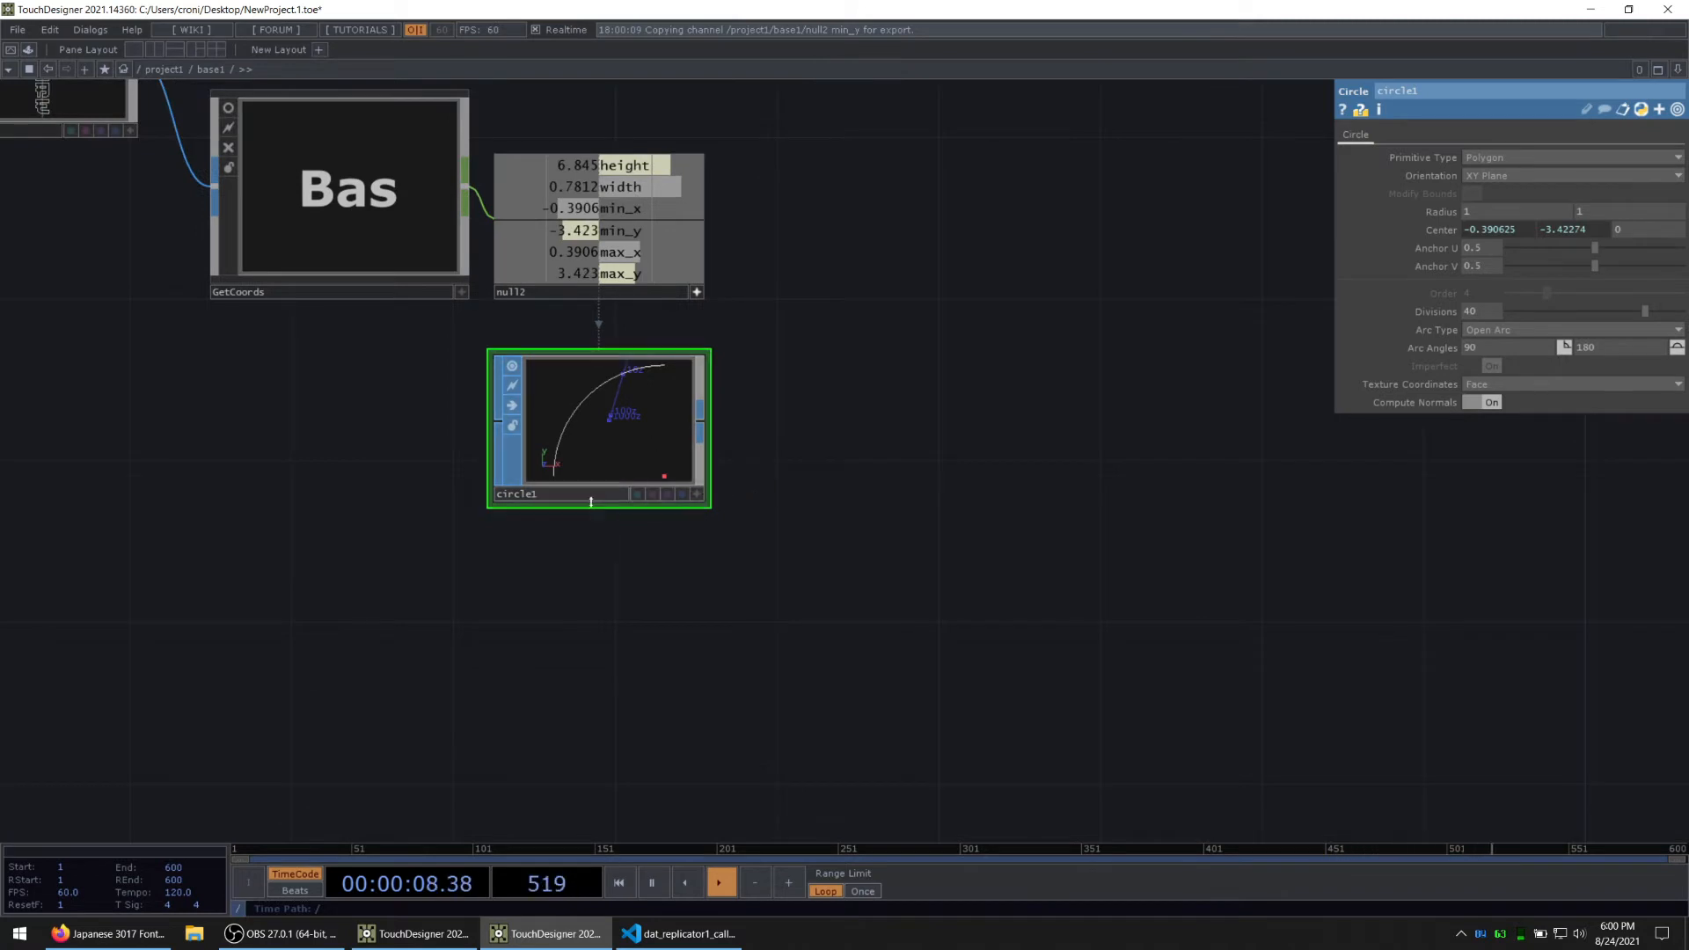
pyautogui.write('top_le')
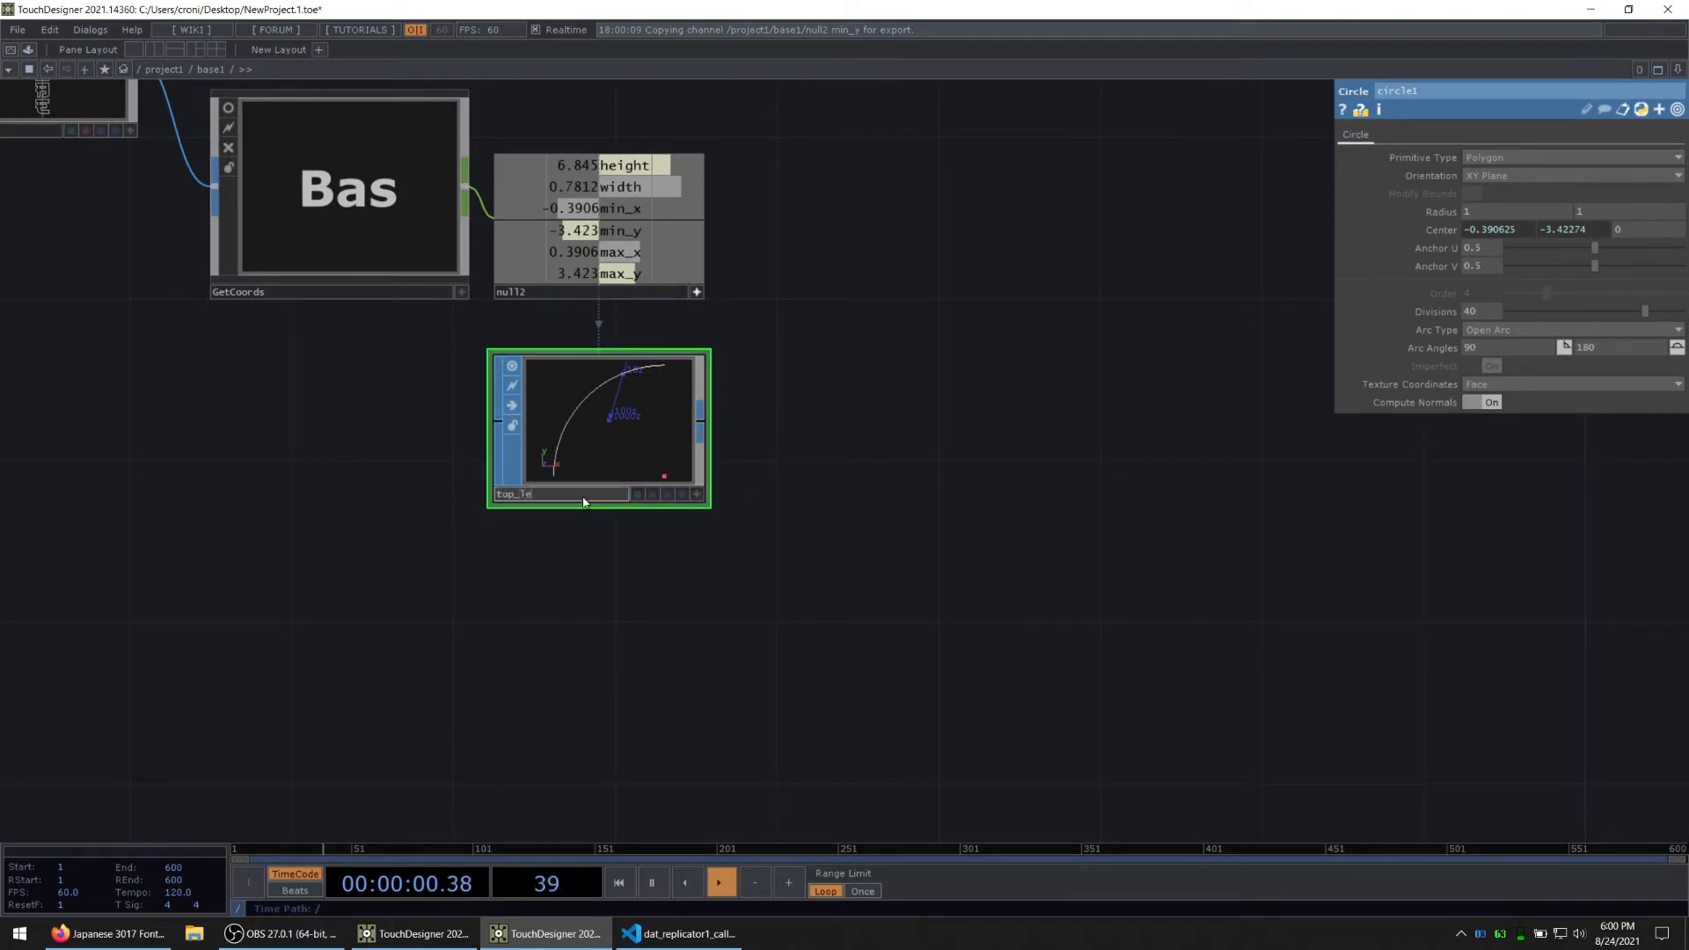
pyautogui.write('ft')
pyautogui.press('Return')
# Step: Duplicate top_left below itself and rename the copy as top_right
pyautogui.hotkey('ctrl', 'c')
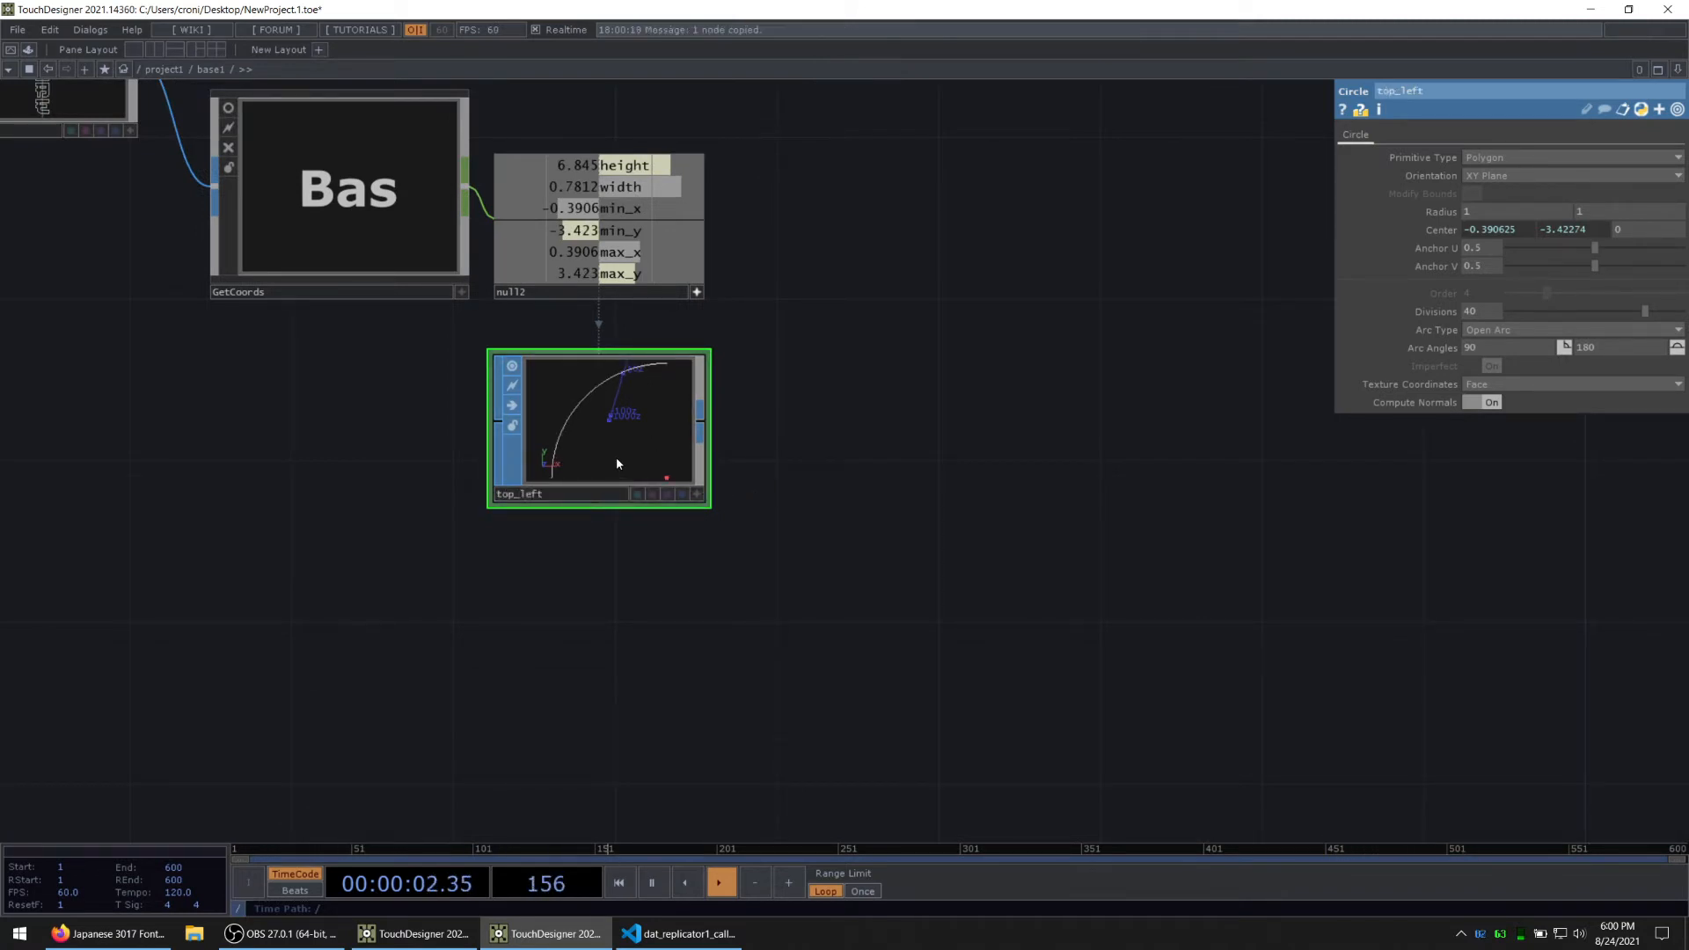
pyautogui.hotkey('ctrl', 'v')
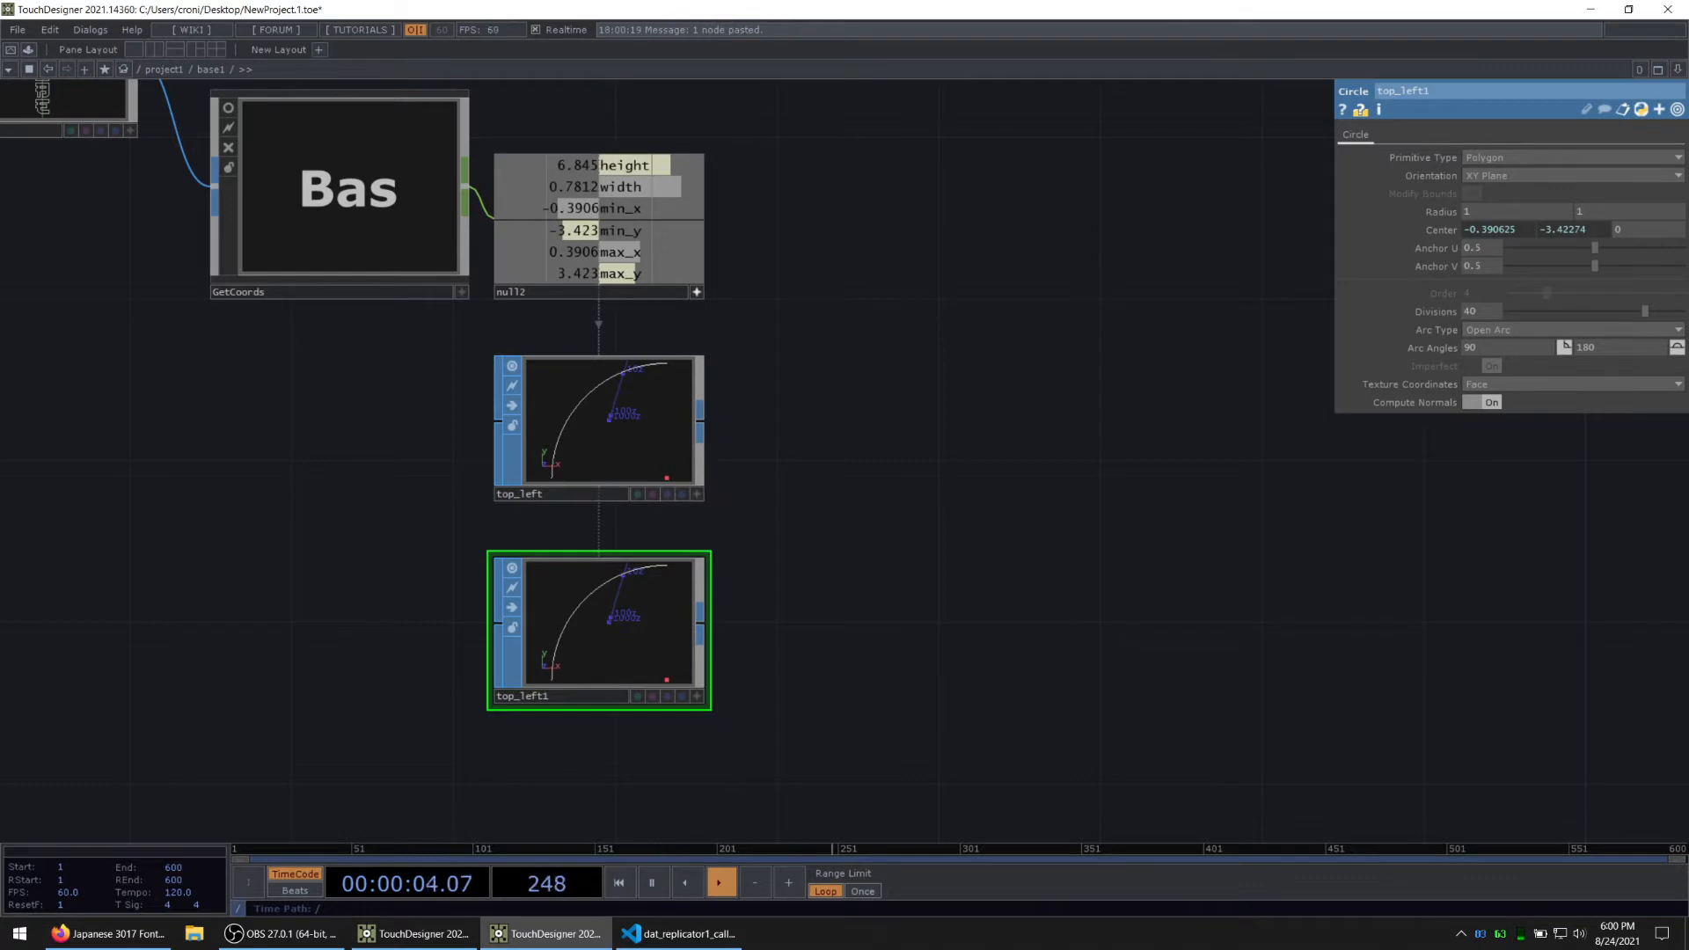
pyautogui.click(581, 695)
pyautogui.write('right')
pyautogui.press('Return')
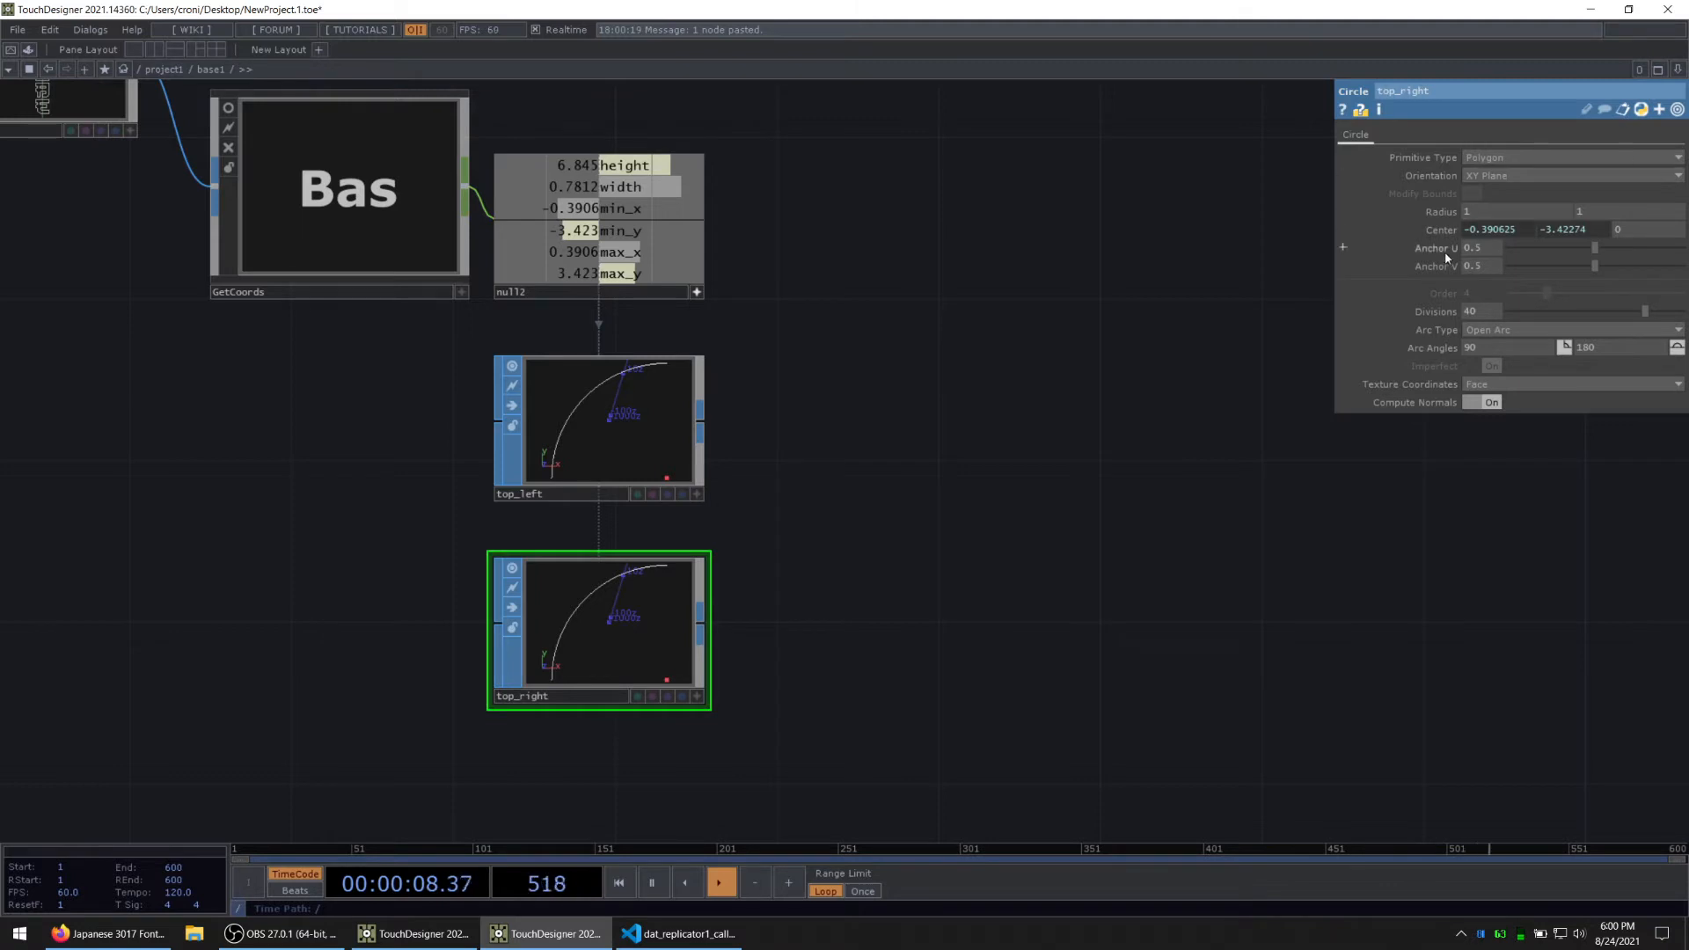
# Step: Set top_right's centre X expression to op('null2')['max_x'] and its arc angles to 0 and 90
pyautogui.click(1429, 229)
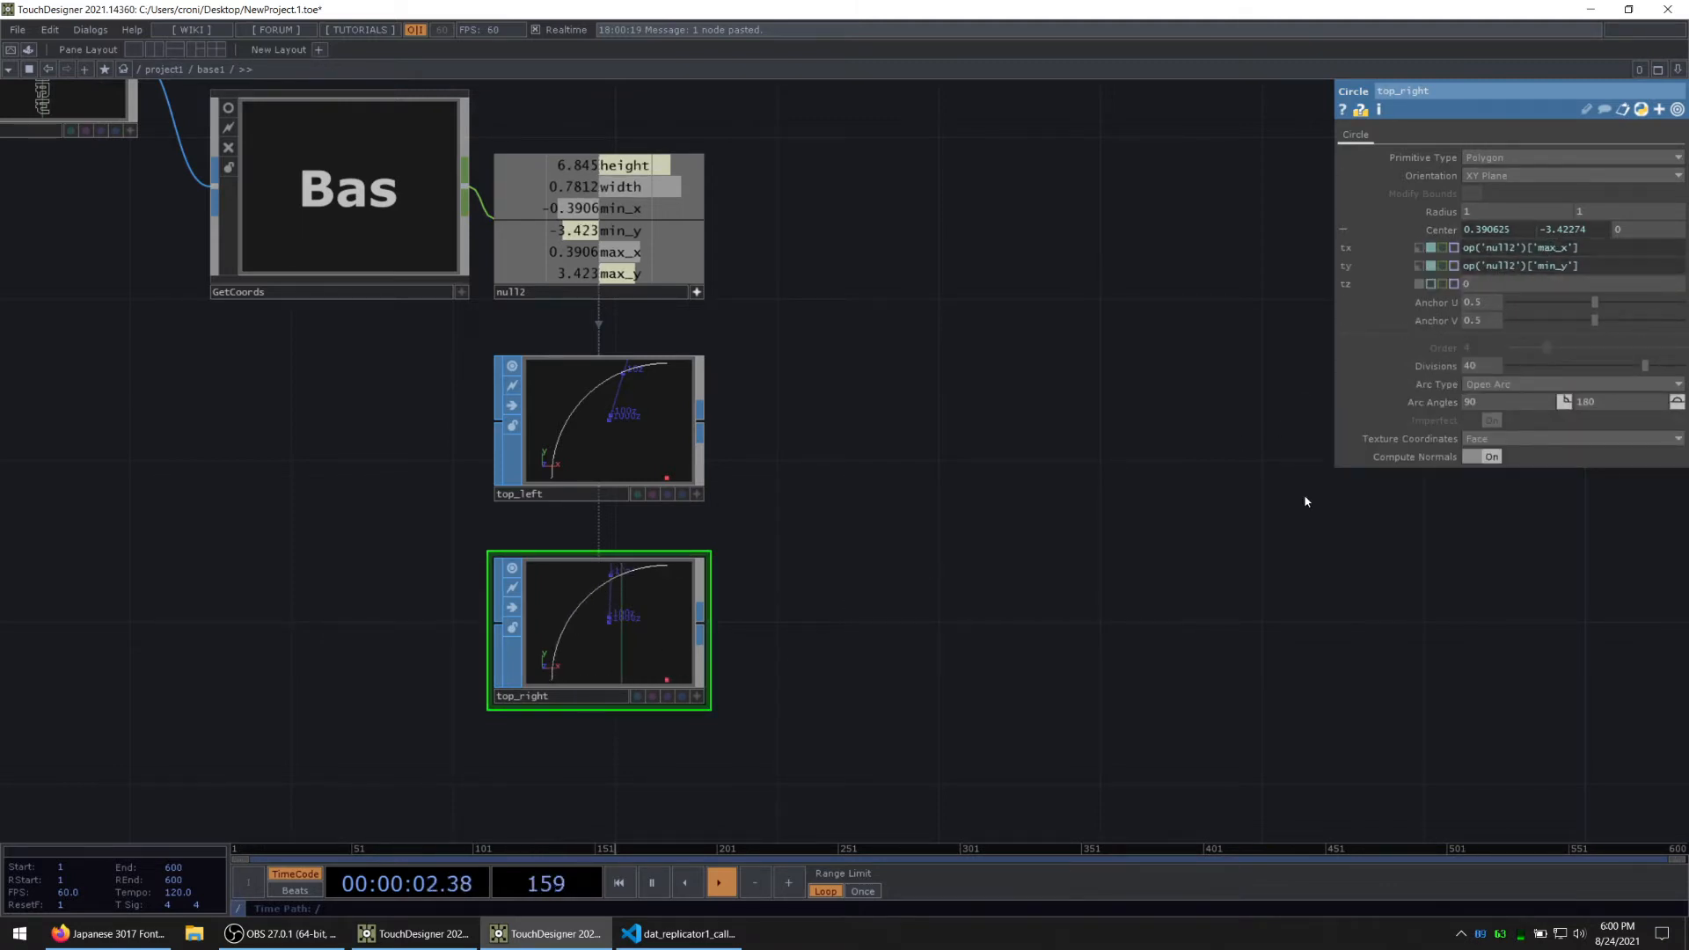
pyautogui.moveTo(1539, 403); pyautogui.dragTo(1608, 383, button='middle')
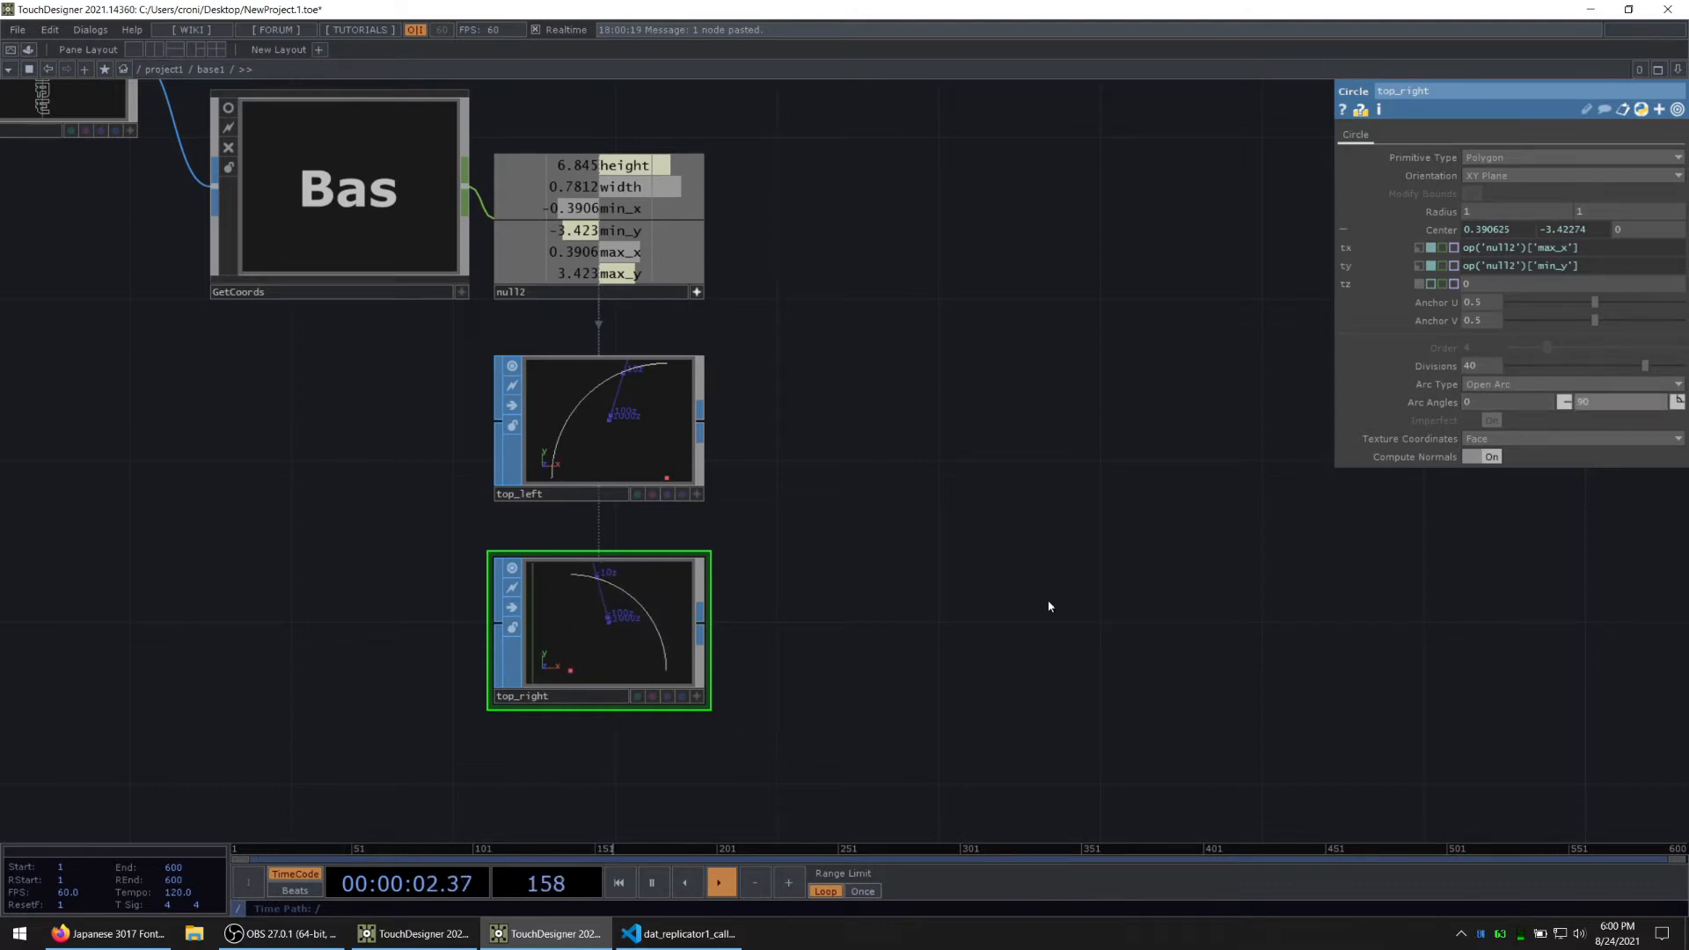
# Step: Duplicate top_right below itself and rename the copy as bottom_right
pyautogui.moveTo(781, 608); pyautogui.dragTo(847, 515)
pyautogui.moveTo(966, 560); pyautogui.dragTo(954, 408)
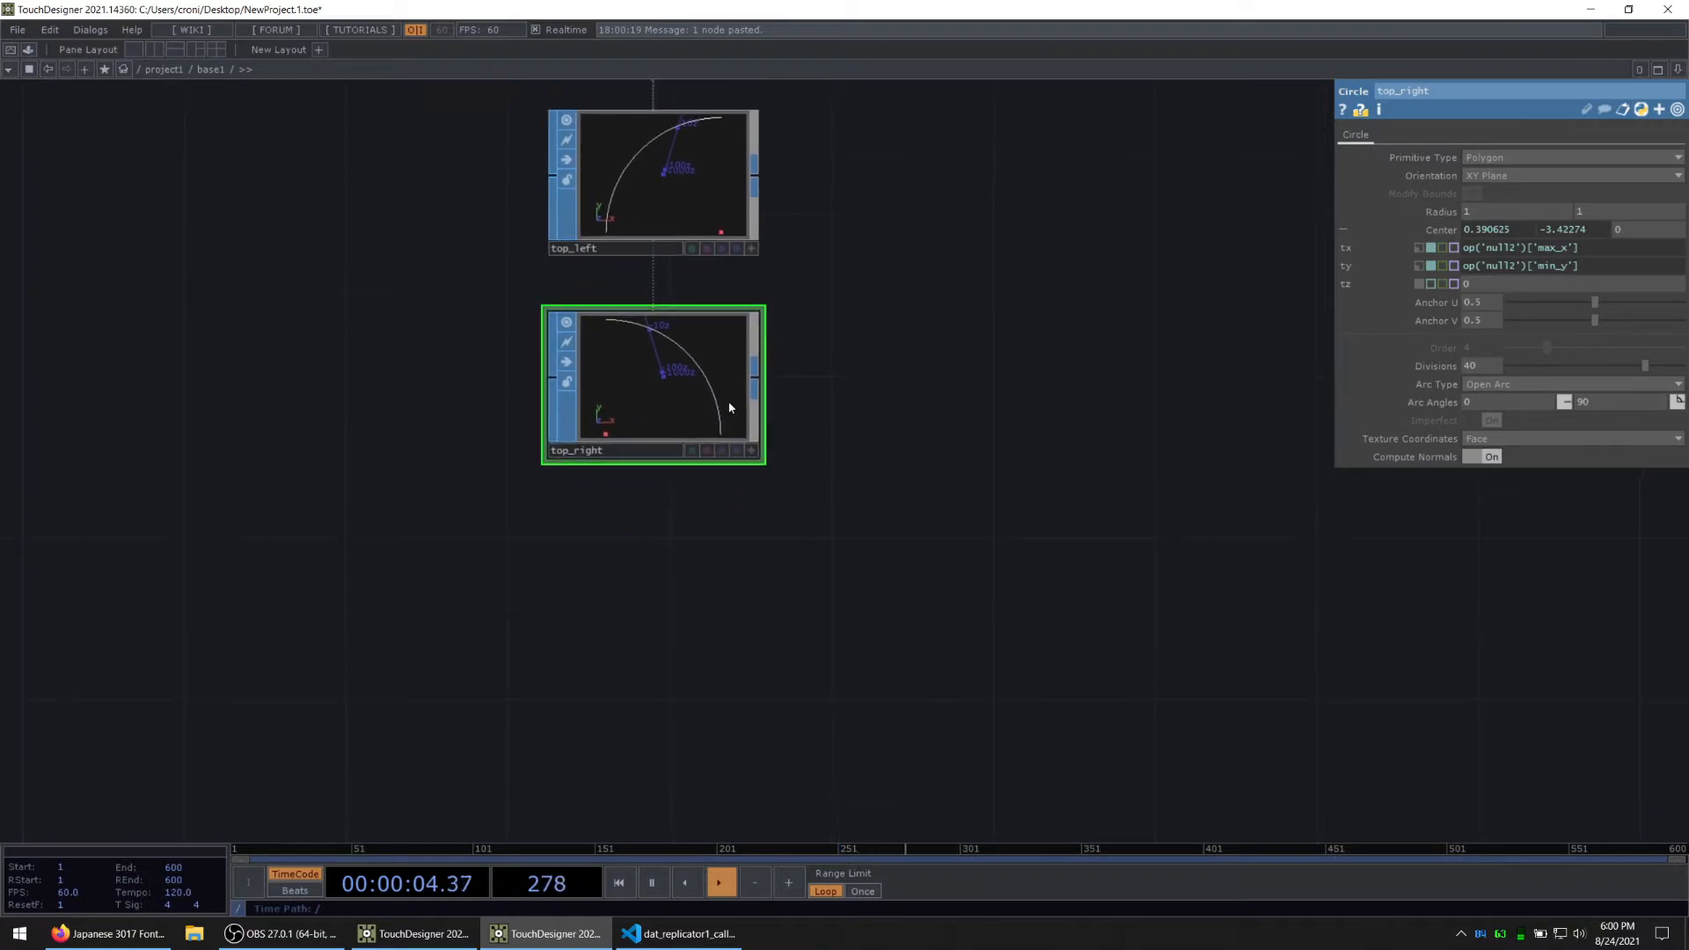
pyautogui.hotkey('ctrl', 'v')
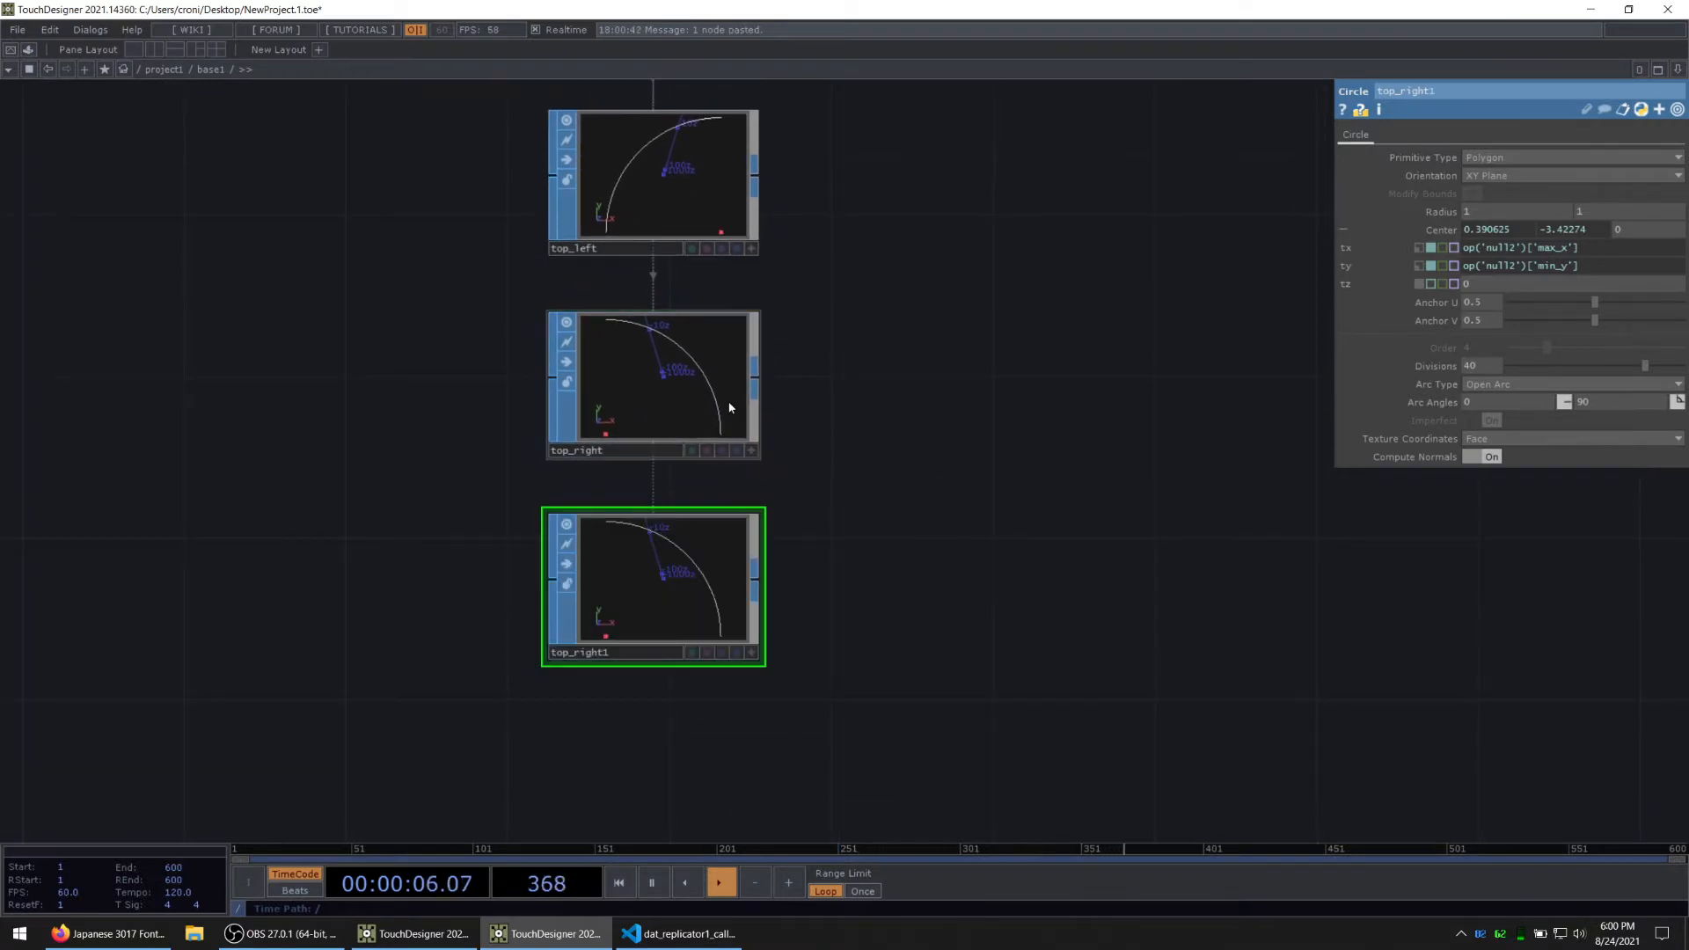
pyautogui.doubleClick(580, 654)
pyautogui.write('bottom_right')
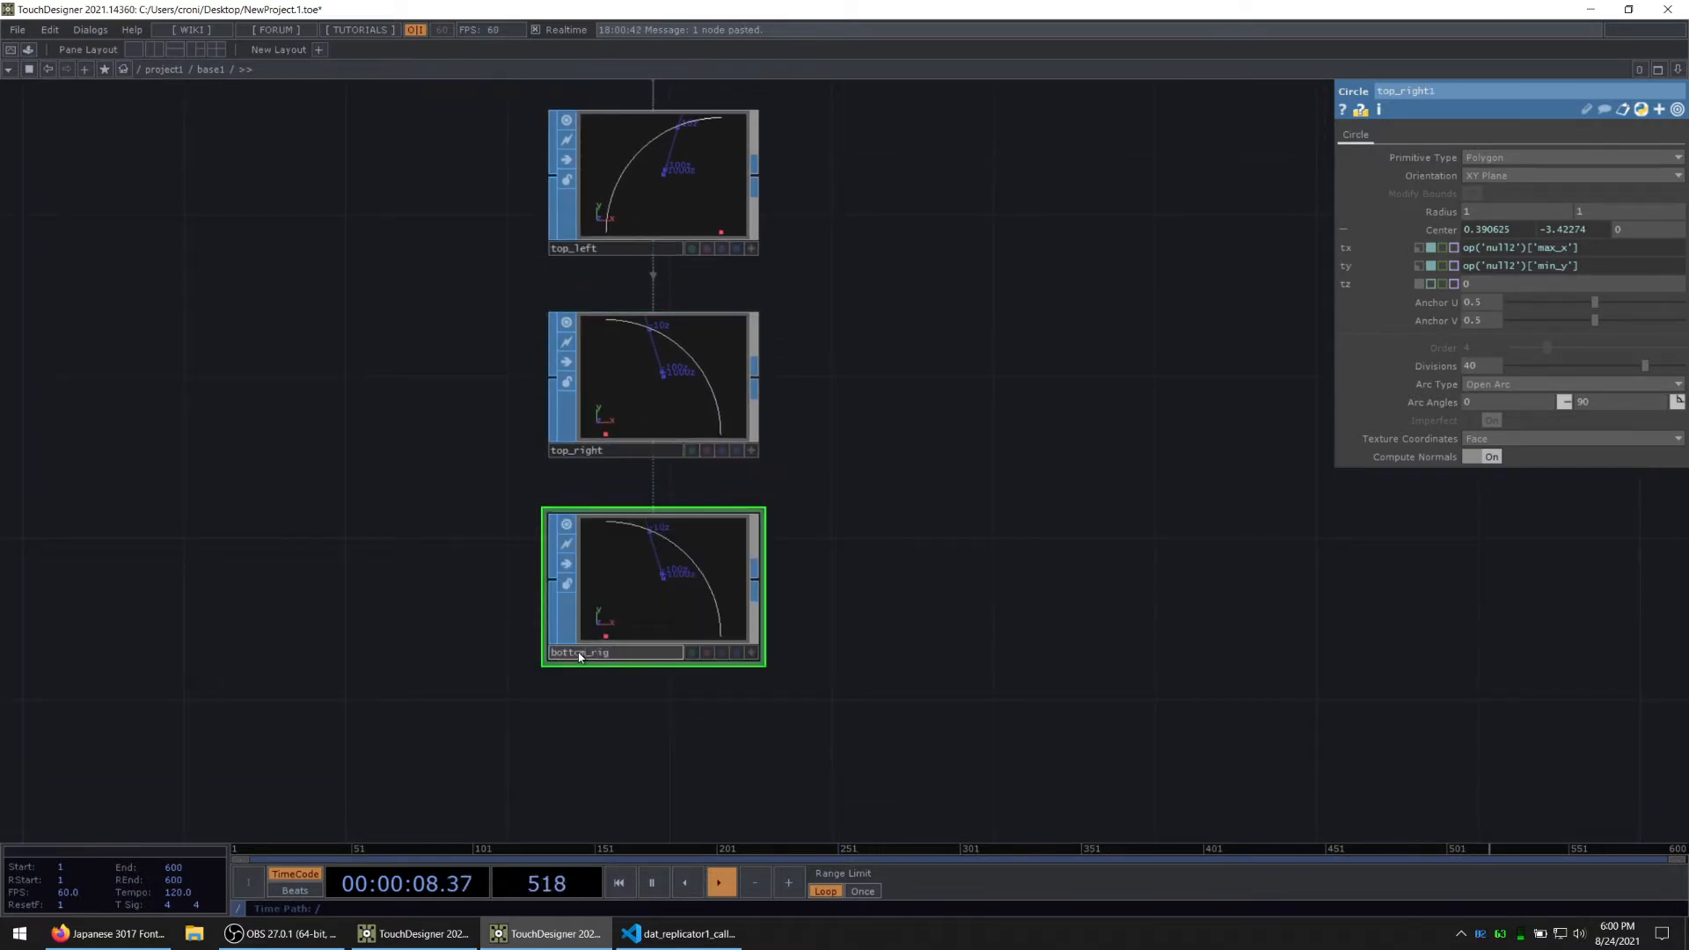
pyautogui.press('Return')
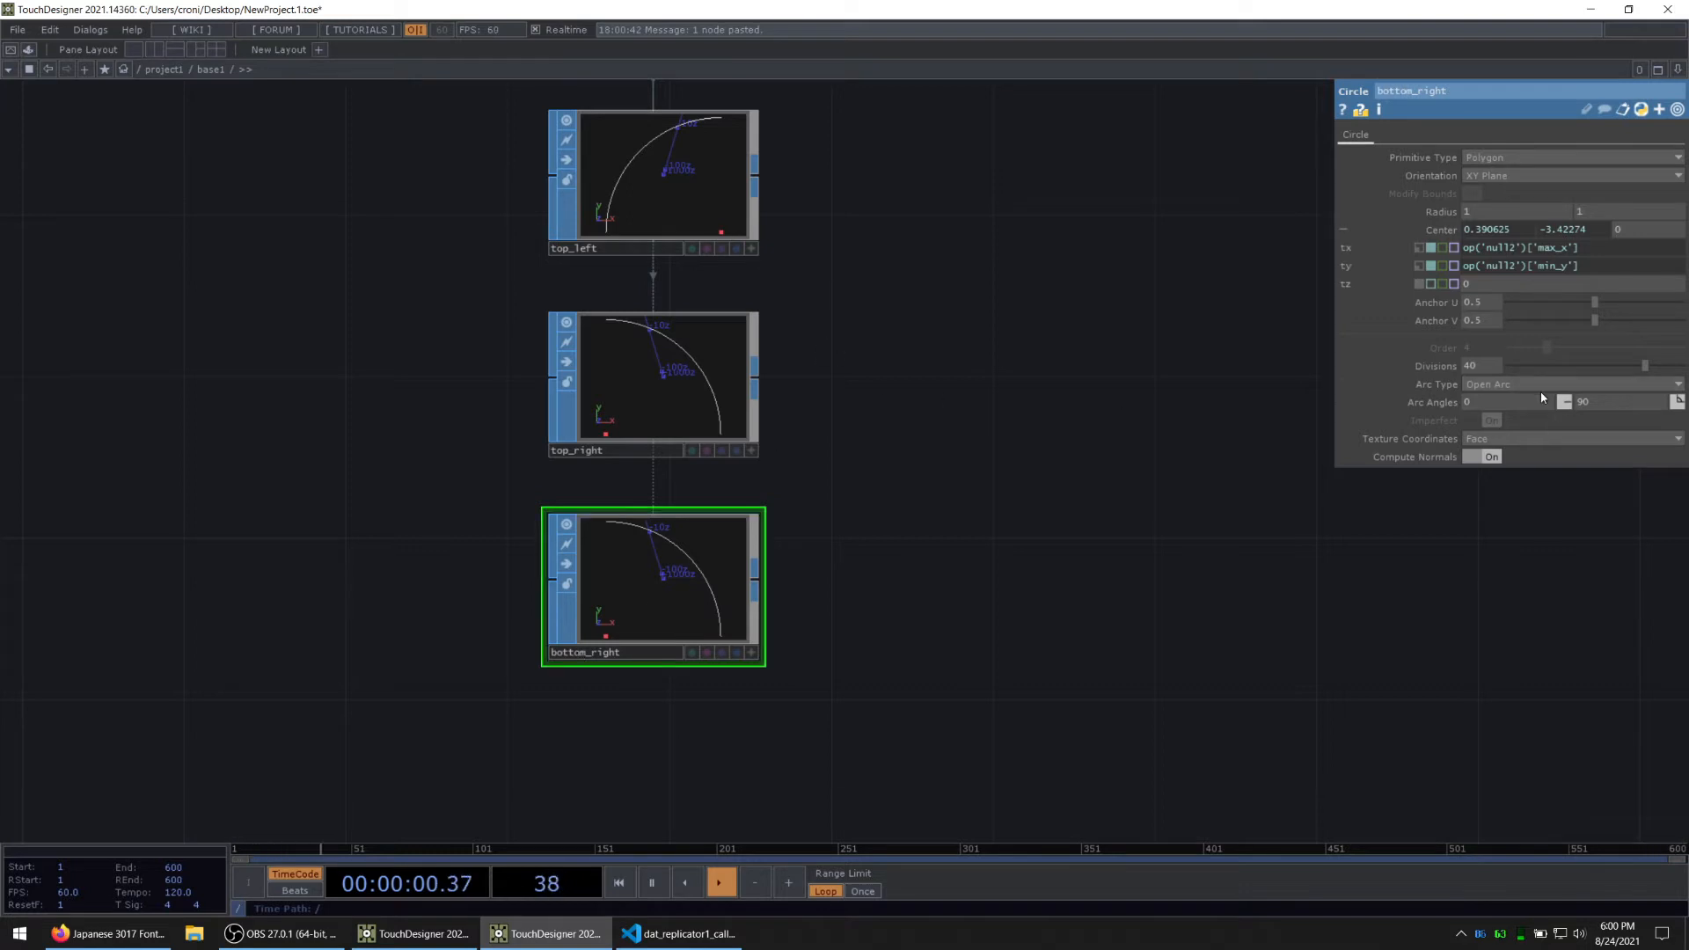
# Step: Set bottom_right's arc angles to -90 and 0 and its centre Y expression to op('null2')['max_y']
pyautogui.moveTo(1533, 400)
pyautogui.mouseDown()
pyautogui.moveTo(1545, 384)
pyautogui.moveTo(1526, 376)
pyautogui.mouseUp()
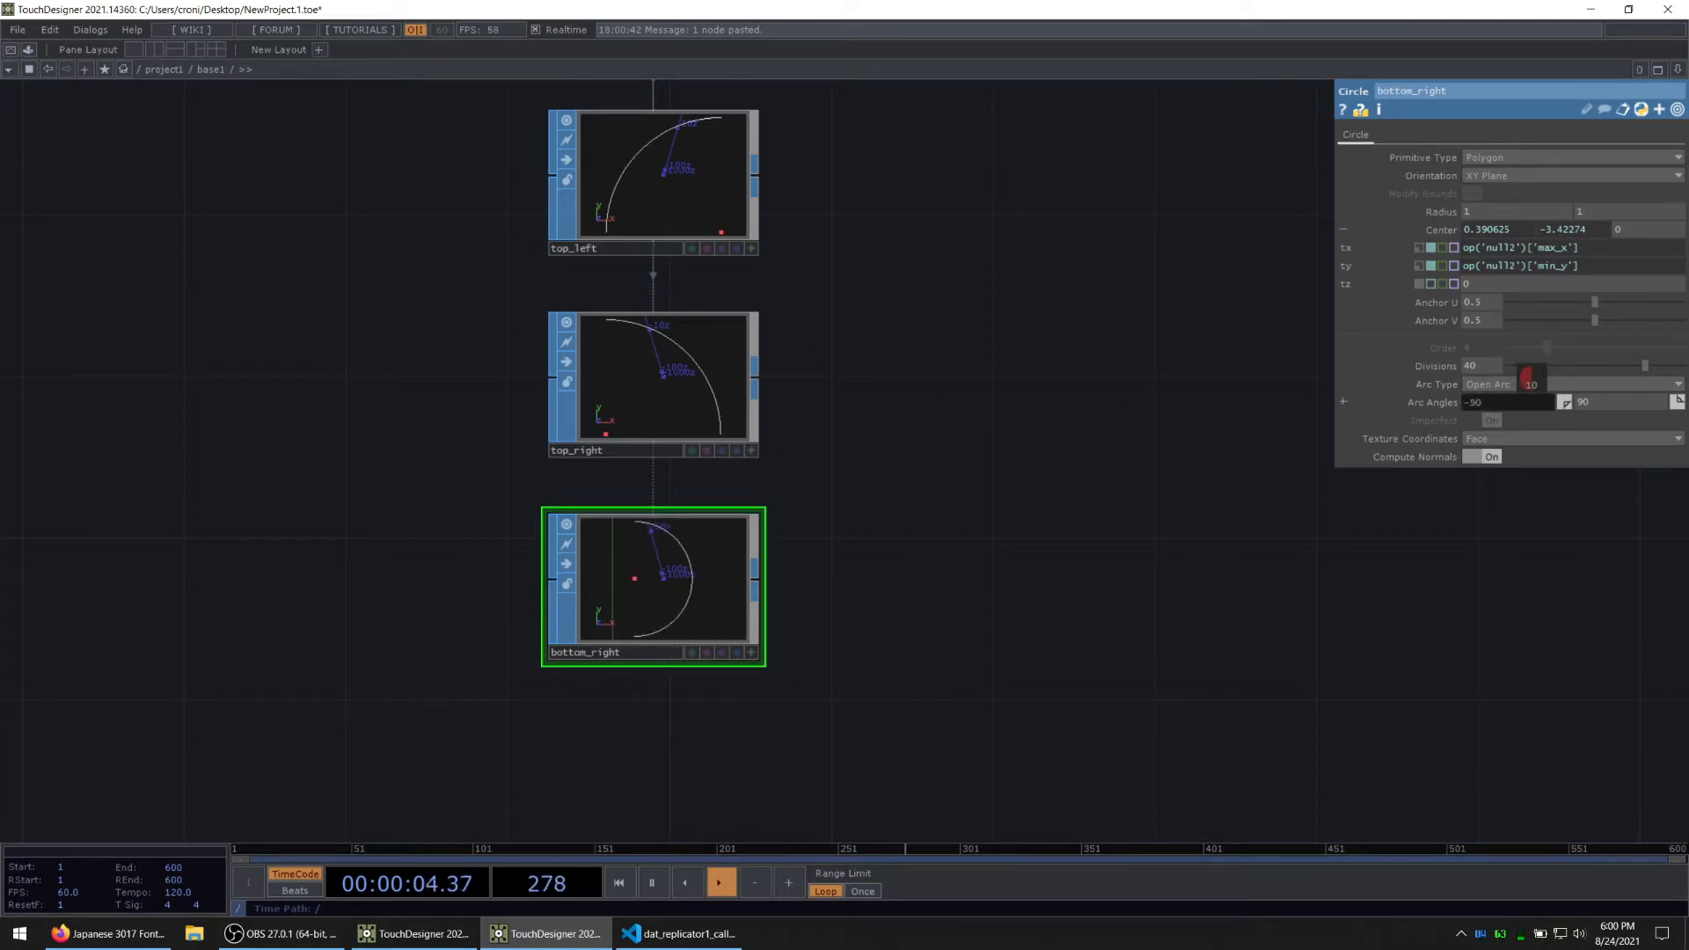
pyautogui.moveTo(1601, 398)
pyautogui.mouseDown(button='middle')
pyautogui.moveTo(1606, 374)
pyautogui.moveTo(1575, 375)
pyautogui.moveTo(1607, 429)
pyautogui.mouseUp(button='middle')
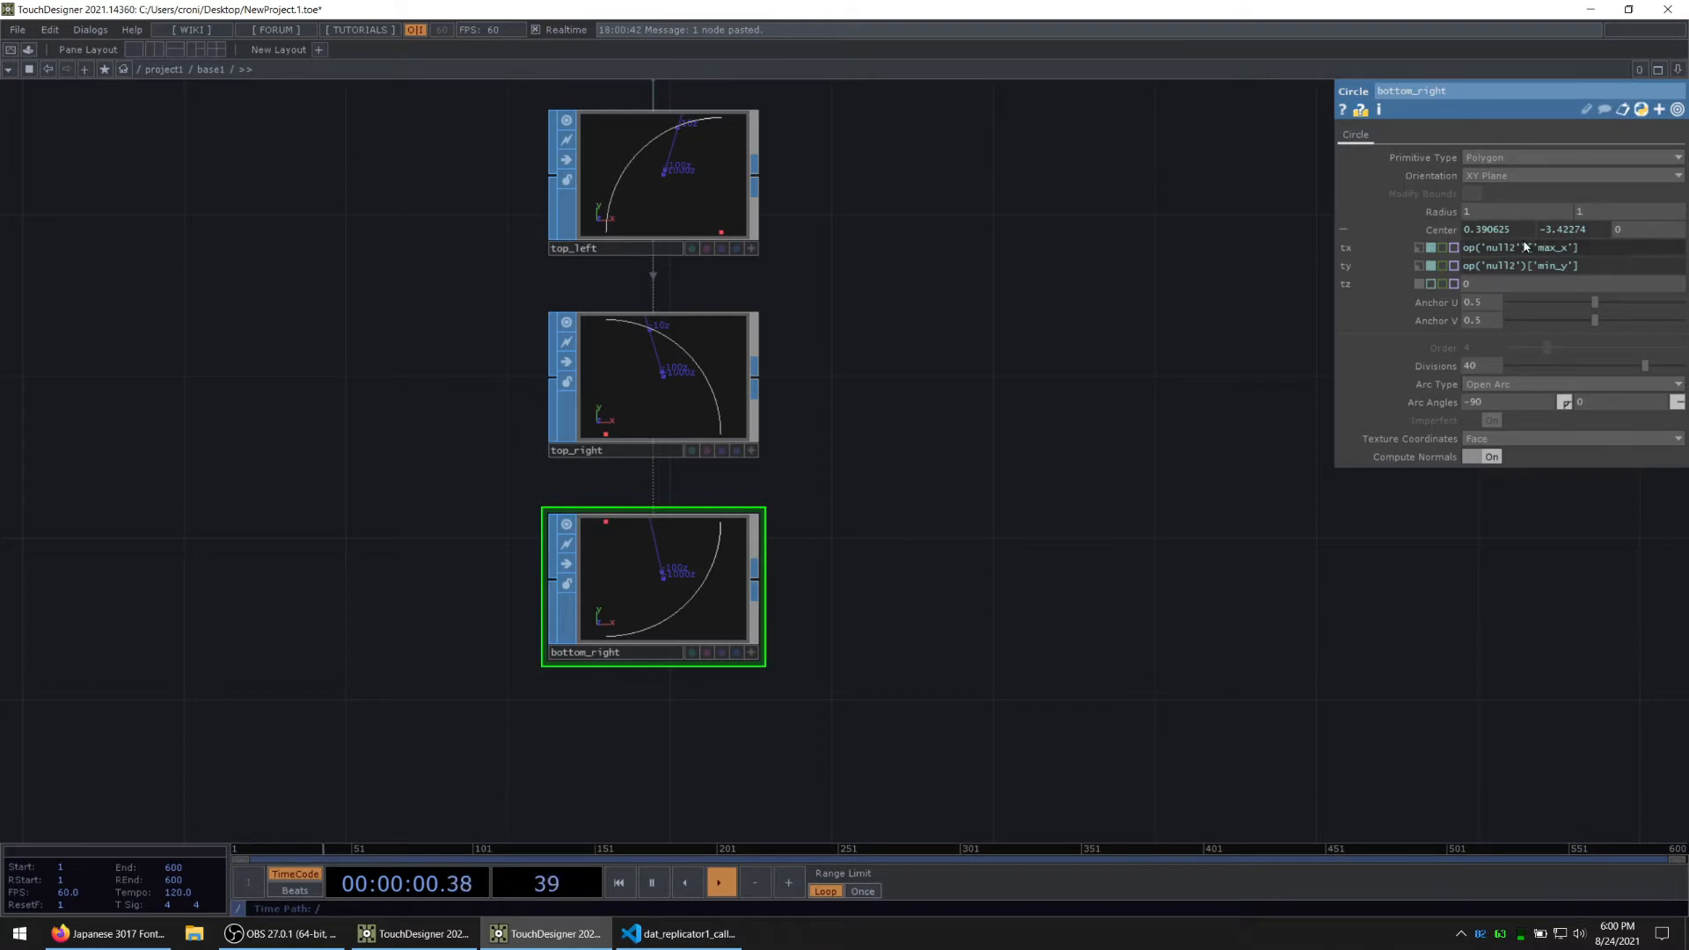
pyautogui.click(1557, 267)
pyautogui.press('BackSpace')
pyautogui.press('BackSpace')
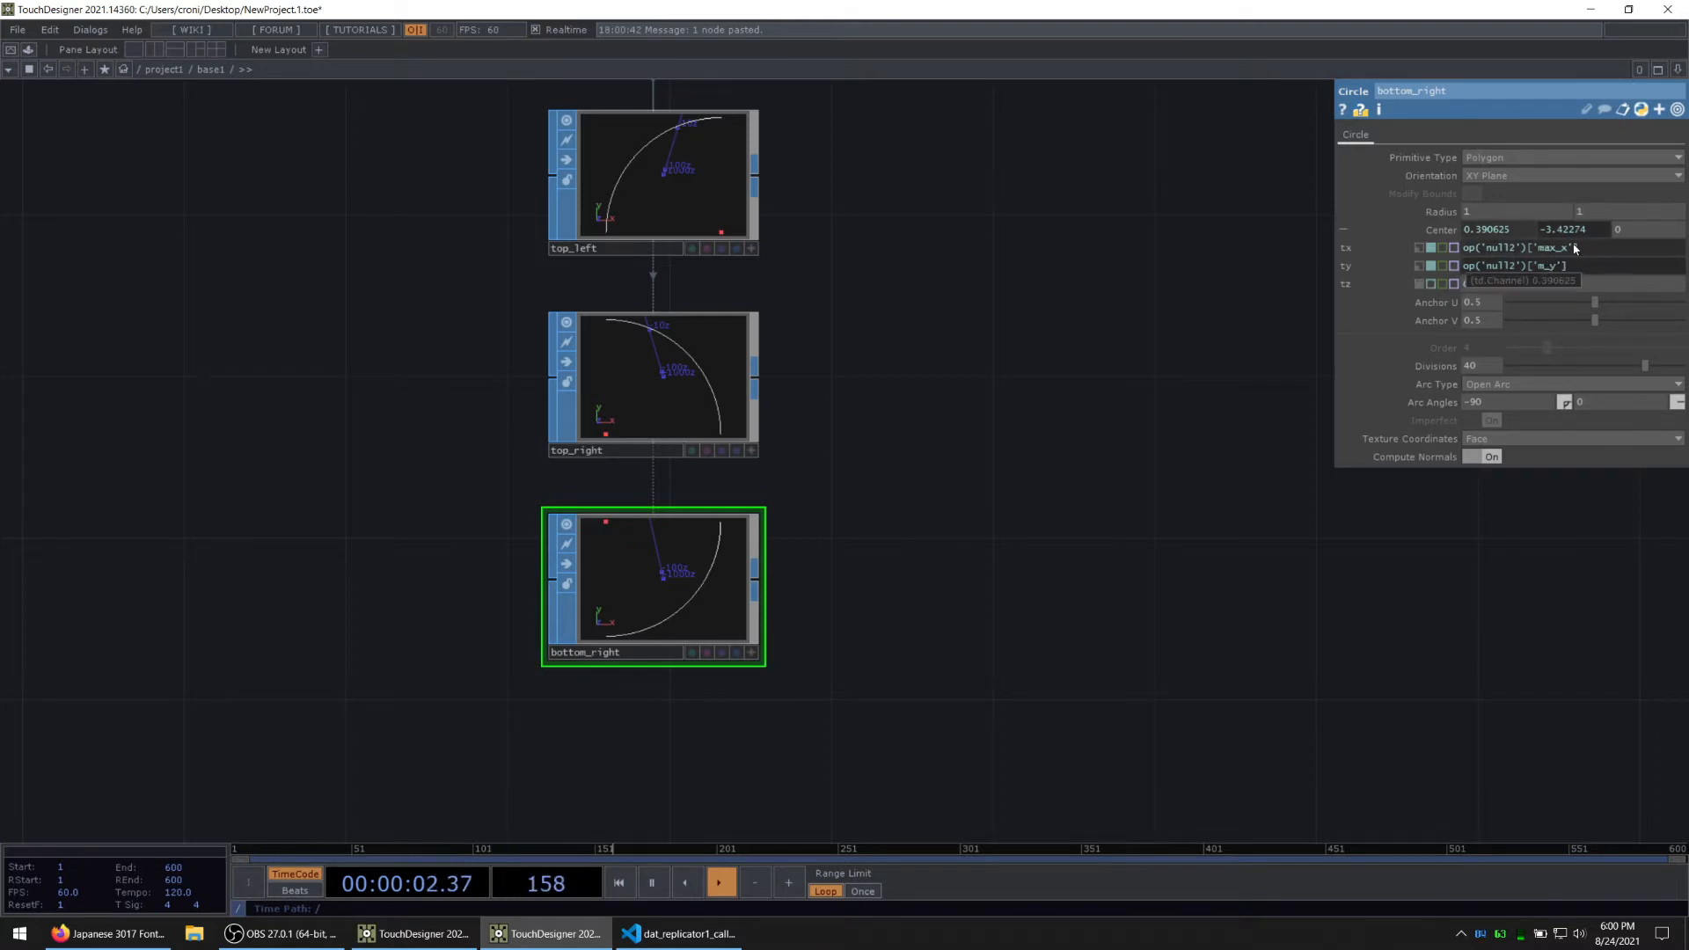
pyautogui.write('ax')
pyautogui.press('Return')
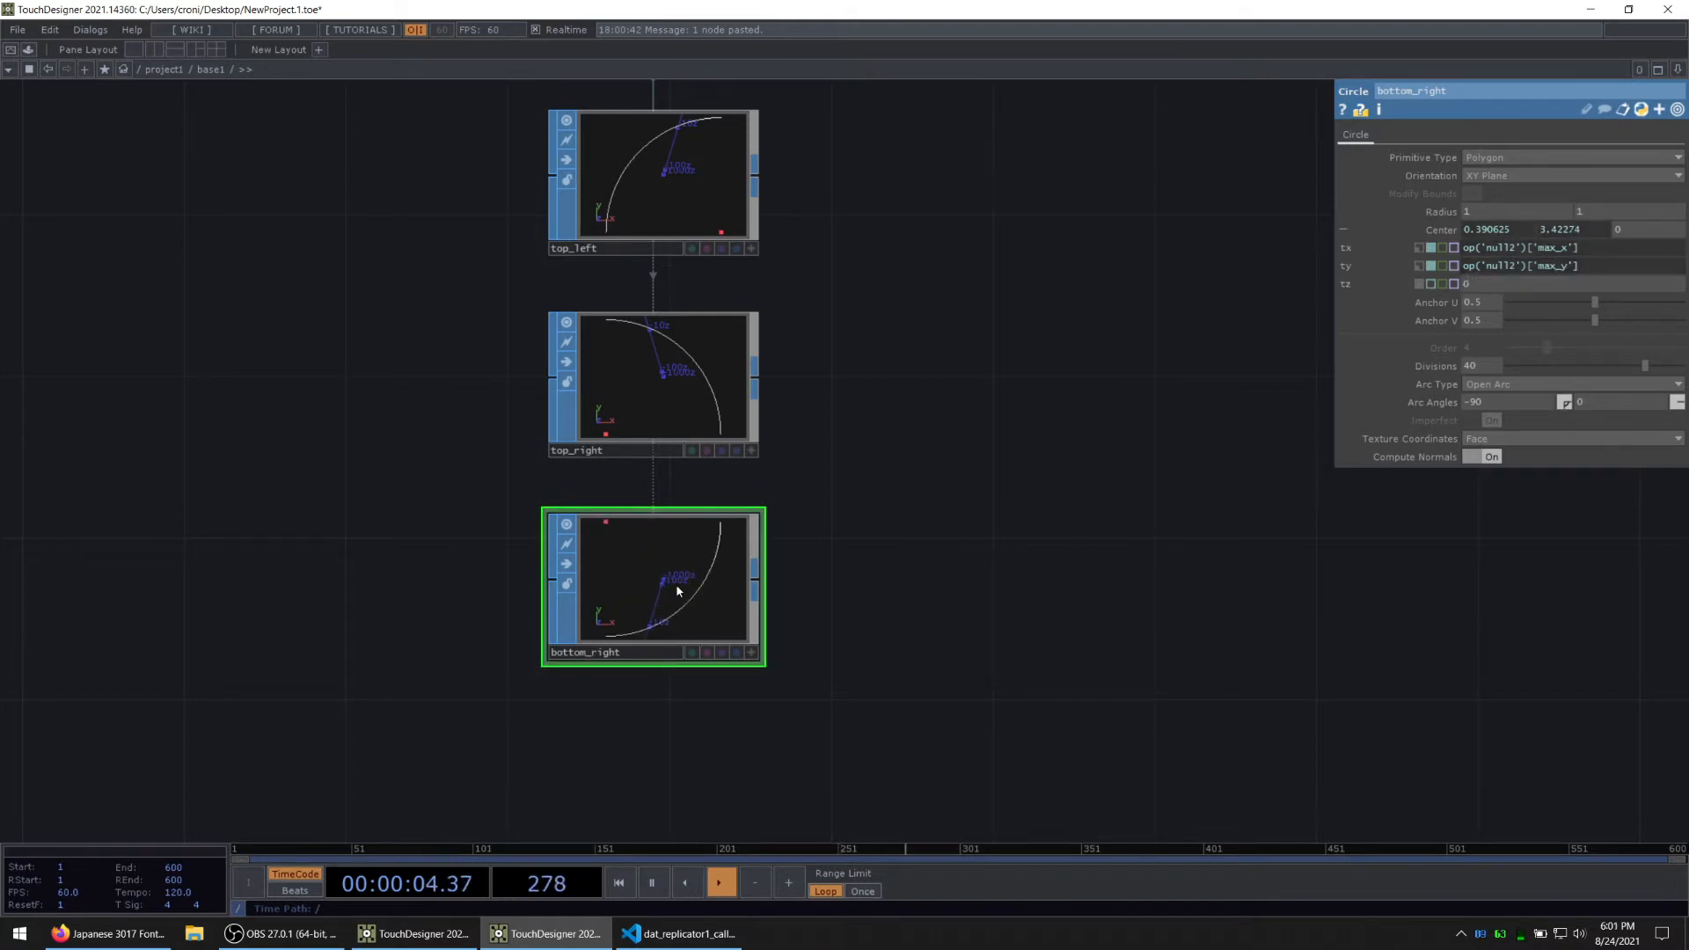
# Step: Duplicate bottom_right below itself and rename the copy as bottom_left
pyautogui.hotkey('ctrl', 'v')
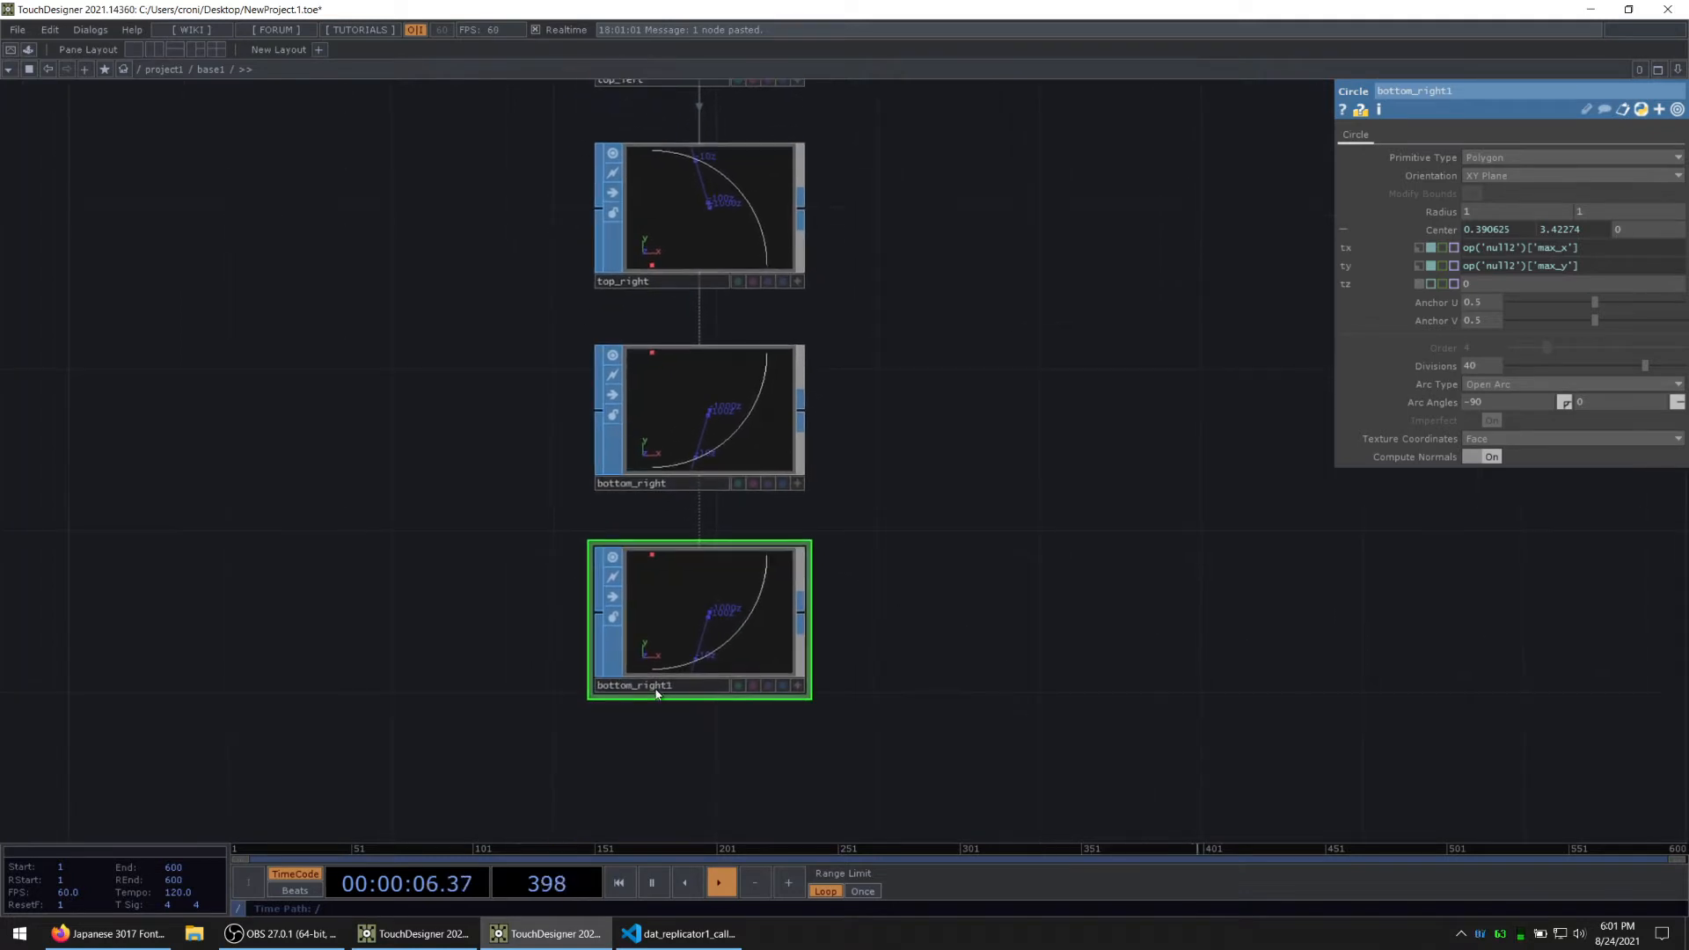
pyautogui.click(694, 689)
pyautogui.press('BackSpace')
pyautogui.write('left')
pyautogui.press('Return')
# Step: Set bottom_left's arc angles to -180 and -90 and its centre X expression to op('null2')['min_x']
pyautogui.moveTo(1518, 402); pyautogui.dragTo(1461, 385, button='middle')
pyautogui.moveTo(1591, 402)
pyautogui.mouseDown(button='middle')
pyautogui.moveTo(1599, 375)
pyautogui.moveTo(1531, 376)
pyautogui.moveTo(1594, 377)
pyautogui.mouseUp(button='middle')
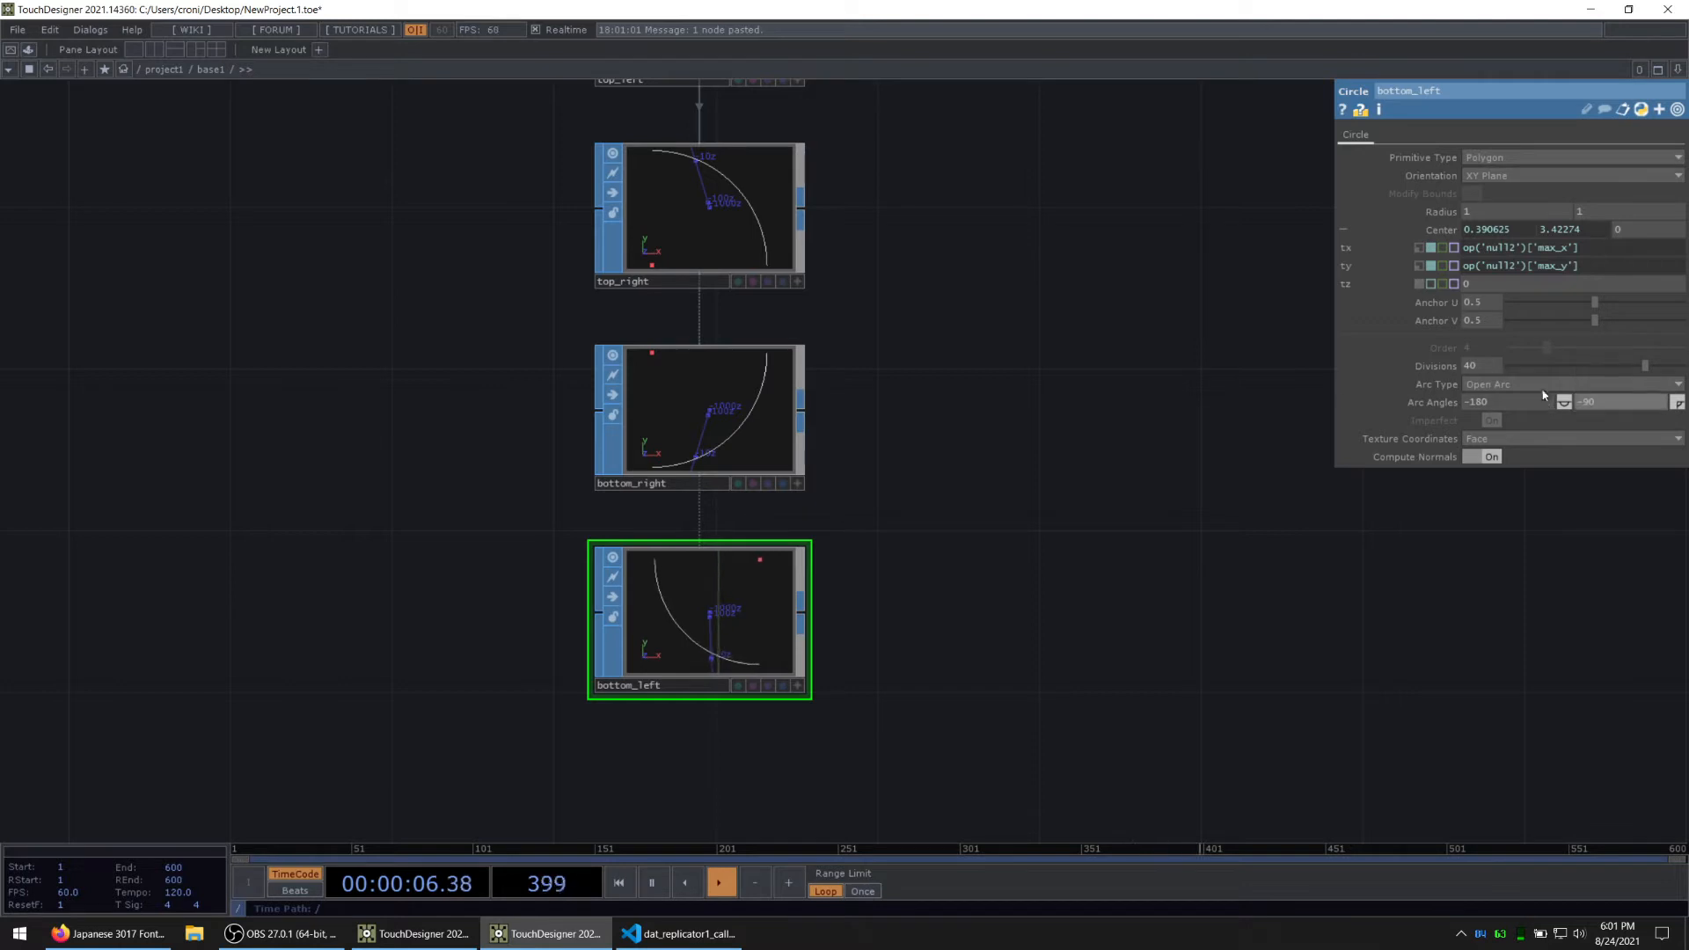
pyautogui.click(1567, 251)
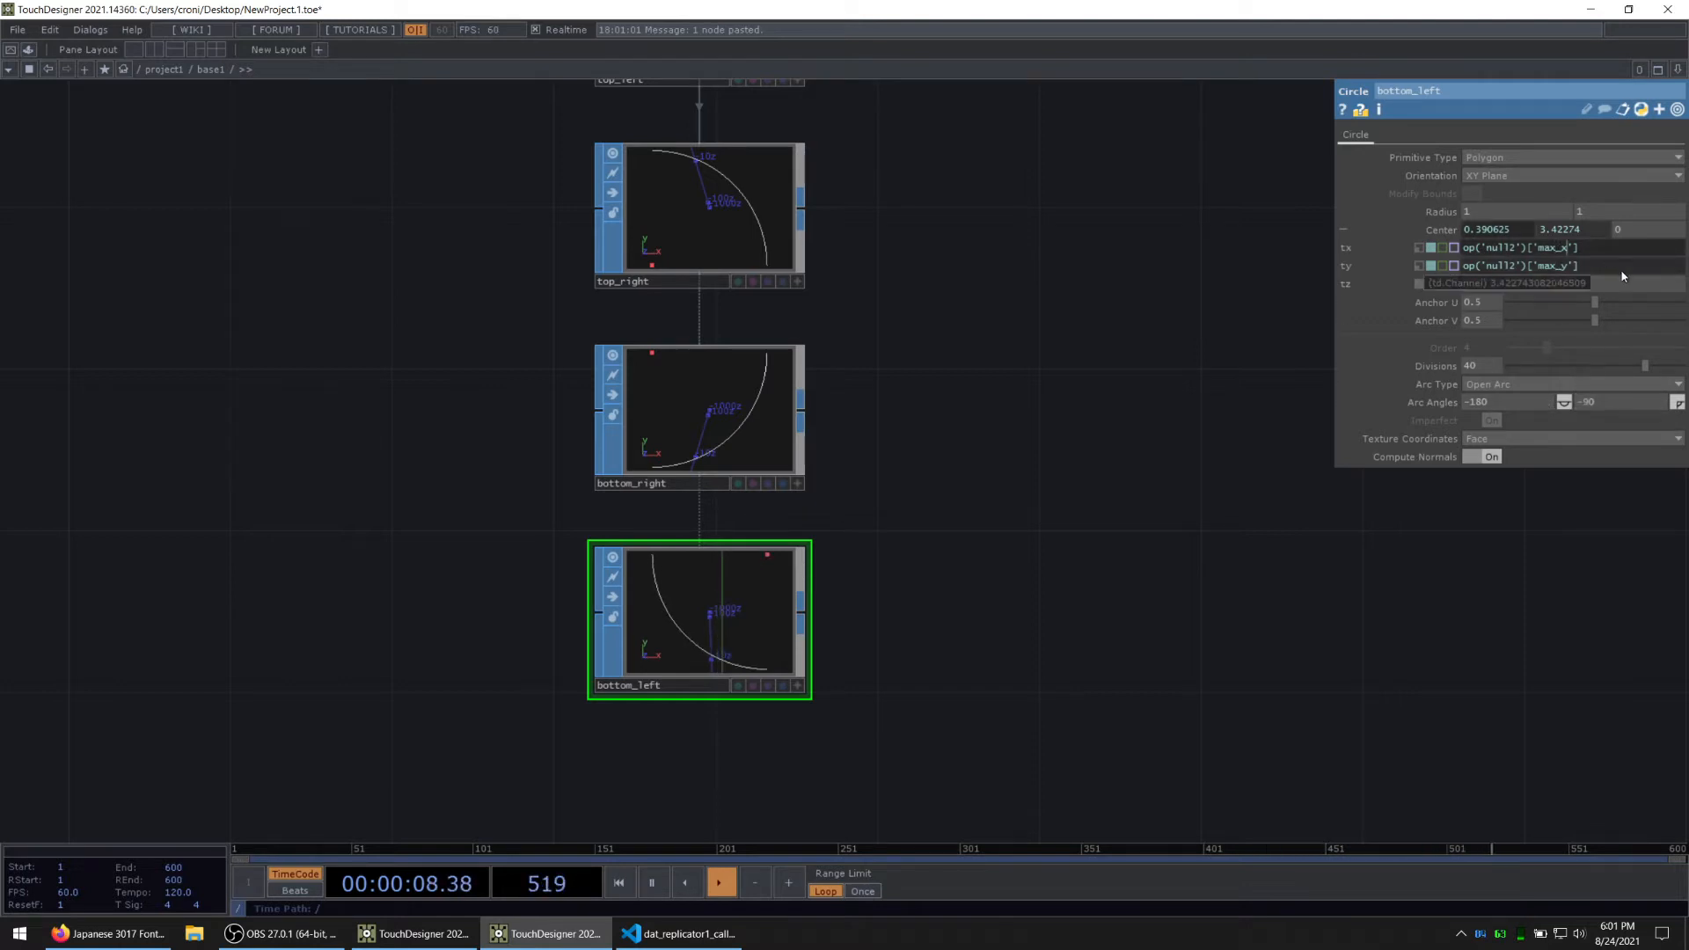
pyautogui.press('BackSpace')
pyautogui.press('BackSpace')
pyautogui.press('BackSpace')
pyautogui.press('BackSpace')
pyautogui.write('in_x')
pyautogui.press('Return')
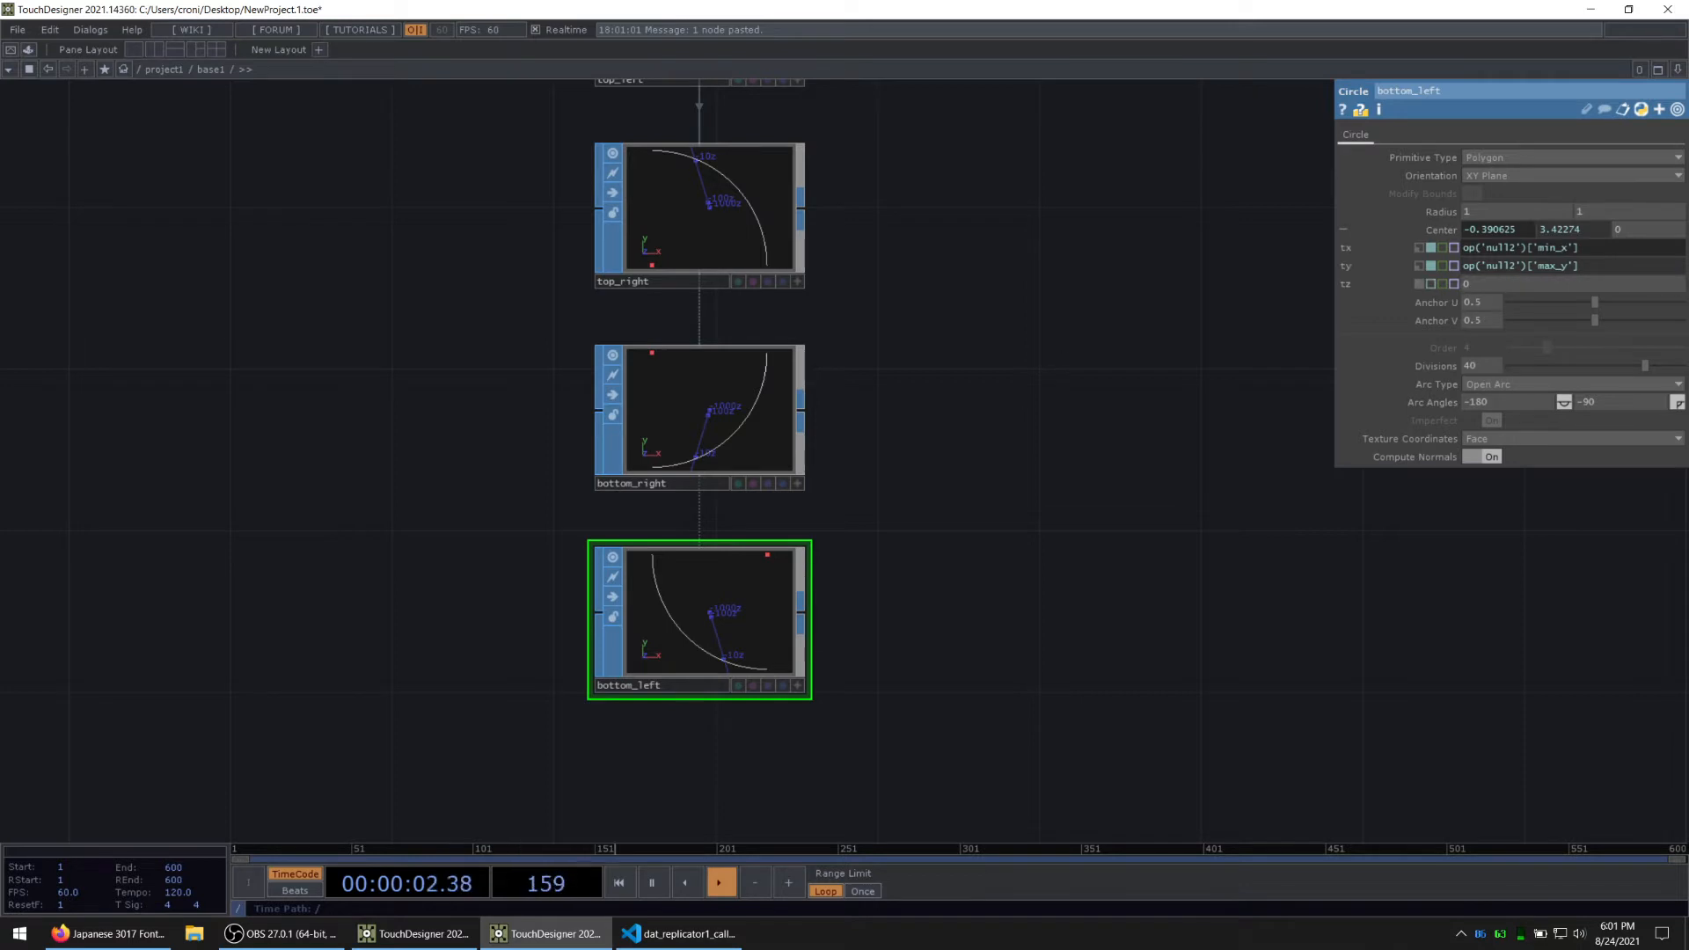
# Step: Add a Merge SOP after top_left and wire top_right, bottom_right and bottom_left into it as well
pyautogui.moveTo(1020, 394); pyautogui.dragTo(808, 455, button='middle')
pyautogui.scroll(-3, 848, 487)
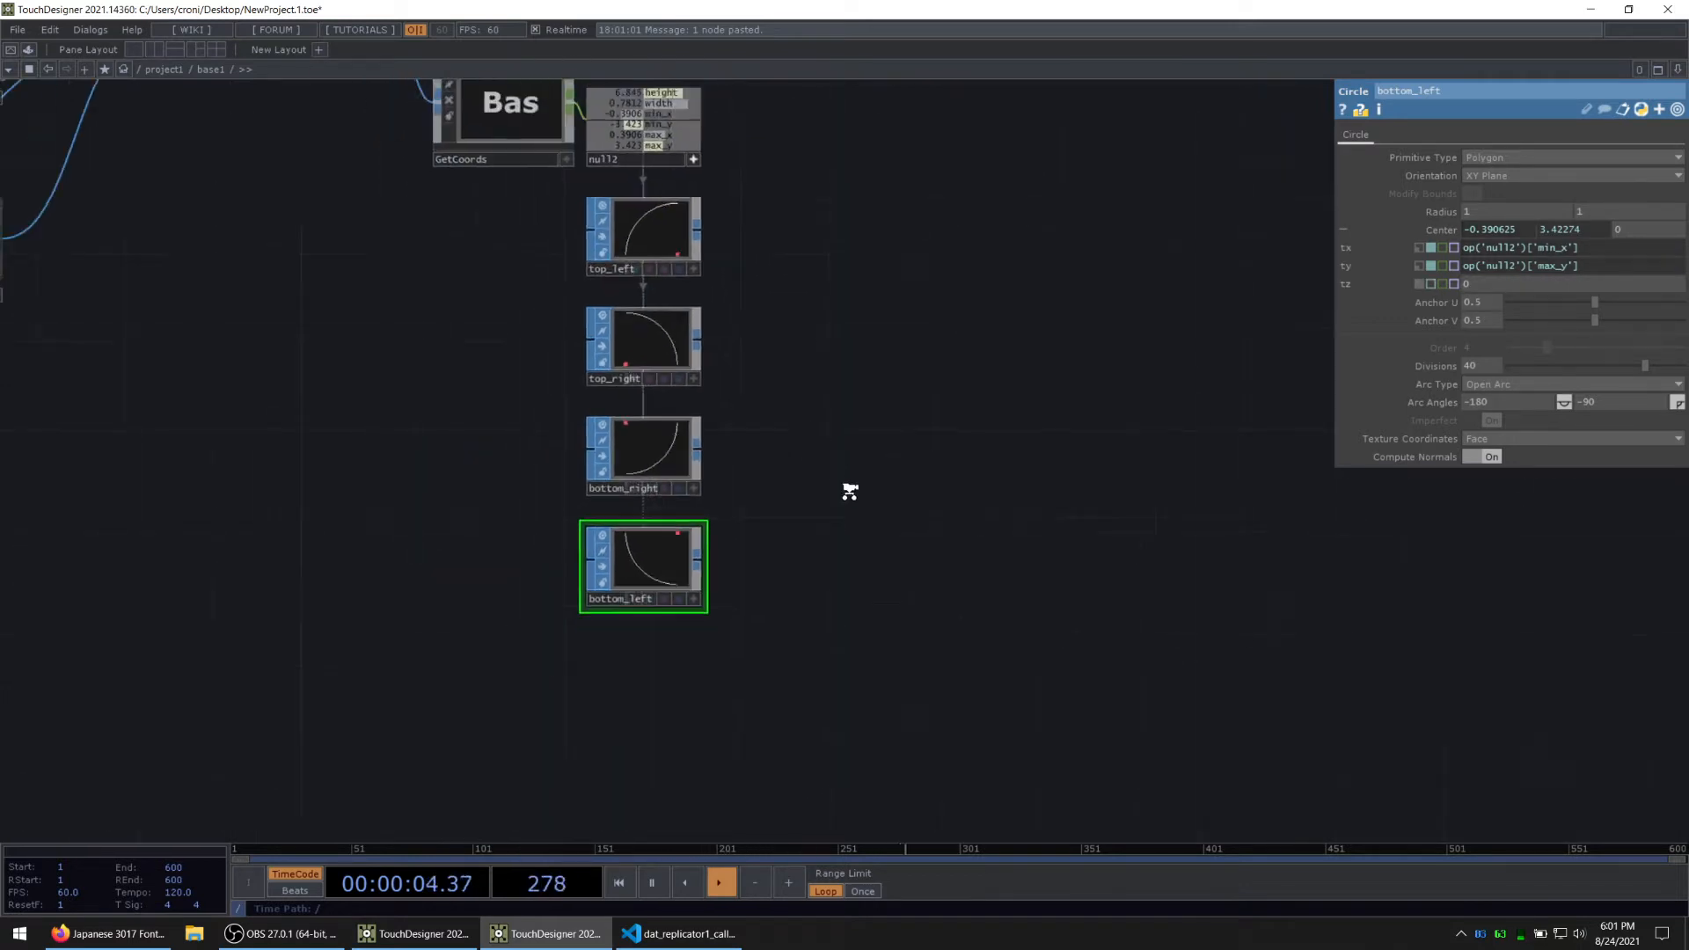
pyautogui.moveTo(849, 611); pyautogui.dragTo(711, 246, button='right')
pyautogui.rightClick(711, 244)
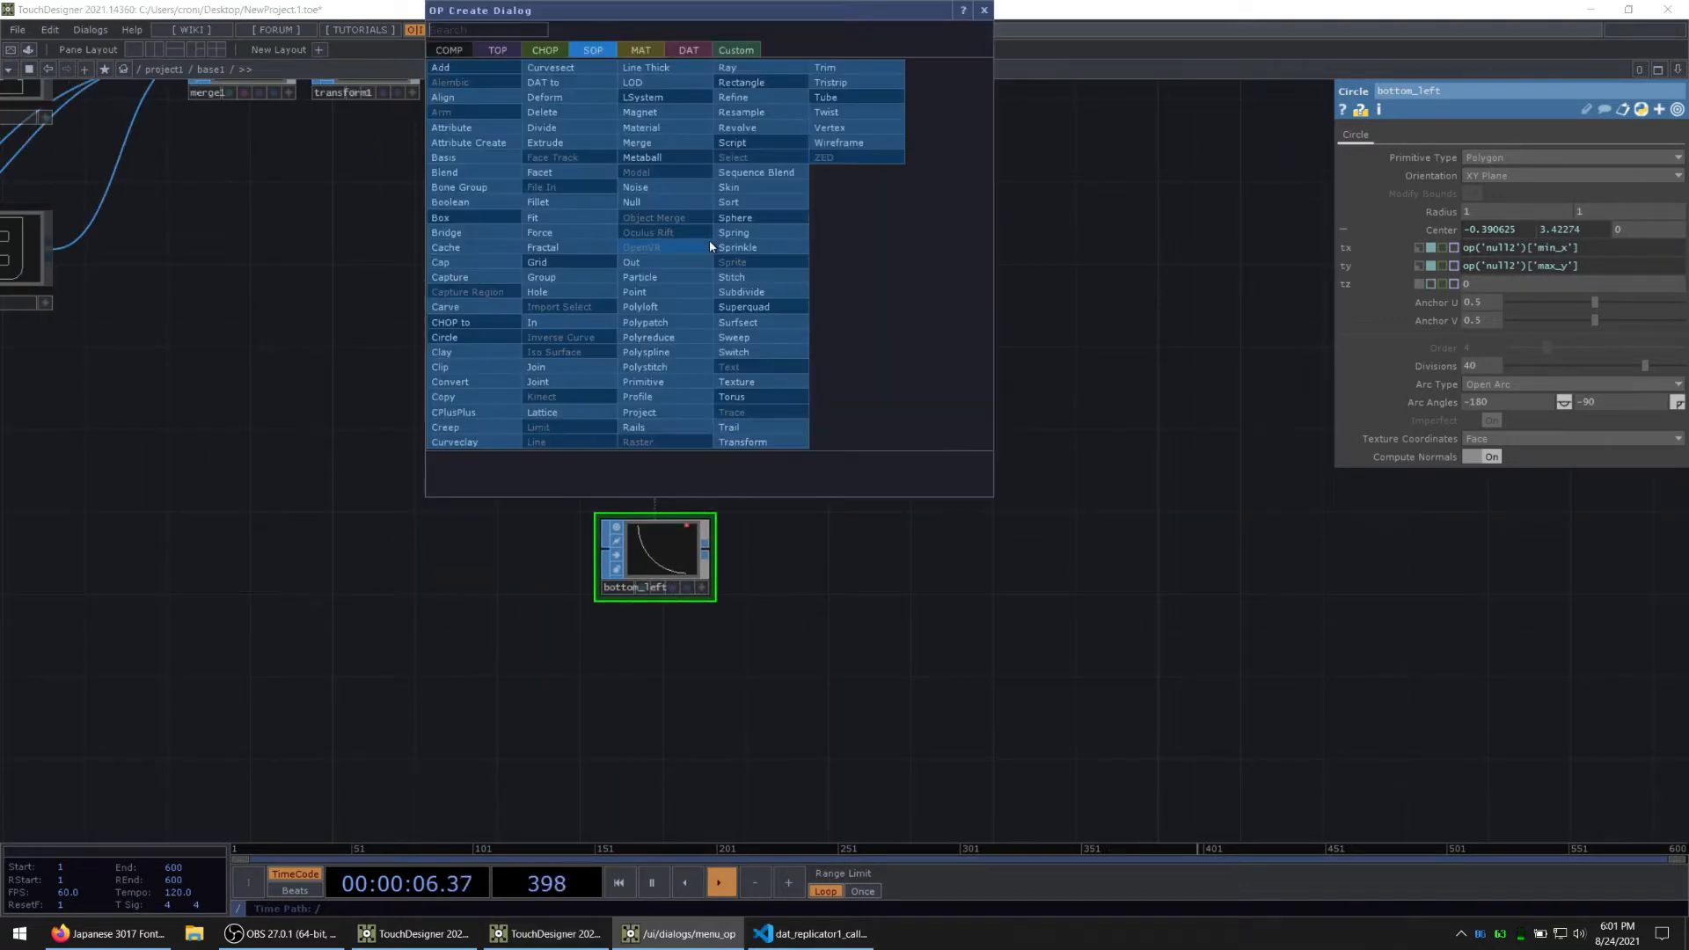
pyautogui.write('merge')
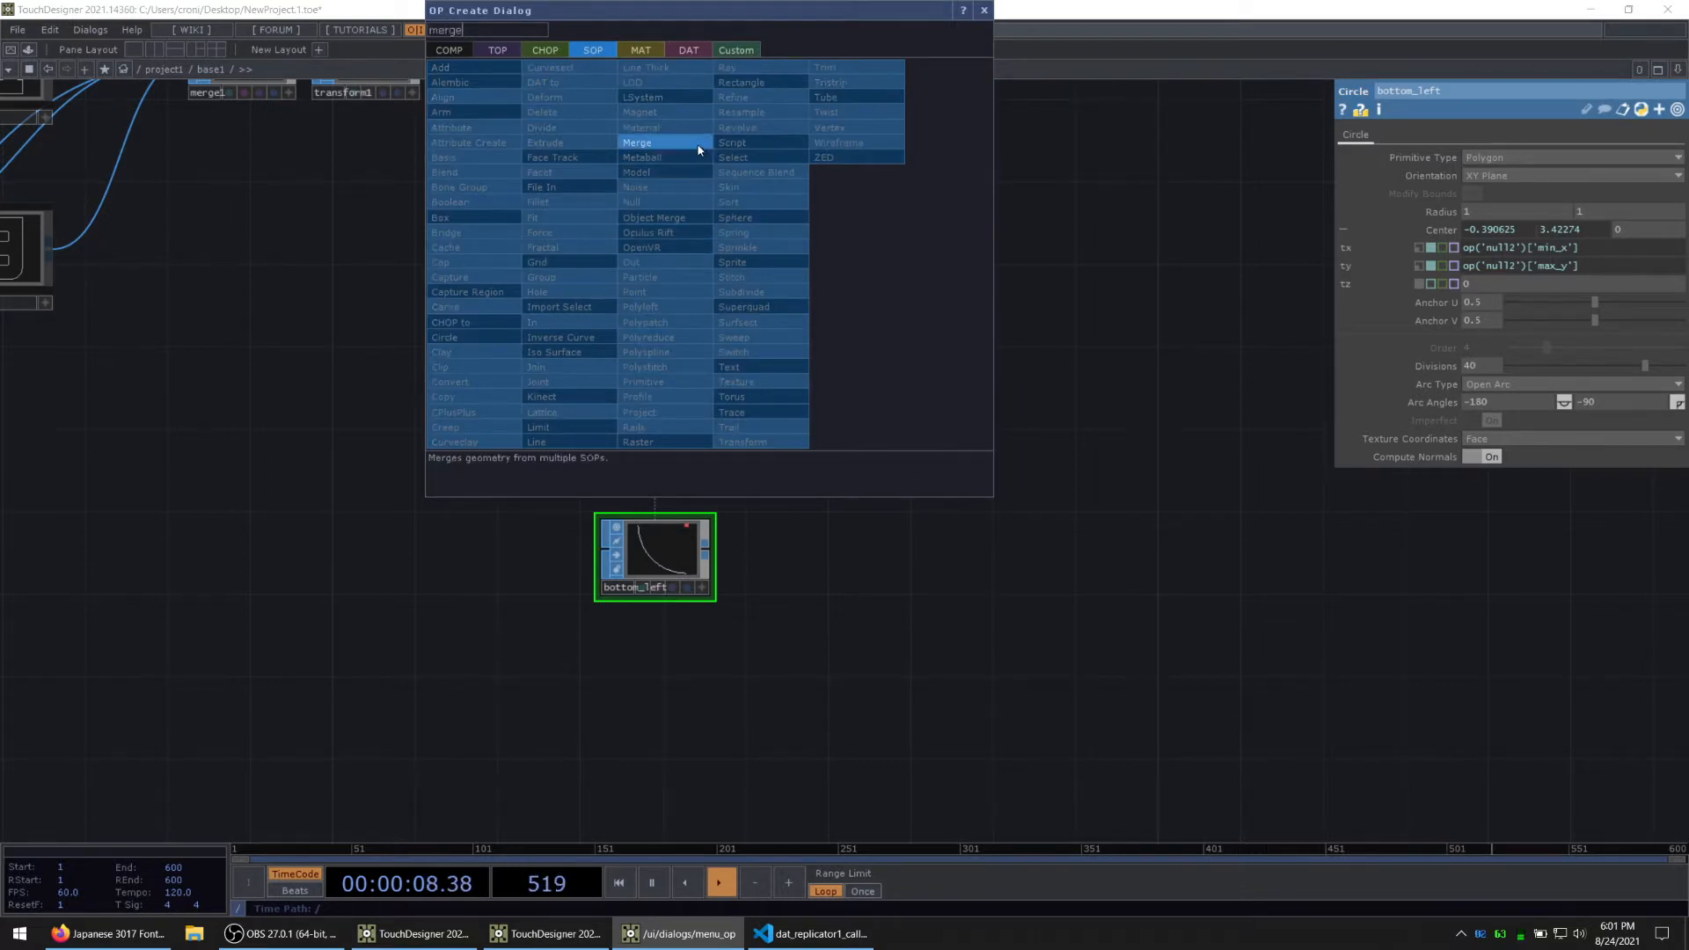
pyautogui.press('Return')
pyautogui.click(910, 245)
pyautogui.scroll(2, 910, 246)
pyautogui.moveTo(692, 692); pyautogui.dragTo(623, 374, button='right')
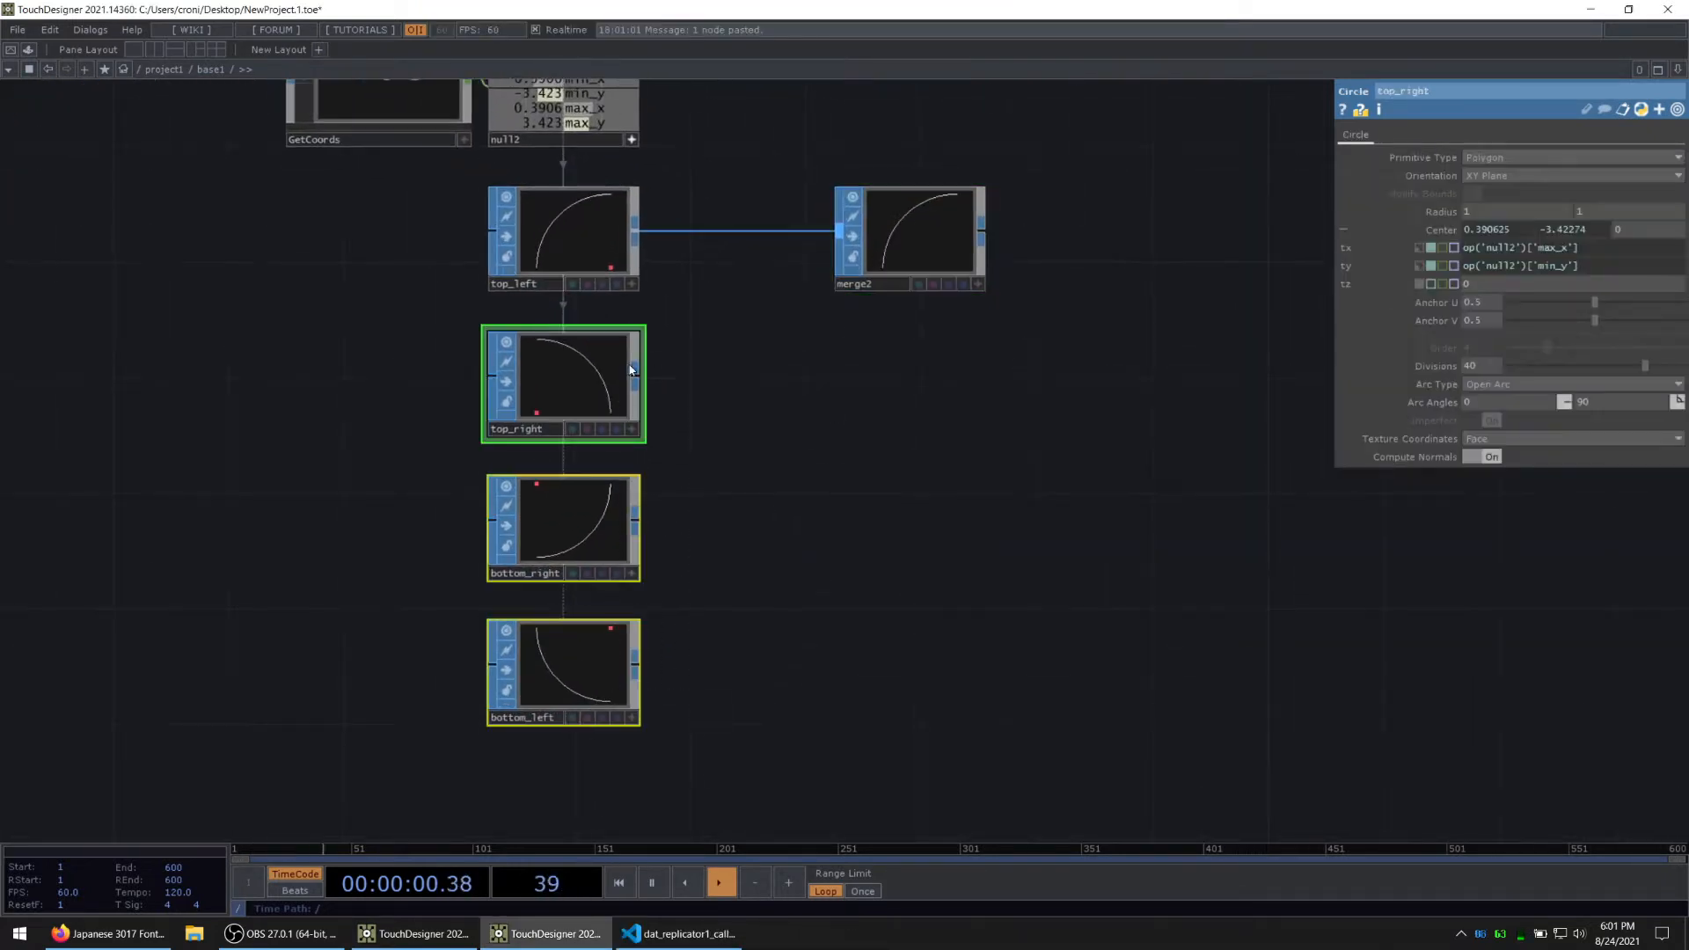
pyautogui.moveTo(635, 376); pyautogui.dragTo(838, 232)
pyautogui.scroll(1, 1002, 297)
pyautogui.scroll(3, 1001, 297)
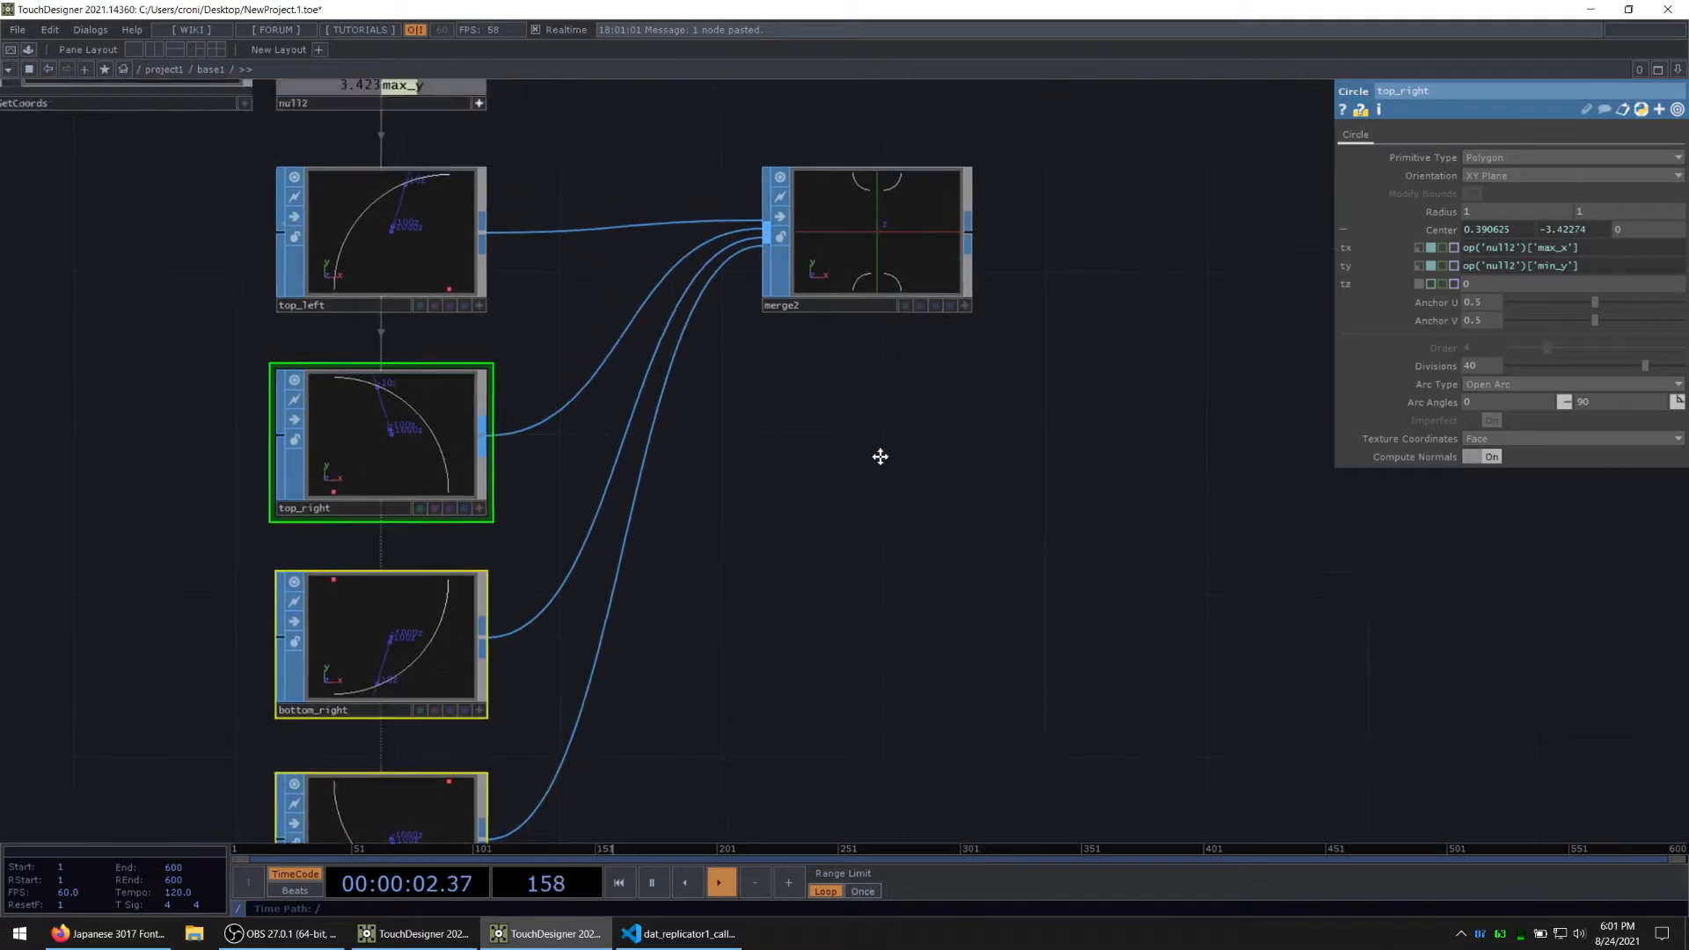
pyautogui.click(836, 425)
pyautogui.scroll(-2, 473, 451)
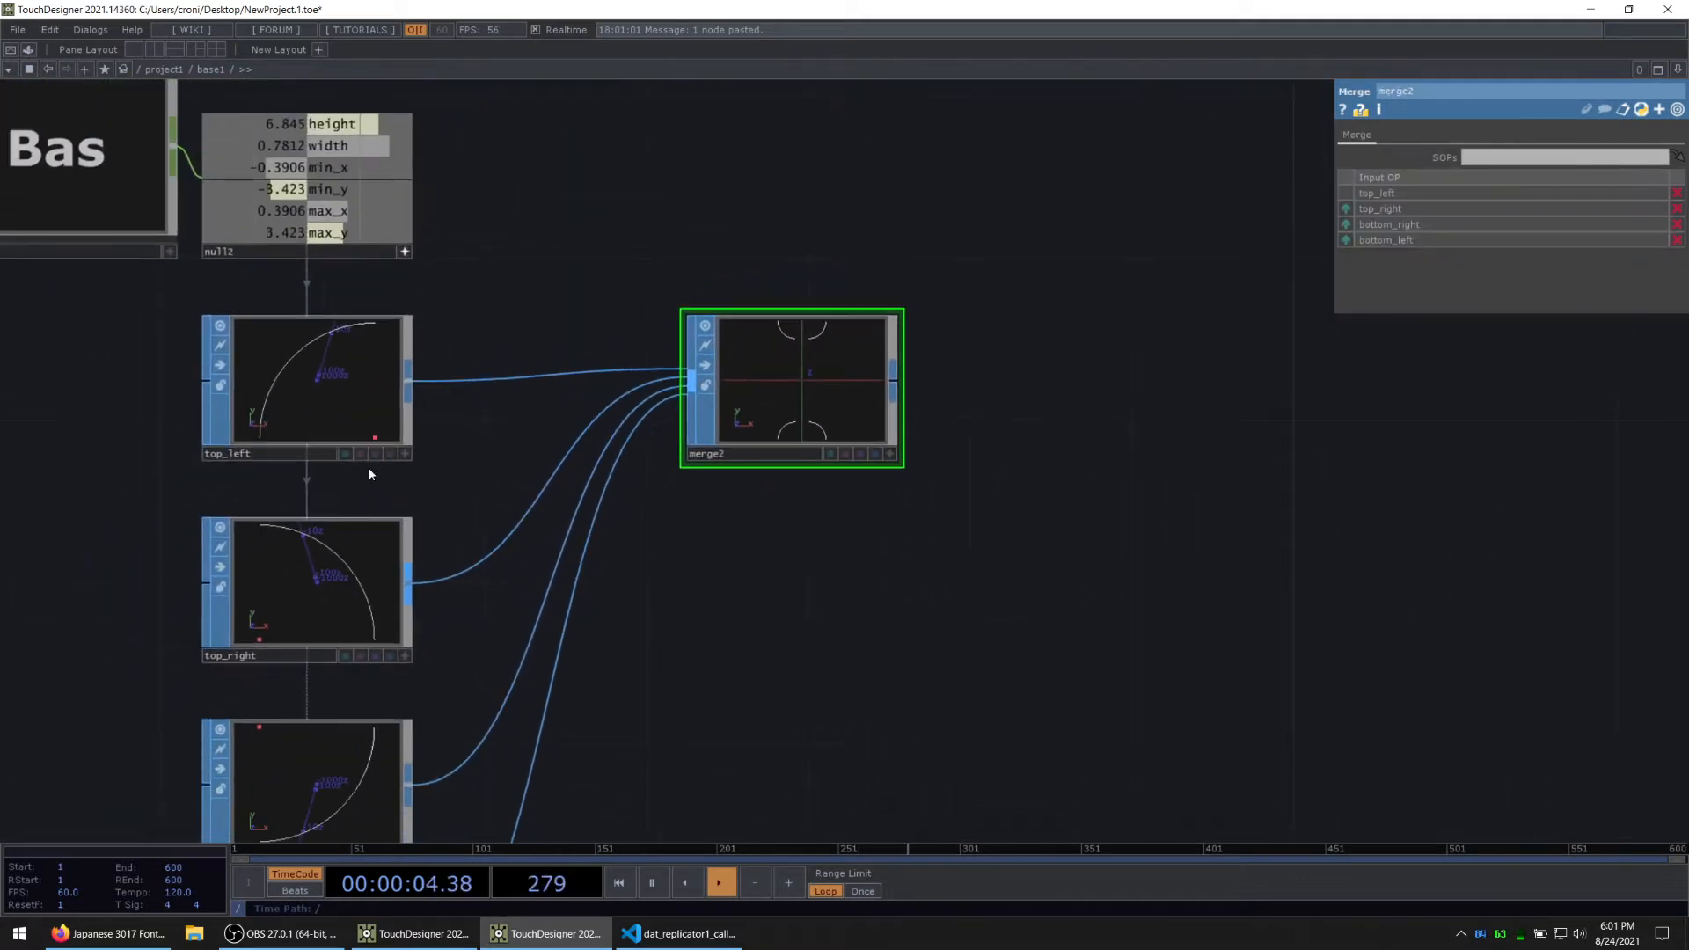
# Step: Set top_left's centre Y expression to op('null2')['max_y']
pyautogui.click(349, 384)
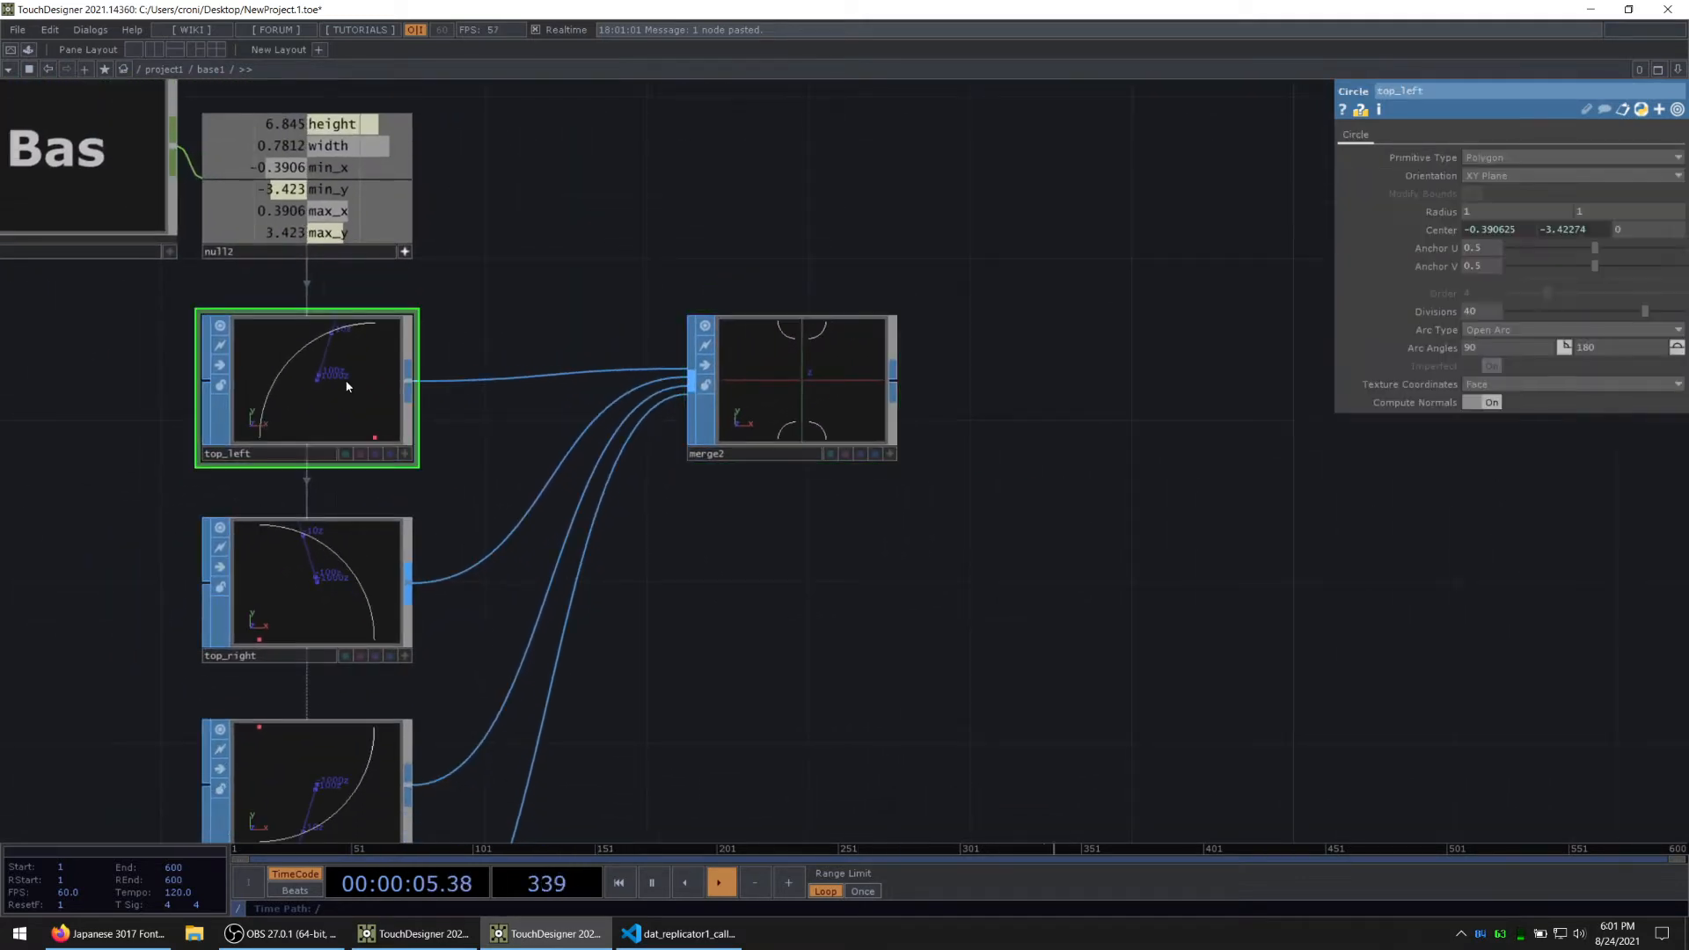
pyautogui.click(1440, 230)
pyautogui.click(1555, 270)
pyautogui.press('BackSpace')
pyautogui.press('BackSpace')
pyautogui.write('a')
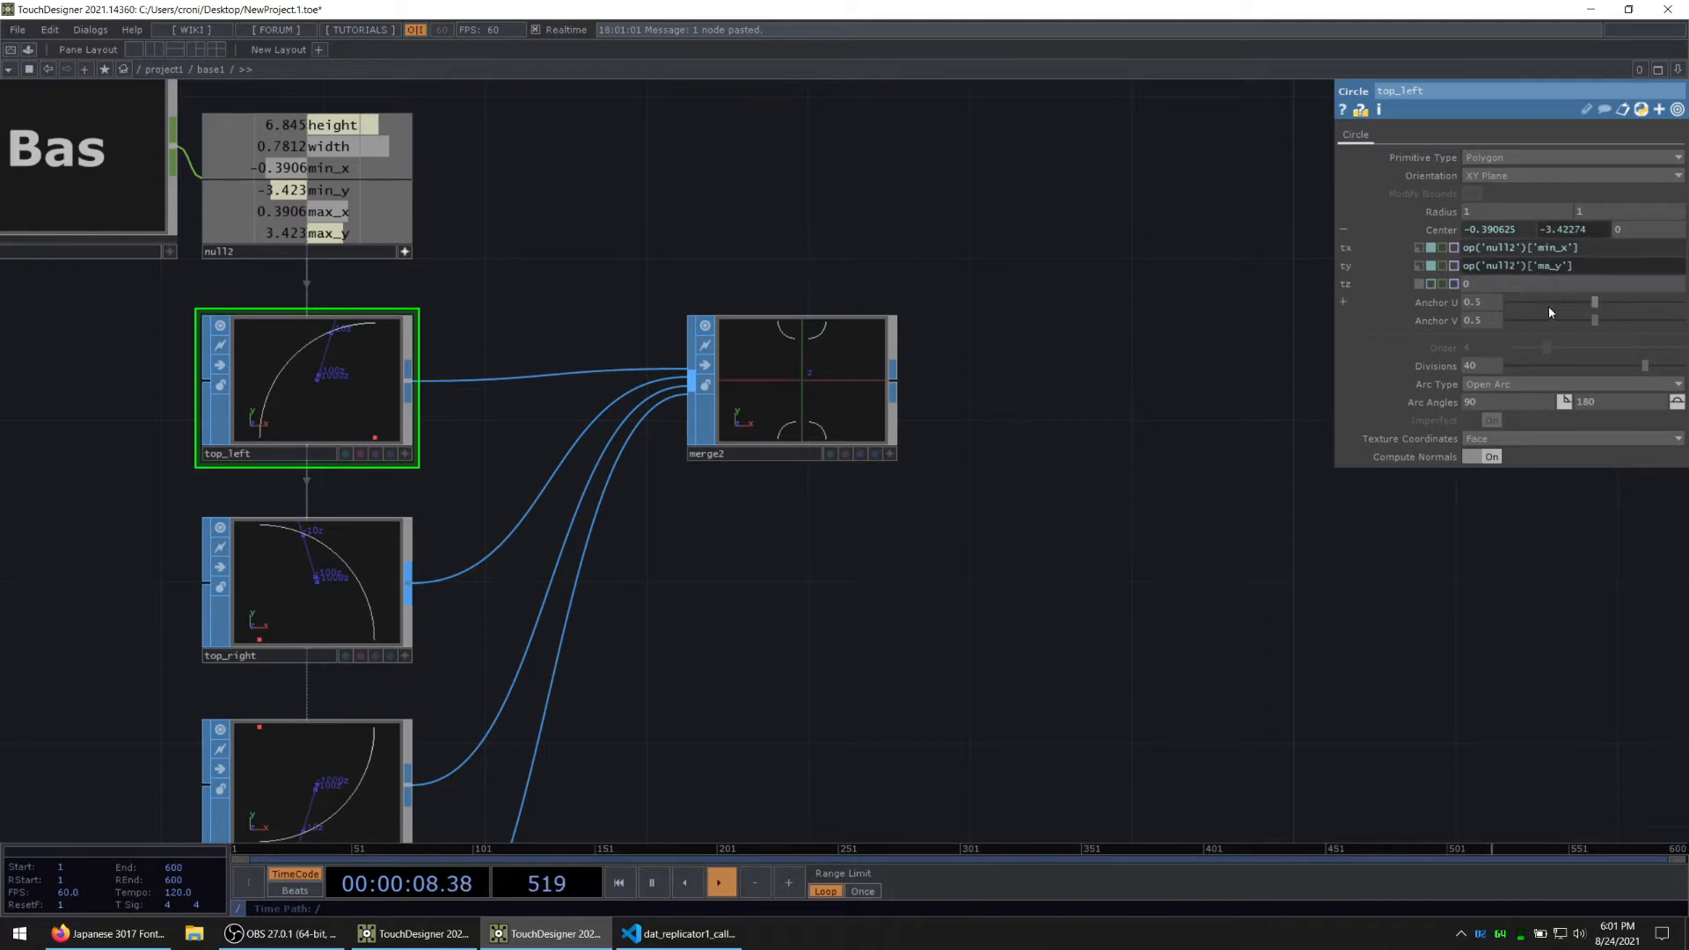
pyautogui.moveTo(1049, 685); pyautogui.dragTo(1128, 643)
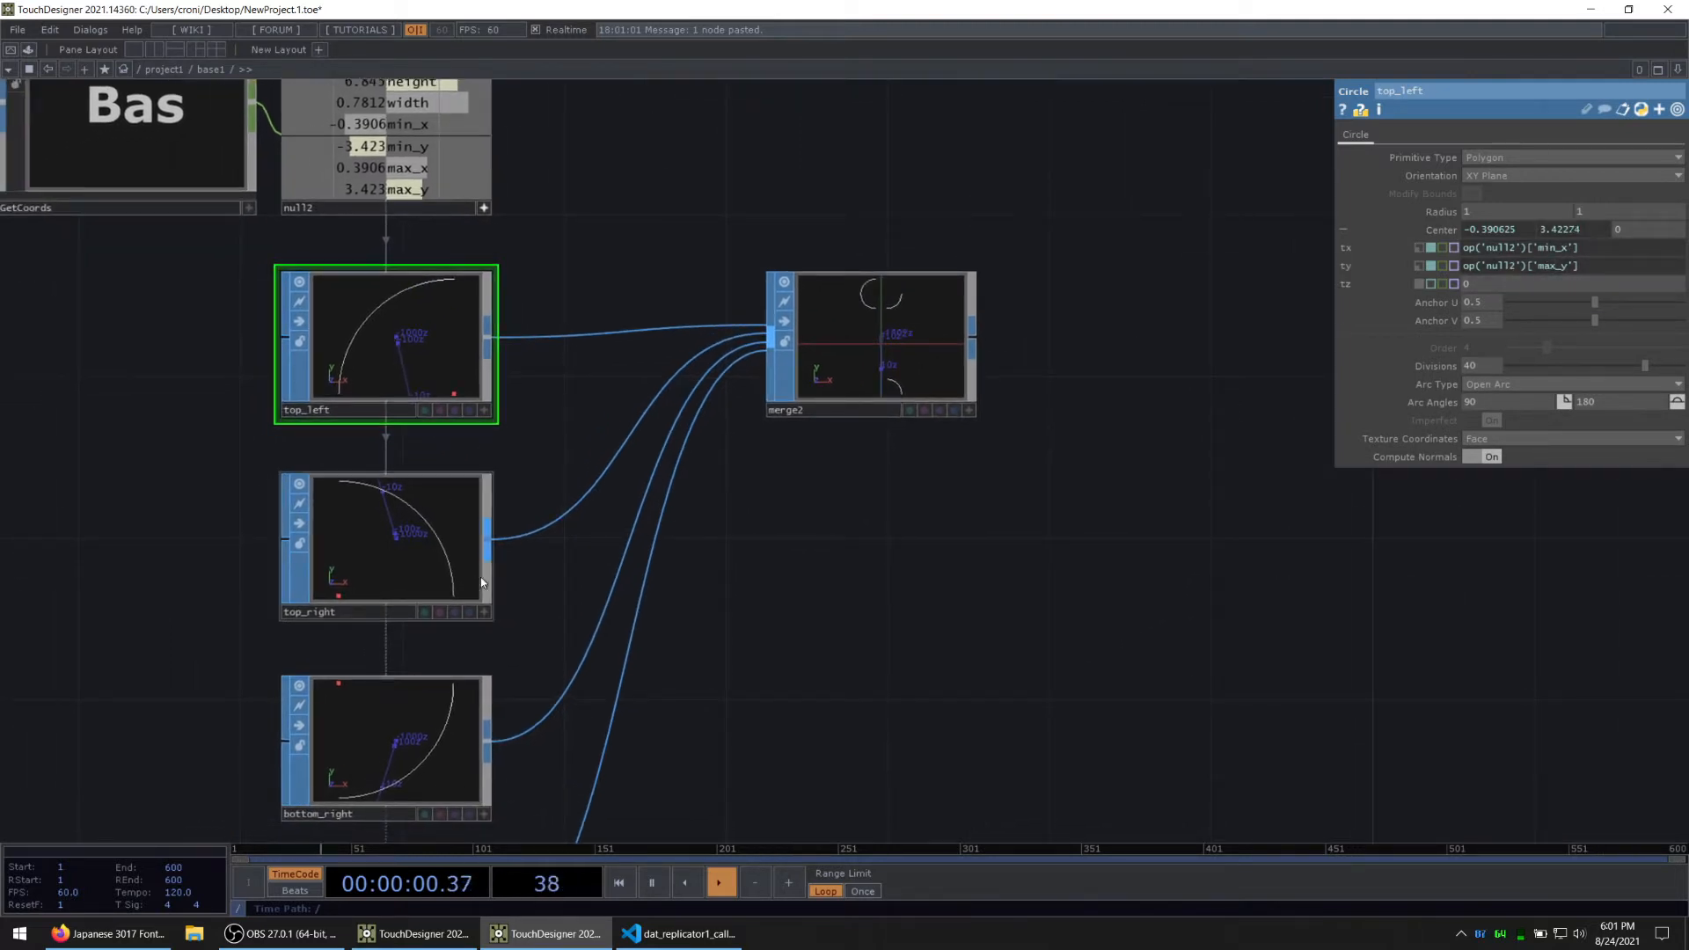
# Step: Set top_right's centre Y expression to op('null2')['max_y']
pyautogui.click(431, 577)
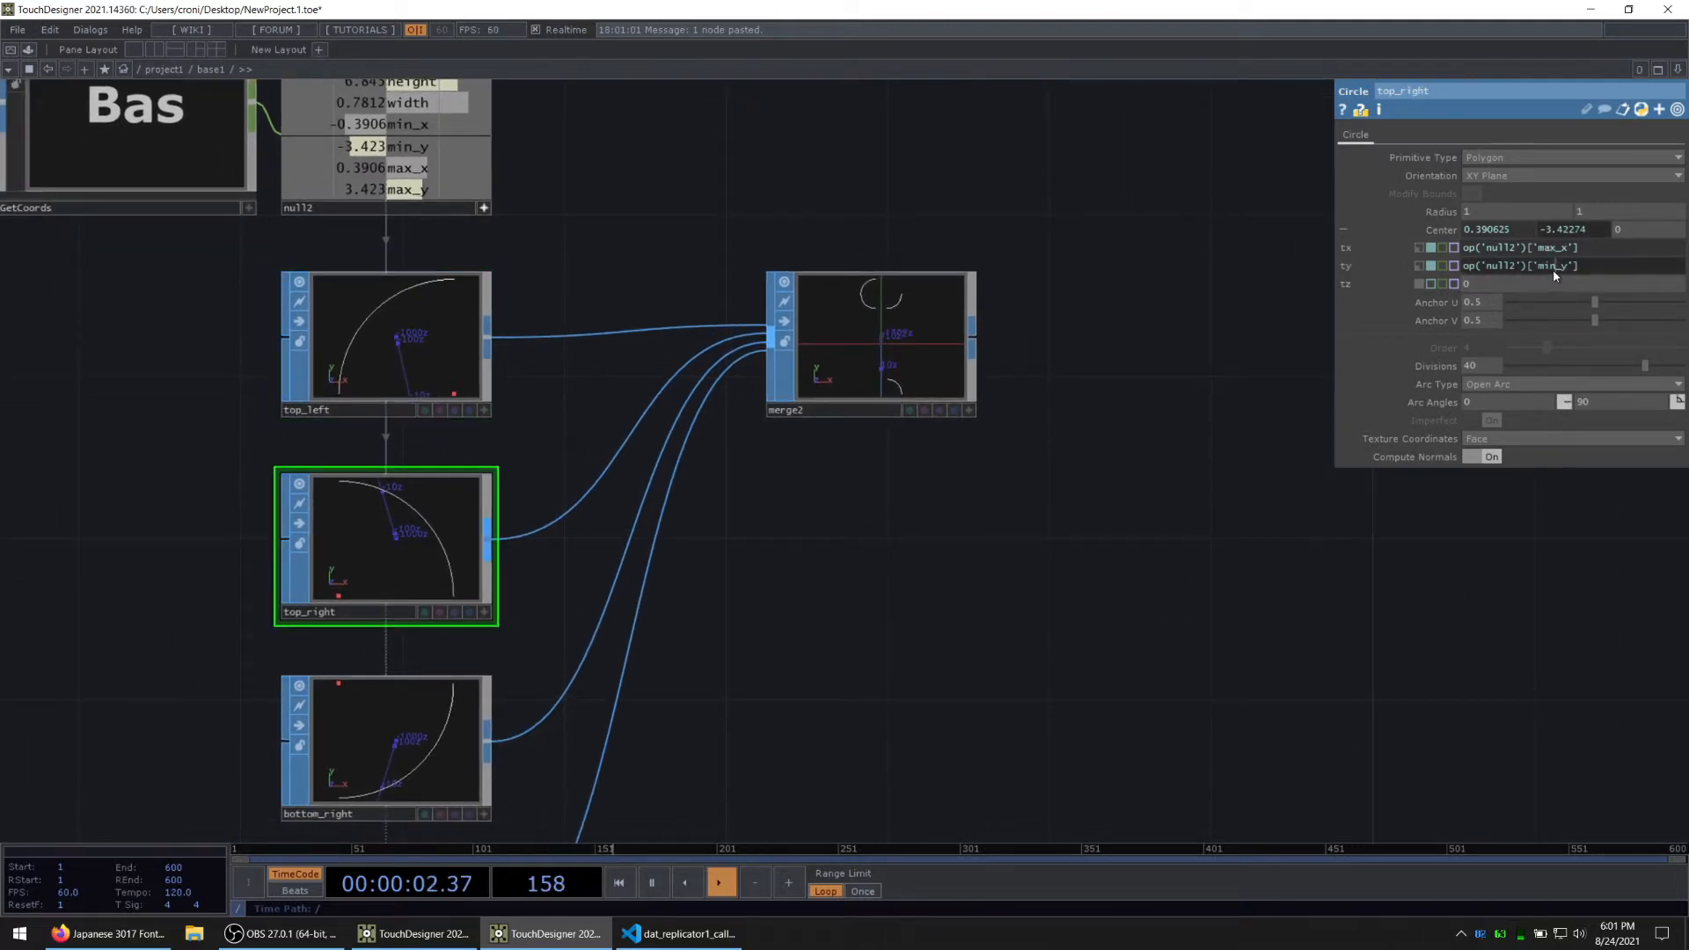
pyautogui.press('BackSpace')
pyautogui.press('BackSpace')
pyautogui.write('ax')
pyautogui.moveTo(1097, 600); pyautogui.dragTo(1160, 474)
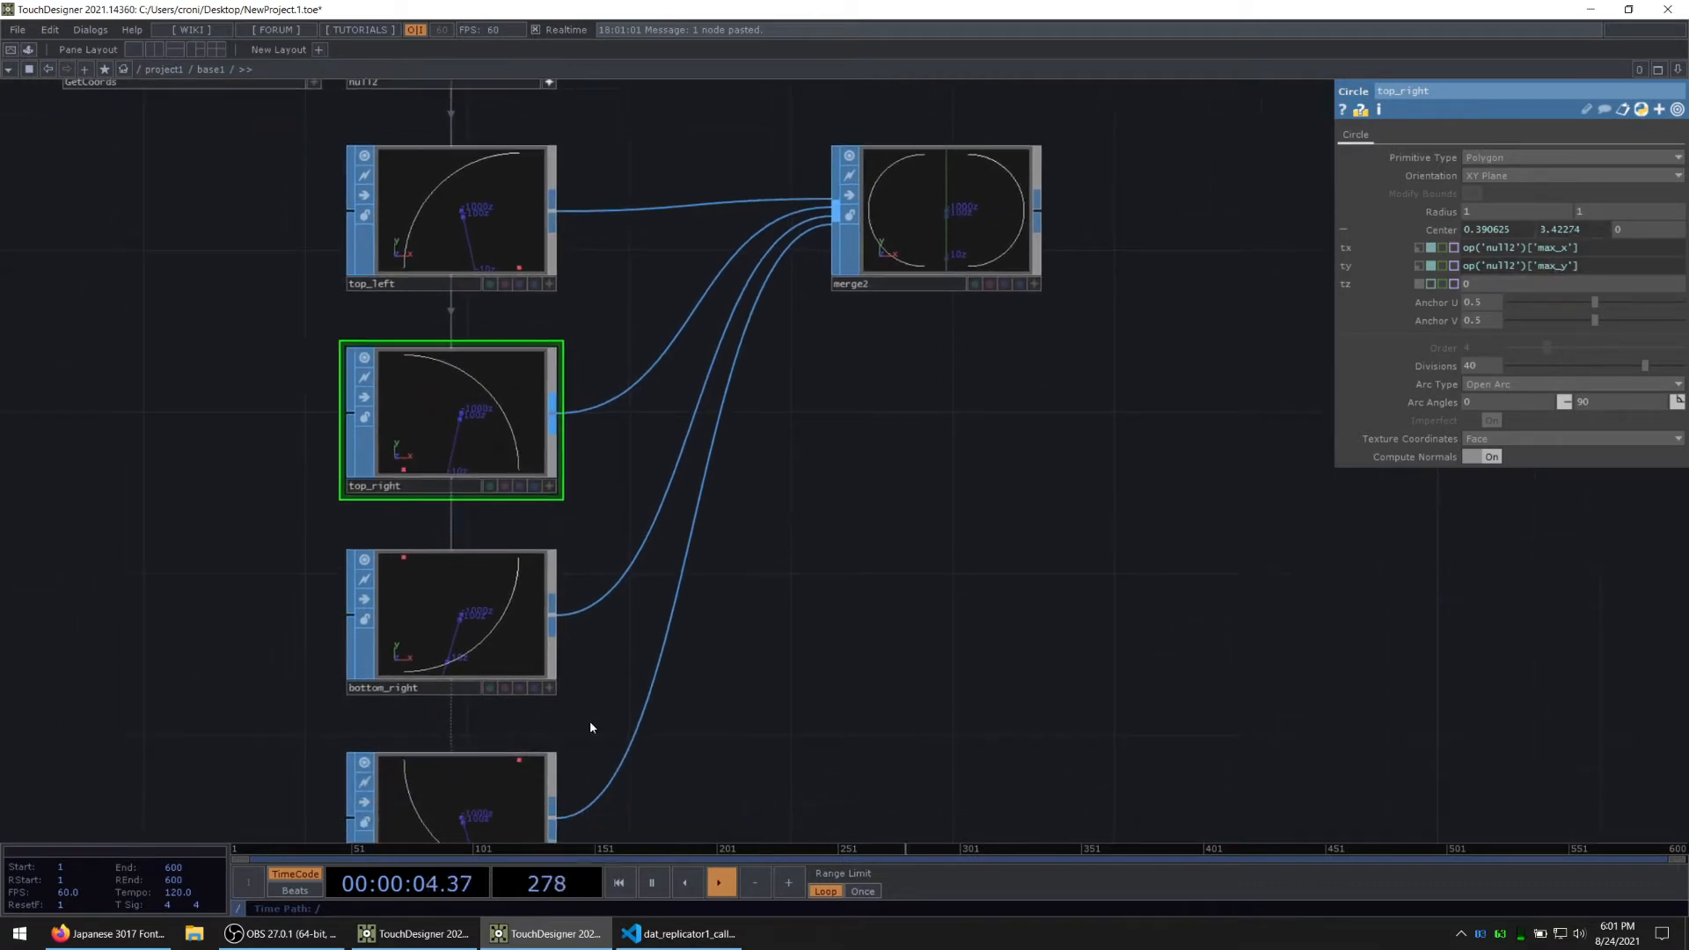
# Step: Set bottom_right's centre Y expression to op('null2')['min_y']
pyautogui.moveTo(219, 611); pyautogui.dragTo(241, 474)
pyautogui.click(466, 479)
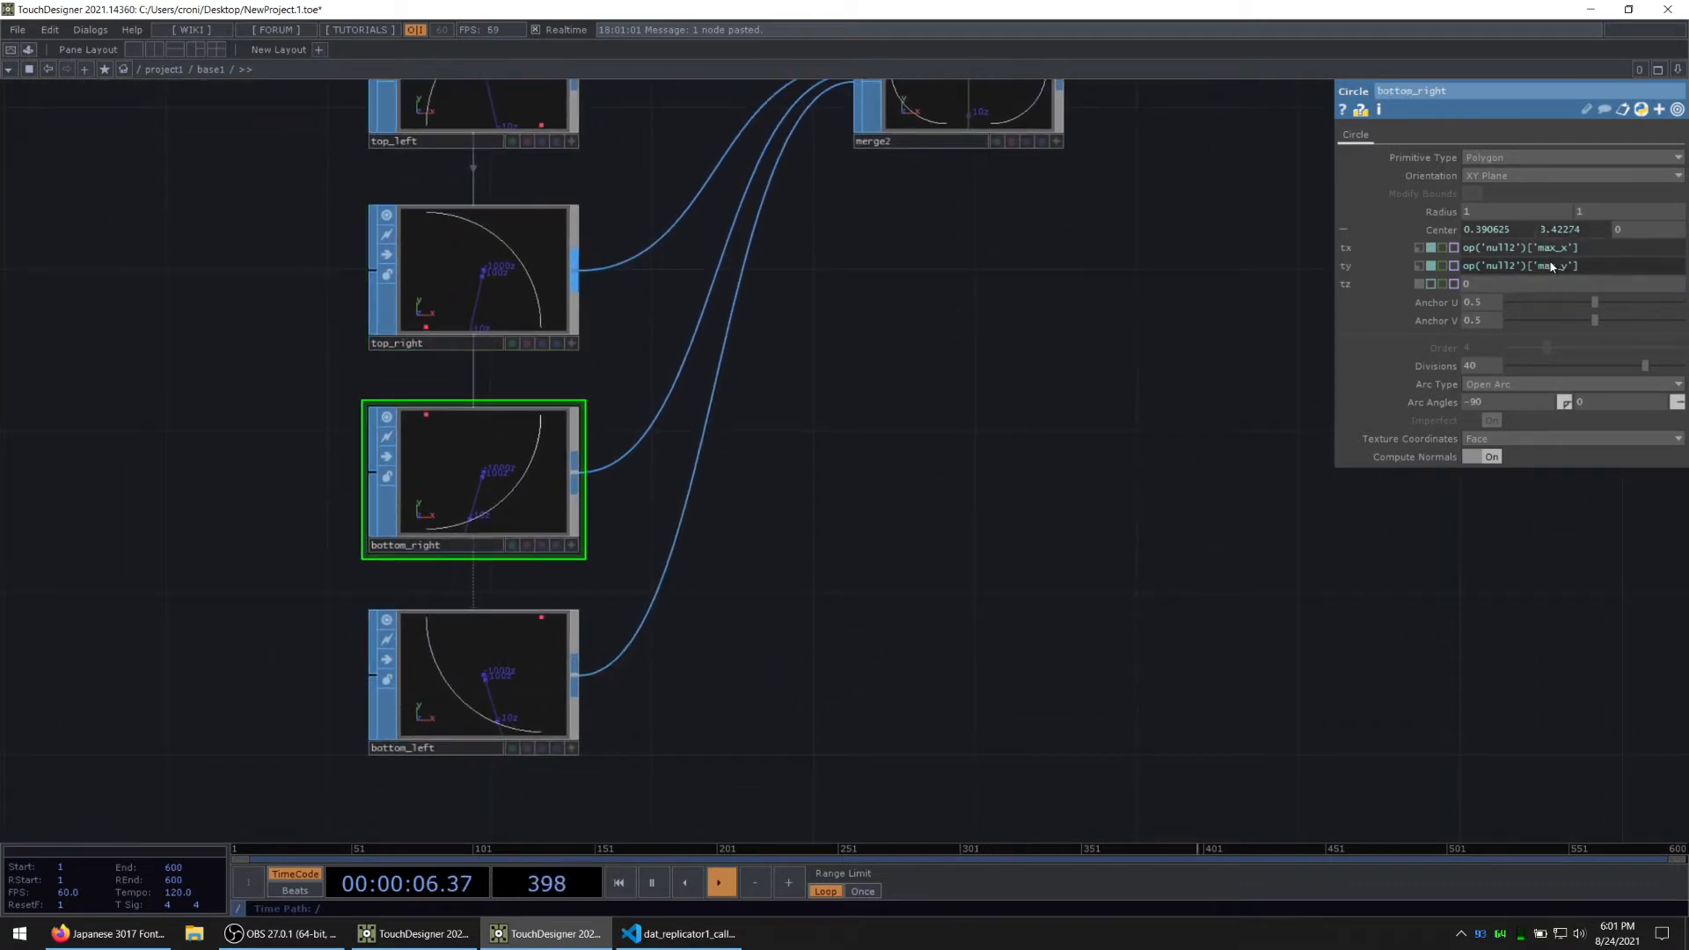
pyautogui.click(1555, 263)
pyautogui.press('BackSpace')
pyautogui.press('BackSpace')
pyautogui.write('in')
pyautogui.press('Return')
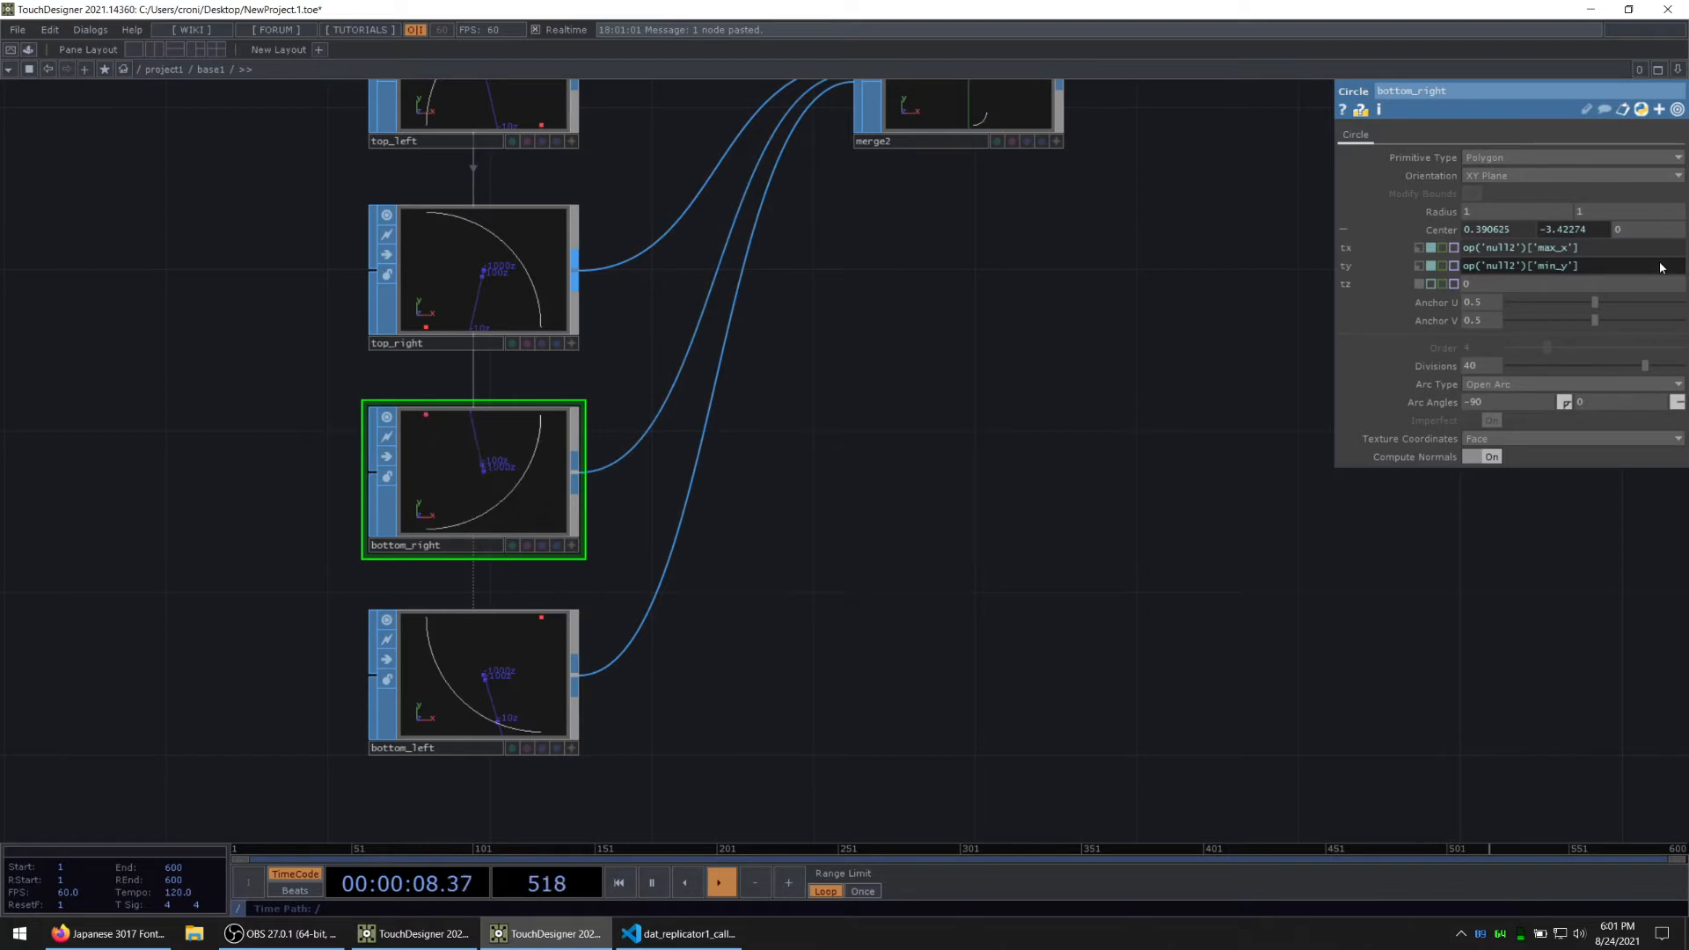
# Step: Set bottom_left's centre Y expression to op('null2')['min_y']
pyautogui.click(540, 667)
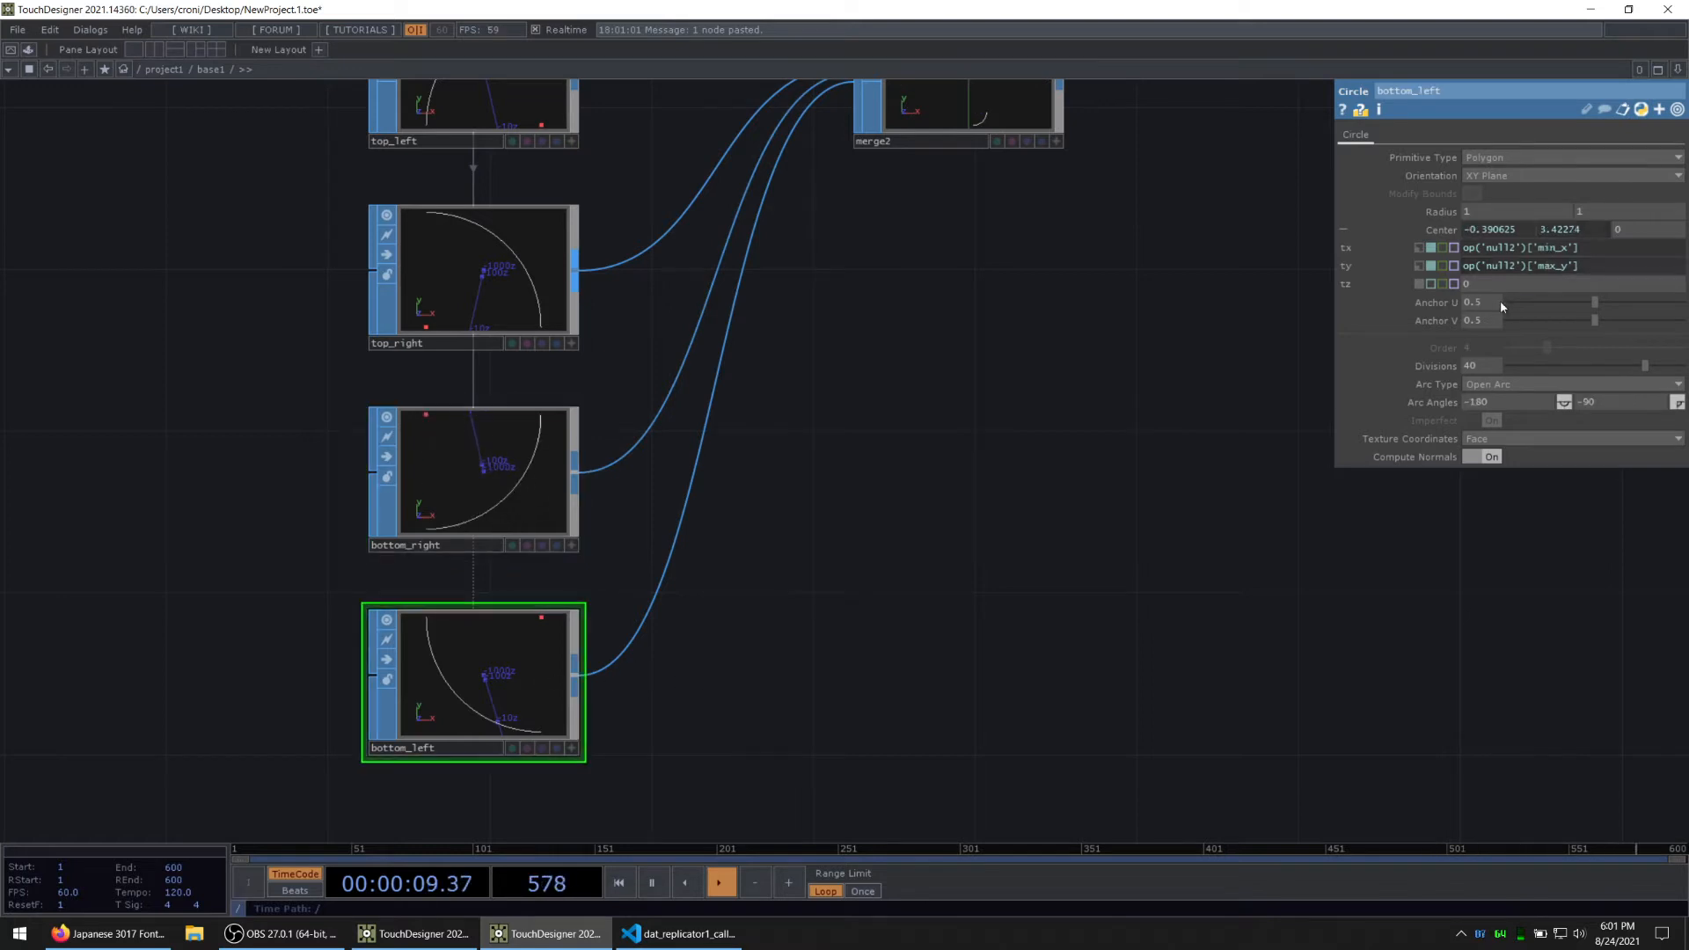
pyautogui.click(1559, 271)
pyautogui.press('BackSpace')
pyautogui.press('BackSpace')
pyautogui.write('in')
pyautogui.press('Return')
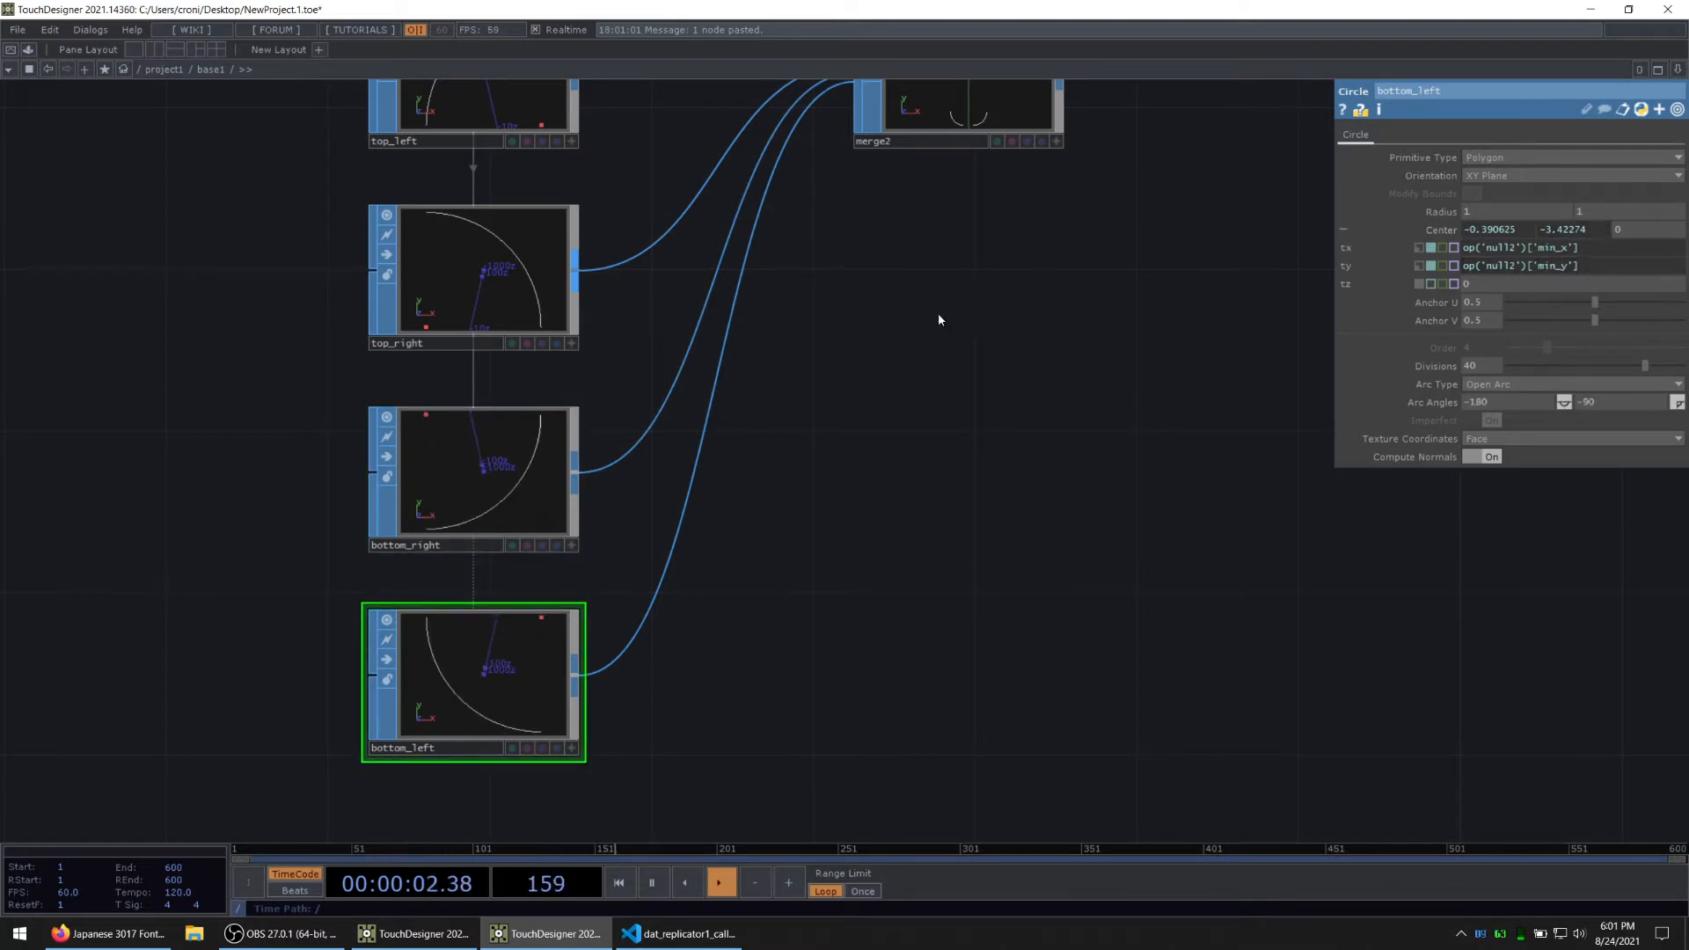
# Step: Add a Join SOP after merge2 to connect the four corner arcs
pyautogui.moveTo(938, 317); pyautogui.dragTo(729, 535)
pyautogui.scroll(5, 704, 302)
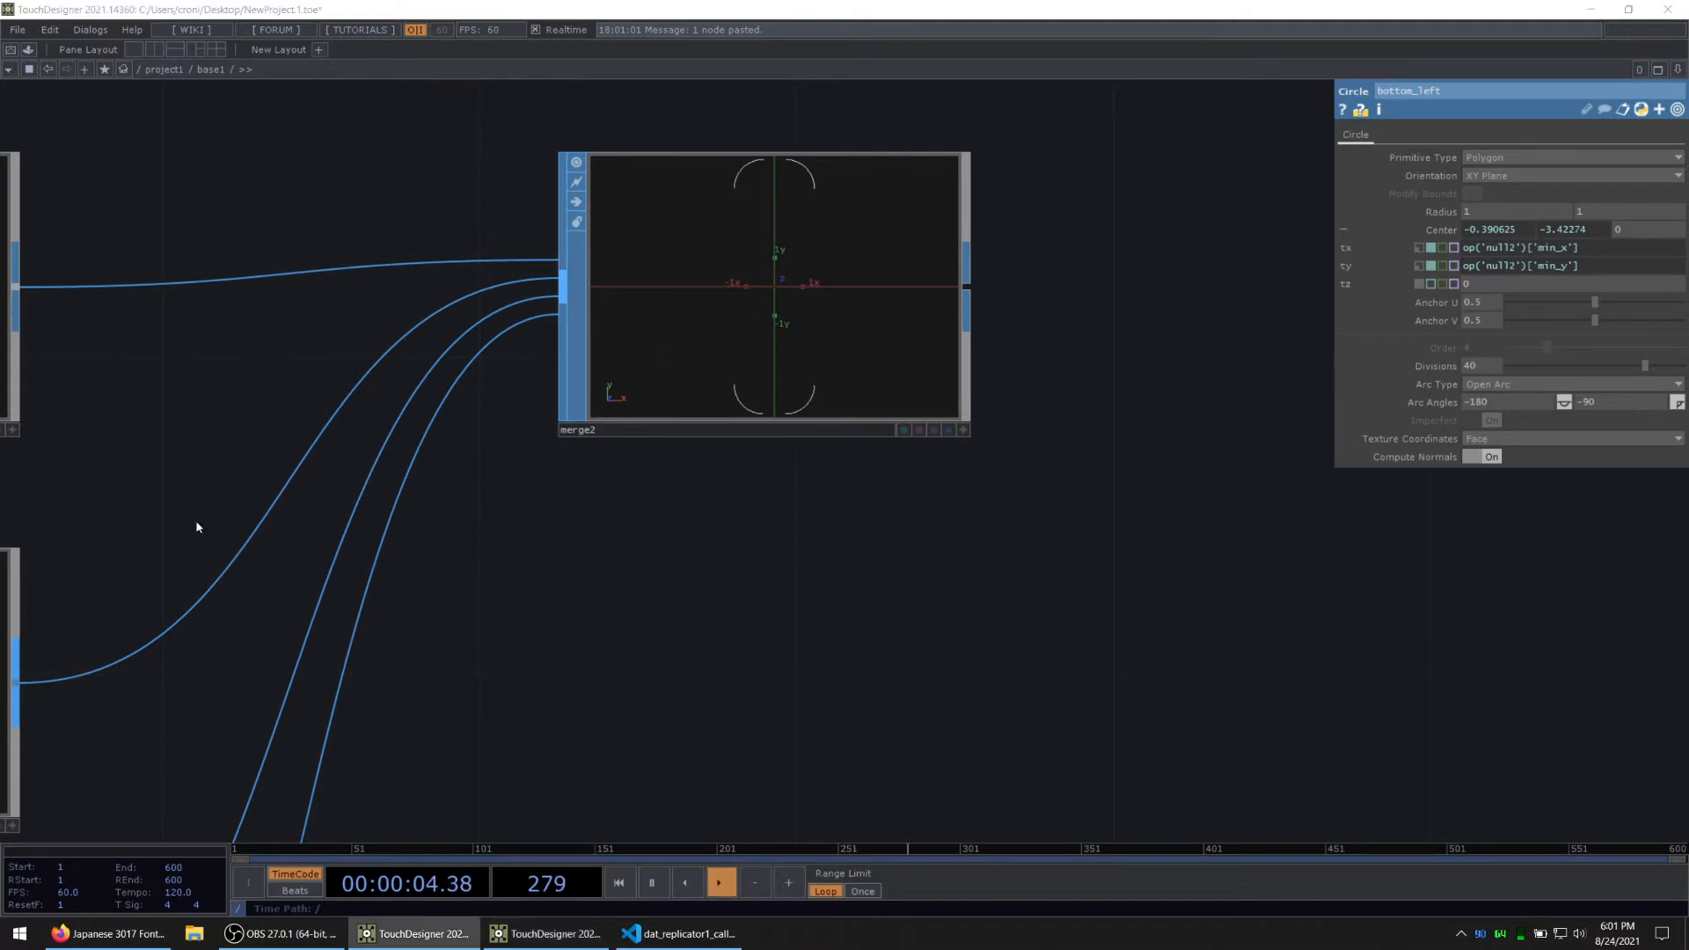
pyautogui.rightClick(965, 285)
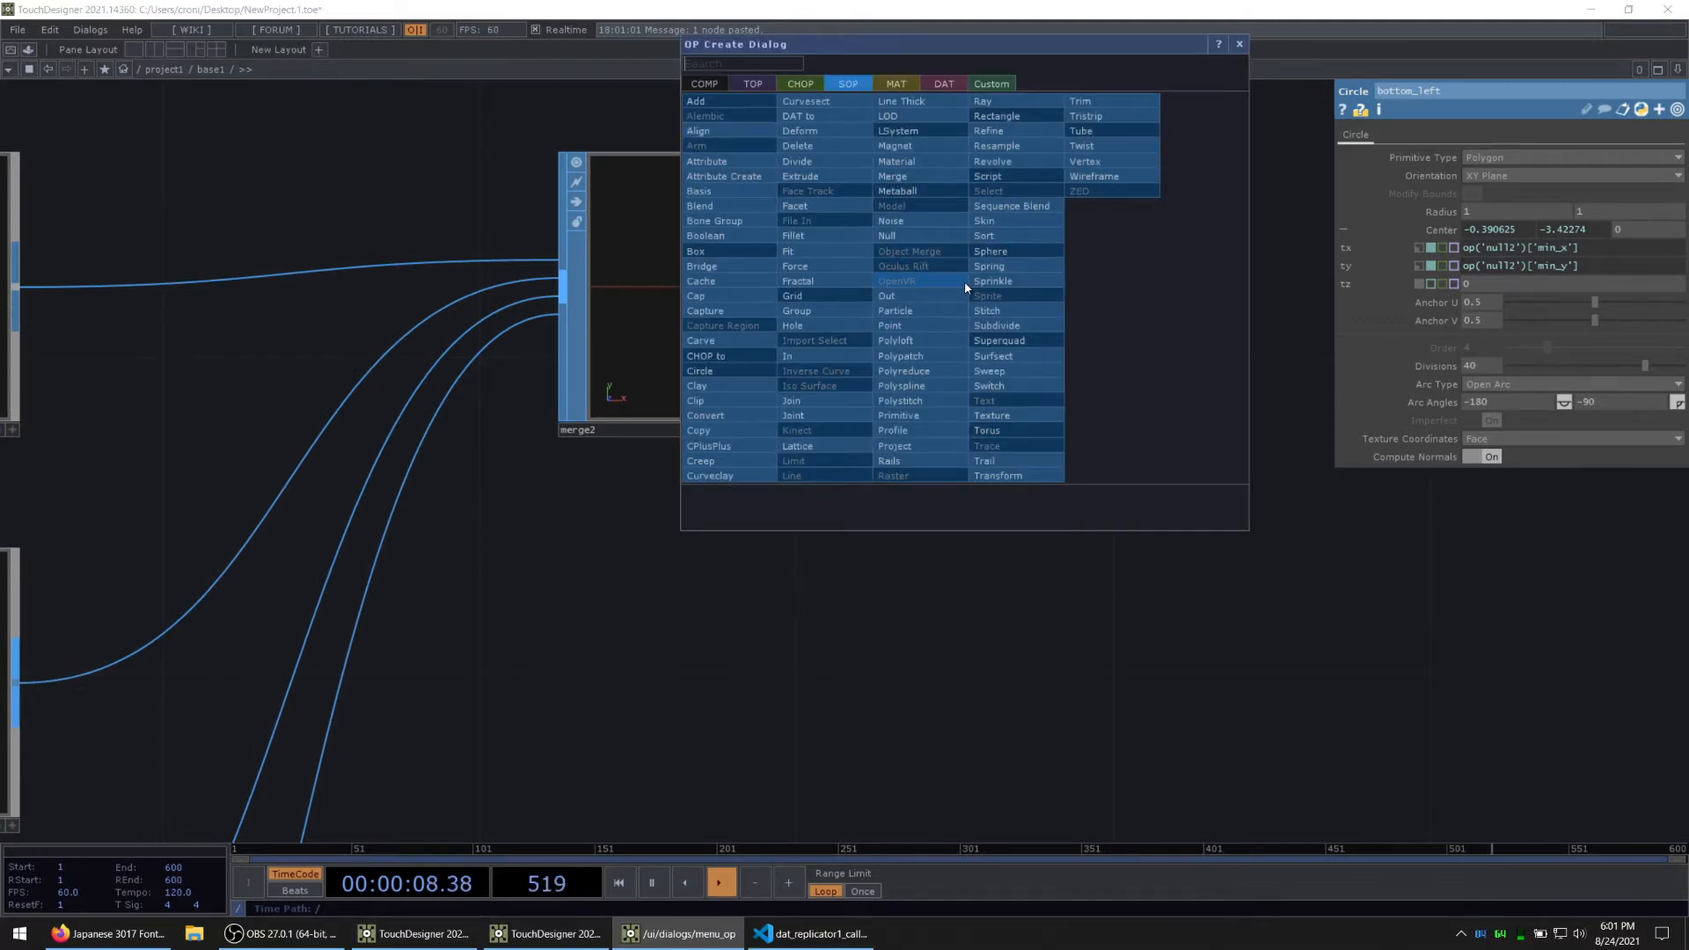
pyautogui.write('join')
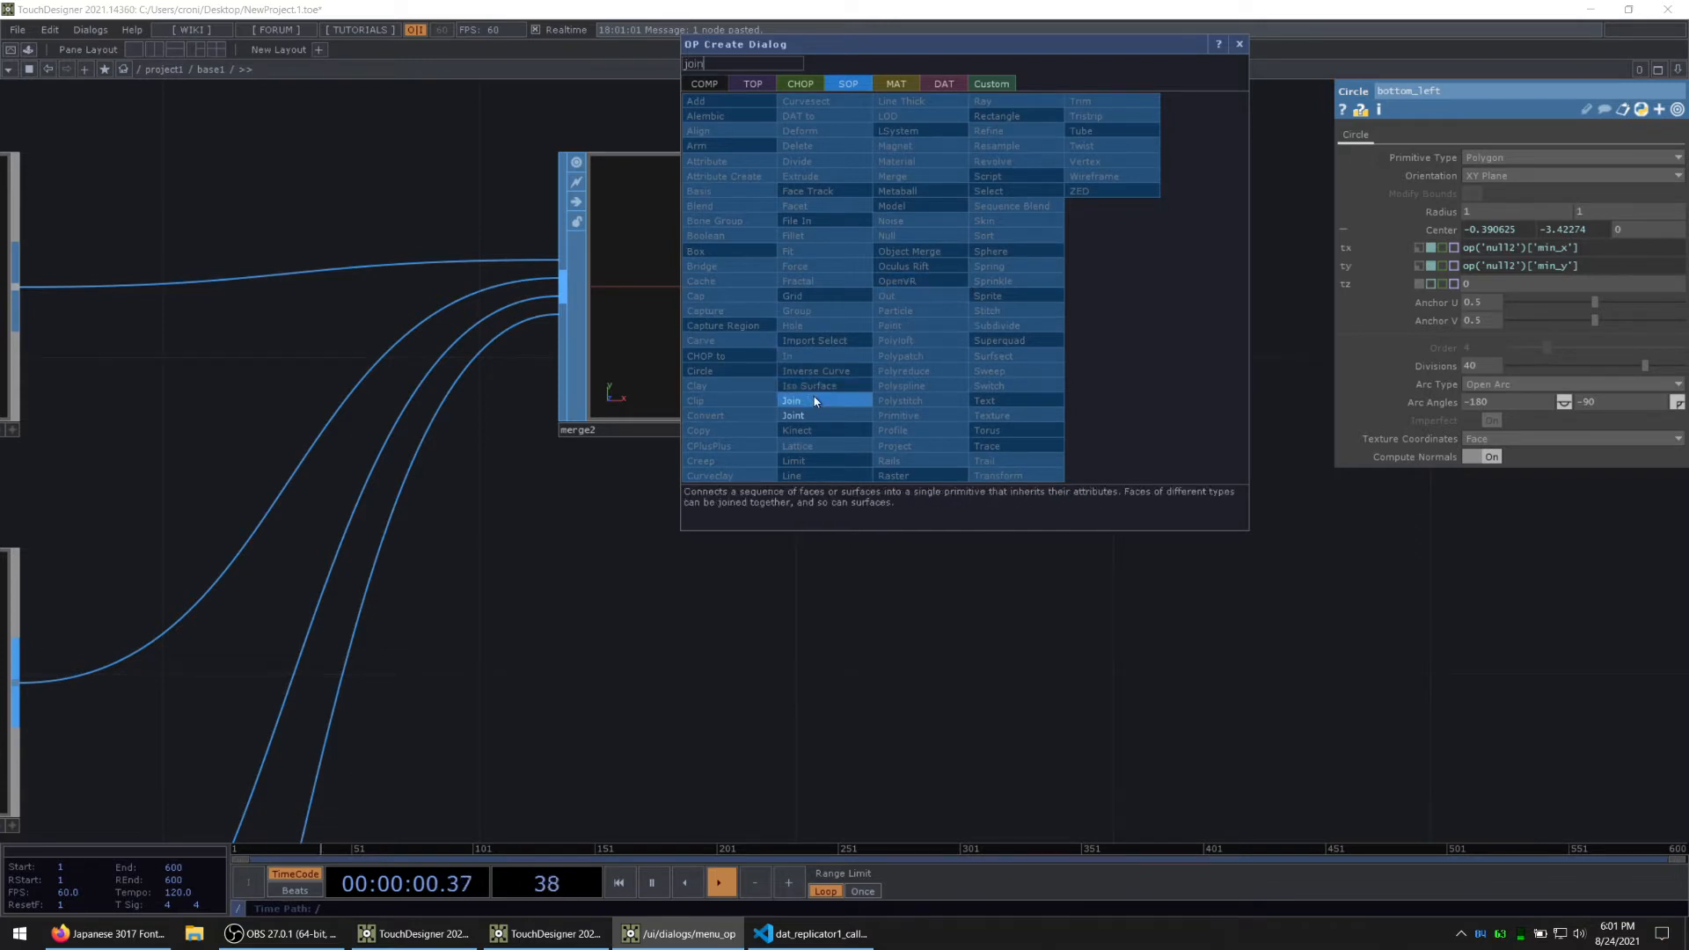
pyautogui.click(792, 400)
pyautogui.click(1238, 292)
pyautogui.moveTo(1098, 705); pyautogui.dragTo(1052, 711)
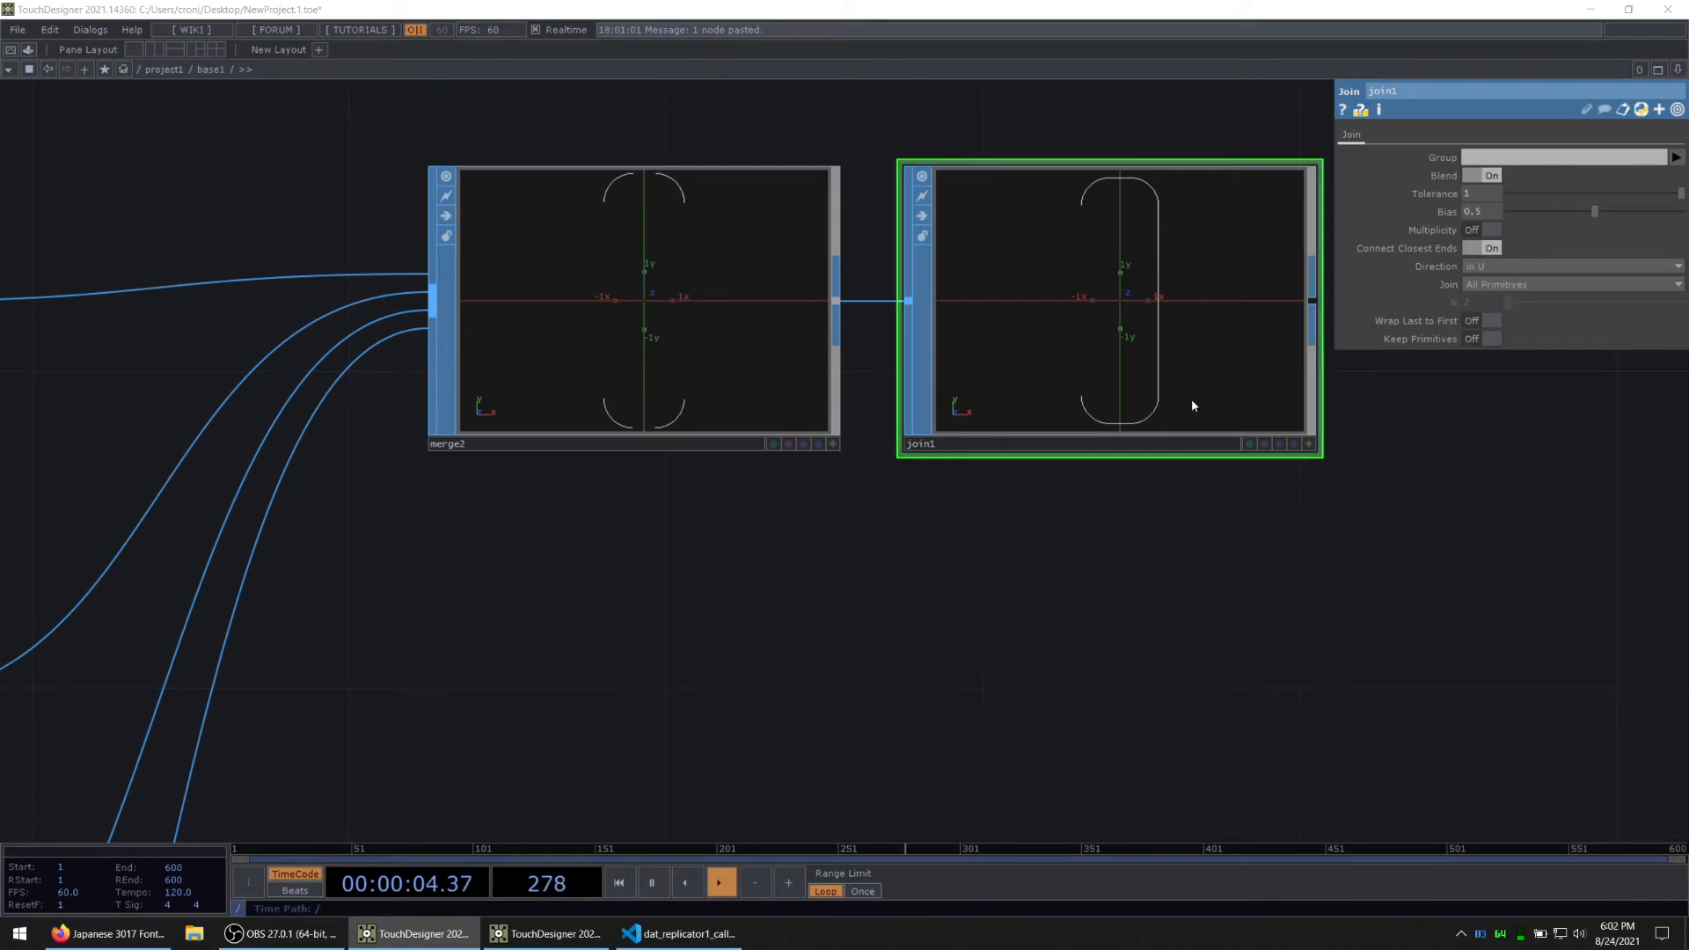
# Step: Turn on Wrap Last to First for the Join, try other Bias values and reset Bias to 0.5
pyautogui.moveTo(1600, 223)
pyautogui.mouseDown()
pyautogui.moveTo(1633, 219)
pyautogui.moveTo(1619, 219)
pyautogui.mouseUp()
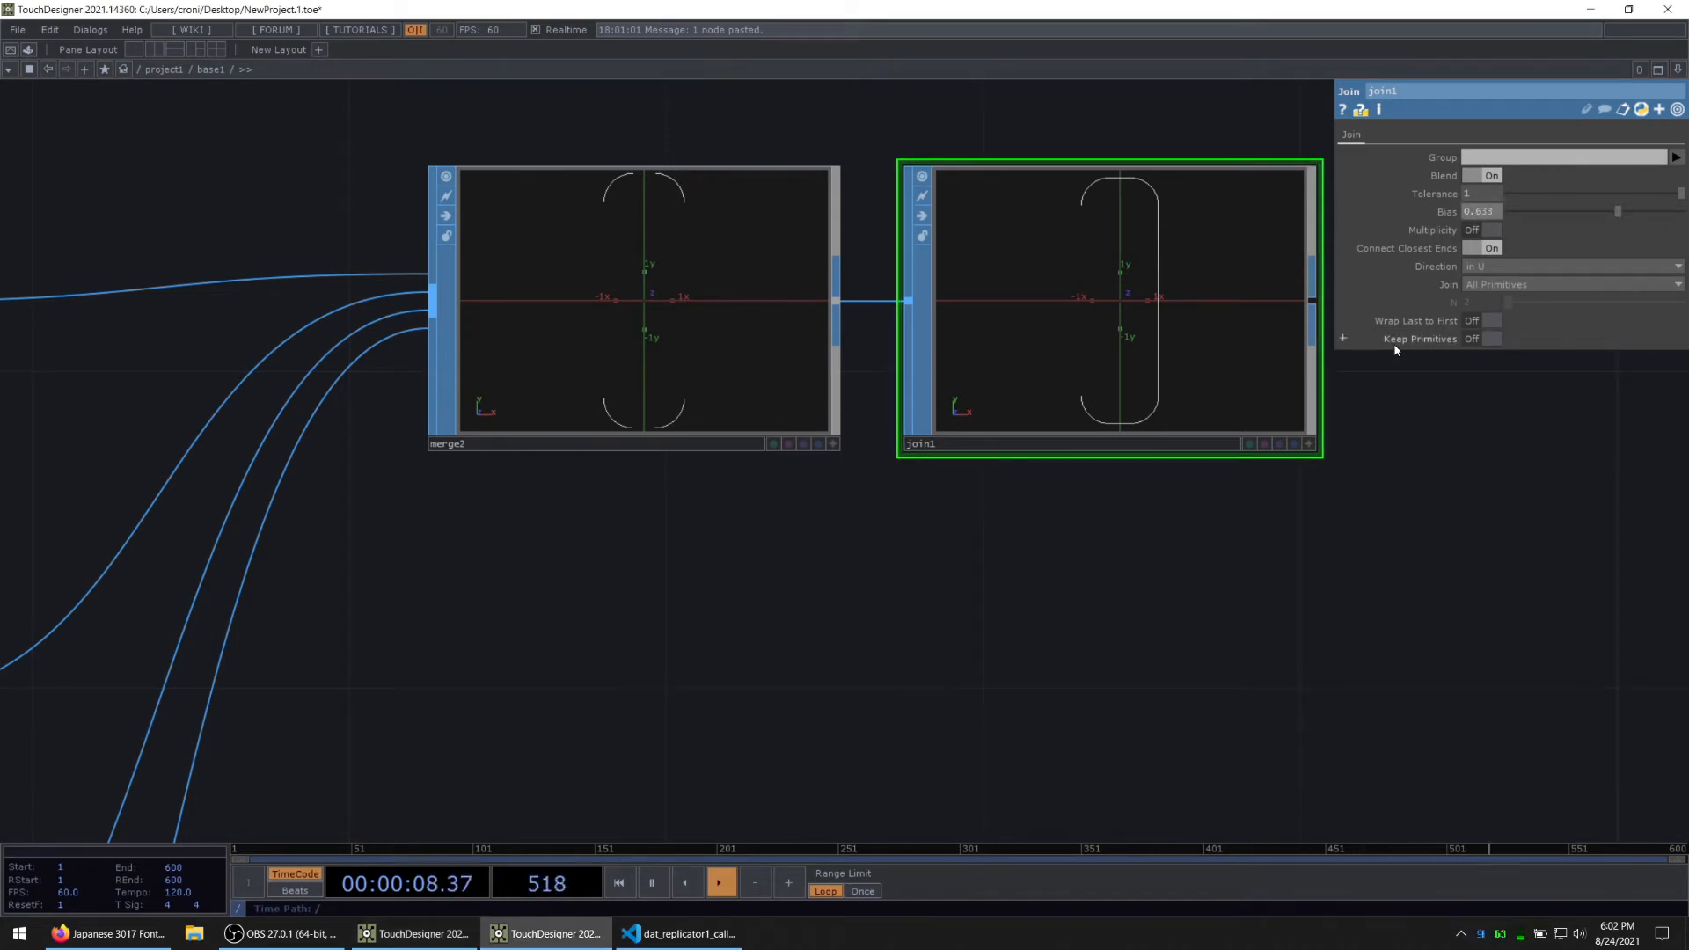
pyautogui.click(1491, 320)
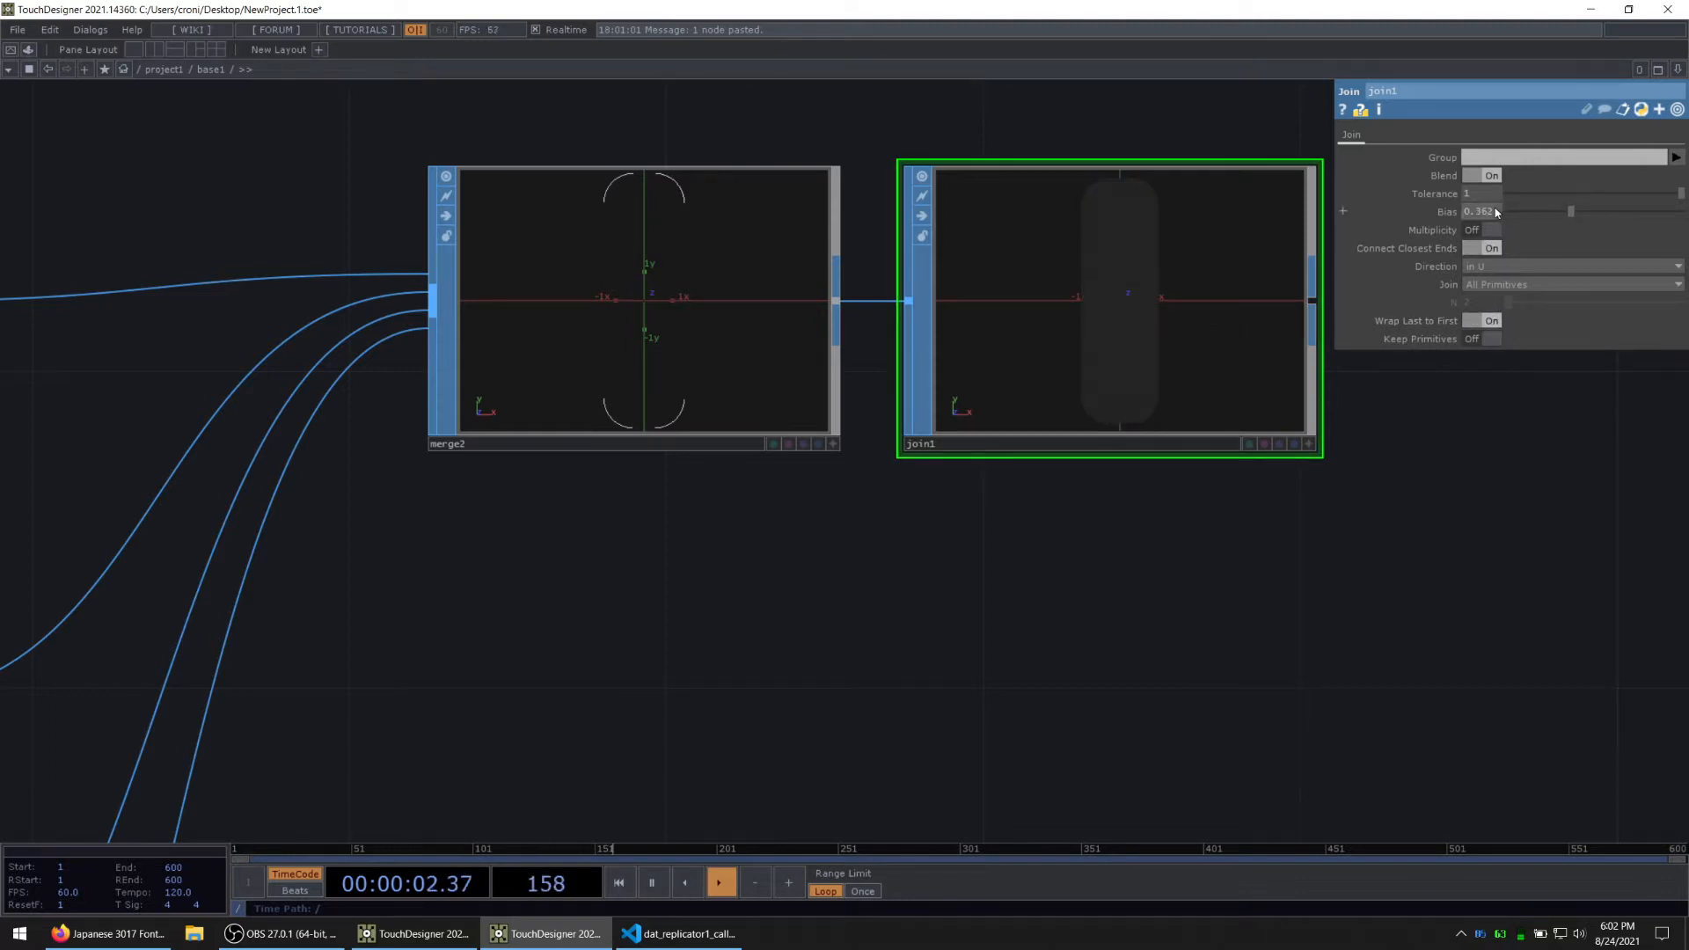
pyautogui.rightClick(1445, 216)
pyautogui.click(1495, 285)
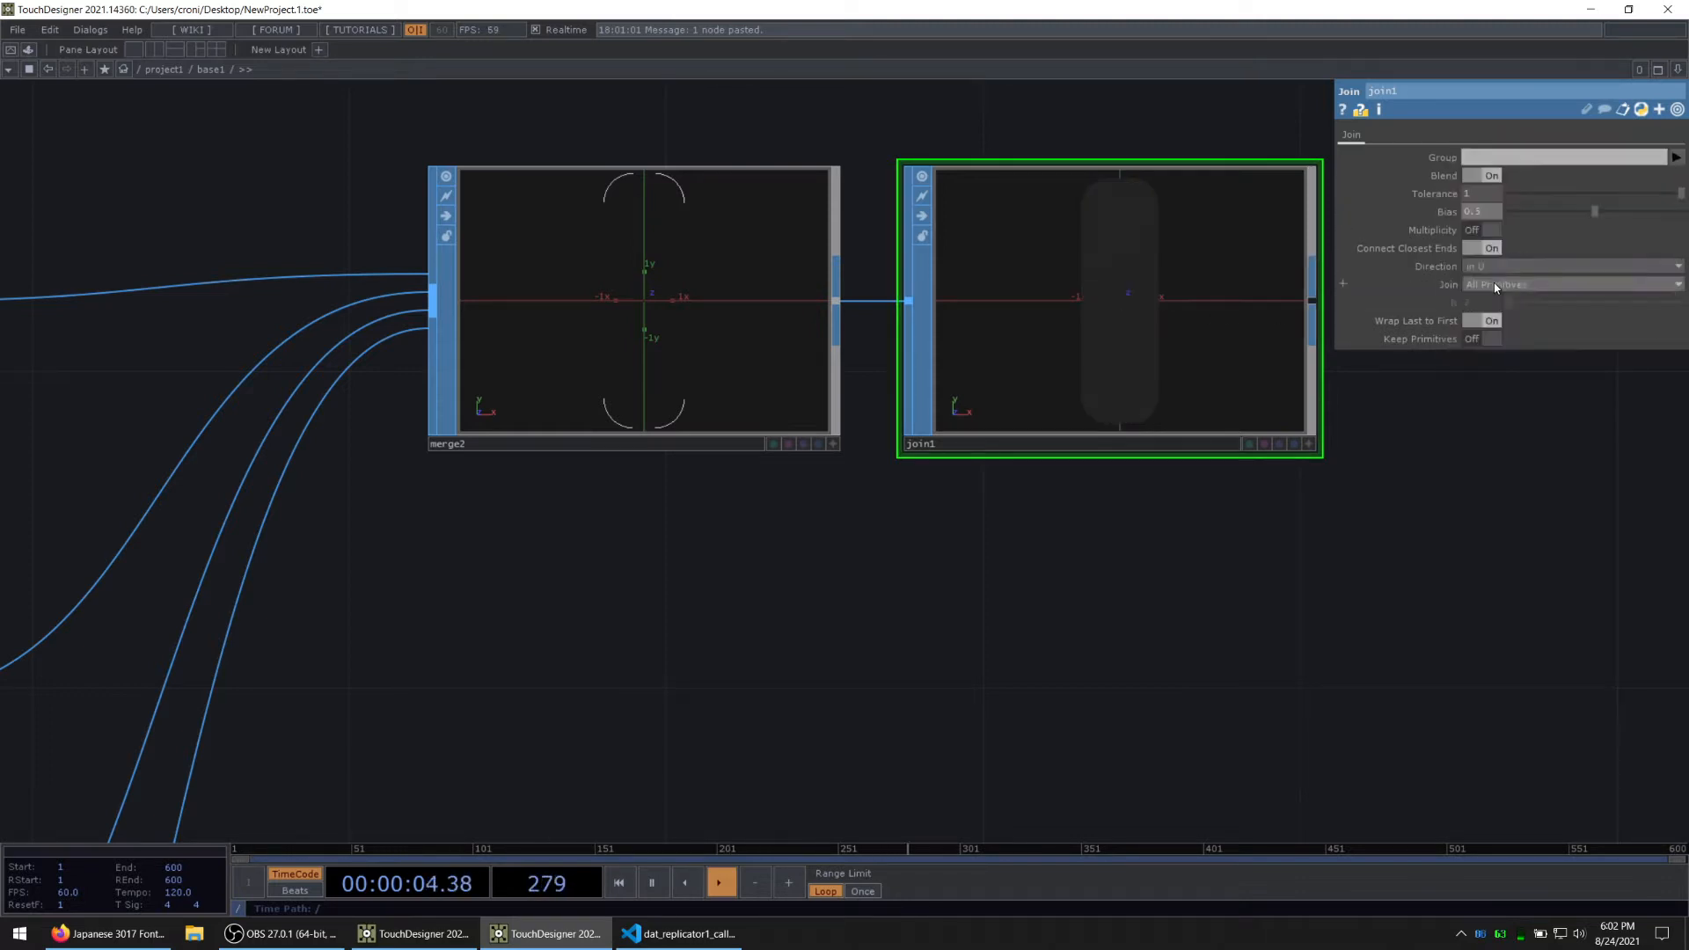
# Step: Add a Primitive SOP after join1
pyautogui.hotkey('alt', 'Tab')
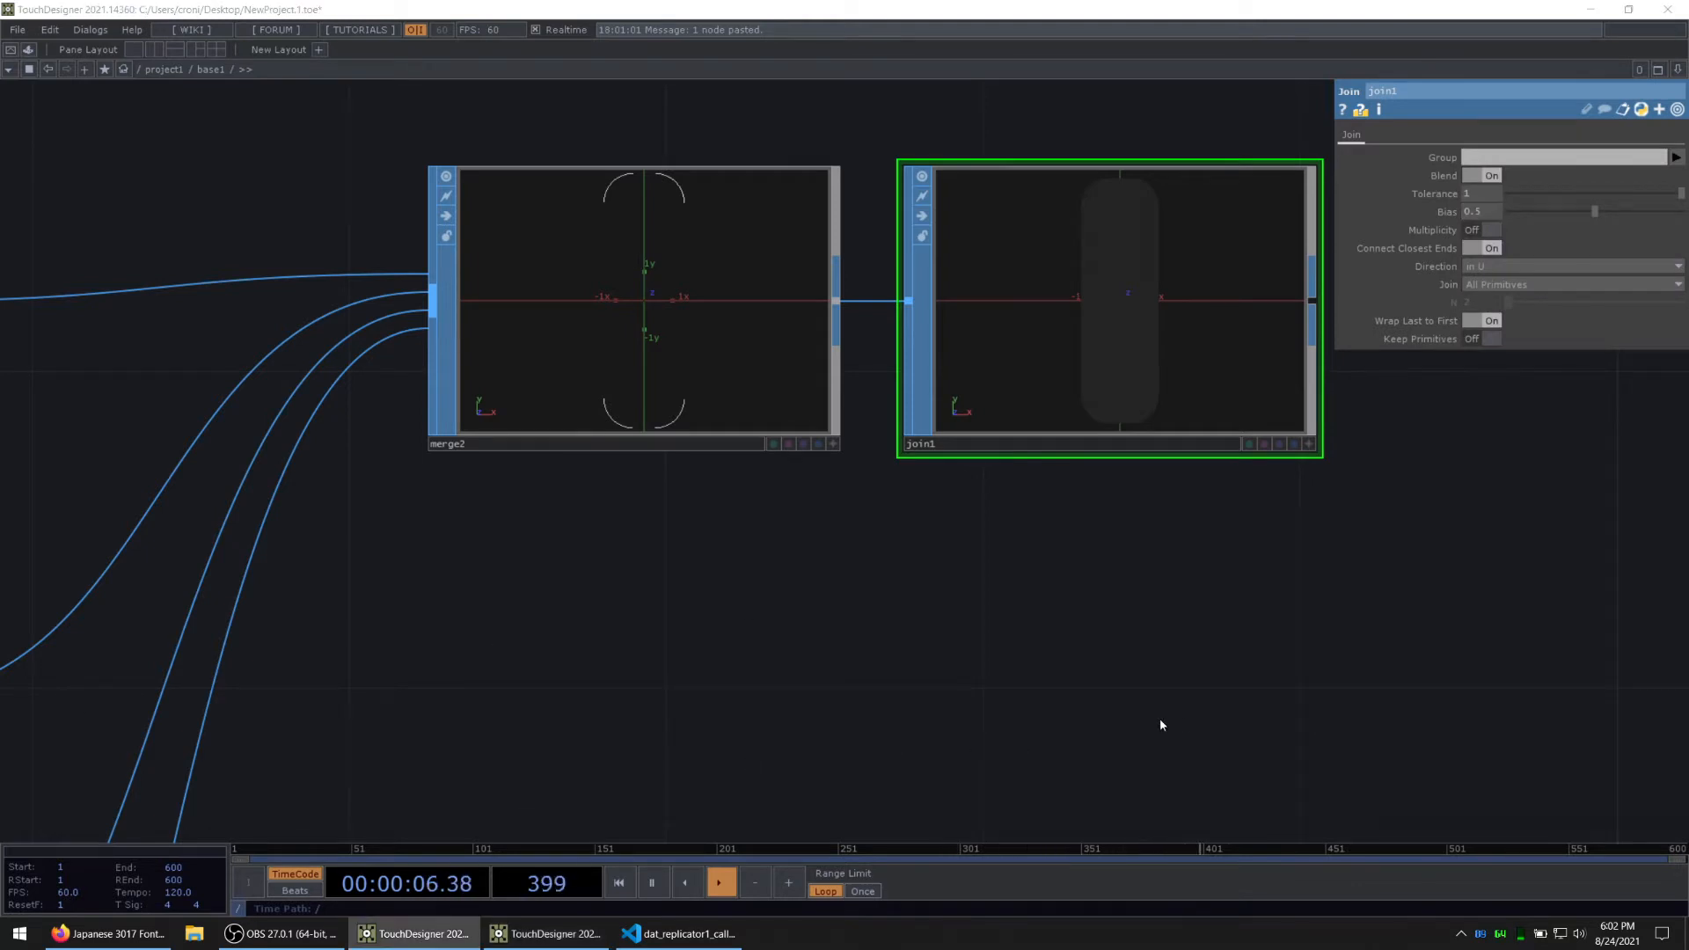
pyautogui.moveTo(1054, 636); pyautogui.dragTo(466, 732)
pyautogui.scroll(-3, 607, 651)
pyautogui.hotkey('alt', 'Tab')
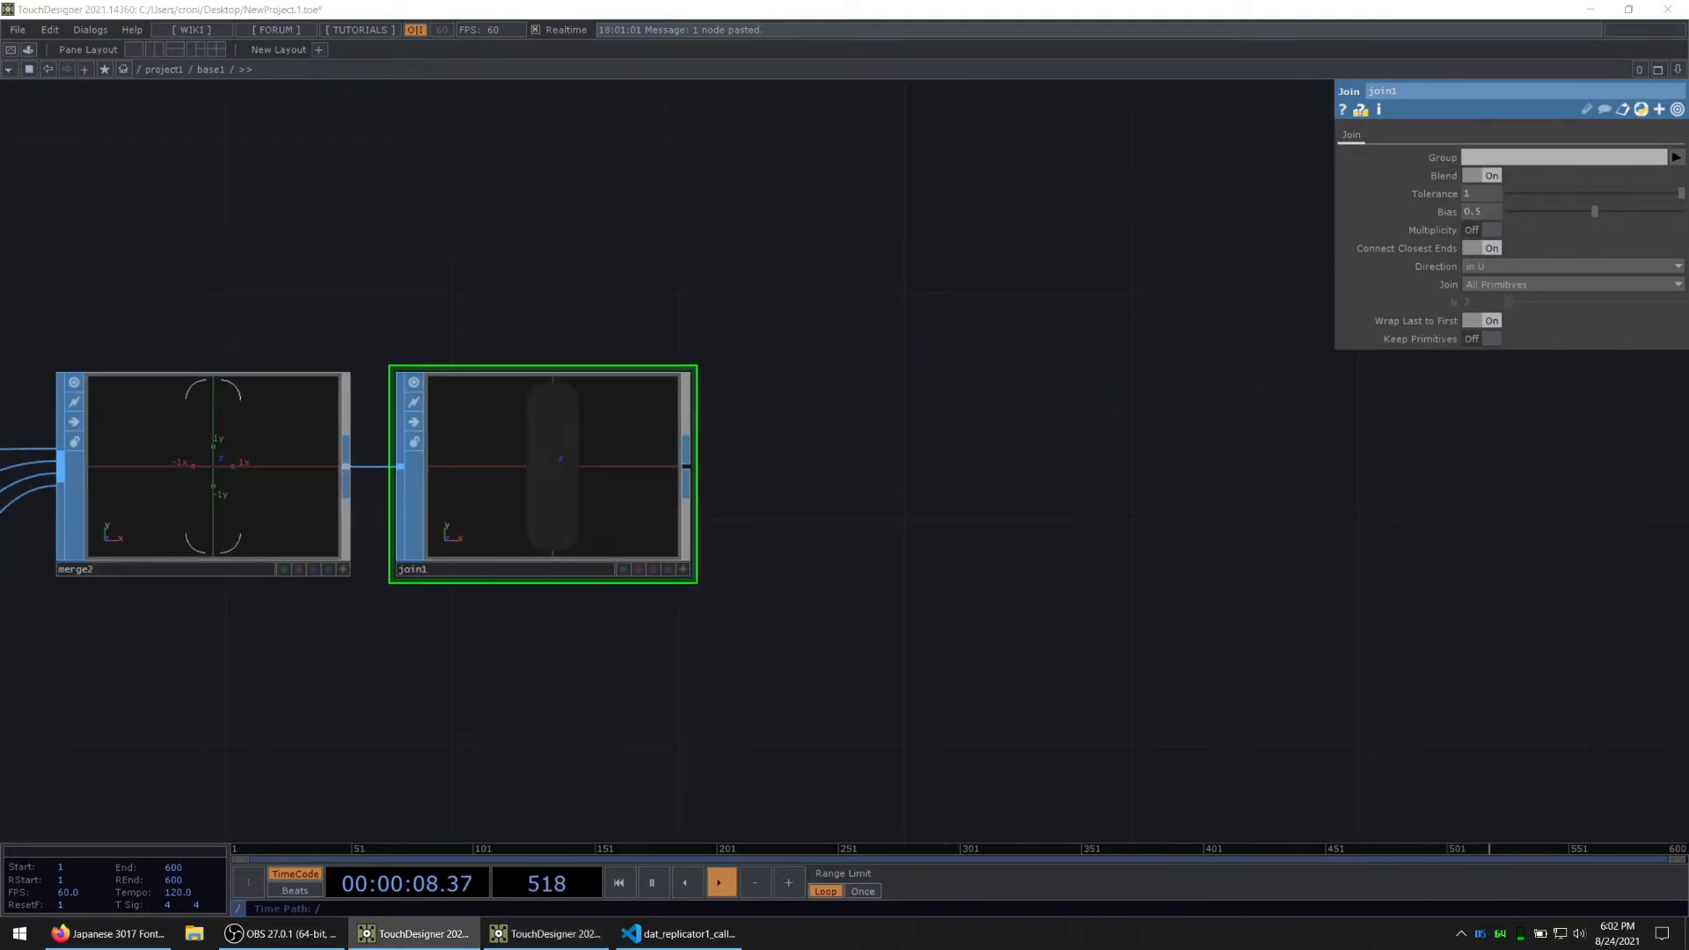
pyautogui.scroll(-4, 708, 462)
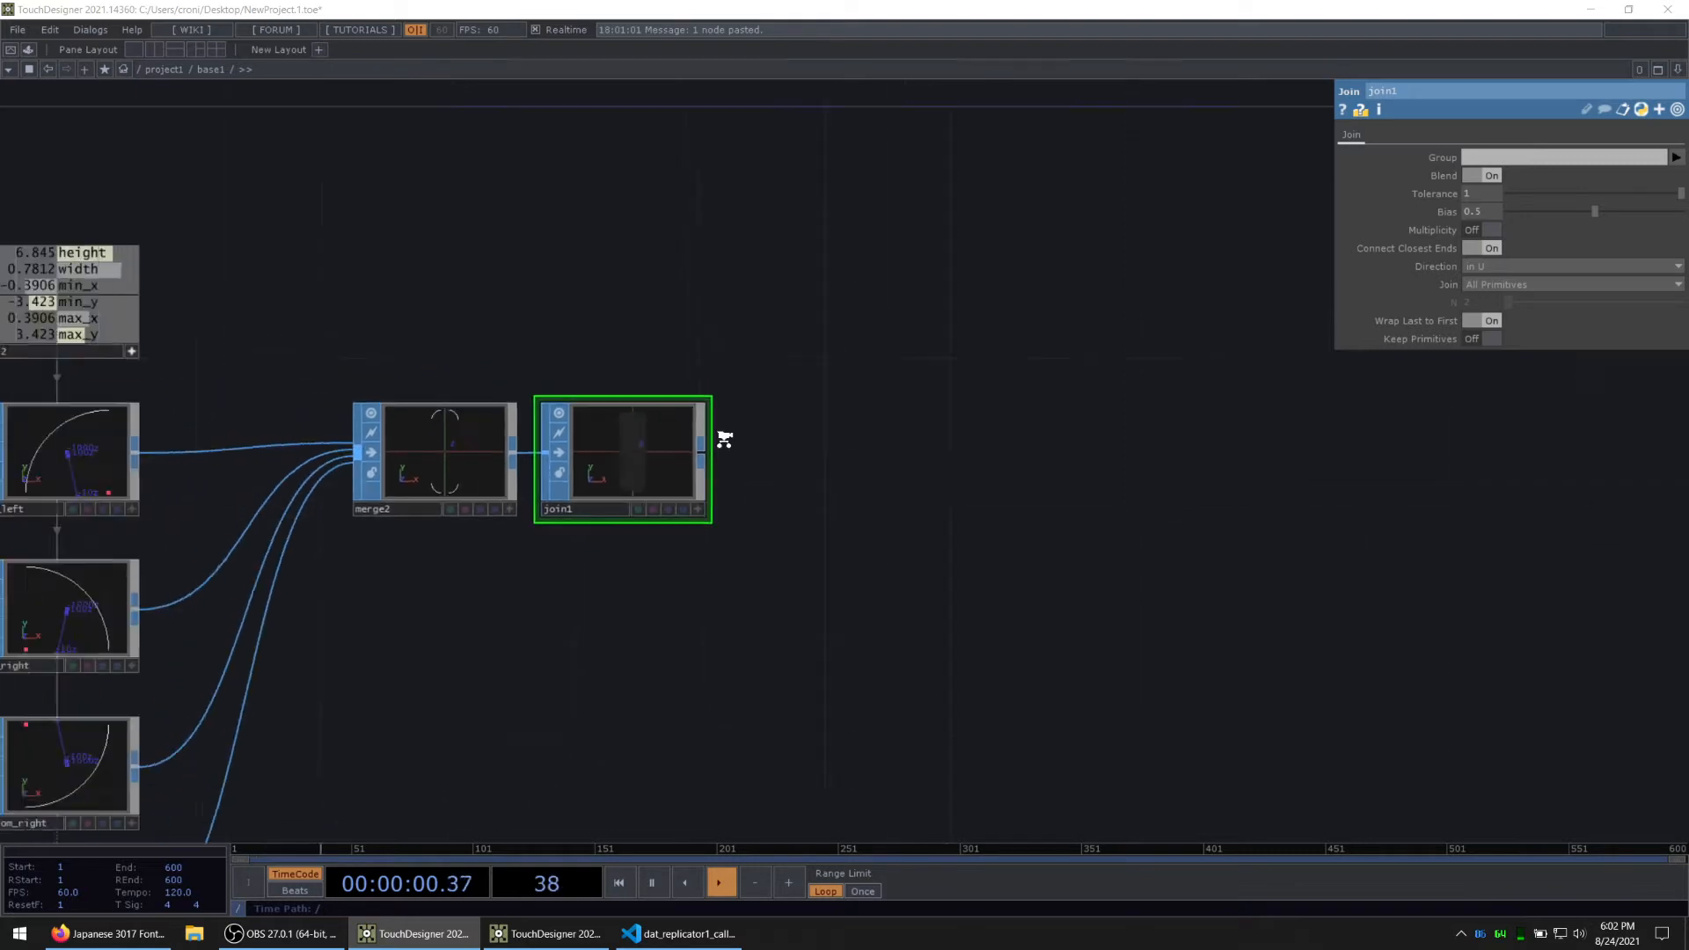
pyautogui.rightClick(709, 460)
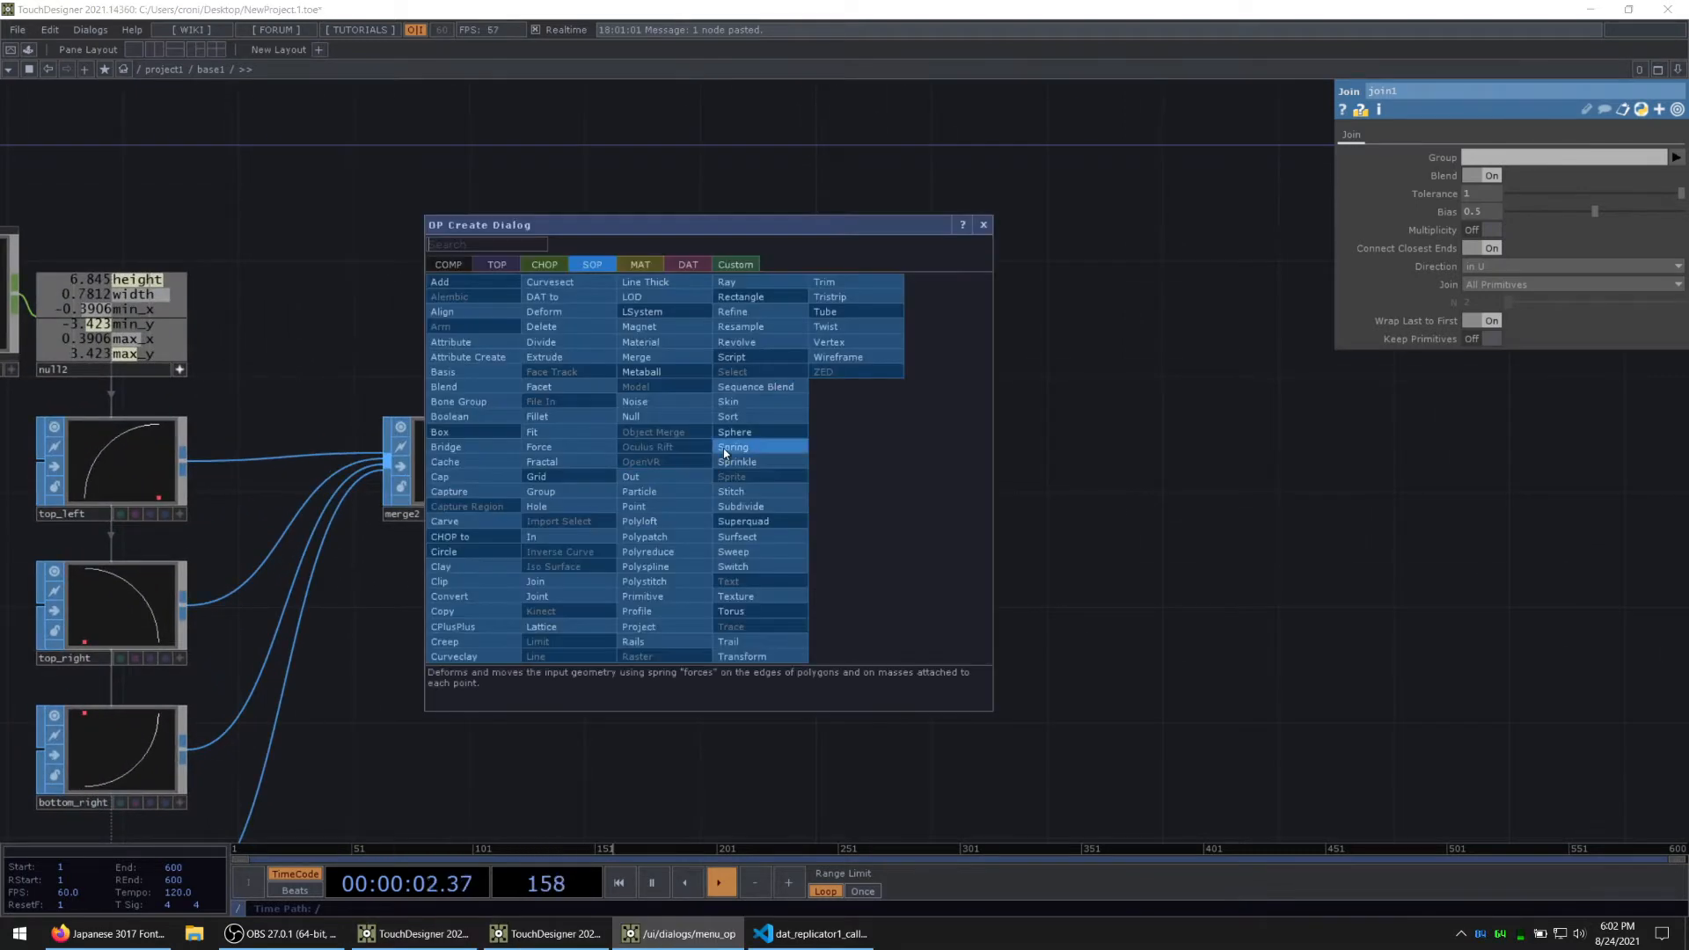
pyautogui.write('primi')
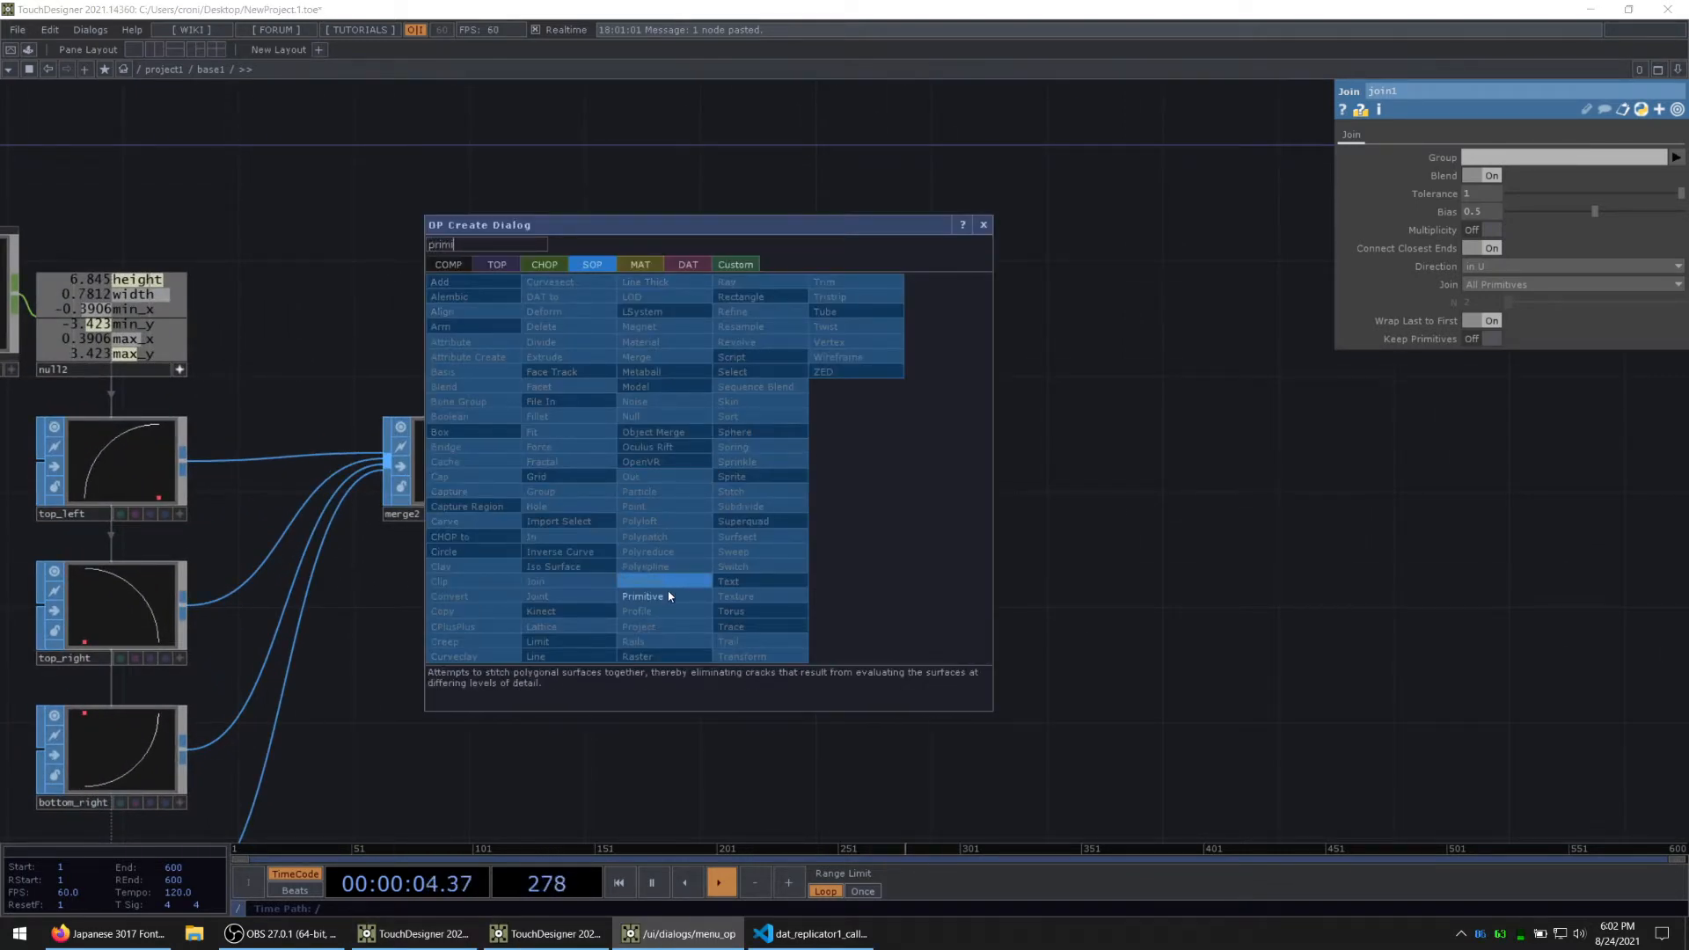
pyautogui.click(642, 596)
pyautogui.click(810, 480)
pyautogui.scroll(2, 809, 481)
pyautogui.scroll(2, 810, 480)
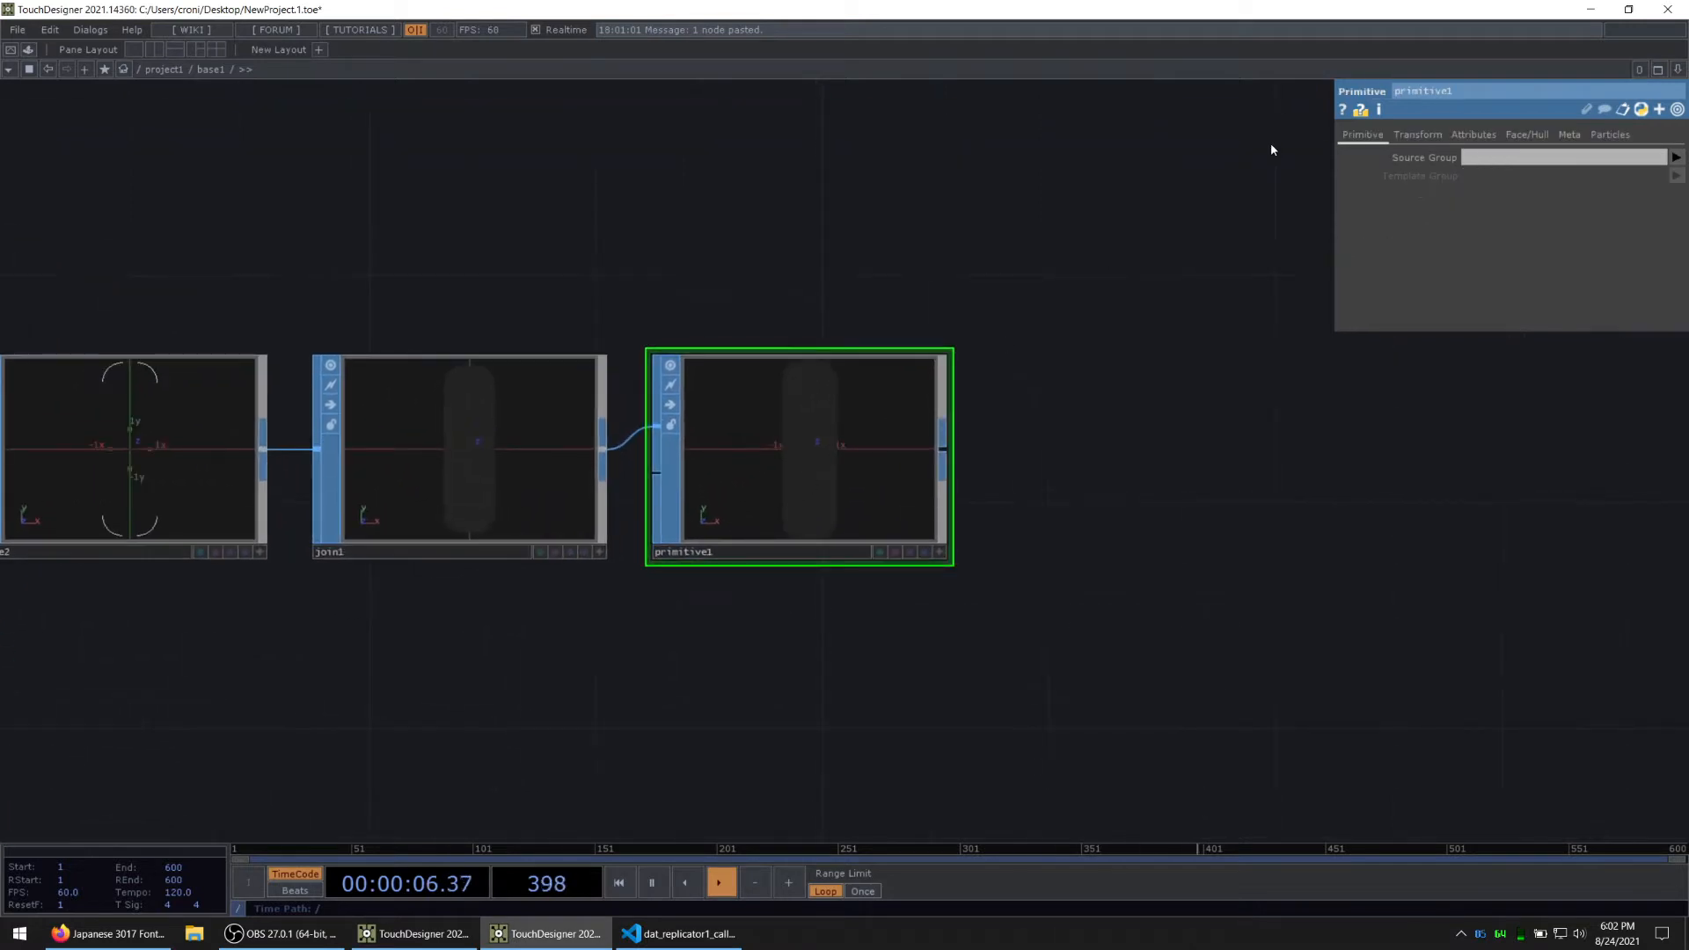
# Step: Set the Primitive's Close U option to Open so the filled shape turns into an outline
pyautogui.click(1520, 135)
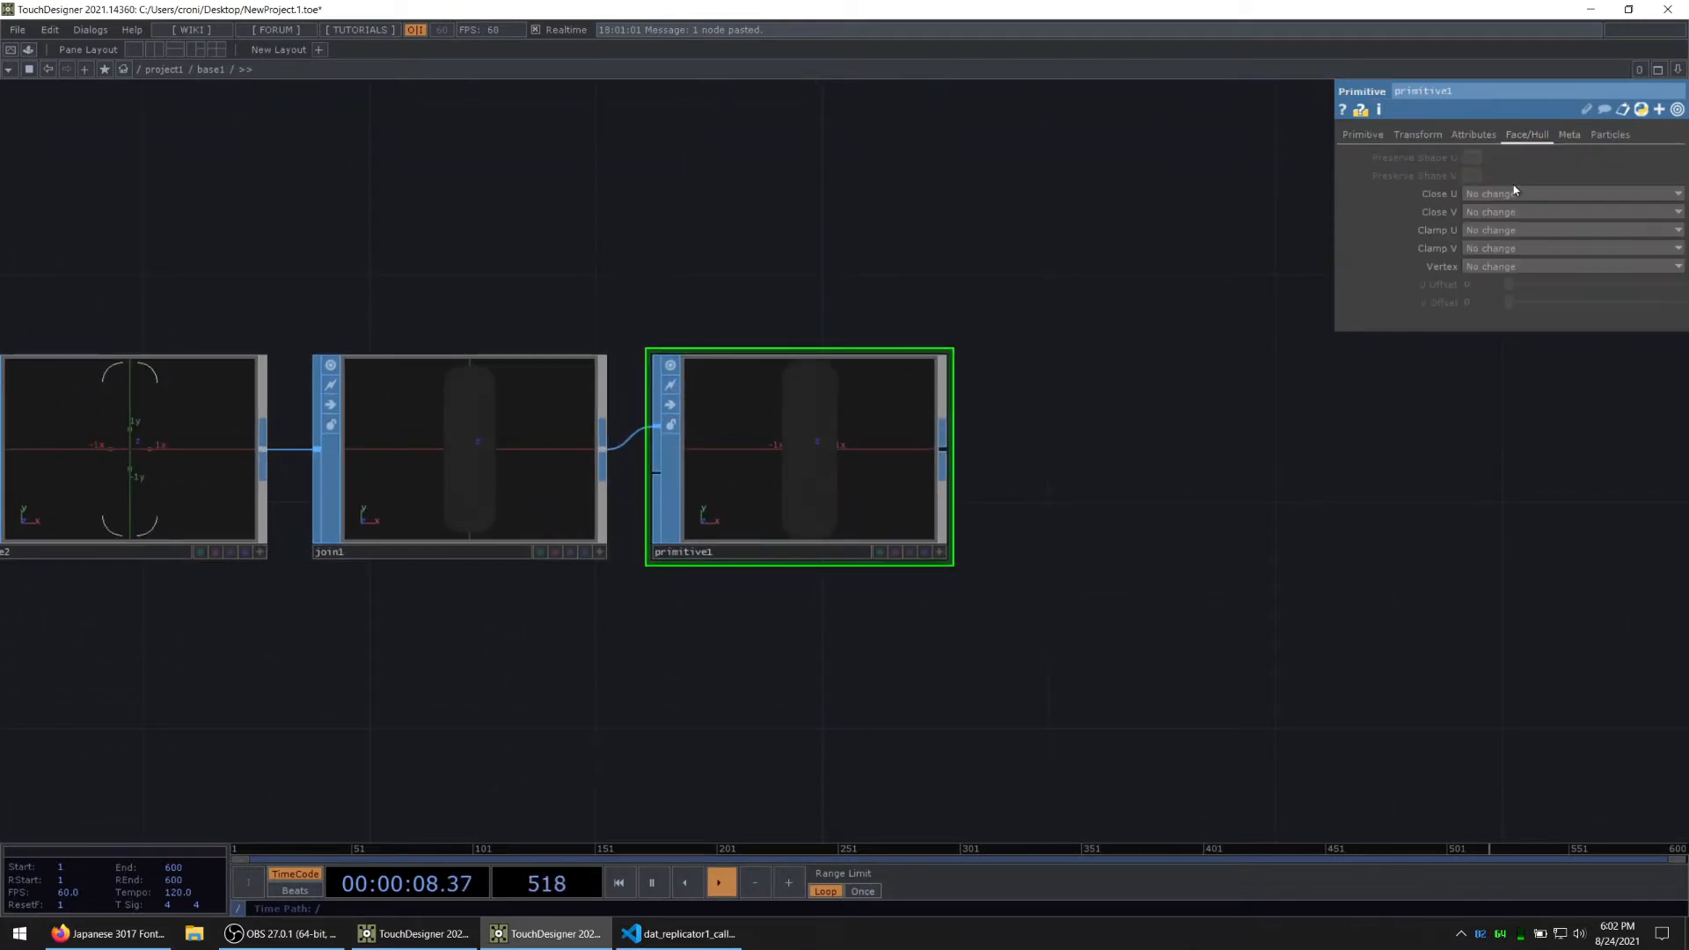
pyautogui.click(1511, 193)
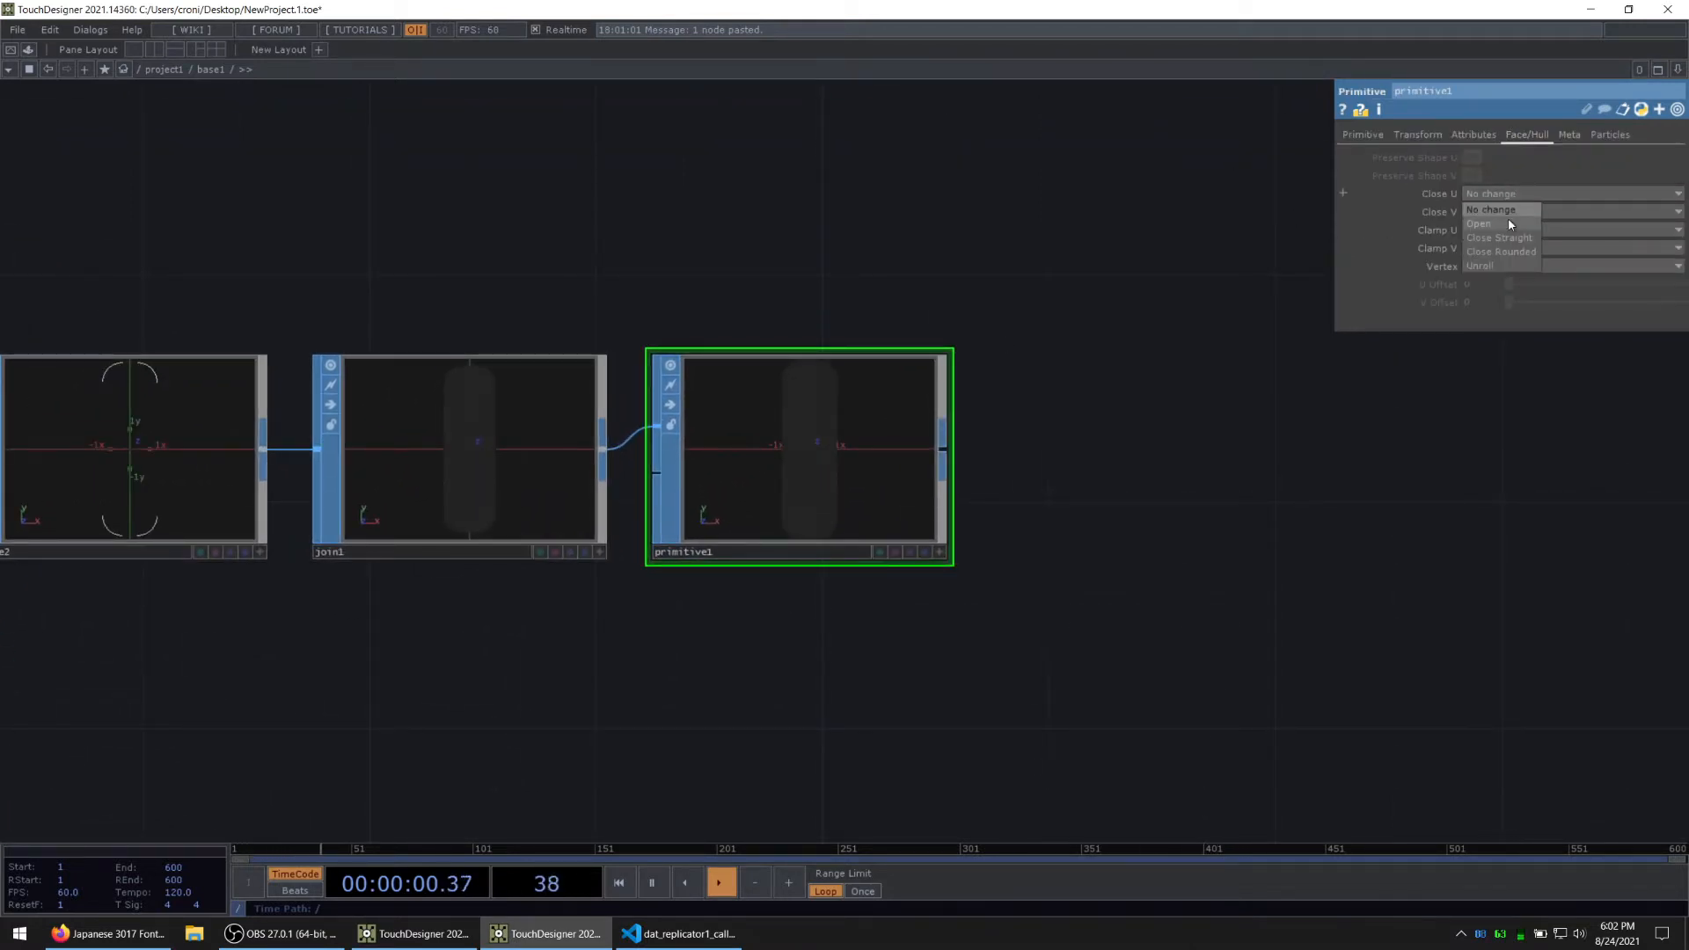
pyautogui.click(1508, 218)
pyautogui.scroll(2, 871, 412)
pyautogui.scroll(1, 810, 426)
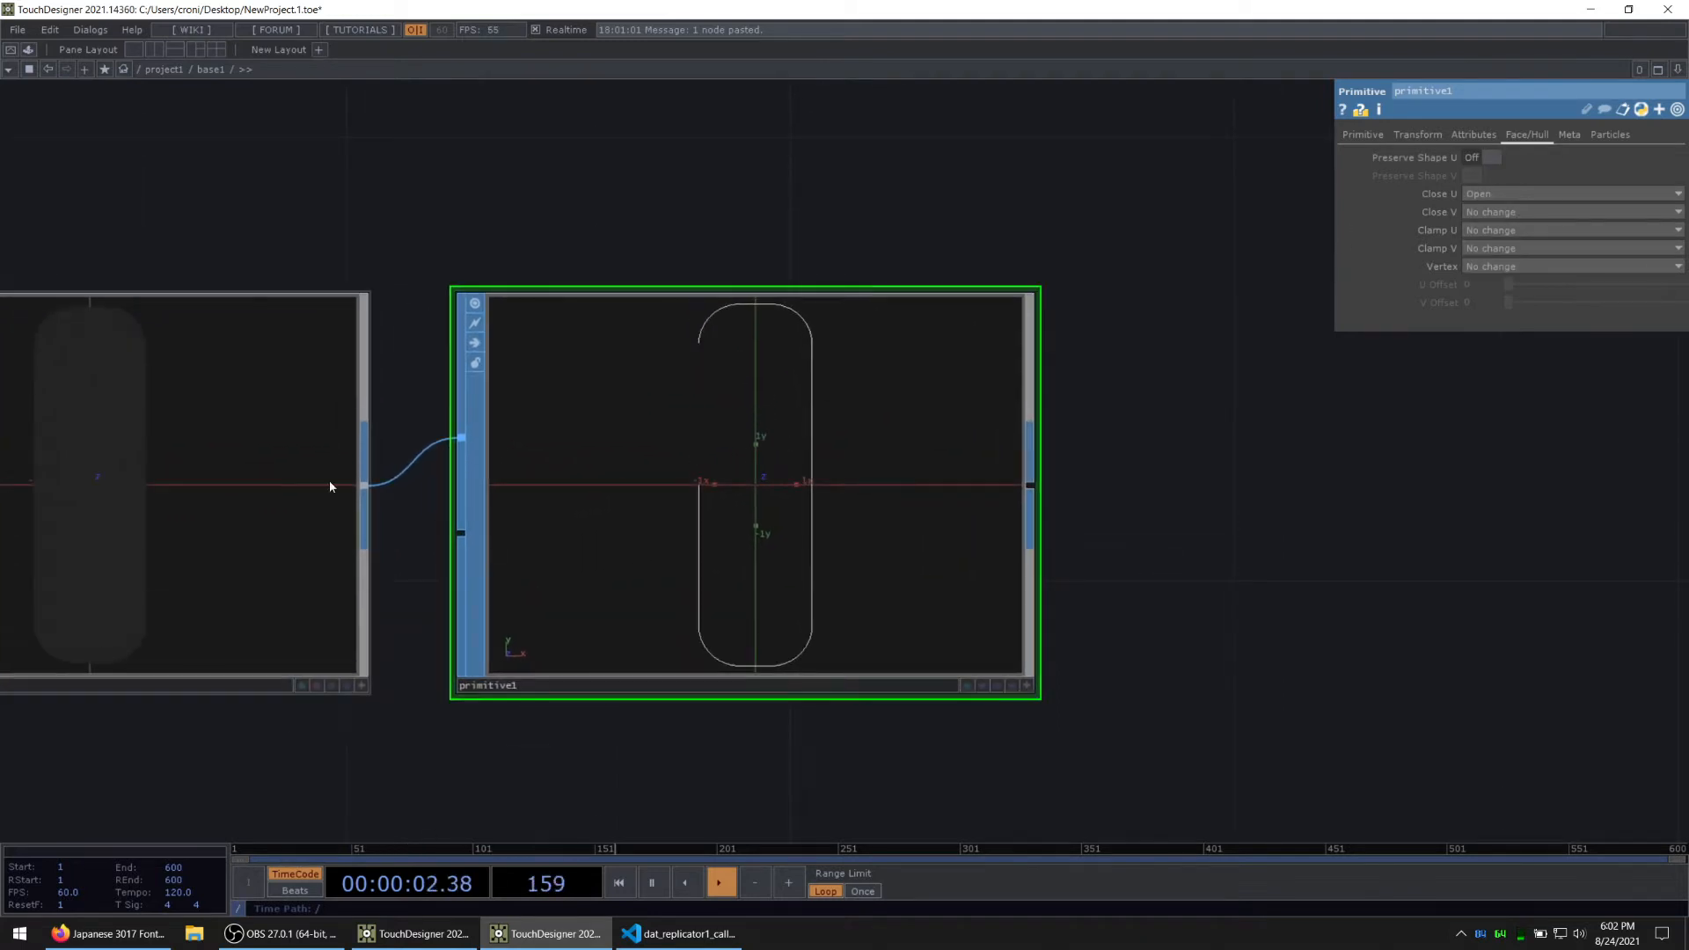
pyautogui.moveTo(435, 174); pyautogui.dragTo(762, 178)
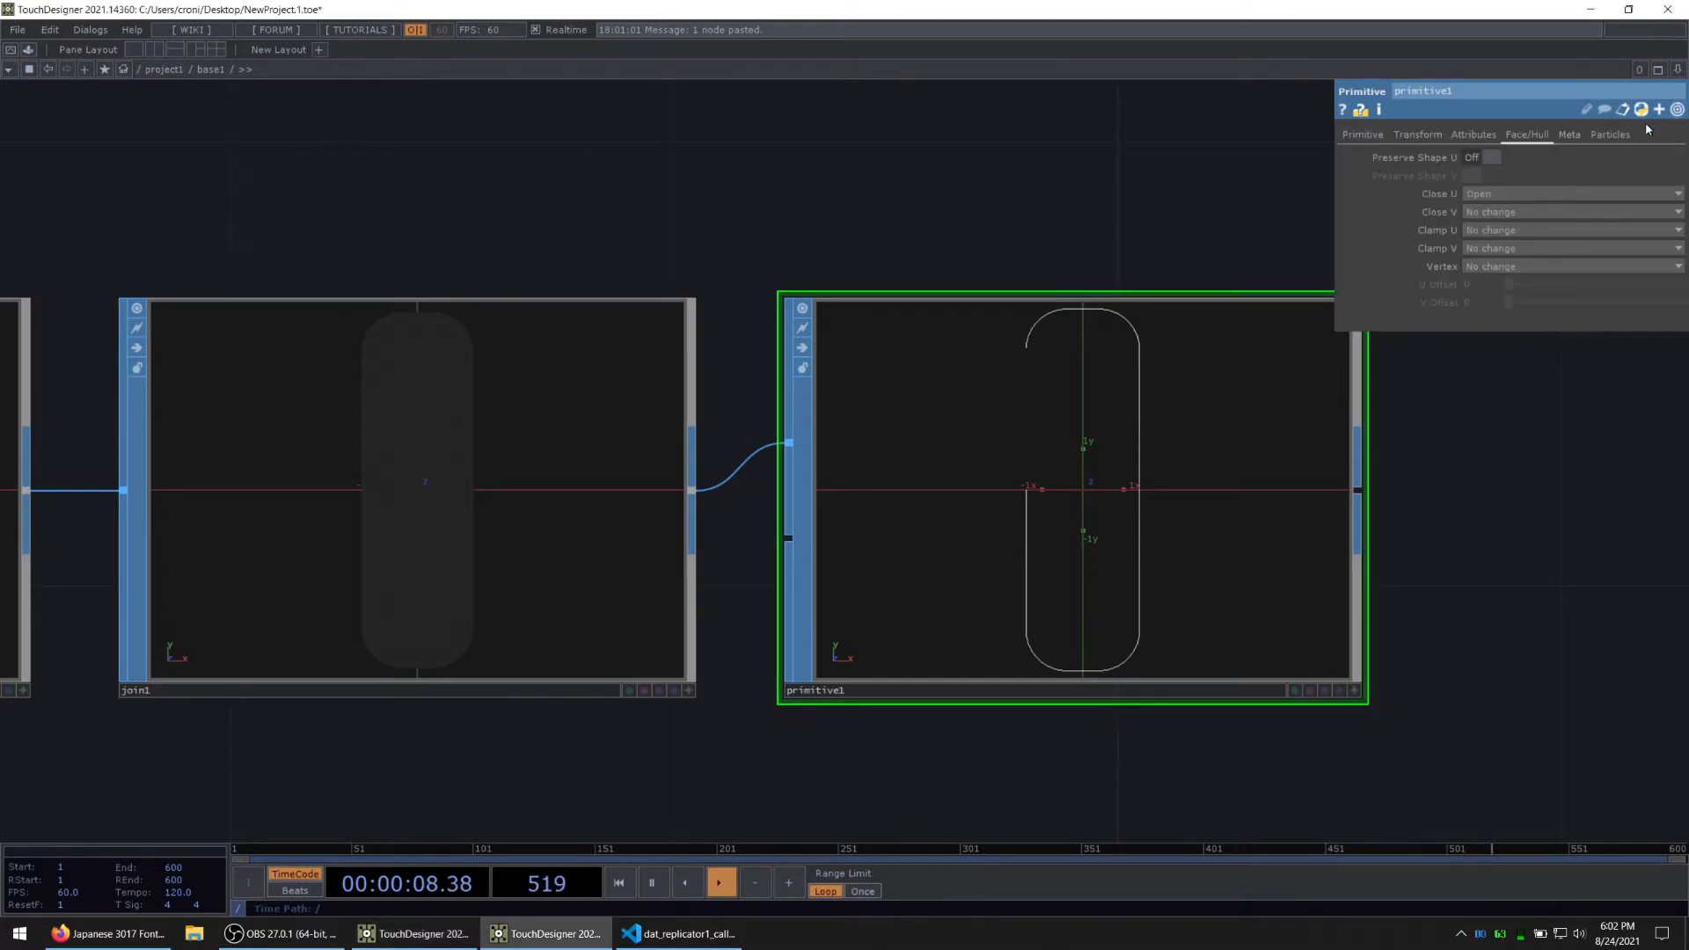
# Step: Set the Join SOP's Bias to 1 to straighten the connections between the four corner arcs
pyautogui.click(282, 554)
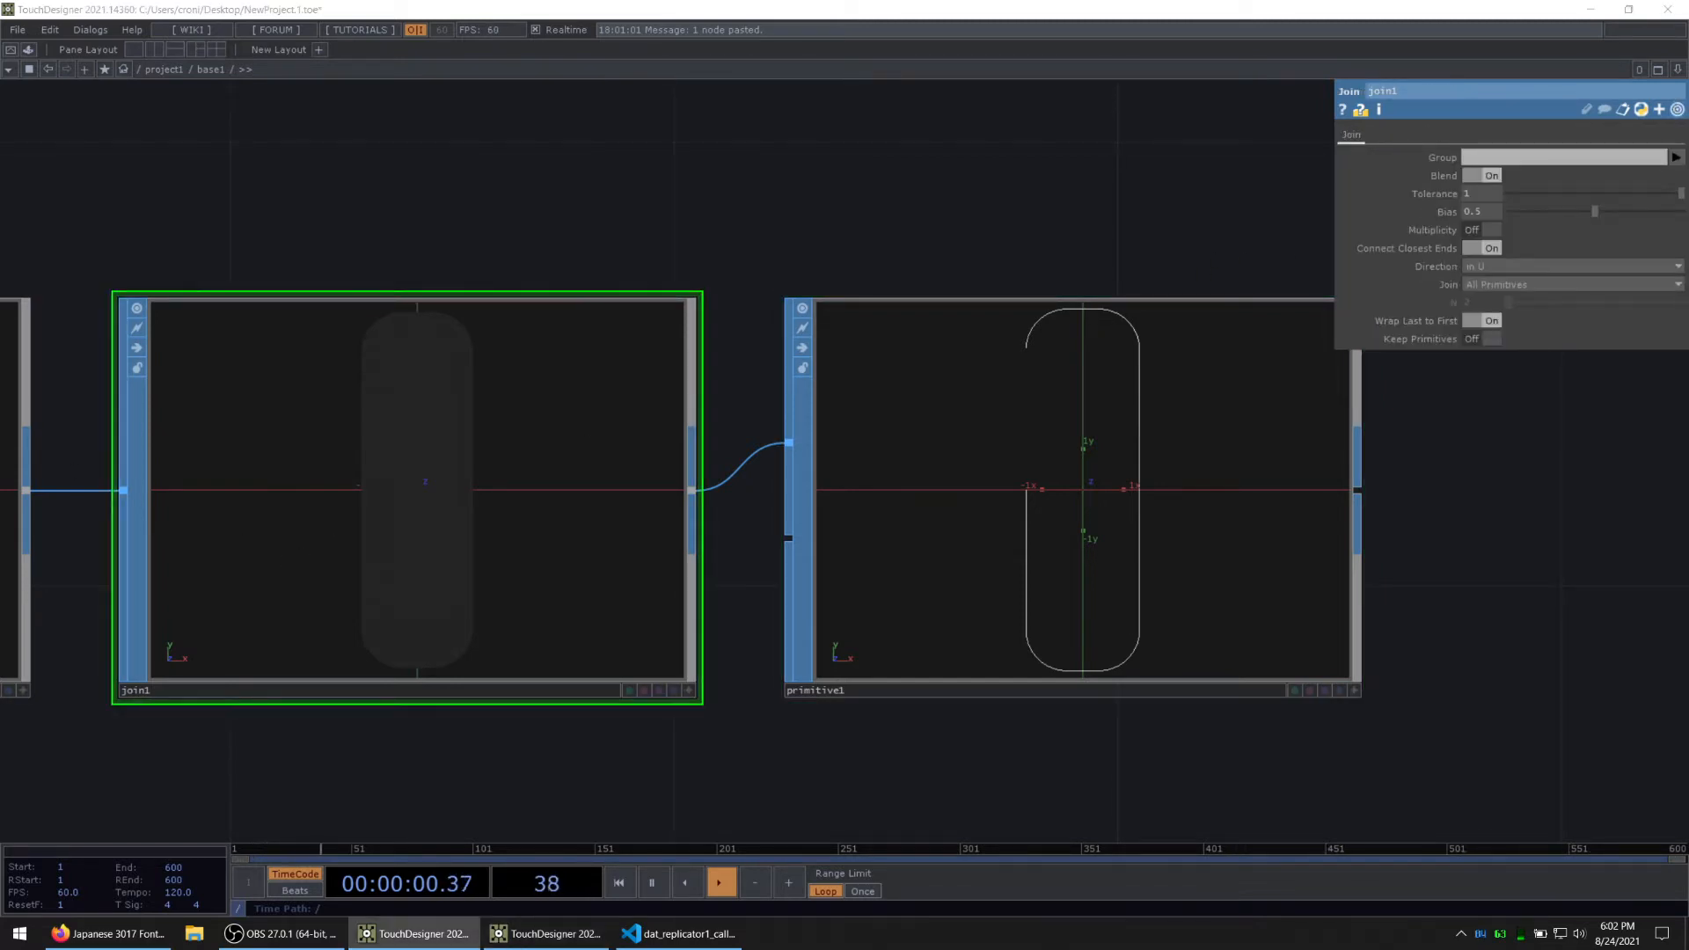
pyautogui.moveTo(1594, 211); pyautogui.dragTo(1683, 211)
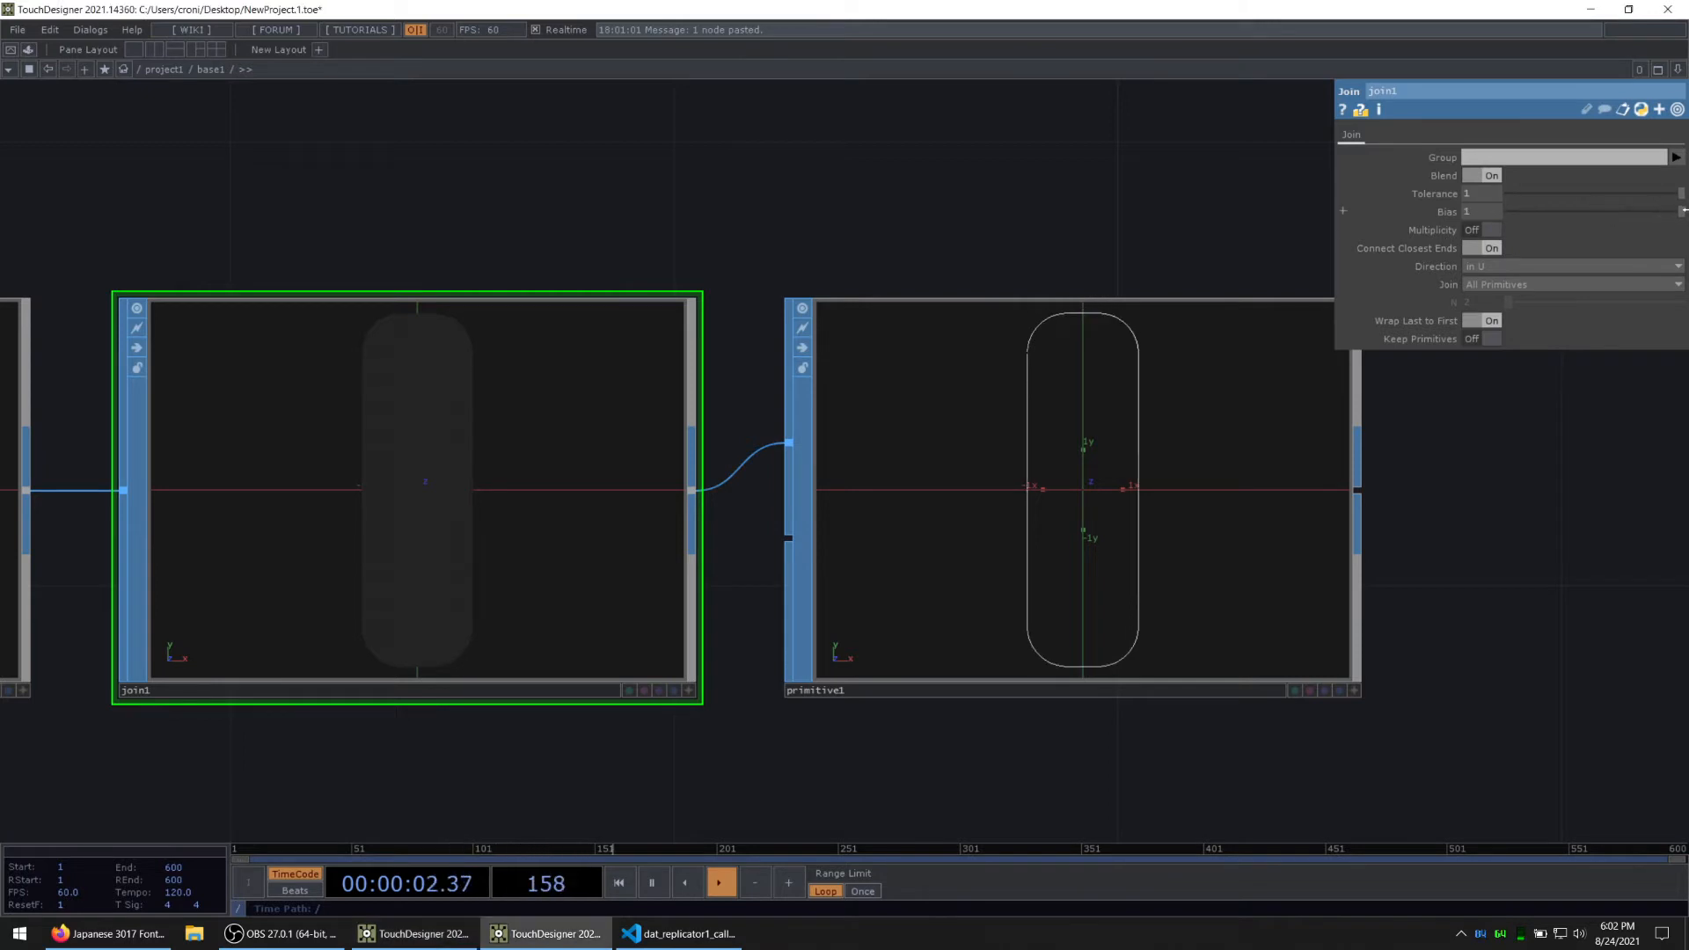
pyautogui.scroll(-2, 211, 471)
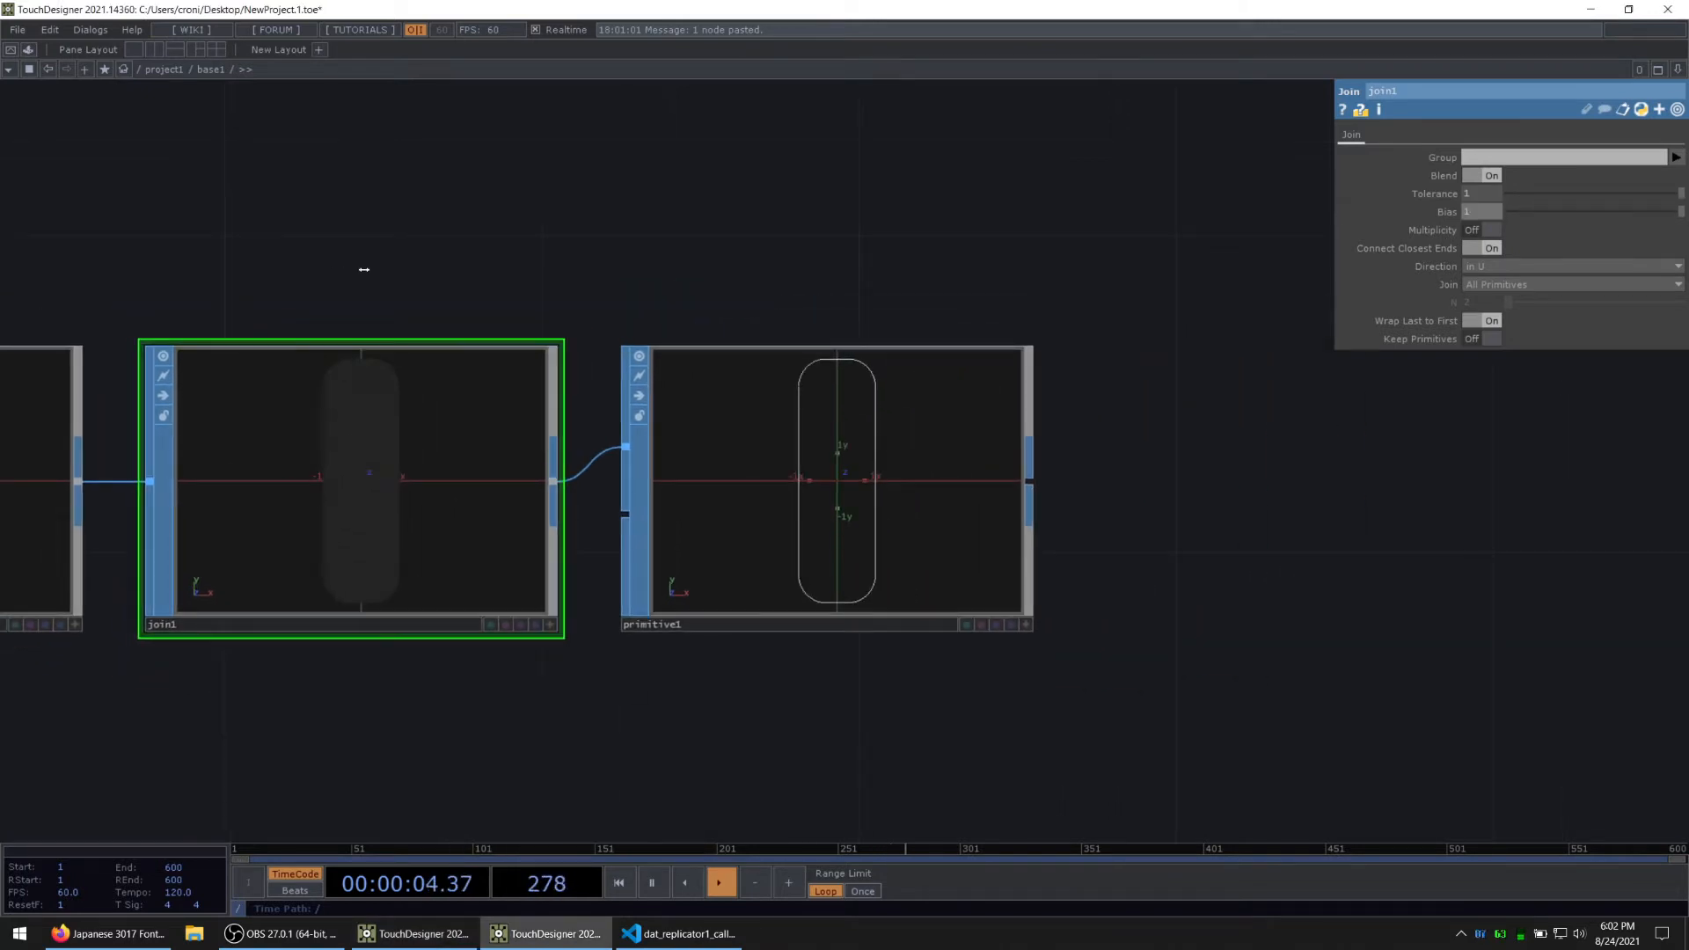
pyautogui.scroll(4, 995, 434)
pyautogui.scroll(4, 559, 534)
pyautogui.scroll(-2, 560, 521)
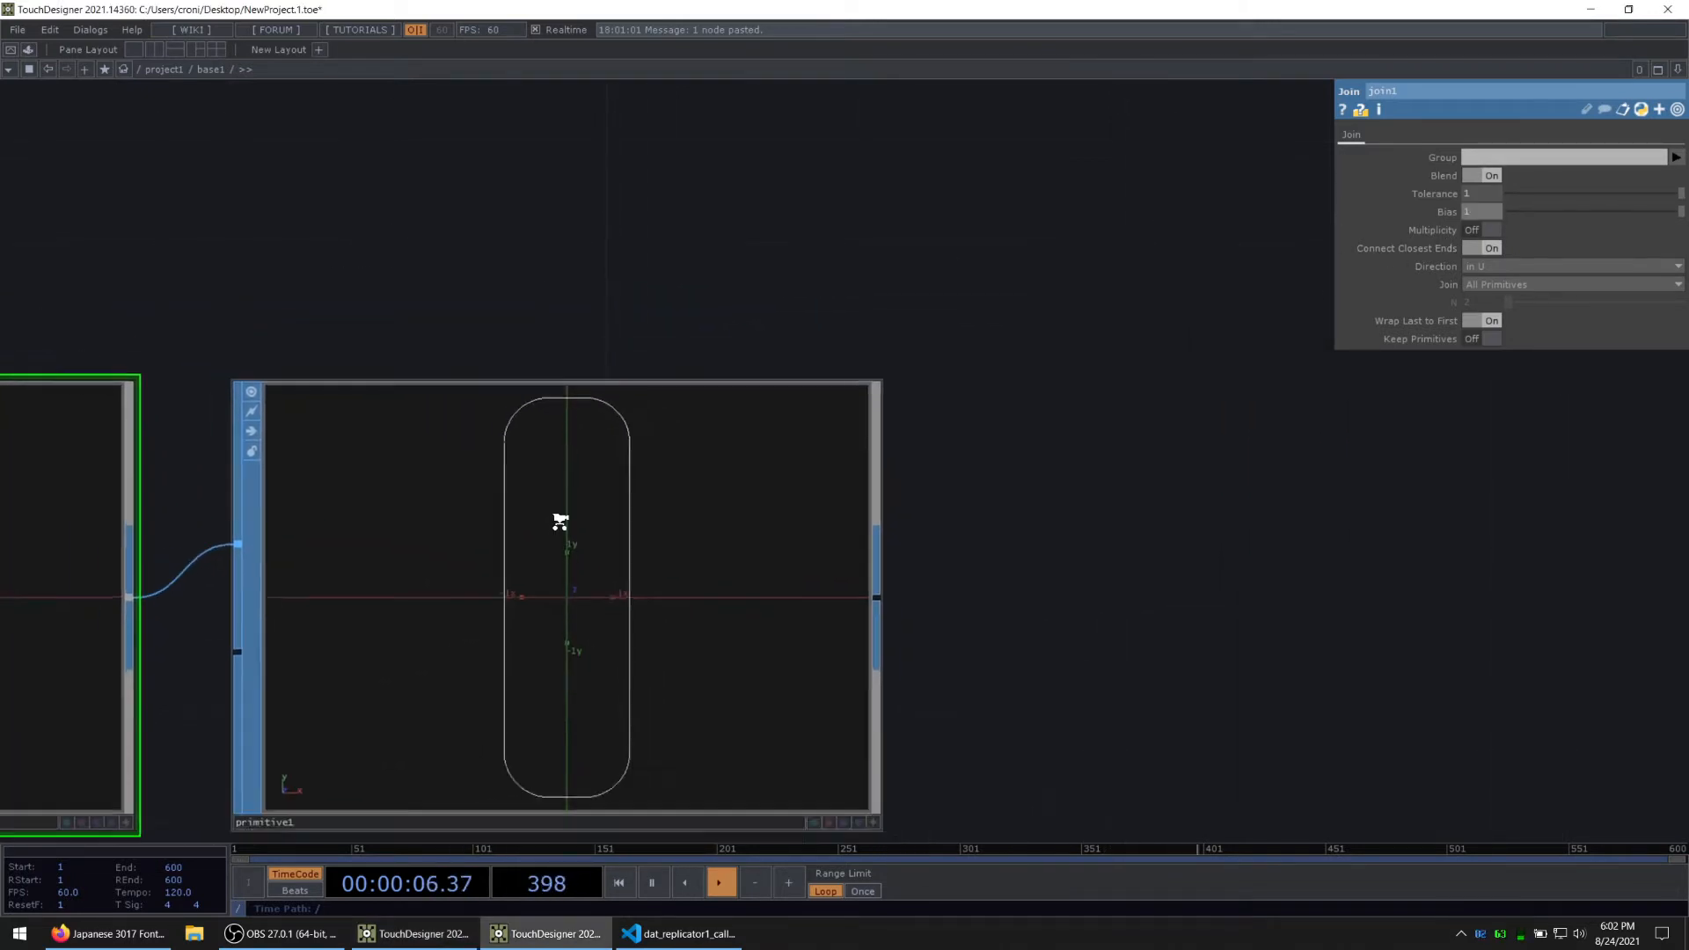
pyautogui.scroll(-1, 559, 522)
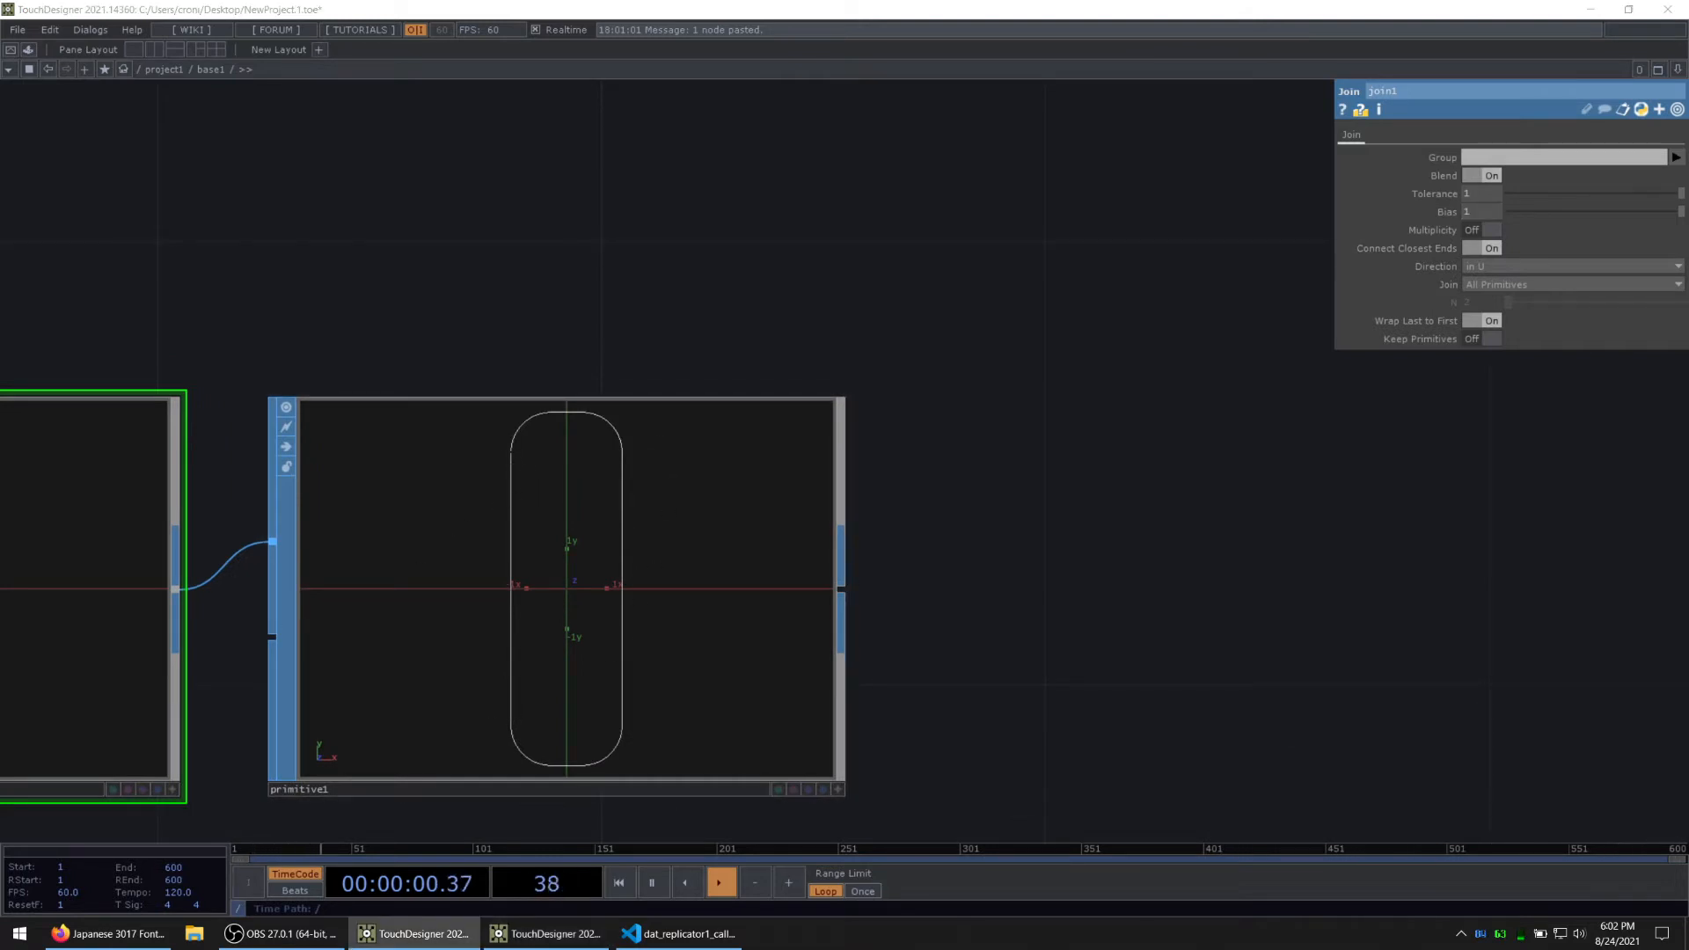
# Step: Add a Merge SOP after the transform1 that carries the letters and connect the primitive1 outline into it
pyautogui.scroll(-4, 705, 346)
pyautogui.moveTo(658, 243); pyautogui.dragTo(870, 536)
pyautogui.scroll(-3, 870, 536)
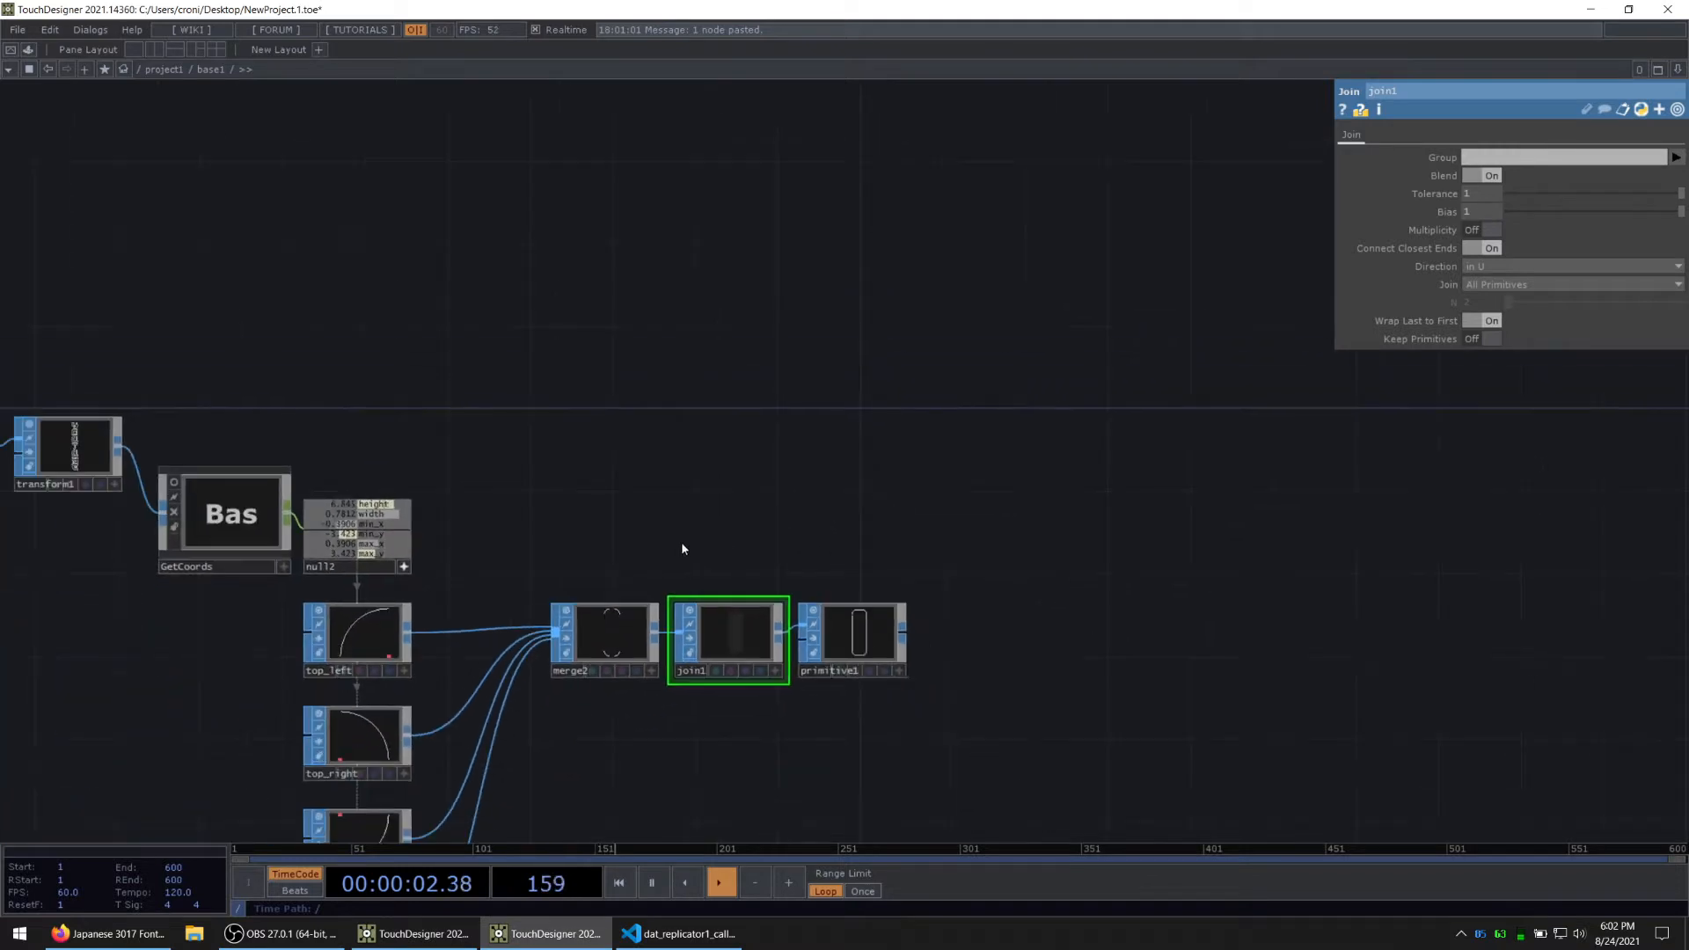
pyautogui.moveTo(299, 614); pyautogui.dragTo(296, 579)
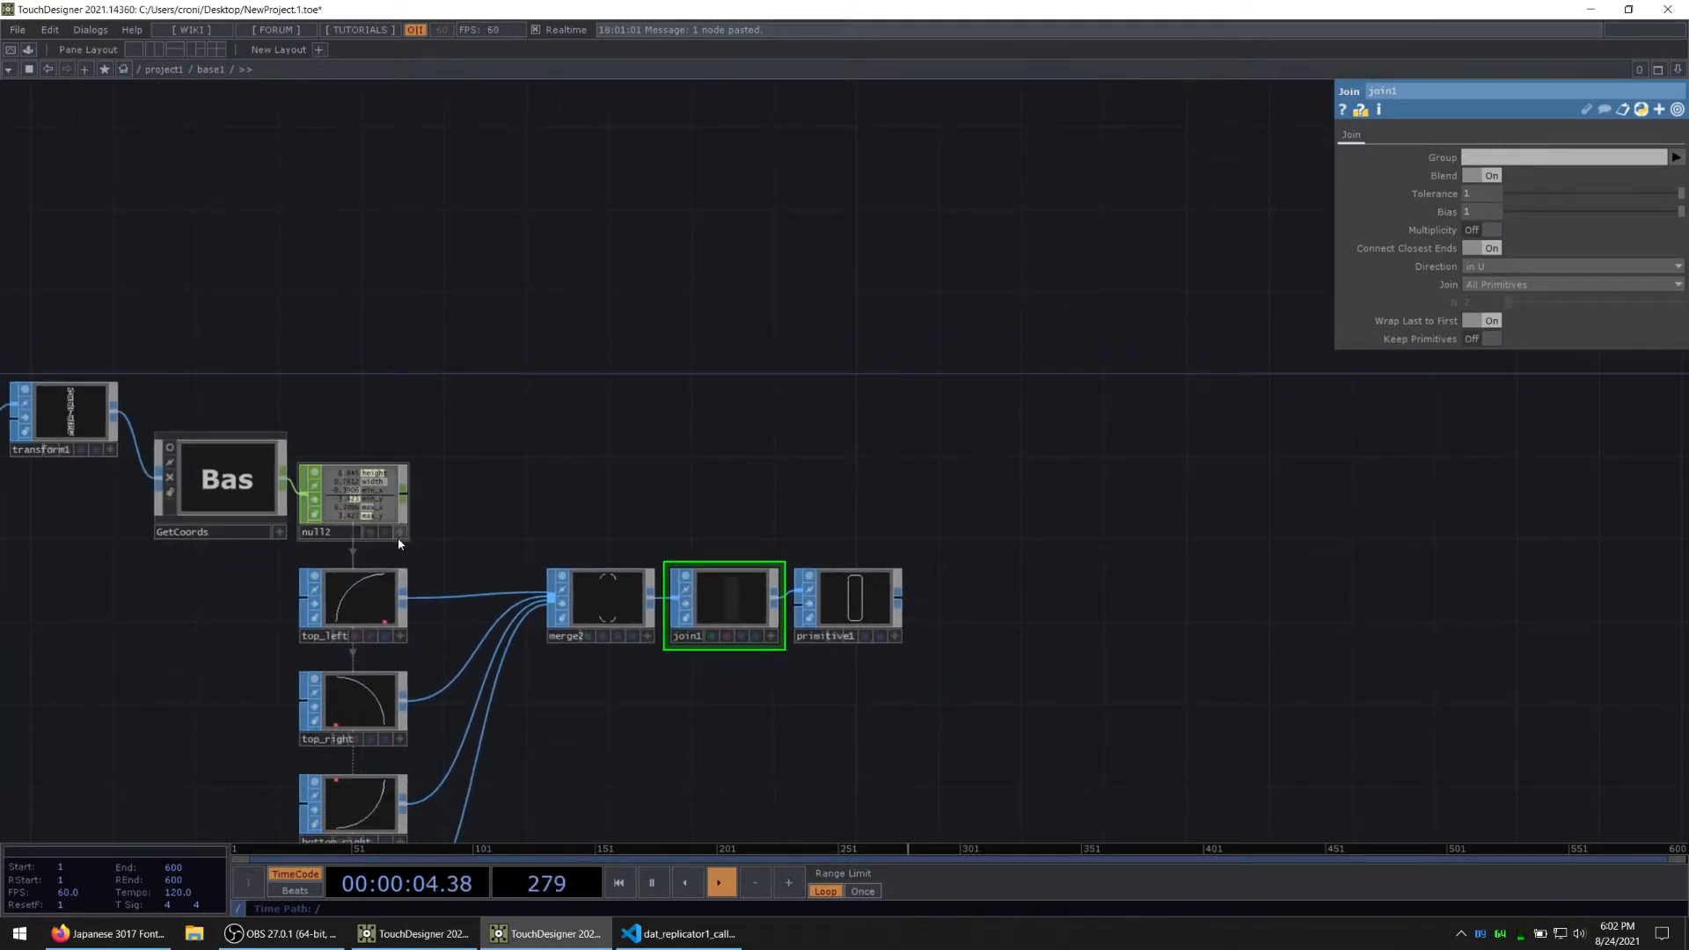
pyautogui.press('Tab')
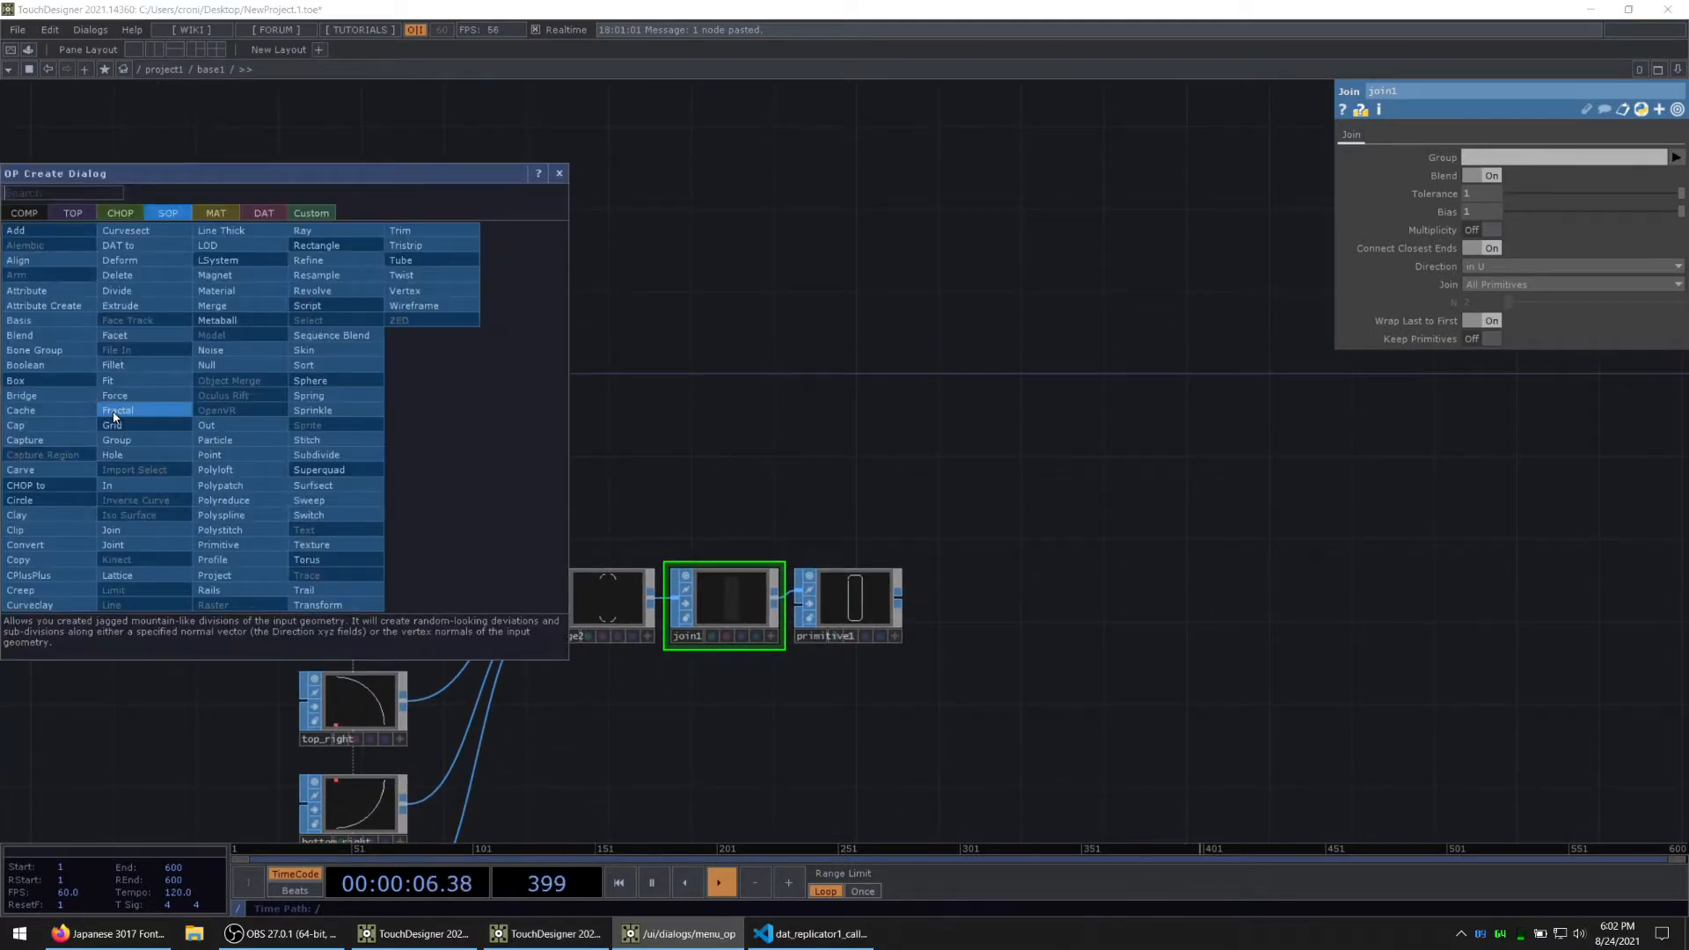
pyautogui.write('merge')
pyautogui.click(213, 306)
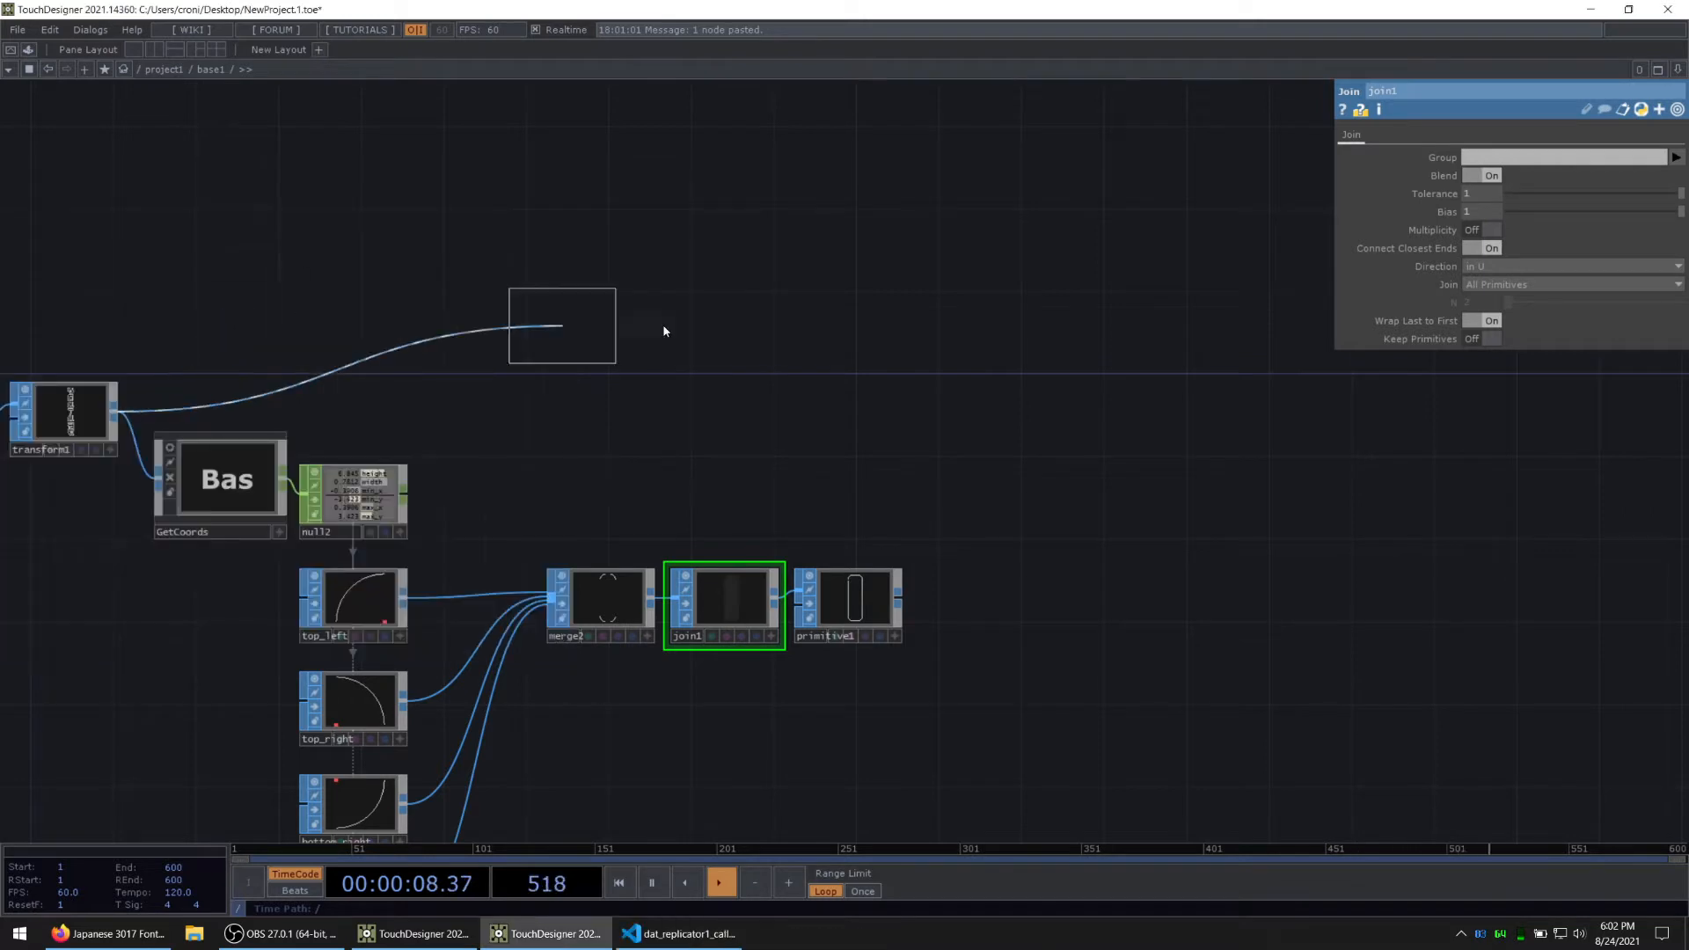
pyautogui.click(1033, 409)
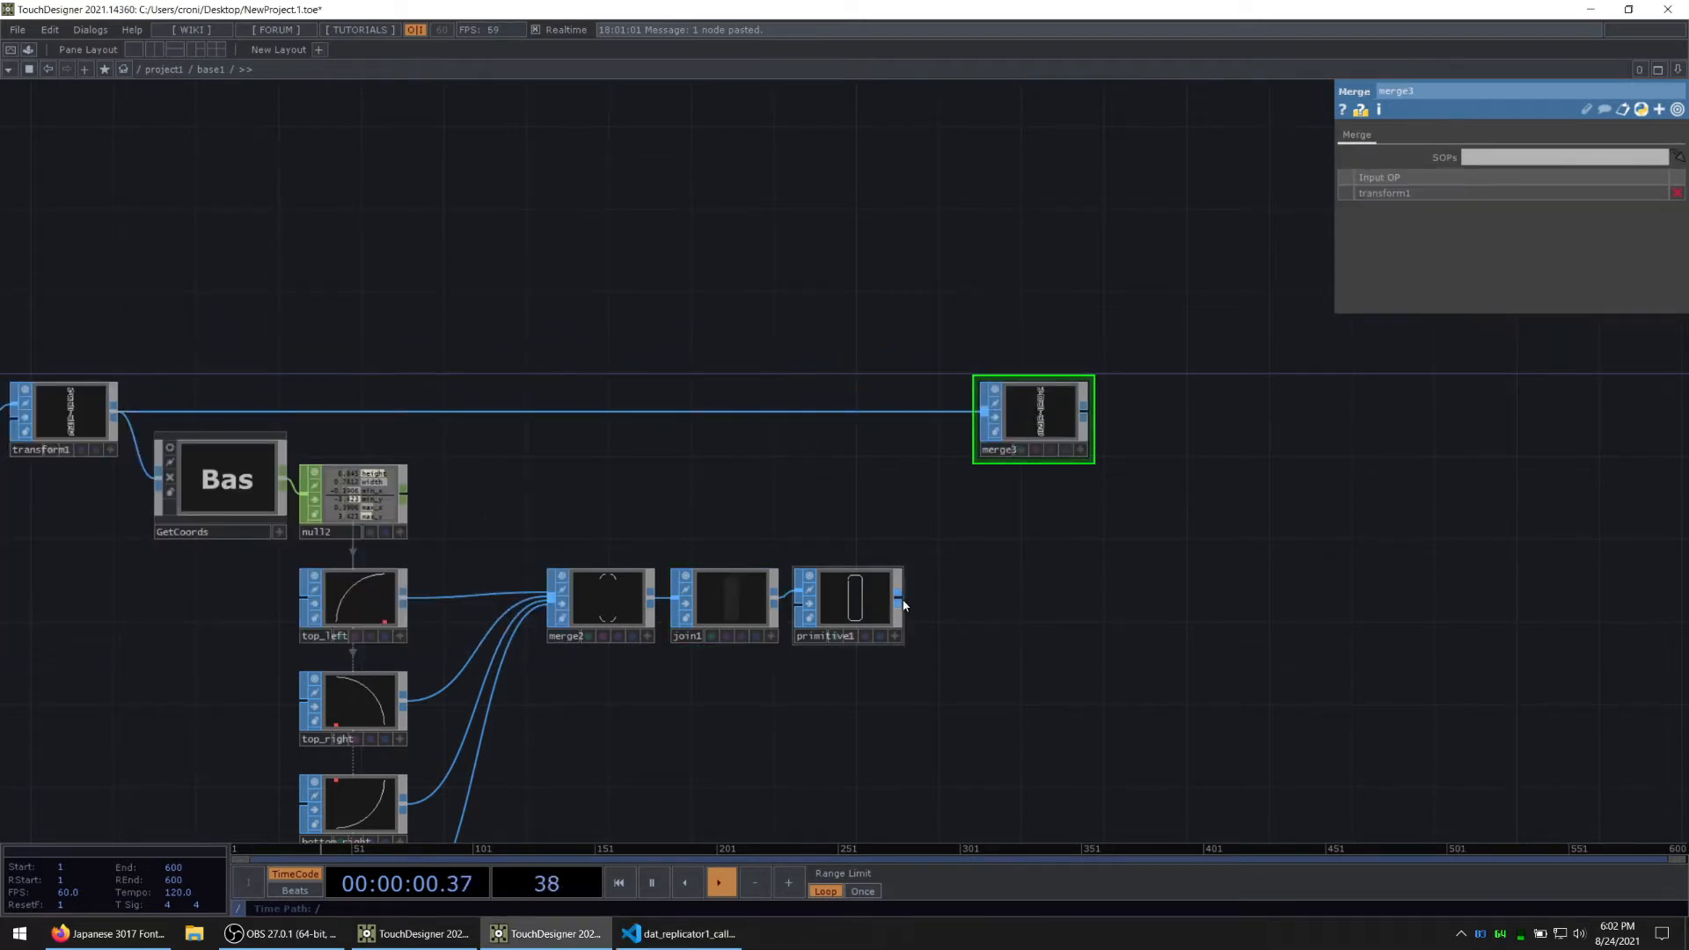
pyautogui.moveTo(898, 600); pyautogui.dragTo(972, 458)
pyautogui.scroll(5, 1038, 458)
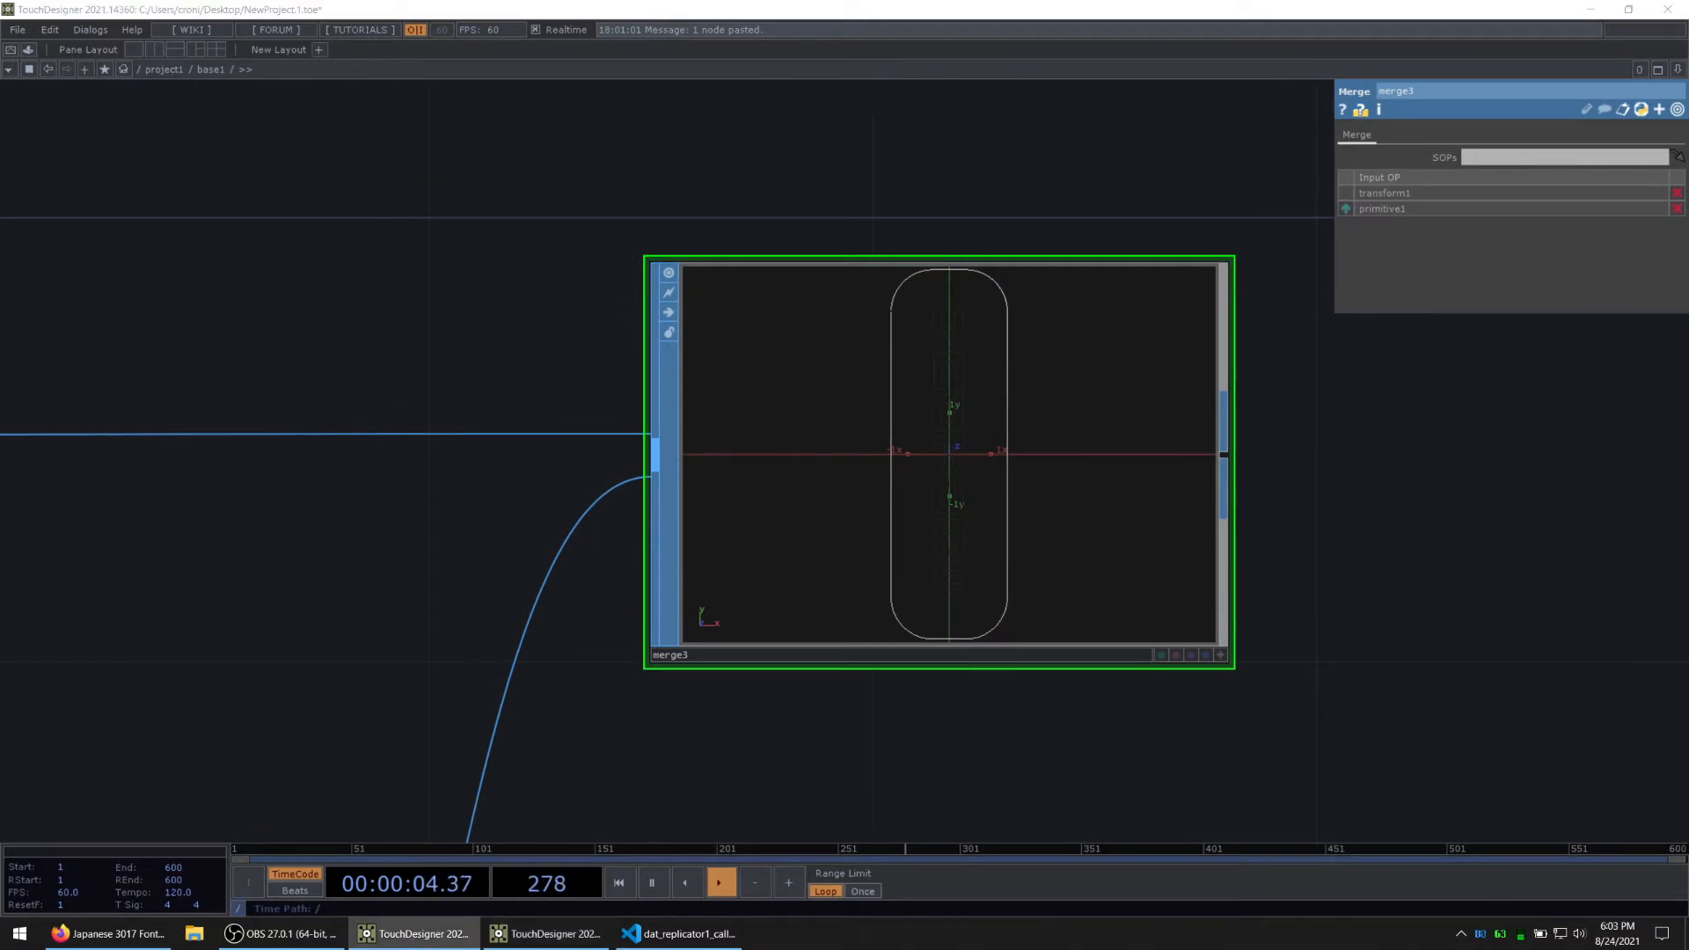
# Step: Review the network from the letter merge and GetCoords through to the new merge3
pyautogui.moveTo(276, 682); pyautogui.dragTo(528, 513)
pyautogui.scroll(-5, 528, 513)
pyautogui.moveTo(343, 592); pyautogui.dragTo(801, 555)
pyautogui.moveTo(563, 502); pyautogui.dragTo(1209, 572)
pyautogui.moveTo(440, 351); pyautogui.dragTo(1222, 340)
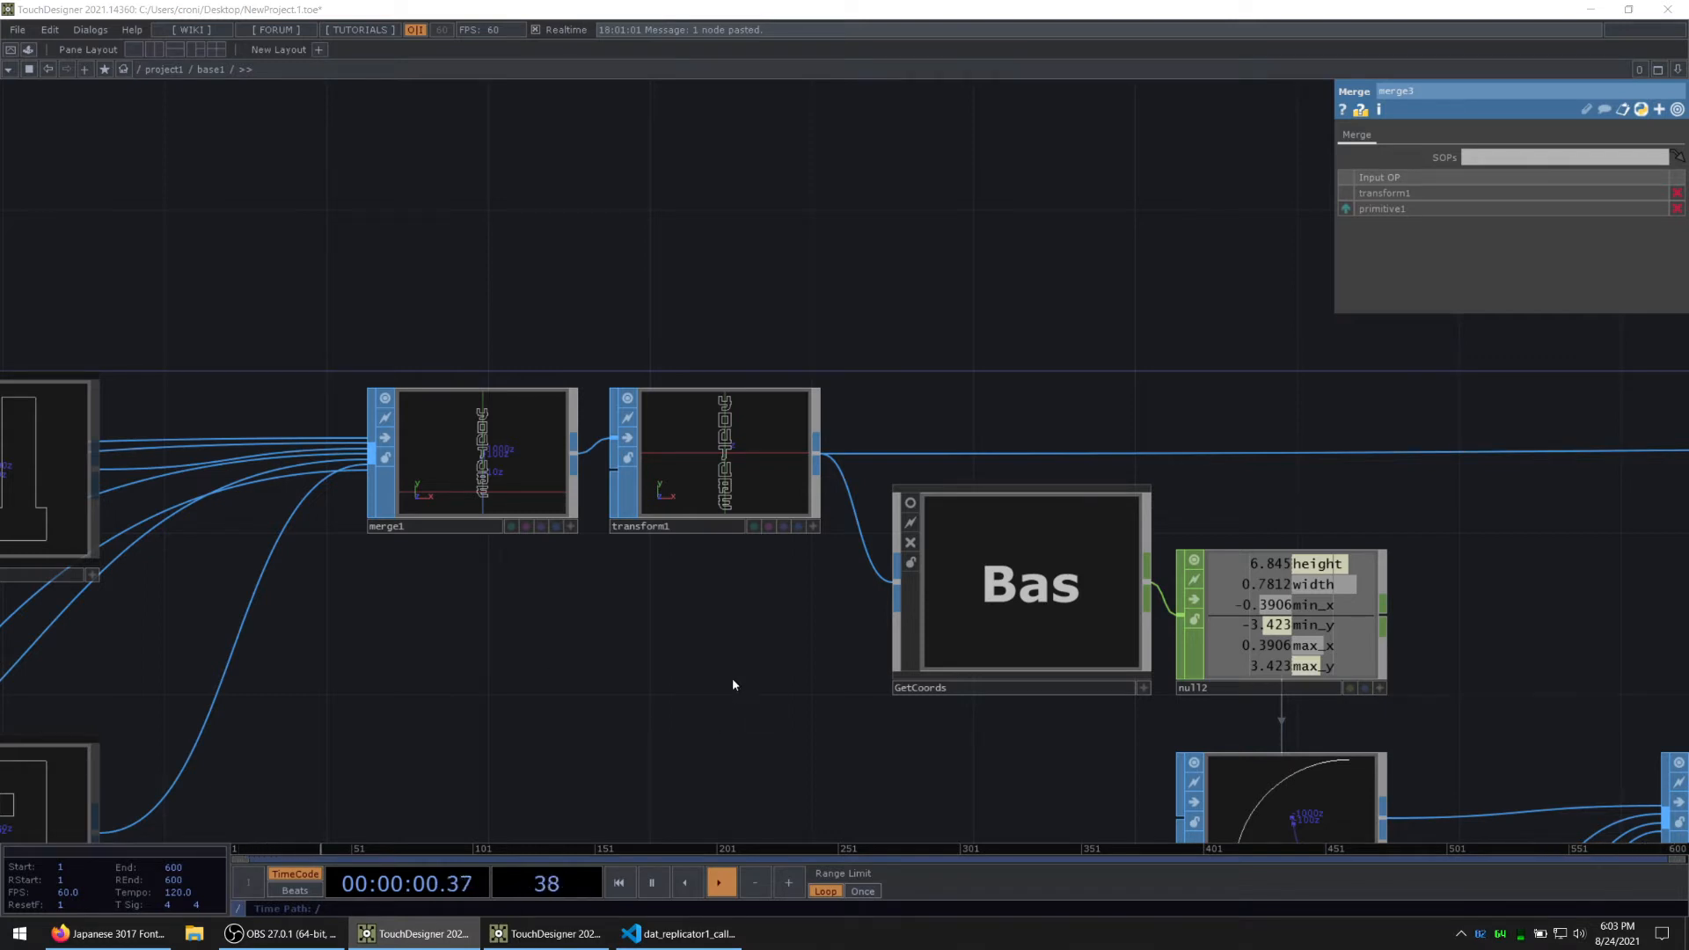
pyautogui.moveTo(719, 616); pyautogui.dragTo(211, 654)
pyautogui.moveTo(1198, 389); pyautogui.dragTo(224, 398)
pyautogui.moveTo(994, 447); pyautogui.dragTo(728, 390)
pyautogui.scroll(3, 935, 493)
pyautogui.hotkey('alt', 'Tab')
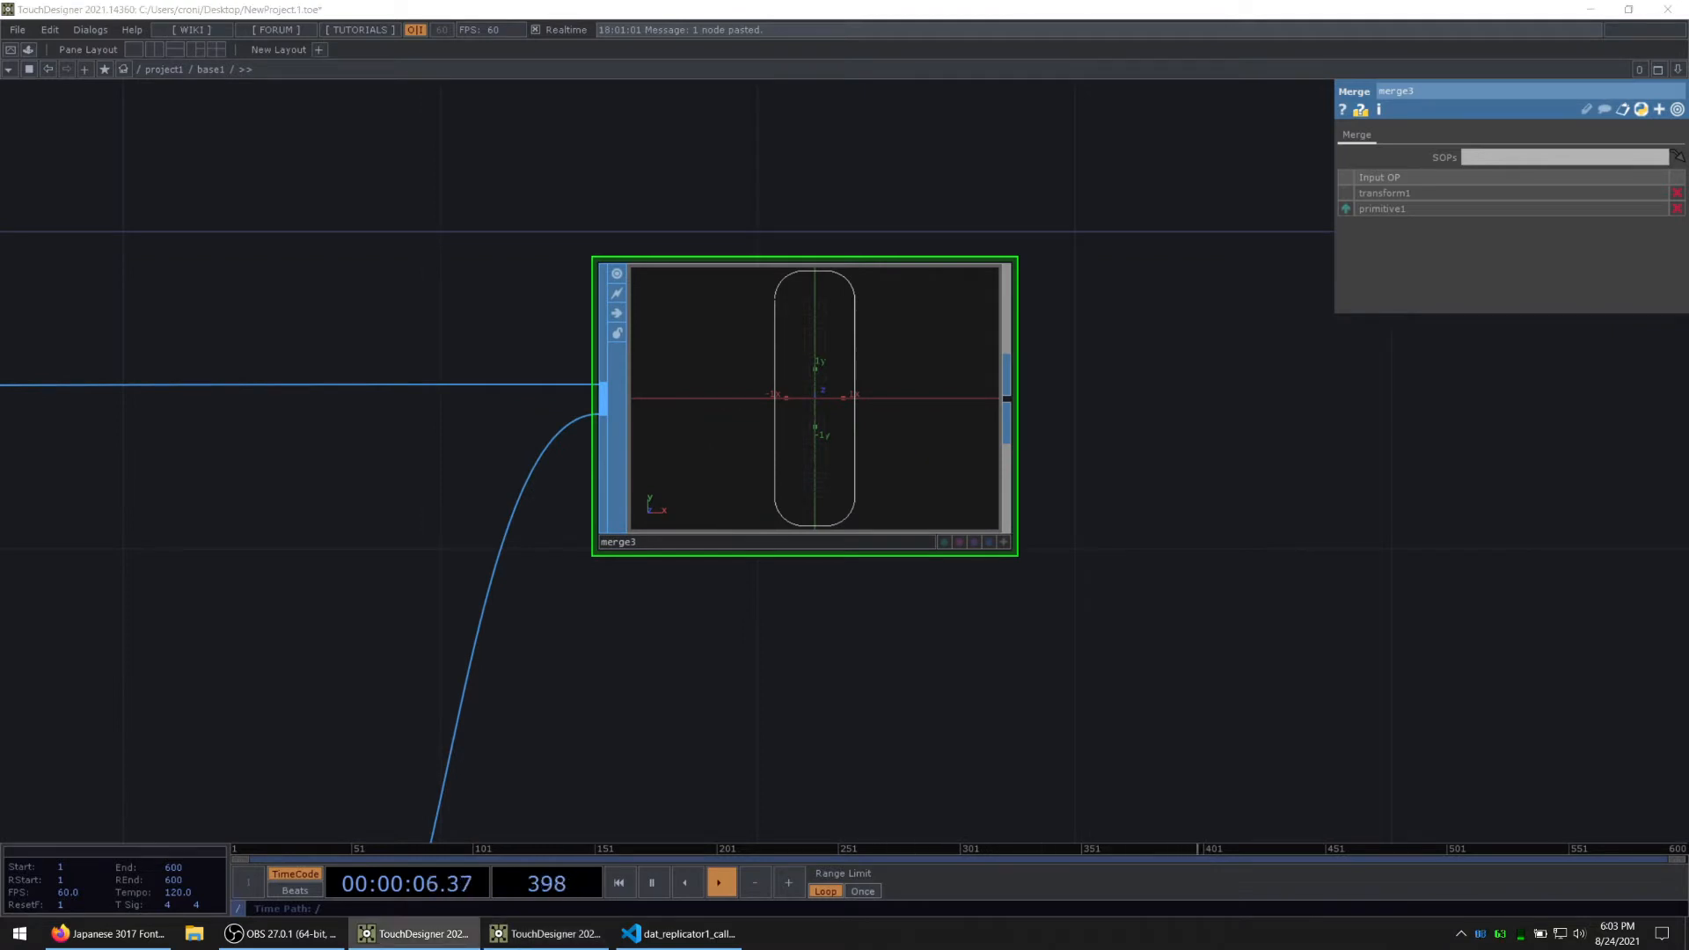
# Step: Add an Out SOP after merge3 to output the combined letters and border
pyautogui.click(886, 426)
pyautogui.press('p')
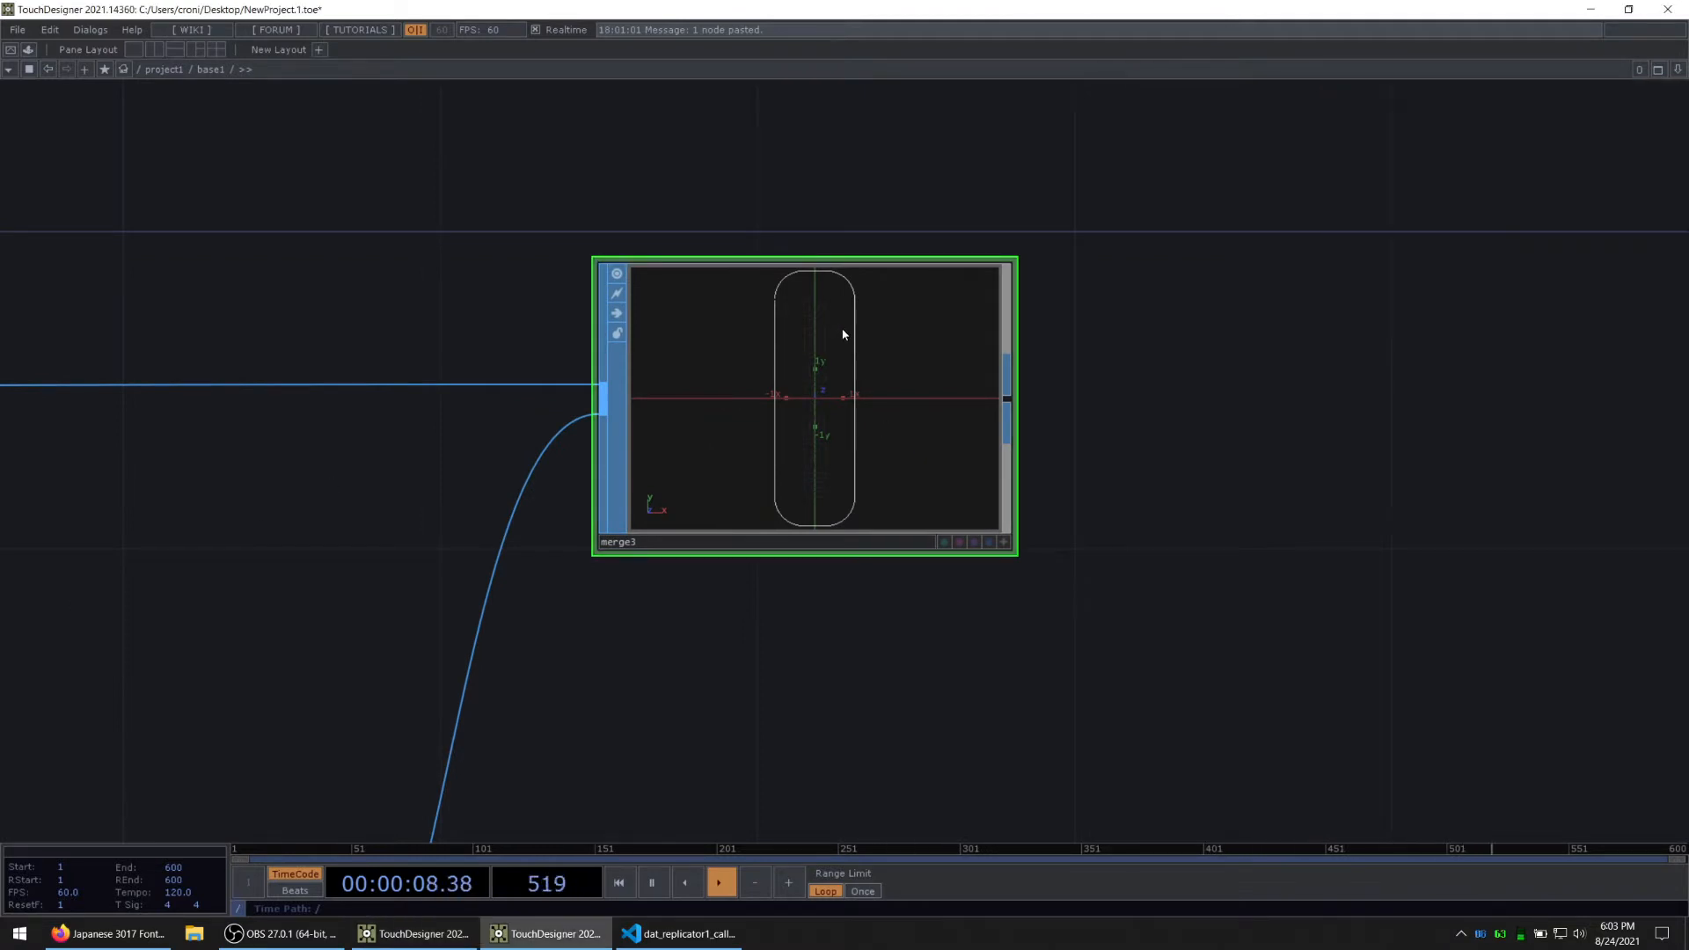
pyautogui.press('p')
pyautogui.scroll(-3, 842, 334)
pyautogui.press('Tab')
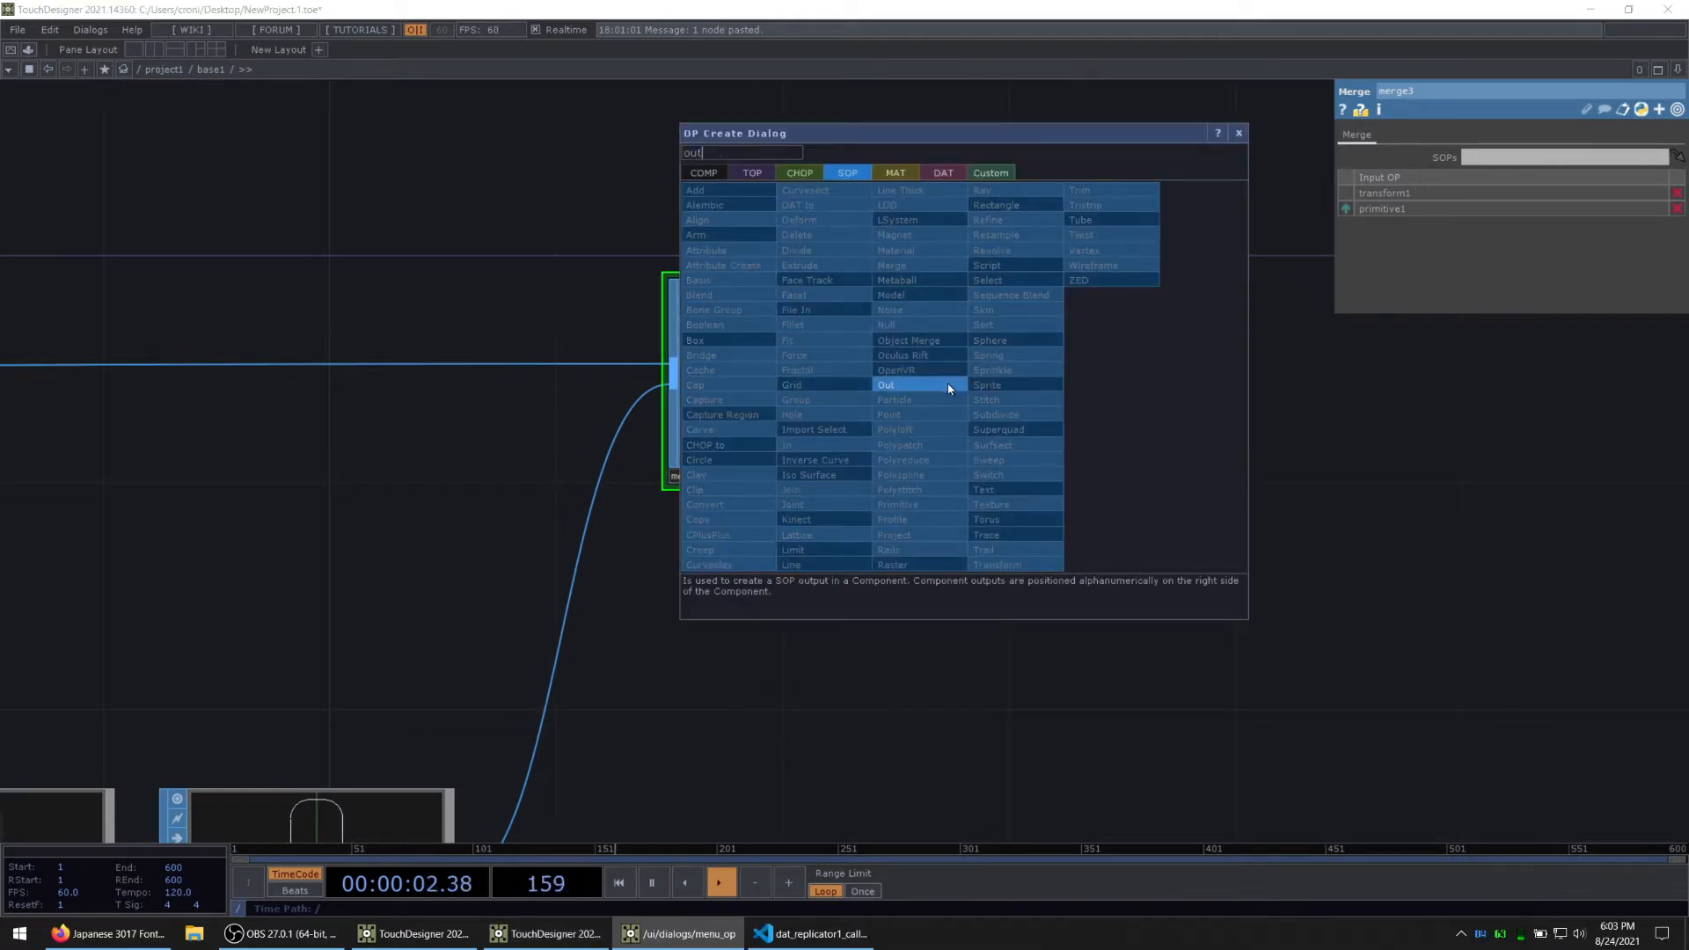
pyautogui.click(952, 385)
pyautogui.click(1165, 389)
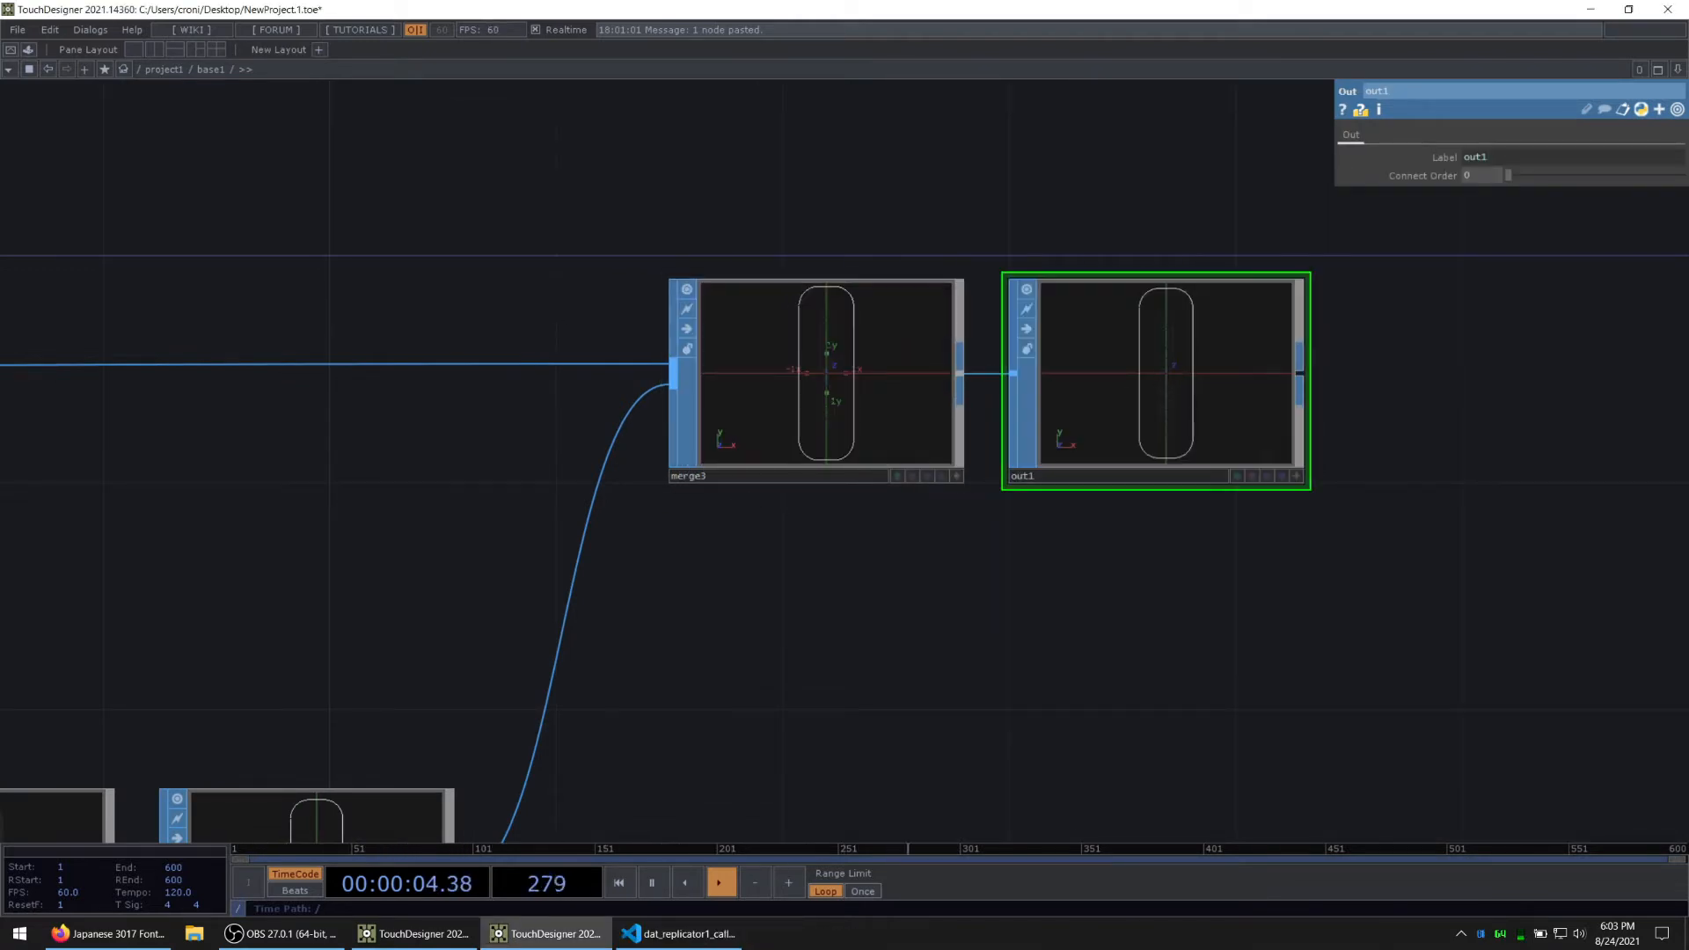
# Step: Examine the GetCoords bounds channels in null2 and trace the network back to the replicated letters
pyautogui.hotkey('alt', 'Tab')
pyautogui.moveTo(321, 625); pyautogui.dragTo(968, 331)
pyautogui.scroll(-6, 677, 402)
pyautogui.moveTo(699, 419); pyautogui.dragTo(1163, 492)
pyautogui.scroll(2, 766, 447)
pyautogui.scroll(3, 768, 443)
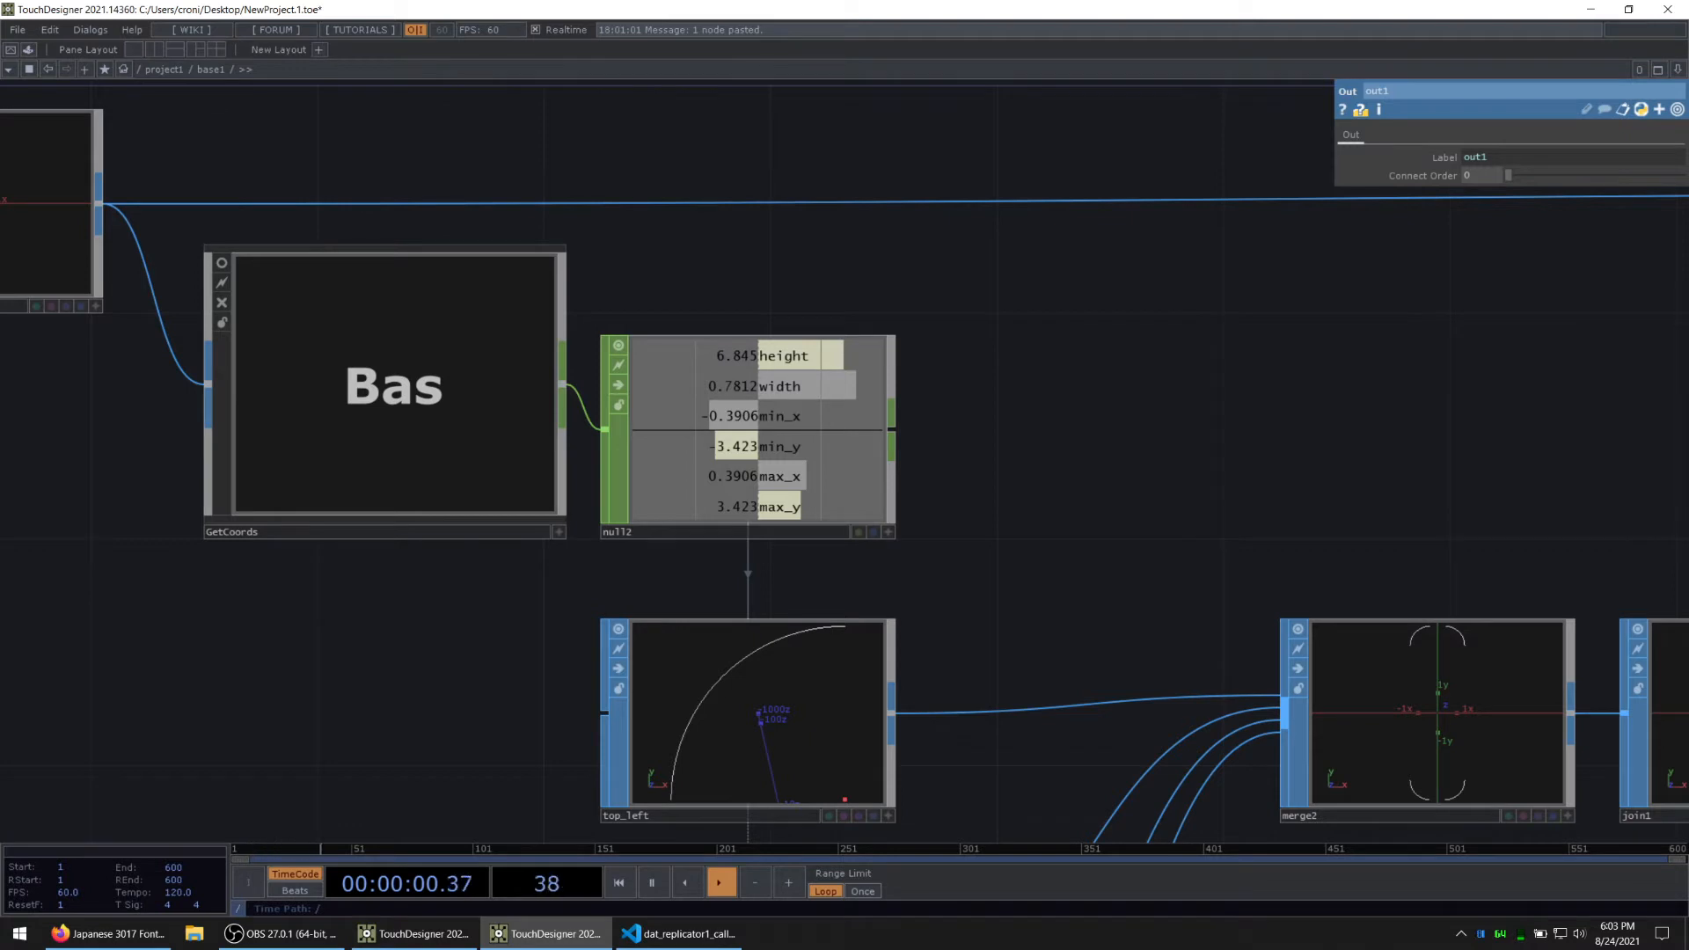
pyautogui.moveTo(275, 641); pyautogui.dragTo(520, 633)
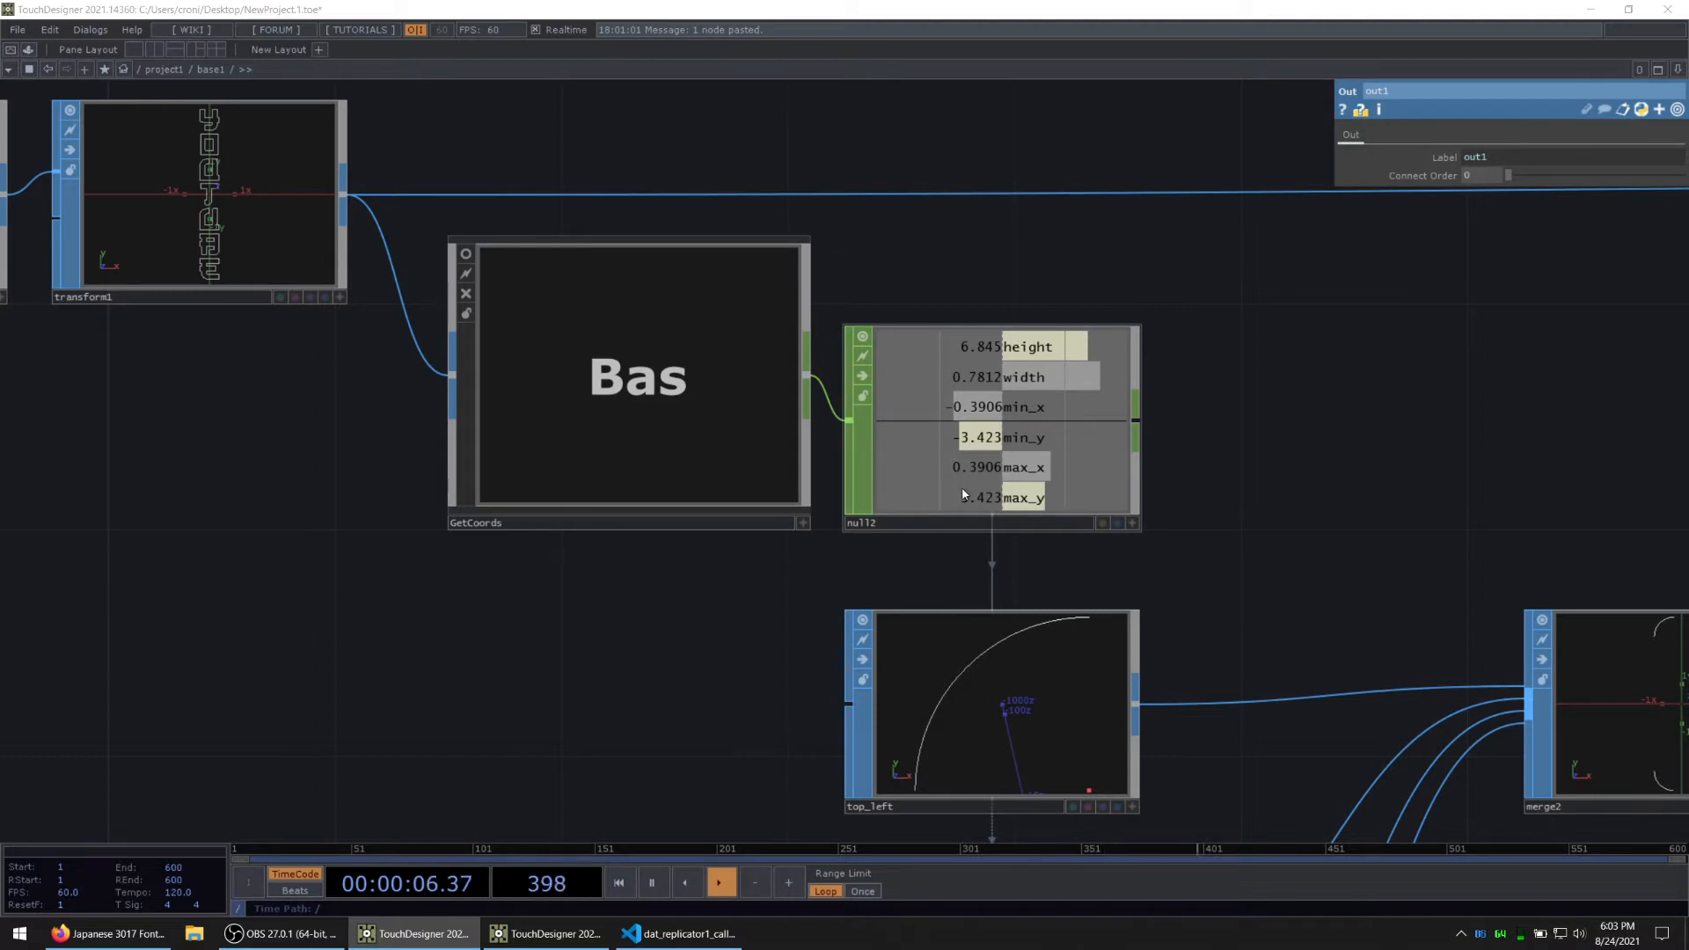
pyautogui.scroll(2, 963, 488)
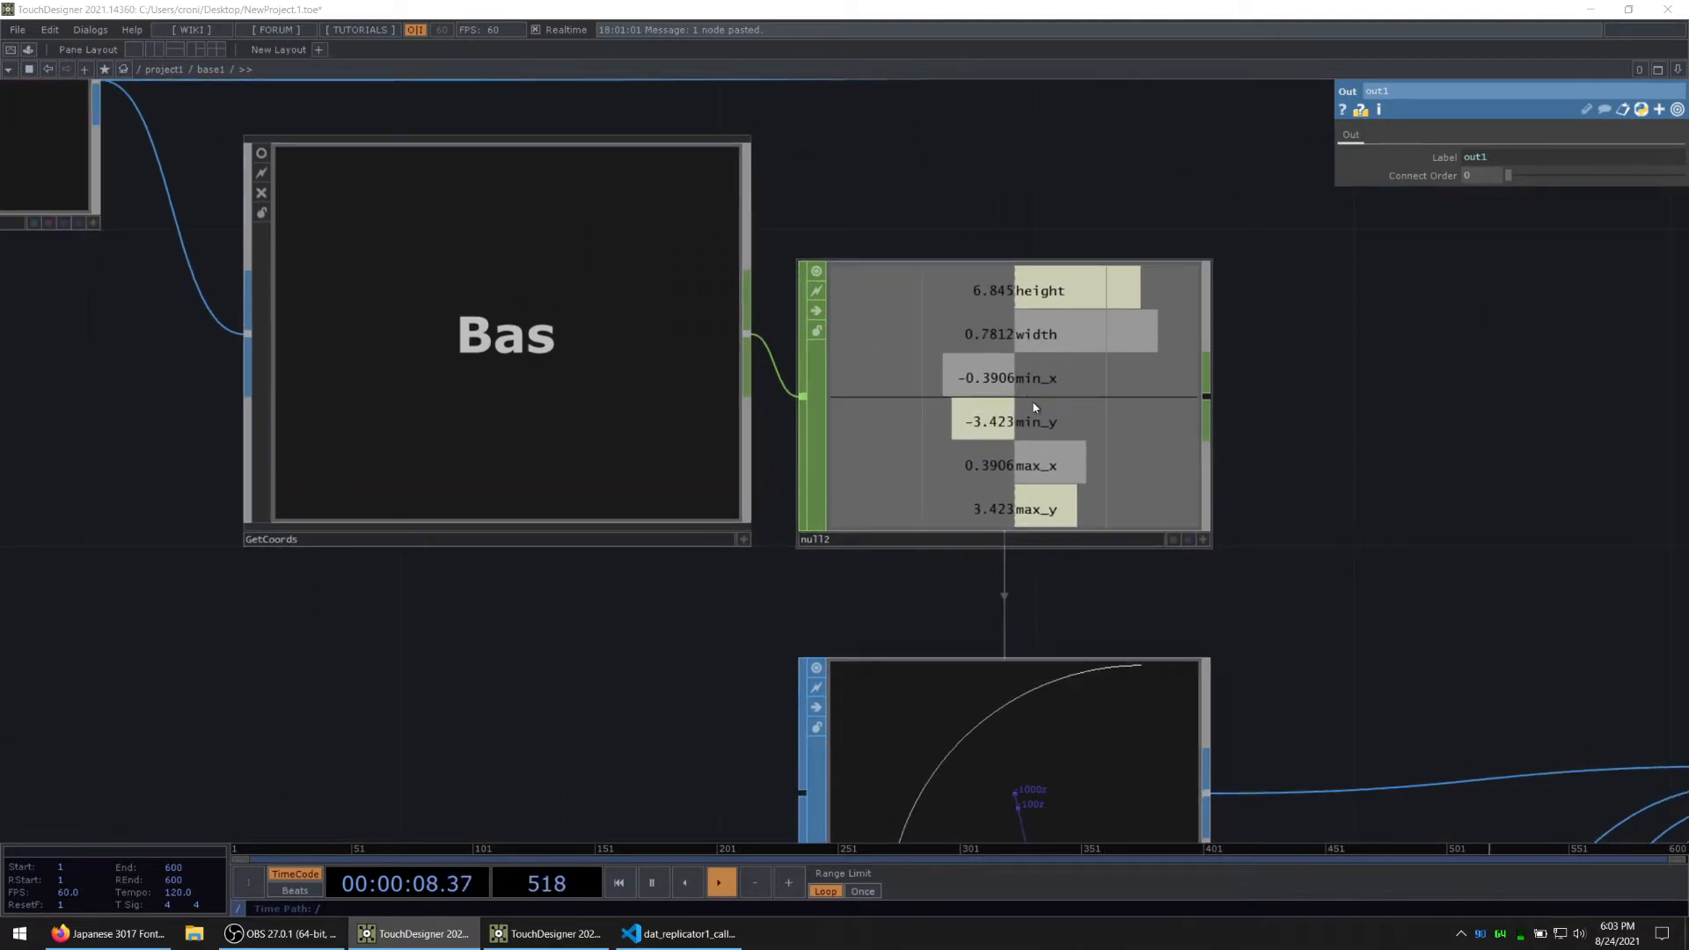
pyautogui.scroll(-3, 115, 635)
pyautogui.moveTo(414, 649); pyautogui.dragTo(1236, 570)
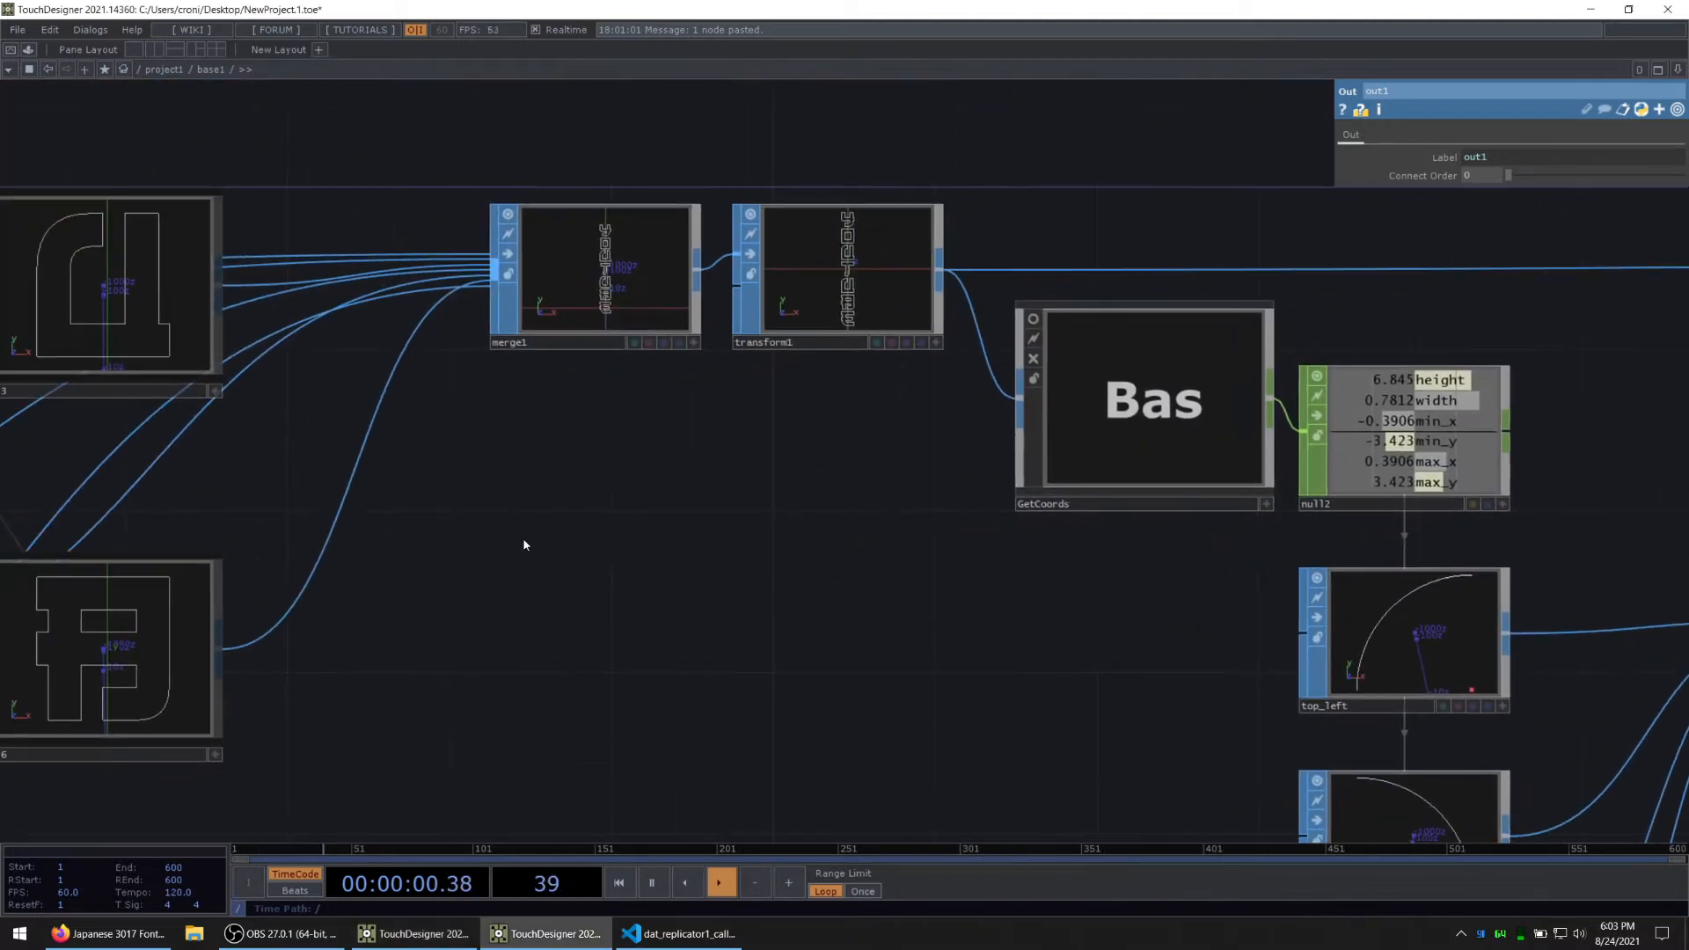
pyautogui.moveTo(498, 560); pyautogui.dragTo(1216, 532)
pyautogui.moveTo(380, 436); pyautogui.dragTo(916, 513)
pyautogui.scroll(-3, 916, 513)
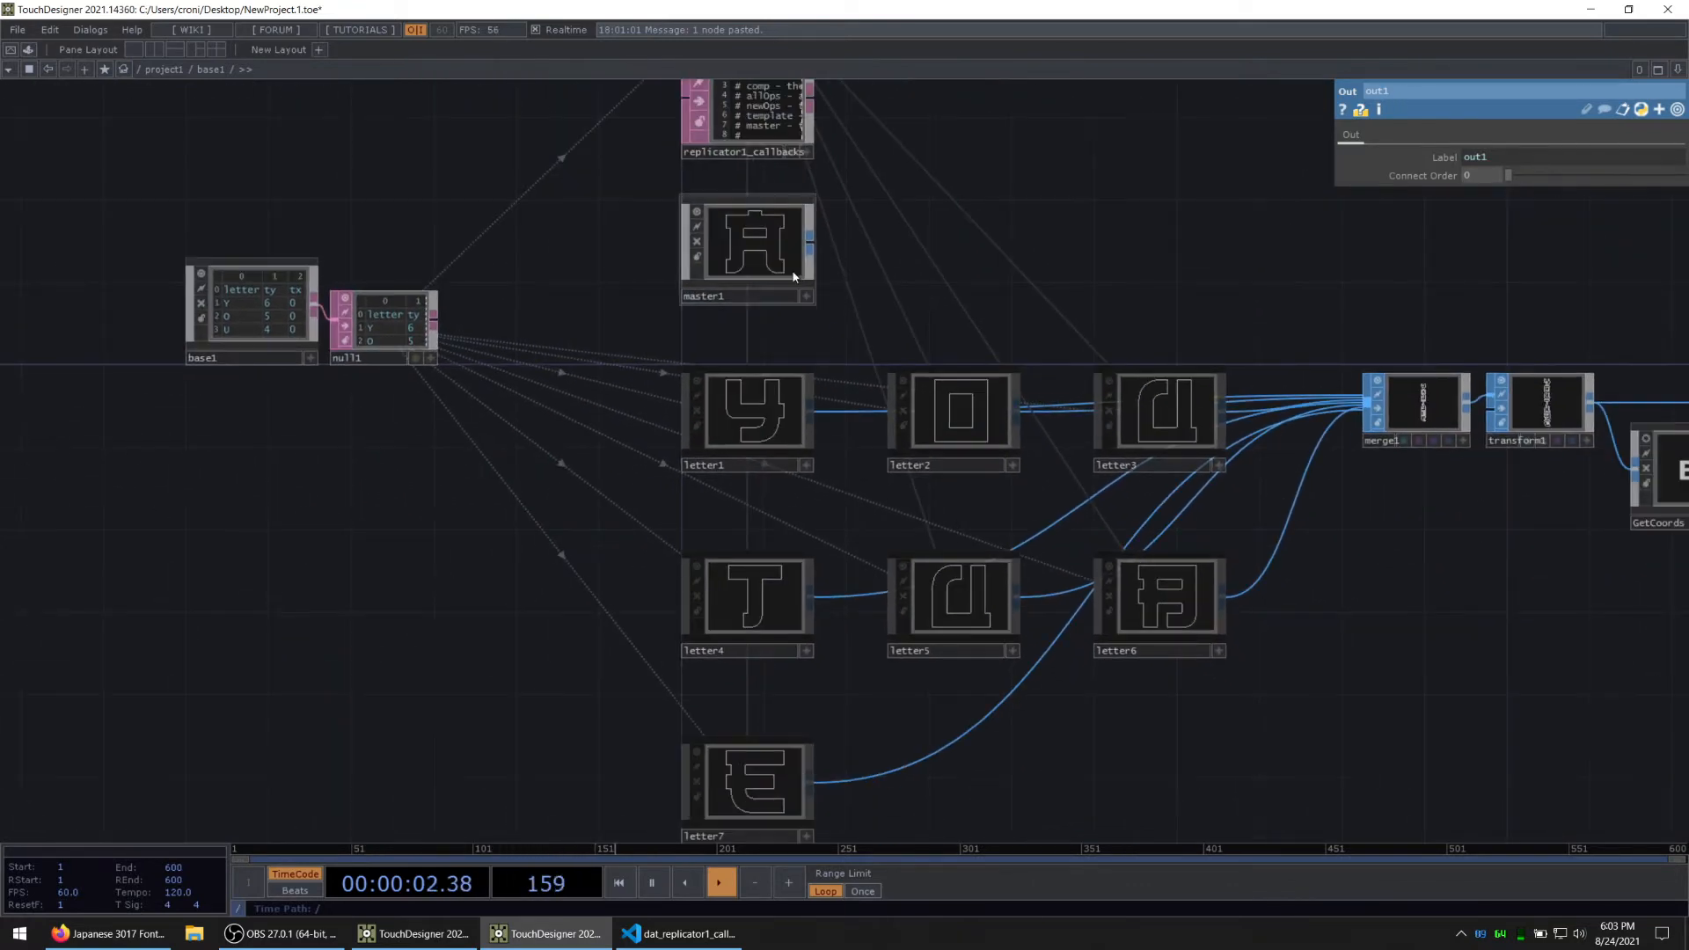
# Step: Enter master1 and examine the Post Transform Order options of its Transform SOP
pyautogui.click(765, 242)
pyautogui.press('i')
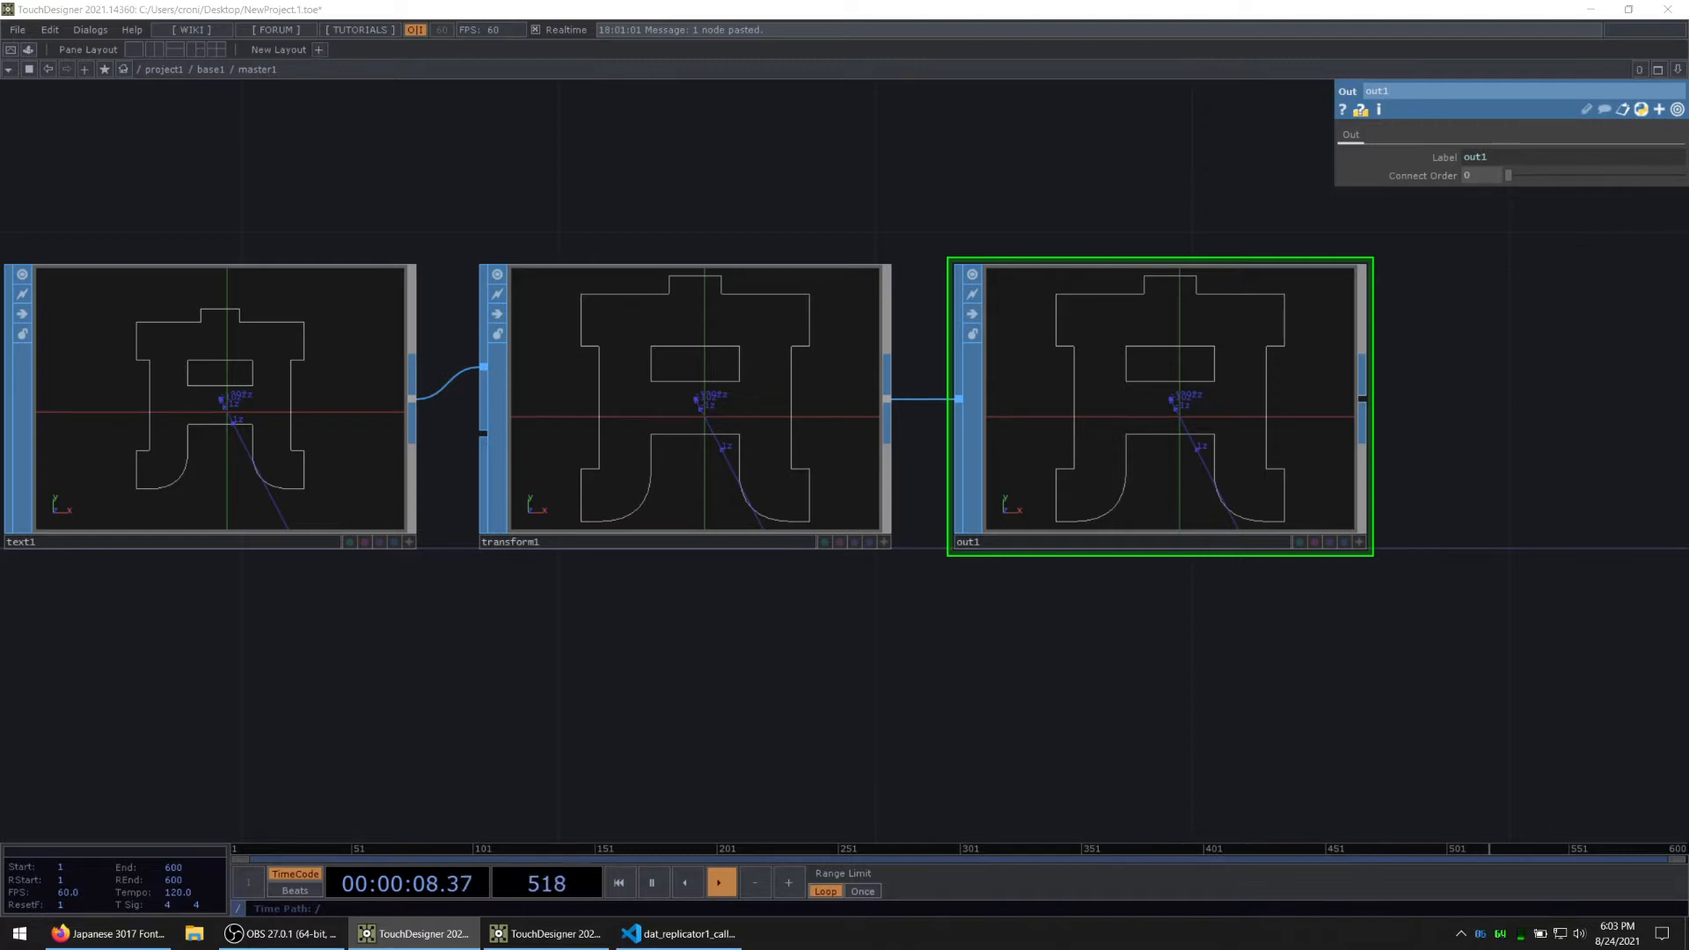
pyautogui.scroll(-5, 499, 669)
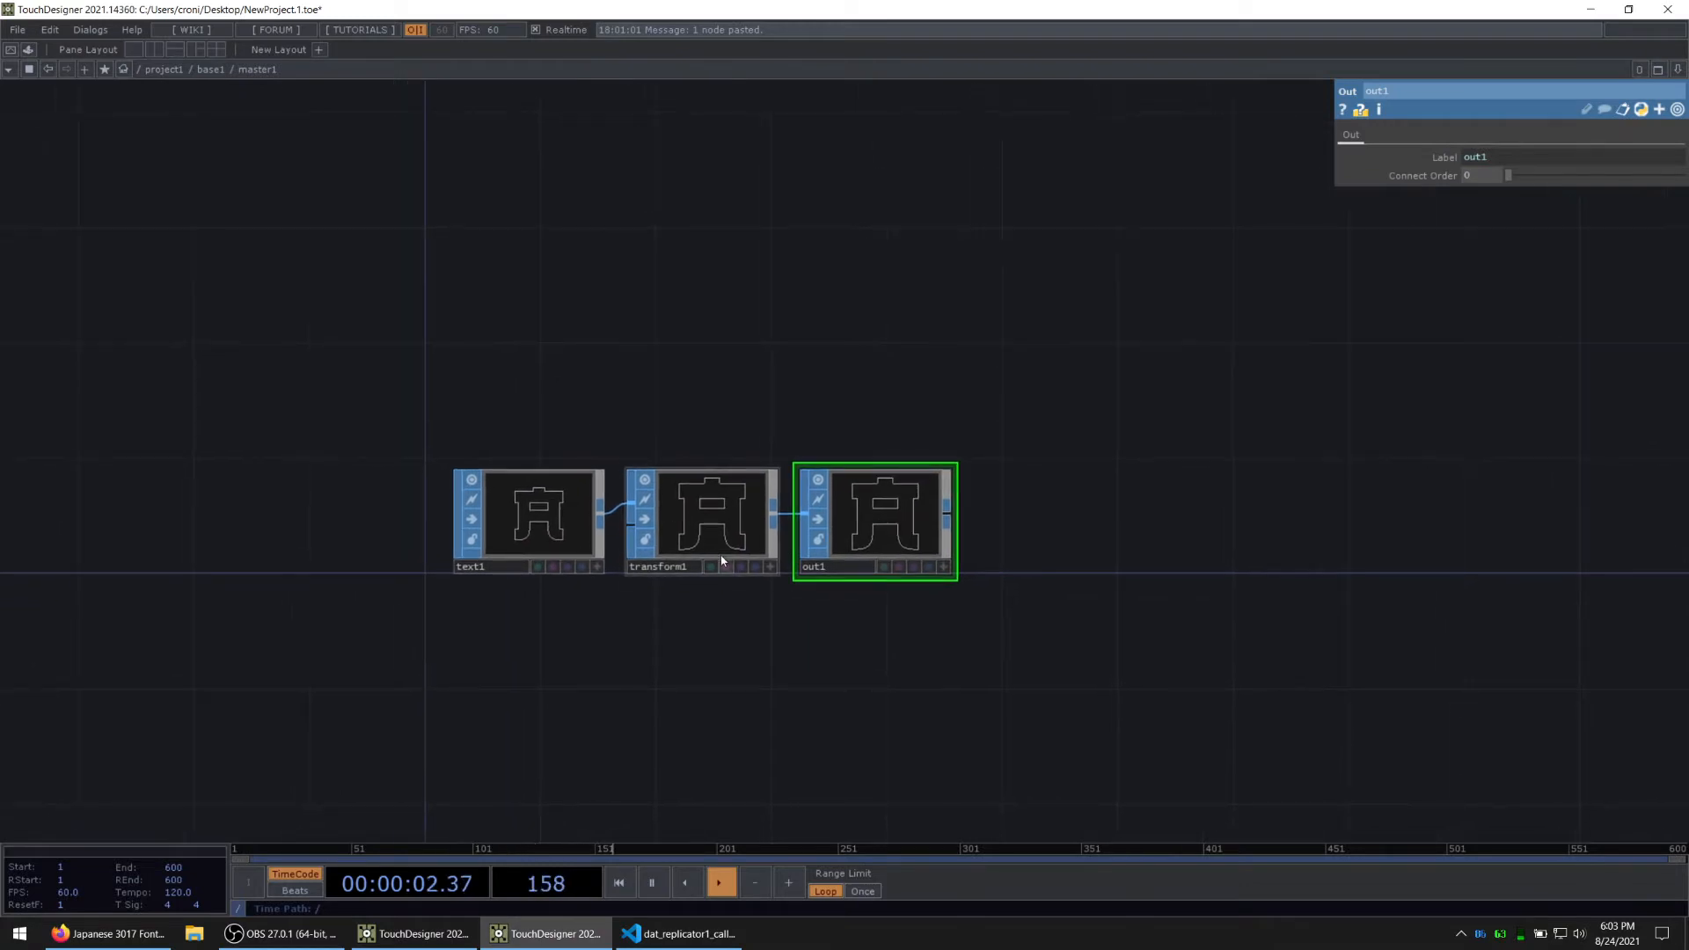
pyautogui.click(755, 509)
pyautogui.click(1410, 135)
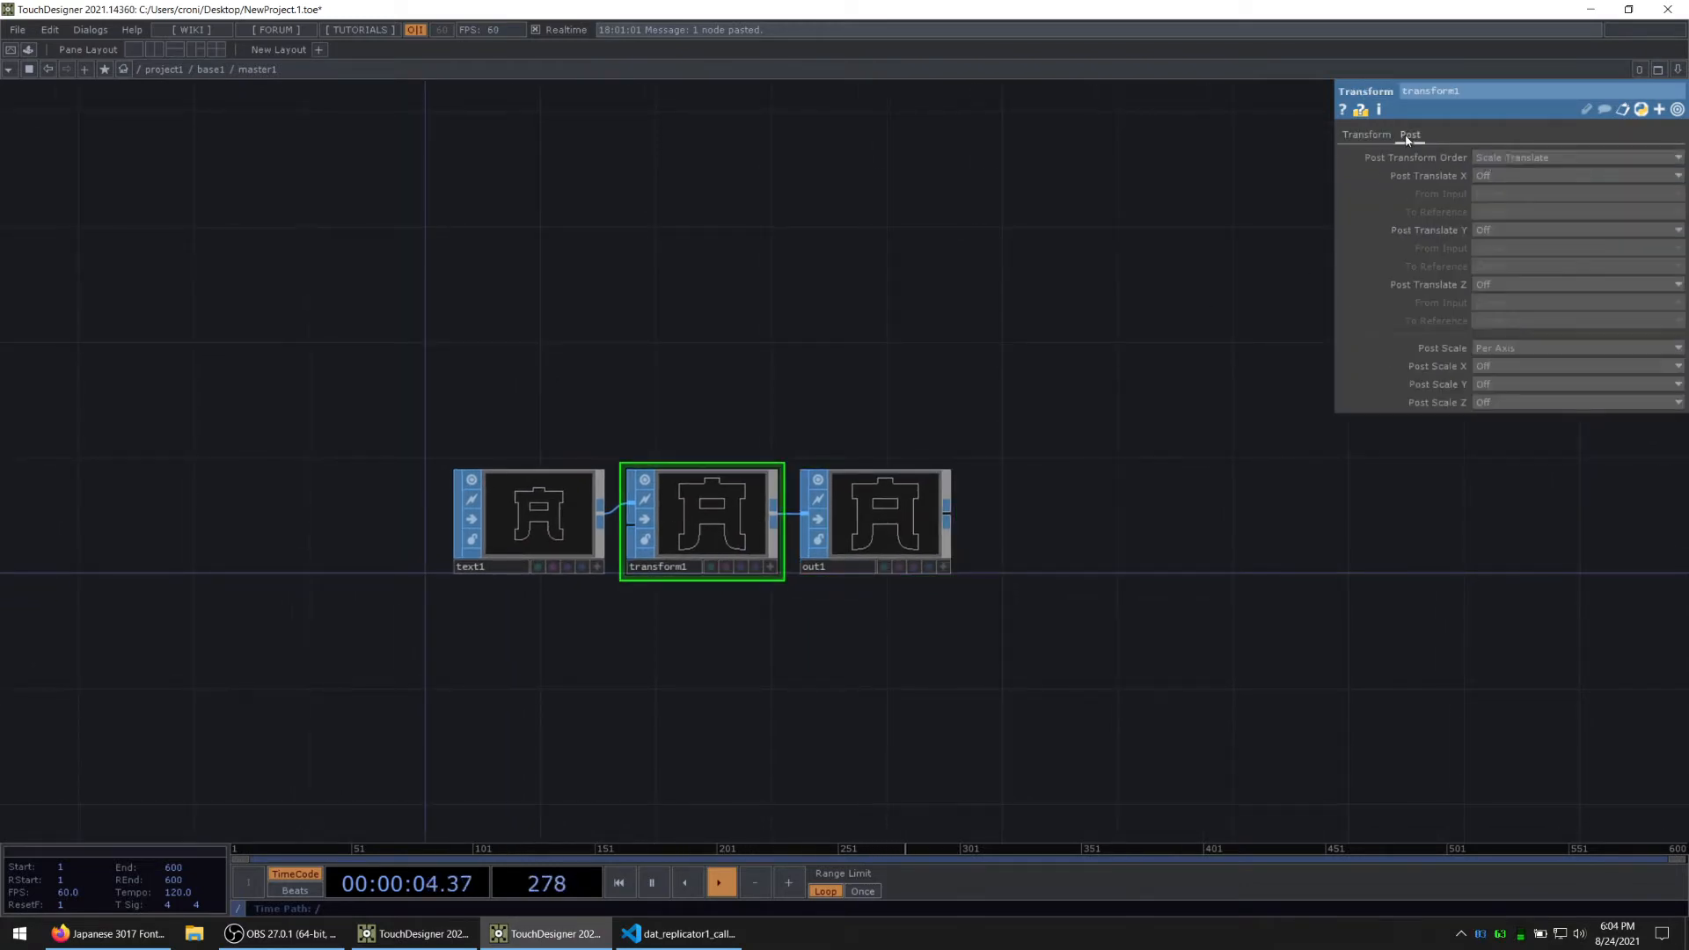
pyautogui.click(1510, 159)
pyautogui.click(1509, 189)
pyautogui.click(1510, 159)
pyautogui.click(1510, 173)
# Step: Show only the non-default parameters of master1's Text SOP, review them and return to the base1 network
pyautogui.click(518, 526)
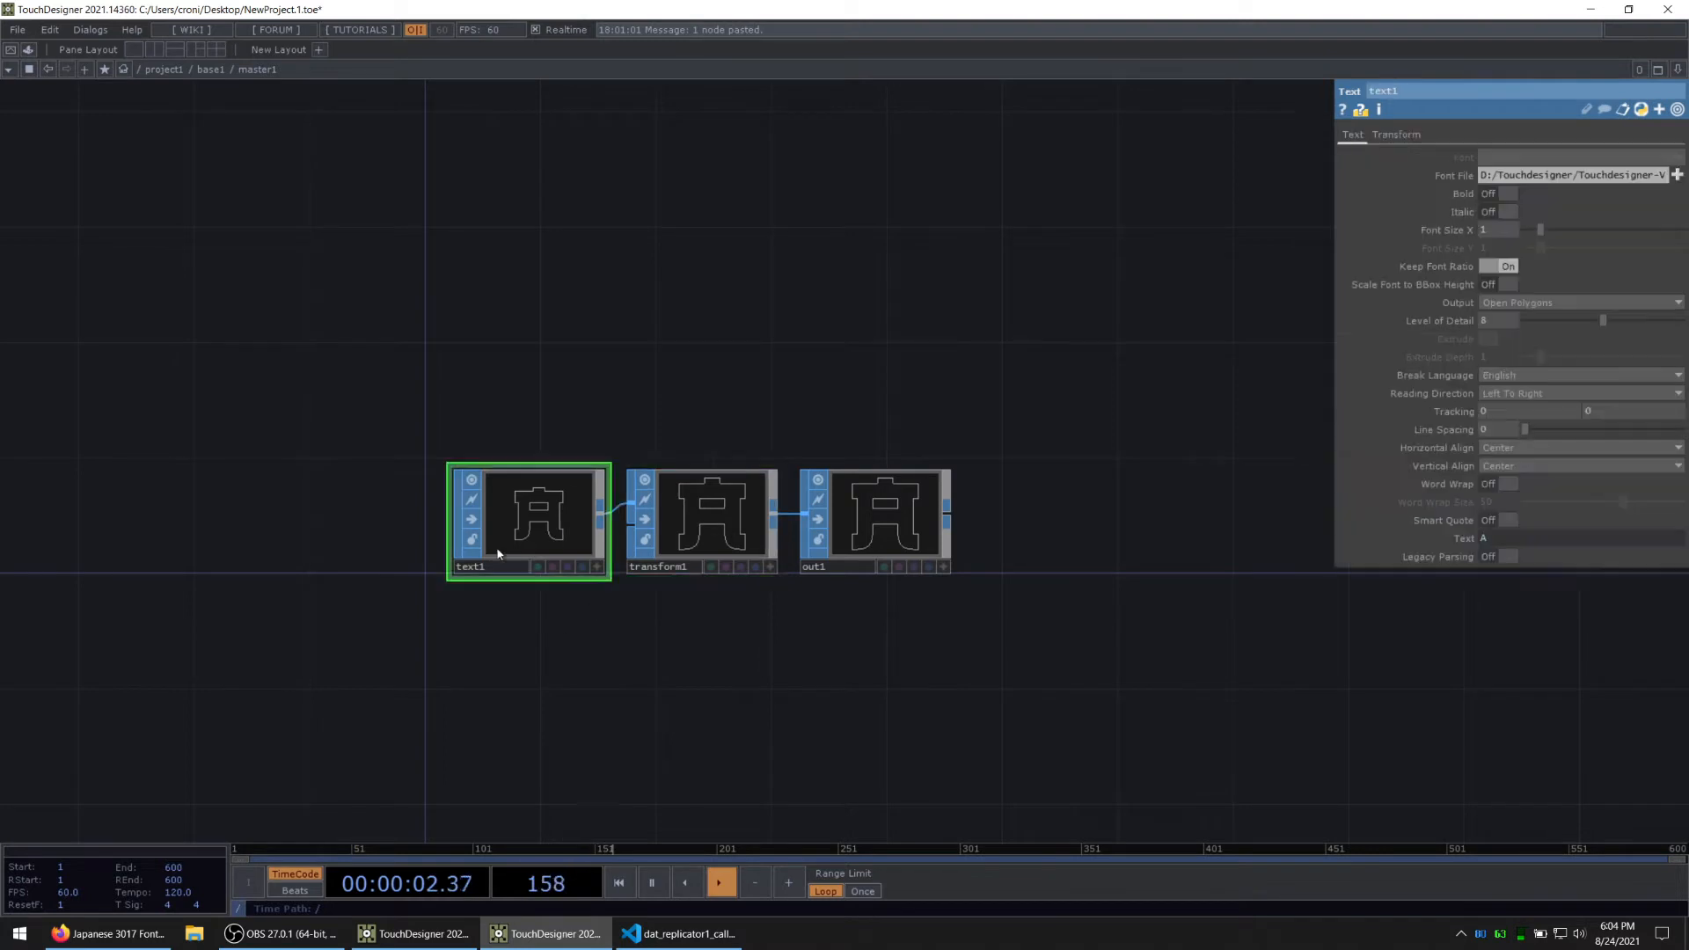
pyautogui.scroll(5, 511, 529)
pyautogui.hotkey('alt', 'Tab')
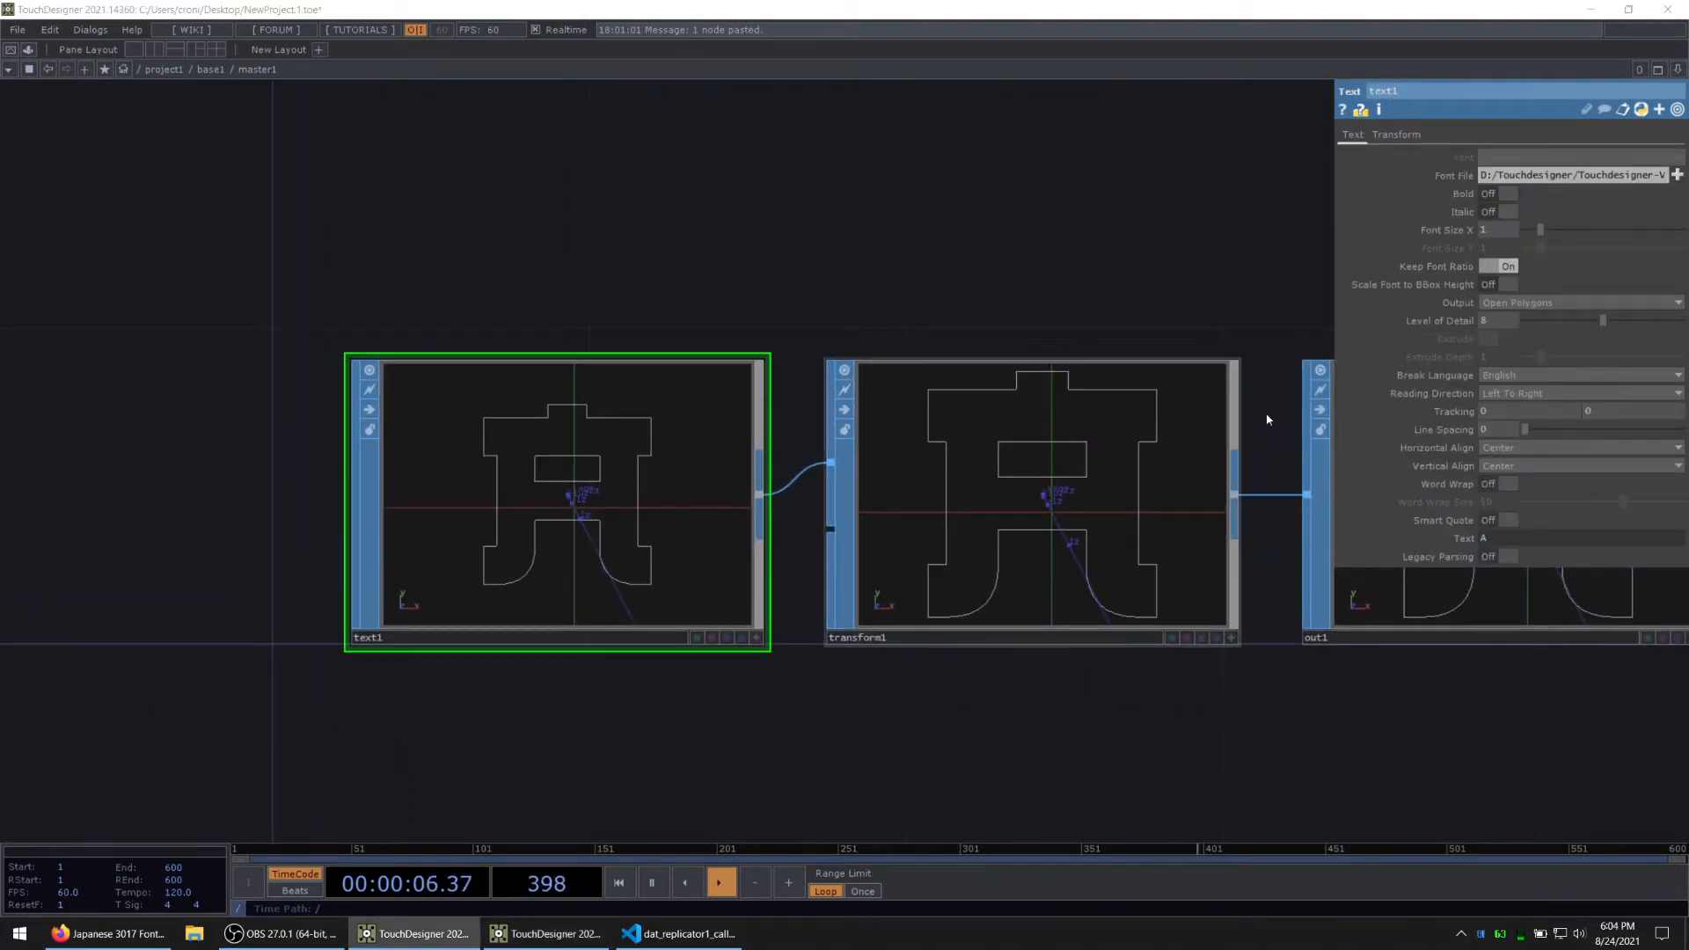
pyautogui.click(1676, 109)
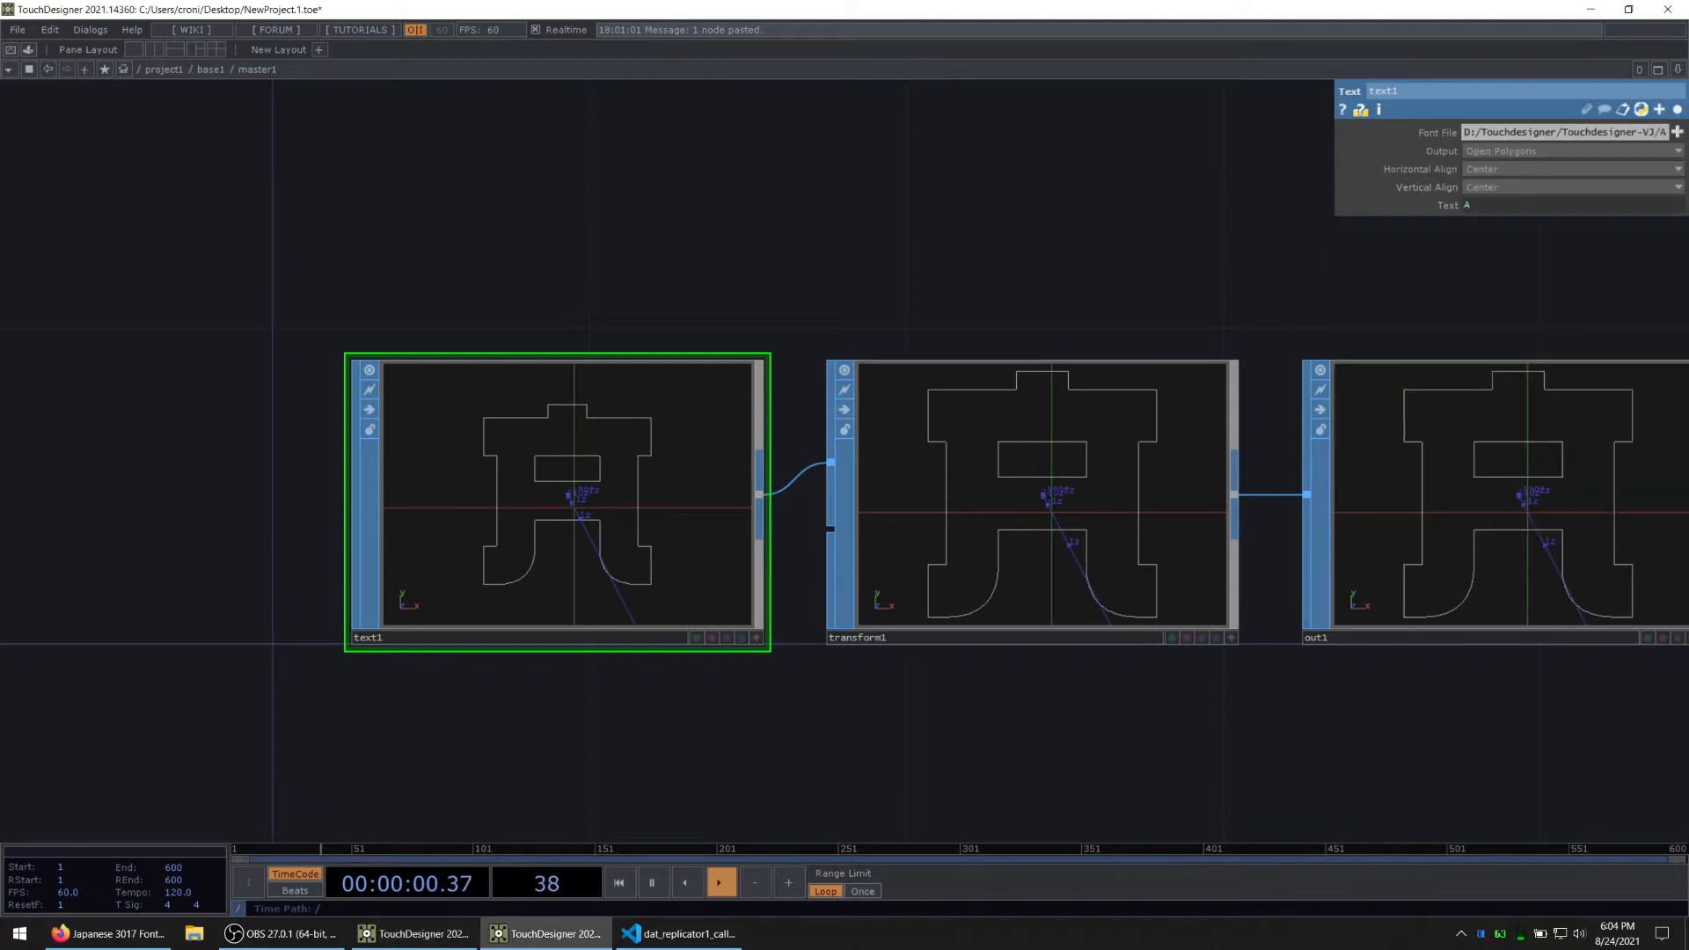
pyautogui.hotkey('alt', 'Tab')
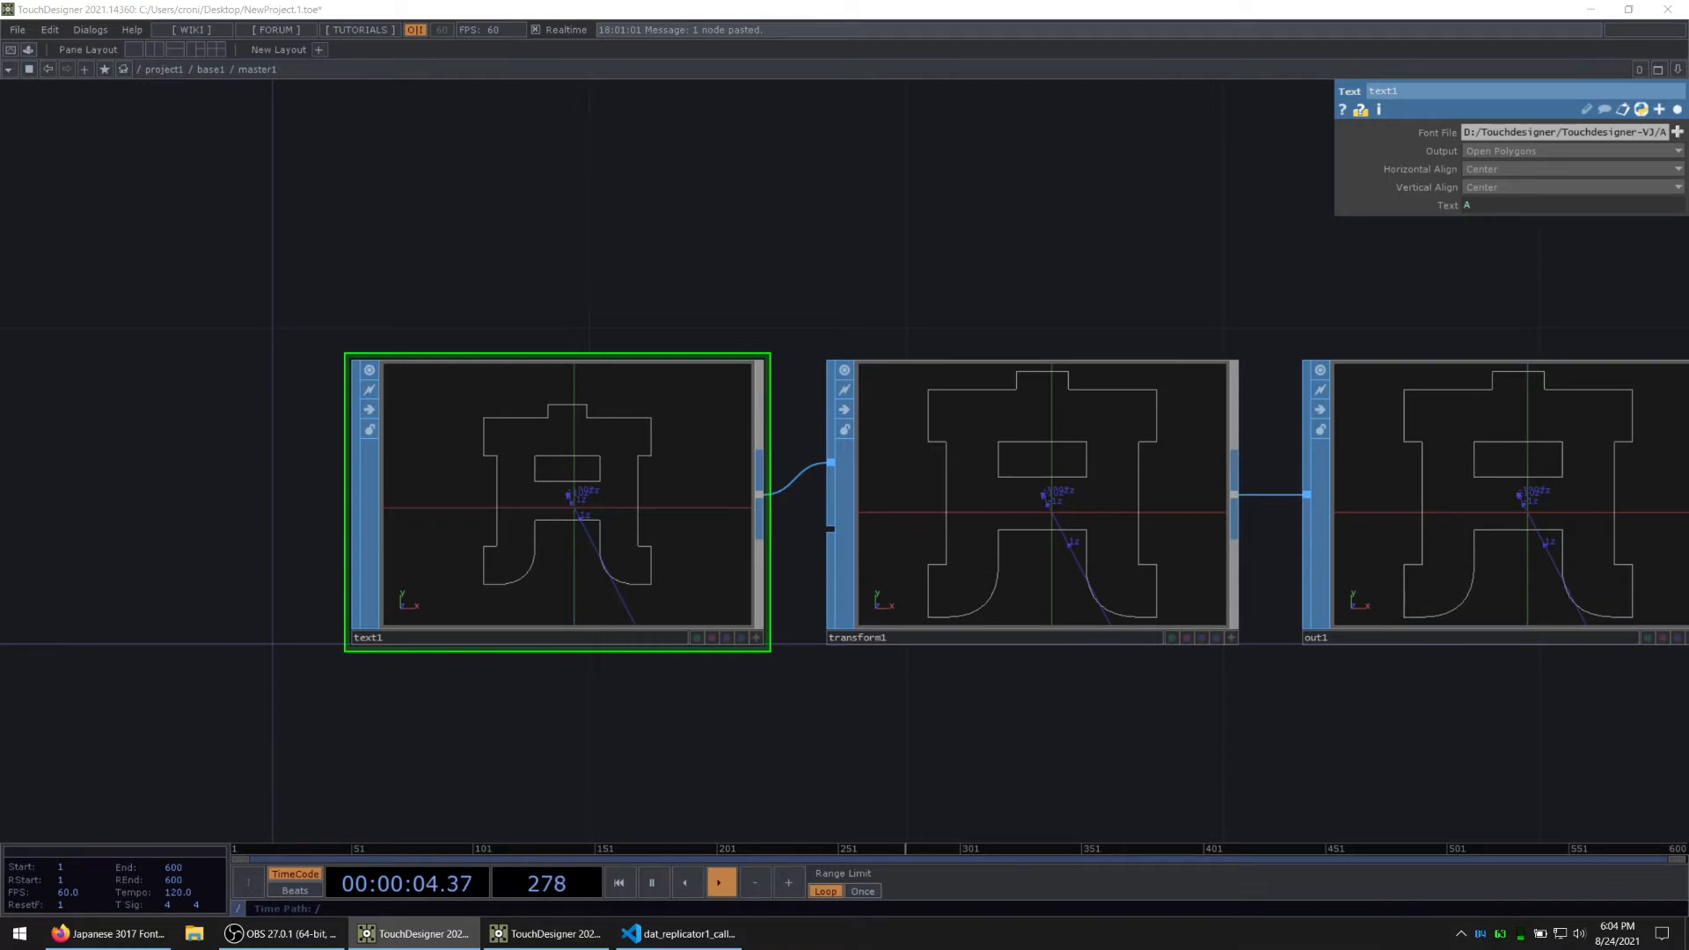
pyautogui.moveTo(535, 671); pyautogui.dragTo(607, 554)
pyautogui.press('u')
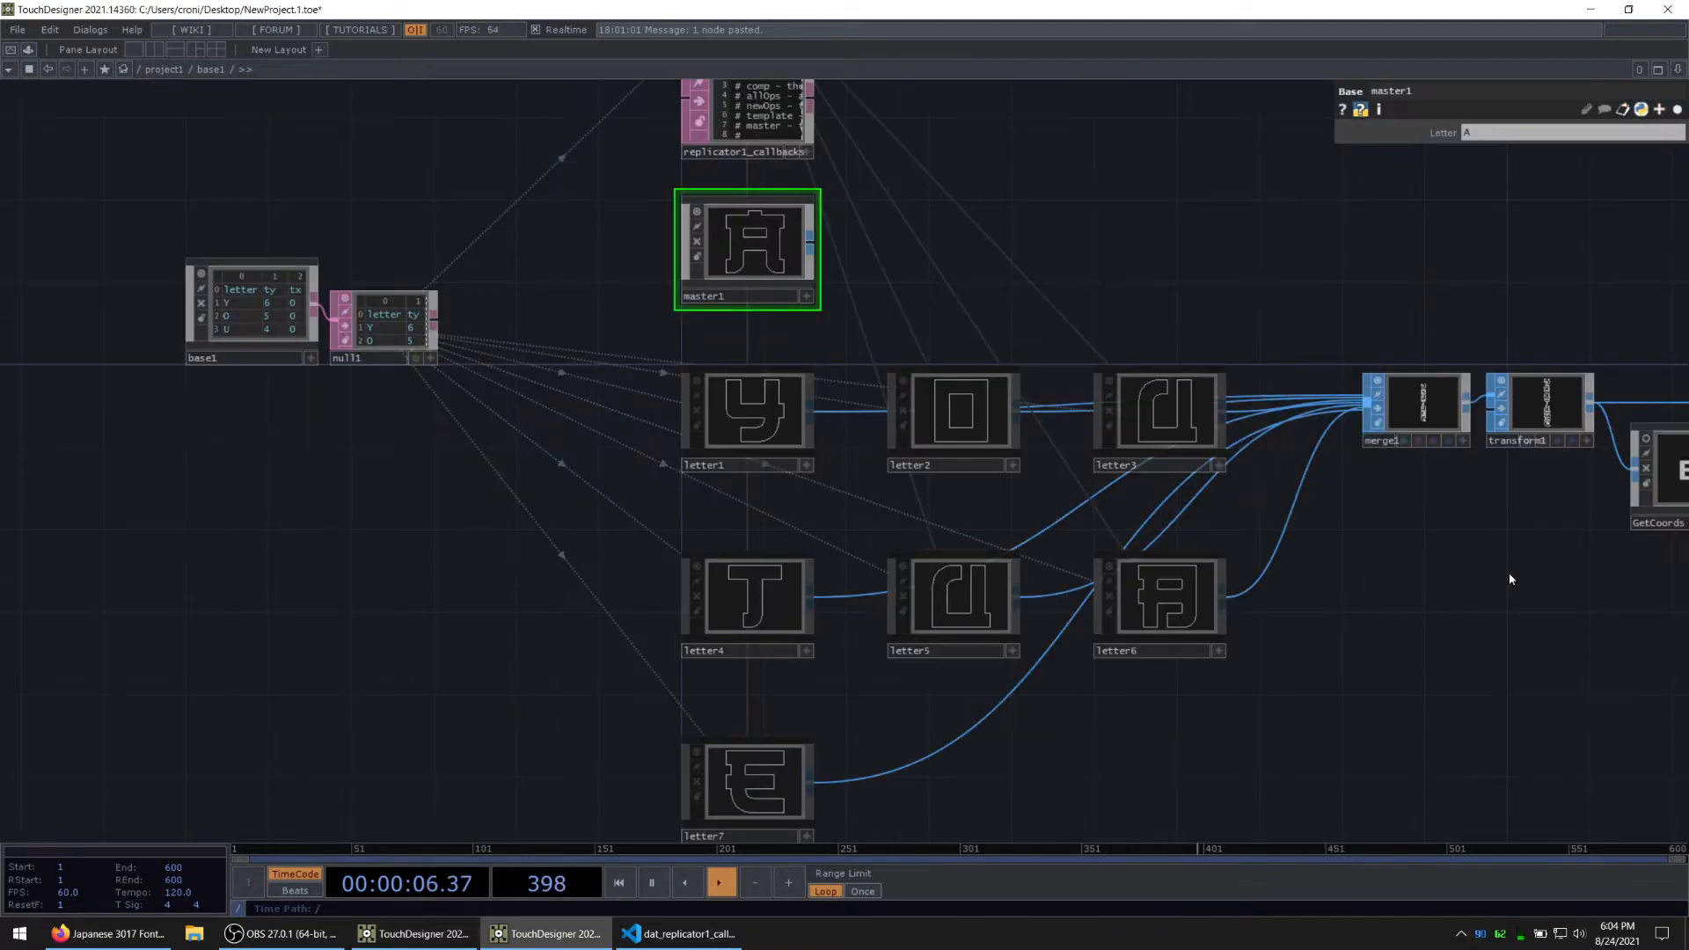
# Step: Select all four corner circles, show their full parameters and set both Radius values to 0.5
pyautogui.moveTo(1510, 580); pyautogui.dragTo(95, 593)
pyautogui.moveTo(890, 633); pyautogui.dragTo(946, 392)
pyautogui.scroll(3, 681, 600)
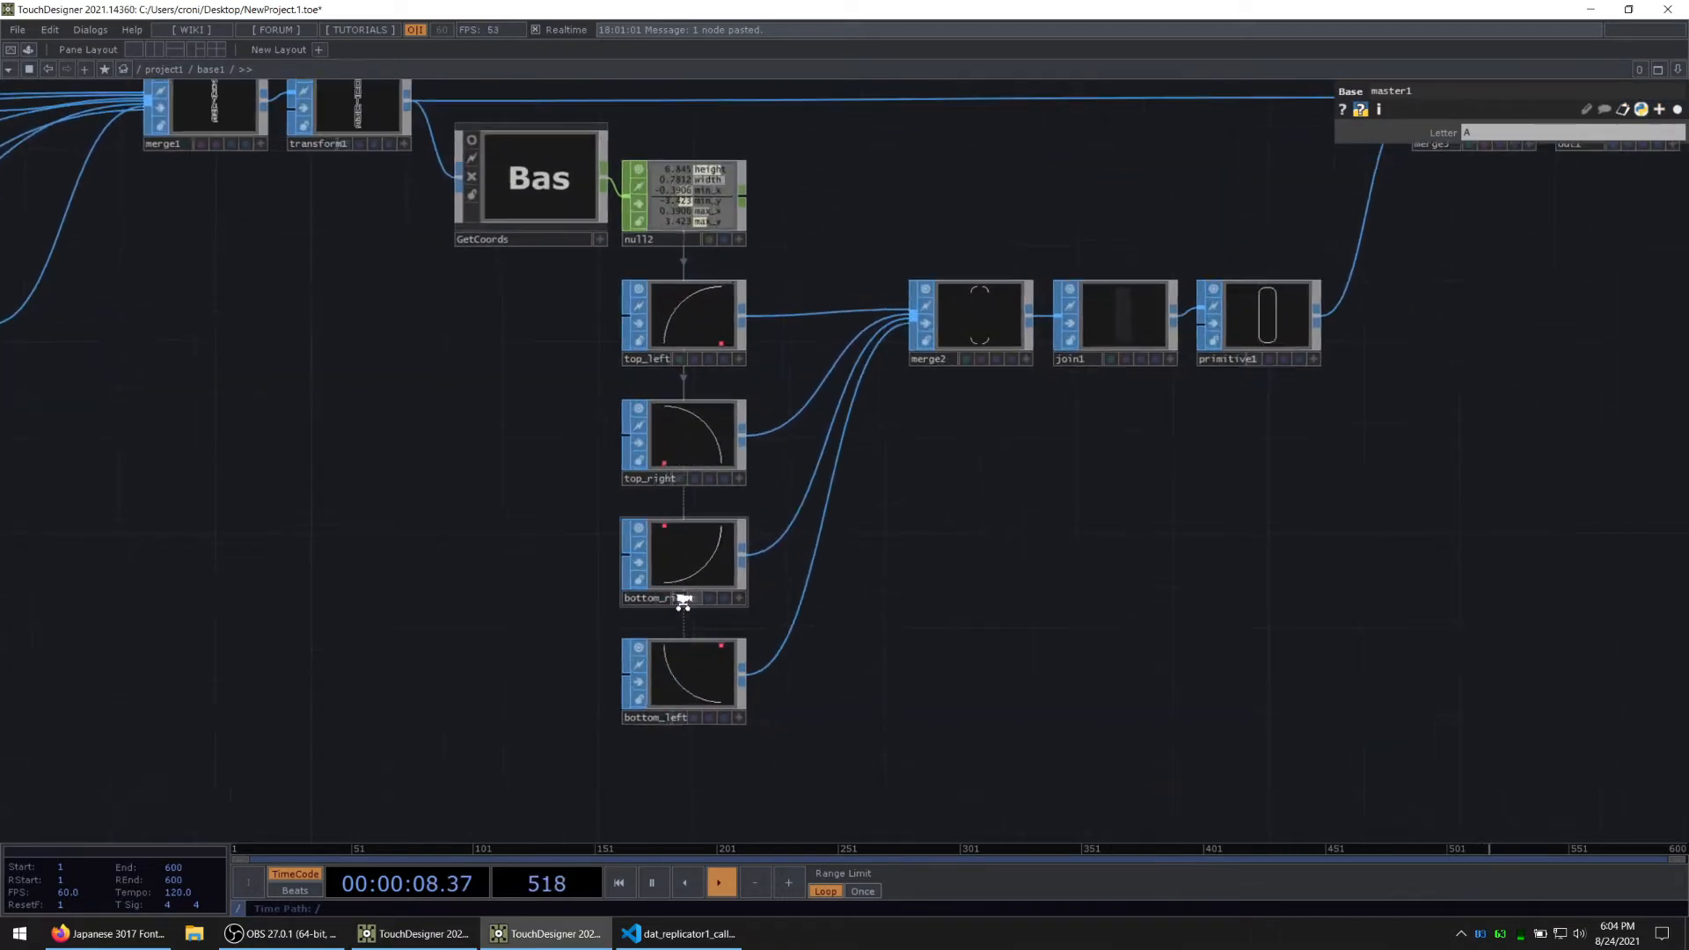
pyautogui.hotkey('alt', 'Tab')
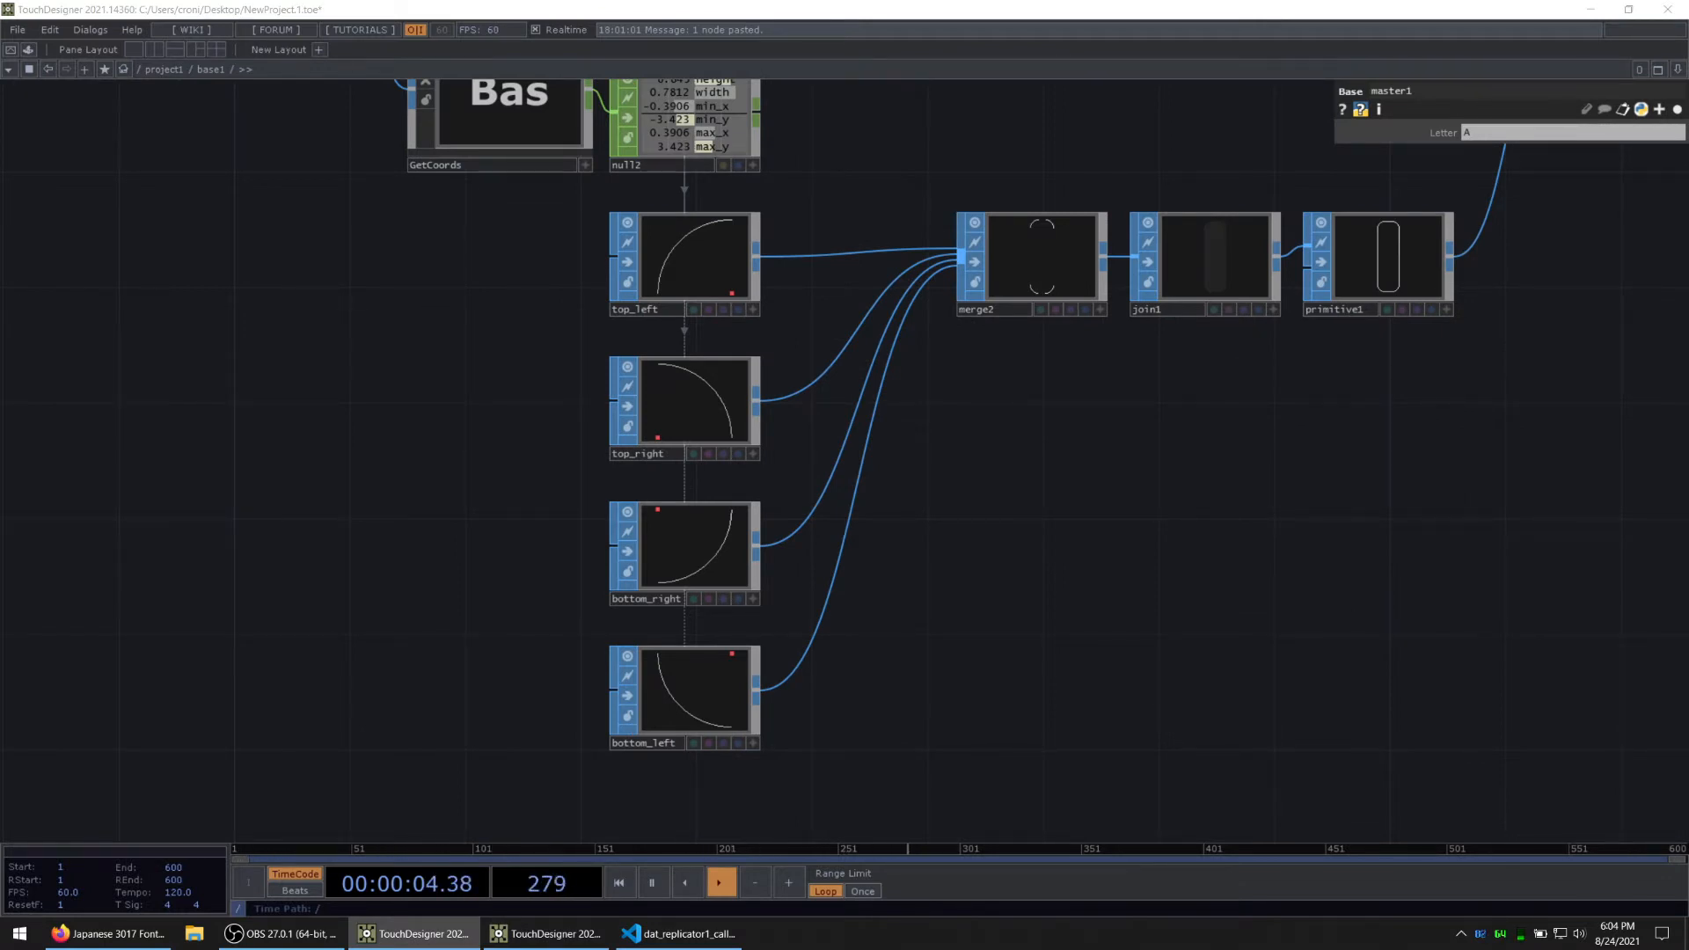
pyautogui.click(690, 262)
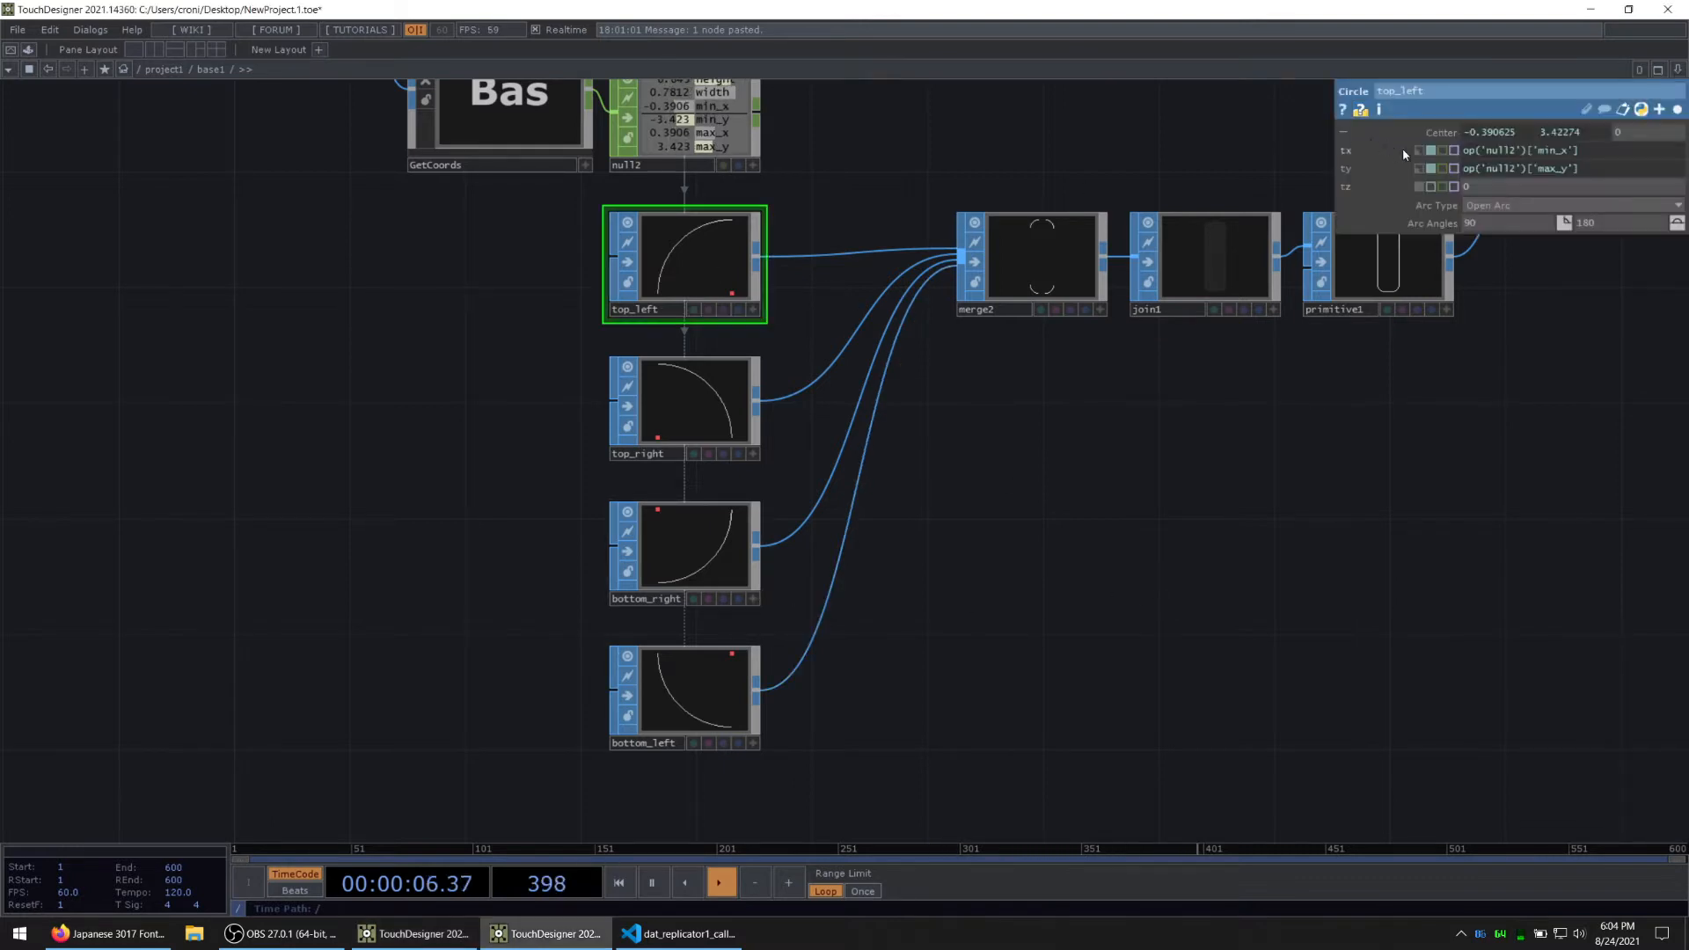
pyautogui.moveTo(1440, 134)
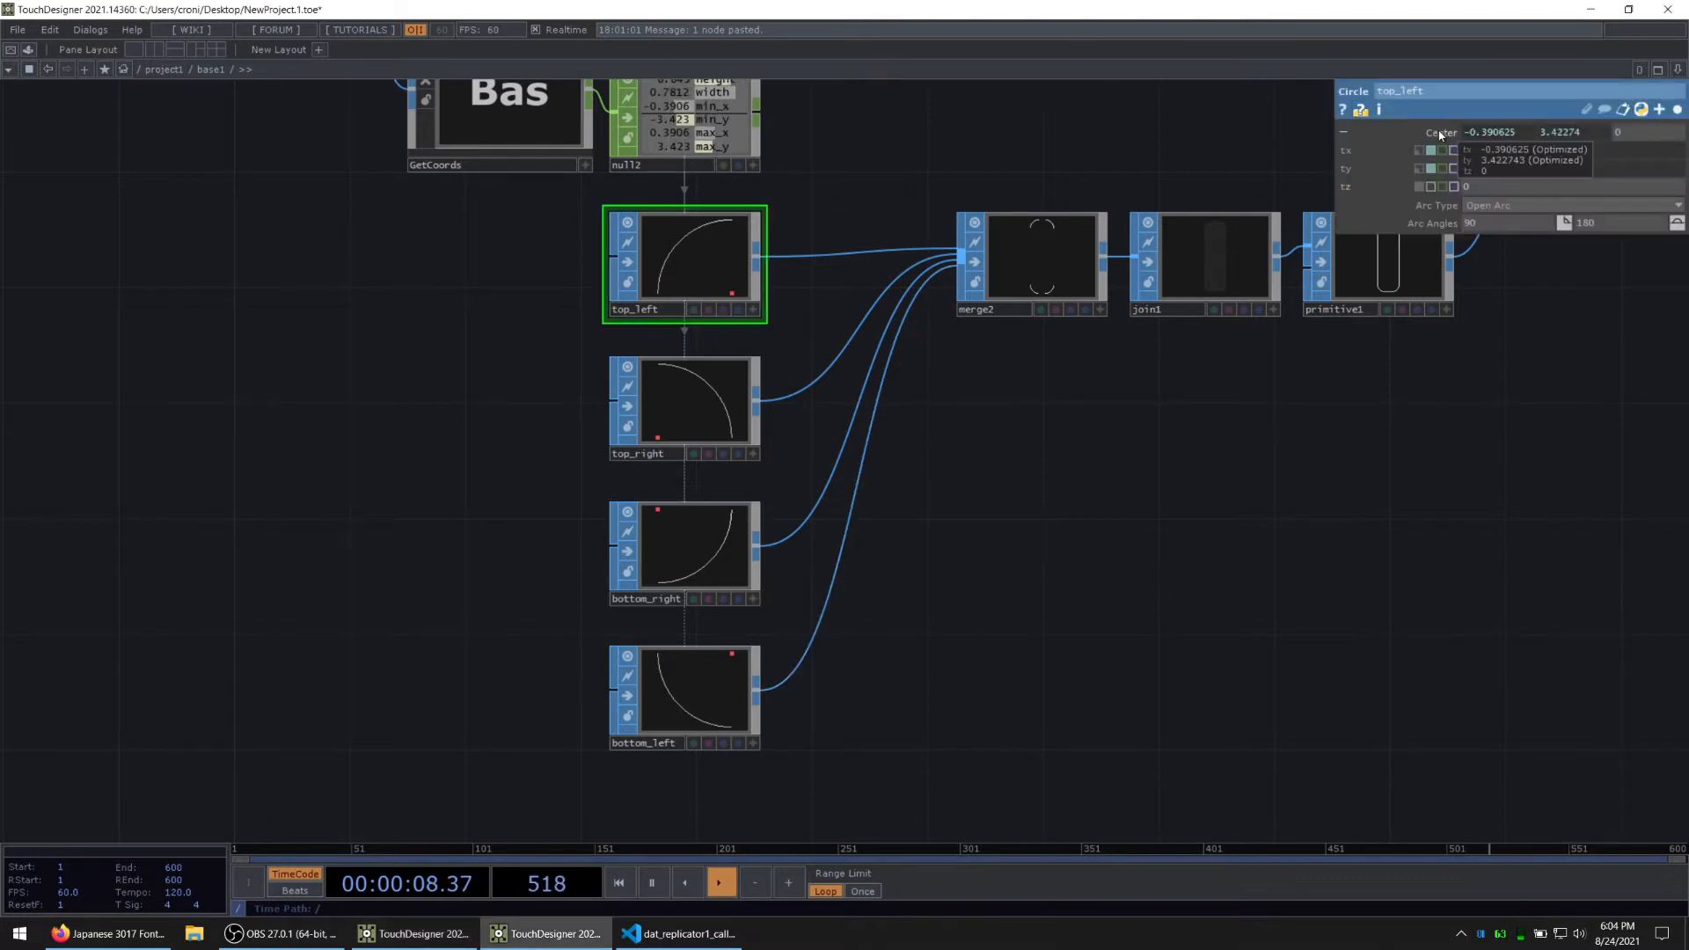
pyautogui.moveTo(556, 249); pyautogui.dragTo(691, 688)
pyautogui.moveTo(1489, 213)
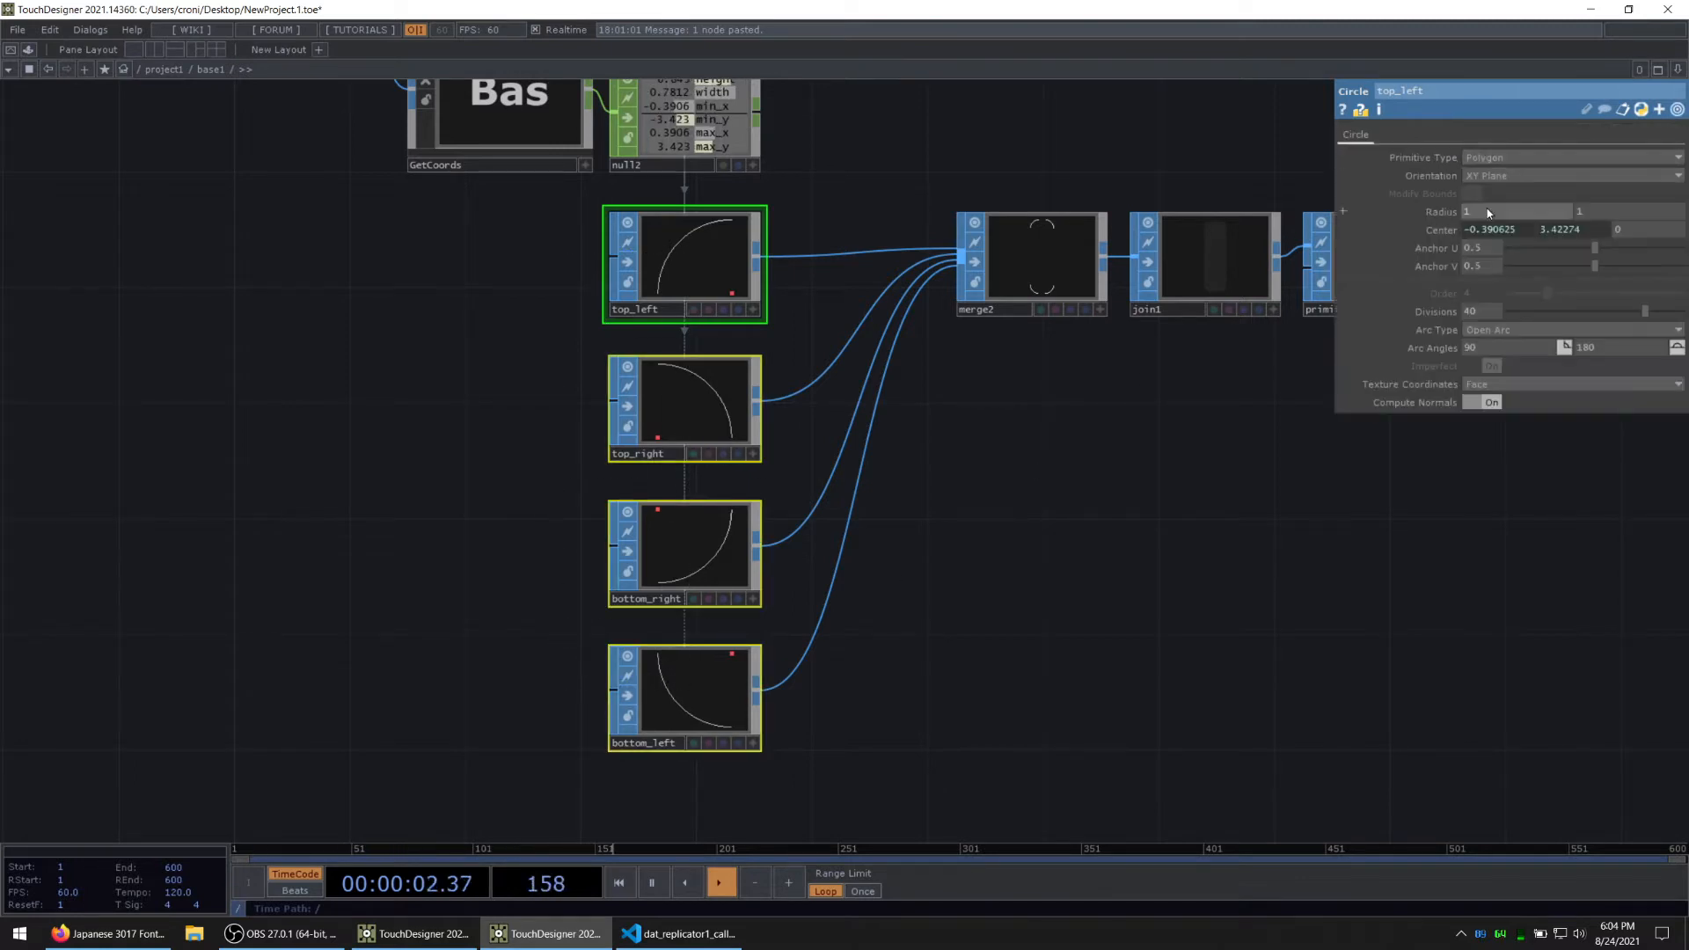
pyautogui.moveTo(1446, 217)
pyautogui.mouseDown(button='middle')
pyautogui.moveTo(1435, 198)
pyautogui.moveTo(1444, 216)
pyautogui.mouseUp(button='middle')
pyautogui.moveTo(1022, 627); pyautogui.dragTo(596, 866)
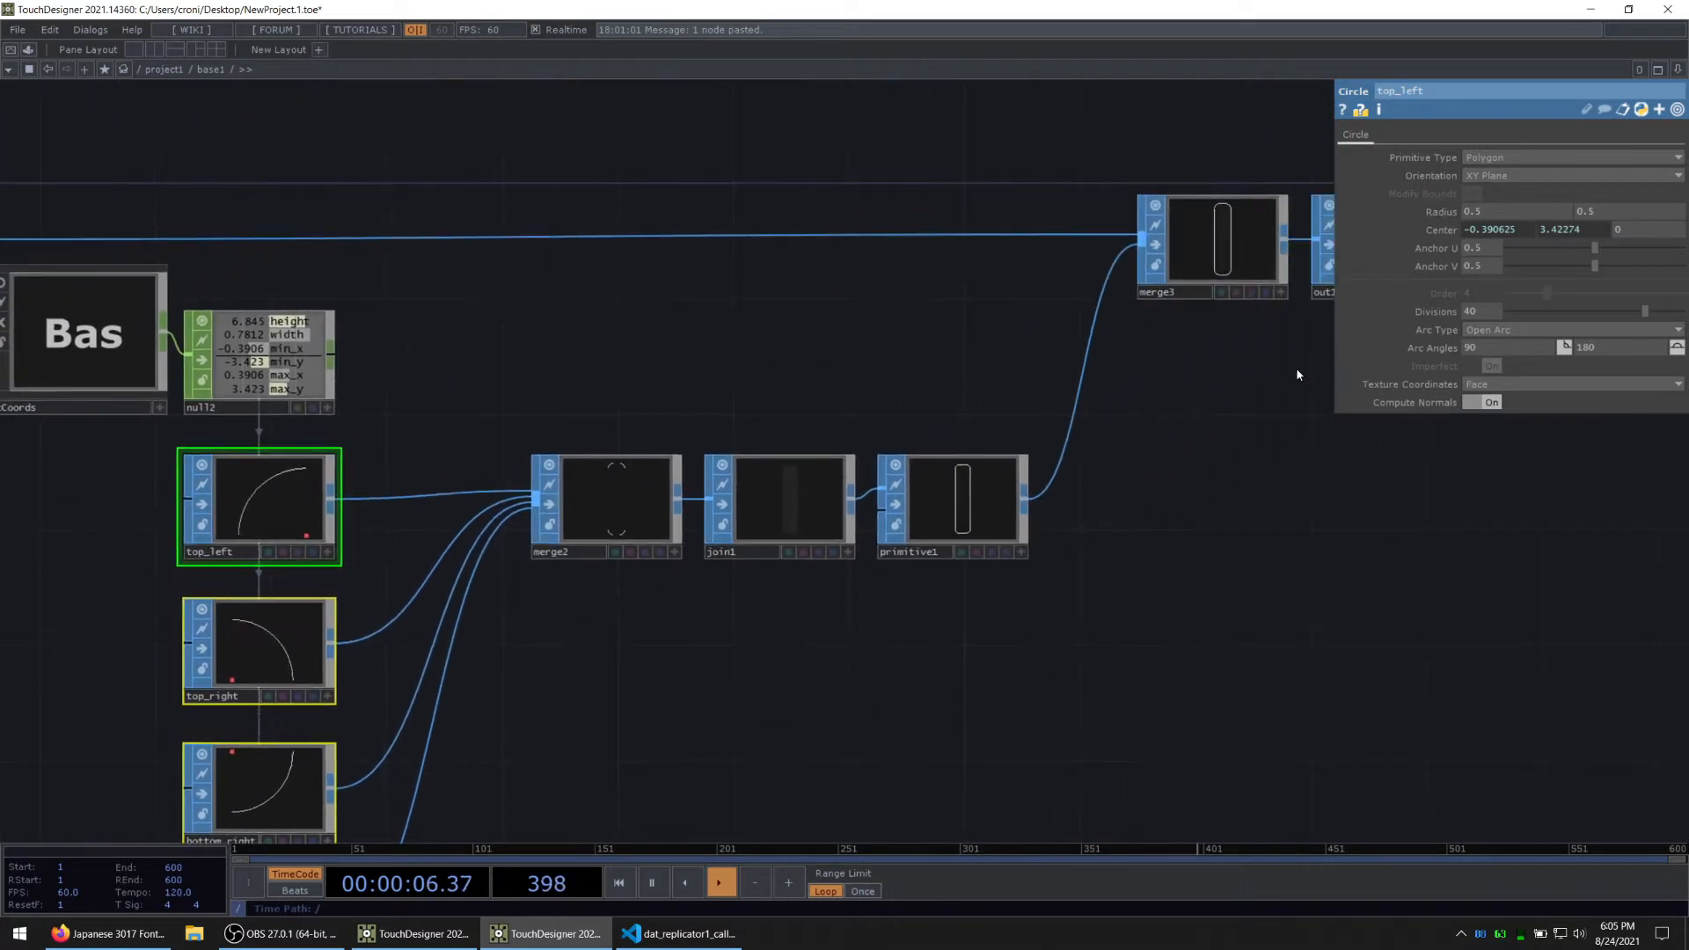
# Step: Examine the rounded outline in merge3 and out1, trace it back to the bounds channels and corner circles, and check merge3's inputs
pyautogui.moveTo(1296, 367); pyautogui.dragTo(755, 579)
pyautogui.moveTo(899, 455); pyautogui.dragTo(826, 500, button='middle')
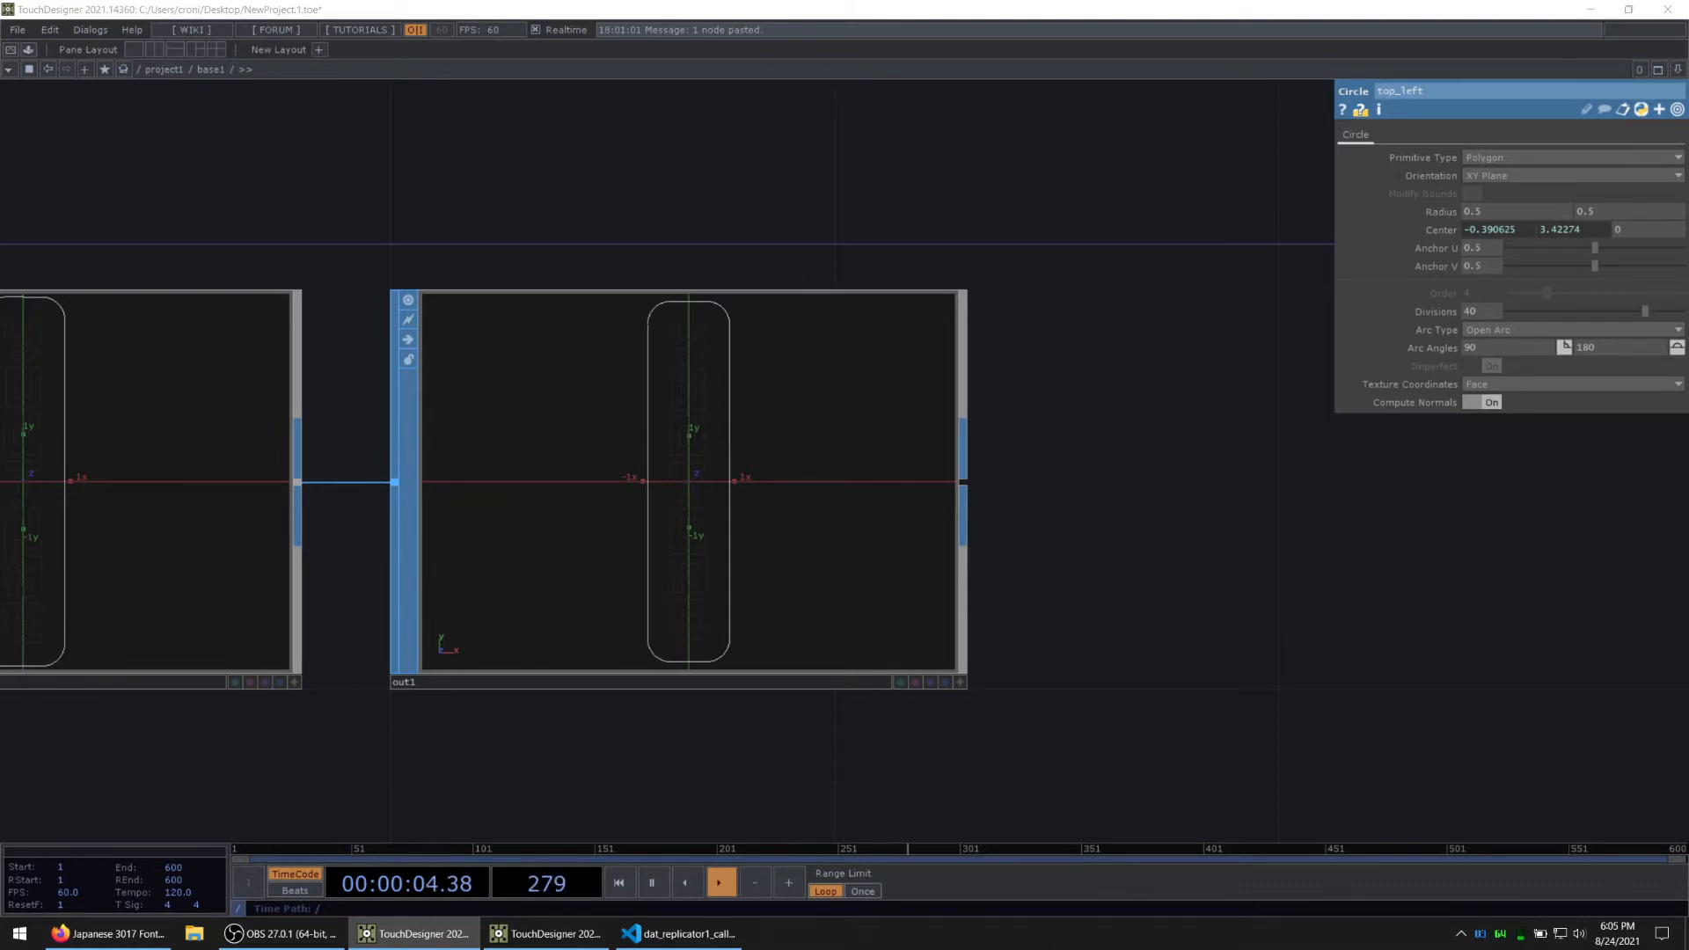
pyautogui.scroll(-4, 853, 599)
pyautogui.moveTo(491, 320); pyautogui.dragTo(748, 284)
pyautogui.scroll(3, 674, 490)
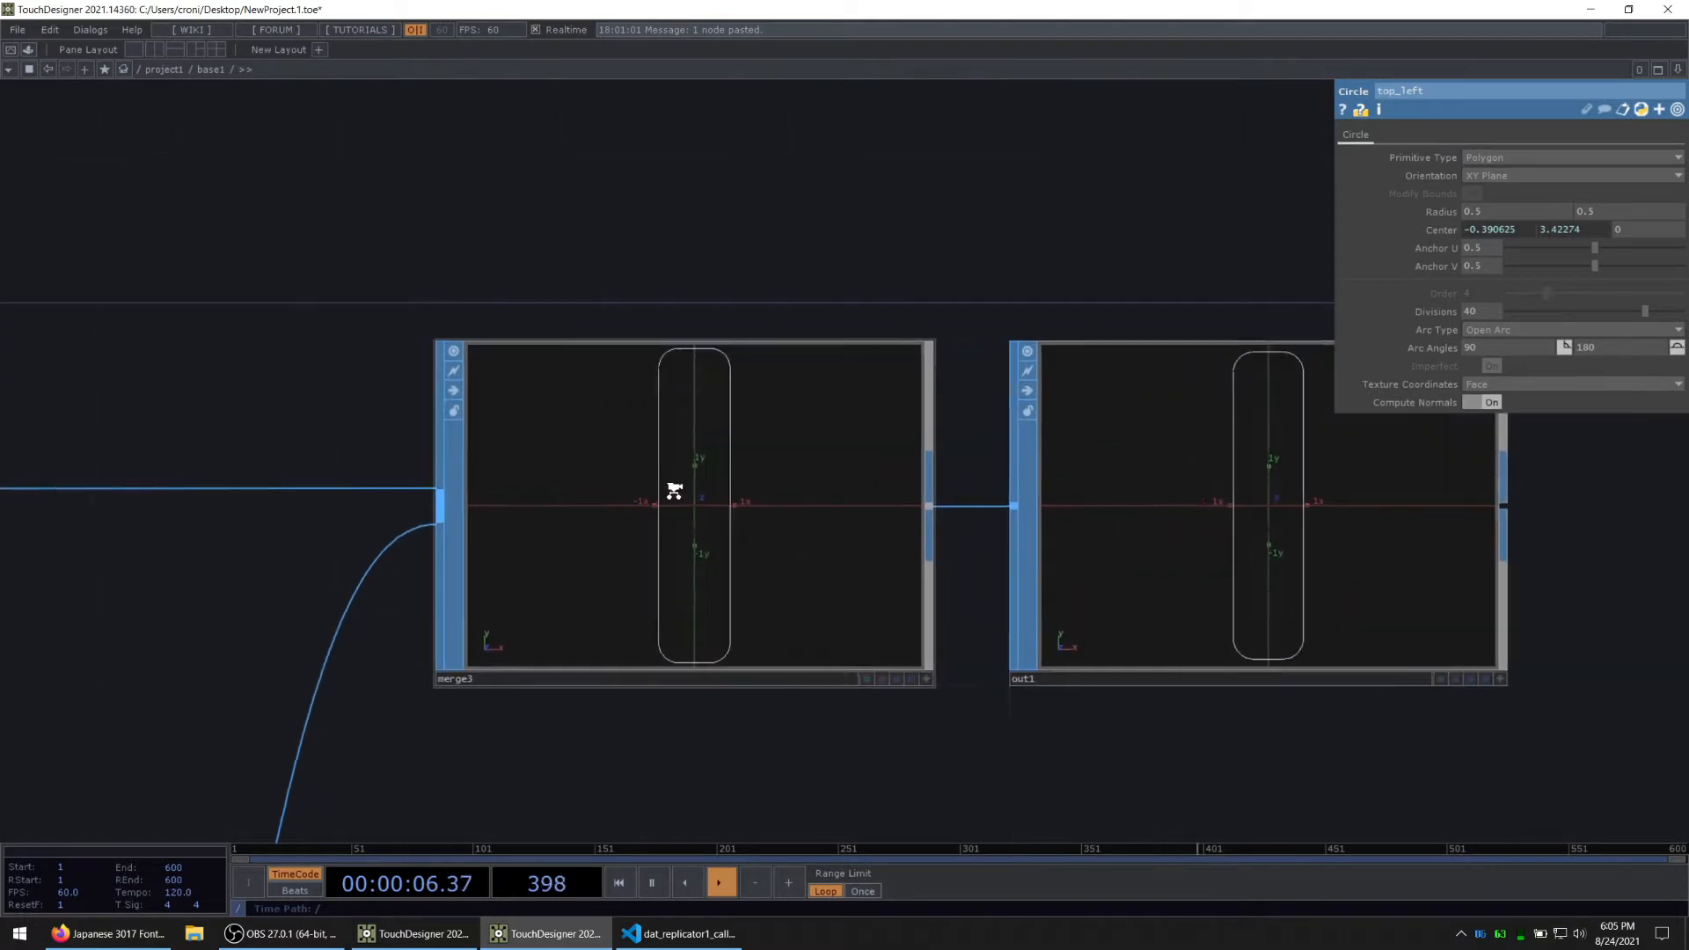
pyautogui.scroll(2, 674, 490)
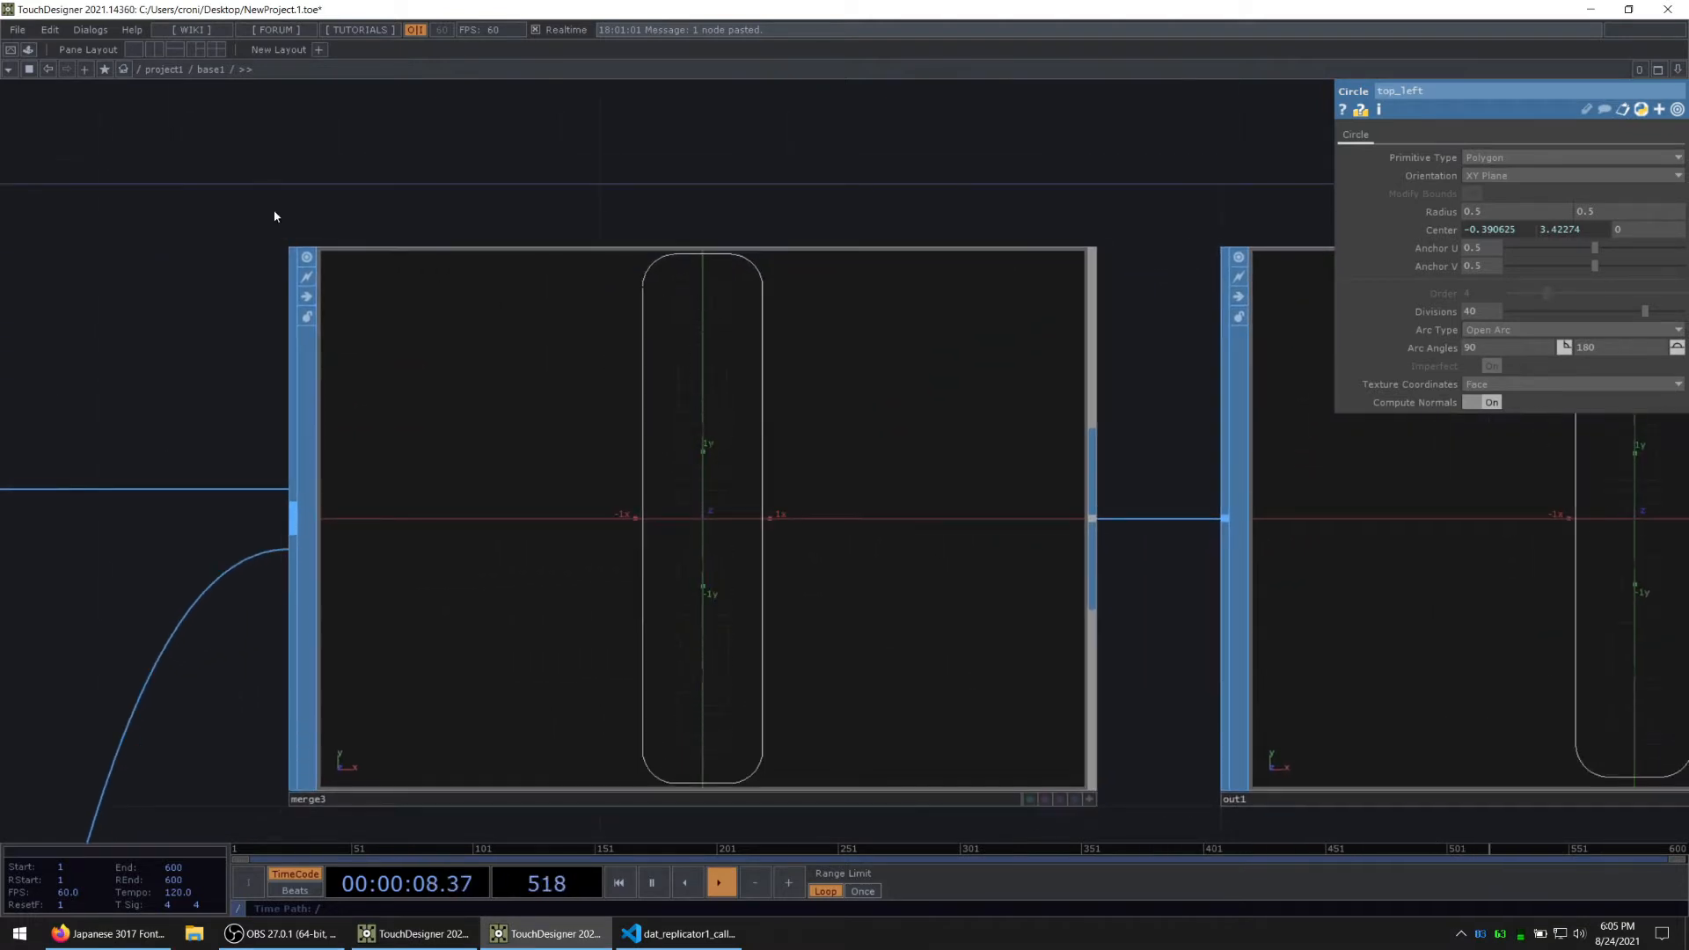
pyautogui.moveTo(304, 215); pyautogui.dragTo(796, 220)
pyautogui.scroll(-7, 815, 223)
pyautogui.moveTo(312, 256); pyautogui.dragTo(1262, 349)
pyautogui.moveTo(221, 633); pyautogui.dragTo(318, 643)
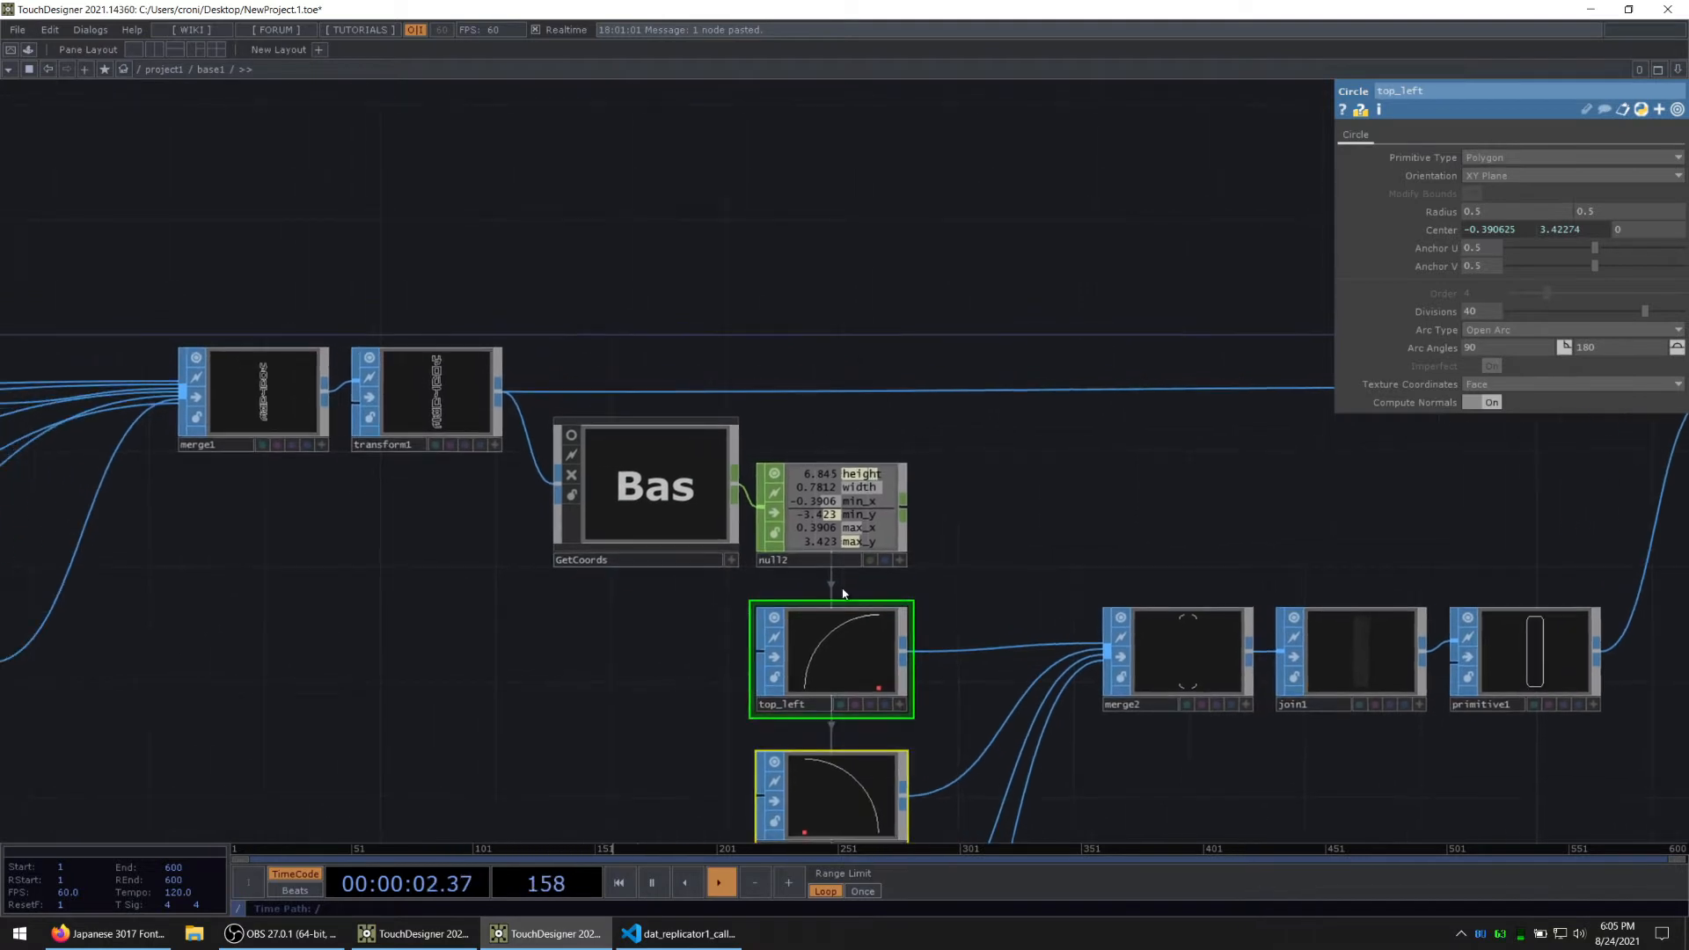
pyautogui.moveTo(962, 495); pyautogui.dragTo(362, 468)
pyautogui.moveTo(1205, 501); pyautogui.dragTo(1061, 512)
pyautogui.click(1049, 361)
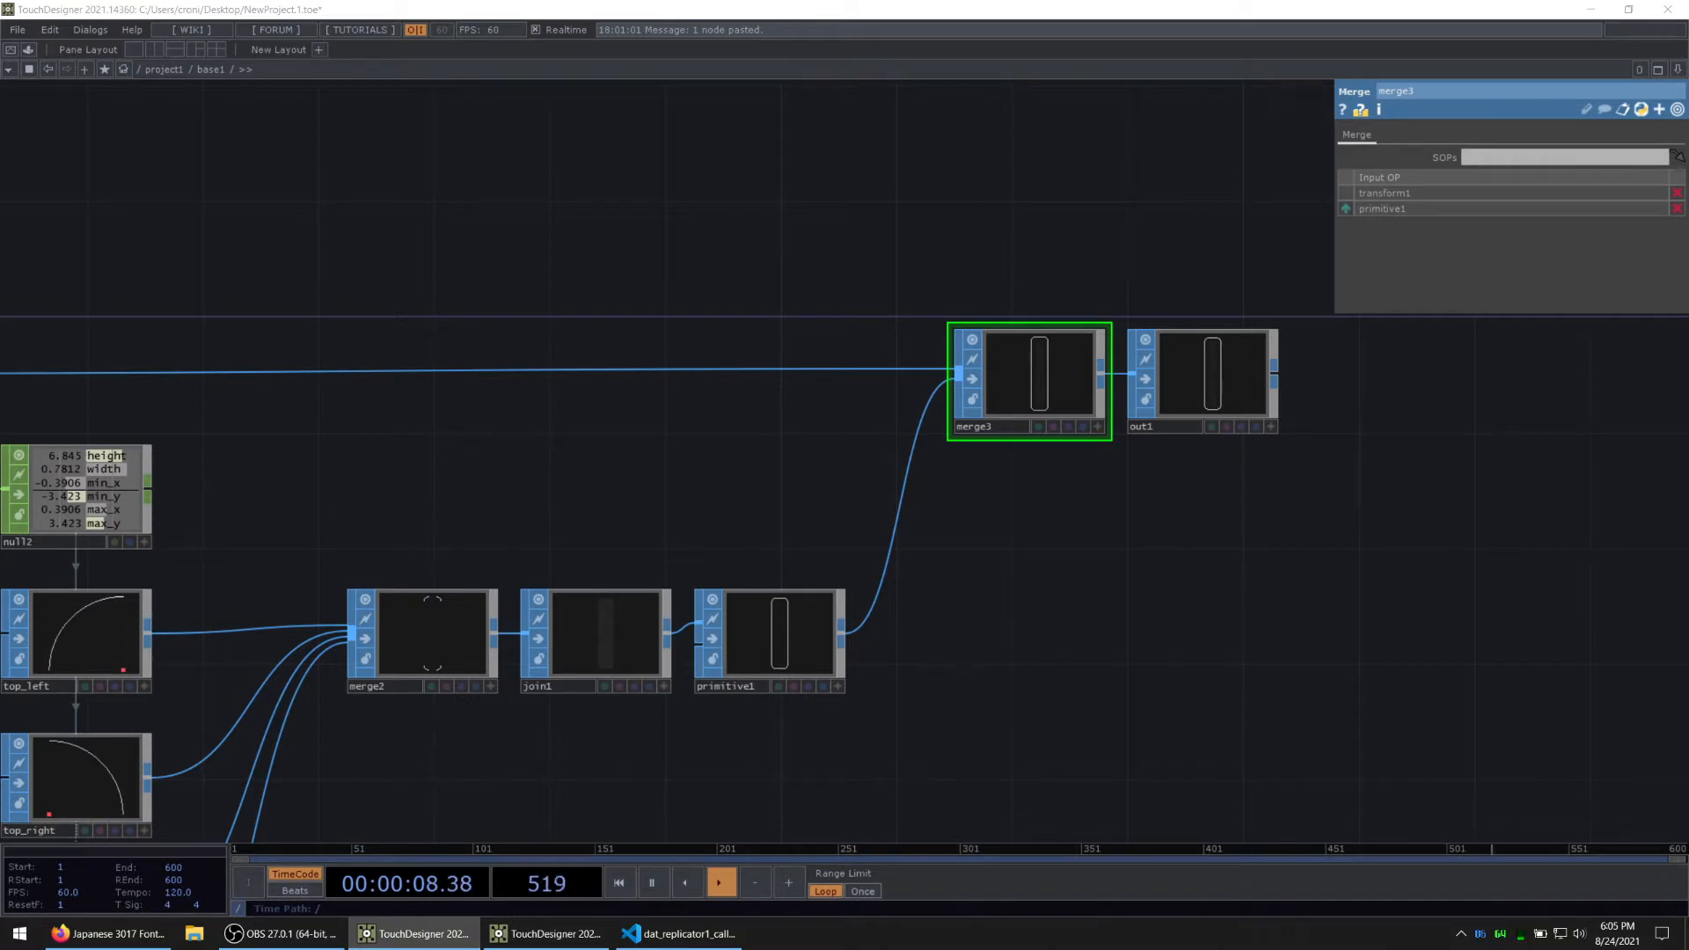
pyautogui.moveTo(1152, 617); pyautogui.dragTo(1093, 571)
# Step: Show only the non-default parameters of primitive1 and review its Close U setting
pyautogui.click(722, 588)
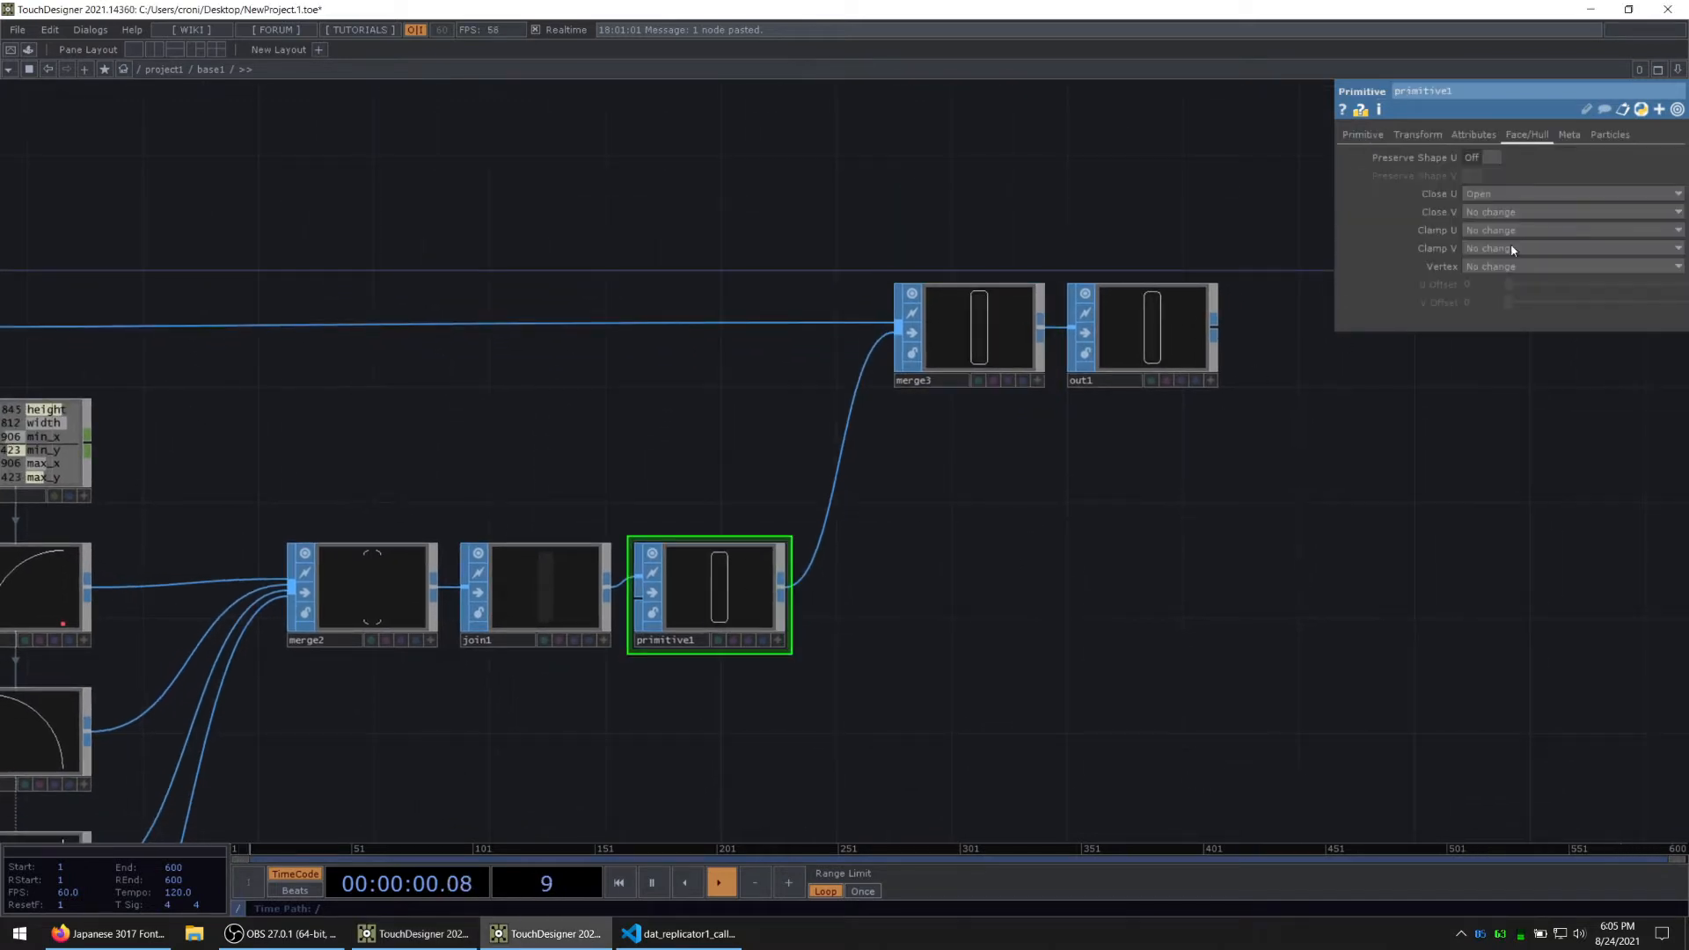
pyautogui.click(1677, 109)
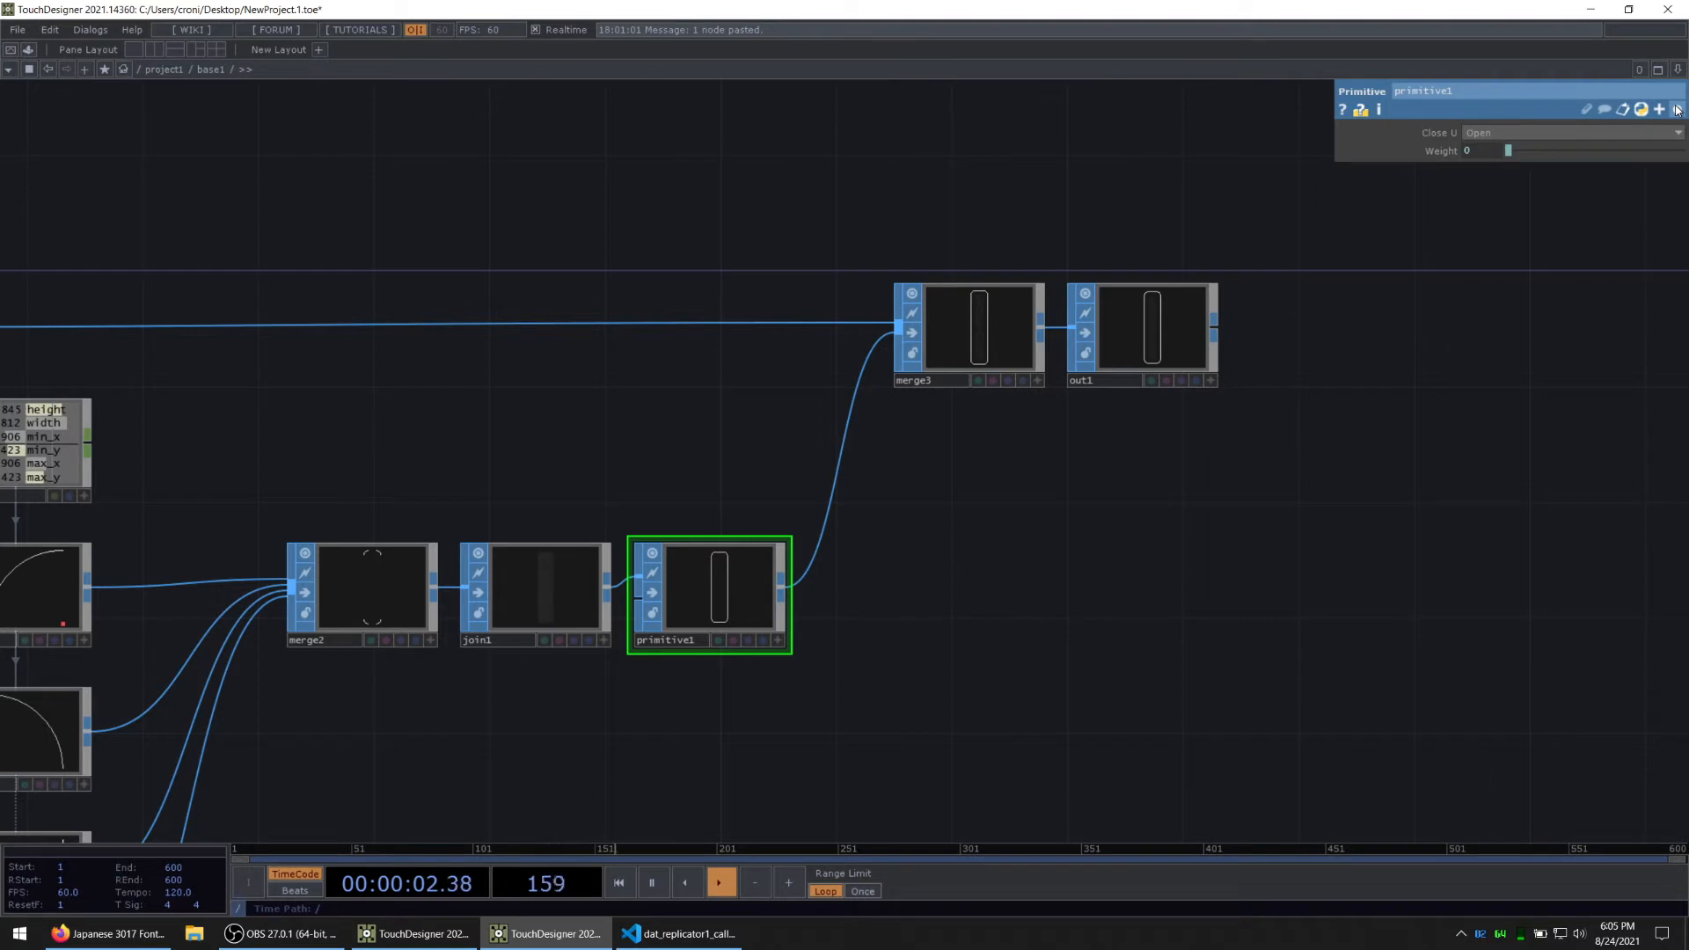
pyautogui.hotkey('alt', 'Tab')
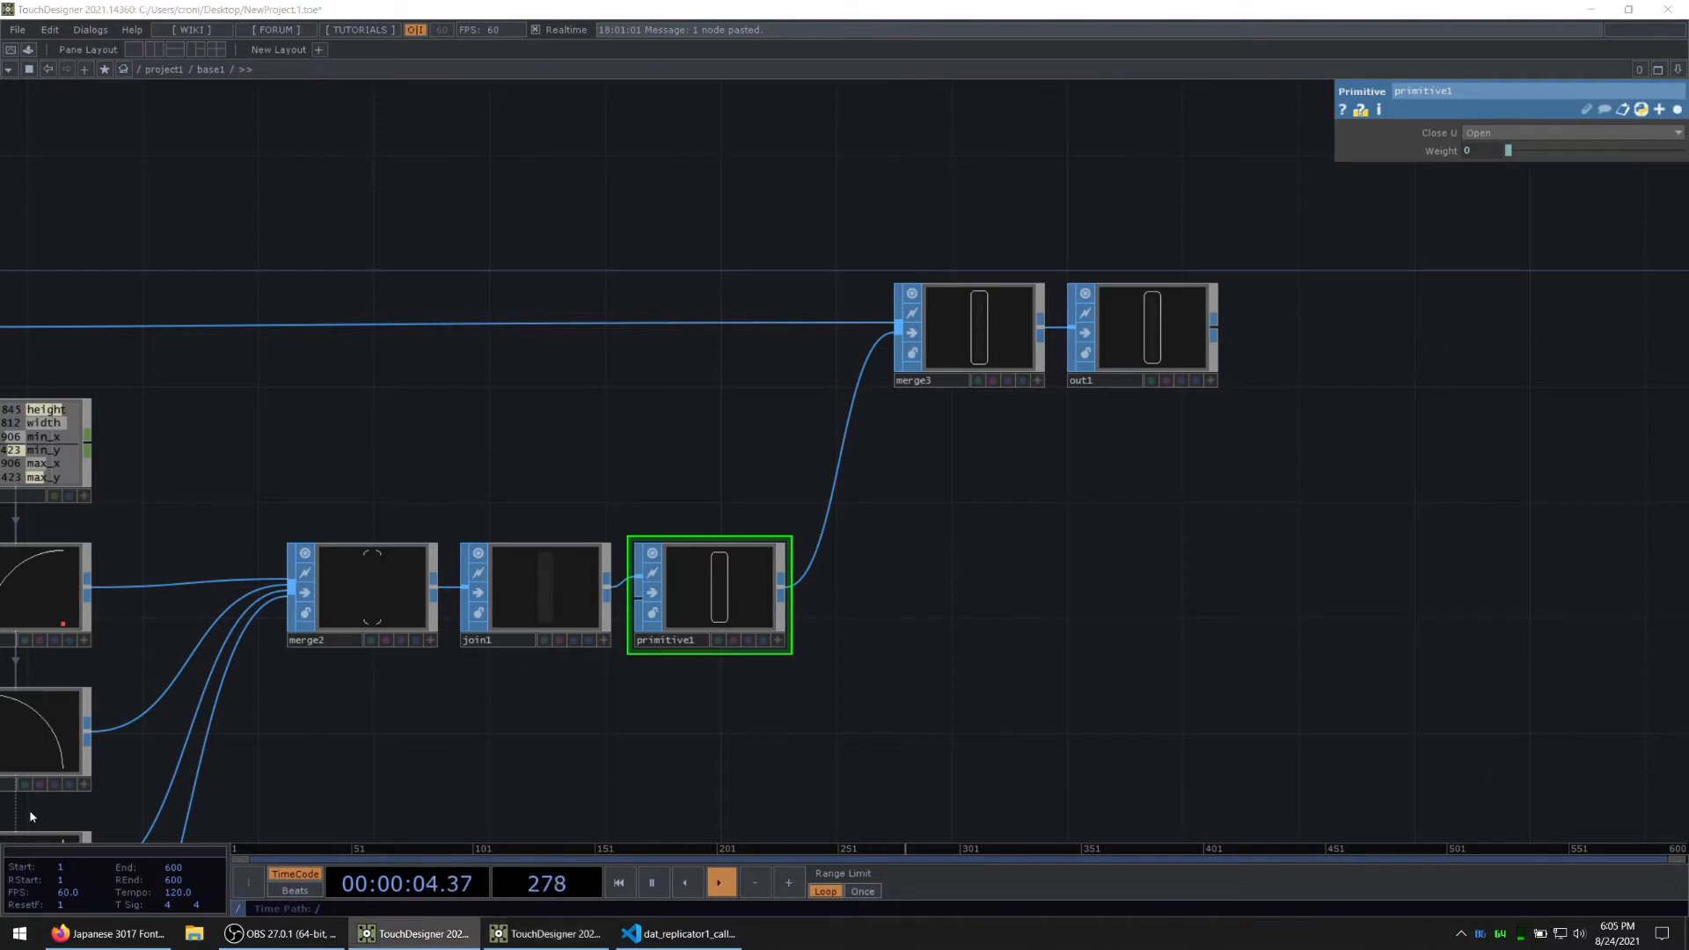
# Step: Go up from base1 to the project1 network and add a Render TOP beside base1
pyautogui.scroll(-10, 1188, 587)
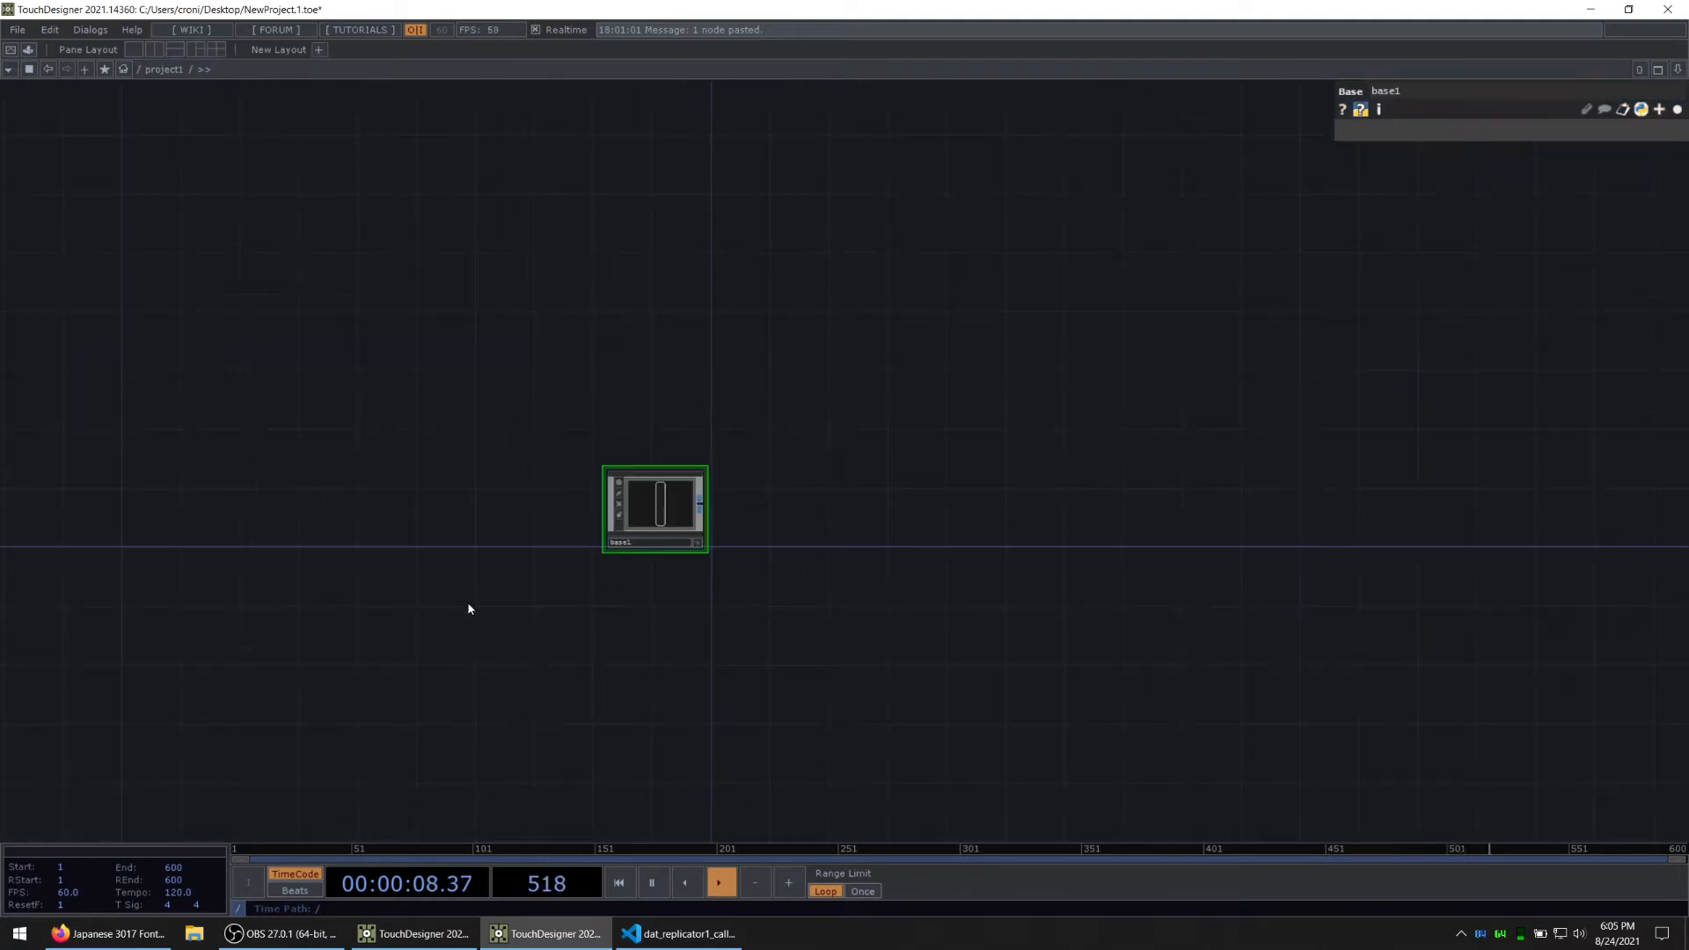
pyautogui.hotkey('alt', 'Tab')
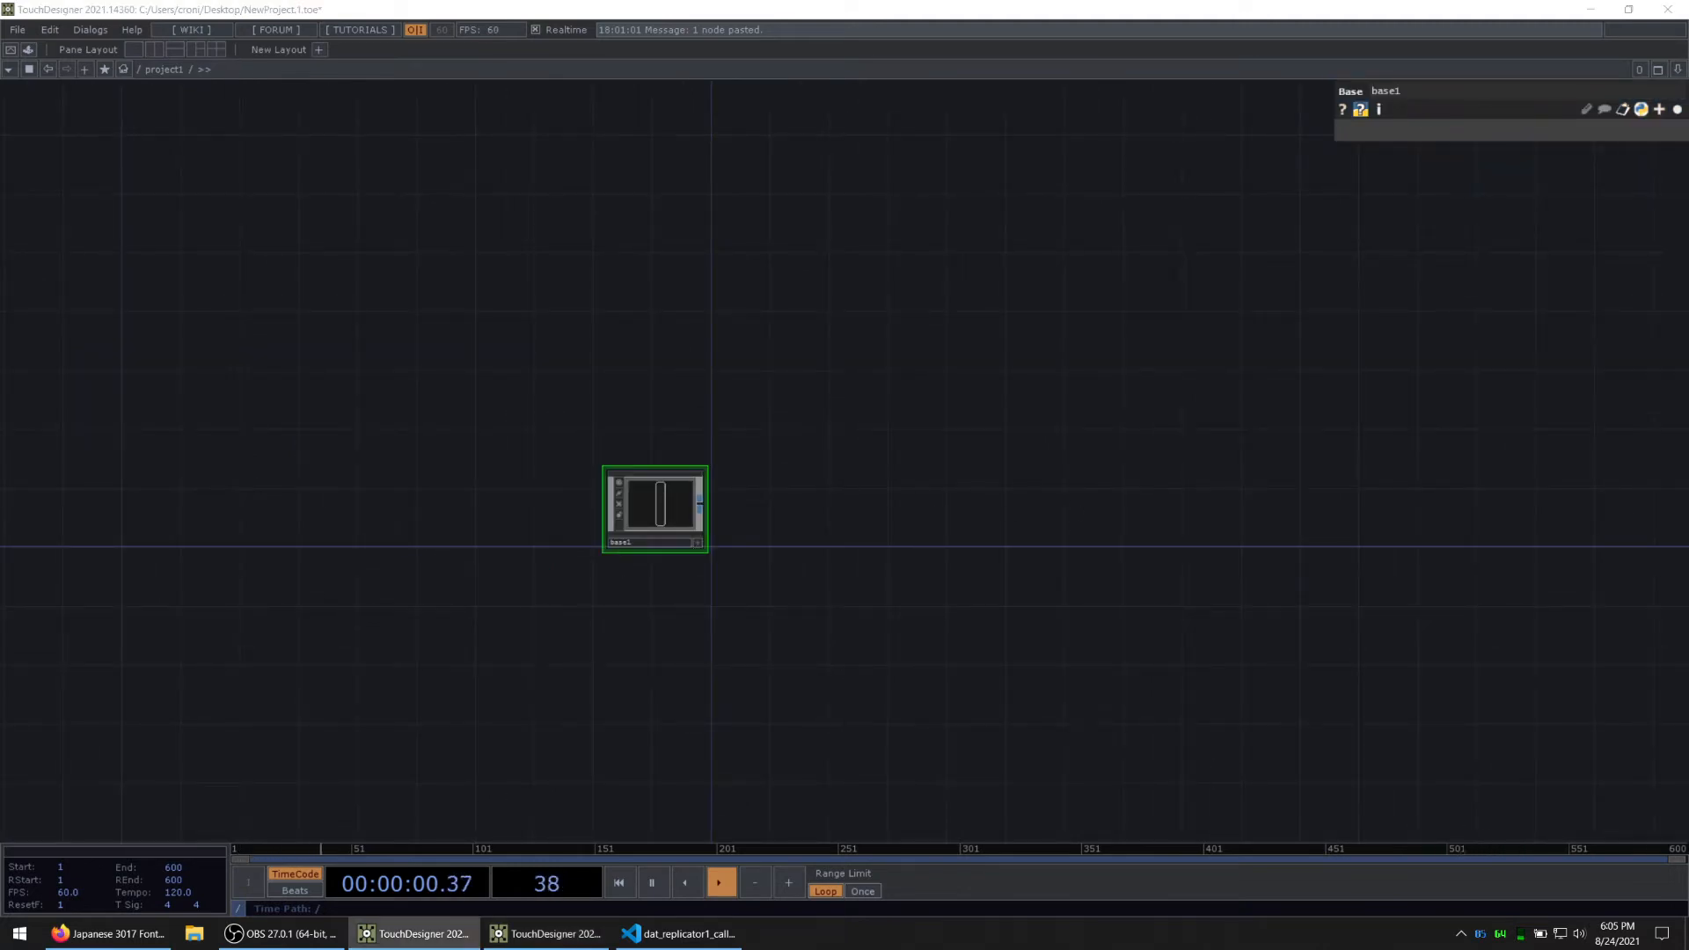
pyautogui.scroll(3, 938, 519)
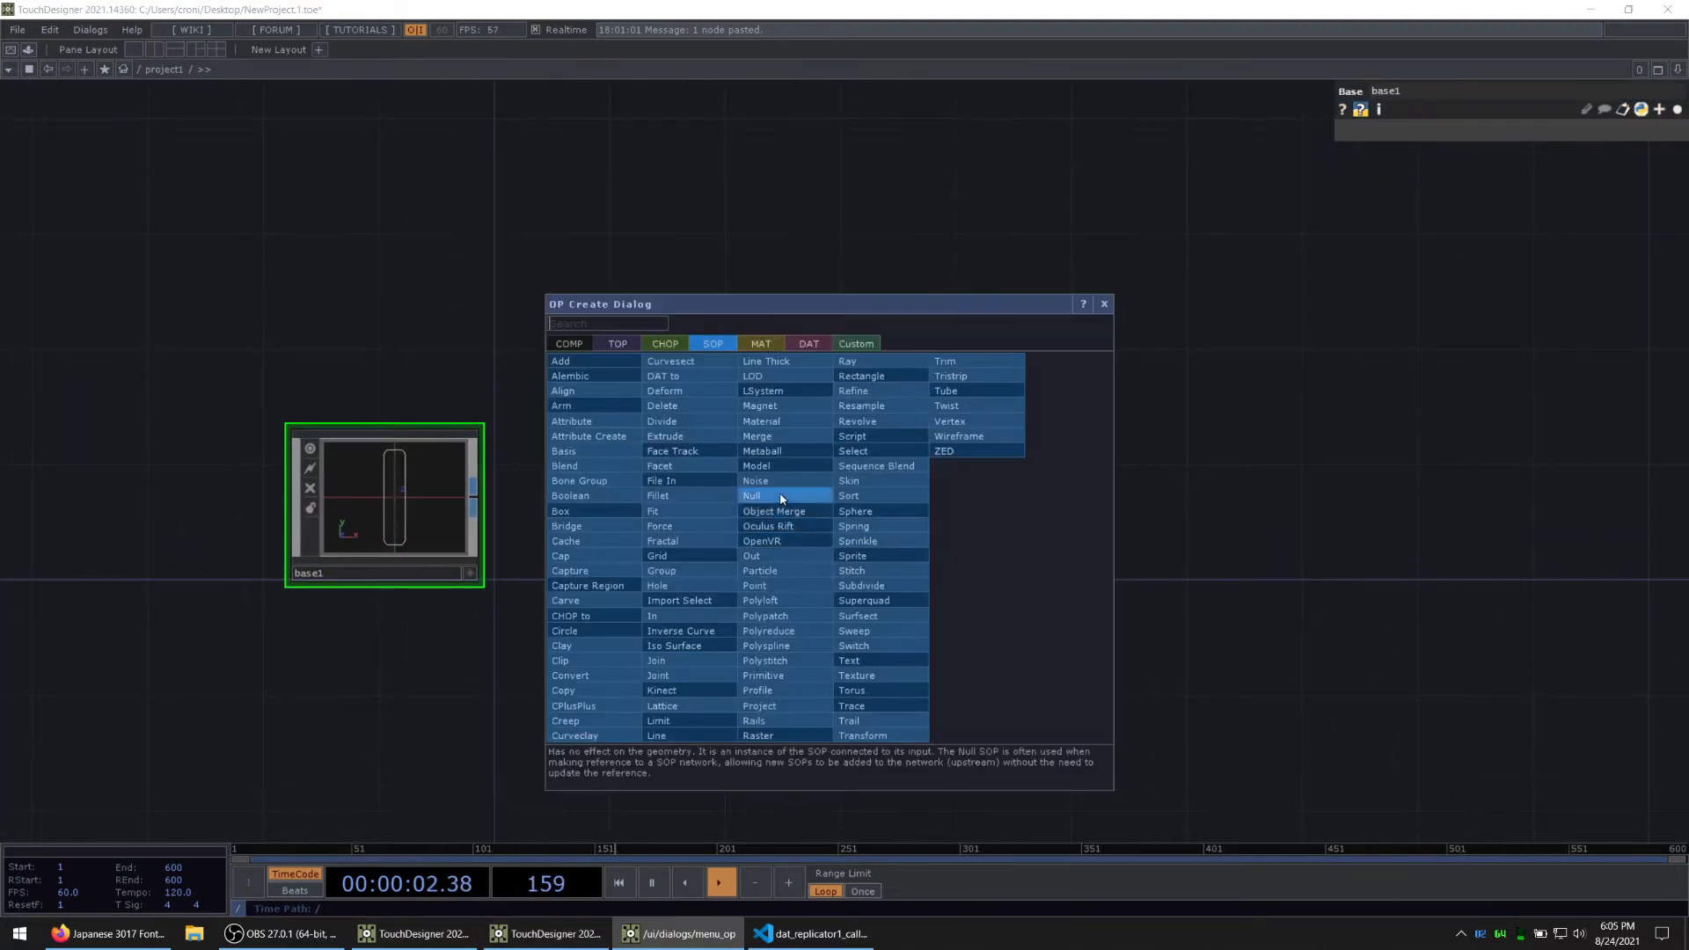
pyautogui.press('Tab')
pyautogui.click(610, 344)
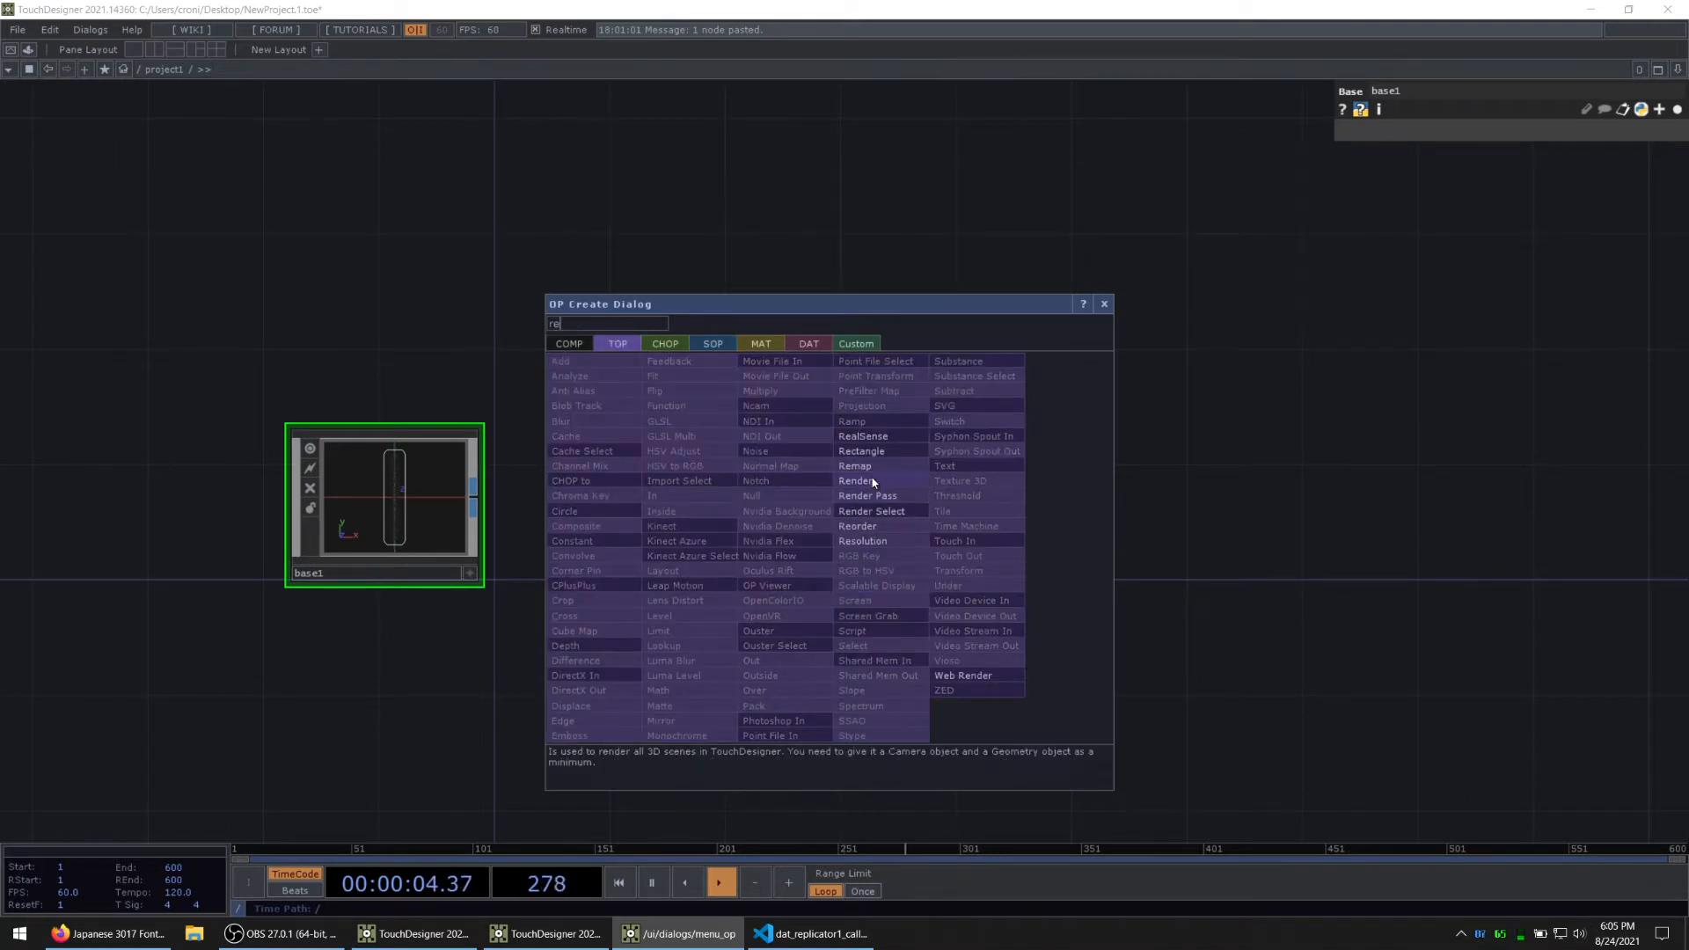
pyautogui.click(856, 481)
pyautogui.click(832, 526)
# Step: Add a Camera COMP above the Render TOP
pyautogui.press('Tab')
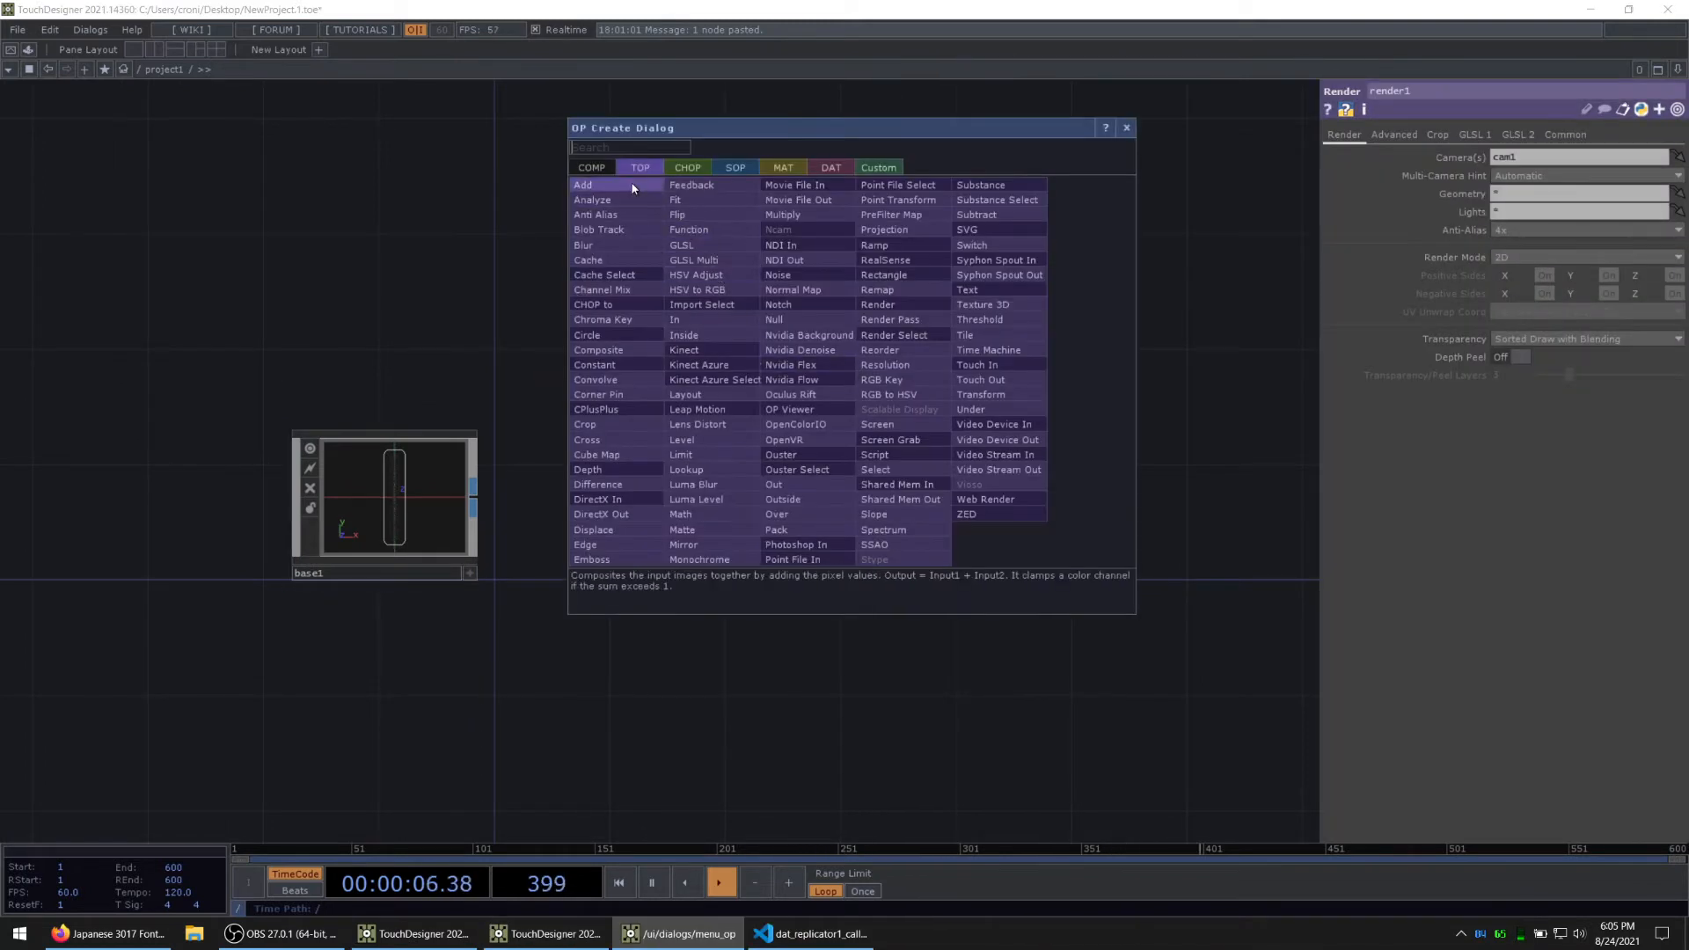
pyautogui.click(607, 168)
pyautogui.write('ca')
pyautogui.press('Return')
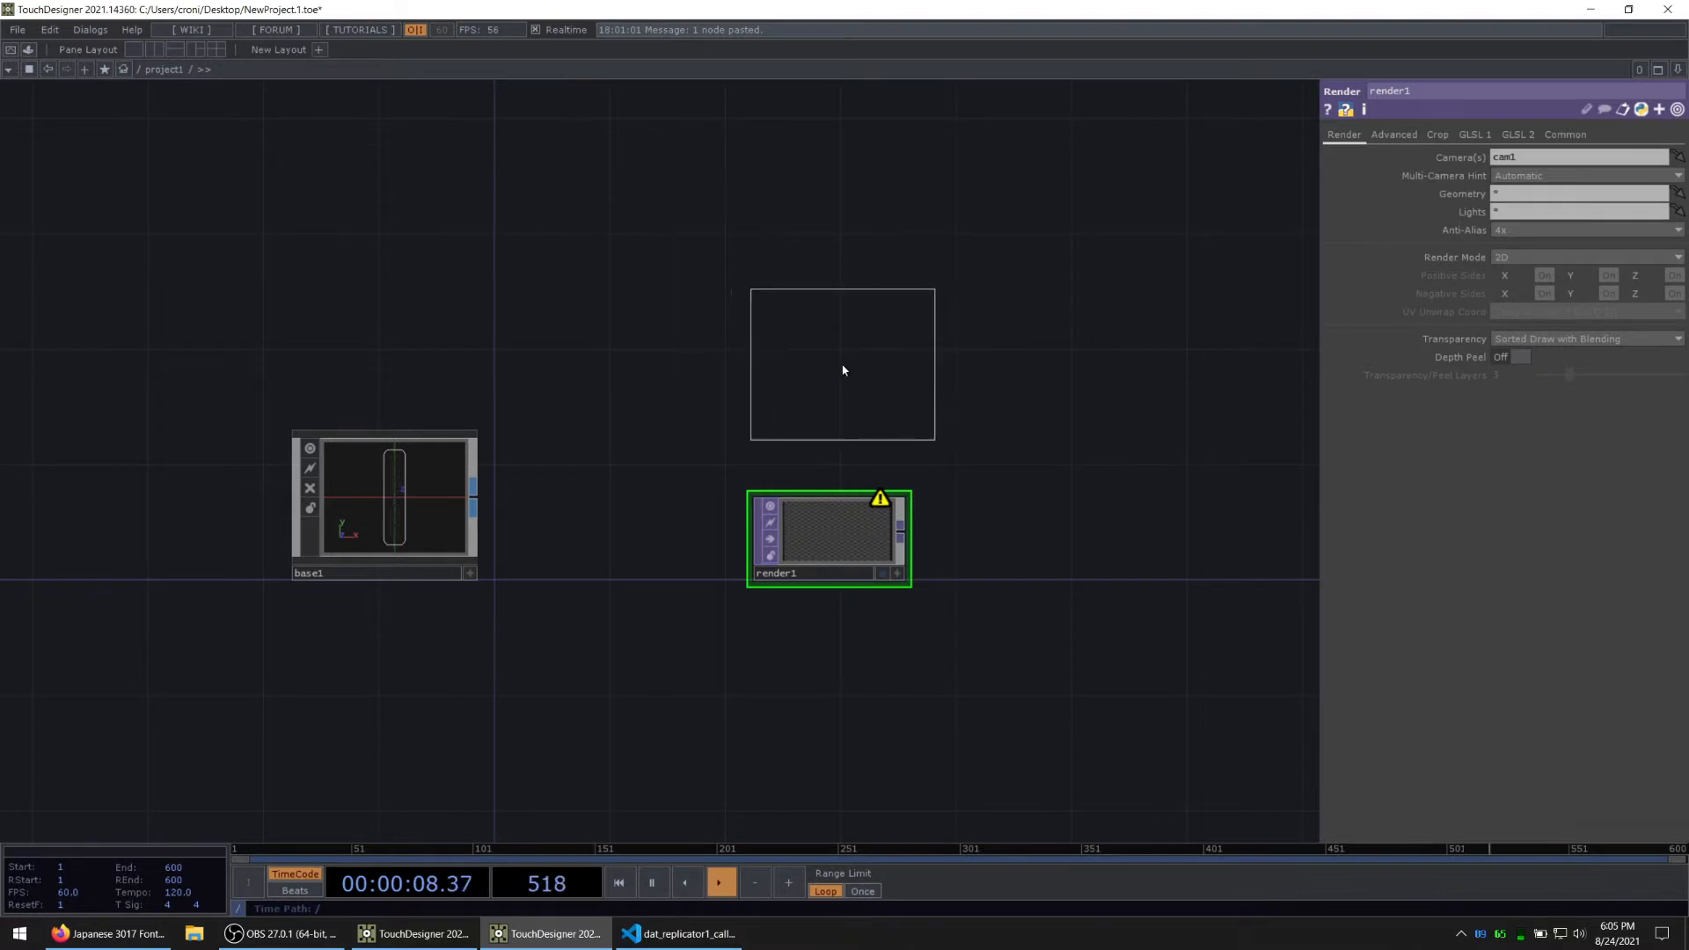
pyautogui.click(841, 366)
# Step: Add a Geometry COMP connected to base1's output, between base1 and the Render TOP
pyautogui.scroll(3, 837, 558)
pyautogui.moveTo(344, 601); pyautogui.dragTo(643, 563)
pyautogui.click(288, 511)
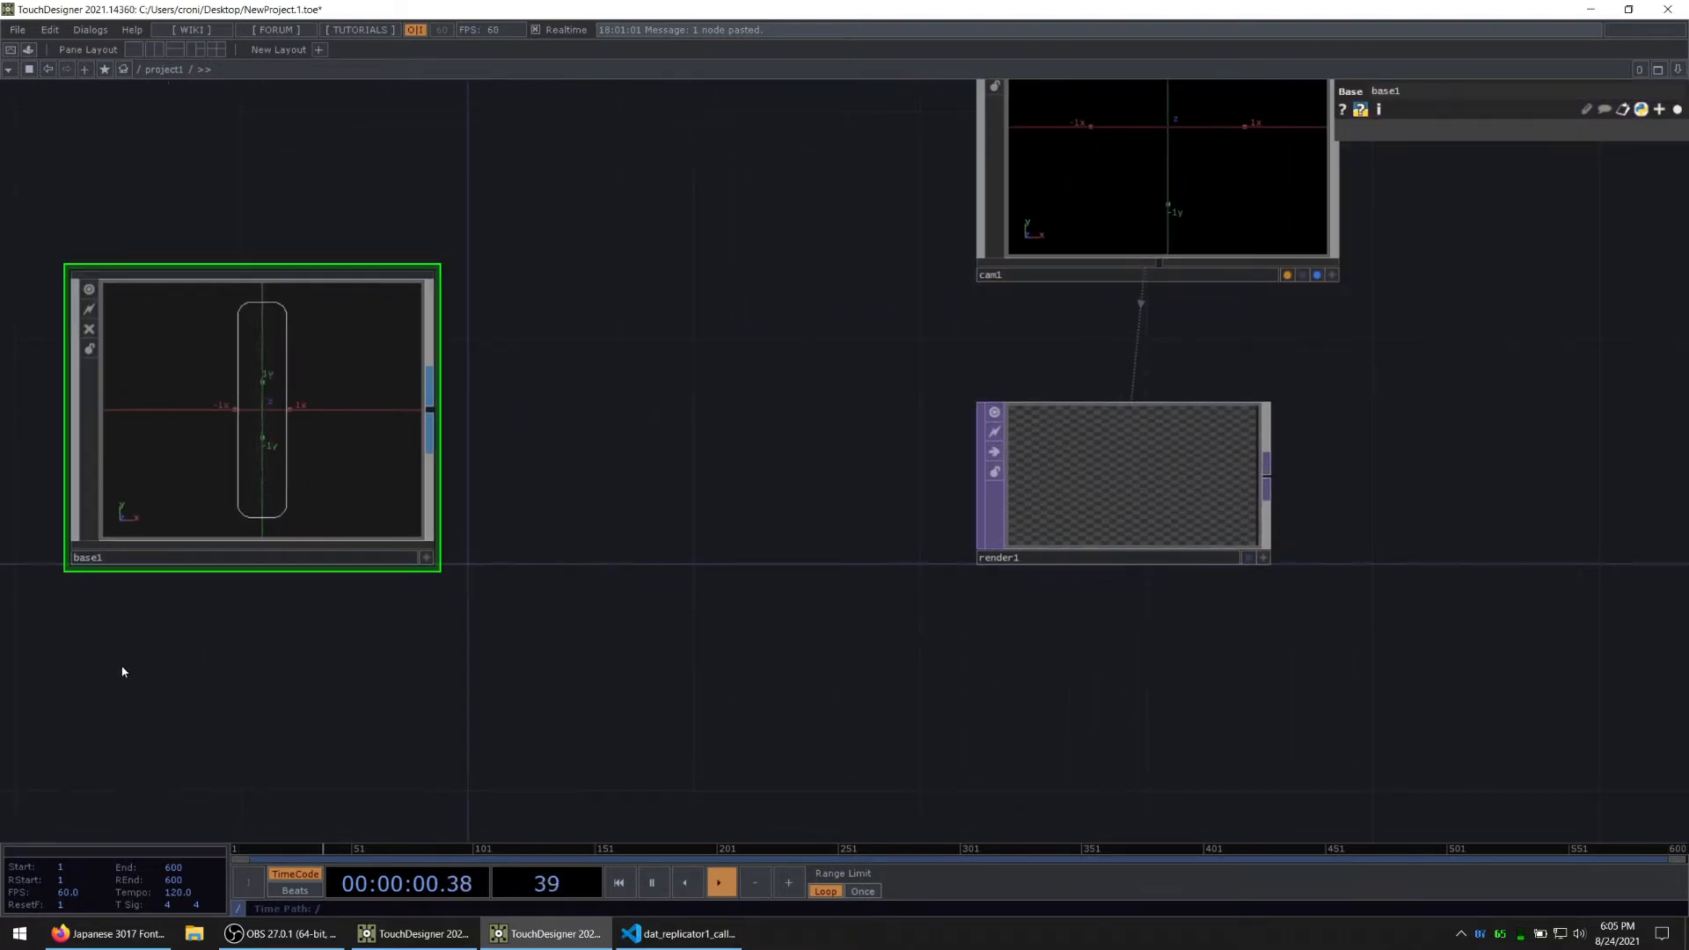
pyautogui.moveTo(442, 592); pyautogui.dragTo(835, 608)
pyautogui.moveTo(768, 535); pyautogui.dragTo(602, 459)
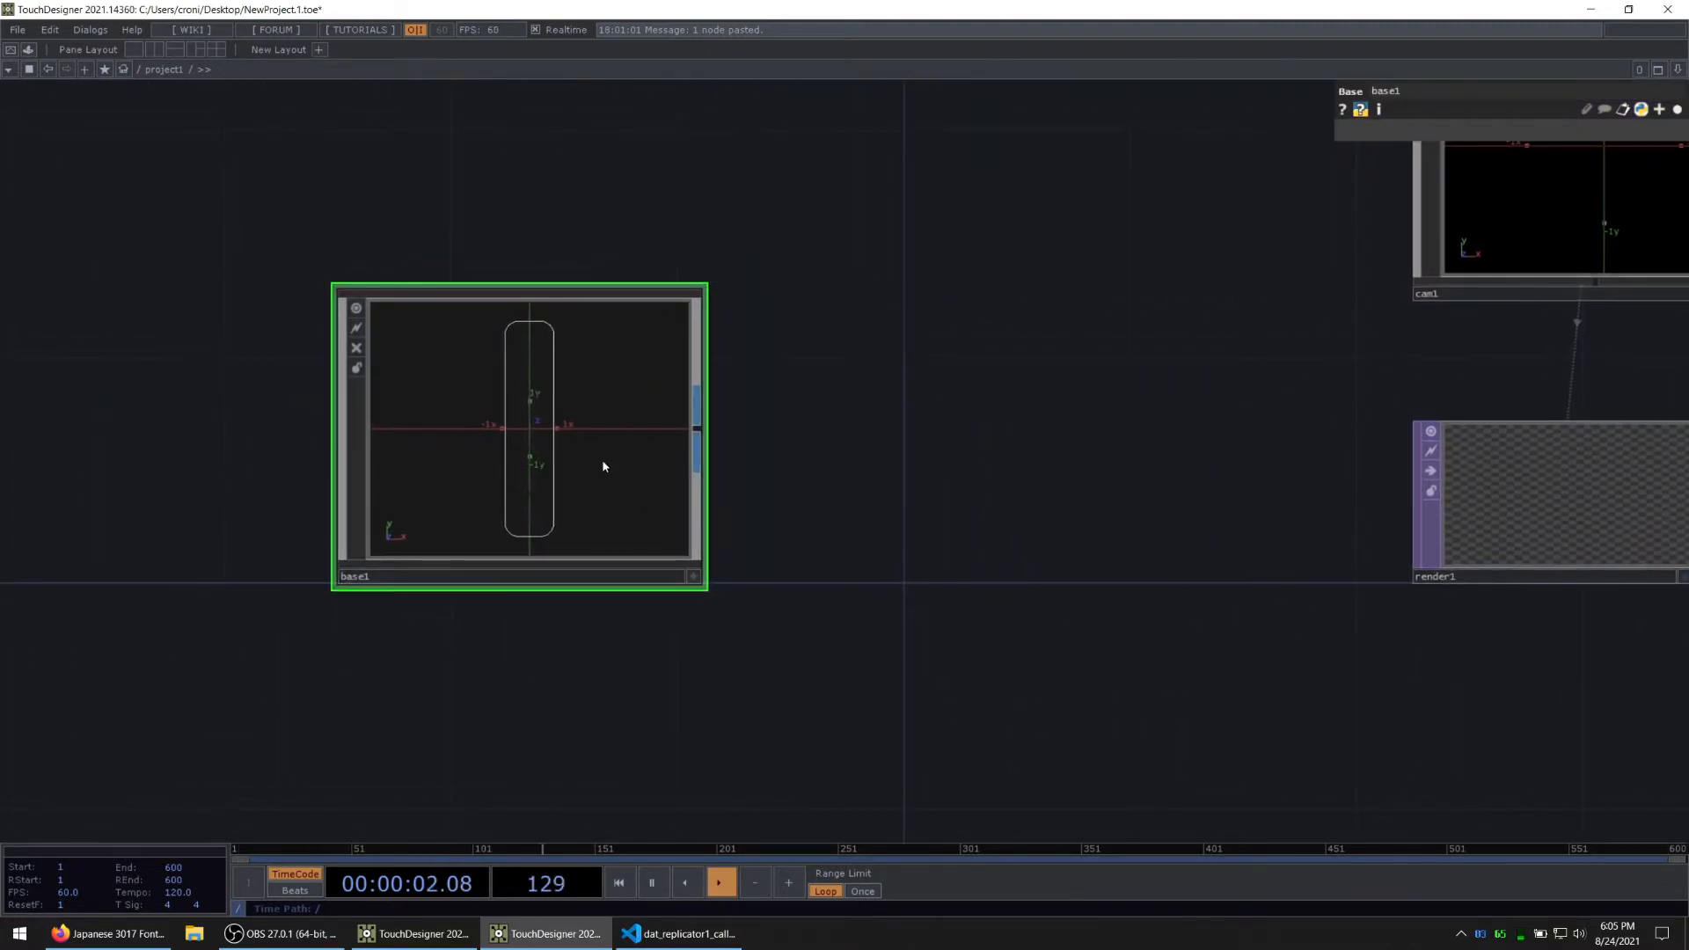
pyautogui.rightClick(698, 428)
pyautogui.write('ge')
pyautogui.click(440, 228)
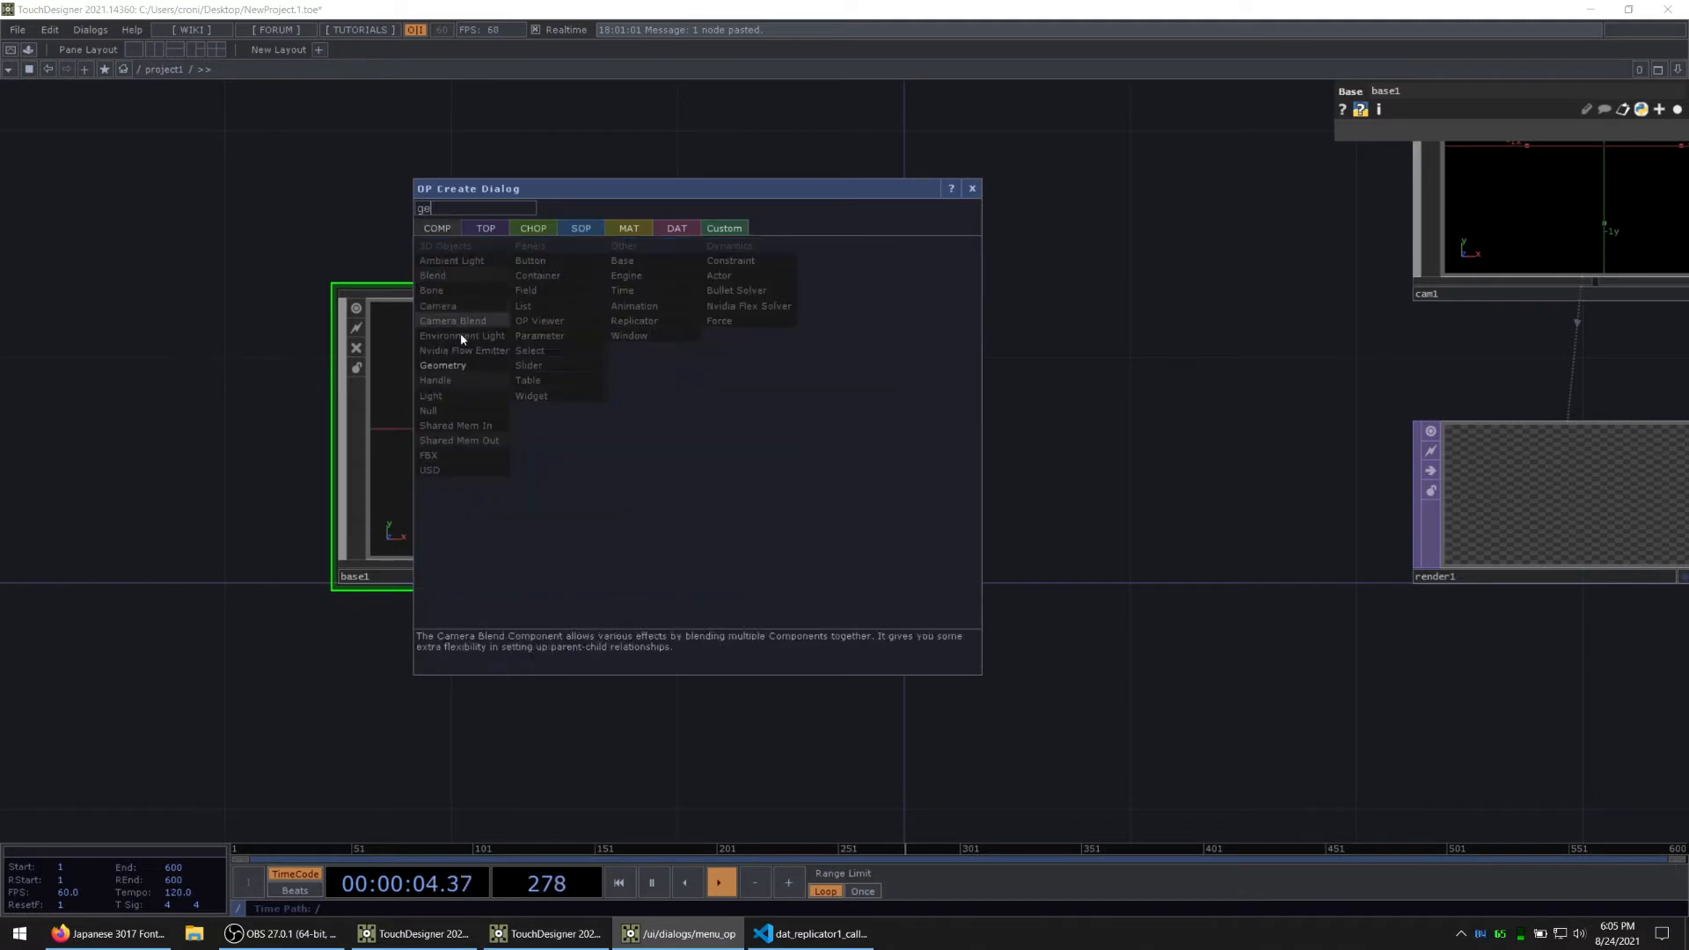
pyautogui.click(453, 321)
pyautogui.click(964, 424)
# Step: Rename the Geometry COMP as neon_sign
pyautogui.click(463, 412)
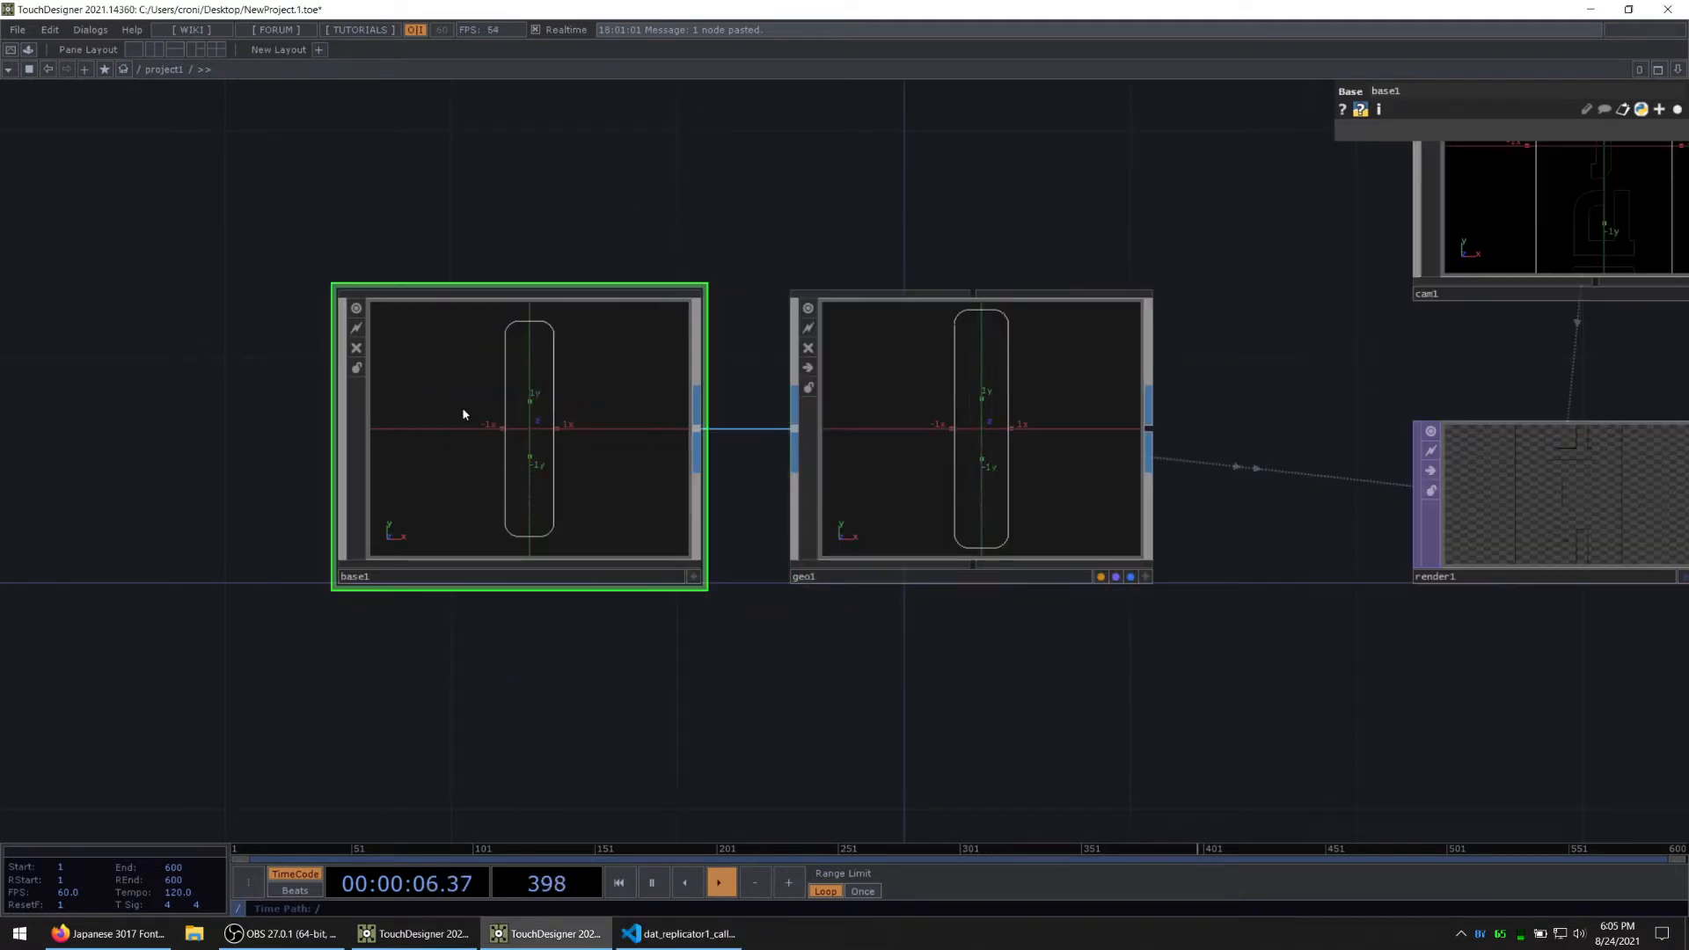
pyautogui.click(1049, 404)
pyautogui.moveTo(871, 682); pyautogui.dragTo(691, 680)
pyautogui.click(689, 578)
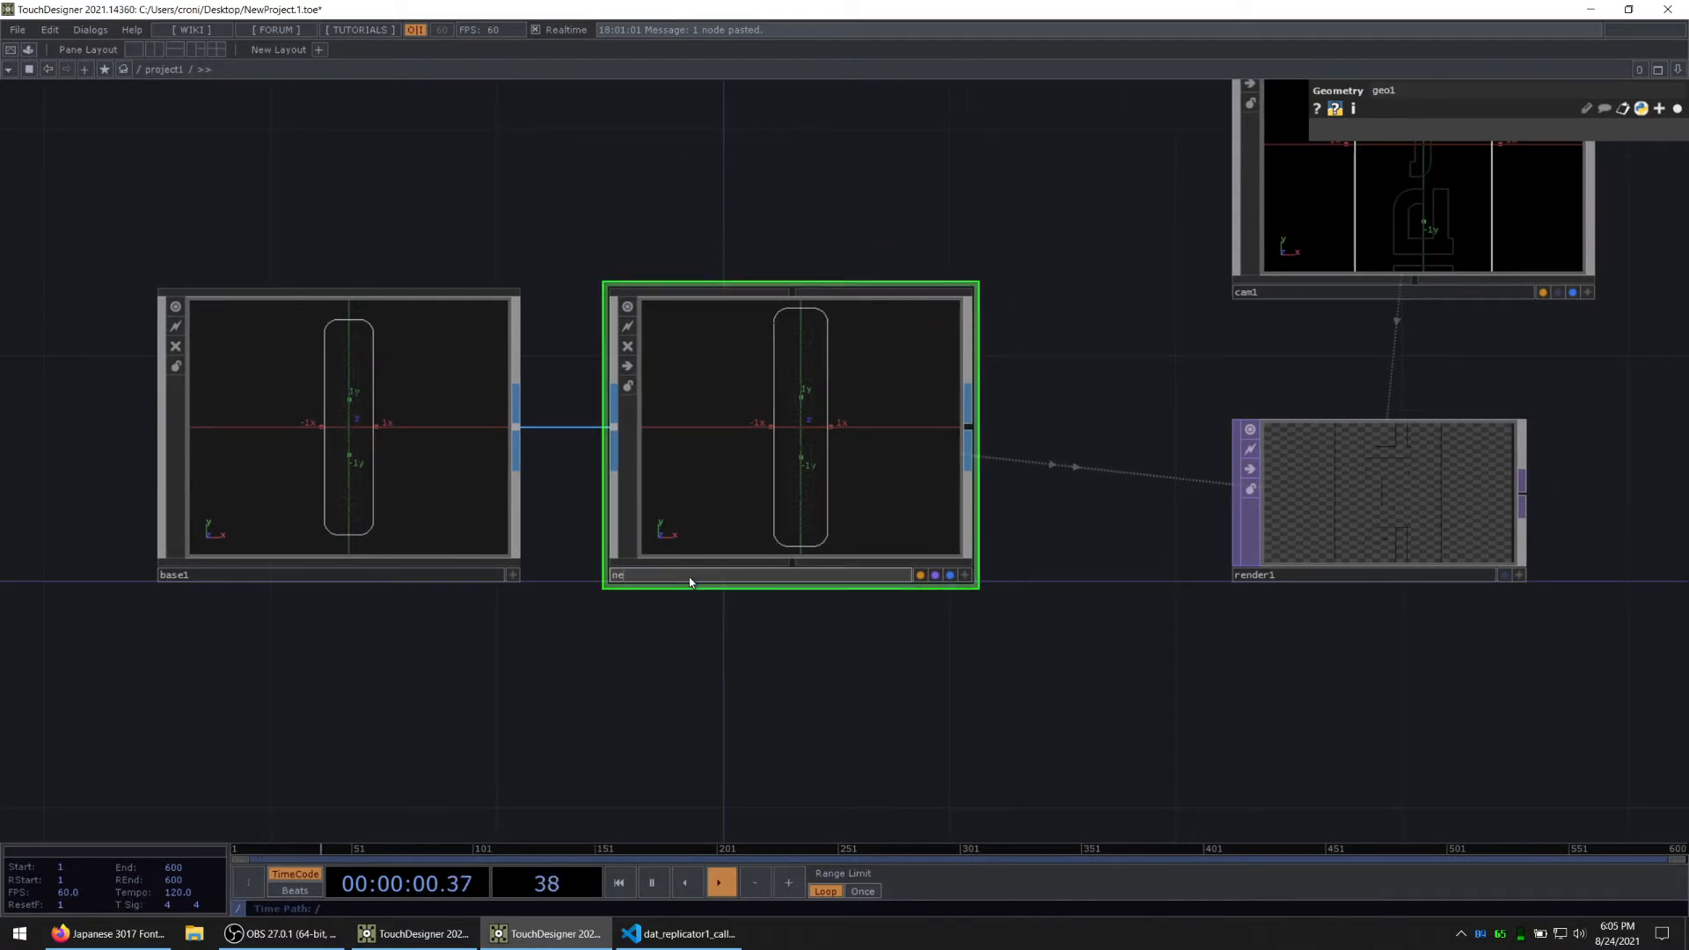
pyautogui.write('neon_sign')
pyautogui.press('Return')
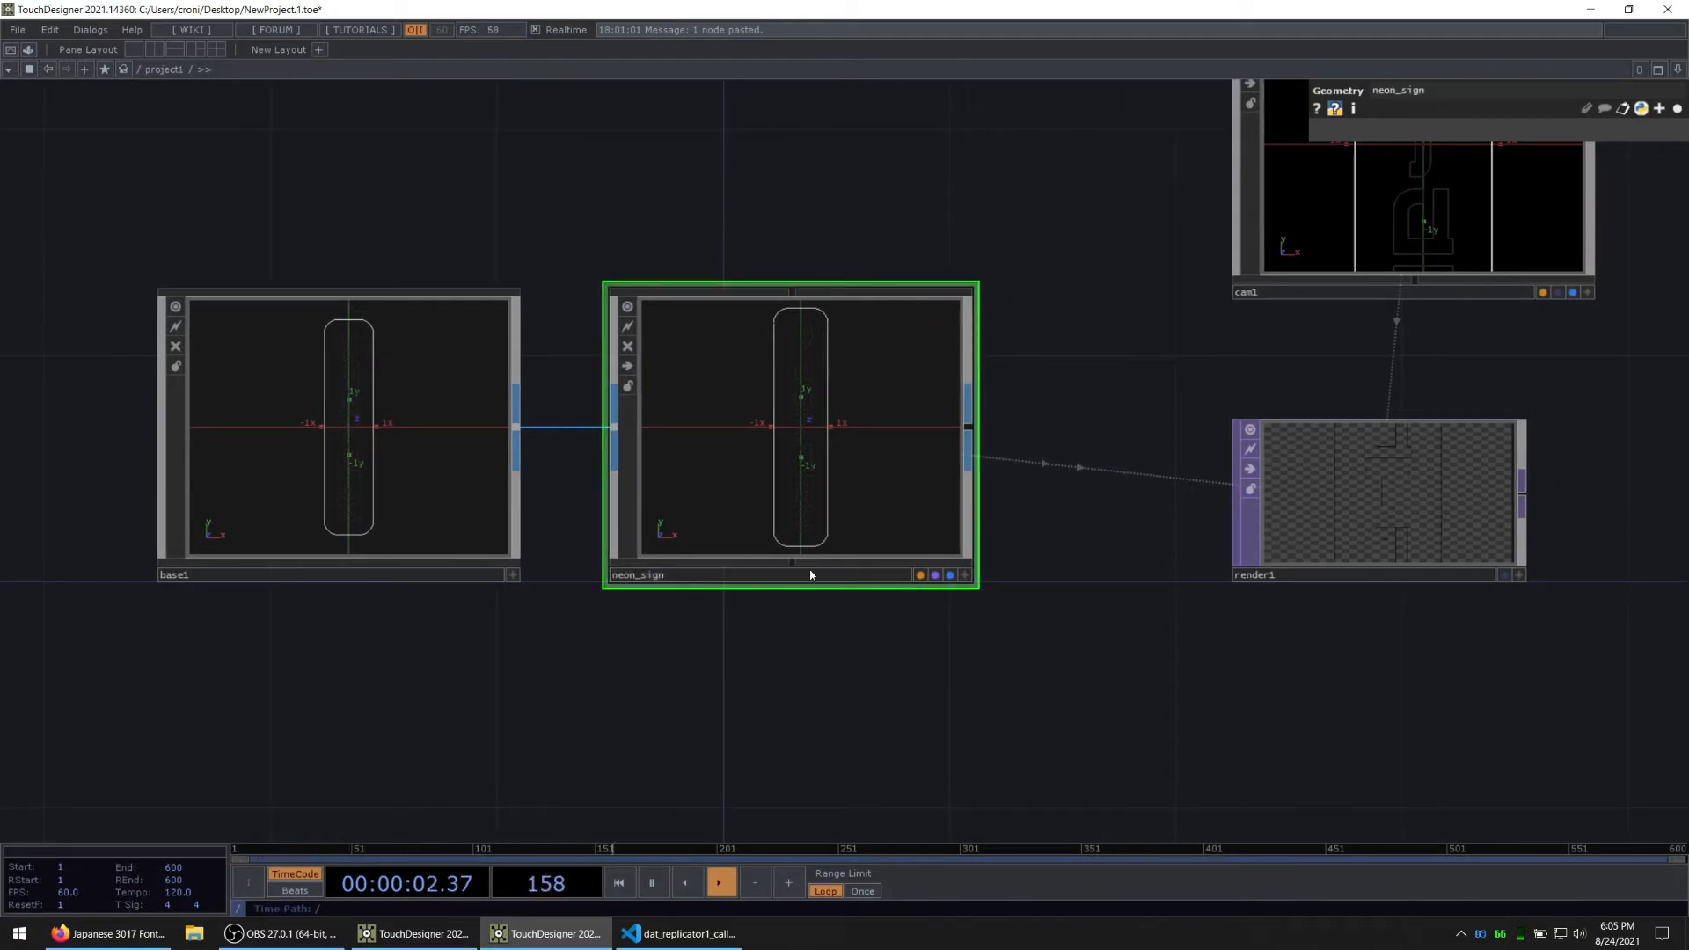
# Step: Add an Out TOP connected to render1's output
pyautogui.moveTo(1047, 637); pyautogui.dragTo(748, 668)
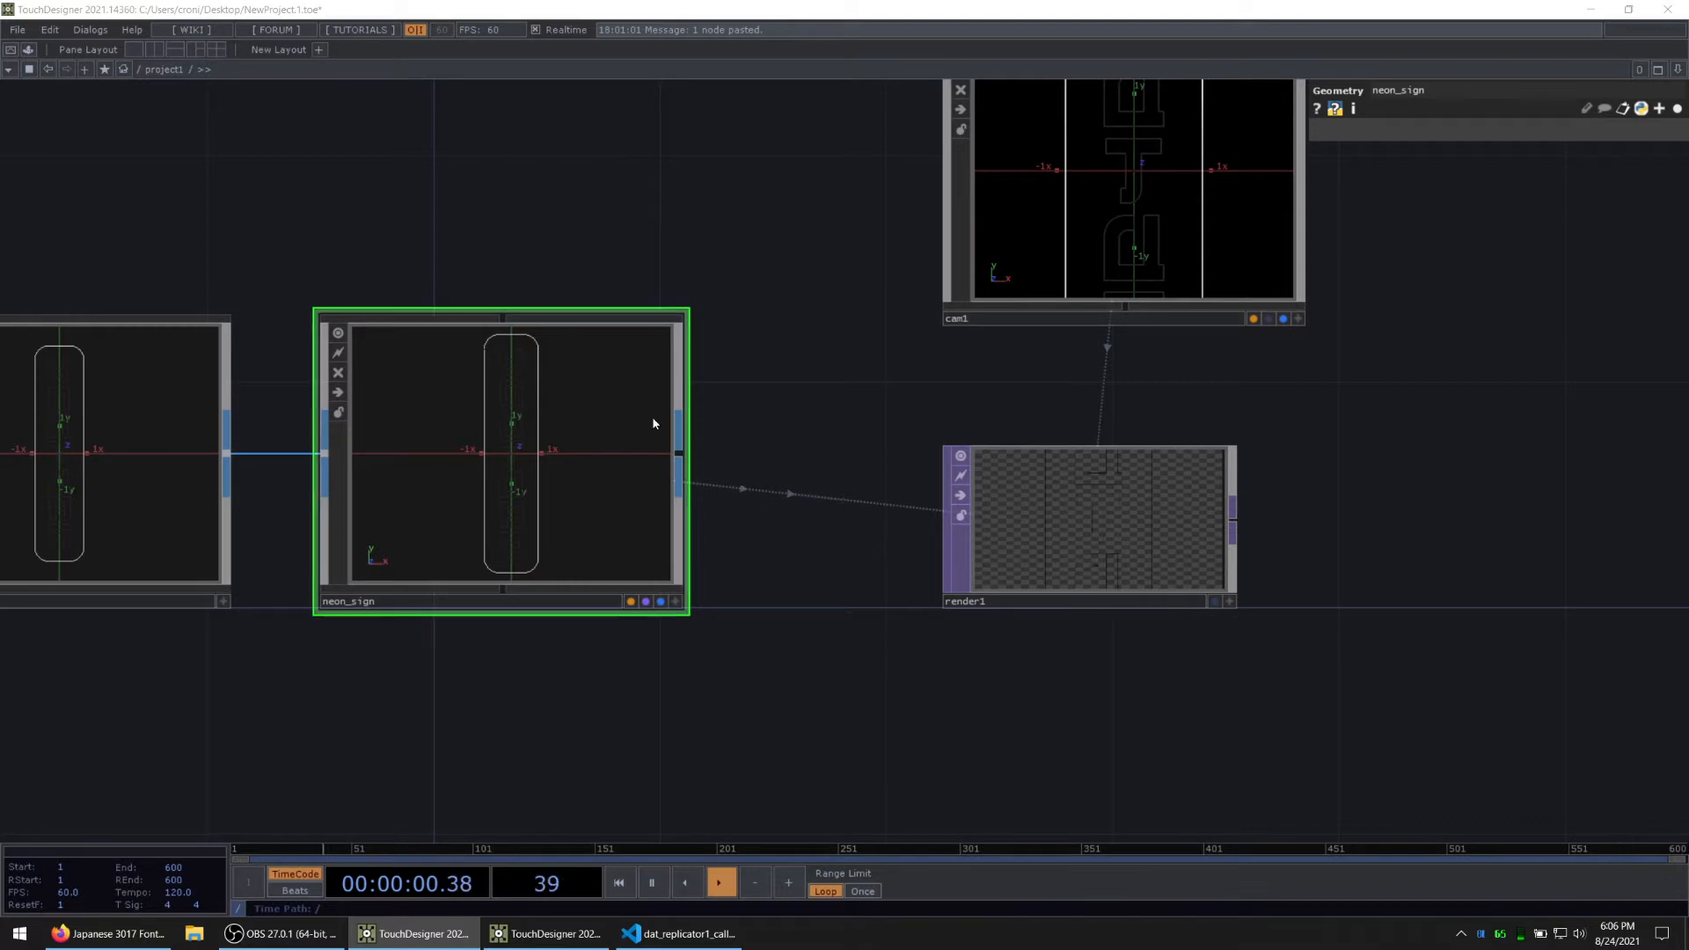
pyautogui.moveTo(1308, 520); pyautogui.dragTo(749, 508)
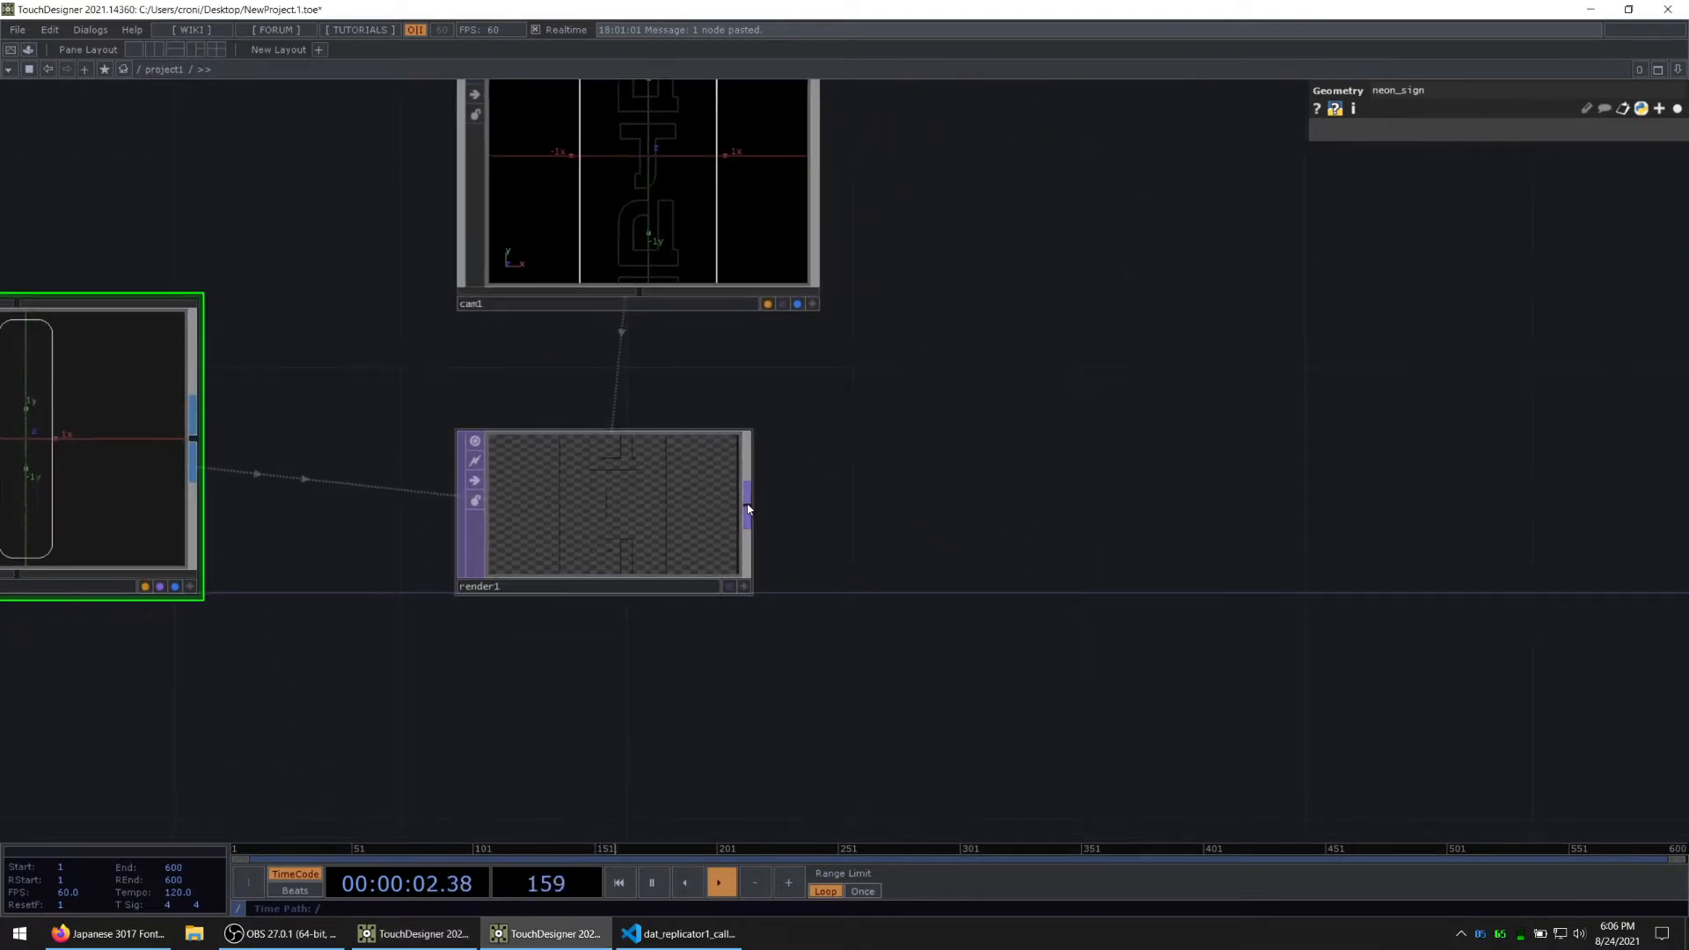
pyautogui.press('Tab')
pyautogui.write('out')
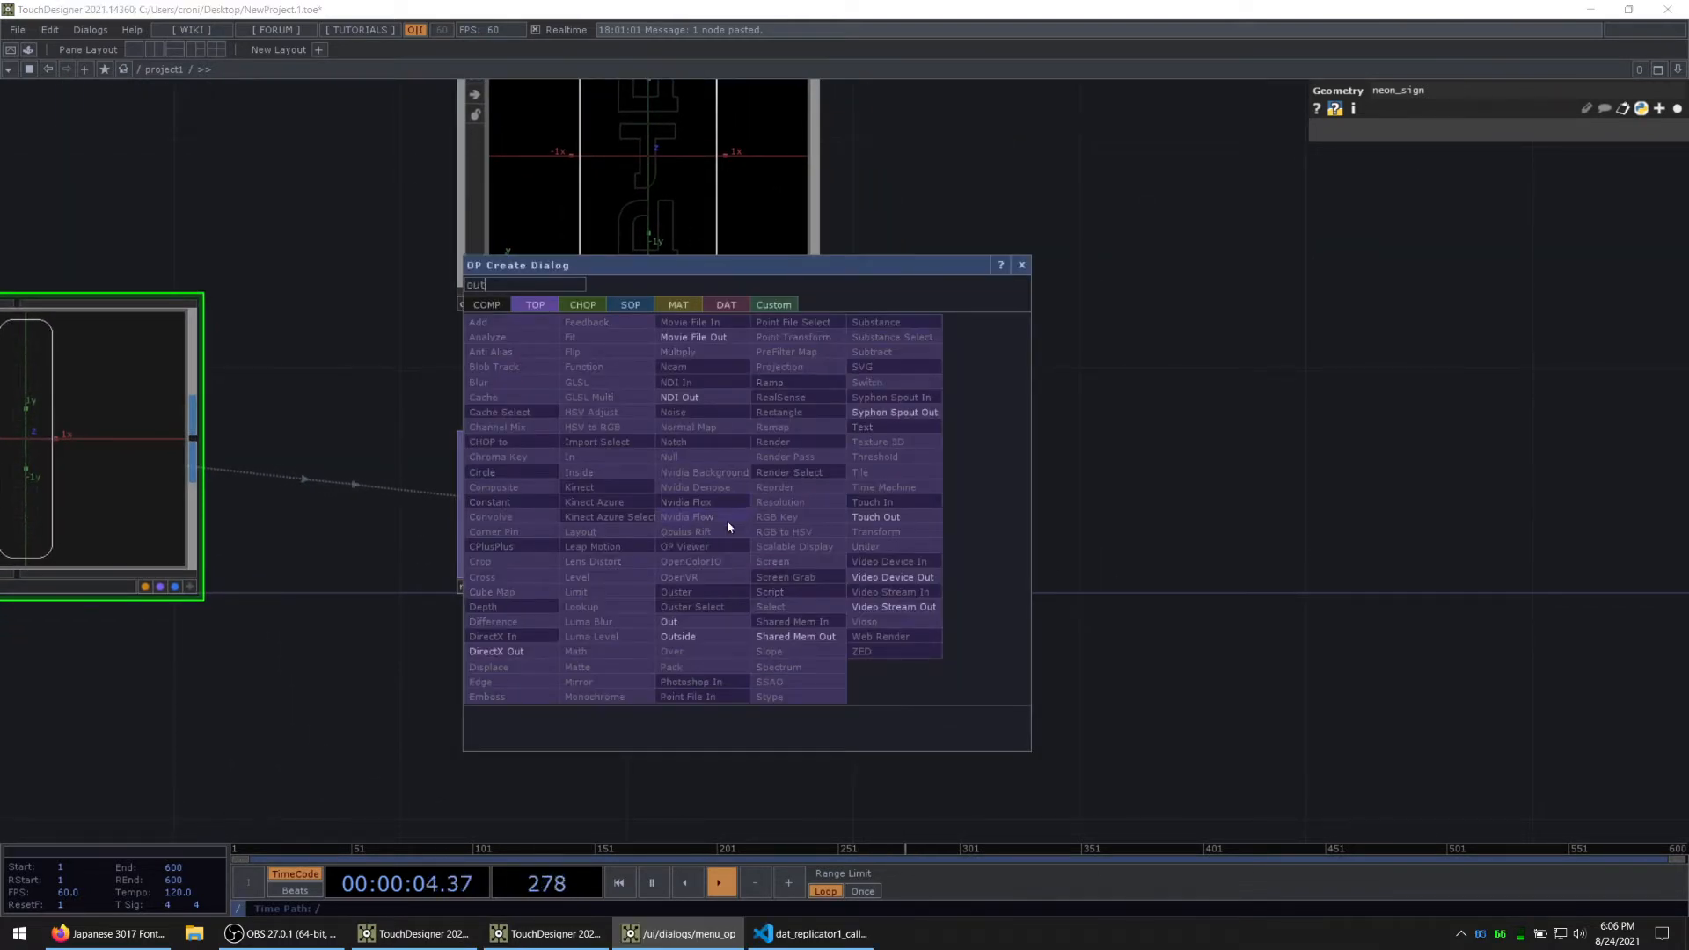
pyautogui.click(669, 622)
pyautogui.click(946, 510)
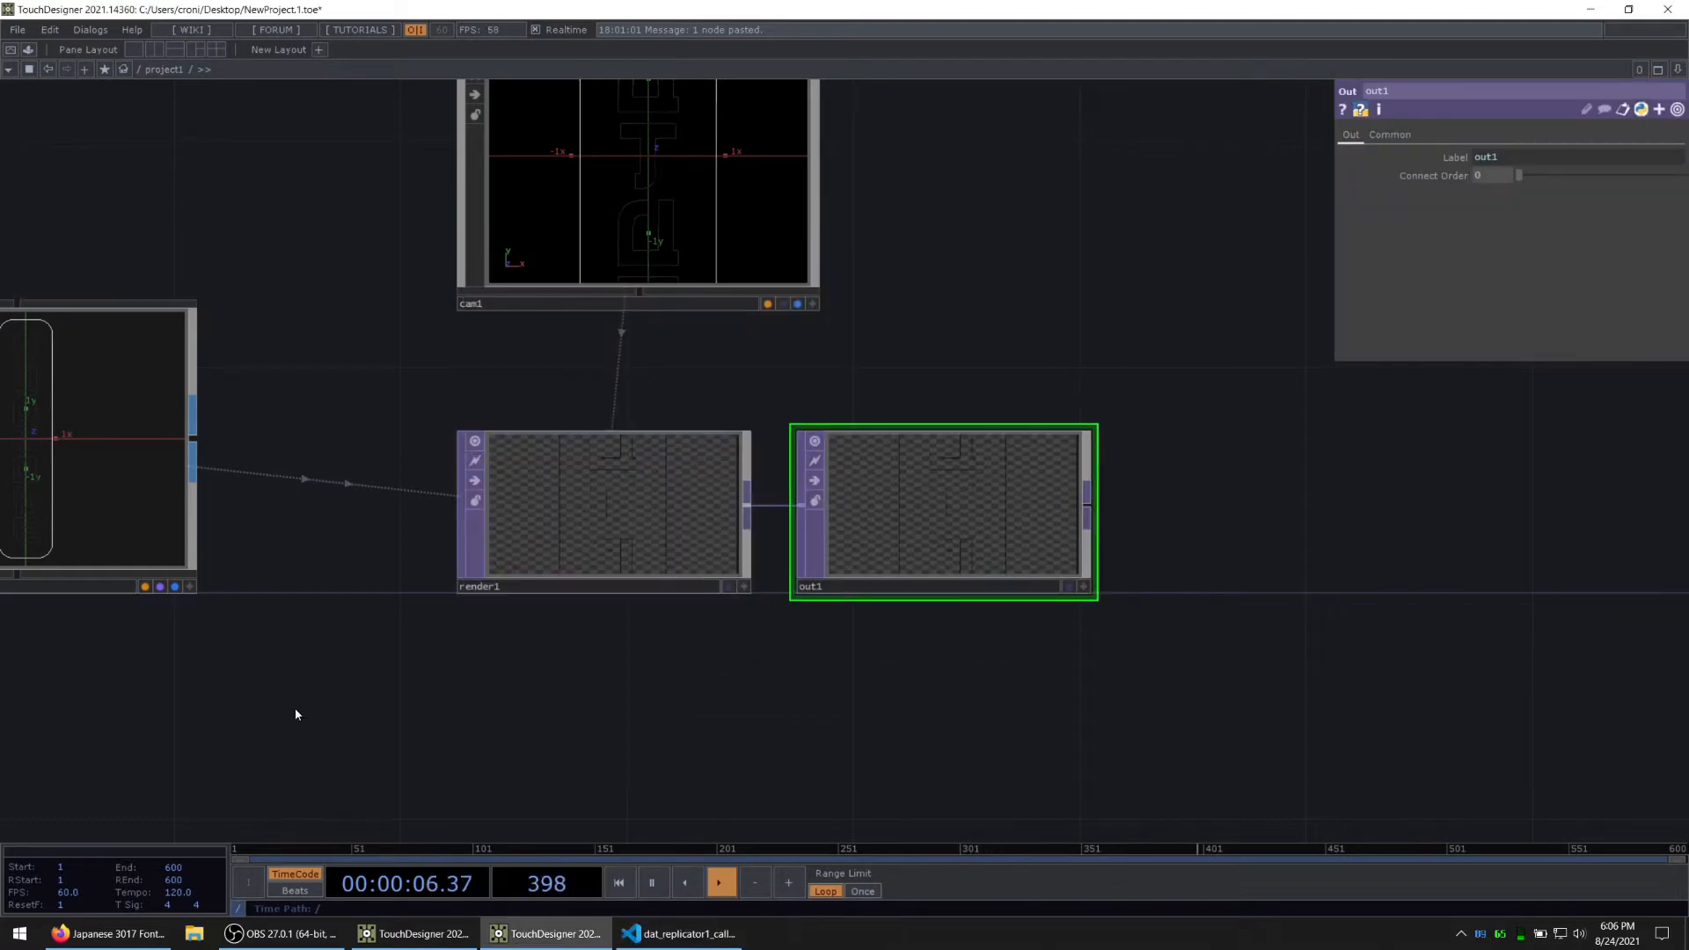
# Step: Show all parameters of cam1 and set its Translate Z to 27
pyautogui.moveTo(295, 711); pyautogui.dragTo(554, 605)
pyautogui.moveTo(682, 345); pyautogui.dragTo(510, 536)
pyautogui.click(710, 283)
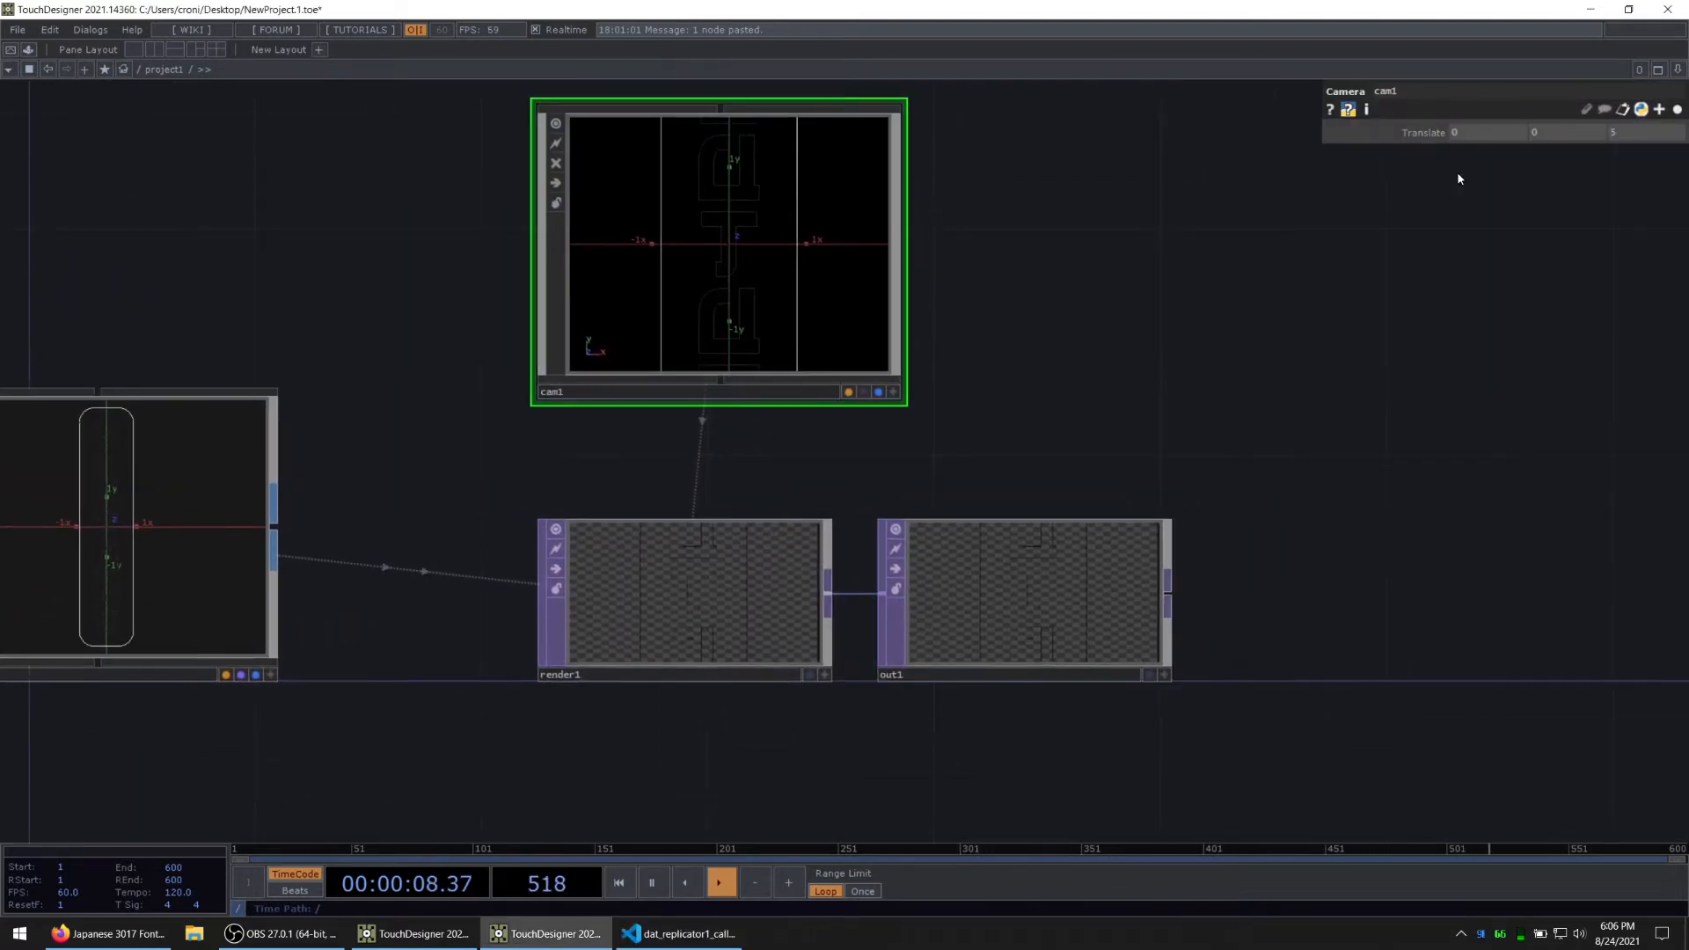
pyautogui.click(1677, 110)
pyautogui.moveTo(1636, 194); pyautogui.dragTo(1677, 169)
pyautogui.moveTo(527, 651); pyautogui.dragTo(907, 414)
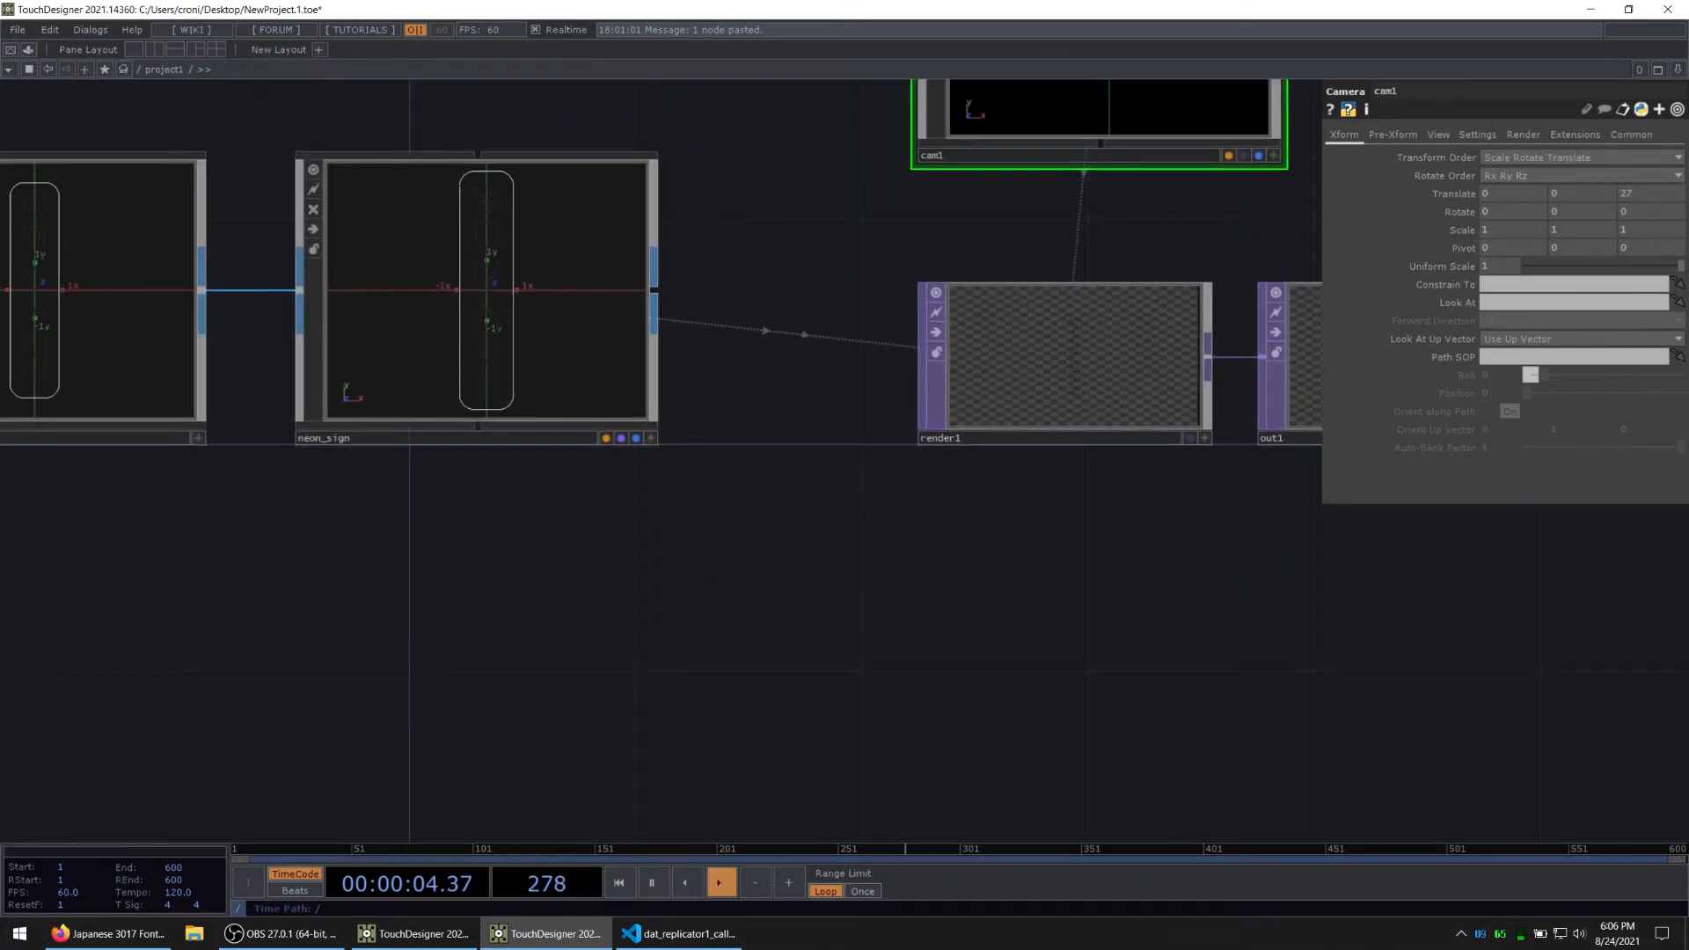
# Step: Add a Line MAT below neon_sign and assign it to that component's Material parameter
pyautogui.hotkey('alt', 'Tab')
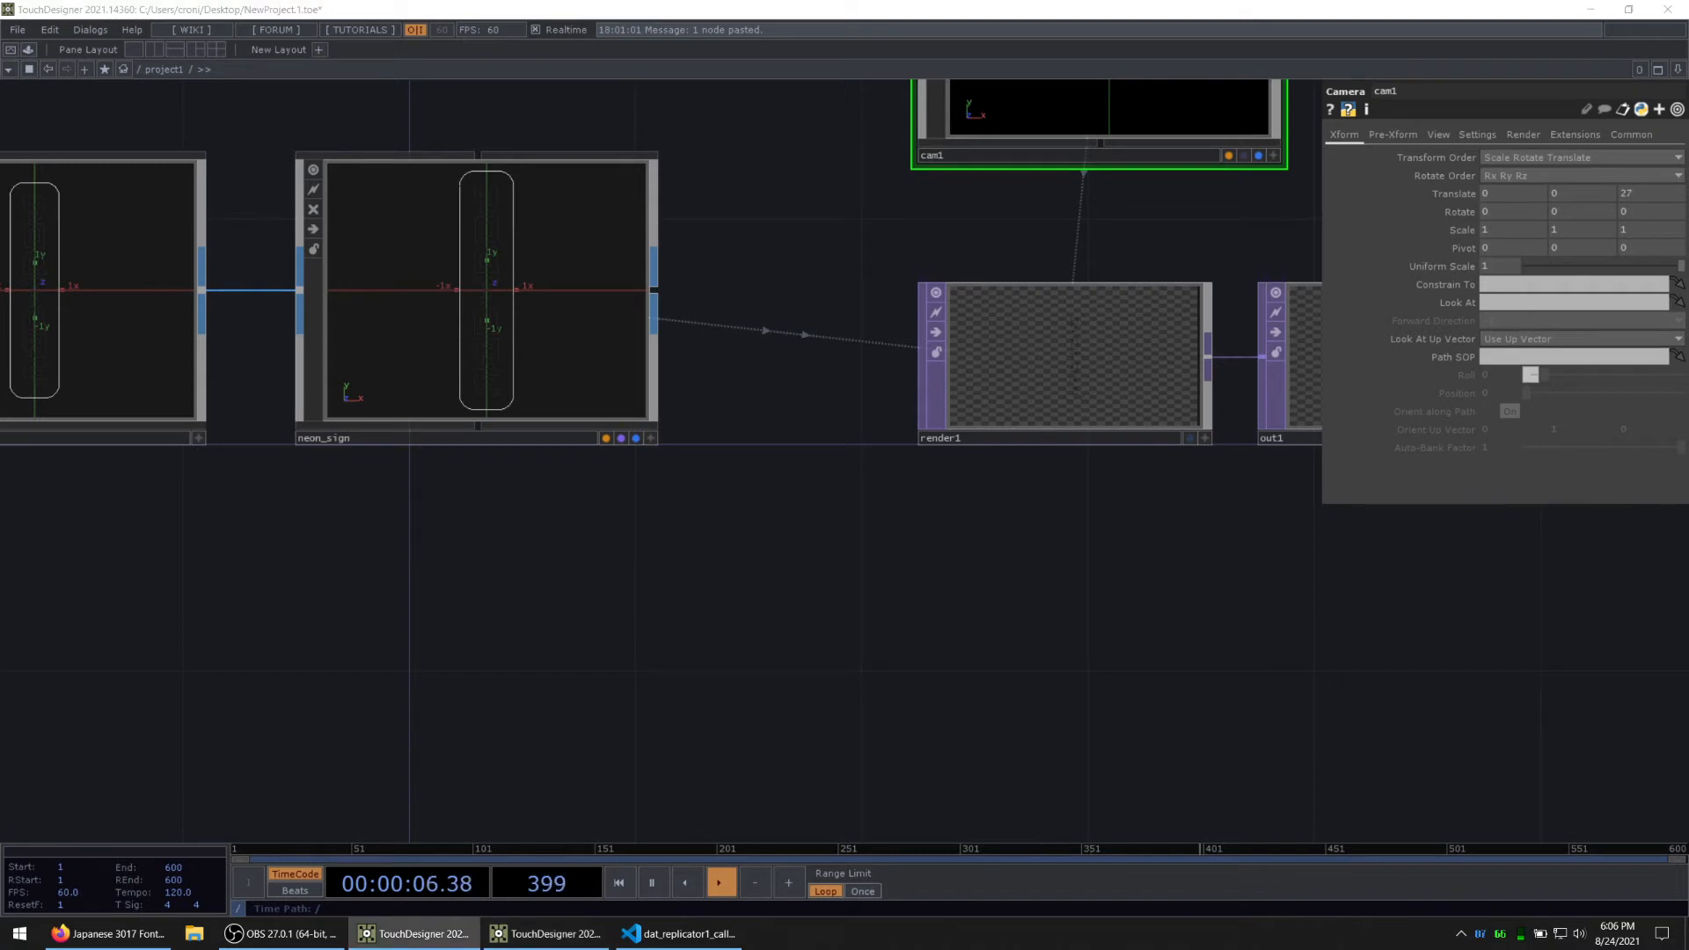
pyautogui.moveTo(560, 645); pyautogui.dragTo(689, 624)
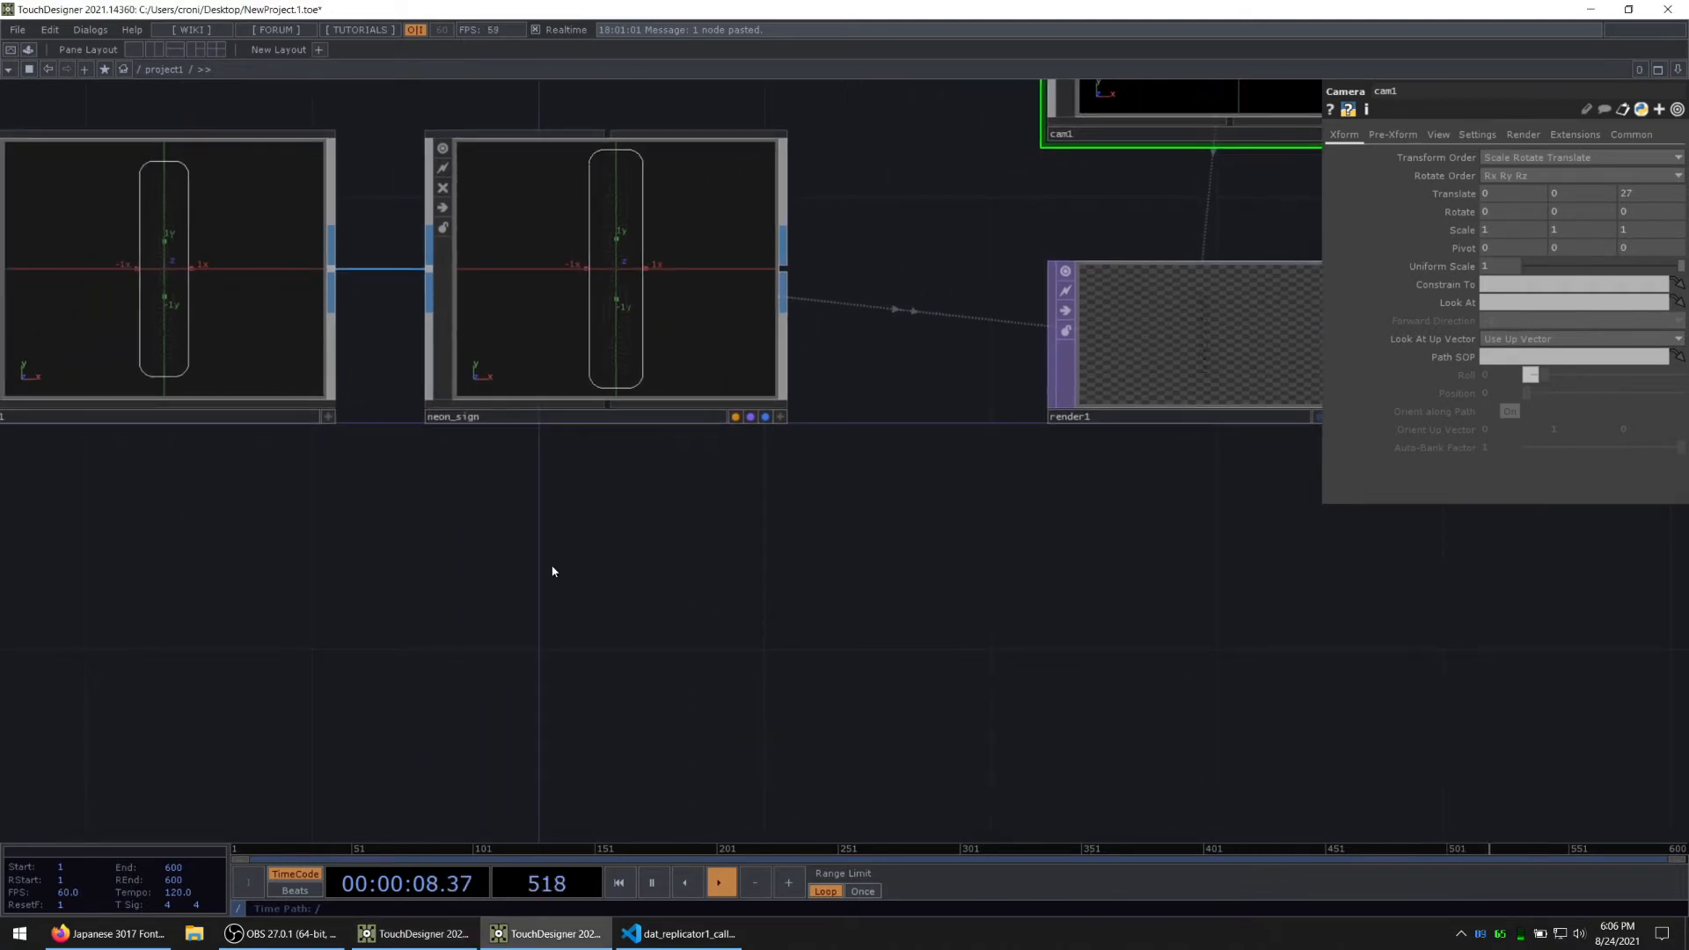
pyautogui.press('Tab')
pyautogui.click(486, 367)
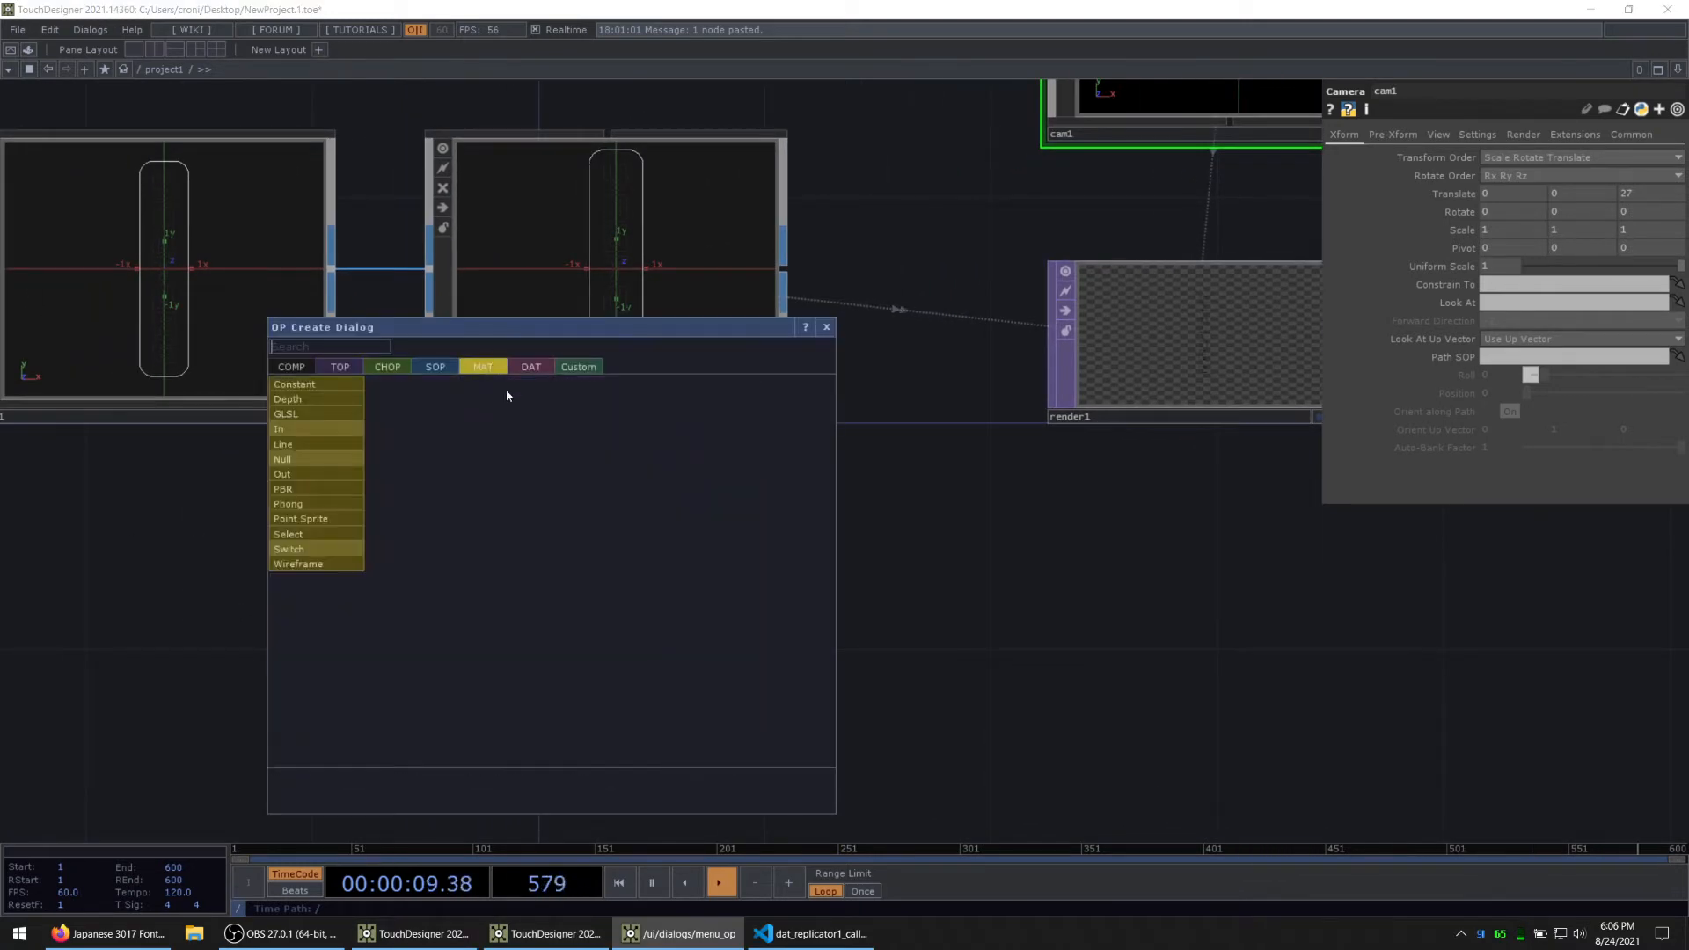
pyautogui.click(329, 446)
pyautogui.click(568, 606)
pyautogui.moveTo(568, 605); pyautogui.dragTo(632, 284)
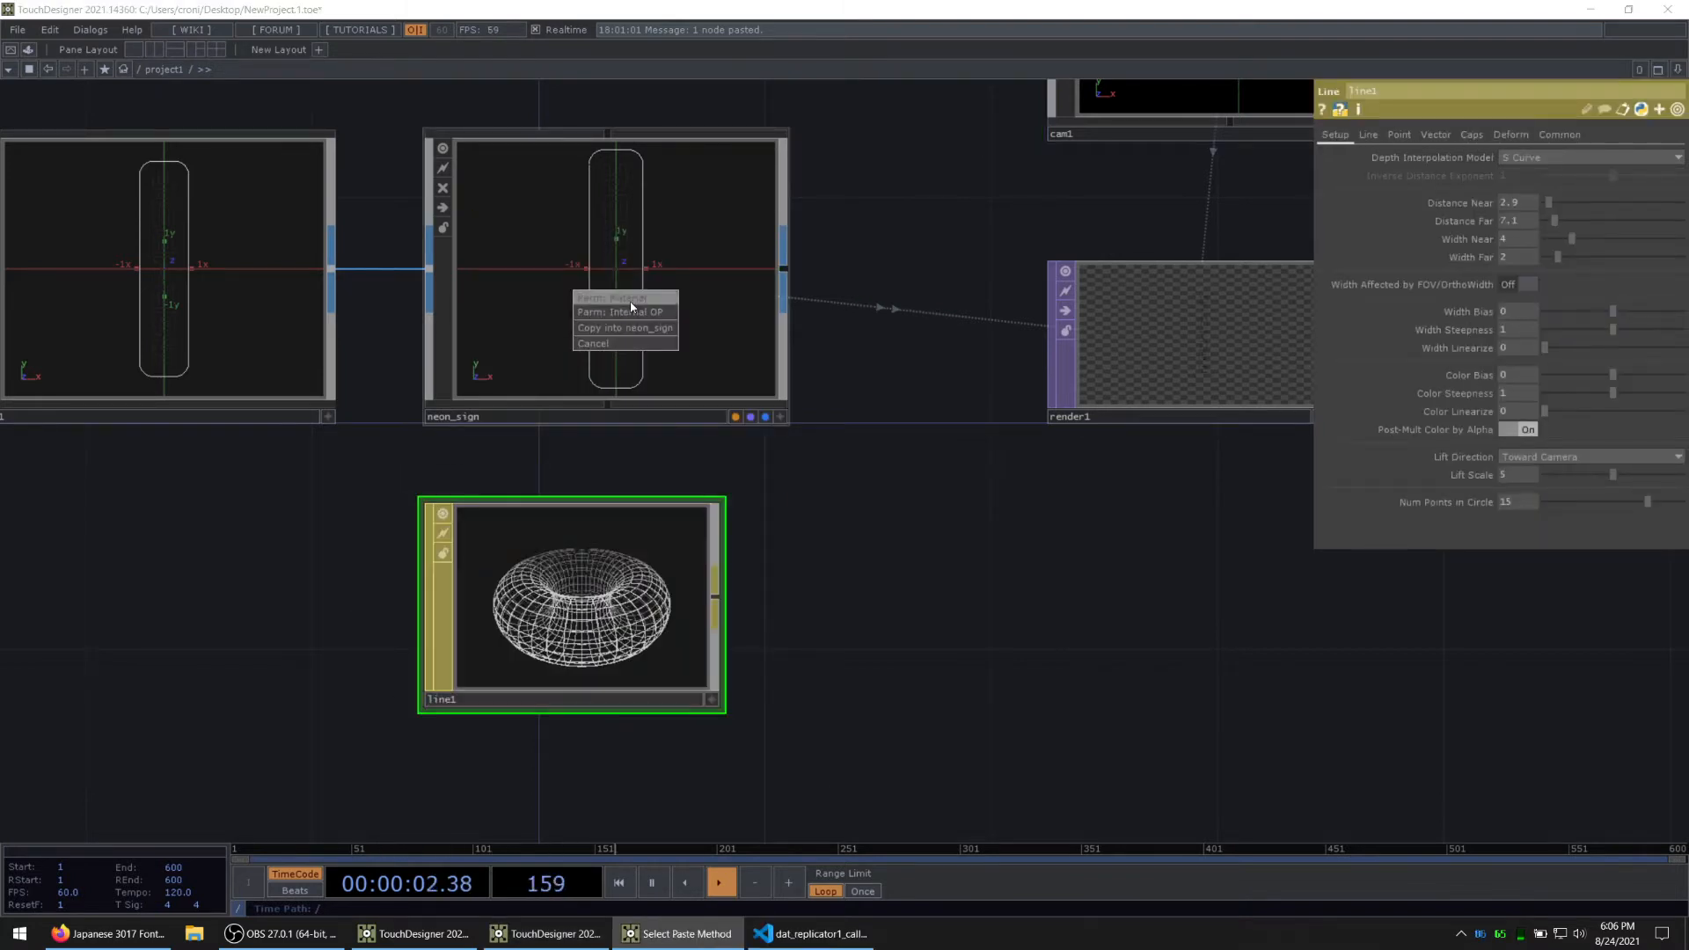
pyautogui.click(627, 298)
# Step: Make line1's Width Far parameter a reference to its Width Near parameter
pyautogui.moveTo(1015, 612); pyautogui.dragTo(858, 648)
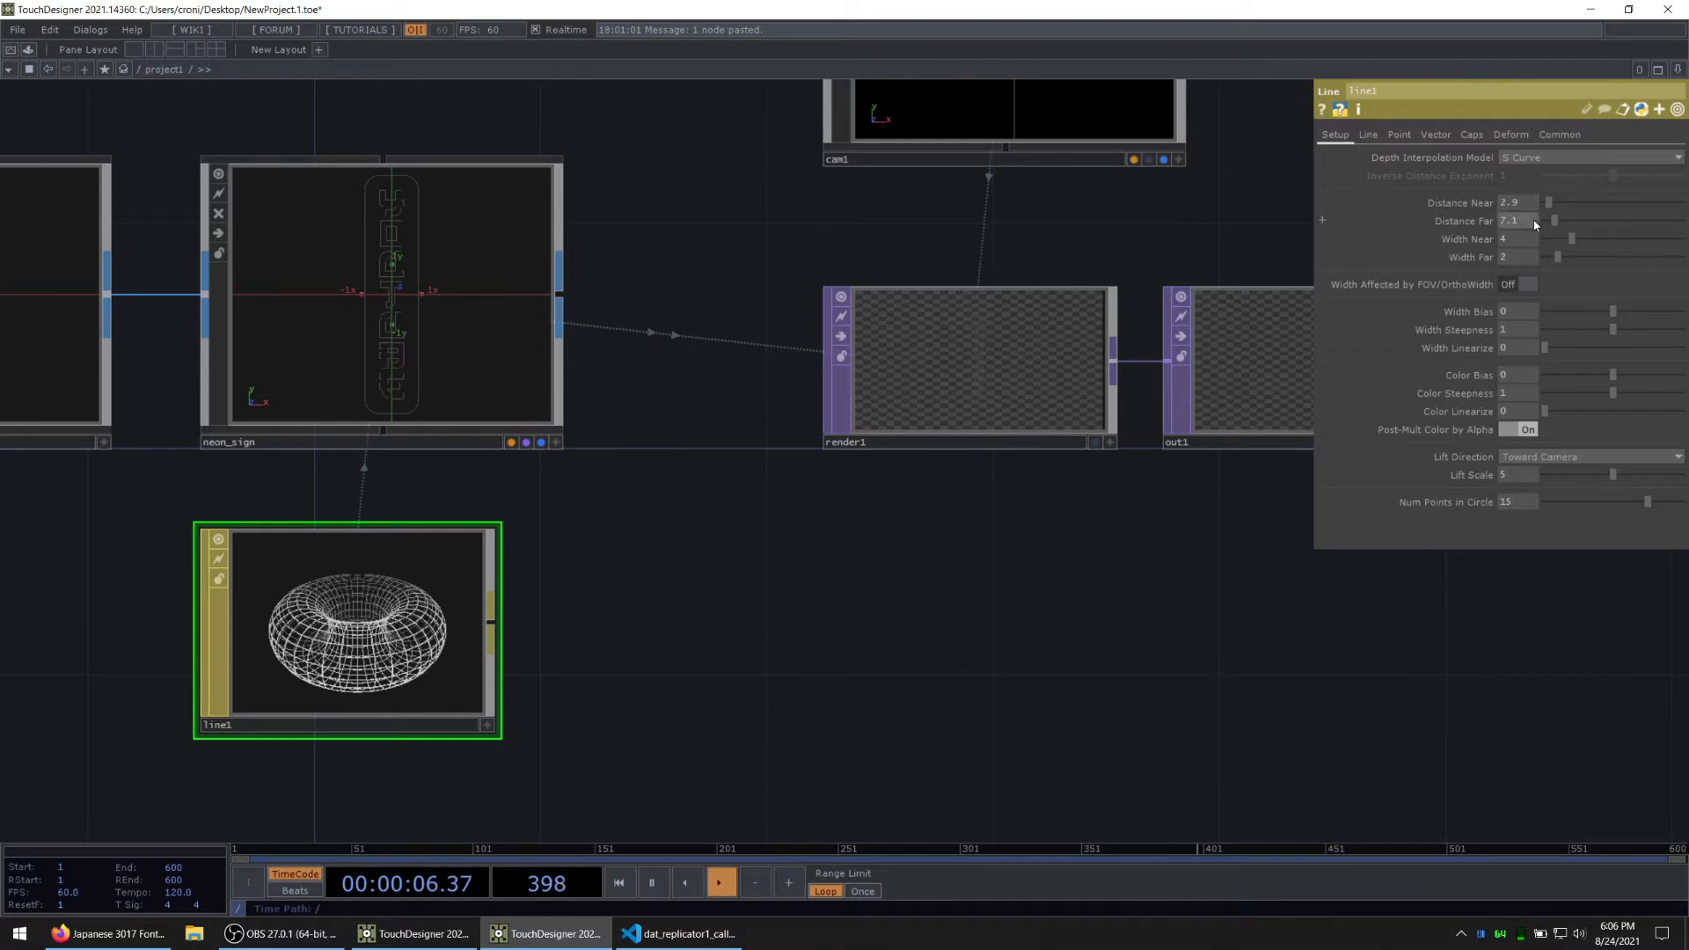
pyautogui.hotkey('alt', 'Tab')
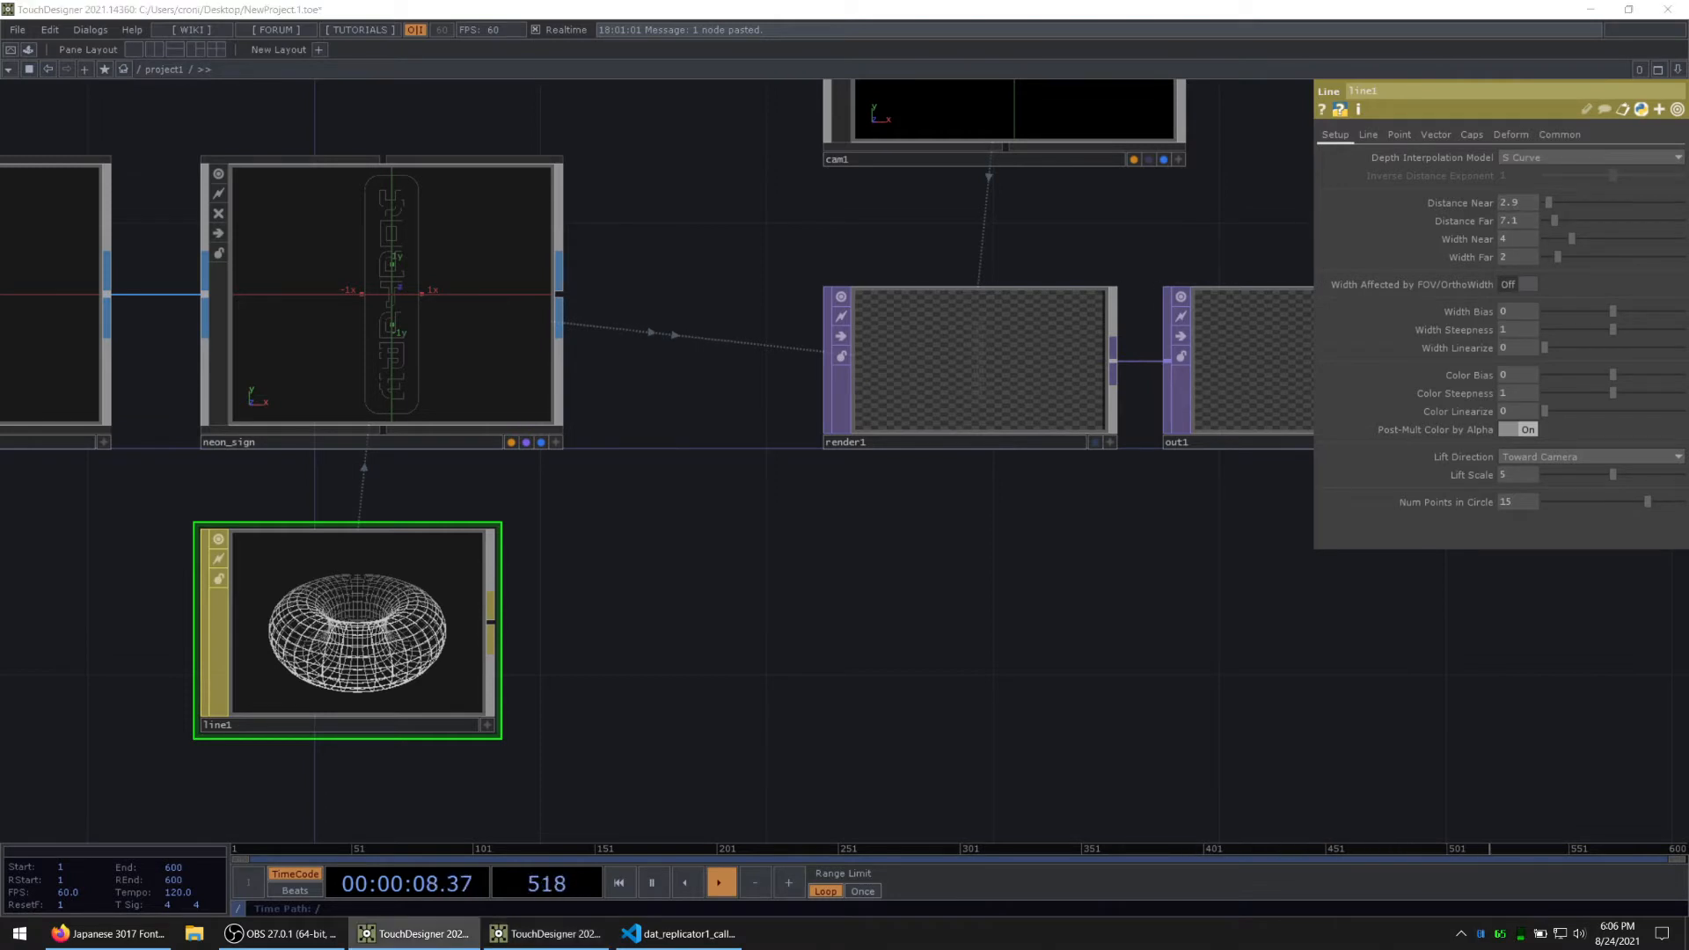
pyautogui.click(1456, 242)
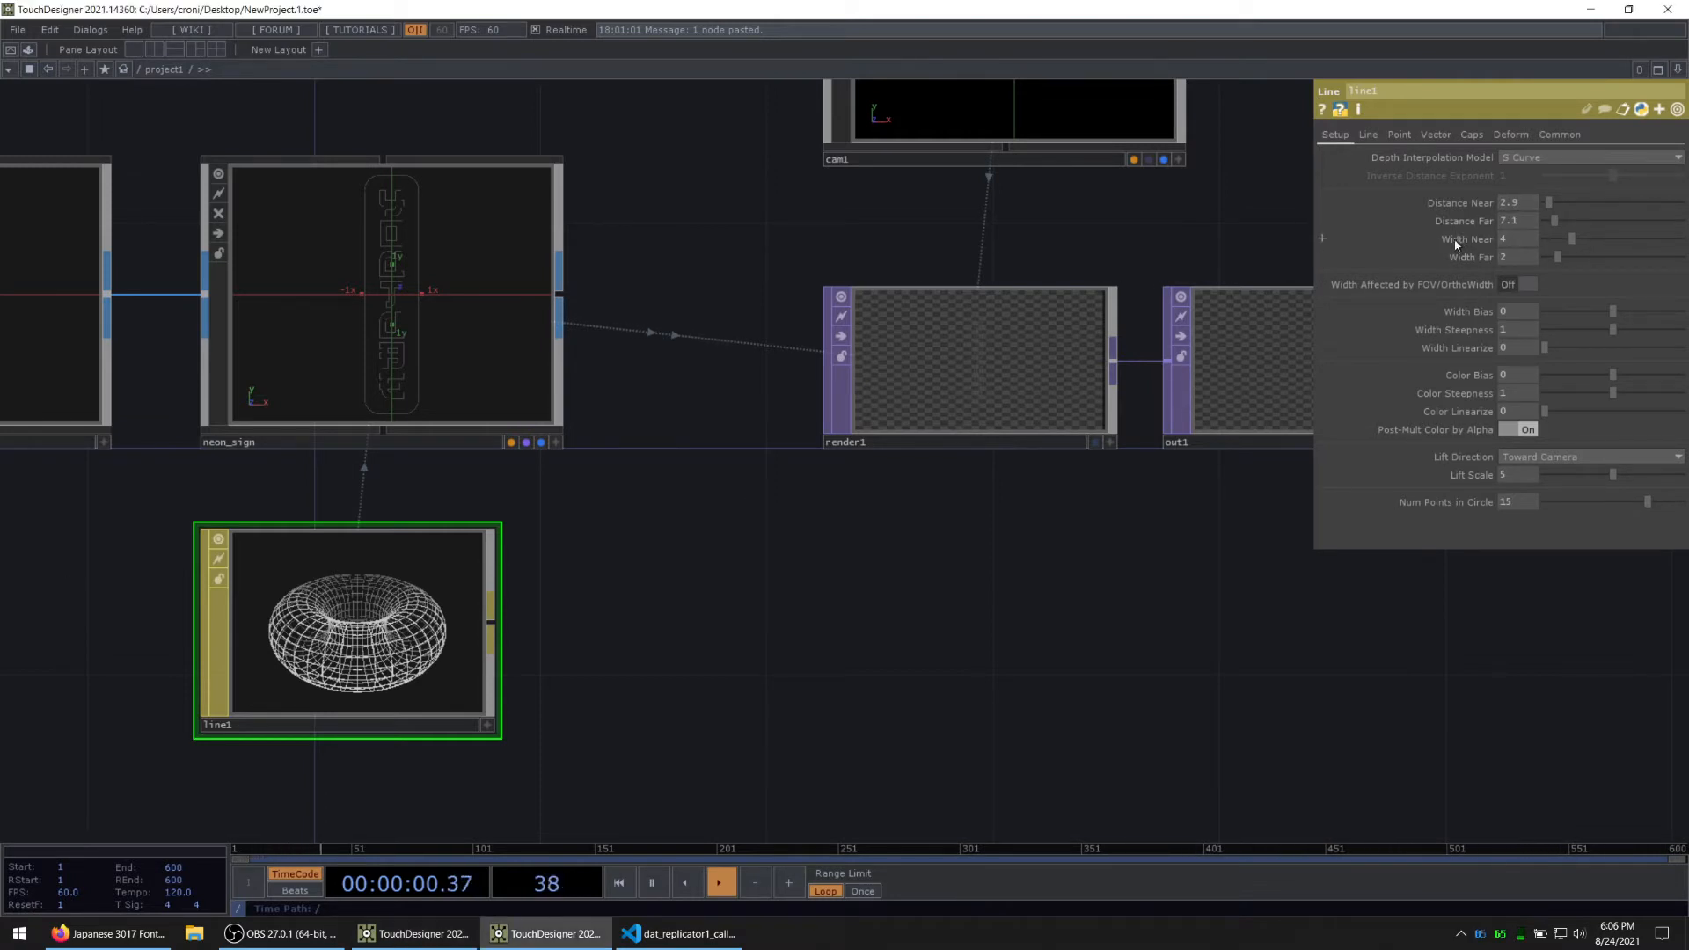
pyautogui.moveTo(1515, 264); pyautogui.dragTo(1515, 261)
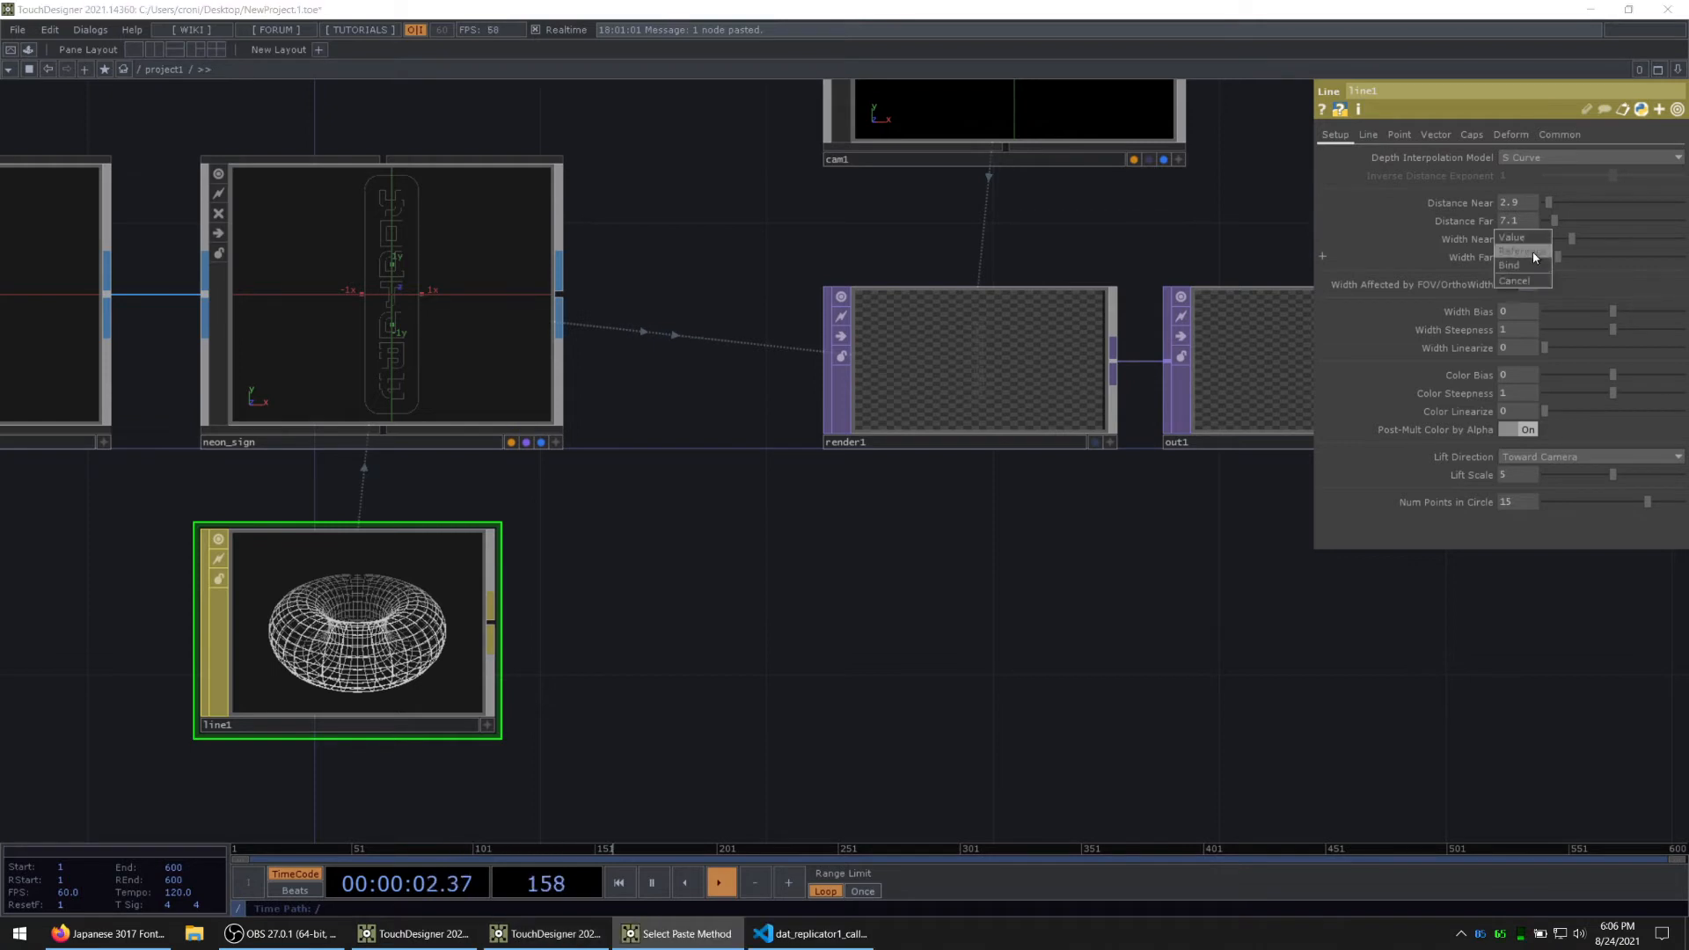
pyautogui.click(1531, 264)
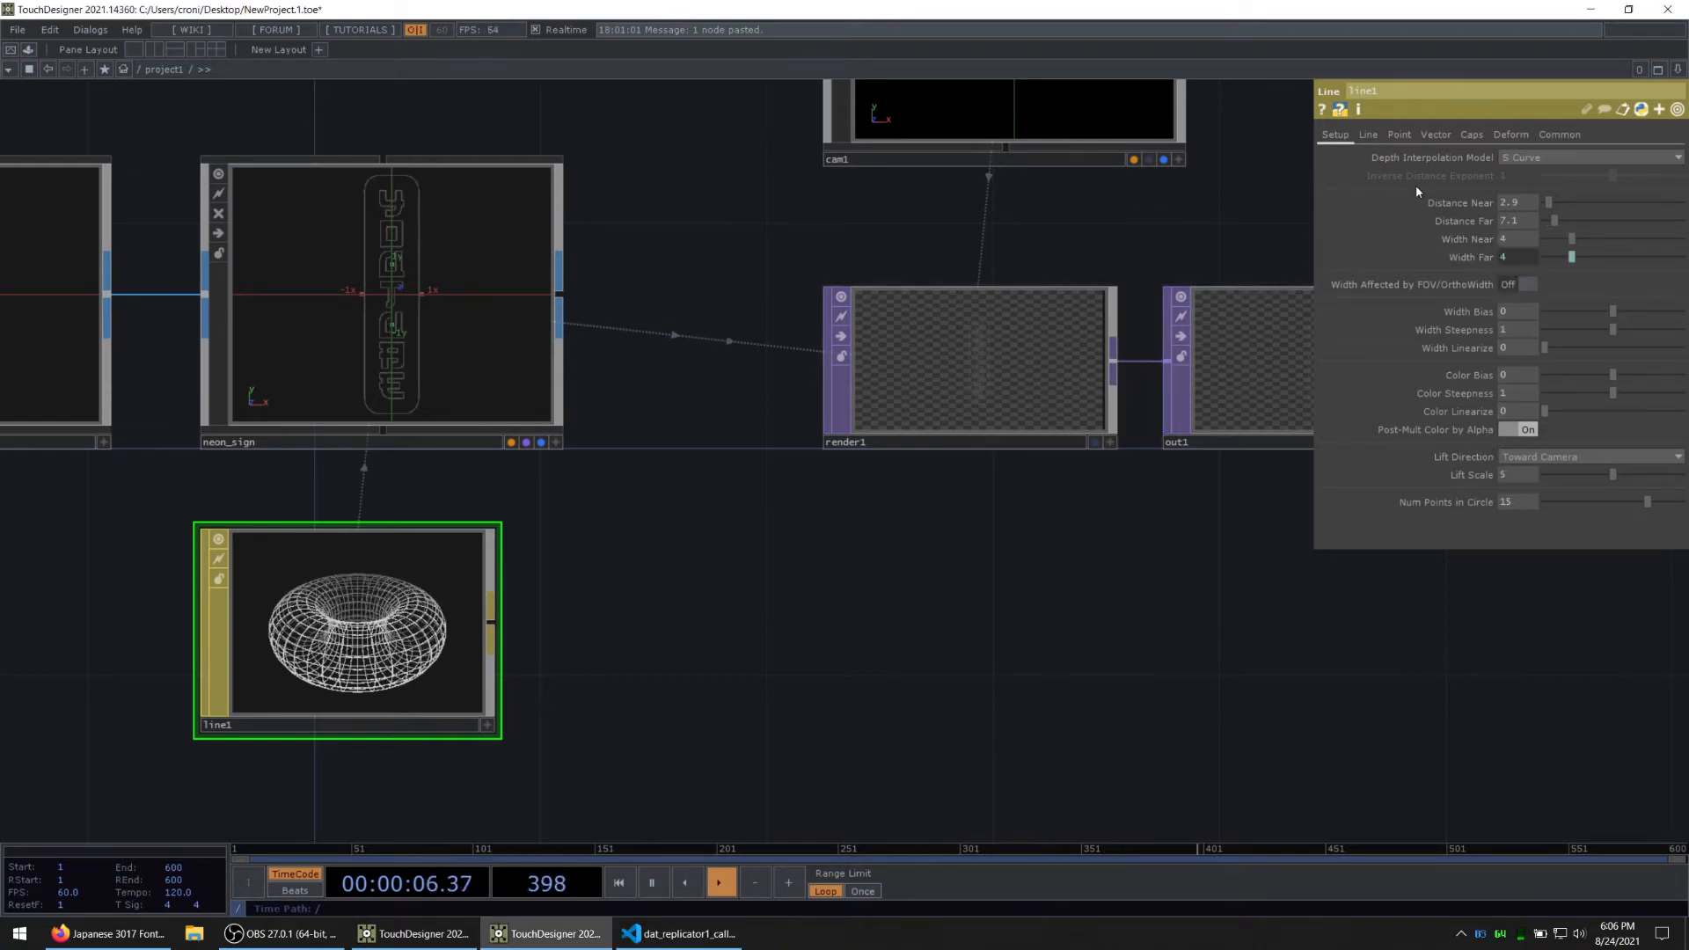
# Step: Set line1's Line Near Color to pure white, with 1 in all three channels
pyautogui.click(1369, 135)
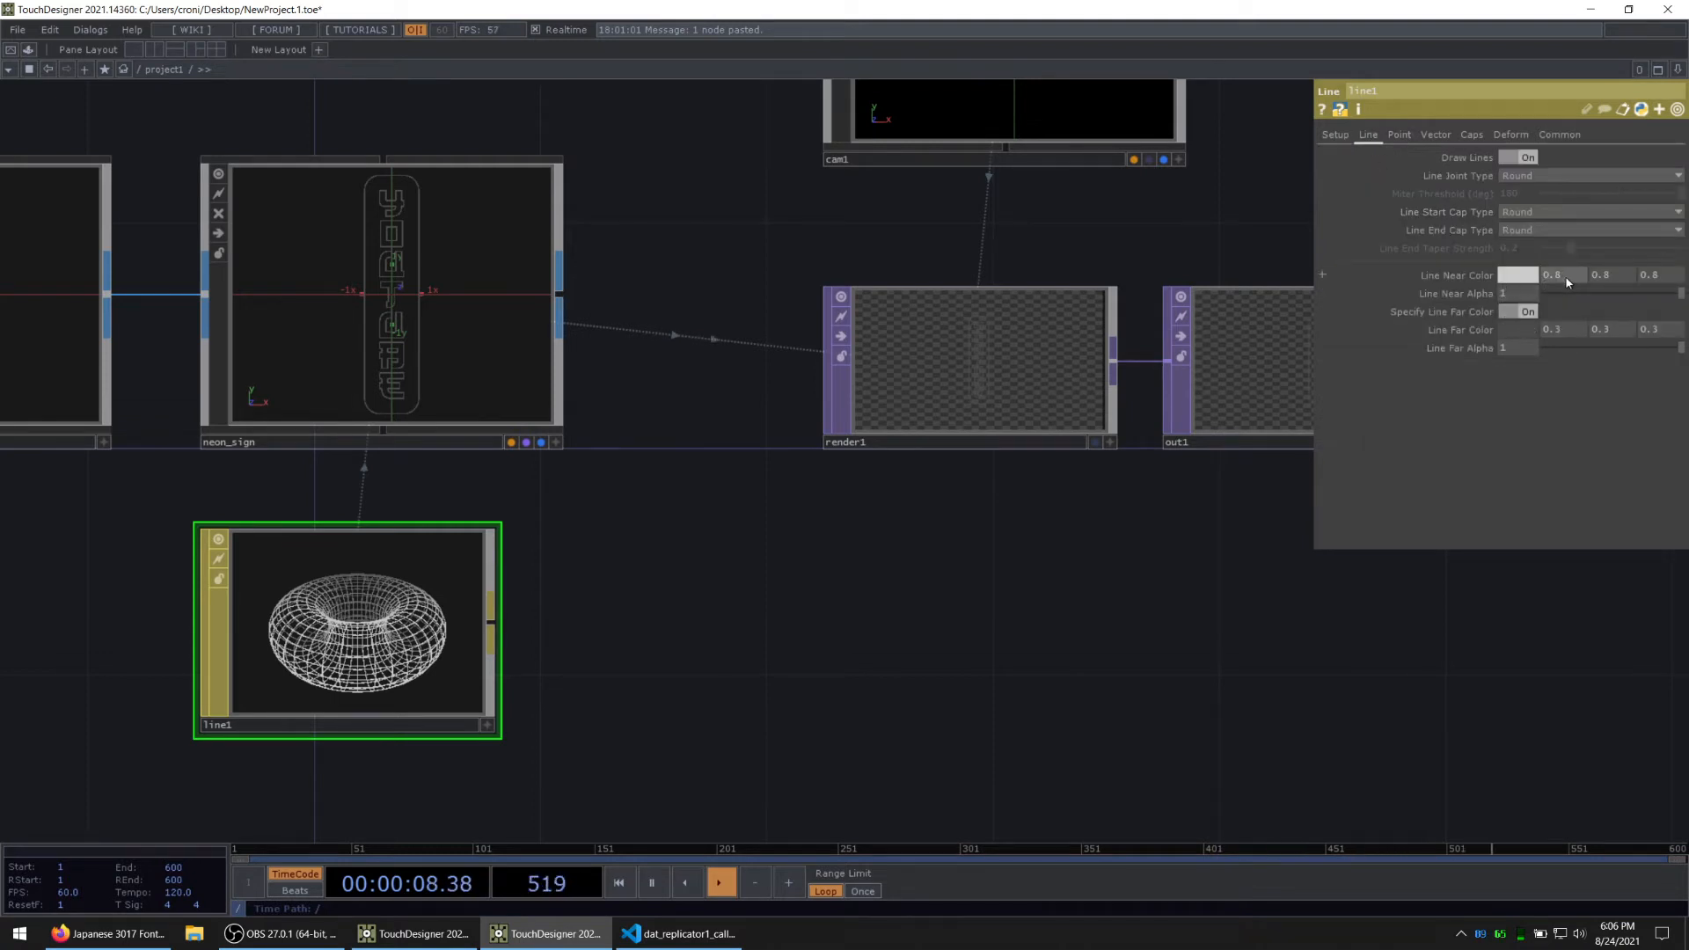
pyautogui.moveTo(1586, 277); pyautogui.dragTo(1554, 279)
pyautogui.write('1')
pyautogui.moveTo(1663, 278); pyautogui.dragTo(1600, 287)
pyautogui.write('1')
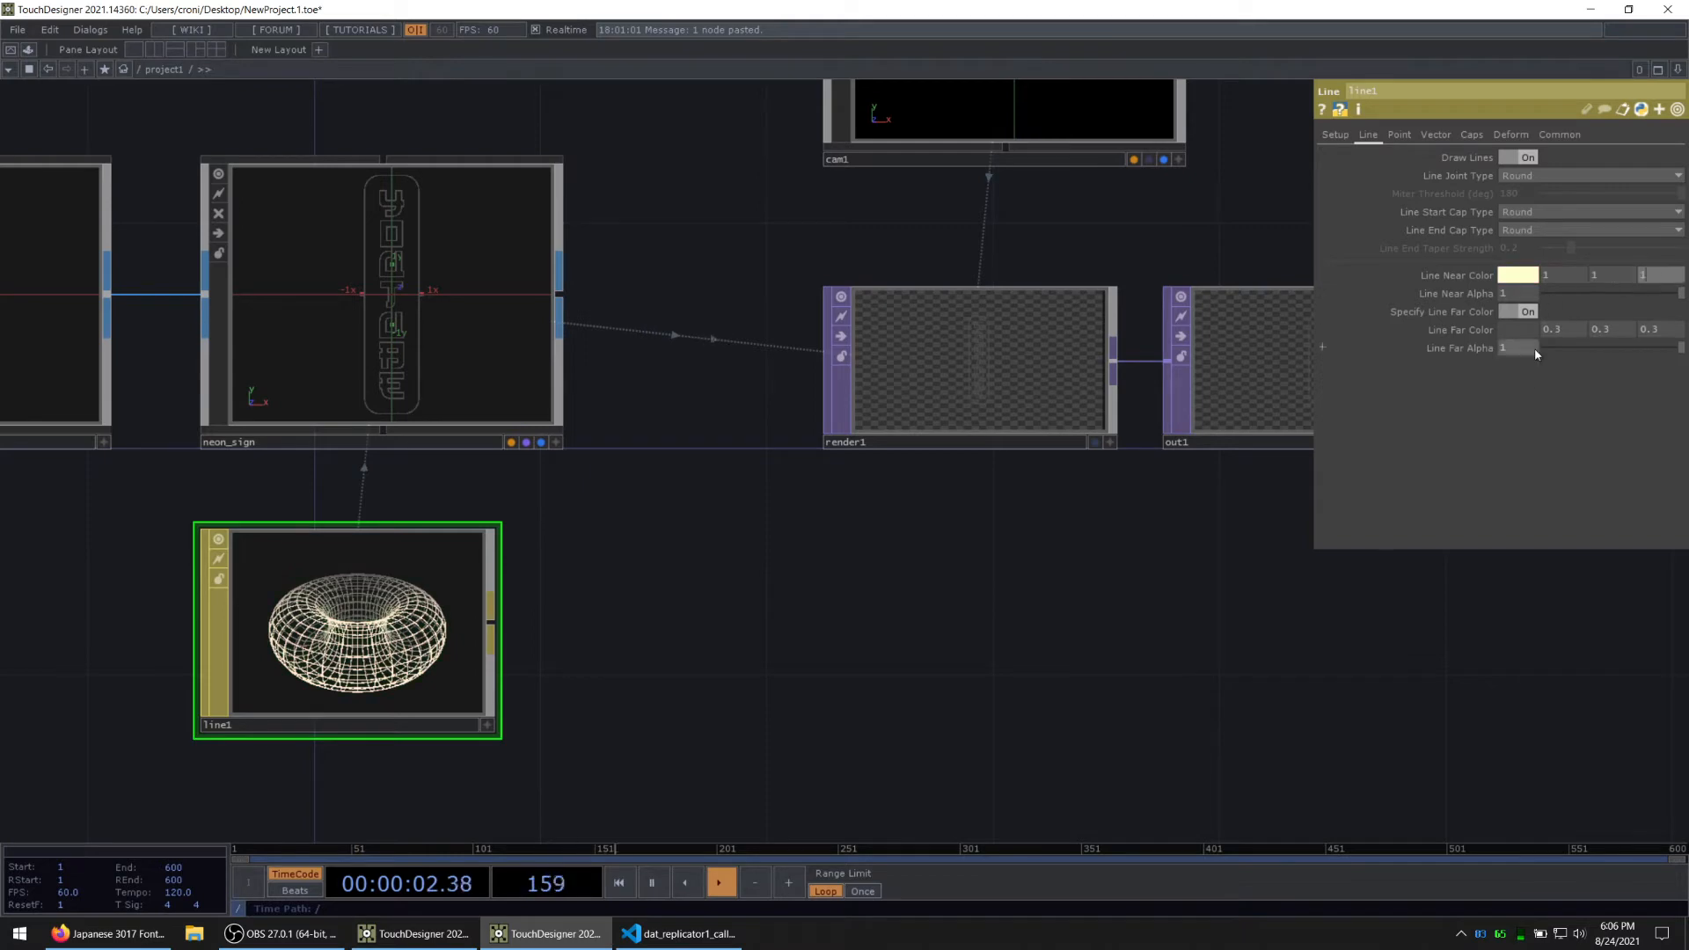
# Step: Make line1's Line Far Color match its white Line Near Color and check the sign in render1
pyautogui.click(1425, 654)
pyautogui.moveTo(1426, 653); pyautogui.dragTo(1422, 649)
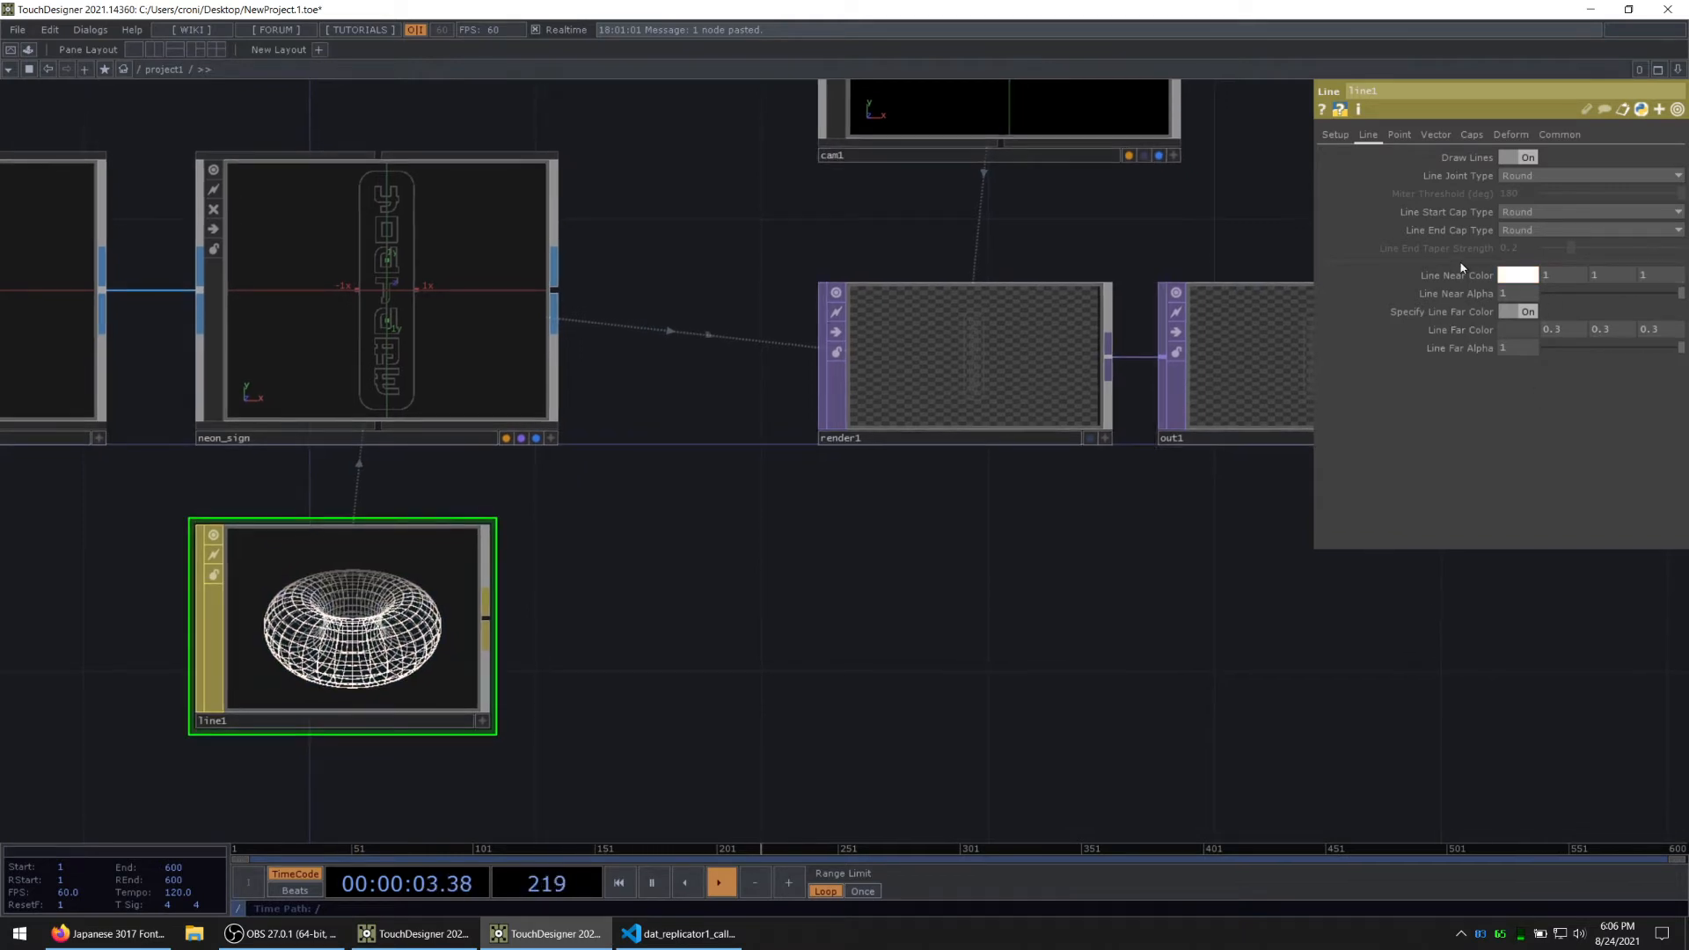
pyautogui.rightClick(1487, 327)
pyautogui.click(1495, 328)
pyautogui.moveTo(1007, 568); pyautogui.dragTo(733, 661)
pyautogui.scroll(3, 703, 435)
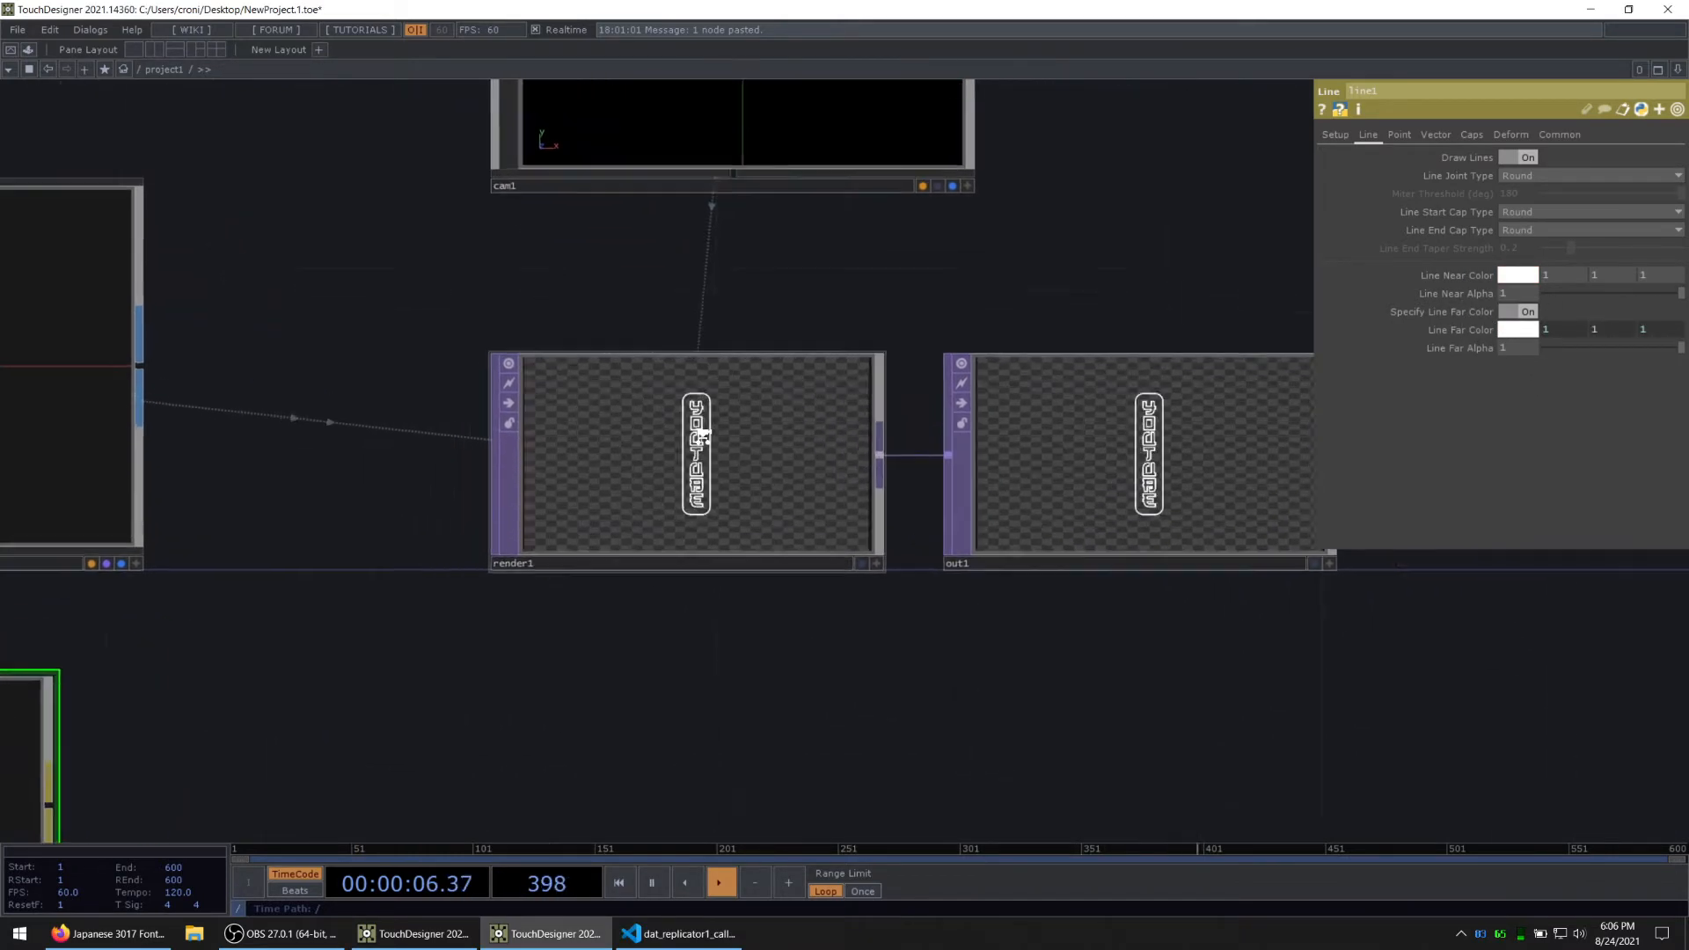
pyautogui.scroll(4, 703, 434)
pyautogui.scroll(-3, 678, 455)
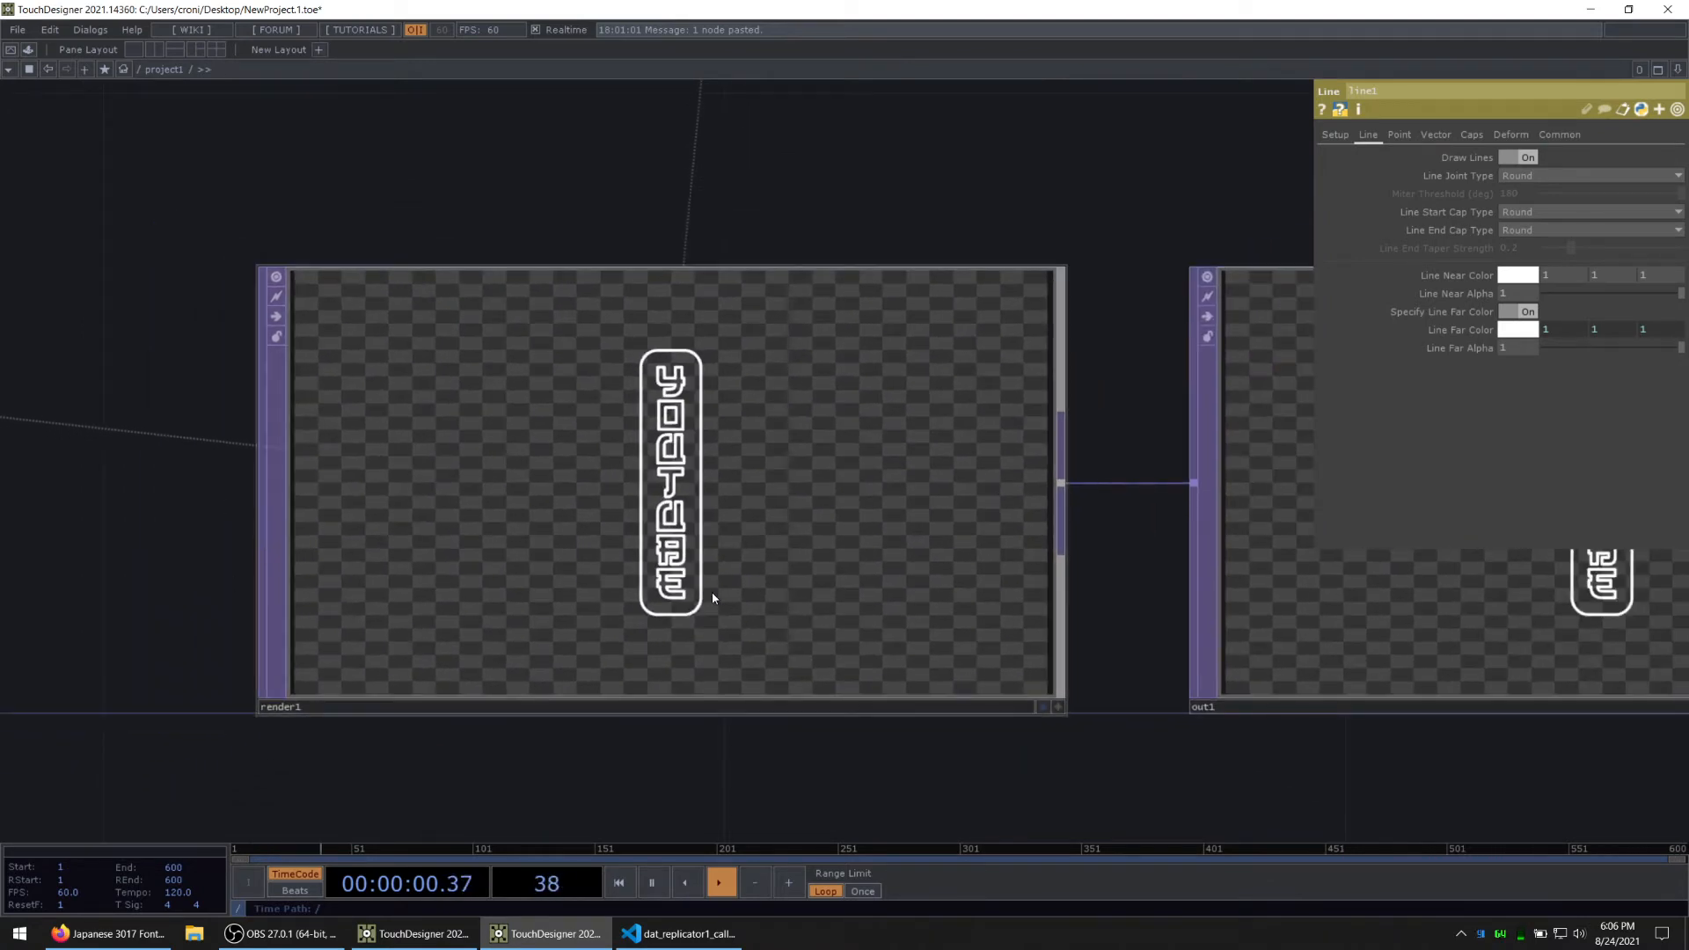
pyautogui.scroll(-3, 819, 437)
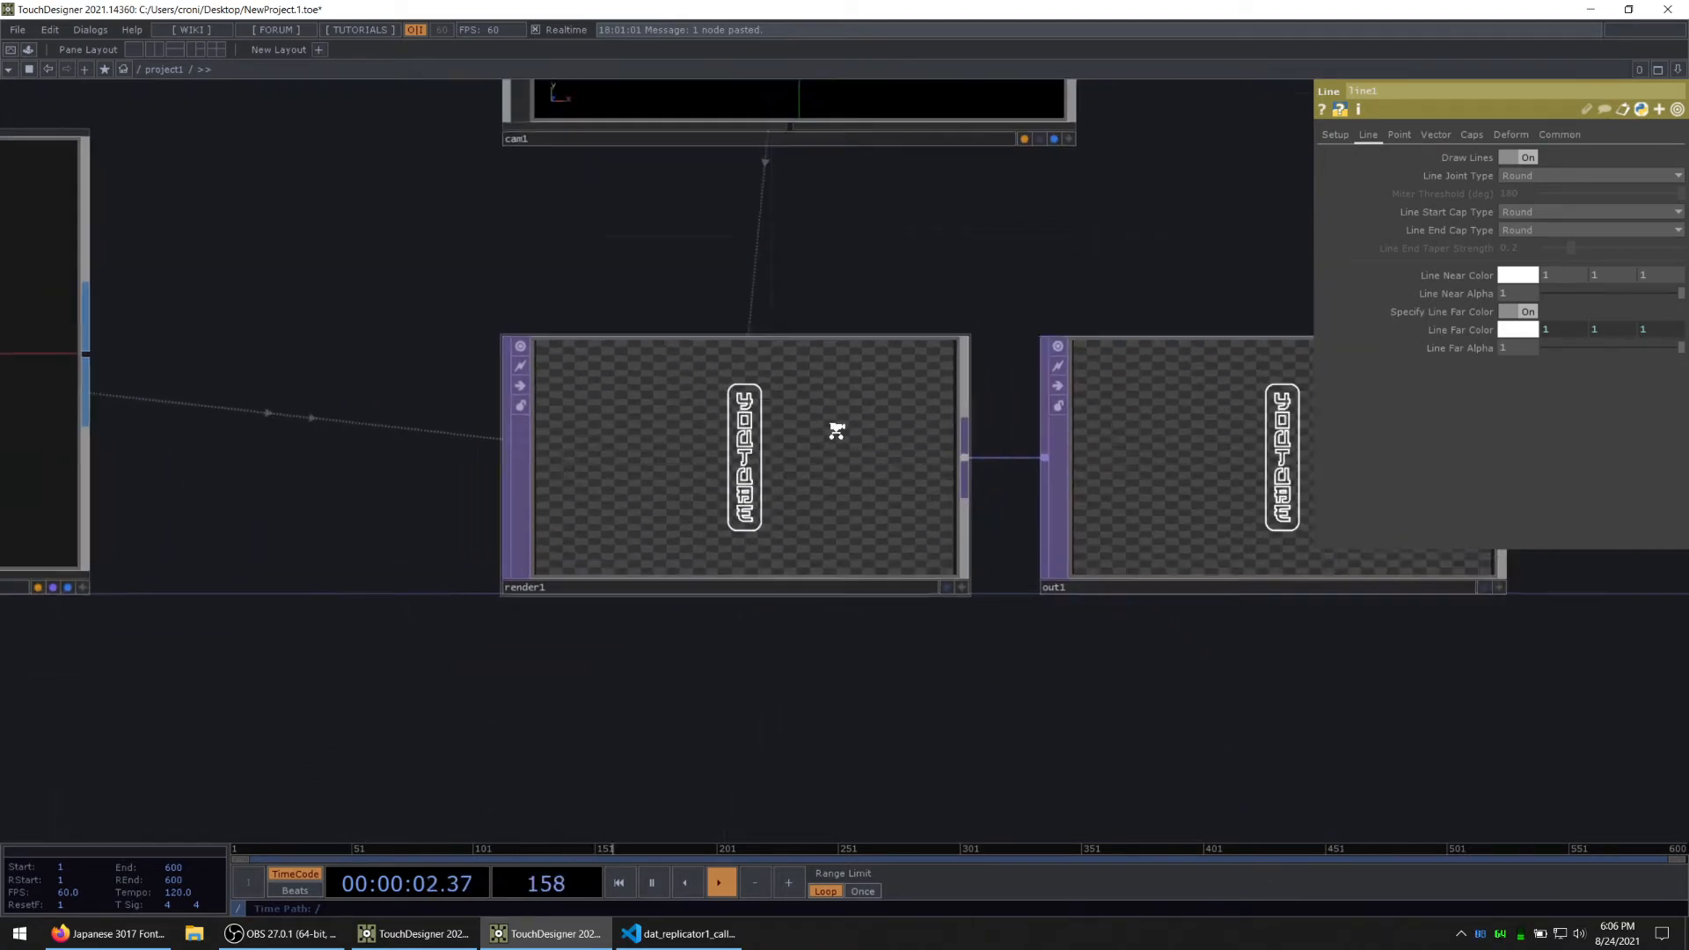
pyautogui.scroll(3, 827, 432)
# Step: Reduce line1's Width Near to 2 and inspect the thinner outlines in render1
pyautogui.click(1336, 135)
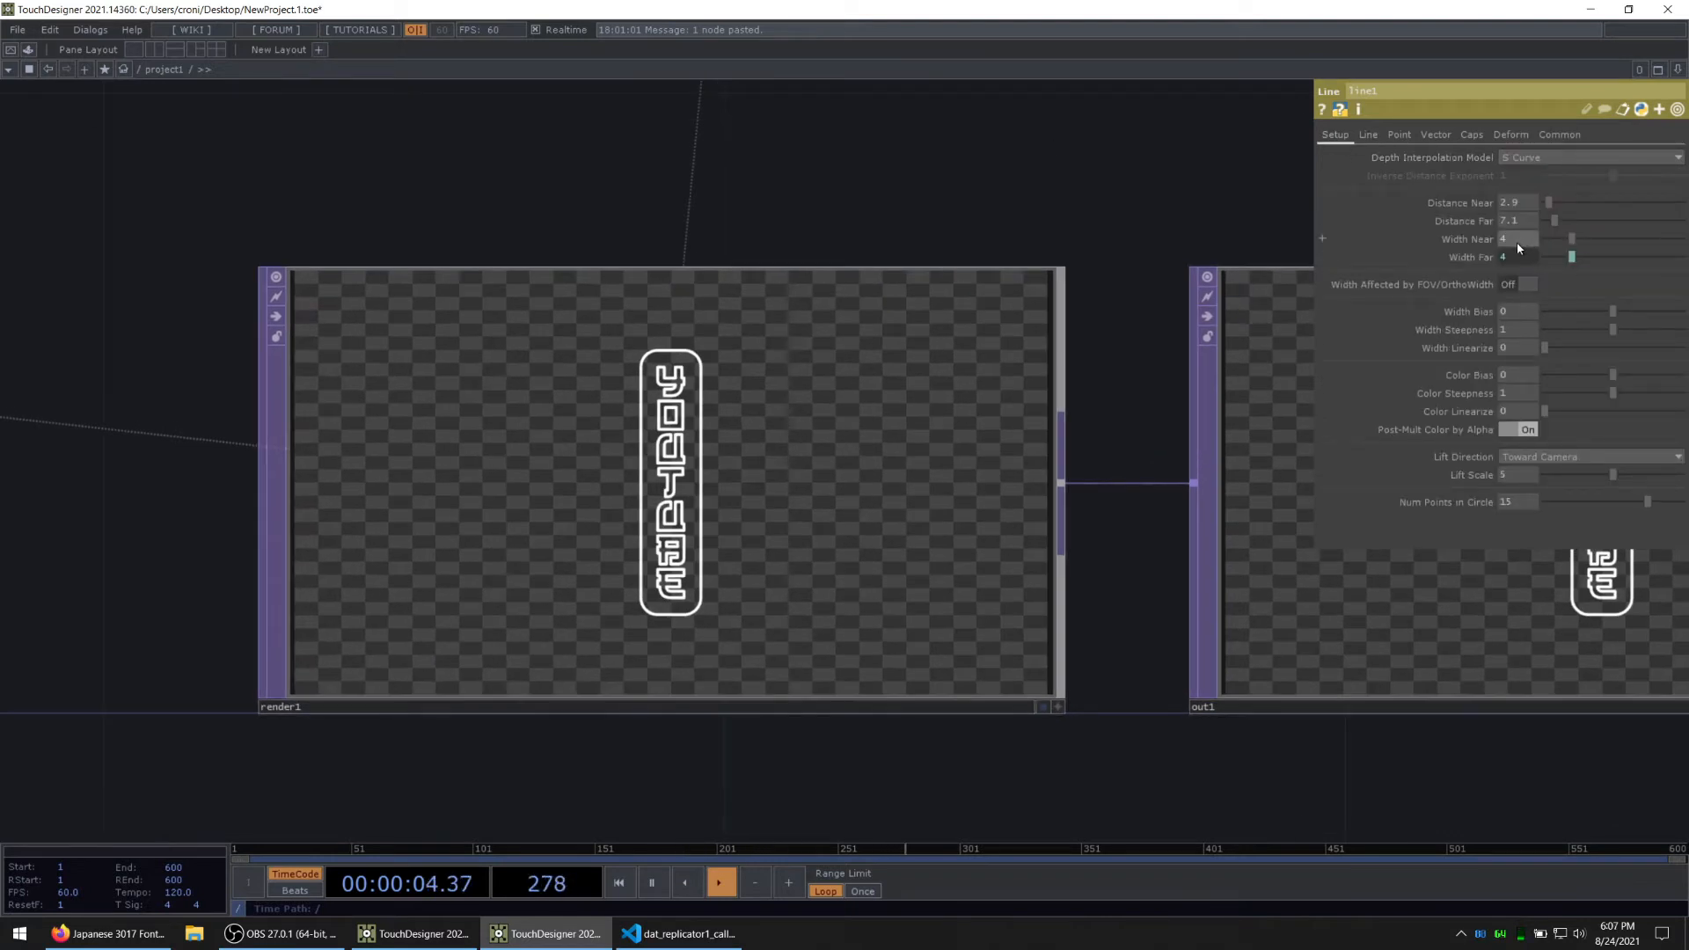
pyautogui.moveTo(1479, 241); pyautogui.dragTo(1439, 226, button='middle')
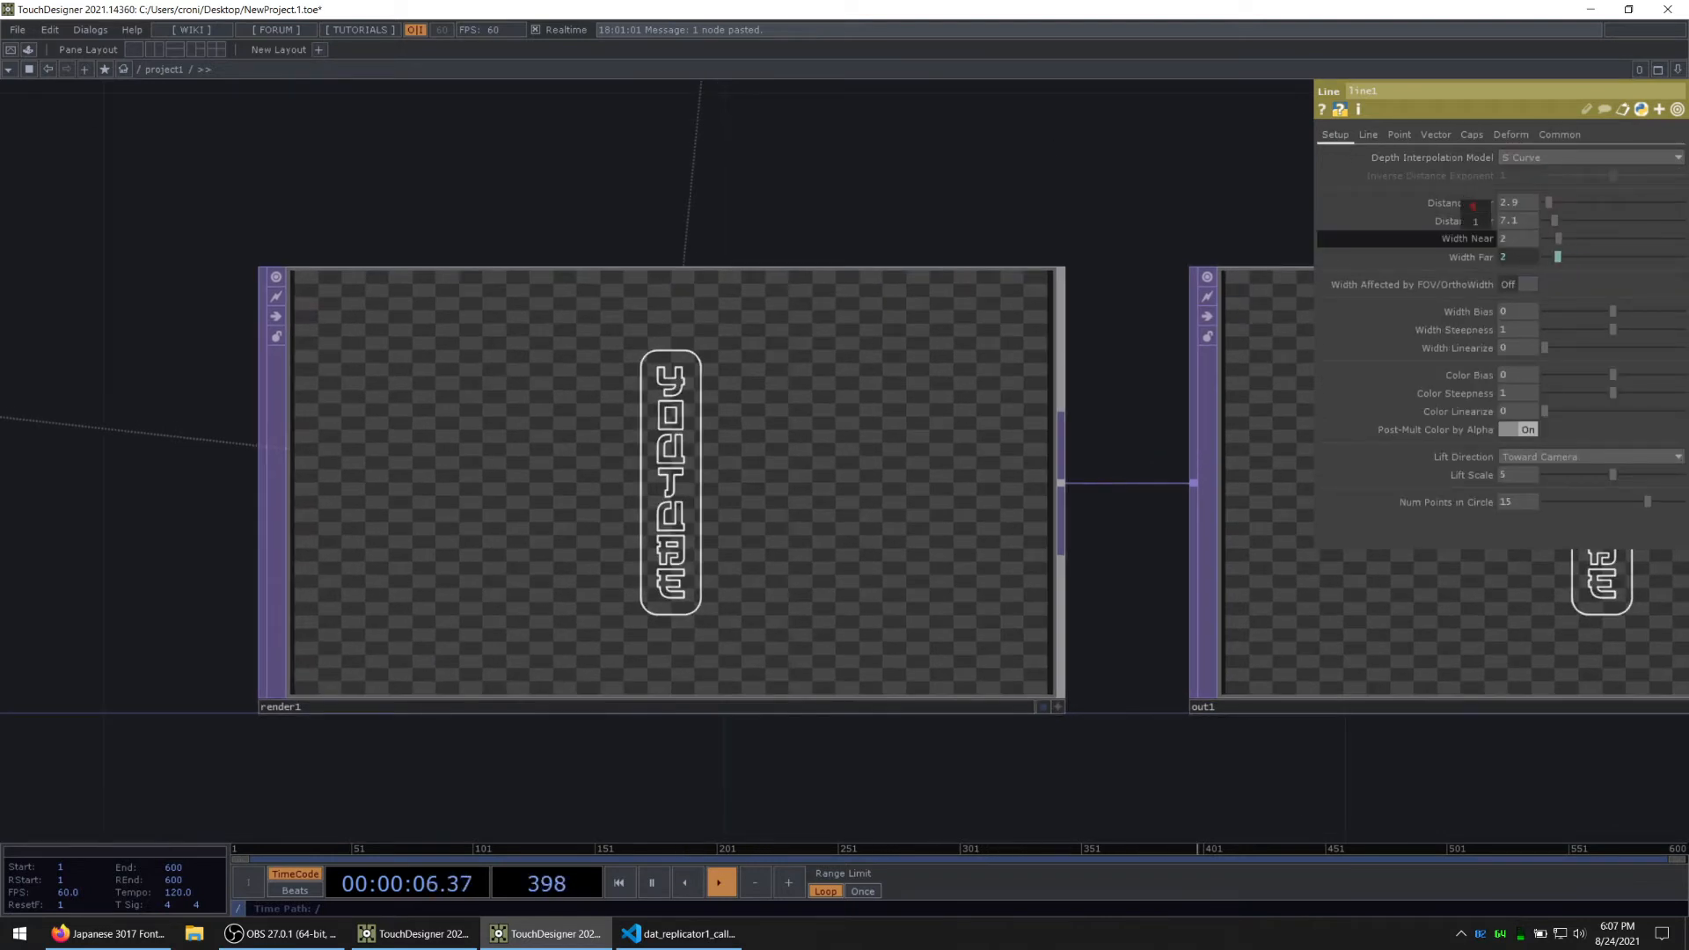
pyautogui.scroll(3, 890, 480)
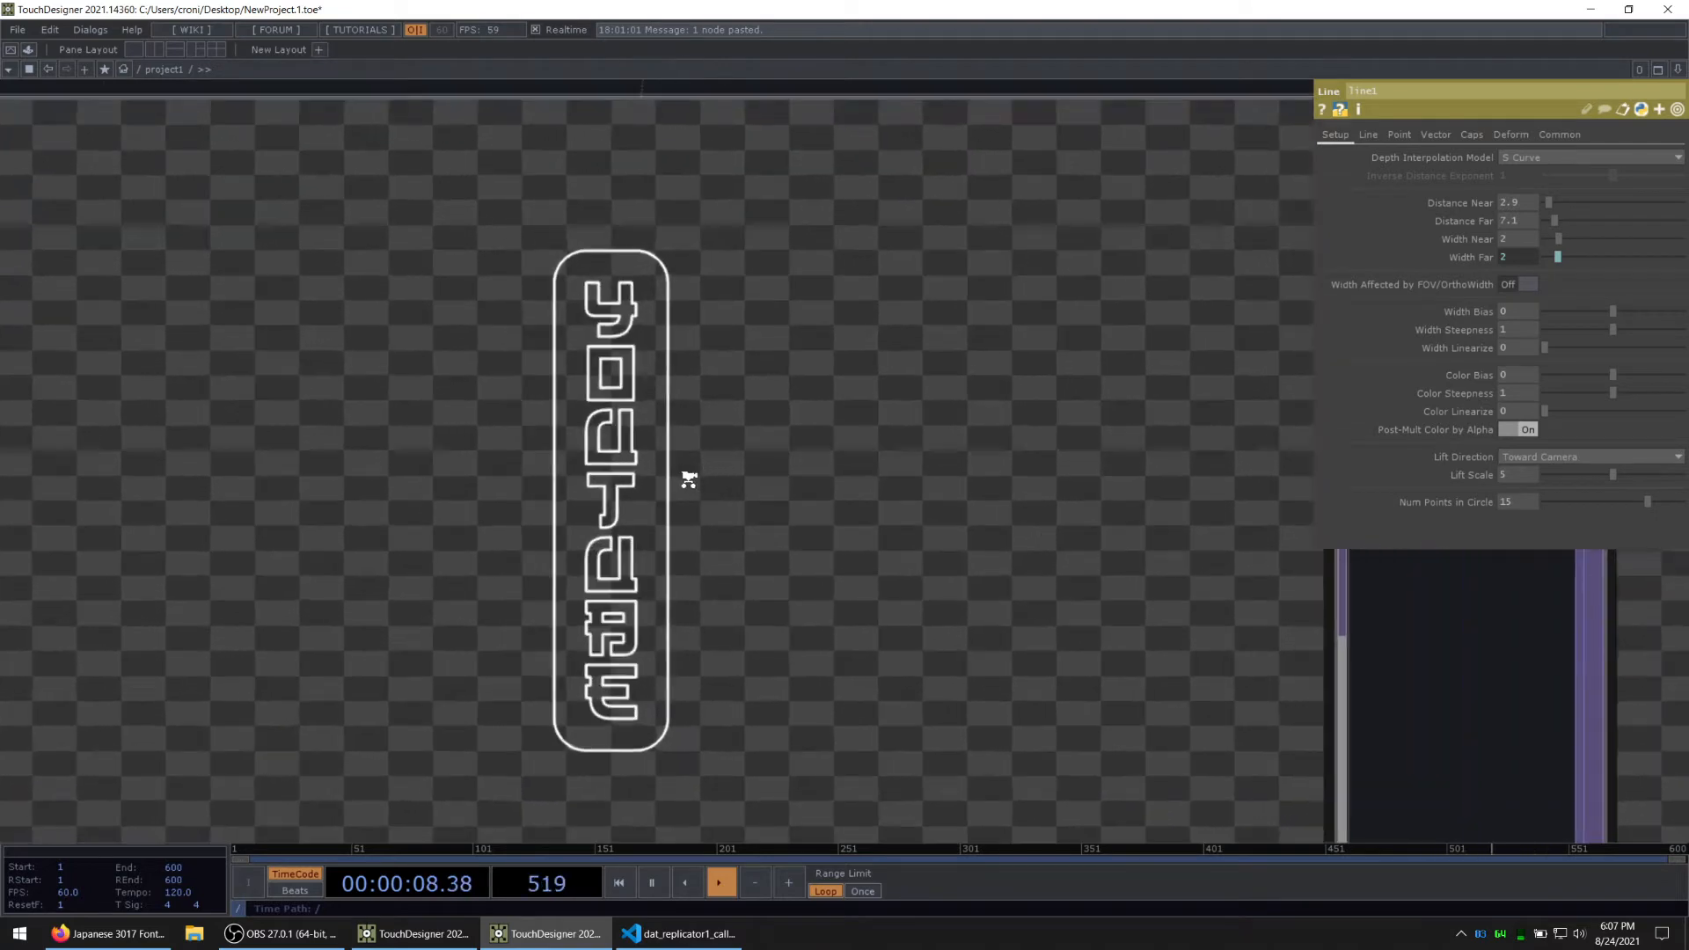
pyautogui.scroll(-5, 586, 427)
pyautogui.scroll(2, 586, 427)
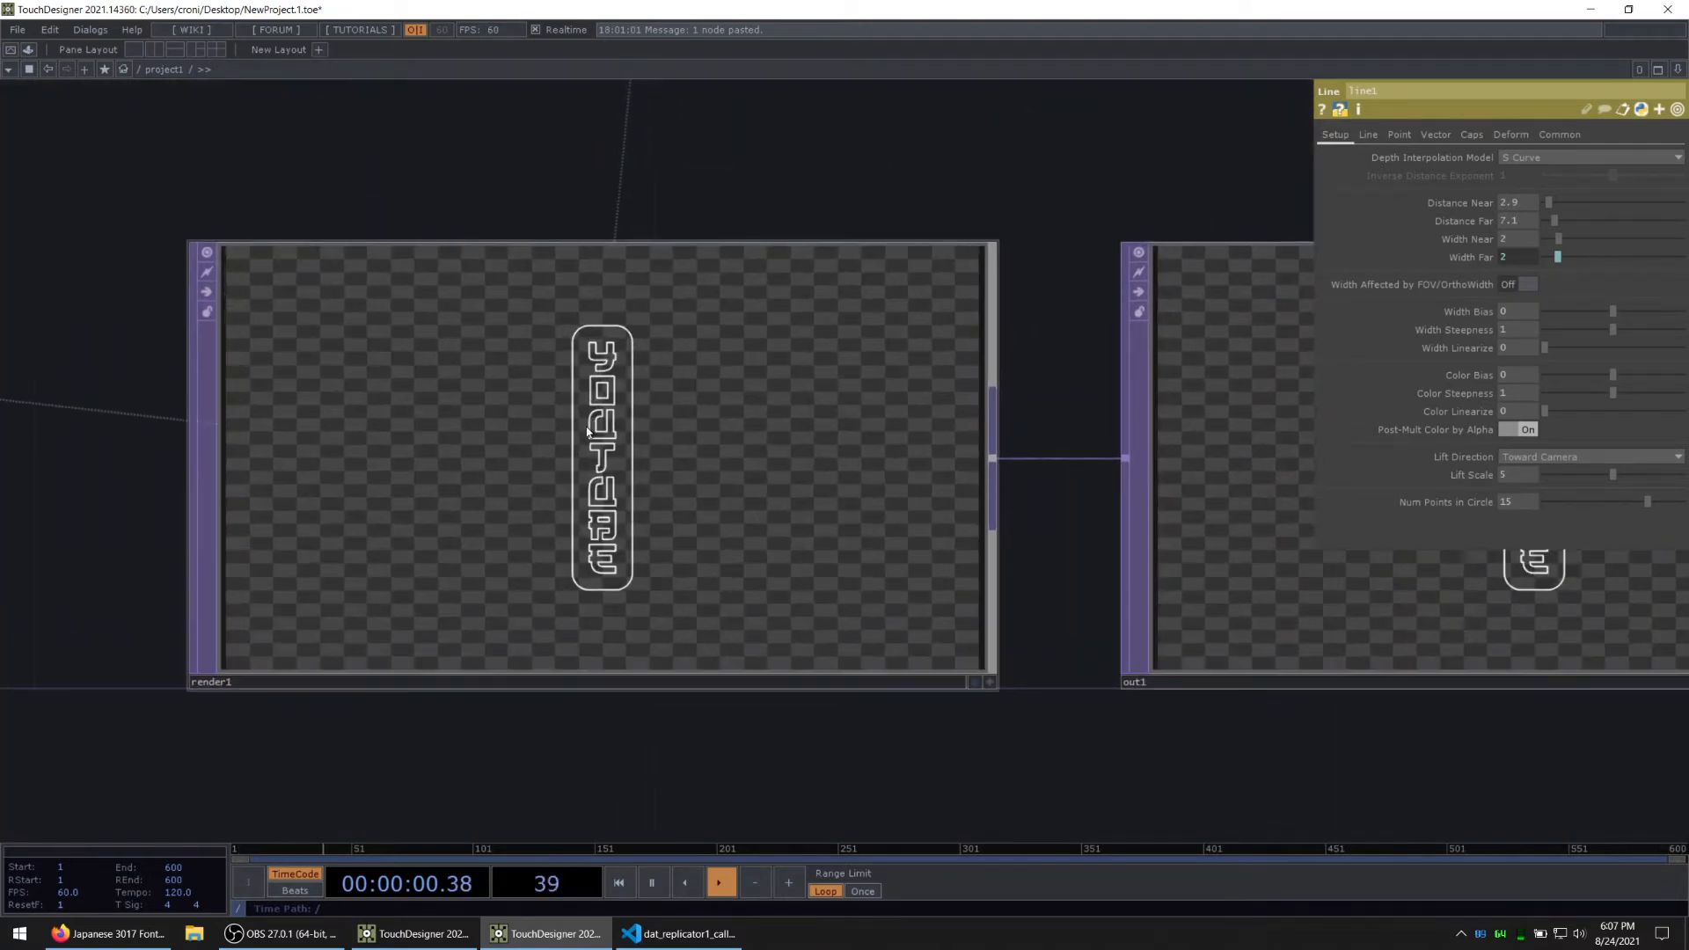
pyautogui.scroll(-8, 592, 426)
# Step: Open out1's image in a floating viewer window and move it clear of base1
pyautogui.click(719, 429)
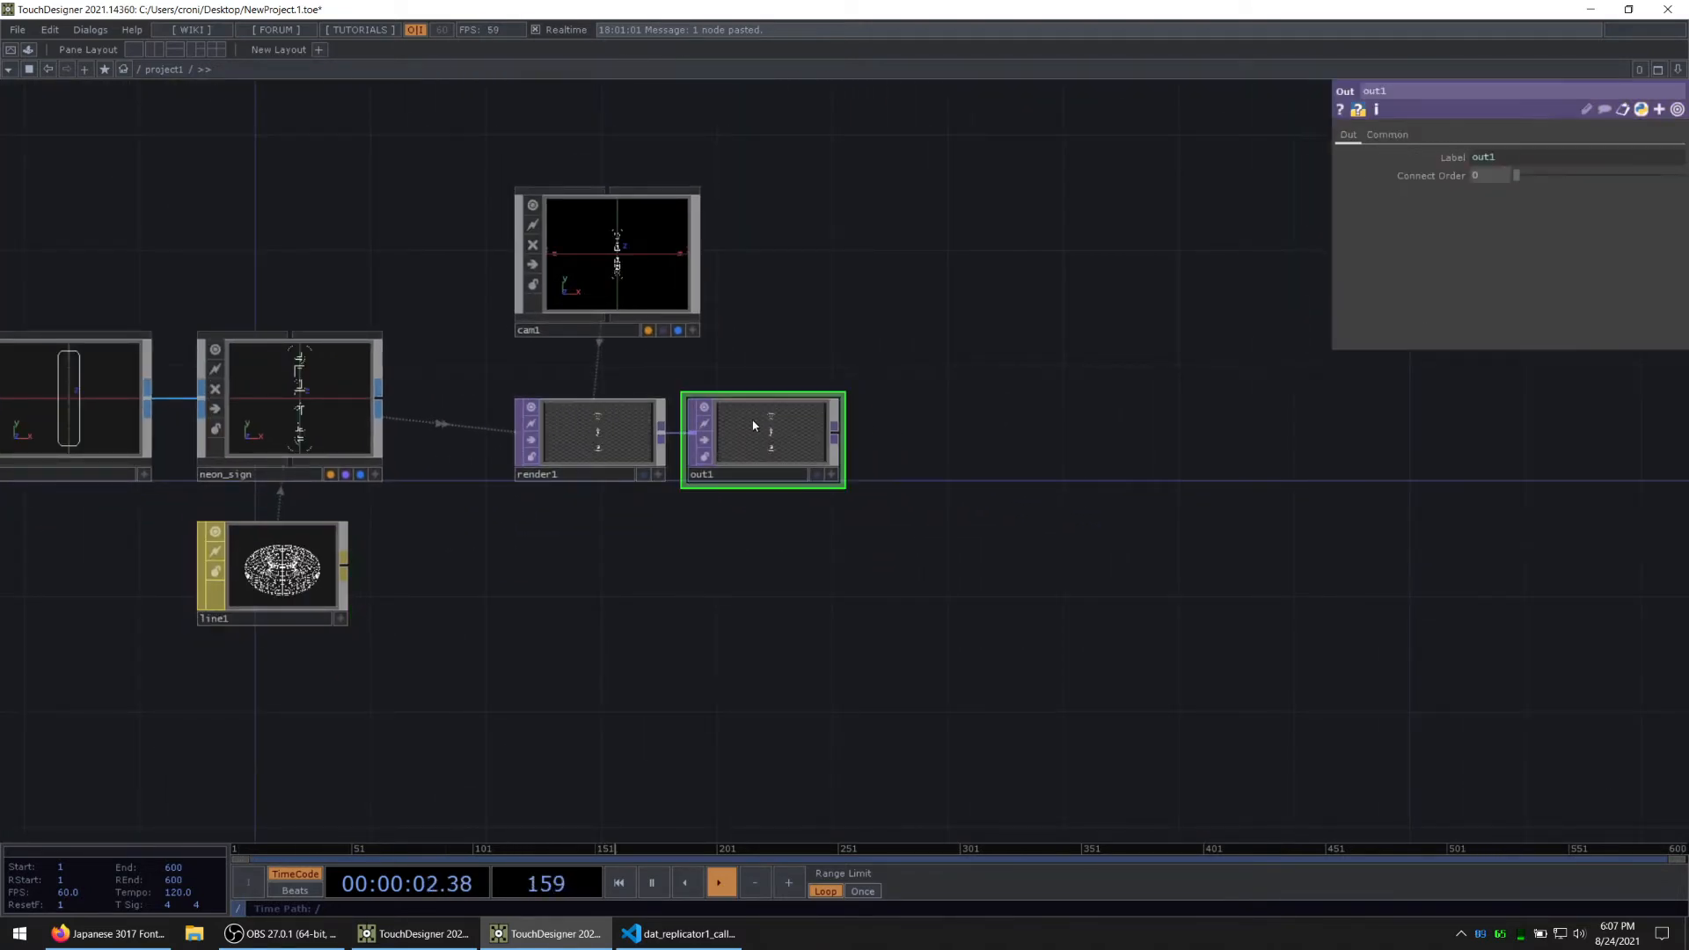
pyautogui.rightClick(765, 427)
pyautogui.press('Escape')
pyautogui.rightClick(776, 429)
pyautogui.click(778, 426)
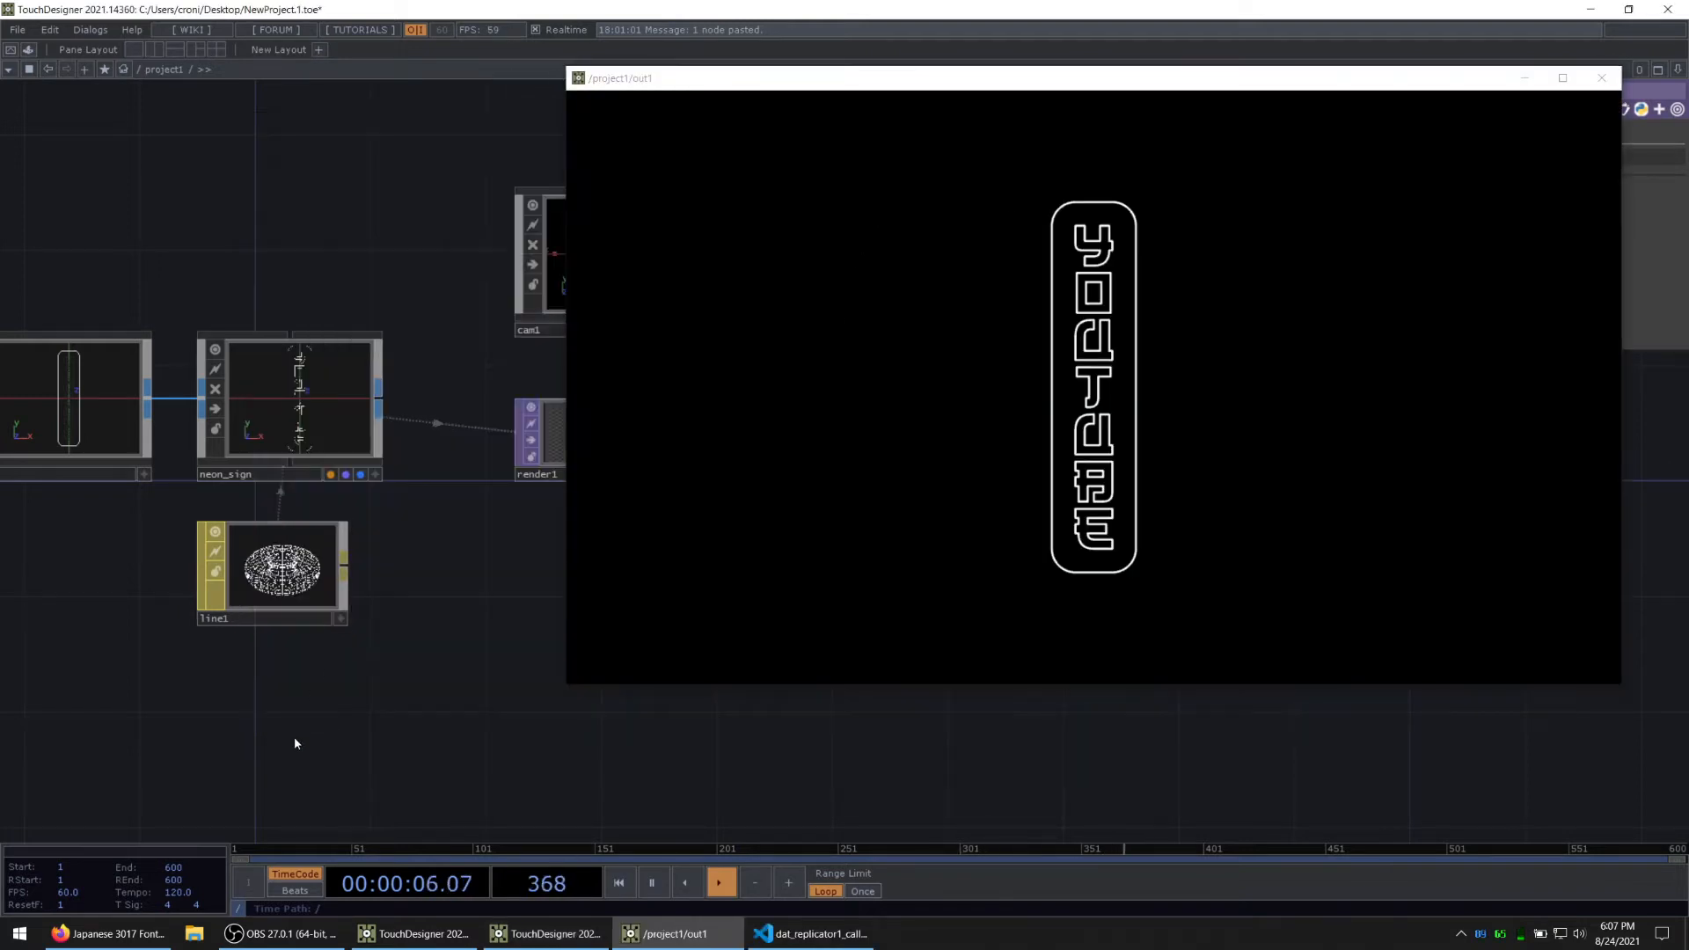
pyautogui.moveTo(296, 741); pyautogui.dragTo(624, 700)
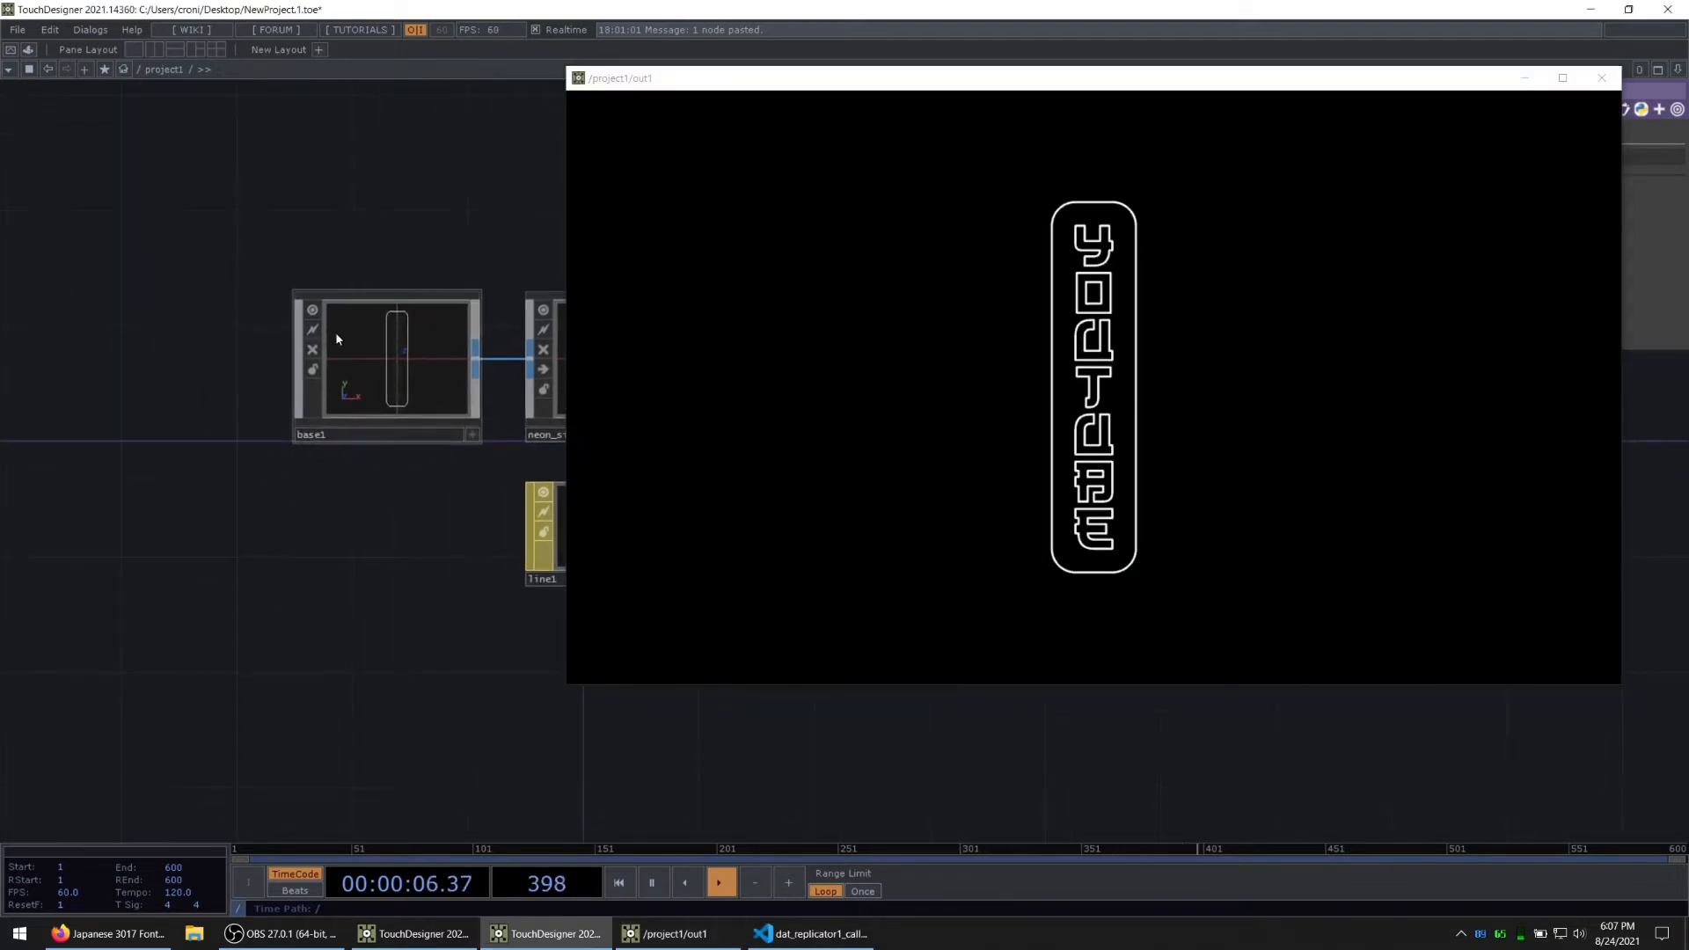
# Step: Go inside base1 and enter the nested base1 component that feeds the letter table
pyautogui.click(386, 352)
pyautogui.press('i')
pyautogui.scroll(-3, 273, 632)
pyautogui.moveTo(290, 646); pyautogui.dragTo(563, 639)
pyautogui.moveTo(269, 736); pyautogui.dragTo(644, 709)
pyautogui.scroll(3, 256, 396)
pyautogui.click(213, 342)
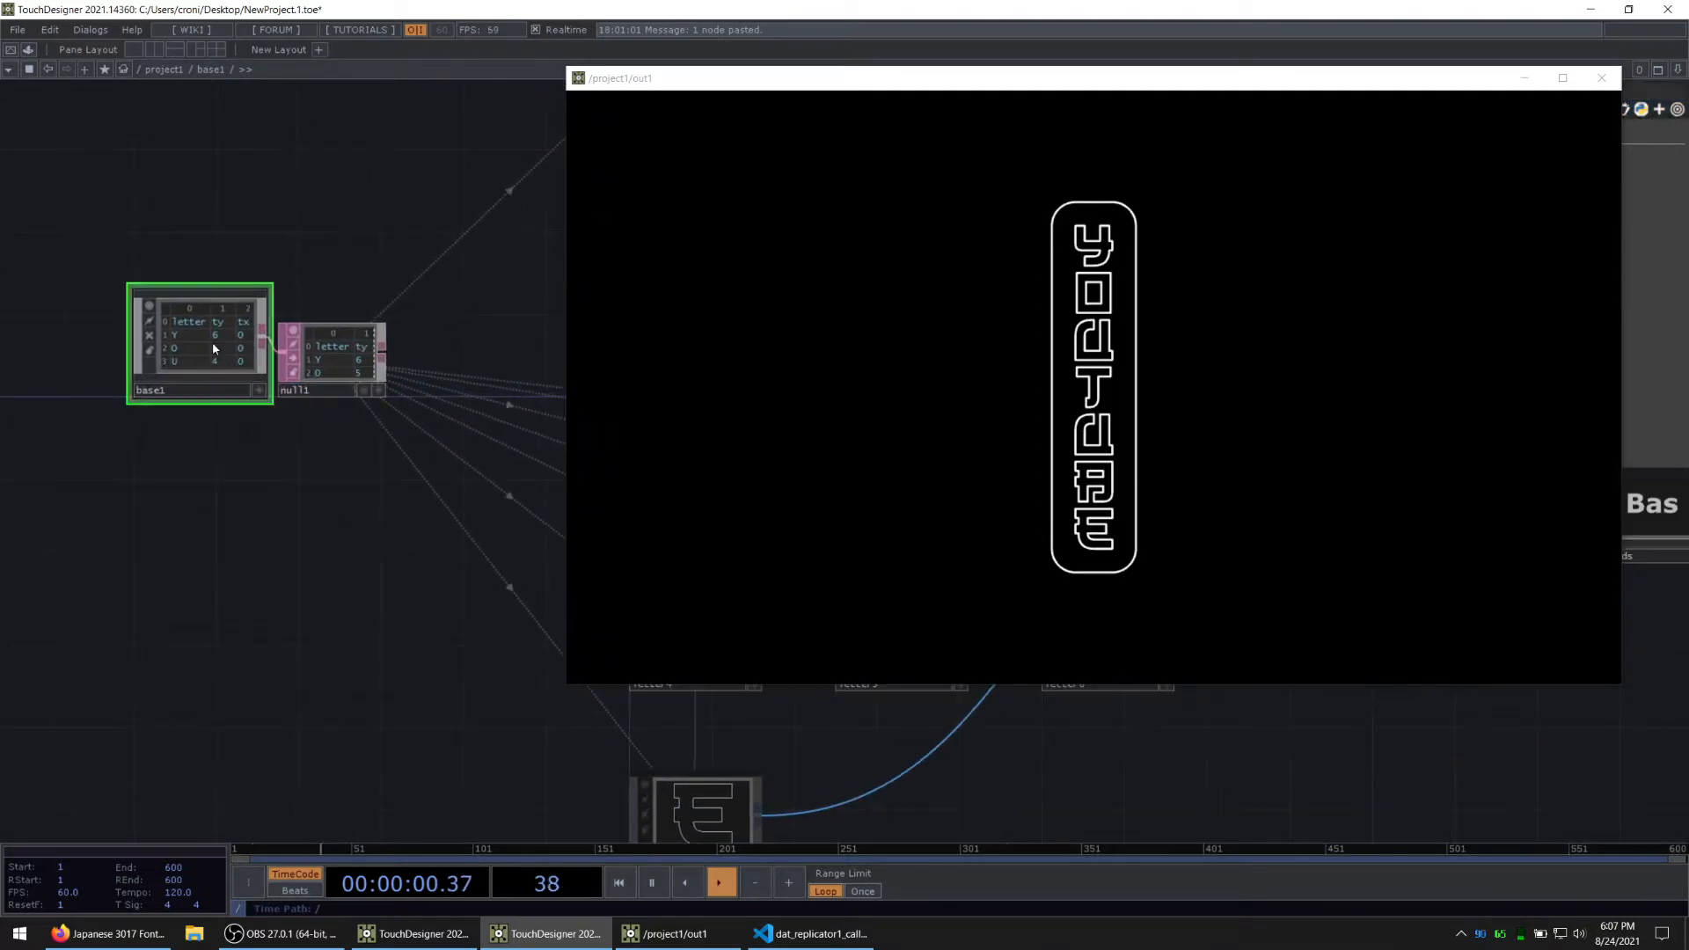
pyautogui.press('i')
# Step: Shrink the out1 viewer window to uncover the network and set pattern1's Amplitude to 1.19
pyautogui.moveTo(558, 148); pyautogui.dragTo(1013, 151)
pyautogui.moveTo(1180, 88); pyautogui.dragTo(1231, 414)
pyautogui.moveTo(257, 611); pyautogui.dragTo(424, 550)
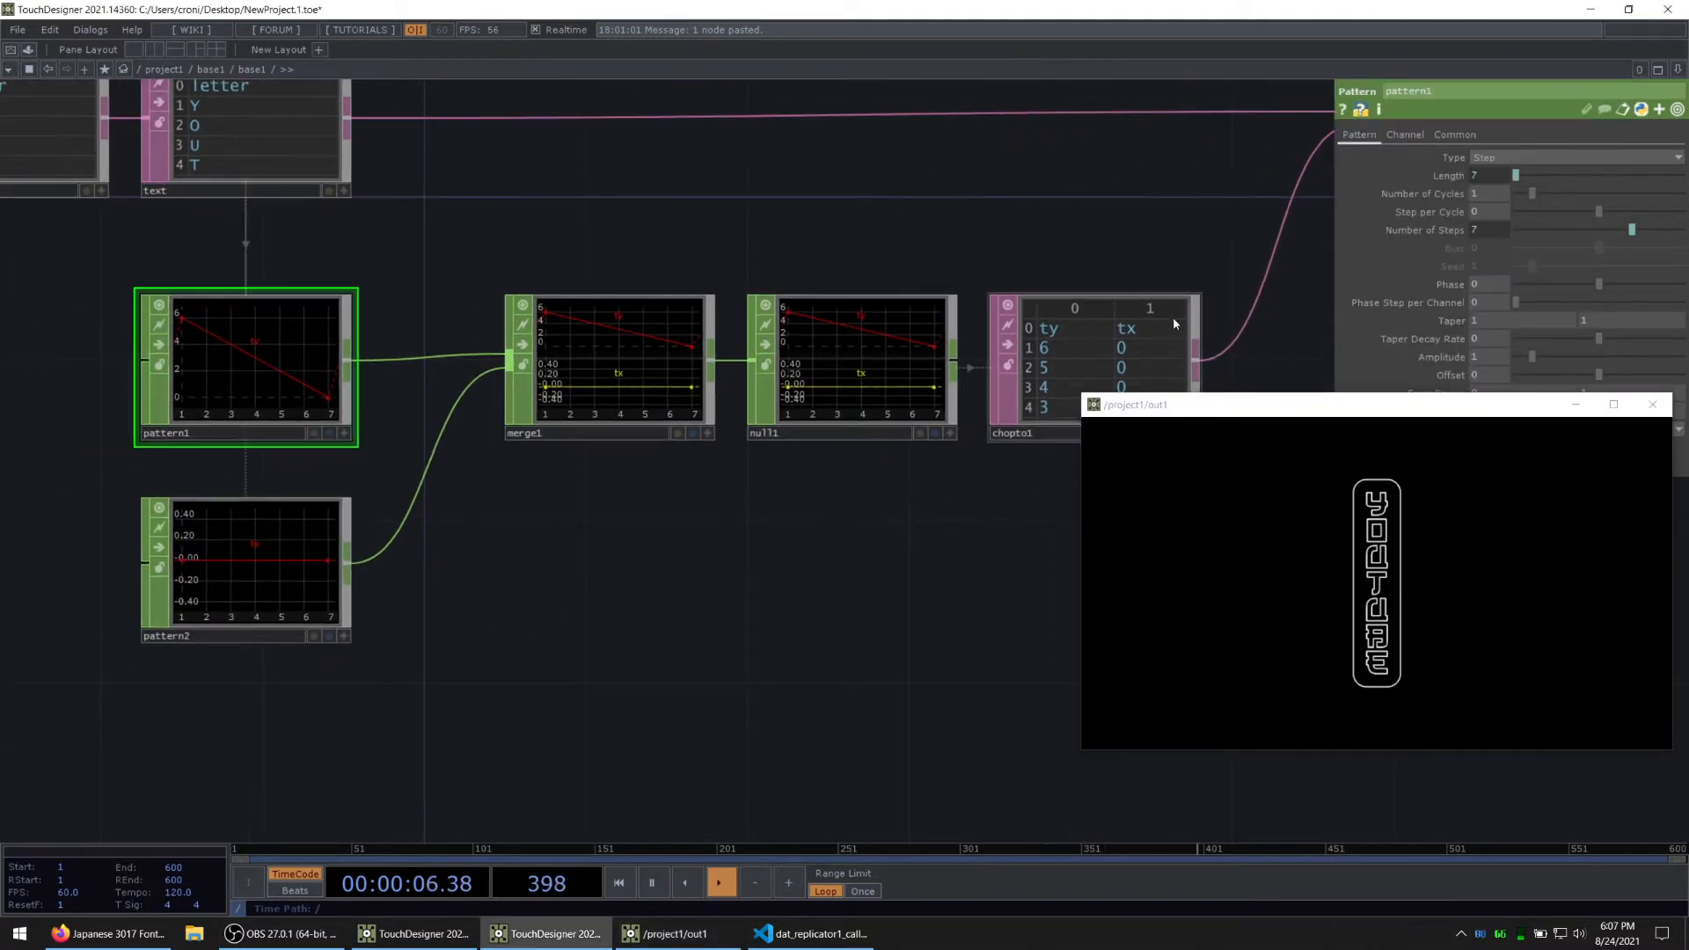
pyautogui.moveTo(1124, 226); pyautogui.dragTo(928, 192)
pyautogui.moveTo(1227, 412); pyautogui.dragTo(1071, 480)
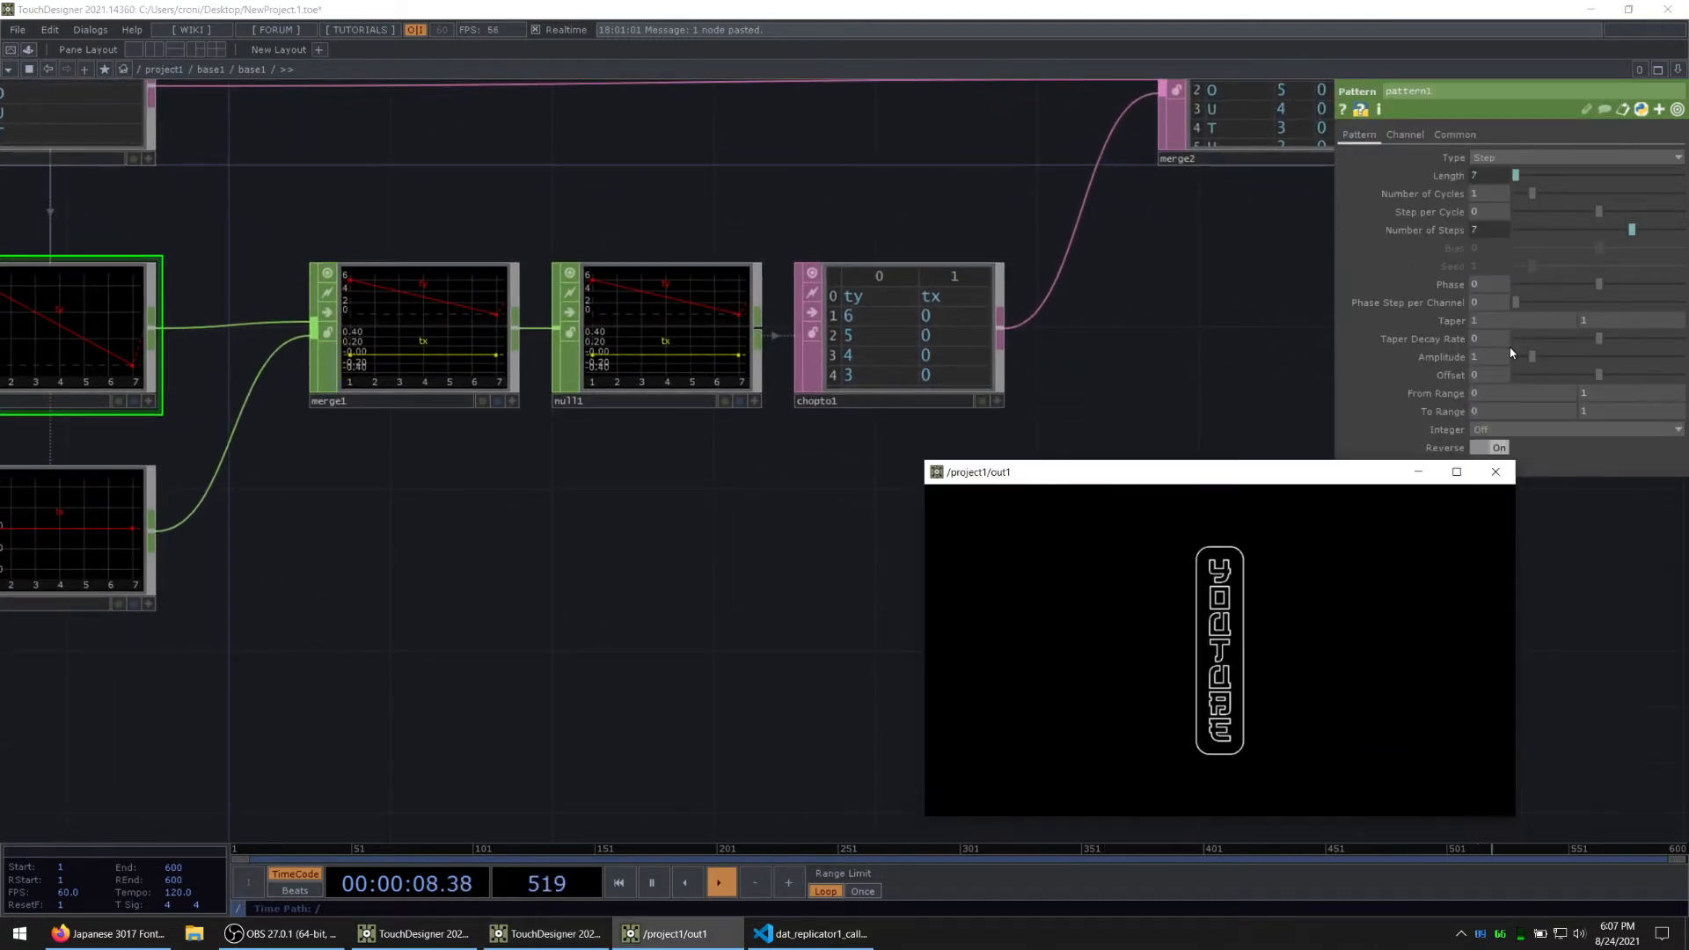
pyautogui.moveTo(1486, 356); pyautogui.dragTo(1483, 333)
pyautogui.moveTo(1129, 338); pyautogui.dragTo(862, 265)
pyautogui.scroll(-5, 909, 288)
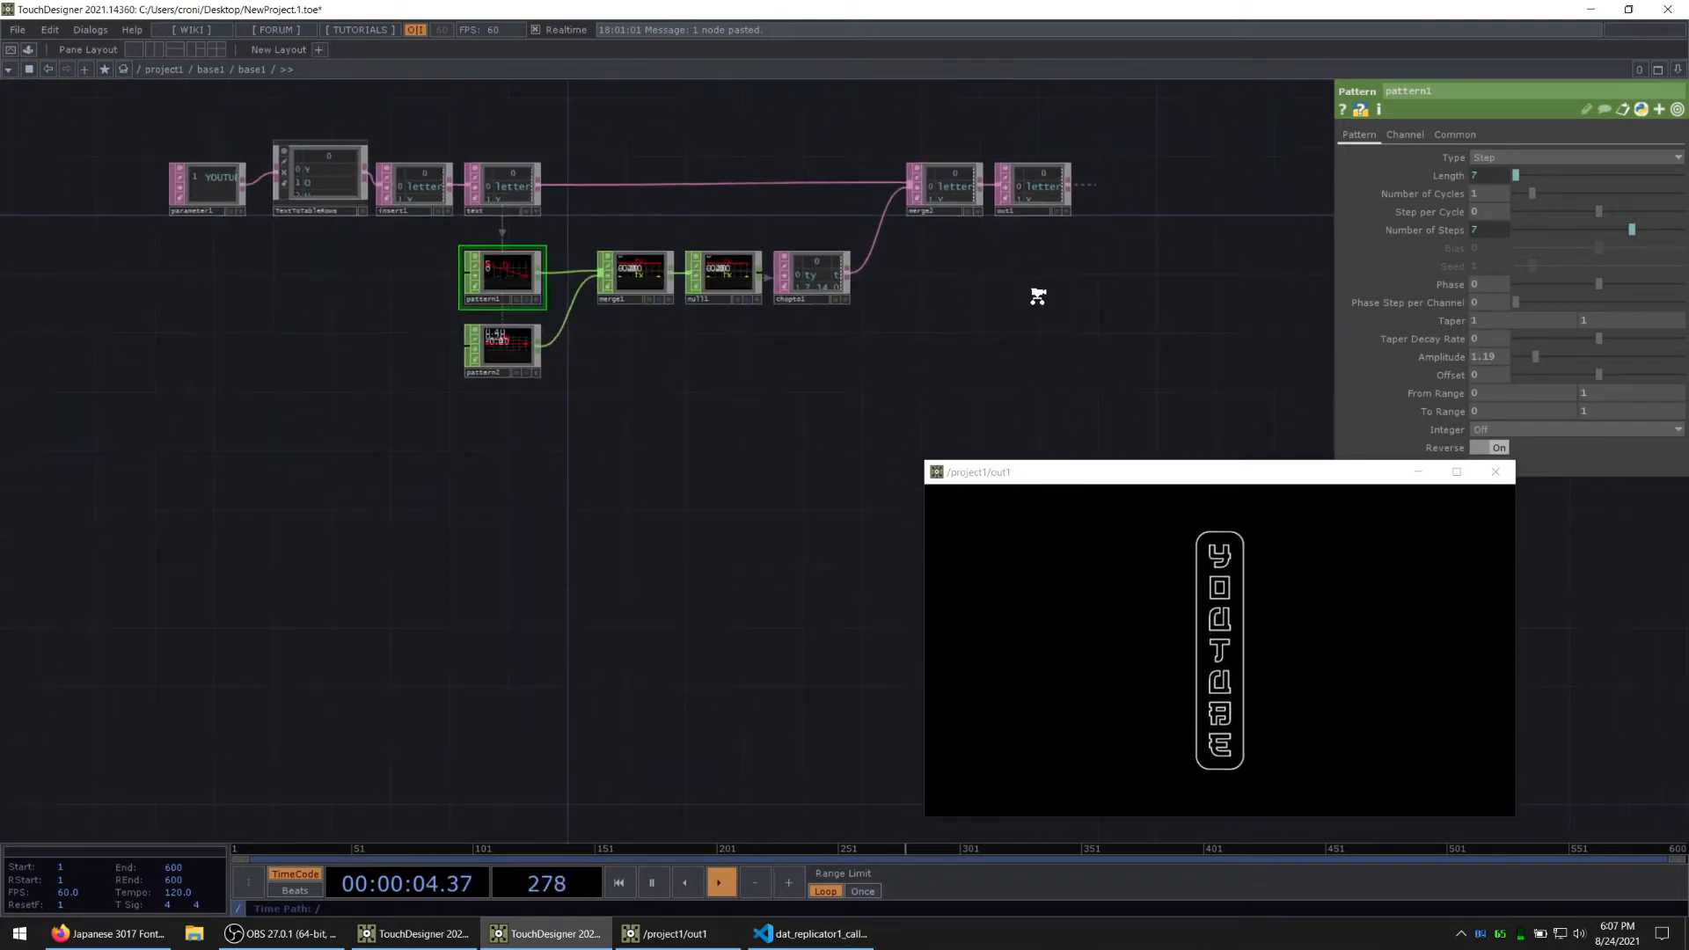
# Step: Return to the project1 network and close the out1 viewer window
pyautogui.moveTo(1038, 298); pyautogui.dragTo(938, 331)
pyautogui.press('u')
pyautogui.moveTo(1031, 268); pyautogui.dragTo(845, 262)
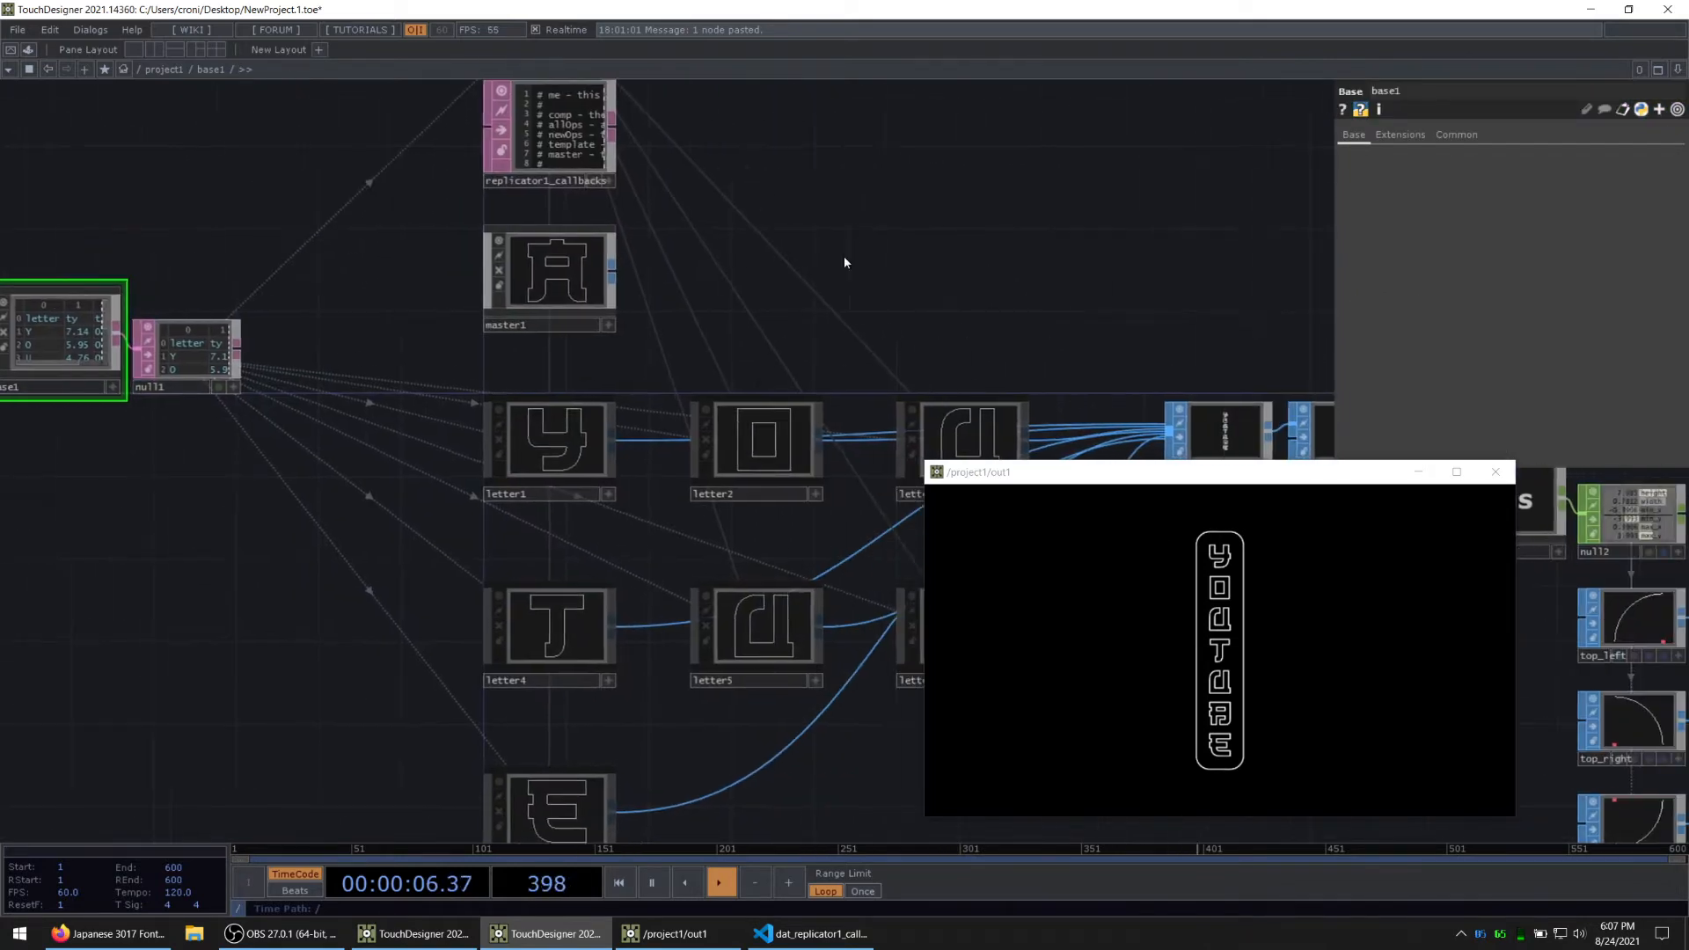
pyautogui.press('u')
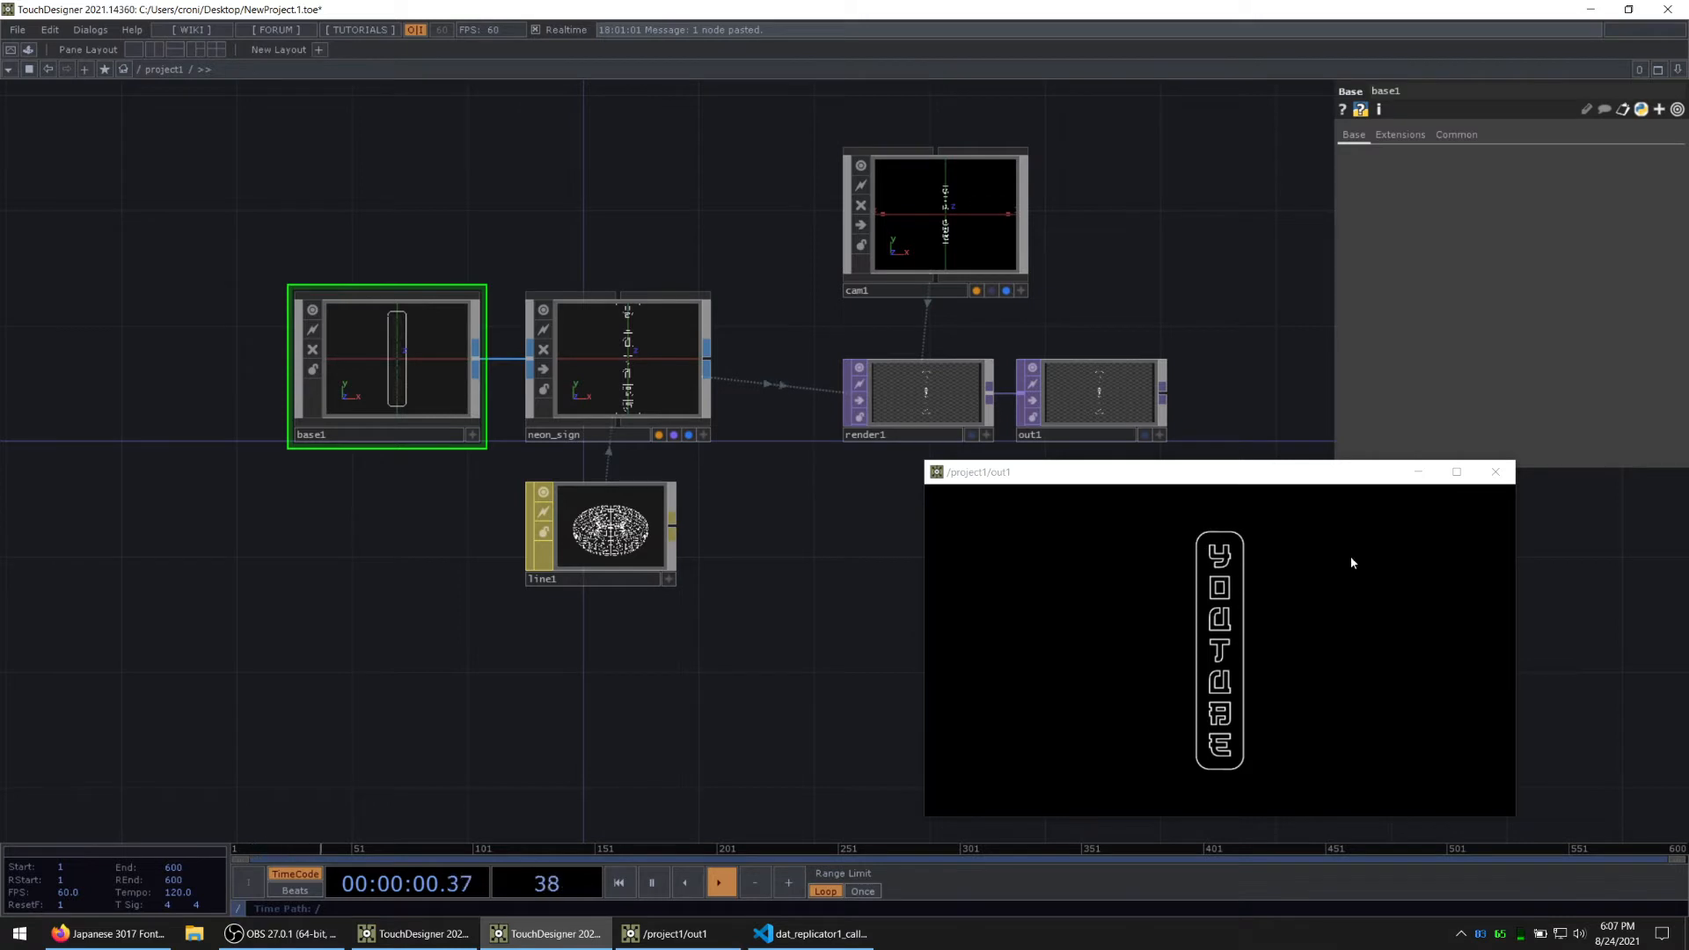
pyautogui.click(1496, 473)
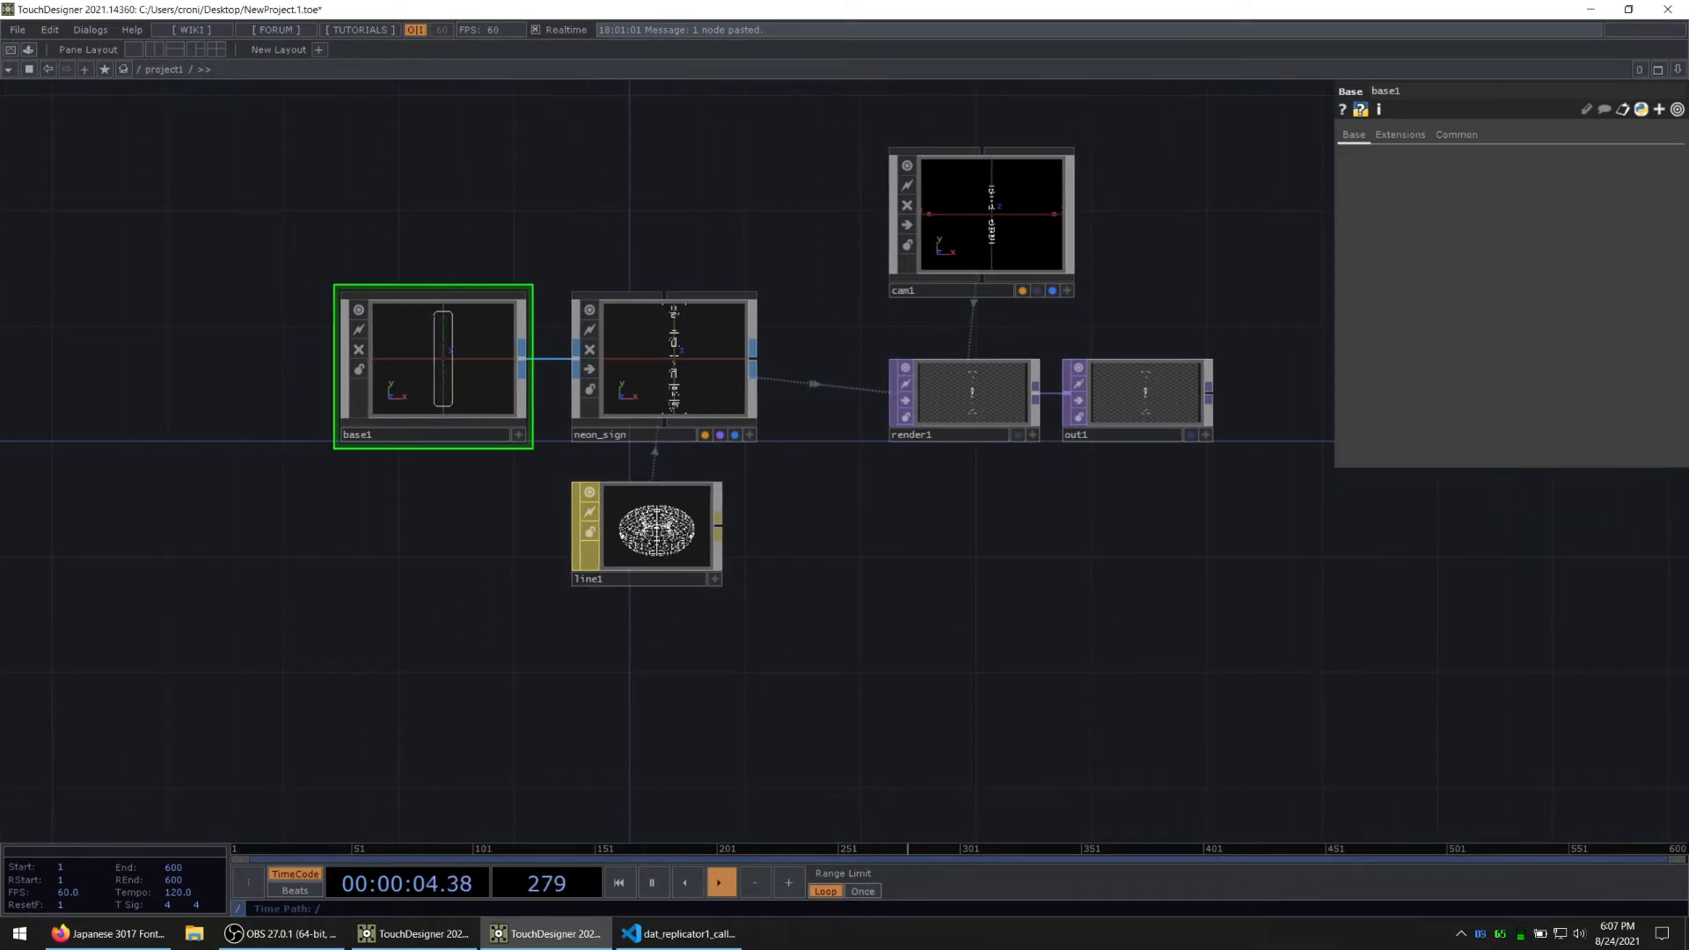
# Step: Add a Base COMP in the empty area above base1 in the project1 network
pyautogui.hotkey('alt', 'Tab')
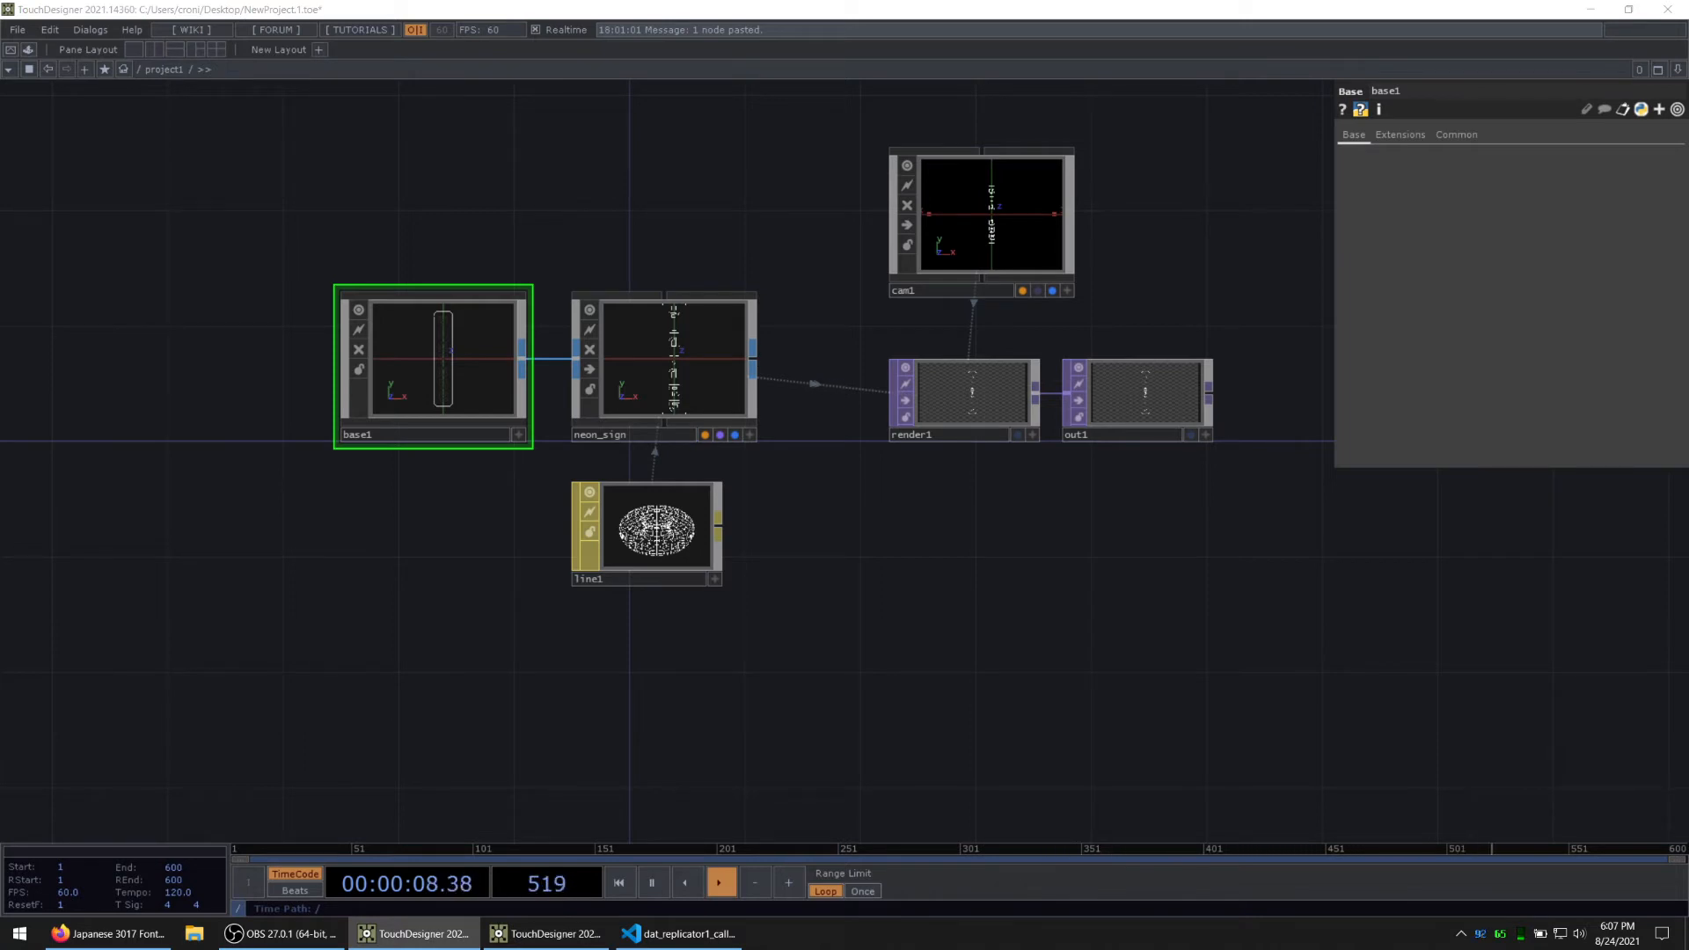
pyautogui.moveTo(288, 298); pyautogui.dragTo(424, 361)
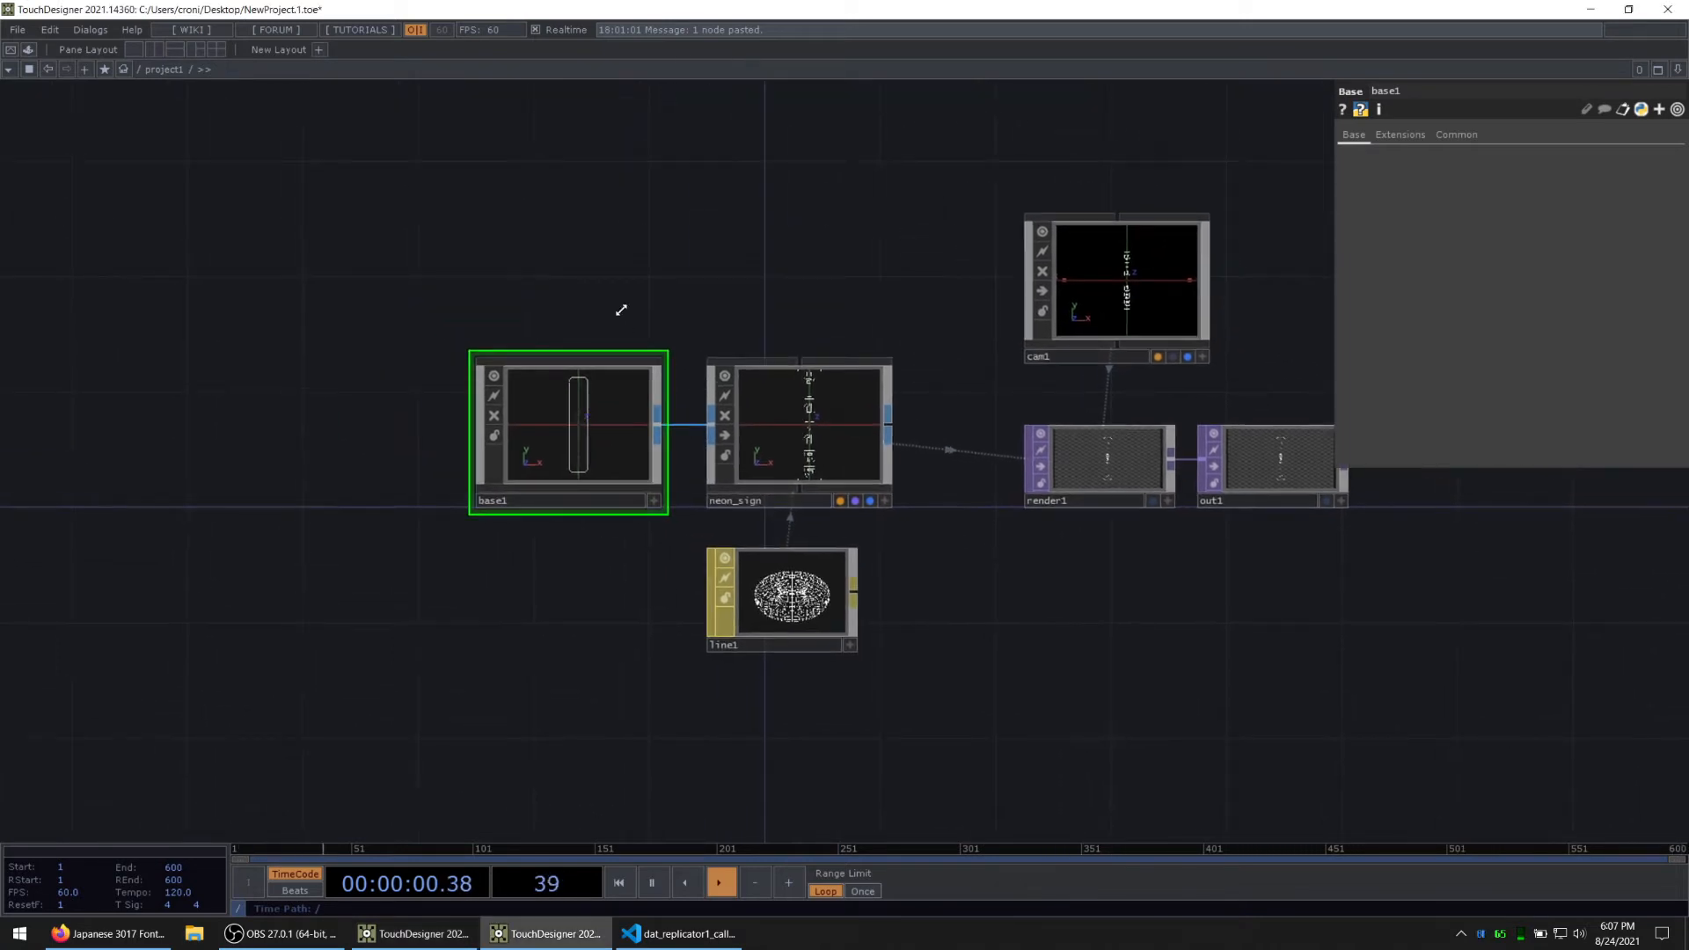
pyautogui.moveTo(492, 148); pyautogui.dragTo(610, 410)
pyautogui.rightClick(524, 305)
pyautogui.click(467, 197)
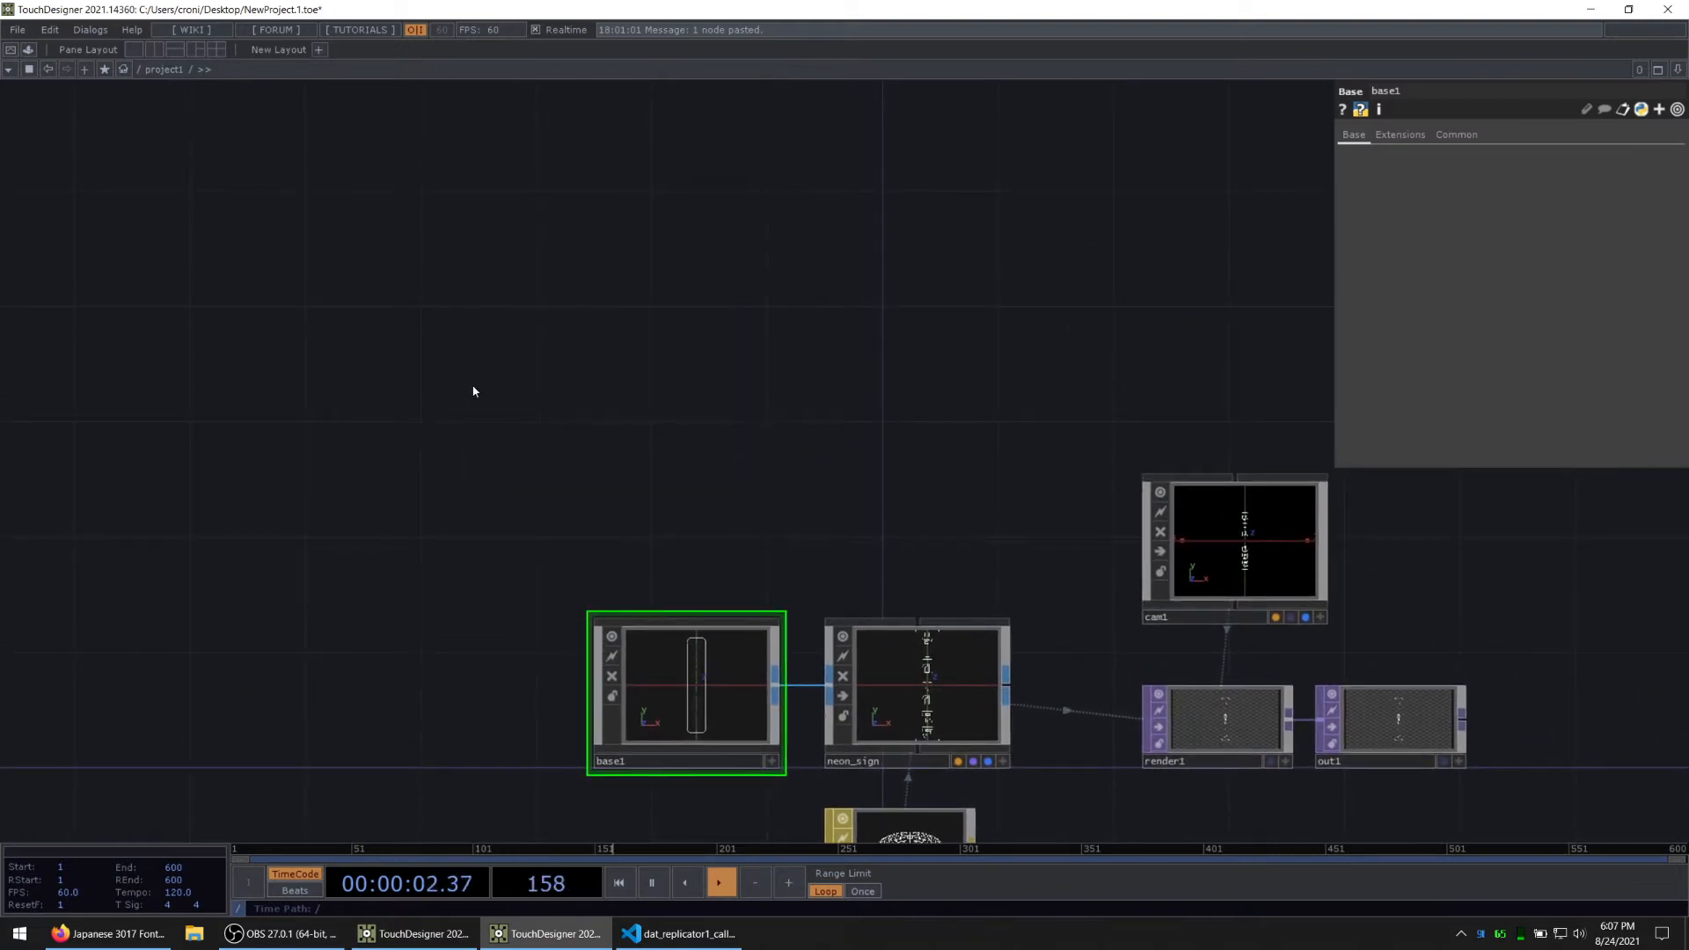
pyautogui.press('Tab')
pyautogui.write('b')
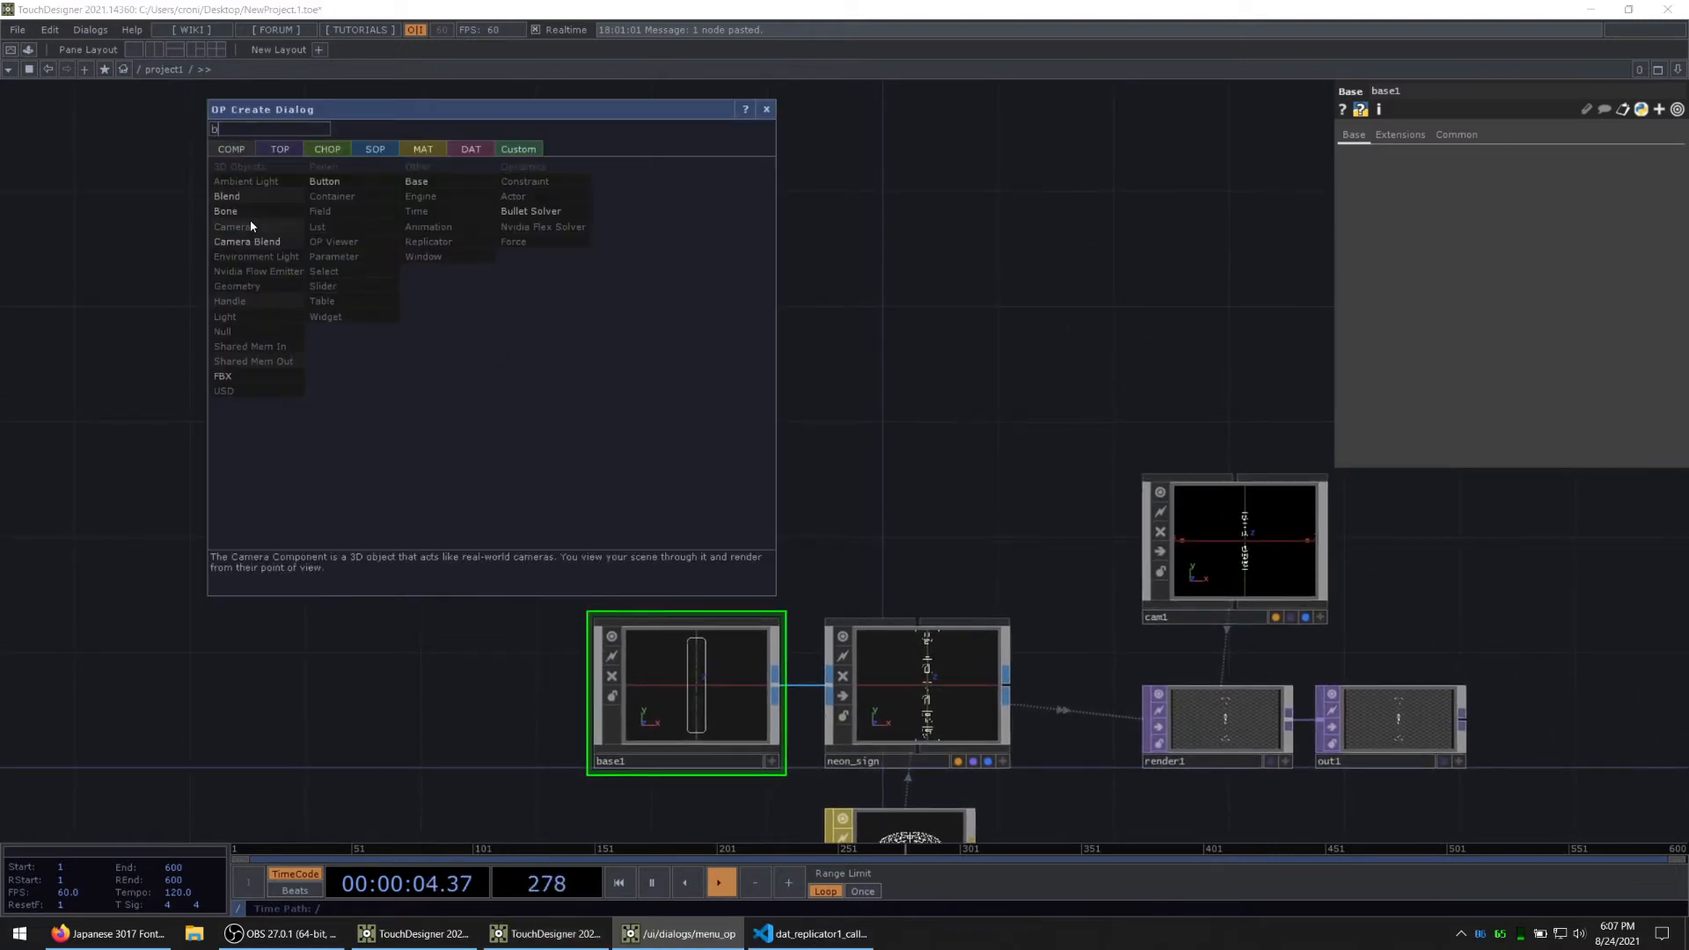
pyautogui.click(417, 181)
pyautogui.click(457, 226)
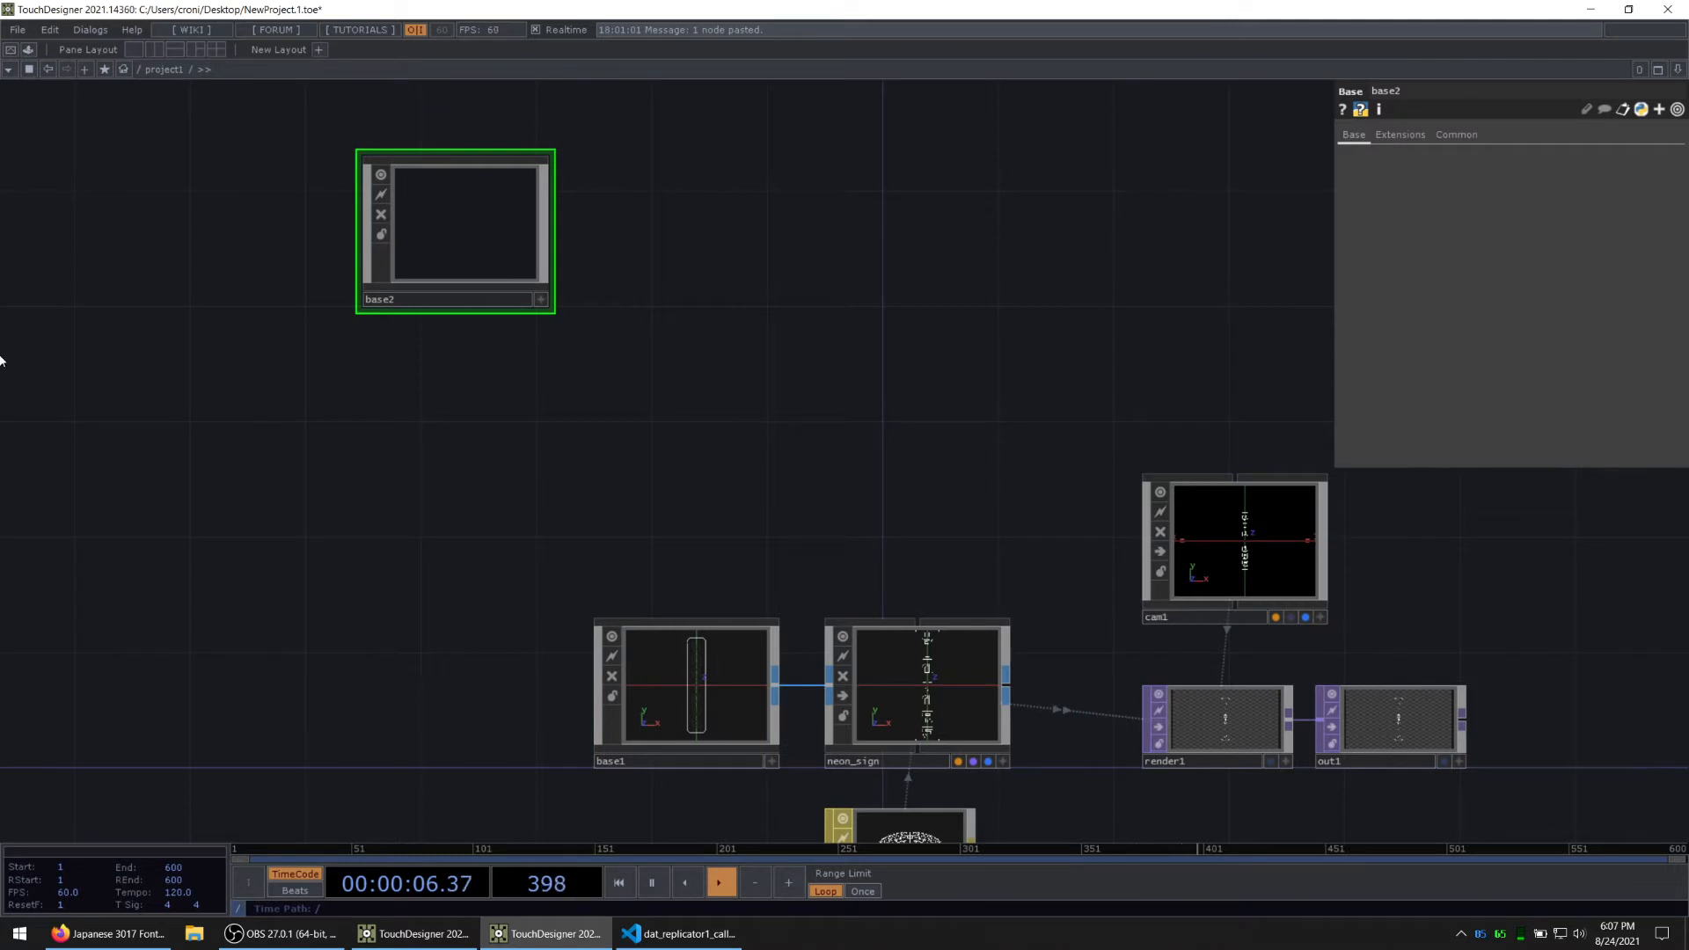
# Step: Enter base2 and add a Select SOP to its empty network
pyautogui.press('i')
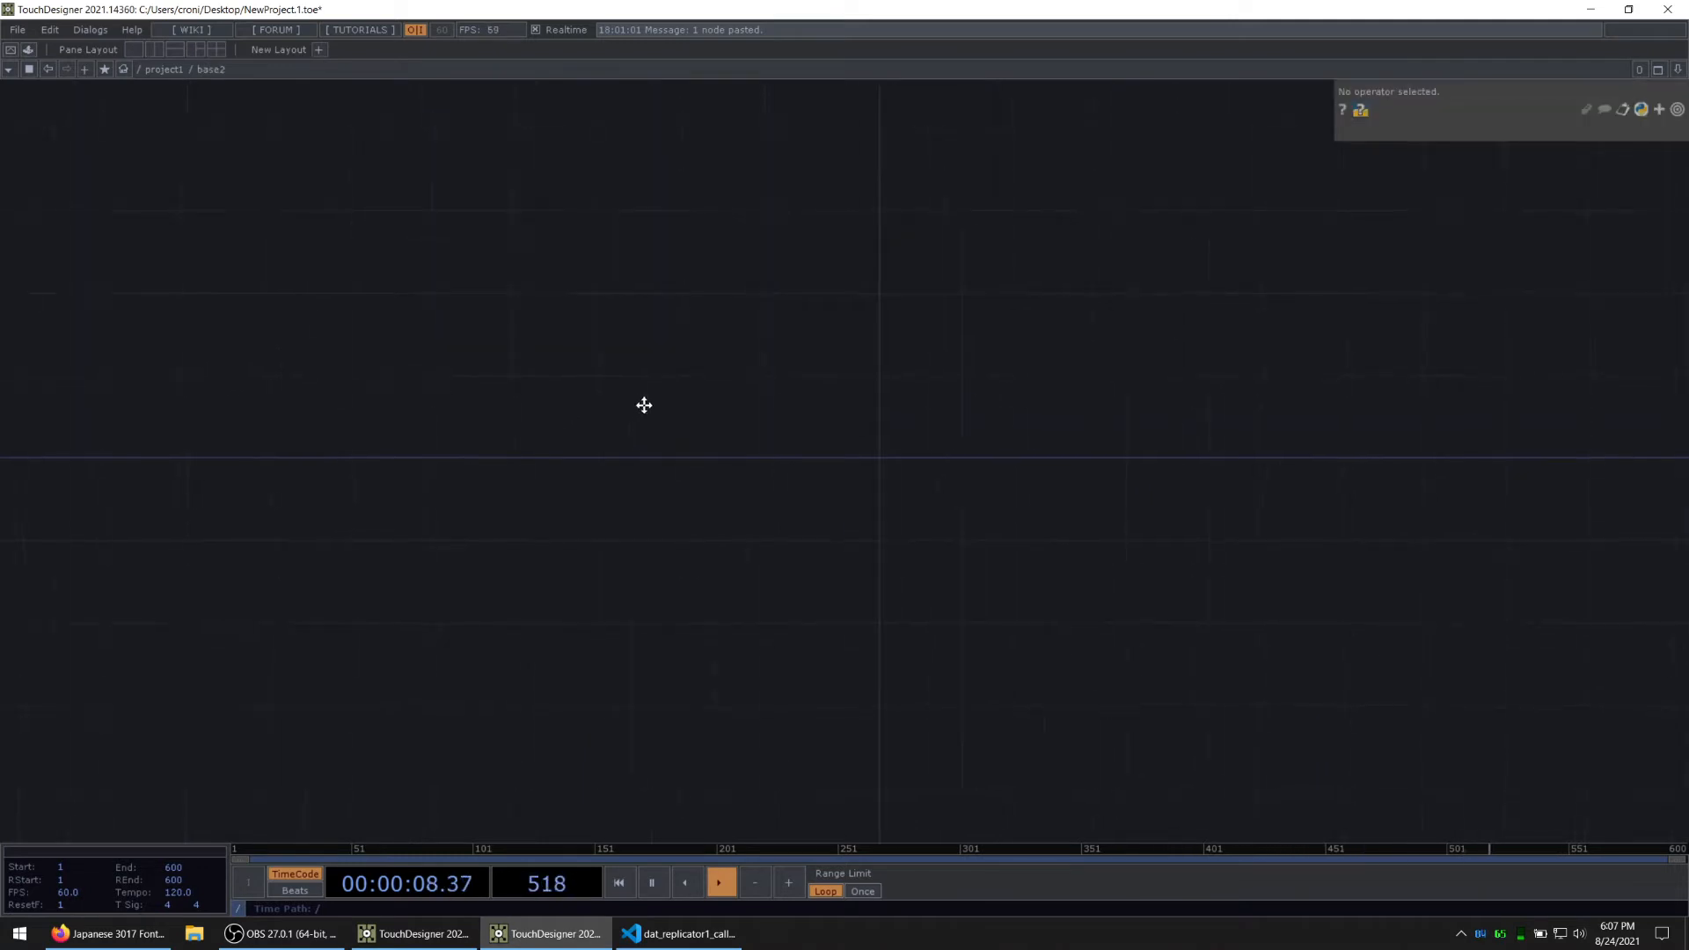
pyautogui.hotkey('alt', 'Tab')
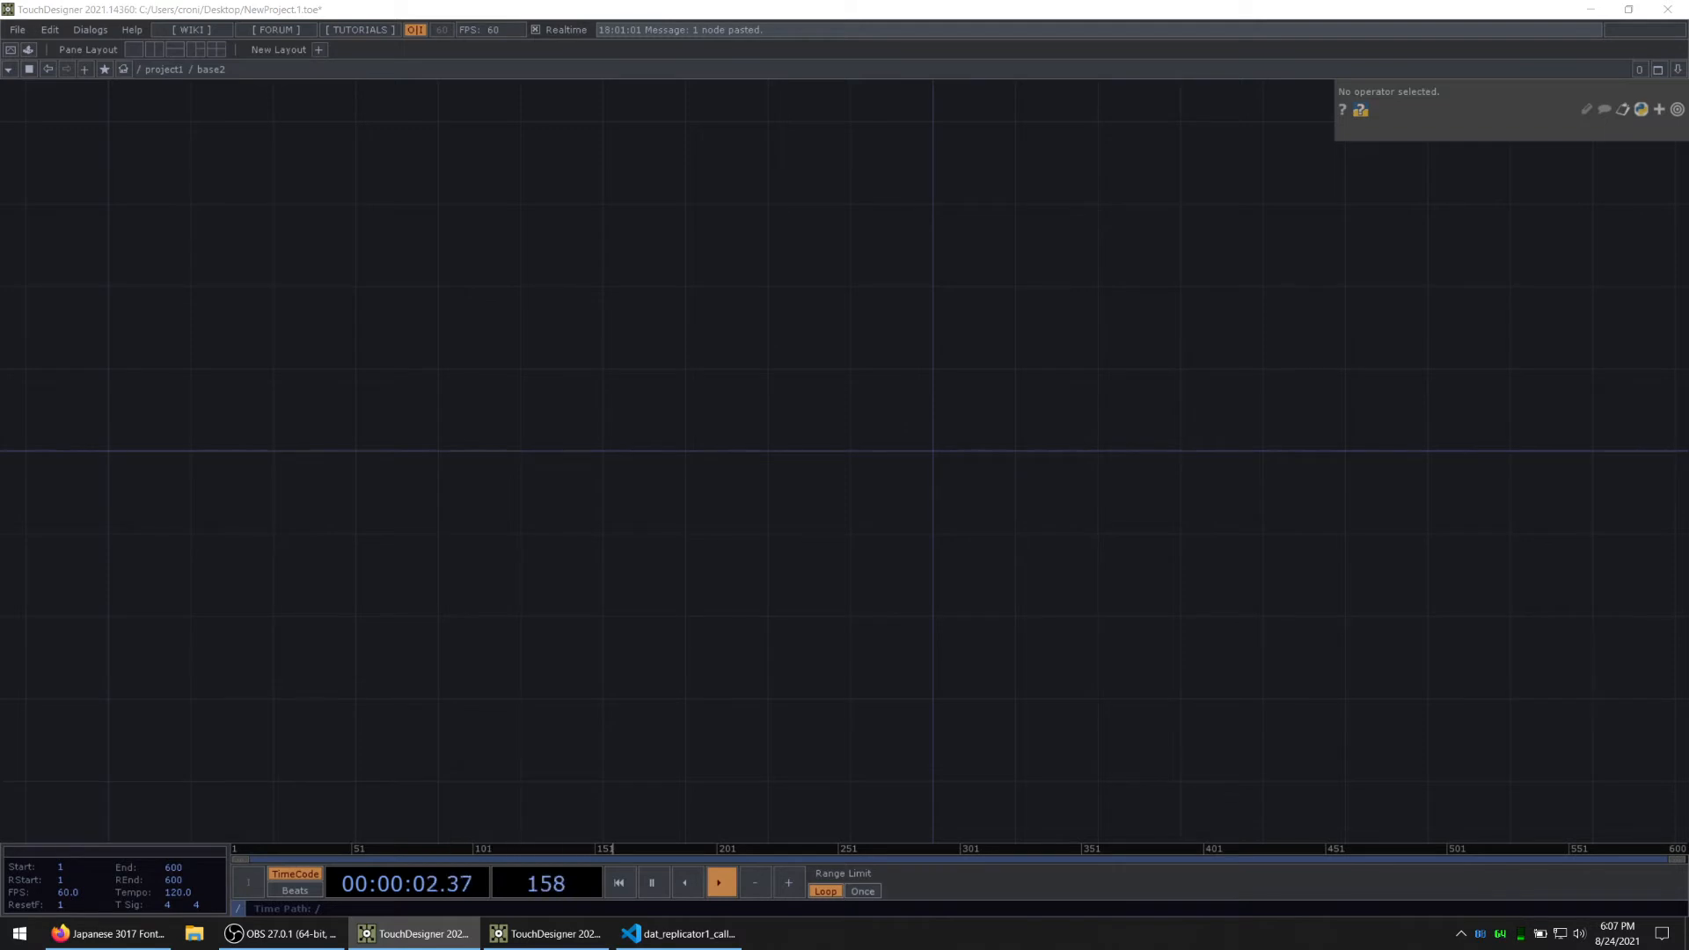
pyautogui.press('Tab')
pyautogui.click(457, 191)
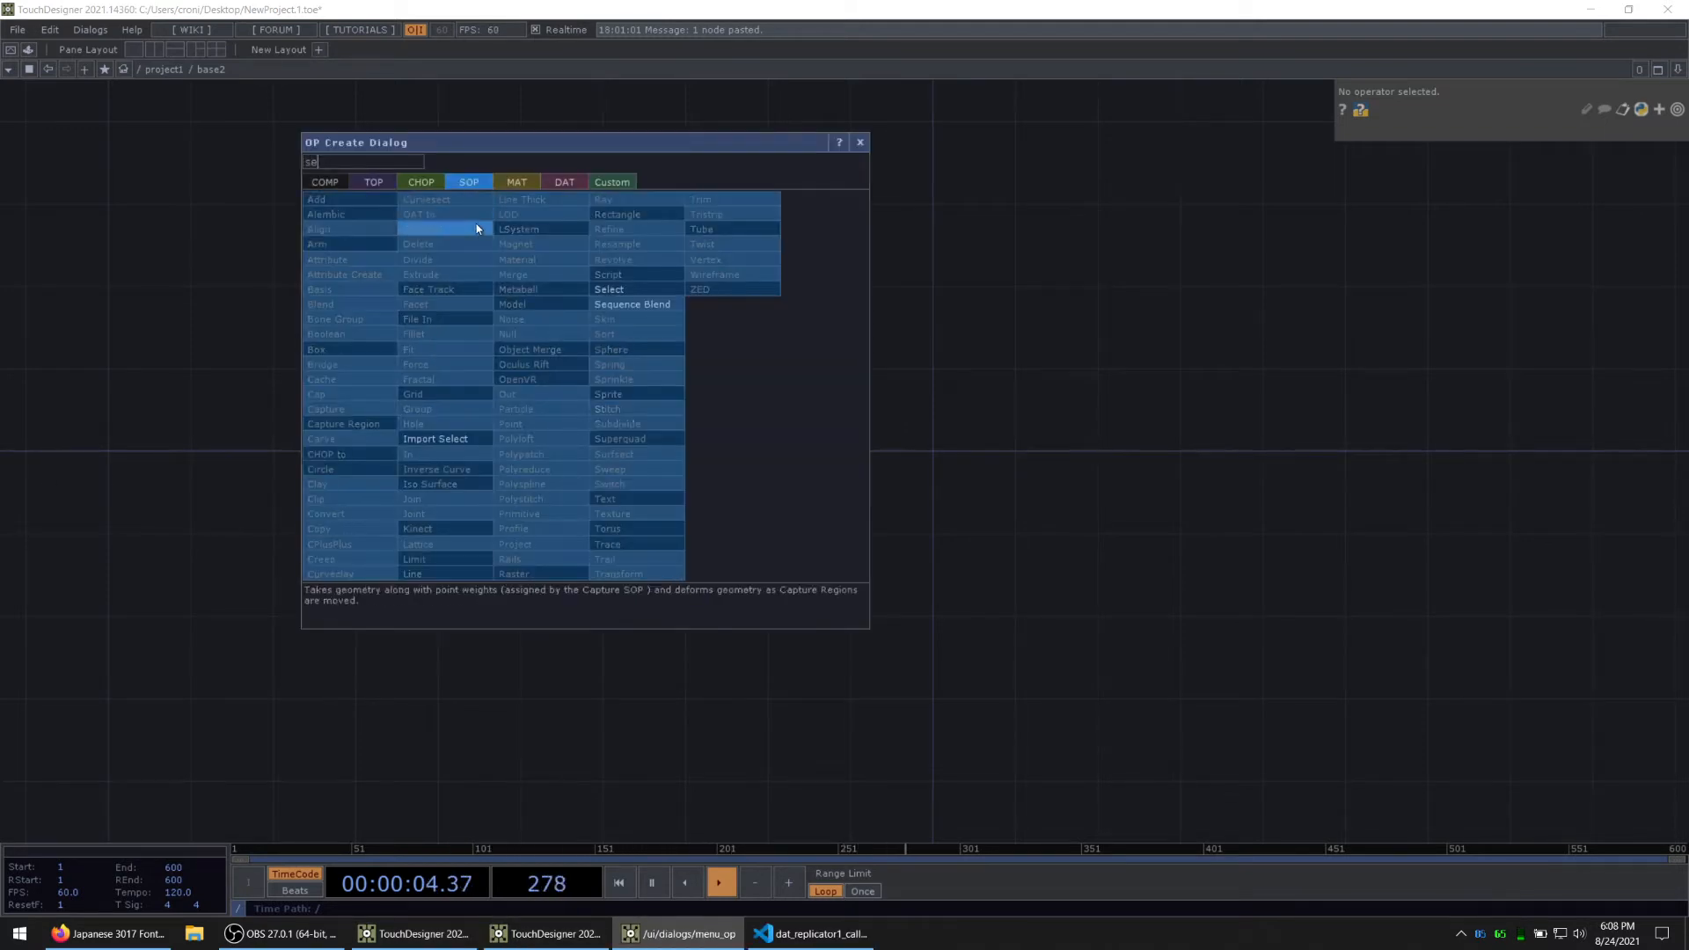
pyautogui.click(638, 293)
pyautogui.click(563, 409)
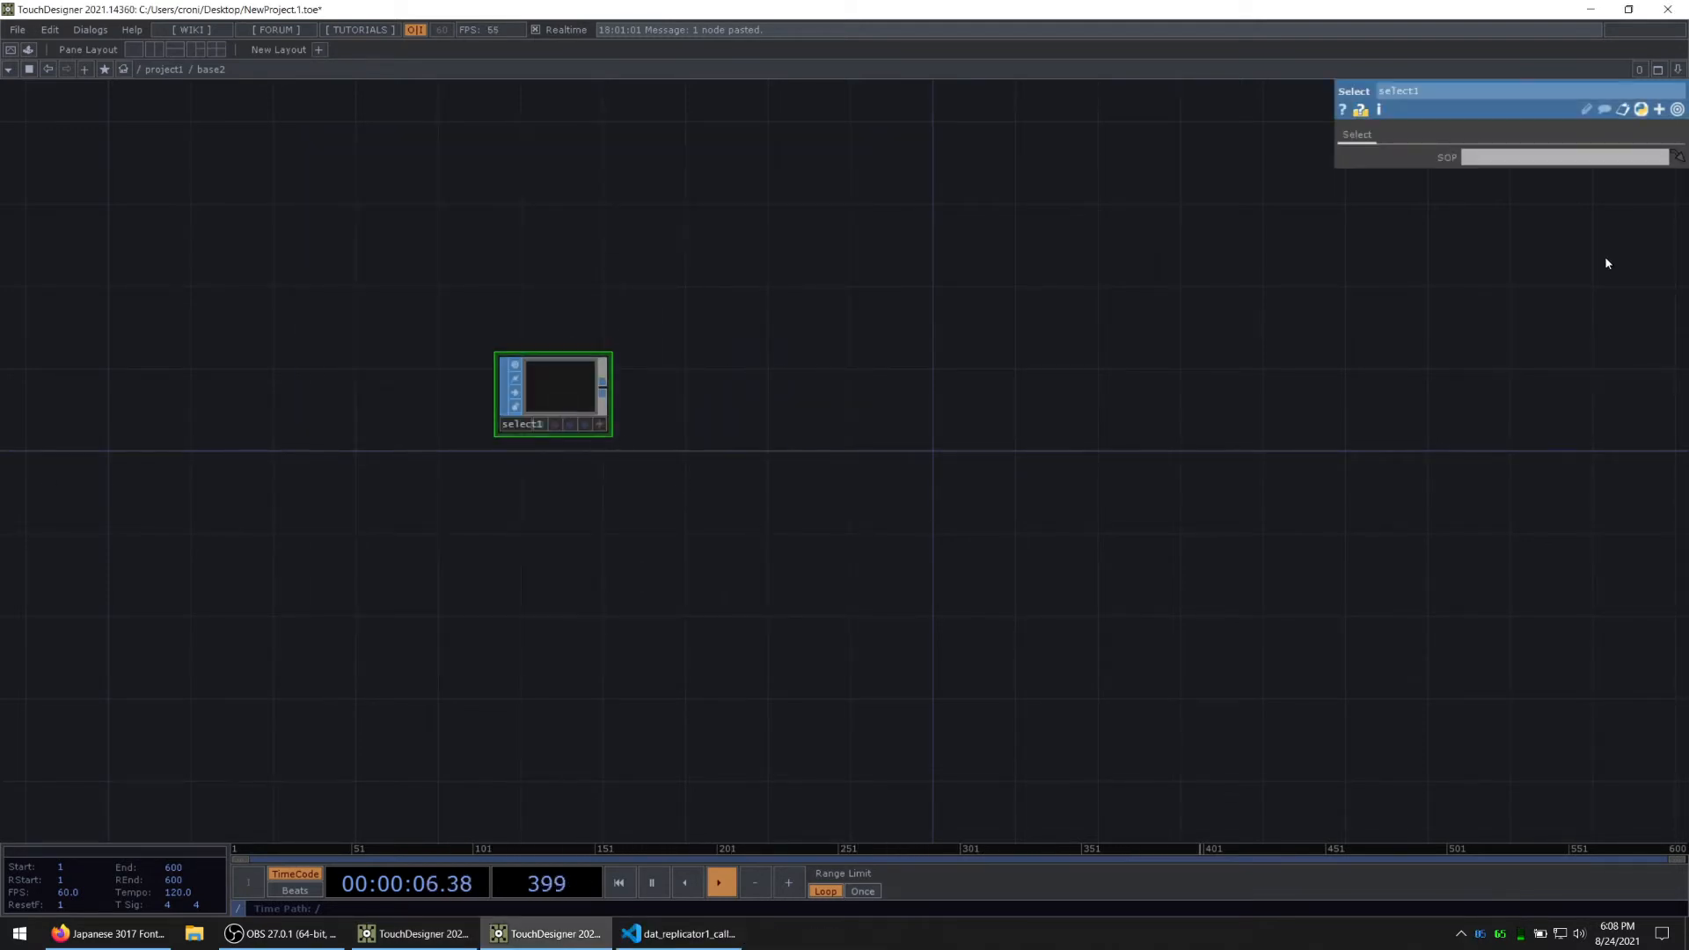
# Step: Split the network pane left/right and open base1's network in the second pane
pyautogui.click(1678, 70)
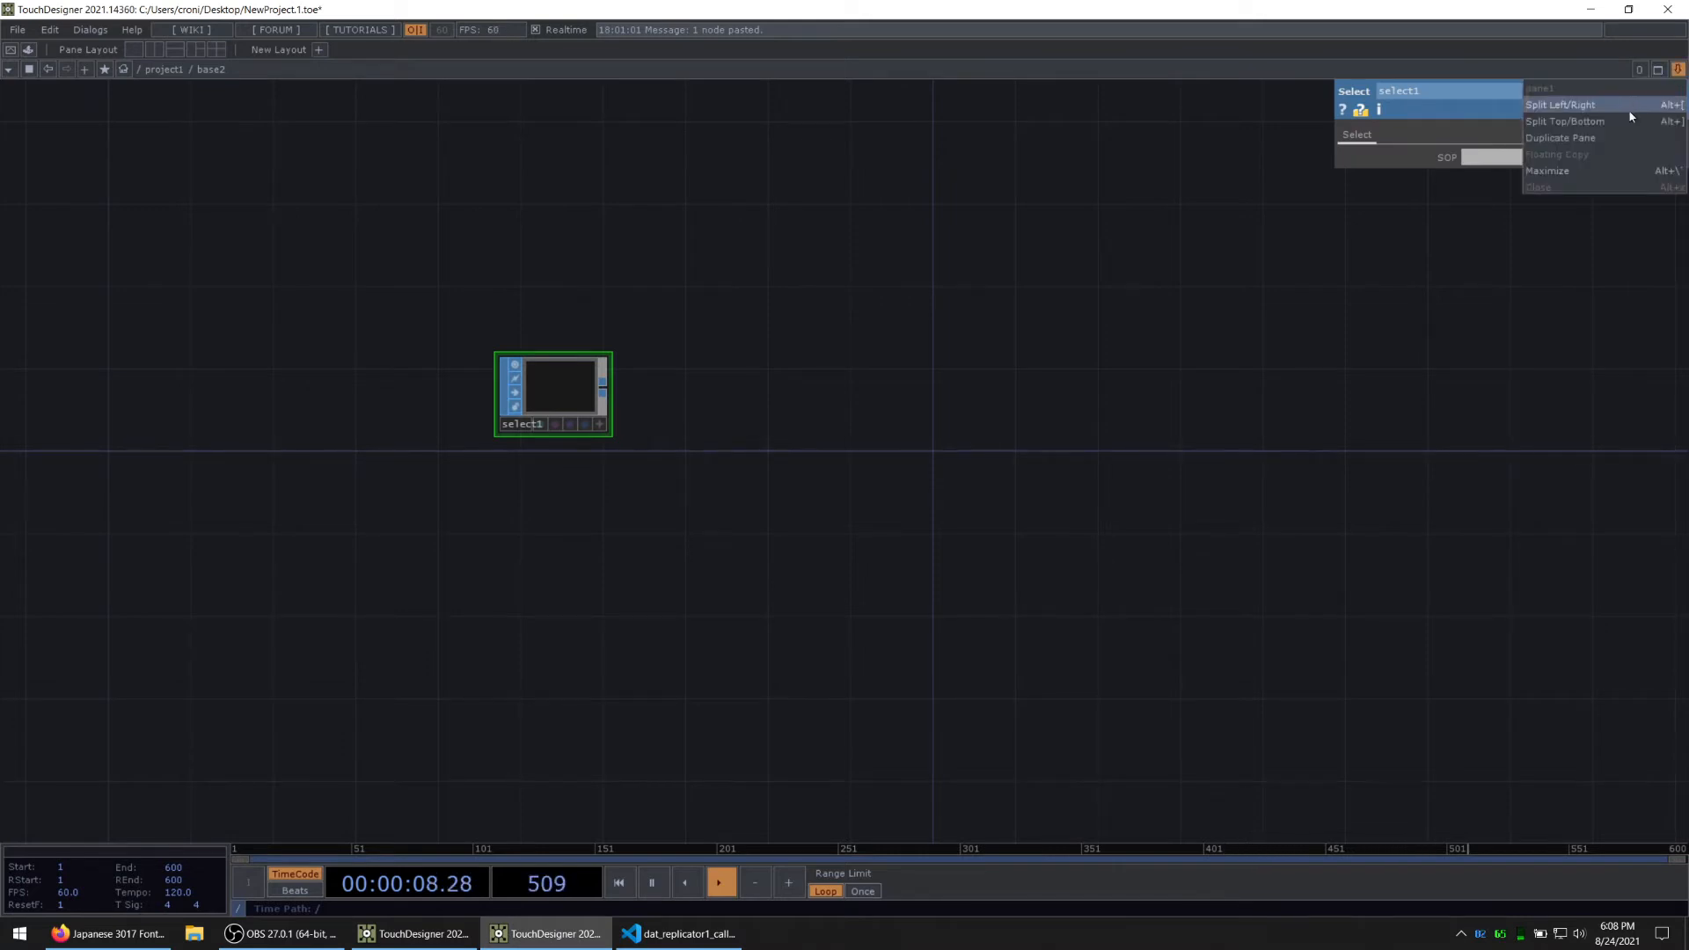
pyautogui.click(1630, 109)
pyautogui.moveTo(565, 504); pyautogui.dragTo(417, 519)
pyautogui.click(1012, 70)
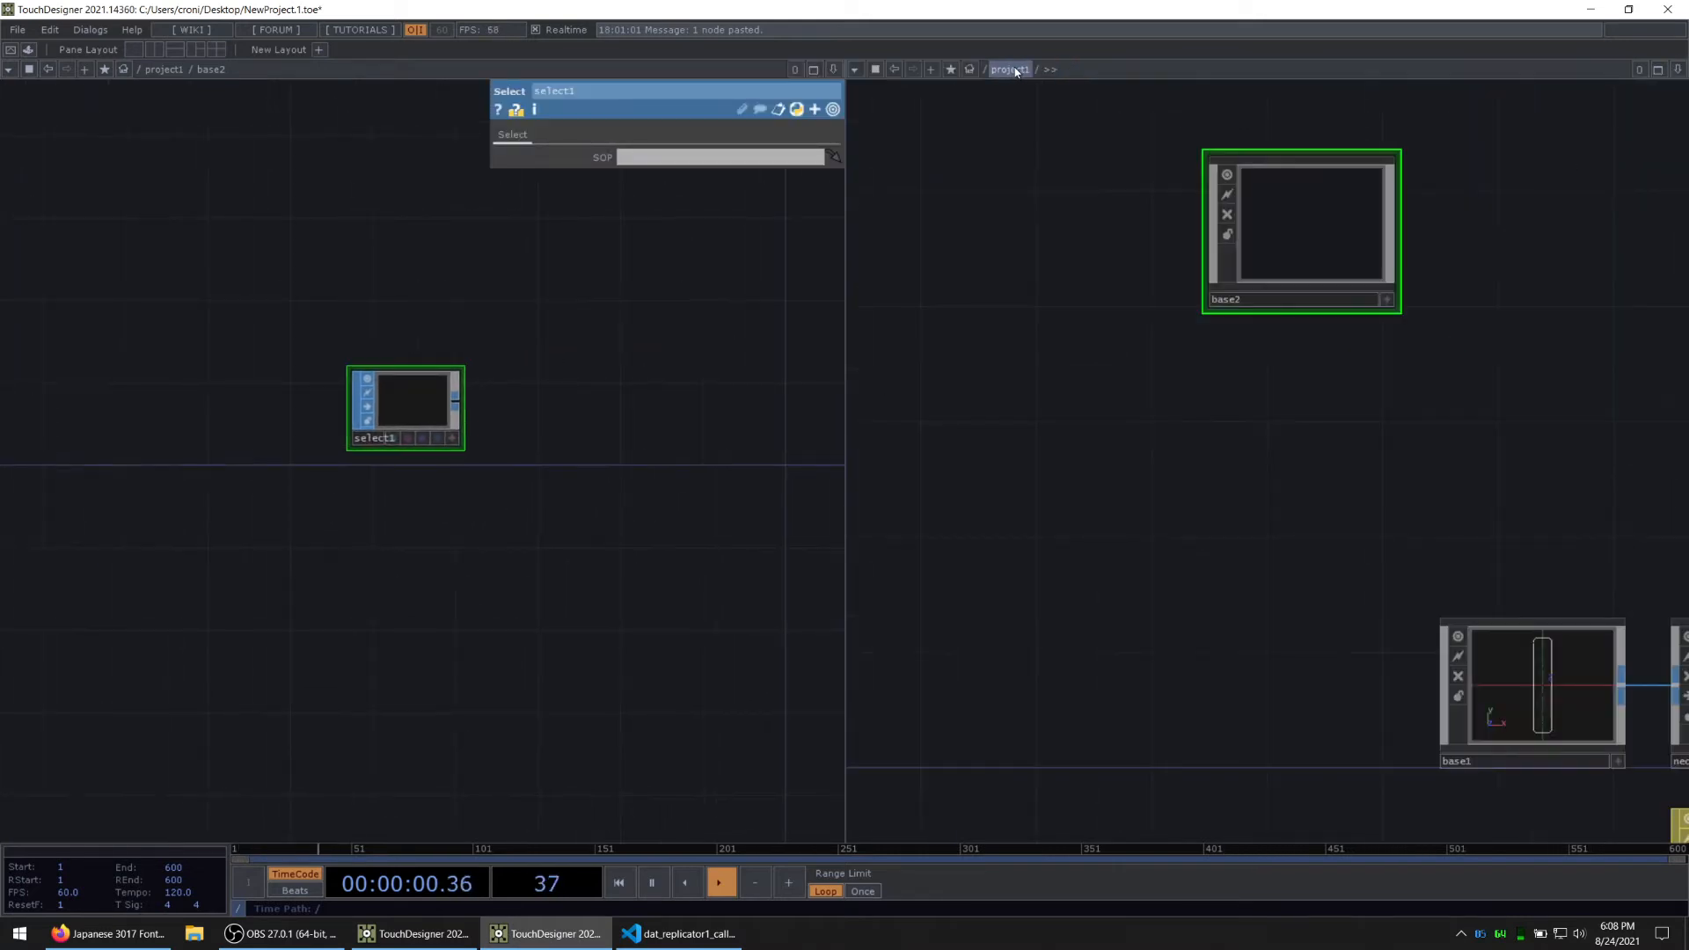
pyautogui.scroll(-3, 1279, 490)
pyautogui.moveTo(1304, 423); pyautogui.dragTo(1152, 370)
pyautogui.click(1326, 571)
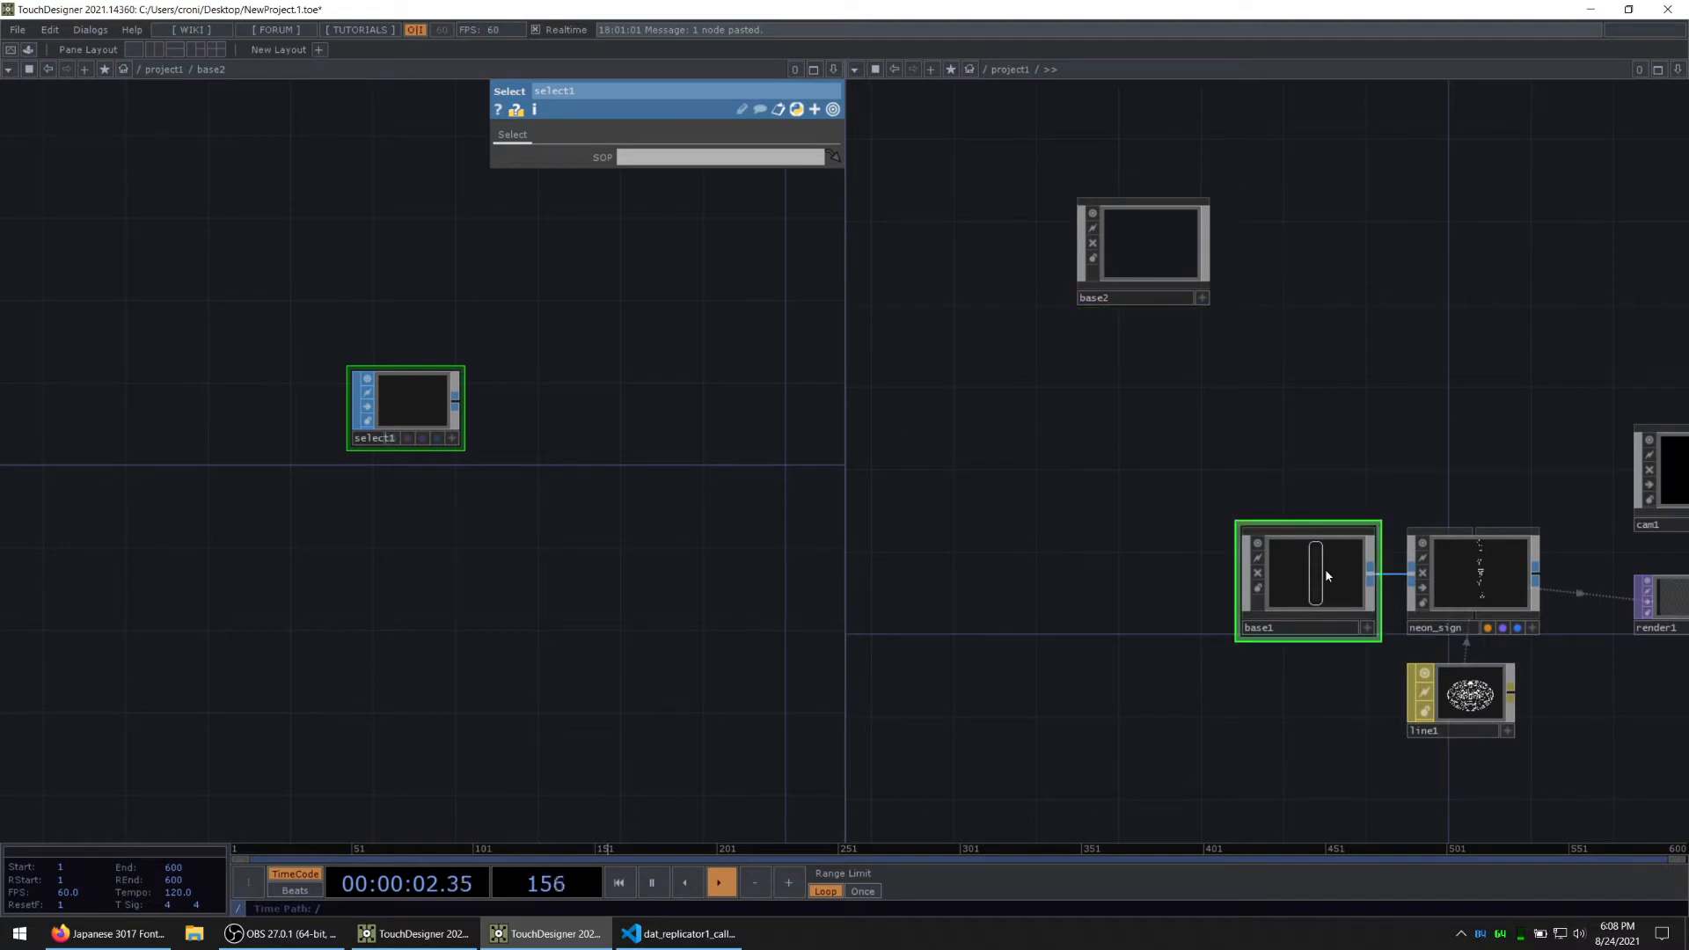
pyautogui.doubleClick(1325, 570)
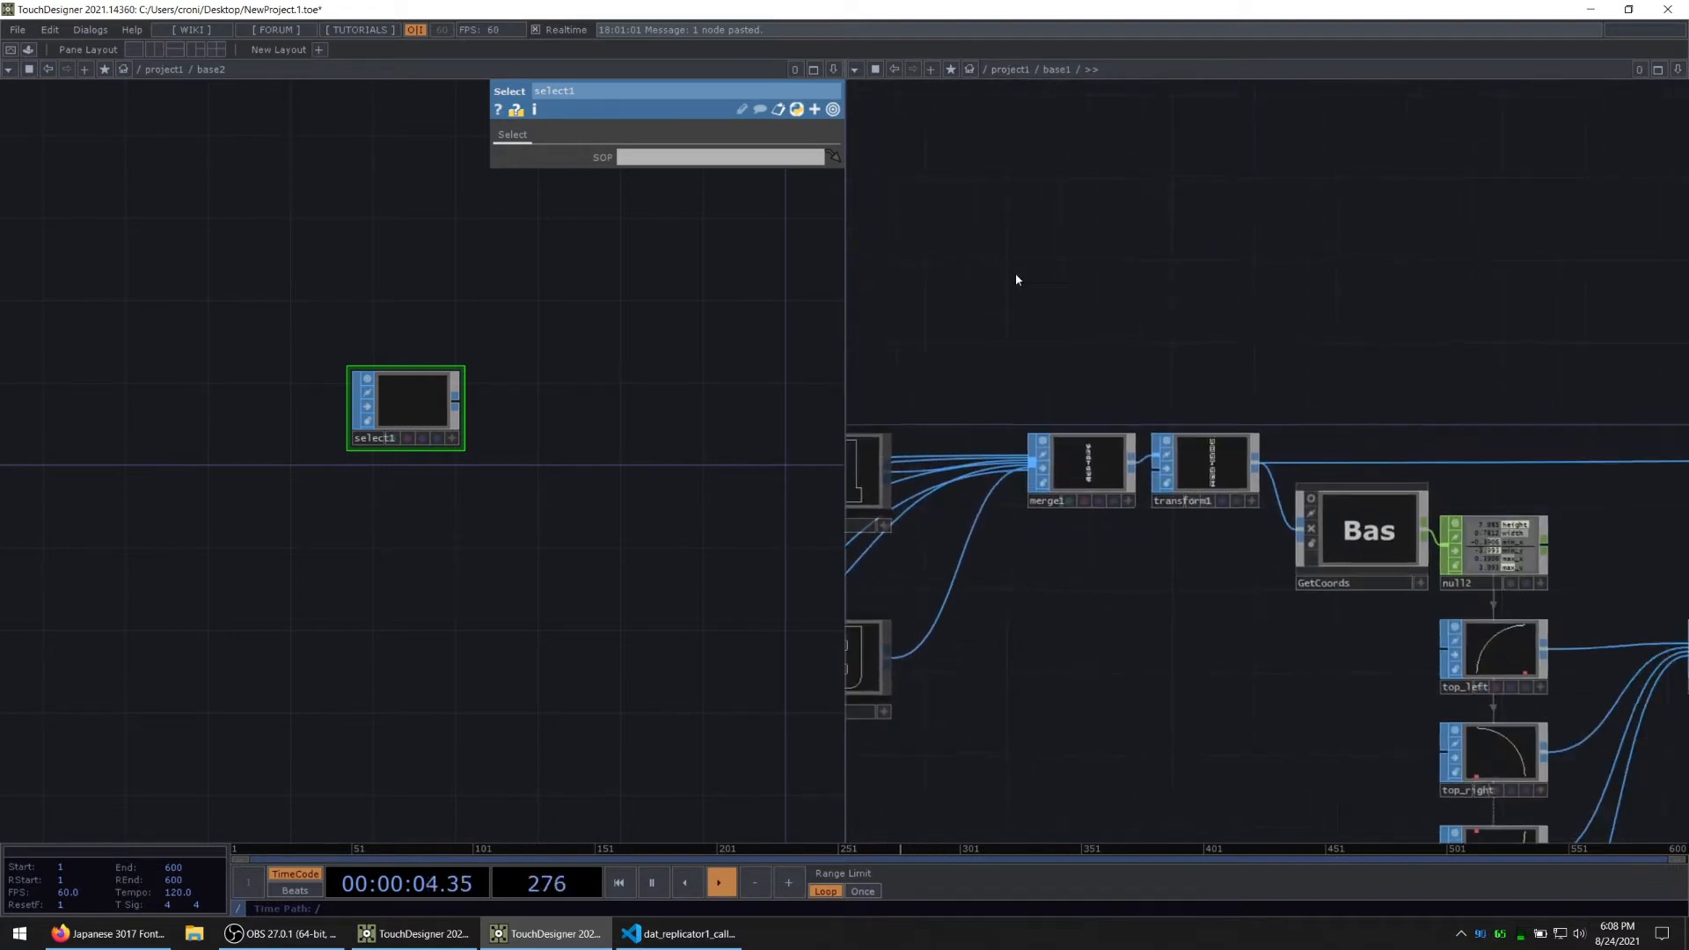
# Step: Set select1's SOP parameter to ../base1/out1 by linking base1's out1 to it
pyautogui.moveTo(1351, 288); pyautogui.dragTo(629, 95)
pyautogui.moveTo(1104, 175); pyautogui.dragTo(818, 232)
pyautogui.moveTo(1300, 343); pyautogui.dragTo(409, 400)
pyautogui.scroll(4, 409, 400)
pyautogui.scroll(-3, 273, 409)
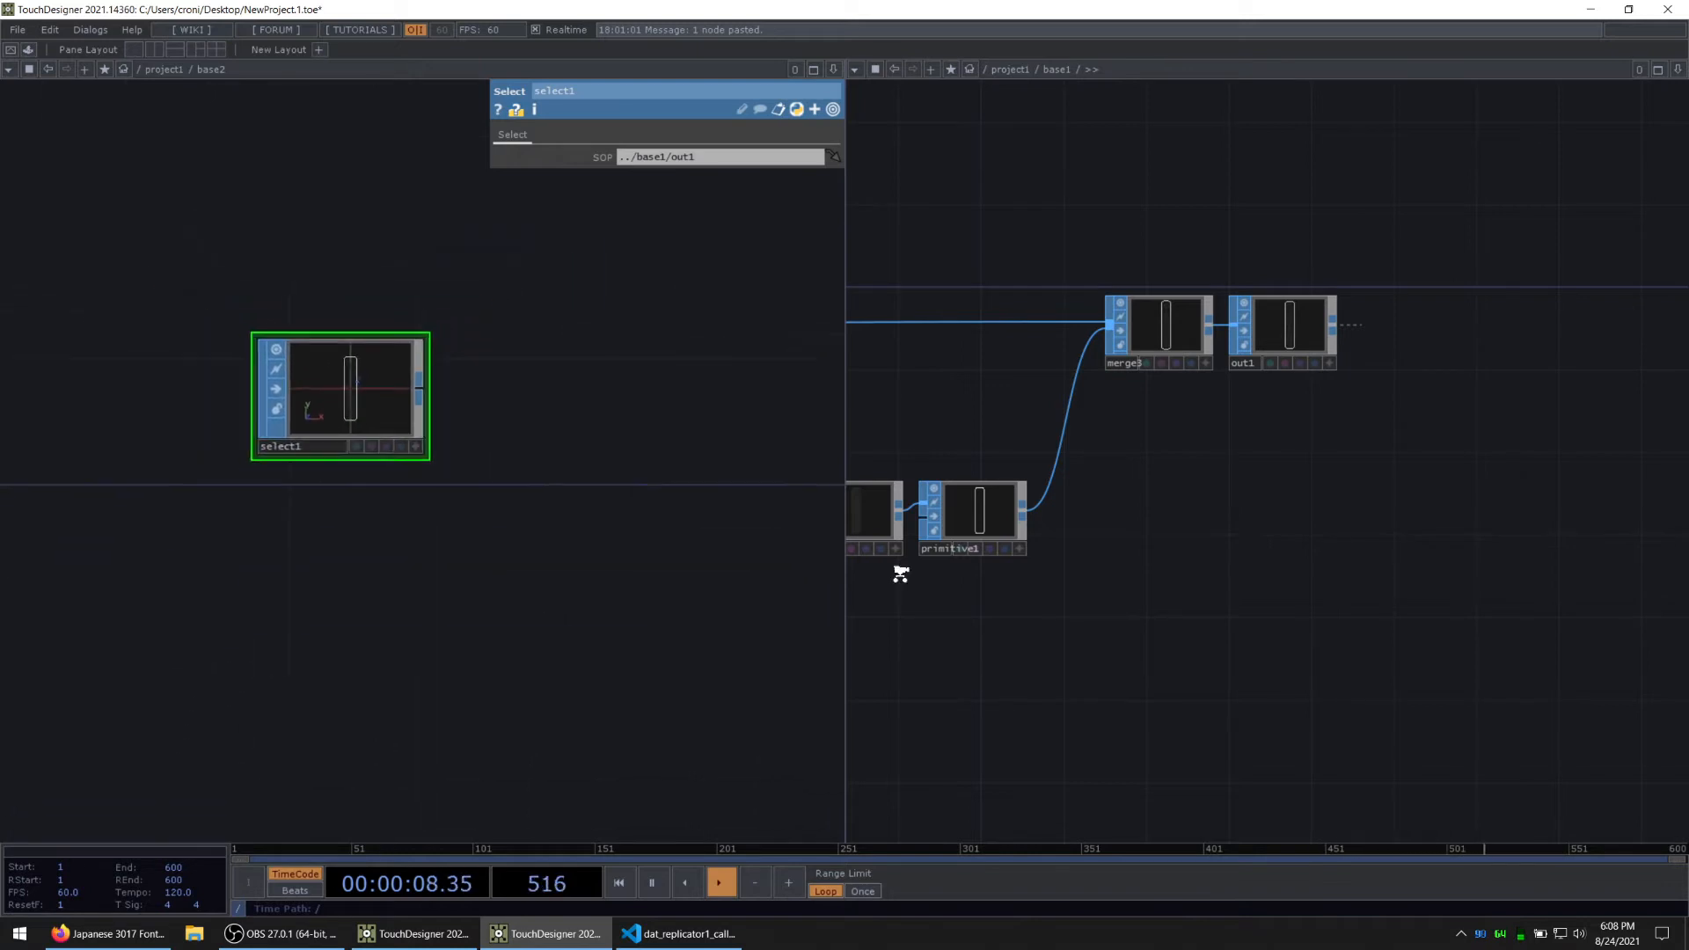
# Step: Copy the GetCoords component from base1 into base2 and connect select1's output to its input
pyautogui.moveTo(1240, 632); pyautogui.dragTo(1618, 569)
pyautogui.moveTo(1238, 610); pyautogui.dragTo(1455, 571)
pyautogui.moveTo(1267, 319); pyautogui.dragTo(1326, 319)
pyautogui.click(994, 309)
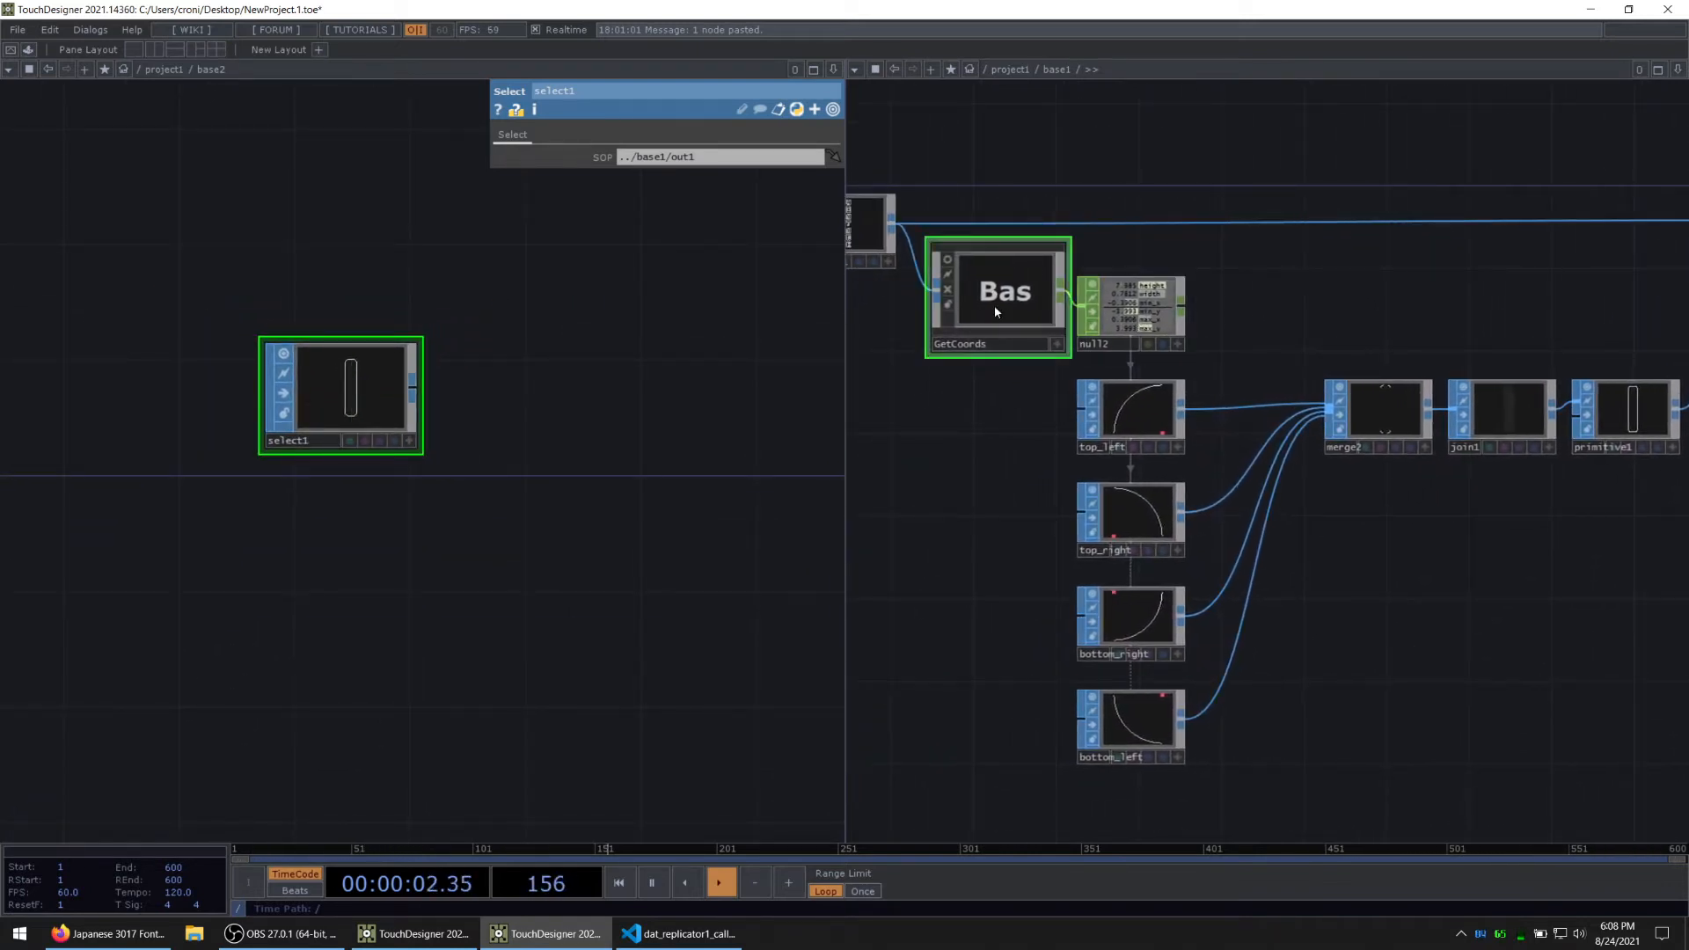
pyautogui.moveTo(540, 421); pyautogui.dragTo(463, 466)
pyautogui.hotkey('ctrl', 'v')
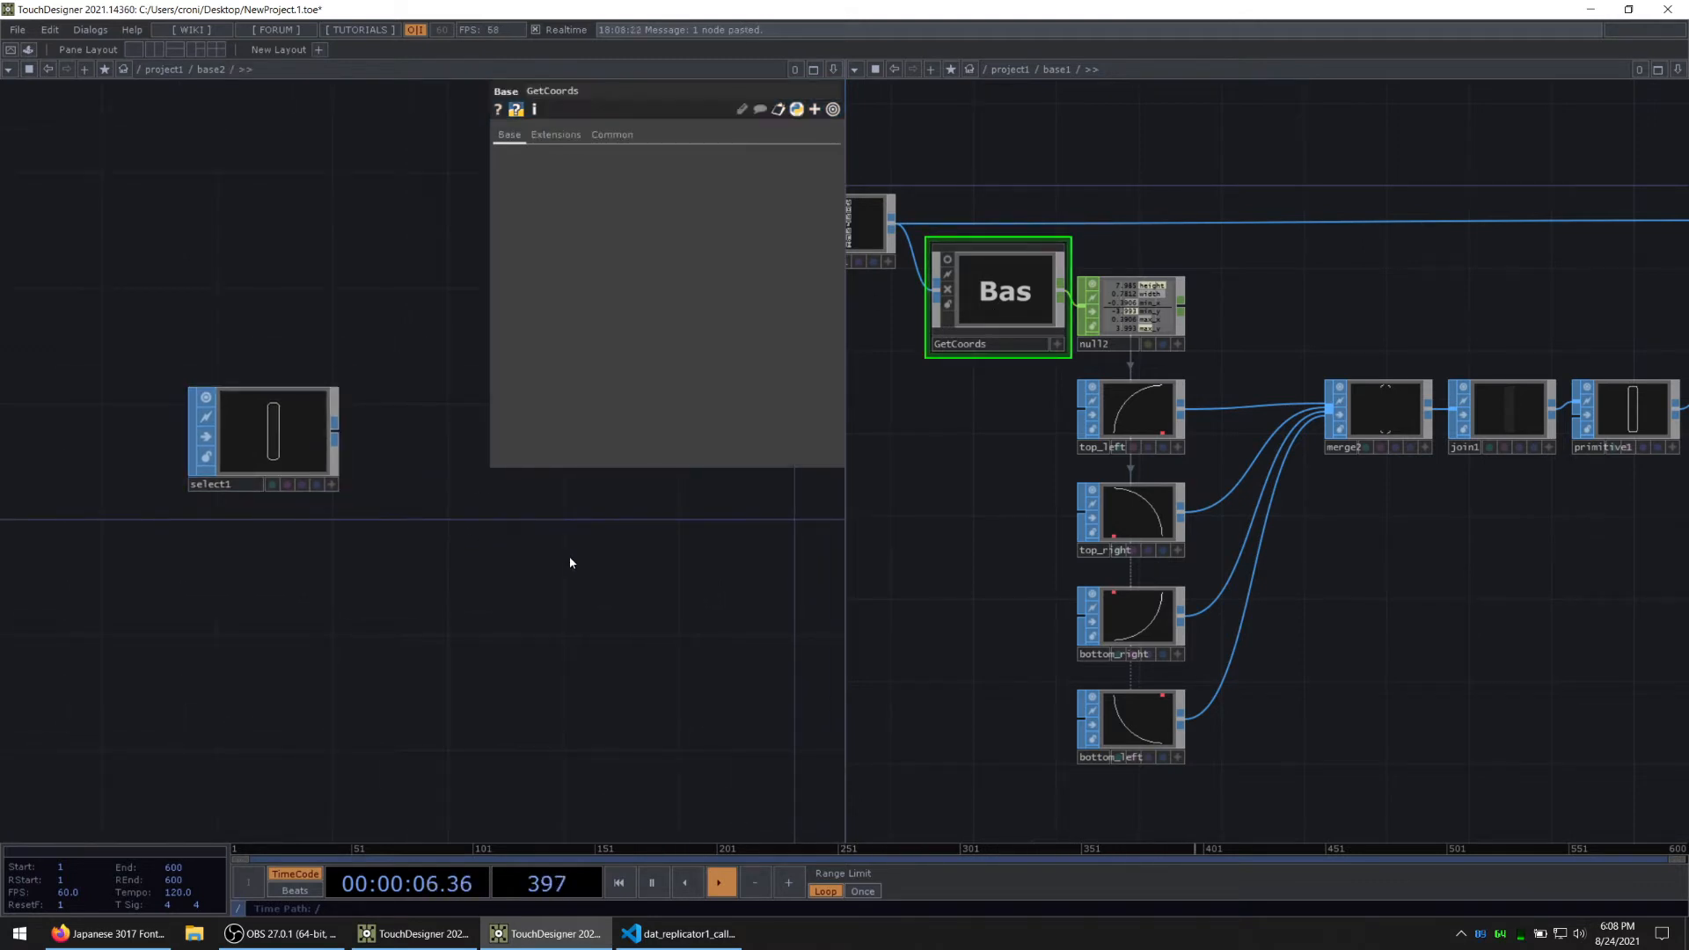
pyautogui.moveTo(669, 538); pyautogui.dragTo(355, 576)
pyautogui.scroll(-3, 355, 576)
pyautogui.moveTo(368, 440); pyautogui.dragTo(120, 504)
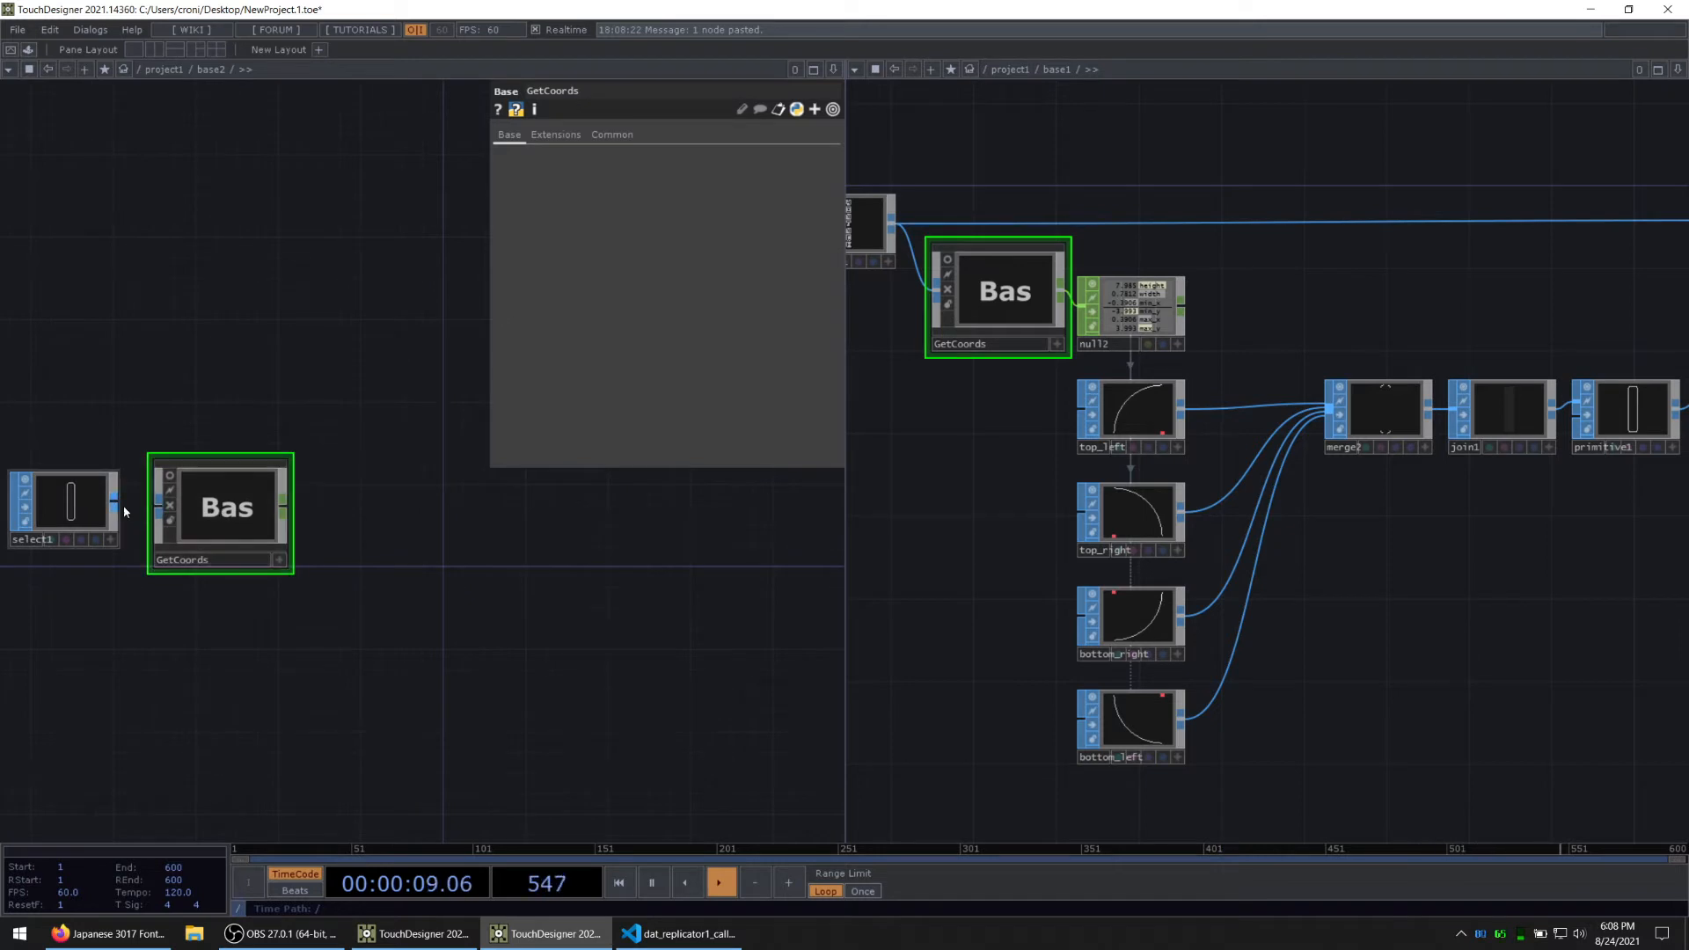
# Step: Close the second pane showing base1 and reposition GetCoords next to select1 in base2
pyautogui.click(1677, 70)
pyautogui.click(1633, 180)
pyautogui.scroll(5, 387, 533)
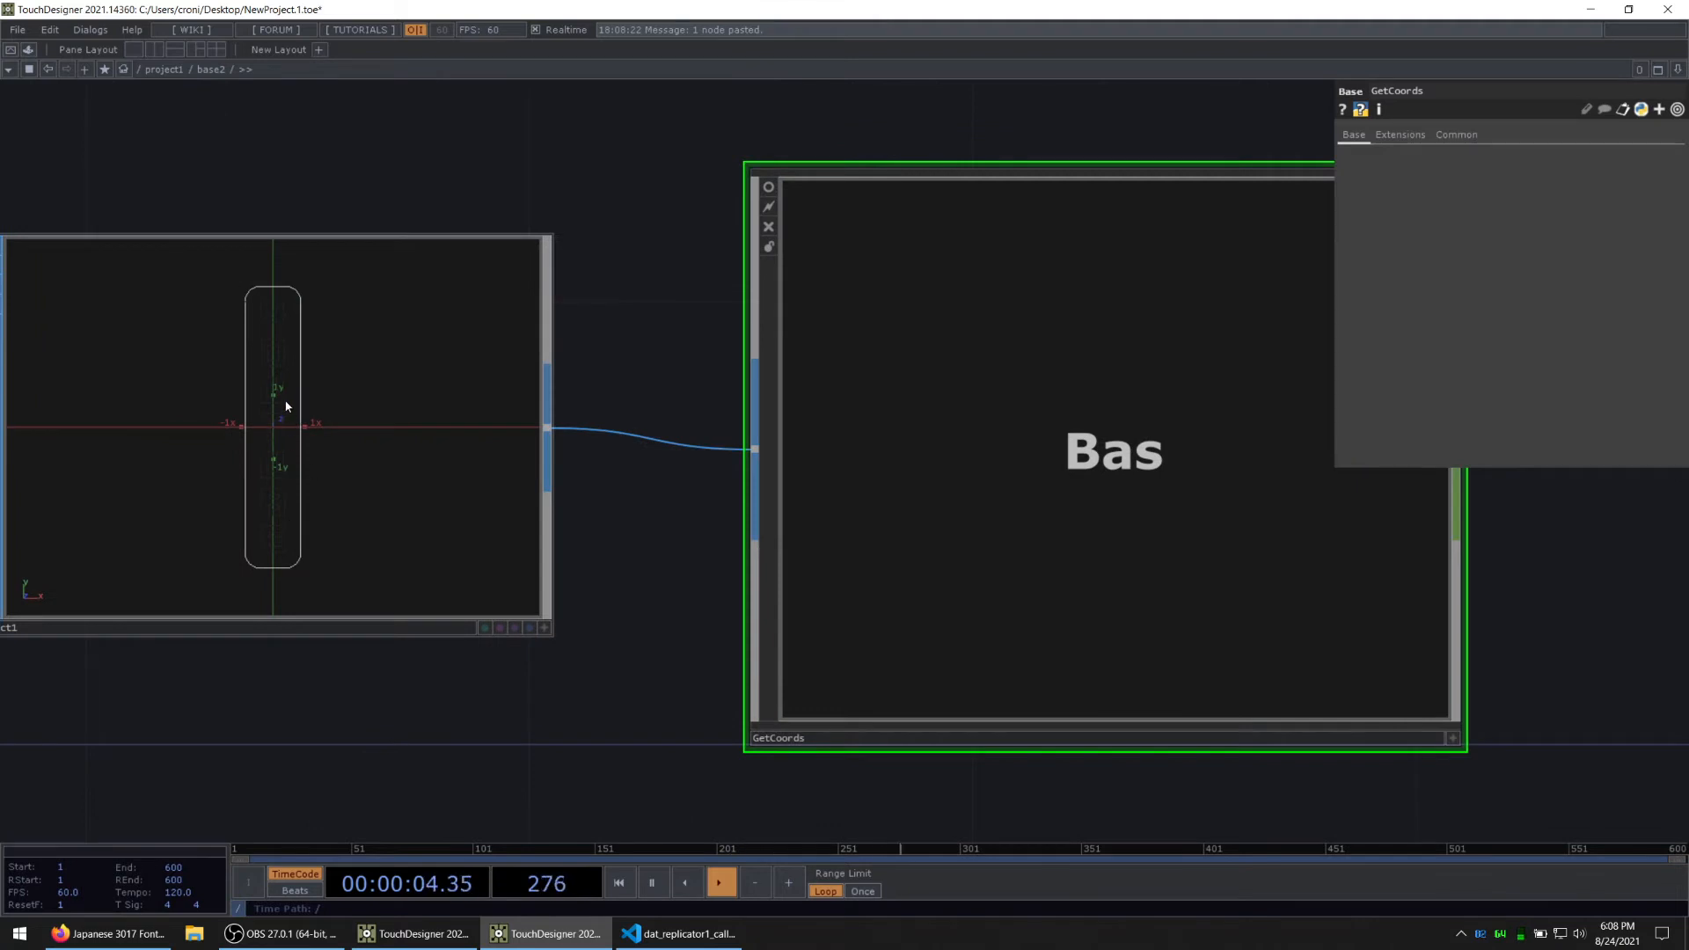
pyautogui.scroll(-5, 936, 464)
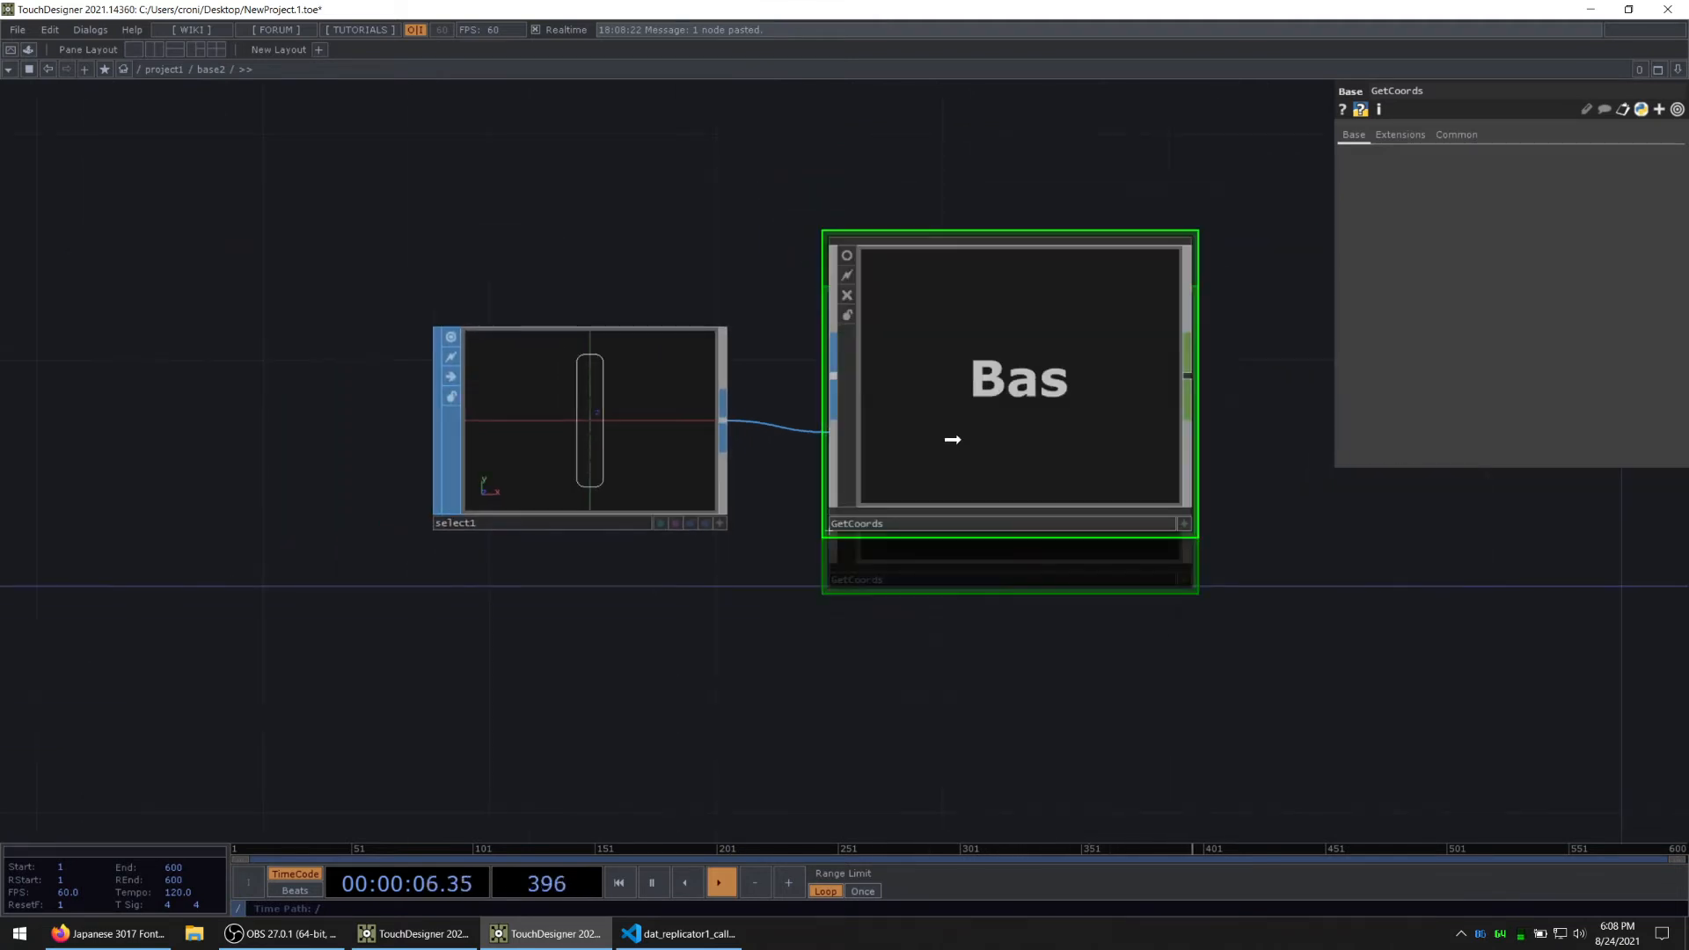
pyautogui.moveTo(965, 570); pyautogui.dragTo(786, 570)
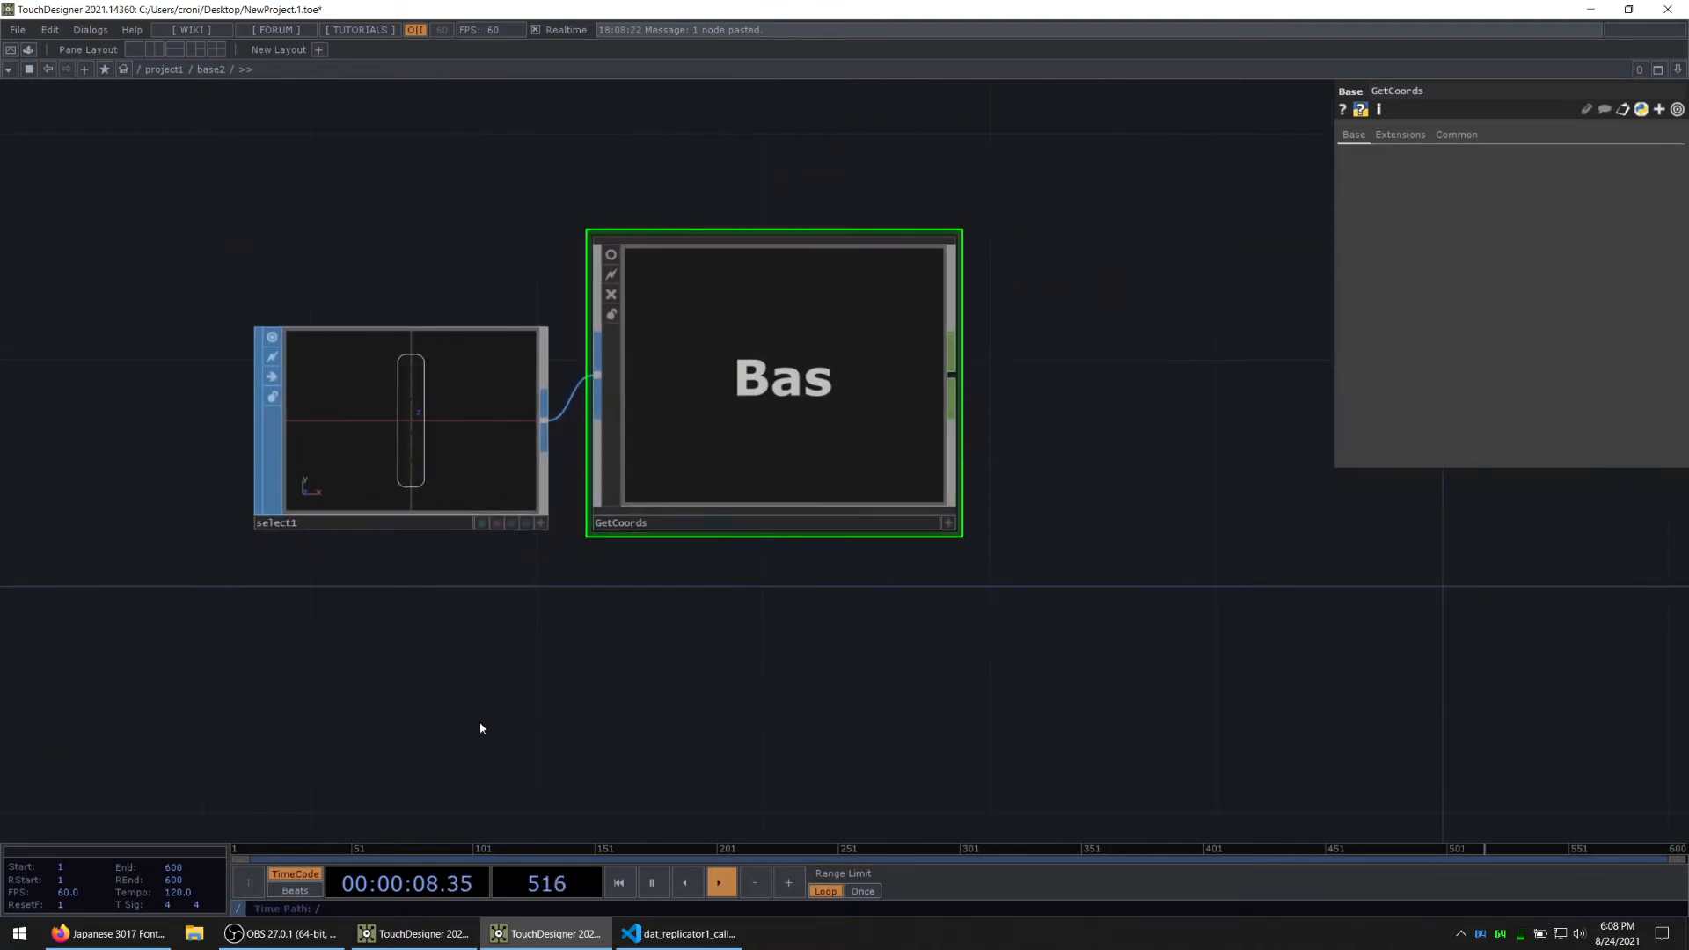
pyautogui.hotkey('alt', 'Tab')
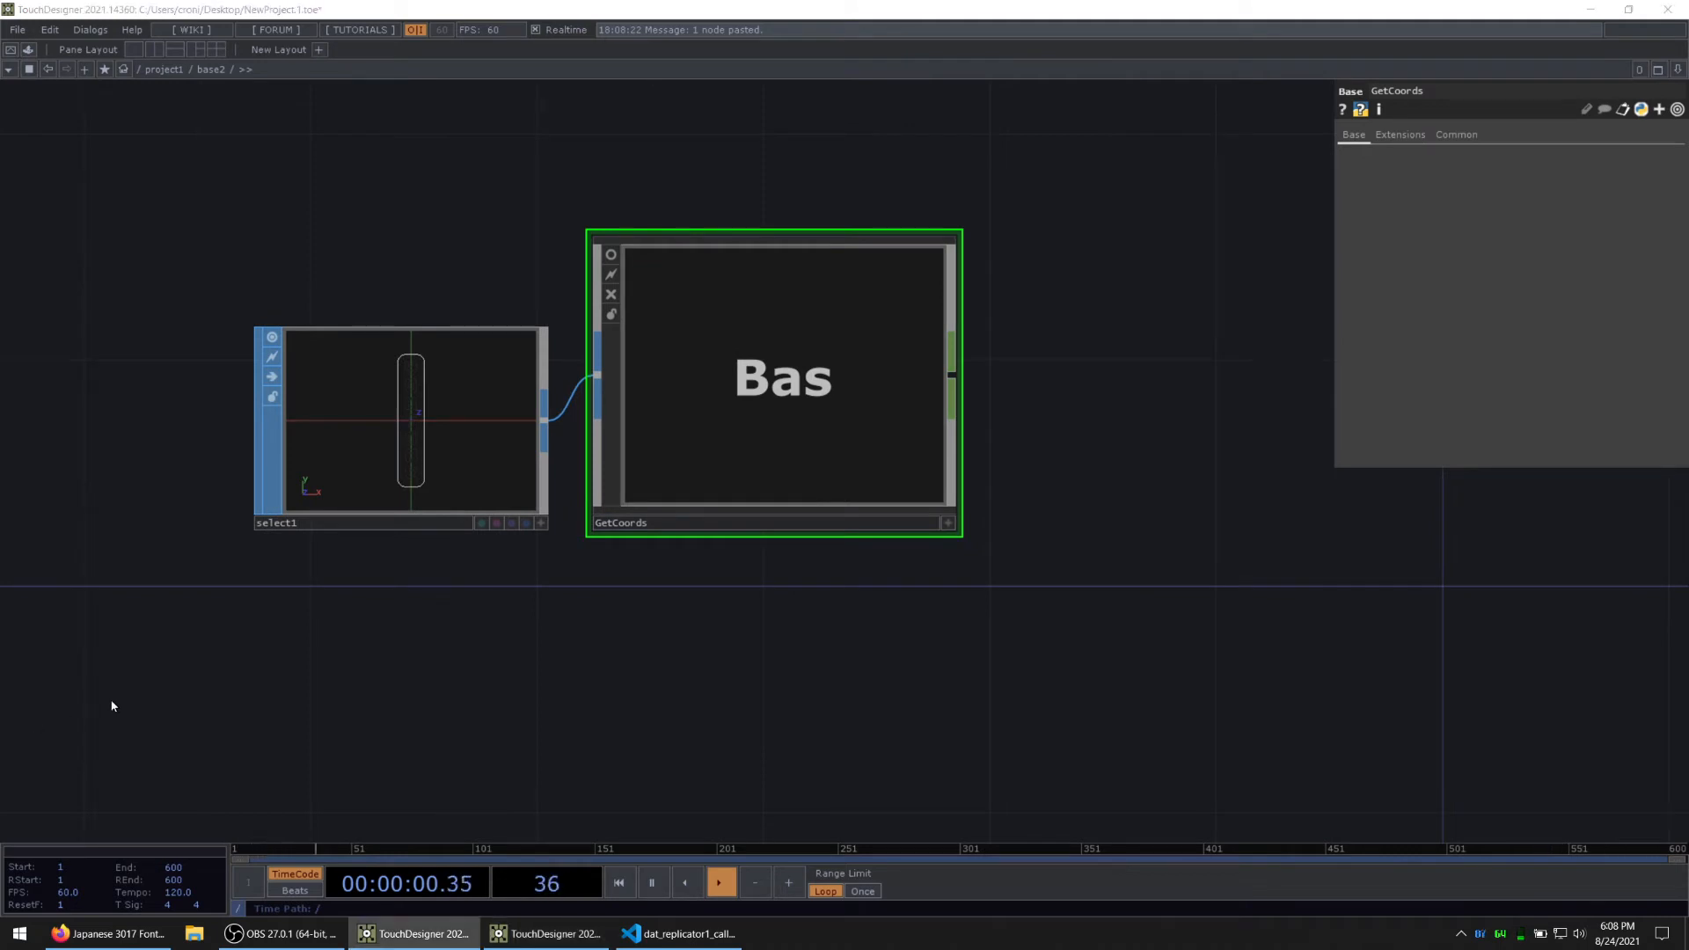
pyautogui.moveTo(802, 585); pyautogui.dragTo(534, 579)
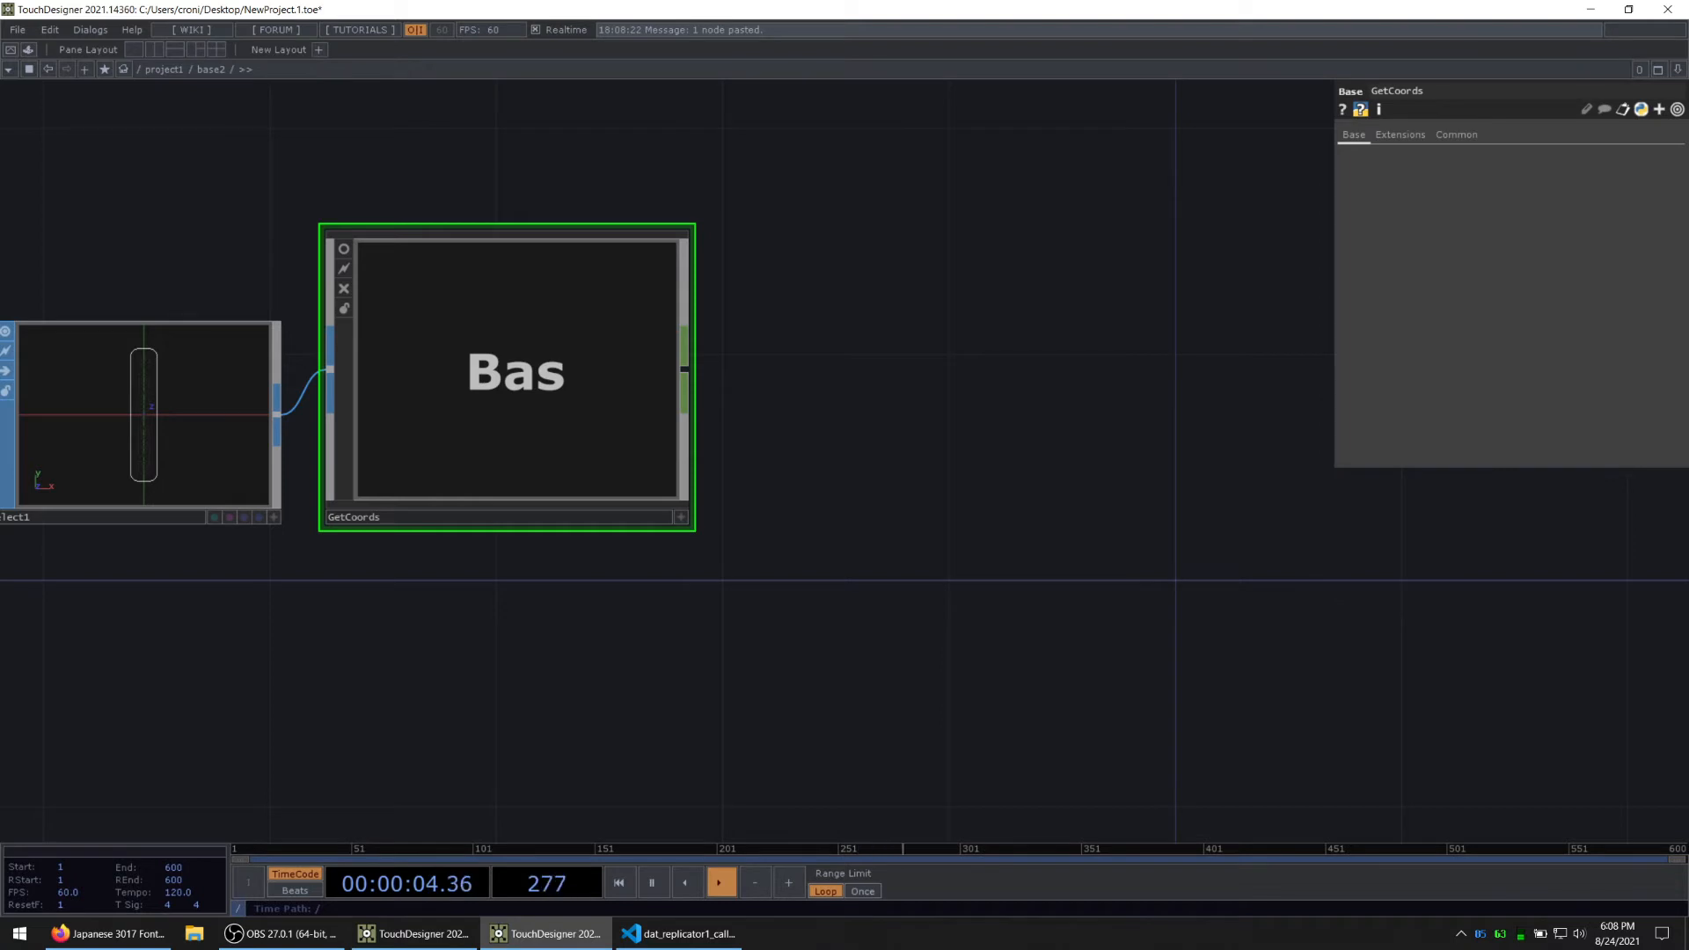
# Step: Add a Grid SOP in the empty area below GetCoords
pyautogui.scroll(-3, 780, 575)
pyautogui.moveTo(762, 723); pyautogui.dragTo(631, 484)
pyautogui.hotkey('alt', 'Tab')
pyautogui.moveTo(751, 708); pyautogui.dragTo(516, 411)
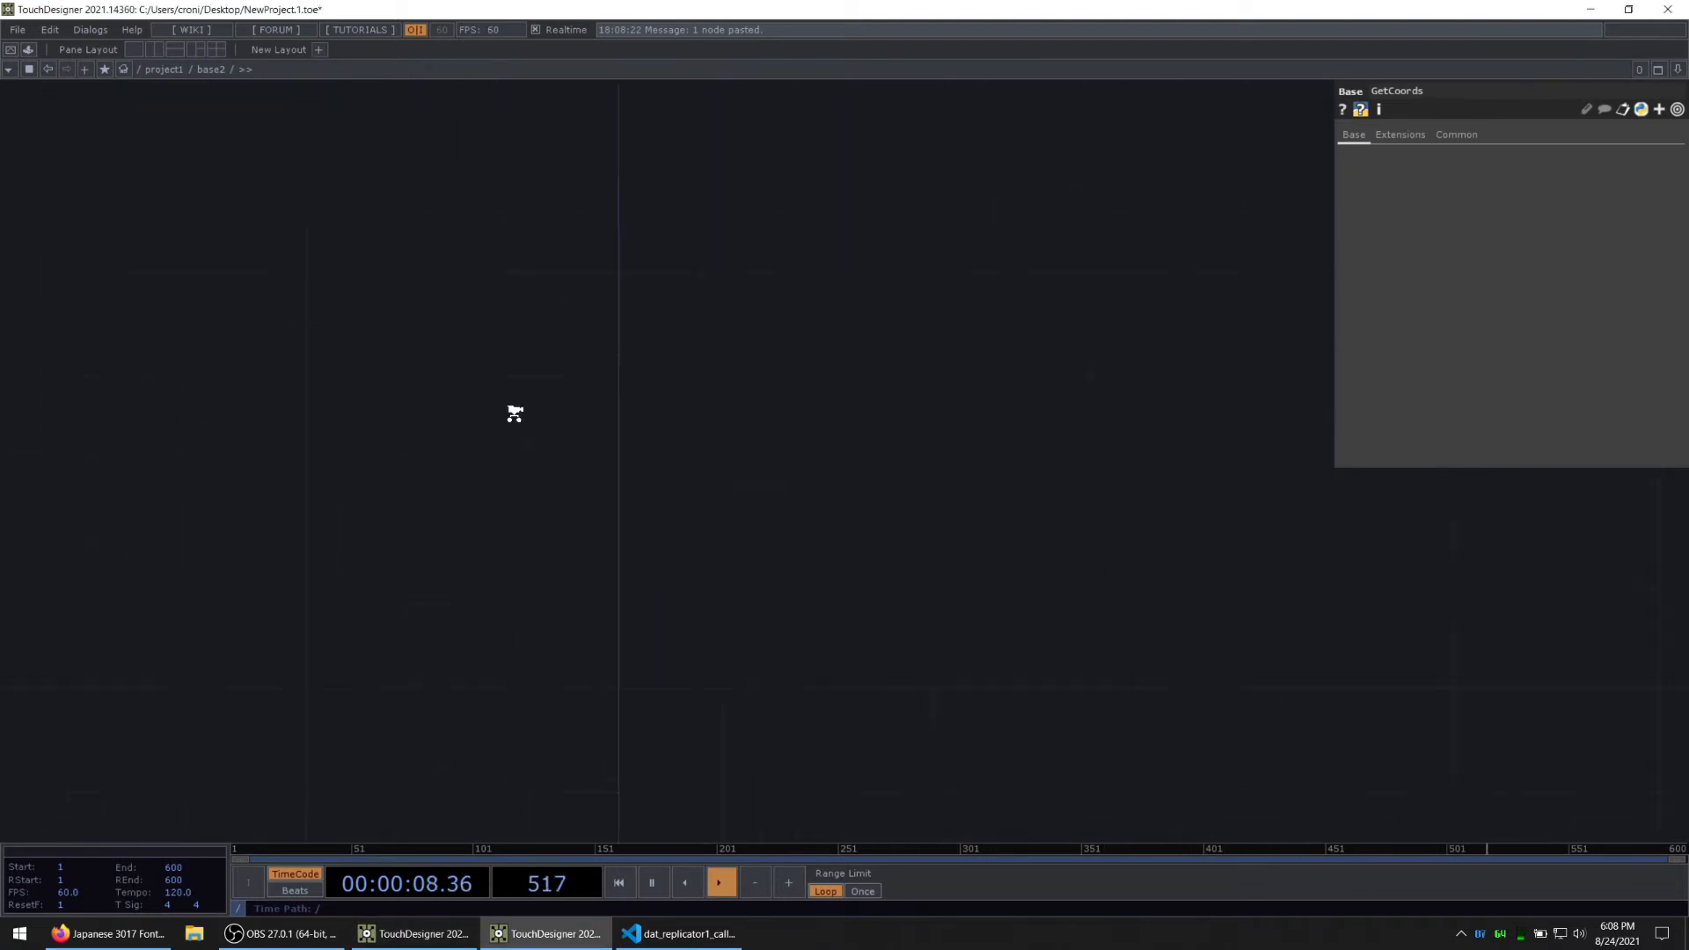
pyautogui.scroll(-2, 516, 411)
pyautogui.moveTo(438, 351); pyautogui.dragTo(647, 530)
pyautogui.press('Tab')
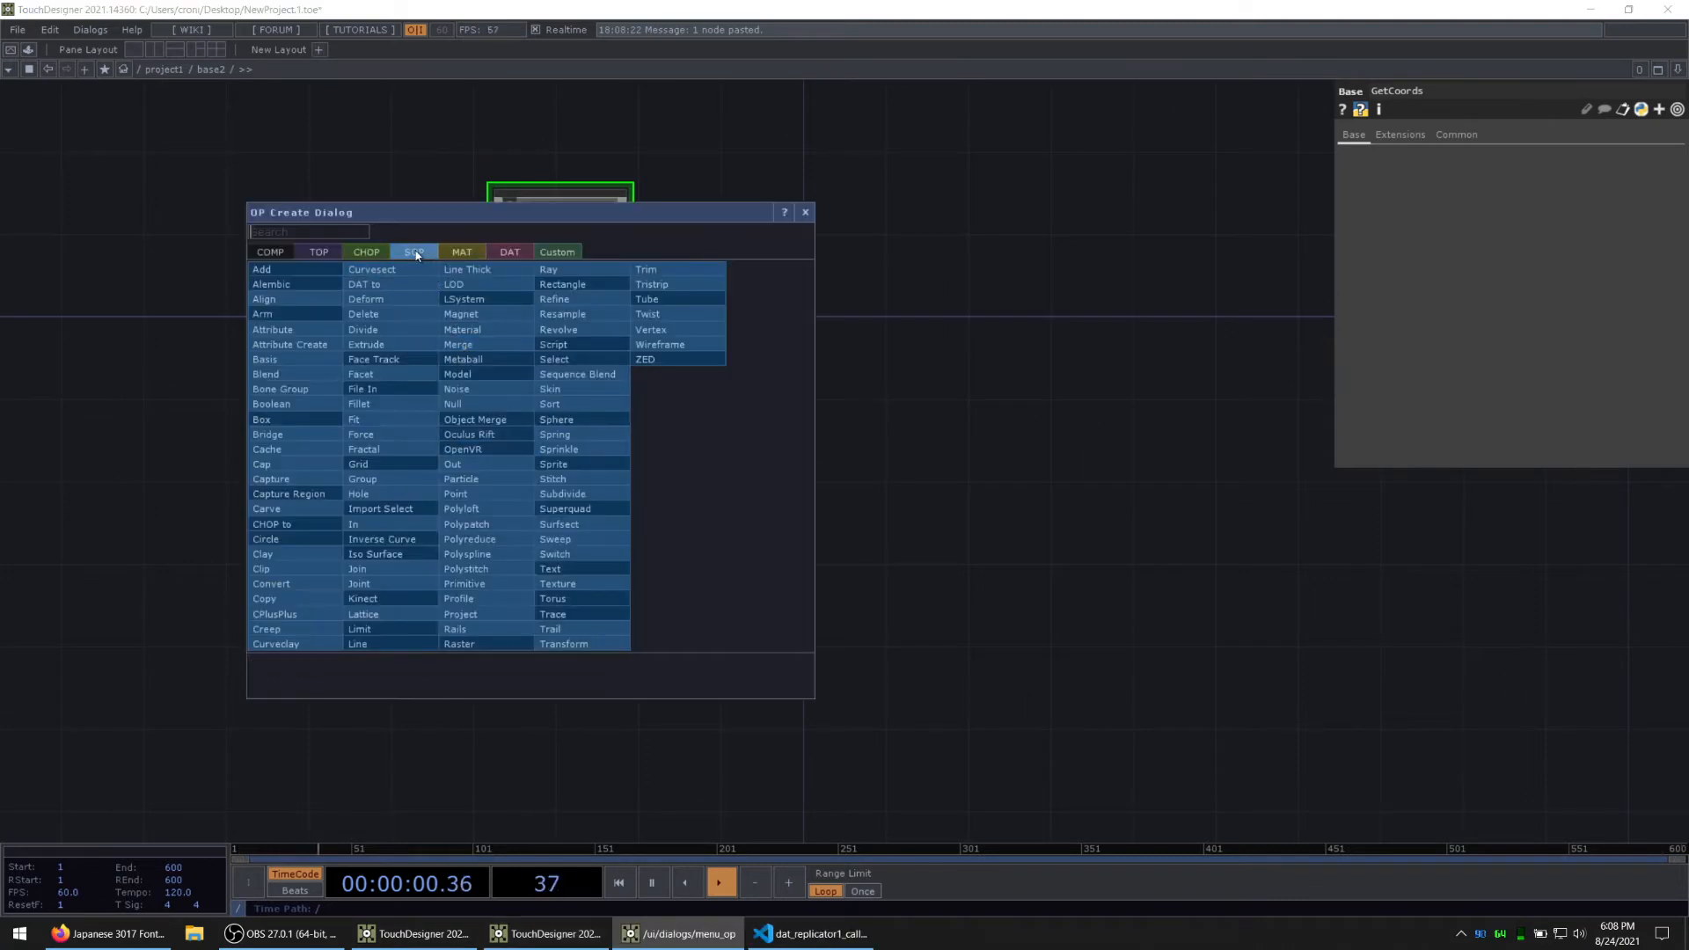
pyautogui.write('gr')
pyautogui.click(411, 467)
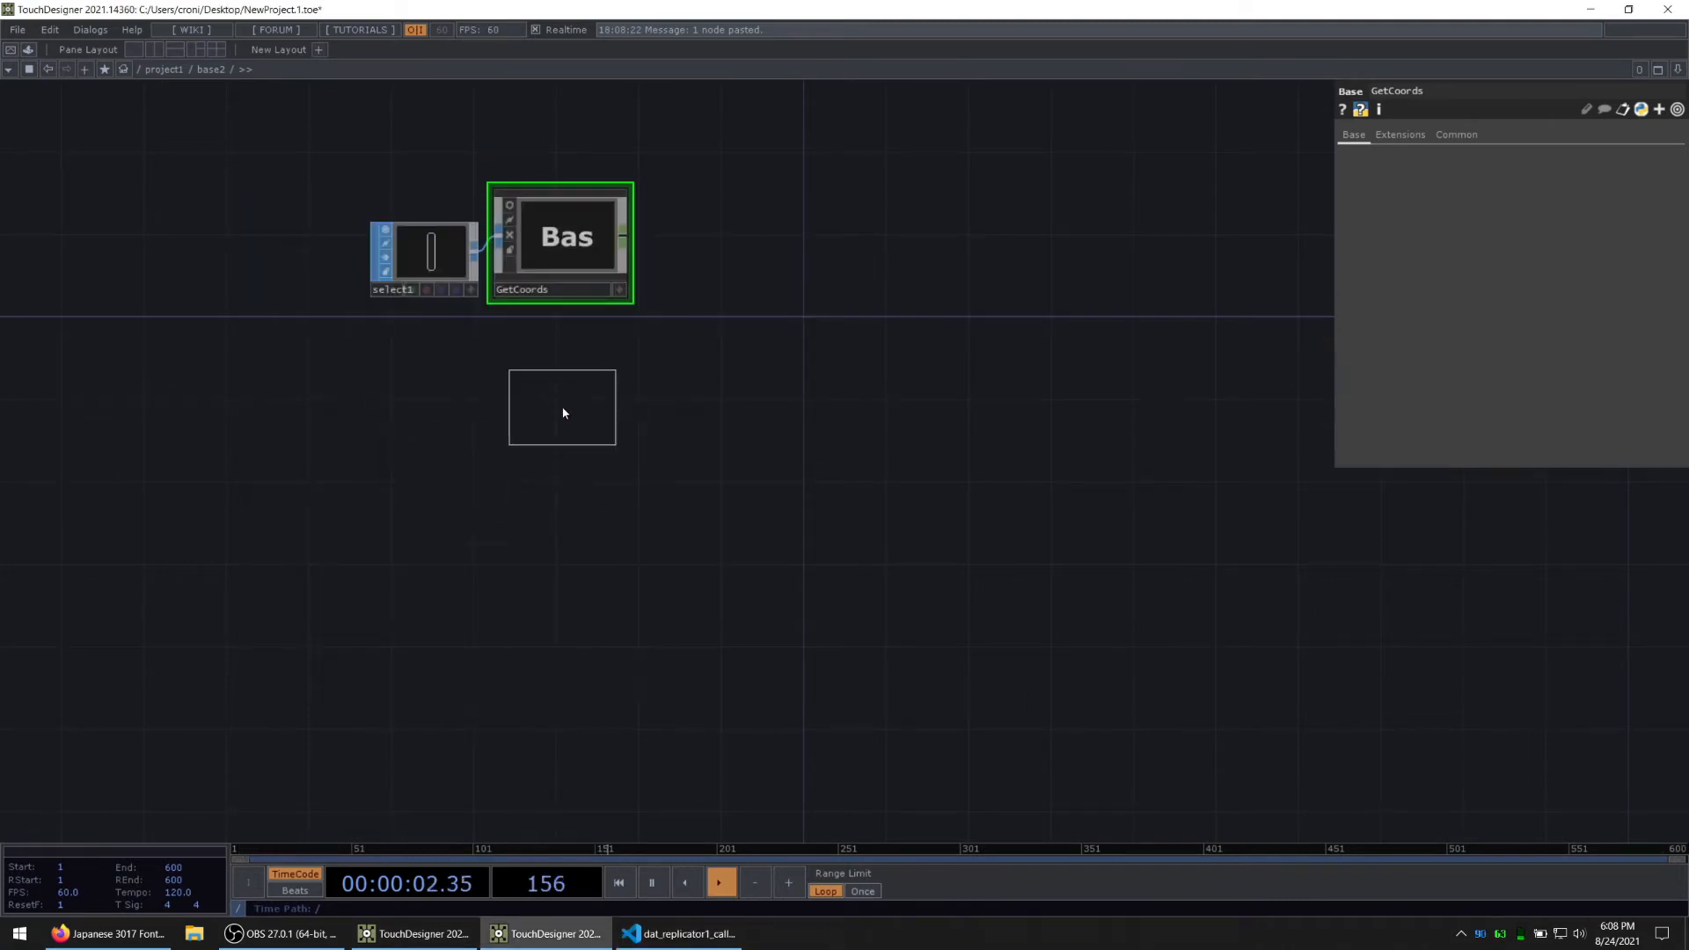
pyautogui.click(564, 412)
pyautogui.hotkey('alt', 'Tab')
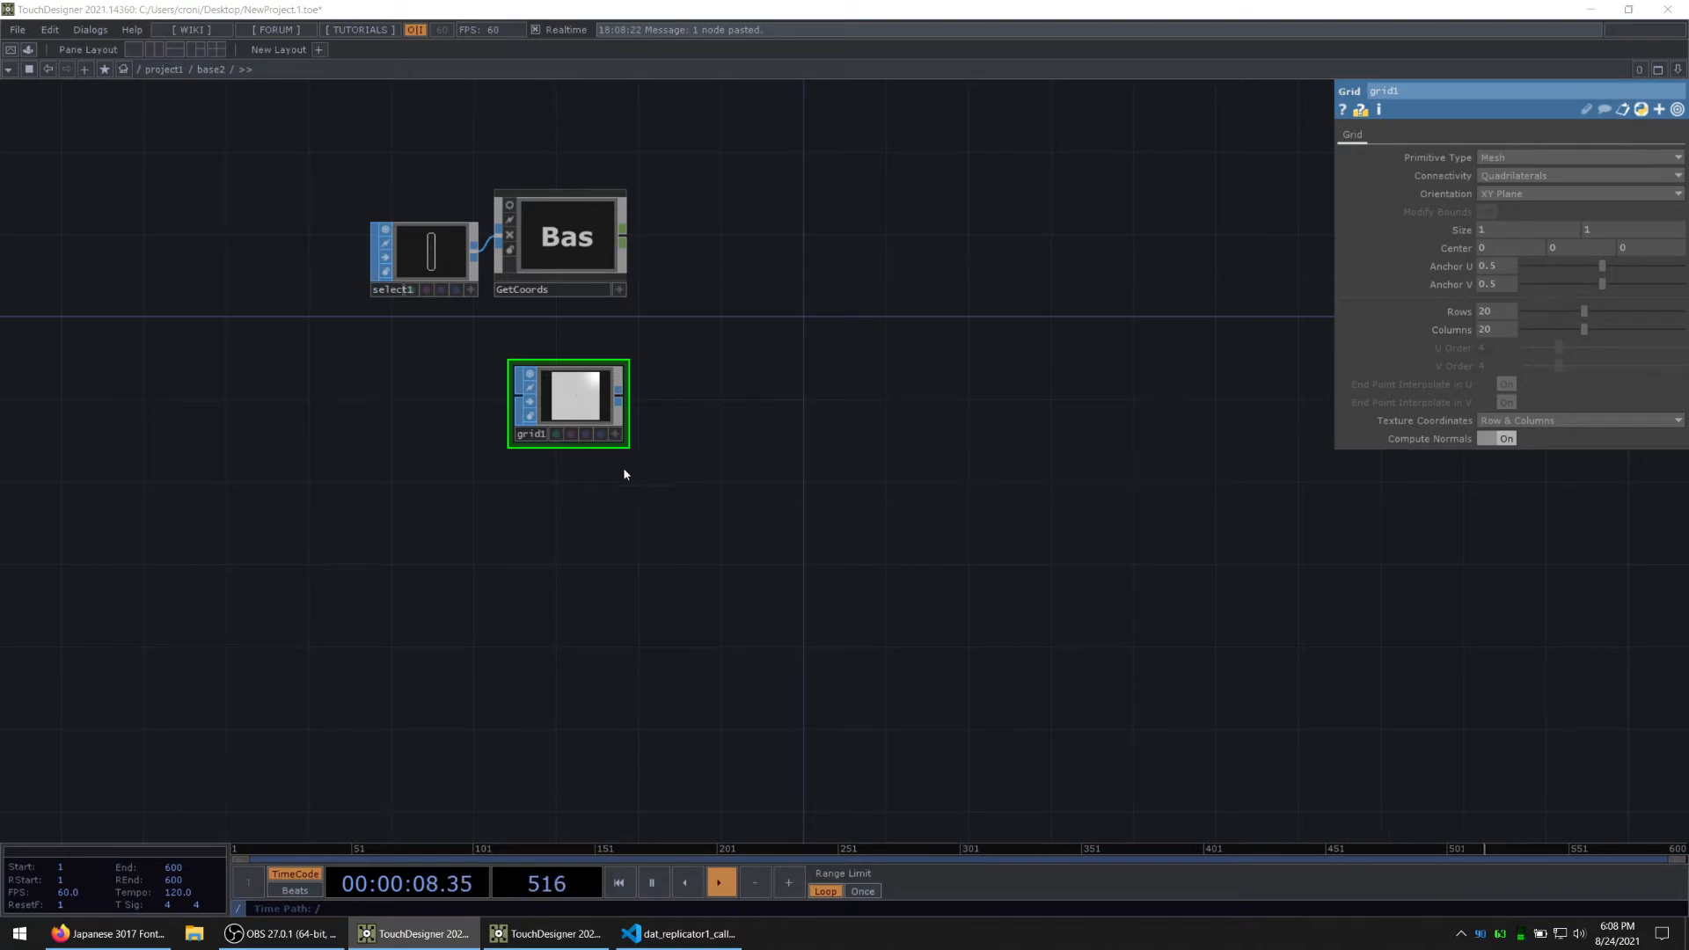
# Step: Set grid1 to 6 rows and 9 columns and switch its preview to wireframe, zoomed out
pyautogui.scroll(5, 625, 474)
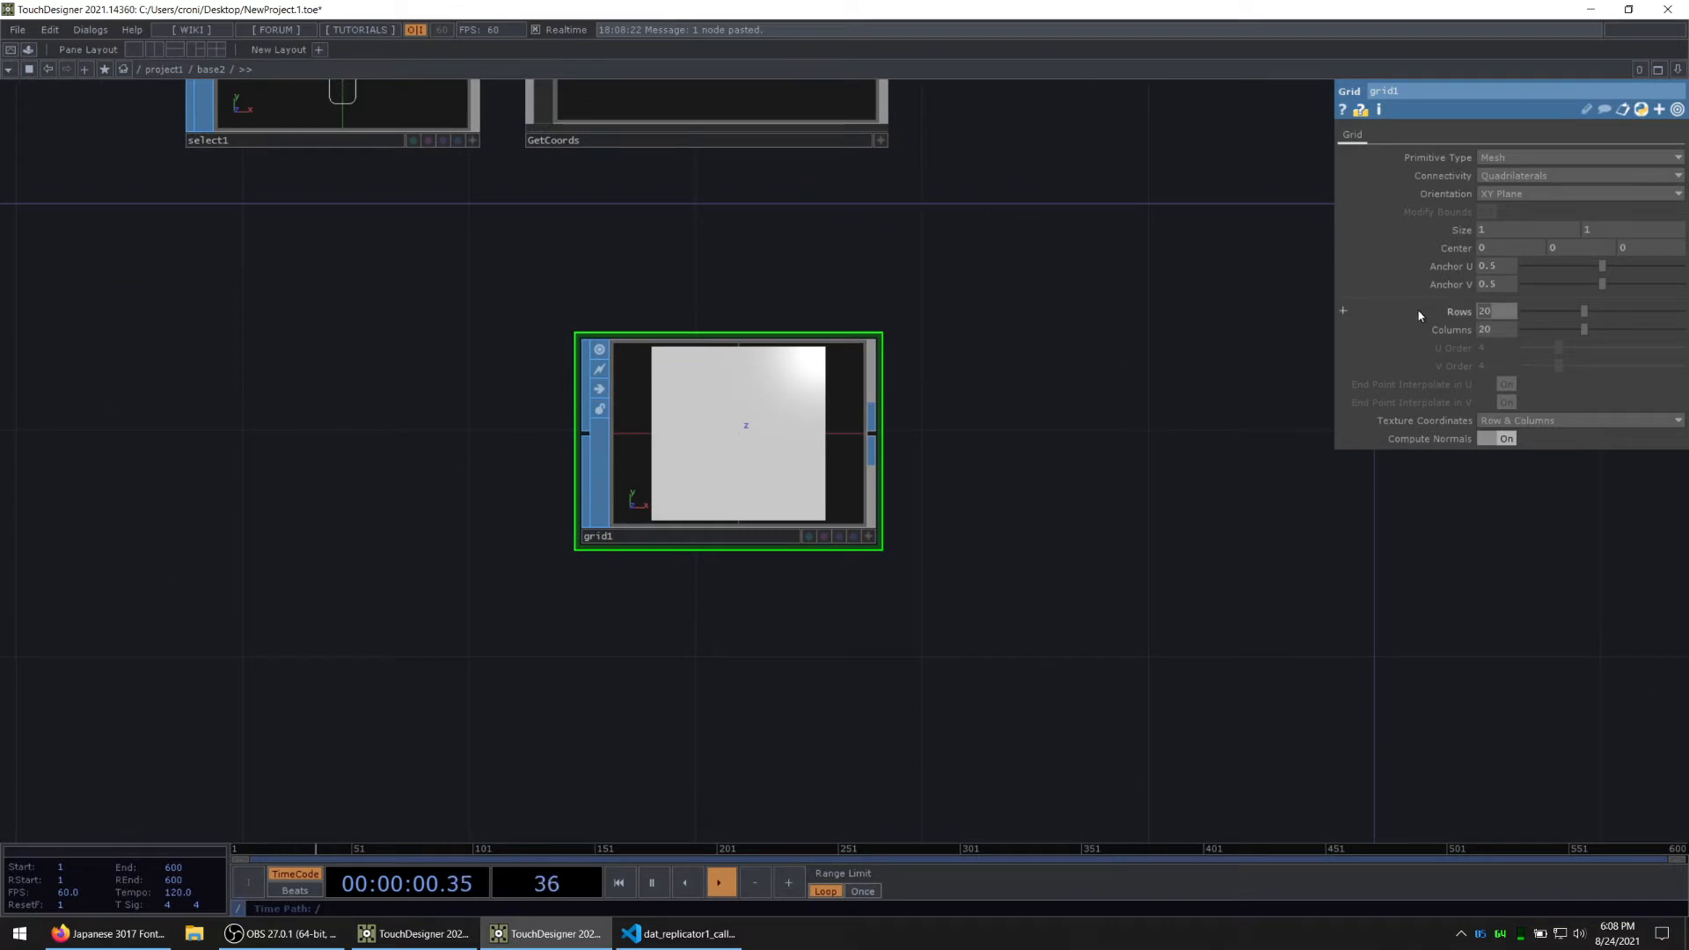
pyautogui.press('Tab')
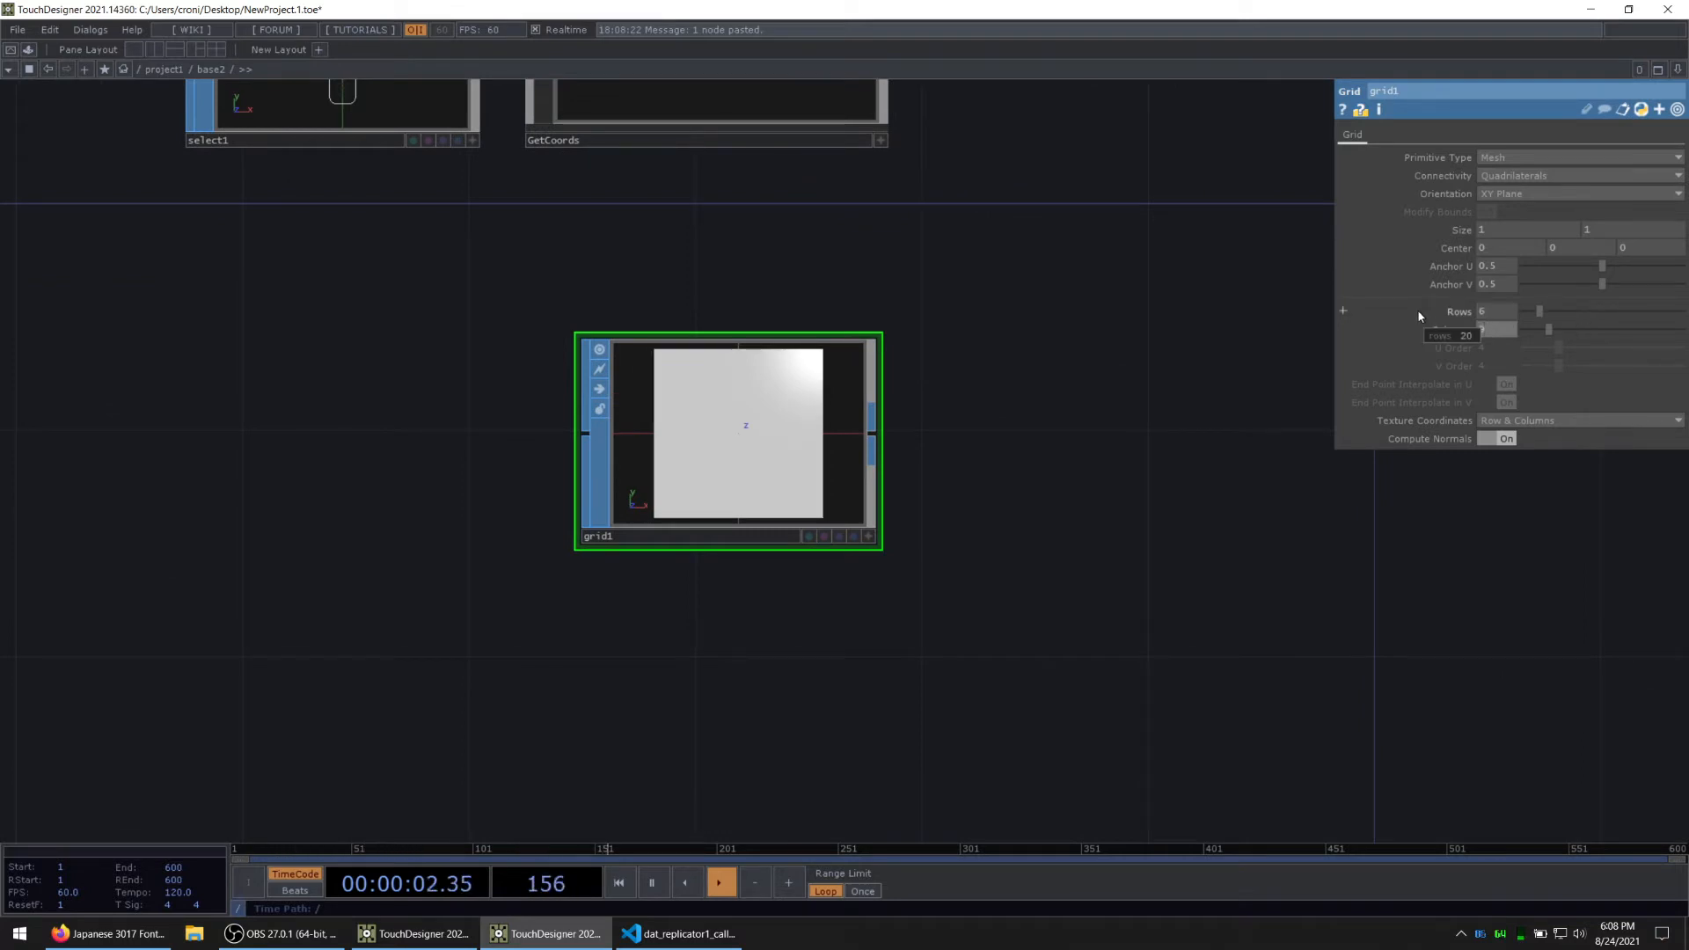
pyautogui.click(870, 536)
pyautogui.press('w')
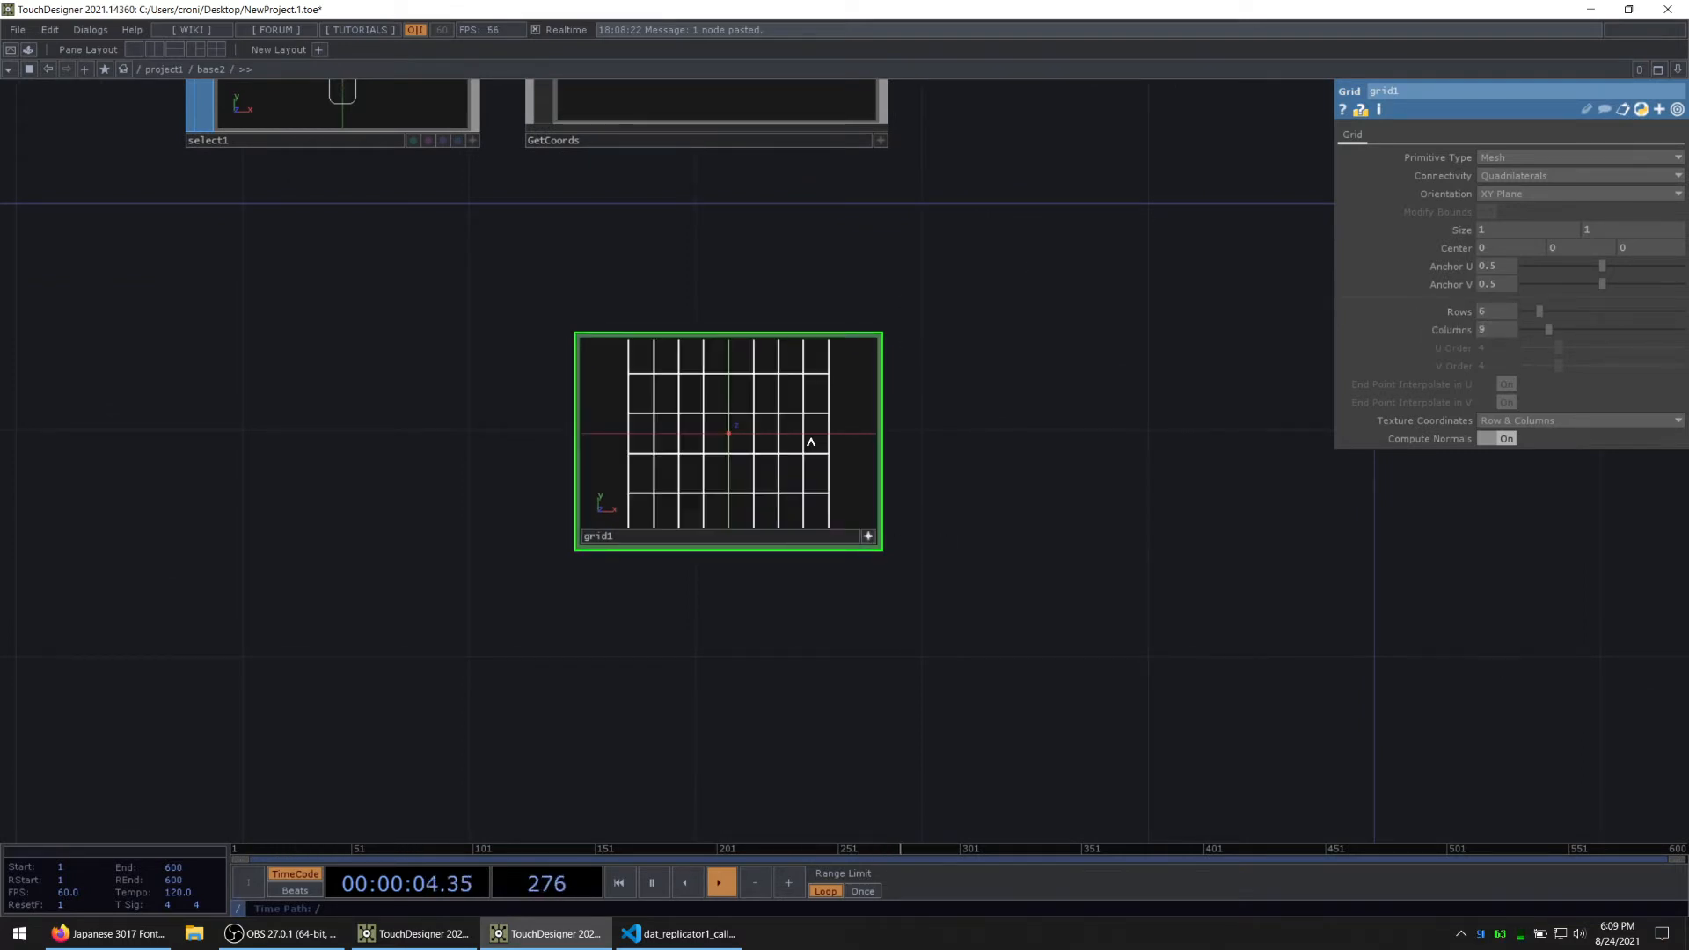
pyautogui.moveTo(837, 455); pyautogui.dragTo(768, 467, button='middle')
pyautogui.hotkey('alt', 'Tab')
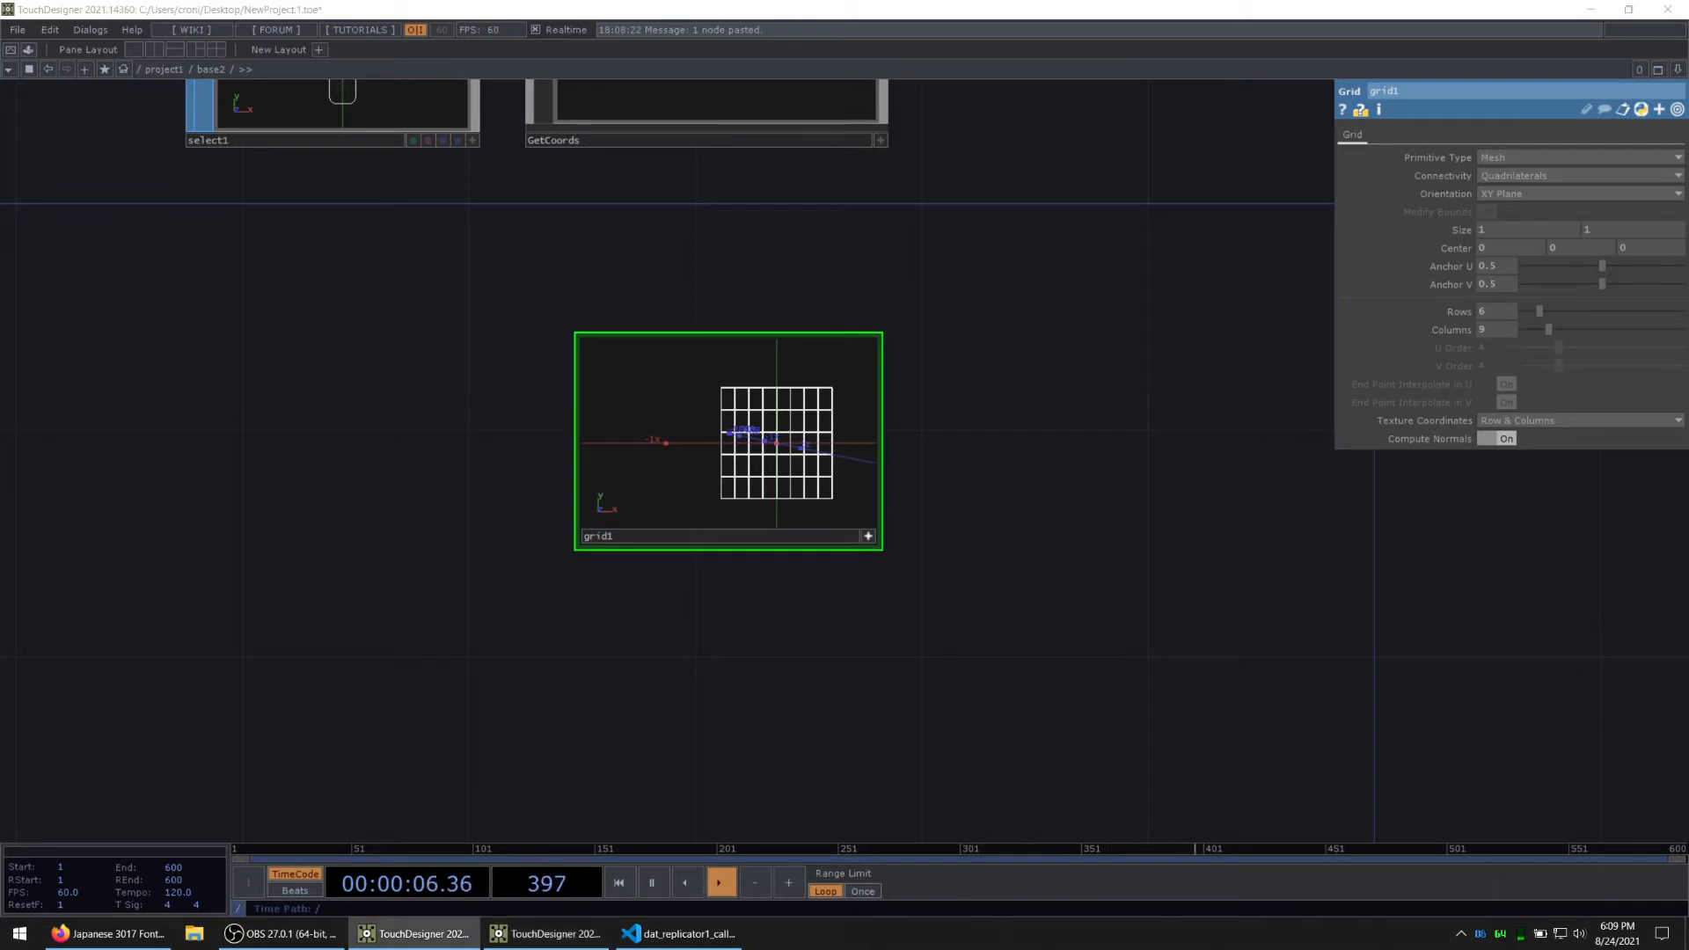
pyautogui.click(867, 537)
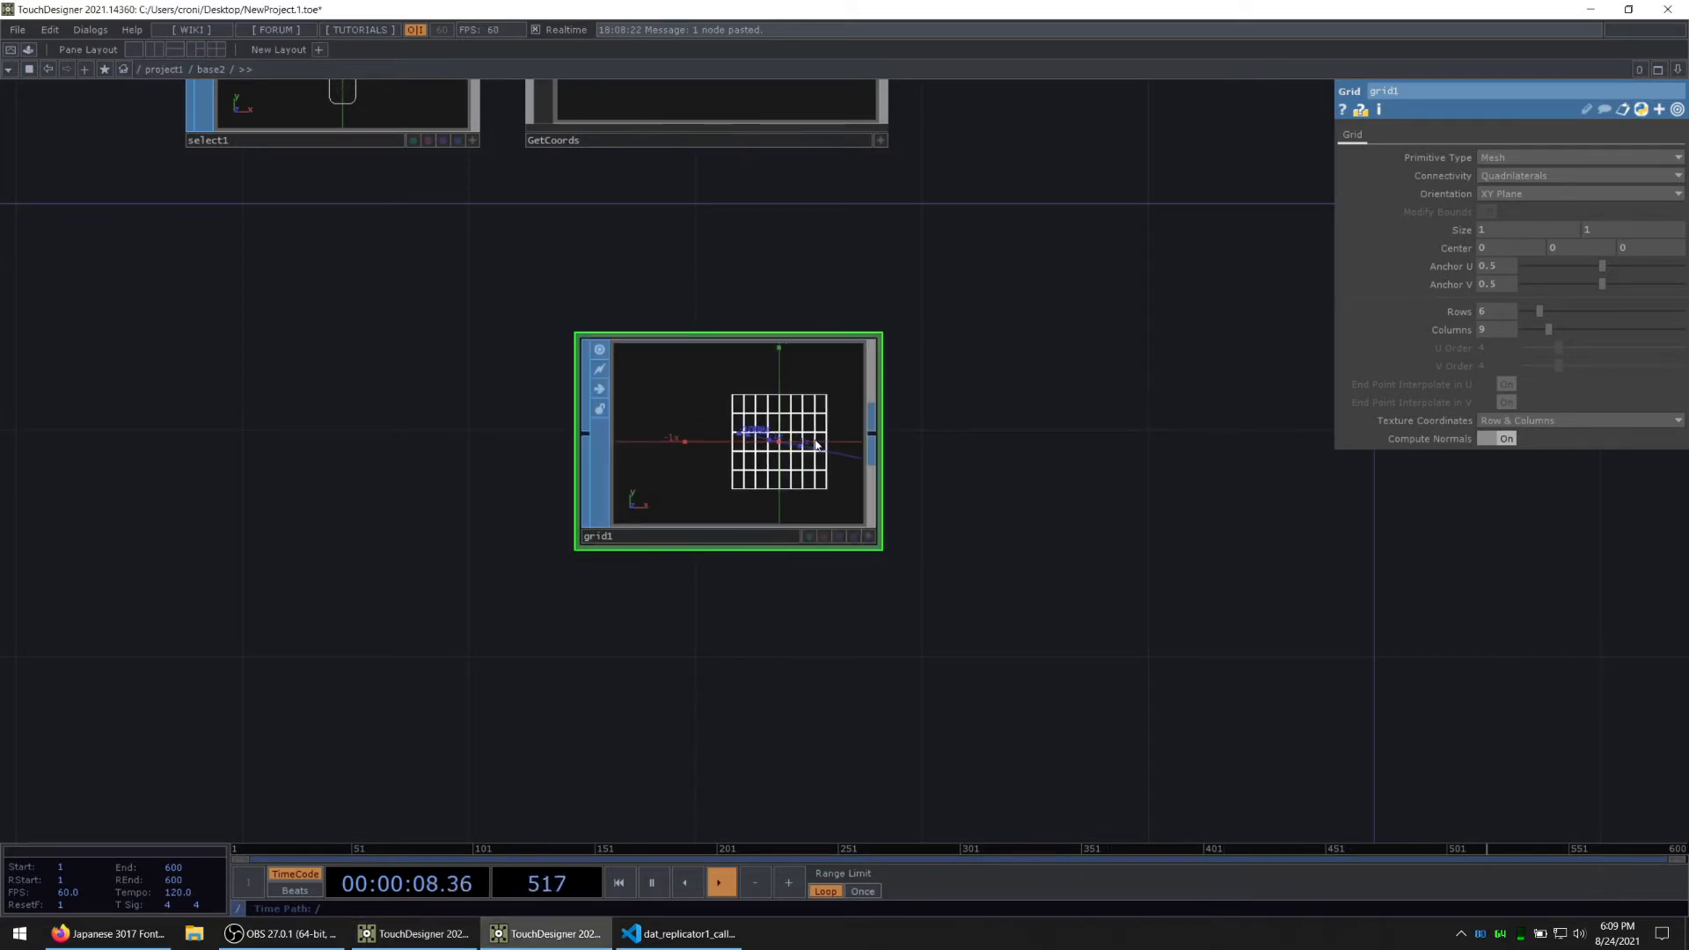
# Step: Move grid1 further down the network and lower select1 slightly beside GetCoords
pyautogui.moveTo(813, 443); pyautogui.dragTo(811, 726)
pyautogui.moveTo(672, 222); pyautogui.dragTo(615, 457)
pyautogui.press('Tab')
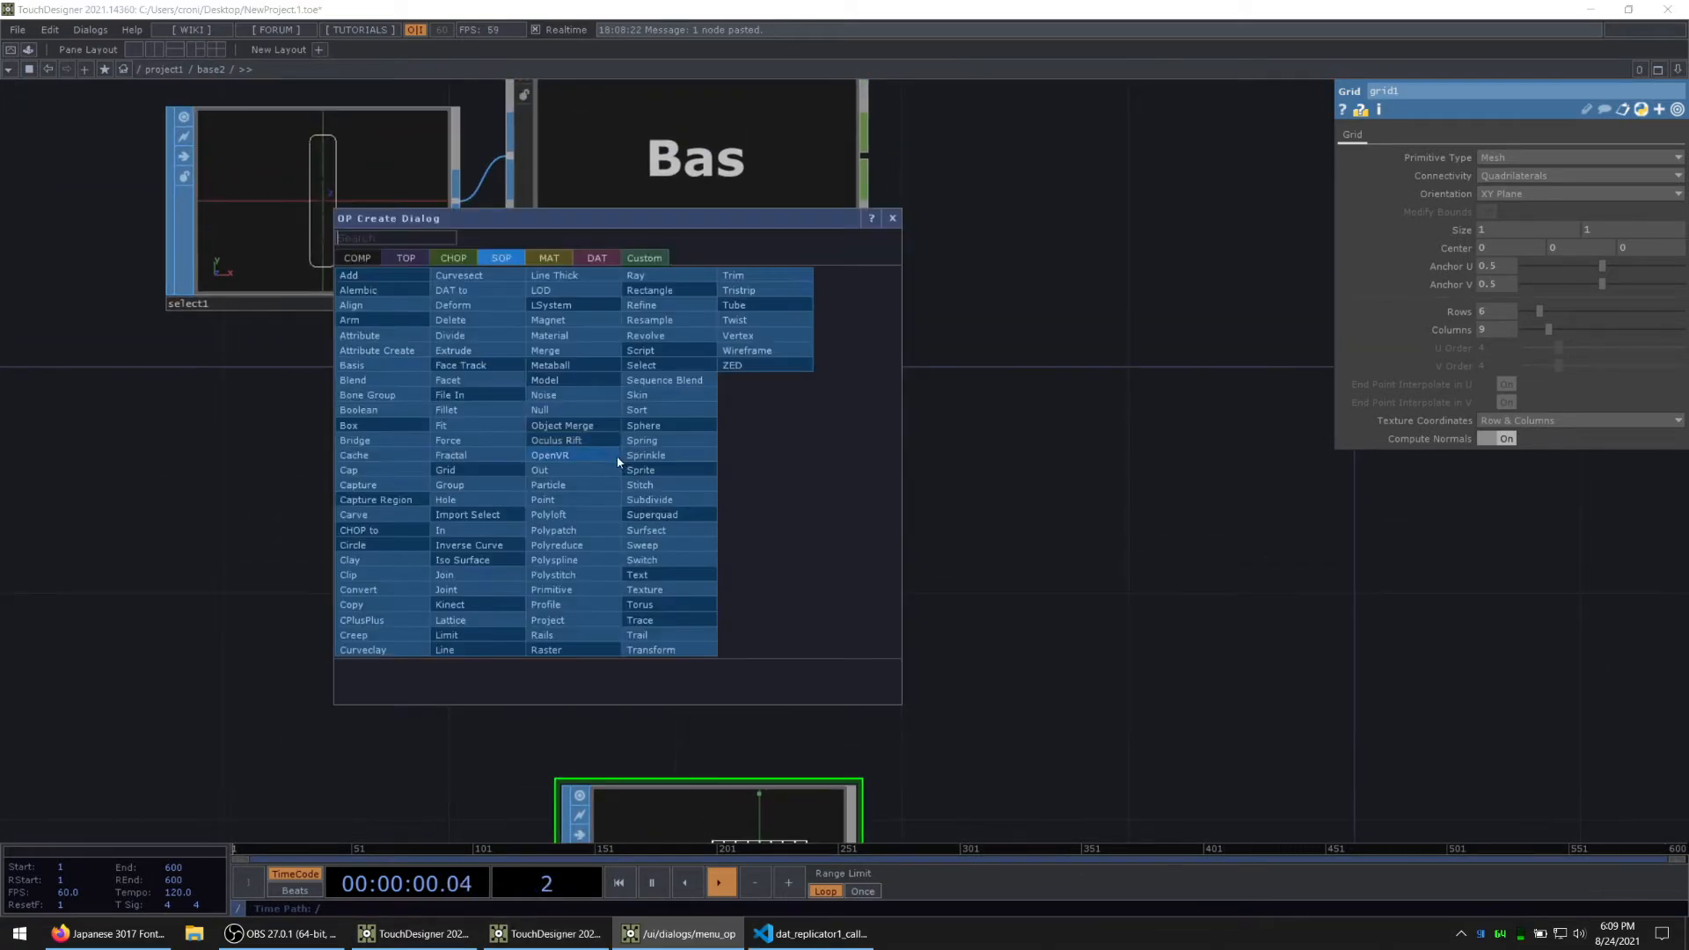
pyautogui.click(430, 258)
pyautogui.moveTo(319, 225); pyautogui.dragTo(327, 267)
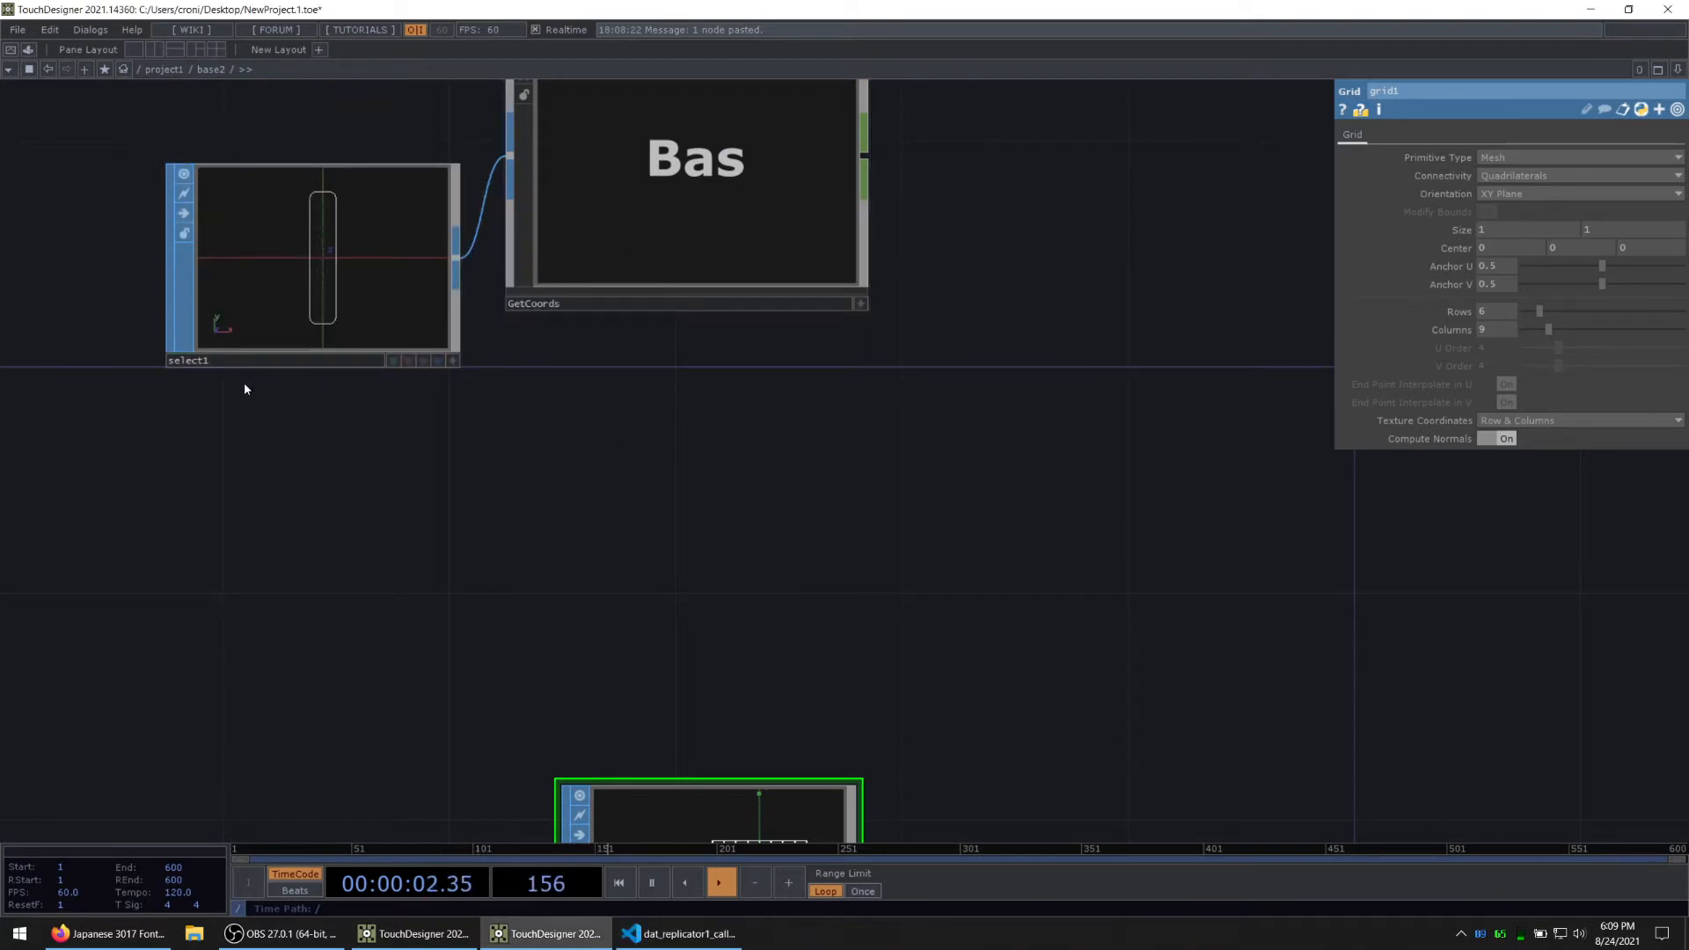
pyautogui.moveTo(616, 208); pyautogui.dragTo(620, 251)
# Step: Add a Constant CHOP below GetCoords
pyautogui.press('Tab')
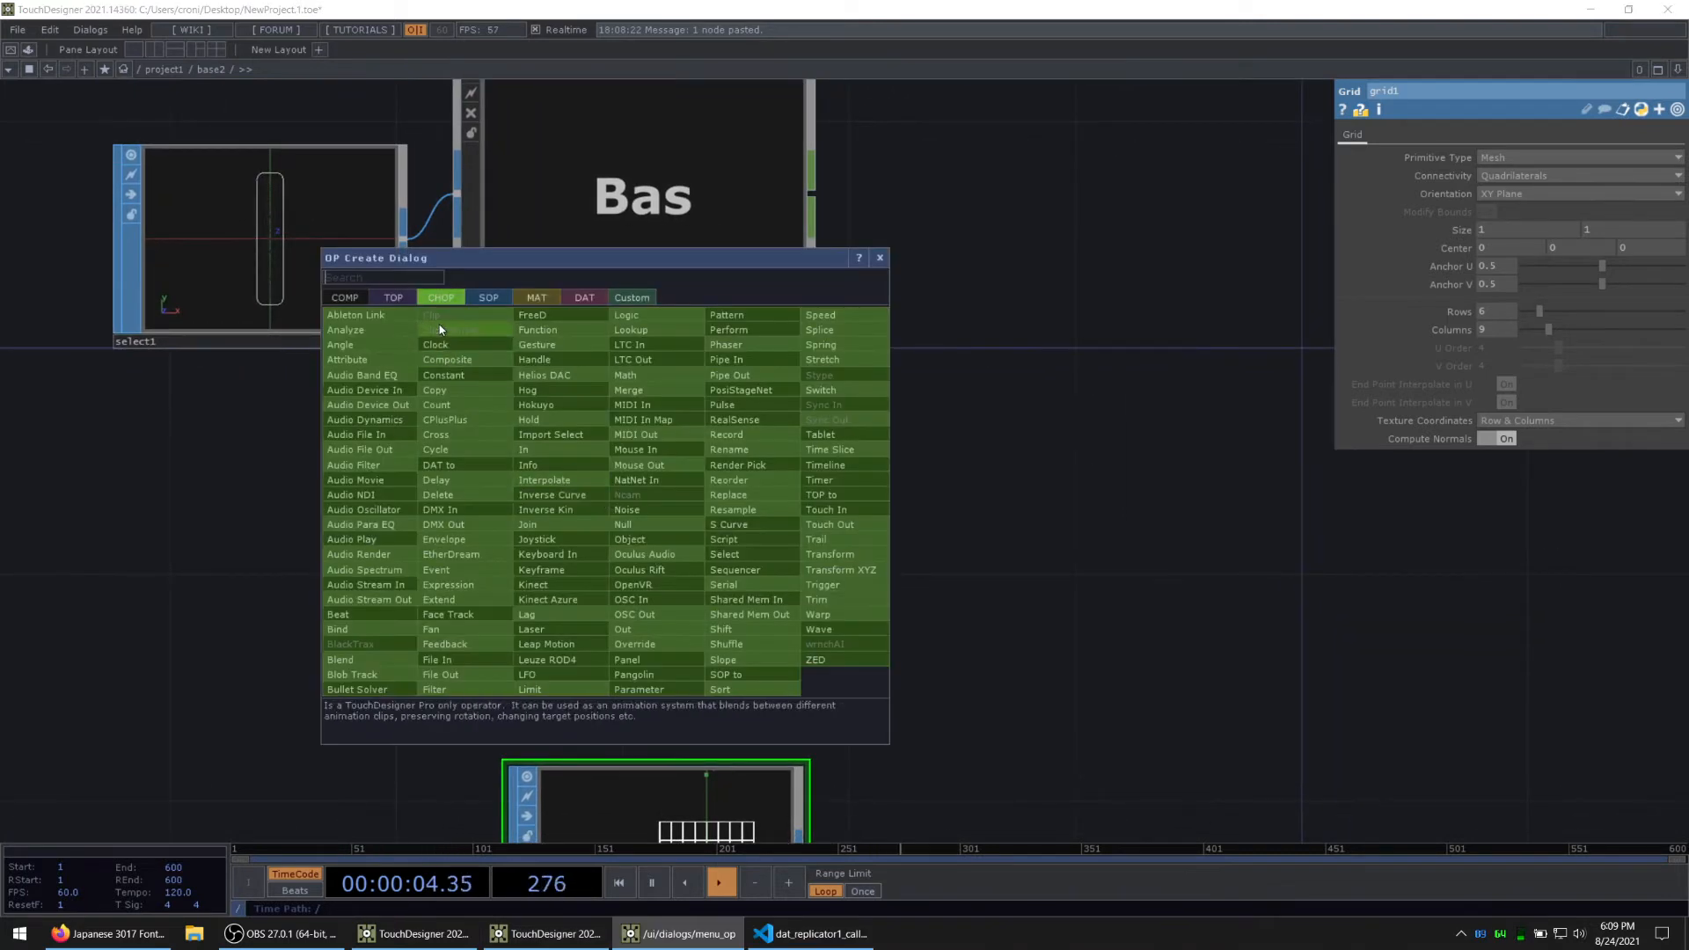
pyautogui.write('const')
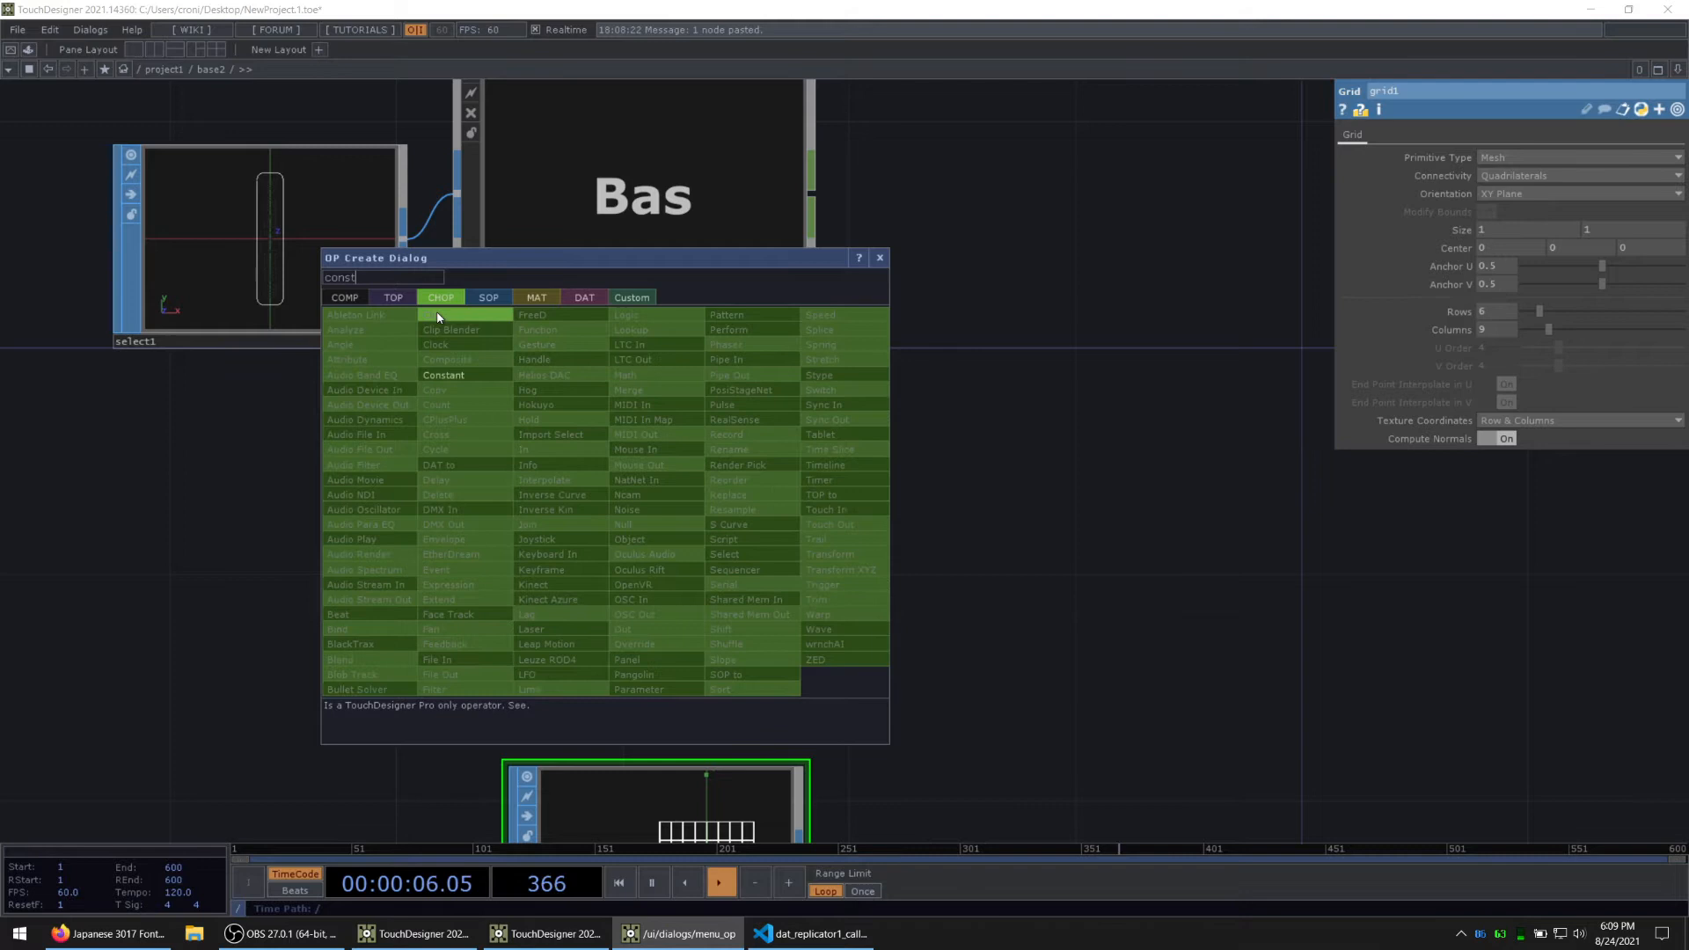
pyautogui.click(464, 375)
pyautogui.click(656, 530)
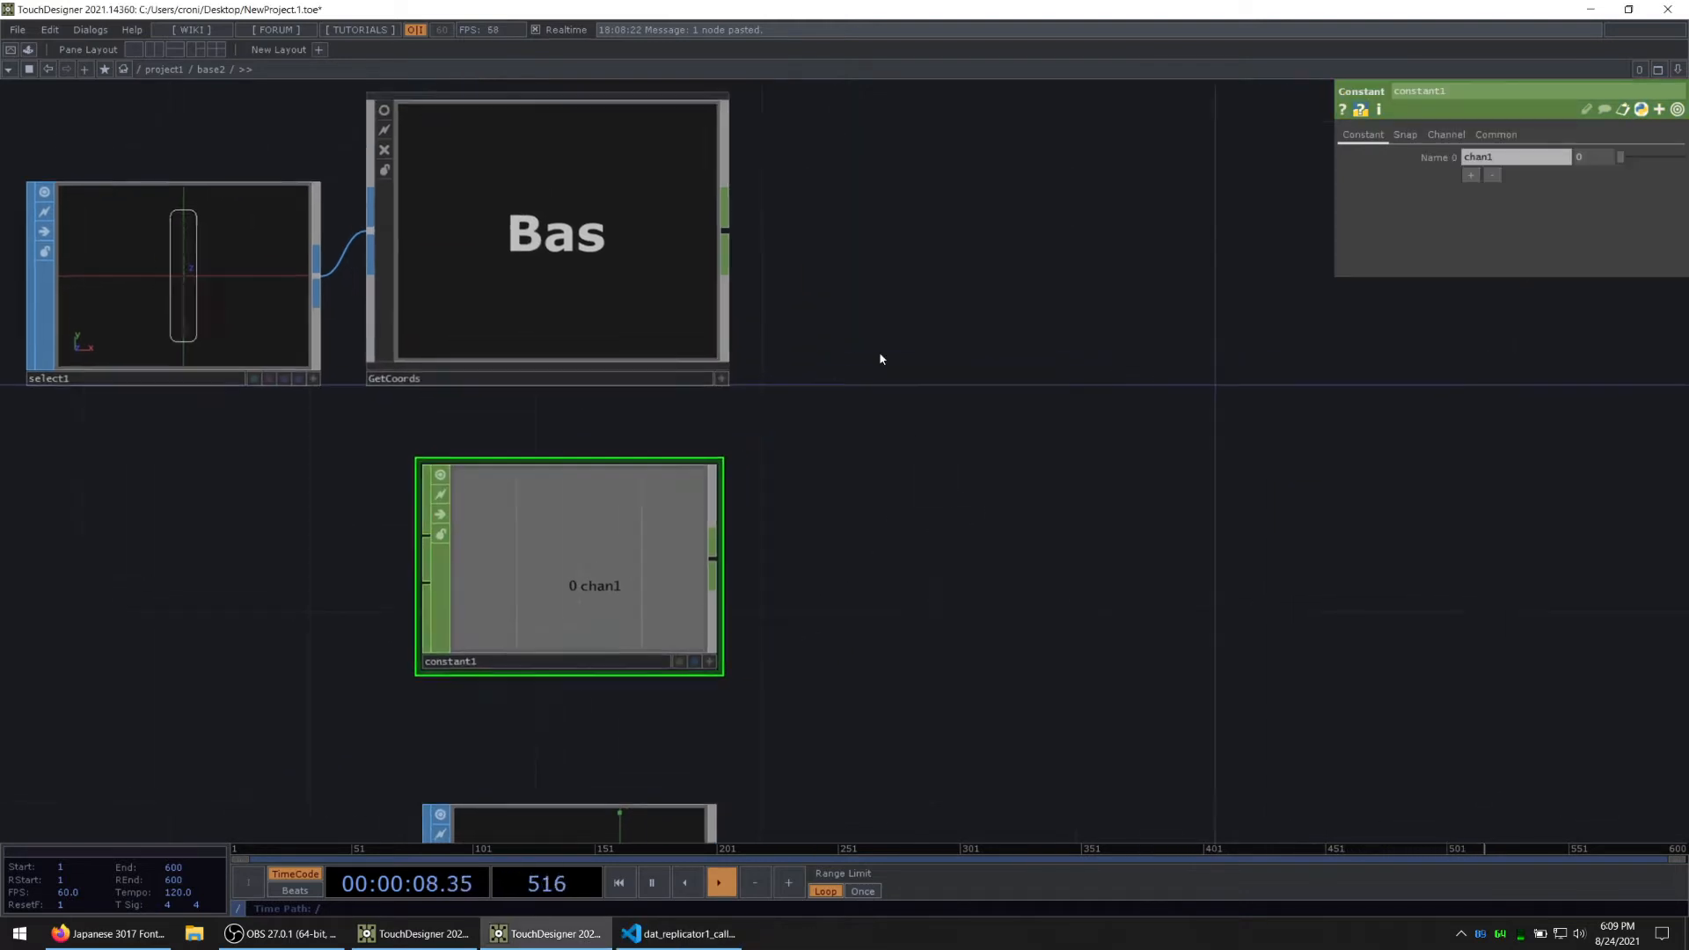
# Step: Add a Null CHOP connected to the output of GetCoords
pyautogui.press('Tab')
pyautogui.click(710, 284)
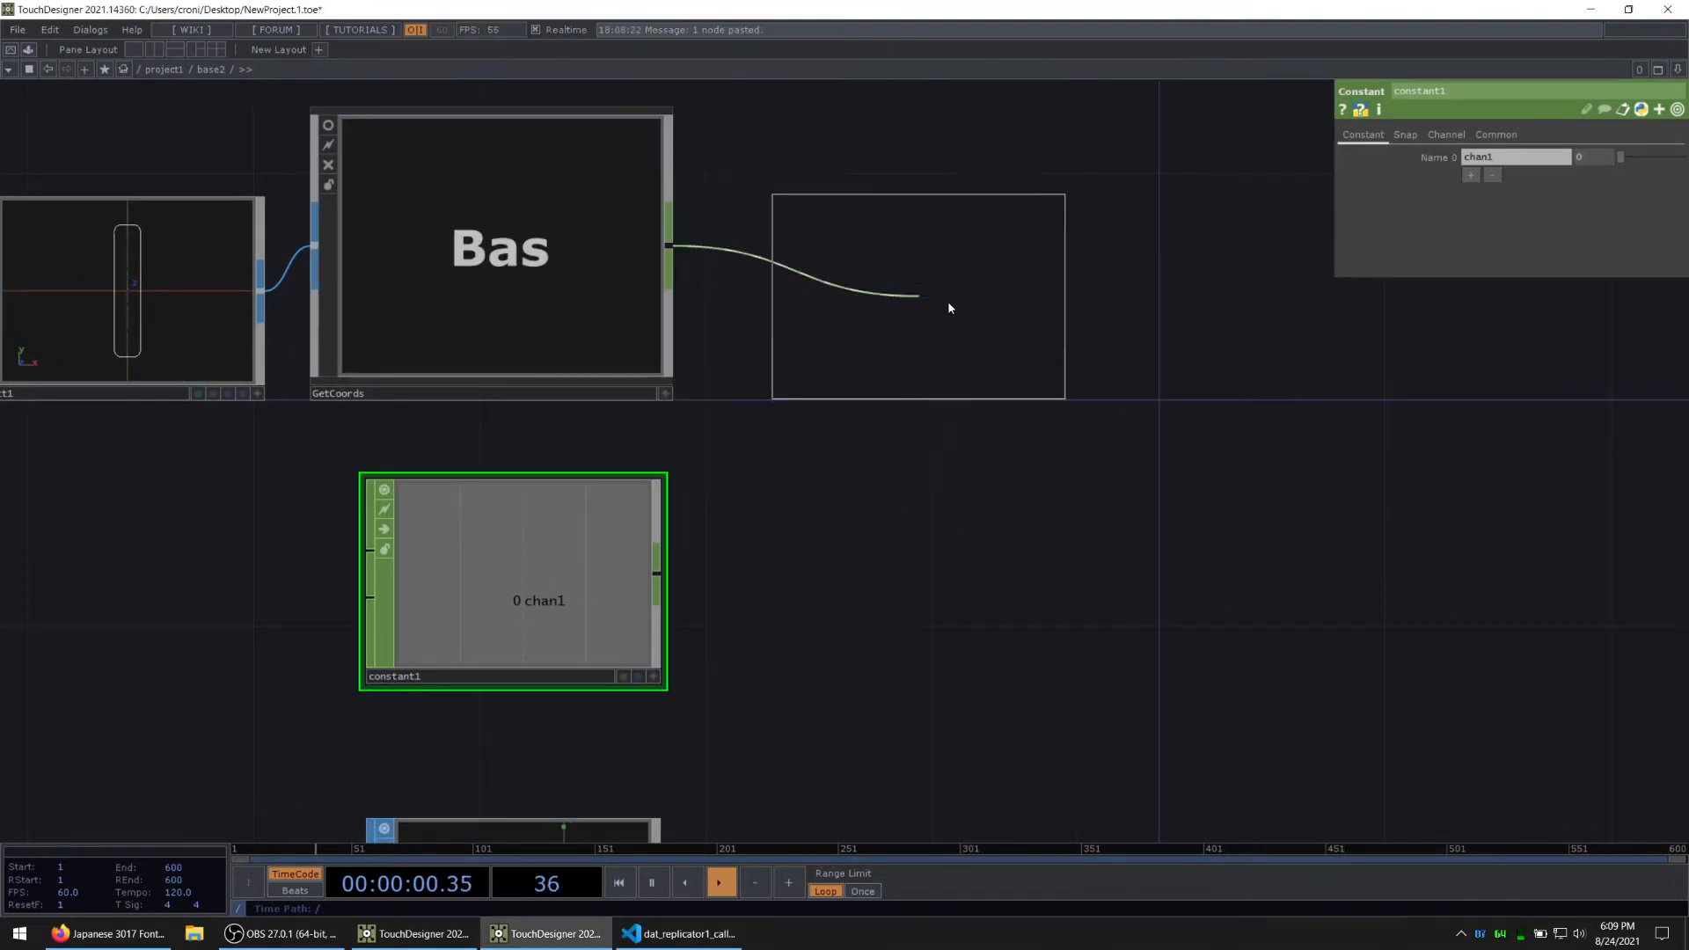
pyautogui.click(921, 298)
# Step: Delete the Constant CHOP below GetCoords
pyautogui.click(510, 652)
pyautogui.press('Delete')
# Step: Move grid1 across so it sits beneath null1
pyautogui.moveTo(735, 641); pyautogui.dragTo(936, 255)
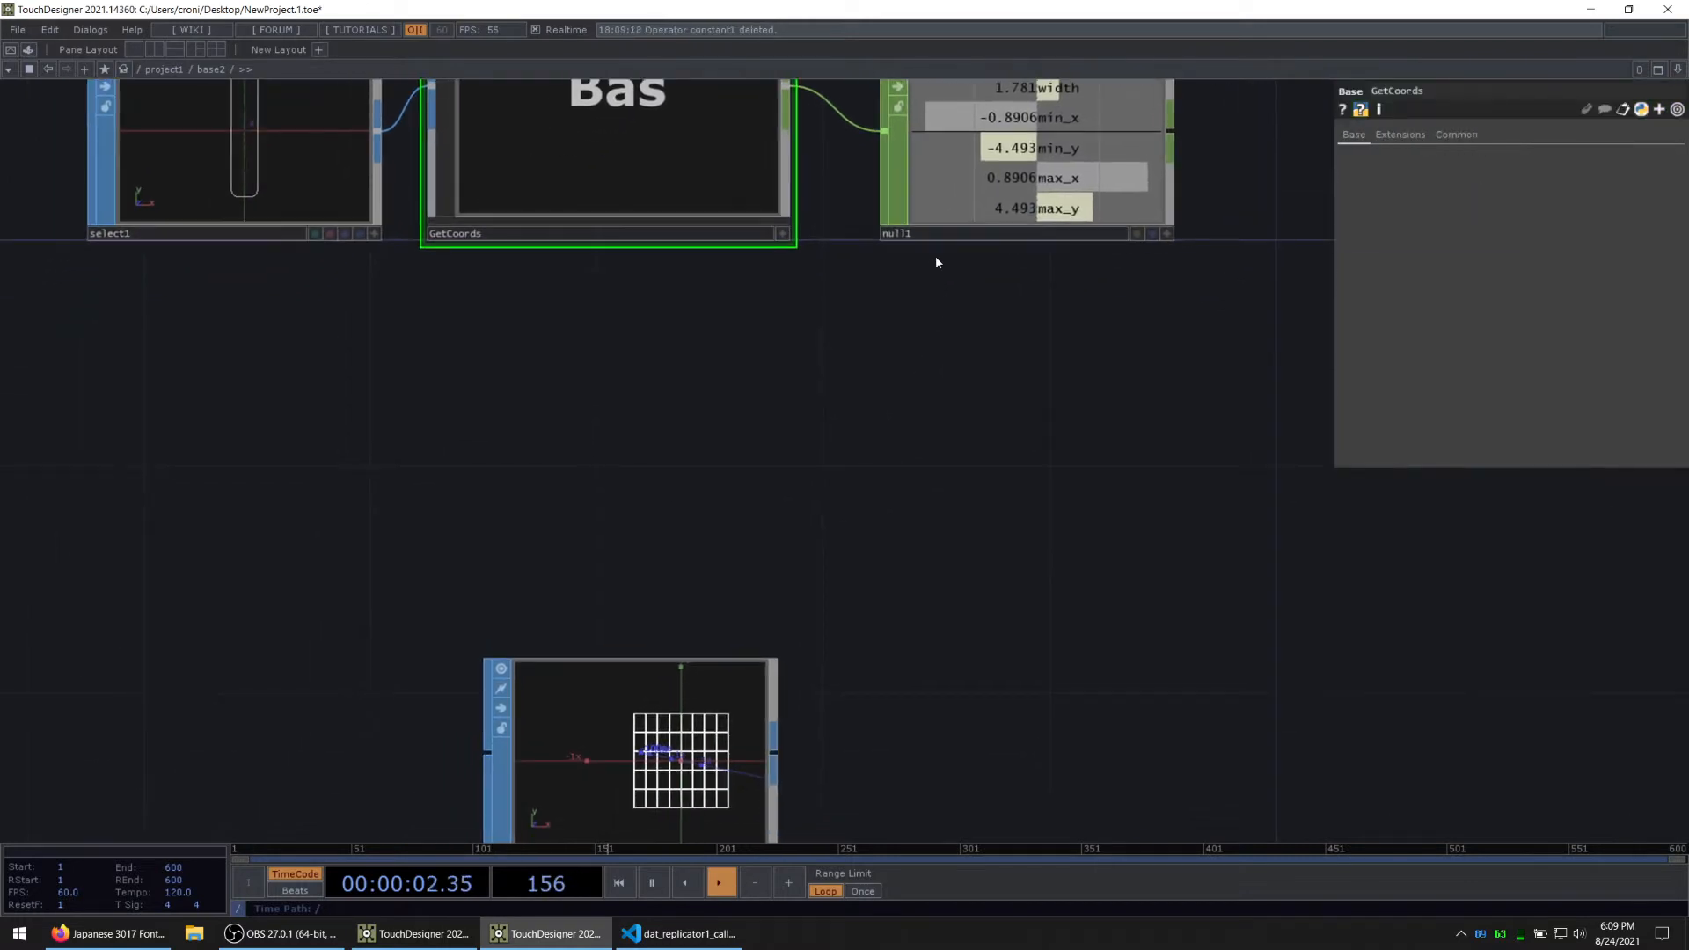
pyautogui.scroll(-3, 936, 255)
pyautogui.moveTo(963, 647); pyautogui.dragTo(862, 553)
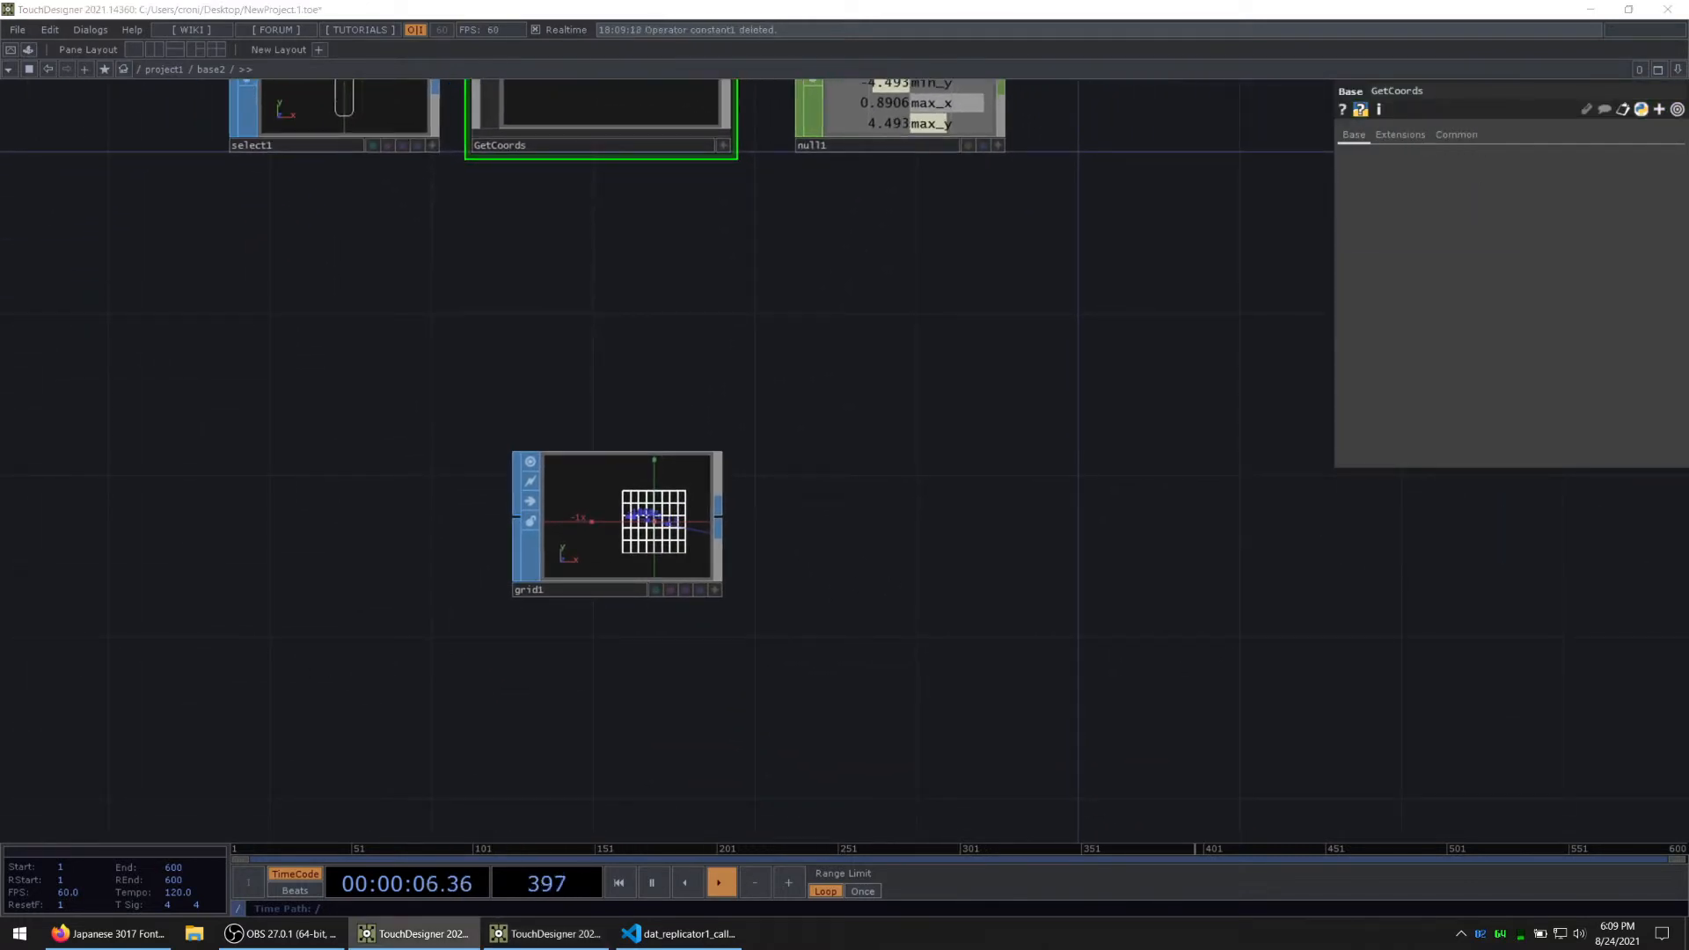
pyautogui.moveTo(704, 516); pyautogui.dragTo(947, 435)
pyautogui.moveTo(961, 246); pyautogui.dragTo(843, 328)
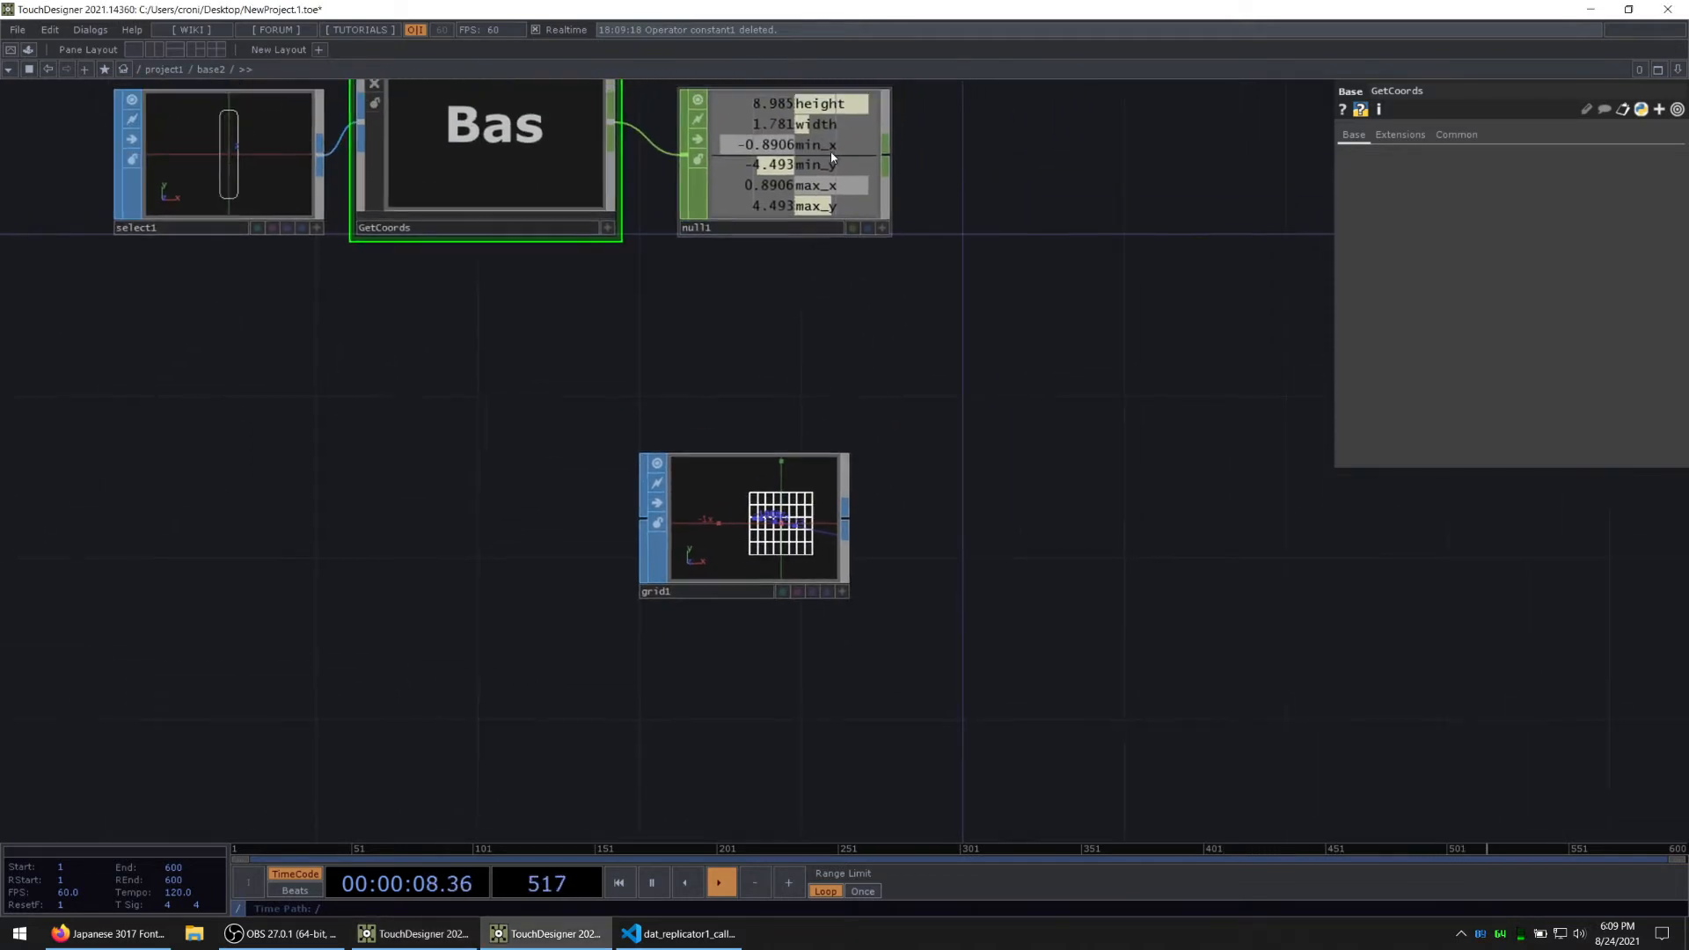
# Step: Make null1's viewer active so its channels can be picked, with grid1's parameters shown
pyautogui.click(830, 151)
pyautogui.scroll(3, 843, 381)
pyautogui.moveTo(955, 261); pyautogui.dragTo(857, 412)
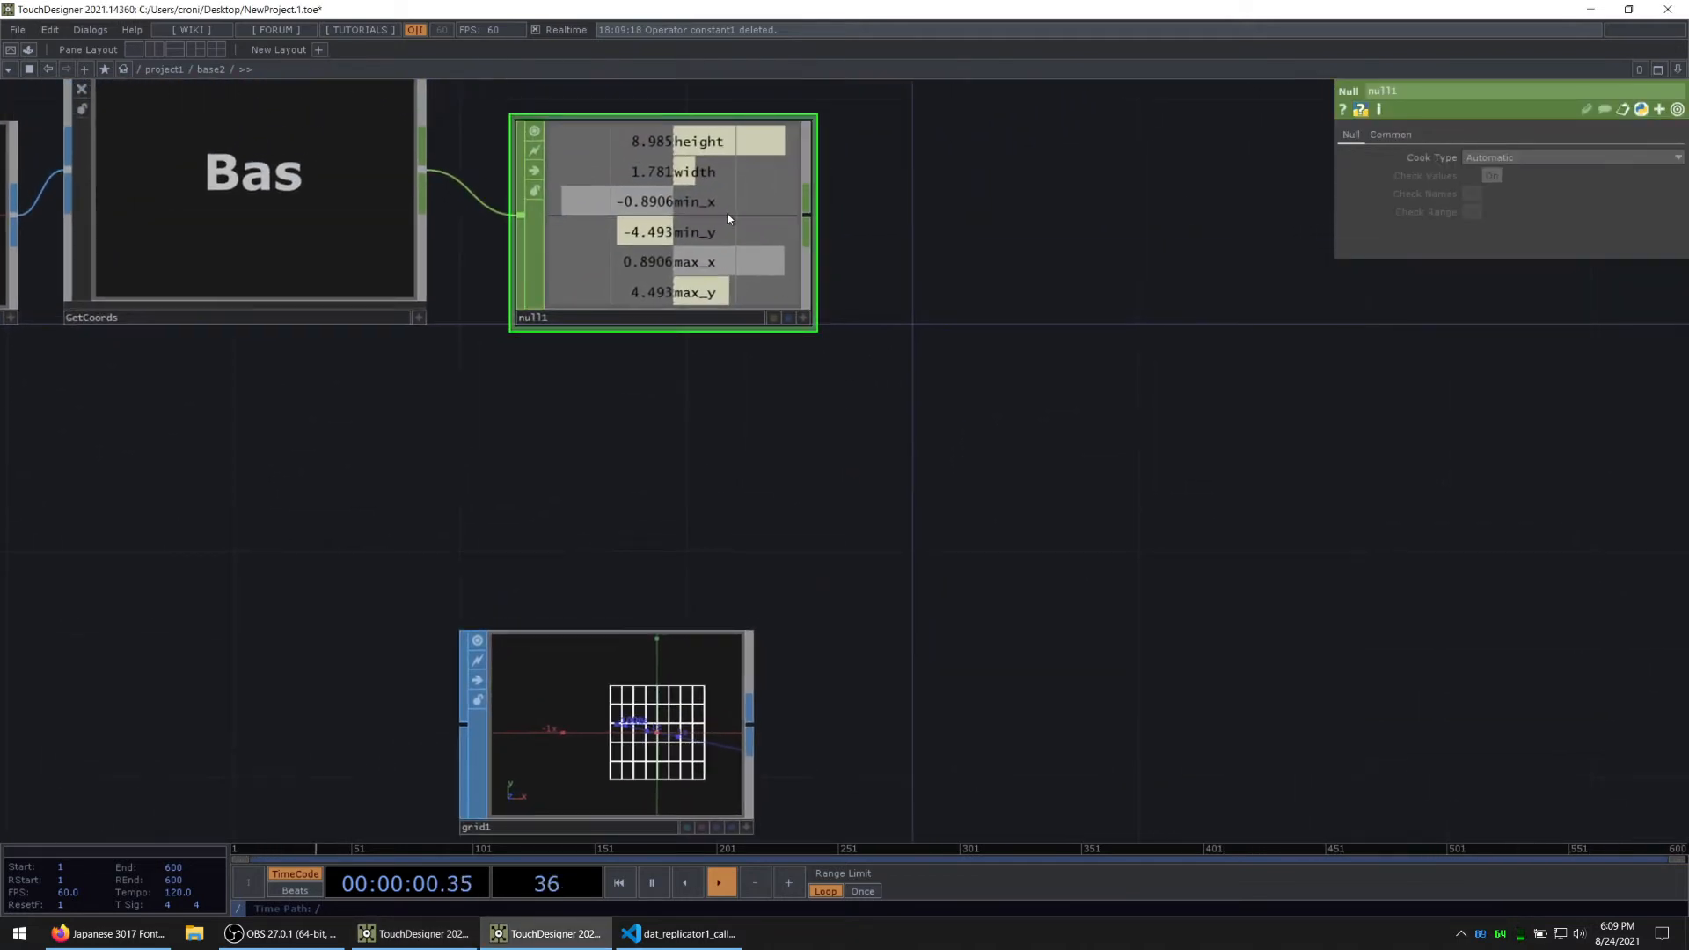
pyautogui.click(803, 318)
pyautogui.click(678, 765)
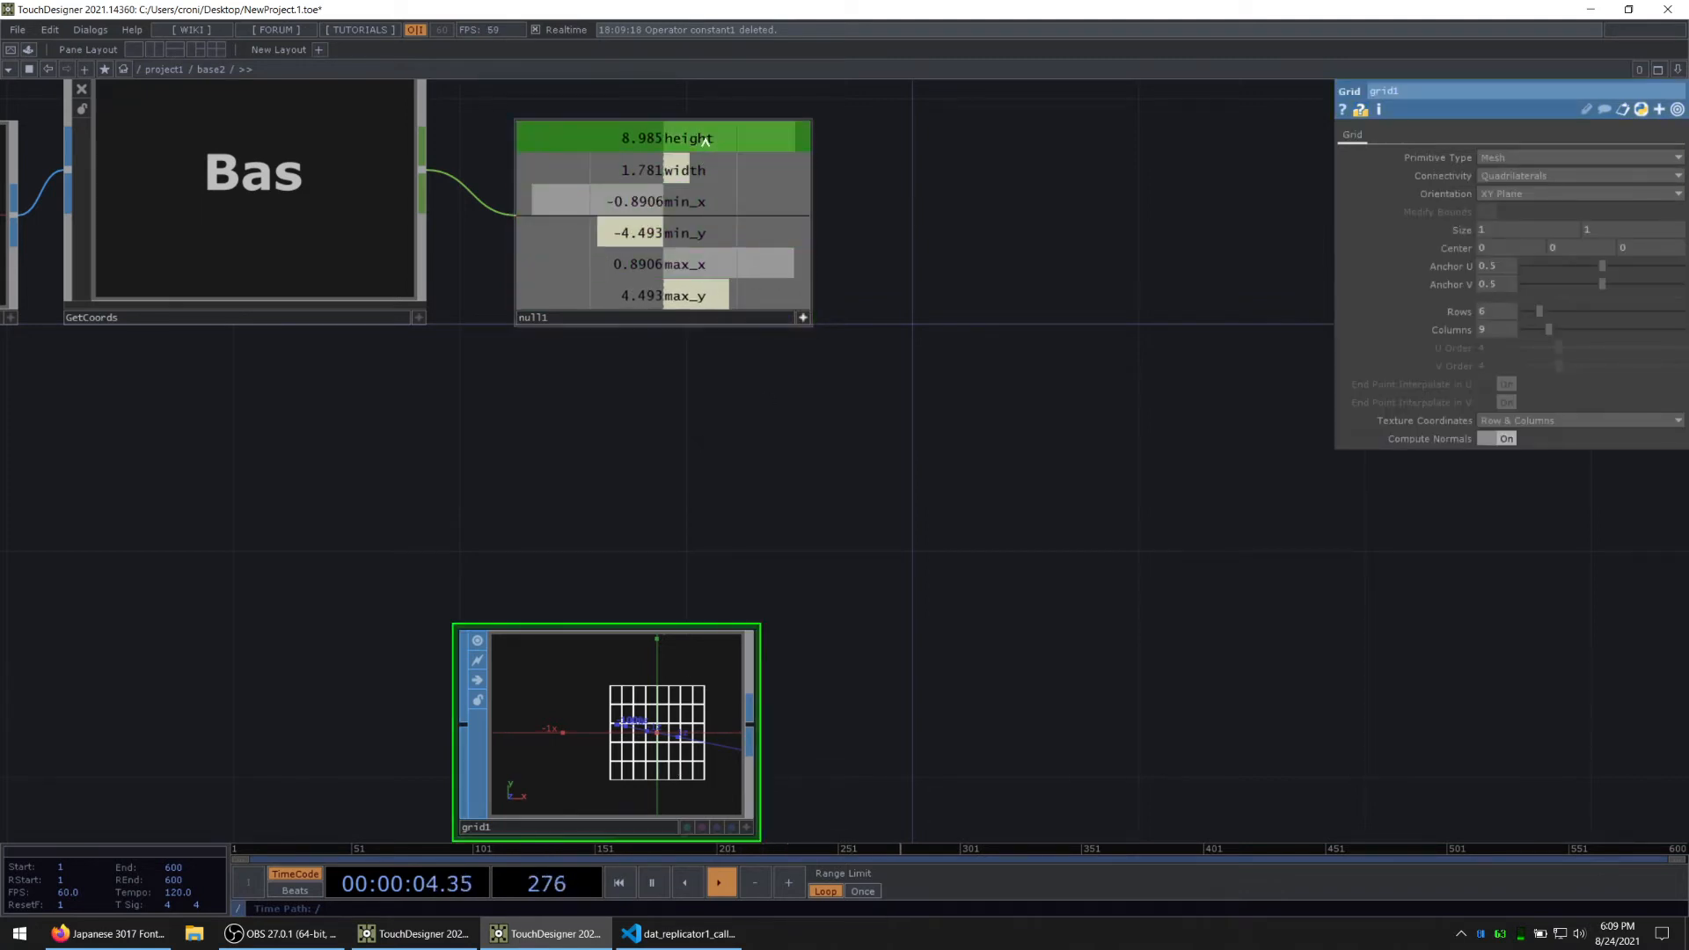
# Step: Link grid1's X size to null1's height channel as a CHOP reference and expand the Size parameter
pyautogui.moveTo(704, 141); pyautogui.dragTo(860, 261)
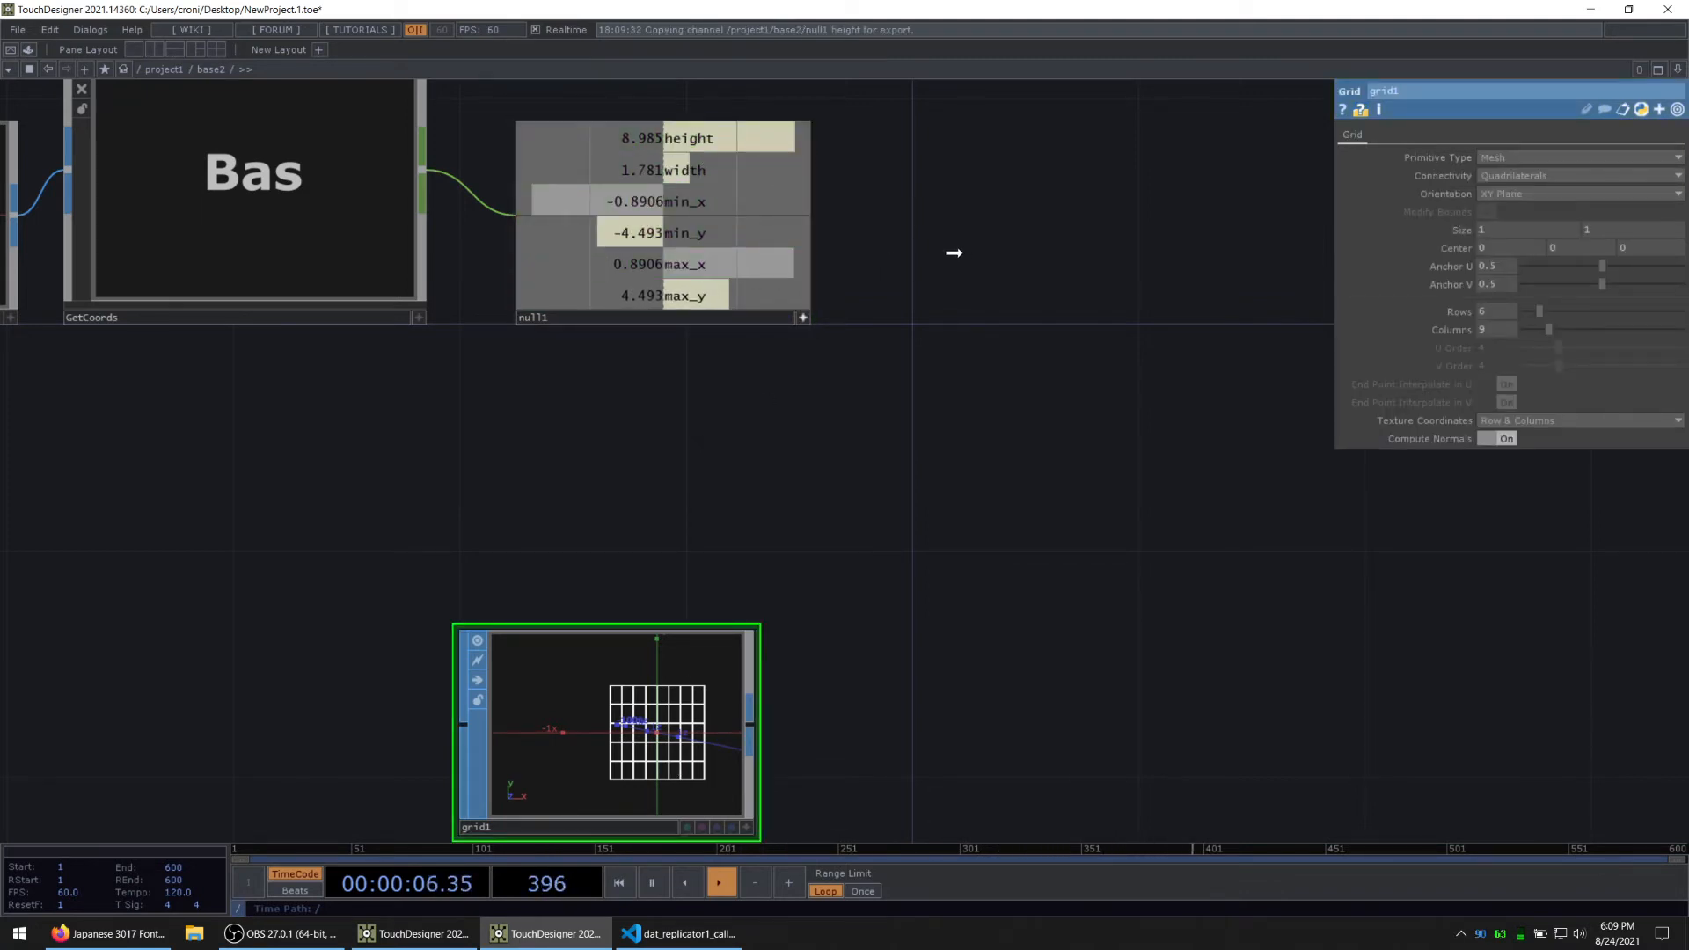
pyautogui.moveTo(1142, 293); pyautogui.dragTo(1496, 229)
pyautogui.click(1462, 236)
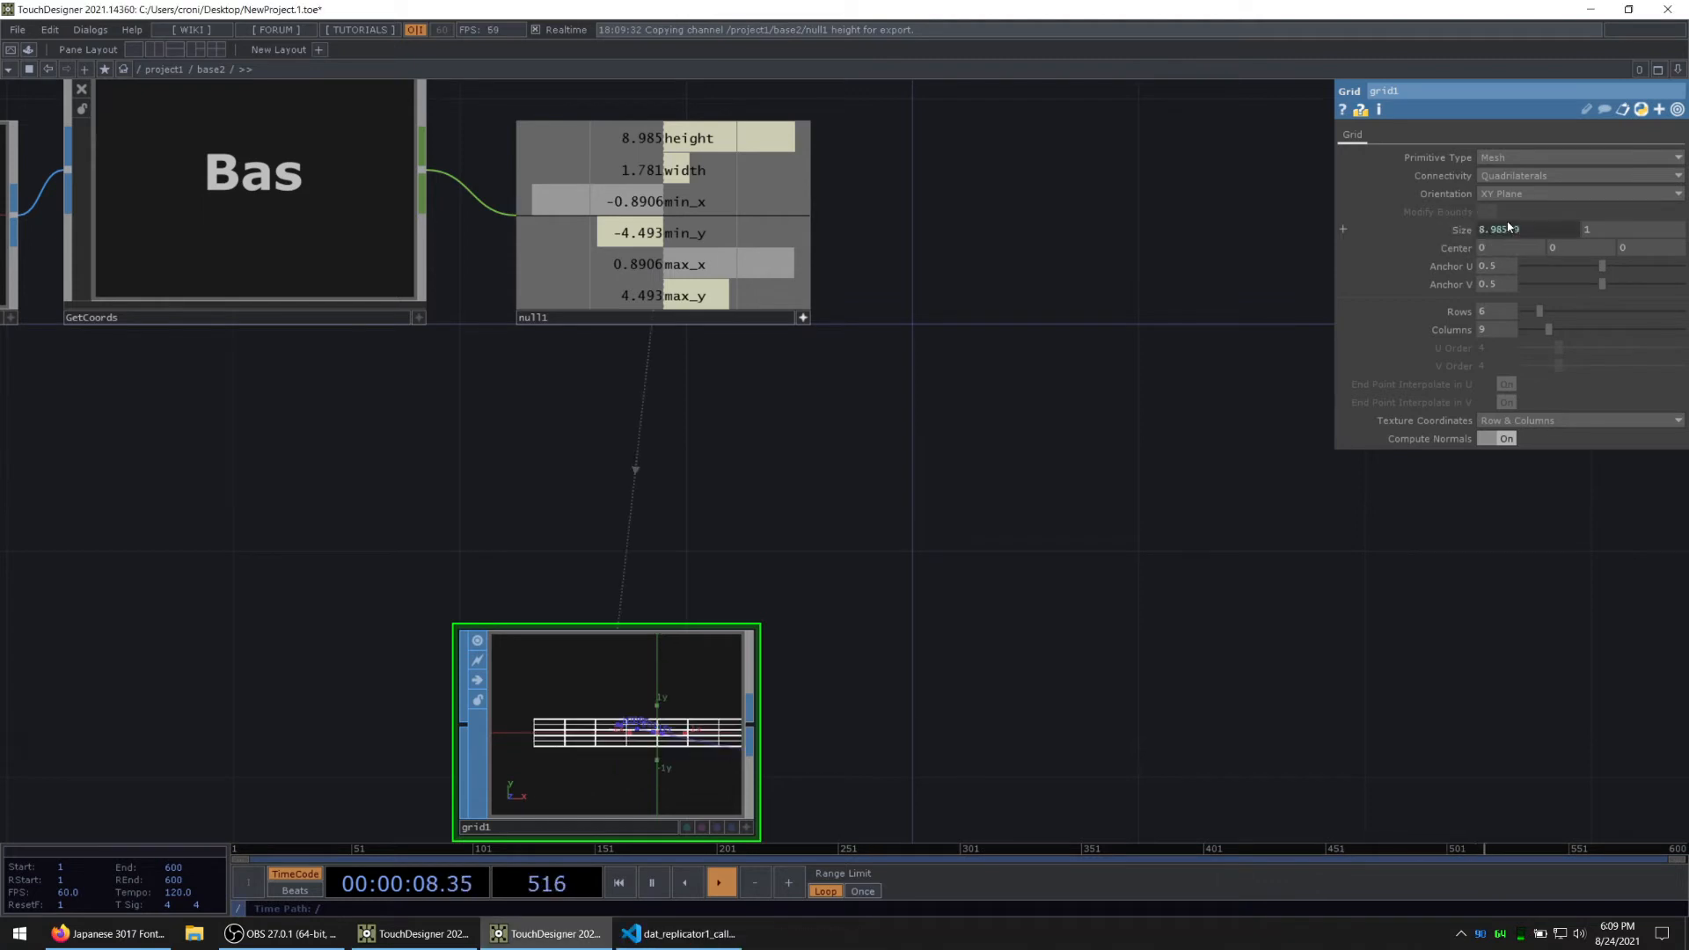
pyautogui.click(1462, 236)
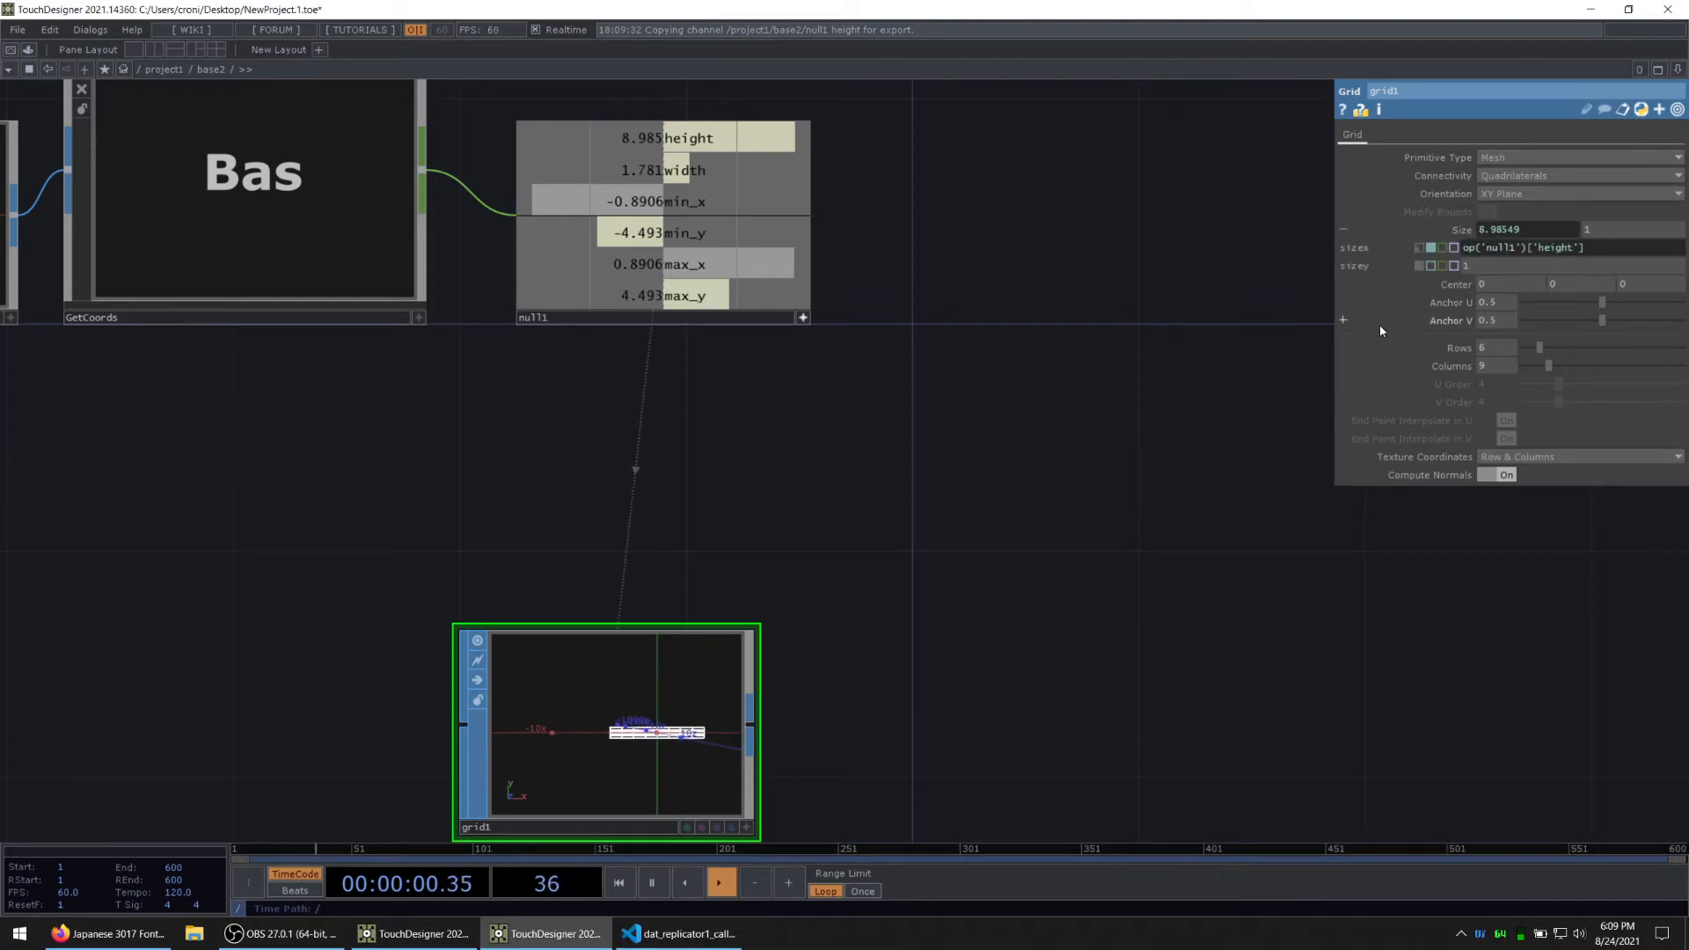
# Step: Set grid1's X size to the CHOP reference op('null1')['width']
pyautogui.moveTo(698, 170); pyautogui.dragTo(1492, 230)
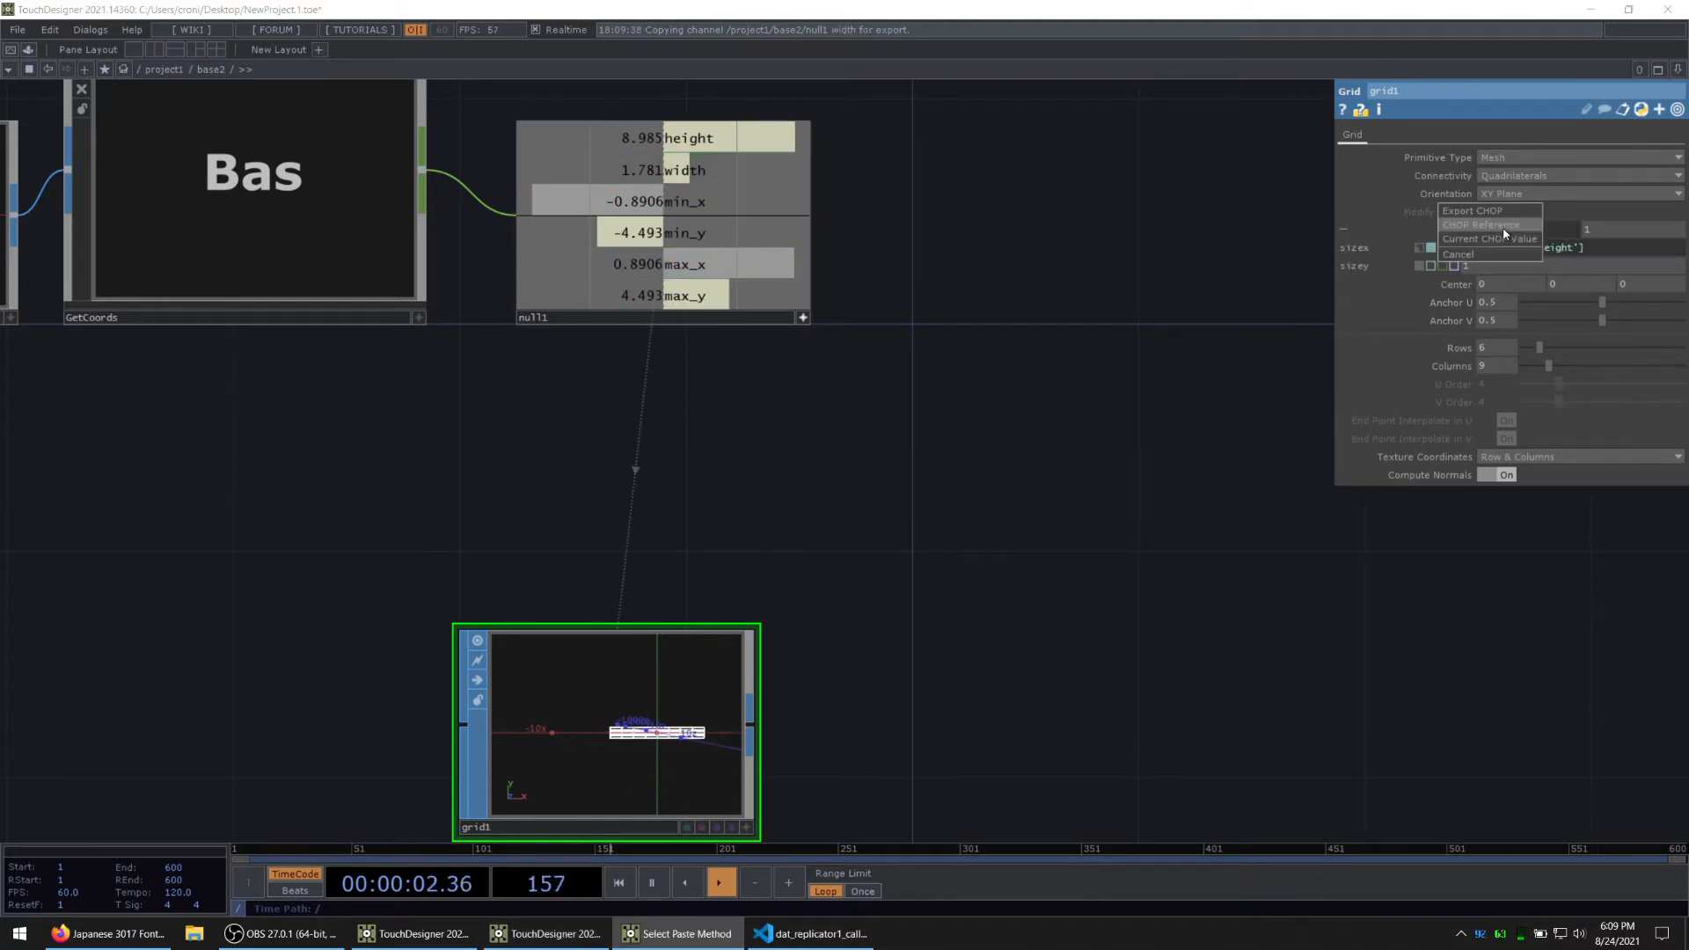
pyautogui.click(1506, 231)
pyautogui.click(1618, 251)
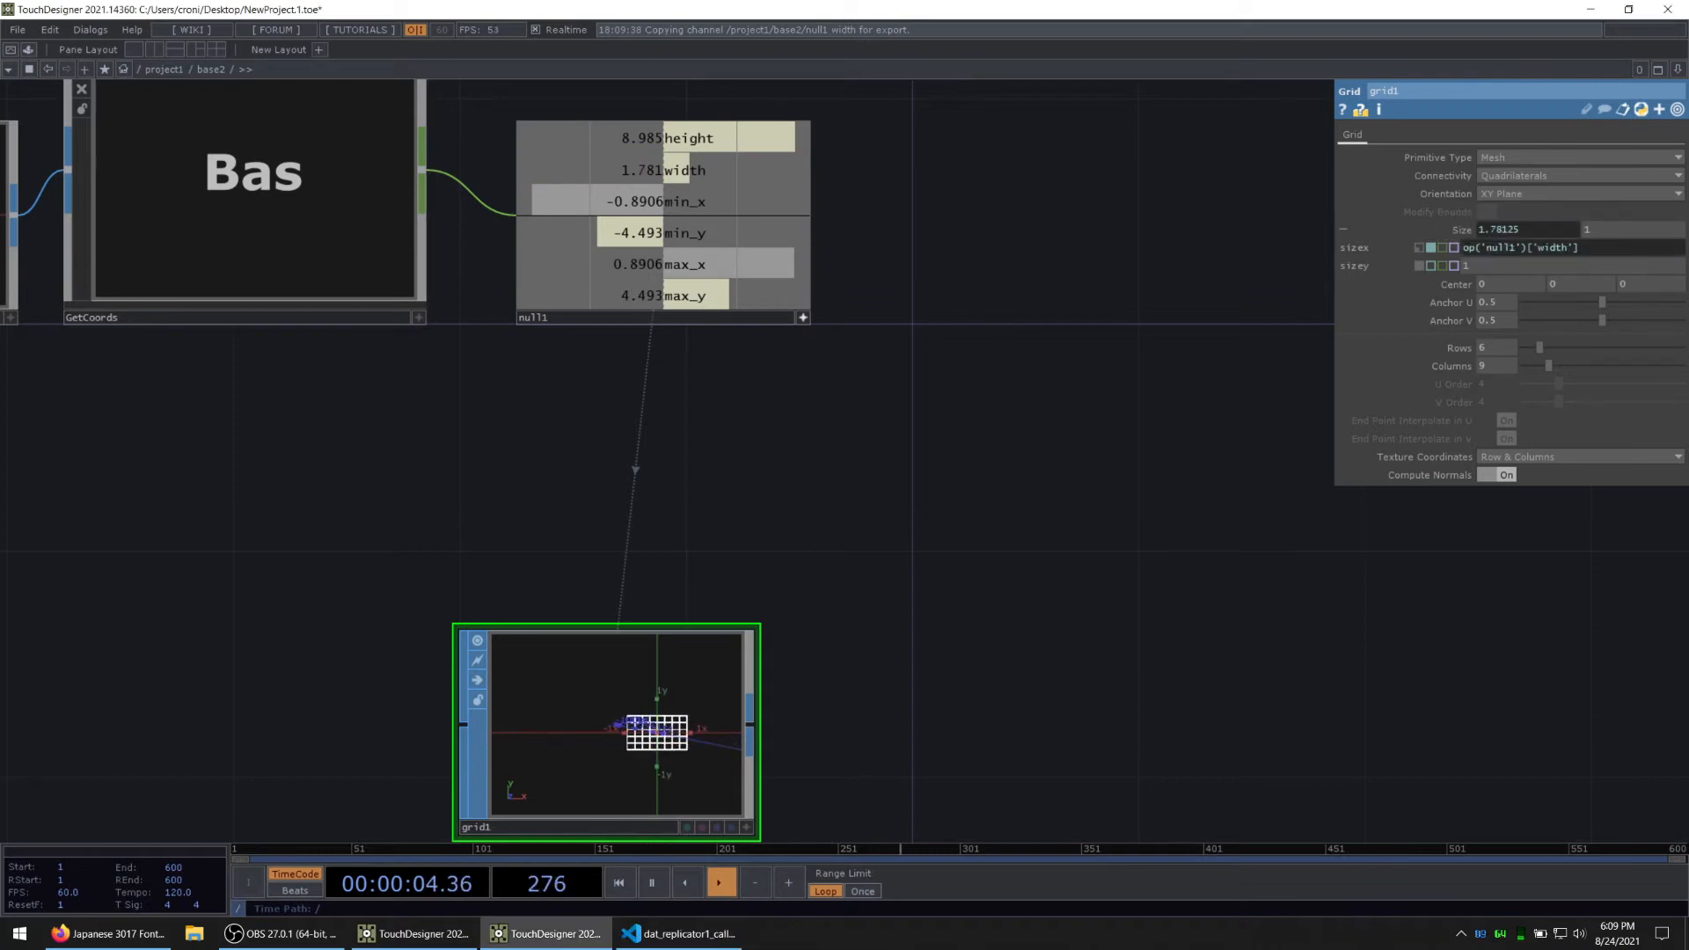
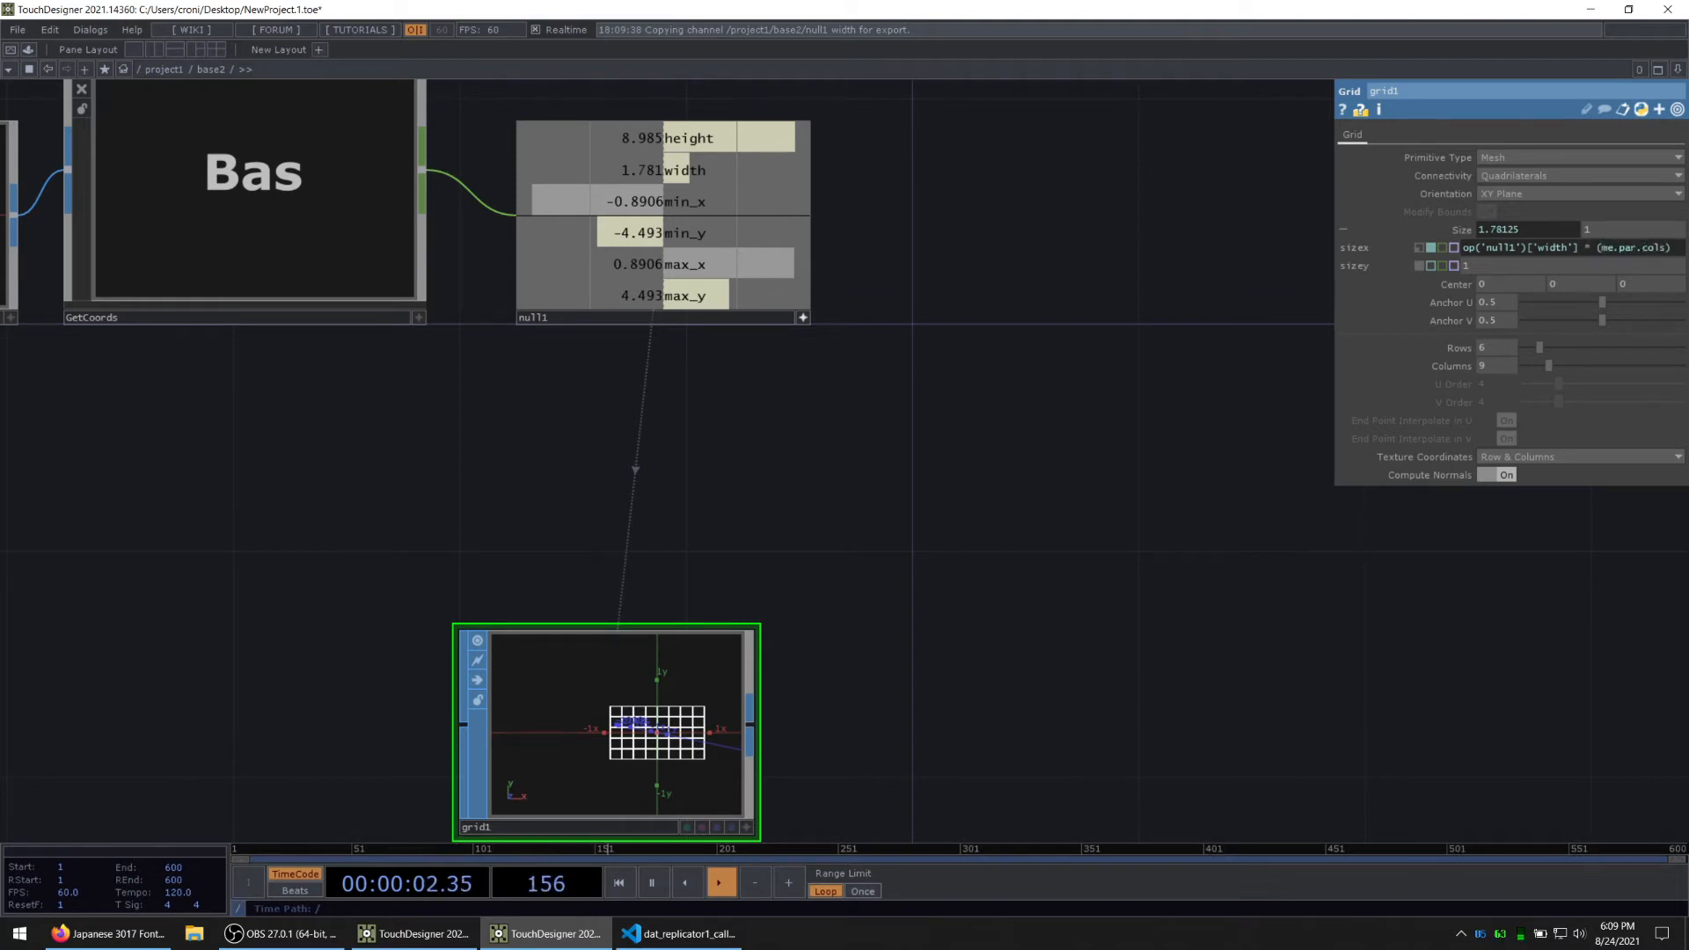
# Step: Complete grid1's X size expression as op('null1')['width'] * (me.par.cols - 1) and reference null1's height channel for its Y size
pyautogui.write('1')
pyautogui.press('Return')
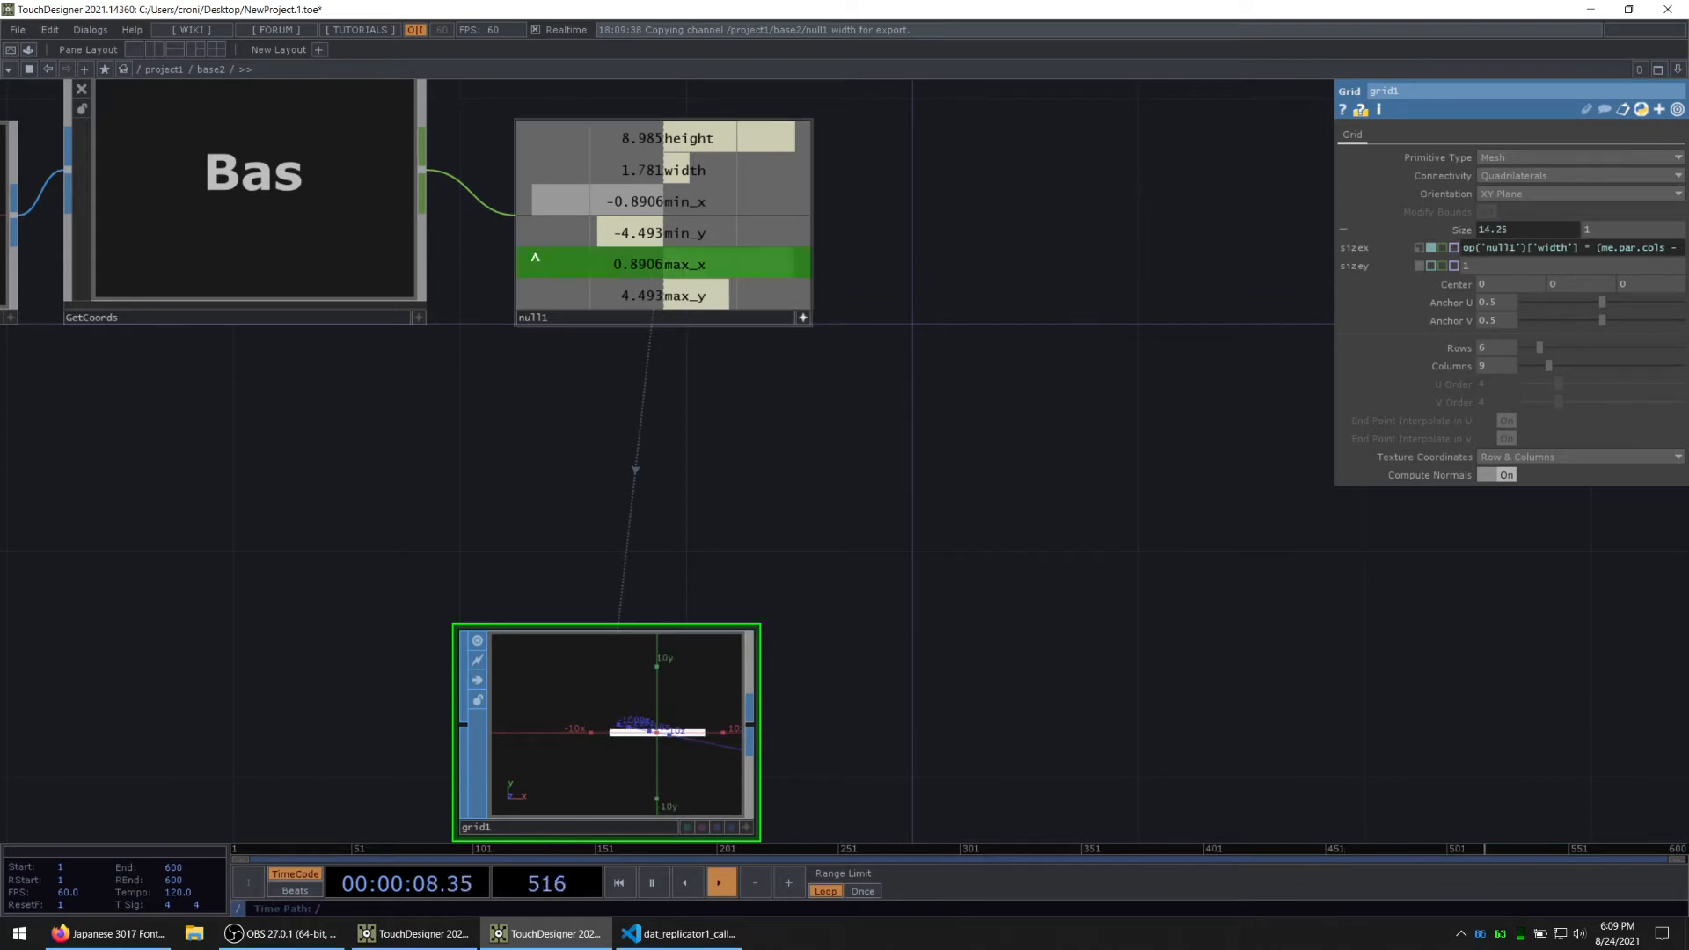
pyautogui.moveTo(920, 506); pyautogui.dragTo(910, 461)
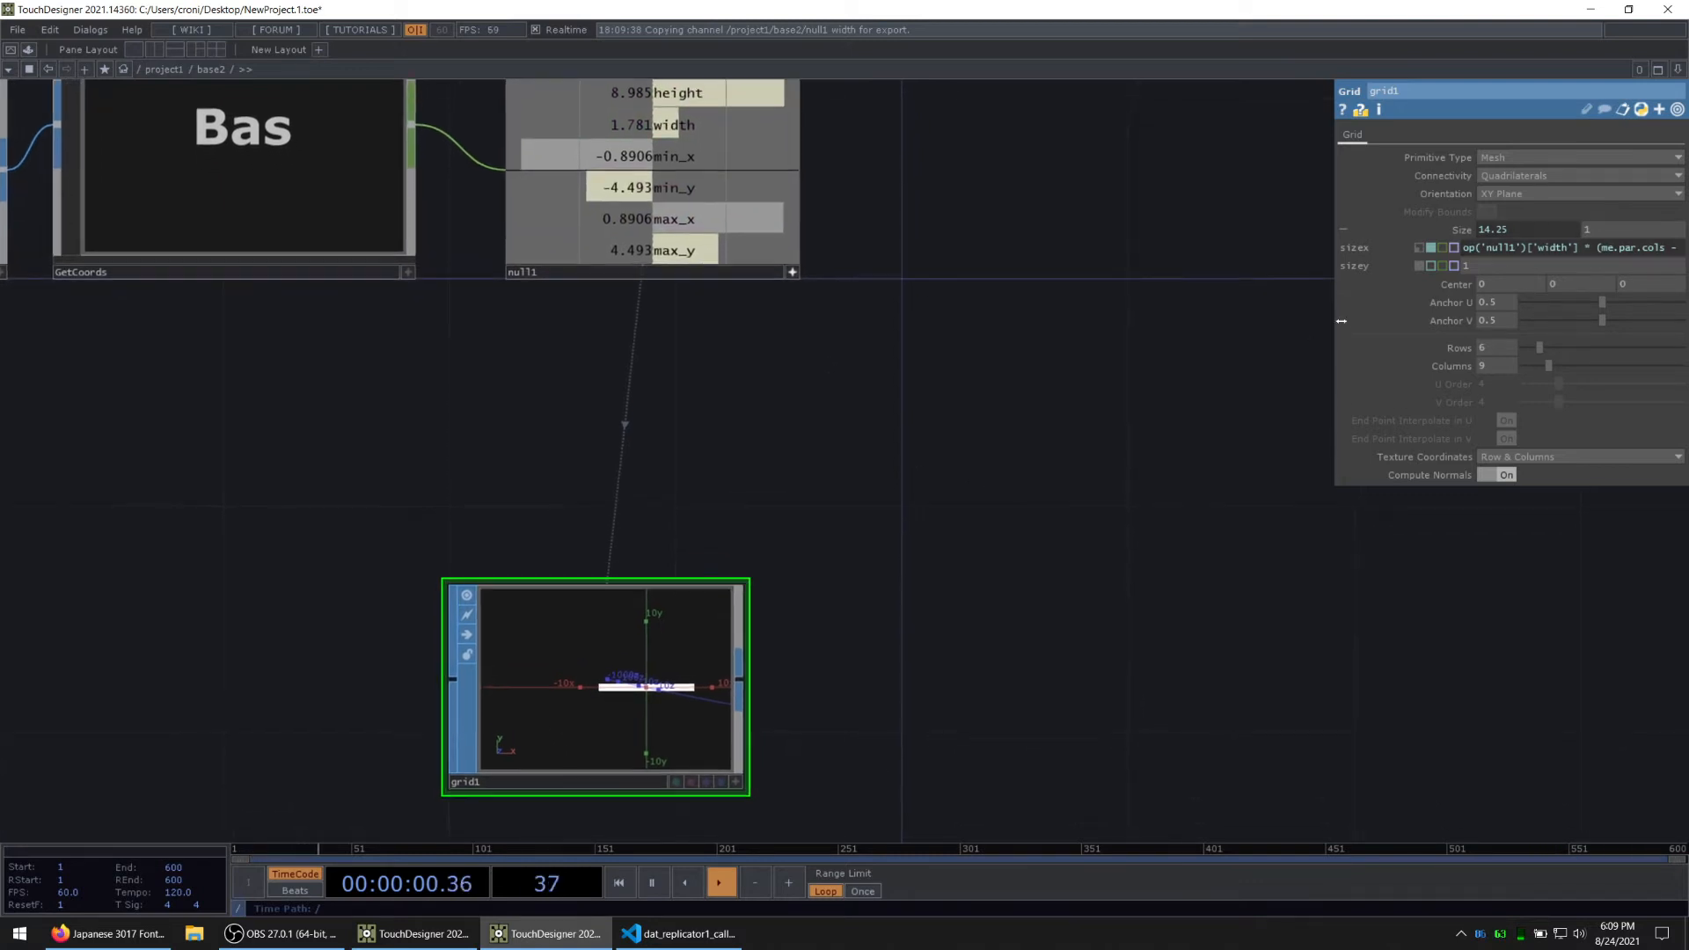
pyautogui.moveTo(682, 93); pyautogui.dragTo(1490, 262)
pyautogui.click(1492, 260)
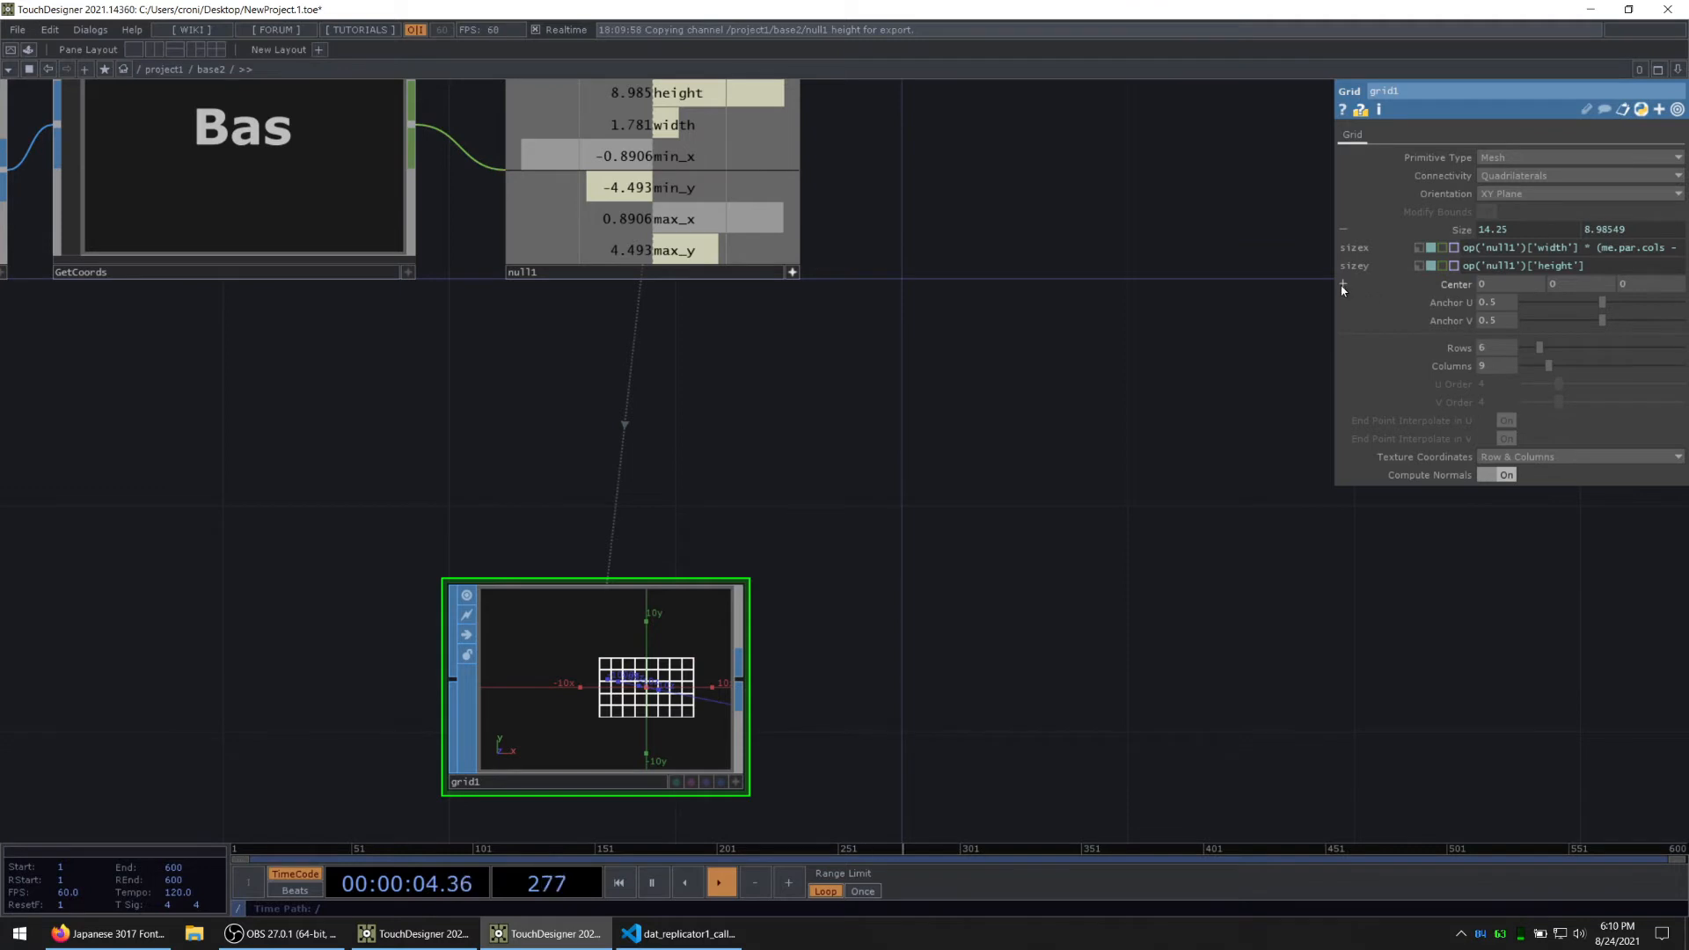
# Step: Set grid1's Y size expression to op('null1')['height'] * (me.par.rows - 1)
pyautogui.moveTo(1335, 284); pyautogui.dragTo(1187, 287)
pyautogui.click(1462, 265)
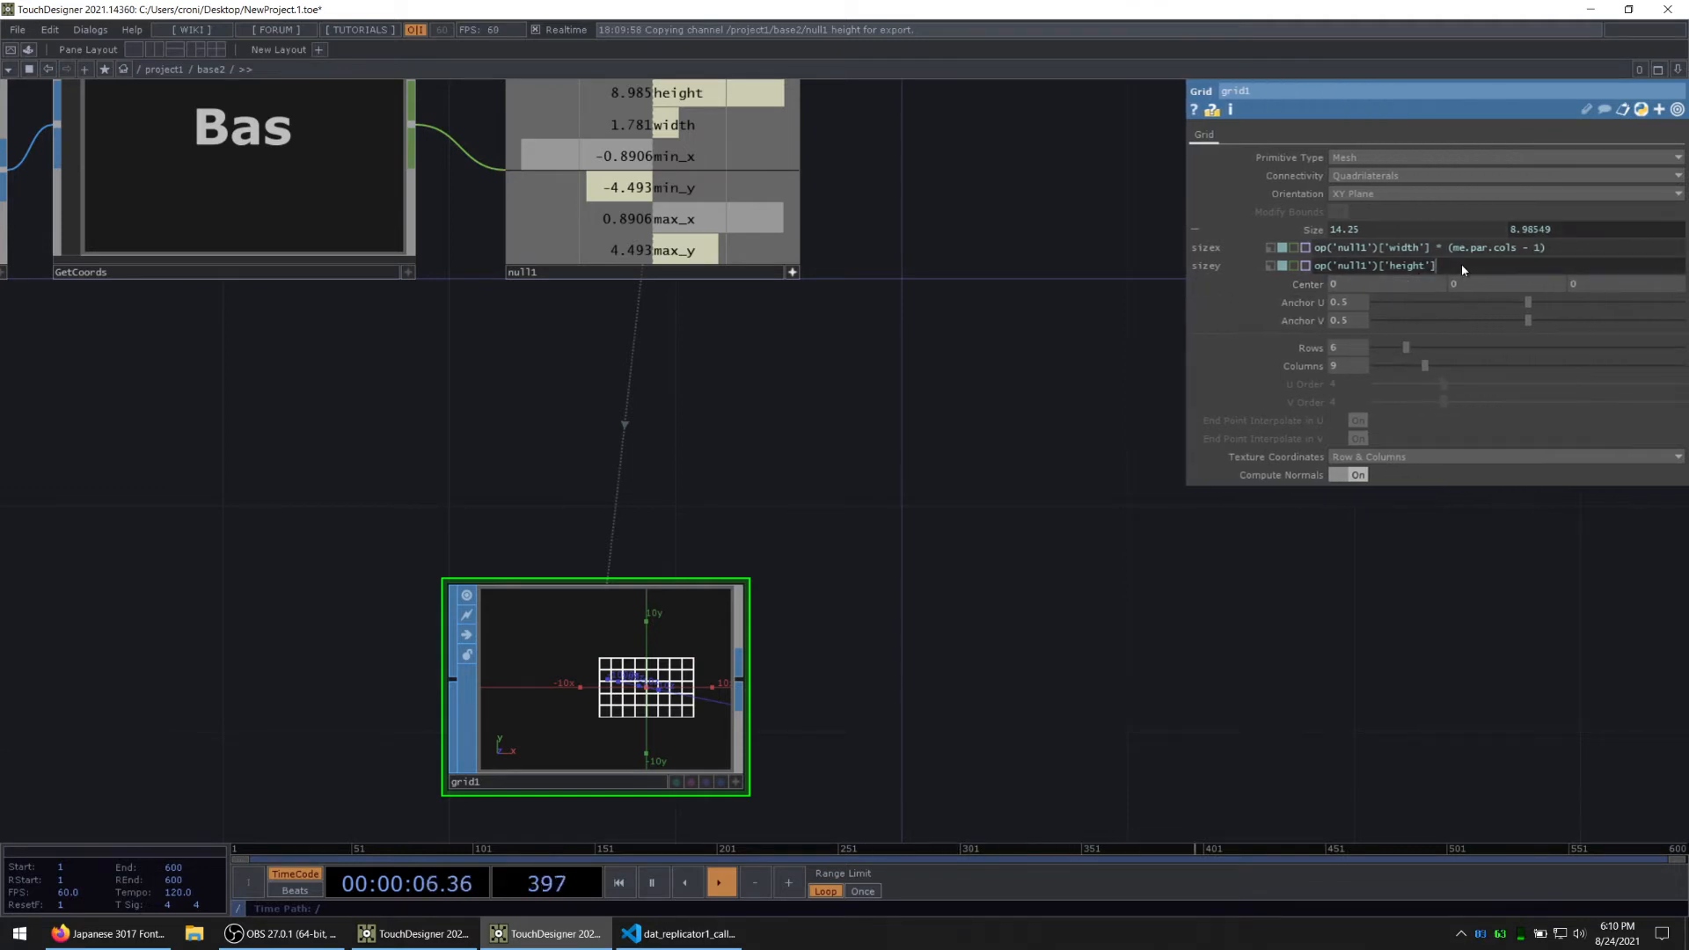
pyautogui.write('*')
pyautogui.click(1011, 530)
pyautogui.moveTo(1011, 531); pyautogui.dragTo(986, 458)
pyautogui.scroll(2, 495, 679)
pyautogui.scroll(3, 606, 642)
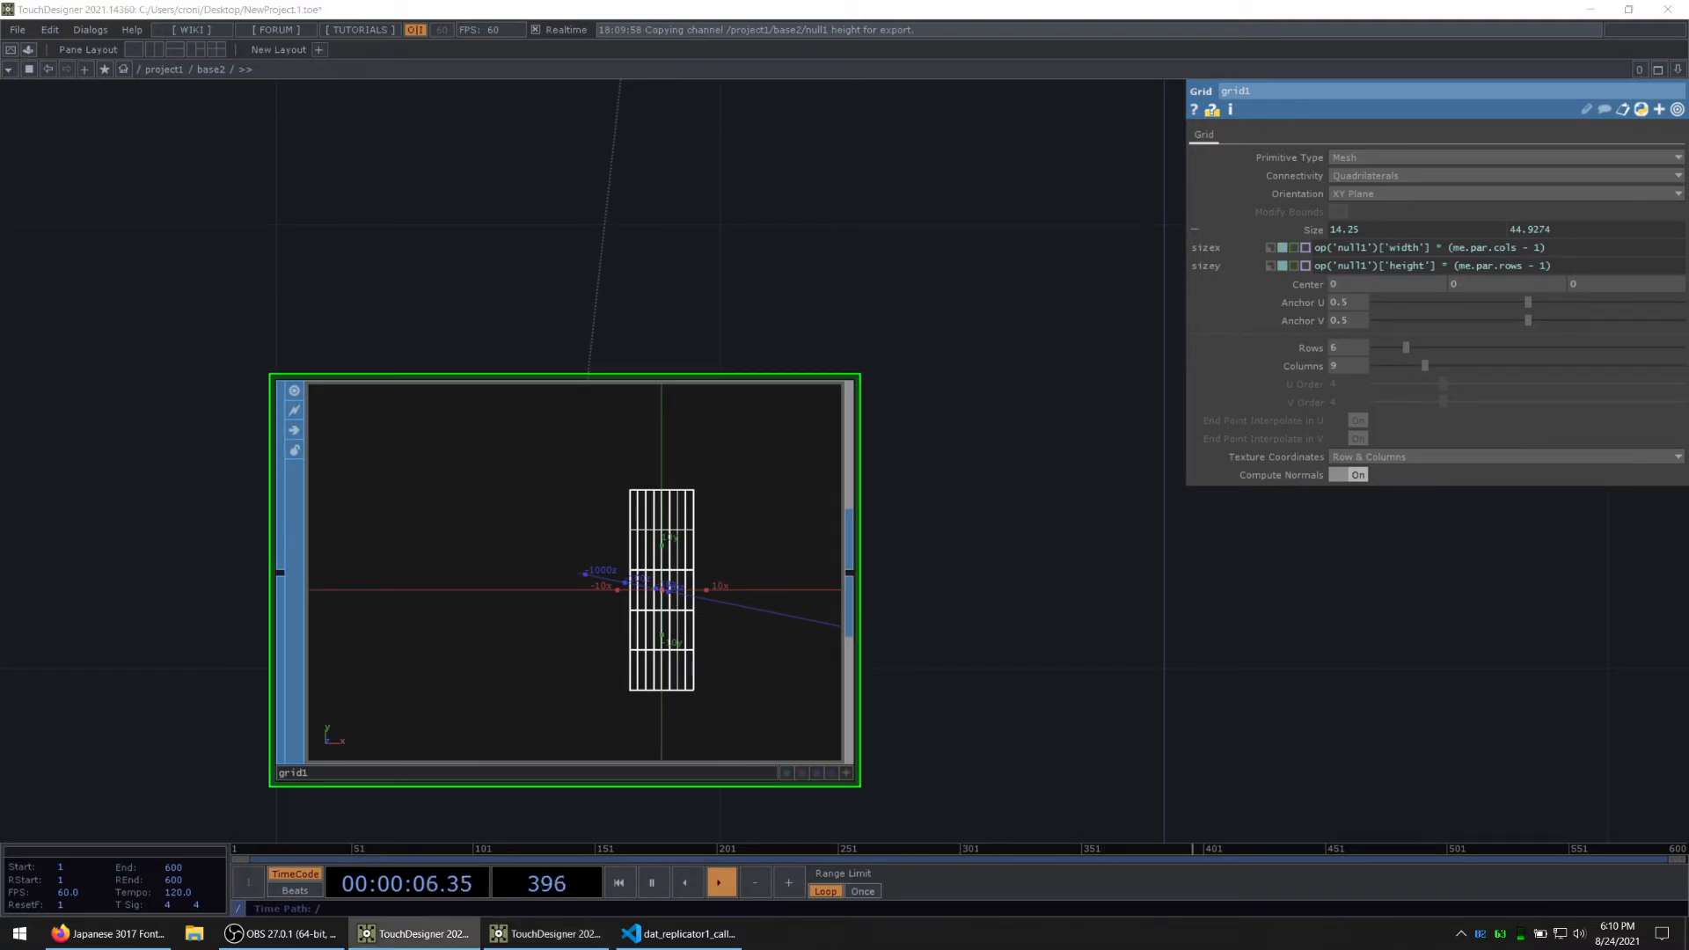
pyautogui.scroll(-3, 919, 646)
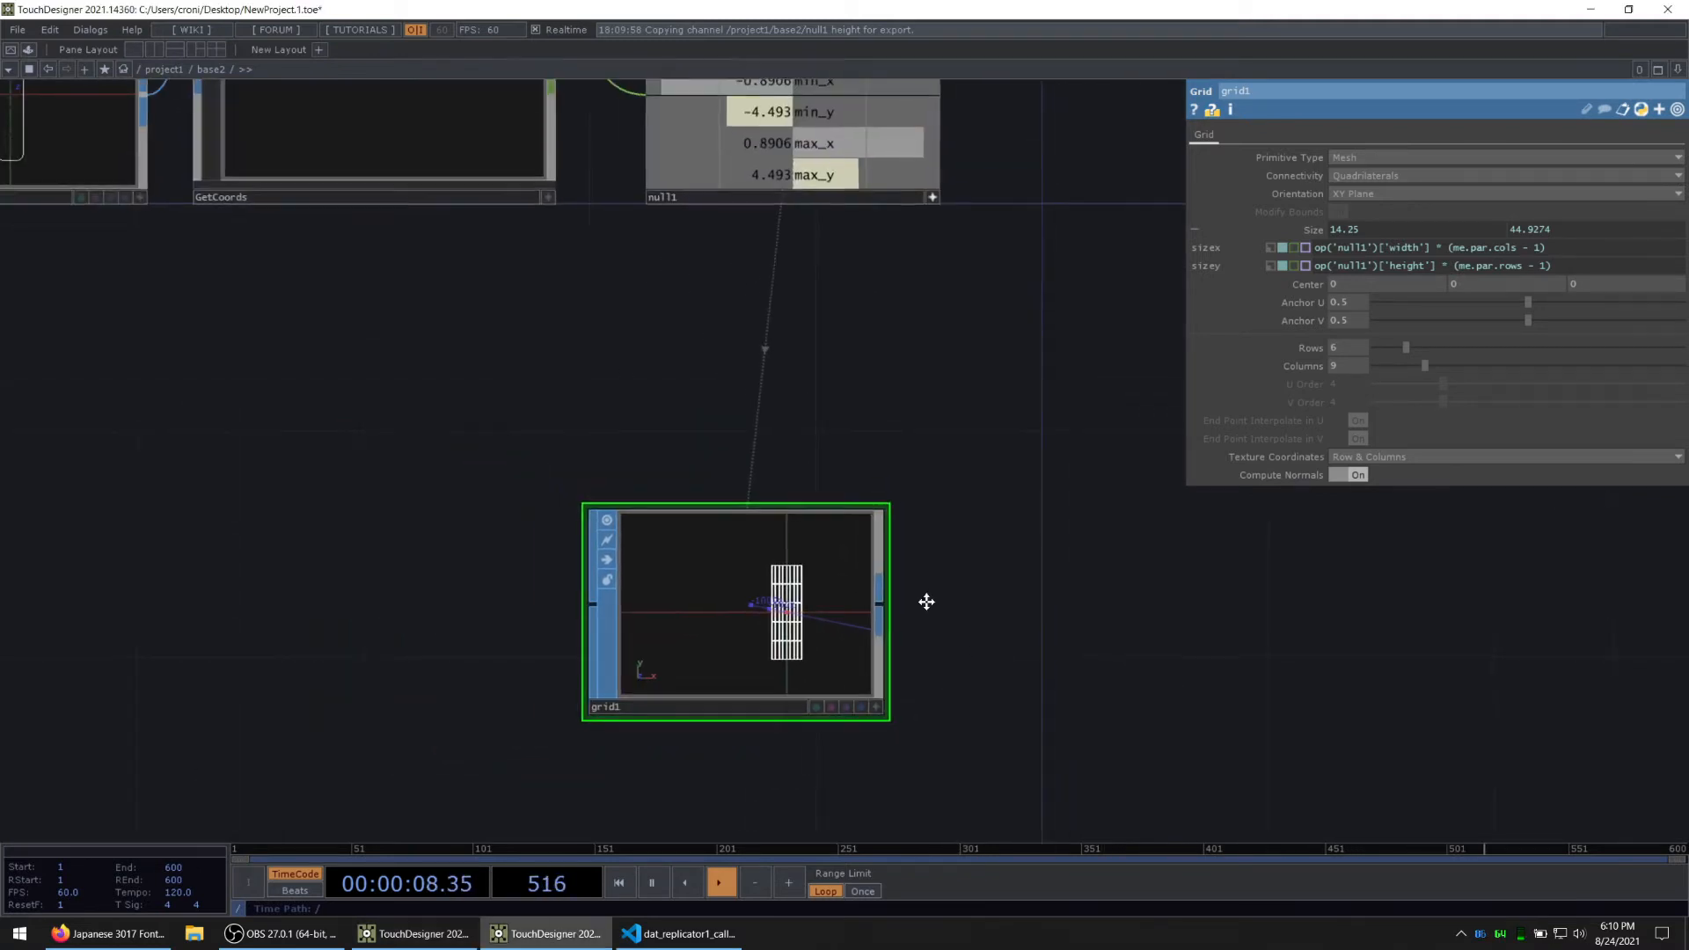
# Step: Add a Null SOP after grid1, wired to its output
pyautogui.moveTo(924, 595); pyautogui.dragTo(718, 456)
pyautogui.rightClick(718, 456)
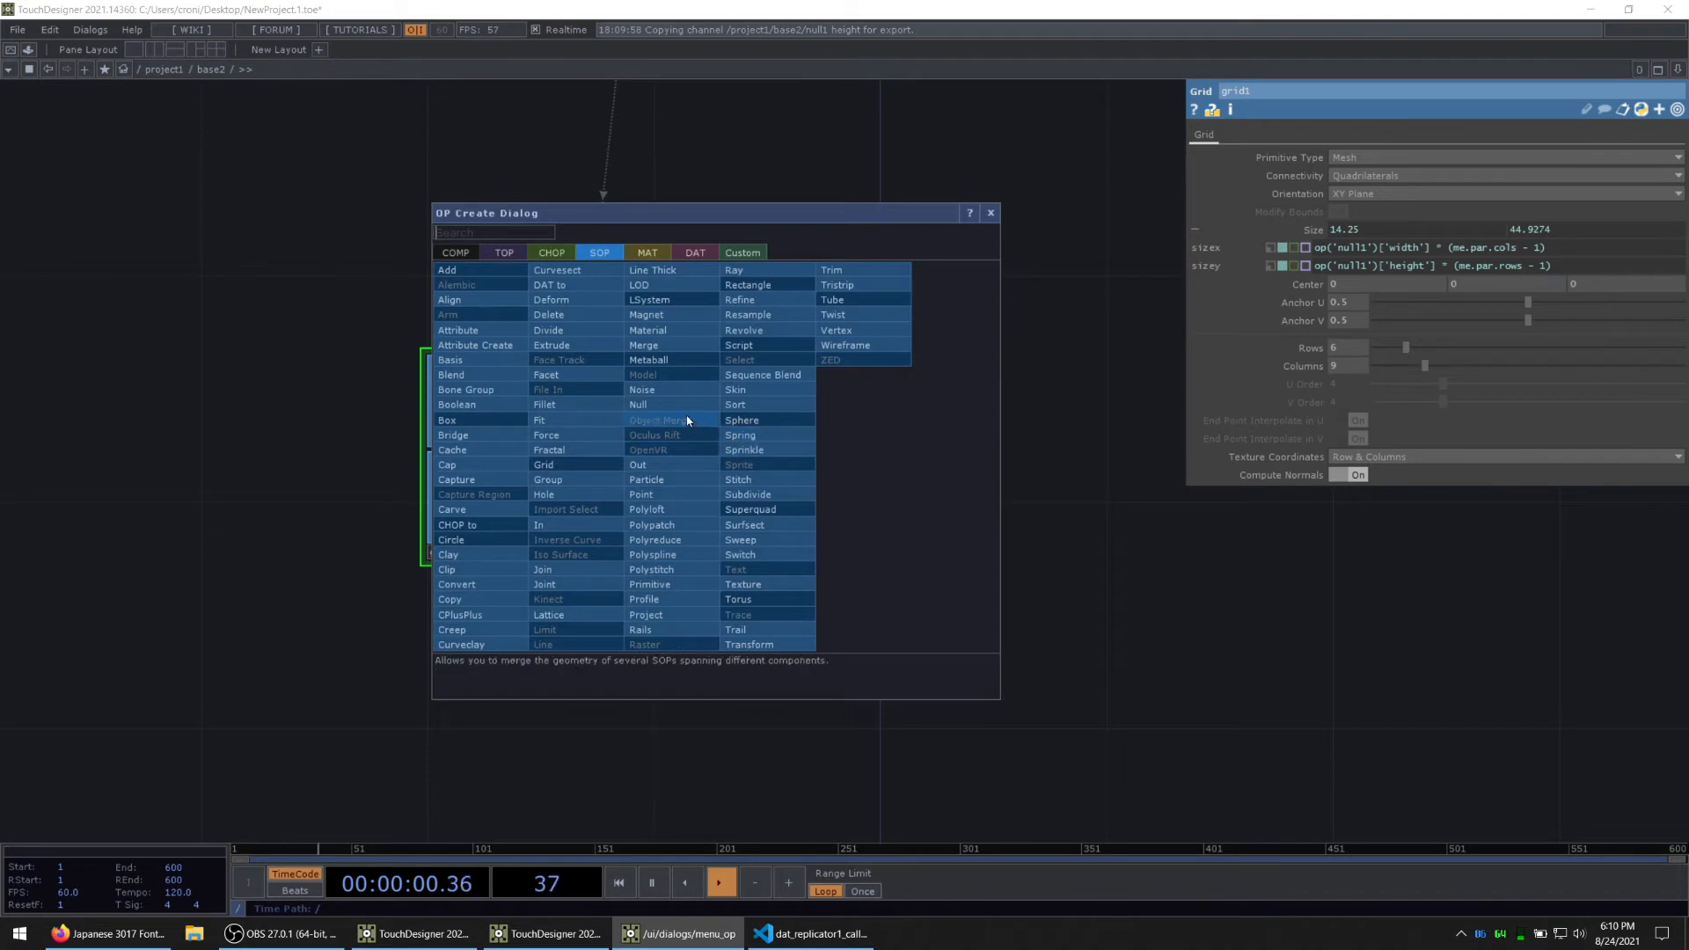
pyautogui.click(736, 447)
pyautogui.click(910, 463)
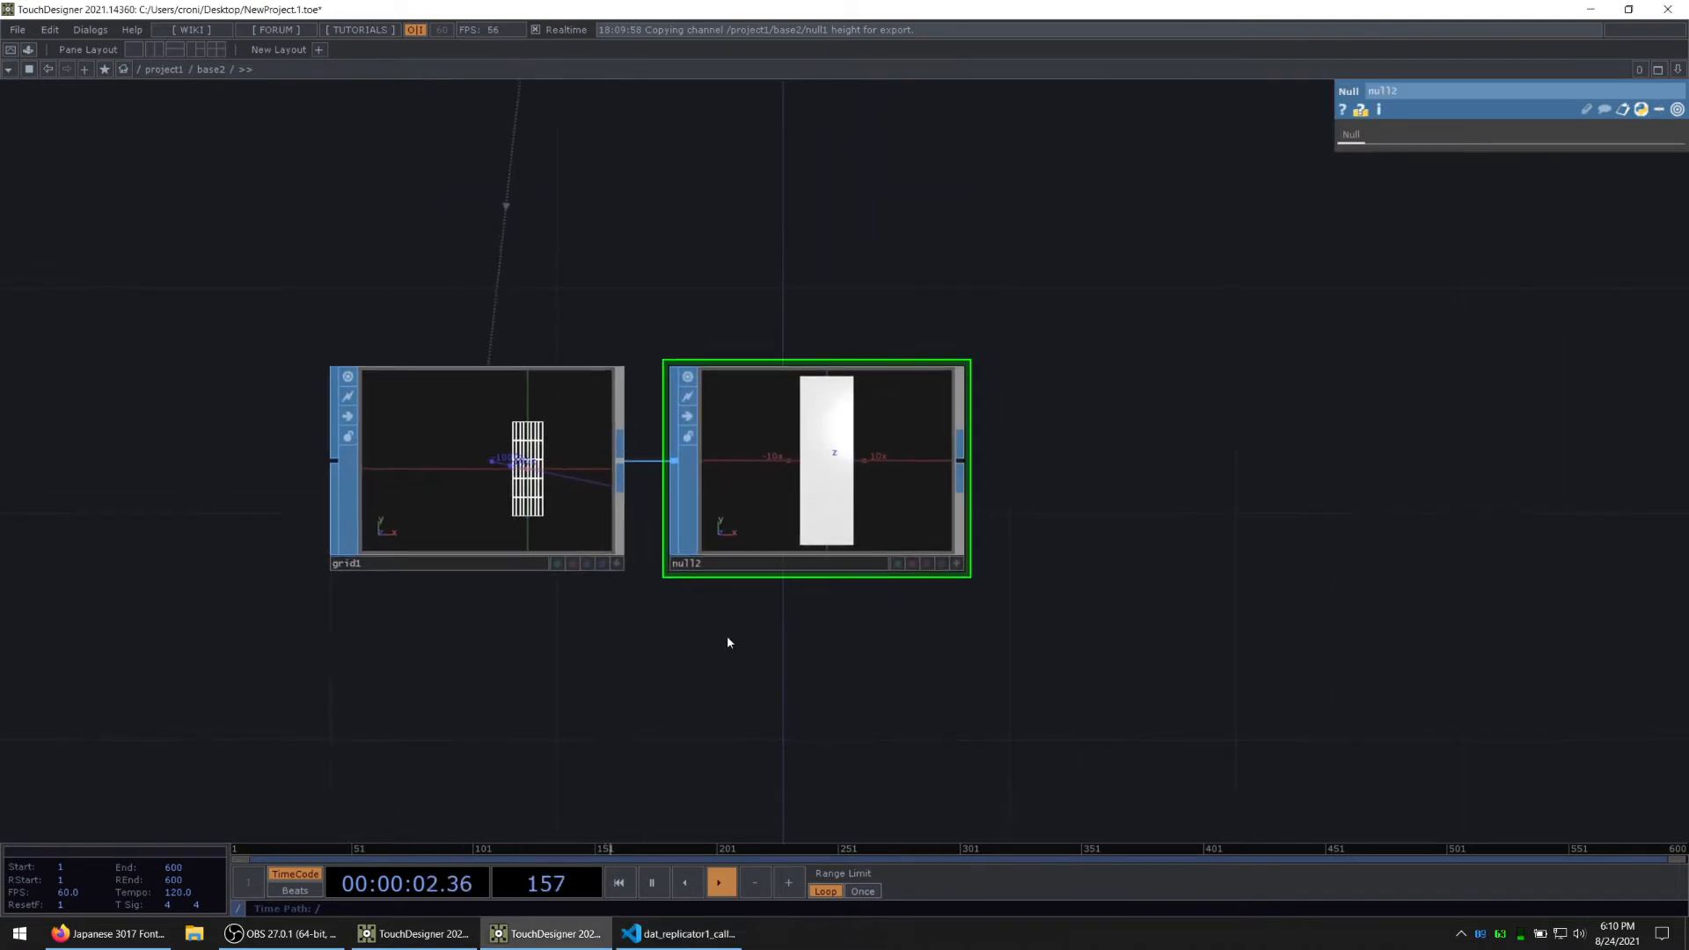
# Step: Add a SOP to CHOP after null2 to convert the grid's points into channels
pyautogui.hotkey('alt', 'Tab')
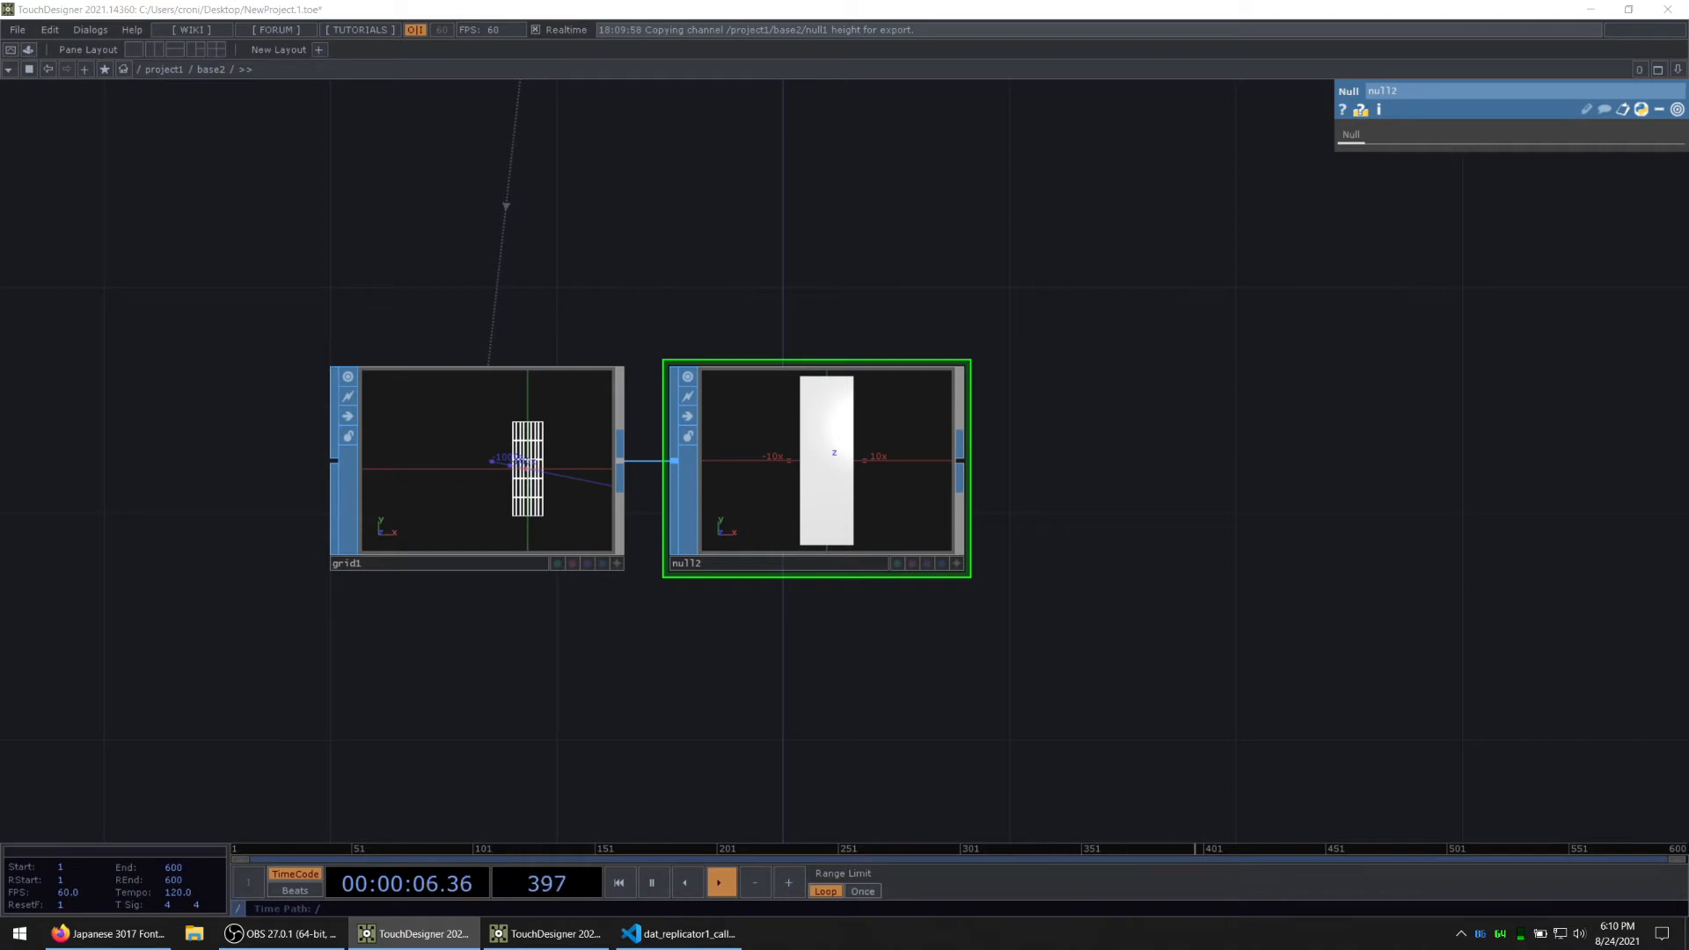
pyautogui.click(963, 470)
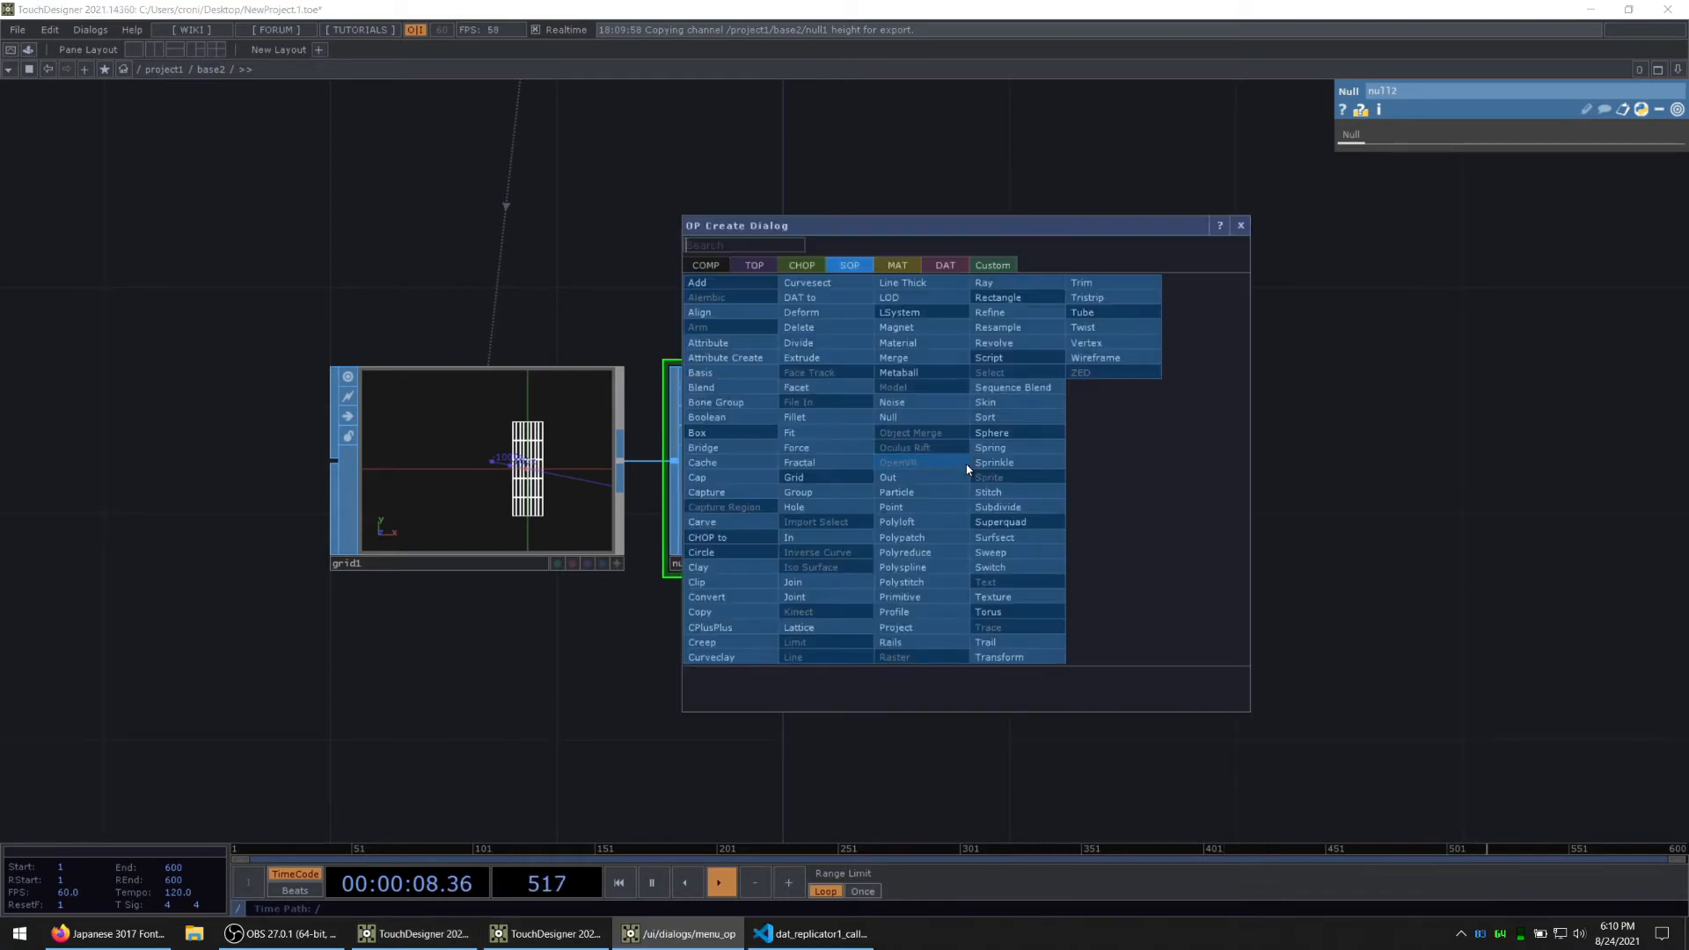
pyautogui.click(801, 265)
pyautogui.write('s')
pyautogui.press('Return')
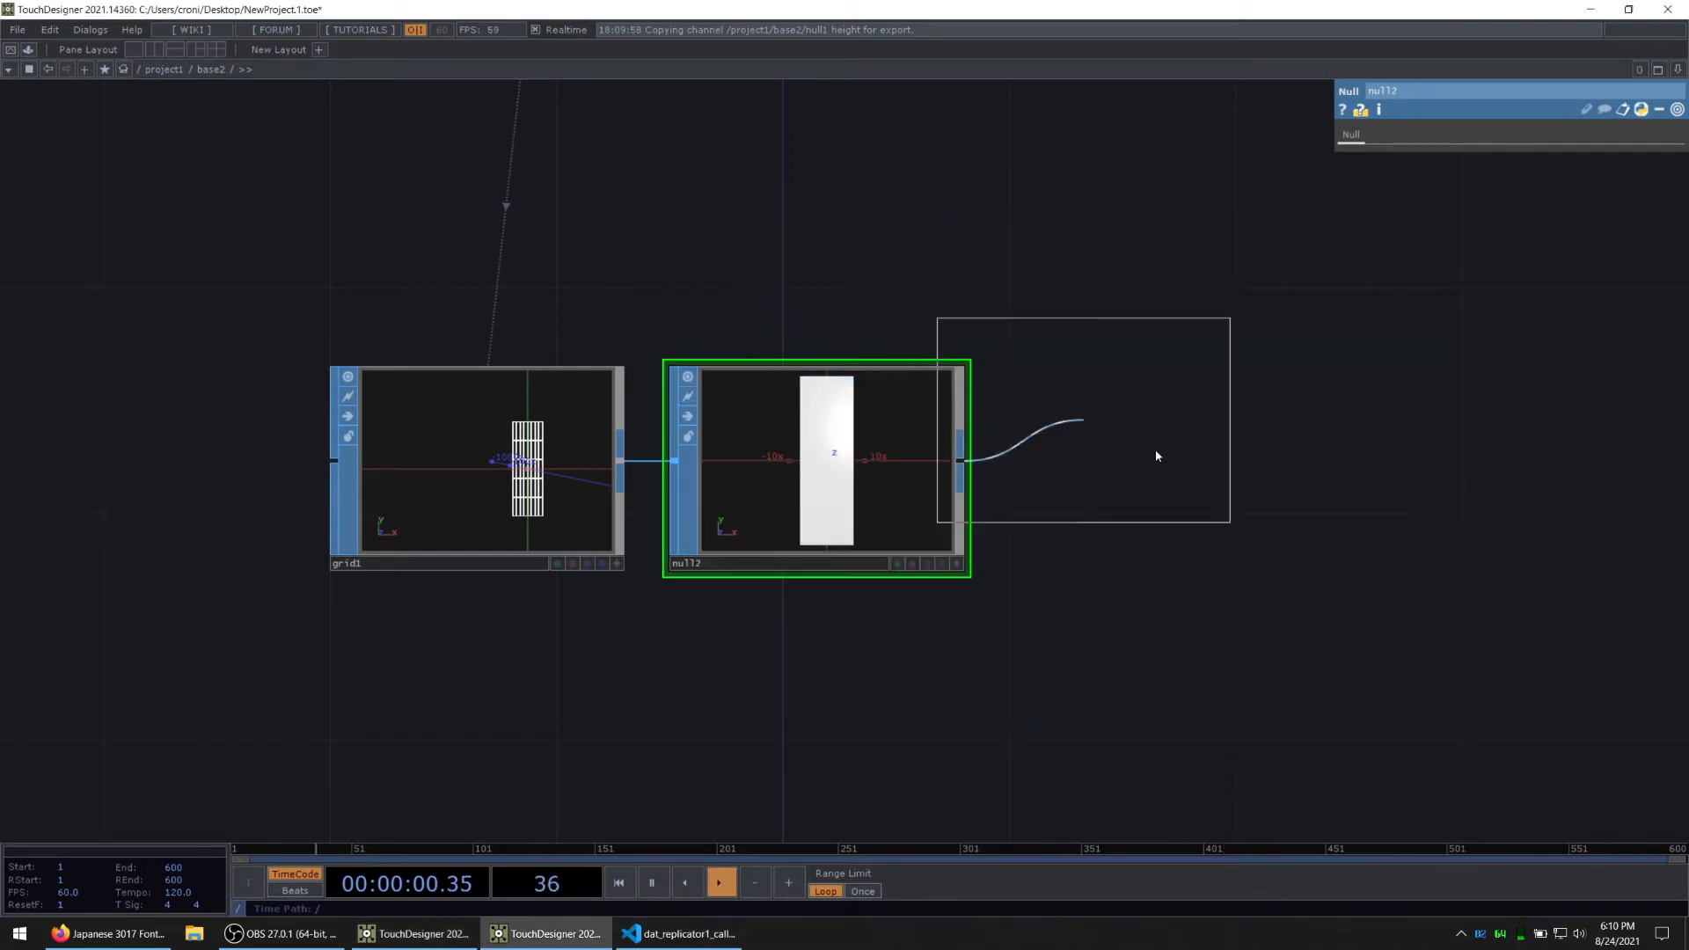
pyautogui.click(1162, 468)
pyautogui.moveTo(872, 671); pyautogui.dragTo(579, 574)
# Step: Add an Out CHOP after sopto1 and go back up to the project1 network
pyautogui.hotkey('alt', 'Tab')
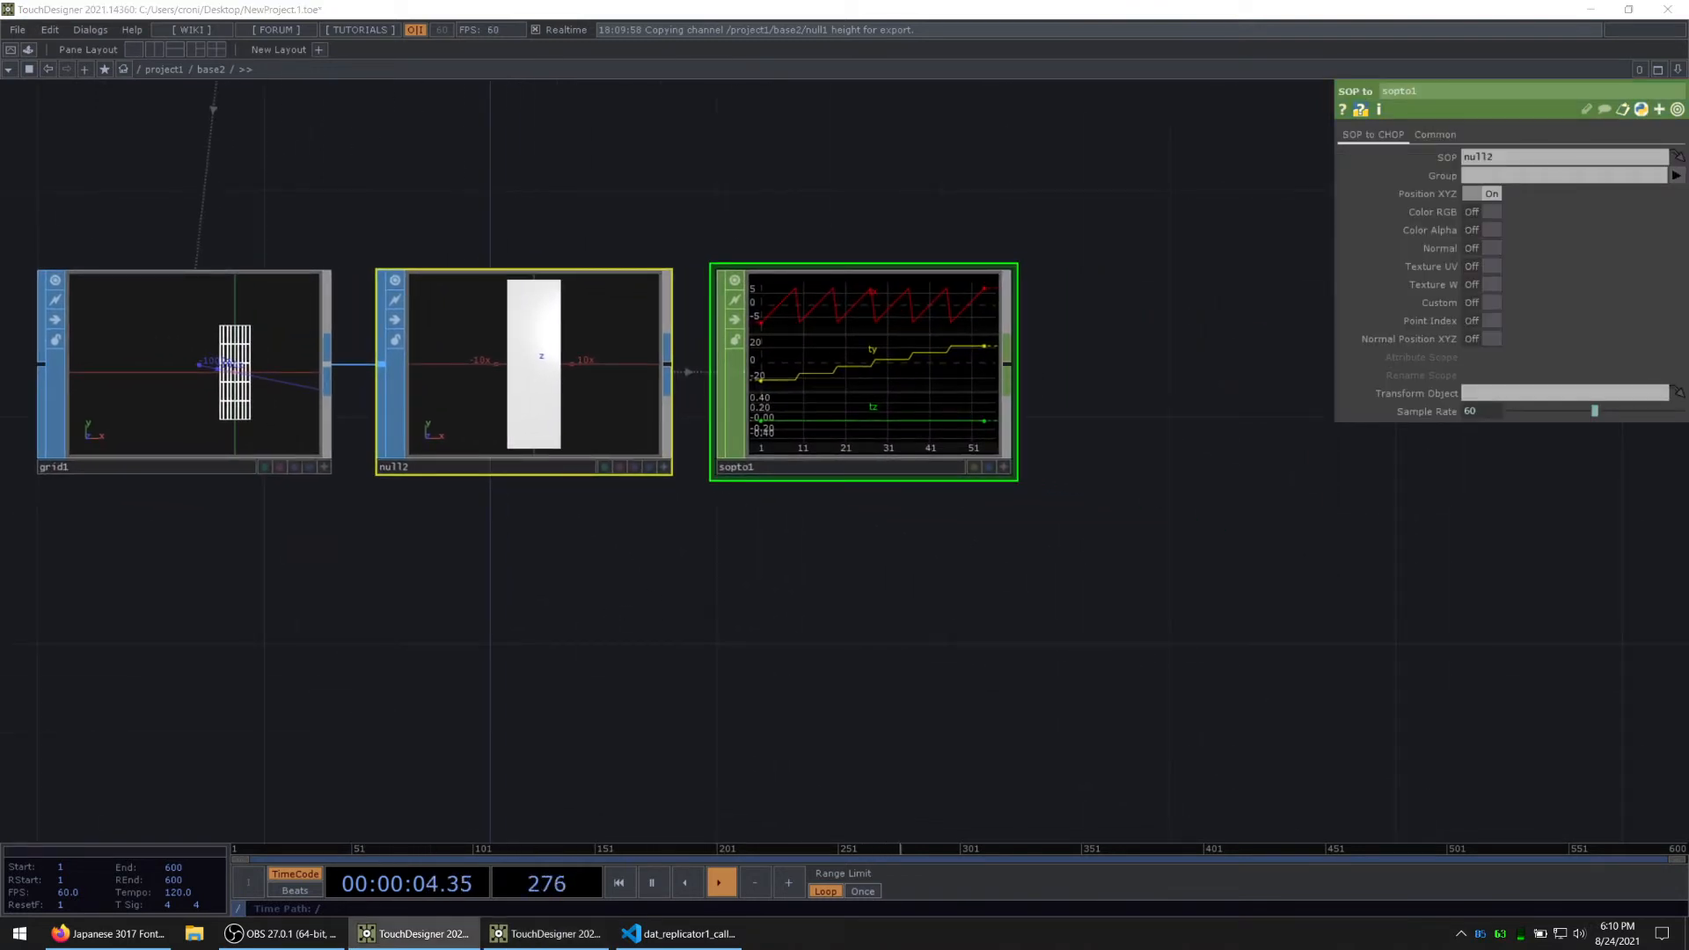
pyautogui.scroll(-3, 956, 567)
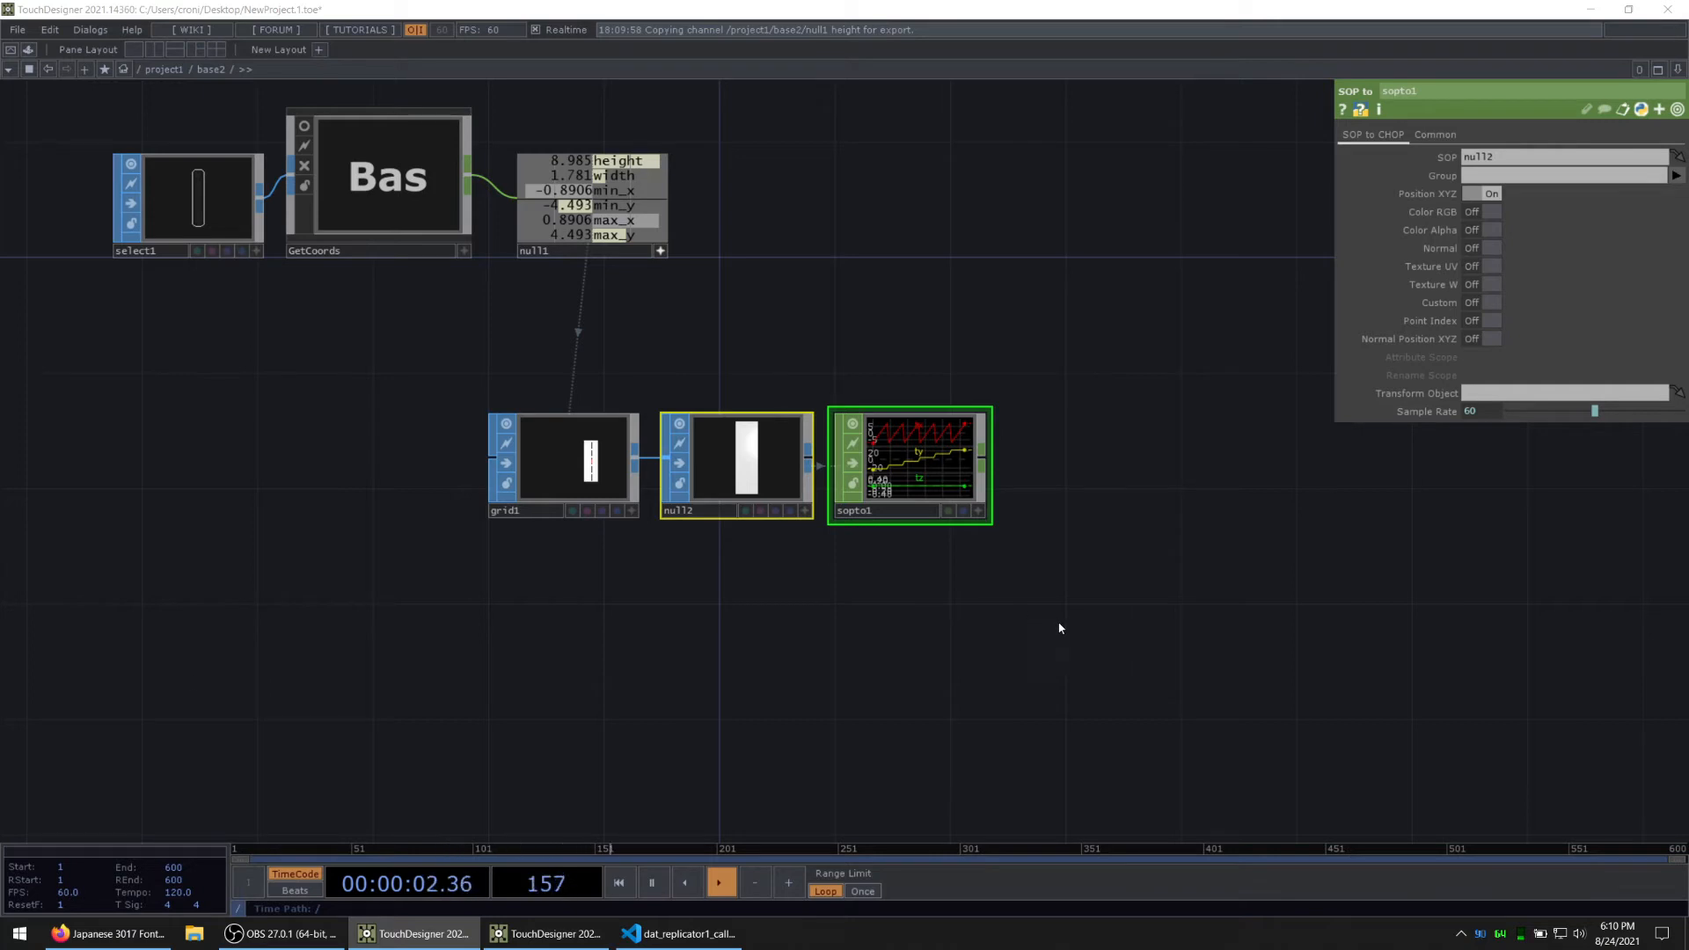
pyautogui.moveTo(1060, 628); pyautogui.dragTo(836, 648)
pyautogui.press('Tab')
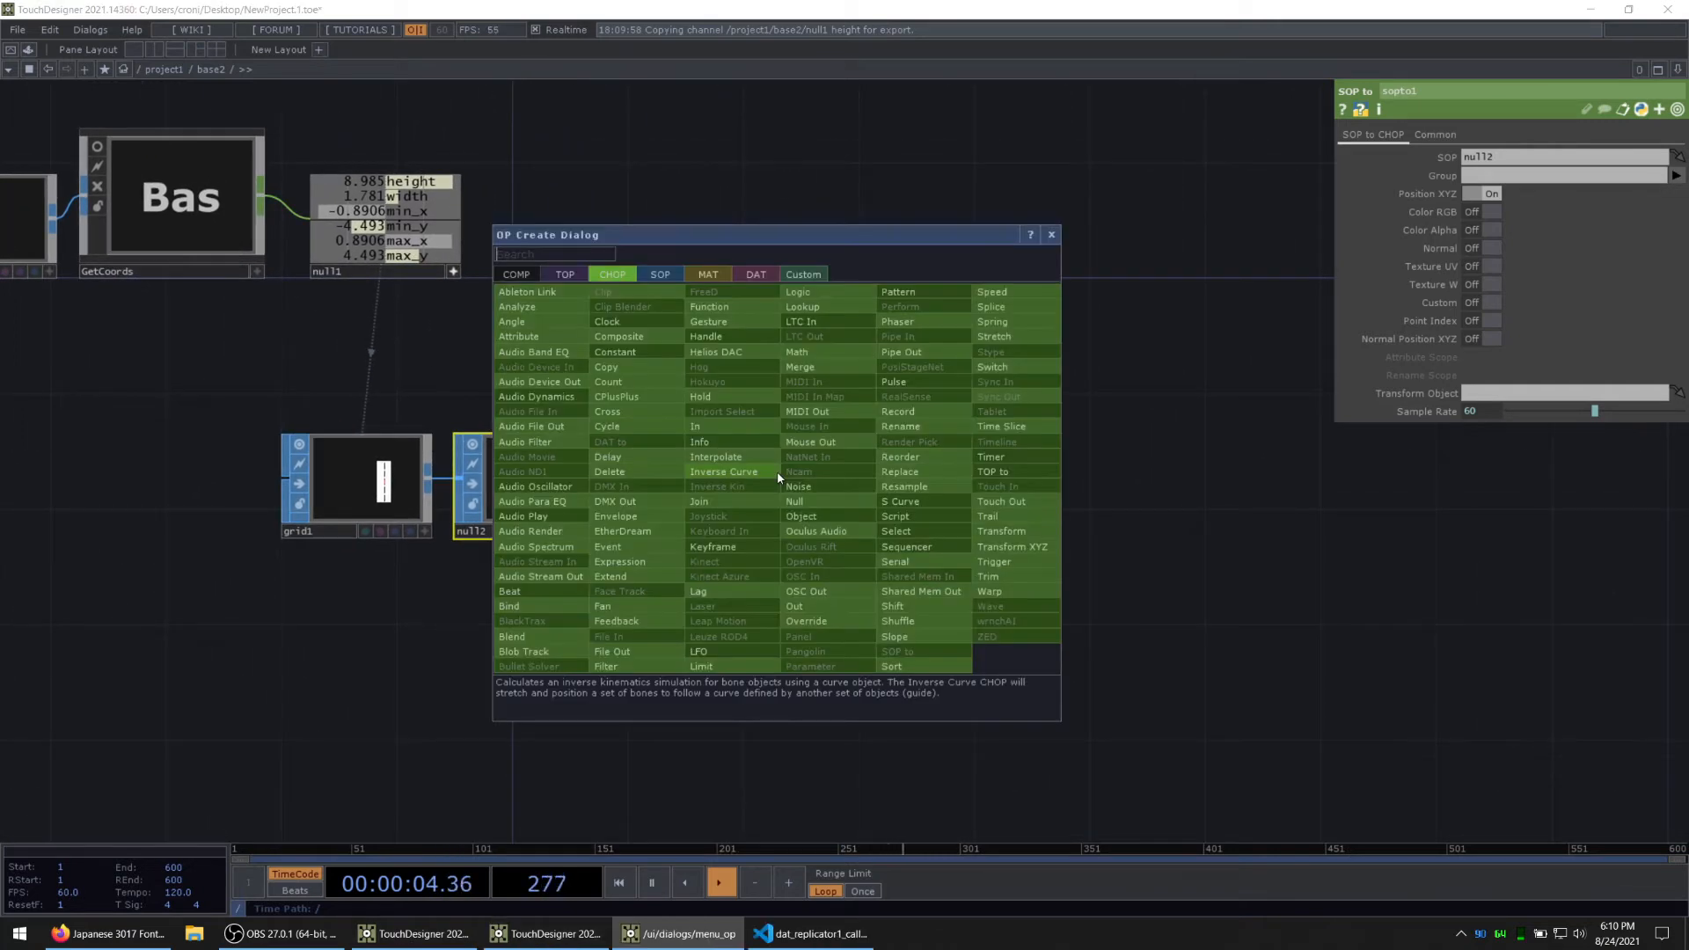
pyautogui.click(802, 607)
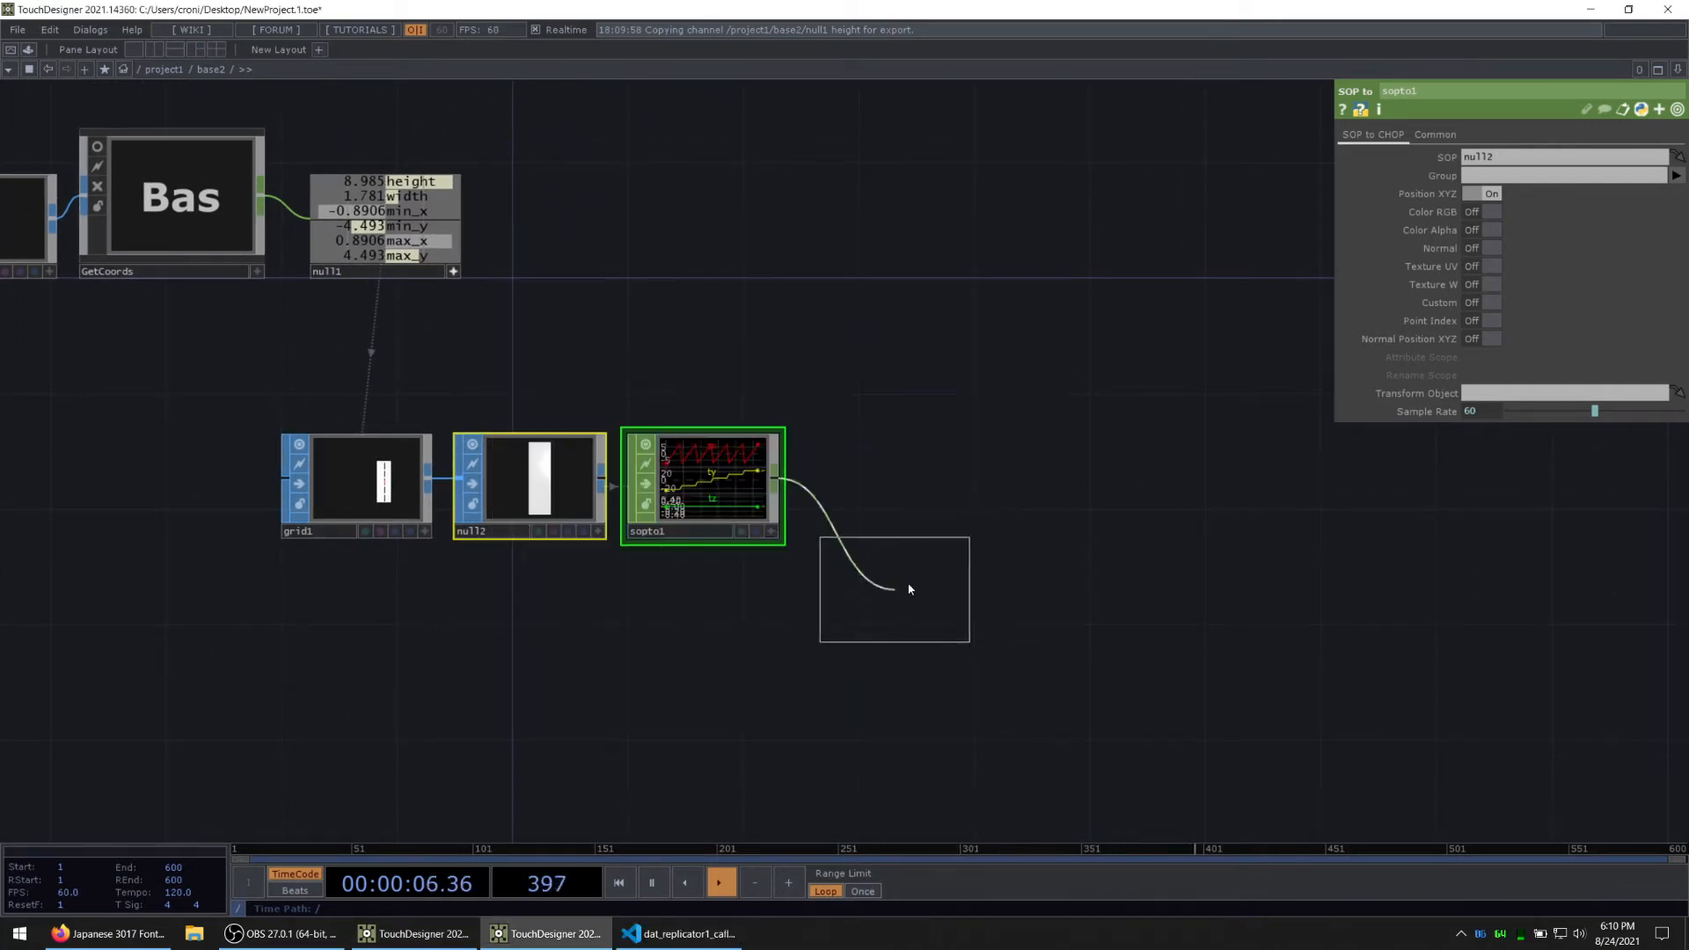
pyautogui.click(895, 484)
pyautogui.press('u')
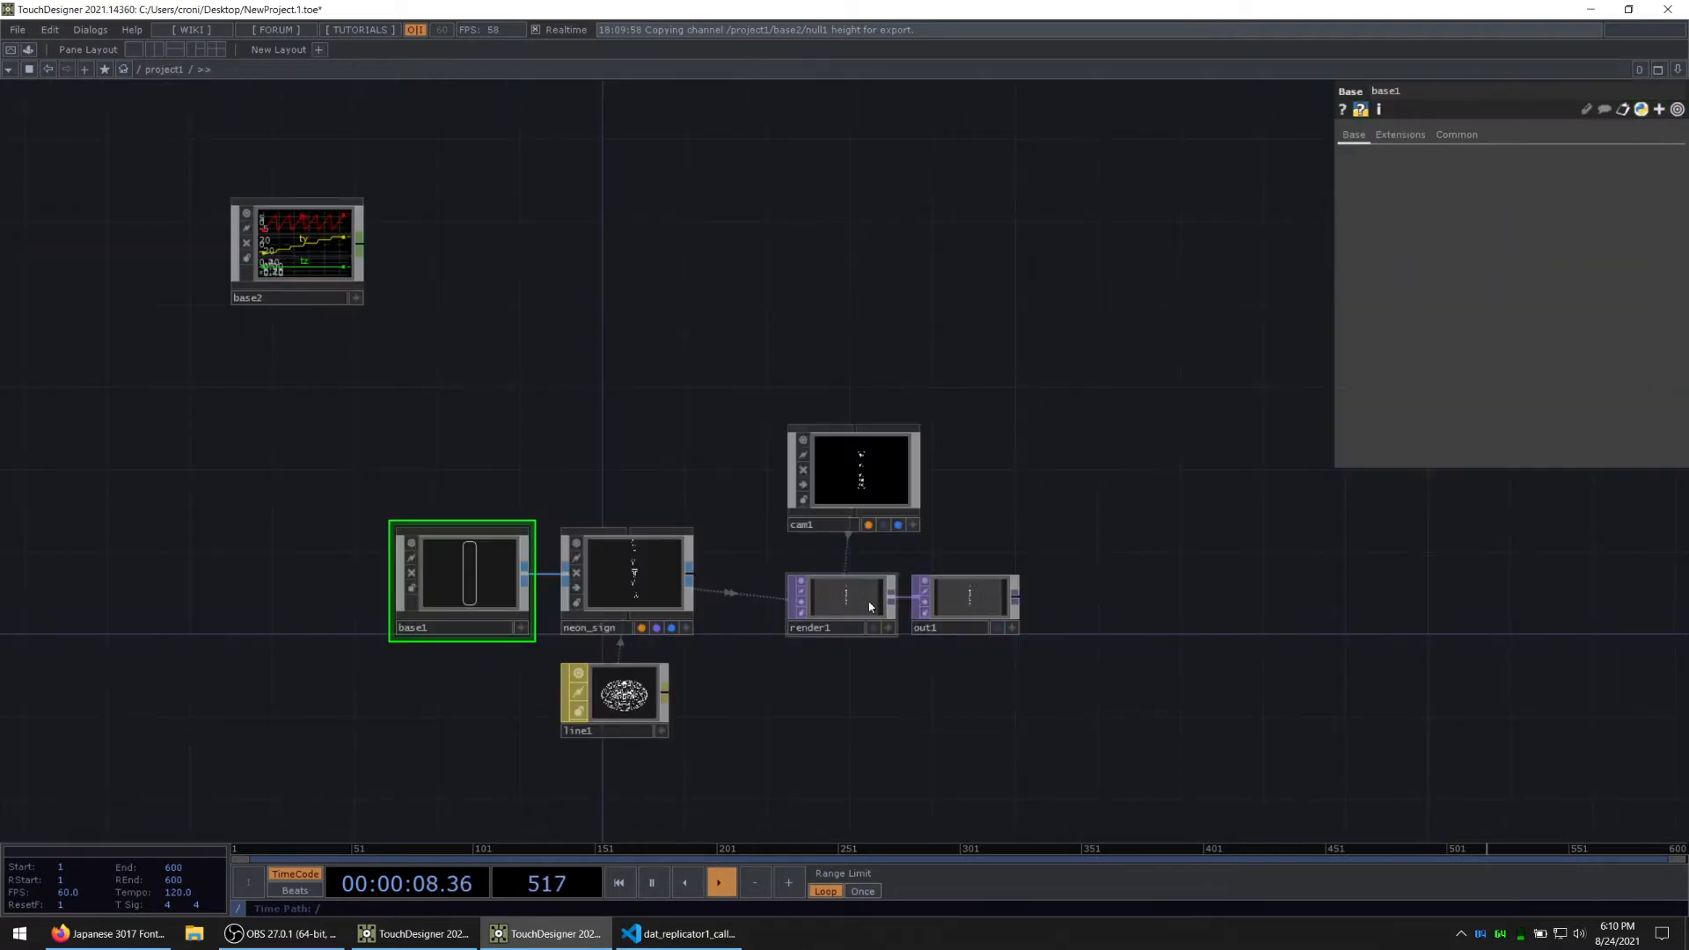
# Step: Add a Null CHOP wired to base2's new output
pyautogui.press('Tab')
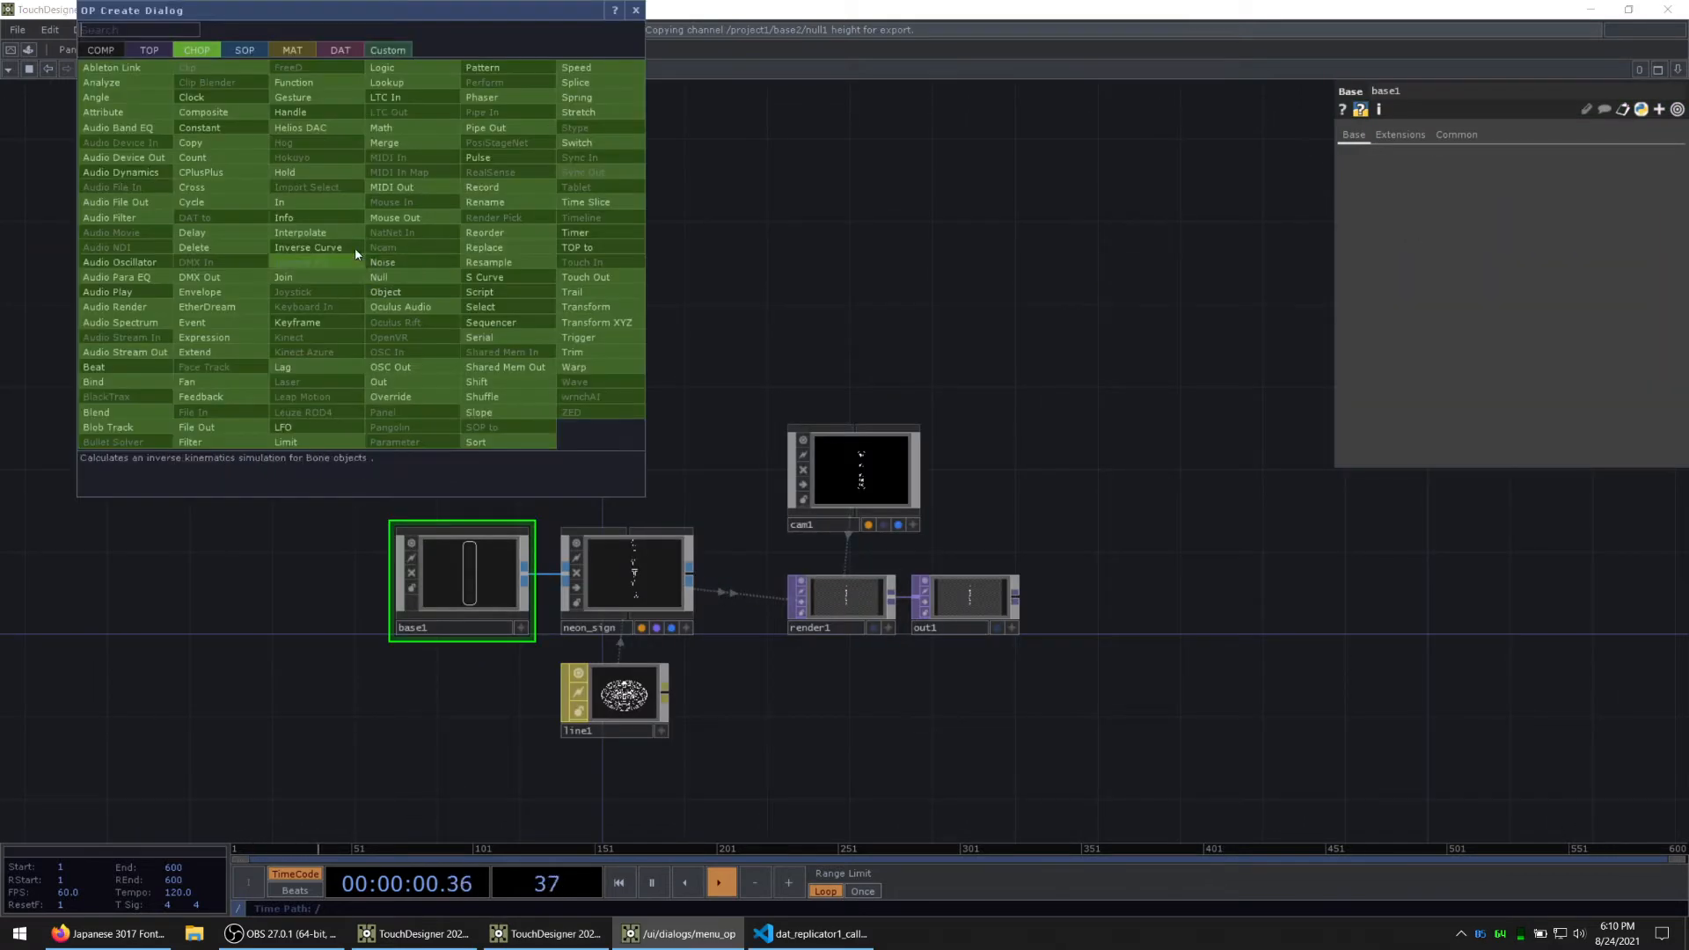
pyautogui.click(392, 277)
pyautogui.click(429, 267)
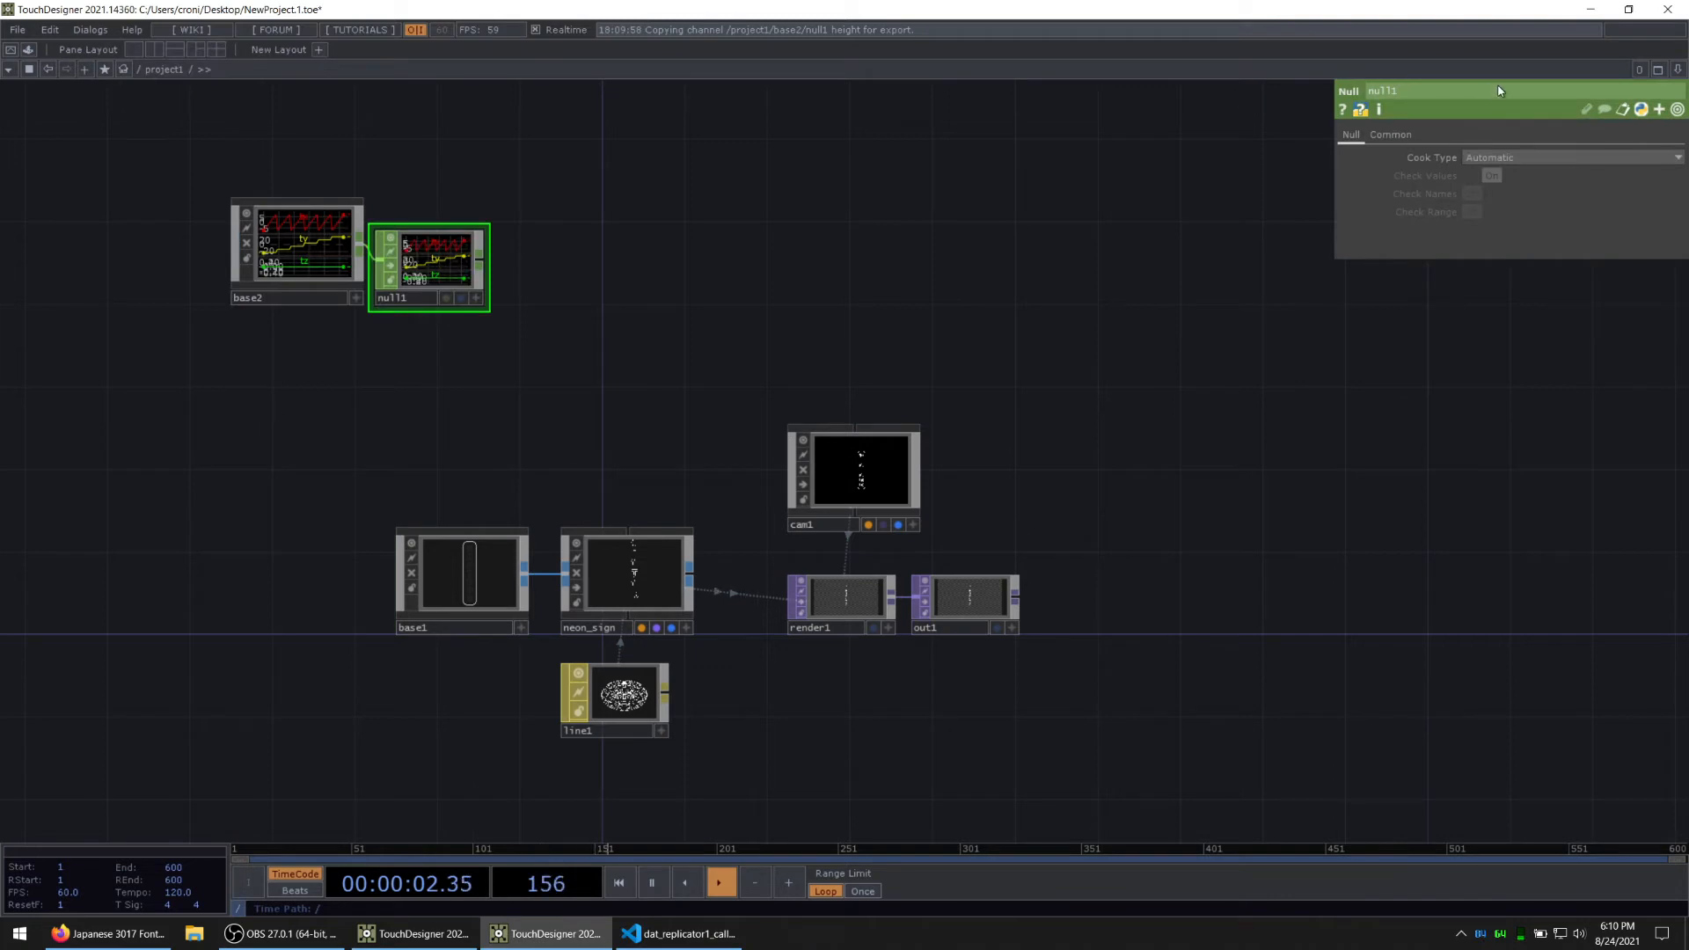
# Step: Split the workspace into one large pane beside two stacked panes and widen the large network pane
pyautogui.click(1682, 71)
pyautogui.moveTo(964, 263); pyautogui.dragTo(958, 263)
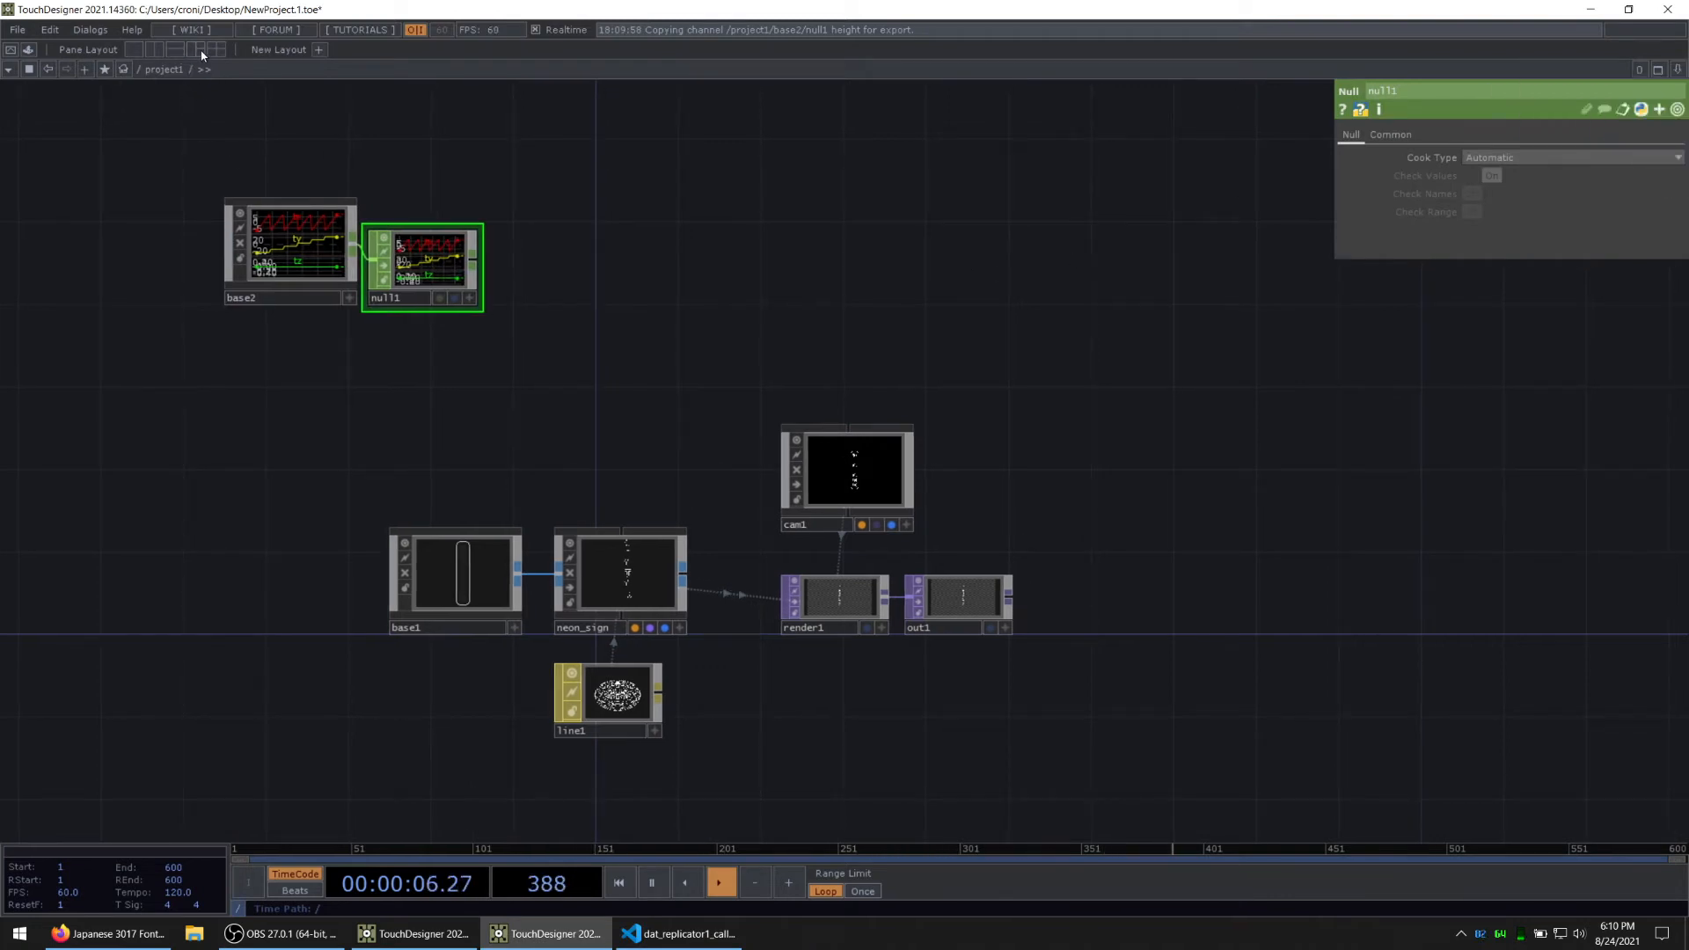
pyautogui.click(201, 51)
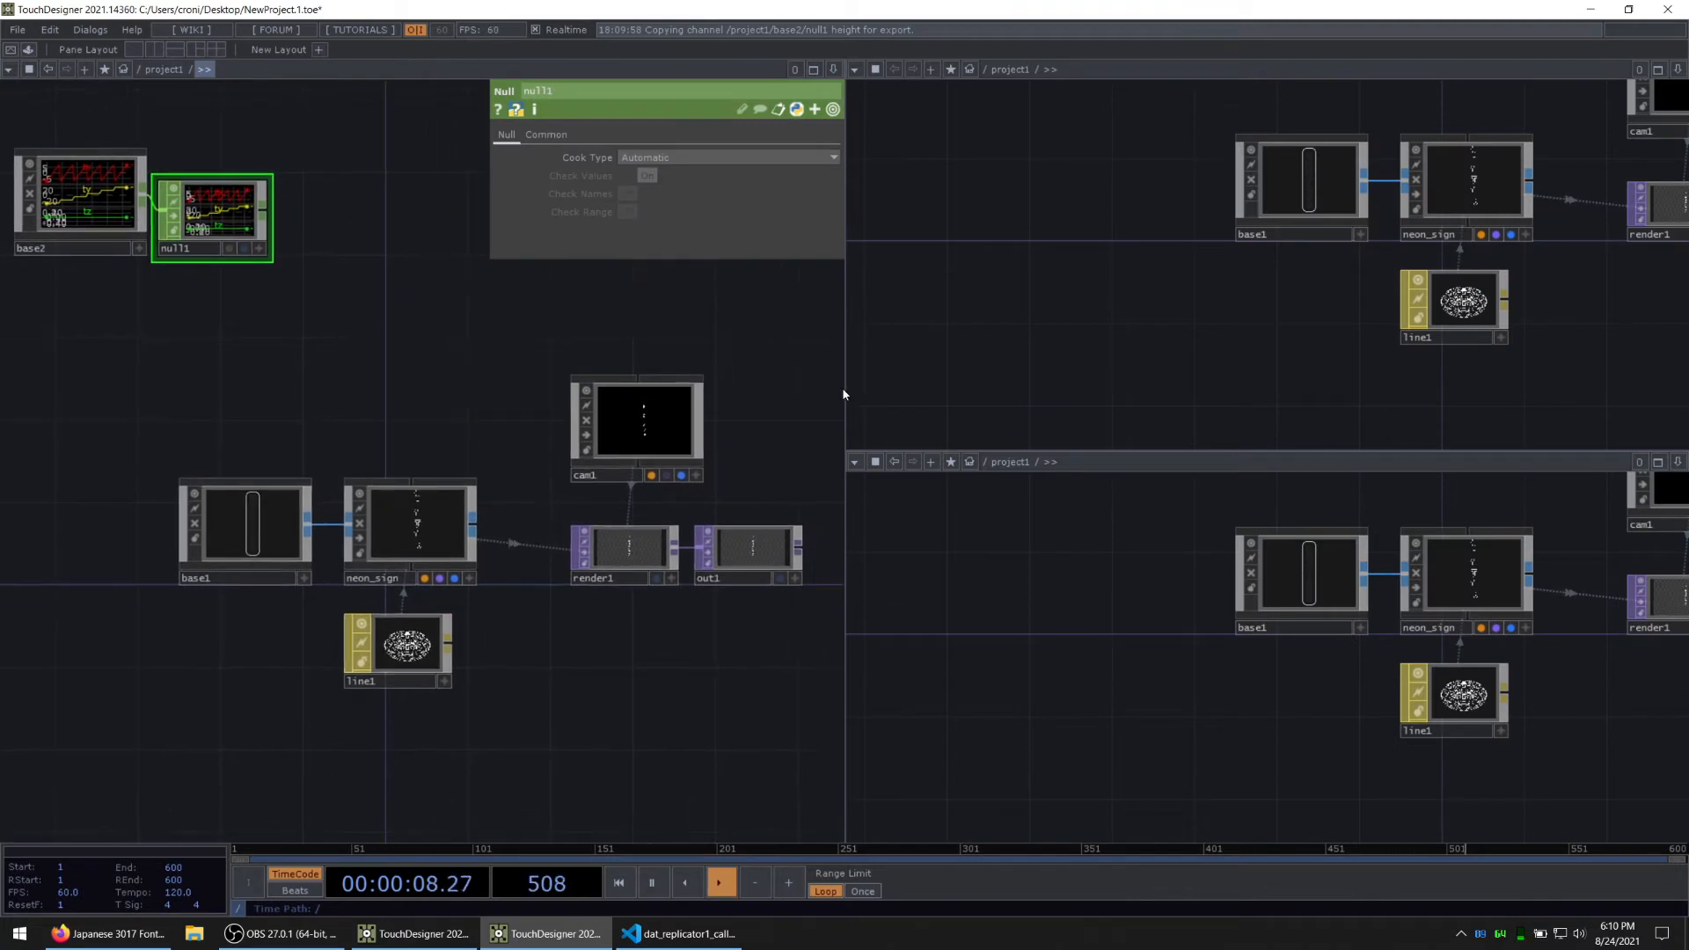
pyautogui.moveTo(843, 391); pyautogui.dragTo(1073, 373)
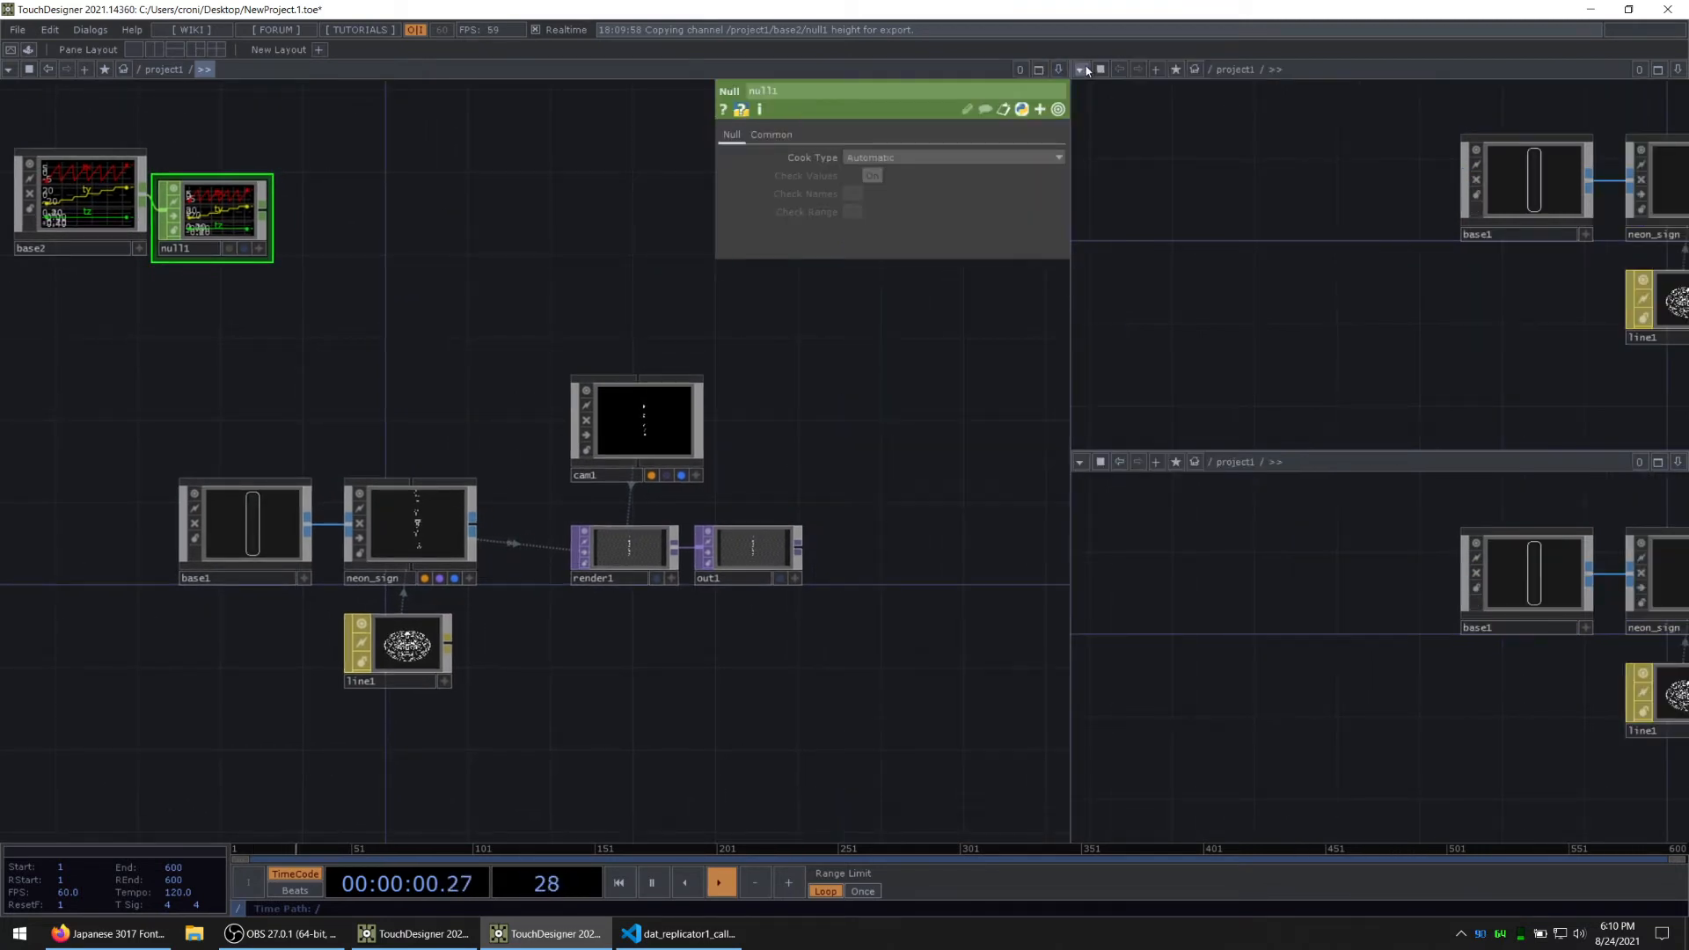
# Step: Change the first of the stacked side panes to a Geometry Viewer and the second to a TOP Viewer
pyautogui.click(1080, 69)
pyautogui.click(1118, 123)
pyautogui.click(1081, 462)
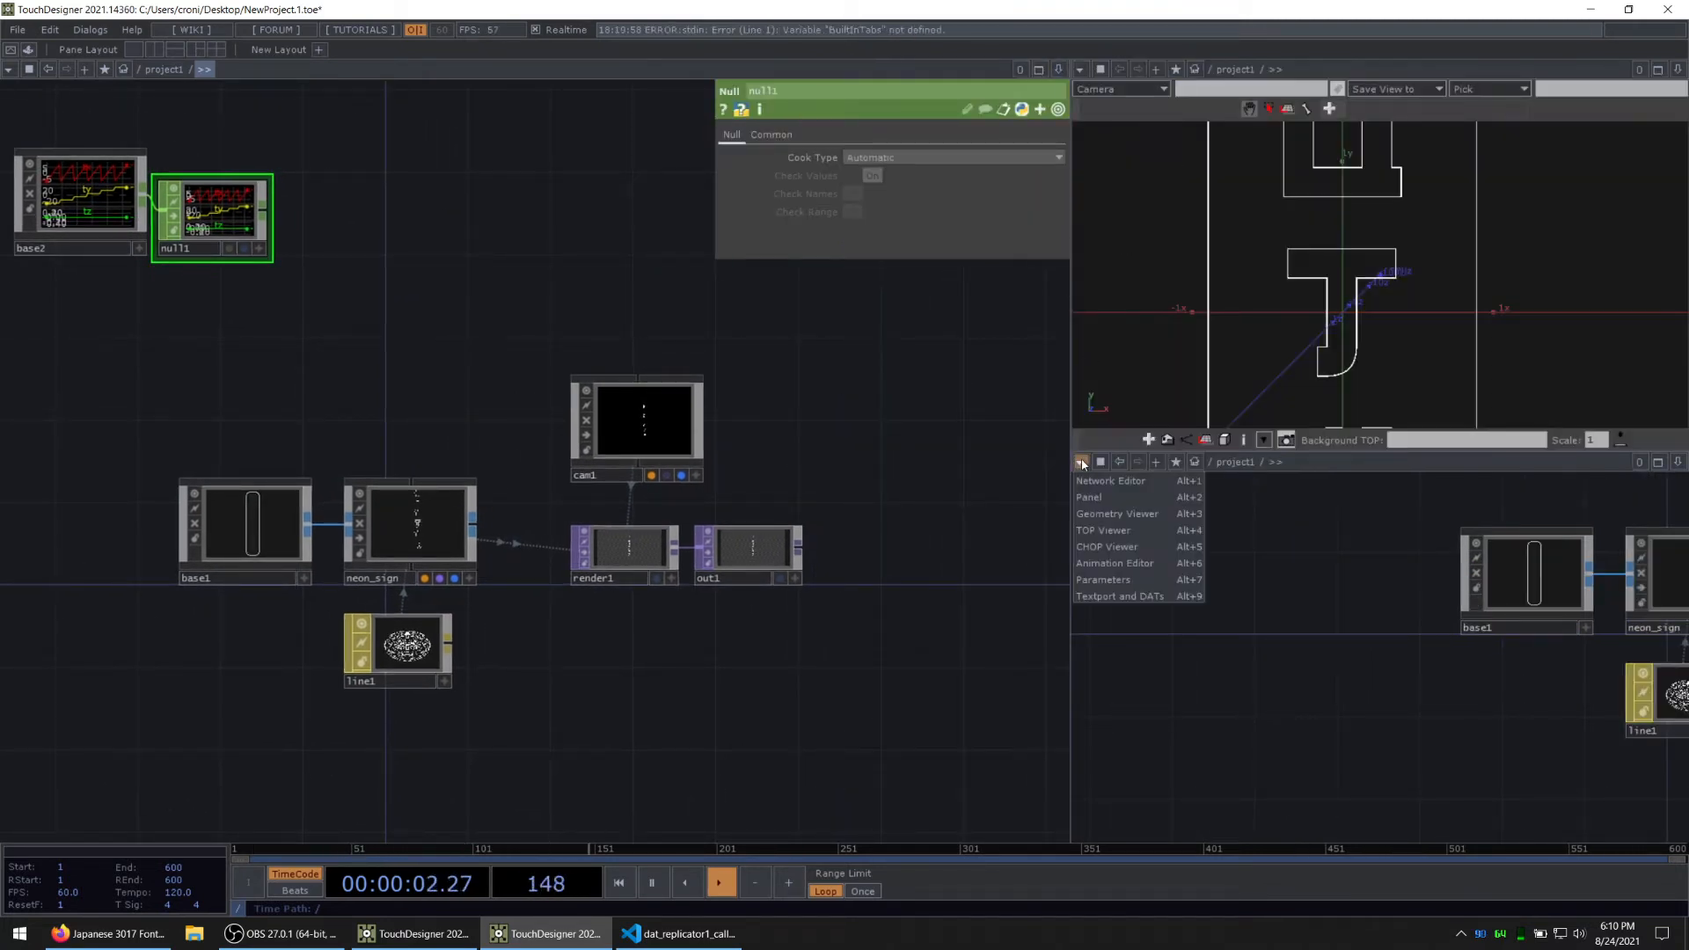
pyautogui.click(1107, 530)
# Step: Turn on out1's display flag so its render shows in the TOP Viewer
pyautogui.moveTo(752, 622); pyautogui.dragTo(724, 615)
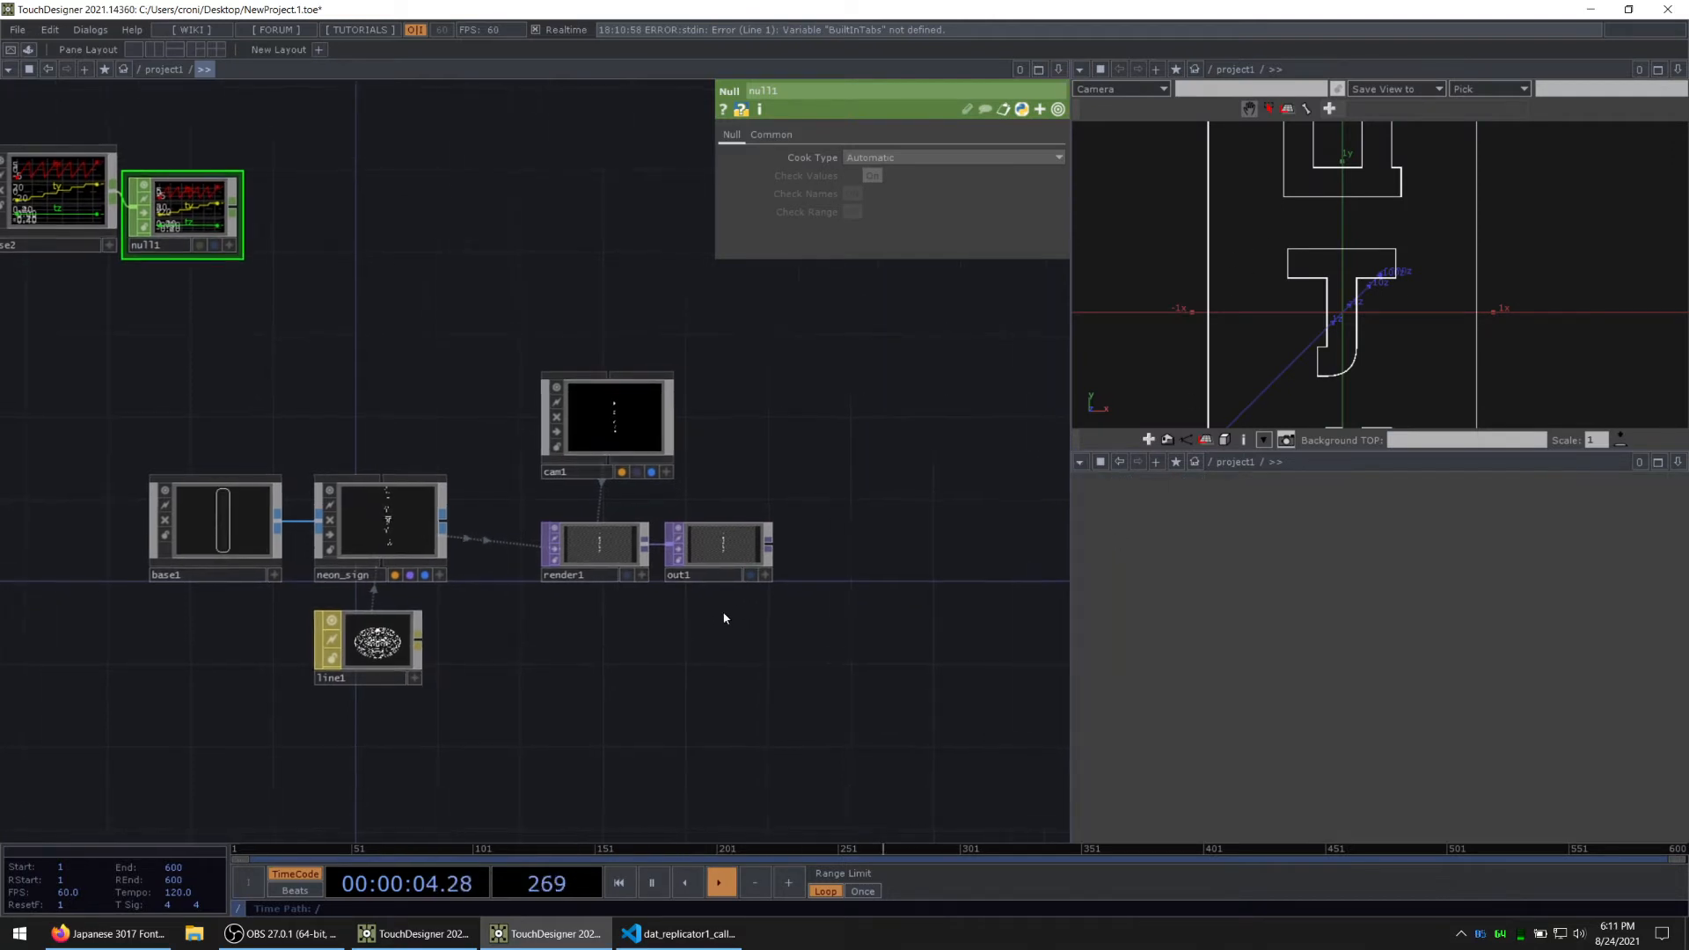
pyautogui.scroll(3, 735, 590)
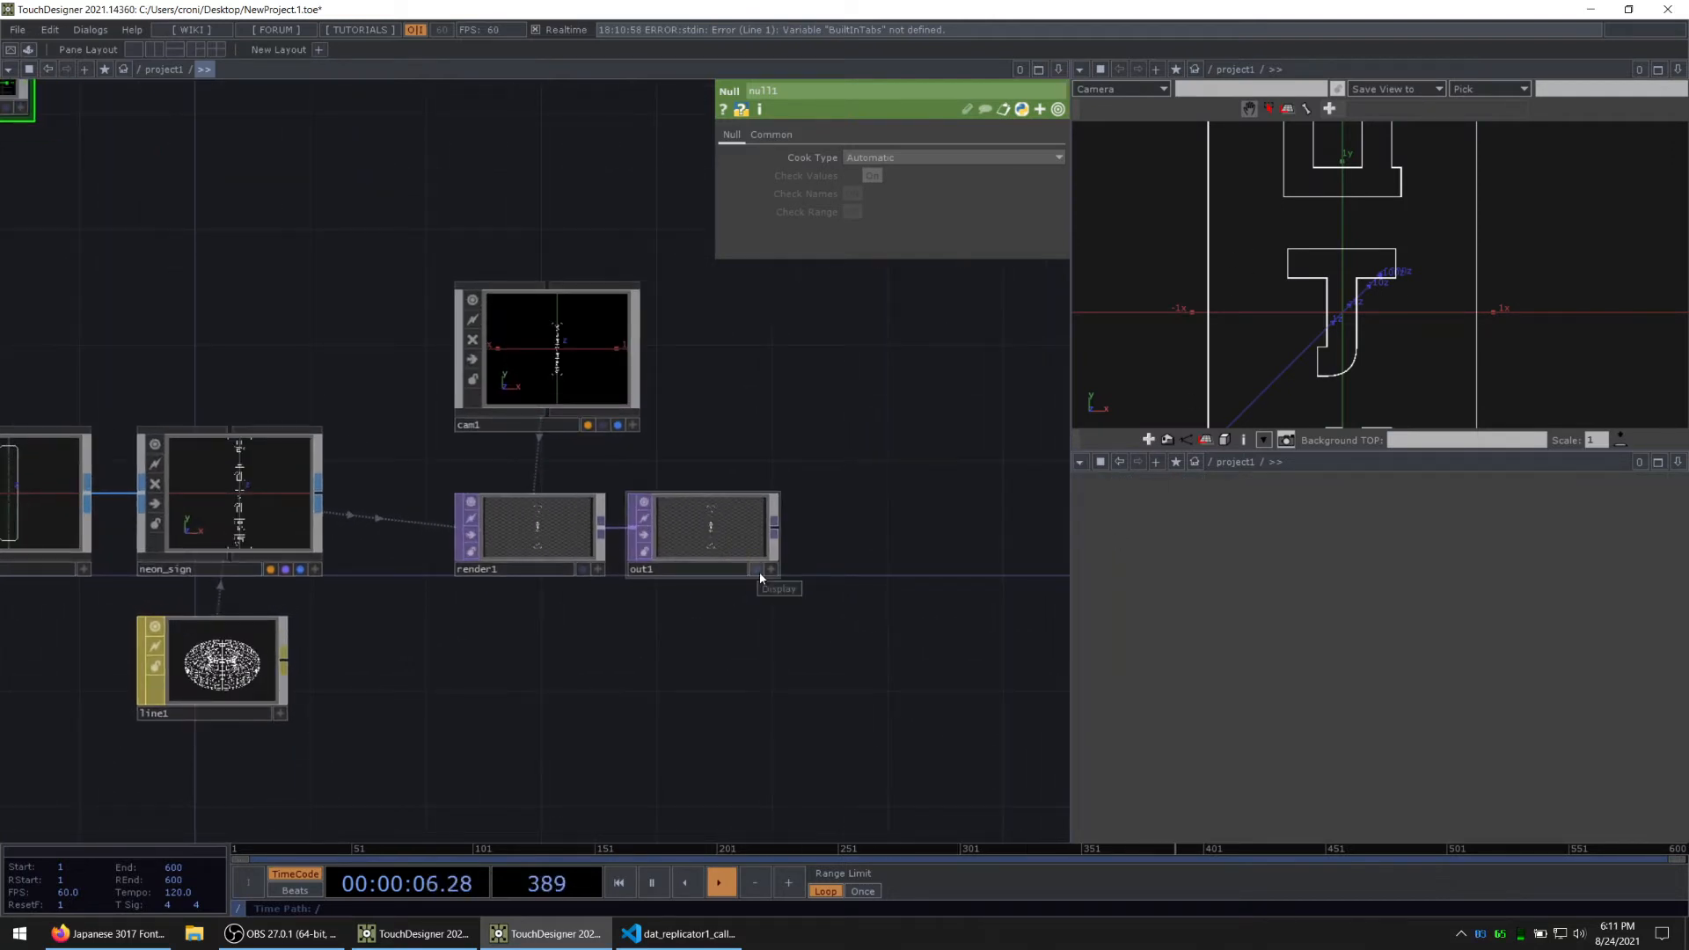
pyautogui.click(758, 571)
pyautogui.moveTo(774, 628); pyautogui.dragTo(684, 562)
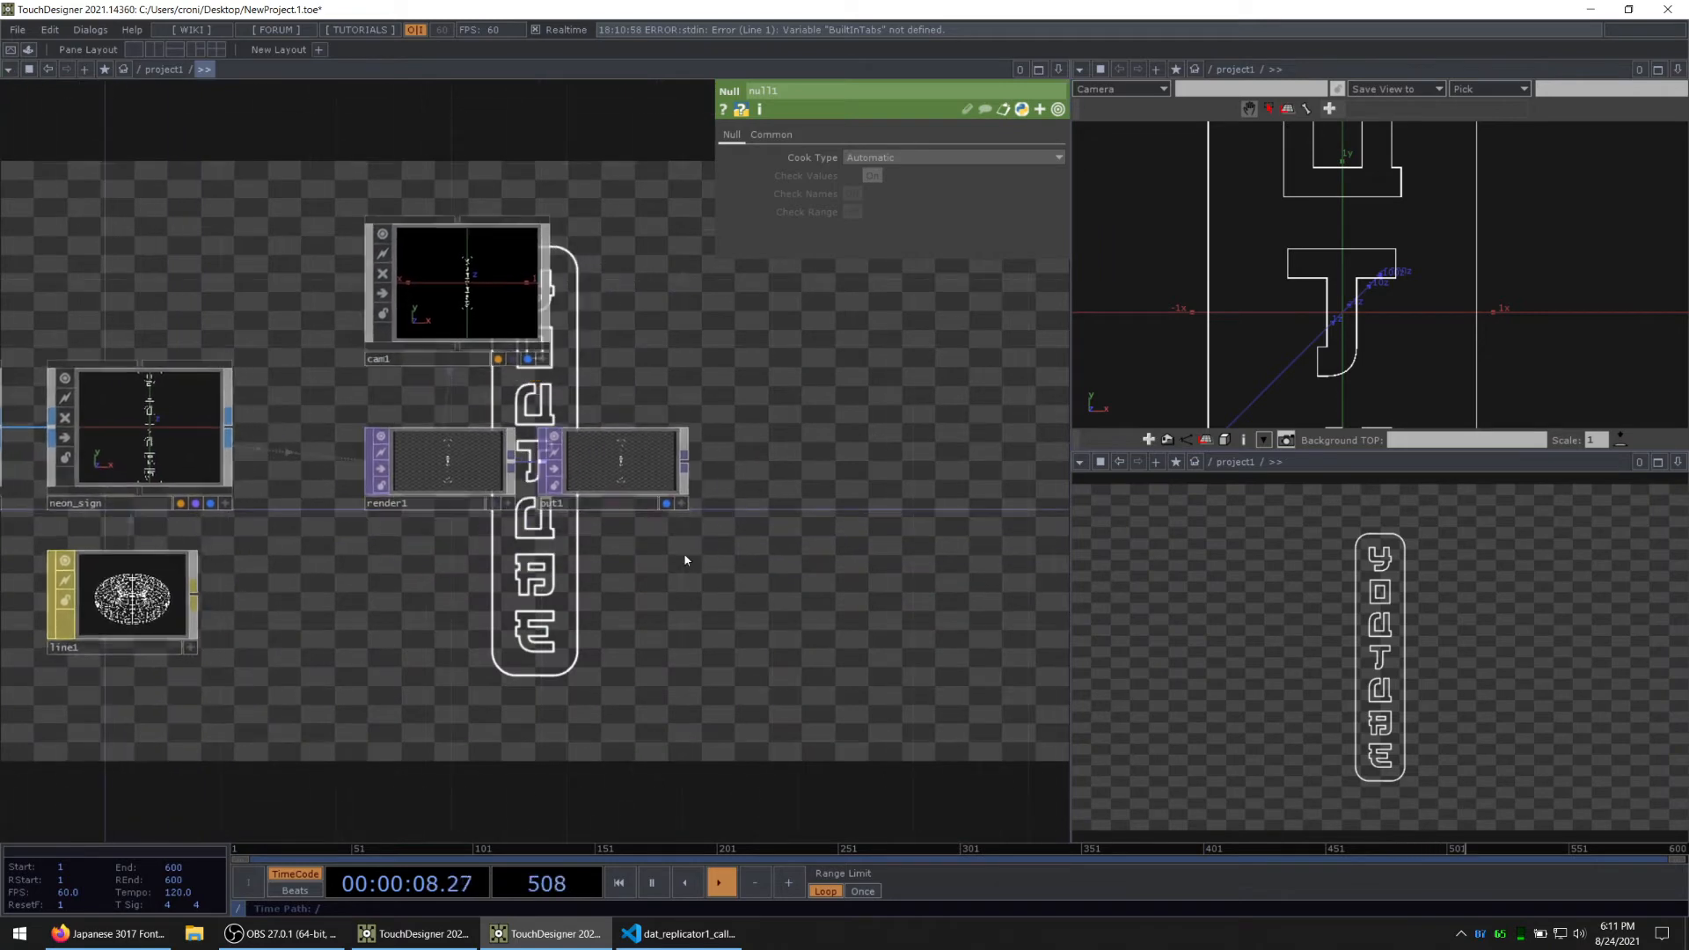
# Step: Turn off the TOP backdrop in the network editor's display options
pyautogui.rightClick(790, 453)
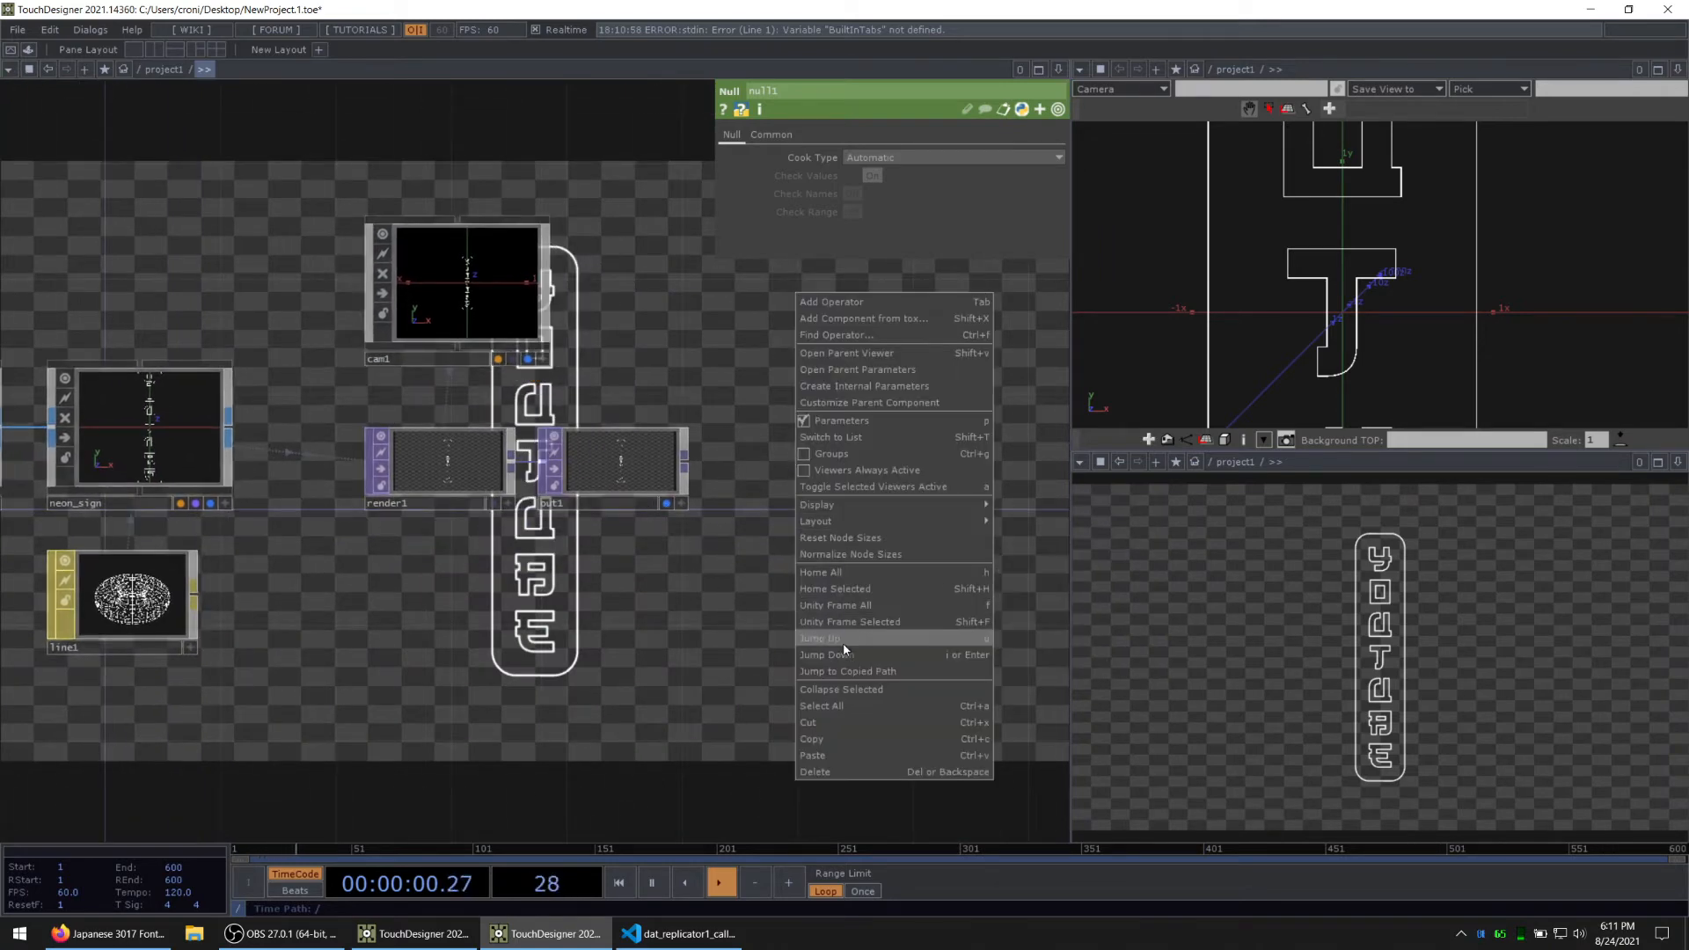
pyautogui.moveTo(879, 505)
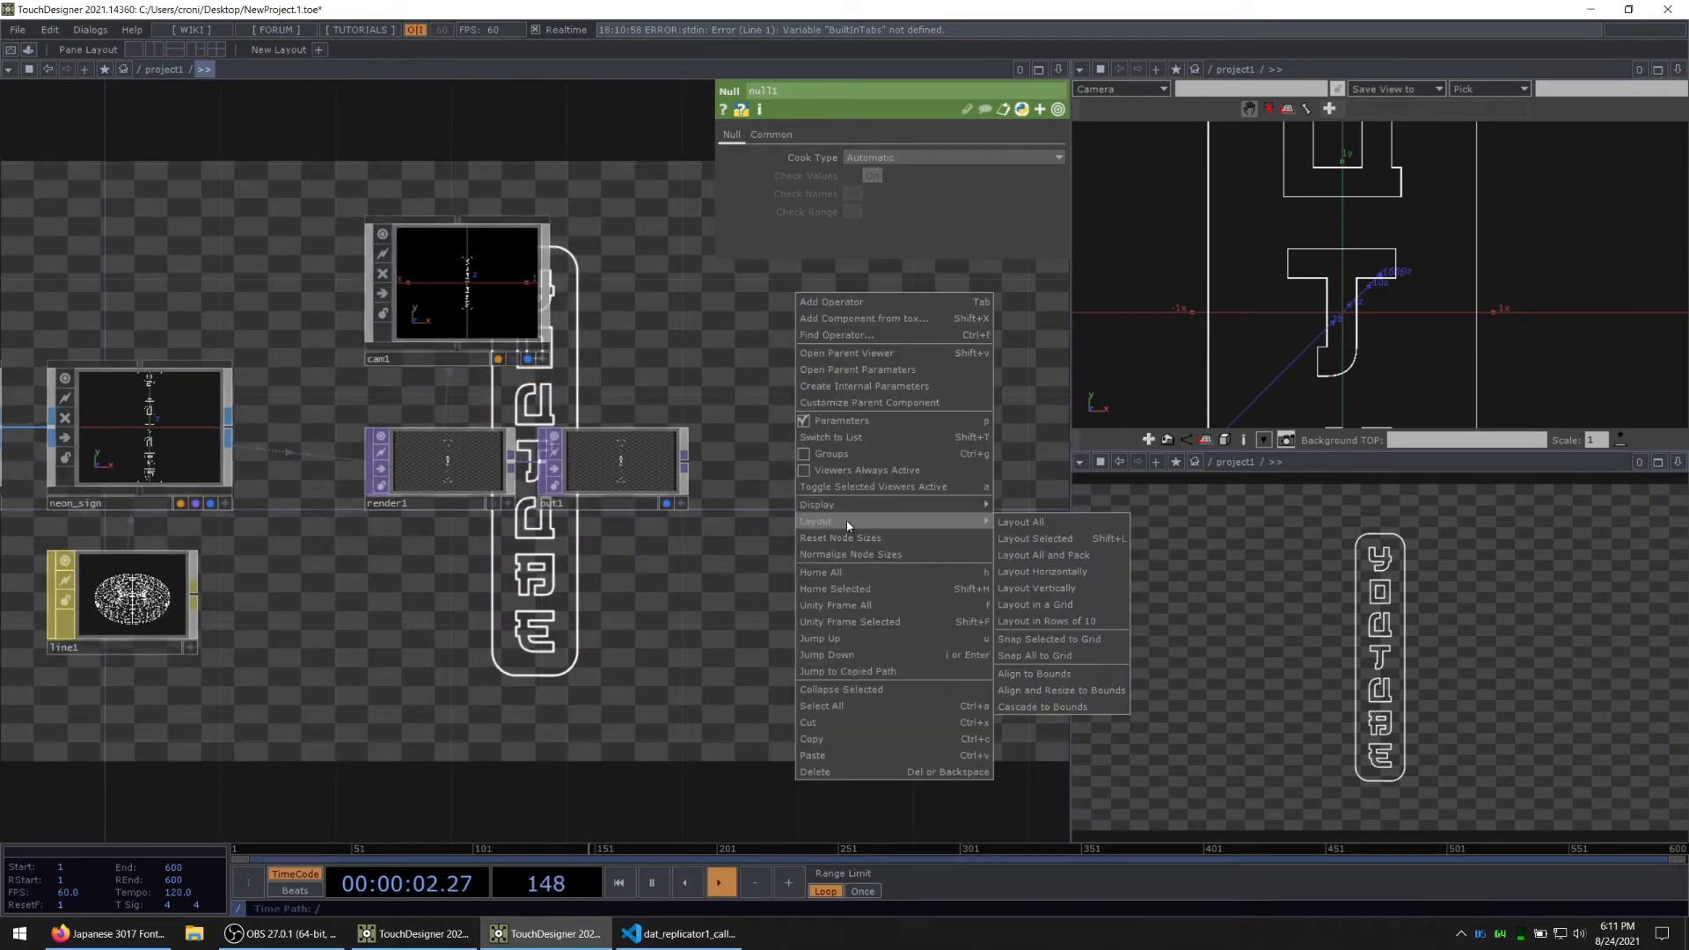
pyautogui.click(1054, 623)
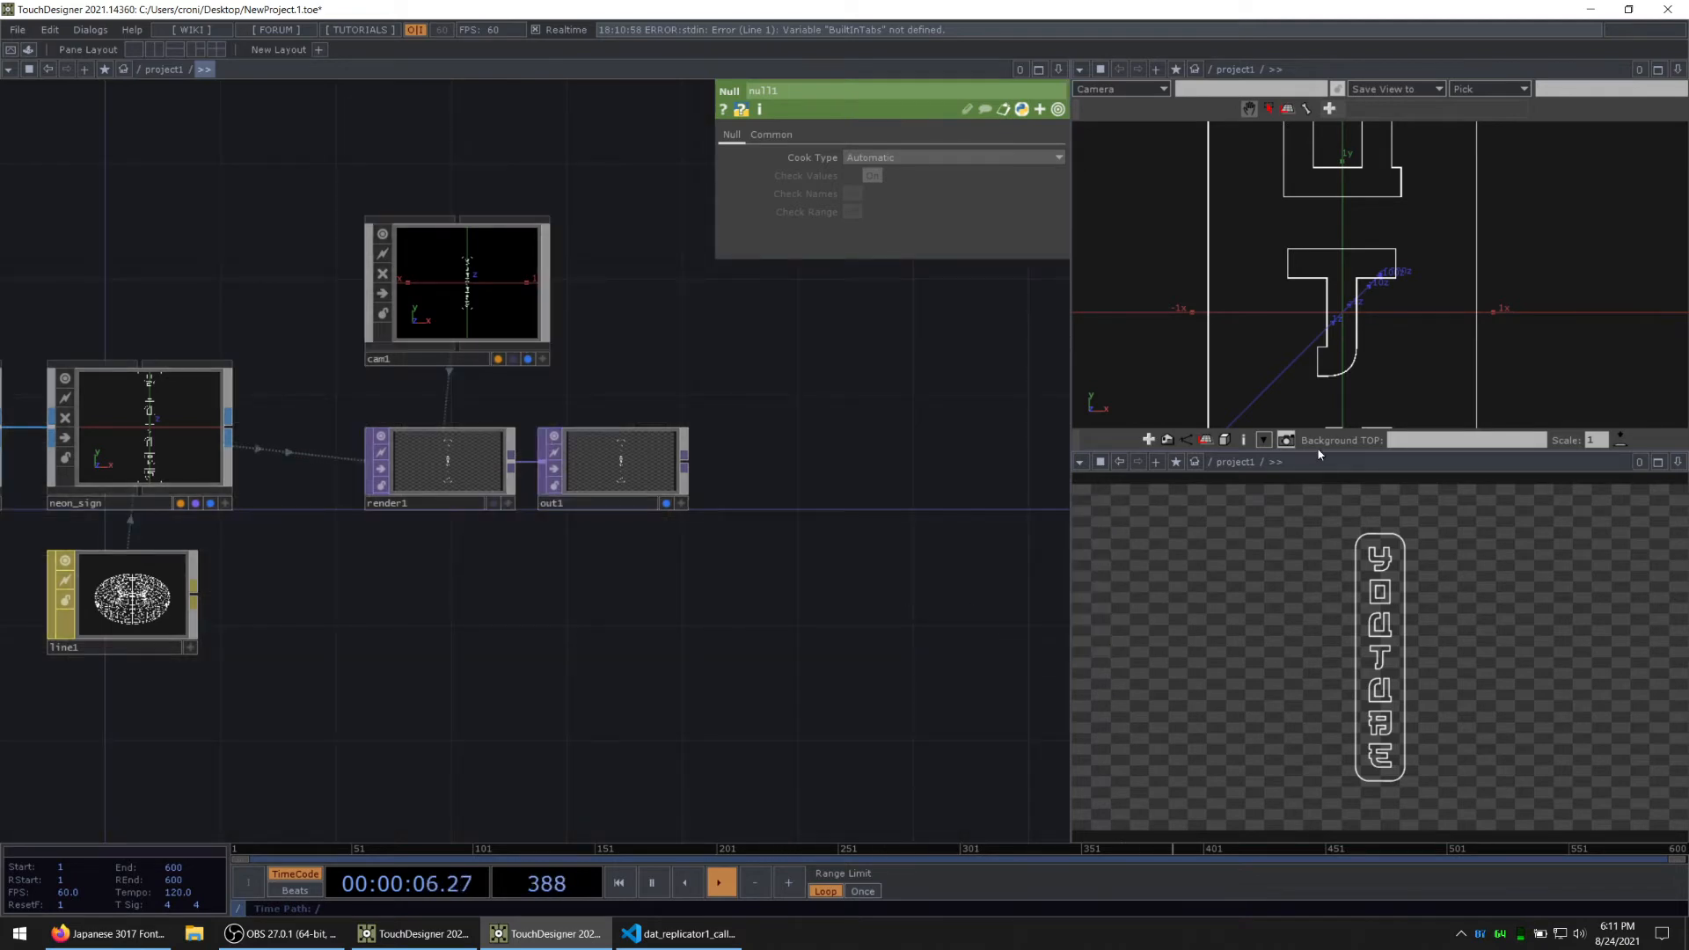
# Step: Enlarge the Geometry Viewer pane and frame the whole neon sign in it
pyautogui.moveTo(1320, 451); pyautogui.dragTo(1320, 552)
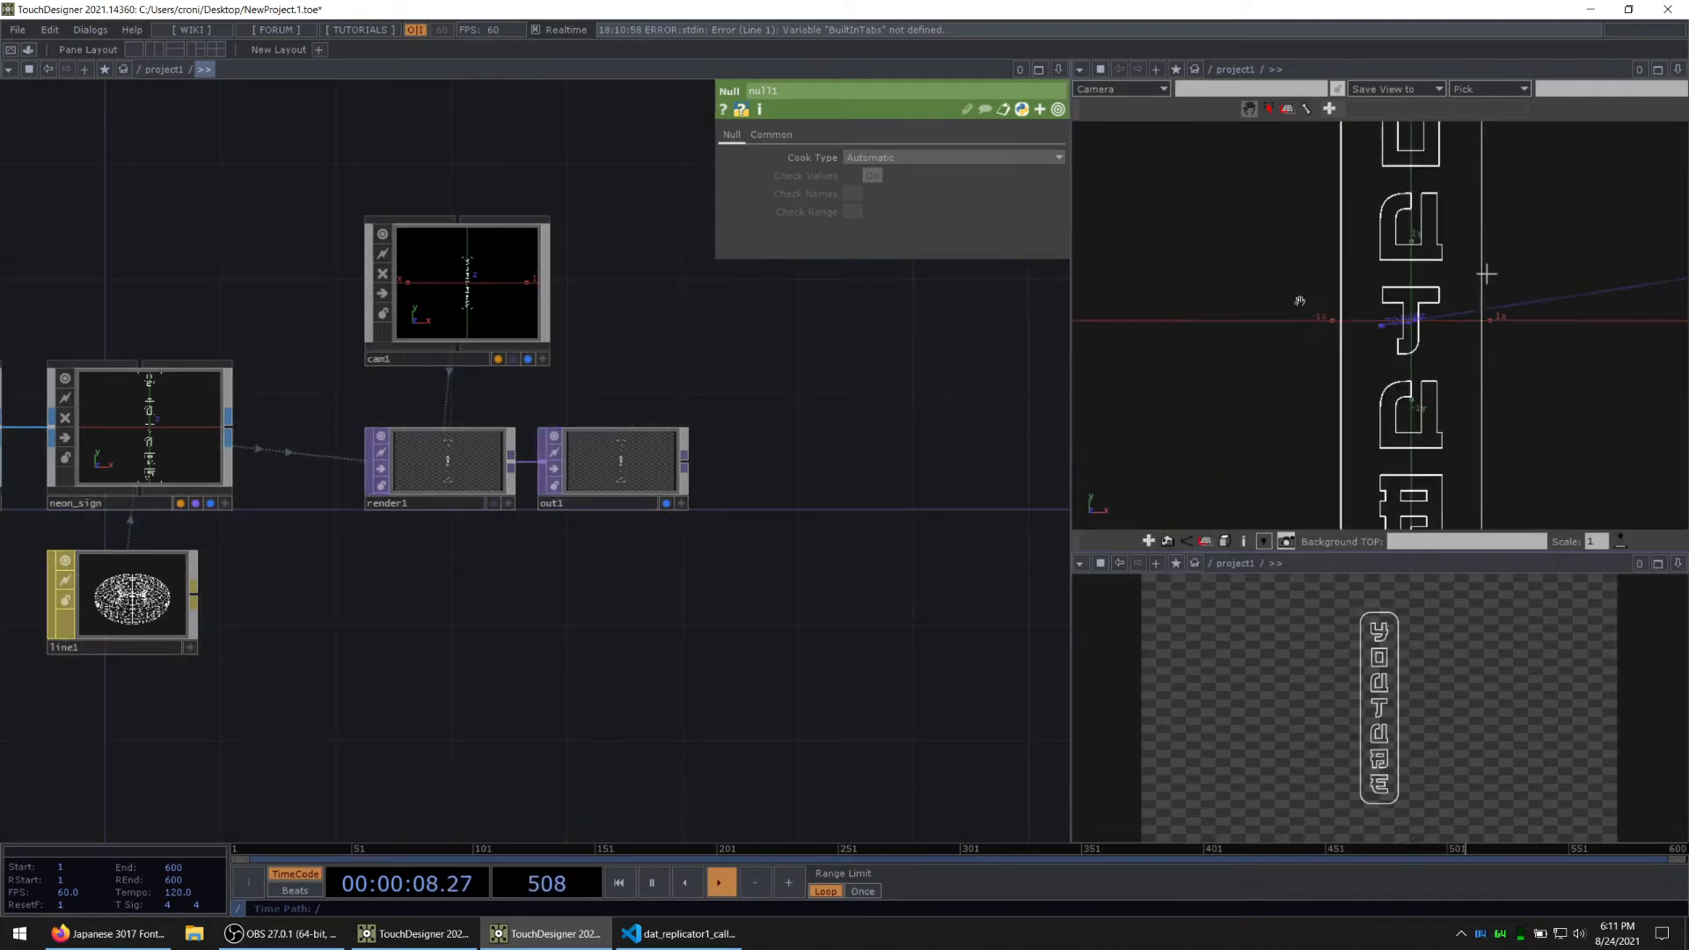
pyautogui.moveTo(1301, 301); pyautogui.dragTo(1173, 341, button='middle')
pyautogui.moveTo(1437, 343); pyautogui.dragTo(1361, 358, button='right')
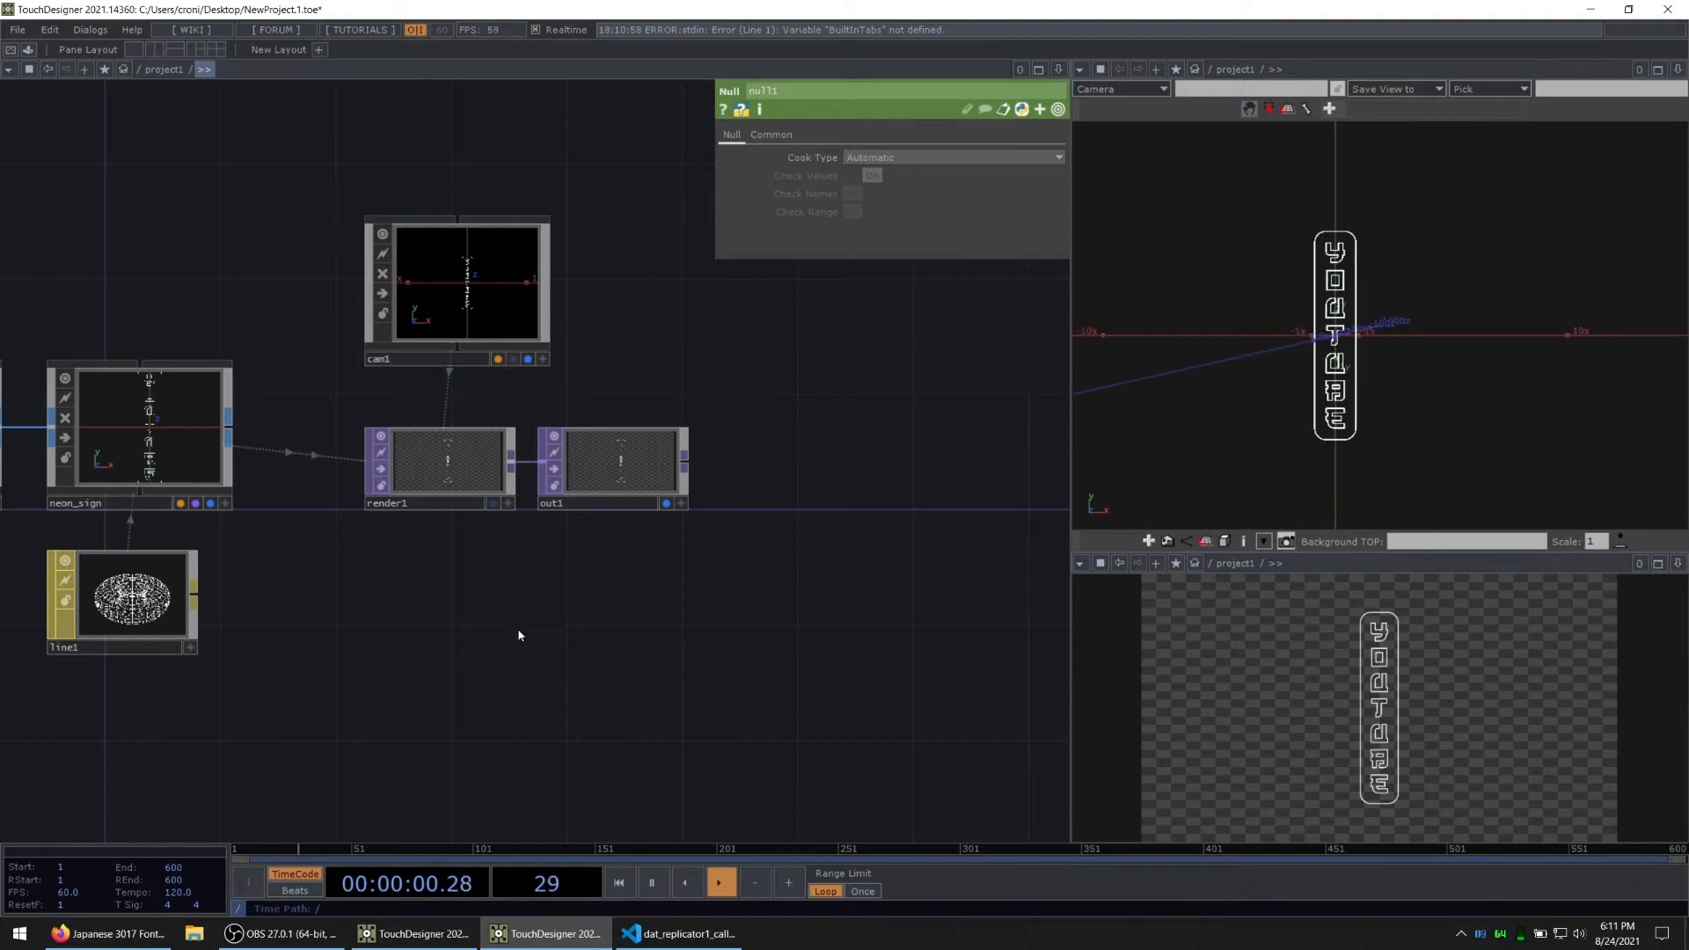
# Step: Move base2 and the null1 wired to it across so that base2 lines up above base1
pyautogui.moveTo(519, 635); pyautogui.dragTo(704, 618)
pyautogui.moveTo(436, 303)
pyautogui.mouseDown()
pyautogui.moveTo(566, 377)
pyautogui.moveTo(744, 520)
pyautogui.mouseUp()
pyautogui.moveTo(364, 370); pyautogui.dragTo(454, 415)
pyautogui.moveTo(437, 377); pyautogui.dragTo(233, 220, button='right')
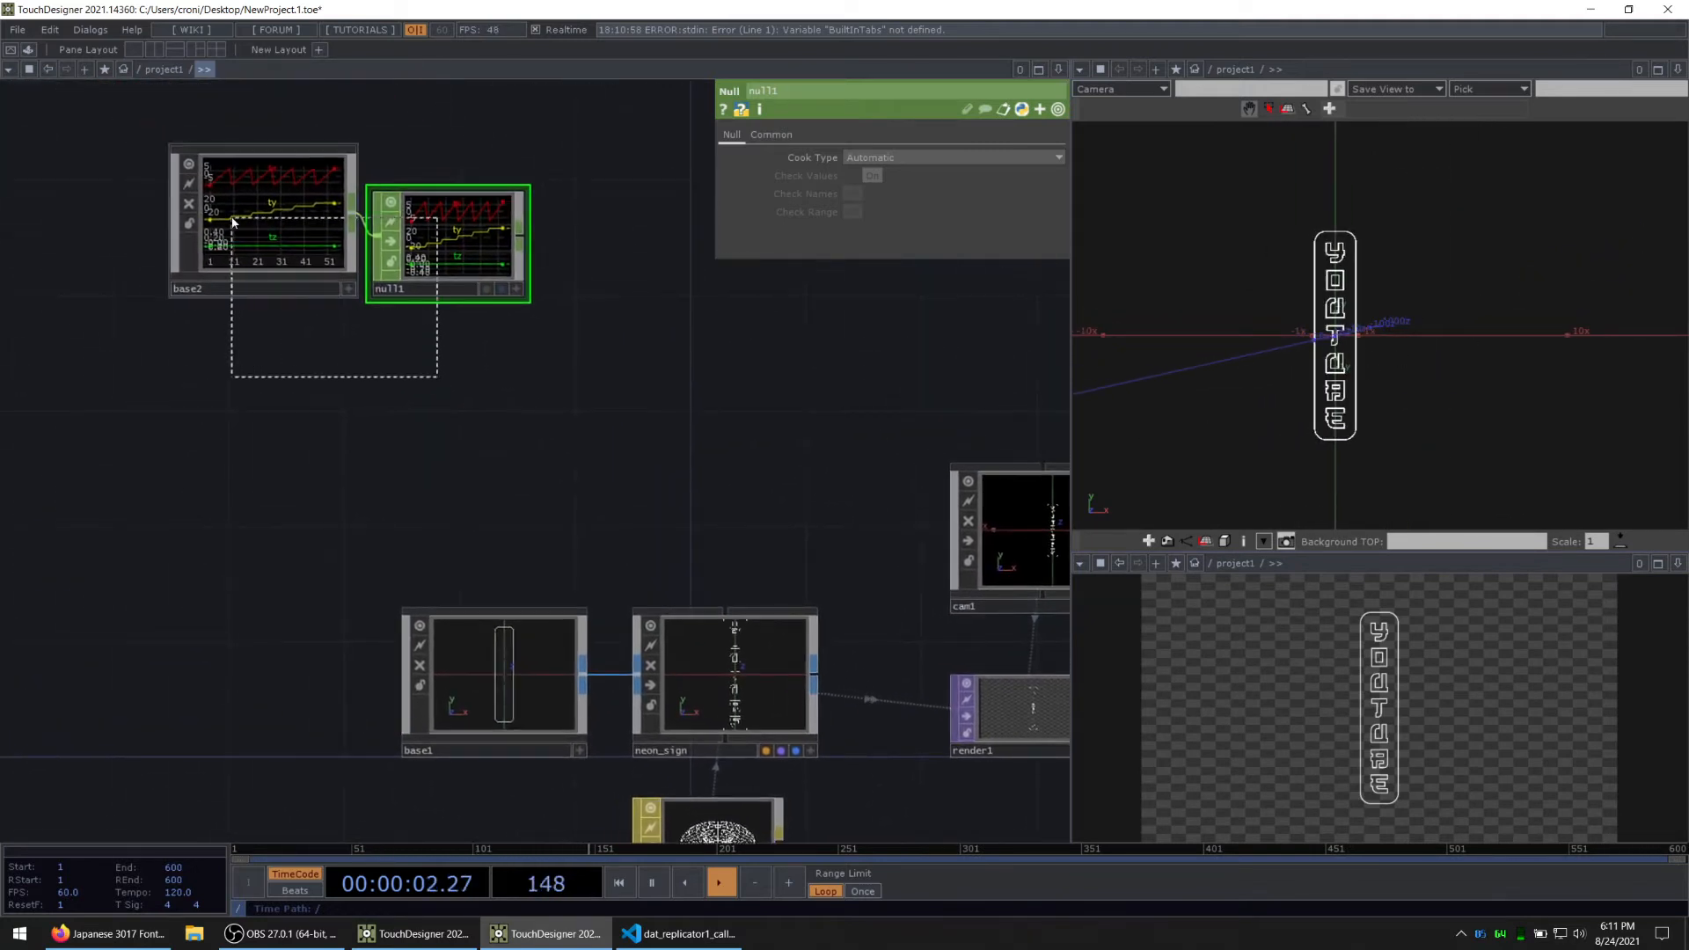
pyautogui.moveTo(232, 220); pyautogui.dragTo(496, 286)
# Step: Enable instancing on neon_sign and assign null1 as its Default Instance OP
pyautogui.moveTo(686, 486); pyautogui.dragTo(446, 390)
pyautogui.click(531, 587)
pyautogui.click(796, 135)
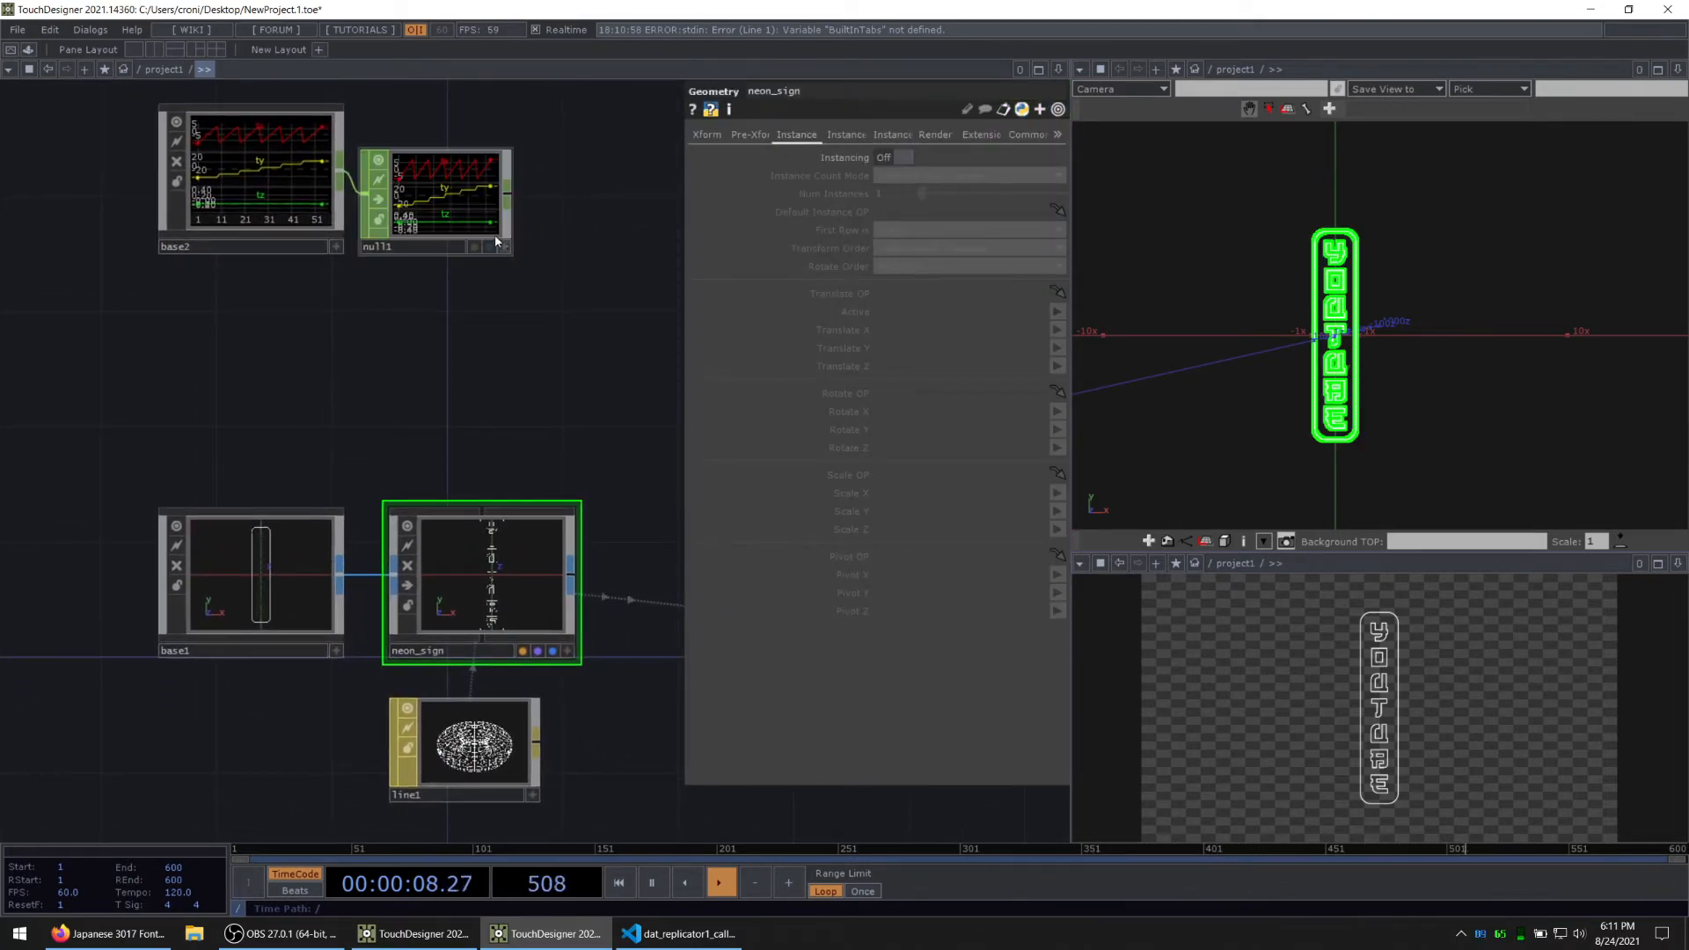
pyautogui.click(897, 156)
pyautogui.moveTo(483, 195); pyautogui.dragTo(942, 211)
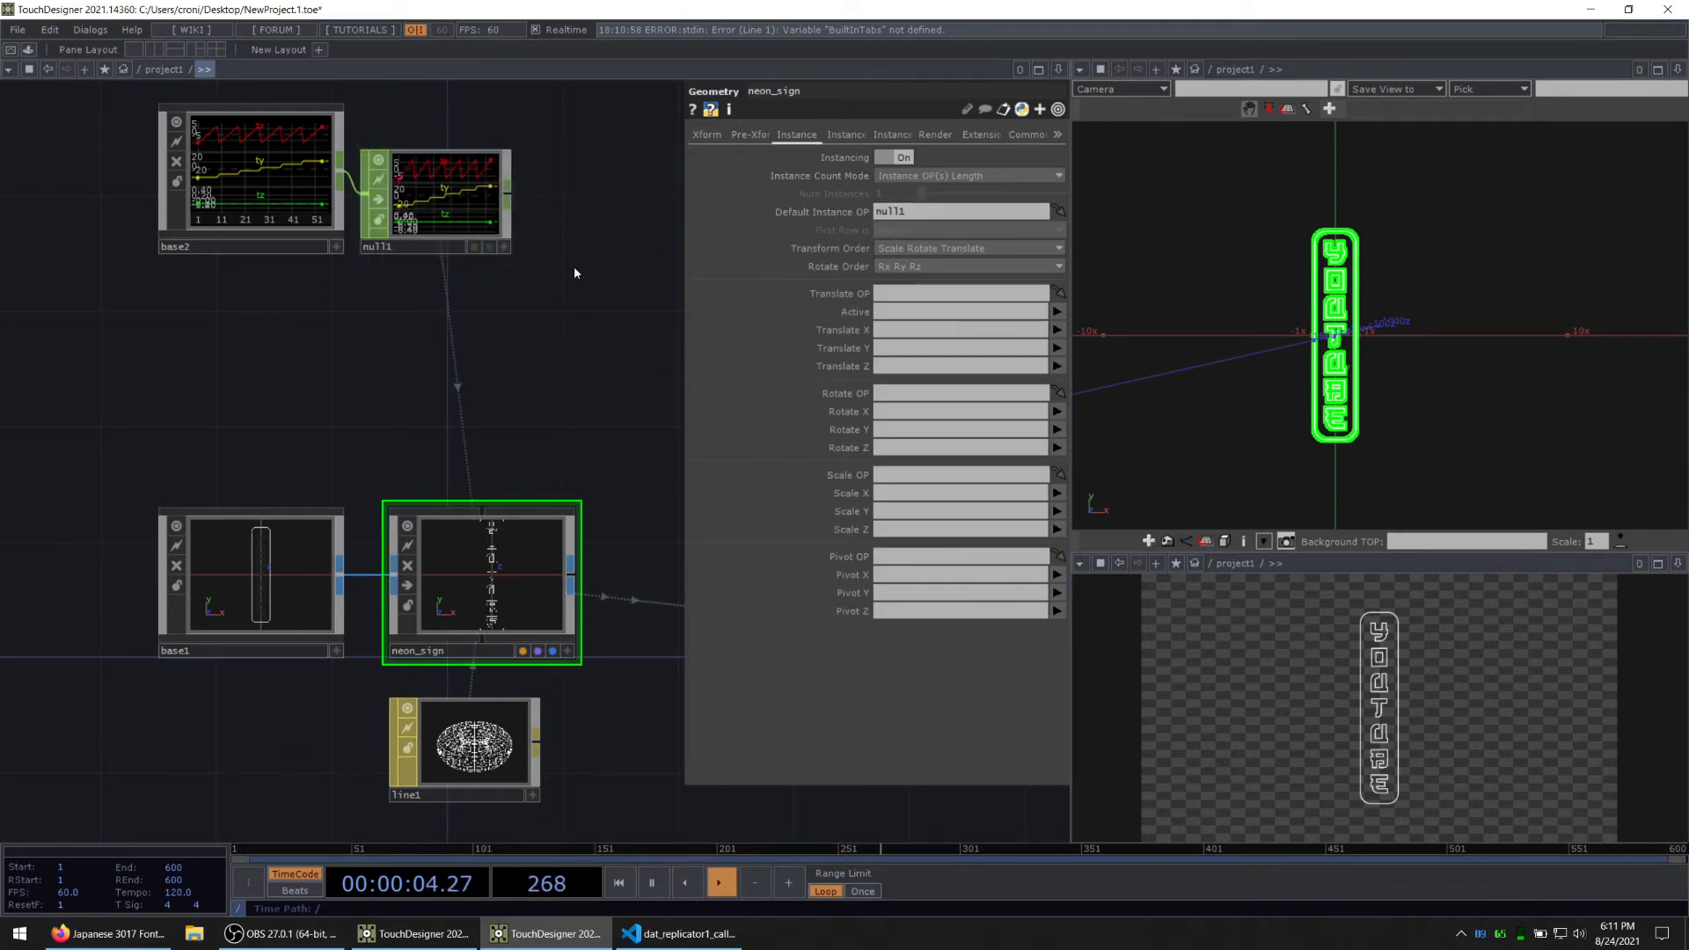
# Step: Map neon_sign's instance Translate X, Y and Z to the tx, ty and tz channels
pyautogui.click(1057, 329)
pyautogui.click(1059, 345)
pyautogui.click(1056, 348)
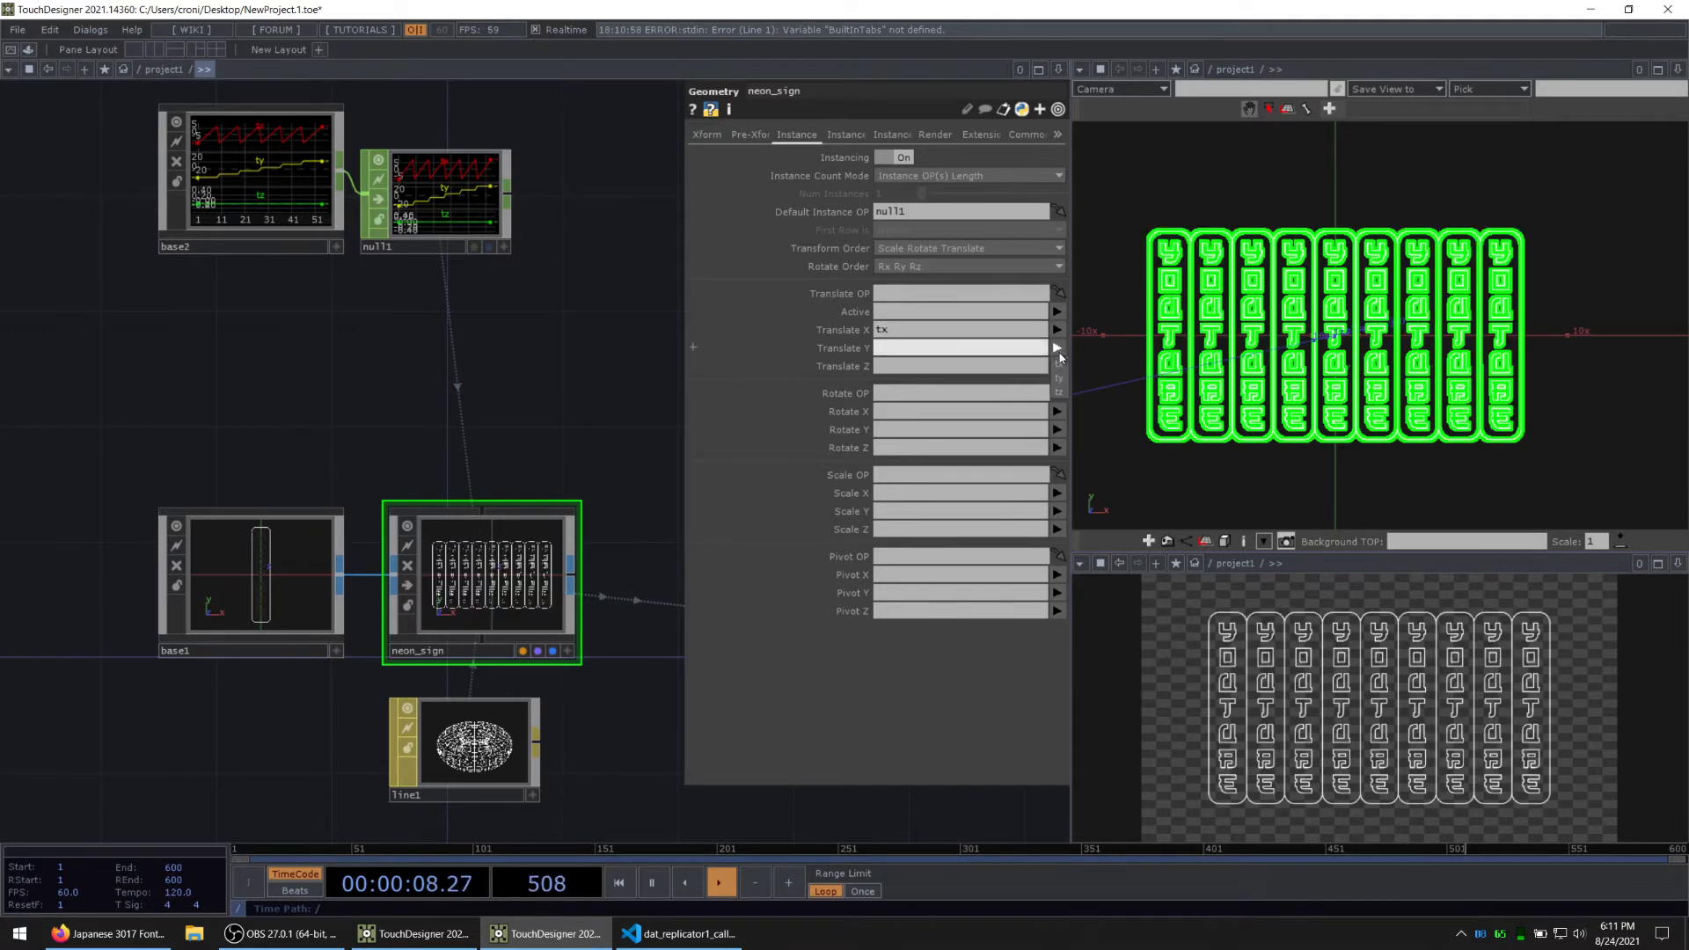
pyautogui.click(1060, 378)
pyautogui.click(1057, 366)
pyautogui.click(1061, 411)
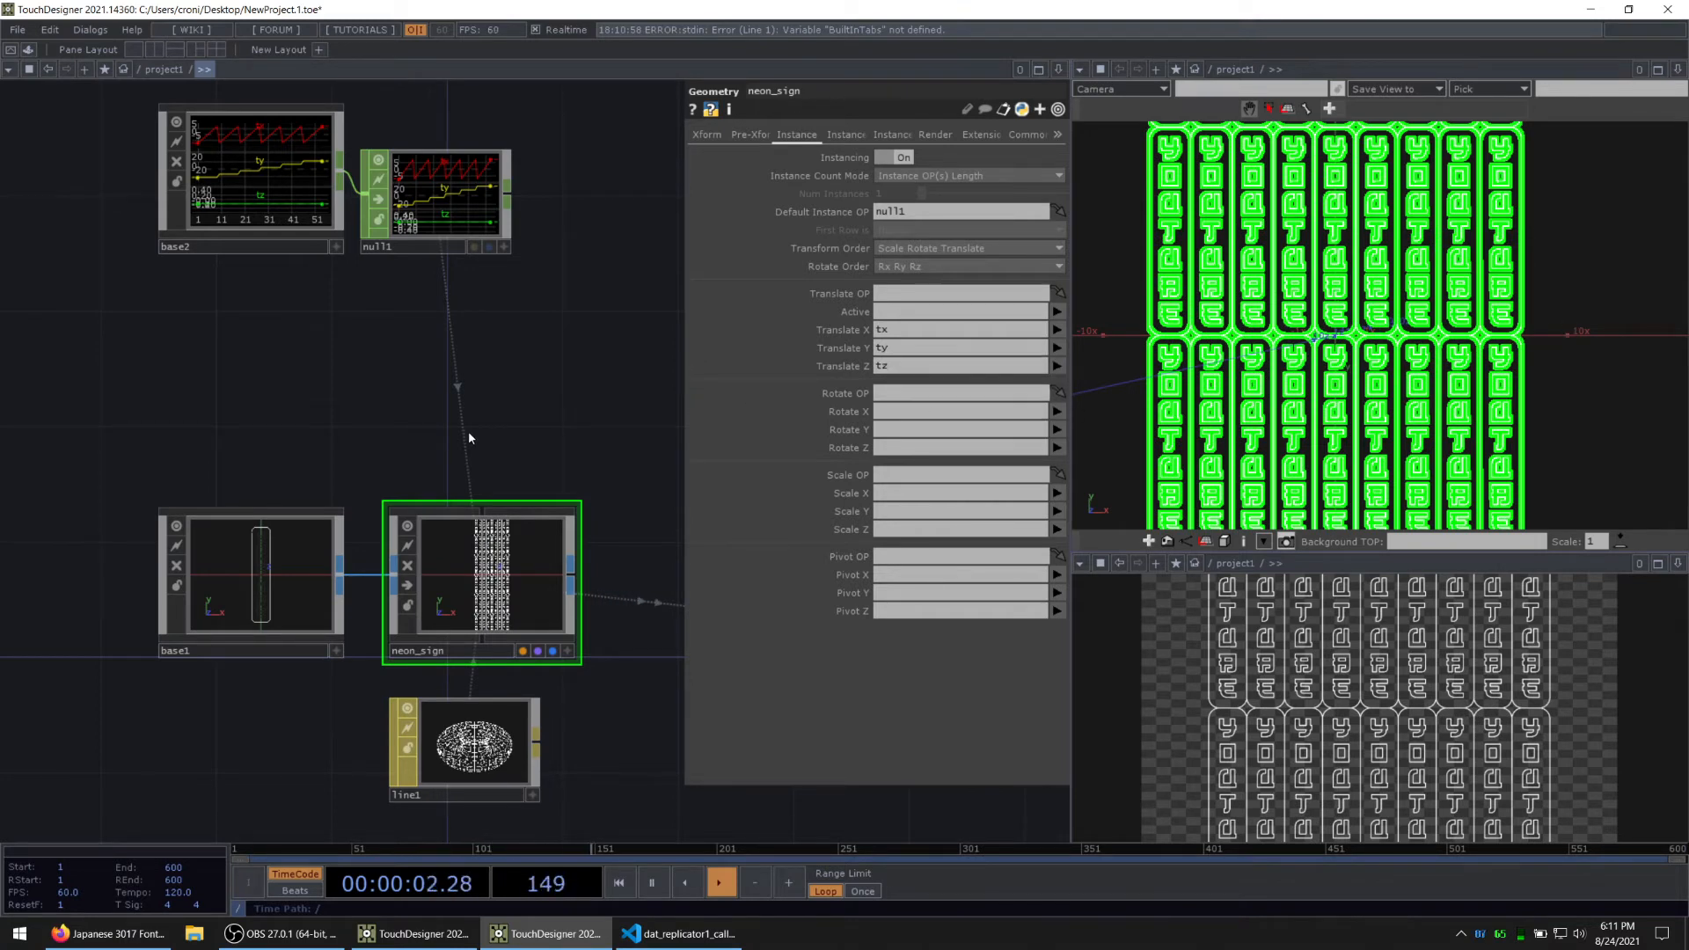
# Step: Open base2 and move the grid1, null2, sopto1 and out1 row further down so that grid1 lines up beneath null1
pyautogui.hotkey('alt', 'Tab')
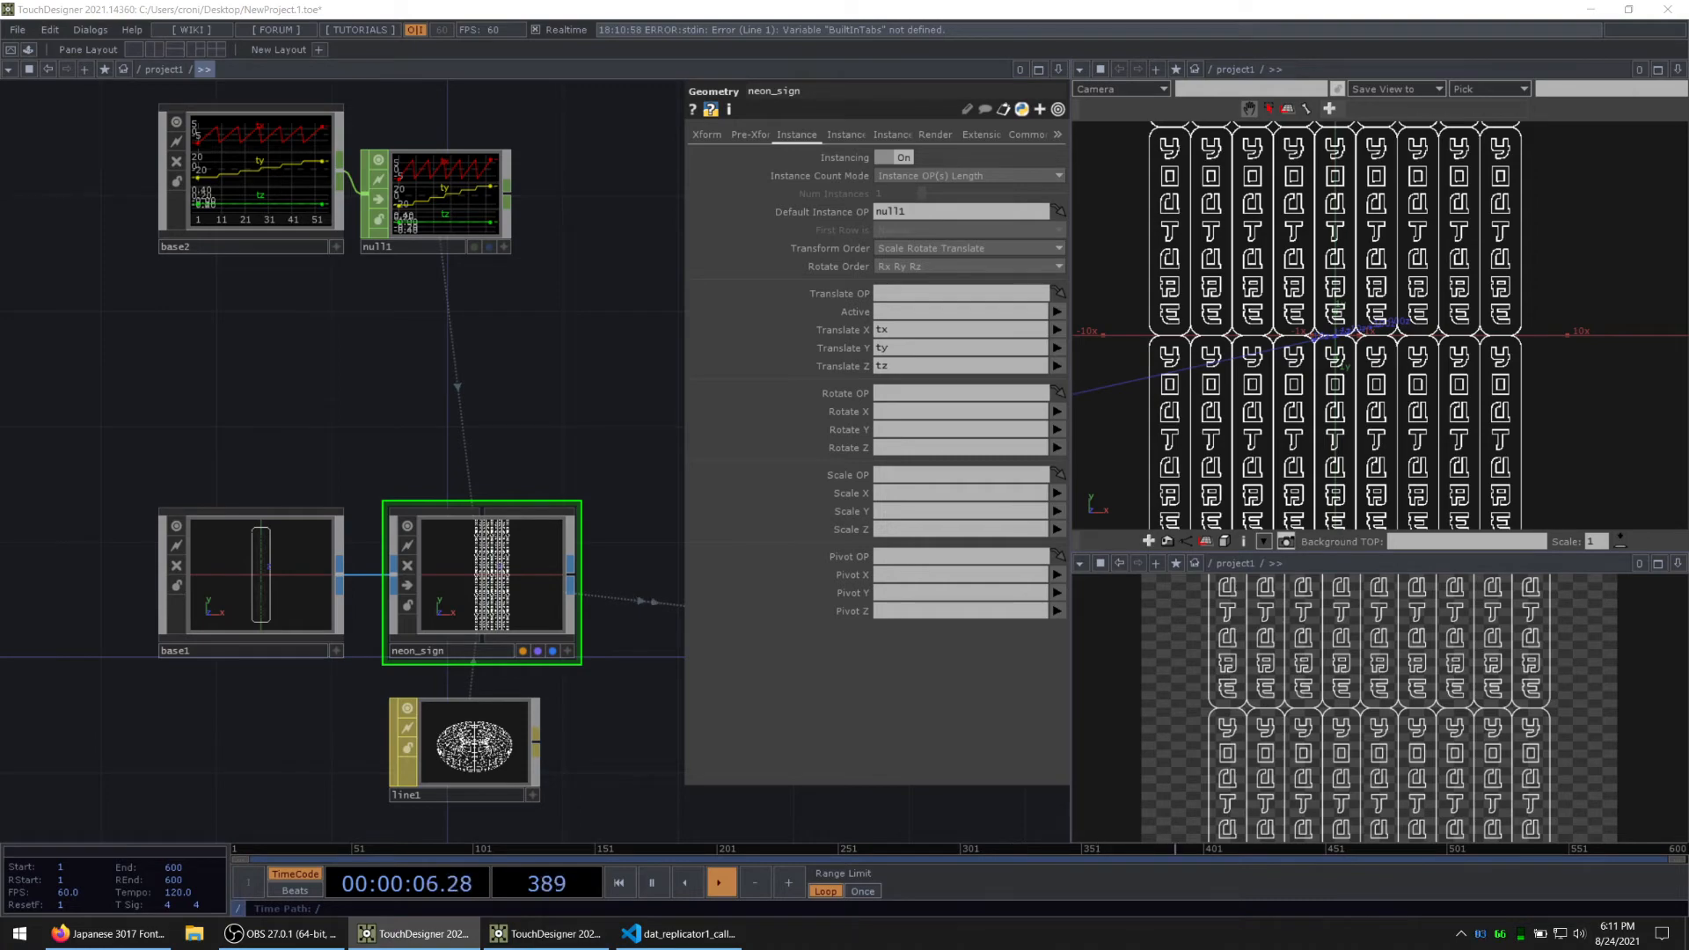
pyautogui.moveTo(262, 322); pyautogui.dragTo(324, 361)
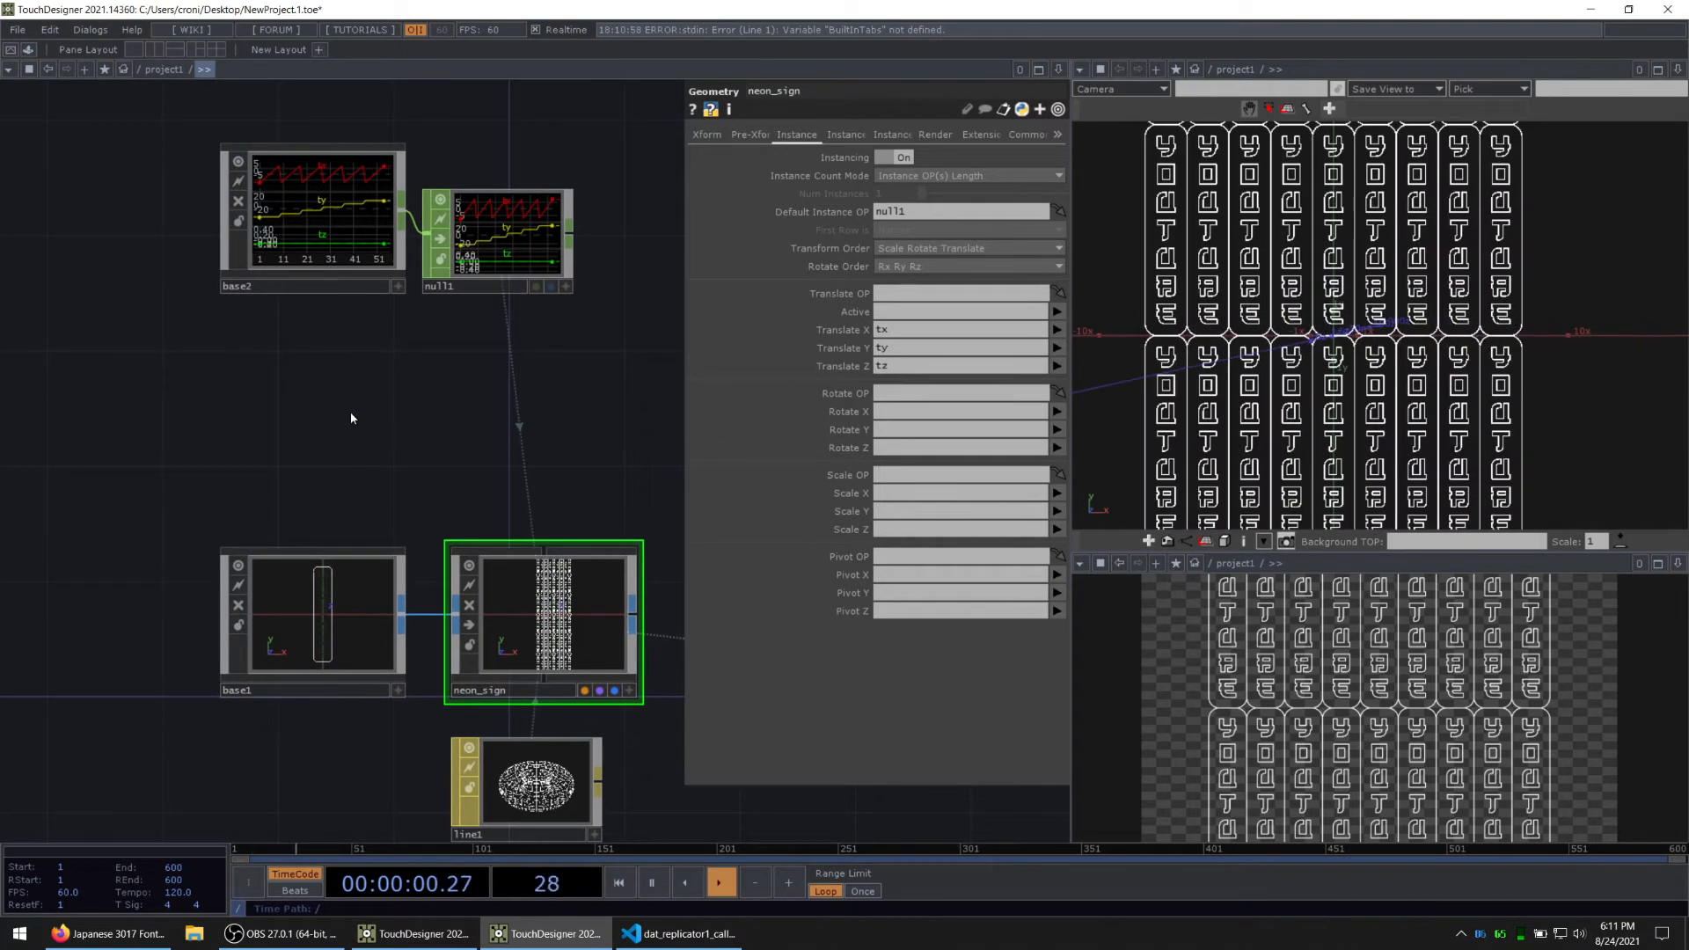
pyautogui.moveTo(351, 418); pyautogui.dragTo(409, 466)
pyautogui.doubleClick(374, 285)
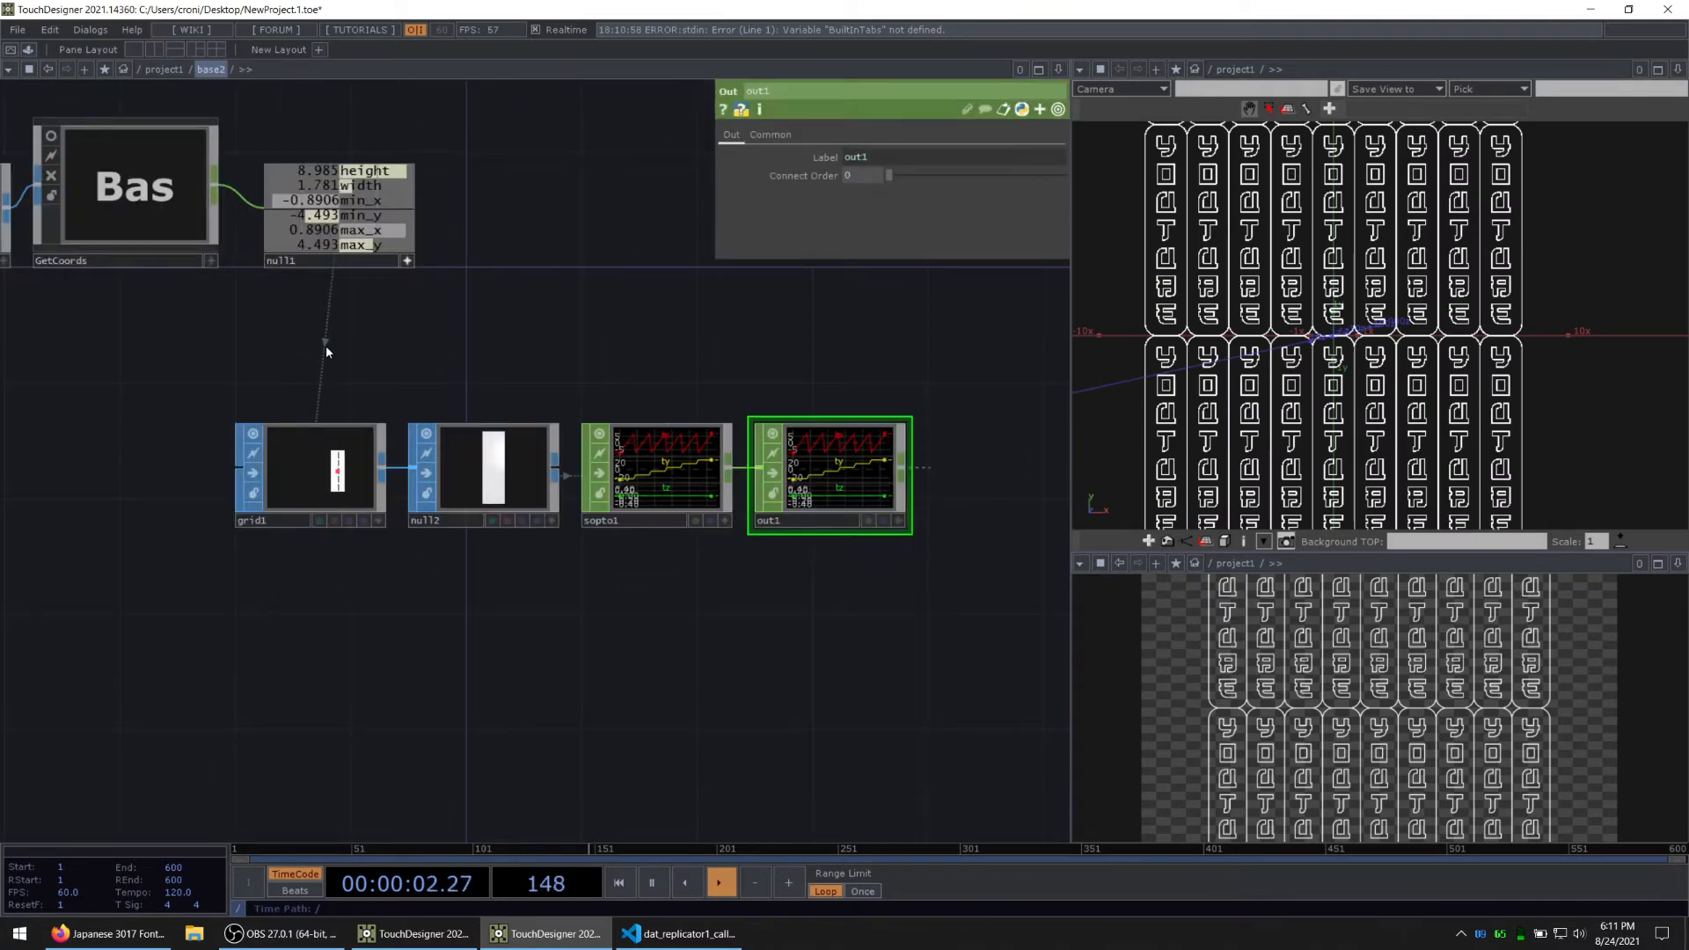
pyautogui.moveTo(328, 348); pyautogui.dragTo(587, 418)
pyautogui.click(669, 332)
pyautogui.moveTo(698, 445); pyautogui.dragTo(553, 436)
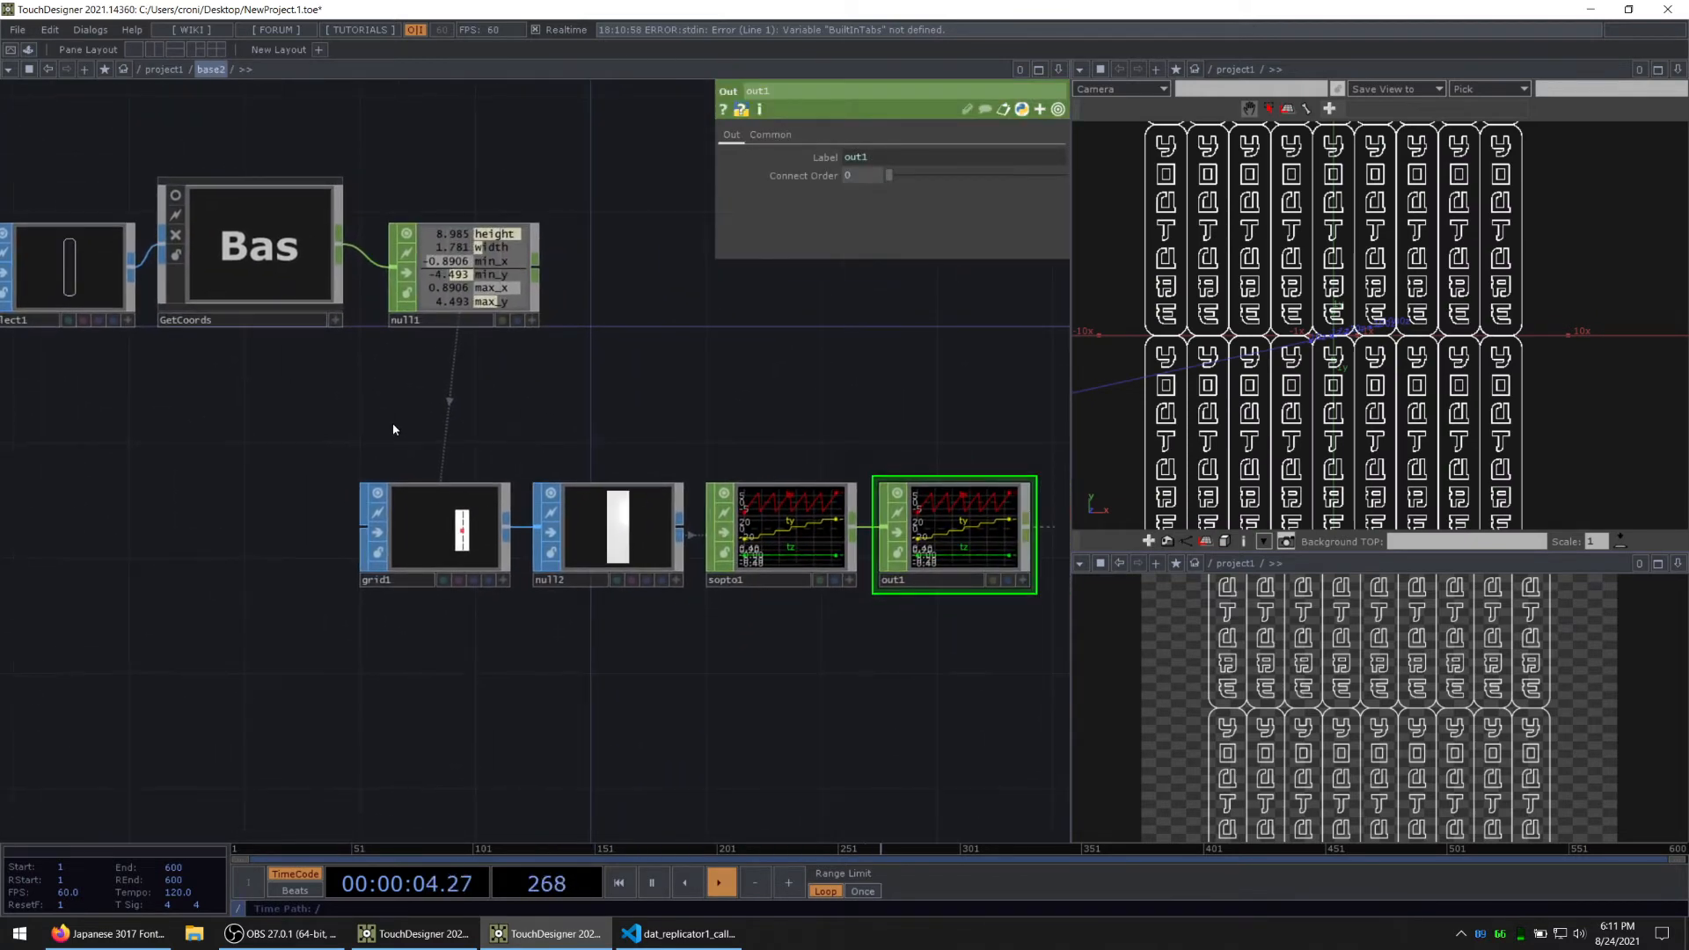
pyautogui.moveTo(394, 426); pyautogui.dragTo(1028, 521, button='right')
pyautogui.moveTo(973, 534)
pyautogui.mouseDown()
pyautogui.moveTo(1030, 534)
pyautogui.moveTo(999, 534)
pyautogui.mouseUp()
pyautogui.moveTo(541, 413); pyautogui.dragTo(370, 398)
pyautogui.moveTo(243, 393); pyautogui.dragTo(802, 505, button='right')
pyautogui.moveTo(802, 505); pyautogui.dragTo(804, 593)
pyautogui.moveTo(143, 411); pyautogui.dragTo(529, 483)
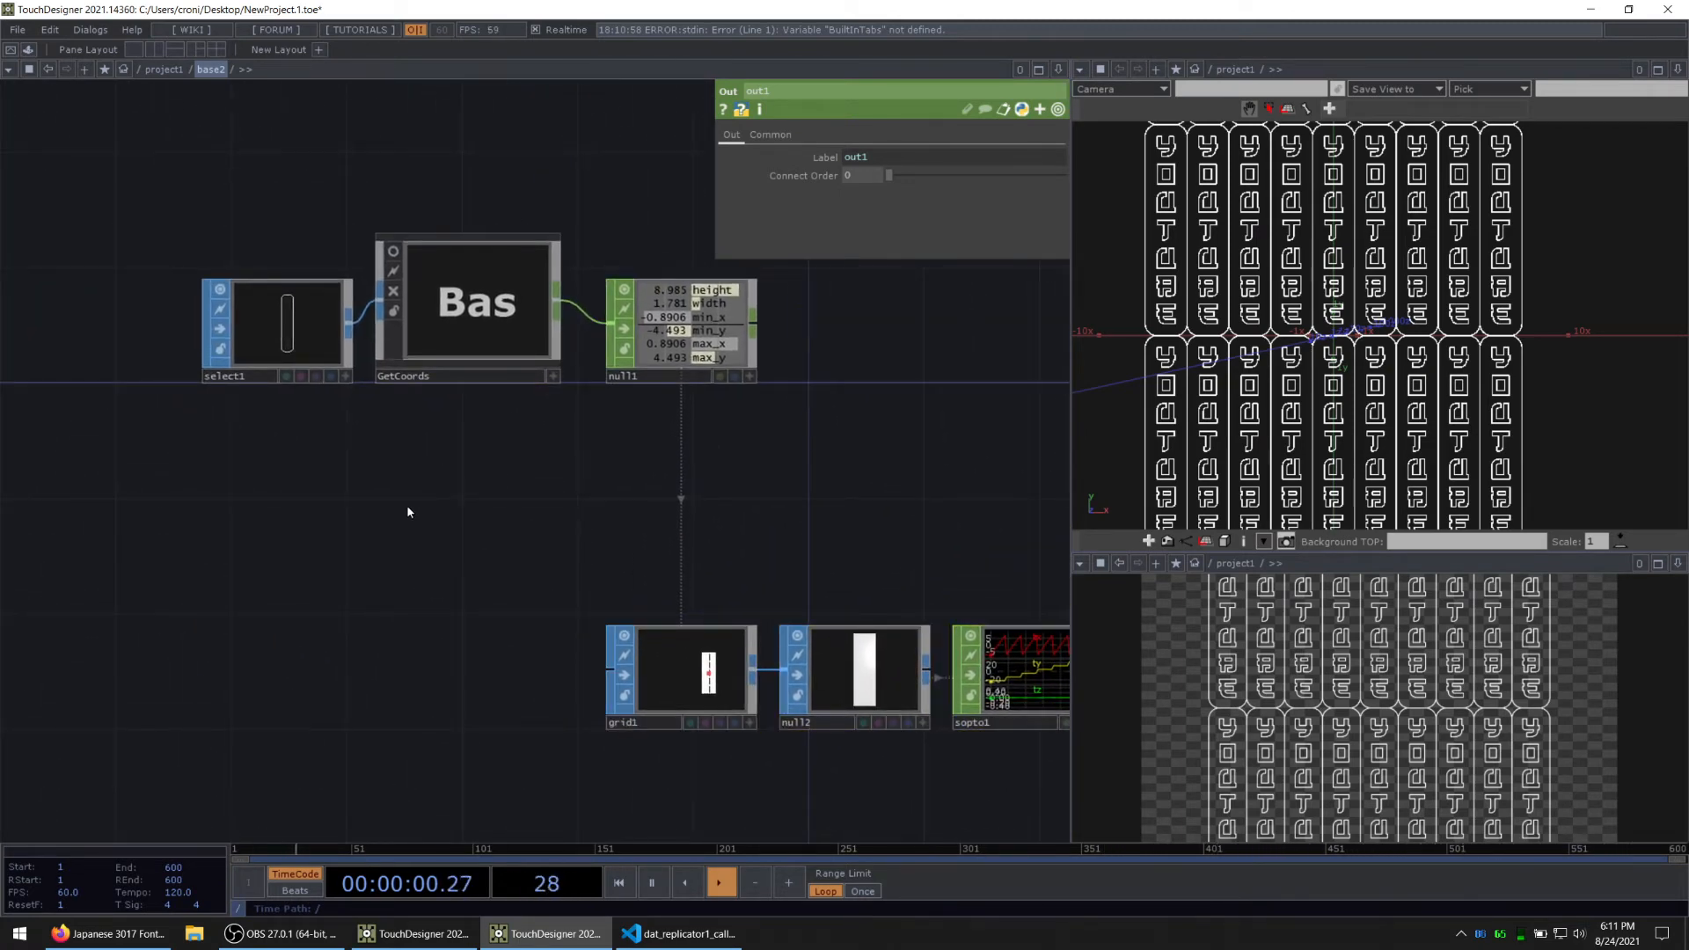
# Step: Add a Constant CHOP below GetCoords
pyautogui.press('Tab')
pyautogui.write('const')
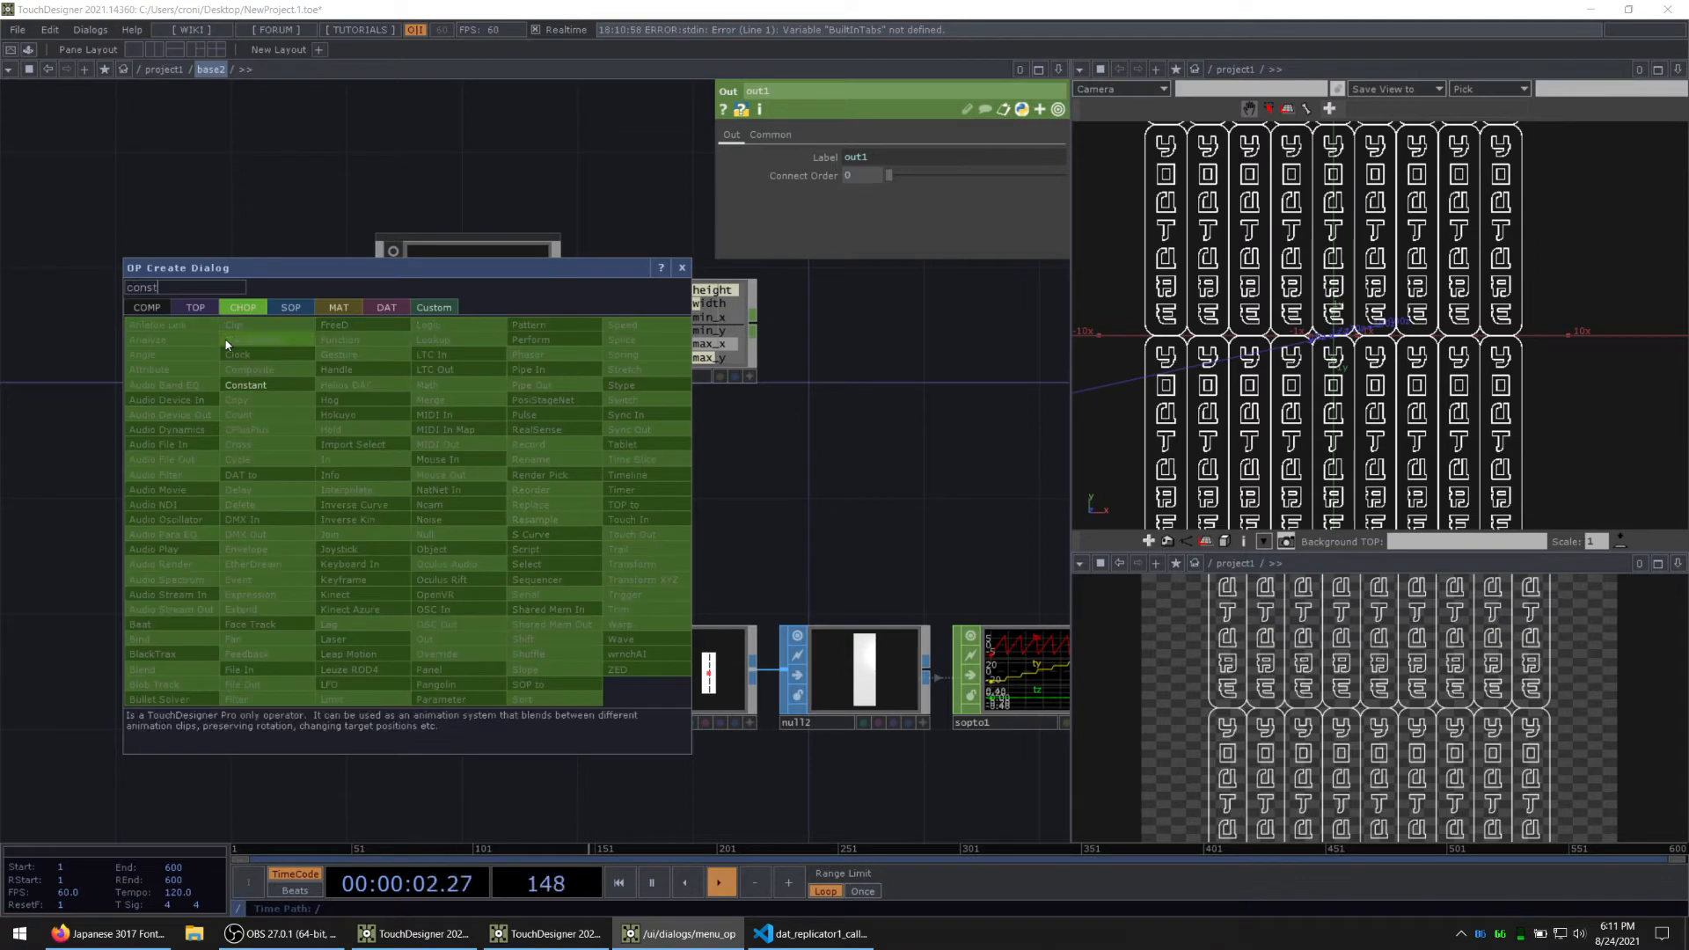
pyautogui.click(246, 385)
pyautogui.click(482, 496)
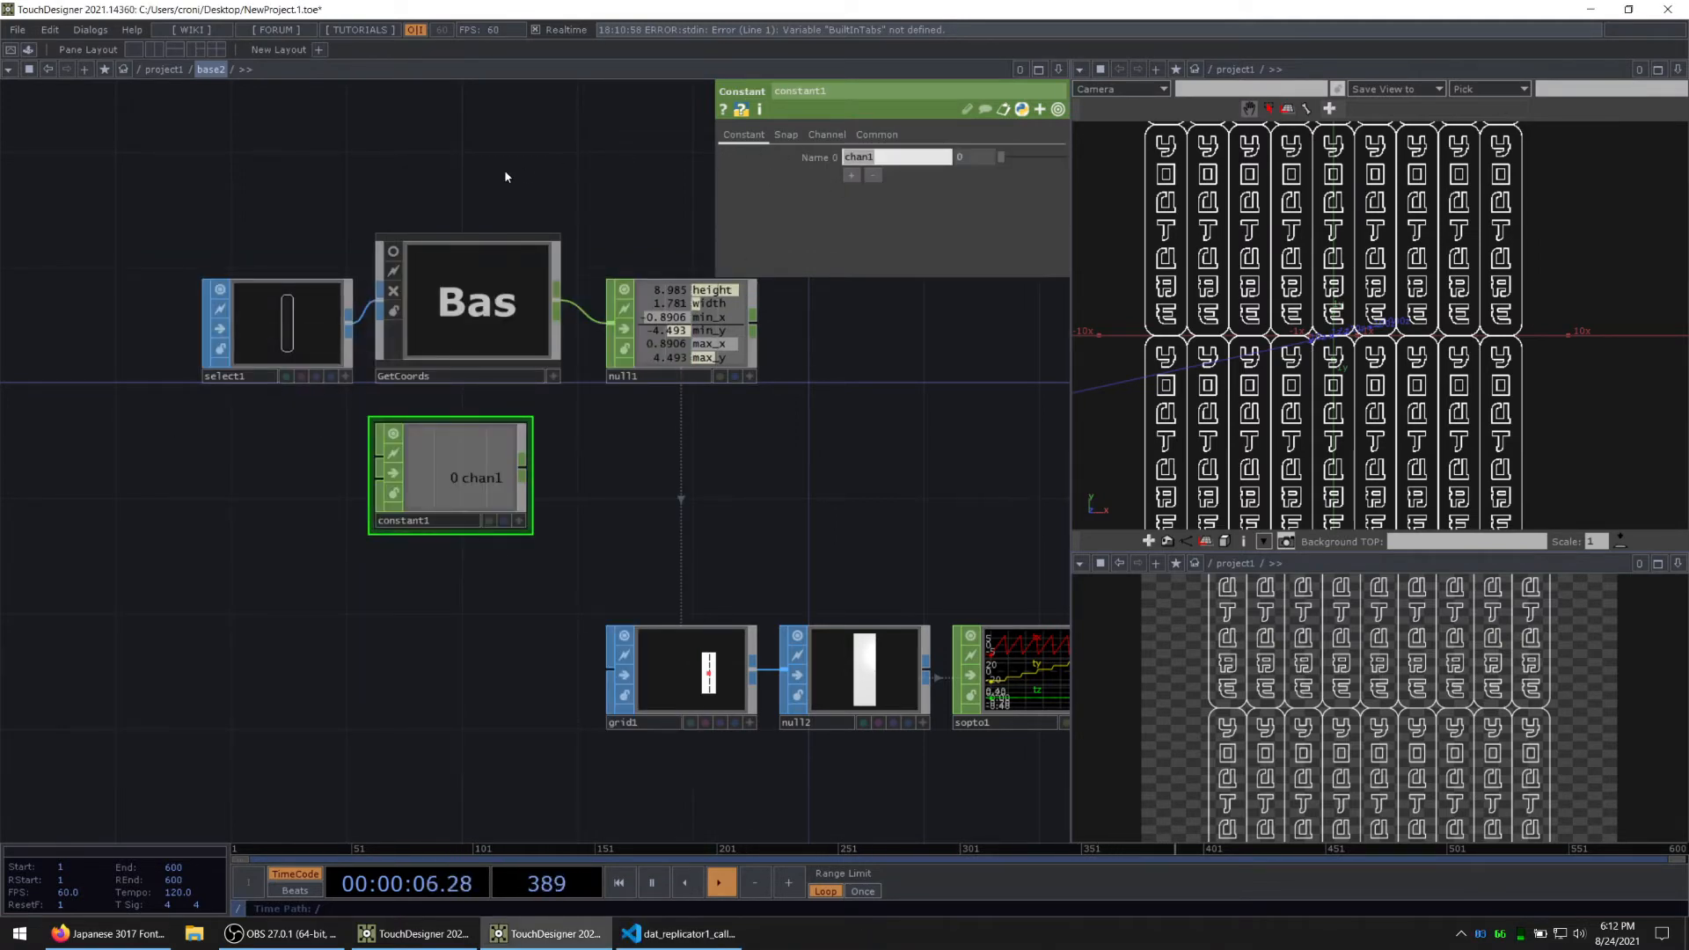
# Step: Give constant1 two channels named width and height
pyautogui.write('width')
pyautogui.click(852, 177)
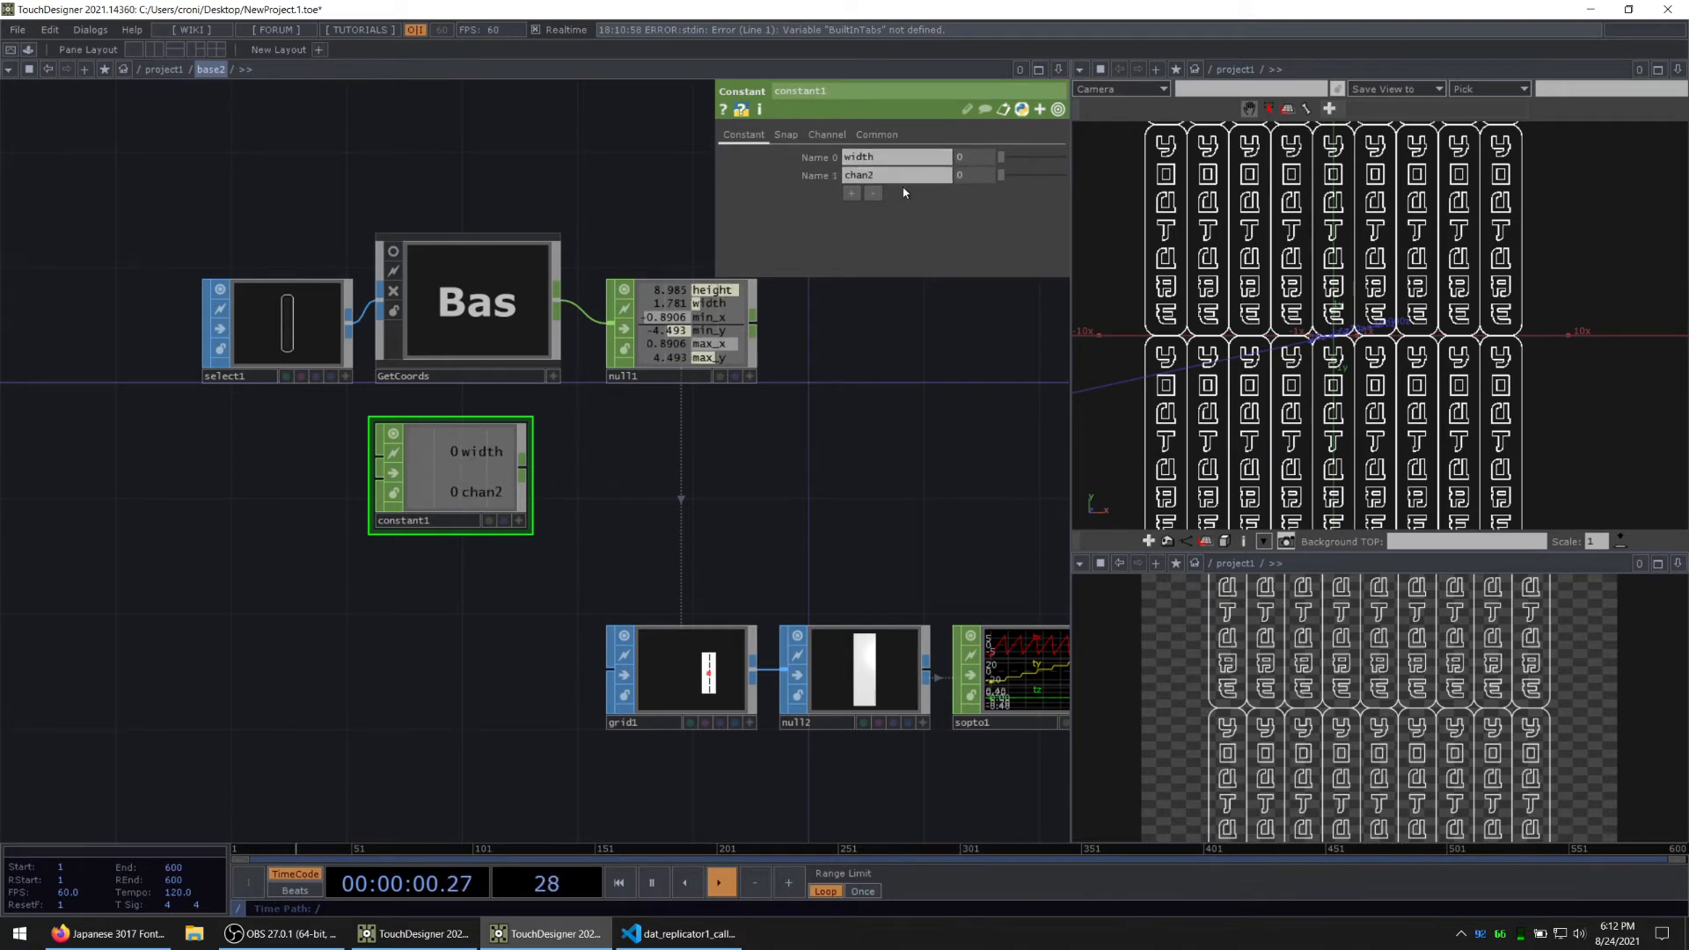
pyautogui.write('height')
pyautogui.press('Return')
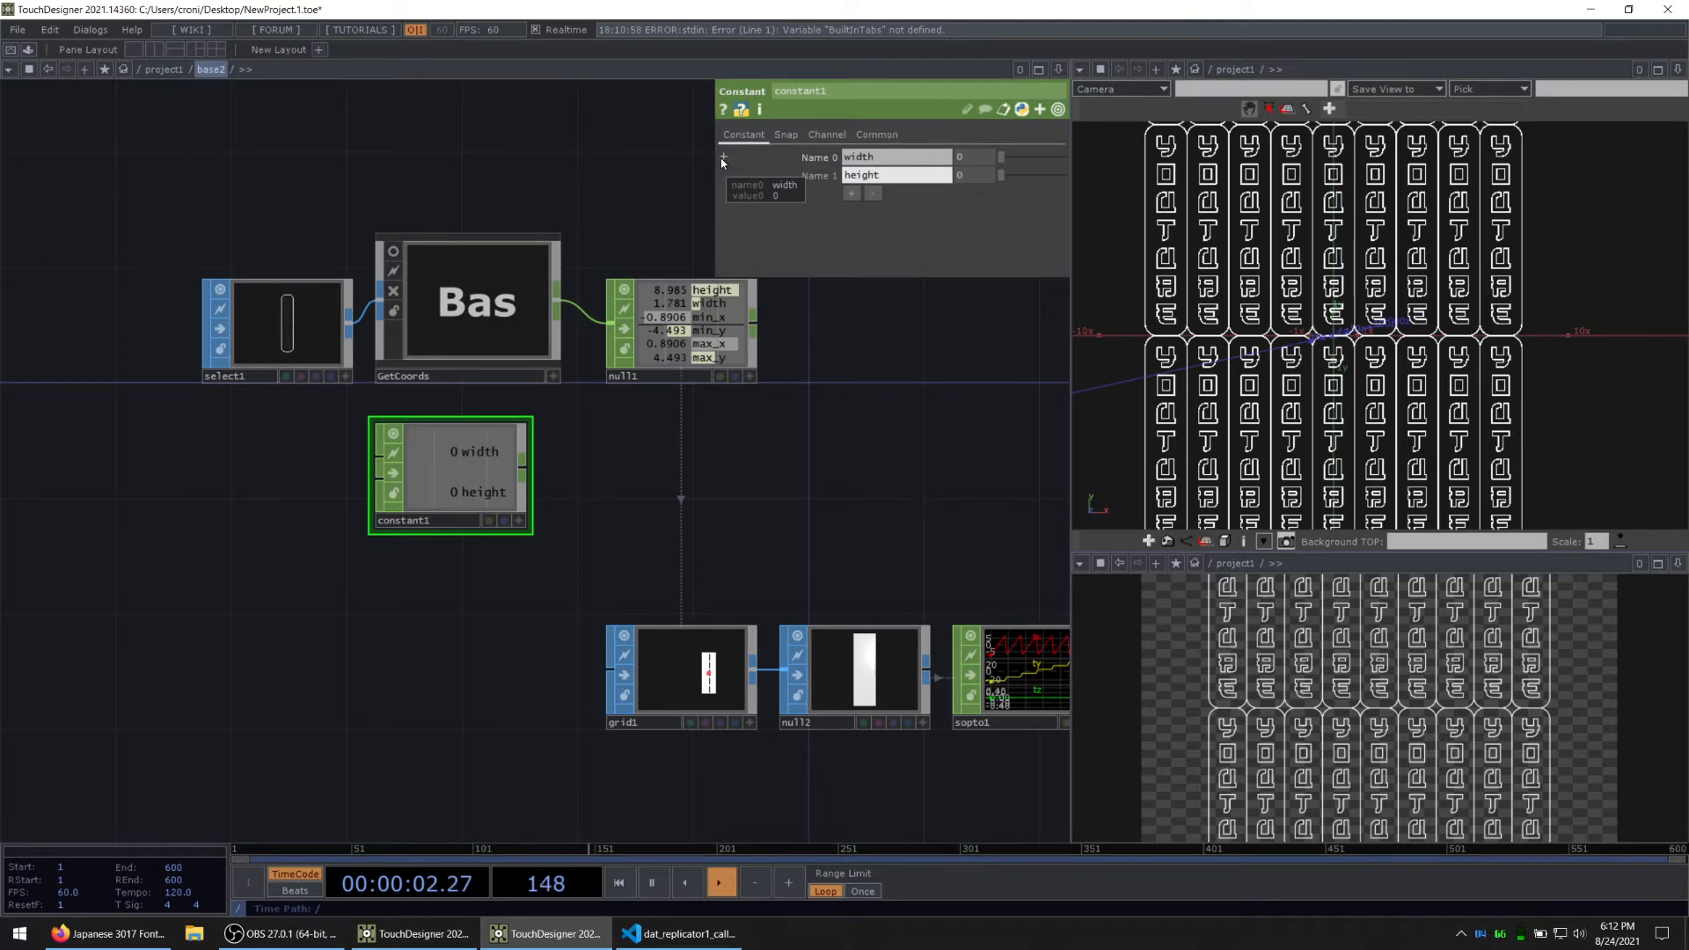
# Step: Move null1 further from GetCoords and insert a Math CHOP into the wire between them
pyautogui.moveTo(687, 420); pyautogui.dragTo(622, 441)
pyautogui.moveTo(447, 462); pyautogui.dragTo(525, 448, button='middle')
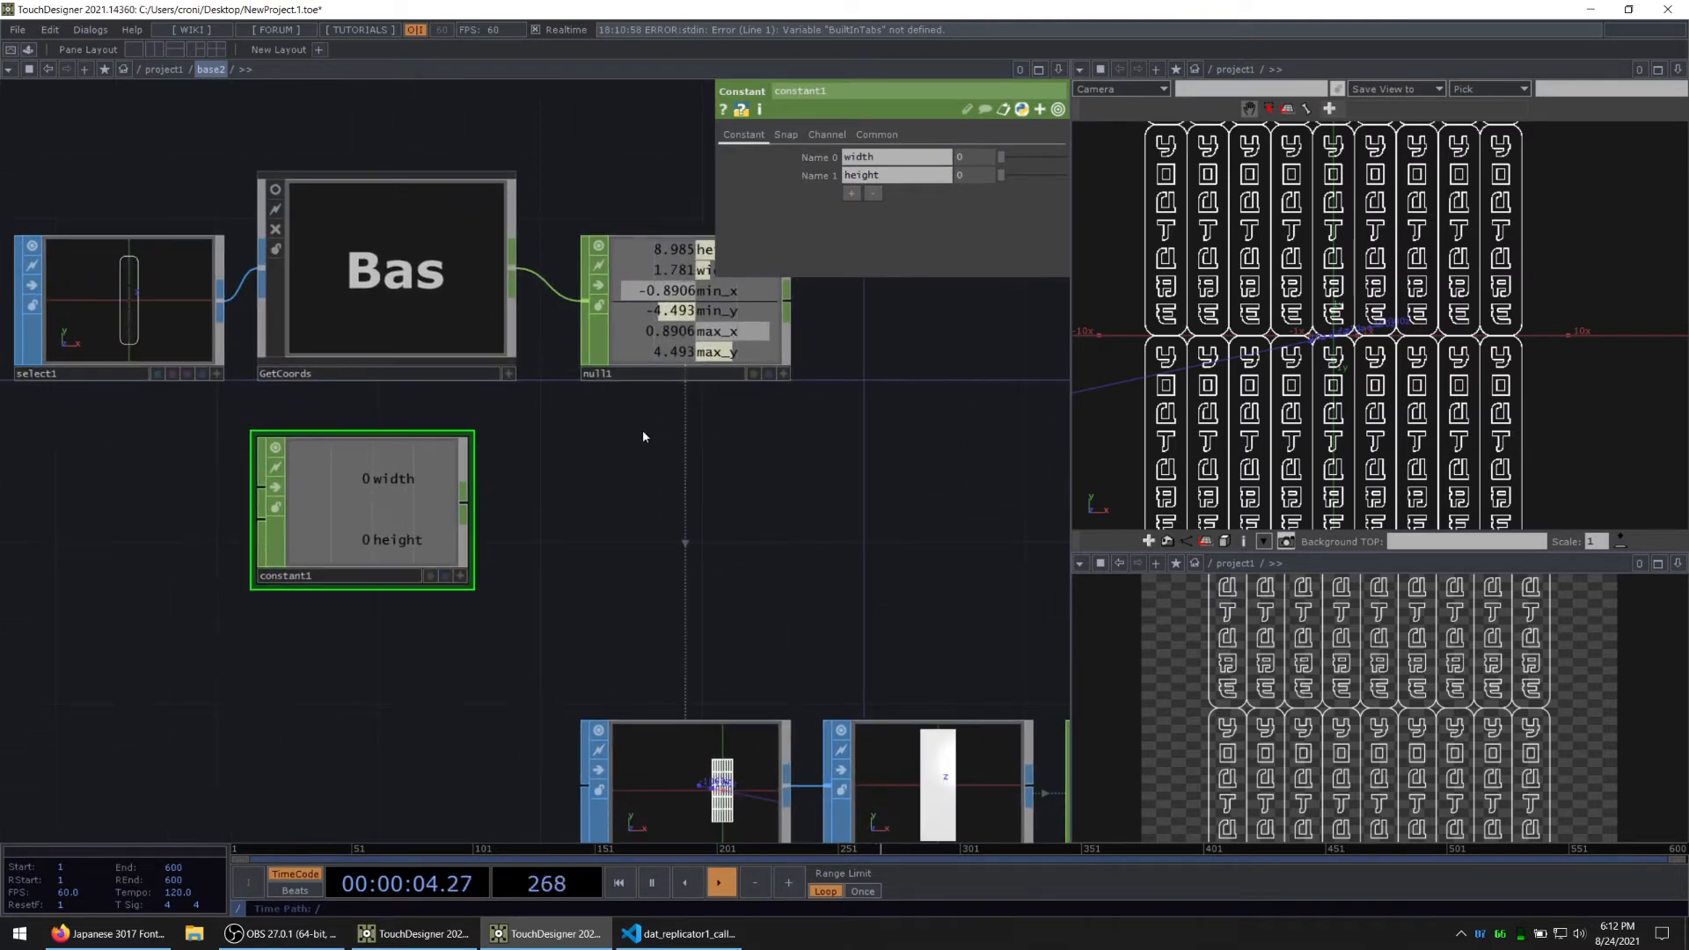
pyautogui.moveTo(645, 437); pyautogui.dragTo(607, 458)
pyautogui.moveTo(660, 315); pyautogui.dragTo(863, 315)
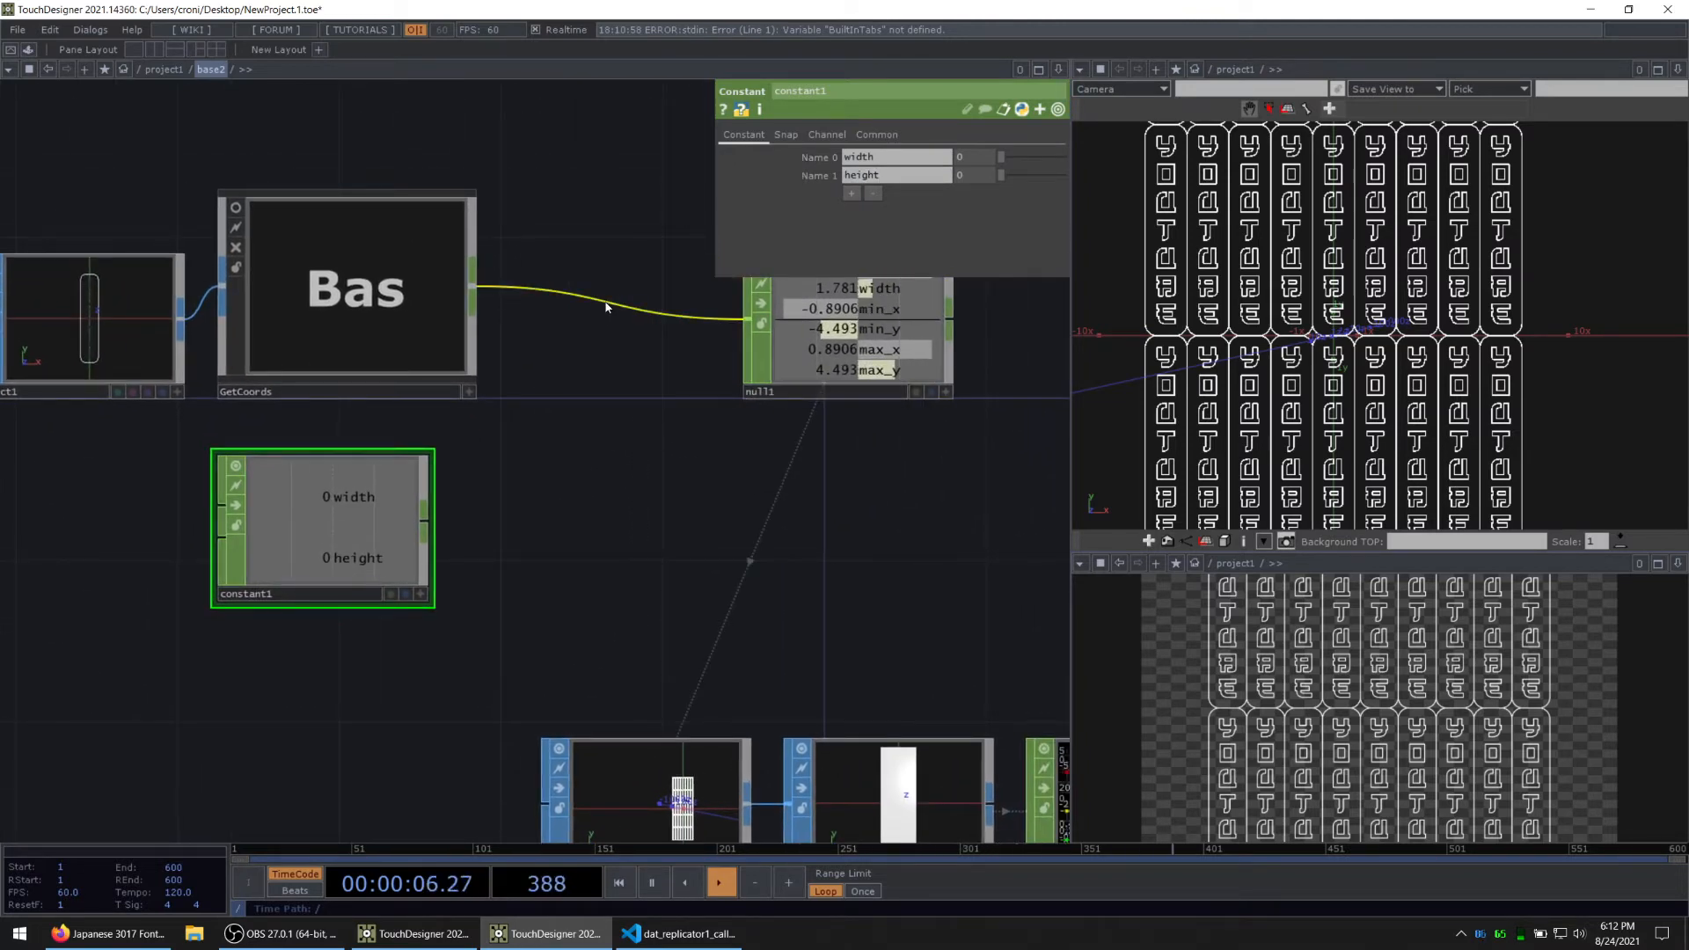
pyautogui.press('Tab')
pyautogui.write('math')
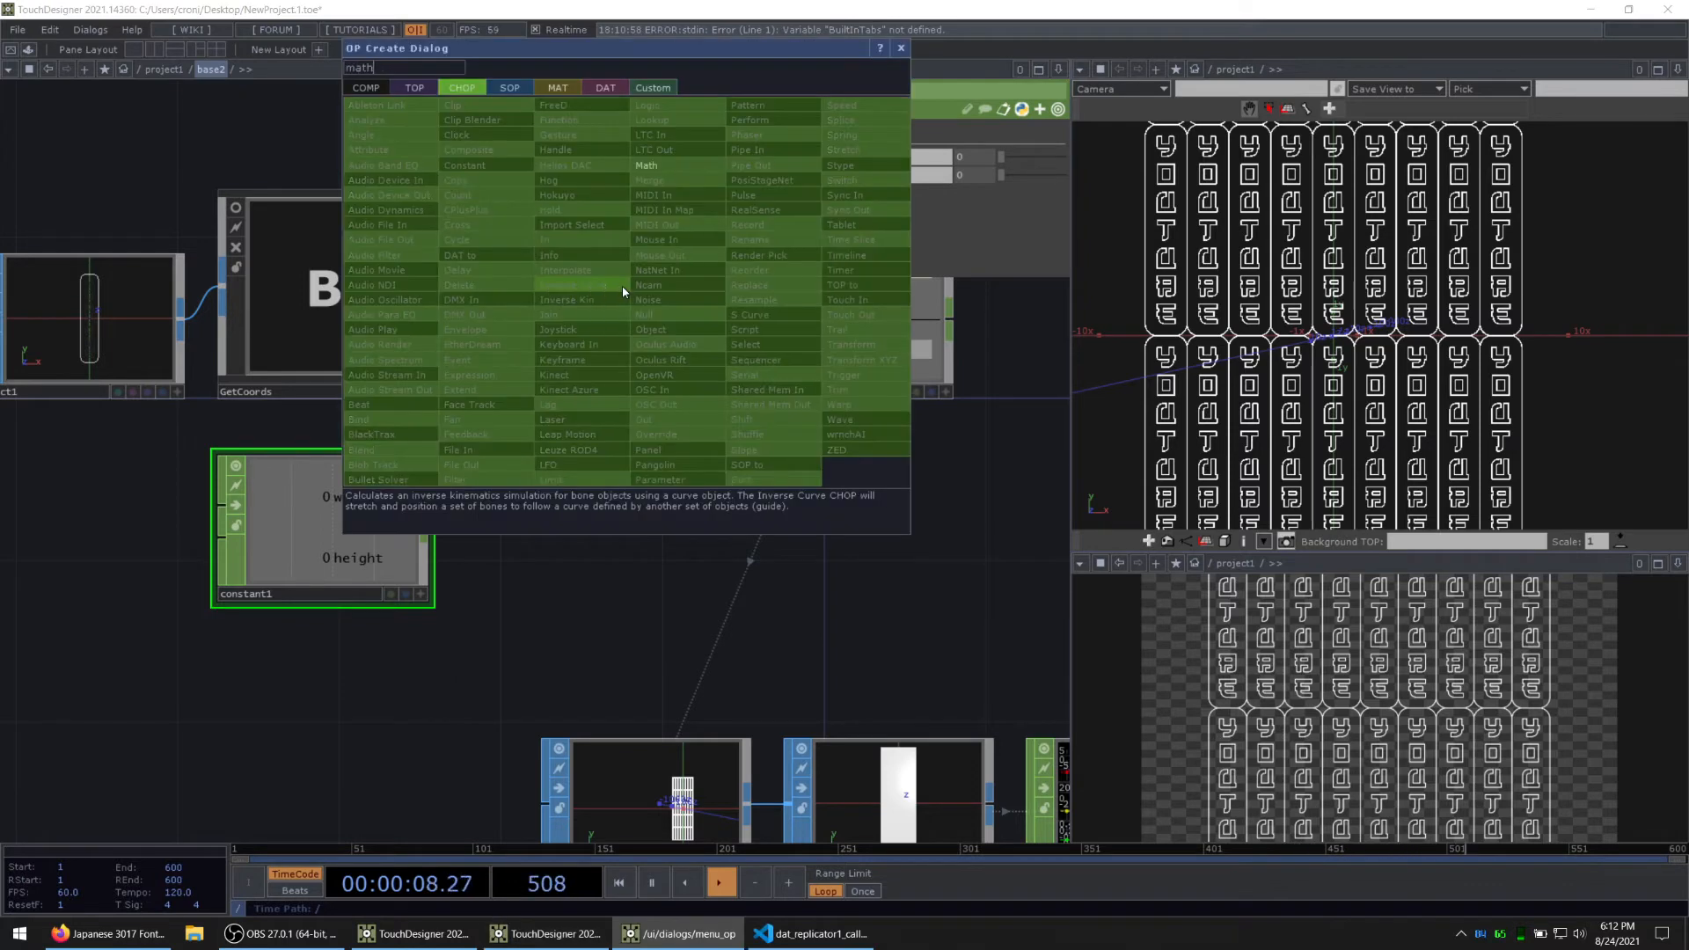
pyautogui.click(676, 168)
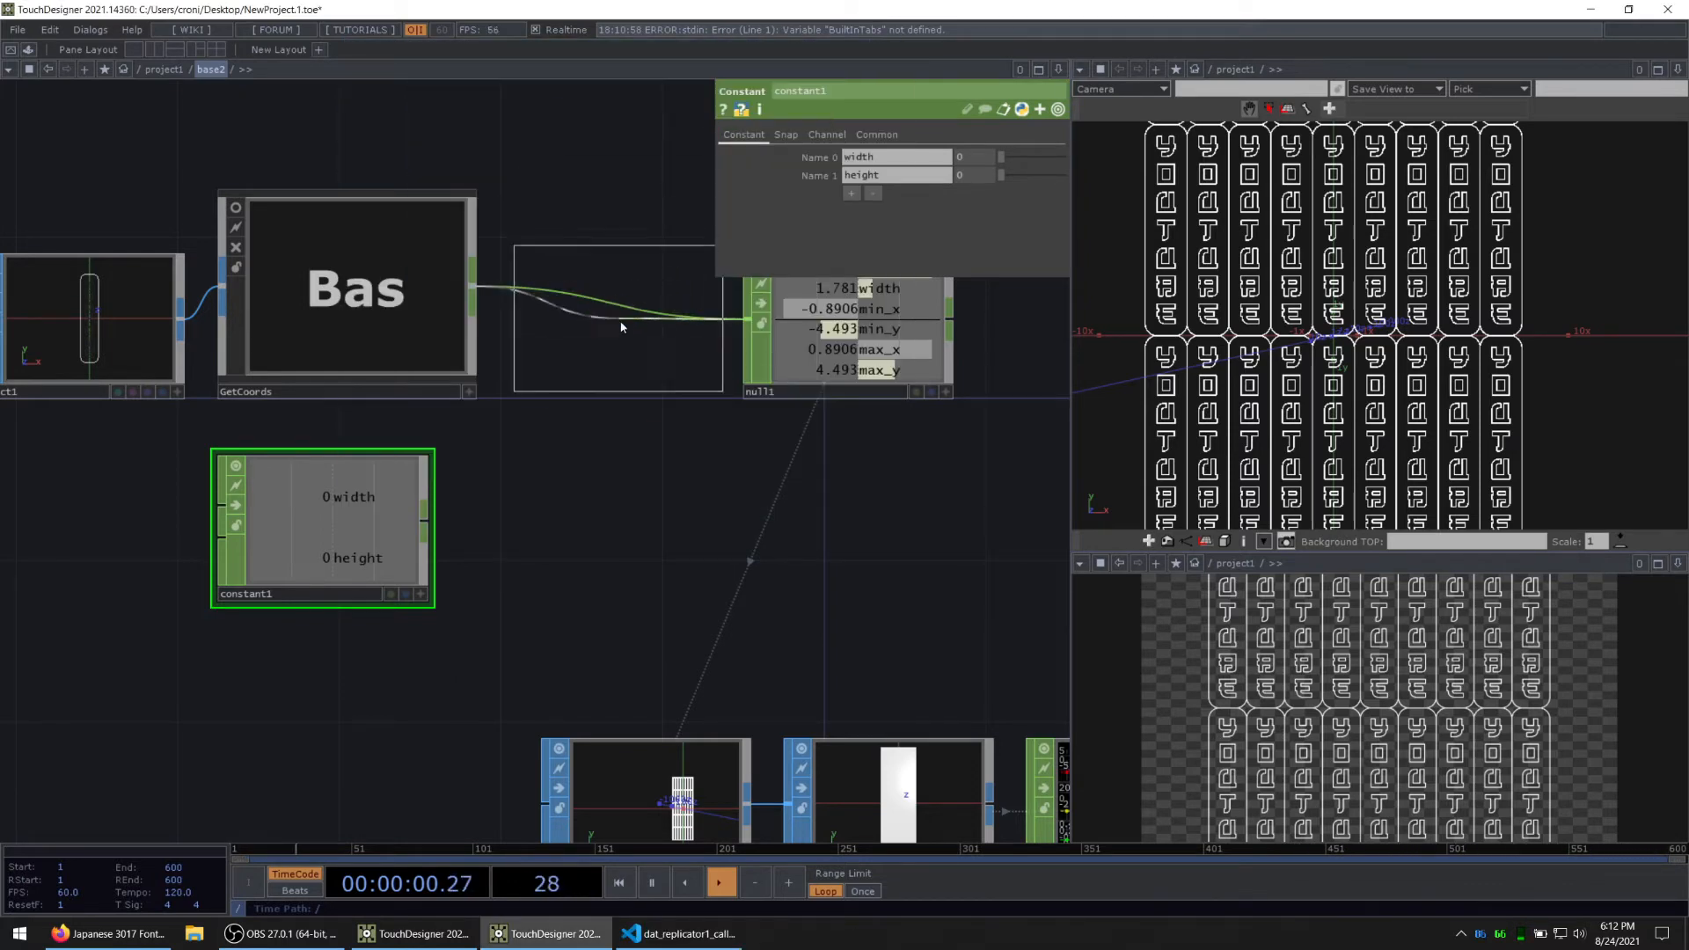
pyautogui.click(610, 325)
# Step: Wire constant1 into math1 and set math1 to combine CHOPs by Add, matched by Channel Name
pyautogui.moveTo(426, 518); pyautogui.dragTo(505, 324)
pyautogui.moveTo(572, 458); pyautogui.dragTo(404, 490)
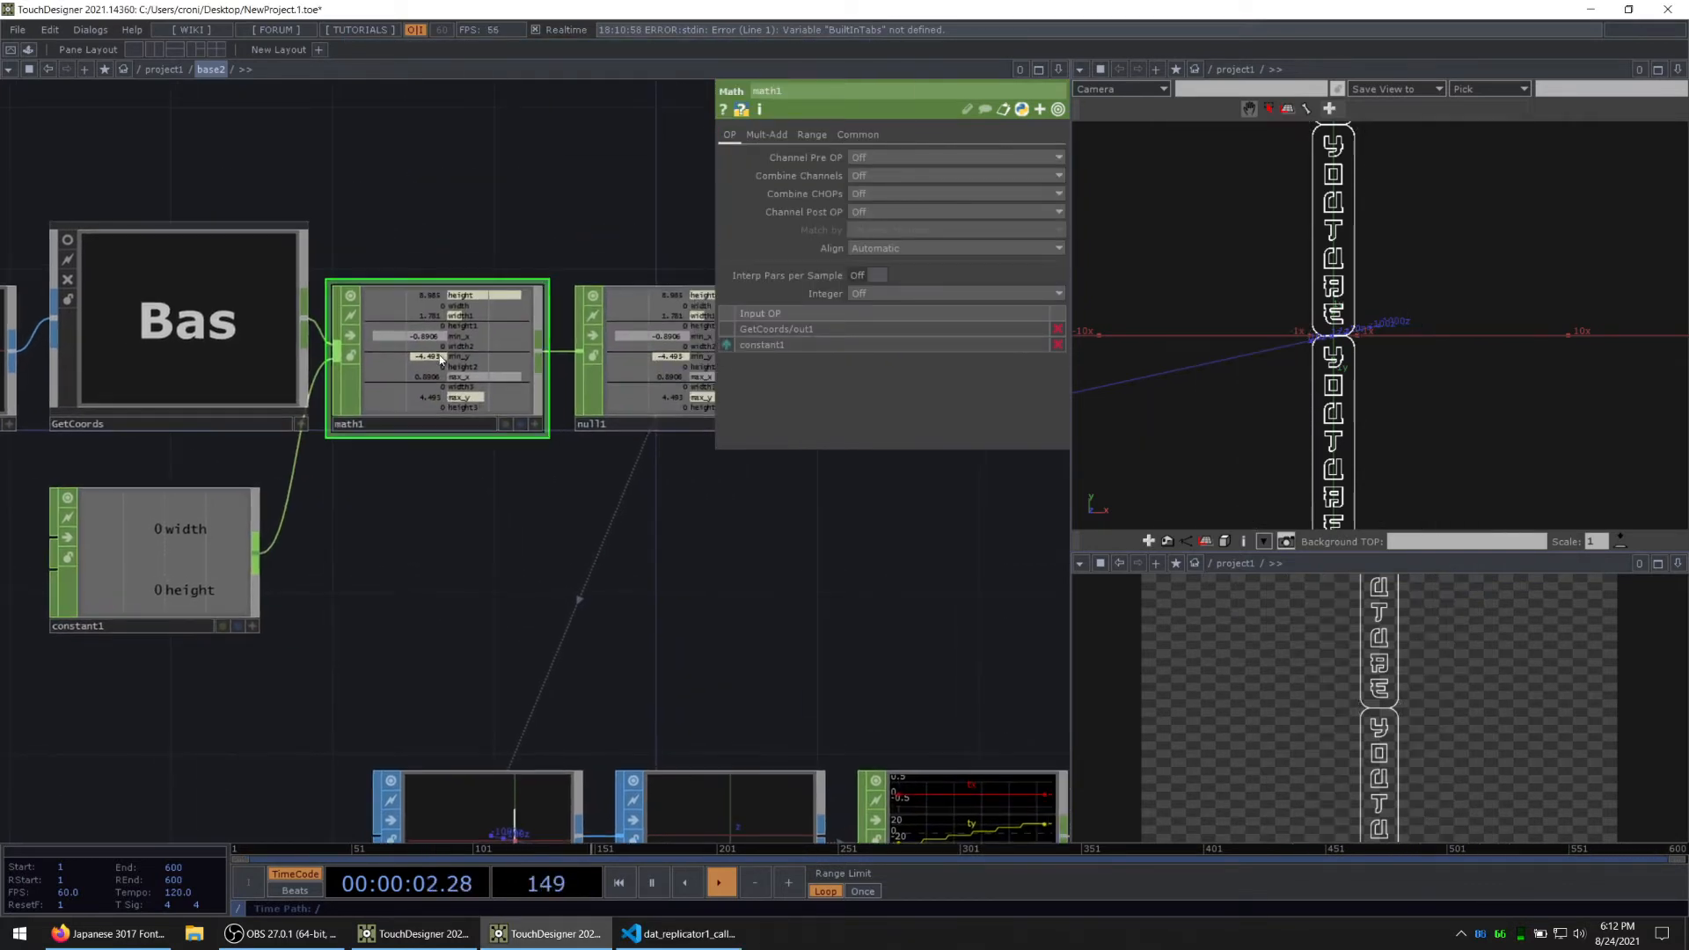
pyautogui.click(880, 194)
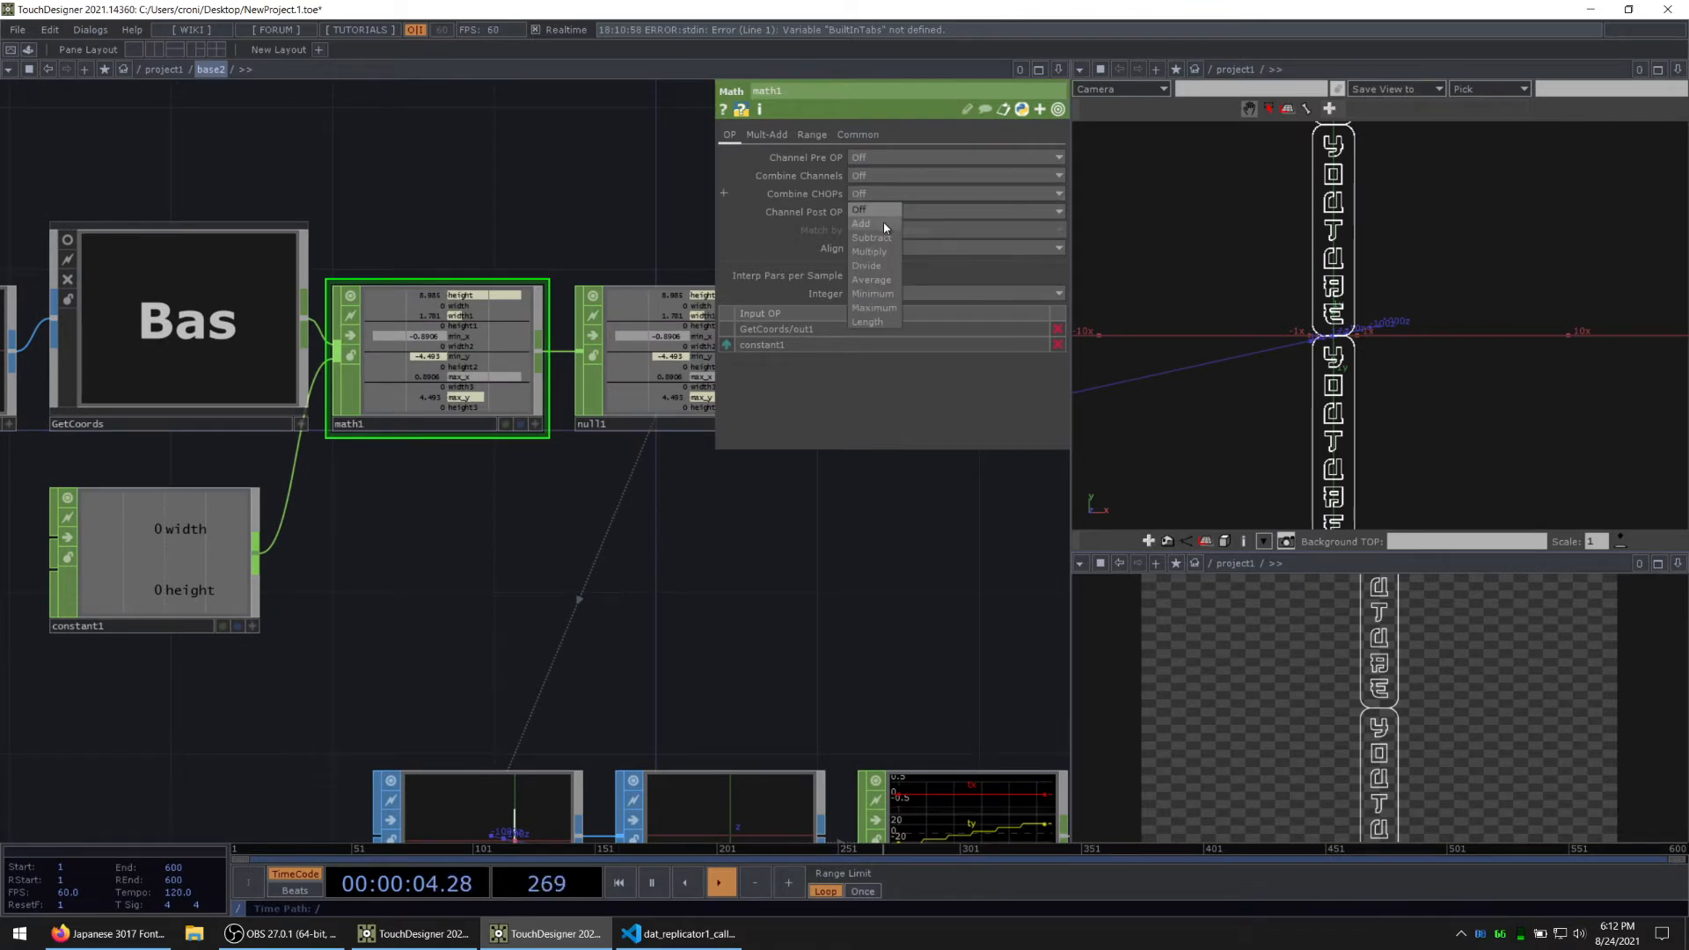
pyautogui.click(880, 222)
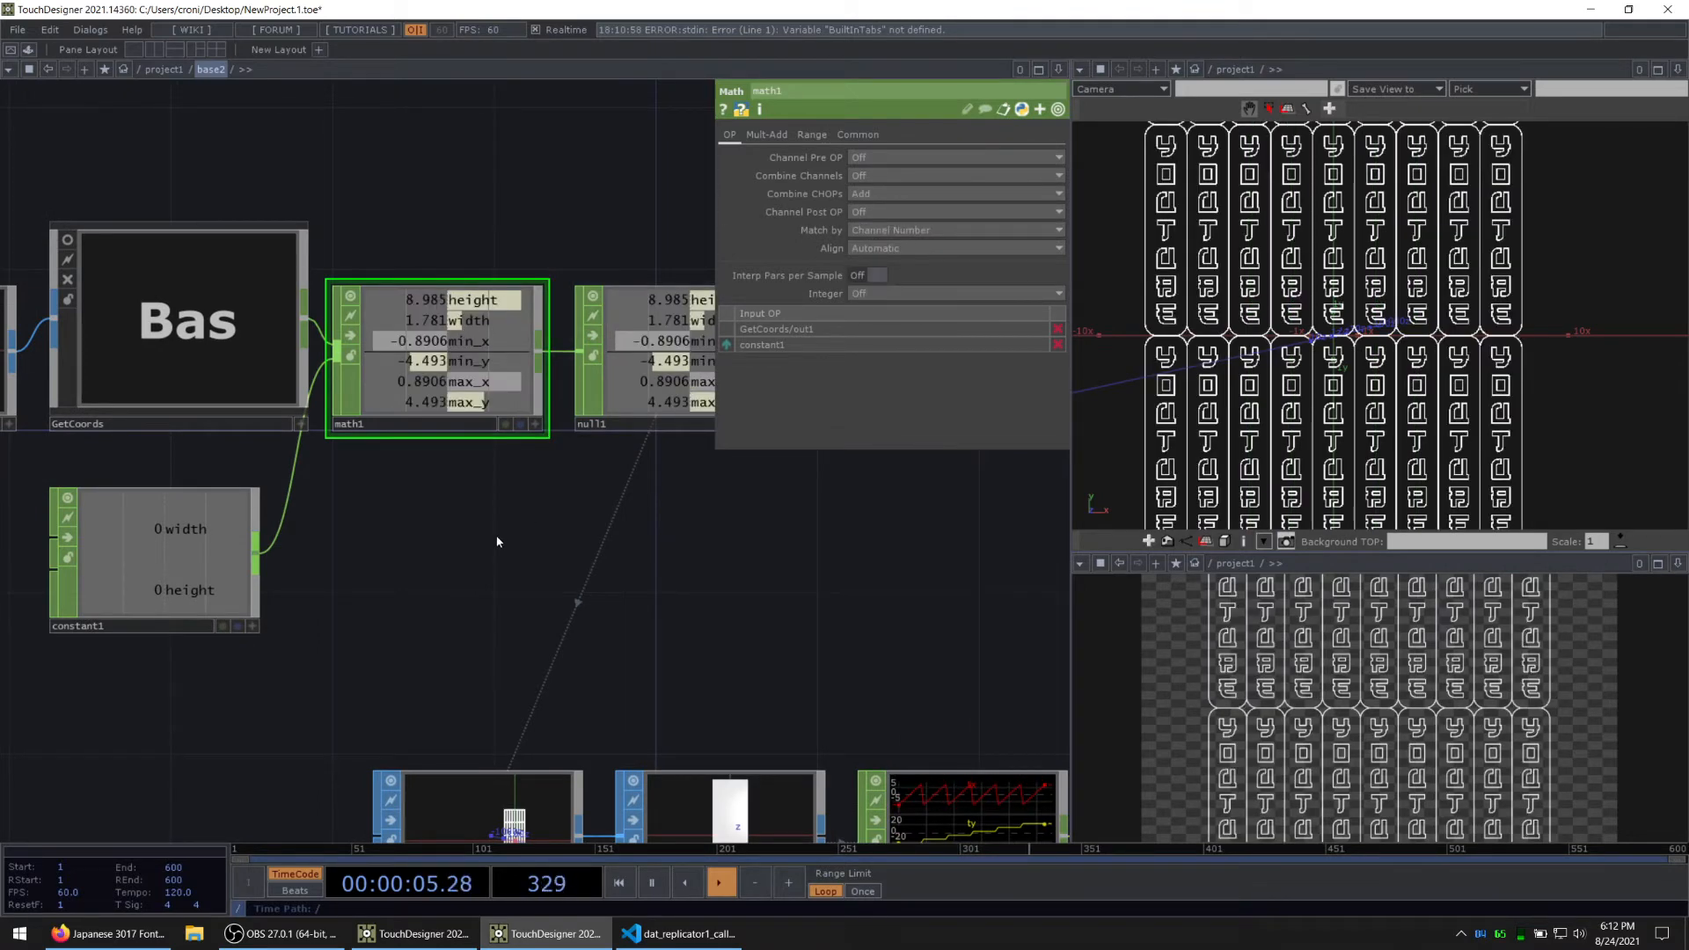
pyautogui.click(931, 227)
pyautogui.click(906, 248)
# Step: Set constant1's width and height channels to 0.5 each to space the signs apart
pyautogui.click(154, 555)
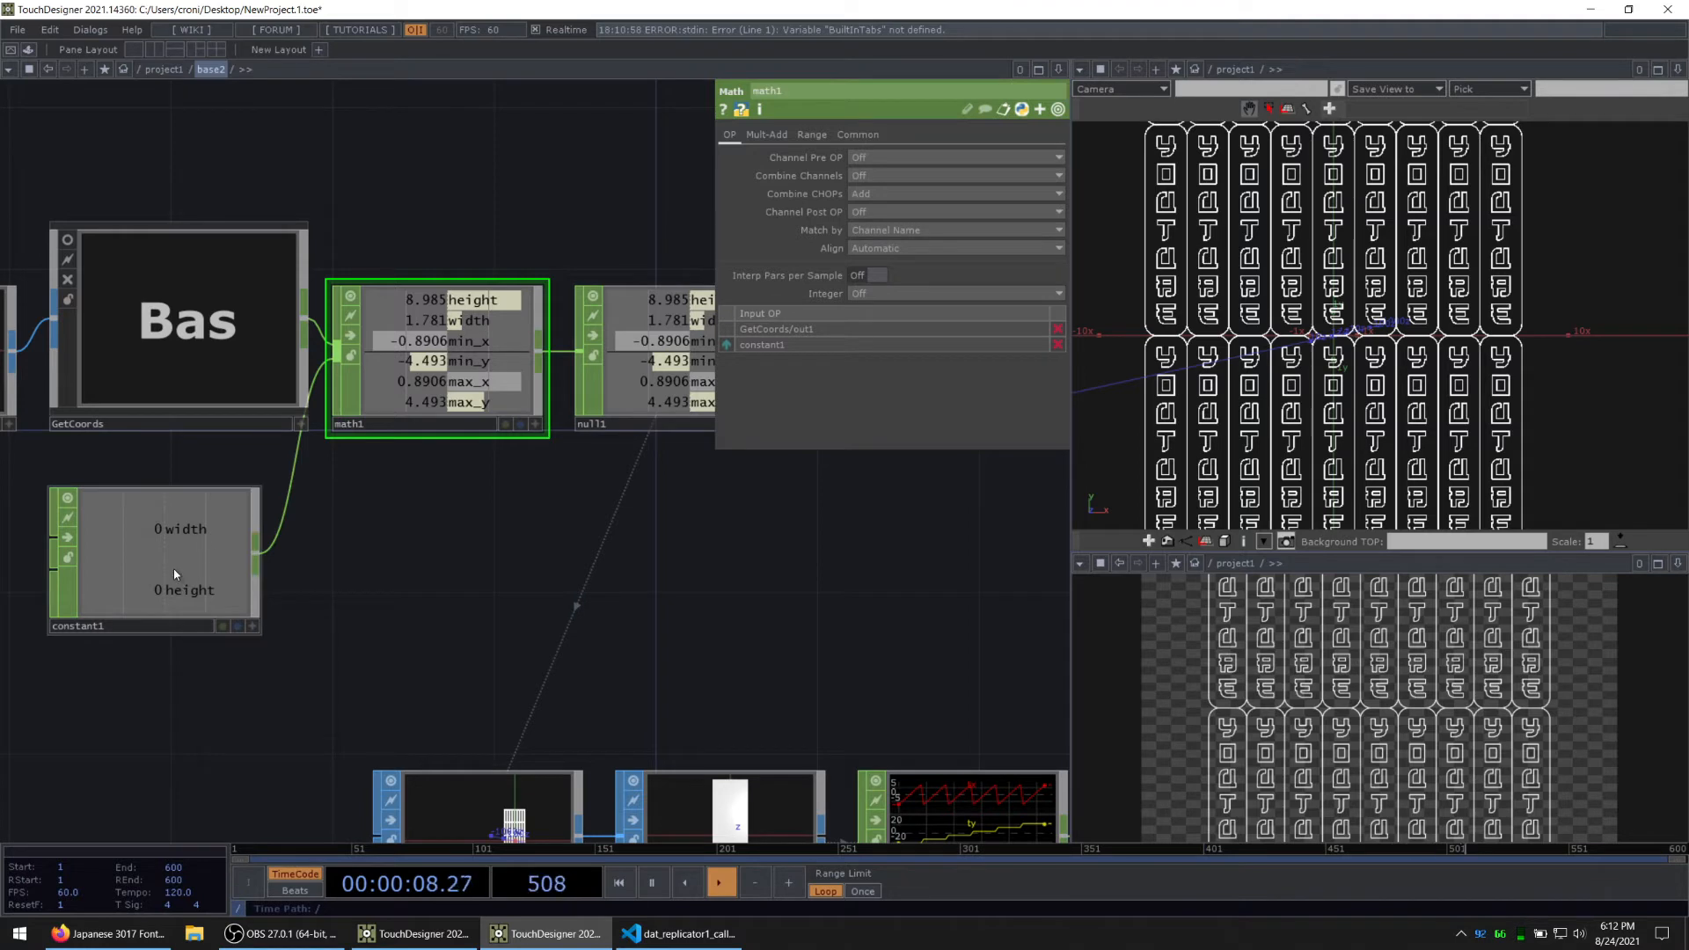
pyautogui.moveTo(968, 156); pyautogui.dragTo(997, 157, button='middle')
pyautogui.scroll(-2, 121, 498)
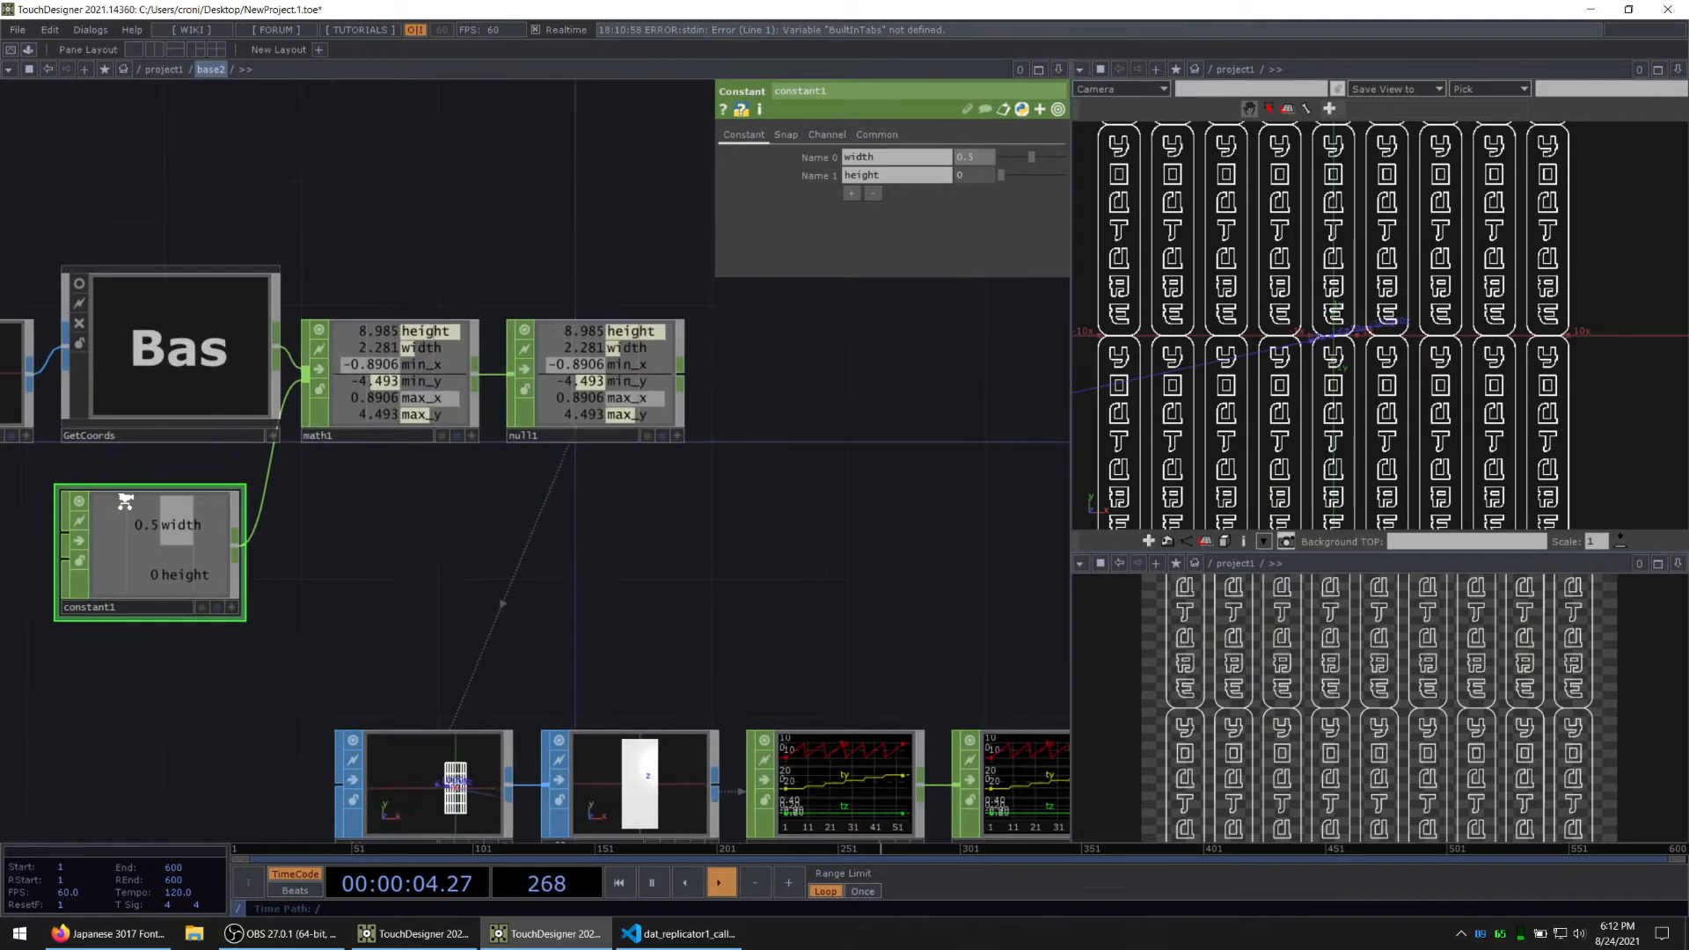
pyautogui.scroll(2, 120, 498)
pyautogui.moveTo(550, 552); pyautogui.dragTo(736, 534)
pyautogui.moveTo(983, 186); pyautogui.dragTo(998, 160, button='middle')
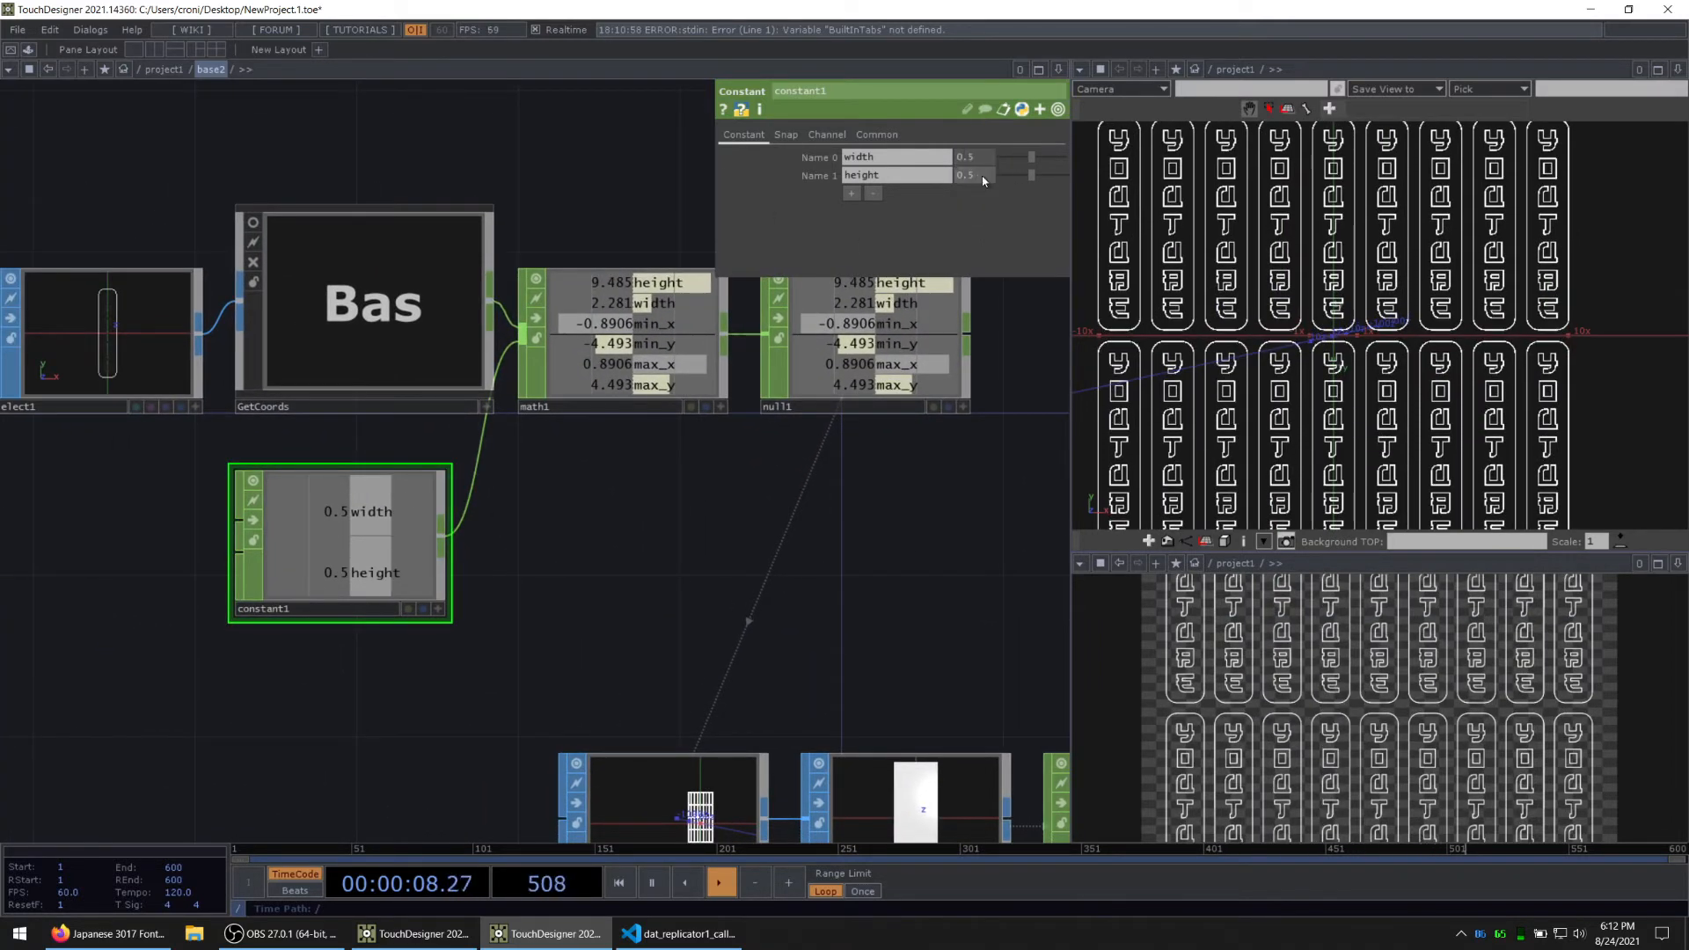
# Step: Return to project1 and set cam1's Translate Z to 25
pyautogui.moveTo(1301, 345); pyautogui.dragTo(1177, 390, button='middle')
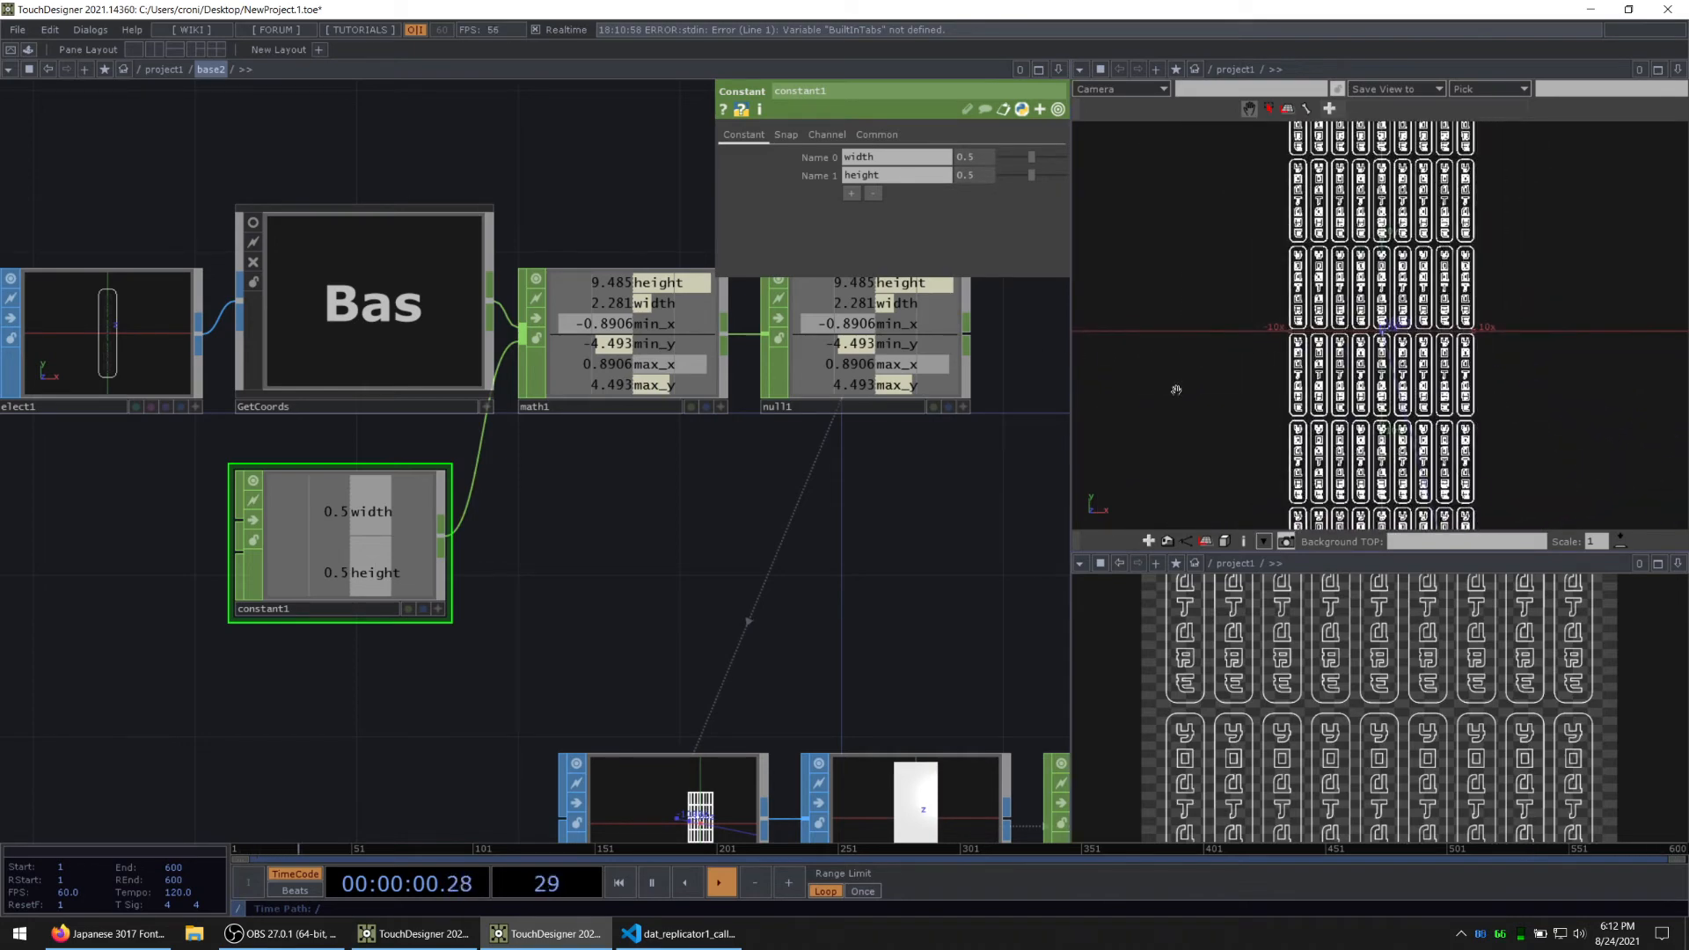
pyautogui.moveTo(1049, 550); pyautogui.dragTo(472, 397)
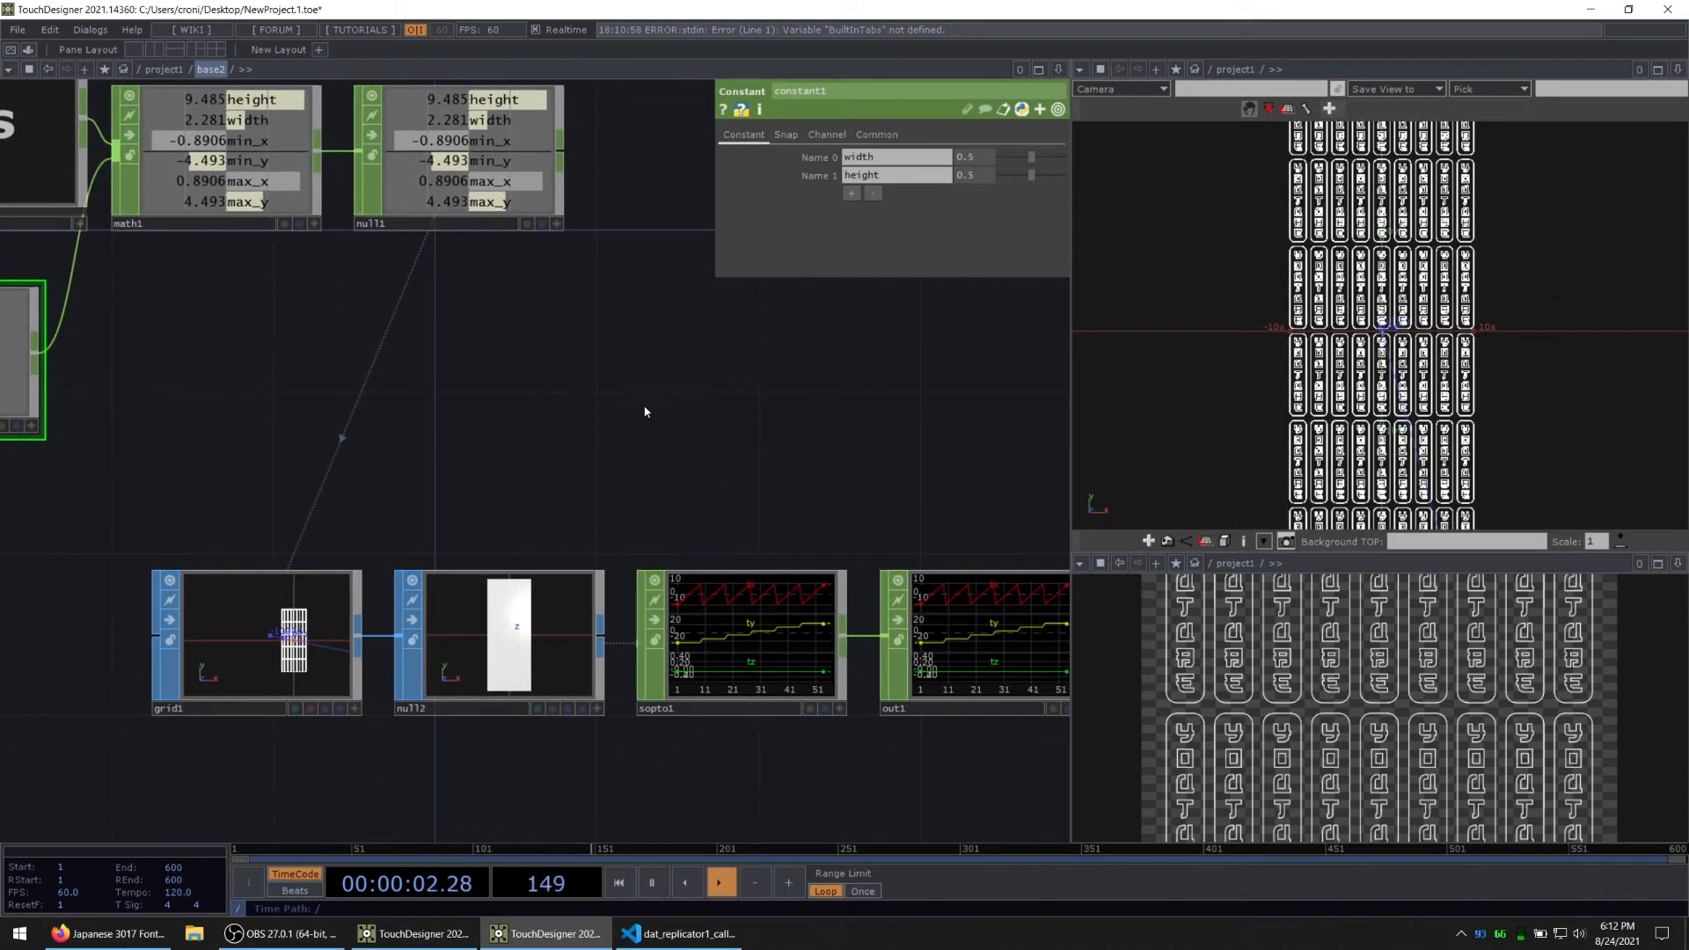
pyautogui.moveTo(646, 411); pyautogui.dragTo(259, 247)
pyautogui.moveTo(666, 640); pyautogui.dragTo(622, 603)
pyautogui.press('u')
pyautogui.moveTo(774, 626); pyautogui.dragTo(175, 375)
pyautogui.click(453, 391)
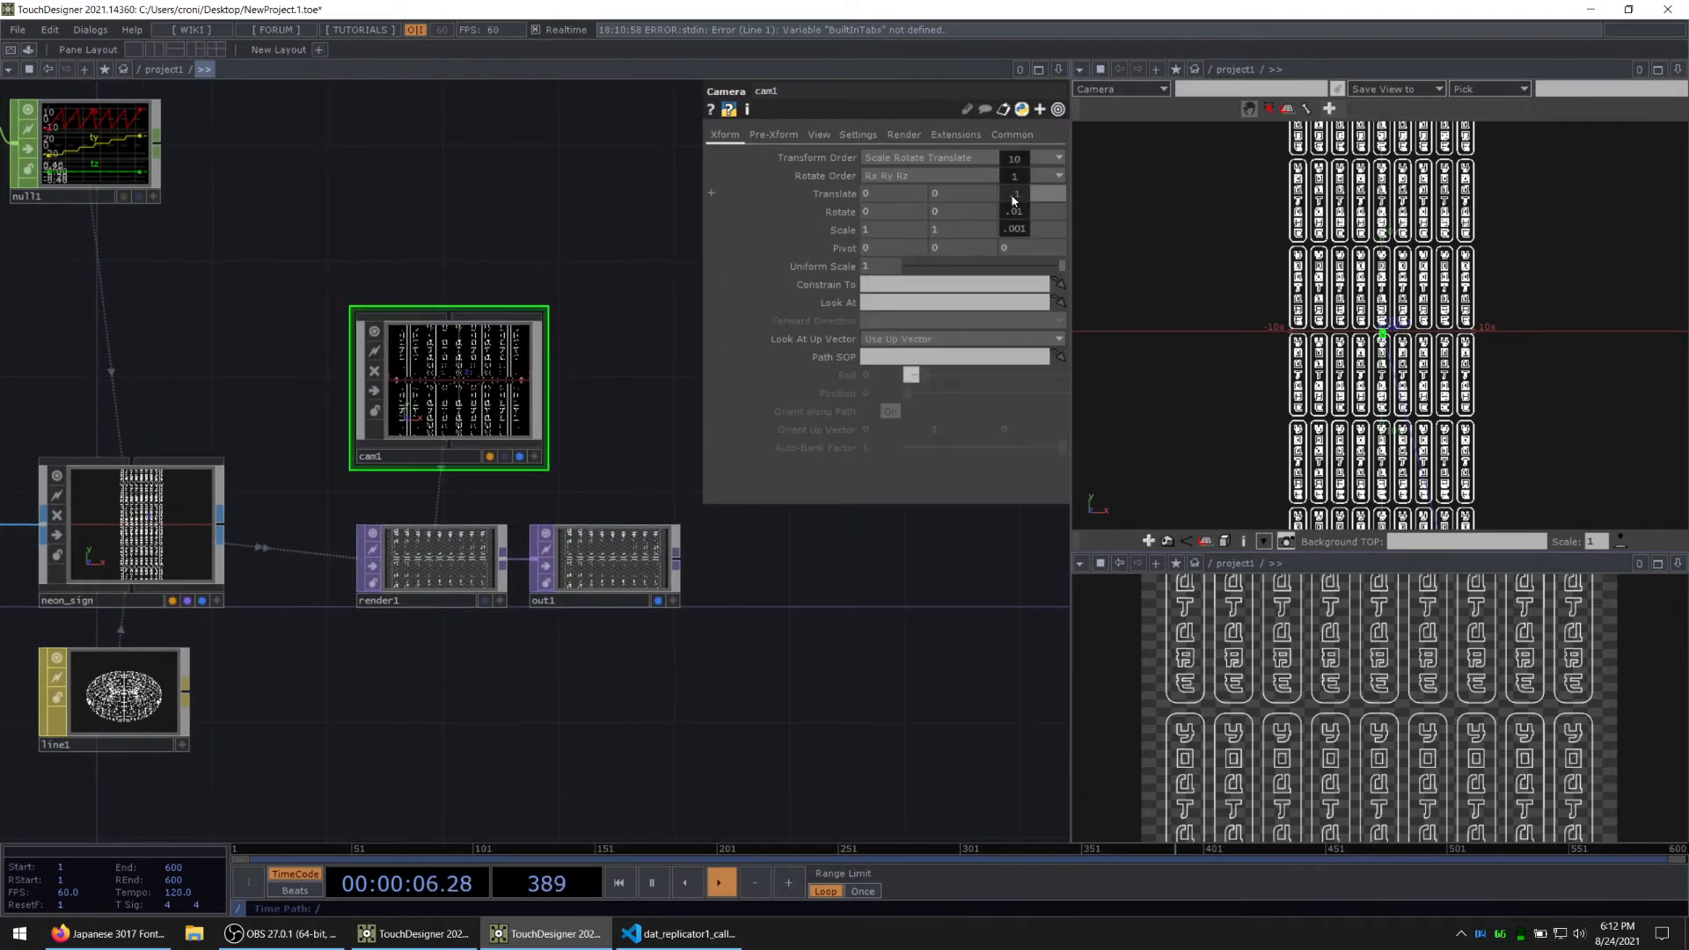
pyautogui.moveTo(1014, 200)
pyautogui.mouseDown(button='middle')
pyautogui.moveTo(1015, 170)
pyautogui.moveTo(1012, 186)
pyautogui.mouseUp(button='middle')
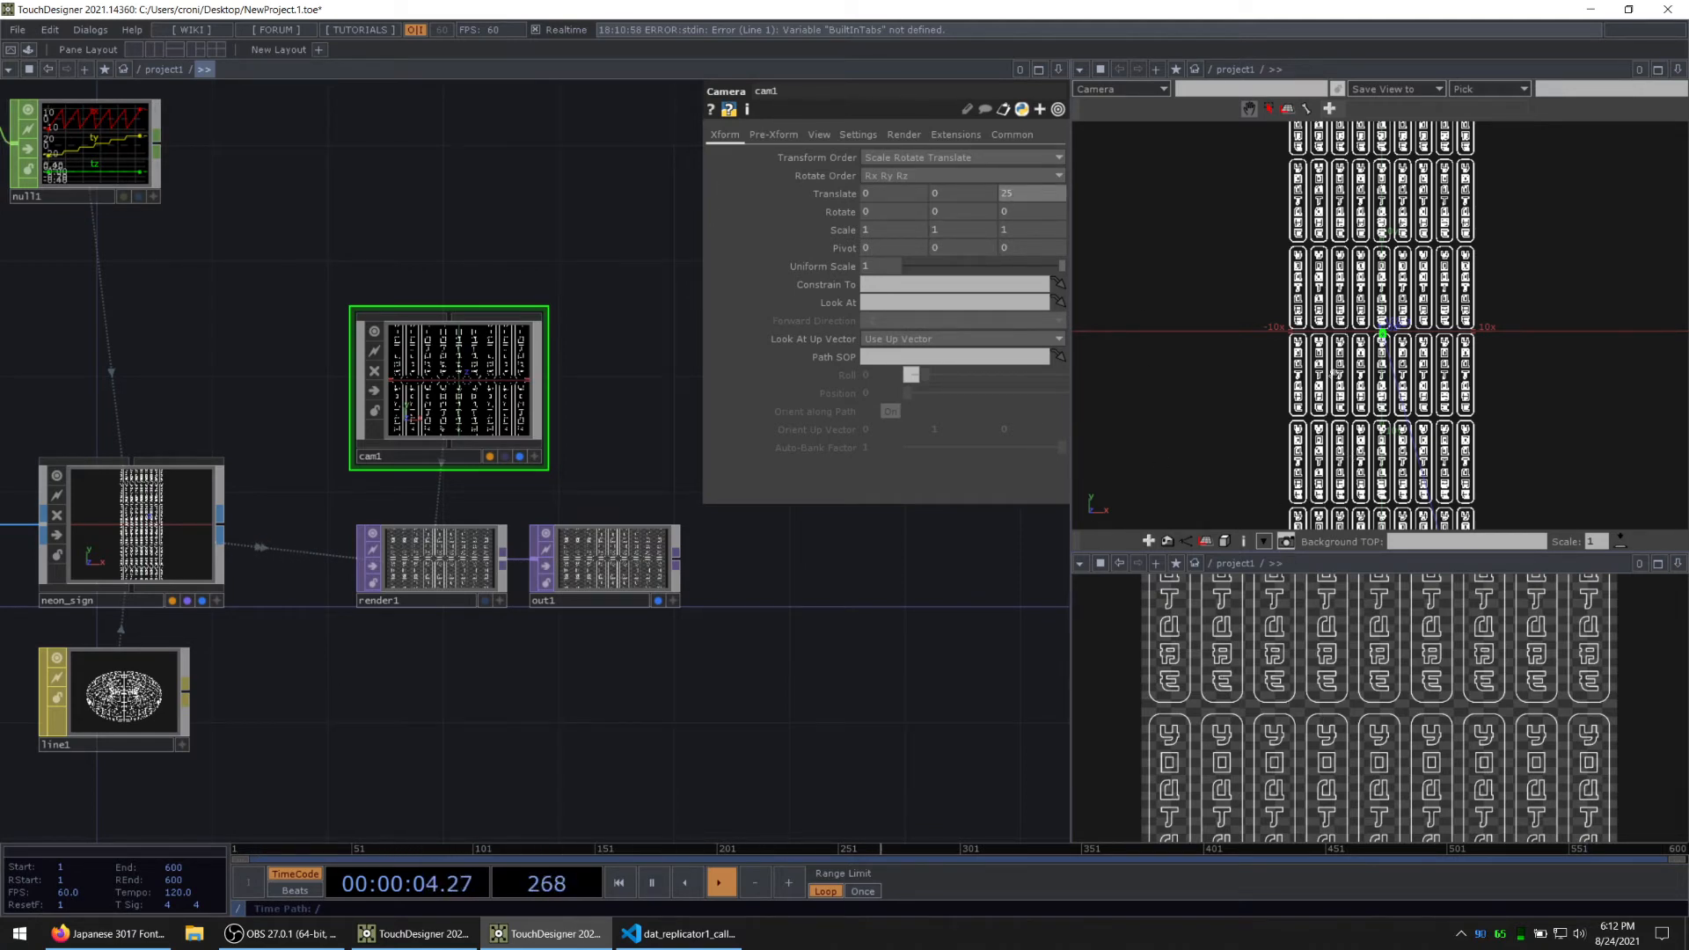
# Step: Frame the full sign grid in the Geometry Viewer and widen the network editor pane
pyautogui.moveTo(1421, 355); pyautogui.dragTo(1311, 352, button='middle')
pyautogui.moveTo(320, 703); pyautogui.dragTo(452, 670)
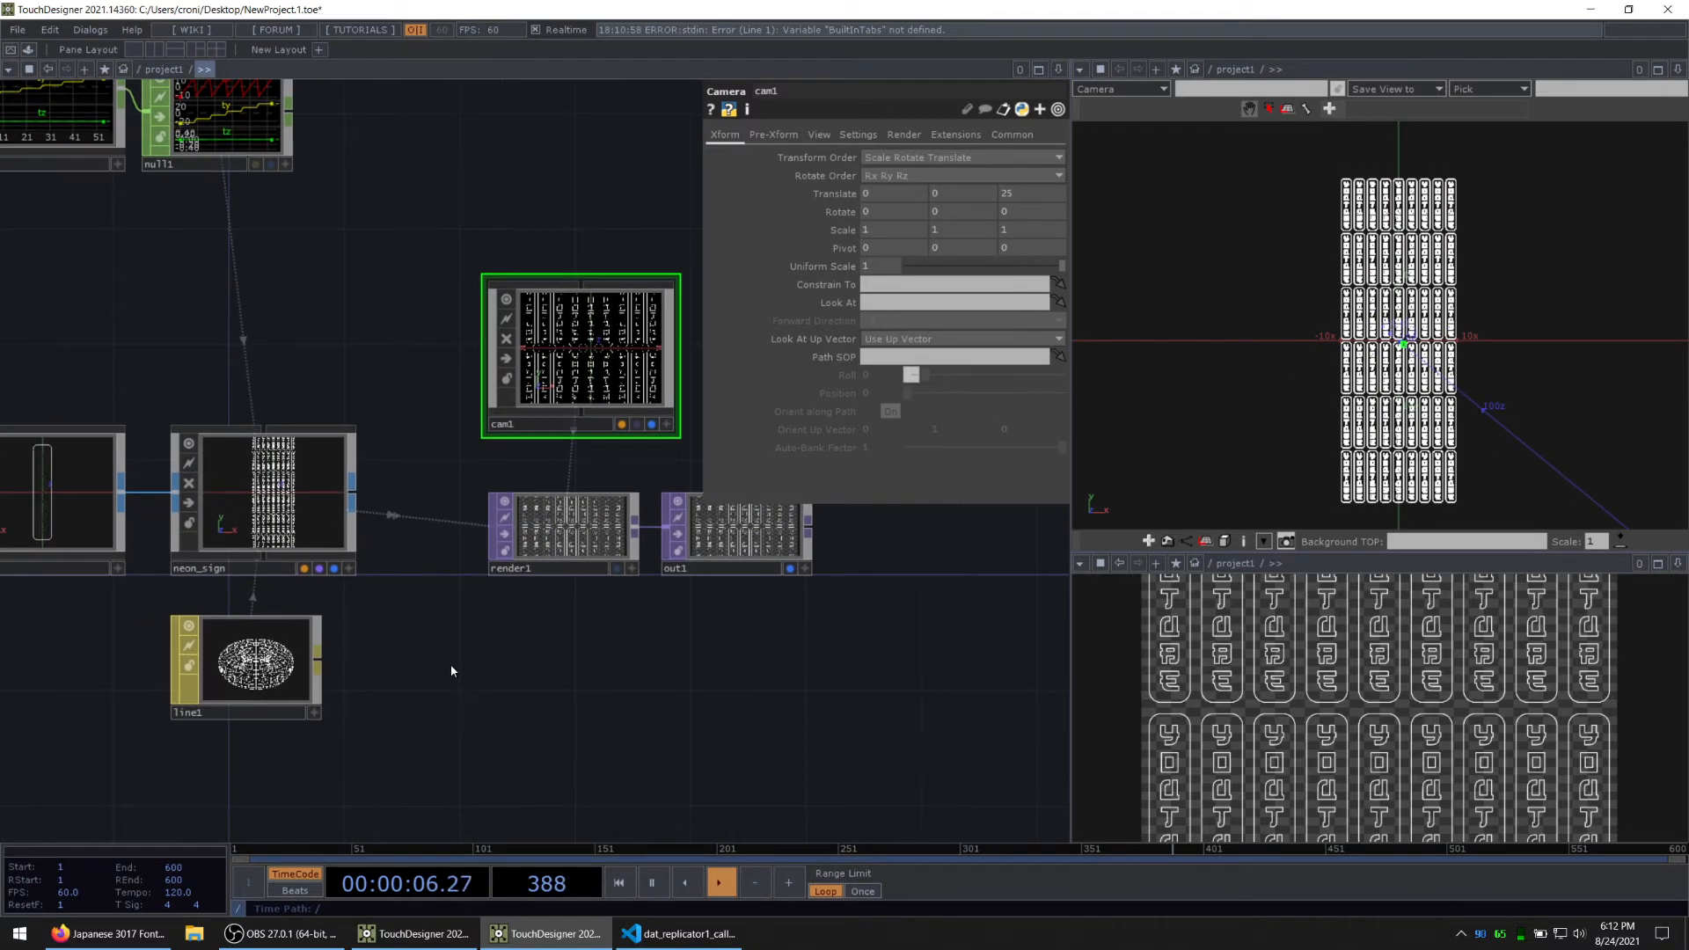
pyautogui.moveTo(208, 310); pyautogui.dragTo(510, 518)
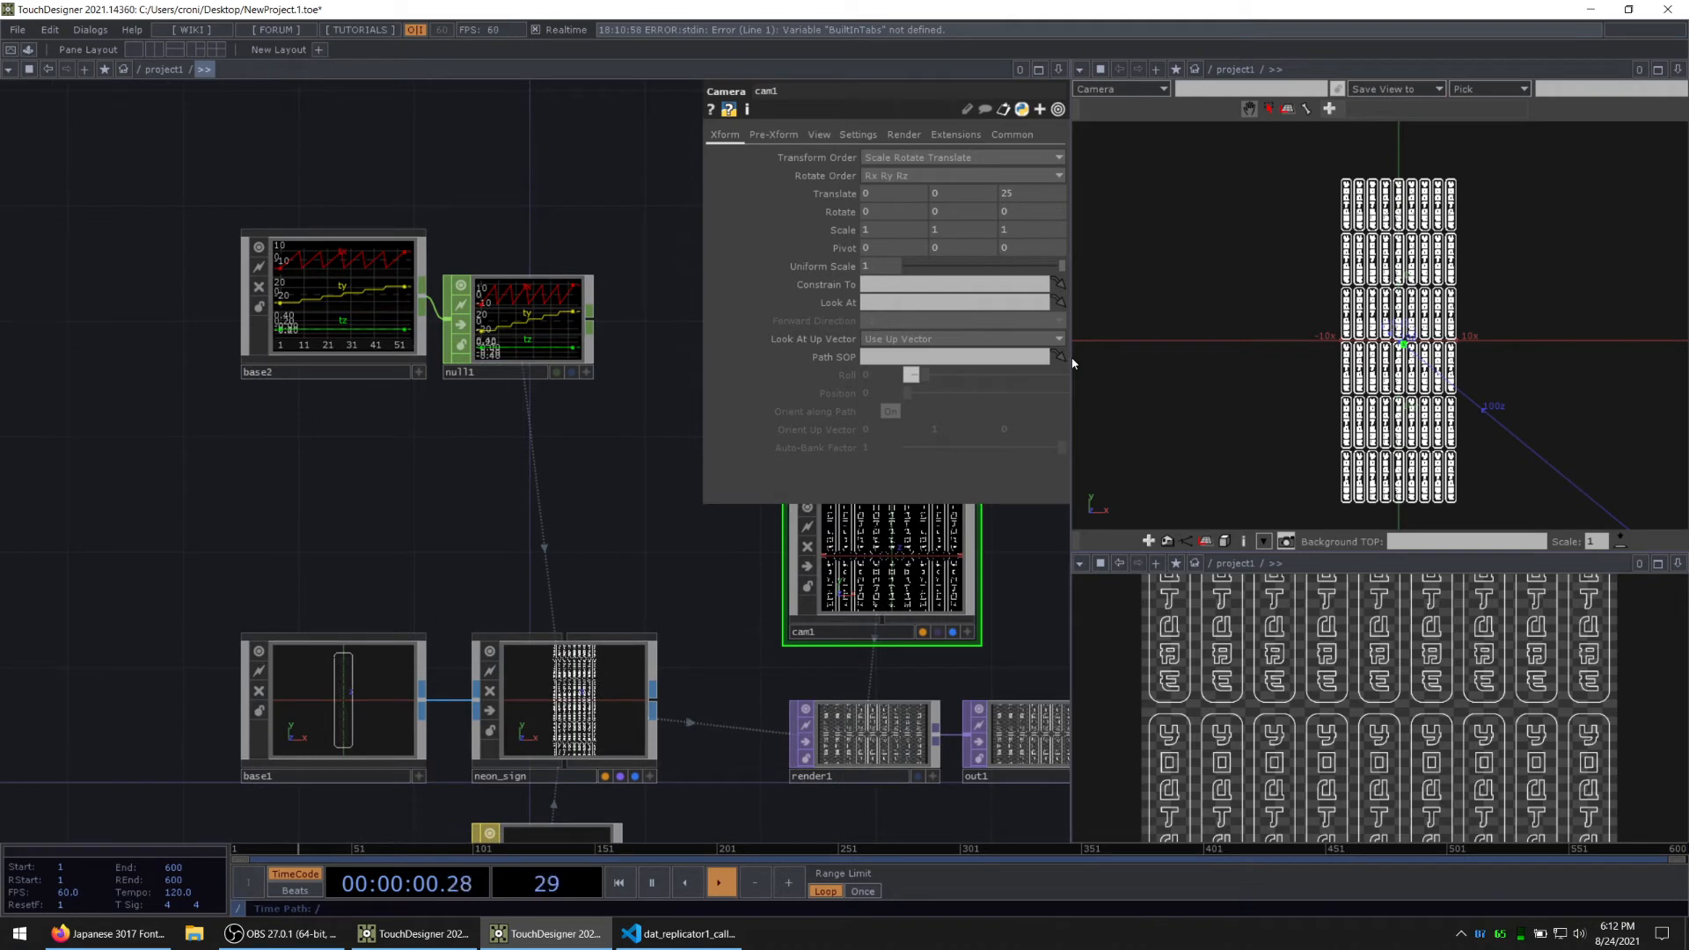
pyautogui.moveTo(1072, 362); pyautogui.dragTo(1178, 361)
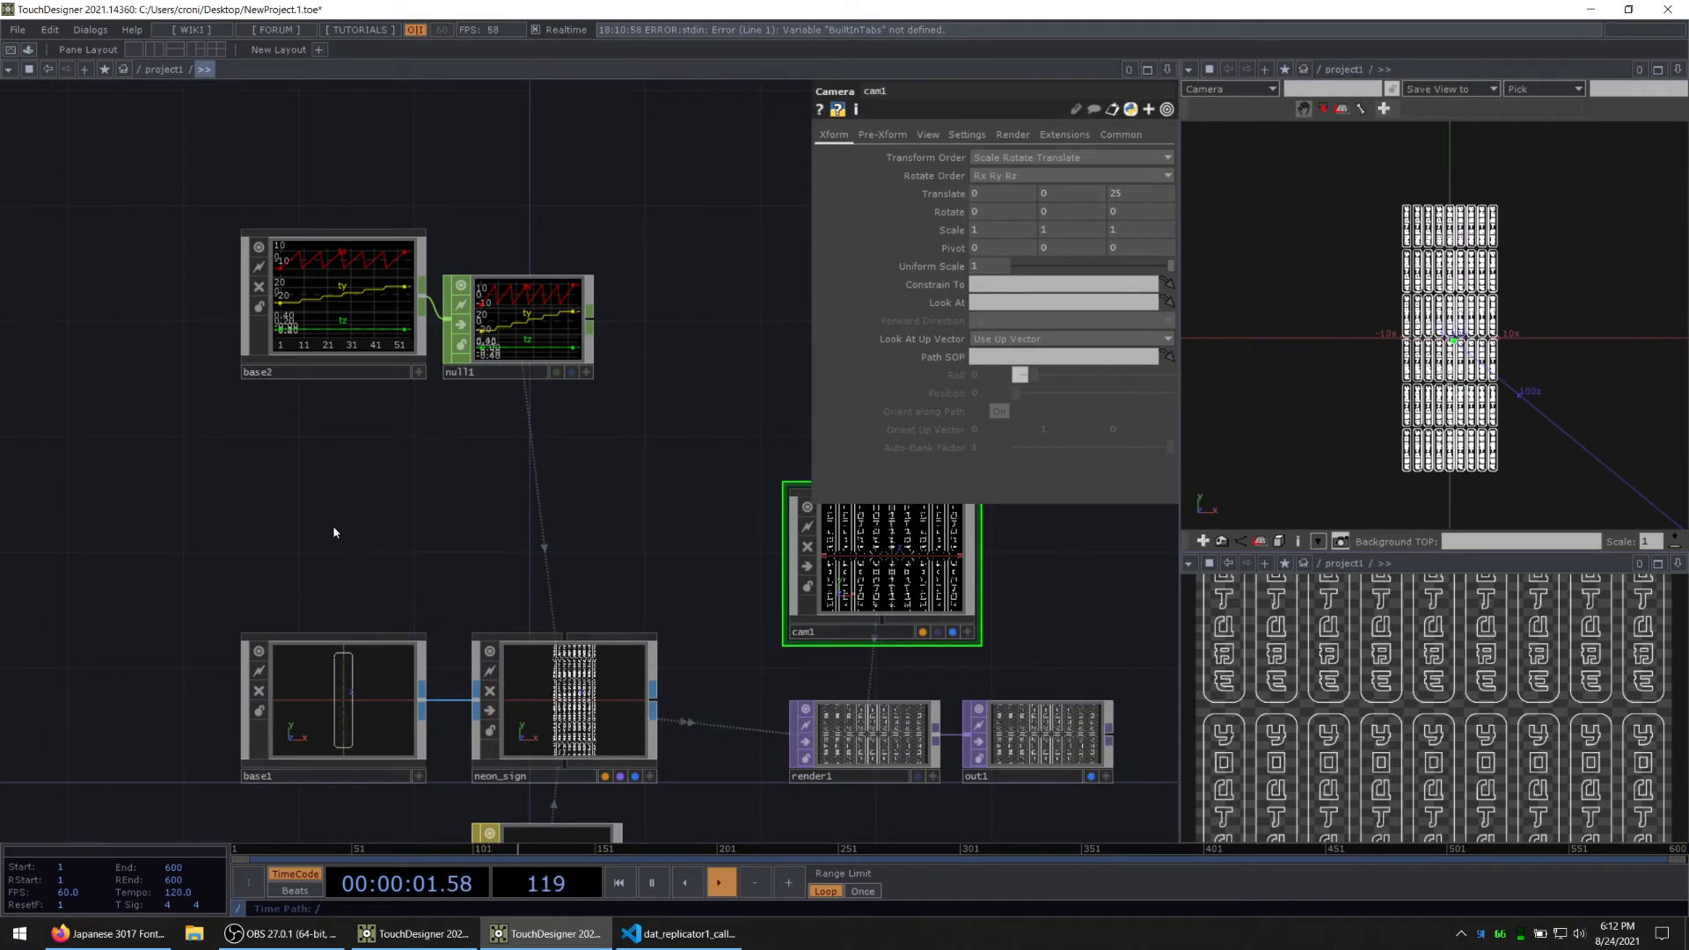
# Step: Open base2 again and add a Noise CHOP beneath null2
pyautogui.doubleClick(335, 305)
pyautogui.scroll(-2, 573, 663)
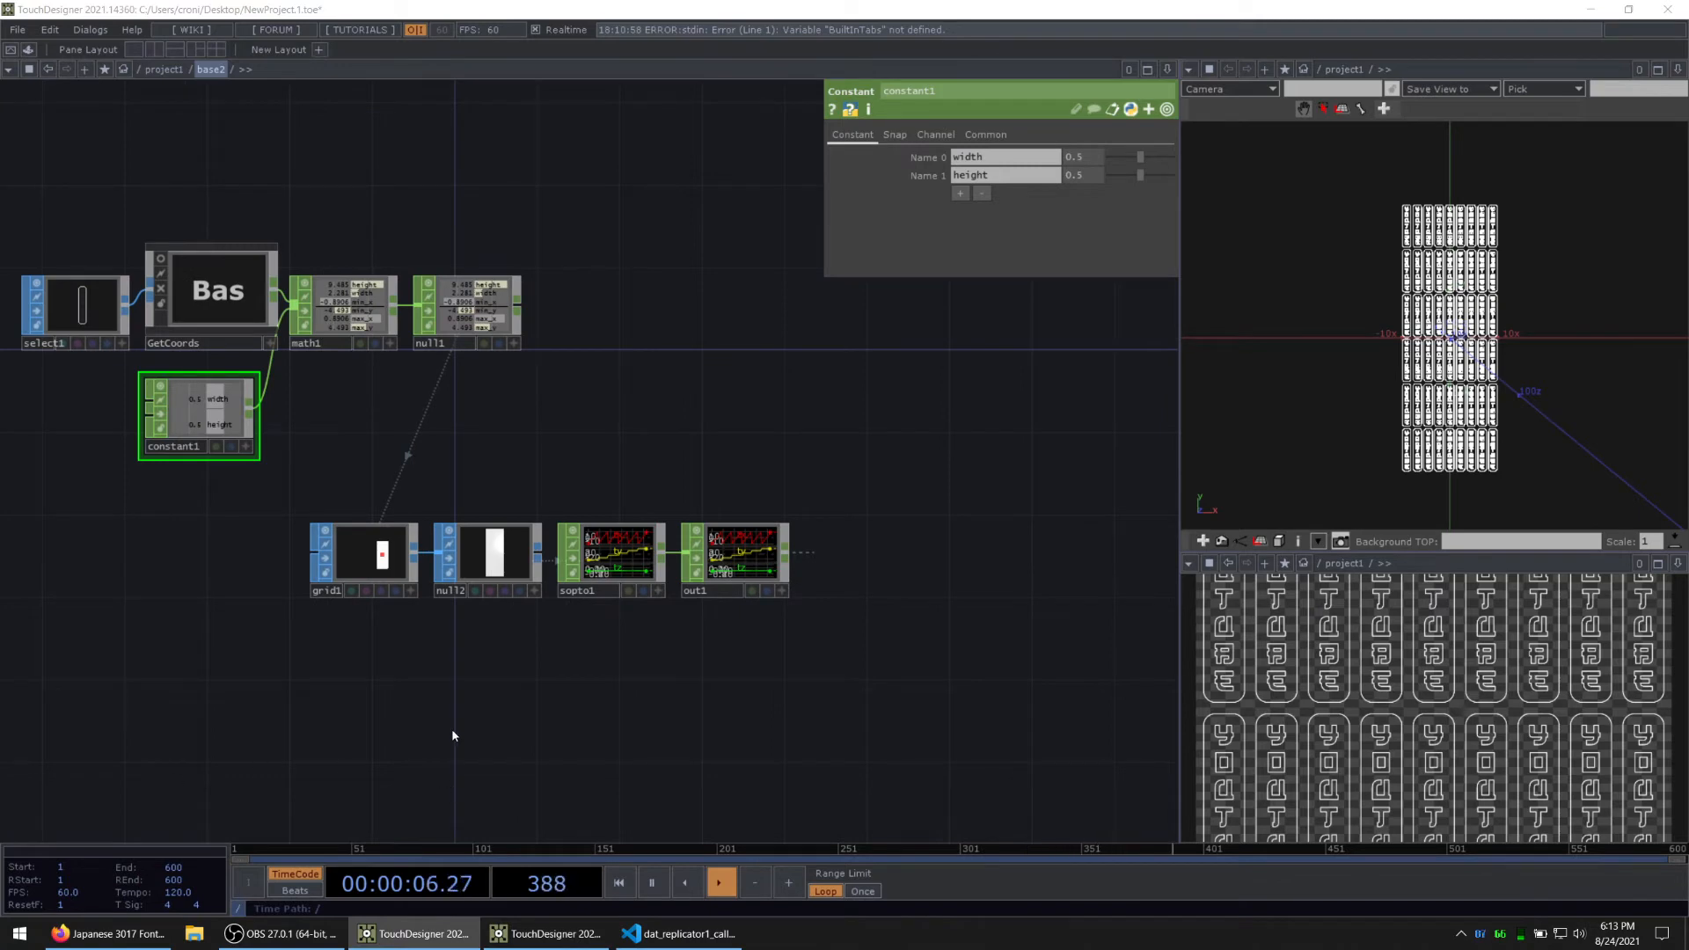
pyautogui.scroll(2, 396, 600)
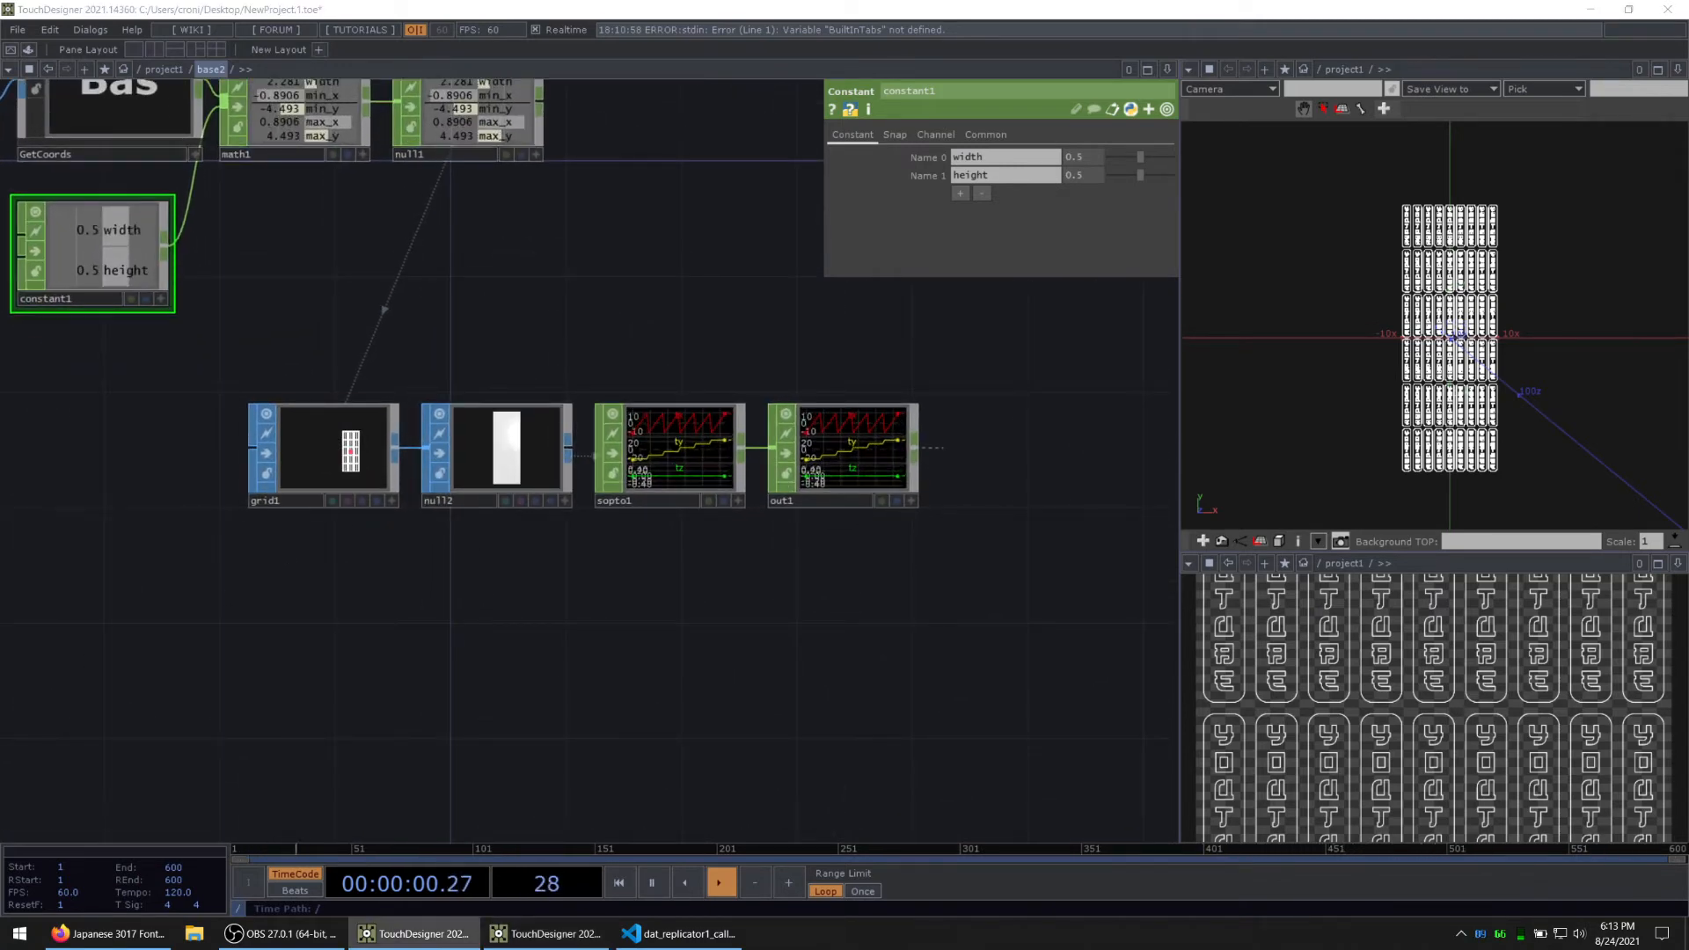
pyautogui.moveTo(441, 711); pyautogui.dragTo(386, 617)
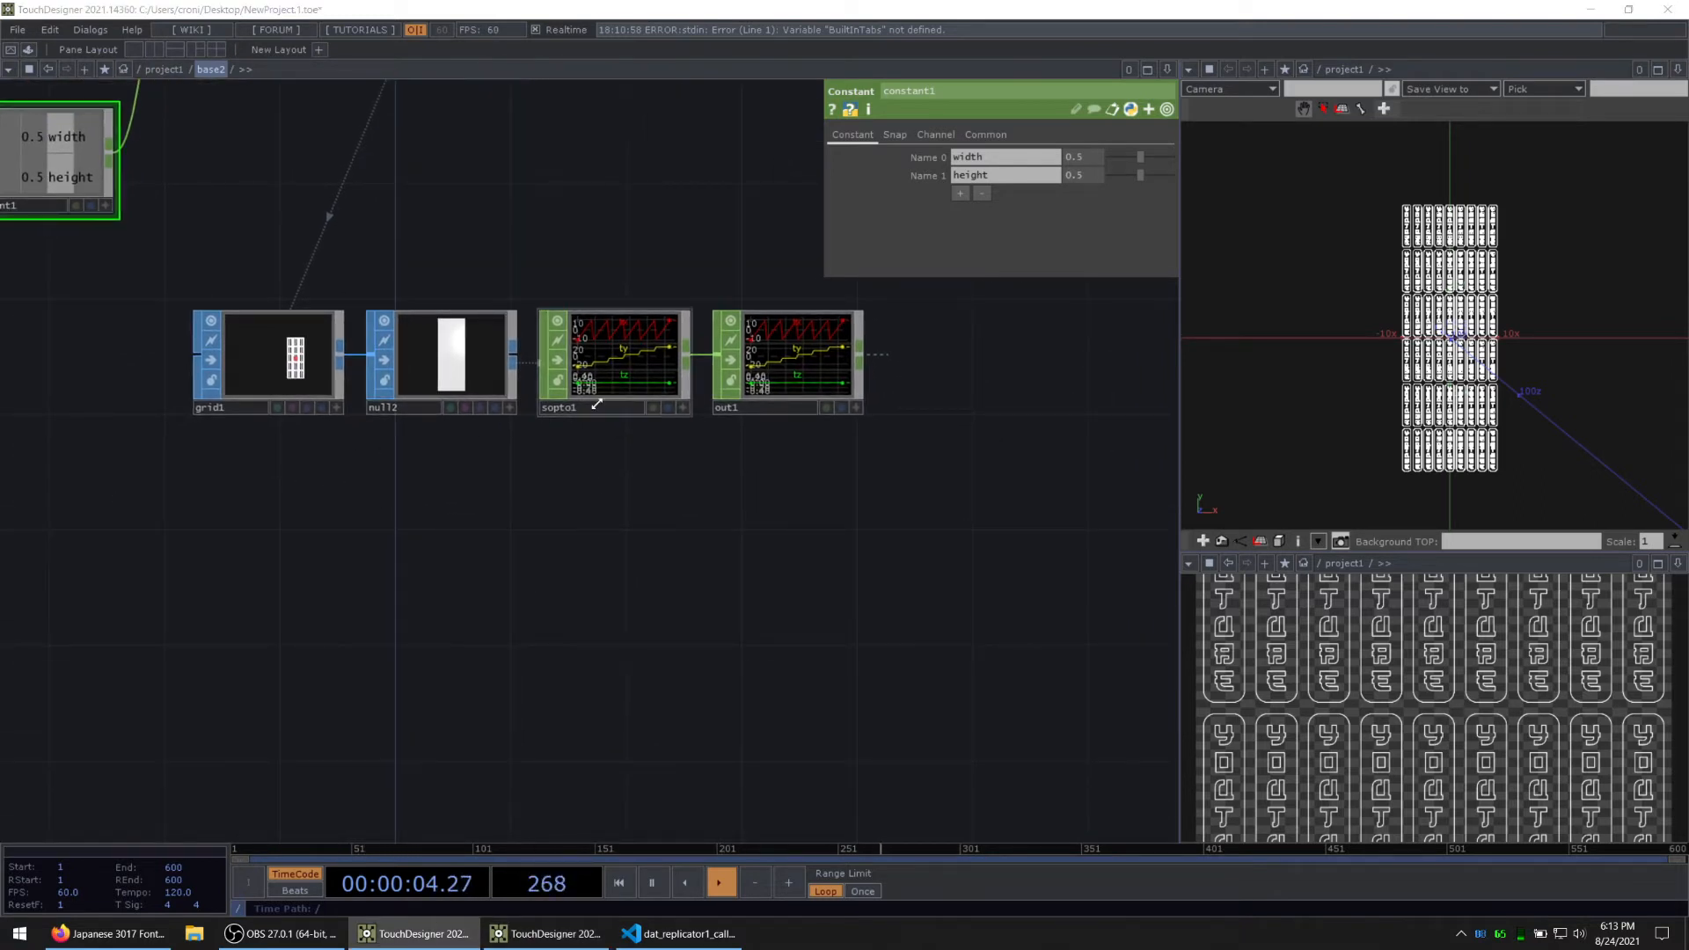
pyautogui.middleClick(621, 357)
pyautogui.doubleClick(384, 561)
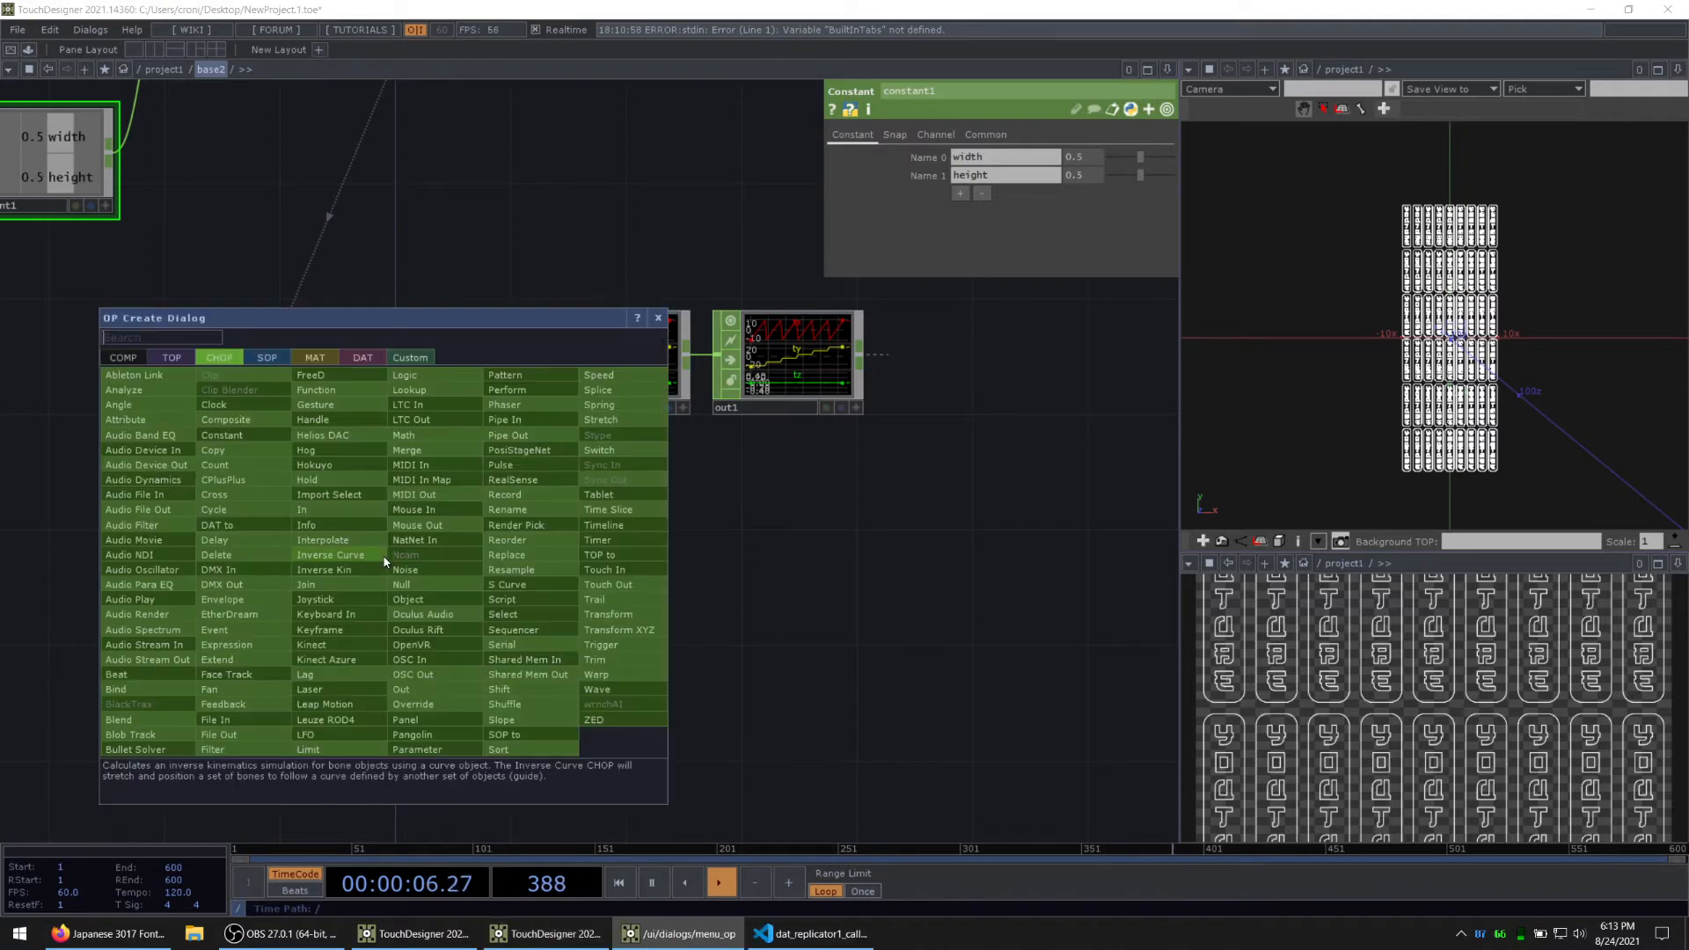
pyautogui.write('noi')
pyautogui.press('Return')
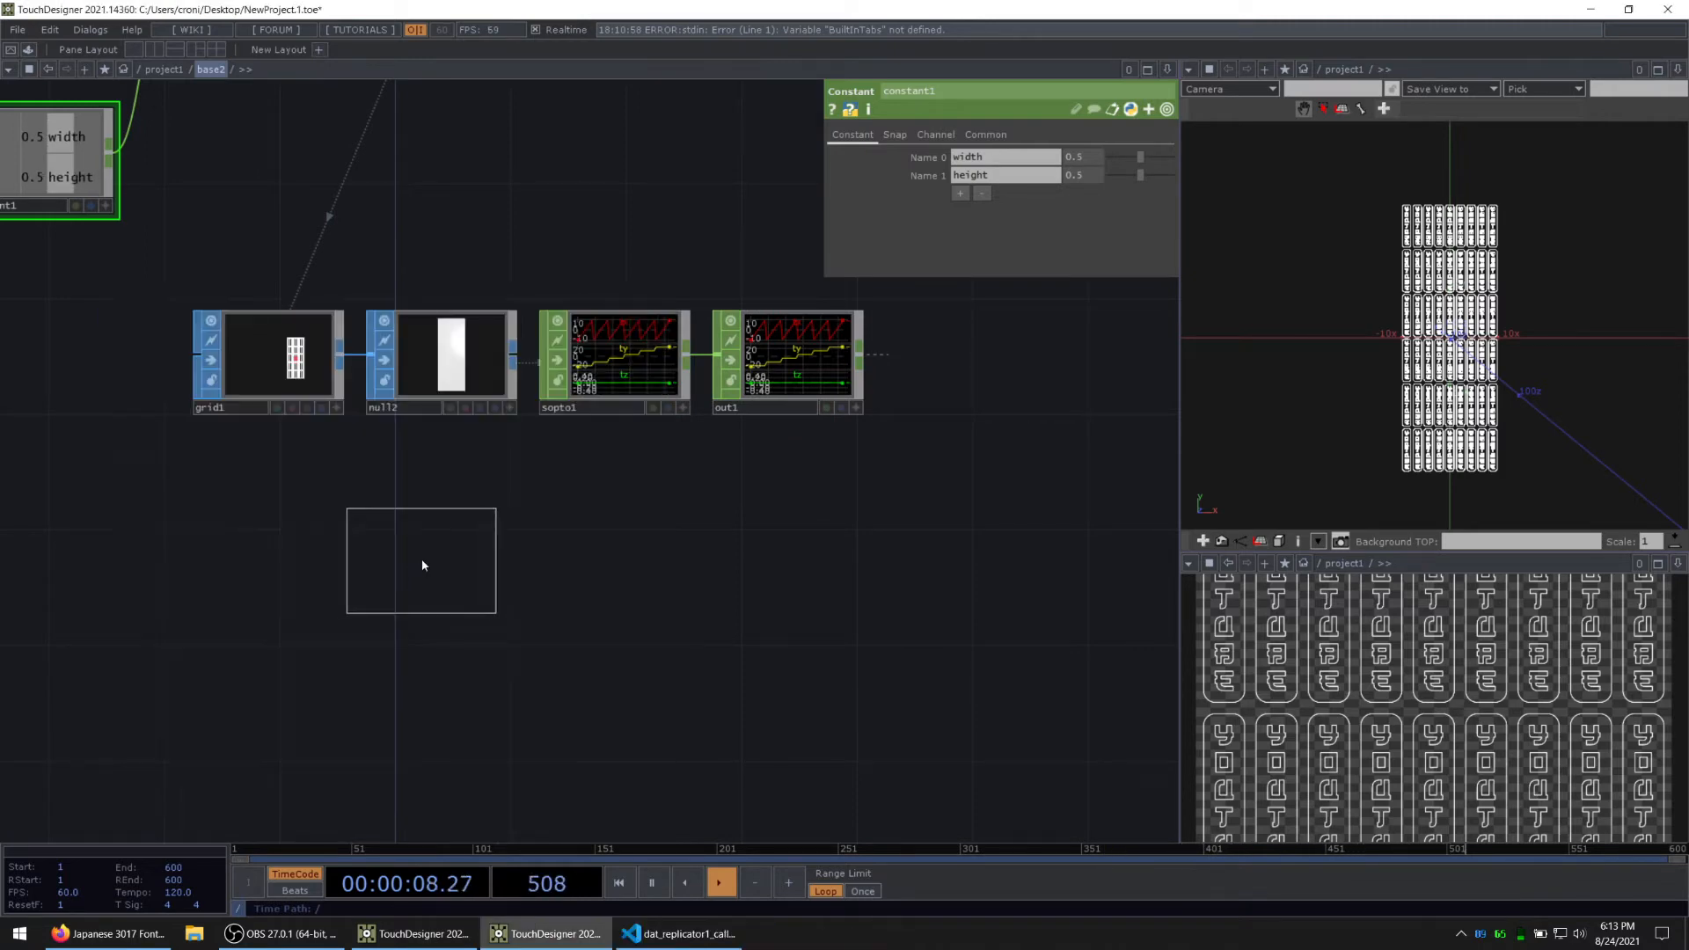
pyautogui.click(415, 558)
pyautogui.scroll(2, 416, 558)
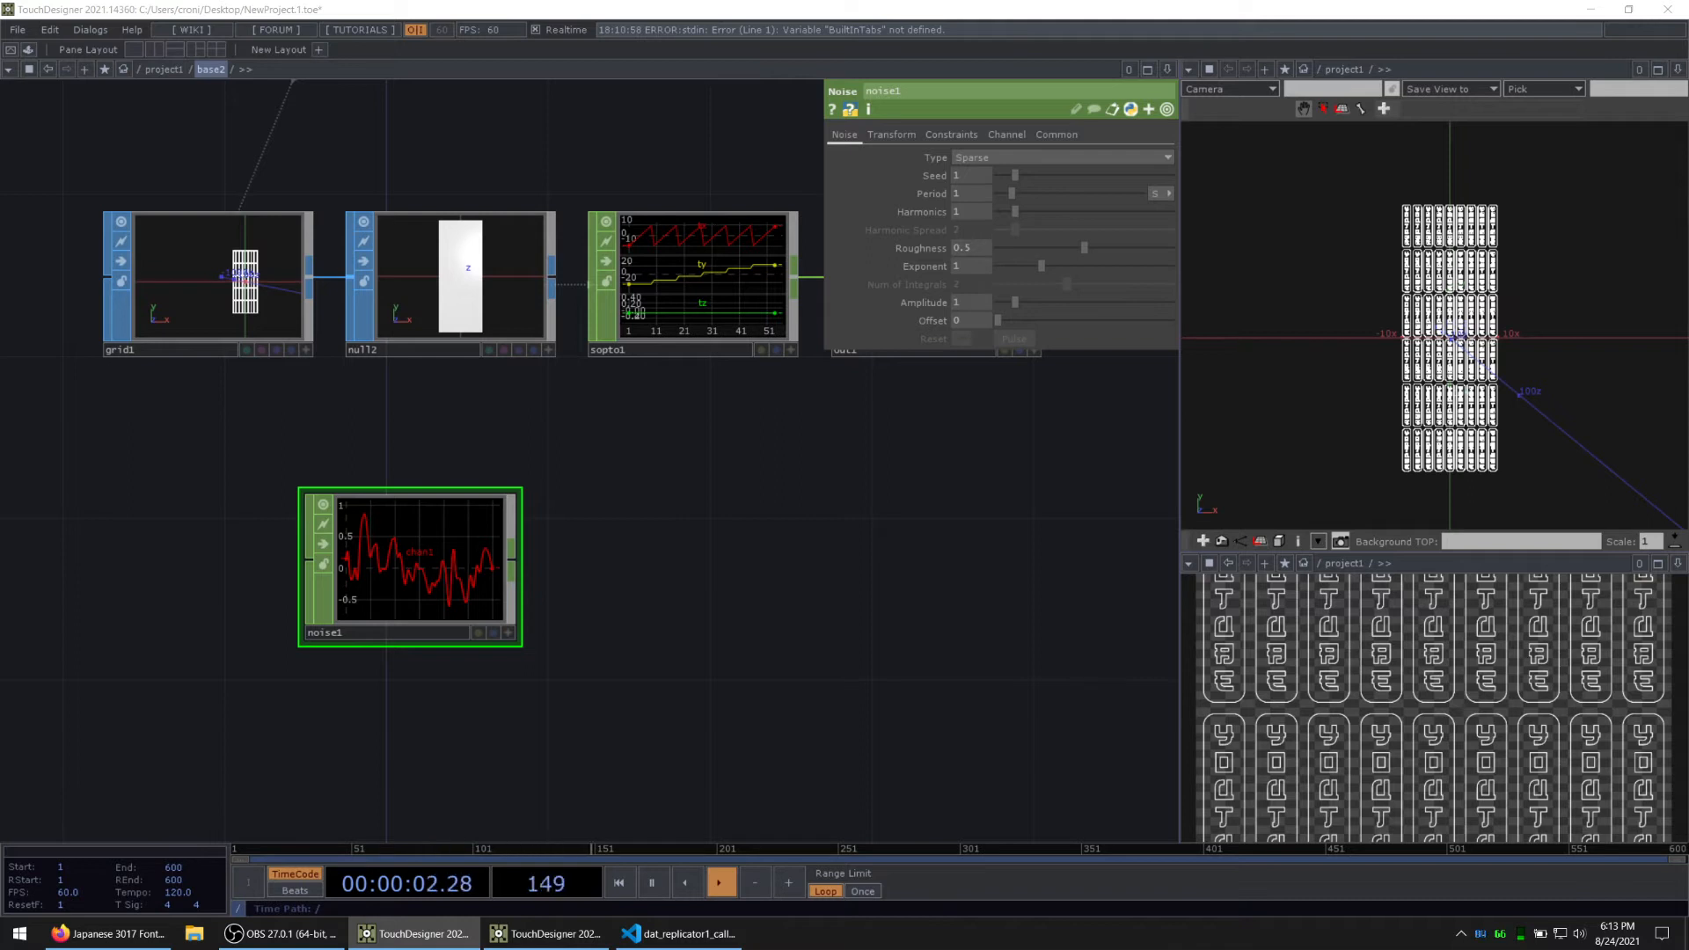
# Step: Set noise1's Type to Random
pyautogui.click(994, 163)
pyautogui.click(996, 227)
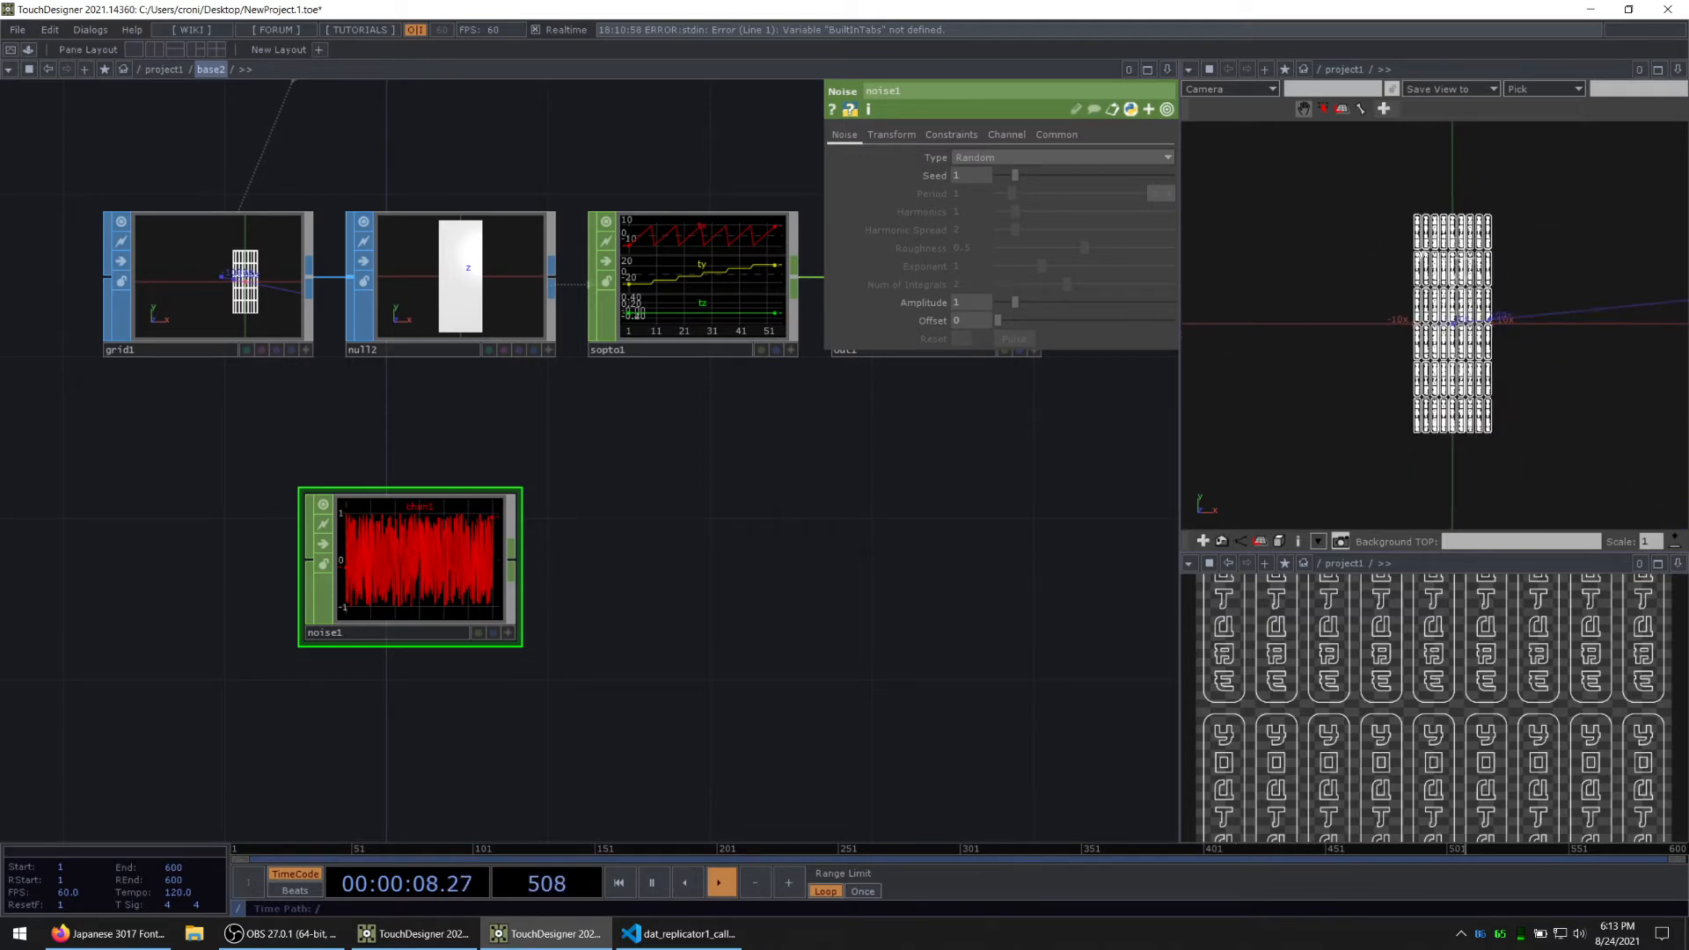
pyautogui.scroll(5, 1478, 259)
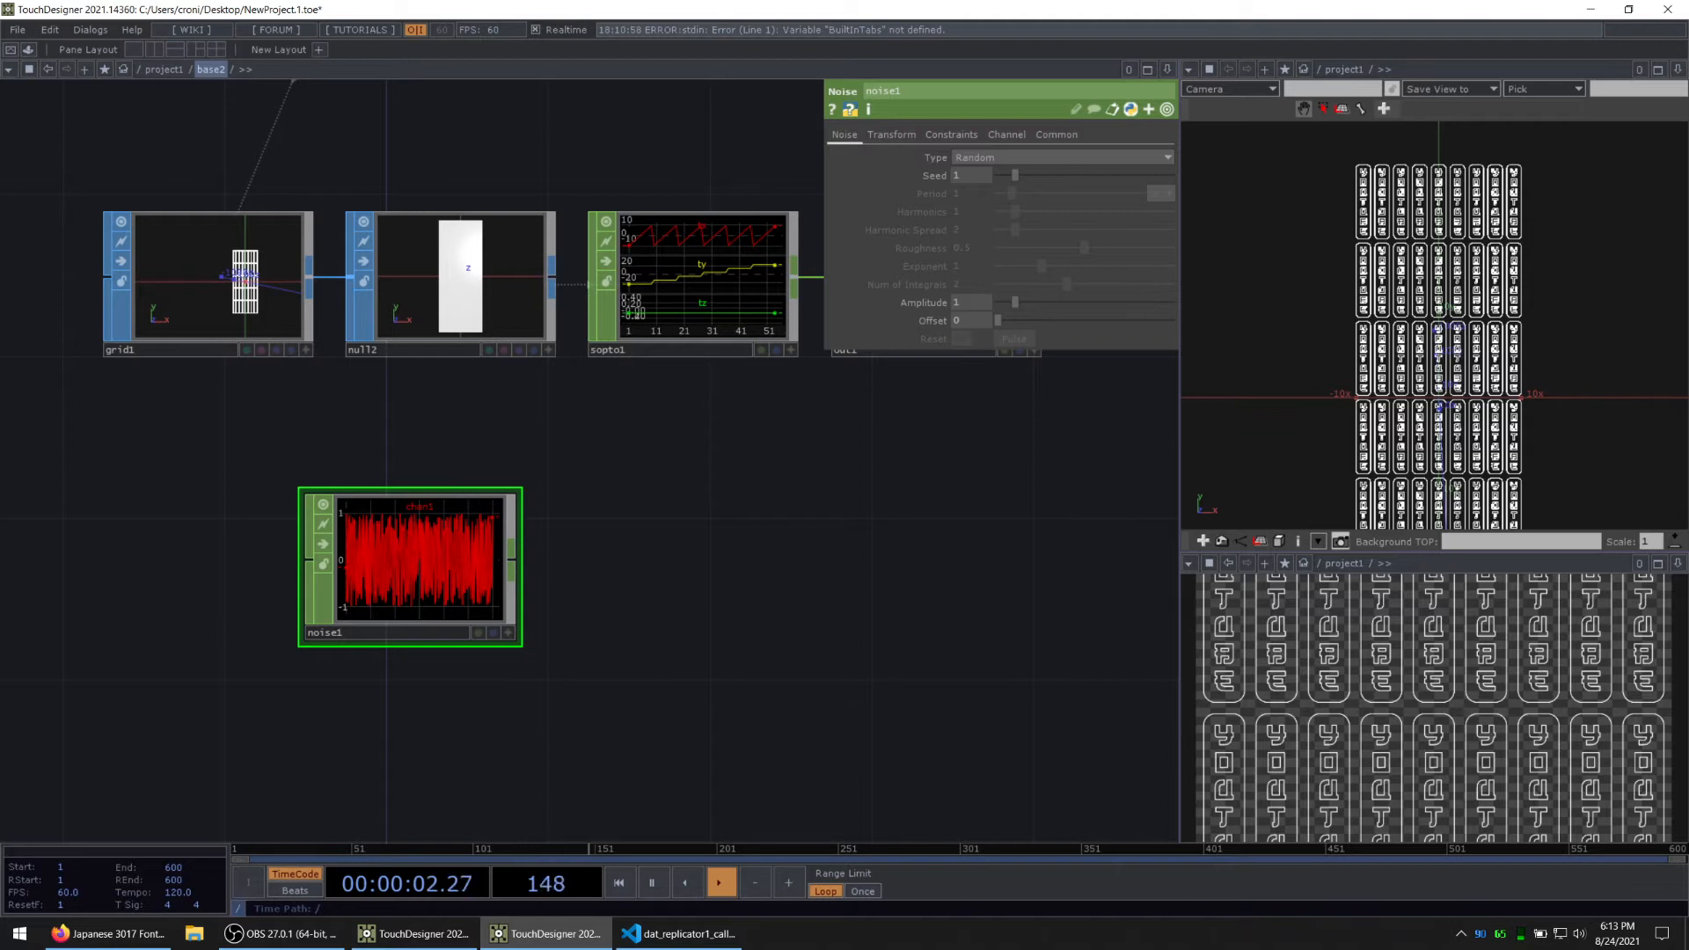
pyautogui.hotkey('alt', 'Tab')
pyautogui.click(403, 549)
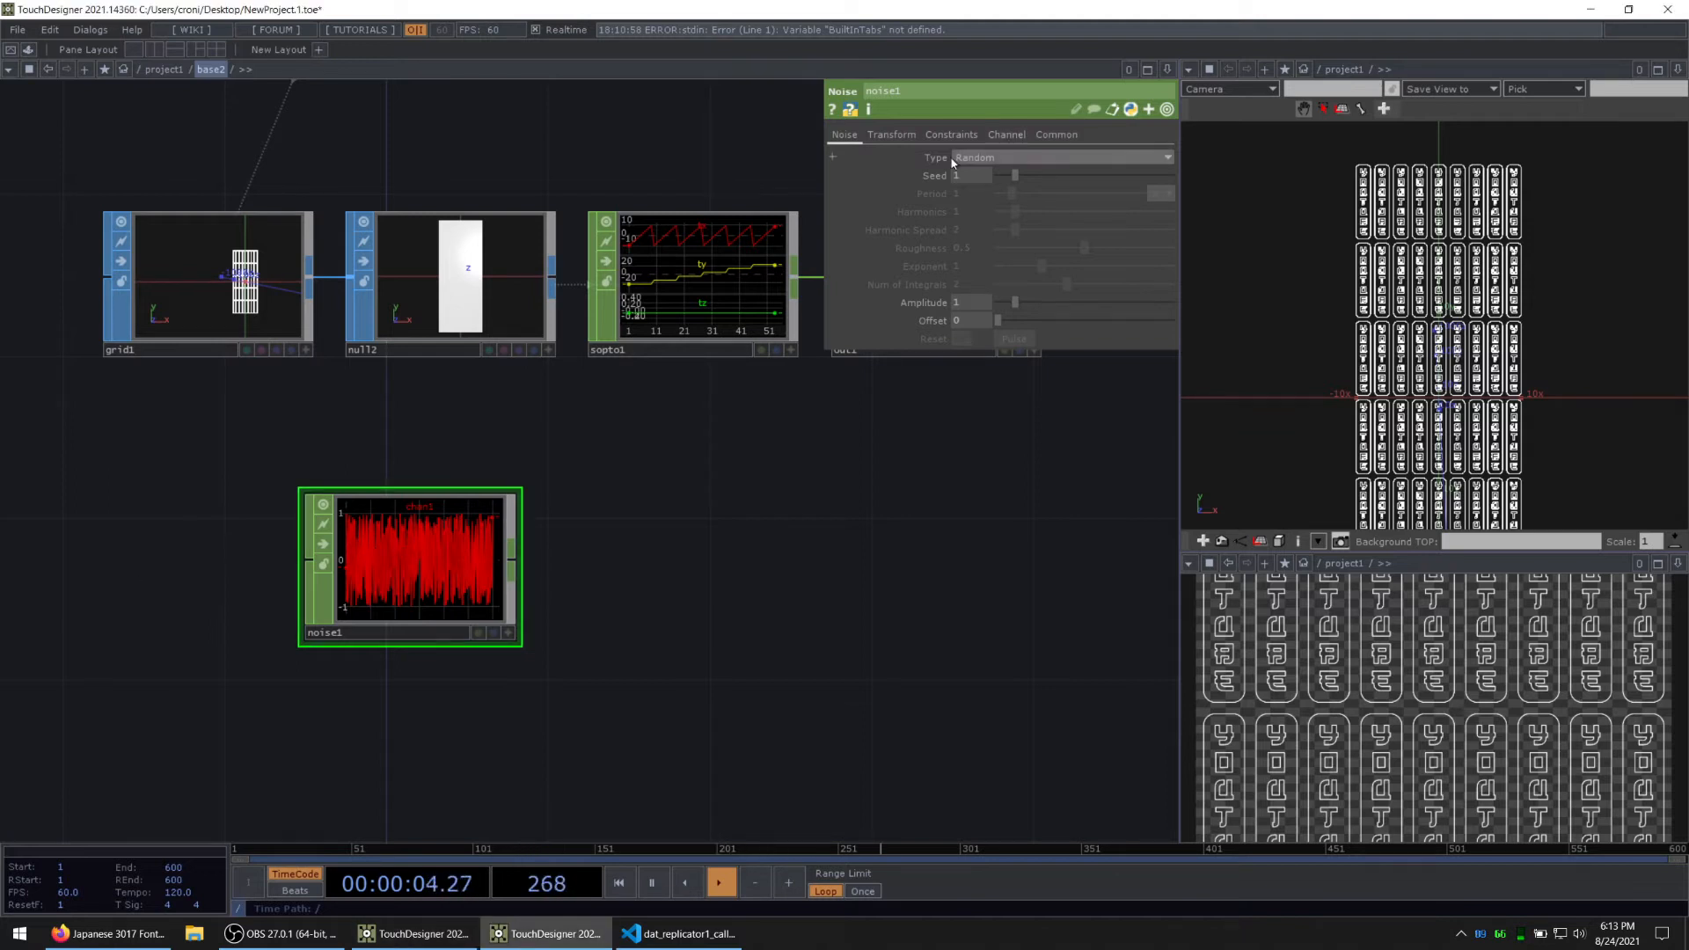
# Step: Set noise1's channel Start and End units to samples and its End to the expression op('grid1').par.cols - 1
pyautogui.click(1007, 135)
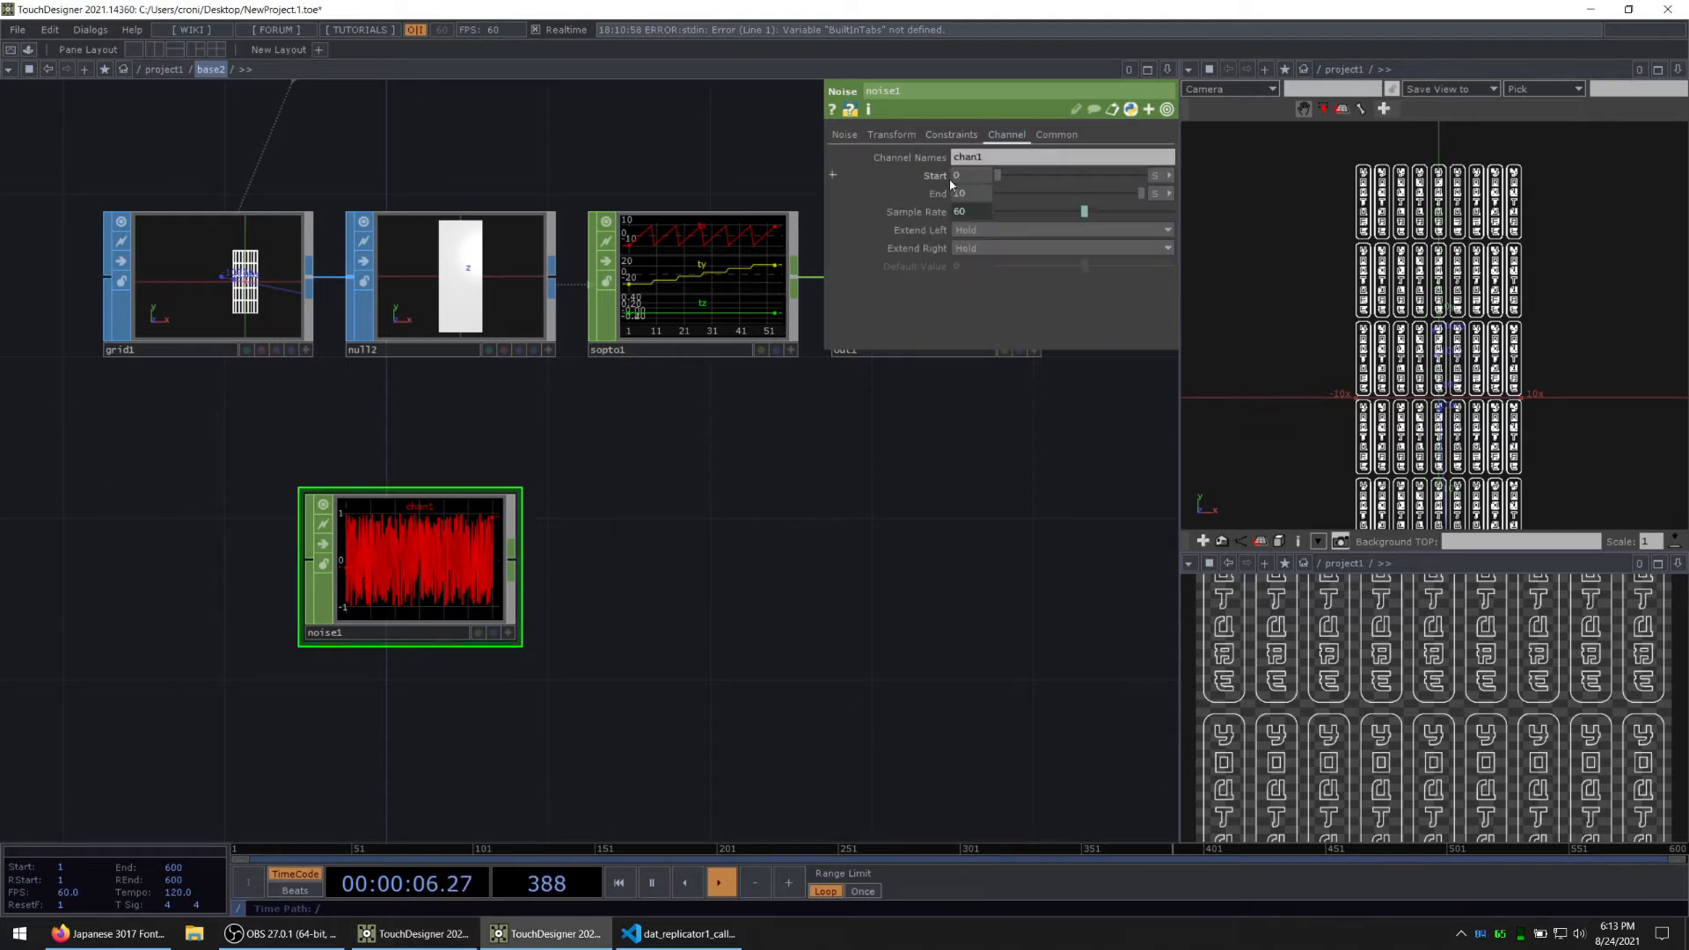
pyautogui.click(1161, 179)
pyautogui.click(1159, 192)
pyautogui.click(1169, 197)
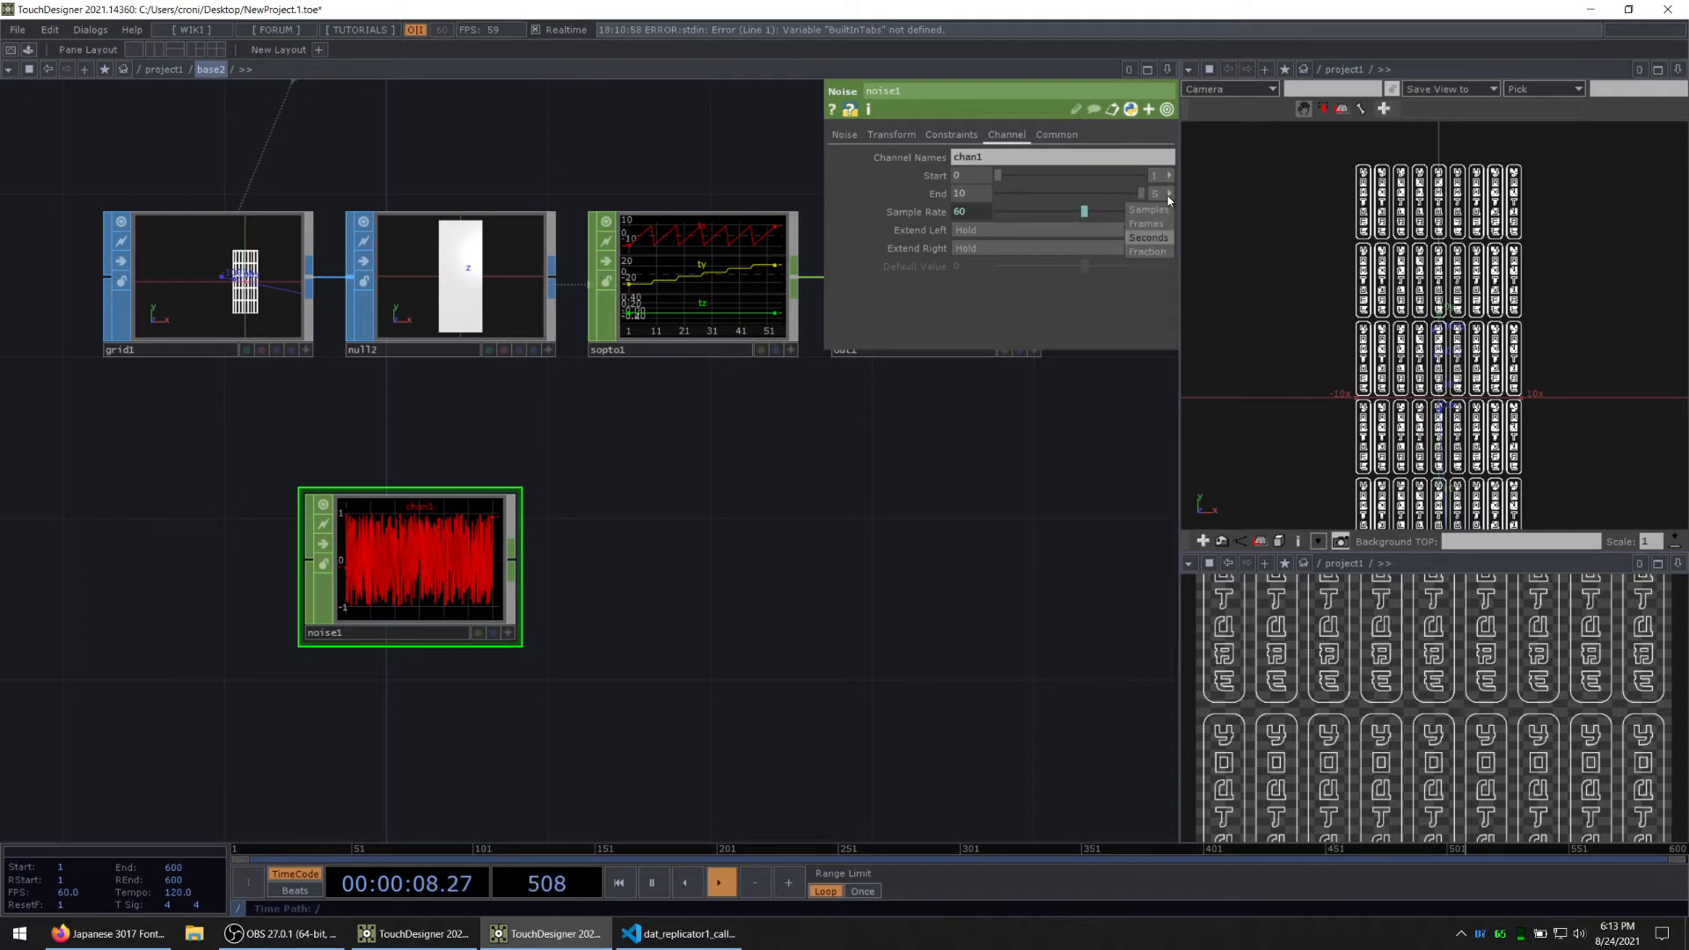
pyautogui.click(1161, 211)
pyautogui.click(938, 194)
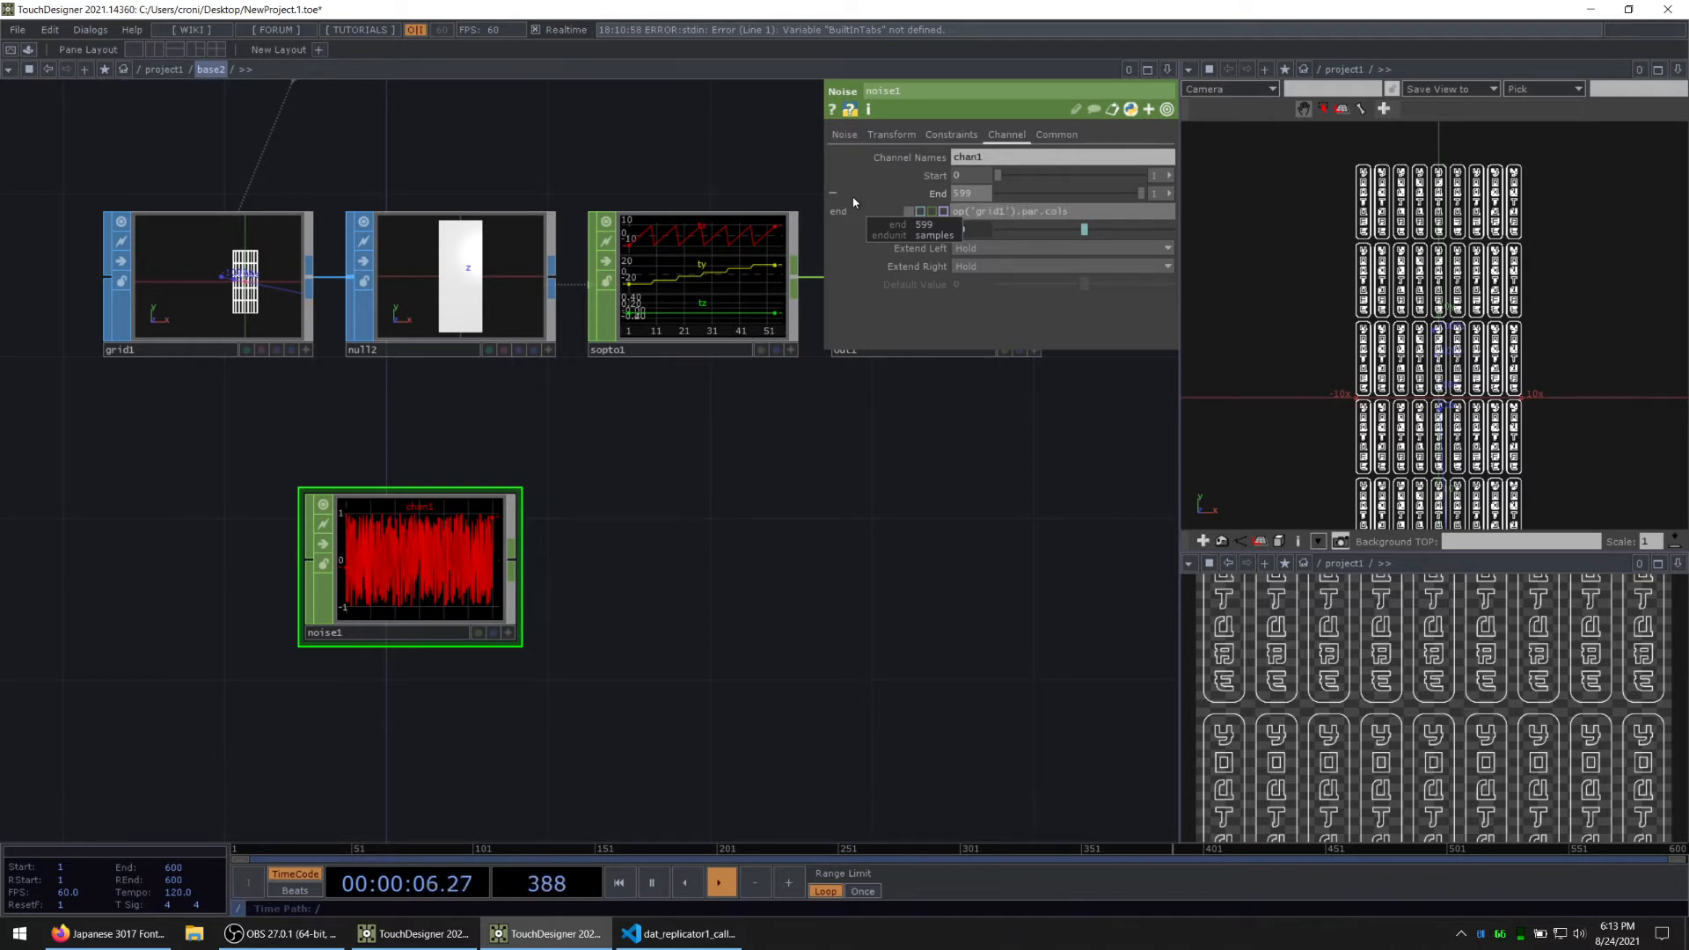
pyautogui.press('Return')
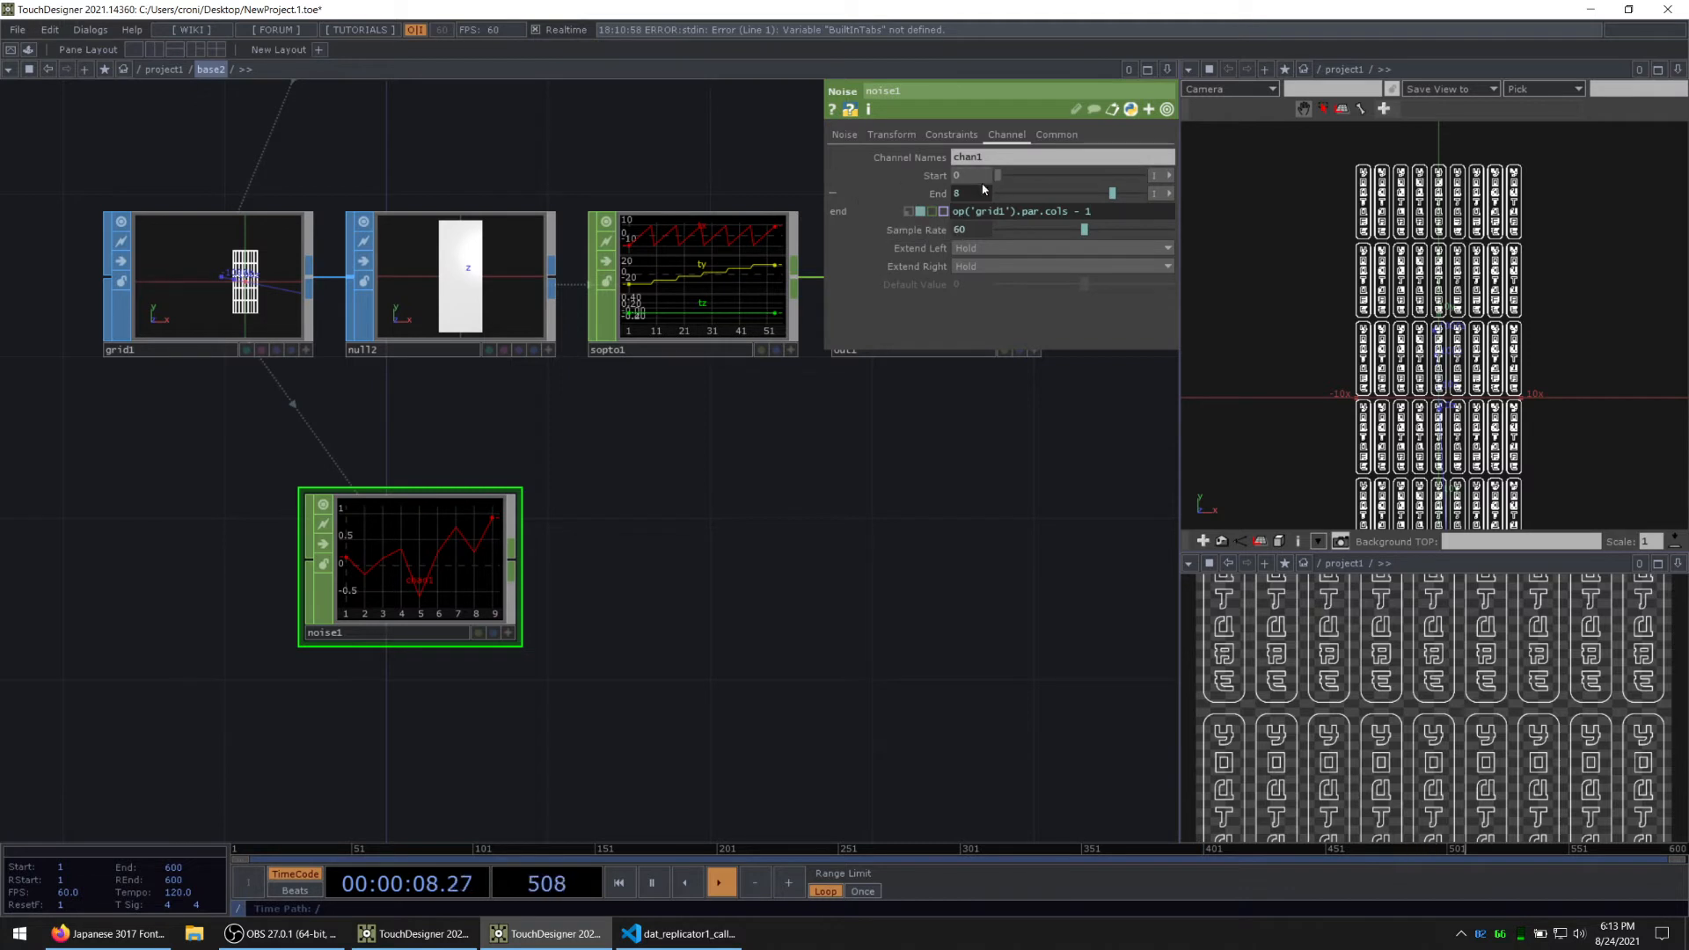
pyautogui.click(935, 195)
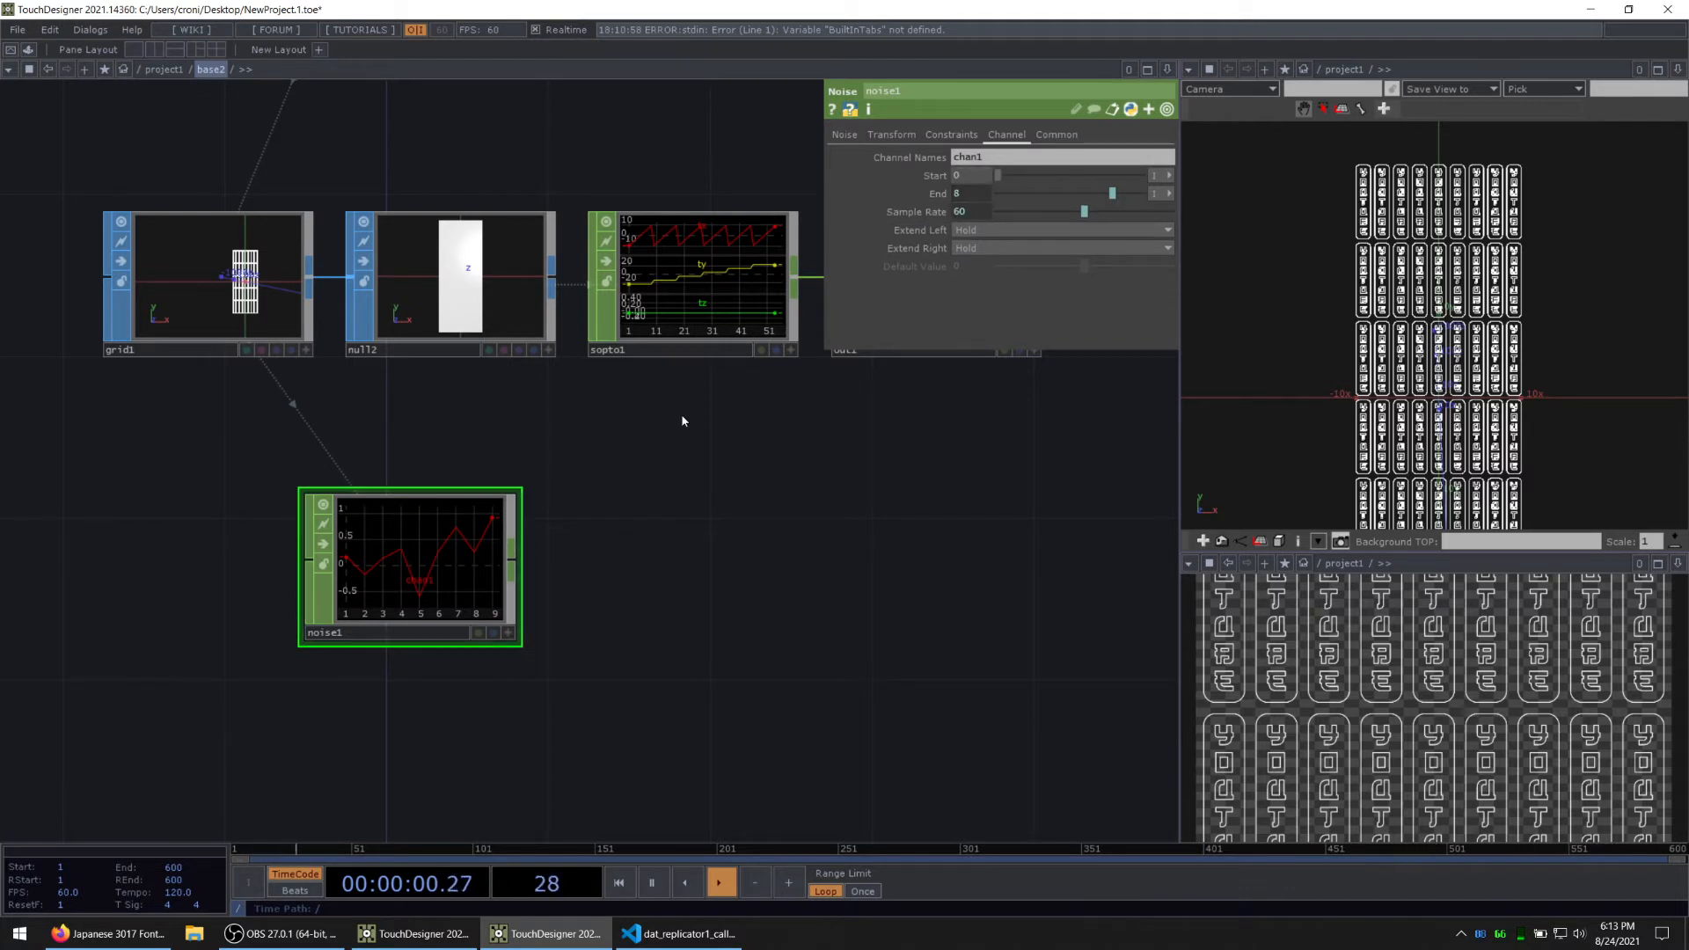
# Step: Rename noise1's output channel as ty
pyautogui.click(997, 164)
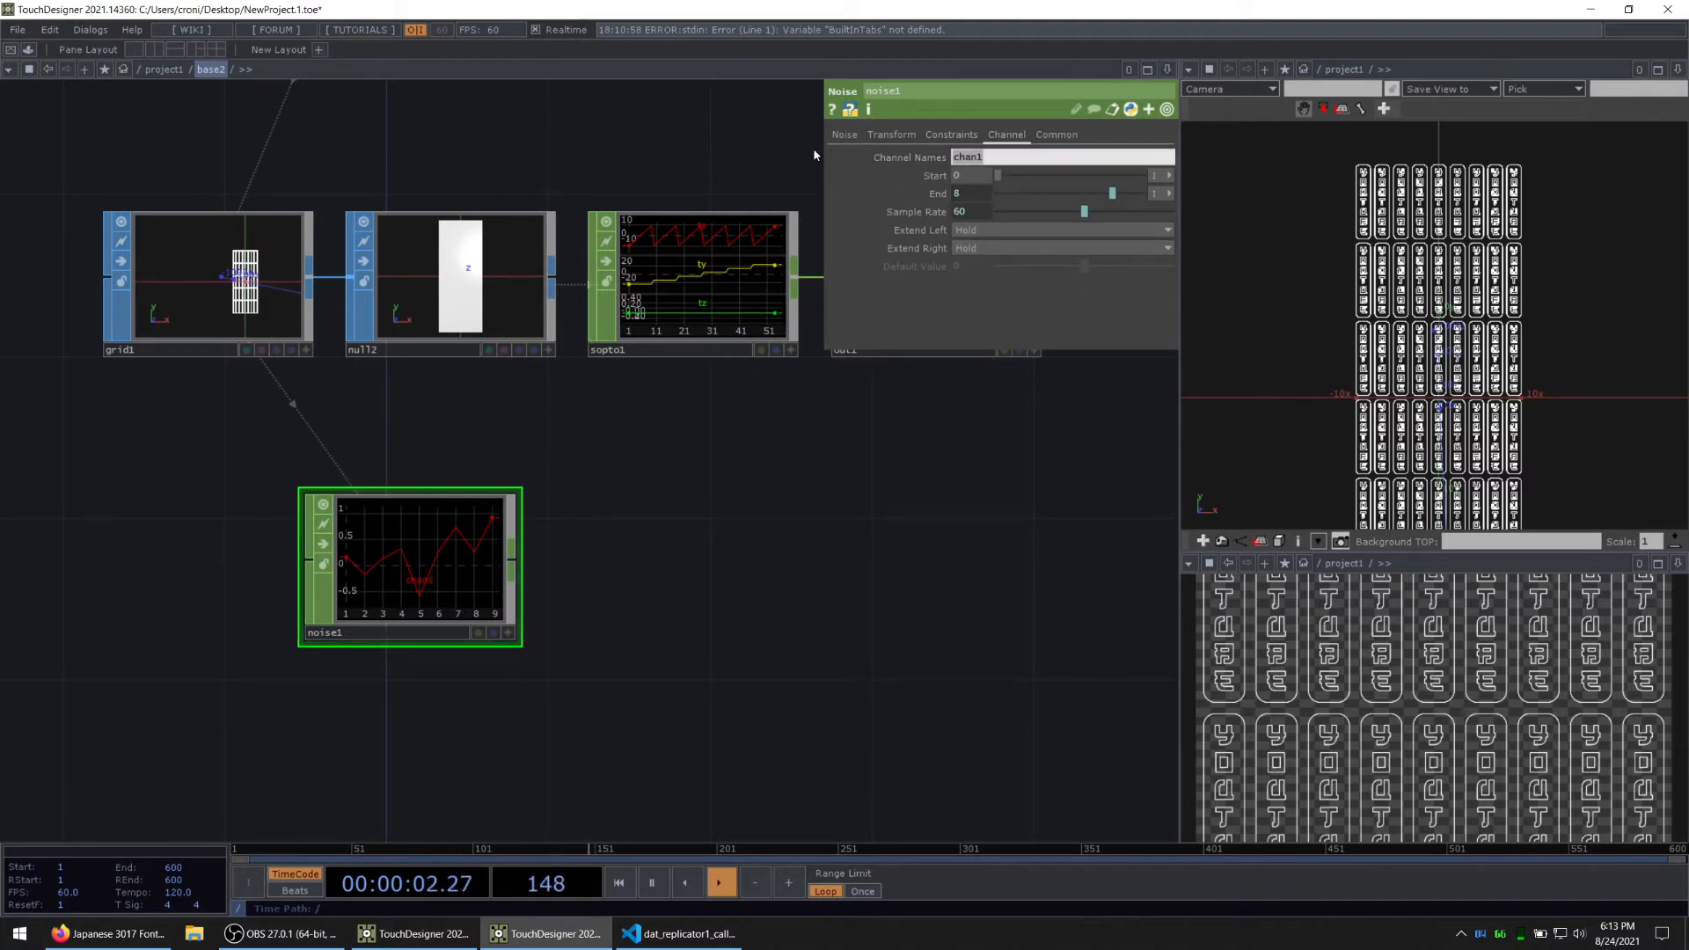
pyautogui.write('ty')
pyautogui.hotkey('alt', 'Tab')
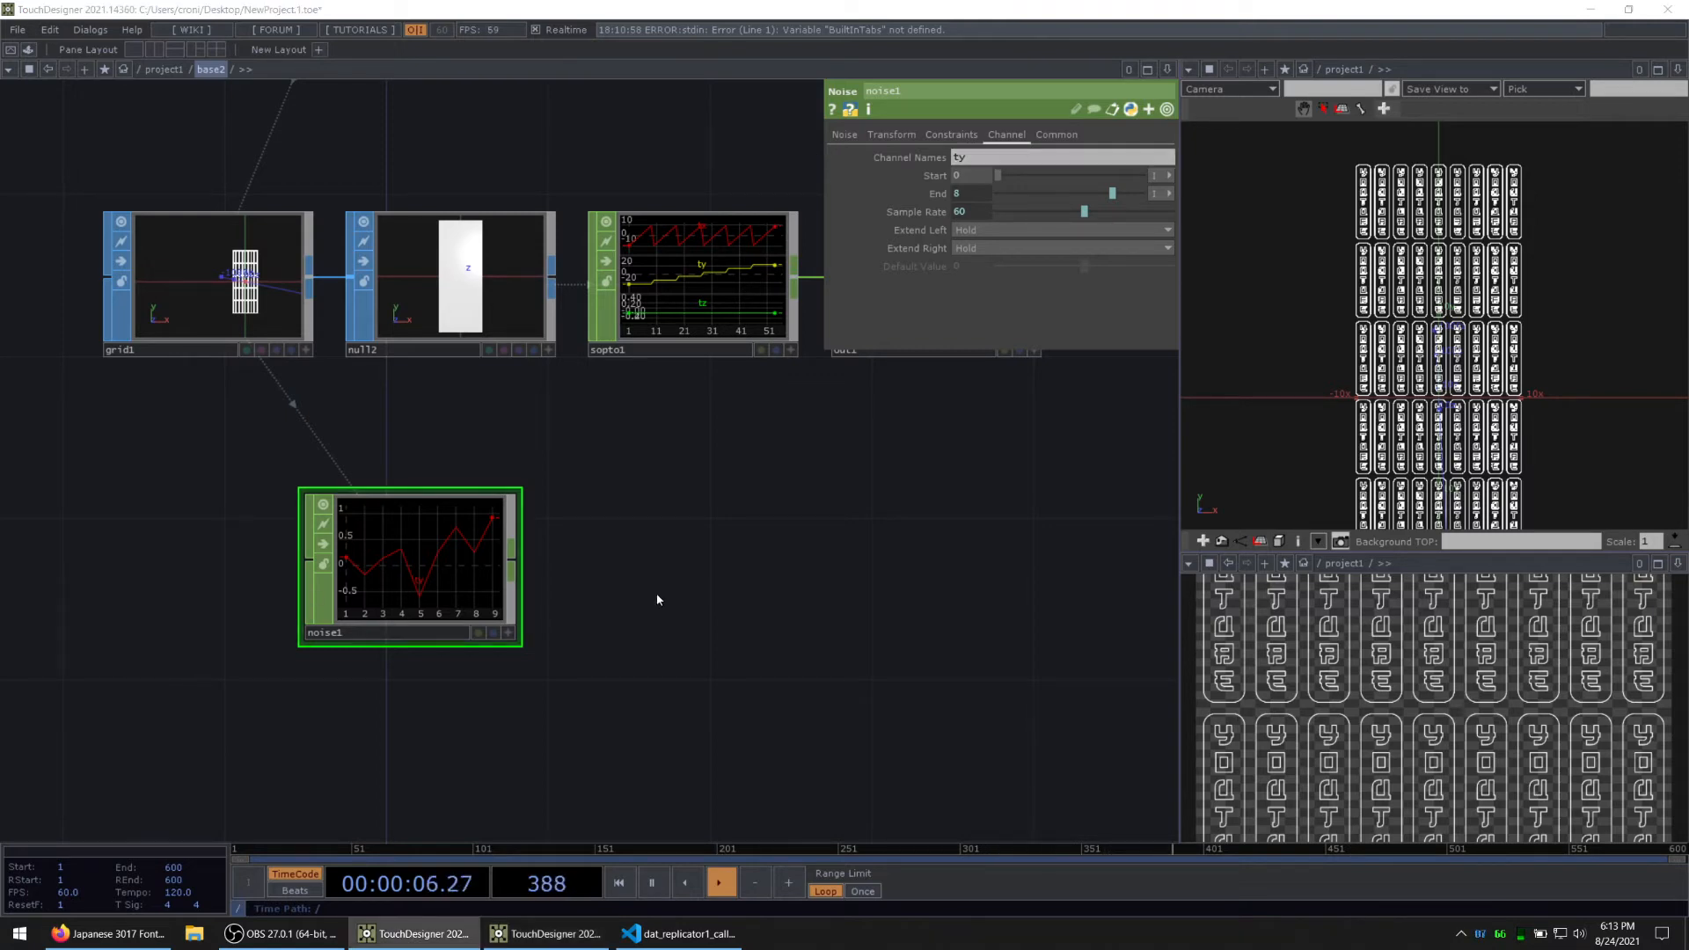
# Step: Add a Trim CHOP fed by noise1 and place it beneath sopto1
pyautogui.moveTo(514, 607); pyautogui.dragTo(581, 521)
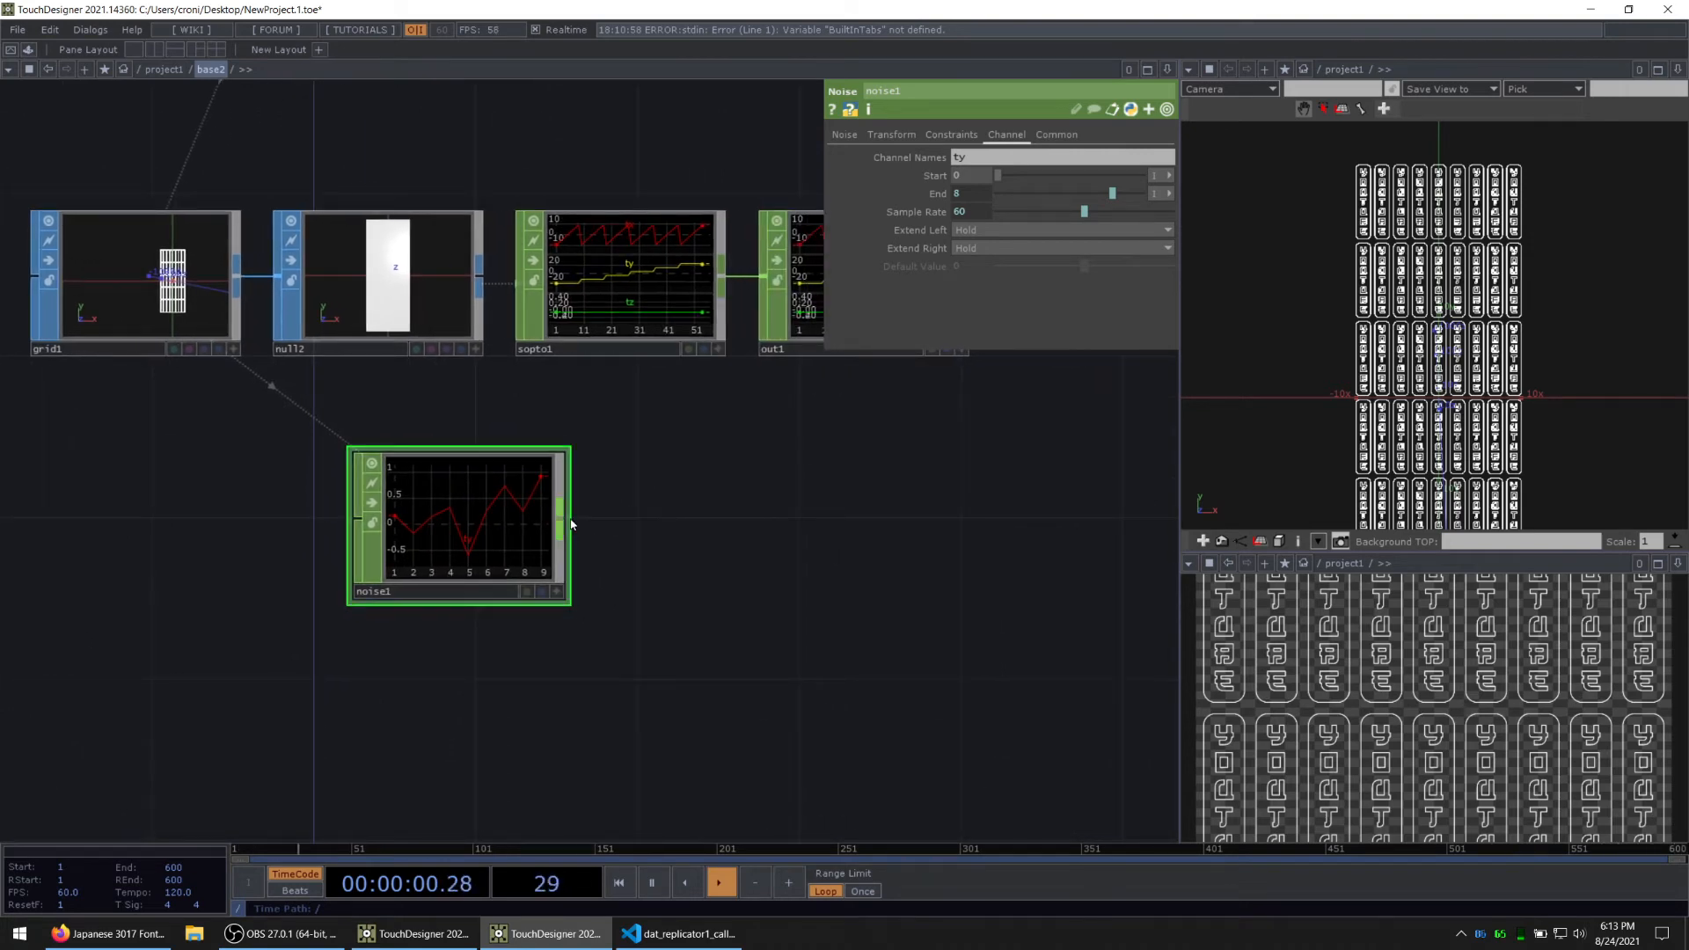
pyautogui.press('Tab')
pyautogui.write('tr')
pyautogui.click(787, 622)
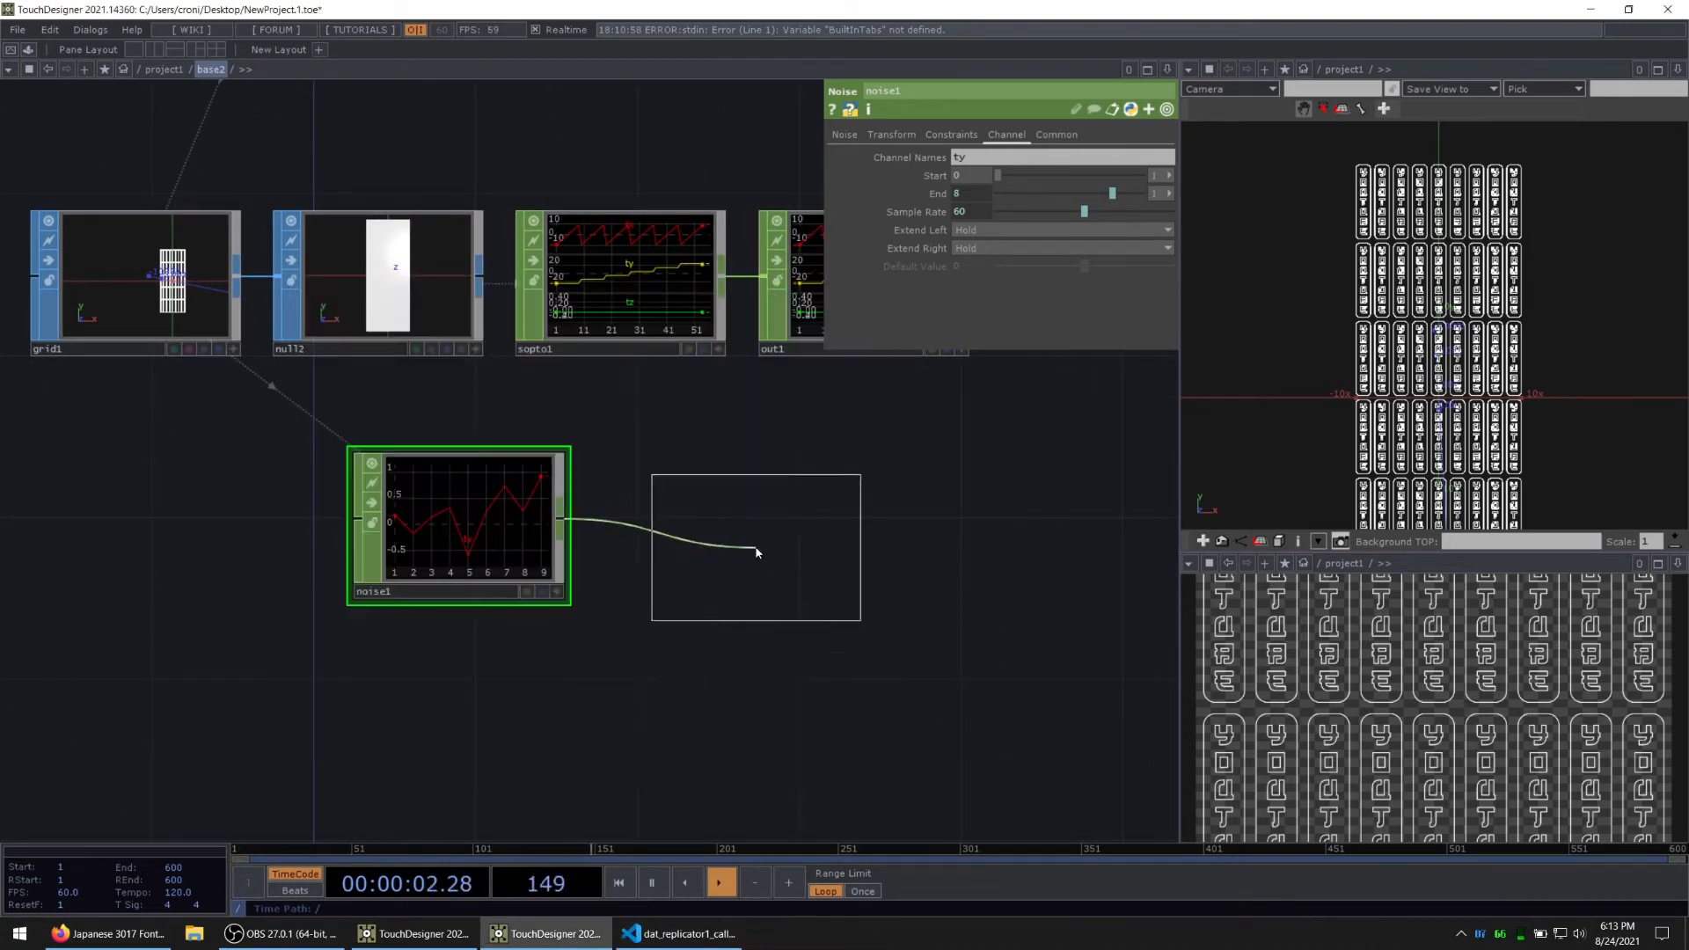
pyautogui.click(702, 526)
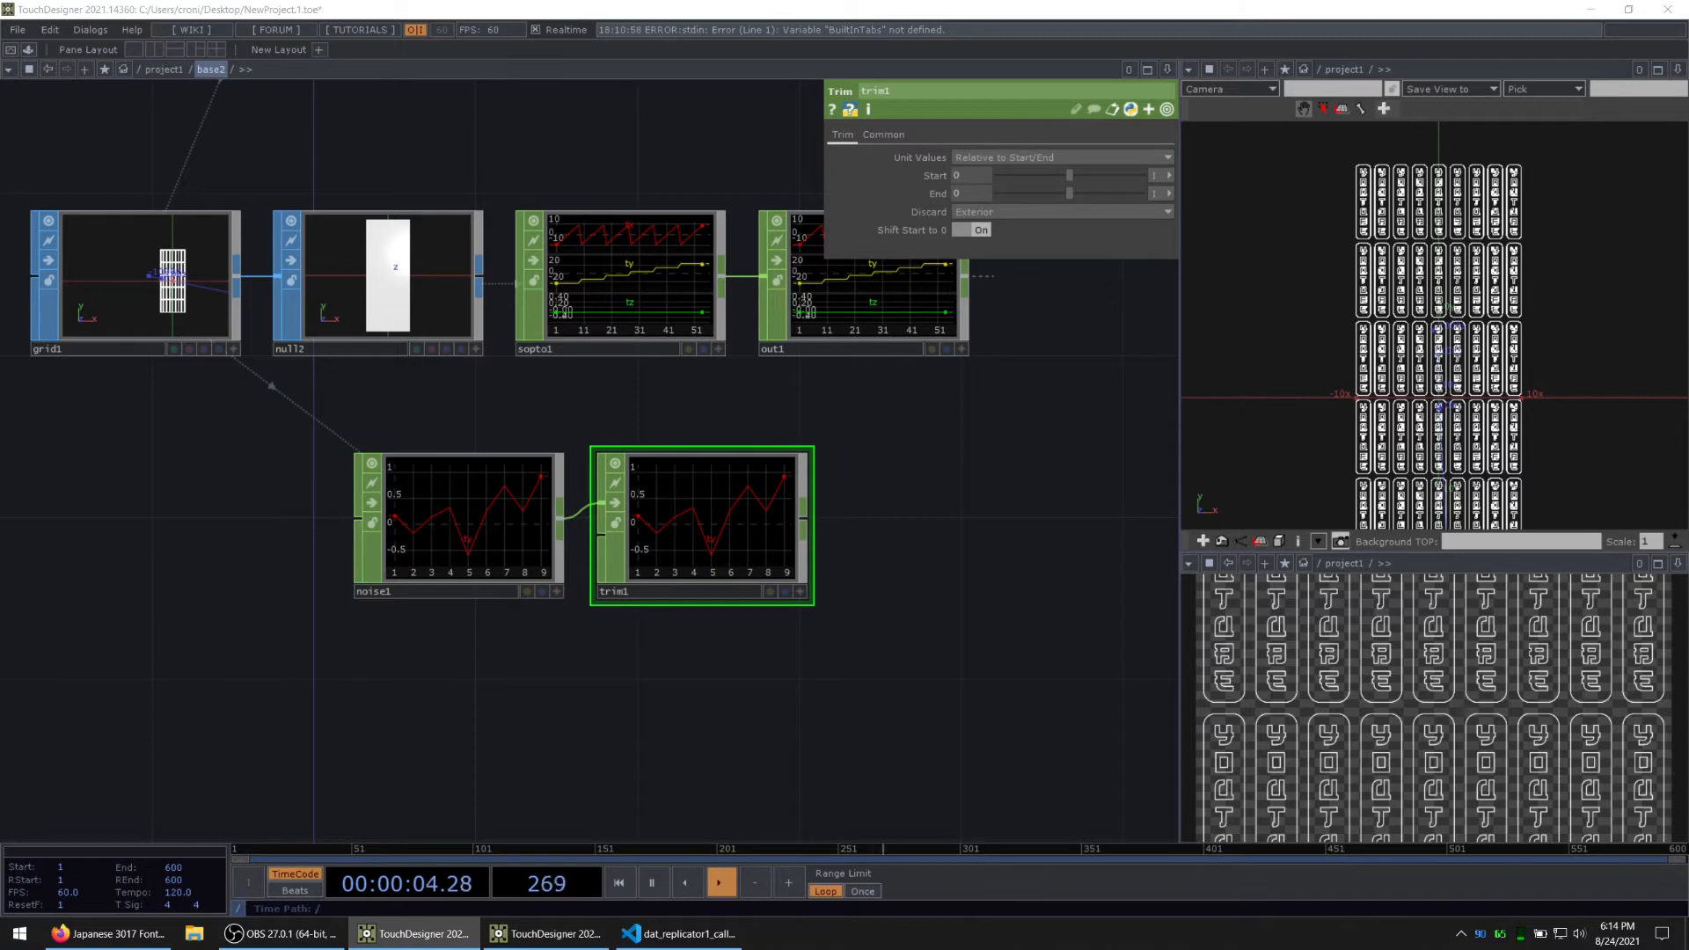
pyautogui.moveTo(920, 573); pyautogui.dragTo(878, 614)
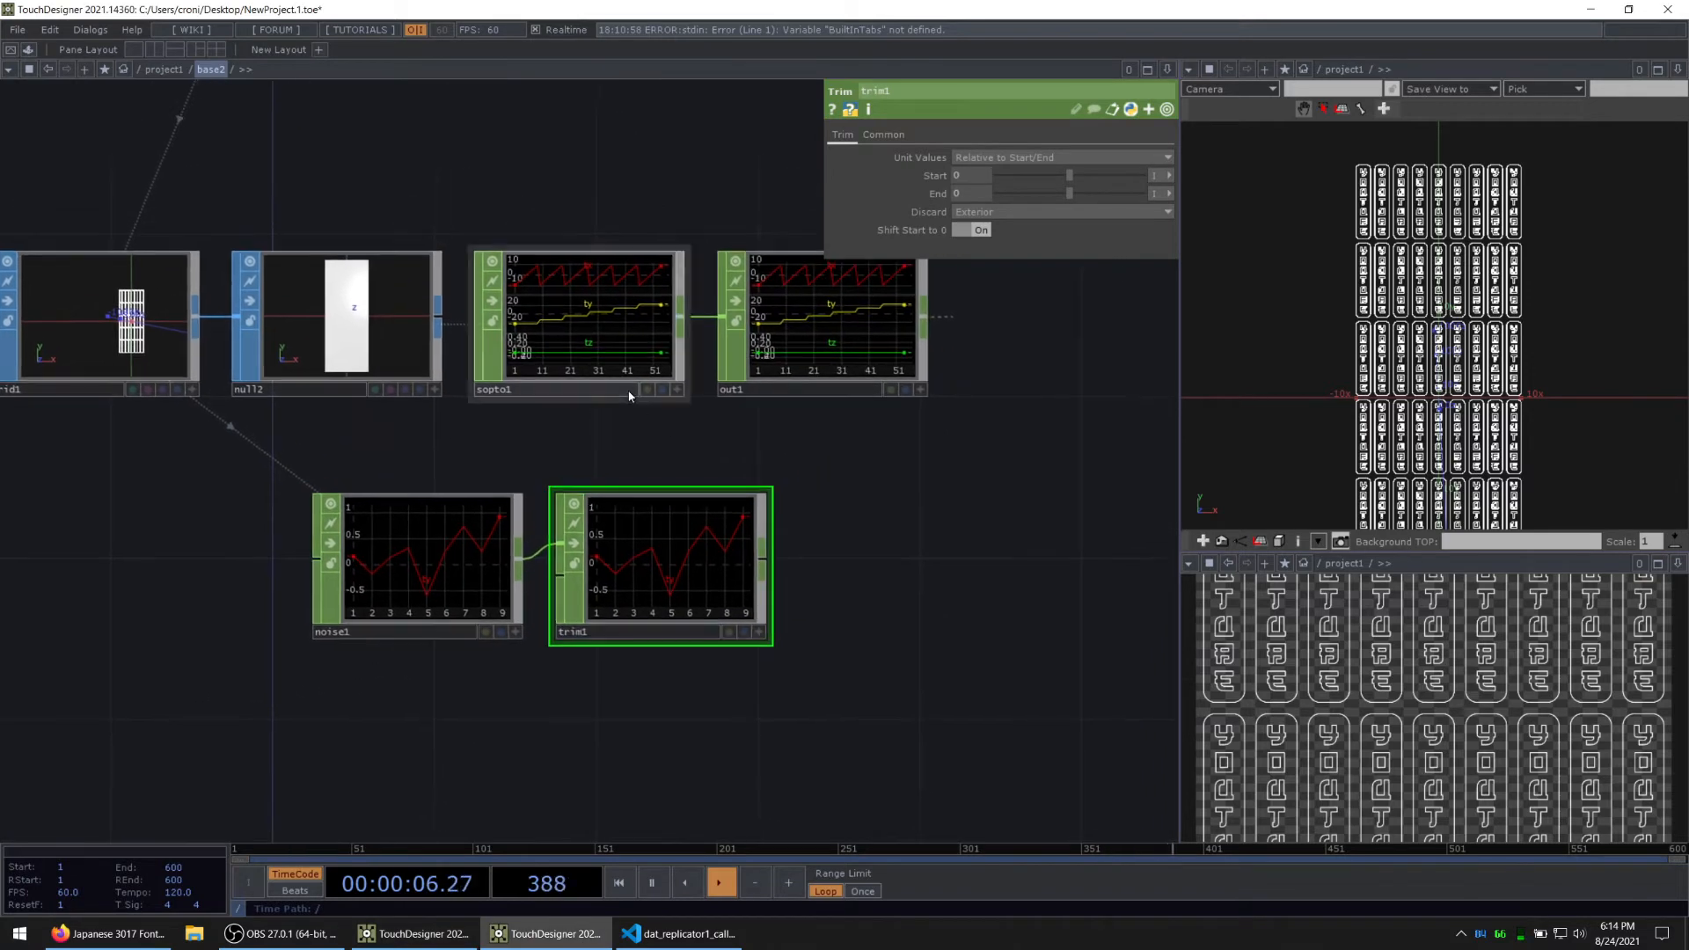
# Step: Set trim1's Unit Values to Absolute and its End to the expression op('sopto1').numSamples - 1
pyautogui.click(621, 373)
pyautogui.click(609, 548)
pyautogui.scroll(3, 449, 585)
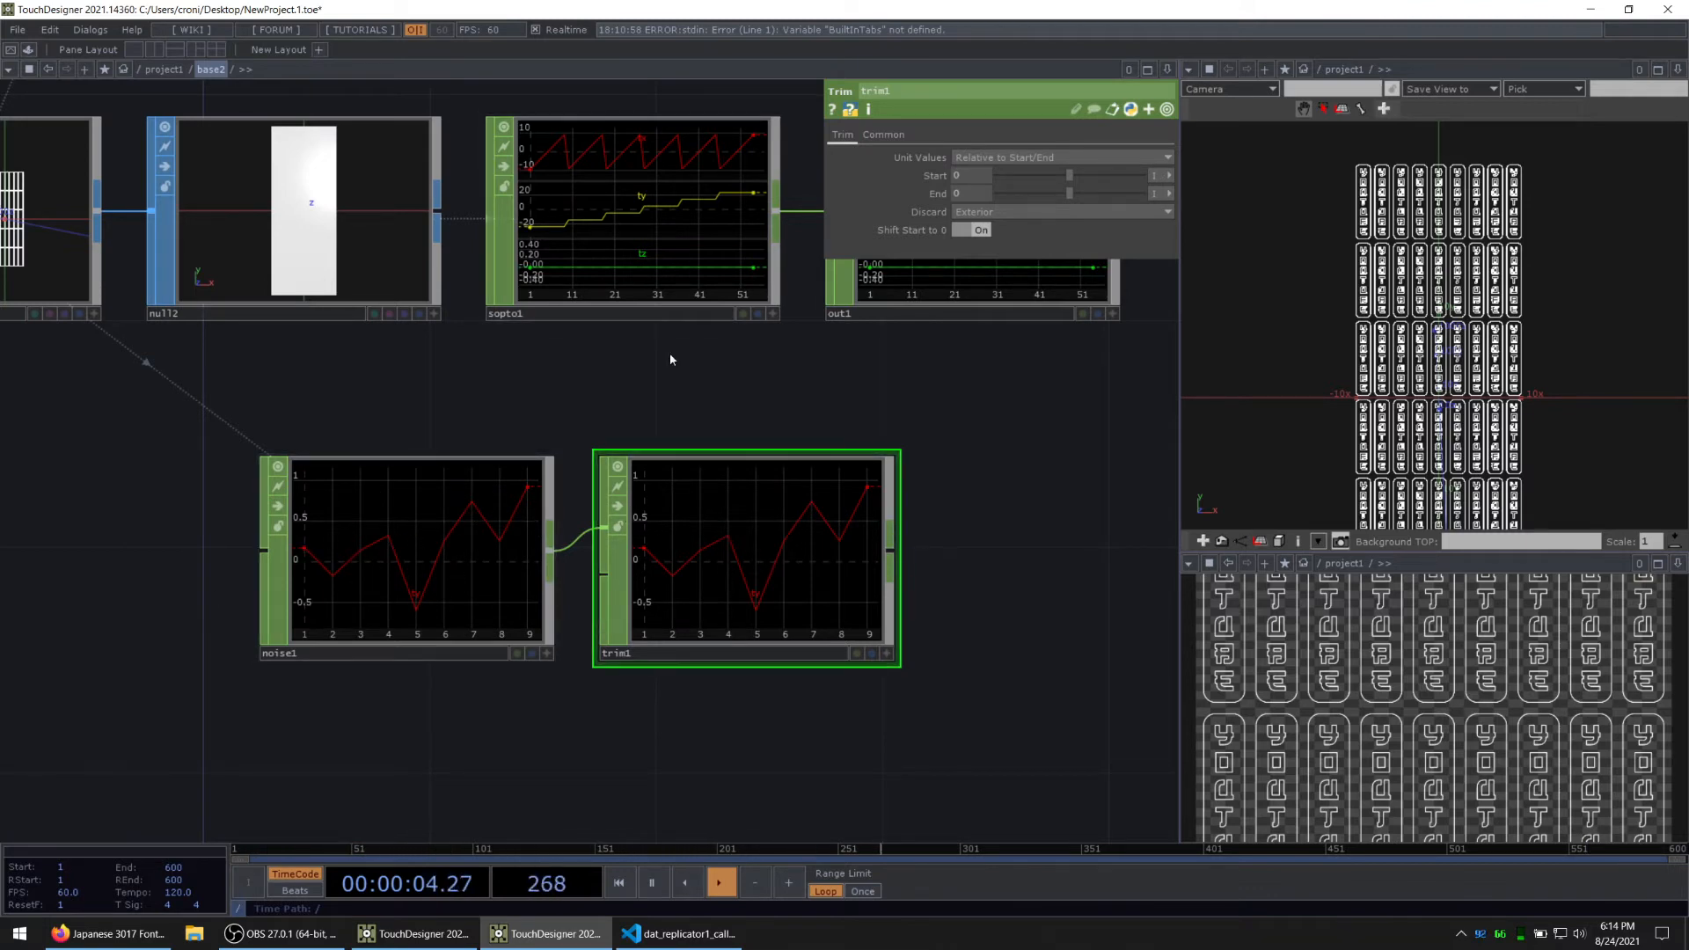
pyautogui.moveTo(669, 354); pyautogui.dragTo(643, 366)
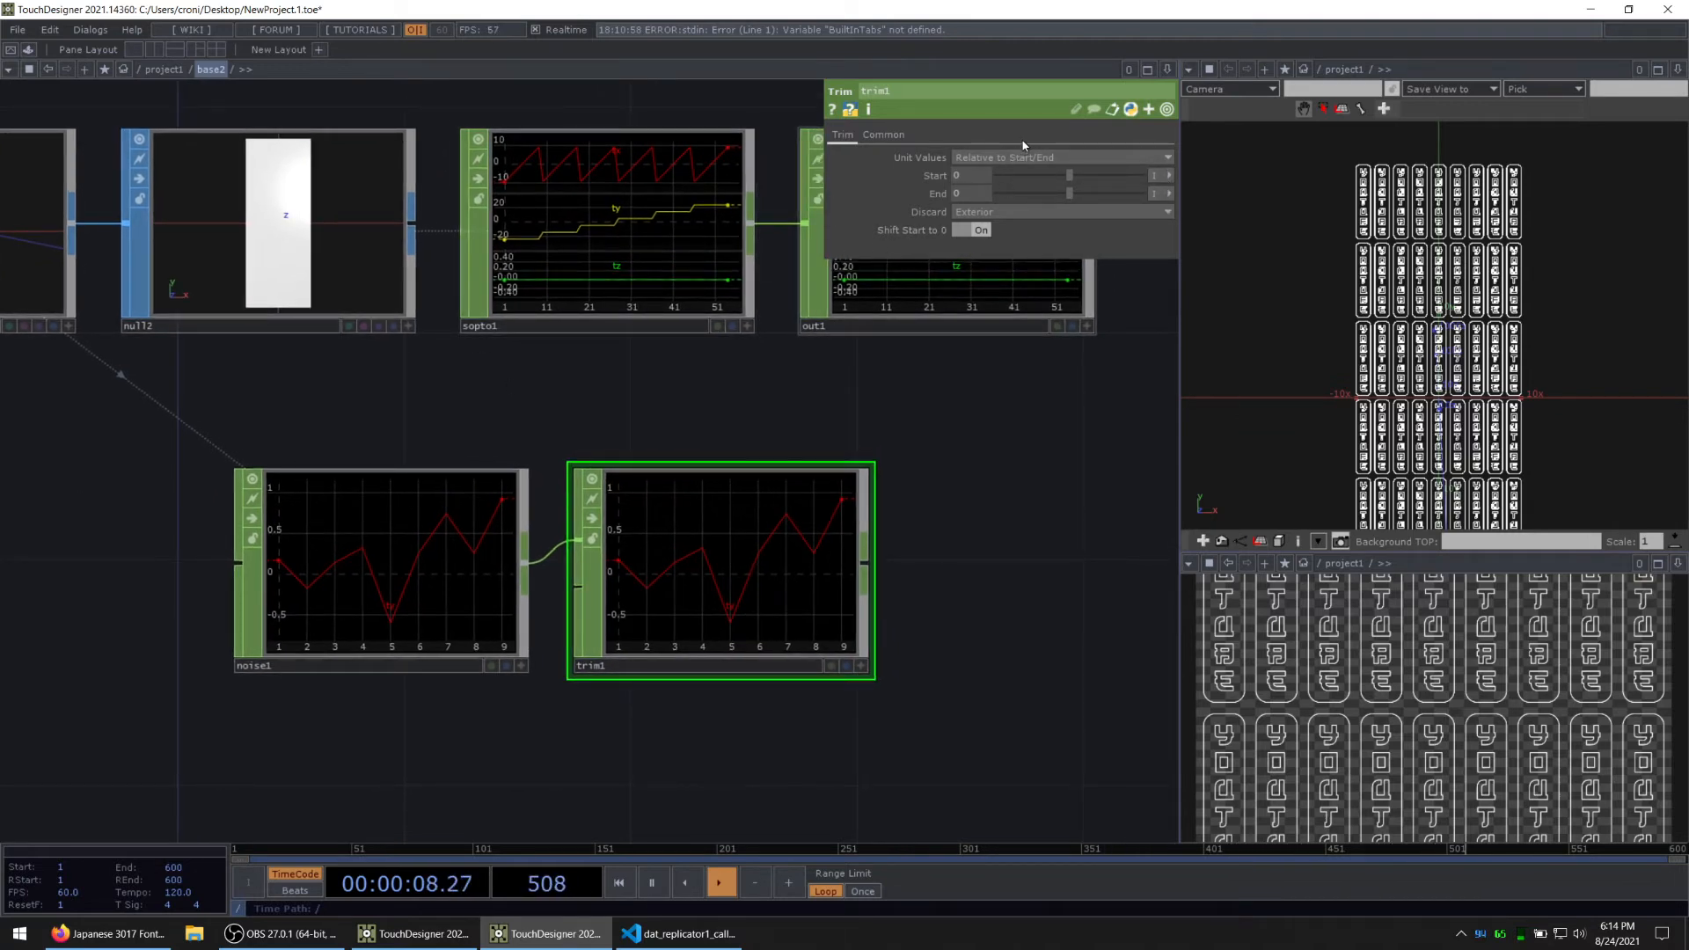
pyautogui.click(975, 161)
pyautogui.click(975, 176)
pyautogui.click(938, 195)
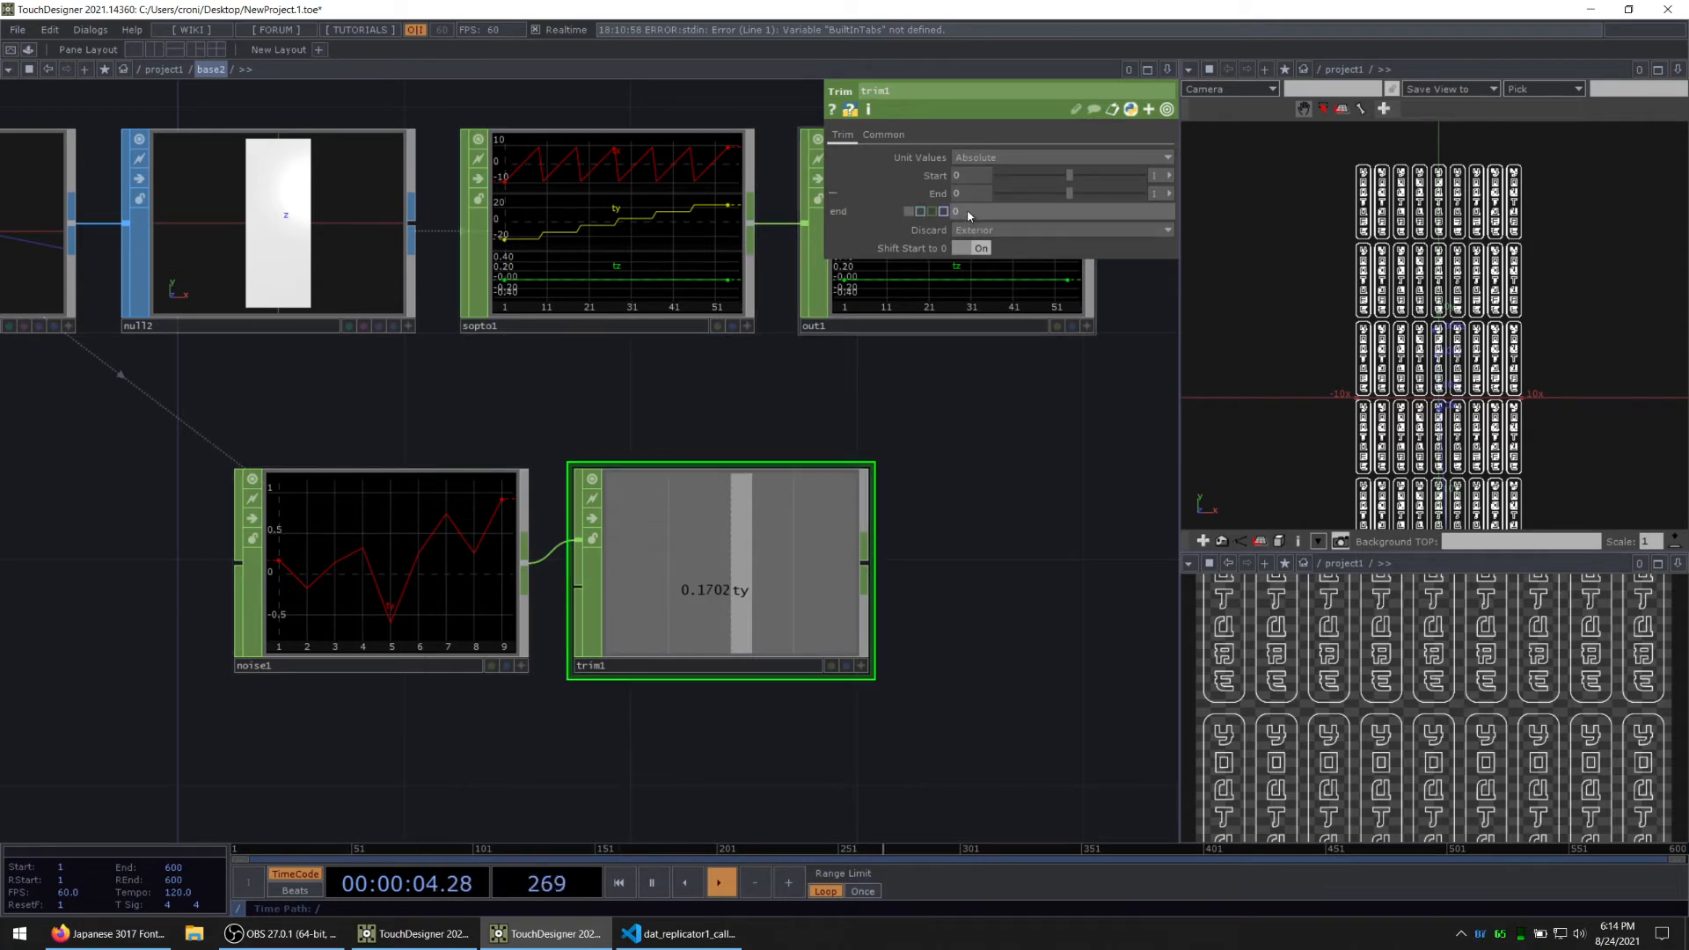
pyautogui.write('op')
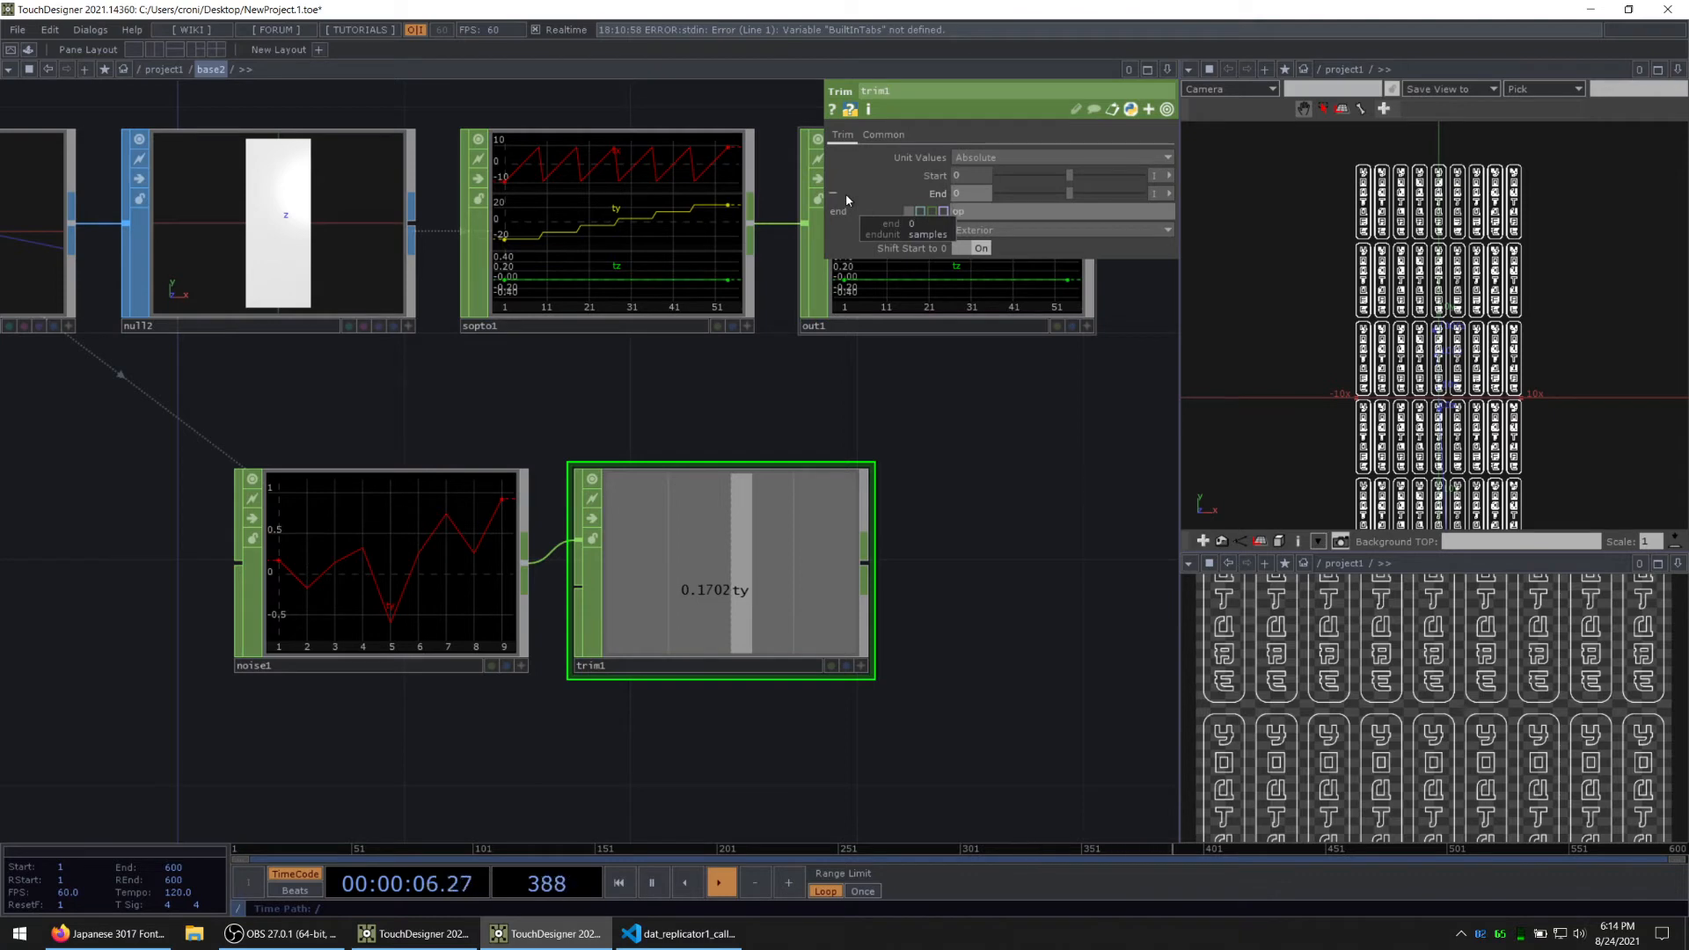
pyautogui.write("()'sopto1'")
pyautogui.write('.numSamples - 1')
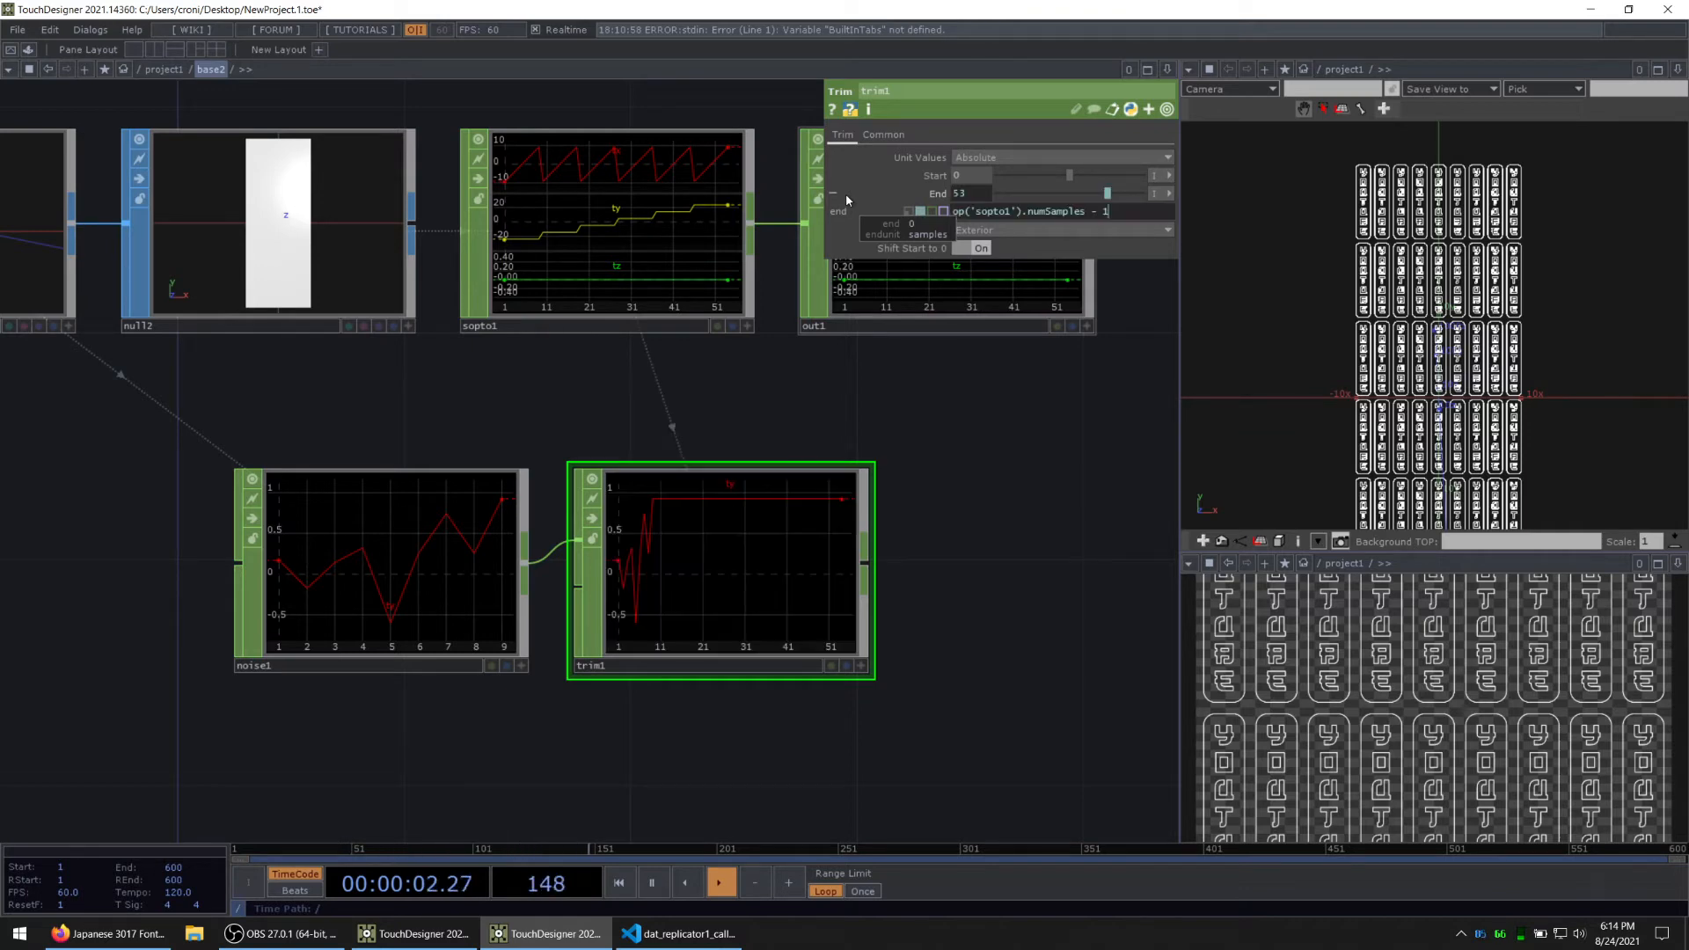
pyautogui.press('Return')
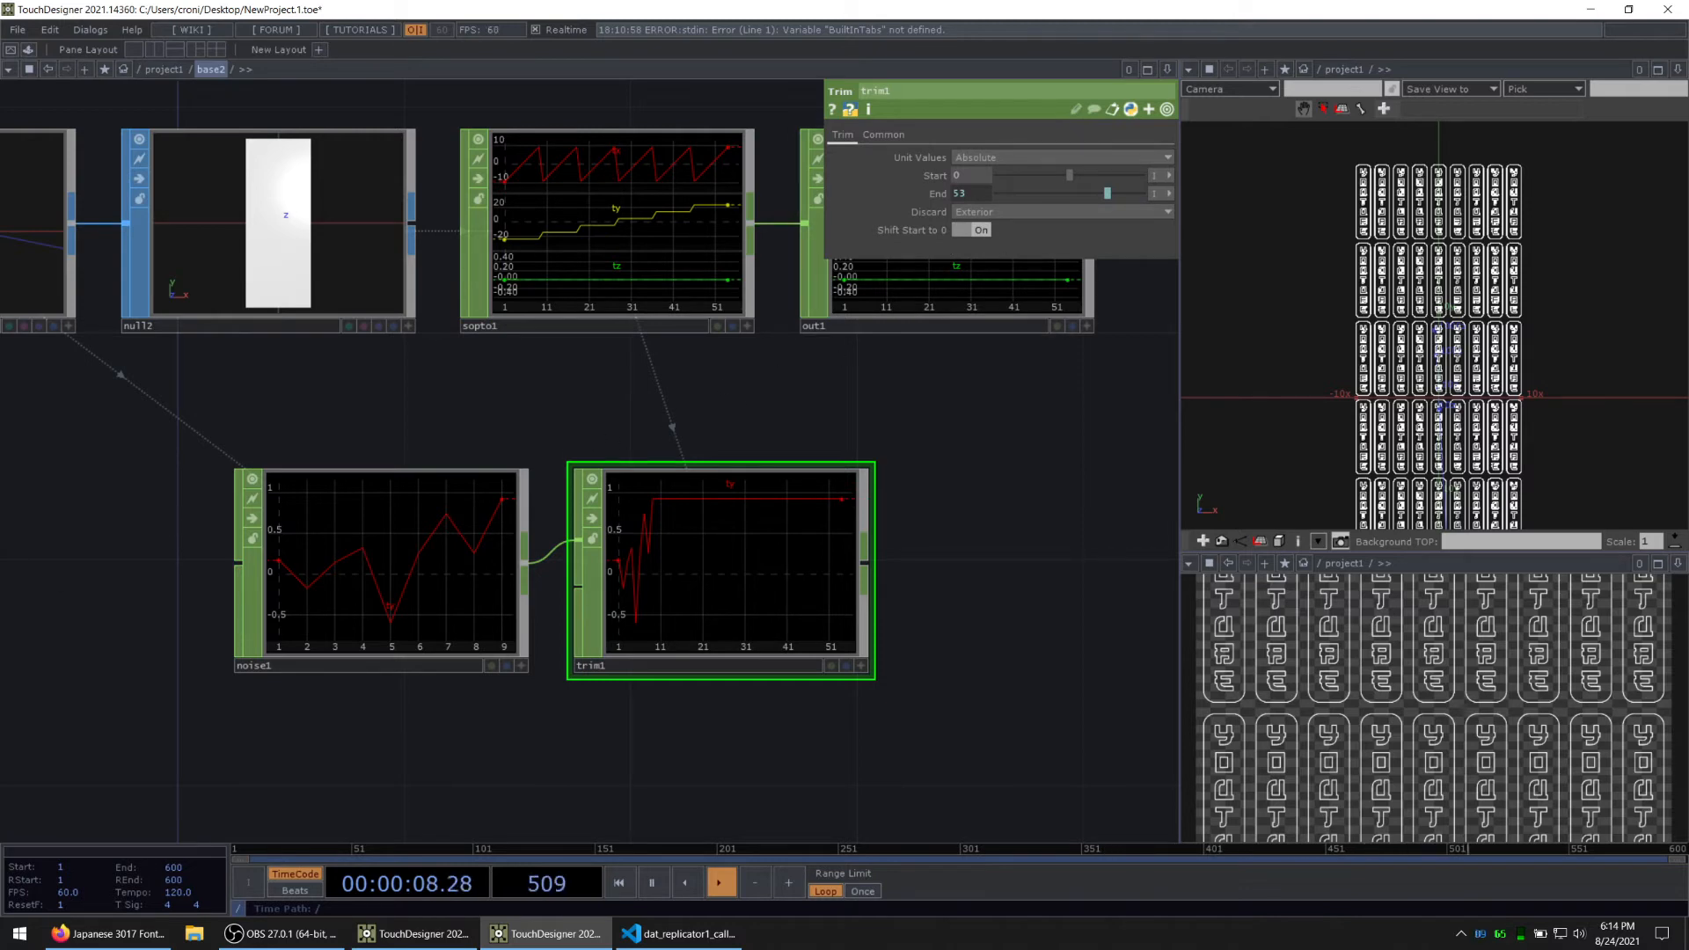
pyautogui.hotkey('alt', 'Tab')
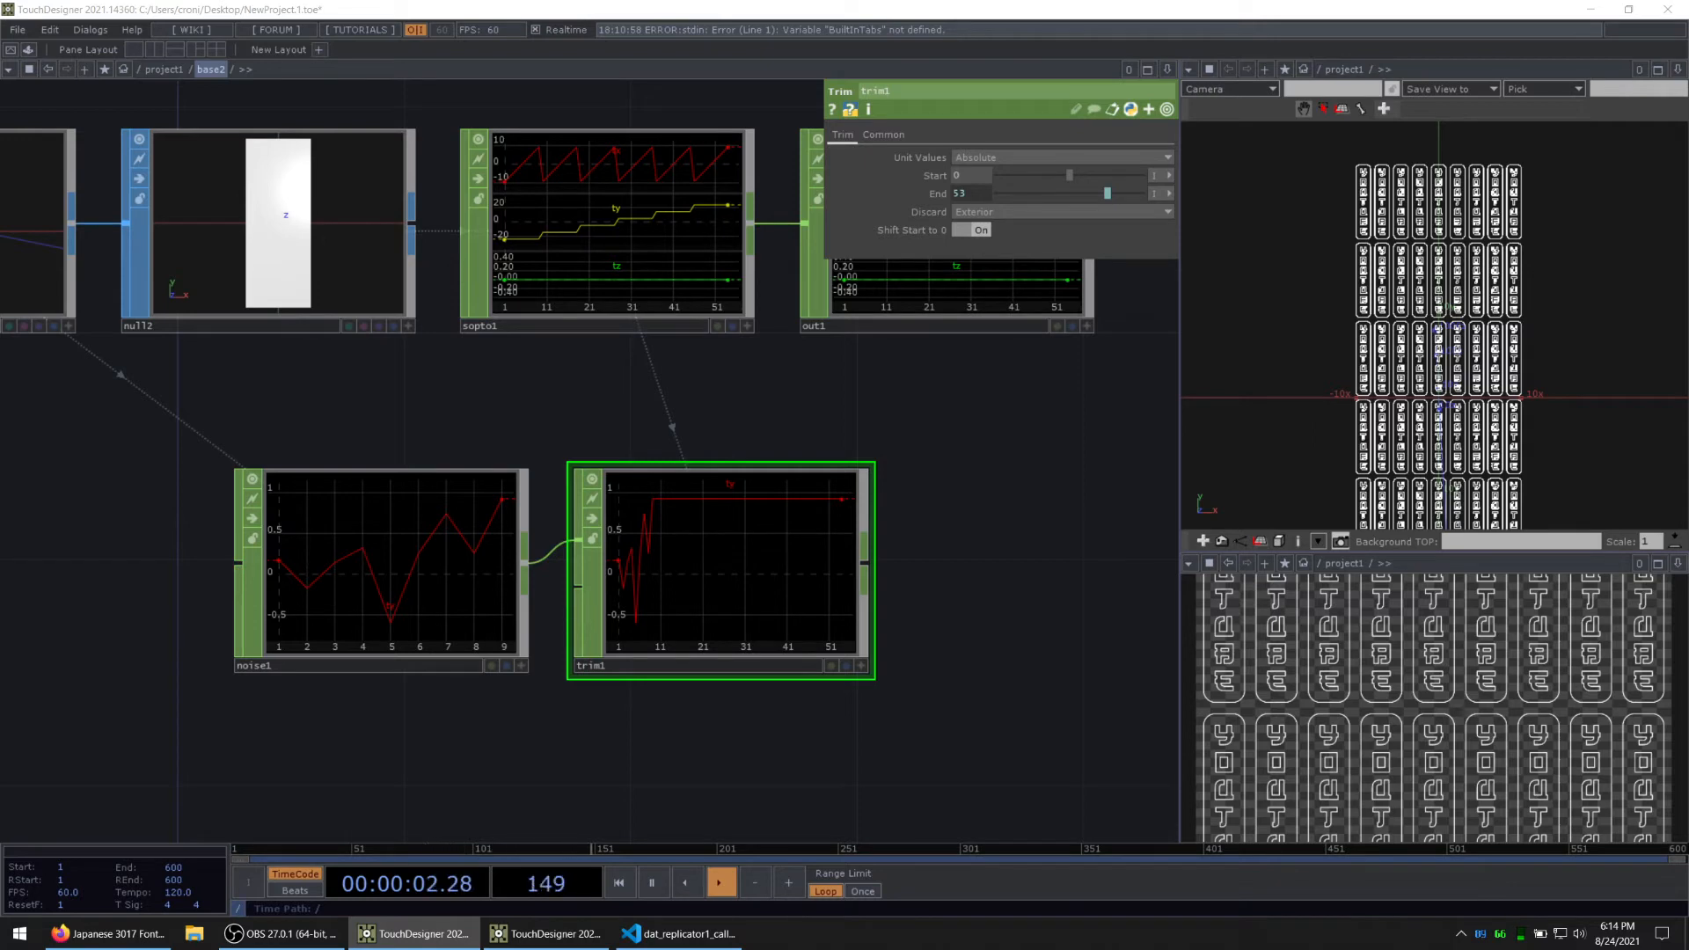
# Step: Set both Extend Left and Extend Right of noise1 to Cycle
pyautogui.click(338, 572)
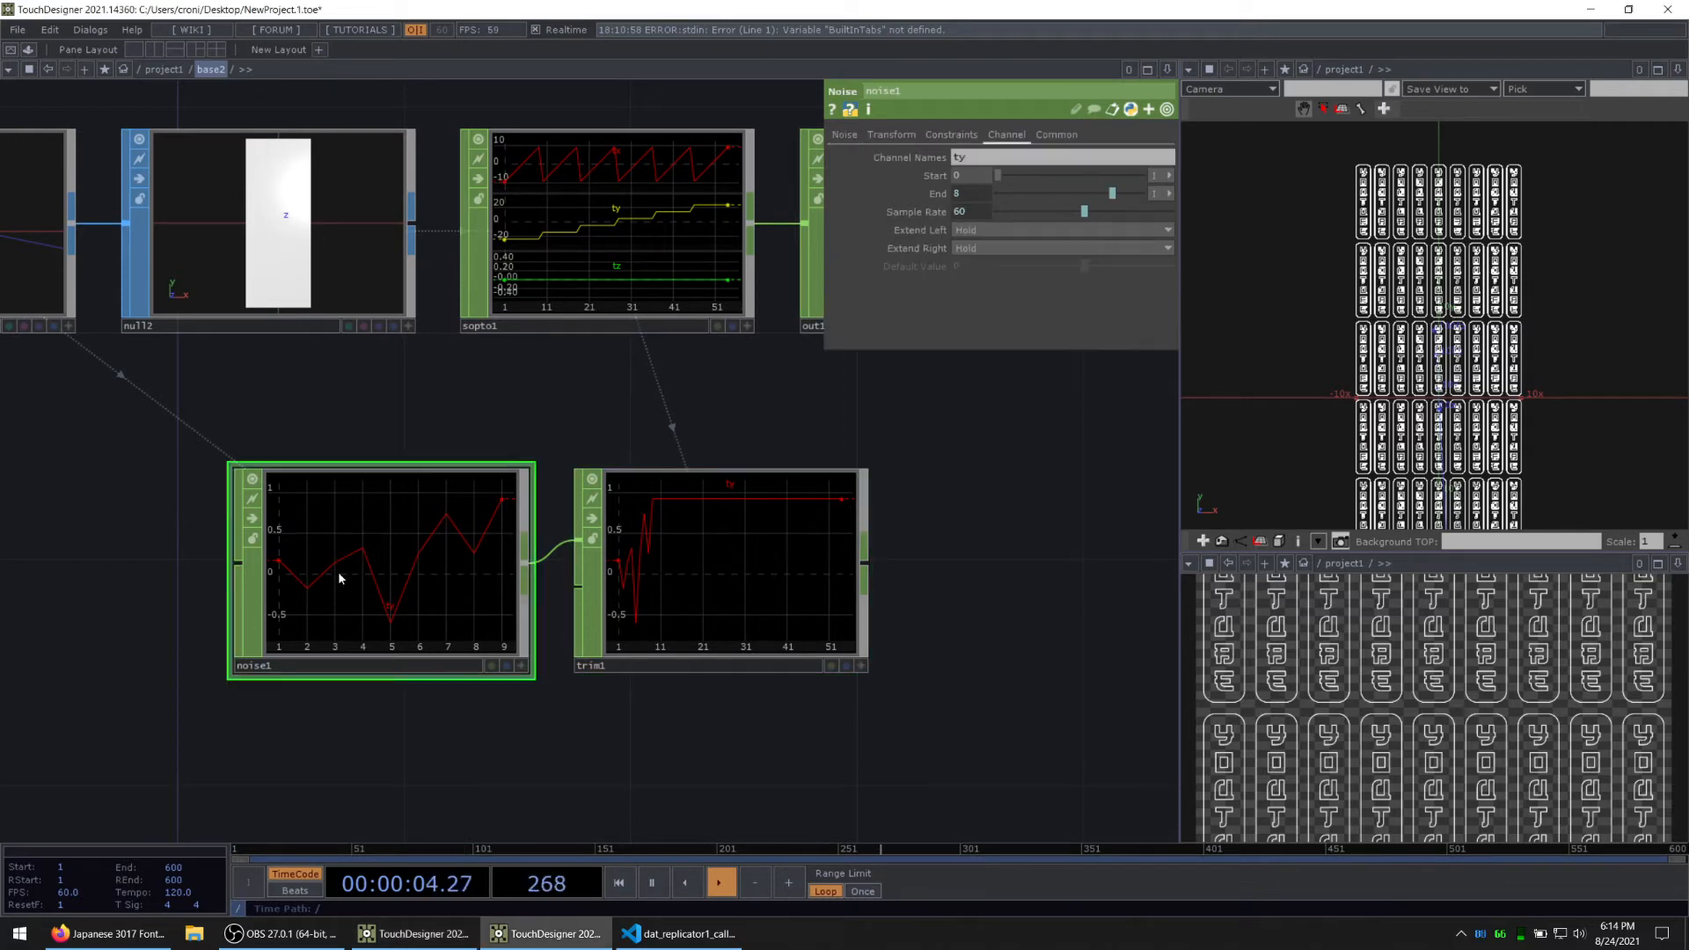
pyautogui.click(968, 230)
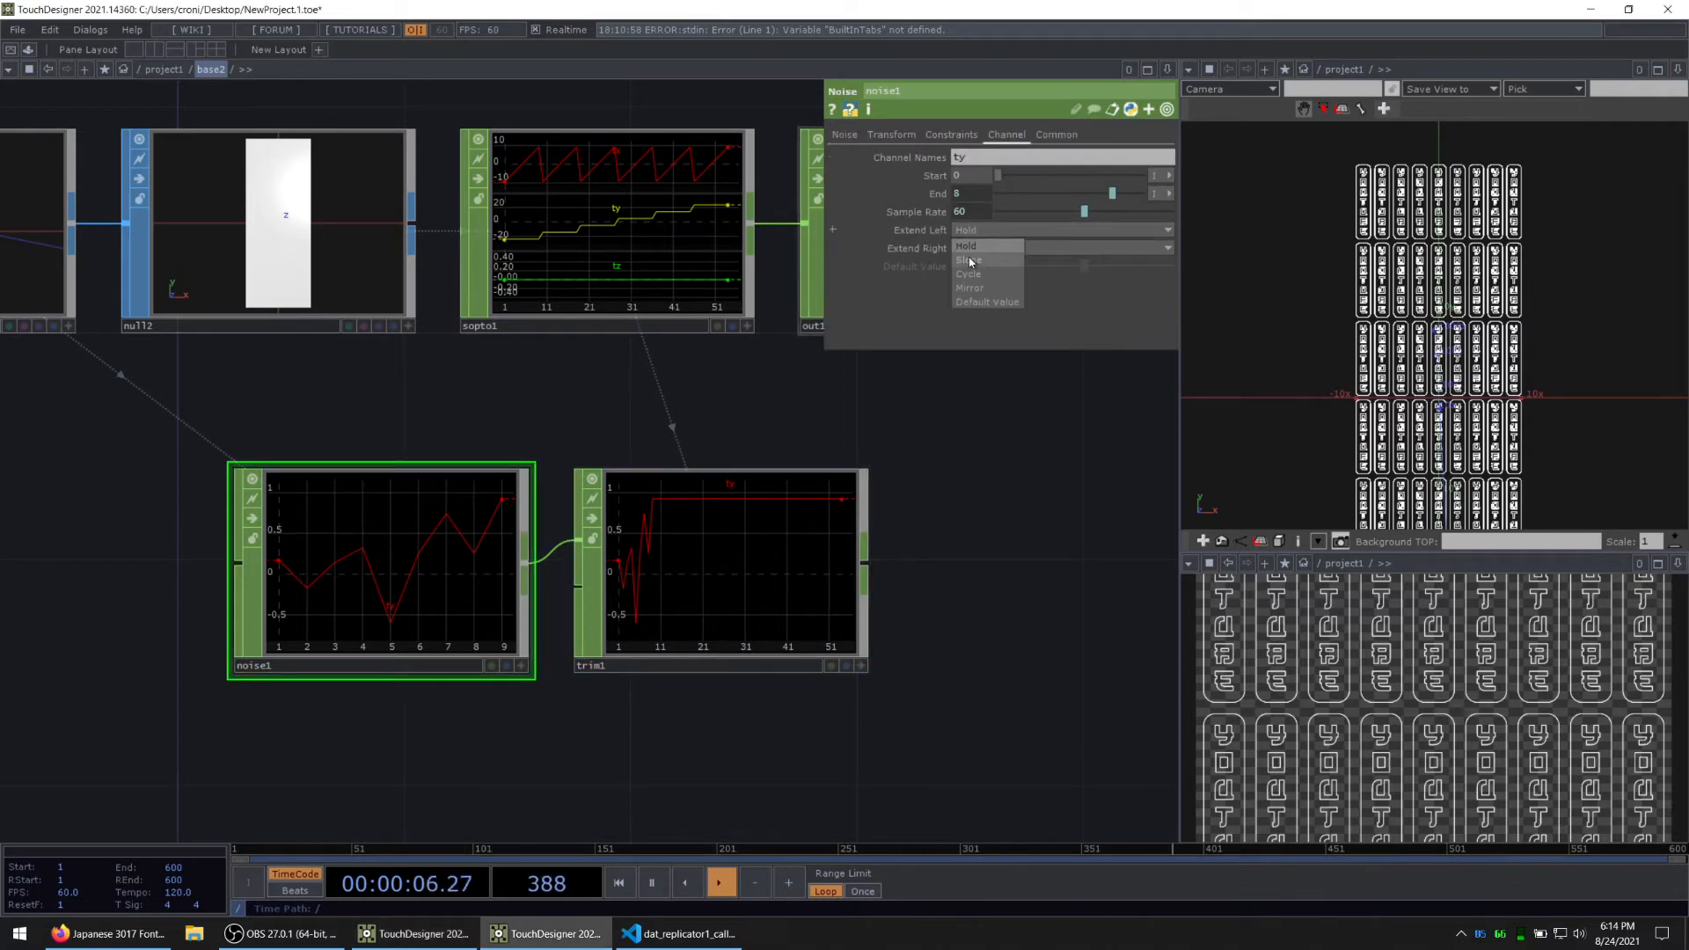
pyautogui.click(969, 275)
pyautogui.click(974, 248)
pyautogui.click(983, 298)
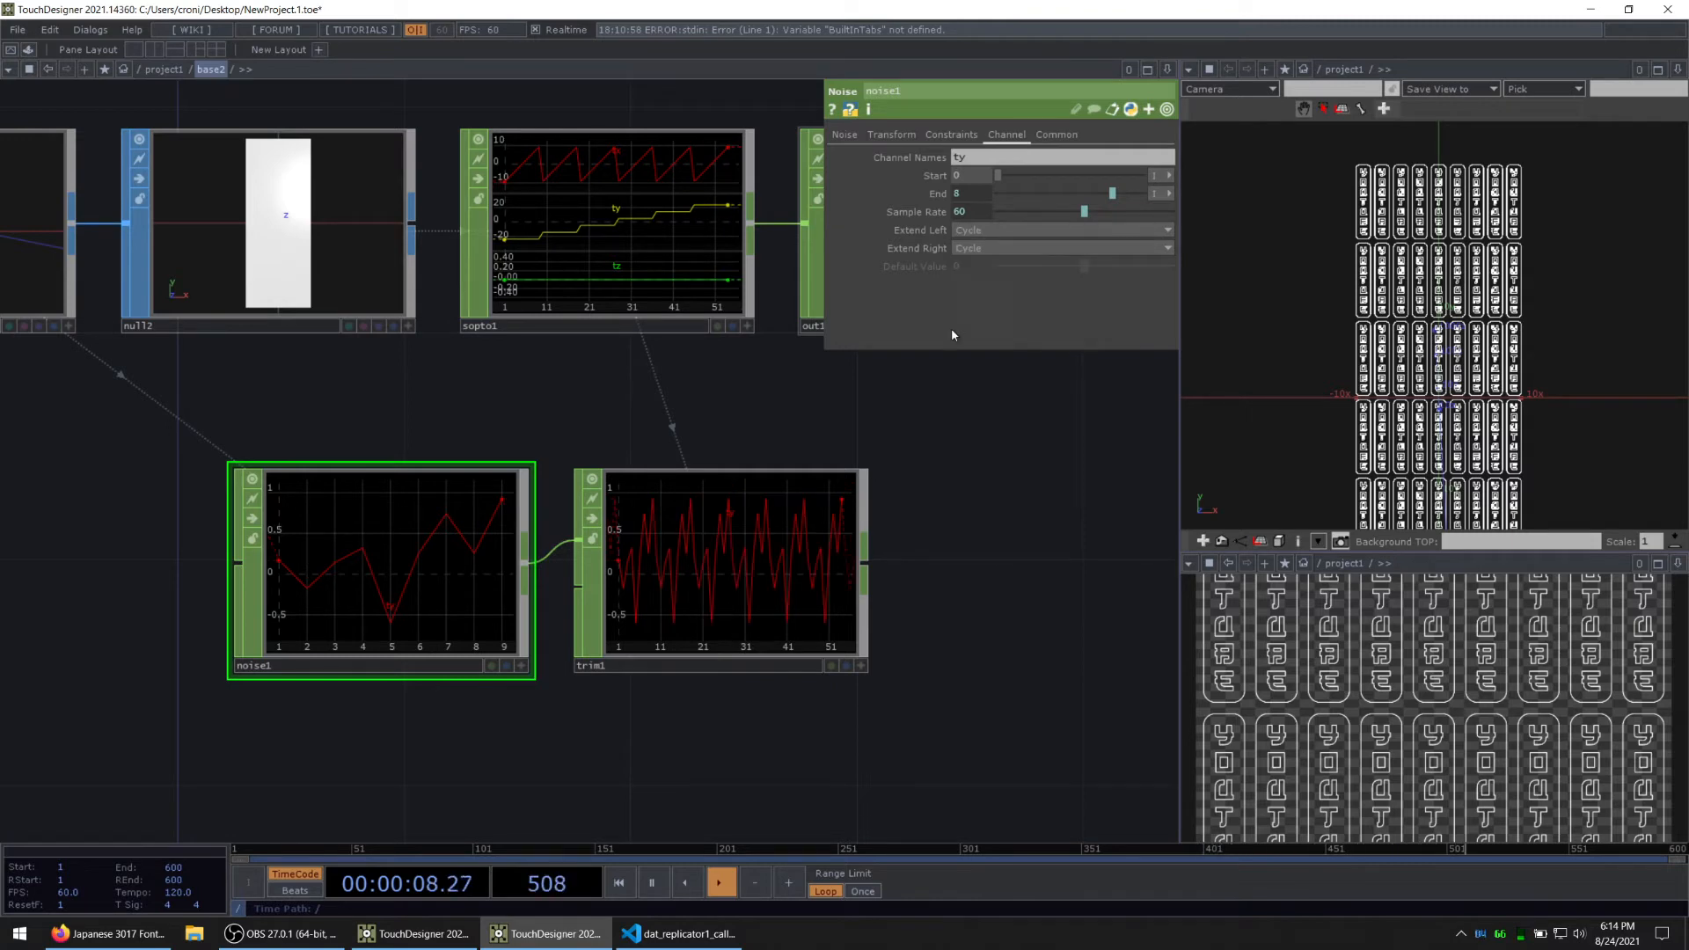
pyautogui.scroll(2, 684, 553)
pyautogui.scroll(-3, 709, 595)
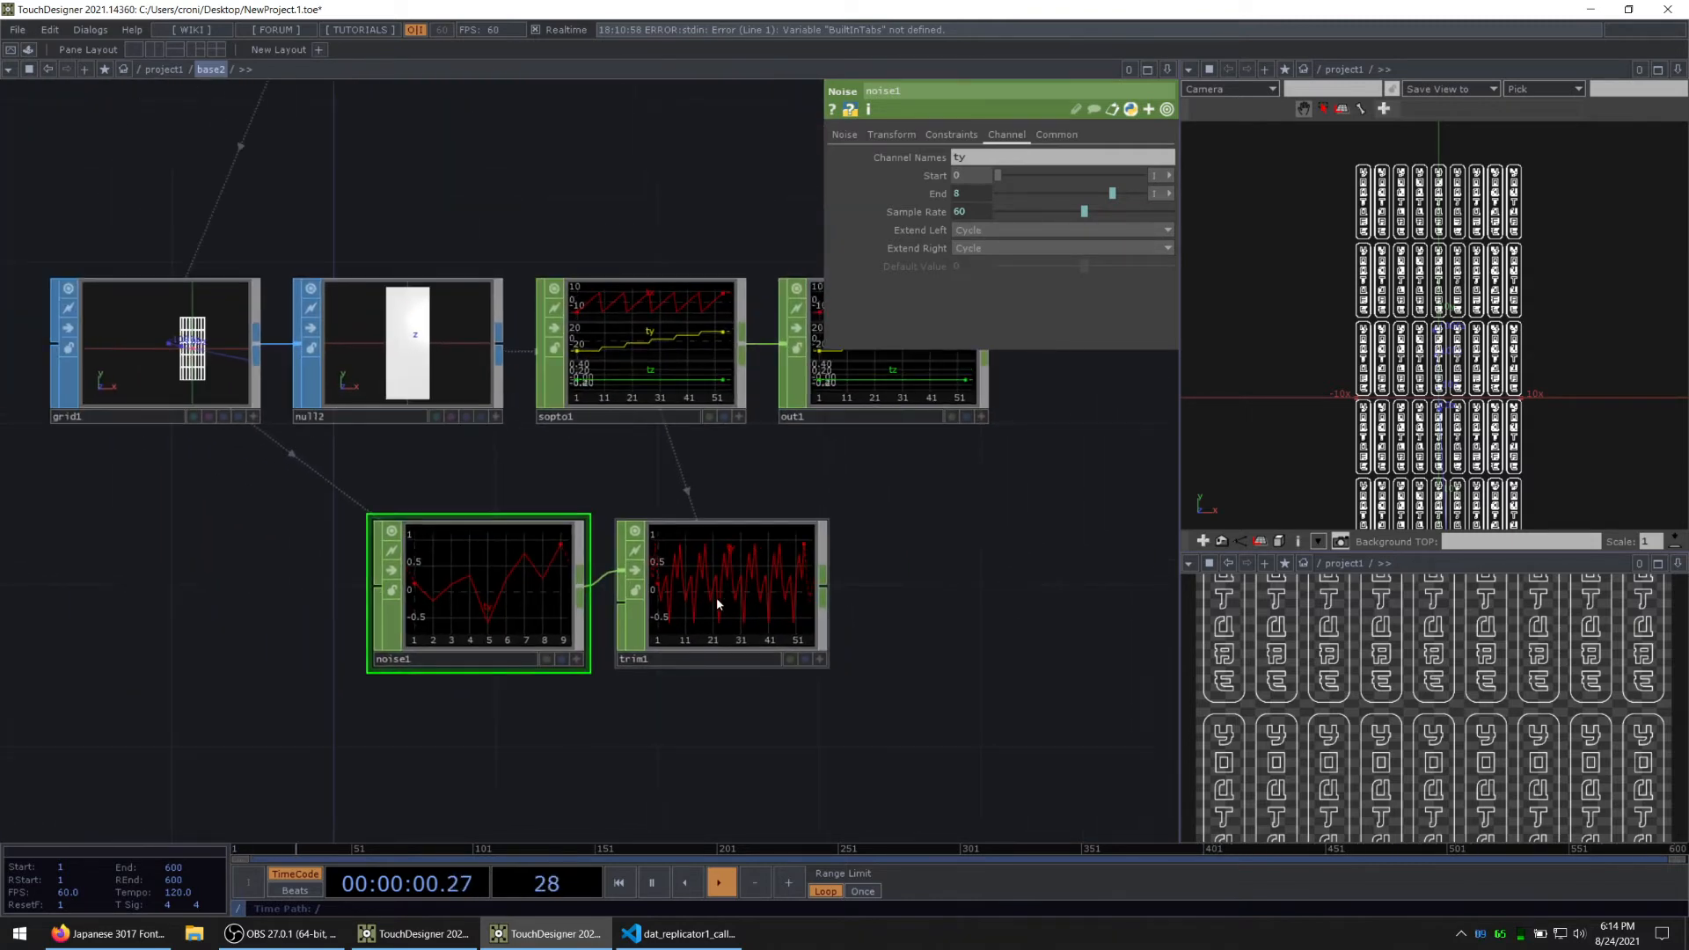
pyautogui.scroll(2, 716, 598)
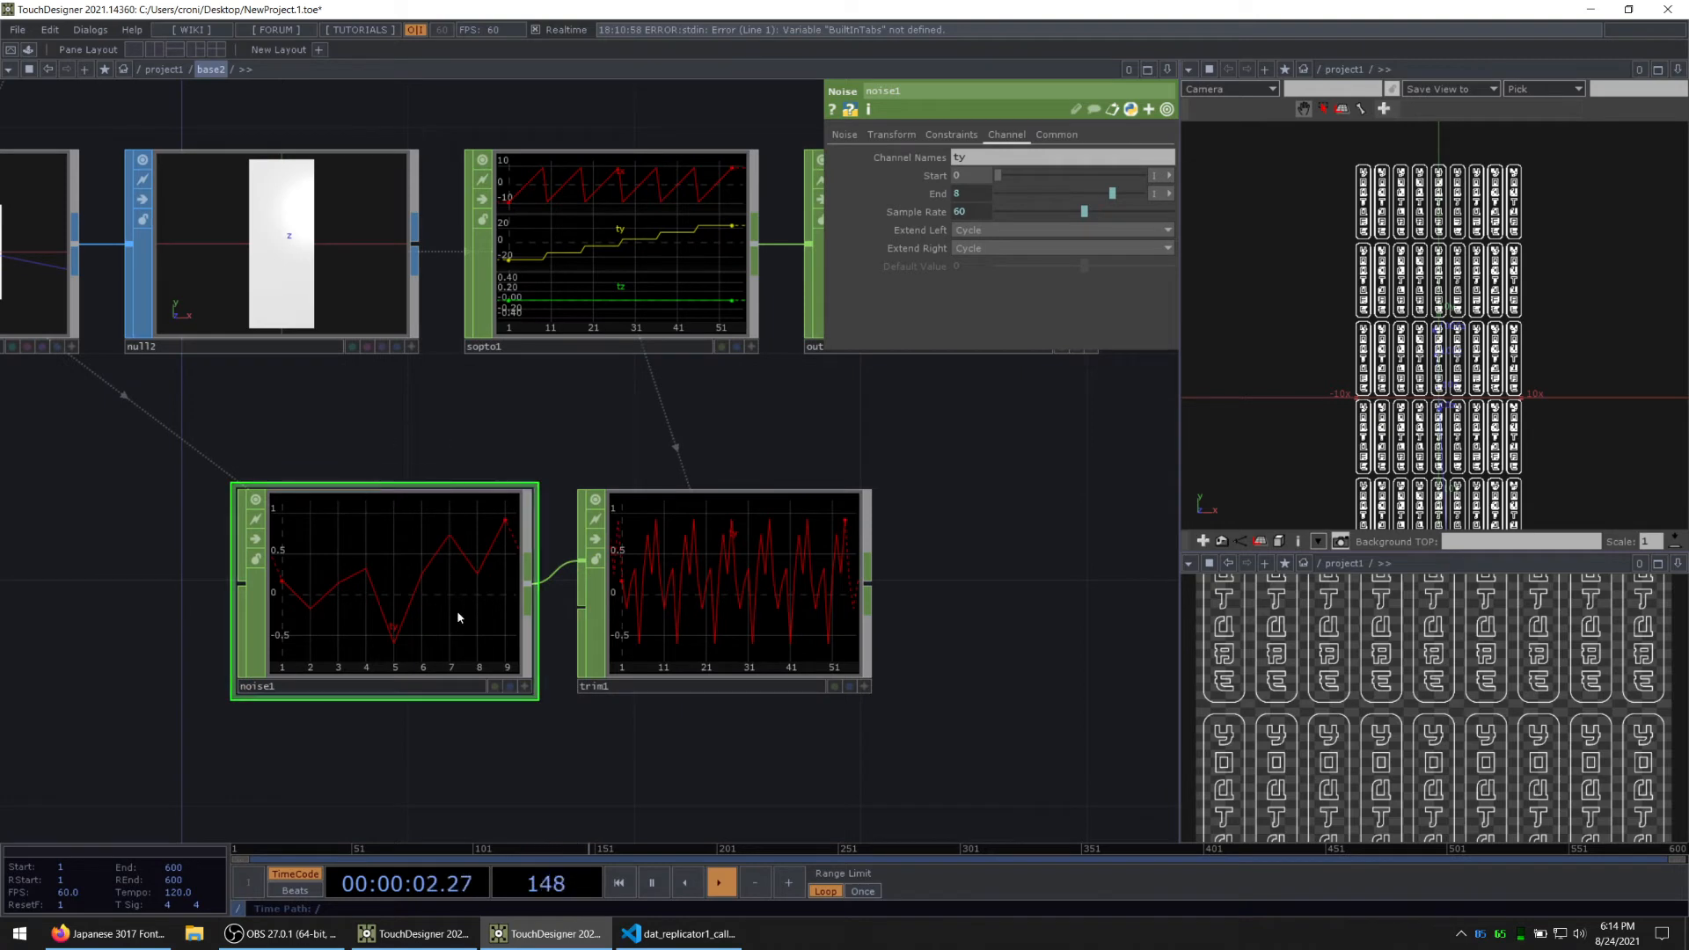
# Step: Move noise1 and trim1 together so they sit neatly below null2 and sopto1
pyautogui.click(768, 539)
pyautogui.scroll(-3, 687, 581)
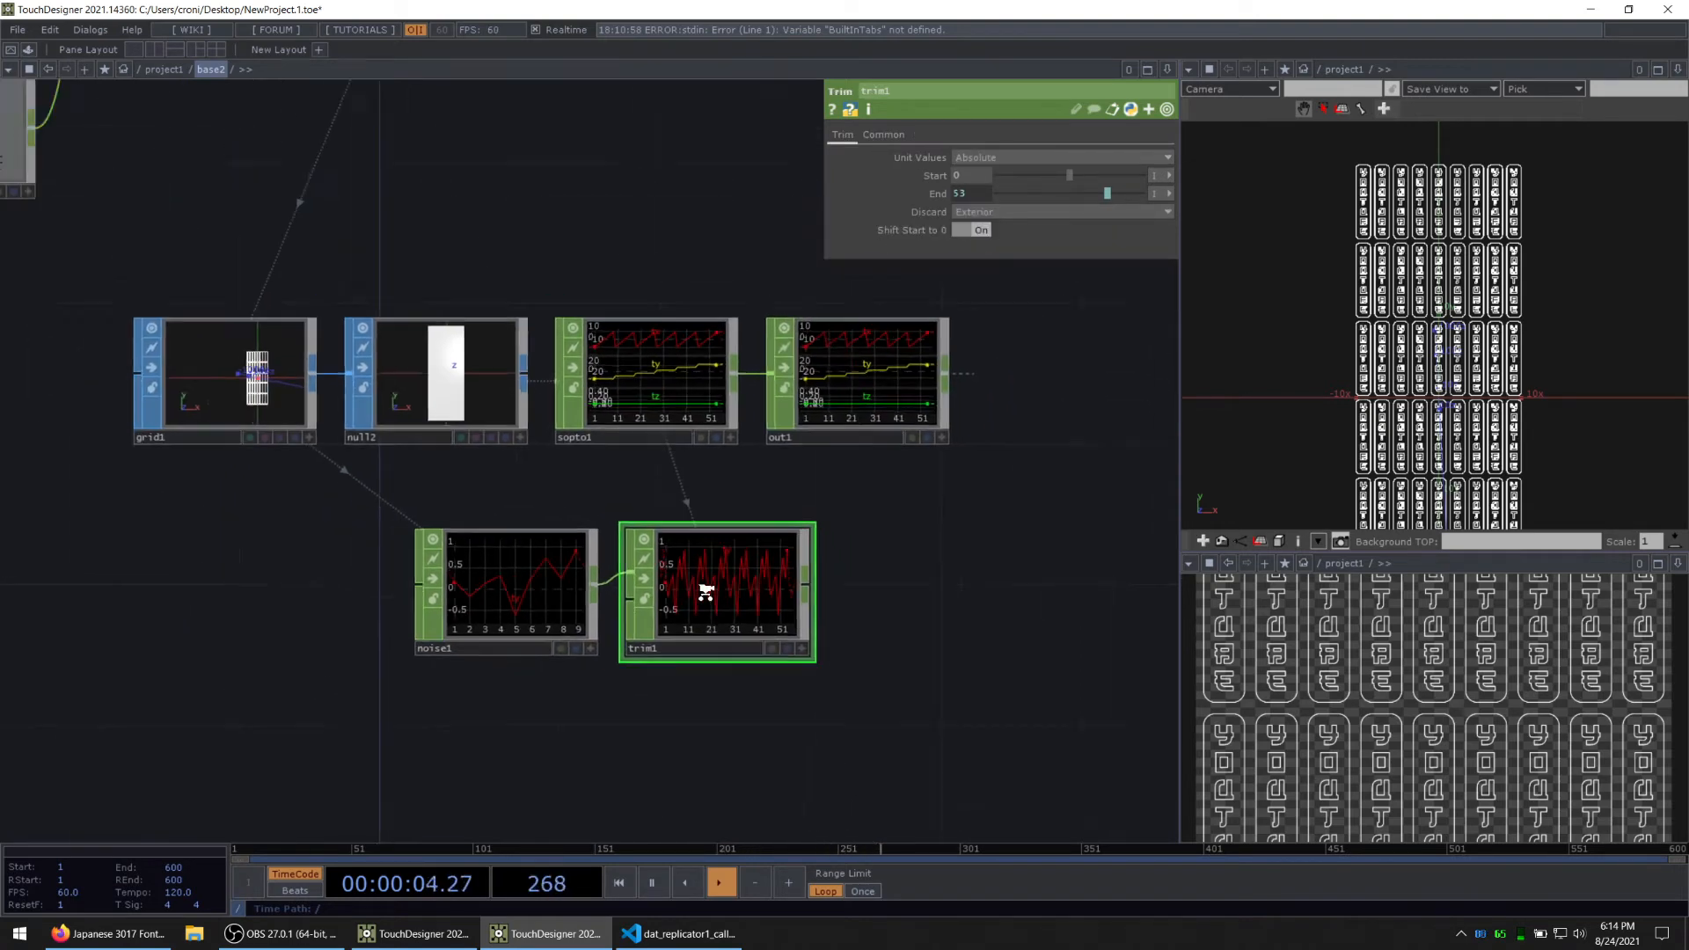
pyautogui.scroll(1, 730, 634)
pyautogui.moveTo(597, 602); pyautogui.dragTo(591, 599, button='right')
pyautogui.moveTo(590, 597); pyautogui.dragTo(531, 593)
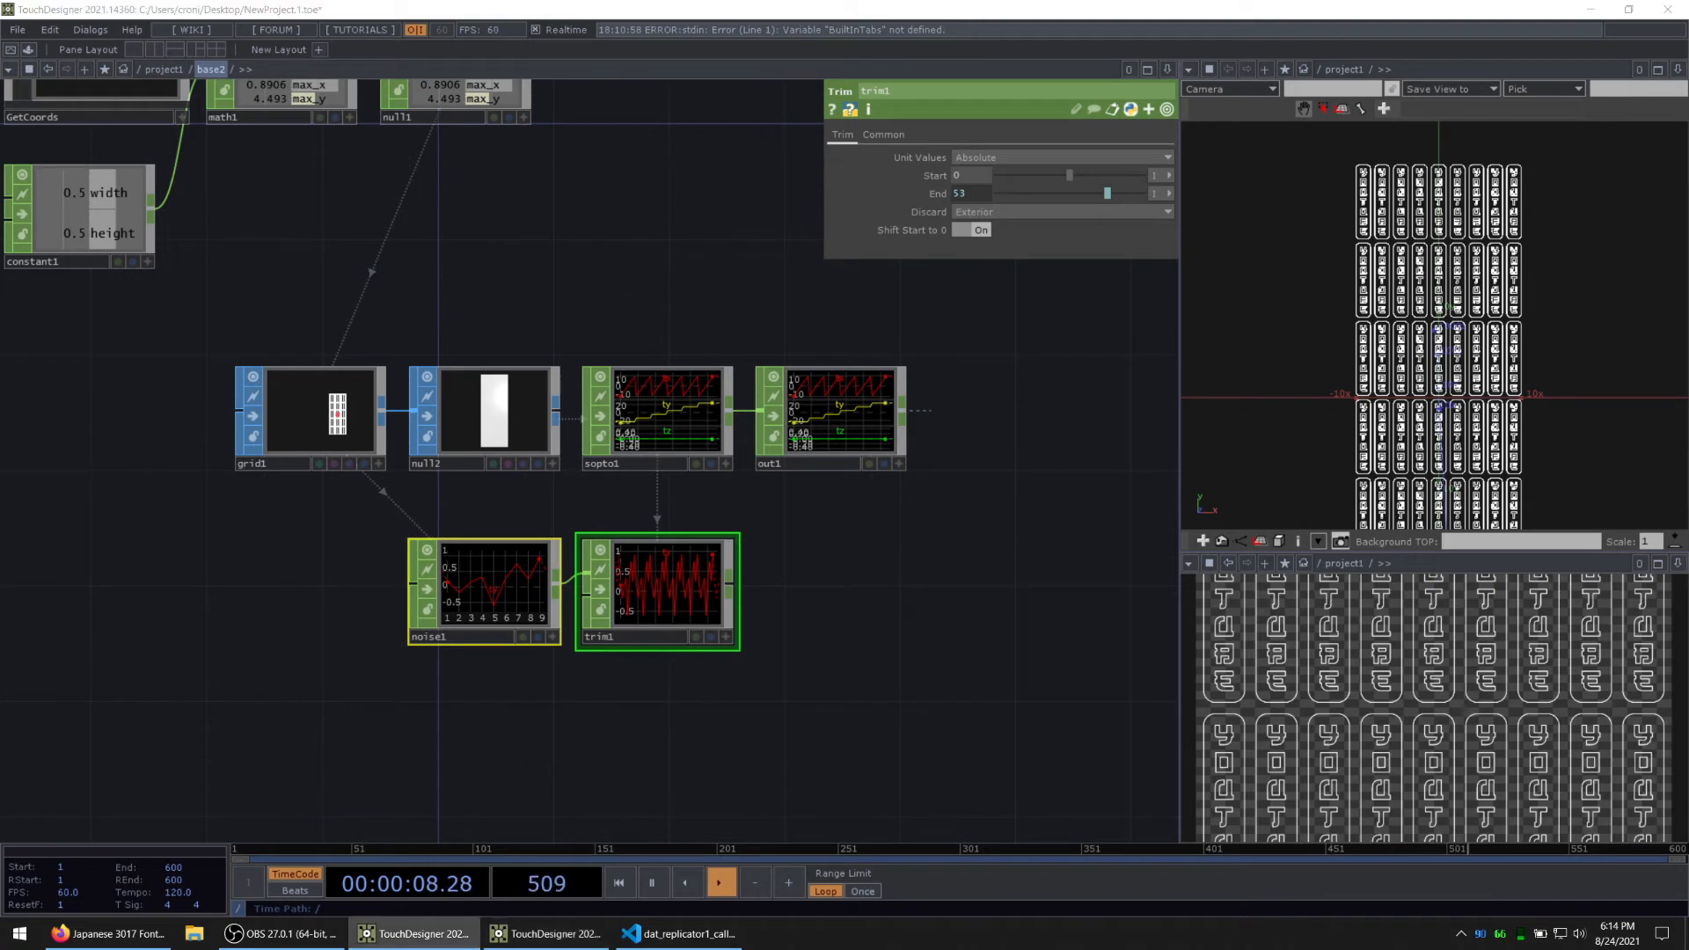
pyautogui.click(853, 519)
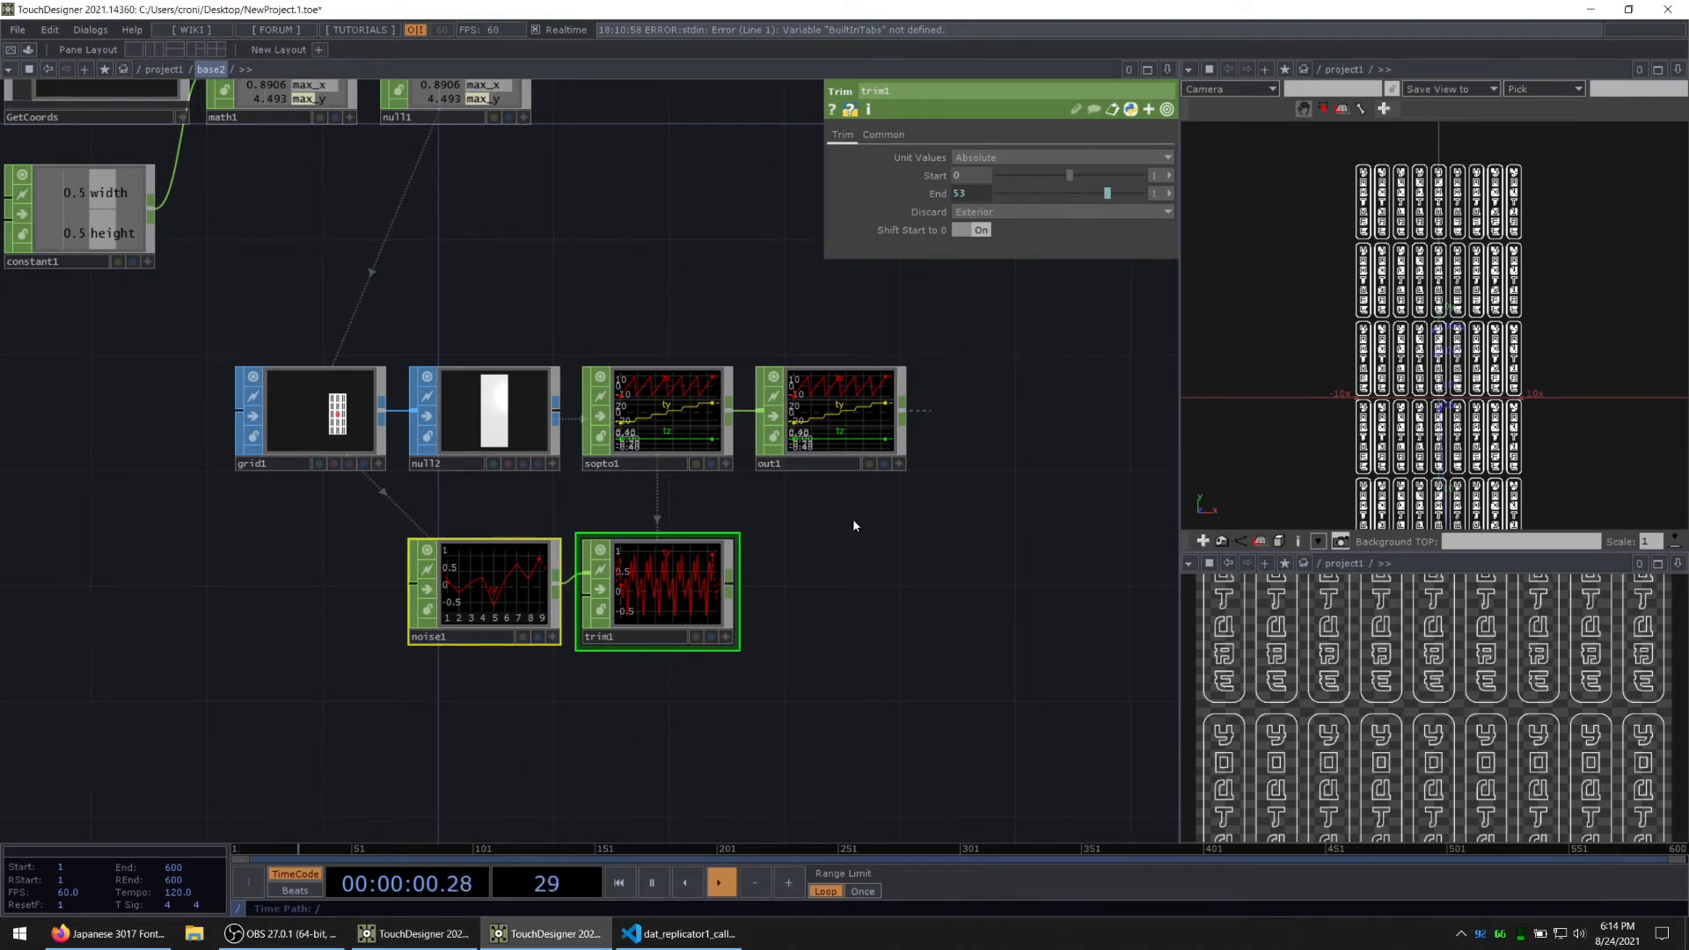
# Step: Make room before out1, insert a Math CHOP between sopto1 and out1, and connect trim1 as its second input
pyautogui.moveTo(832, 399); pyautogui.dragTo(1034, 393)
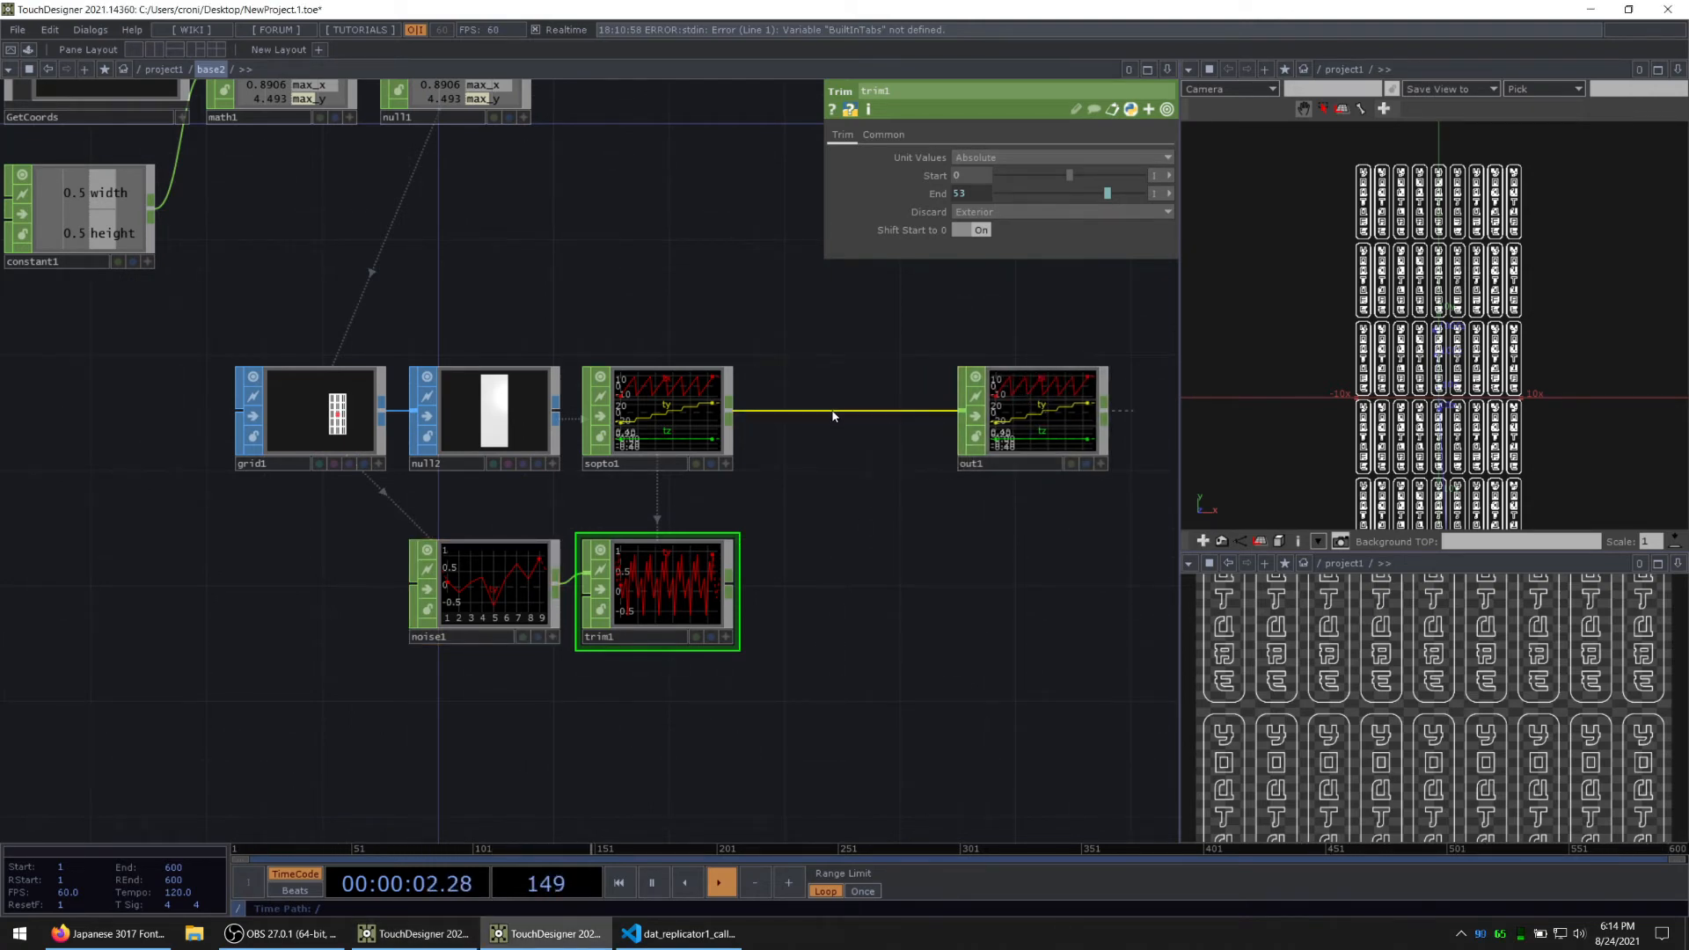
pyautogui.rightClick(835, 416)
pyautogui.click(862, 394)
pyautogui.write('m')
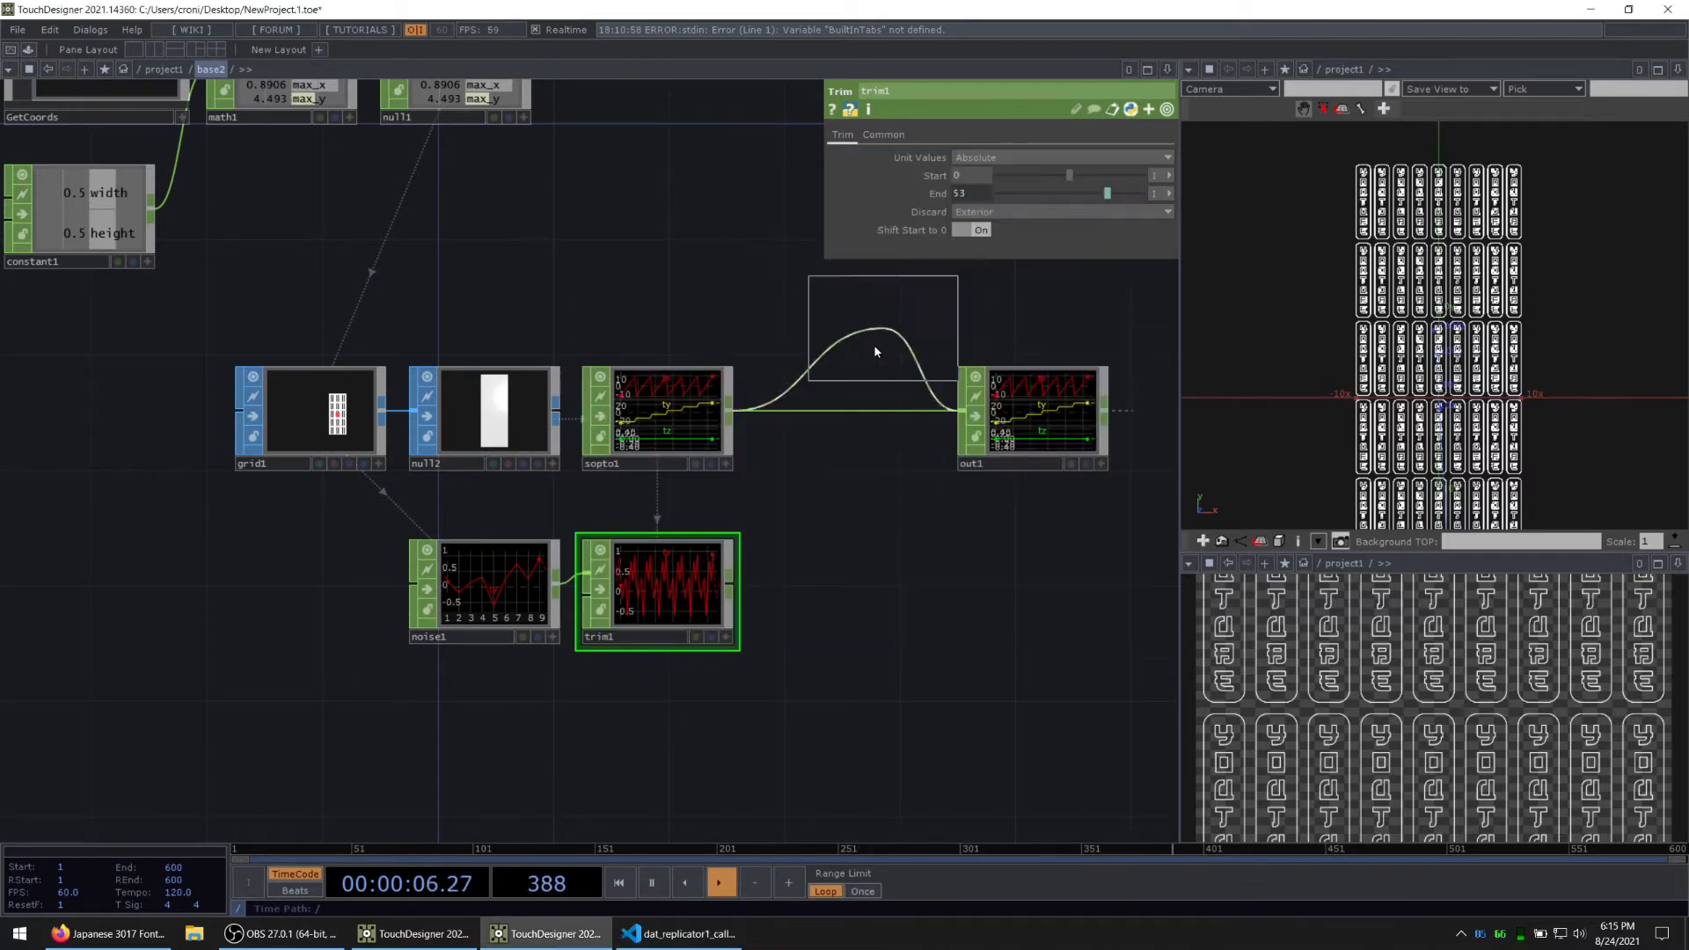
pyautogui.click(885, 276)
pyautogui.click(856, 412)
pyautogui.moveTo(740, 589); pyautogui.dragTo(395, 651)
pyautogui.moveTo(443, 490); pyautogui.dragTo(450, 475)
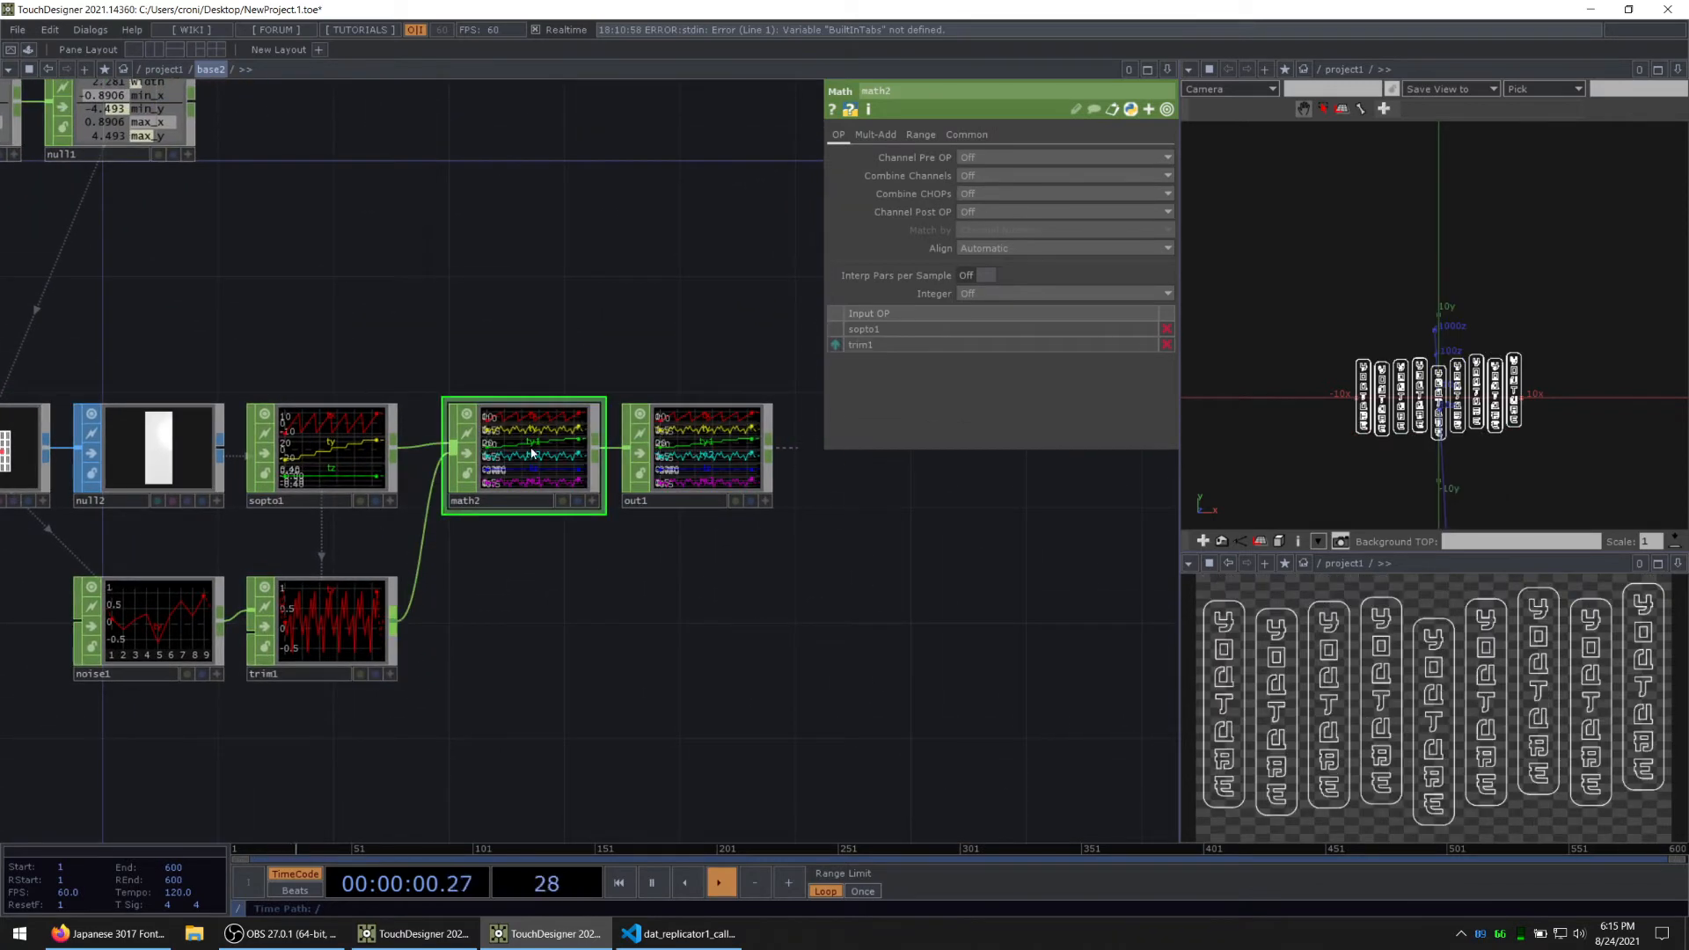
# Step: Set math2's Combine CHOPs to Add and its Match by option to Channel Name
pyautogui.click(990, 193)
pyautogui.click(970, 223)
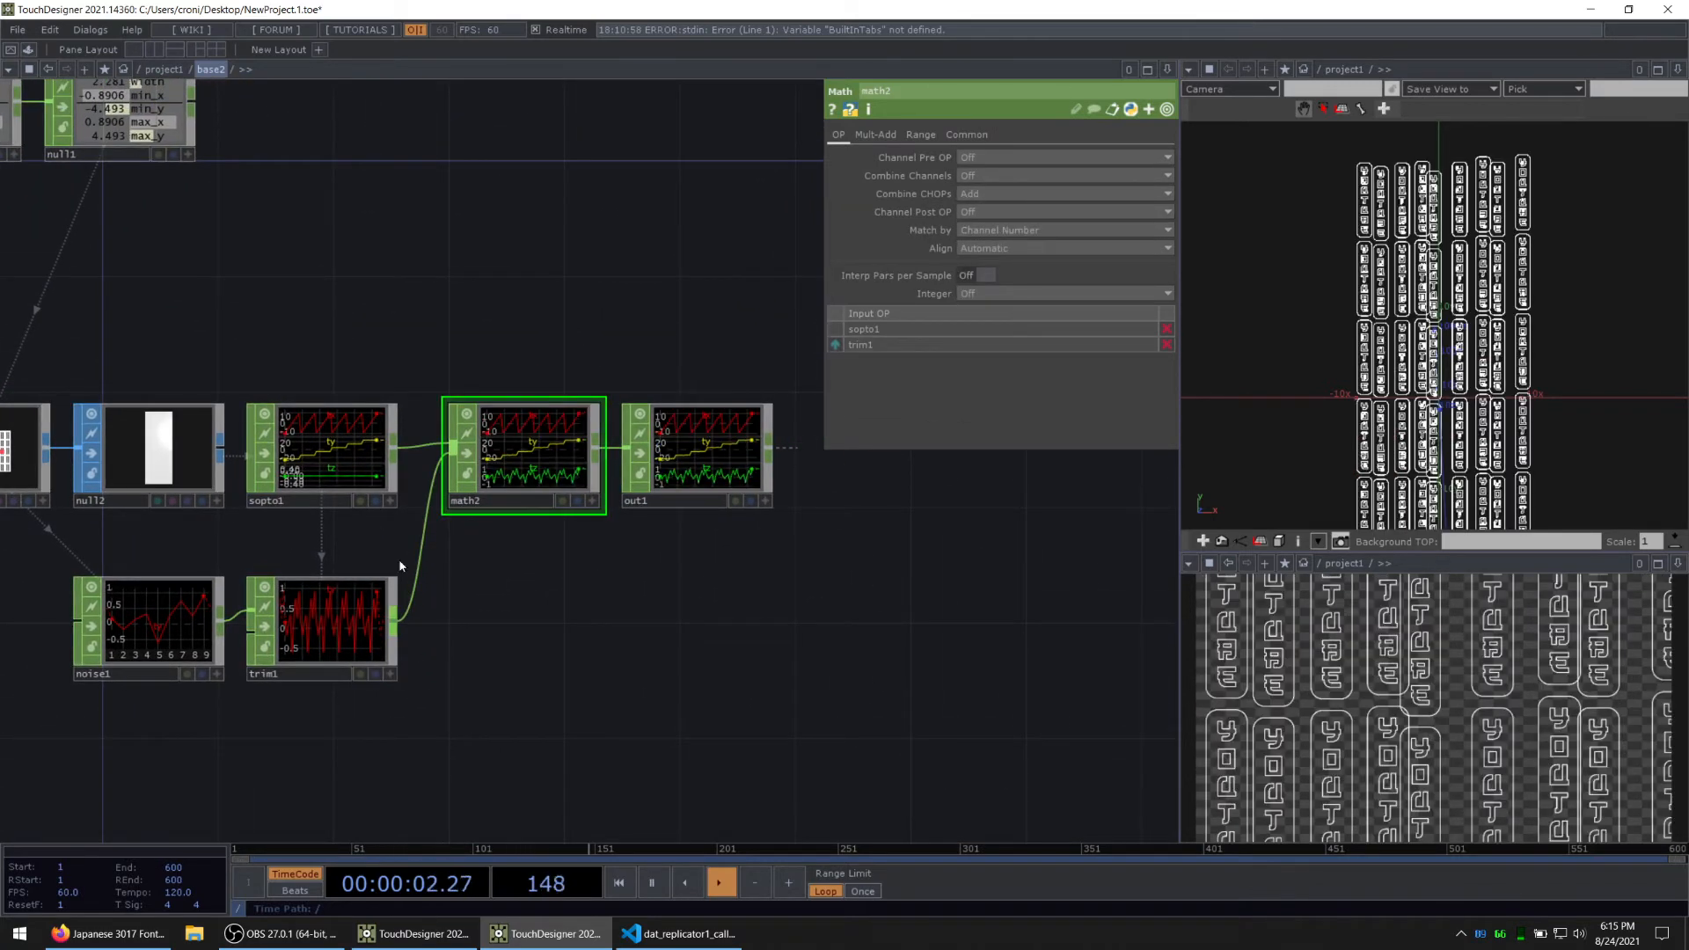
pyautogui.scroll(3, 425, 551)
pyautogui.click(1056, 230)
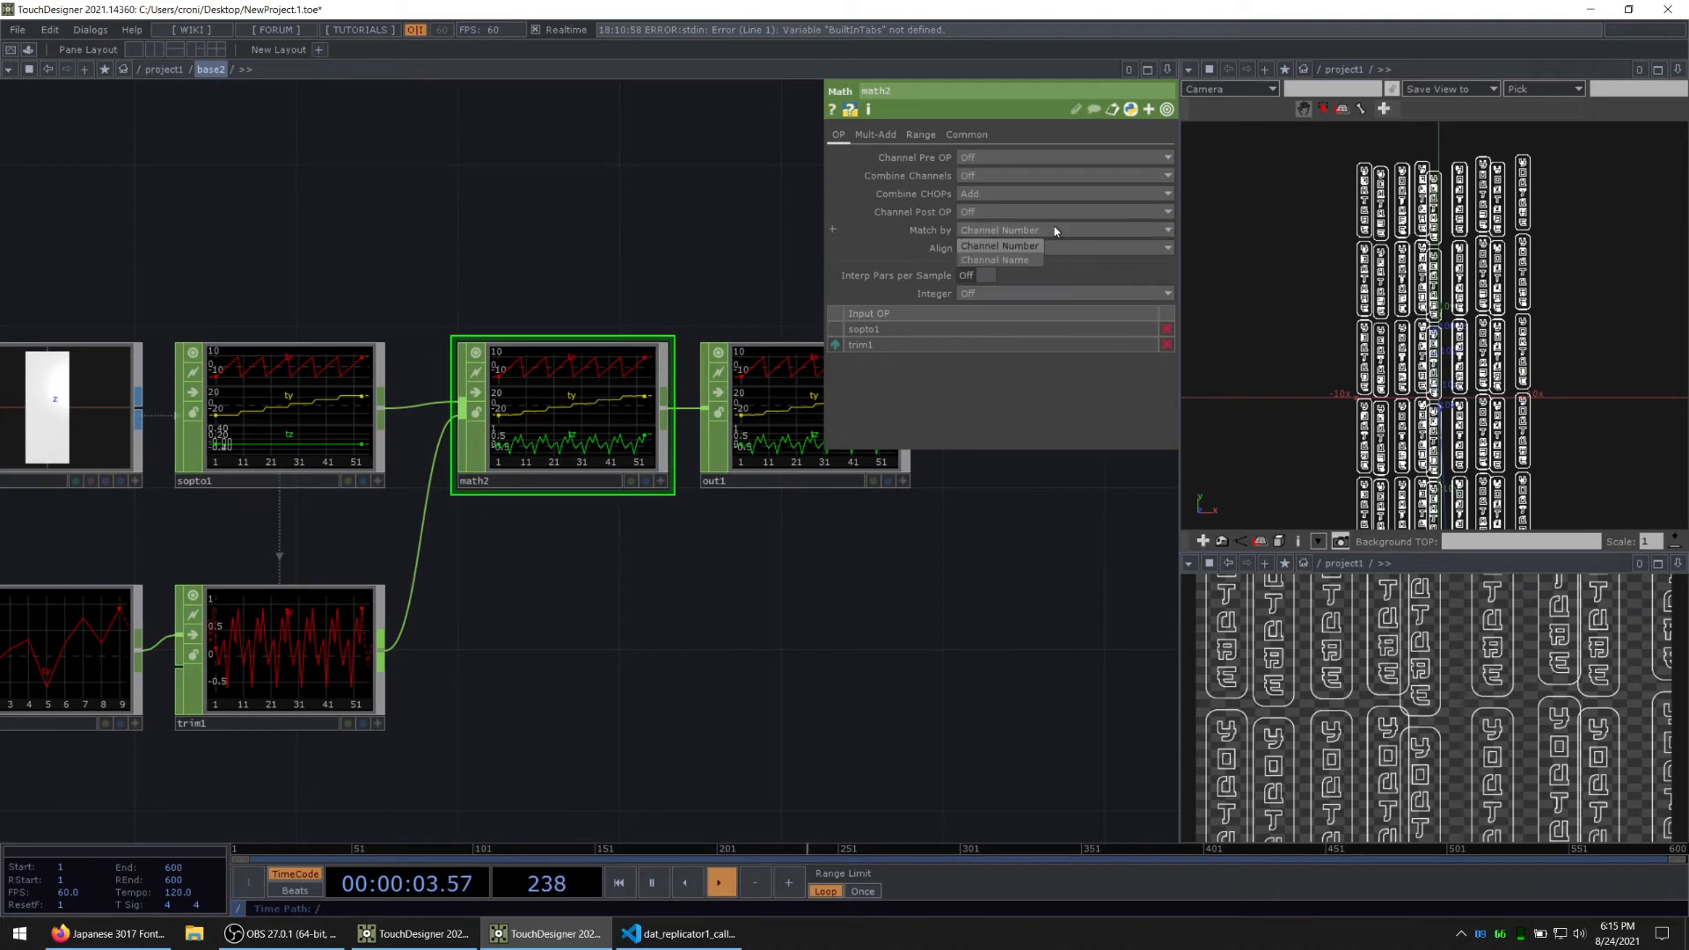
pyautogui.click(1011, 259)
pyautogui.scroll(3, 1550, 327)
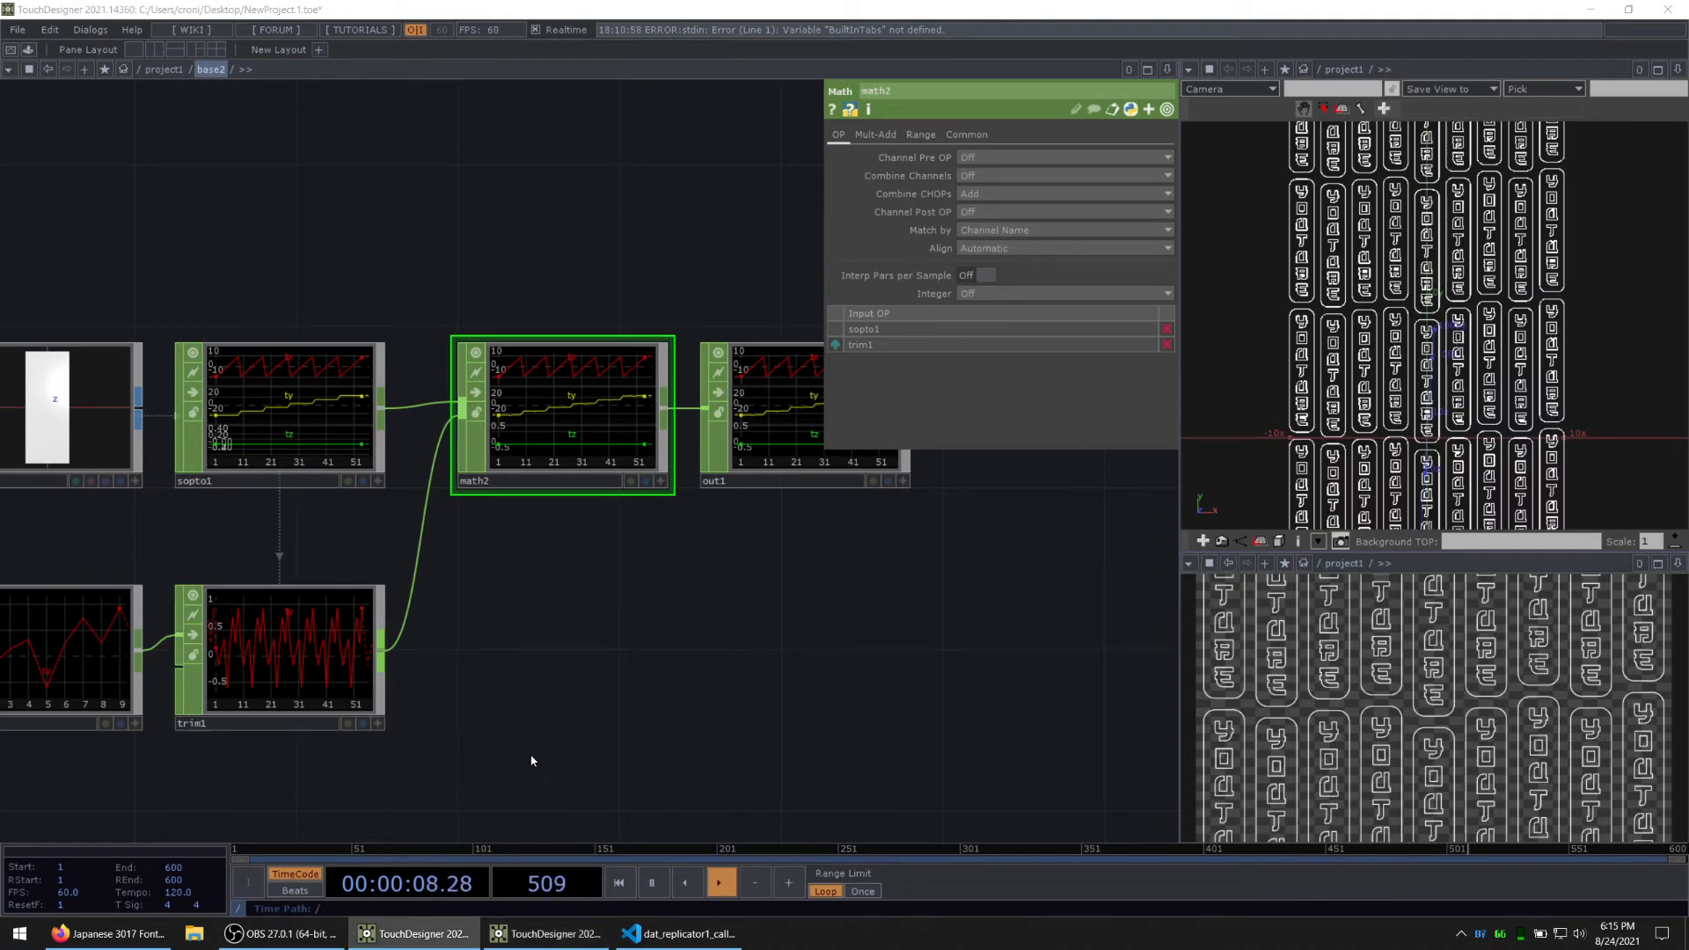
# Step: Raise noise1's Amplitude to 10 to exaggerate the vertical offsets between the sign columns
pyautogui.moveTo(532, 757); pyautogui.dragTo(638, 739)
pyautogui.click(233, 649)
pyautogui.moveTo(759, 577); pyautogui.dragTo(711, 560)
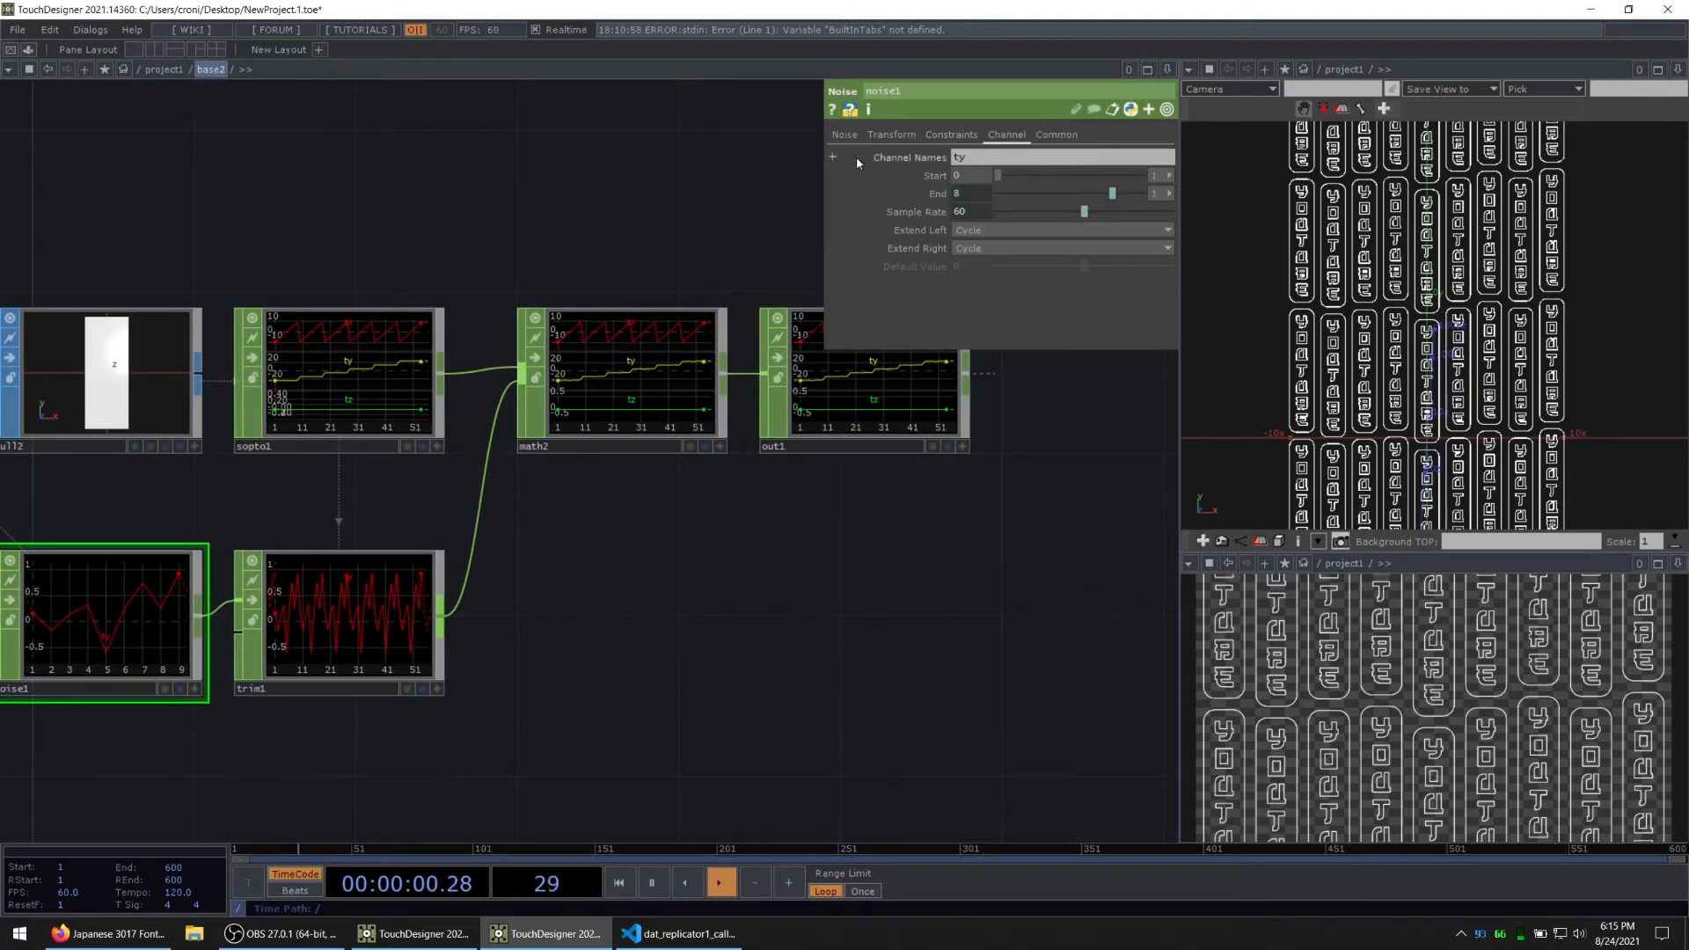
pyautogui.click(845, 135)
pyautogui.moveTo(1012, 301); pyautogui.dragTo(1087, 308)
pyautogui.moveTo(1546, 287); pyautogui.dragTo(1436, 287, button='middle')
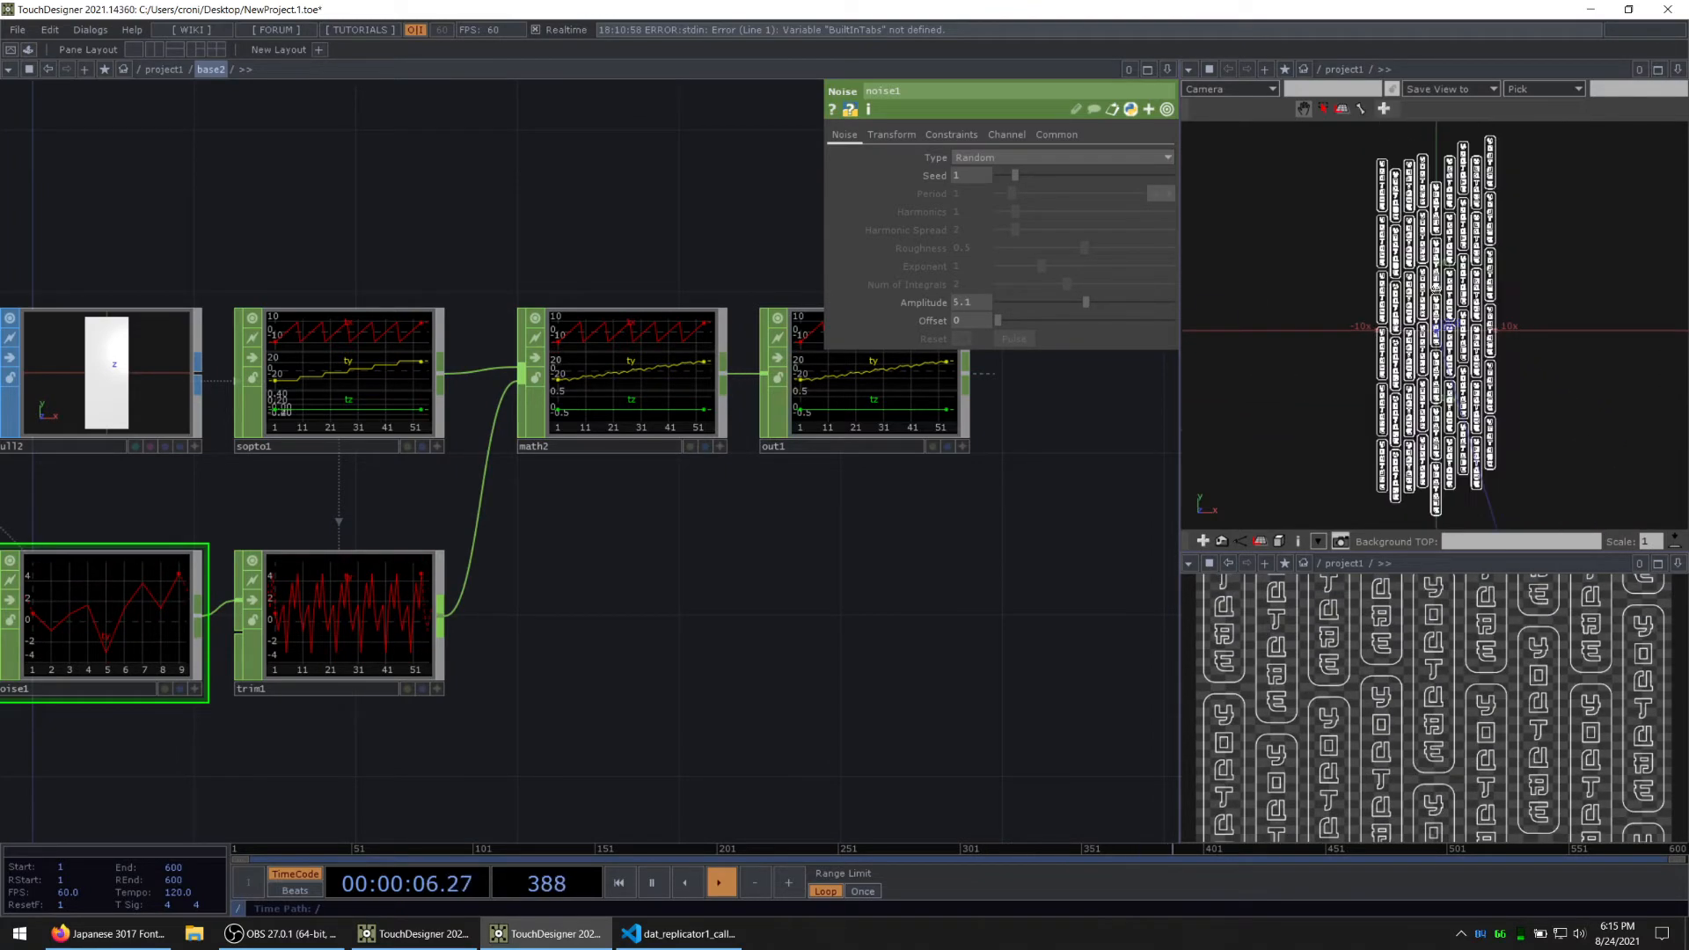
pyautogui.moveTo(1068, 305); pyautogui.dragTo(1280, 302)
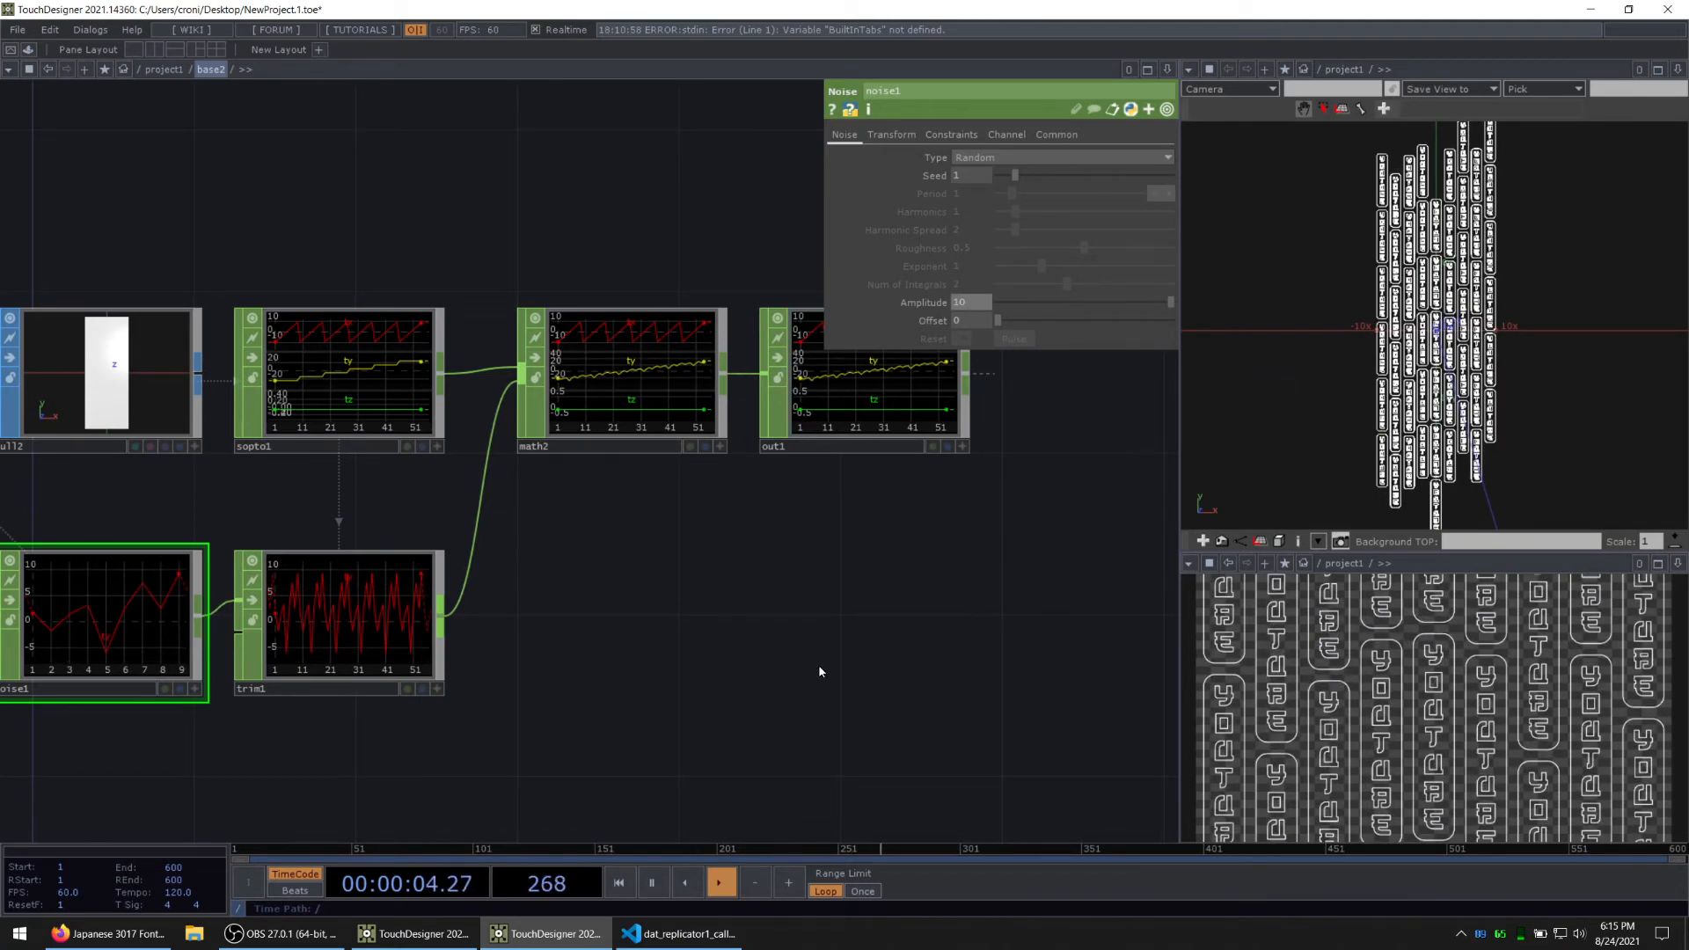
# Step: Add a Pattern CHOP below noise1 and set its Type to Constant
pyautogui.moveTo(847, 680); pyautogui.dragTo(833, 609)
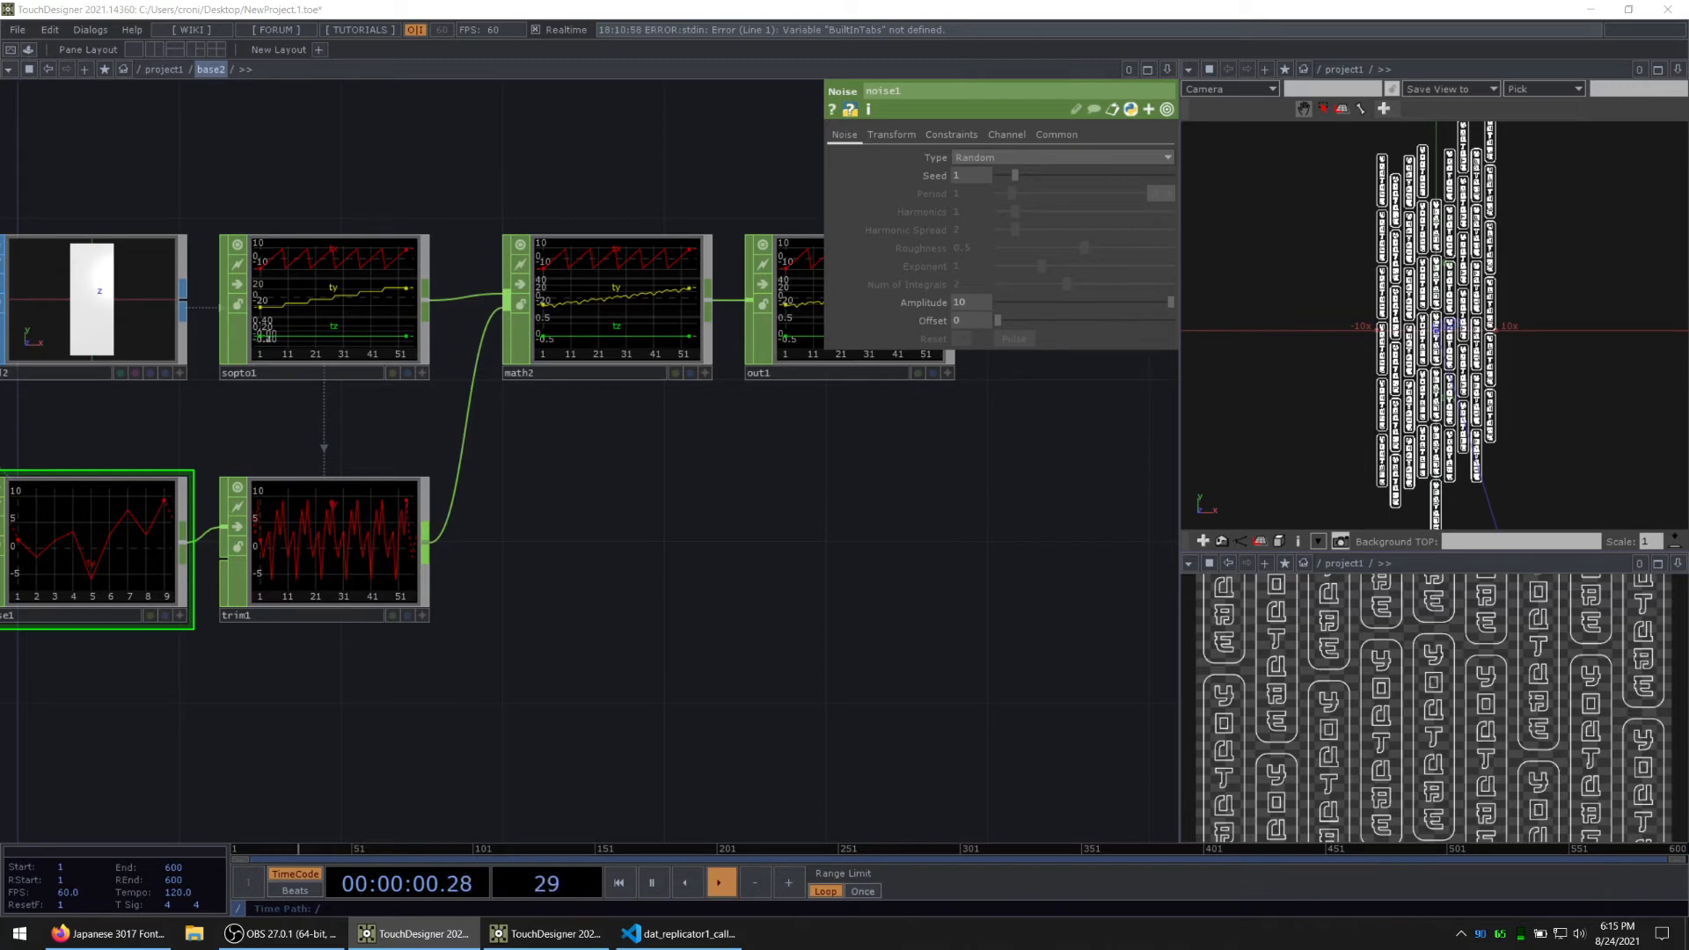
pyautogui.moveTo(633, 700); pyautogui.dragTo(890, 555)
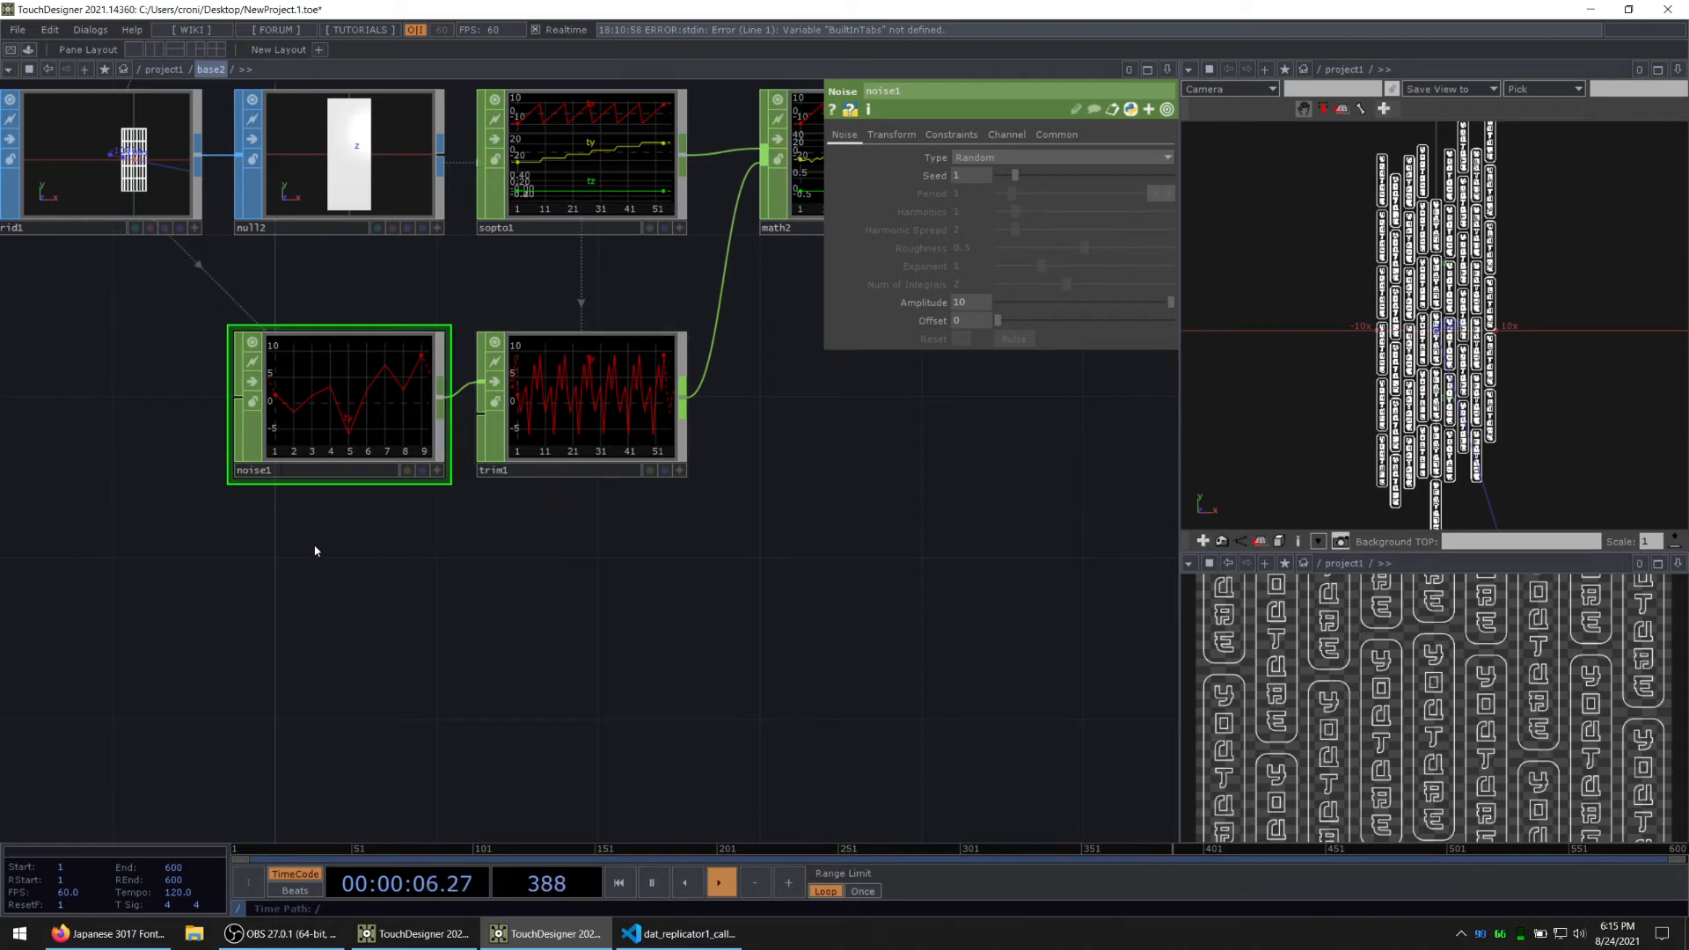
pyautogui.press('Tab')
pyautogui.write('p')
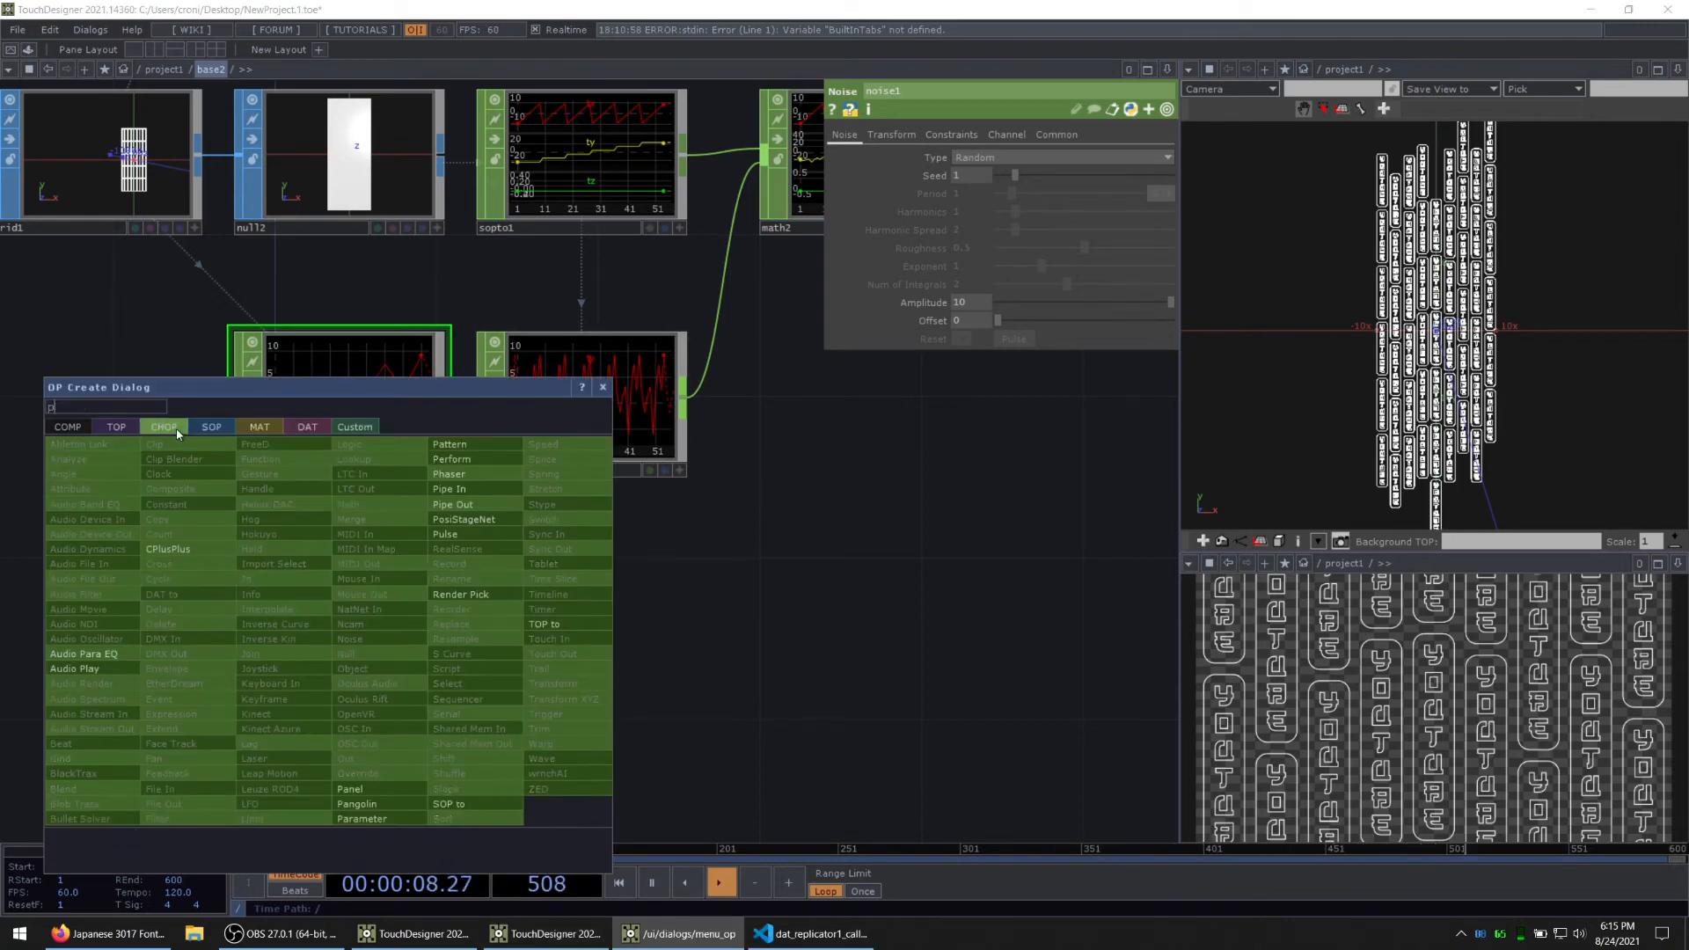
pyautogui.write('att')
pyautogui.press('Return')
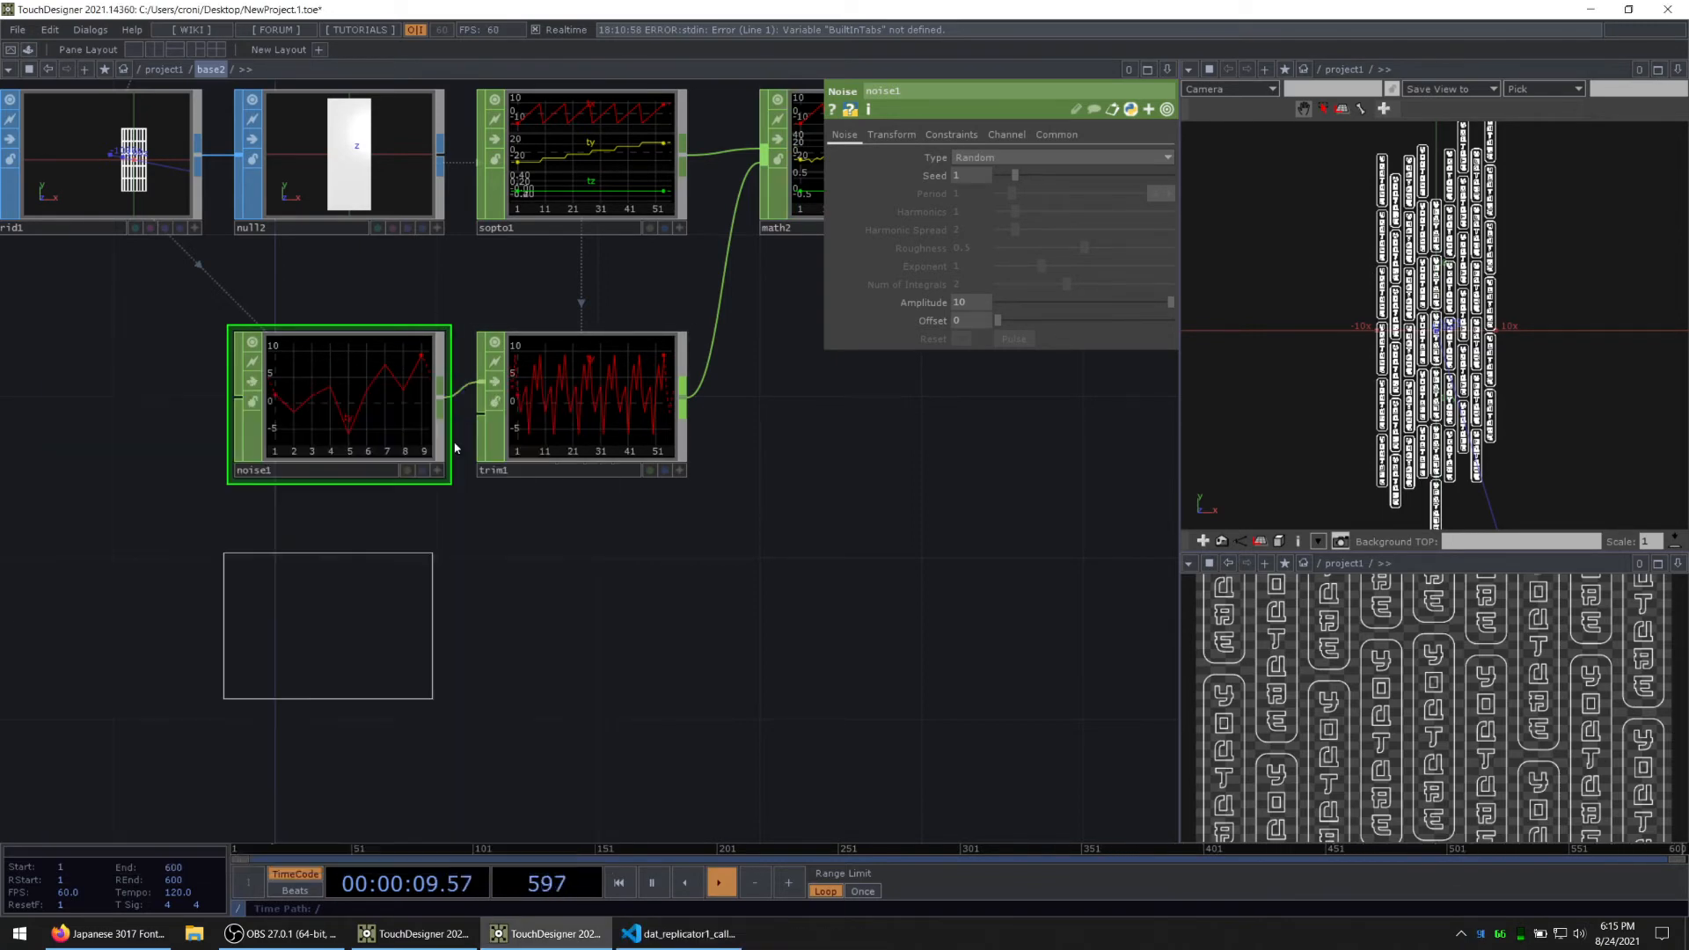
pyautogui.click(347, 645)
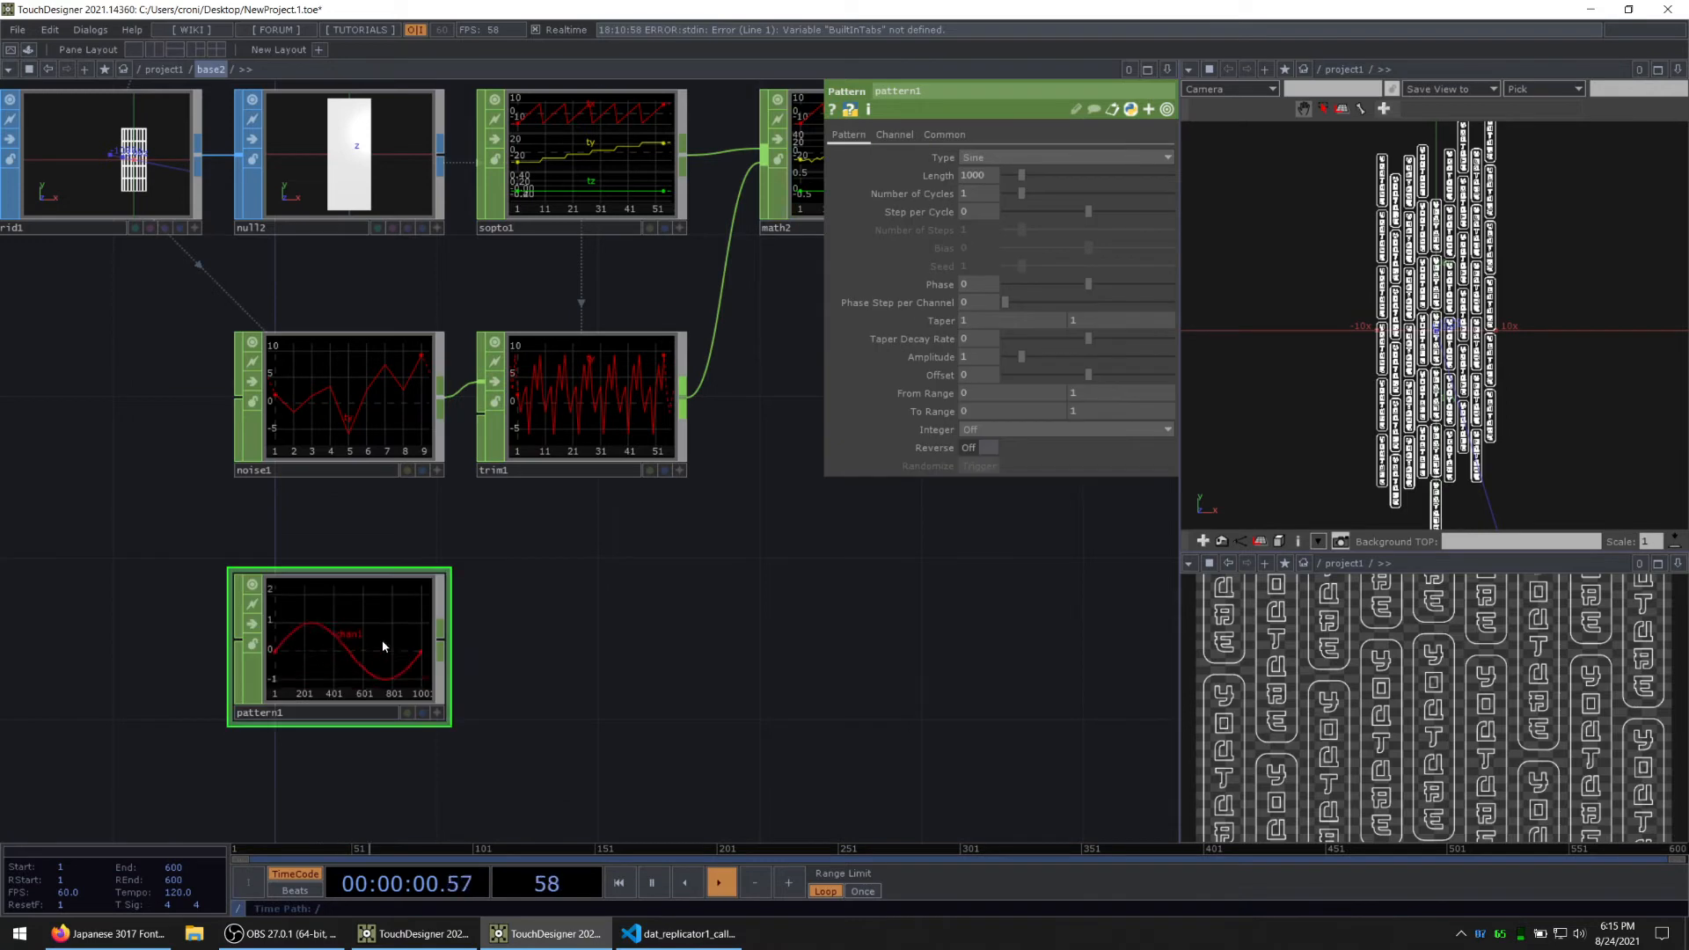
pyautogui.click(968, 158)
pyautogui.click(981, 175)
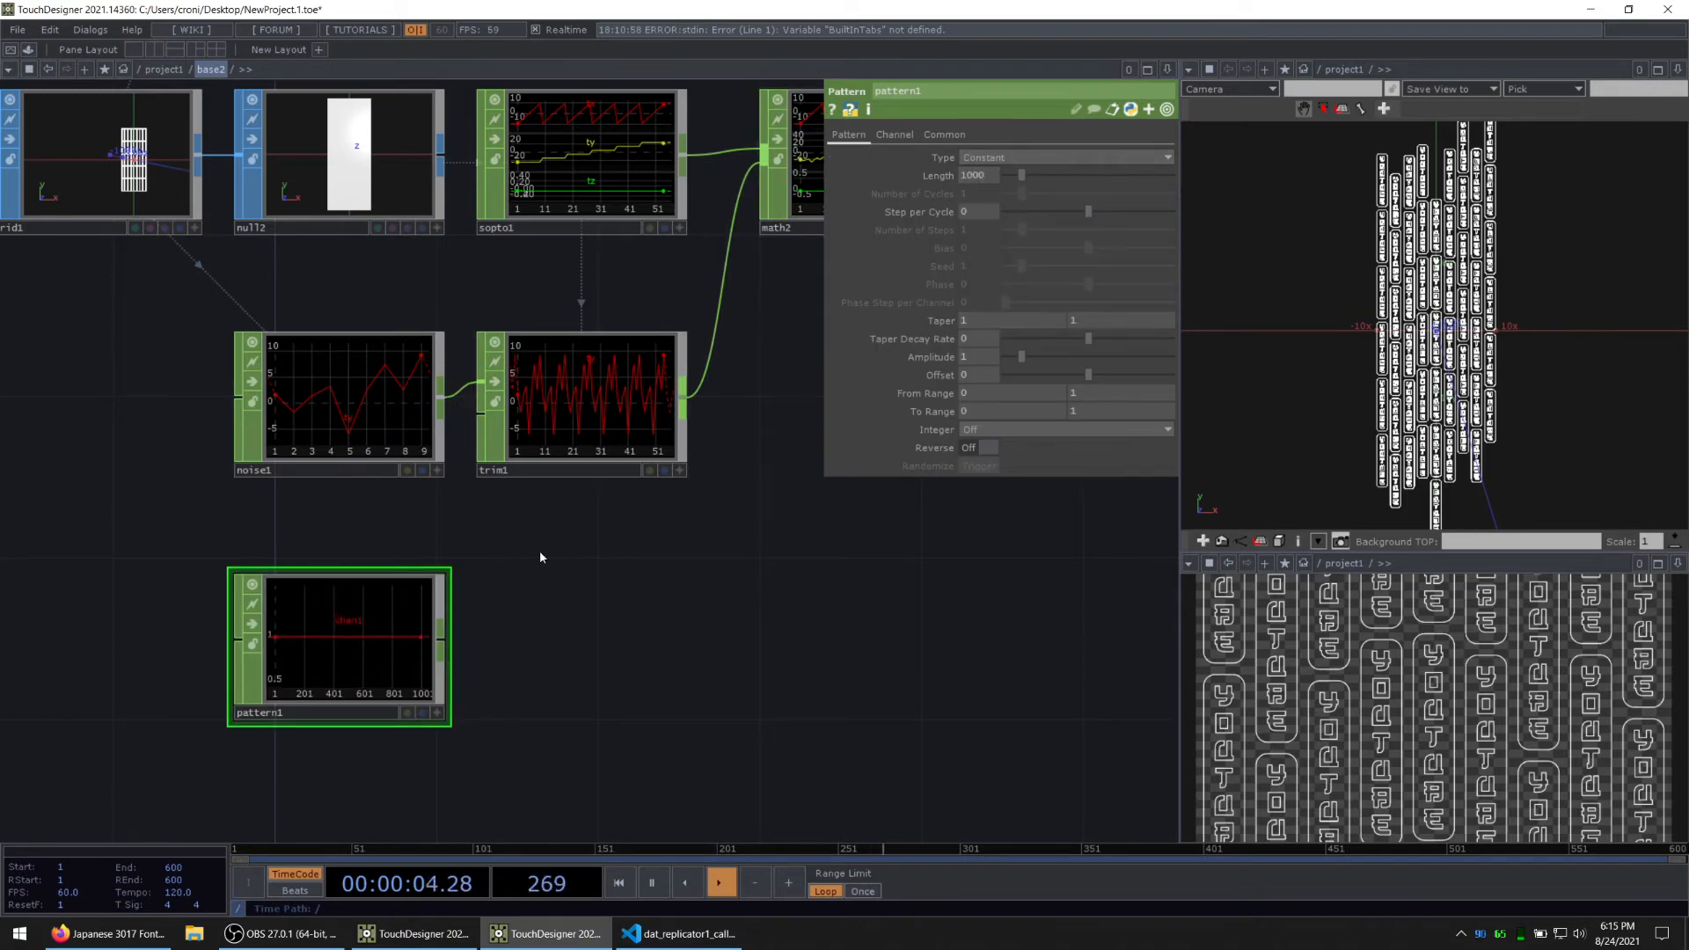
# Step: Set pattern1's Length to the expression op('sopto1').numSamples and compare its sample range with sopto1
pyautogui.click(592, 393)
pyautogui.click(940, 195)
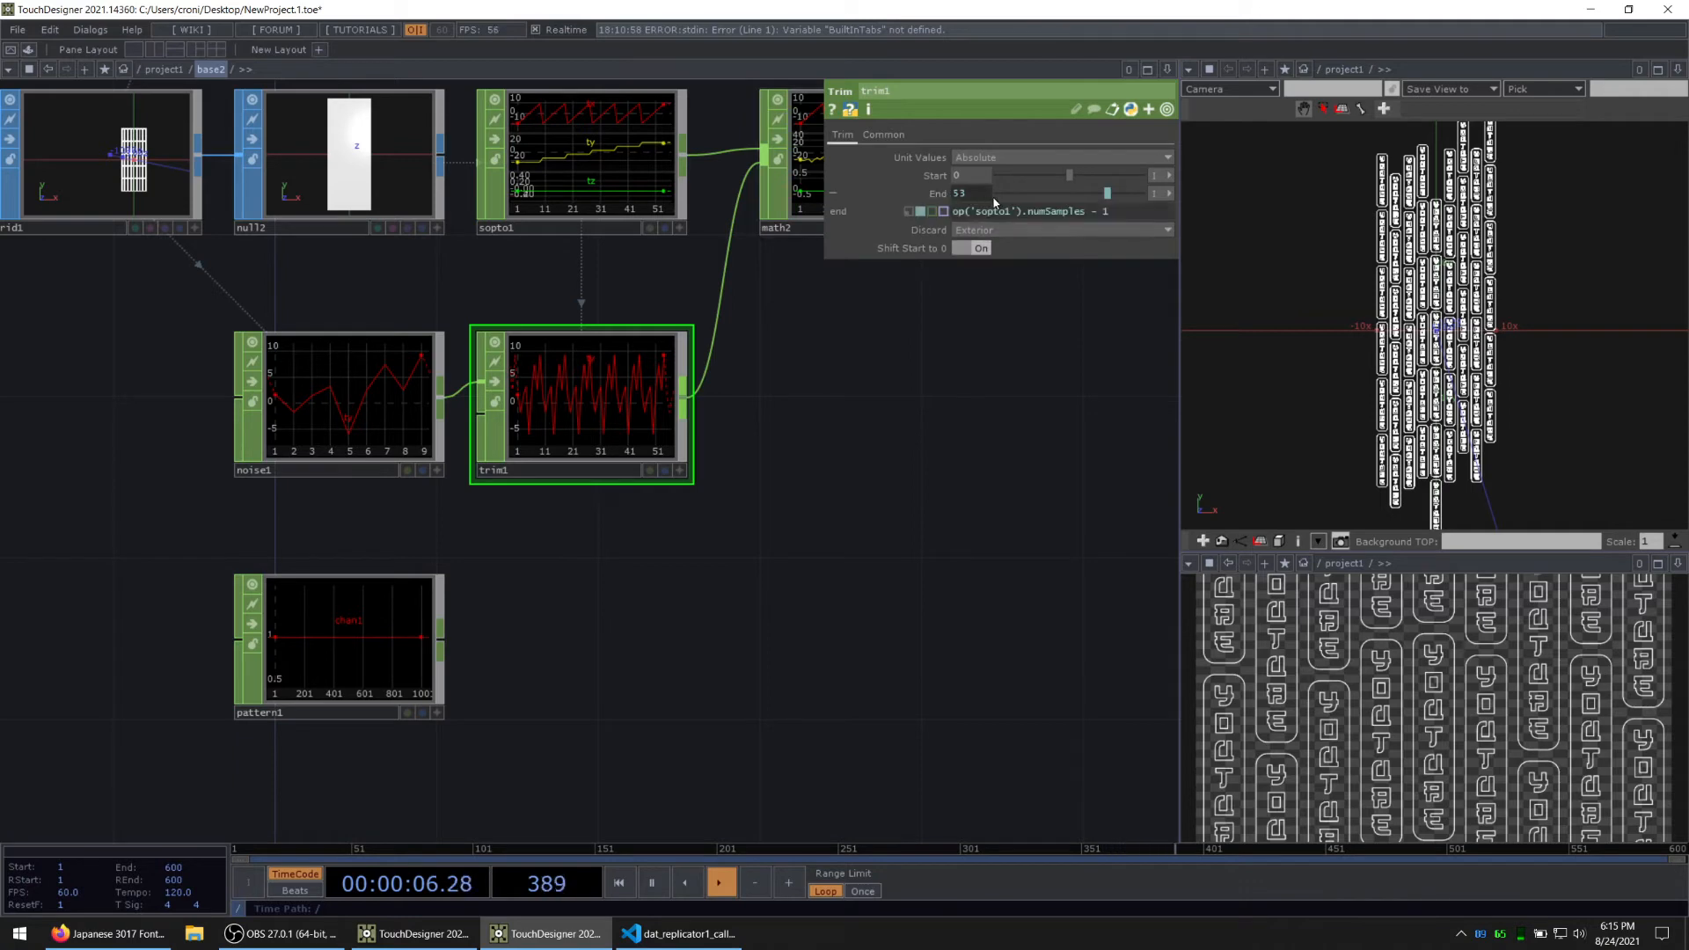
pyautogui.click(442, 626)
pyautogui.click(940, 176)
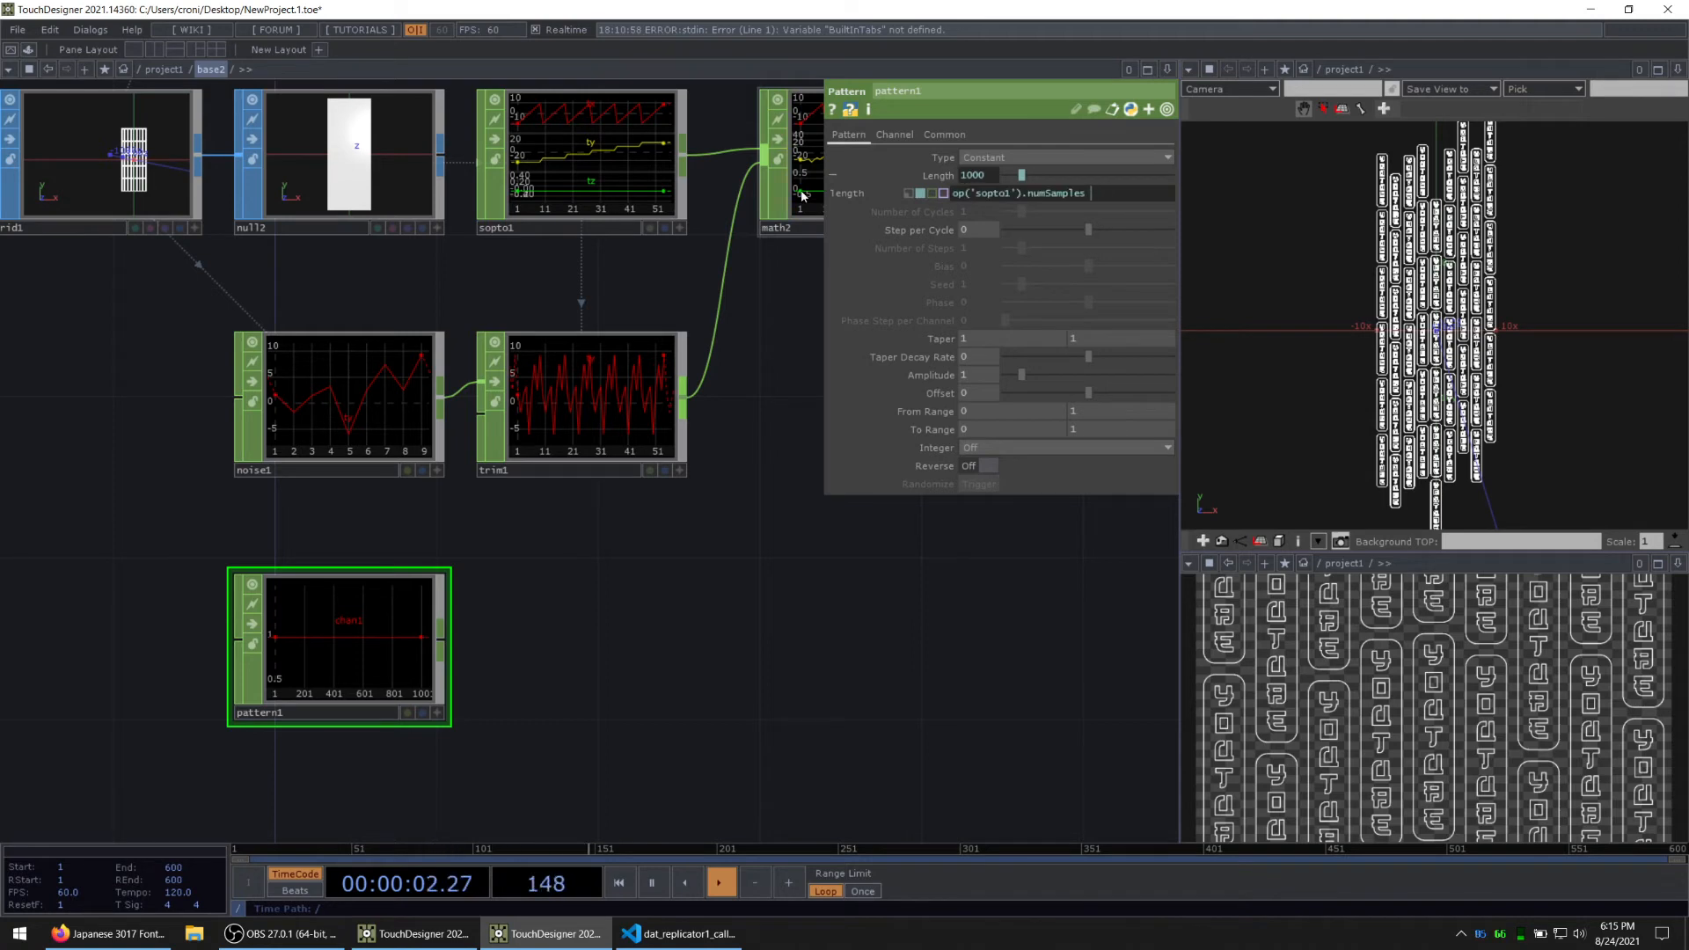
pyautogui.press('Return')
pyautogui.hotkey('alt', 'Tab')
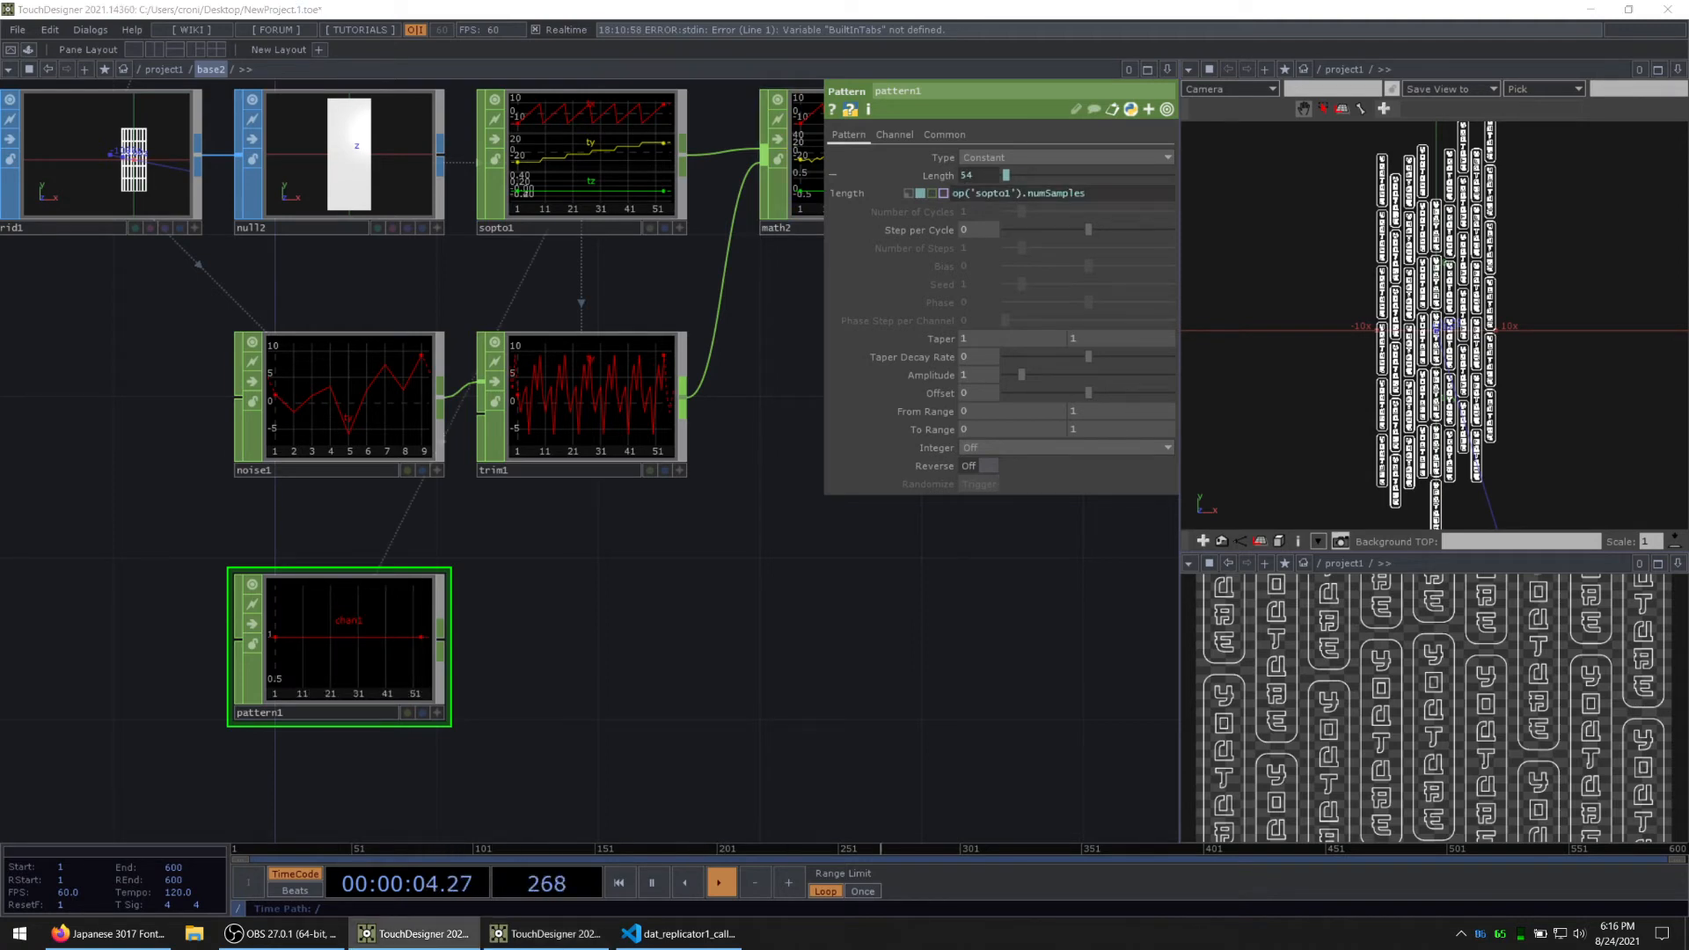
pyautogui.middleClick(356, 667)
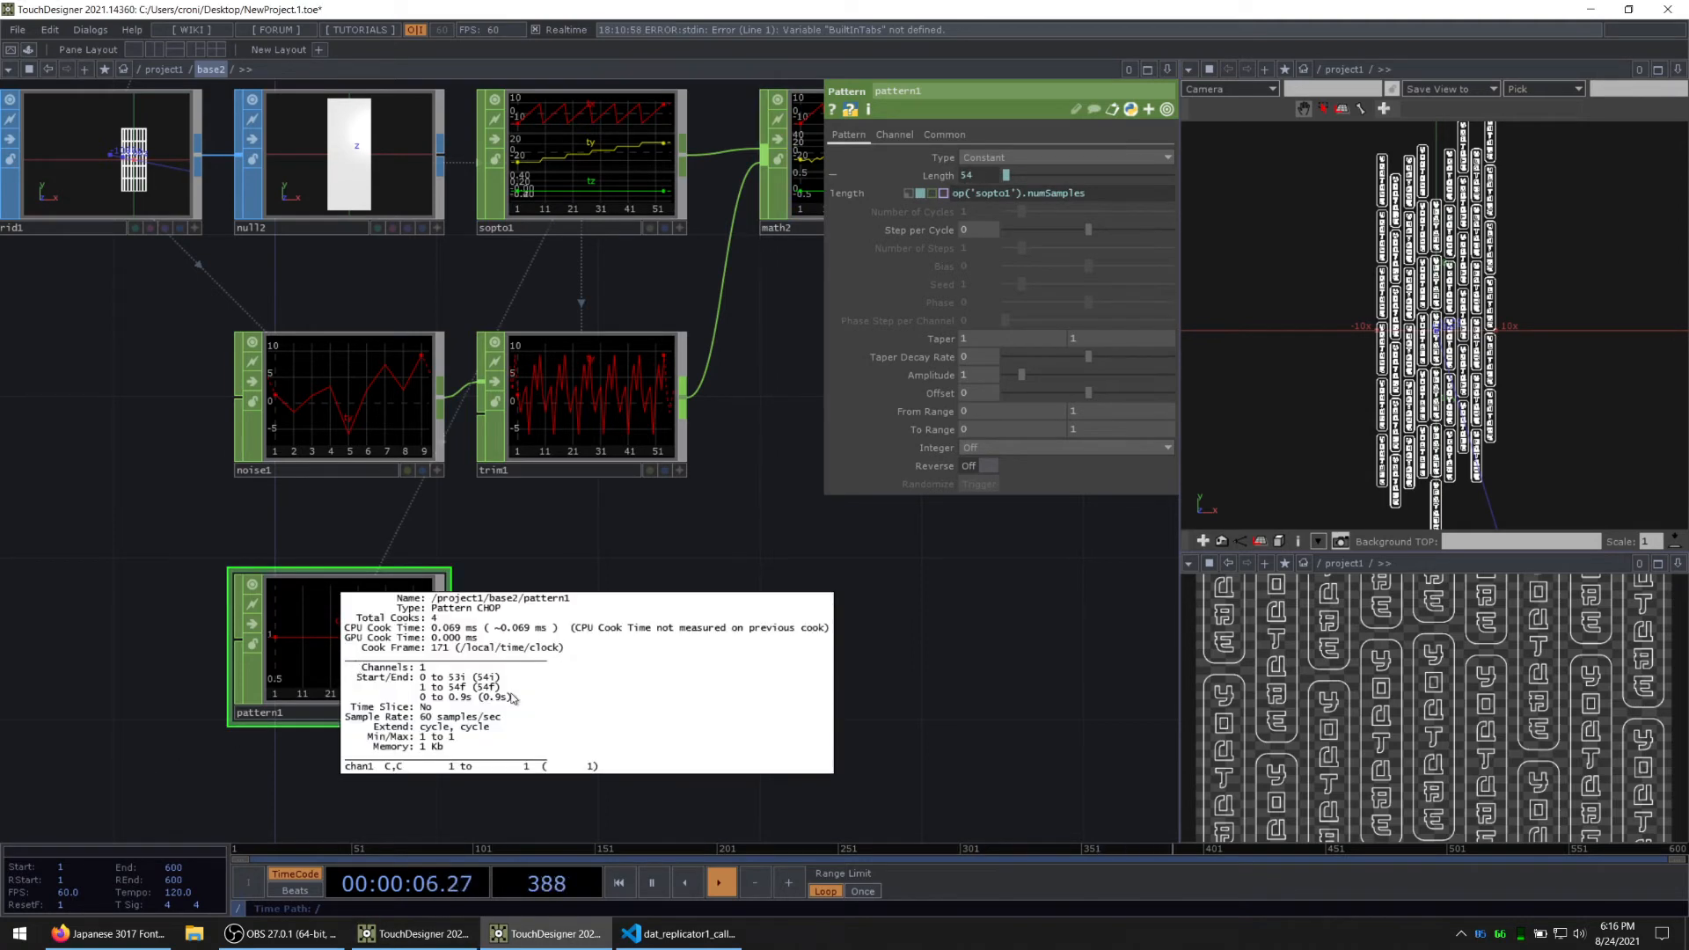
pyautogui.middleClick(602, 149)
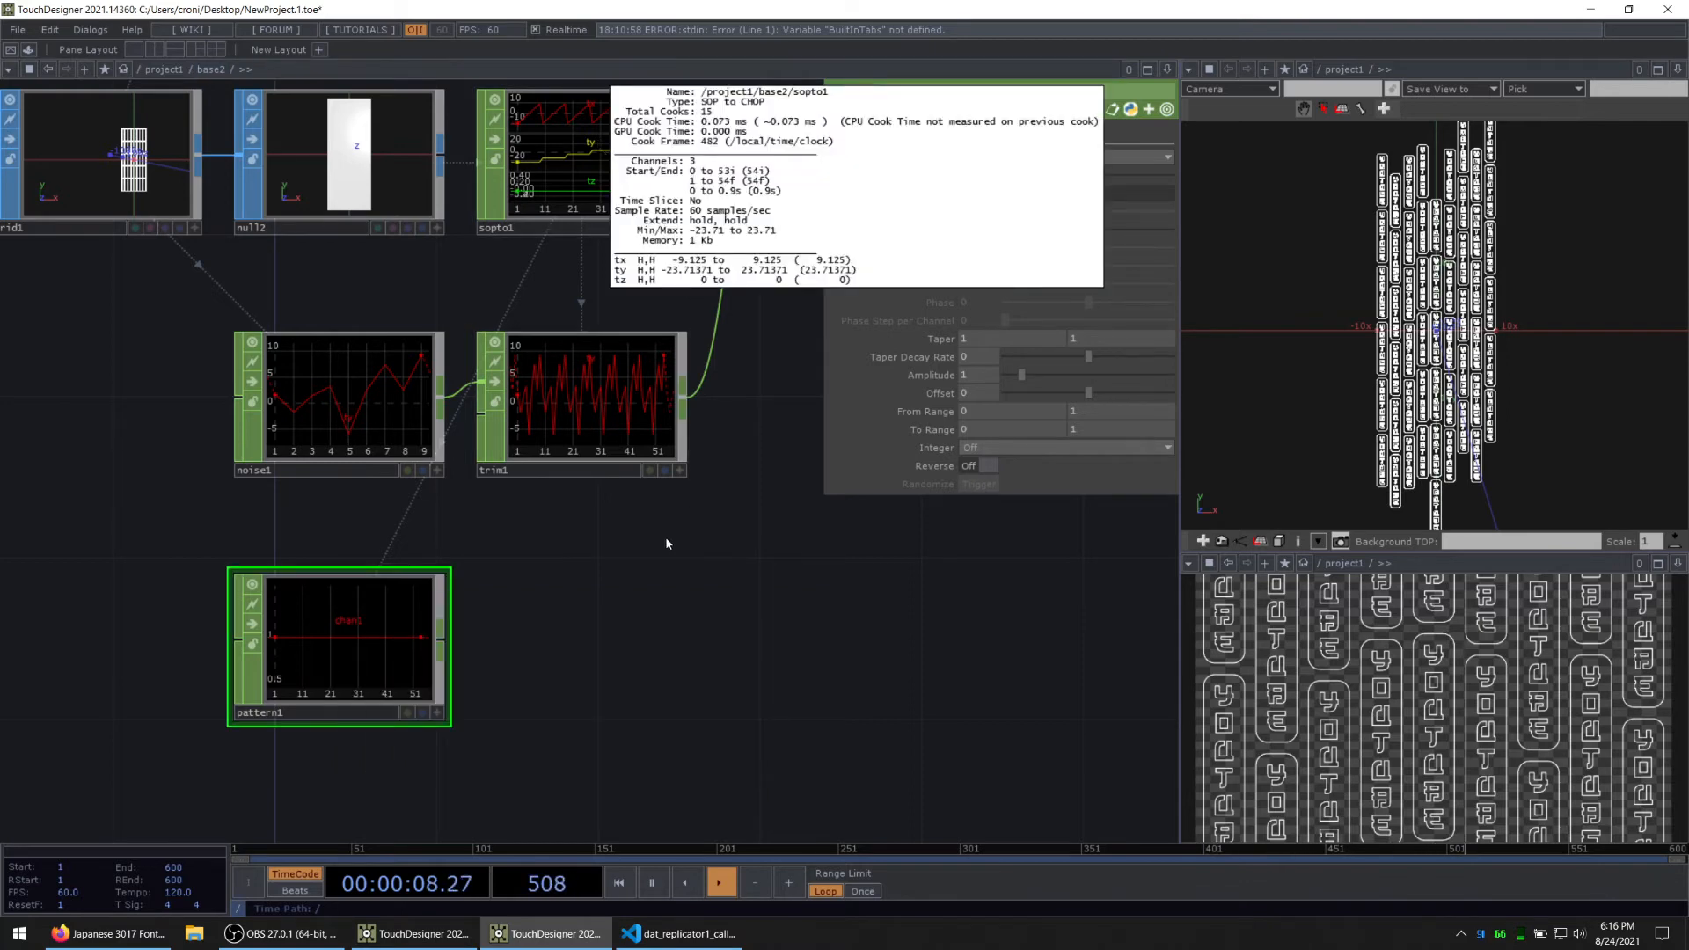
# Step: Append a Speed CHOP to pattern1, turn on Speed per Sample, and align it below trim1
pyautogui.press('Tab')
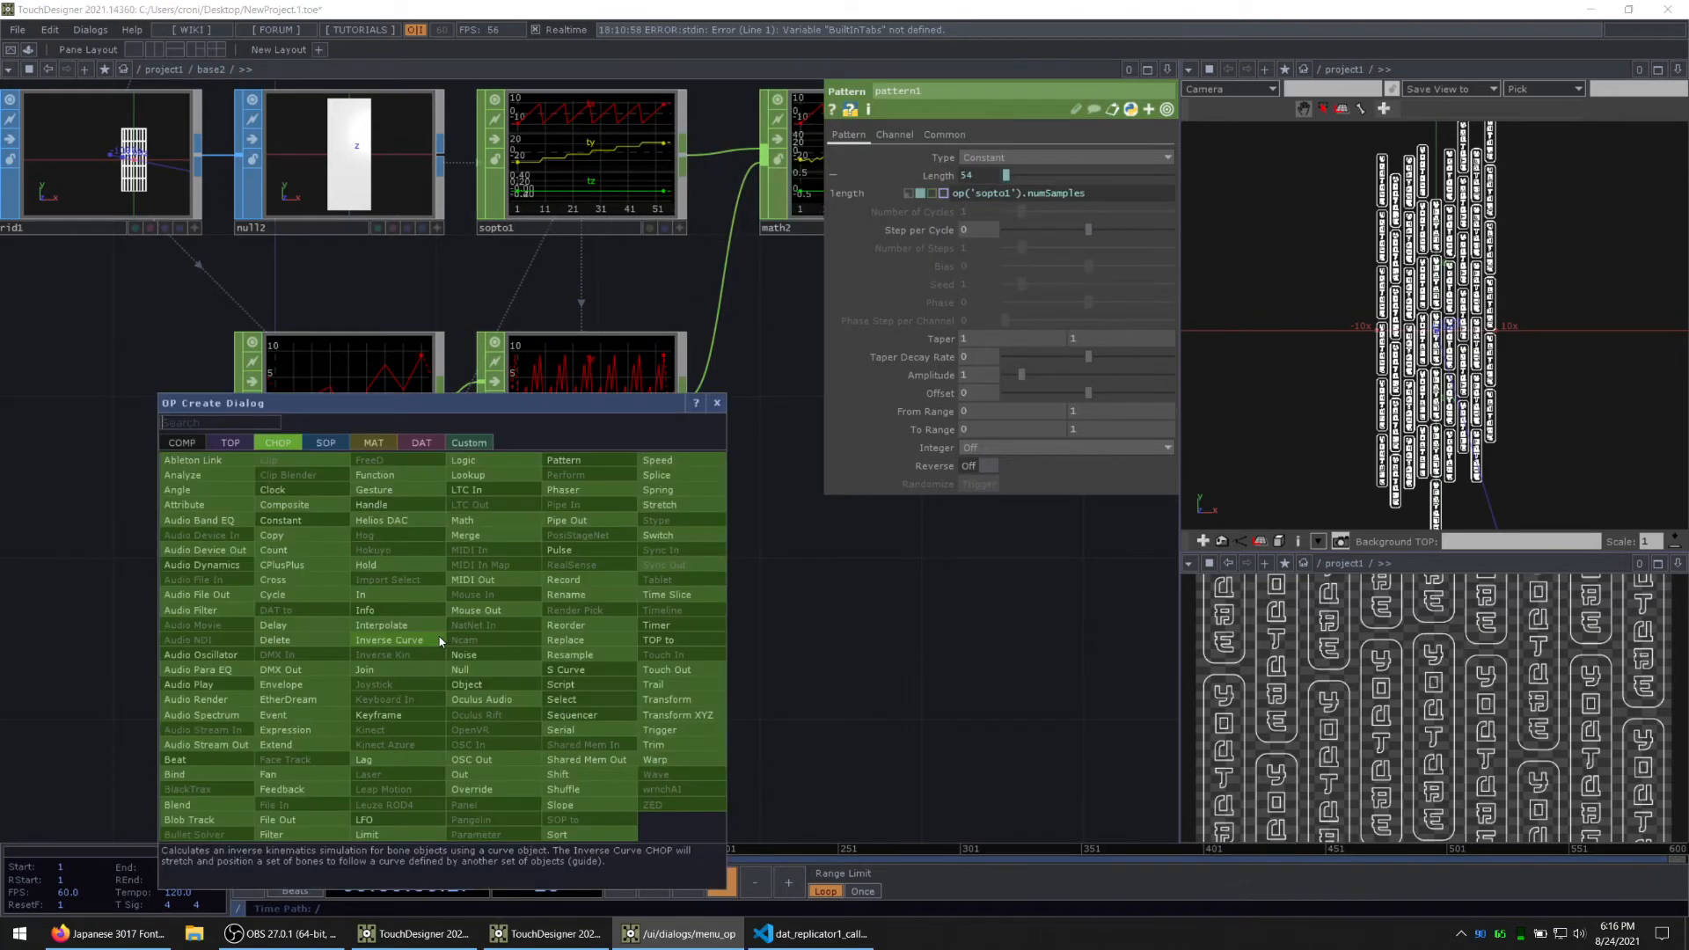
pyautogui.write('spee')
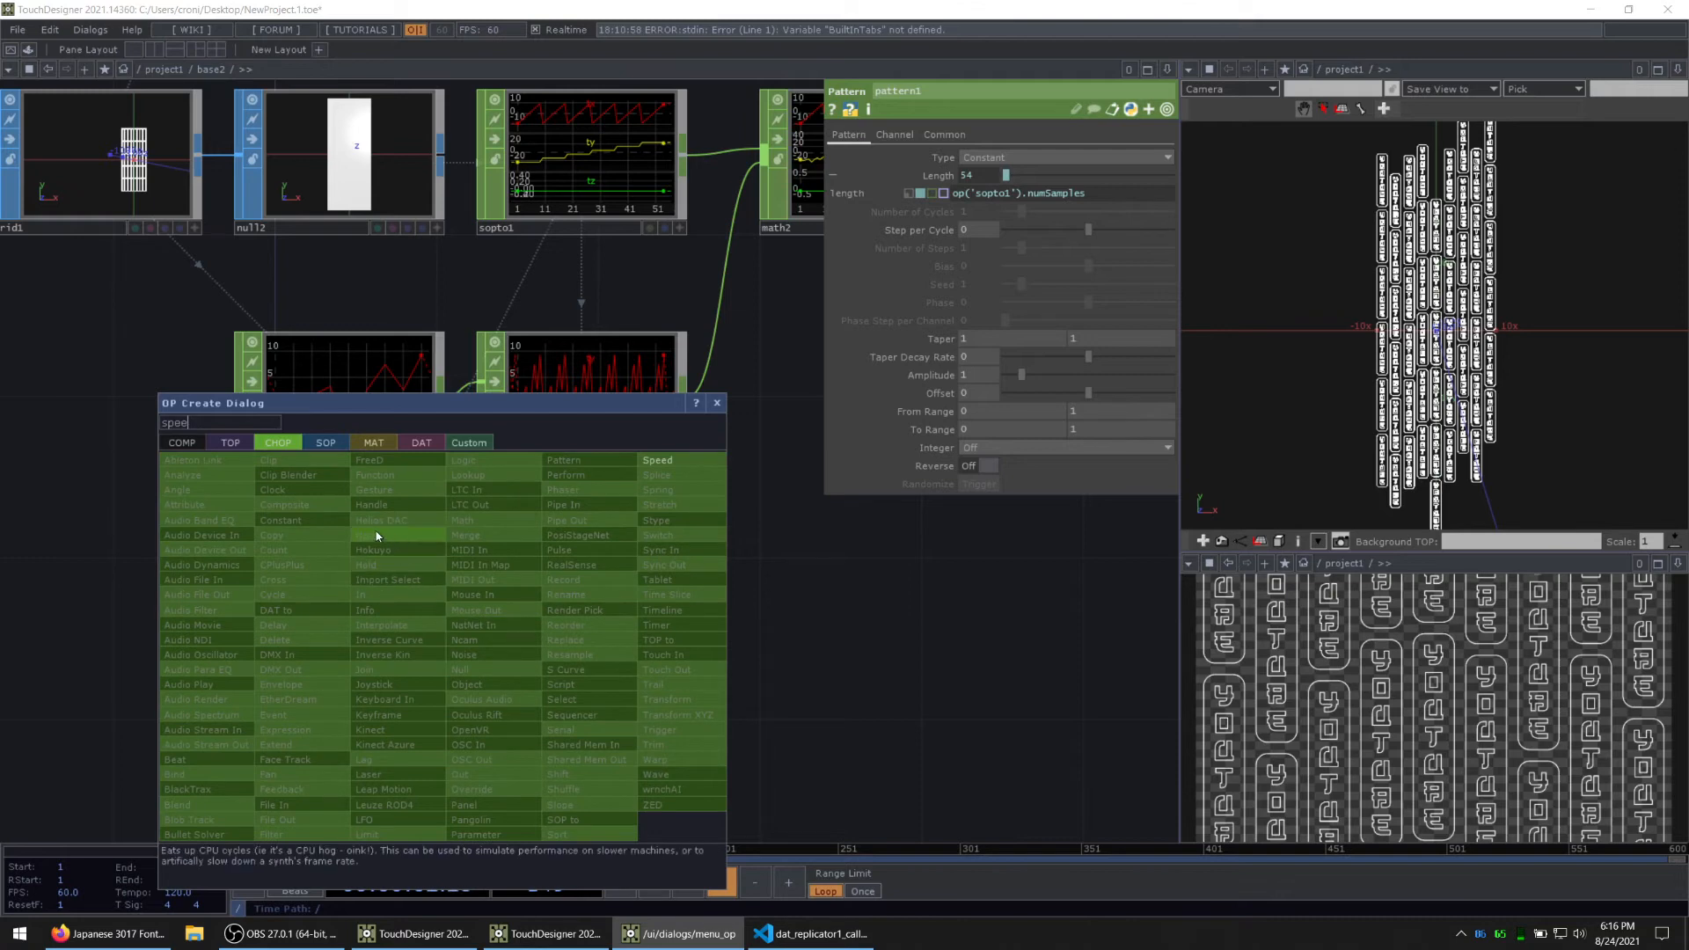
pyautogui.click(666, 460)
pyautogui.click(621, 658)
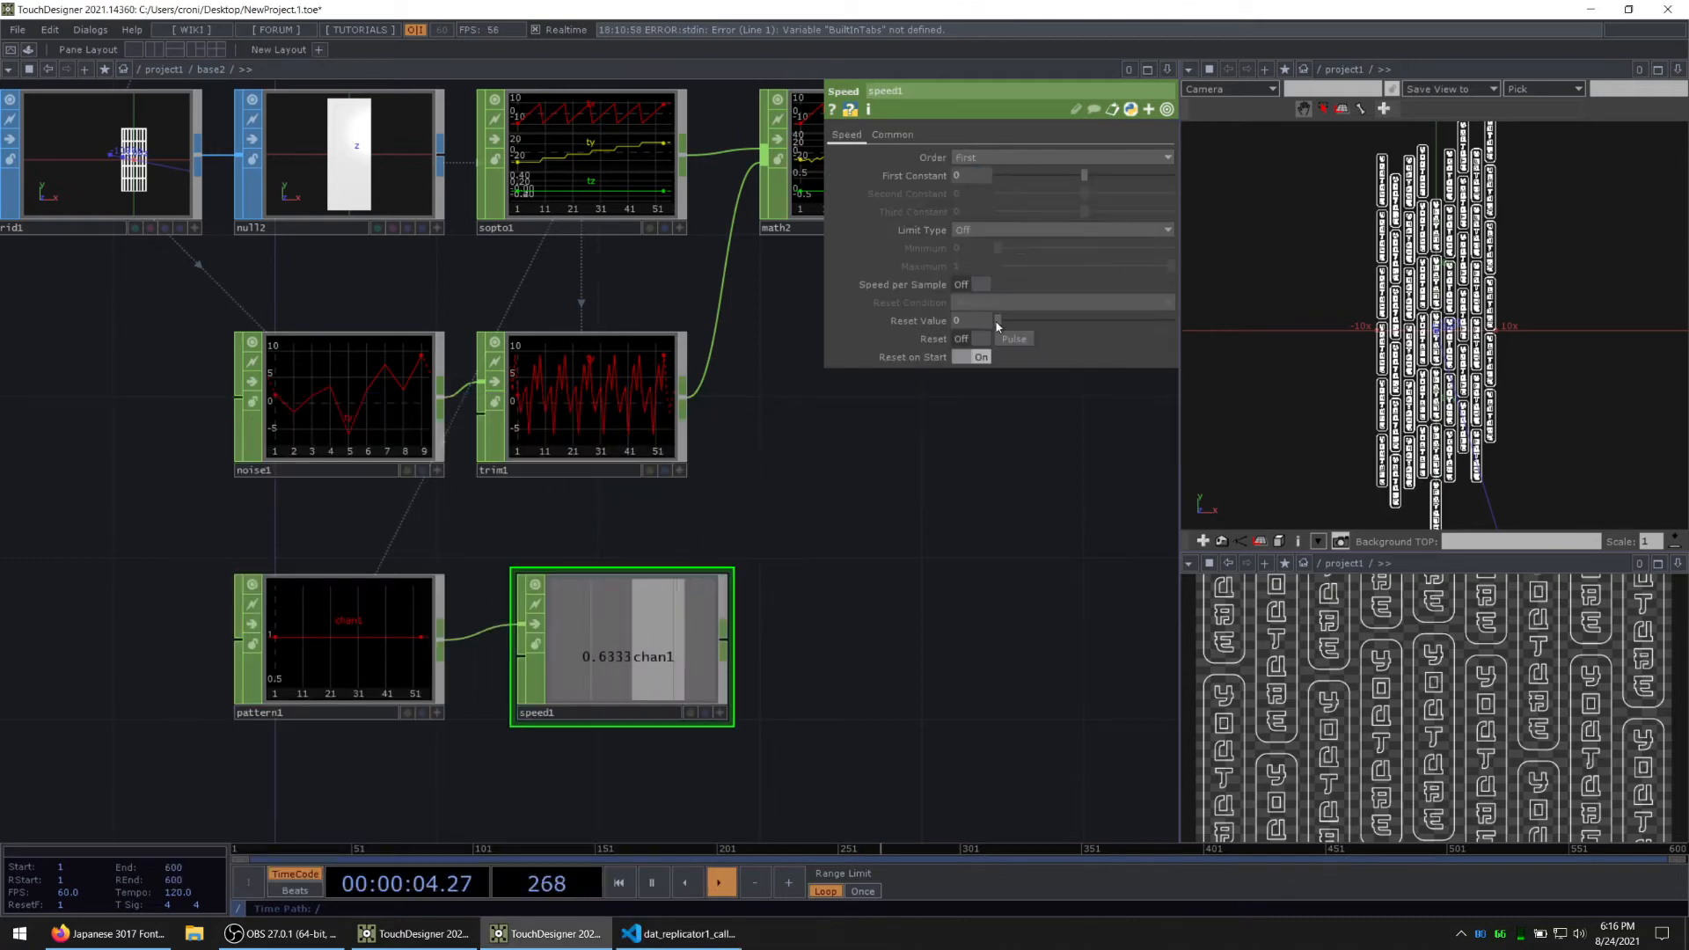
pyautogui.click(964, 284)
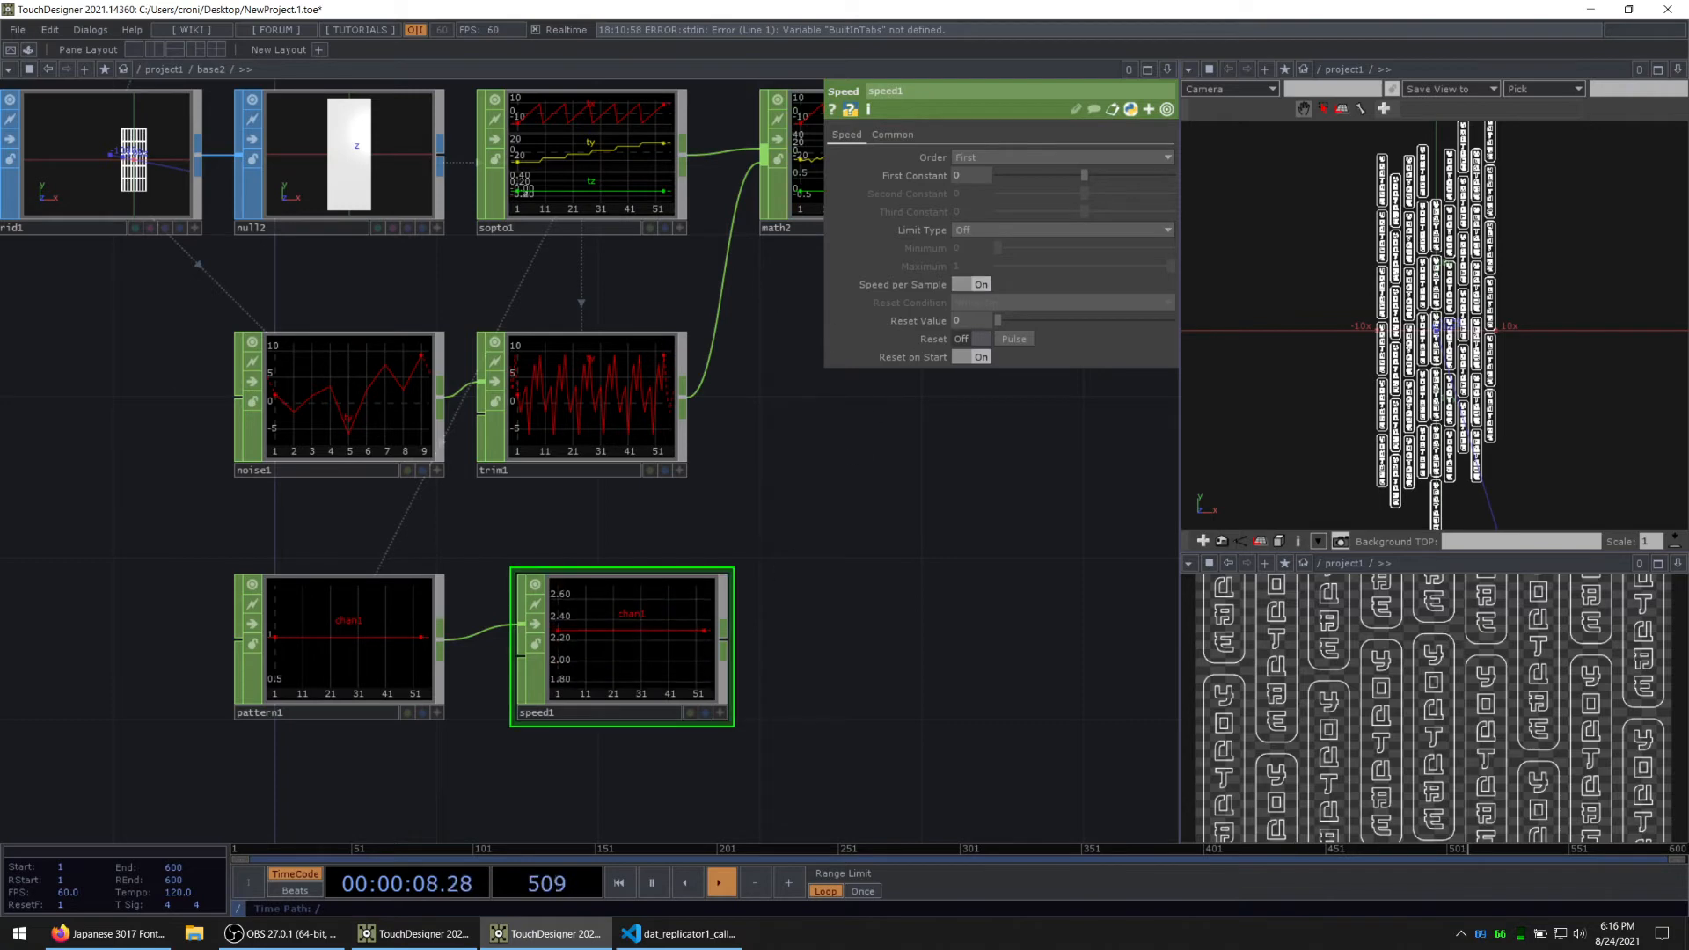
pyautogui.moveTo(609, 650); pyautogui.dragTo(569, 649)
# Step: Rename pattern1's channel to ty so it matches the vertical translation channel in math2
pyautogui.moveTo(921, 630); pyautogui.dragTo(658, 712)
pyautogui.click(606, 228)
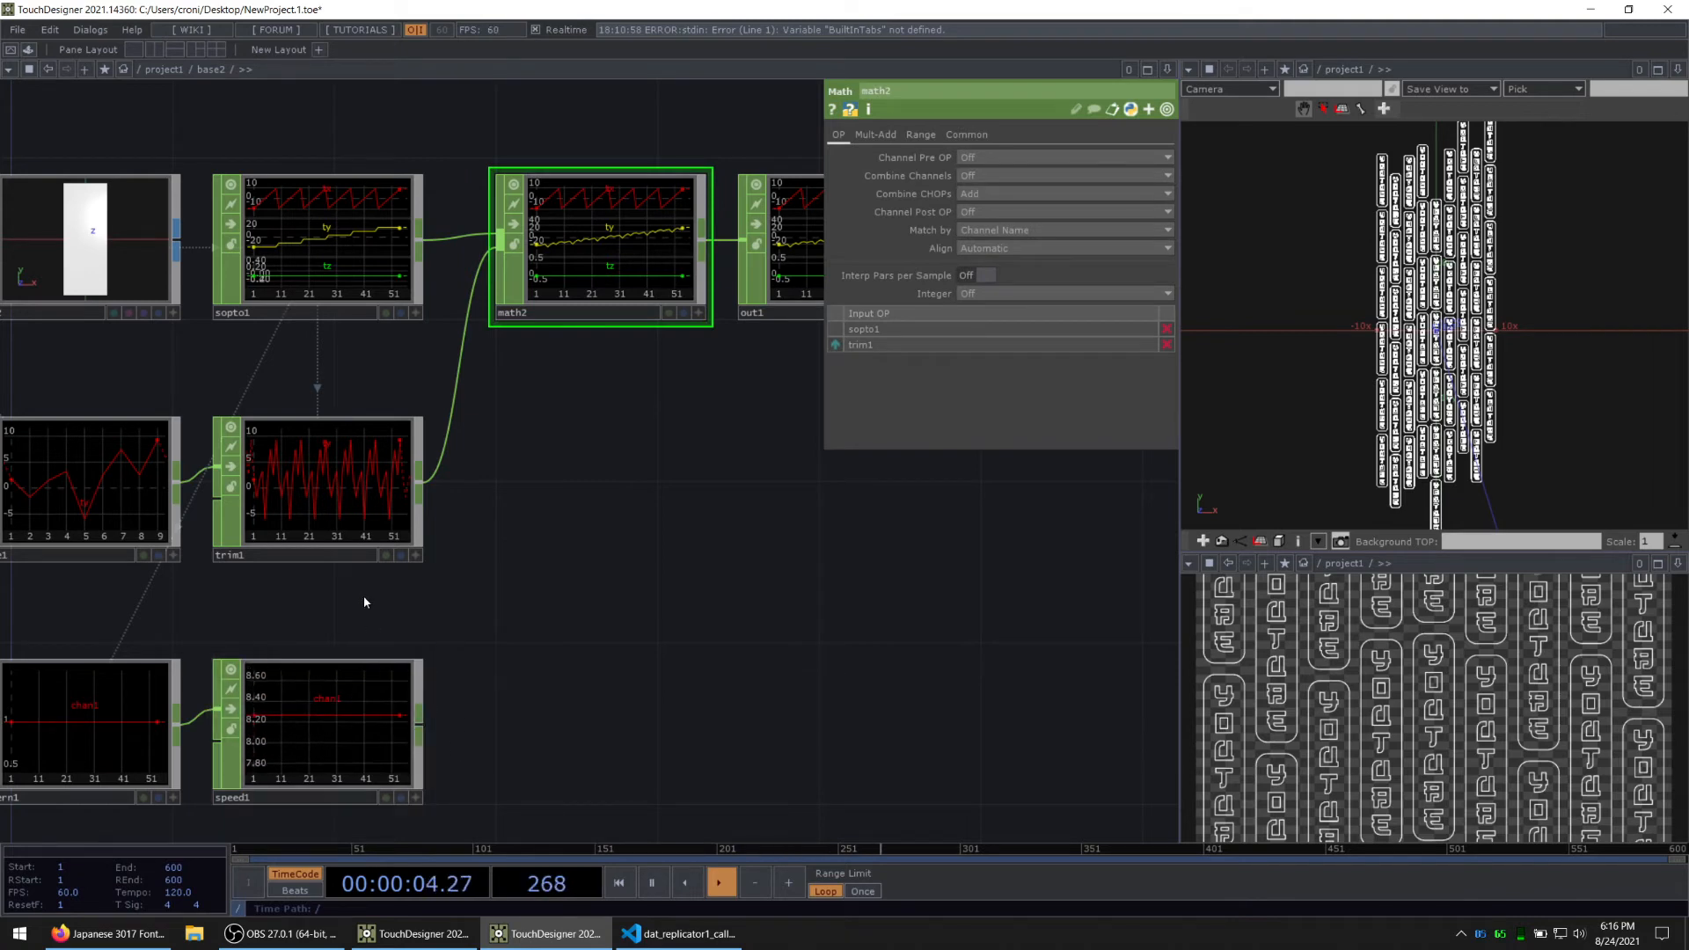
pyautogui.moveTo(363, 595); pyautogui.dragTo(567, 597)
pyautogui.click(260, 726)
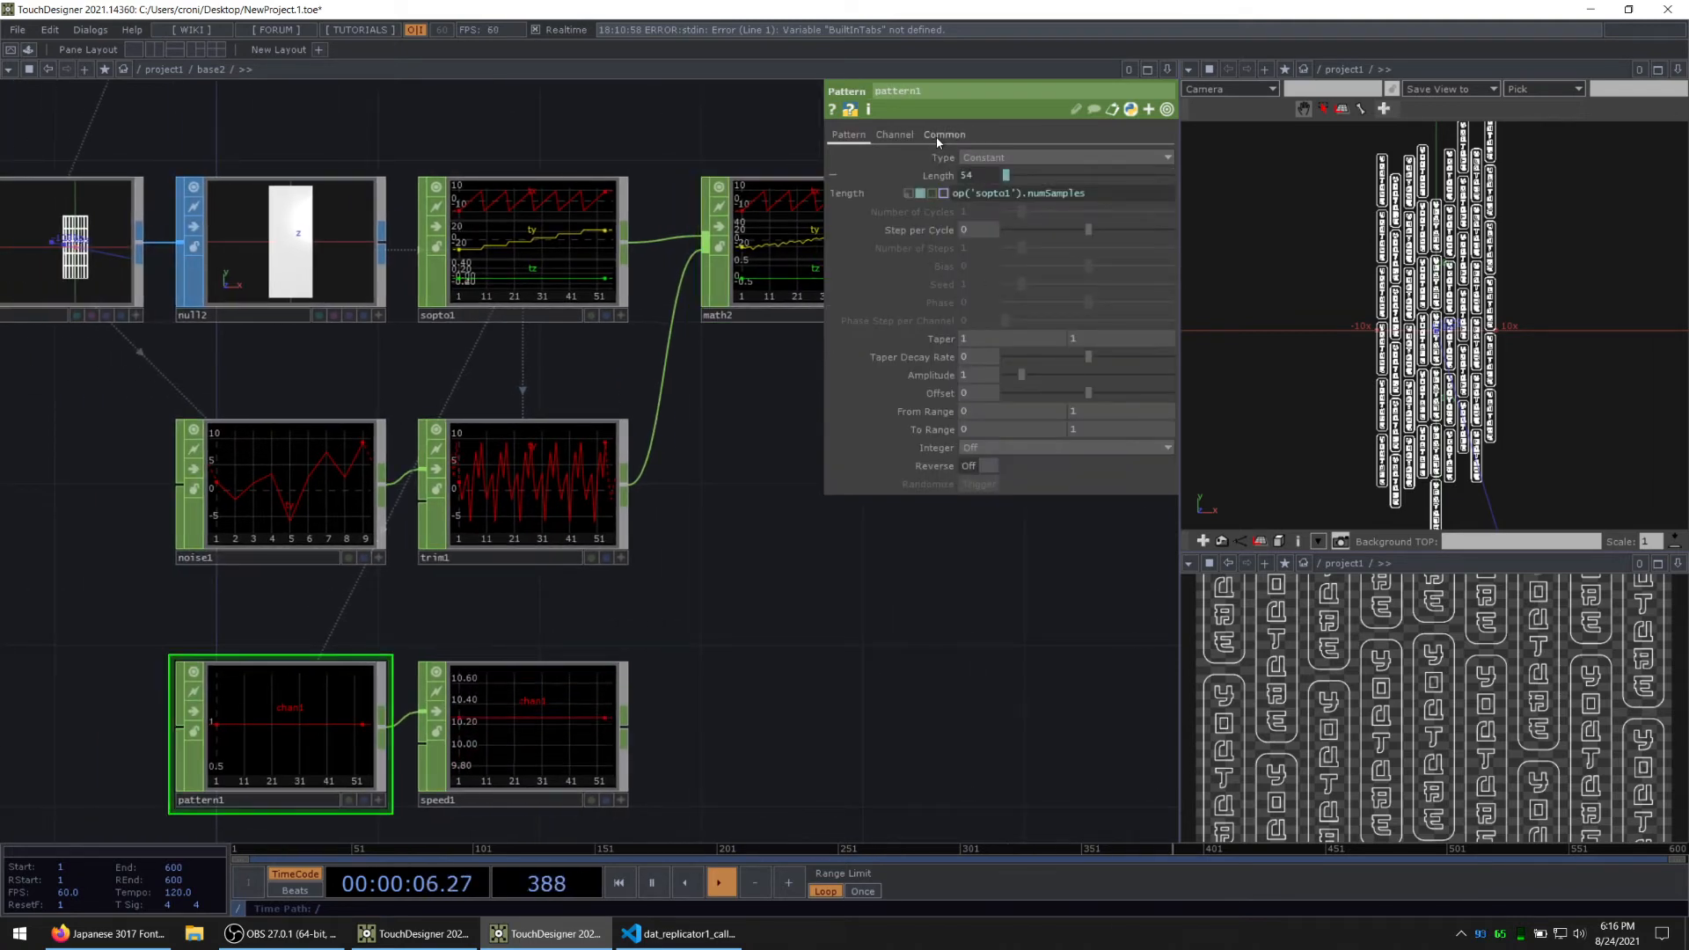
pyautogui.click(895, 135)
pyautogui.click(1030, 162)
pyautogui.write('ty')
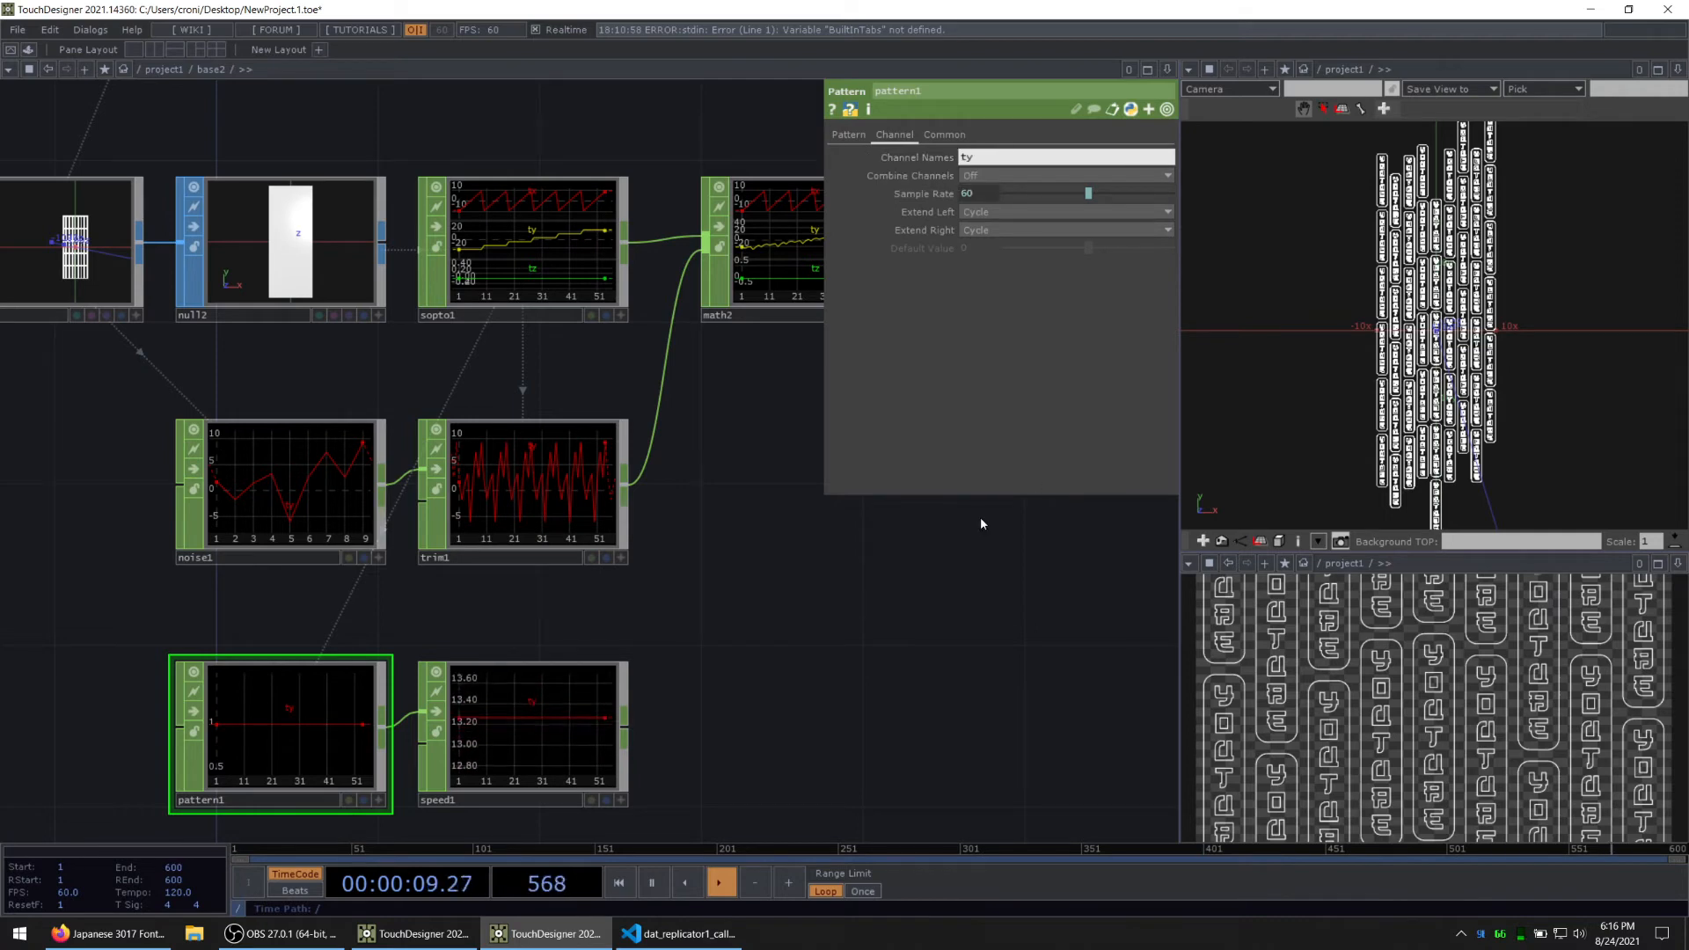
# Step: Connect speed1 as the third input of math2 and view the signs' movement in the 3D viewer
pyautogui.moveTo(702, 674); pyautogui.dragTo(406, 633)
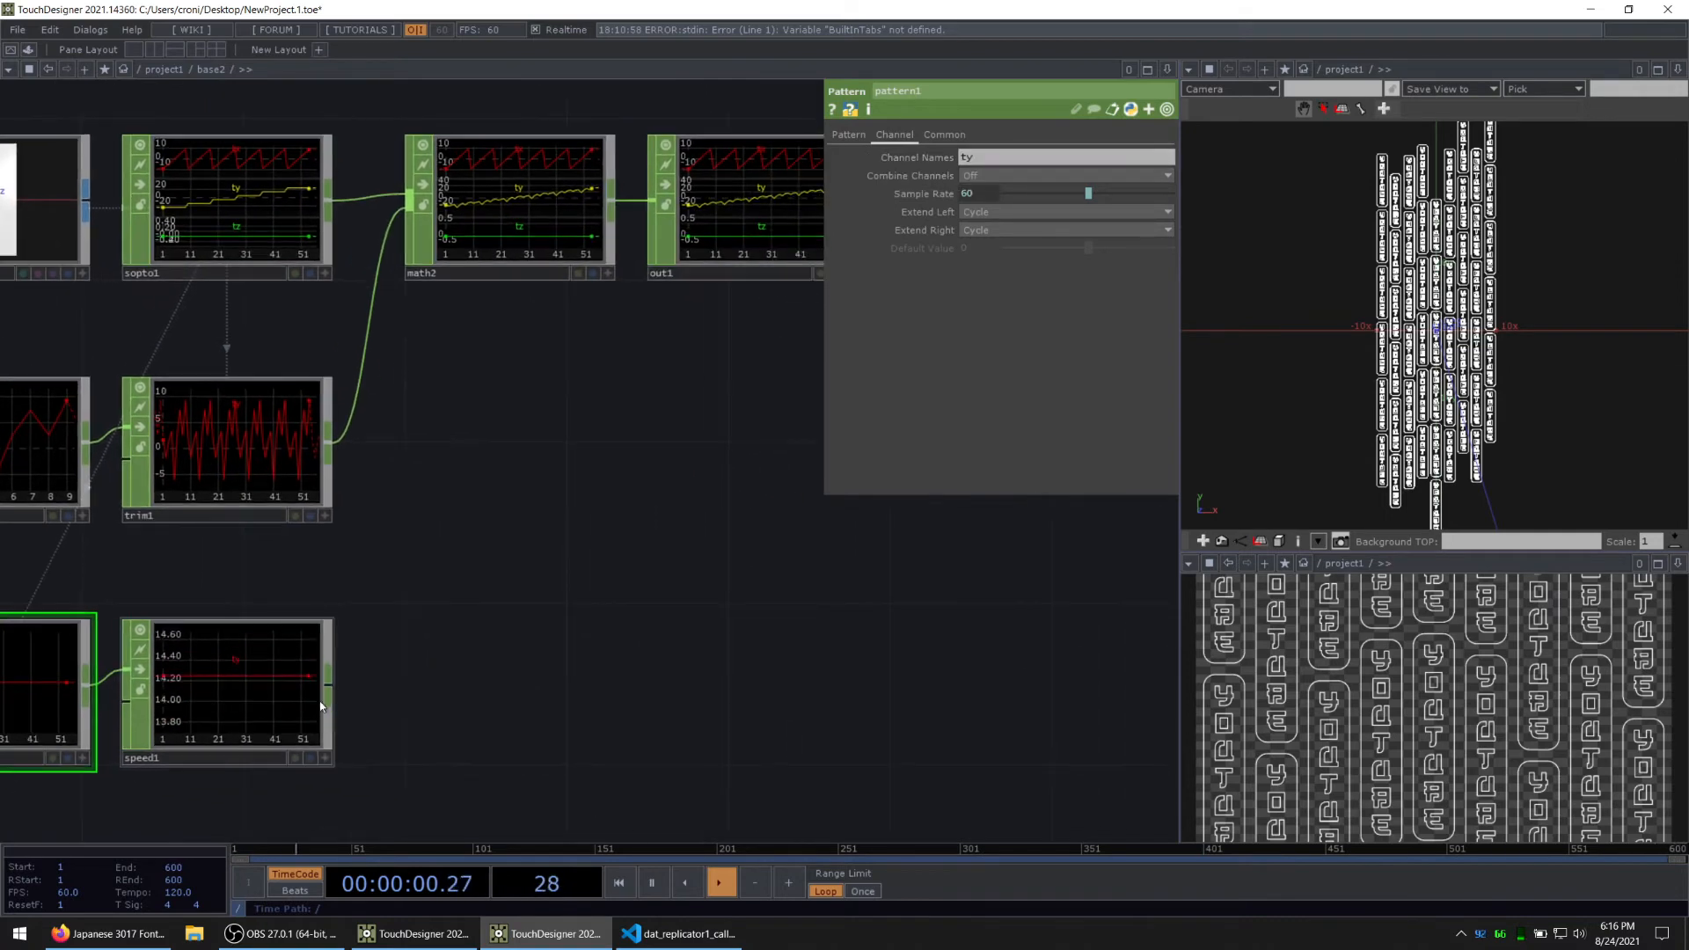
pyautogui.moveTo(433, 278); pyautogui.dragTo(410, 204)
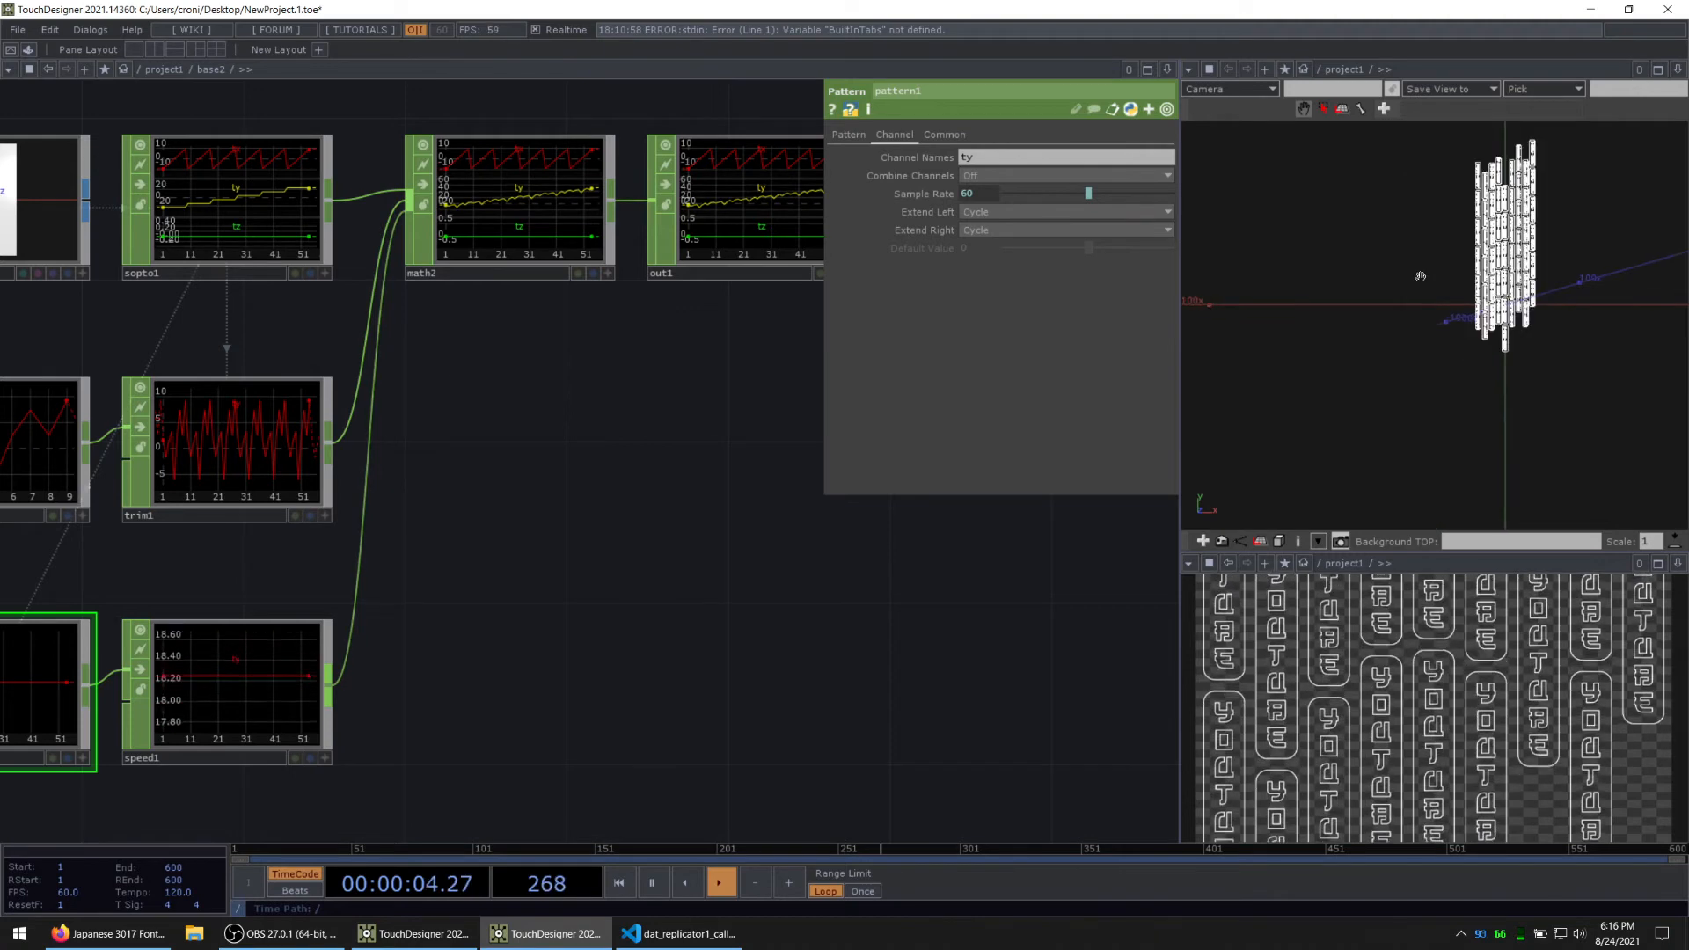
pyautogui.scroll(-5, 577, 584)
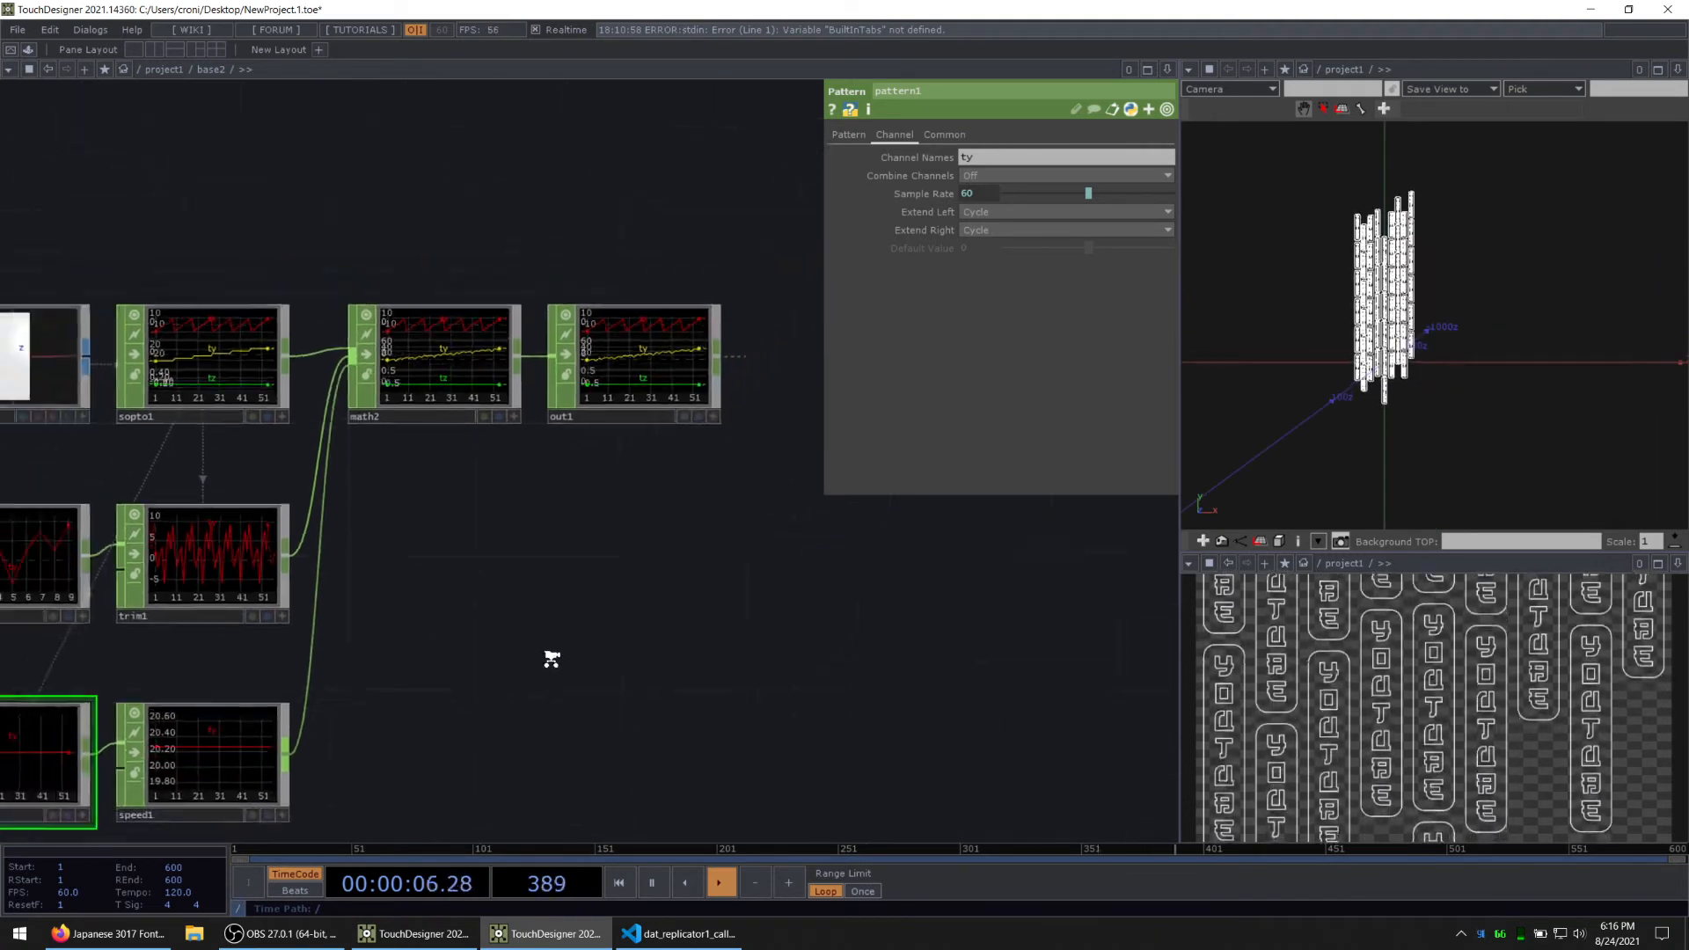
pyautogui.hotkey('alt', 'Tab')
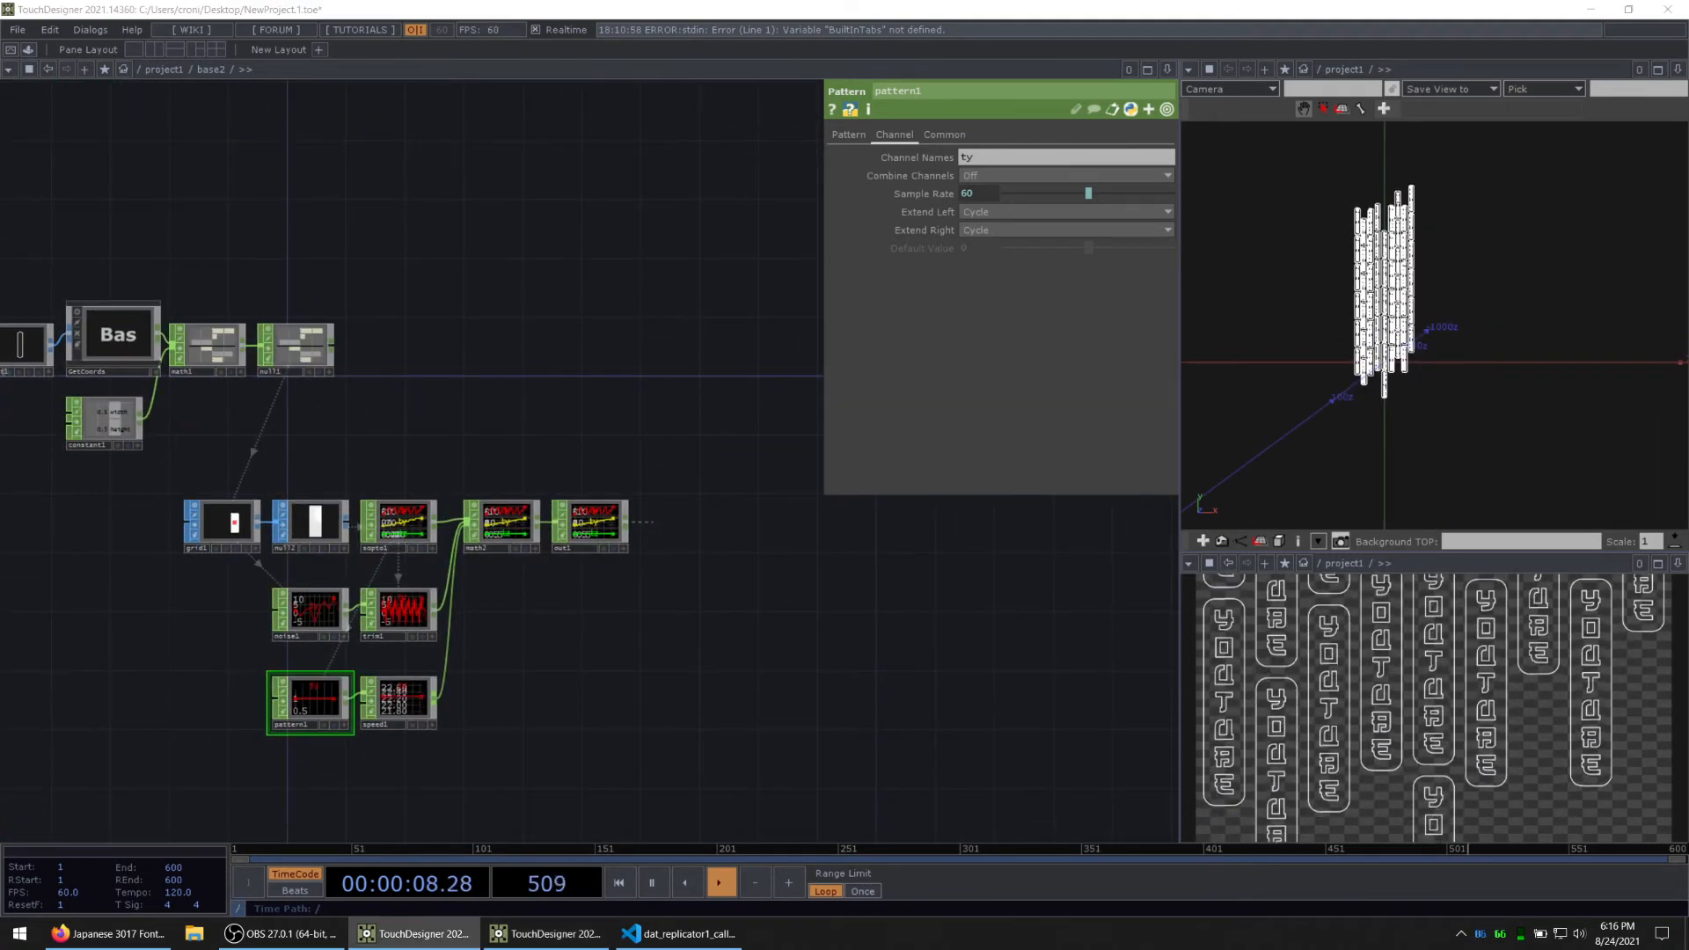
pyautogui.scroll(5, 413, 447)
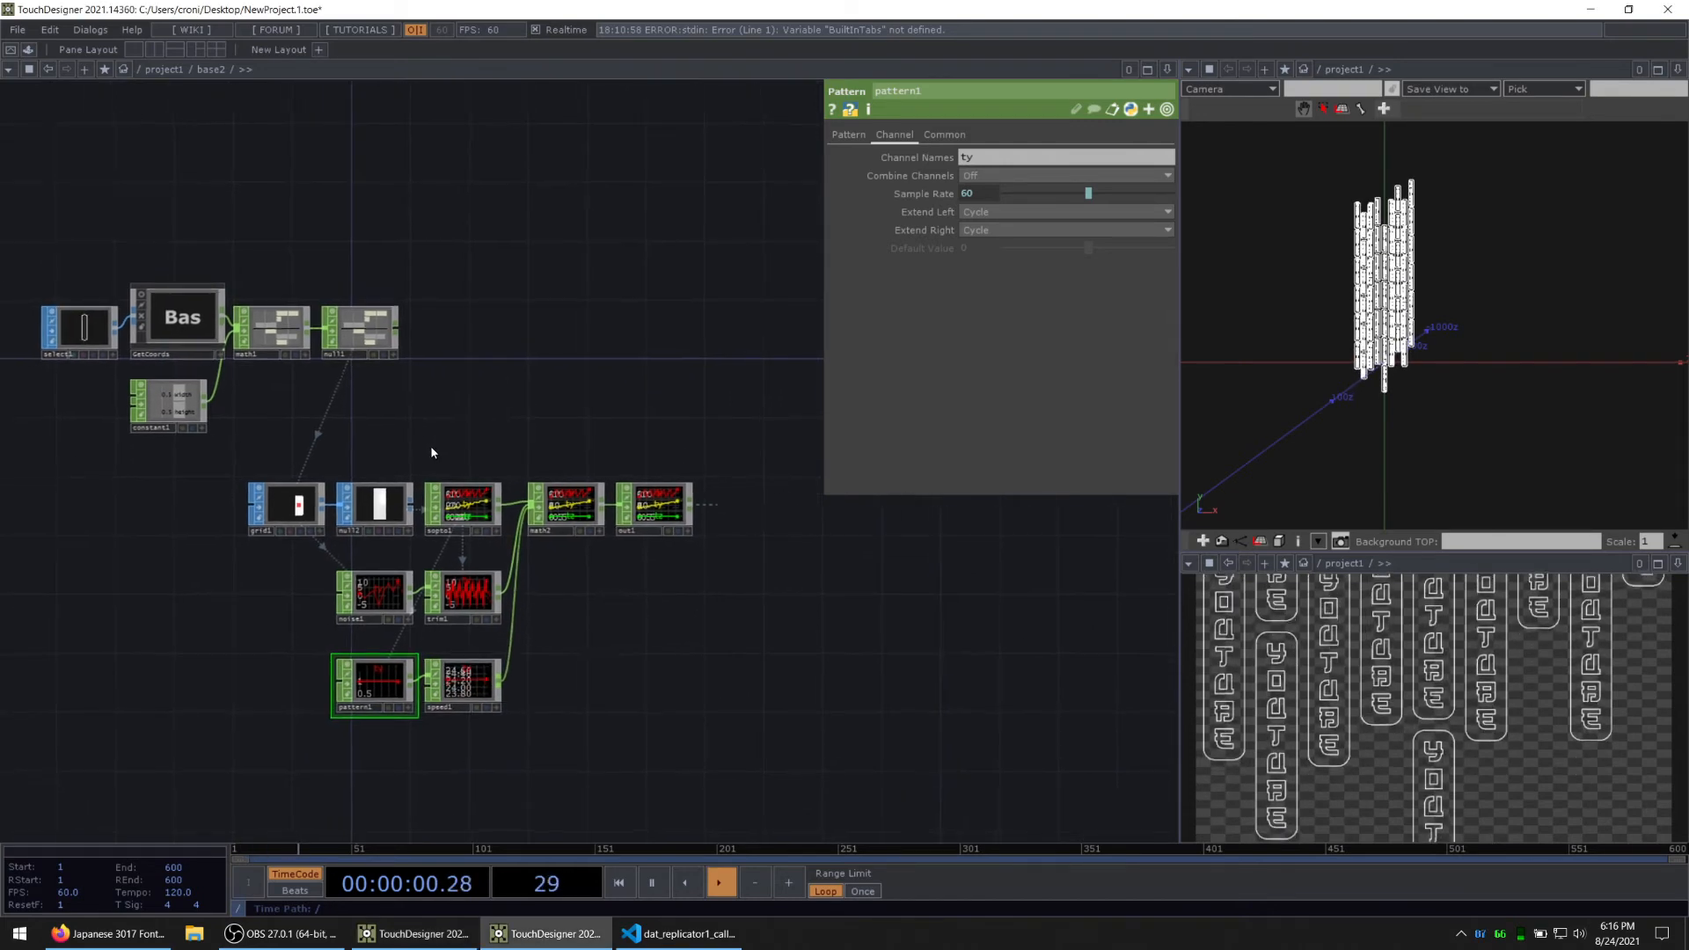
pyautogui.moveTo(255, 402); pyautogui.dragTo(397, 423)
pyautogui.click(121, 213)
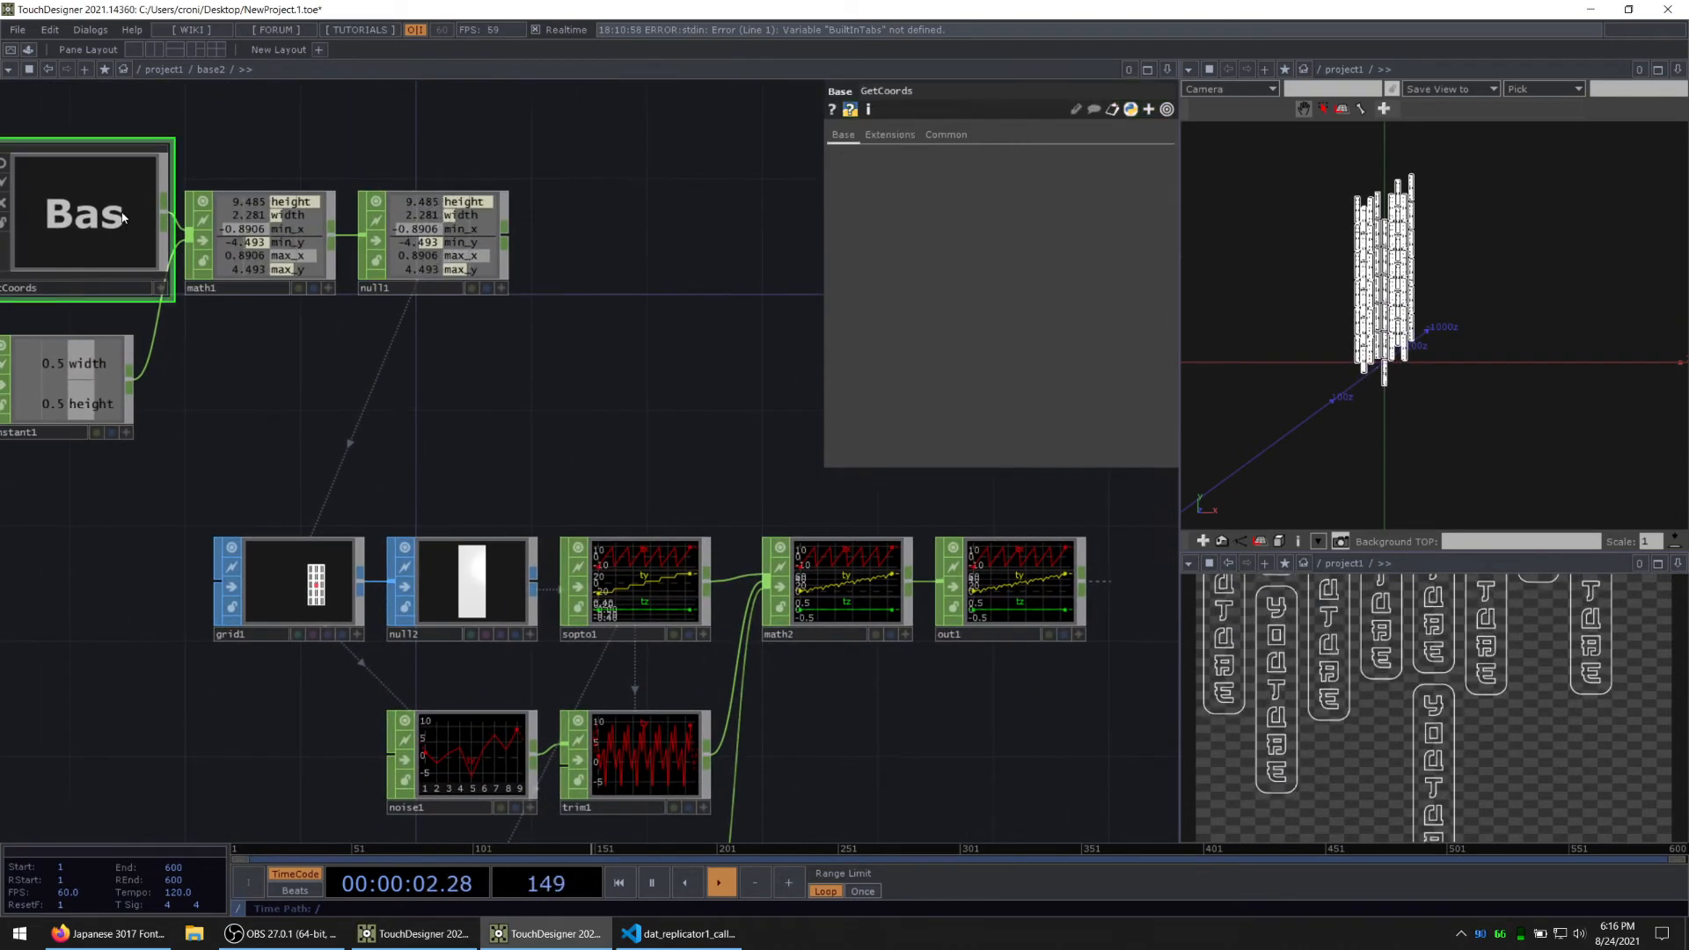
pyautogui.hotkey('ctrl', 'c')
pyautogui.hotkey('ctrl', 'v')
pyautogui.moveTo(66, 410); pyautogui.dragTo(748, 373)
pyautogui.moveTo(704, 171); pyautogui.dragTo(573, 198)
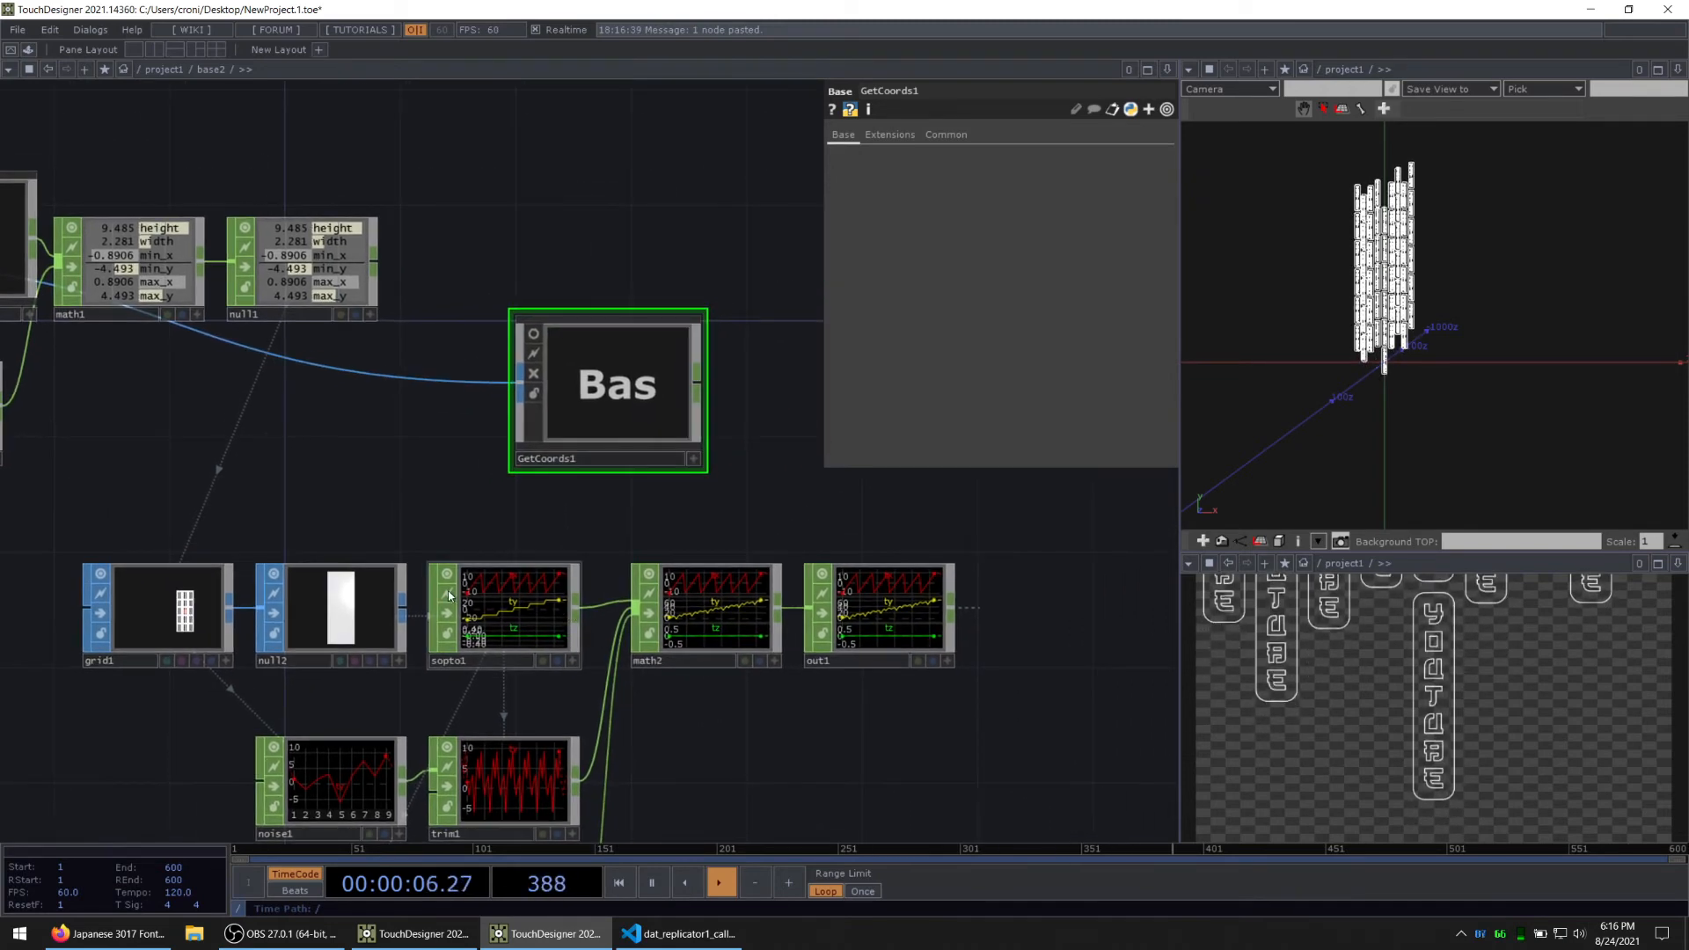
pyautogui.moveTo(503, 401); pyautogui.dragTo(512, 393)
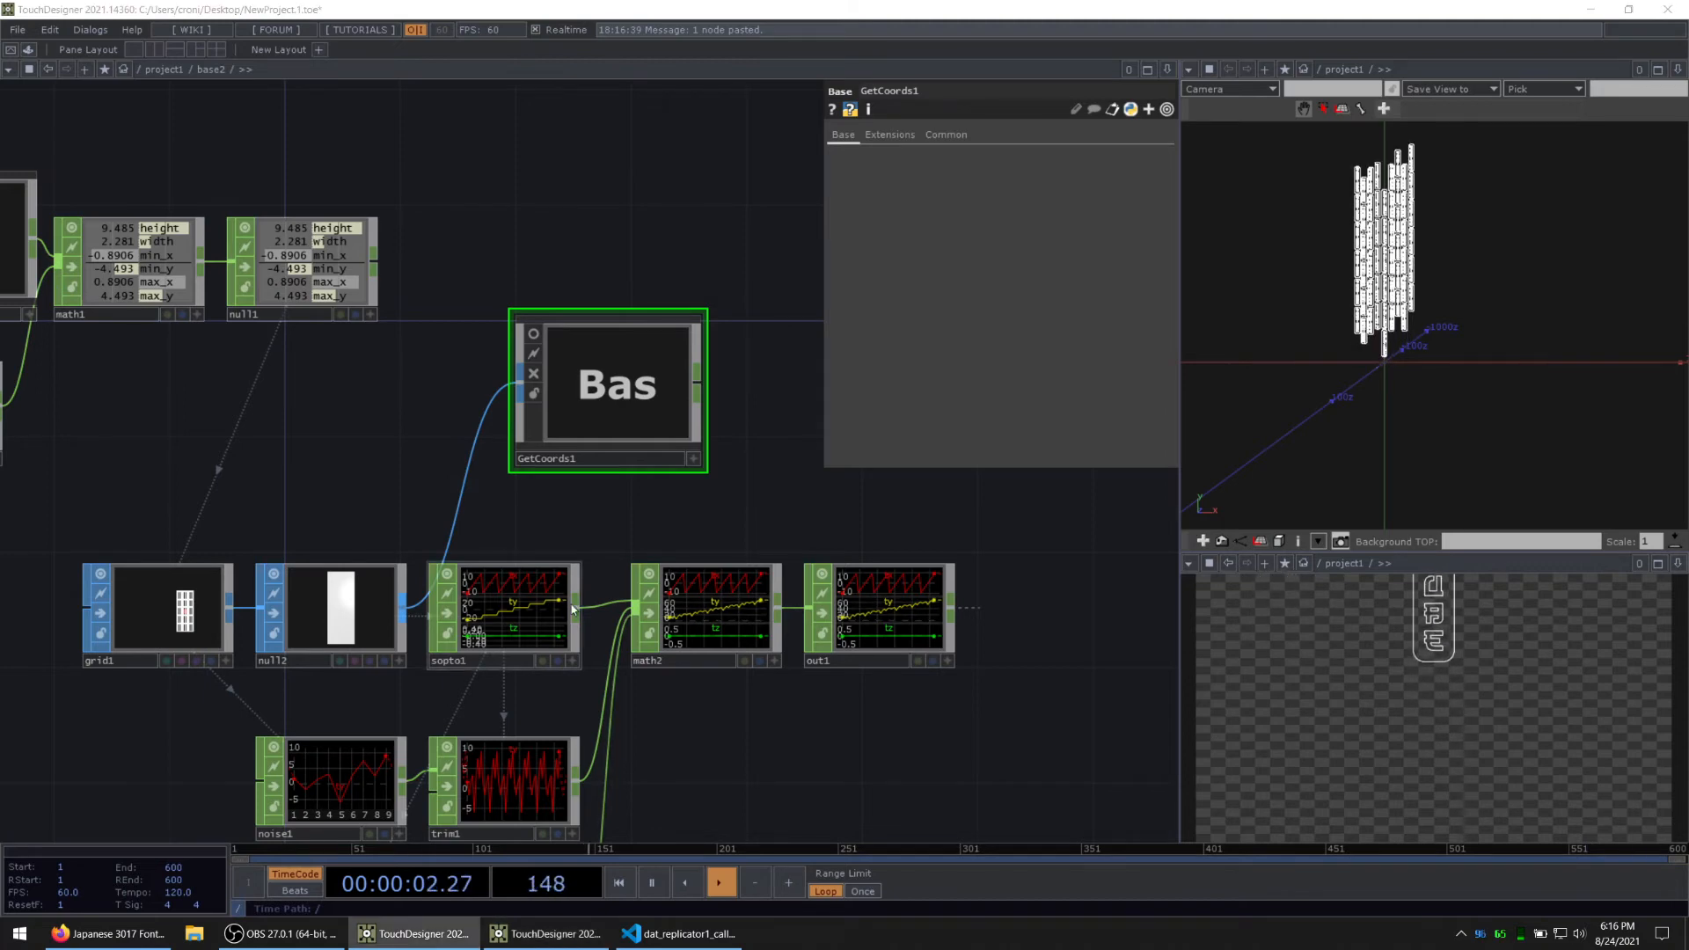
pyautogui.scroll(2, 573, 609)
pyautogui.moveTo(641, 332); pyautogui.dragTo(565, 287)
pyautogui.press('Delete')
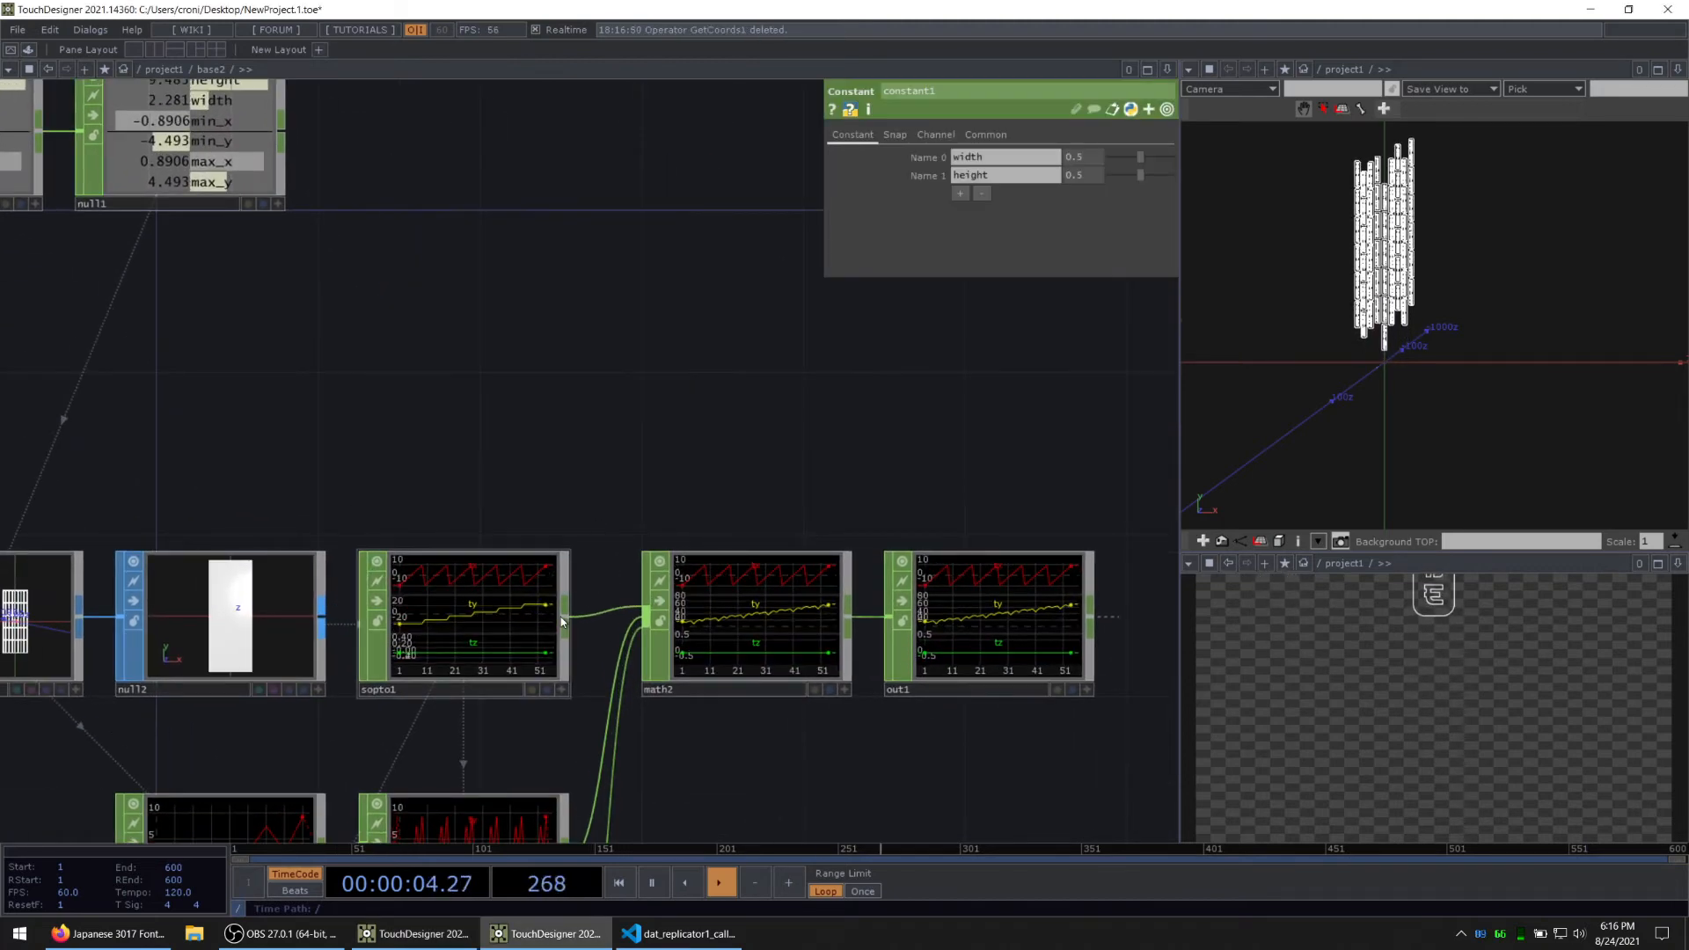
# Step: Branch an Analyze CHOP off sopto1, place it above math2, and set its Function to Maximum
pyautogui.rightClick(561, 615)
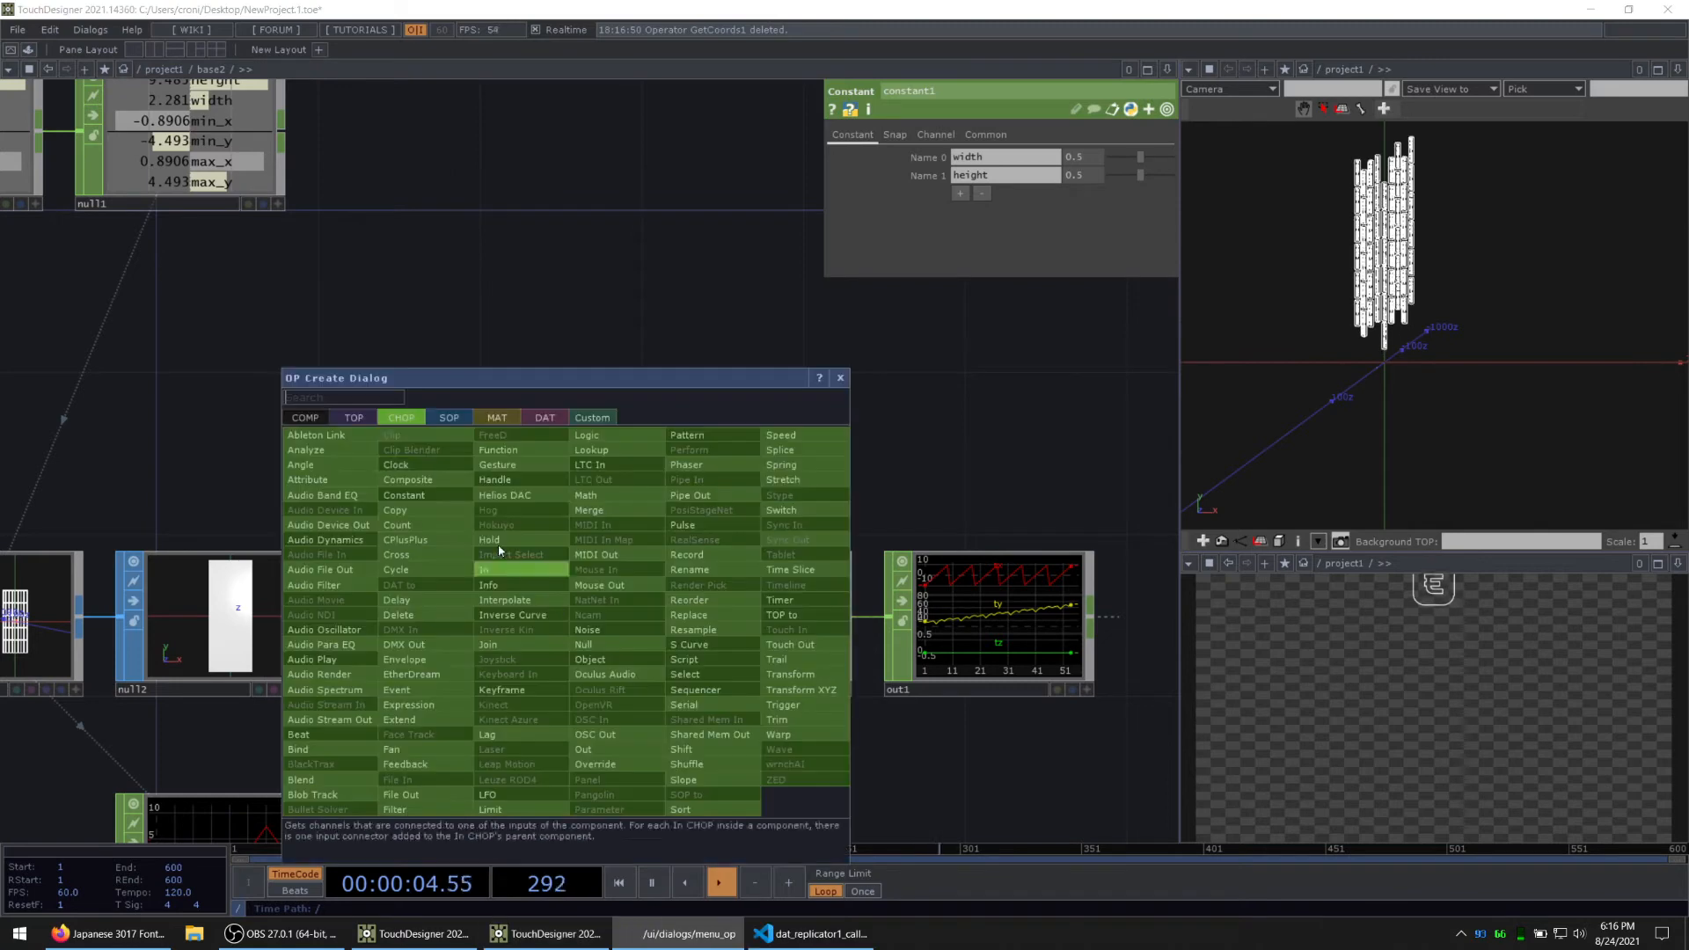
pyautogui.click(333, 454)
pyautogui.click(626, 259)
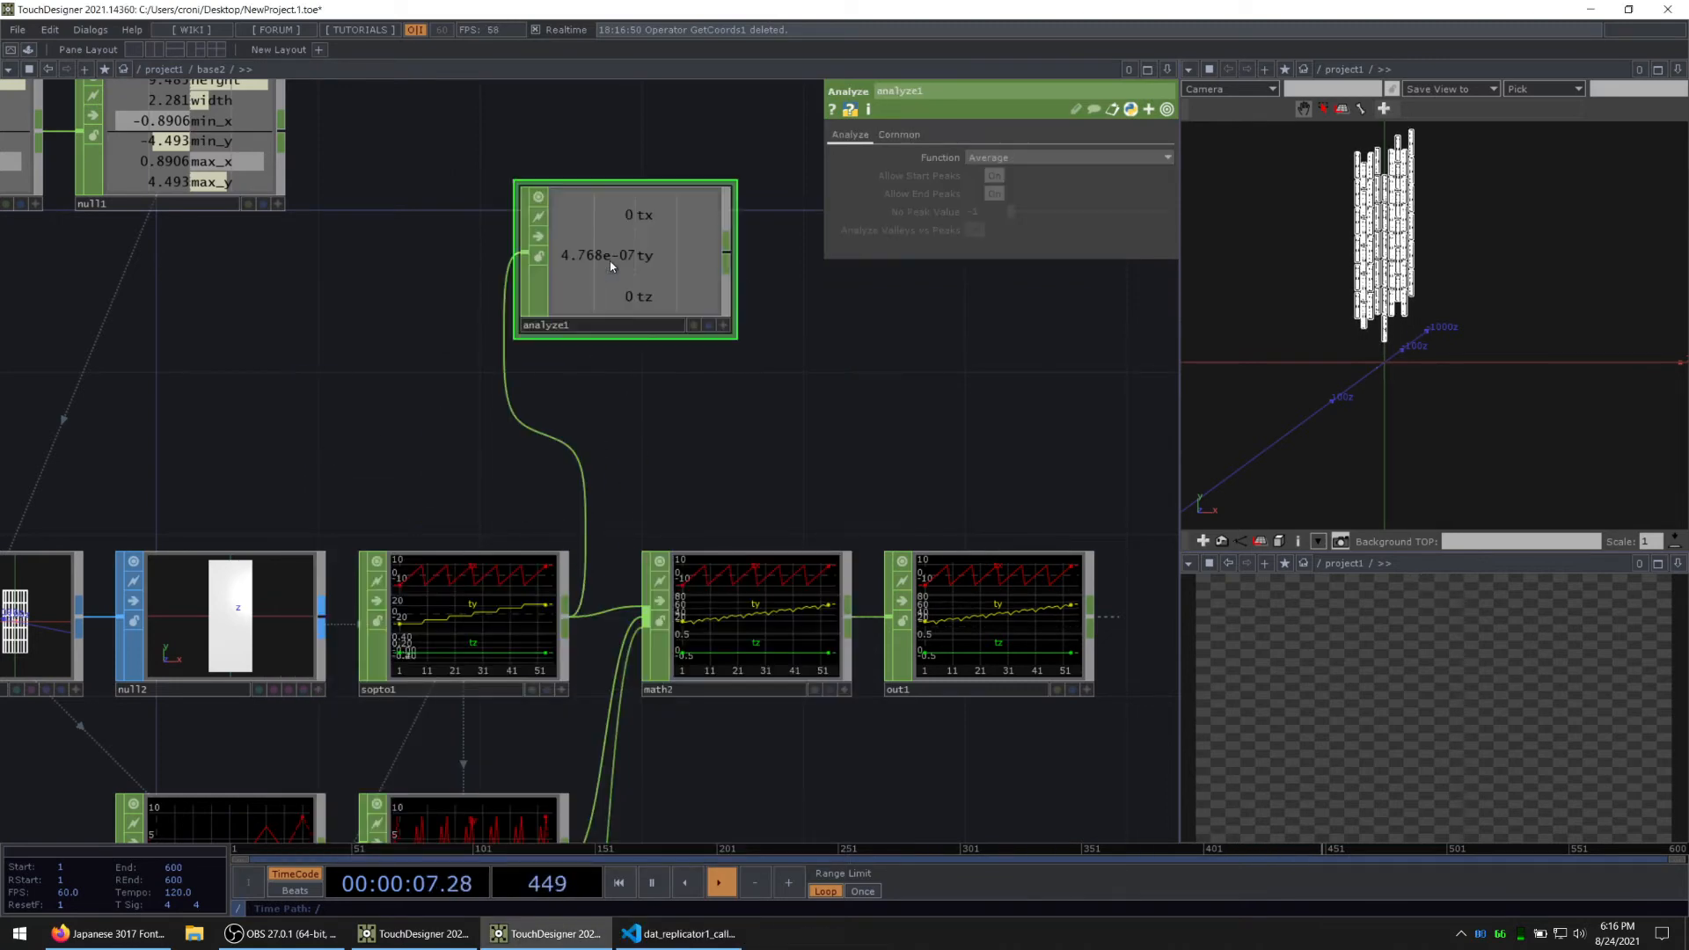
pyautogui.click(982, 159)
pyautogui.click(1005, 187)
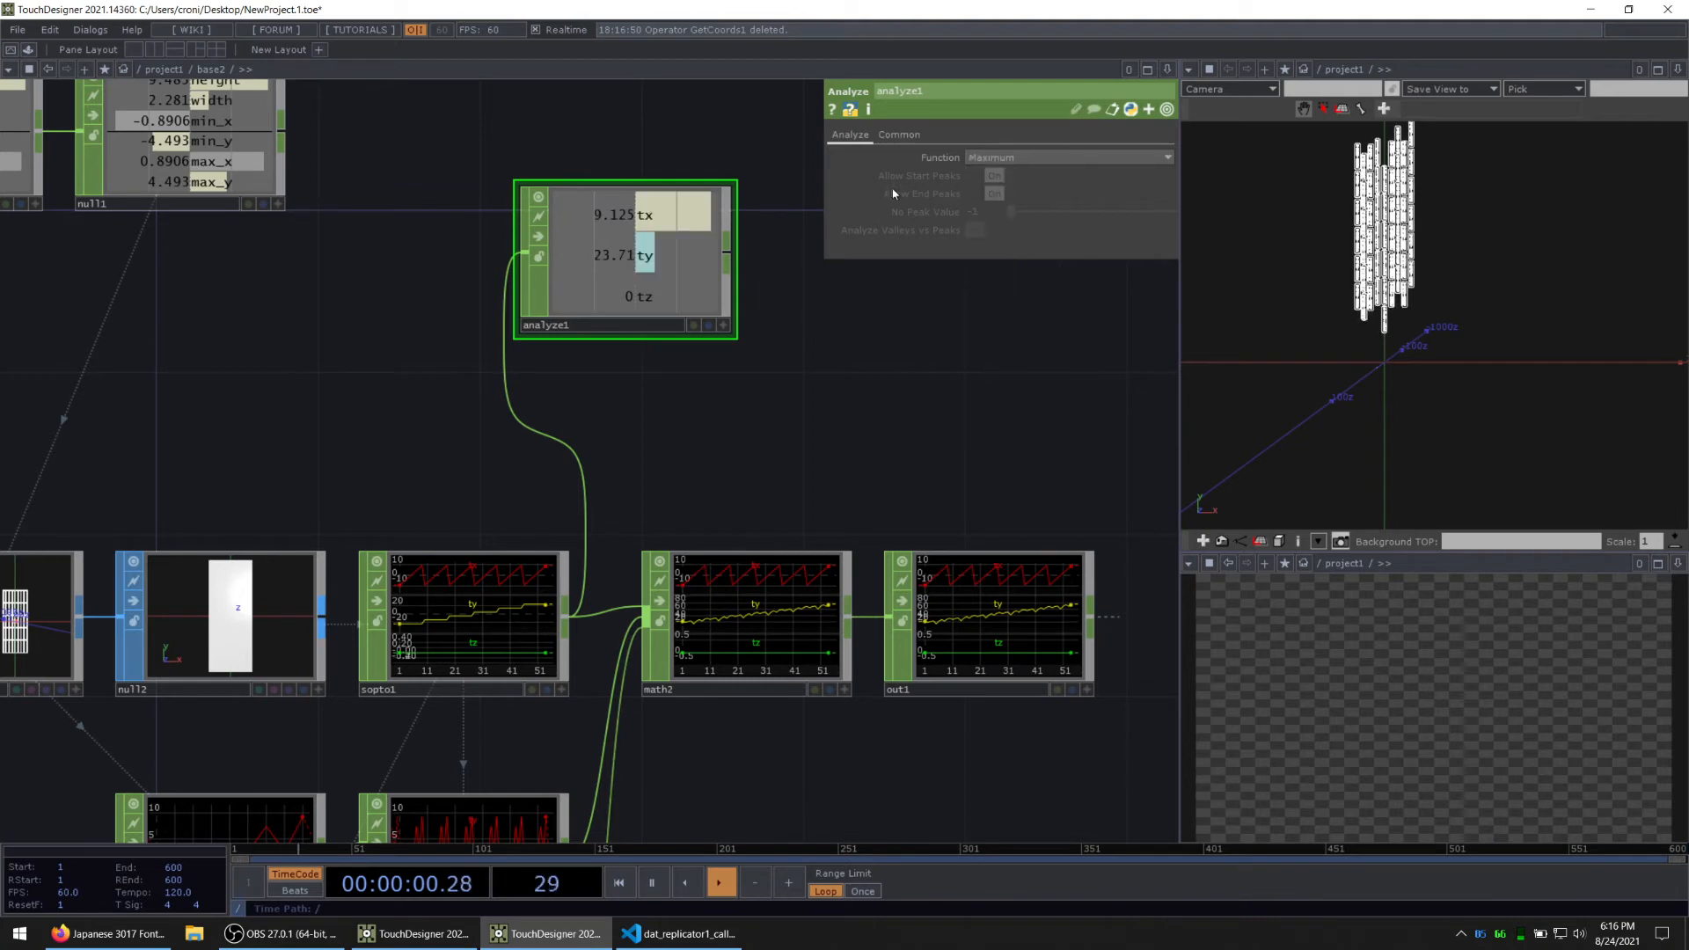
pyautogui.moveTo(642, 299); pyautogui.dragTo(683, 297)
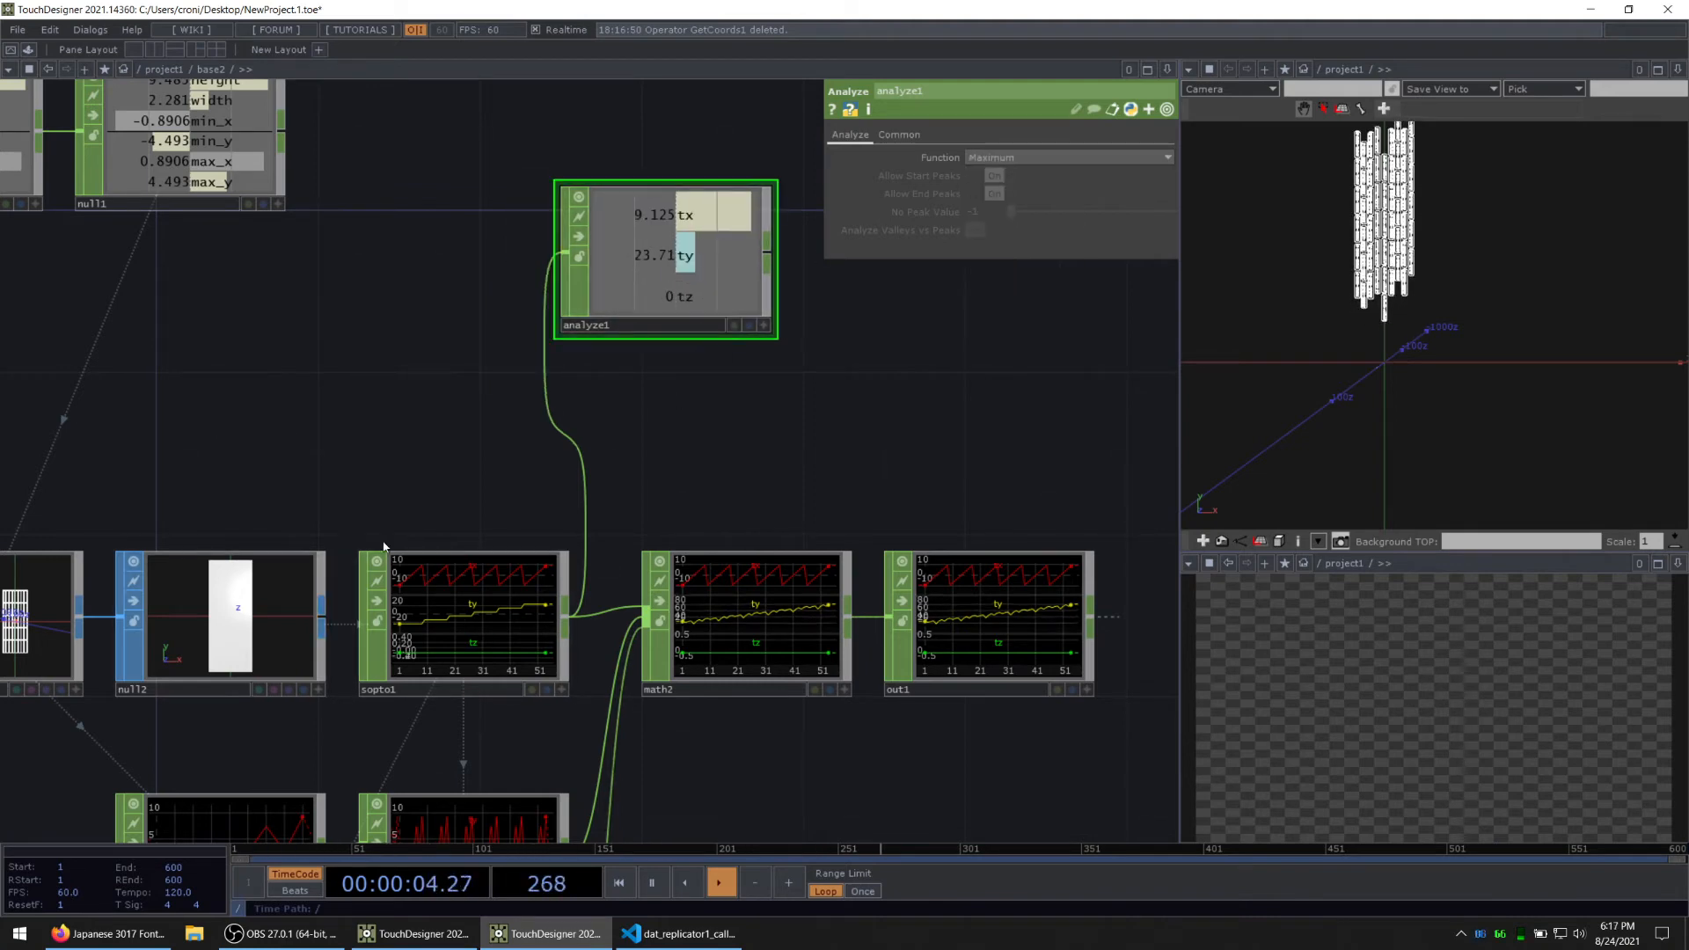
# Step: Insert a Select CHOP between sopto1 and analyze1 that passes only the ty channel
pyautogui.moveTo(349, 392); pyautogui.dragTo(234, 501)
pyautogui.moveTo(461, 564); pyautogui.dragTo(617, 502)
pyautogui.rightClick(560, 421)
pyautogui.click(573, 424)
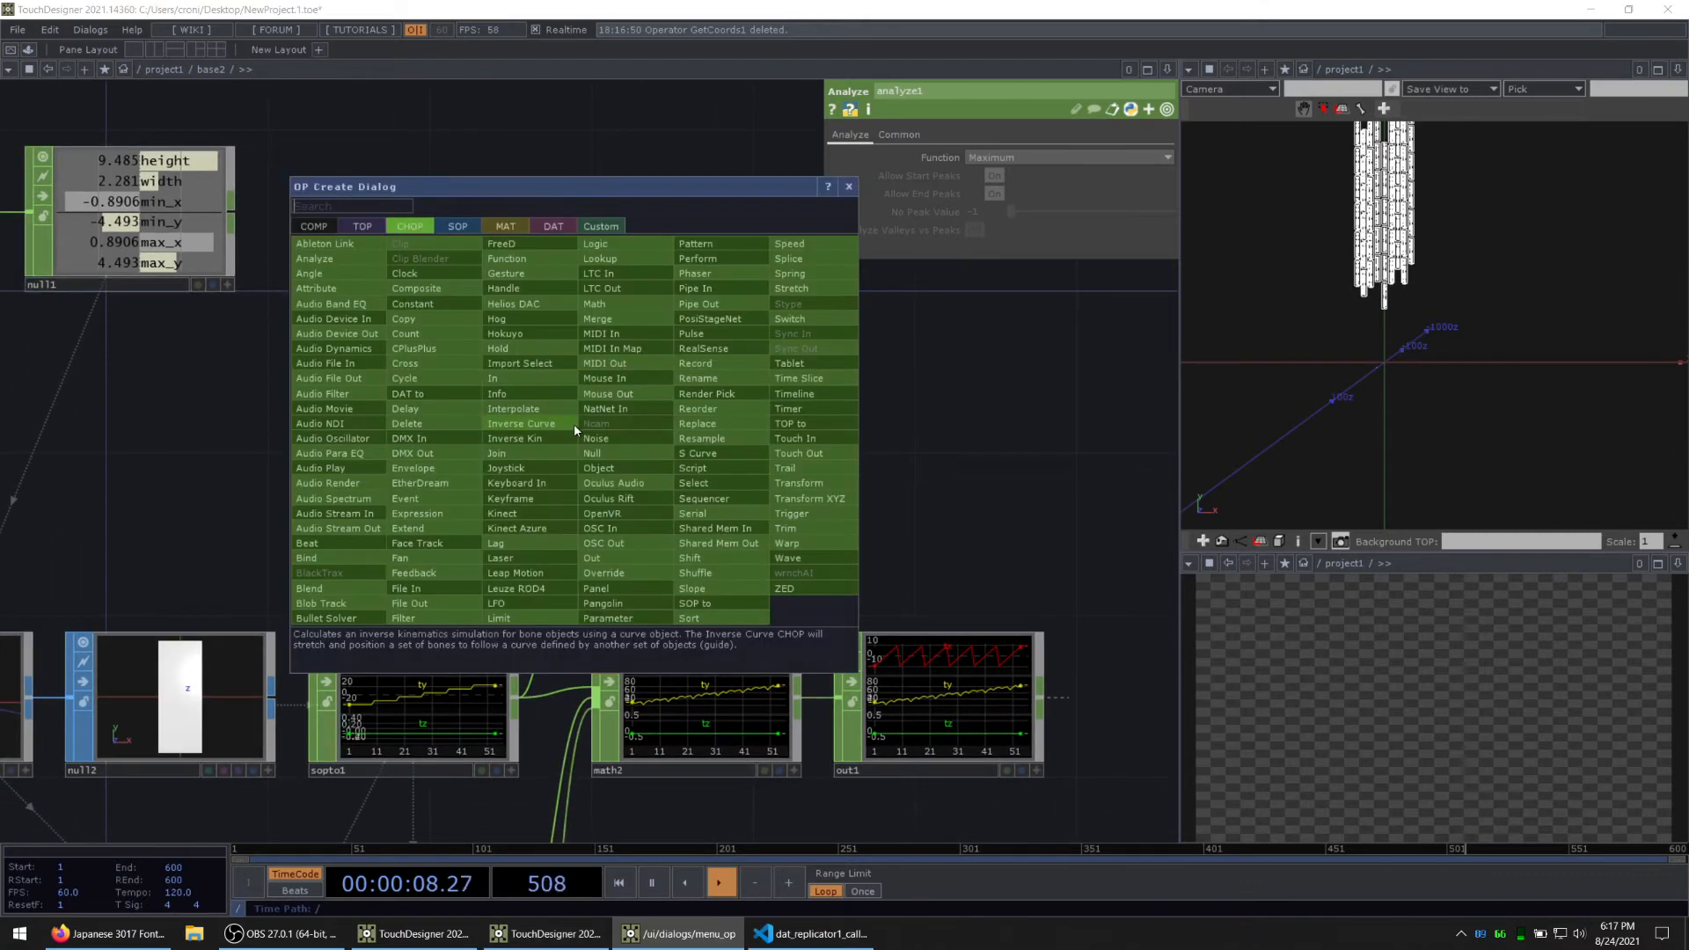
pyautogui.write('se')
pyautogui.click(714, 483)
pyautogui.click(452, 479)
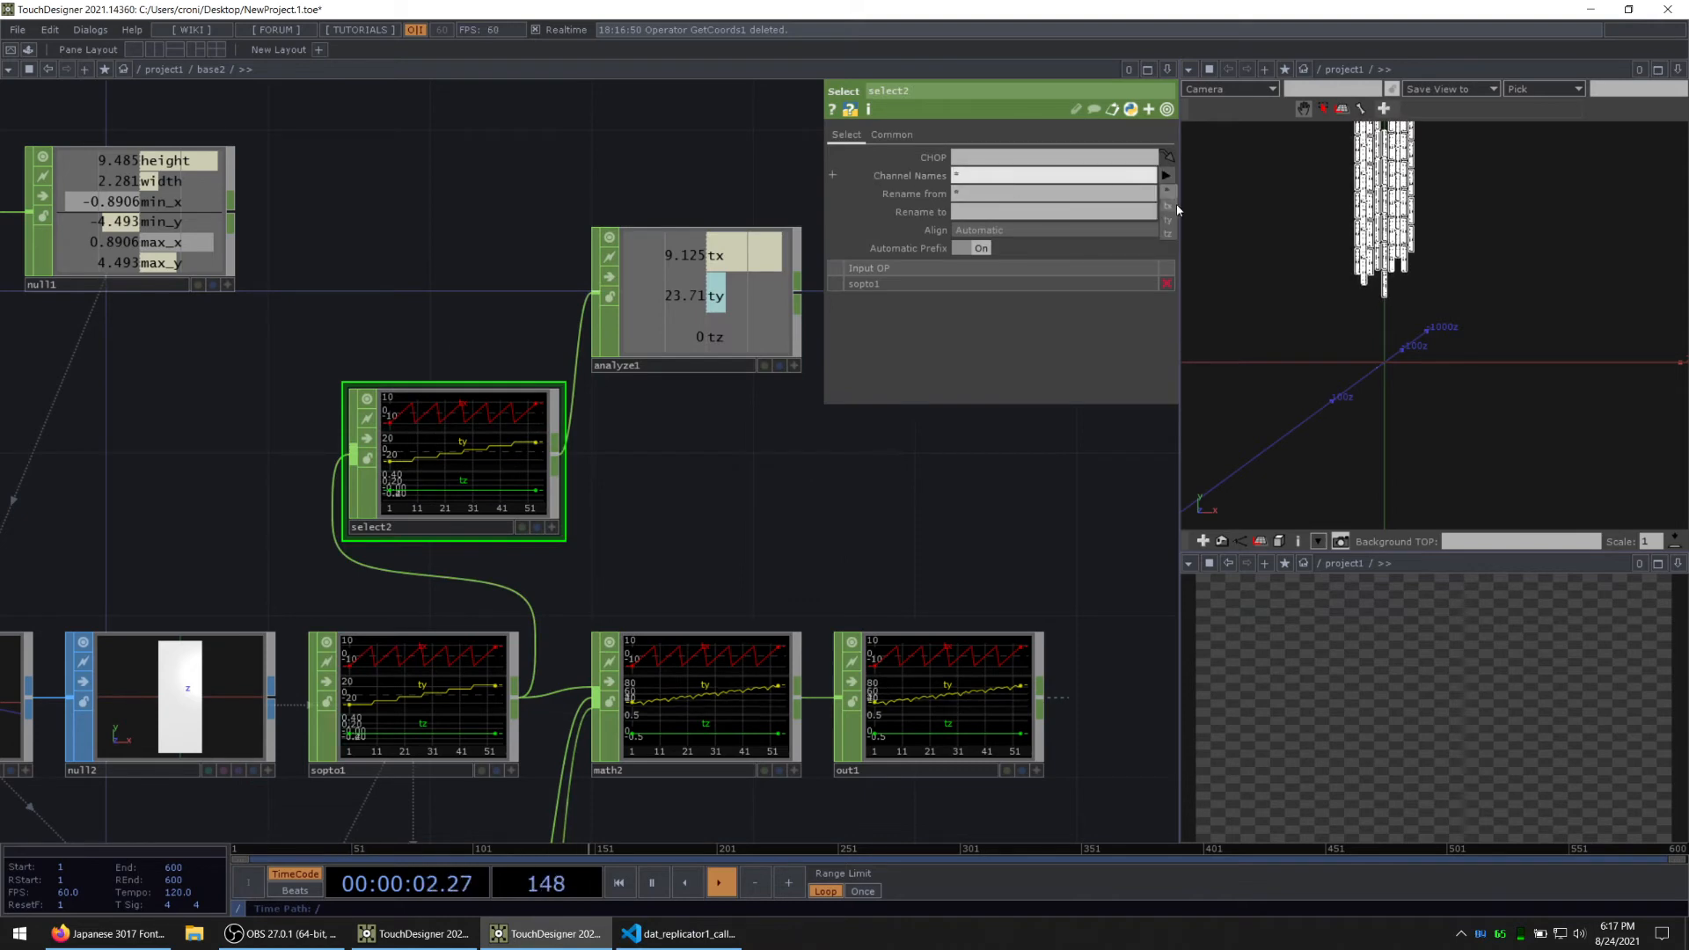
pyautogui.click(1167, 220)
pyautogui.moveTo(726, 435); pyautogui.dragTo(689, 469)
pyautogui.moveTo(678, 340); pyautogui.dragTo(722, 342)
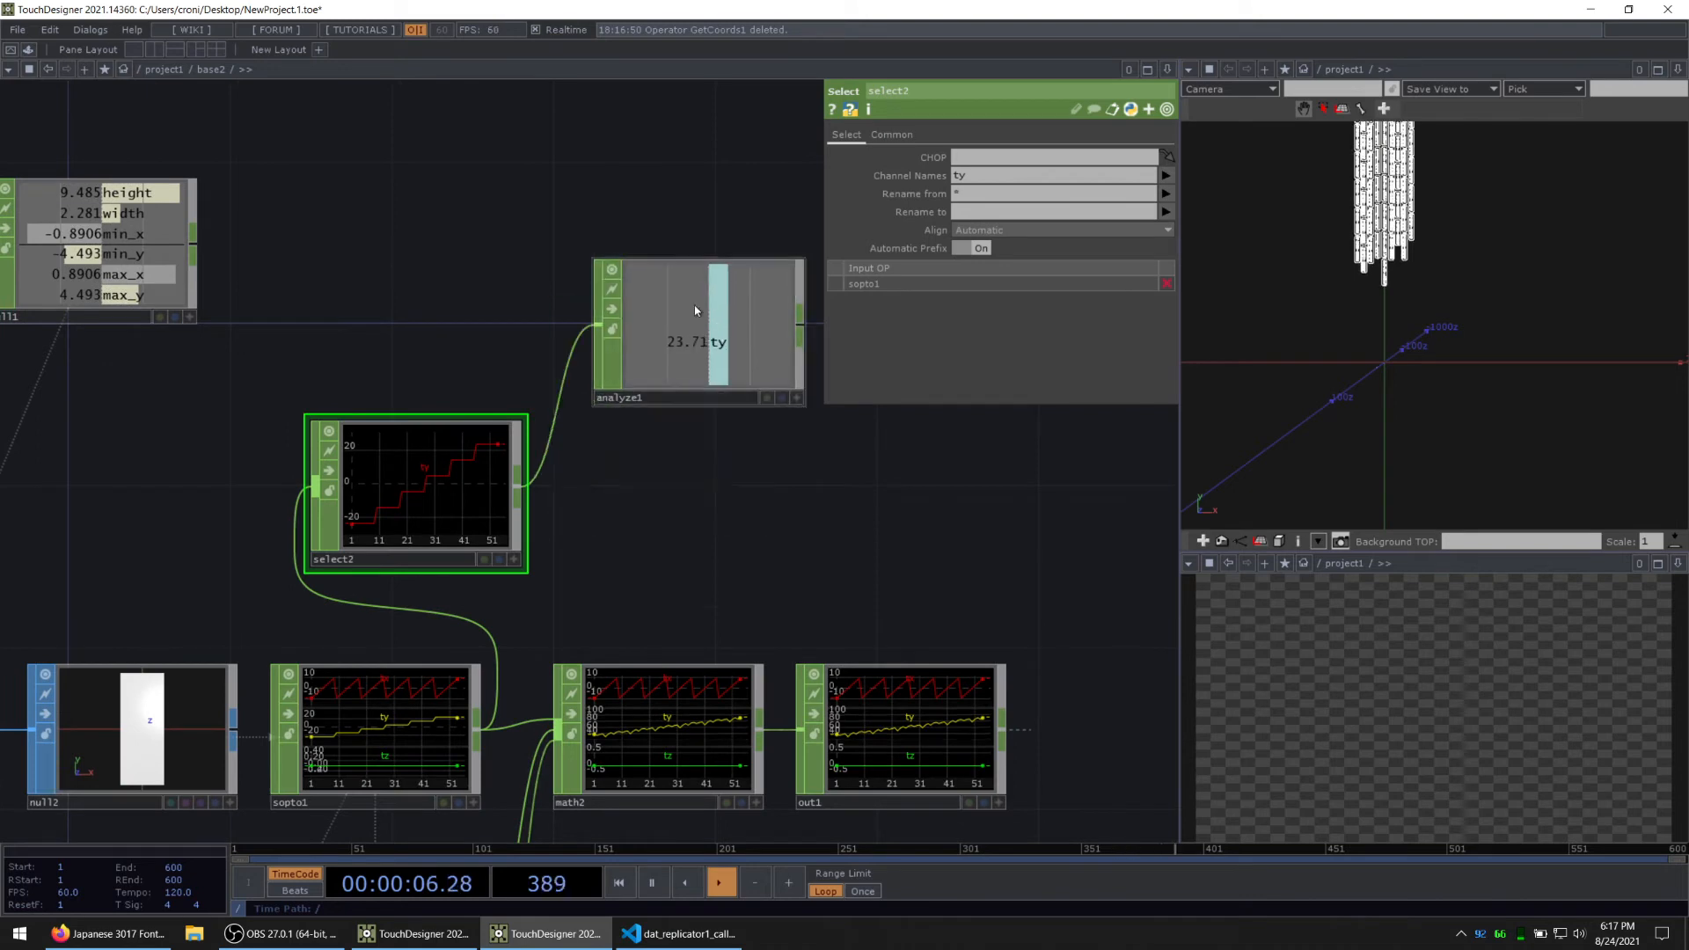
# Step: Duplicate analyze1 and place the copy directly below it, fed by select2
pyautogui.click(693, 304)
pyautogui.hotkey('ctrl', 'c')
pyautogui.hotkey('ctrl', 'v')
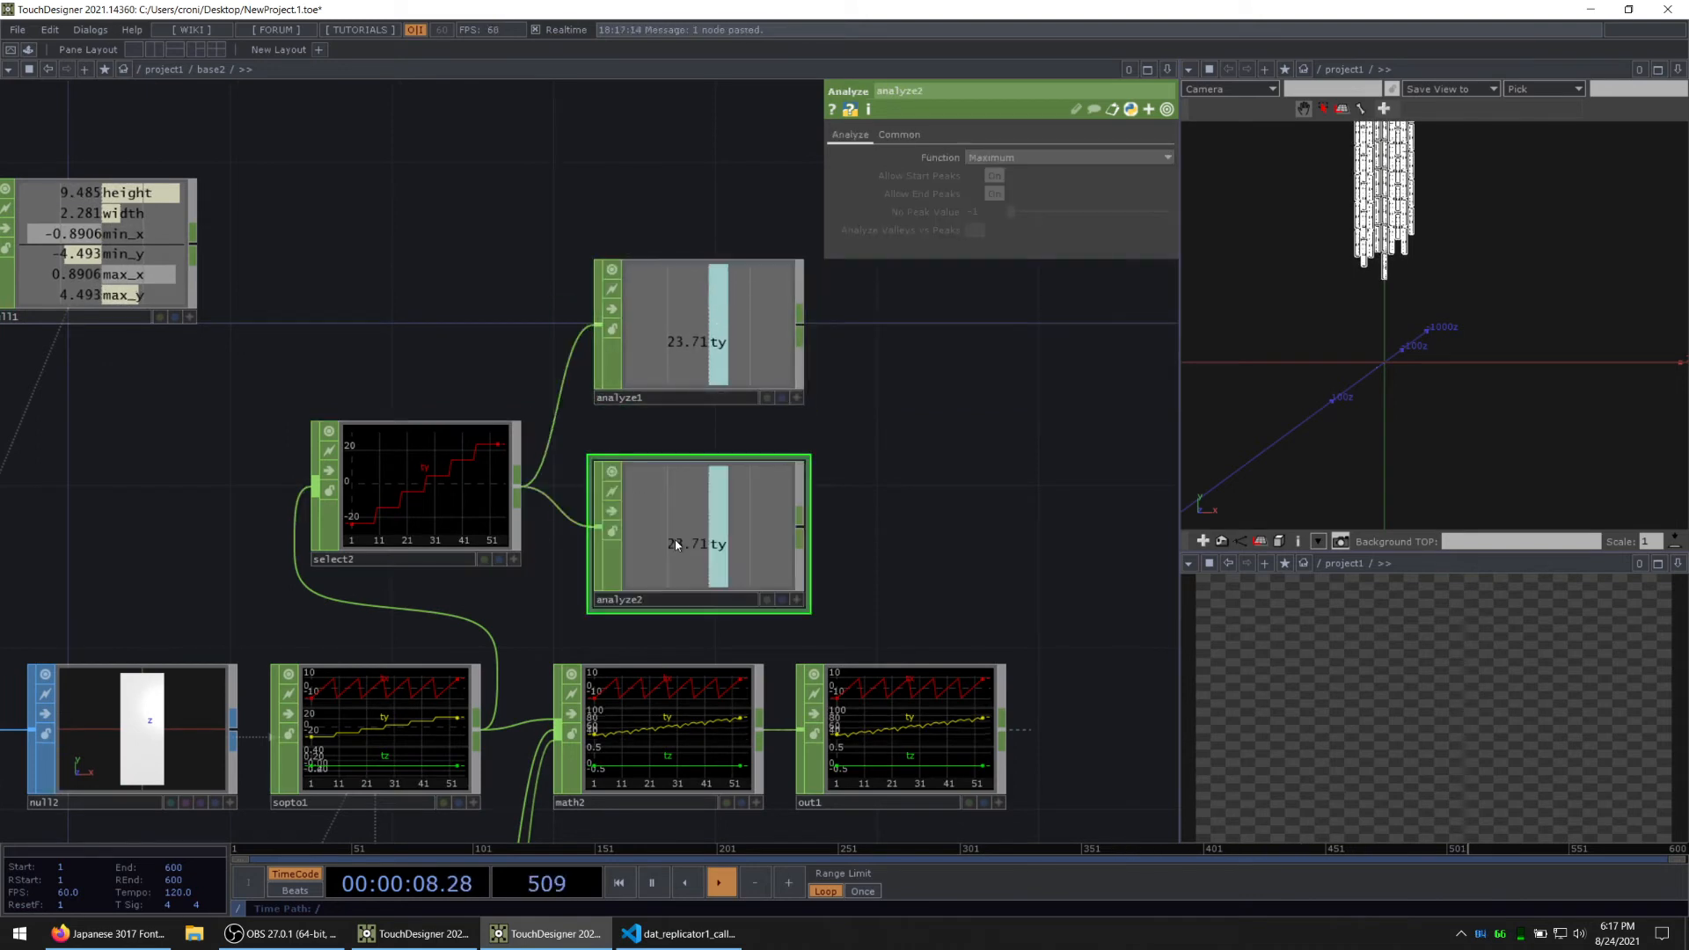
# Step: Set the Function of analyze1 to Minimum, leaving analyze2 as the maximum of the ty channel
pyautogui.click(672, 320)
pyautogui.click(995, 165)
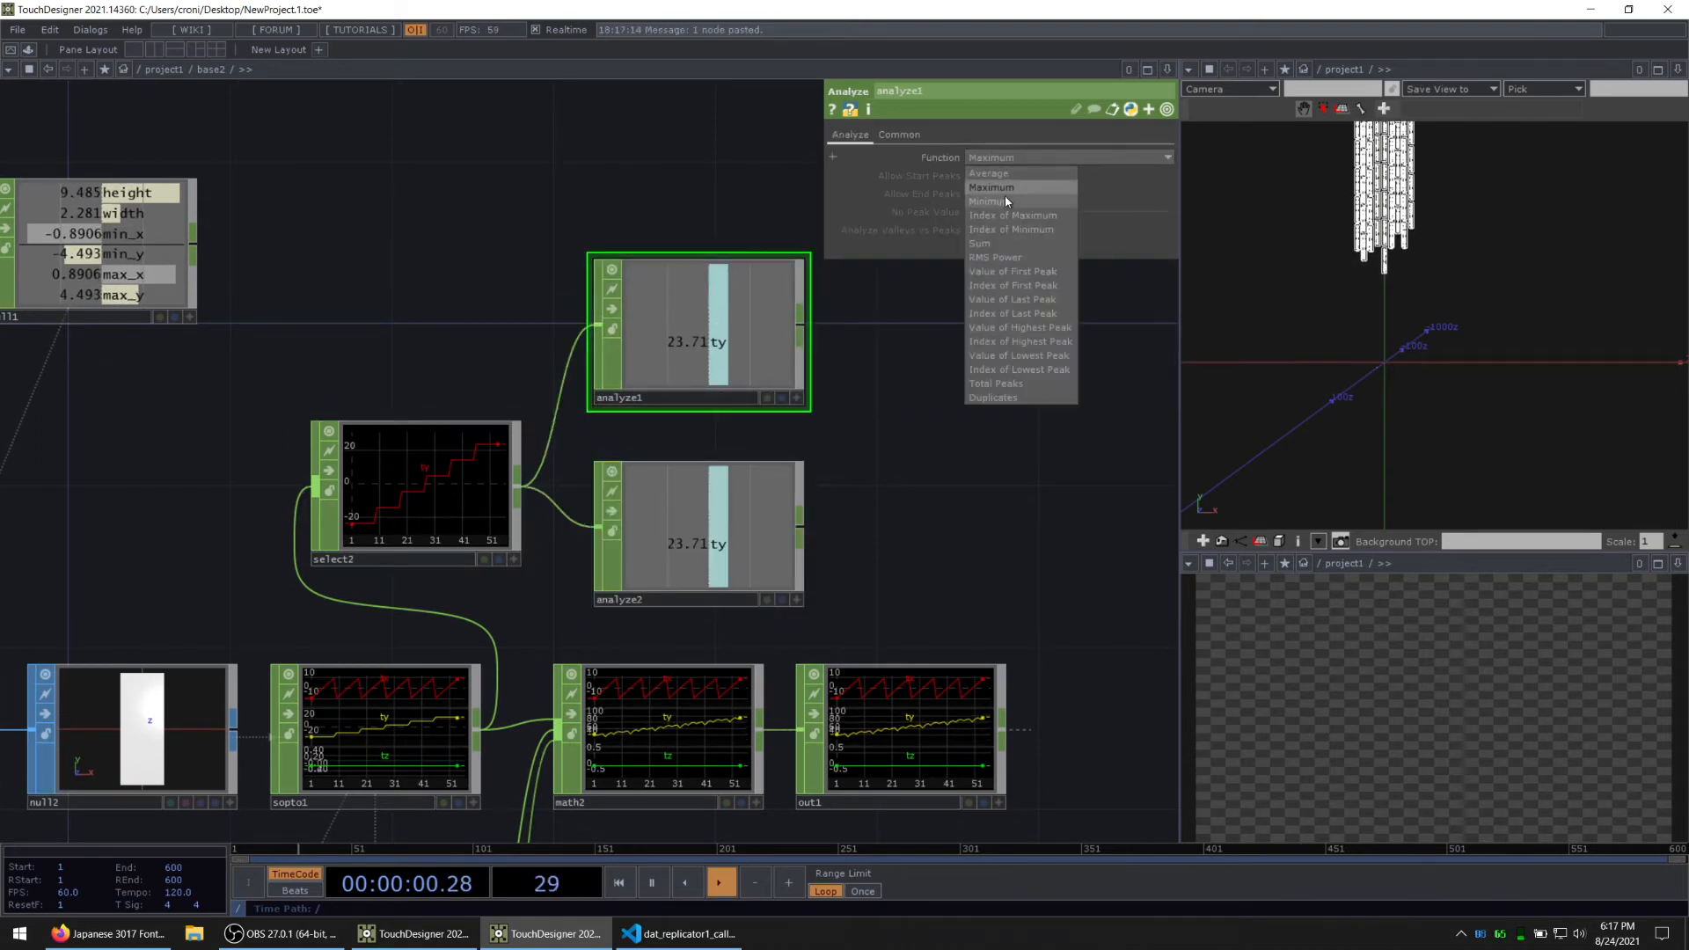
pyautogui.click(1003, 204)
pyautogui.moveTo(955, 475); pyautogui.dragTo(851, 458)
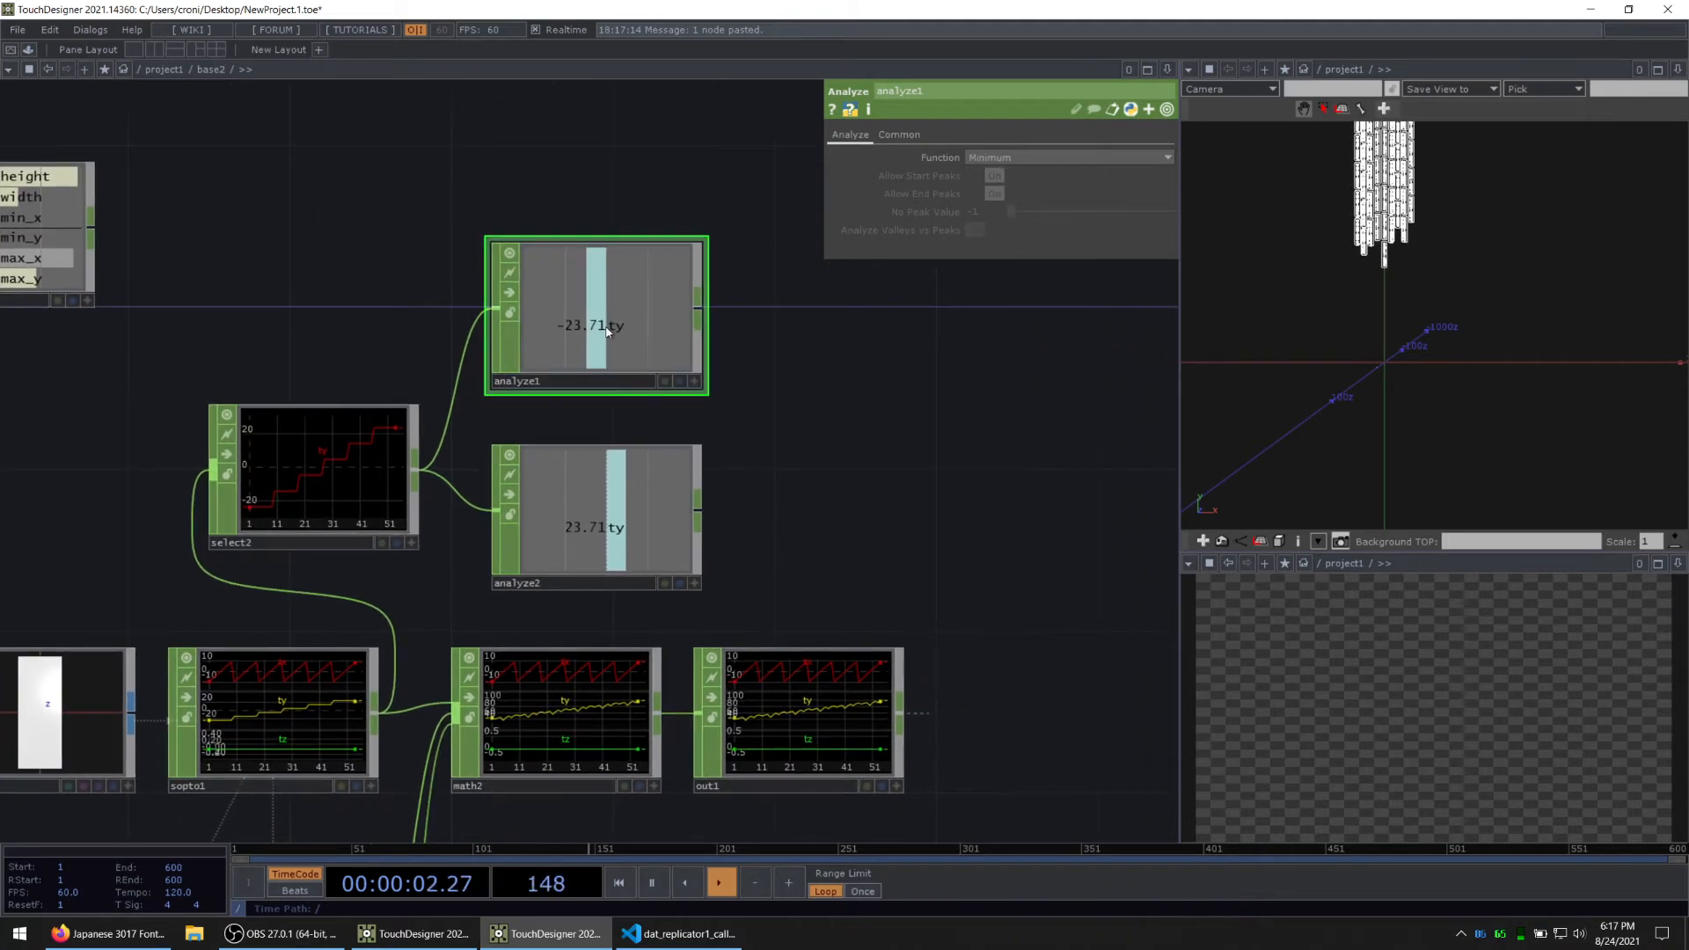
pyautogui.click(570, 540)
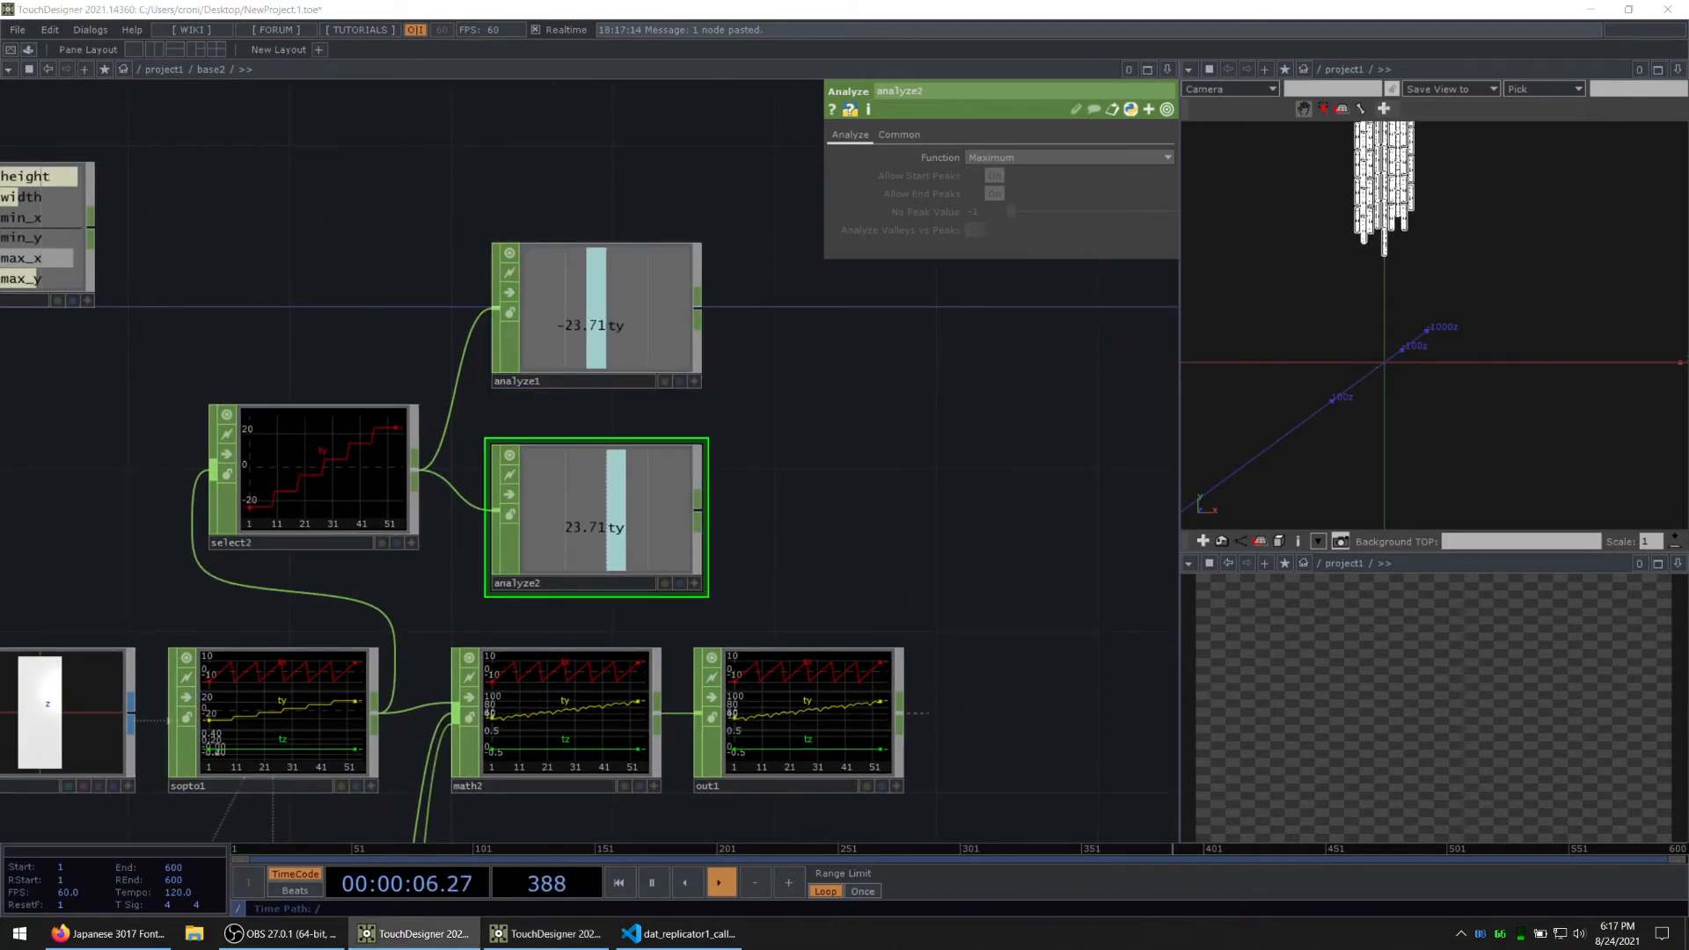
pyautogui.moveTo(58, 590); pyautogui.dragTo(469, 470)
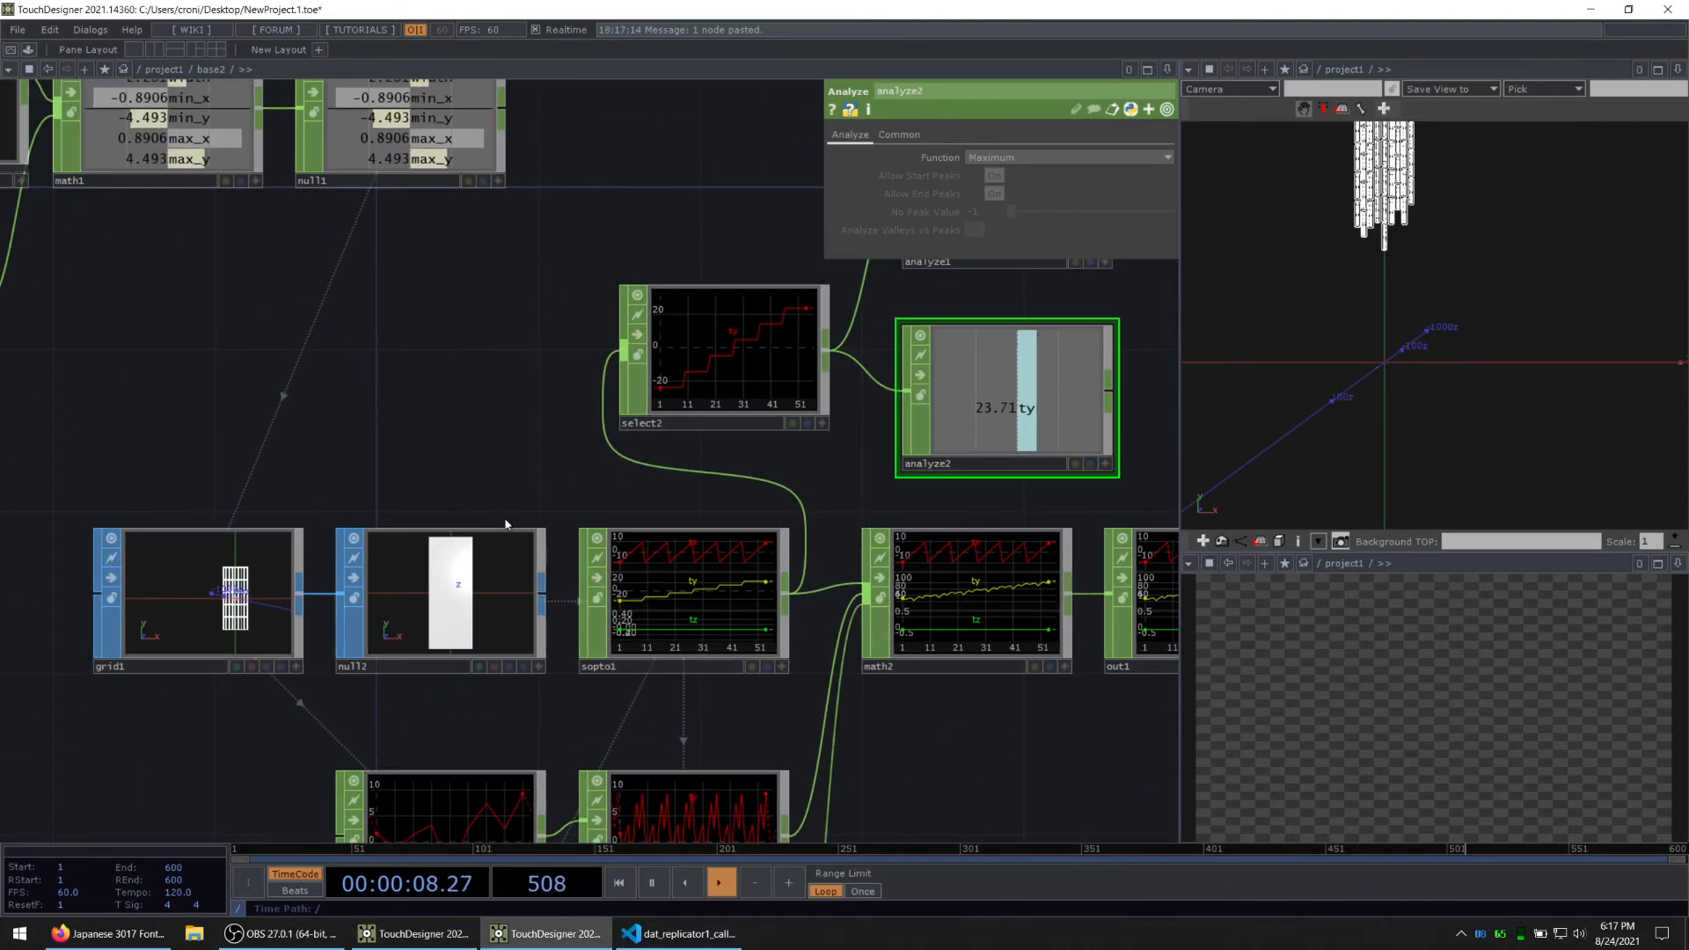
pyautogui.middleClick(246, 587)
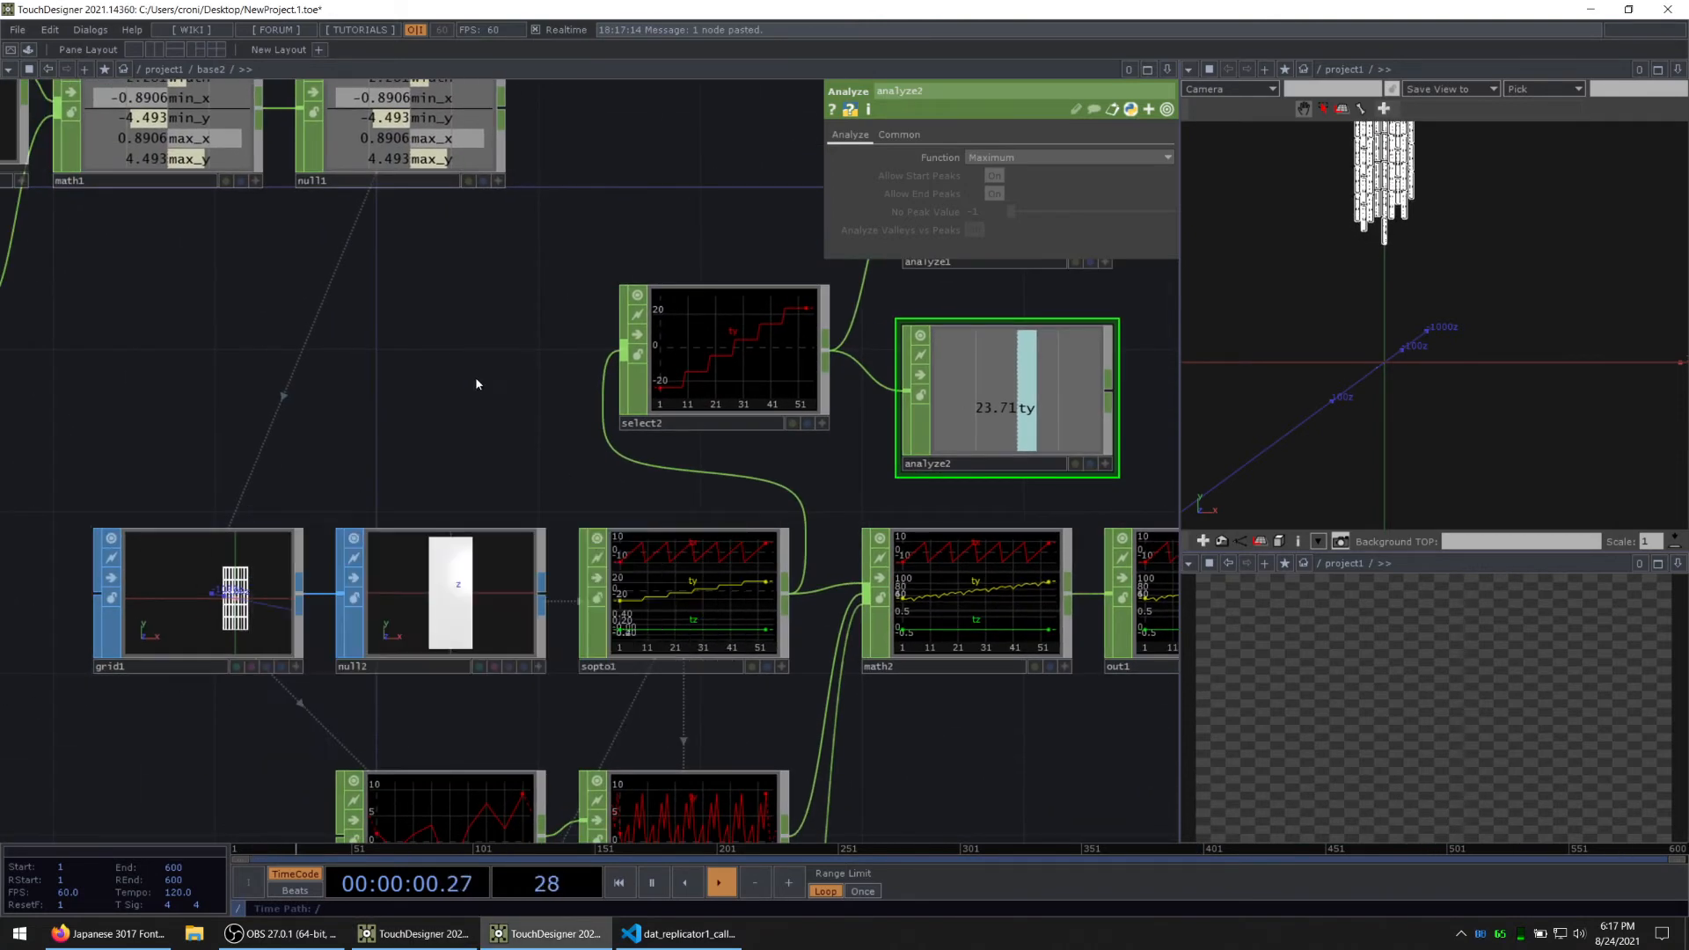
pyautogui.moveTo(1147, 342); pyautogui.dragTo(746, 444)
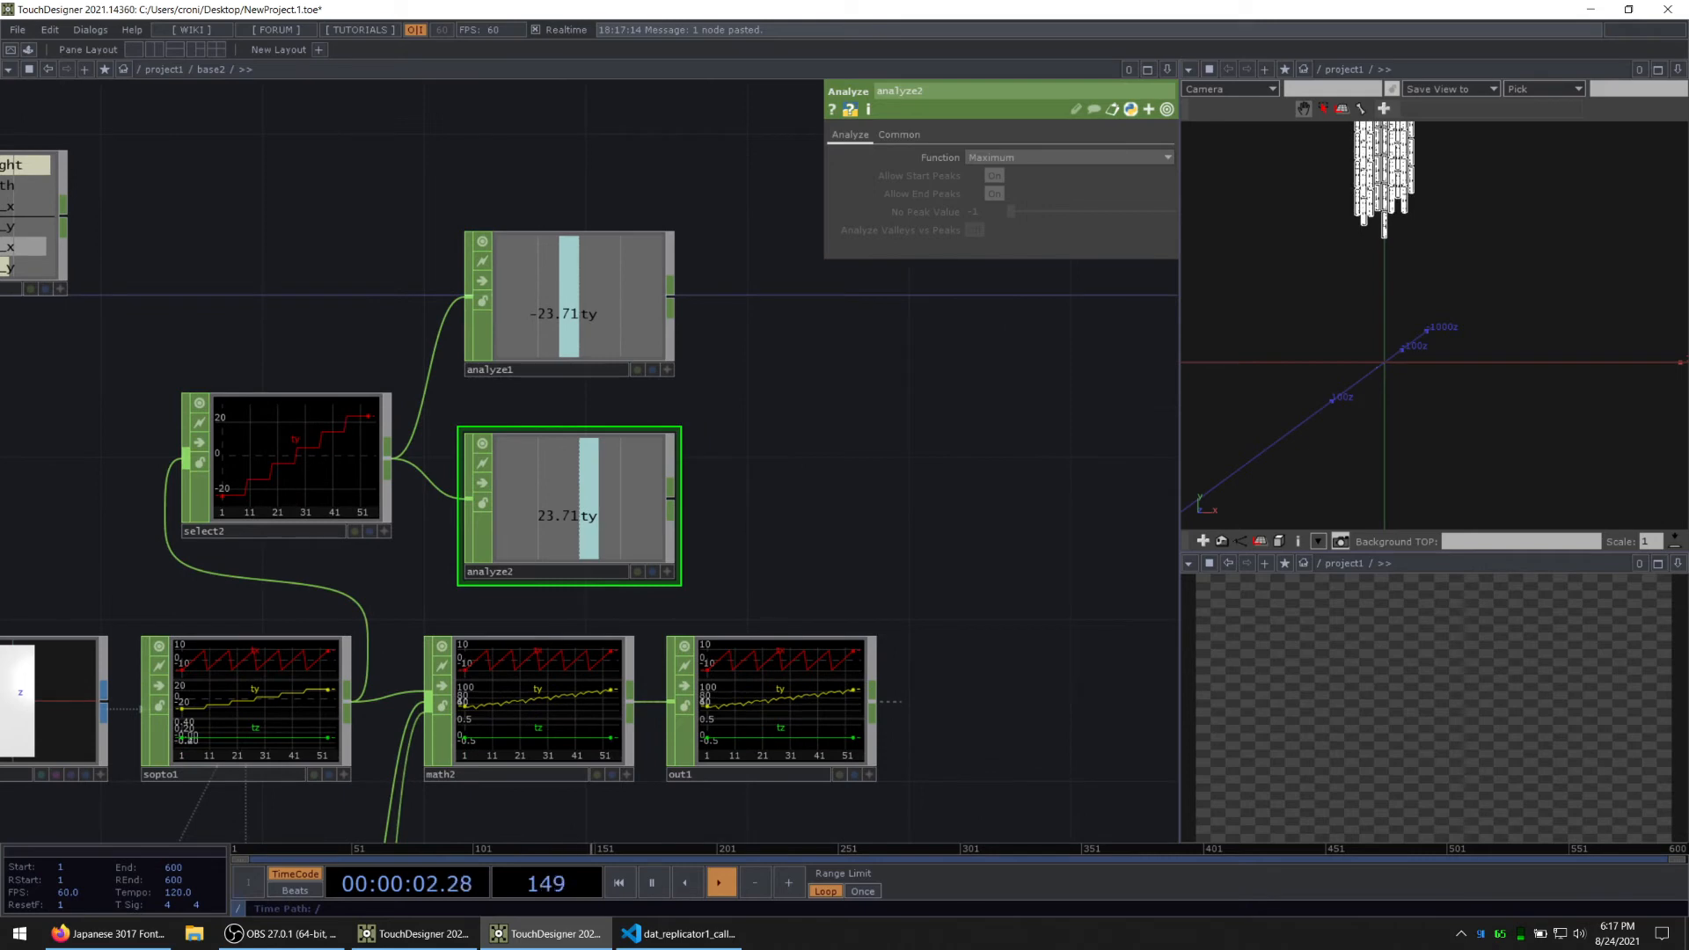
pyautogui.scroll(-5, 823, 551)
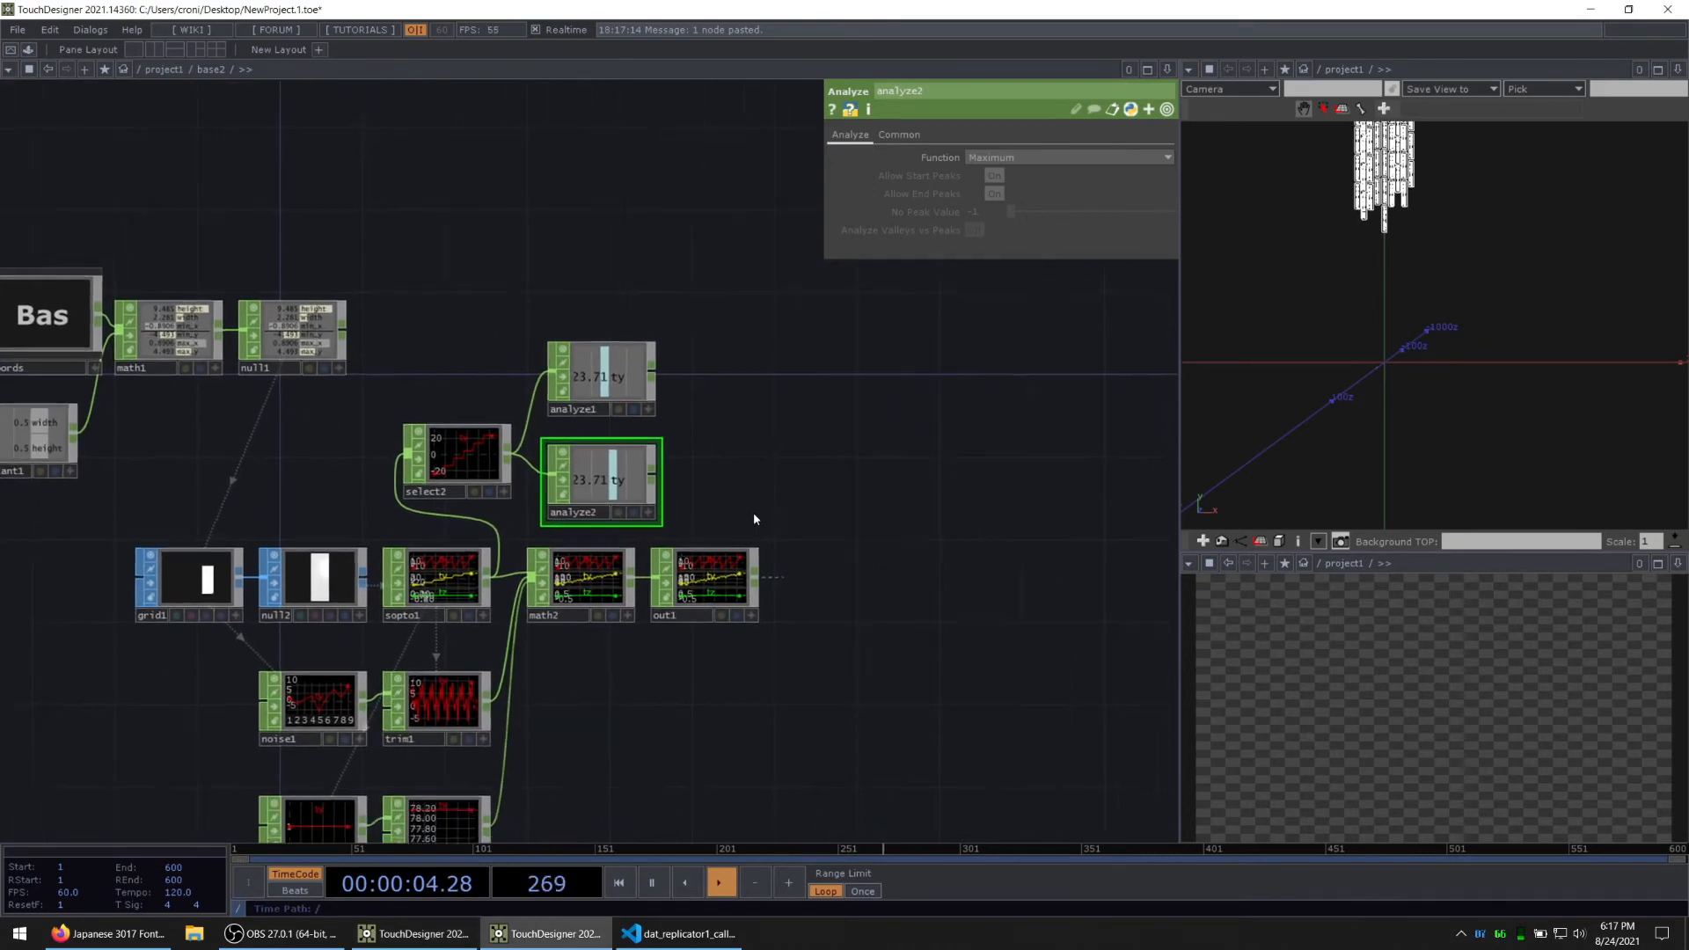
# Step: Move out1 farther from math2 to make room and insert a Limit CHOP on the wire between them
pyautogui.moveTo(721, 554); pyautogui.dragTo(911, 555)
pyautogui.moveTo(704, 489); pyautogui.dragTo(375, 370)
pyautogui.moveTo(431, 436); pyautogui.dragTo(554, 416)
pyautogui.scroll(2, 669, 605)
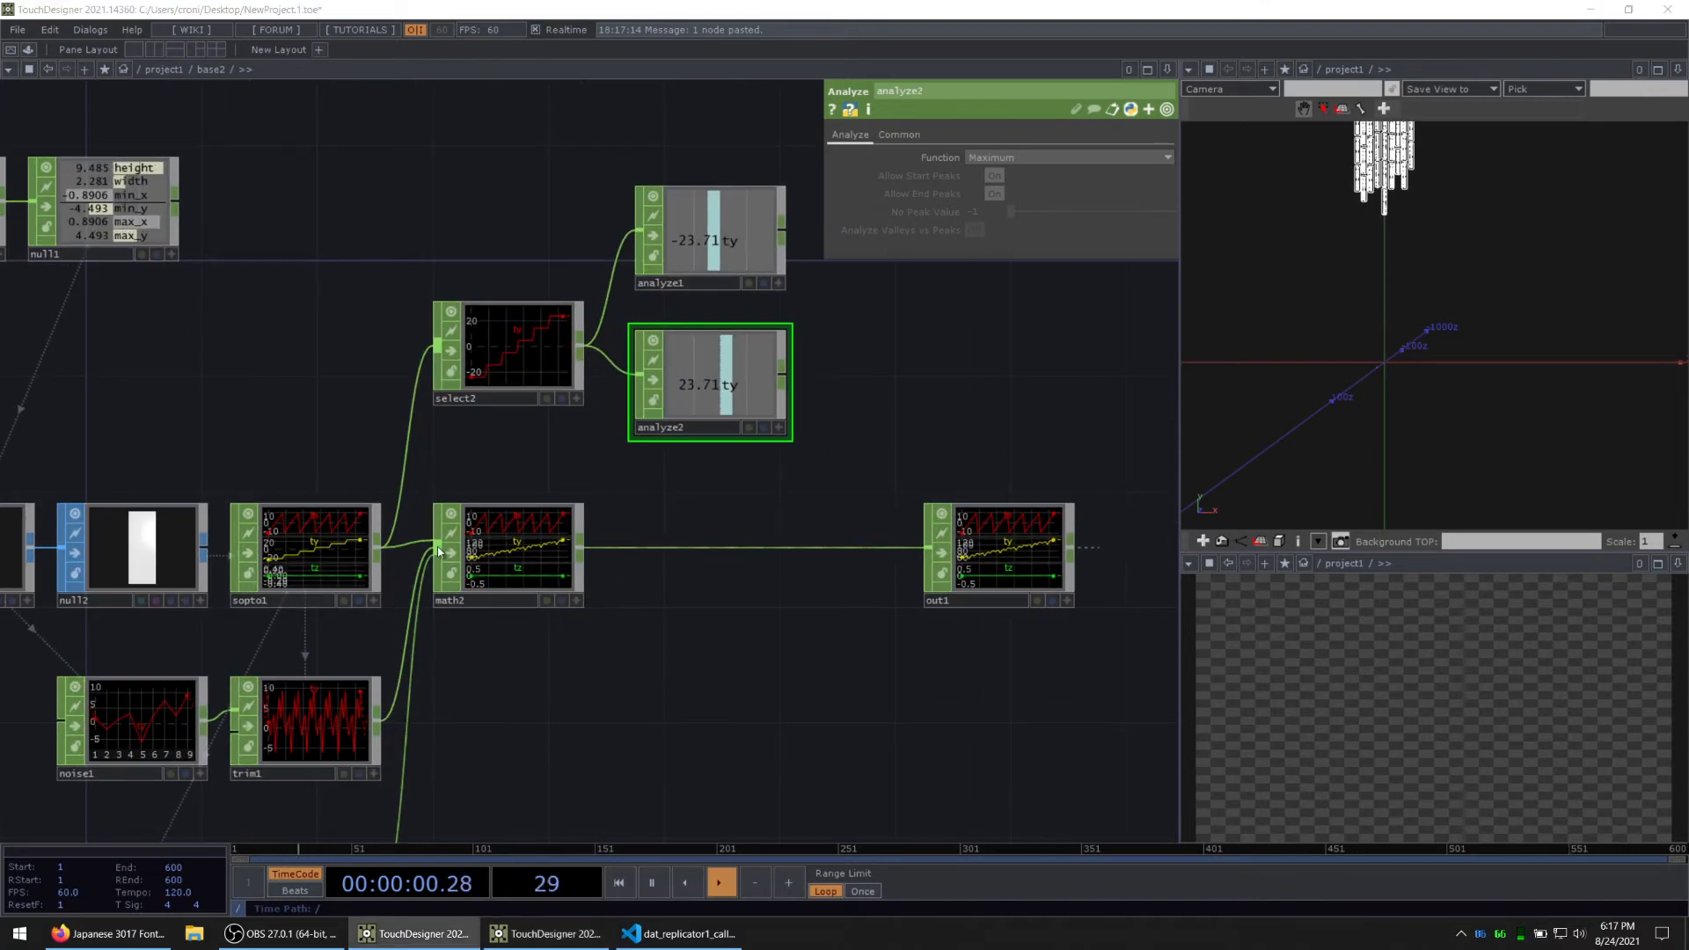
pyautogui.rightClick(679, 554)
pyautogui.click(700, 542)
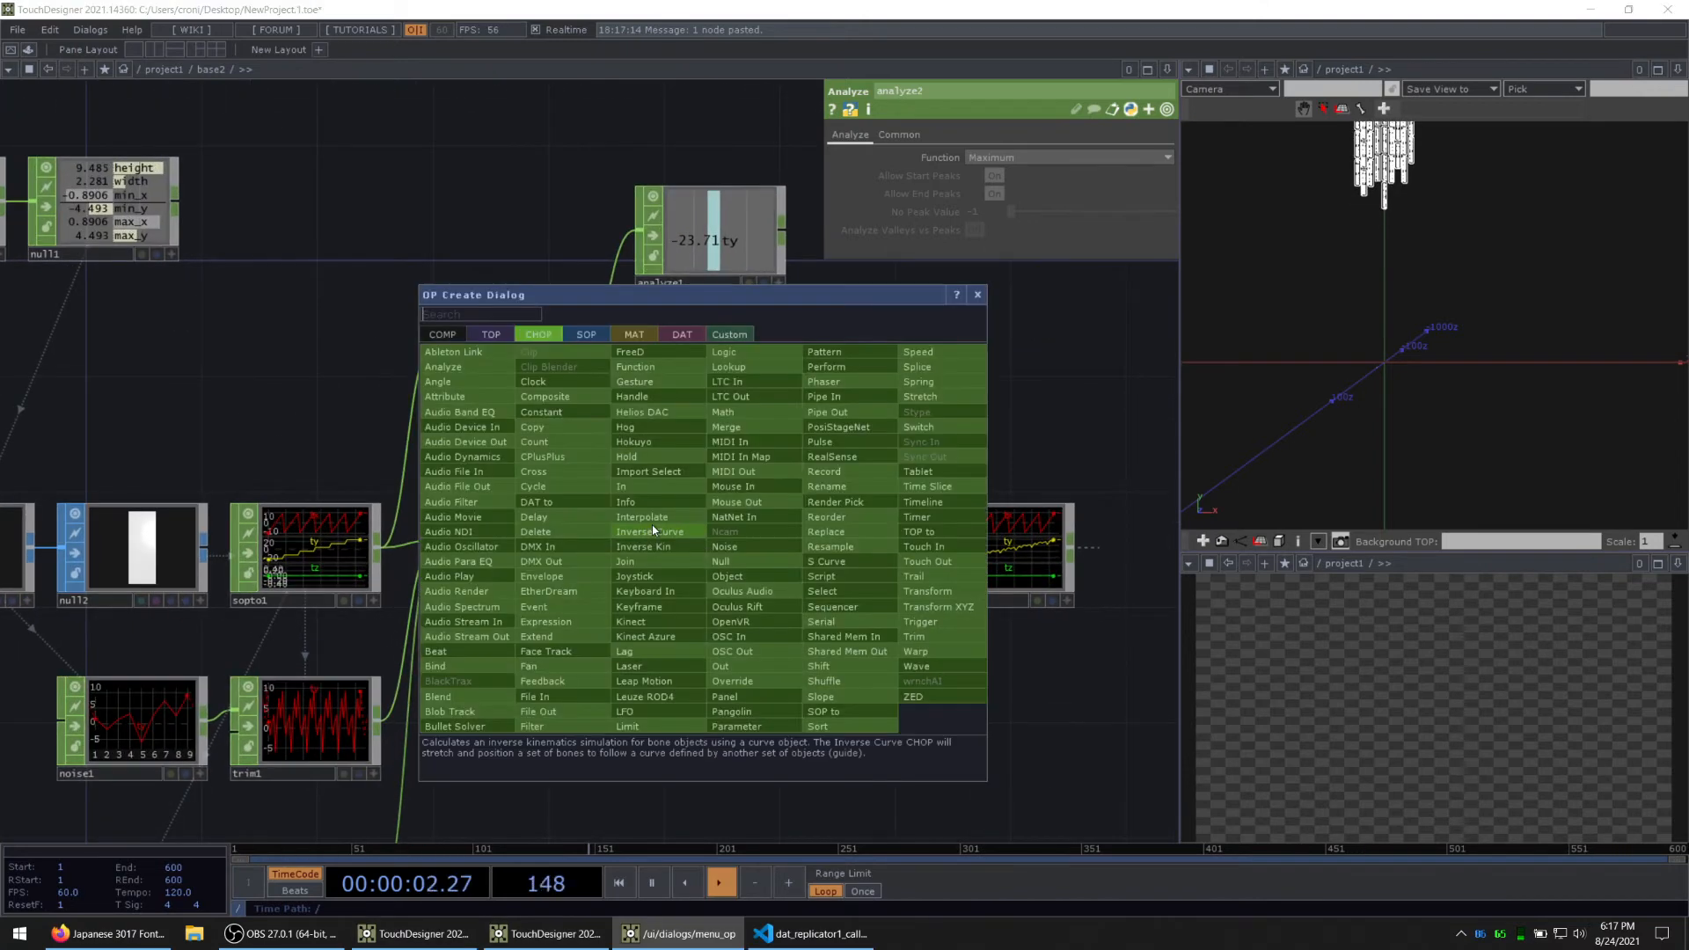
pyautogui.write('limi')
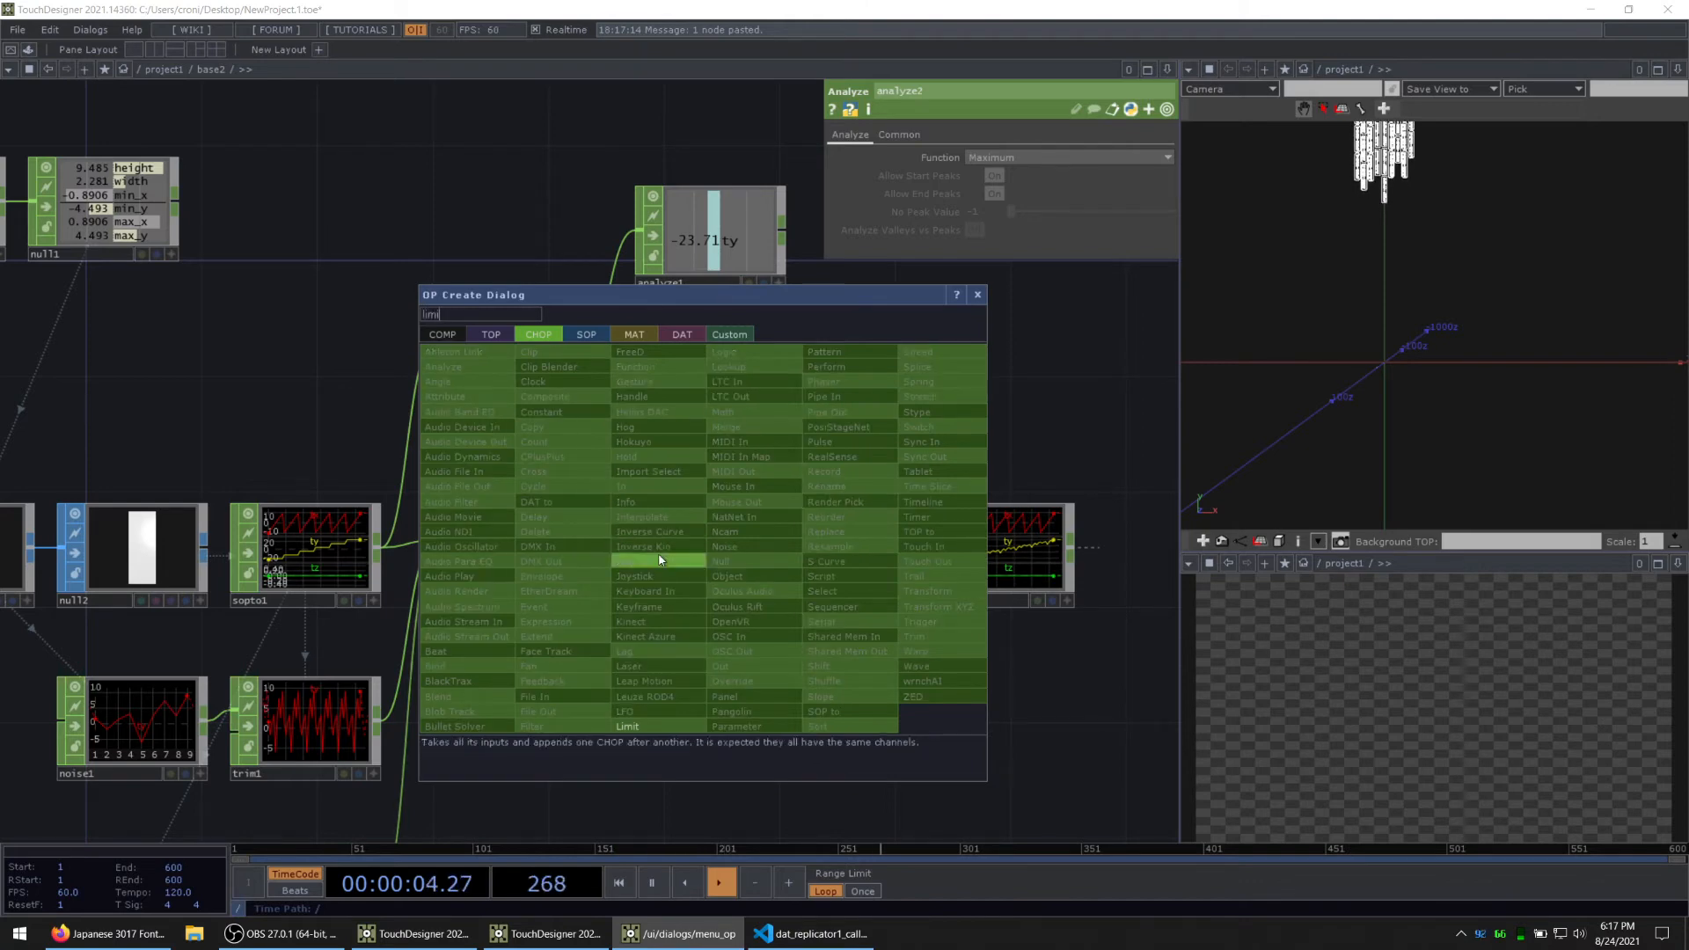
pyautogui.press('Return')
pyautogui.click(709, 550)
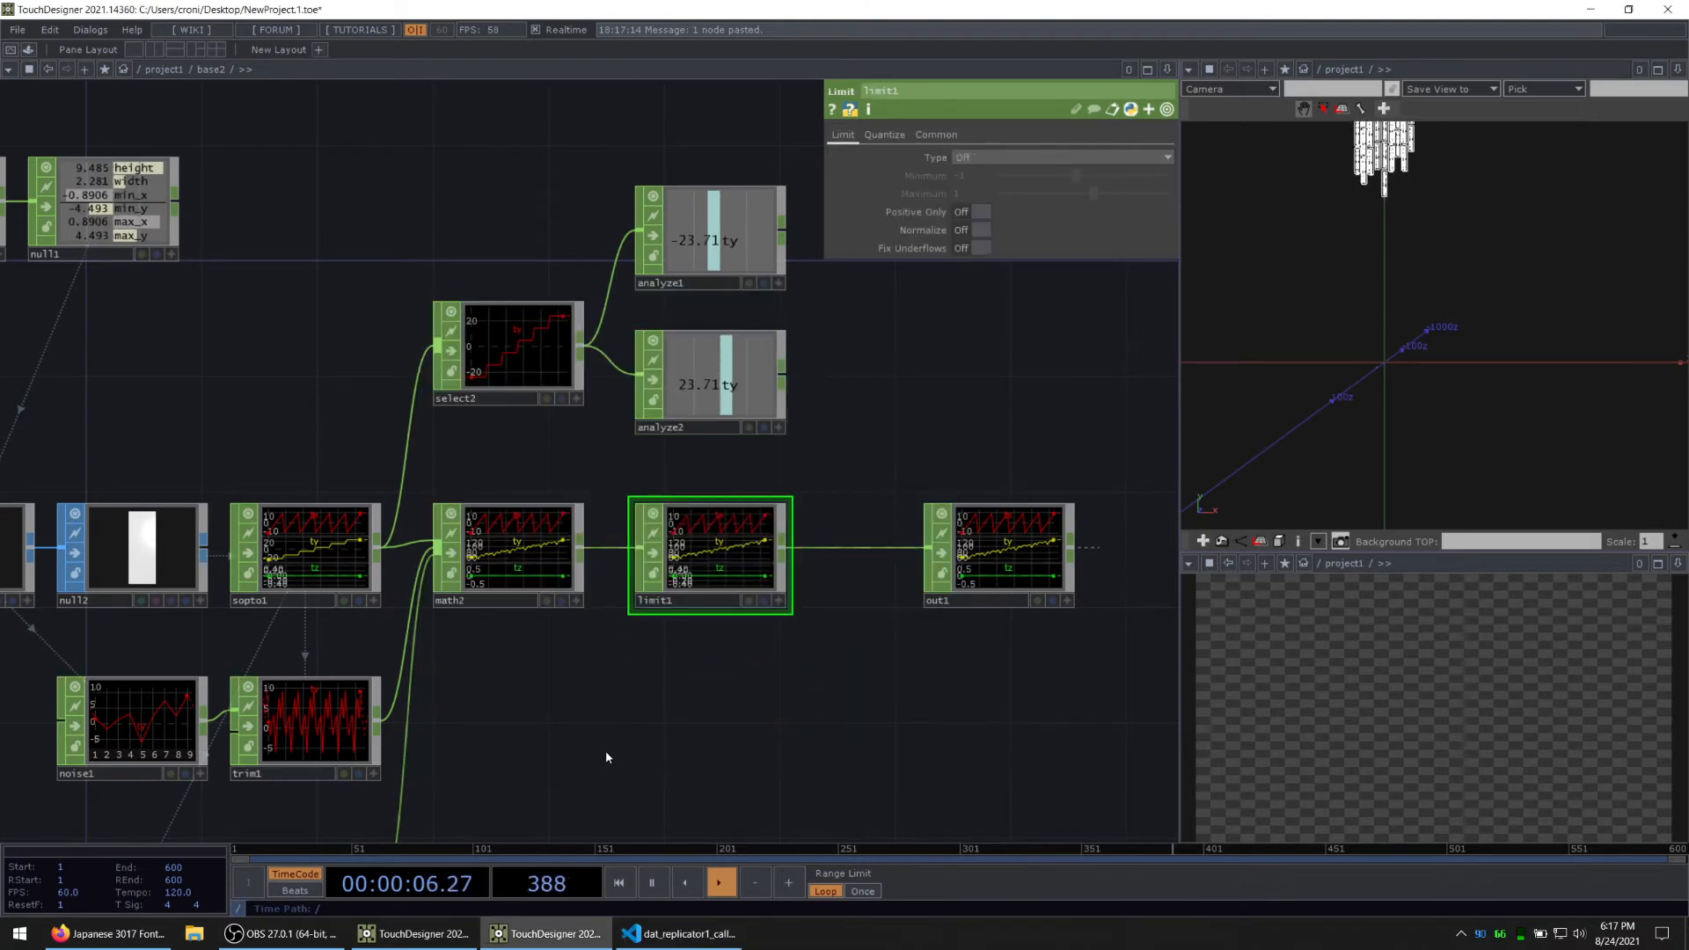
# Step: Set the Type of limit1 to Loop
pyautogui.press('h')
pyautogui.scroll(2, 554, 676)
pyautogui.moveTo(729, 583); pyautogui.dragTo(604, 645)
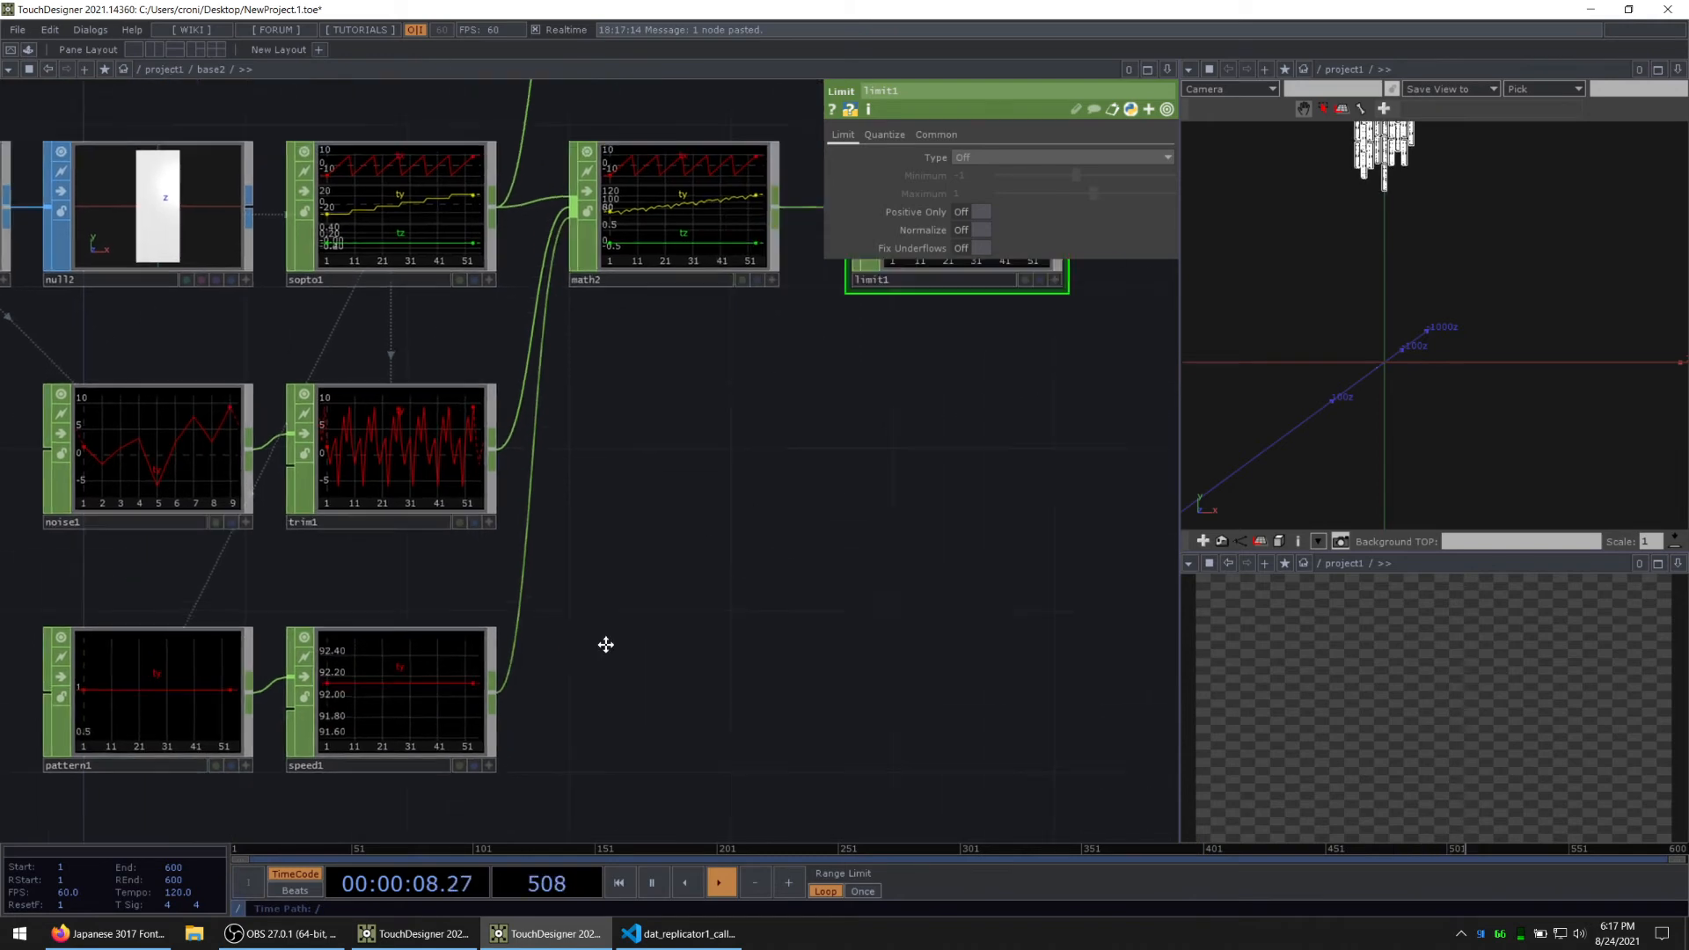
pyautogui.moveTo(823, 453); pyautogui.dragTo(536, 734)
pyautogui.moveTo(741, 450); pyautogui.dragTo(739, 456)
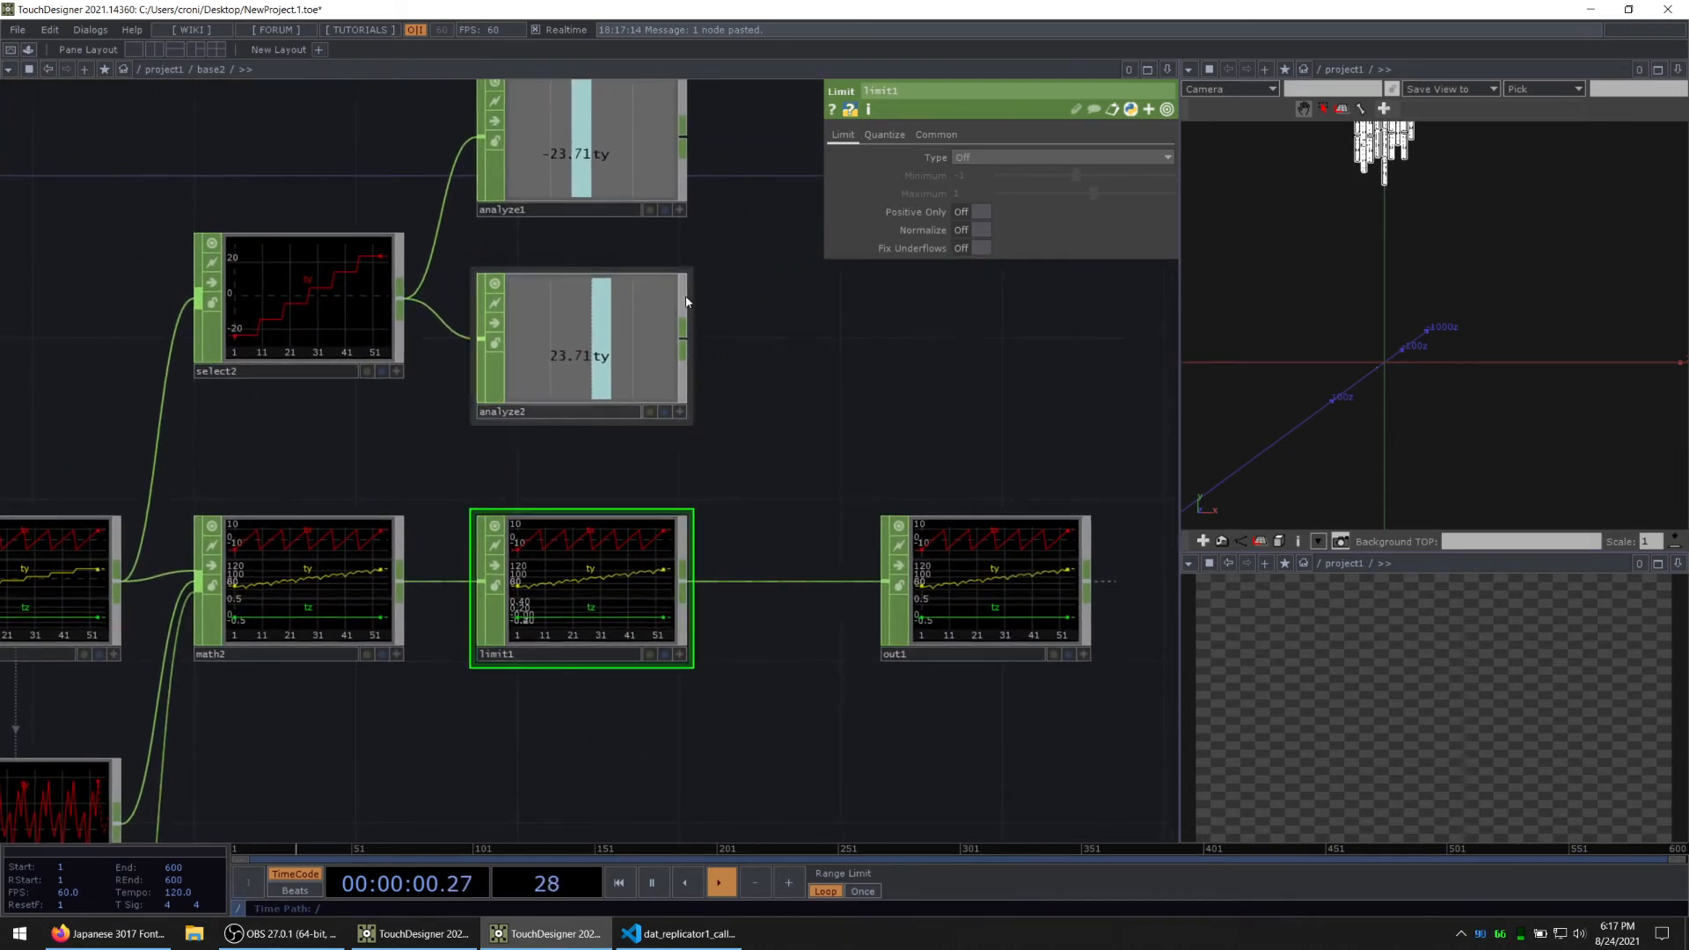
pyautogui.click(960, 158)
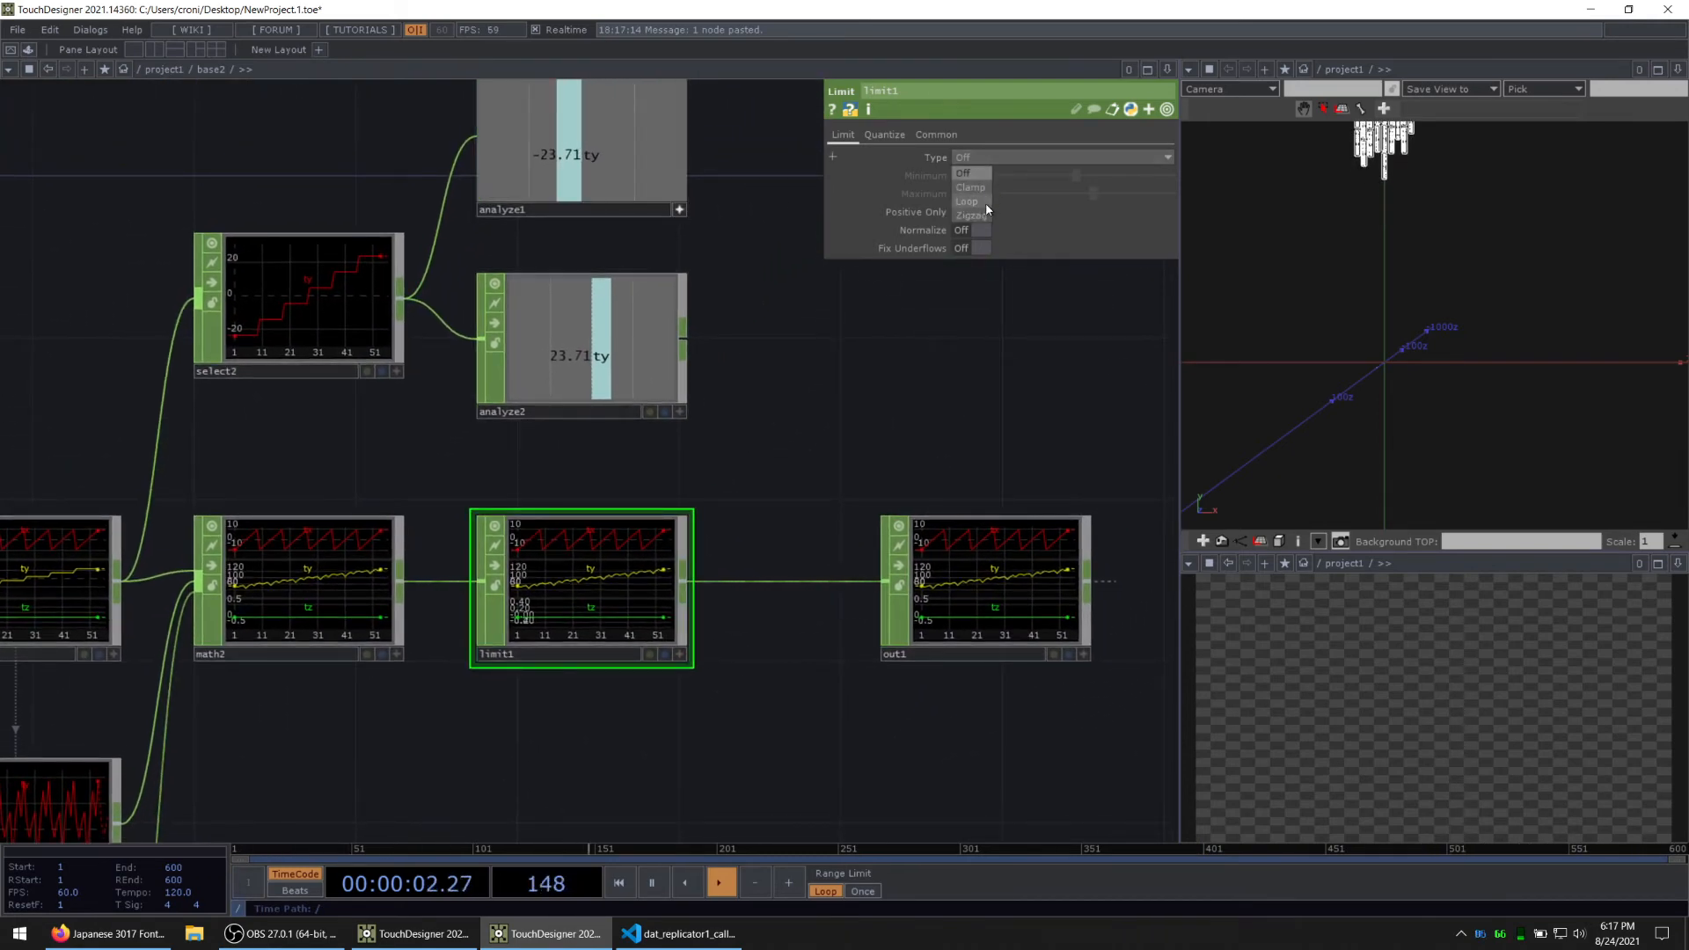
pyautogui.click(970, 203)
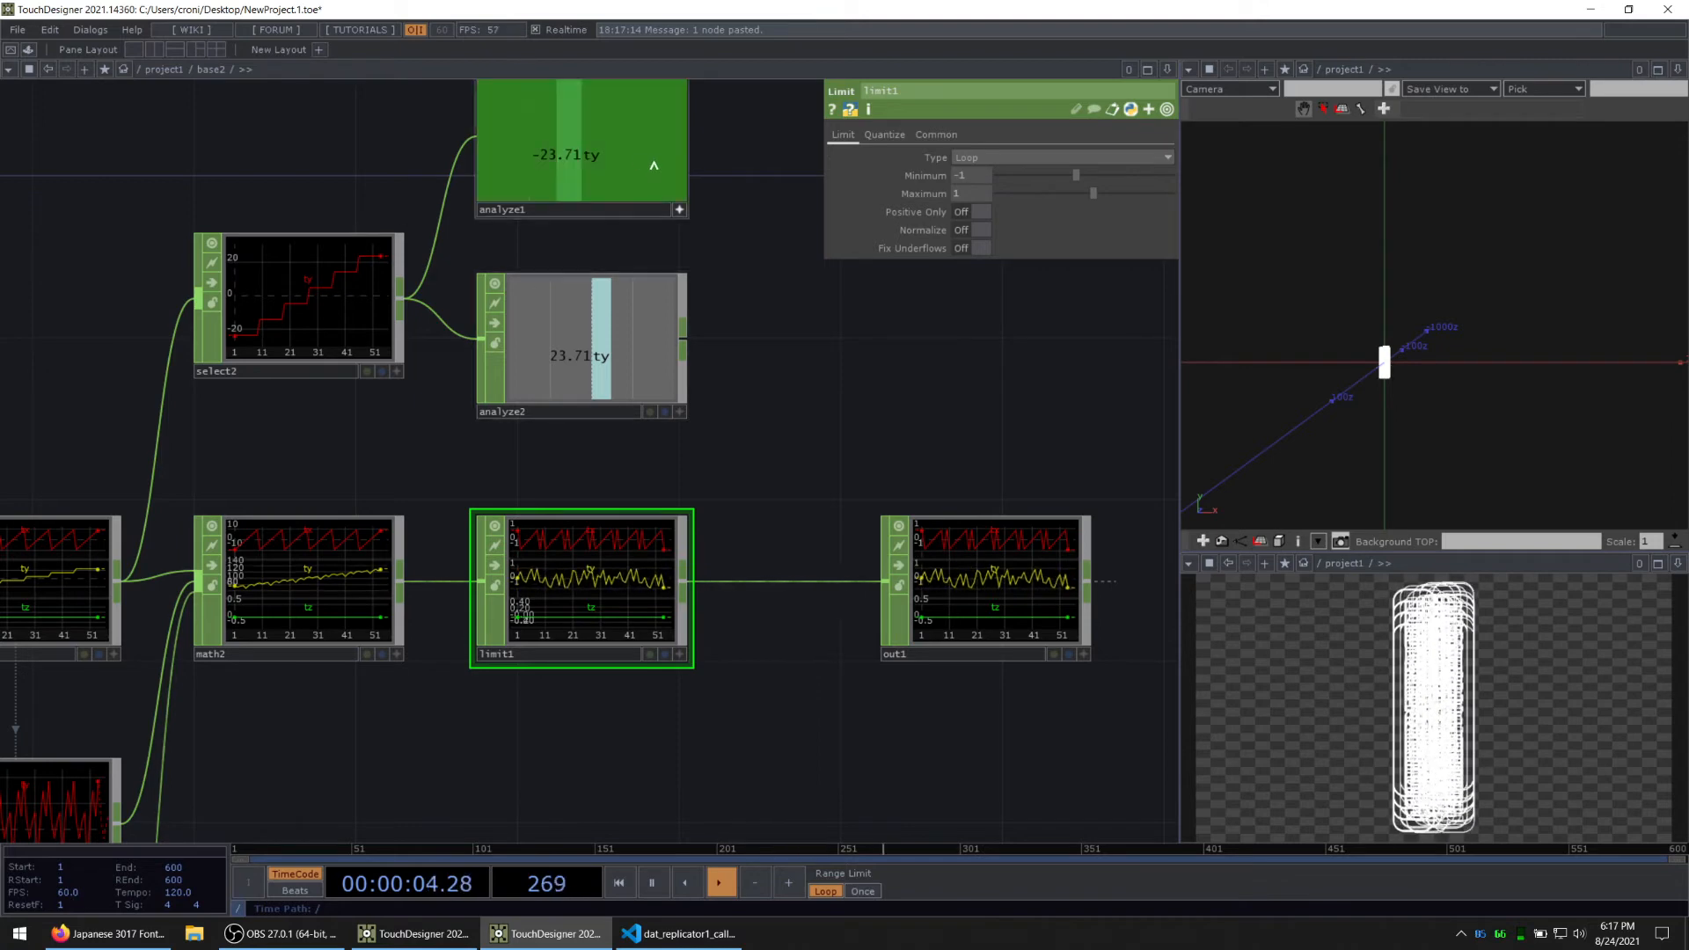
# Step: Link limit1's Minimum to the ty channel of analyze1 and its Maximum to the ty channel of analyze2
pyautogui.click(680, 411)
pyautogui.moveTo(747, 380); pyautogui.dragTo(685, 436)
pyautogui.moveTo(572, 181); pyautogui.dragTo(966, 179)
pyautogui.click(980, 174)
pyautogui.moveTo(531, 378); pyautogui.dragTo(975, 198)
pyautogui.click(985, 195)
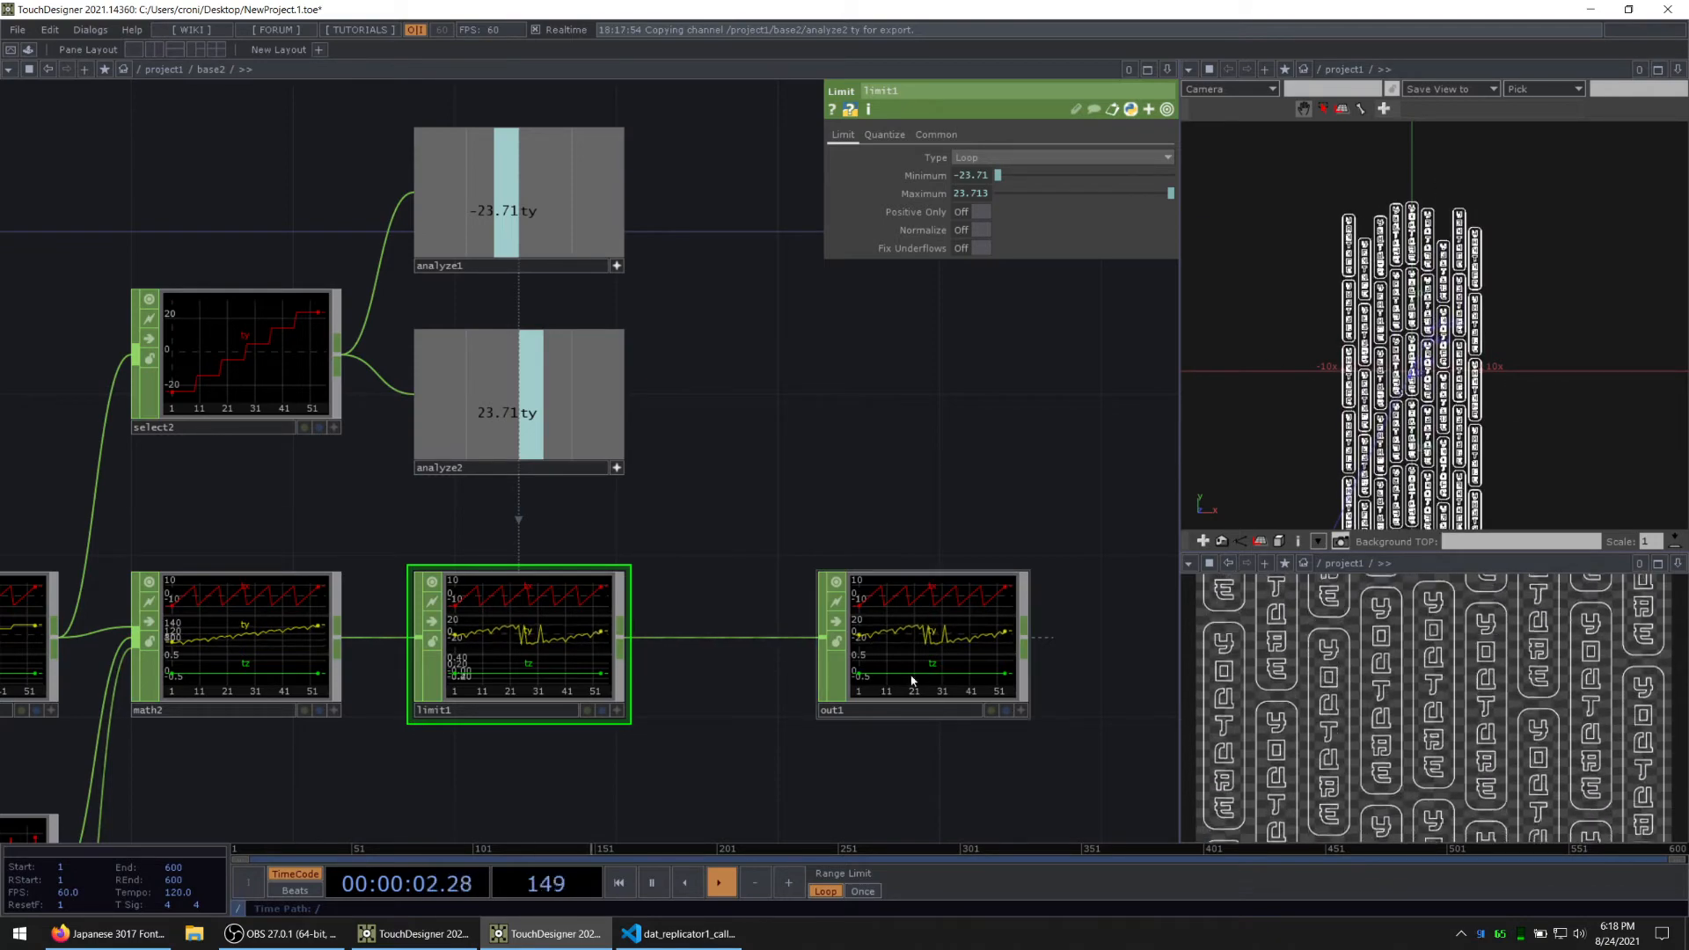
# Step: Move out1 next to limit1 and deactivate the viewers of analyze1 and analyze2
pyautogui.moveTo(915, 633); pyautogui.dragTo(753, 634)
pyautogui.moveTo(695, 444); pyautogui.dragTo(618, 250)
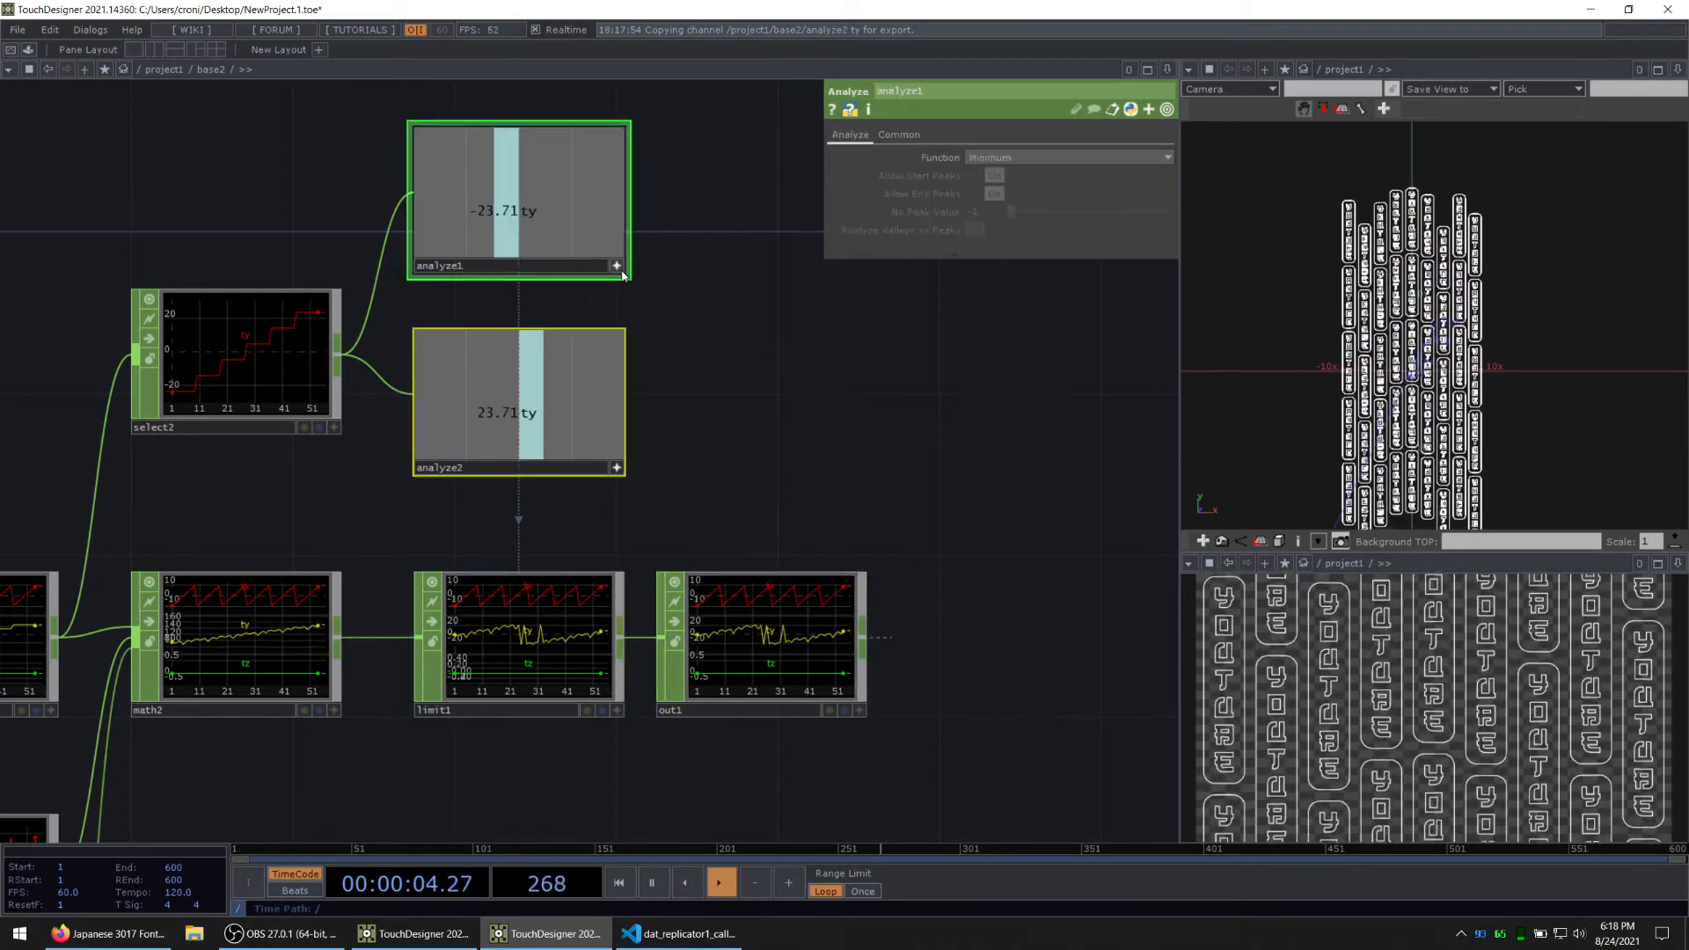
pyautogui.hotkey('alt', 'Tab')
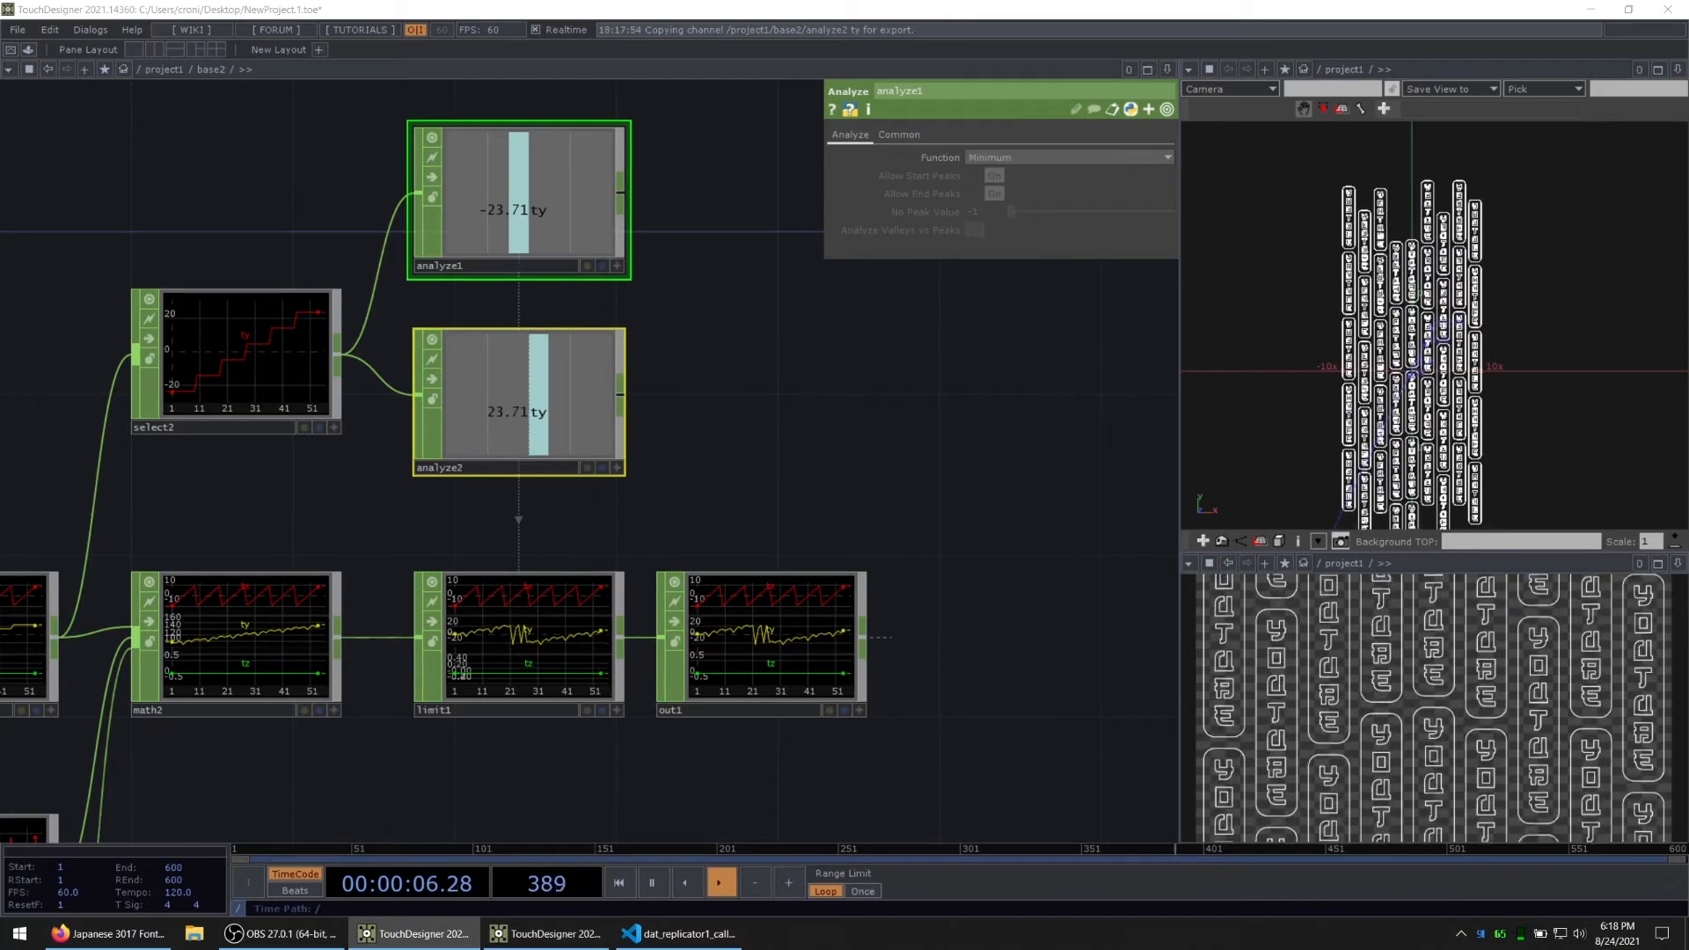
# Step: Go up to project1 to look over the sign and instancing network, and return inside base2
pyautogui.moveTo(800, 395); pyautogui.dragTo(699, 271)
pyautogui.press('u')
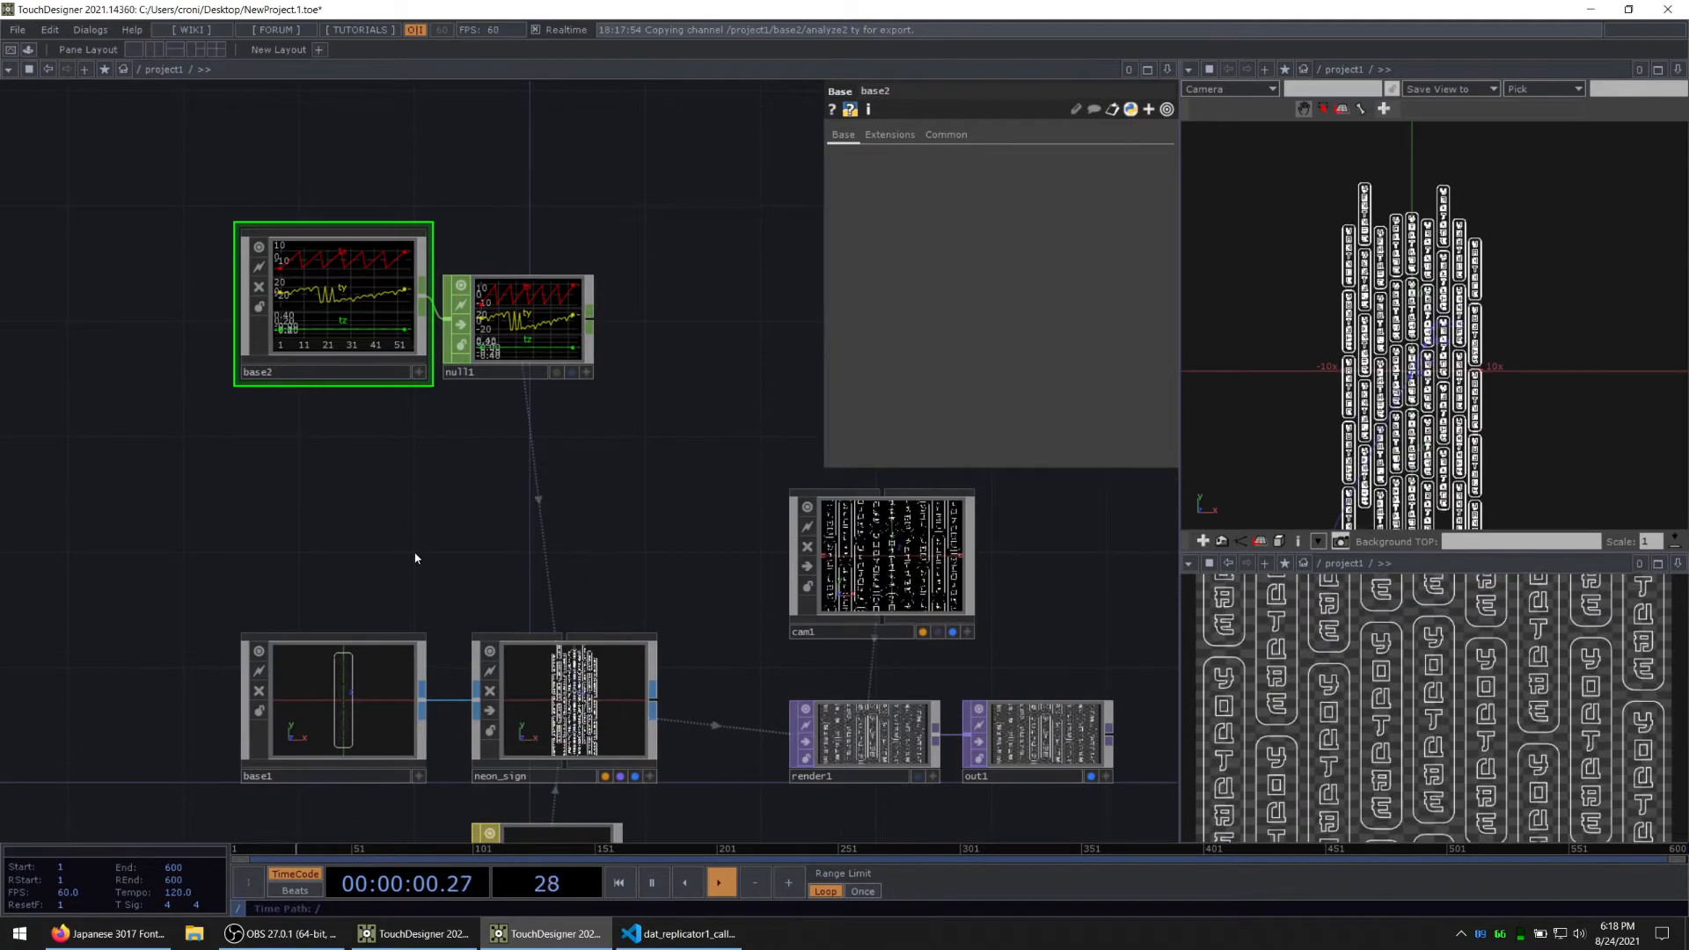
pyautogui.moveTo(412, 530); pyautogui.dragTo(525, 341)
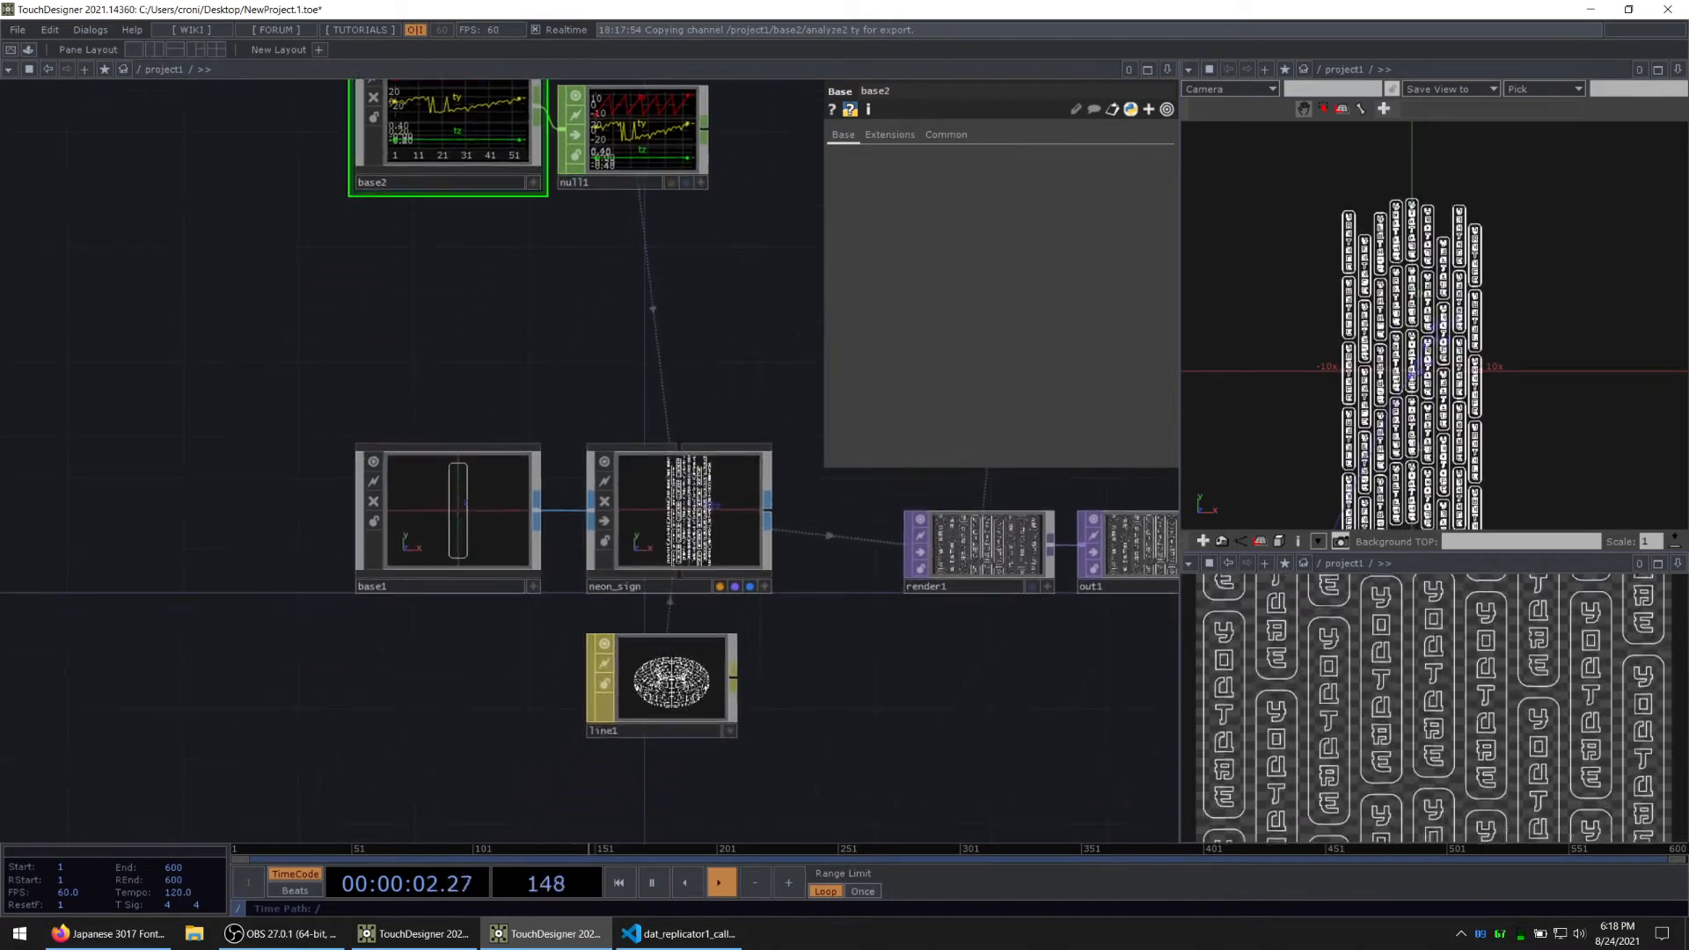
pyautogui.moveTo(425, 375); pyautogui.dragTo(504, 455)
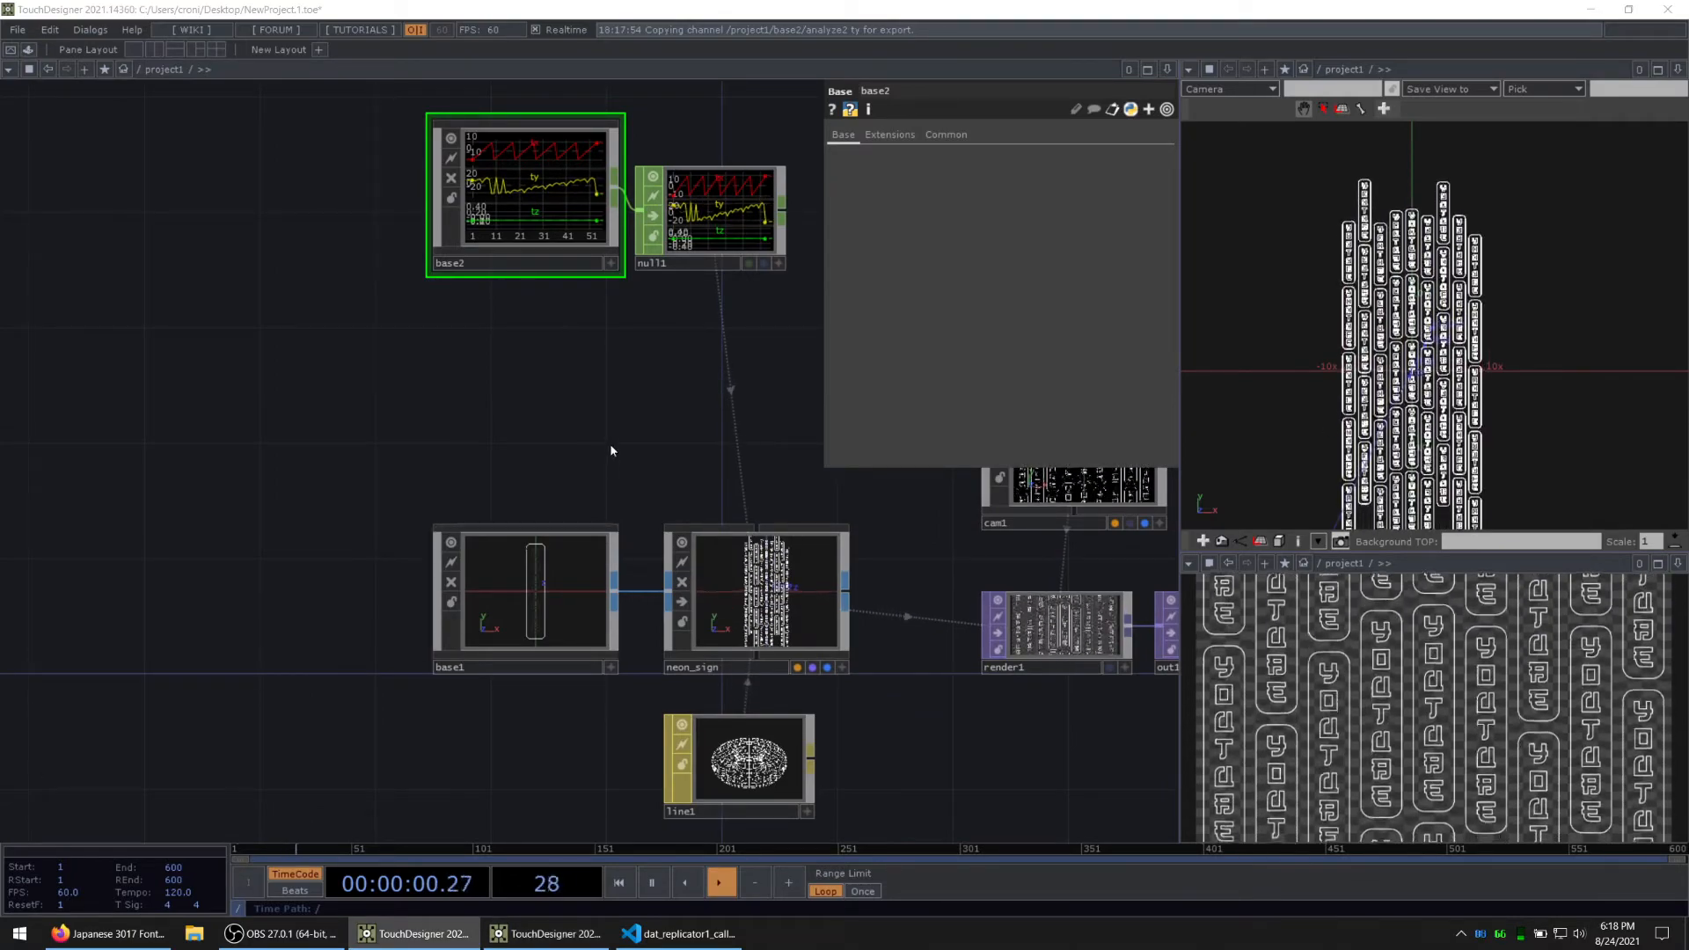
pyautogui.scroll(-3, 611, 445)
pyautogui.scroll(3, 572, 299)
pyautogui.scroll(3, 554, 244)
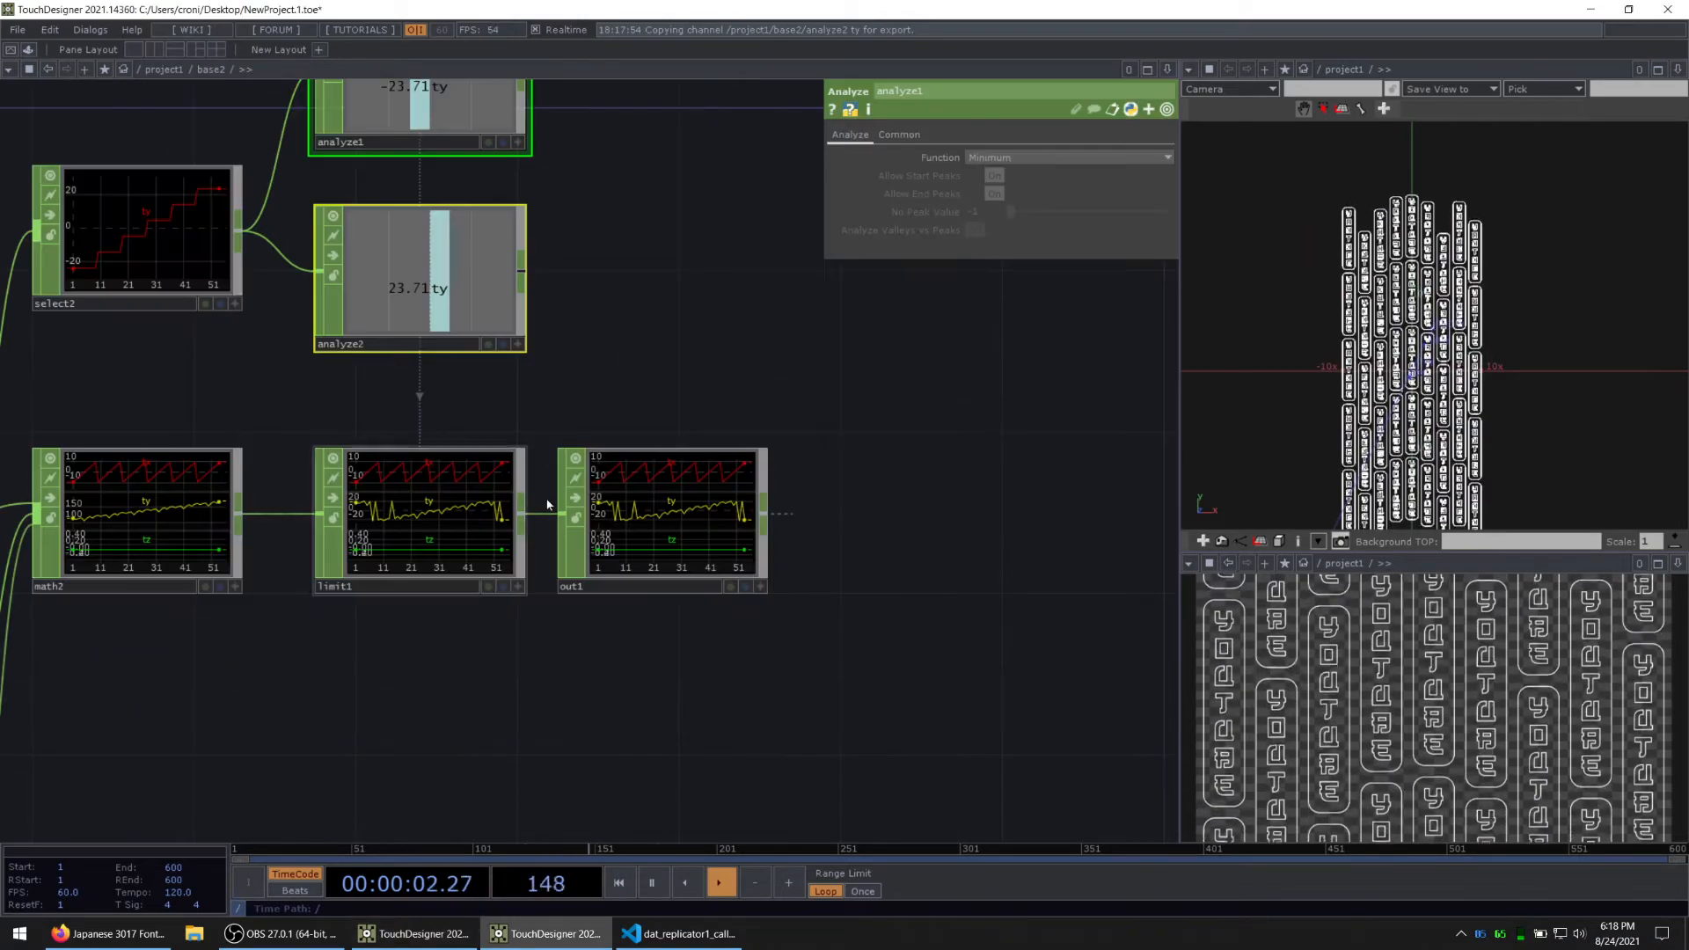
# Step: Add a Base COMP below pattern1 inside base2 and enter it
pyautogui.scroll(-5, 547, 489)
pyautogui.moveTo(347, 691); pyautogui.dragTo(657, 563)
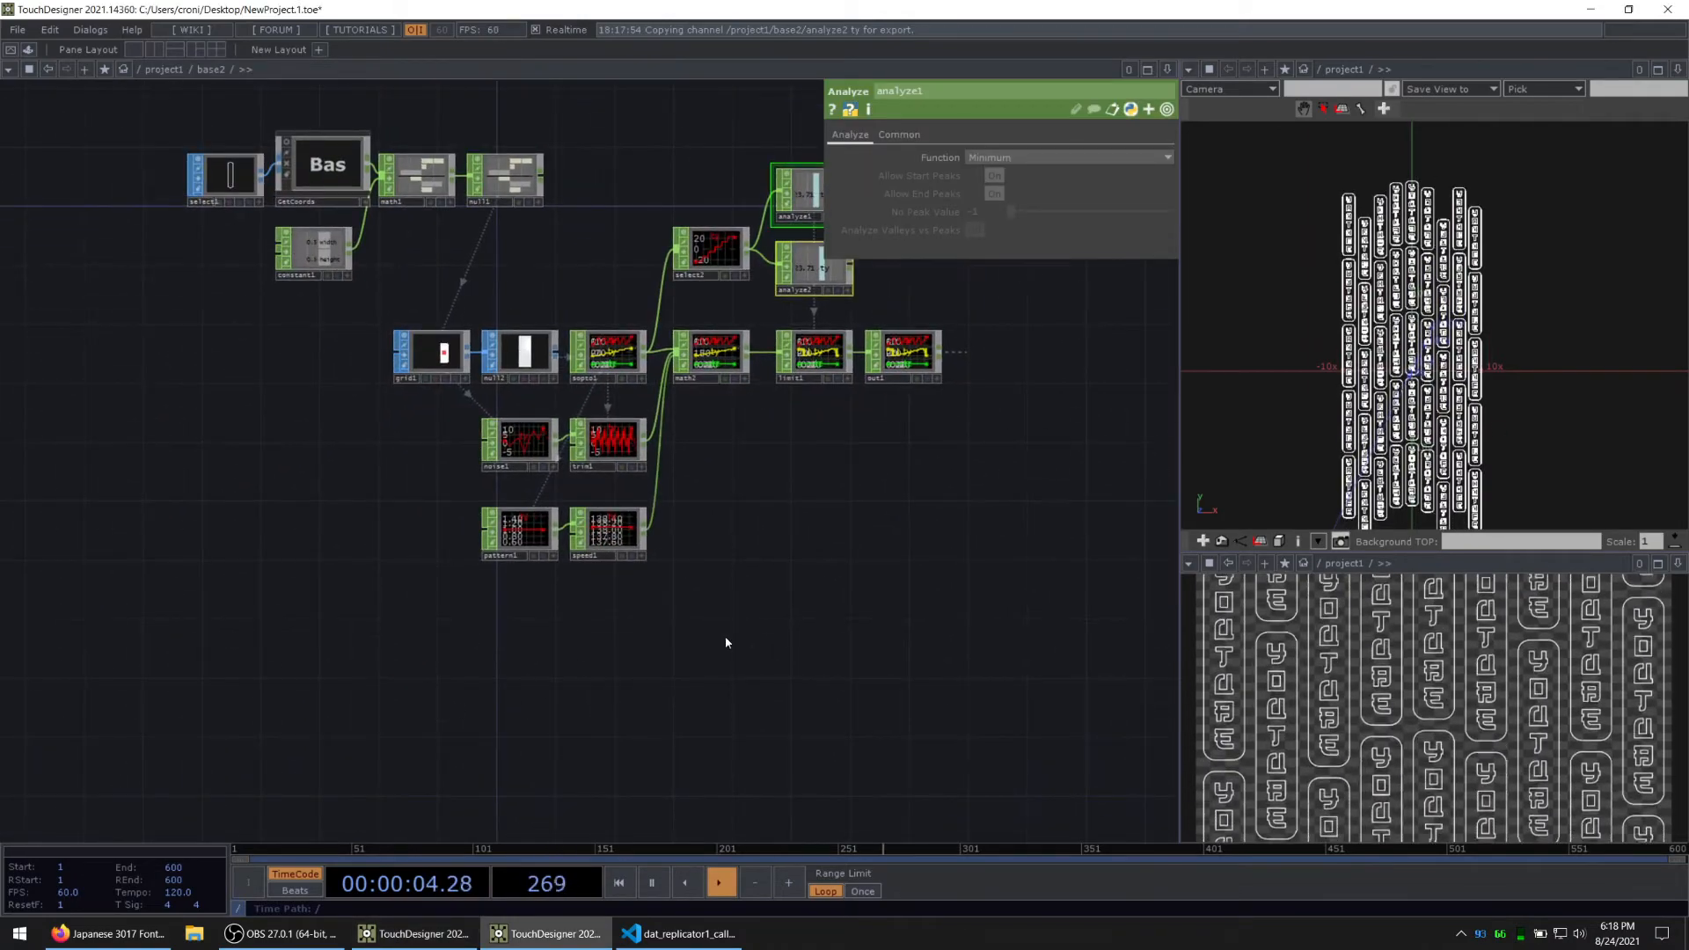
pyautogui.press('Tab')
pyautogui.click(179, 470)
pyautogui.write('ba')
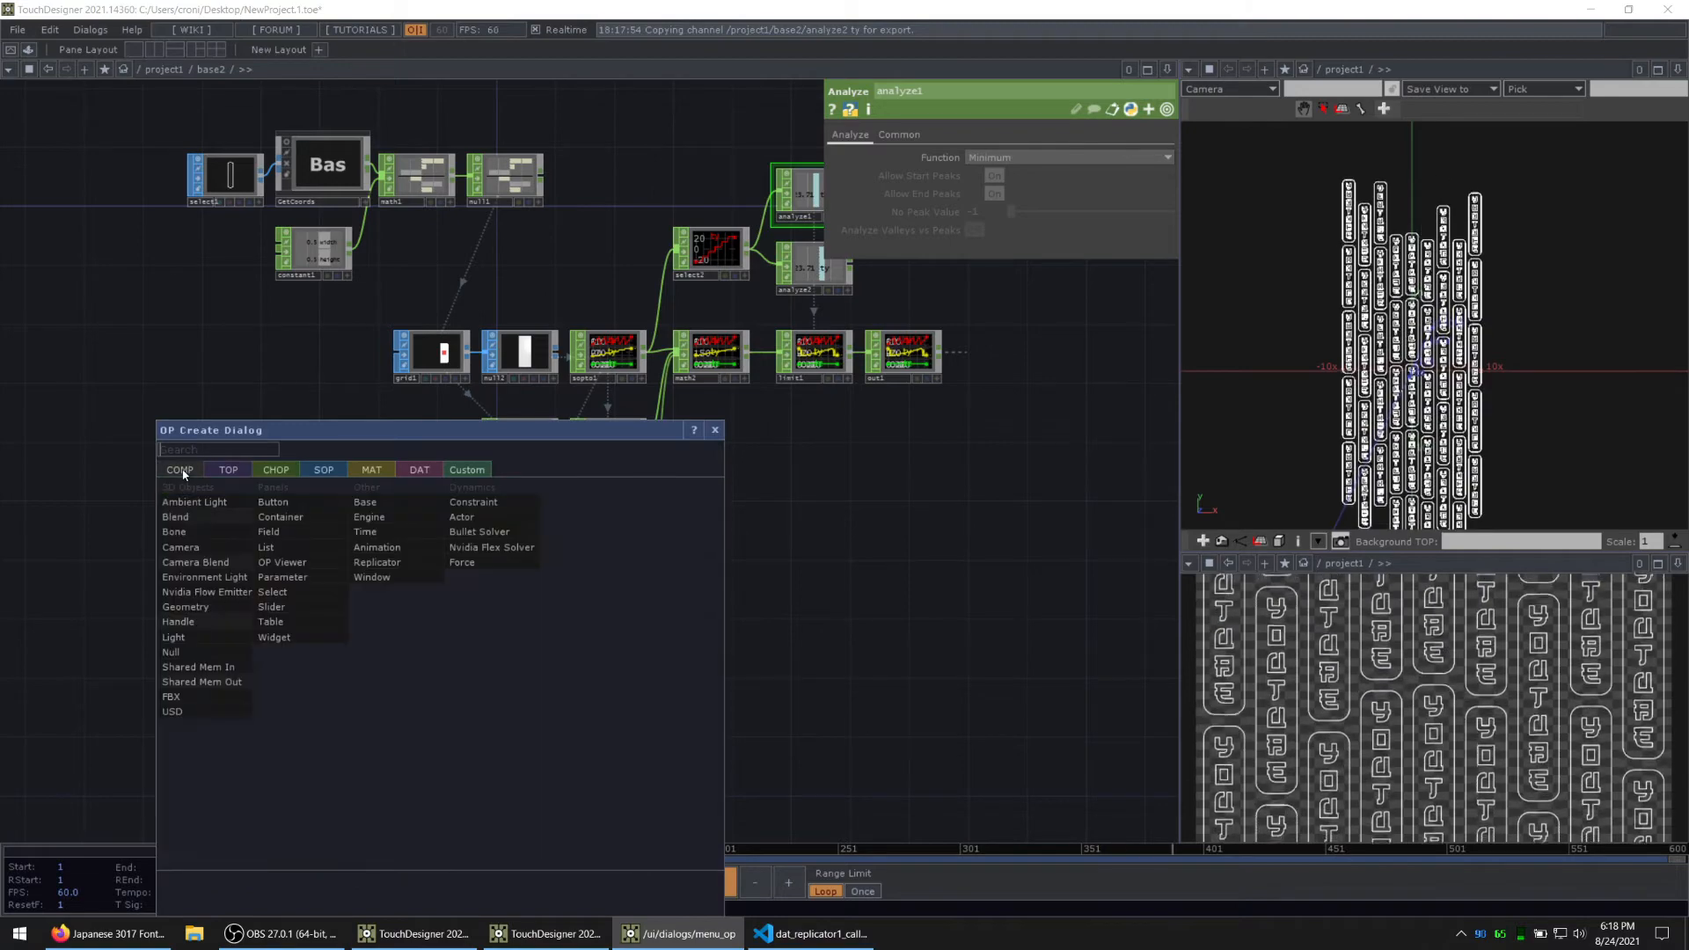
pyautogui.press('Return')
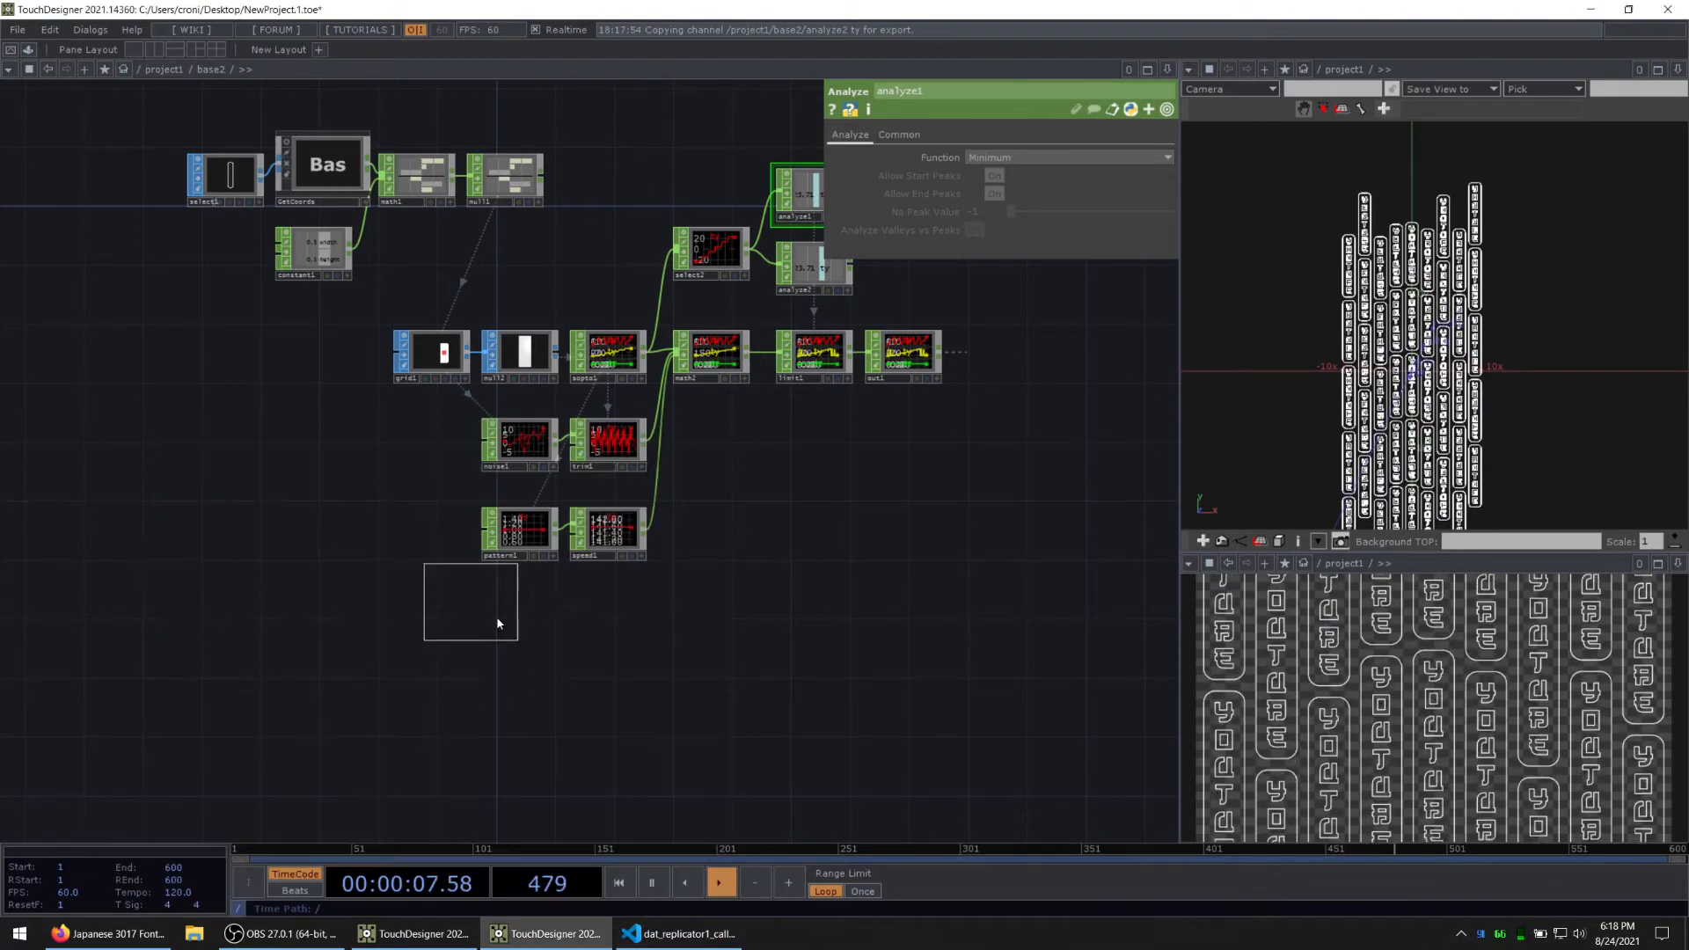
pyautogui.click(532, 649)
pyautogui.doubleClick(541, 636)
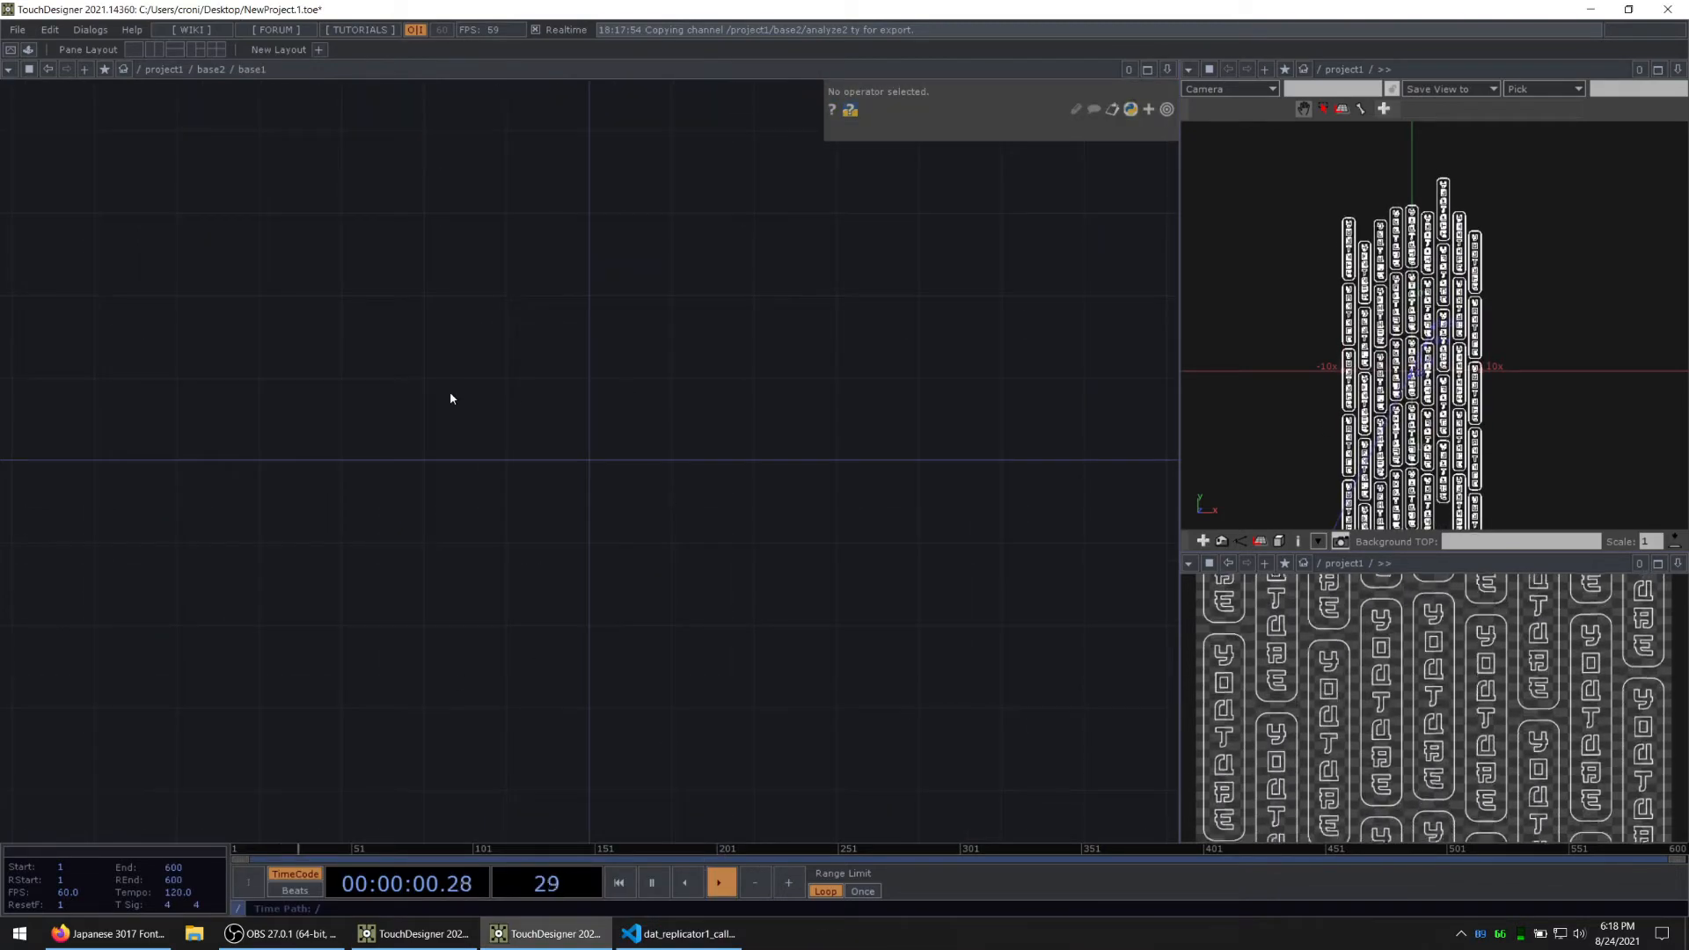
pyautogui.press('Tab')
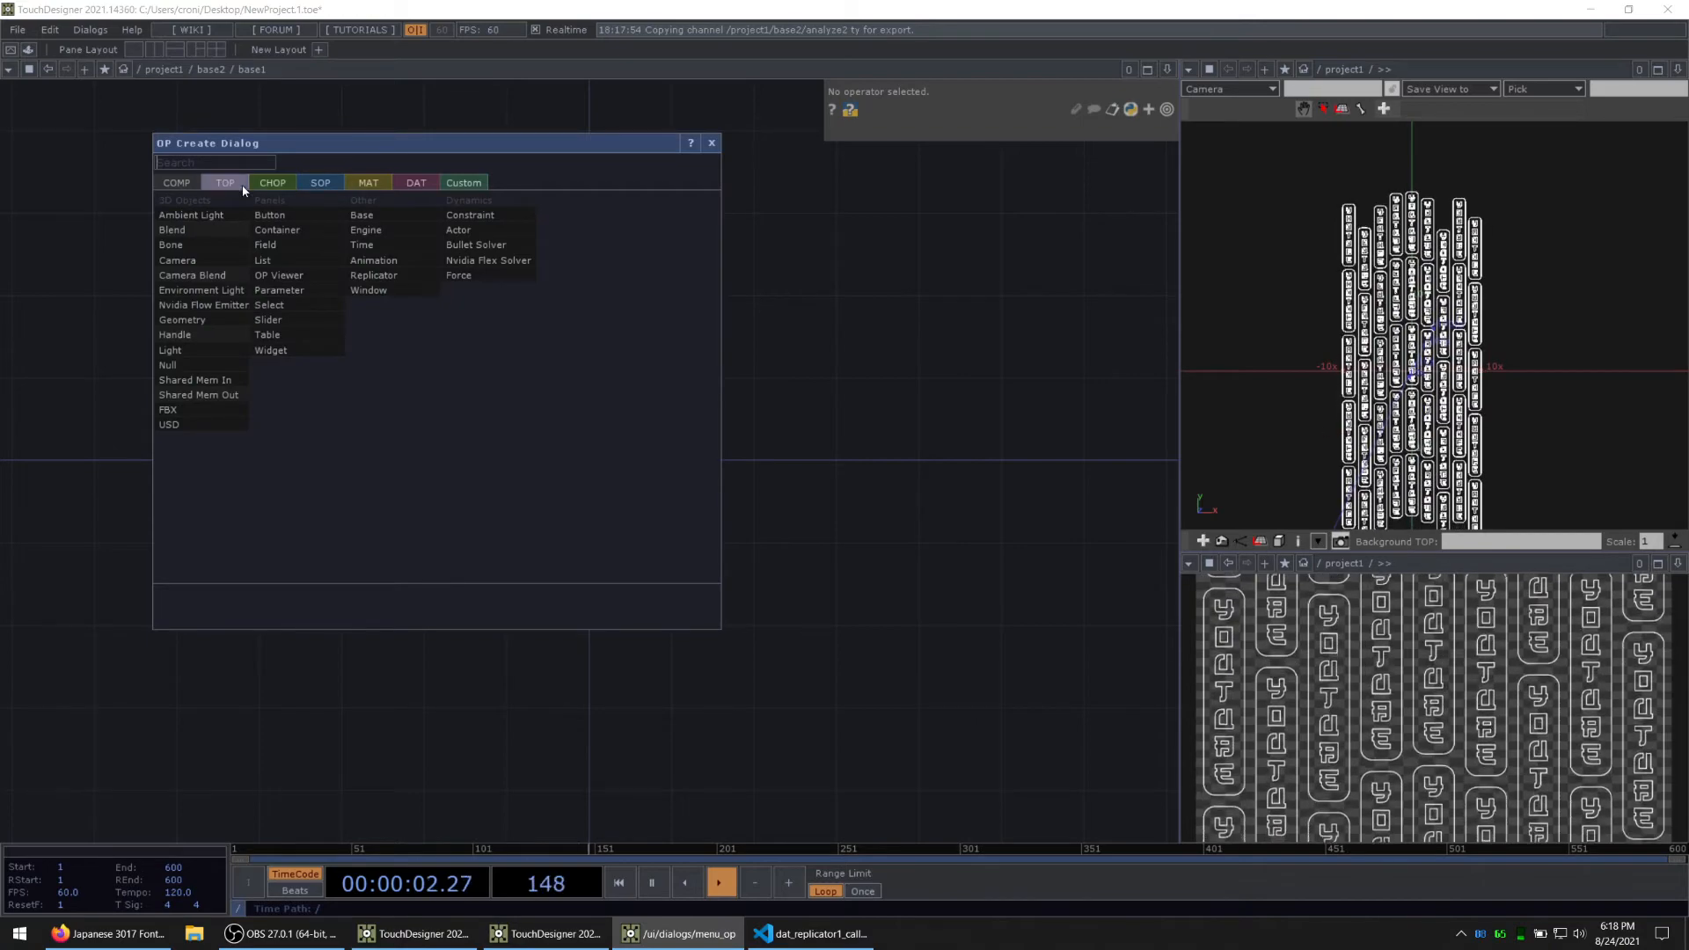
pyautogui.click(226, 183)
pyautogui.write('const')
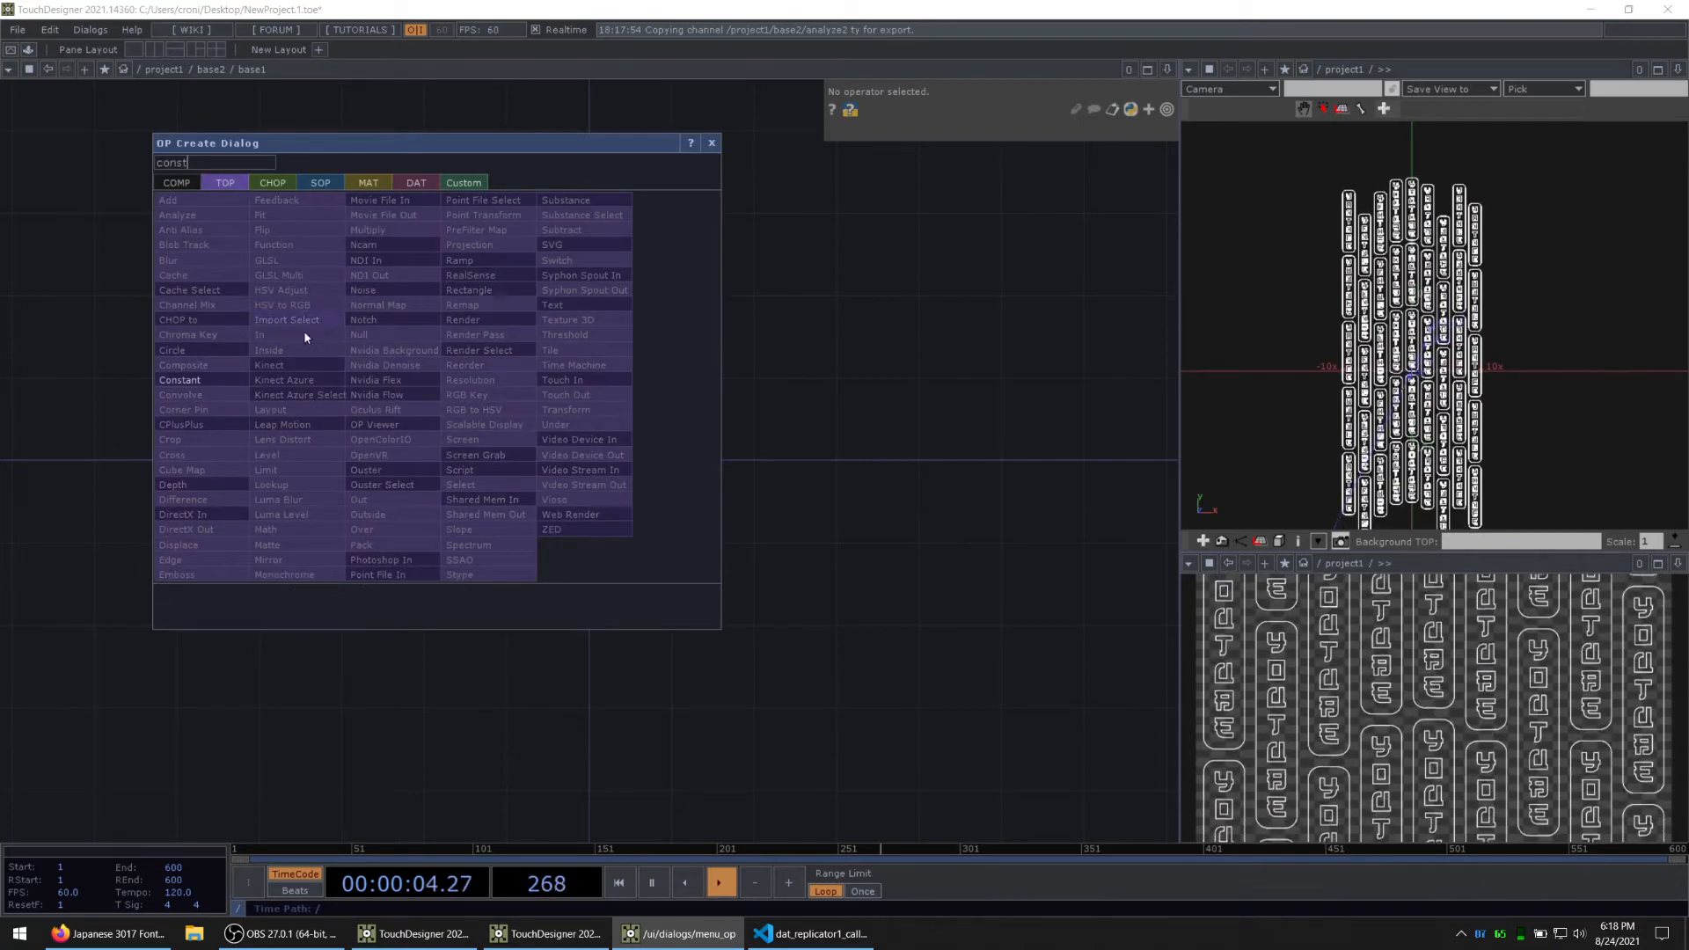
pyautogui.click(215, 366)
pyautogui.click(457, 419)
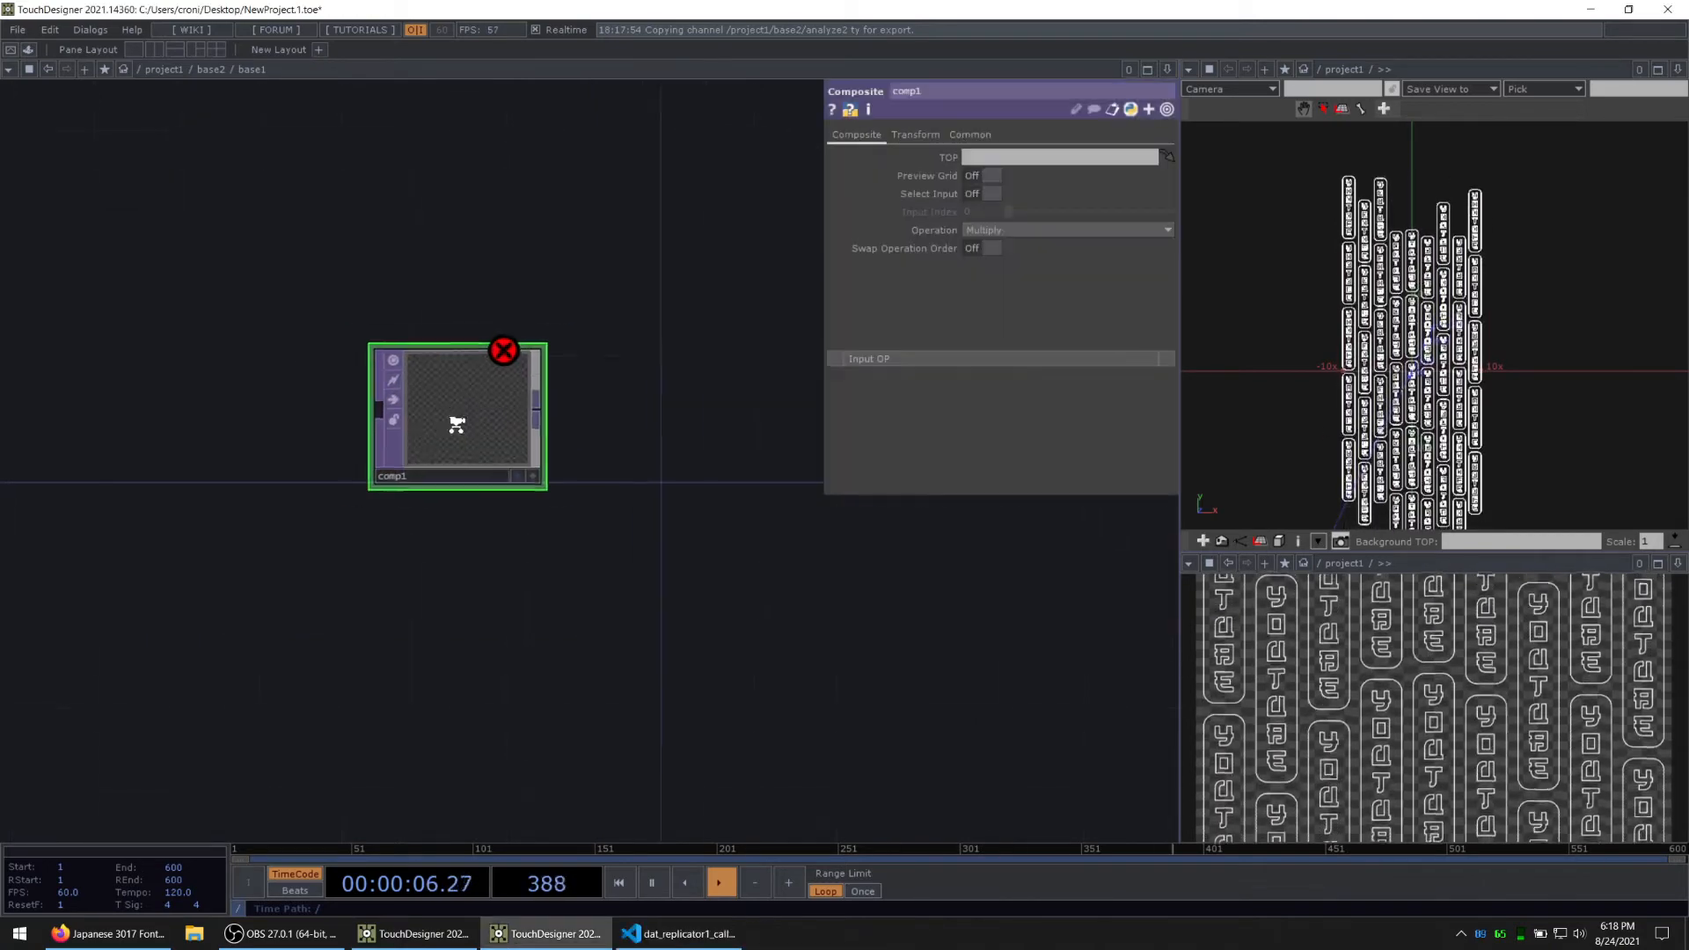
pyautogui.press('Delete')
# Step: Add a Constant TOP to the empty network and set its resolution to 1 by 1
pyautogui.press('Tab')
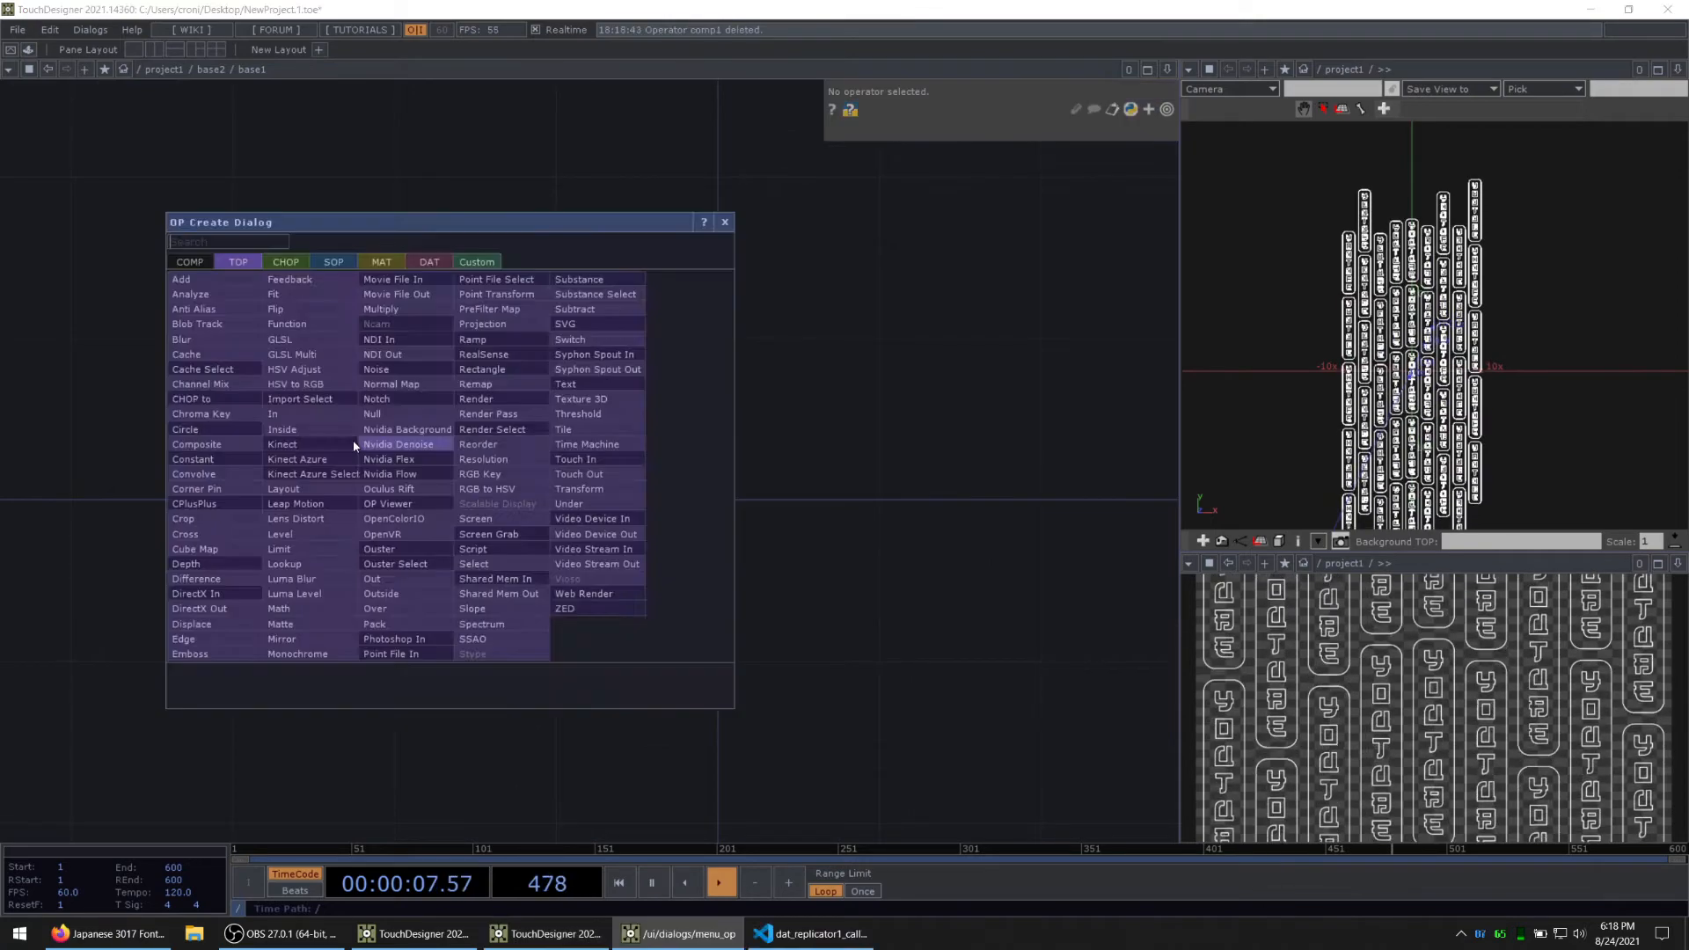
pyautogui.click(218, 459)
pyautogui.click(571, 398)
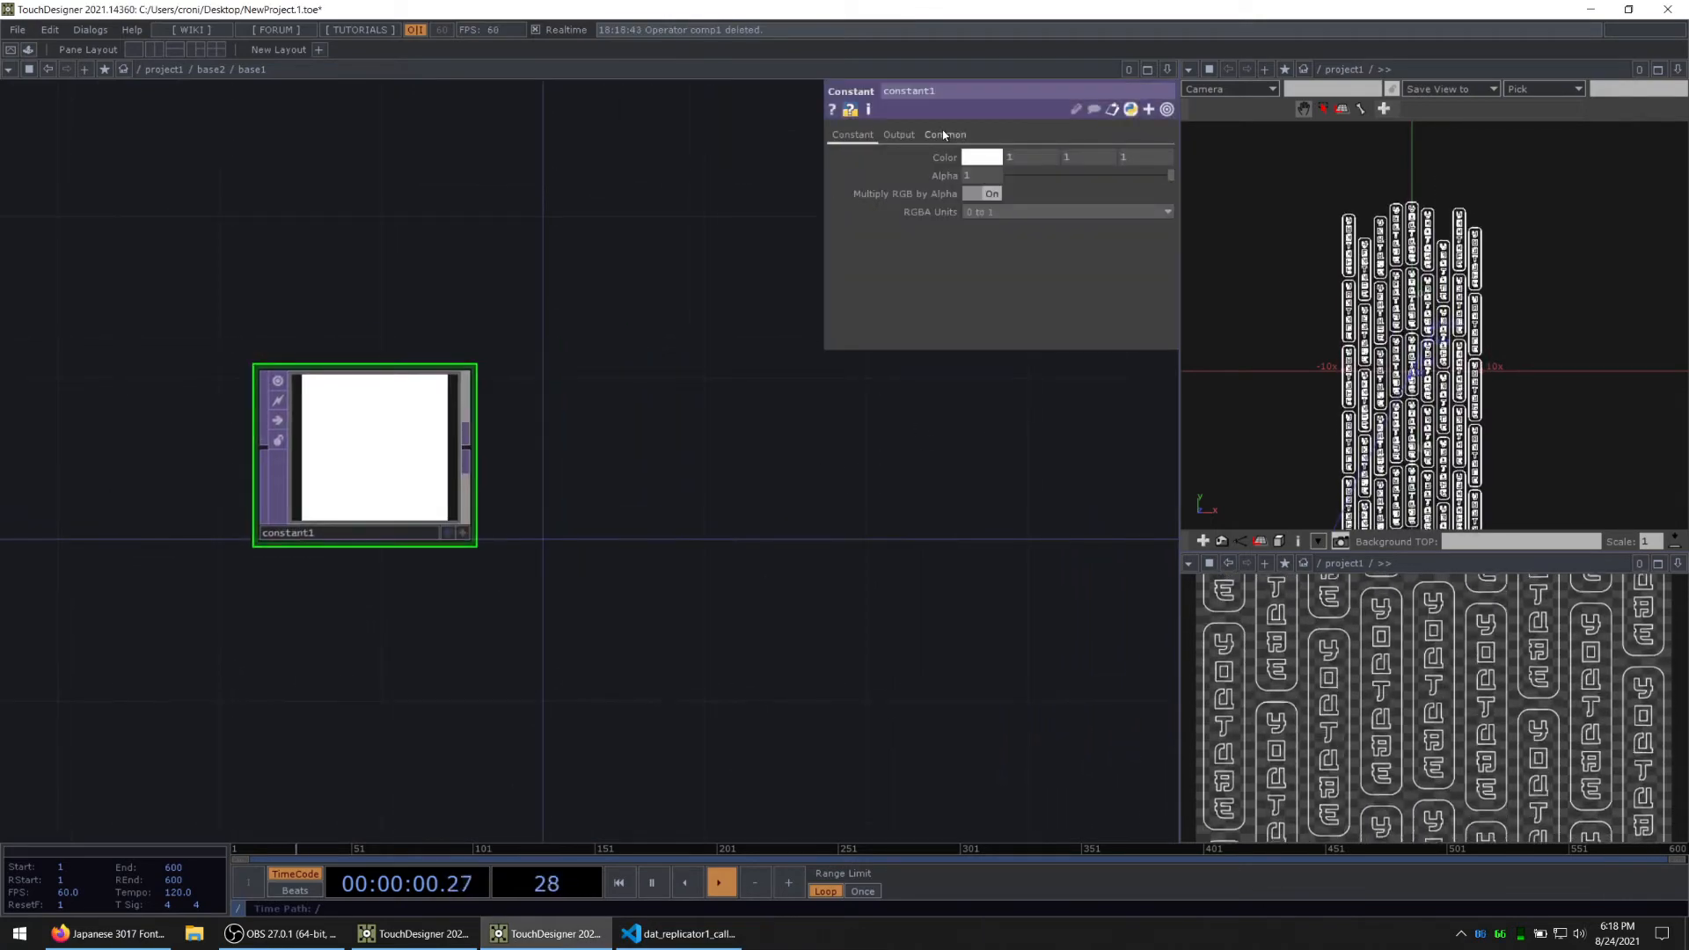
pyautogui.click(944, 134)
pyautogui.click(1088, 177)
pyautogui.write('1')
pyautogui.press('Return')
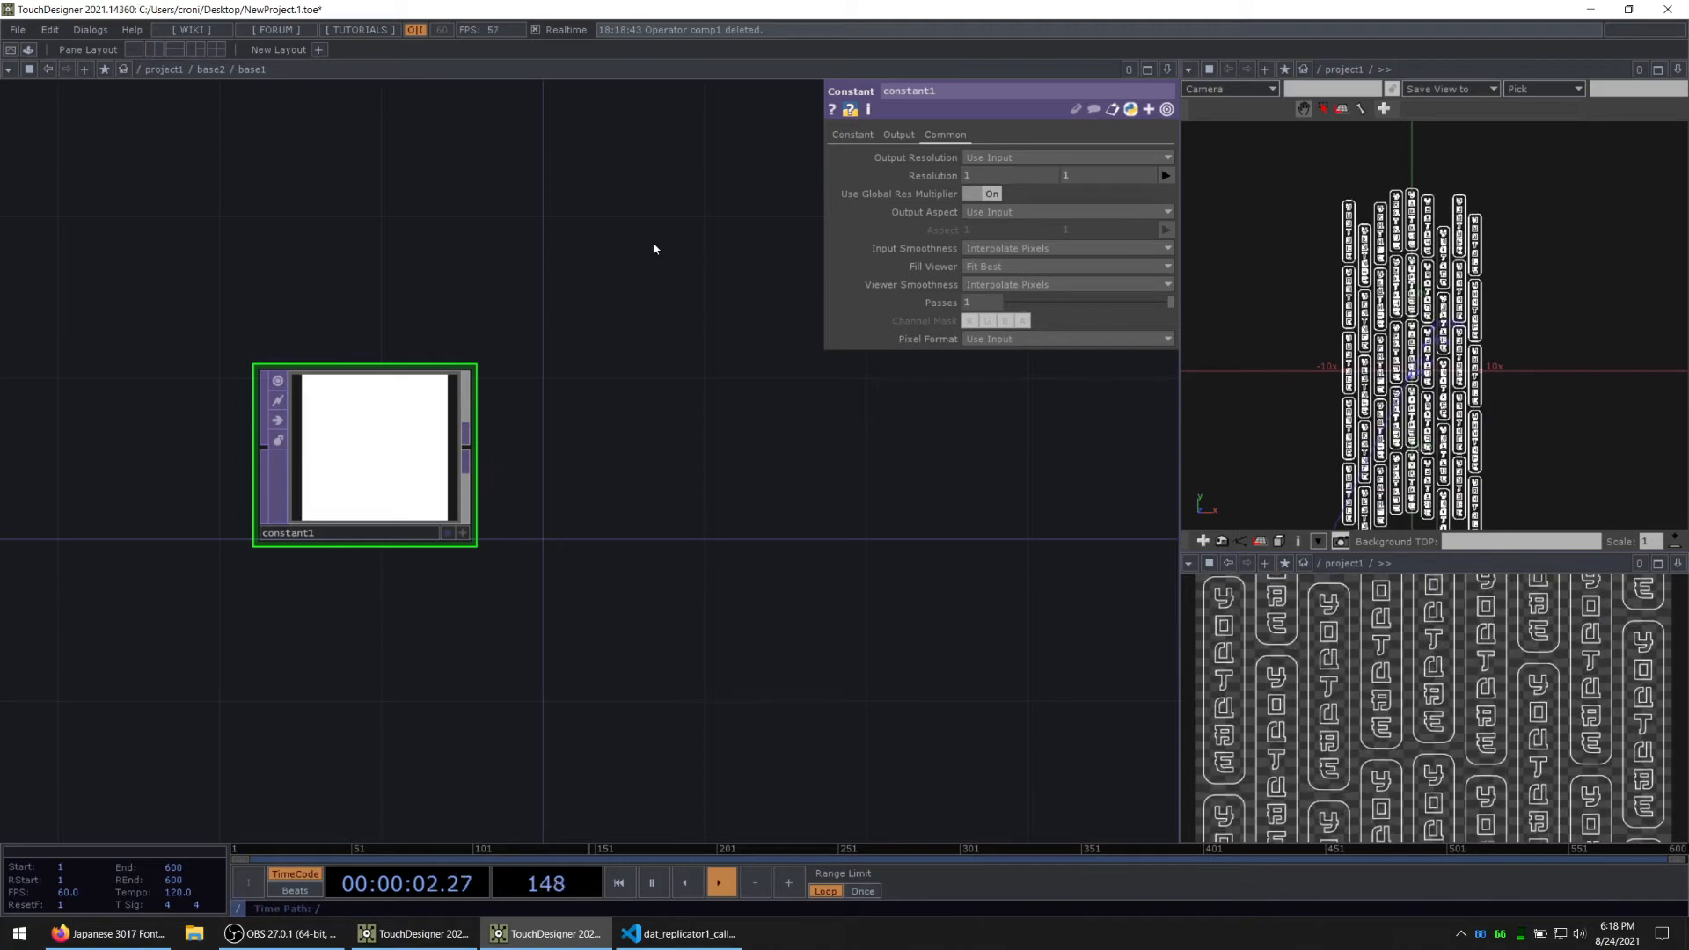
# Step: Set the color of constant1 to pure red (1, 0, 0)
pyautogui.scroll(2, 338, 475)
pyautogui.click(853, 136)
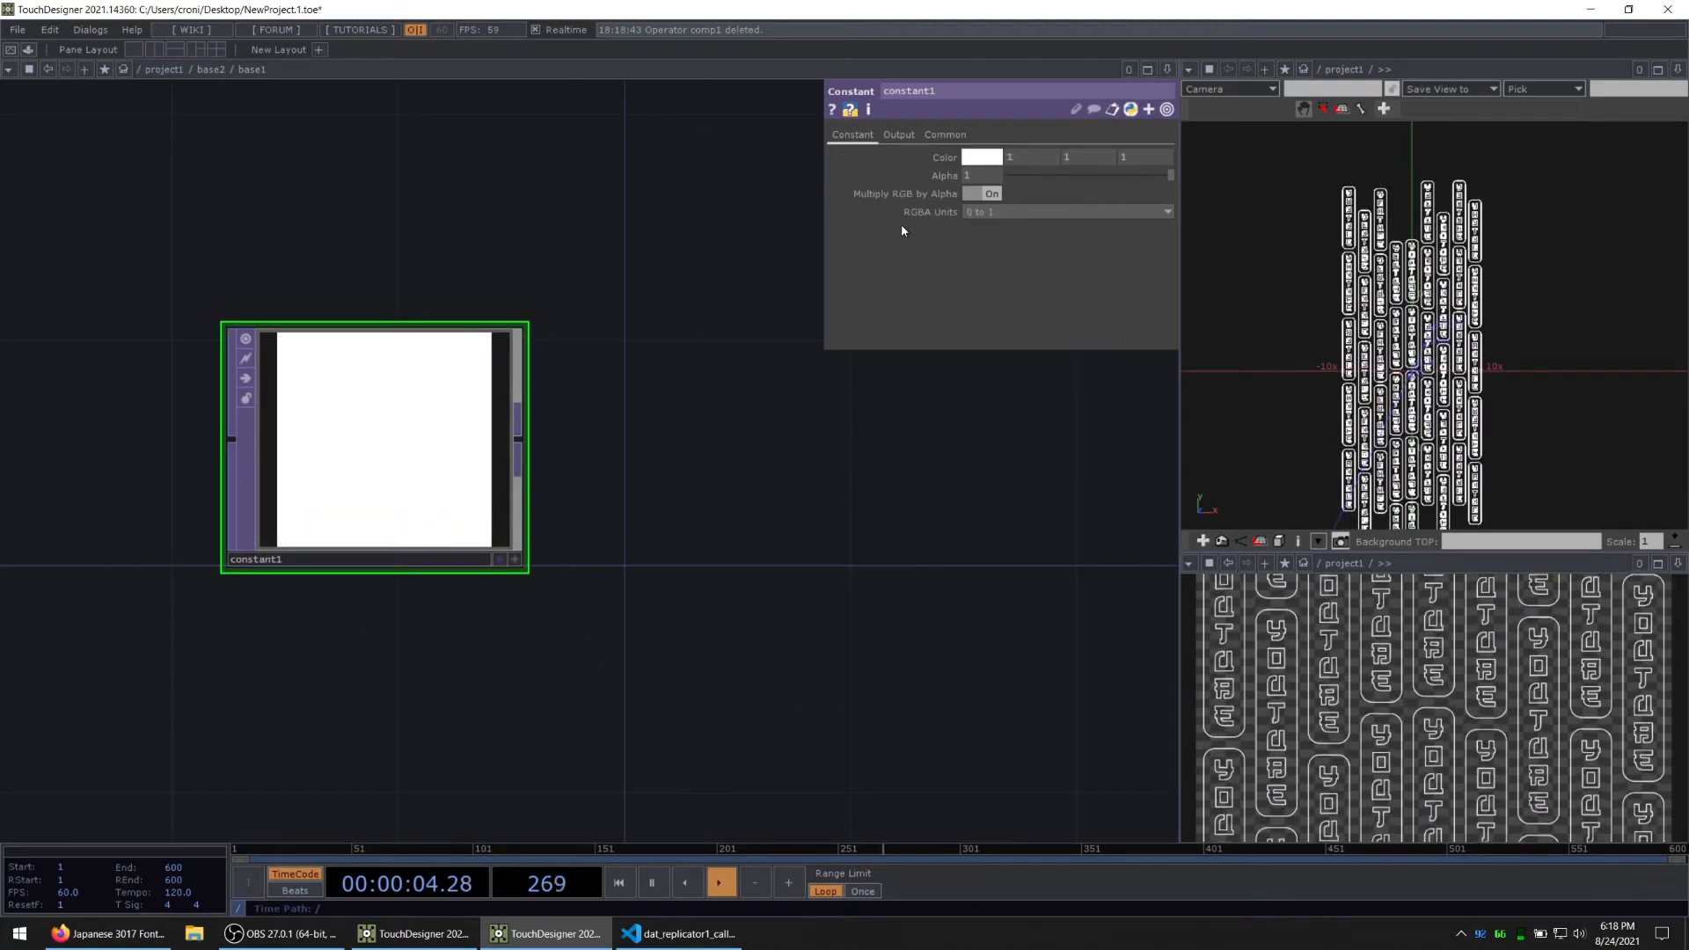
pyautogui.click(975, 159)
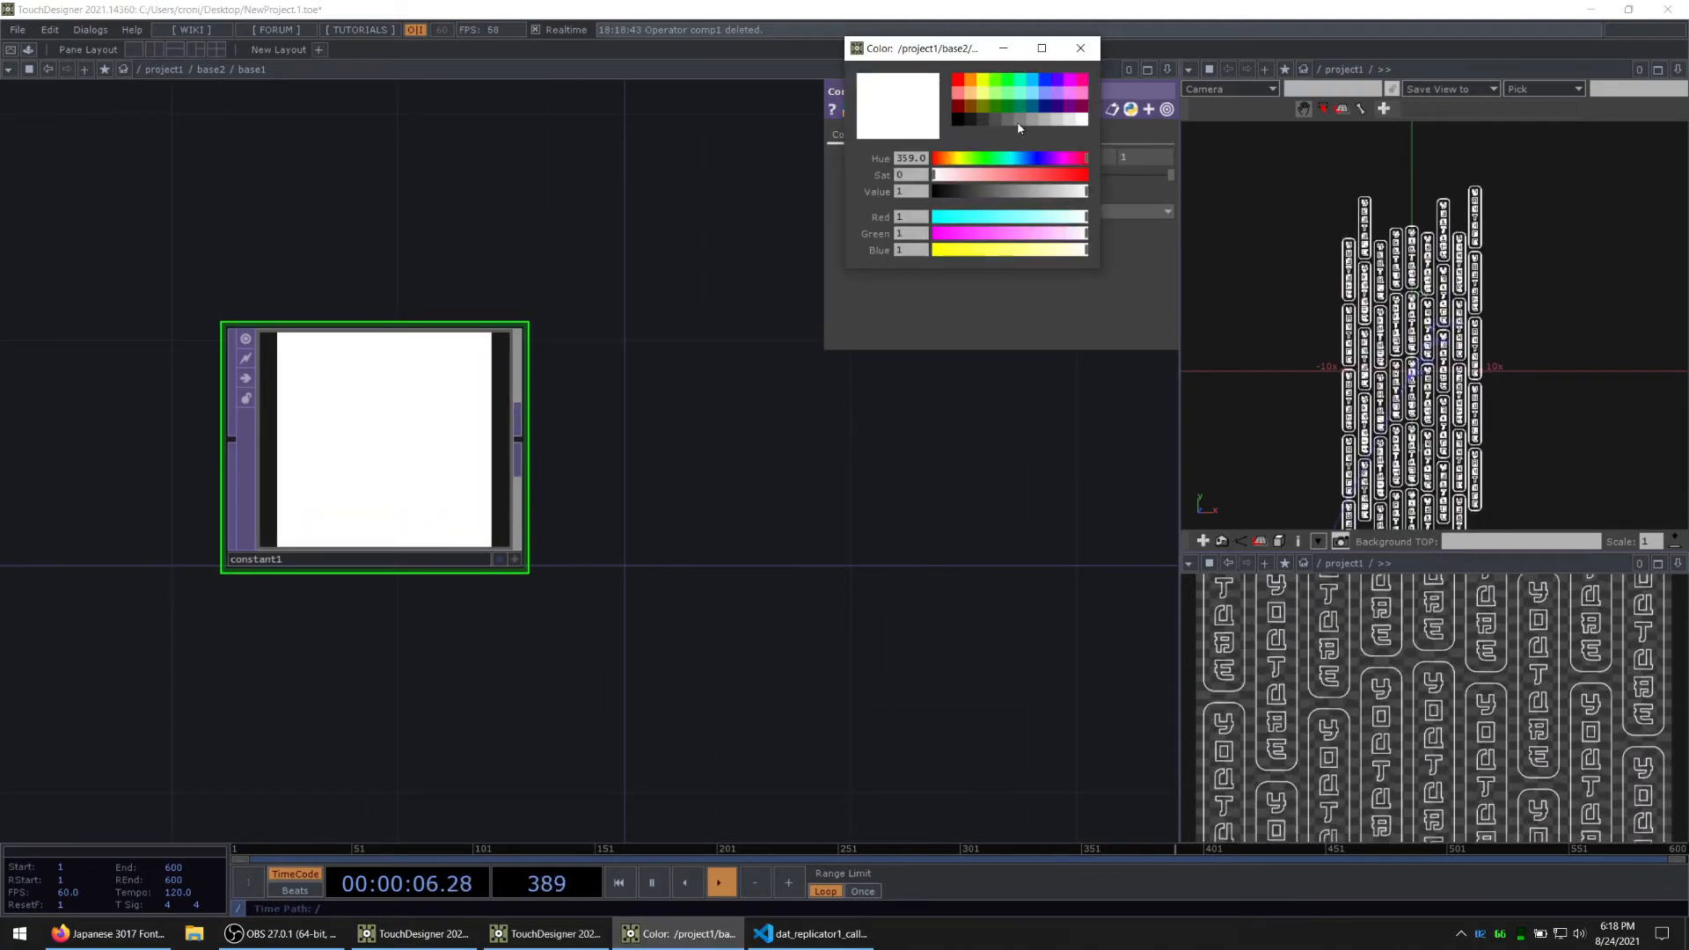
pyautogui.click(957, 82)
pyautogui.click(1081, 49)
pyautogui.moveTo(577, 558); pyautogui.dragTo(579, 500)
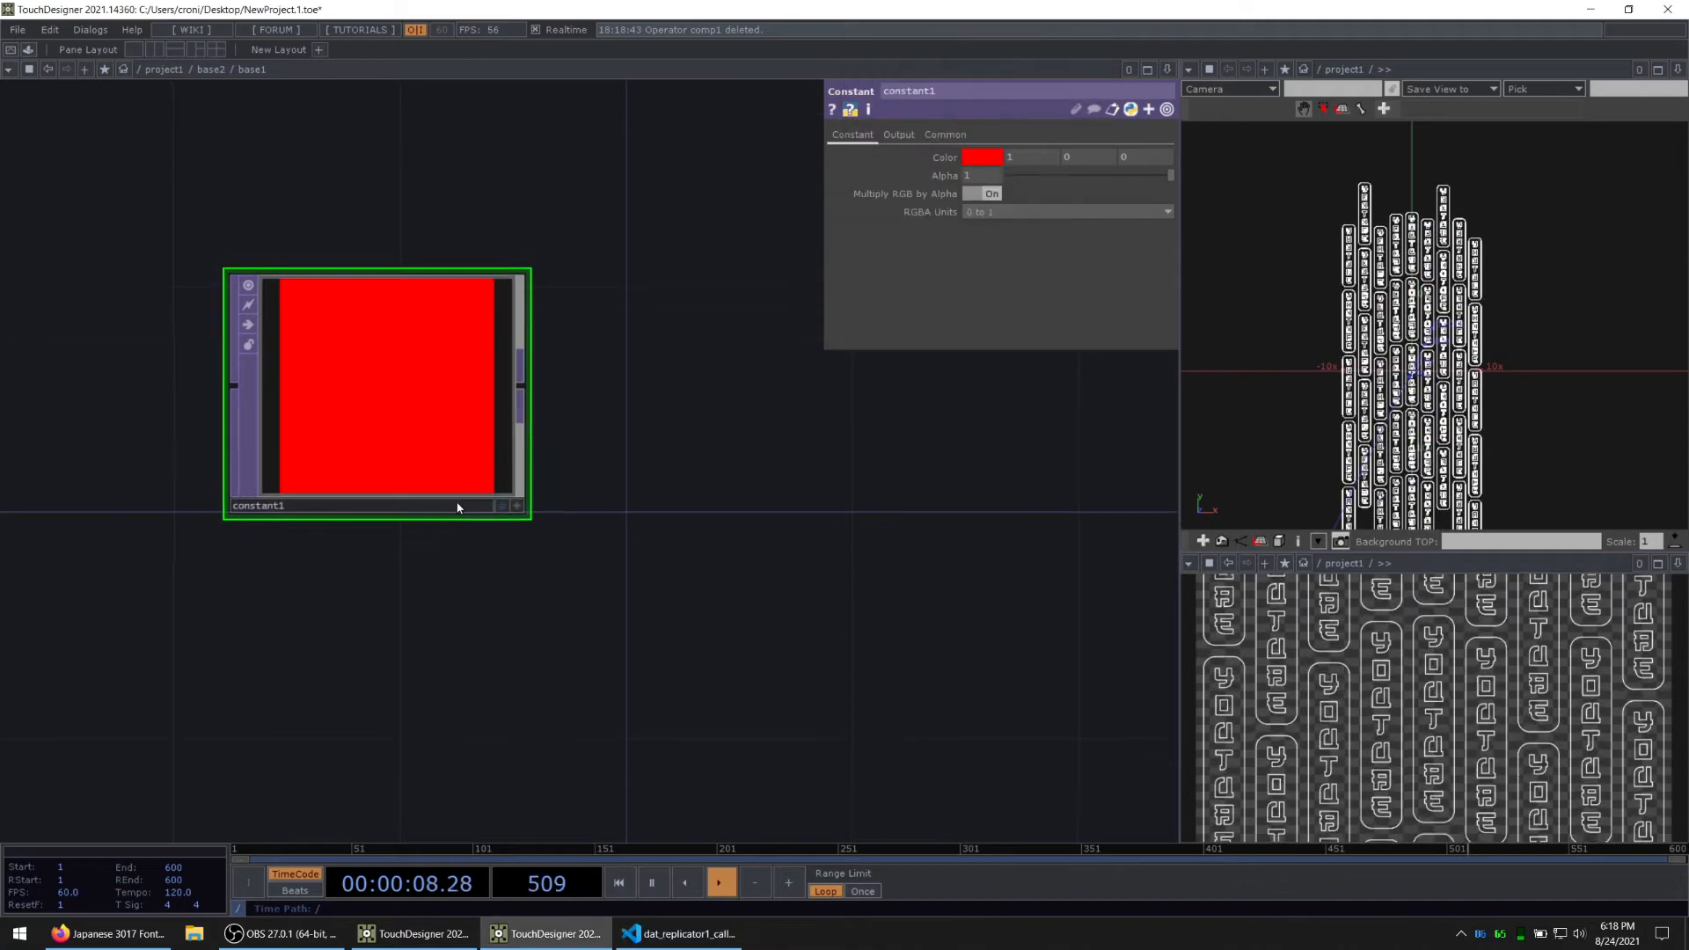
# Step: Duplicate the red constant1 below itself and set the copy's color to hot pink (1, 0, 0.552941)
pyautogui.hotkey('ctrl', 'c')
pyautogui.hotkey('ctrl', 'v')
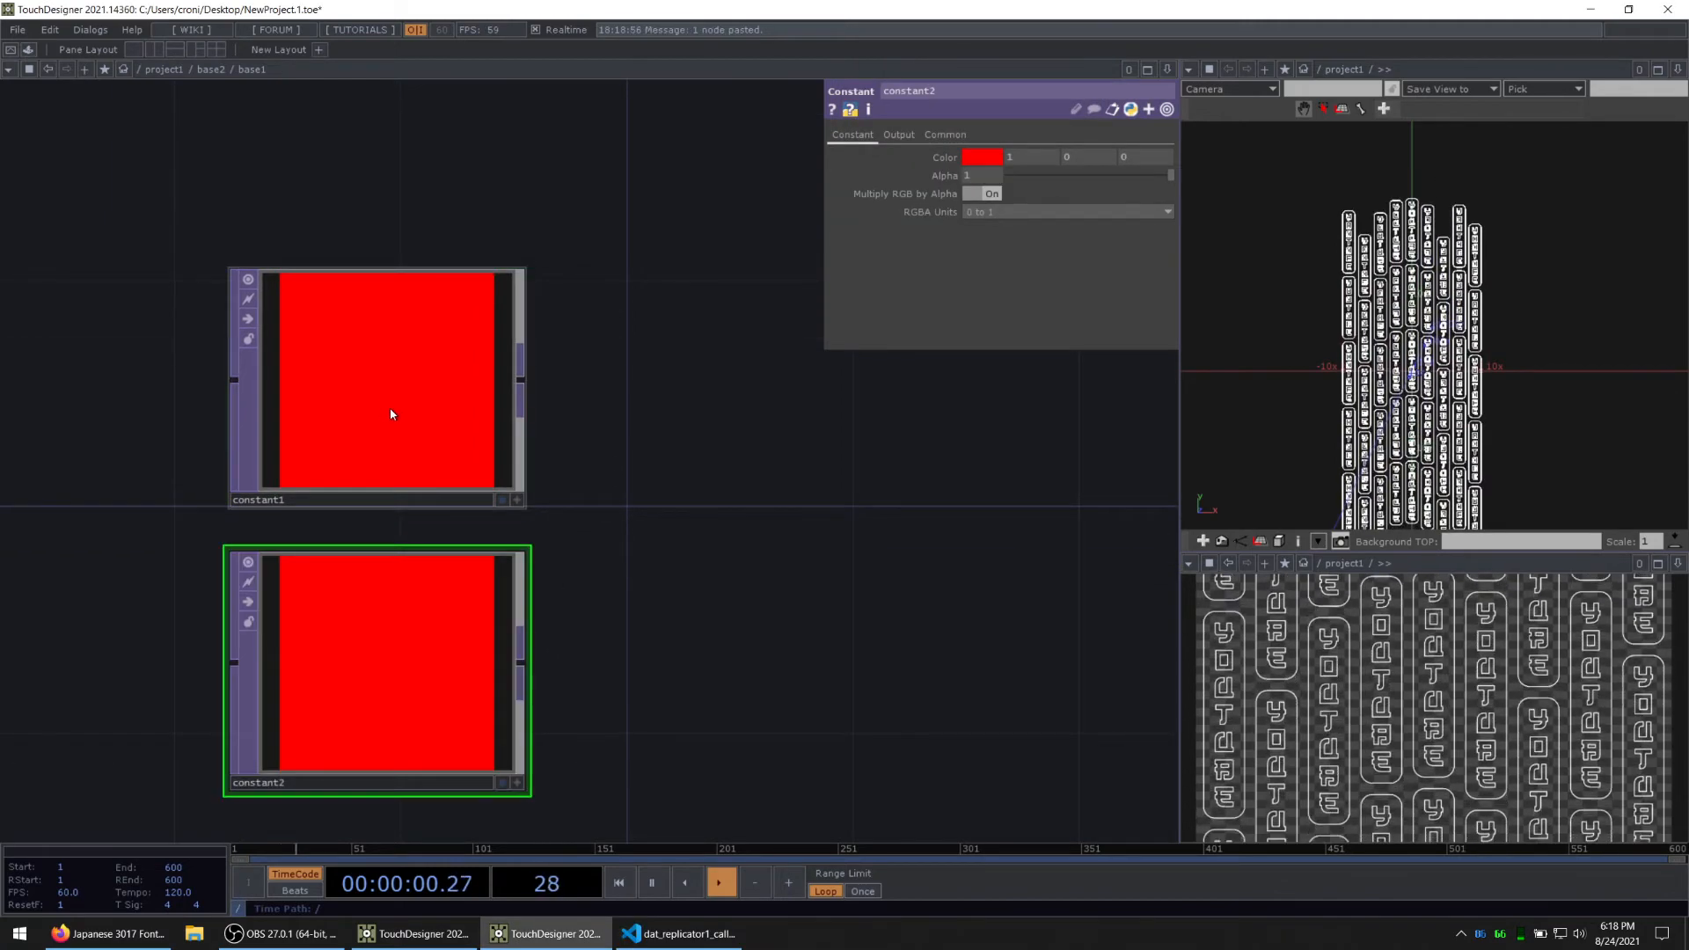
pyautogui.click(981, 157)
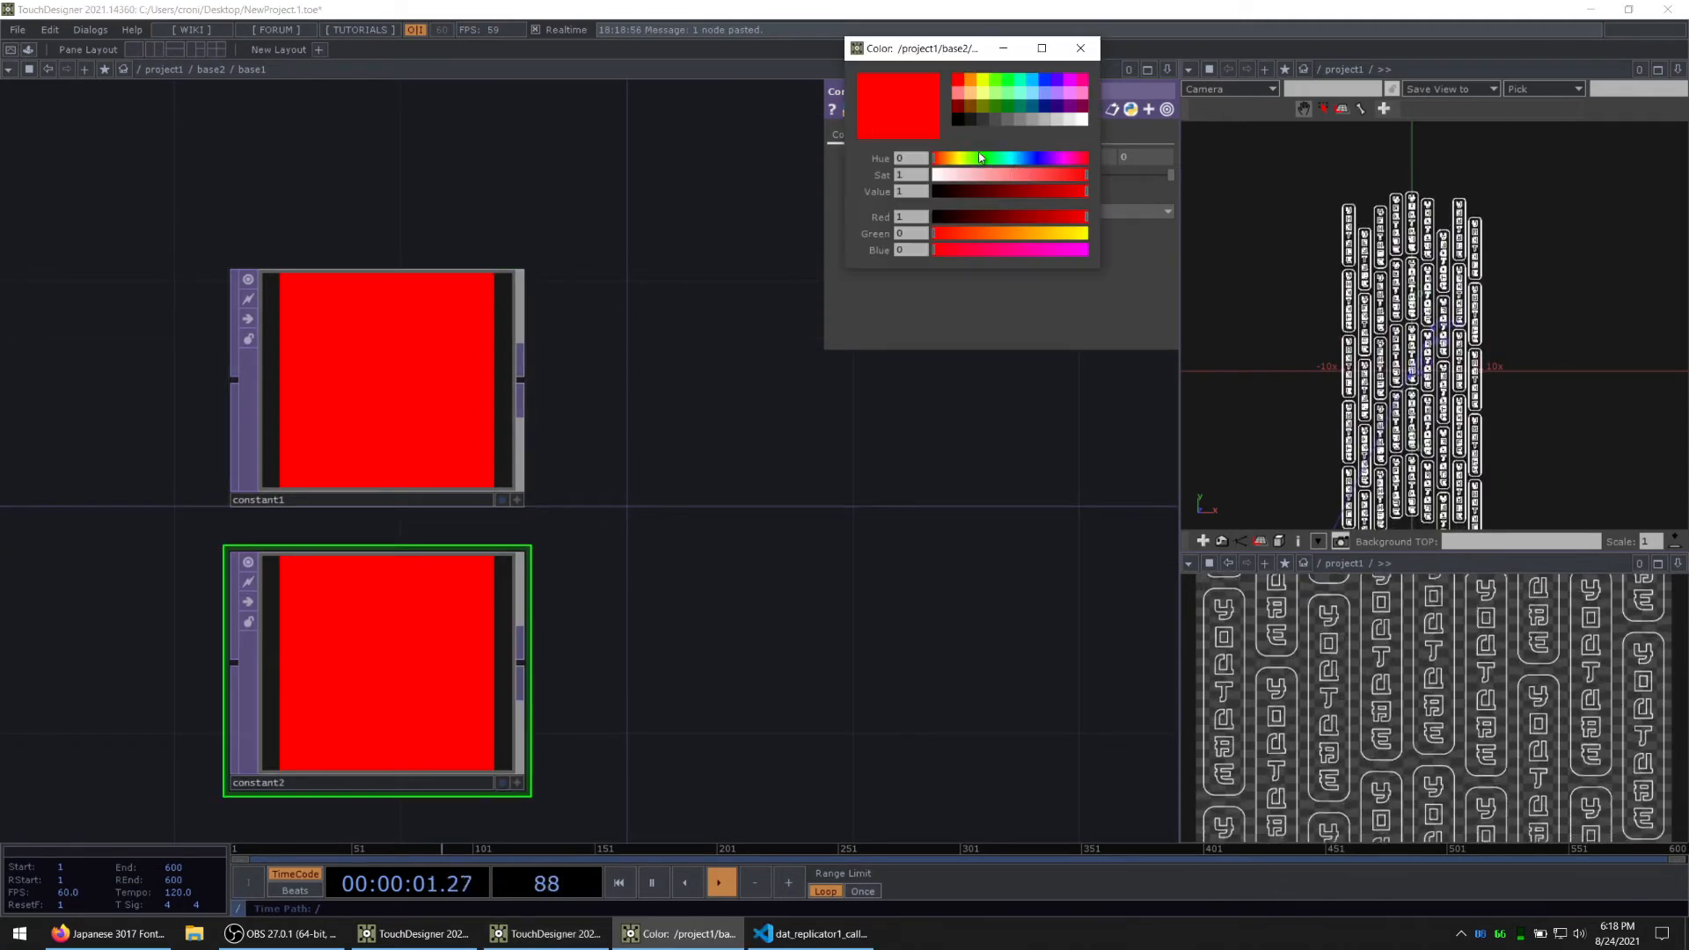
pyautogui.click(1081, 83)
pyautogui.click(1080, 48)
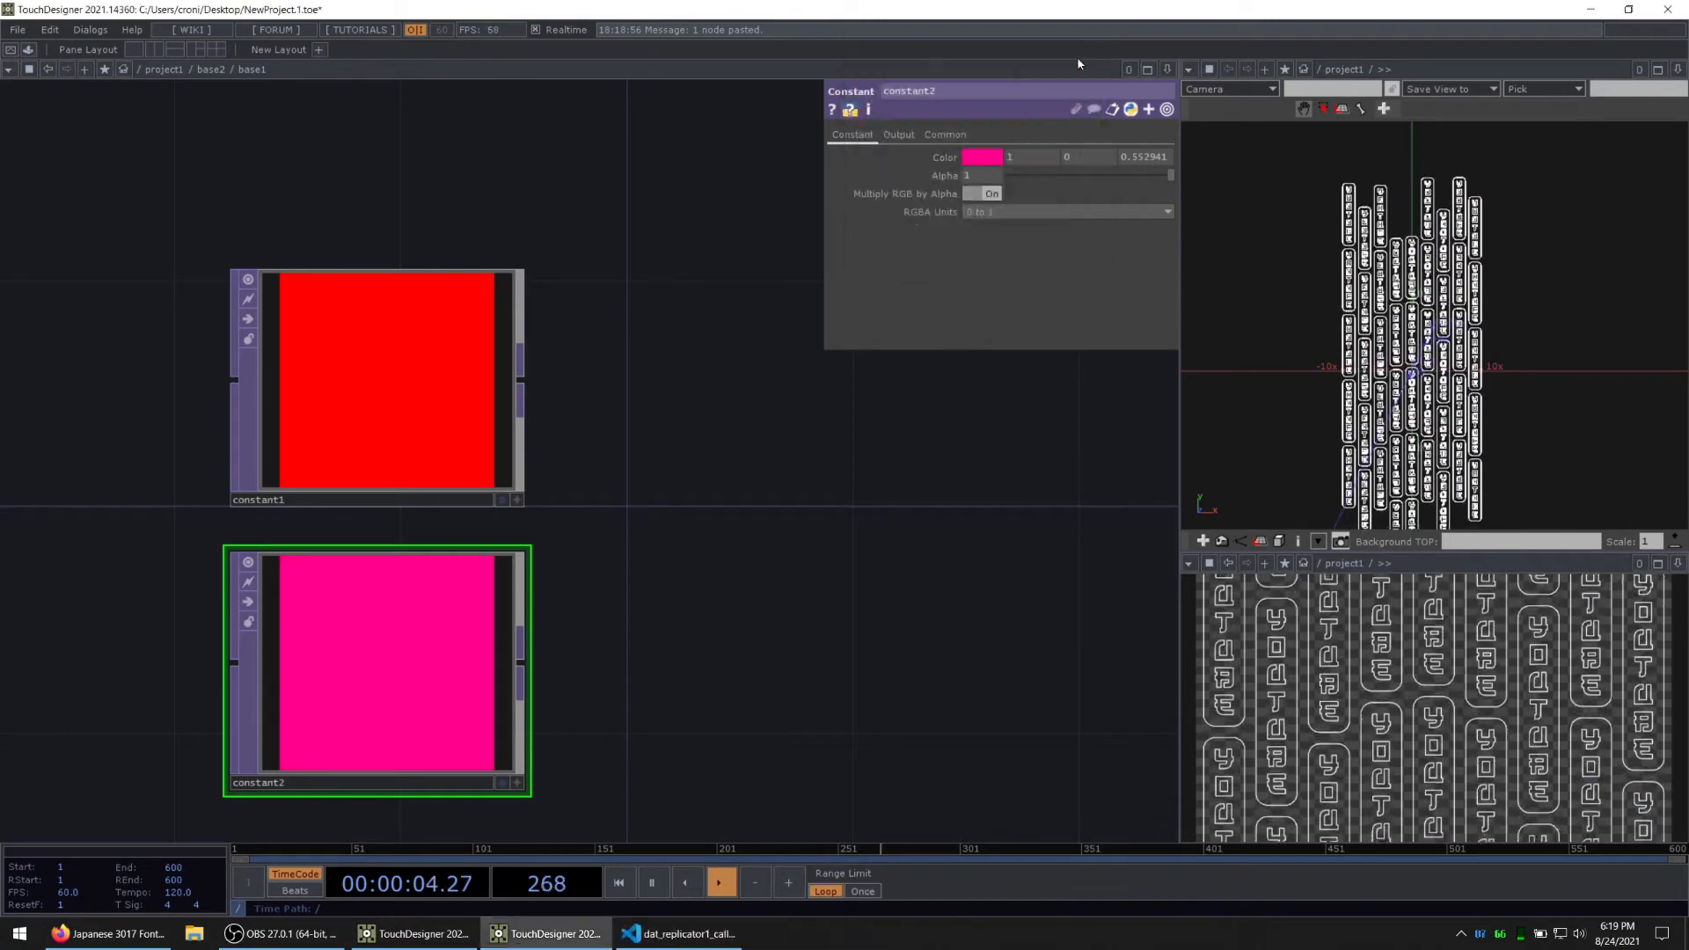
# Step: Duplicate the pink constant2 below itself and set the copy's color to yellow (0.913725, 1, 0)
pyautogui.moveTo(655, 677); pyautogui.dragTo(560, 373)
pyautogui.scroll(-3, 560, 373)
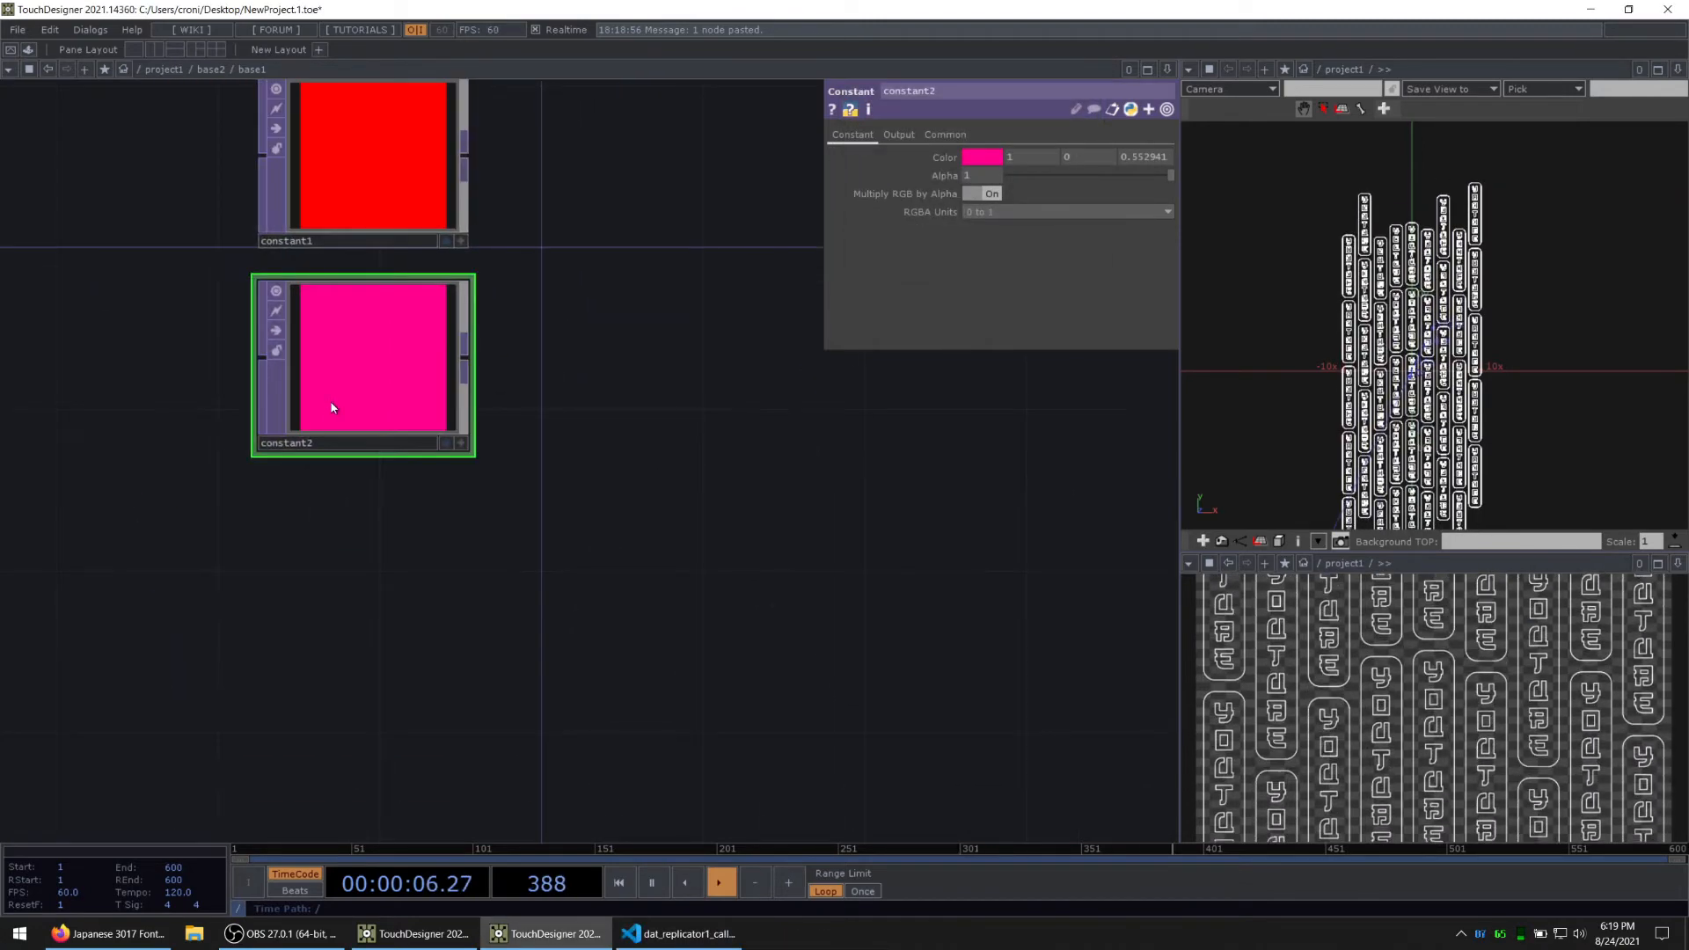
pyautogui.hotkey('ctrl', 'c')
pyautogui.hotkey('ctrl', 'v')
pyautogui.click(983, 158)
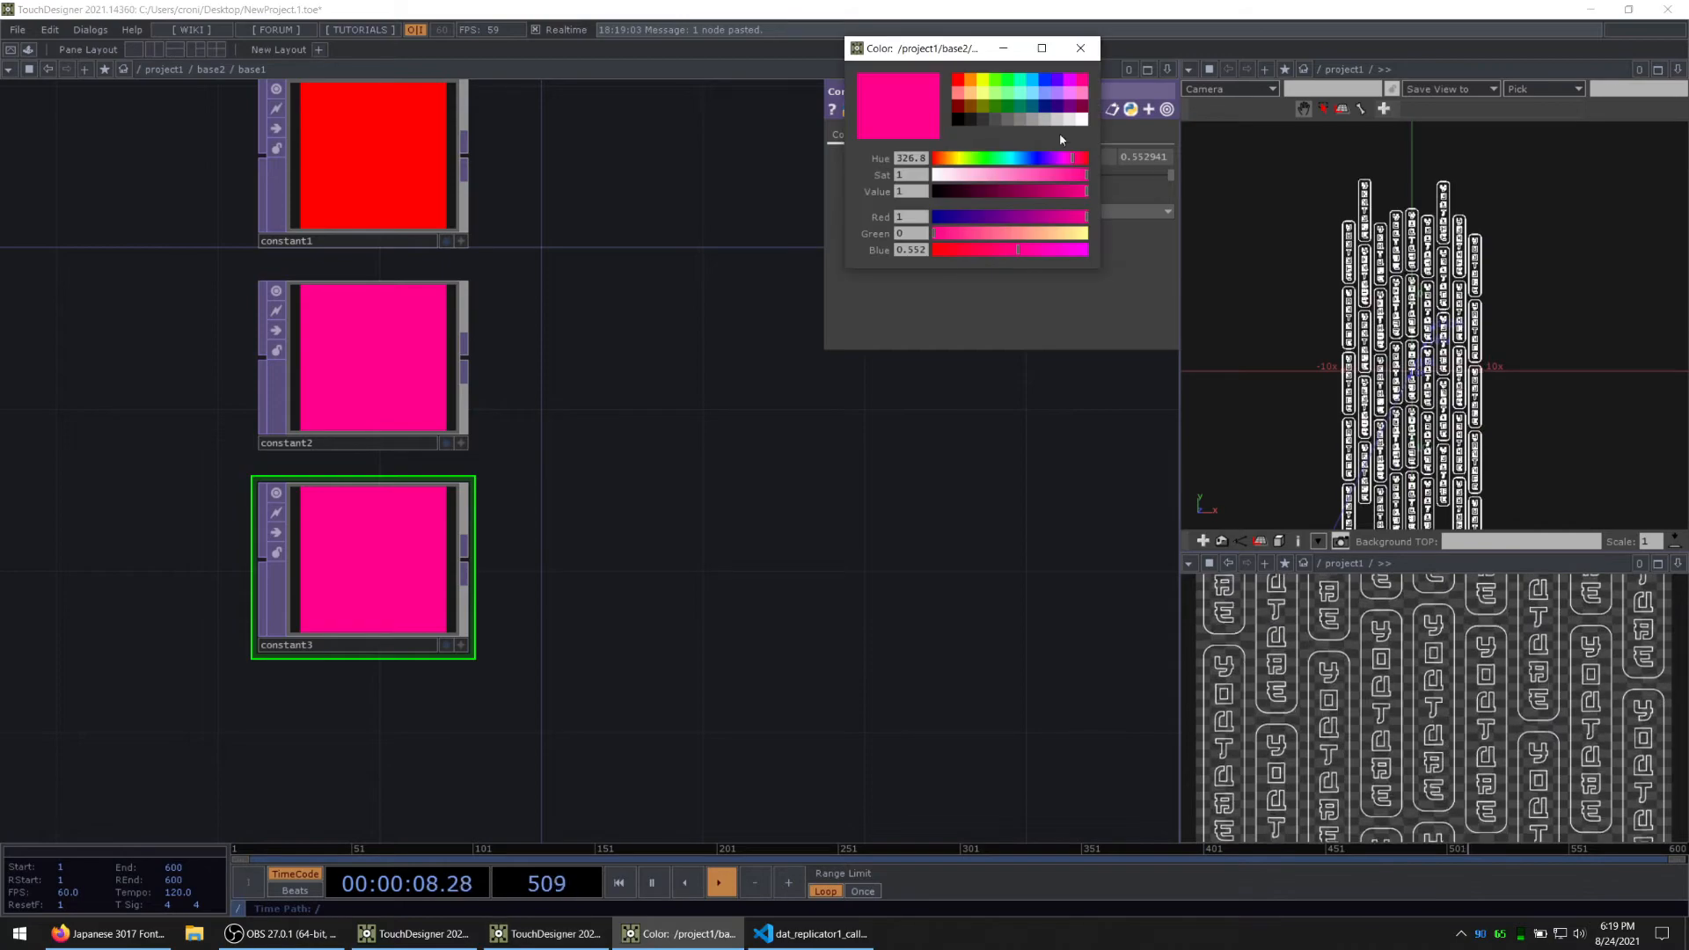
pyautogui.click(994, 83)
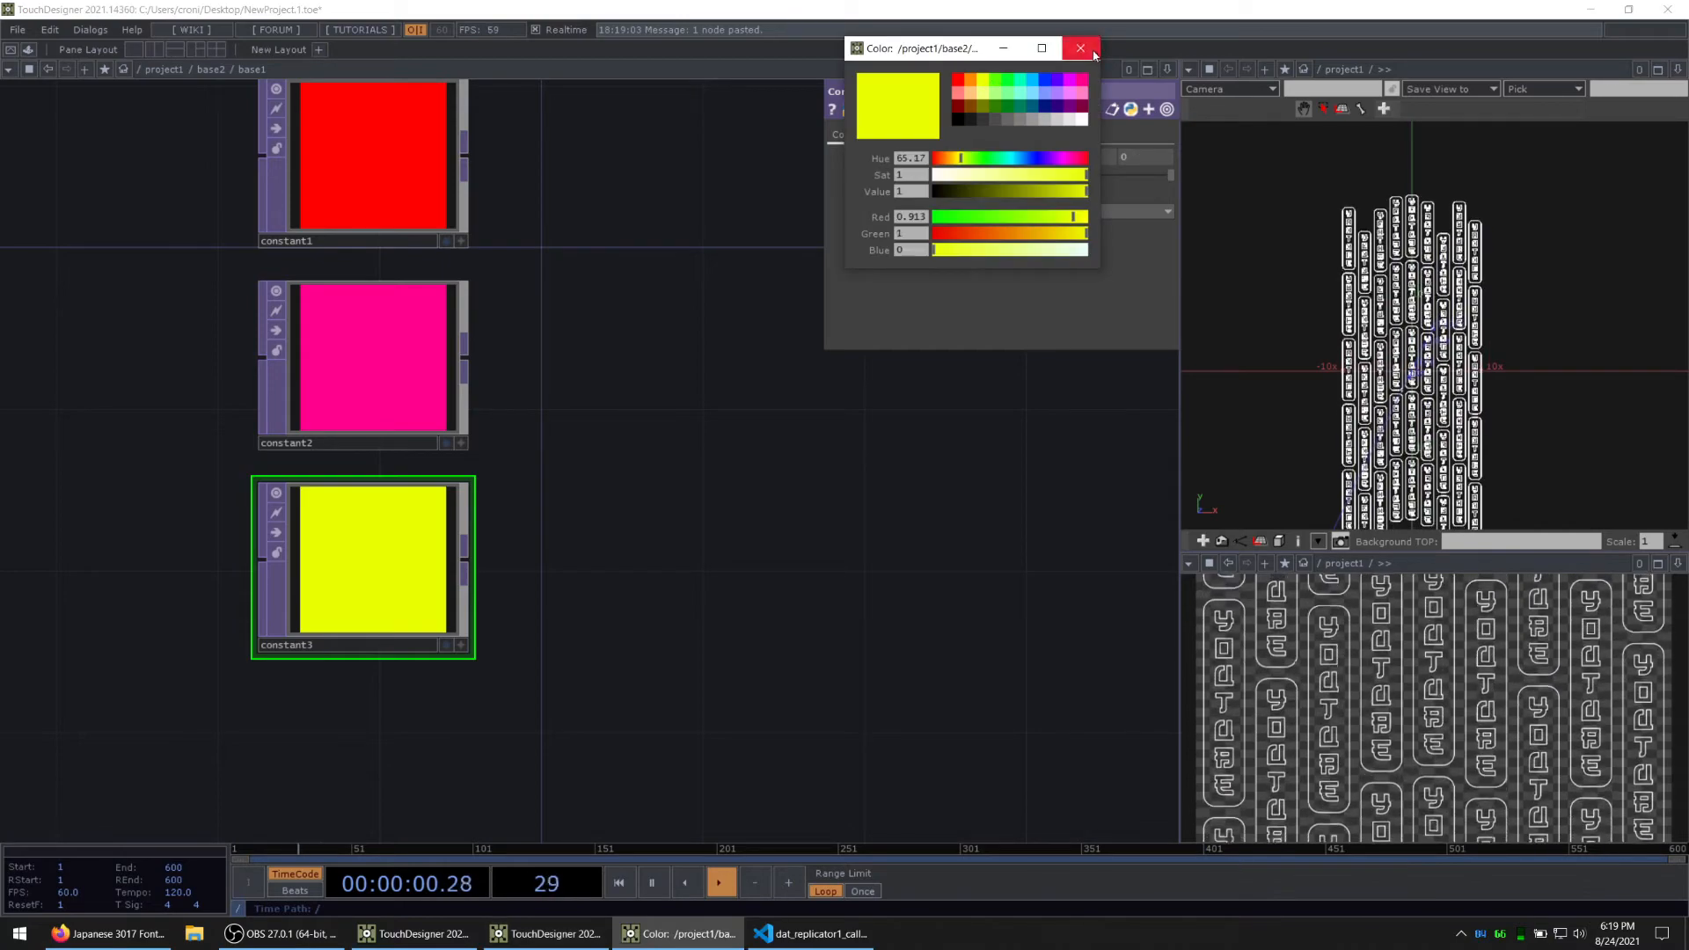
pyautogui.click(1094, 53)
# Step: Add a fourth Constant TOP below constant3 by pasting a copy and set its color to sky blue (0, 0.733333, 1)
pyautogui.moveTo(692, 498); pyautogui.dragTo(752, 375)
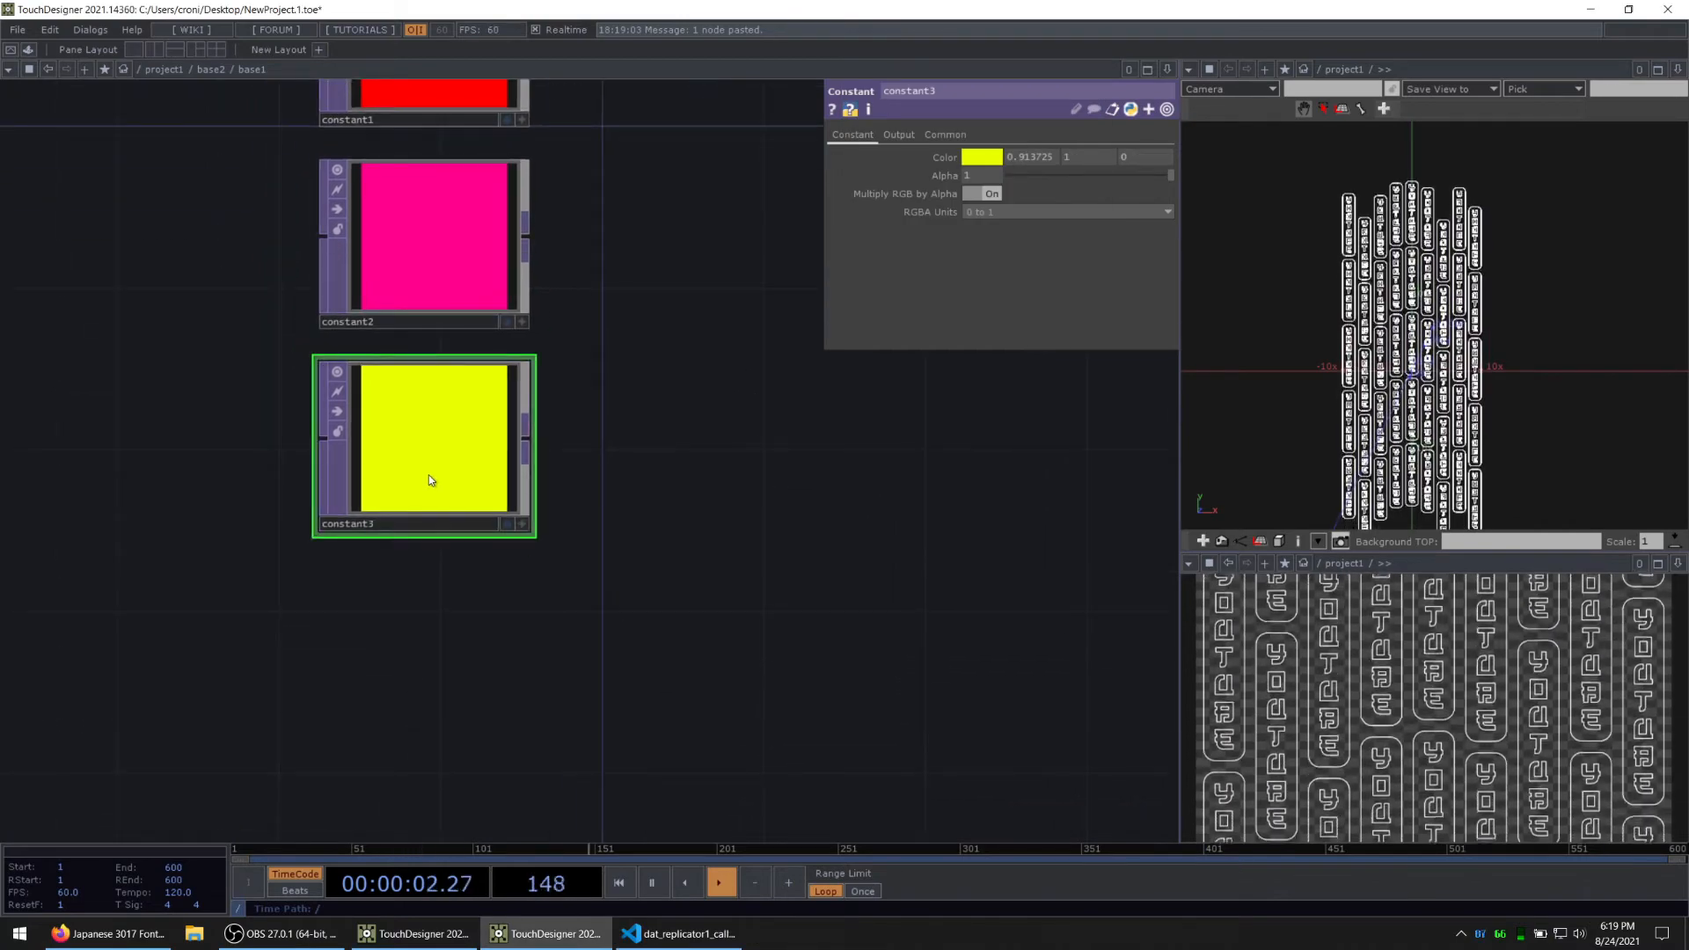
pyautogui.hotkey('ctrl', 'v')
pyautogui.click(977, 160)
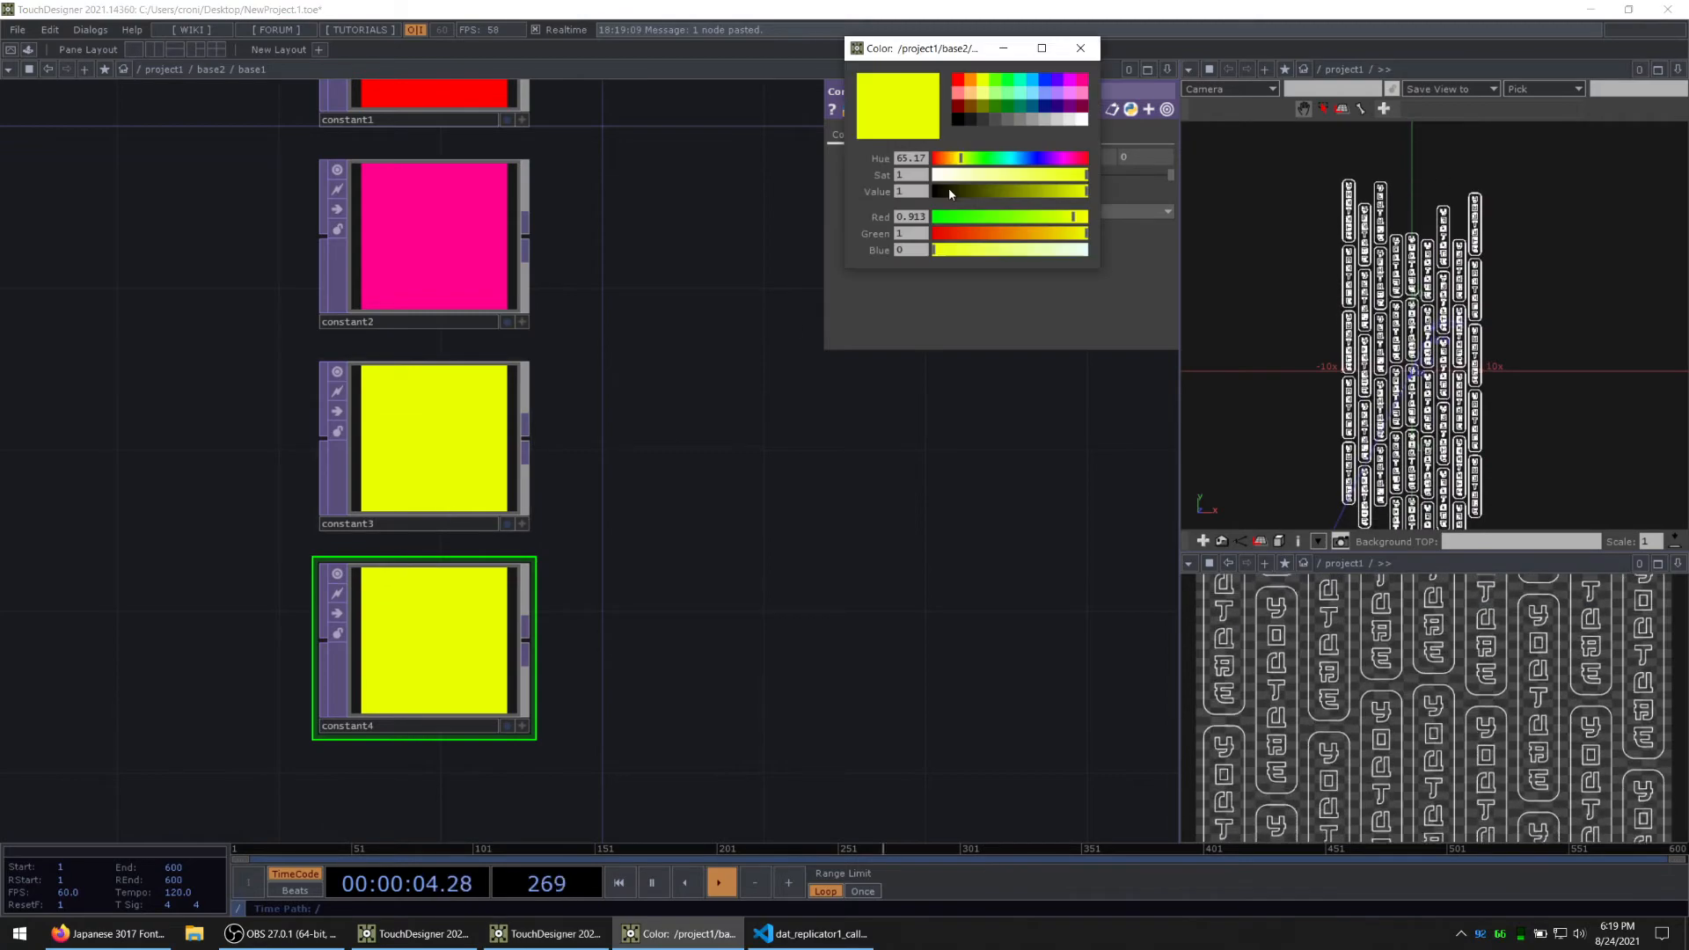
pyautogui.click(1037, 81)
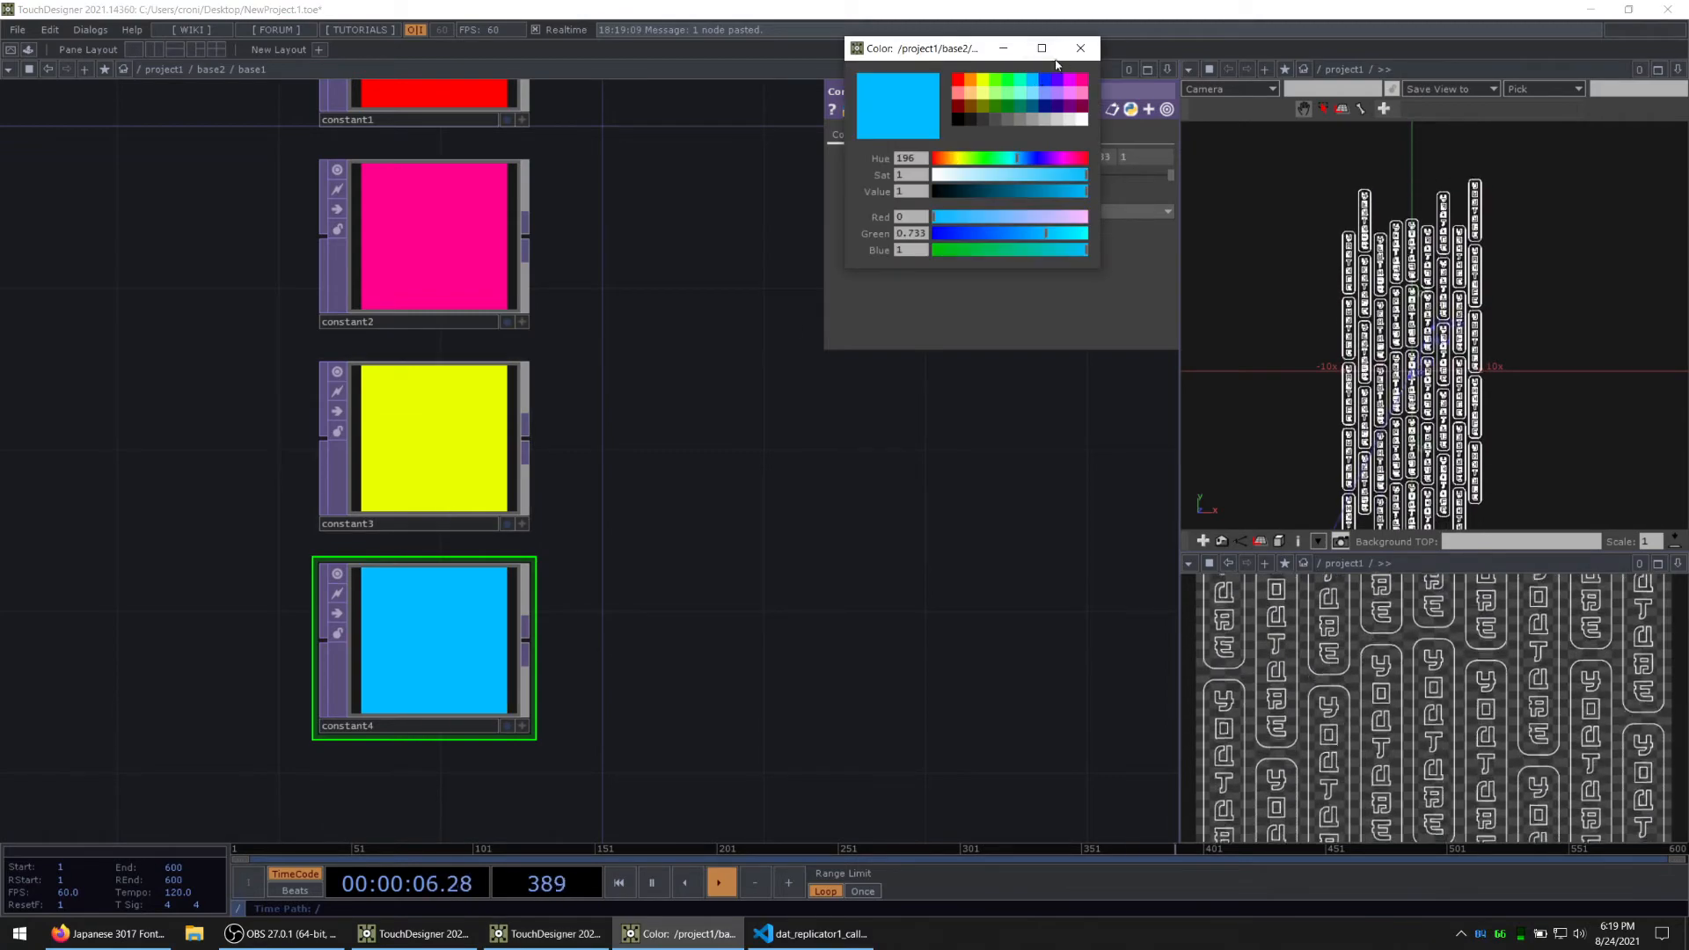
pyautogui.click(1081, 47)
pyautogui.moveTo(763, 426); pyautogui.dragTo(718, 499)
pyautogui.scroll(-3, 718, 500)
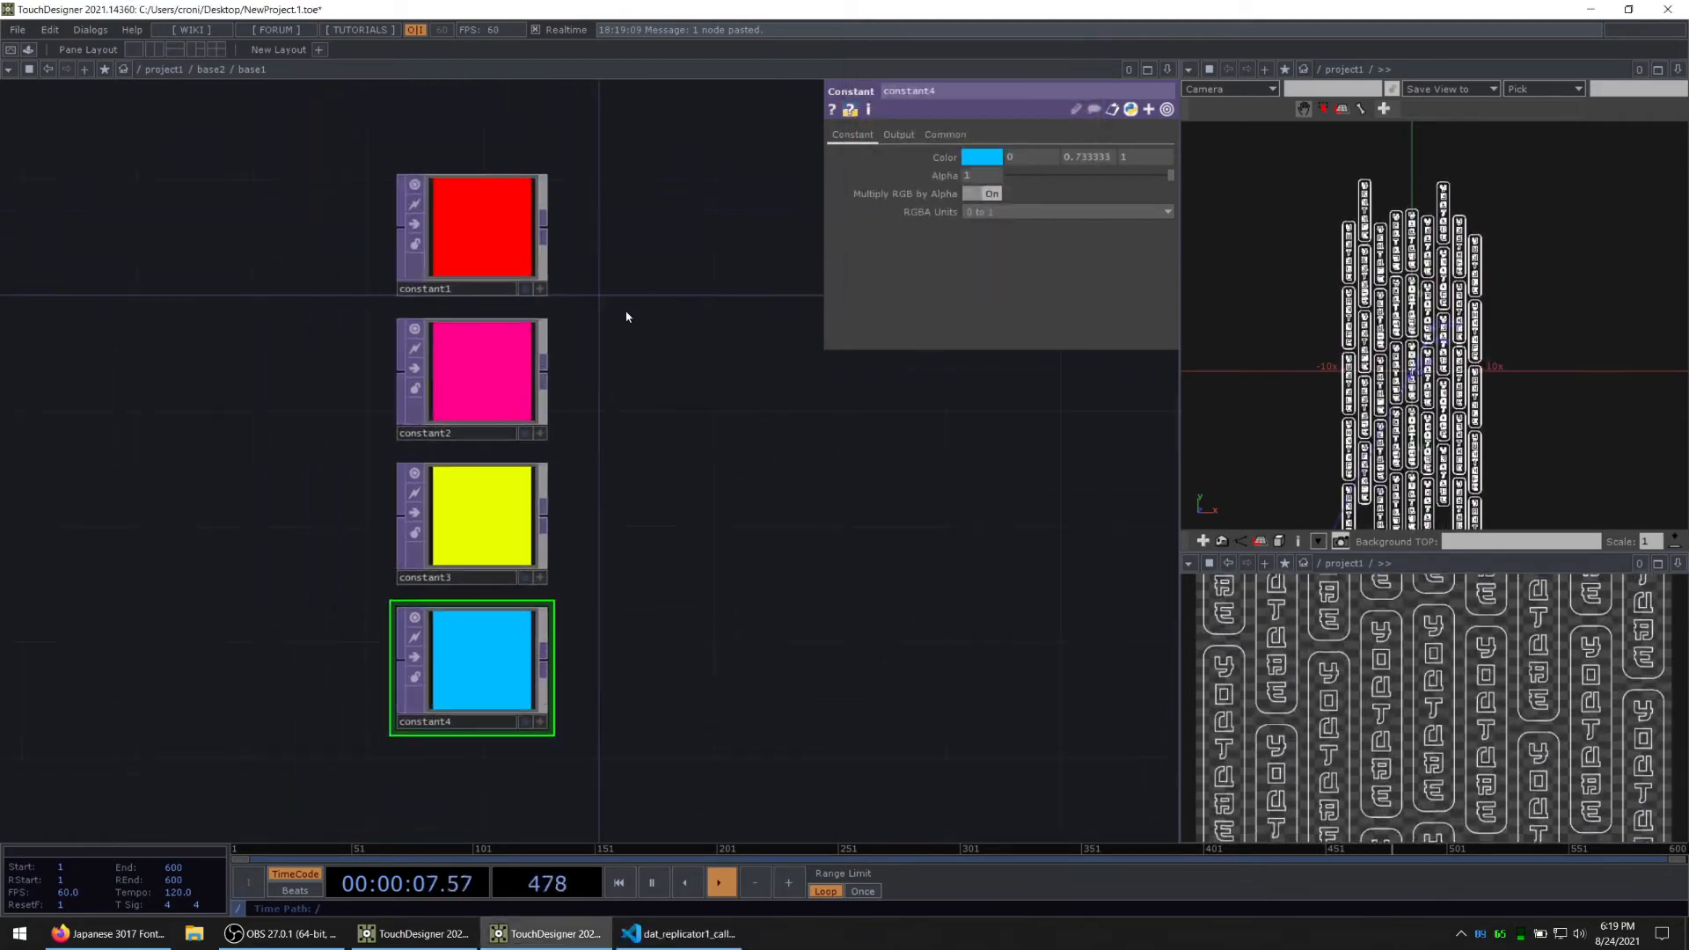
# Step: Add a TOP to CHOP from constant1's output and place it beside the red constant
pyautogui.rightClick(554, 230)
pyautogui.click(403, 53)
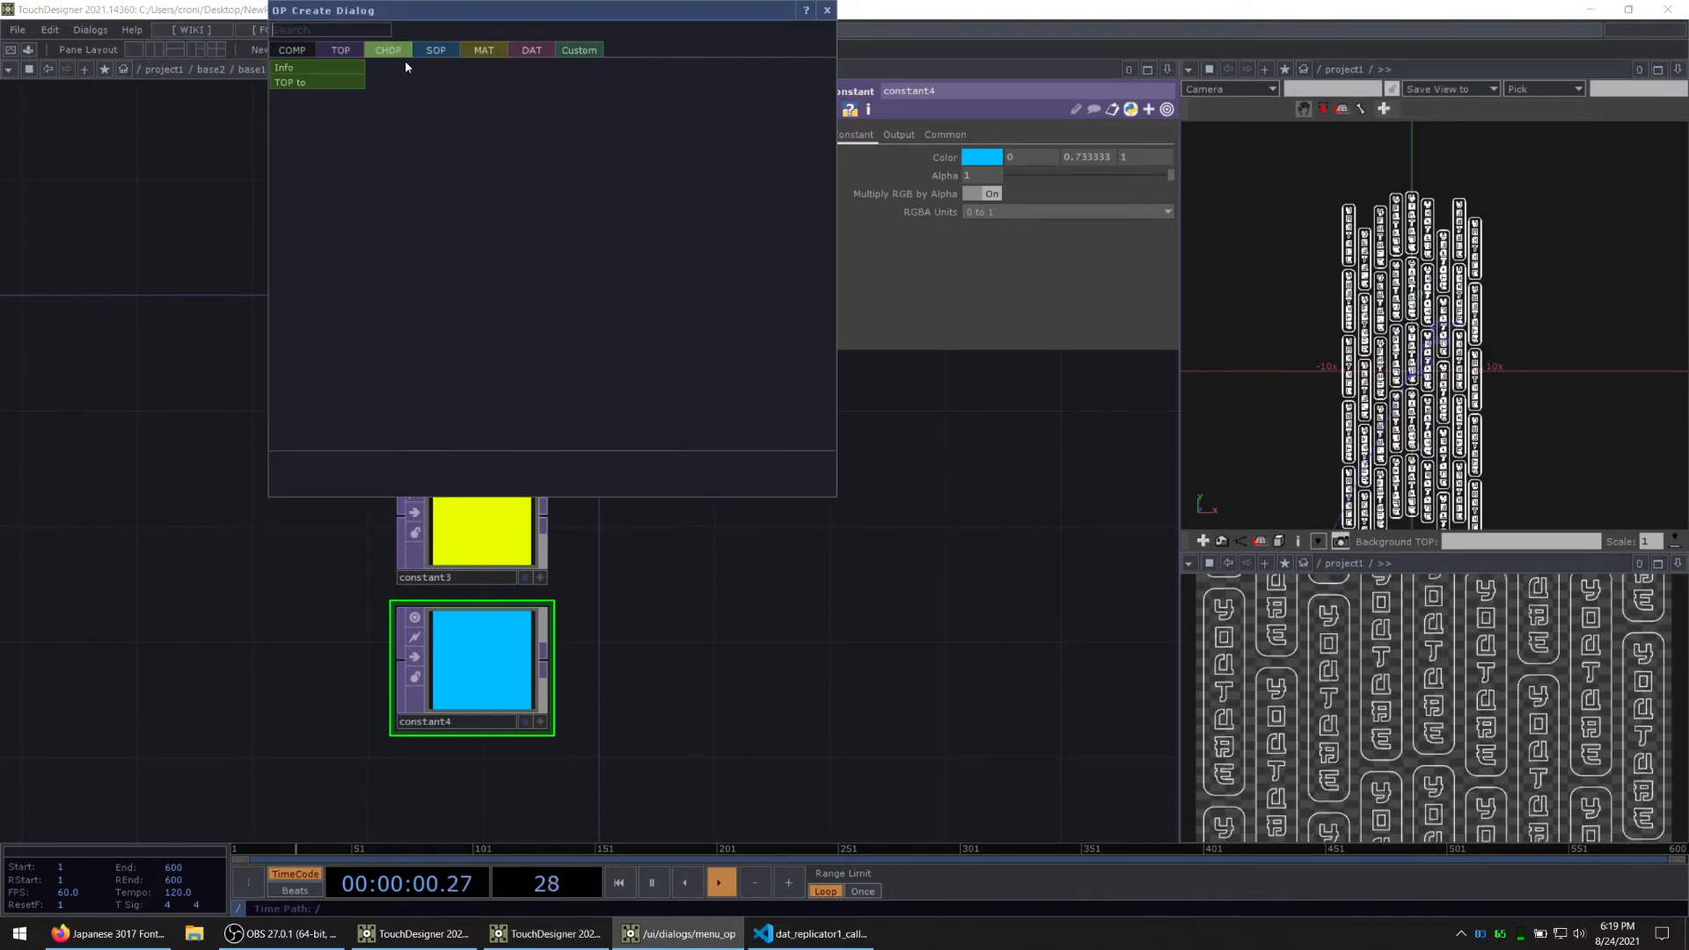
pyautogui.click(317, 83)
pyautogui.click(688, 233)
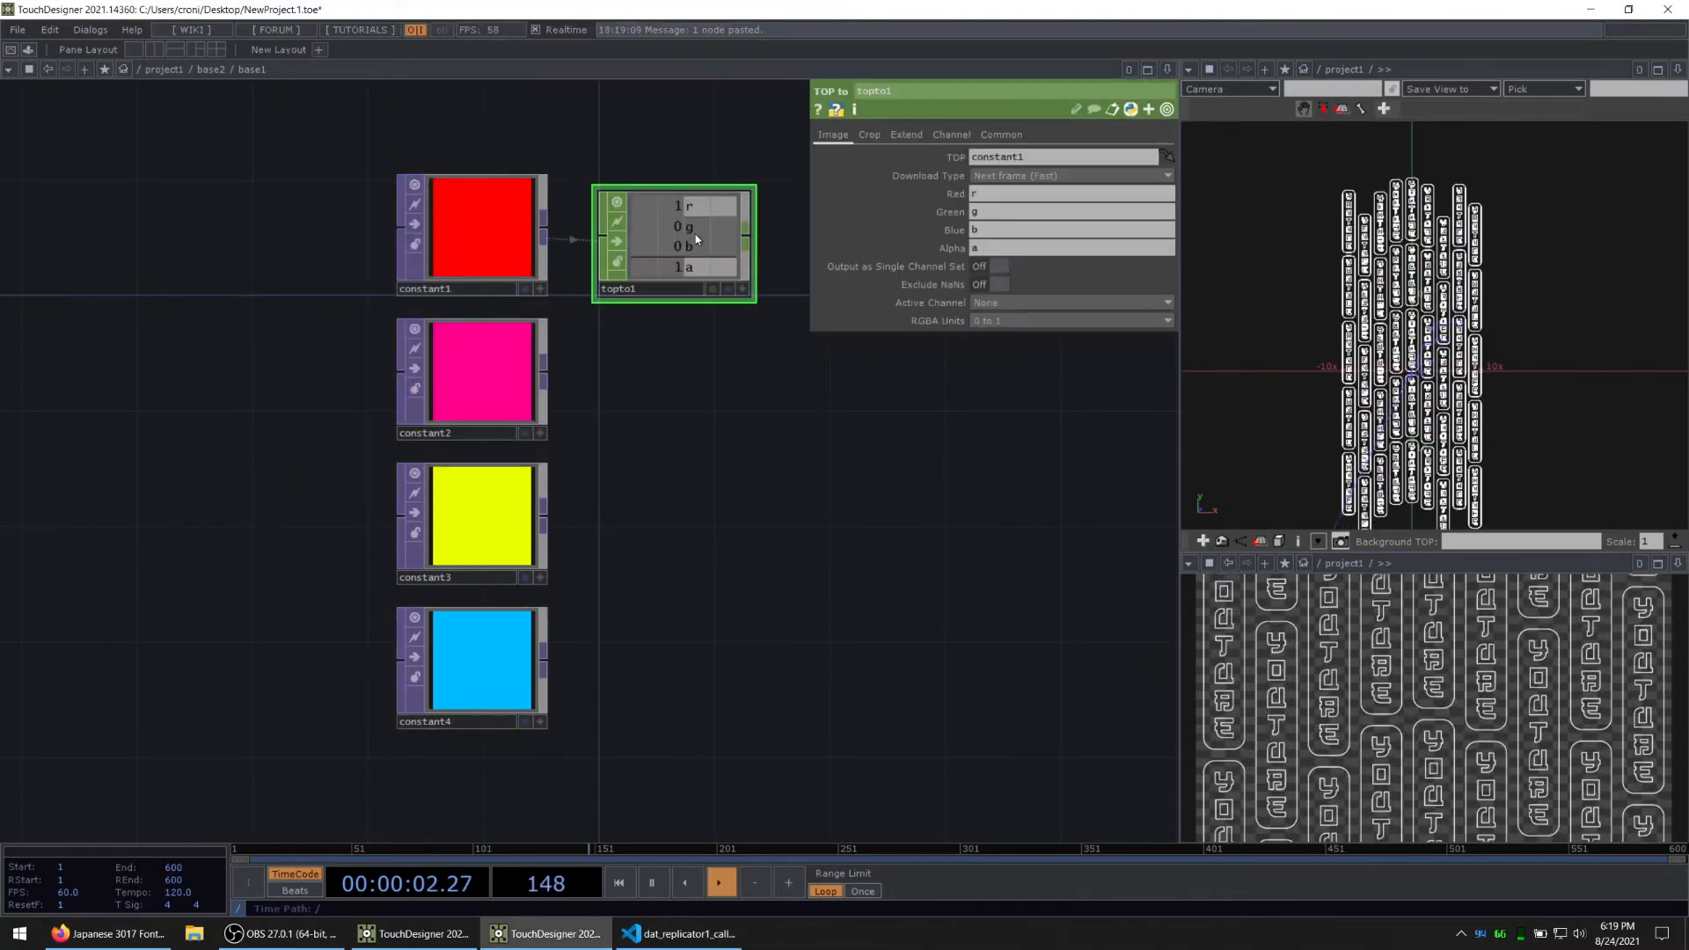
# Step: Make three copies of topto1 and line each one up with constant2, constant3 and constant4
pyautogui.hotkey('ctrl', 'v')
pyautogui.hotkey('ctrl', 'v')
pyautogui.hotkey('ctrl', 'v')
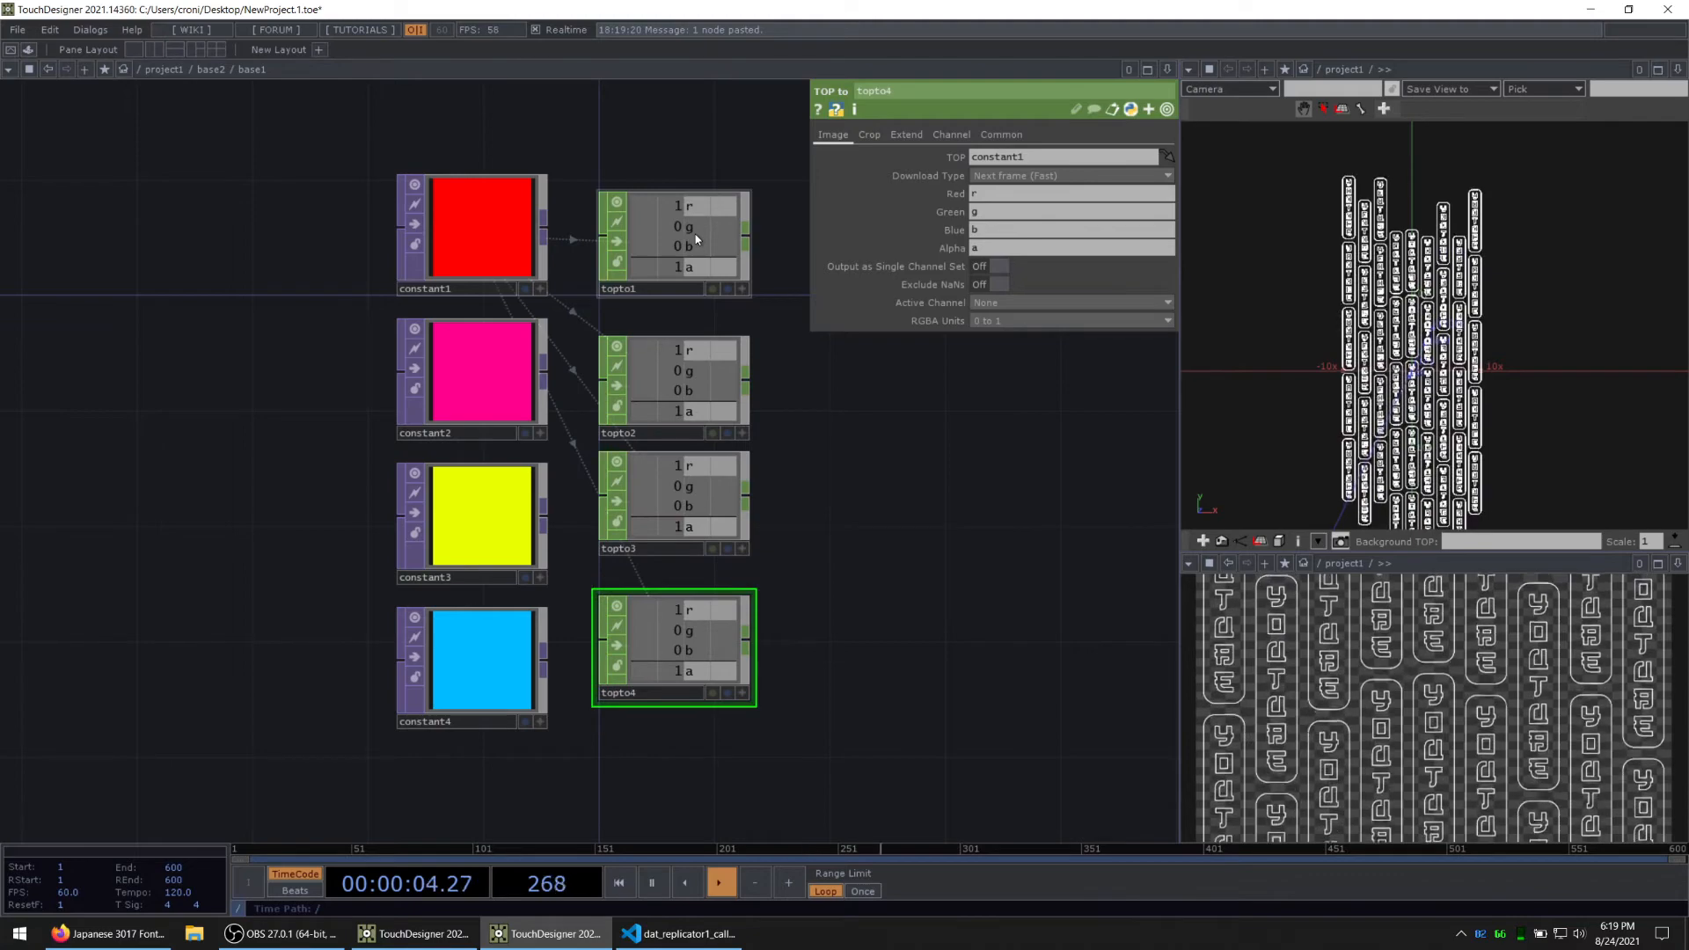
pyautogui.moveTo(661, 675); pyautogui.dragTo(662, 704)
pyautogui.moveTo(665, 487); pyautogui.dragTo(664, 516)
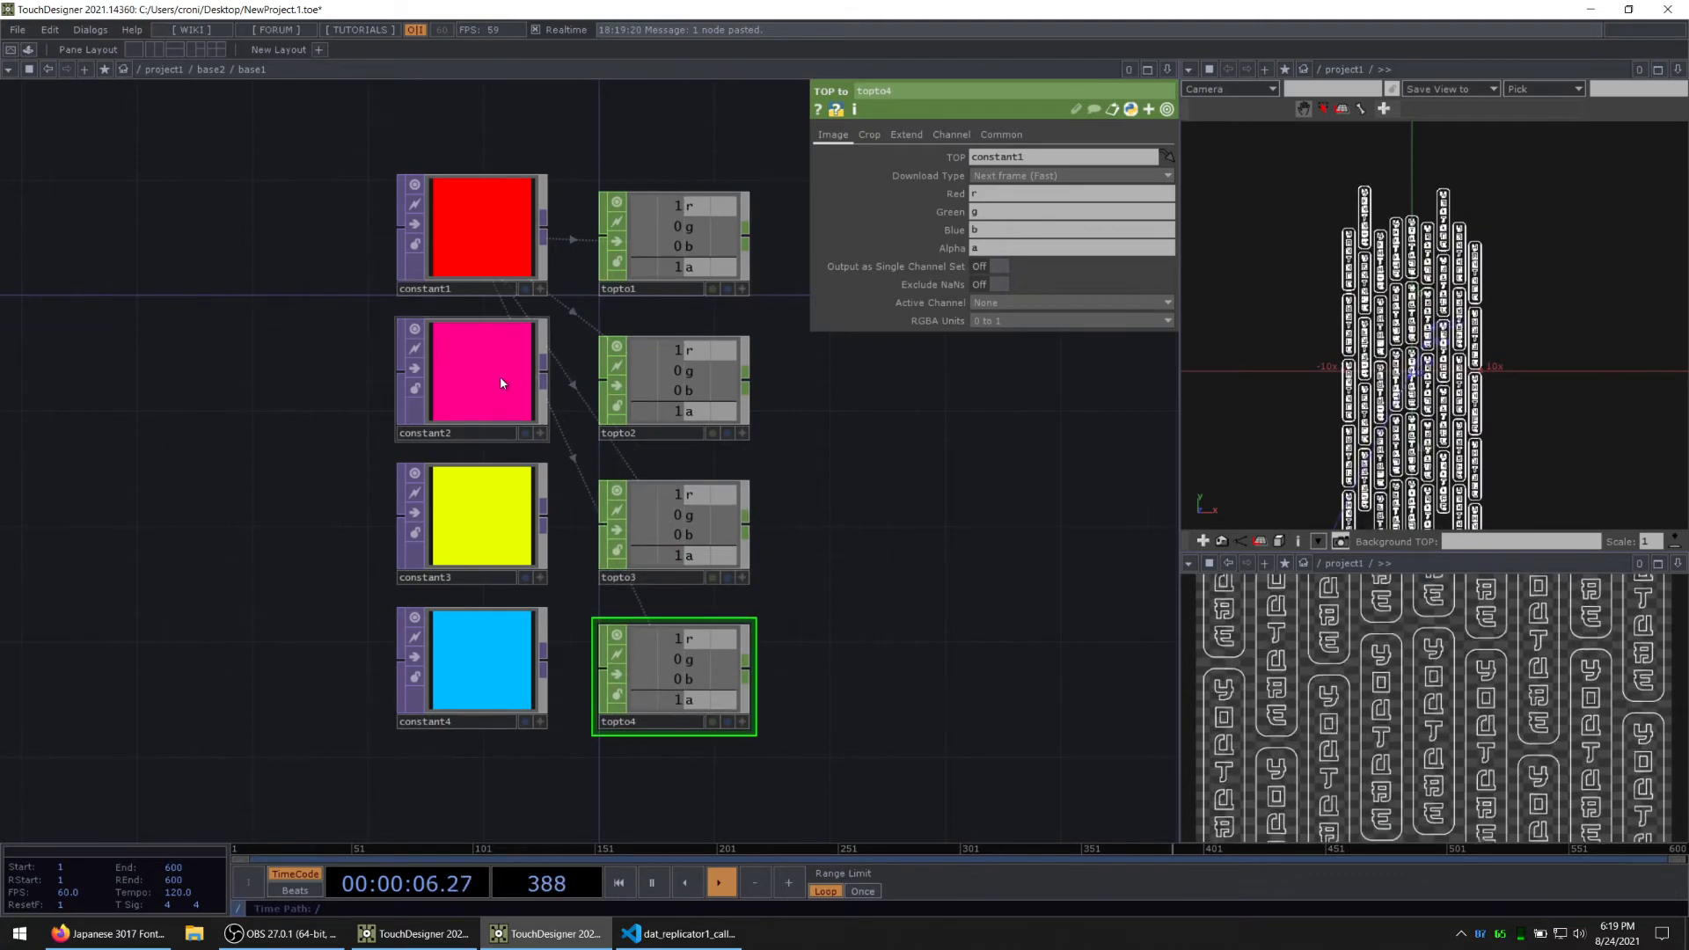
# Step: Assign constant2, constant3 and constant4 as the source TOPs of topto2, topto3 and topto4
pyautogui.moveTo(500, 379); pyautogui.dragTo(702, 366)
pyautogui.moveTo(502, 538); pyautogui.dragTo(687, 513)
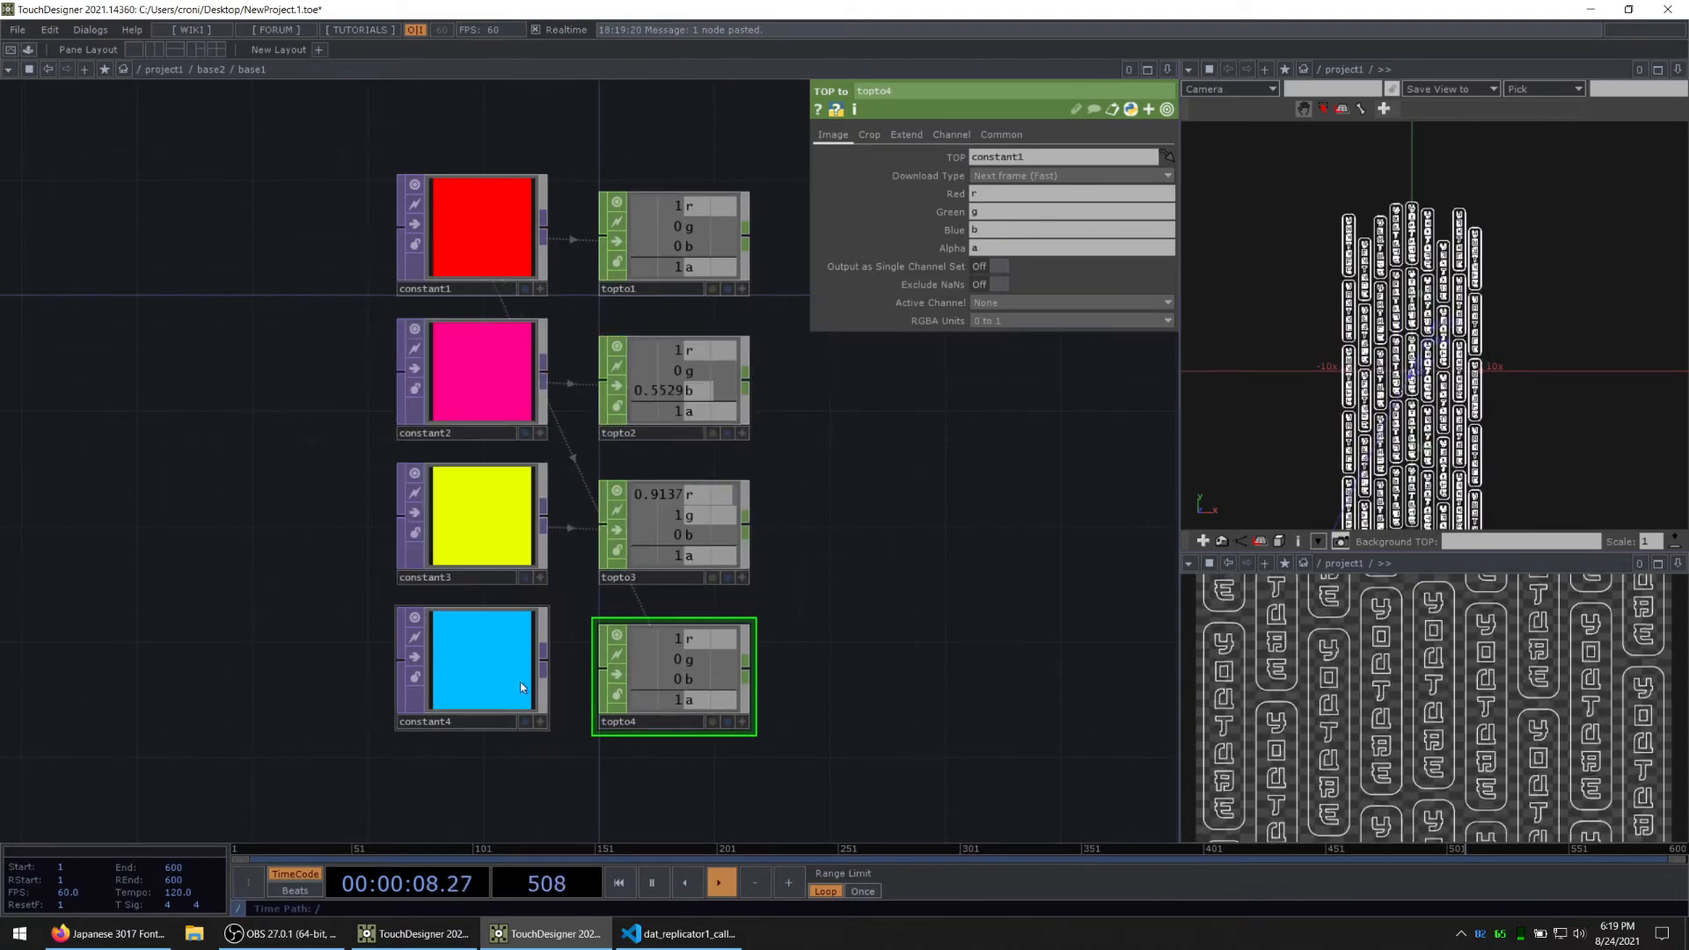
pyautogui.moveTo(520, 683); pyautogui.dragTo(690, 661)
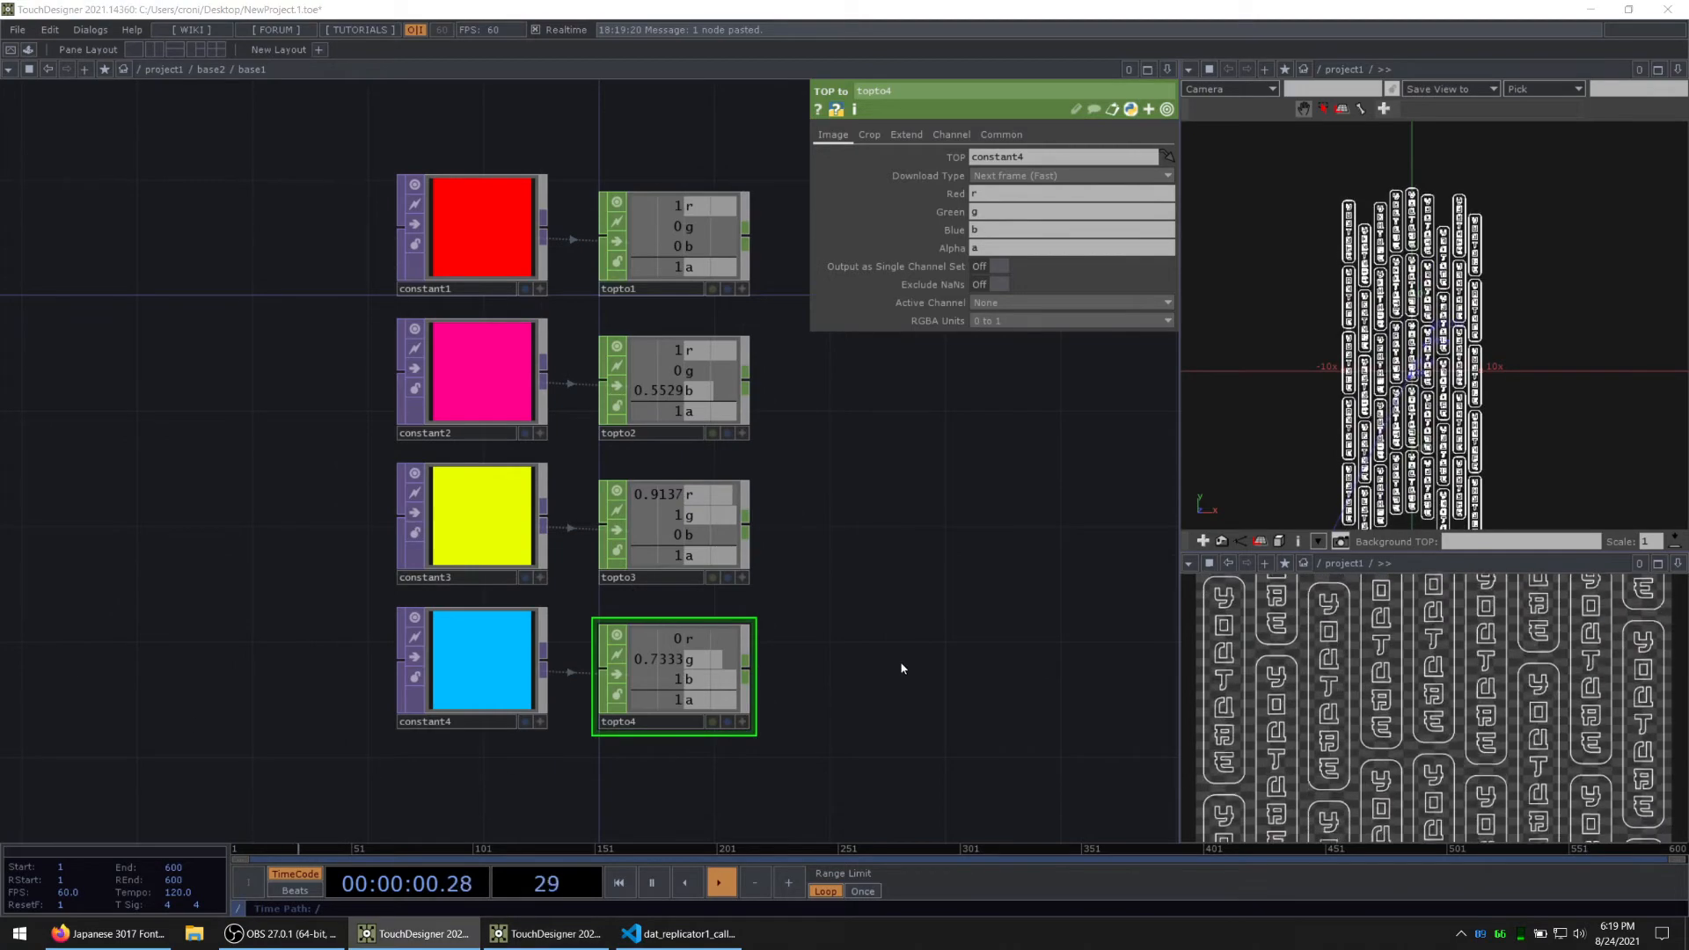
# Step: Add a Merge CHOP after topto1 and connect all four TOP to CHOPs into it
pyautogui.moveTo(901, 669); pyautogui.dragTo(811, 659)
pyautogui.moveTo(743, 696); pyautogui.dragTo(650, 229, button='right')
pyautogui.rightClick(659, 233)
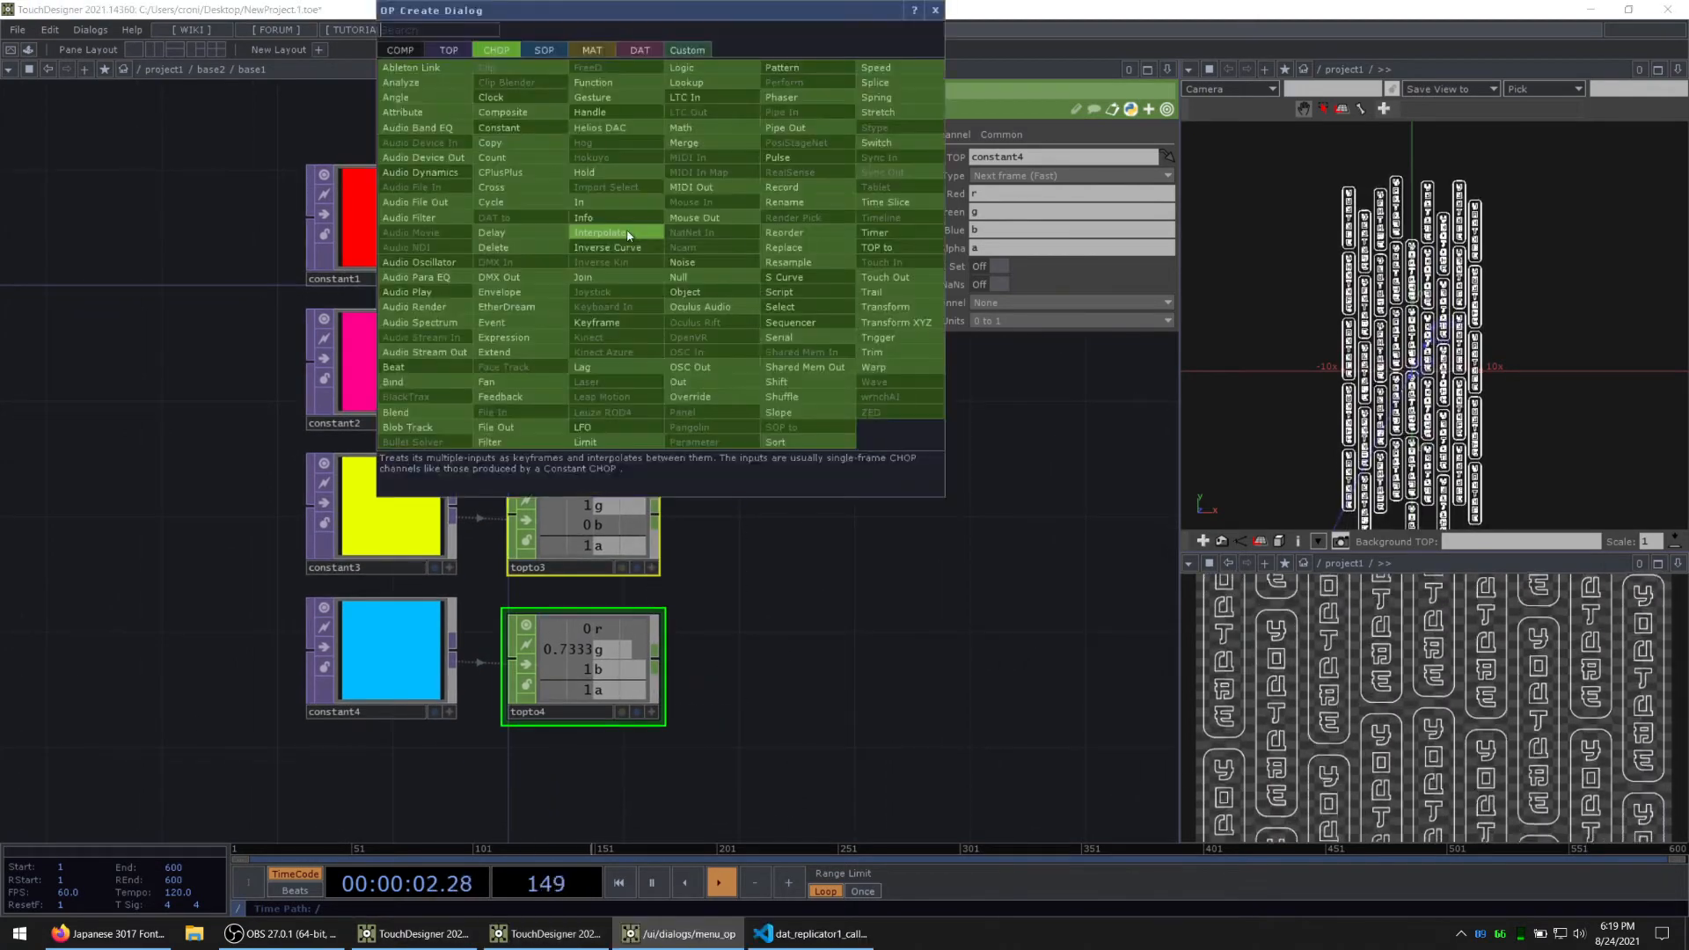
pyautogui.write('merge')
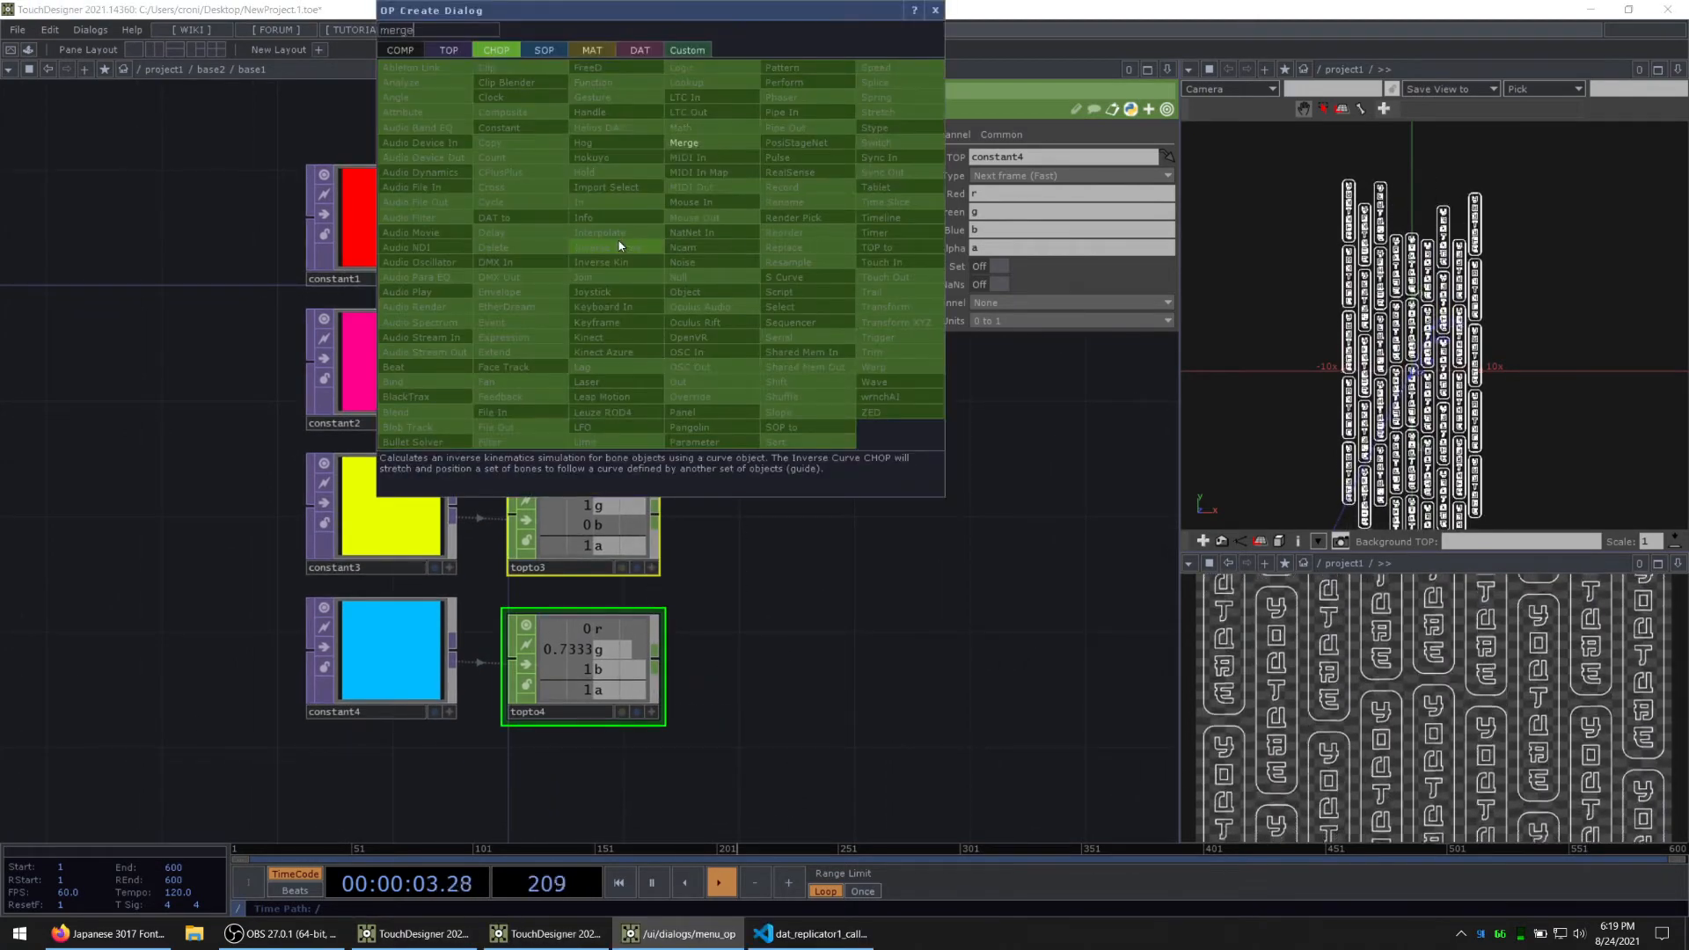
pyautogui.click(697, 141)
pyautogui.click(843, 235)
pyautogui.moveTo(736, 570); pyautogui.dragTo(603, 613)
pyautogui.moveTo(569, 719); pyautogui.dragTo(463, 458, button='right')
pyautogui.moveTo(527, 421); pyautogui.dragTo(612, 268)
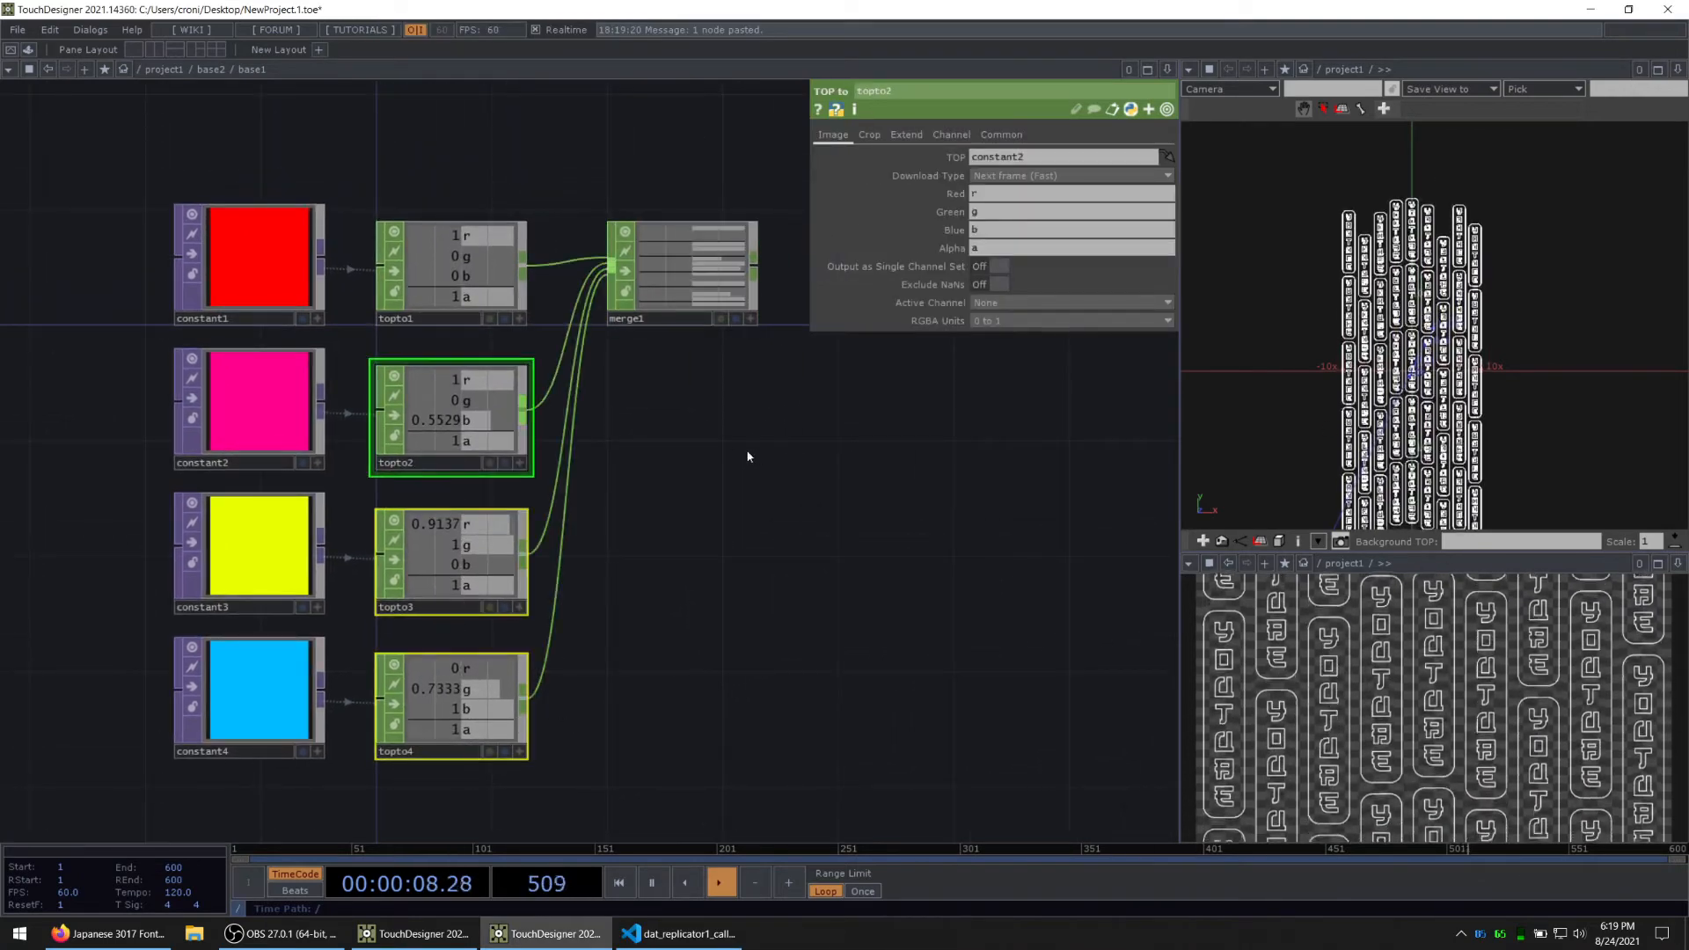
# Step: Add a Shuffle CHOP connected to the output of merge1
pyautogui.moveTo(748, 457); pyautogui.dragTo(642, 526)
pyautogui.scroll(3, 556, 346)
pyautogui.moveTo(779, 444); pyautogui.dragTo(725, 509)
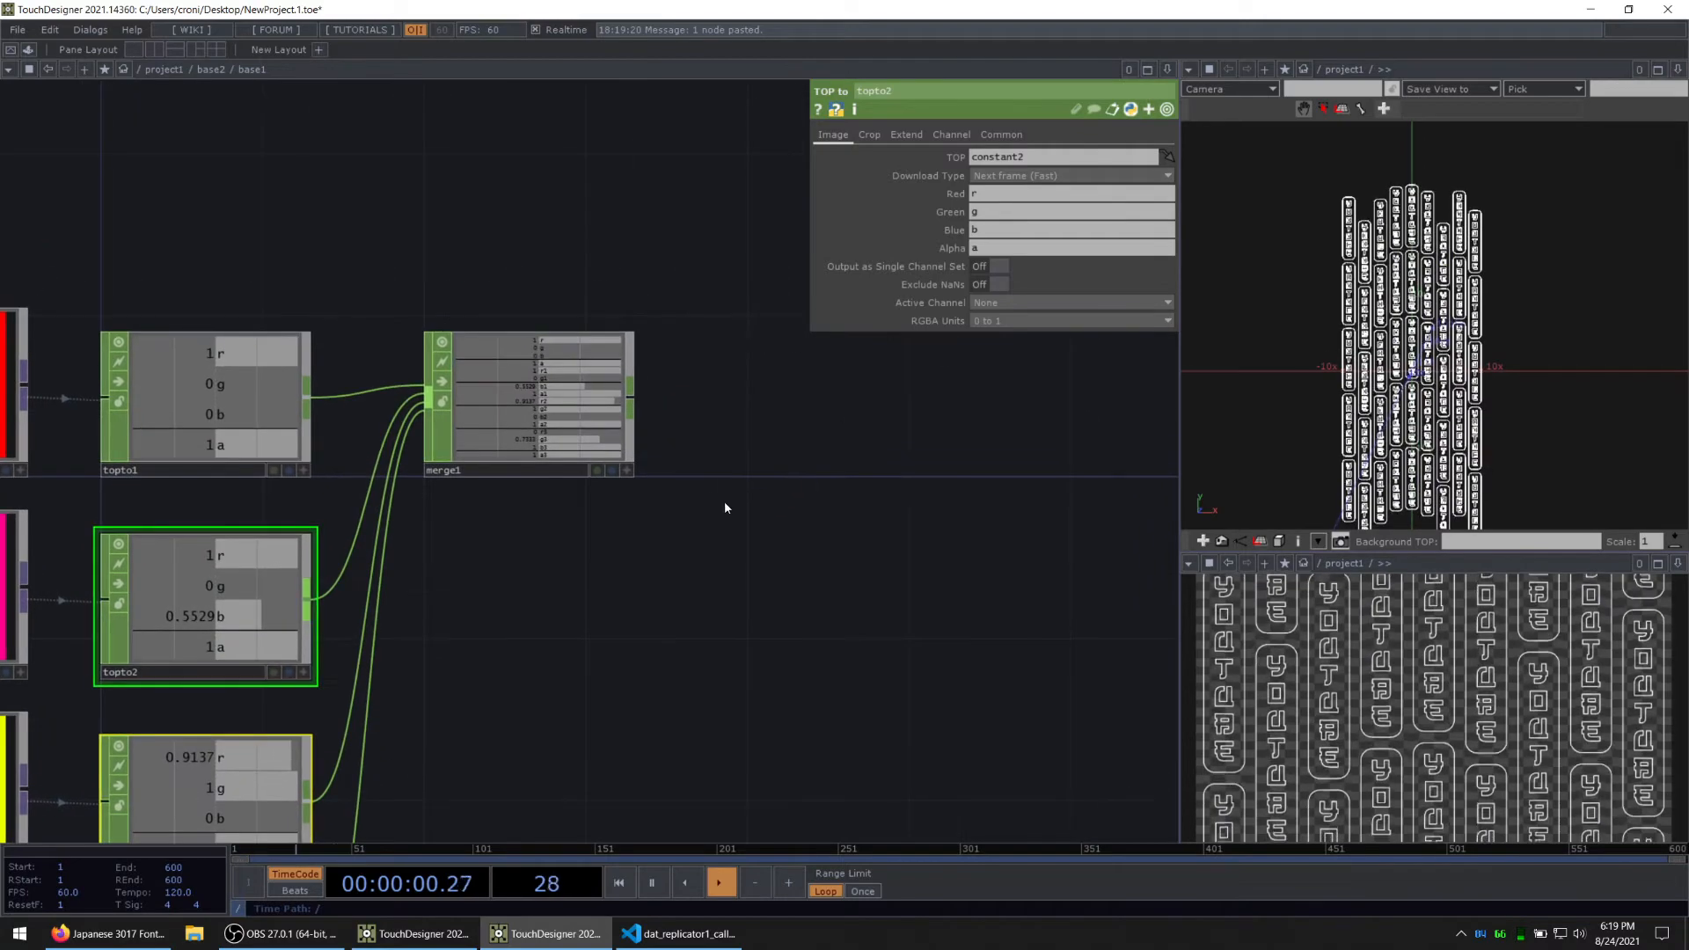
pyautogui.click(636, 396)
pyautogui.write('shuff')
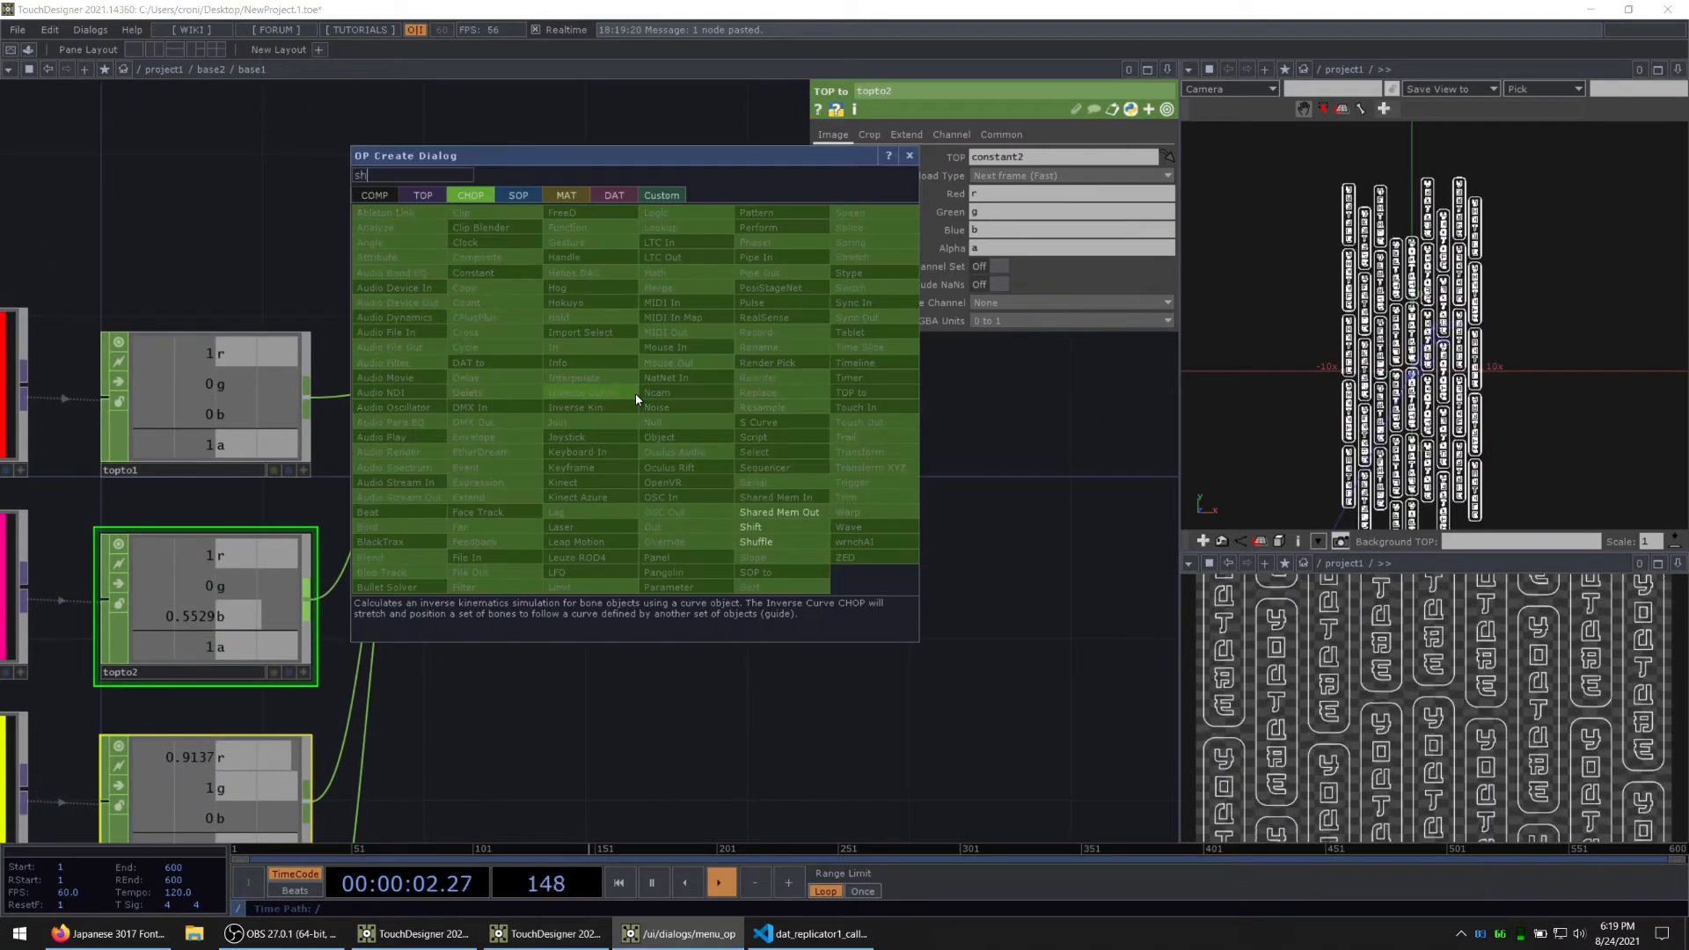
pyautogui.click(823, 538)
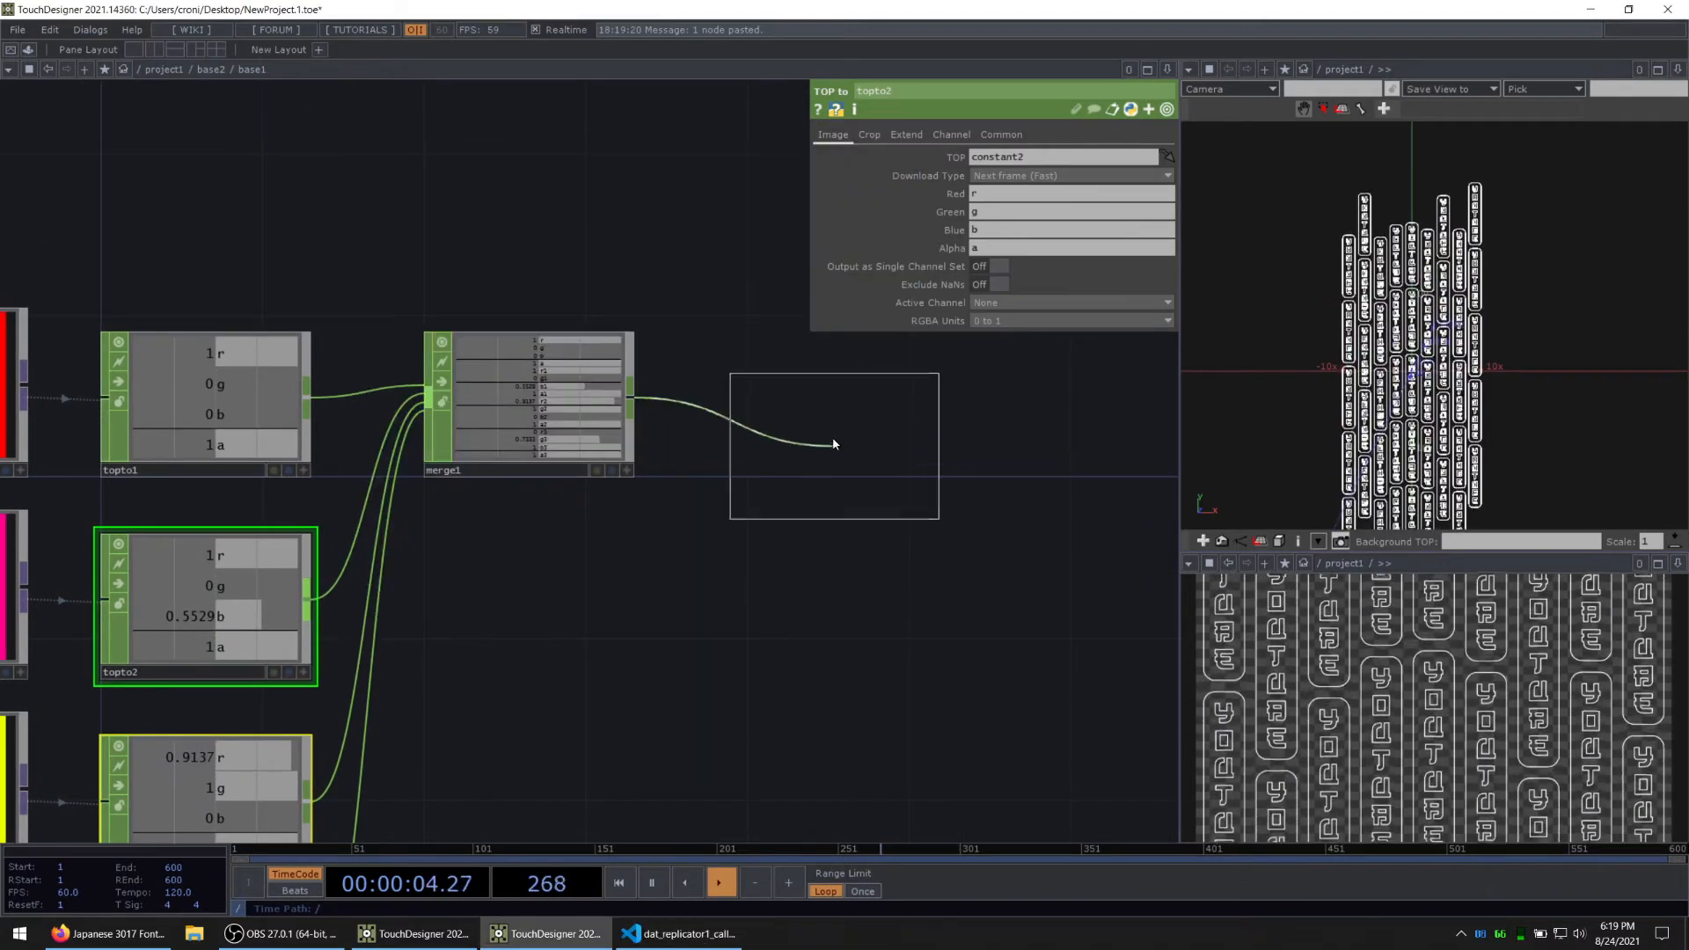
pyautogui.click(770, 393)
# Step: Try Swap Channels and Samples on shuffle1, settling on Sequence Channels by Name as its method
pyautogui.scroll(2, 958, 398)
pyautogui.click(1019, 158)
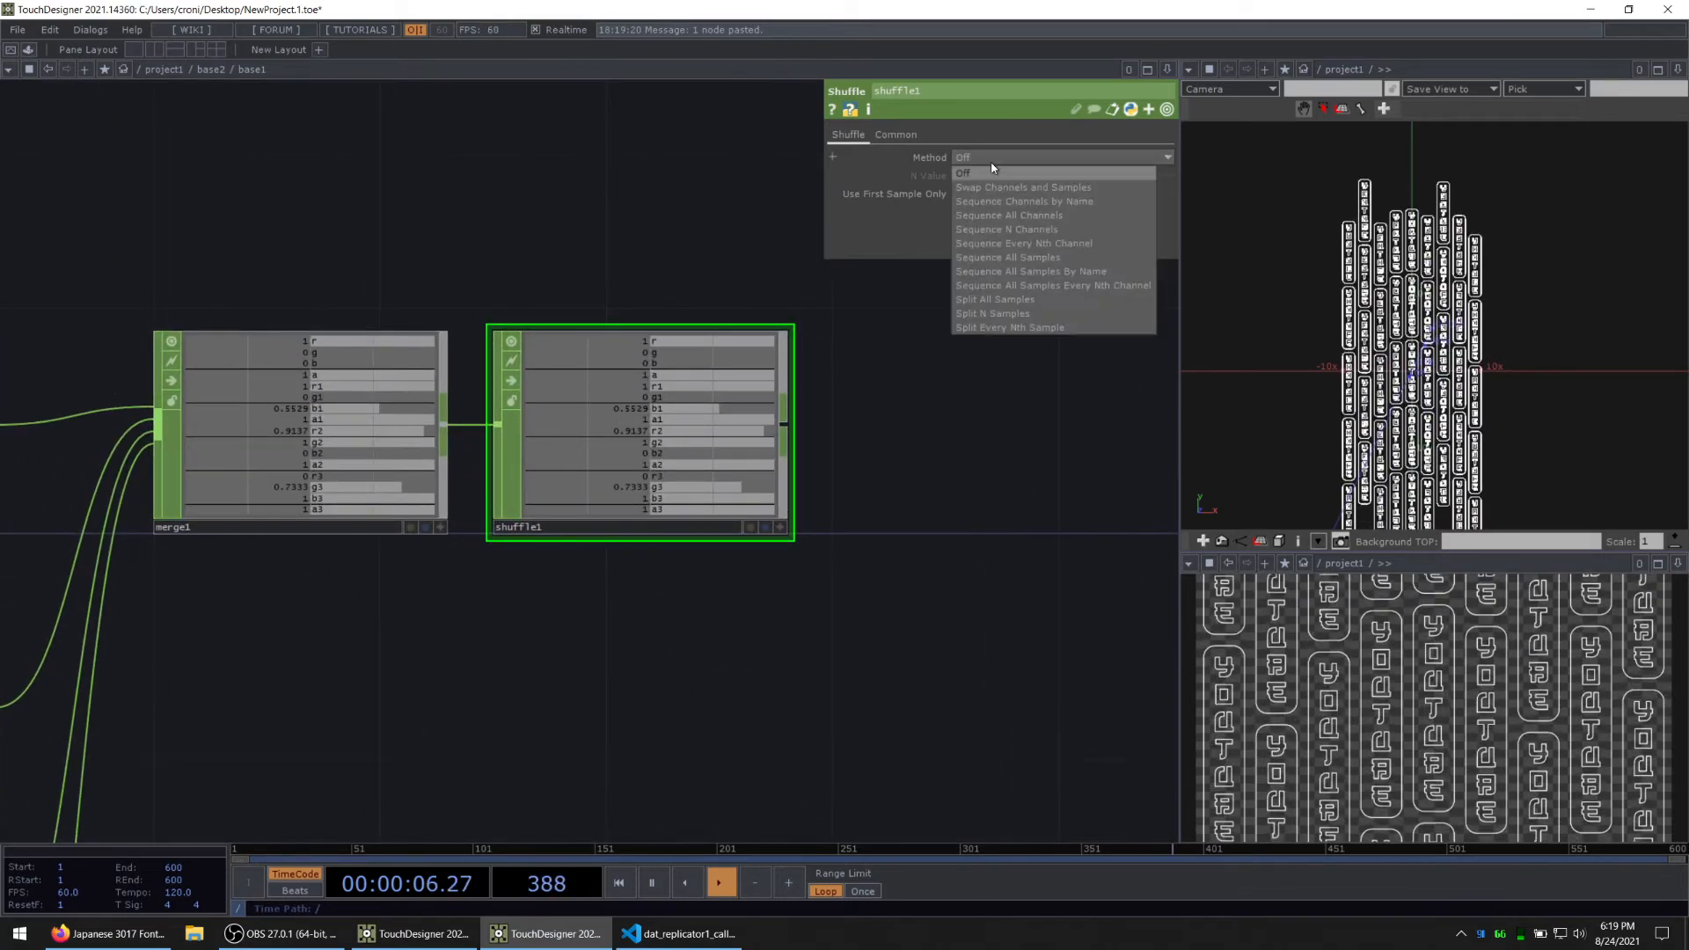
pyautogui.click(1017, 187)
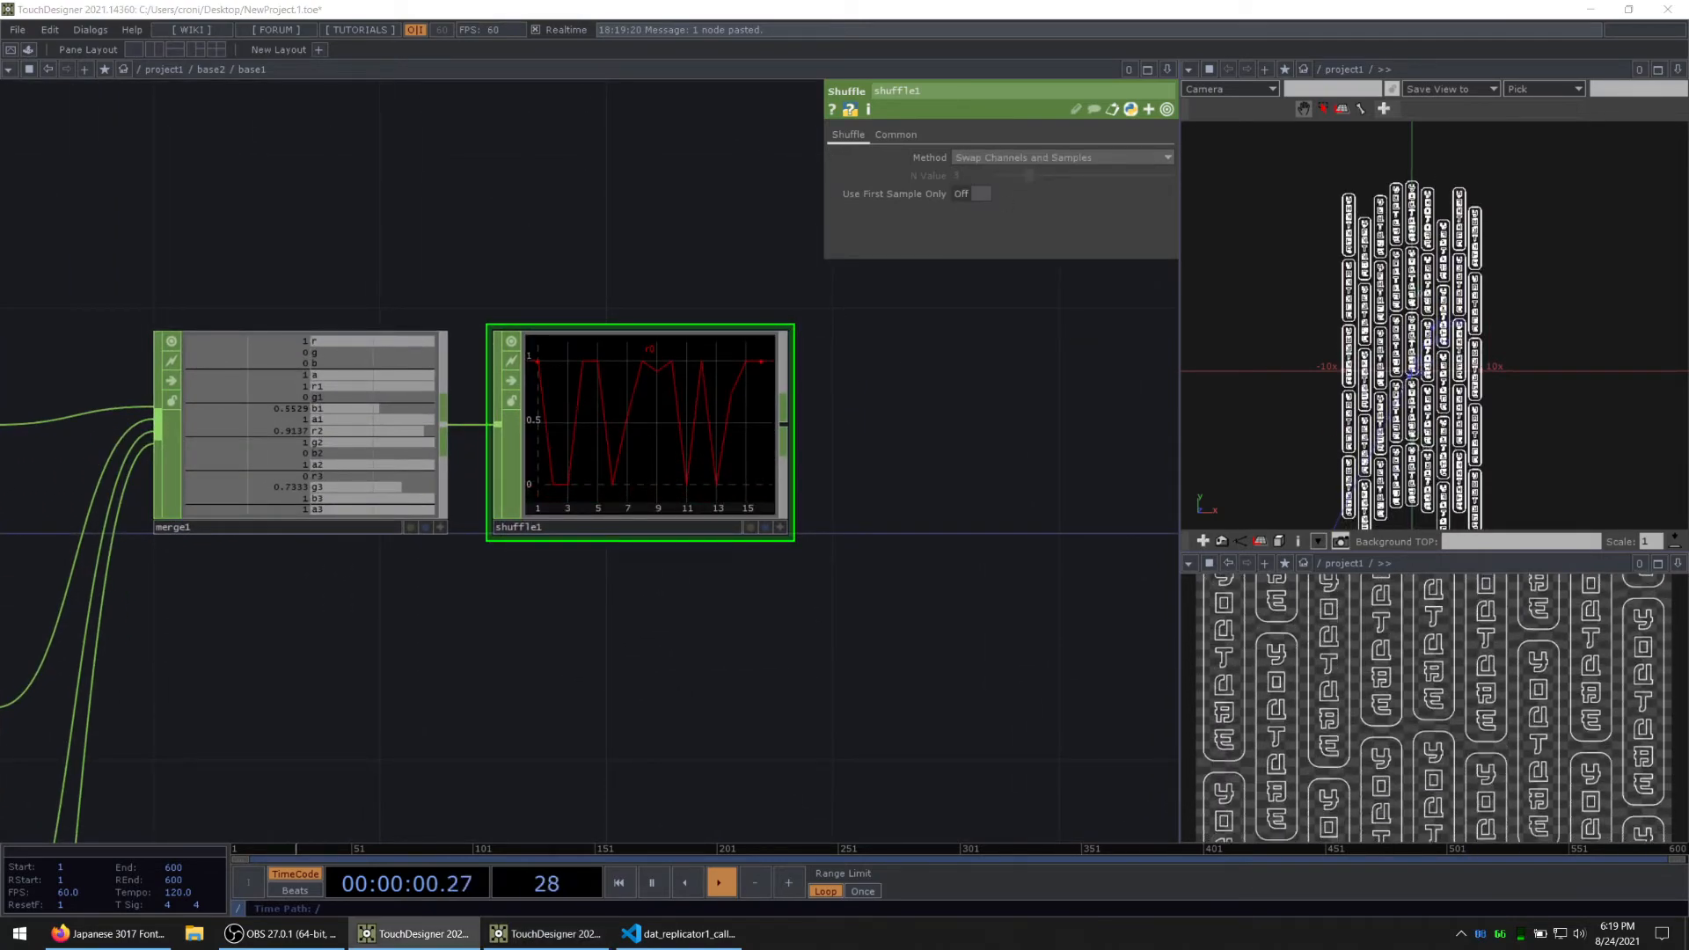
pyautogui.click(1001, 159)
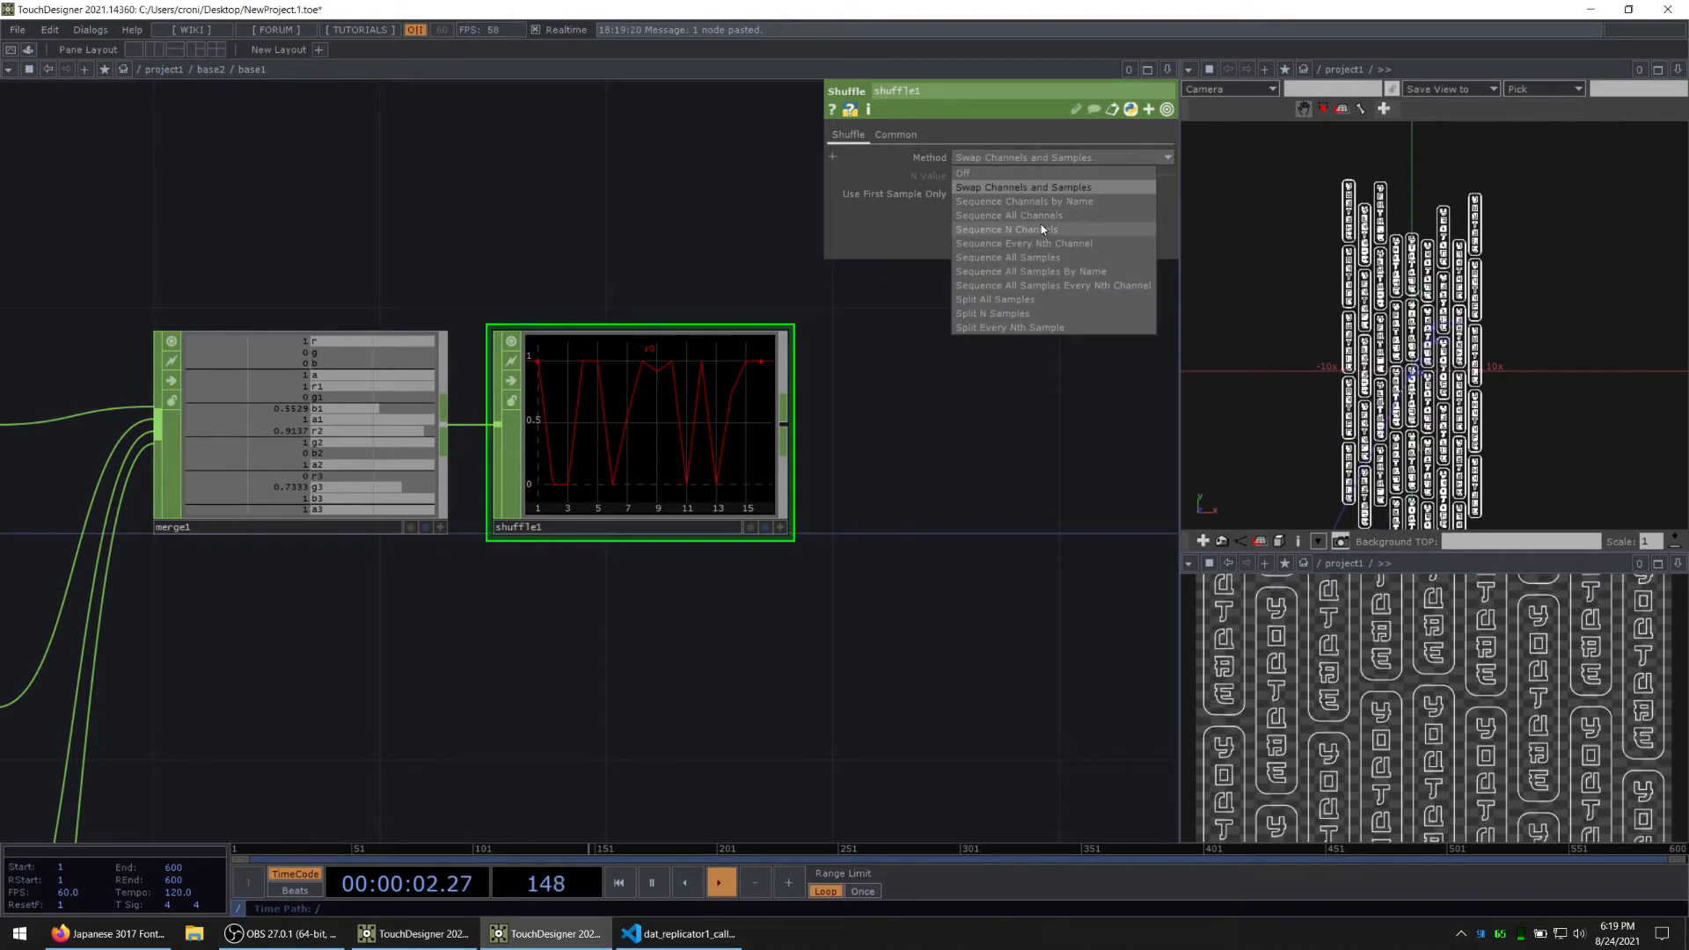
pyautogui.click(1036, 203)
# Step: Examine shuffle1's sequenced channels and compare them with the channels coming from merge1 and the TOP to CHOPs
pyautogui.scroll(2, 647, 463)
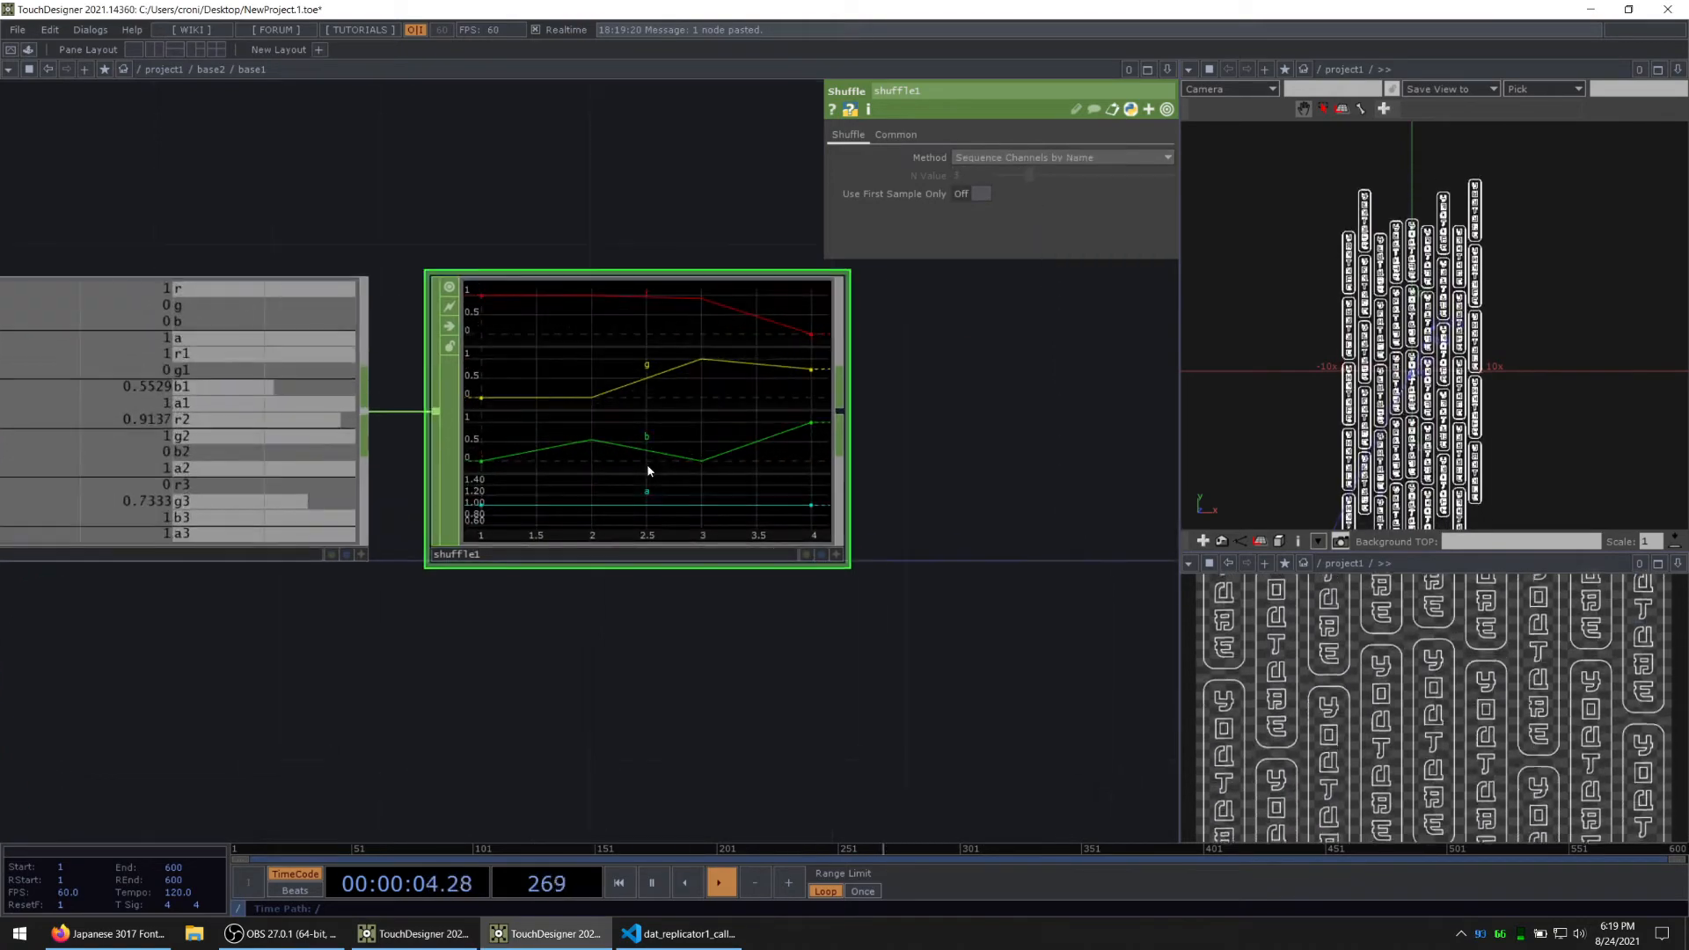
pyautogui.scroll(-3, 211, 721)
pyautogui.moveTo(211, 720); pyautogui.dragTo(769, 600)
pyautogui.scroll(2, 836, 580)
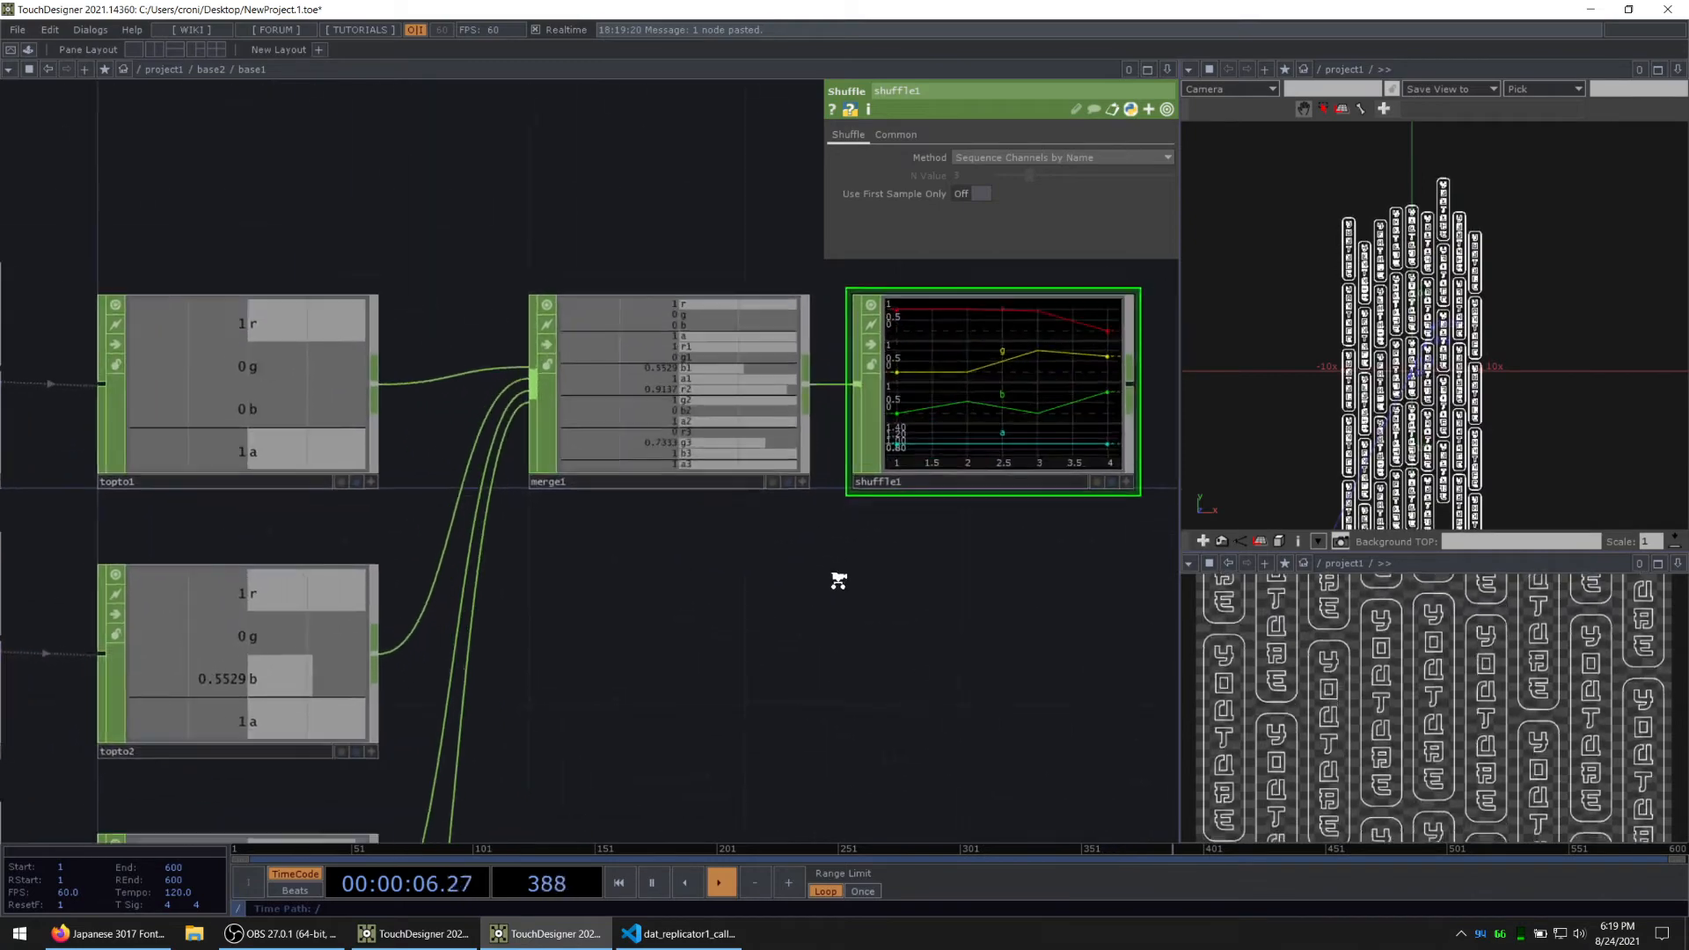
pyautogui.middleClick(1049, 362)
pyautogui.scroll(-2, 976, 498)
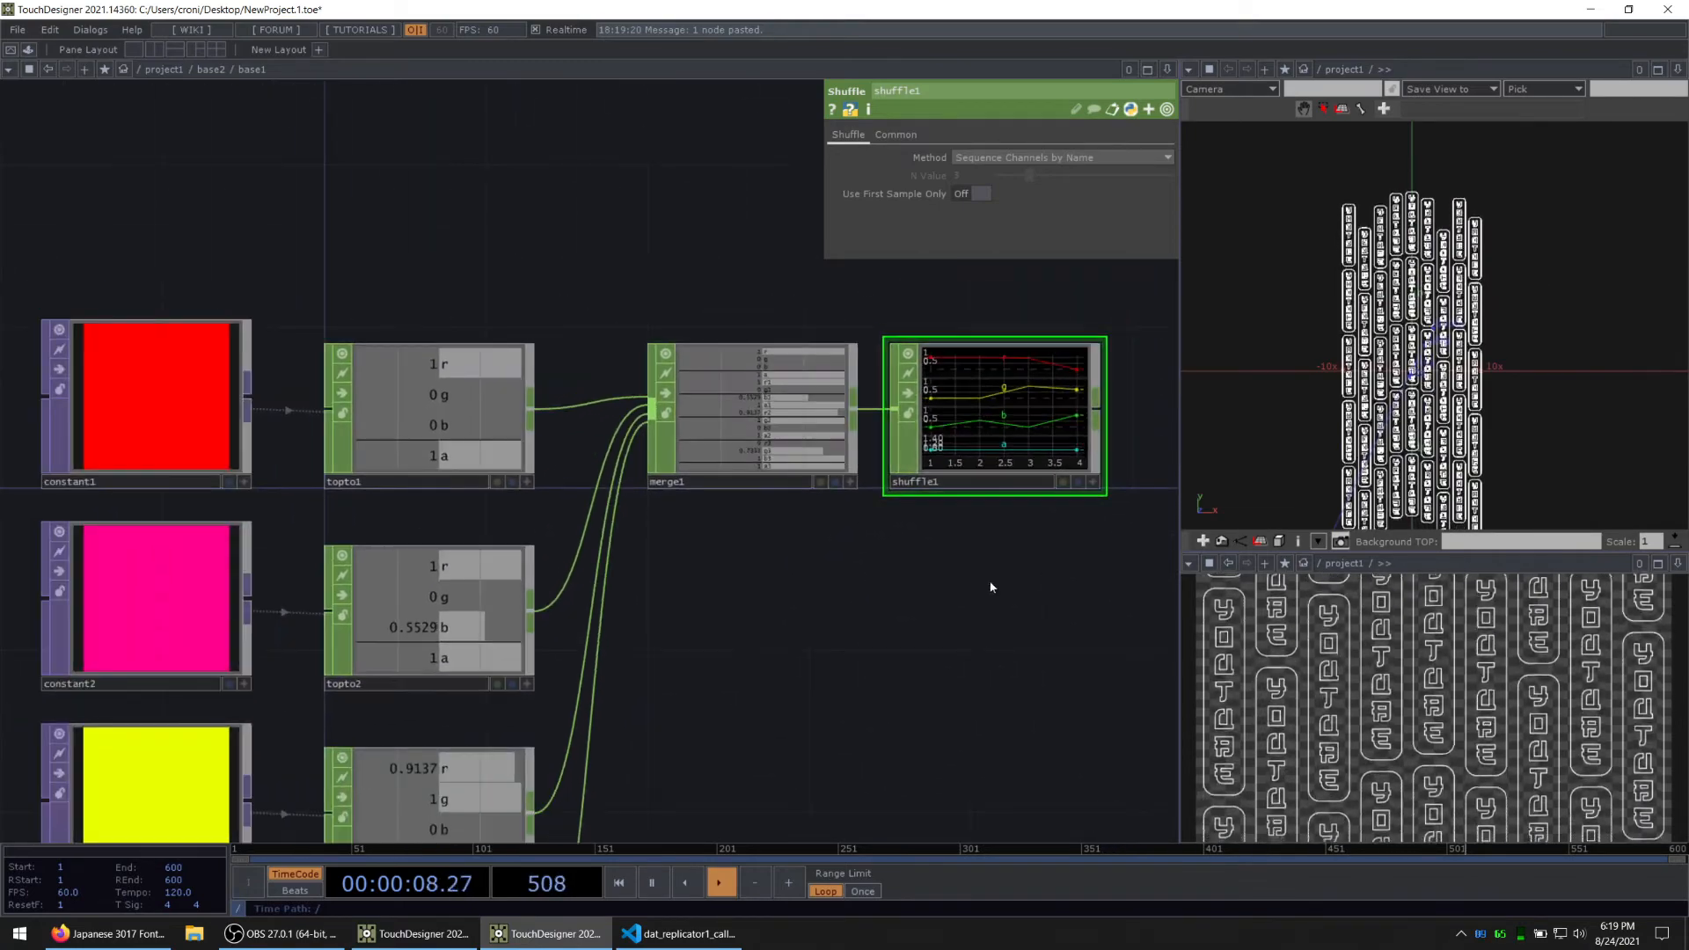
pyautogui.moveTo(992, 589); pyautogui.dragTo(623, 623)
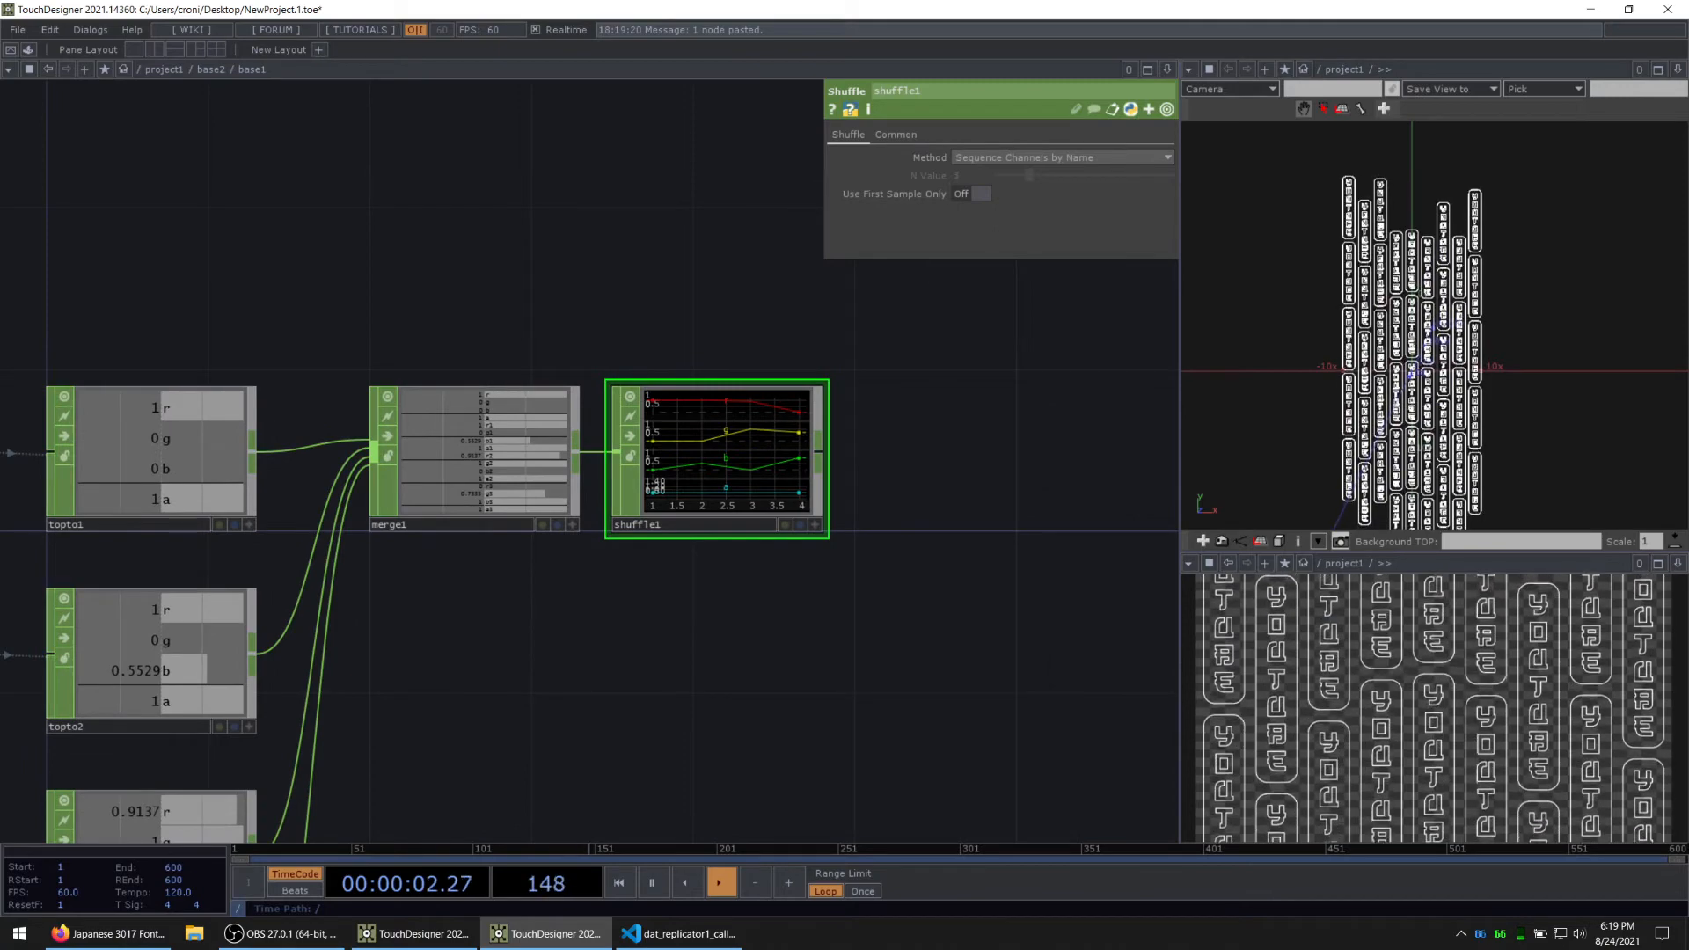
# Step: Clear the Alpha channel name on all four TOP to CHOPs so only r, g and b are output
pyautogui.scroll(-4, 597, 669)
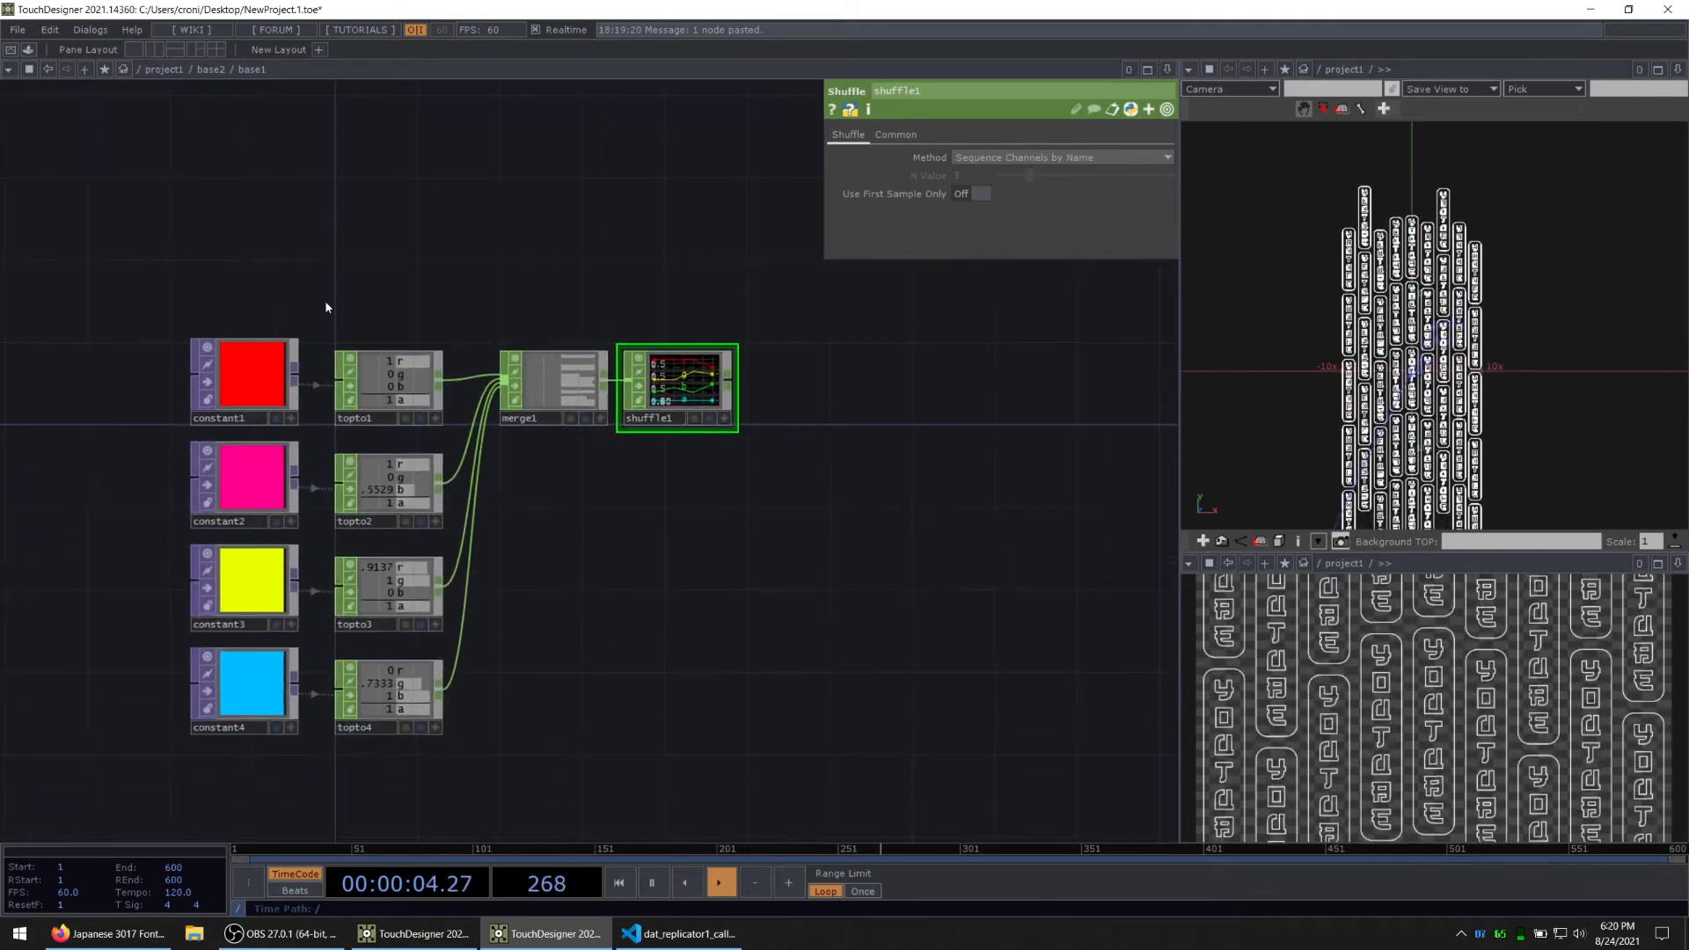
pyautogui.moveTo(381, 365); pyautogui.dragTo(384, 690, button='right')
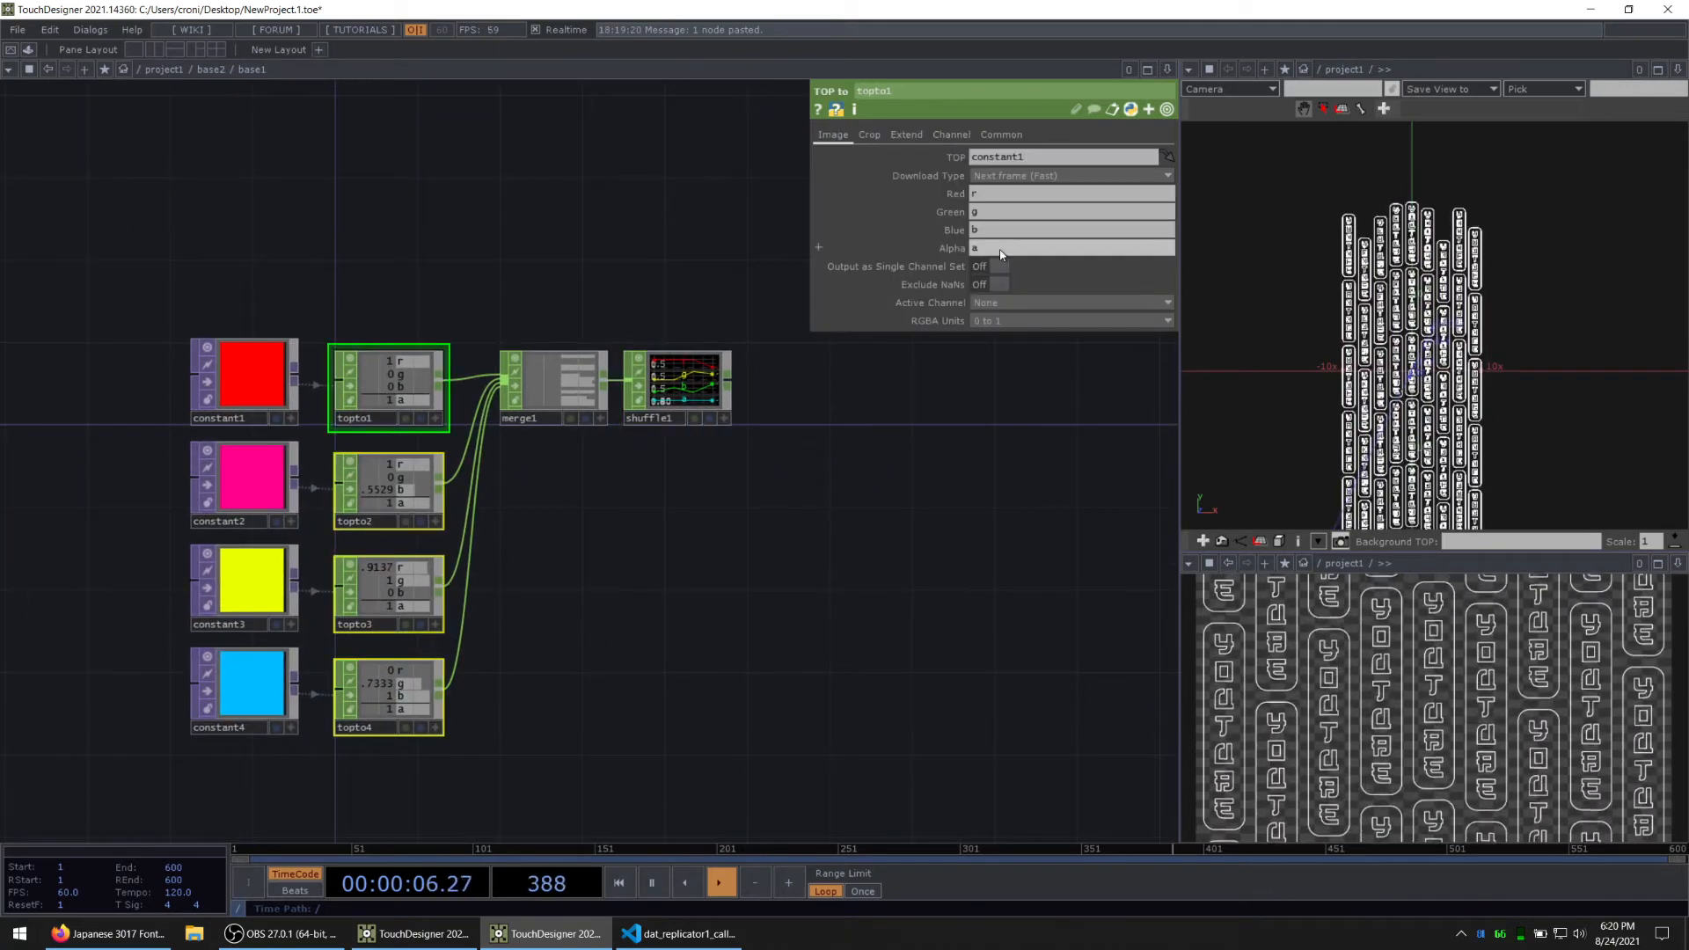
pyautogui.moveTo(998, 250); pyautogui.dragTo(955, 250)
pyautogui.press('BackSpace')
pyautogui.press('Return')
pyautogui.scroll(5, 910, 442)
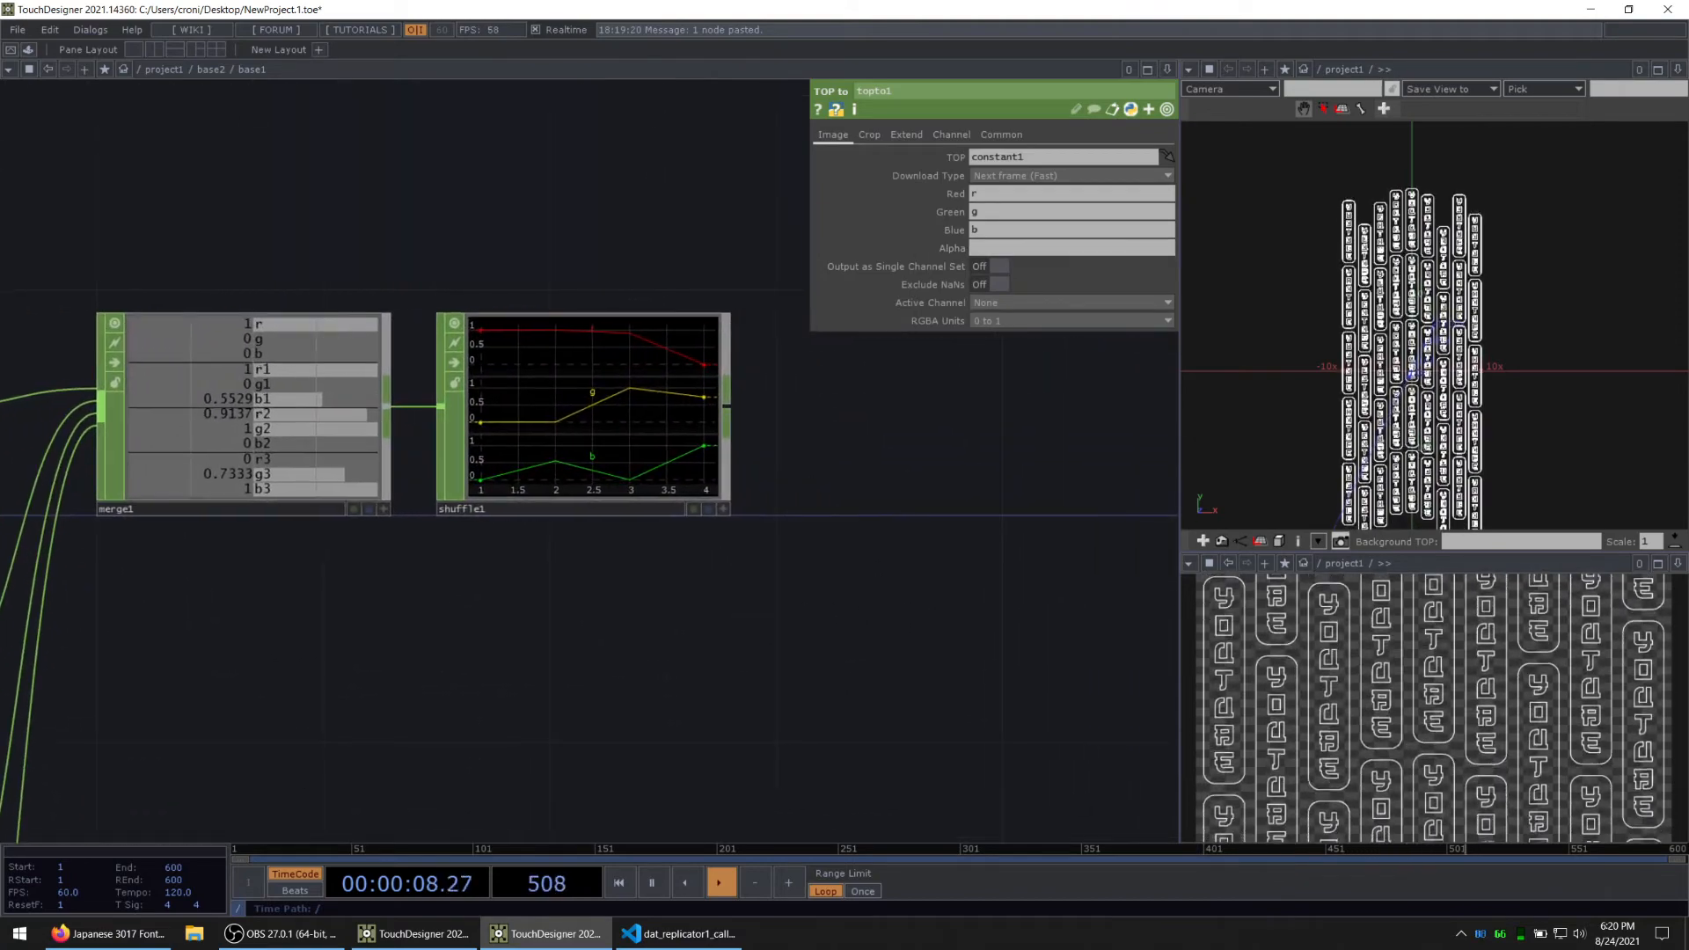
pyautogui.click(367, 637)
pyautogui.hotkey('alt', 'Tab')
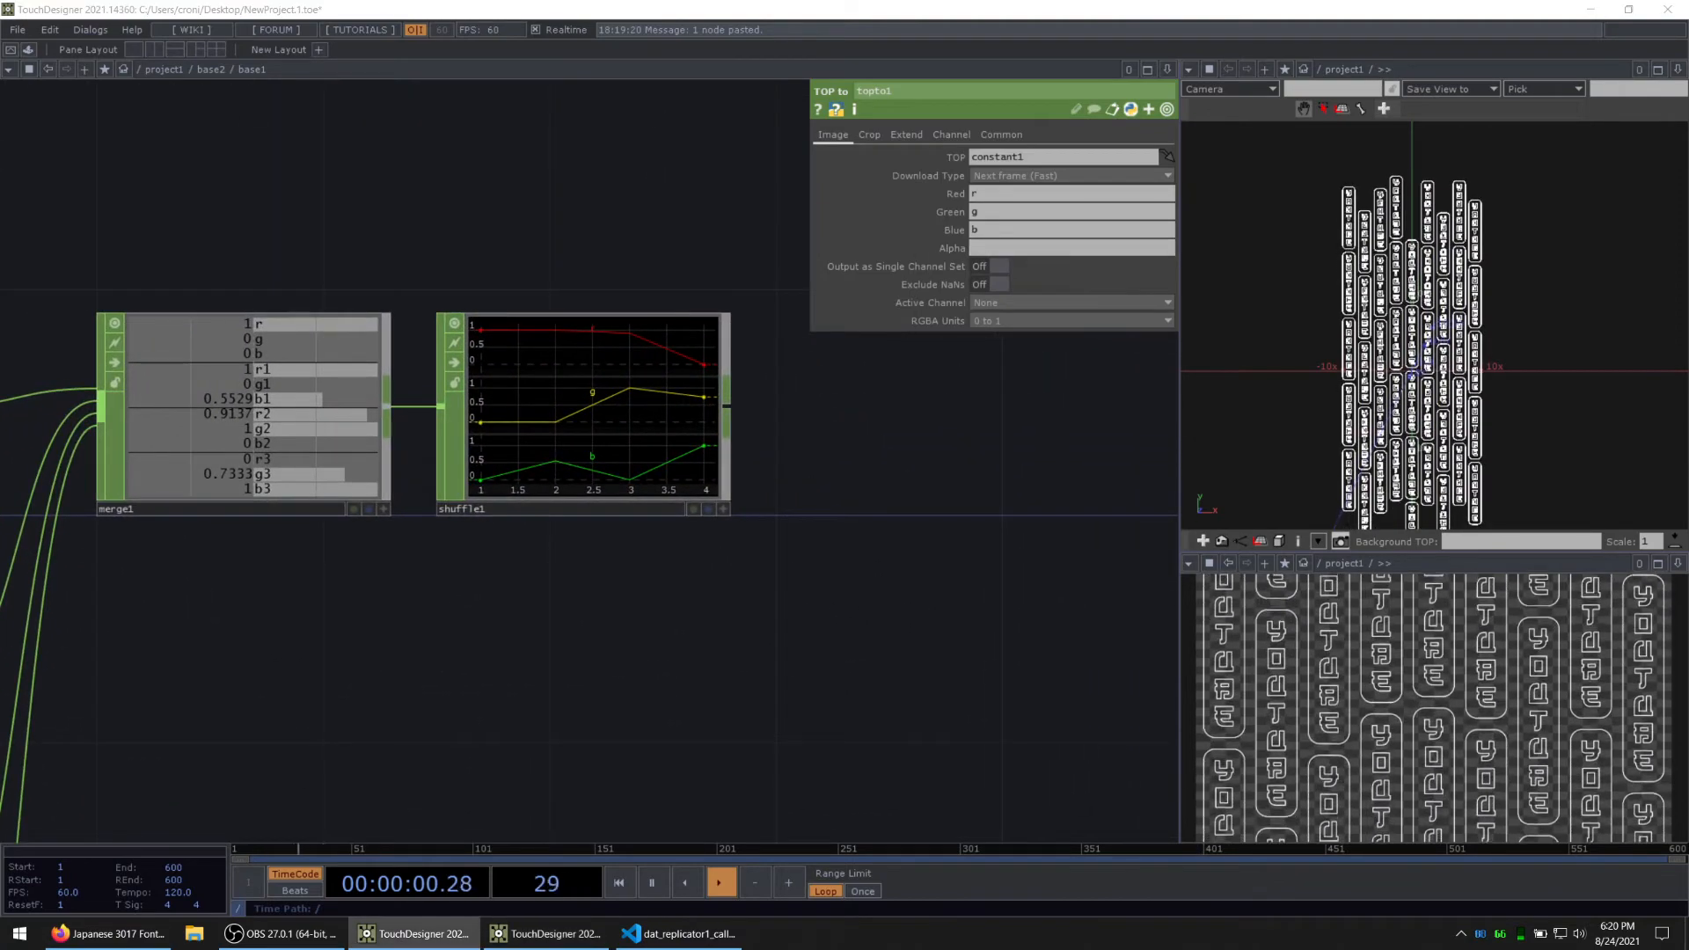
# Step: Add an Extend CHOP connected to the output of shuffle1
pyautogui.moveTo(713, 583); pyautogui.dragTo(595, 608)
pyautogui.click(448, 421)
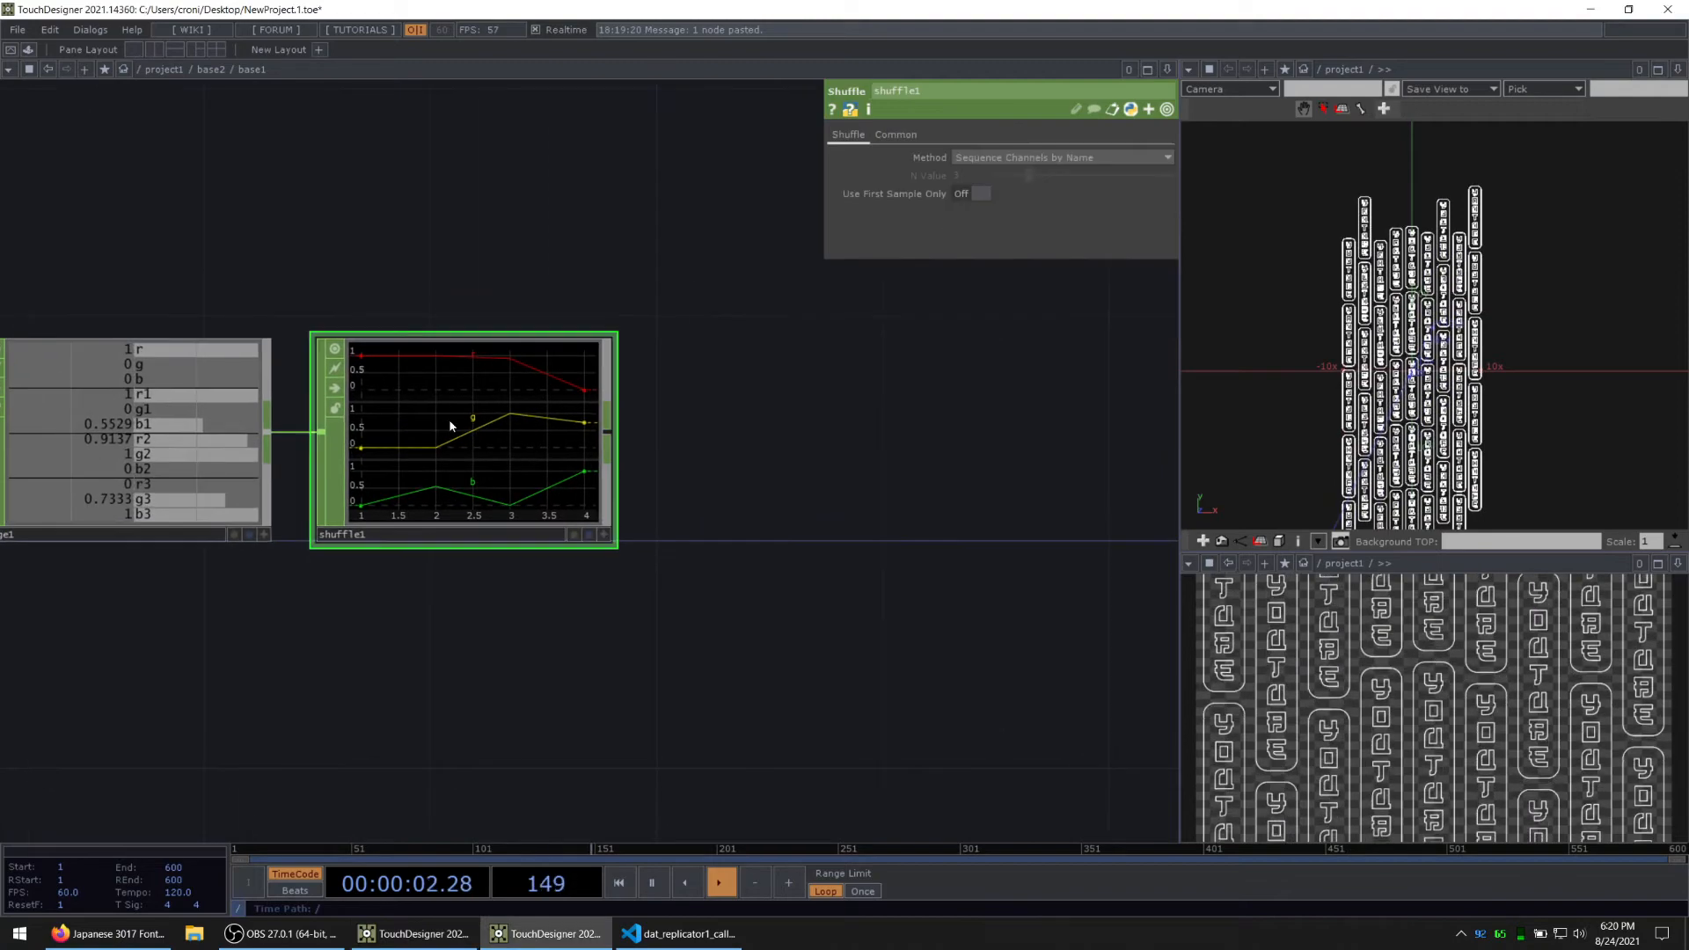
pyautogui.rightClick(613, 433)
pyautogui.write('ex')
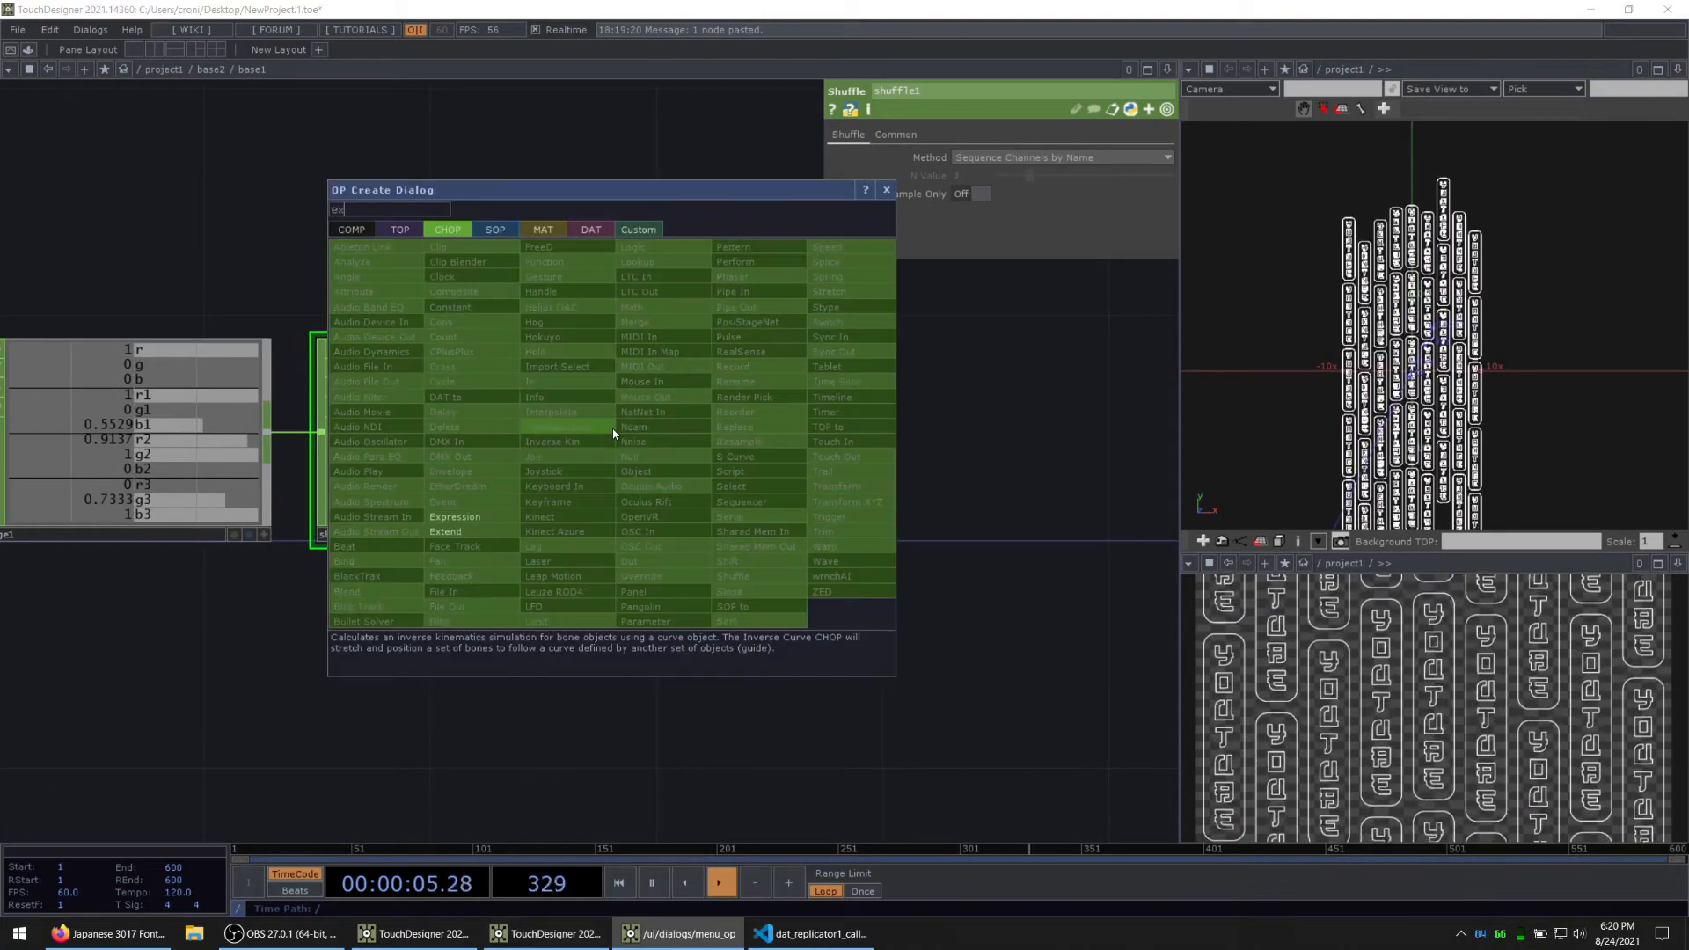
pyautogui.click(481, 538)
pyautogui.click(802, 446)
pyautogui.moveTo(857, 641); pyautogui.dragTo(741, 647)
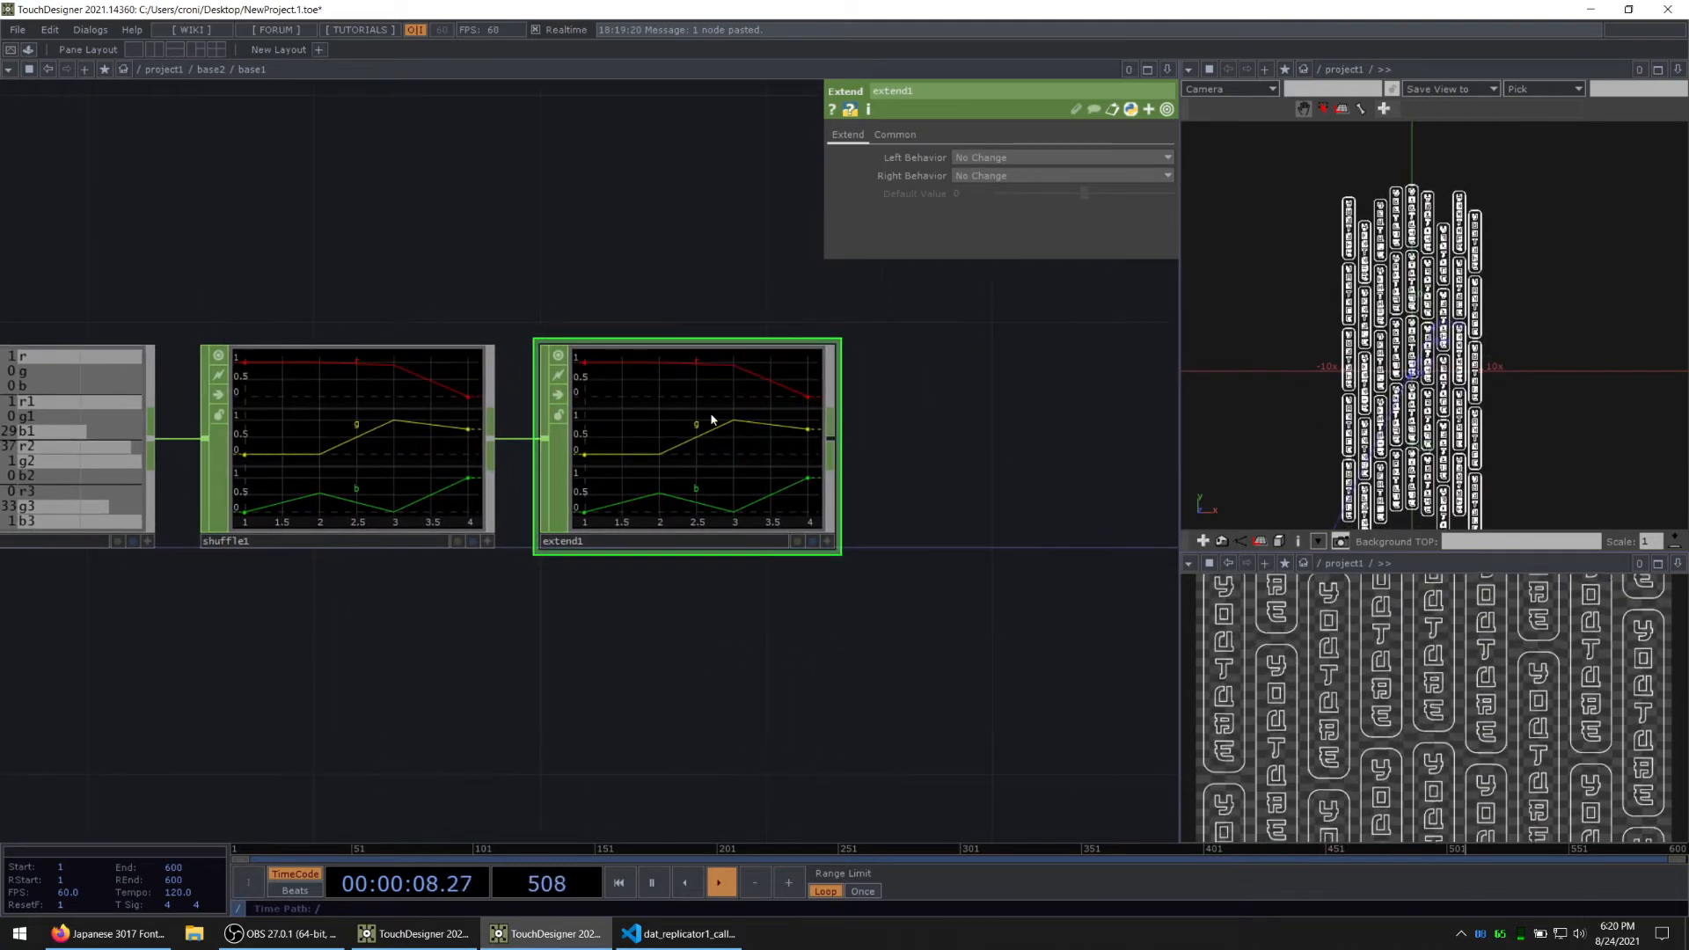
# Step: Set both the Left Behavior and Right Behavior of extend1 to Cycle
pyautogui.click(991, 158)
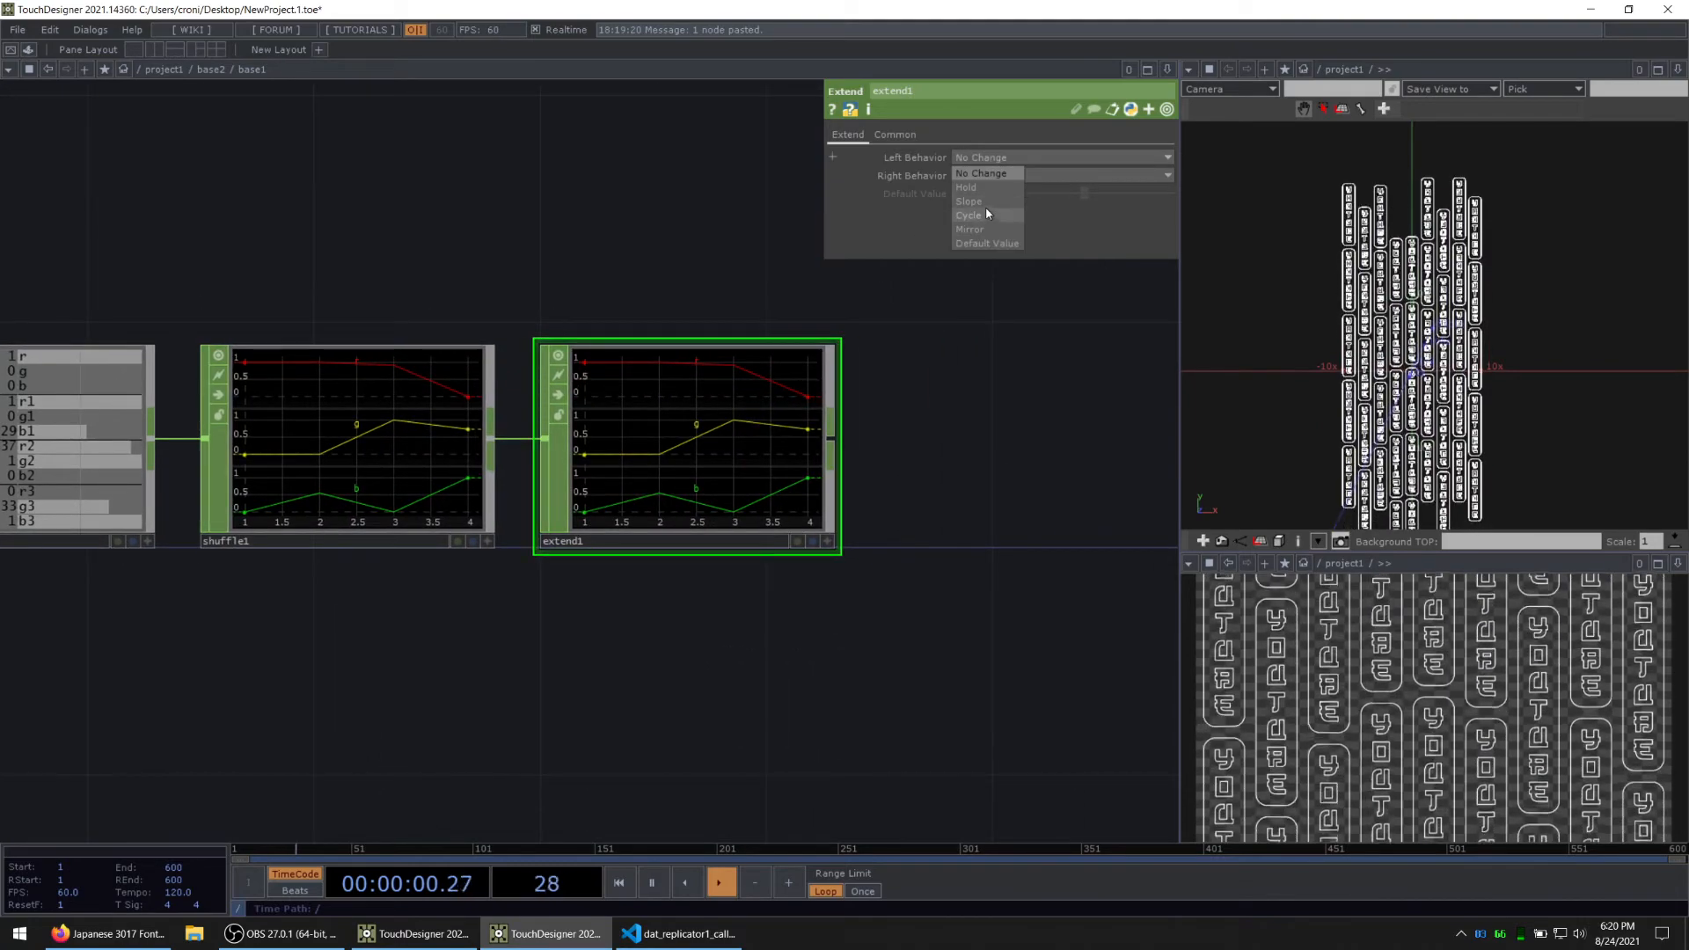
pyautogui.click(985, 214)
pyautogui.click(975, 176)
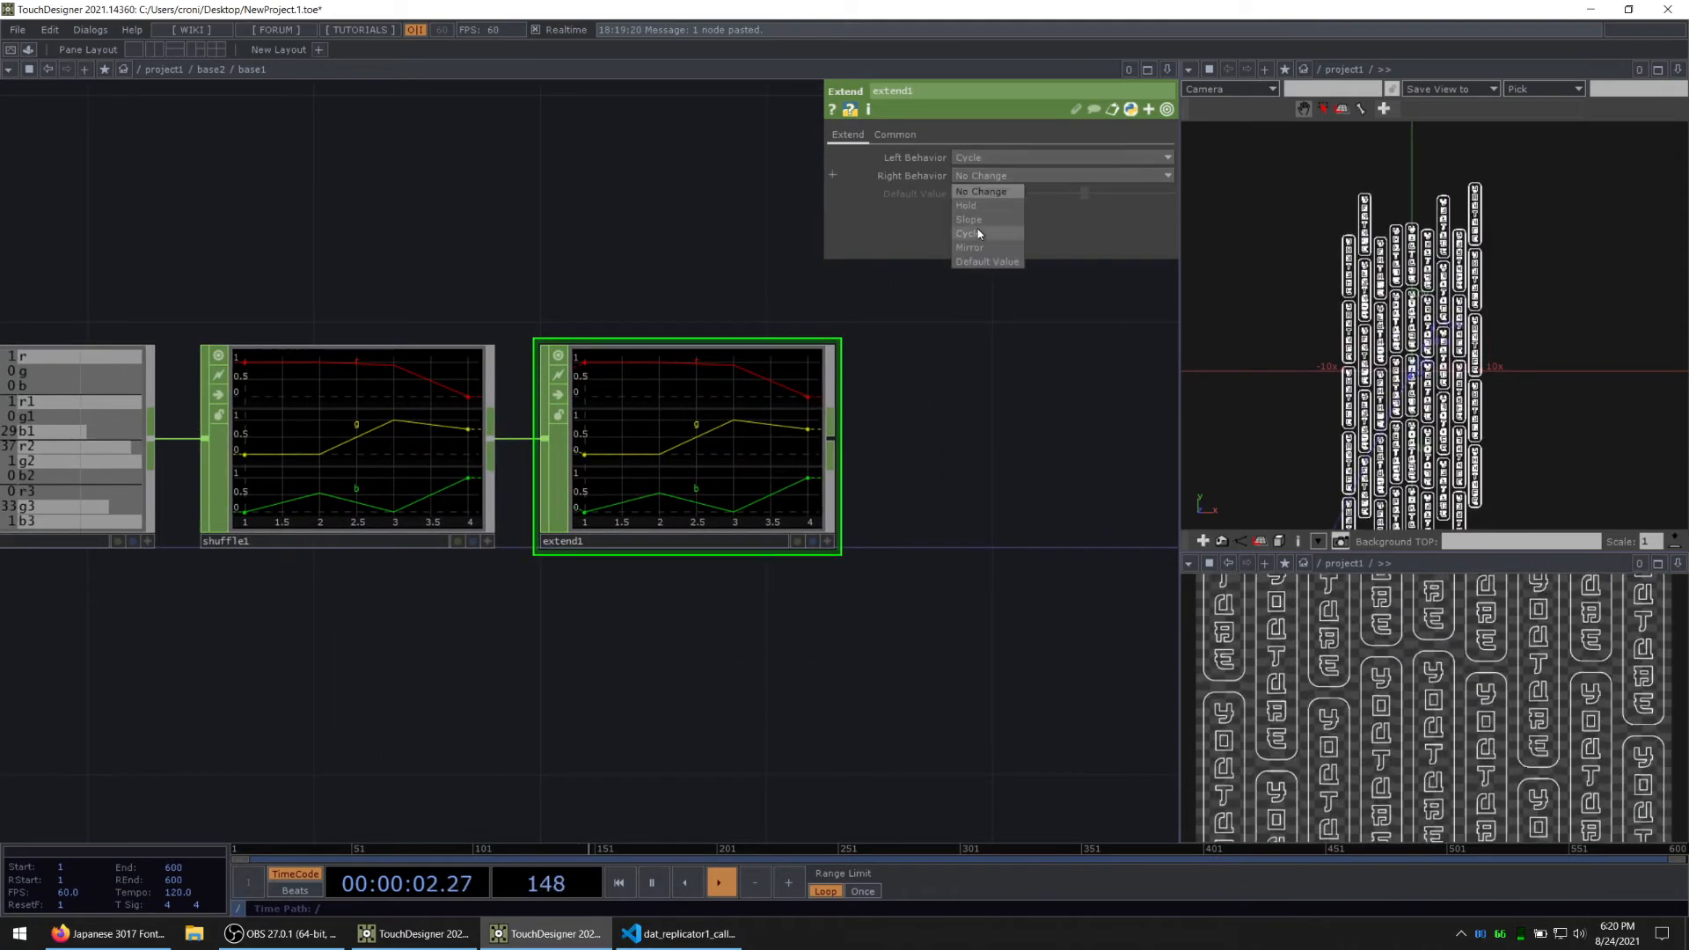
pyautogui.click(979, 232)
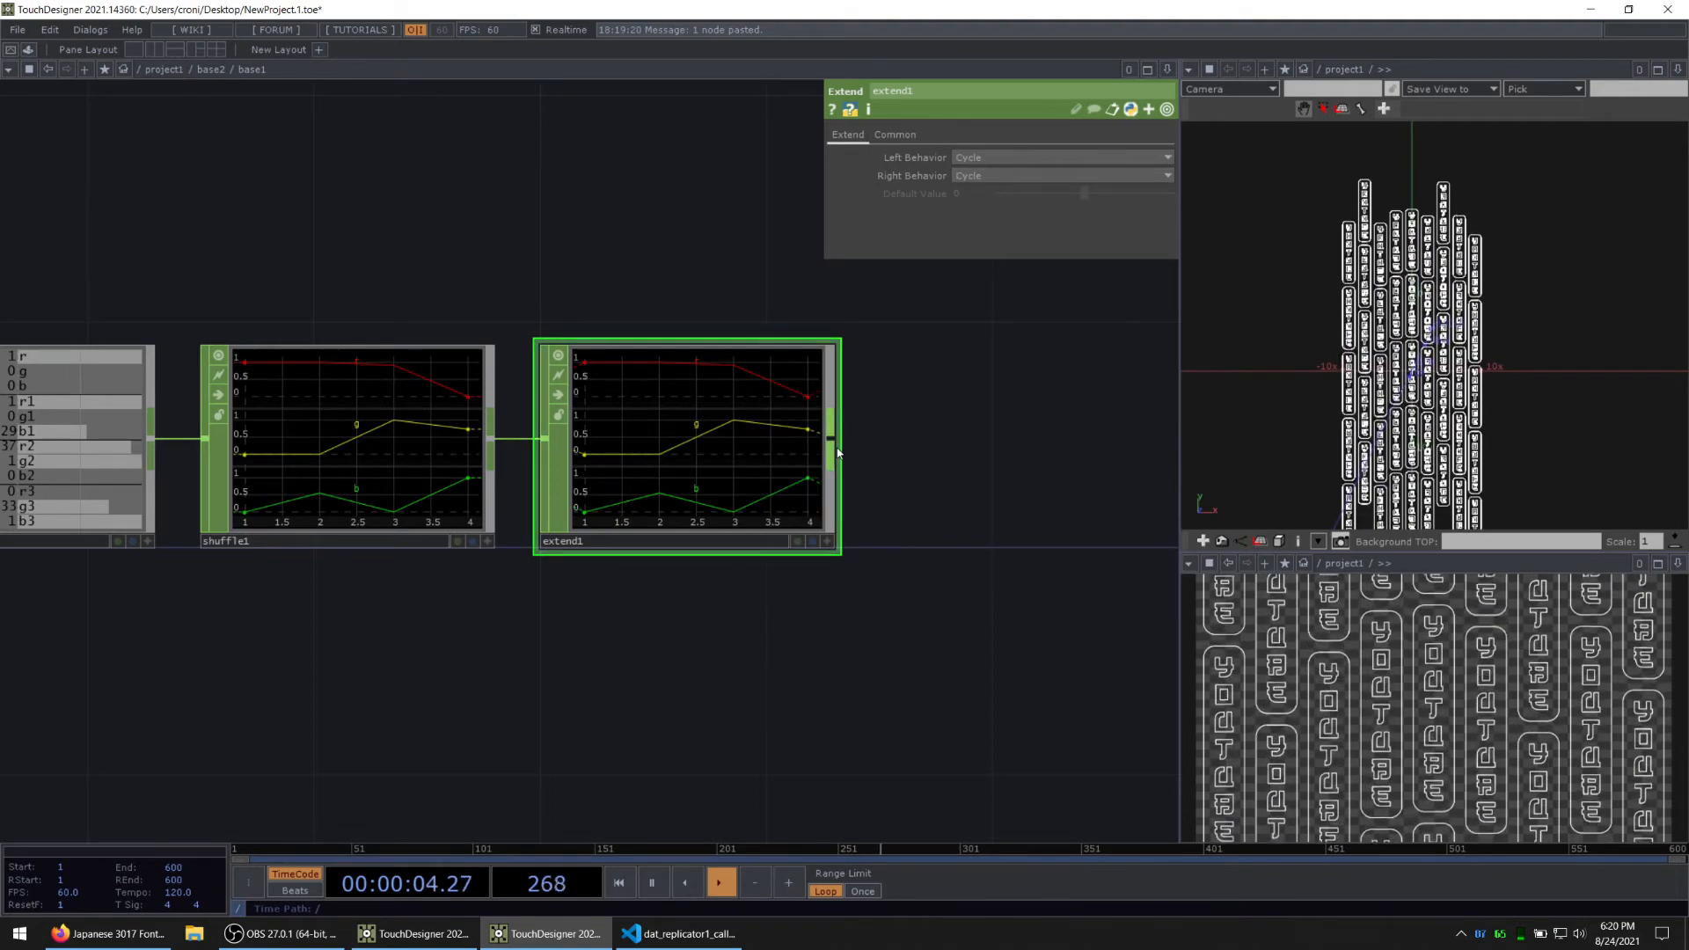
# Step: Add an Out CHOP after extend1 and go back up to the base2 network
pyautogui.rightClick(837, 450)
pyautogui.write('out')
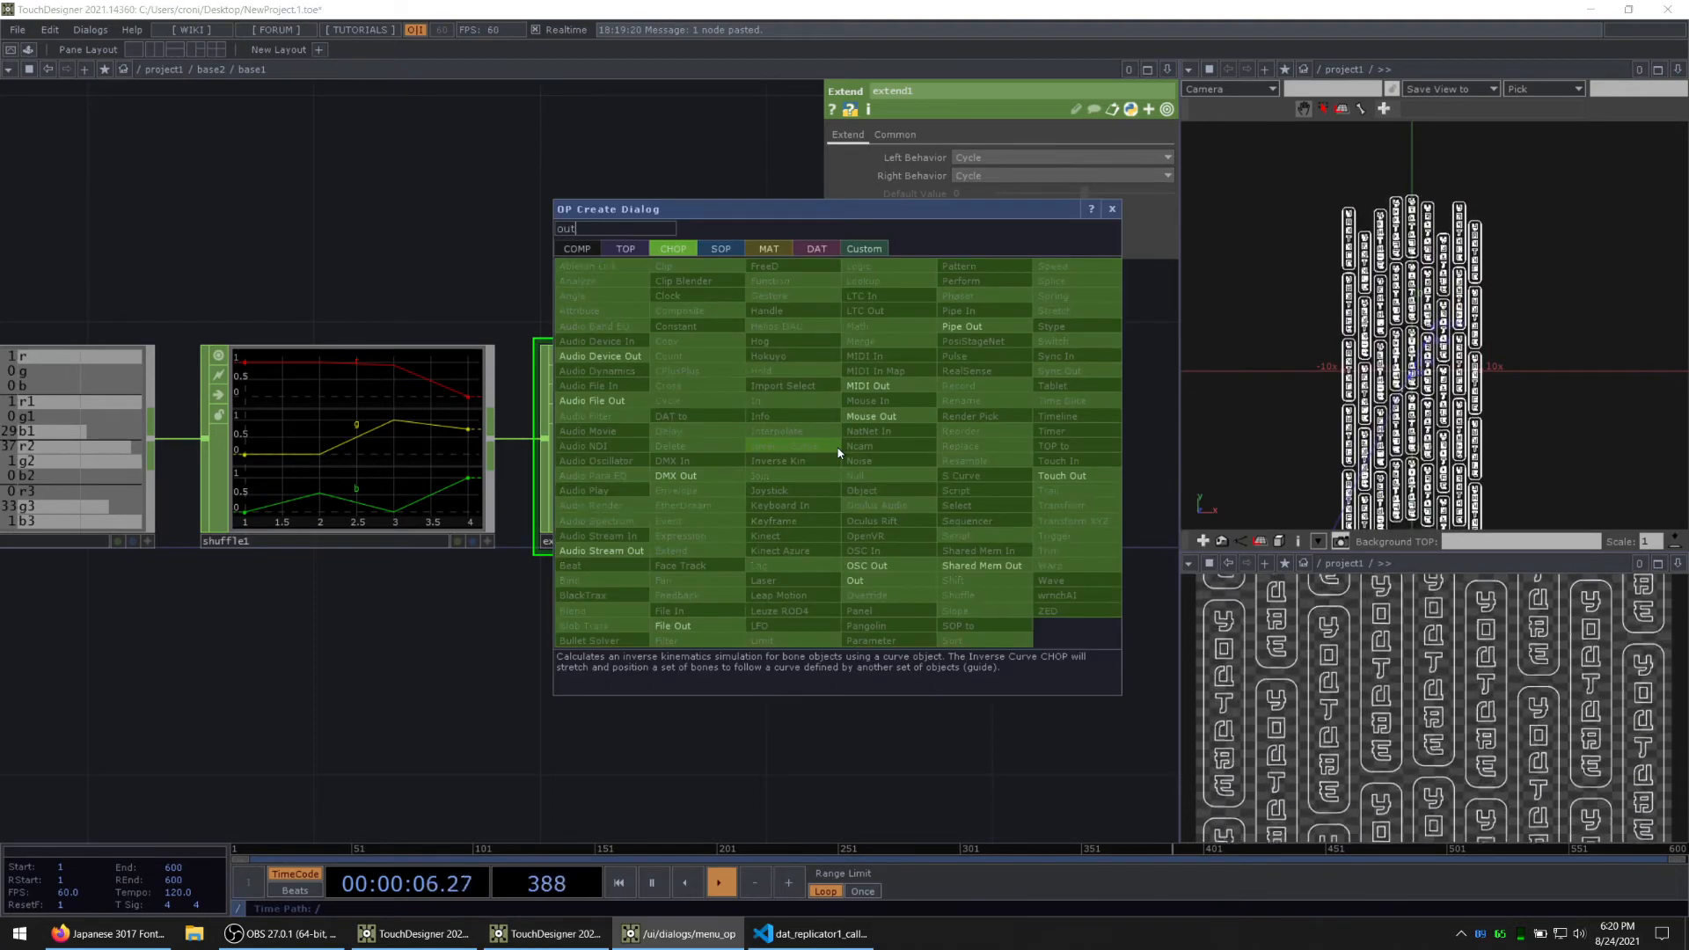
pyautogui.click(856, 581)
pyautogui.click(1033, 449)
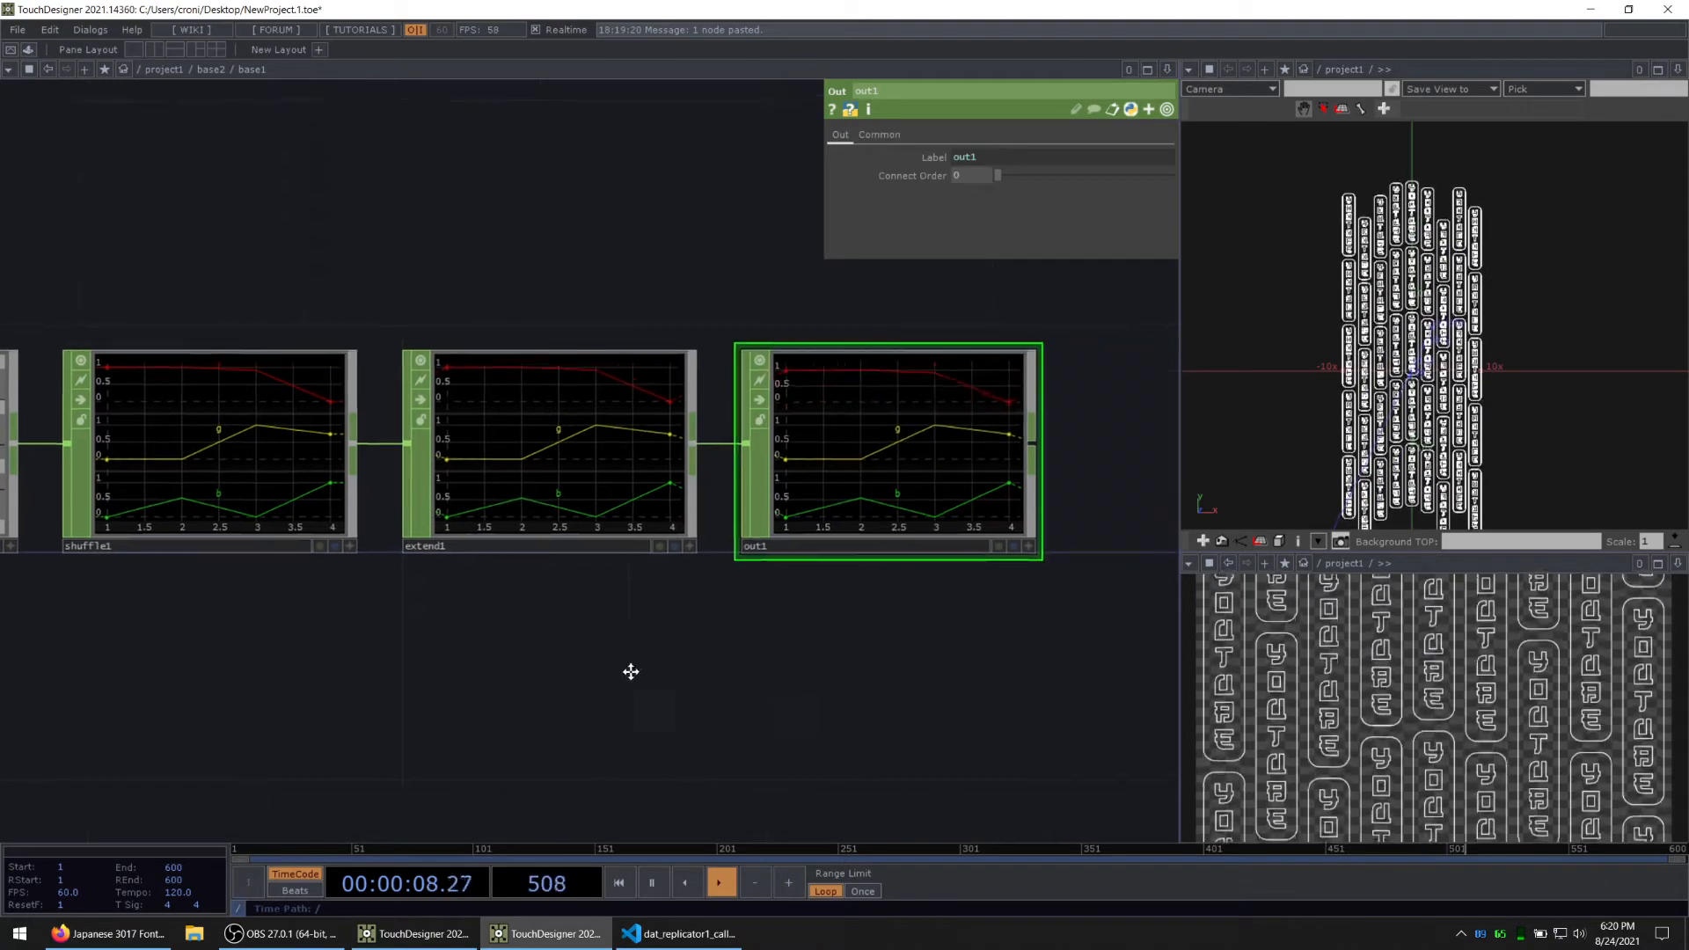
pyautogui.press('u')
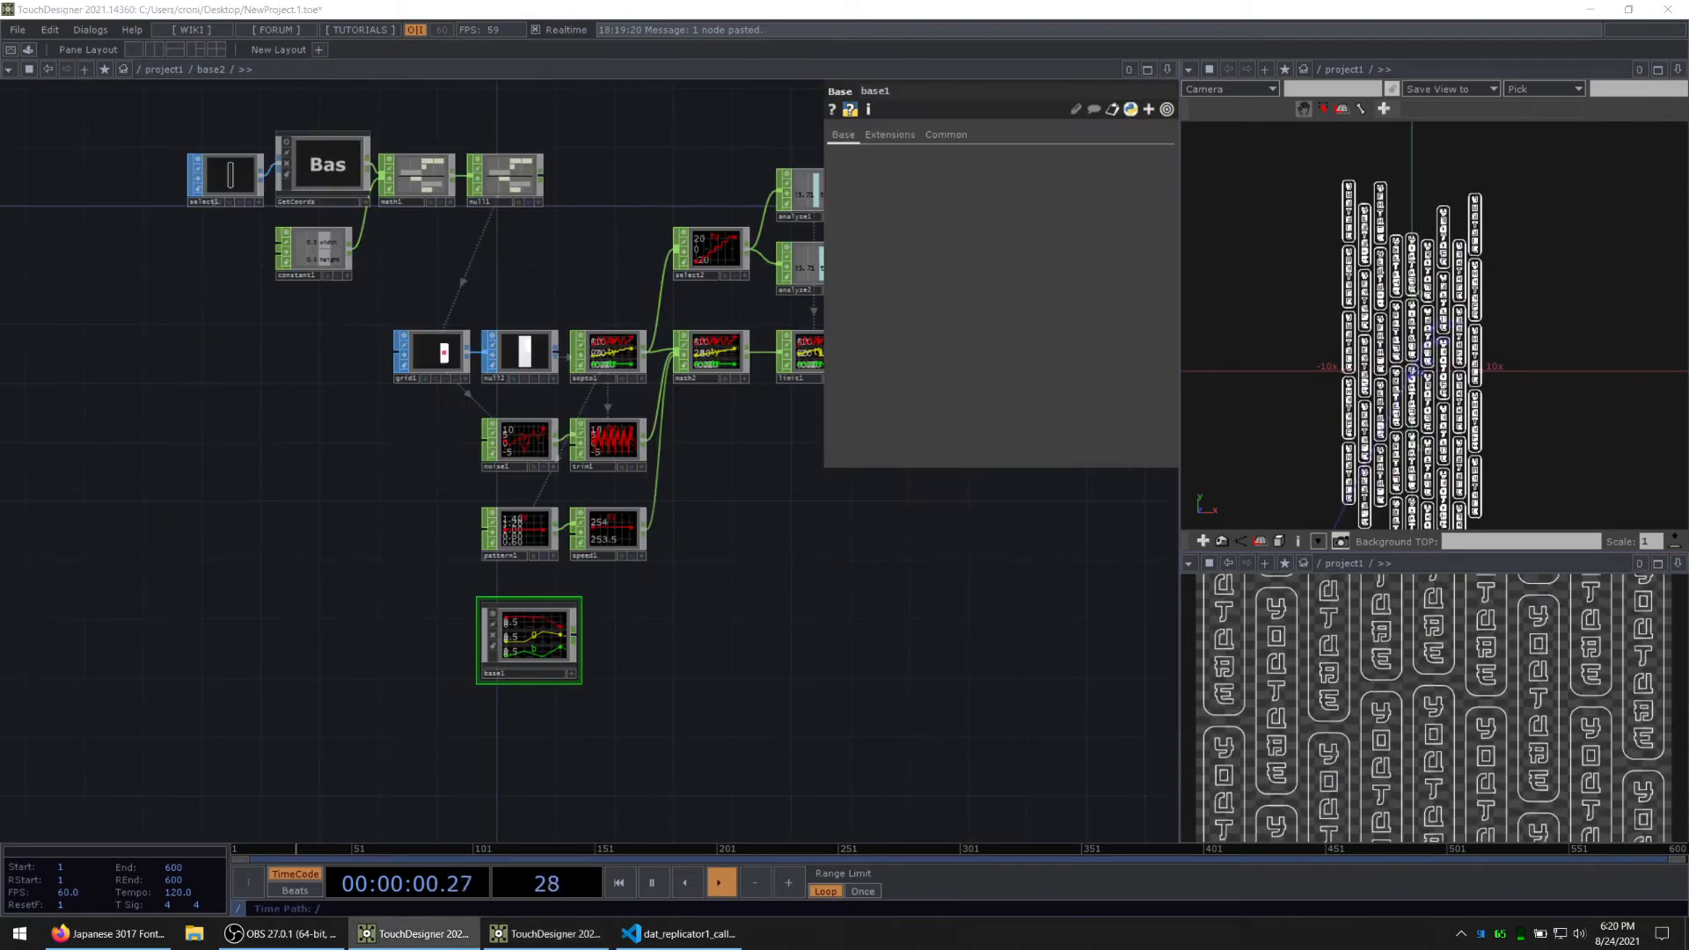
# Step: Paste a copy of trim1 beside base1, feed base1's output into the copy, and check its sample information
pyautogui.moveTo(772, 620); pyautogui.dragTo(656, 611)
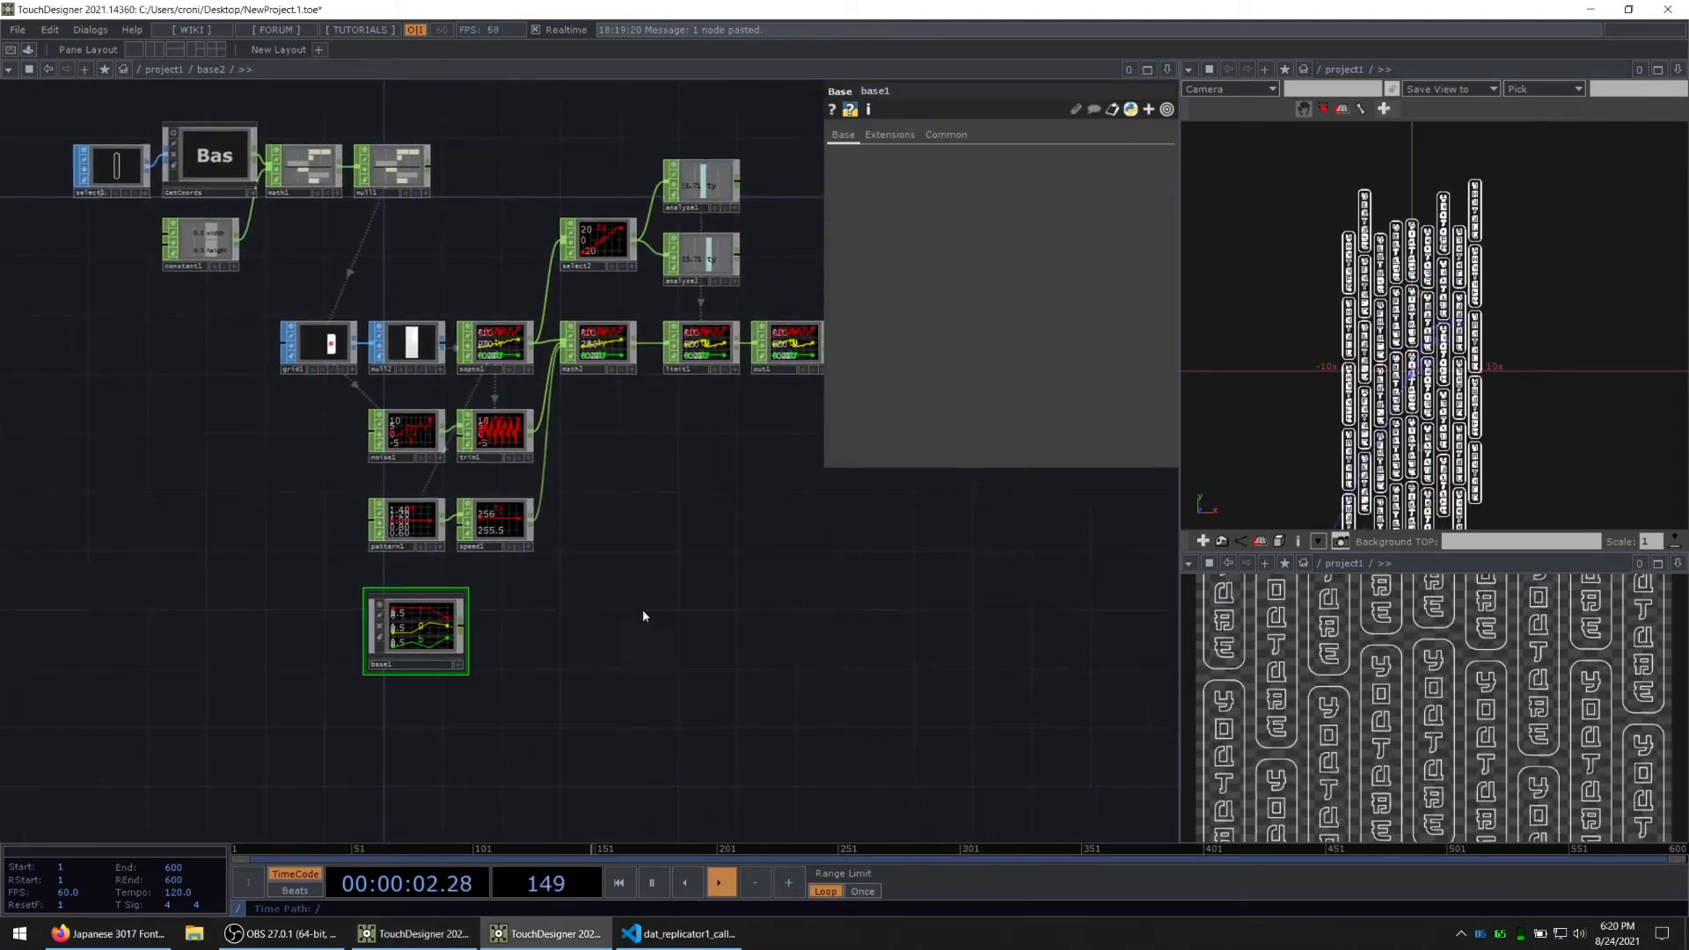
pyautogui.scroll(3, 726, 479)
pyautogui.moveTo(556, 526); pyautogui.dragTo(609, 486)
pyautogui.click(449, 387)
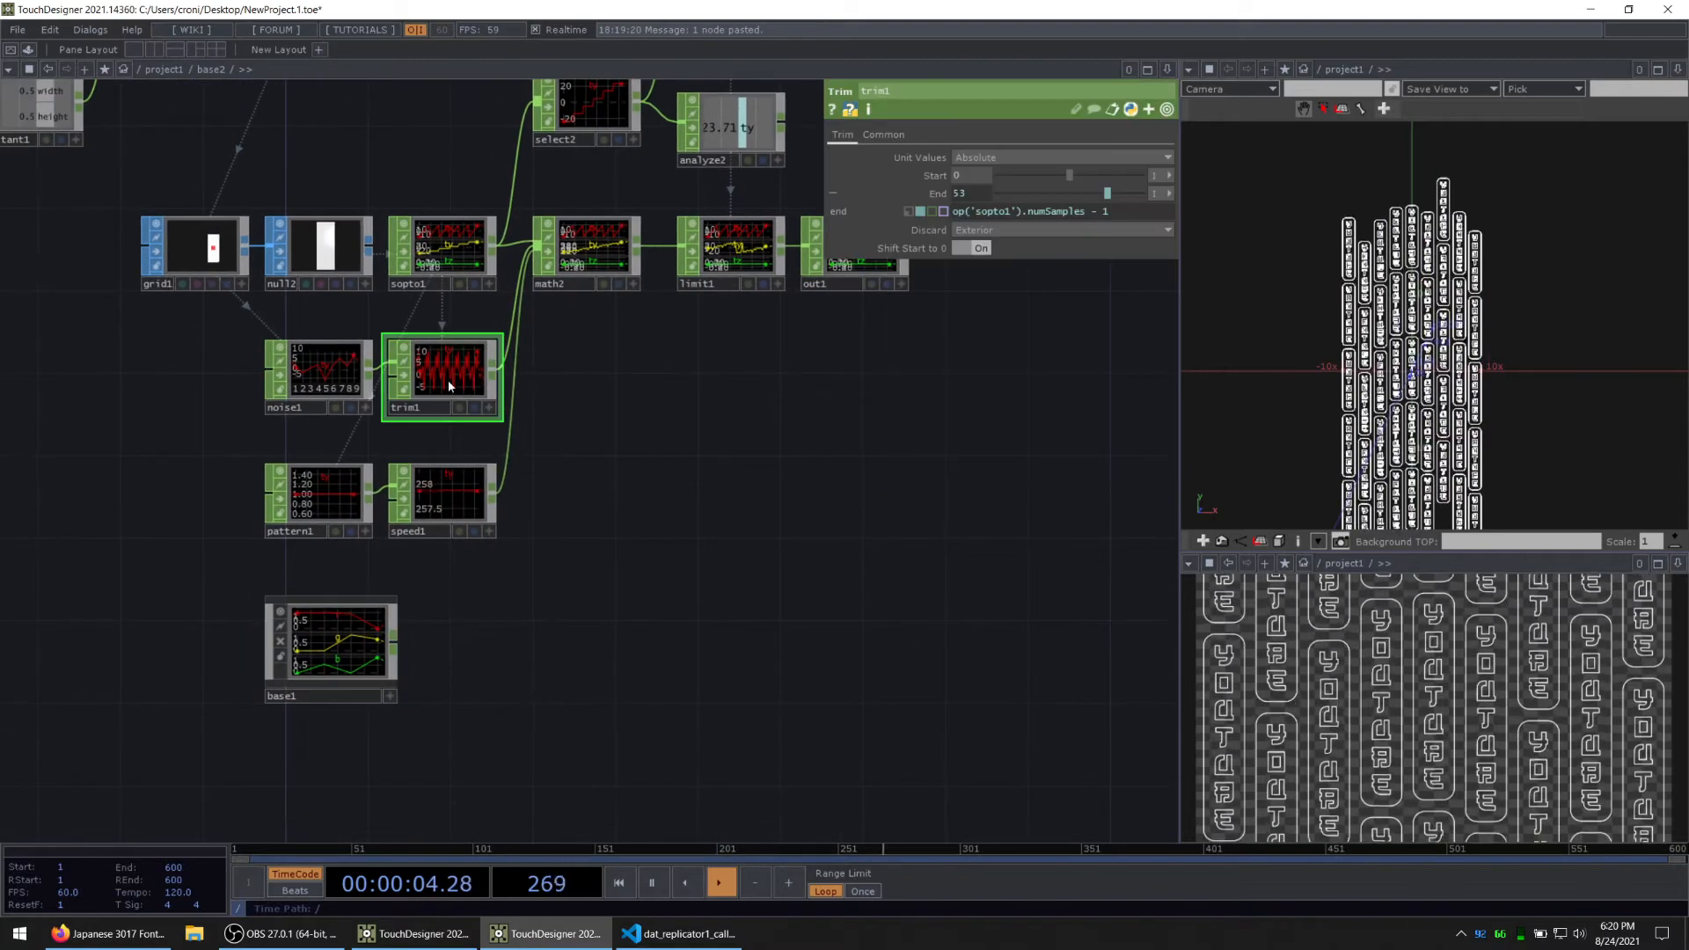
pyautogui.hotkey('ctrl', 'v')
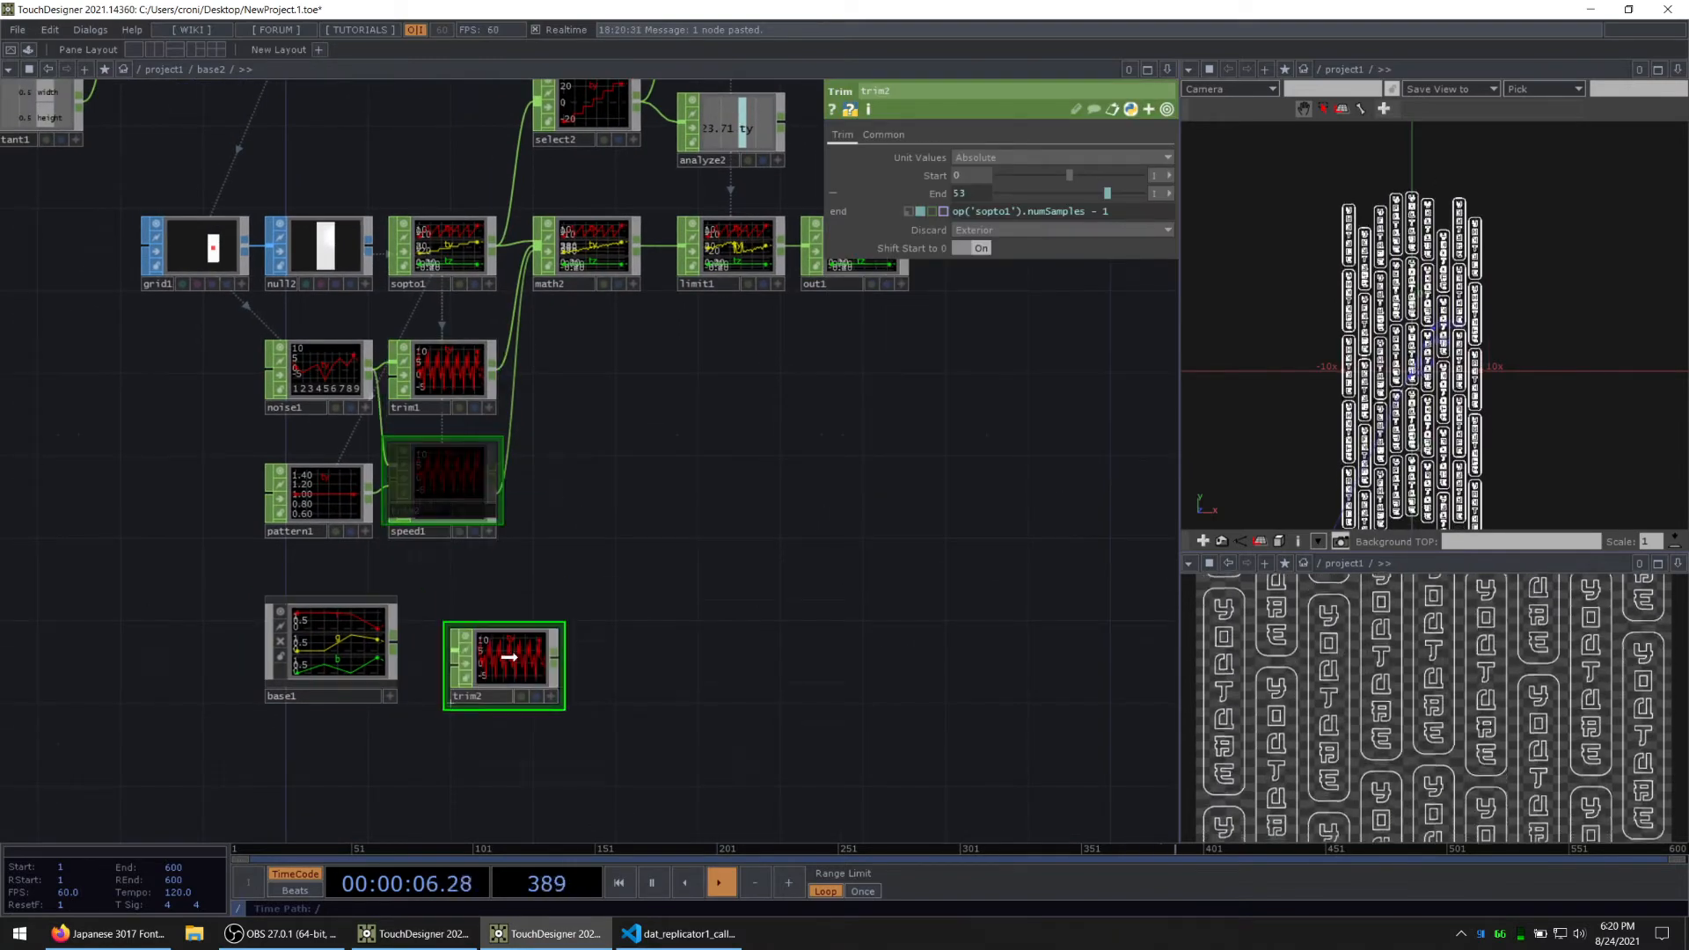
pyautogui.click(497, 664)
pyautogui.moveTo(394, 644); pyautogui.dragTo(481, 666)
pyautogui.scroll(5, 453, 667)
pyautogui.middleClick(496, 579)
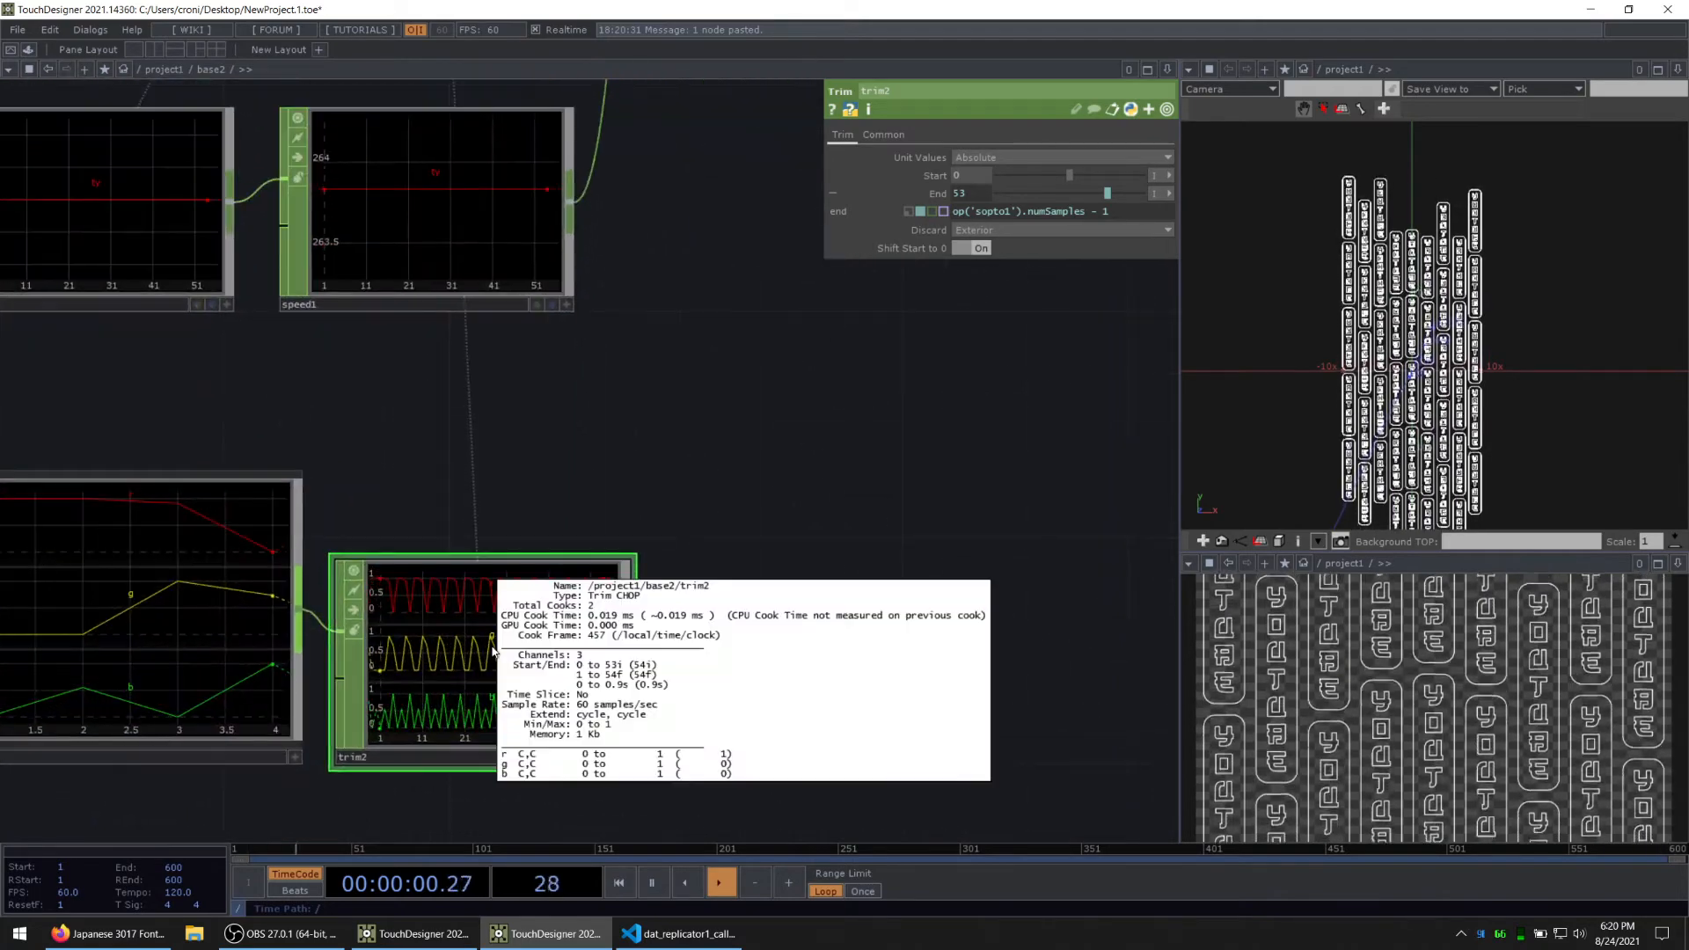
pyautogui.scroll(-6, 636, 472)
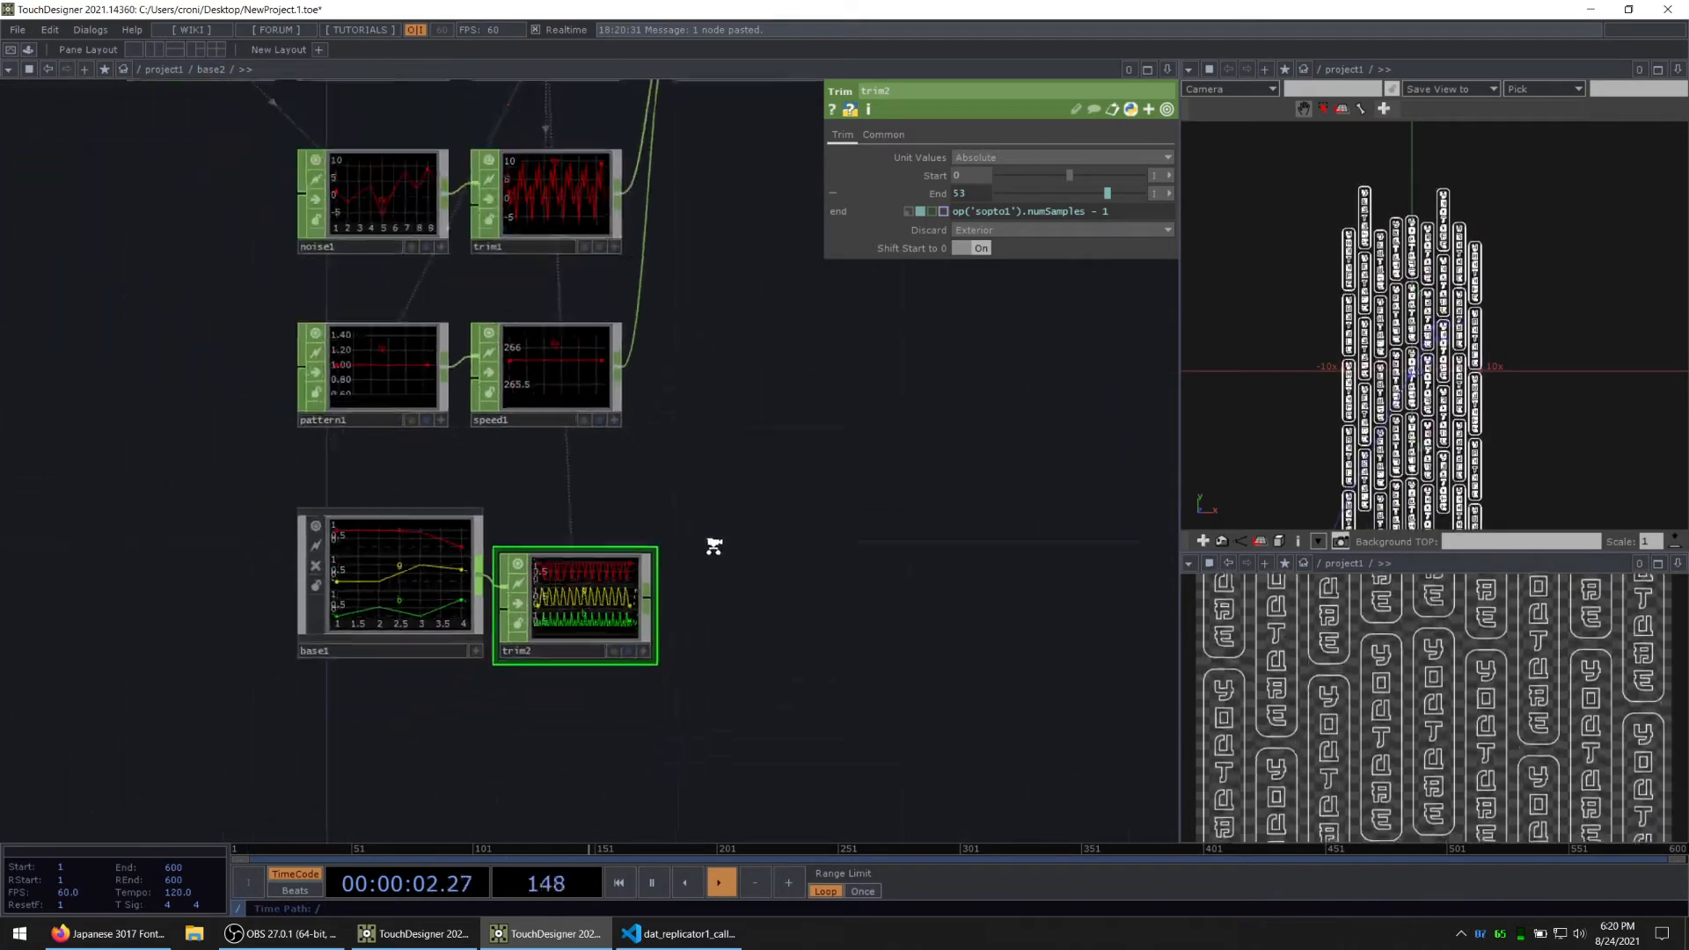
# Step: Make room before out1 and insert a Merge CHOP between limit1 and out1
pyautogui.moveTo(677, 529); pyautogui.dragTo(613, 541)
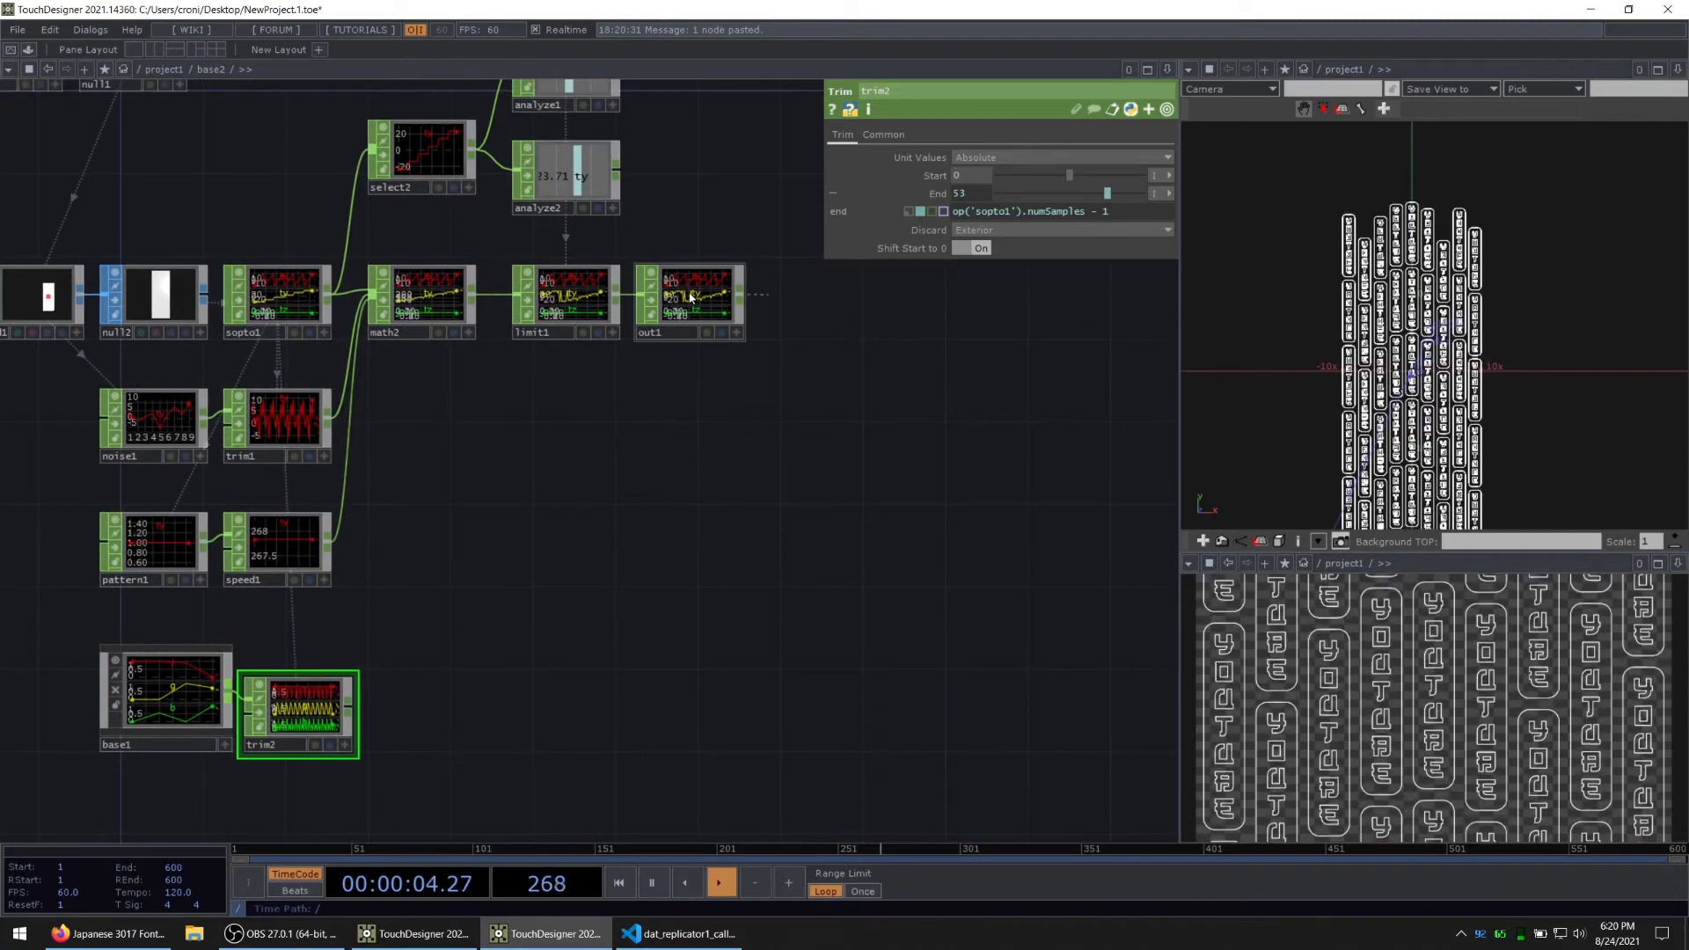
pyautogui.moveTo(692, 295); pyautogui.dragTo(878, 295)
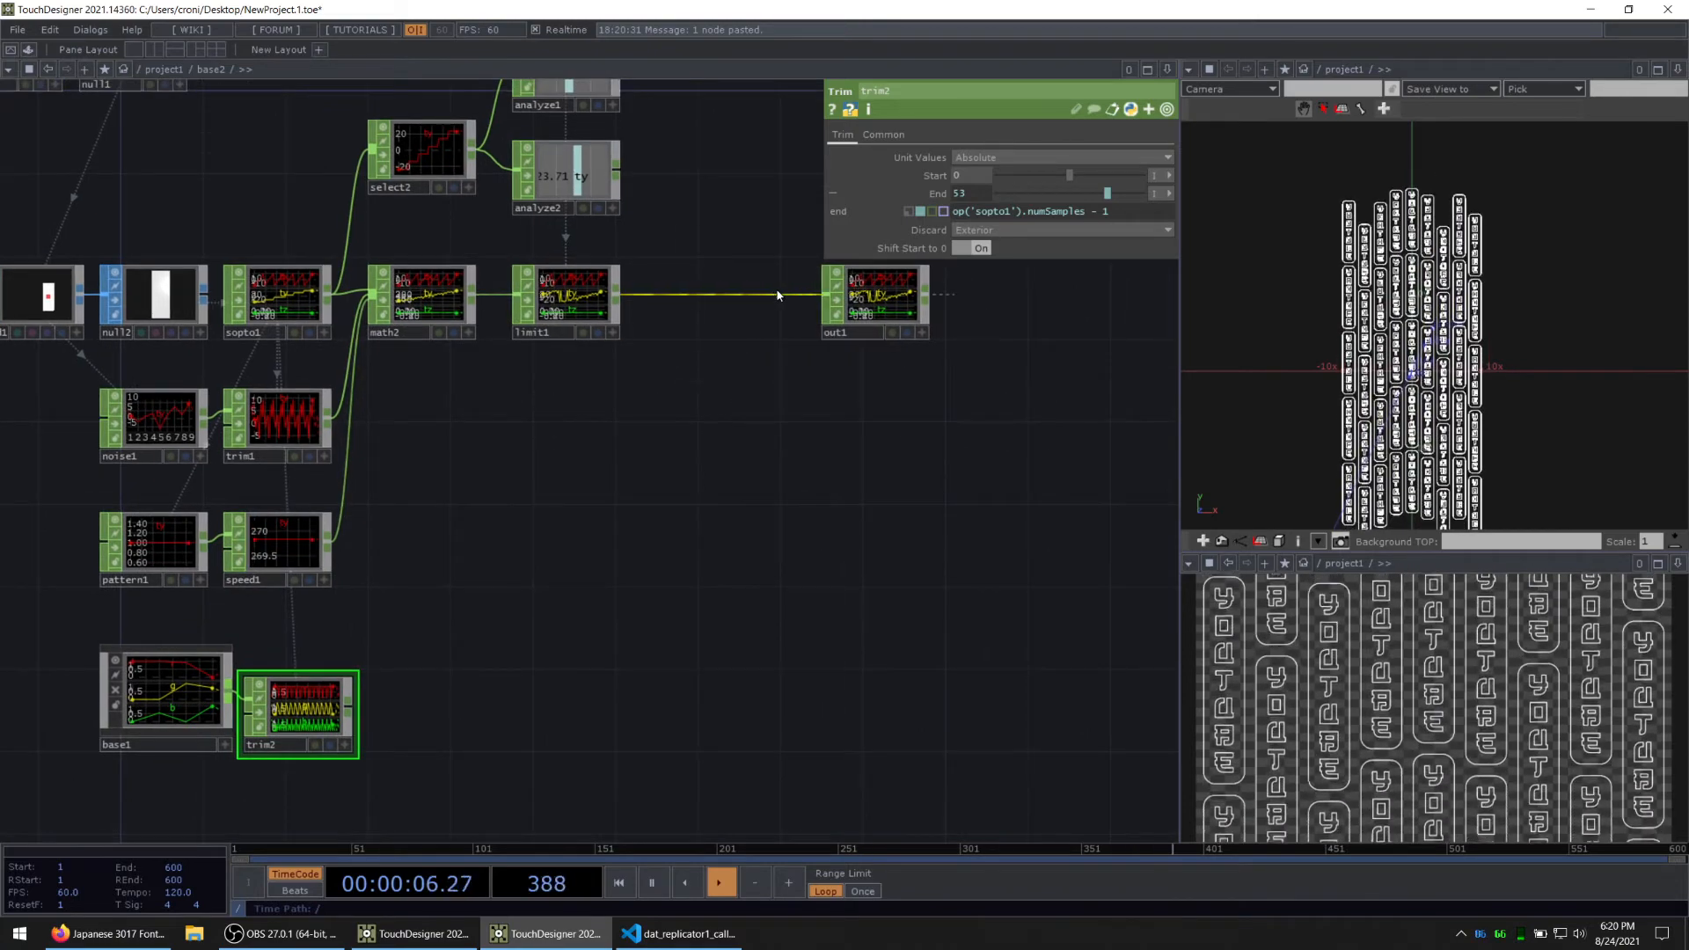
pyautogui.rightClick(778, 295)
pyautogui.click(788, 278)
pyautogui.write('merge')
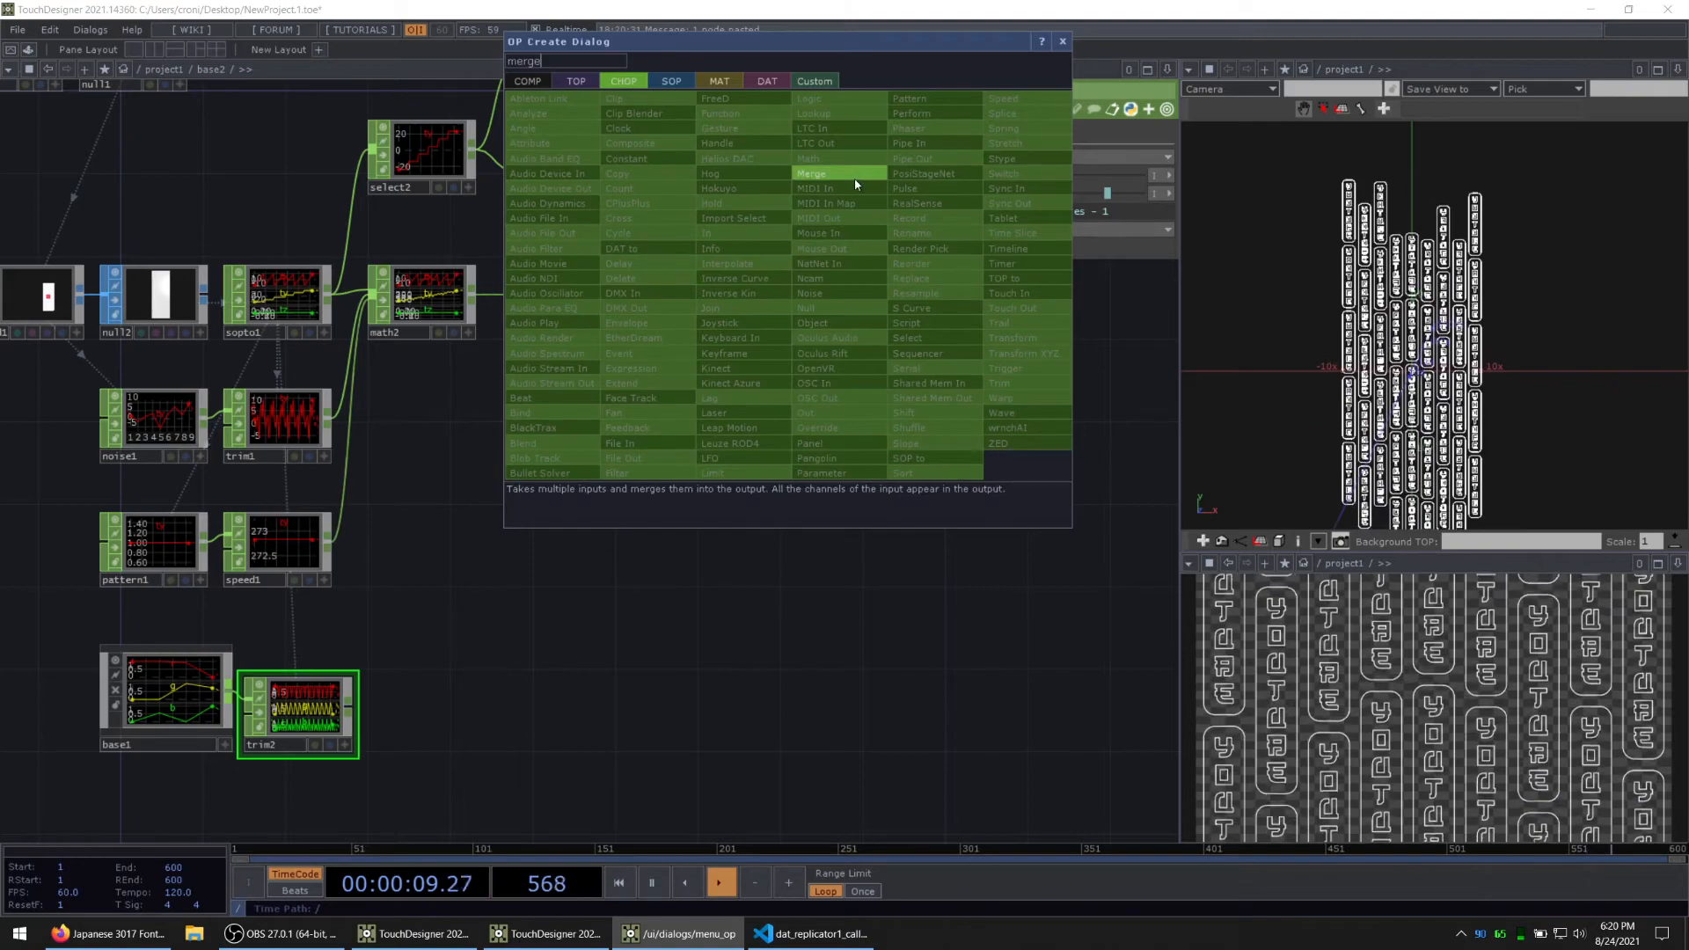
pyautogui.click(811, 174)
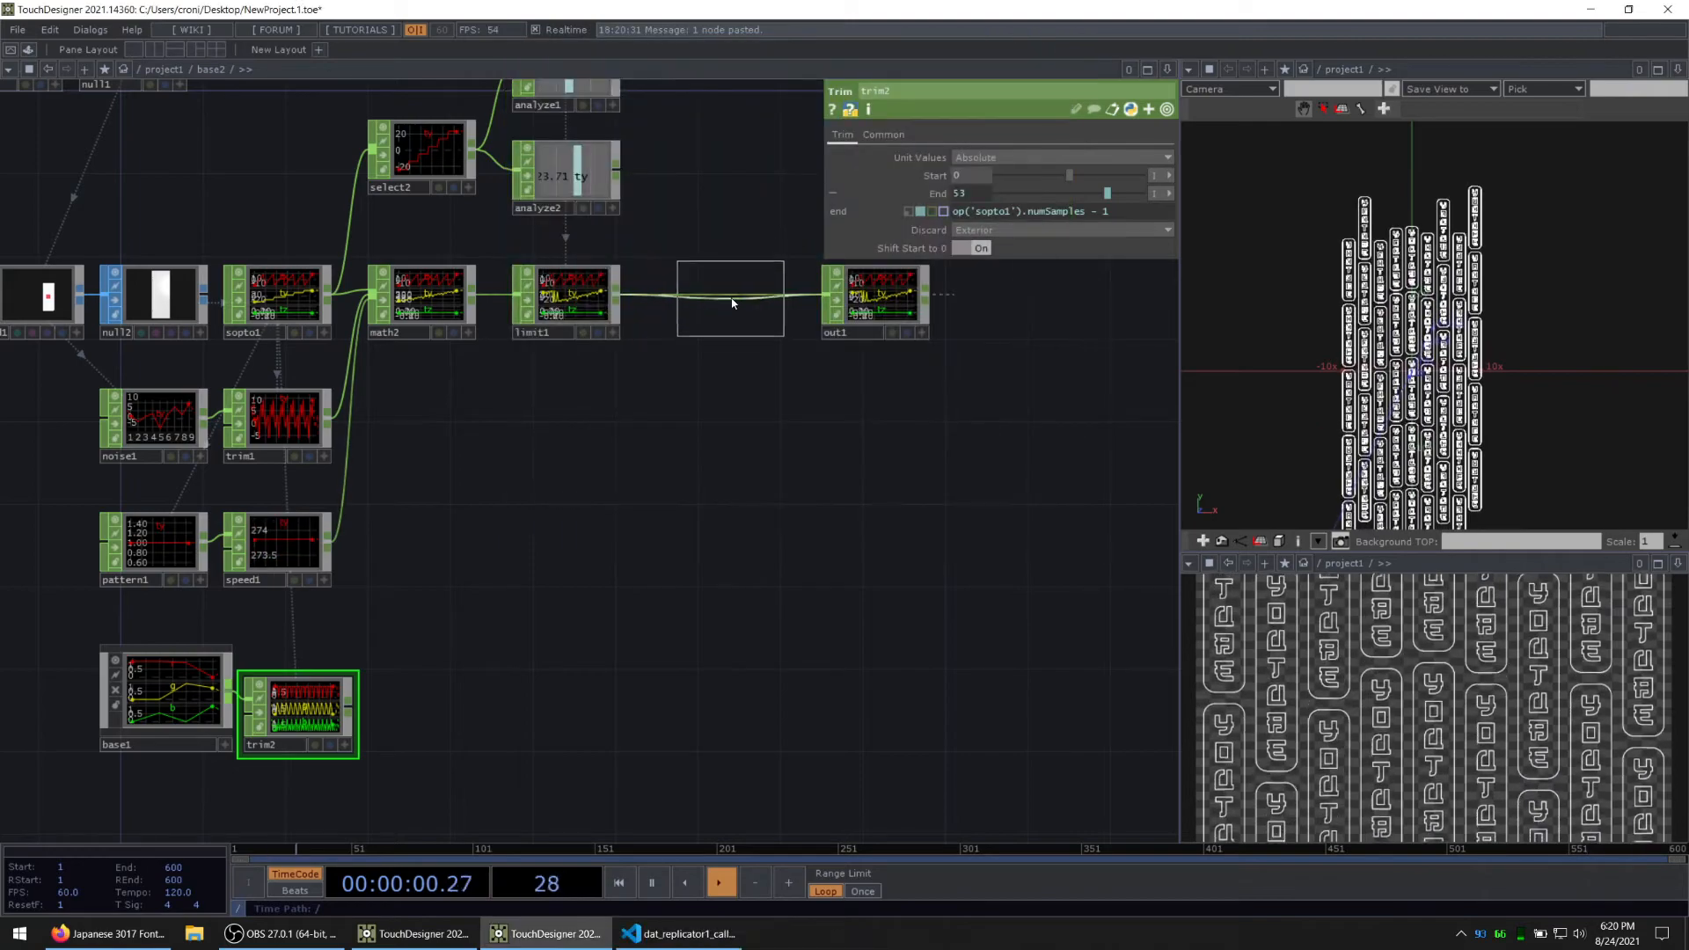
pyautogui.click(733, 303)
pyautogui.scroll(4, 615, 282)
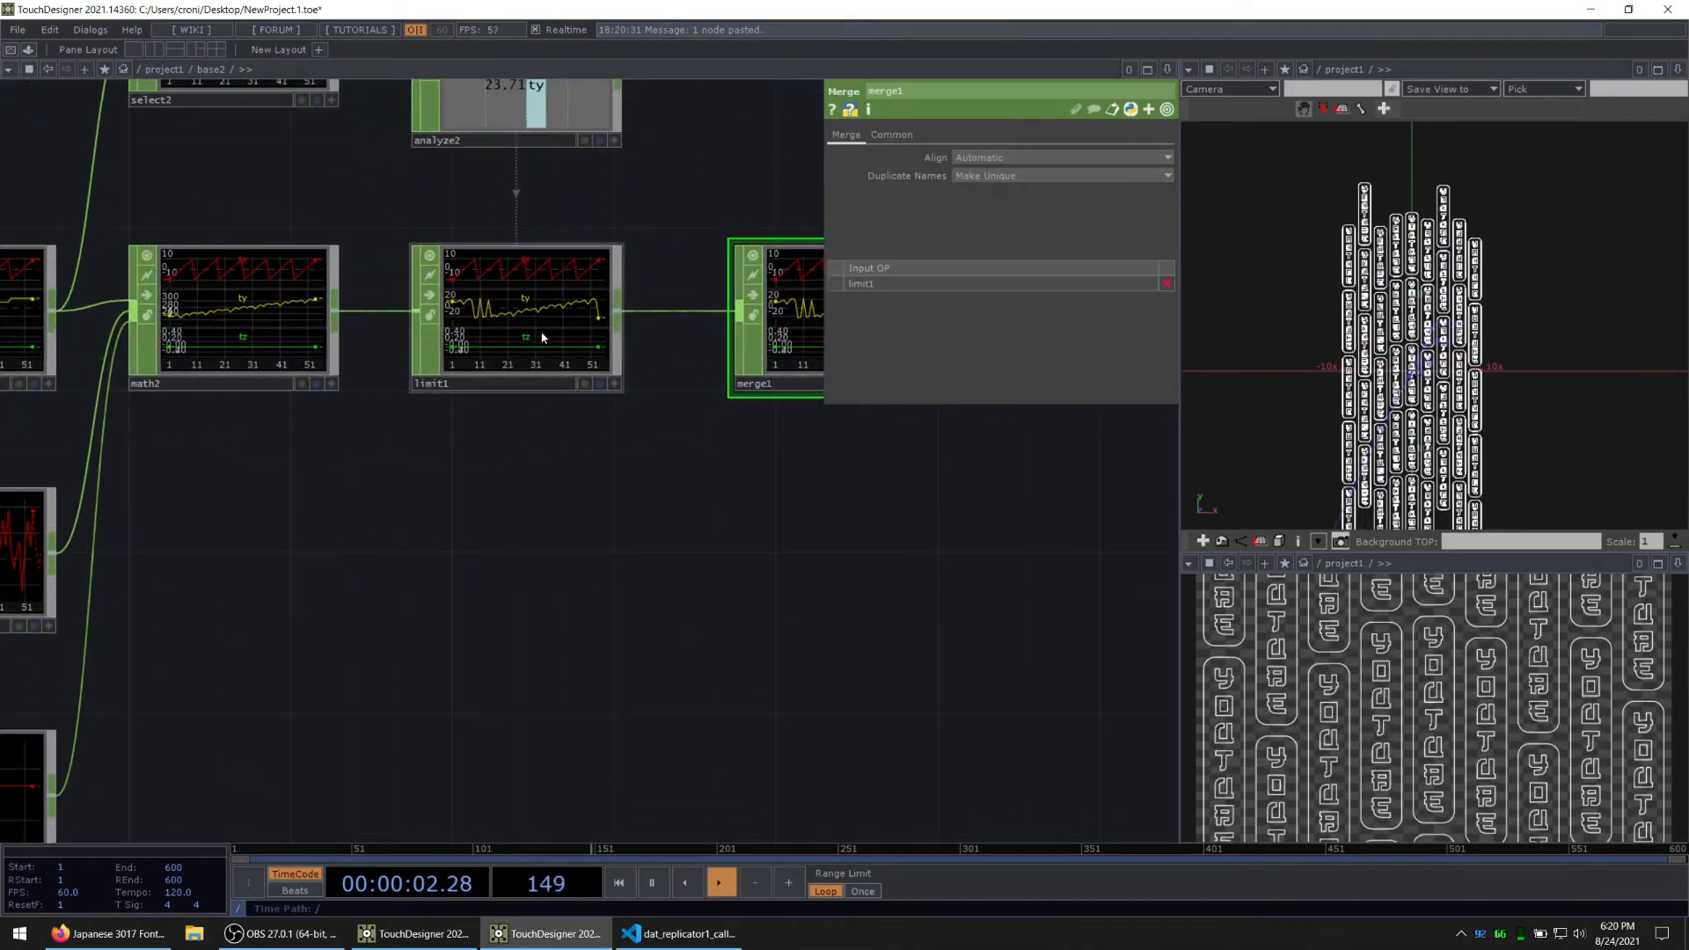
# Step: Examine the Scope parameter of limit1 and the channels the limit is applied to
pyautogui.click(542, 337)
pyautogui.scroll(3, 546, 330)
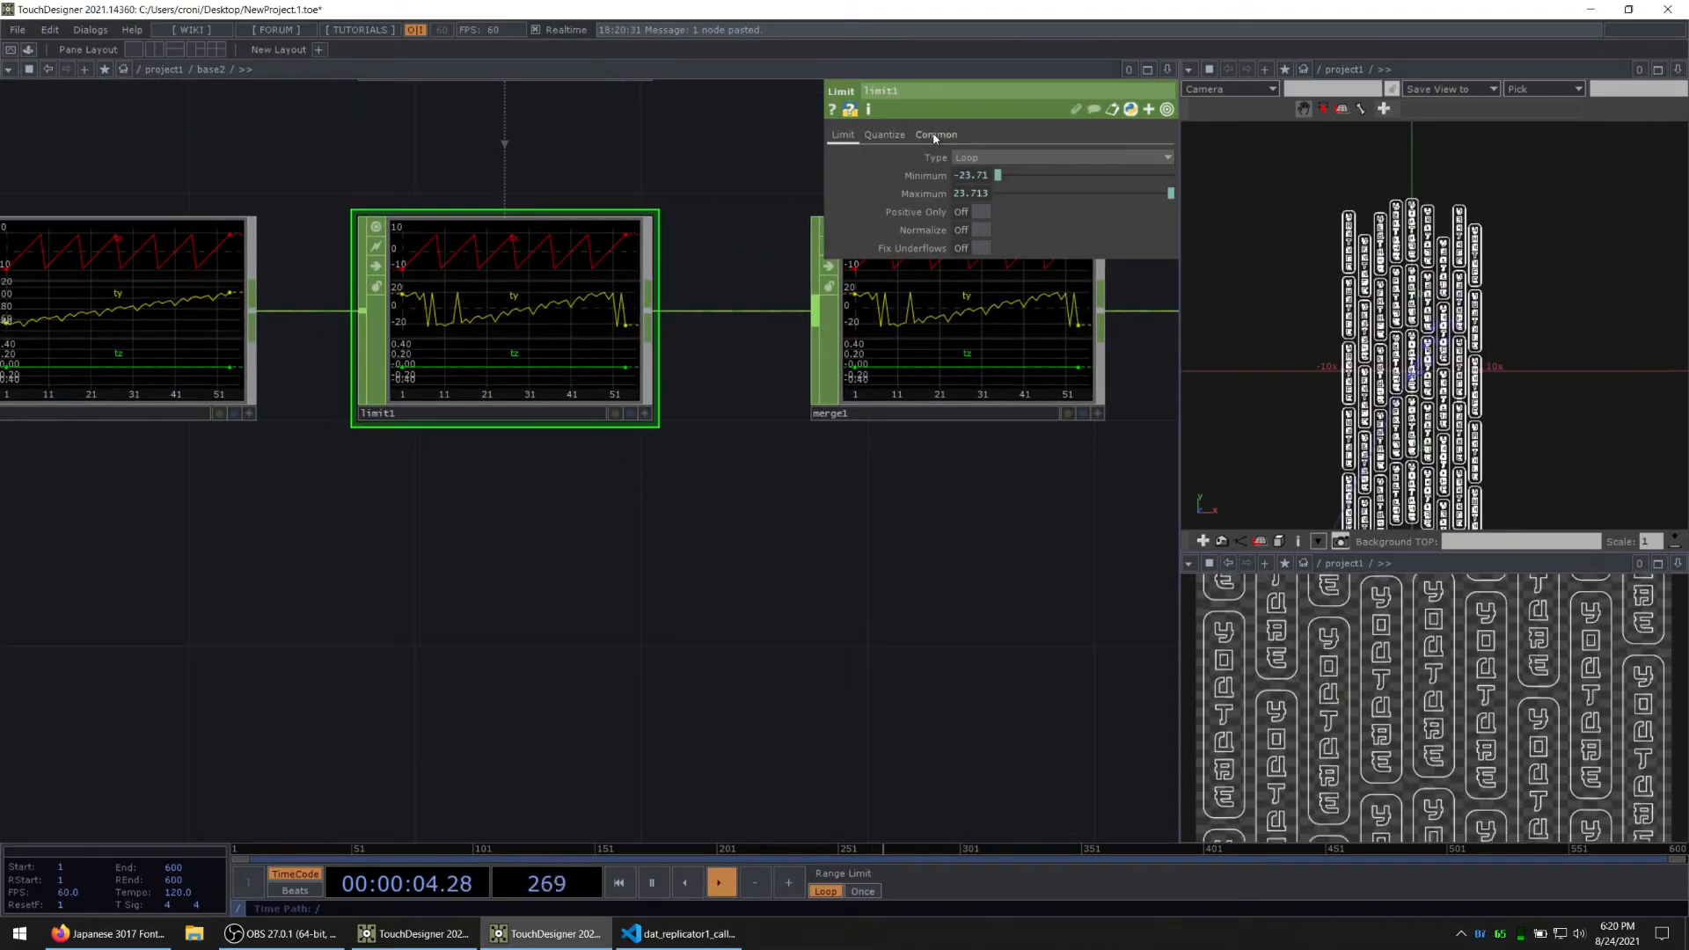
pyautogui.click(936, 136)
pyautogui.scroll(2, 510, 308)
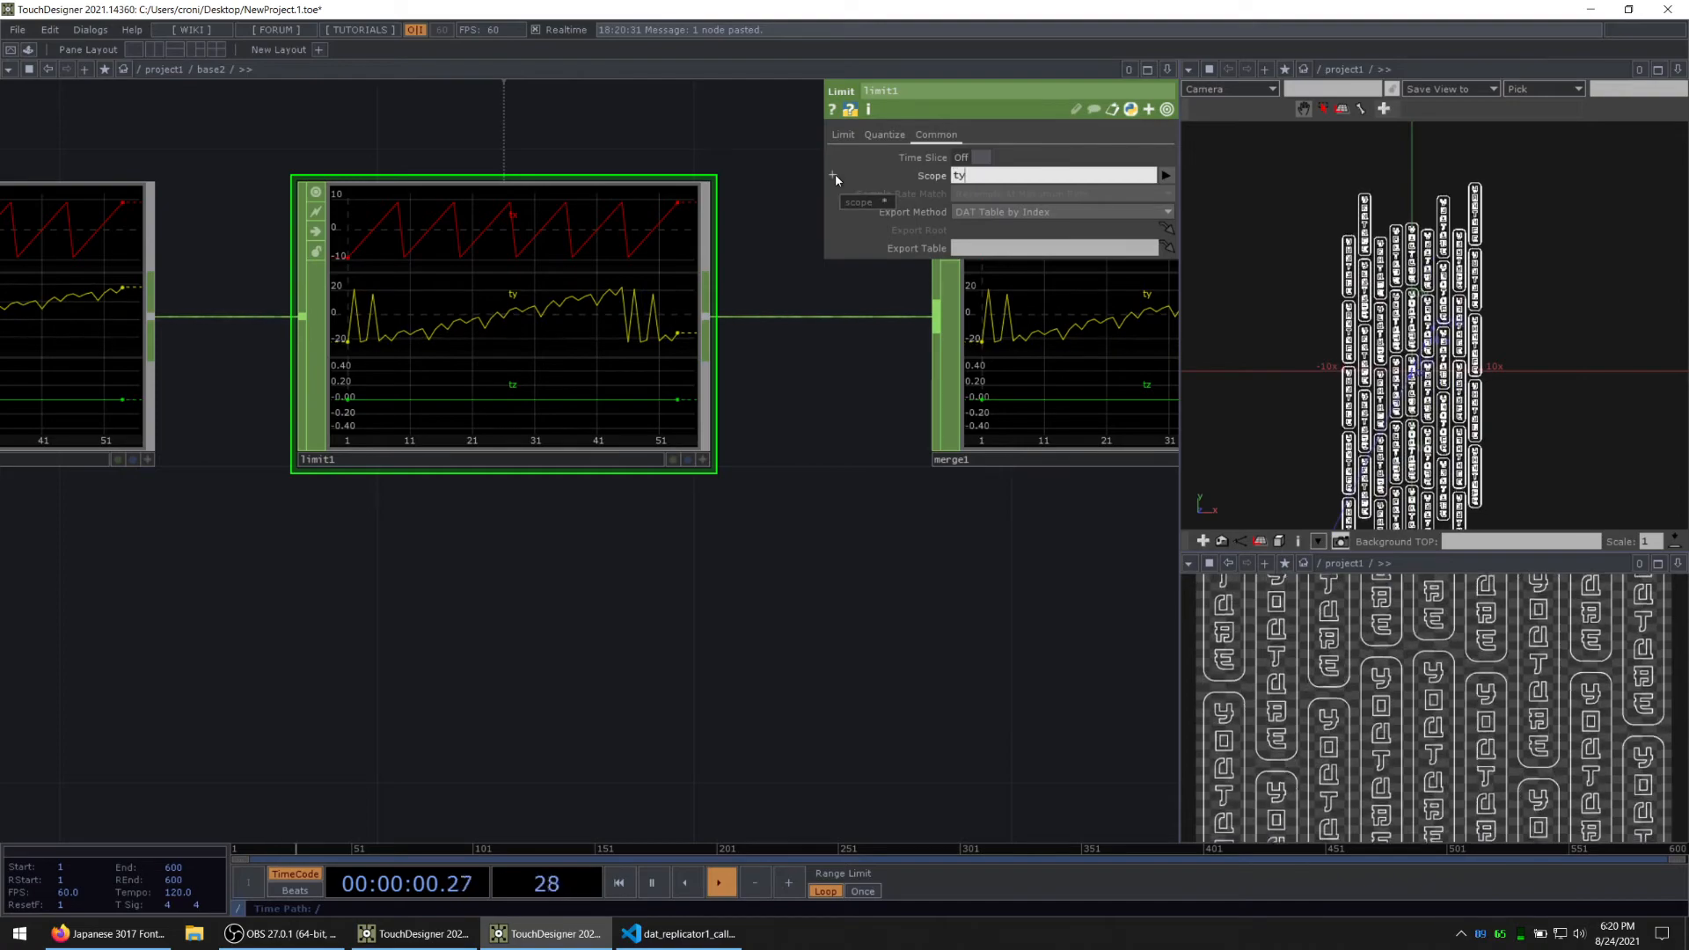
pyautogui.scroll(-5, 519, 388)
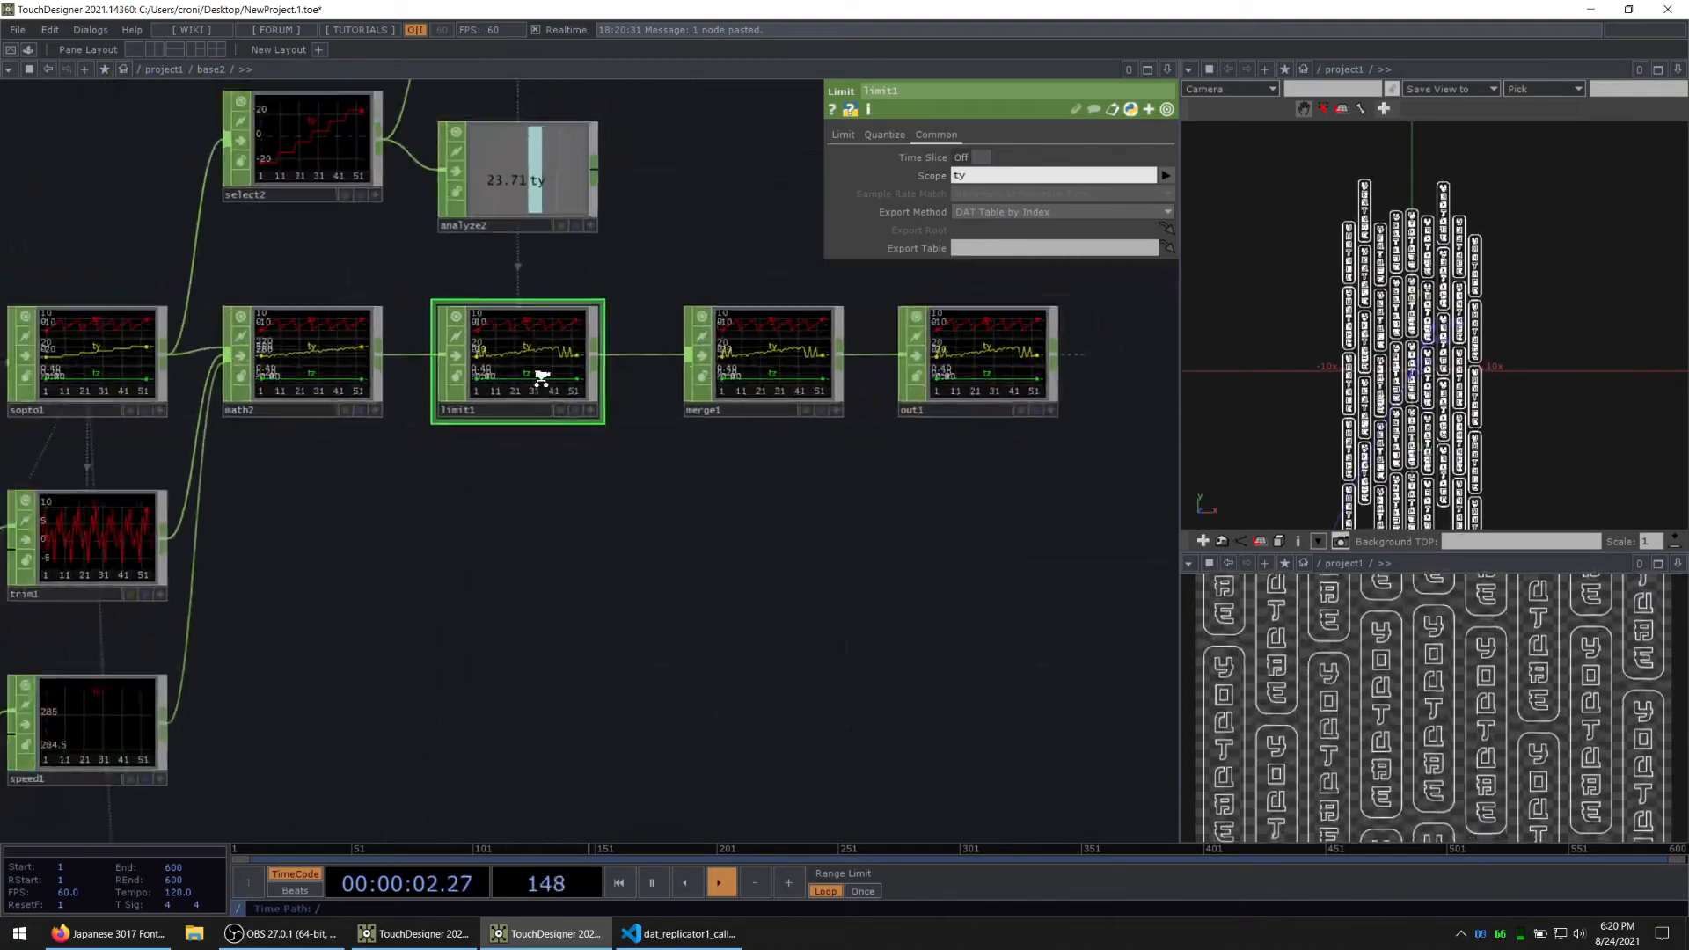
pyautogui.moveTo(625, 347); pyautogui.dragTo(609, 391)
pyautogui.scroll(5, 518, 449)
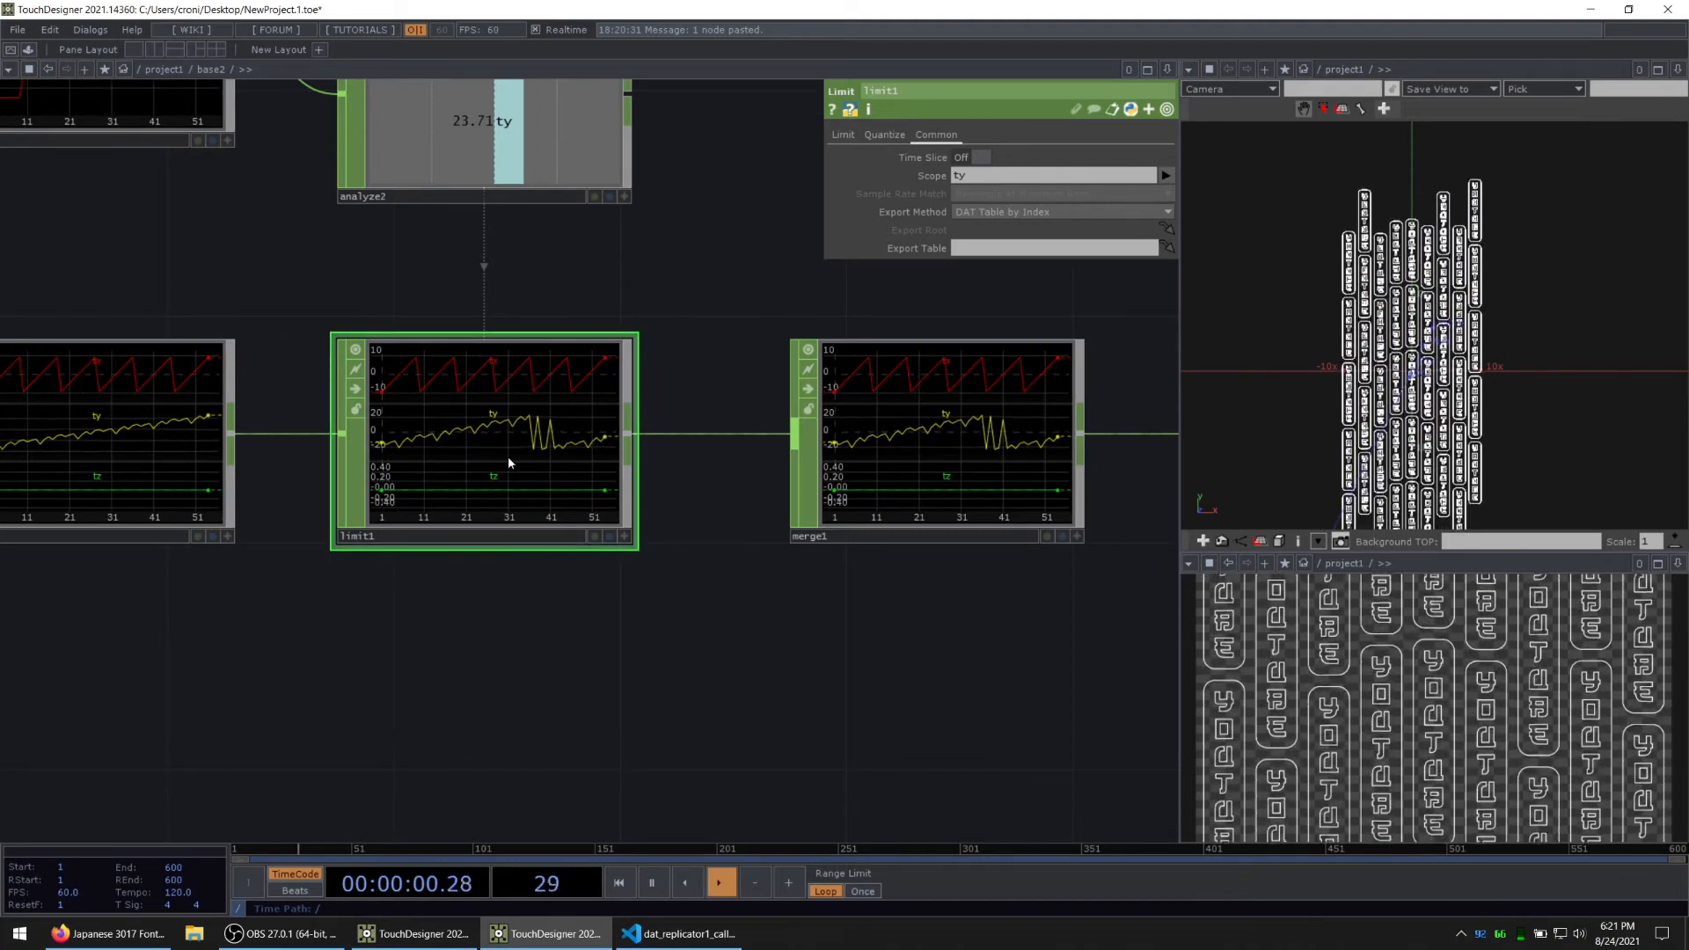
# Step: Connect trim2's color channels to merge1 as a second input and go back up to the project1 network
pyautogui.scroll(-5, 509, 456)
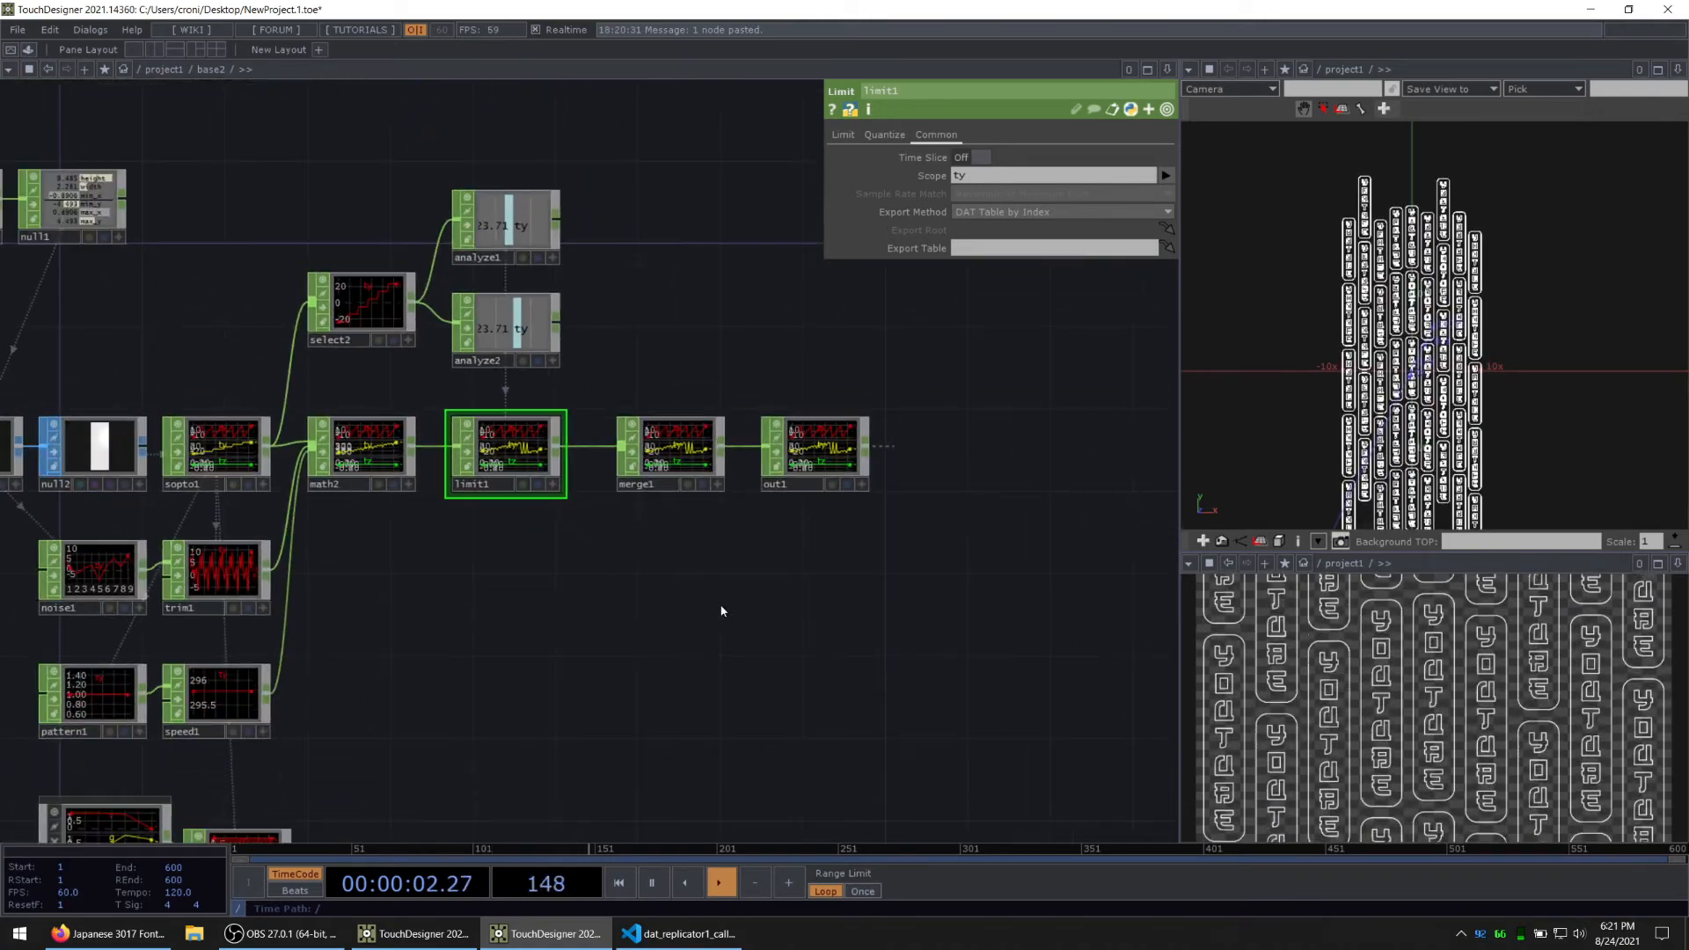
pyautogui.moveTo(355, 661); pyautogui.dragTo(723, 275)
pyautogui.scroll(5, 766, 369)
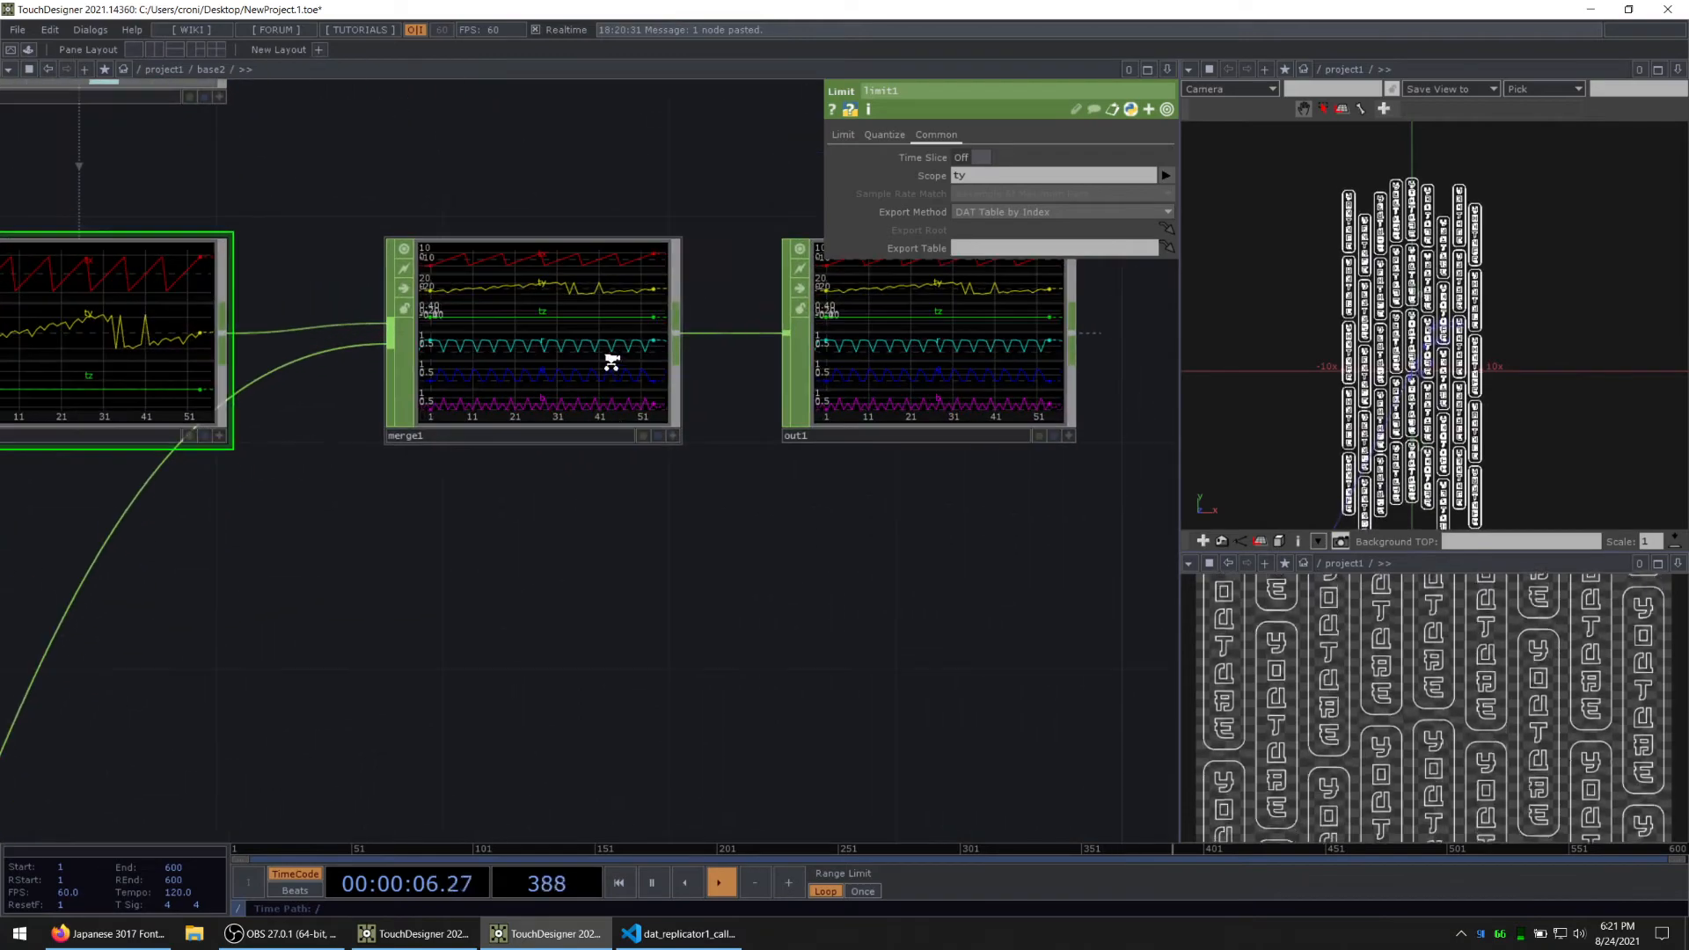
pyautogui.moveTo(767, 556); pyautogui.dragTo(701, 533)
pyautogui.press('u')
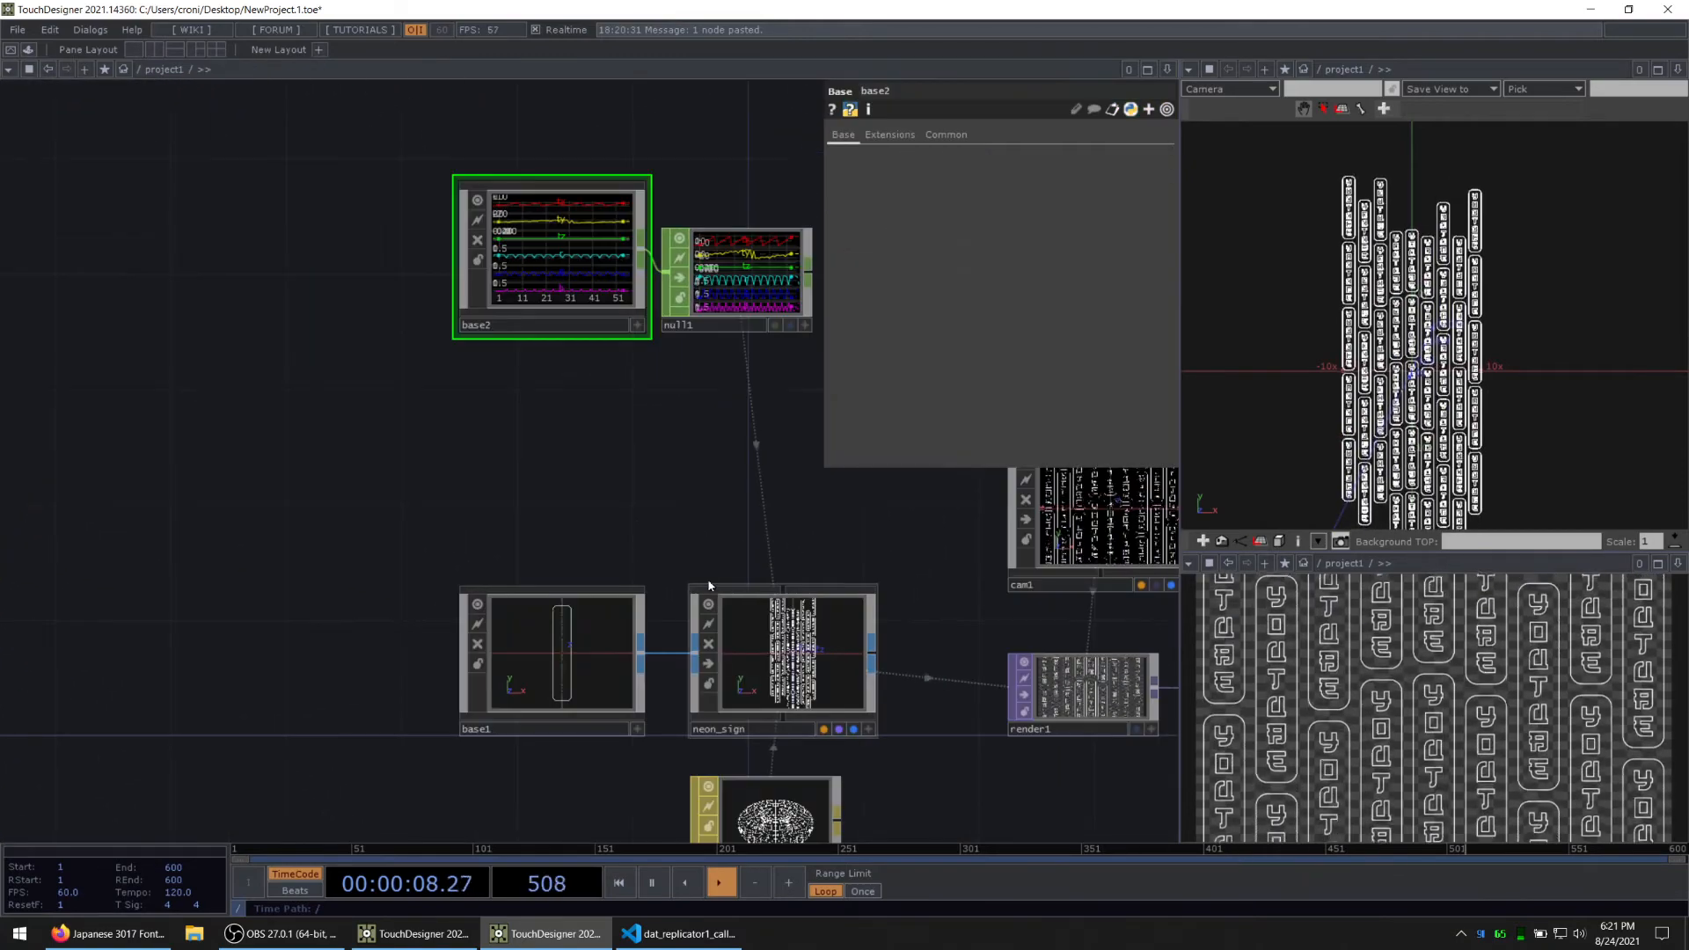
# Step: Set neon_sign's instance color channels R, G and B to r, g and b
pyautogui.moveTo(603, 433); pyautogui.dragTo(231, 309)
pyautogui.click(413, 537)
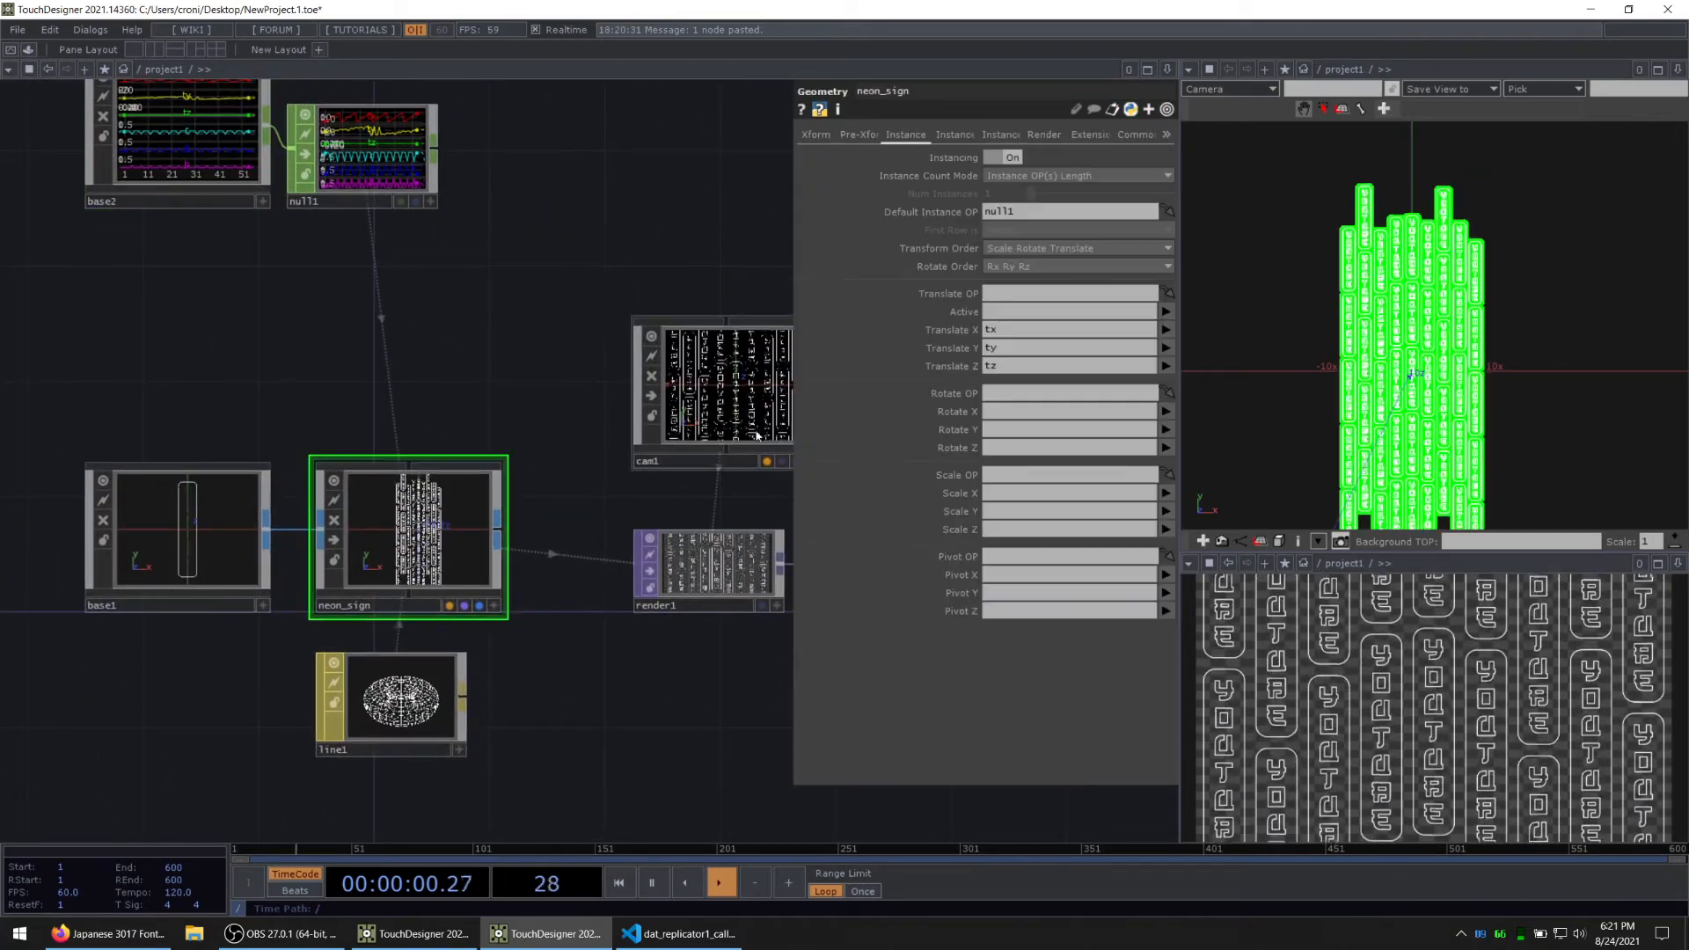
pyautogui.click(952, 136)
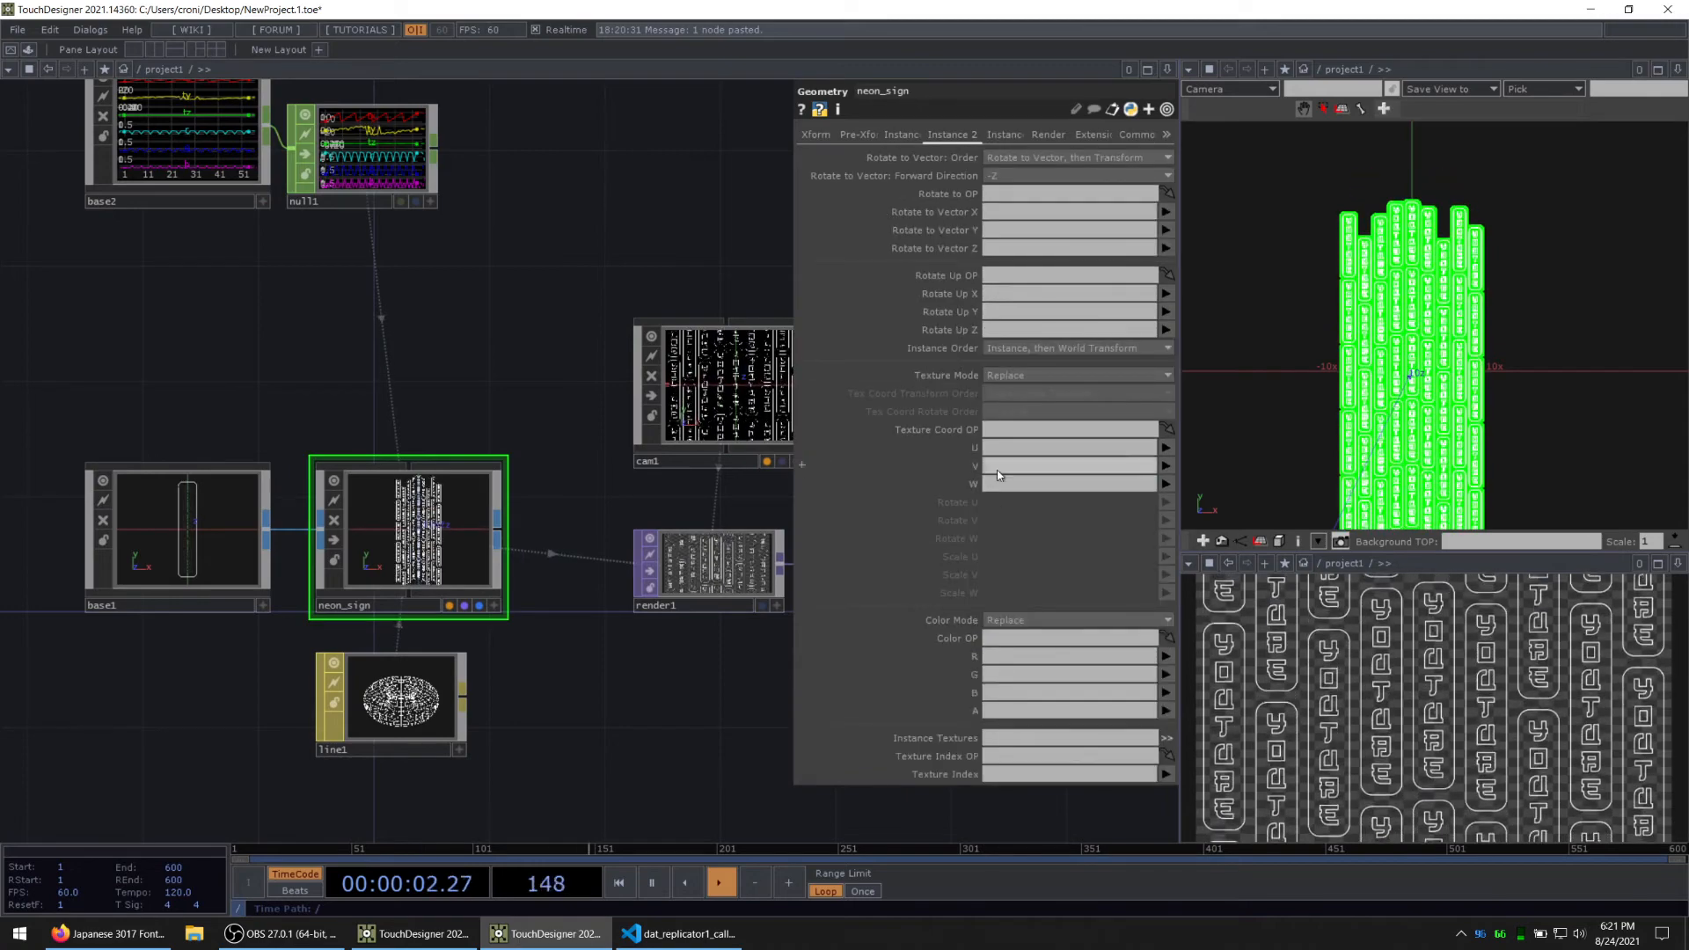
pyautogui.click(1156, 658)
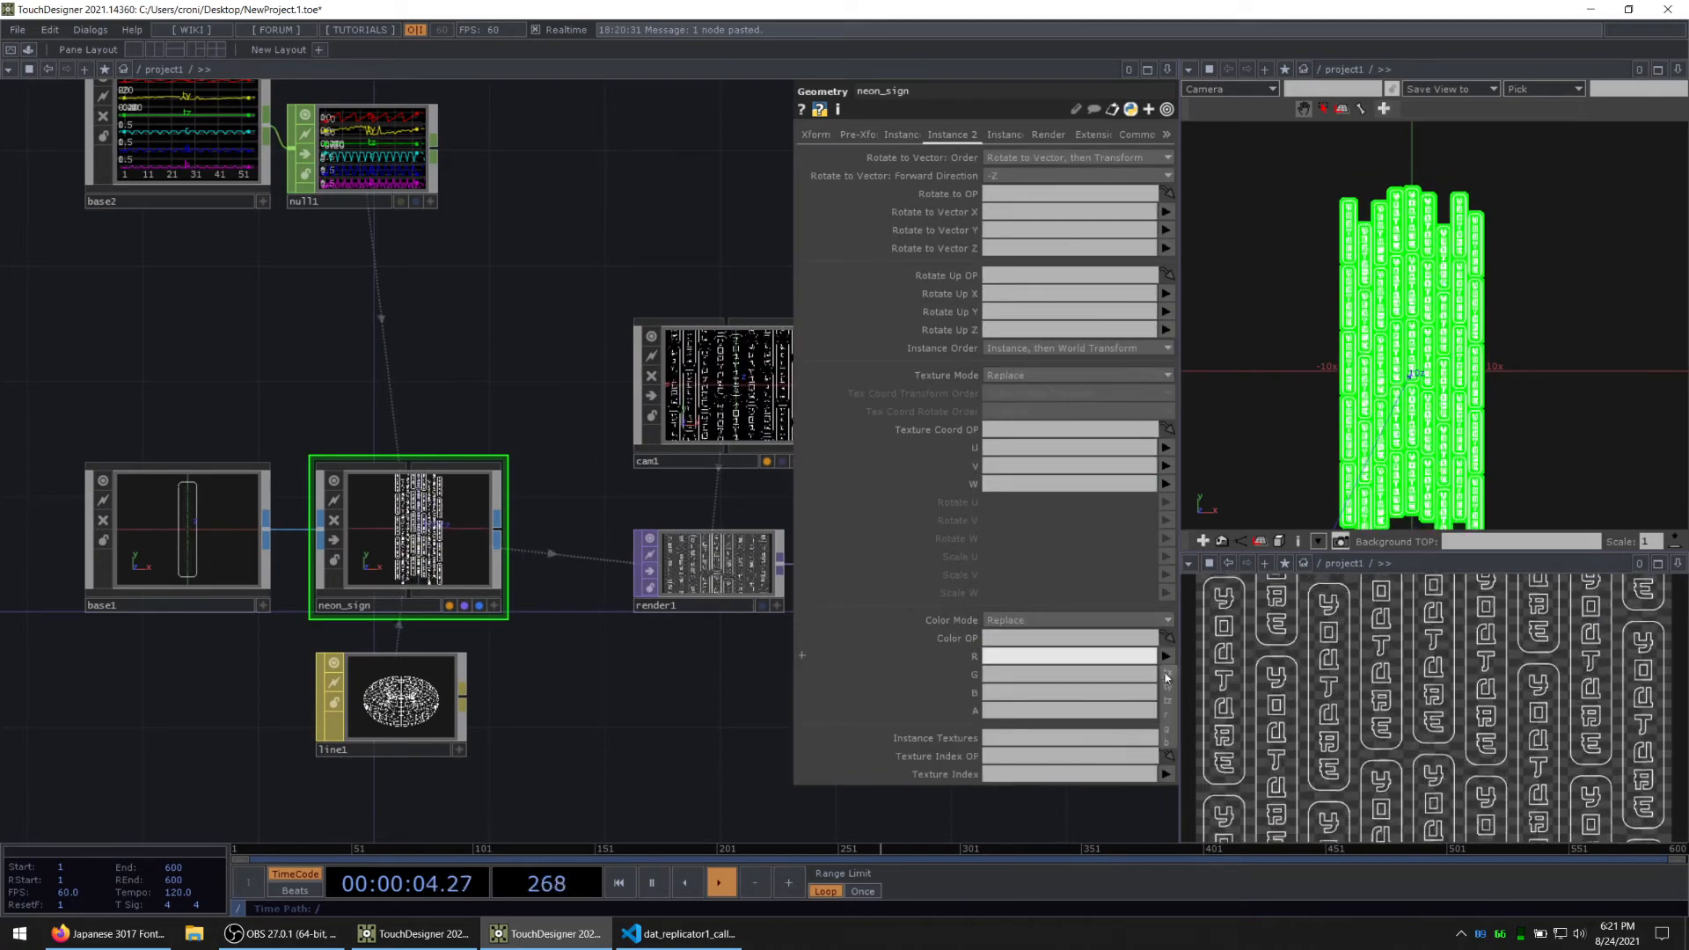
pyautogui.write('r')
pyautogui.press('Tab')
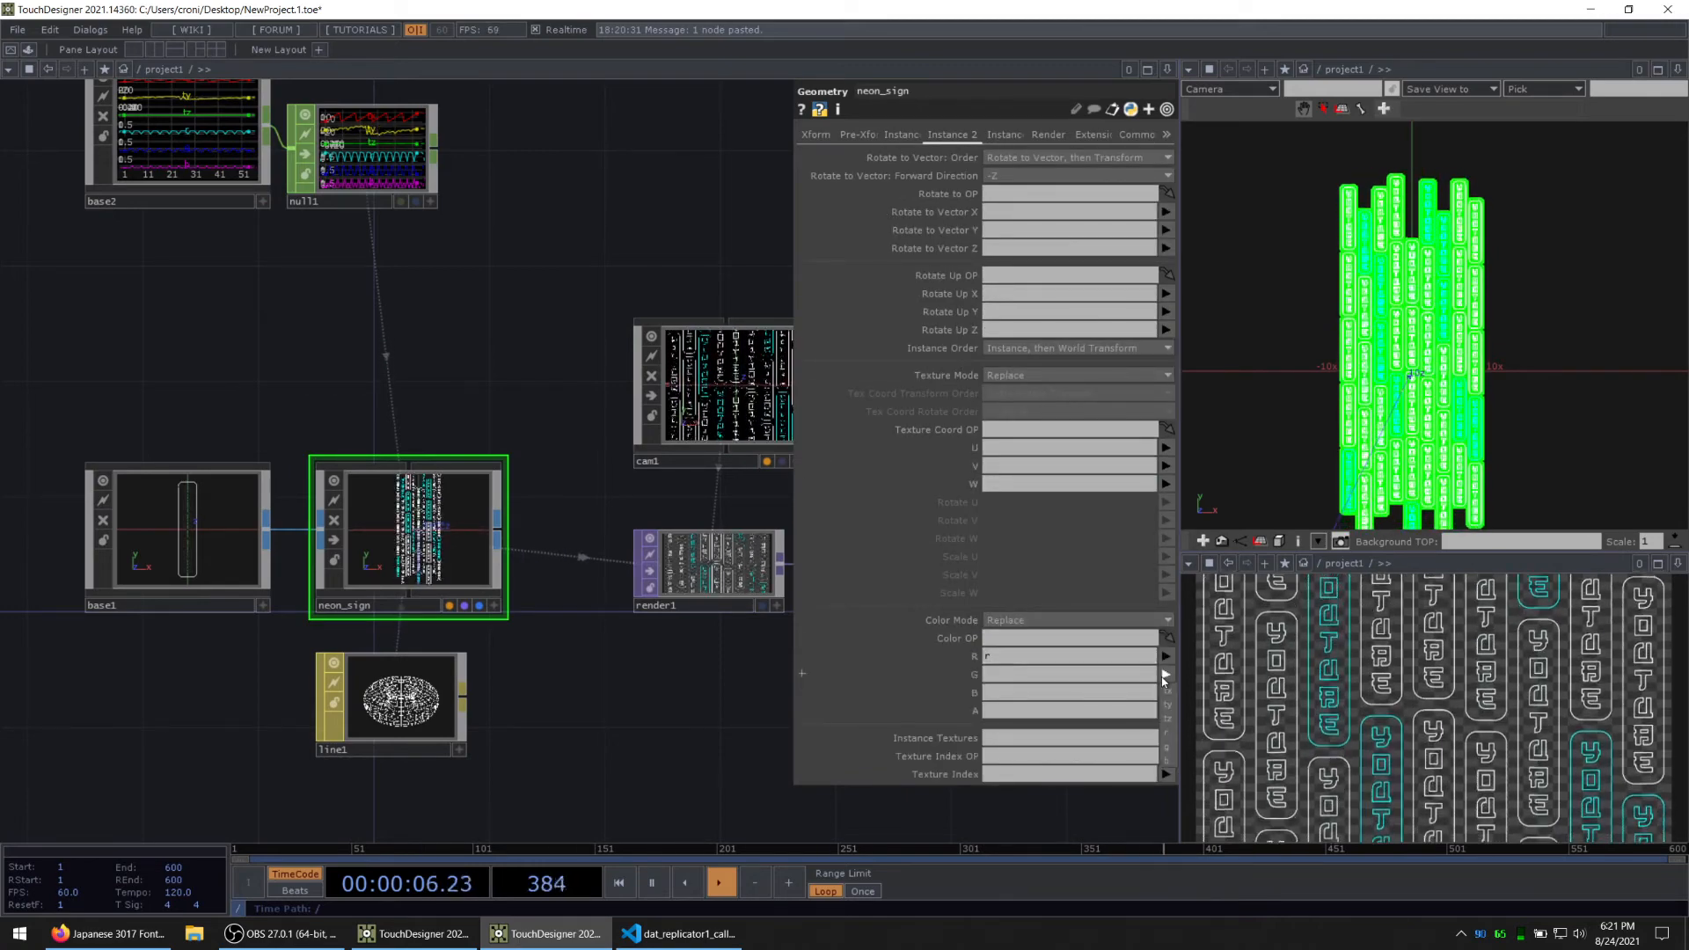
pyautogui.write('g')
pyautogui.click(1166, 692)
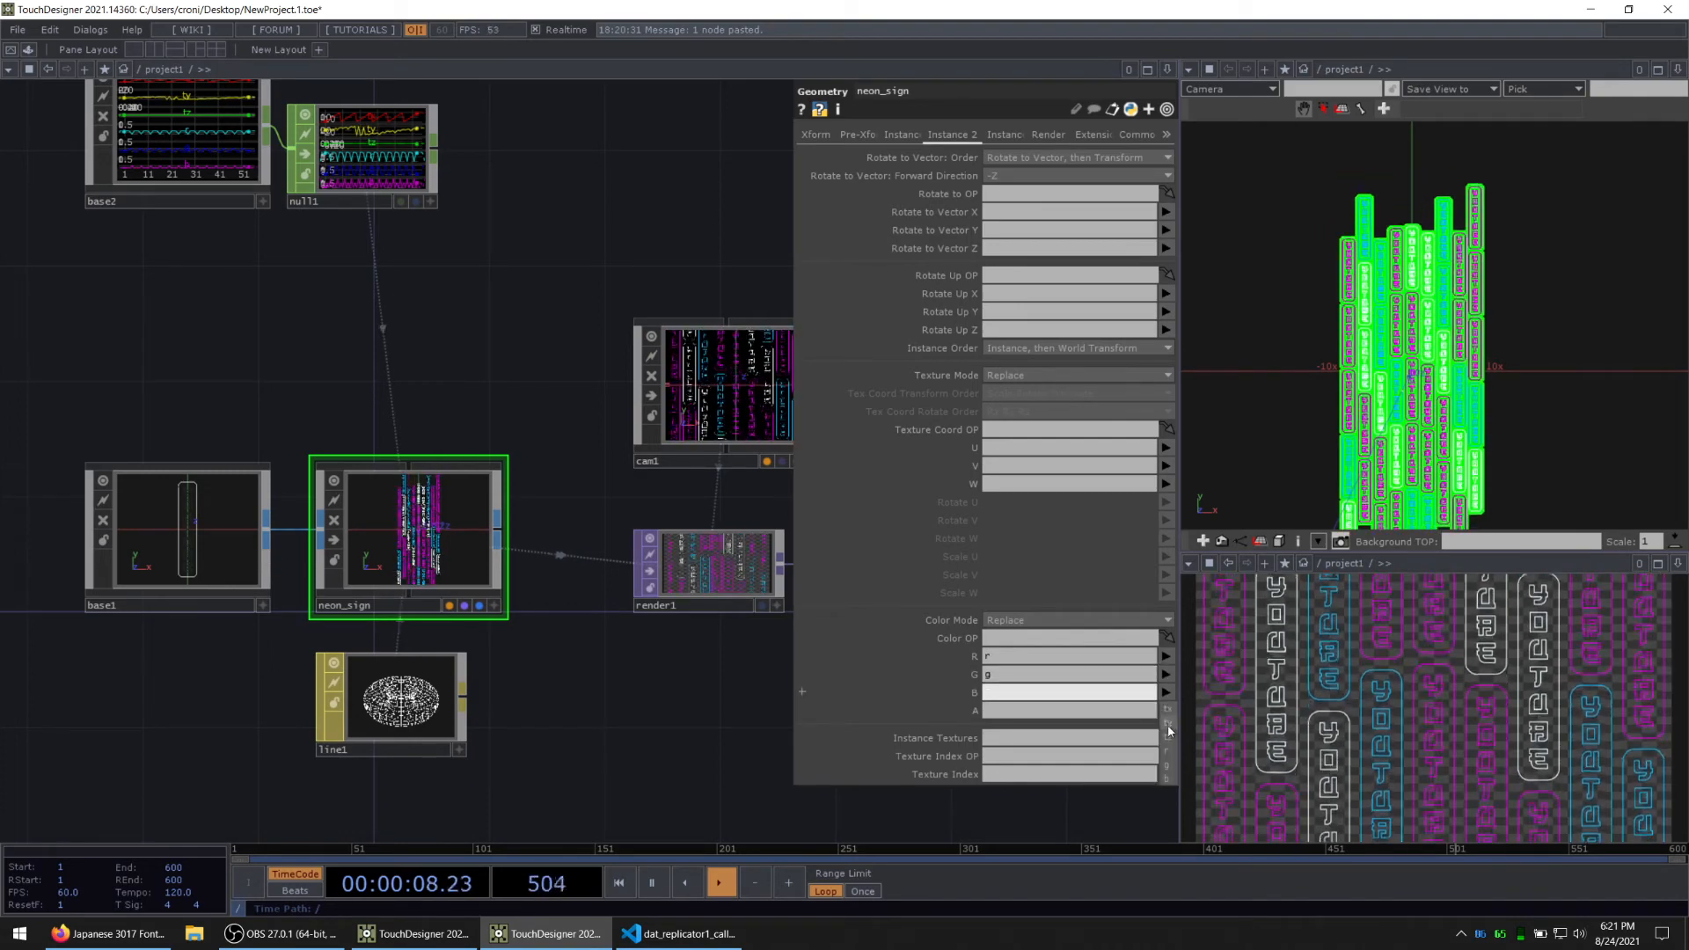
pyautogui.click(1168, 780)
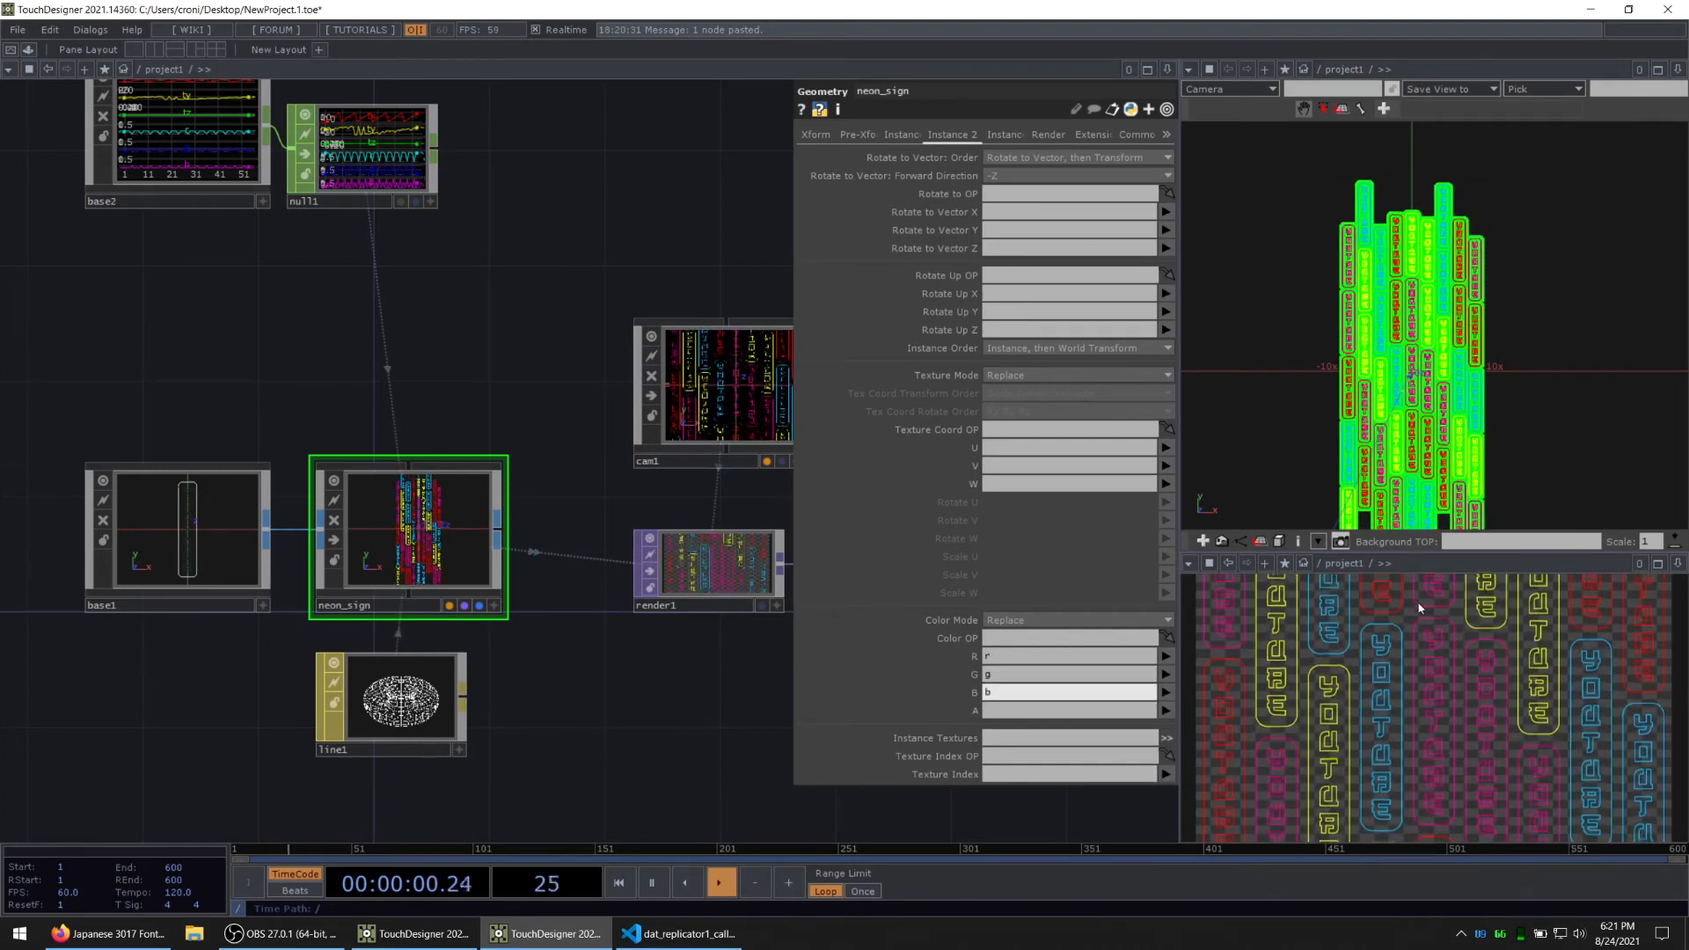
# Step: Insert a Constant TOP between render1 and out1 and turn on its Comp with Input option
pyautogui.moveTo(676, 709); pyautogui.dragTo(172, 638)
pyautogui.moveTo(403, 504); pyautogui.dragTo(660, 482)
pyautogui.rightClick(462, 493)
pyautogui.click(480, 488)
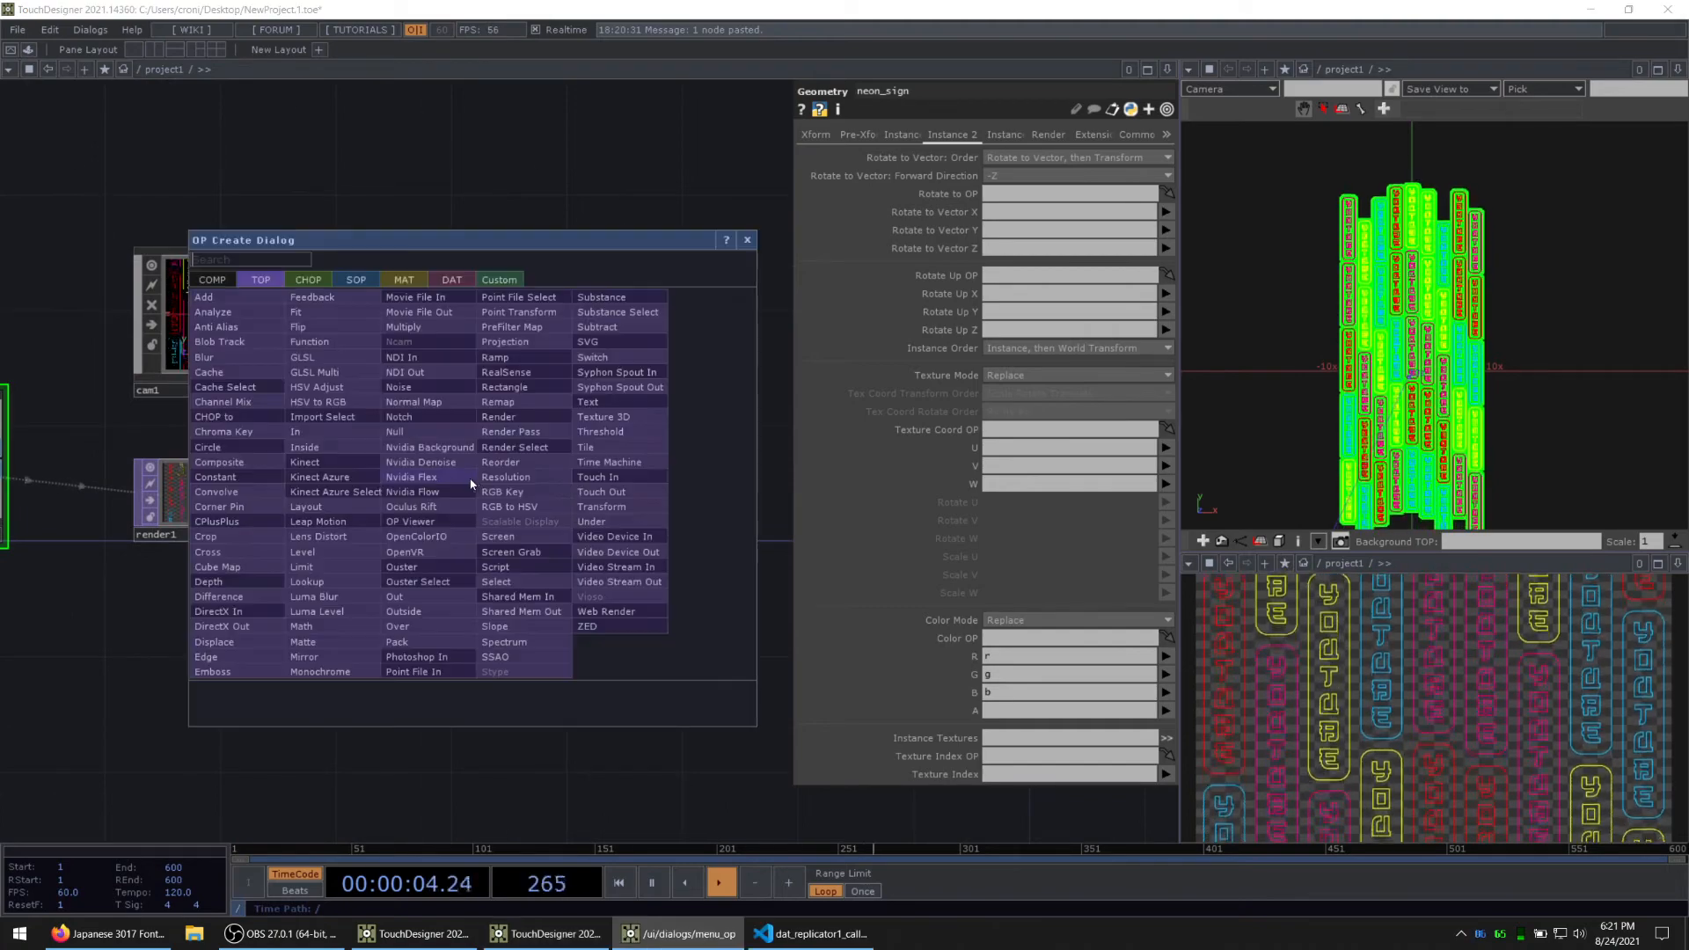
pyautogui.click(234, 468)
pyautogui.click(369, 519)
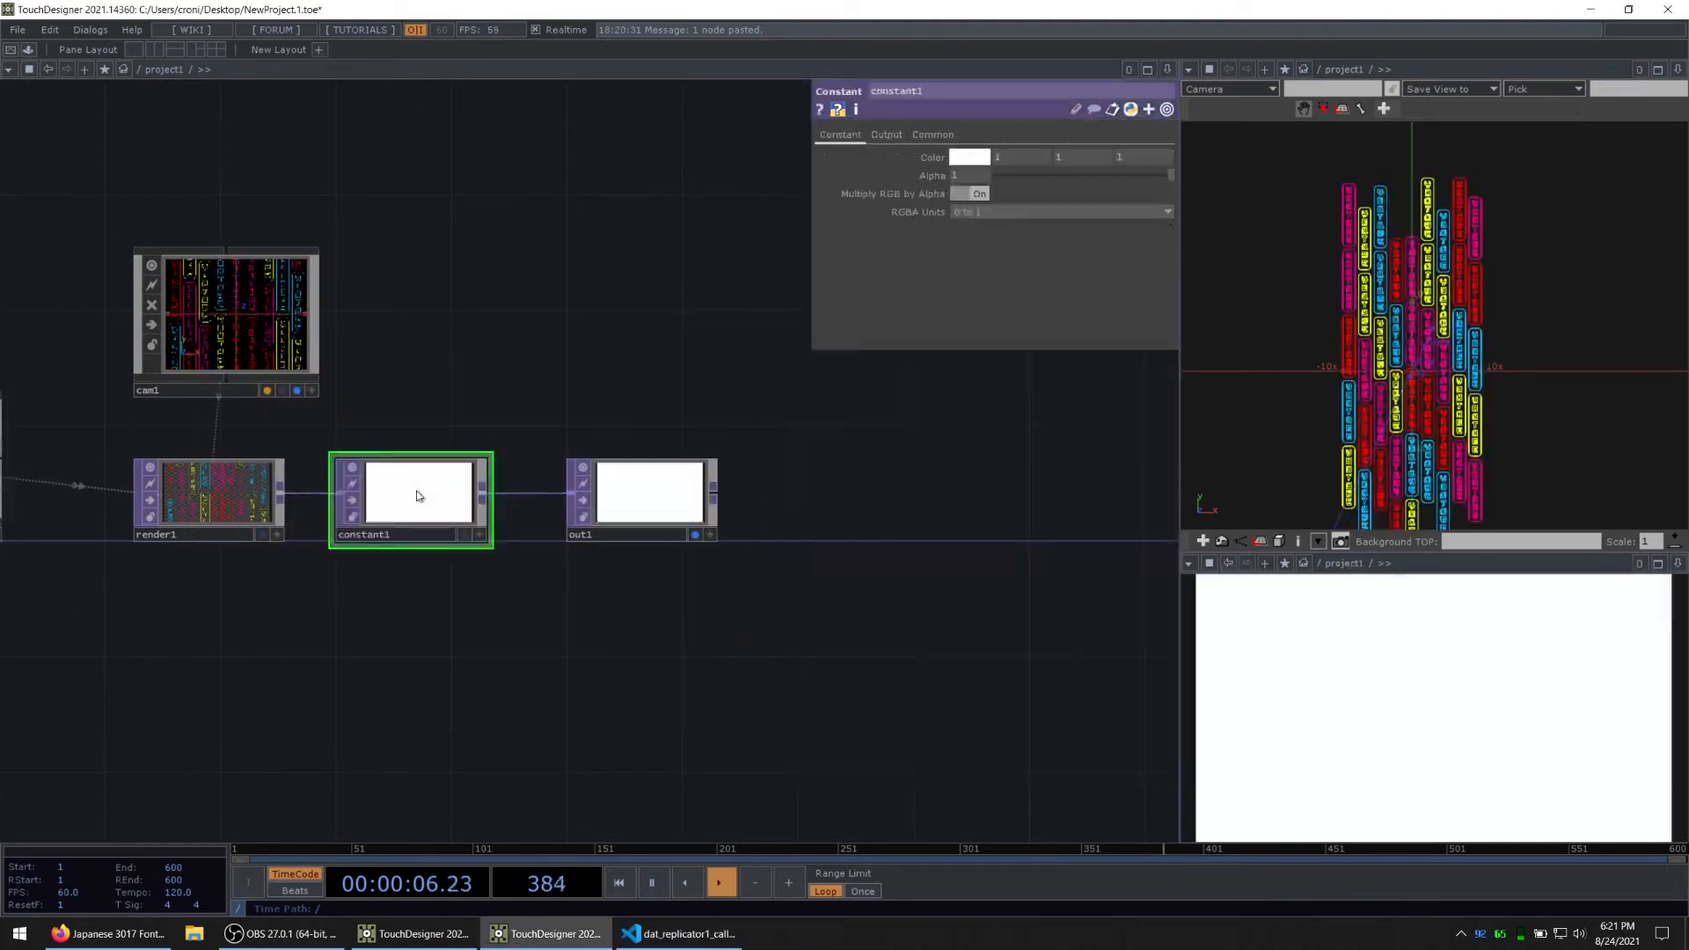
pyautogui.click(886, 135)
pyautogui.click(971, 158)
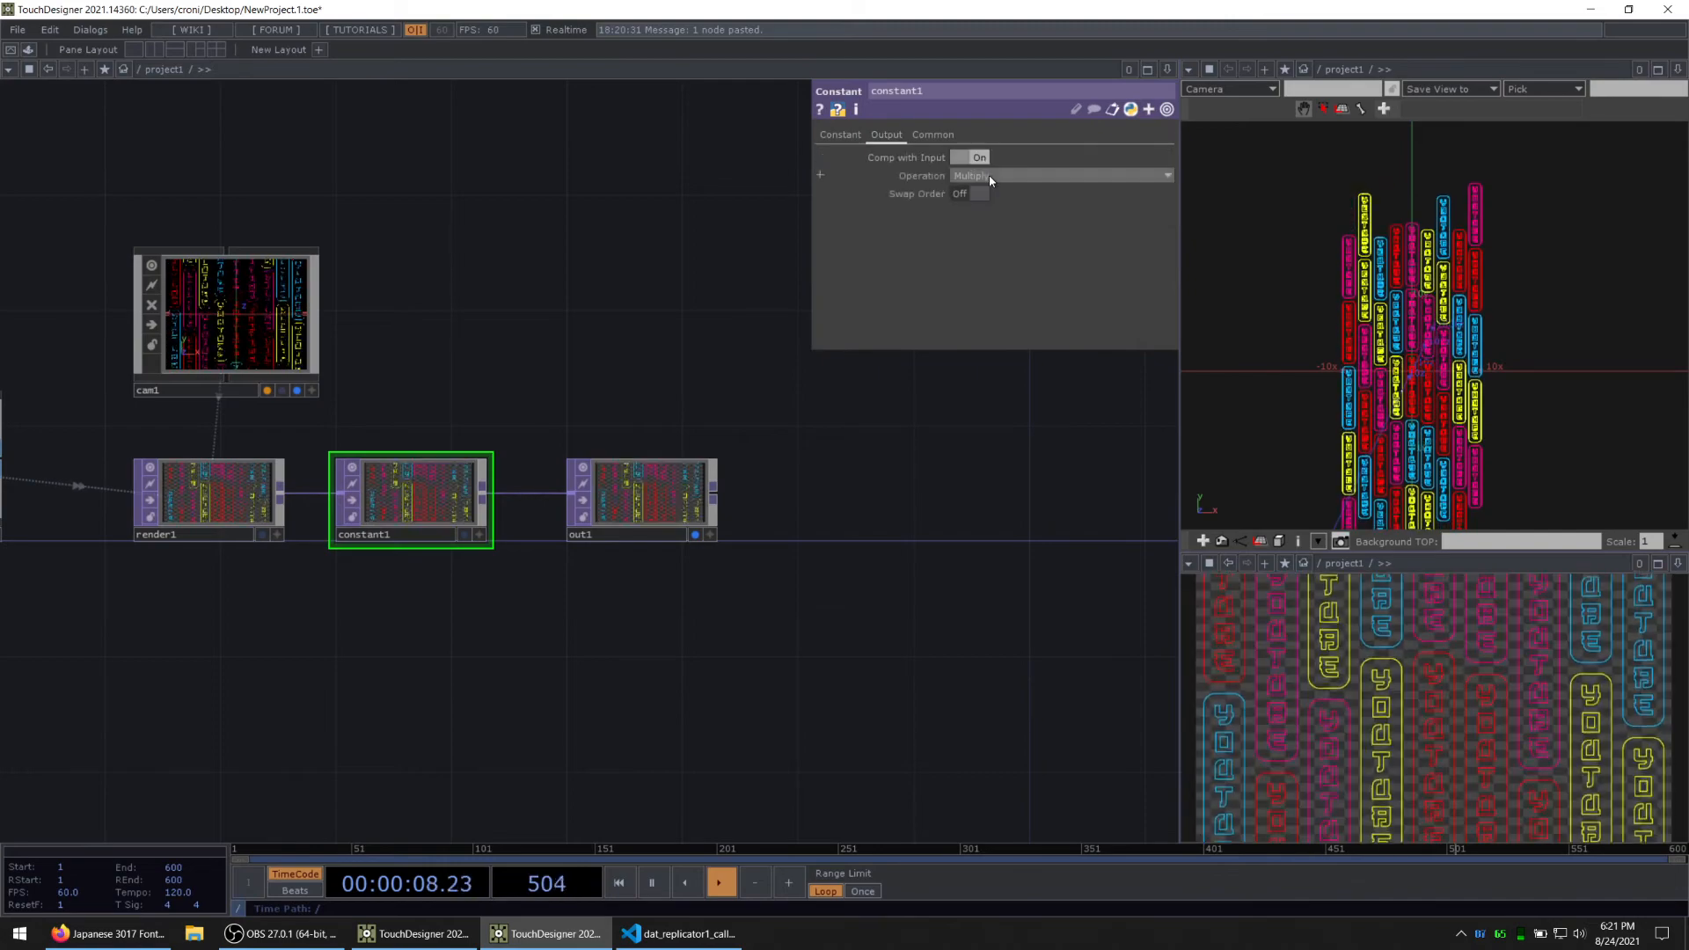
# Step: Set constant1's compositing operation to Over with Swap Order on, and make its color black (0, 0, 0)
pyautogui.click(1060, 176)
pyautogui.click(1054, 323)
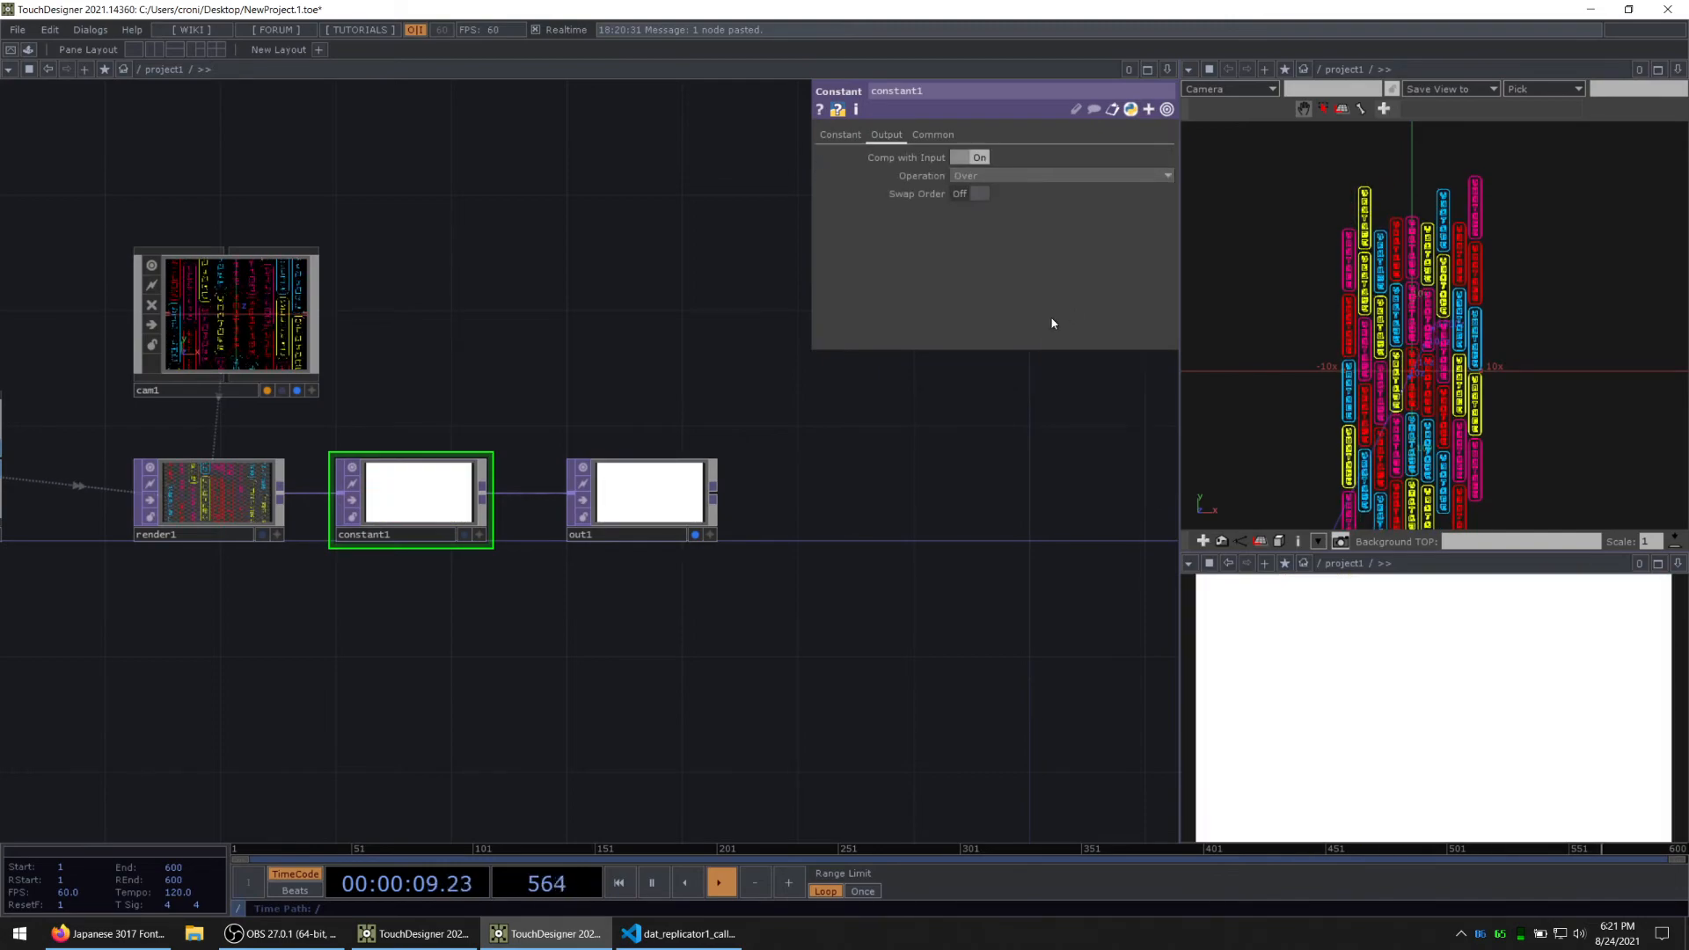
pyautogui.click(974, 195)
pyautogui.click(1021, 176)
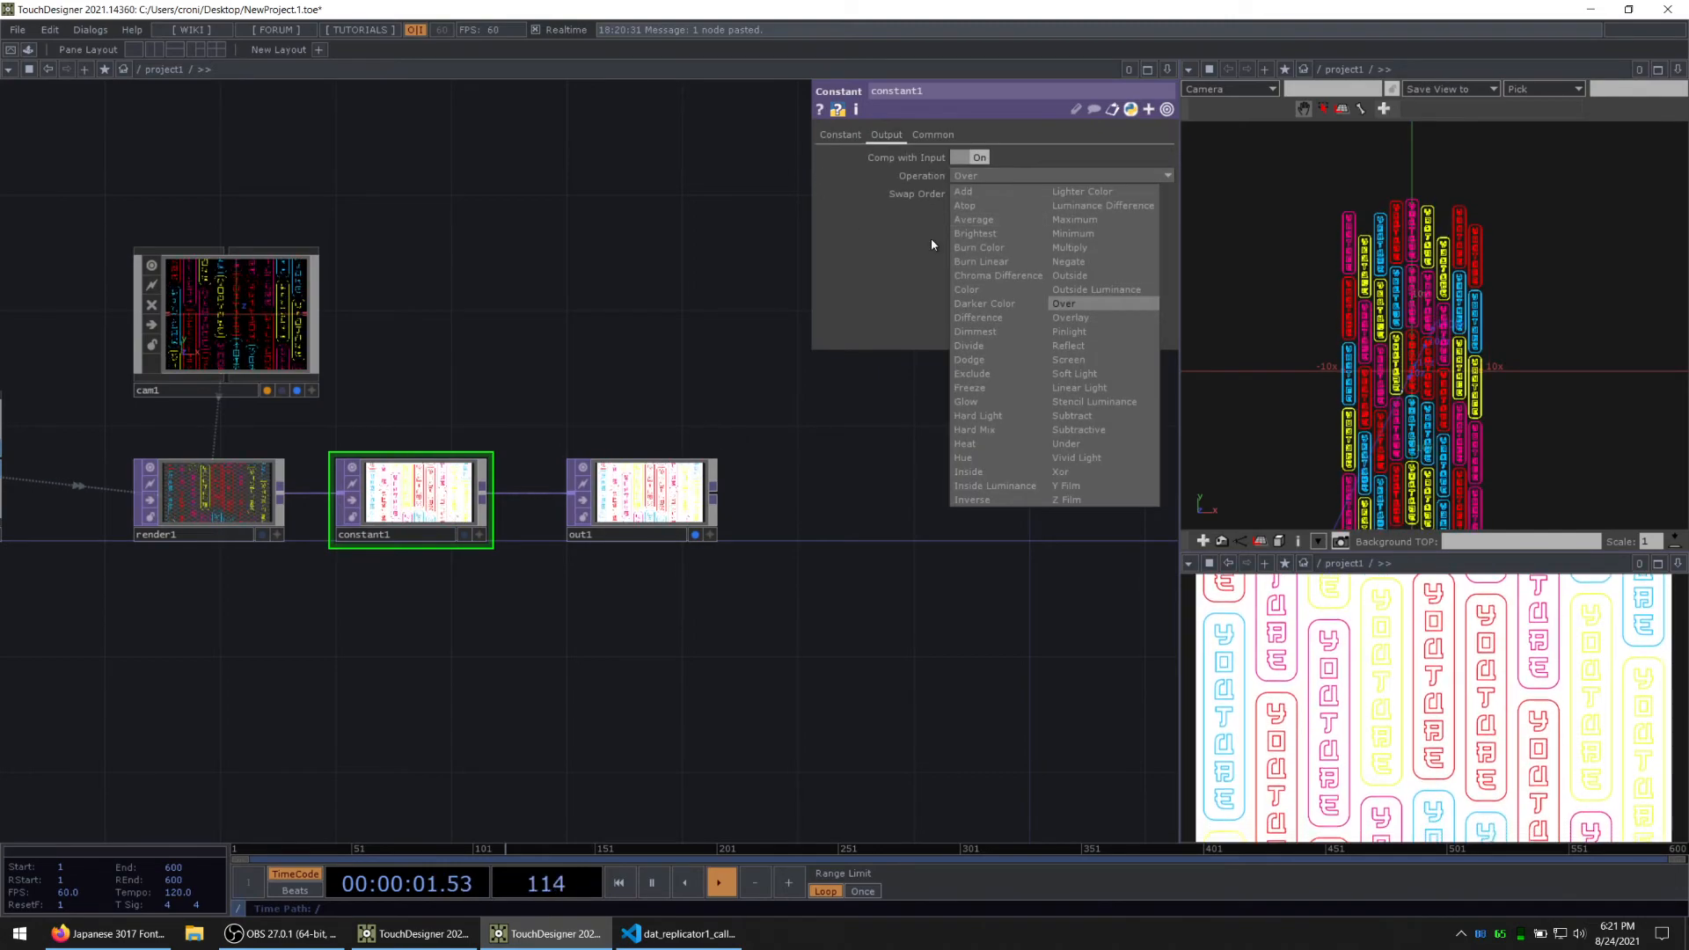
pyautogui.click(861, 135)
pyautogui.moveTo(928, 157); pyautogui.dragTo(871, 141, button='middle')
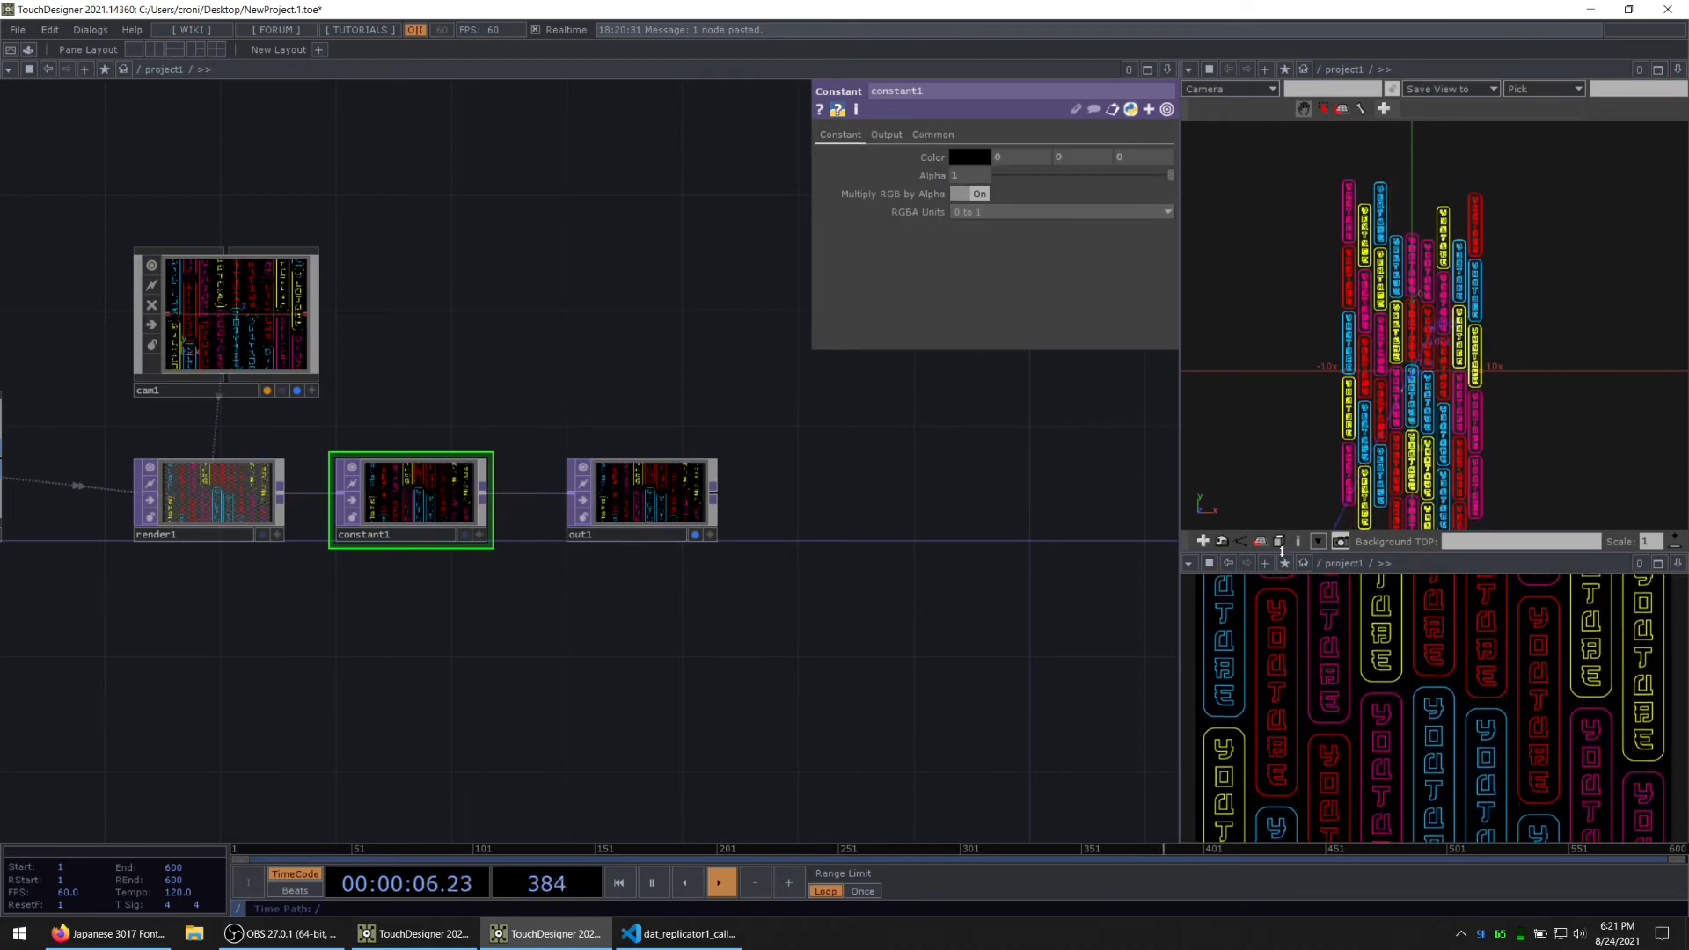
# Step: Examine the out1 image up close and the overall project1 network, and switch to the other TouchDesigner window
pyautogui.scroll(5, 676, 537)
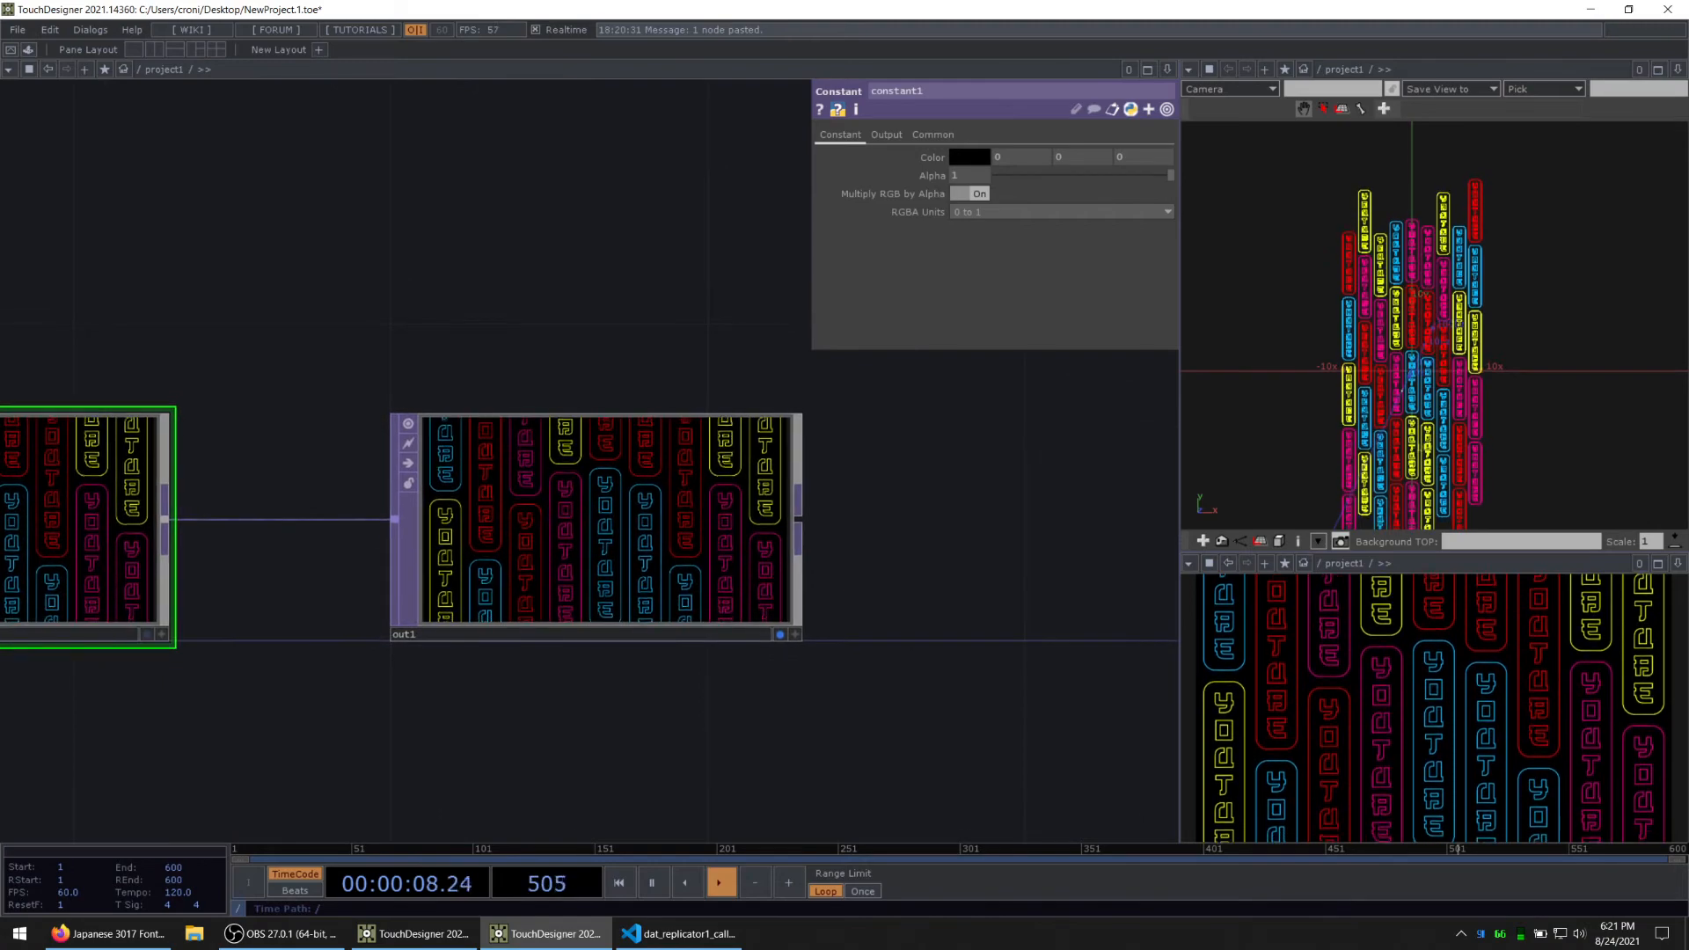
pyautogui.scroll(-1, 495, 716)
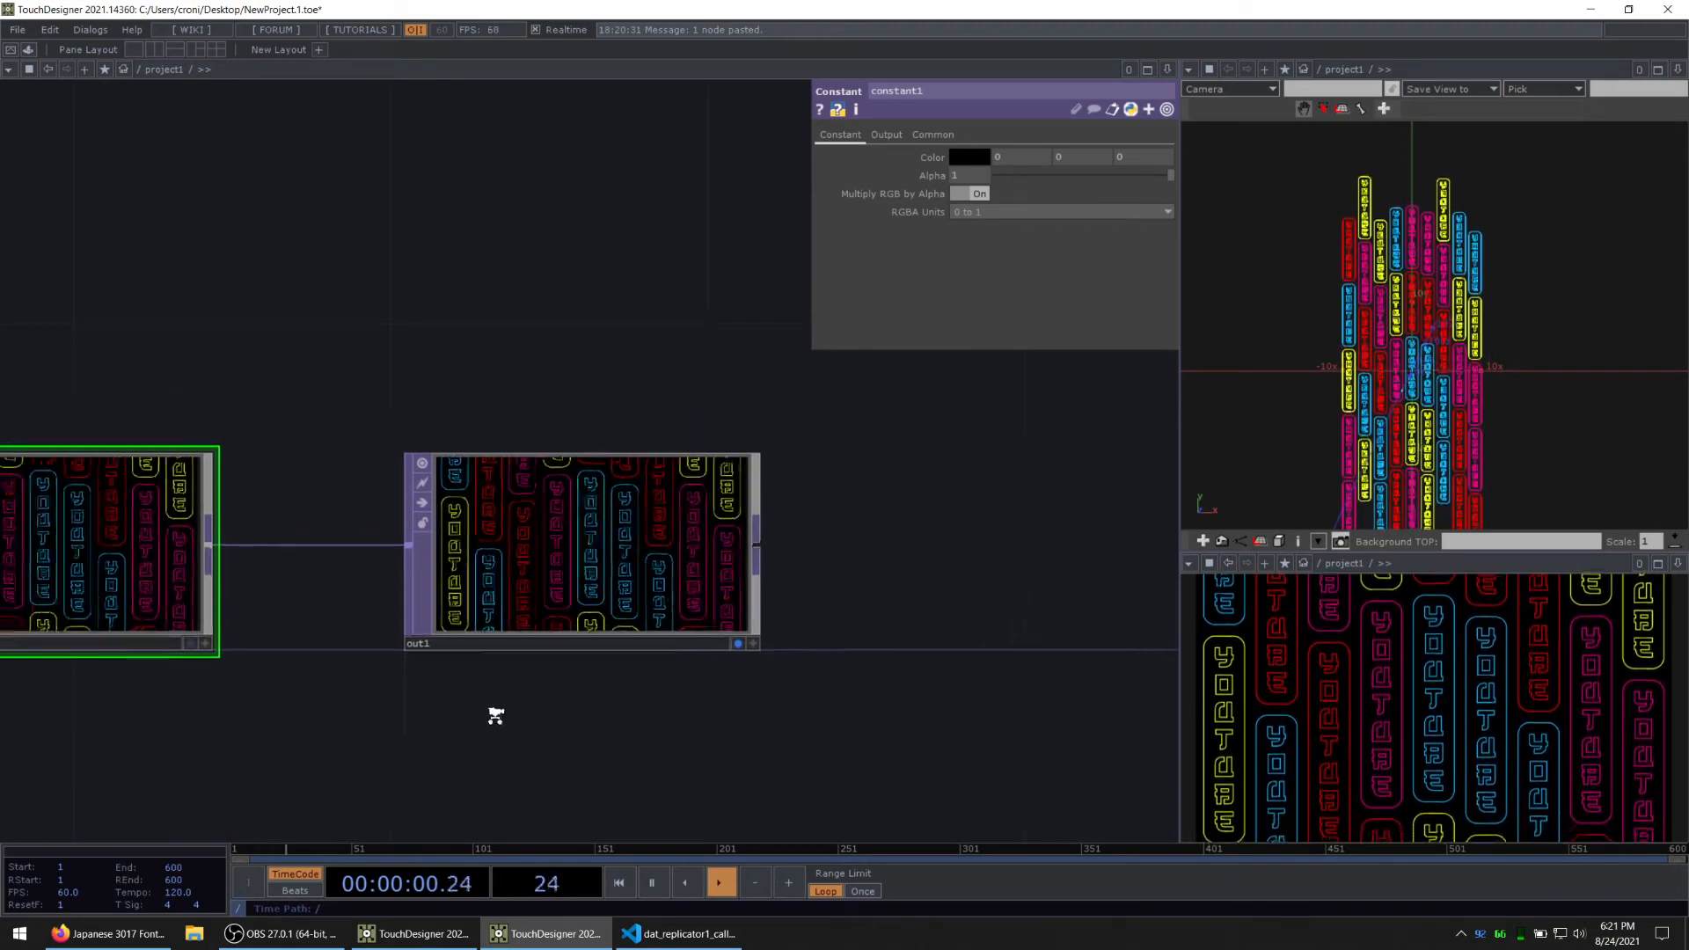
pyautogui.scroll(-4, 476, 712)
pyautogui.moveTo(422, 494); pyautogui.dragTo(678, 477)
pyautogui.scroll(-2, 718, 483)
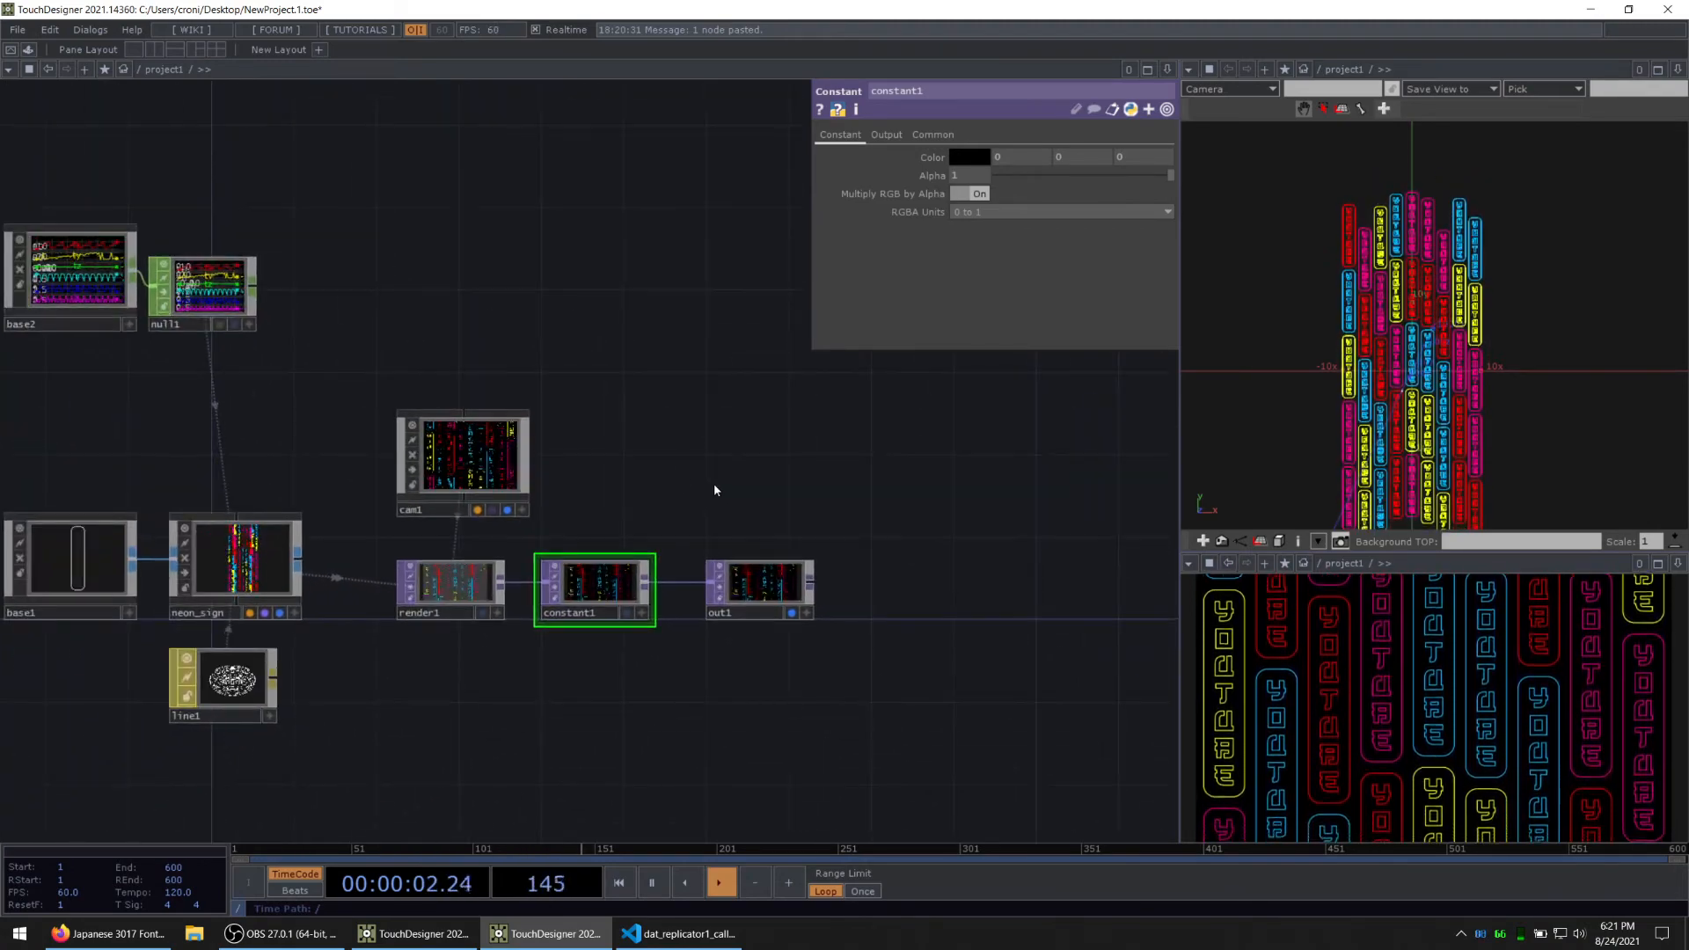
pyautogui.moveTo(293, 441); pyautogui.dragTo(739, 479)
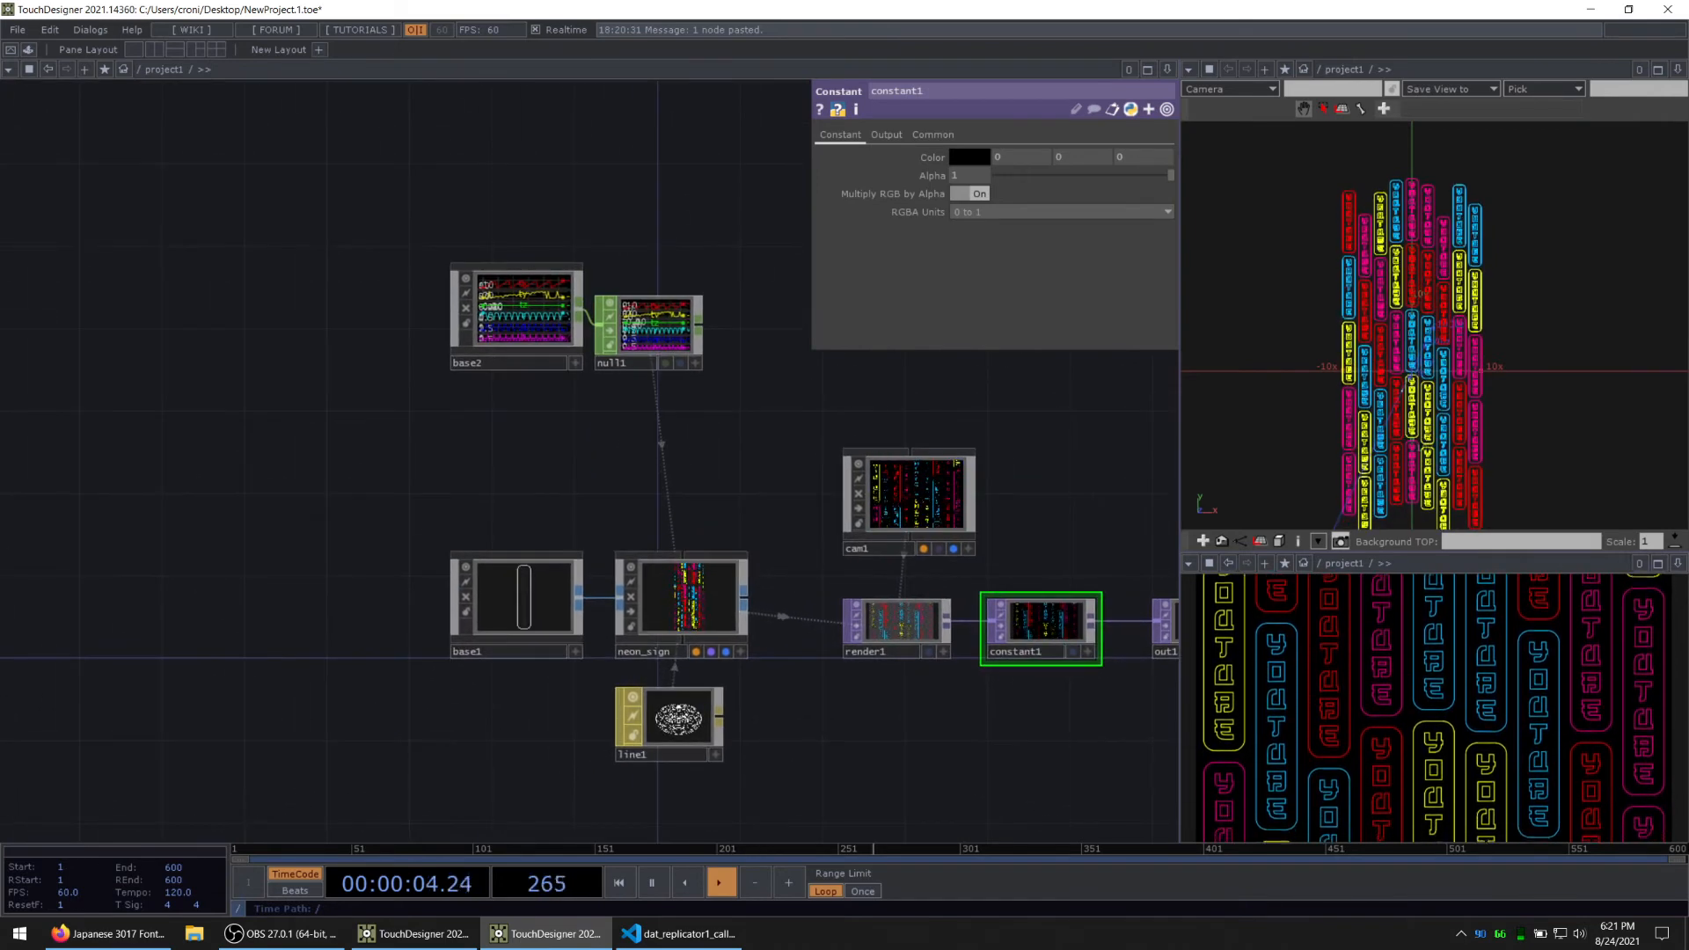
pyautogui.hotkey('alt', 'Tab')
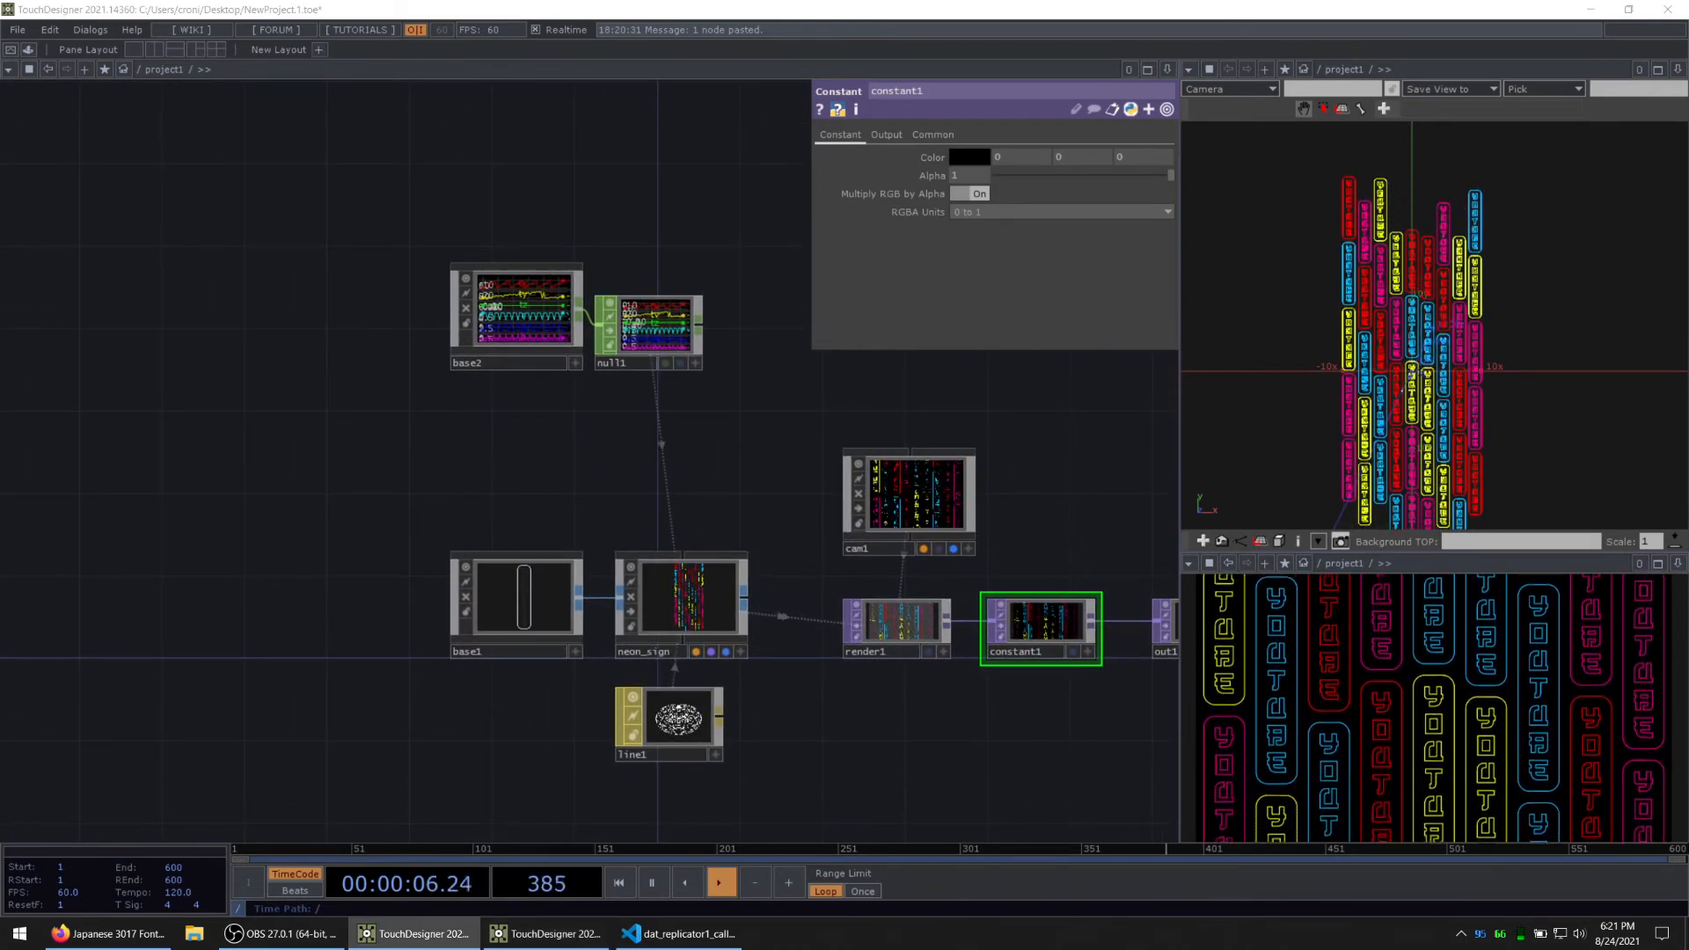
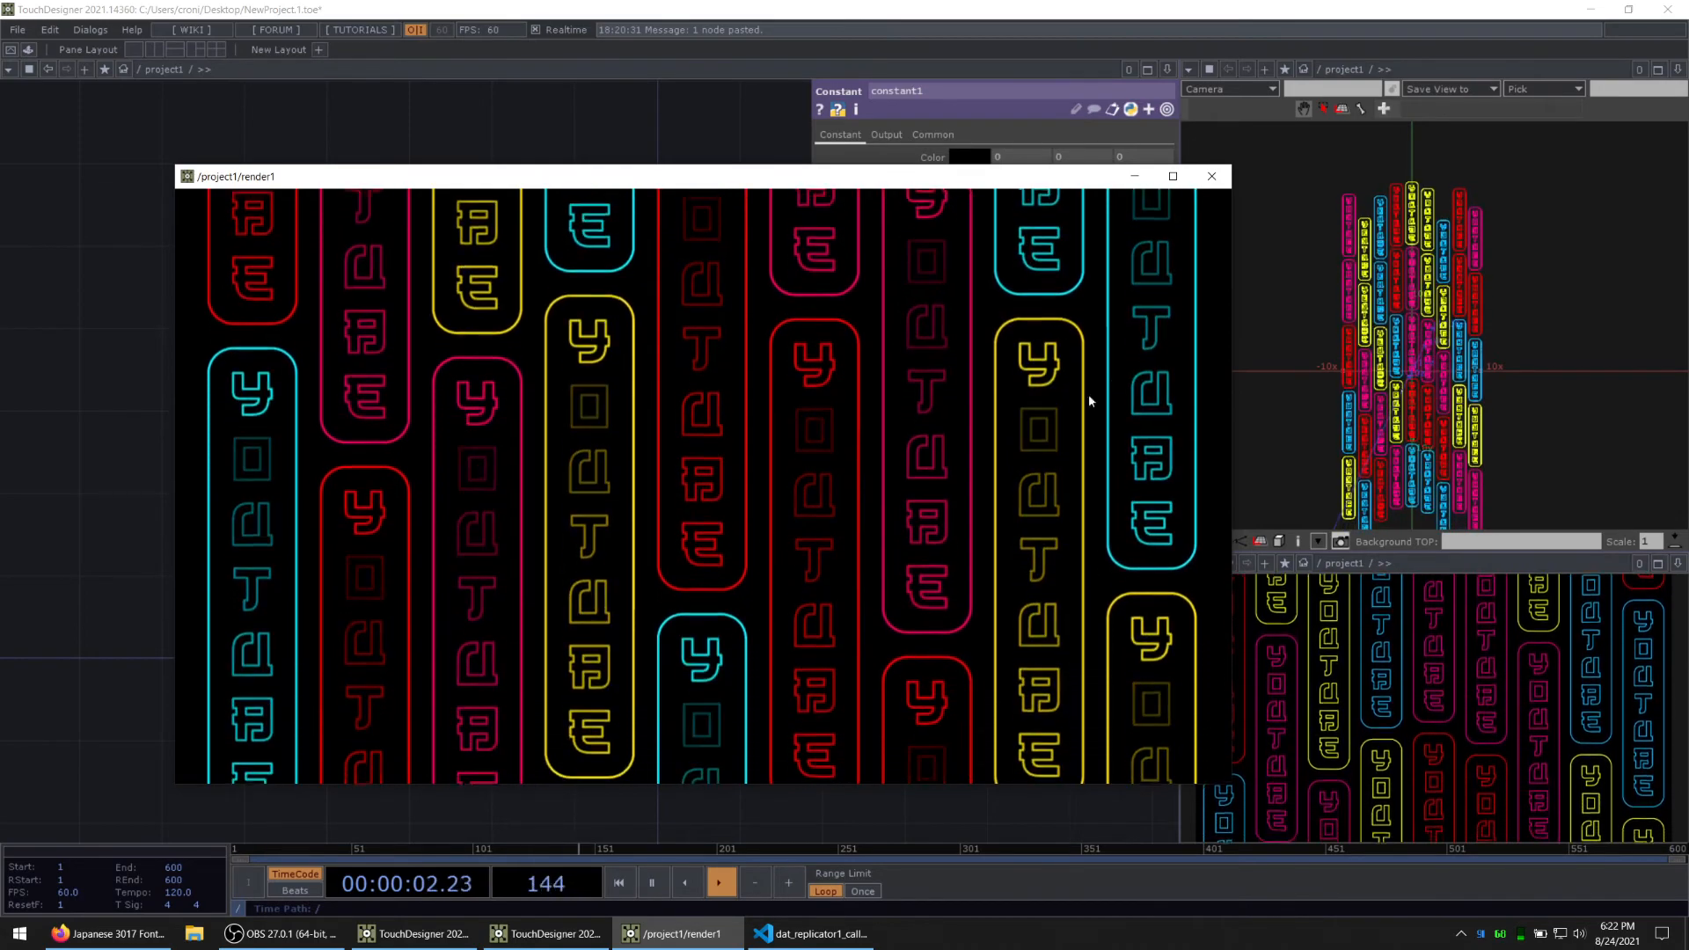
# Step: Close the floating render1 view and open the nested network /project1/base1/base1 that builds the letter coordinate table
pyautogui.click(1211, 176)
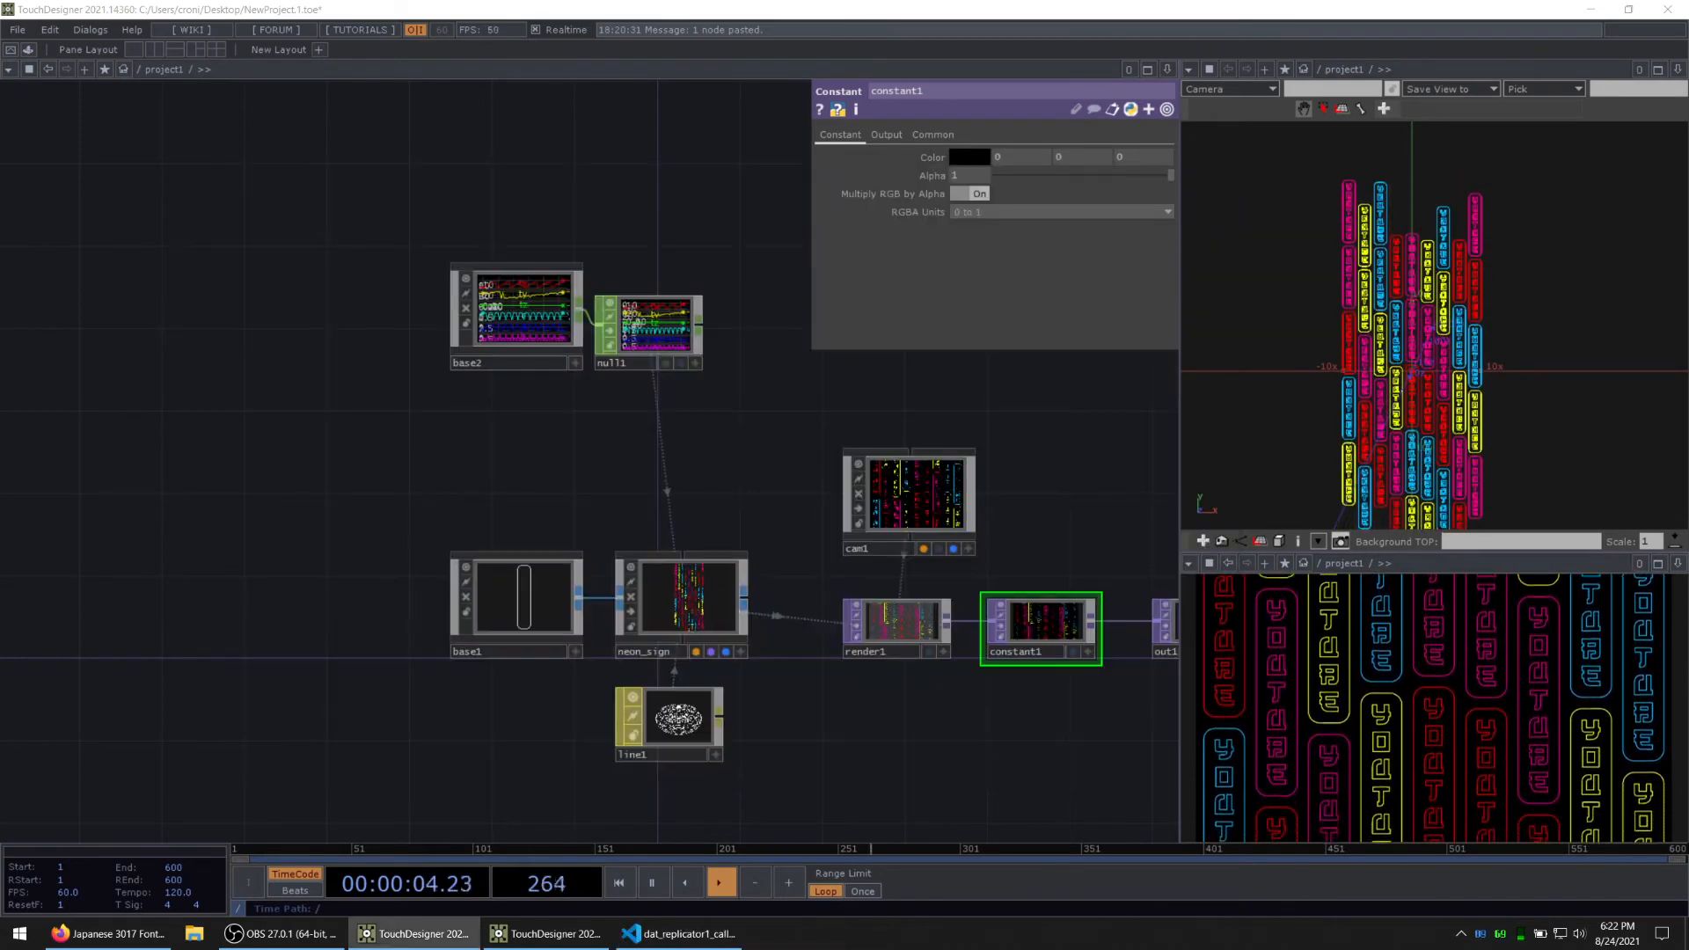
pyautogui.scroll(3, 577, 558)
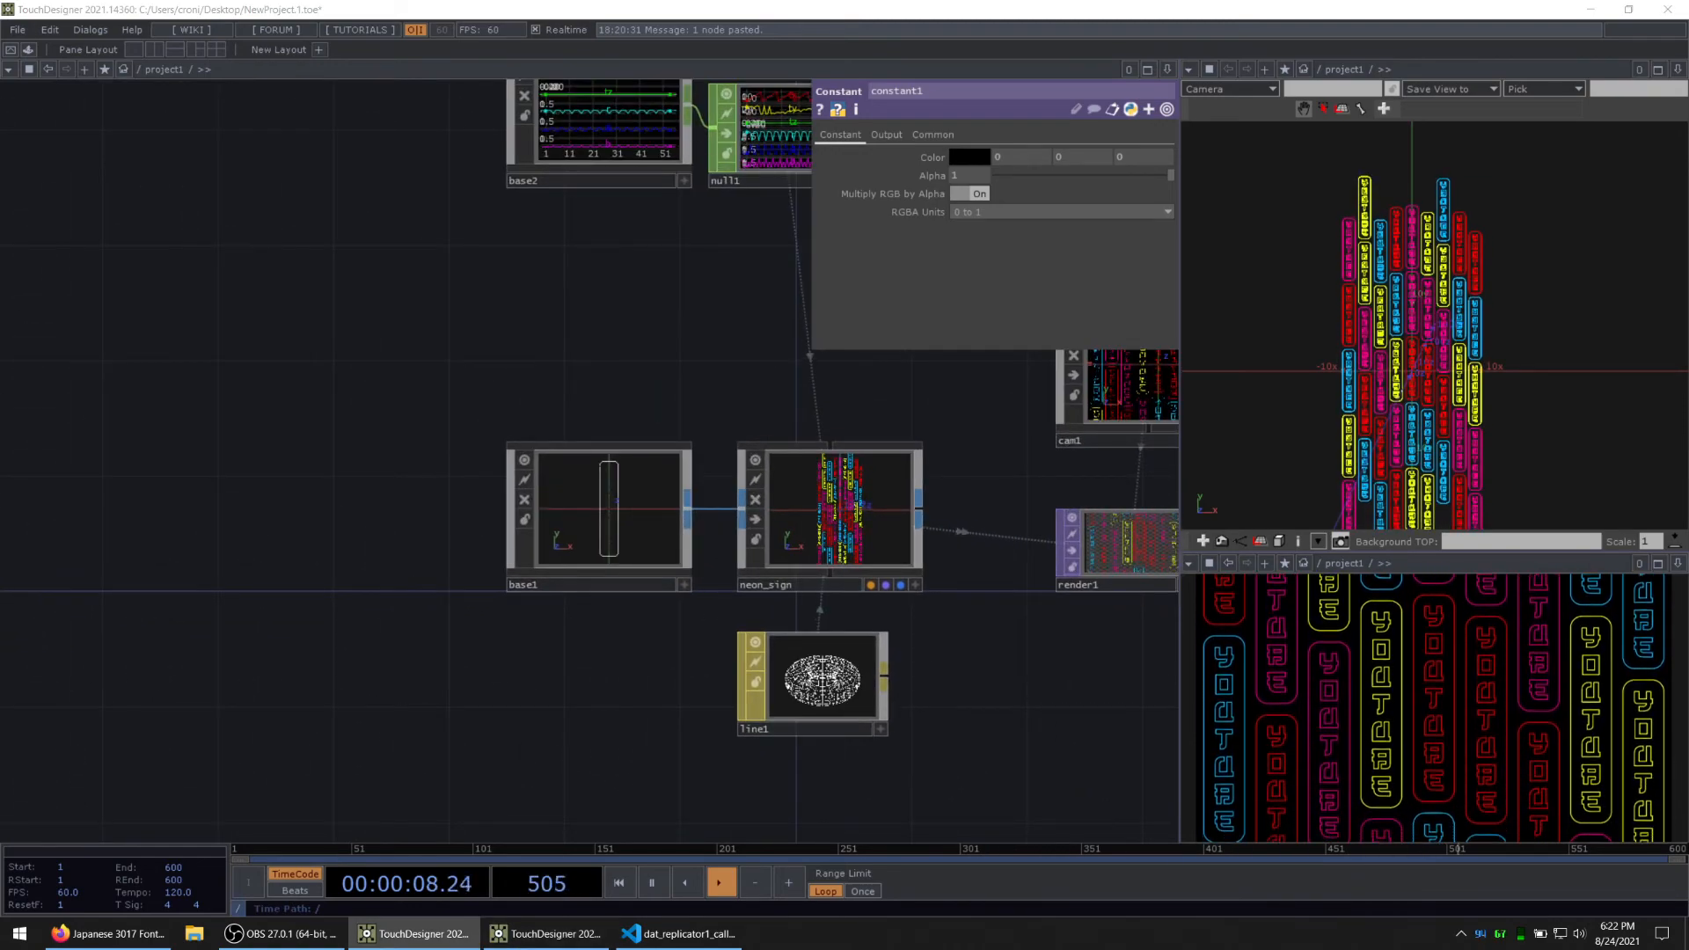
pyautogui.click(589, 510)
pyautogui.press('i')
pyautogui.moveTo(709, 691); pyautogui.dragTo(981, 747)
pyautogui.moveTo(215, 592); pyautogui.dragTo(660, 638)
pyautogui.moveTo(655, 329); pyautogui.dragTo(1354, 523)
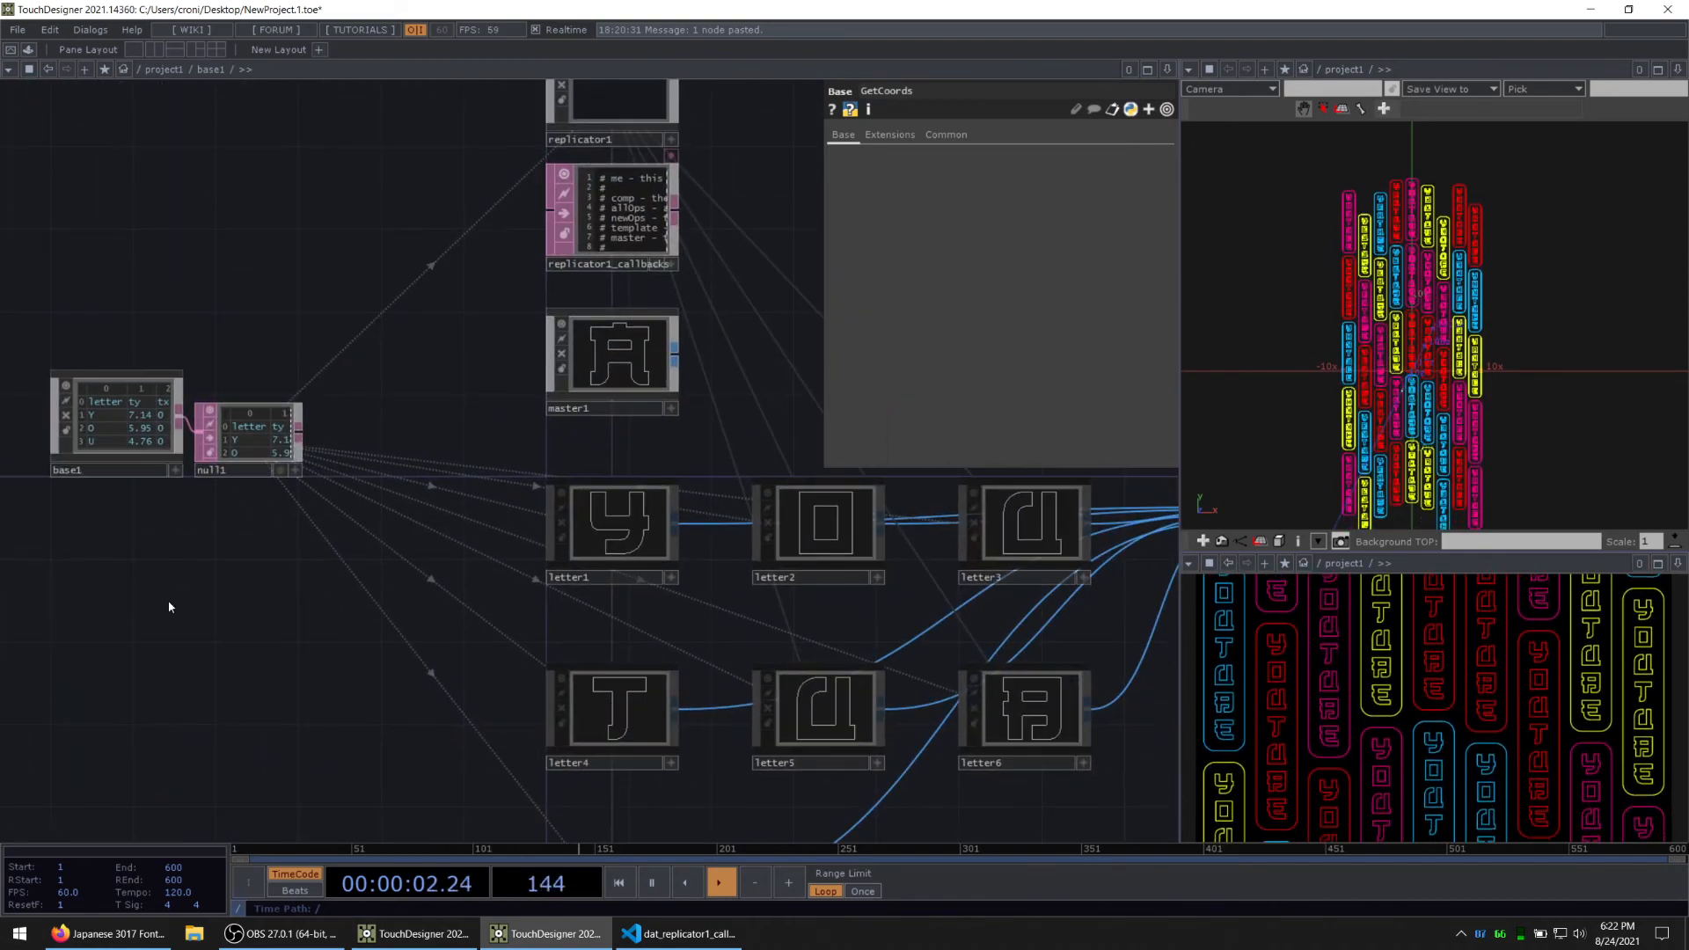
pyautogui.moveTo(169, 603); pyautogui.dragTo(307, 595)
pyautogui.scroll(6, 404, 453)
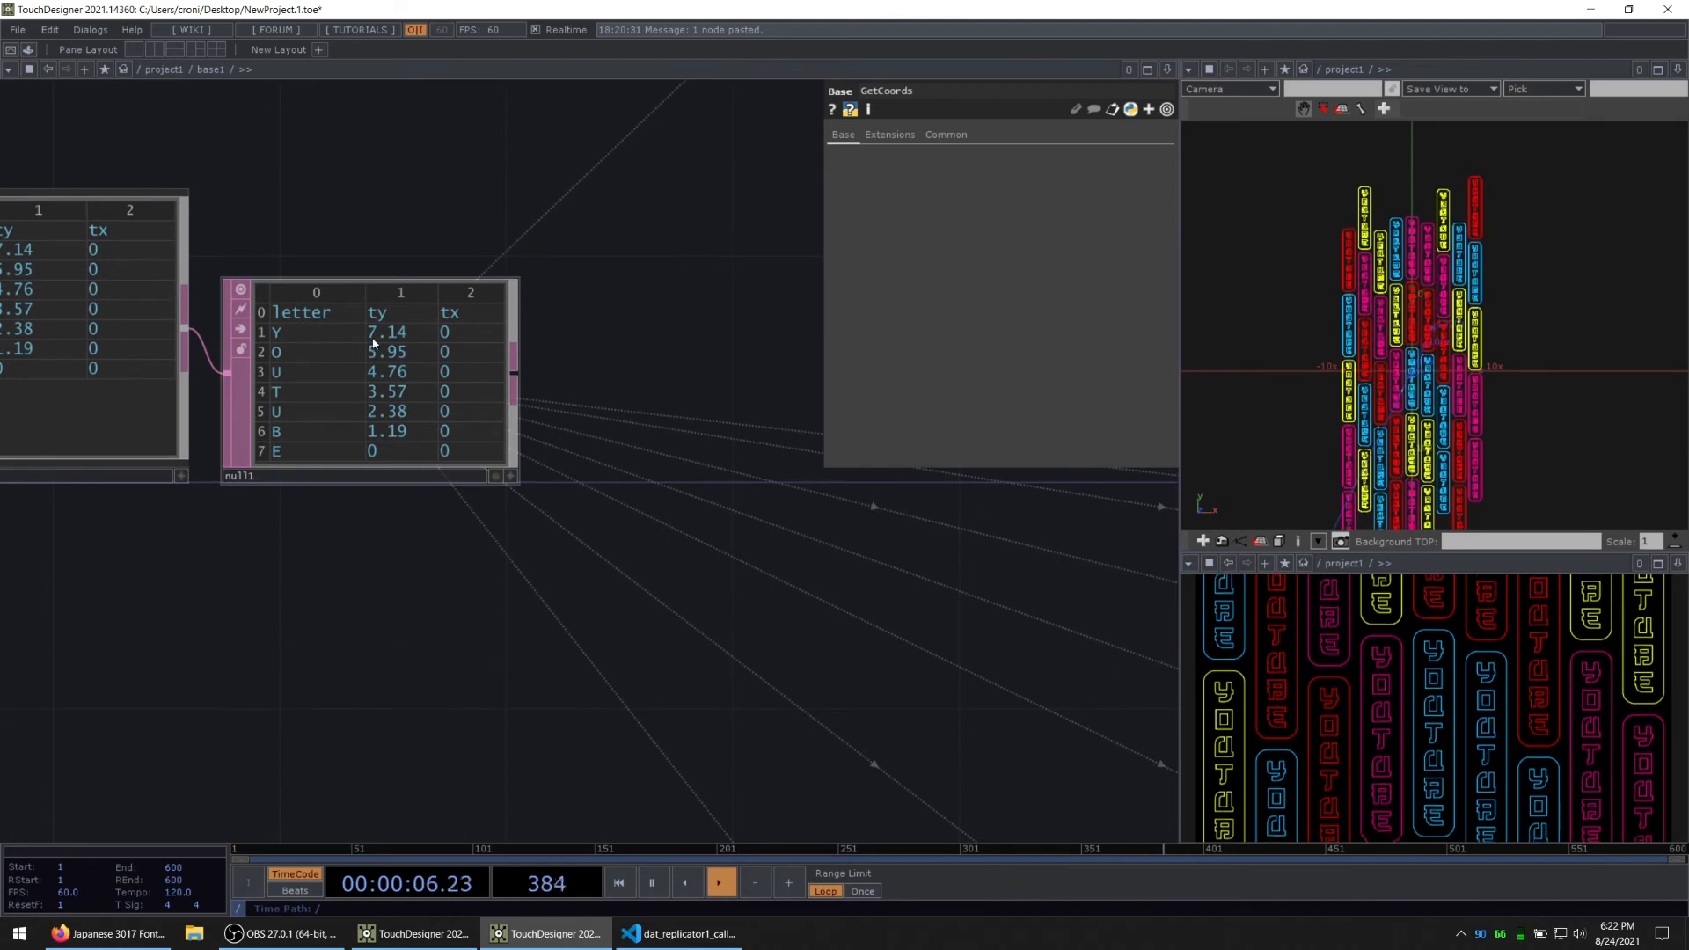
pyautogui.moveTo(414, 686); pyautogui.dragTo(656, 691)
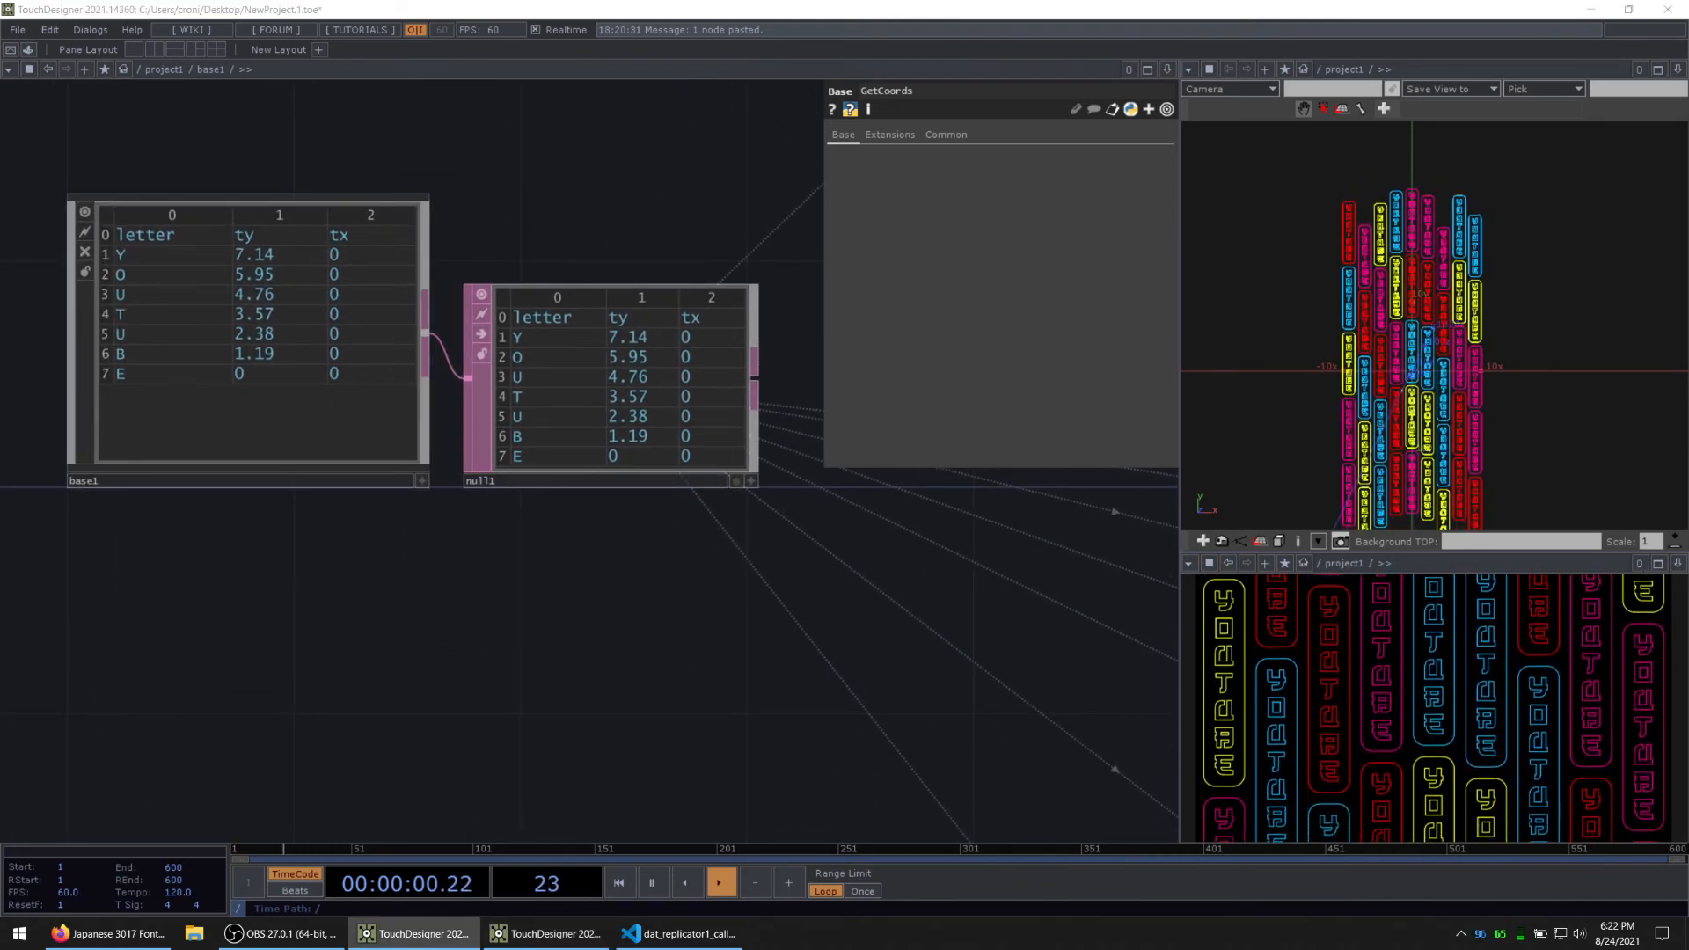
pyautogui.doubleClick(180, 390)
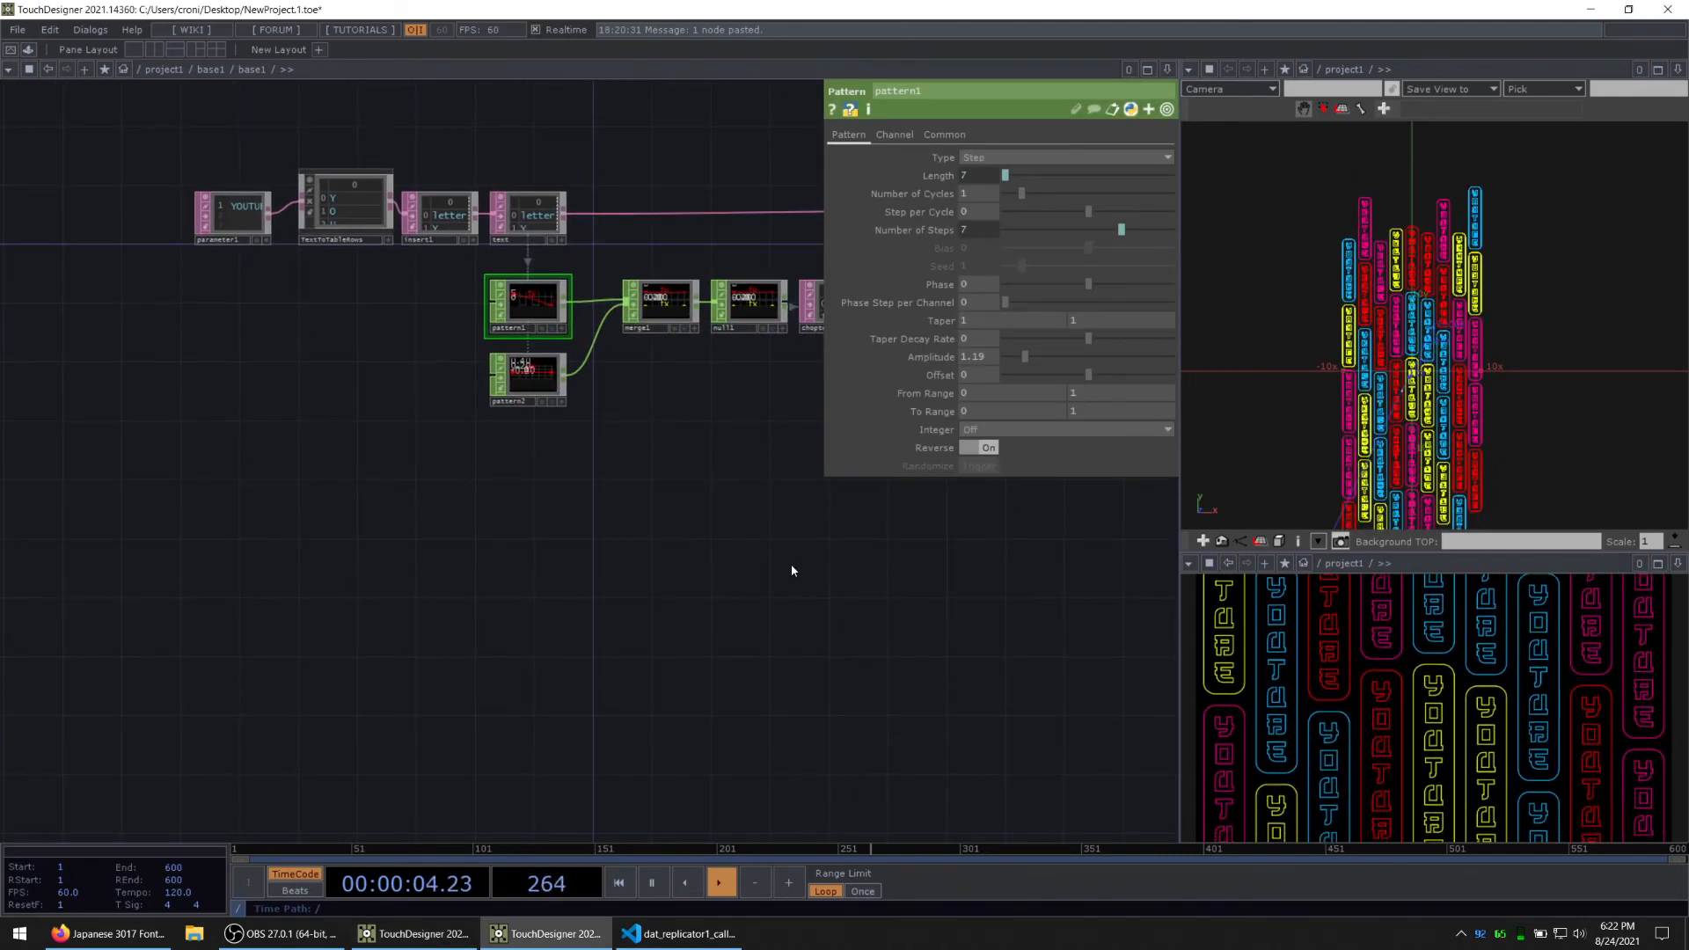
# Step: Add a Ramp TOP in the empty area below the pattern2 node
pyautogui.scroll(2, 469, 527)
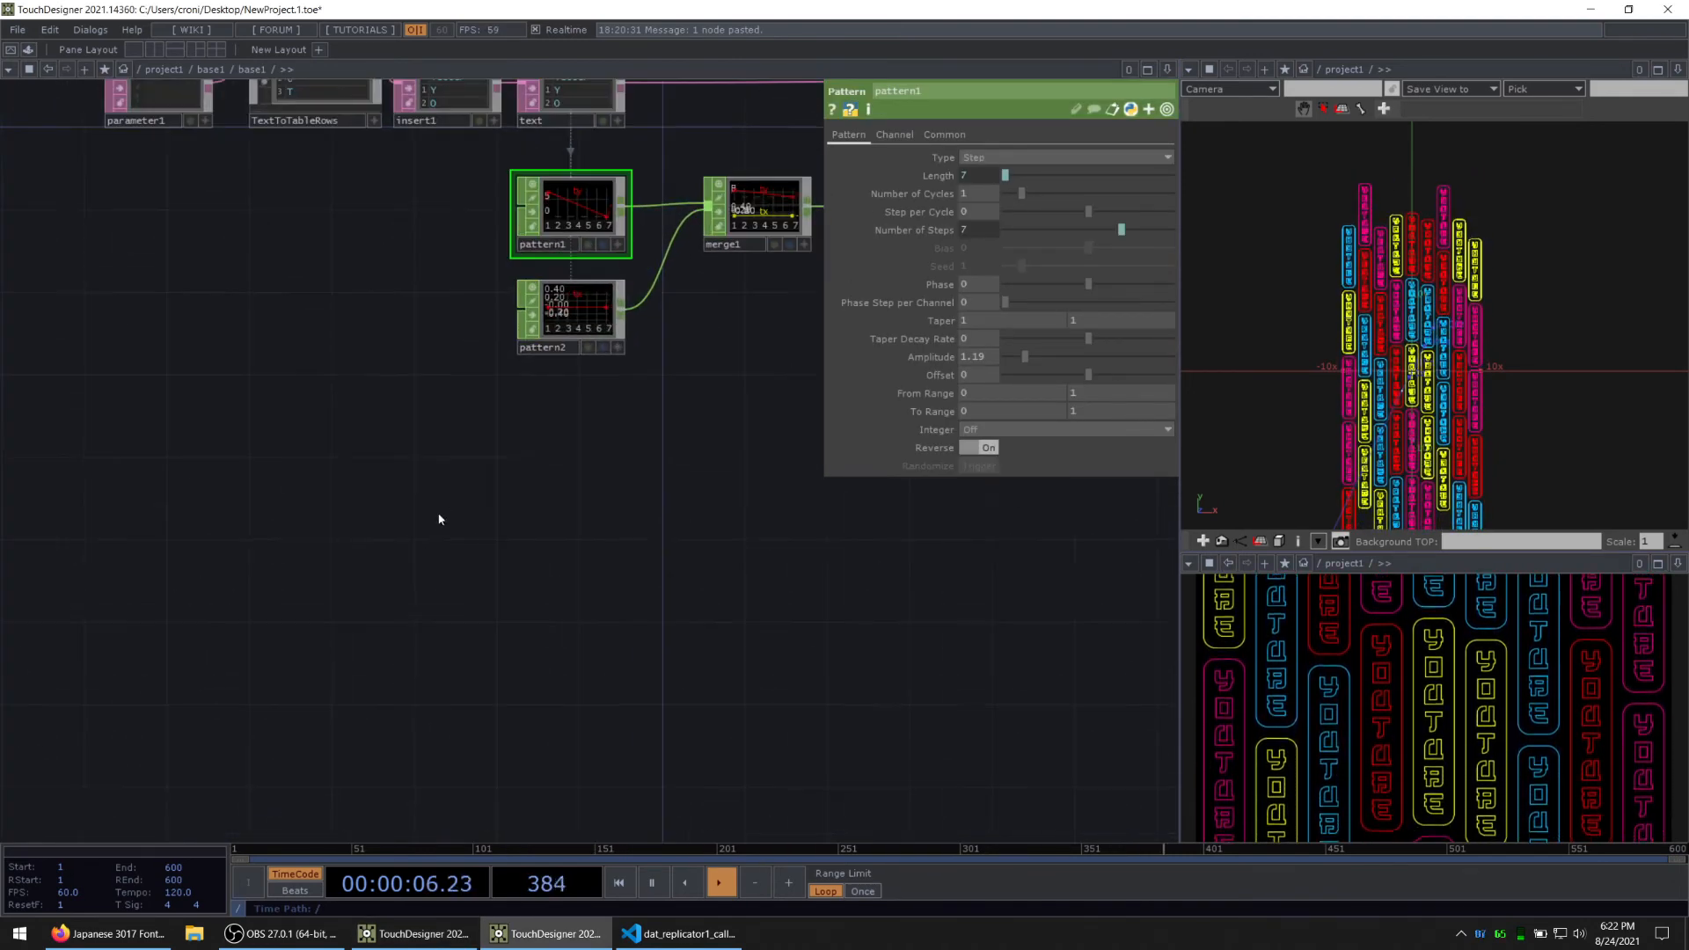
pyautogui.press('Tab')
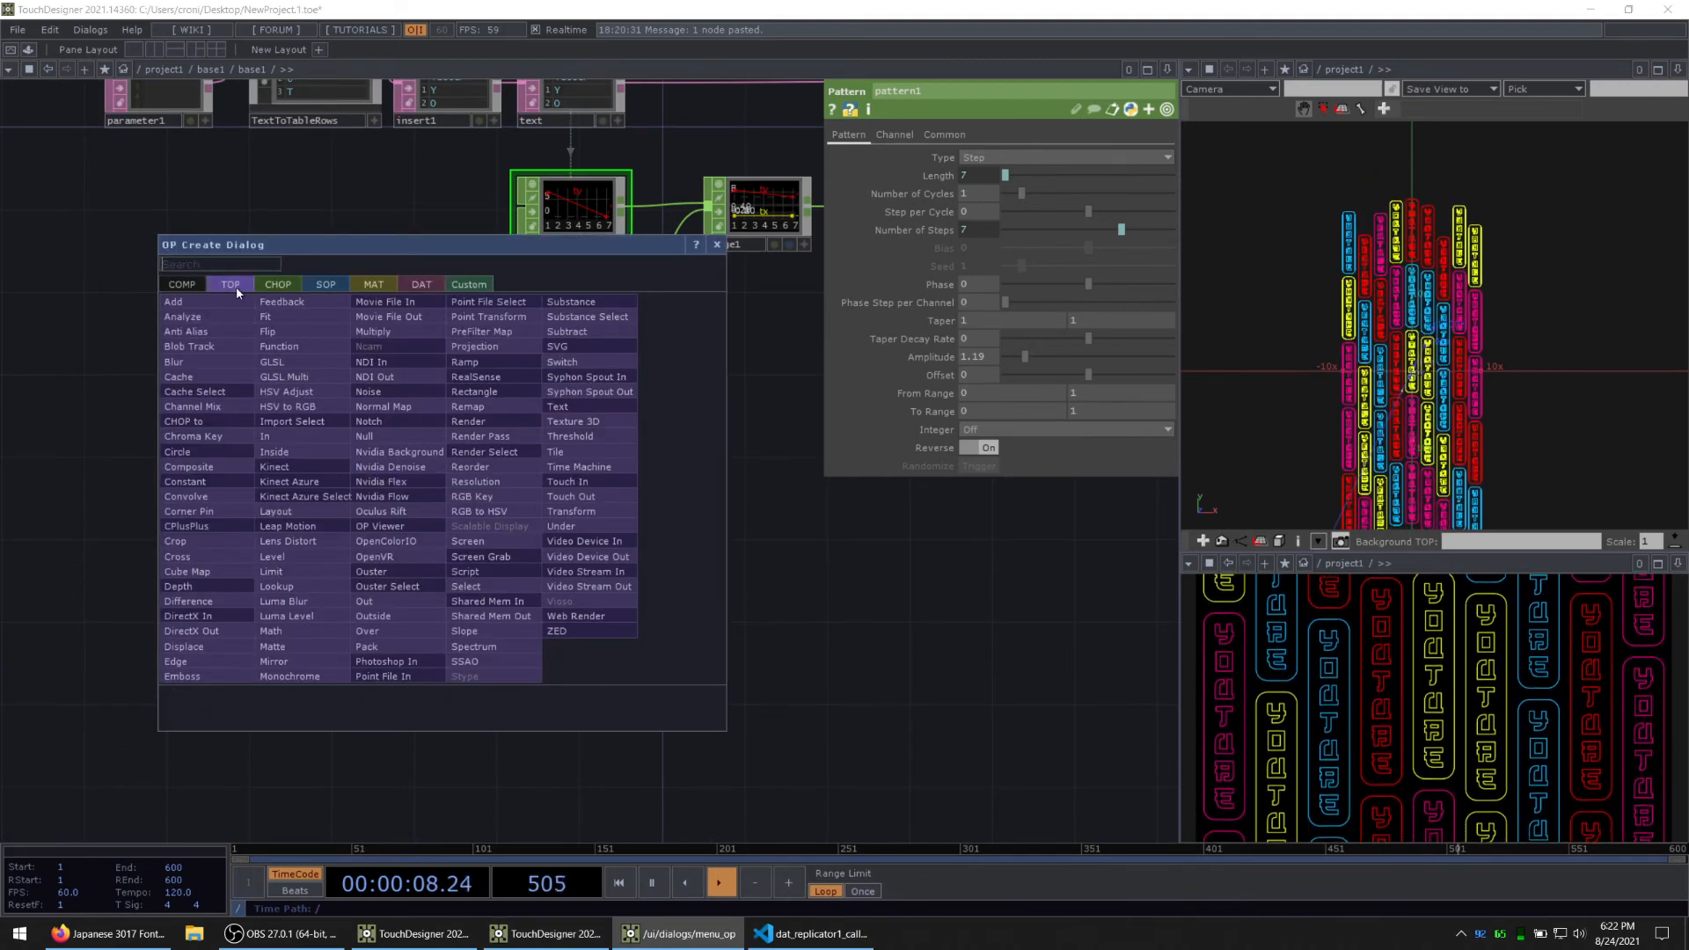
pyautogui.click(500, 360)
pyautogui.click(547, 531)
pyautogui.scroll(1, 543, 548)
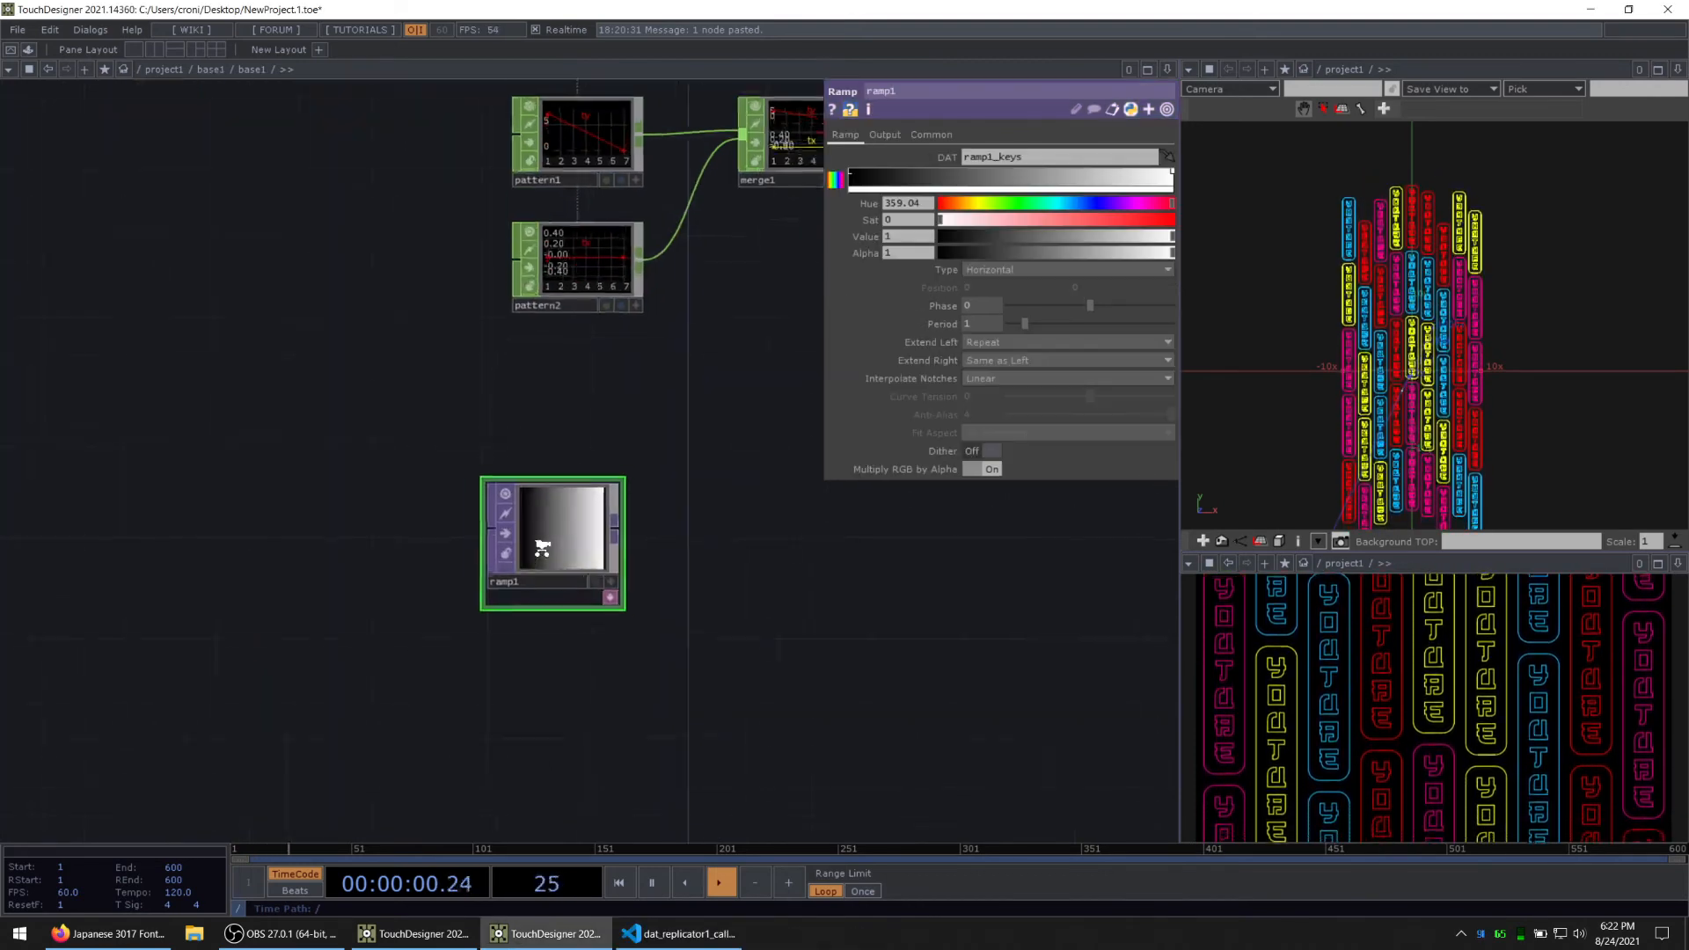
pyautogui.scroll(1, 543, 548)
# Step: Set ramp1's resolution width to pattern1's length expression, op('text').numRows - 1
pyautogui.click(931, 135)
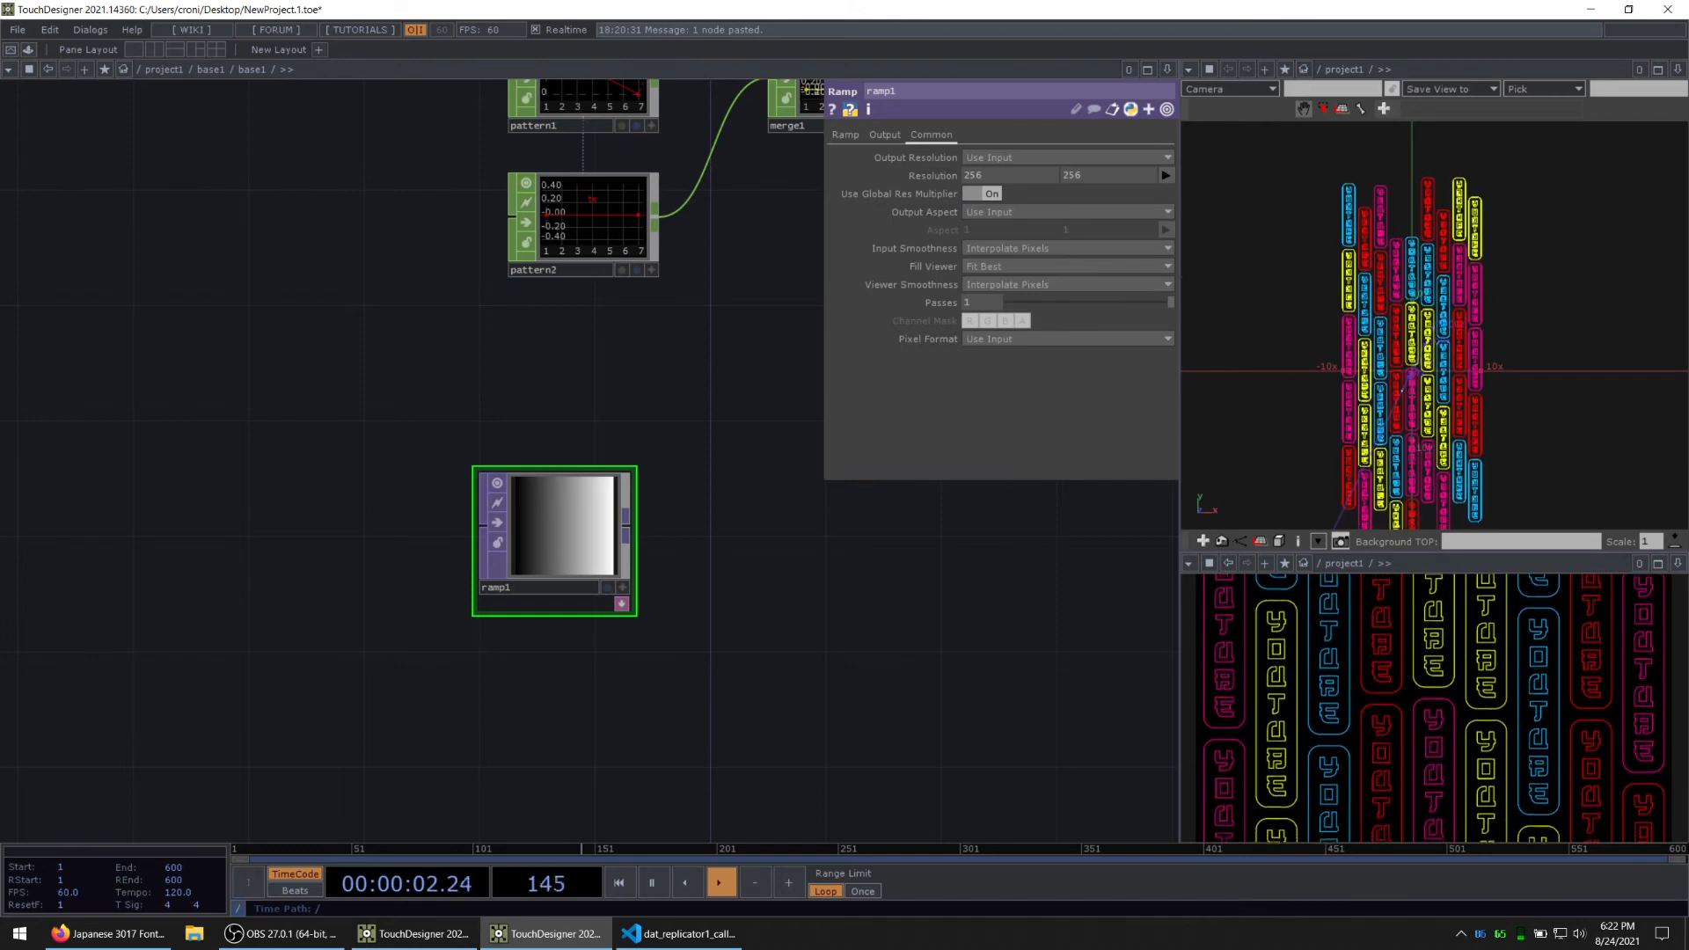
pyautogui.hotkey('alt', 'Tab')
pyautogui.scroll(-5, 418, 433)
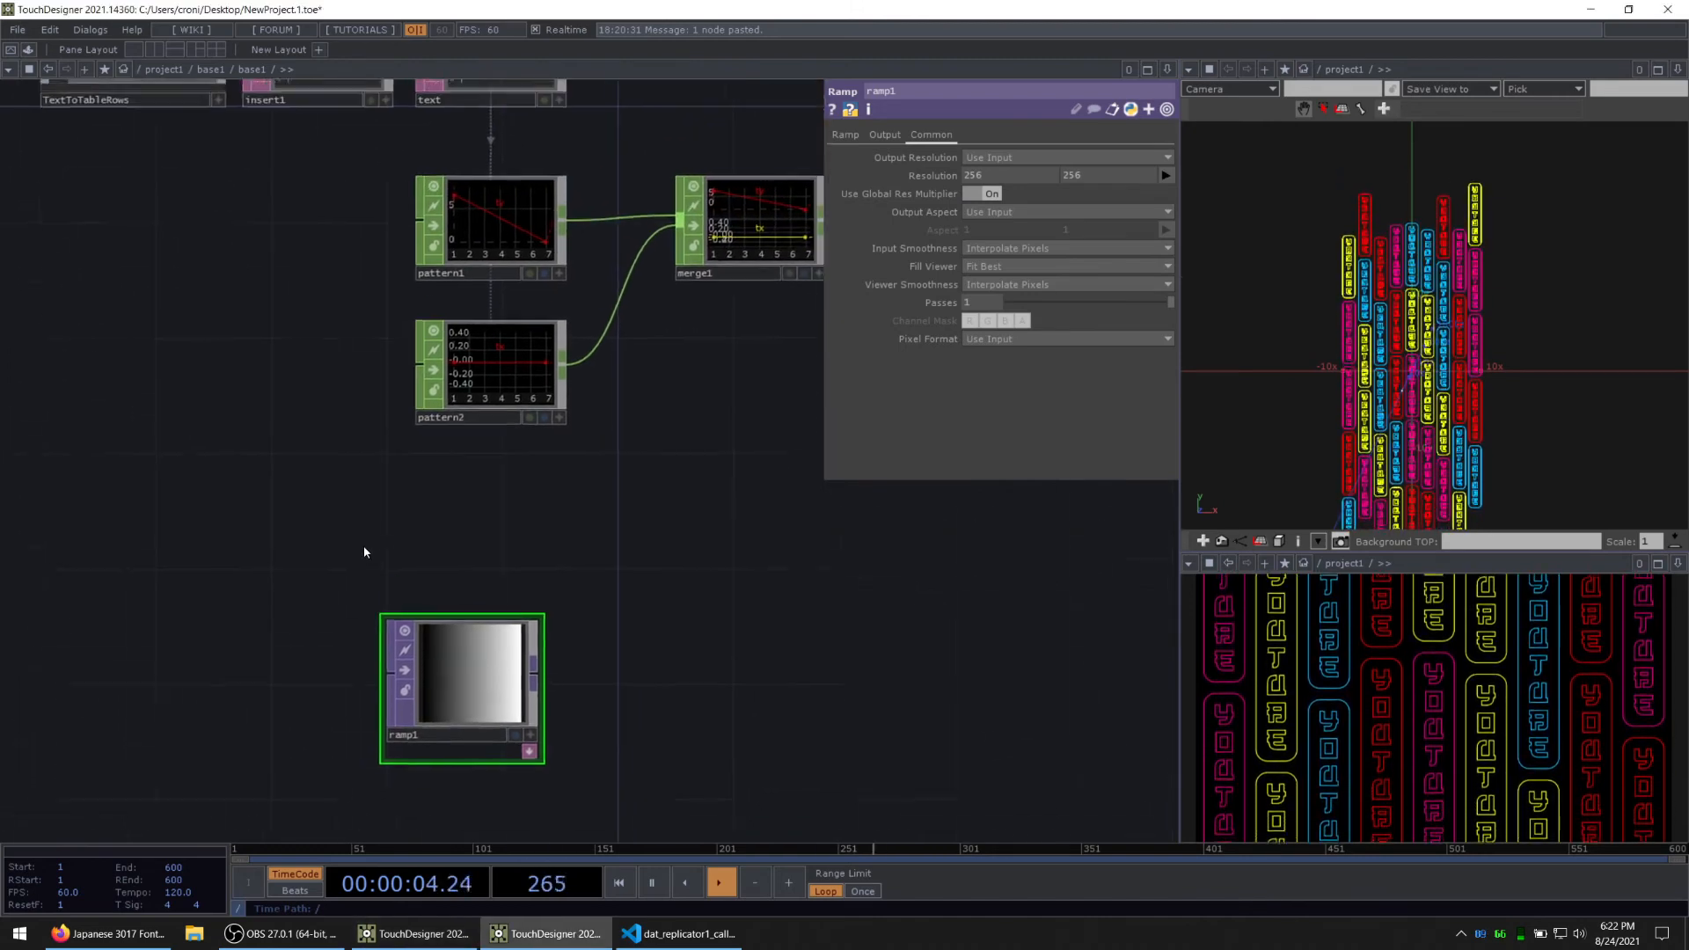
pyautogui.middleClick(483, 421)
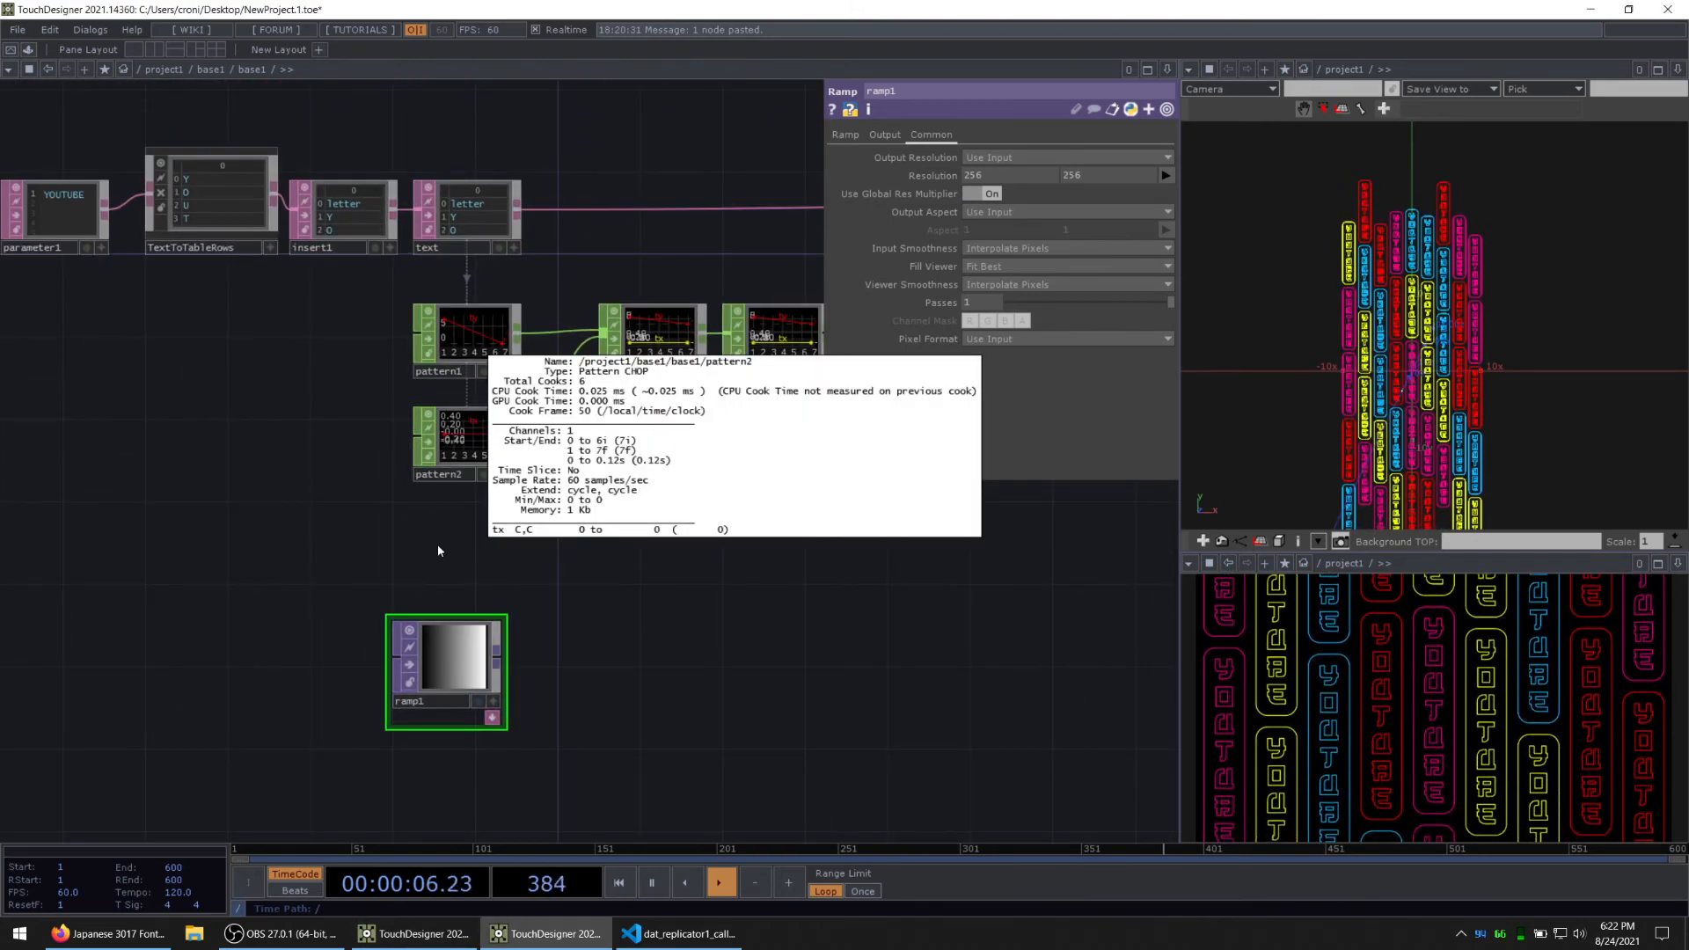
pyautogui.scroll(2, 500, 360)
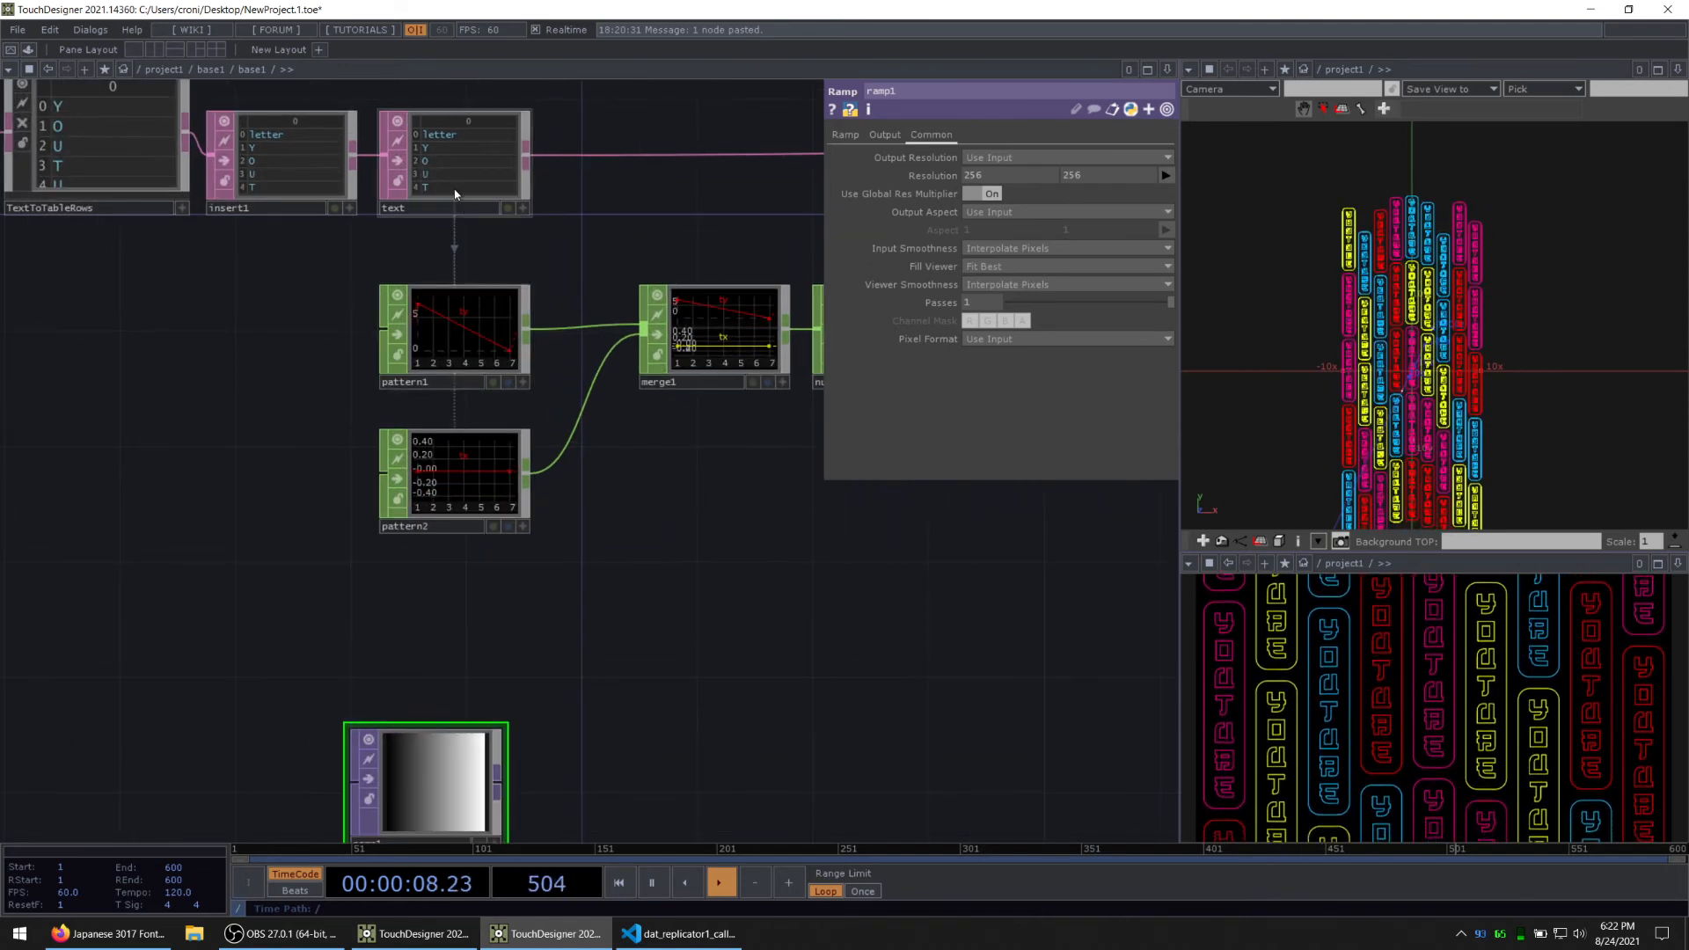
pyautogui.click(454, 334)
pyautogui.click(950, 175)
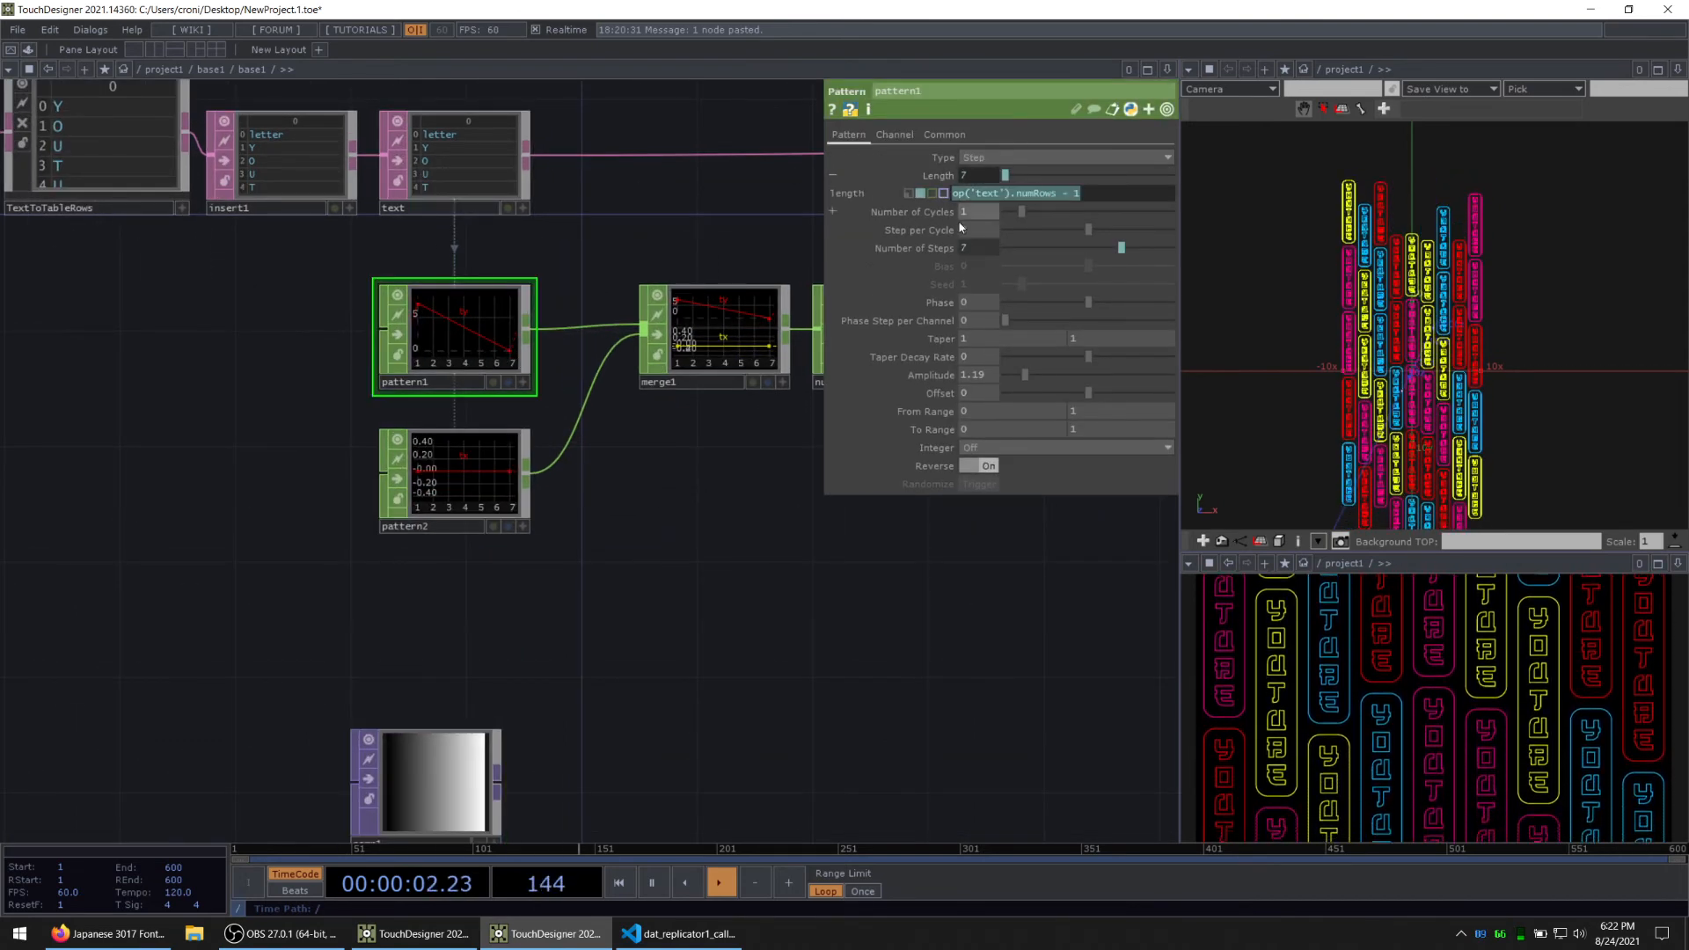
pyautogui.click(446, 820)
pyautogui.click(955, 176)
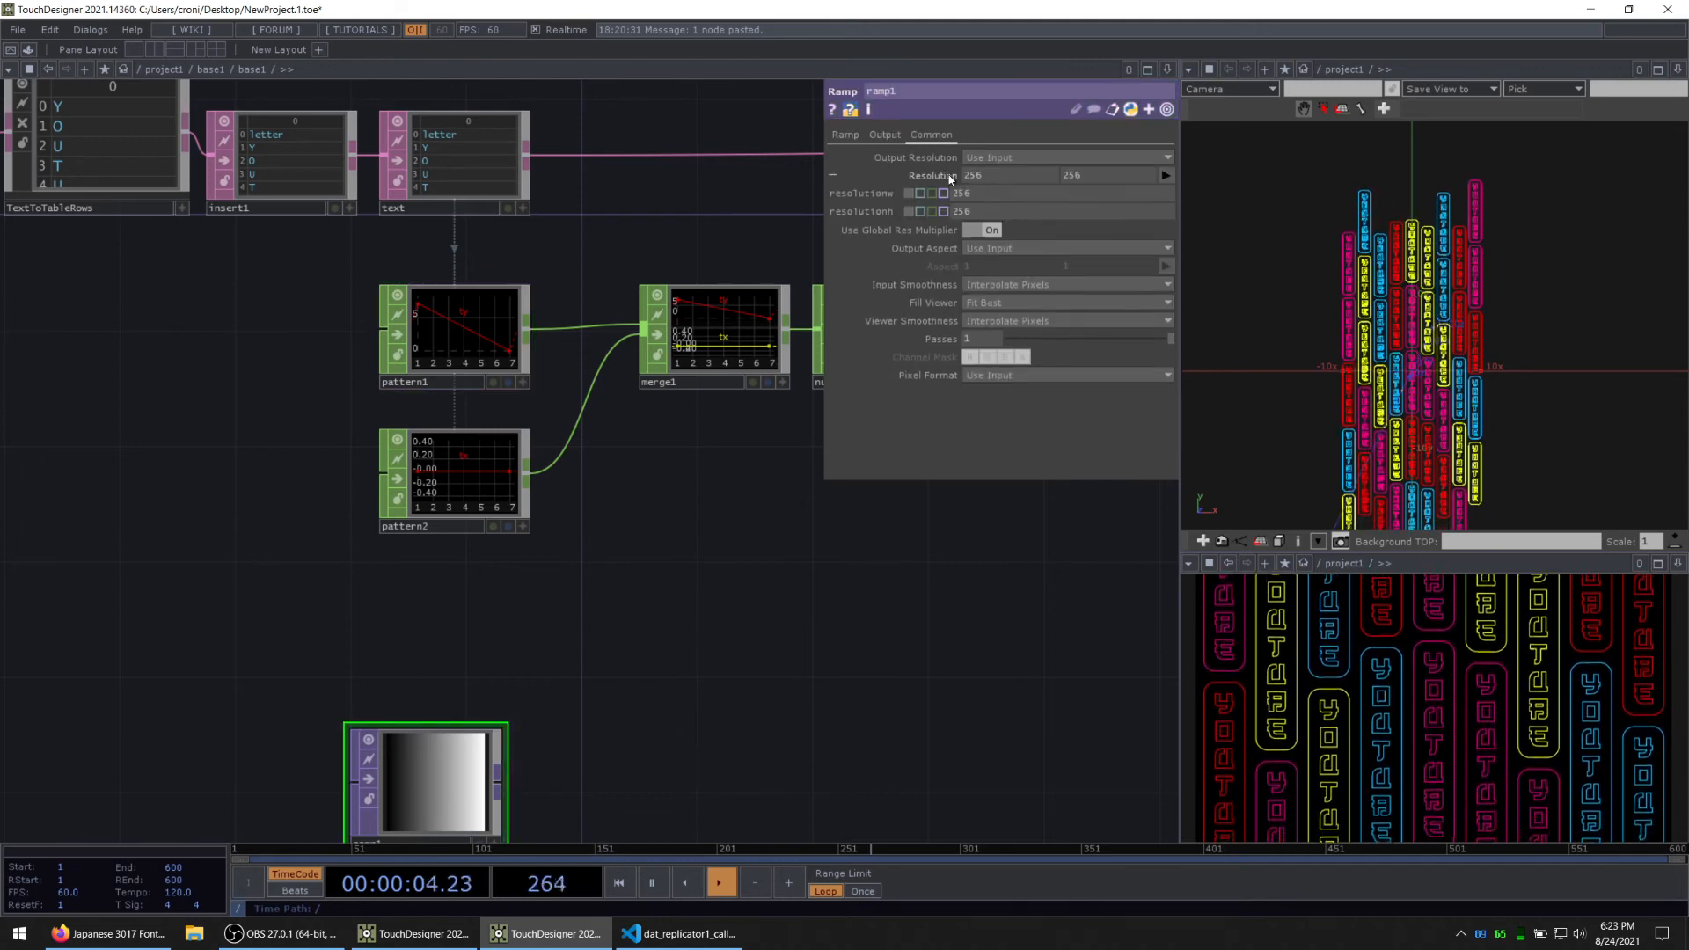
pyautogui.click(916, 192)
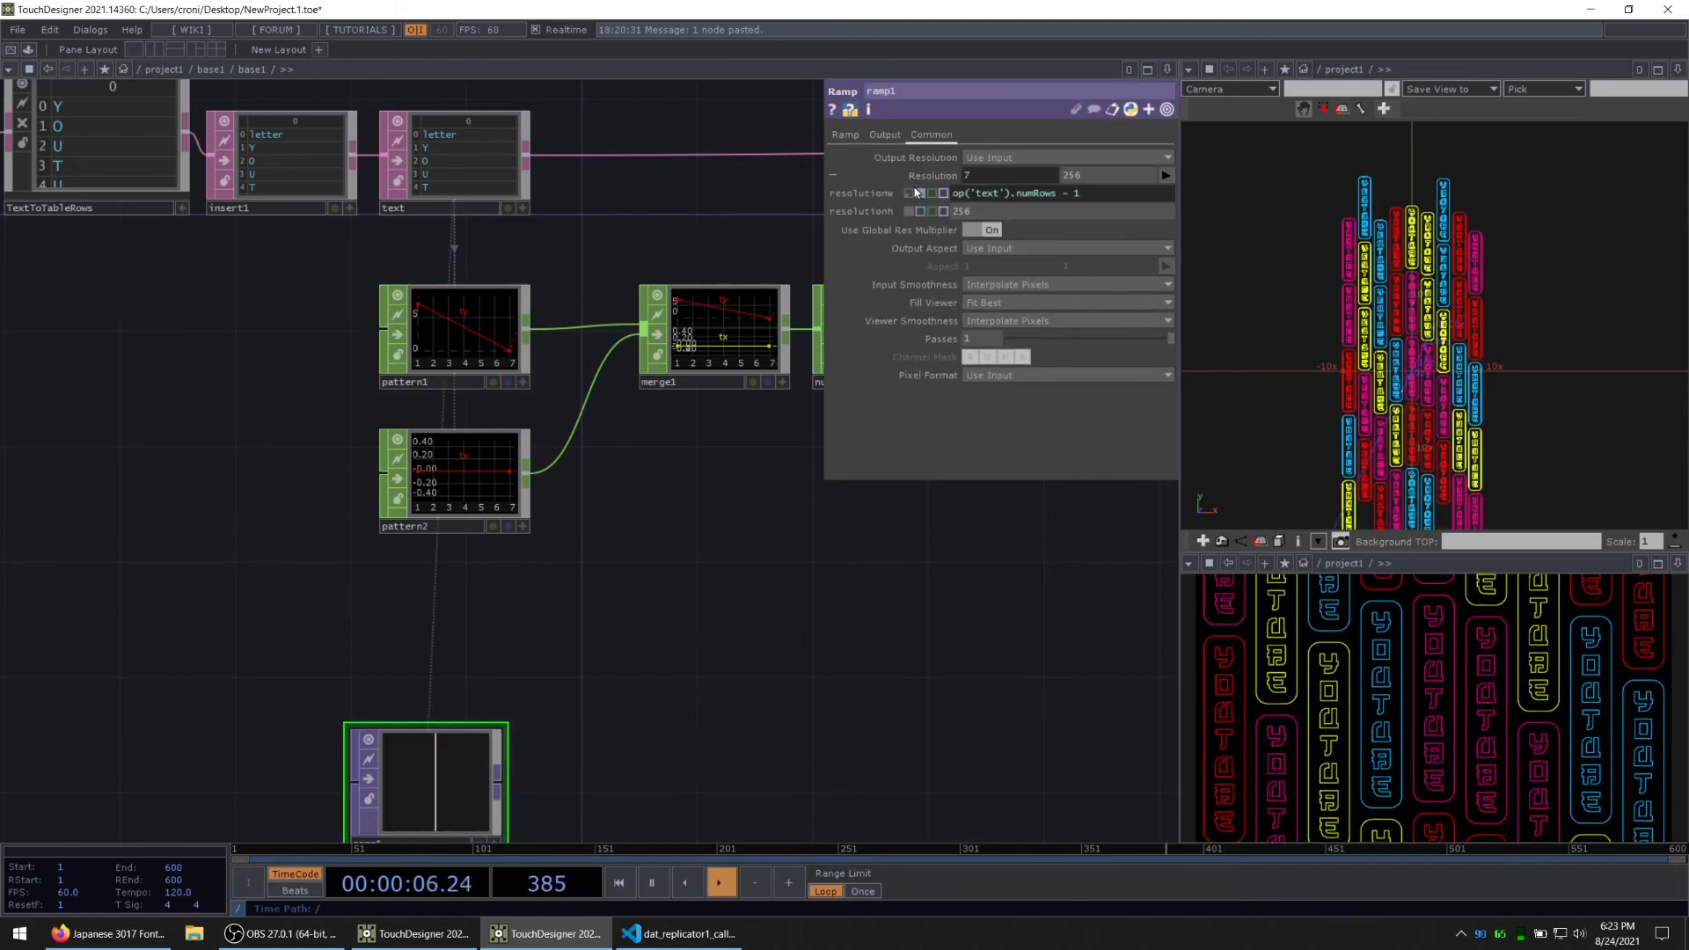
pyautogui.moveTo(662, 612); pyautogui.dragTo(667, 495)
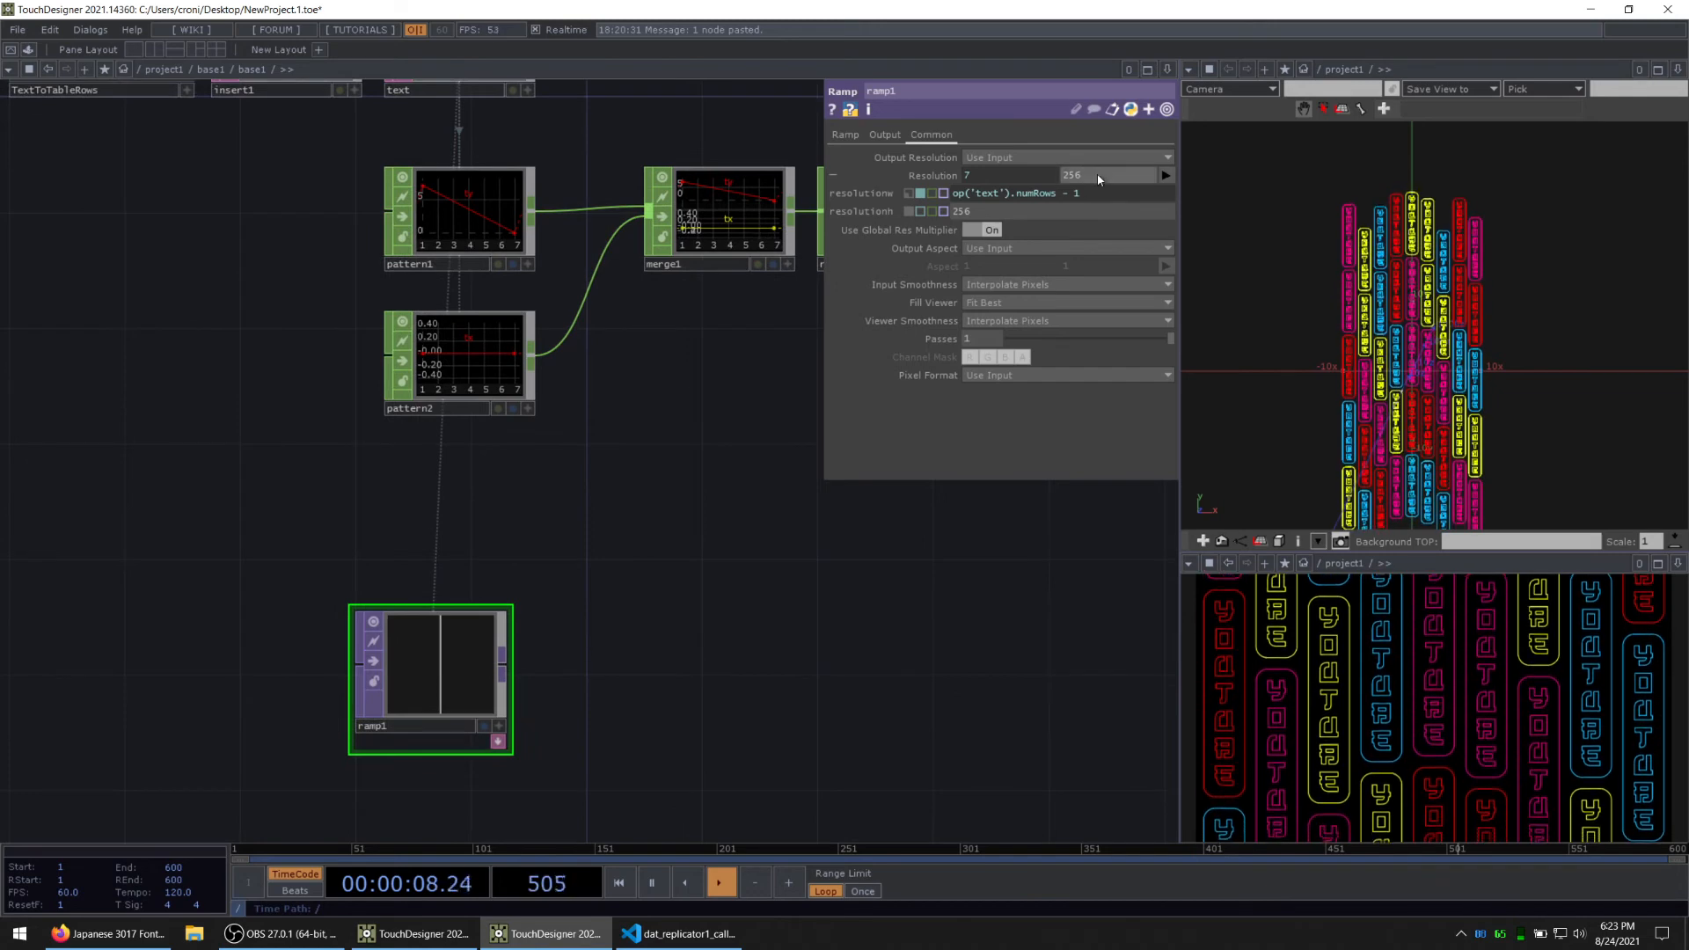
# Step: Set ramp1's resolution height to 1 and its pixel format to 32-bit float (Mono+Alpha)
pyautogui.write('1')
pyautogui.press('Return')
pyautogui.scroll(2, 436, 668)
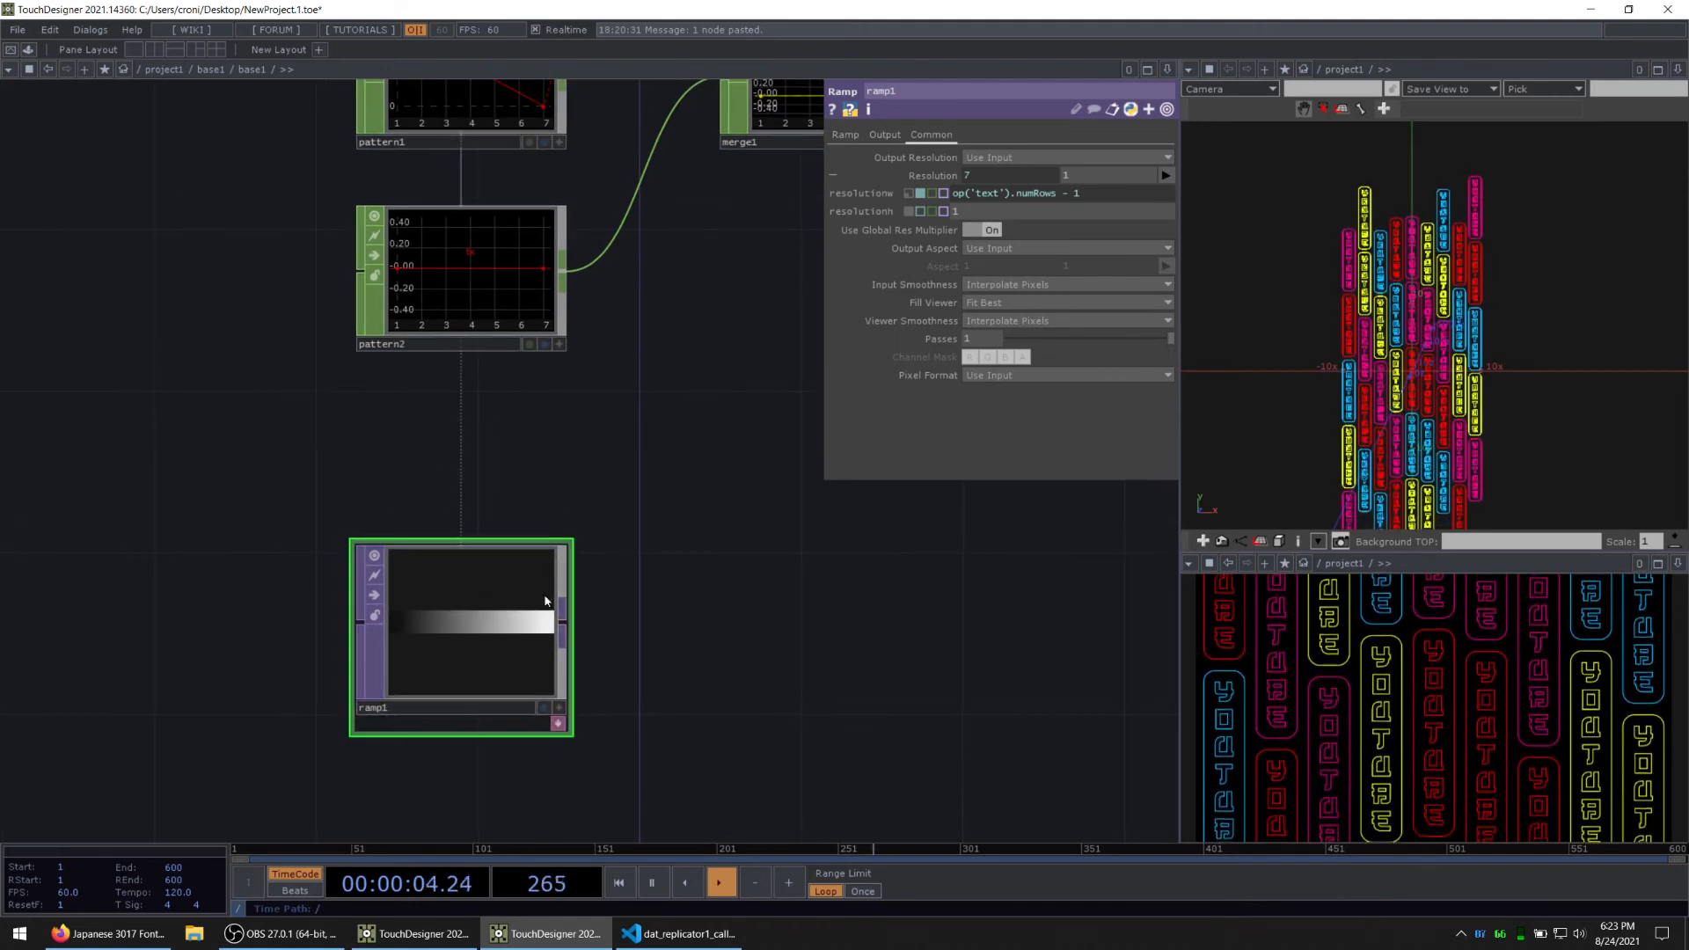
pyautogui.click(1056, 374)
pyautogui.click(1047, 448)
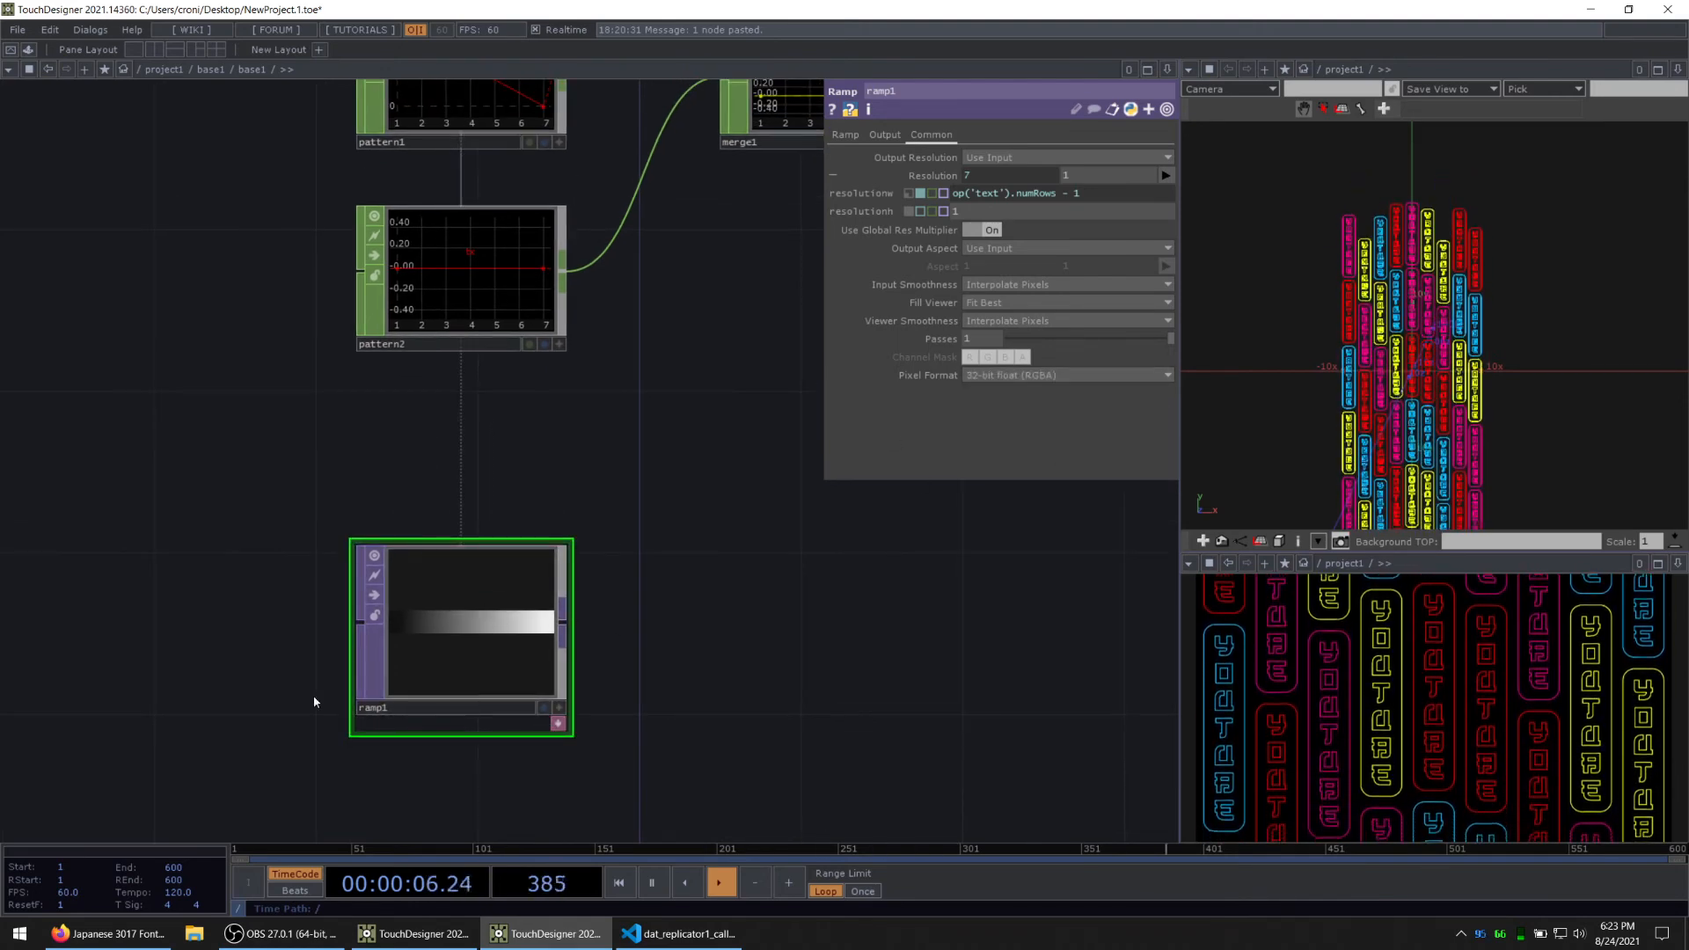
pyautogui.click(1081, 375)
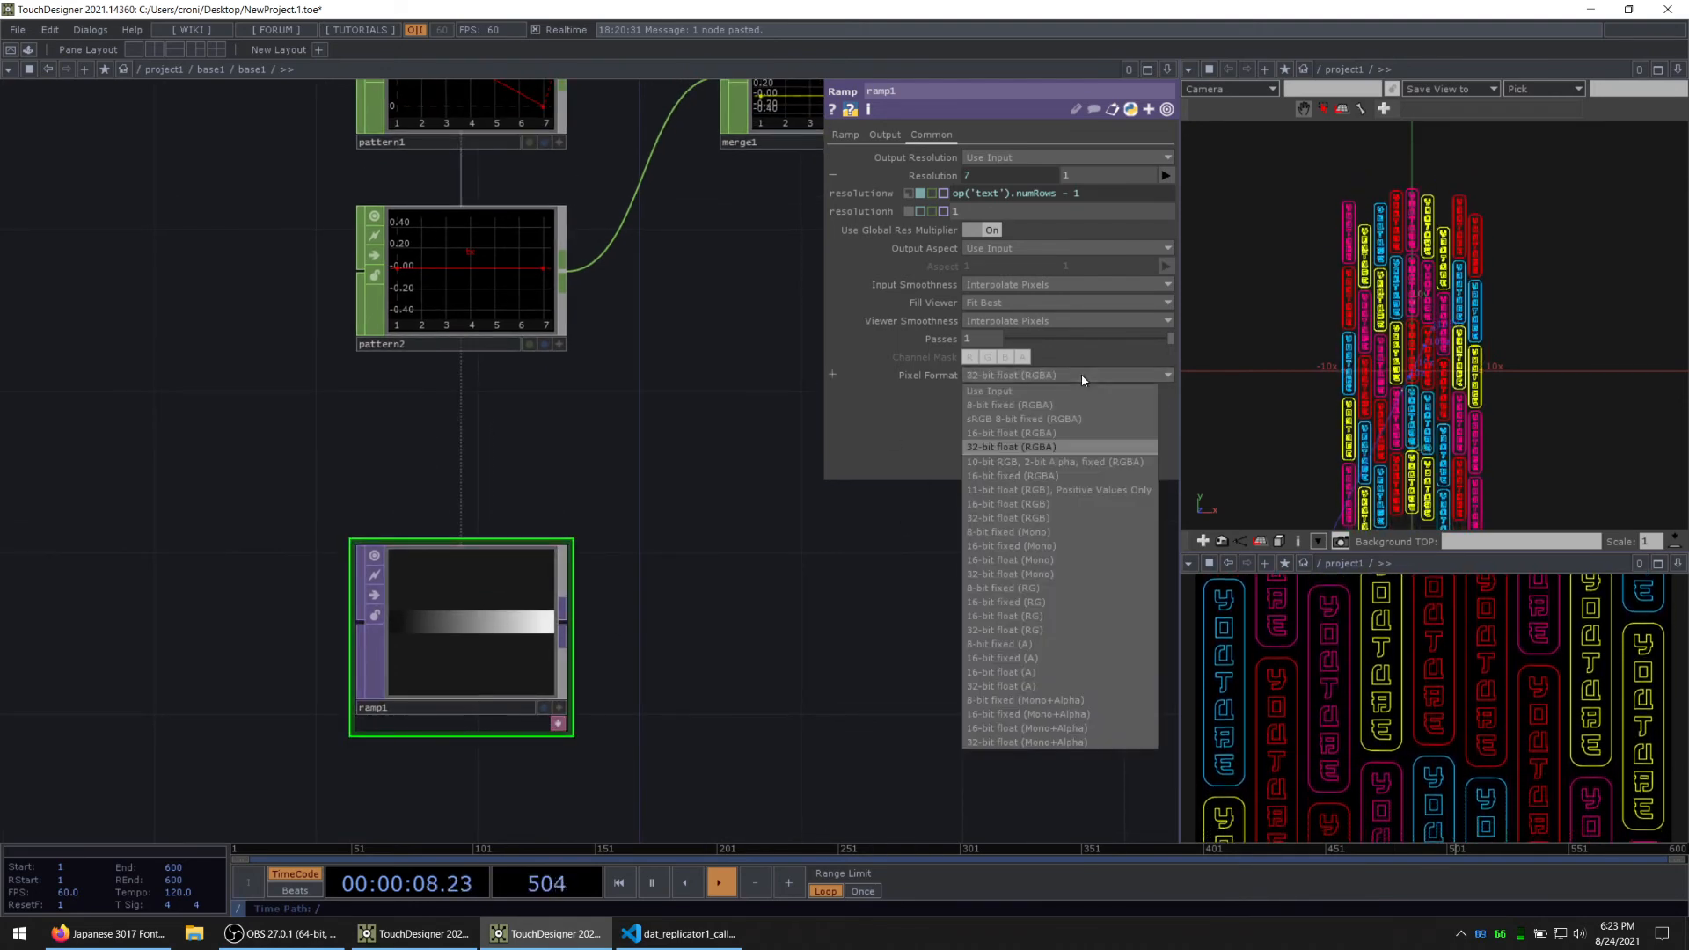
pyautogui.click(1058, 744)
# Step: Set ramp1's input smoothness and viewer smoothness to Nearest Pixel, and reduce the height of its node tile
pyautogui.click(1002, 285)
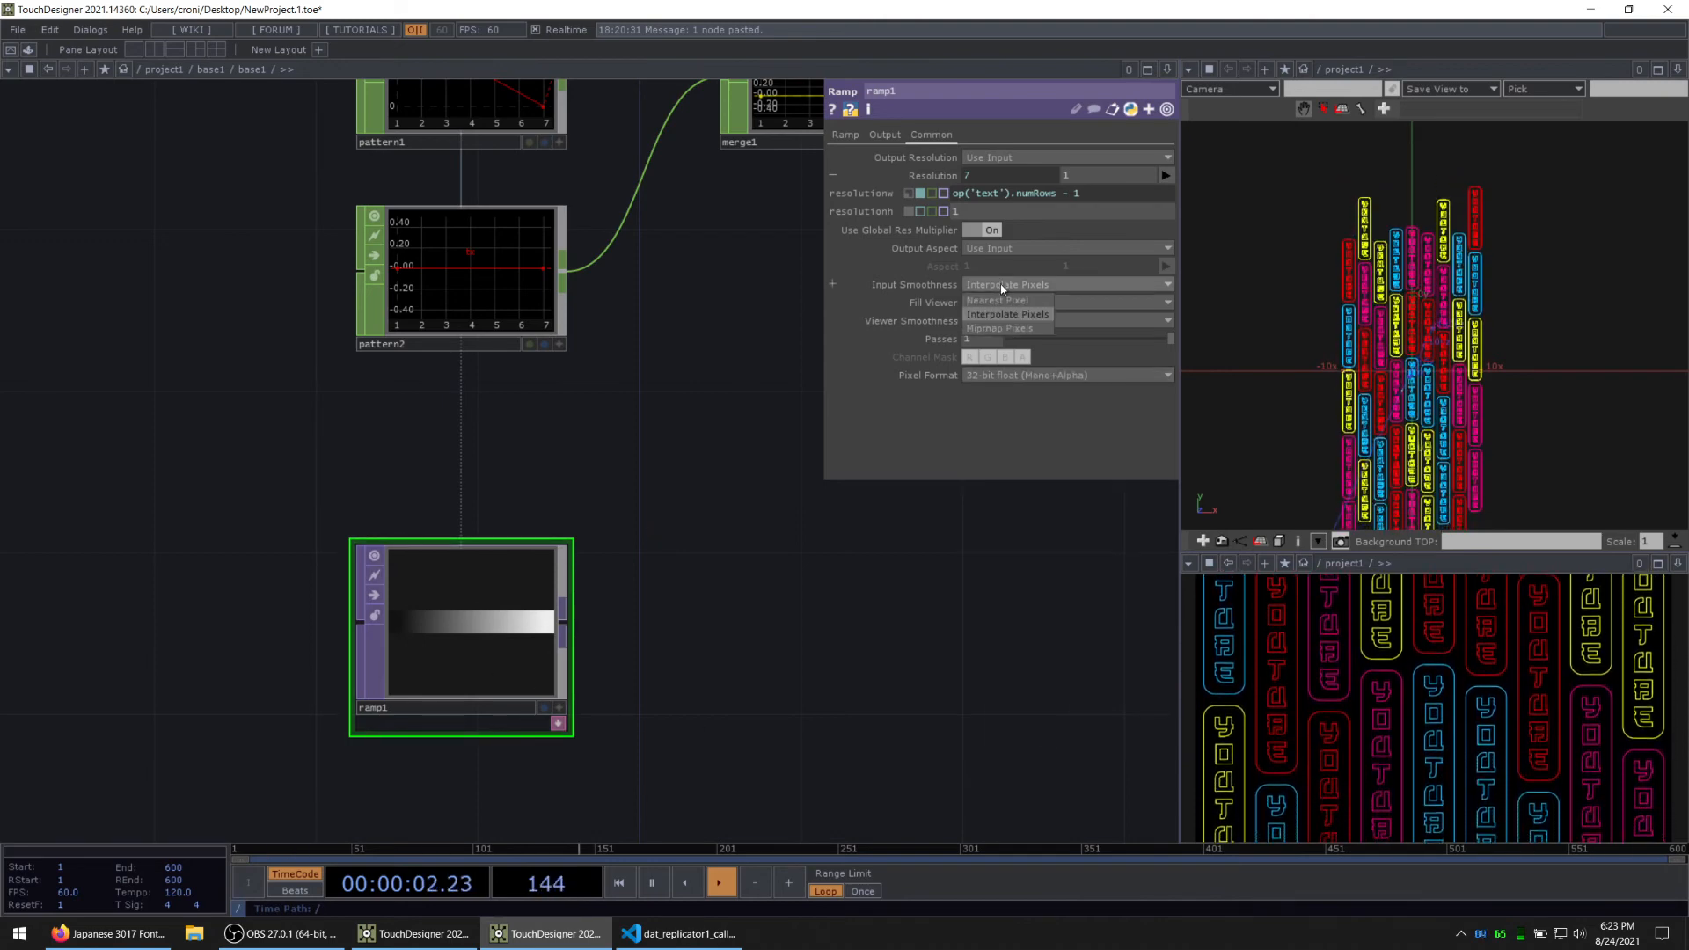
pyautogui.click(997, 325)
pyautogui.click(998, 317)
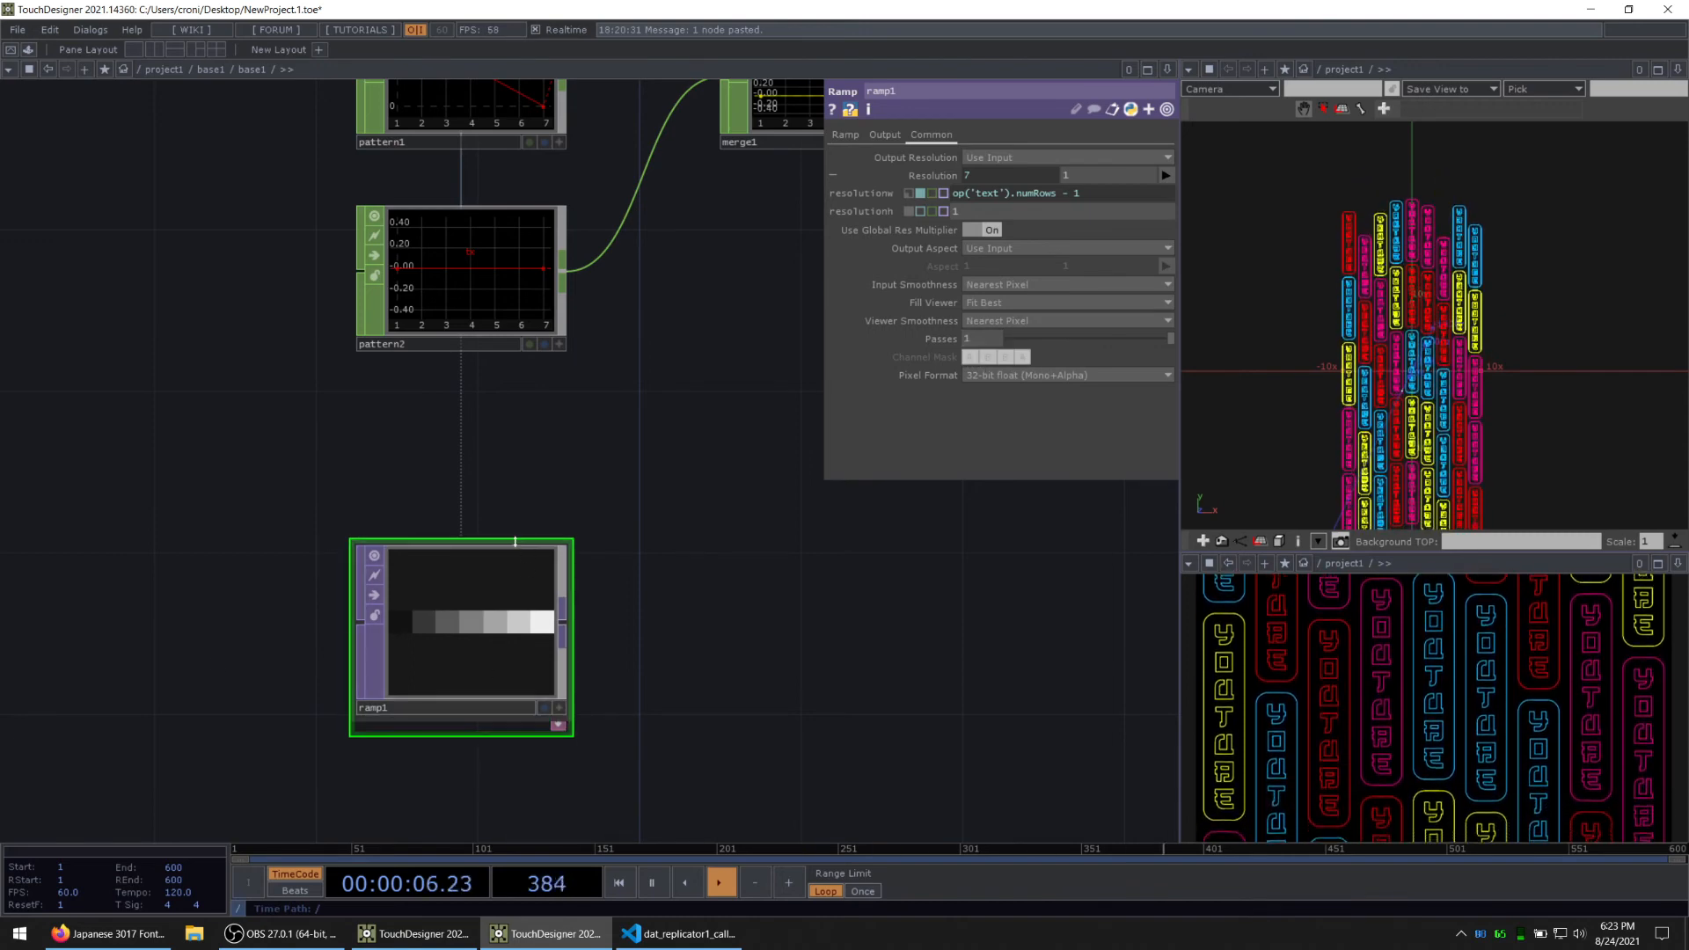
pyautogui.moveTo(516, 541); pyautogui.dragTo(518, 633)
pyautogui.moveTo(655, 637); pyautogui.dragTo(590, 598)
pyautogui.moveTo(437, 628); pyautogui.dragTo(437, 547)
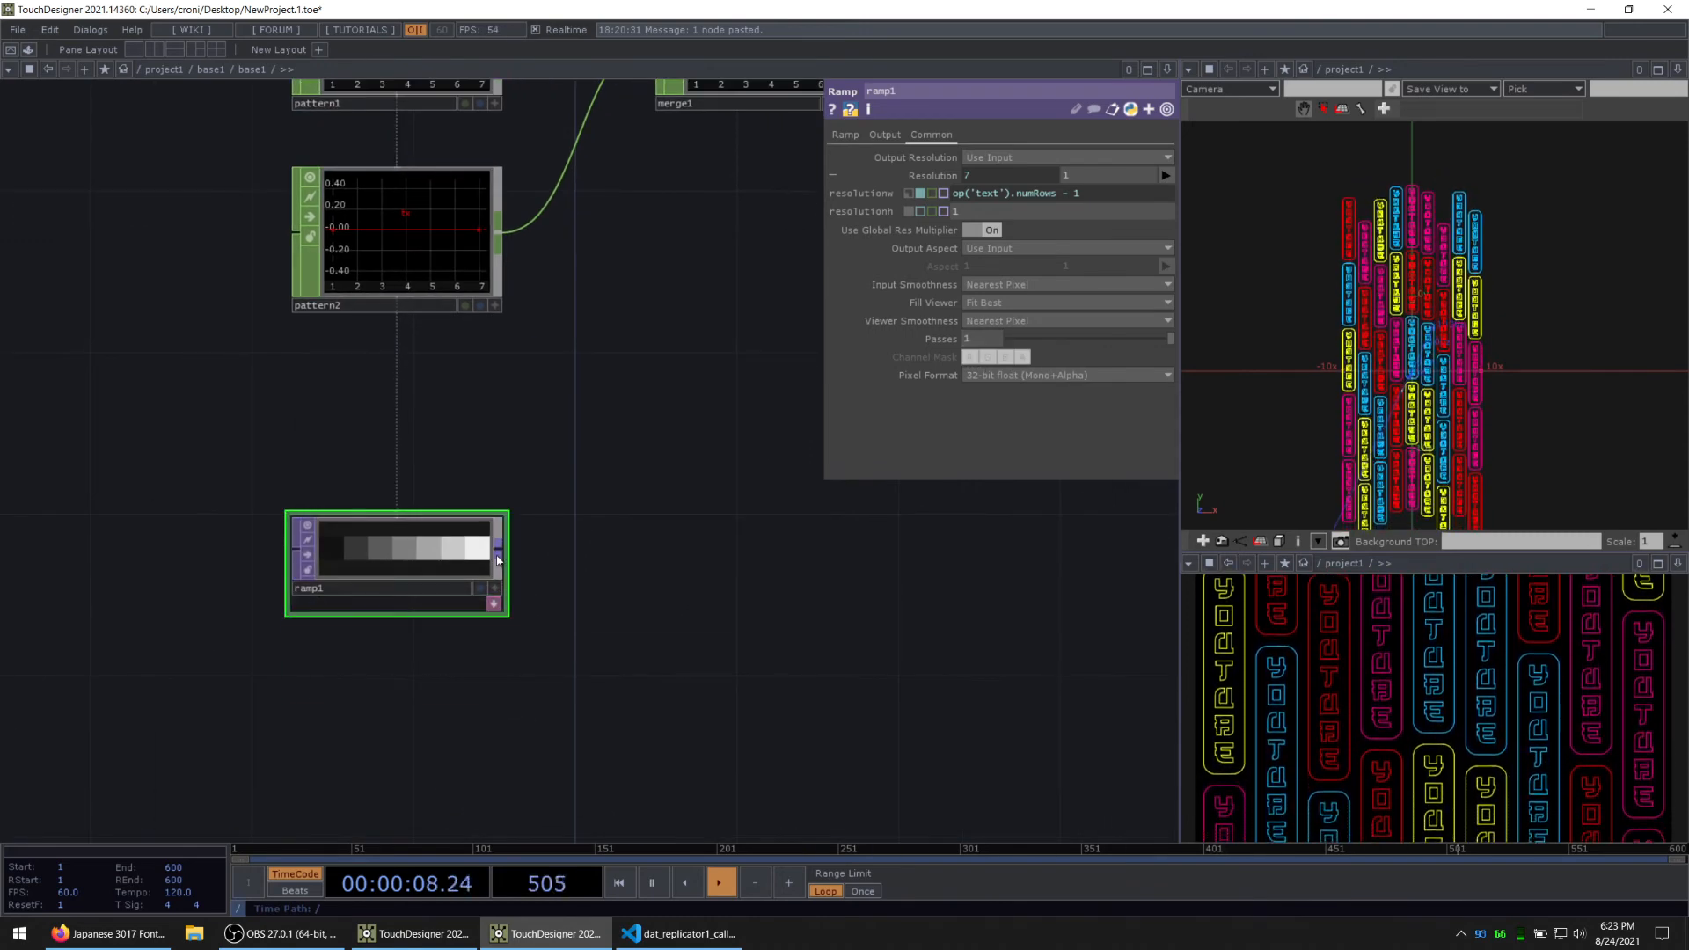
# Step: Add a Transform TOP after ramp1 and place it beside the ramp with a similarly low node tile
pyautogui.rightClick(497, 553)
pyautogui.write('tr')
pyautogui.click(621, 584)
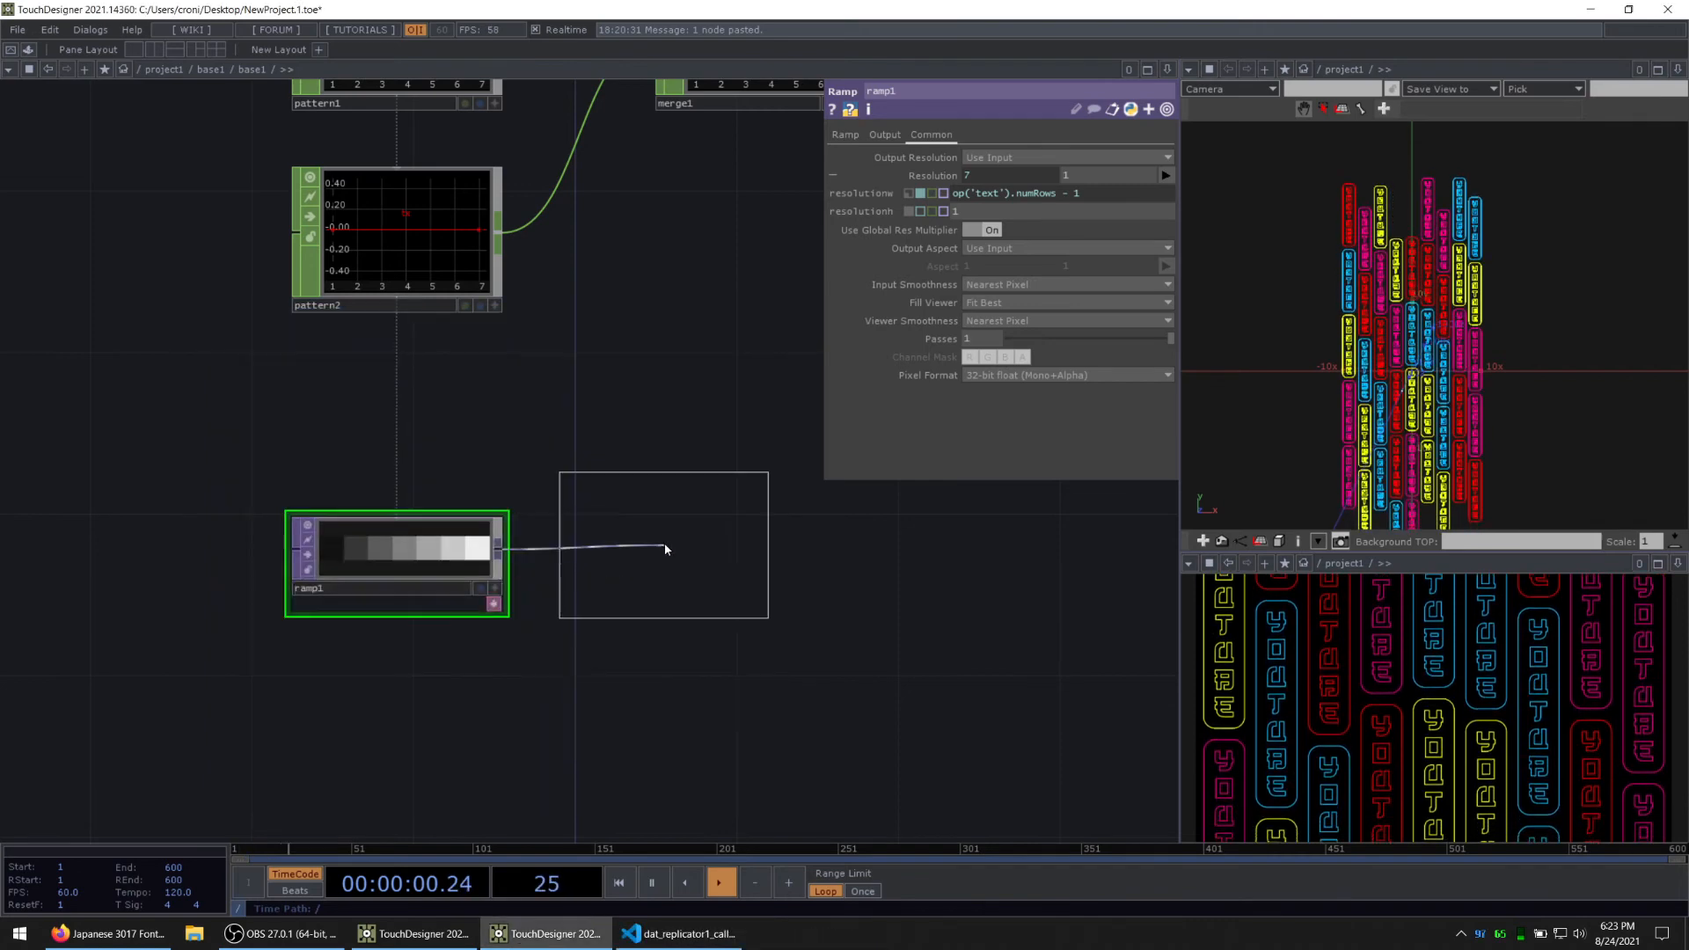
pyautogui.click(678, 594)
pyautogui.moveTo(736, 498); pyautogui.dragTo(693, 461)
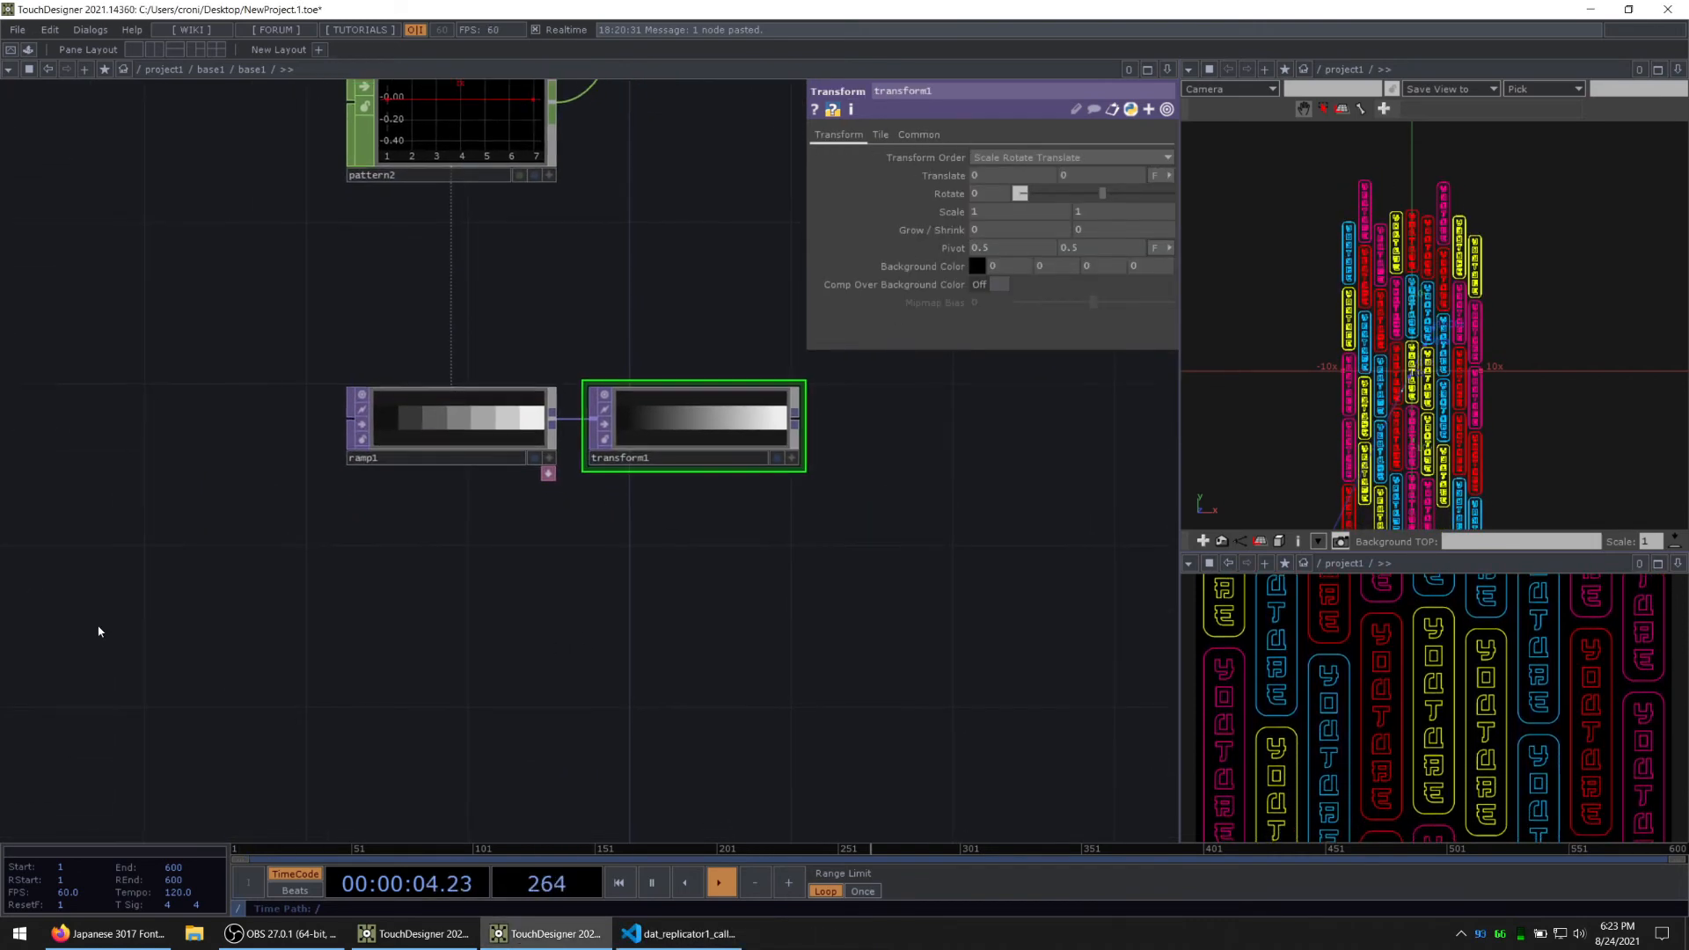
# Step: Add a Beat CHOP below ramp1 with its Ramp output off and its Pulse output on
pyautogui.press('Tab')
pyautogui.click(134, 422)
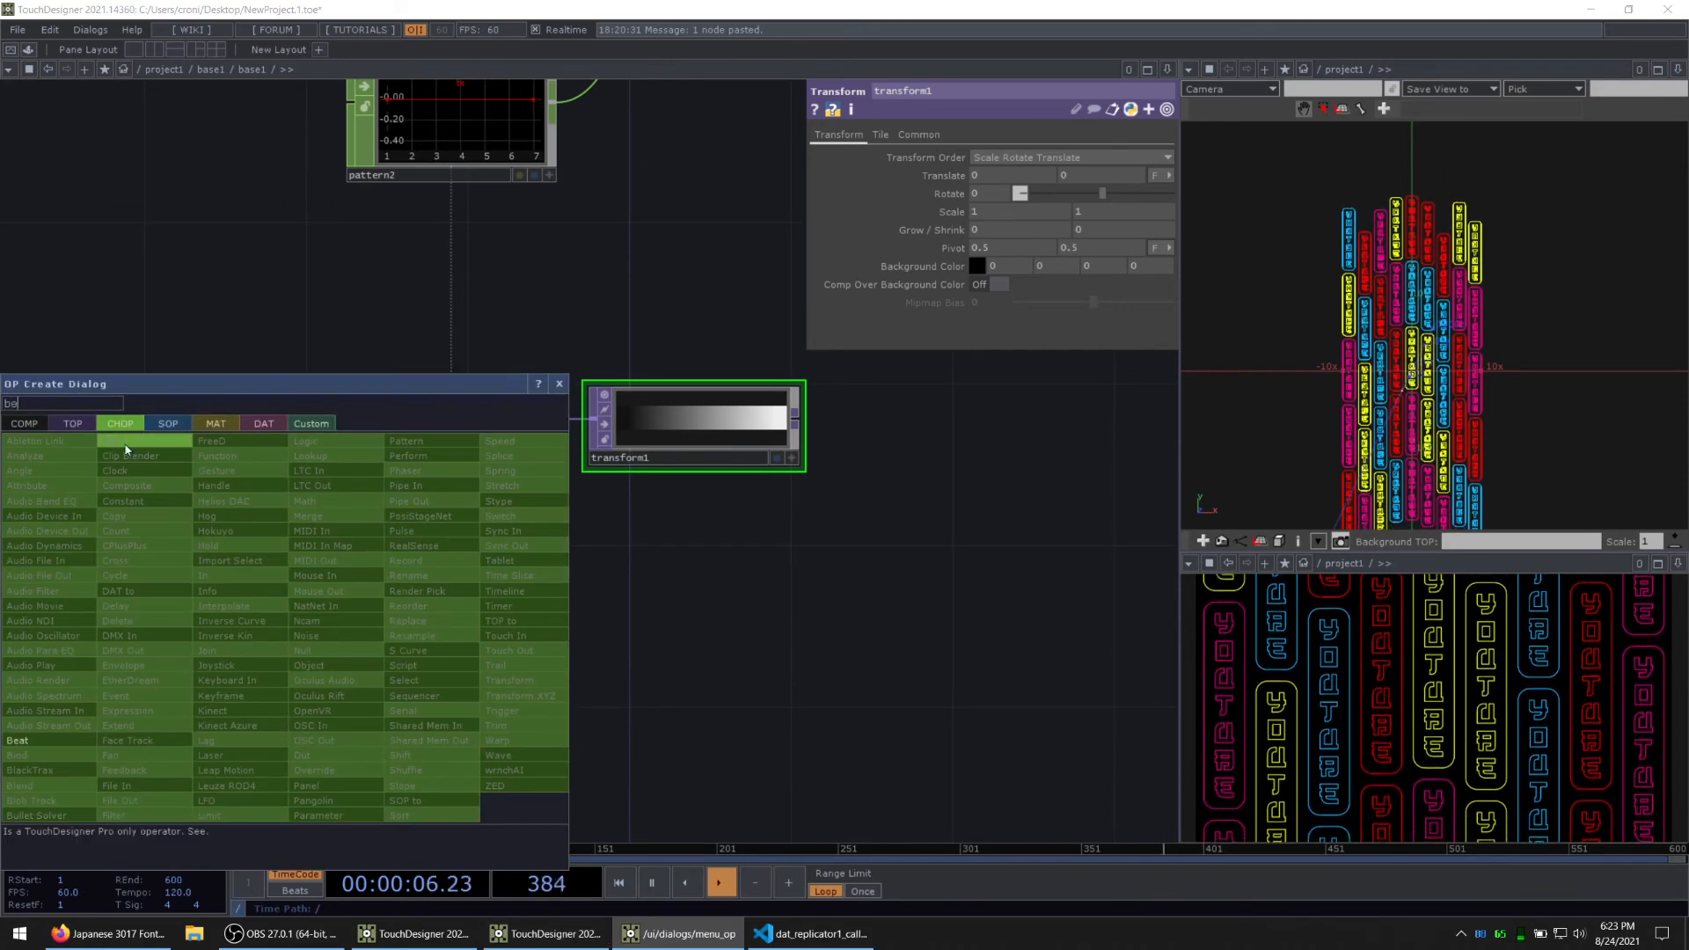
pyautogui.write('be')
pyautogui.click(57, 737)
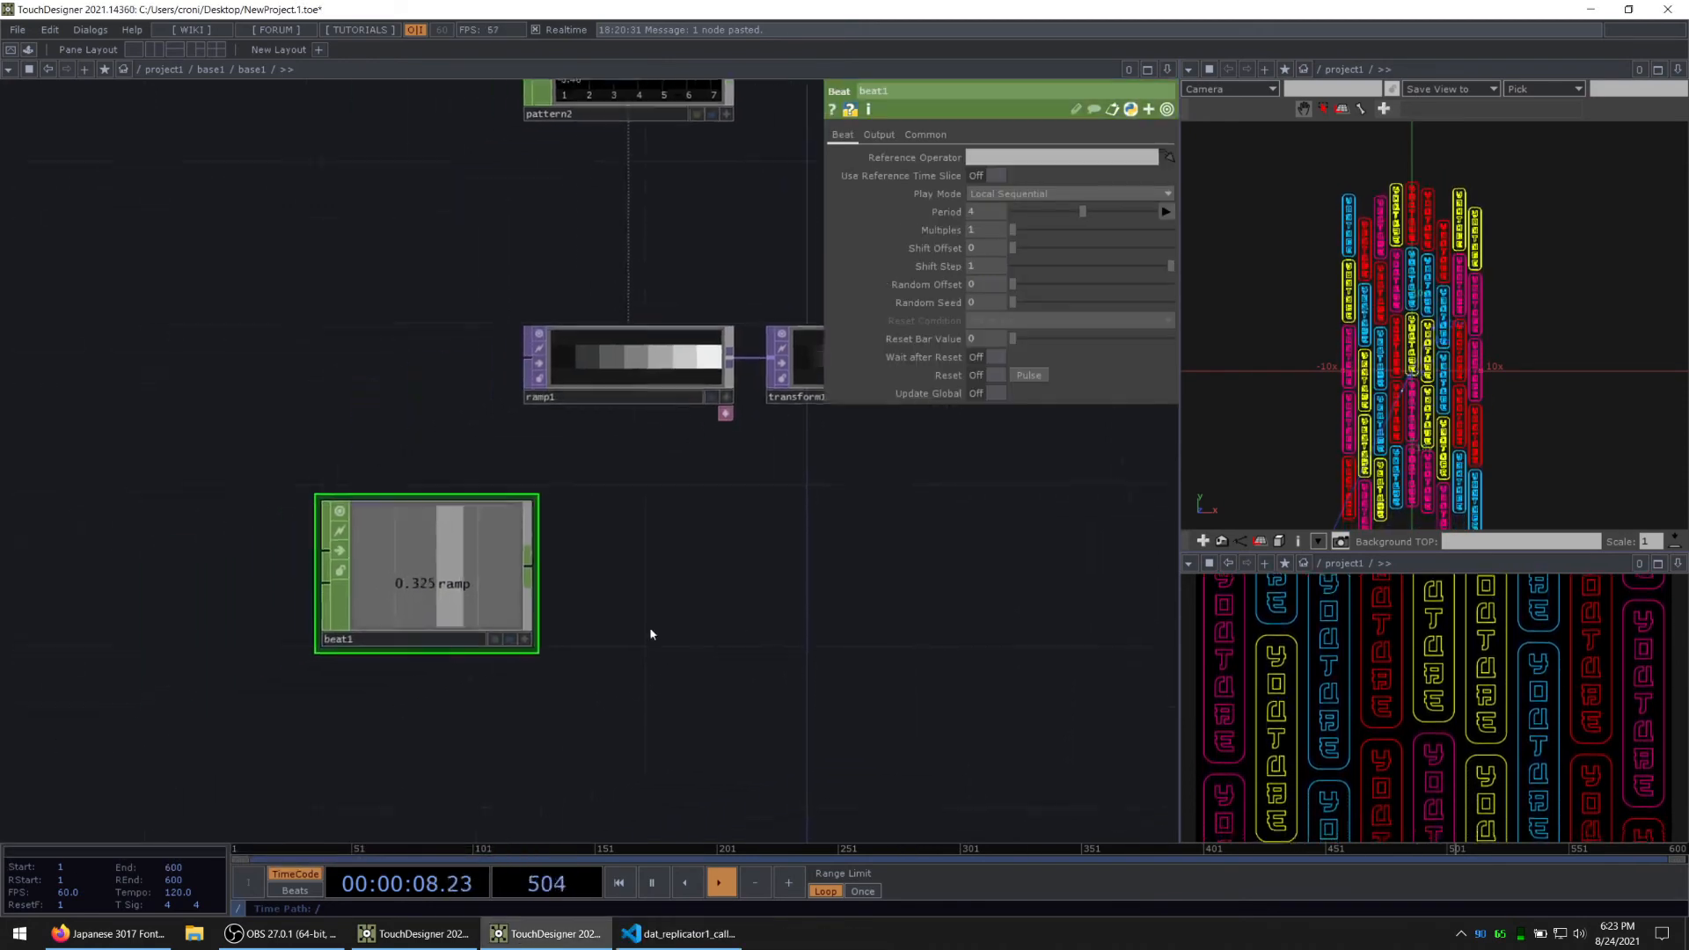
pyautogui.click(879, 134)
pyautogui.click(977, 158)
pyautogui.click(980, 176)
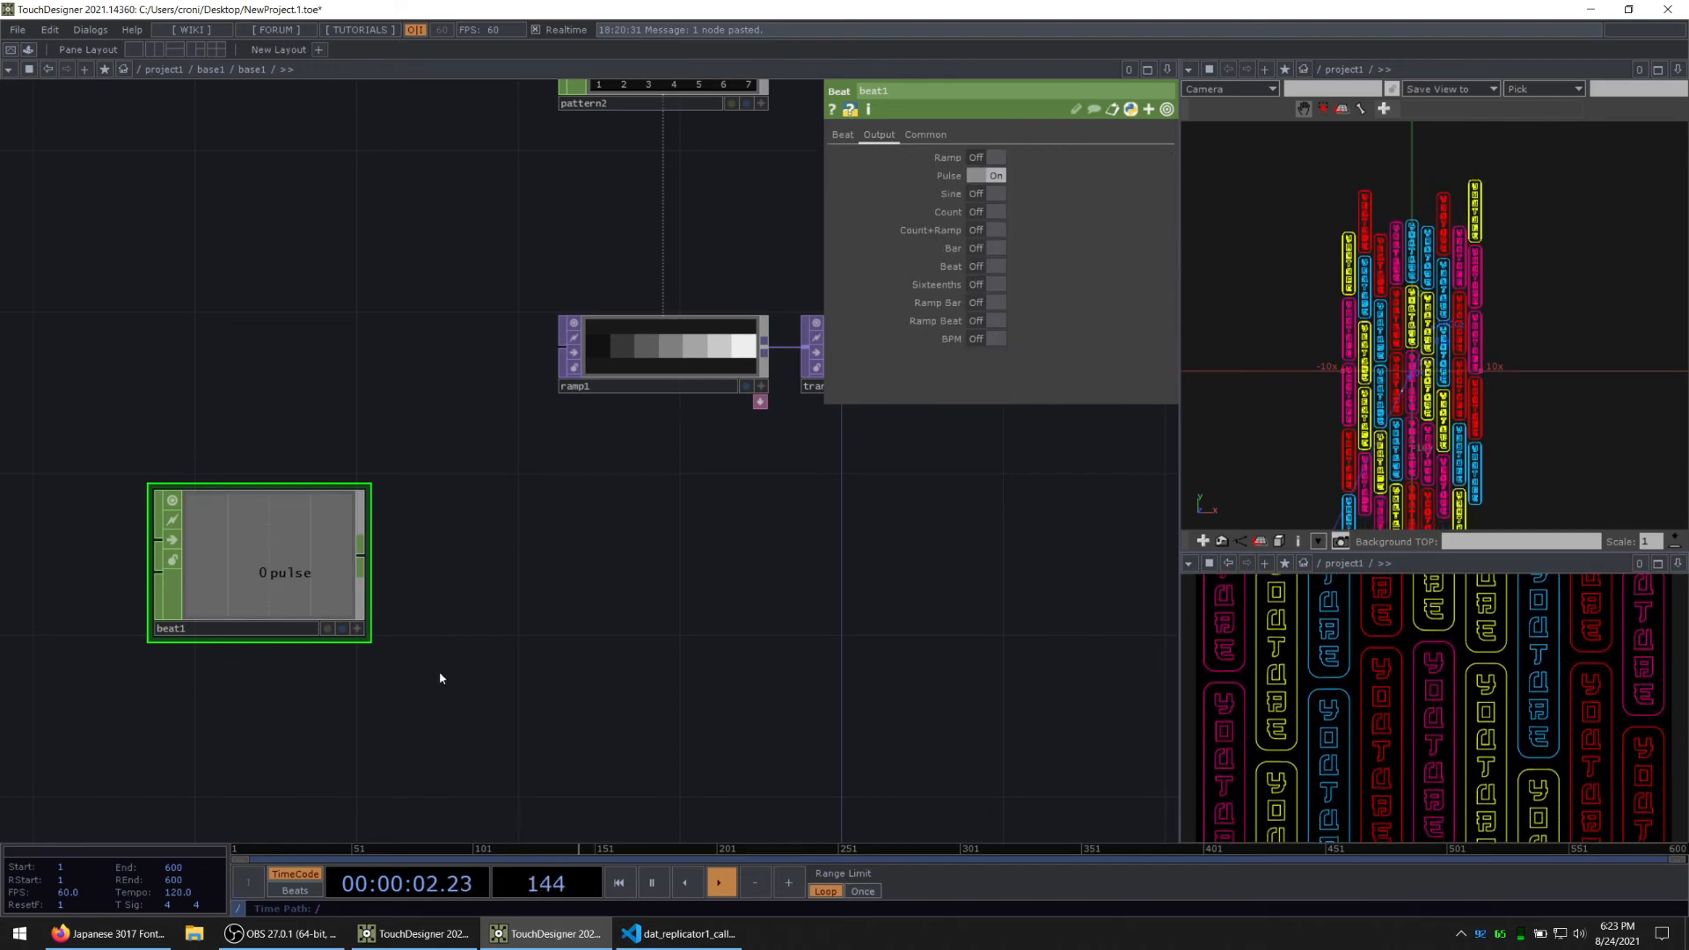
# Step: Add a Count CHOP fed by beat1 and set beat1's period to 1
pyautogui.press('Tab')
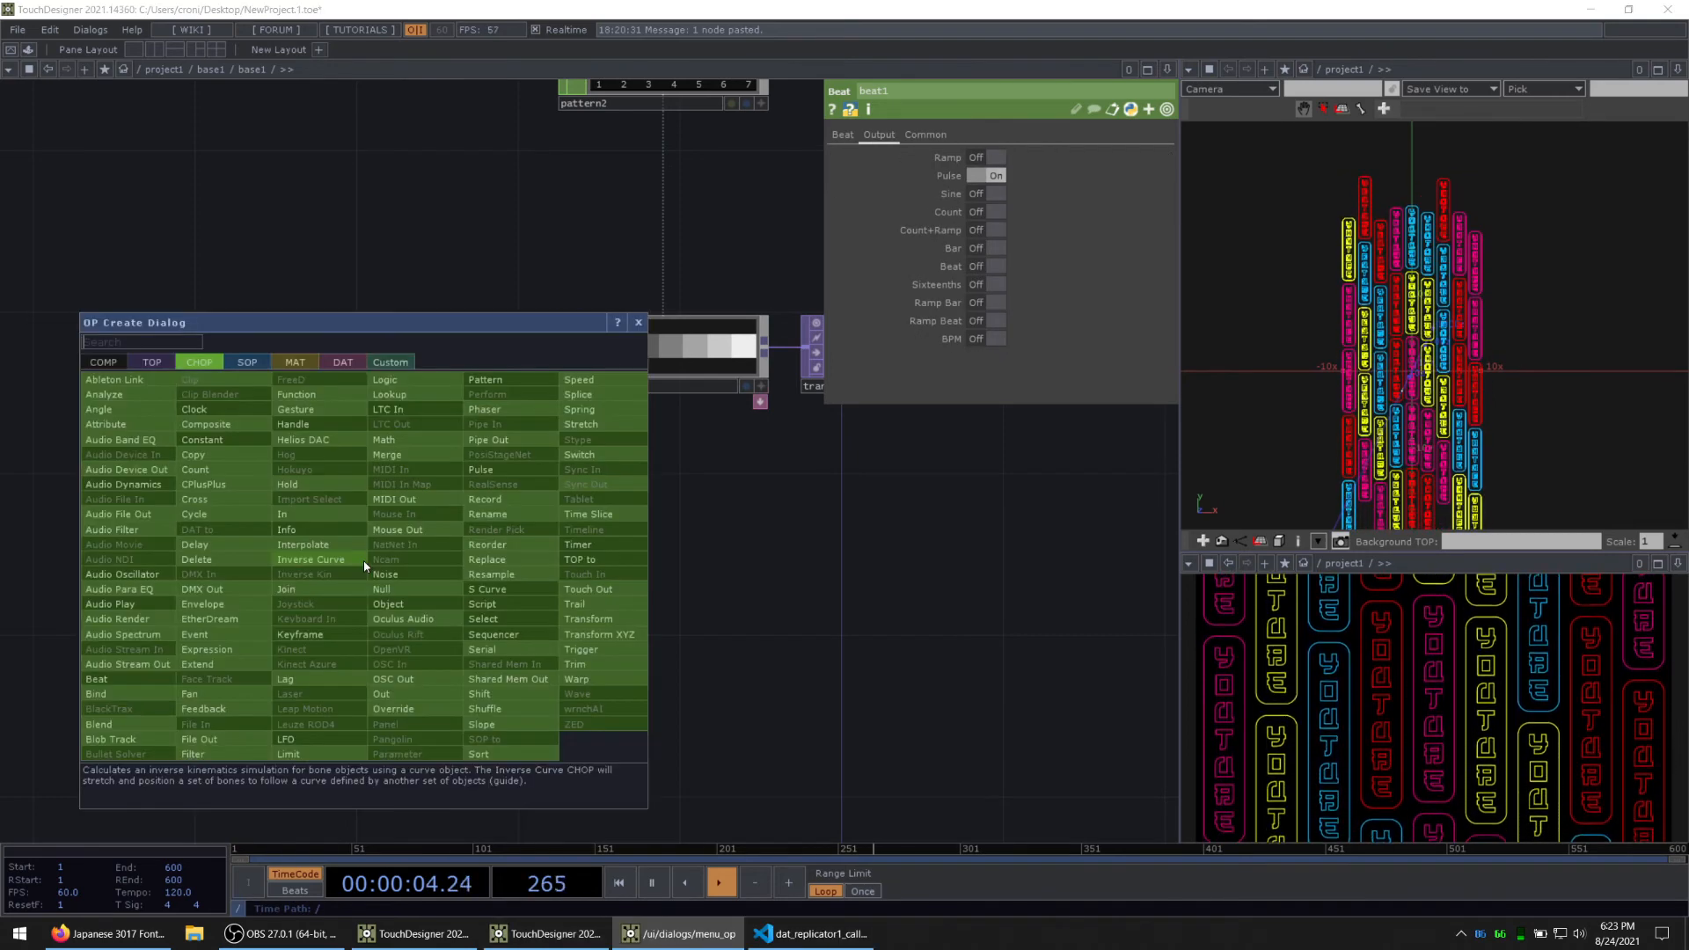
pyautogui.write('cou')
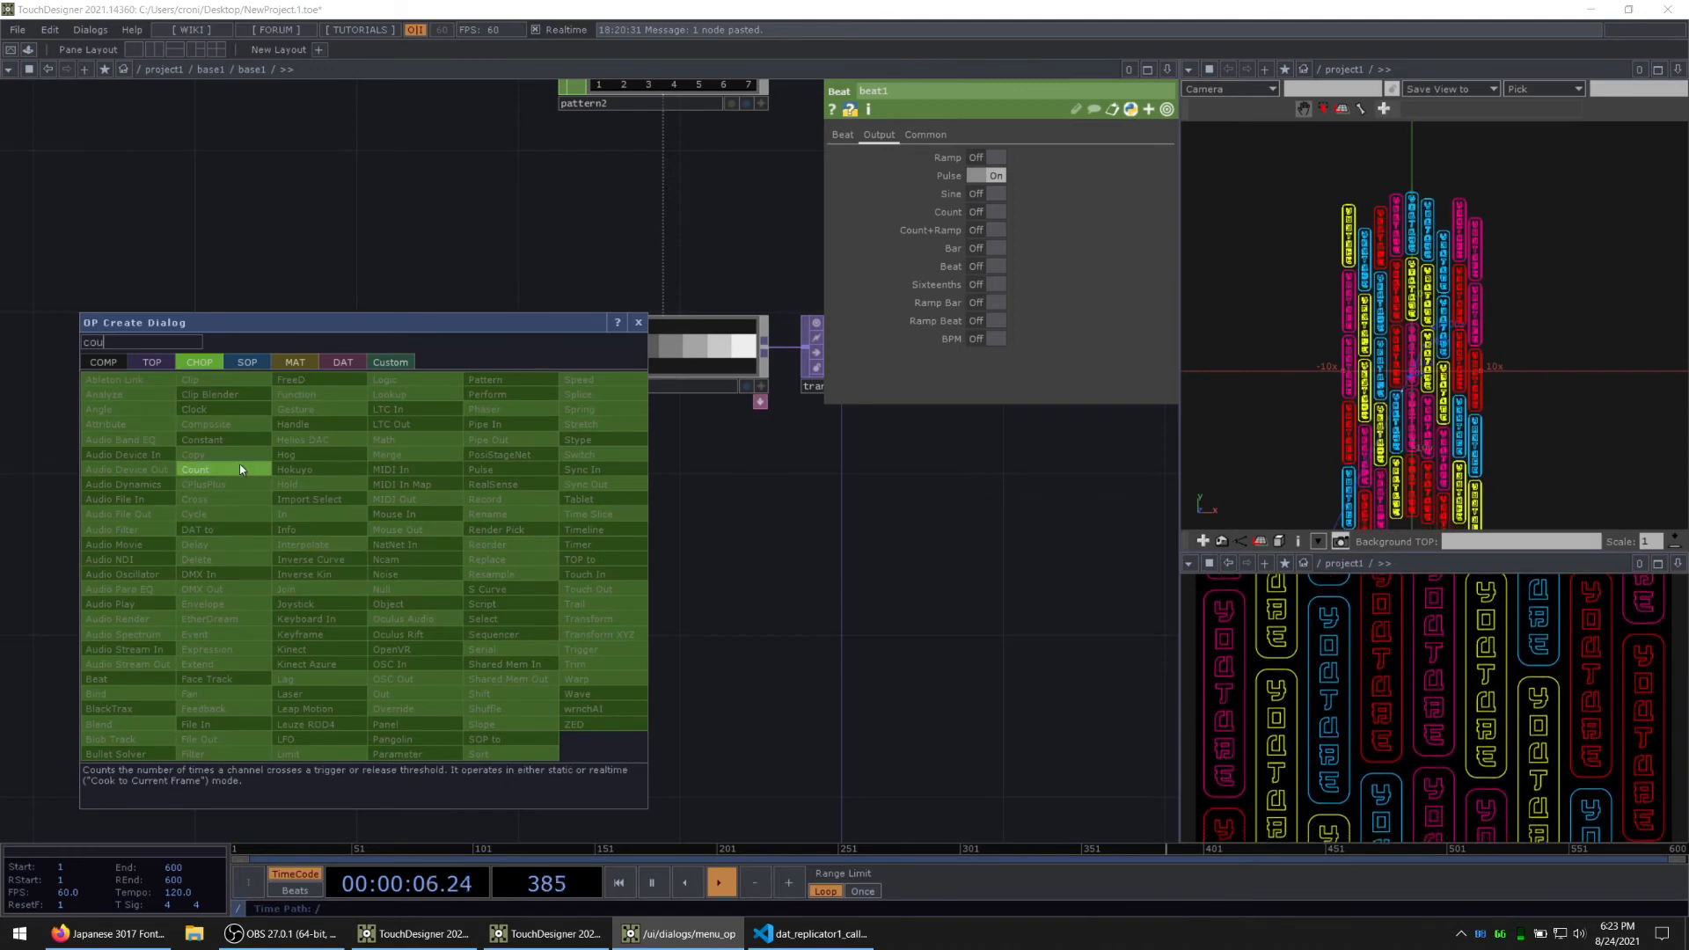
pyautogui.click(195, 470)
pyautogui.click(505, 560)
pyautogui.click(337, 551)
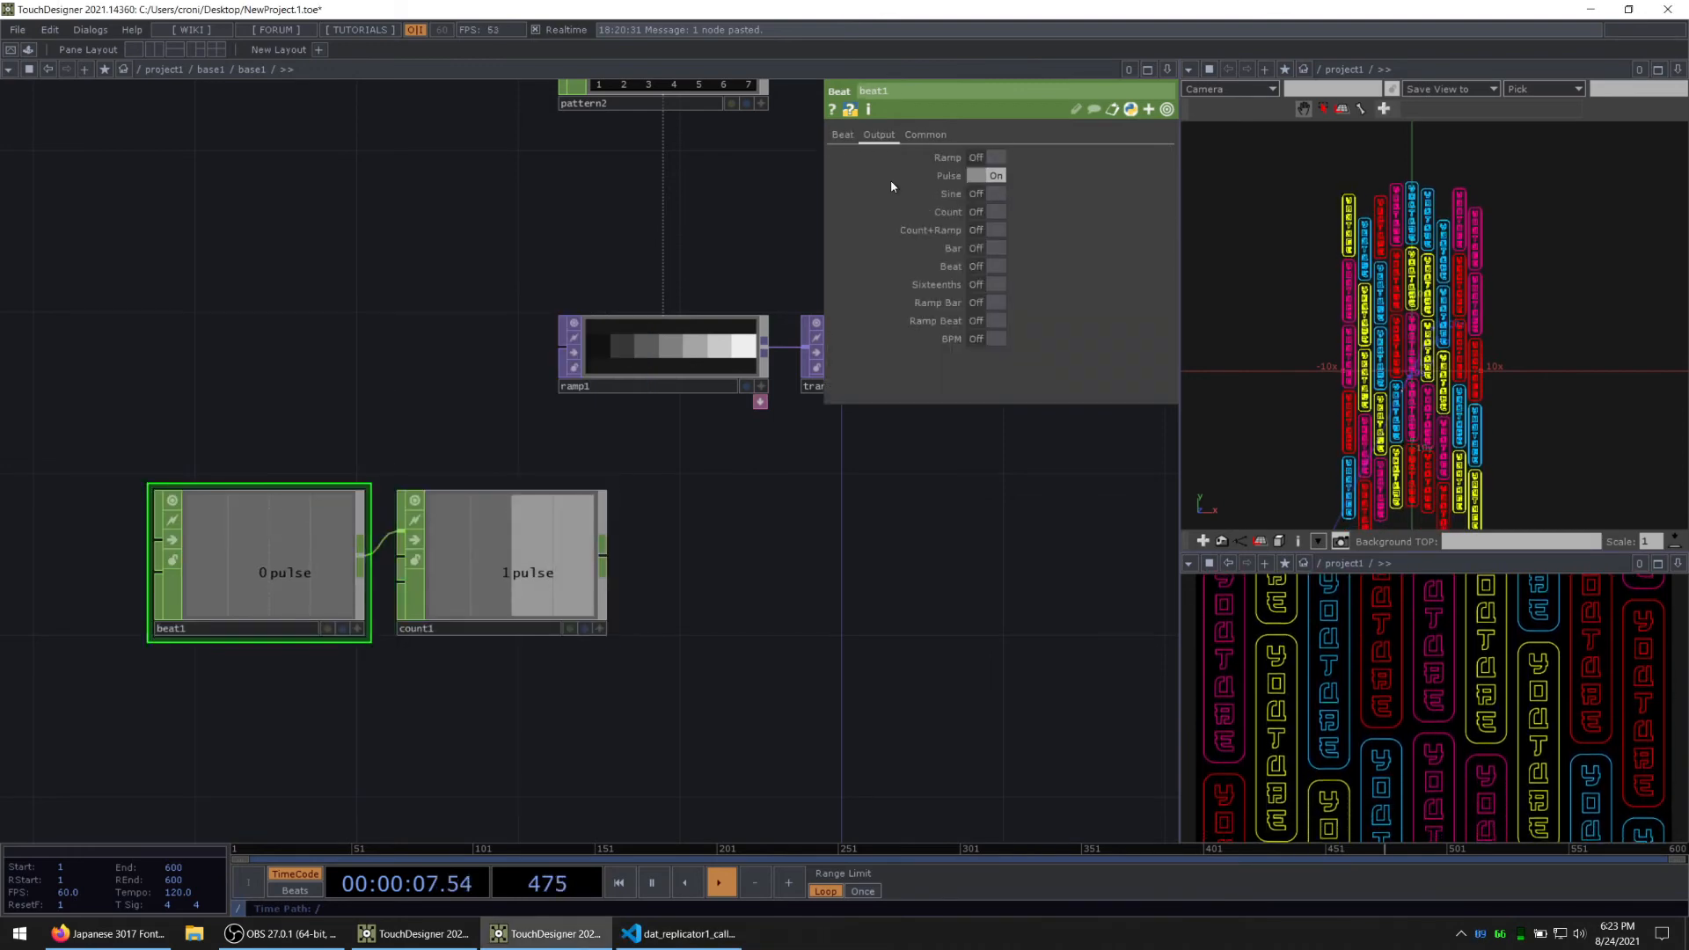
pyautogui.click(833, 137)
pyautogui.moveTo(986, 216); pyautogui.dragTo(370, 280)
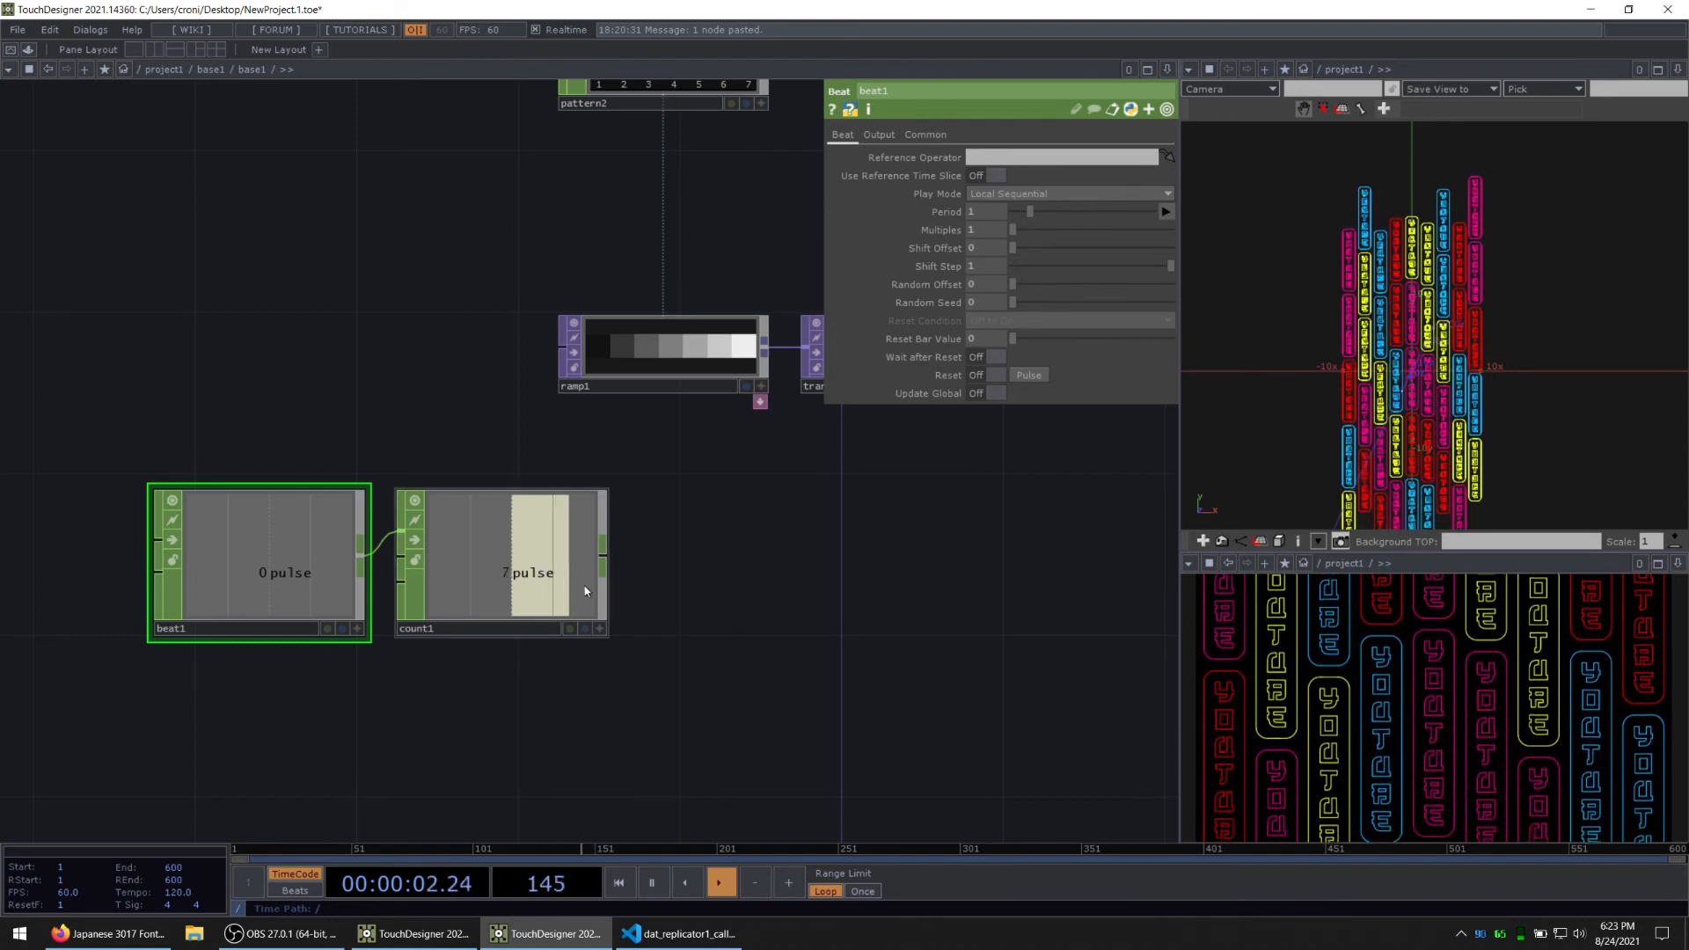
# Step: Add a Null CHOP after count1 to hold the pulse count
pyautogui.rightClick(604, 558)
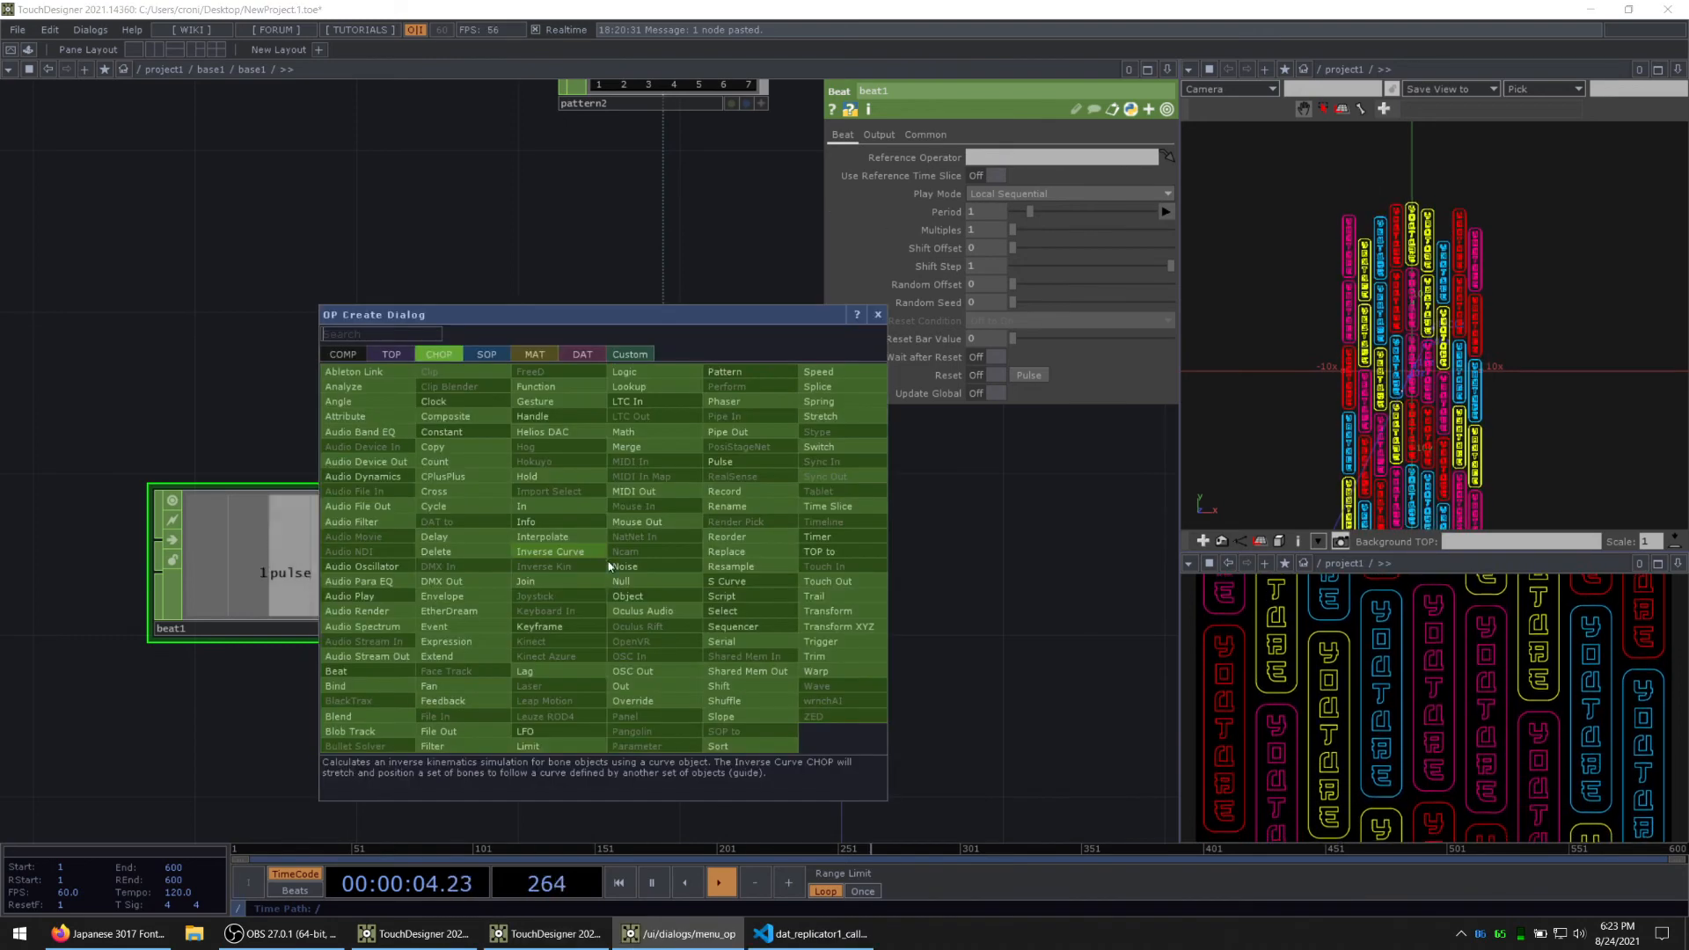
pyautogui.click(650, 578)
pyautogui.click(743, 566)
pyautogui.moveTo(927, 604); pyautogui.dragTo(810, 617)
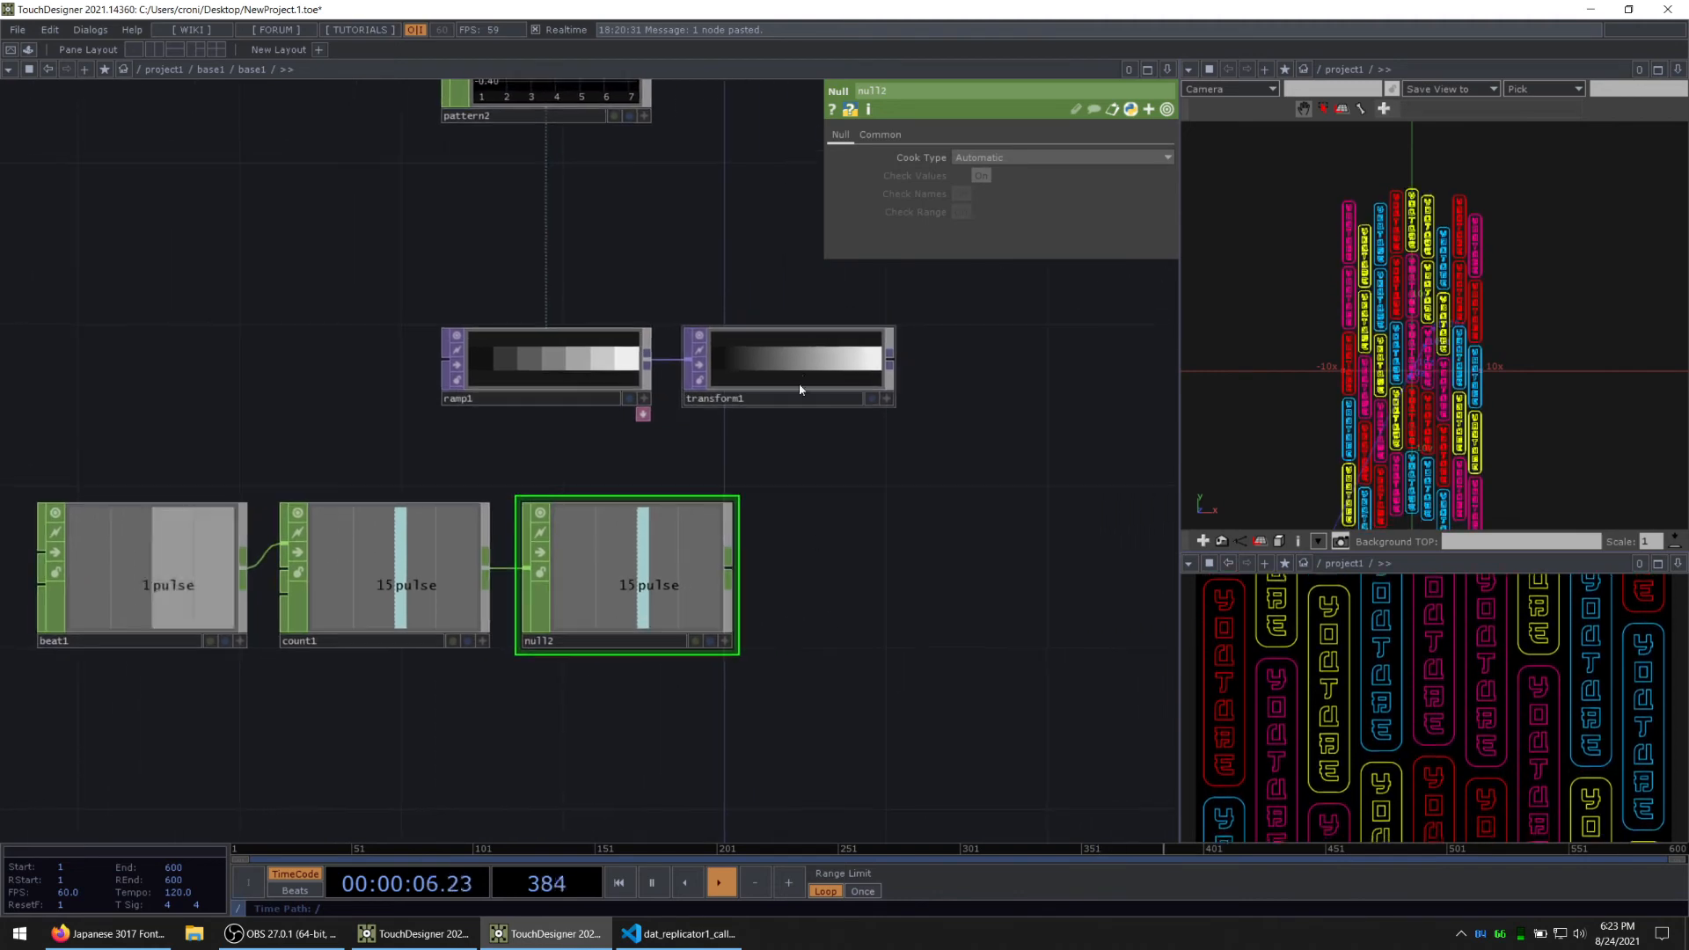
# Step: Set transform1's input smoothness and viewer smoothness to Nearest Pixel
pyautogui.click(797, 367)
pyautogui.moveTo(892, 560); pyautogui.dragTo(776, 565)
pyautogui.click(919, 134)
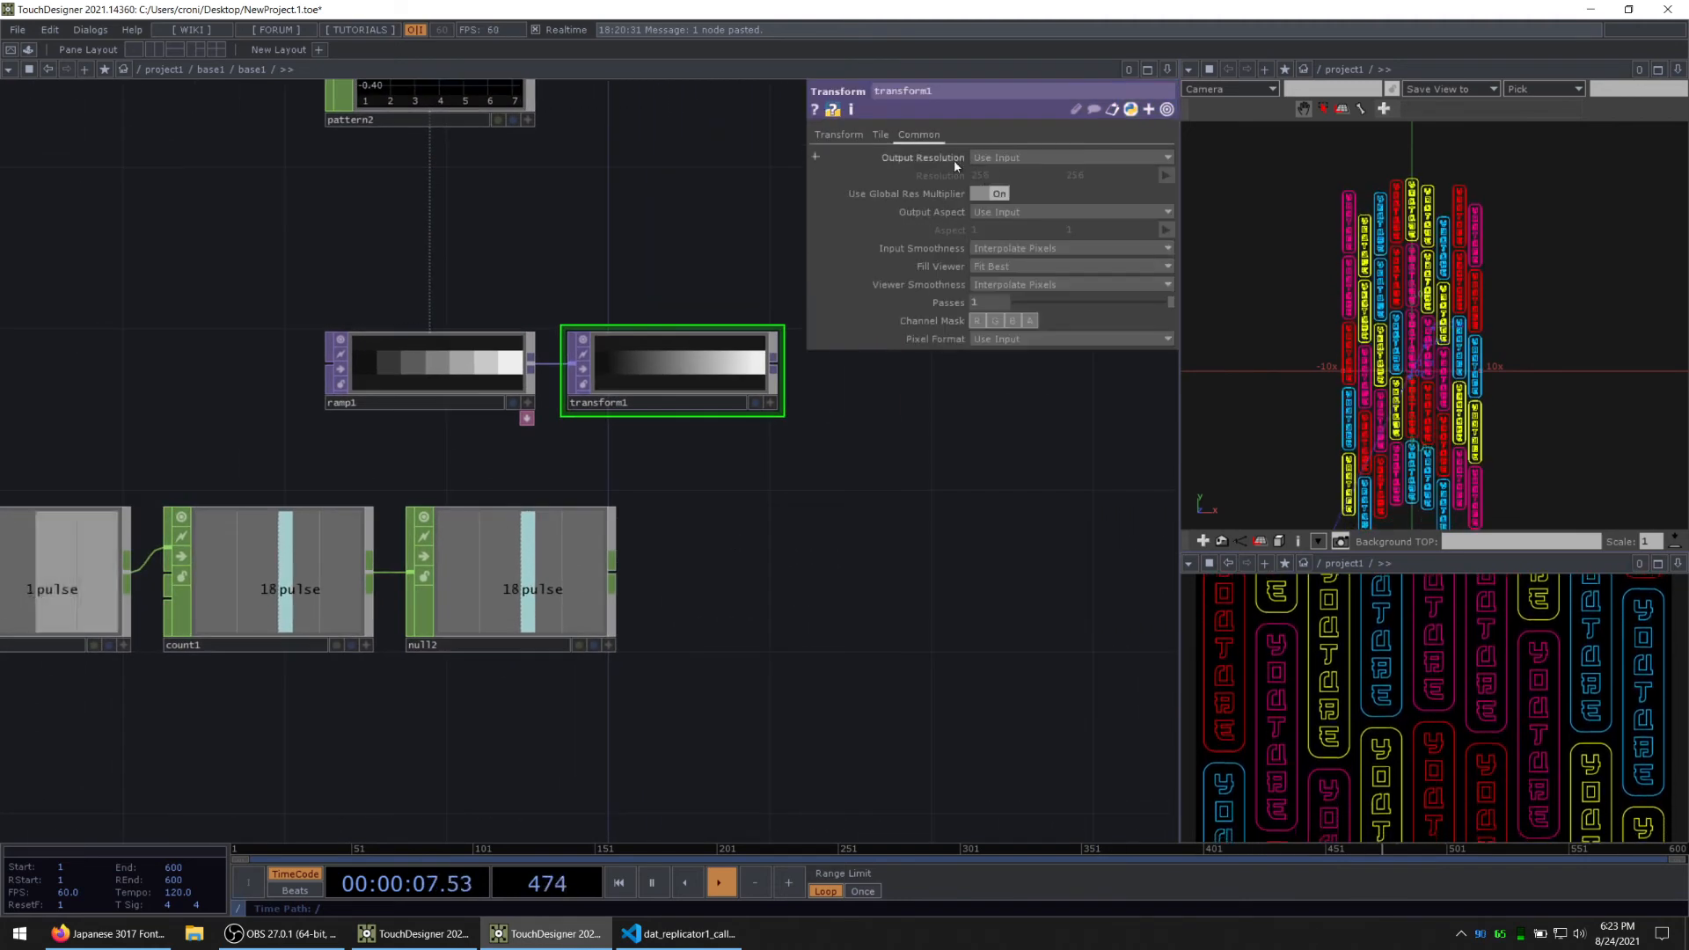
pyautogui.click(1023, 251)
pyautogui.click(1019, 266)
pyautogui.click(1017, 284)
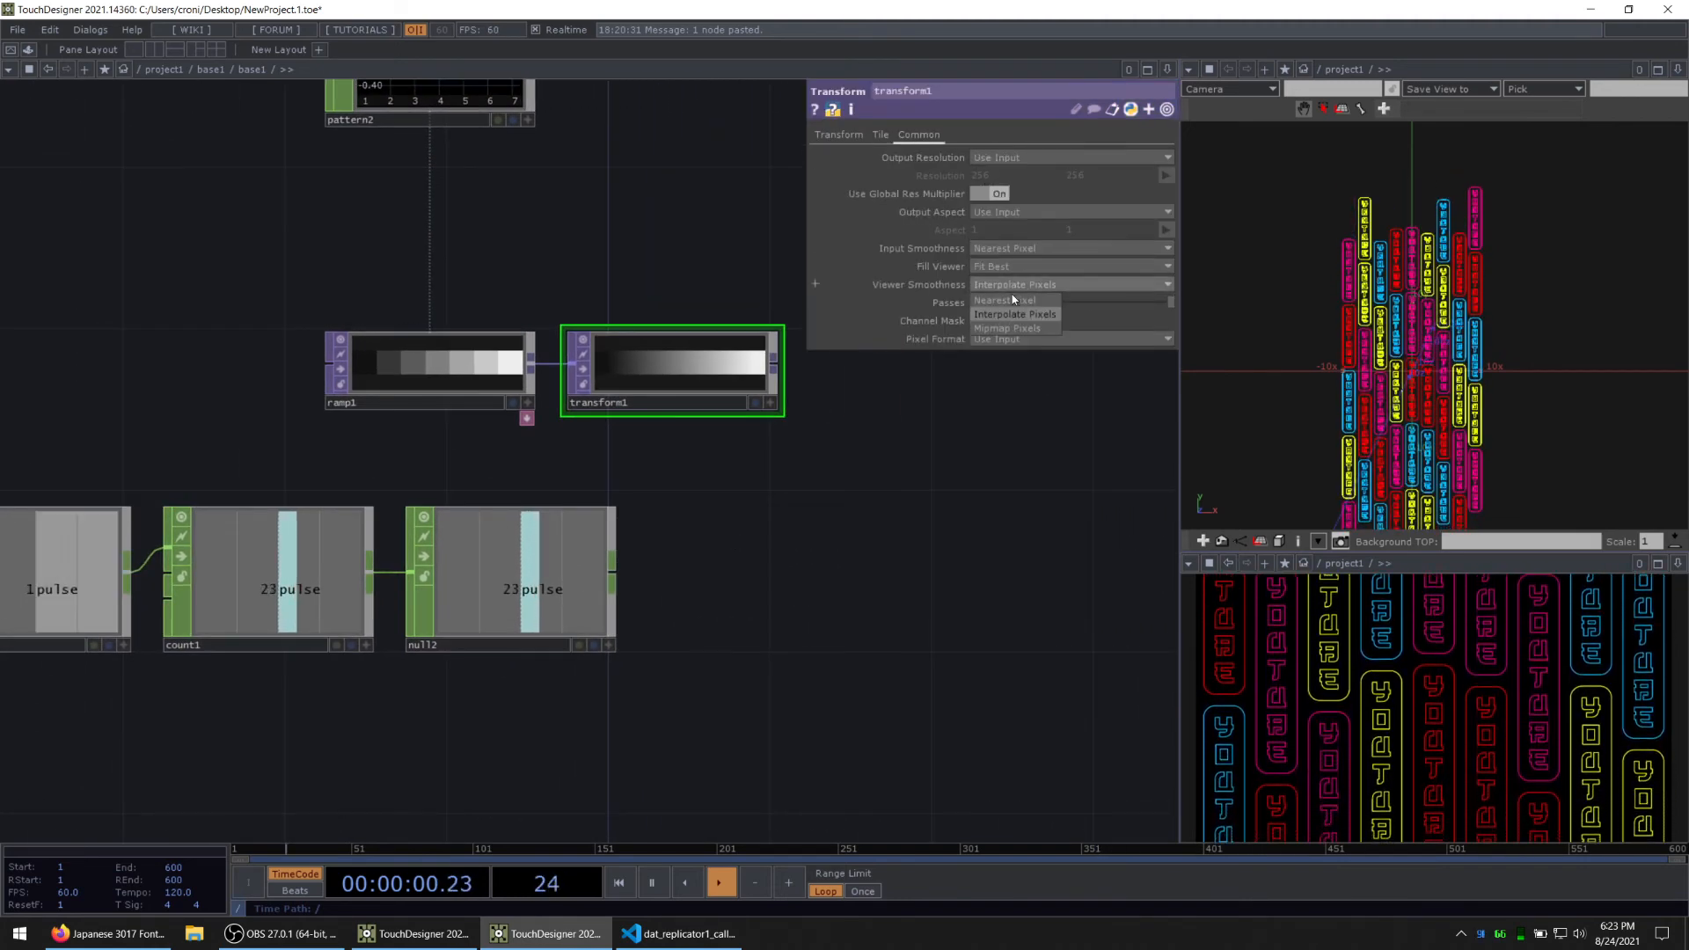
pyautogui.click(1010, 301)
pyautogui.moveTo(703, 516); pyautogui.dragTo(688, 518)
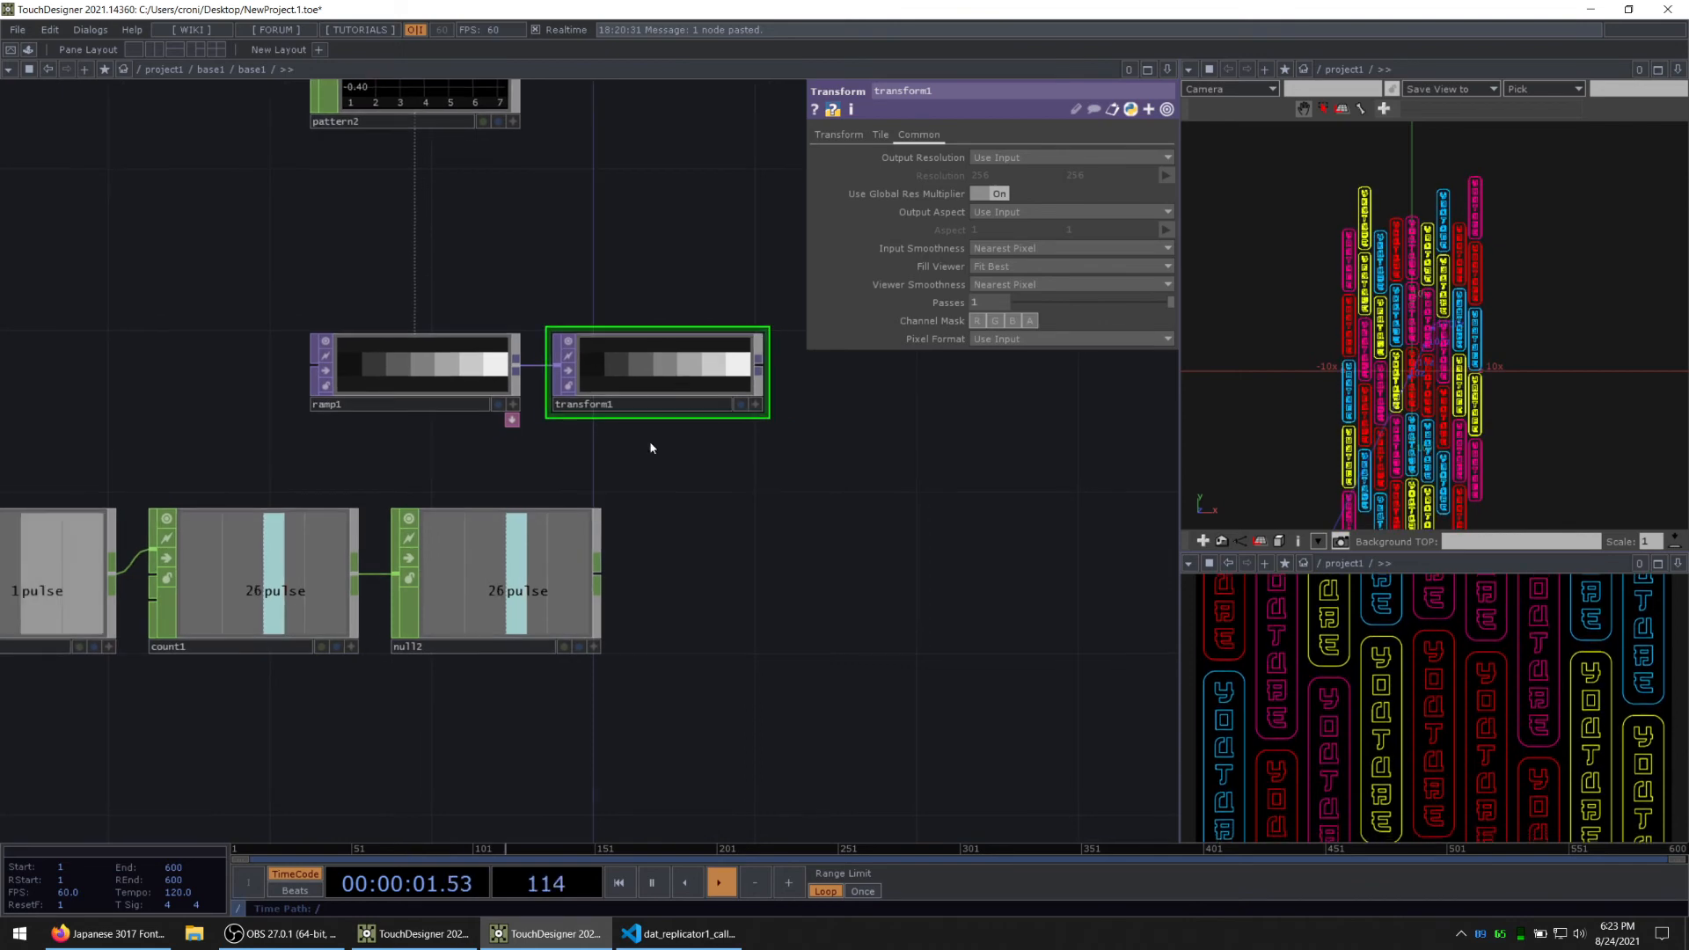
# Step: Set transform1's translate unit to pixels and drive its X translation with a CHOP reference to null2's pulse channel
pyautogui.click(595, 649)
pyautogui.click(838, 134)
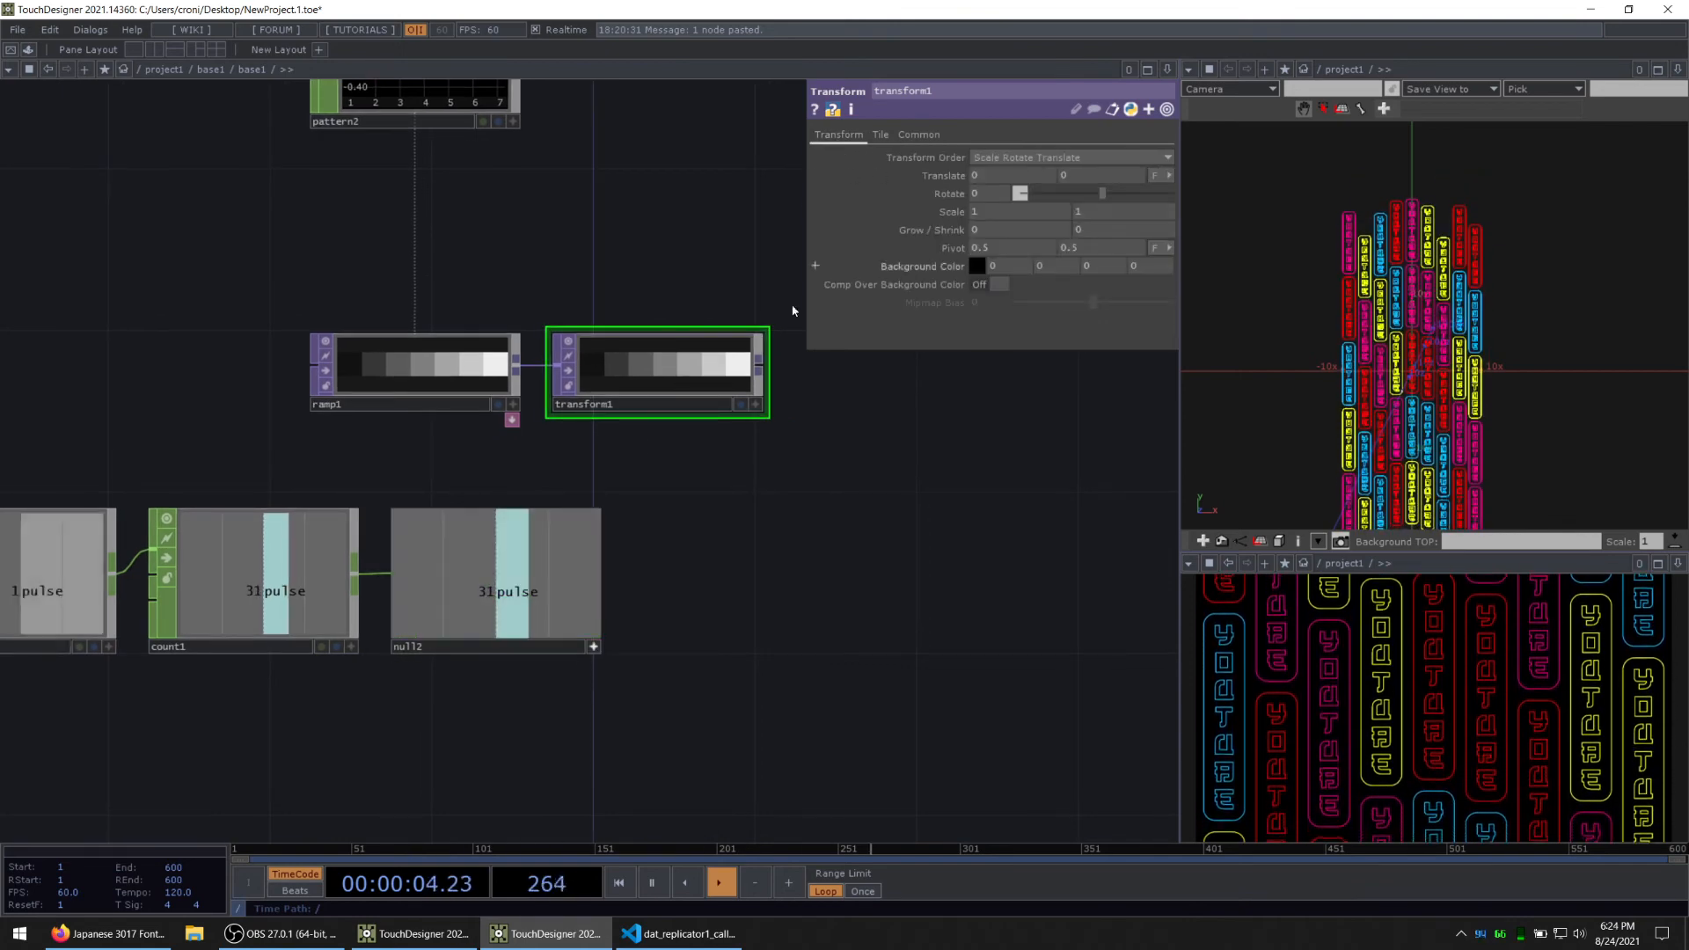
pyautogui.click(1165, 175)
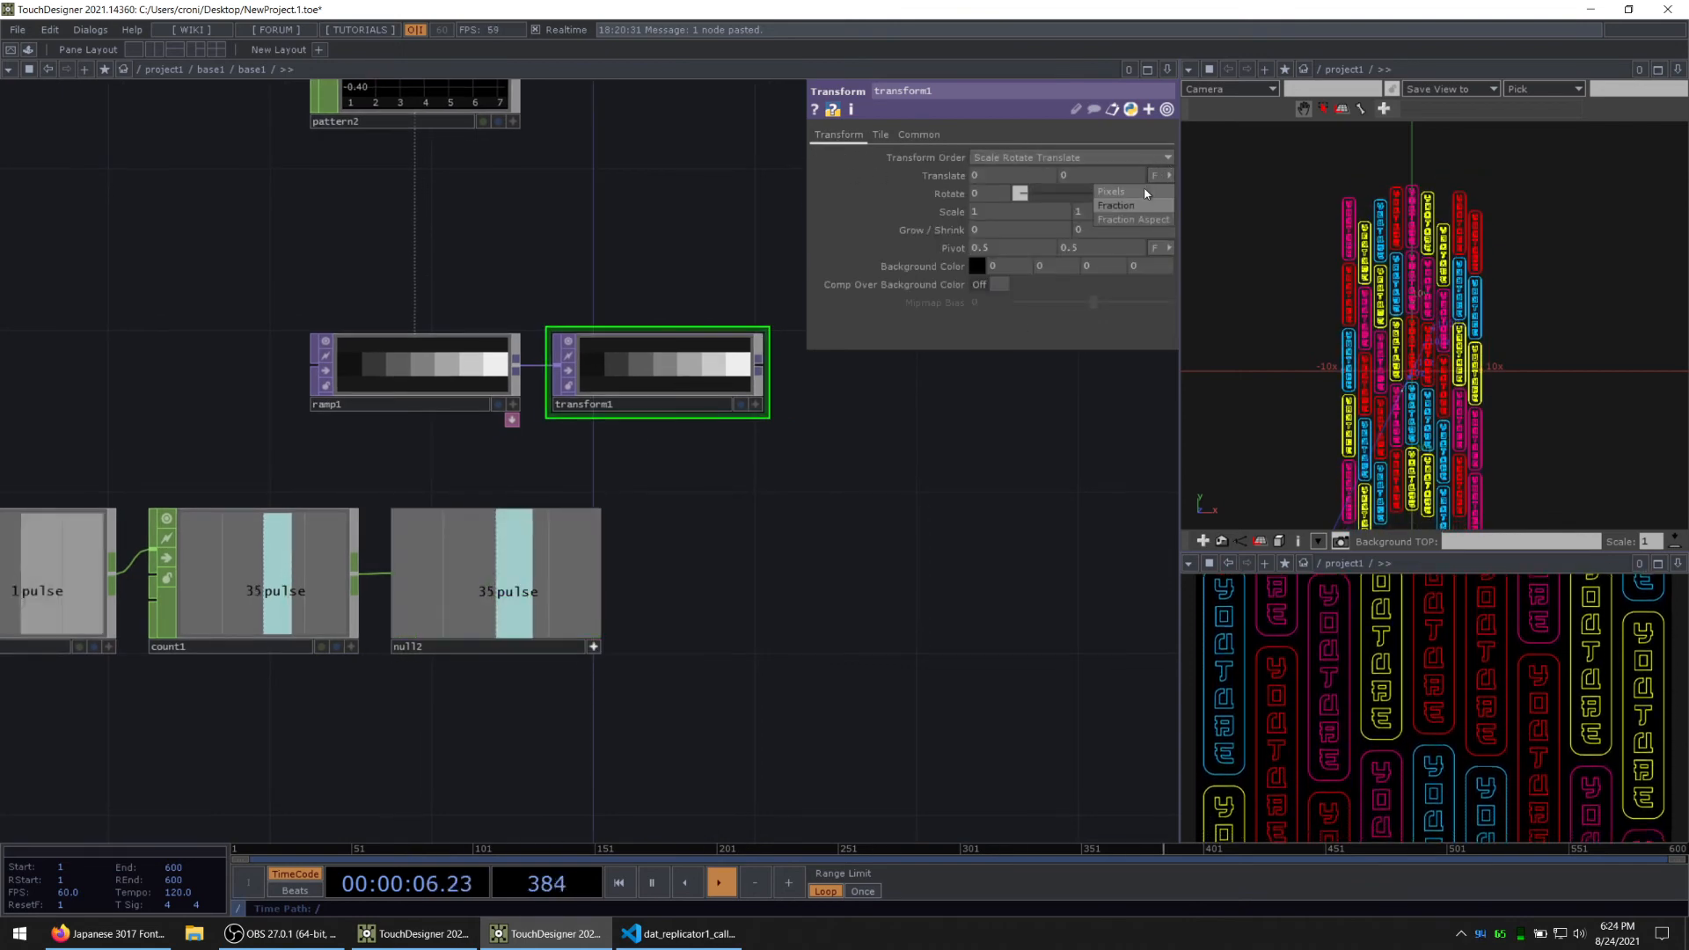
pyautogui.click(1149, 192)
pyautogui.moveTo(521, 574); pyautogui.dragTo(954, 337)
pyautogui.moveTo(990, 175); pyautogui.dragTo(990, 175)
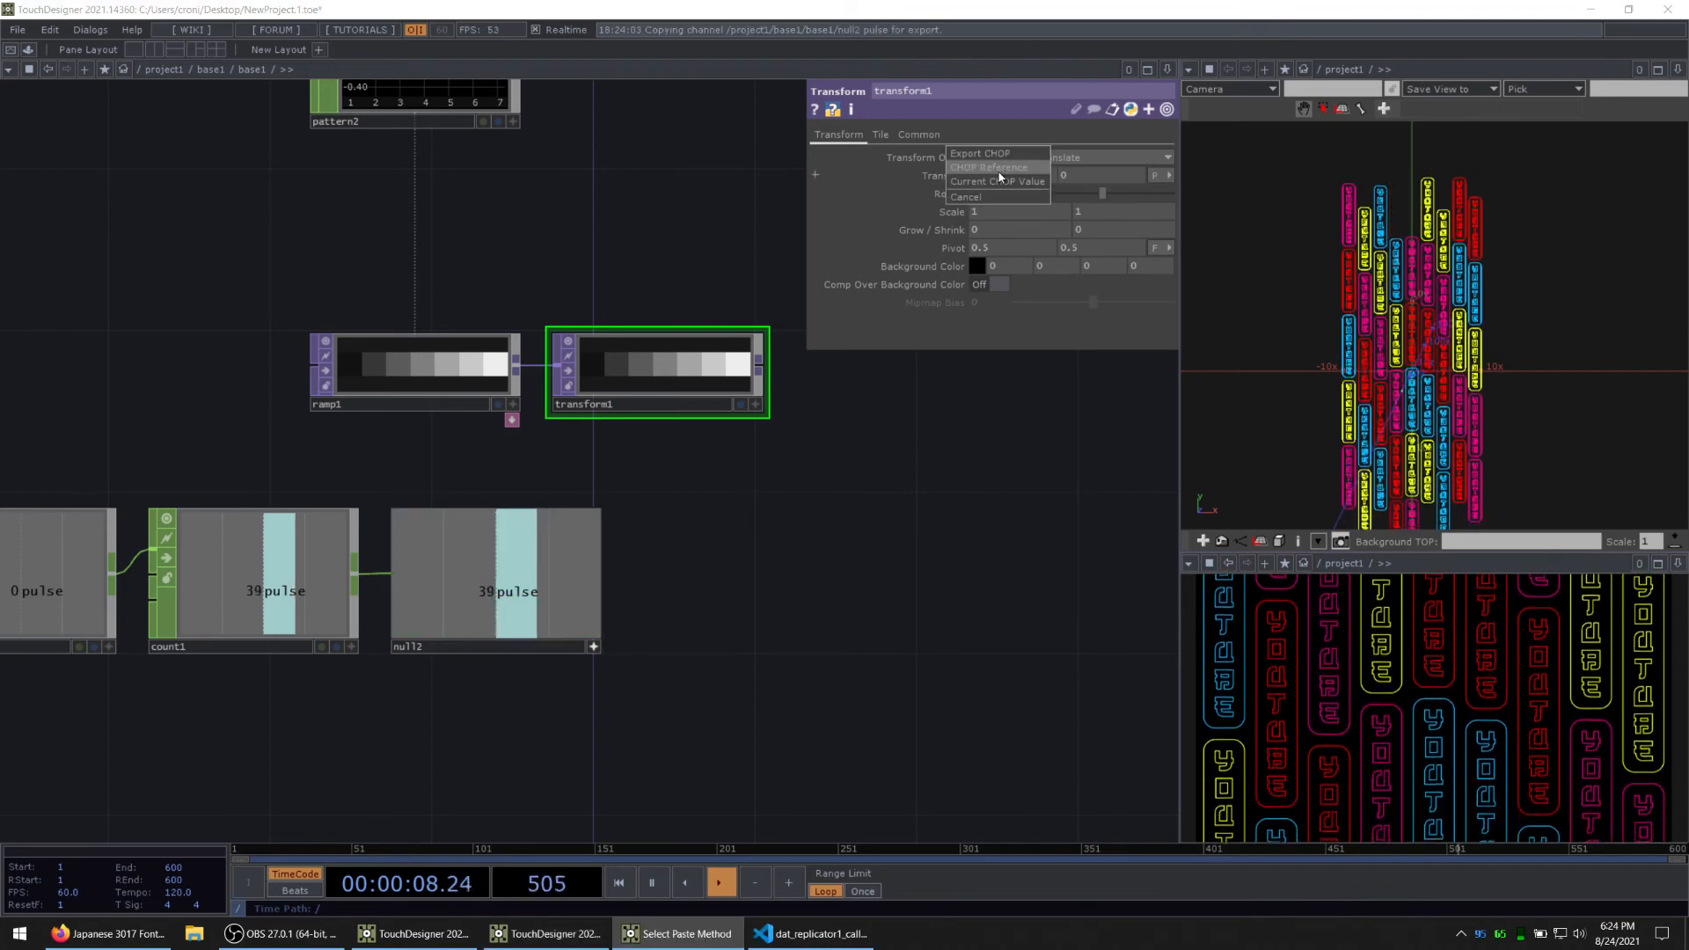
pyautogui.click(995, 167)
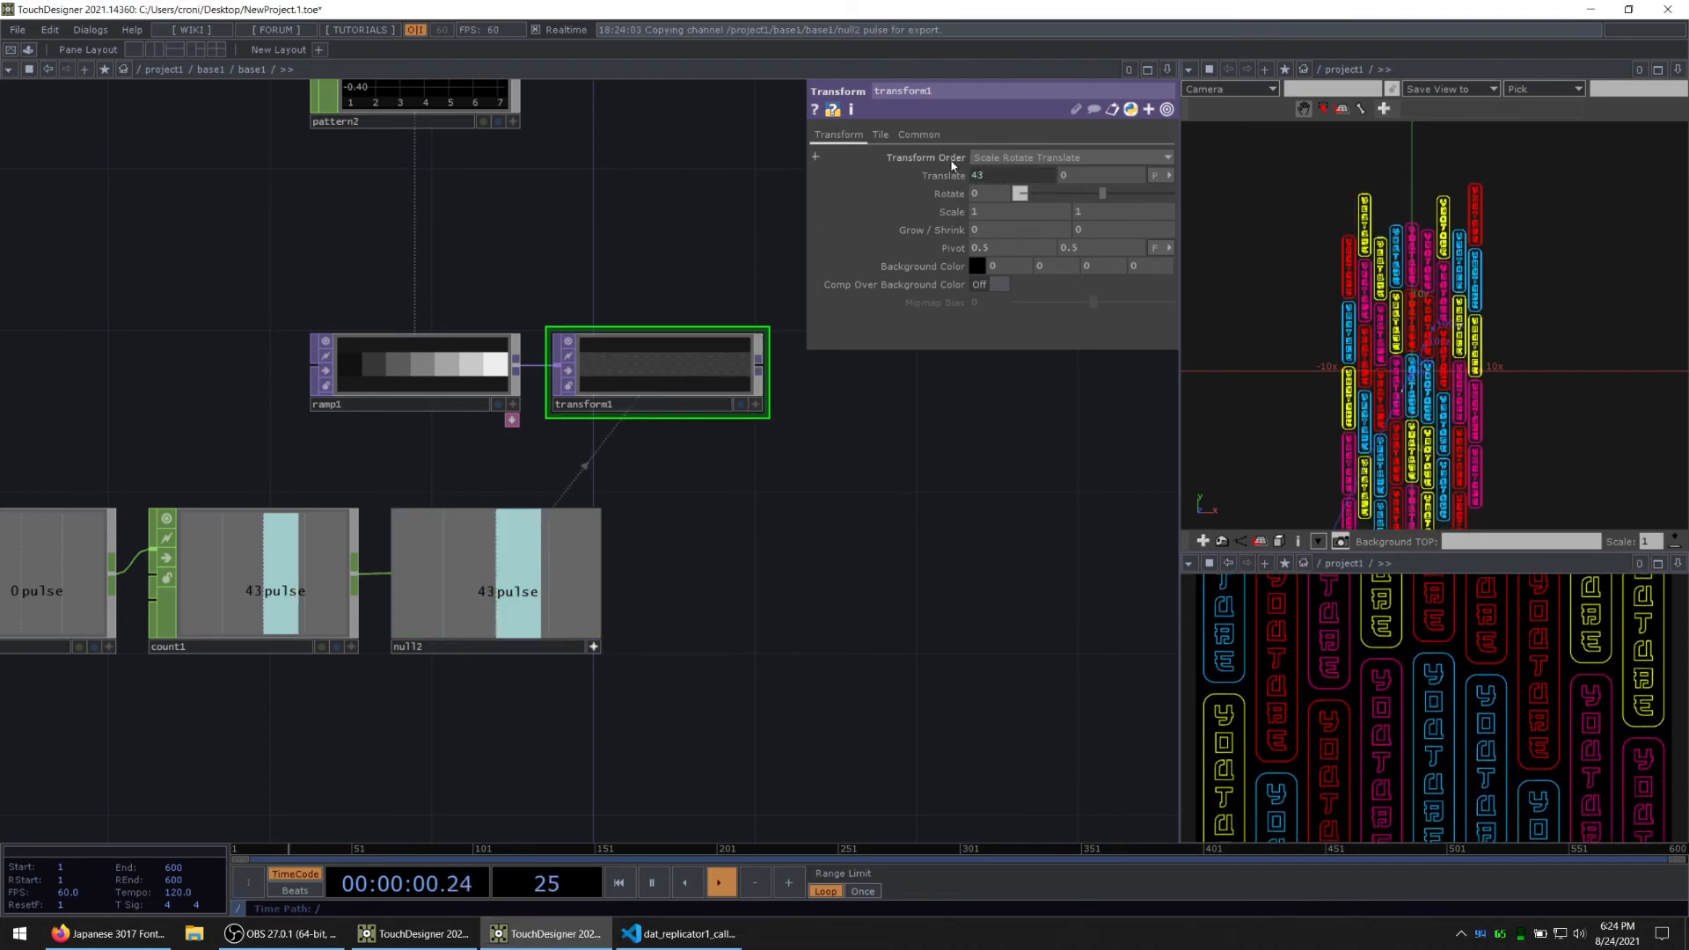
# Step: Set transform1's tile extend mode to Repeat
pyautogui.click(880, 134)
pyautogui.click(981, 158)
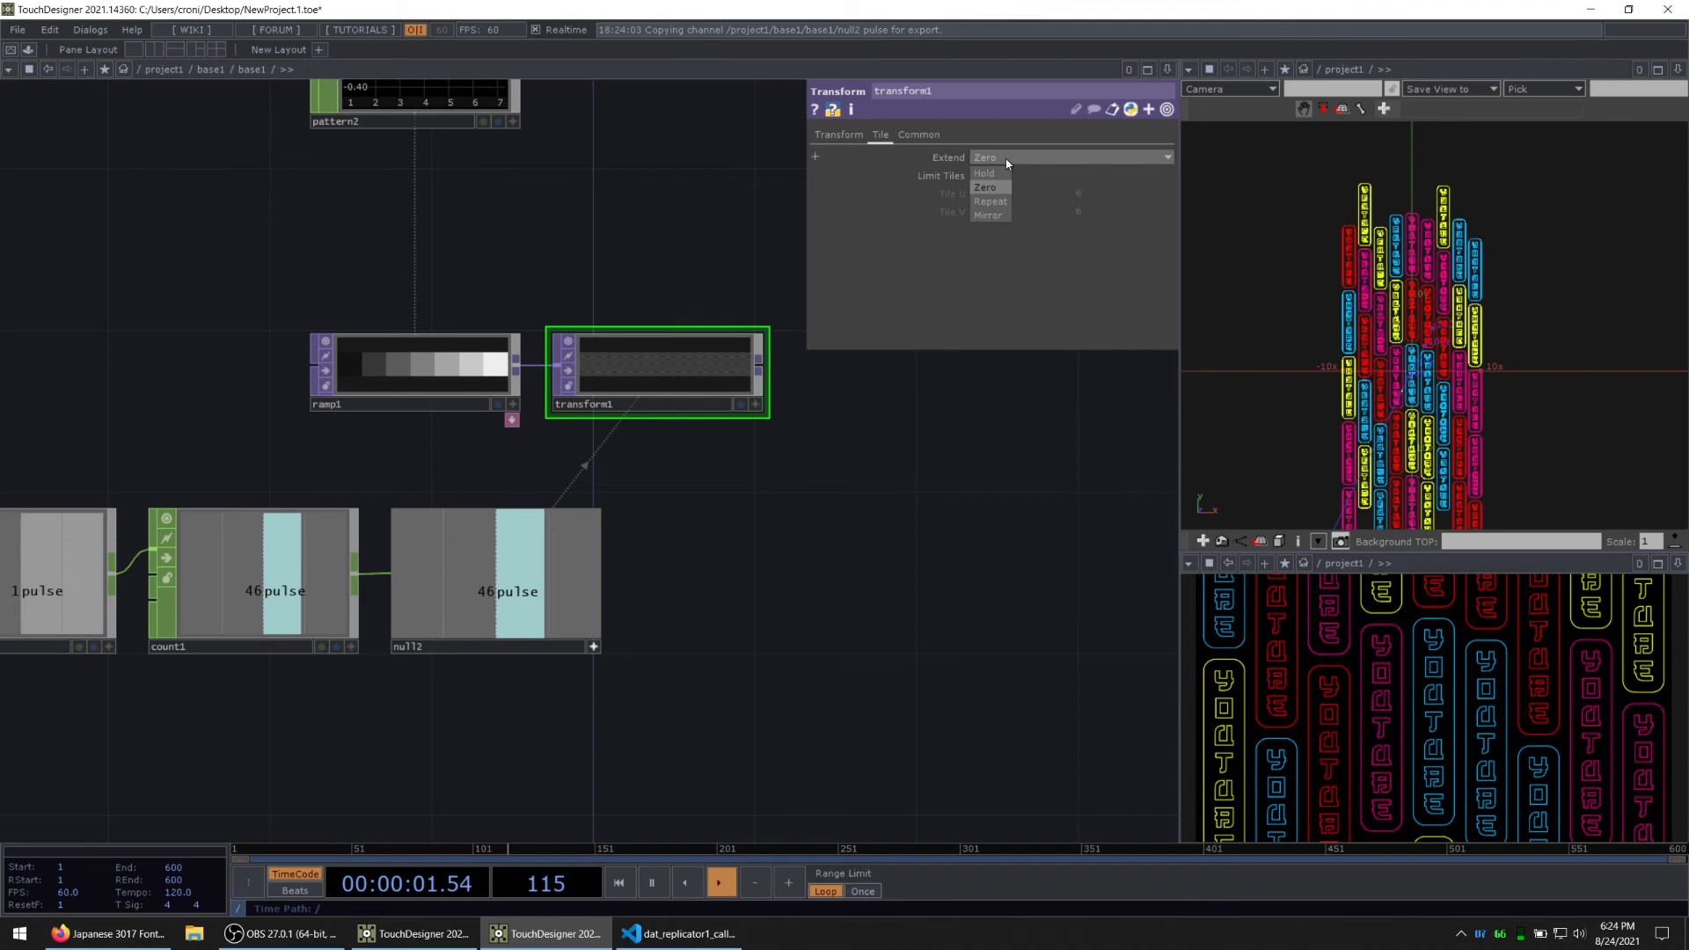
pyautogui.click(990, 202)
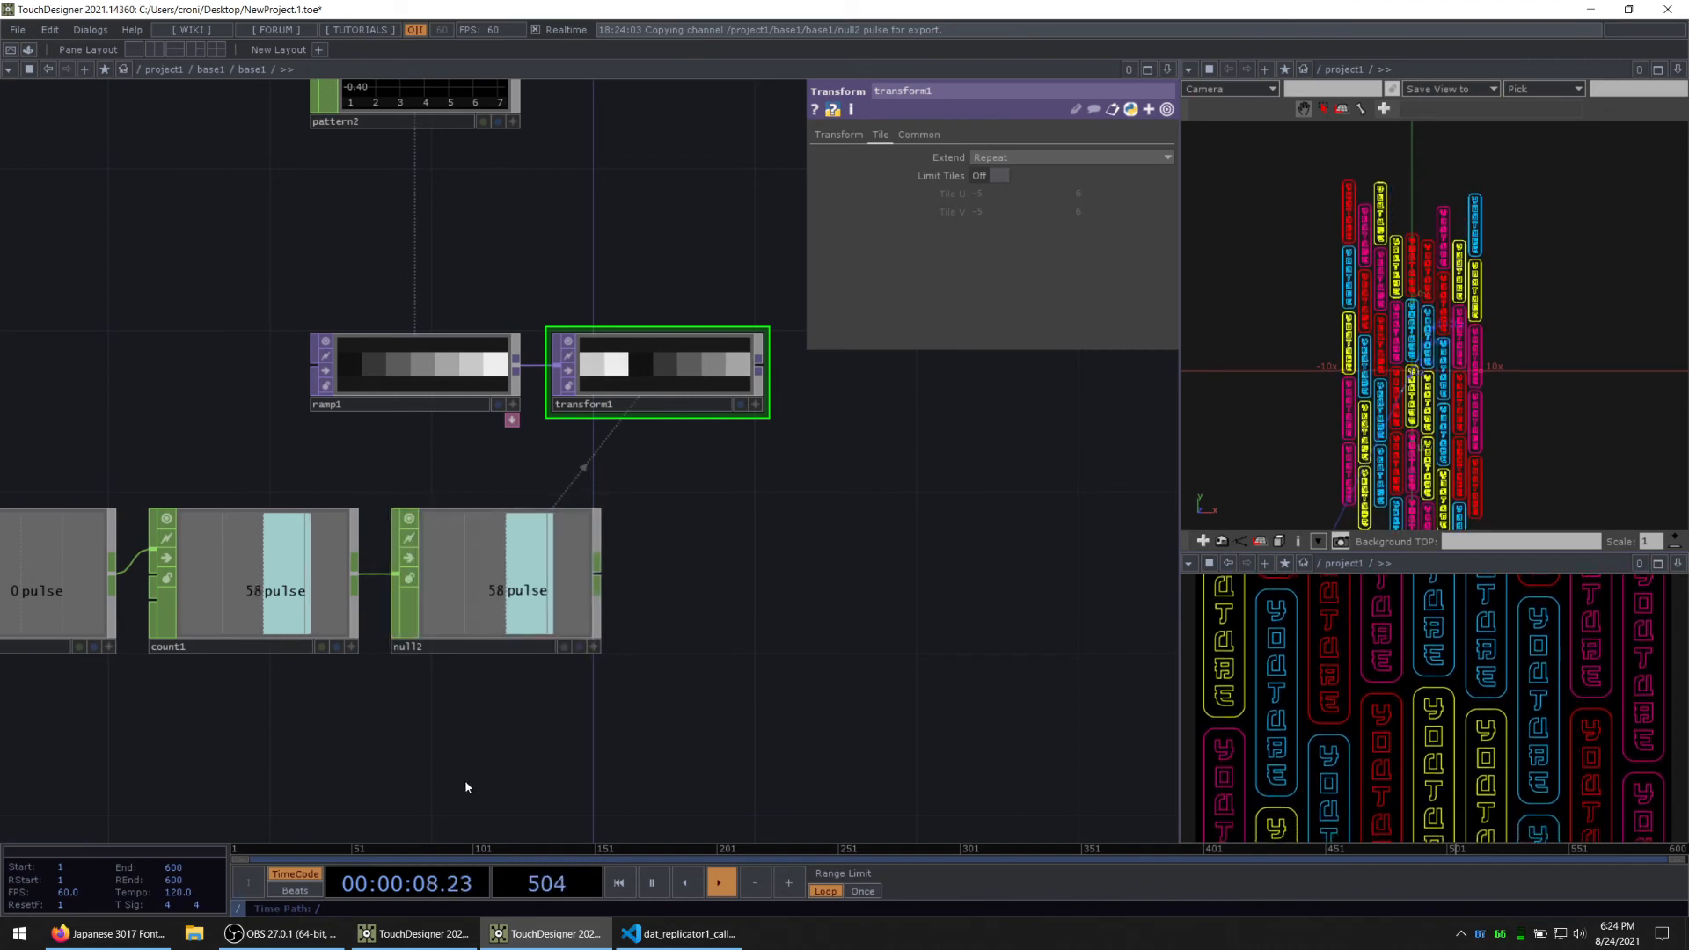
# Step: Set the period of beat1 to 0.25
pyautogui.moveTo(465, 788); pyautogui.dragTo(504, 788)
pyautogui.click(415, 933)
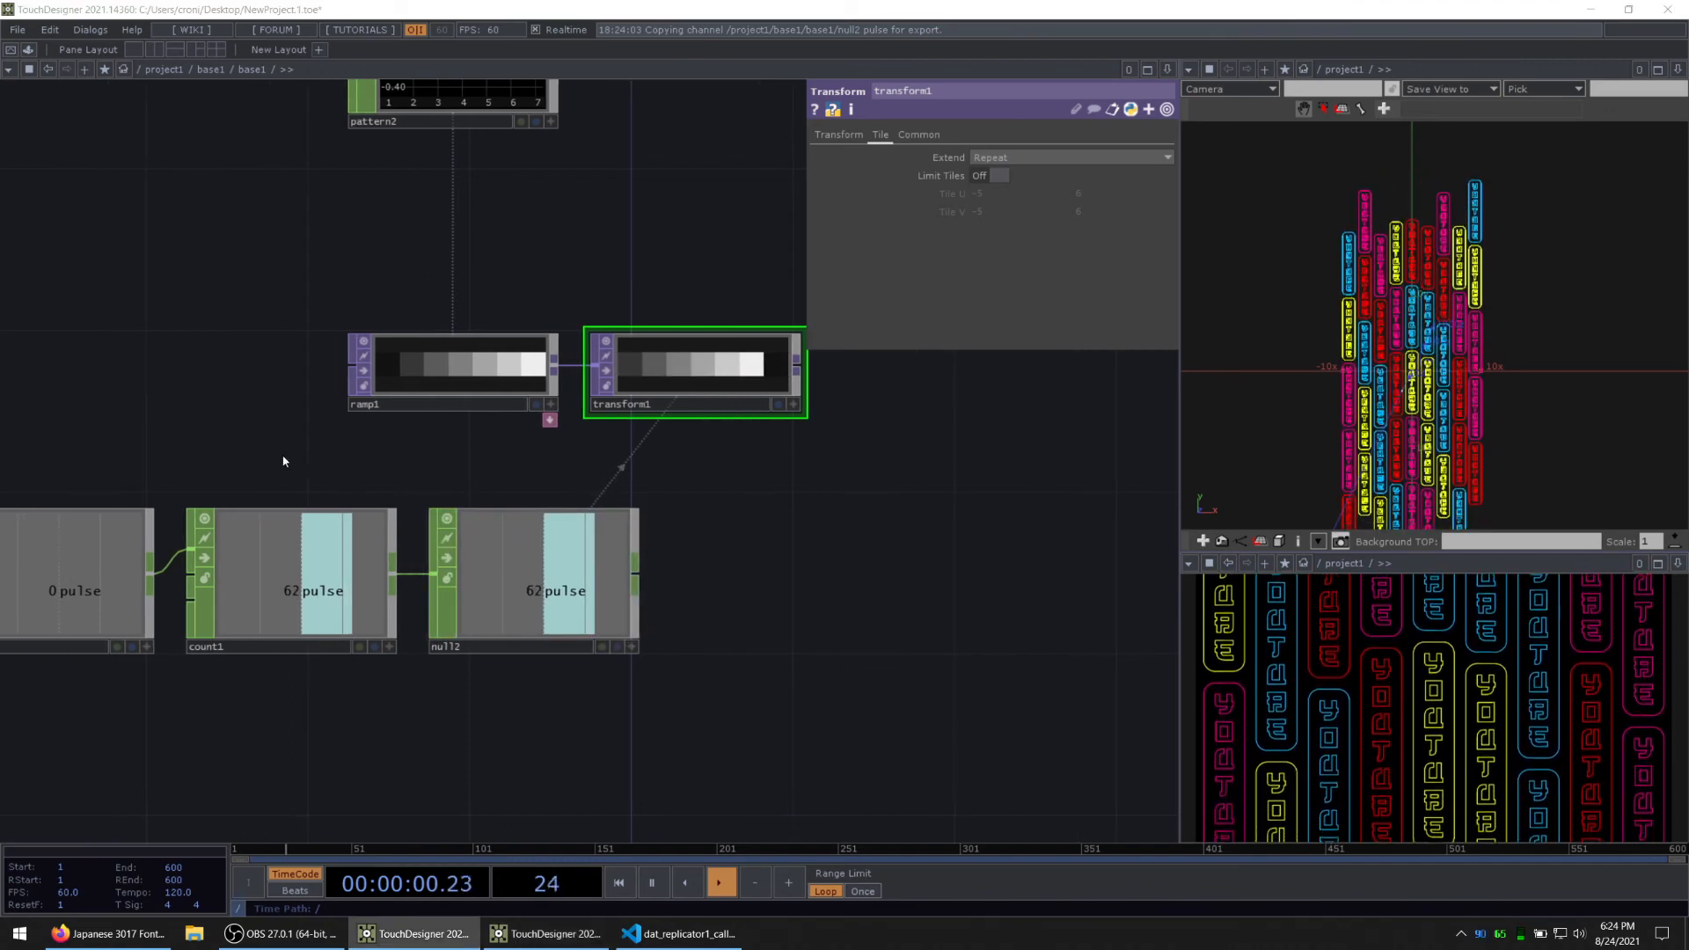
pyautogui.click(181, 593)
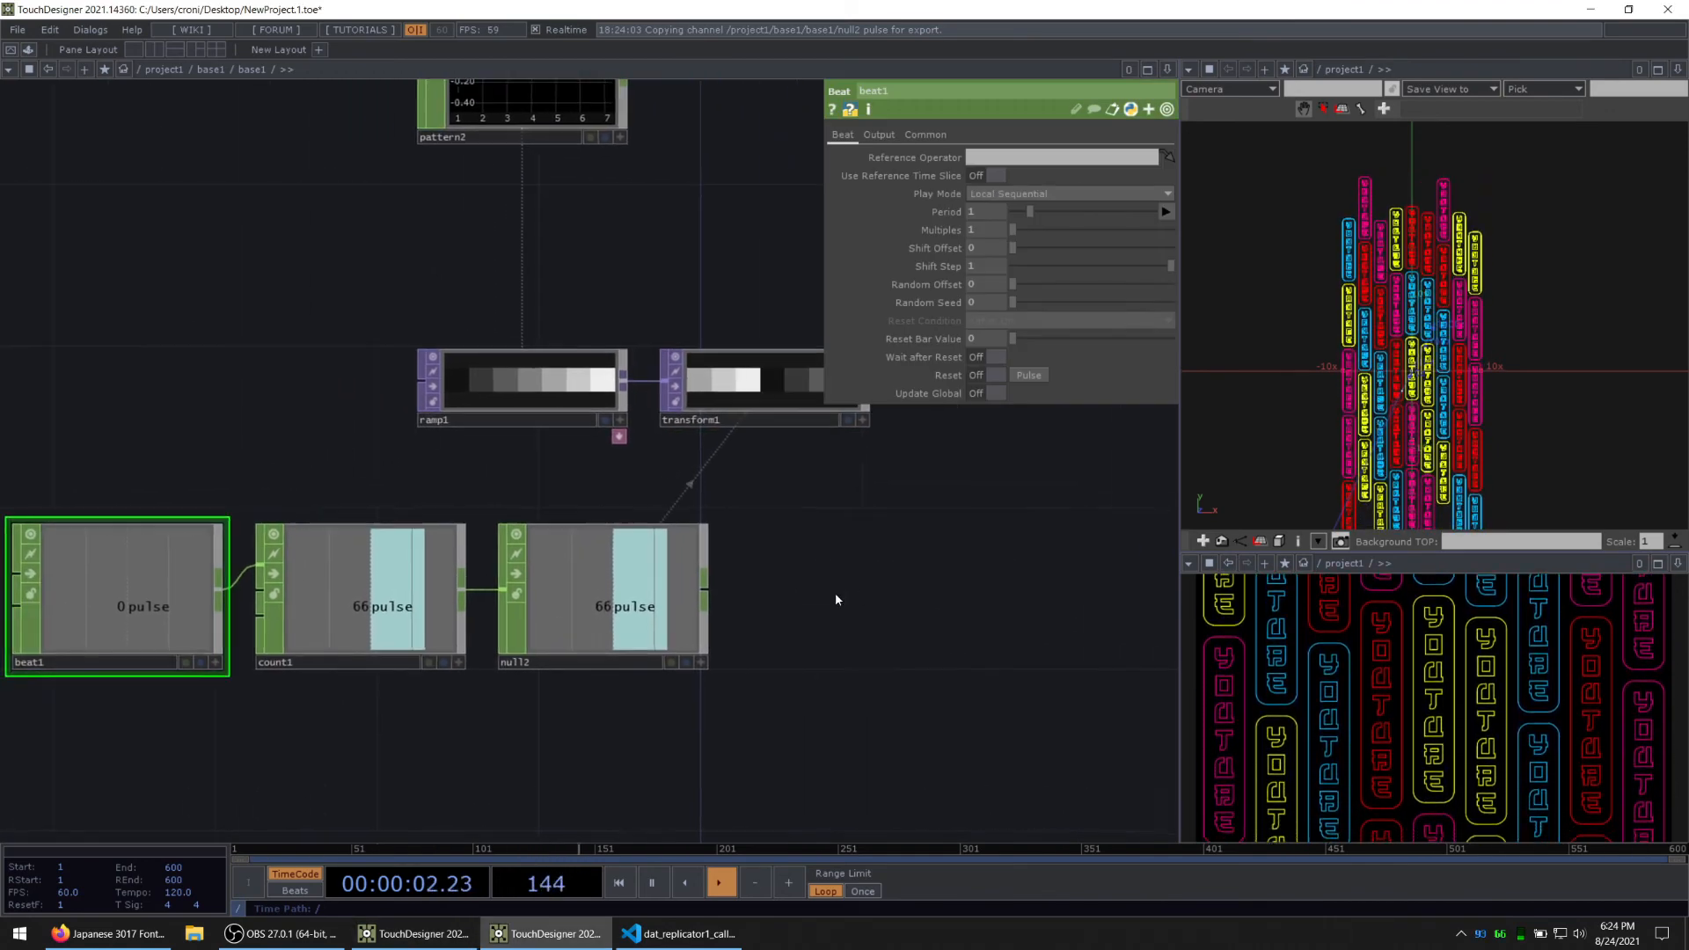
pyautogui.moveTo(836, 593); pyautogui.dragTo(811, 593)
pyautogui.click(984, 214)
pyautogui.write('0.')
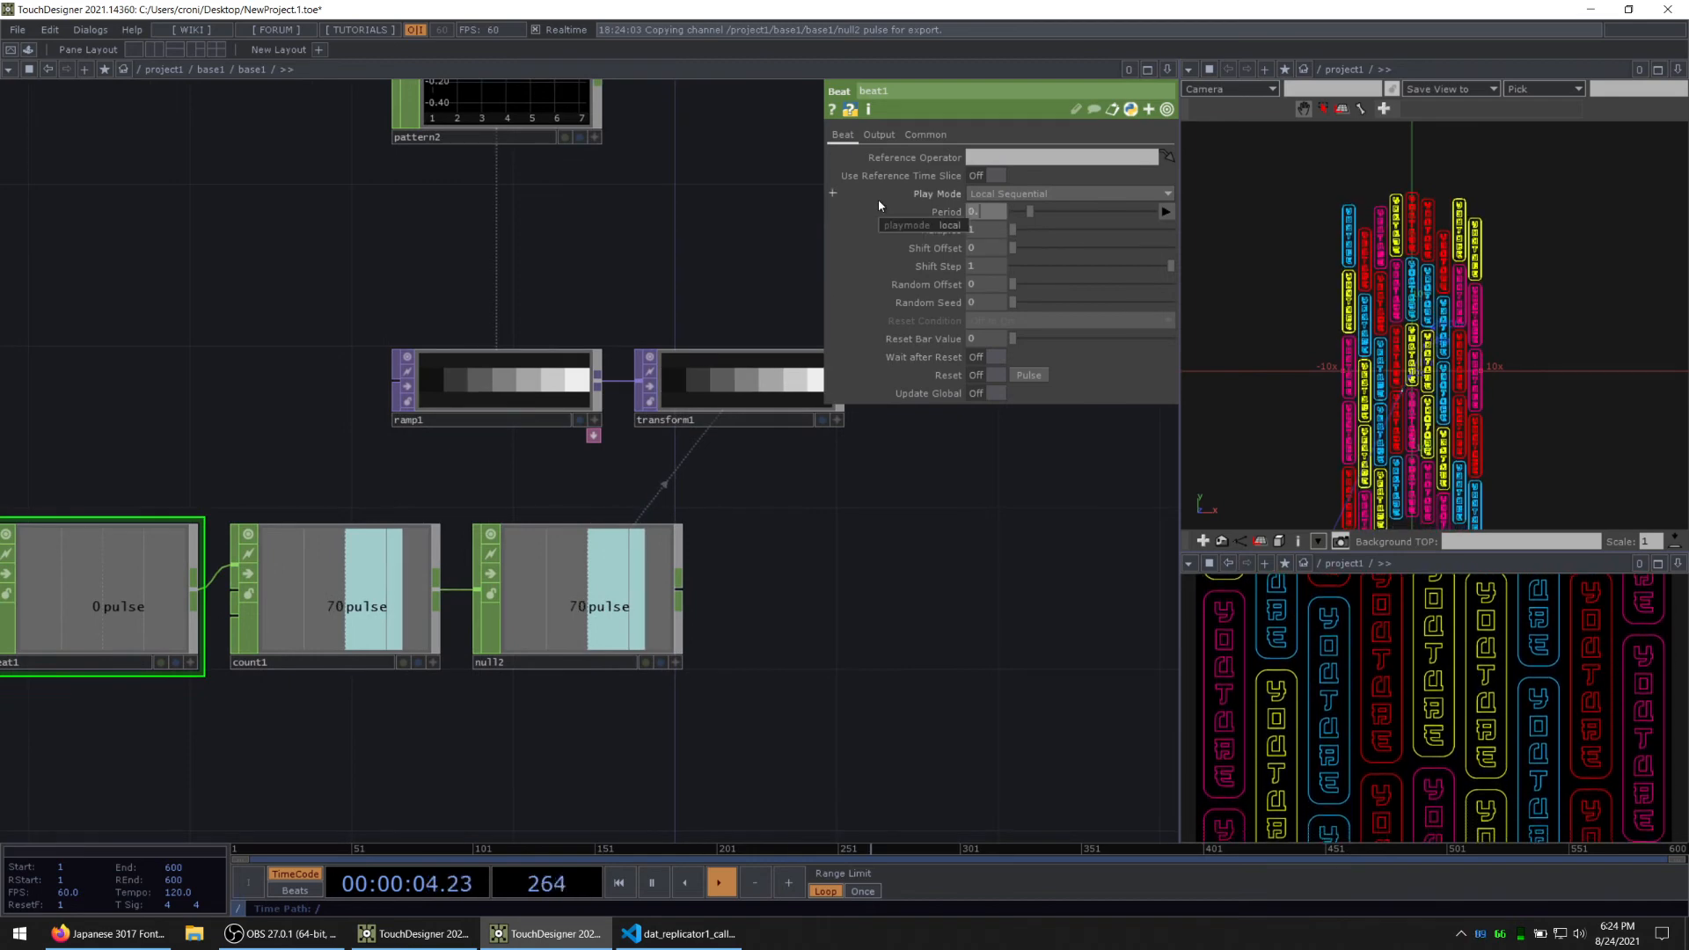
pyautogui.write('25')
pyautogui.press('Return')
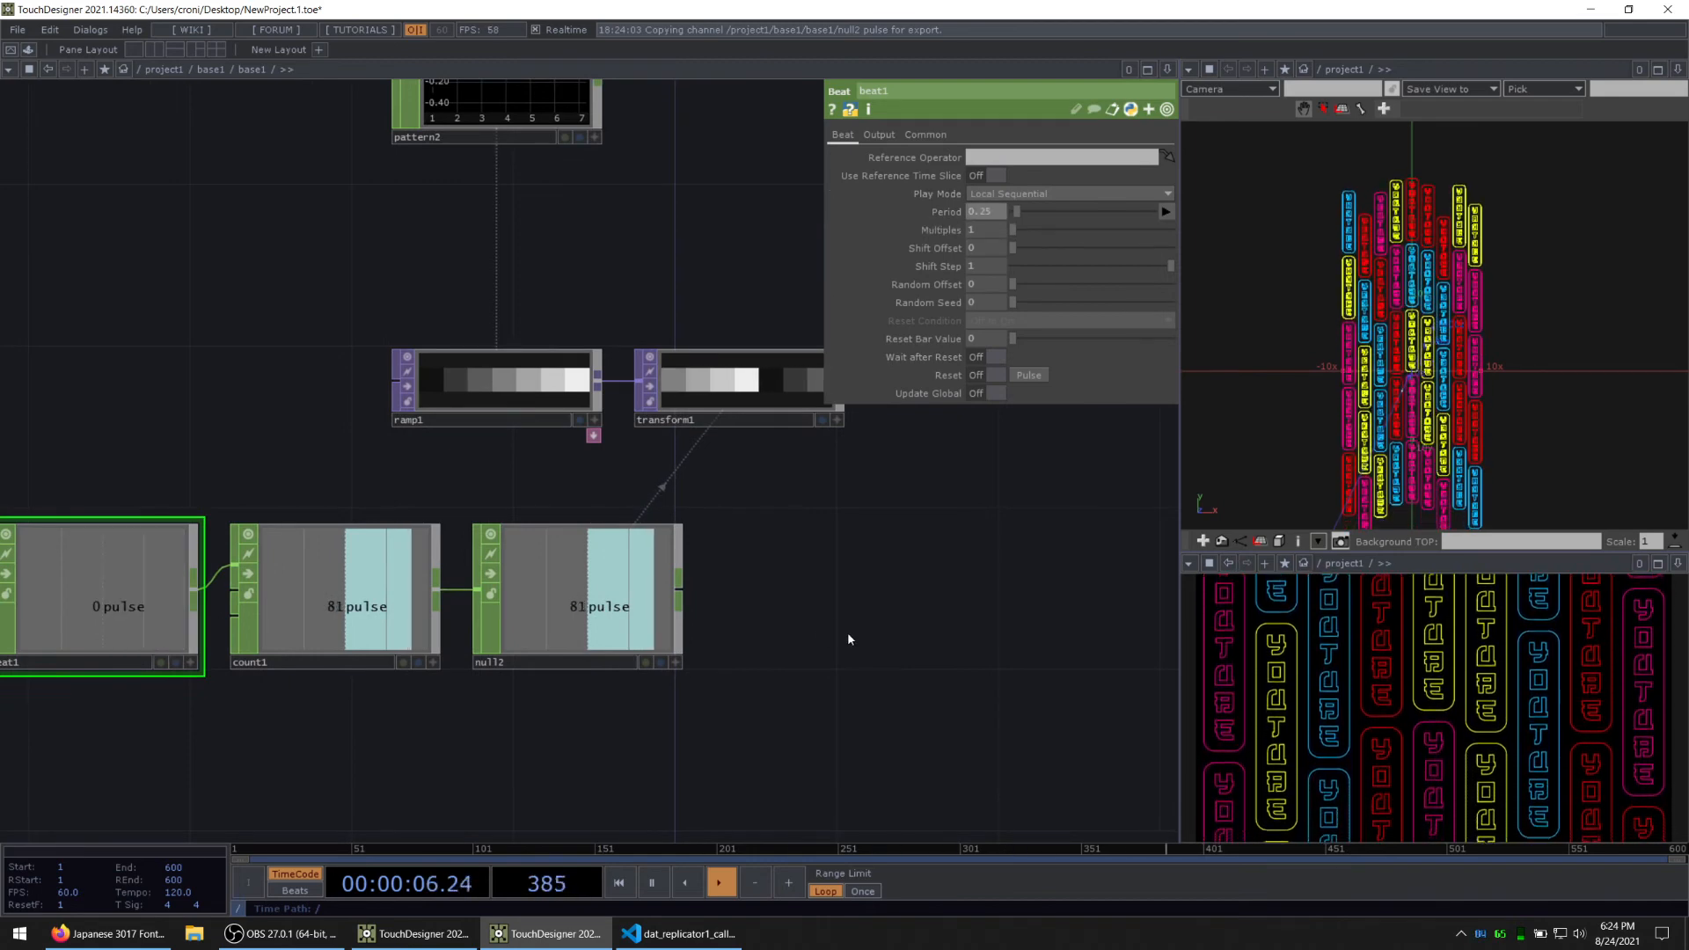
# Step: Add a Null TOP after transform1 in the ramp chain
pyautogui.moveTo(850, 640); pyautogui.dragTo(705, 680)
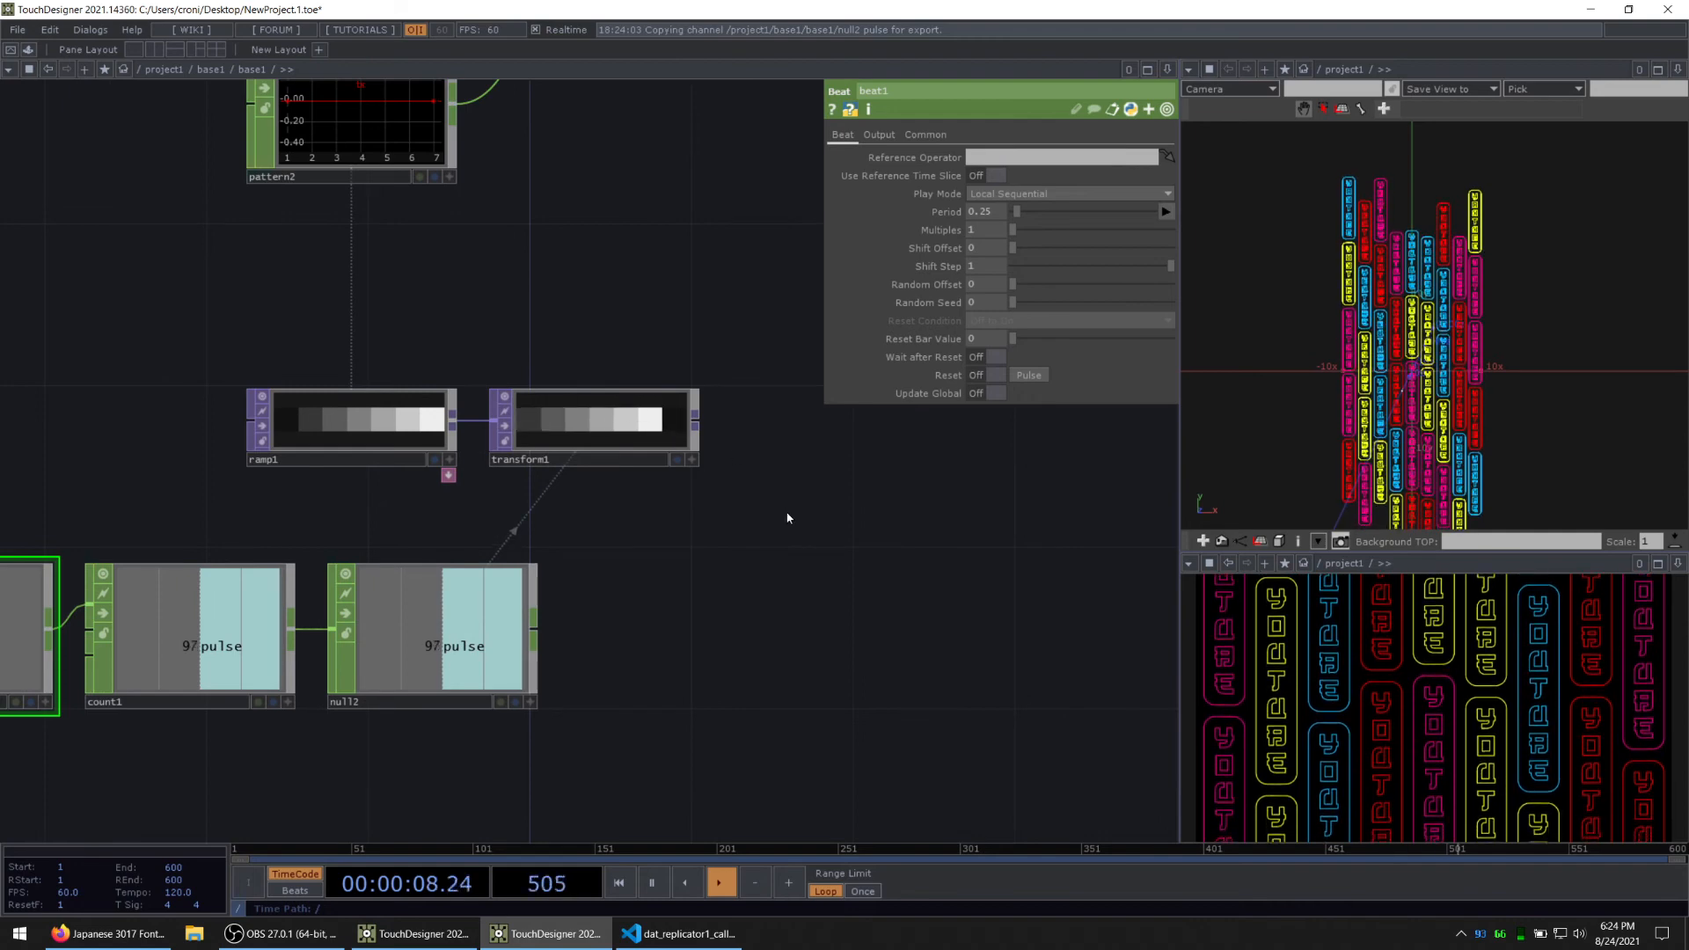
pyautogui.moveTo(788, 519); pyautogui.dragTo(735, 545)
pyautogui.scroll(3, 579, 465)
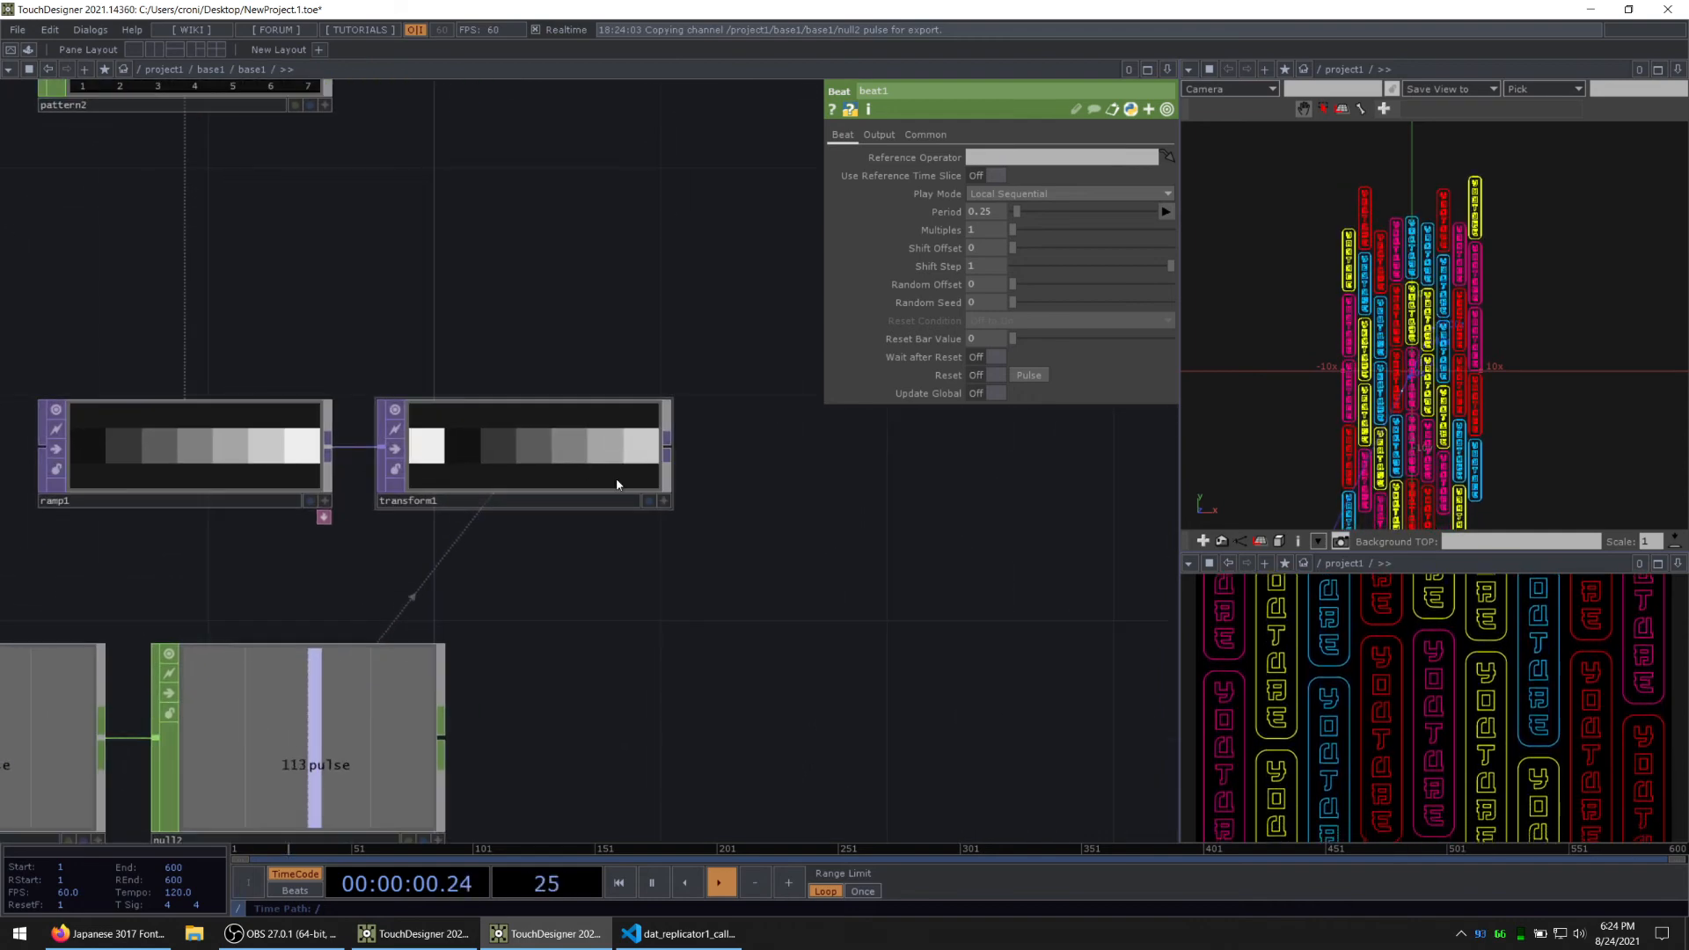
pyautogui.rightClick(667, 449)
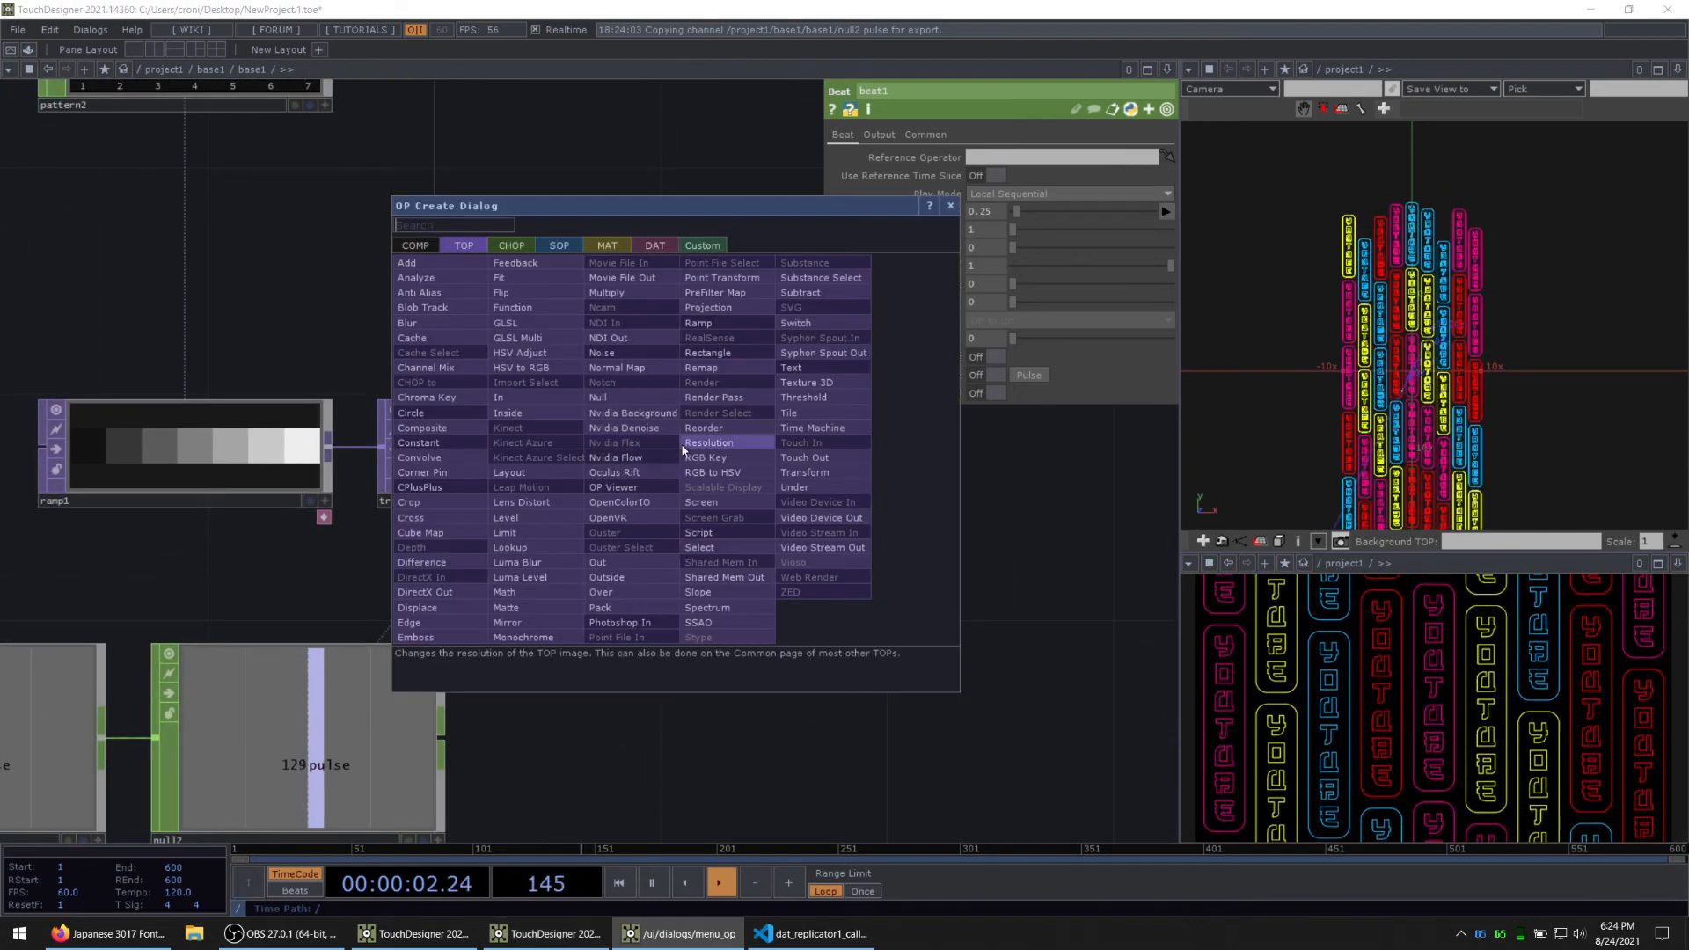
pyautogui.click(629, 398)
pyautogui.click(862, 457)
pyautogui.moveTo(674, 649); pyautogui.dragTo(482, 657)
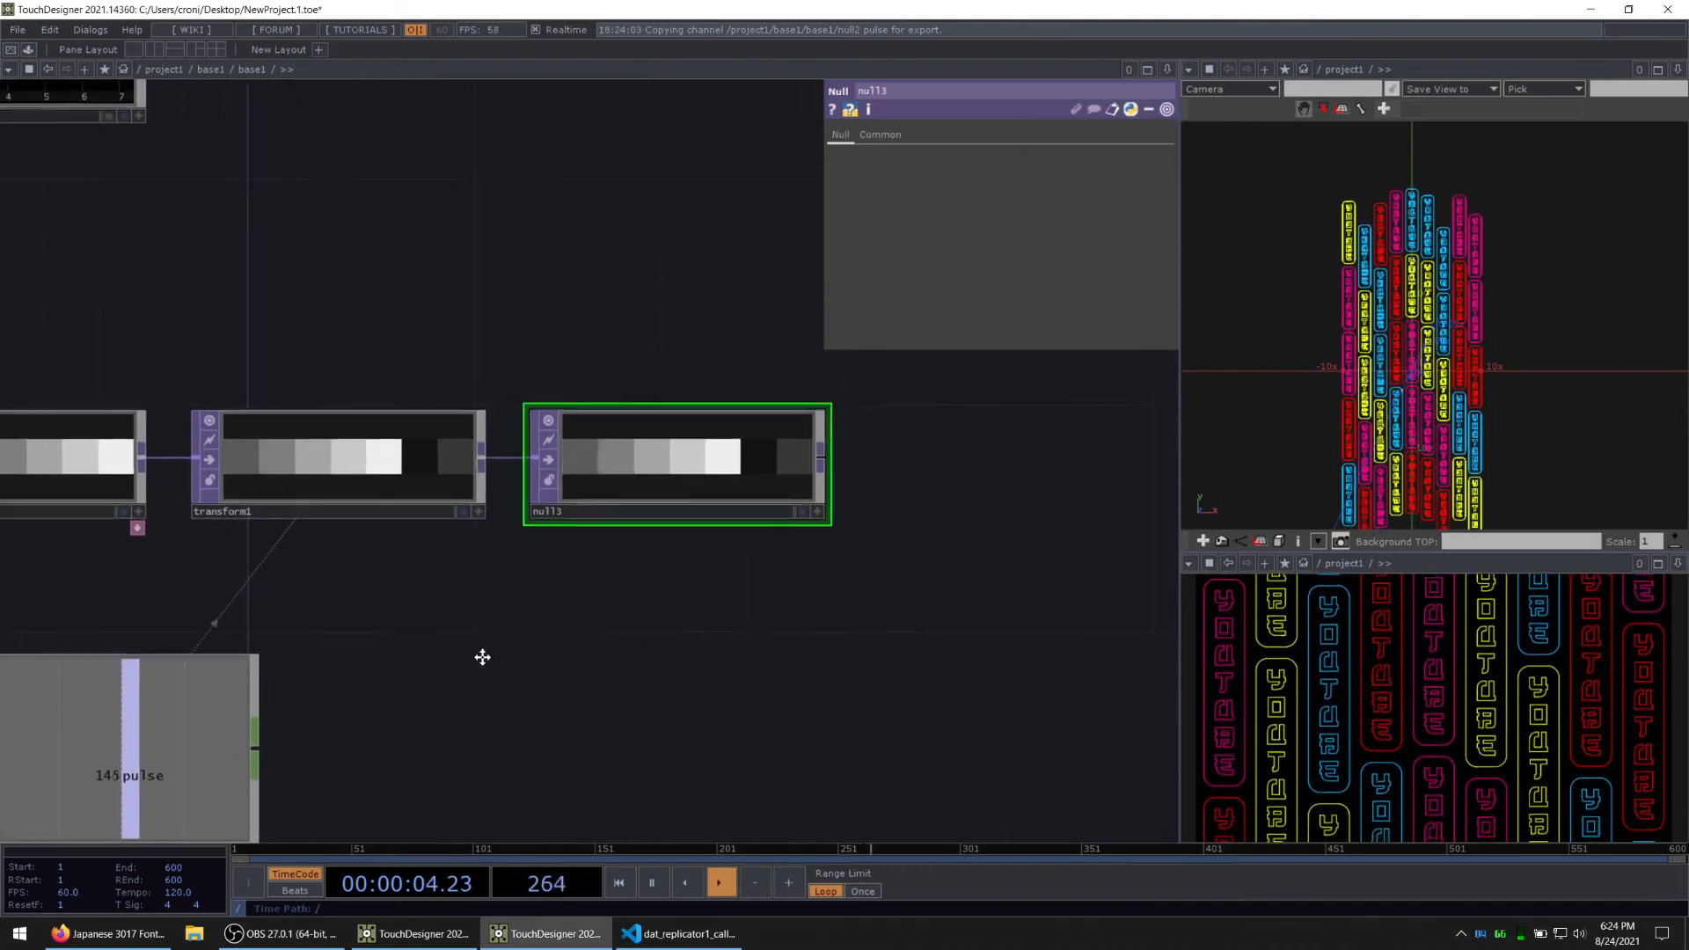
# Step: Add a TOP to CHOP beside null3 that reads its image from null3
pyautogui.scroll(-2, 614, 627)
pyautogui.press('Tab')
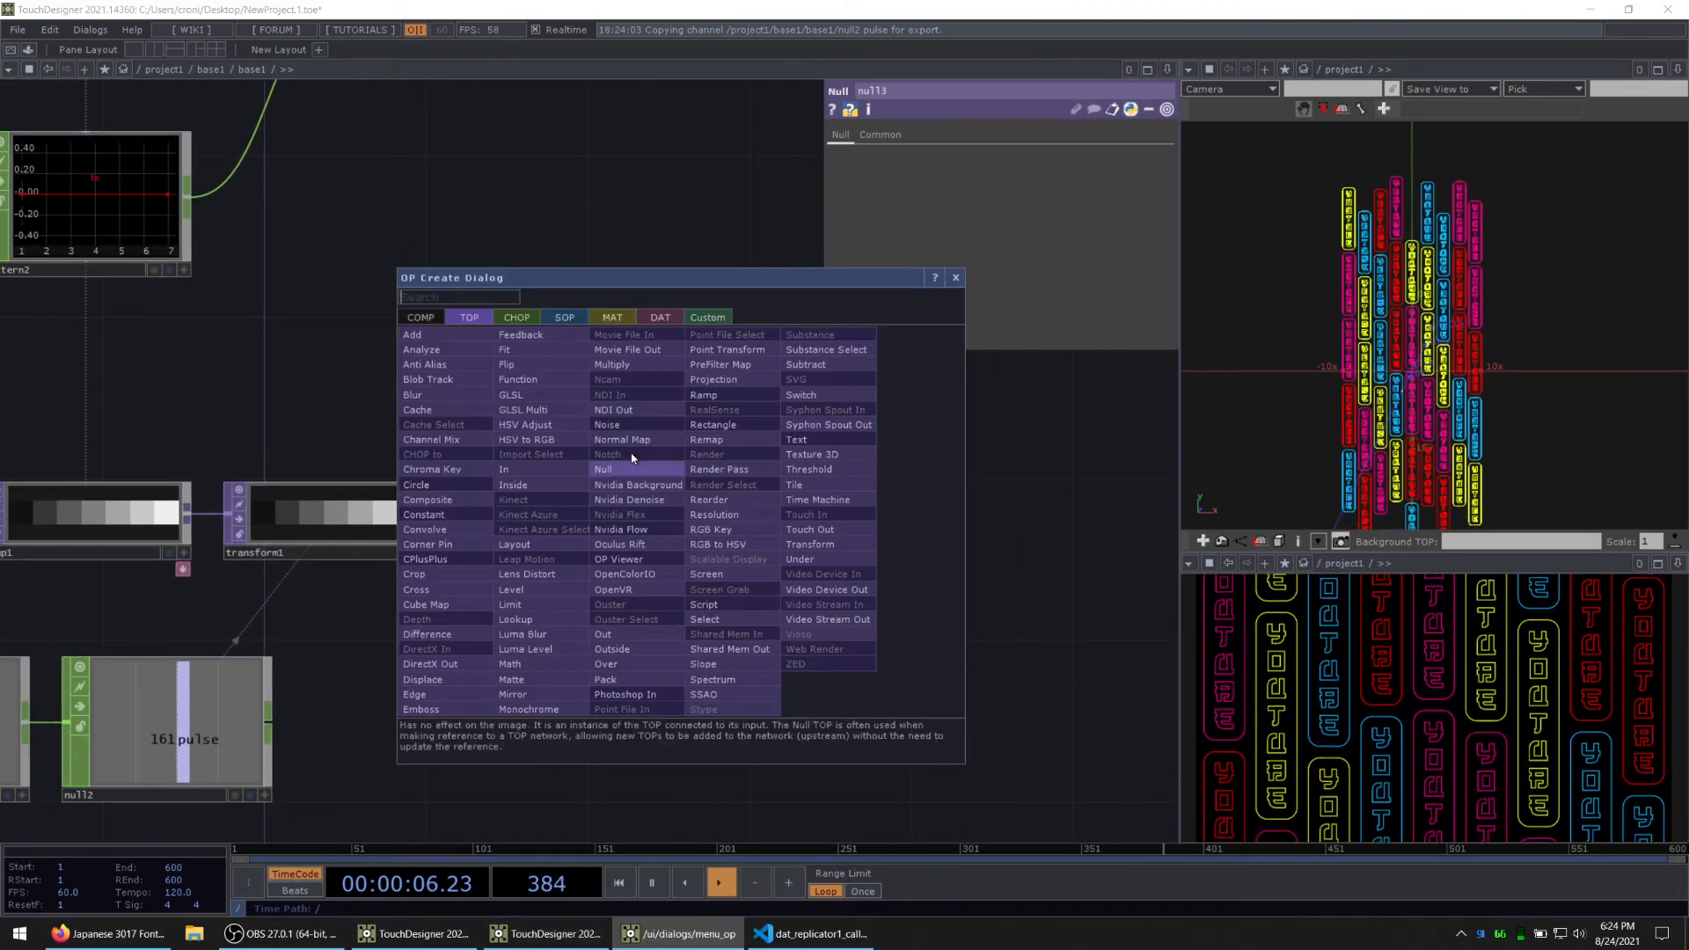
pyautogui.click(526, 318)
pyautogui.click(447, 350)
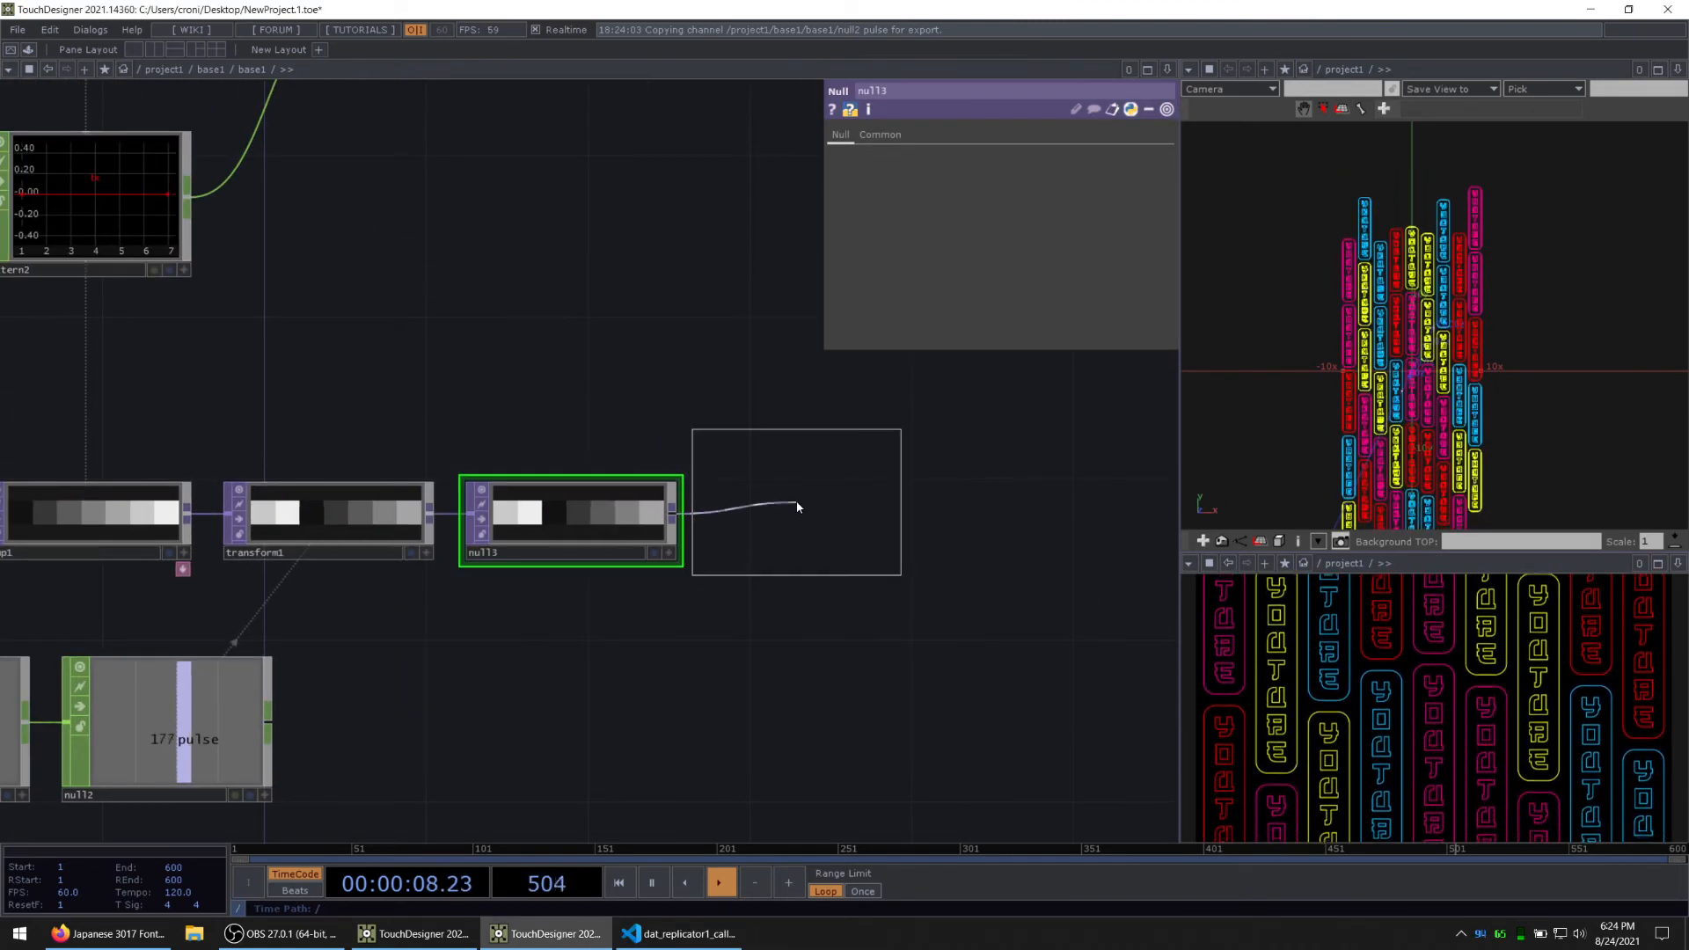
pyautogui.click(797, 507)
pyautogui.moveTo(860, 678); pyautogui.dragTo(683, 663)
# Step: Clear the Red, Green and Blue channel names of topto1
pyautogui.scroll(2, 668, 651)
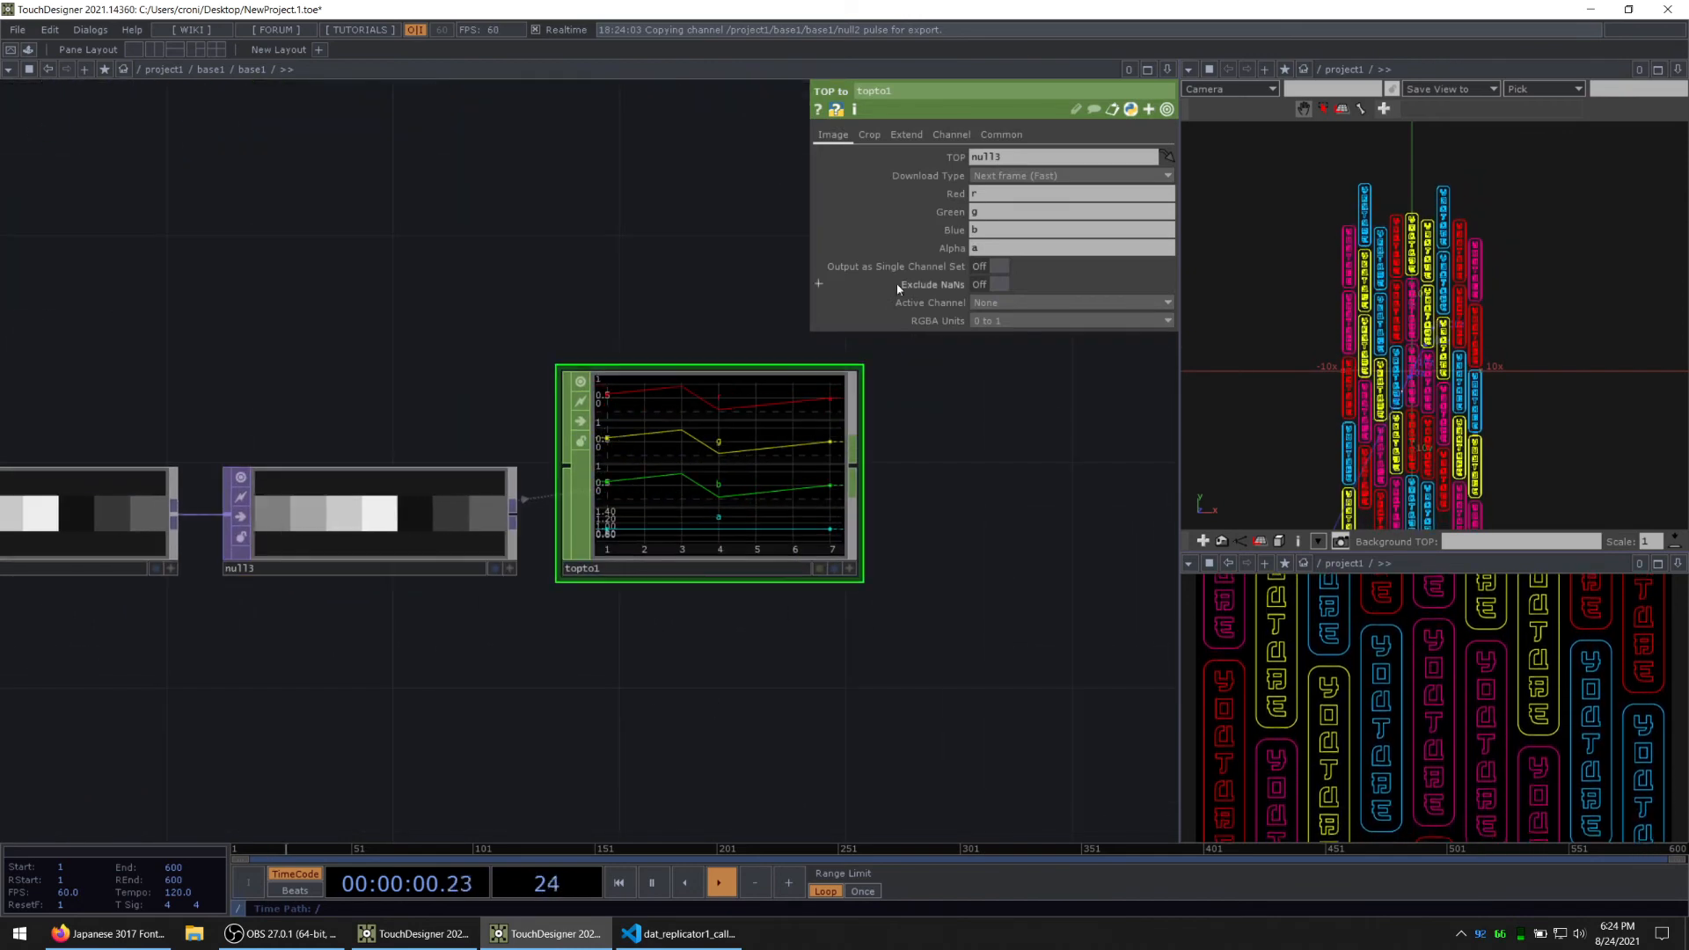
pyautogui.moveTo(987, 232); pyautogui.dragTo(954, 195)
pyautogui.press('BackSpace')
pyautogui.press('BackSpace')
pyautogui.press('BackSpace')
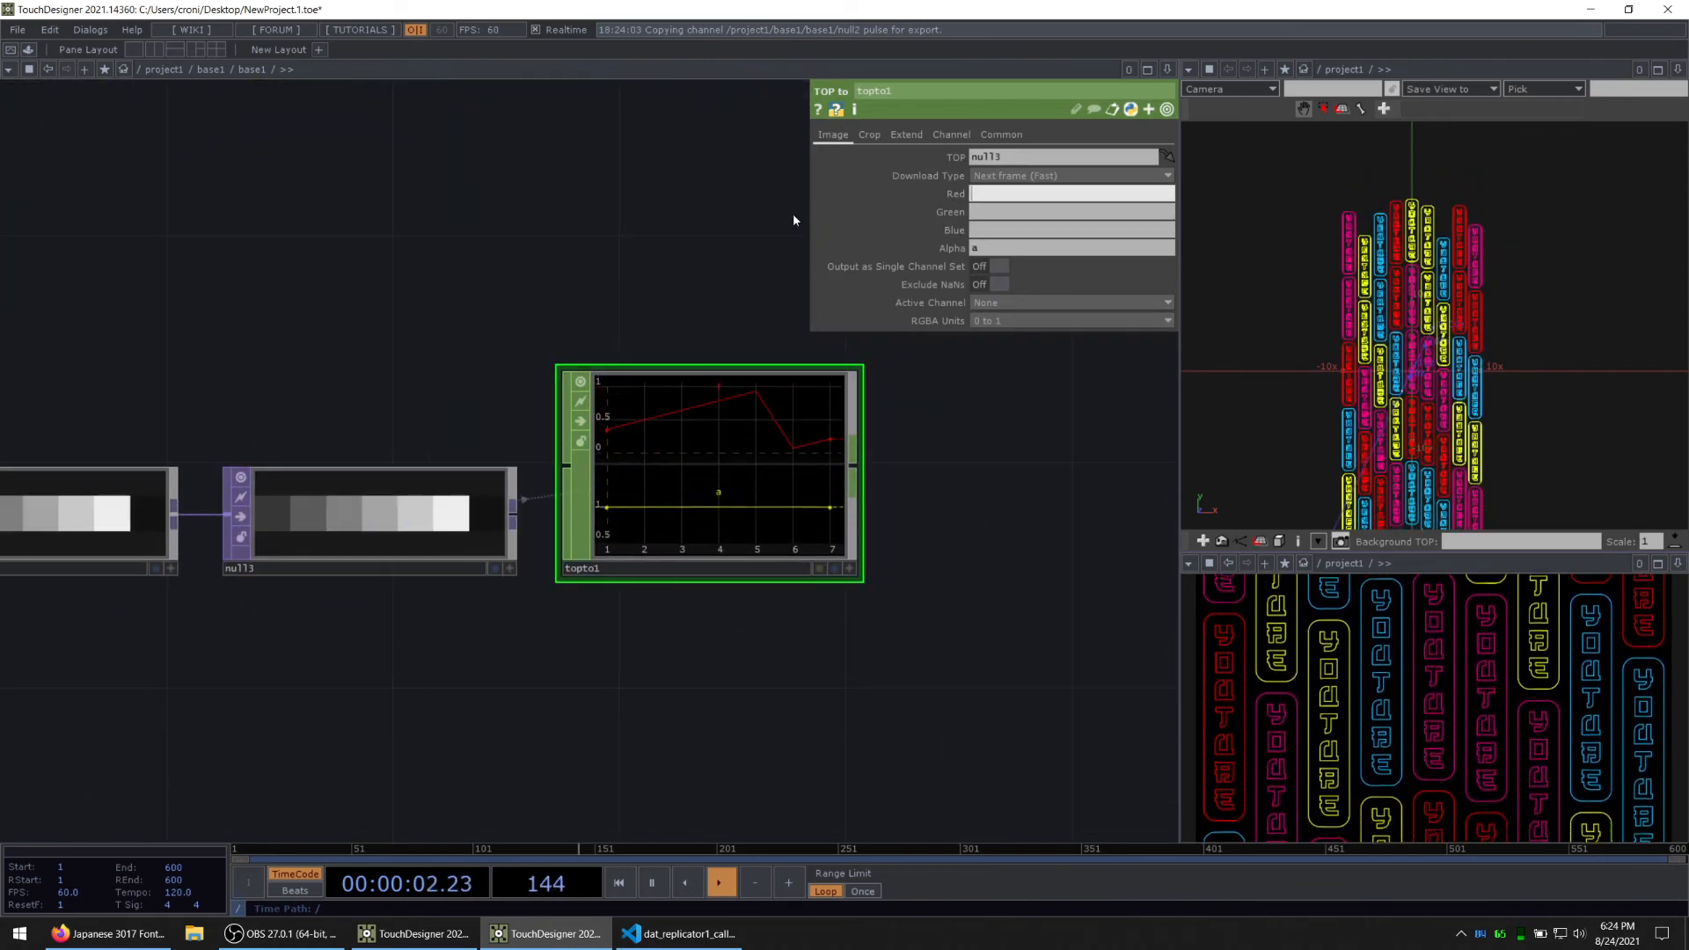
pyautogui.press('Return')
# Step: Clear topto1's Alpha channel name and name its Red channel r
pyautogui.scroll(-3, 725, 530)
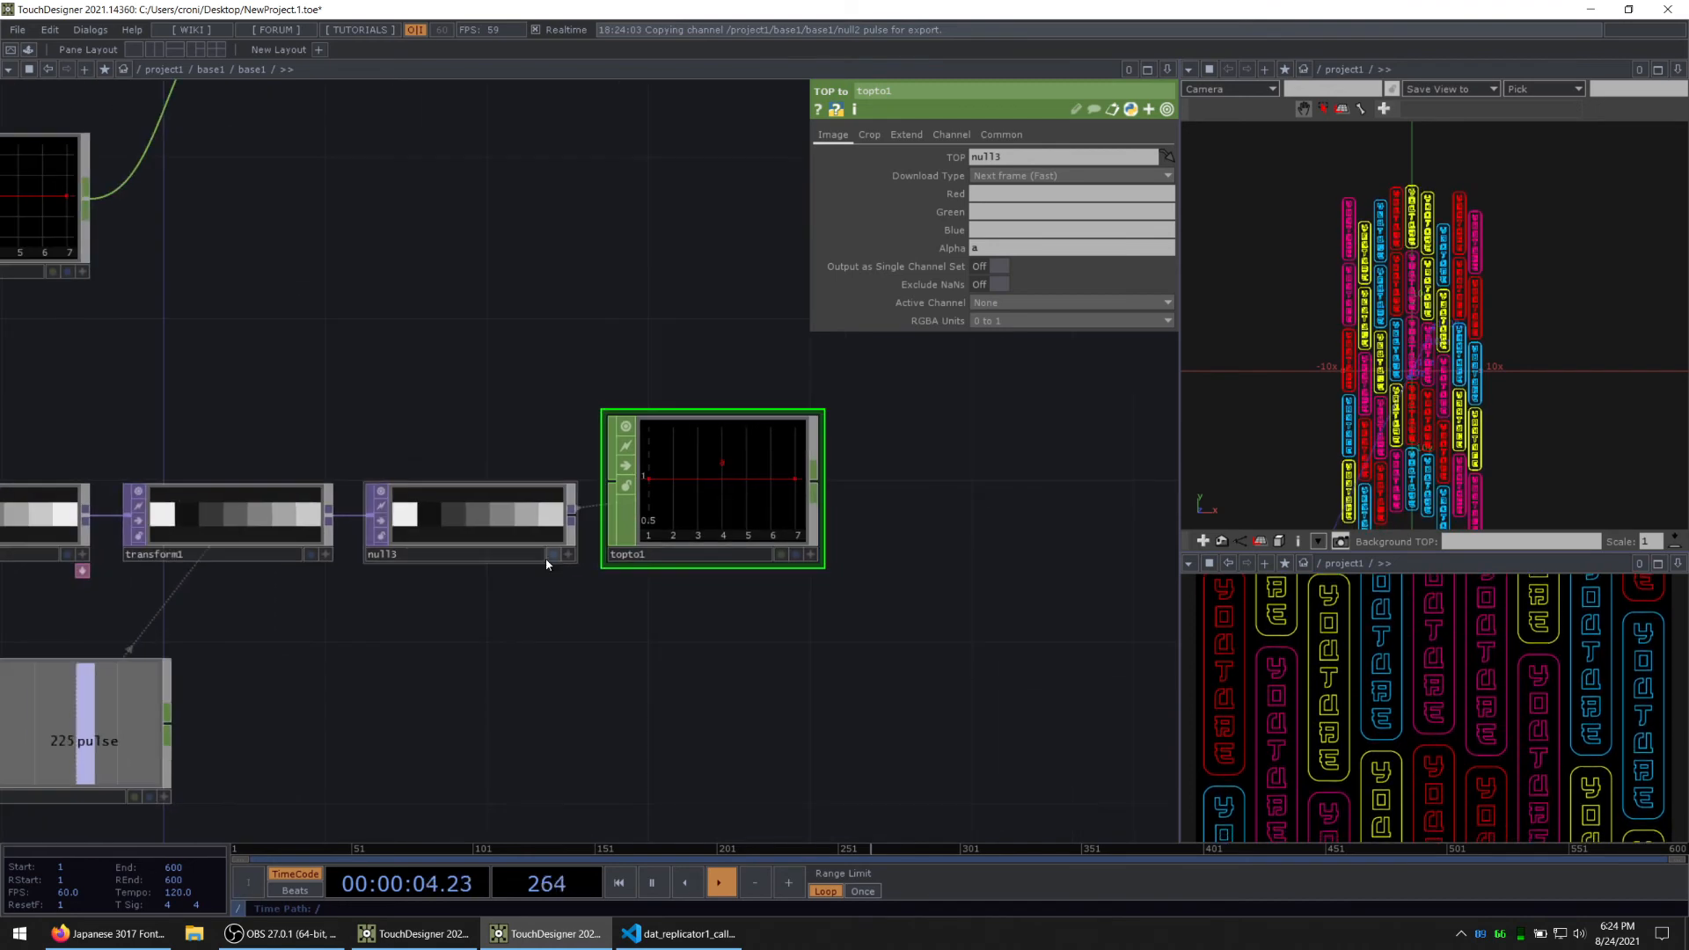
pyautogui.moveTo(530, 649); pyautogui.dragTo(543, 690)
pyautogui.click(215, 544)
pyautogui.click(783, 521)
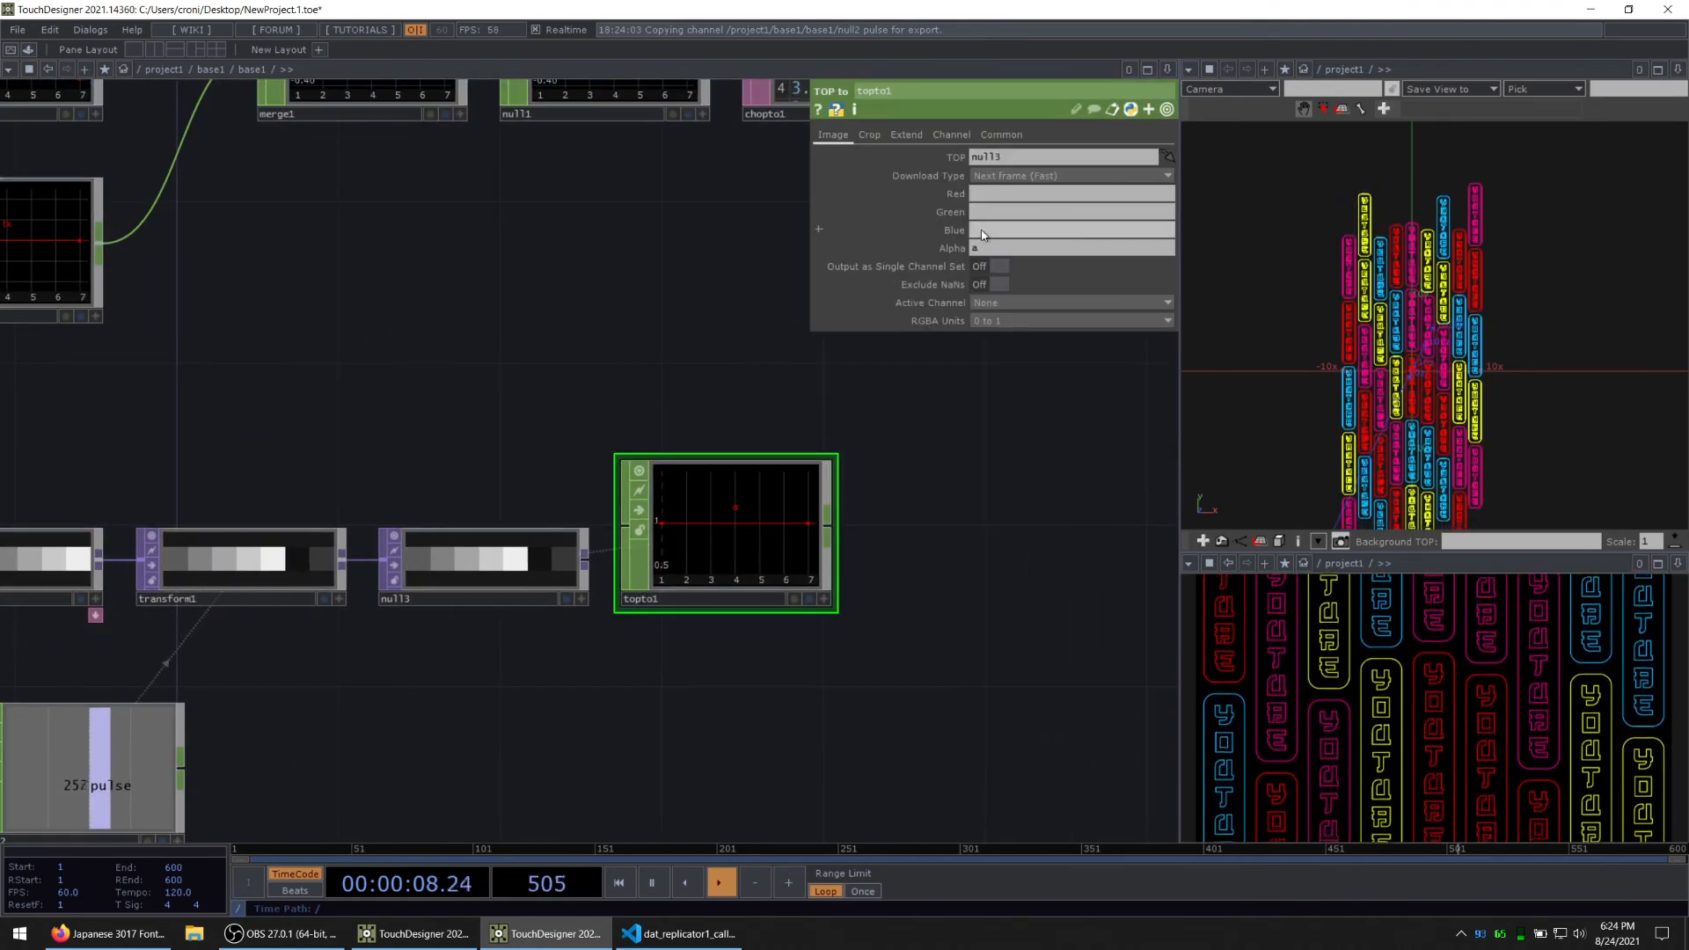
pyautogui.moveTo(986, 249); pyautogui.dragTo(939, 253)
pyautogui.press('BackSpace')
pyautogui.click(984, 192)
pyautogui.write('r')
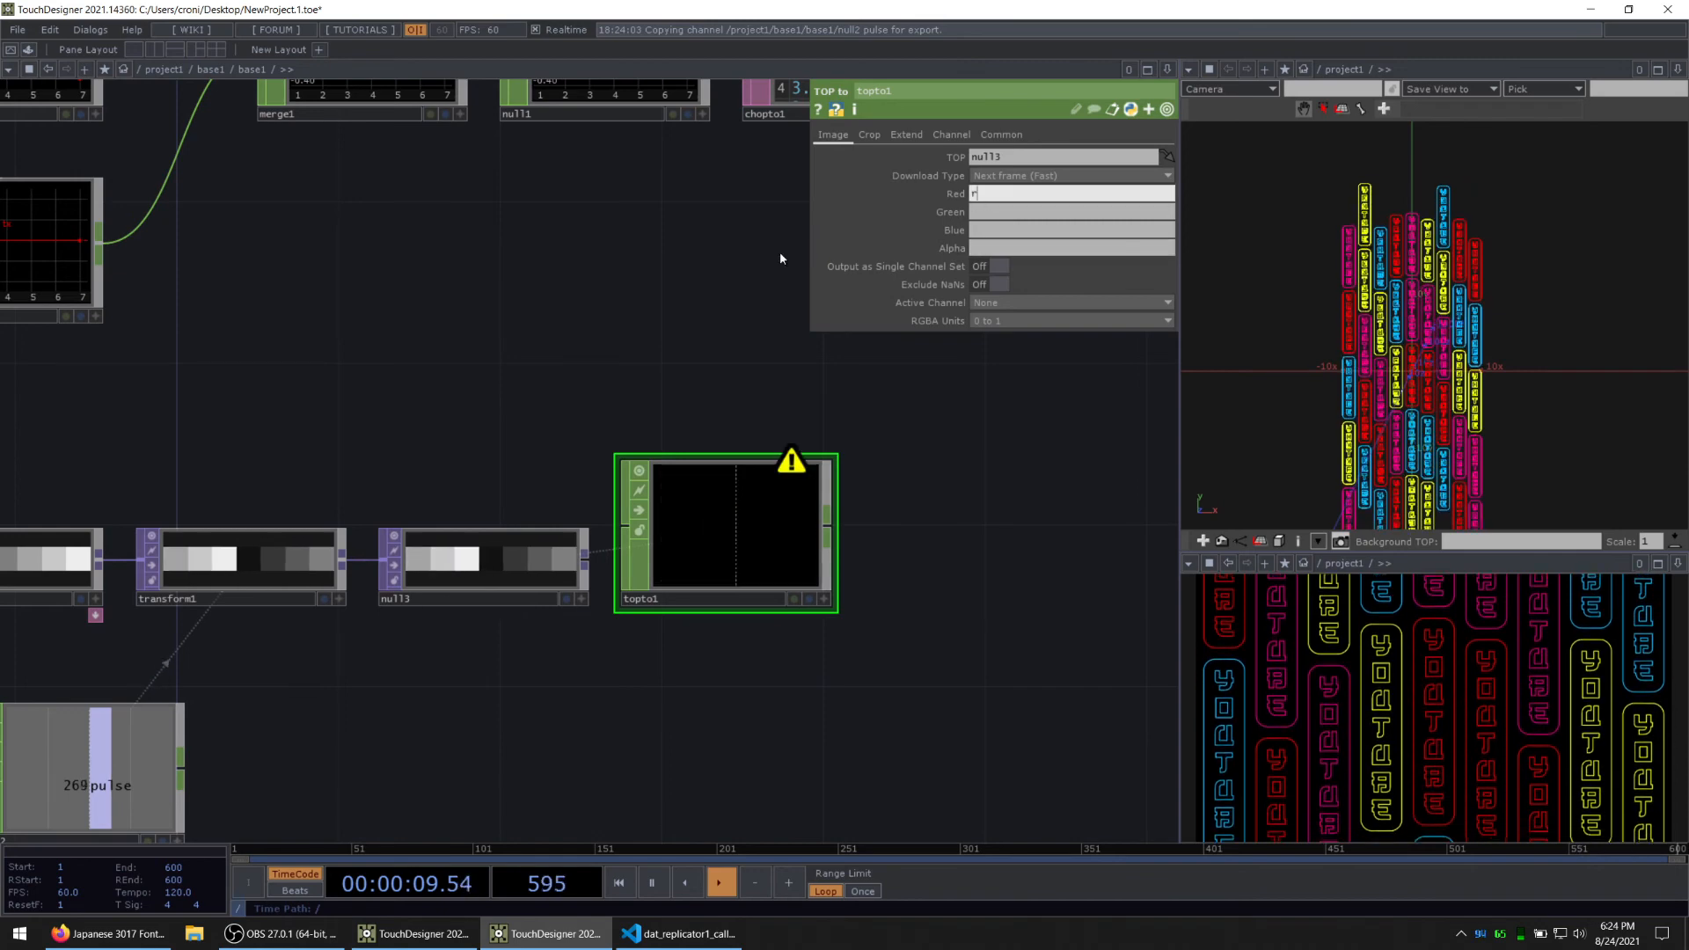
pyautogui.click(973, 626)
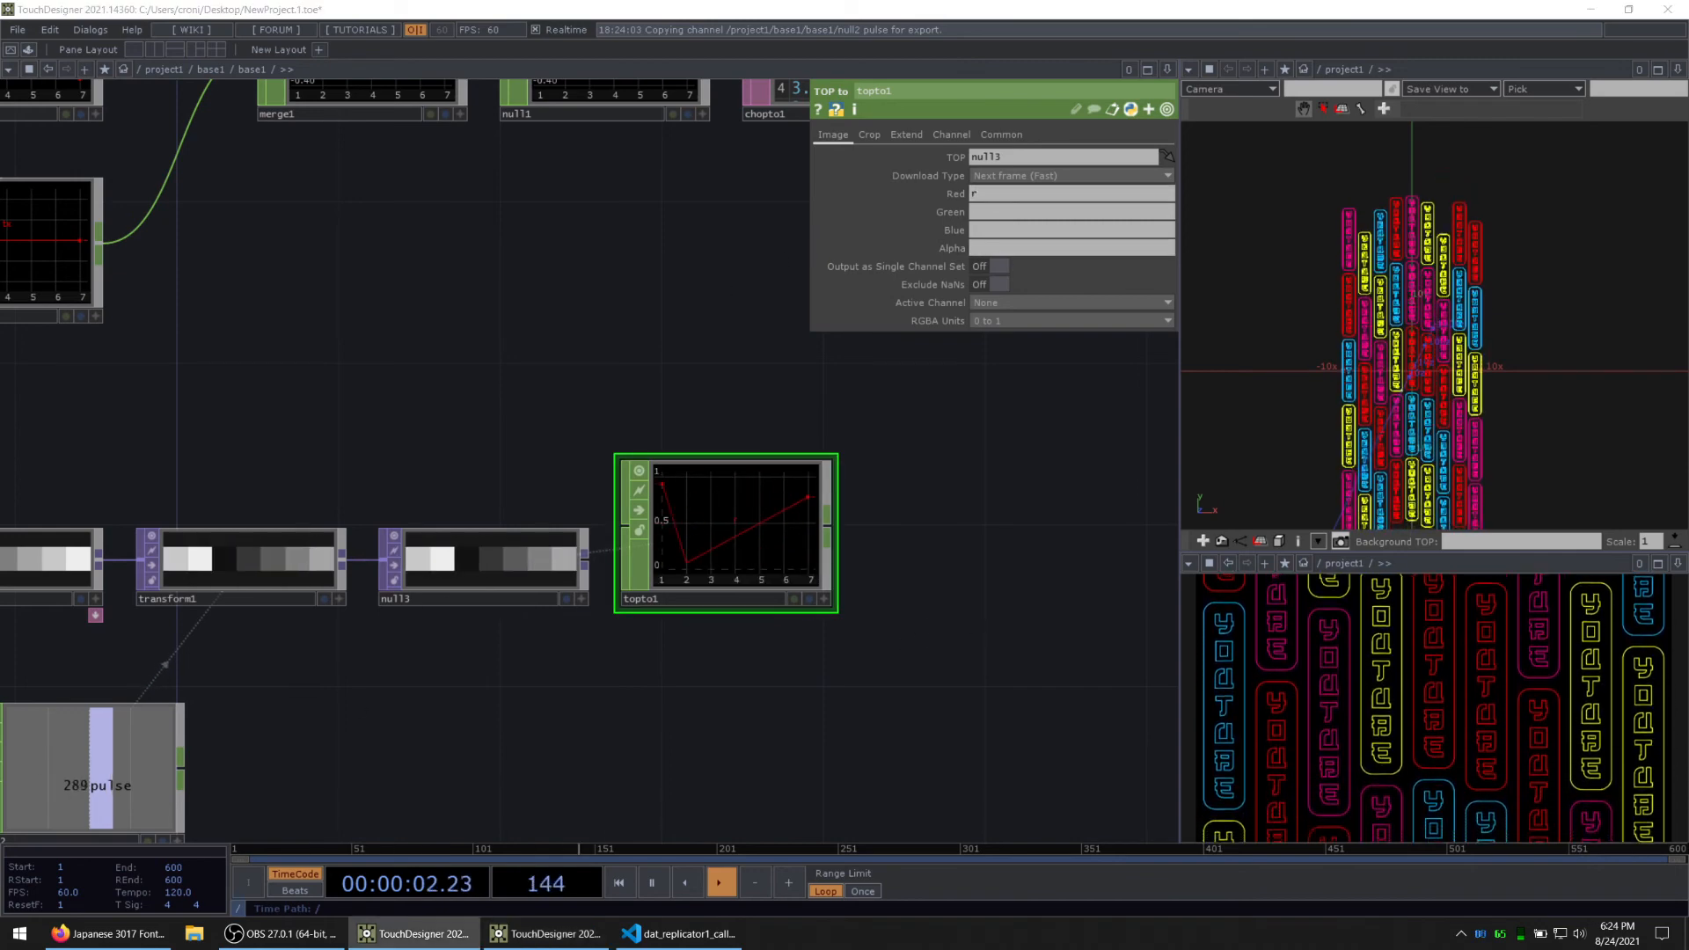
# Step: Move the ramp chain with topto1 and the beat chain together to the left, below the pattern nodes
pyautogui.scroll(-5, 622, 660)
pyautogui.moveTo(852, 599); pyautogui.dragTo(652, 619)
pyautogui.moveTo(461, 533); pyautogui.dragTo(539, 564)
pyautogui.scroll(-2, 537, 559)
pyautogui.moveTo(335, 625); pyautogui.dragTo(514, 595)
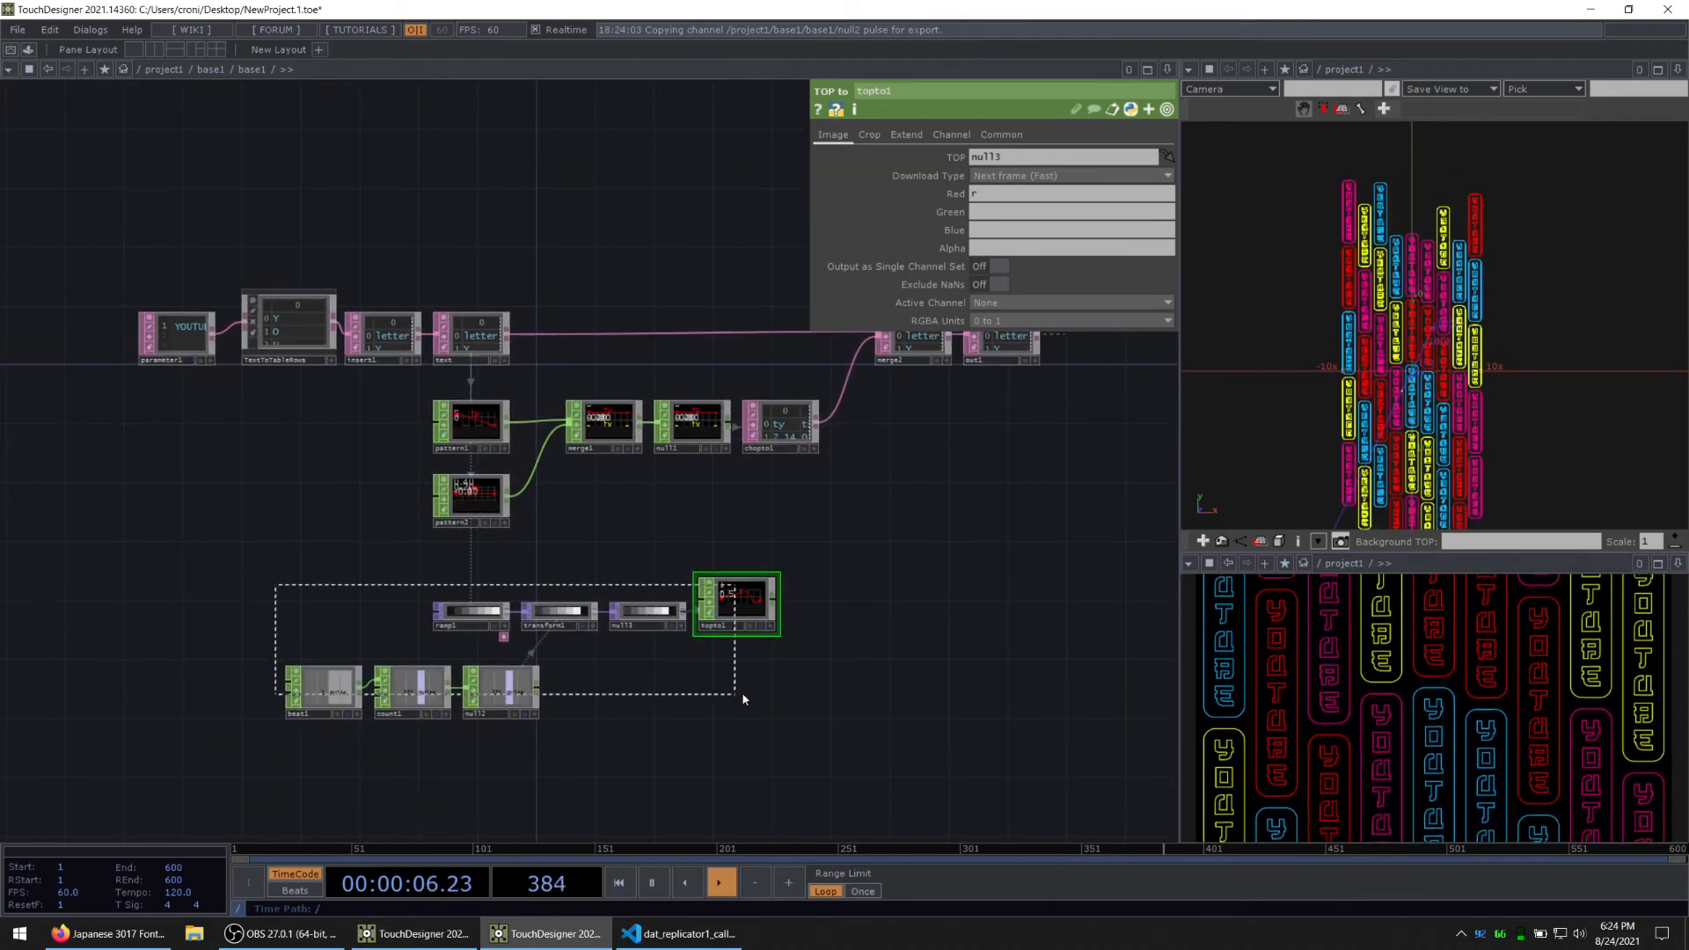
pyautogui.moveTo(743, 699); pyautogui.dragTo(744, 699)
pyautogui.moveTo(753, 587); pyautogui.dragTo(605, 587)
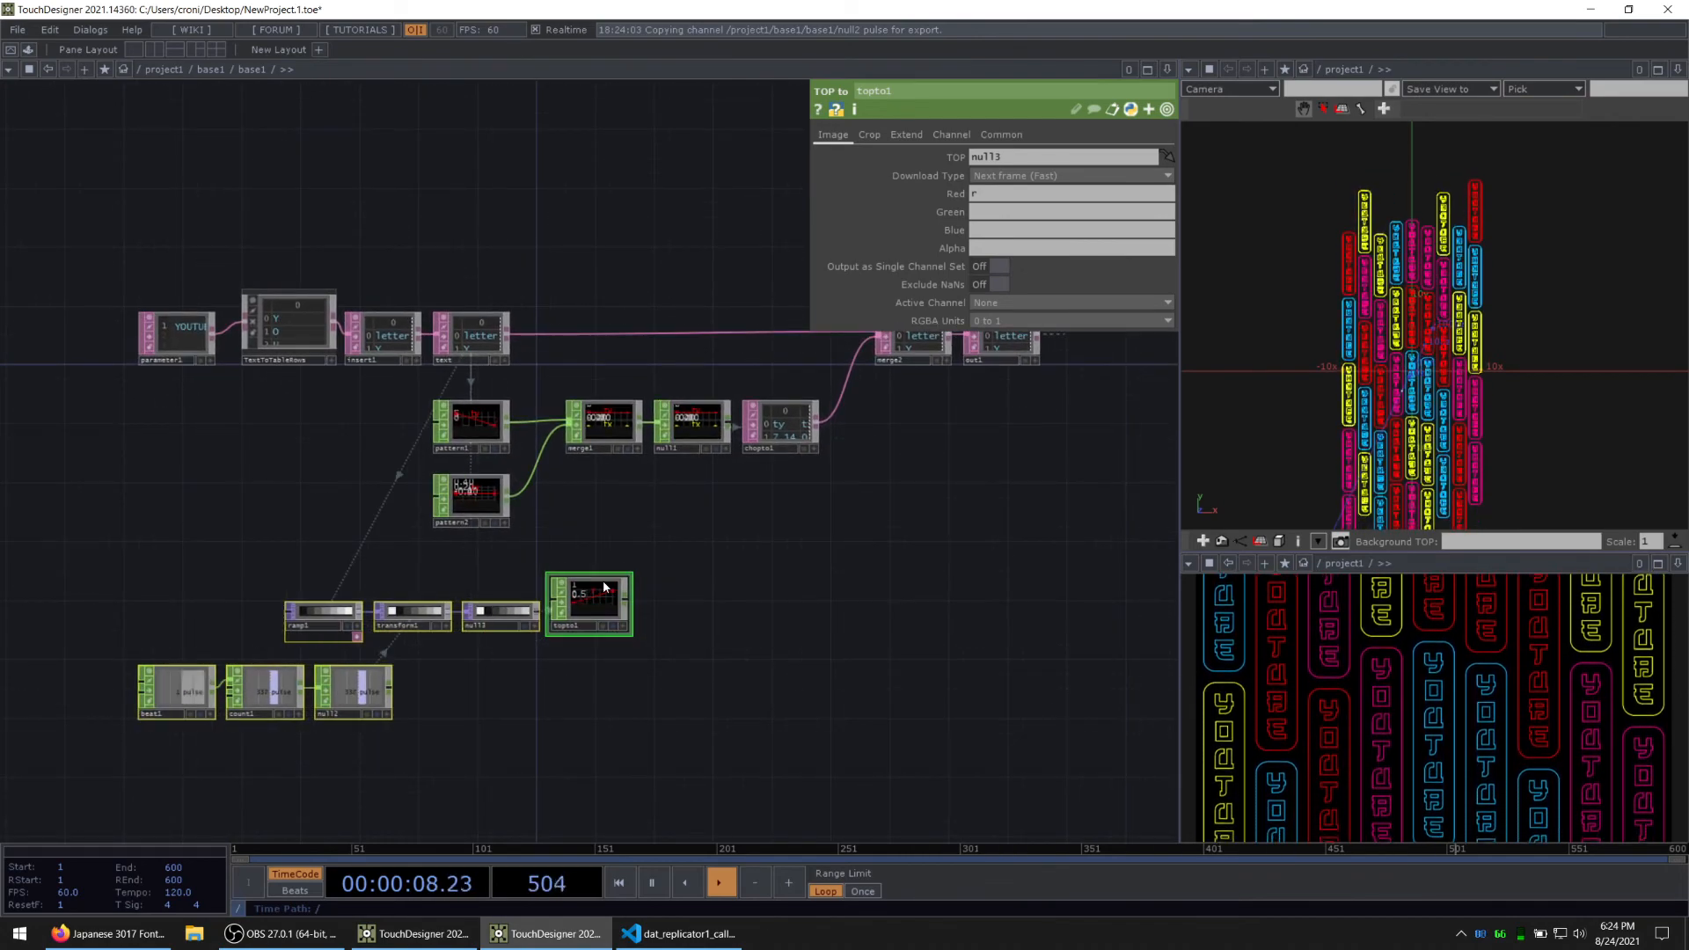
# Step: Move null1, chopto1, merge2 and out1 to the right to open a gap after merge1
pyautogui.moveTo(845, 524); pyautogui.dragTo(736, 569)
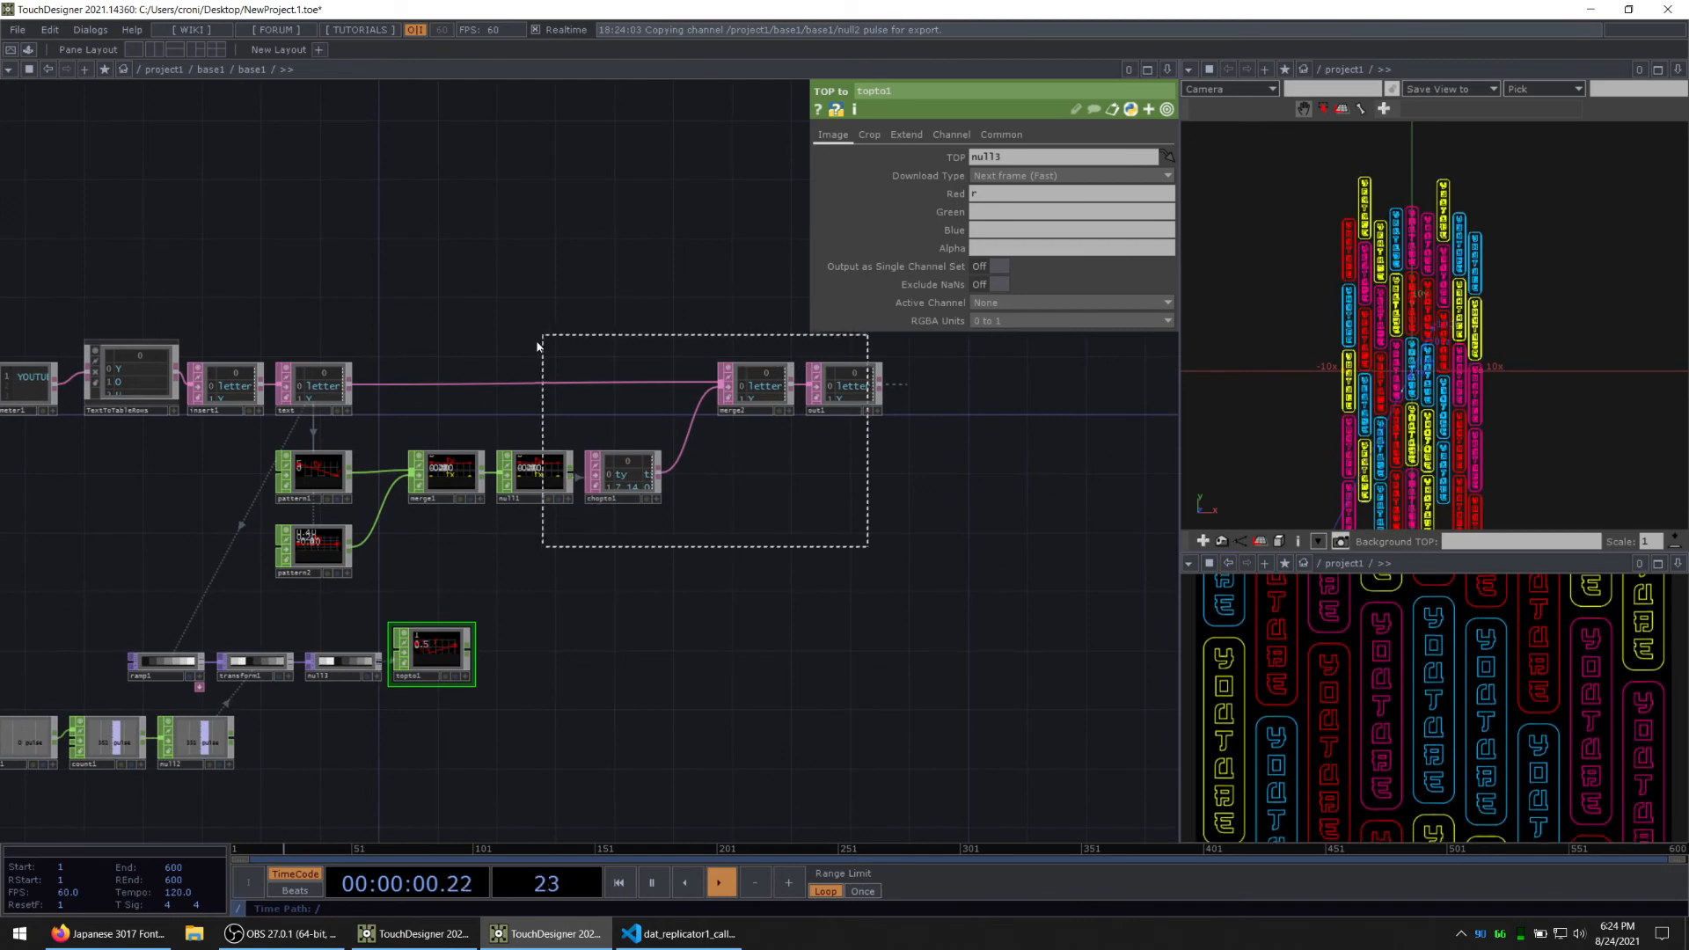
pyautogui.moveTo(538, 341); pyautogui.dragTo(536, 344)
pyautogui.moveTo(535, 486); pyautogui.dragTo(608, 485)
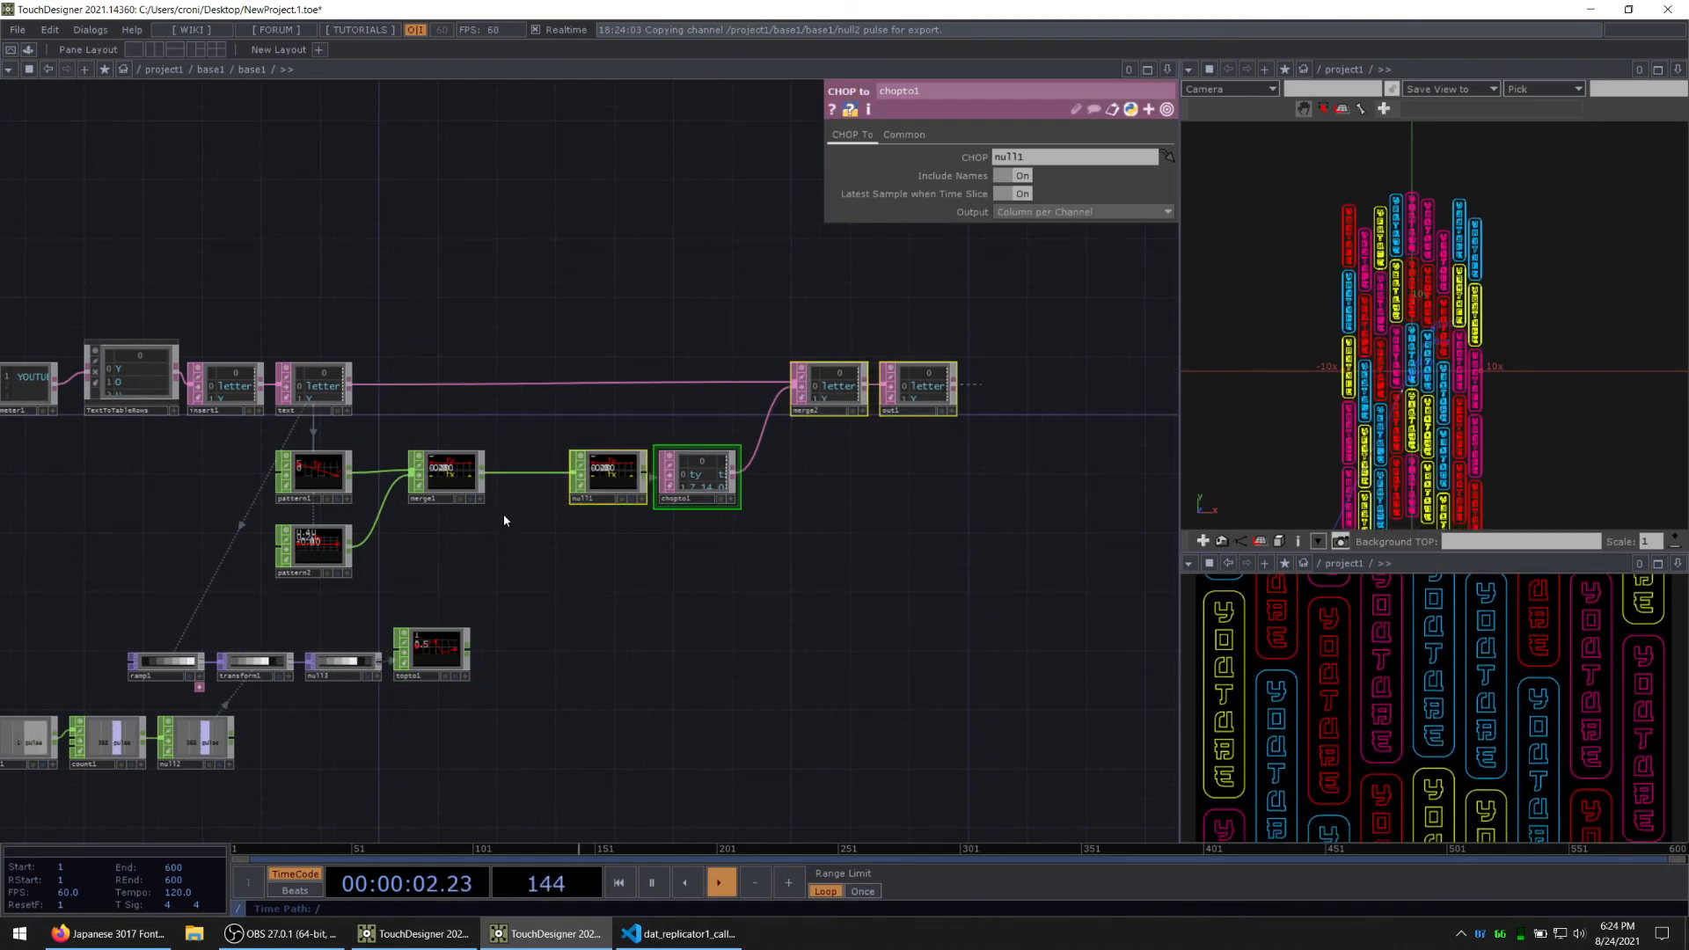
# Step: Insert a Merge CHOP between merge1 and null1, and shift null1 and chopto1 slightly right to make room for it
pyautogui.click(504, 514)
pyautogui.scroll(3, 504, 514)
pyautogui.rightClick(518, 462)
pyautogui.click(530, 459)
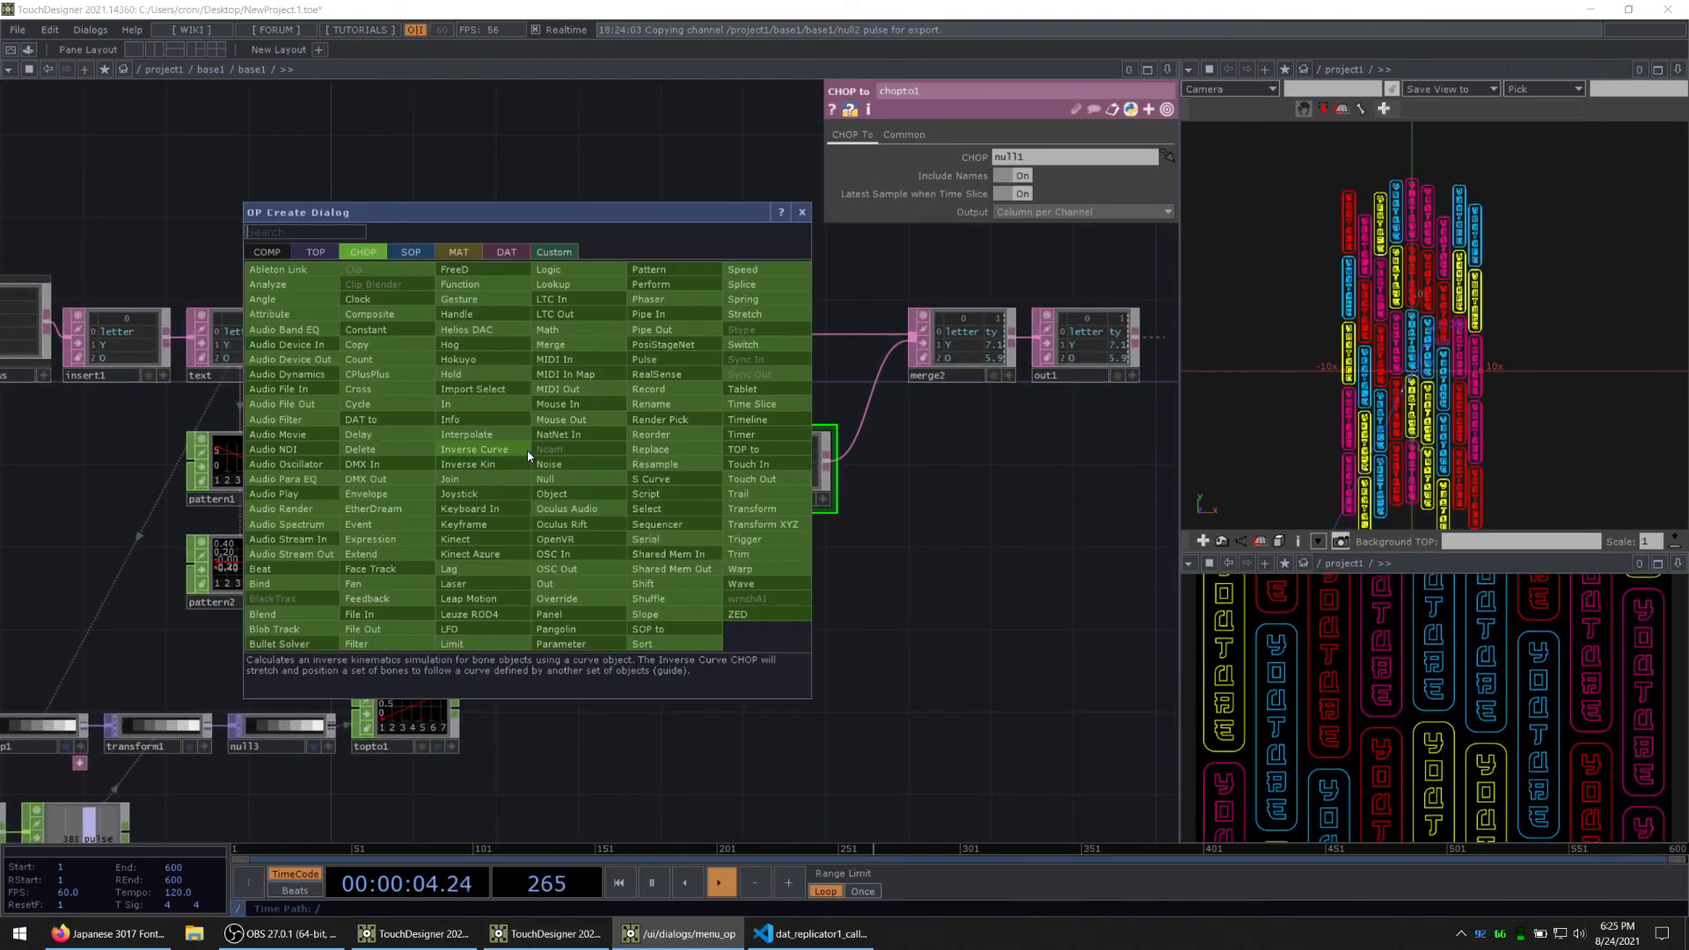
pyautogui.write('merge')
pyautogui.press('Return')
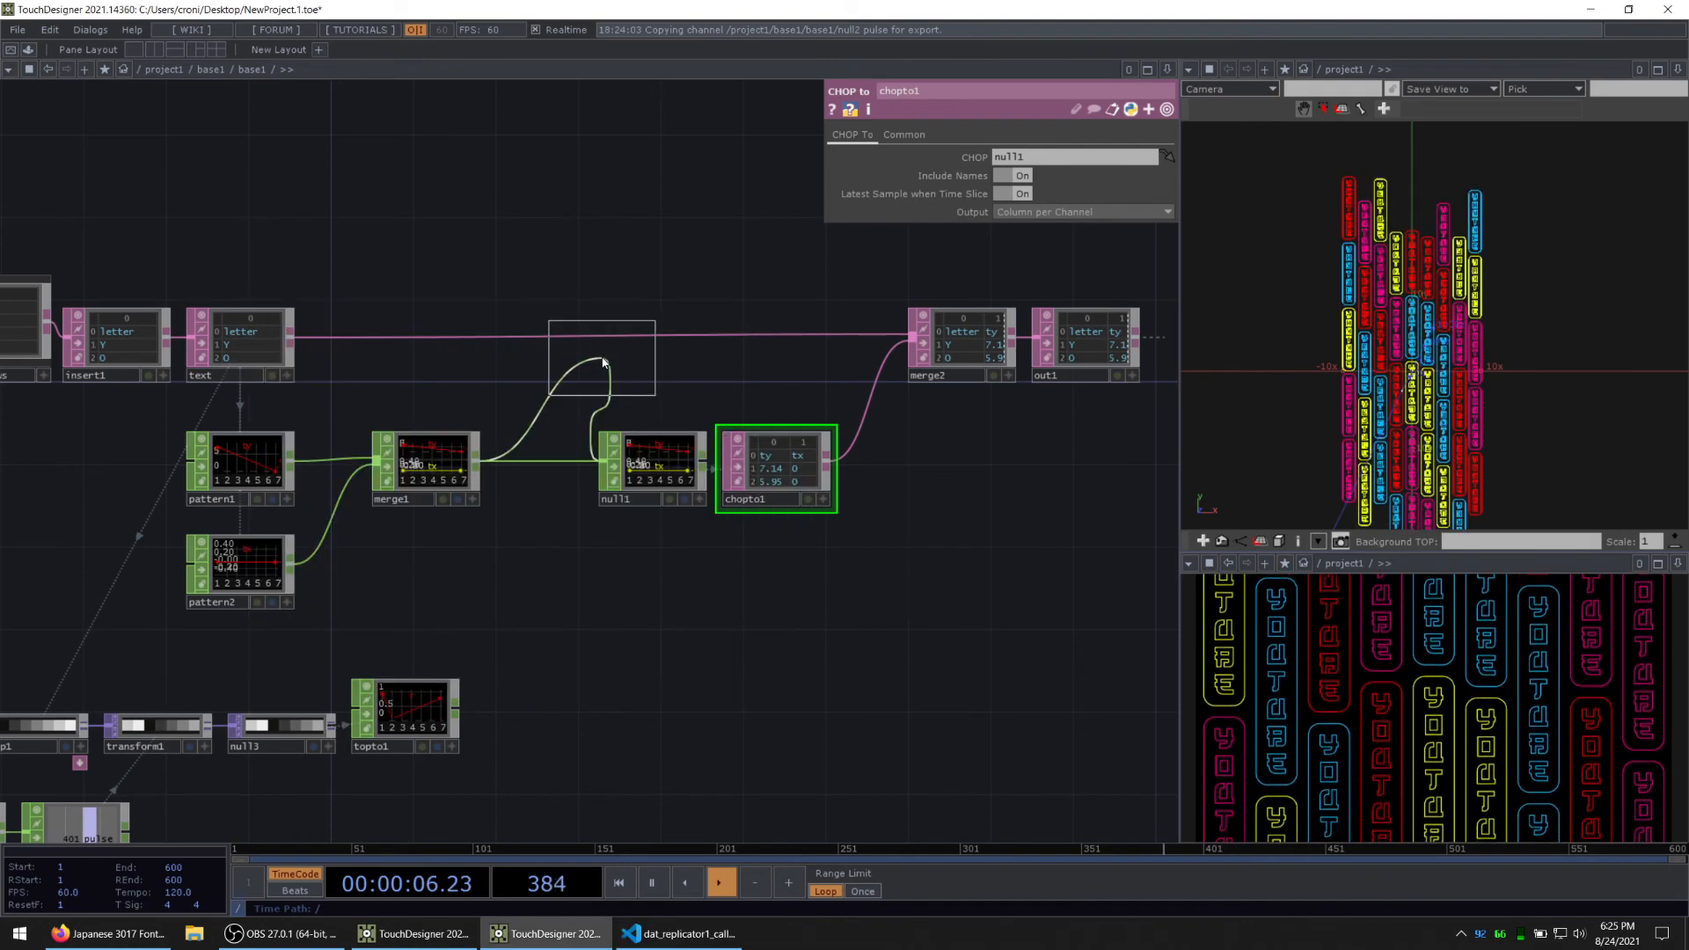
pyautogui.click(541, 477)
pyautogui.moveTo(790, 562); pyautogui.dragTo(660, 462, button='right')
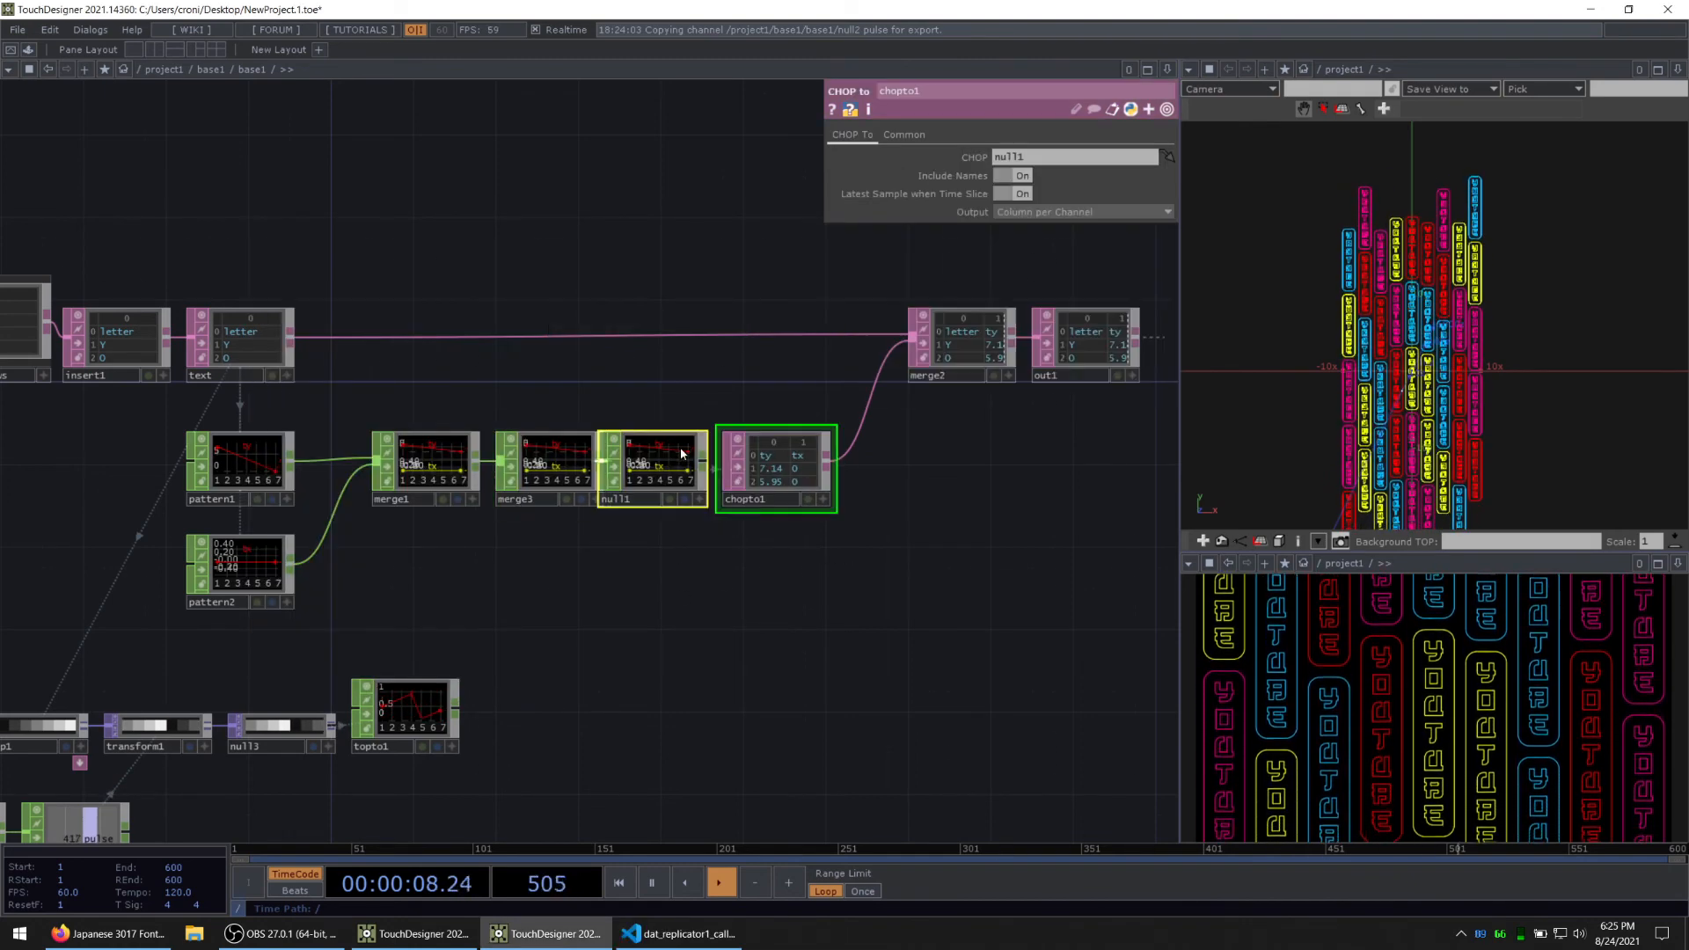
pyautogui.moveTo(680, 447); pyautogui.dragTo(701, 447)
# Step: Connect the output of topto1 to merge3 as an additional input
pyautogui.moveTo(588, 690); pyautogui.dragTo(627, 690)
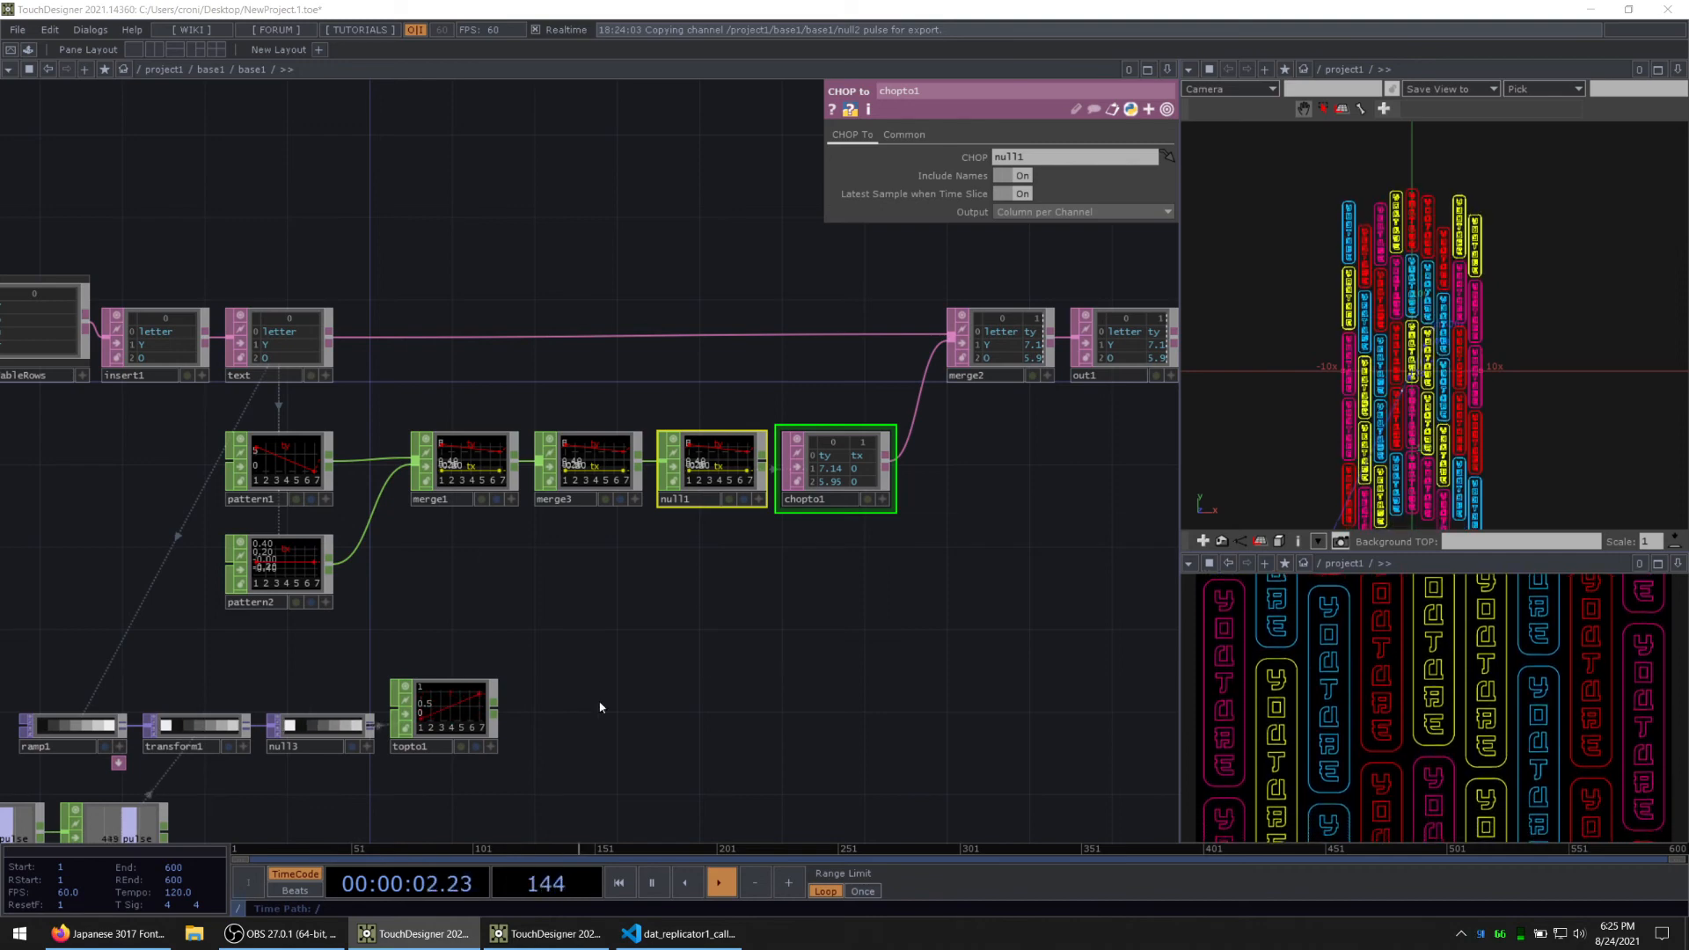
pyautogui.moveTo(663, 582); pyautogui.dragTo(712, 528)
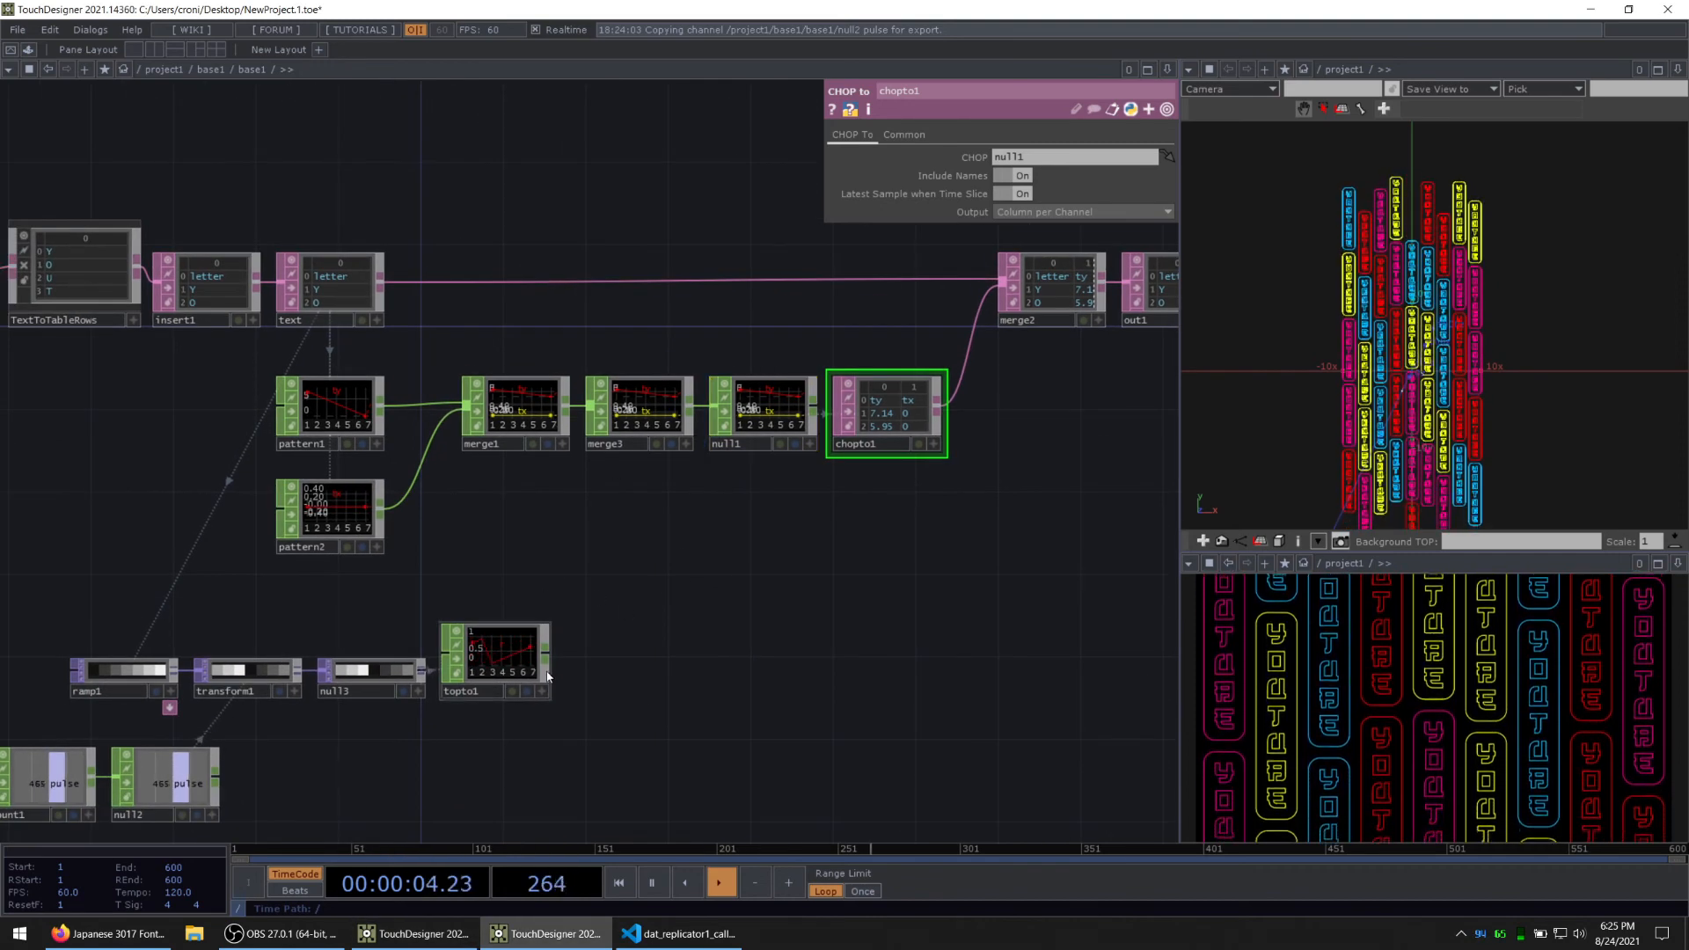
pyautogui.moveTo(601, 452); pyautogui.dragTo(599, 433)
pyautogui.moveTo(777, 612); pyautogui.dragTo(678, 611)
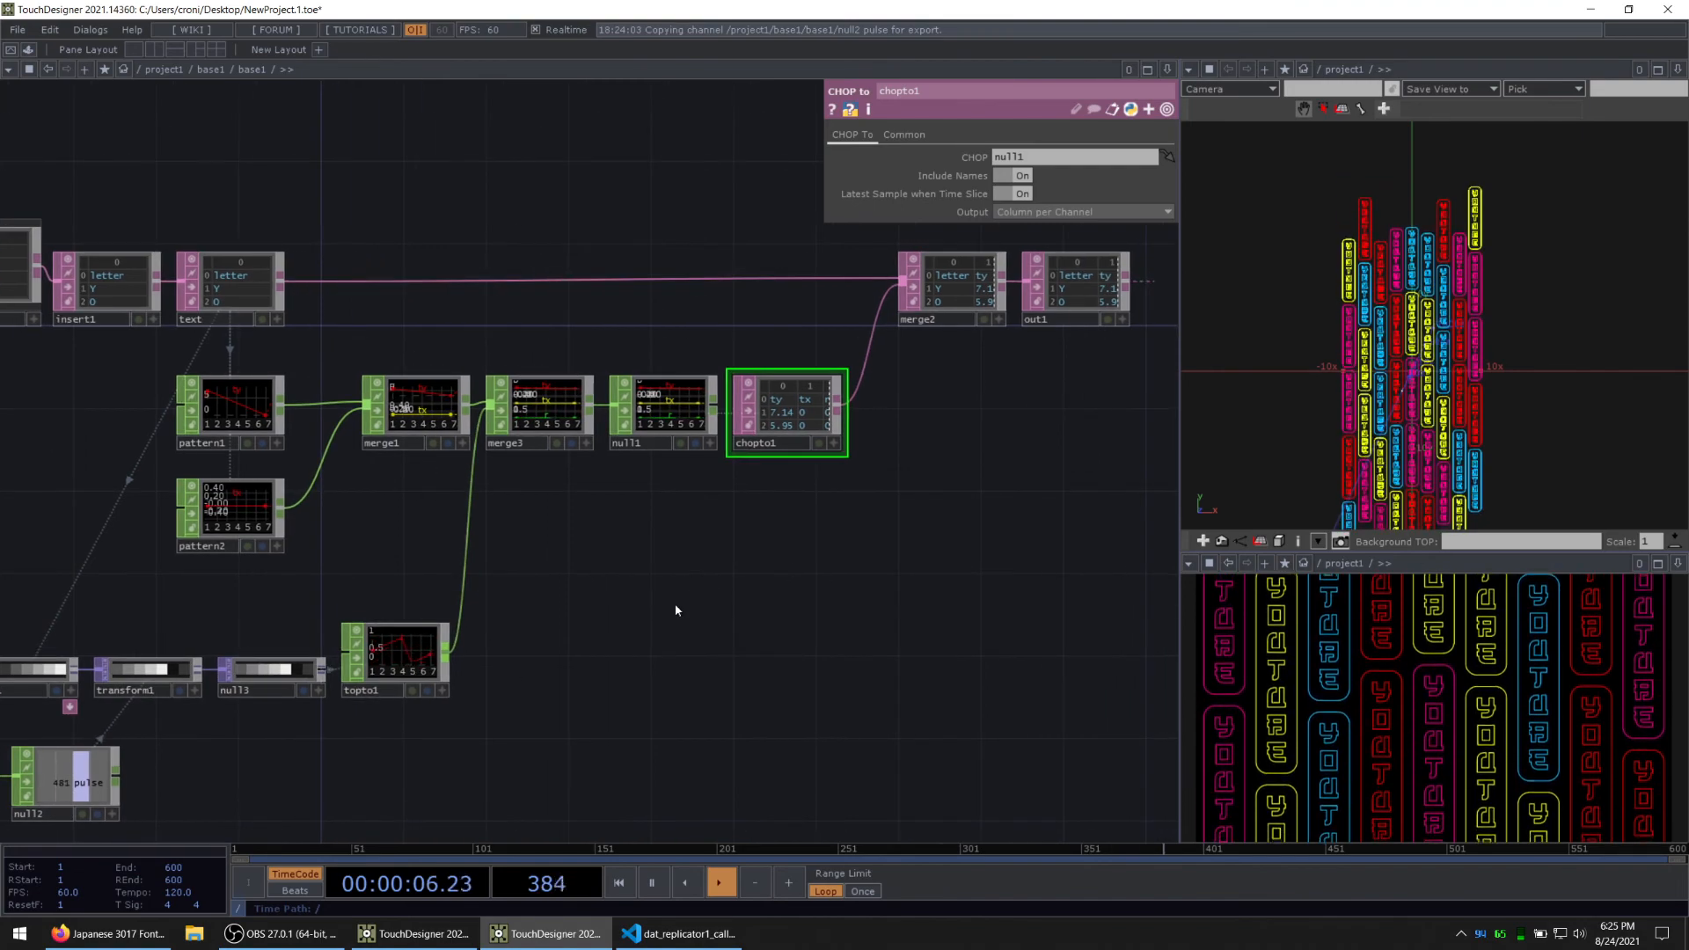
# Step: Set the value of the black key in ramp1 to about 0.16
pyautogui.moveTo(211, 609); pyautogui.dragTo(493, 530)
pyautogui.scroll(5, 287, 593)
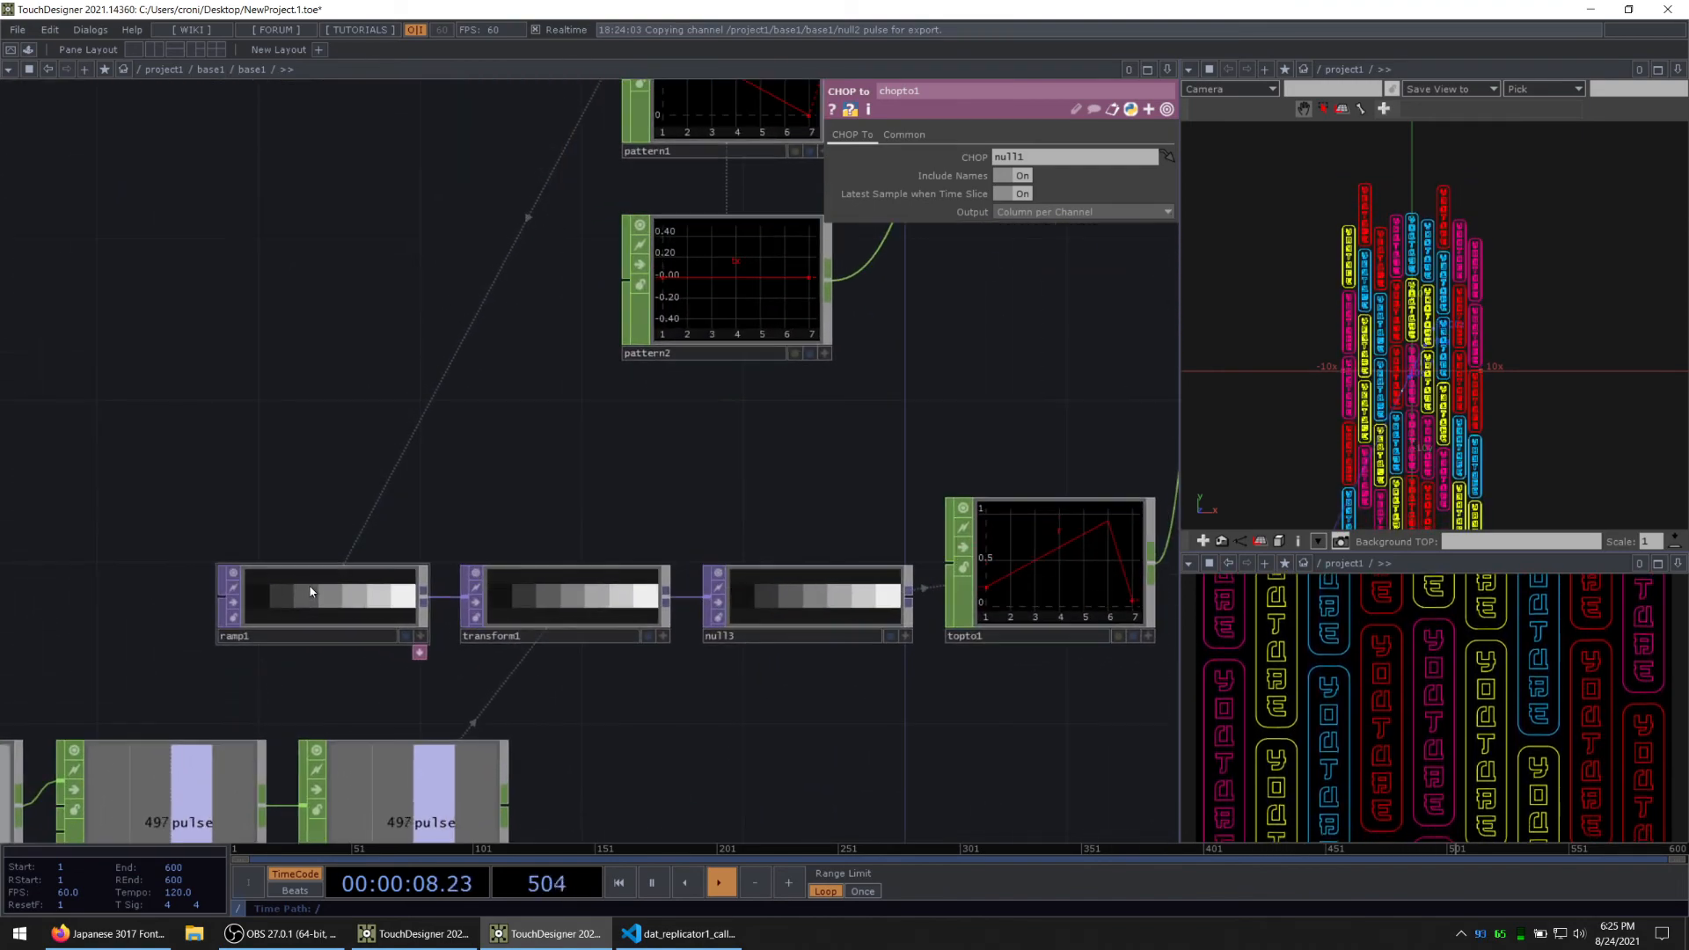
pyautogui.click(291, 595)
pyautogui.click(845, 134)
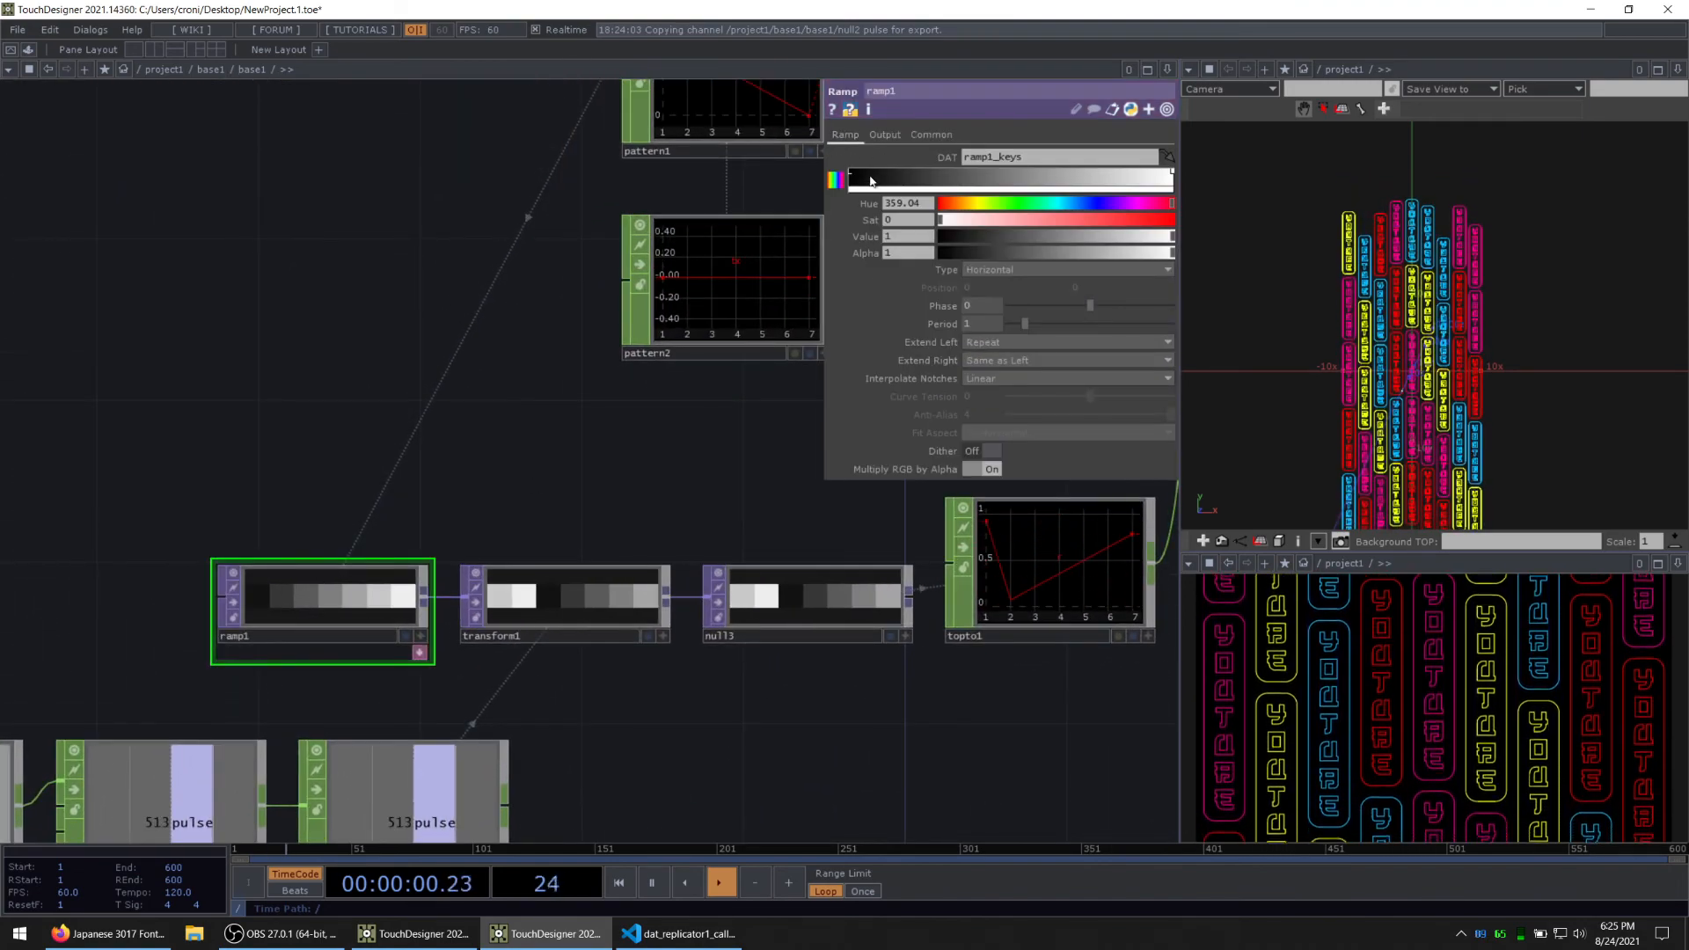
pyautogui.click(973, 236)
pyautogui.moveTo(975, 236); pyautogui.dragTo(985, 235)
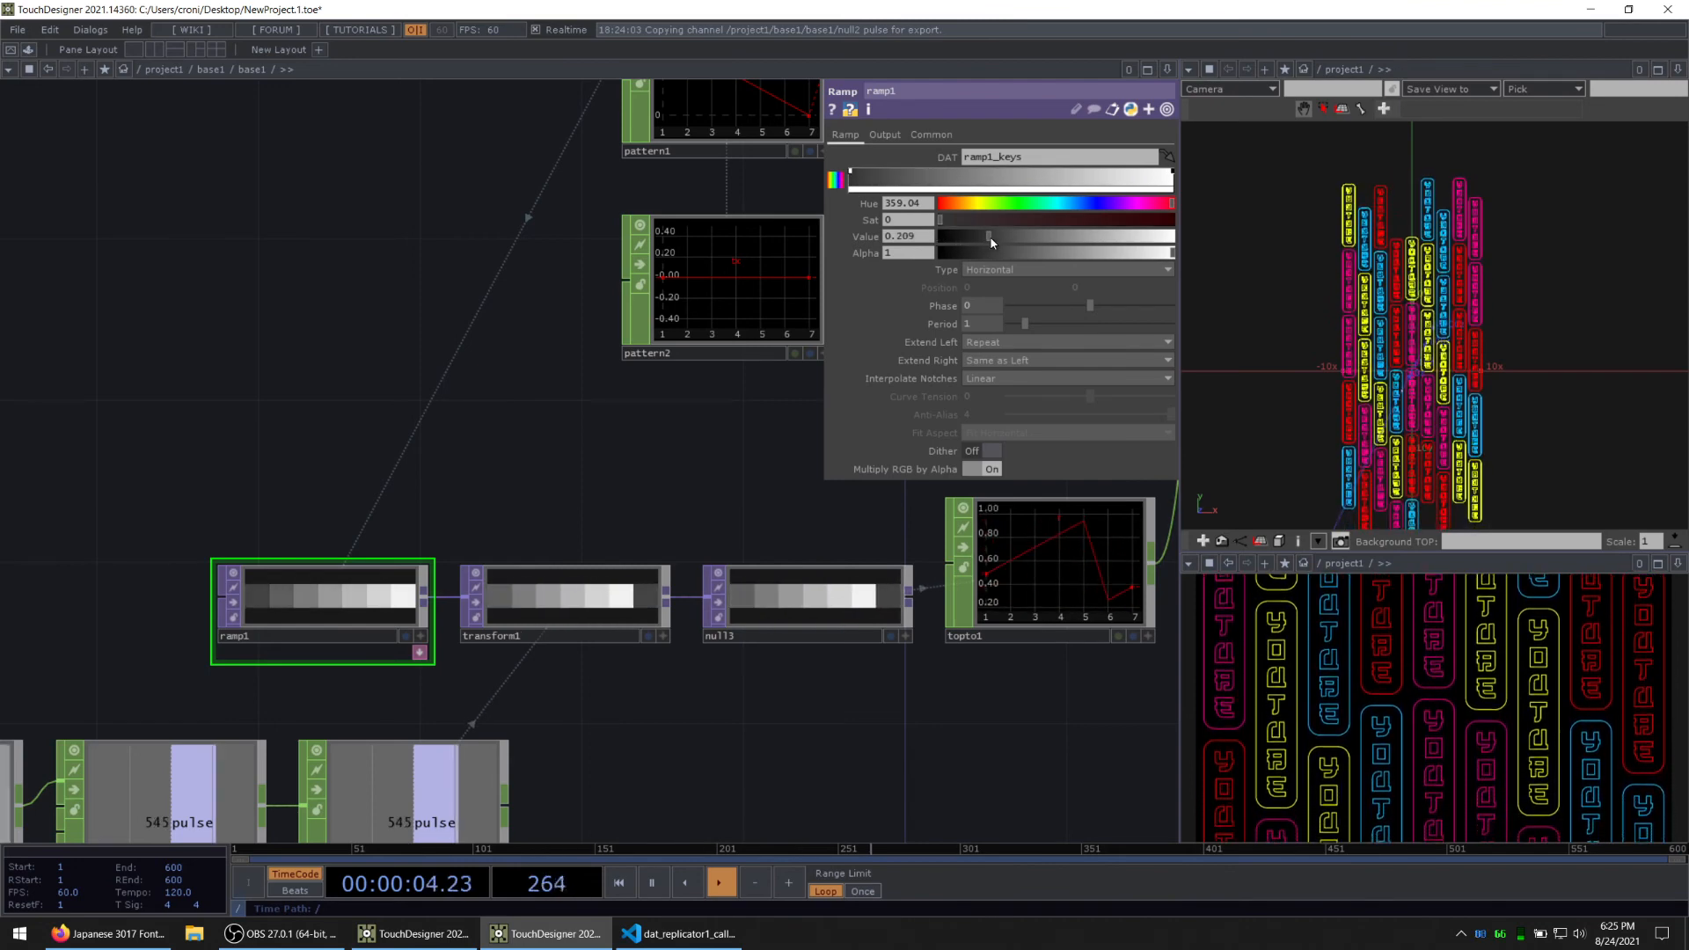
pyautogui.scroll(-5, 524, 547)
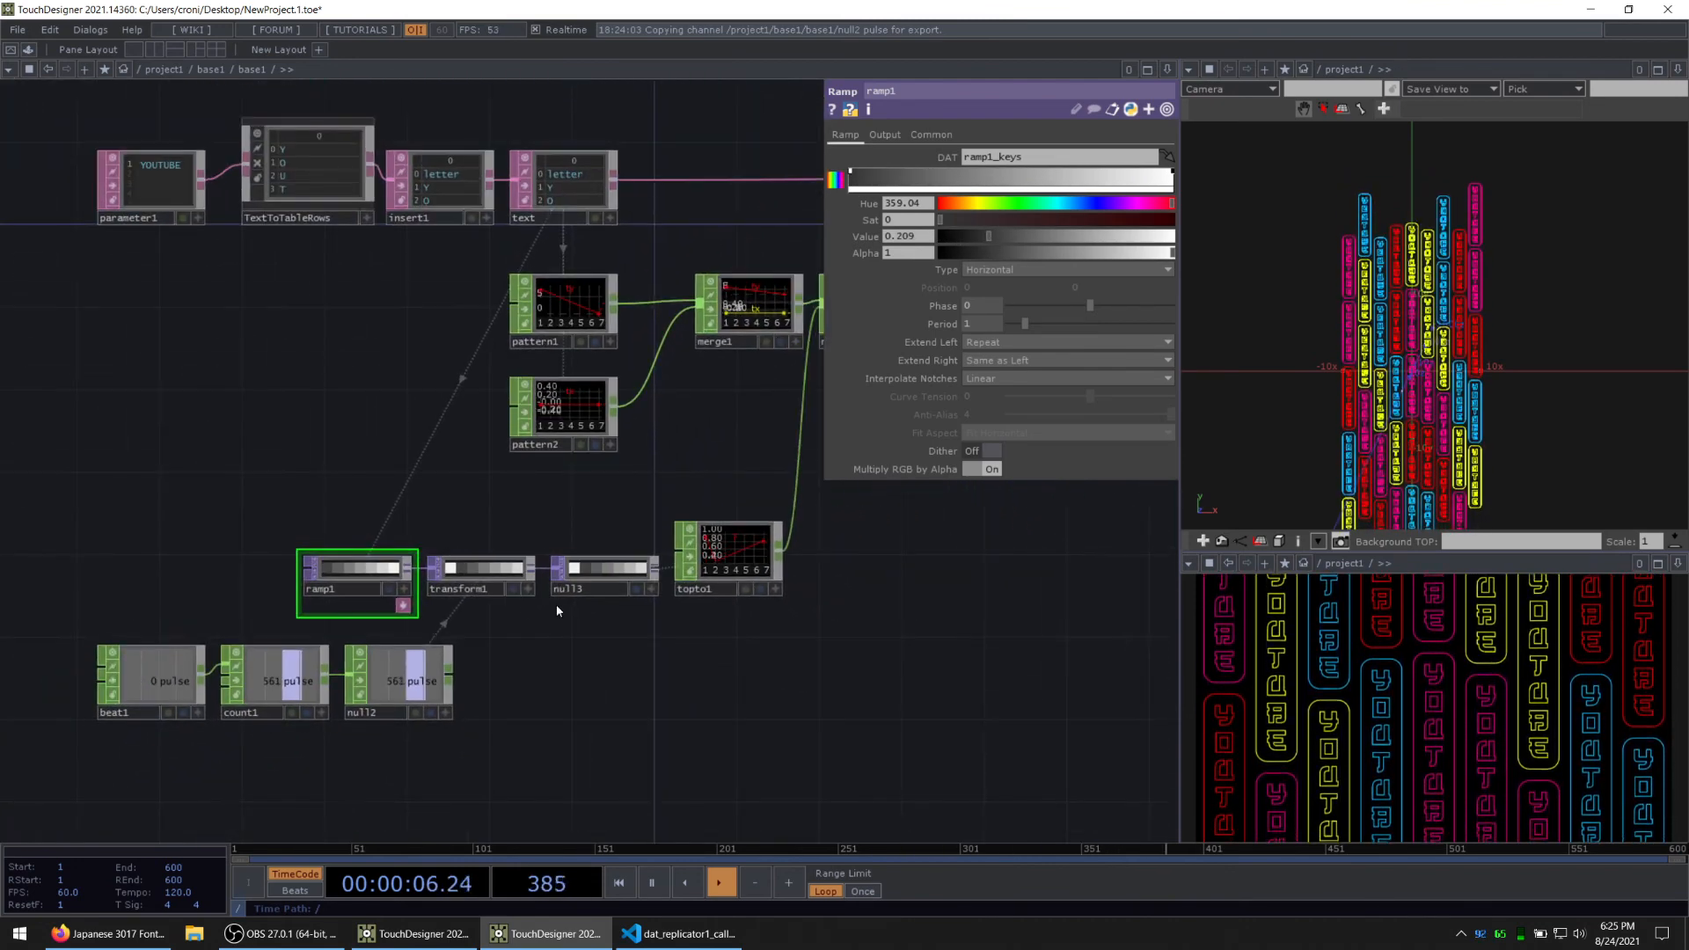
pyautogui.click(975, 236)
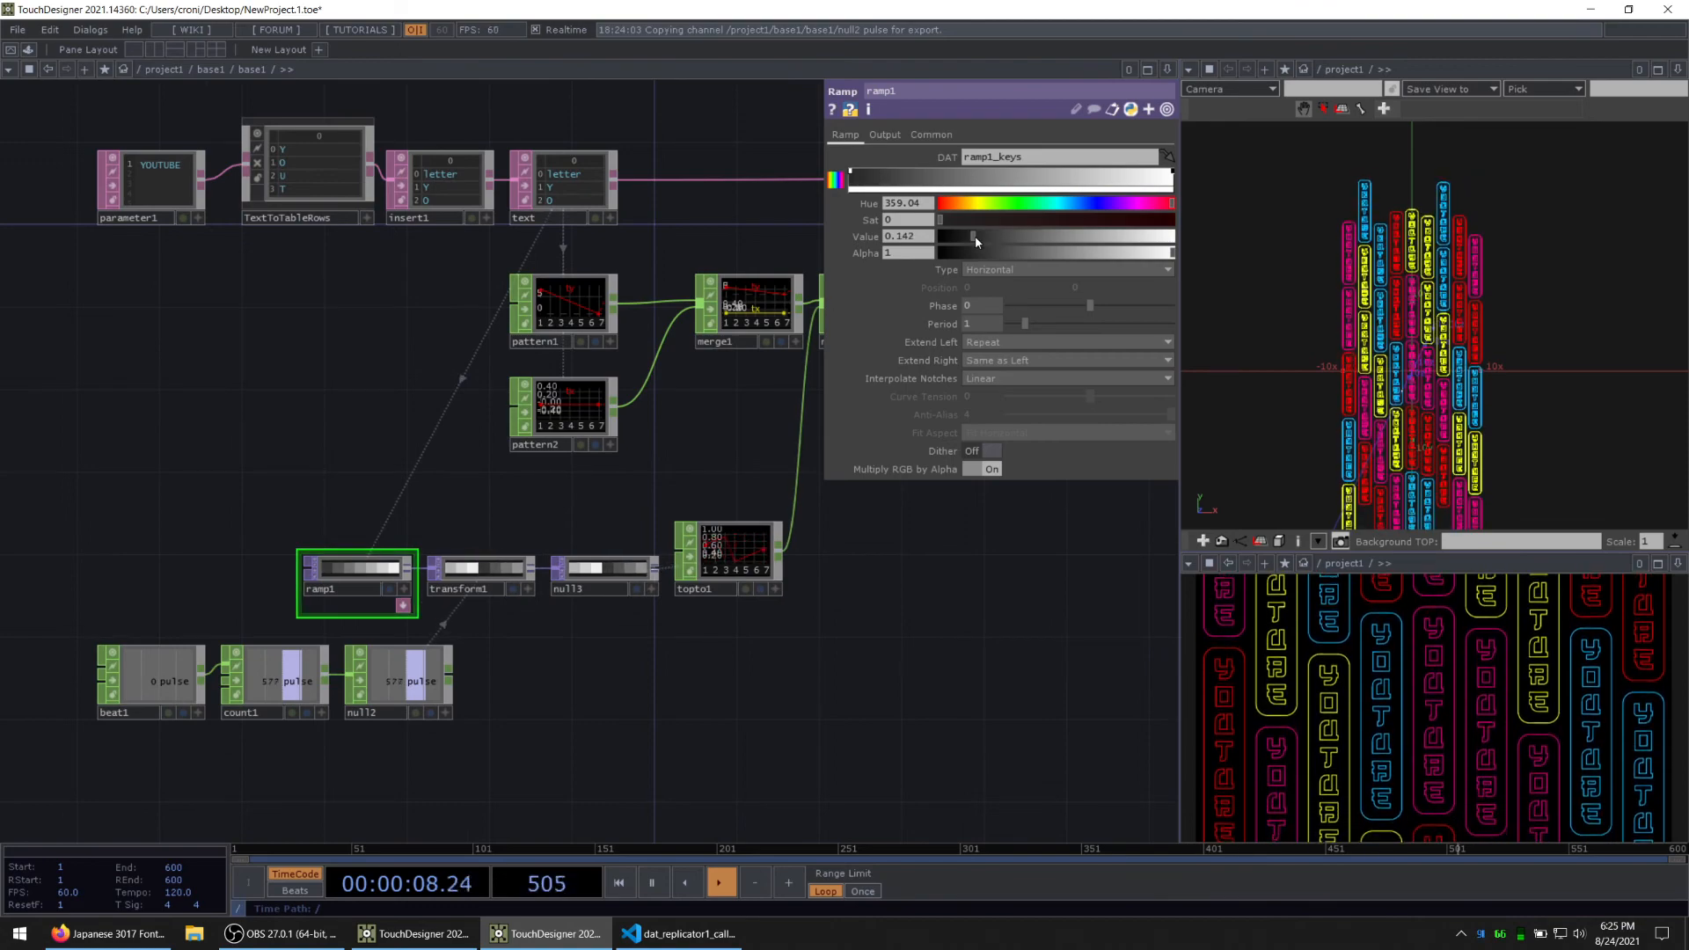
# Step: Insert a Rename CHOP between topto1 and merge3, renaming all incoming channels to a
pyautogui.moveTo(967, 619); pyautogui.dragTo(499, 616)
pyautogui.scroll(8, 694, 454)
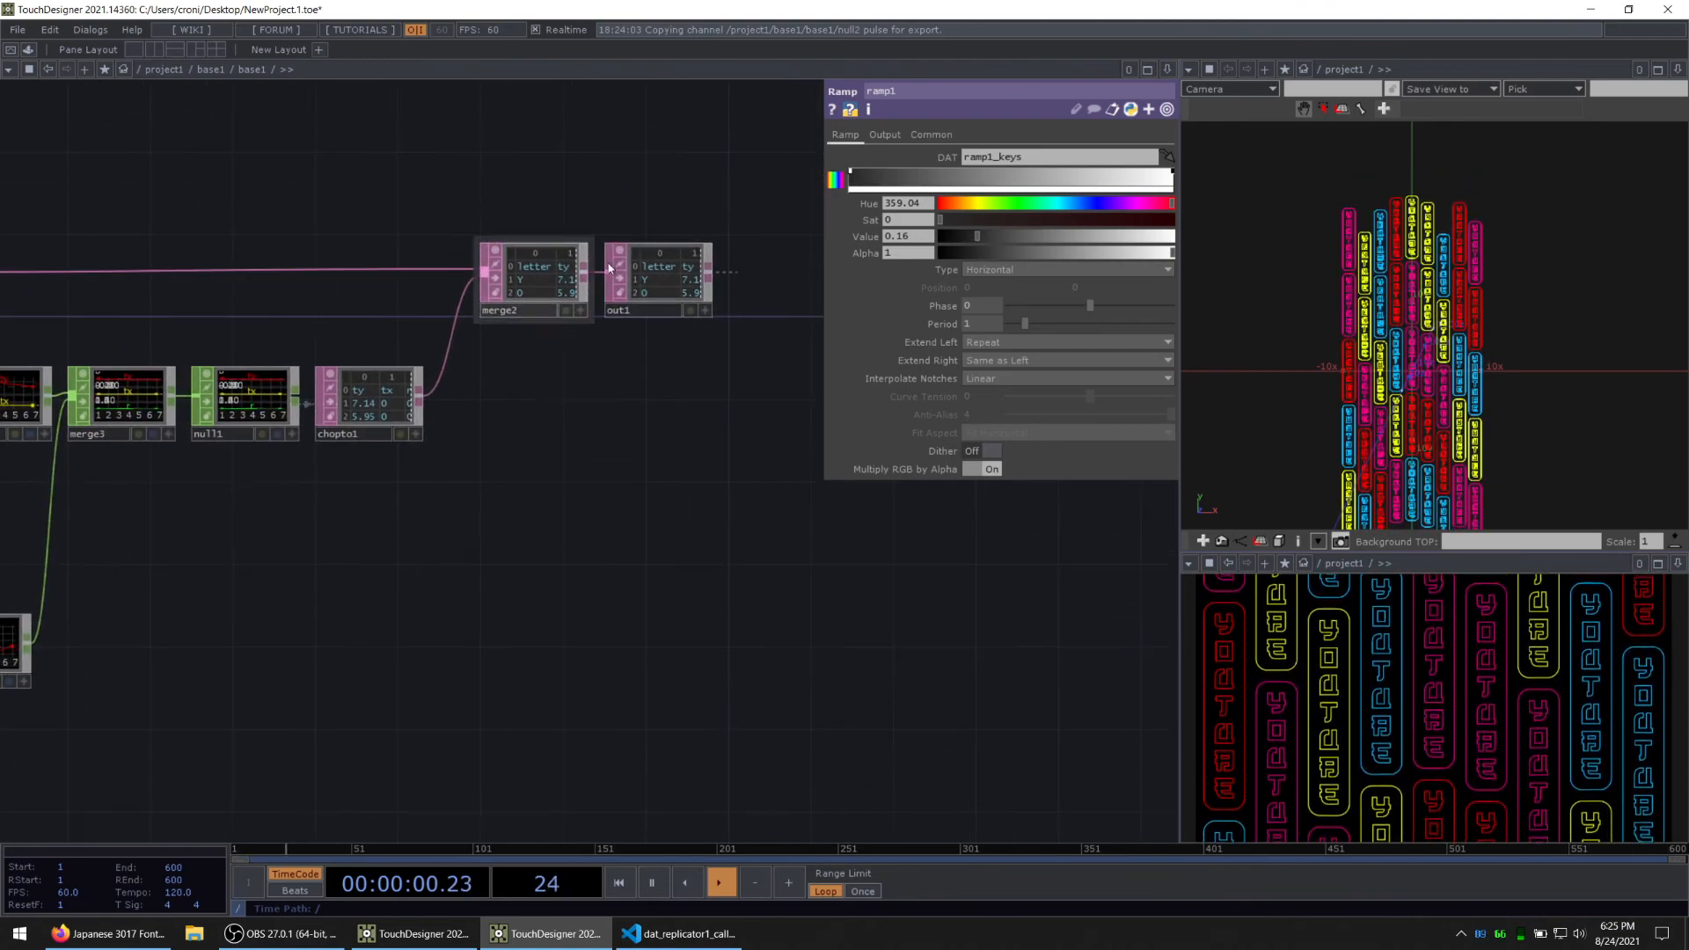
pyautogui.scroll(-3, 546, 384)
pyautogui.moveTo(186, 682); pyautogui.dragTo(495, 635)
pyautogui.moveTo(358, 720); pyautogui.dragTo(783, 557)
pyautogui.moveTo(314, 675); pyautogui.dragTo(600, 423)
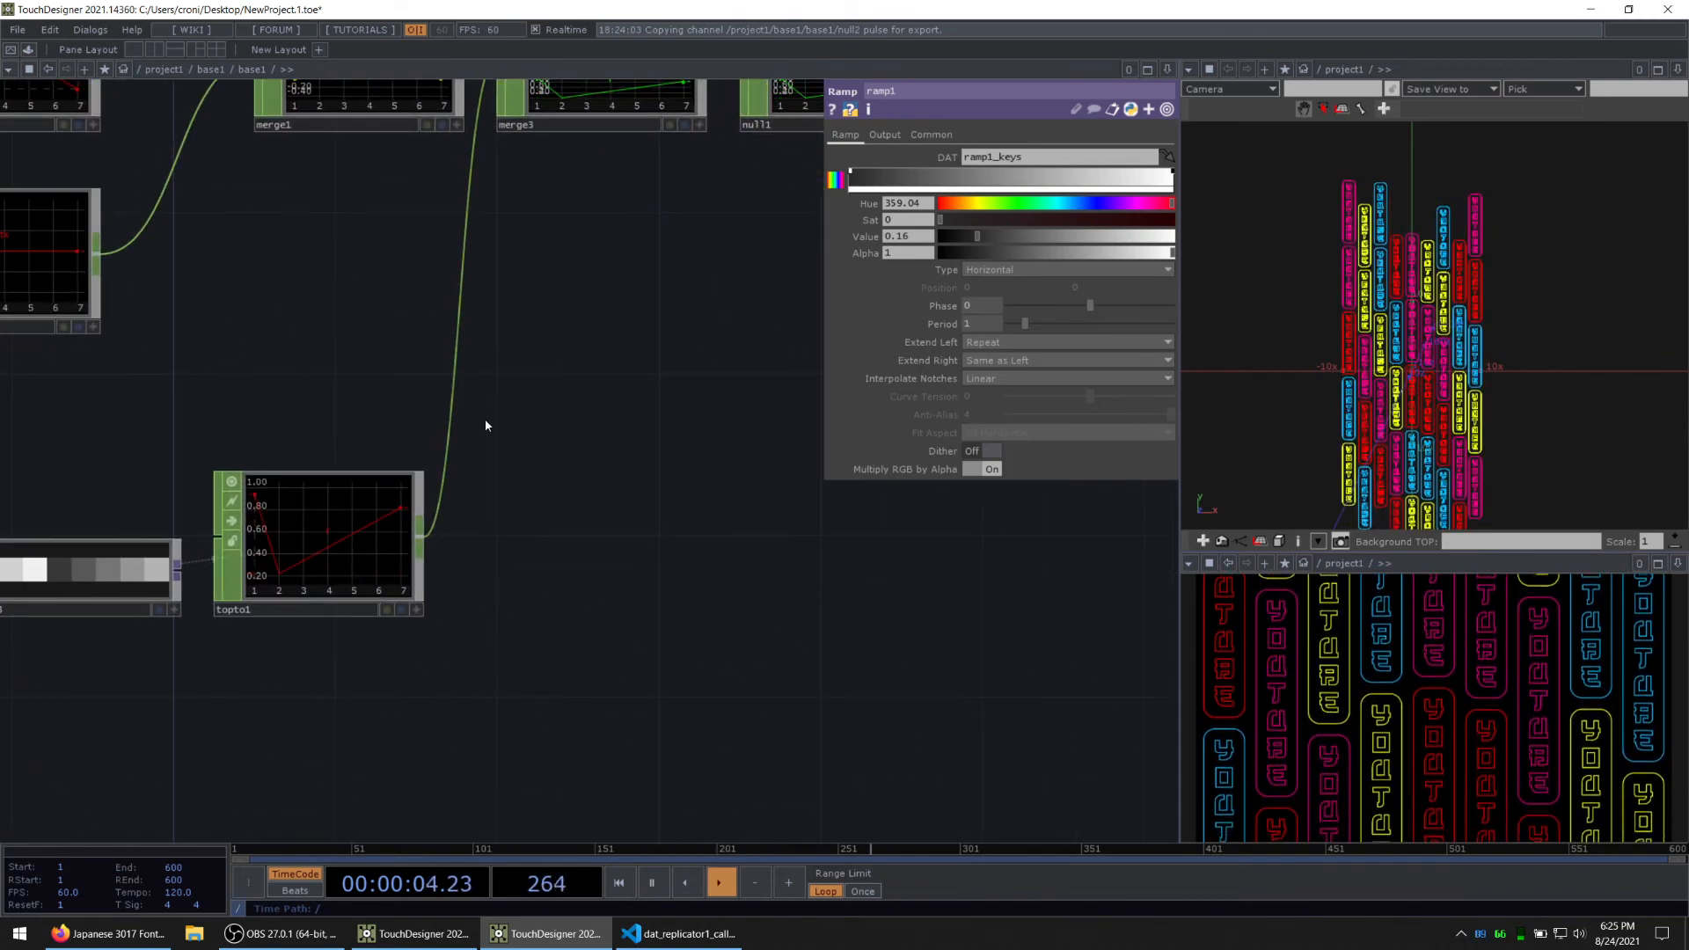
pyautogui.click(374, 513)
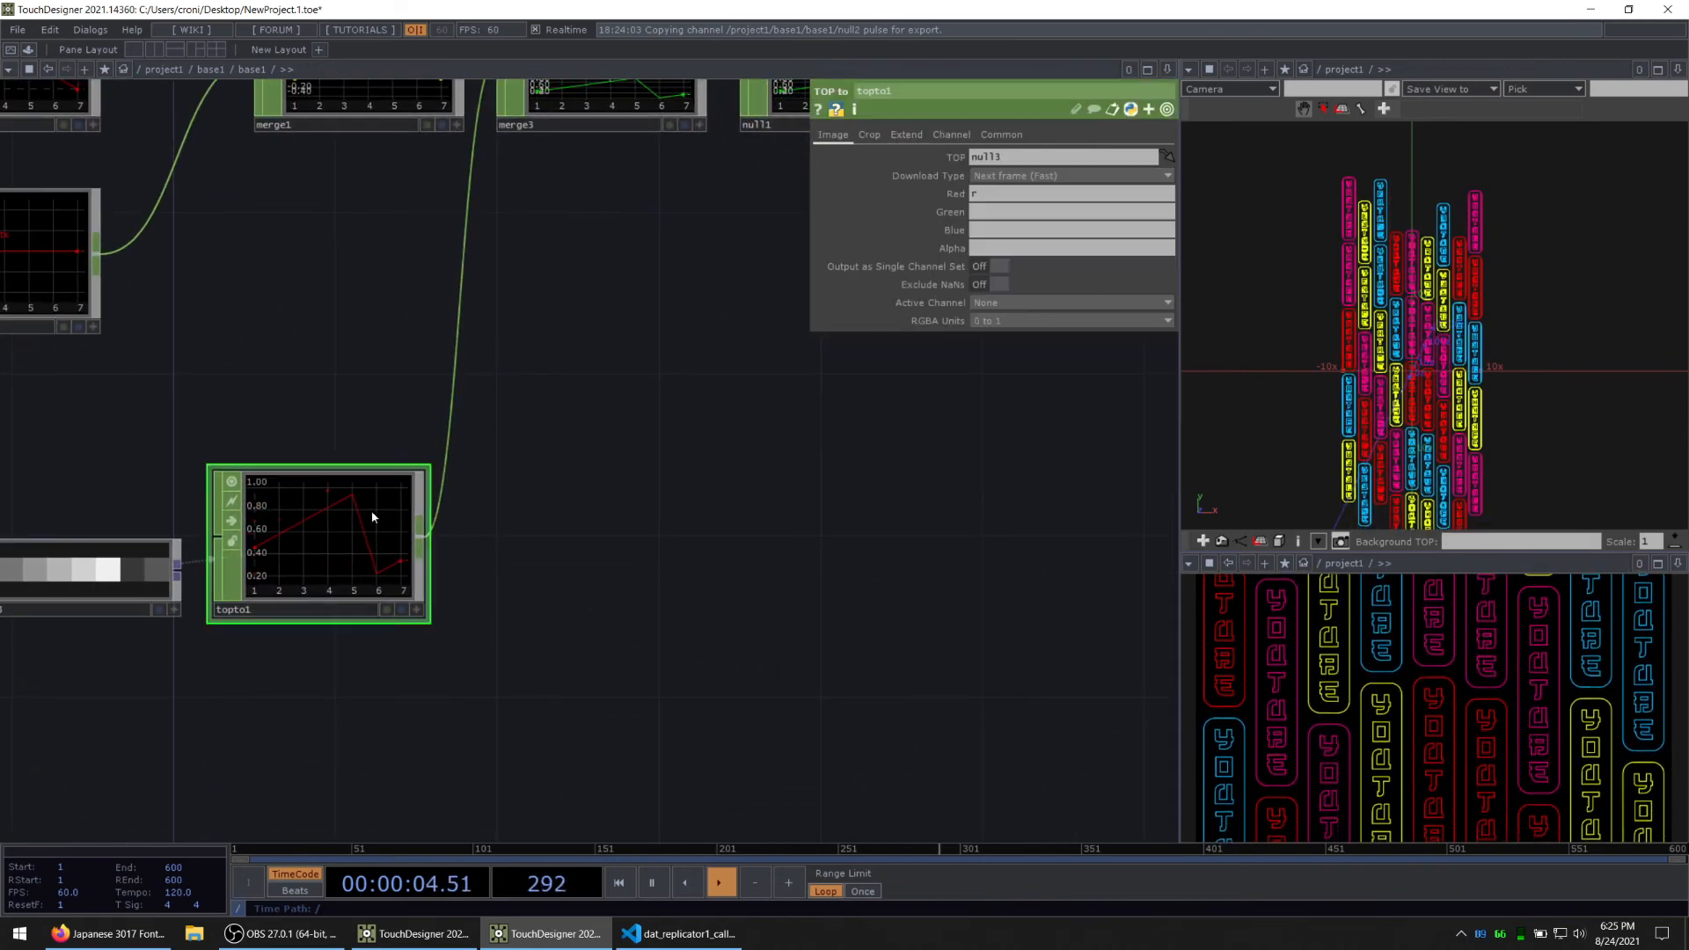
pyautogui.rightClick(457, 395)
pyautogui.click(493, 376)
pyautogui.write('re')
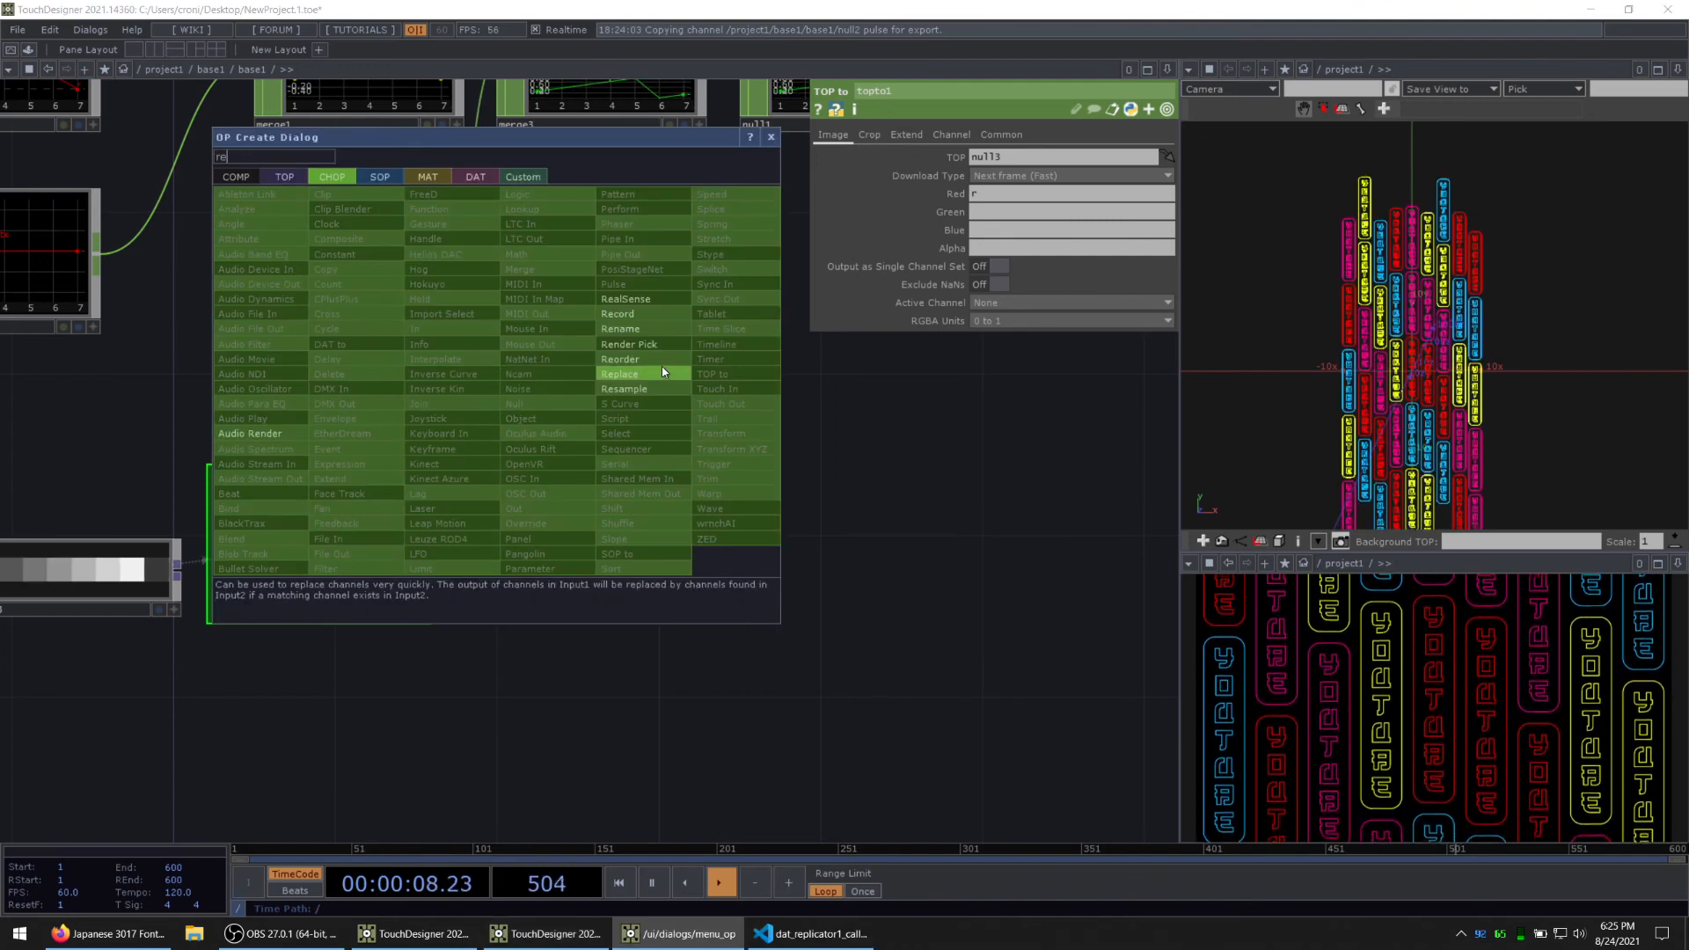
pyautogui.click(620, 328)
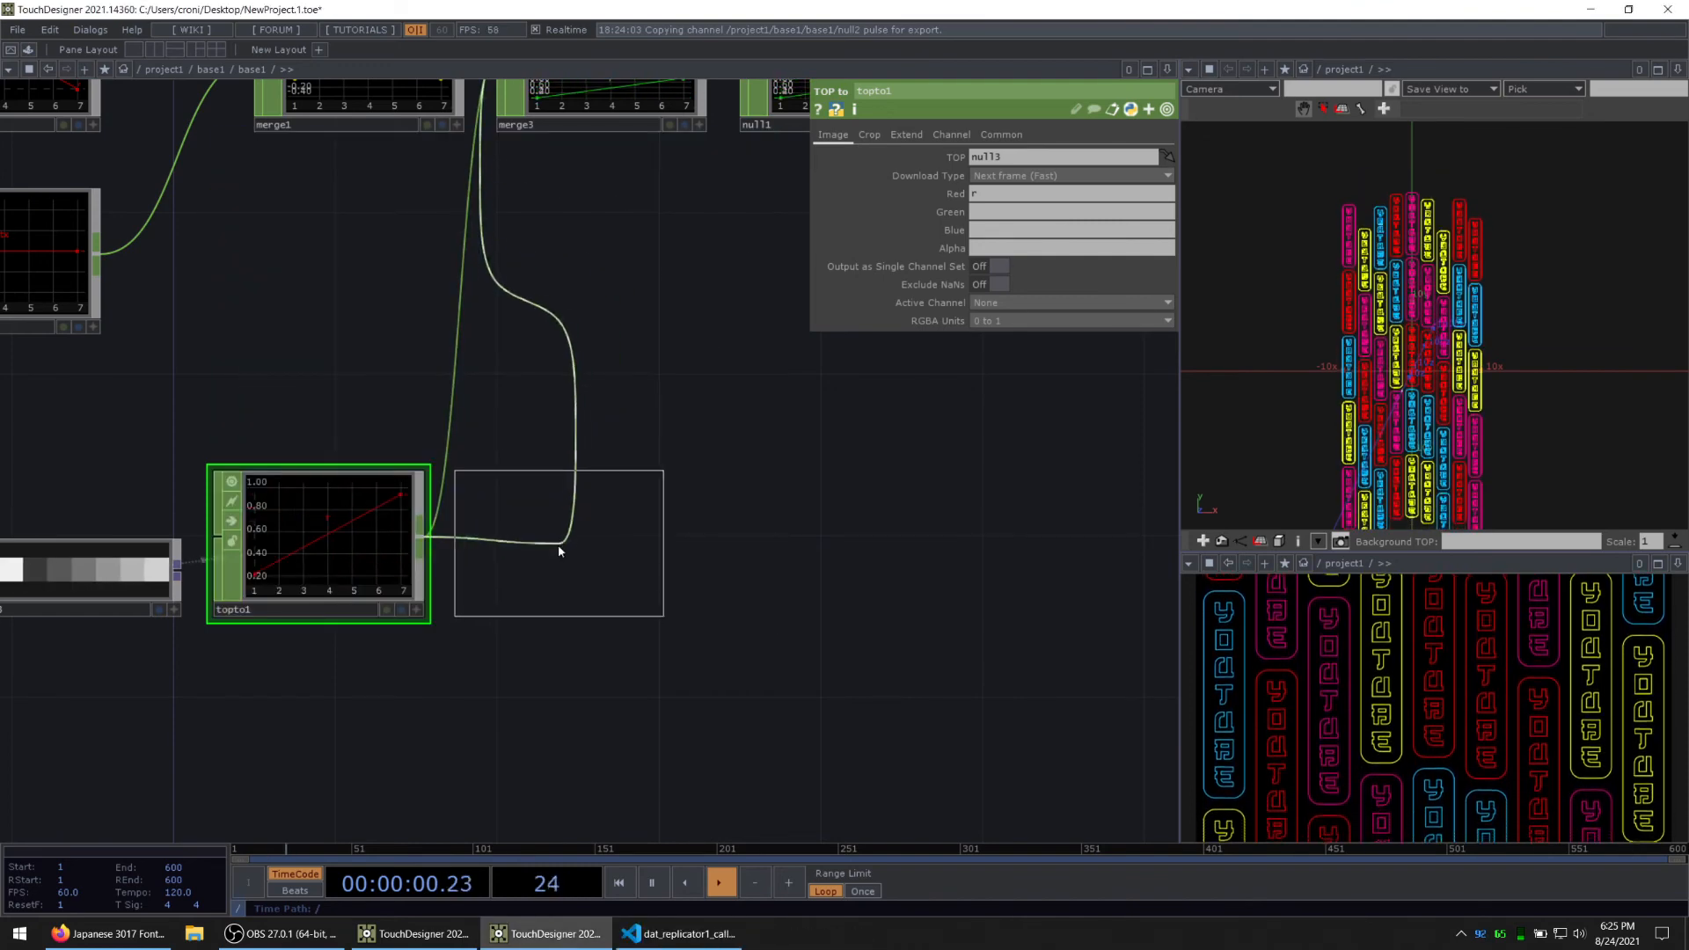
pyautogui.click(558, 551)
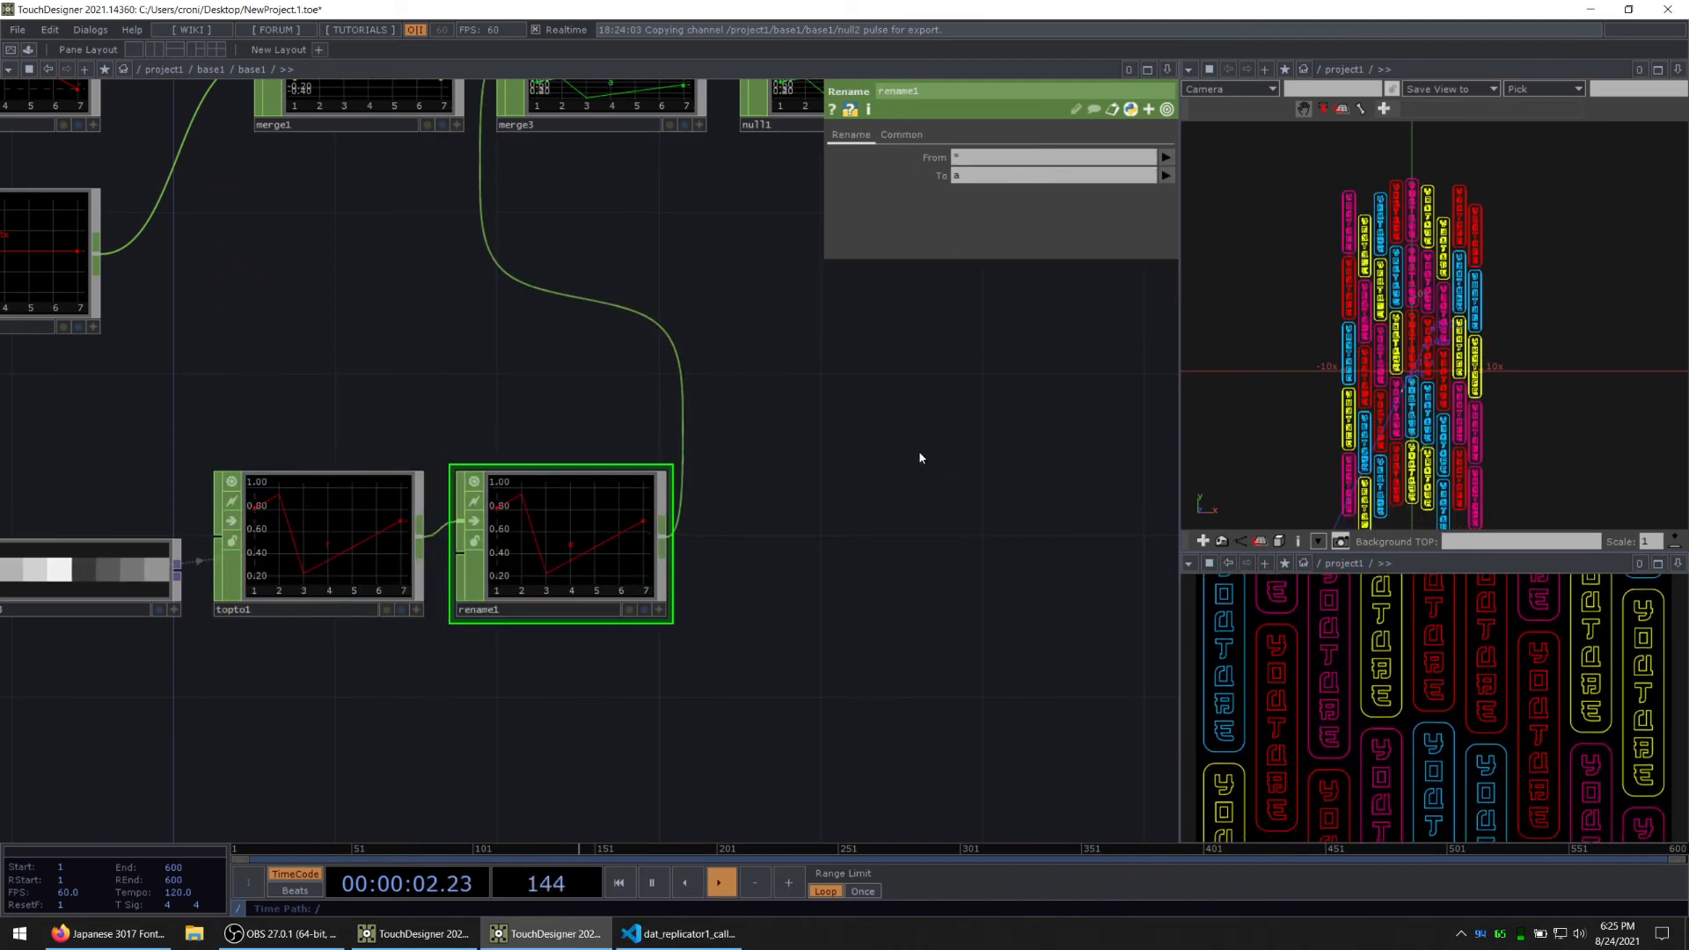
# Step: Follow the a channel downstream through chopto1, merge2 and out1, and check the letter table in the parent network
pyautogui.moveTo(920, 452); pyautogui.dragTo(664, 536)
pyautogui.scroll(-3, 664, 537)
pyautogui.moveTo(843, 473); pyautogui.dragTo(632, 541)
pyautogui.scroll(6, 610, 340)
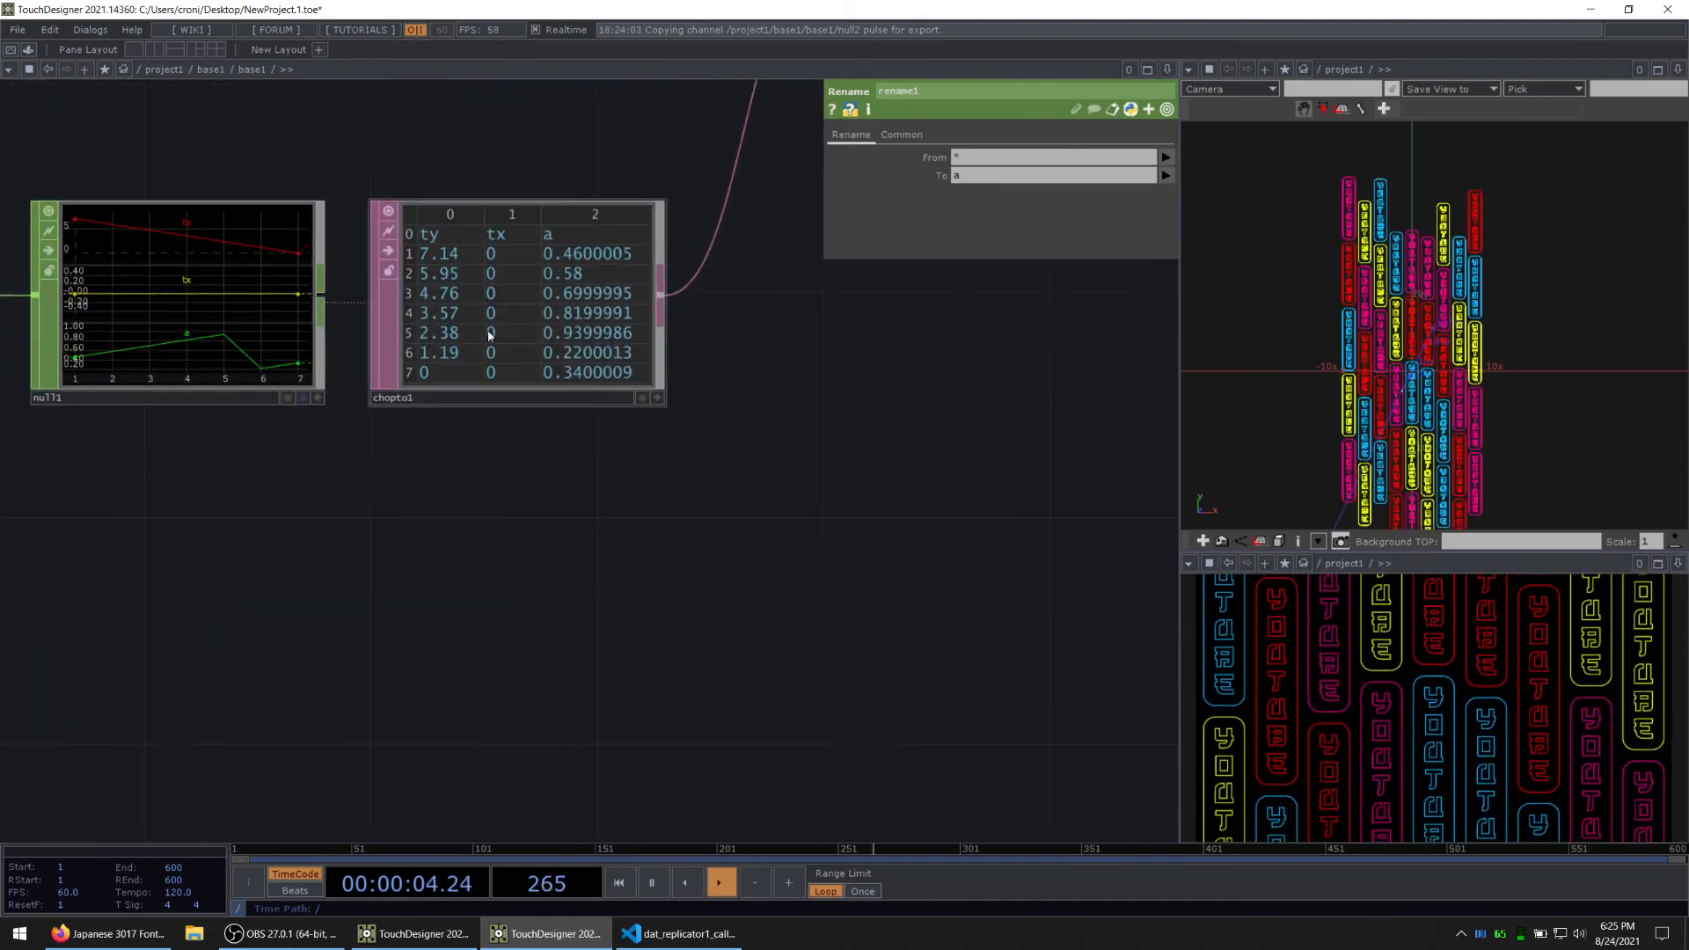
pyautogui.moveTo(841, 536); pyautogui.dragTo(656, 585)
pyautogui.scroll(-4, 656, 584)
pyautogui.moveTo(889, 444); pyautogui.dragTo(567, 585)
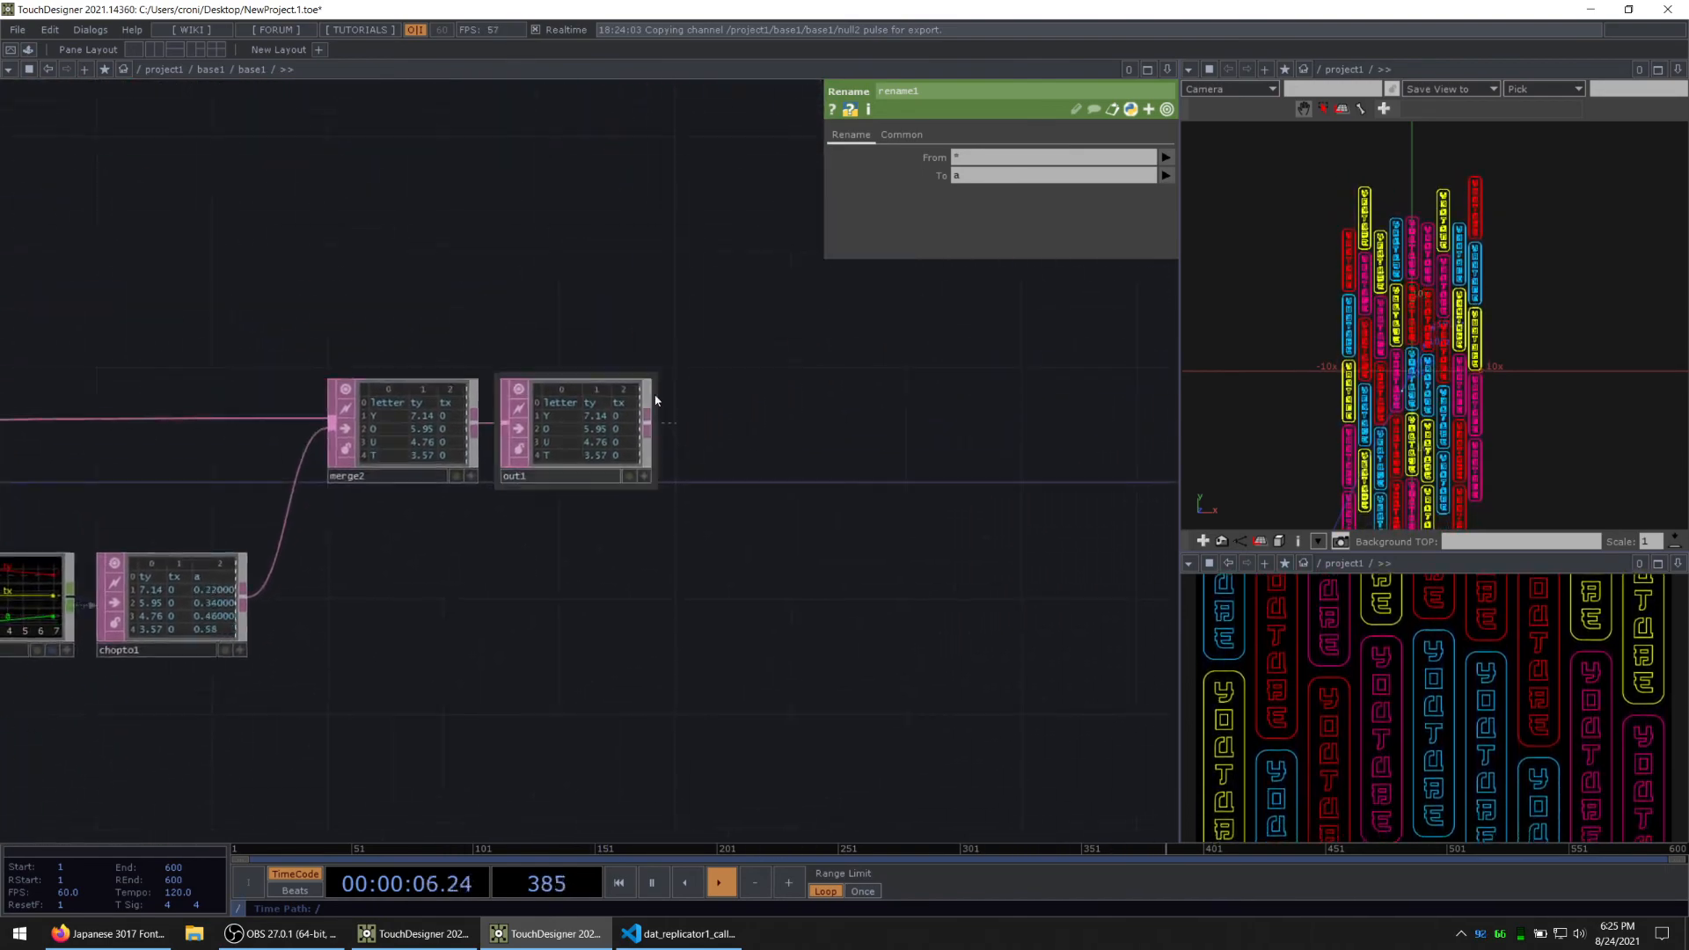
pyautogui.press('u')
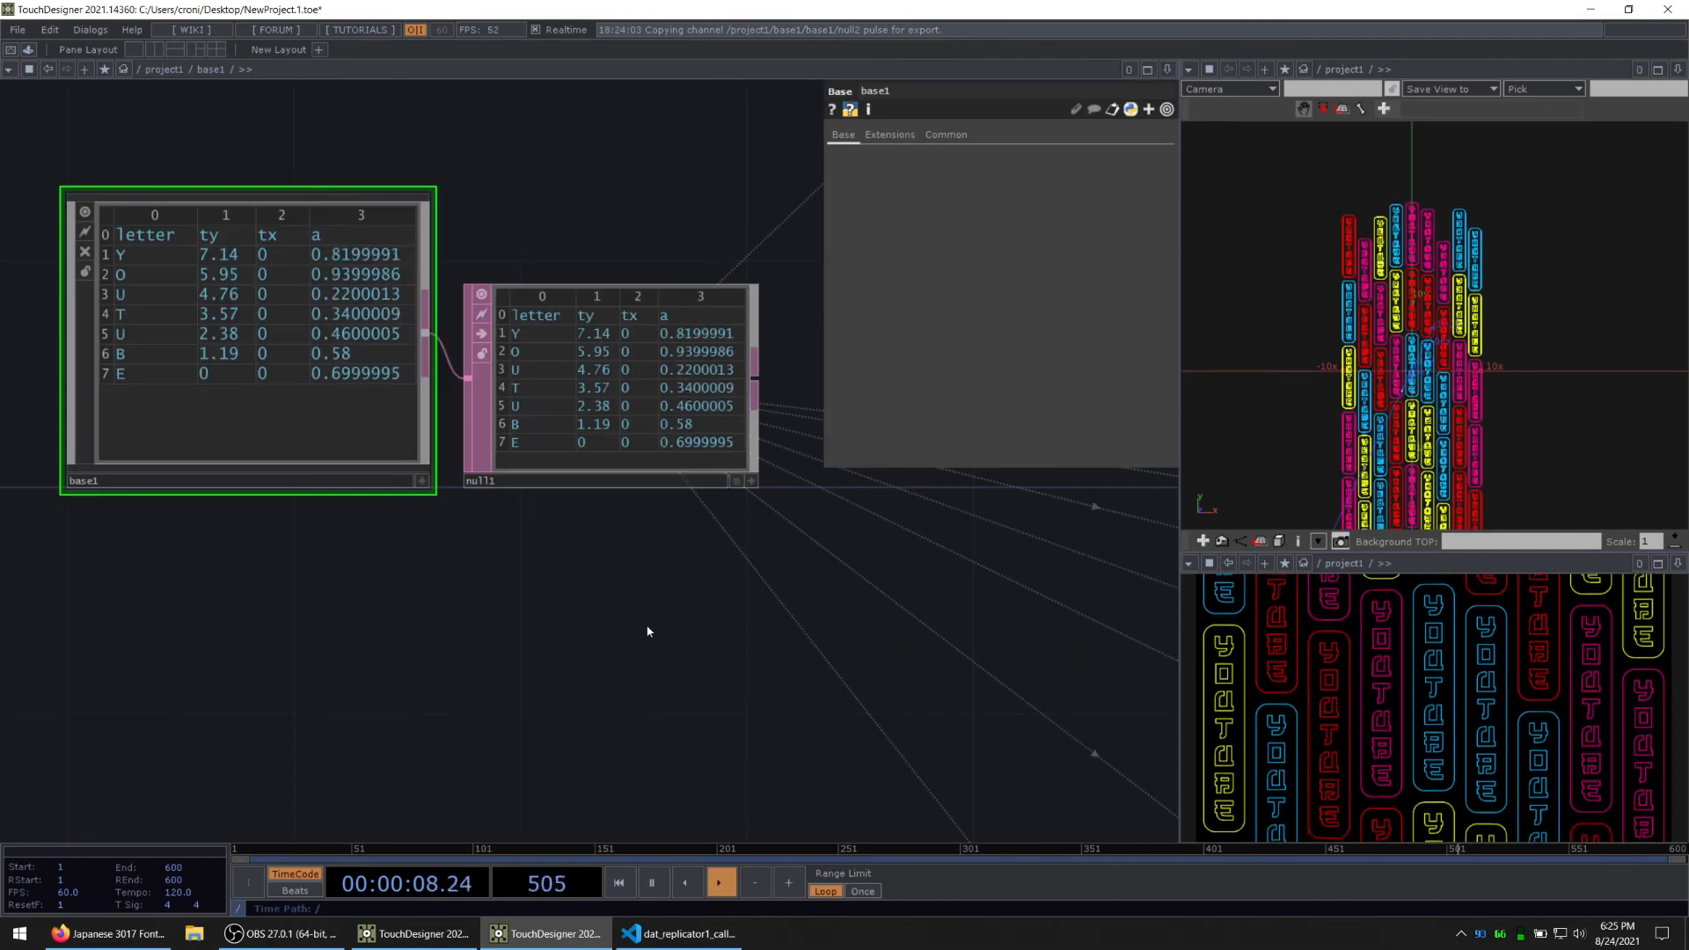
# Step: Select the master1 letter component and enter its network
pyautogui.scroll(-5, 669, 633)
pyautogui.moveTo(605, 597); pyautogui.dragTo(260, 434)
pyautogui.click(596, 344)
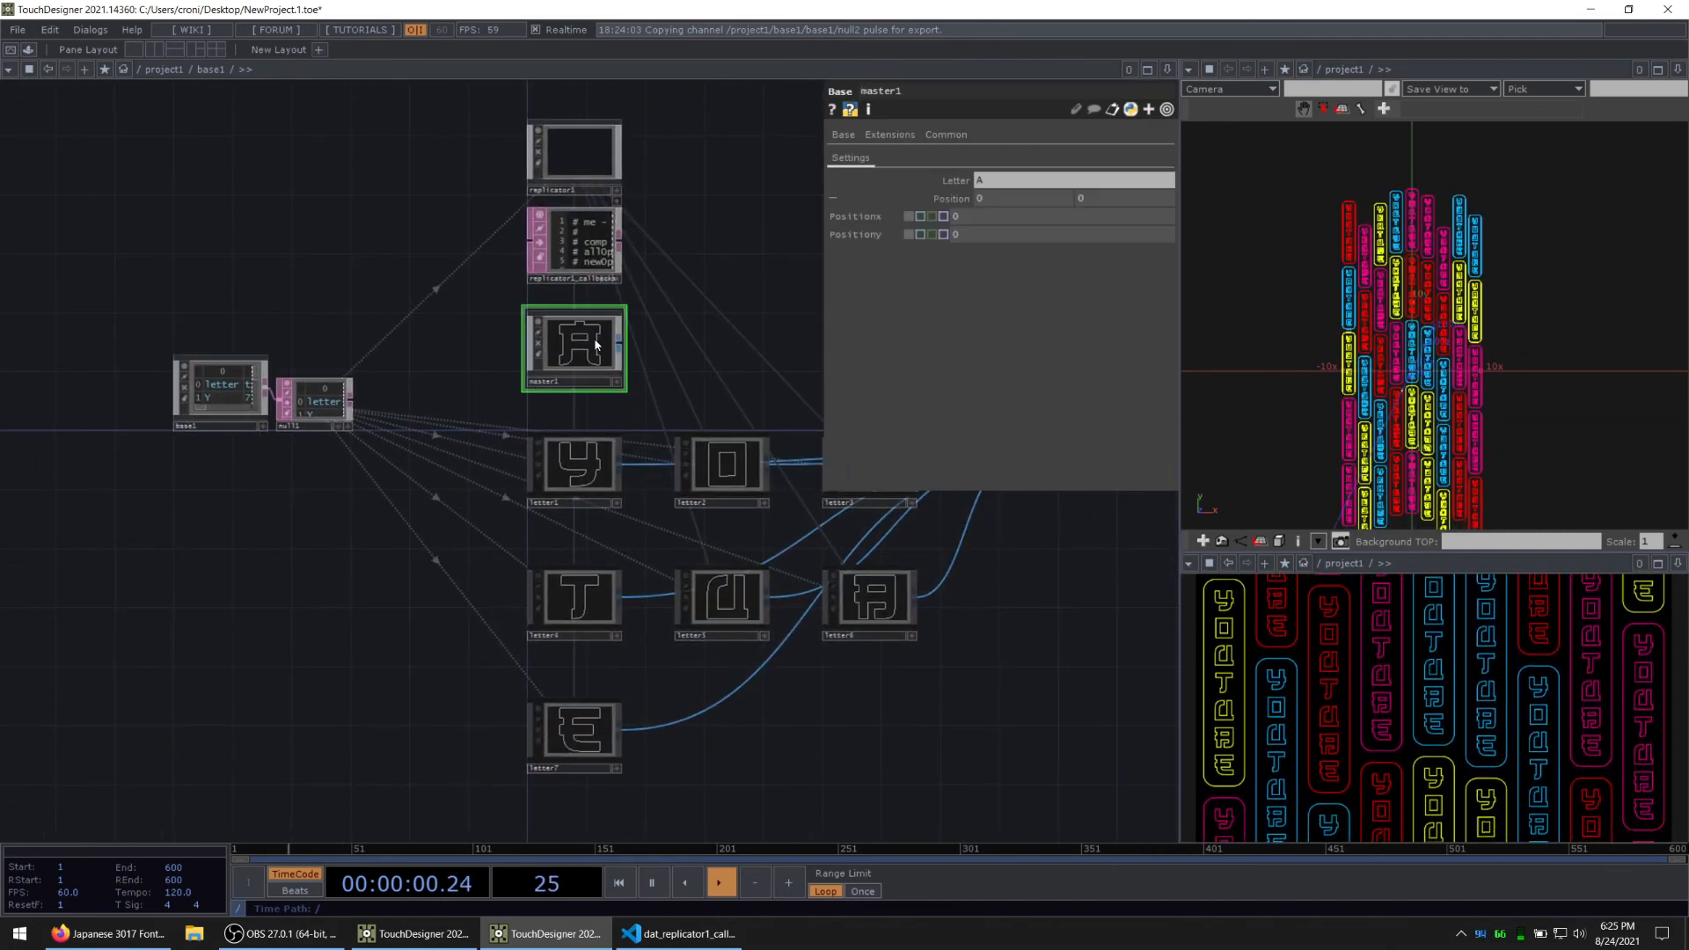
pyautogui.click(834, 199)
pyautogui.press('i')
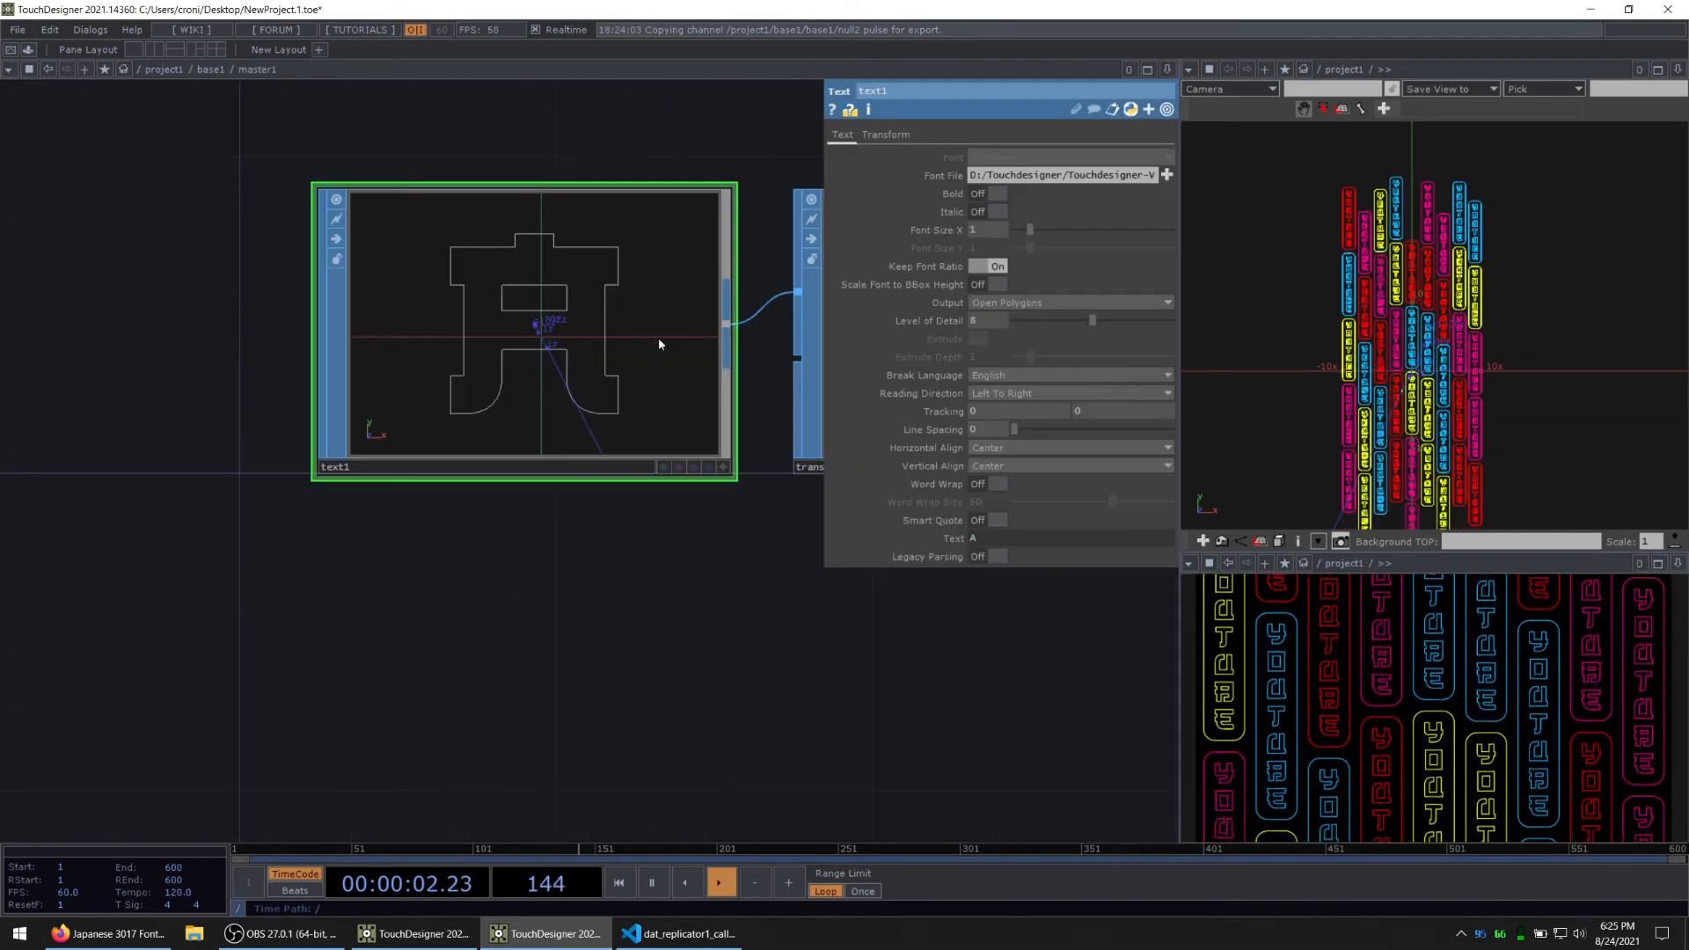
pyautogui.scroll(-3, 497, 558)
# Step: Add a Float custom parameter named Alpha to master1's Settings page and close the Component Editor
pyautogui.rightClick(471, 582)
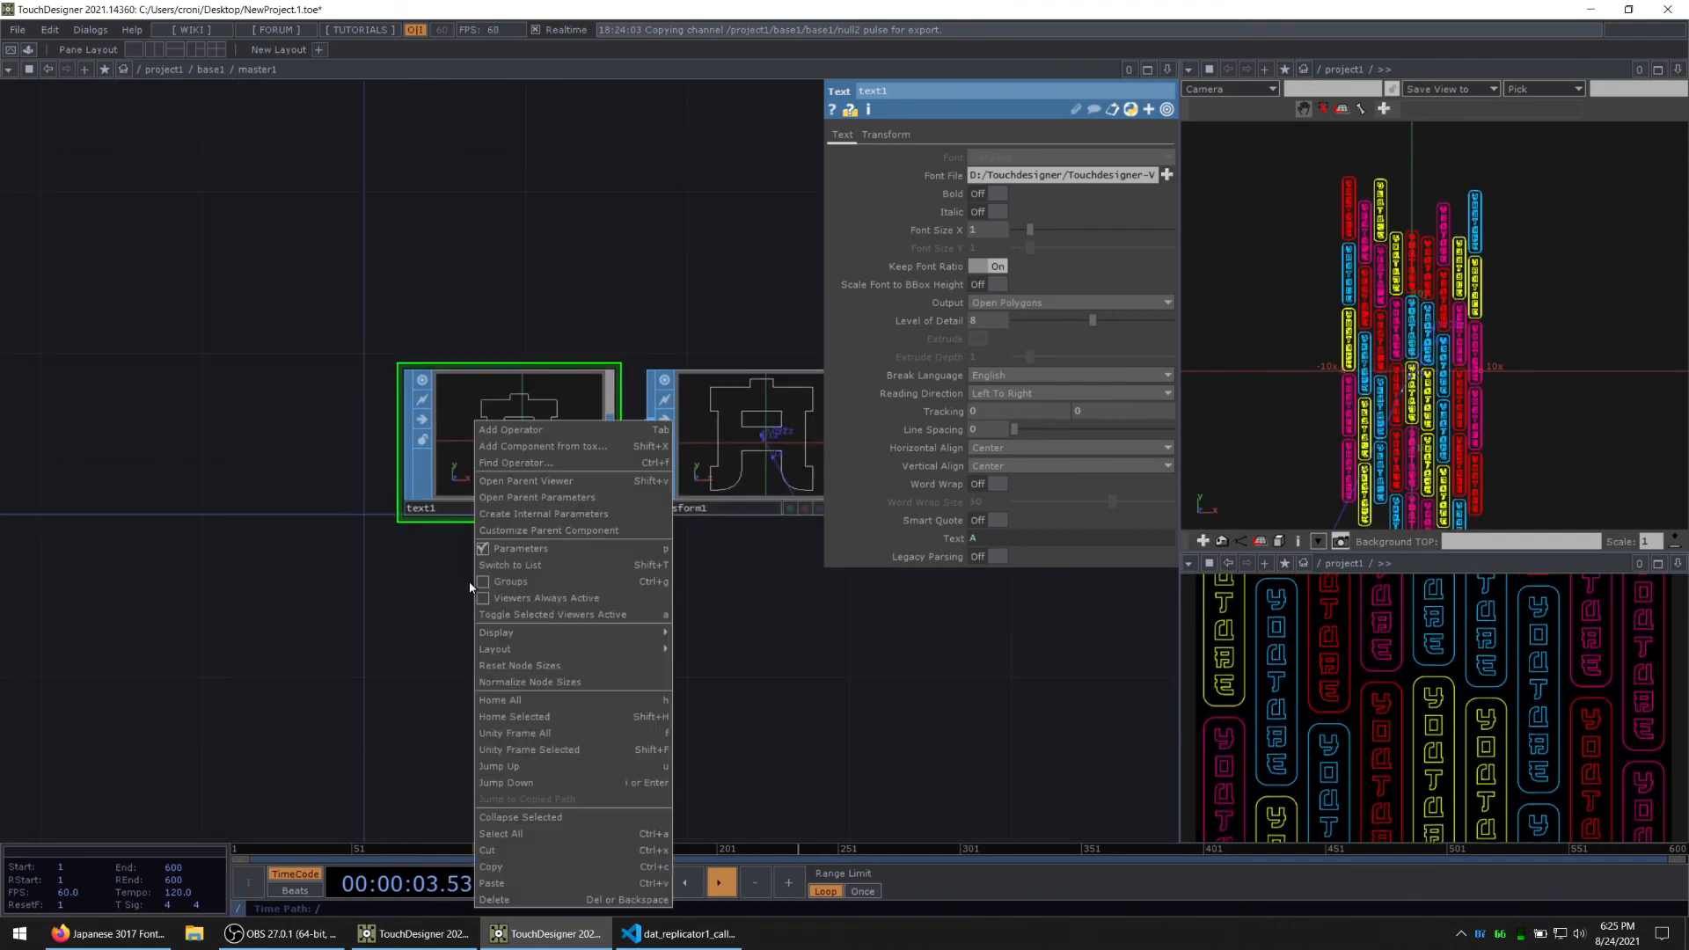
pyautogui.click(517, 531)
pyautogui.click(749, 258)
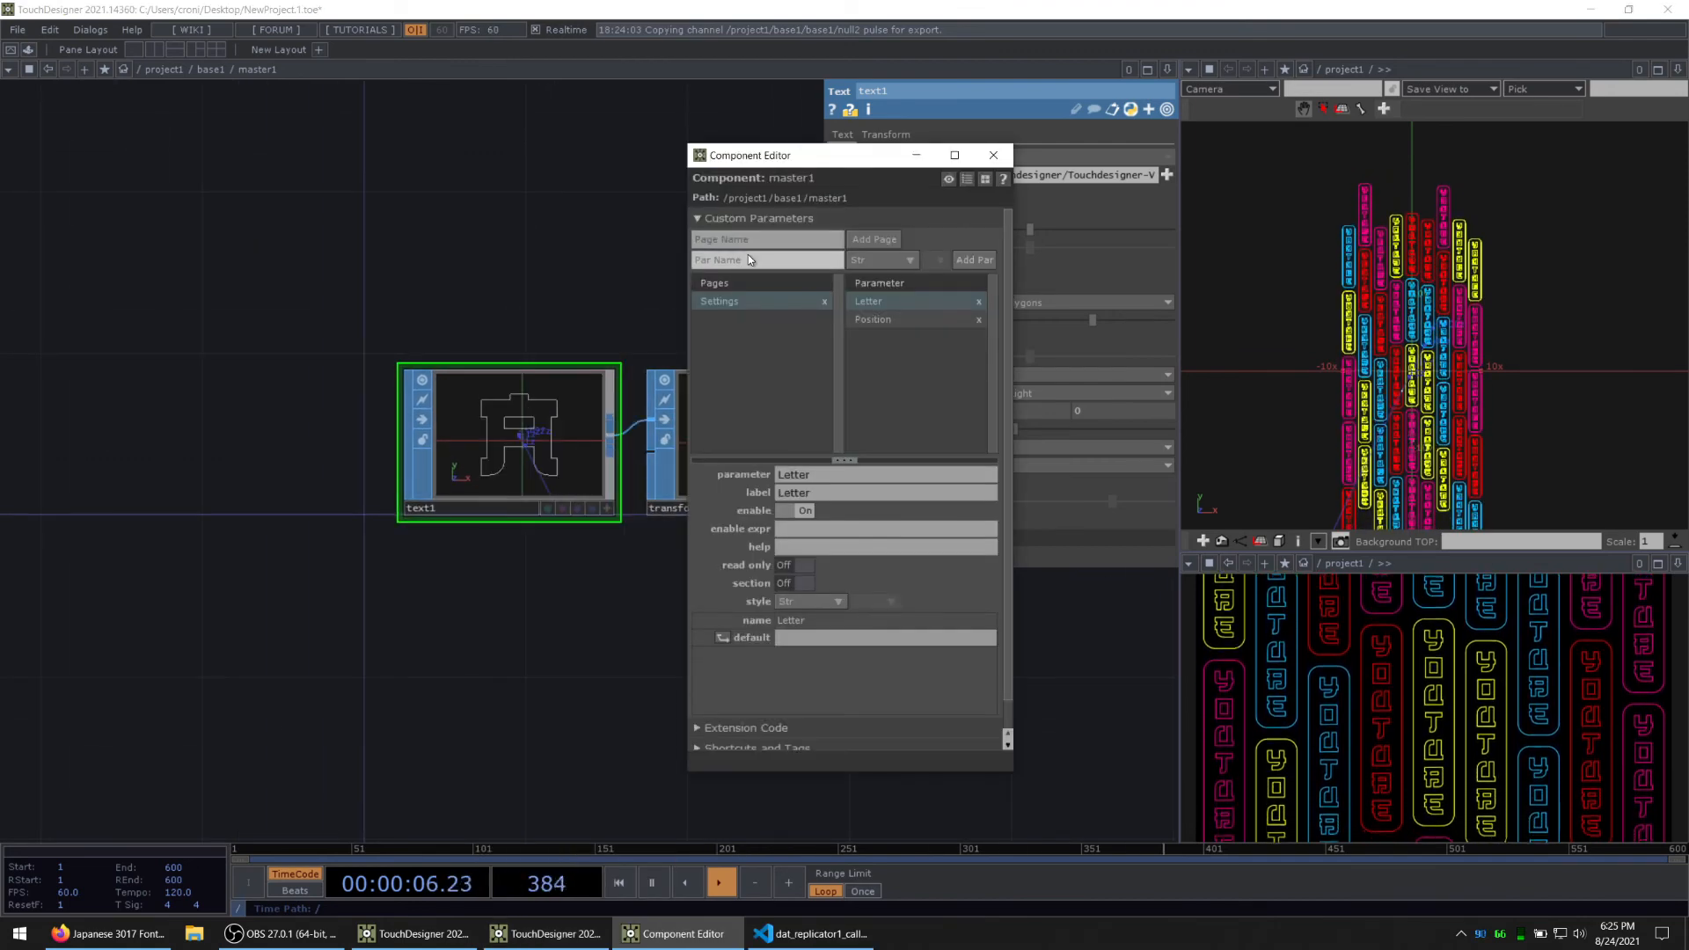
pyautogui.write('Alpha')
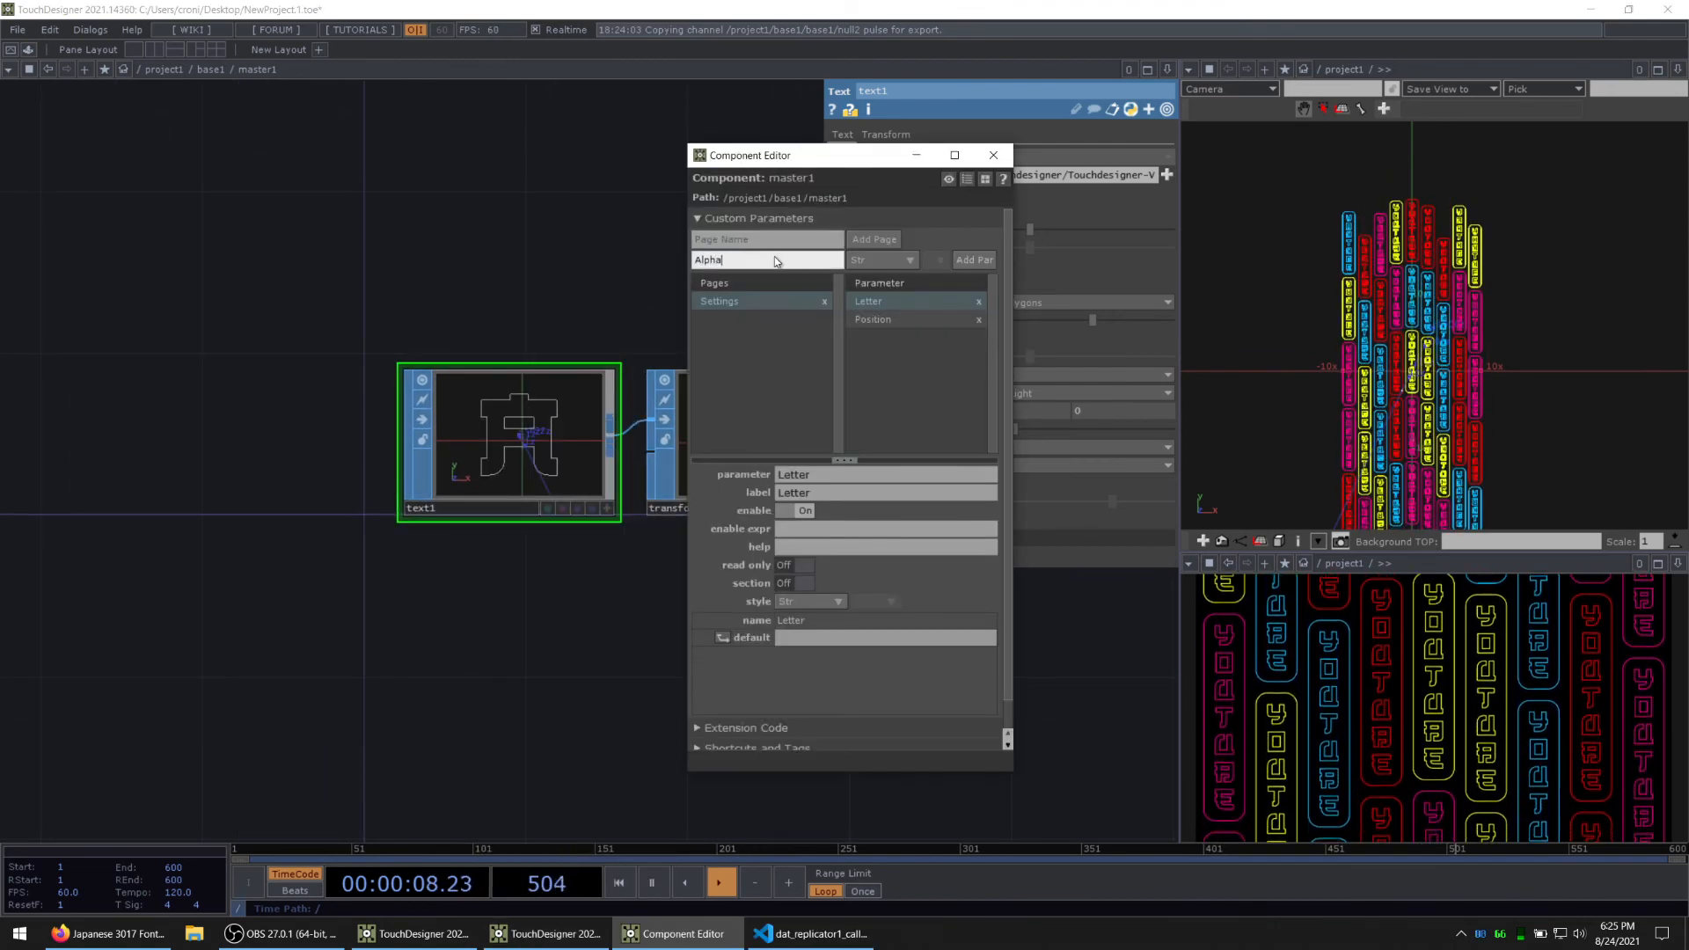
pyautogui.click(884, 260)
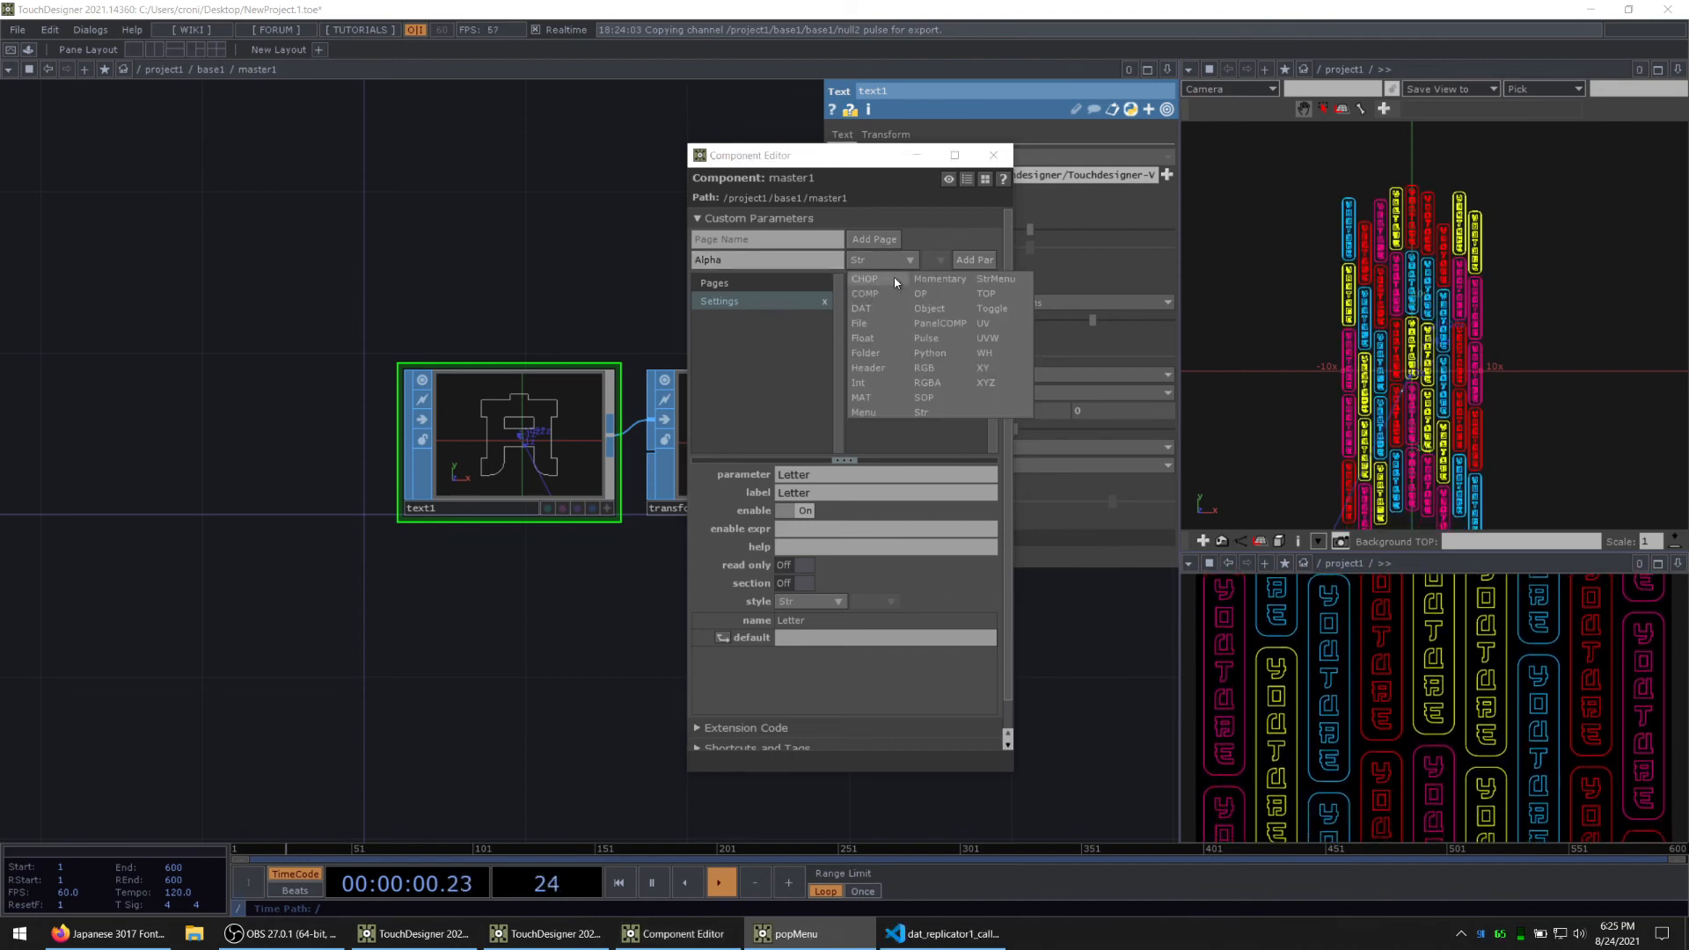
pyautogui.click(884, 339)
pyautogui.click(974, 260)
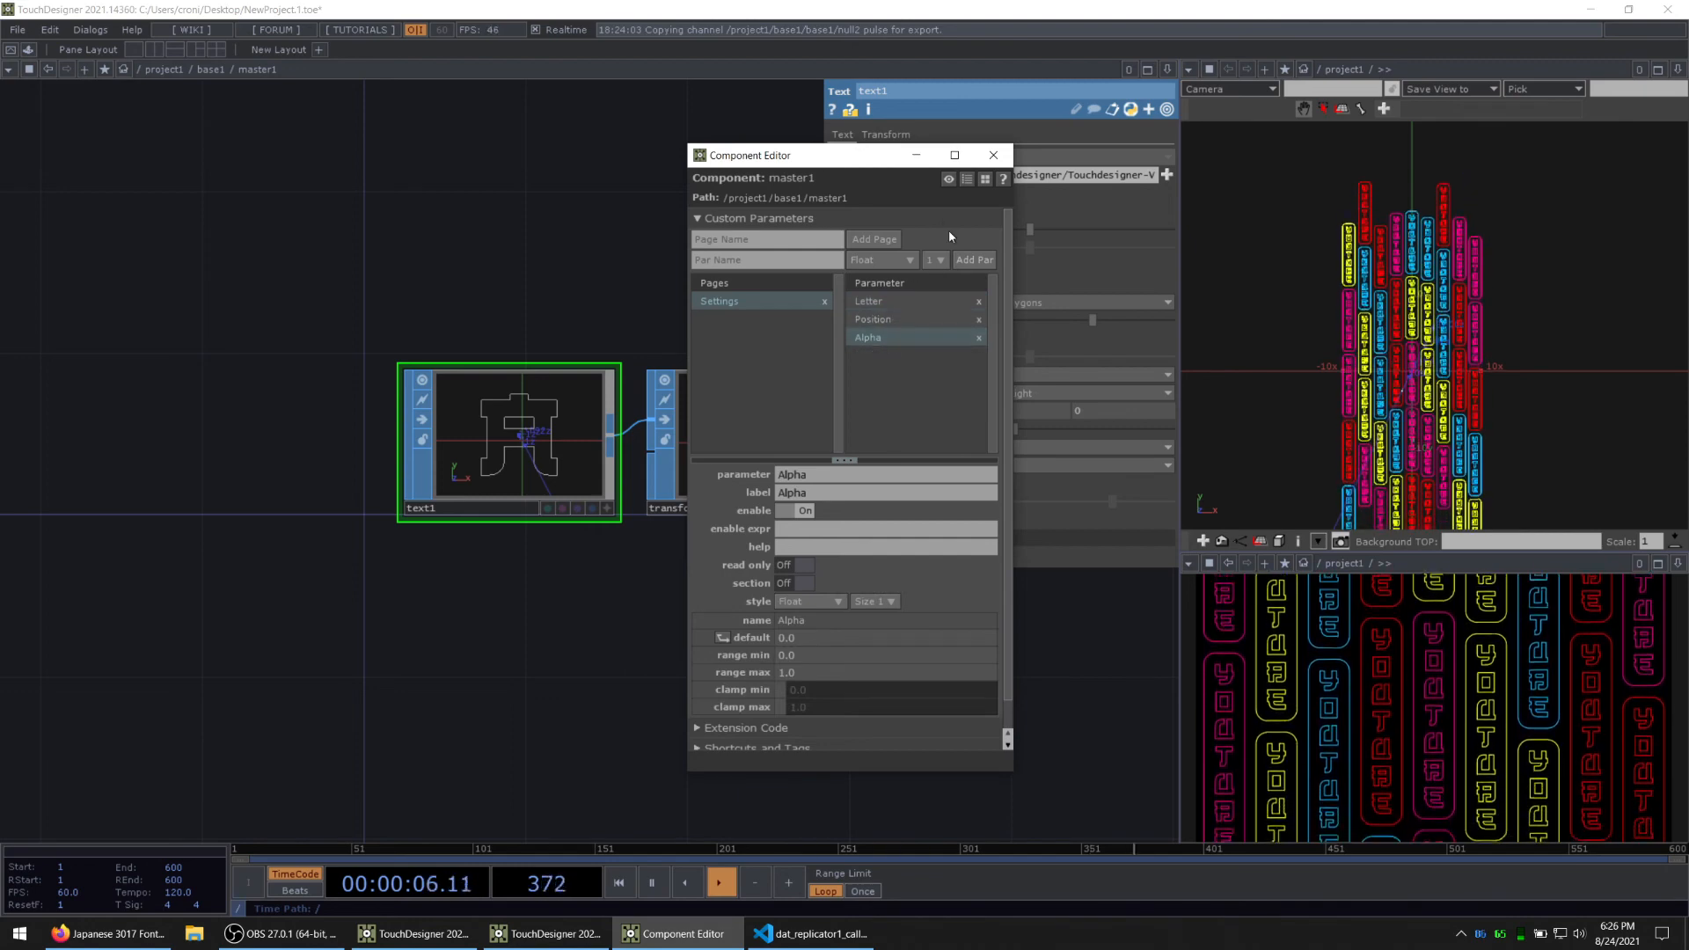
pyautogui.click(986, 156)
# Step: Return to the parent network and raise master1's Alpha parameter to about 0.58
pyautogui.moveTo(591, 269); pyautogui.dragTo(499, 284)
pyautogui.press('u')
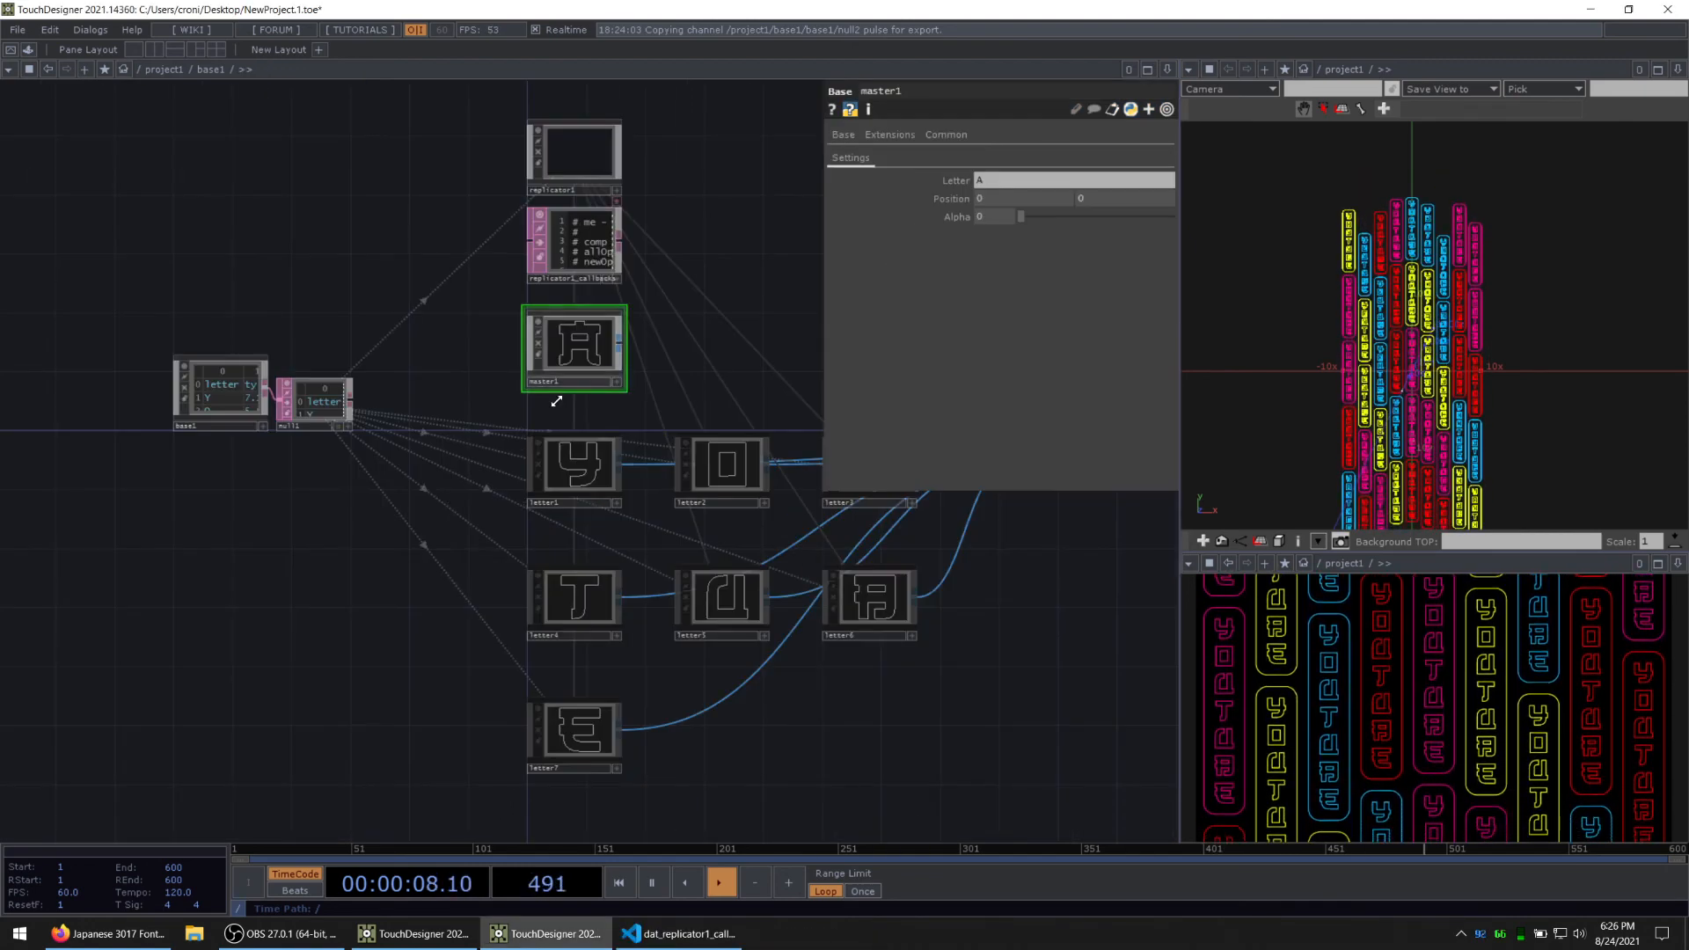
pyautogui.scroll(2, 600, 350)
pyautogui.scroll(3, 600, 350)
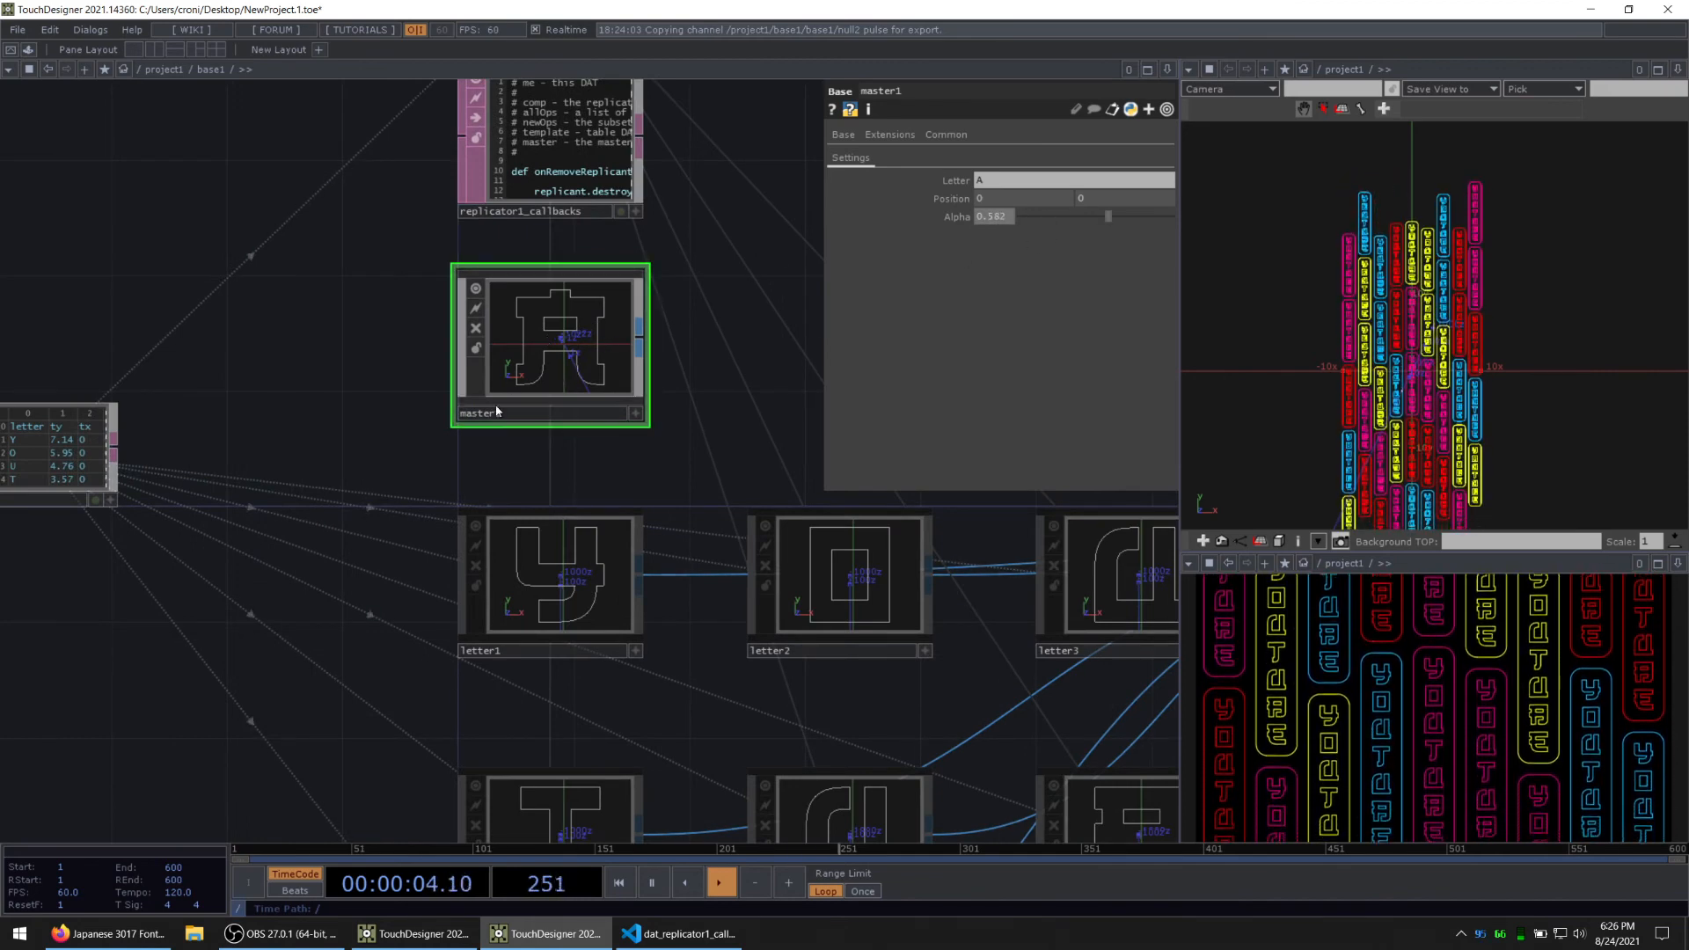
# Step: Go back inside master1 and move out1 to the right to open a gap after transform1
pyautogui.press('i')
pyautogui.moveTo(690, 607); pyautogui.dragTo(391, 574)
pyautogui.scroll(-3, 391, 573)
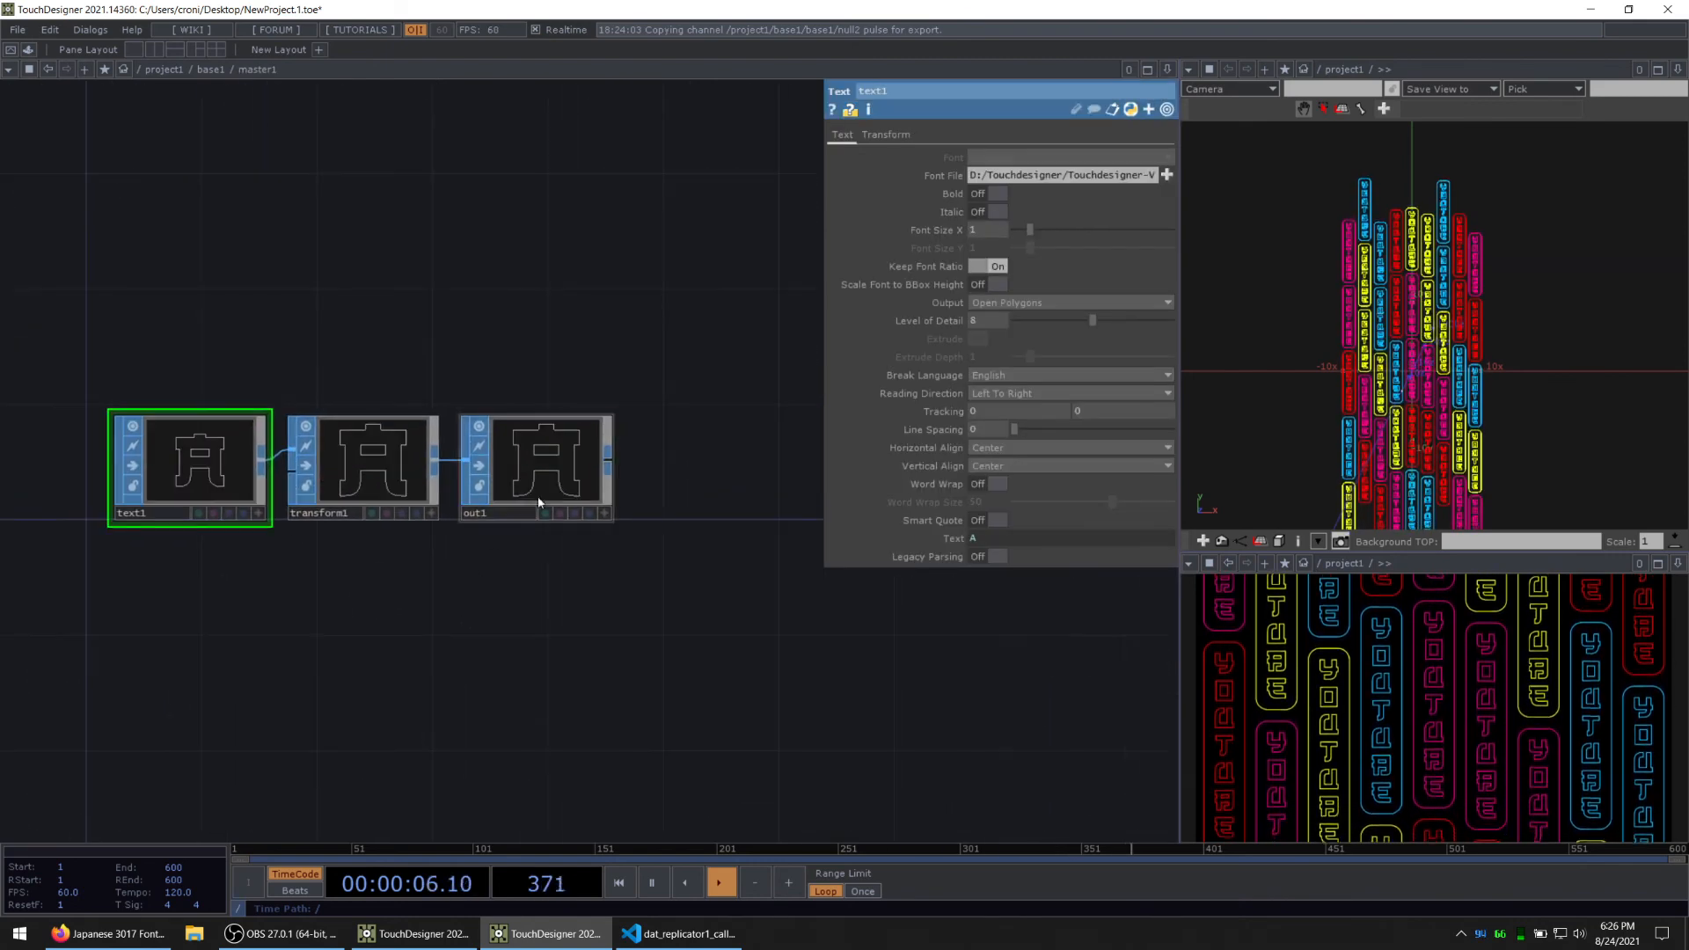
pyautogui.moveTo(524, 460); pyautogui.dragTo(667, 461)
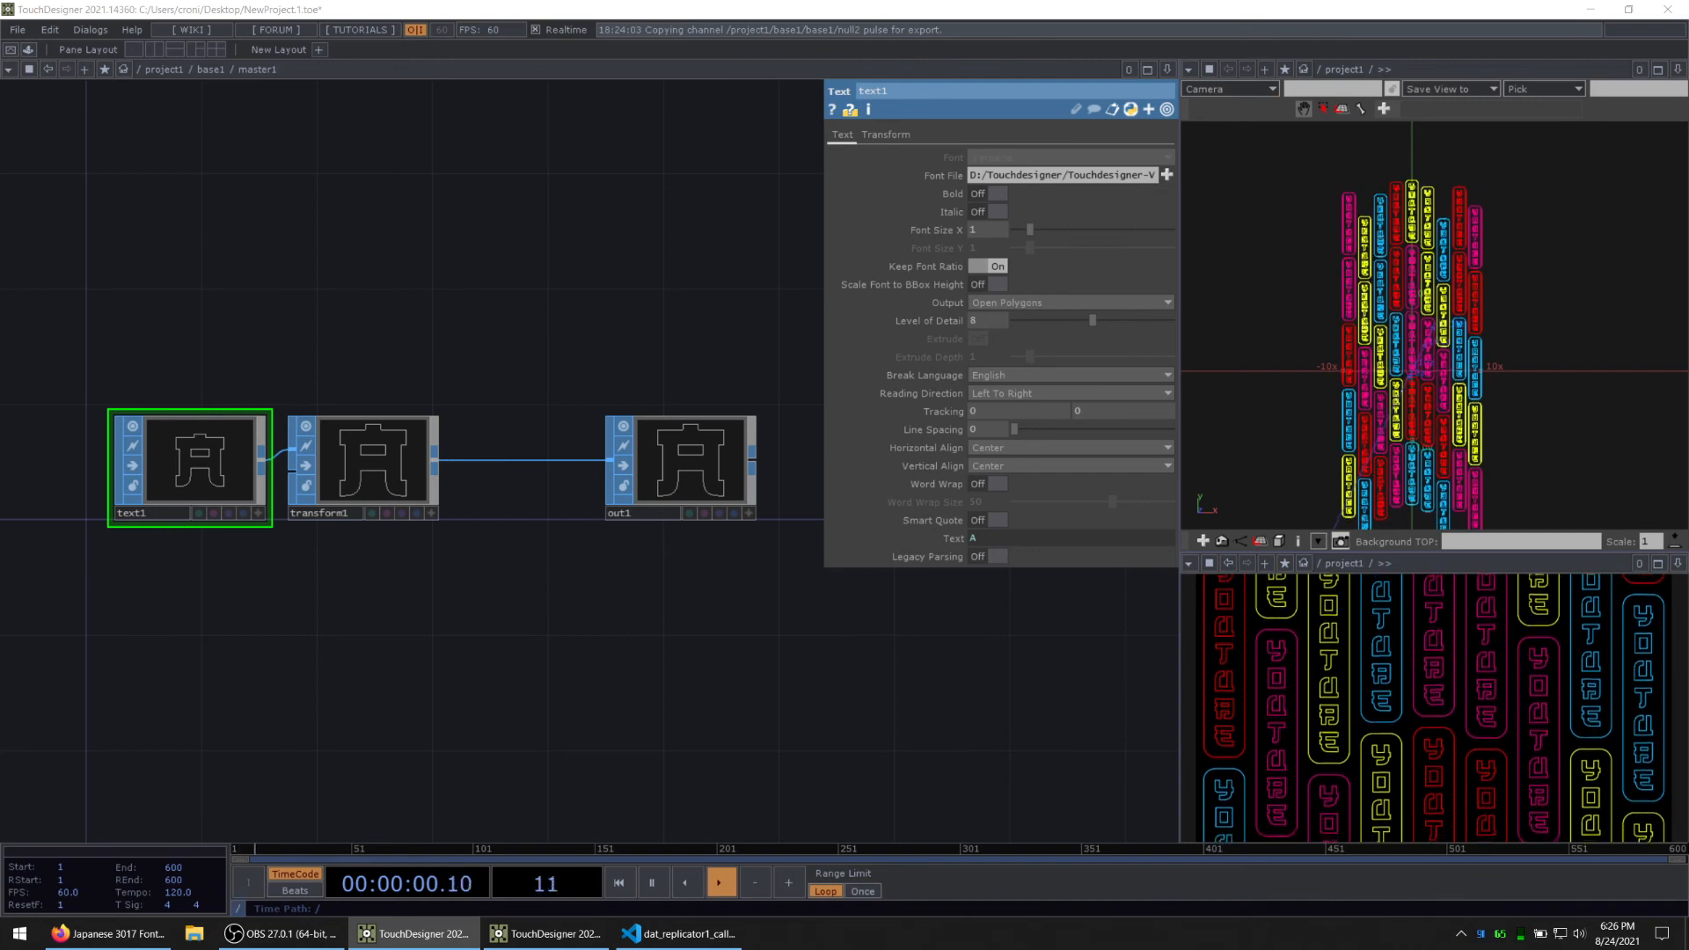
pyautogui.moveTo(448, 504); pyautogui.dragTo(271, 526)
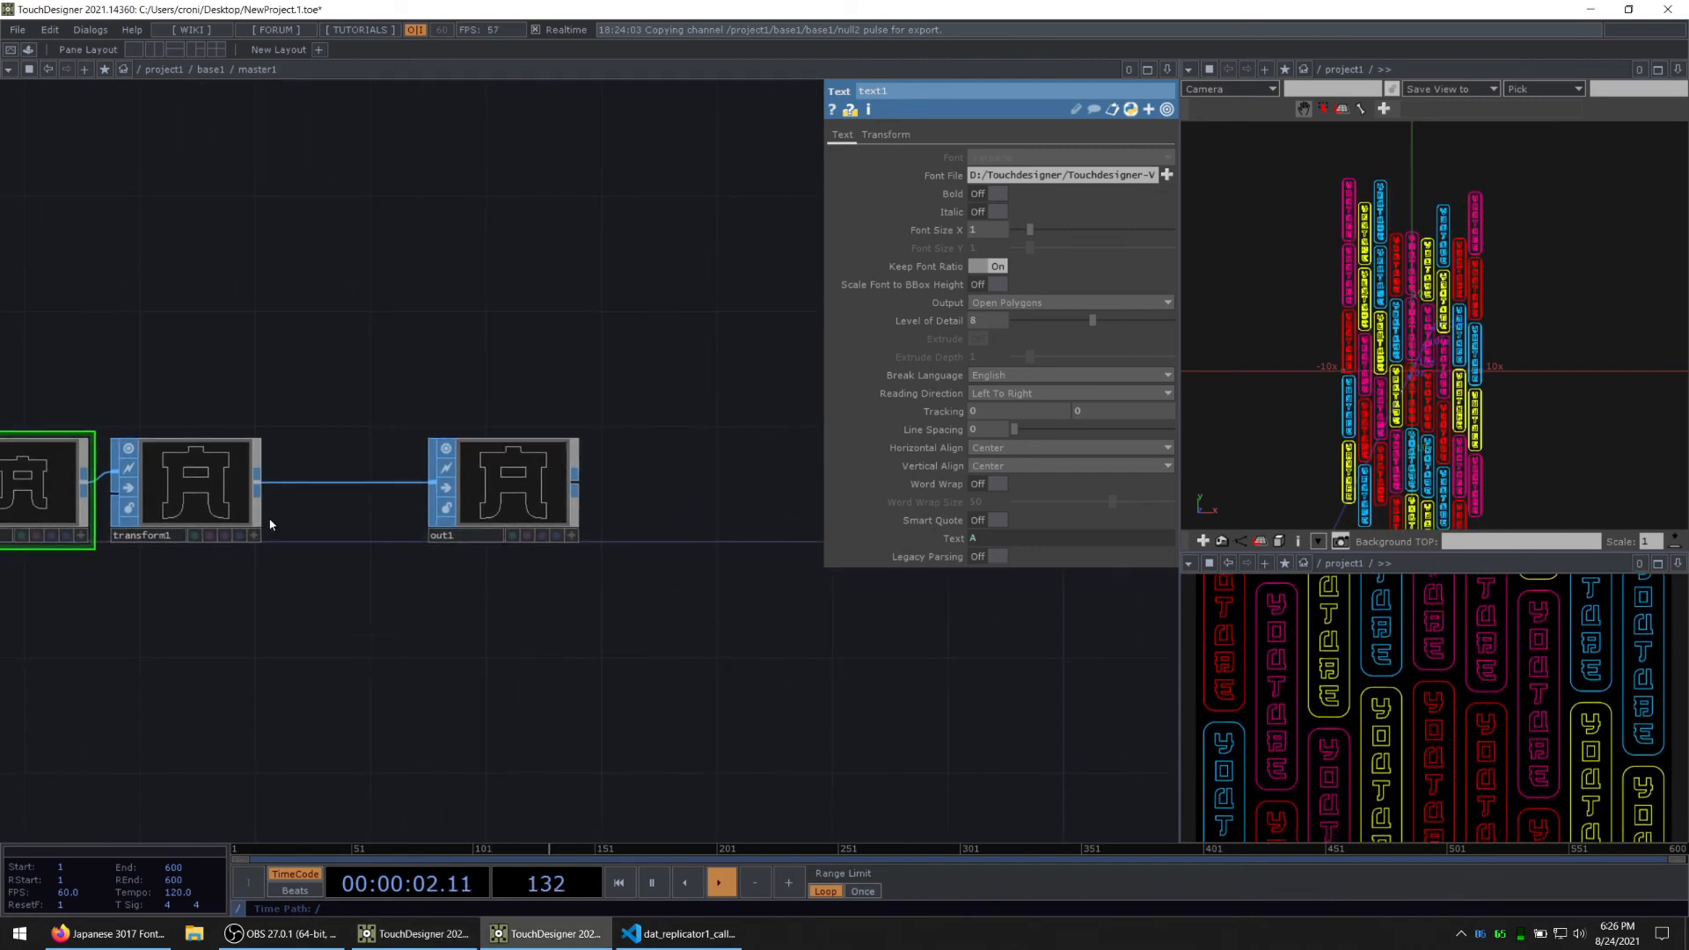
pyautogui.moveTo(432, 500); pyautogui.dragTo(576, 490)
# Step: Insert a Point SOP between transform1 and out1
pyautogui.rightClick(417, 489)
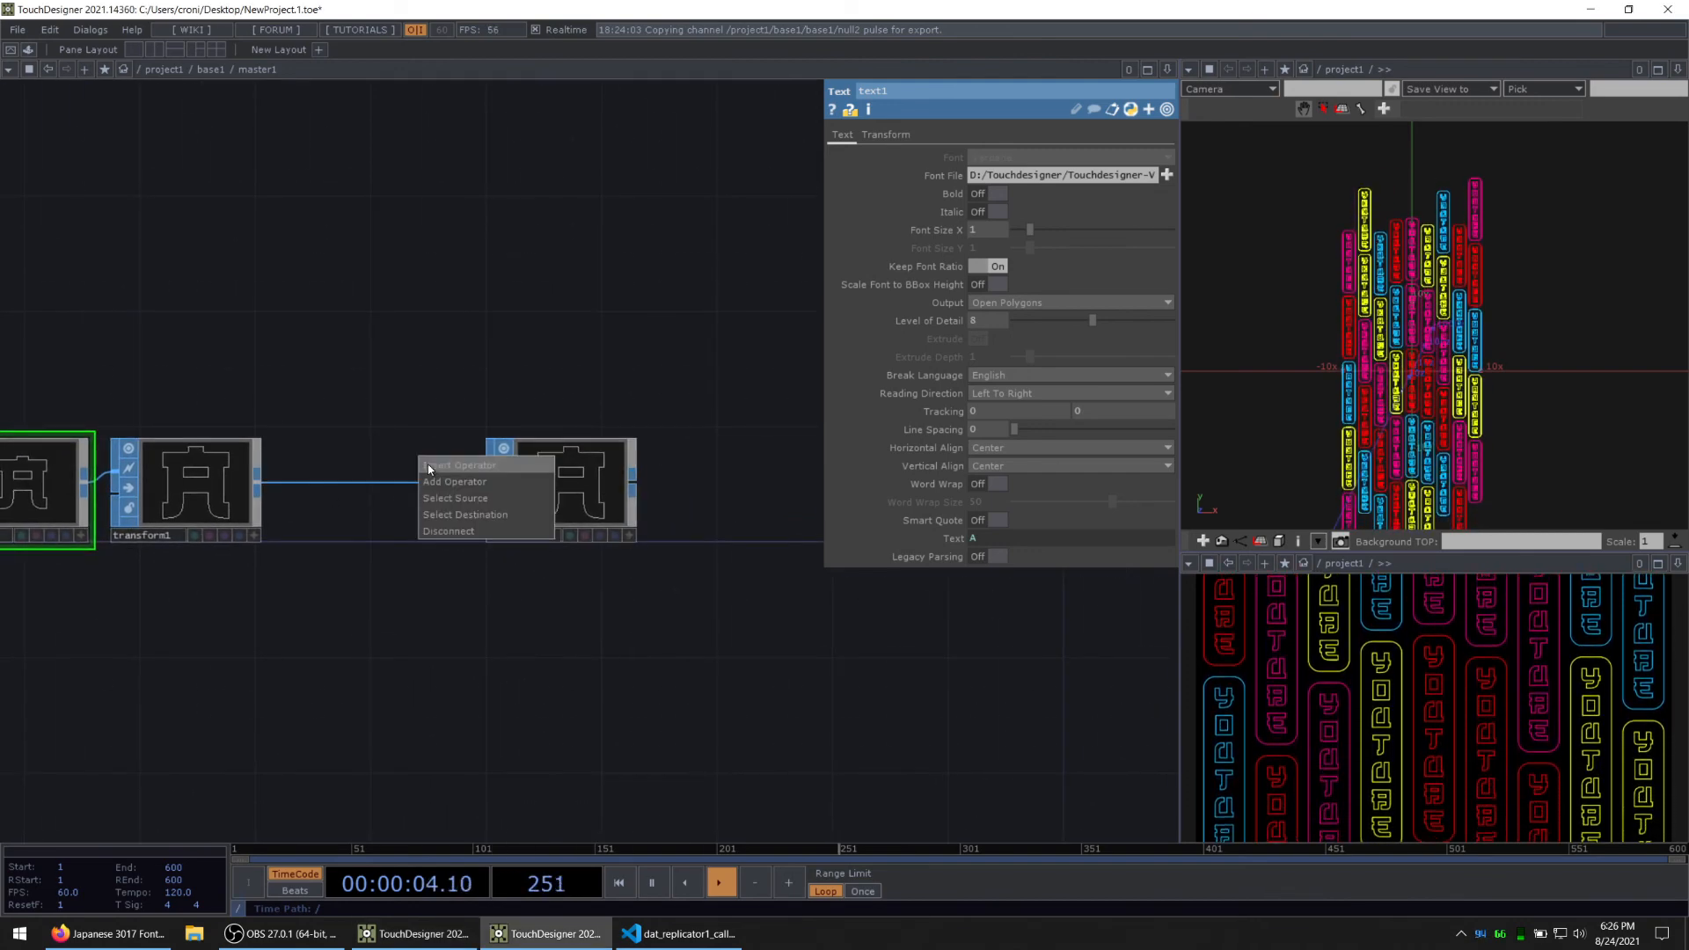
pyautogui.click(428, 466)
pyautogui.write('poi')
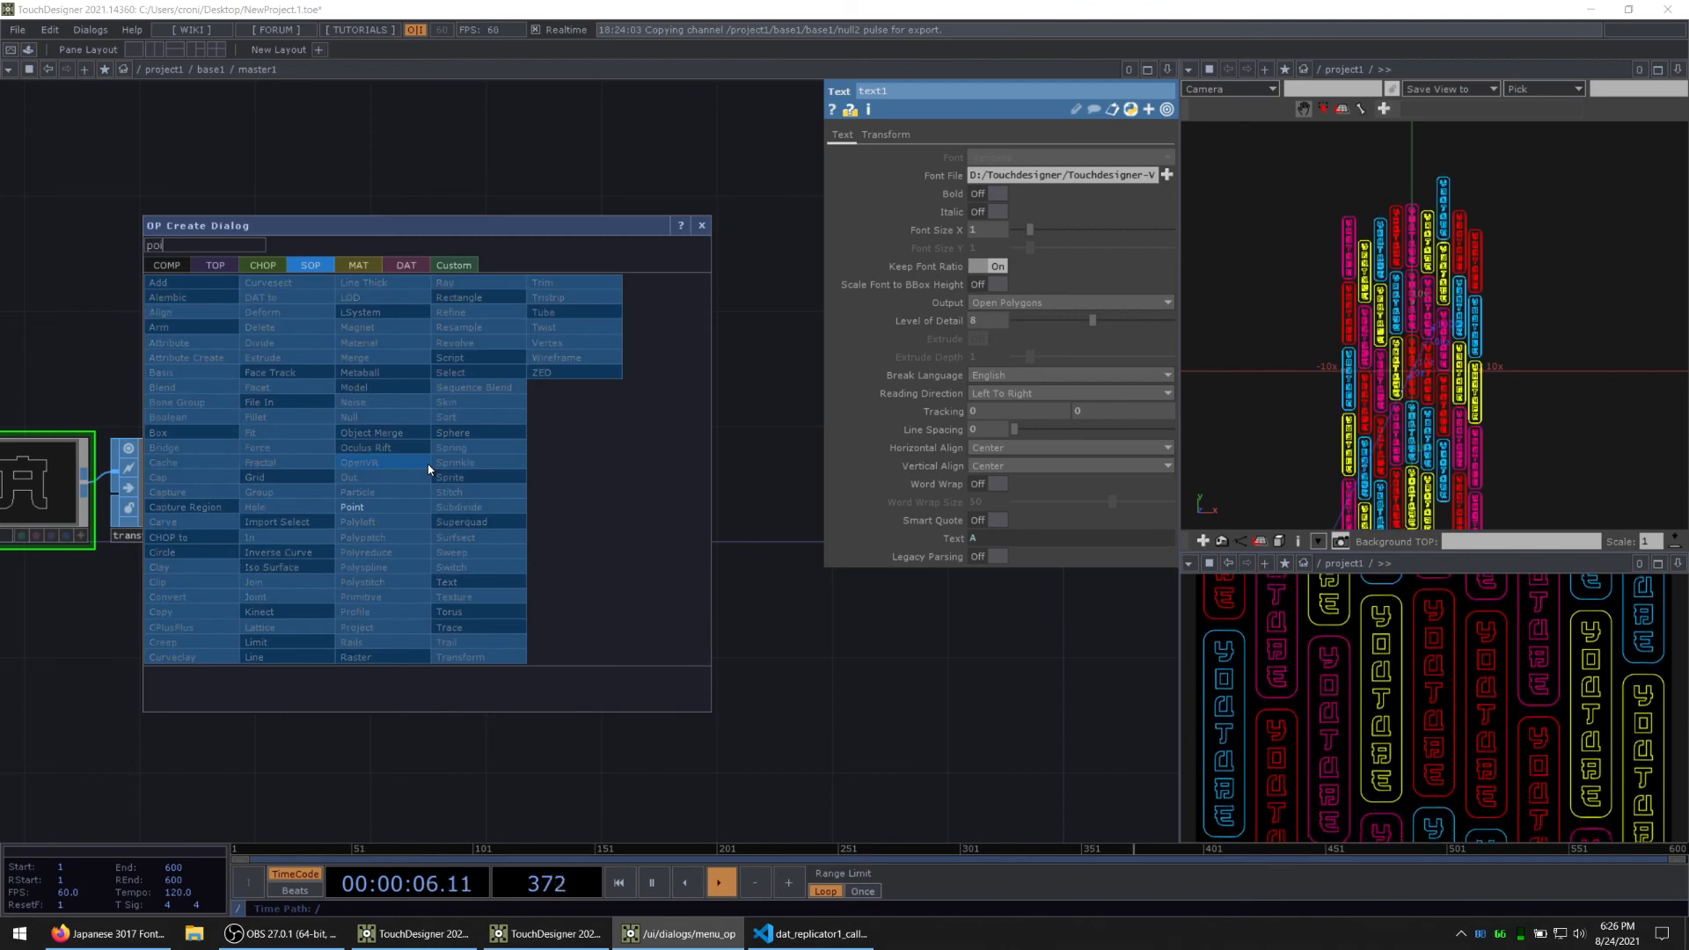
pyautogui.click(365, 507)
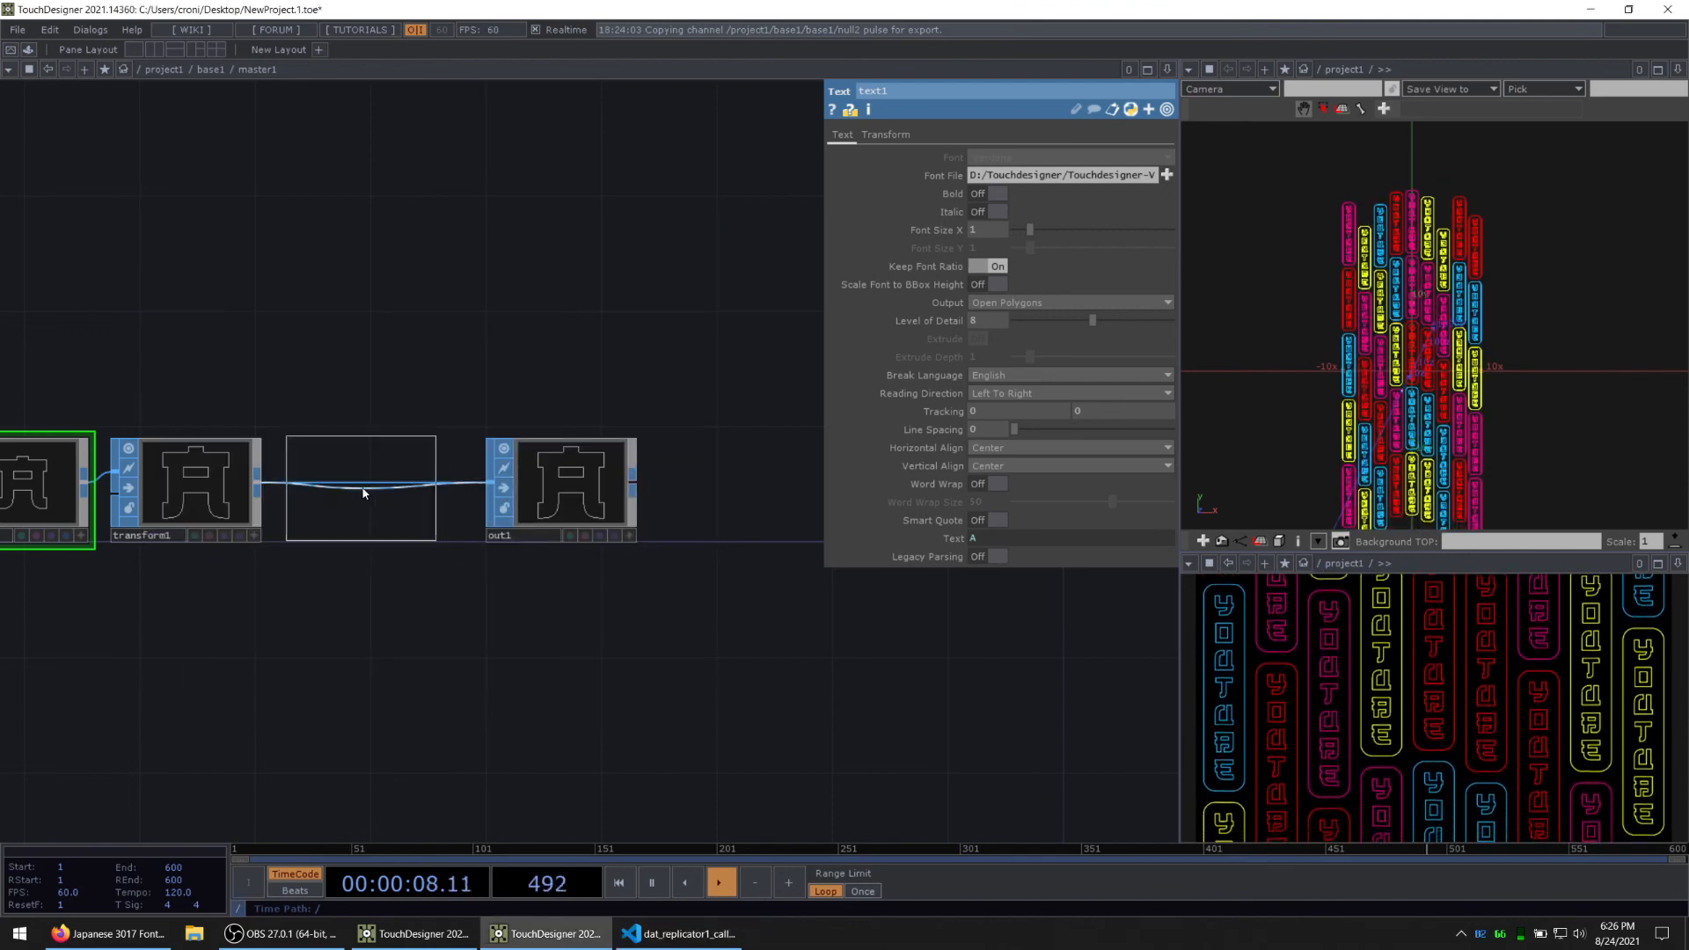
pyautogui.click(363, 494)
pyautogui.moveTo(377, 633); pyautogui.dragTo(642, 658)
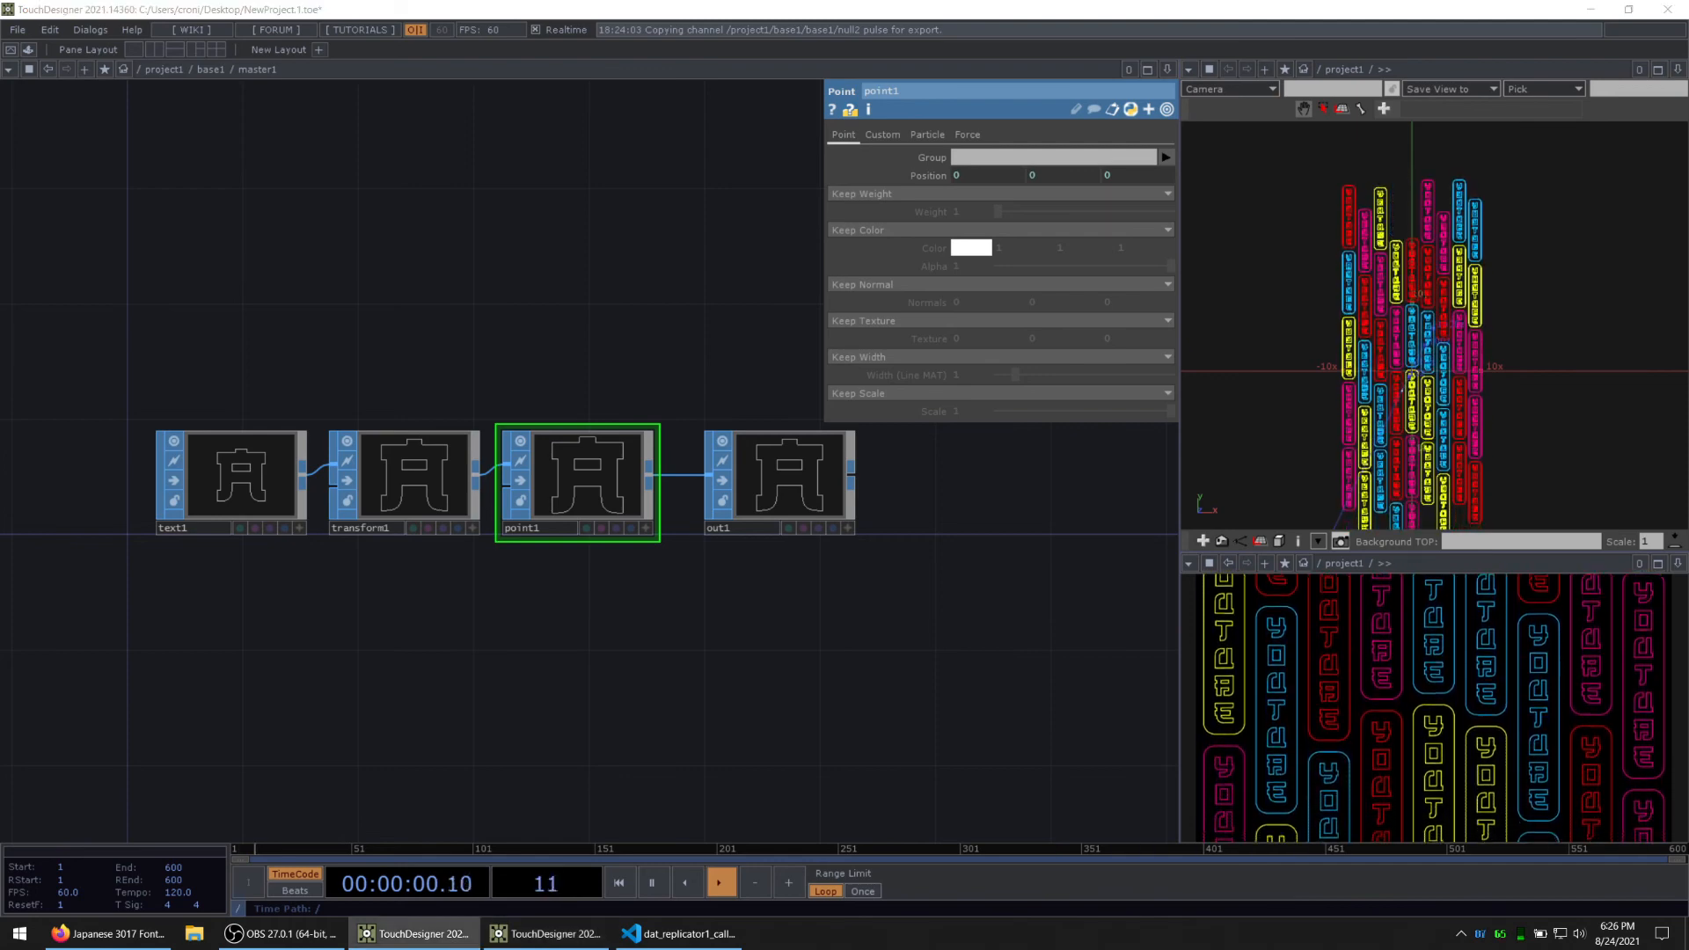
# Step: Switch point1 to Add Color and set its color to constant white (1, 1, 1)
pyautogui.click(958, 232)
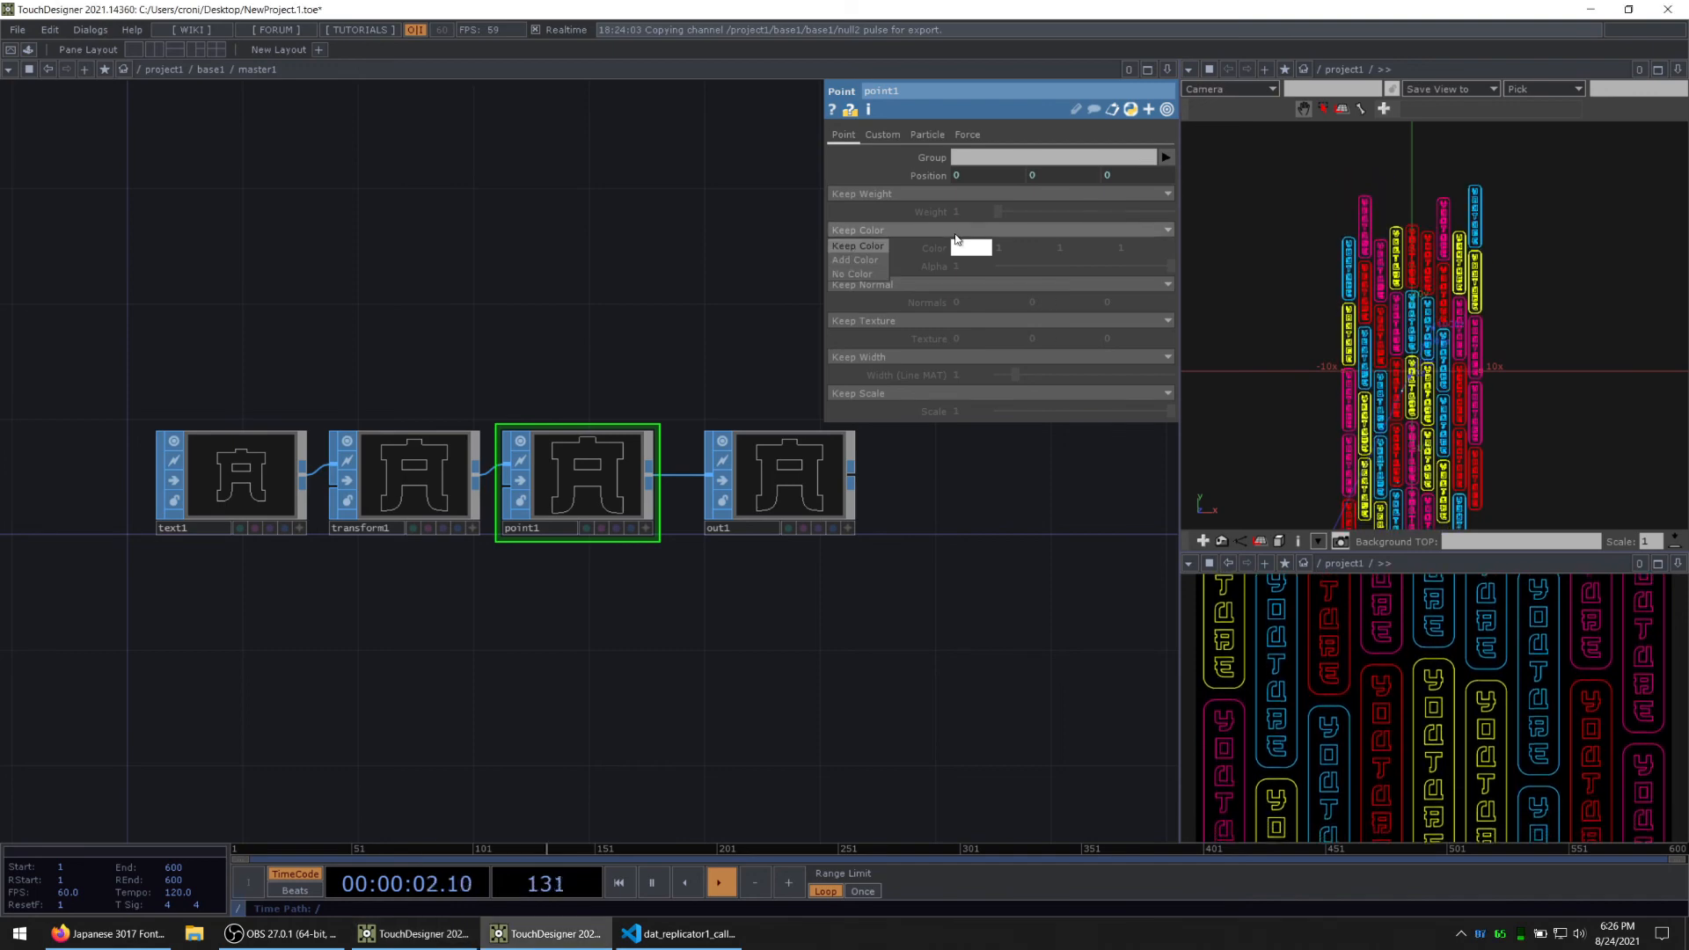
pyautogui.click(865, 262)
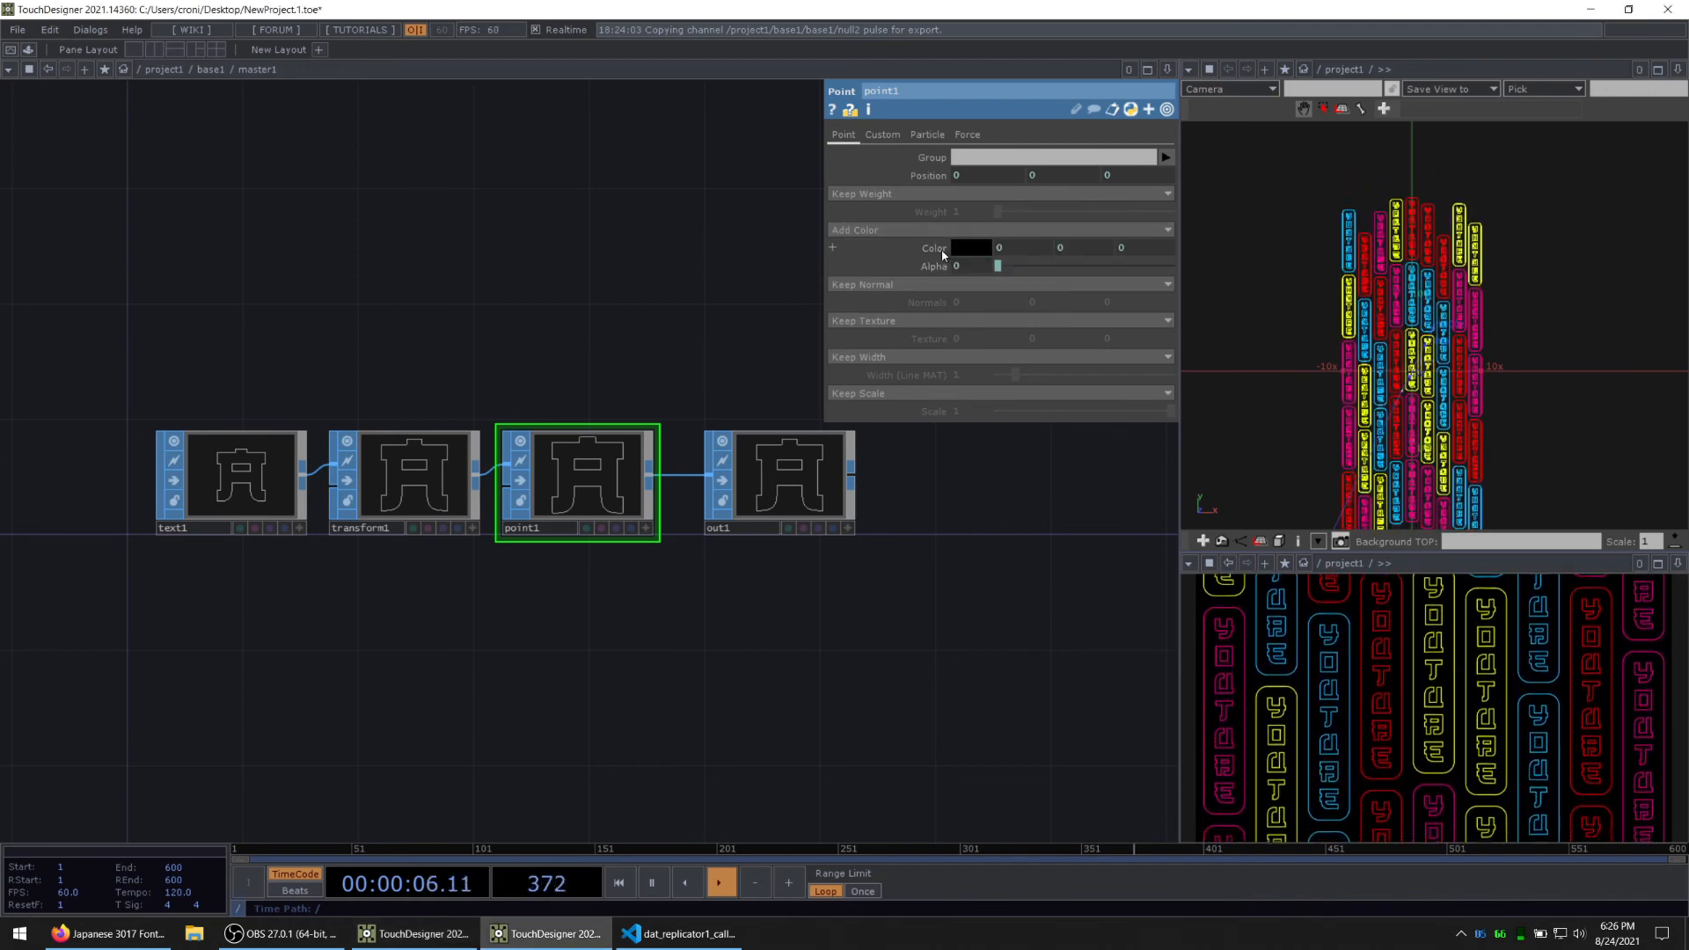
pyautogui.click(940, 250)
pyautogui.moveTo(940, 234); pyautogui.dragTo(967, 233, button='middle')
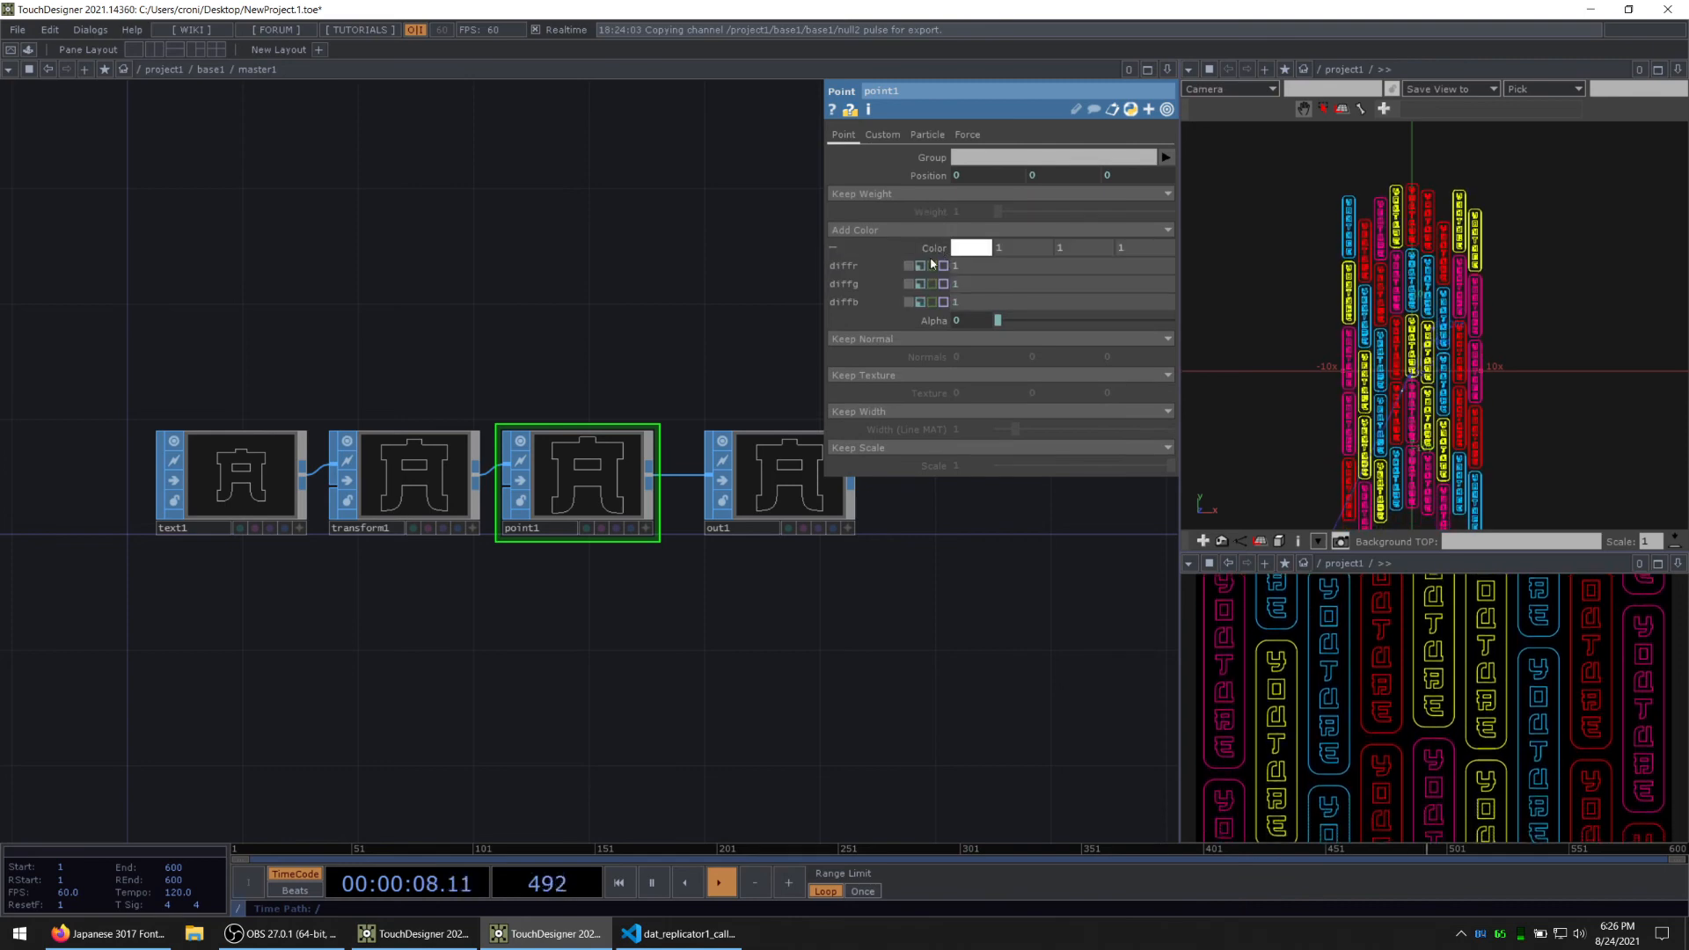
pyautogui.click(936, 249)
# Step: Reference master1's Alpha parameter in point1's alpha field so the point alpha follows it
pyautogui.click(939, 266)
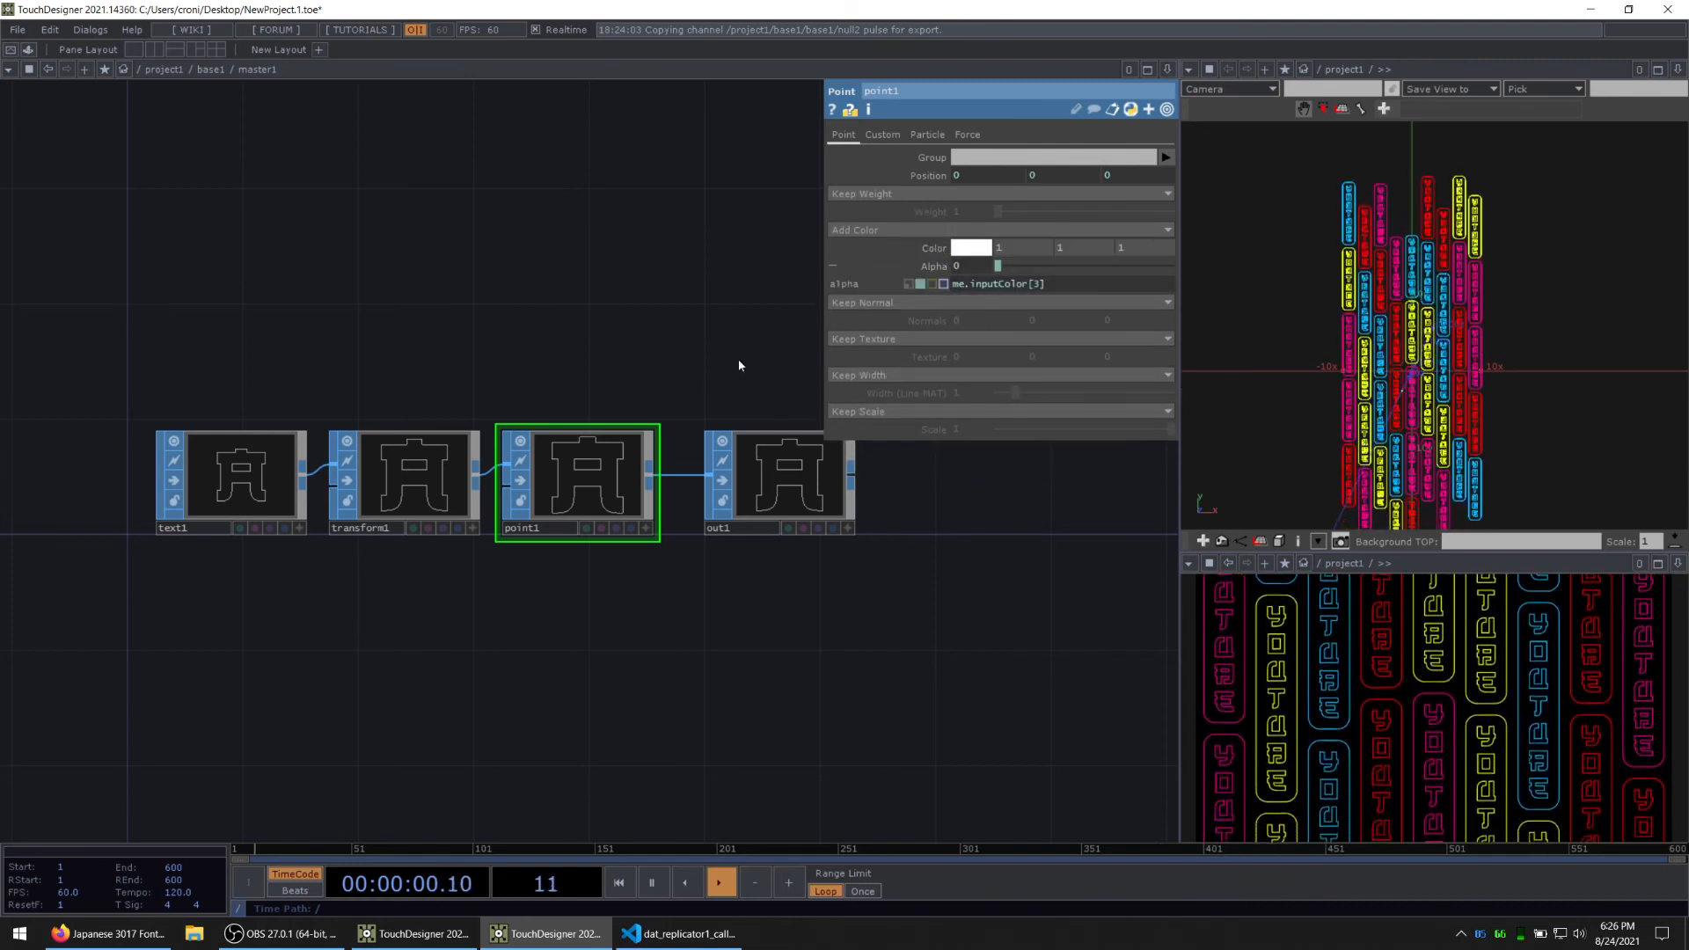
pyautogui.rightClick(547, 278)
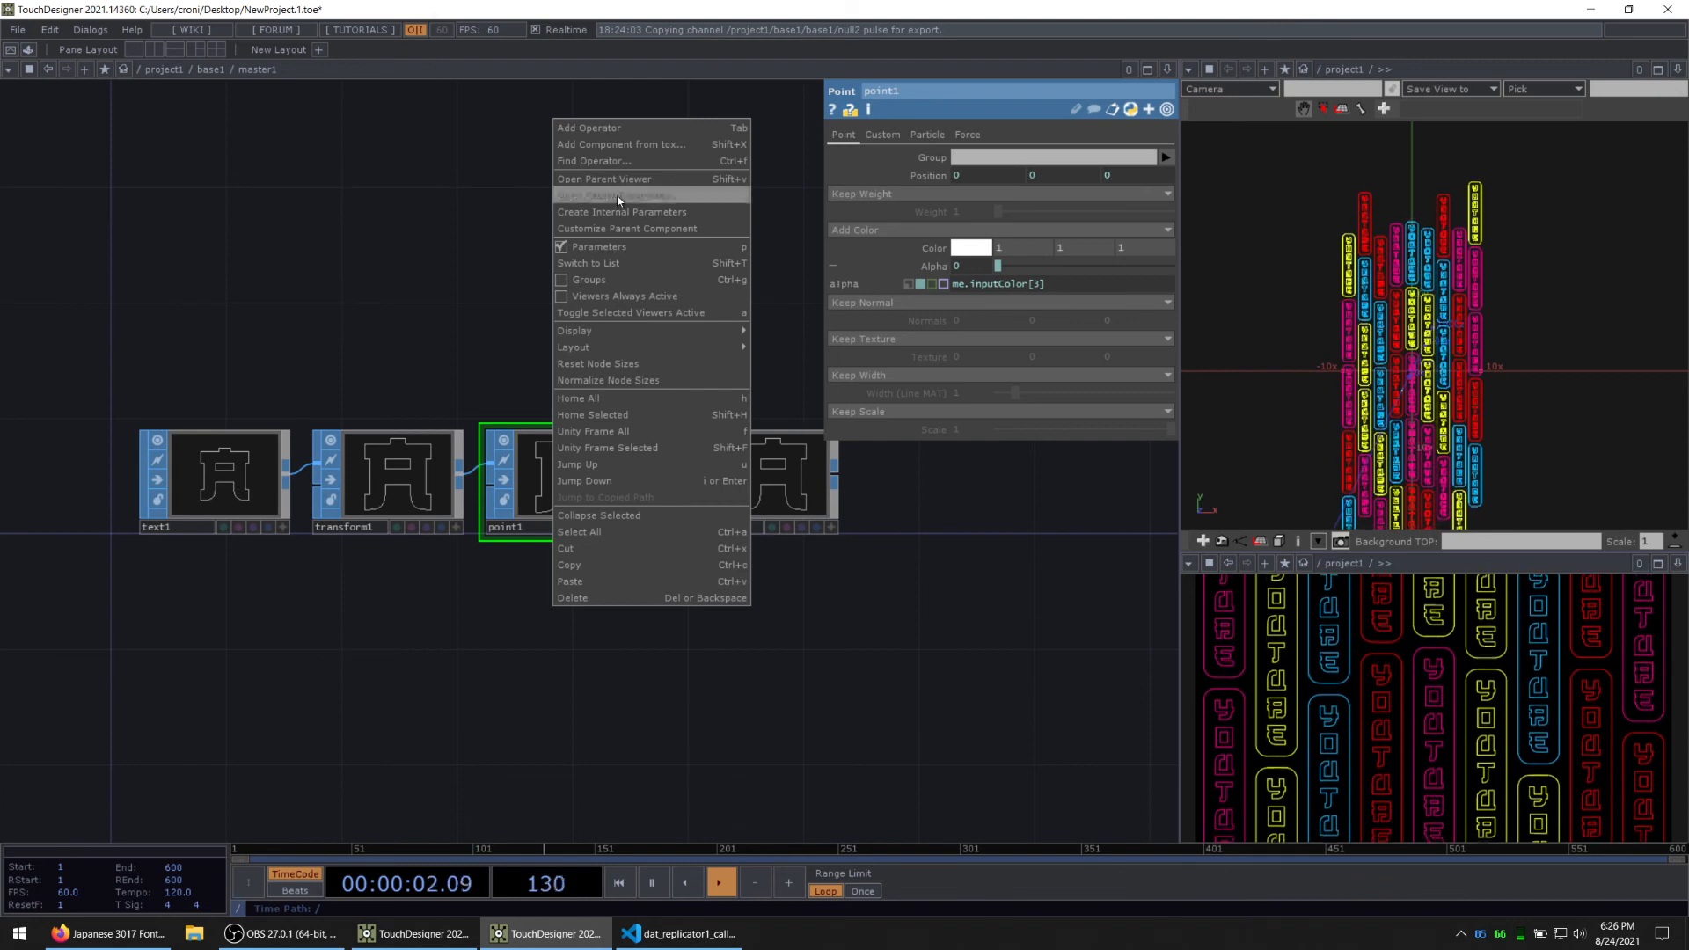
pyautogui.click(619, 196)
pyautogui.moveTo(955, 270); pyautogui.dragTo(964, 270)
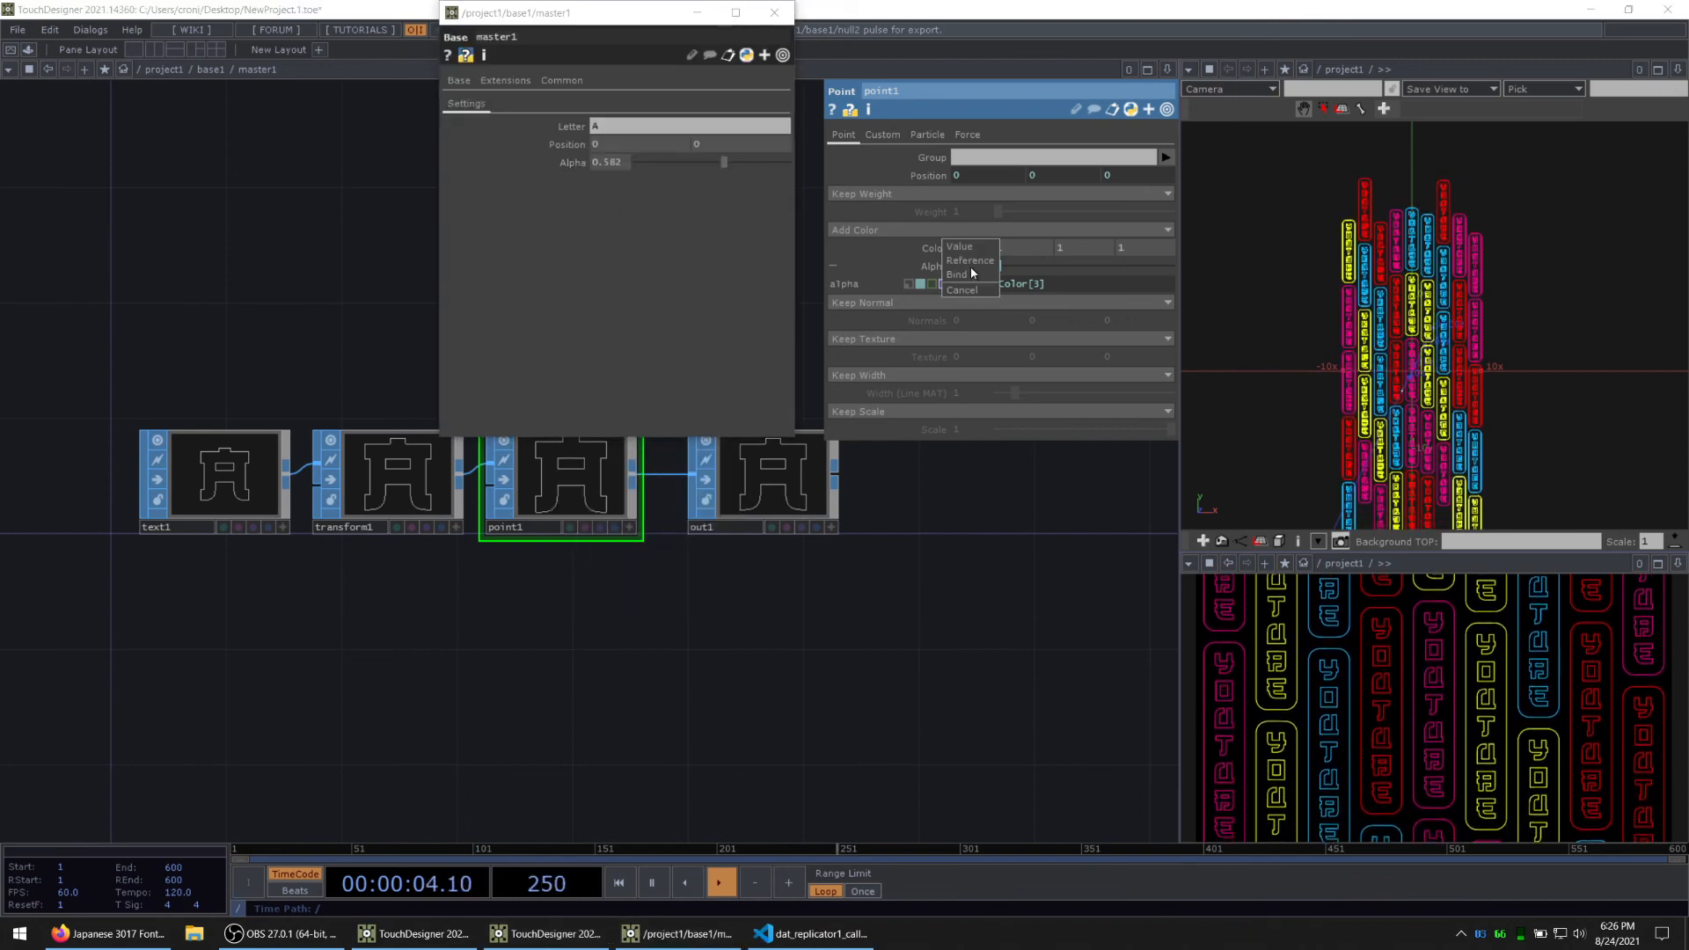
pyautogui.click(972, 262)
pyautogui.click(776, 19)
# Step: Return to the parent network and recreate all of replicator1's letter operators from the updated master1
pyautogui.moveTo(617, 265); pyautogui.dragTo(525, 240)
pyautogui.press('u')
pyautogui.moveTo(647, 437); pyautogui.dragTo(560, 411)
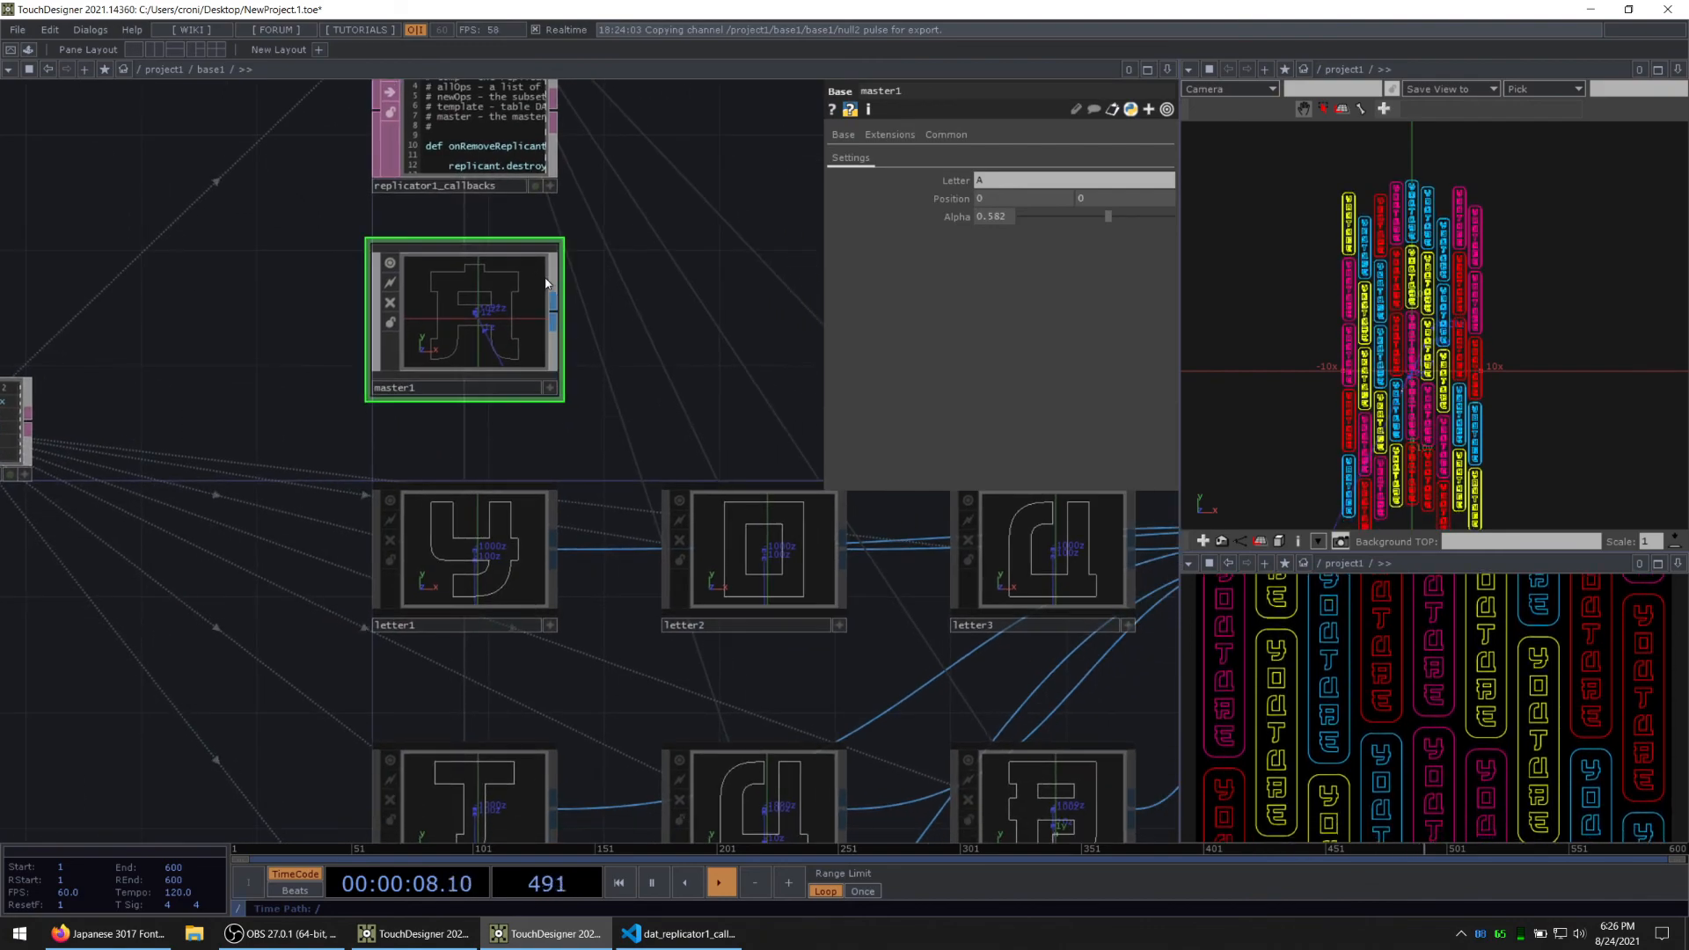
pyautogui.scroll(-3, 564, 282)
pyautogui.moveTo(660, 327); pyautogui.dragTo(609, 529)
pyautogui.click(430, 213)
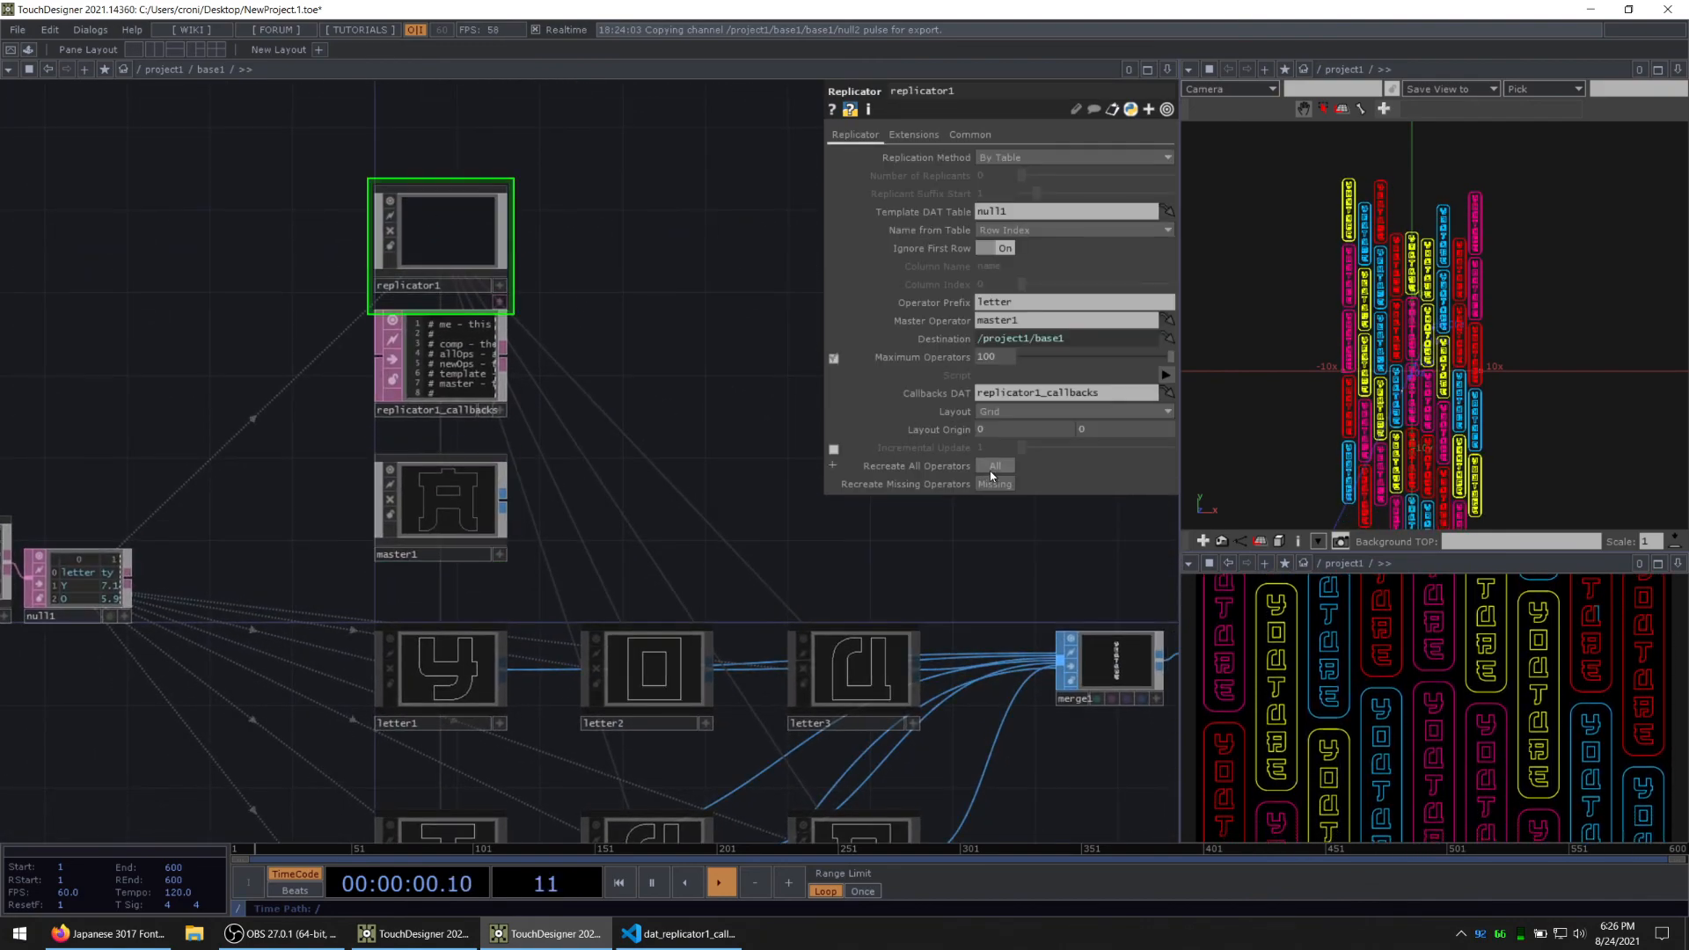
pyautogui.moveTo(982, 543); pyautogui.dragTo(663, 479)
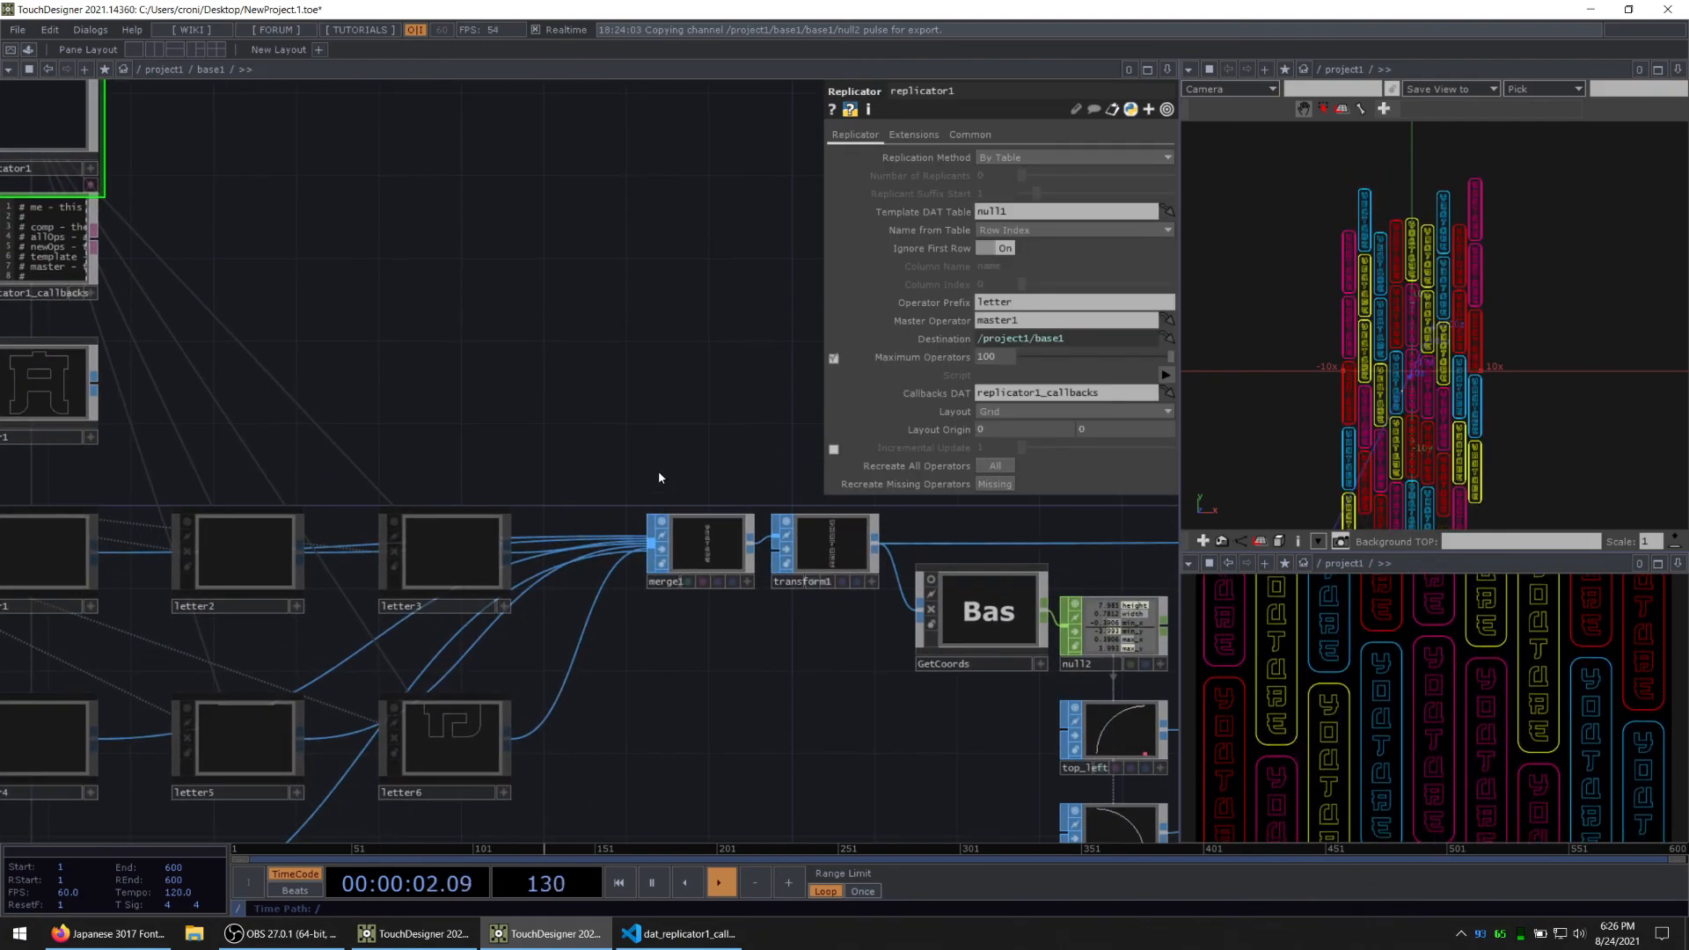
pyautogui.moveTo(440, 566); pyautogui.dragTo(664, 511)
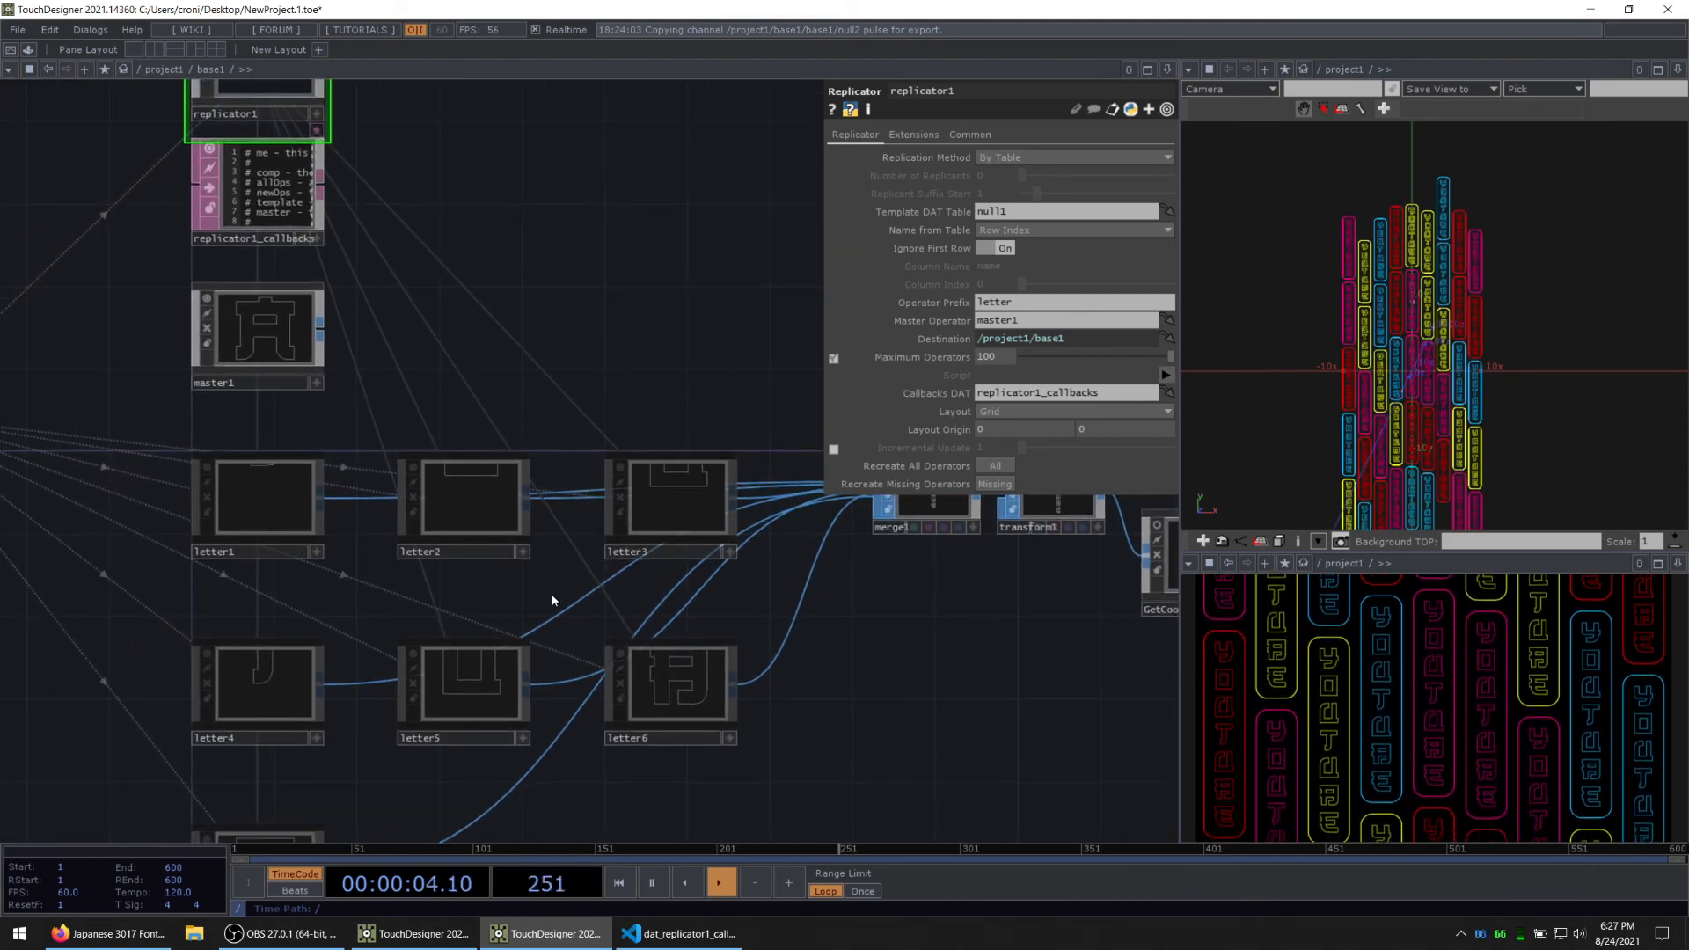
pyautogui.moveTo(553, 601); pyautogui.dragTo(926, 587)
# Step: Open the replicator1_callbacks script in Visual Studio Code, discarding the edit session already open for it
pyautogui.click(658, 225)
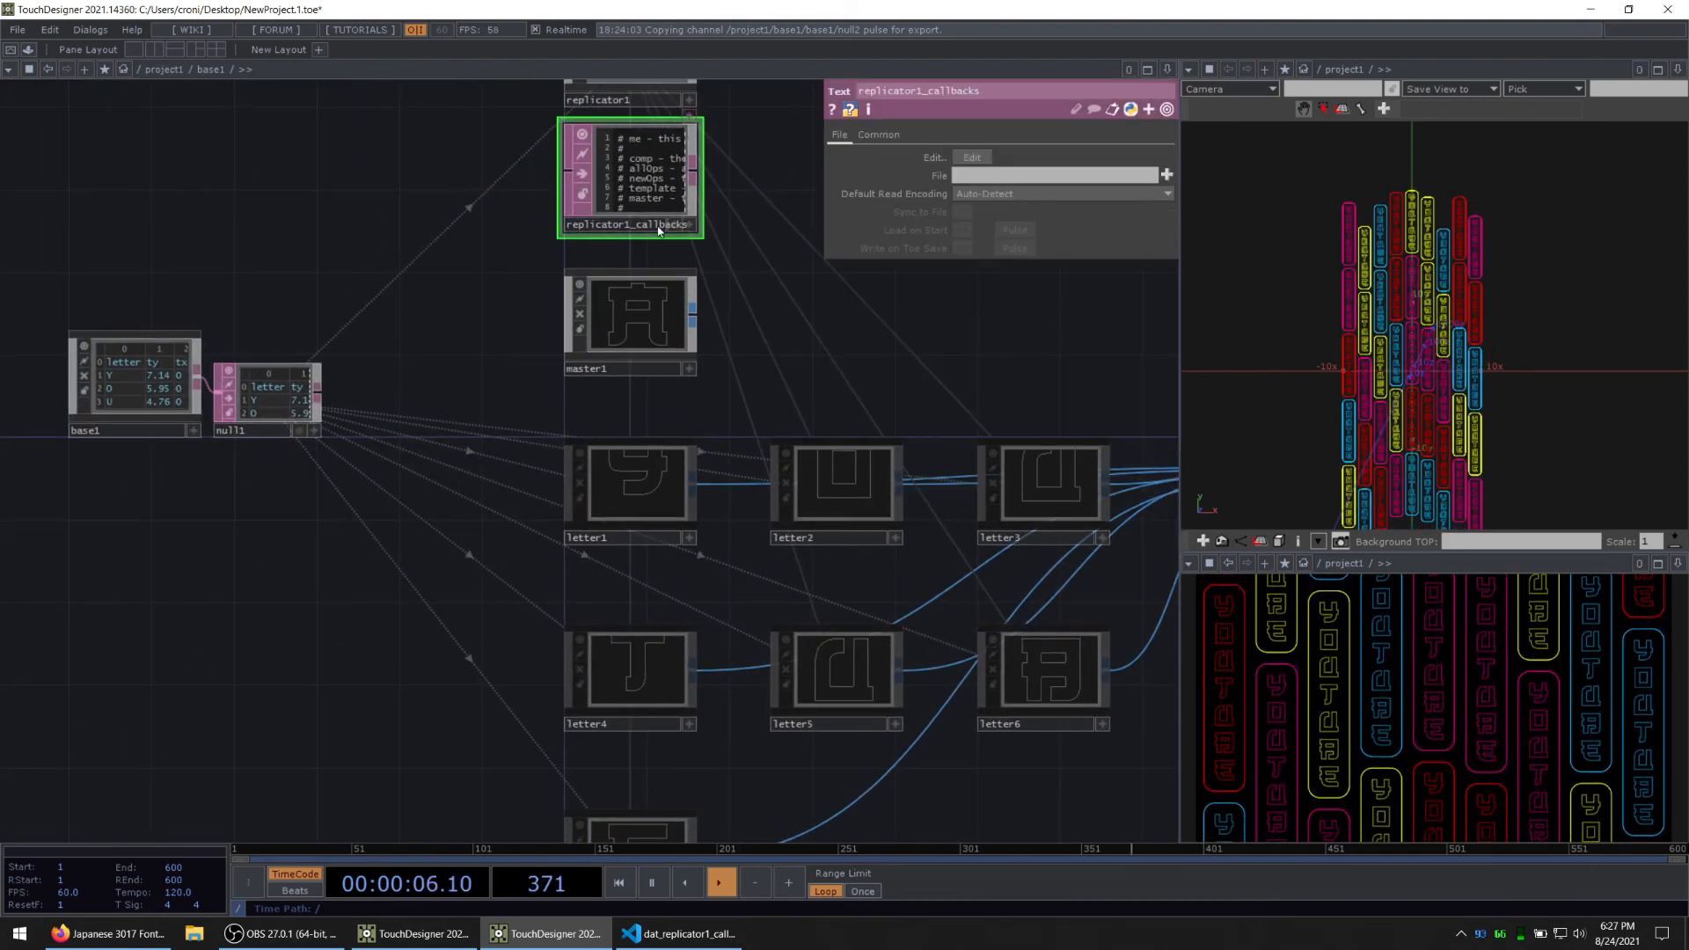
pyautogui.moveTo(753, 401); pyautogui.dragTo(666, 529)
pyautogui.scroll(3, 573, 301)
pyautogui.hotkey('ctrl', 'e')
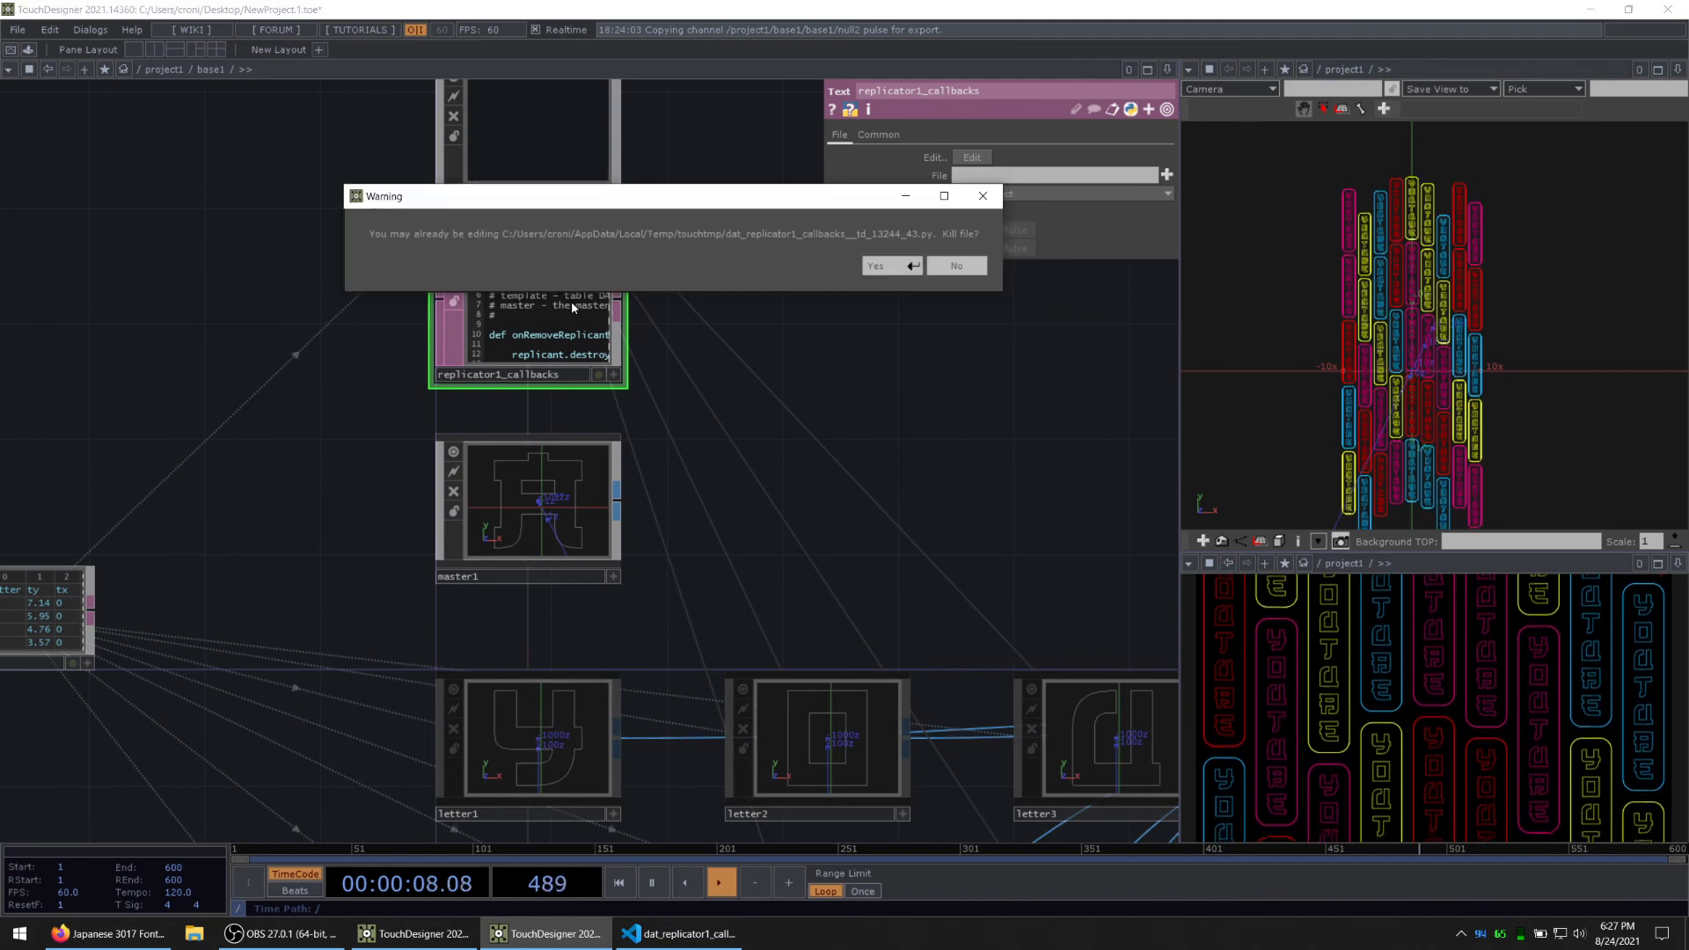
pyautogui.click(888, 266)
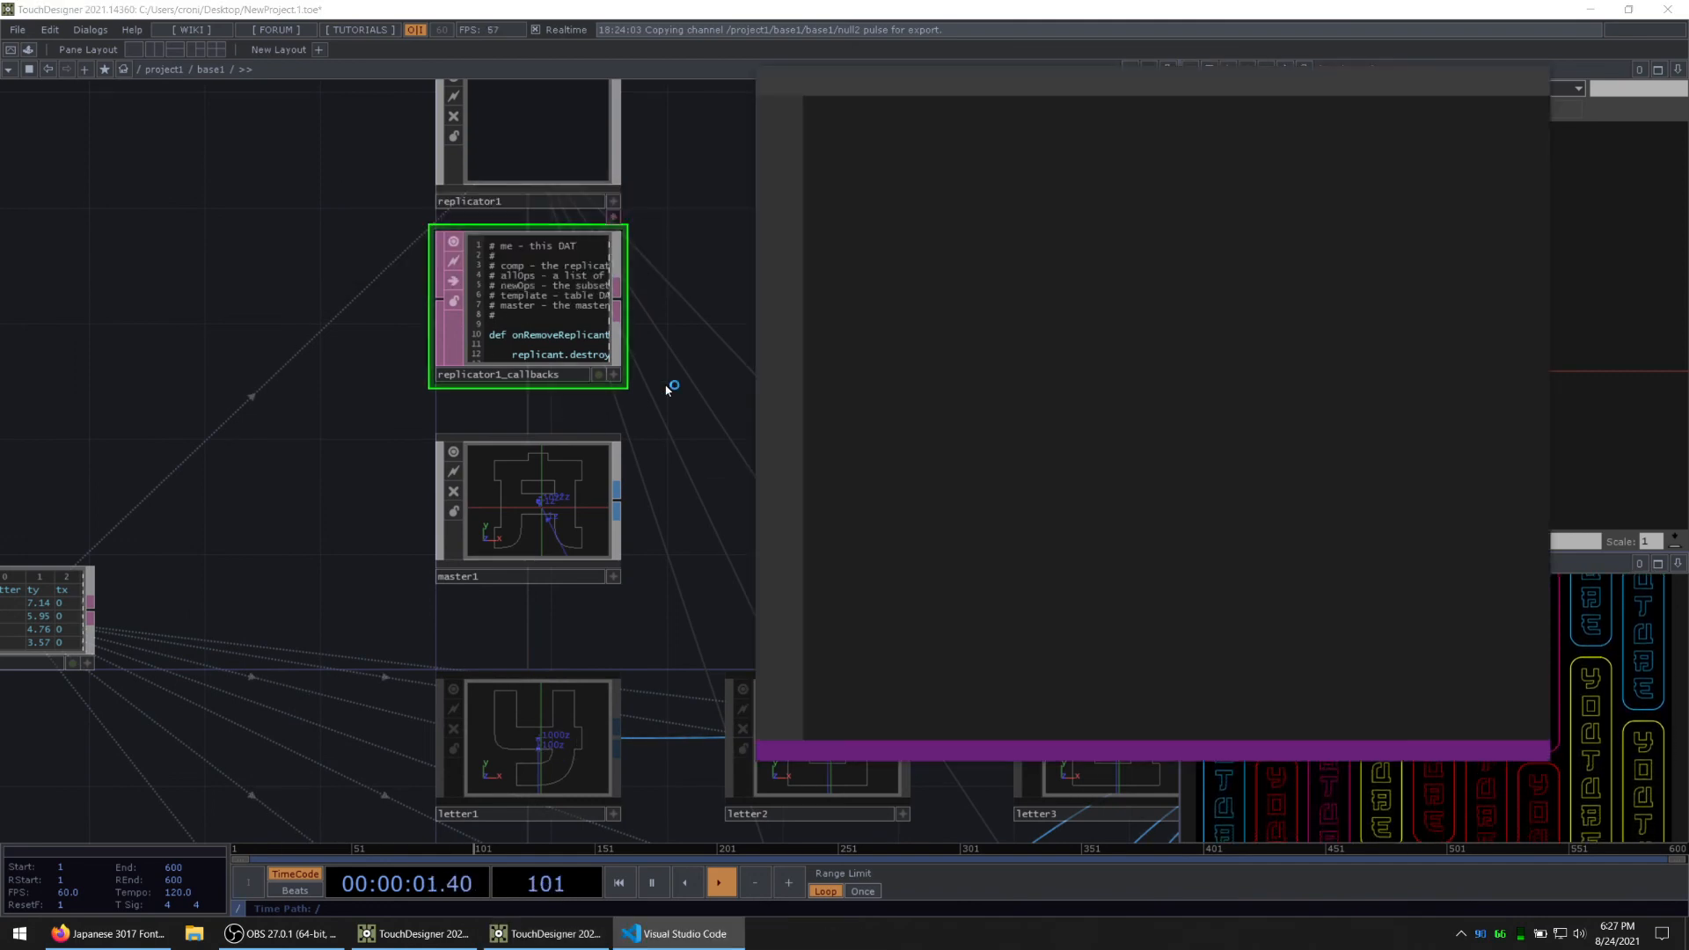
pyautogui.moveTo(666, 390); pyautogui.dragTo(572, 447)
pyautogui.click(703, 933)
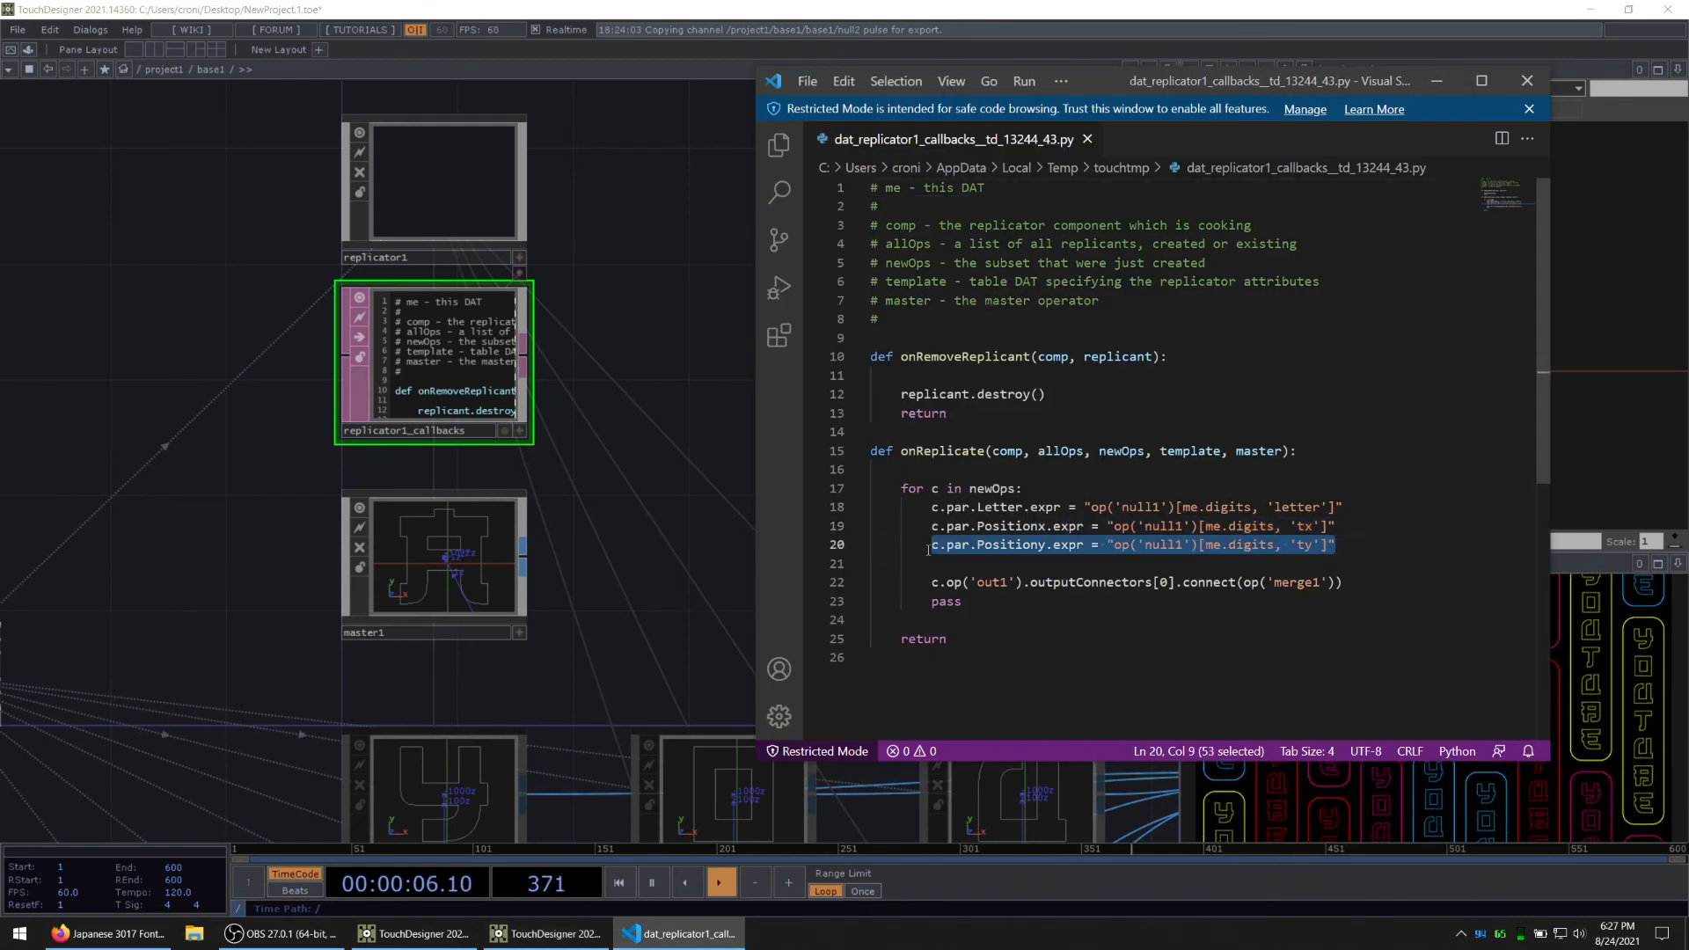
# Step: Below the Positiony line in onReplicate, add c.par.Alpha.expr = "op('null1')[me.digits, 'a']" and save the script
pyautogui.hotkey('ctrl', 'c')
pyautogui.press('End')
pyautogui.press('Return')
pyautogui.hotkey('ctrl', 'v')
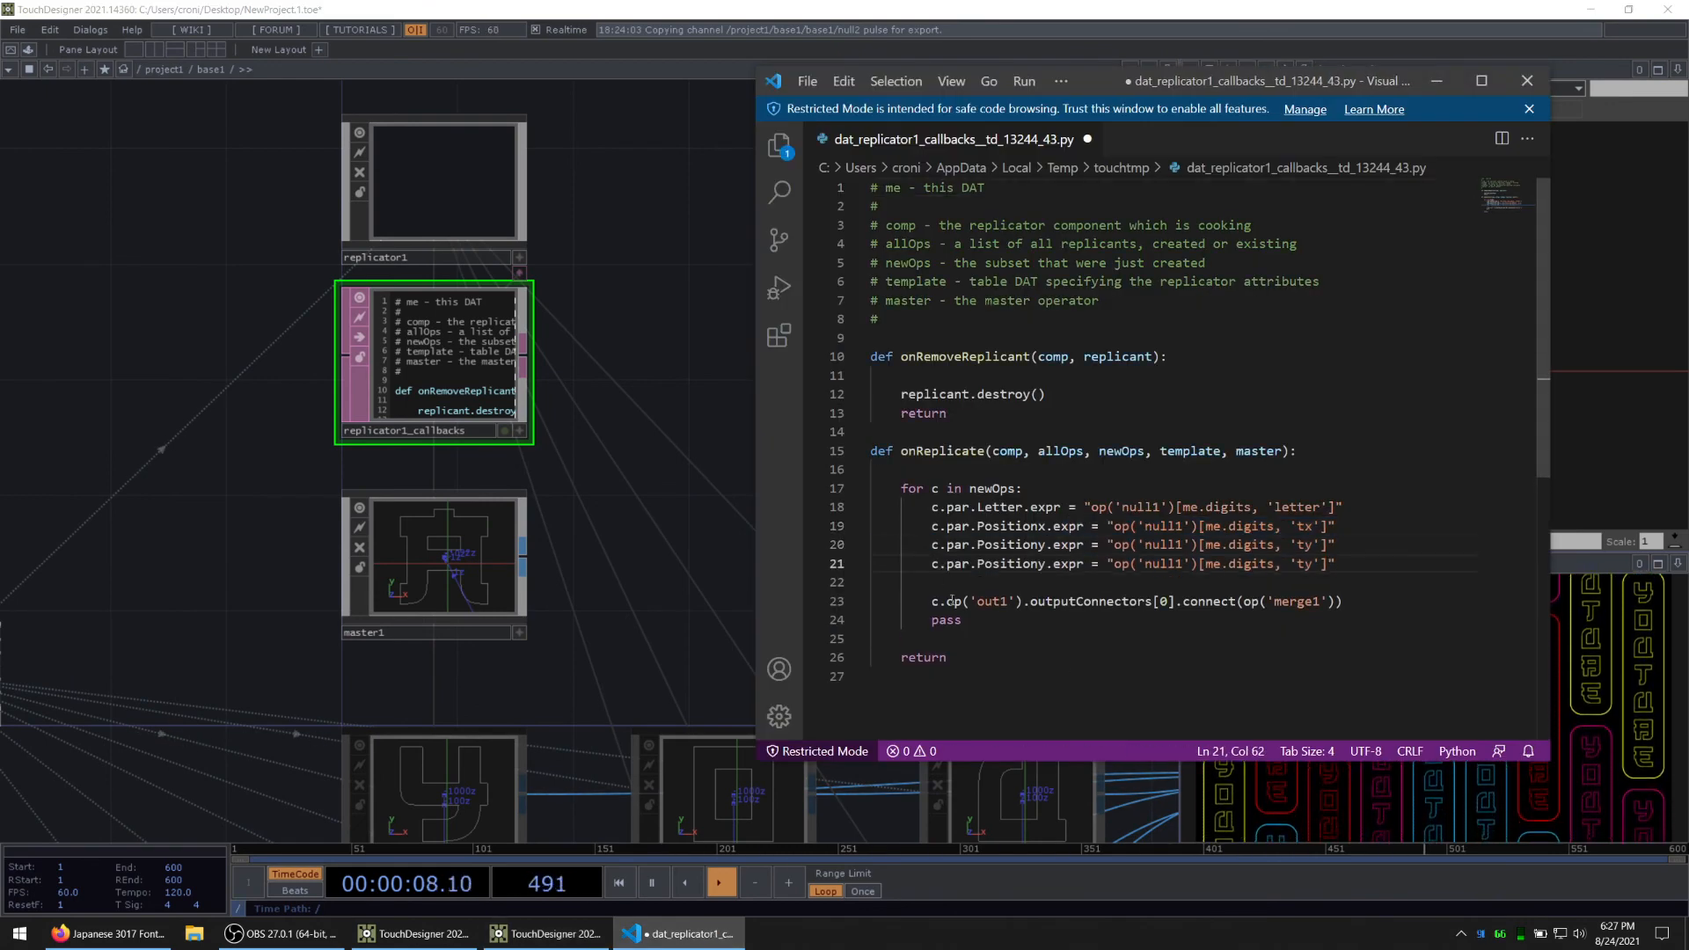
pyautogui.press('Delete')
pyautogui.press('BackSpace')
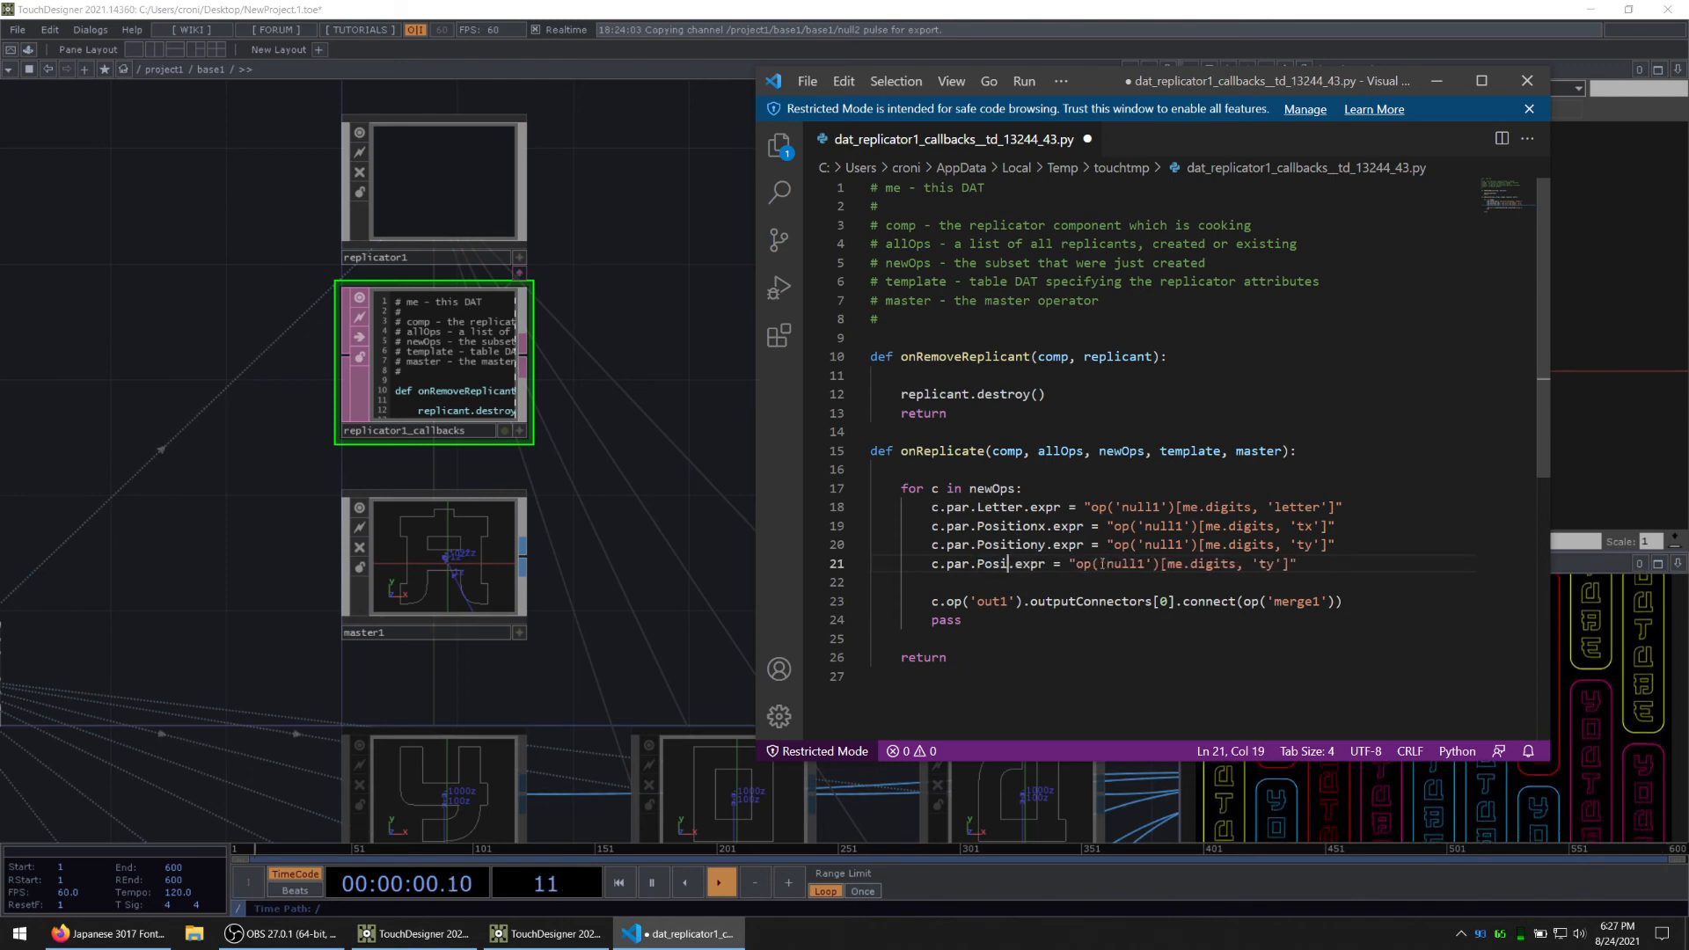
pyautogui.press('BackSpace')
pyautogui.write('Alpha')
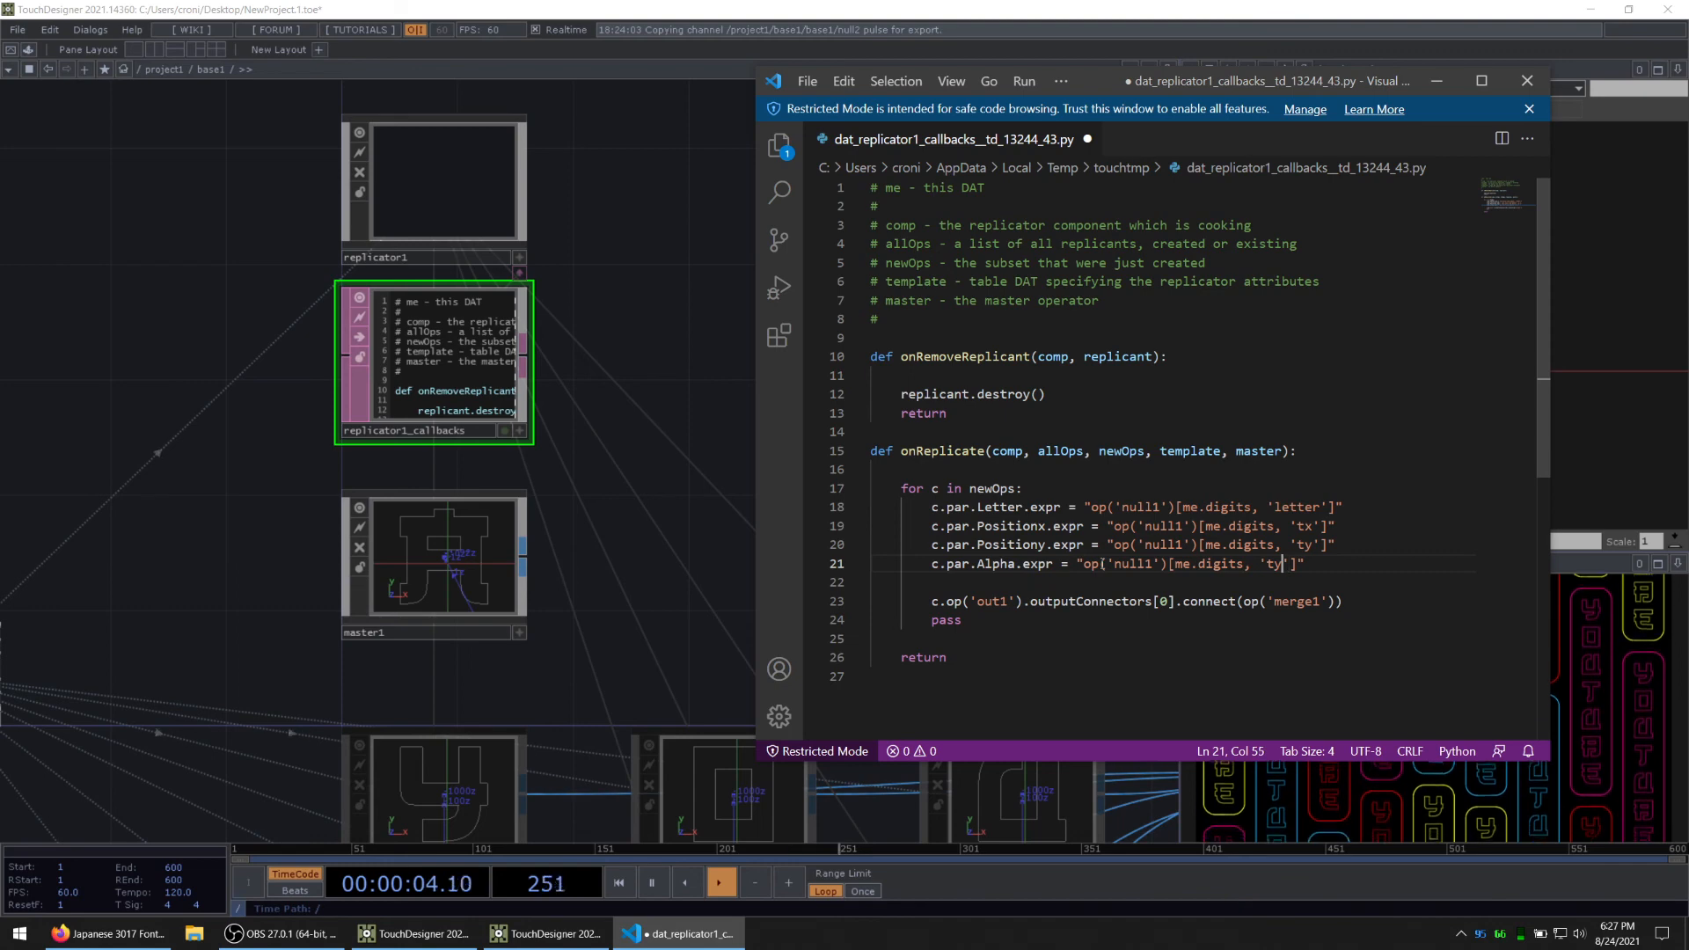
pyautogui.hotkey('ctrl', 's')
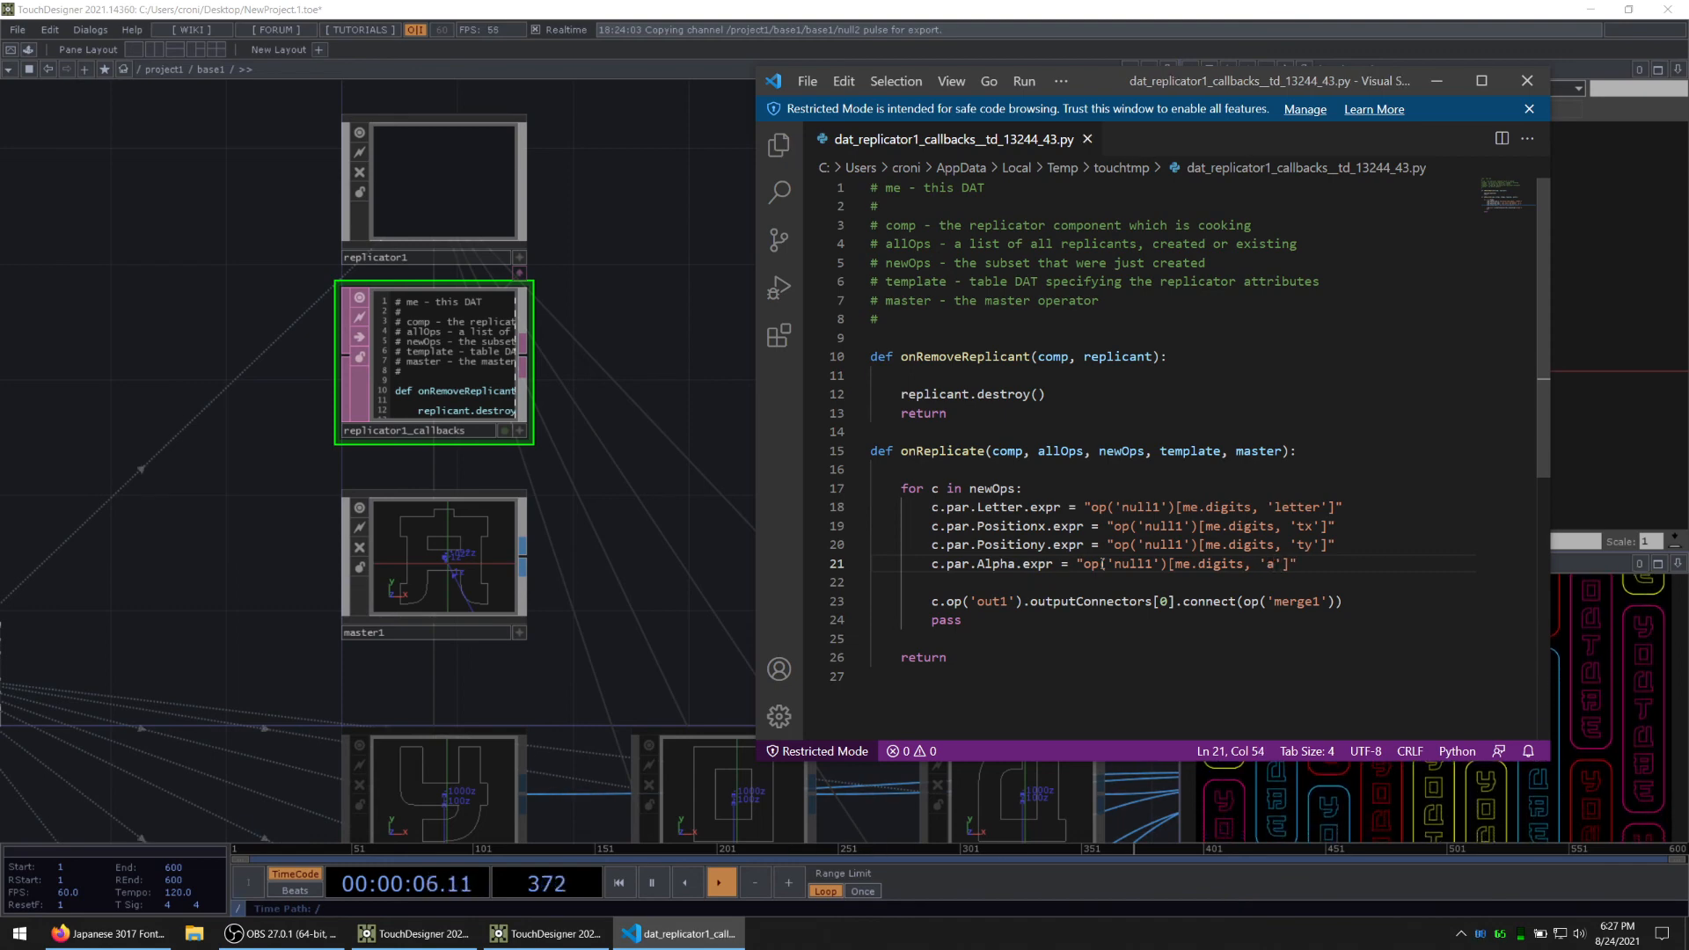
# Step: Switch back to TouchDesigner, recreate all replicator1 operators with the new callback and check the letter components
pyautogui.click(625, 616)
pyautogui.click(454, 180)
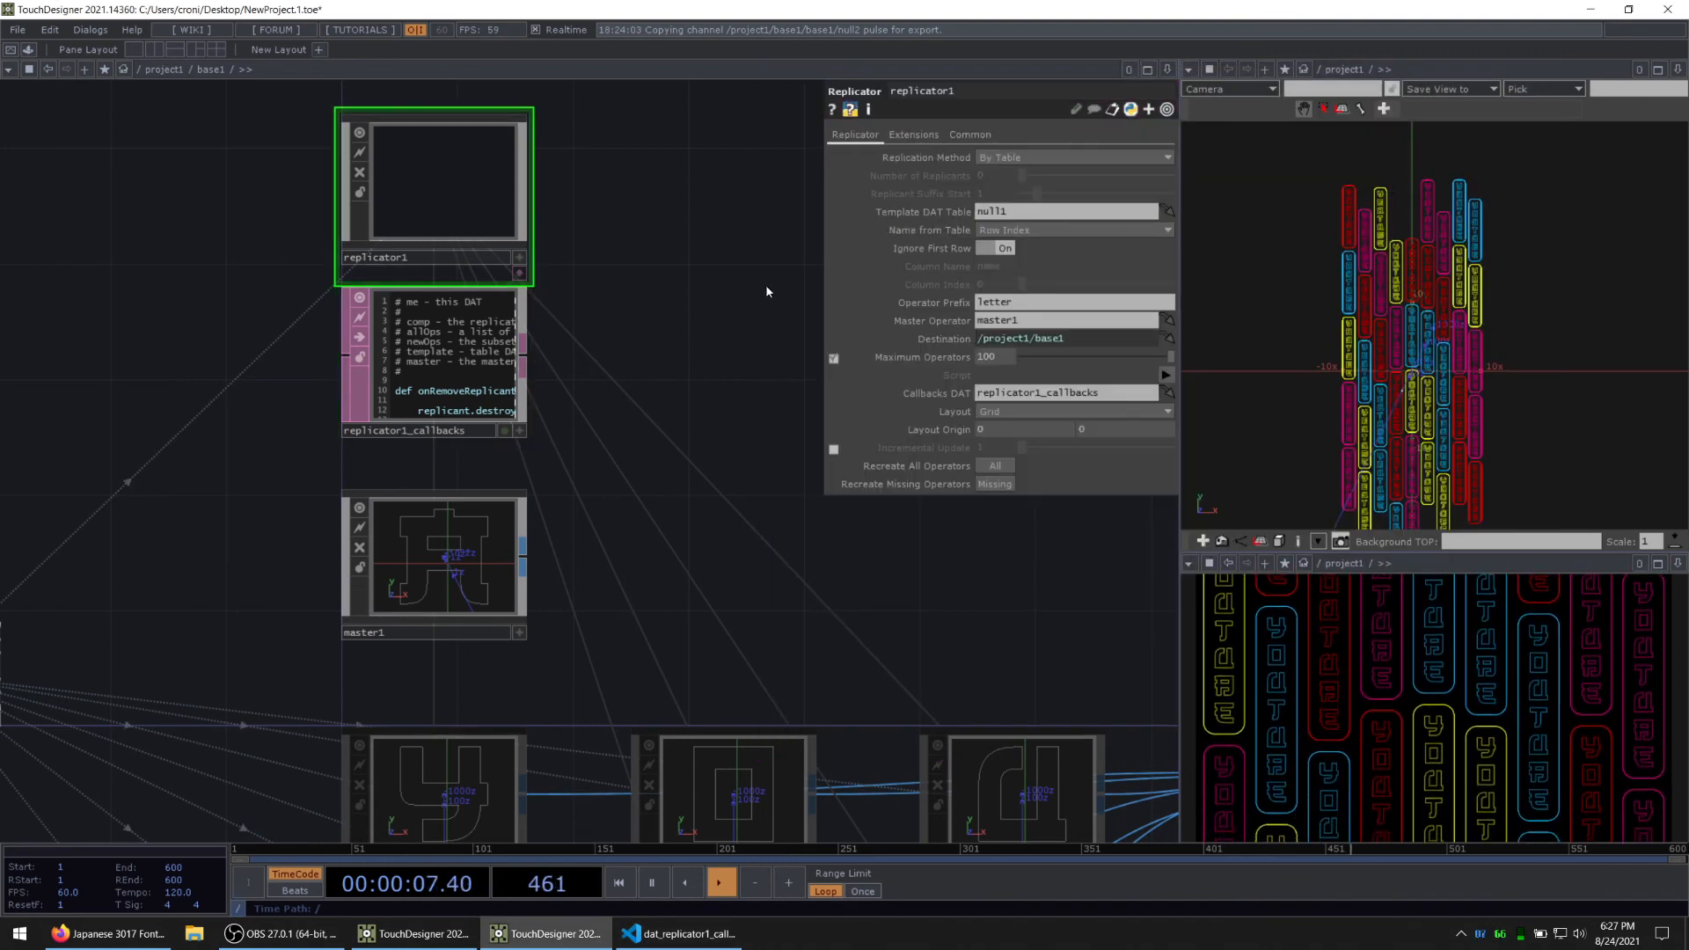
pyautogui.click(1010, 465)
pyautogui.moveTo(901, 604); pyautogui.dragTo(577, 313)
pyautogui.scroll(-2, 578, 315)
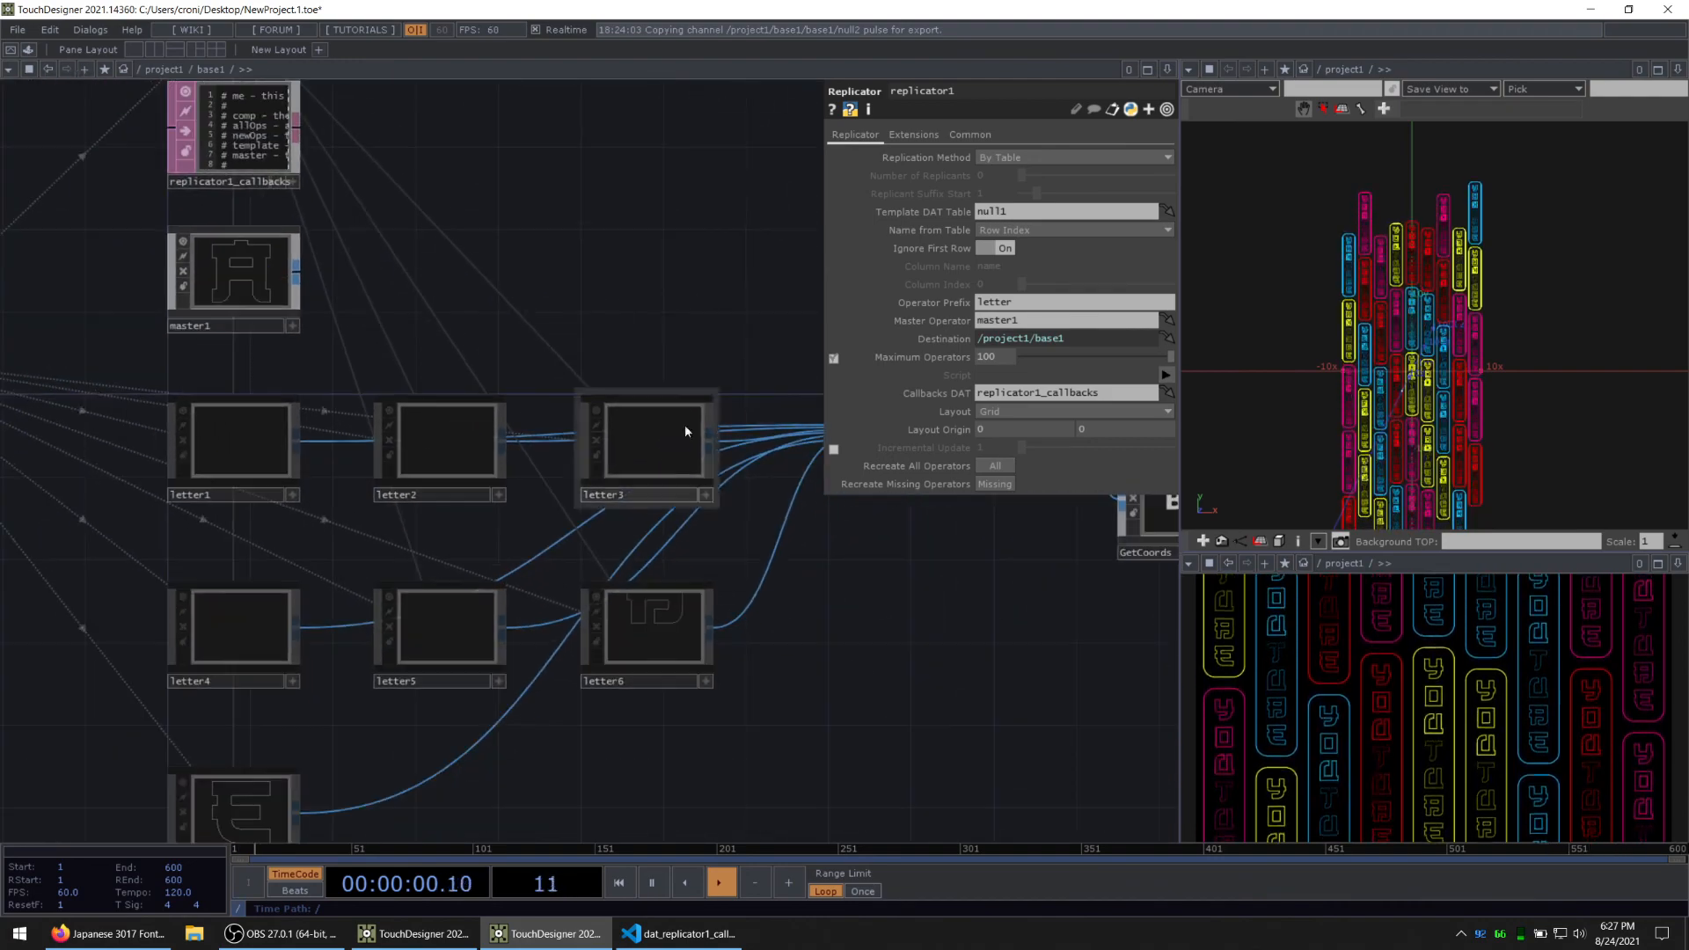
pyautogui.moveTo(846, 657); pyautogui.dragTo(629, 625)
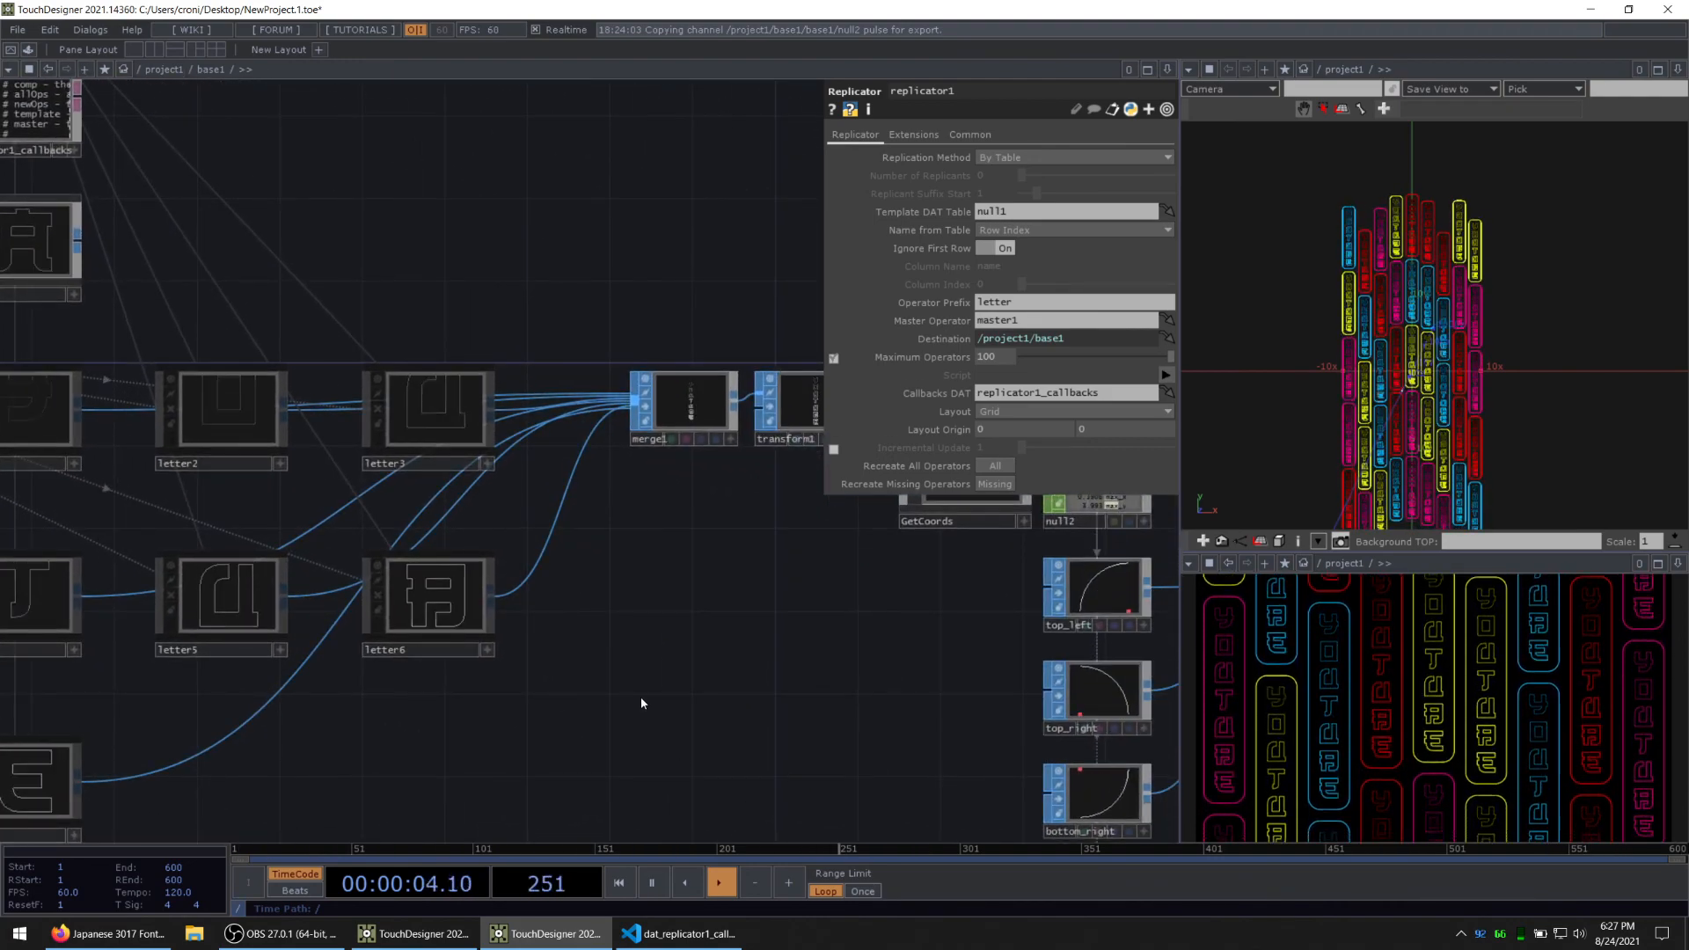
pyautogui.moveTo(641, 699); pyautogui.dragTo(428, 609)
pyautogui.moveTo(137, 729); pyautogui.dragTo(566, 682)
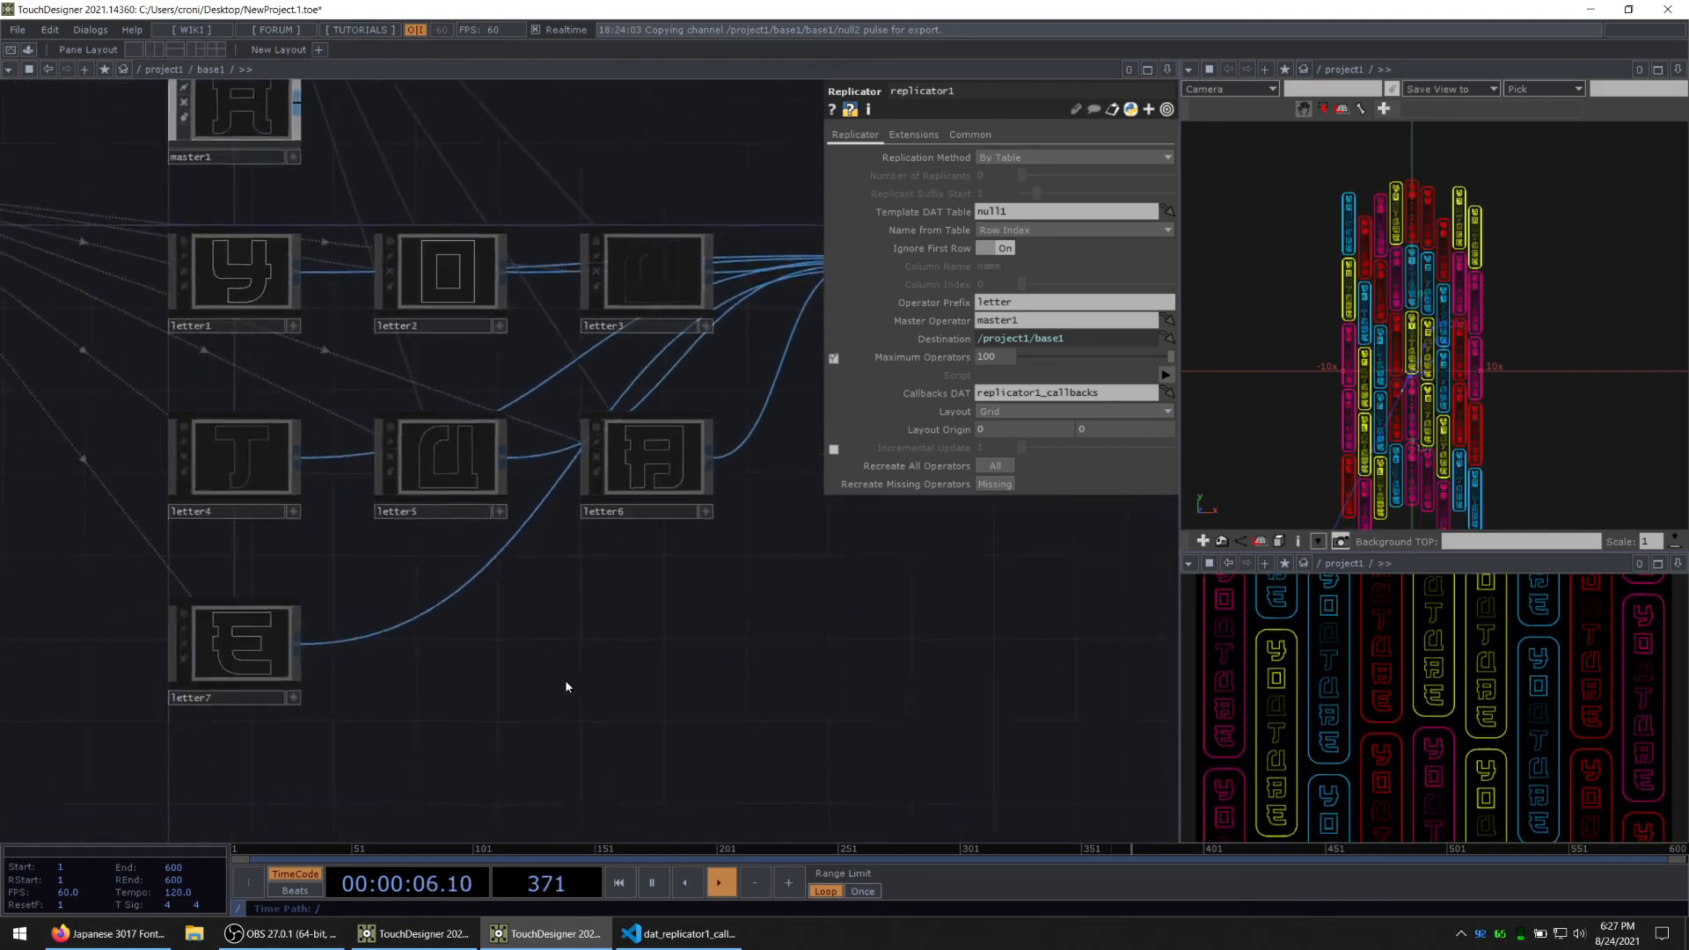
# Step: Go inside the base1 component that feeds null1 and set the Value of ramp1's dark key to 0
pyautogui.moveTo(168, 668); pyautogui.dragTo(713, 584)
pyautogui.moveTo(252, 418); pyautogui.dragTo(457, 596)
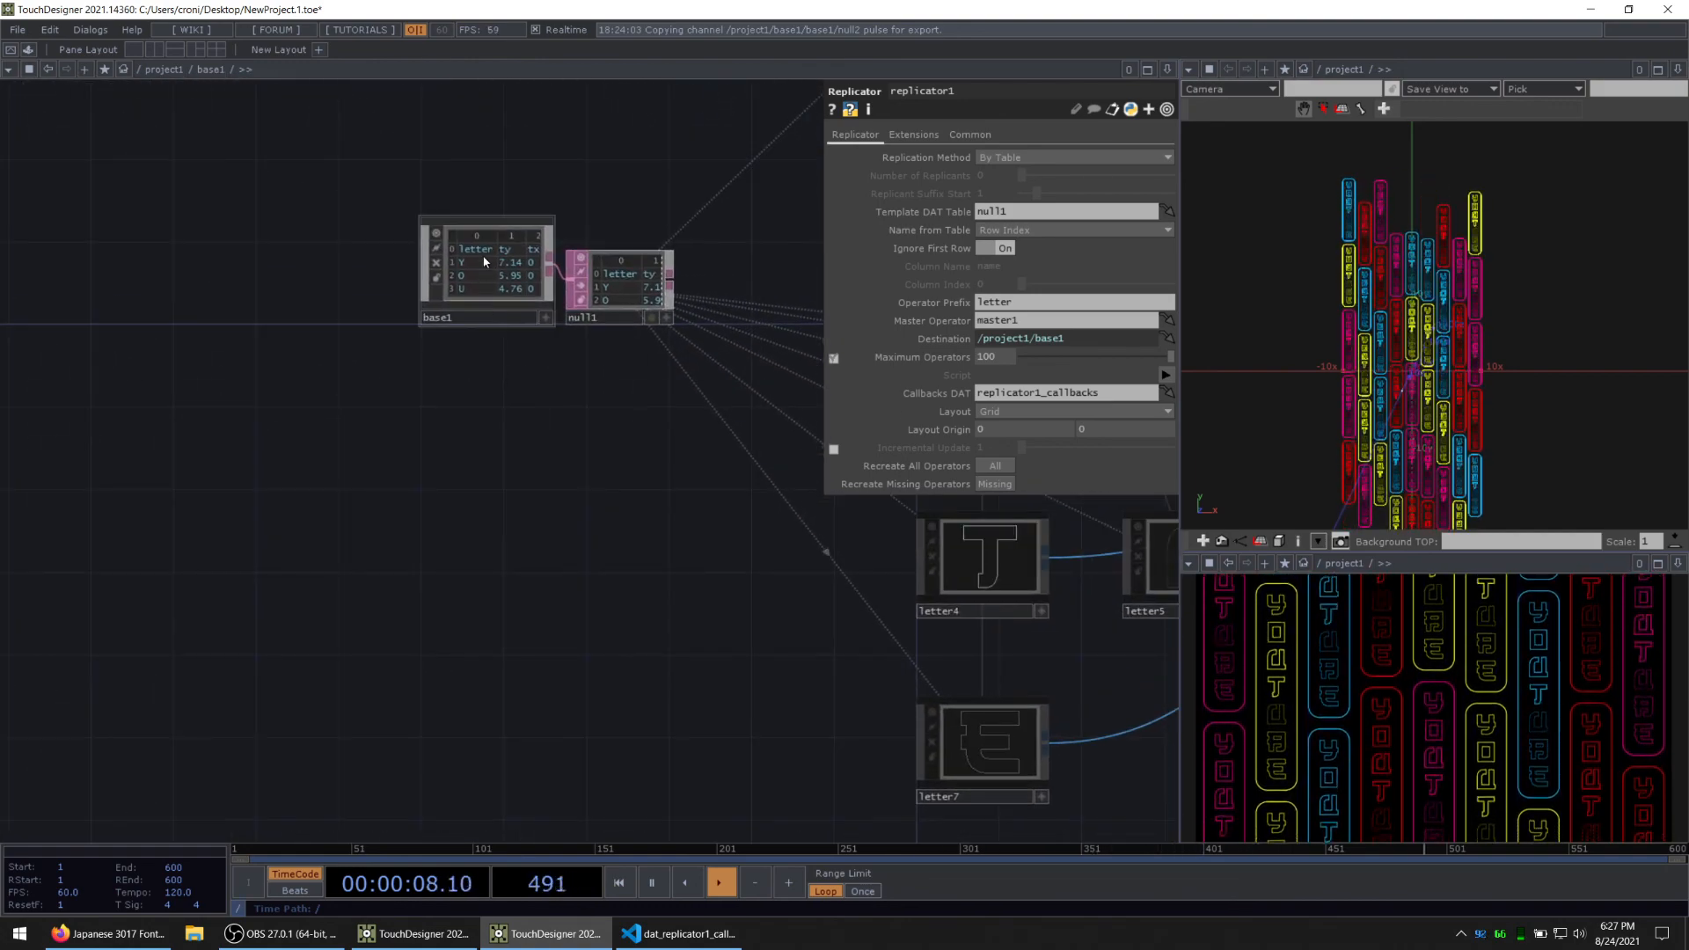
pyautogui.click(484, 261)
pyautogui.press('i')
pyautogui.moveTo(723, 598); pyautogui.dragTo(968, 526)
pyautogui.scroll(-5, 880, 505)
pyautogui.moveTo(602, 415); pyautogui.dragTo(1174, 183)
pyautogui.moveTo(396, 633); pyautogui.dragTo(871, 335)
pyautogui.scroll(3, 383, 486)
pyautogui.click(383, 489)
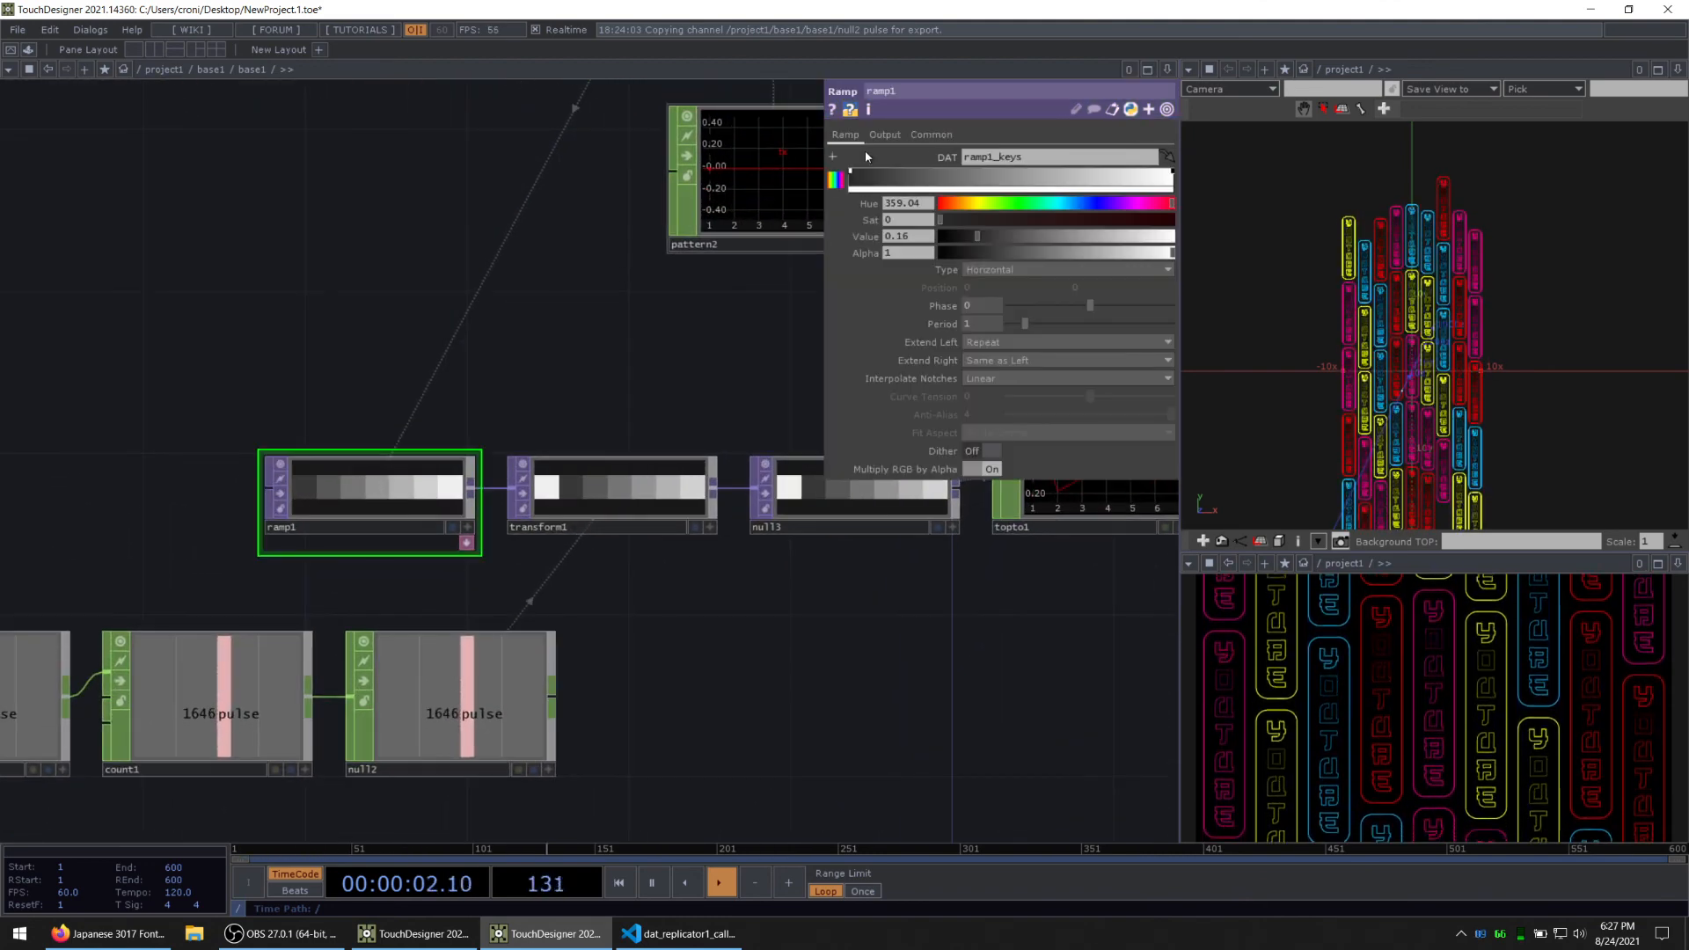
pyautogui.moveTo(970, 236); pyautogui.dragTo(743, 239)
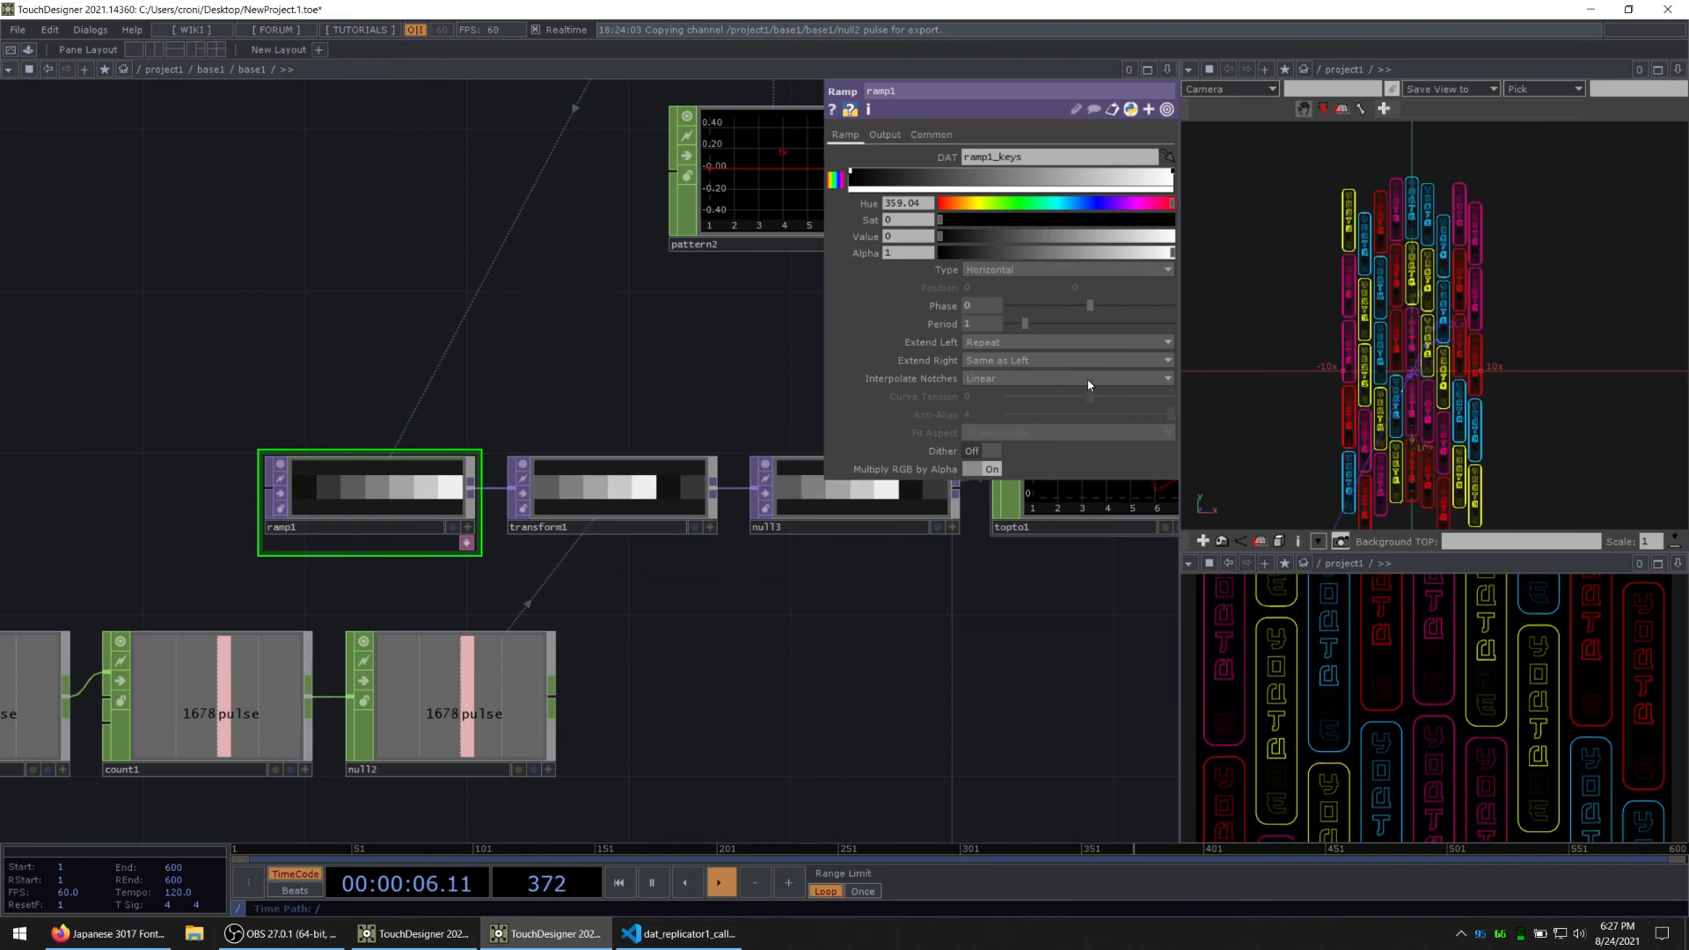
pyautogui.moveTo(943, 236); pyautogui.dragTo(871, 241)
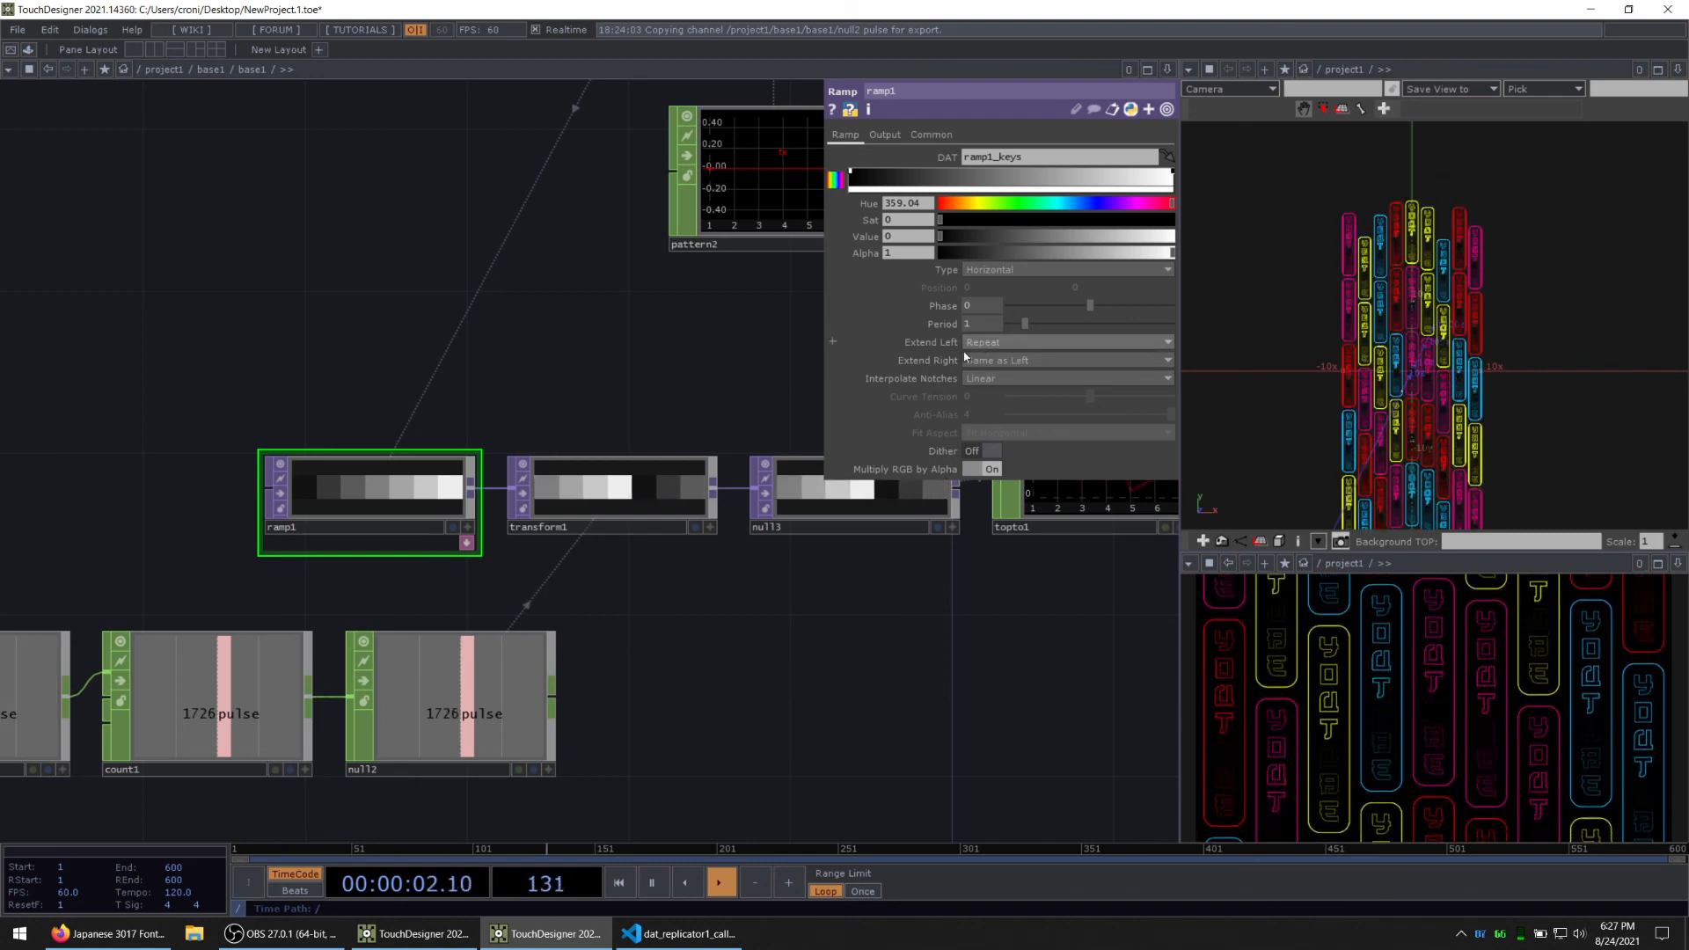
# Step: Try the Mirror extend mode on transform1 and set Extend back to Repeat
pyautogui.click(608, 493)
pyautogui.click(990, 157)
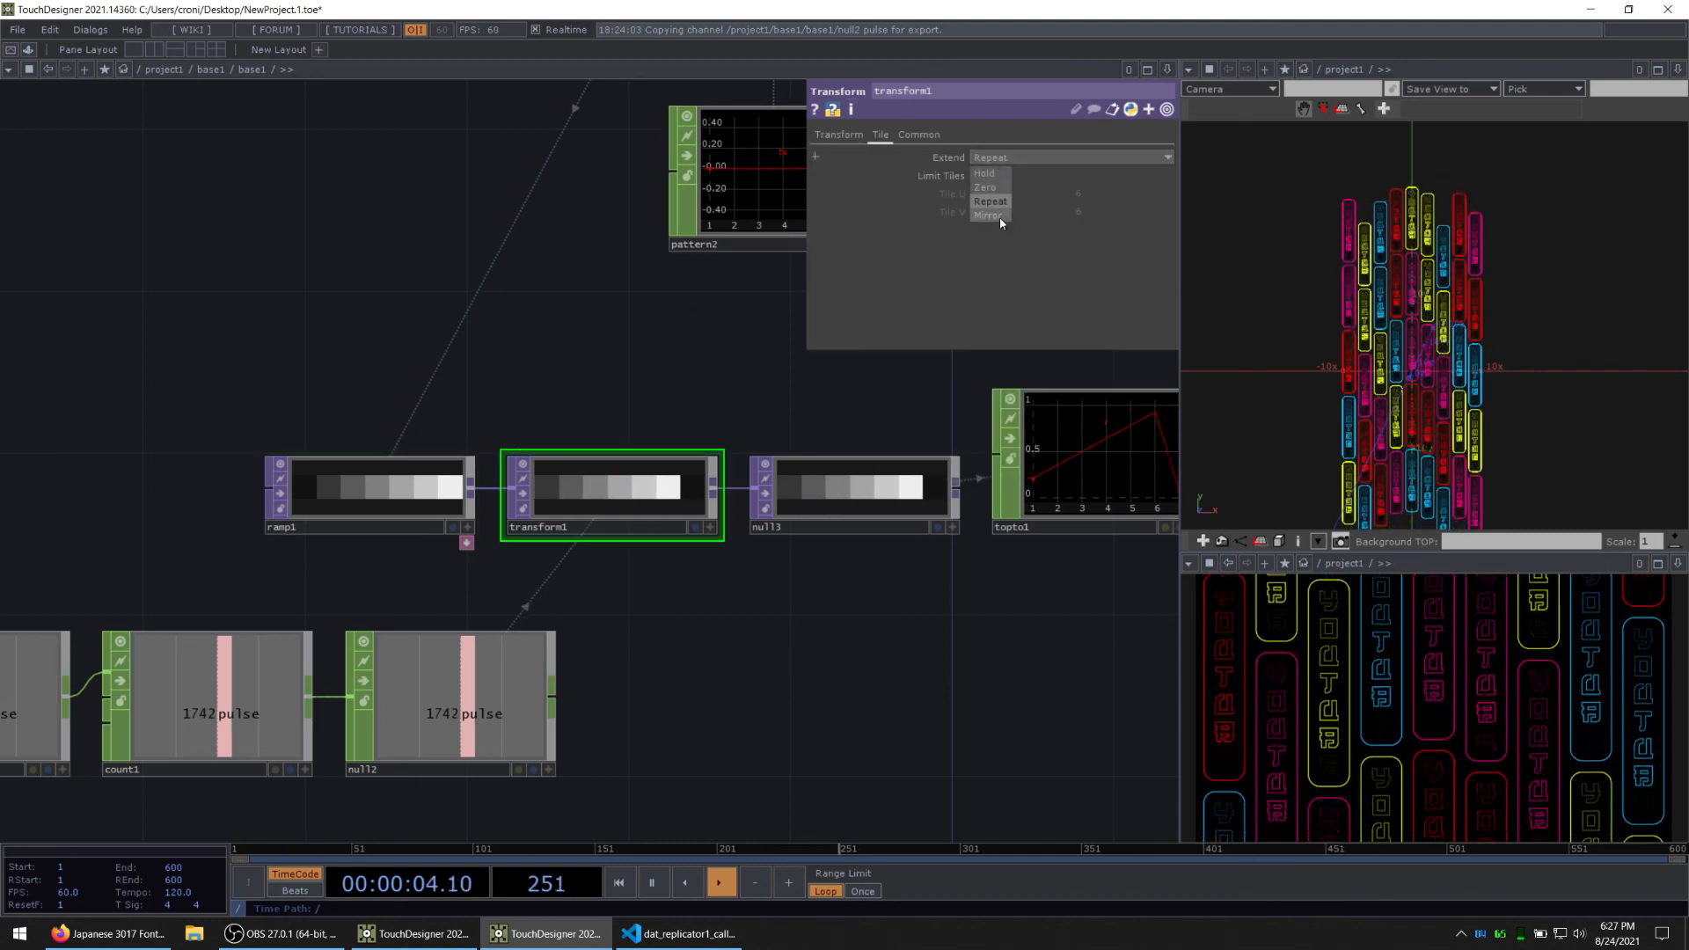
pyautogui.click(1000, 216)
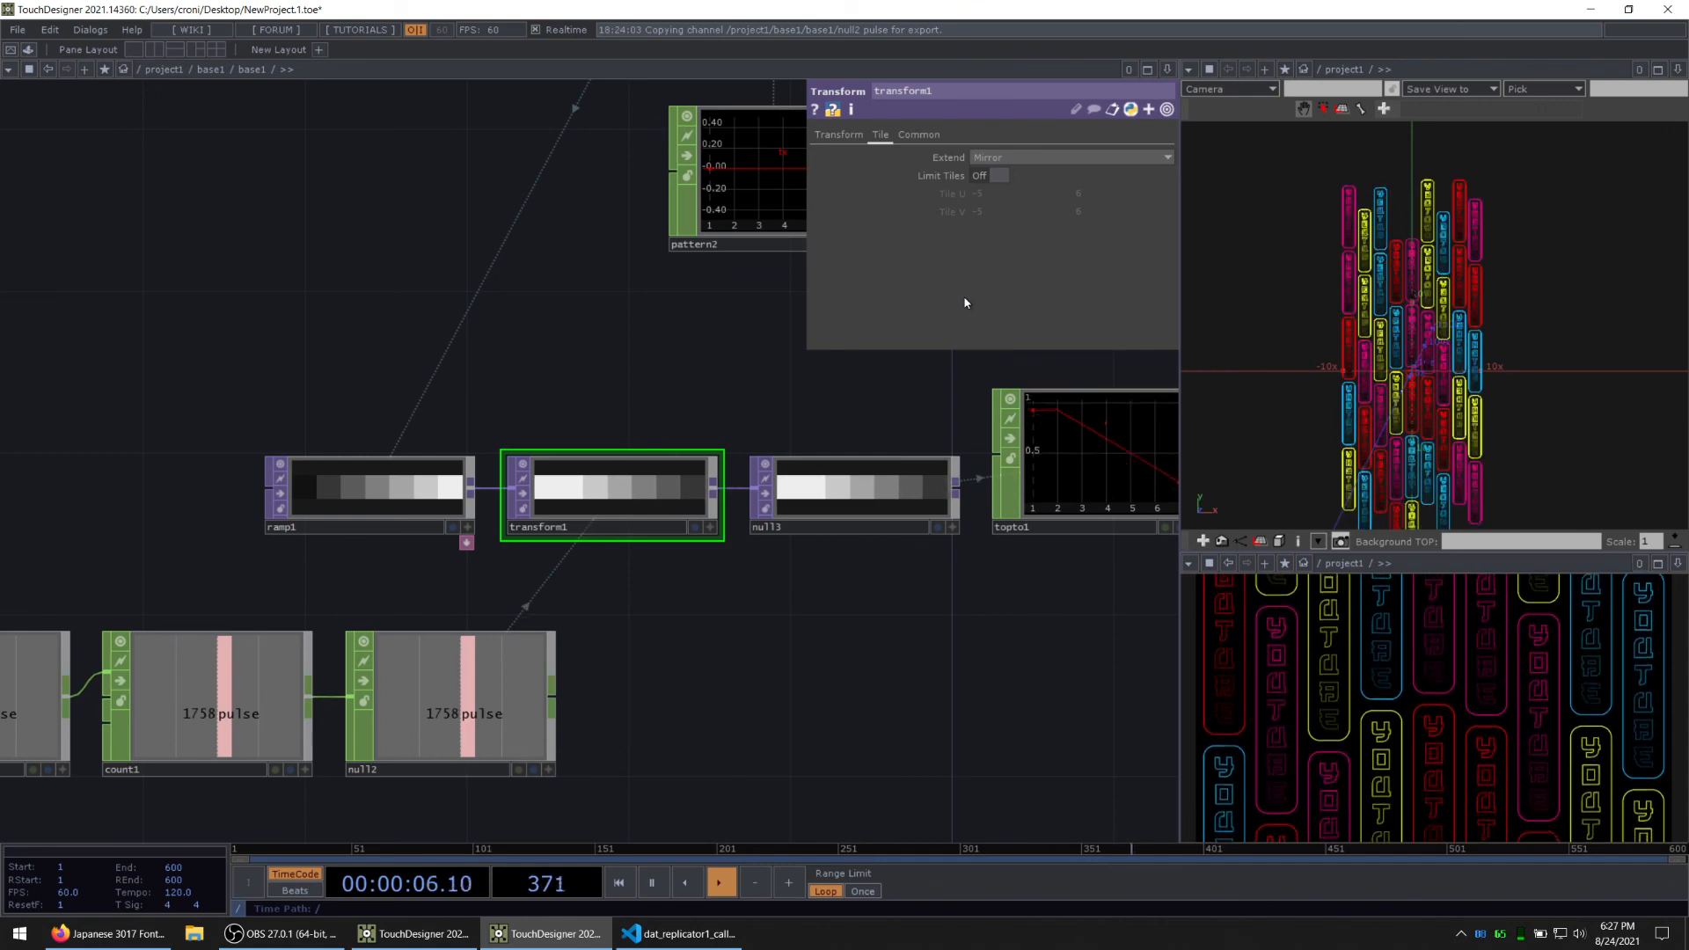
pyautogui.click(1027, 156)
pyautogui.click(994, 202)
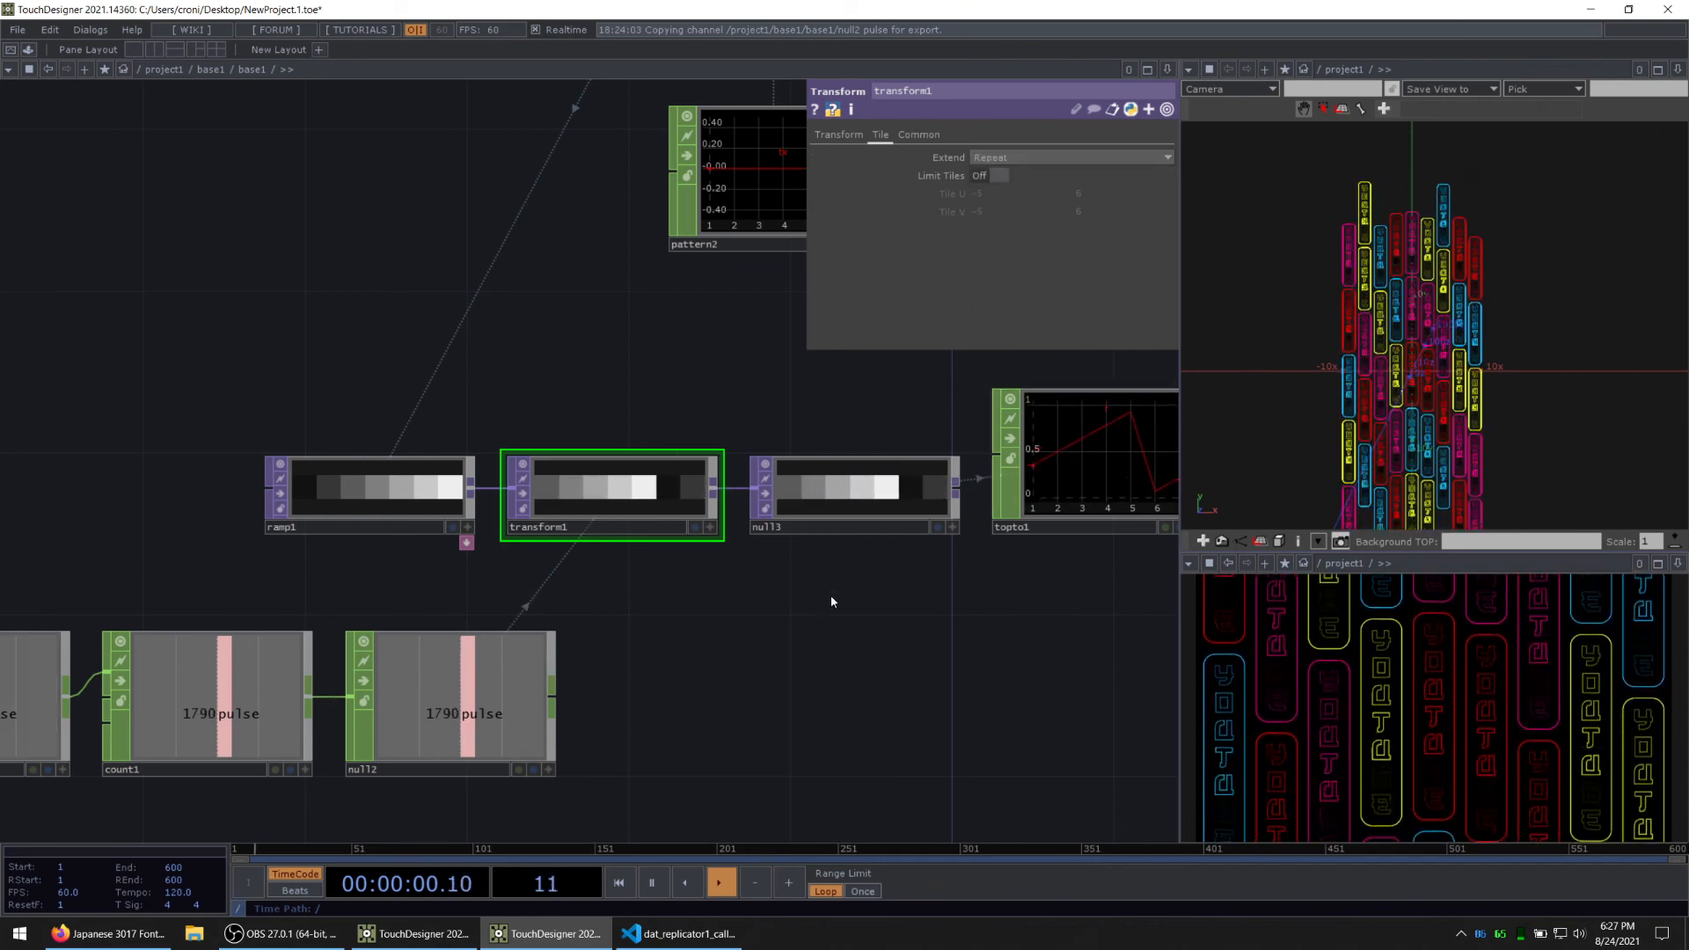
# Step: Go up to the project1 network and examine the out1 render in a separate viewer
pyautogui.scroll(-10, 644, 618)
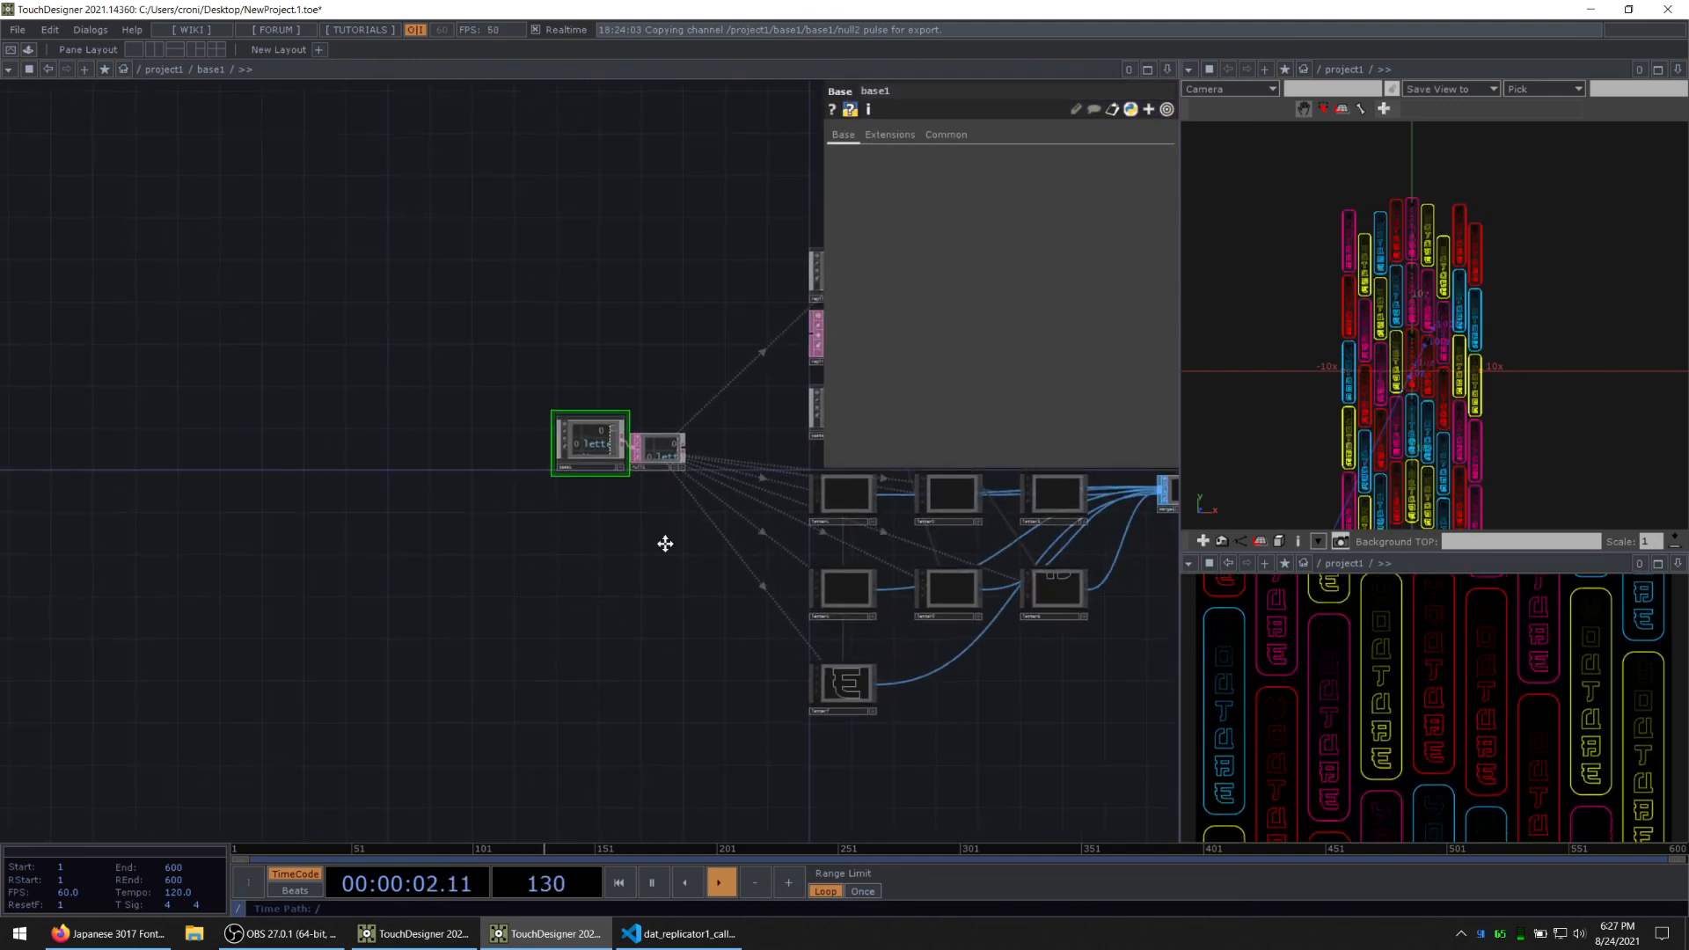
pyautogui.moveTo(665, 544); pyautogui.dragTo(70, 381)
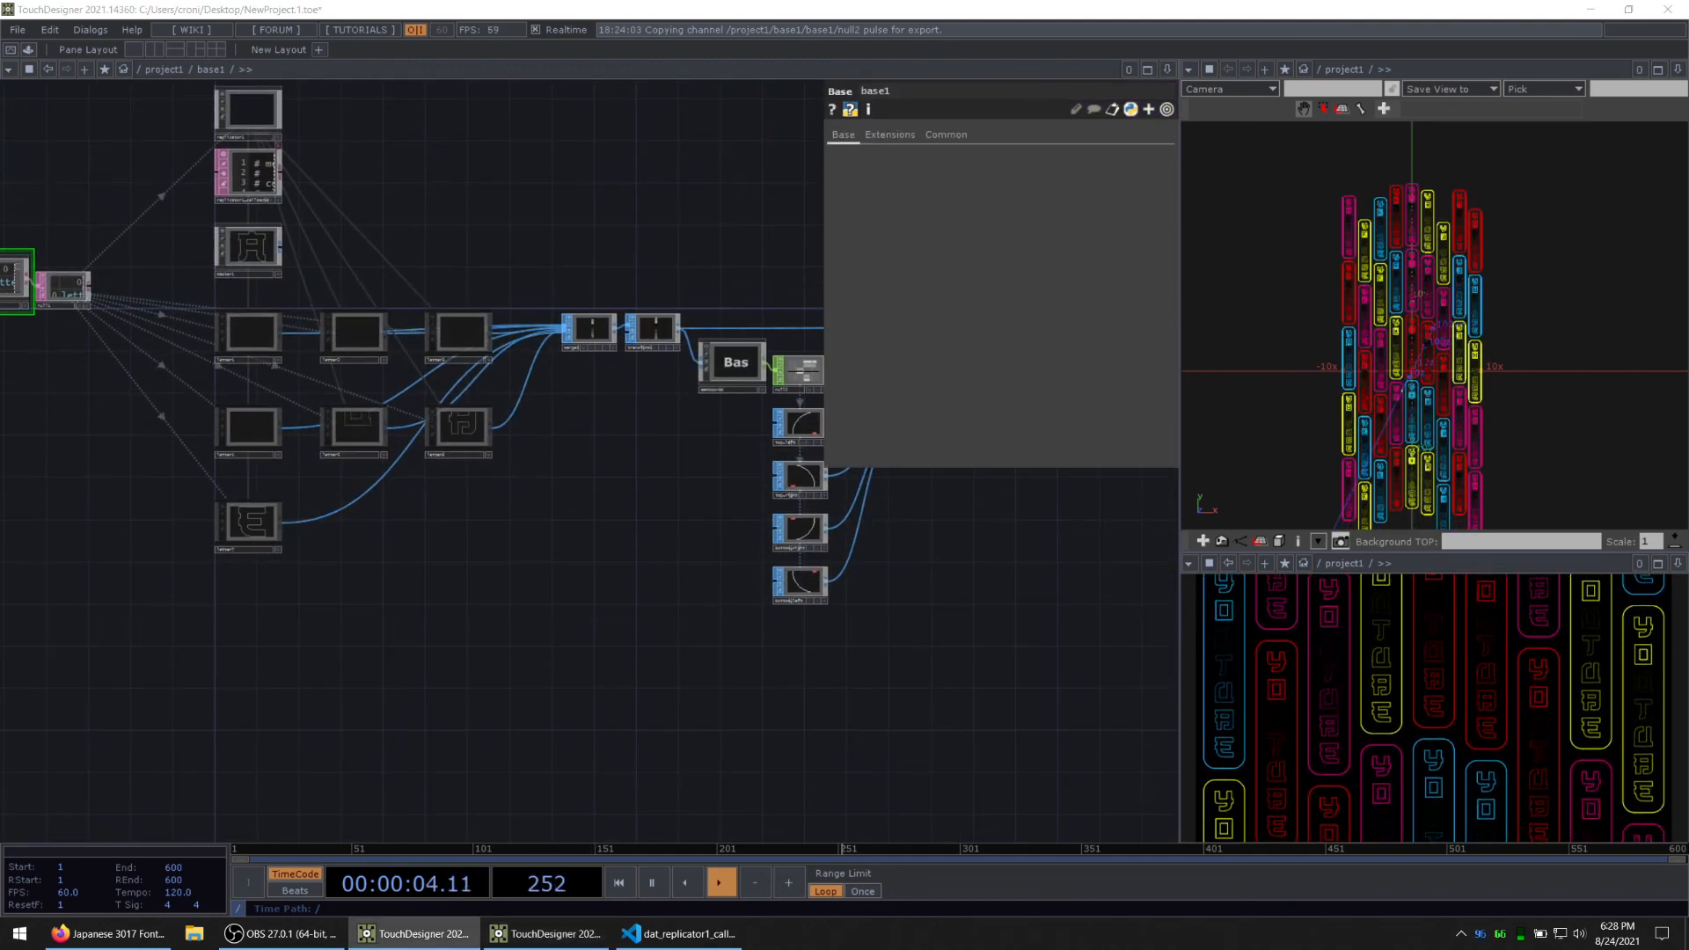
pyautogui.scroll(-5, 786, 660)
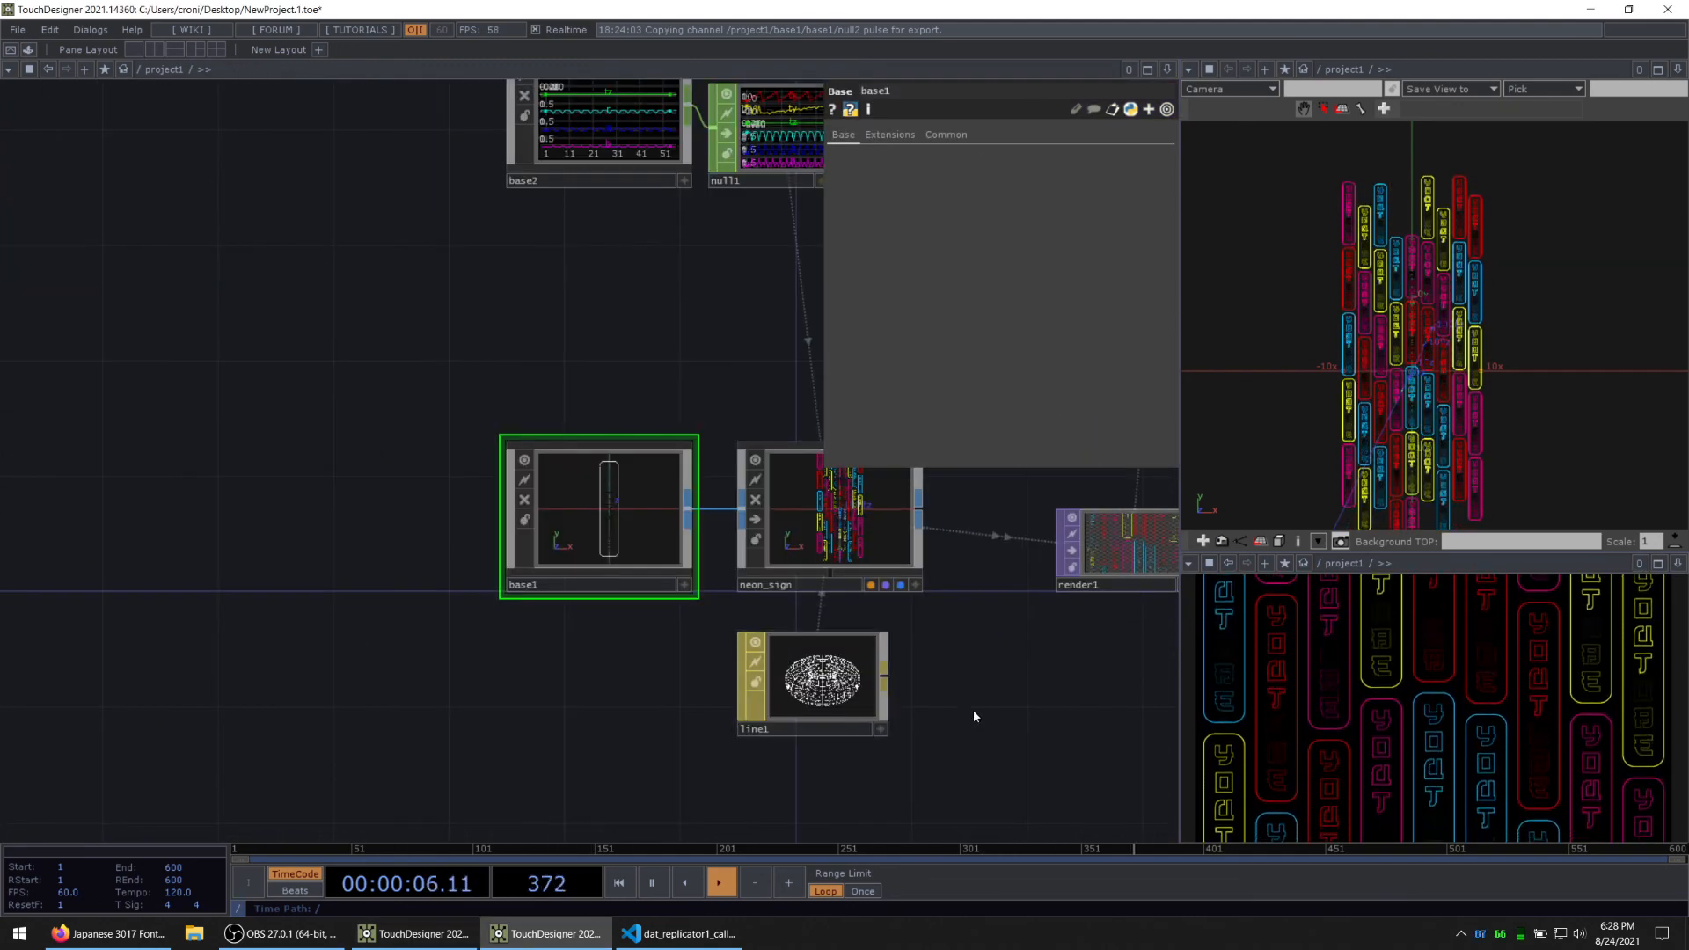
pyautogui.moveTo(969, 709); pyautogui.dragTo(376, 653)
pyautogui.scroll(3, 683, 599)
pyautogui.moveTo(861, 601); pyautogui.dragTo(466, 595)
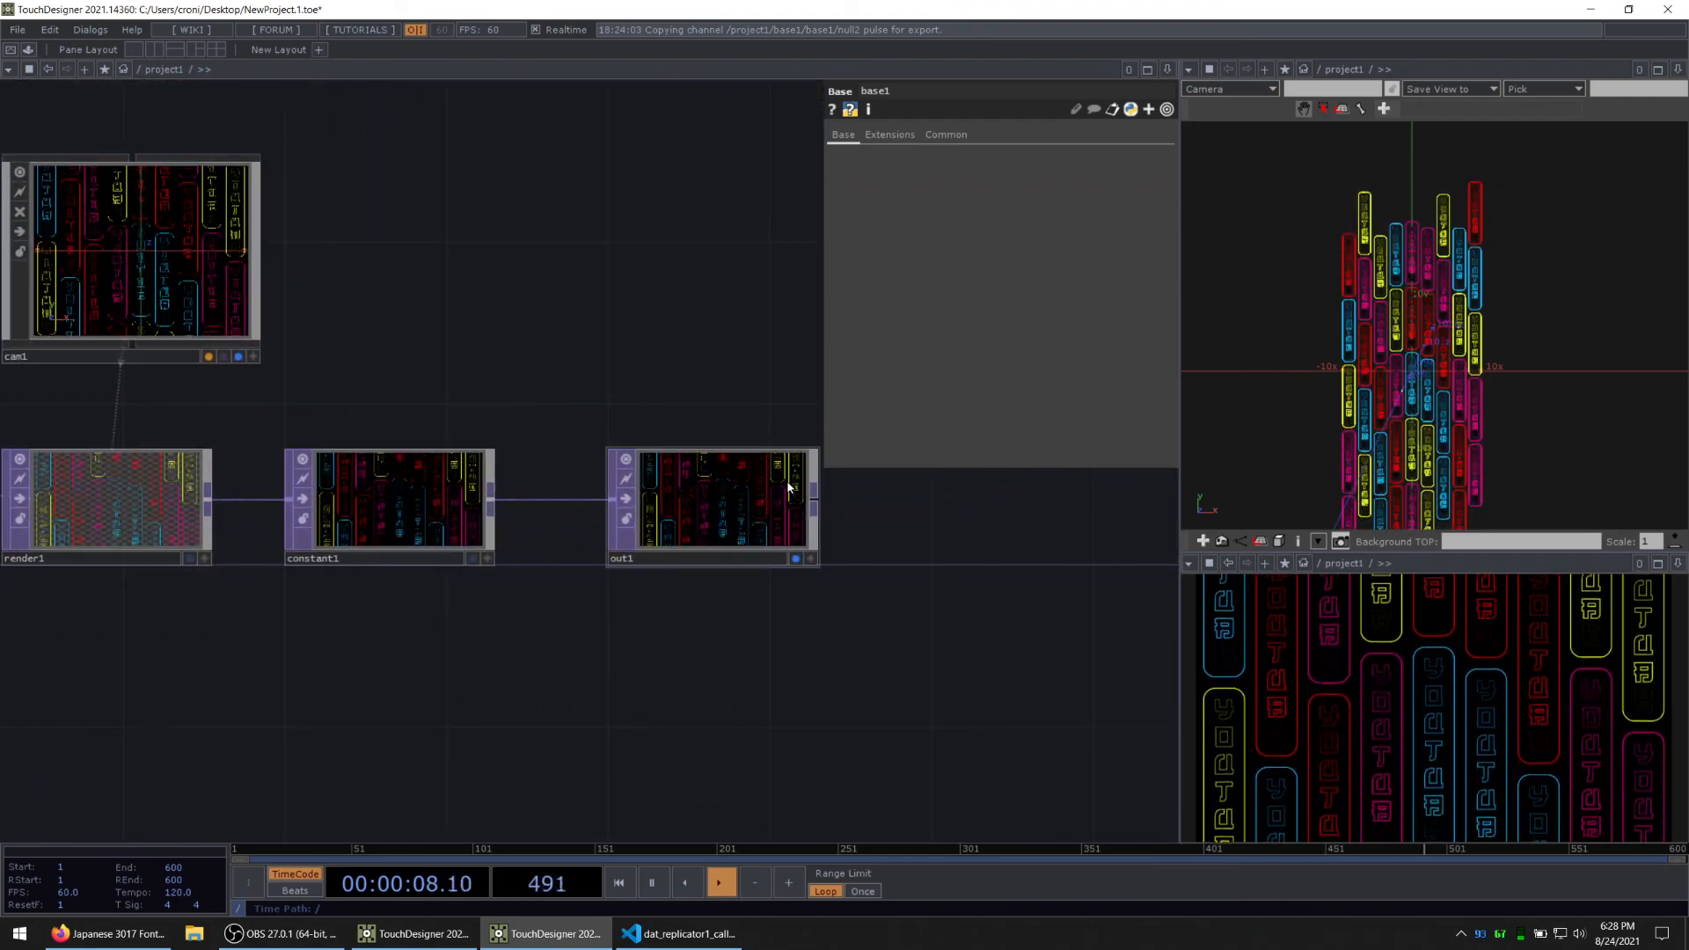
pyautogui.rightClick(789, 487)
pyautogui.click(811, 480)
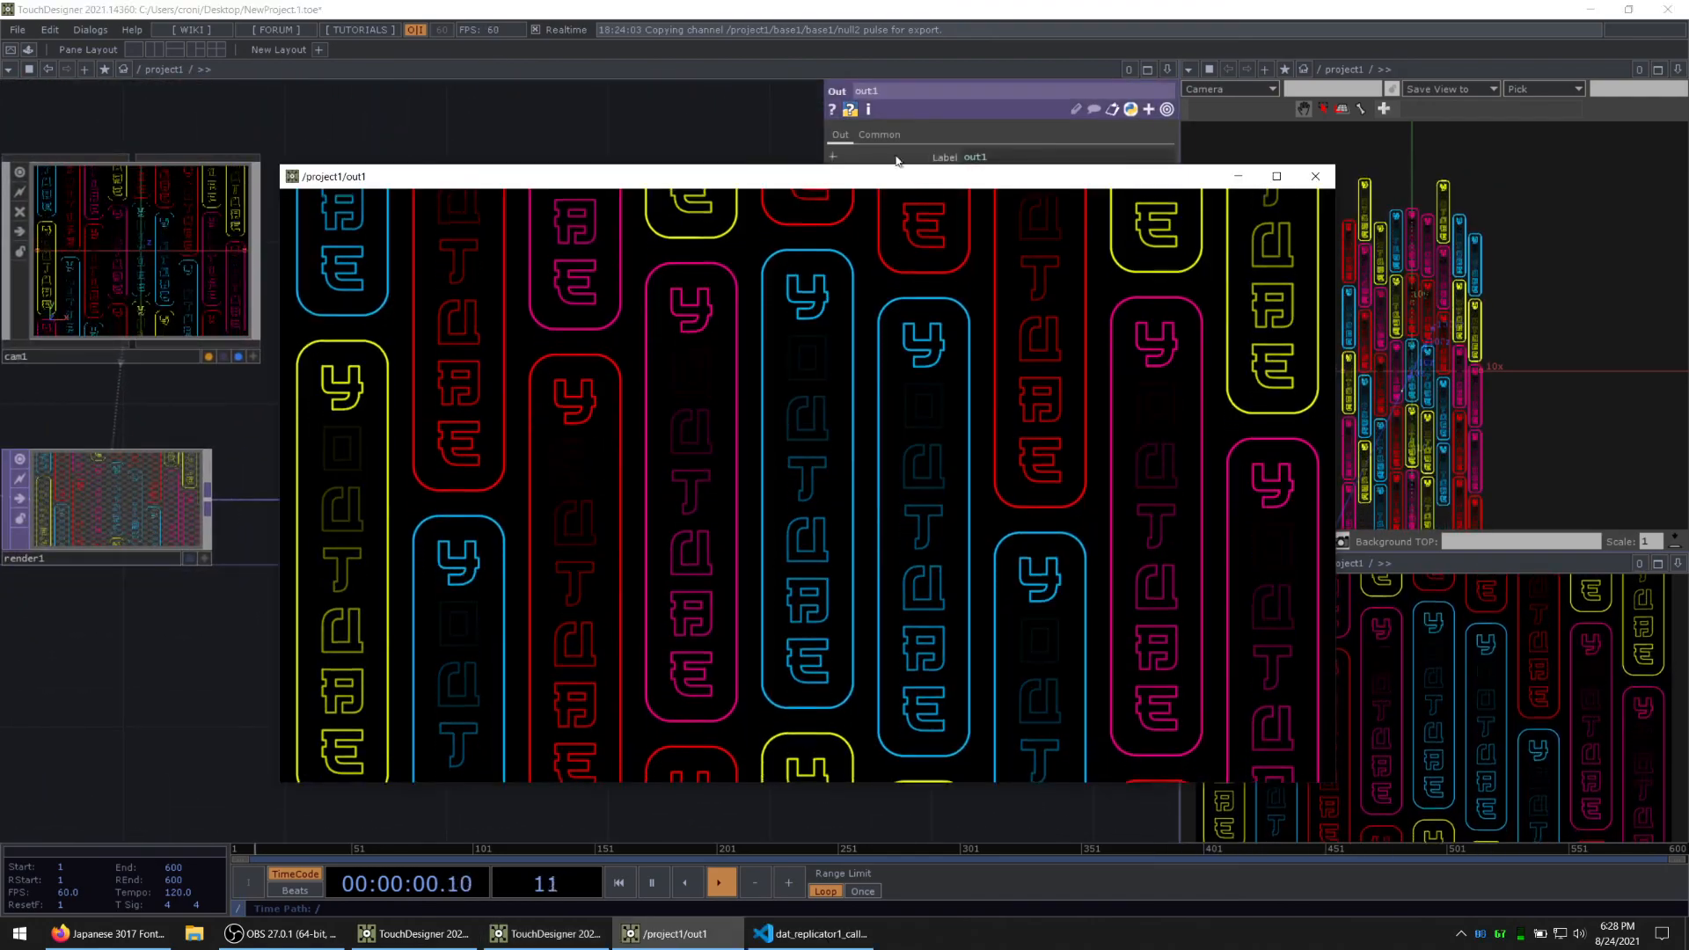
pyautogui.click(1316, 176)
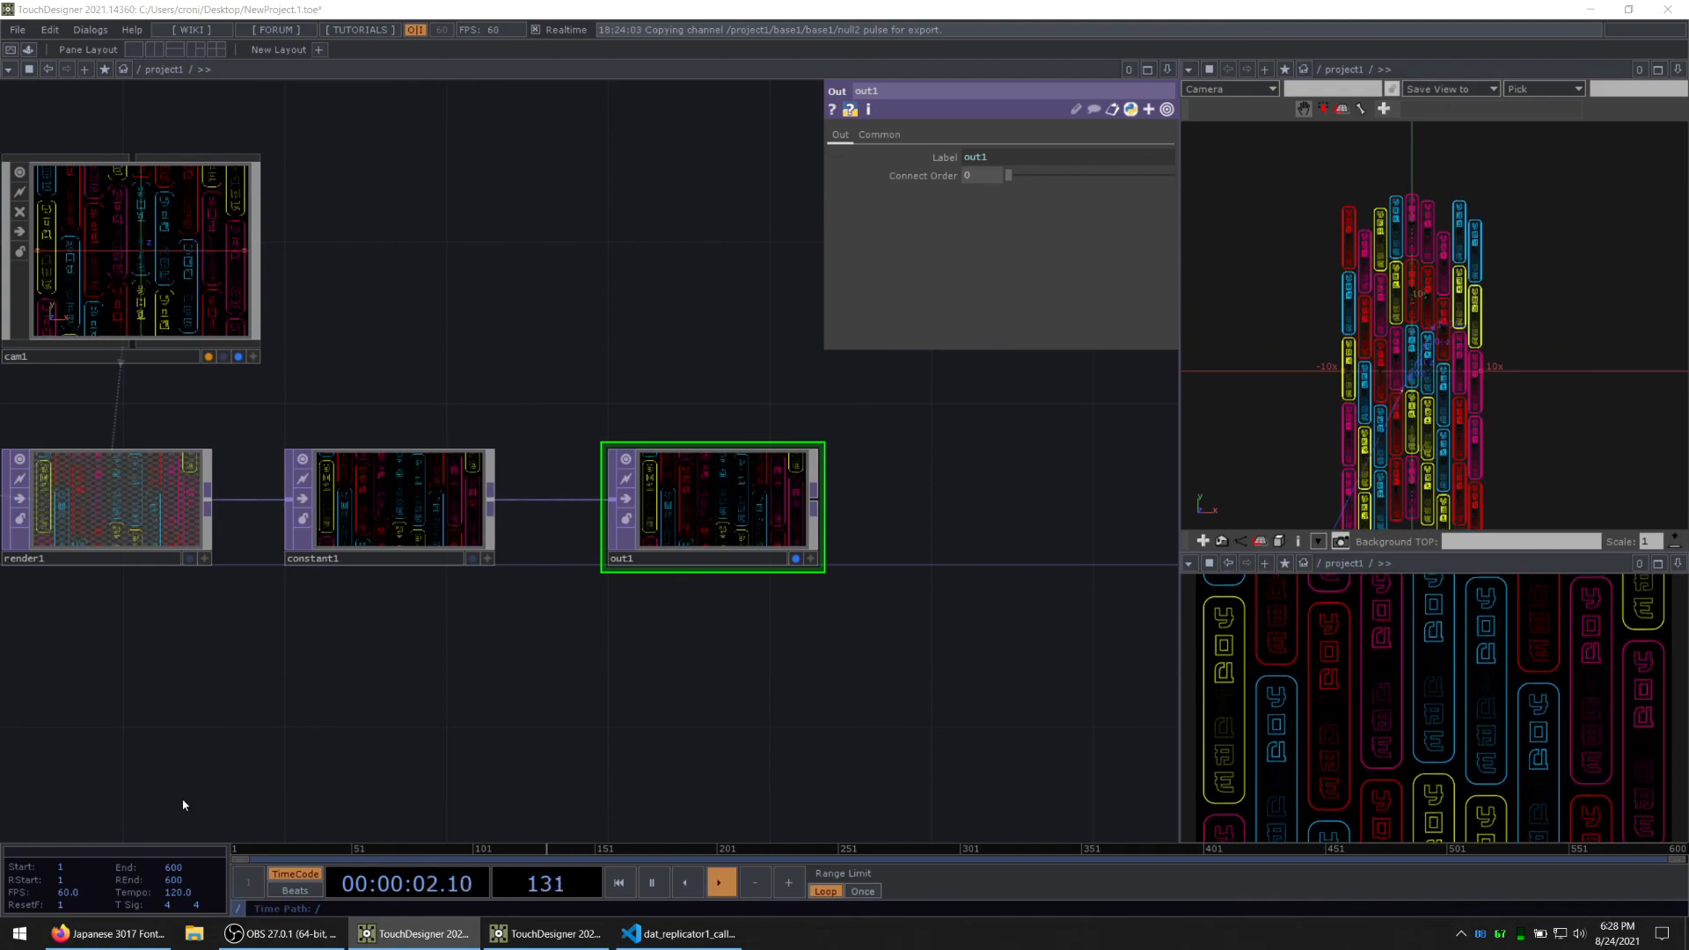
# Step: Move constant1 farther from render1 and branch a Blur TOP off render1's output, placed below the main chain
pyautogui.scroll(-3, 555, 613)
pyautogui.moveTo(495, 553); pyautogui.dragTo(763, 553)
pyautogui.scroll(3, 246, 616)
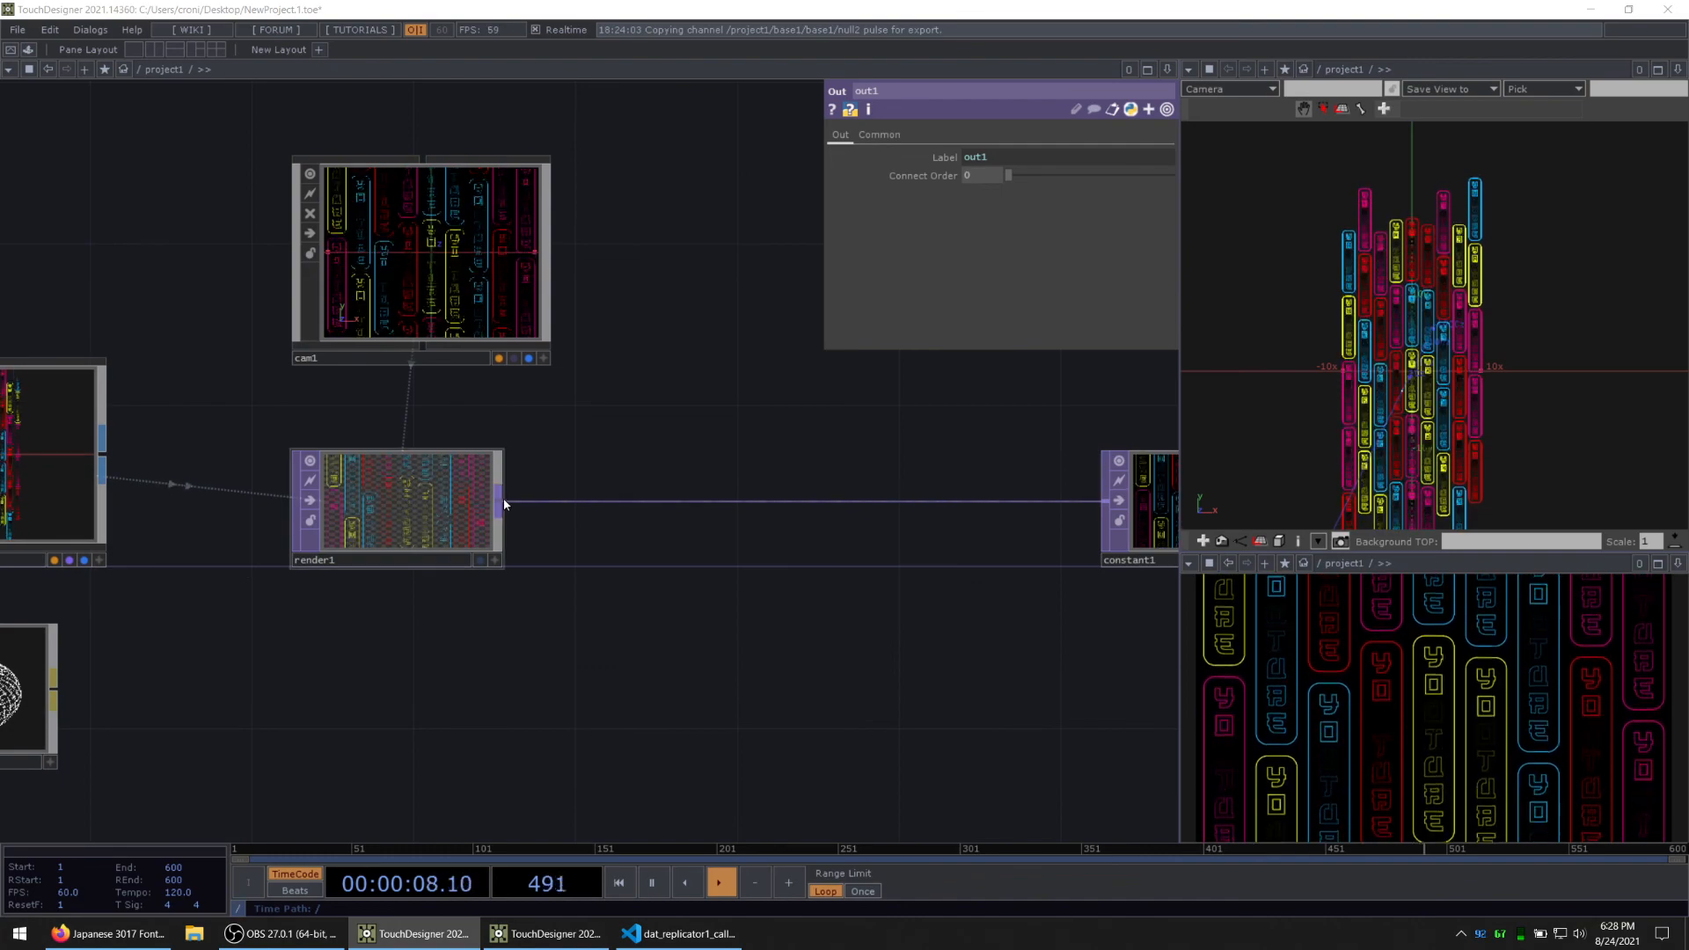
pyautogui.press('Tab')
pyautogui.write('blur')
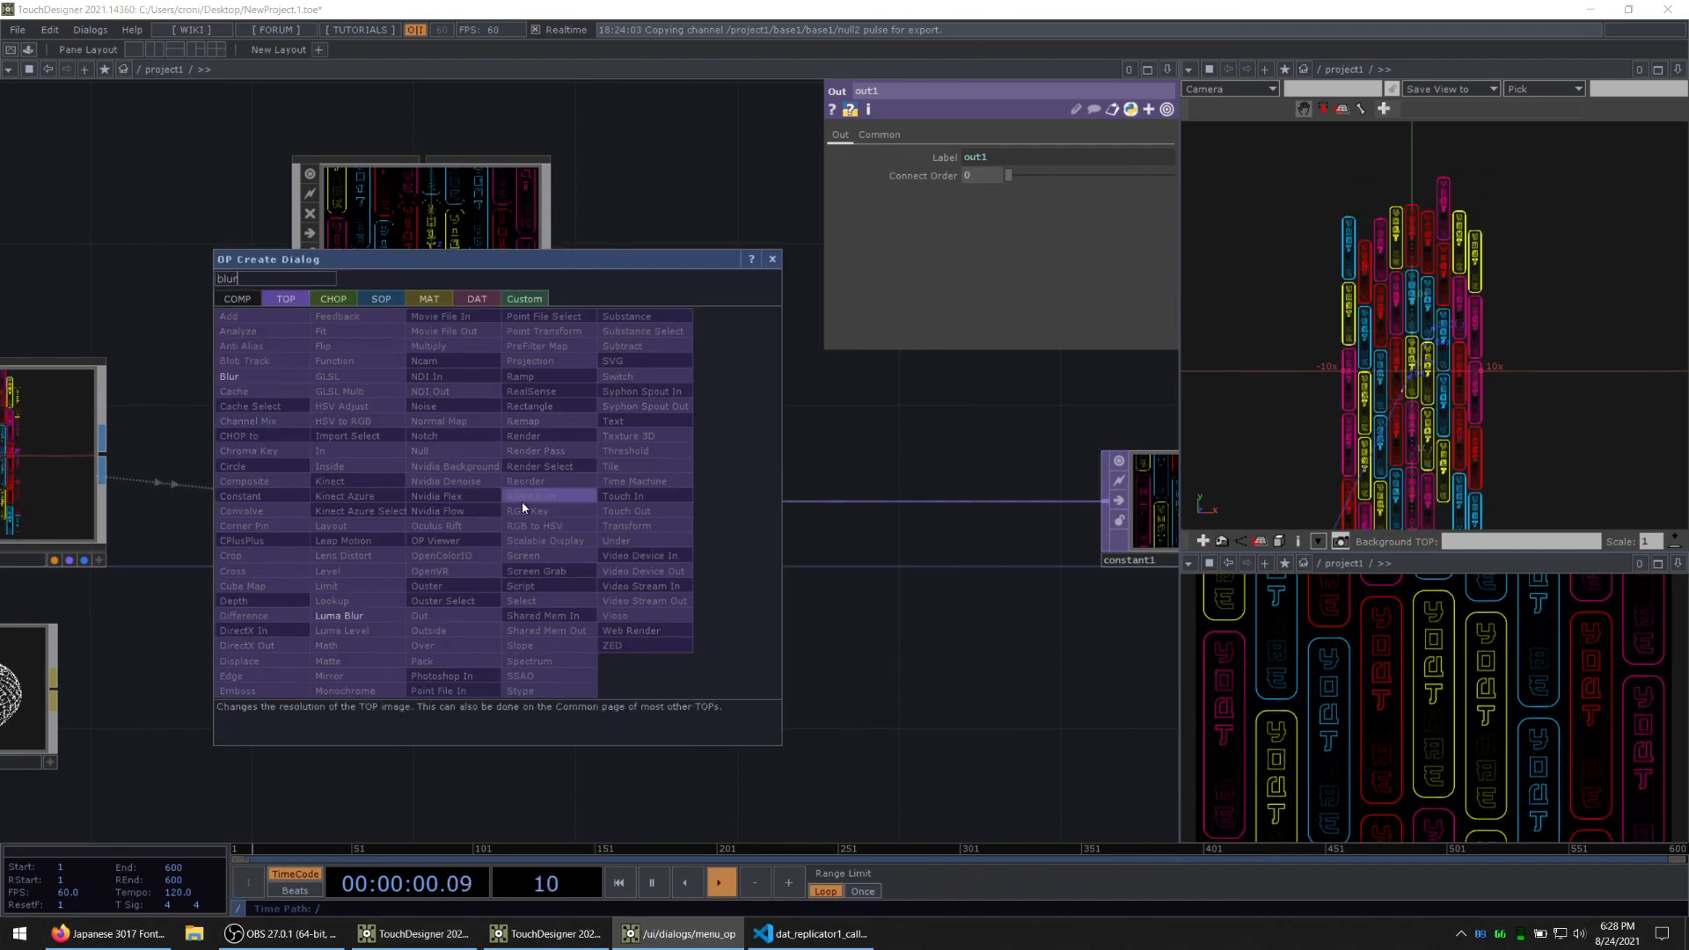
pyautogui.click(233, 377)
pyautogui.click(669, 660)
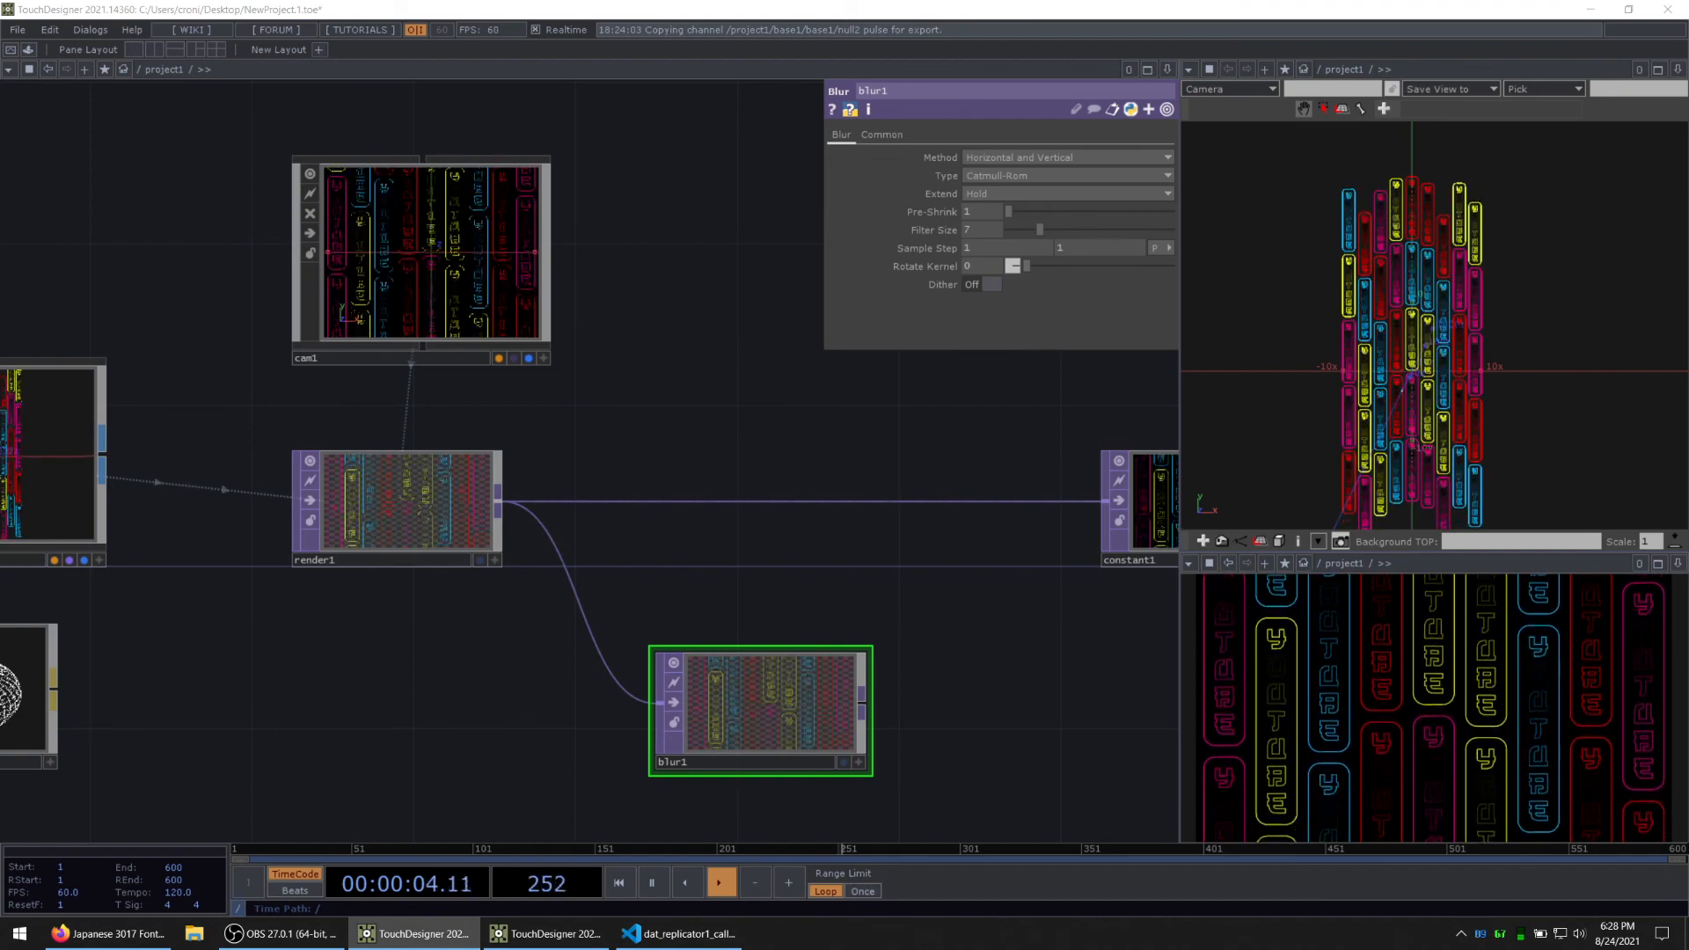
# Step: Add a Level TOP after blur1, spreading constant1 and blur1 apart to make room in the chain
pyautogui.moveTo(958, 719); pyautogui.dragTo(584, 560)
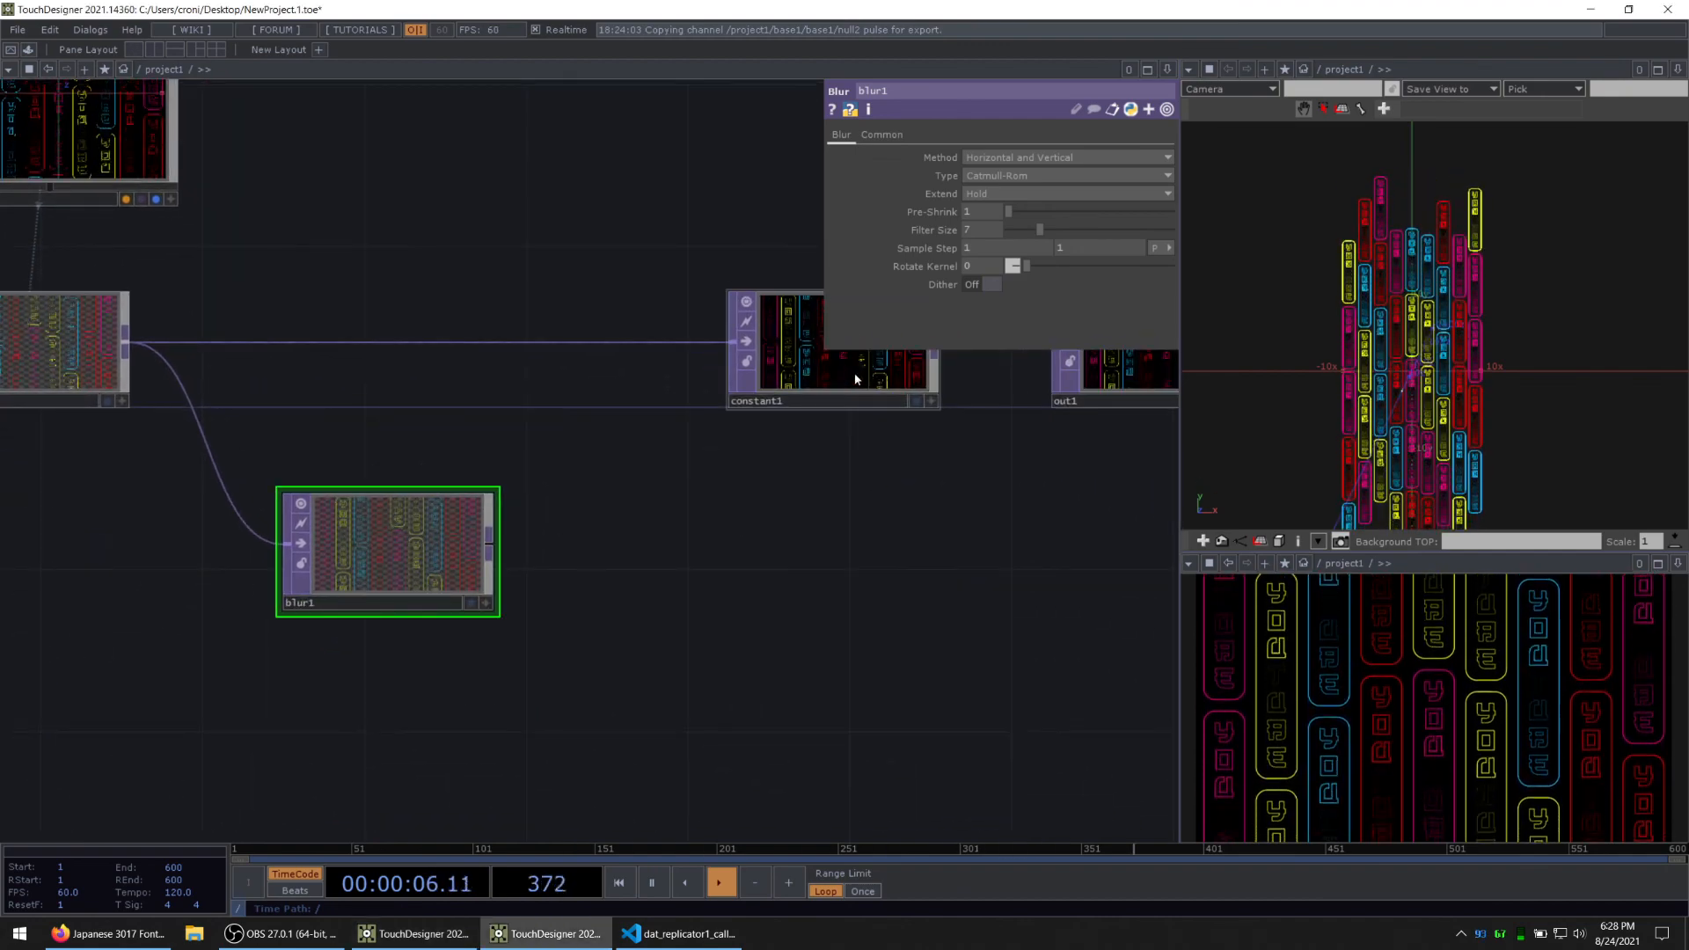
pyautogui.moveTo(856, 379); pyautogui.dragTo(903, 380)
pyautogui.moveTo(406, 531); pyautogui.dragTo(326, 531)
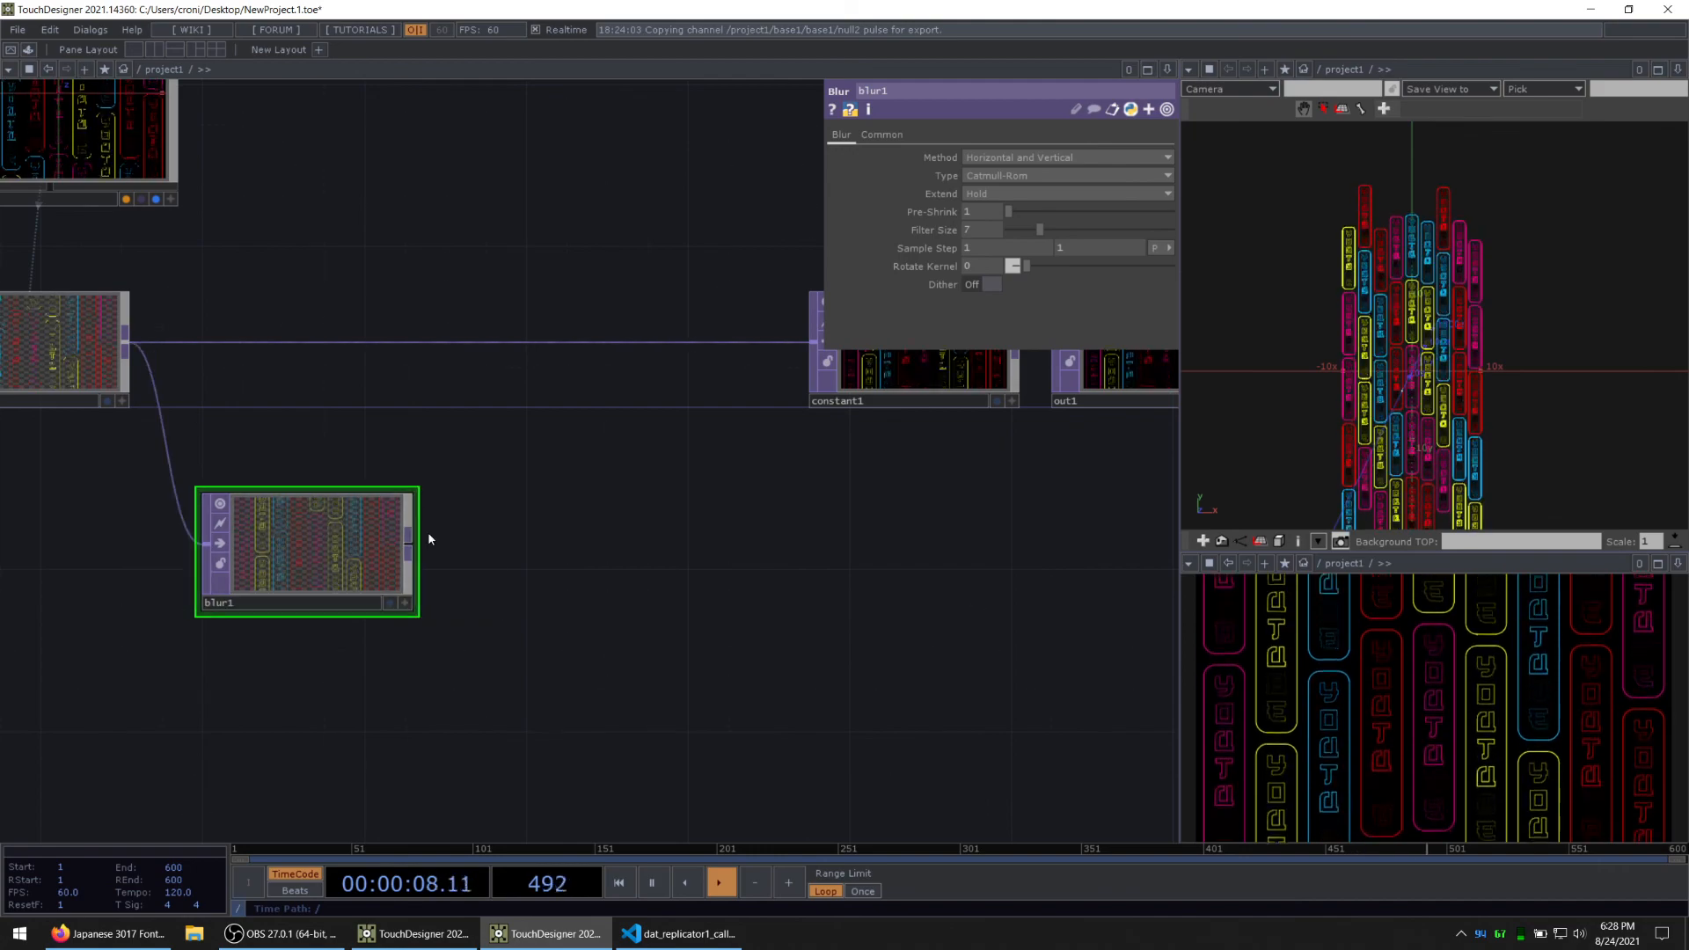
pyautogui.rightClick(409, 551)
pyautogui.write('leve')
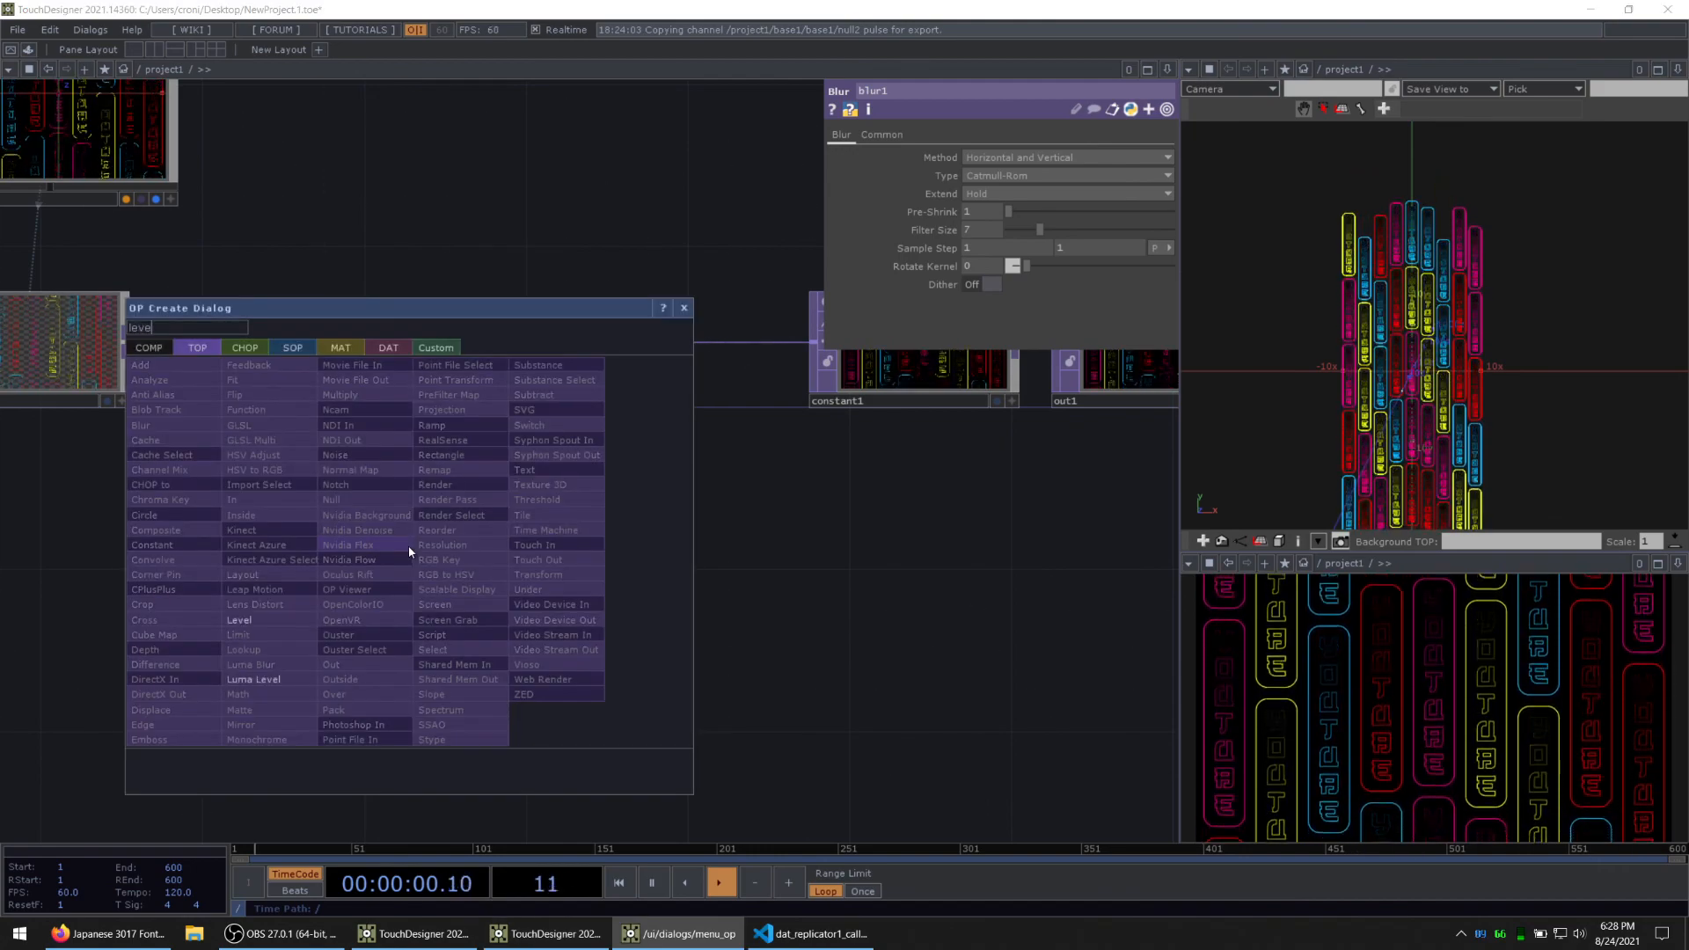
pyautogui.click(255, 619)
pyautogui.click(584, 558)
# Step: Insert a Composite TOP between render1 and constant1 and connect level1 as its second input
pyautogui.moveTo(1042, 513); pyautogui.dragTo(690, 593)
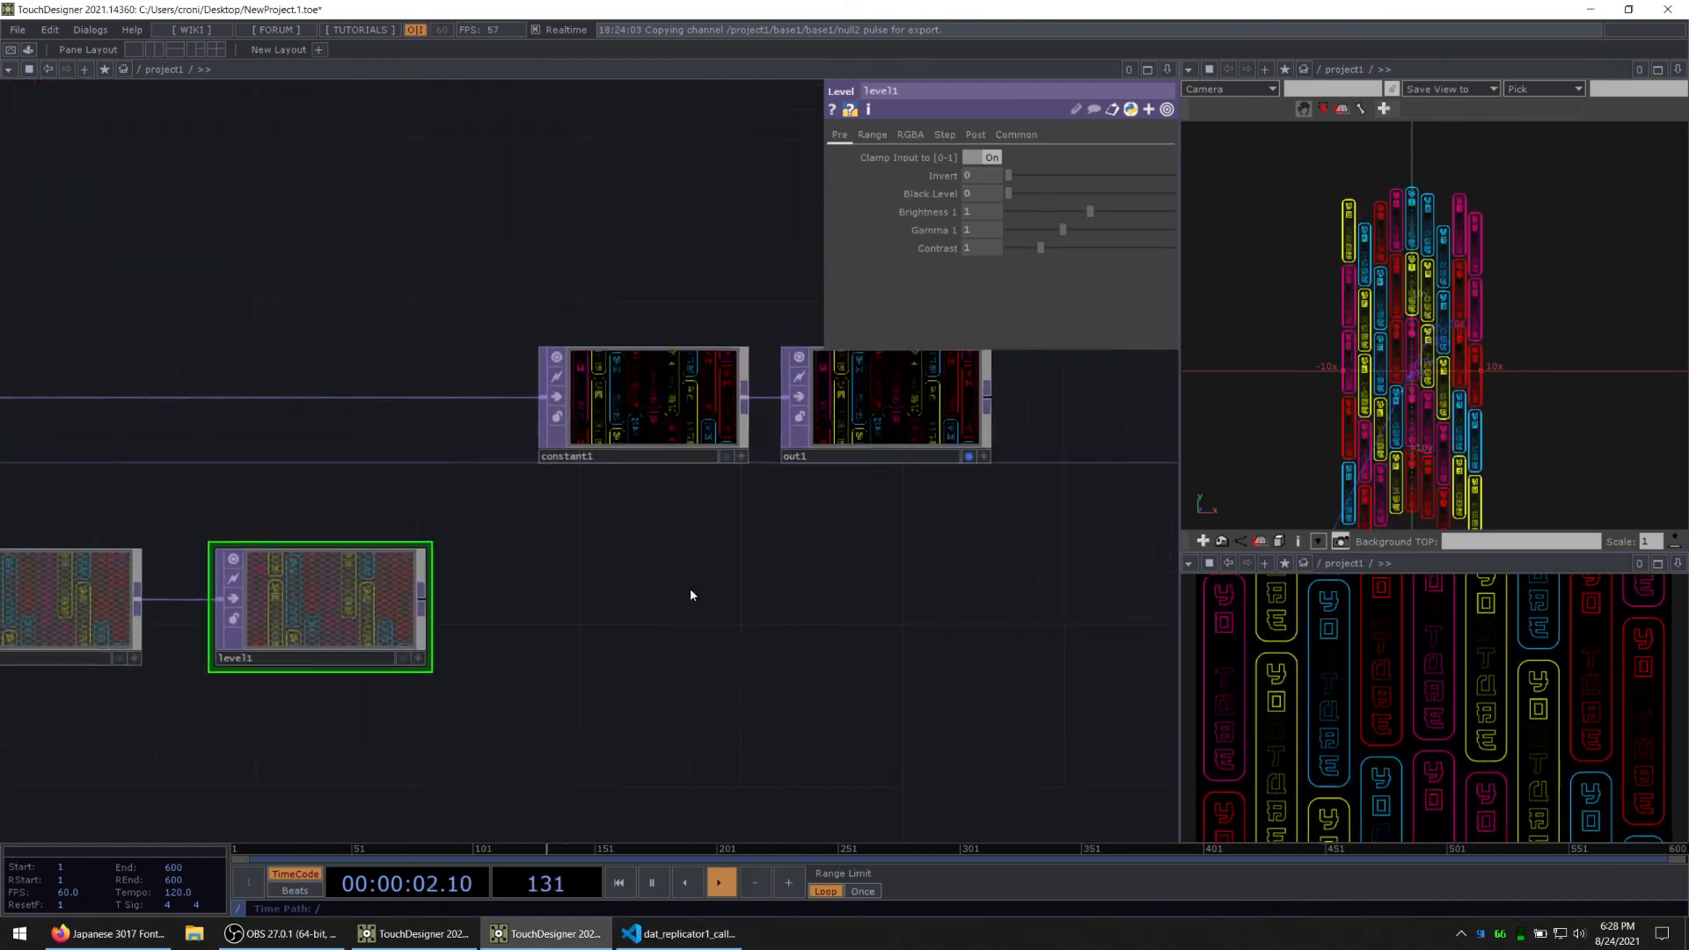
pyautogui.moveTo(934, 515); pyautogui.dragTo(621, 405, button='right')
pyautogui.moveTo(620, 405); pyautogui.dragTo(860, 407)
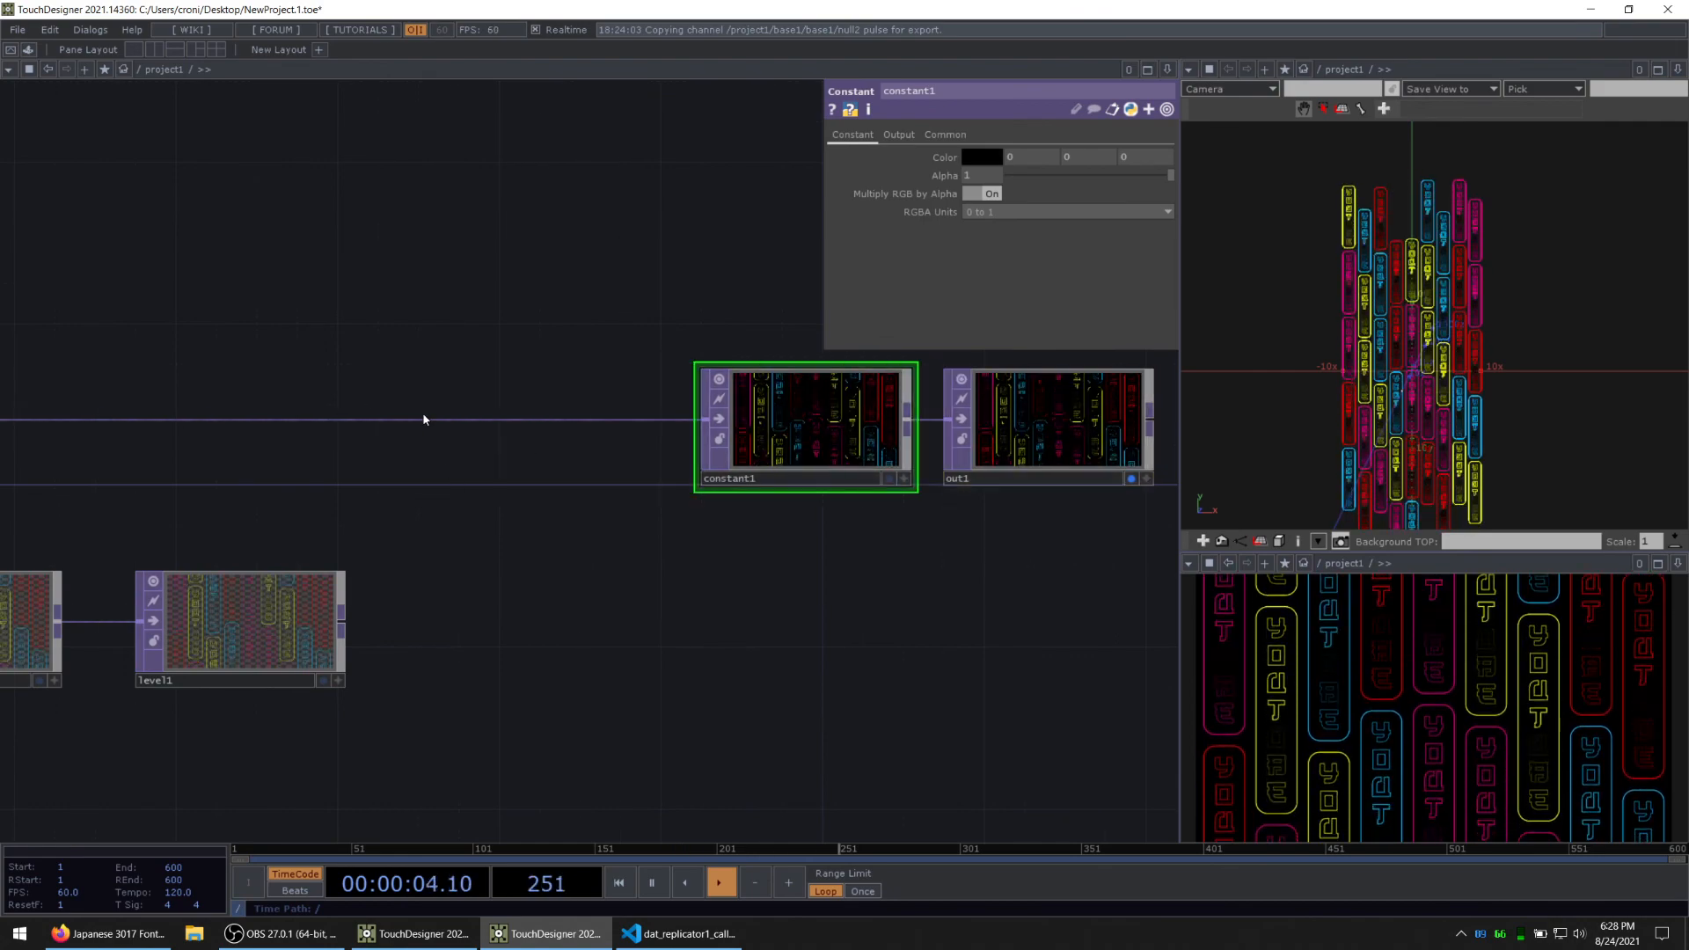
pyautogui.rightClick(424, 420)
pyautogui.click(397, 423)
pyautogui.click(433, 401)
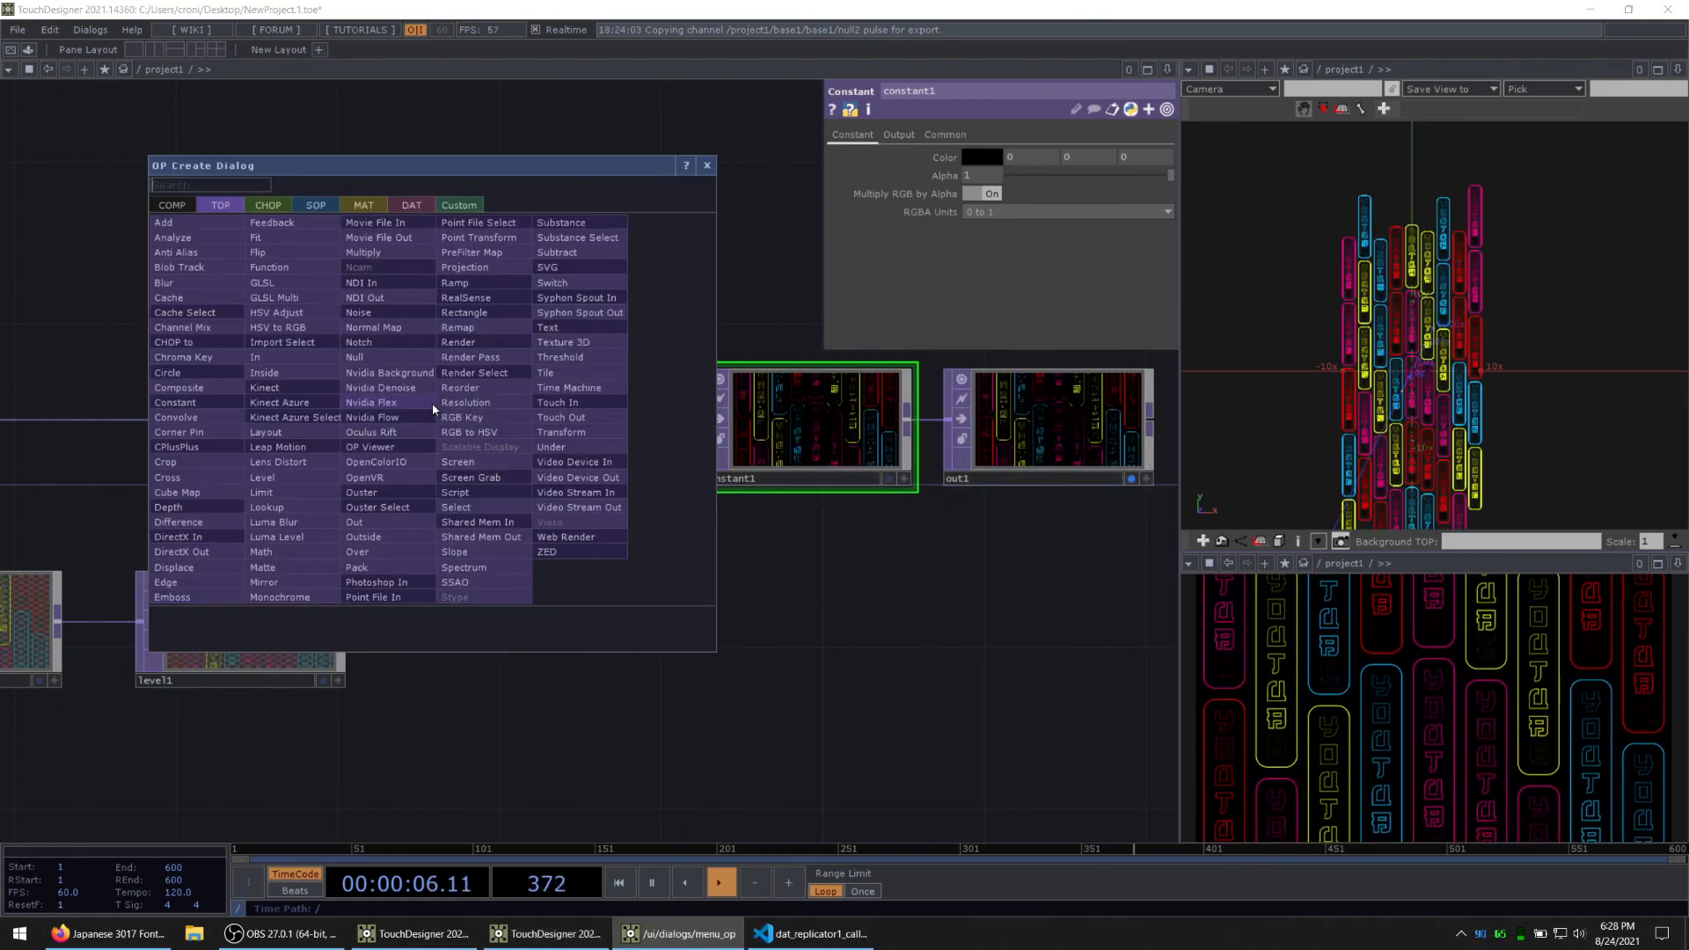
pyautogui.write('comp')
pyautogui.click(182, 390)
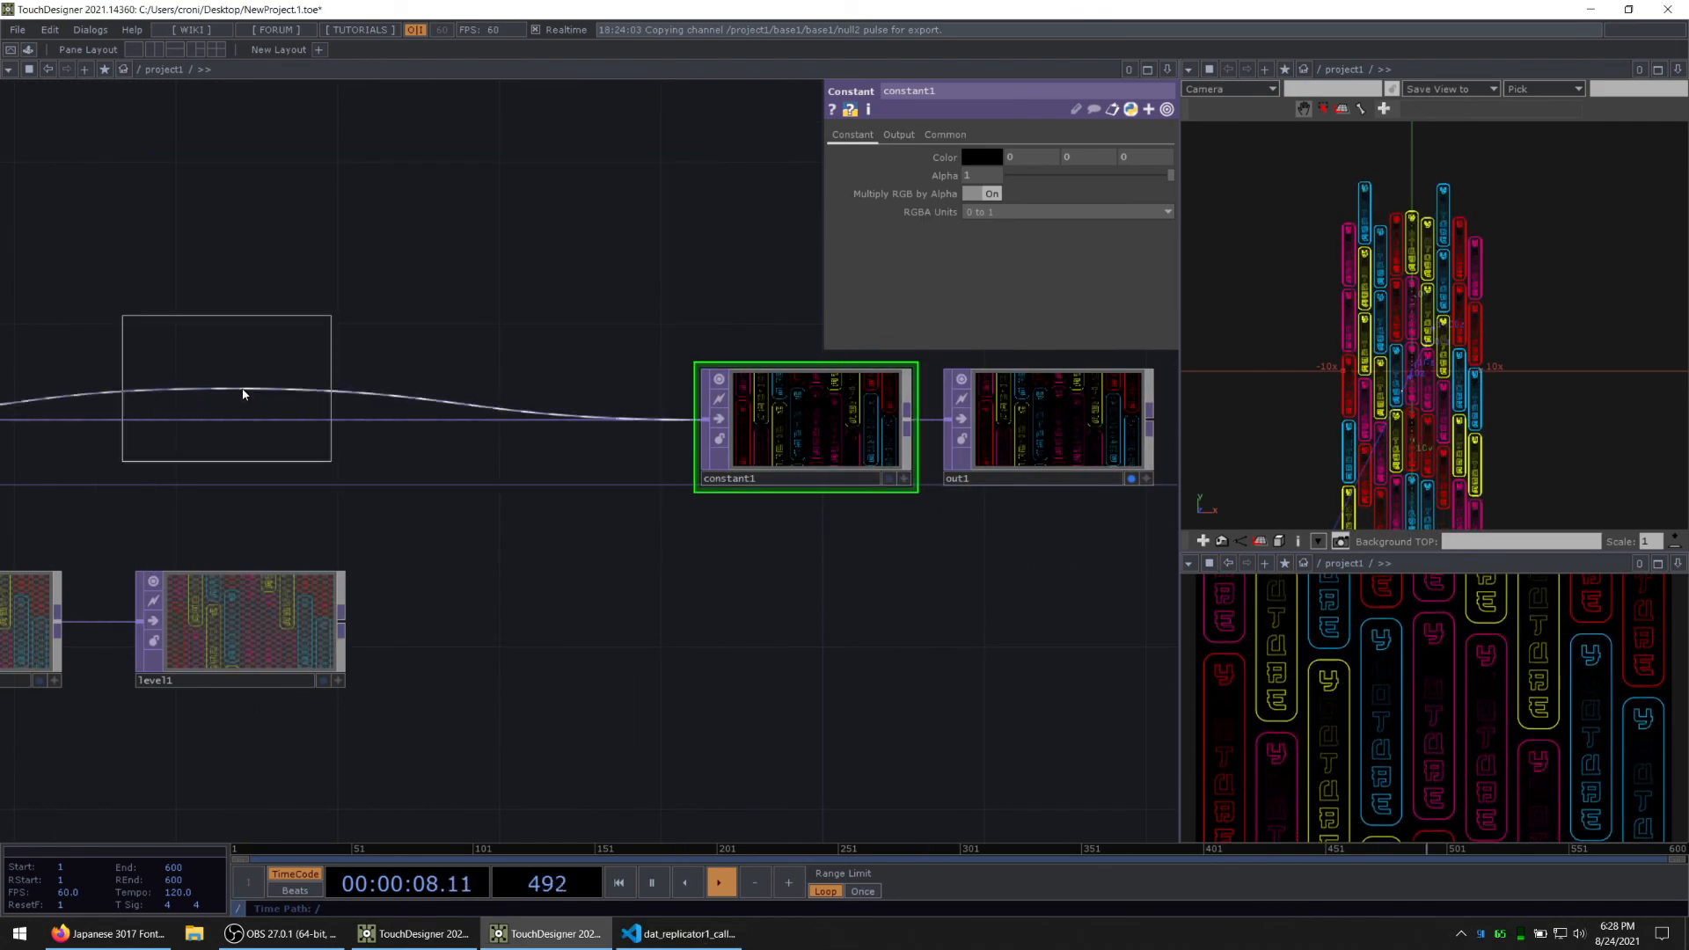
pyautogui.click(553, 419)
pyautogui.click(461, 443)
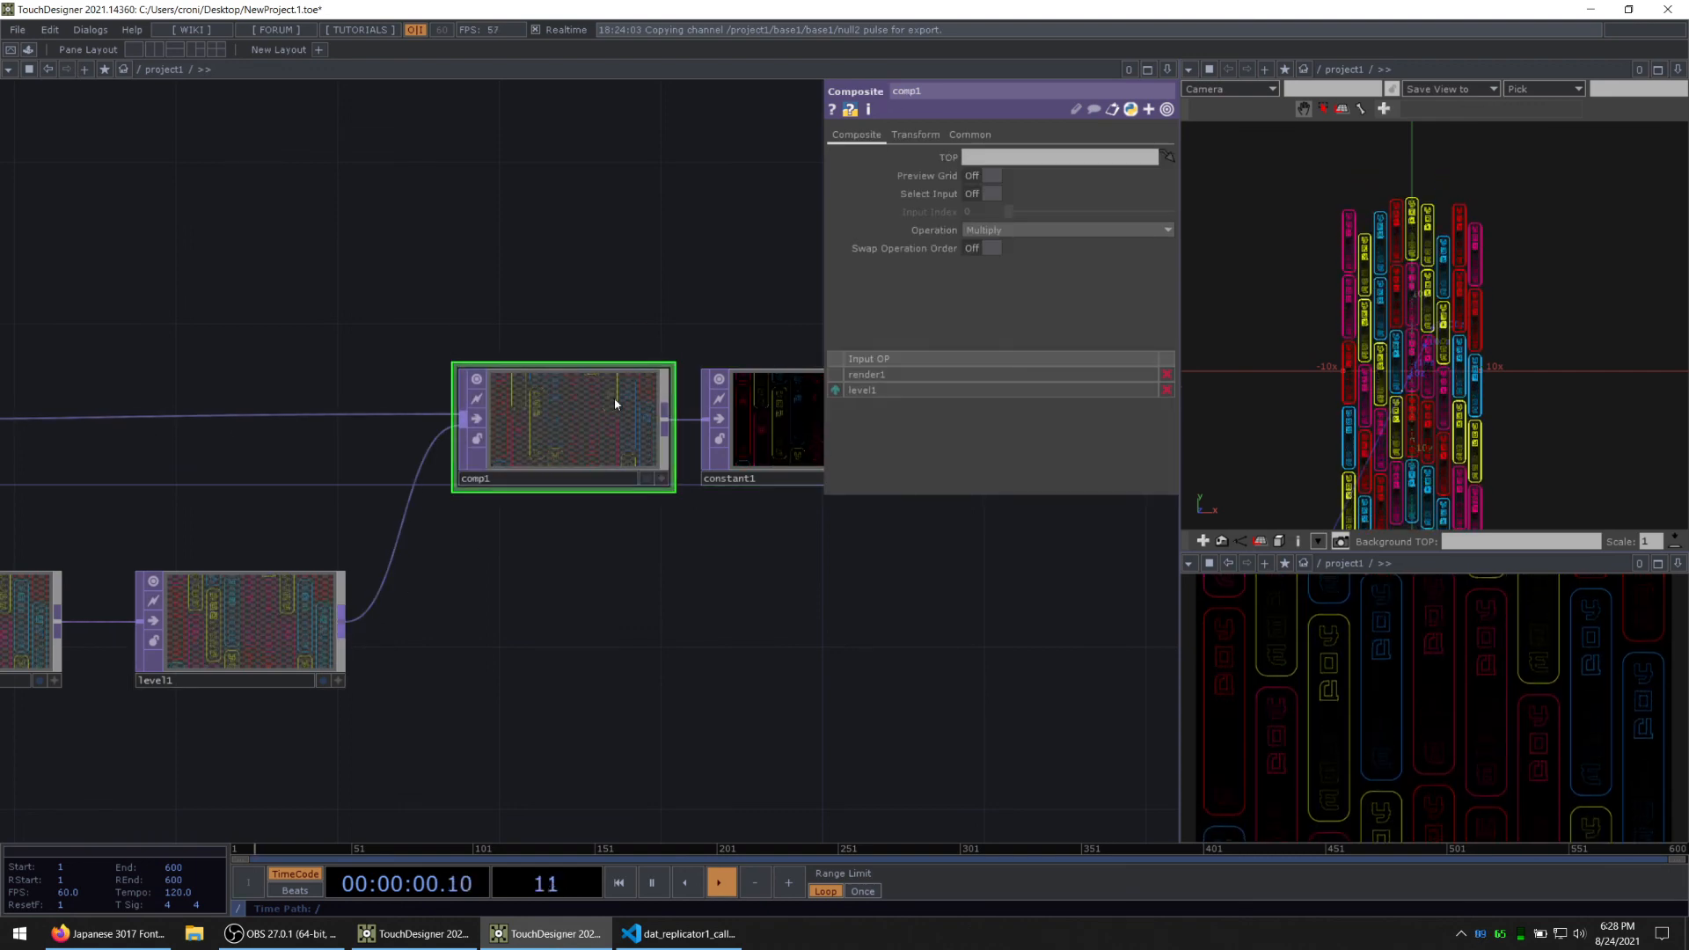
# Step: Try the Over operation on comp1 and set its Operation to Add
pyautogui.click(1001, 231)
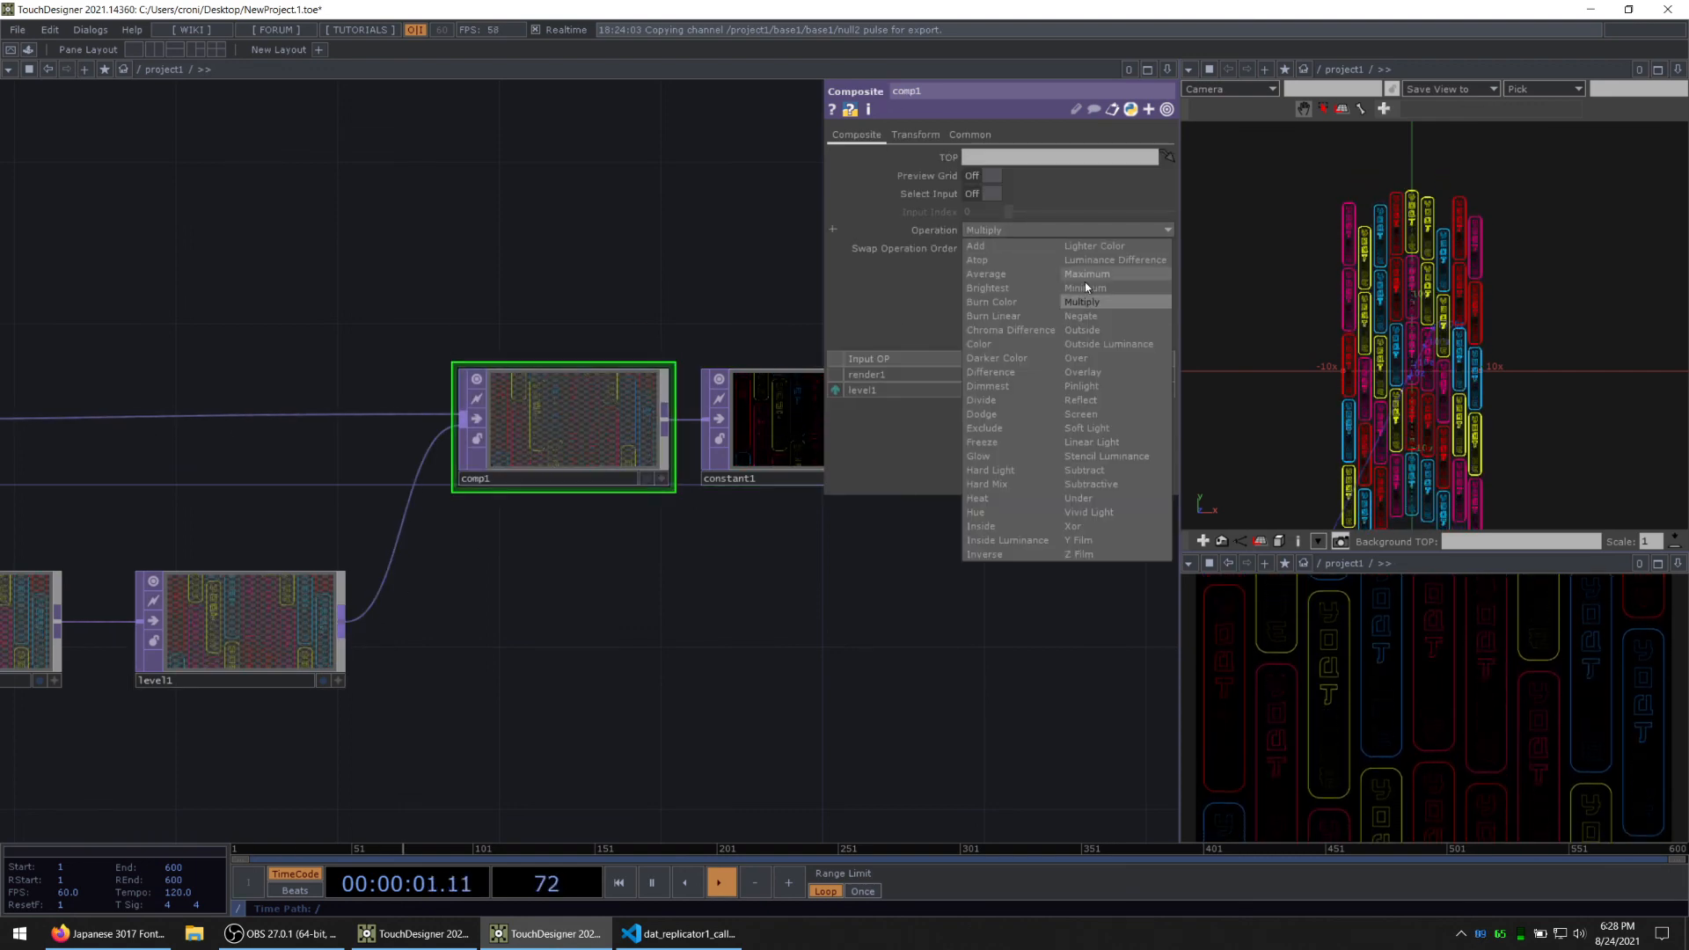
pyautogui.click(1125, 356)
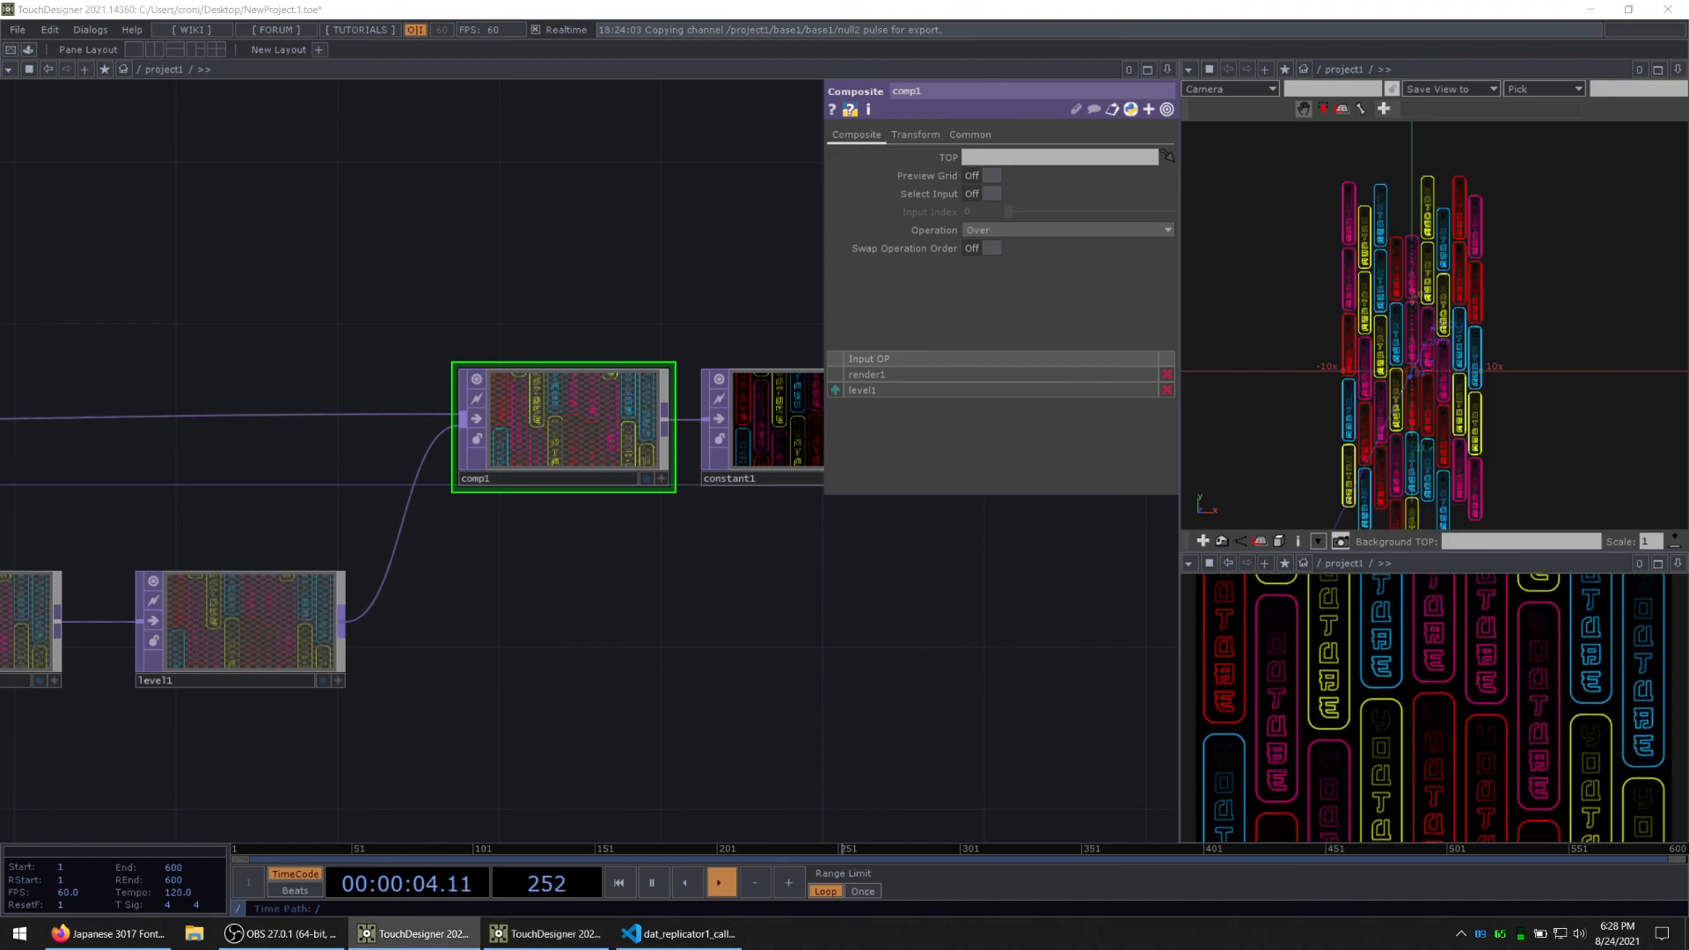
pyautogui.click(1000, 232)
pyautogui.click(1001, 245)
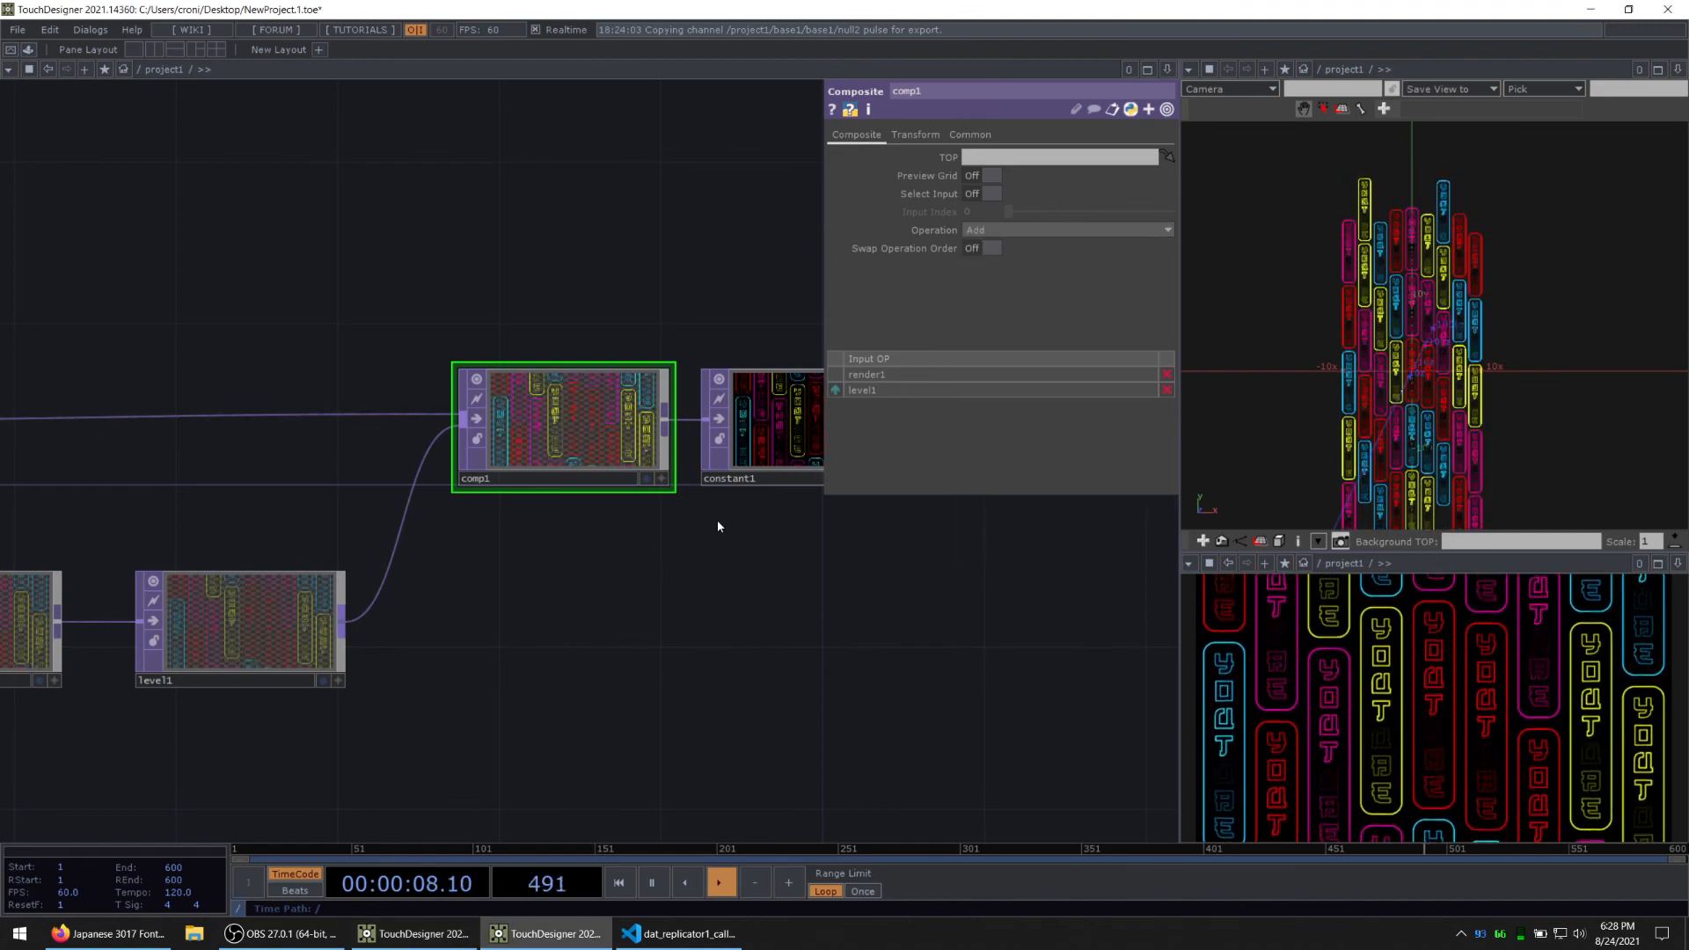
# Step: Raise blur1's Filter Size to 27 and open the out1 render in a separate viewer window
pyautogui.moveTo(735, 636); pyautogui.dragTo(1161, 596)
pyautogui.click(400, 581)
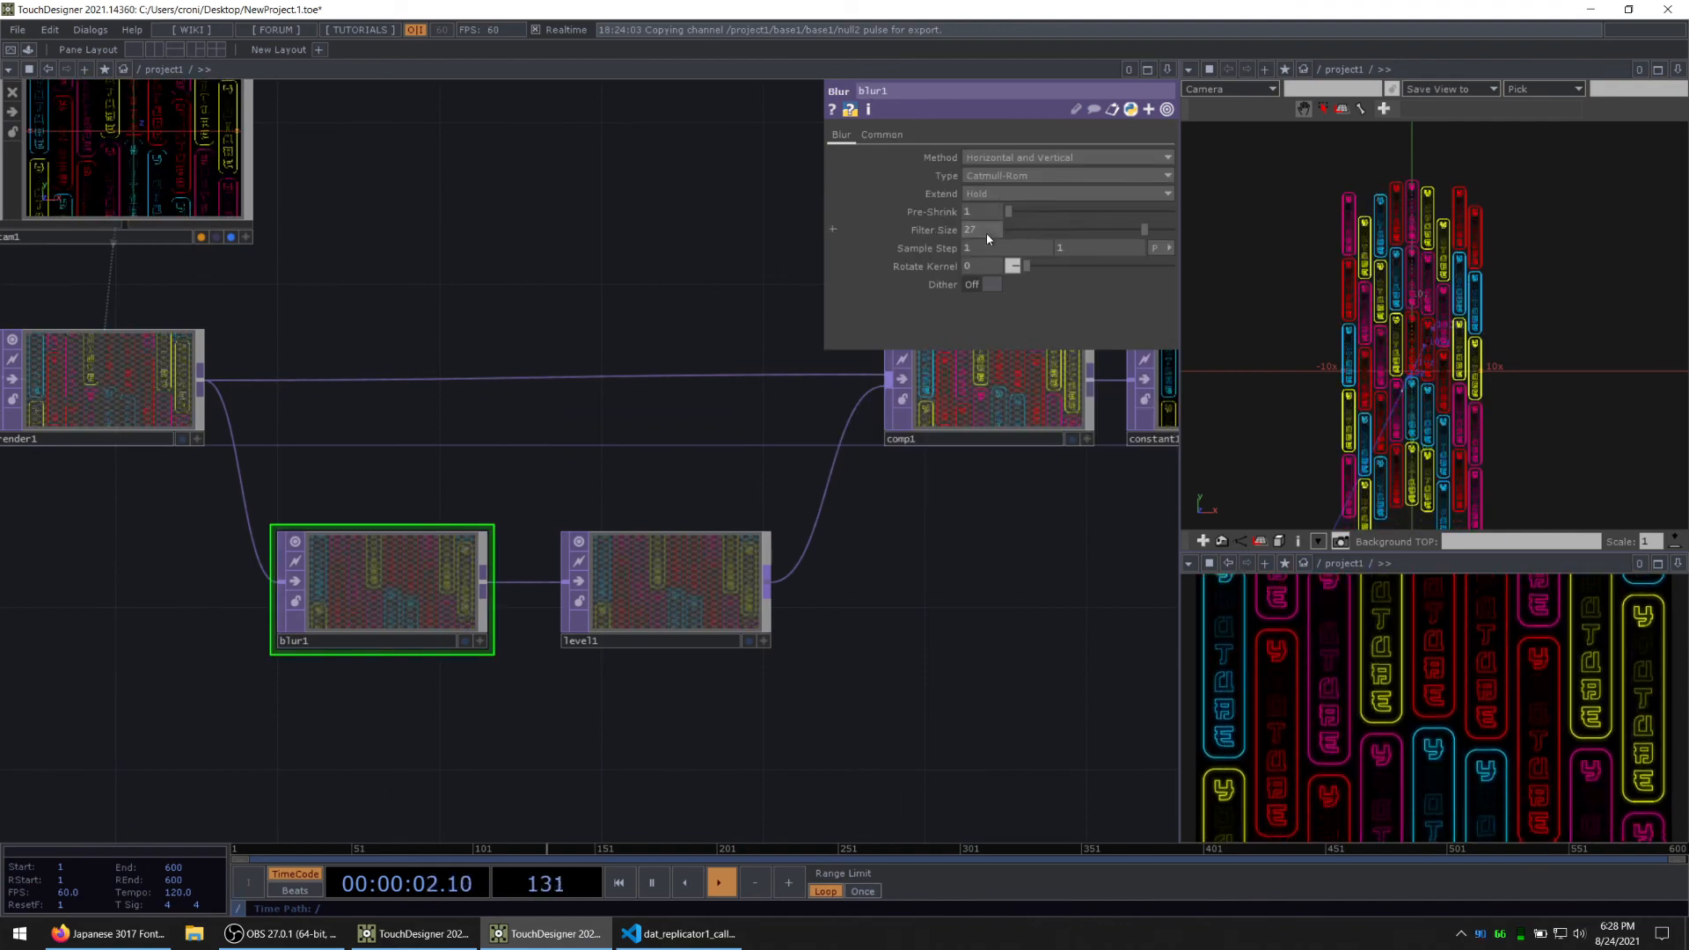
pyautogui.moveTo(756, 596); pyautogui.dragTo(422, 621)
pyautogui.moveTo(994, 555); pyautogui.dragTo(783, 595)
pyautogui.rightClick(959, 451)
pyautogui.click(1012, 442)
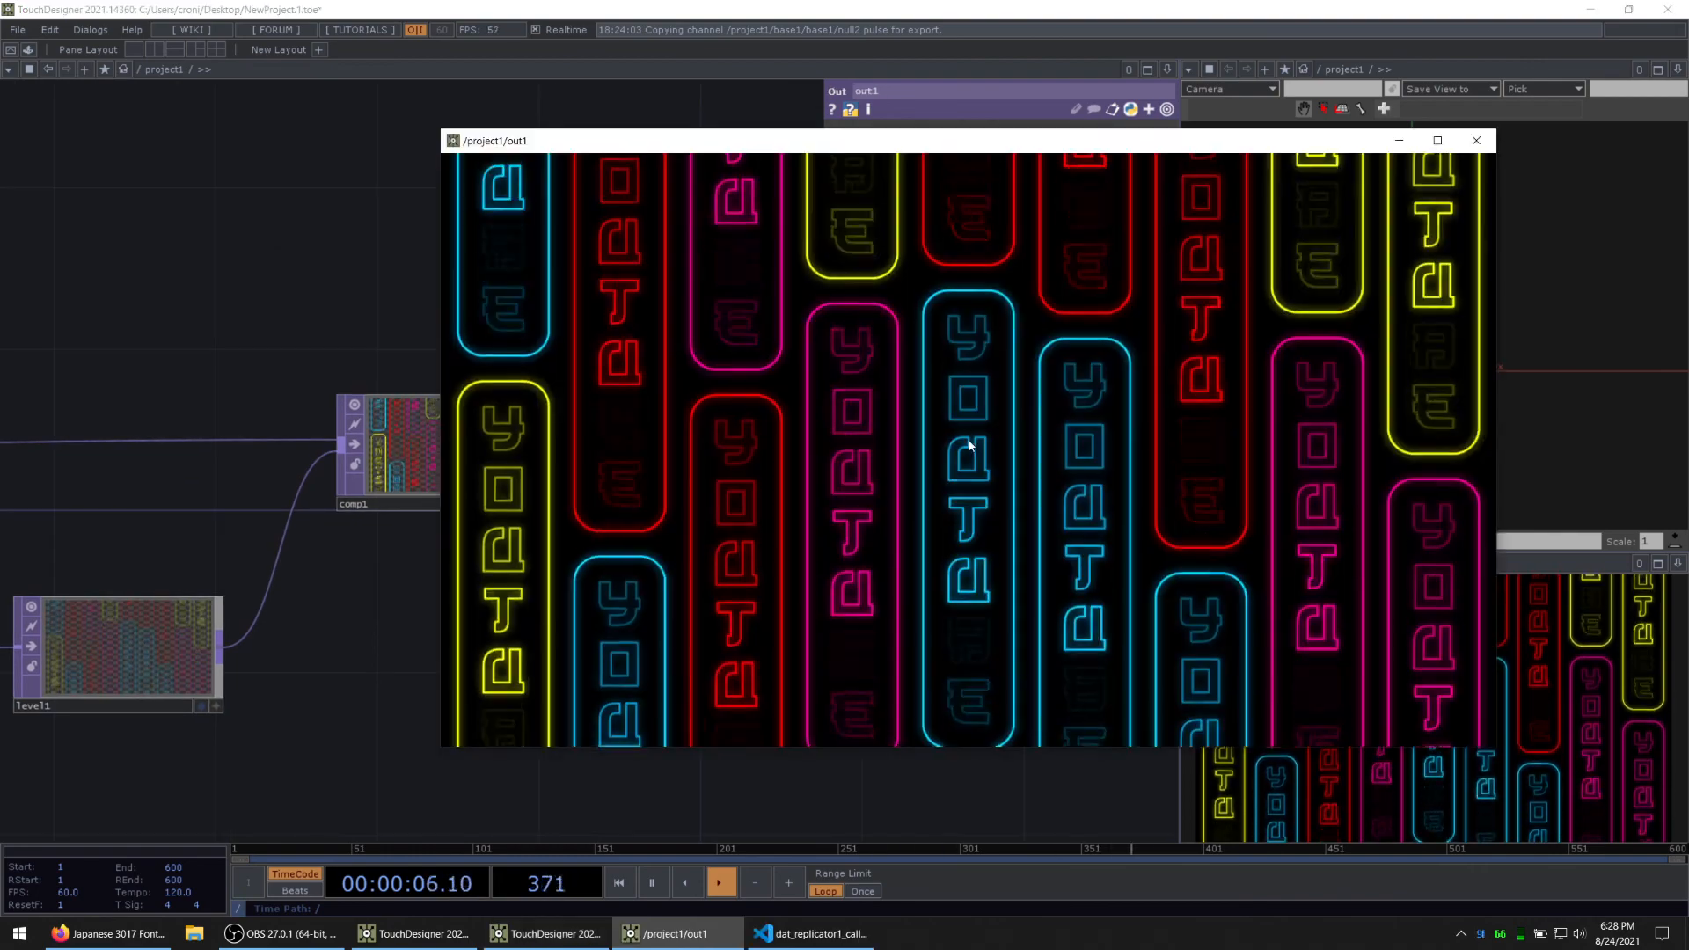
# Step: Move and shrink the out1 viewer window so it leaves blur1, level1 and the parameters uncovered
pyautogui.moveTo(441, 380); pyautogui.dragTo(573, 380)
pyautogui.moveTo(810, 140); pyautogui.dragTo(985, 81)
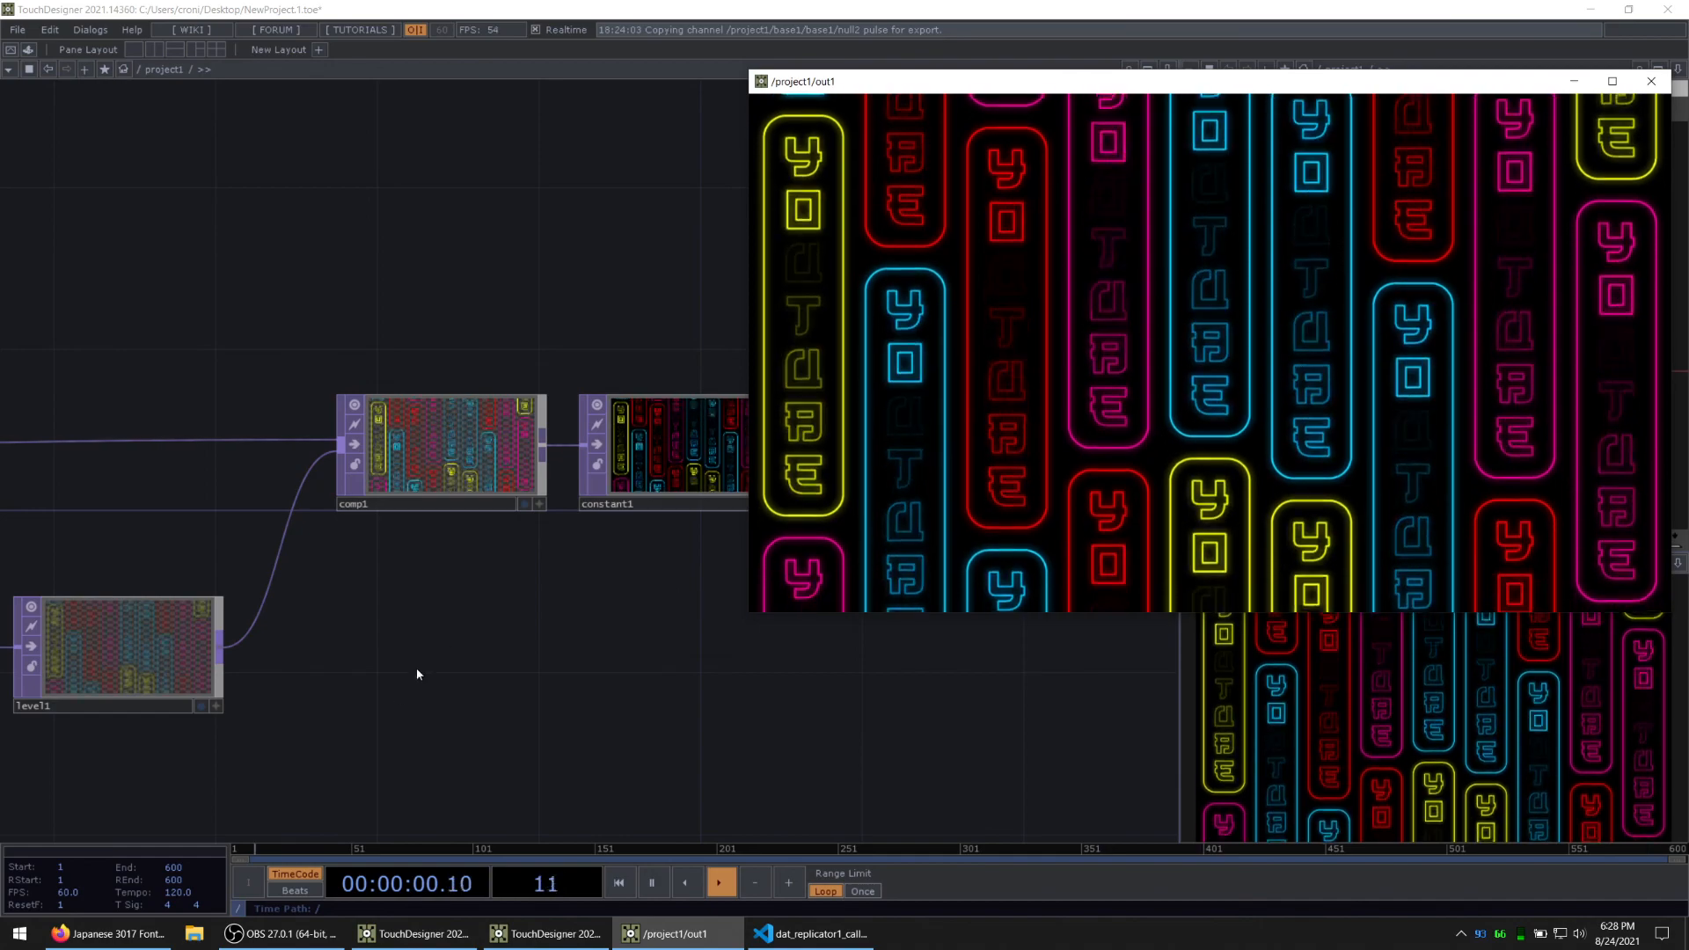
pyautogui.moveTo(415, 670); pyautogui.dragTo(606, 547)
pyautogui.click(349, 547)
pyautogui.moveTo(1001, 82); pyautogui.dragTo(280, 51)
pyautogui.moveTo(622, 748); pyautogui.dragTo(1165, 592)
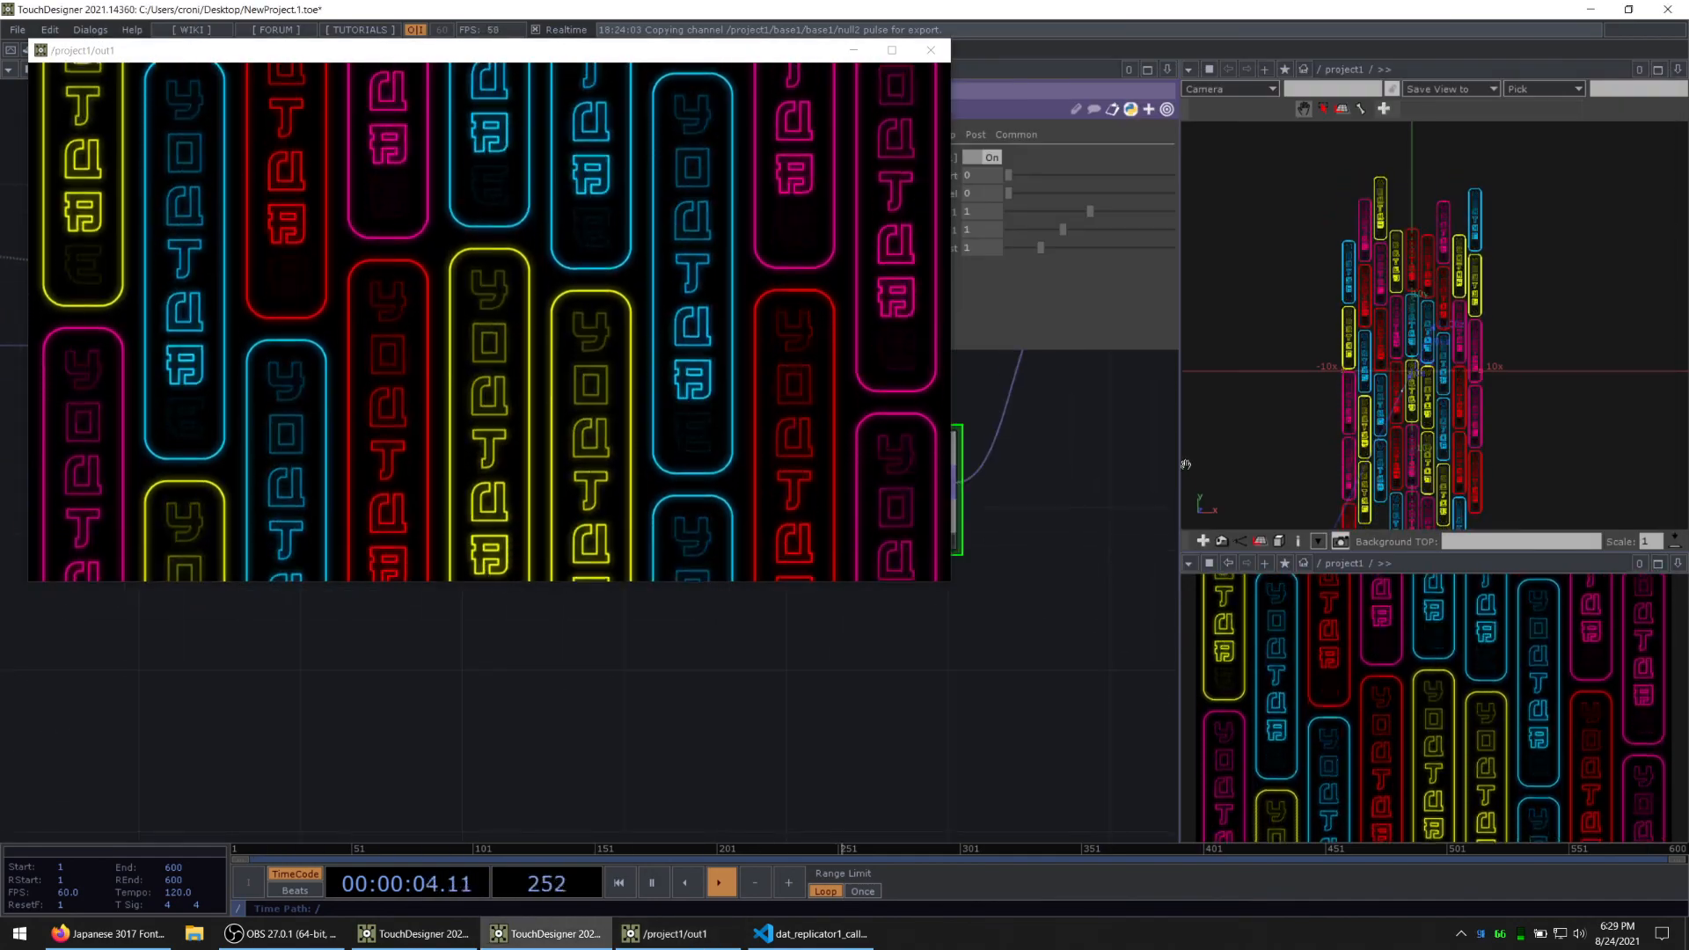
pyautogui.moveTo(1181, 457); pyautogui.dragTo(1193, 457)
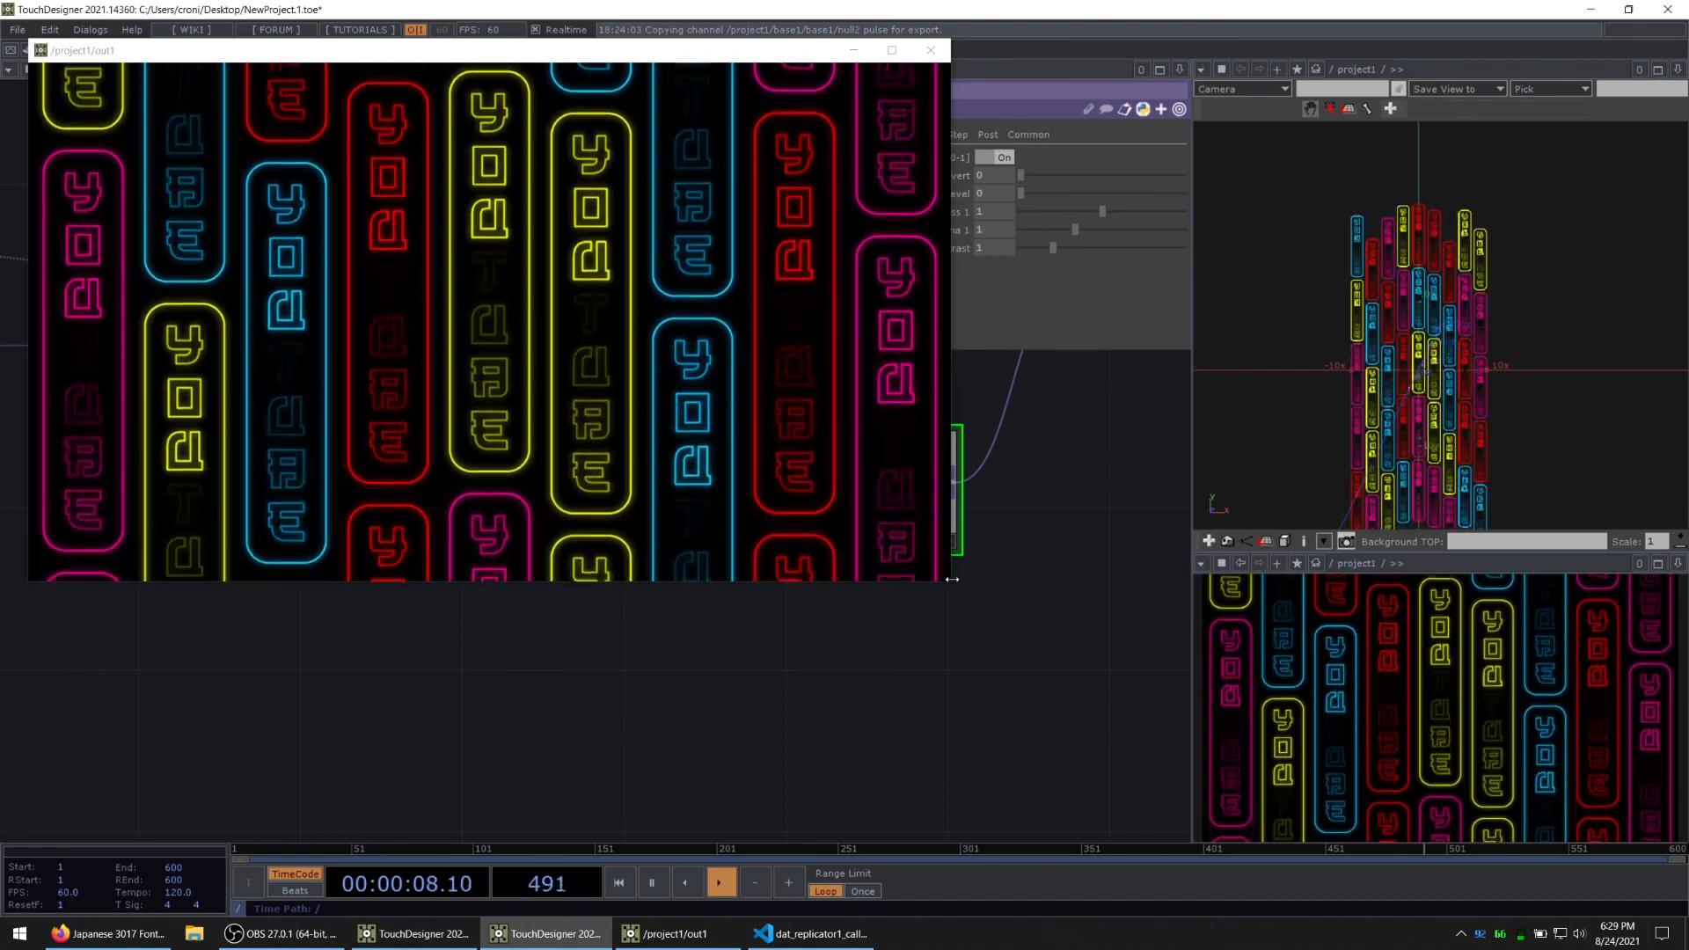
pyautogui.moveTo(949, 482); pyautogui.dragTo(530, 482)
pyautogui.moveTo(681, 725); pyautogui.dragTo(725, 791)
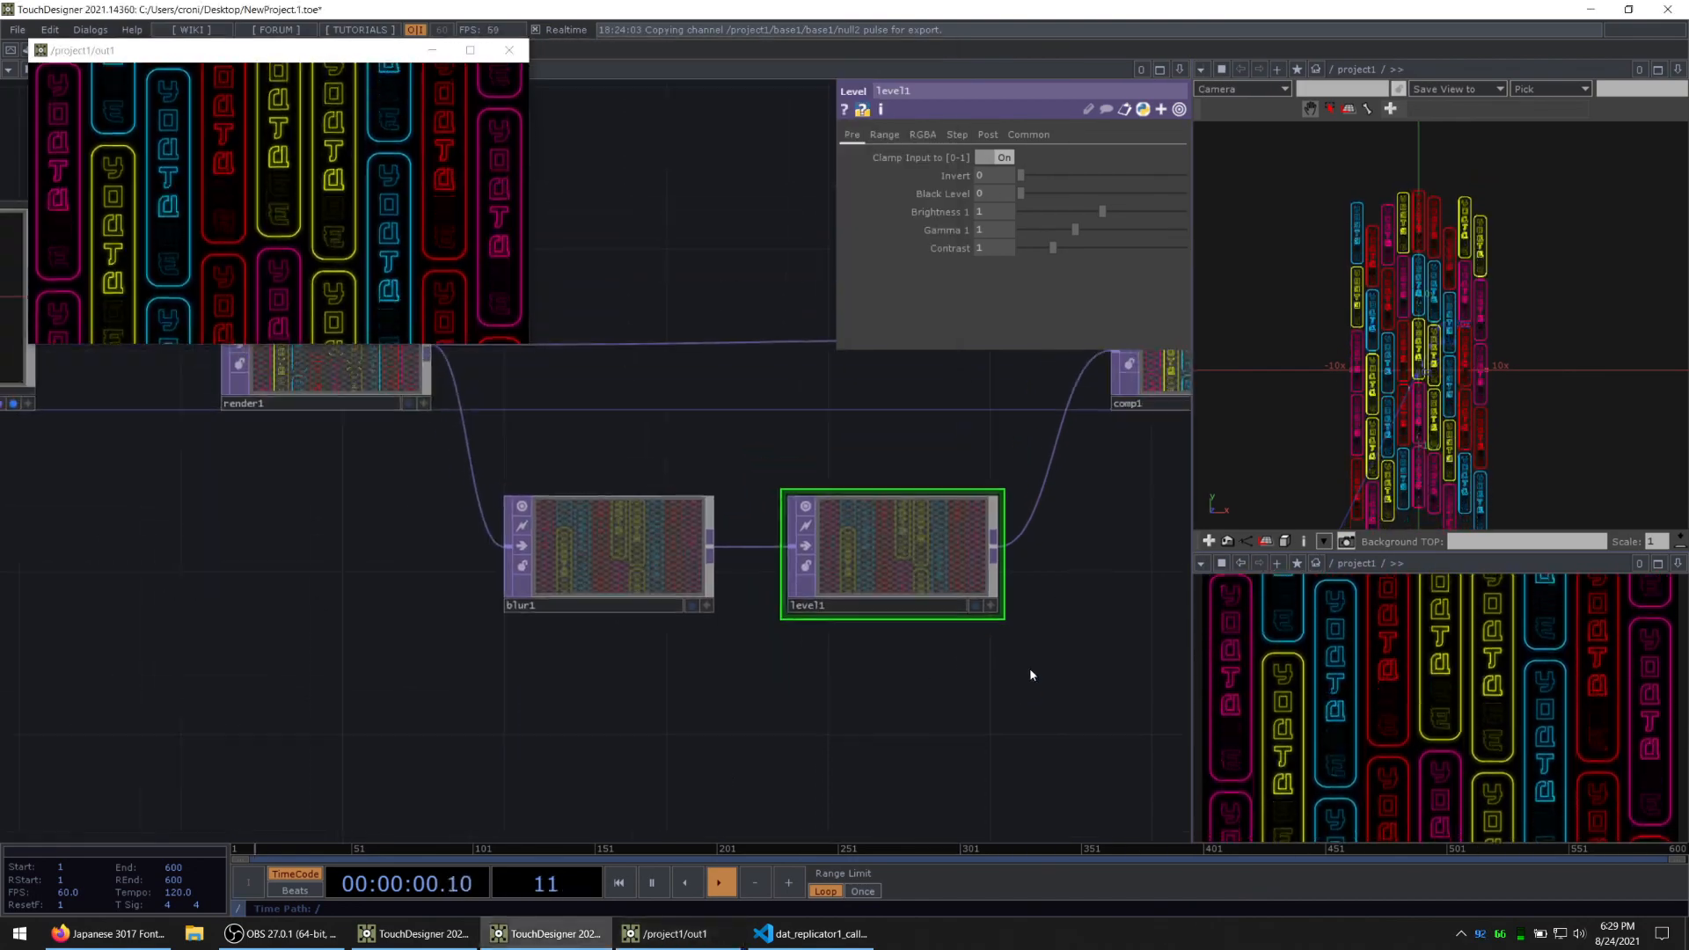
# Step: Set blur1's Filter Size to 22 and level1's Brightness 1 to 2
pyautogui.moveTo(1029, 668); pyautogui.dragTo(895, 668)
pyautogui.click(512, 538)
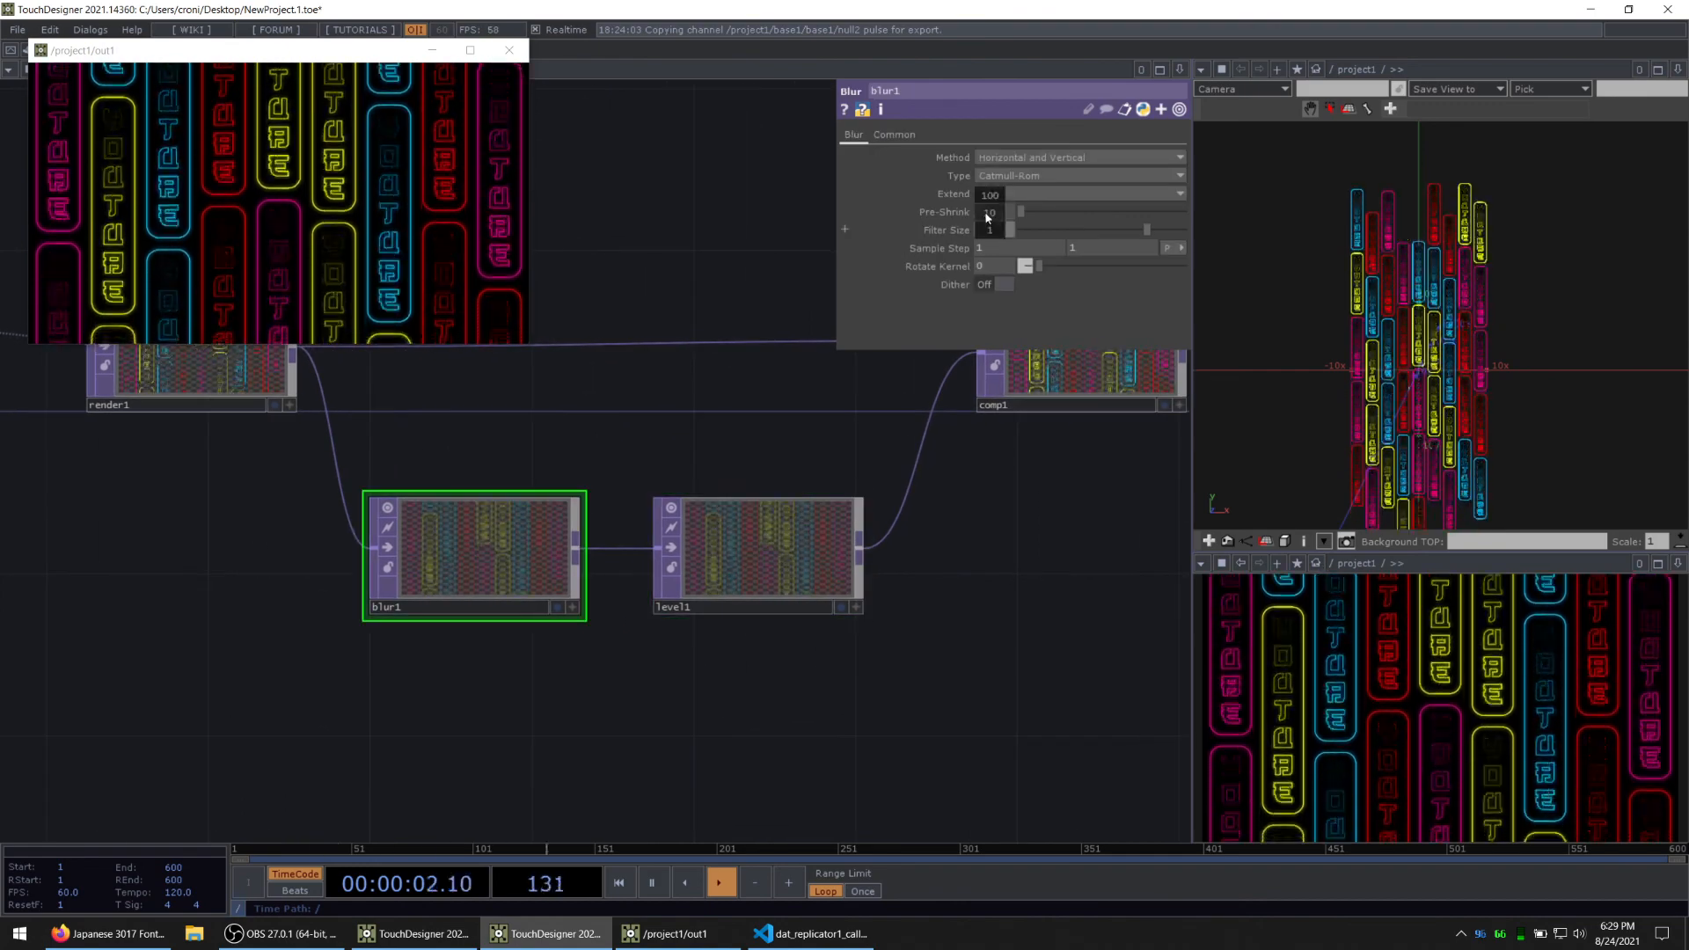
pyautogui.moveTo(991, 229); pyautogui.dragTo(986, 229)
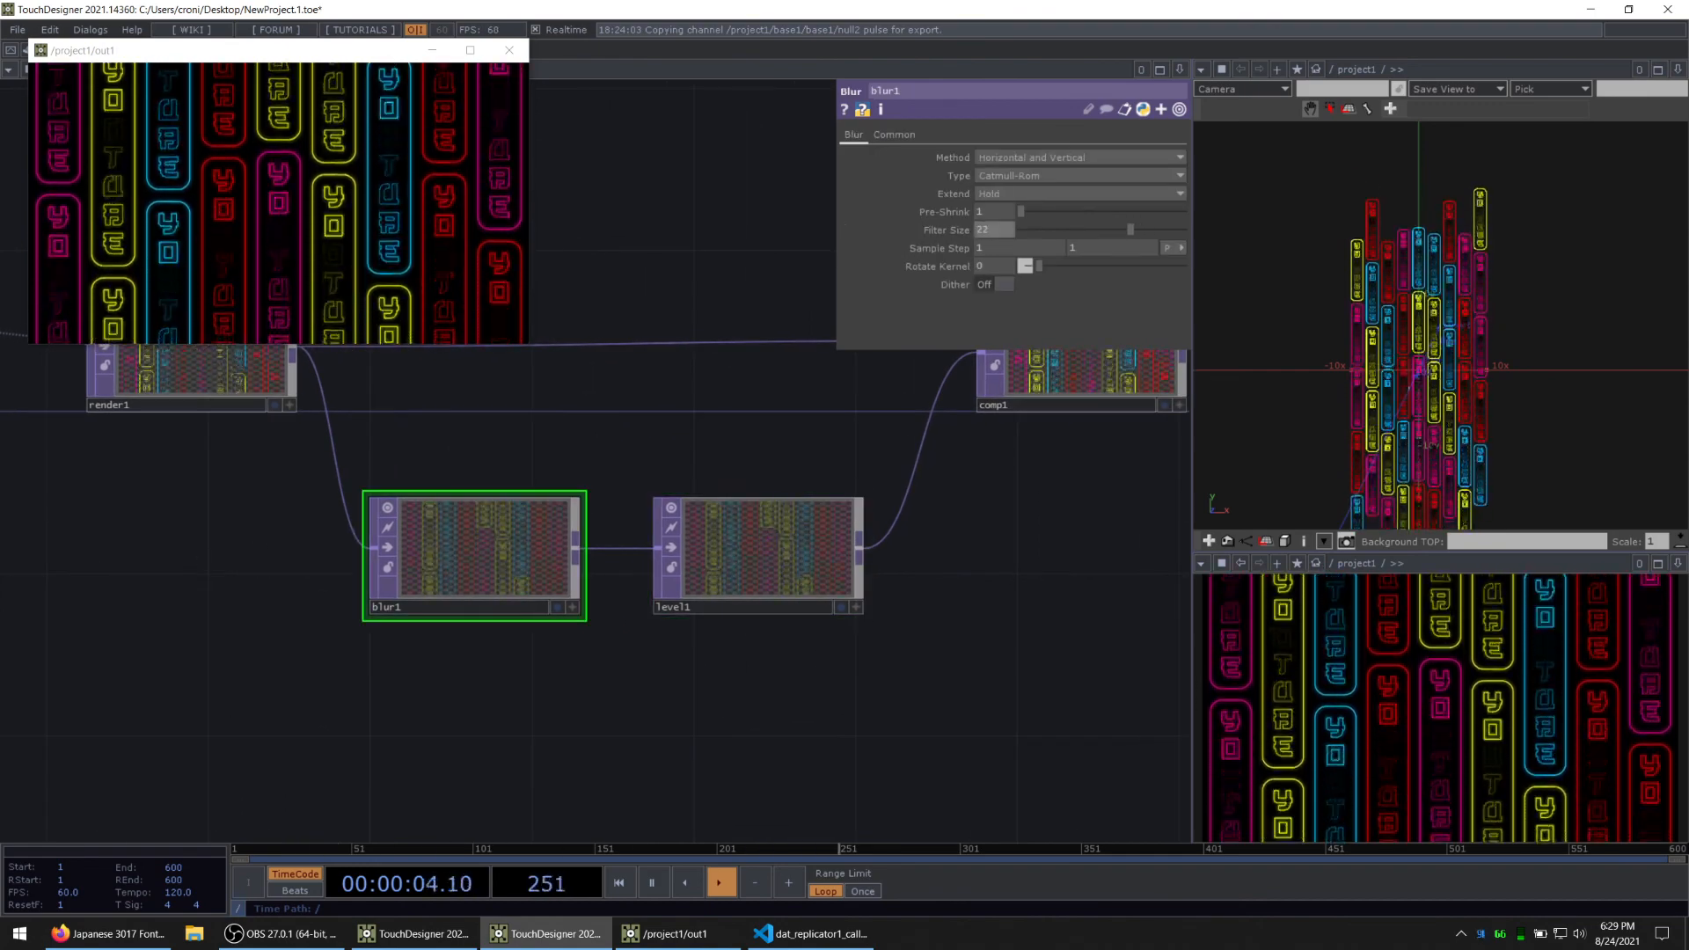
pyautogui.click(809, 572)
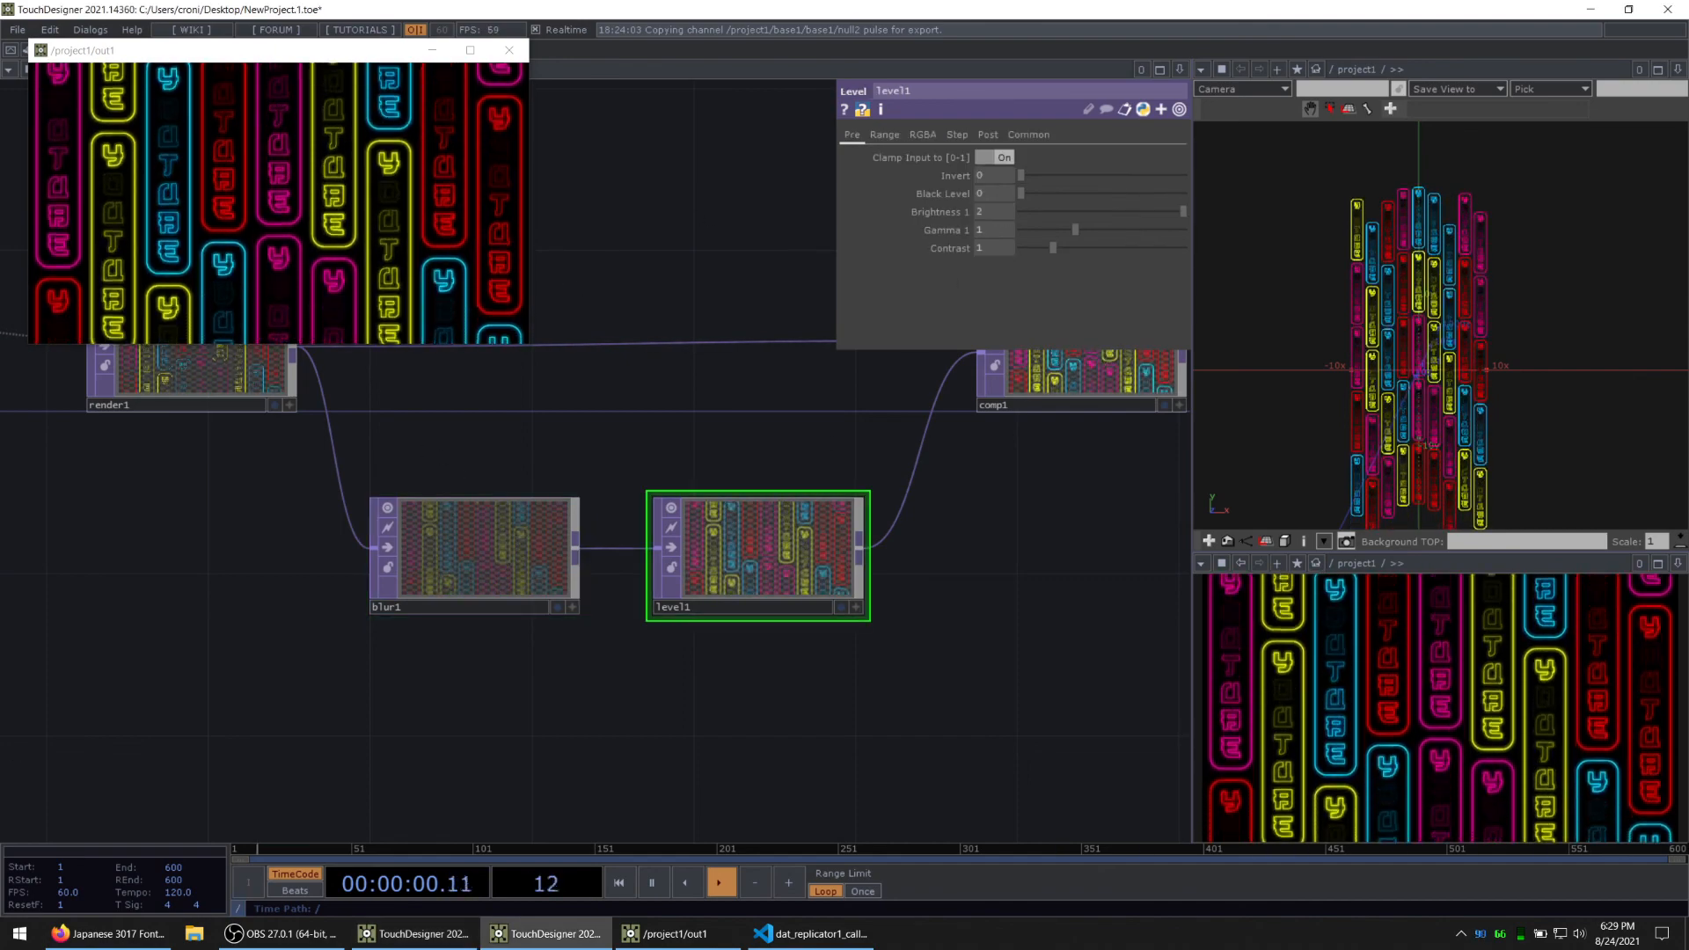
# Step: Set render1's Pixel Format to 32-bit float (RGBA)
pyautogui.moveTo(302, 664); pyautogui.dragTo(732, 627)
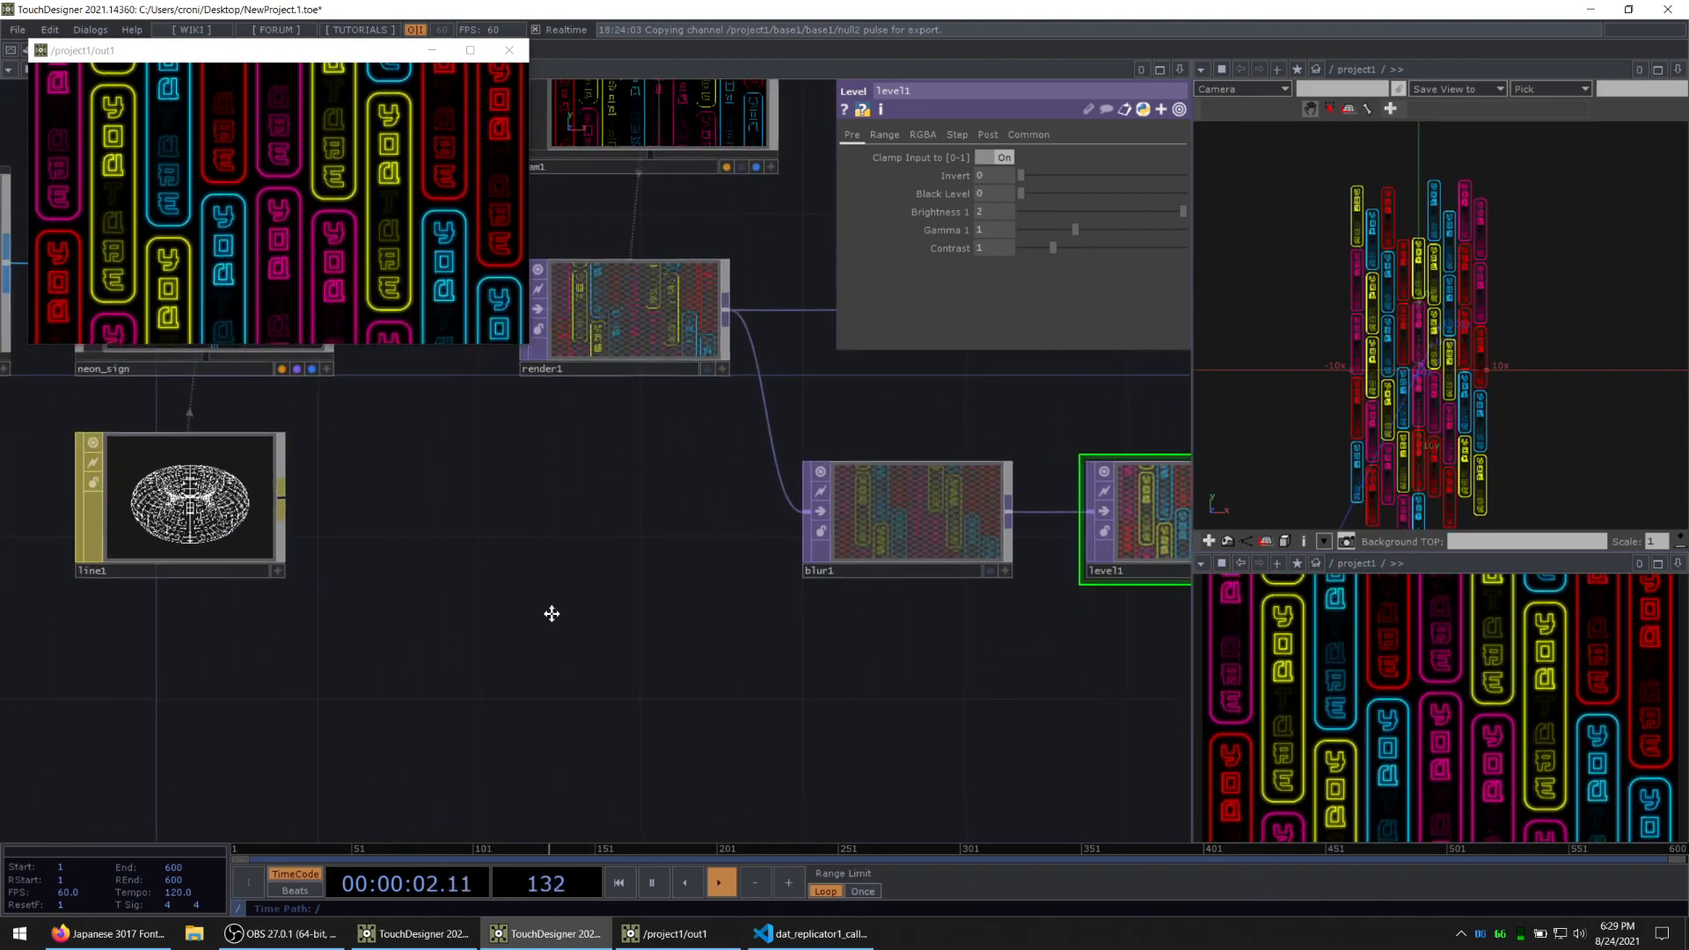
pyautogui.moveTo(551, 610); pyautogui.dragTo(425, 715)
pyautogui.click(519, 431)
pyautogui.click(1061, 134)
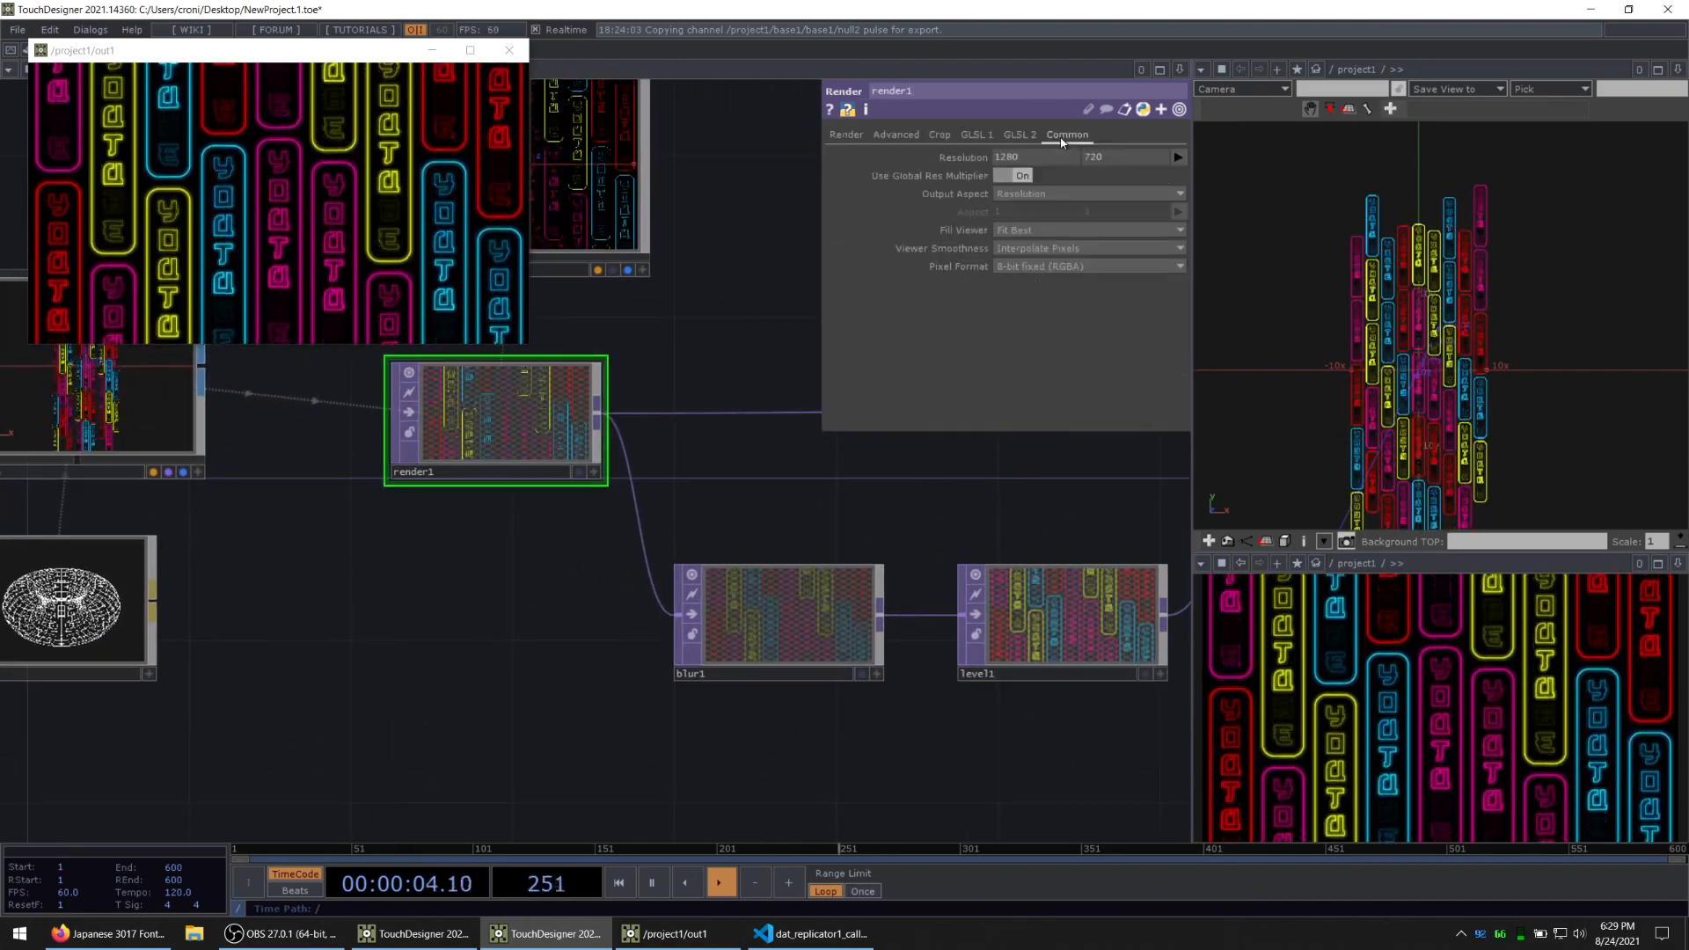
pyautogui.click(1072, 269)
pyautogui.click(1064, 337)
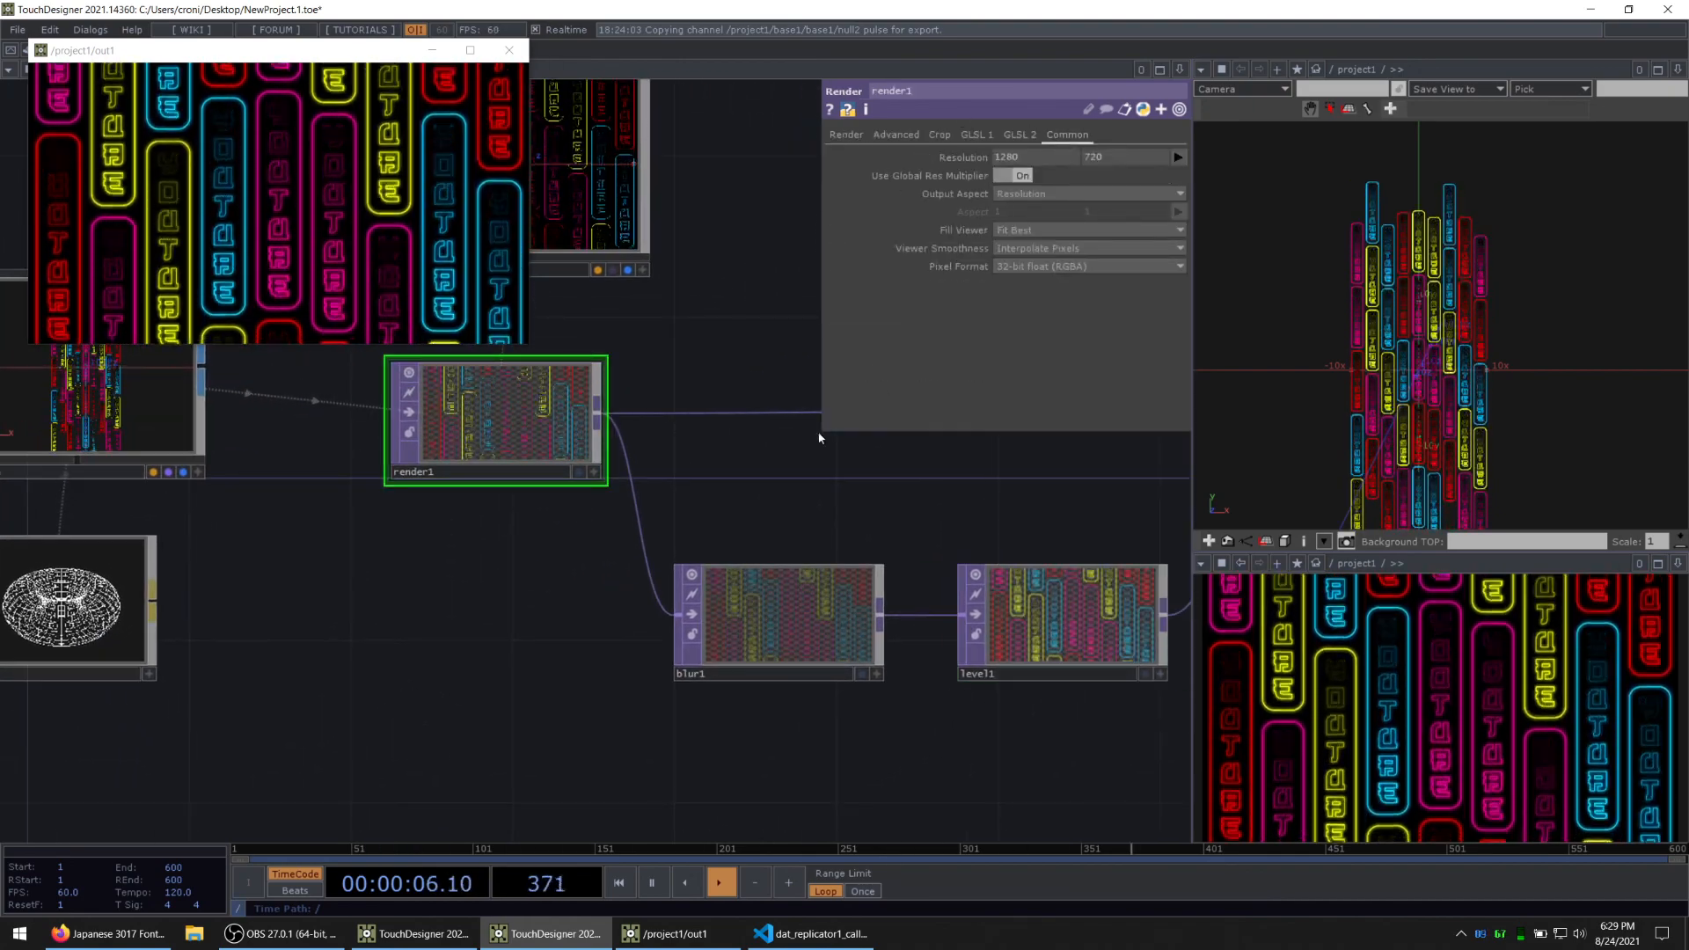
# Step: Examine the glowing out1 render at full-screen size and close its viewer window
pyautogui.moveTo(837, 476); pyautogui.dragTo(641, 573)
pyautogui.moveTo(1100, 689); pyautogui.dragTo(370, 697)
pyautogui.click(471, 51)
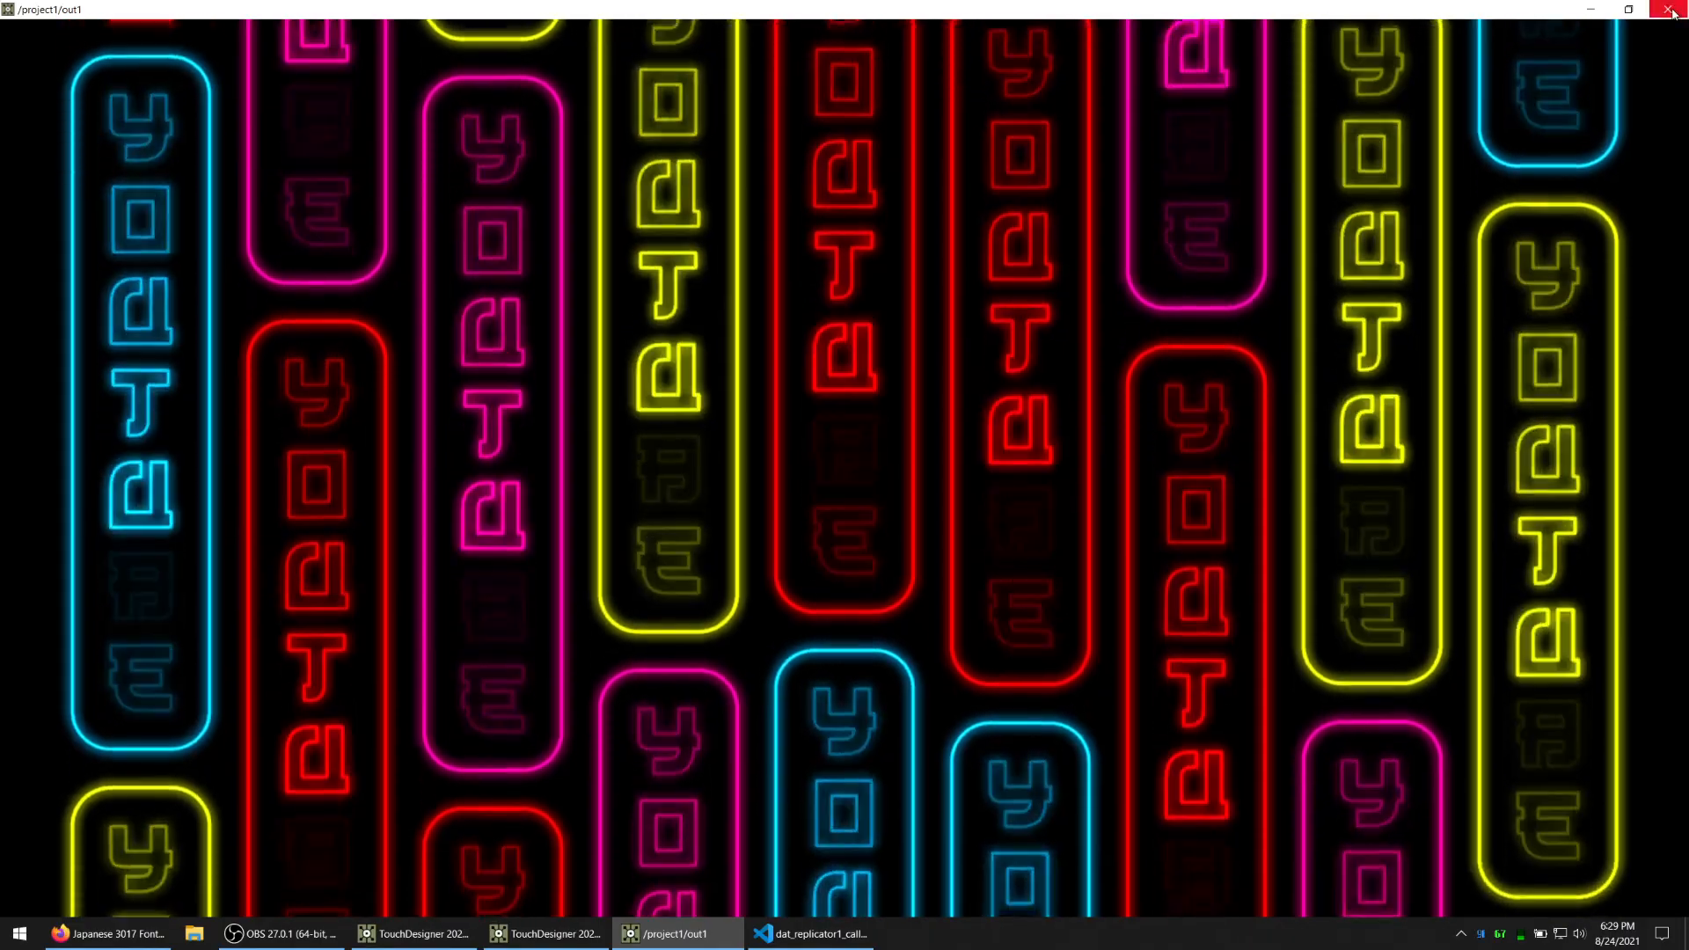
pyautogui.click(1668, 12)
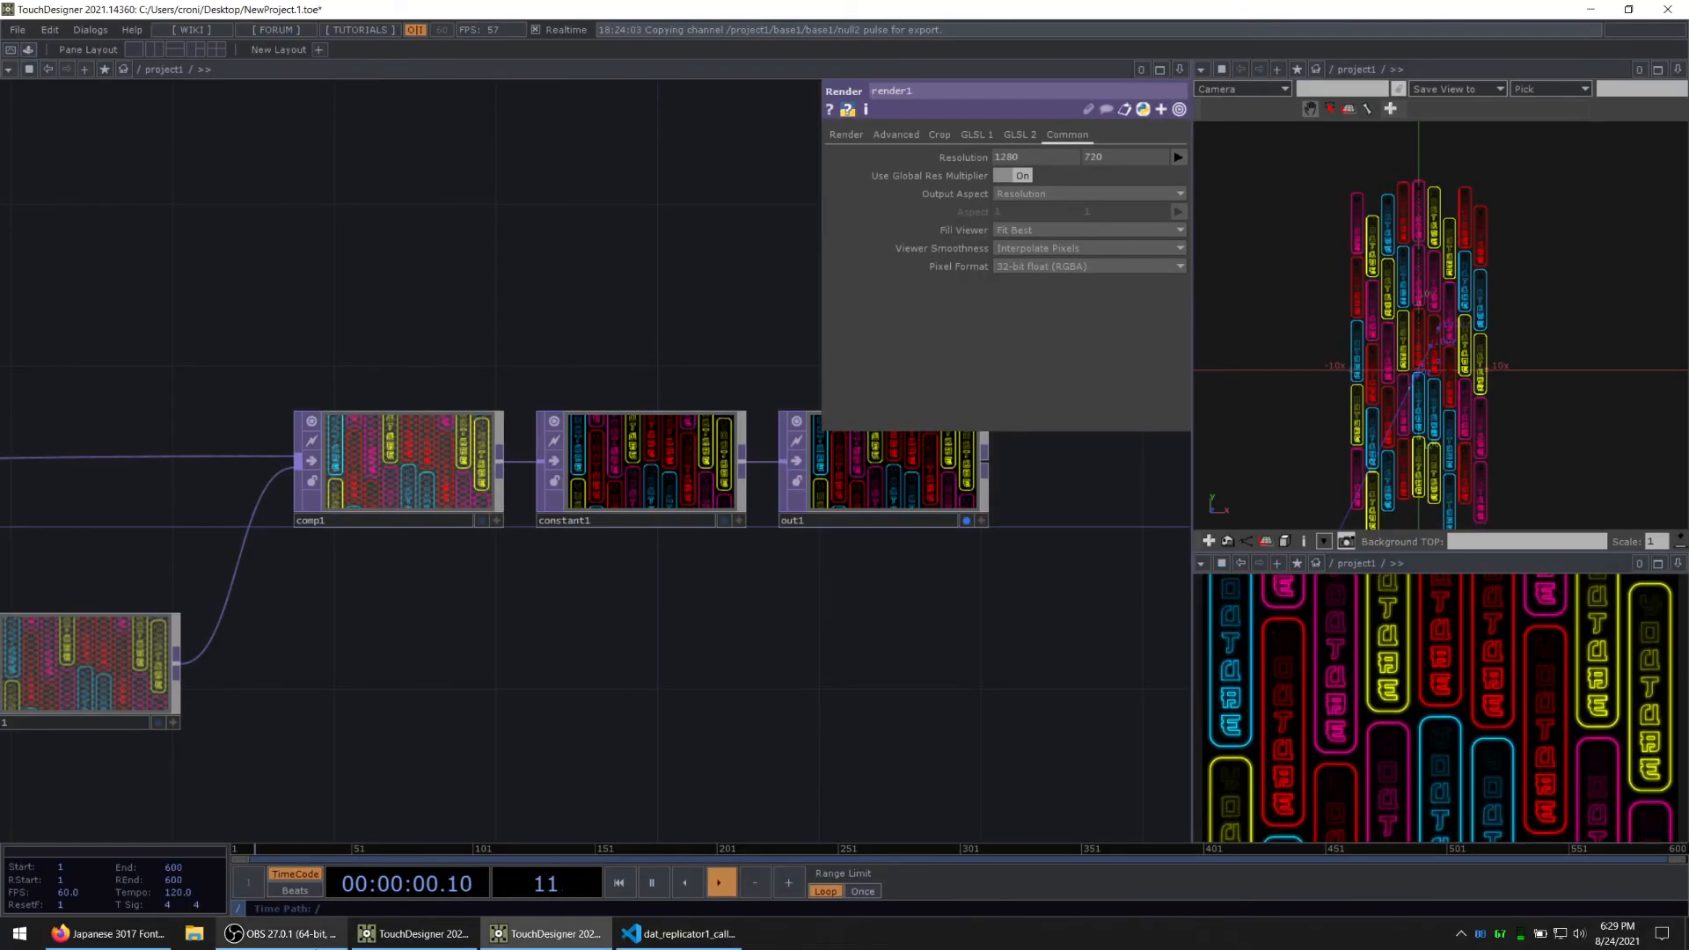